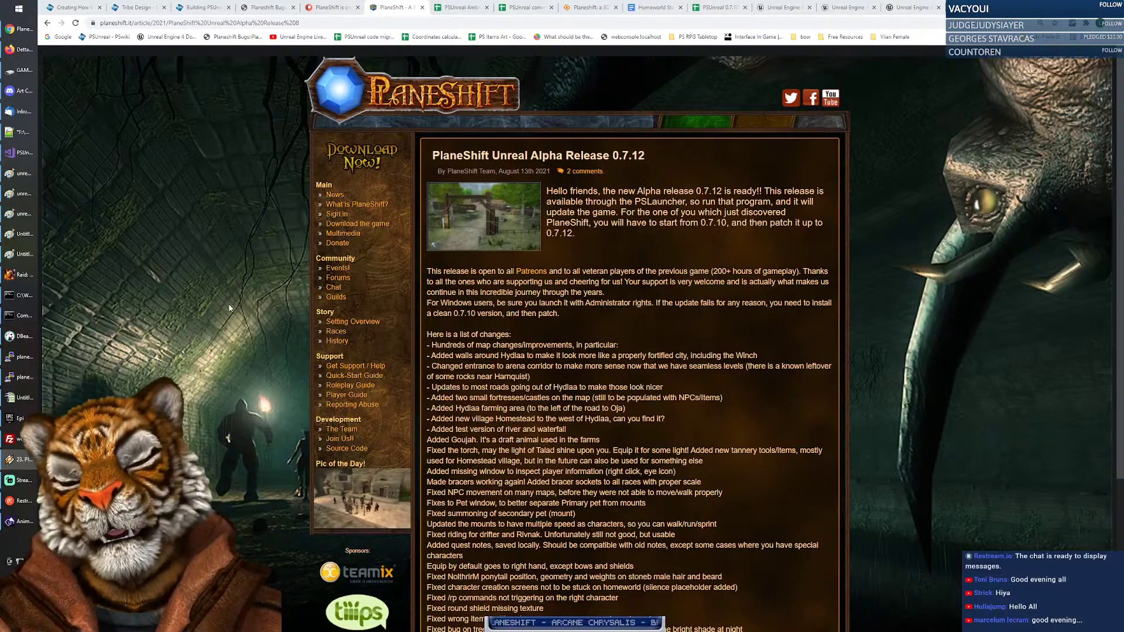
# Open a File Explorer window and show the folders of the SSD 2TB (C:) drive.
pyautogui.click(171, 328)
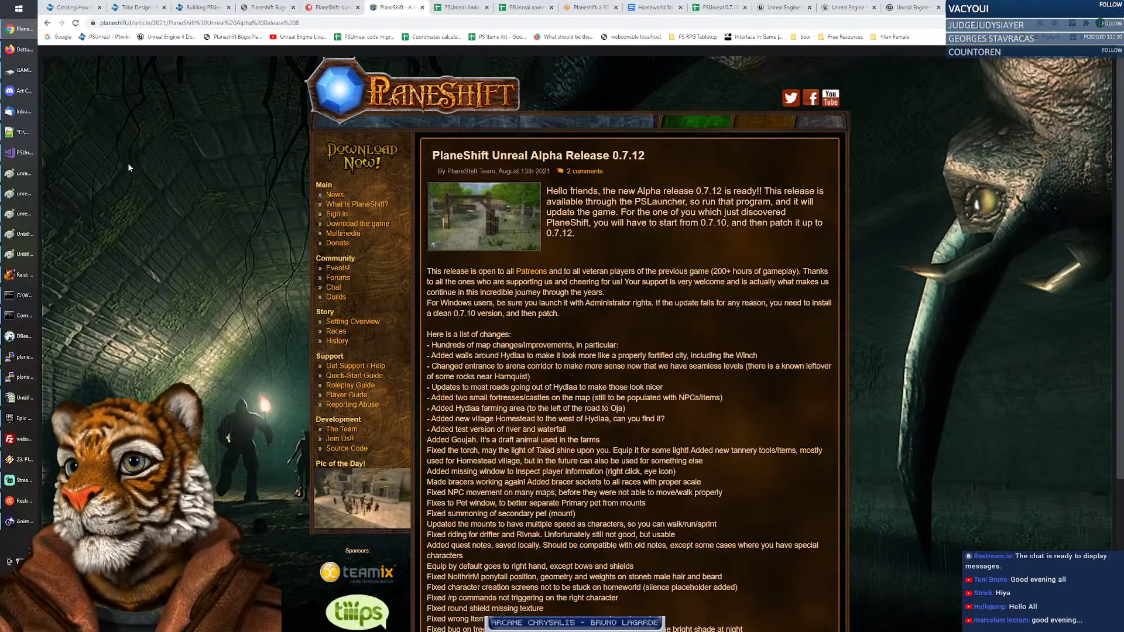
pyautogui.click(27, 71)
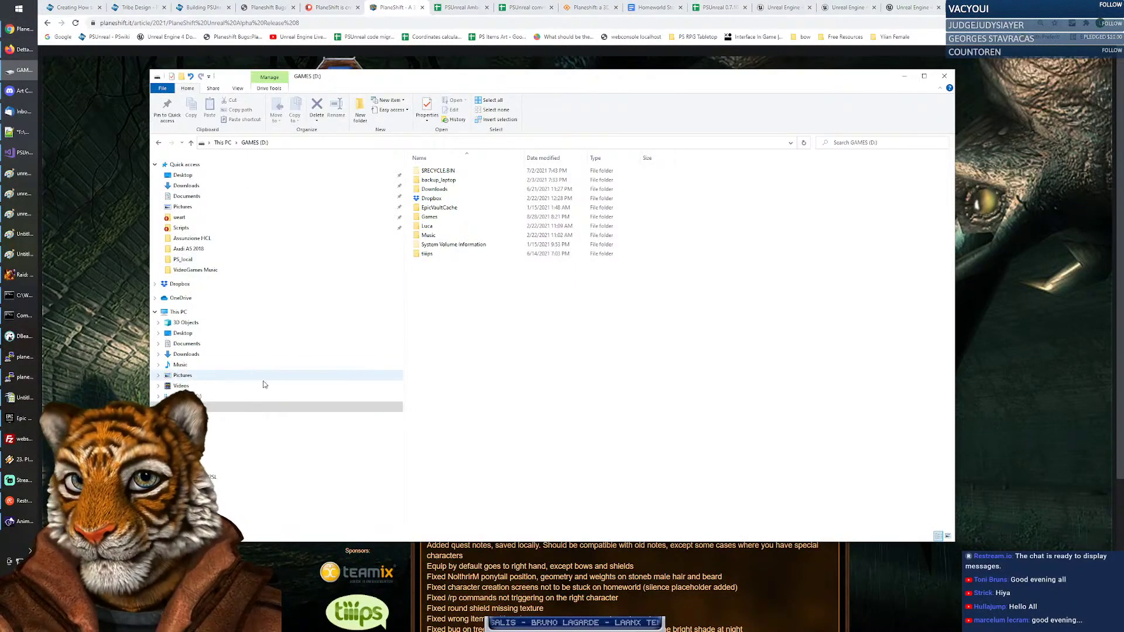
pyautogui.click(193, 396)
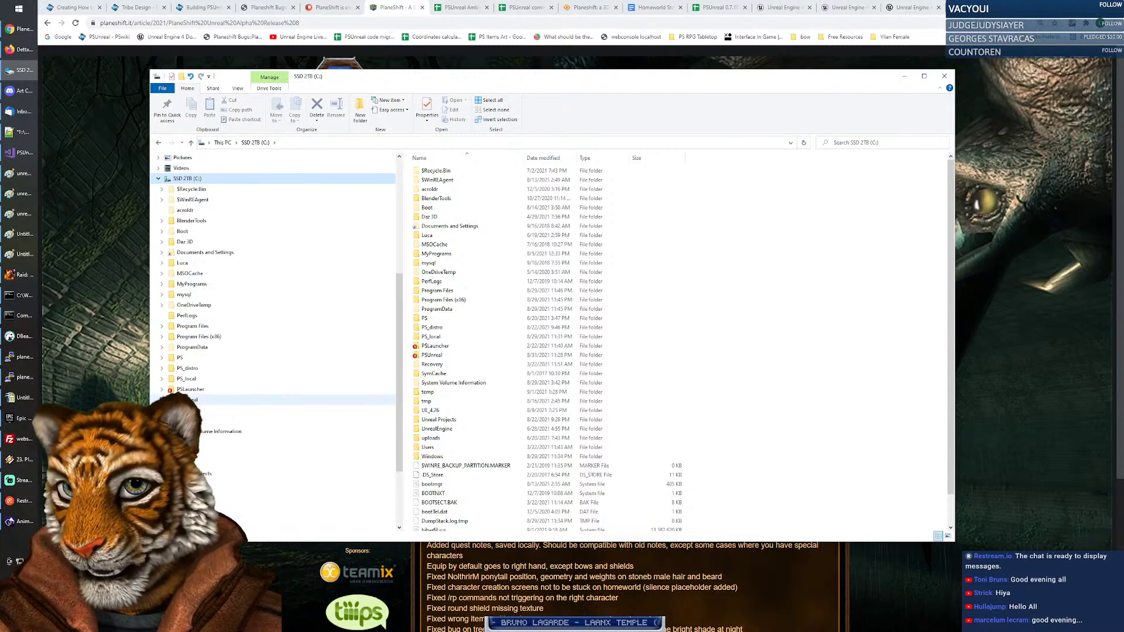
pyautogui.scroll(-1, 260, 325)
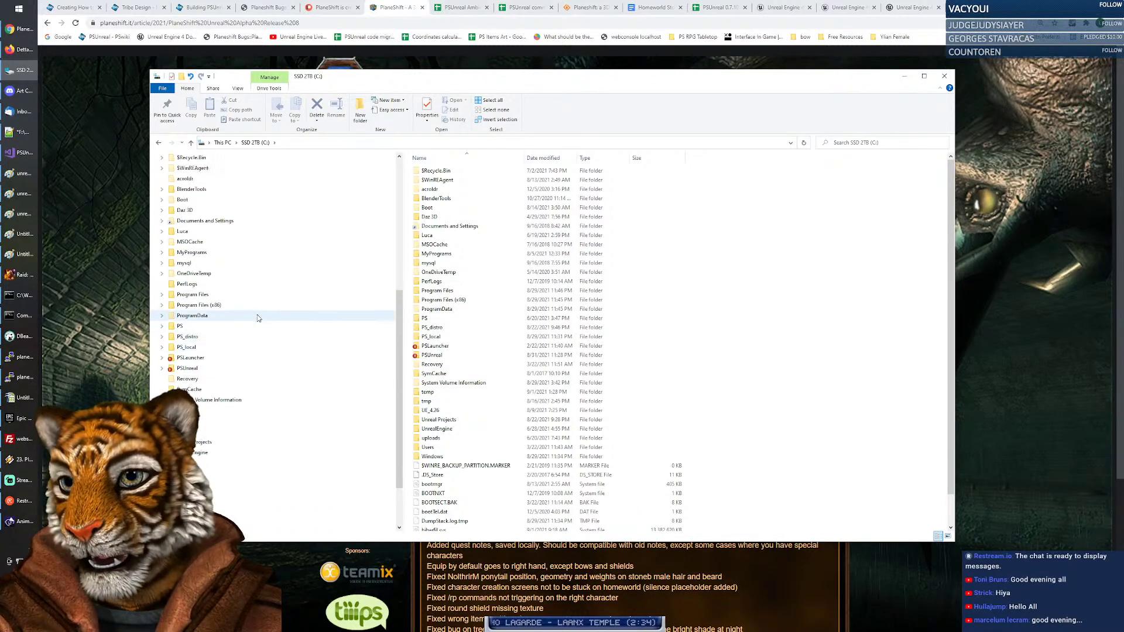
pyautogui.scroll(1, 258, 318)
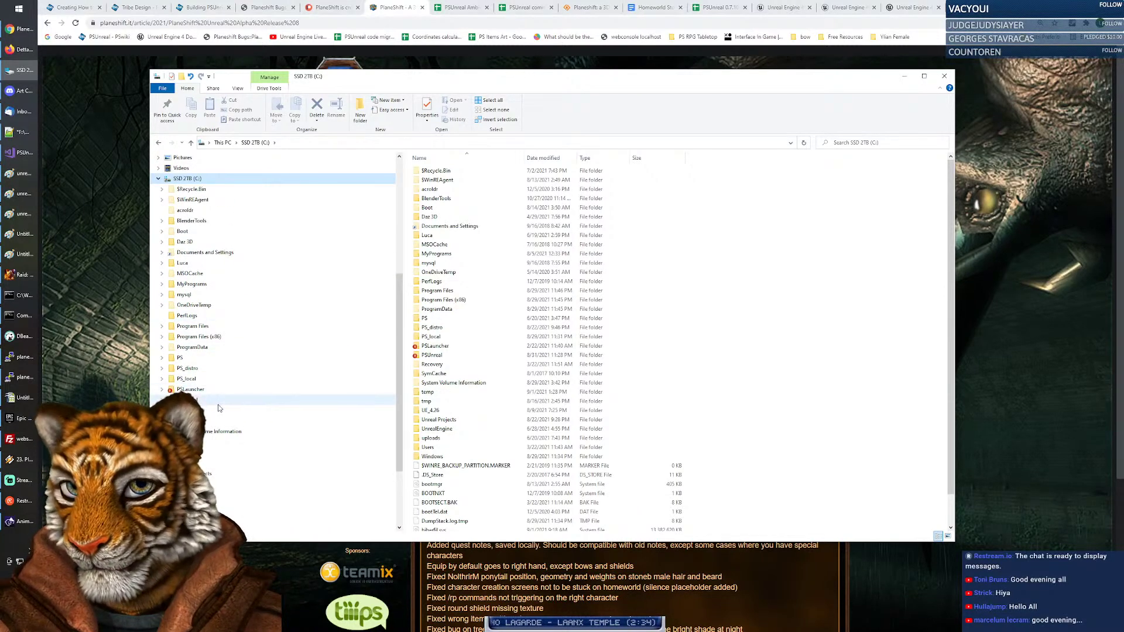
# Browse to the ueart folder inside PS_distro\distroCB and maximize the File Explorer window.
pyautogui.click(186, 368)
pyautogui.scroll(-6, 202, 328)
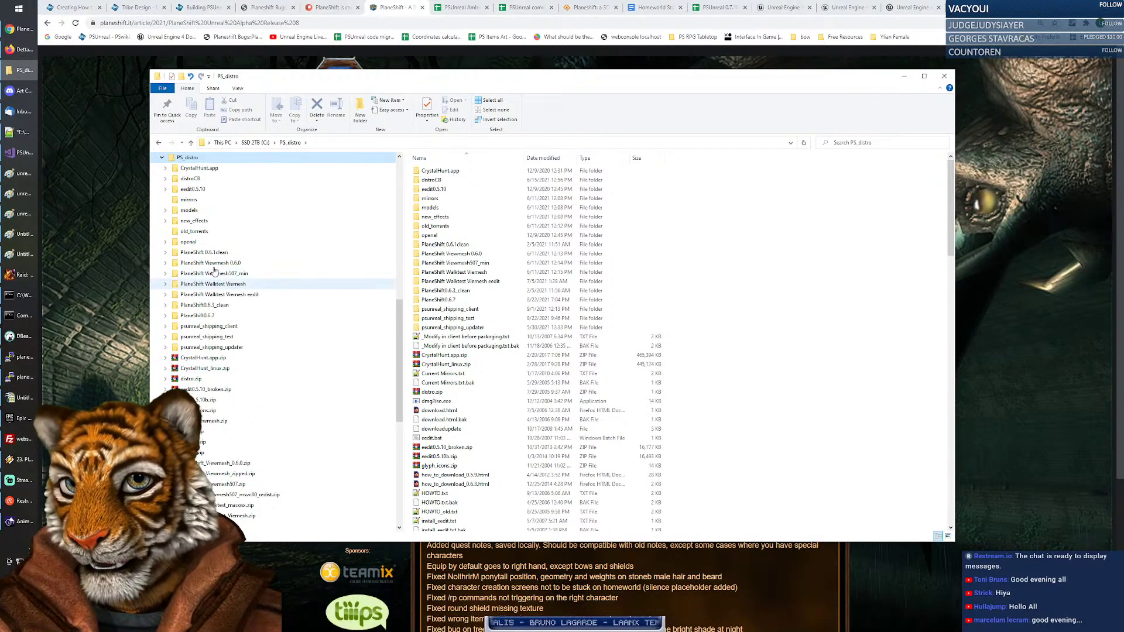
pyautogui.click(188, 179)
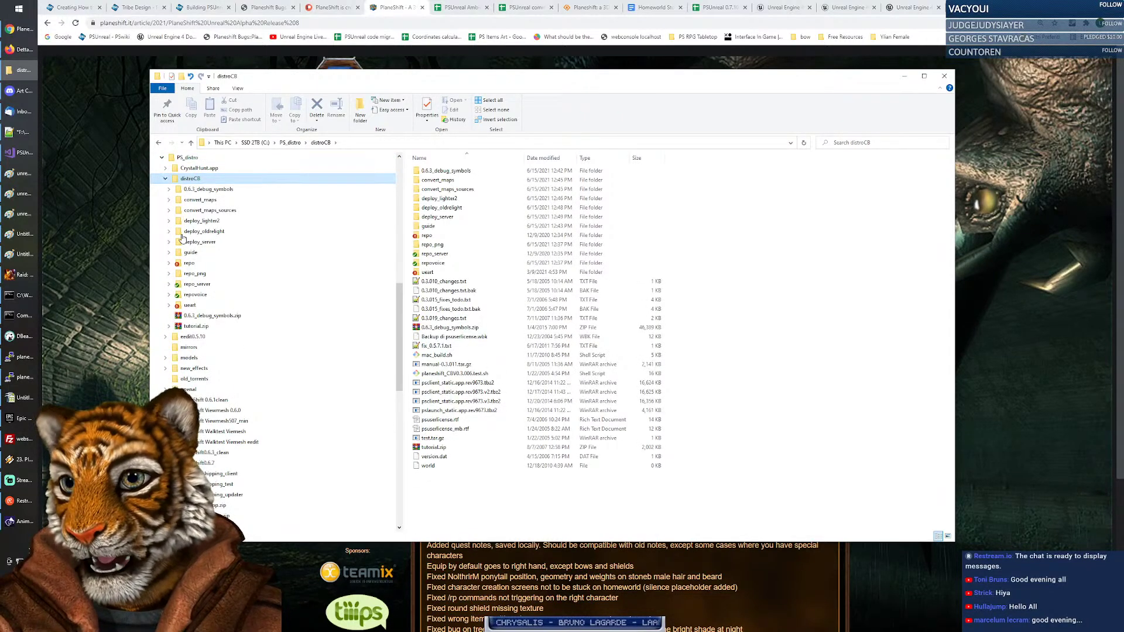
pyautogui.click(194, 305)
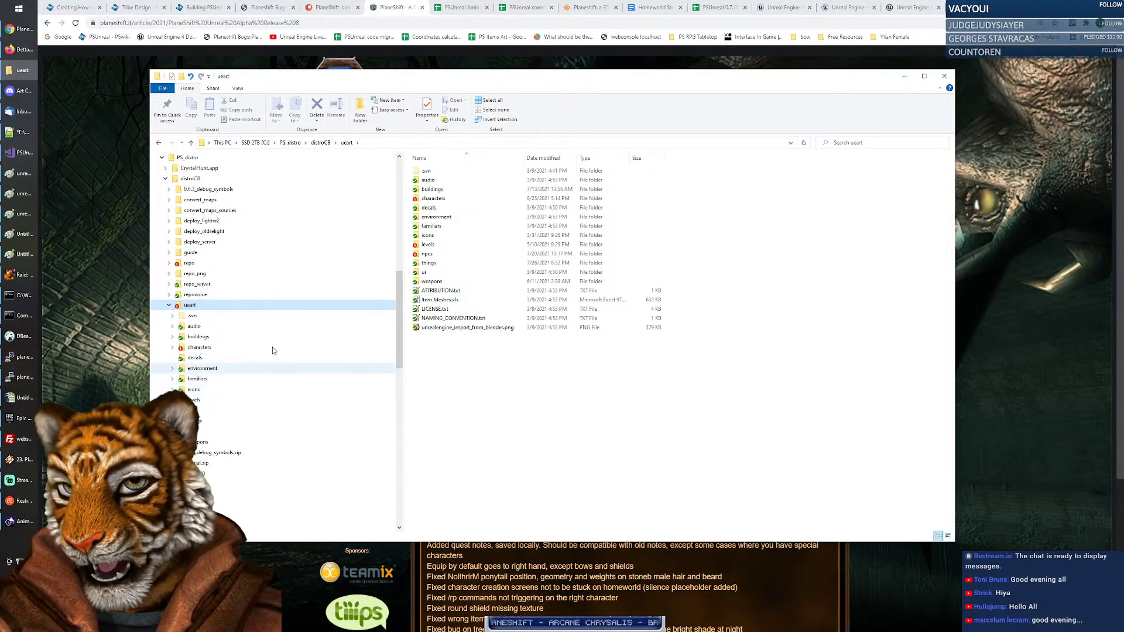
pyautogui.scroll(-1, 374, 336)
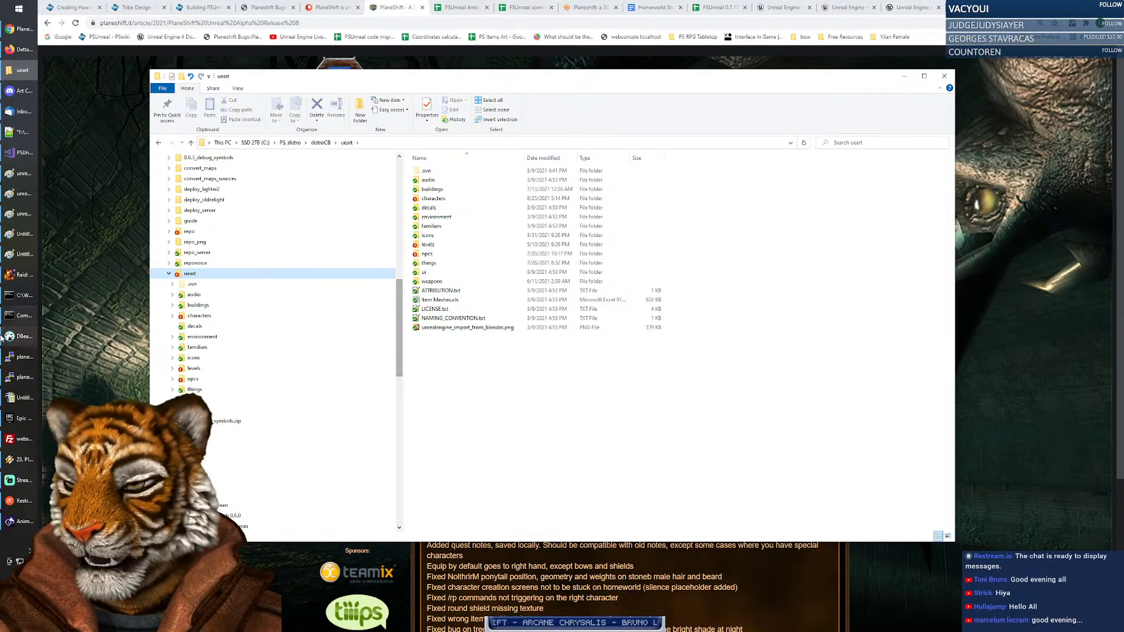
pyautogui.doubleClick(354, 84)
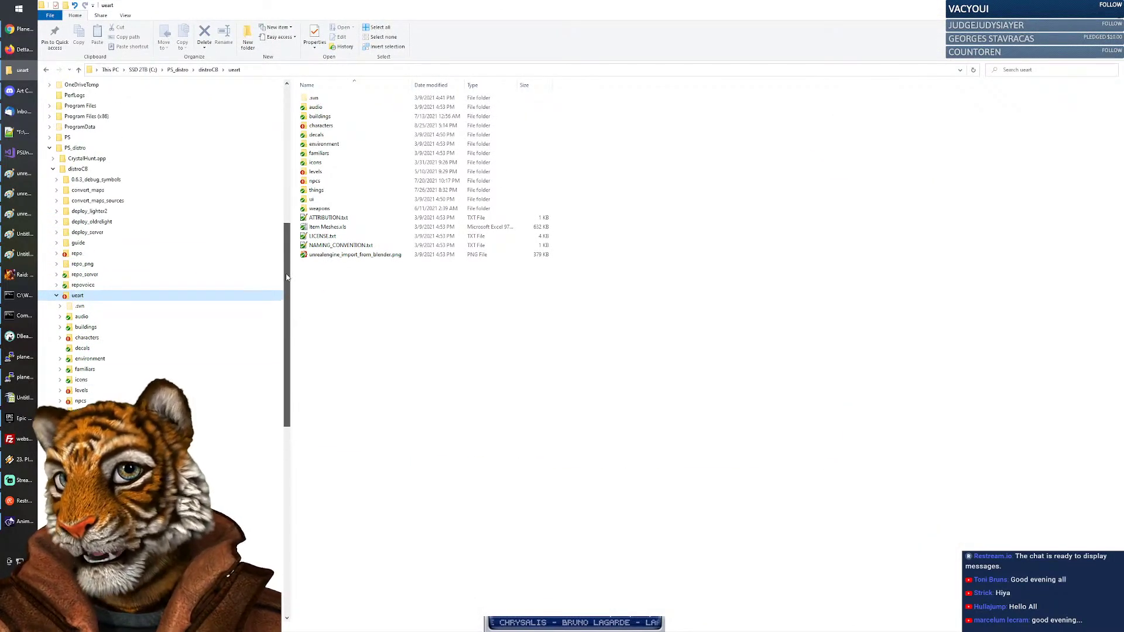
# Collapse the ueart folder in the folder tree and go back up to the PS_distro folder.
pyautogui.click(78, 168)
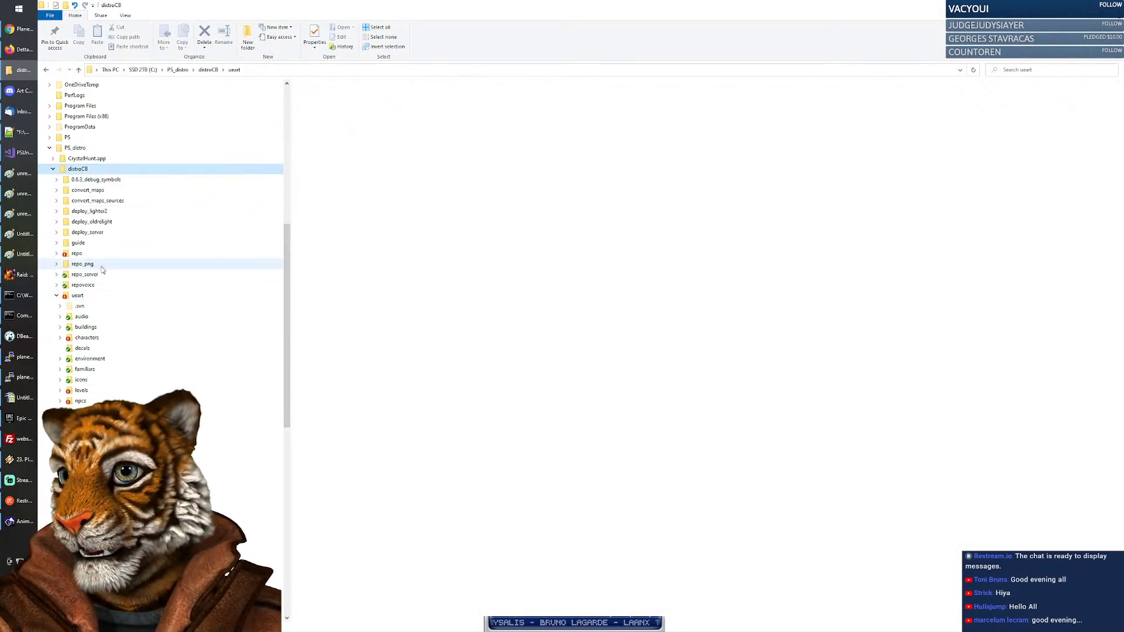
pyautogui.click(77, 298)
pyautogui.click(57, 295)
pyautogui.click(76, 148)
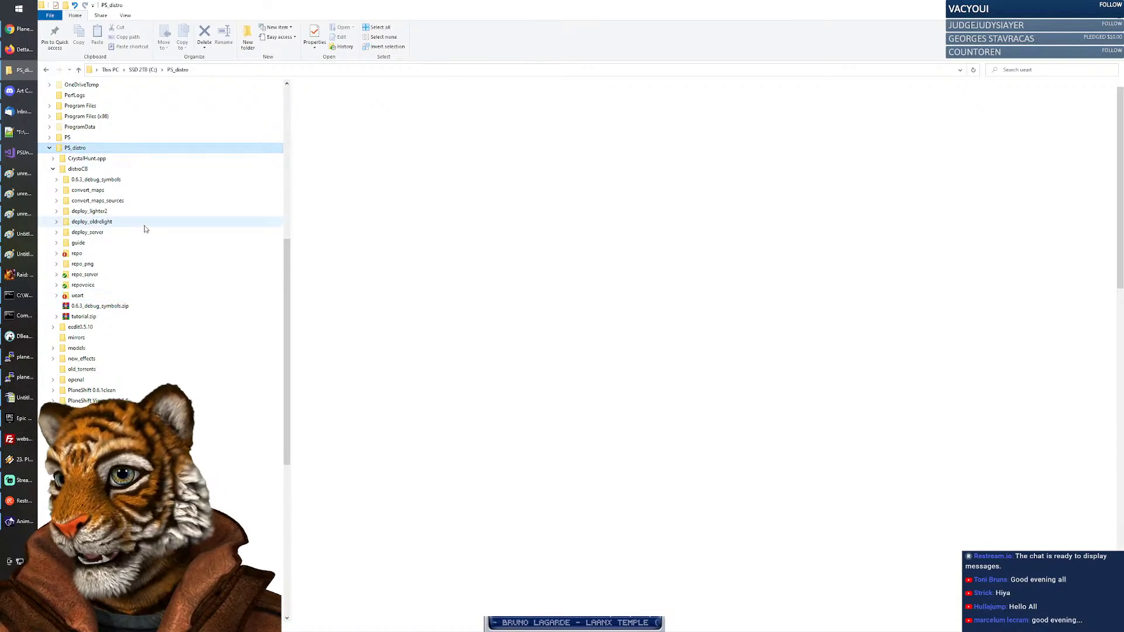
# Go to the Scripts folder of PSUnreal on the C: drive and run editor.bat to launch the PSUnreal editor.
pyautogui.scroll(8, 144, 227)
pyautogui.click(111, 212)
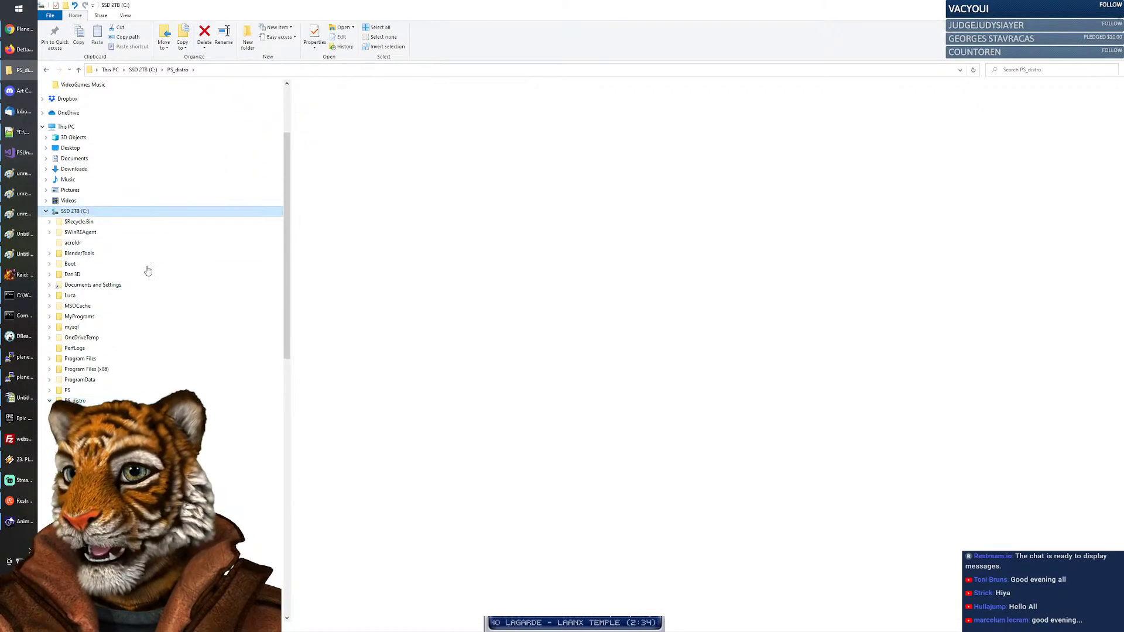
pyautogui.click(73, 393)
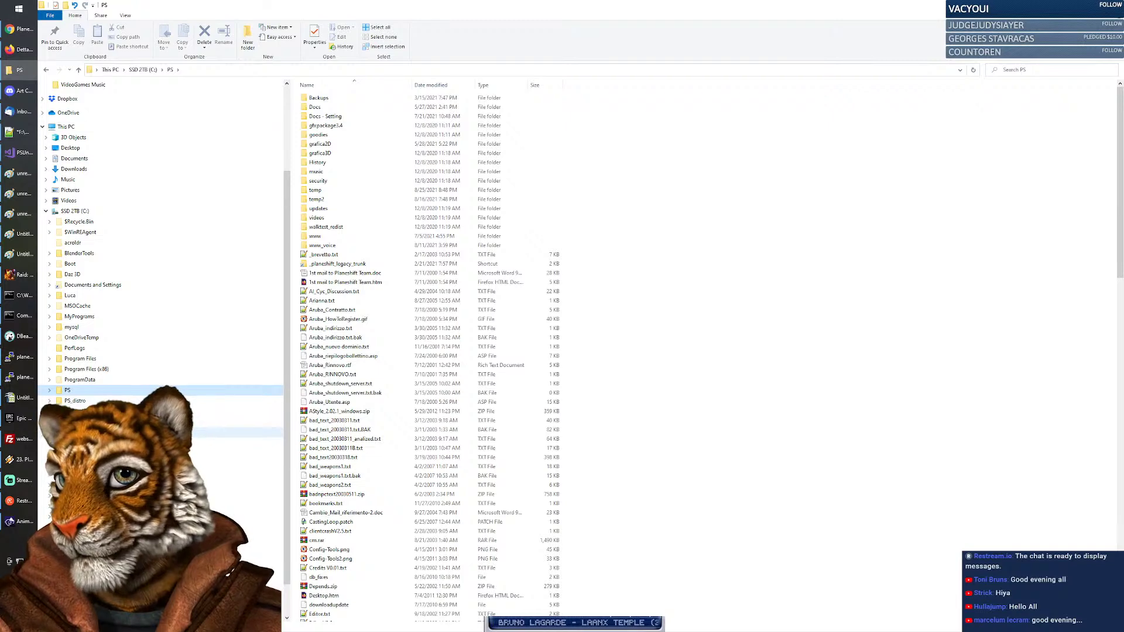
pyautogui.click(246, 432)
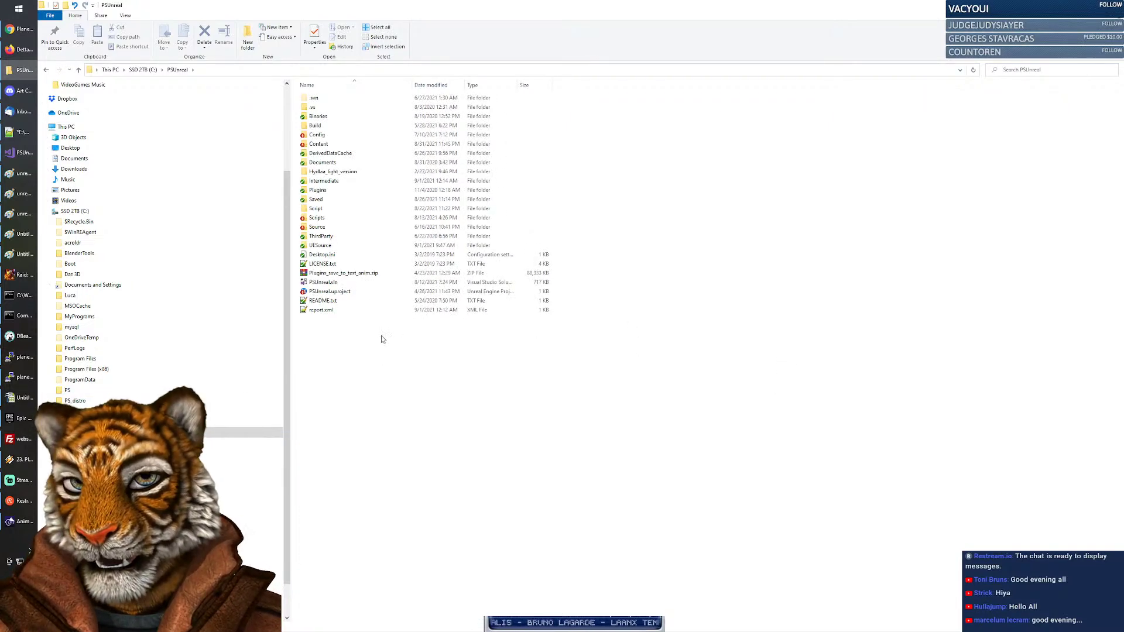
pyautogui.doubleClick(316, 217)
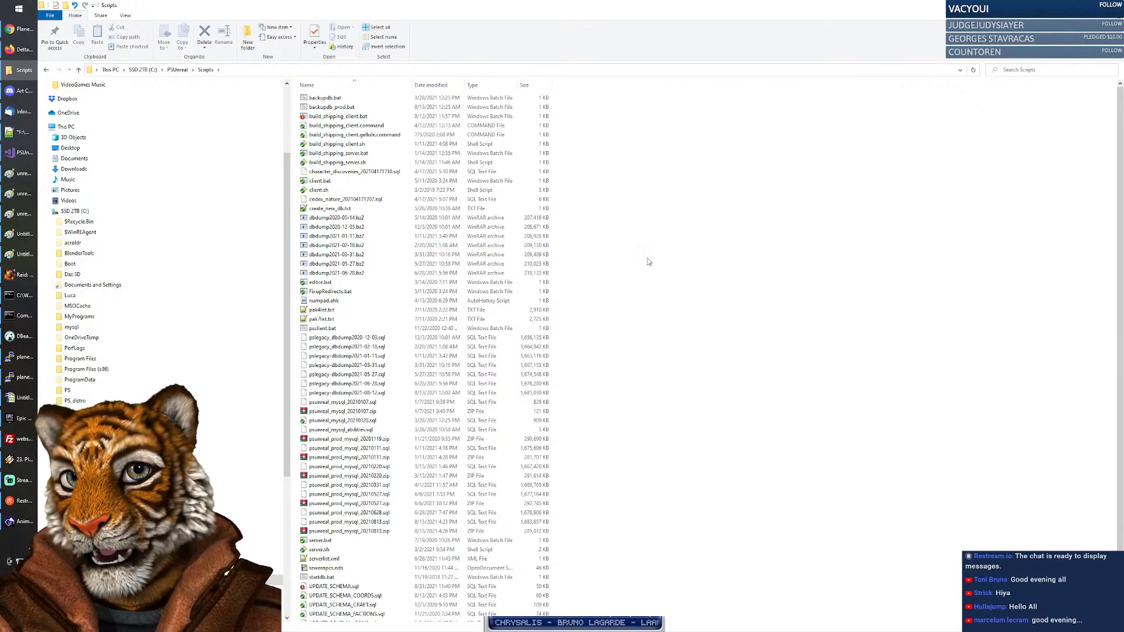
pyautogui.doubleClick(321, 282)
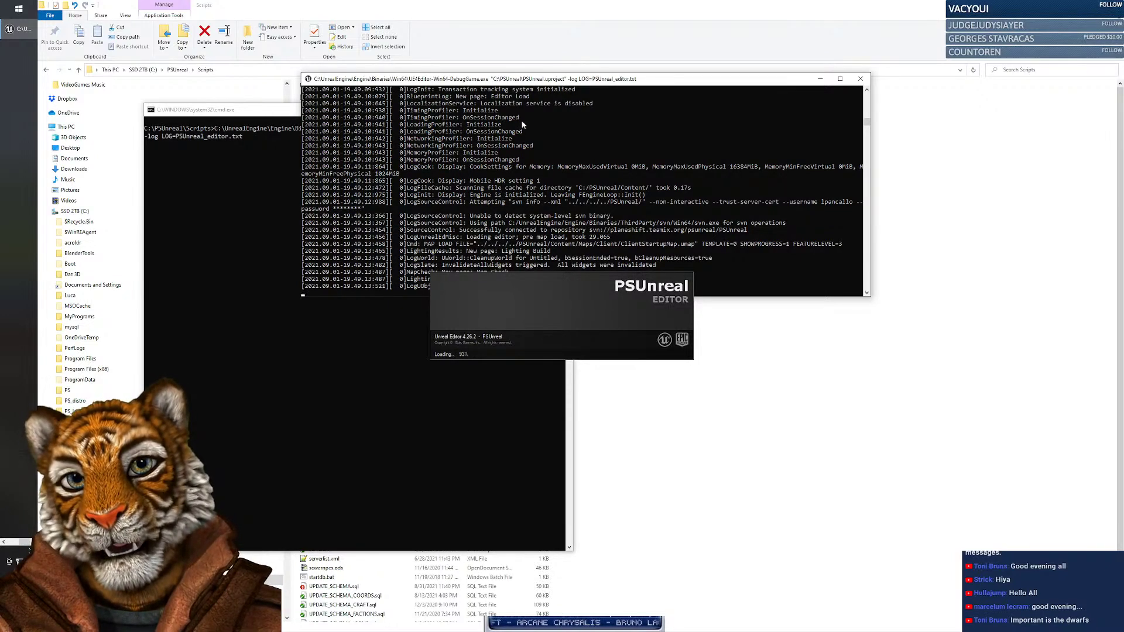
# Switch to Chrome and search Google Images in a new tab for "3d character wireframe".
pyautogui.click(281, 128)
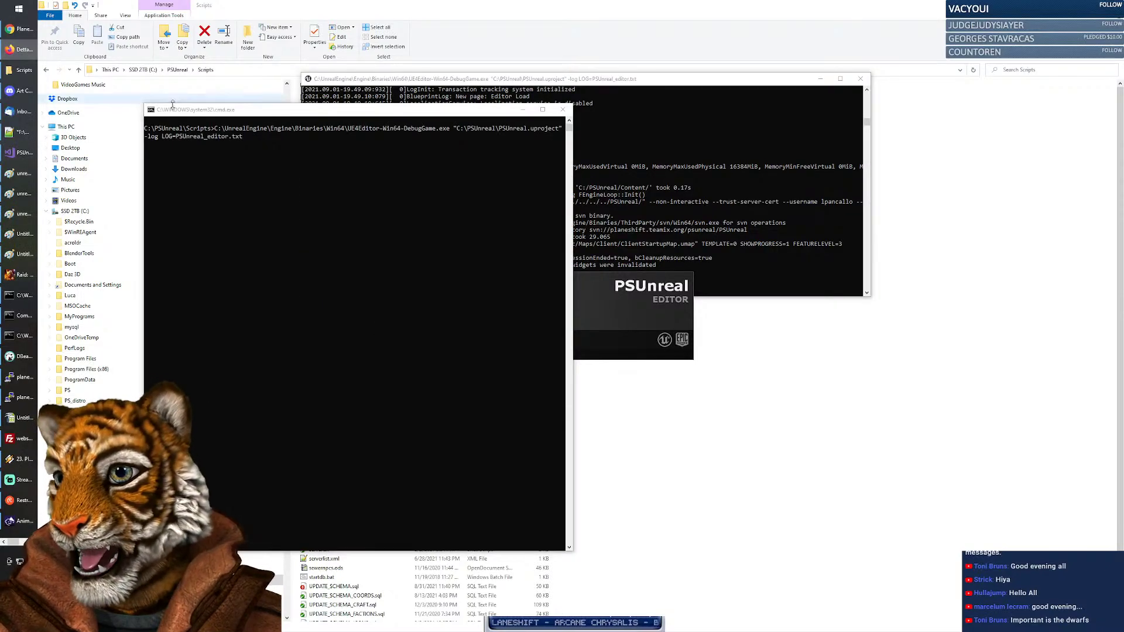
pyautogui.click(20, 28)
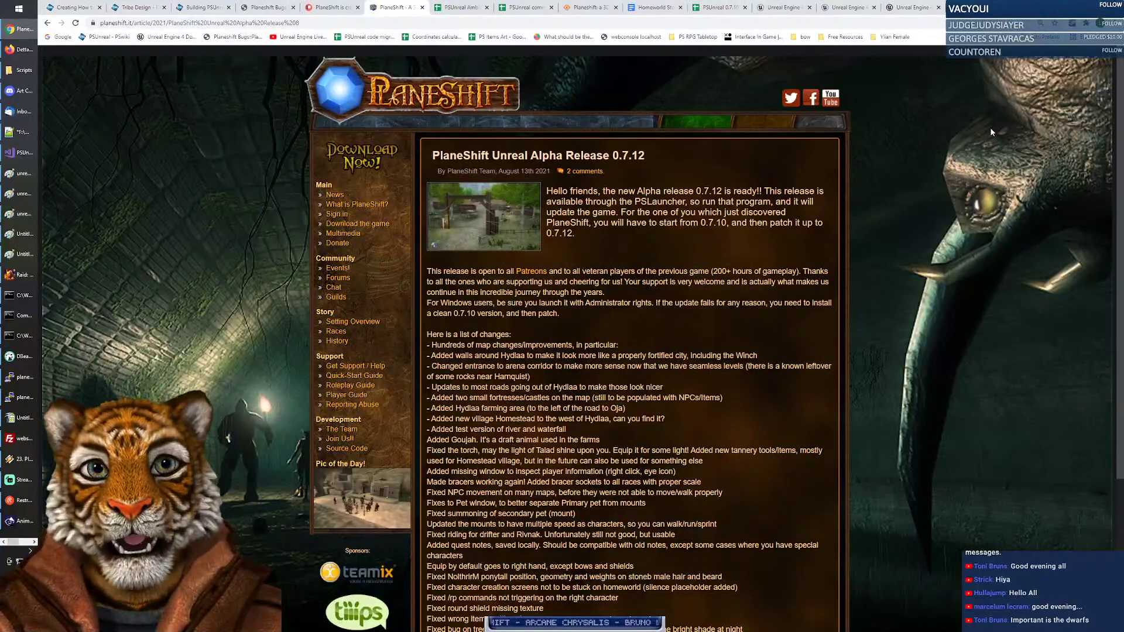
pyautogui.hotkey('ctrl', 't')
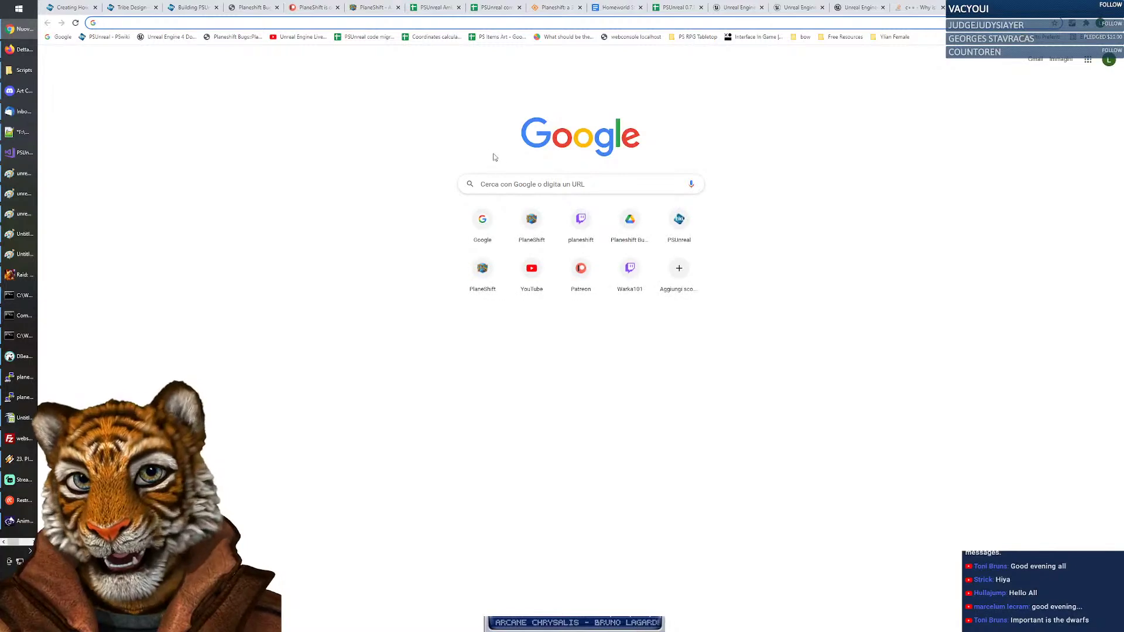
pyautogui.click(385, 193)
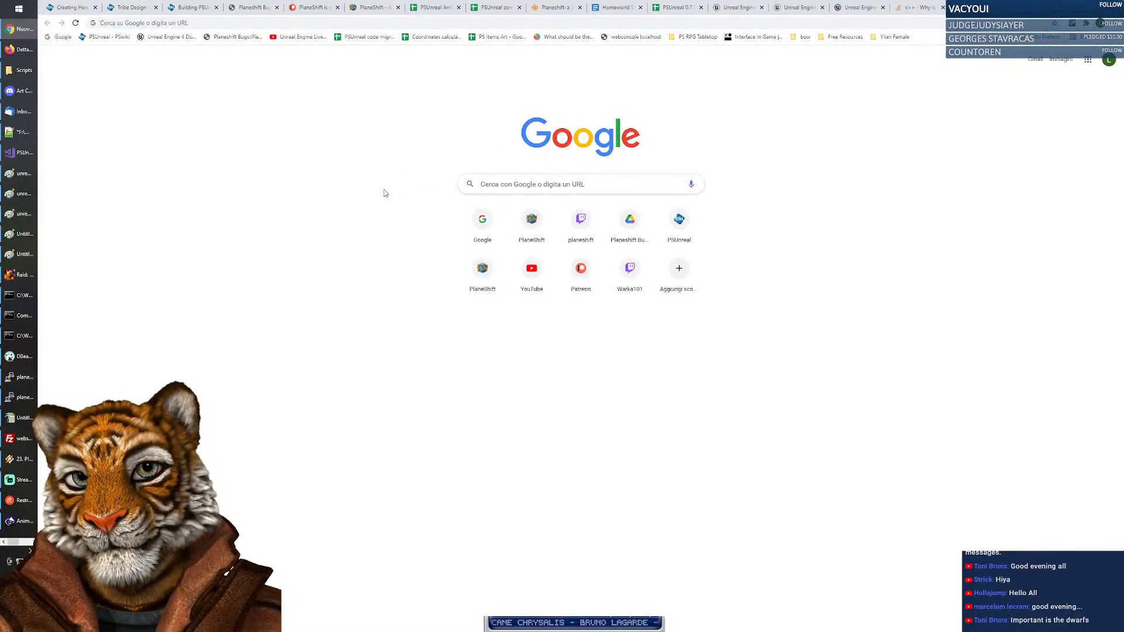
pyautogui.click(518, 187)
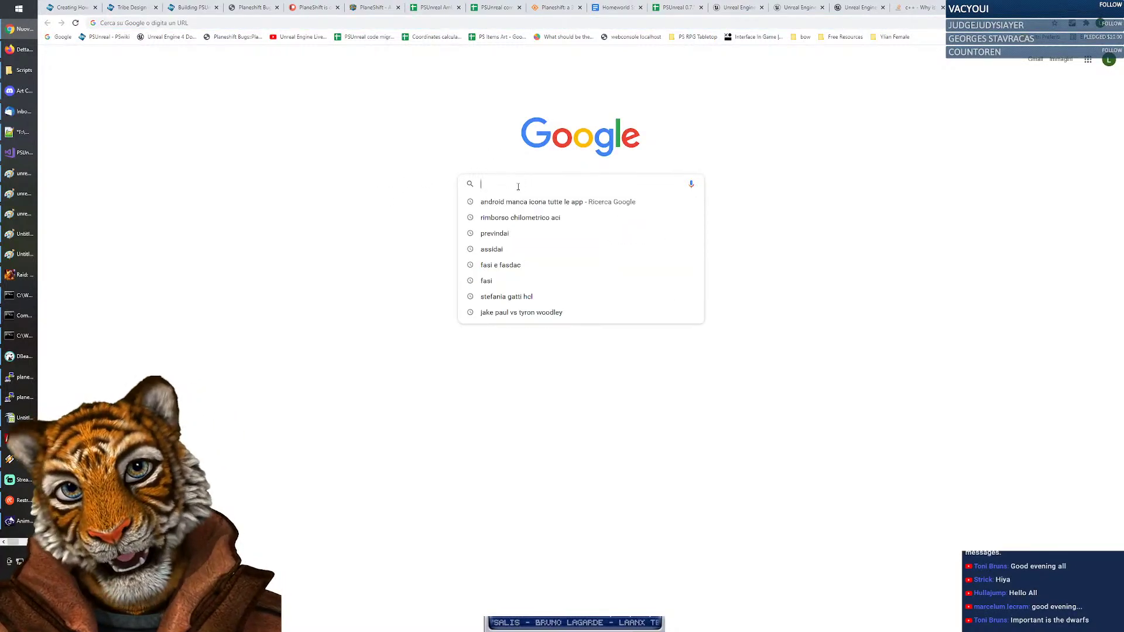
pyautogui.write('character')
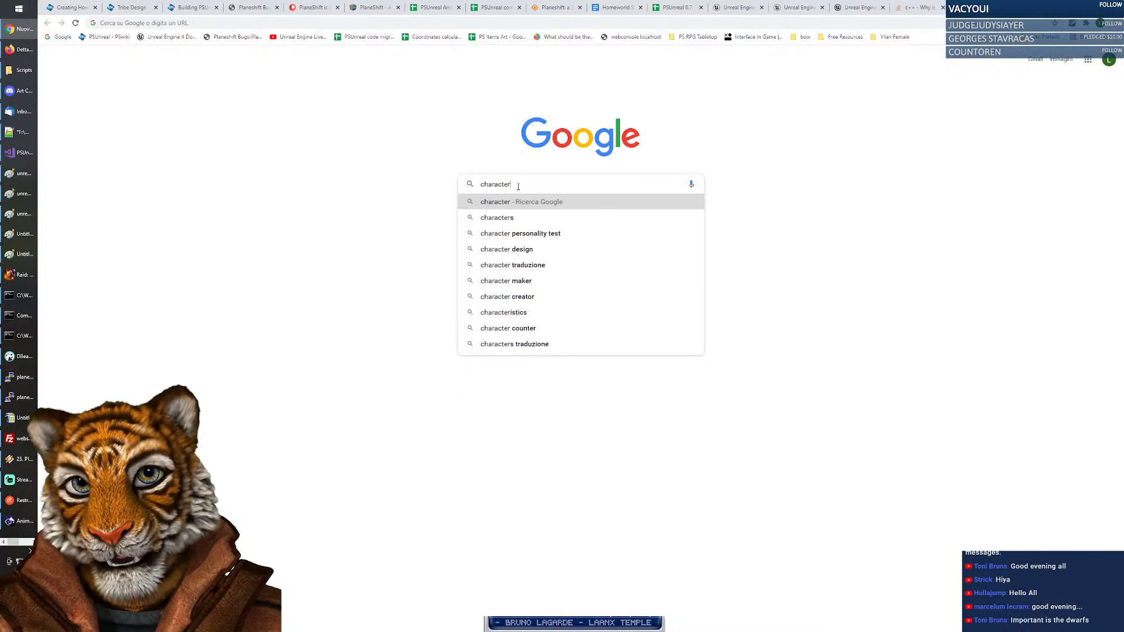
pyautogui.write('3d ')
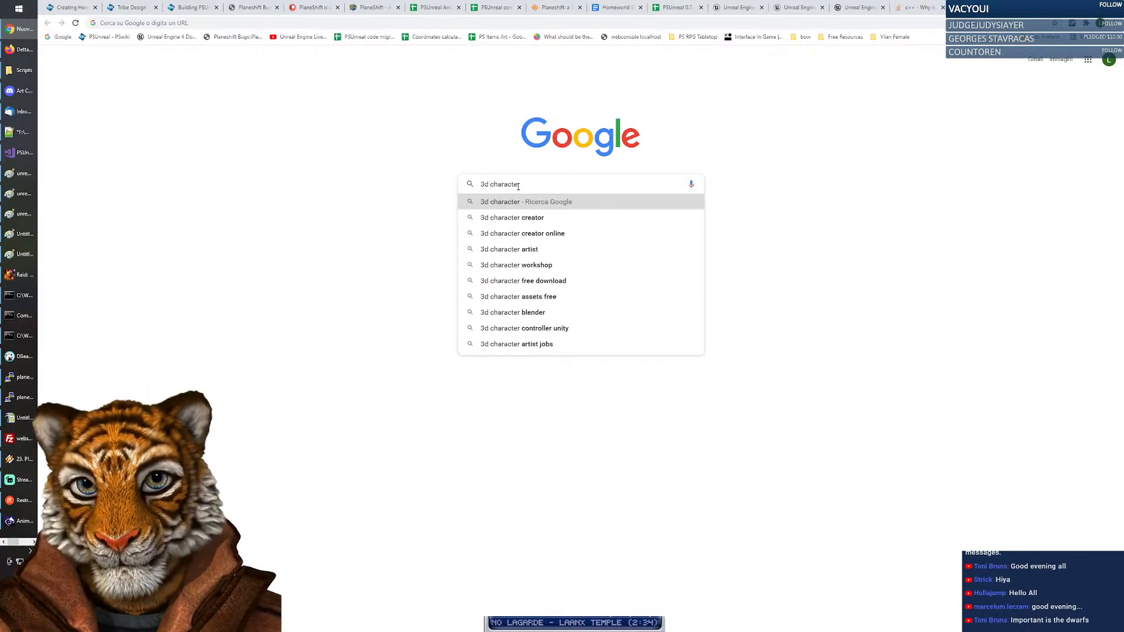
pyautogui.write(' wi')
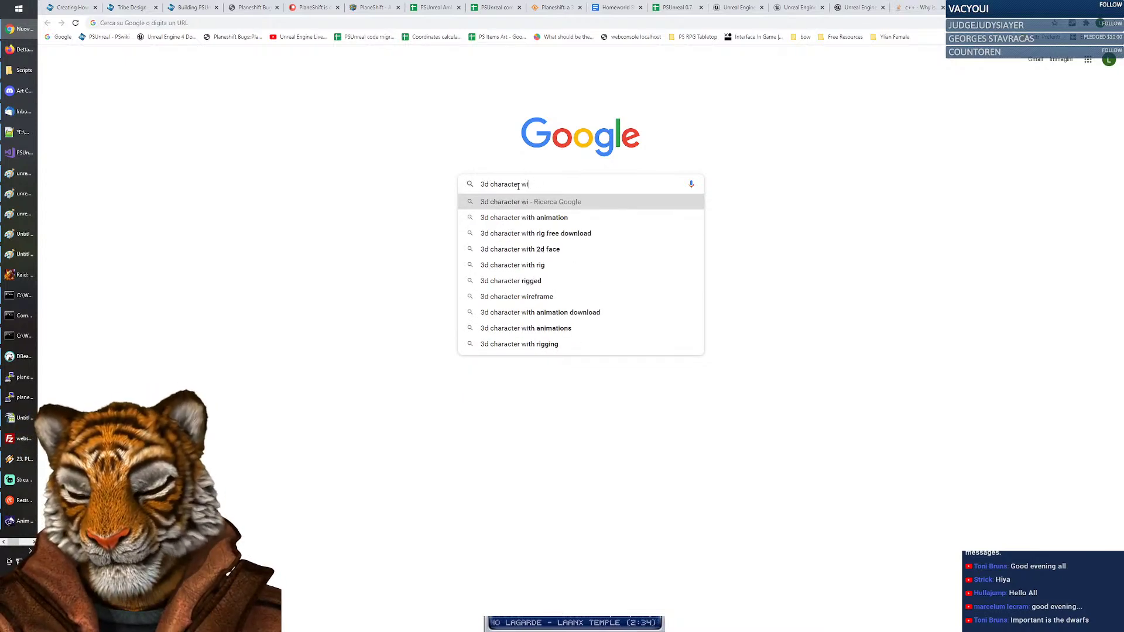
pyautogui.write('reframe')
pyautogui.press('Return')
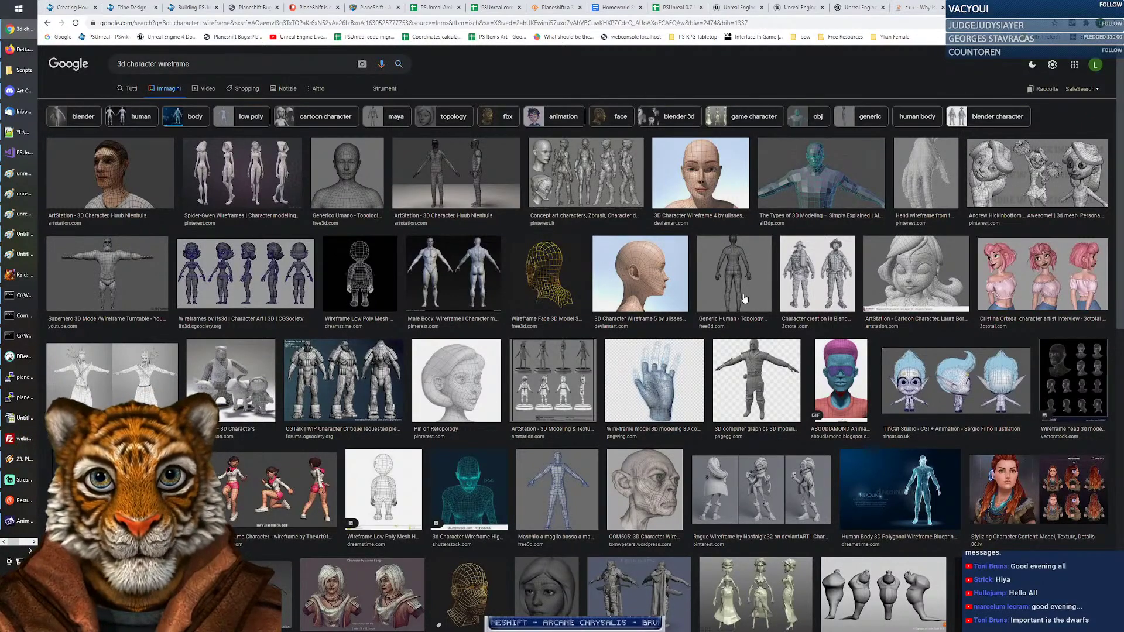
# Preview the All3DP image of a low-poly human torso and the 3dtotal image of a firefighter wireframe.
pyautogui.click(820, 174)
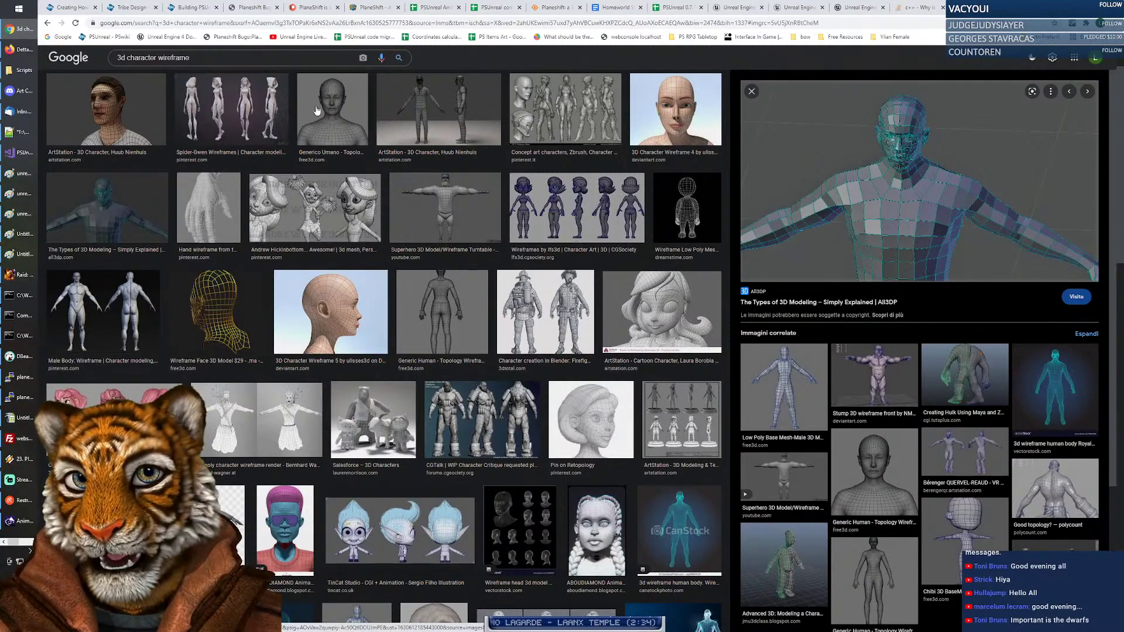
pyautogui.scroll(-2, 368, 195)
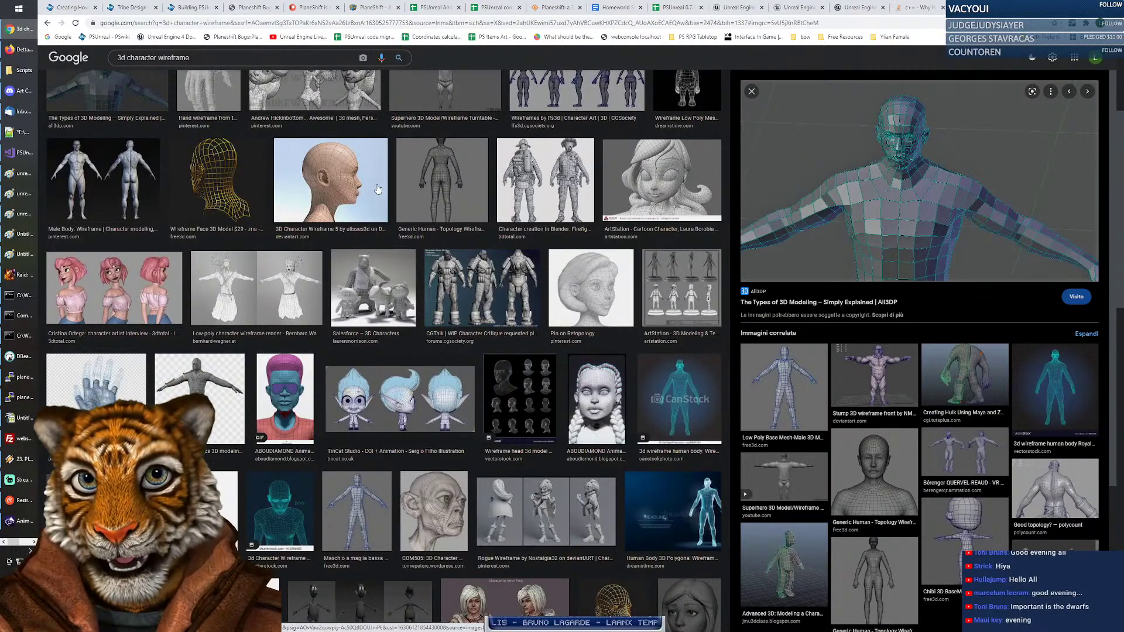
pyautogui.scroll(-1, 378, 189)
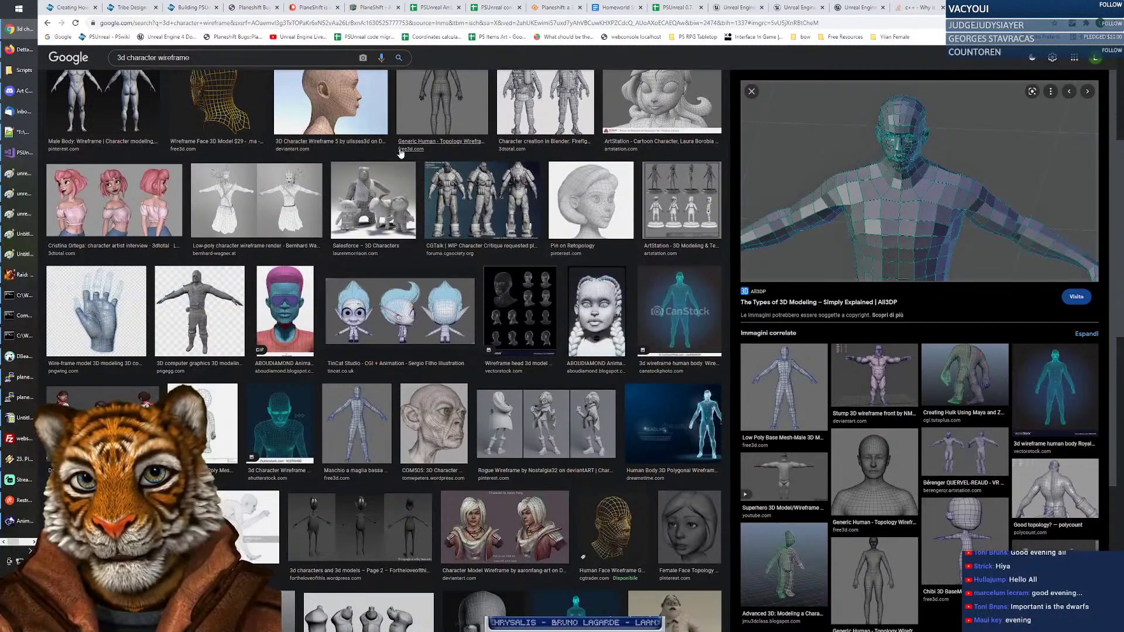
pyautogui.scroll(3, 402, 154)
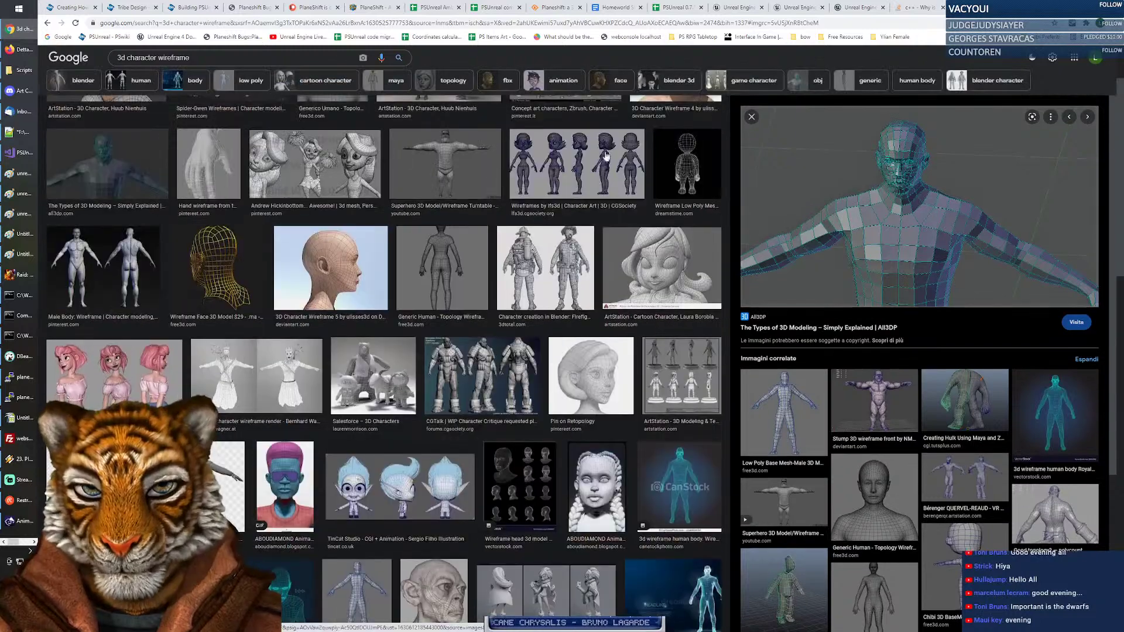
pyautogui.click(545, 260)
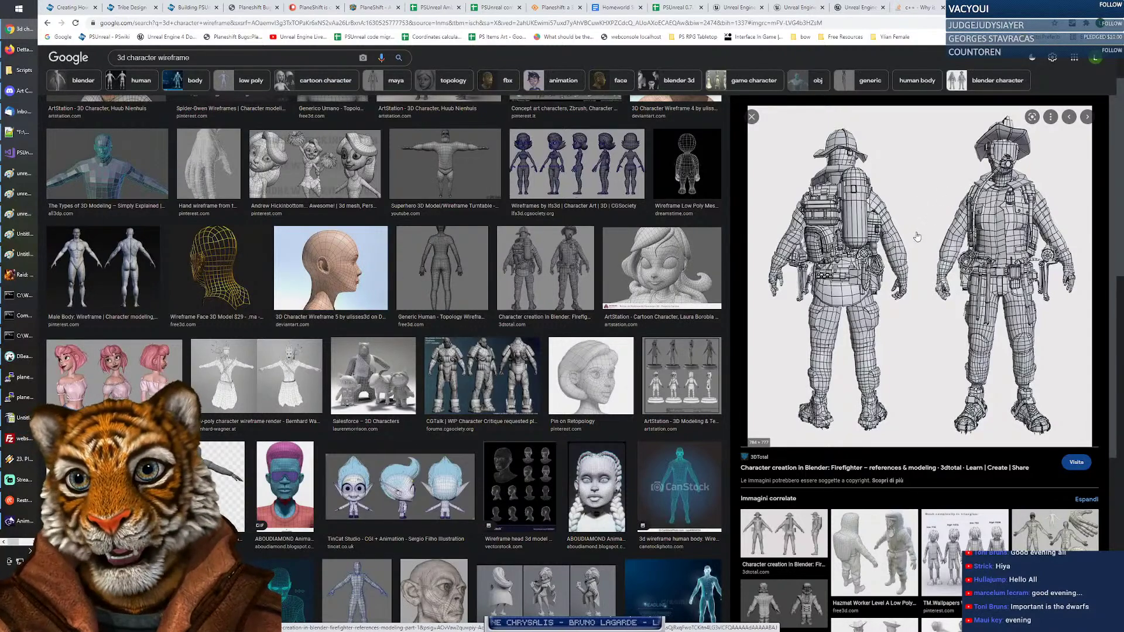
# Look through the firefighter's related images and preview the ABOUDIAMOND wireframe of a character with braids.
pyautogui.scroll(-2, 479, 290)
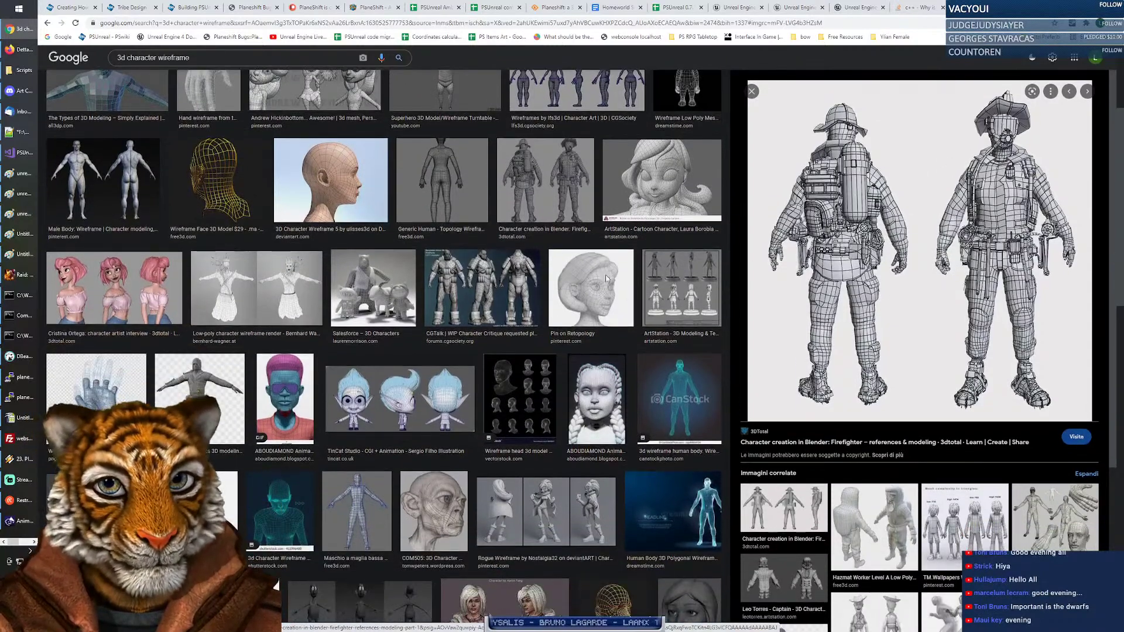
pyautogui.scroll(-3, 868, 297)
pyautogui.scroll(-2, 868, 297)
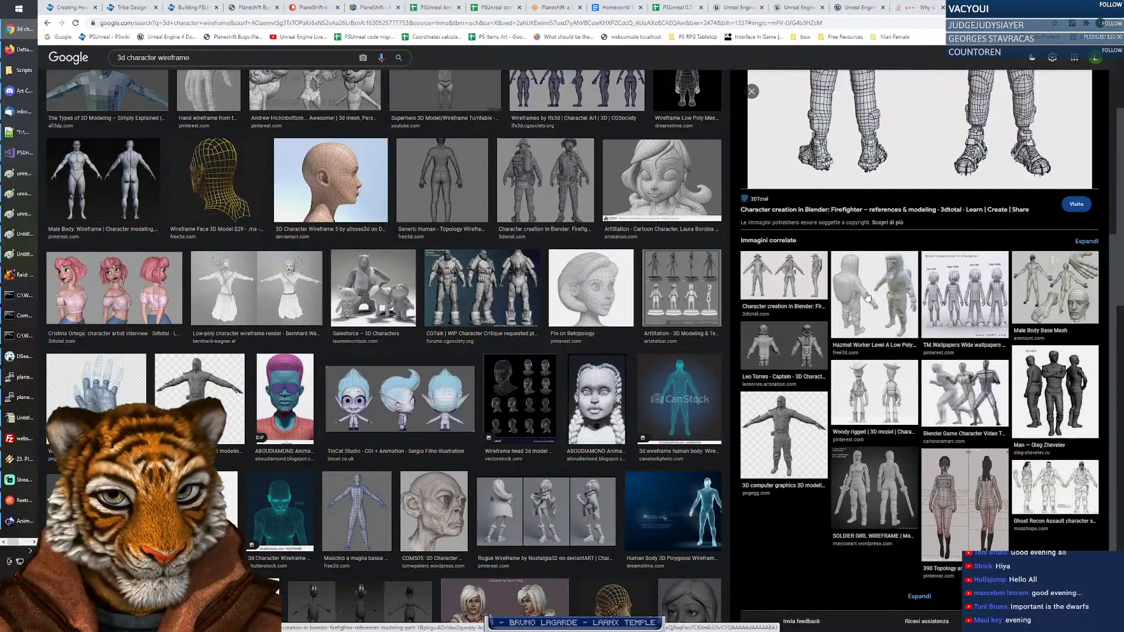
pyautogui.scroll(-3, 552, 300)
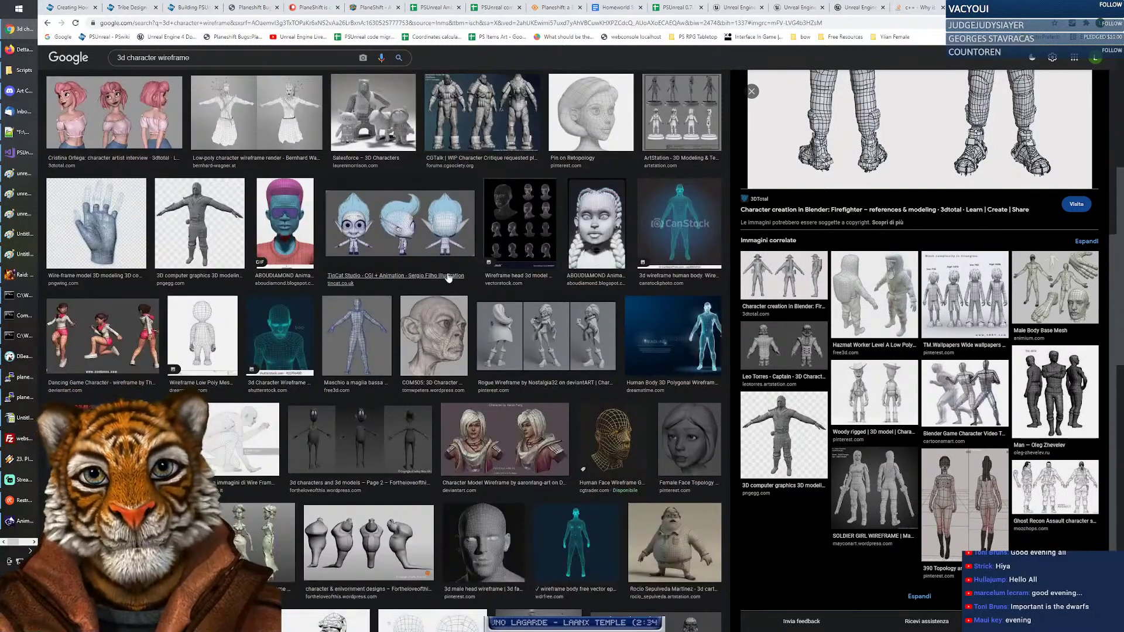
pyautogui.click(607, 248)
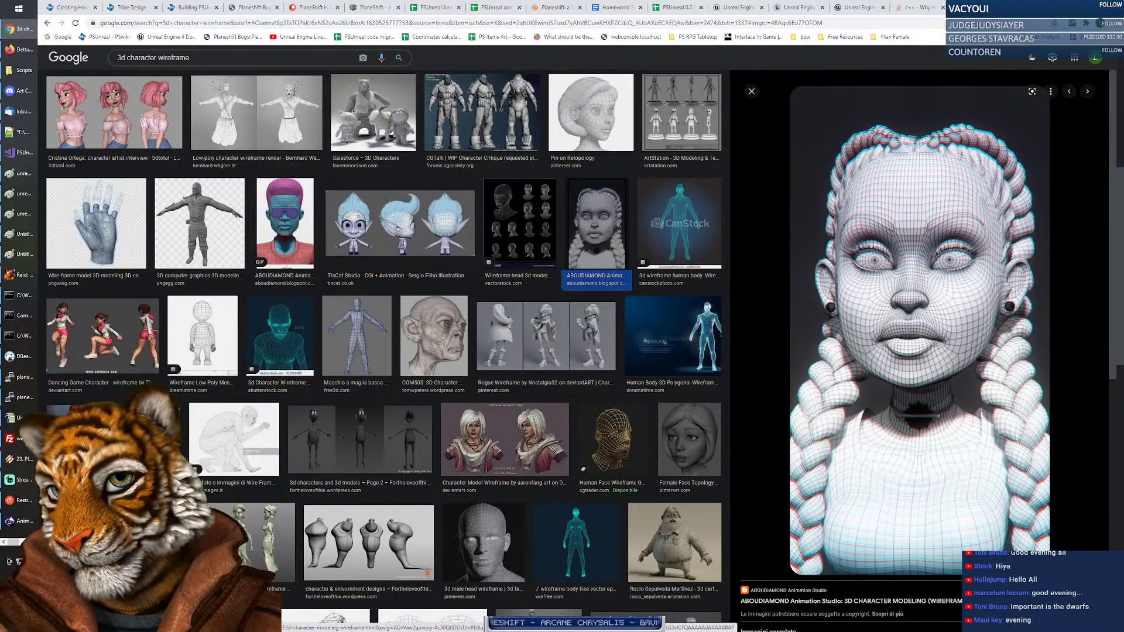
# Preview the Arness of Rokkin character sheet, open its CGSociety page and enlarge the wireframe image.
pyautogui.click(400, 430)
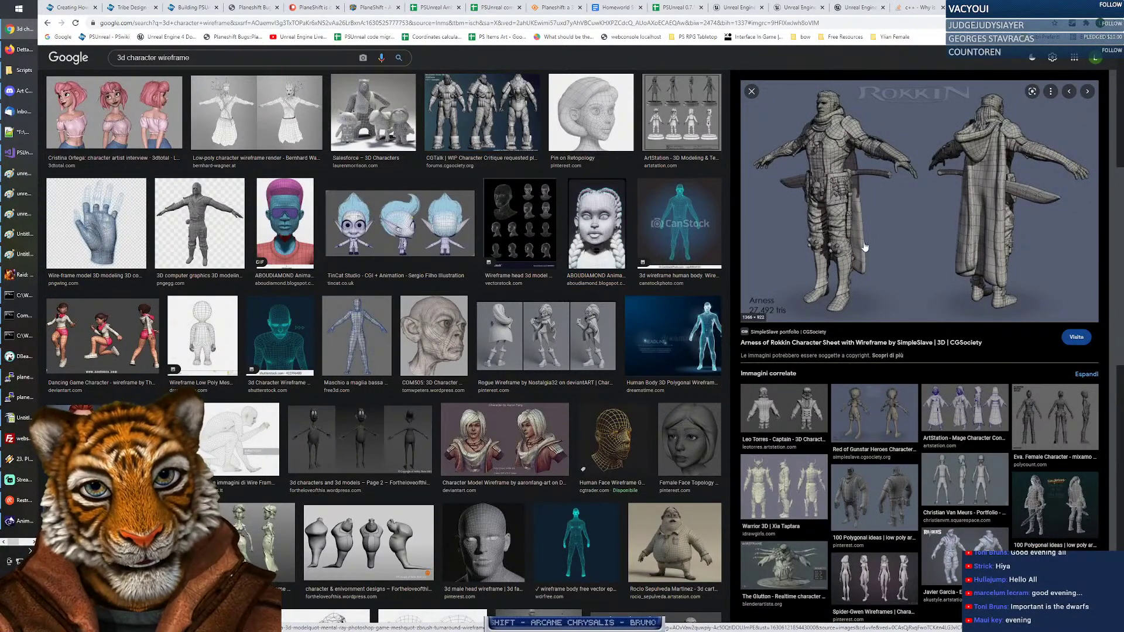
pyautogui.click(825, 147)
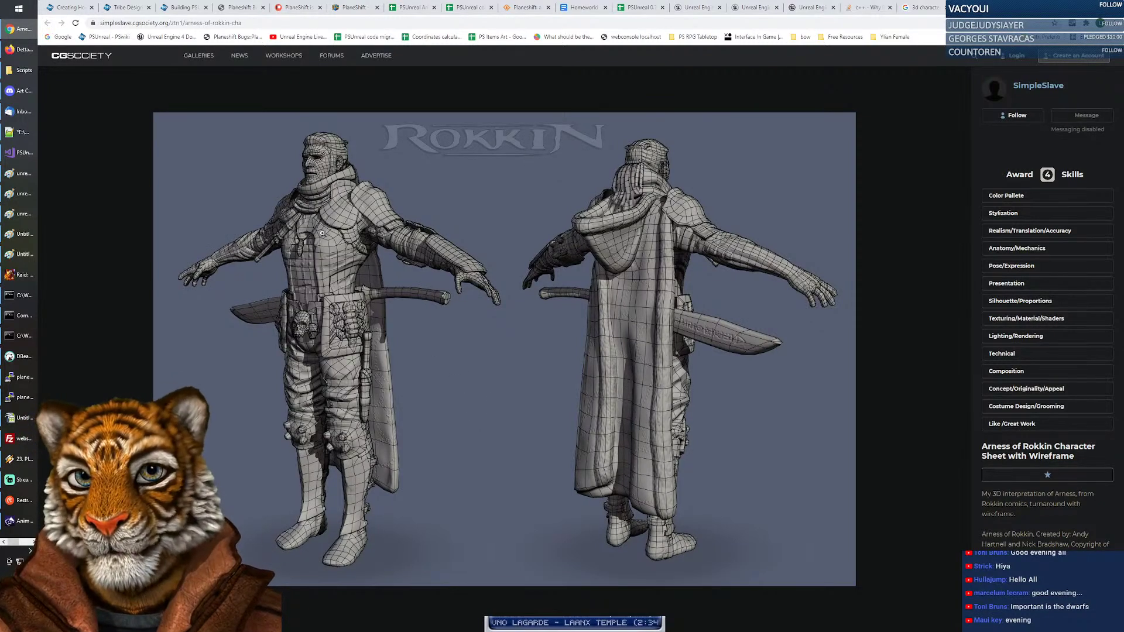
pyautogui.click(310, 172)
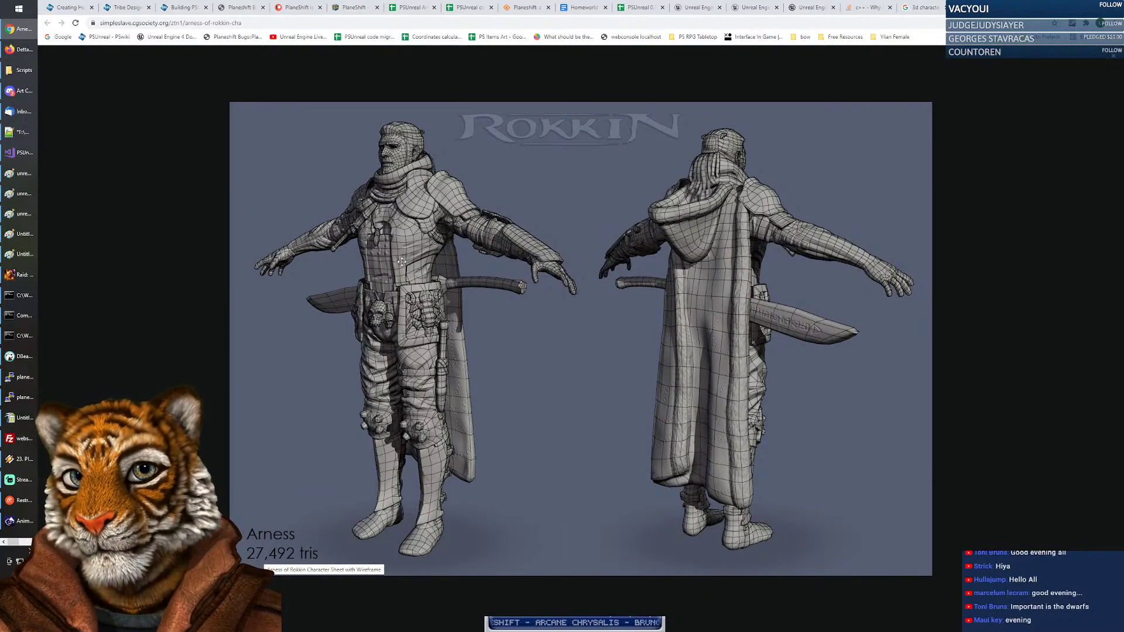
# Examine the Rokkin character's wireframe up close, from the cloak and belt to the torso and head, then return to the whole enlarged image.
pyautogui.click(372, 233)
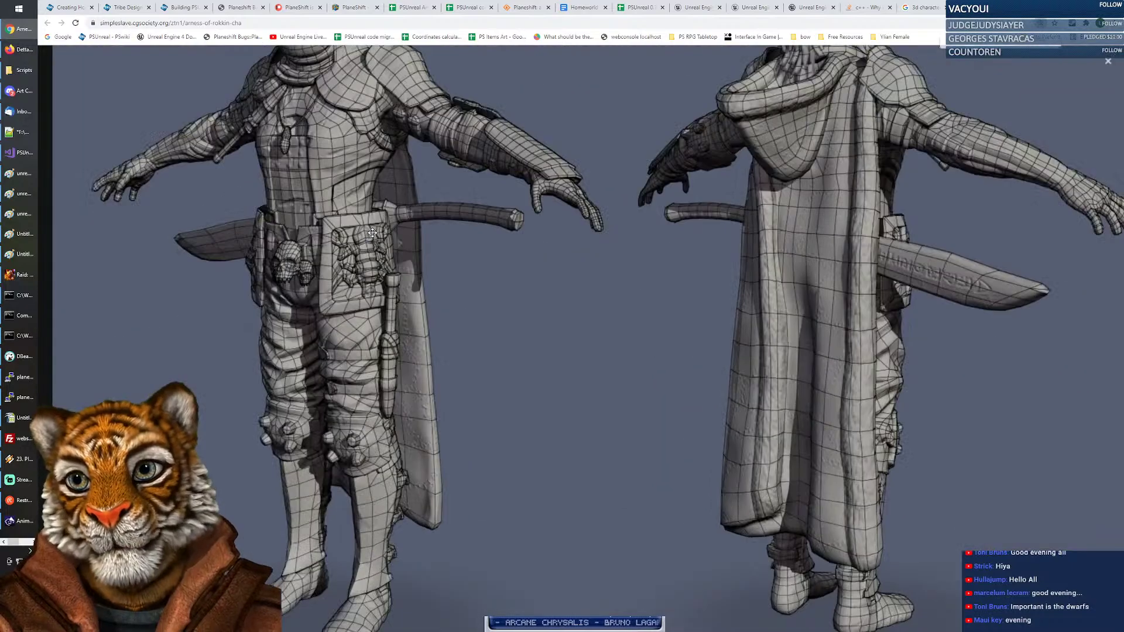
pyautogui.keyDown('ctrl'); pyautogui.scroll(3, 459, 315); pyautogui.keyUp('ctrl')
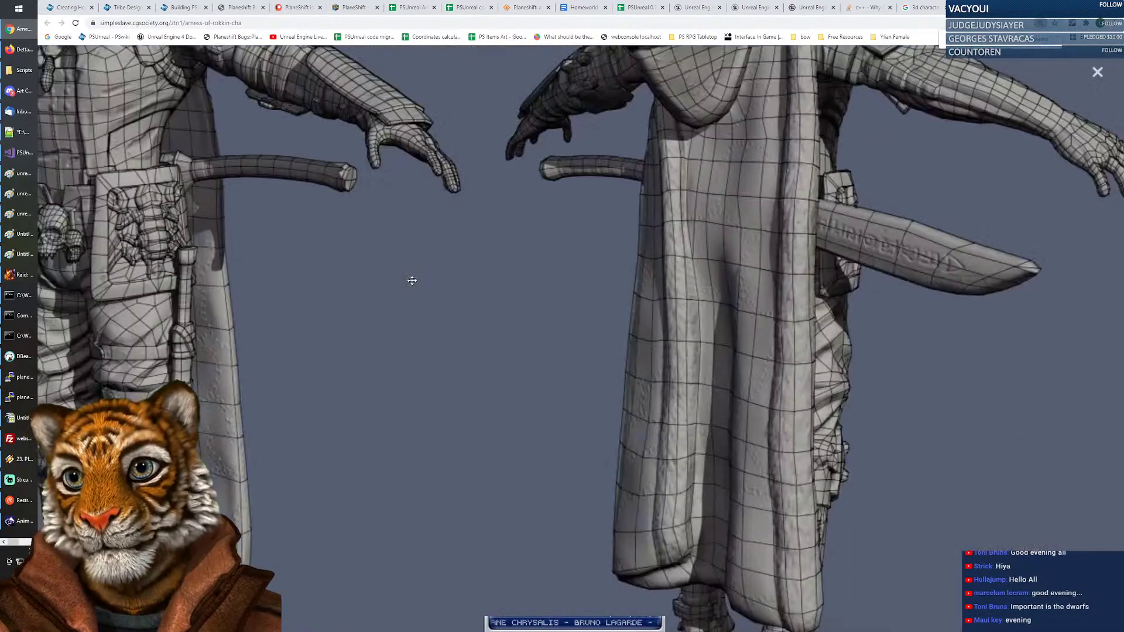
pyautogui.moveTo(307, 227); pyautogui.dragTo(588, 401)
pyautogui.moveTo(346, 261); pyautogui.dragTo(420, 305)
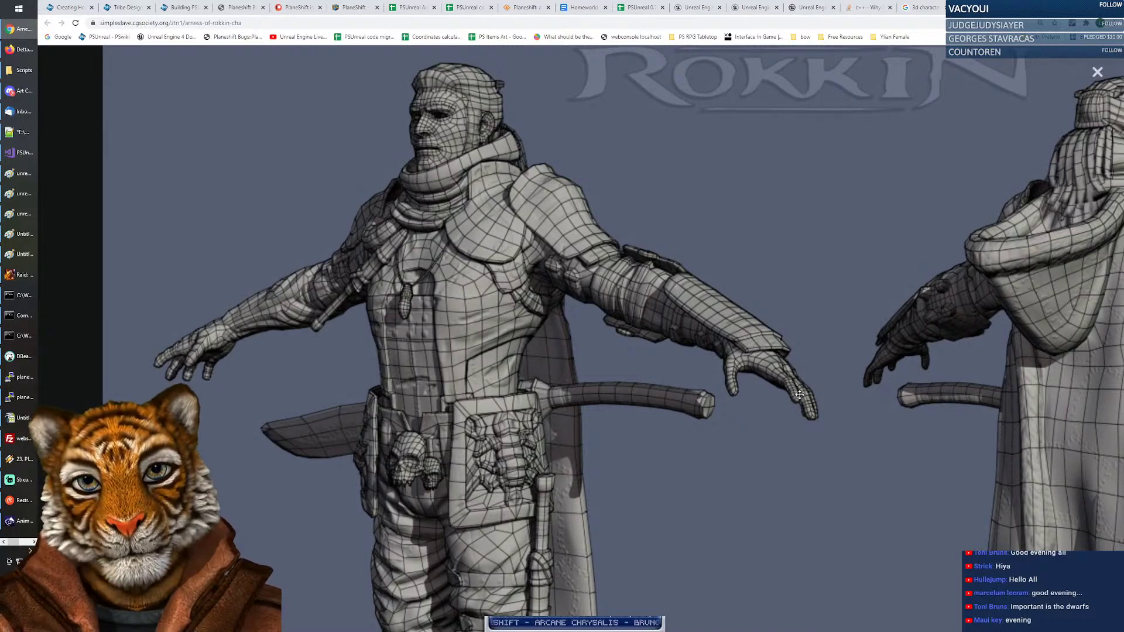
pyautogui.click(489, 358)
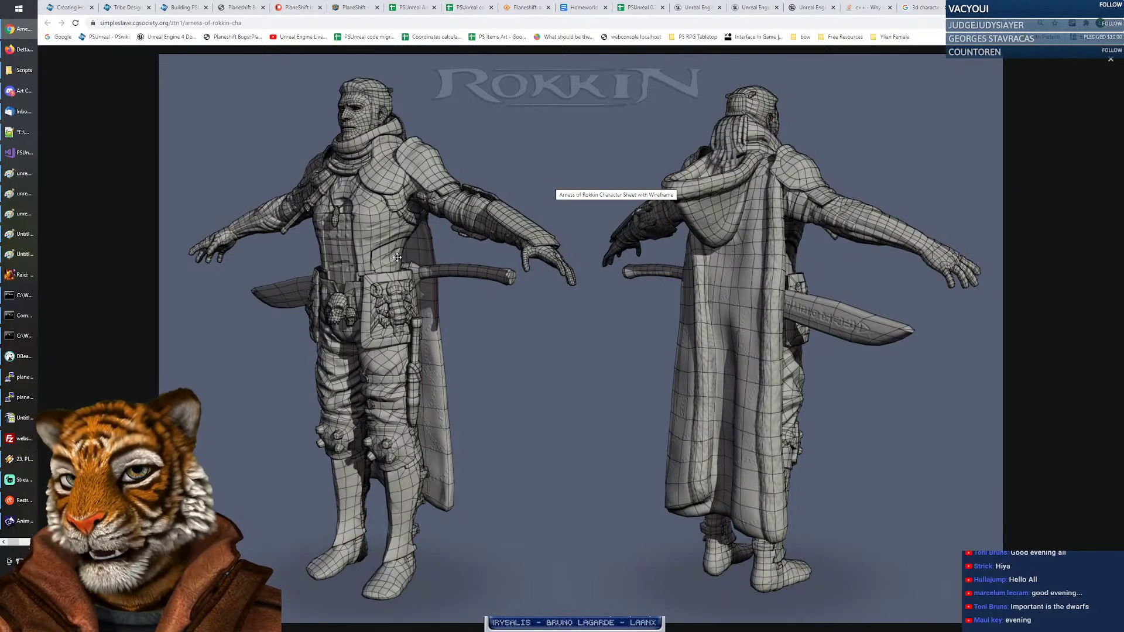
pyautogui.keyDown('ctrl'); pyautogui.scroll(-1, 470, 266); pyautogui.keyUp('ctrl')
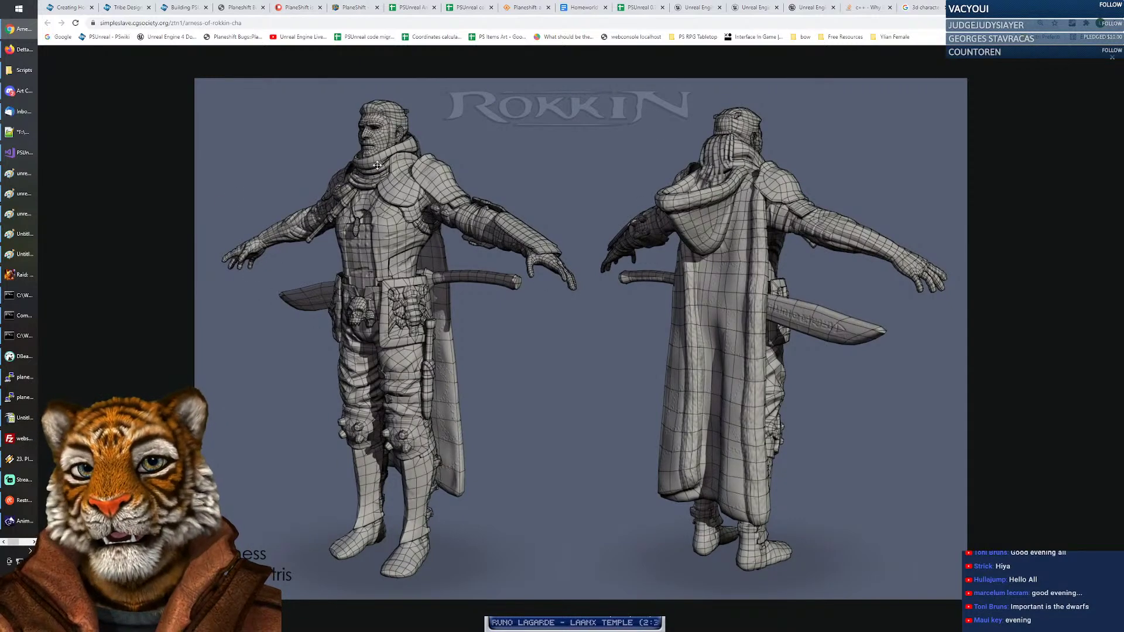
pyautogui.click(1111, 57)
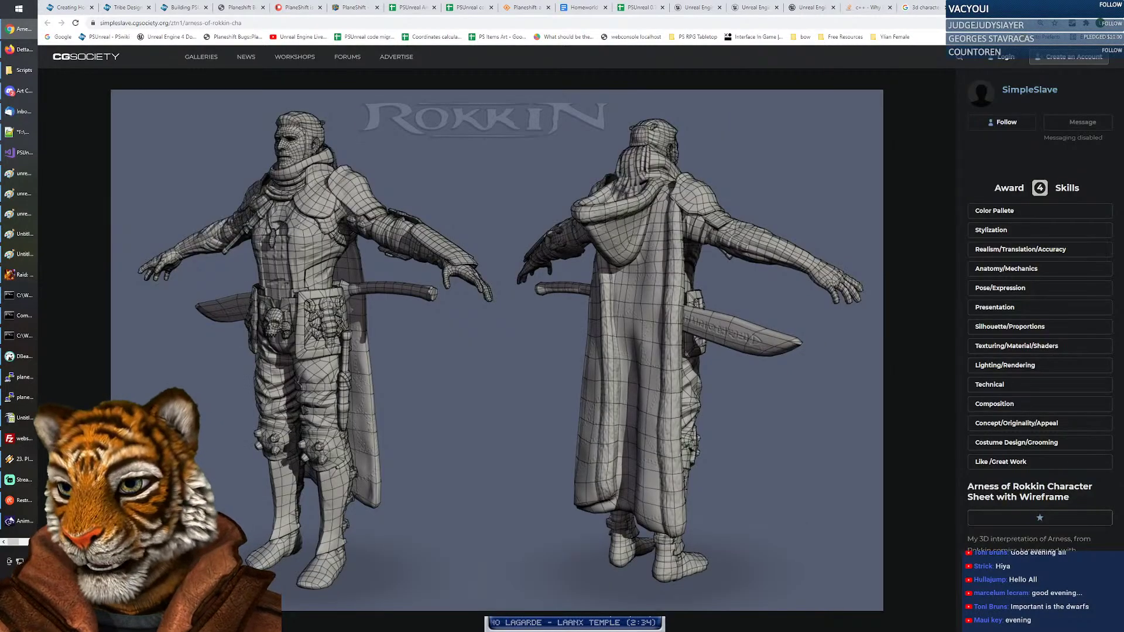
pyautogui.click(360, 428)
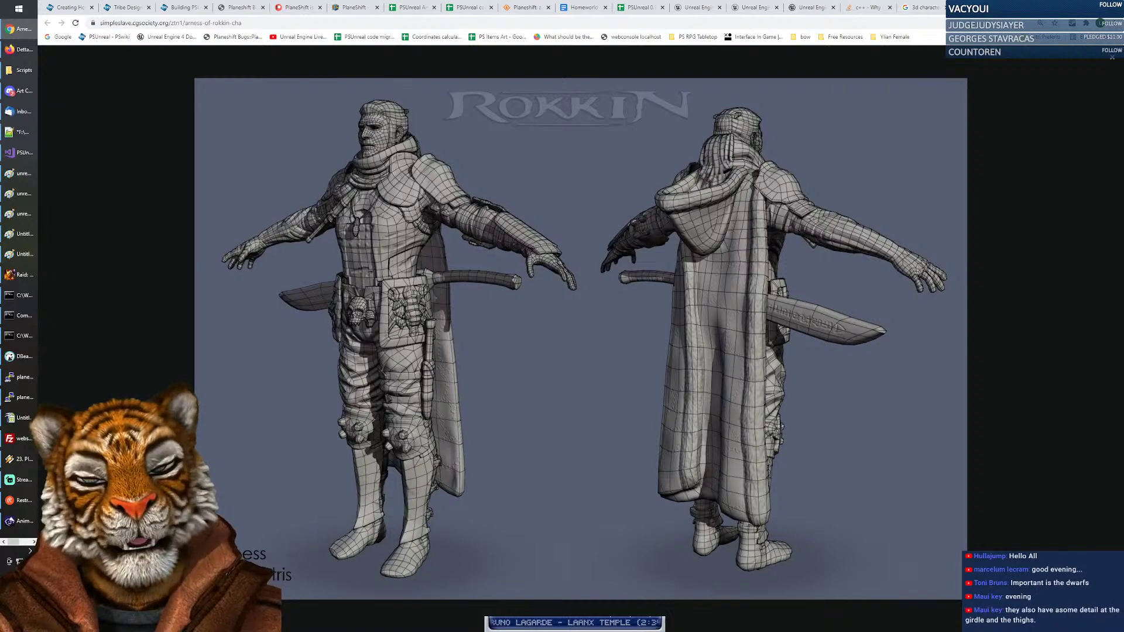
# Switch from Chrome to the PSUnreal project window in Unreal Editor.
pyautogui.click(33, 541)
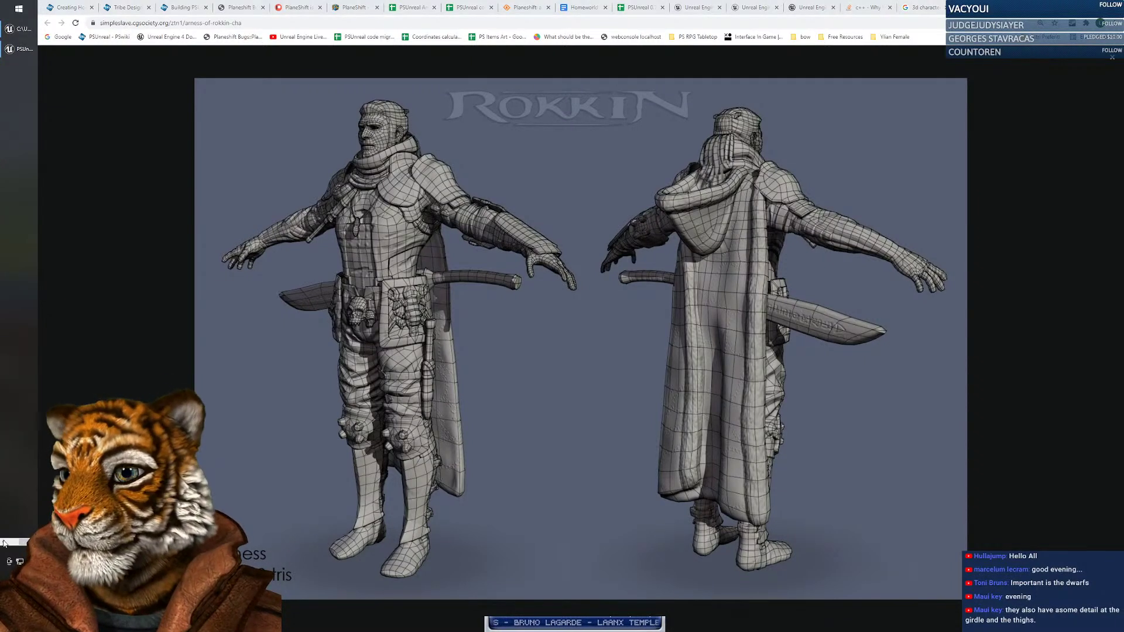
pyautogui.scroll(1, 16, 300)
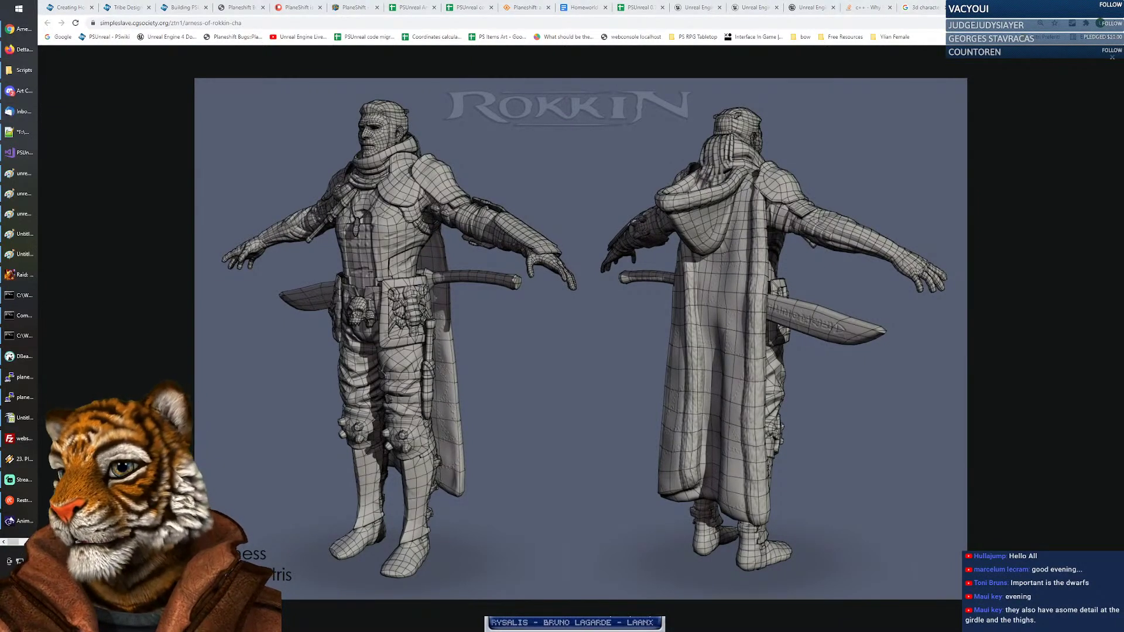
pyautogui.scroll(-1, 14, 56)
pyautogui.click(16, 50)
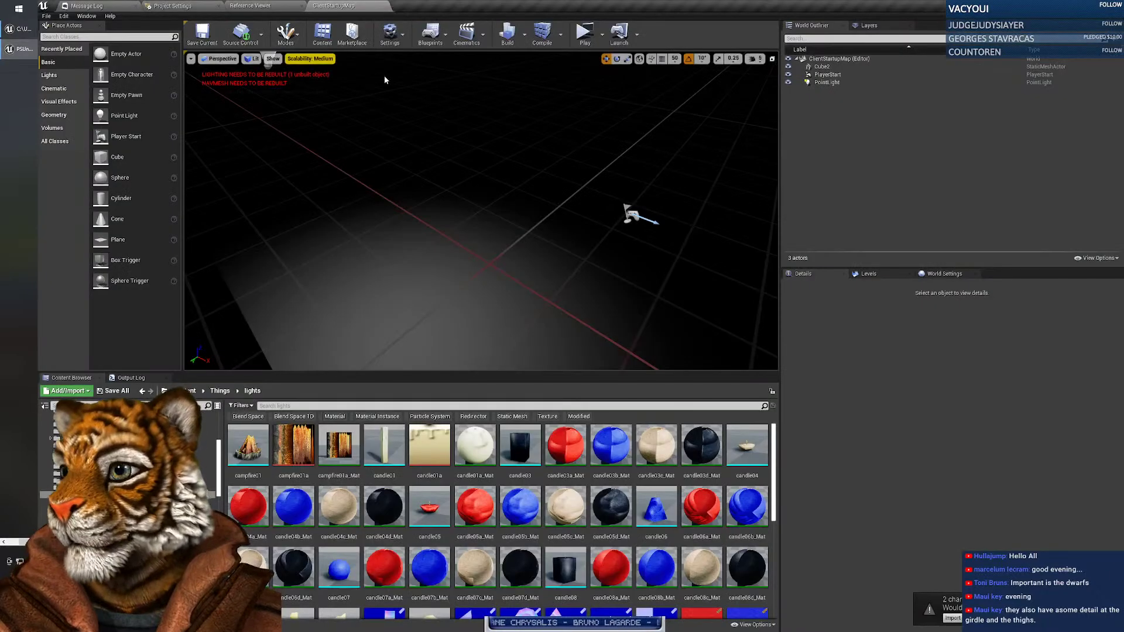
# Move the ClientStartupMap tab ahead of the other editor tabs and accept the import of the detected content changes.
pyautogui.click(196, 6)
pyautogui.click(275, 5)
pyautogui.moveTo(340, 5); pyautogui.dragTo(125, 5)
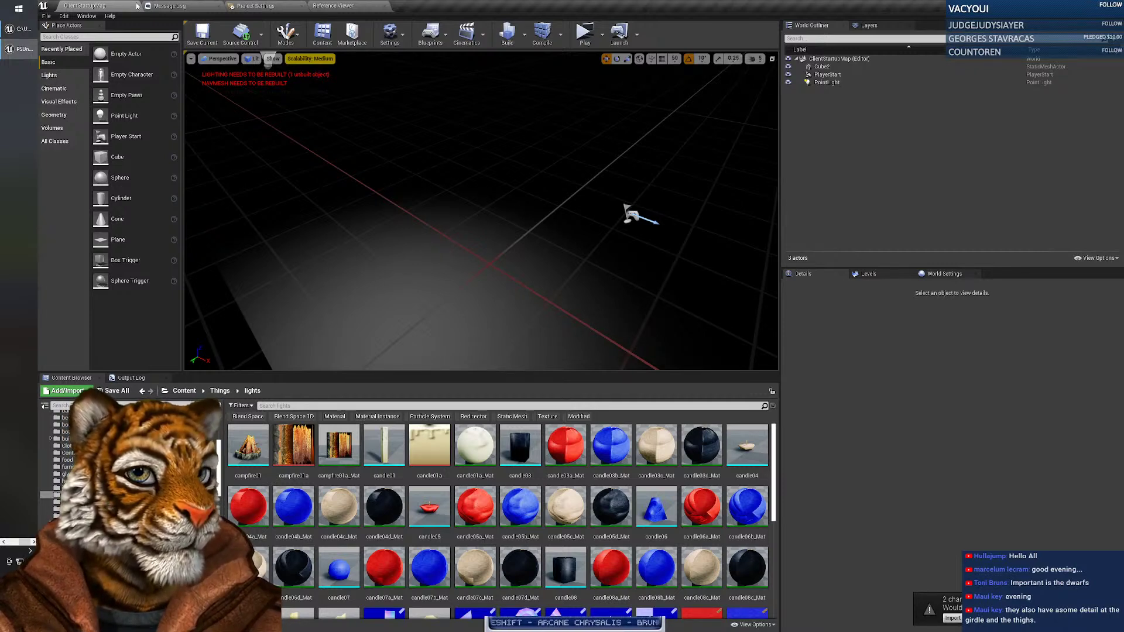
pyautogui.click(951, 619)
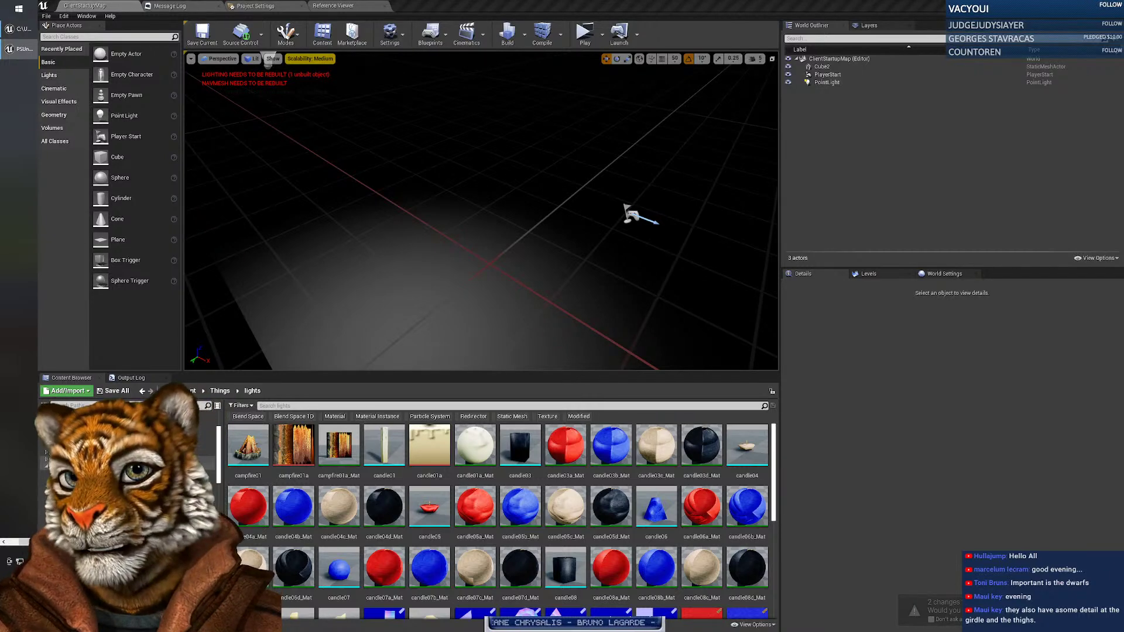
# Open the diabolimCharacter blueprint from the Blueprints content folder.
pyautogui.click(202, 444)
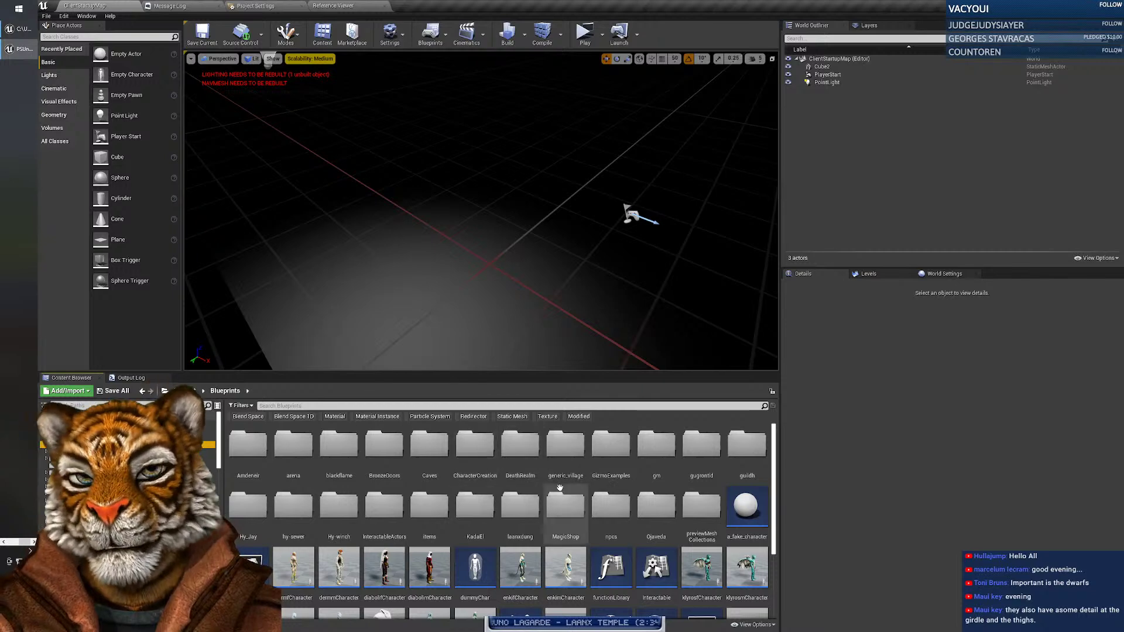
pyautogui.scroll(-1, 576, 486)
pyautogui.scroll(-1, 531, 474)
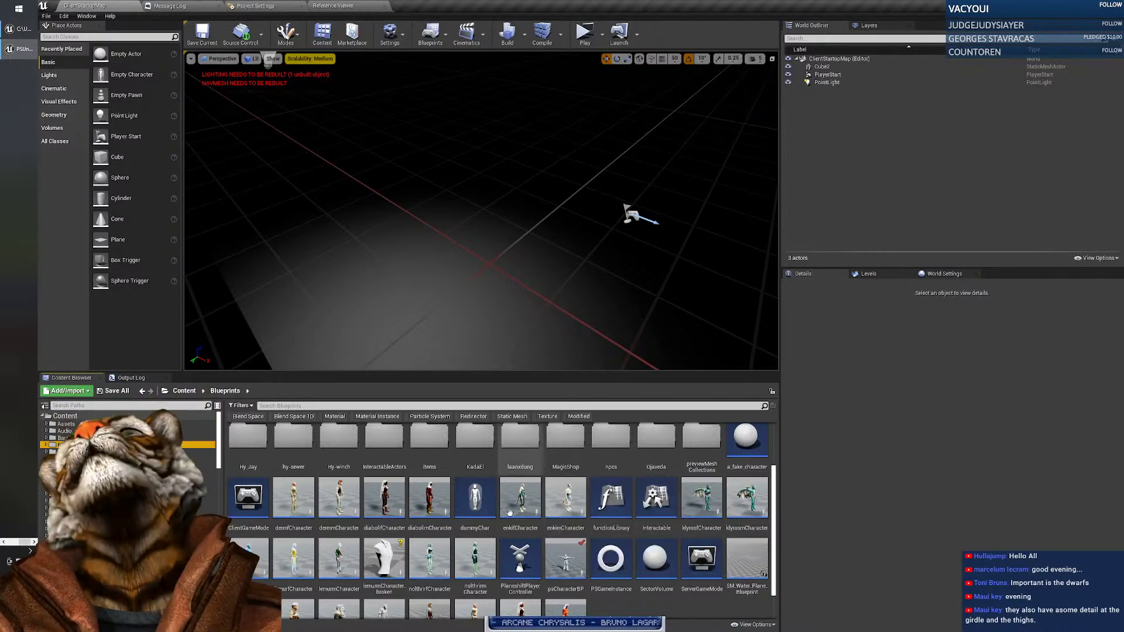
pyautogui.scroll(-1, 515, 509)
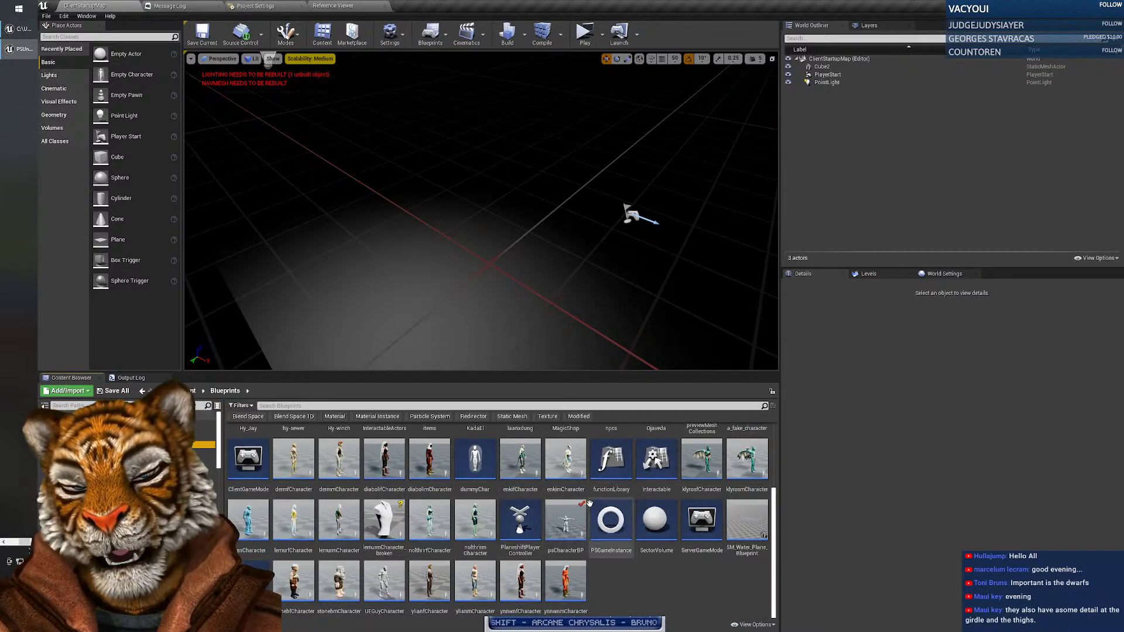
pyautogui.scroll(1, 576, 497)
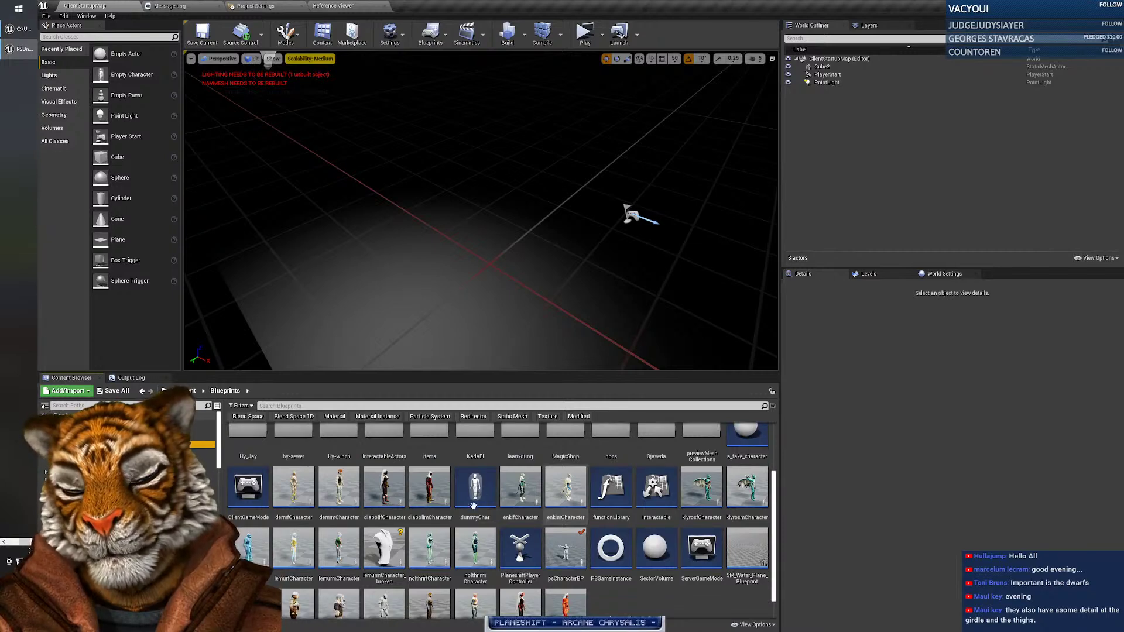
pyautogui.click(431, 486)
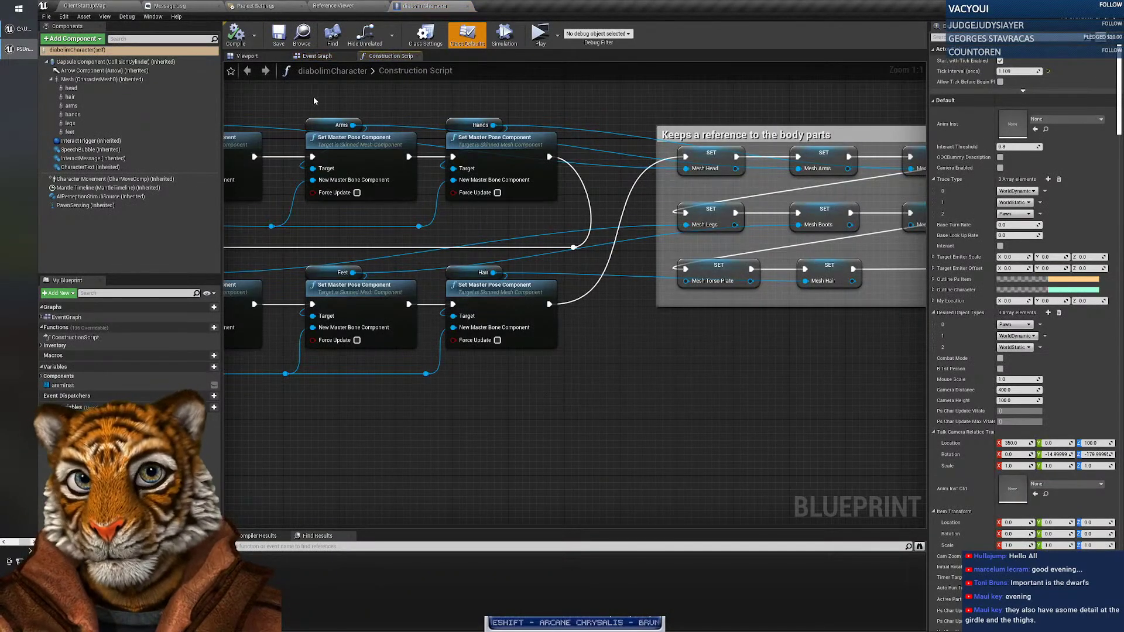
# Show the diabolimCharacter model in the blueprint's viewport, frame its upper body and select the arms mesh.
pyautogui.click(247, 57)
pyautogui.keyDown('alt'); pyautogui.moveTo(615, 219); pyautogui.dragTo(480, 225); pyautogui.keyUp('alt')
pyautogui.scroll(5, 573, 293)
pyautogui.scroll(-4, 574, 293)
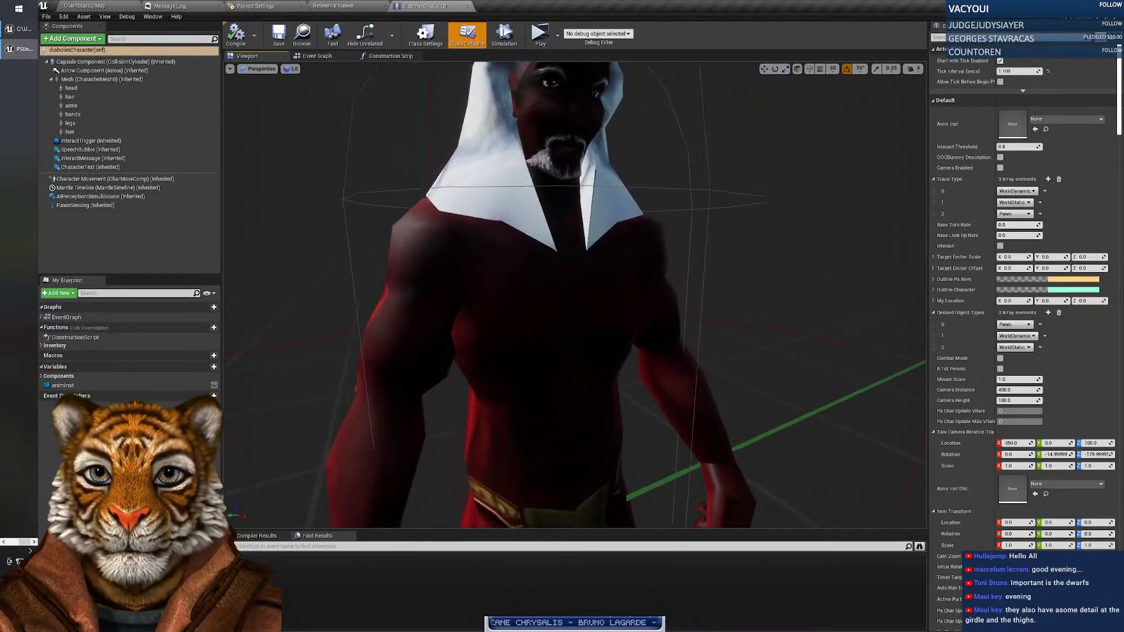
pyautogui.keyDown('alt'); pyautogui.moveTo(574, 292); pyautogui.dragTo(556, 258); pyautogui.keyUp('alt')
pyautogui.click(507, 315)
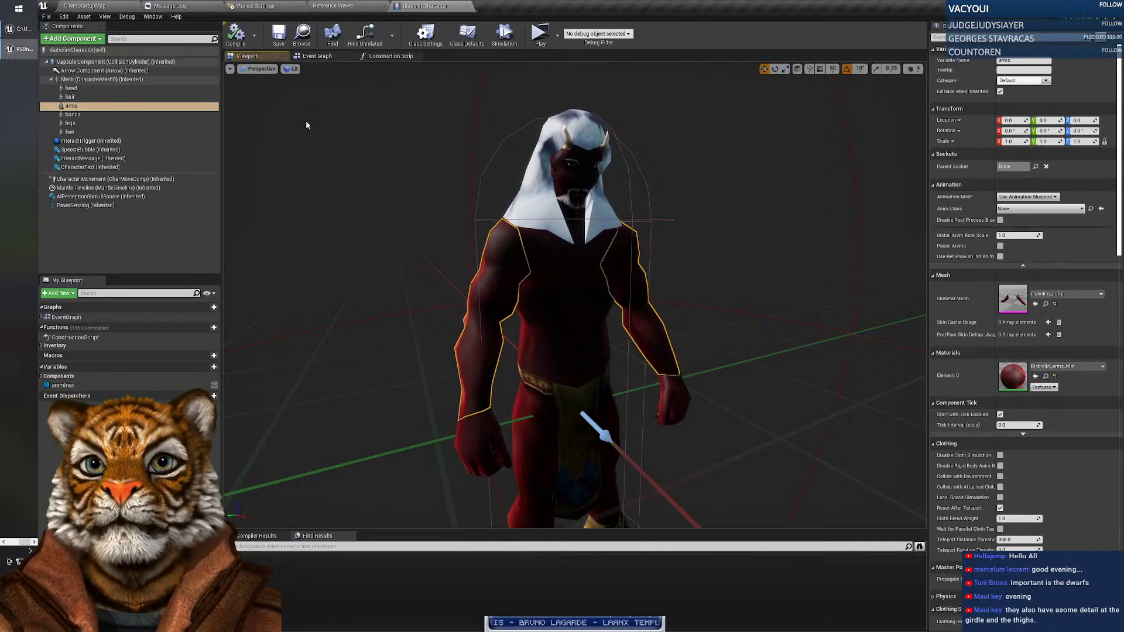
# Set the viewport to Wireframe and examine the polygons of the character's torso and arms up close.
pyautogui.click(292, 69)
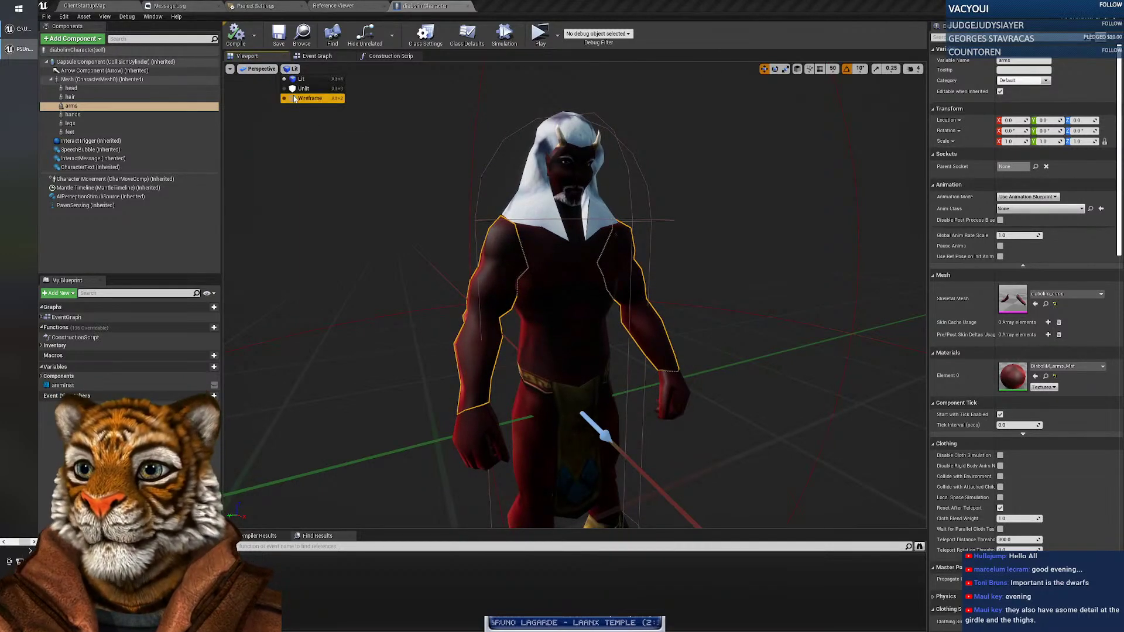
pyautogui.click(295, 99)
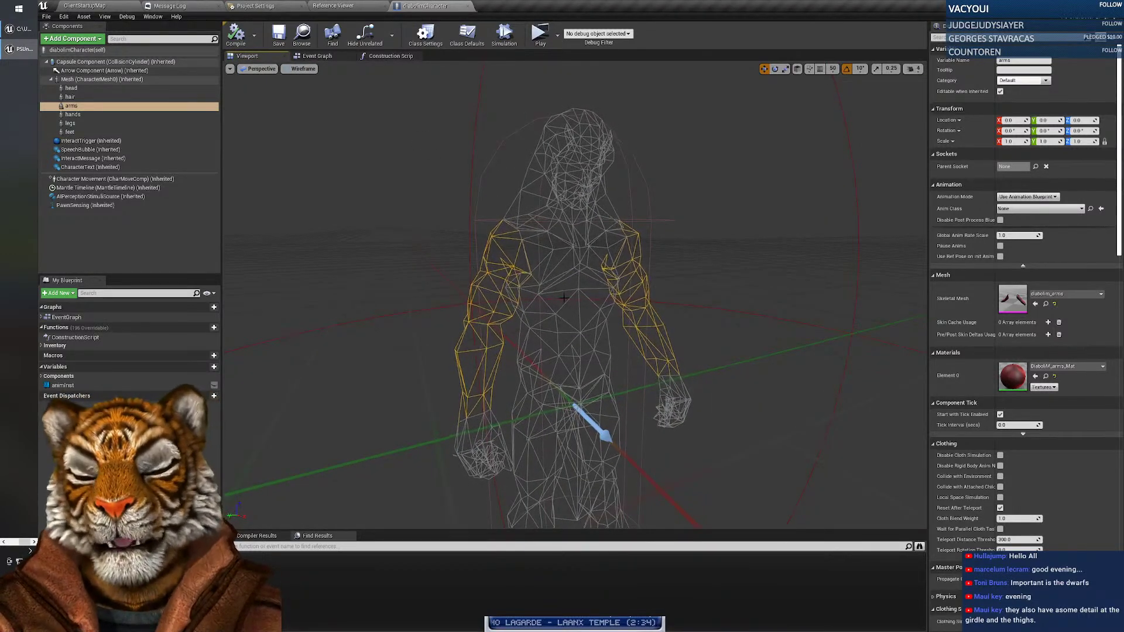
pyautogui.moveTo(564, 294); pyautogui.dragTo(488, 225, button='right')
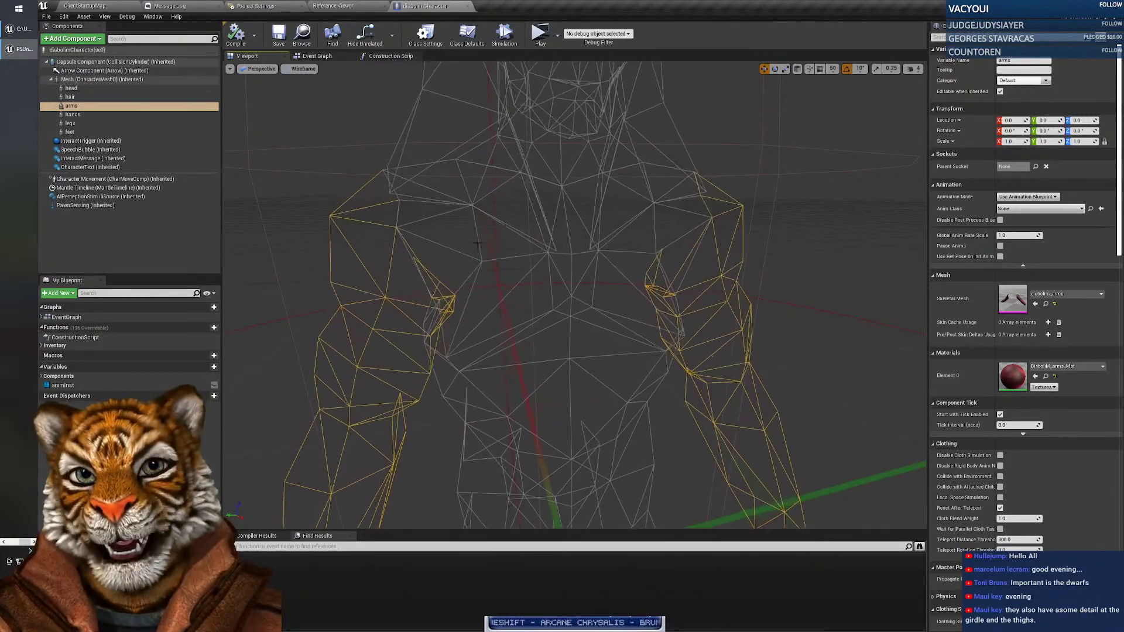
pyautogui.press('s')
pyautogui.moveTo(495, 281)
pyautogui.mouseDown(button='right')
pyautogui.moveTo(475, 285)
pyautogui.moveTo(499, 281)
pyautogui.mouseUp(button='right')
pyautogui.press('w')
pyautogui.press('a')
pyautogui.press('s')
pyautogui.press('w')
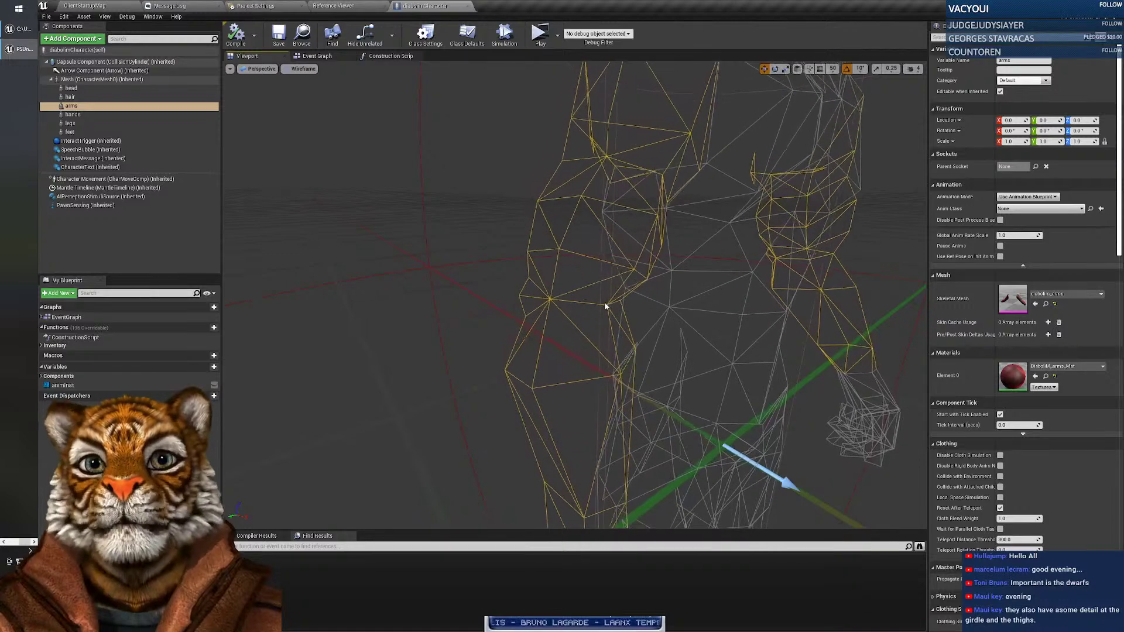
# Compare the arms with the Unlit view mode and return the viewport to Wireframe.
pyautogui.click(301, 69)
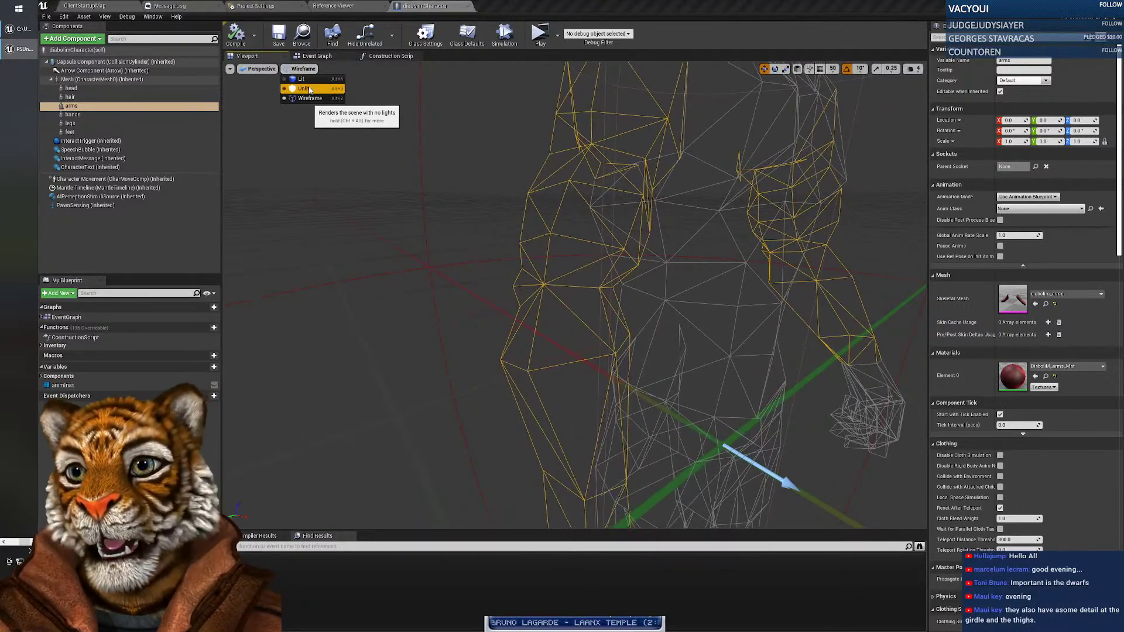
pyautogui.click(304, 89)
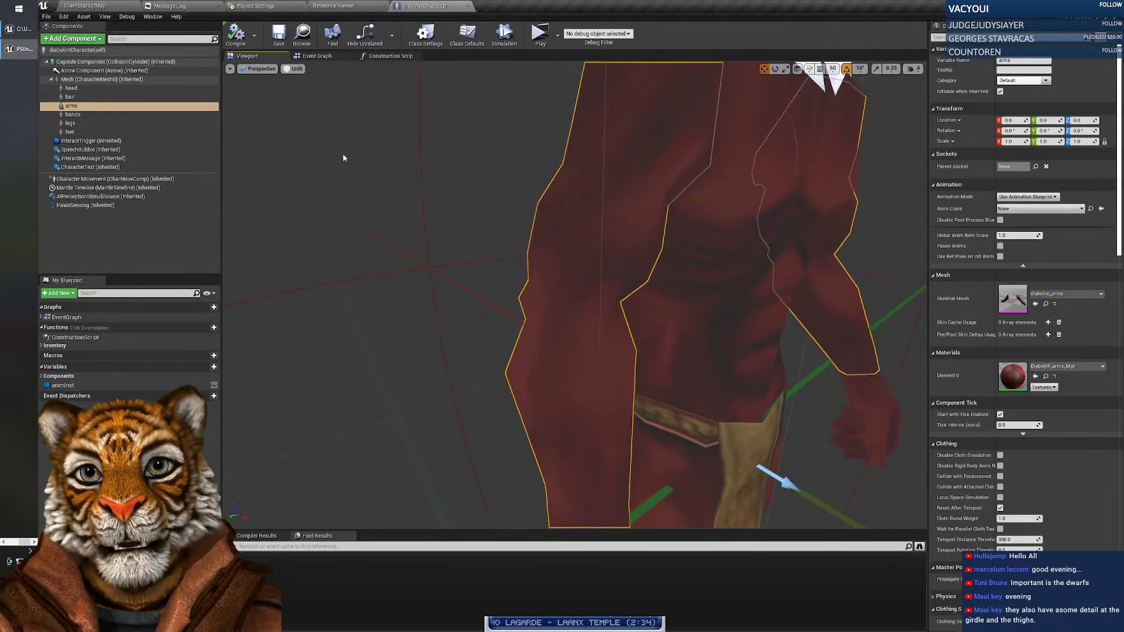
pyautogui.click(294, 69)
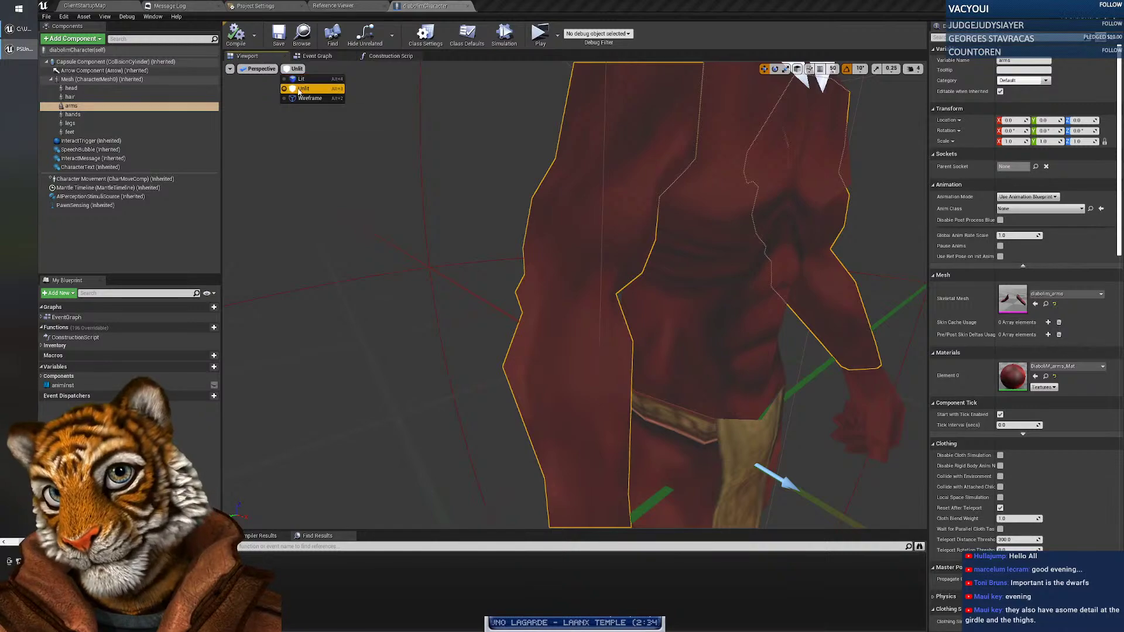
pyautogui.click(301, 98)
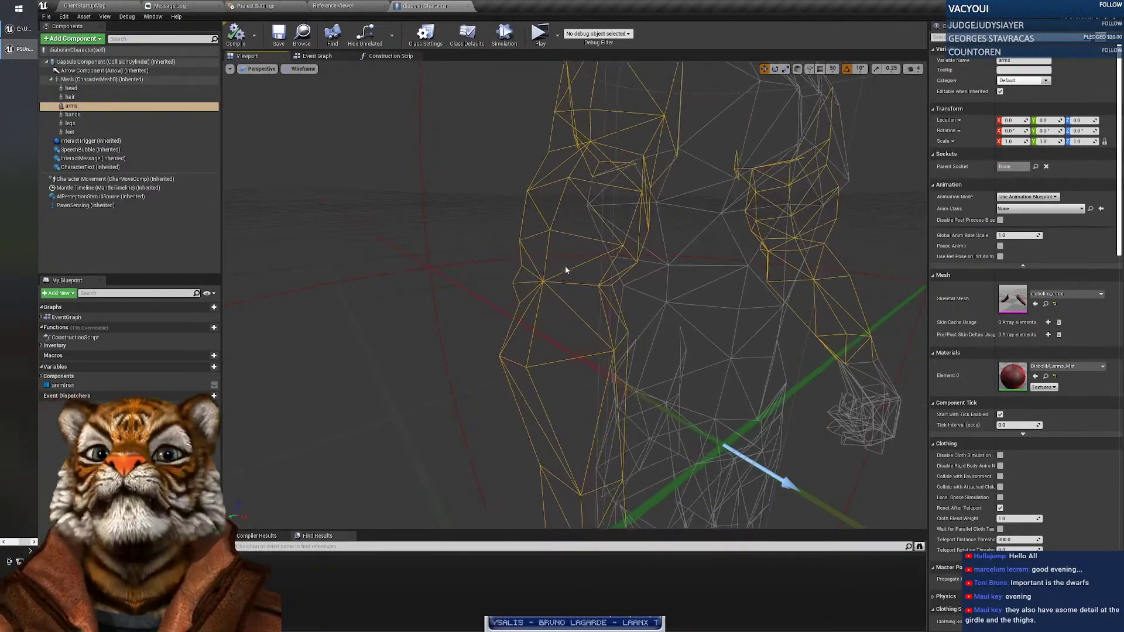
# Examine the wireframe of the character's hands, legs and whole body, and switch back to the Rokkin image in Chrome.
pyautogui.moveTo(634, 305); pyautogui.dragTo(597, 323)
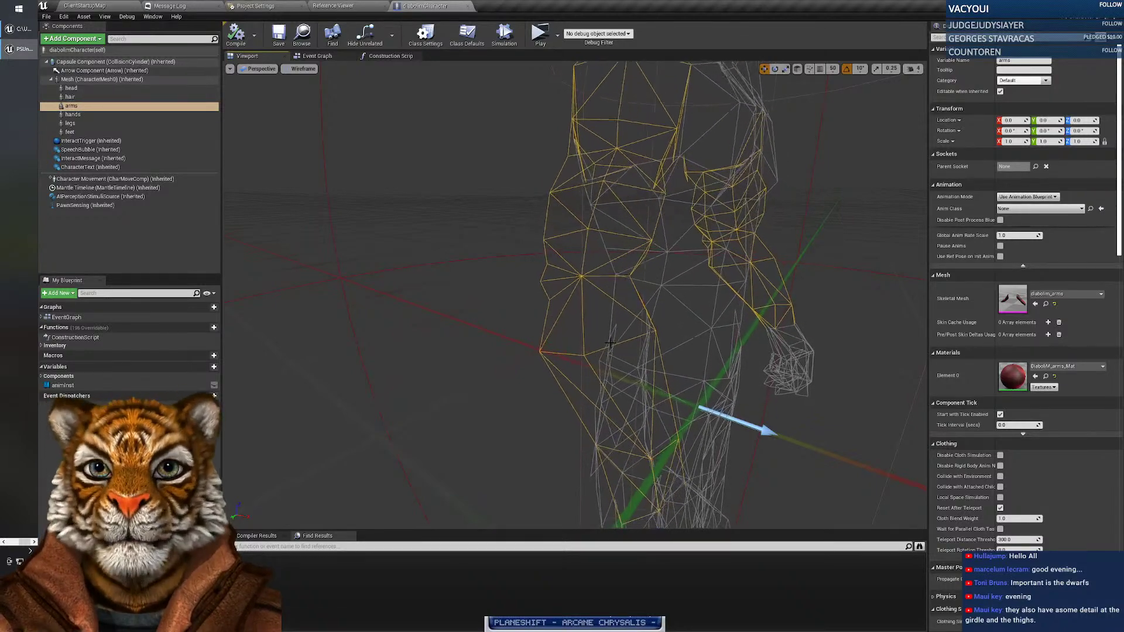
pyautogui.moveTo(611, 344); pyautogui.dragTo(574, 369)
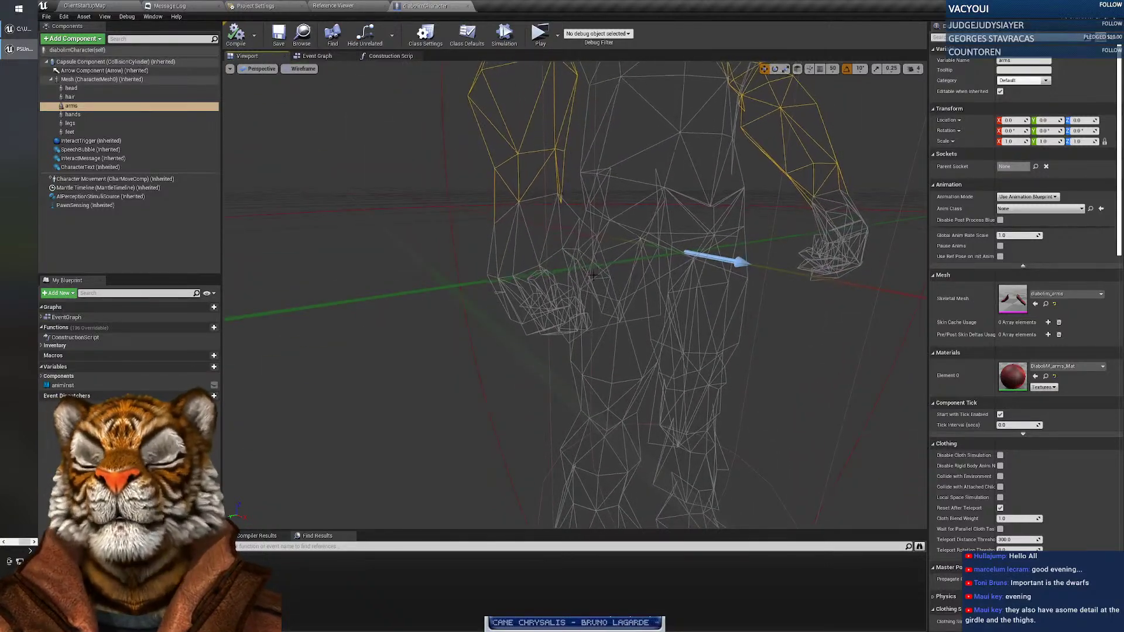
pyautogui.moveTo(624, 369)
pyautogui.mouseDown()
pyautogui.moveTo(628, 383)
pyautogui.moveTo(609, 328)
pyautogui.moveTo(605, 360)
pyautogui.moveTo(620, 328)
pyautogui.moveTo(621, 374)
pyautogui.mouseUp()
pyautogui.moveTo(535, 358)
pyautogui.mouseDown()
pyautogui.moveTo(542, 339)
pyautogui.moveTo(577, 372)
pyautogui.moveTo(534, 364)
pyautogui.moveTo(504, 328)
pyautogui.moveTo(544, 375)
pyautogui.moveTo(556, 360)
pyautogui.moveTo(555, 398)
pyautogui.moveTo(550, 346)
pyautogui.moveTo(541, 357)
pyautogui.mouseUp()
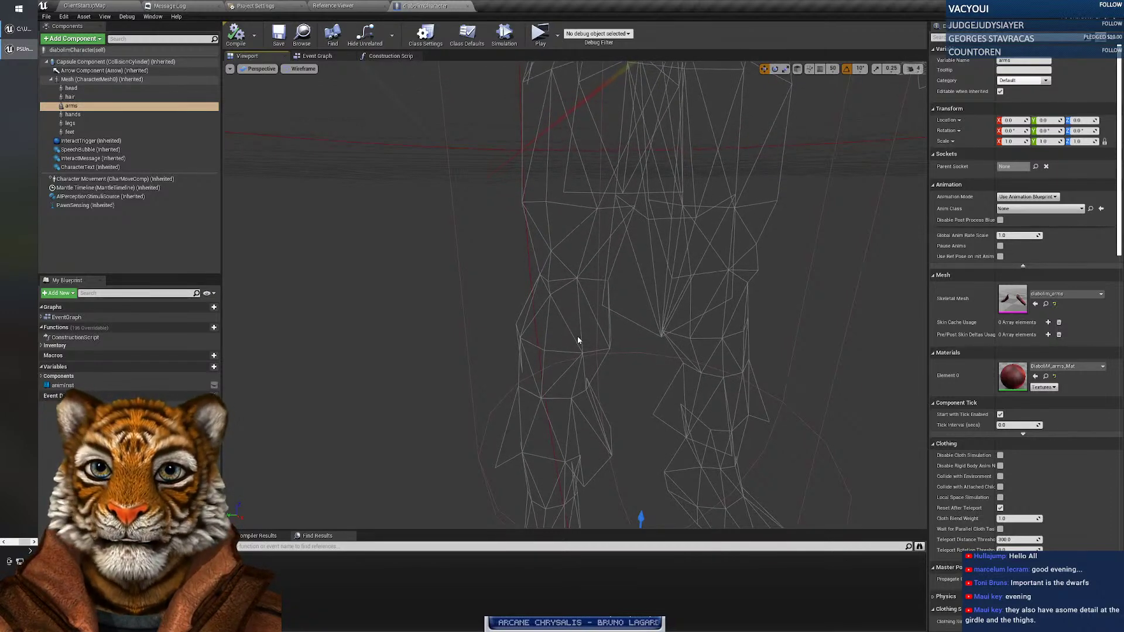
pyautogui.scroll(-6, 576, 320)
pyautogui.moveTo(507, 285); pyautogui.dragTo(507, 258, button='middle')
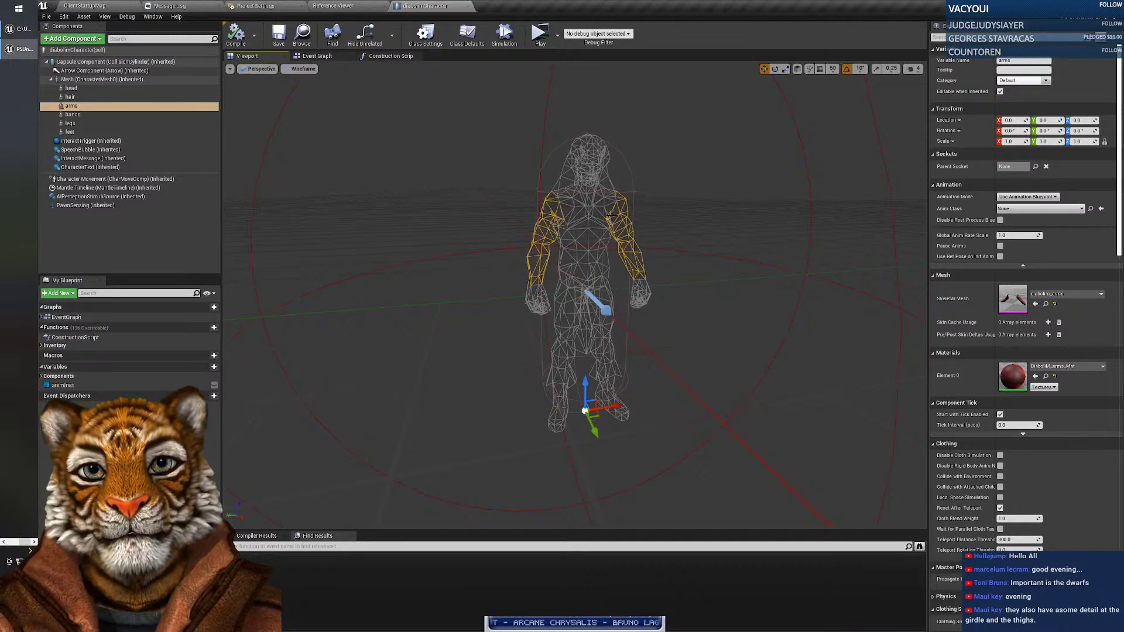
pyautogui.hotkey('alt', 'Tab')
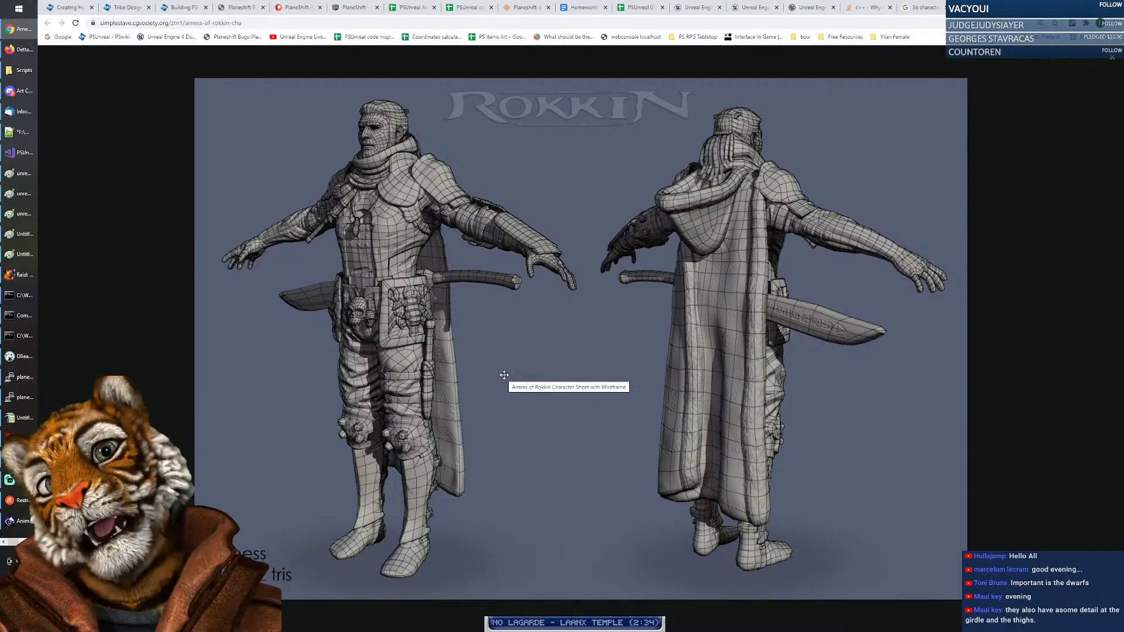
# Switch back to Unreal Editor, open the diabolifCharacter blueprint from the Blueprints folder and show its viewport.
pyautogui.hotkey('alt', 'Tab')
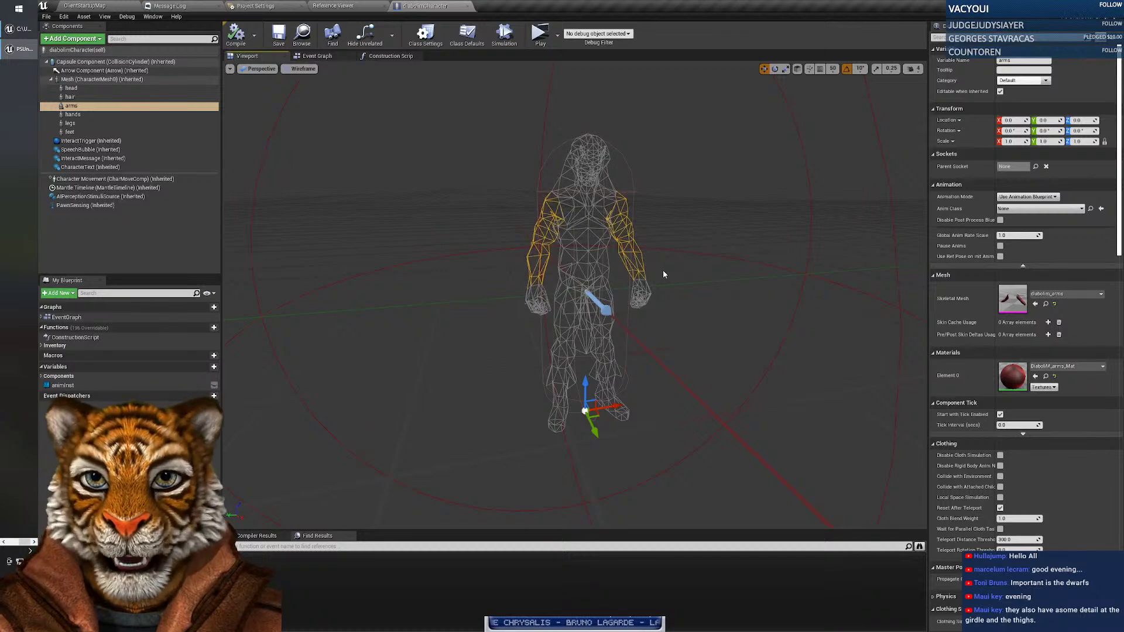
pyautogui.click(82, 5)
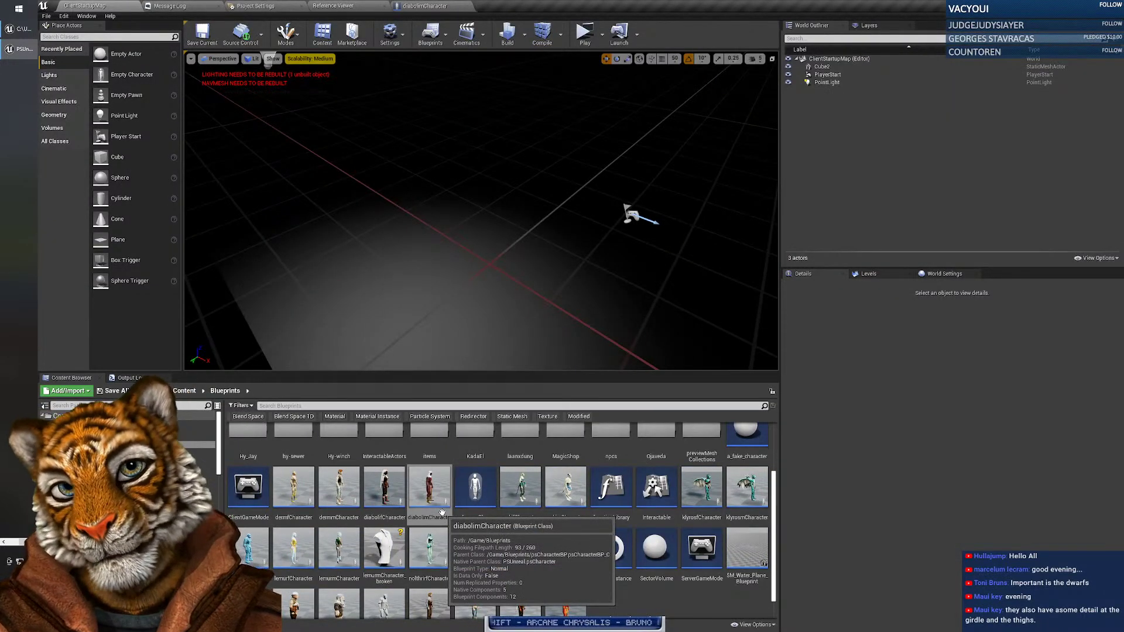
pyautogui.doubleClick(385, 490)
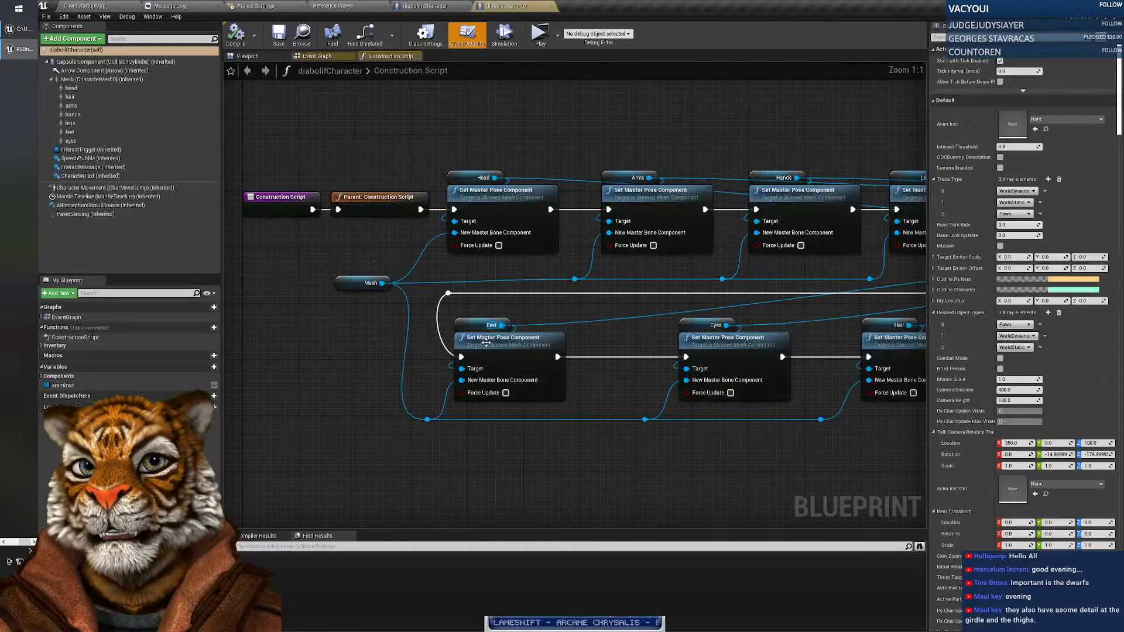
pyautogui.click(316, 56)
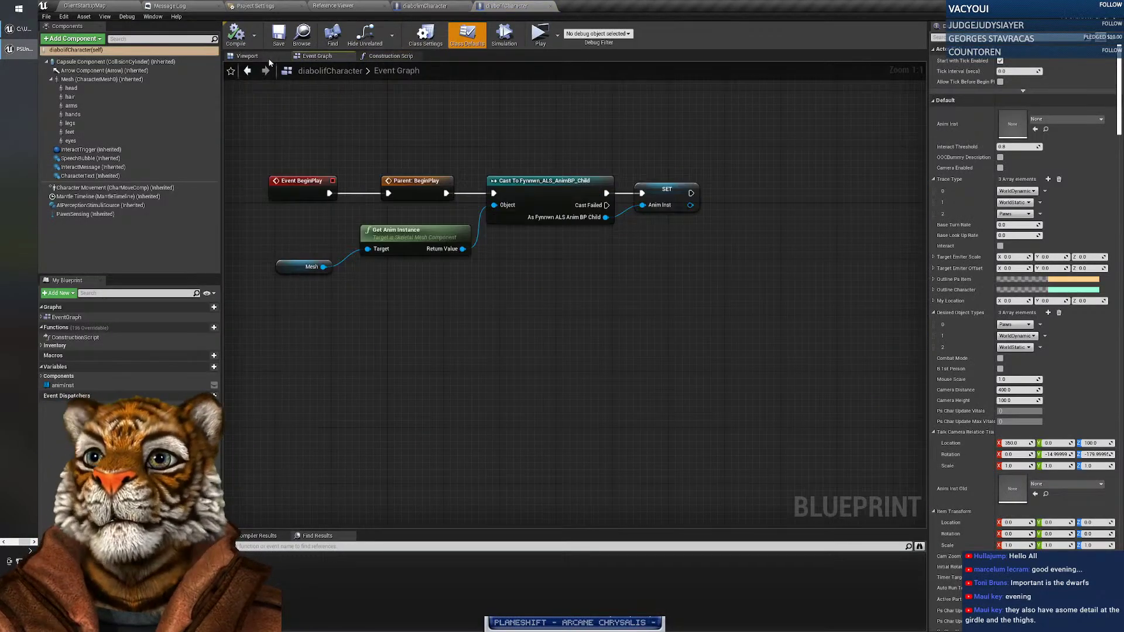
pyautogui.click(251, 56)
# Examine the textured sleeve cuffs and forearms of the diabolifCharacter model up close from several angles.
pyautogui.moveTo(628, 245); pyautogui.dragTo(615, 167)
pyautogui.moveTo(615, 234); pyautogui.dragTo(627, 202, button='right')
pyautogui.moveTo(626, 256); pyautogui.dragTo(621, 251, button='right')
pyautogui.moveTo(573, 292); pyautogui.dragTo(538, 326, button='right')
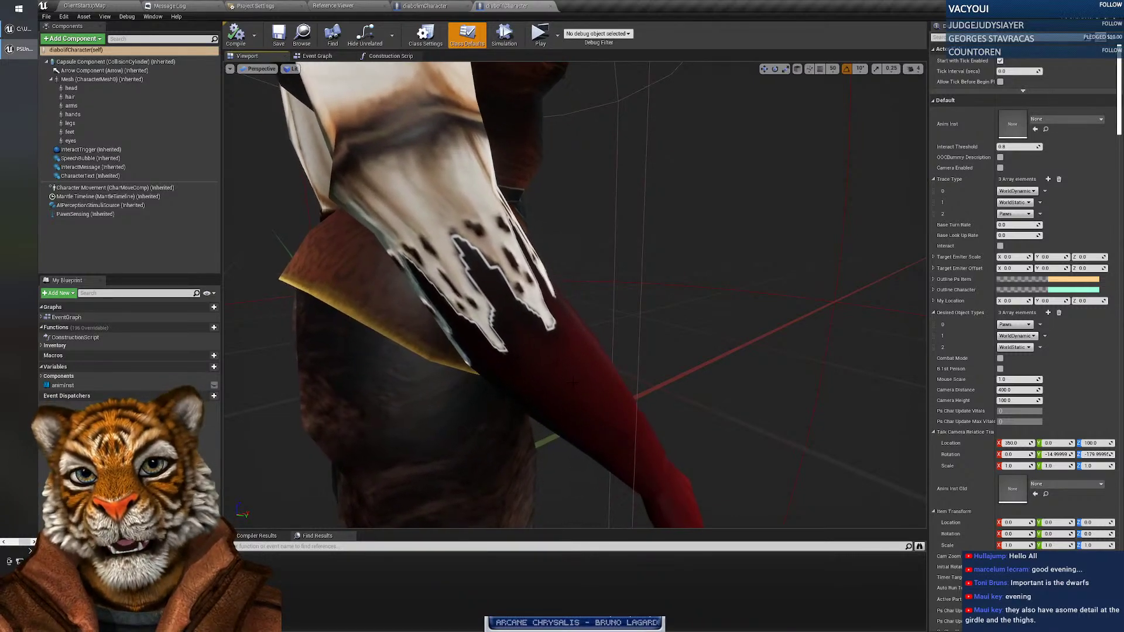
pyautogui.press('s')
pyautogui.moveTo(529, 331); pyautogui.dragTo(585, 331, button='right')
pyautogui.press('w')
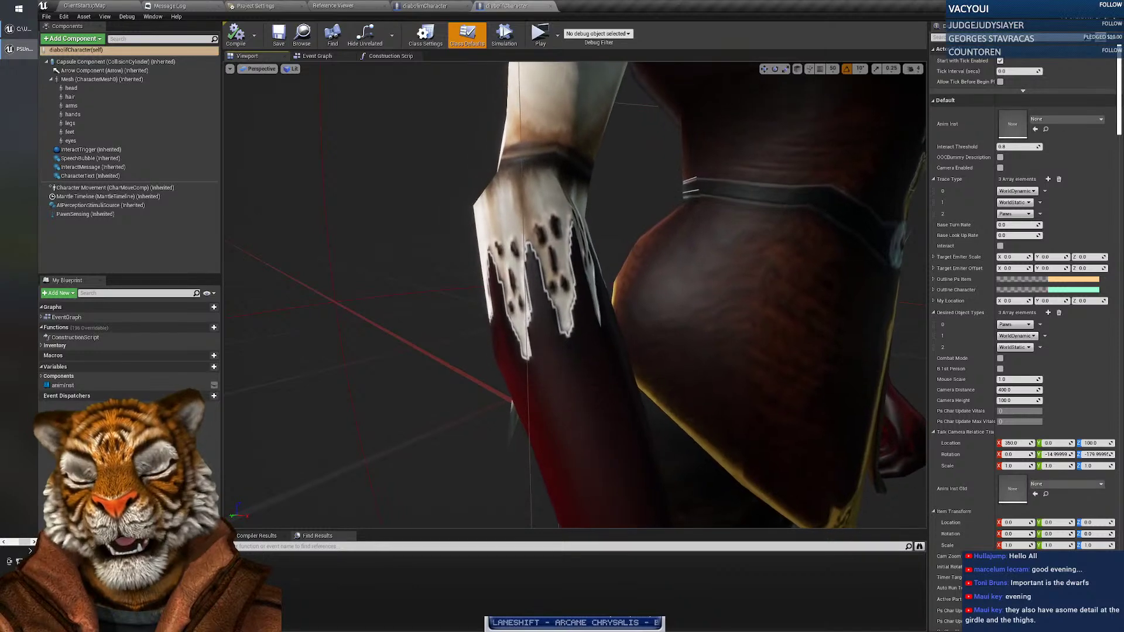
# Examine the diabolifCharacter model's whole body, head and upper body in the Lit view.
pyautogui.scroll(-3, 592, 286)
pyautogui.scroll(3, 592, 286)
pyautogui.scroll(-5, 592, 287)
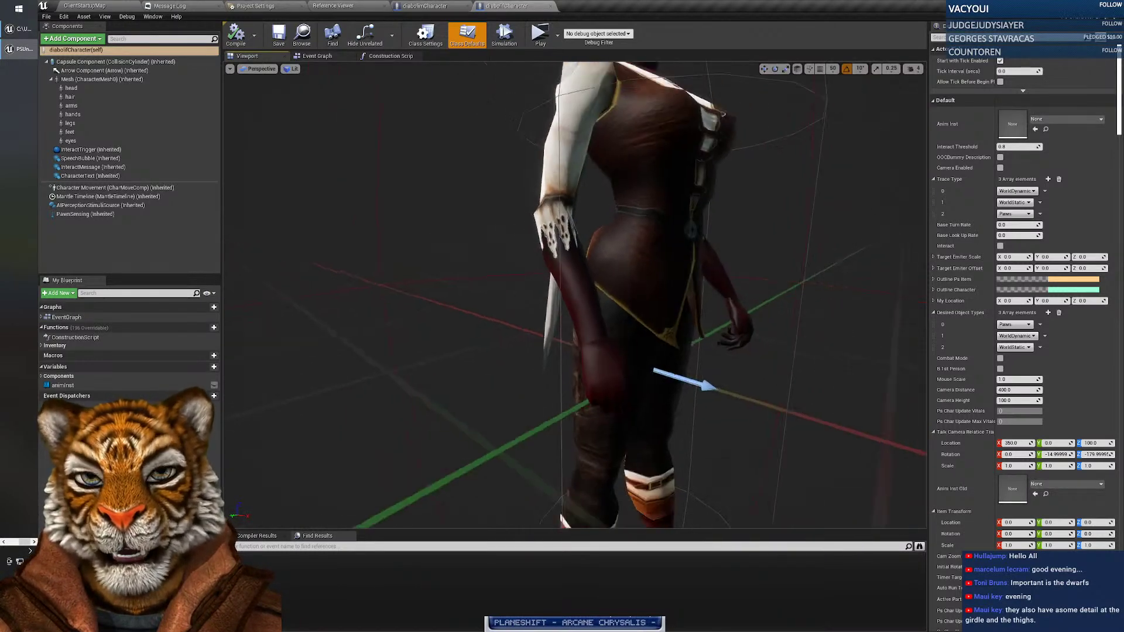
pyautogui.moveTo(591, 284); pyautogui.dragTo(611, 296, button='middle')
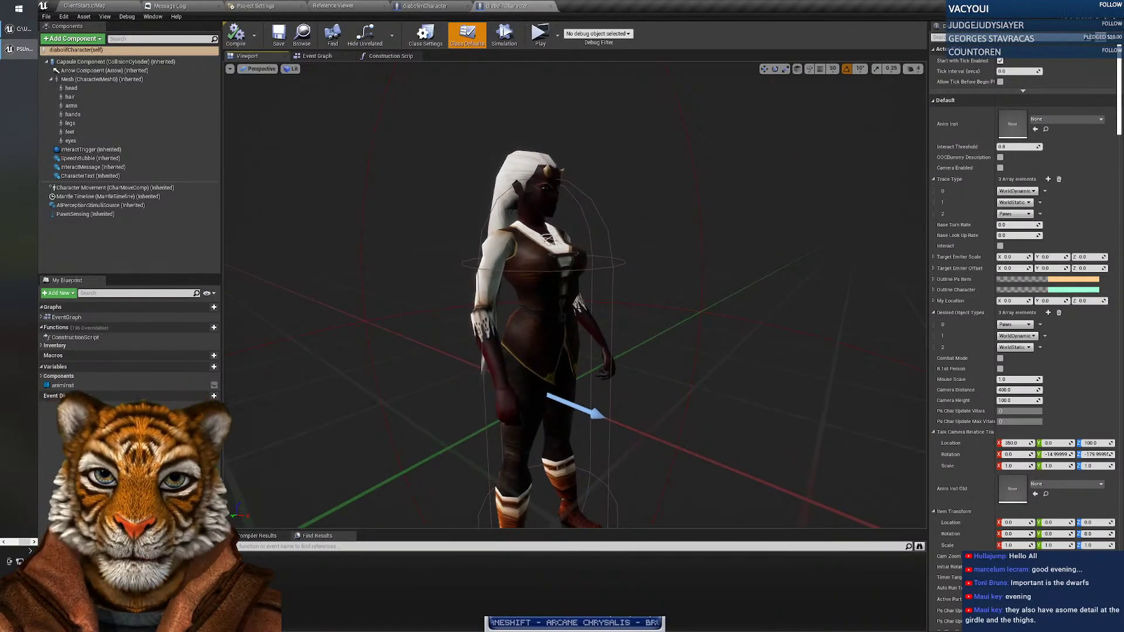
pyautogui.scroll(5, 611, 296)
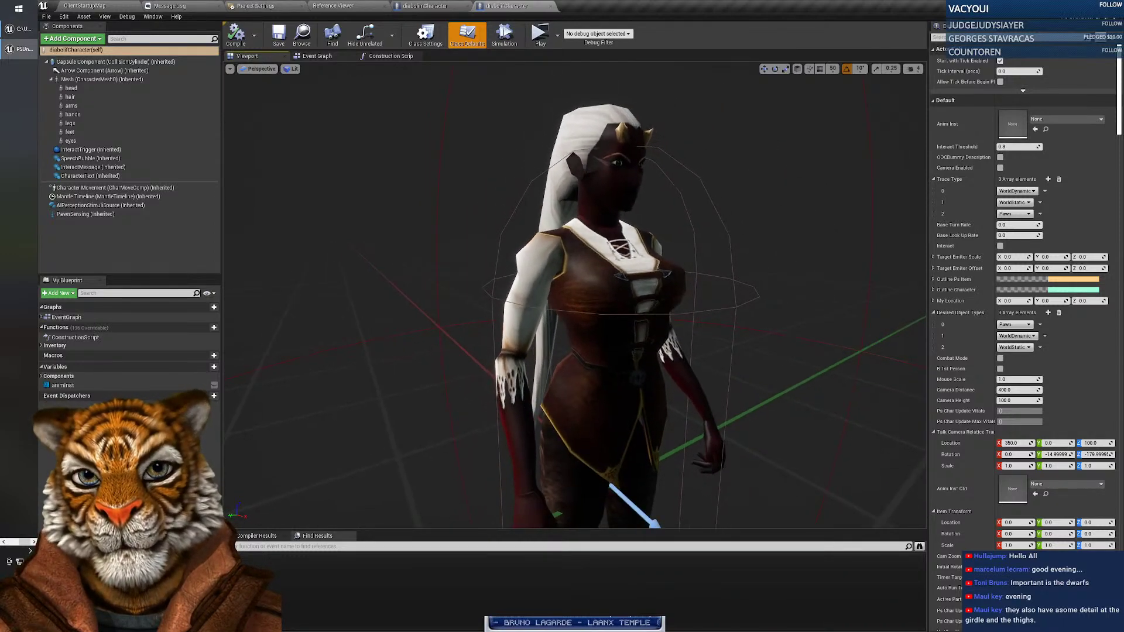
pyautogui.moveTo(573, 292); pyautogui.dragTo(542, 267, button='right')
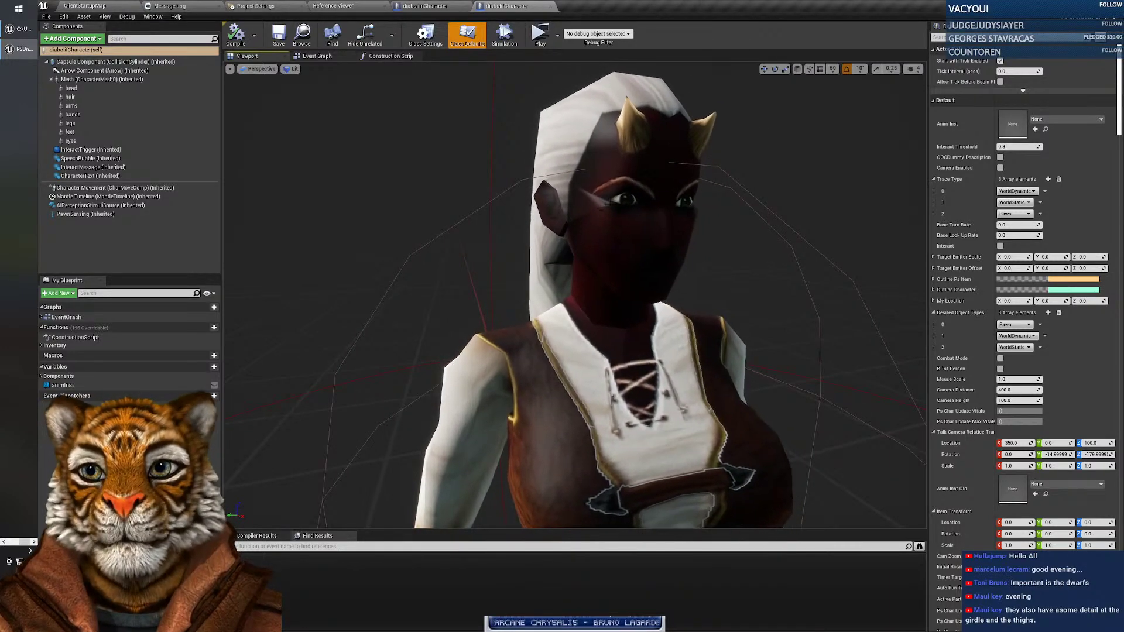
pyautogui.moveTo(682, 292); pyautogui.dragTo(582, 525, button='right')
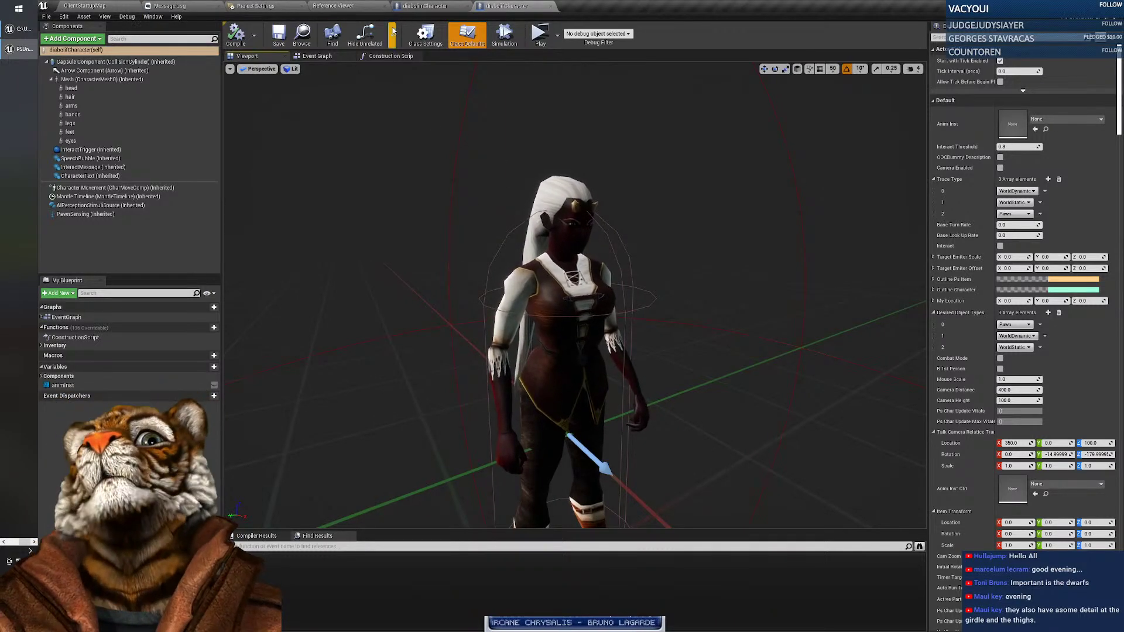
# Open the ylianfCharacter blueprint from the Blueprints folder in the level editor and show its viewport.
pyautogui.click(115, 9)
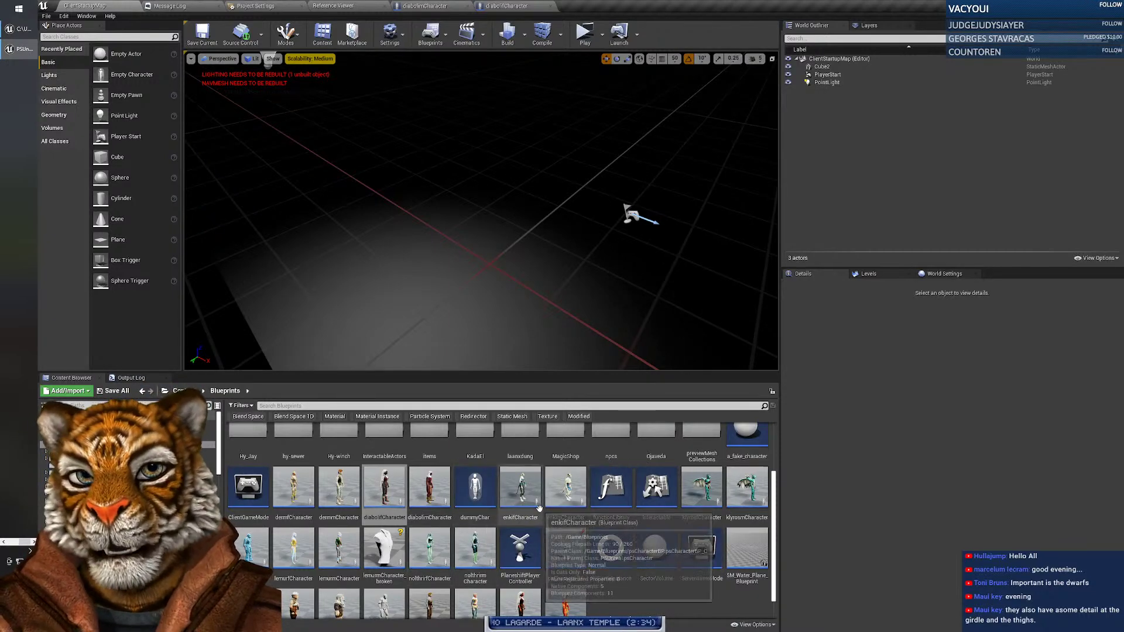
pyautogui.scroll(-1, 457, 505)
pyautogui.scroll(-1, 458, 504)
pyautogui.doubleClick(428, 579)
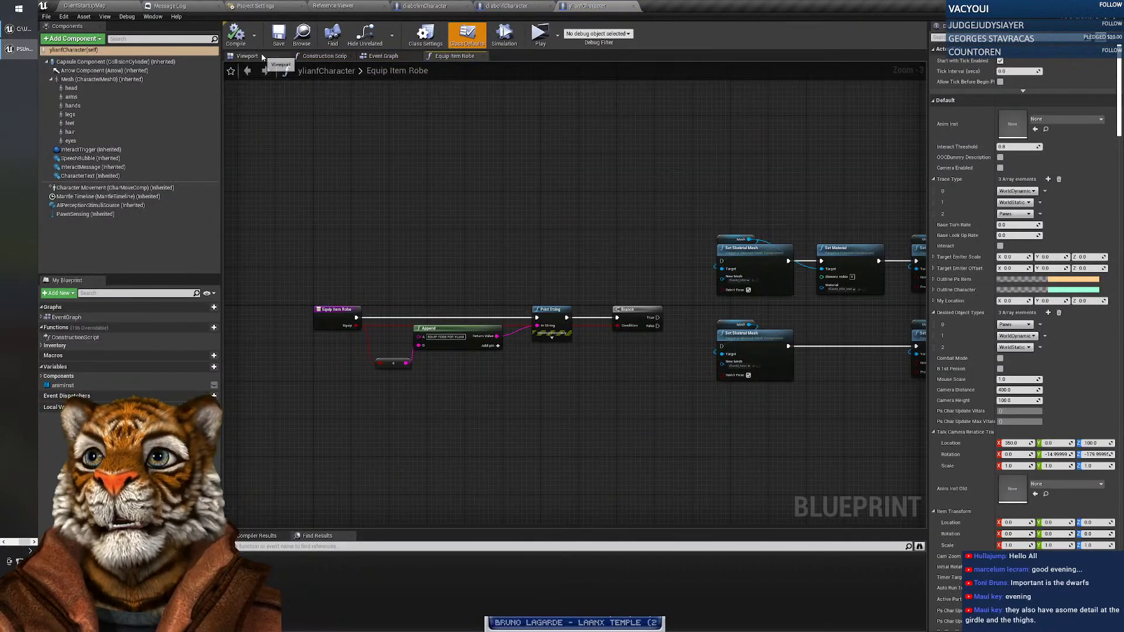
pyautogui.click(261, 57)
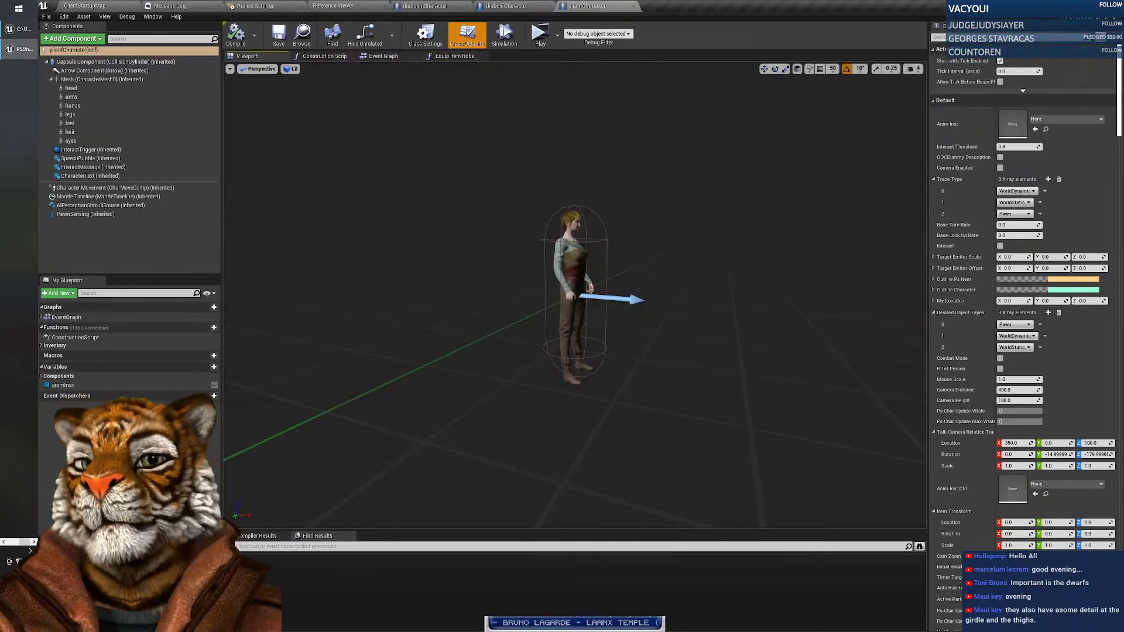
# Frame the upper body of the ylianfCharacter model and set its viewport to Wireframe.
pyautogui.scroll(-8, 581, 246)
pyautogui.scroll(5, 581, 245)
pyautogui.moveTo(581, 246); pyautogui.dragTo(562, 234, button='right')
pyautogui.scroll(-5, 573, 292)
pyautogui.scroll(2, 573, 293)
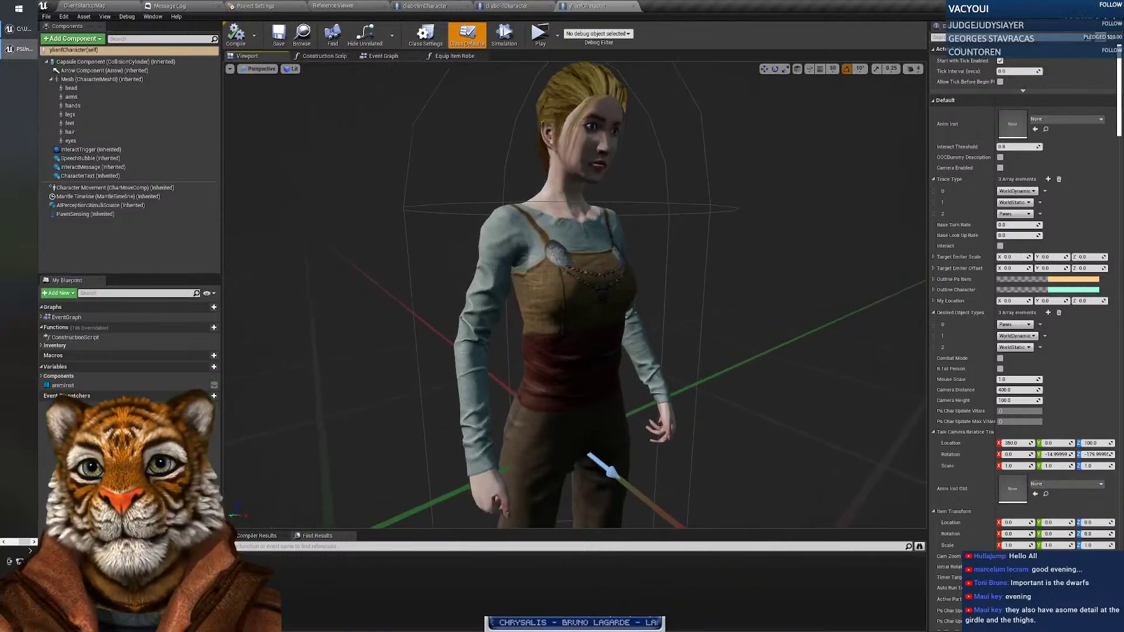
pyautogui.moveTo(573, 293); pyautogui.dragTo(562, 293, button='right')
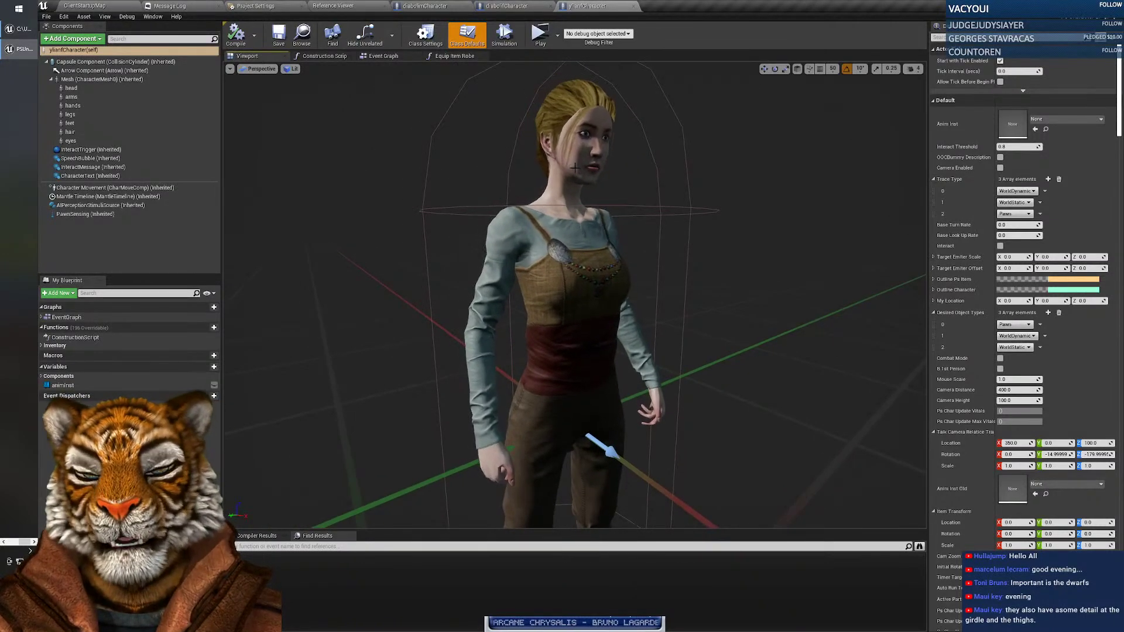
pyautogui.click(292, 69)
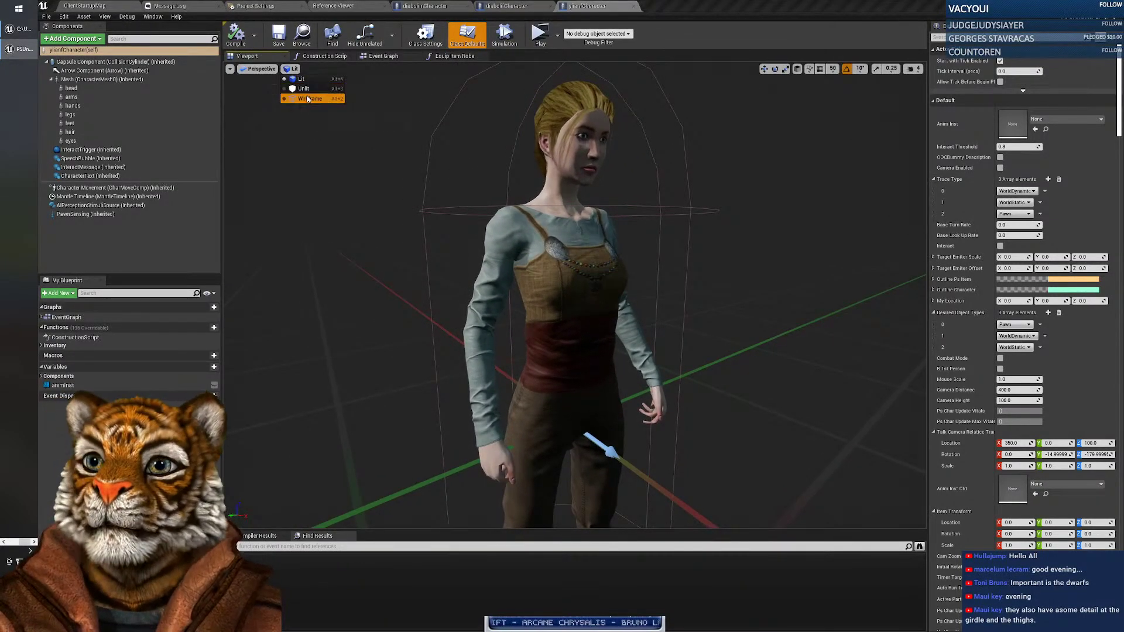
pyautogui.click(307, 99)
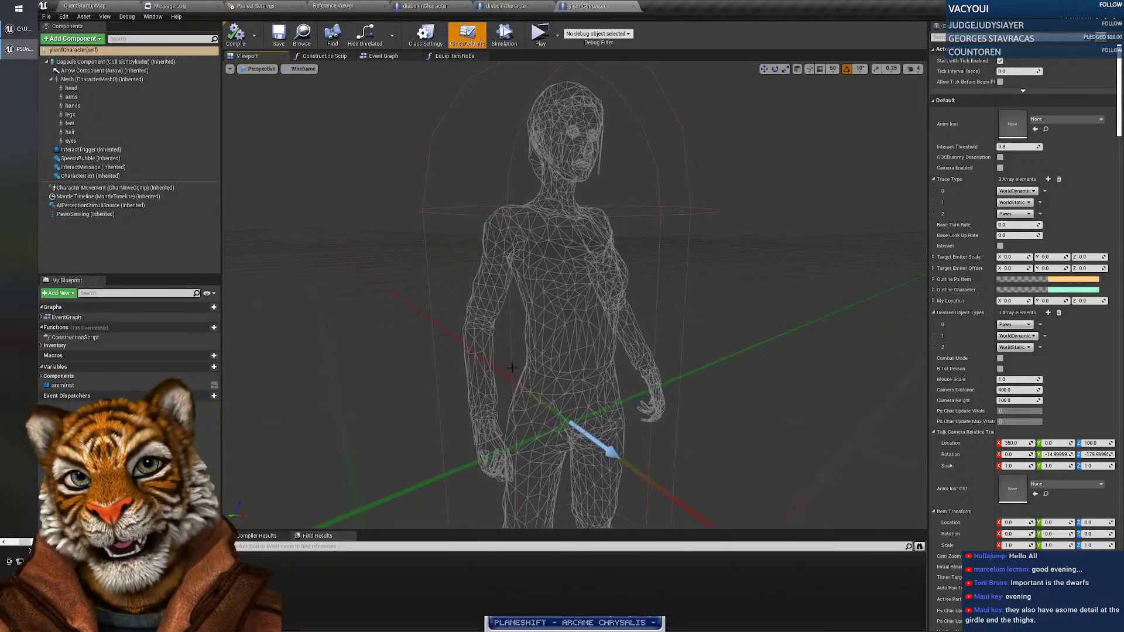
# Return to the diabolifCharacter blueprint, set its viewport to Wireframe and examine the torso and arms closely.
pyautogui.click(513, 6)
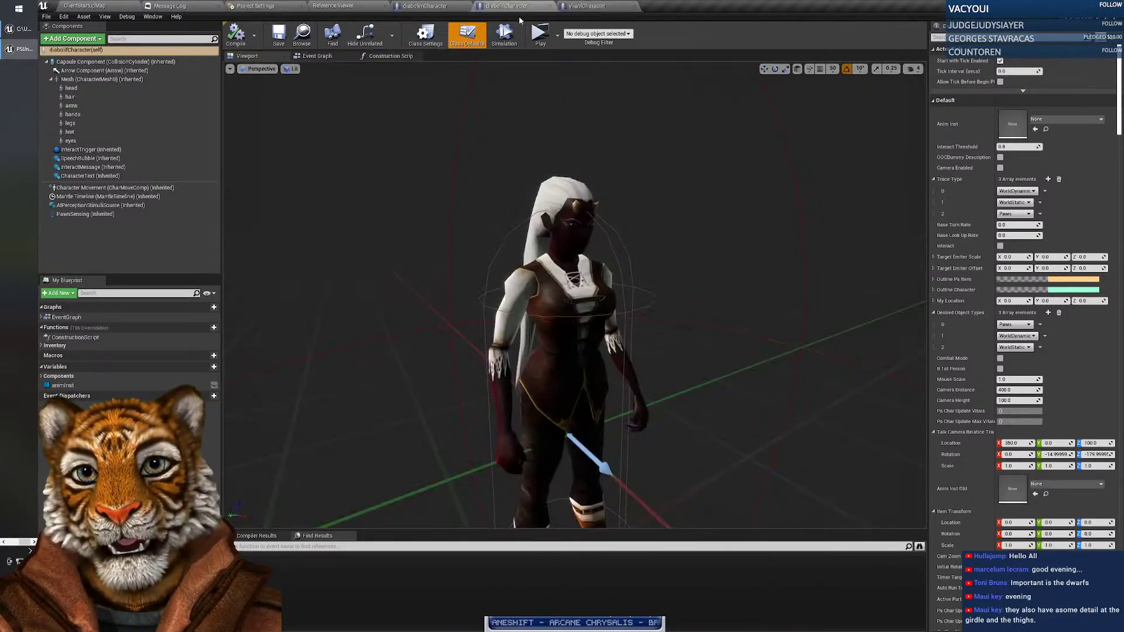
pyautogui.click(290, 69)
pyautogui.click(308, 98)
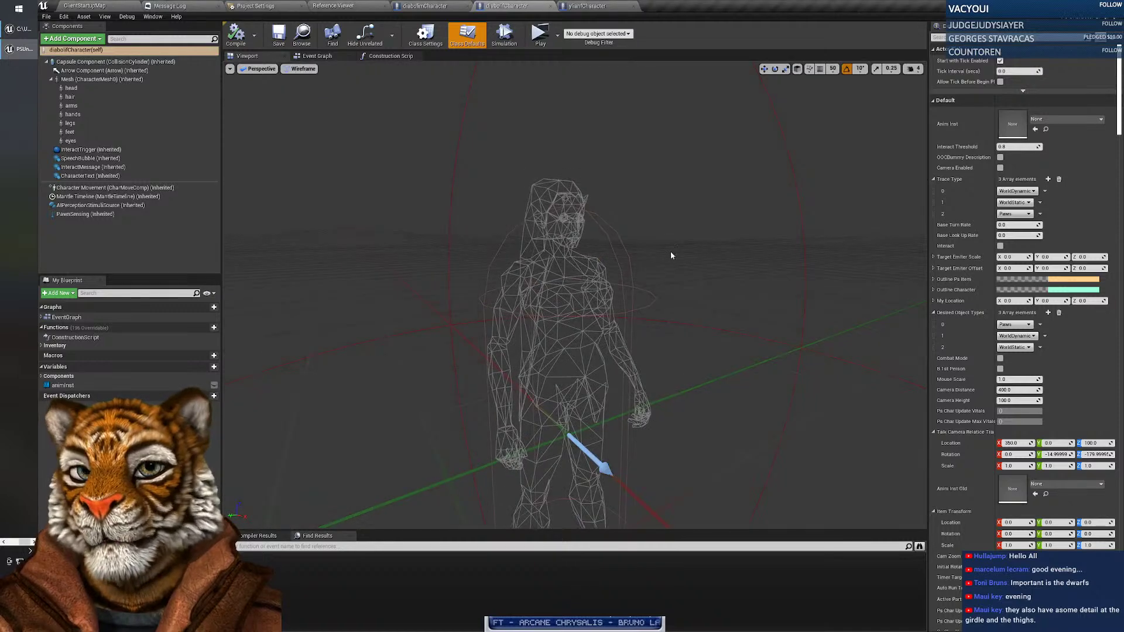
pyautogui.moveTo(574, 328); pyautogui.dragTo(558, 251)
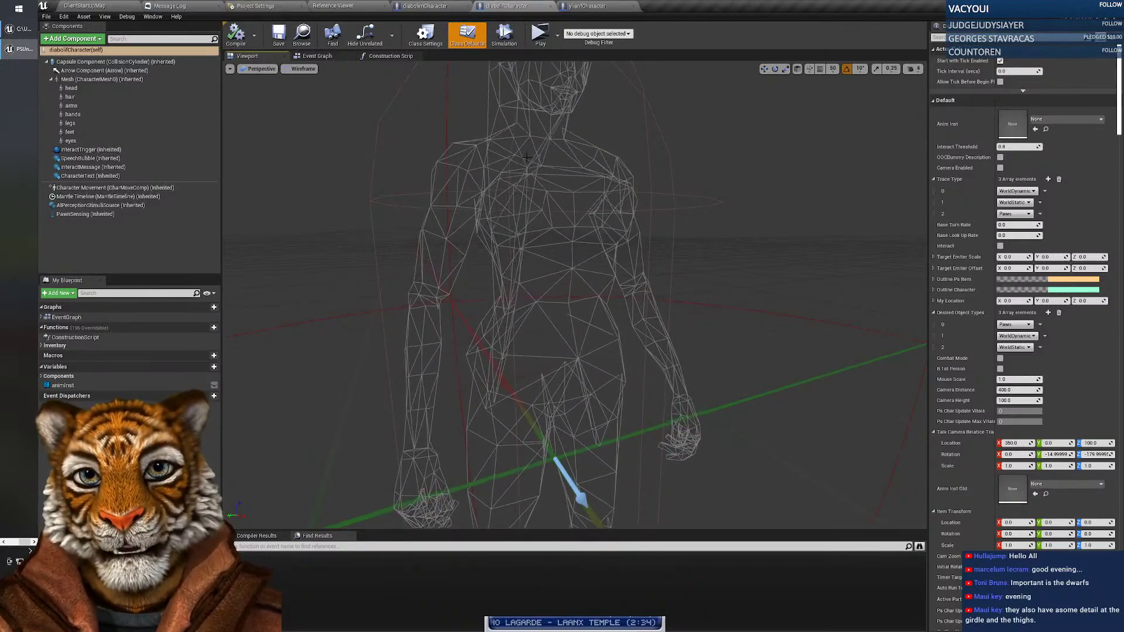
# Return to the ylianfCharacter blueprint and examine the wireframe of its torso, legs and head for comparison.
pyautogui.click(587, 6)
pyautogui.moveTo(562, 304); pyautogui.dragTo(562, 246)
pyautogui.moveTo(562, 293); pyautogui.dragTo(515, 316, button='right')
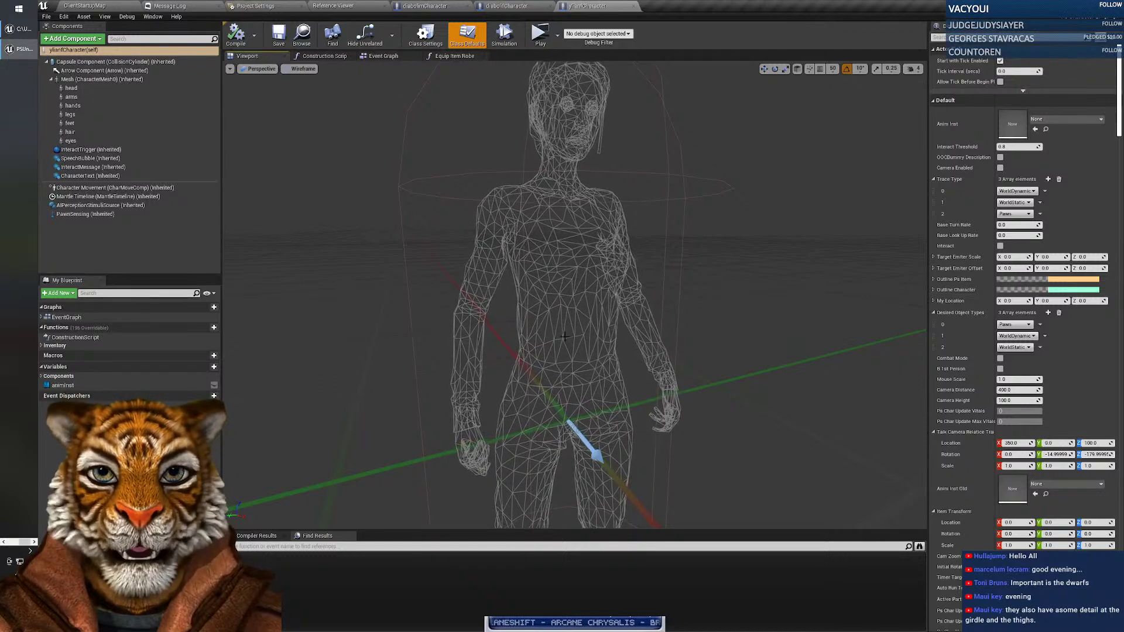
pyautogui.moveTo(574, 264); pyautogui.dragTo(576, 398, button='middle')
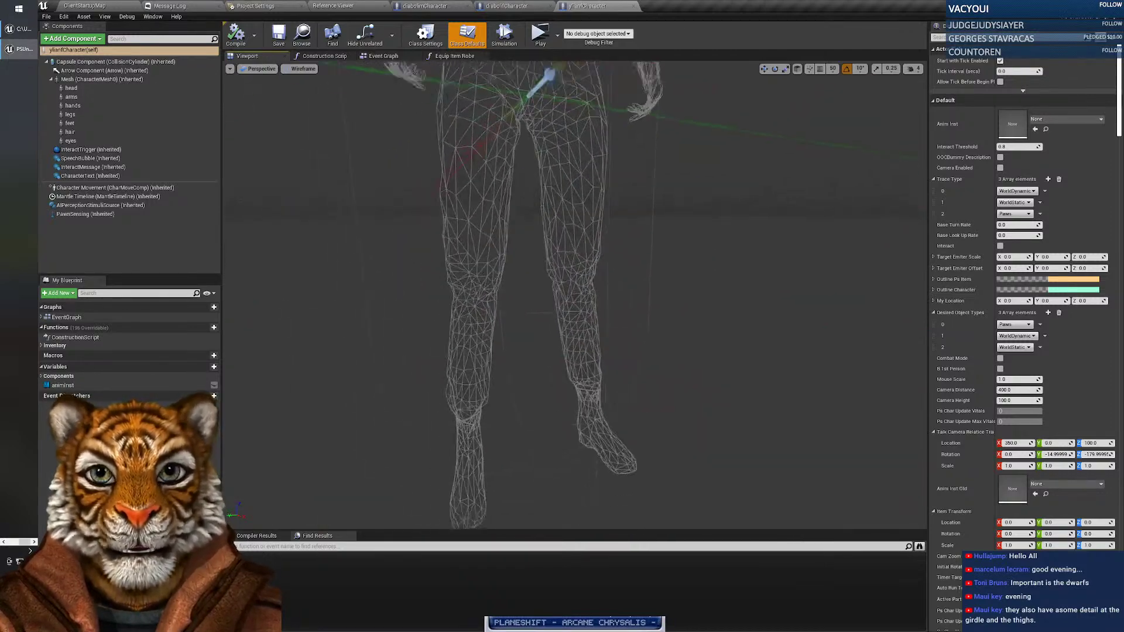
pyautogui.moveTo(580, 316)
pyautogui.mouseDown()
pyautogui.moveTo(594, 264)
pyautogui.moveTo(585, 228)
pyautogui.moveTo(570, 304)
pyautogui.moveTo(580, 317)
pyautogui.mouseUp()
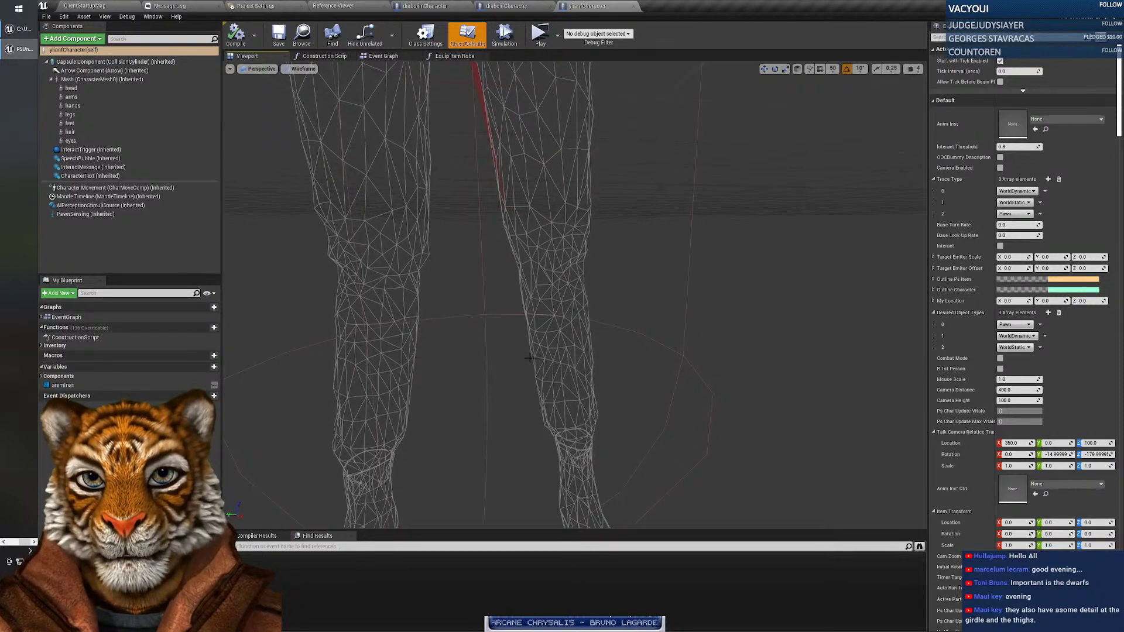
pyautogui.moveTo(565, 364); pyautogui.dragTo(527, 413, button='middle')
pyautogui.moveTo(565, 364); pyautogui.dragTo(569, 392)
pyautogui.moveTo(567, 392); pyautogui.dragTo(565, 205, button='middle')
pyautogui.moveTo(565, 328); pyautogui.dragTo(533, 334)
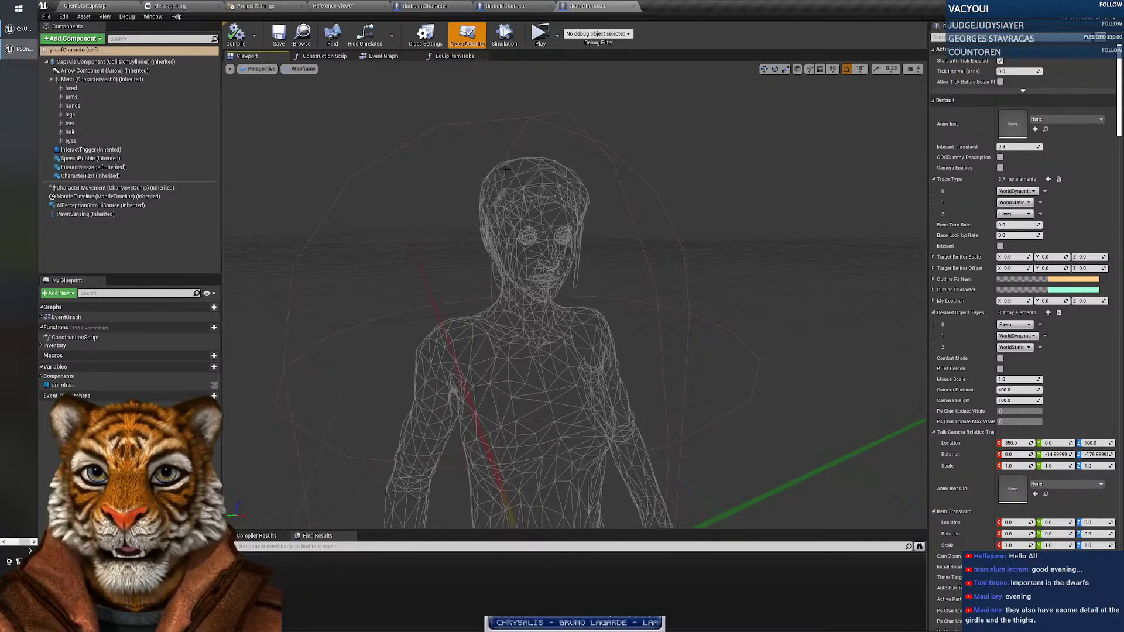
# Set the ylianfCharacter viewport to Unlit and examine the textured clothing from the upper body down to the boots.
pyautogui.click(505, 170)
pyautogui.click(304, 68)
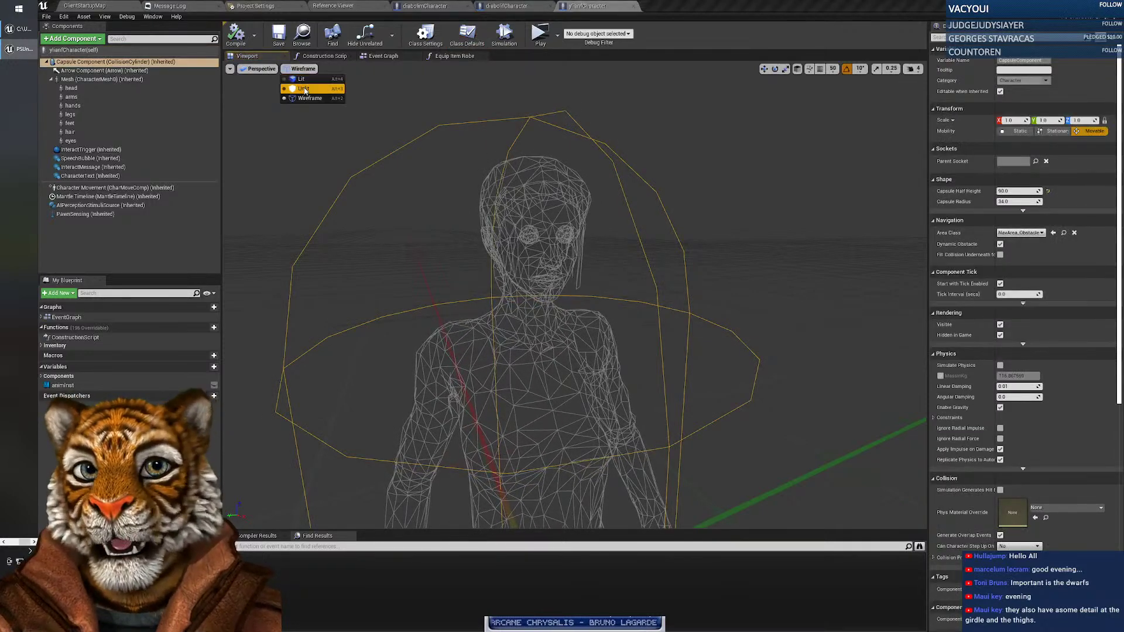
pyautogui.click(305, 89)
pyautogui.moveTo(409, 226); pyautogui.dragTo(443, 326)
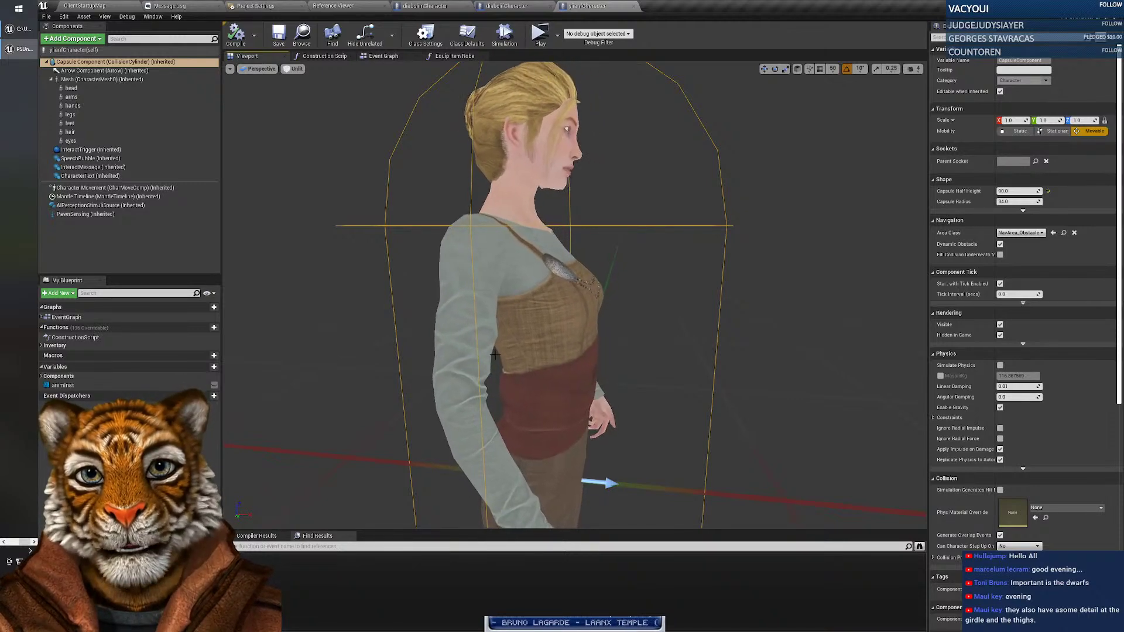
pyautogui.moveTo(495, 354); pyautogui.dragTo(495, 292, button='right')
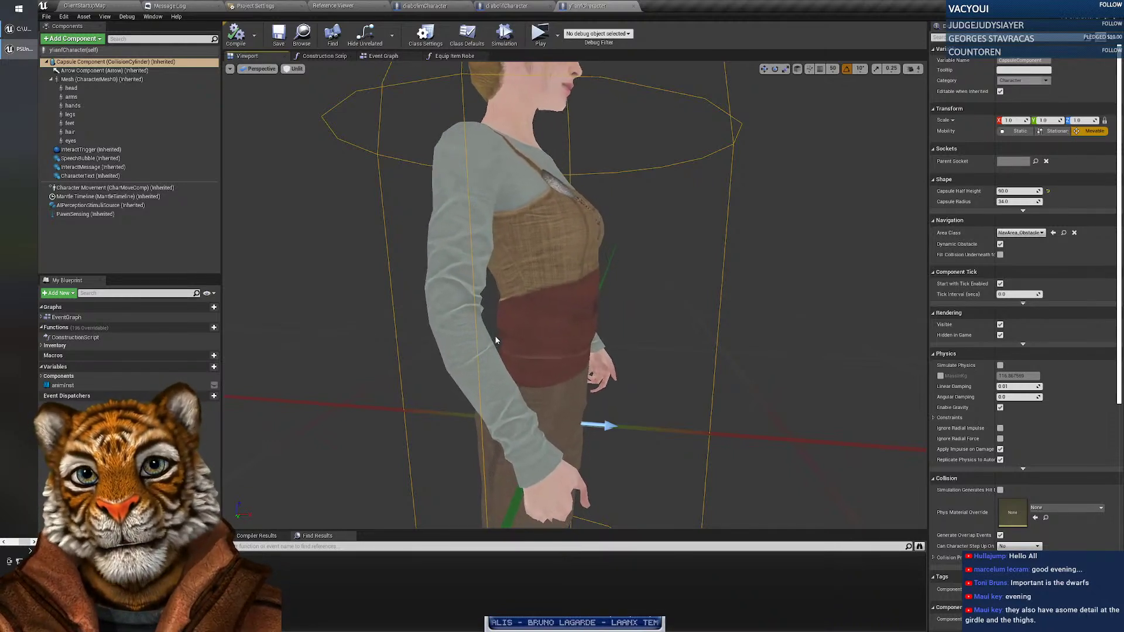
pyautogui.moveTo(495, 340); pyautogui.dragTo(473, 367, button='middle')
pyautogui.moveTo(473, 367); pyautogui.dragTo(564, 336, button='right')
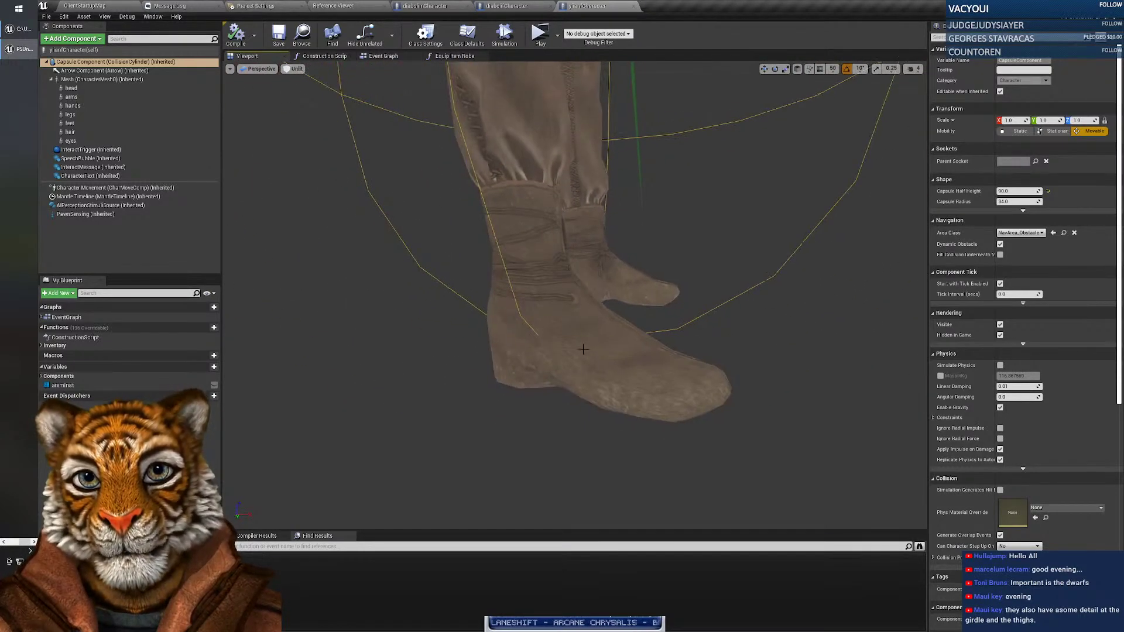
pyautogui.moveTo(636, 326); pyautogui.dragTo(719, 369)
pyautogui.scroll(-4, 702, 366)
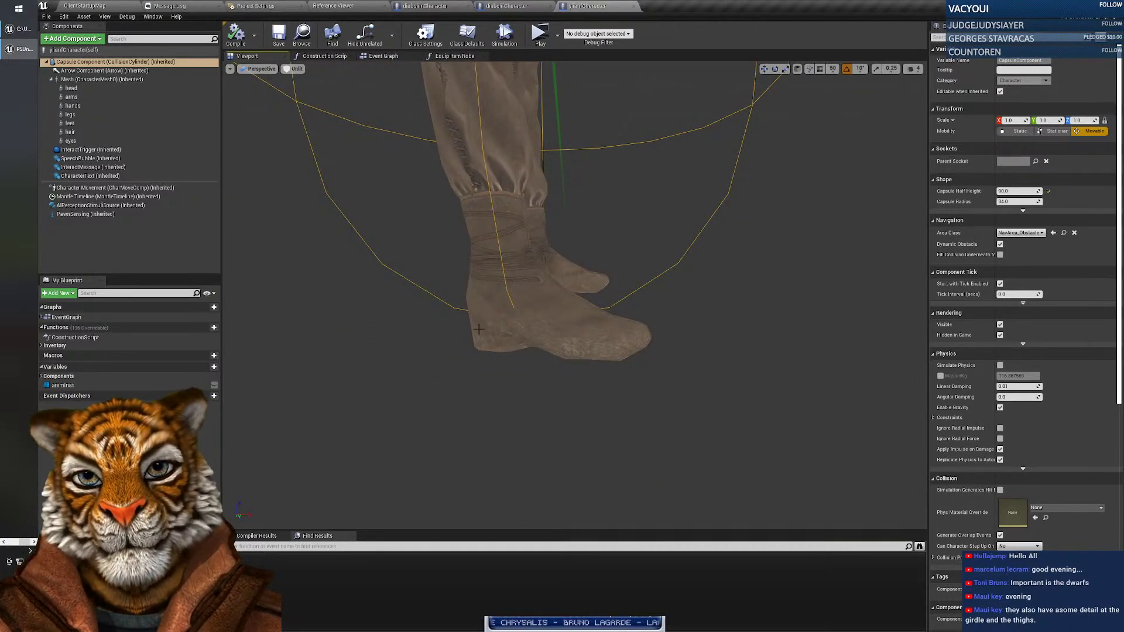
pyautogui.moveTo(645, 280); pyautogui.dragTo(619, 284)
# Set the viewport back to Wireframe to inspect the boots' polygons, and switch to the Rokkin image in Chrome.
pyautogui.click(294, 69)
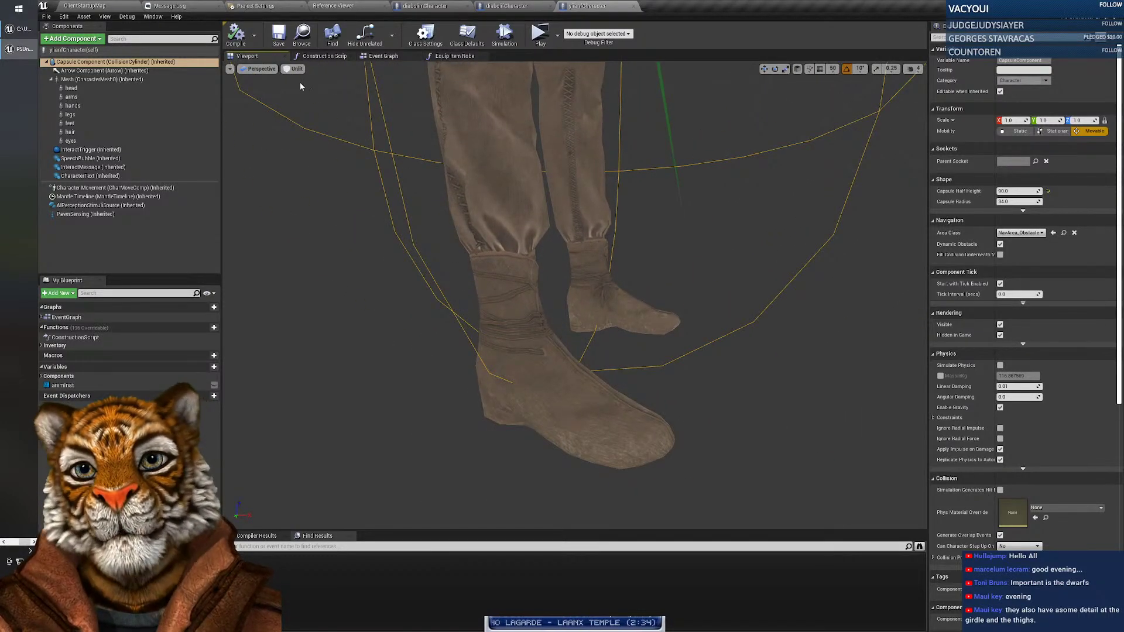
pyautogui.click(300, 97)
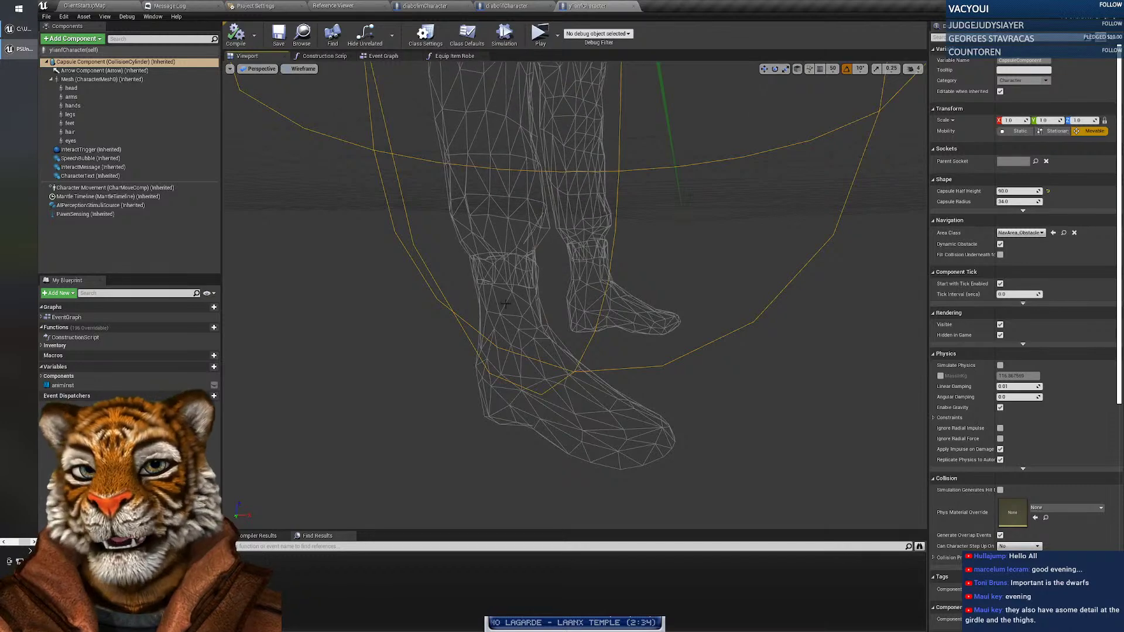
pyautogui.click(303, 69)
pyautogui.click(299, 97)
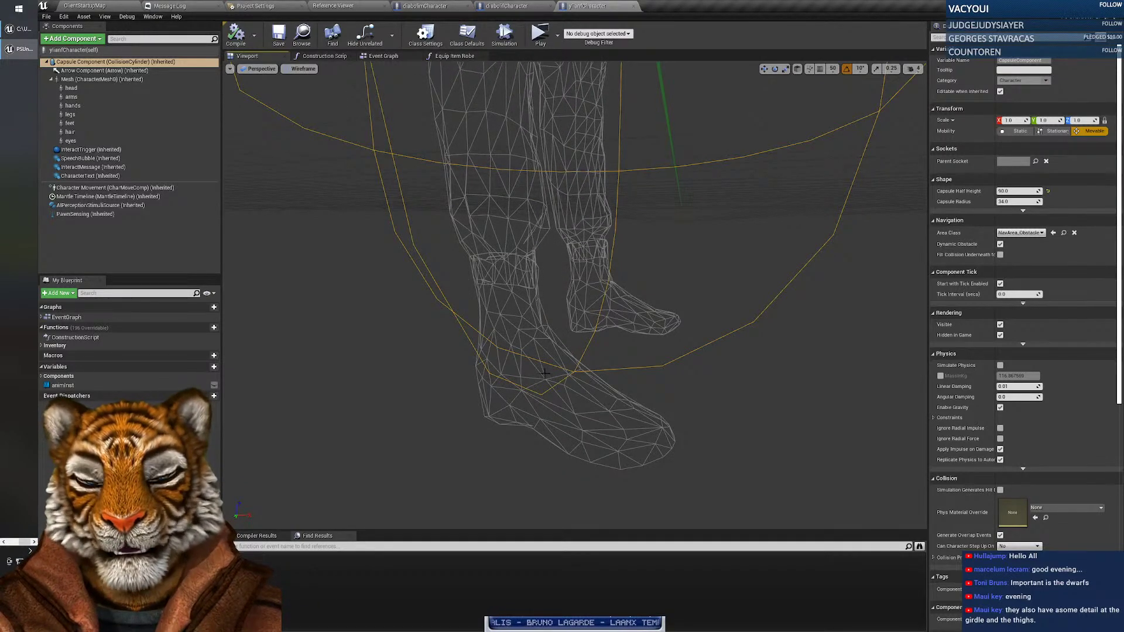
pyautogui.click(5, 542)
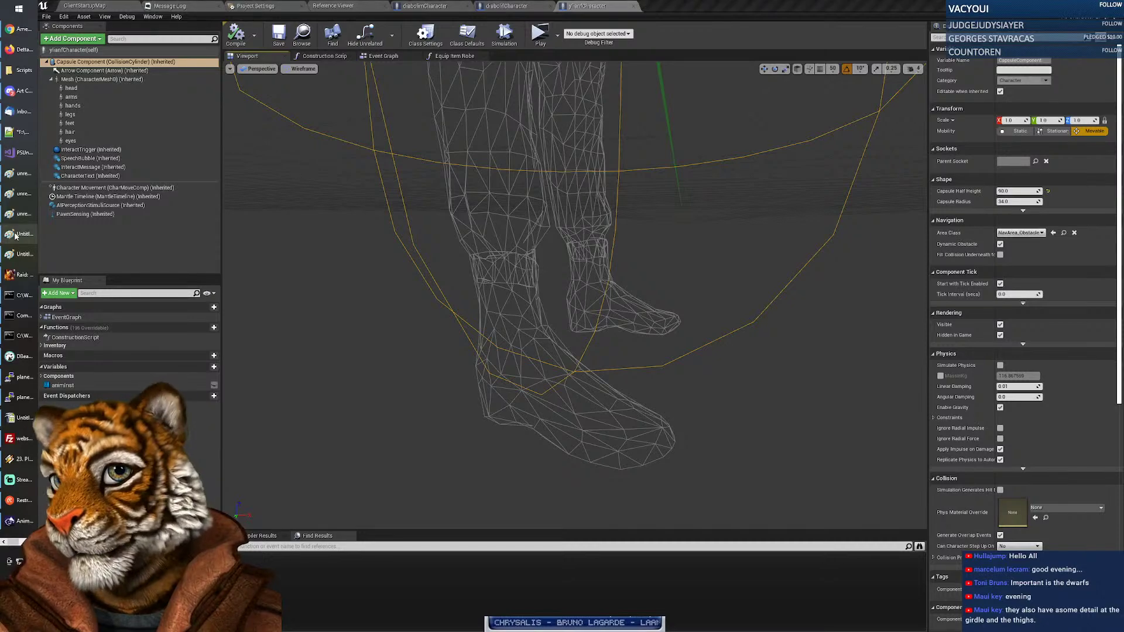
pyautogui.click(23, 28)
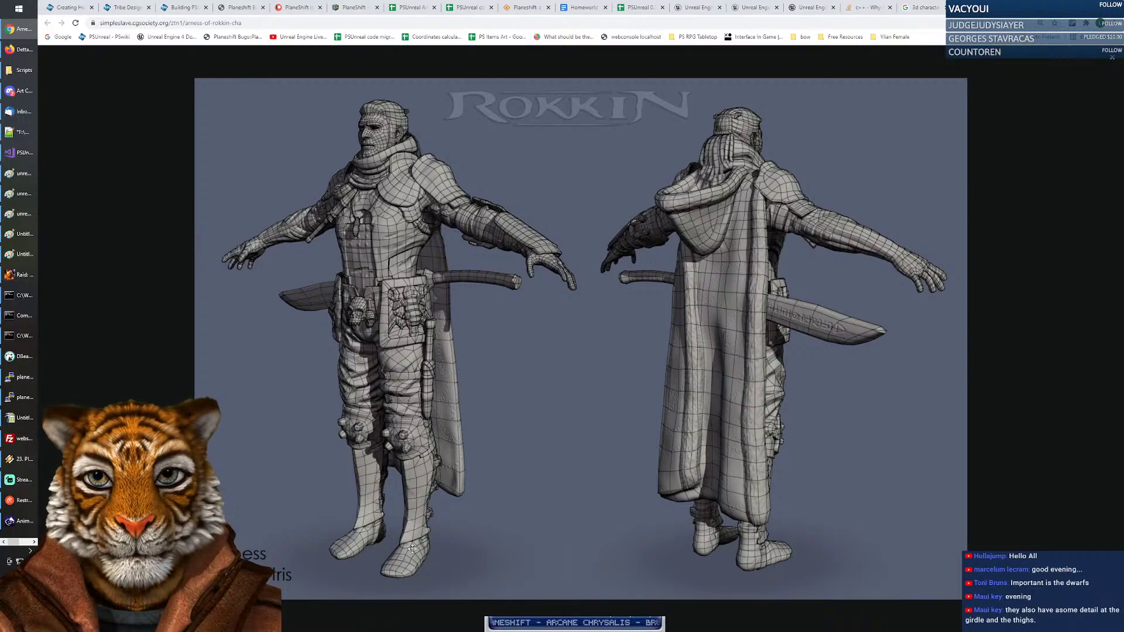
# Compare the ylianfCharacter boots' wireframe in Unreal Editor with the boots of the Rokkin character wireframe in Chrome, ending in Unreal Editor.
pyautogui.hotkey('alt', 'Tab')
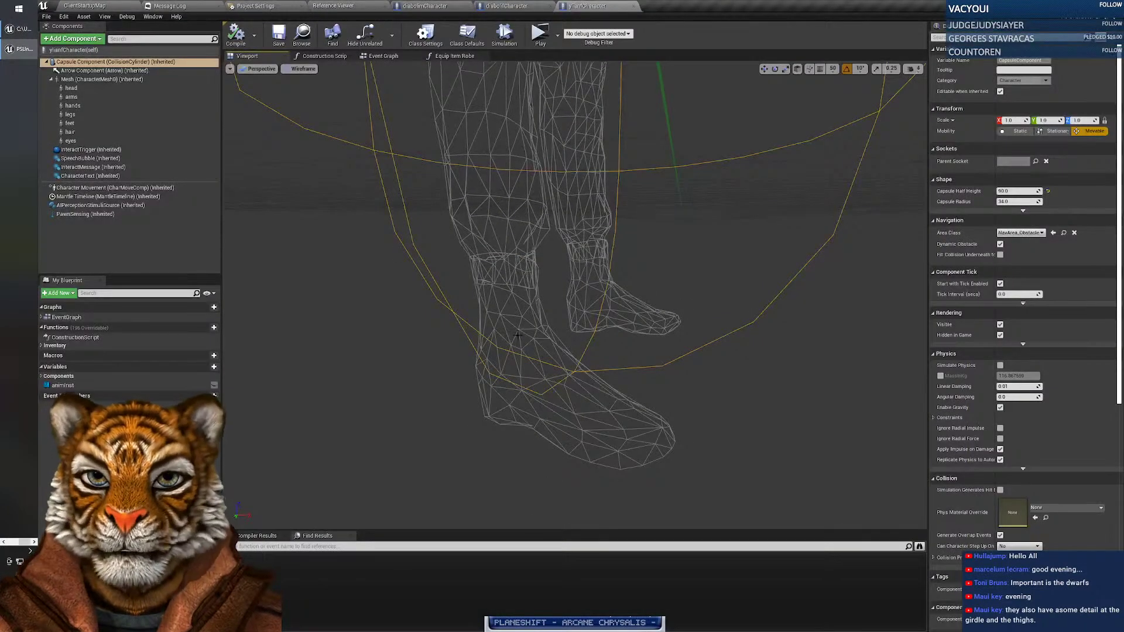
pyautogui.hotkey('alt', 'Tab')
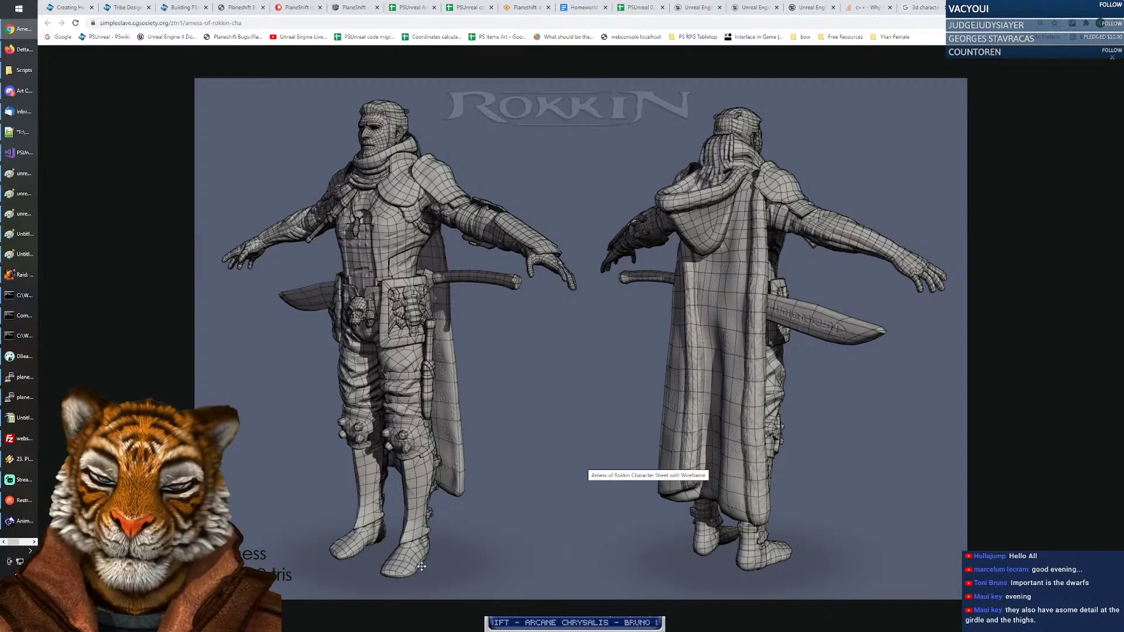
pyautogui.hotkey('alt', 'Tab')
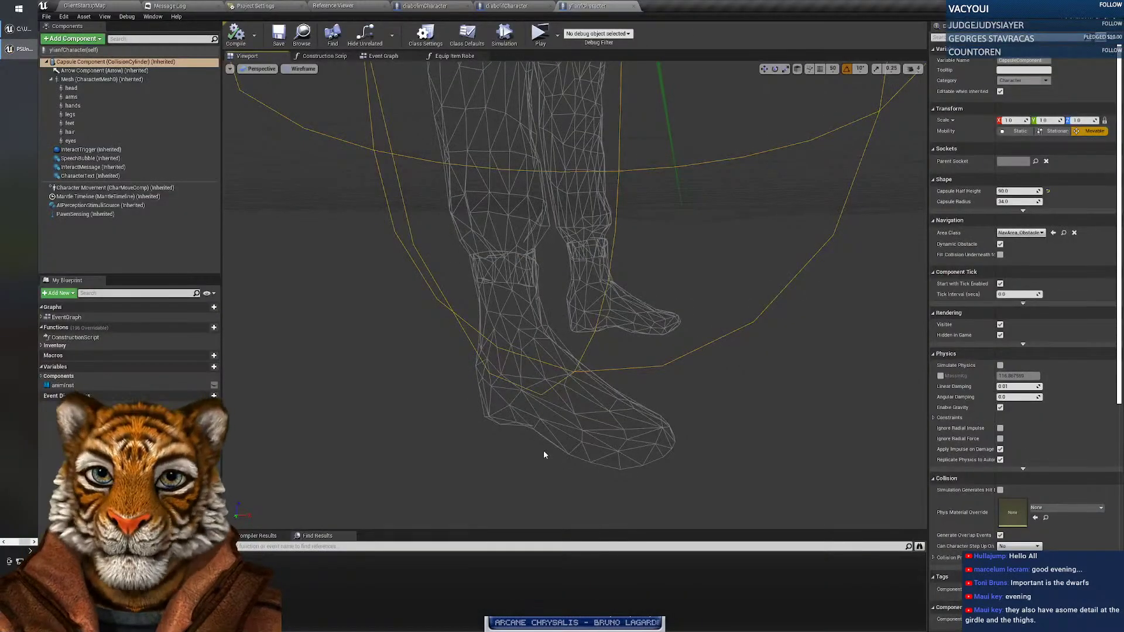
pyautogui.hotkey('alt', 'Tab')
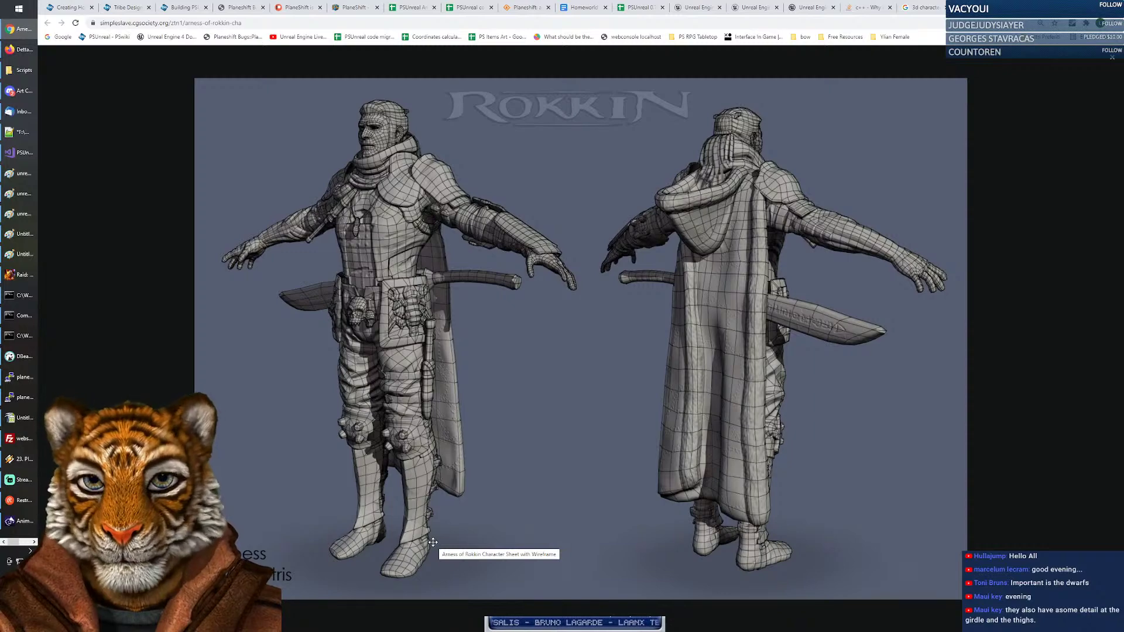
pyautogui.hotkey('alt', 'Tab')
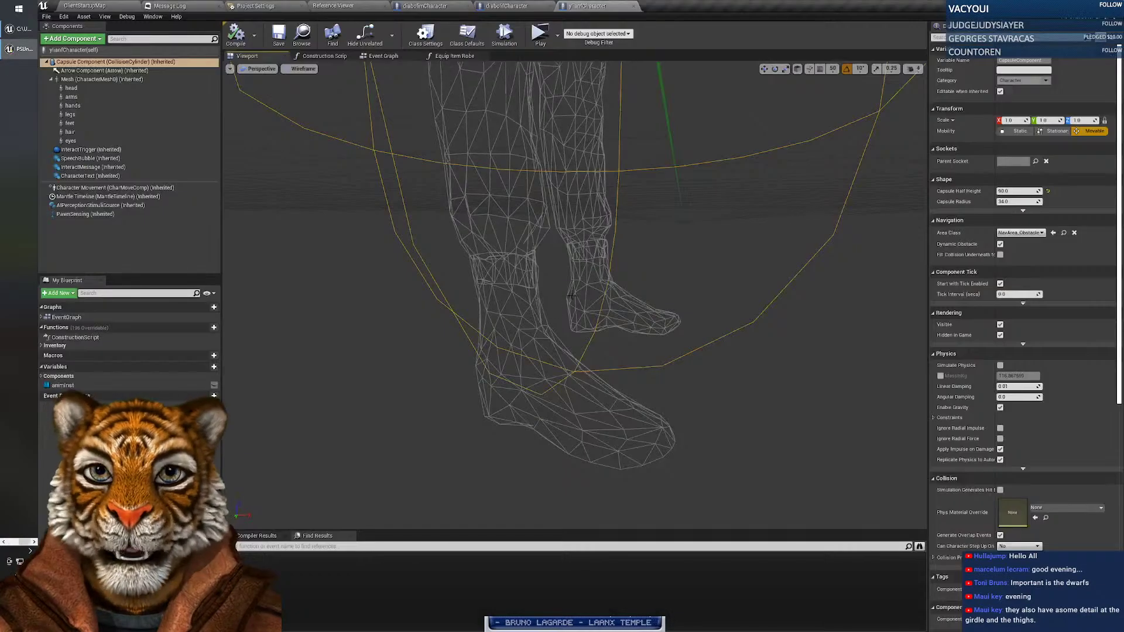
# Examine the ylianfCharacter wireframe from full body to head and torso, and compare it with the diabolifCharacter and diabolimCharacter wireframes.
pyautogui.moveTo(573, 295); pyautogui.dragTo(587, 332, button='right')
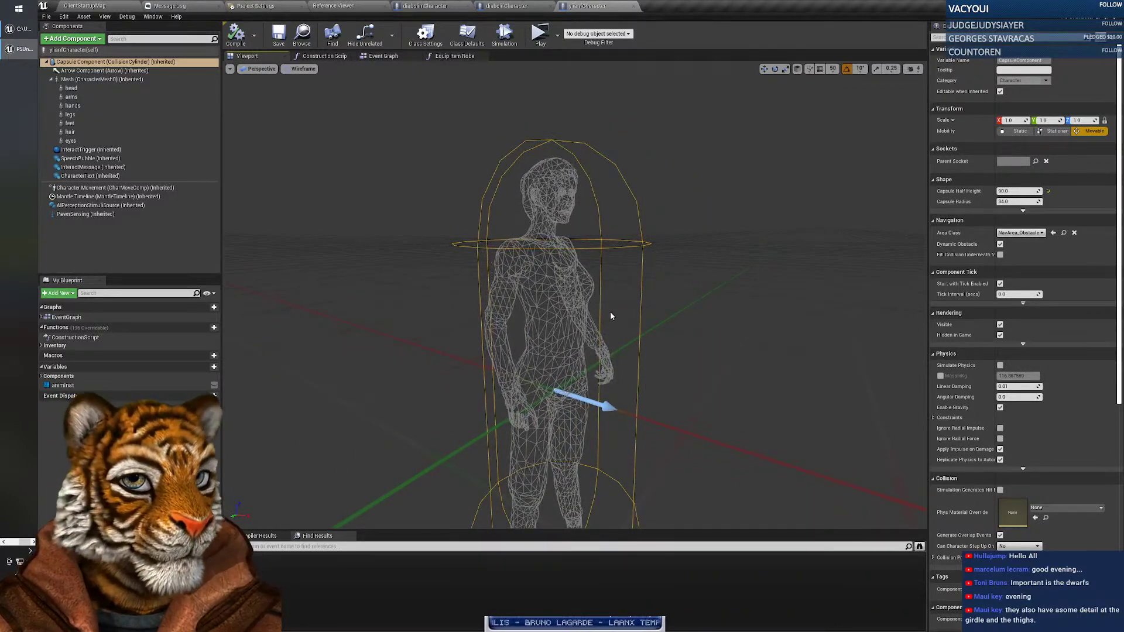
pyautogui.moveTo(609, 312); pyautogui.dragTo(646, 344, button='right')
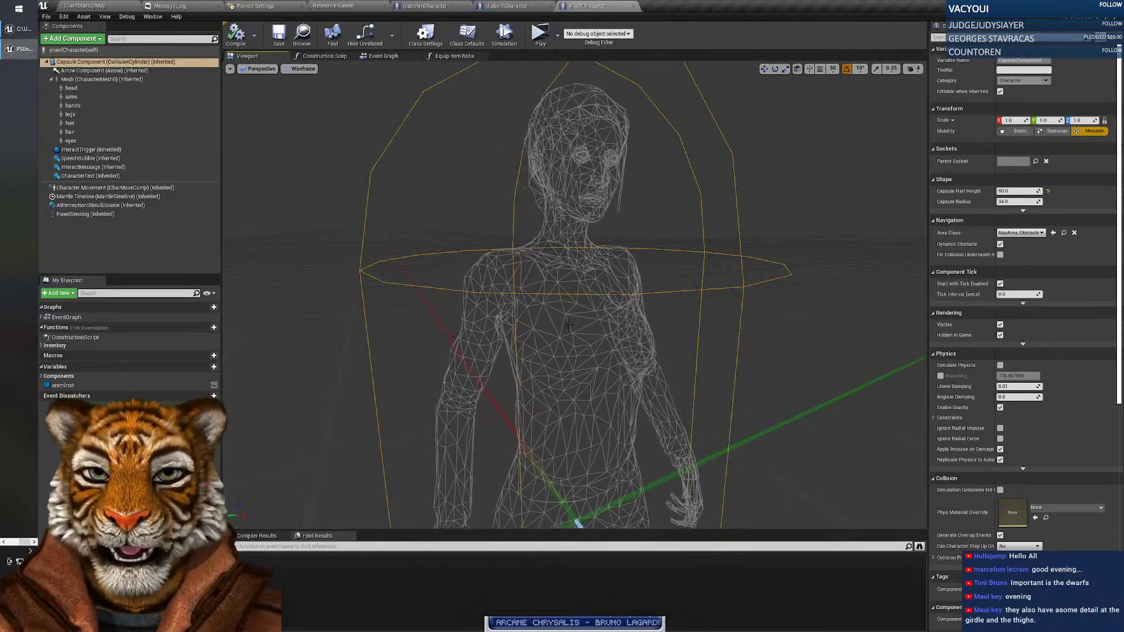
pyautogui.click(508, 7)
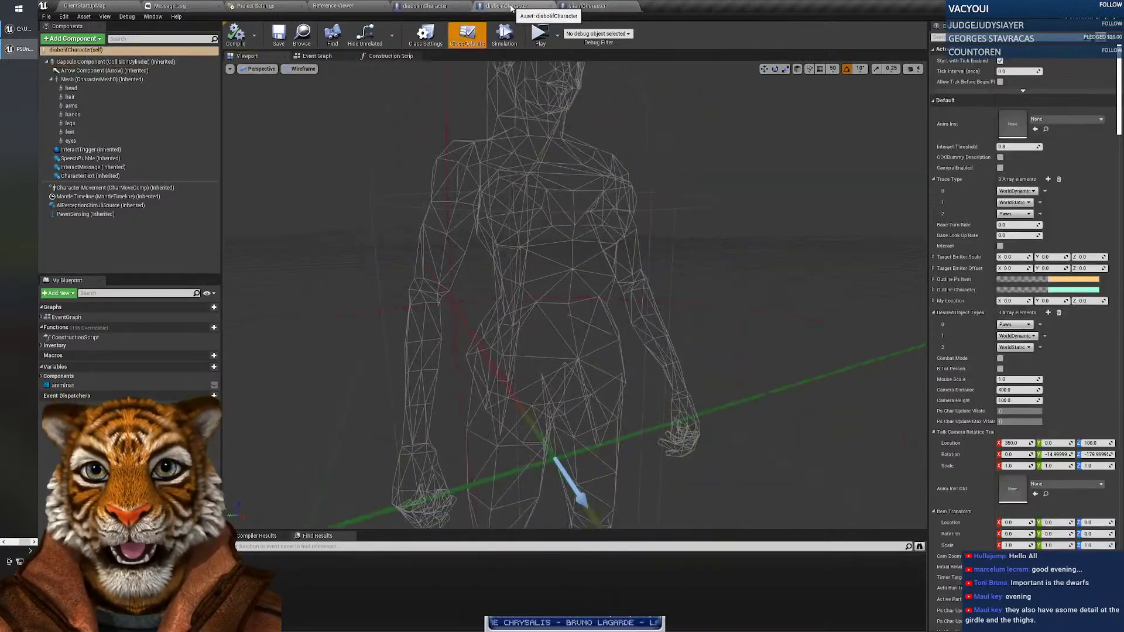
pyautogui.click(422, 5)
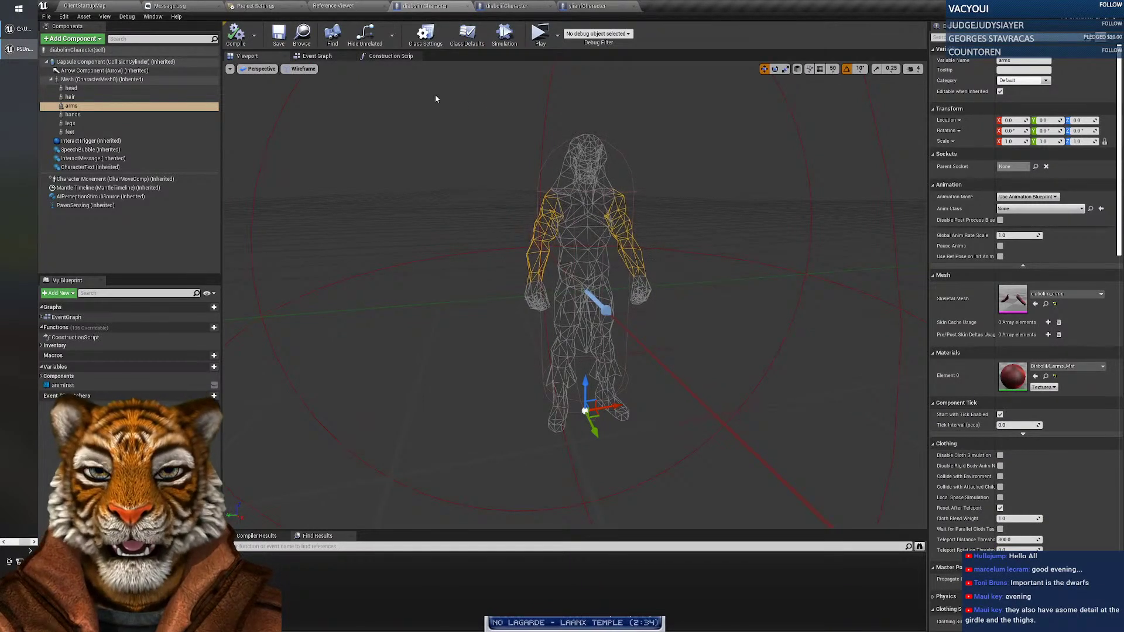
pyautogui.click(90, 5)
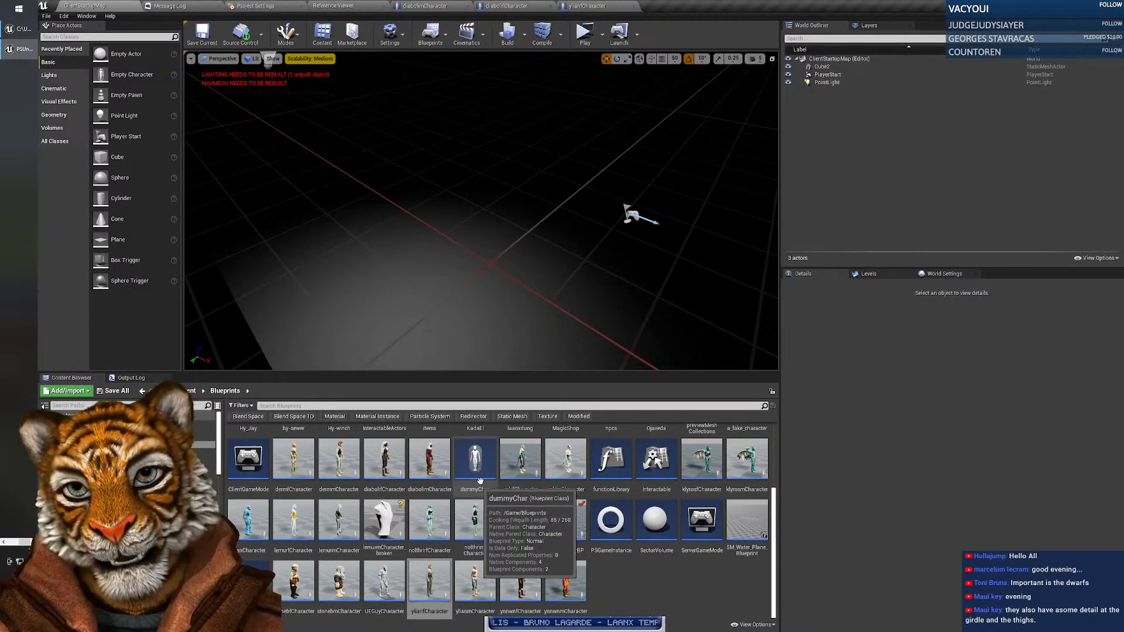
pyautogui.doubleClick(430, 460)
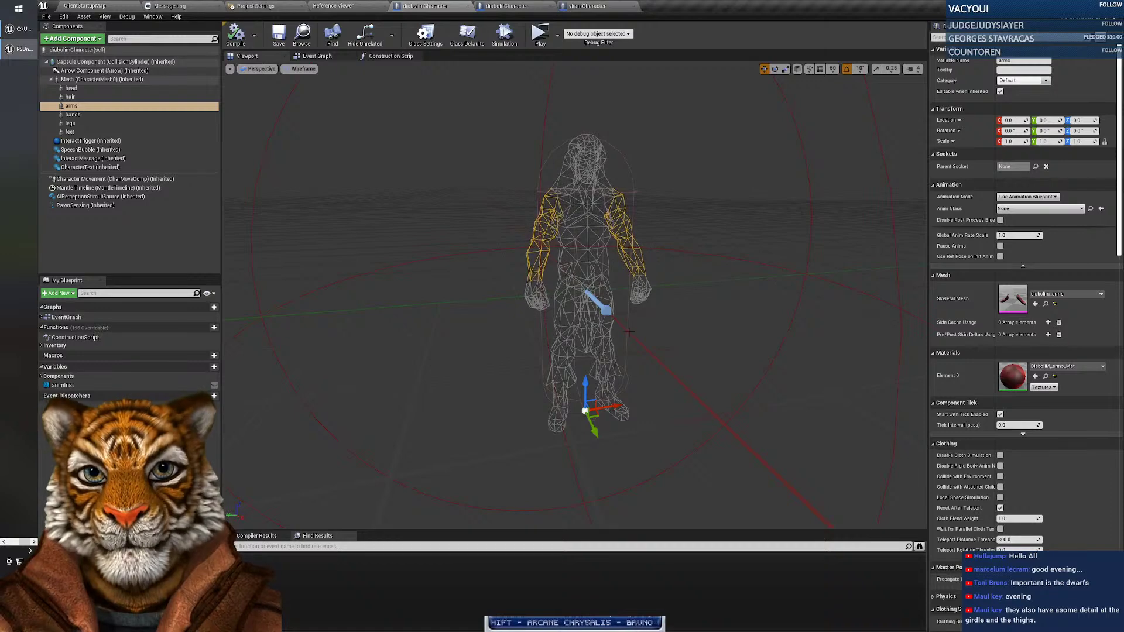
# Open the enkifCharacter blueprint from the Blueprints folder and examine its textured head, shoulders and chest in the 3D viewport.
pyautogui.click(93, 5)
pyautogui.doubleClick(520, 459)
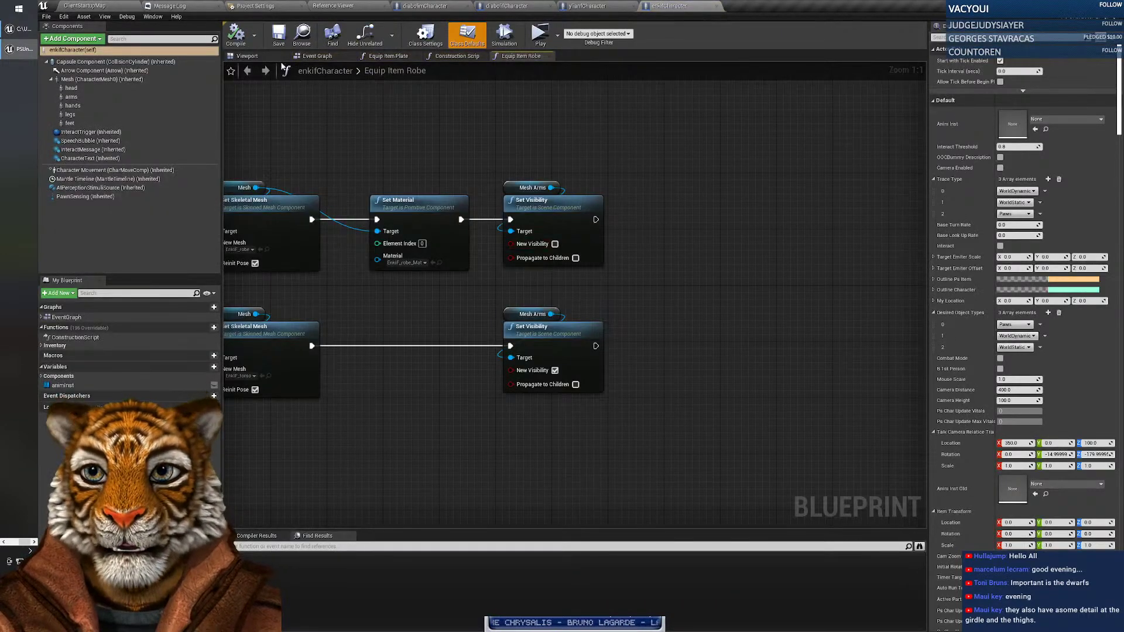
pyautogui.click(247, 56)
pyautogui.scroll(10, 573, 293)
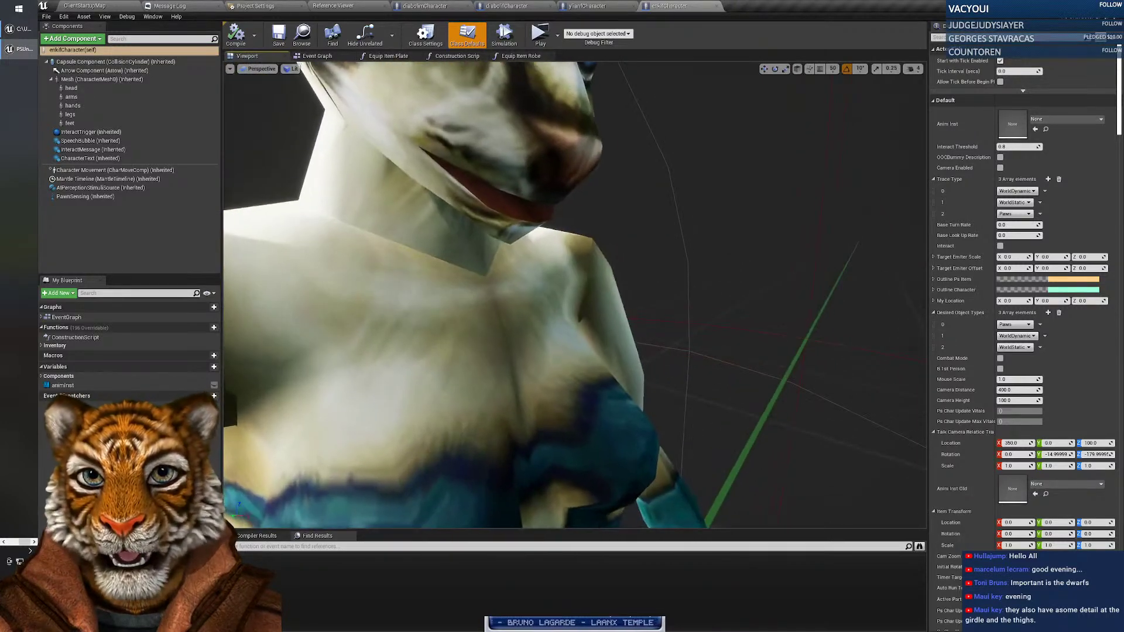
pyautogui.scroll(-5, 522, 215)
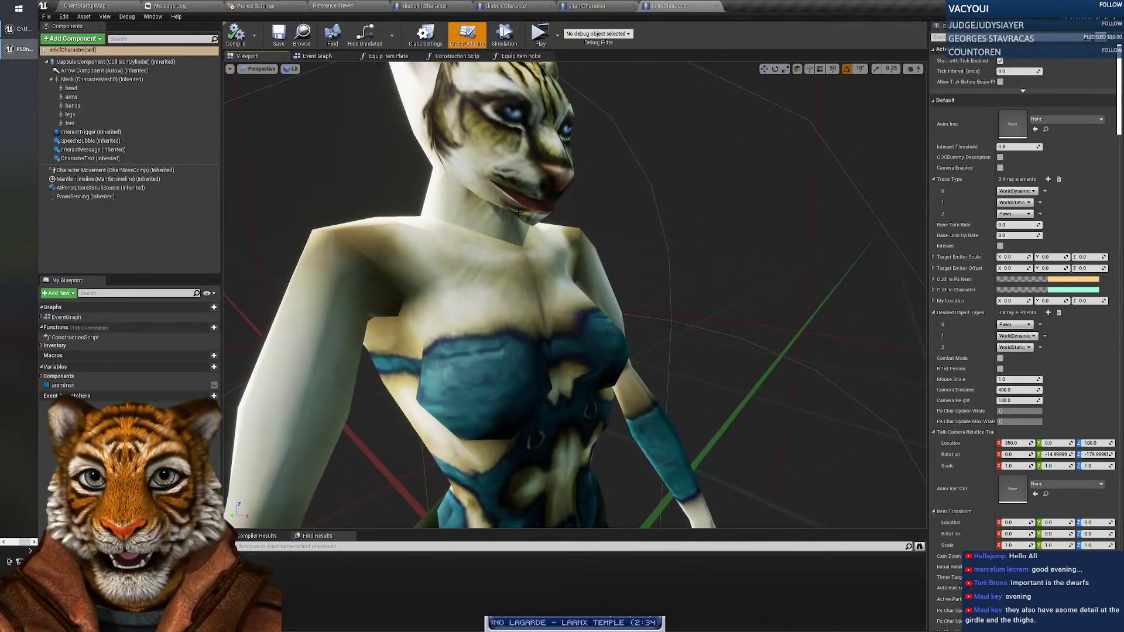
pyautogui.moveTo(566, 264); pyautogui.dragTo(557, 222, button='right')
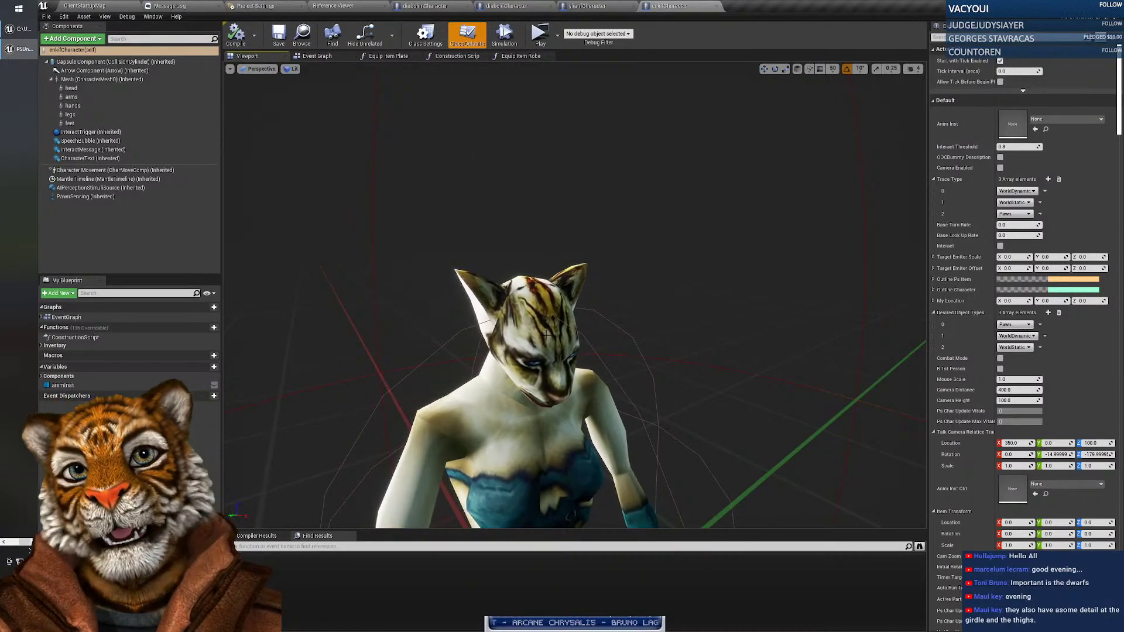
pyautogui.moveTo(471, 395)
pyautogui.mouseDown(button='right')
pyautogui.moveTo(486, 403)
pyautogui.moveTo(467, 412)
pyautogui.mouseUp(button='right')
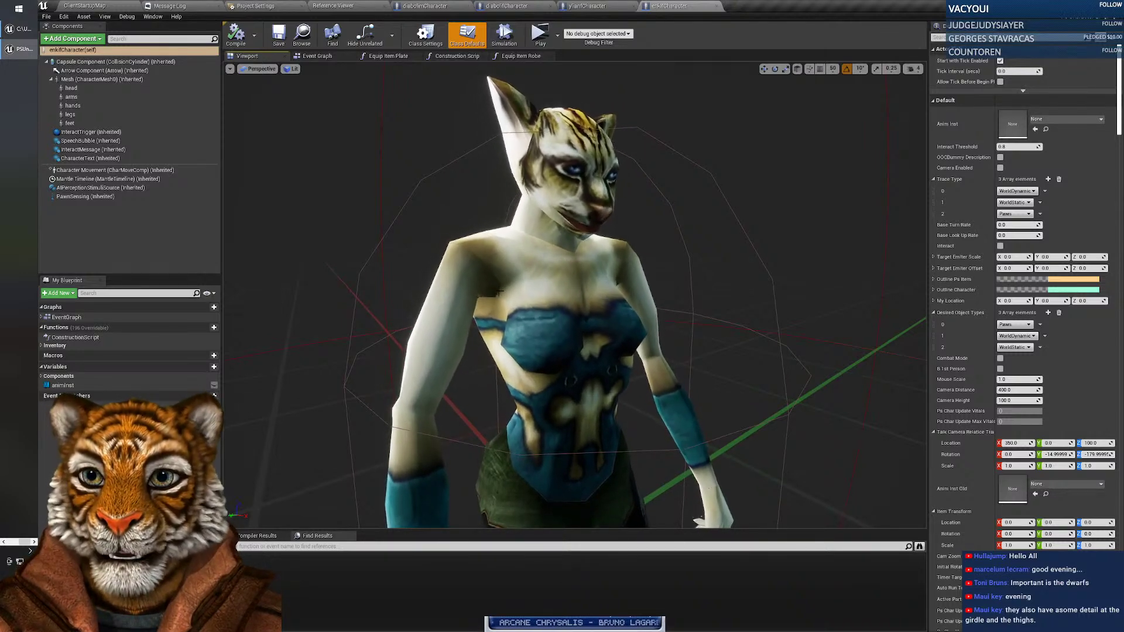
# Examine the enkifCharacter model's legs, tail and feet from the side, and its head and torso from the front.
pyautogui.moveTo(573, 245); pyautogui.dragTo(568, 410, button='middle')
pyautogui.moveTo(471, 187); pyautogui.dragTo(620, 193, button='right')
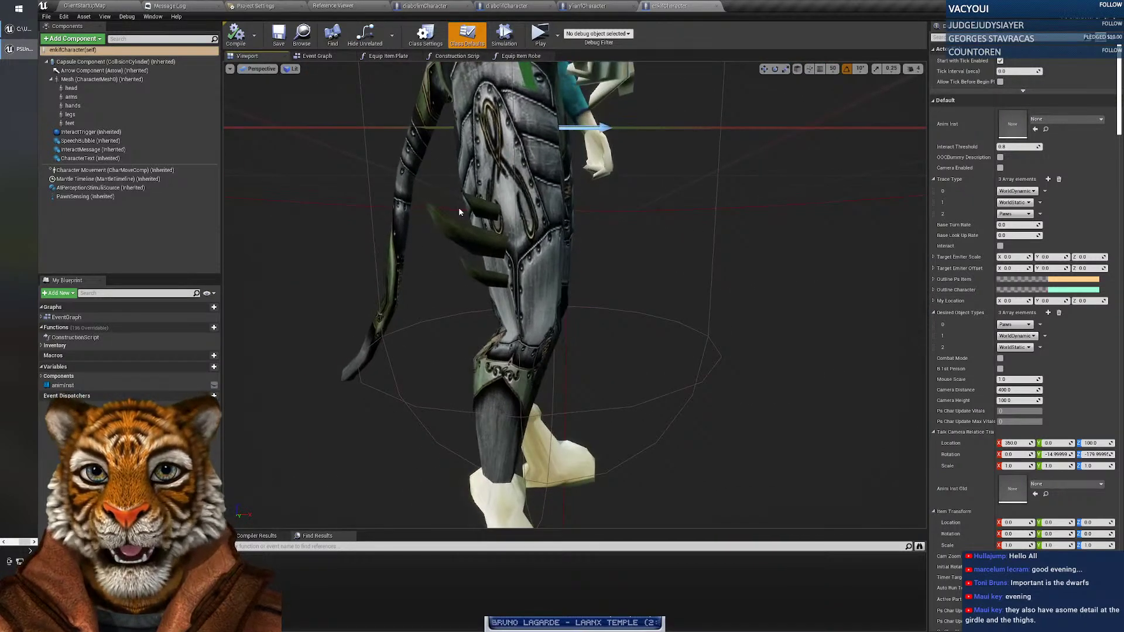
pyautogui.scroll(-5, 457, 201)
pyautogui.moveTo(489, 261); pyautogui.dragTo(310, 263, button='right')
pyautogui.moveTo(509, 182); pyautogui.dragTo(509, 182, button='right')
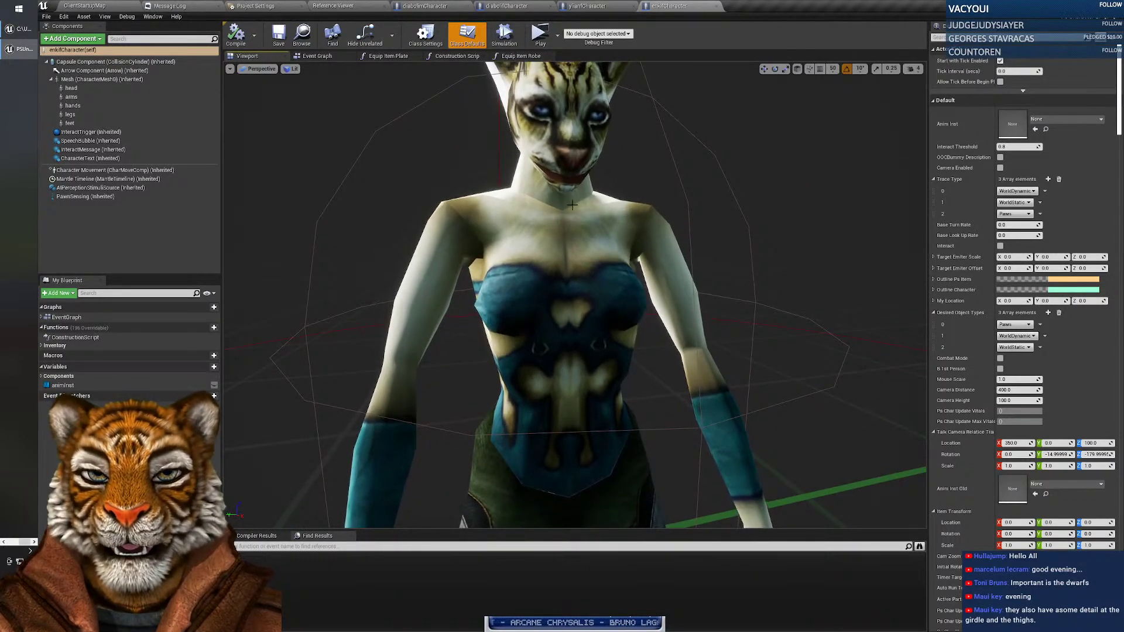
pyautogui.moveTo(553, 272); pyautogui.dragTo(554, 215, button='middle')
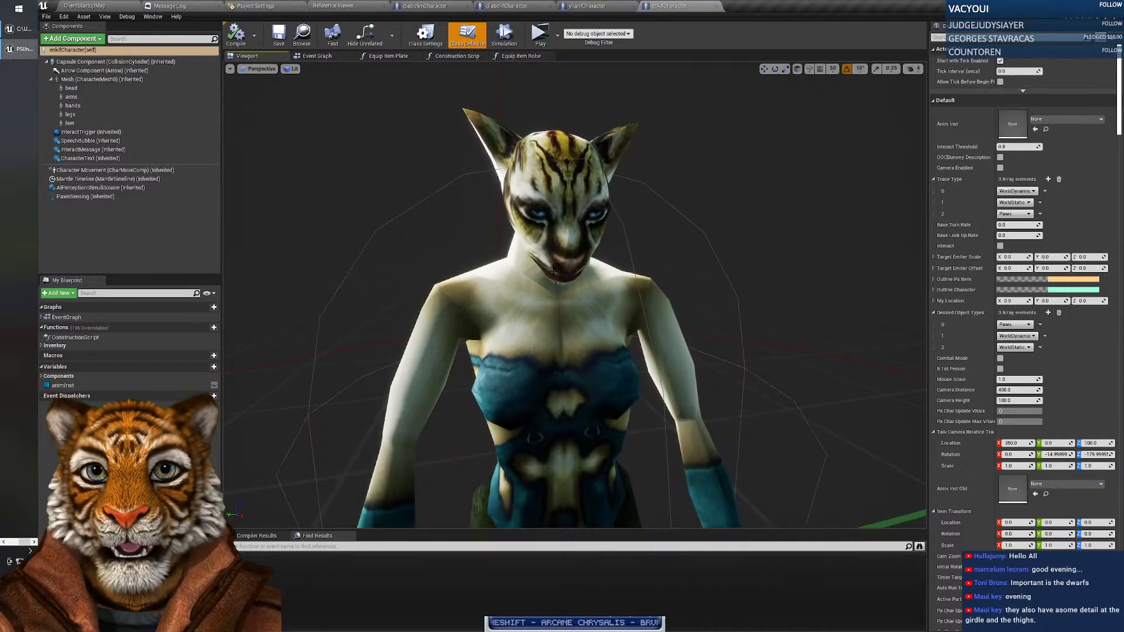
pyautogui.scroll(-5, 553, 272)
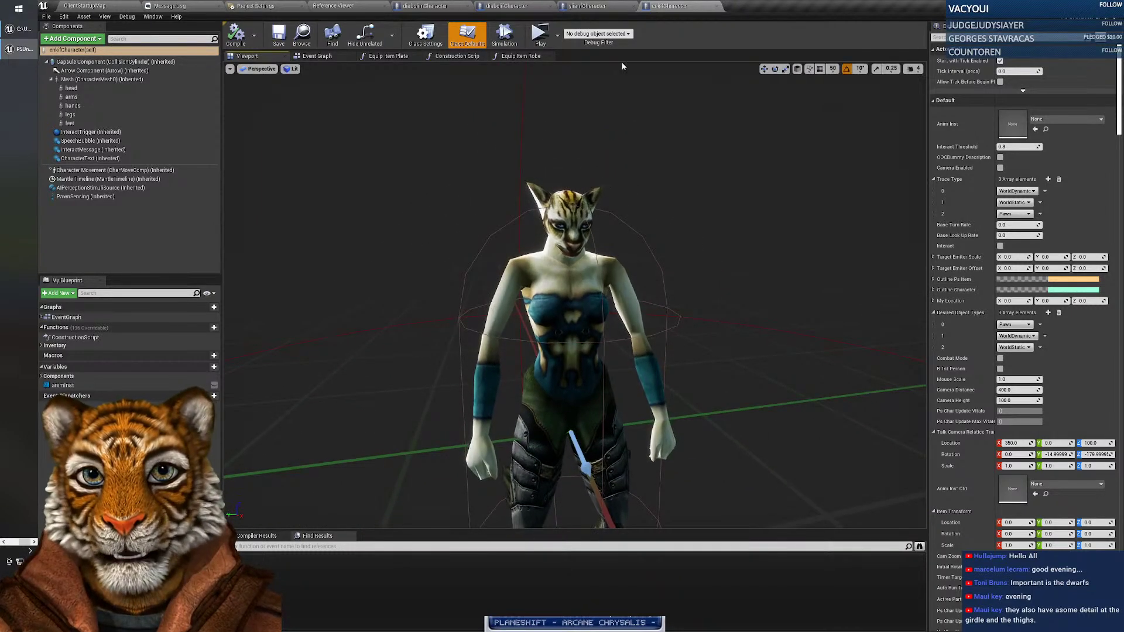
# Open the enkimCharacter blueprint from the Blueprints folder and examine the model's arm, chest and waist clothing in the 3D viewport.
pyautogui.click(122, 5)
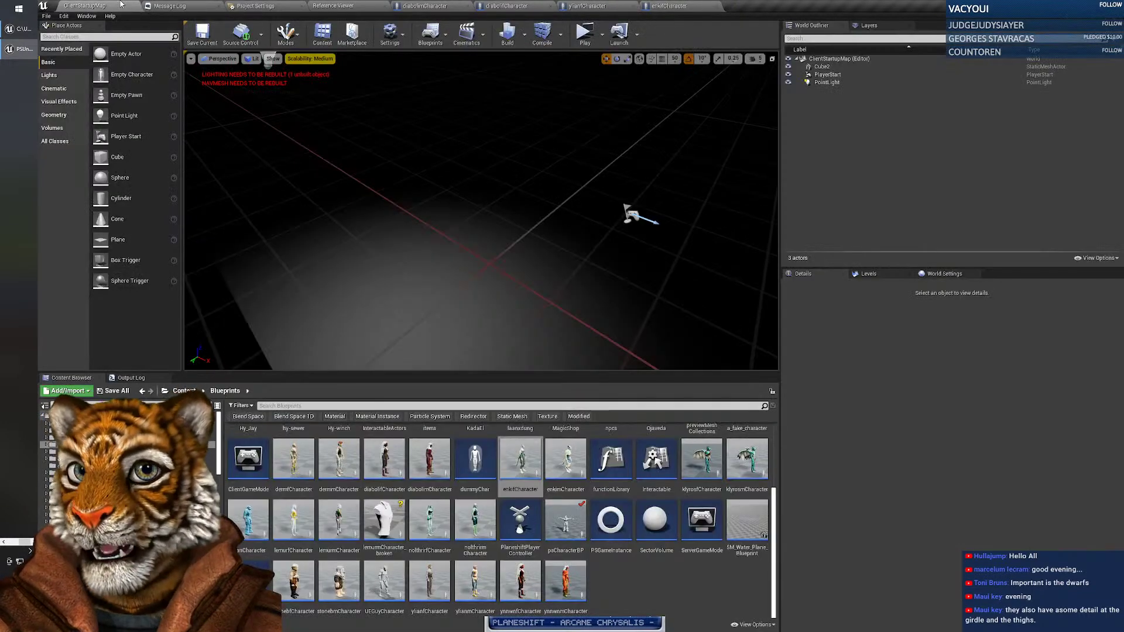
pyautogui.doubleClick(568, 459)
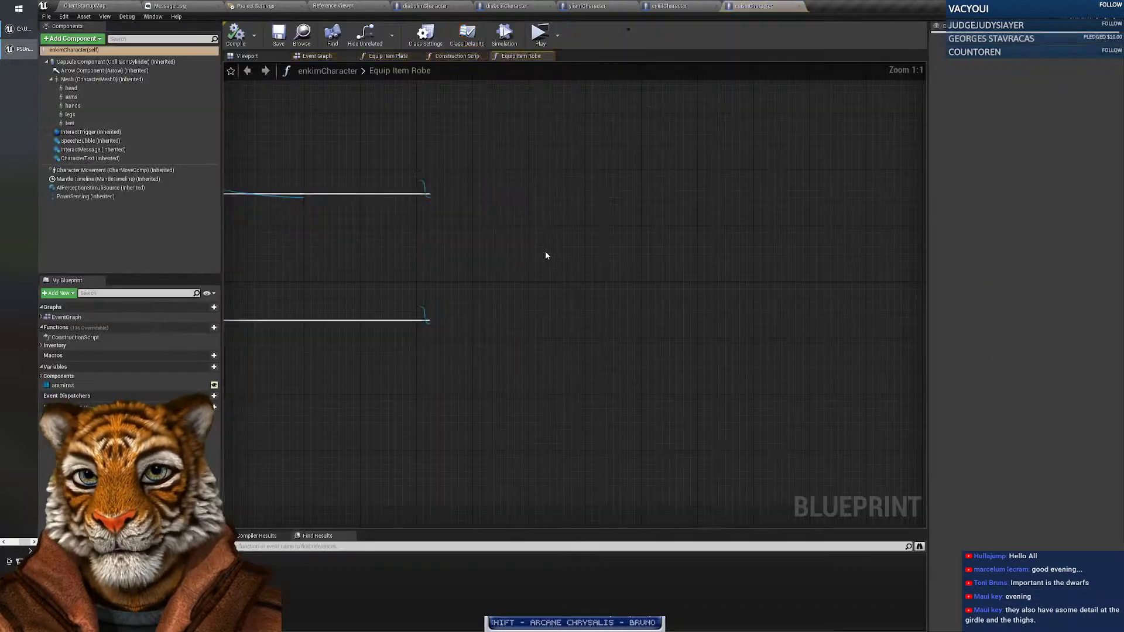
pyautogui.click(256, 57)
pyautogui.press('w')
pyautogui.moveTo(539, 208); pyautogui.dragTo(564, 196, button='right')
pyautogui.press('s')
pyautogui.moveTo(653, 338)
pyautogui.mouseDown(button='right')
pyautogui.moveTo(651, 354)
pyautogui.moveTo(636, 342)
pyautogui.mouseUp(button='right')
pyautogui.press('w')
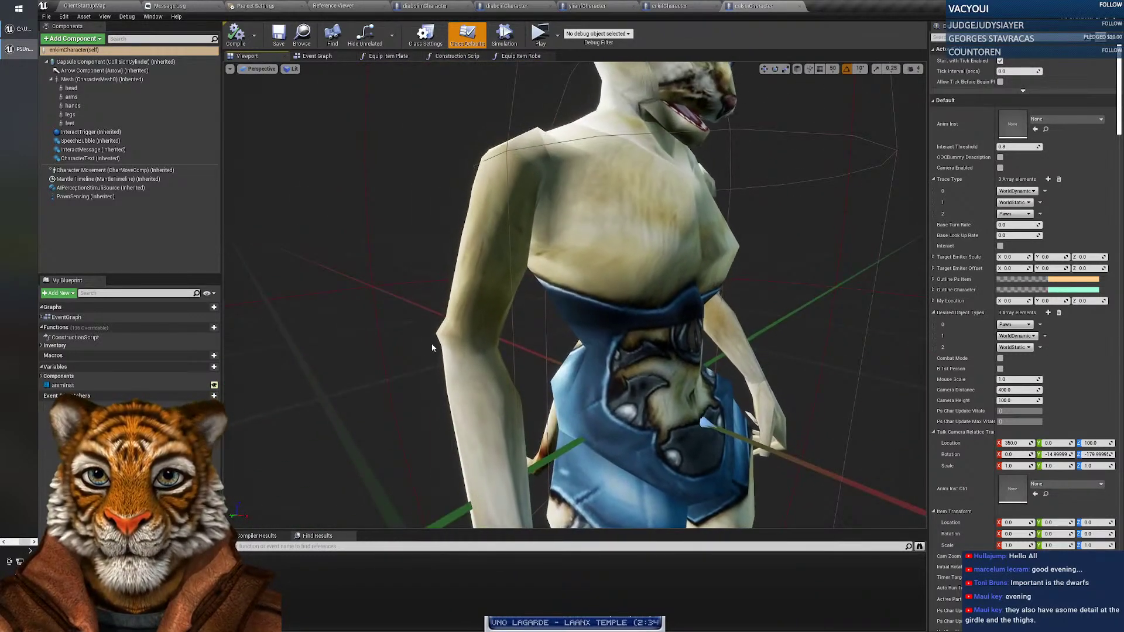
# Examine the enkimCharacter model's head, face and upper body from the front, both close up and at a distance.
pyautogui.moveTo(546, 140); pyautogui.dragTo(542, 245, button='right')
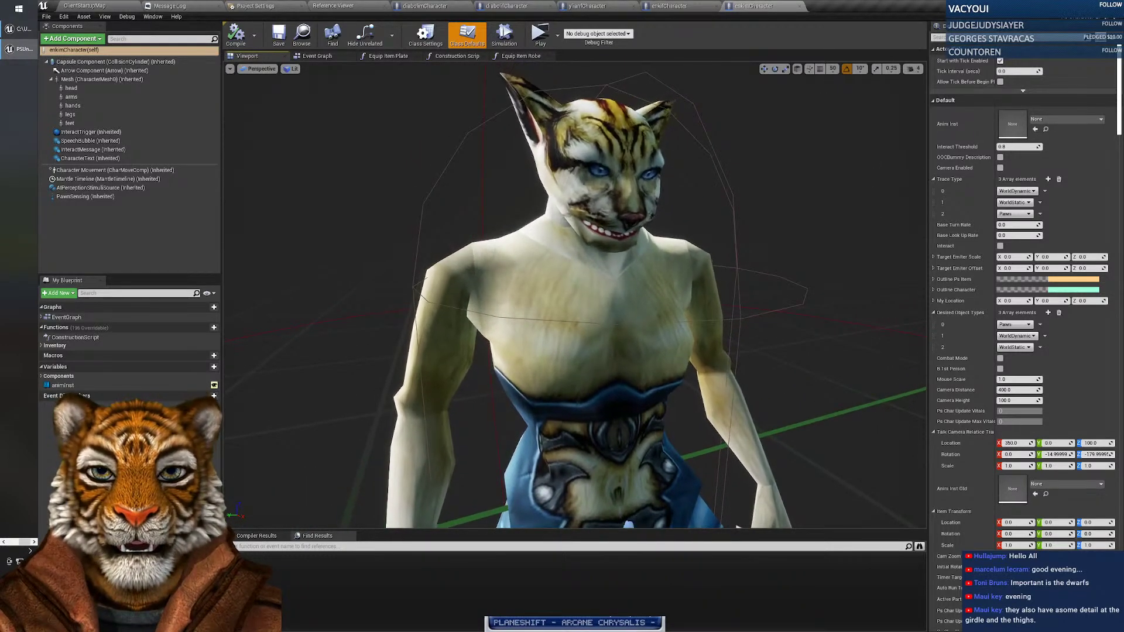
pyautogui.moveTo(574, 293); pyautogui.dragTo(553, 351, button='right')
pyautogui.moveTo(638, 252); pyautogui.dragTo(639, 170, button='middle')
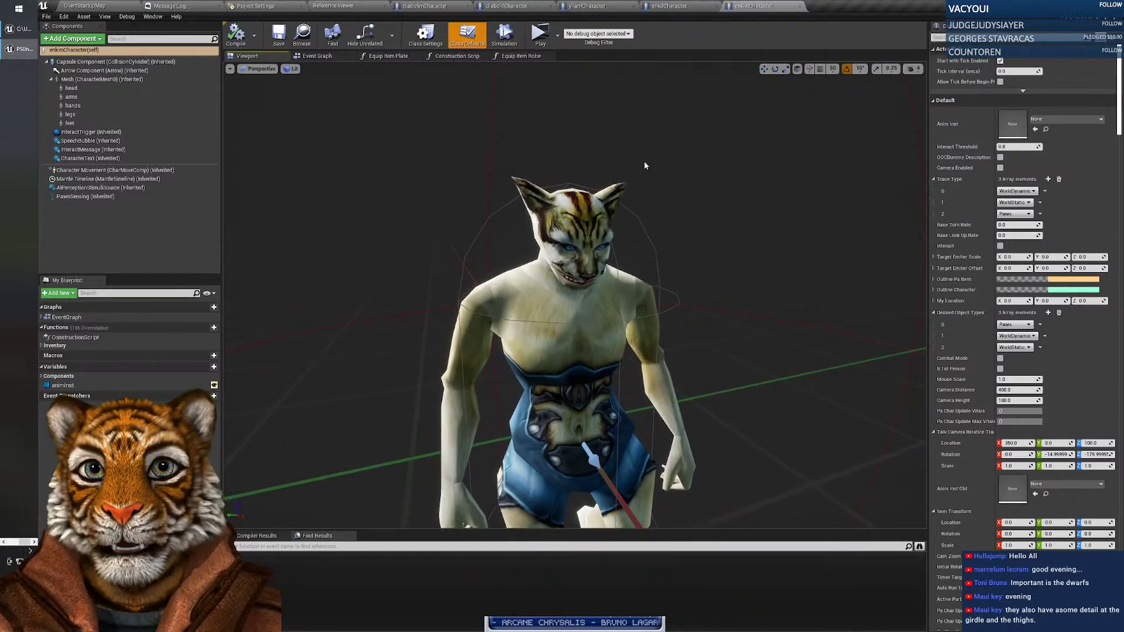
pyautogui.scroll(6, 551, 256)
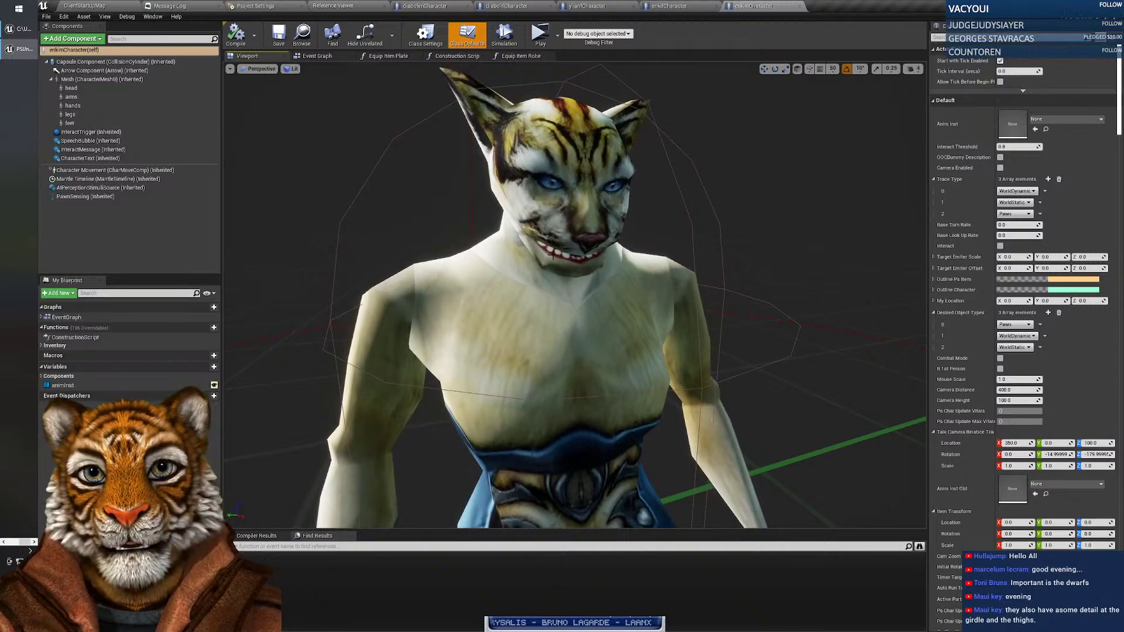
pyautogui.scroll(-5, 614, 309)
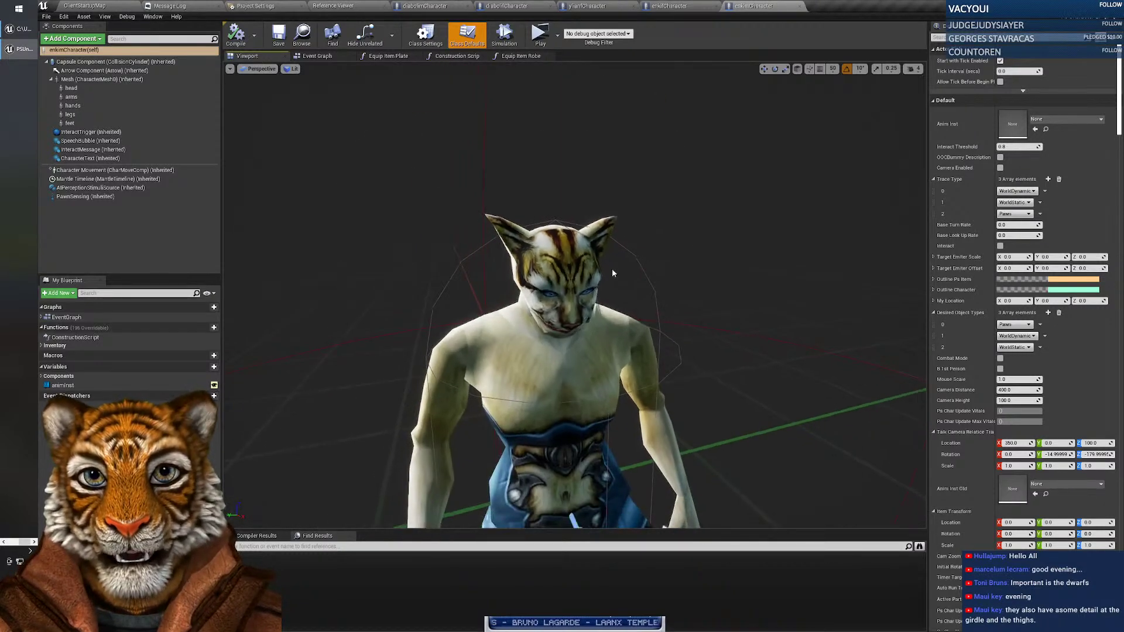
# Open the klyrosfCharacter blueprint from the Blueprints folder and examine the model's body, wings and head in the 3D viewport.
pyautogui.click(70, 5)
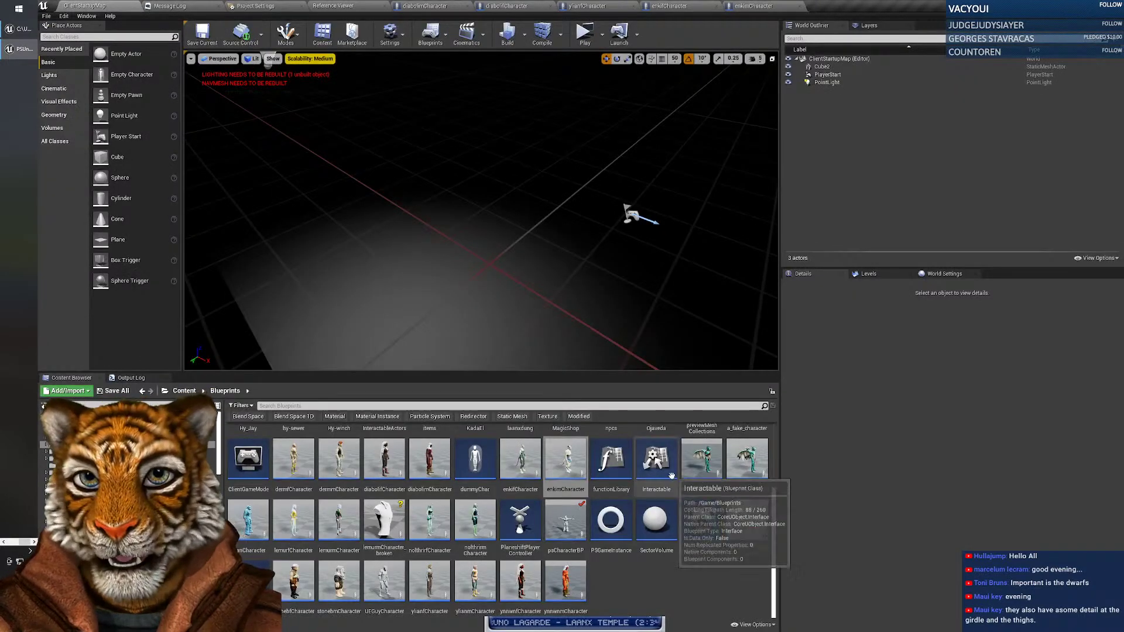
pyautogui.doubleClick(715, 458)
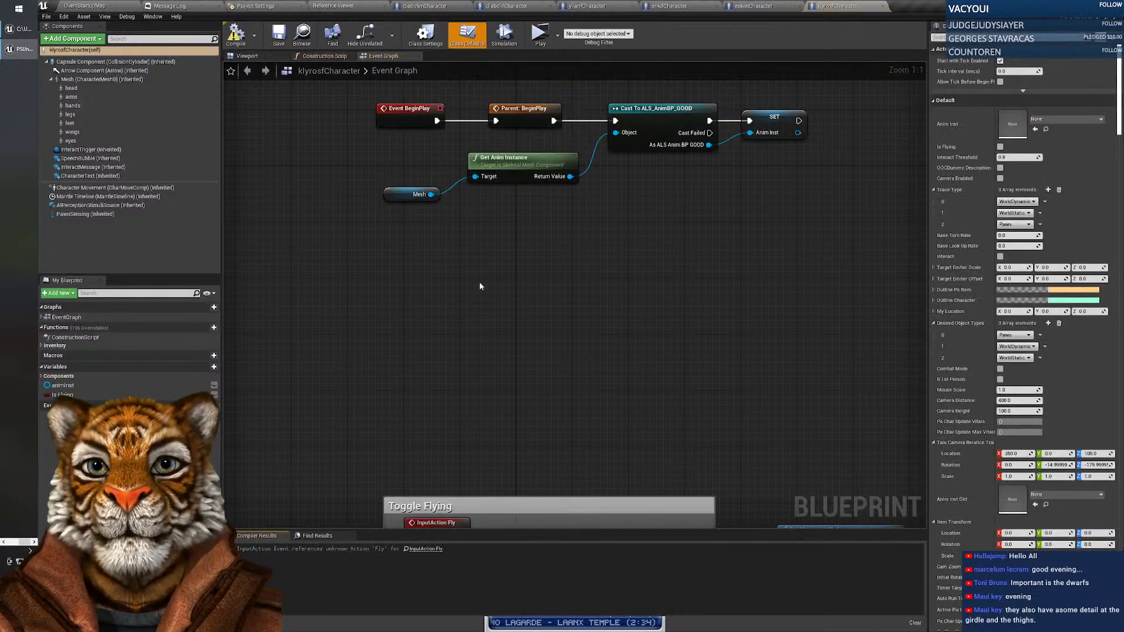
pyautogui.click(252, 57)
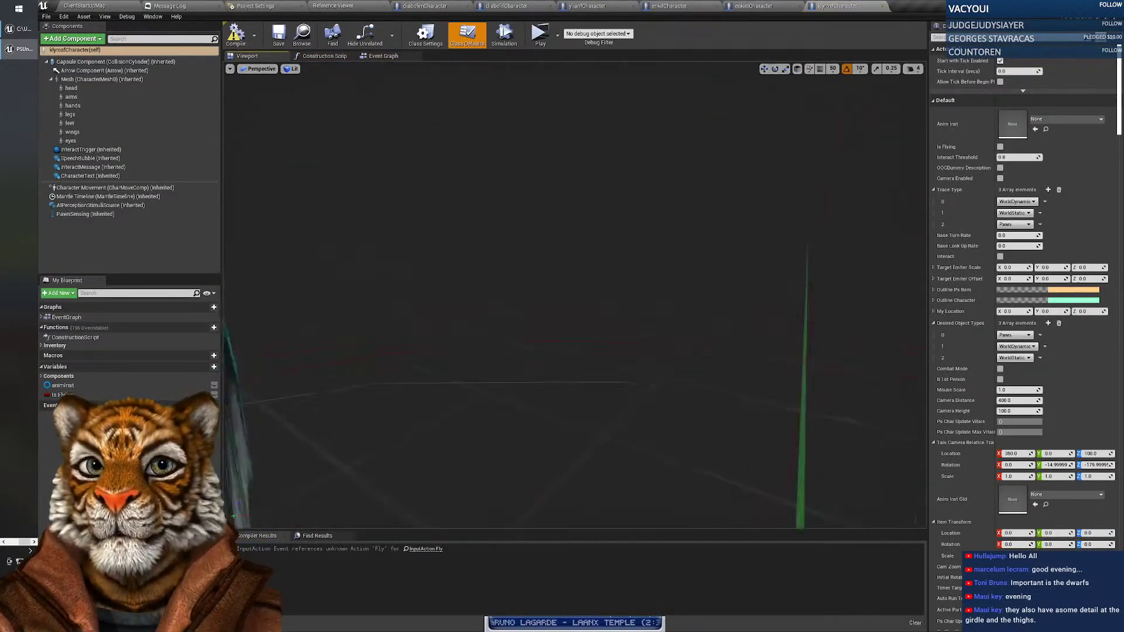
pyautogui.moveTo(574, 293); pyautogui.dragTo(512, 284, button='right')
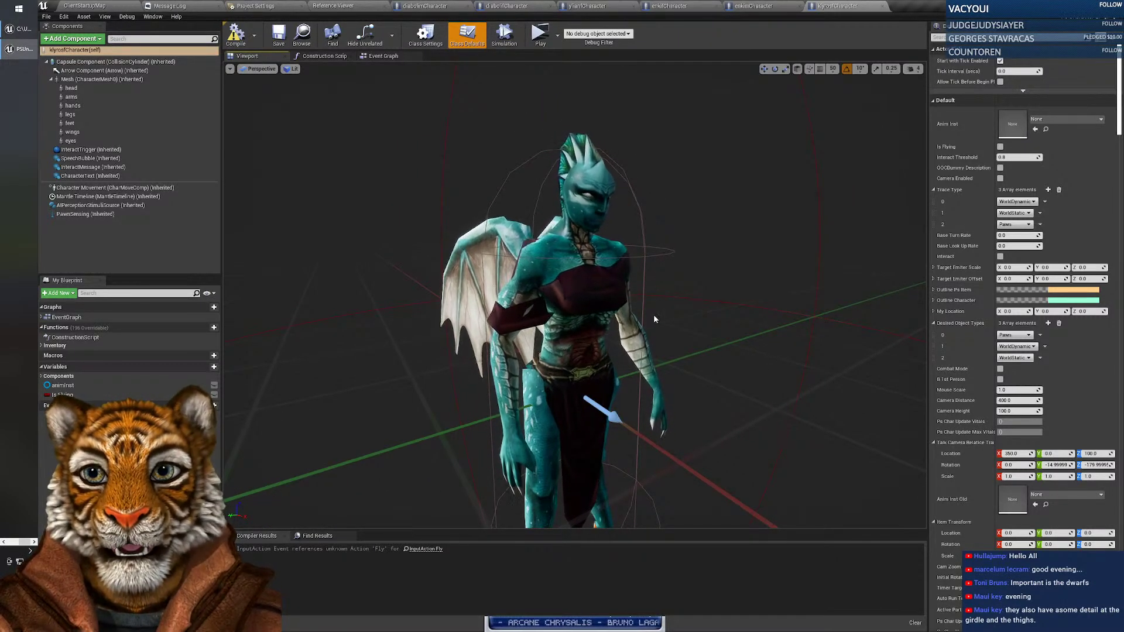
pyautogui.moveTo(573, 293); pyautogui.dragTo(673, 275, button='right')
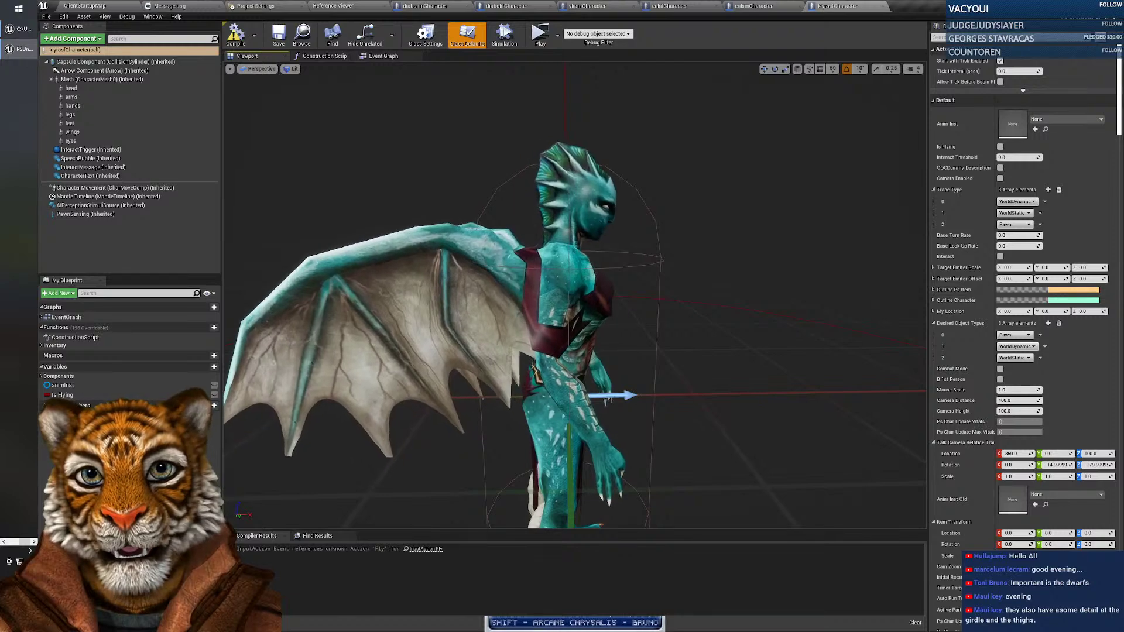
pyautogui.moveTo(574, 293); pyautogui.dragTo(573, 319)
pyautogui.moveTo(637, 157); pyautogui.dragTo(559, 161, button='right')
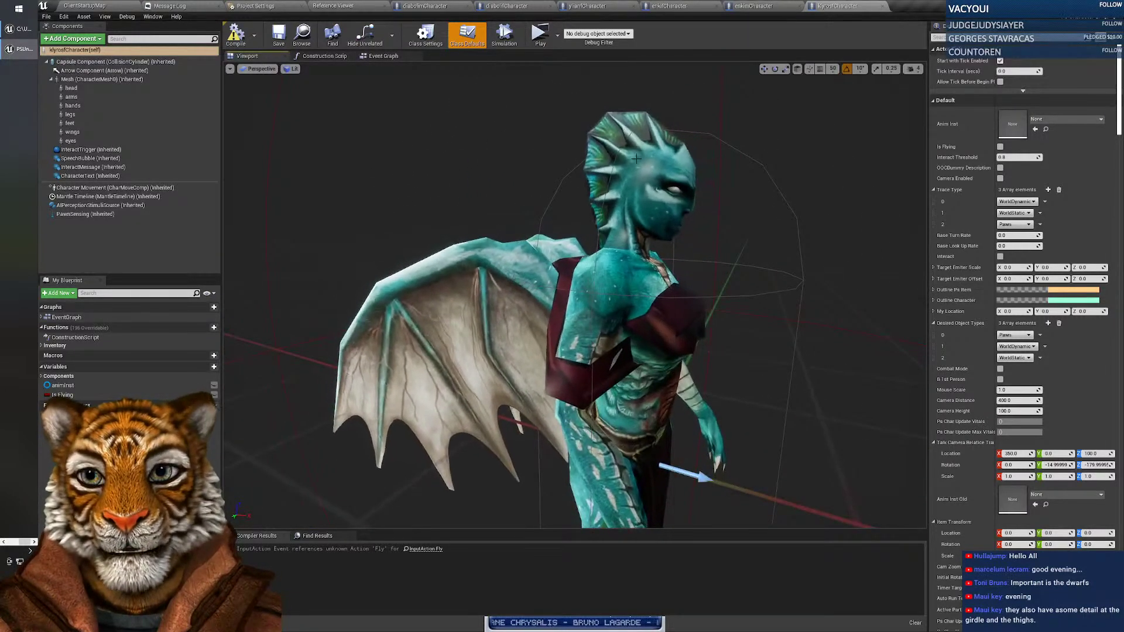
# Open the klyrosmCharacter blueprint from the Blueprints folder and show its model in the 3D viewport.
pyautogui.click(100, 4)
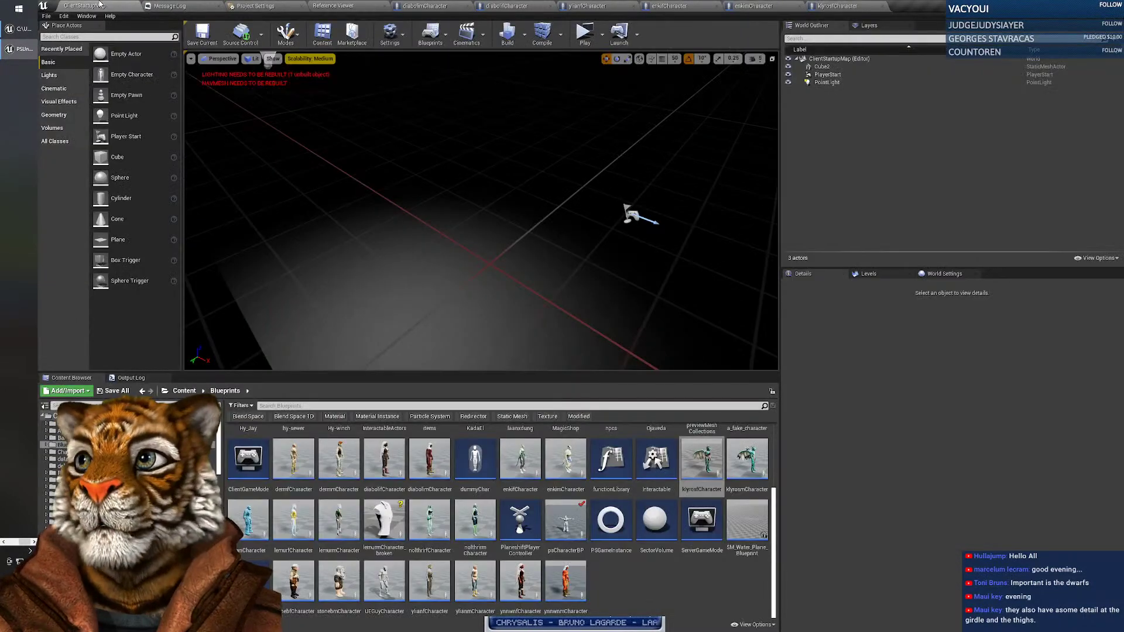
pyautogui.doubleClick(747, 460)
pyautogui.click(258, 55)
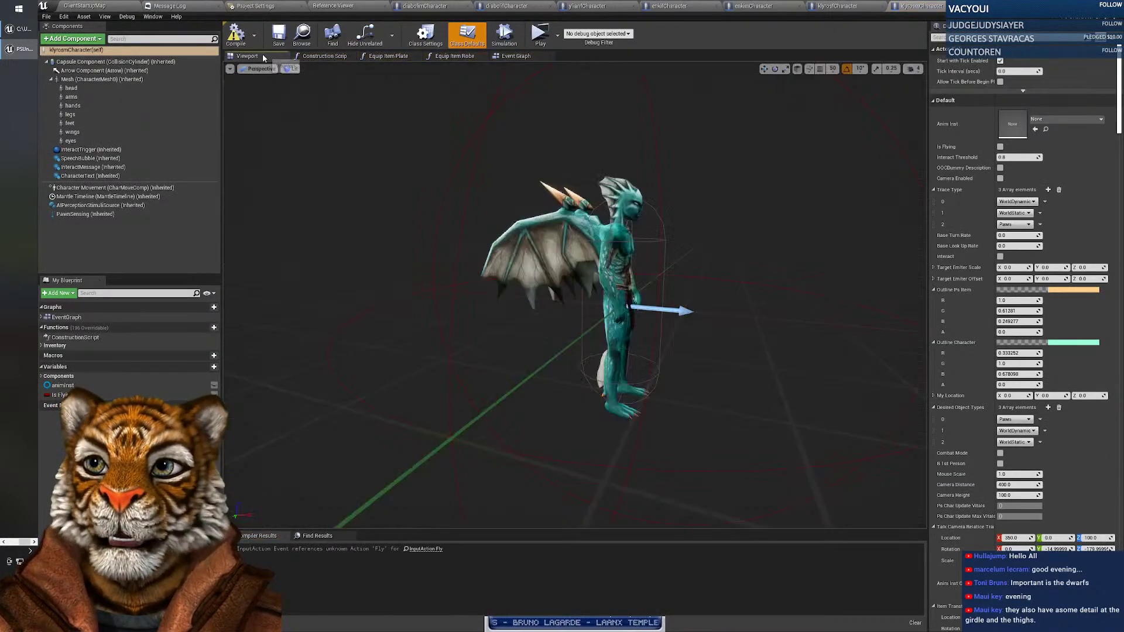
# Examine the klyrosmCharacter model's head, chest, arms and wings up close in the 3D viewport.
pyautogui.moveTo(503, 199); pyautogui.dragTo(527, 202, button='right')
pyautogui.moveTo(700, 341)
pyautogui.mouseDown(button='right')
pyautogui.moveTo(717, 342)
pyautogui.moveTo(699, 341)
pyautogui.mouseUp(button='right')
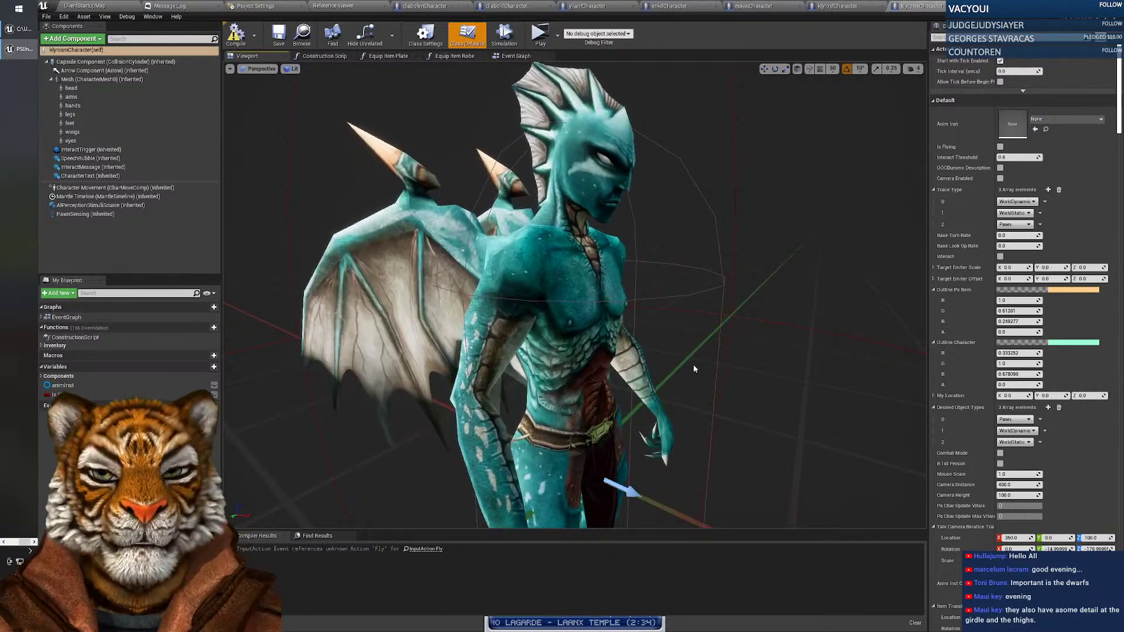
pyautogui.moveTo(693, 364); pyautogui.dragTo(717, 310, button='middle')
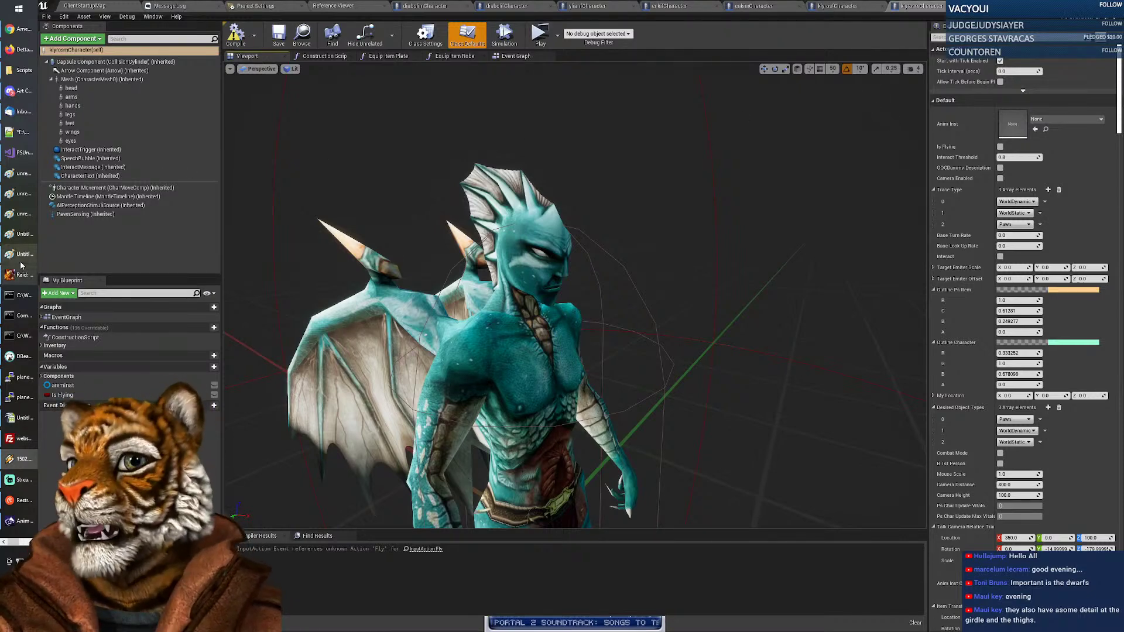
# Snip the MegaGrants email and paste it beside the Aggressive Gobble Tribe recipe in the untitled Paint drawing, enlarging the canvas downward and sideways.
pyautogui.moveTo(18, 260)
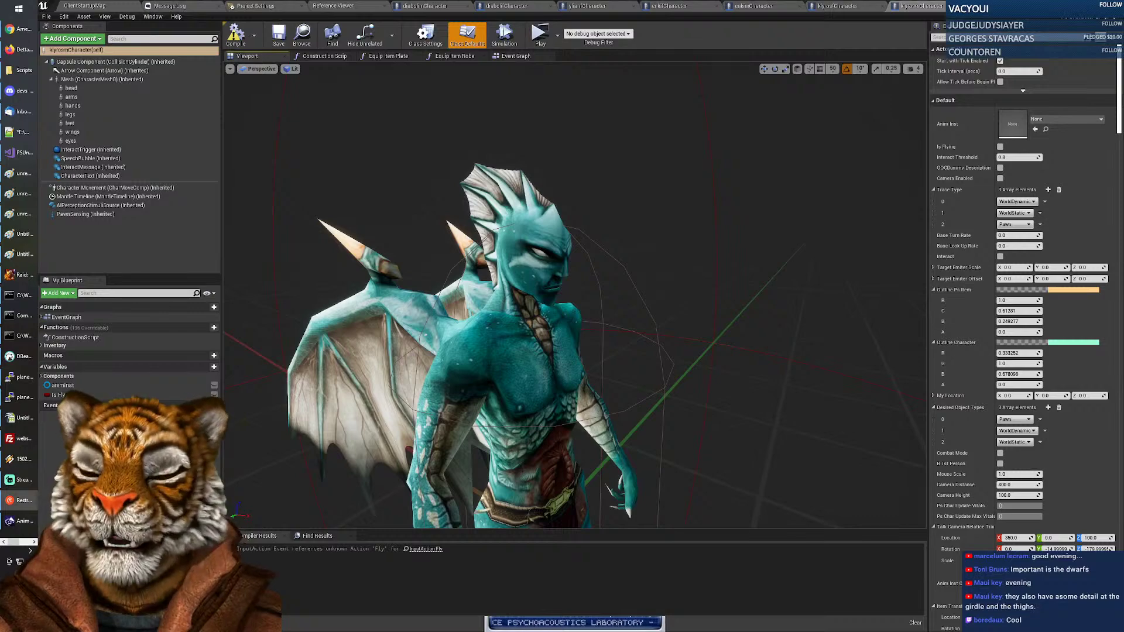
pyautogui.press('super+shift+s')
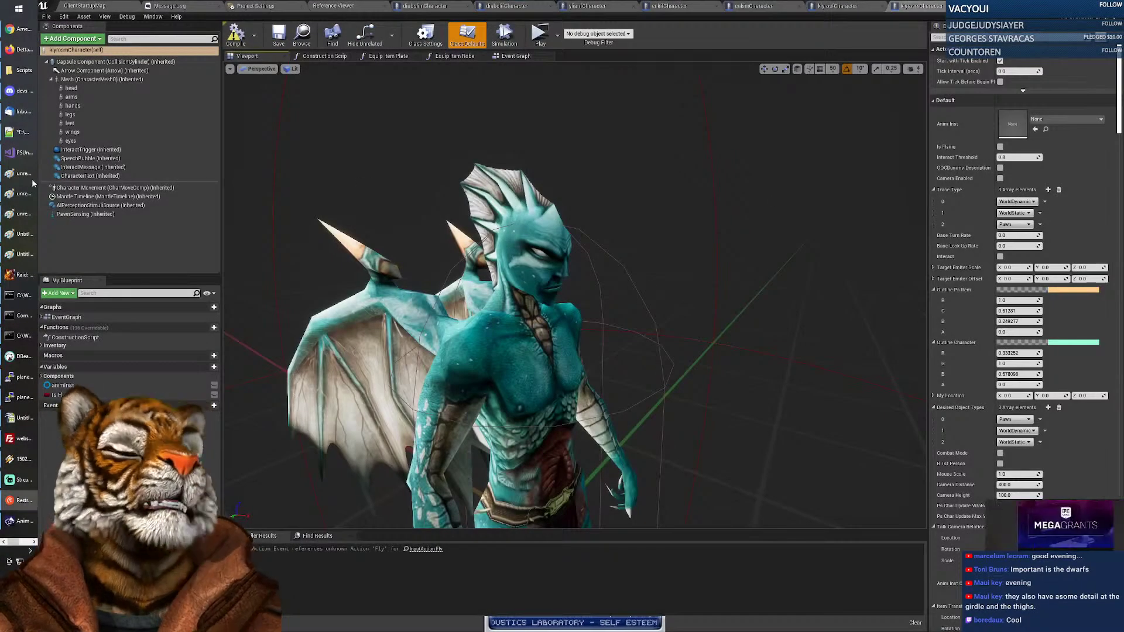
pyautogui.click(22, 255)
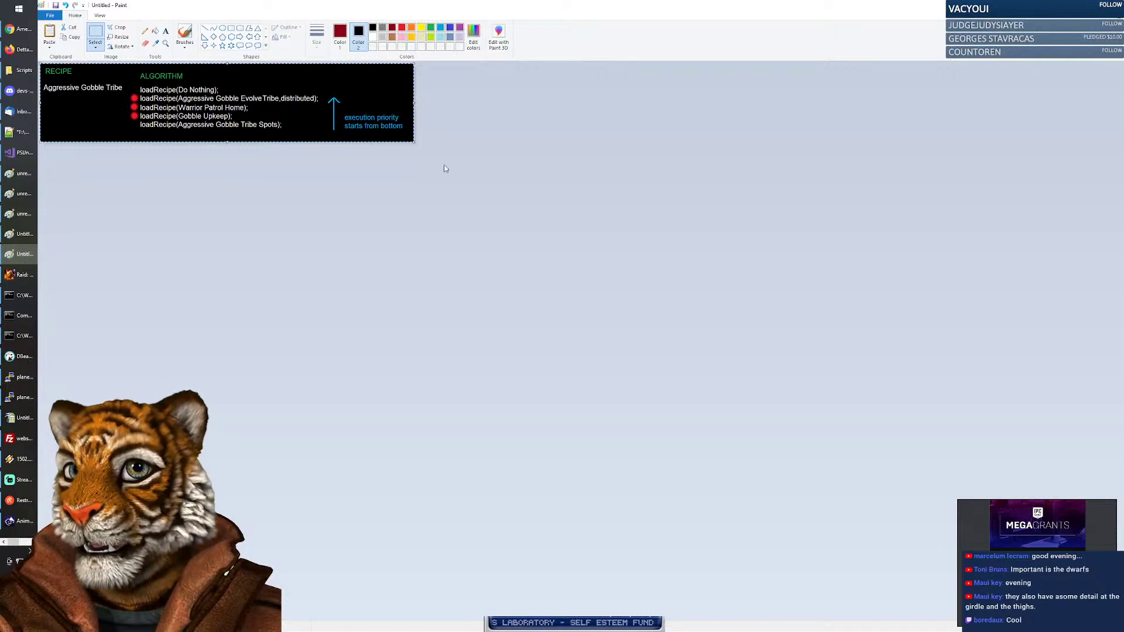
pyautogui.click(252, 167)
pyautogui.moveTo(228, 144); pyautogui.dragTo(227, 497)
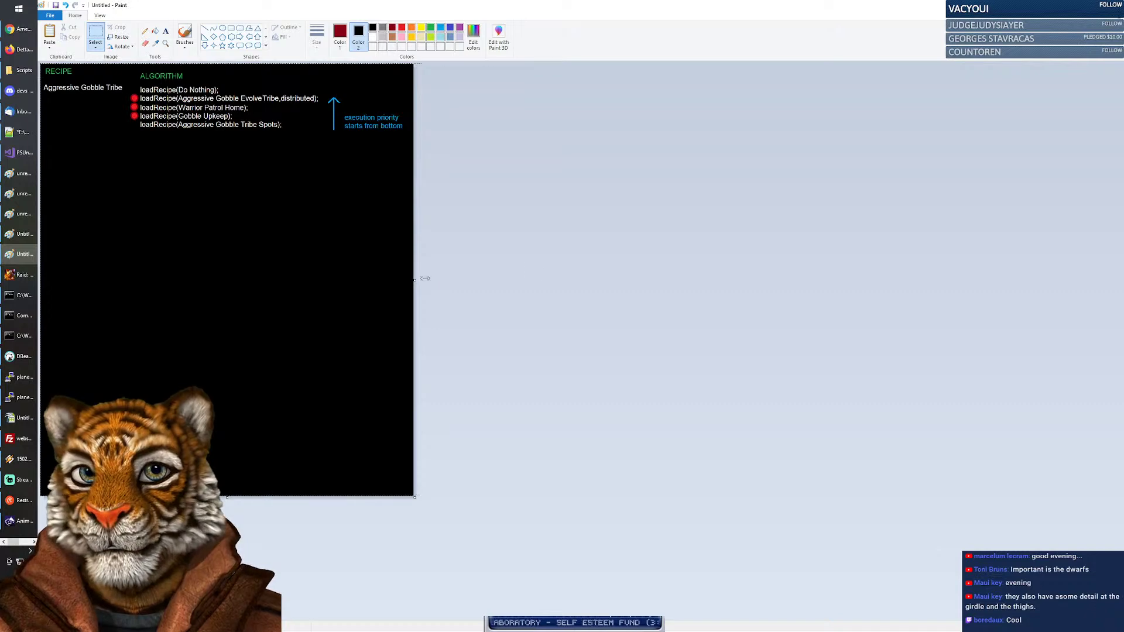
pyautogui.moveTo(414, 280); pyautogui.dragTo(881, 279)
pyautogui.hotkey('ctrl', 'v')
pyautogui.moveTo(226, 182)
pyautogui.mouseDown()
pyautogui.moveTo(474, 217)
pyautogui.moveTo(641, 271)
pyautogui.mouseUp()
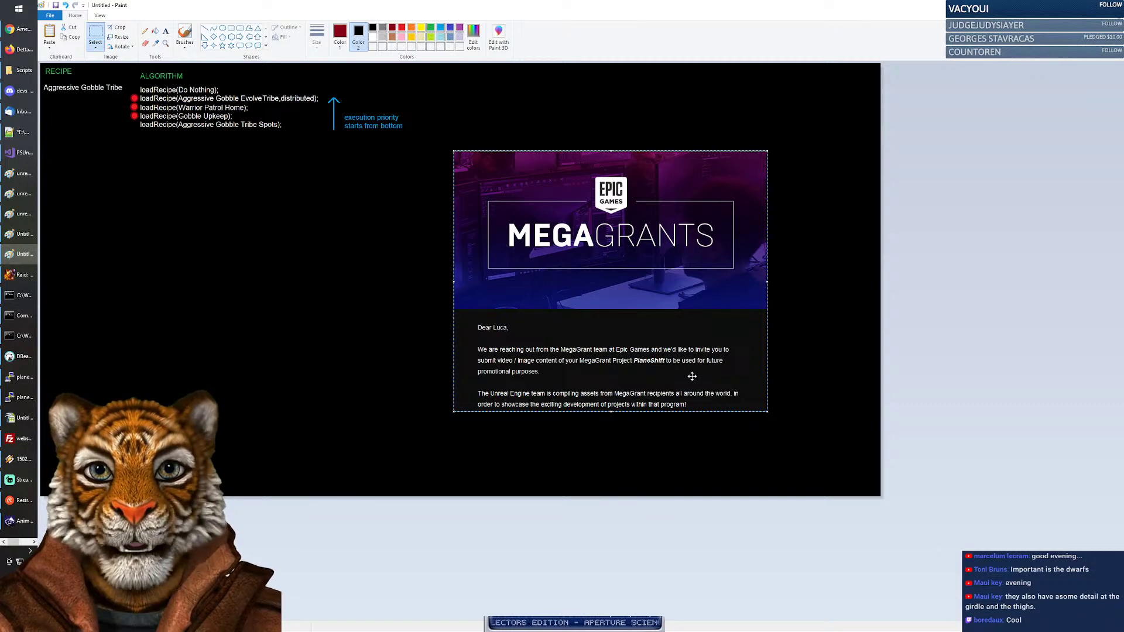
# Enlarge the pasted MegaGrants email and read its banner and the full invitation text about PlaneShift promotional content.
pyautogui.keyDown('ctrl'); pyautogui.scroll(1, 665, 374); pyautogui.keyUp('ctrl')
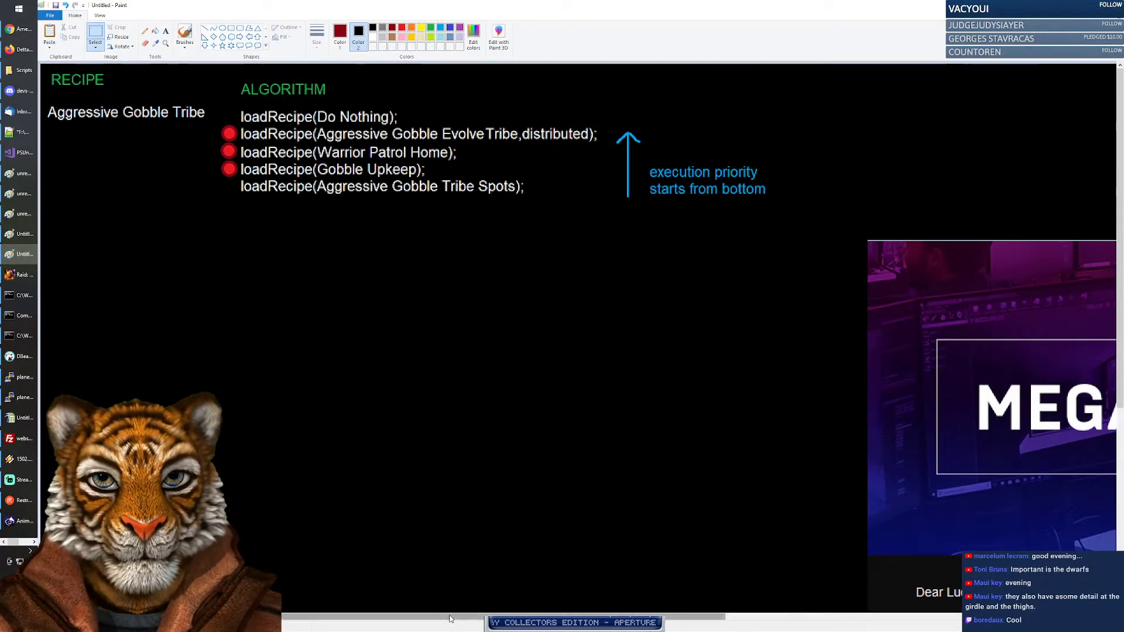
pyautogui.keyDown('shift'); pyautogui.hscroll(5, 673, 609); pyautogui.keyUp('shift')
pyautogui.keyDown('shift'); pyautogui.hscroll(2, 682, 622); pyautogui.keyUp('shift')
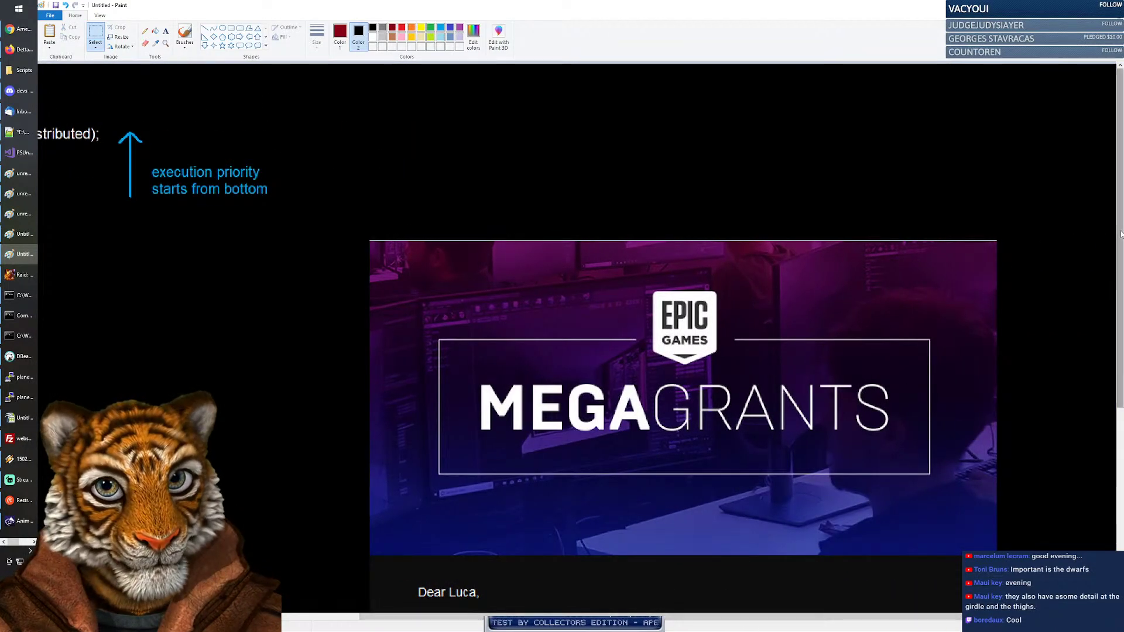
pyautogui.moveTo(1121, 237); pyautogui.dragTo(1121, 379)
pyautogui.scroll(-1, 1121, 379)
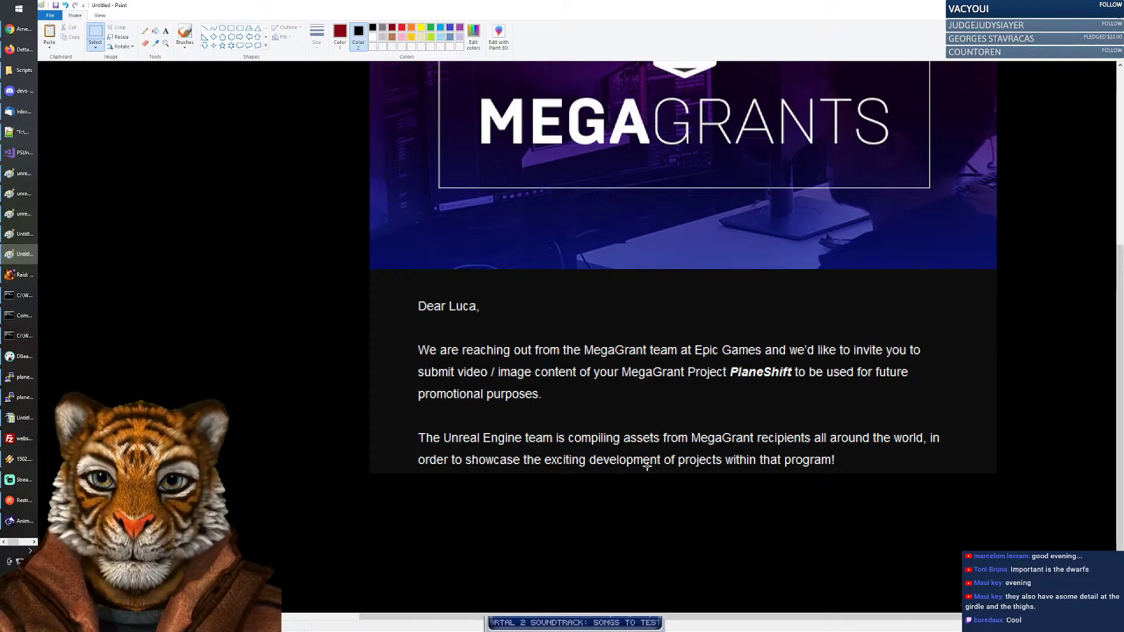
pyautogui.scroll(3, 1110, 283)
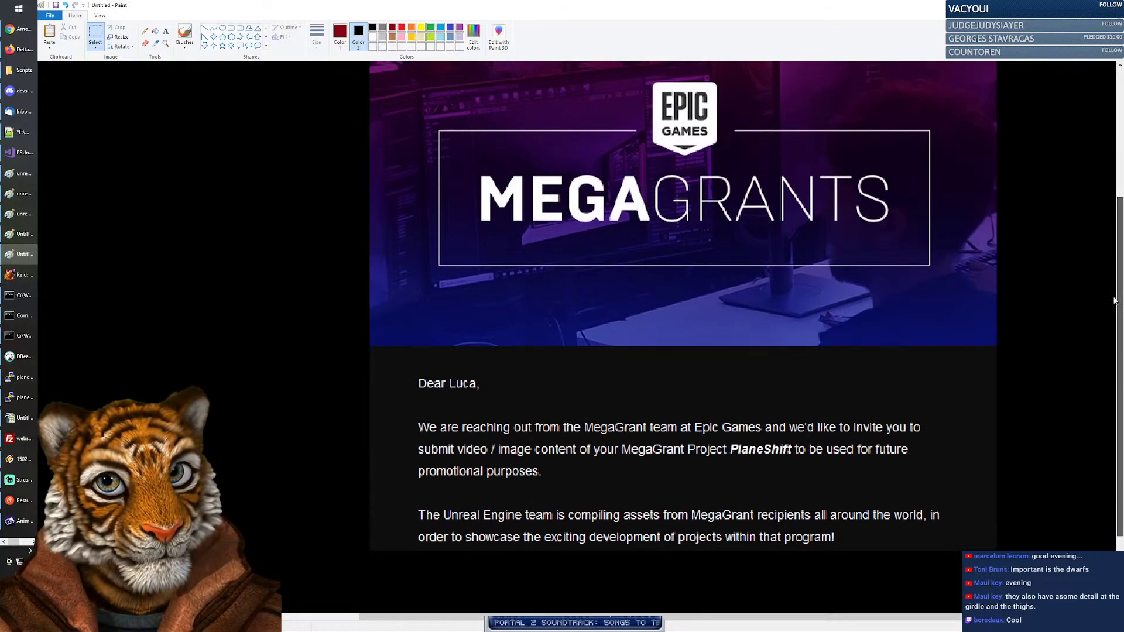
pyautogui.scroll(1, 1110, 283)
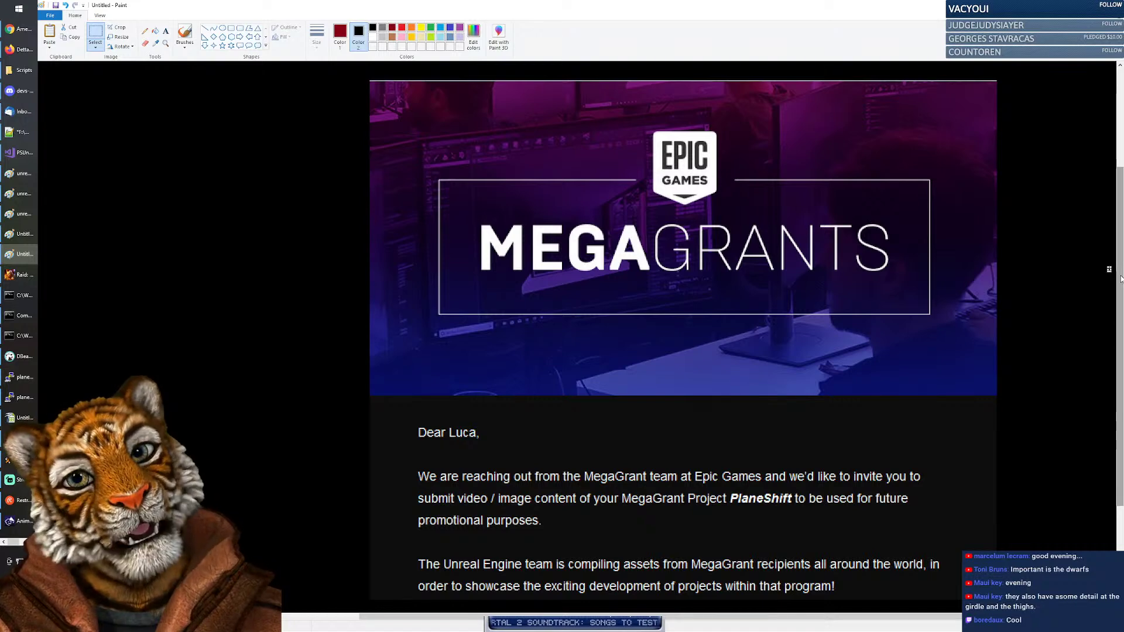
pyautogui.moveTo(1119, 280); pyautogui.dragTo(1119, 288)
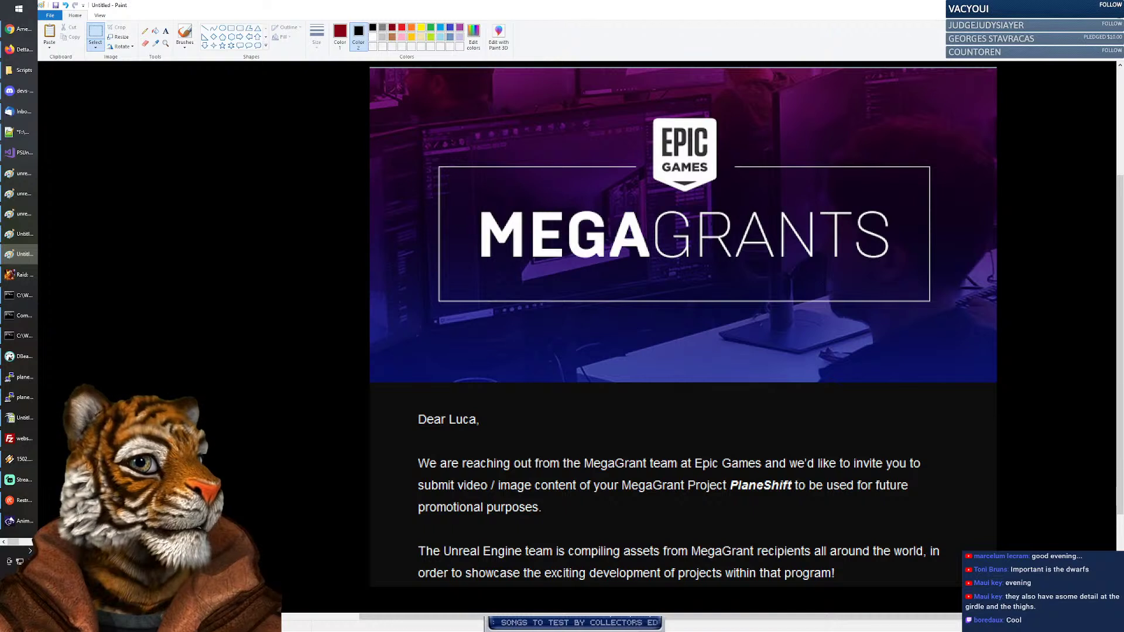
# Undo the email paste and both canvas enlargements in the Paint drawing.
pyautogui.click(21, 500)
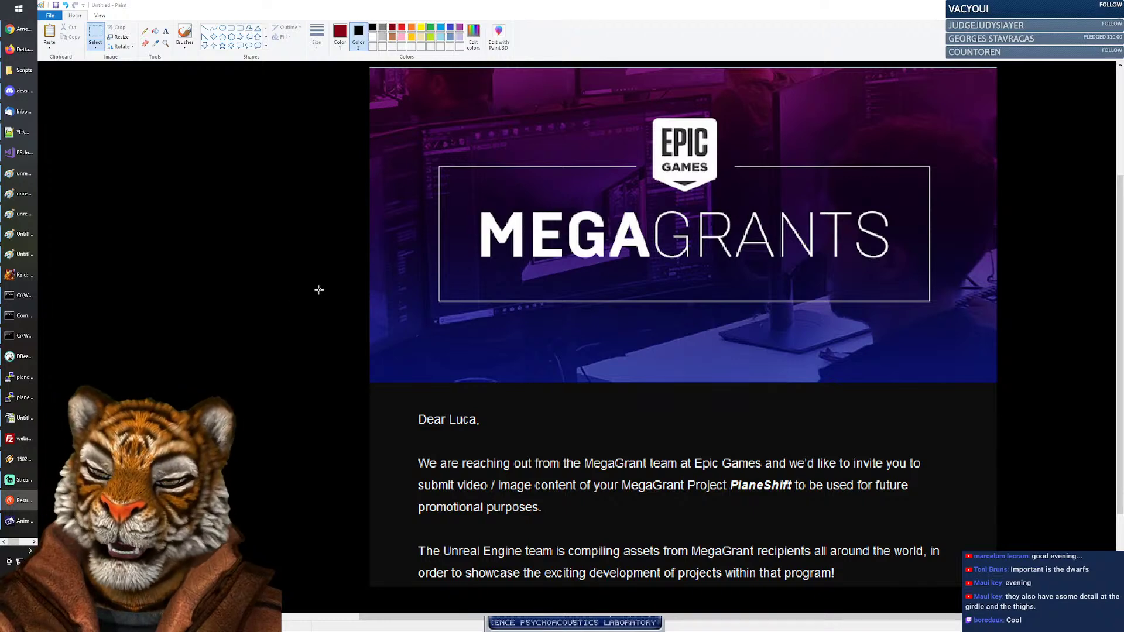
pyautogui.keyDown('ctrl'); pyautogui.scroll(-1, 317, 290); pyautogui.keyUp('ctrl')
pyautogui.click(958, 334)
pyautogui.hotkey('ctrl', 'z')
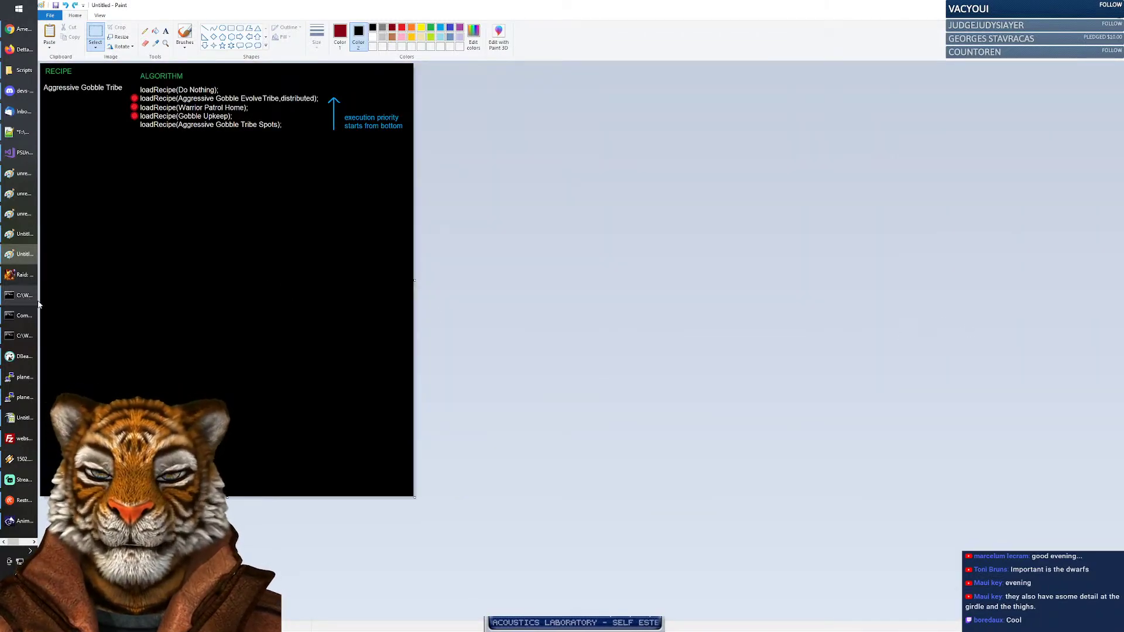
pyautogui.hotkey('ctrl', 'z')
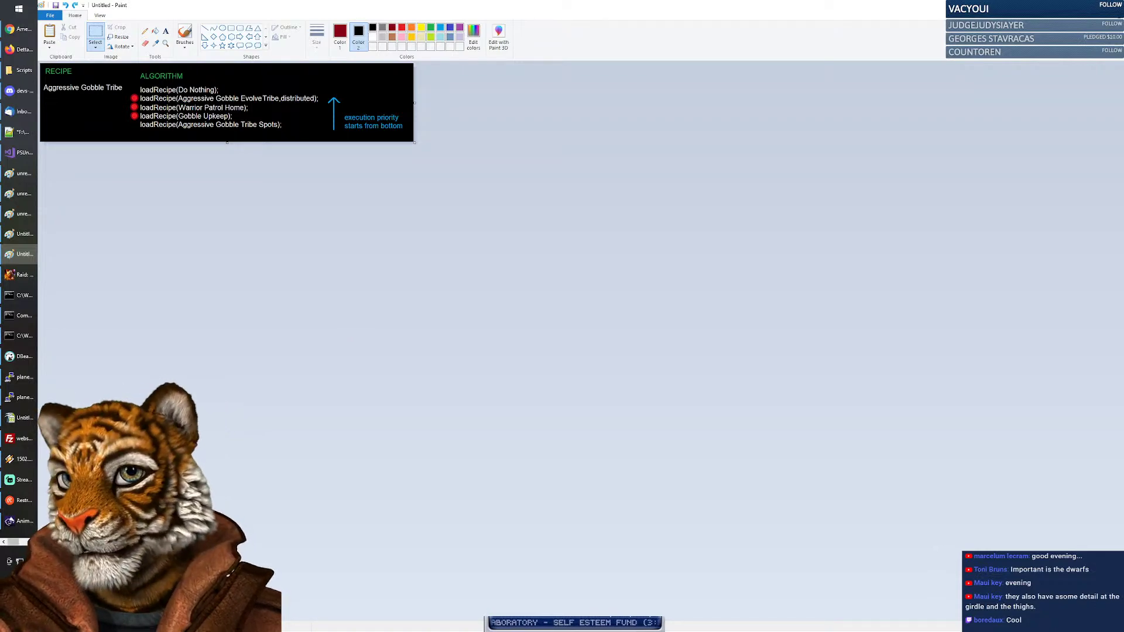
# Switch back to Unreal Editor, open the nolthrirfCharacter blueprint from the Blueprints folder and examine the model's upper body.
pyautogui.click(33, 542)
pyautogui.click(21, 48)
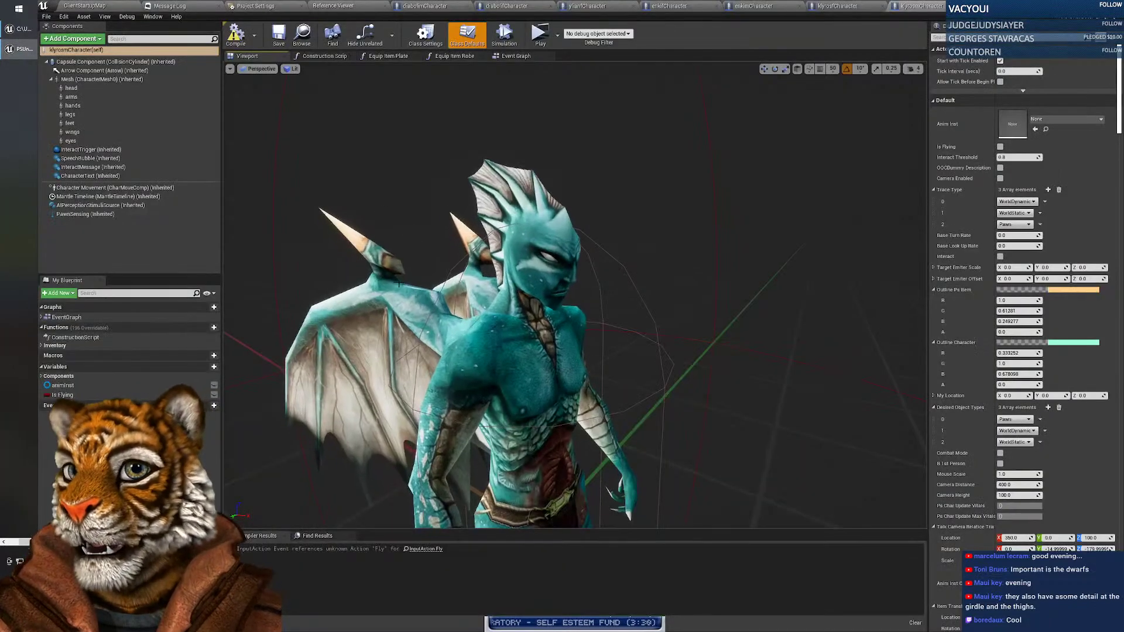
pyautogui.click(87, 6)
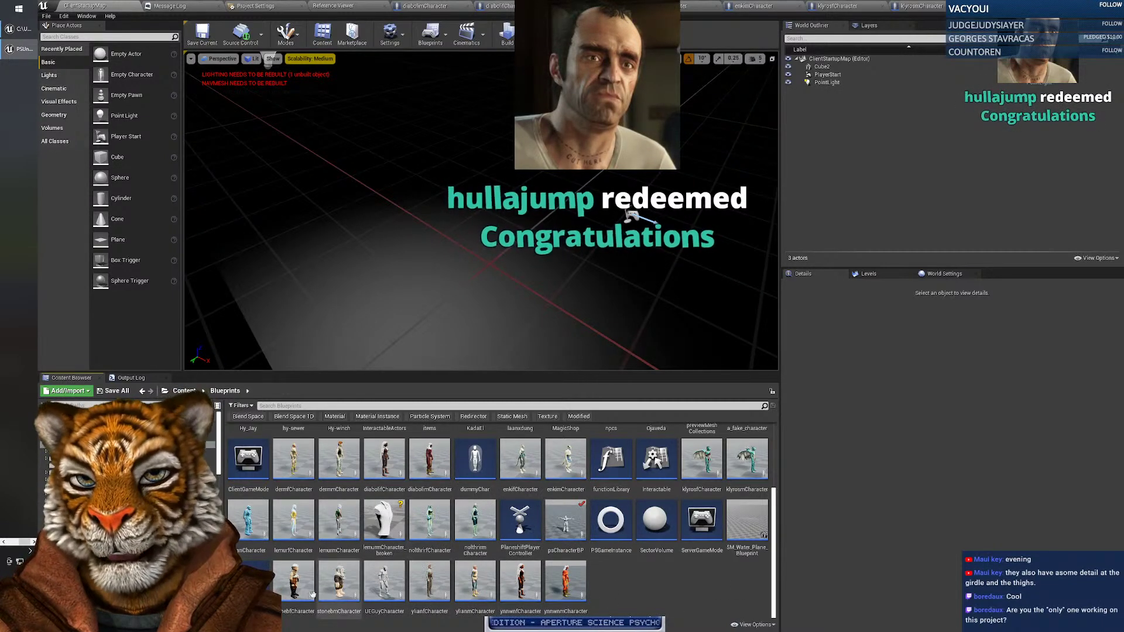
pyautogui.click(431, 530)
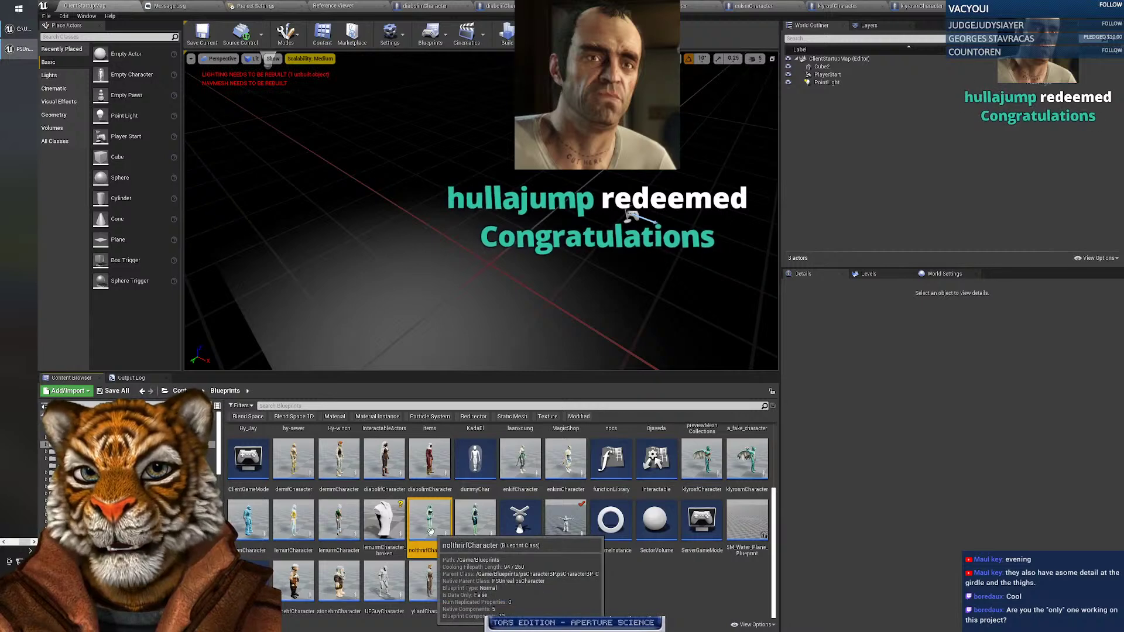
pyautogui.doubleClick(430, 531)
pyautogui.moveTo(421, 234); pyautogui.dragTo(316, 249, button='right')
pyautogui.press('w')
pyautogui.press('w')
pyautogui.moveTo(596, 293); pyautogui.dragTo(596, 293, button='right')
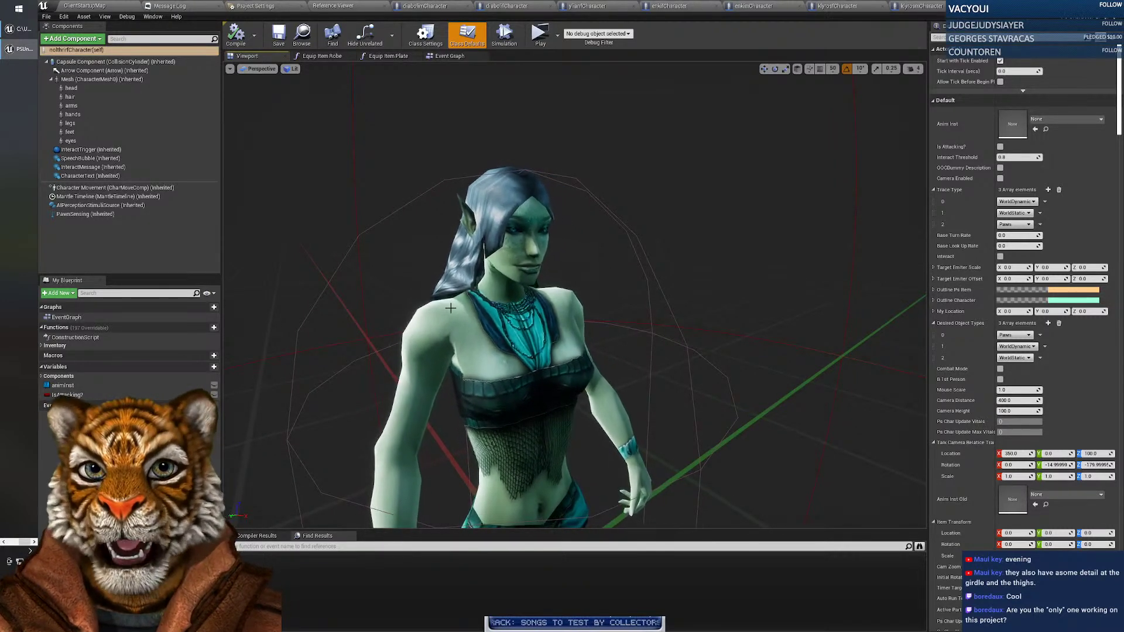
# Examine the nolthrirfCharacter model's mesh in Wireframe view mode, and set the viewport to Unlit.
pyautogui.click(291, 68)
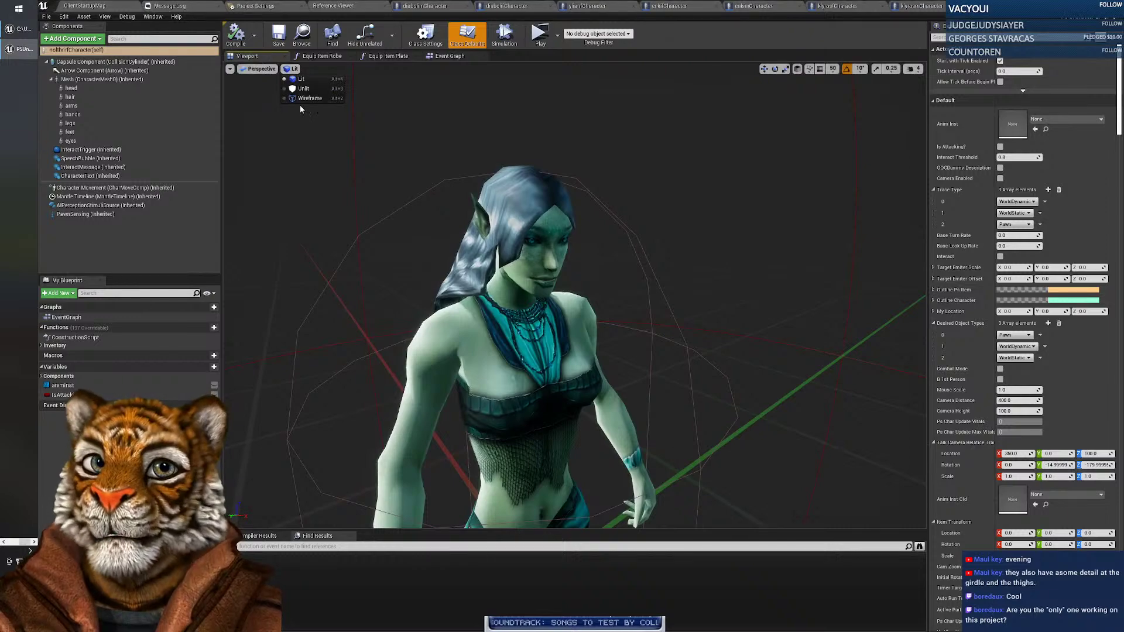
pyautogui.click(305, 99)
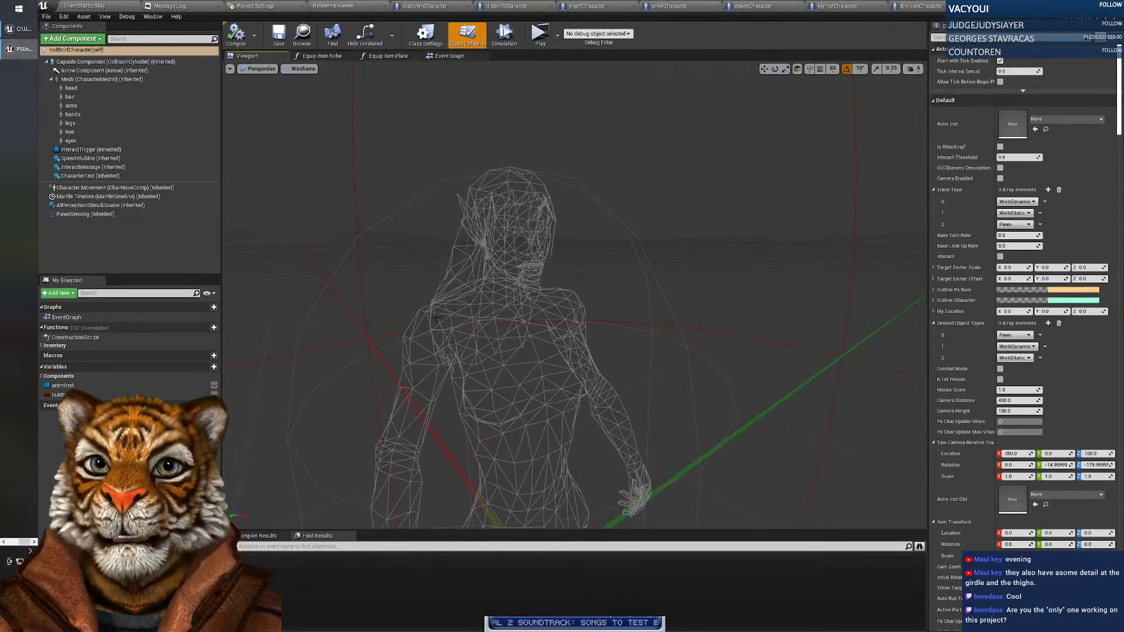
pyautogui.moveTo(421, 322)
pyautogui.mouseDown(button='middle')
pyautogui.moveTo(414, 512)
pyautogui.moveTo(404, 363)
pyautogui.moveTo(413, 326)
pyautogui.mouseUp(button='middle')
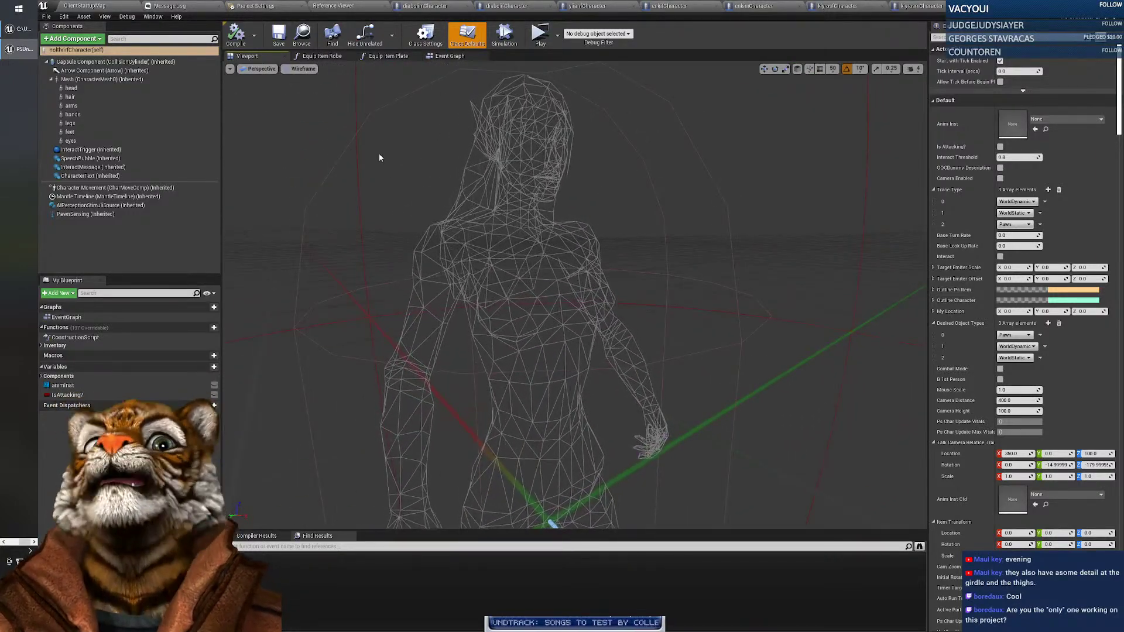
pyautogui.click(303, 68)
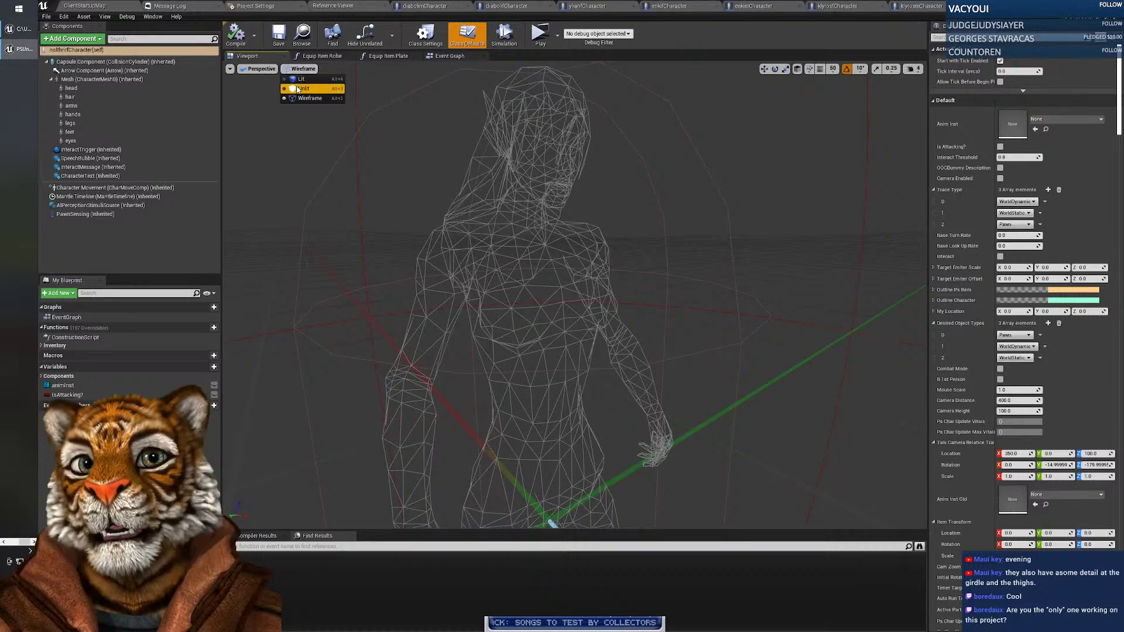
pyautogui.click(298, 89)
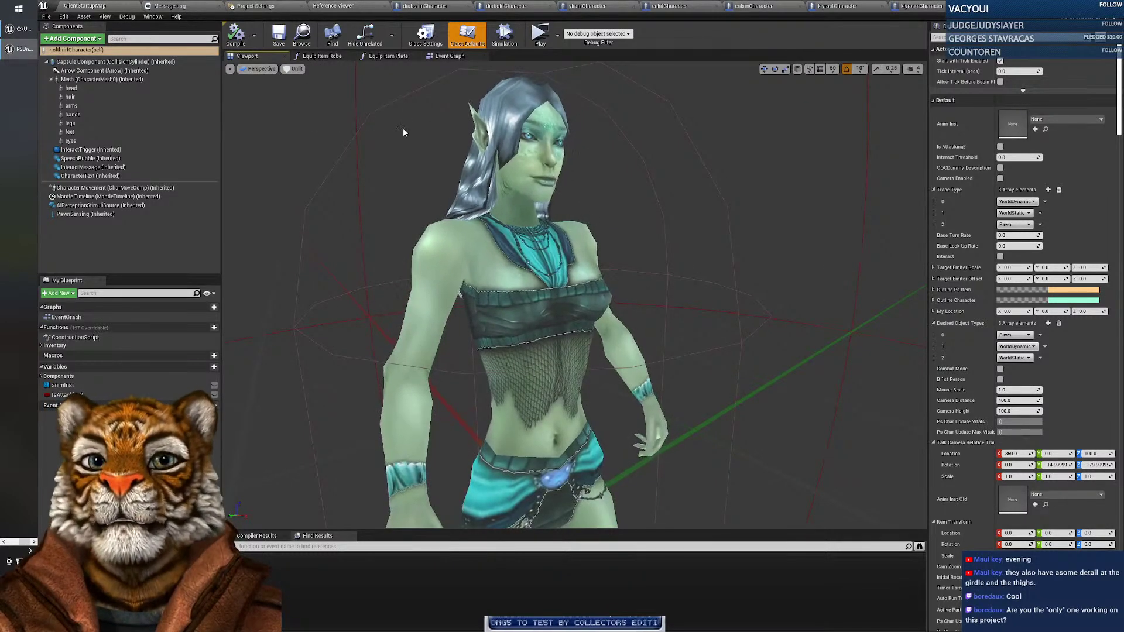
# Open the nolthrirmCharacter blueprint from the Blueprints folder and show its model's head and upper body in the 3D viewport.
pyautogui.click(114, 6)
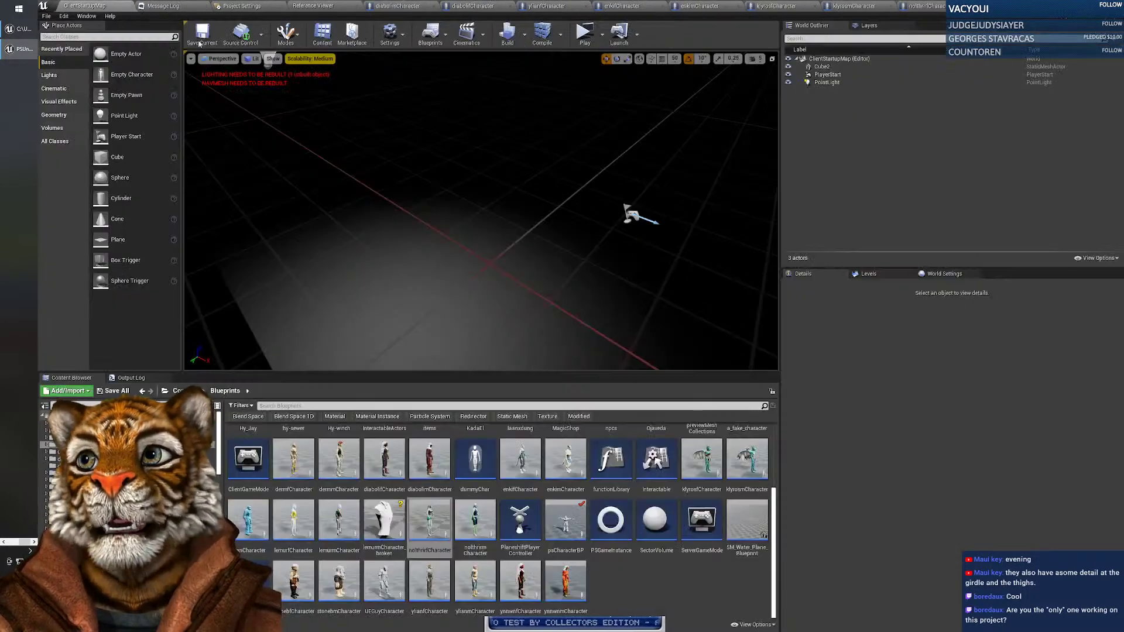
pyautogui.doubleClick(476, 521)
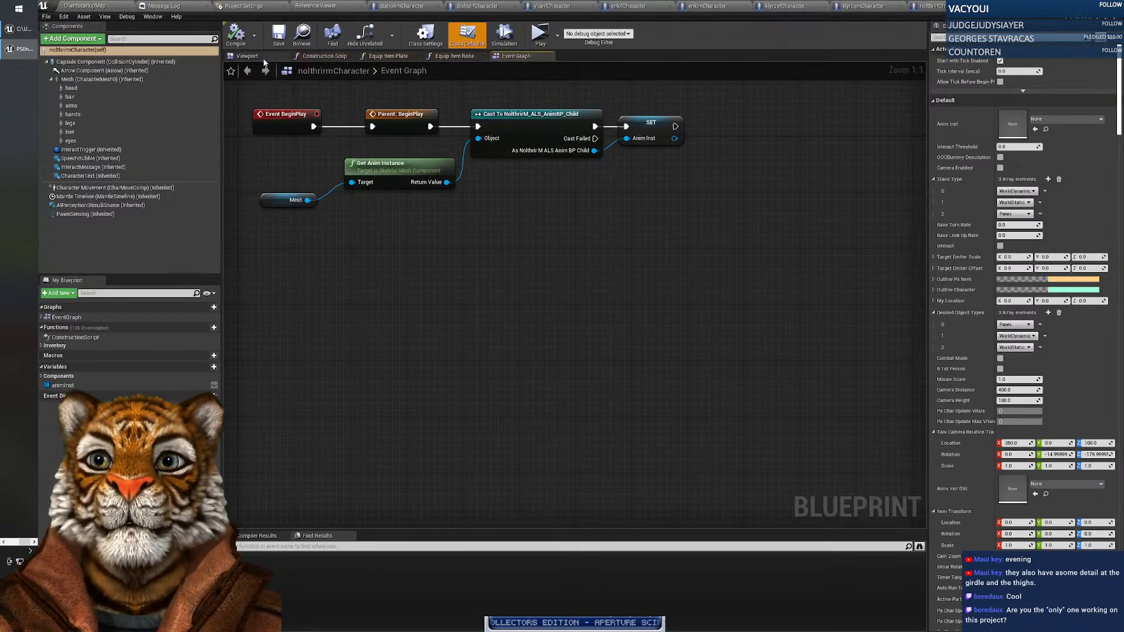
pyautogui.click(254, 56)
pyautogui.moveTo(409, 205); pyautogui.dragTo(342, 211, button='right')
pyautogui.press('w')
pyautogui.press('w')
pyautogui.press('s')
pyautogui.moveTo(527, 281); pyautogui.dragTo(542, 284, button='right')
pyautogui.press('s')
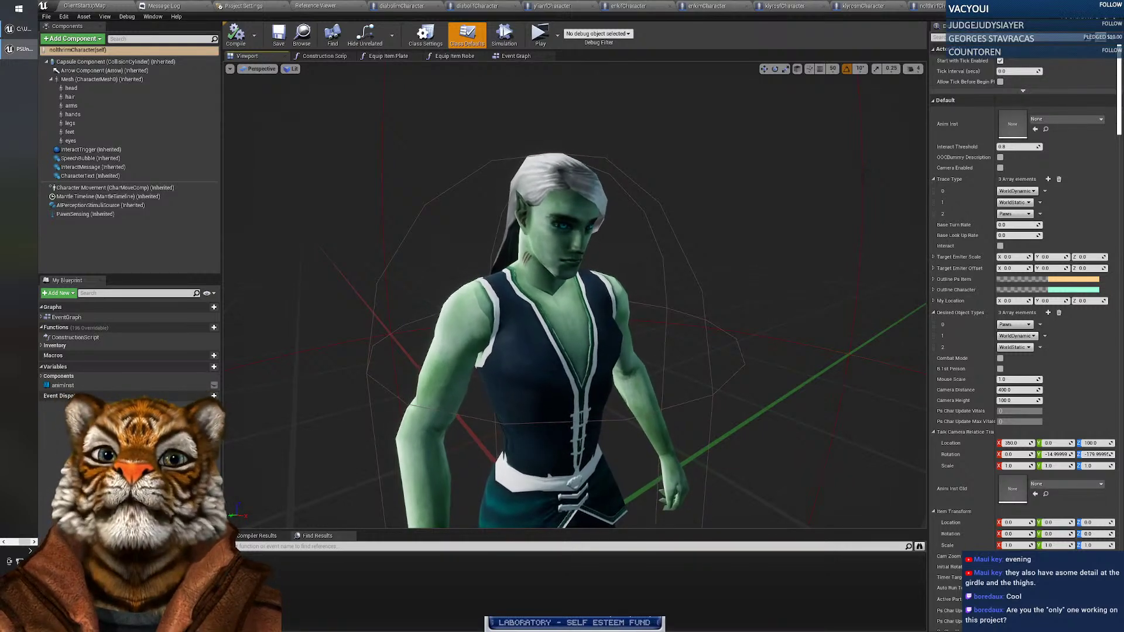
# Examine the nolthrirmCharacter model's clothing and body from other angles and from a greater distance.
pyautogui.moveTo(574, 281)
pyautogui.mouseDown(button='middle')
pyautogui.moveTo(574, 515)
pyautogui.moveTo(574, 287)
pyautogui.mouseUp(button='middle')
pyautogui.keyDown('alt'); pyautogui.moveTo(574, 286); pyautogui.dragTo(632, 298); pyautogui.keyUp('alt')
pyautogui.moveTo(574, 292); pyautogui.dragTo(617, 293)
pyautogui.moveTo(574, 292)
pyautogui.mouseDown(button='right')
pyautogui.moveTo(568, 392)
pyautogui.moveTo(568, 296)
pyautogui.mouseUp(button='right')
pyautogui.moveTo(412, 202)
pyautogui.mouseDown(button='right')
pyautogui.moveTo(375, 210)
pyautogui.moveTo(411, 202)
pyautogui.mouseUp(button='right')
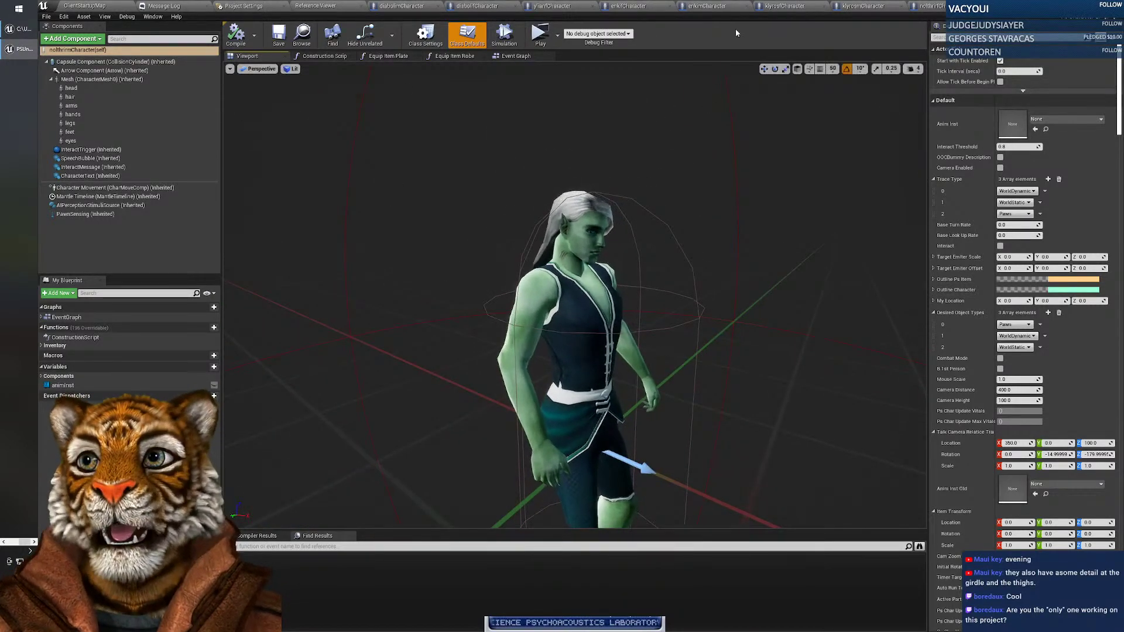
# Close both nolthrir character blueprints and open the stonebfCharacter blueprint from the Blueprints folder in the 3D viewport.
pyautogui.middleClick(1012, 8)
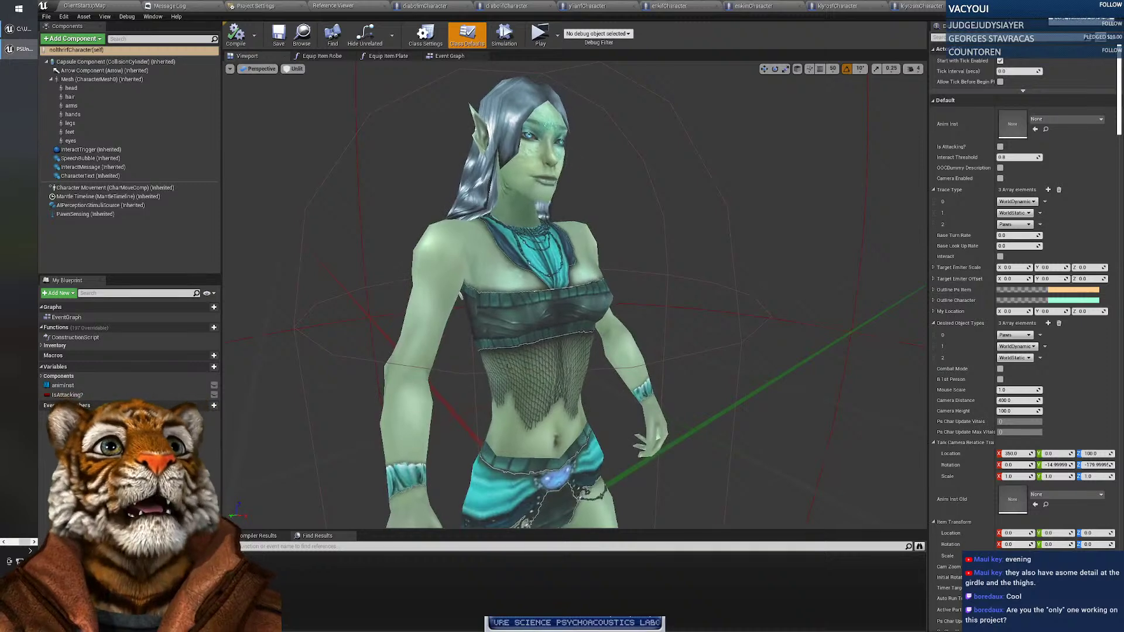
pyautogui.middleClick(1013, 8)
pyautogui.click(86, 4)
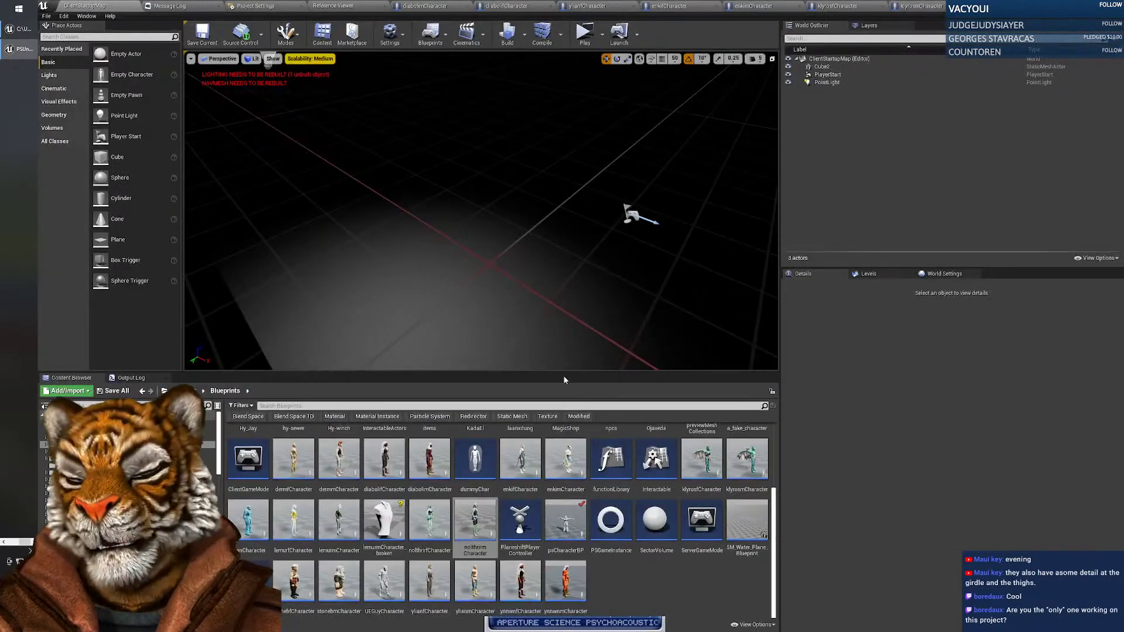
pyautogui.doubleClick(294, 581)
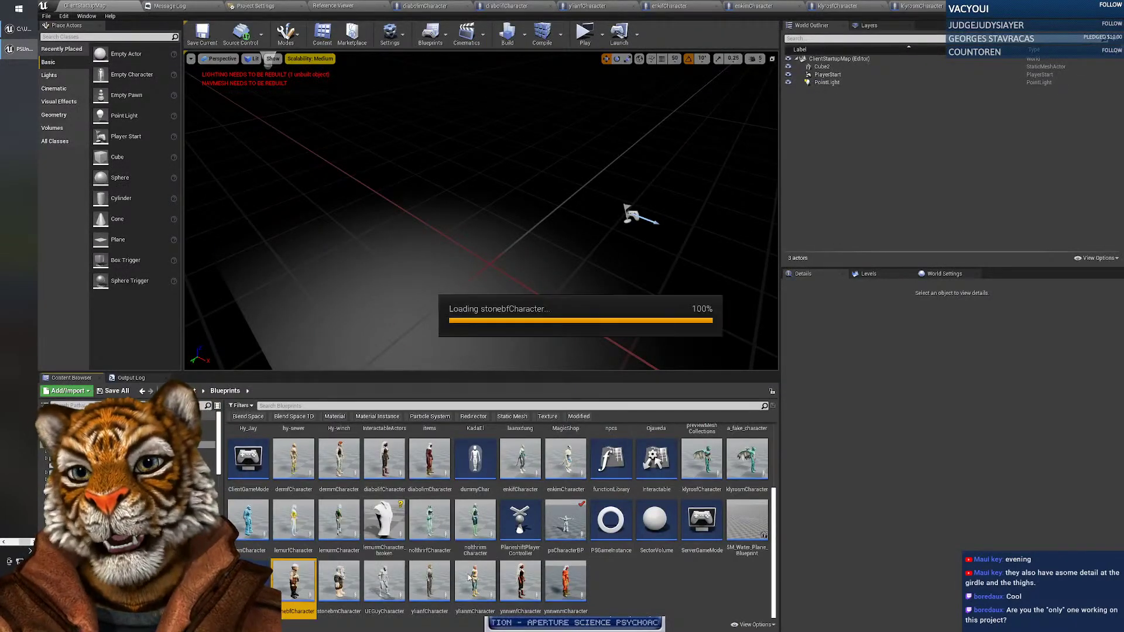
pyautogui.click(246, 57)
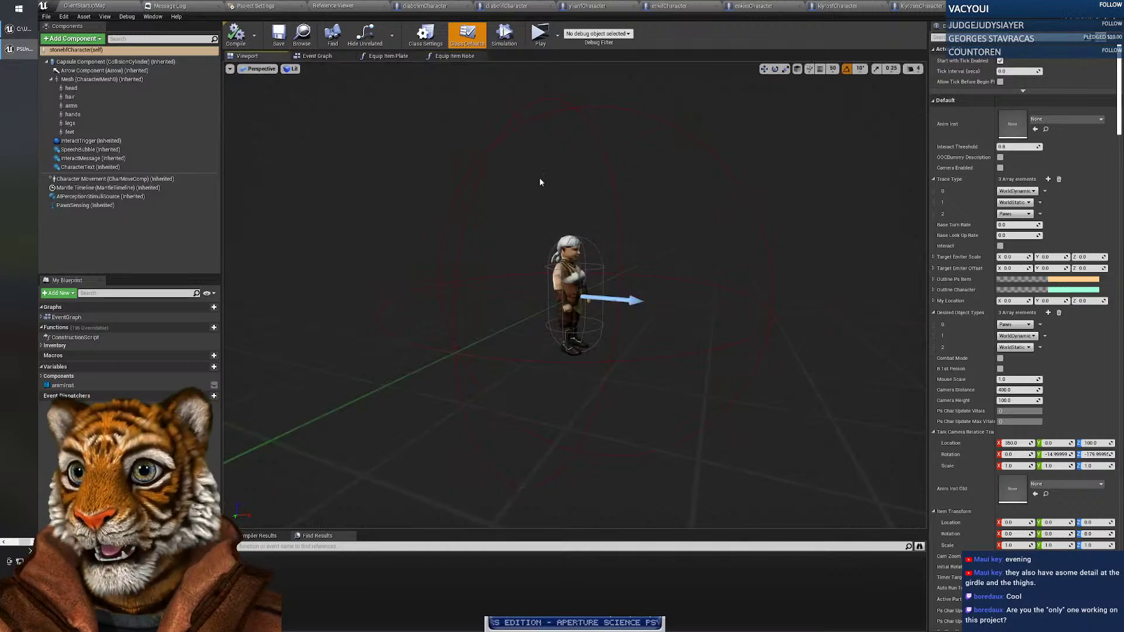
# Examine the stonebfCharacter model's face and upper body up close, followed by its legs and boots from the side.
pyautogui.moveTo(679, 297); pyautogui.dragTo(652, 282)
pyautogui.moveTo(457, 277); pyautogui.dragTo(454, 248)
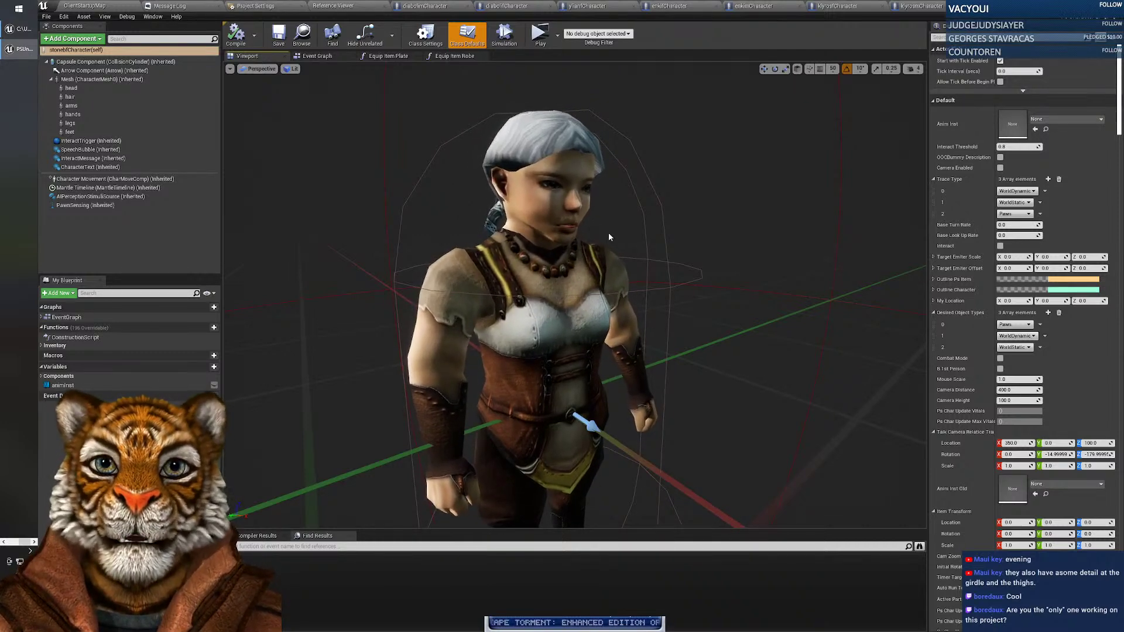
pyautogui.moveTo(586, 234); pyautogui.dragTo(585, 411, button='middle')
pyautogui.keyDown('alt'); pyautogui.moveTo(585, 292); pyautogui.dragTo(726, 292); pyautogui.keyUp('alt')
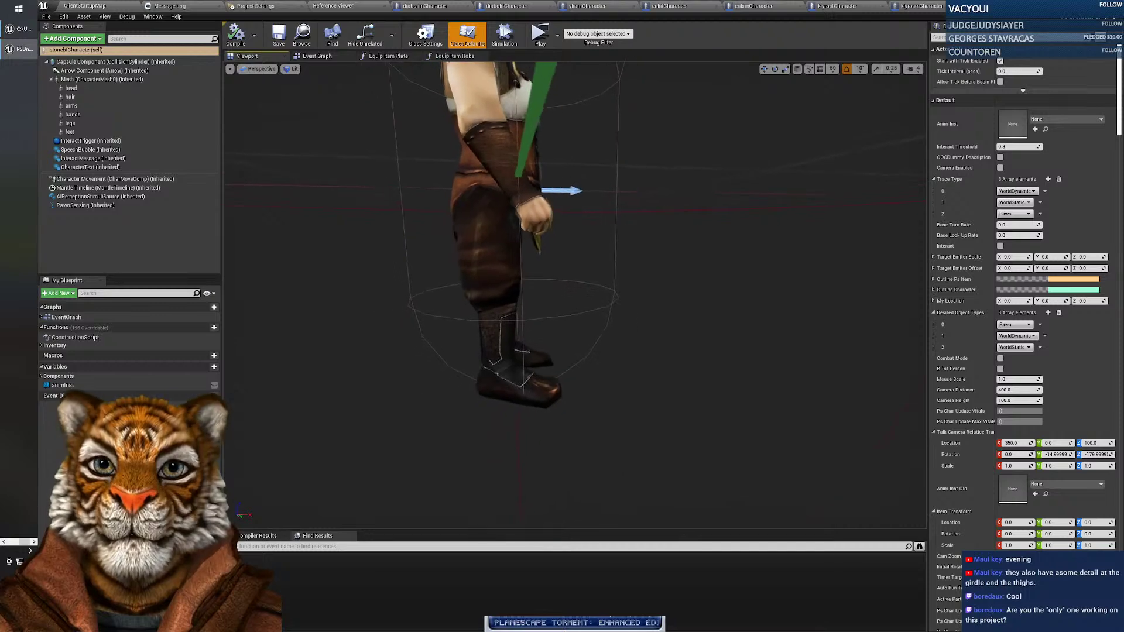
# Switch the stonebfCharacter view to Wireframe and examine the mesh of the upper body and arms from several angles.
pyautogui.moveTo(585, 305); pyautogui.dragTo(582, 291, button='middle')
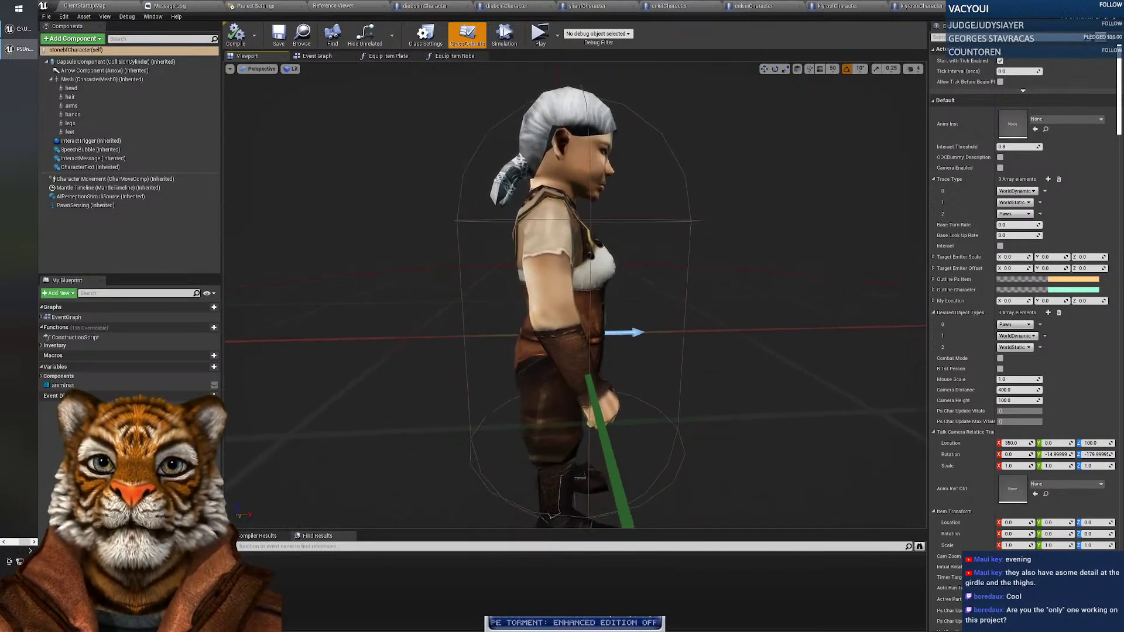
pyautogui.click(291, 69)
pyautogui.click(305, 99)
pyautogui.moveTo(589, 272); pyautogui.dragTo(410, 272, button='right')
pyautogui.moveTo(538, 270); pyautogui.dragTo(553, 336)
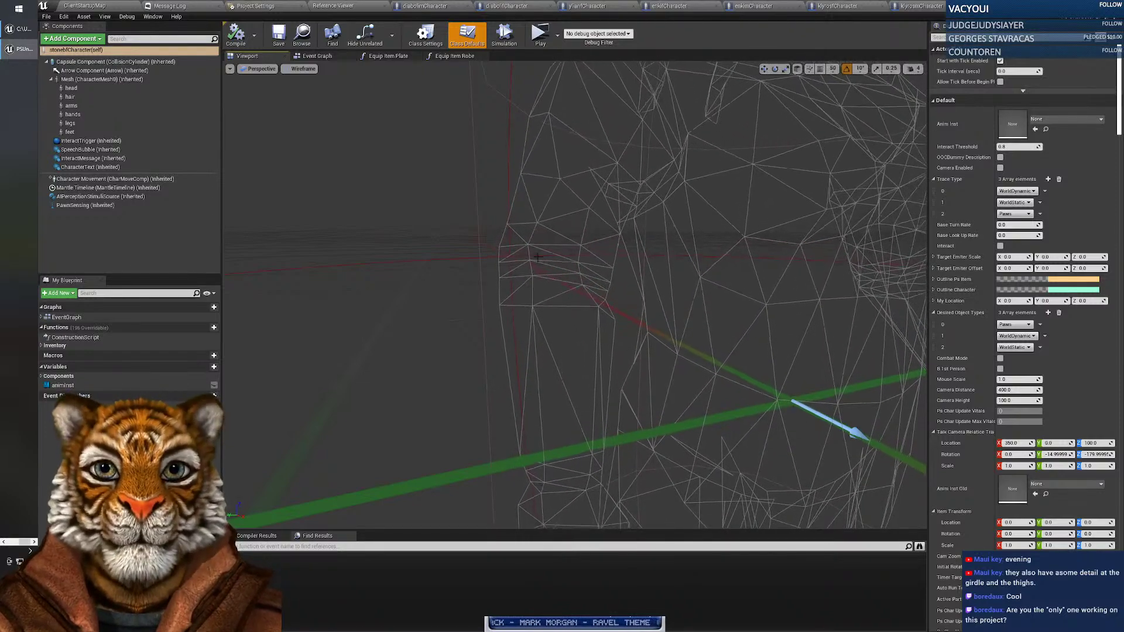
pyautogui.moveTo(580, 293); pyautogui.dragTo(577, 363)
pyautogui.moveTo(459, 302)
pyautogui.mouseDown()
pyautogui.moveTo(468, 302)
pyautogui.moveTo(459, 301)
pyautogui.mouseUp()
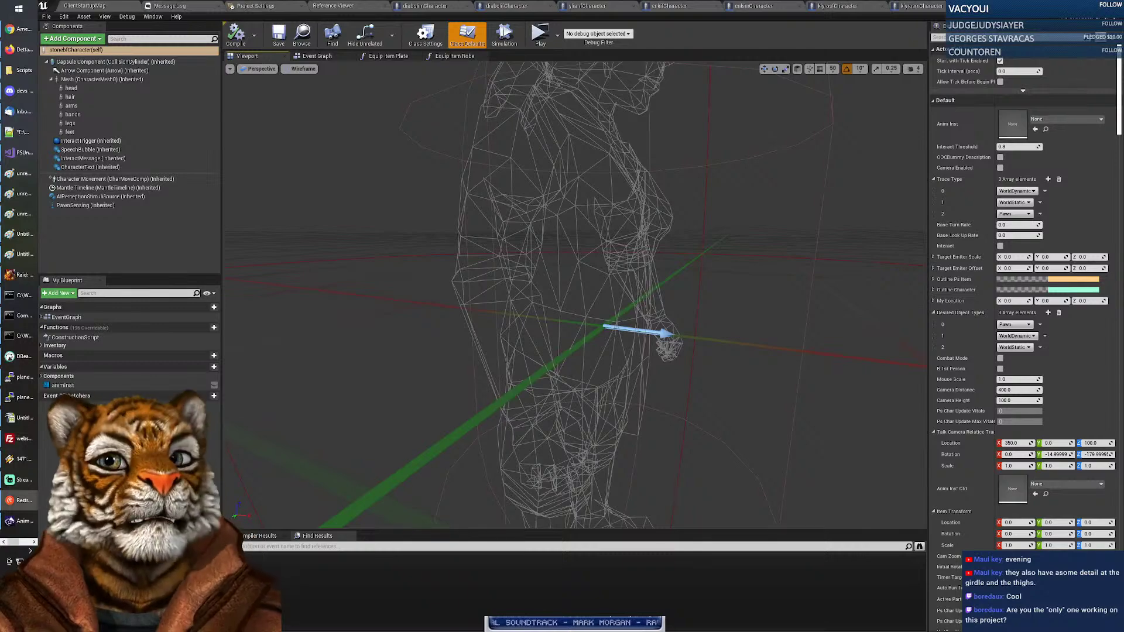
pyautogui.moveTo(647, 291); pyautogui.dragTo(603, 308)
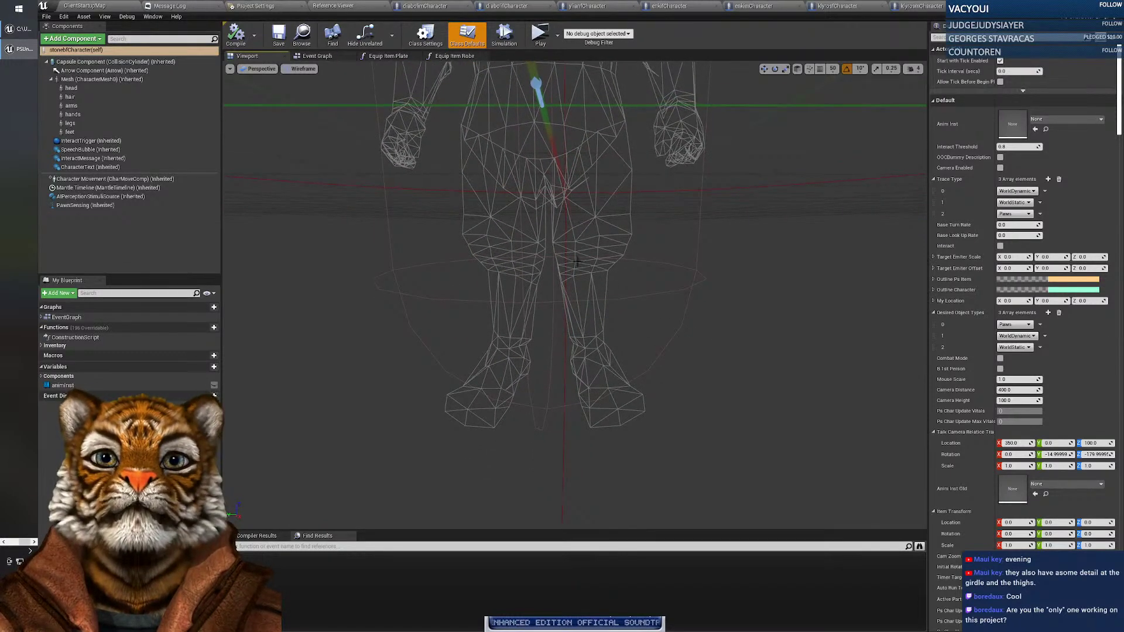
# Select the legs mesh of stonebfCharacter and examine its wireframe around the thighs and knees from the front and sides.
pyautogui.click(612, 262)
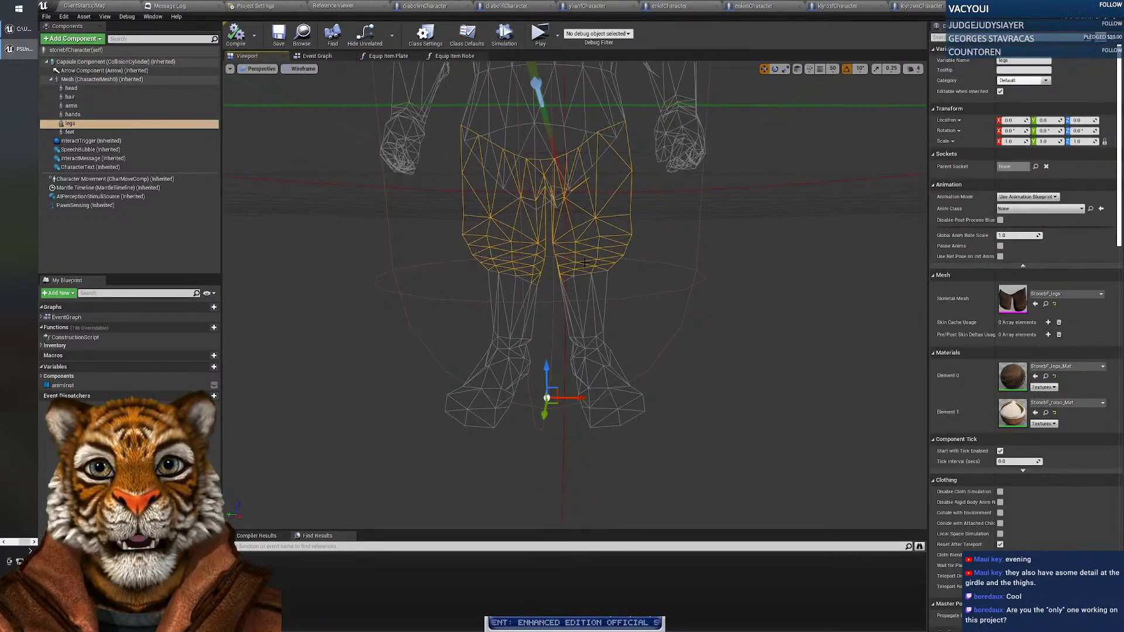
pyautogui.click(584, 286)
pyautogui.click(593, 263)
pyautogui.moveTo(551, 275); pyautogui.dragTo(542, 316)
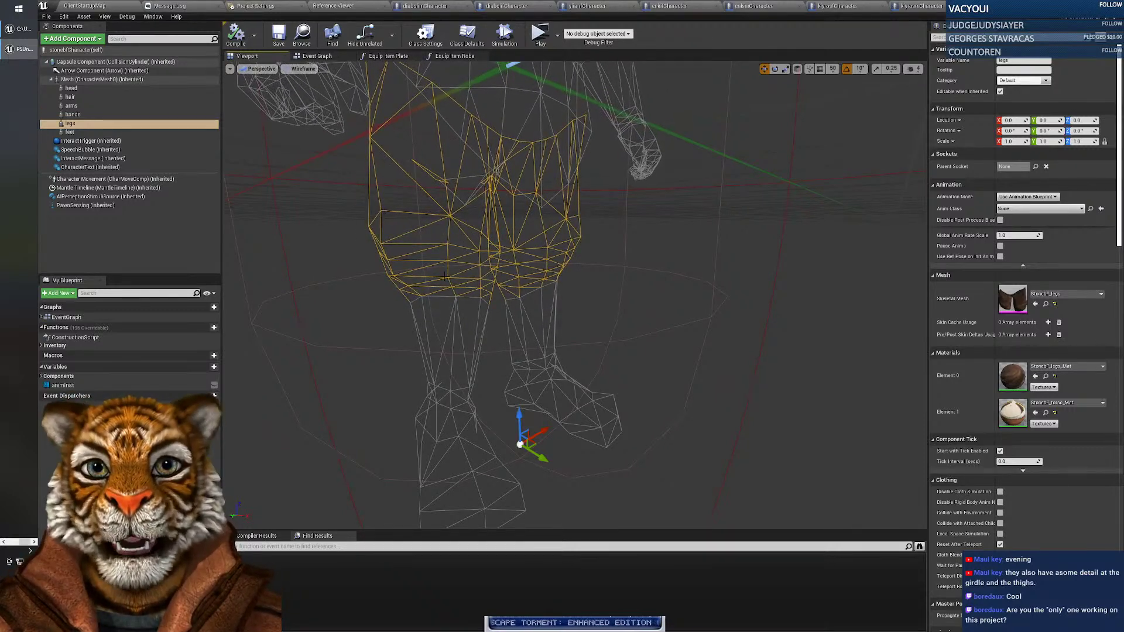
pyautogui.moveTo(448, 287); pyautogui.dragTo(576, 261)
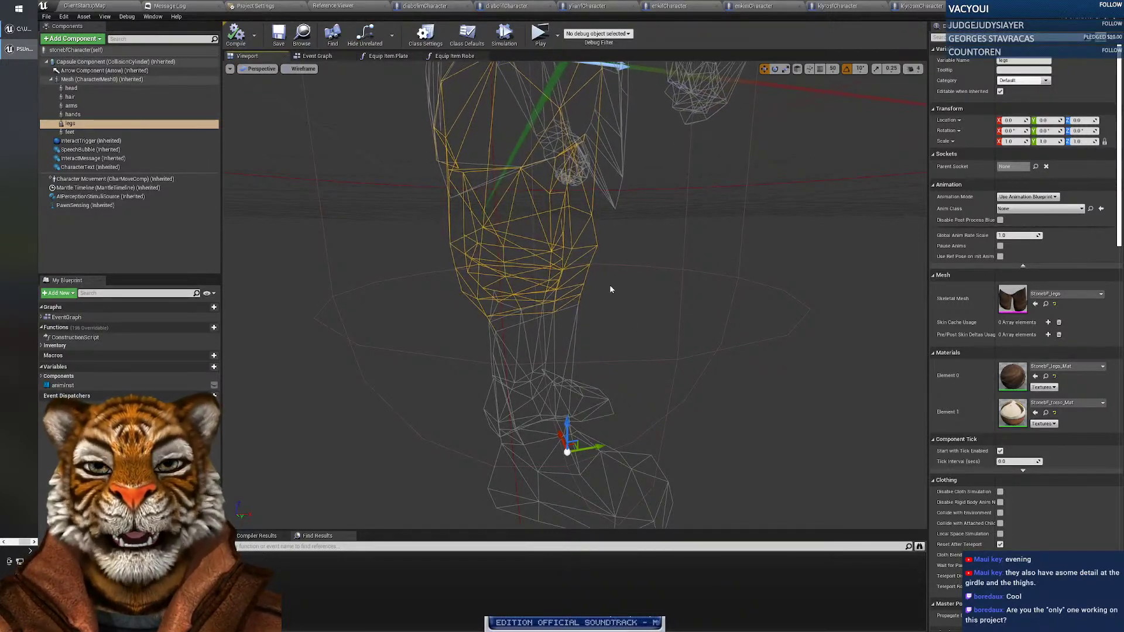
pyautogui.moveTo(671, 288); pyautogui.dragTo(564, 272)
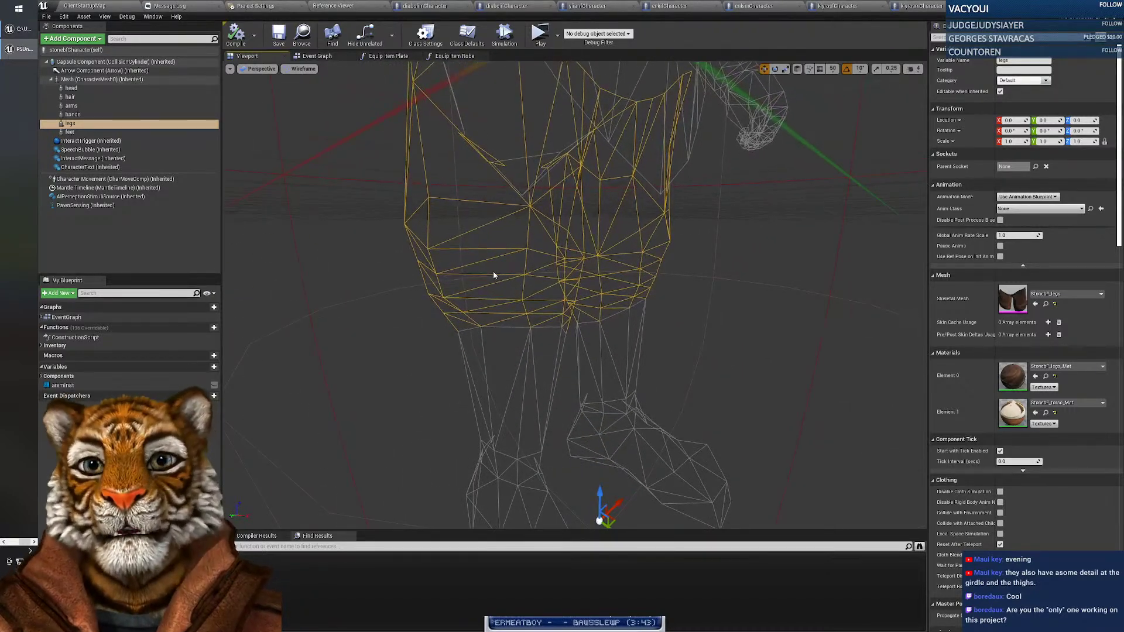
# Open the stonebmCharacter blueprint from the Blueprints folder and show its model in the 3D viewport.
pyautogui.click(920, 6)
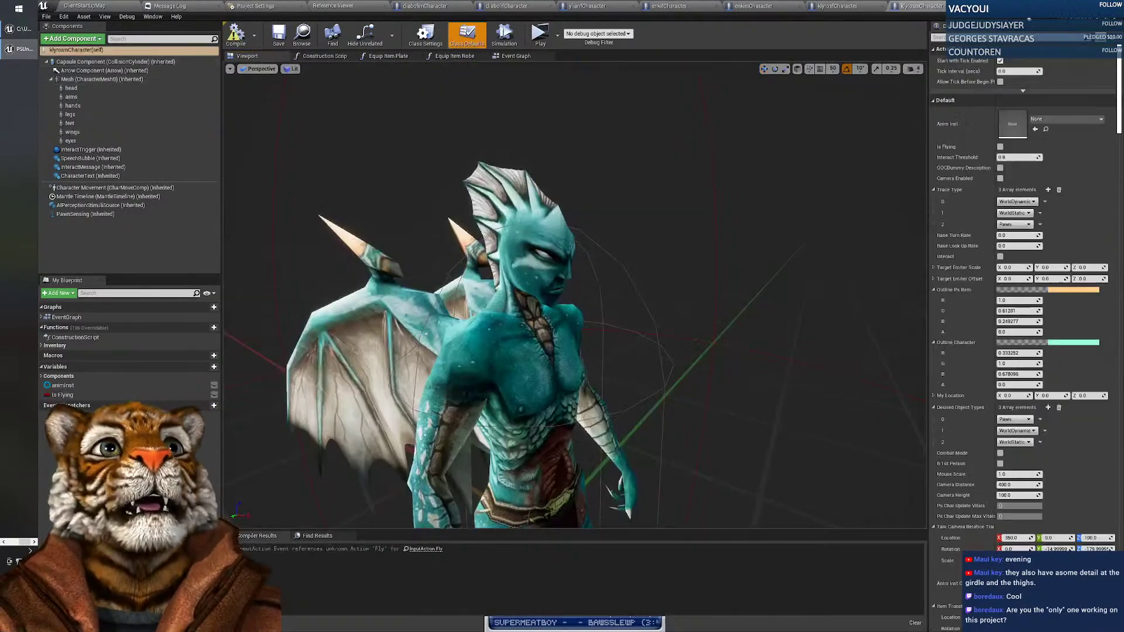
pyautogui.click(122, 5)
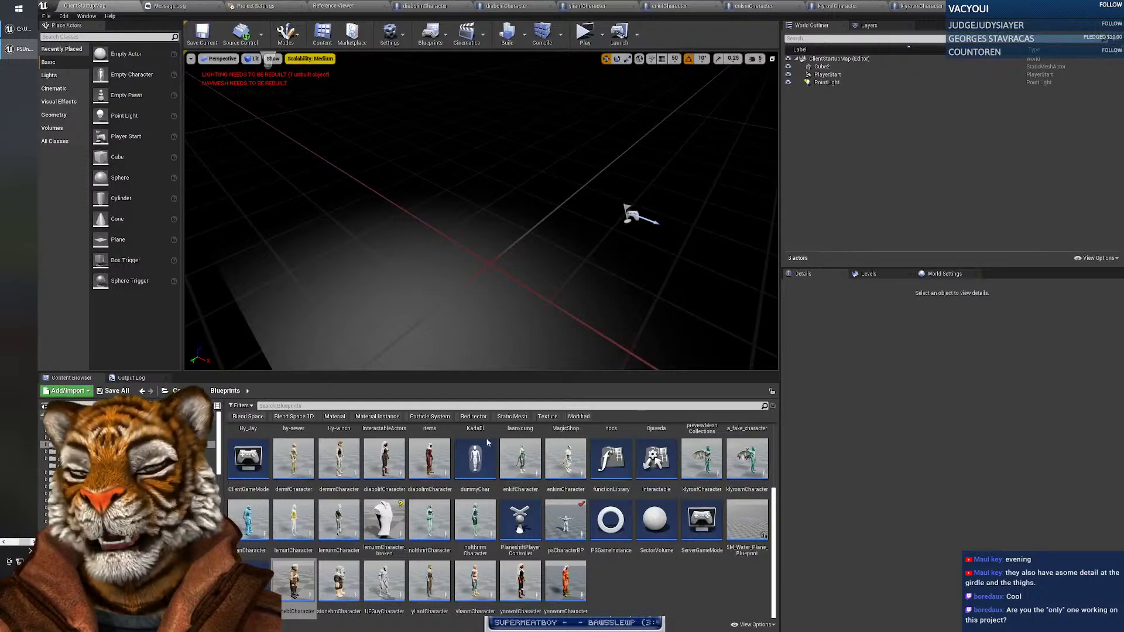
pyautogui.doubleClick(338, 579)
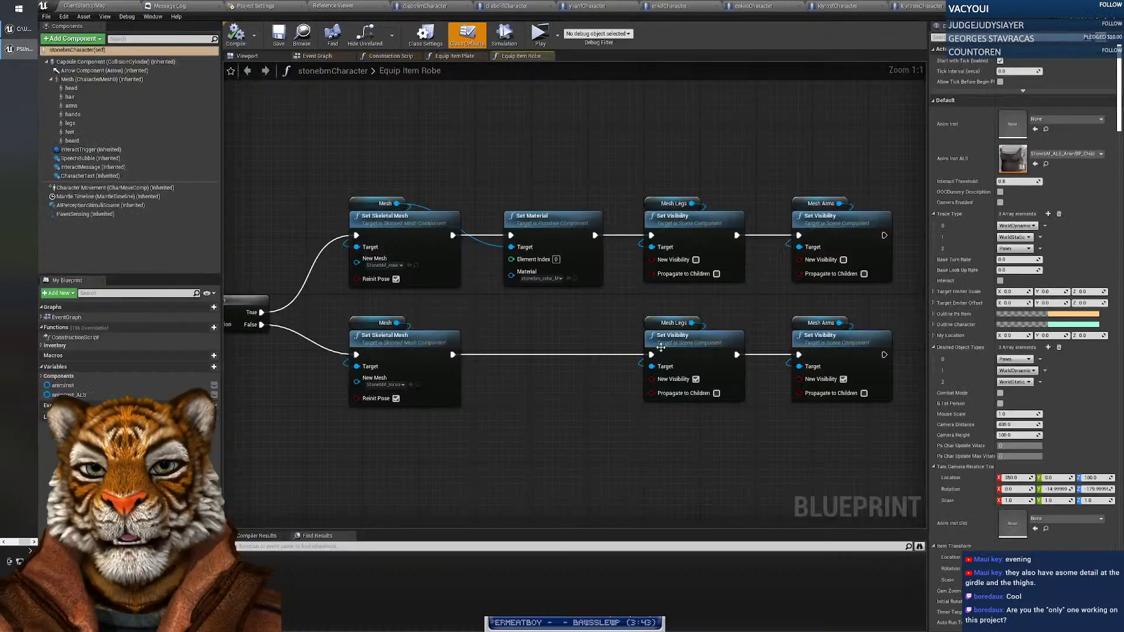
pyautogui.click(247, 55)
pyautogui.scroll(5, 509, 183)
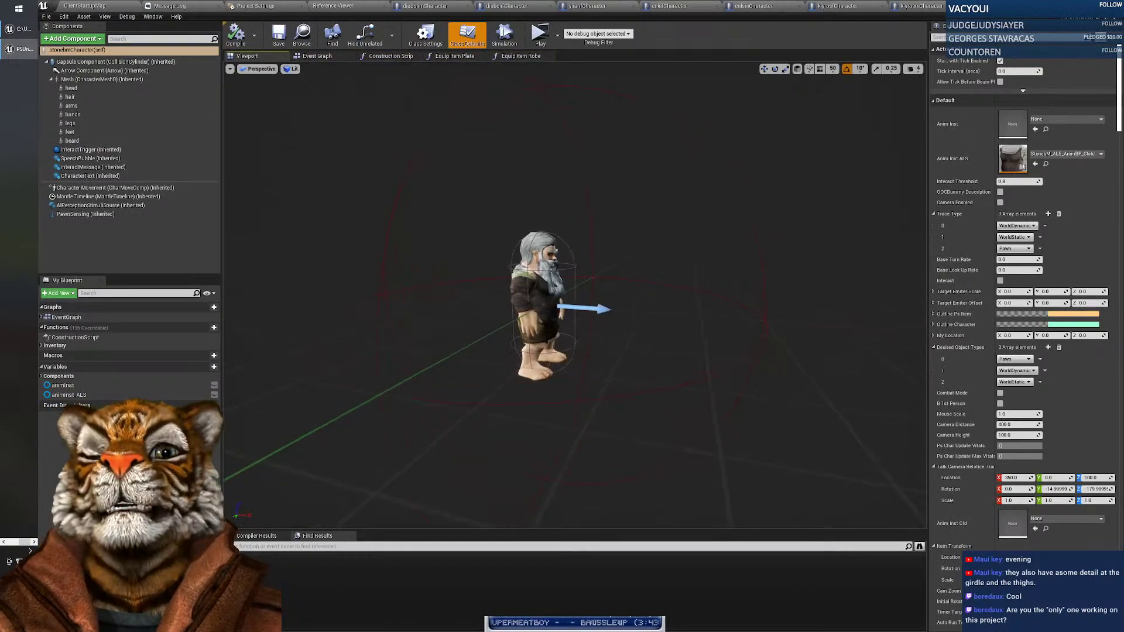
# Examine the stonebmCharacter model's shoulder and beard up close, followed by its hand, legs and bare feet from the side.
pyautogui.moveTo(509, 183); pyautogui.dragTo(486, 225, button='right')
pyautogui.press('w')
pyautogui.moveTo(555, 235); pyautogui.dragTo(553, 249, button='right')
pyautogui.press('s')
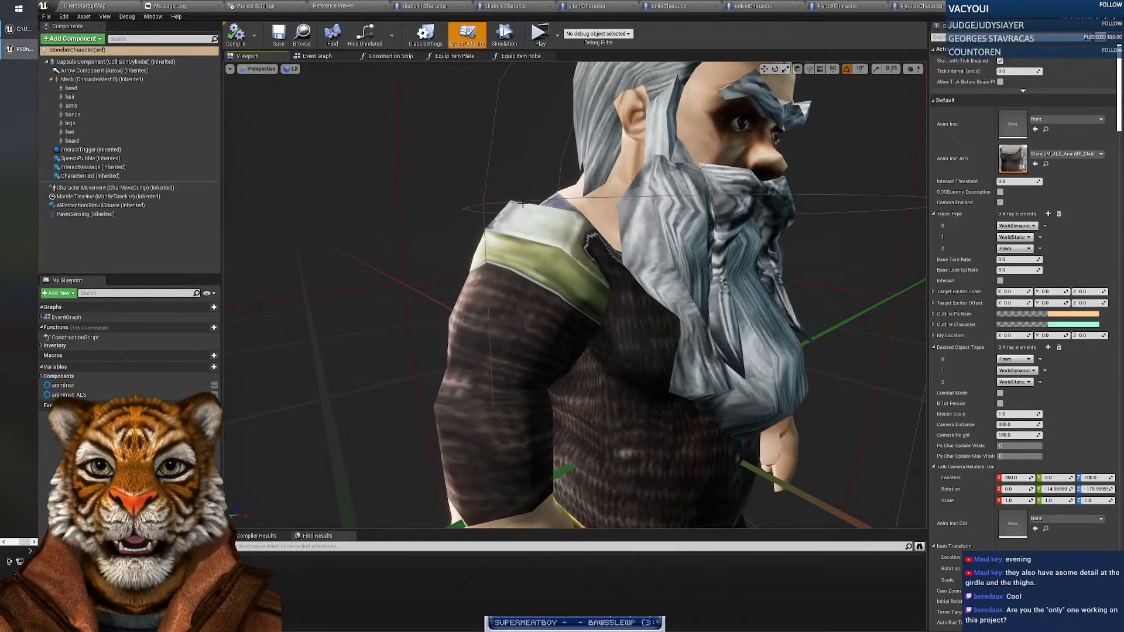
pyautogui.scroll(-5, 574, 295)
pyautogui.moveTo(574, 295); pyautogui.dragTo(474, 319, button='right')
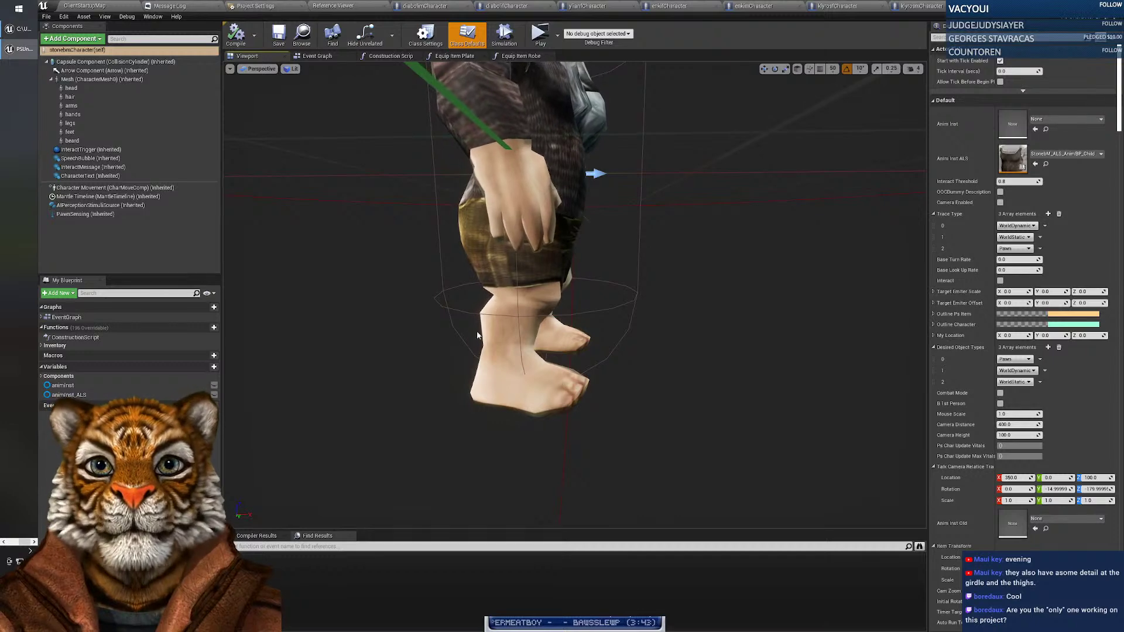
# Examine the stonebmCharacter model's face and beard from the front, followed by the full body from a greater distance.
pyautogui.press('s')
pyautogui.moveTo(525, 325); pyautogui.dragTo(394, 291, button='right')
pyautogui.press('w')
pyautogui.press('d')
pyautogui.press('s')
pyautogui.press('w')
pyautogui.press('s')
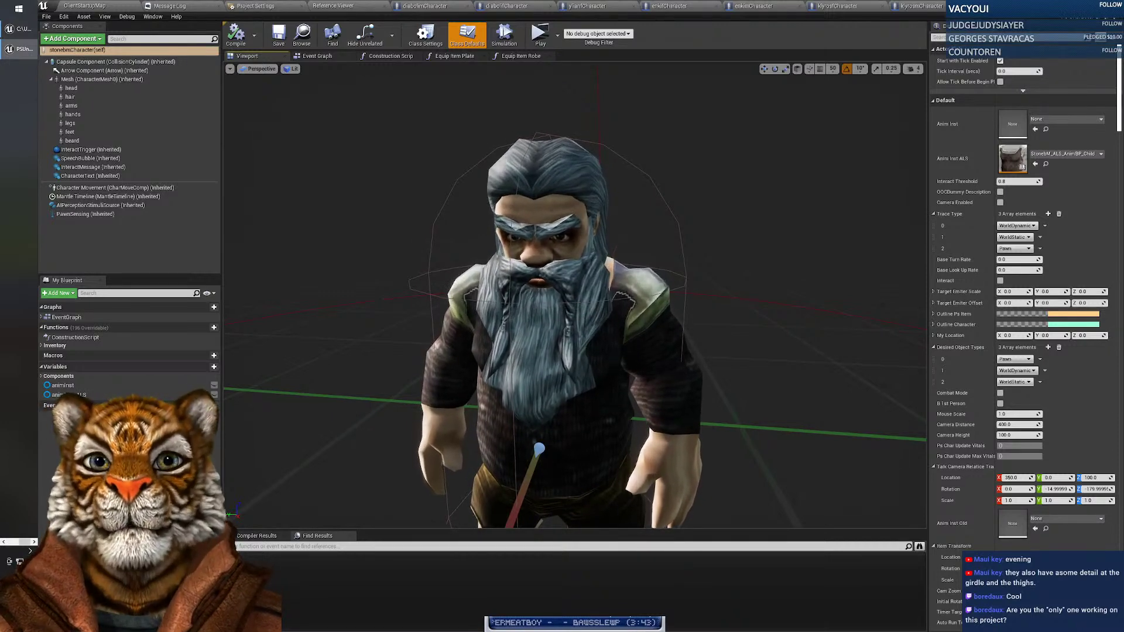
pyautogui.moveTo(575, 365); pyautogui.dragTo(600, 414)
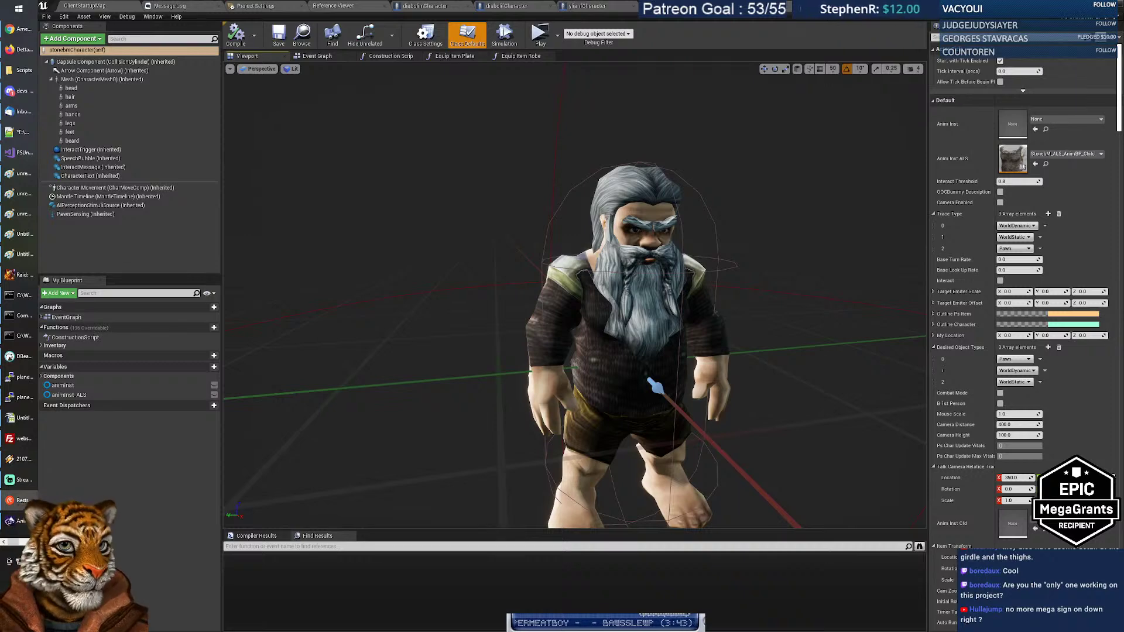
pyautogui.moveTo(573, 292); pyautogui.dragTo(608, 303)
pyautogui.moveTo(672, 328); pyautogui.dragTo(666, 327)
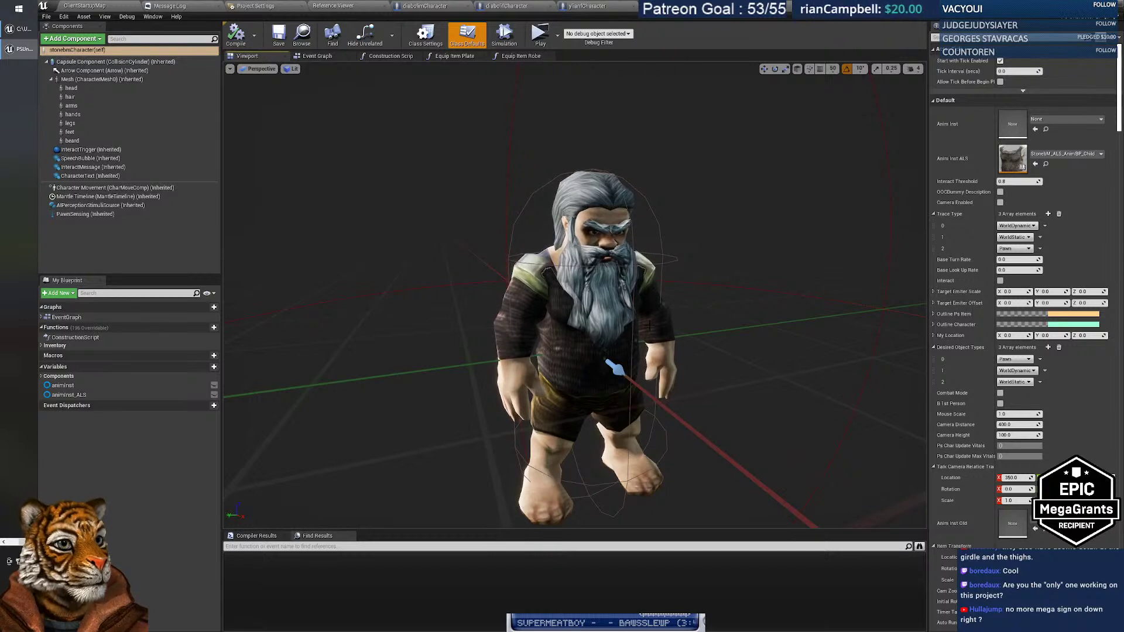
pyautogui.click(8, 542)
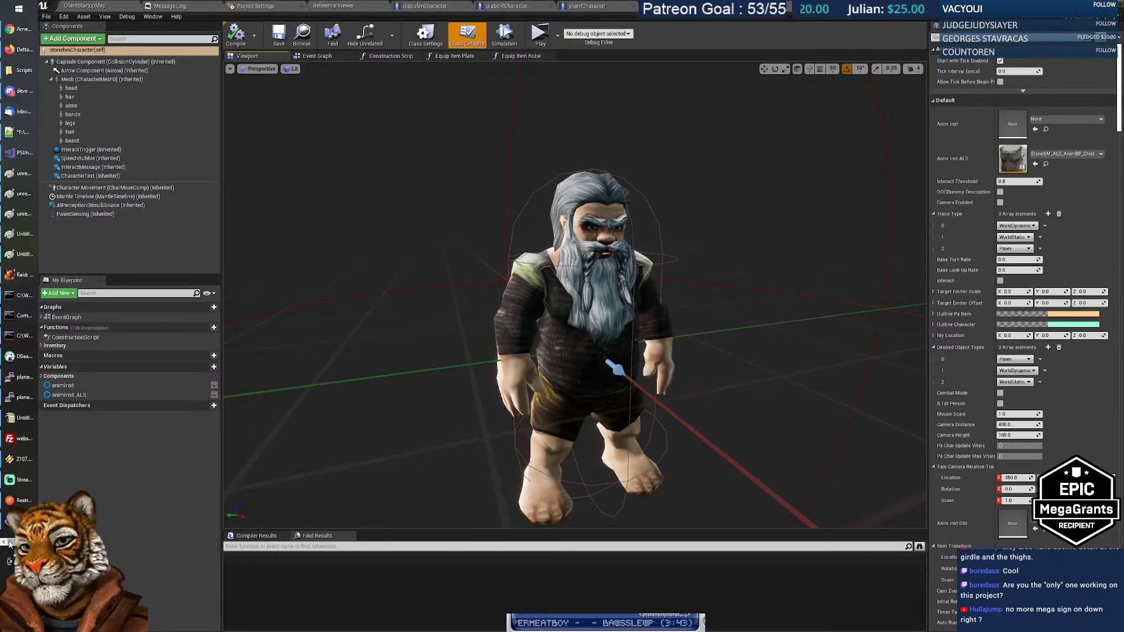
pyautogui.moveTo(29, 95)
pyautogui.moveTo(24, 484)
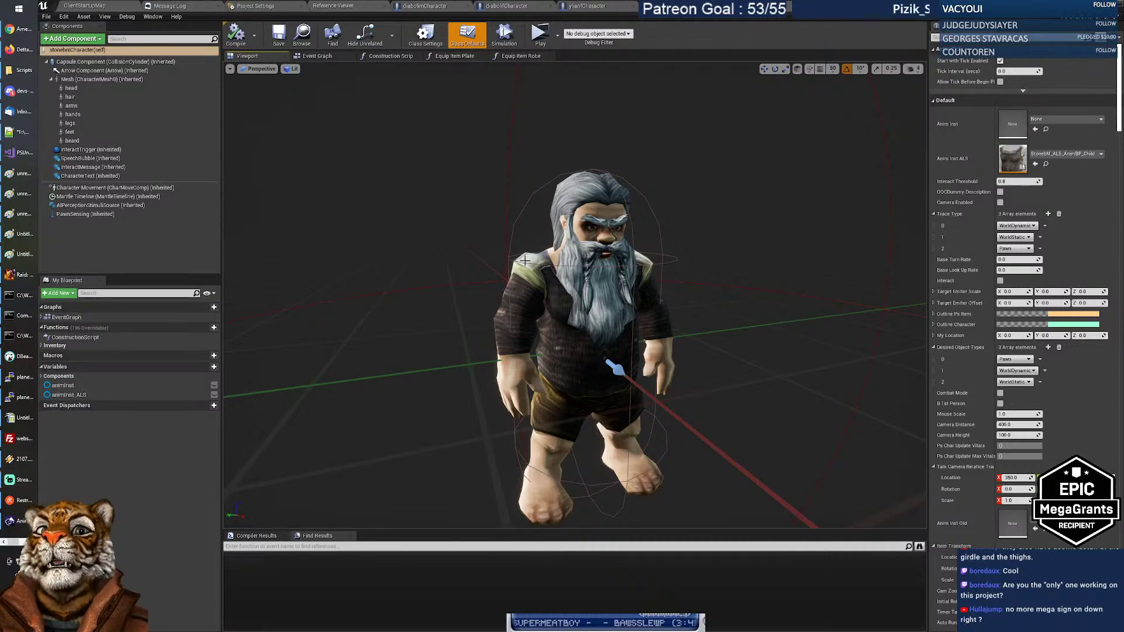
# Open the ylianmCharacter blueprint from the Blueprints folder and show the full-body model from the front in the 3D viewport.
pyautogui.click(85, 5)
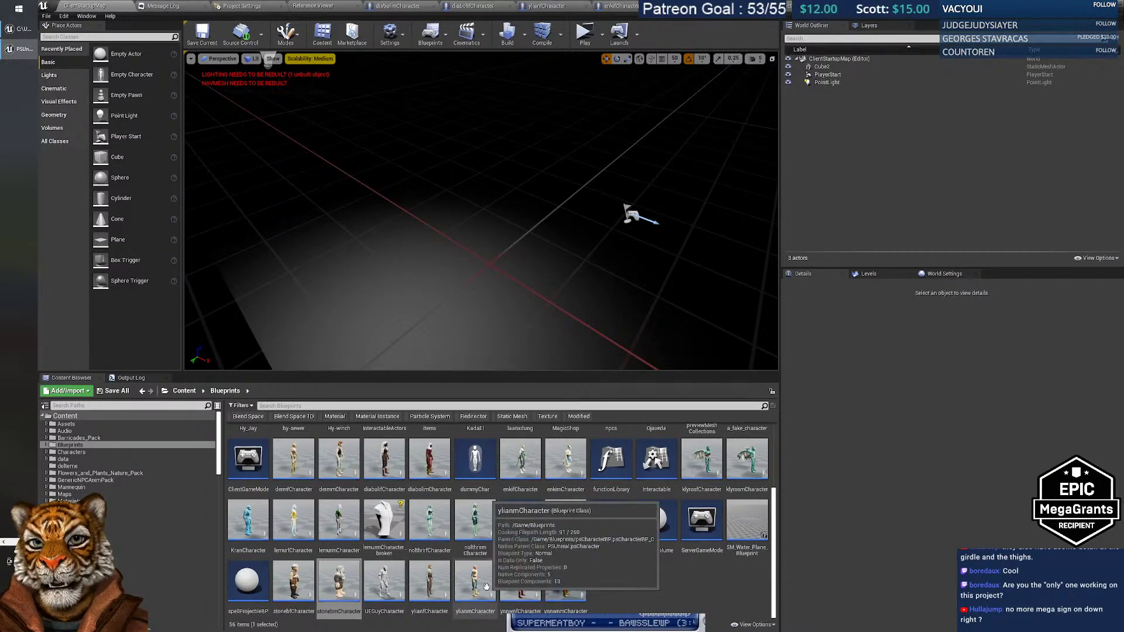
pyautogui.doubleClick(494, 611)
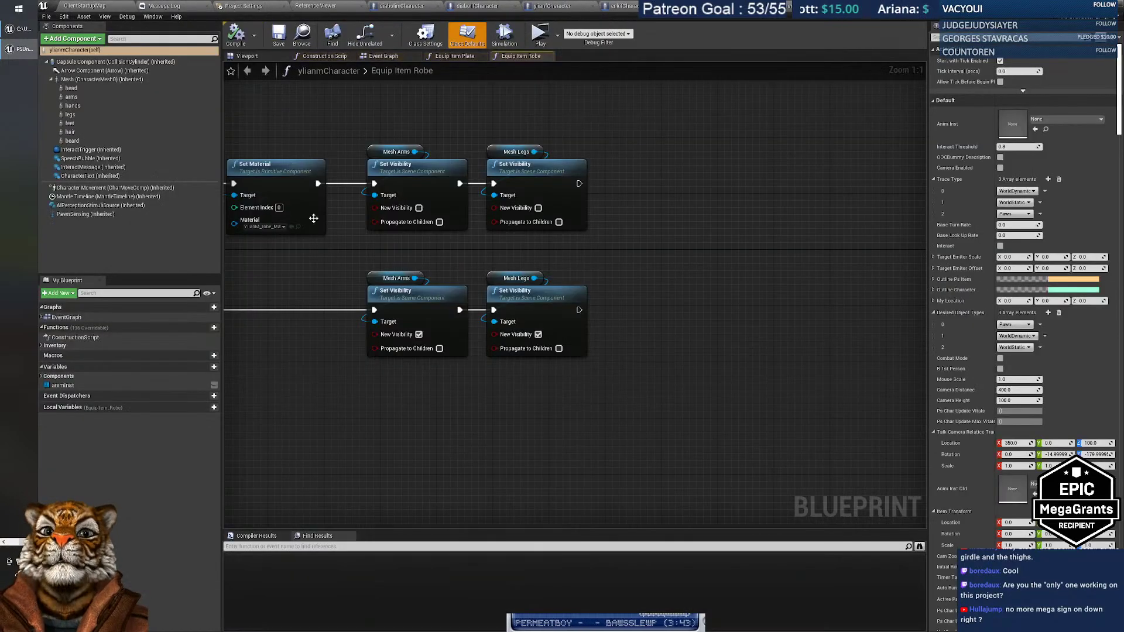
pyautogui.click(257, 56)
pyautogui.moveTo(574, 295); pyautogui.dragTo(403, 213, button='right')
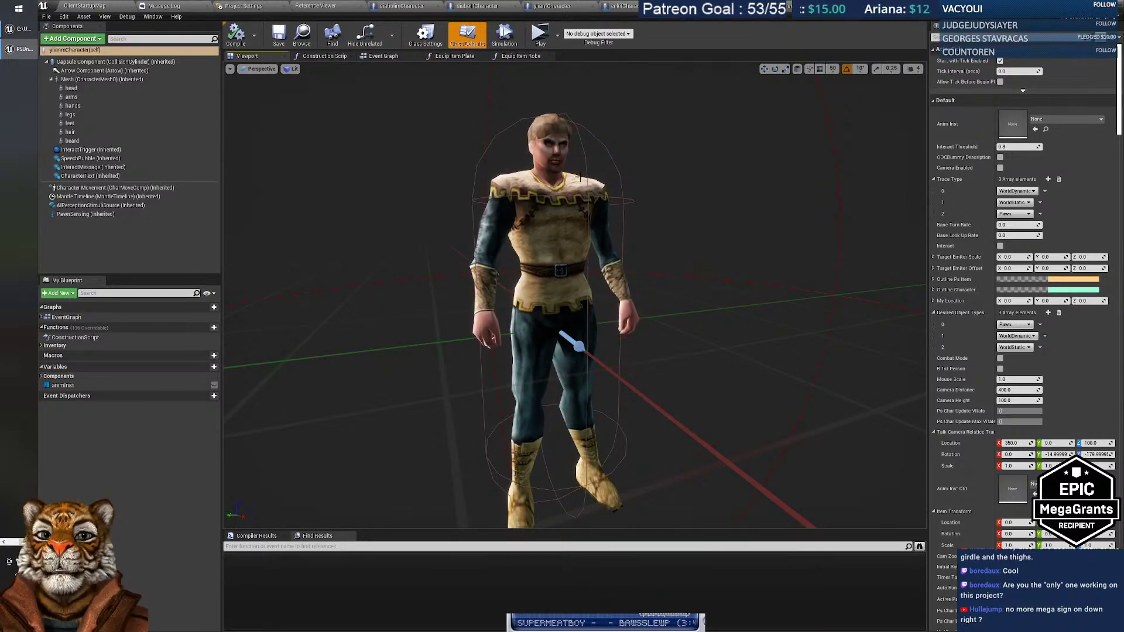
# Return to the ClientStartupMap level, switch to File Explorer and open the PS_local folder.
pyautogui.click(97, 5)
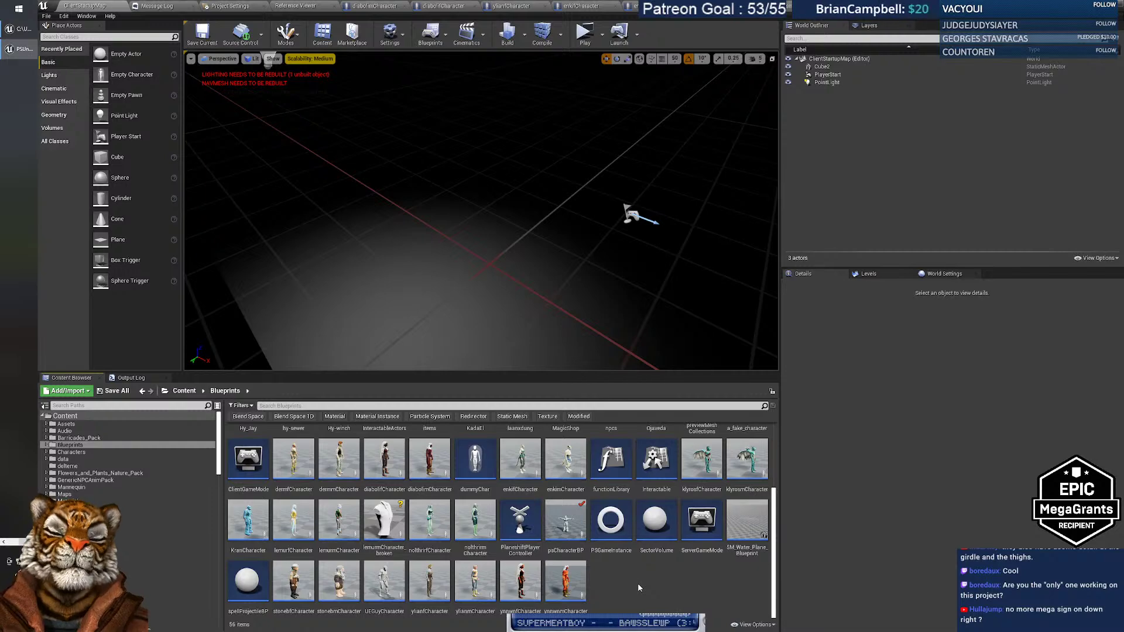
pyautogui.moveTo(2, 36)
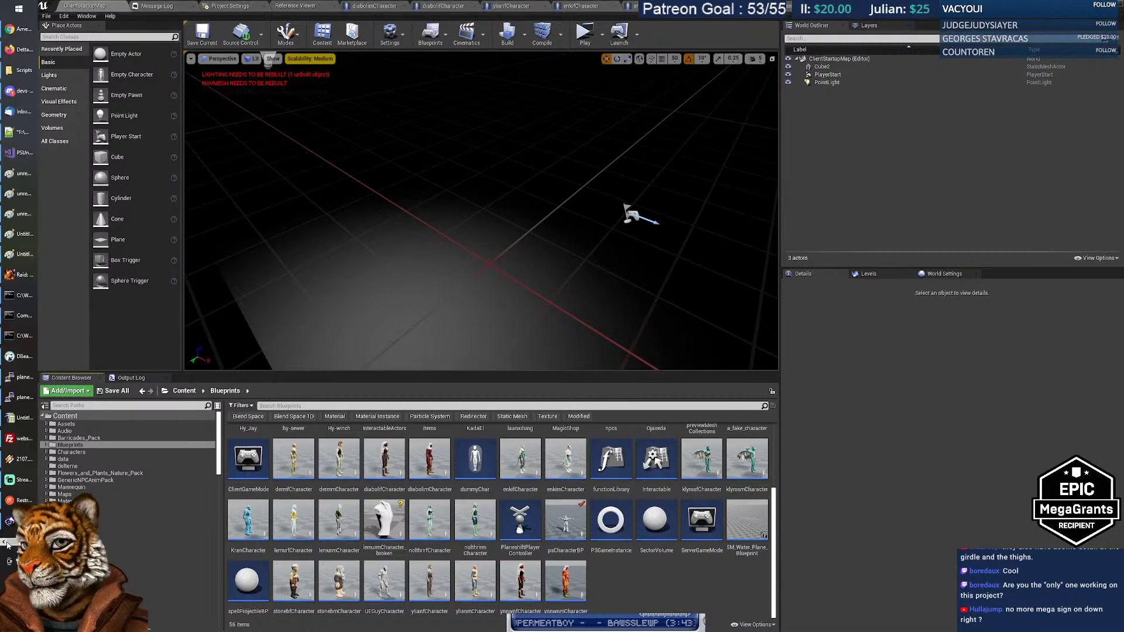
pyautogui.click(22, 69)
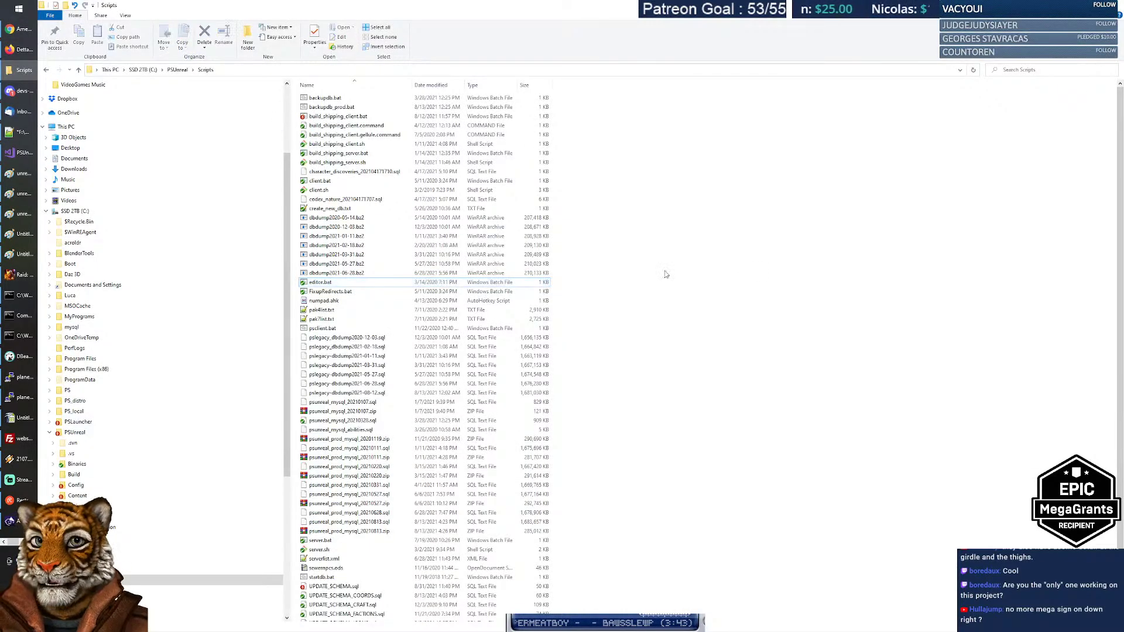
pyautogui.click(75, 431)
pyautogui.click(82, 411)
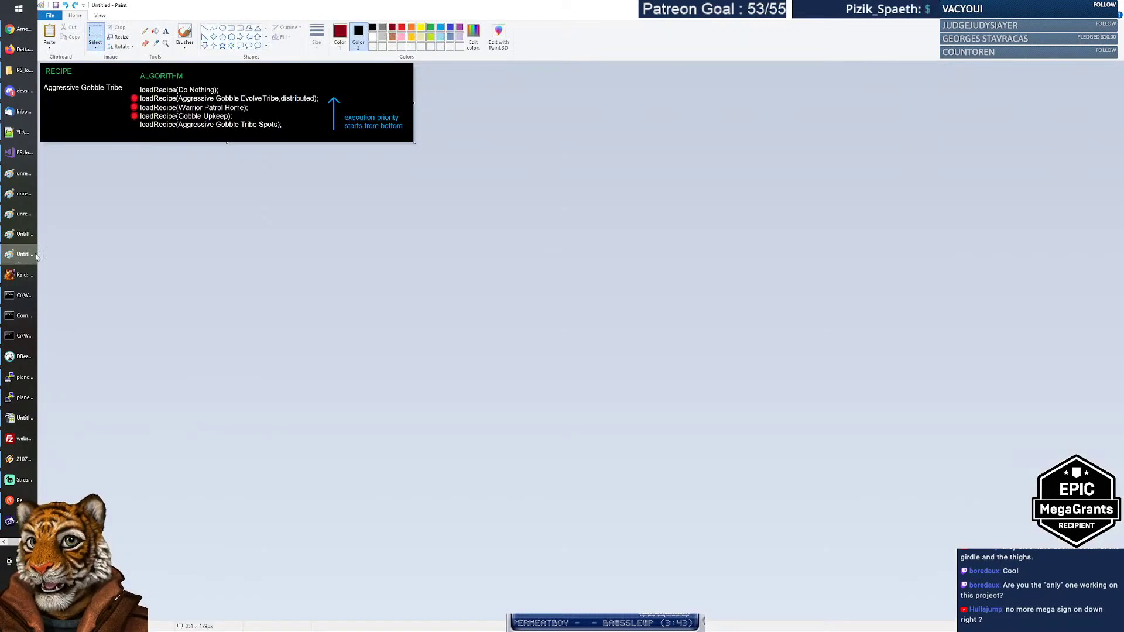
# Switch to the Paint window with the Aggressive Gobble Tribe recipe and start a new blank image, discarding unsaved changes.
pyautogui.click(17, 254)
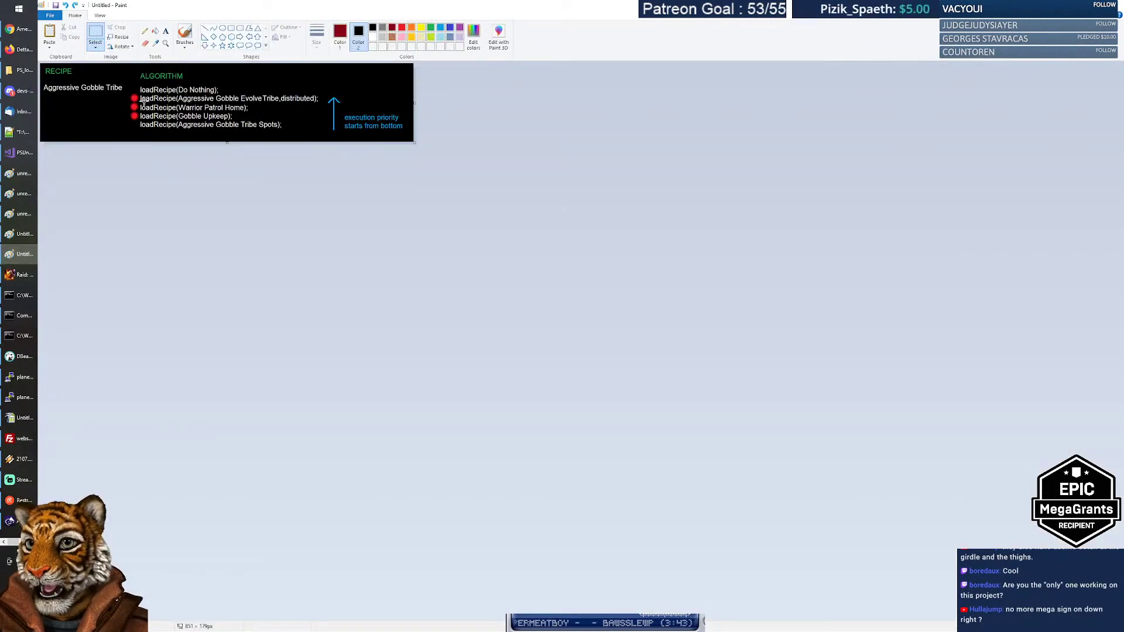
pyautogui.click(49, 15)
pyautogui.click(61, 30)
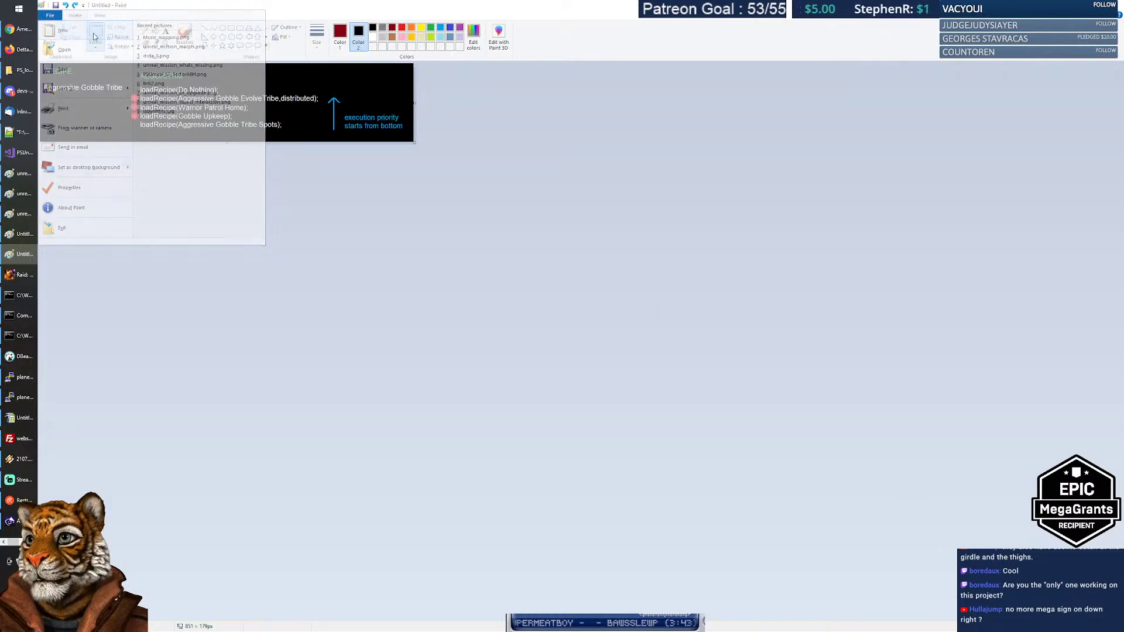
pyautogui.click(596, 320)
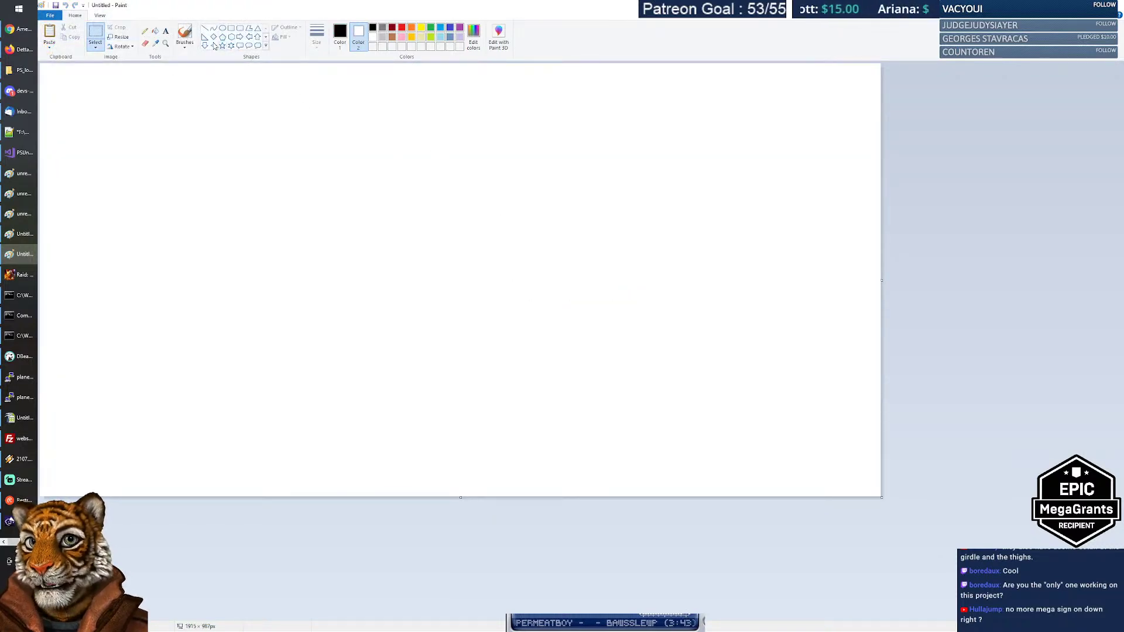
# Fill the whole canvas with black and set Color 1 to white and Color 2 to black.
pyautogui.click(155, 31)
pyautogui.click(309, 158)
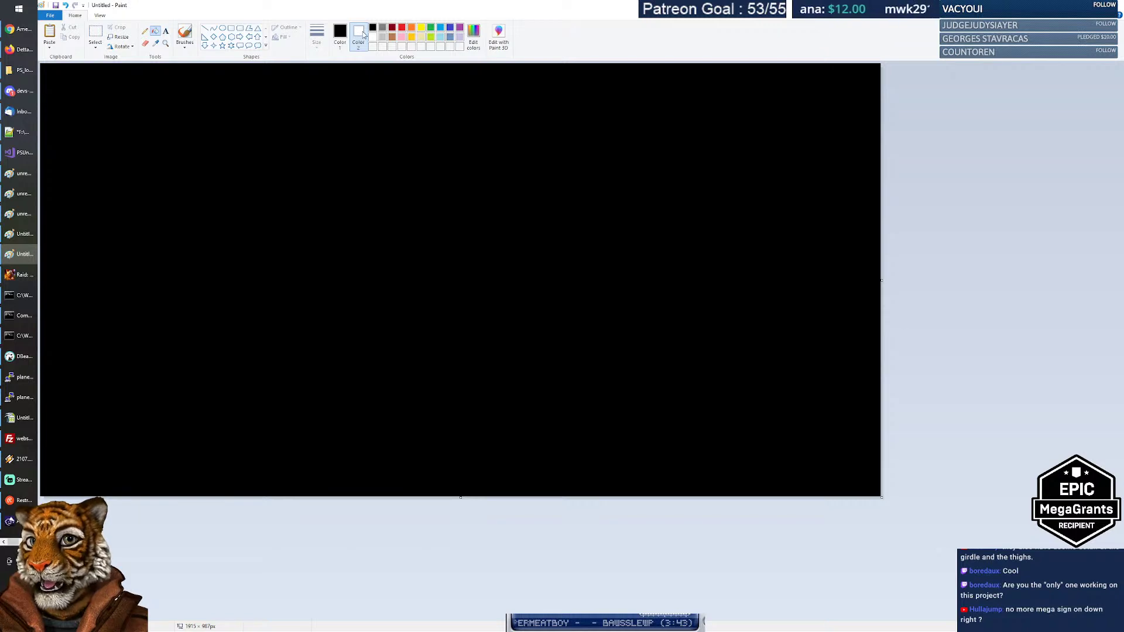
pyautogui.click(373, 28)
pyautogui.click(372, 36)
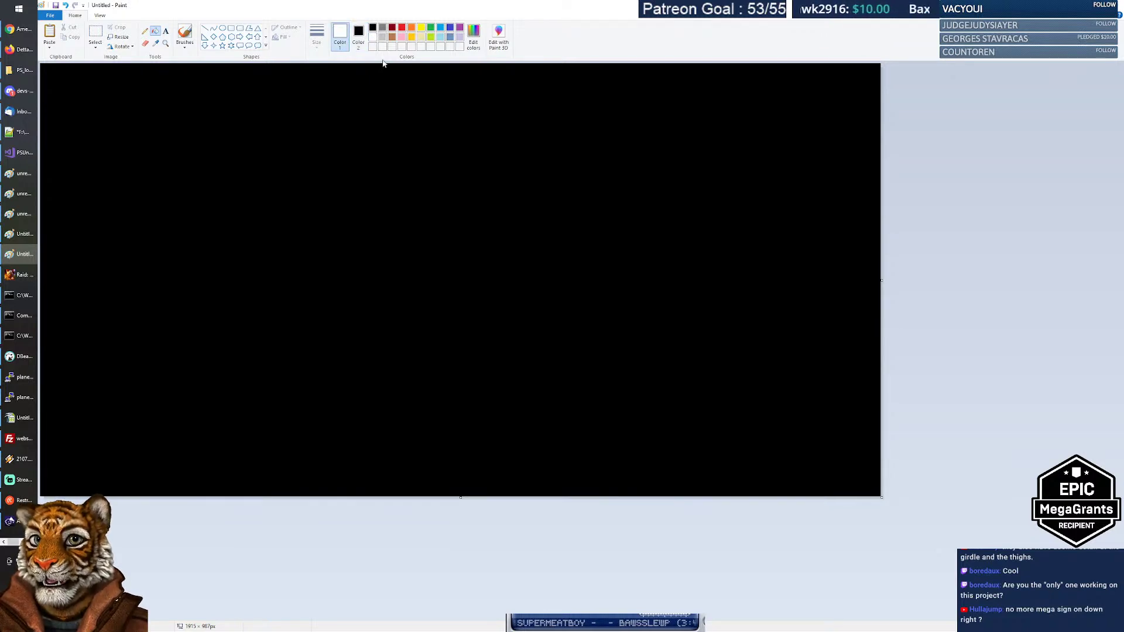
# Save the black image as unreal_mission_3D_character_improvement.png in the PS_local folder, basing the name on the existing unreal_mission_alpha_0711.png.
pyautogui.click(52, 16)
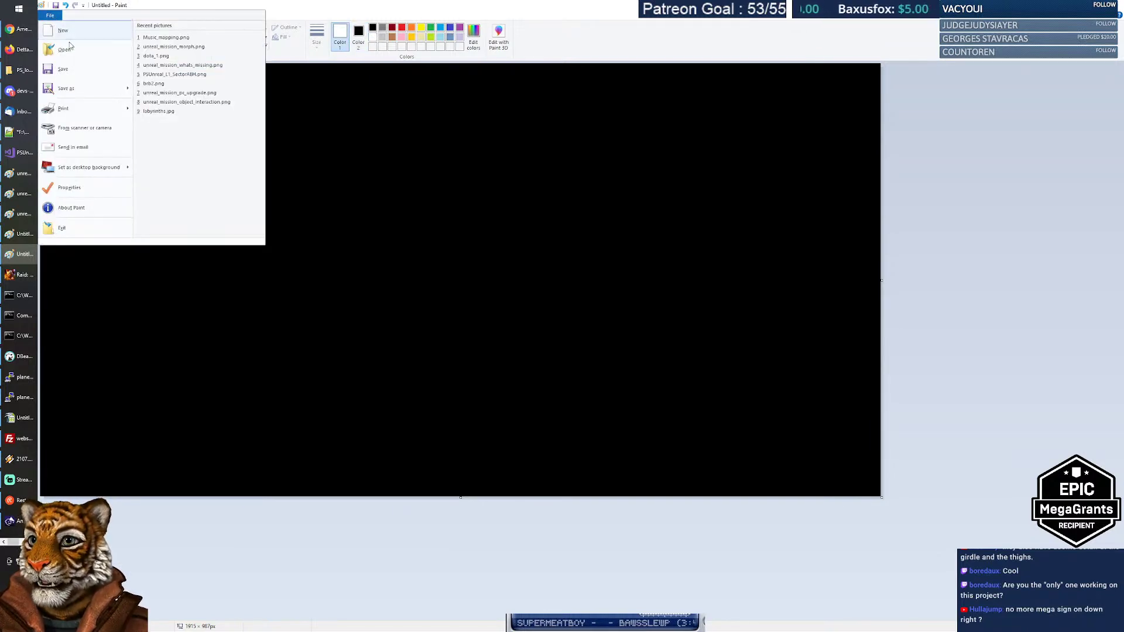
pyautogui.click(77, 85)
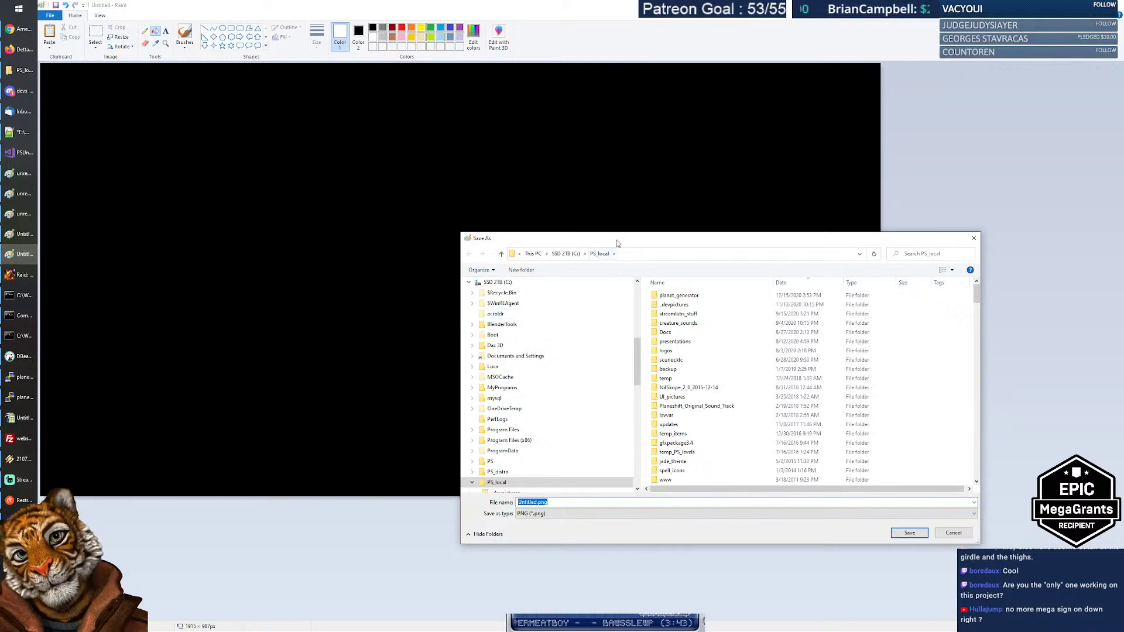
pyautogui.scroll(-10, 620, 351)
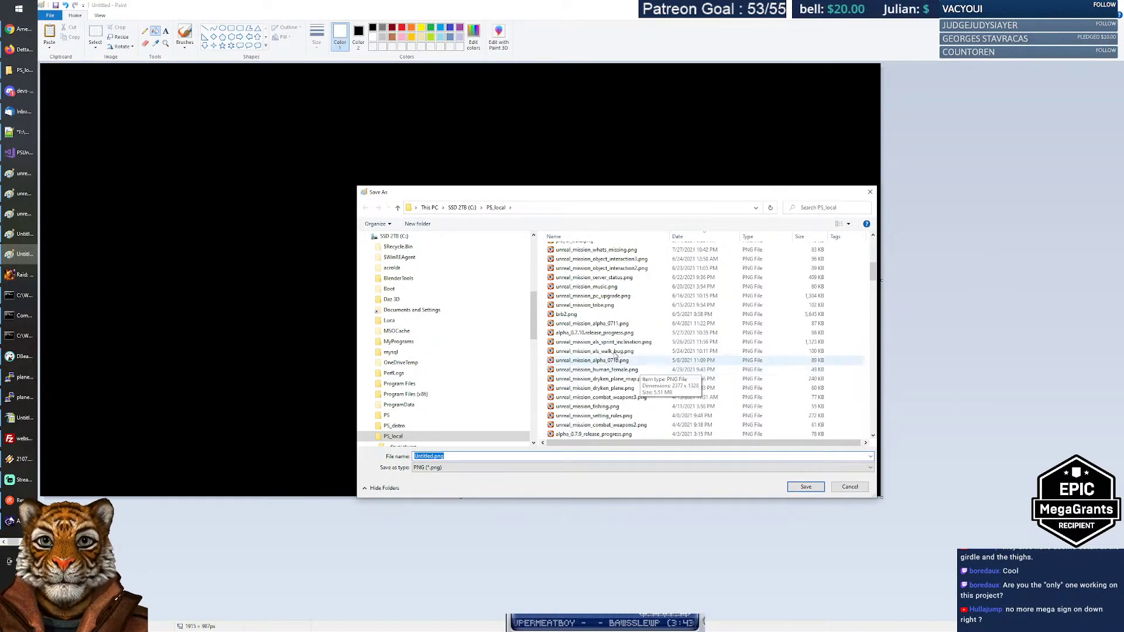
pyautogui.click(589, 323)
pyautogui.click(462, 457)
pyautogui.moveTo(453, 457); pyautogui.dragTo(464, 460)
pyautogui.write('character_0711')
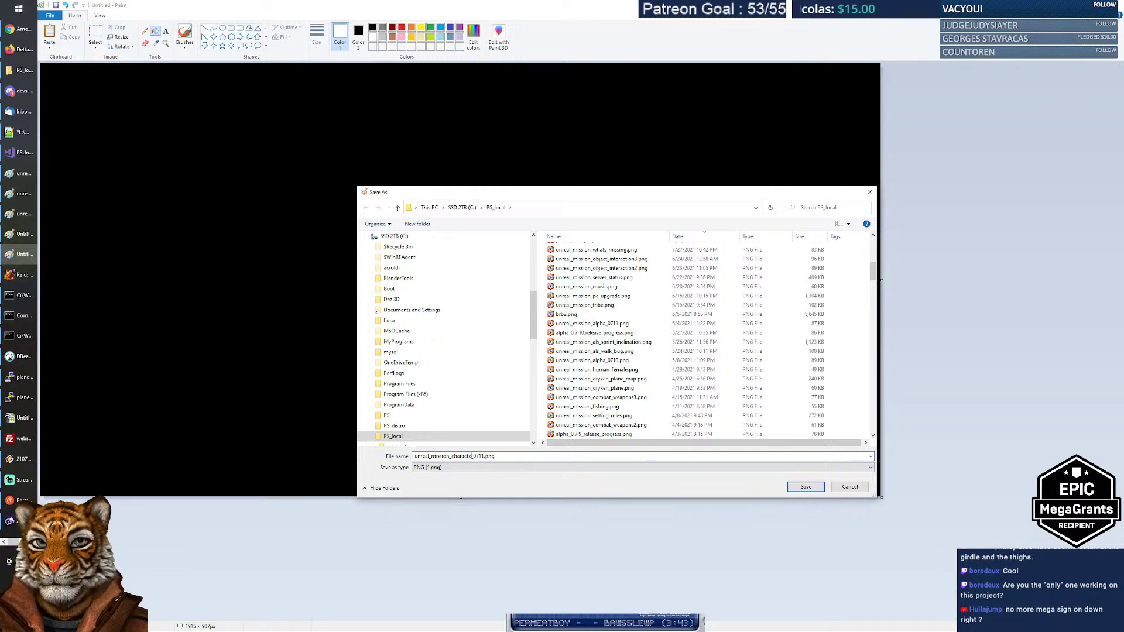
pyautogui.write('improvement')
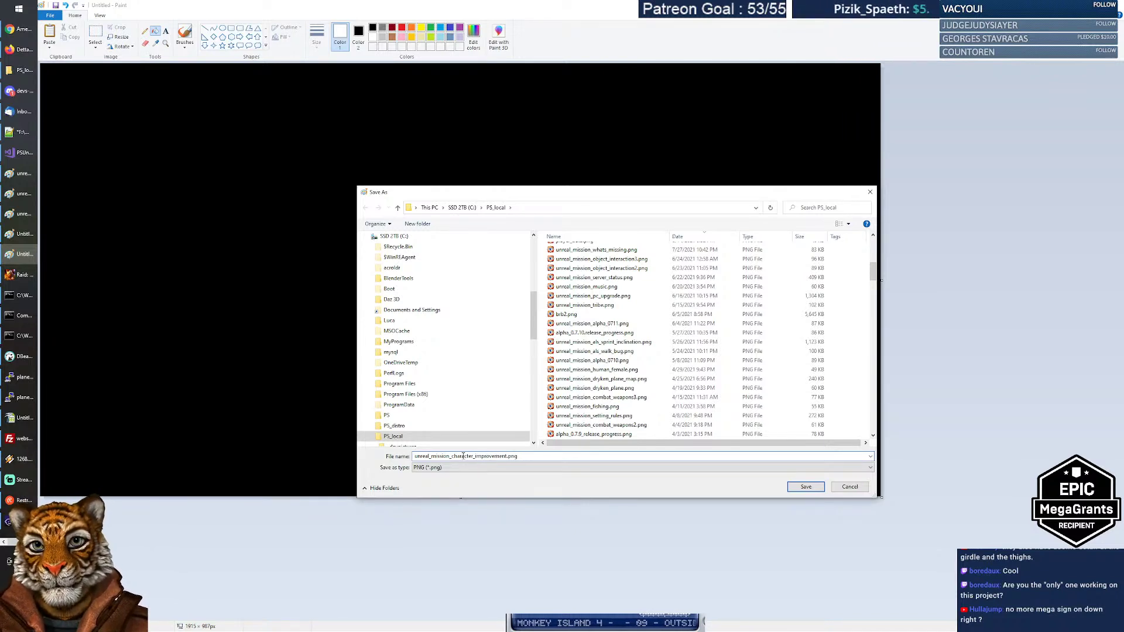
pyautogui.write('3D_')
pyautogui.press('Return')
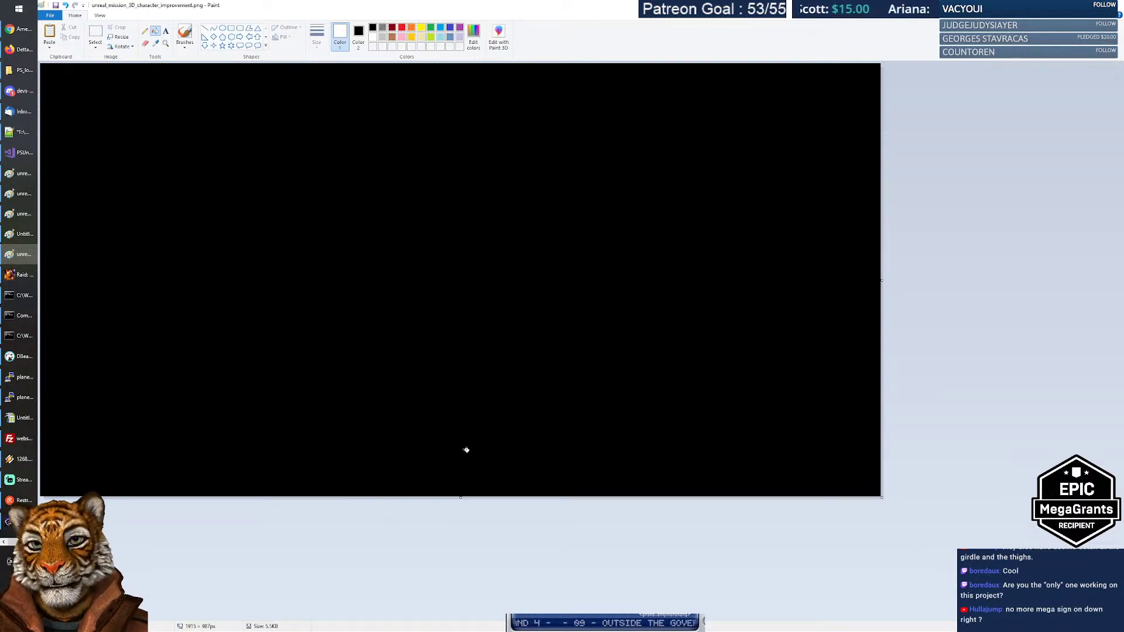
# Add white text near the canvas's upper-left corner with the lines "Female Diaboli" and "Male Diaboli", followed by a blank line.
pyautogui.click(166, 30)
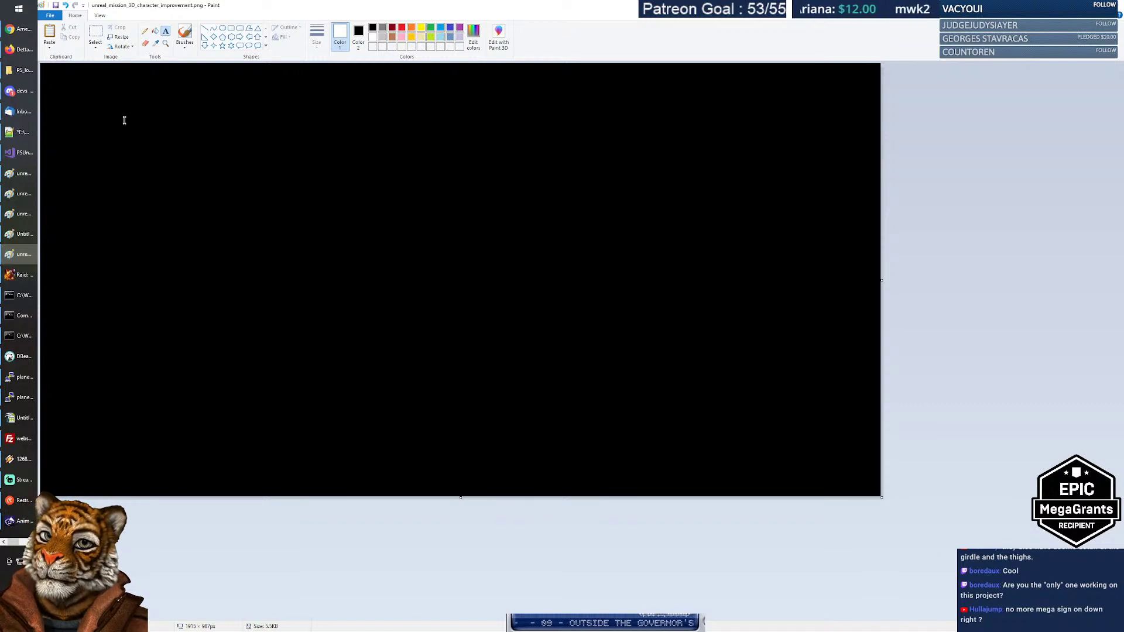
pyautogui.click(93, 116)
pyautogui.write('Fe')
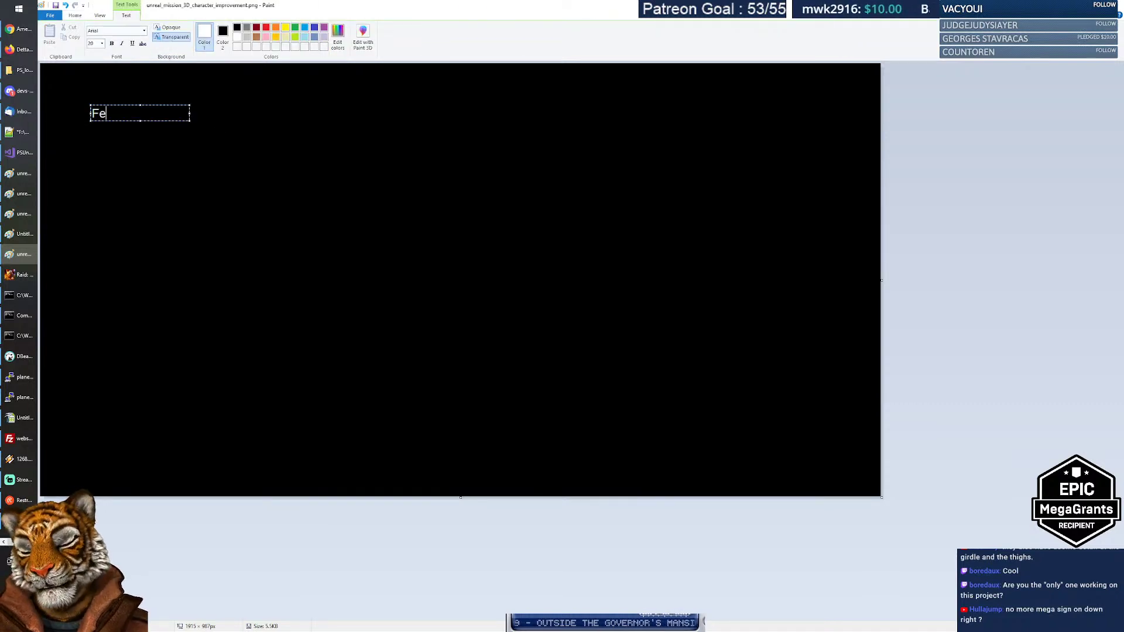
pyautogui.write('male Diaboli')
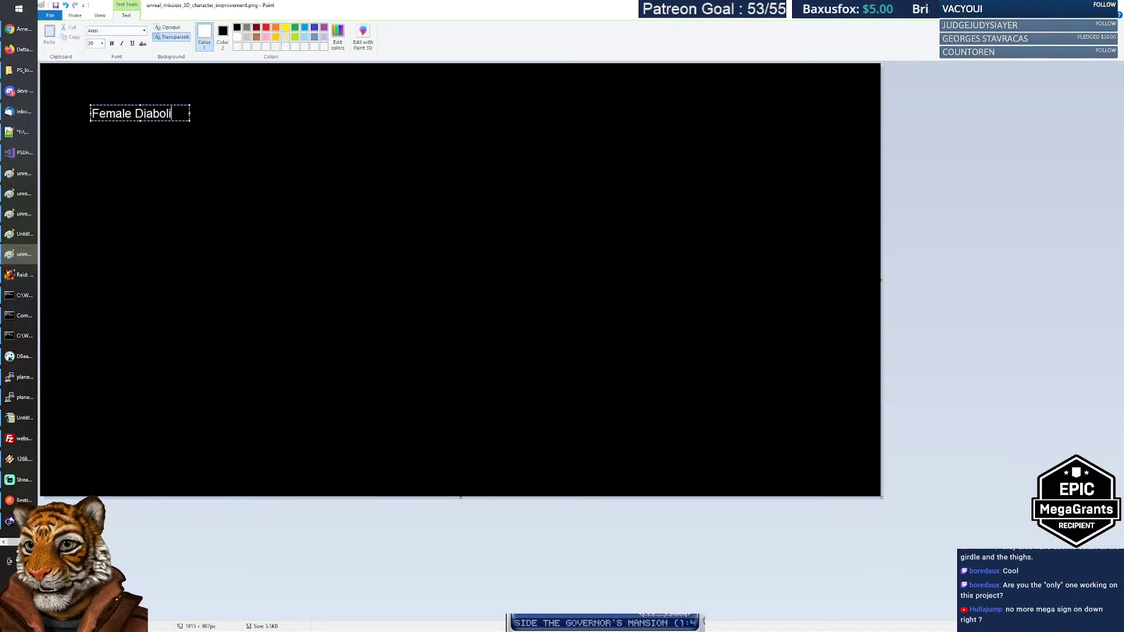
pyautogui.press('Return')
pyautogui.write('Male Diabol')
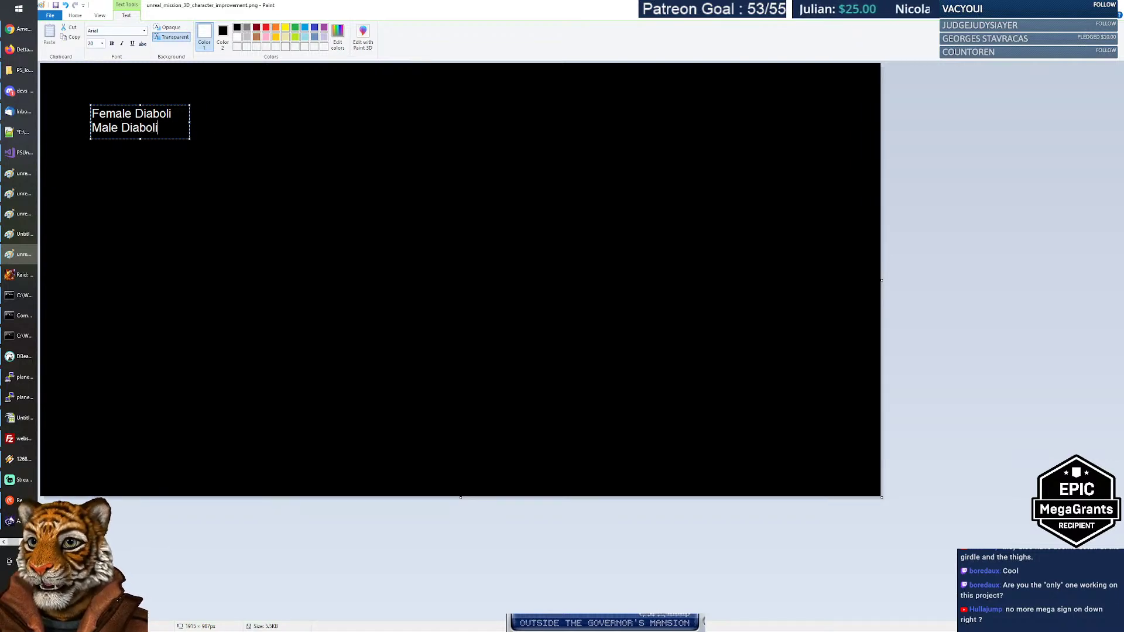
pyautogui.write('i')
pyautogui.press('Return')
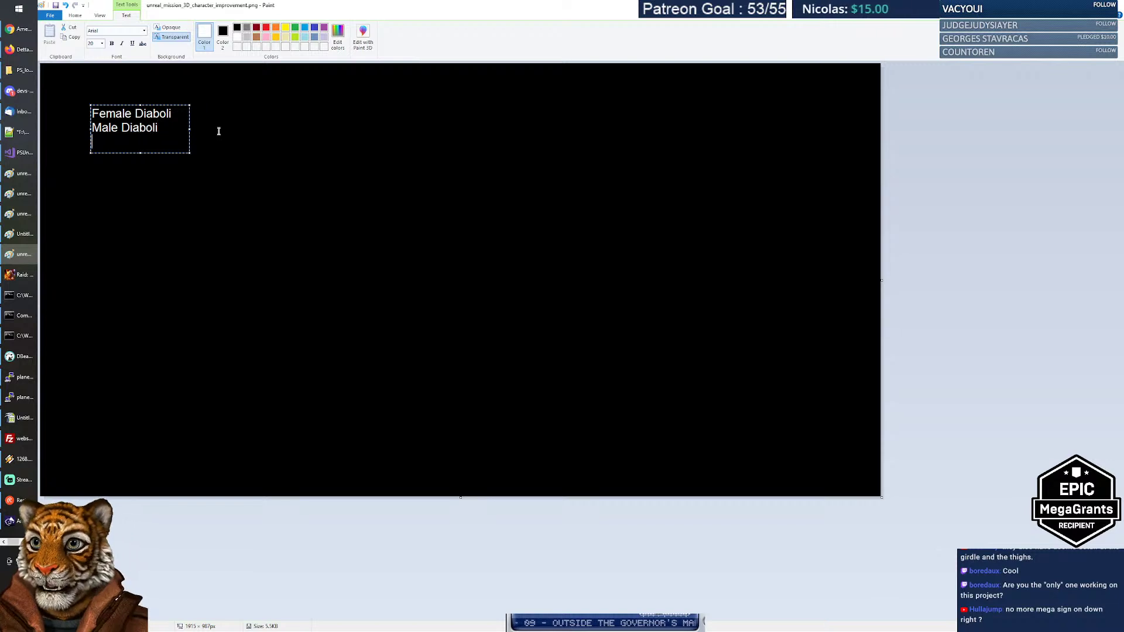
pyautogui.press('Return')
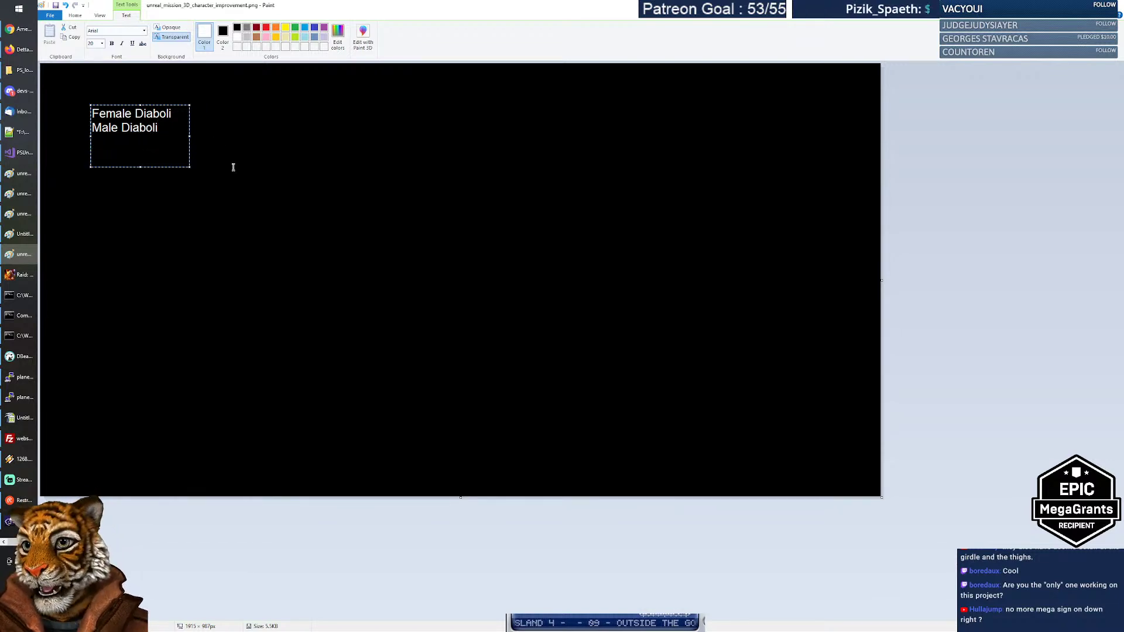
# Add the entry "Shoulder male Stonehammer" below the Diaboli lines and finish the text box.
pyautogui.hotkey('alt', 'Tab')
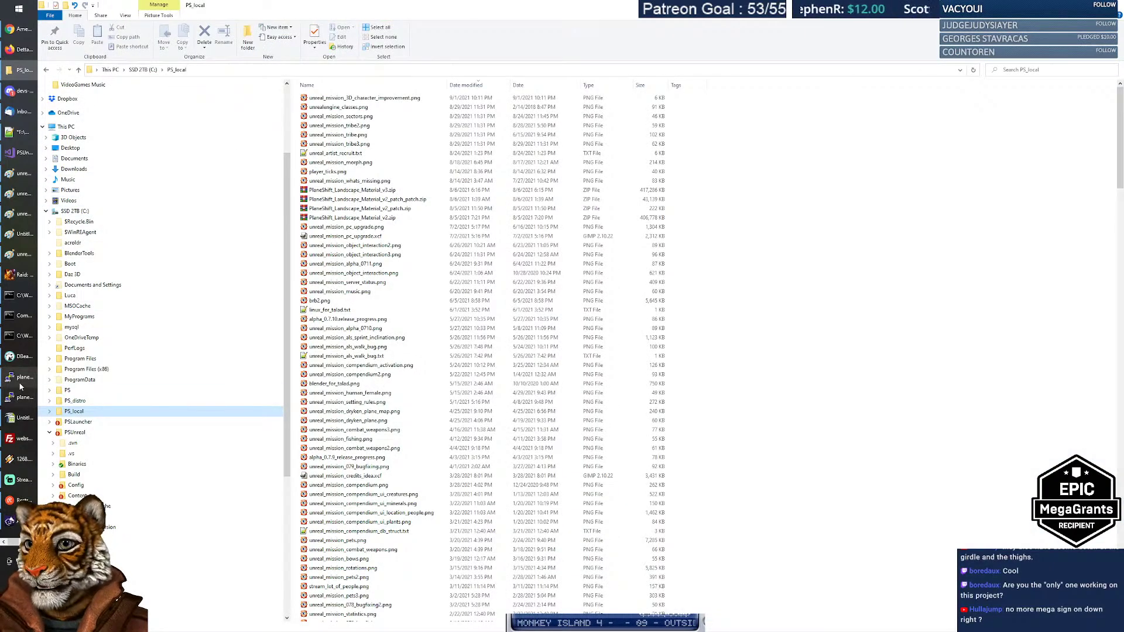
pyautogui.moveTo(20, 486)
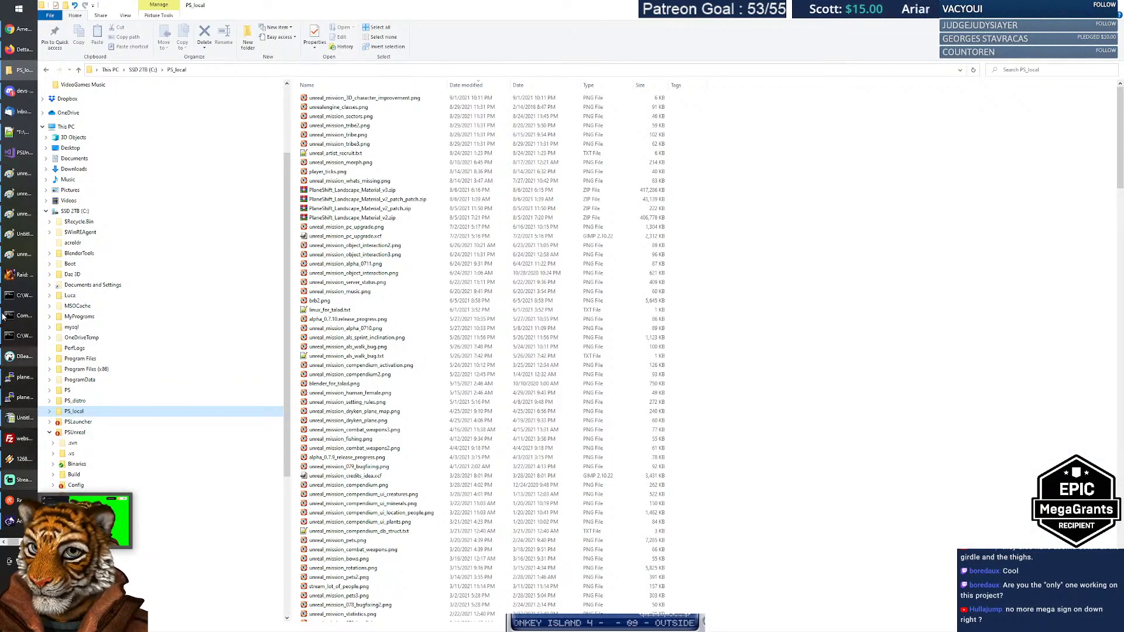
pyautogui.hotkey('alt', 'Tab')
pyautogui.write('Shoulder male Stonehammer')
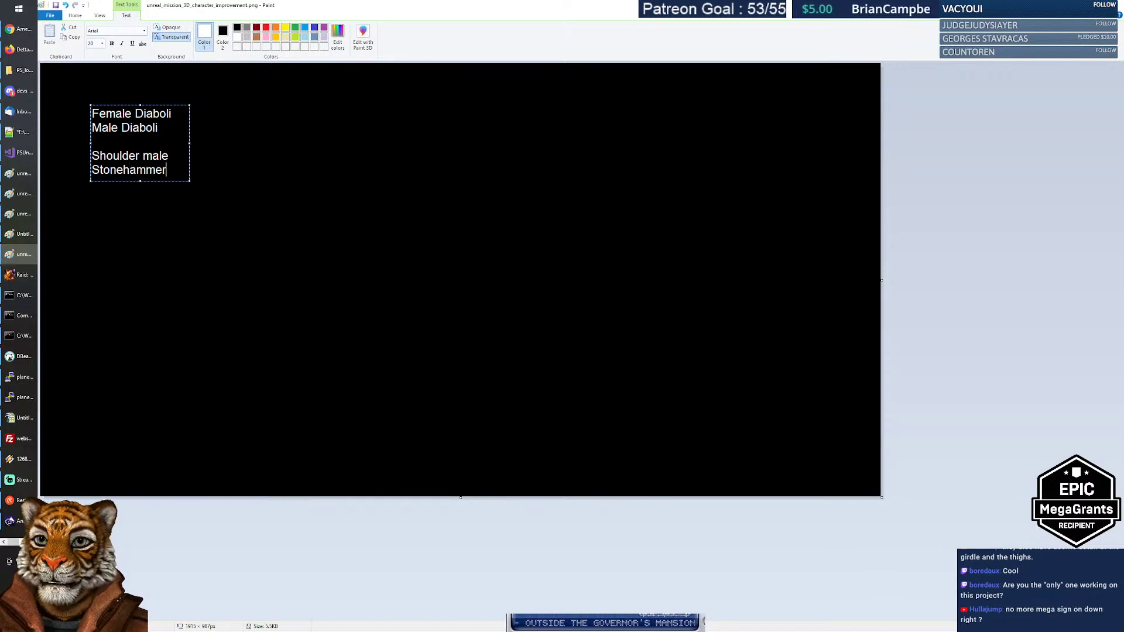
pyautogui.click(190, 144)
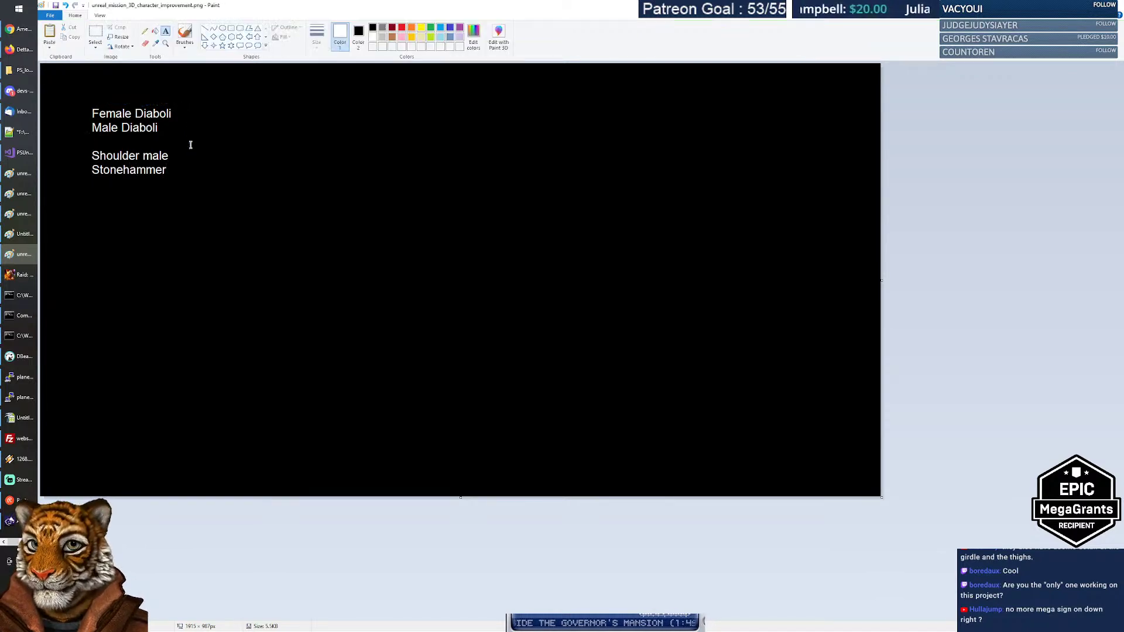
# Move the wrapped word "Stonehammer" up beside "Shoulder male" so the entry reads on one line.
pyautogui.click(96, 34)
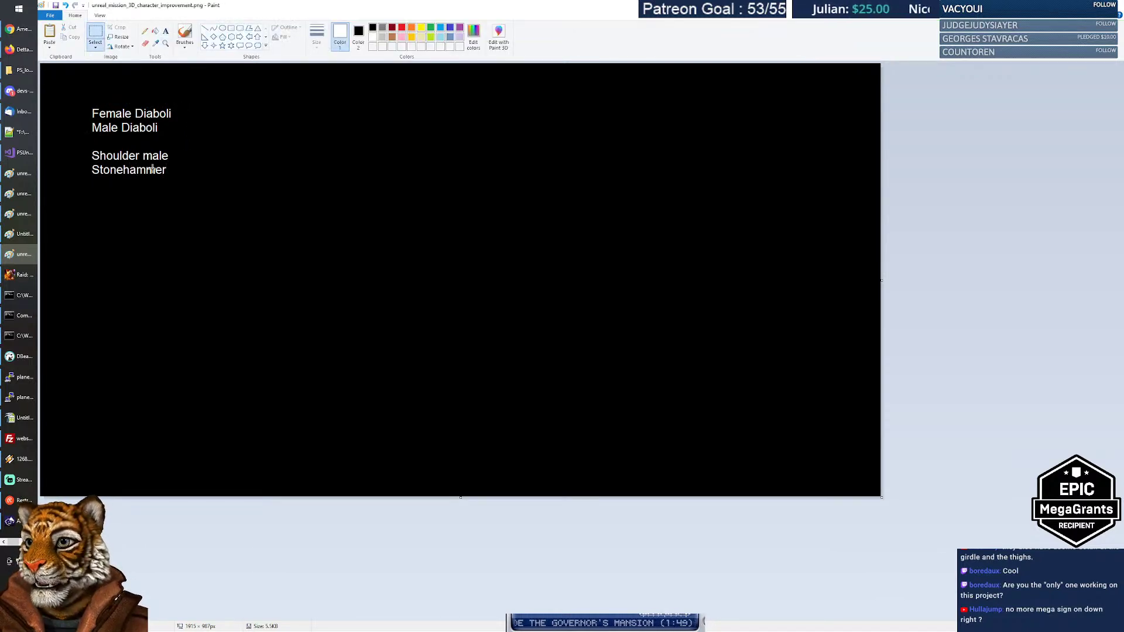
pyautogui.moveTo(88, 164)
pyautogui.mouseDown()
pyautogui.moveTo(173, 178)
pyautogui.moveTo(223, 158)
pyautogui.mouseUp()
pyautogui.click(241, 209)
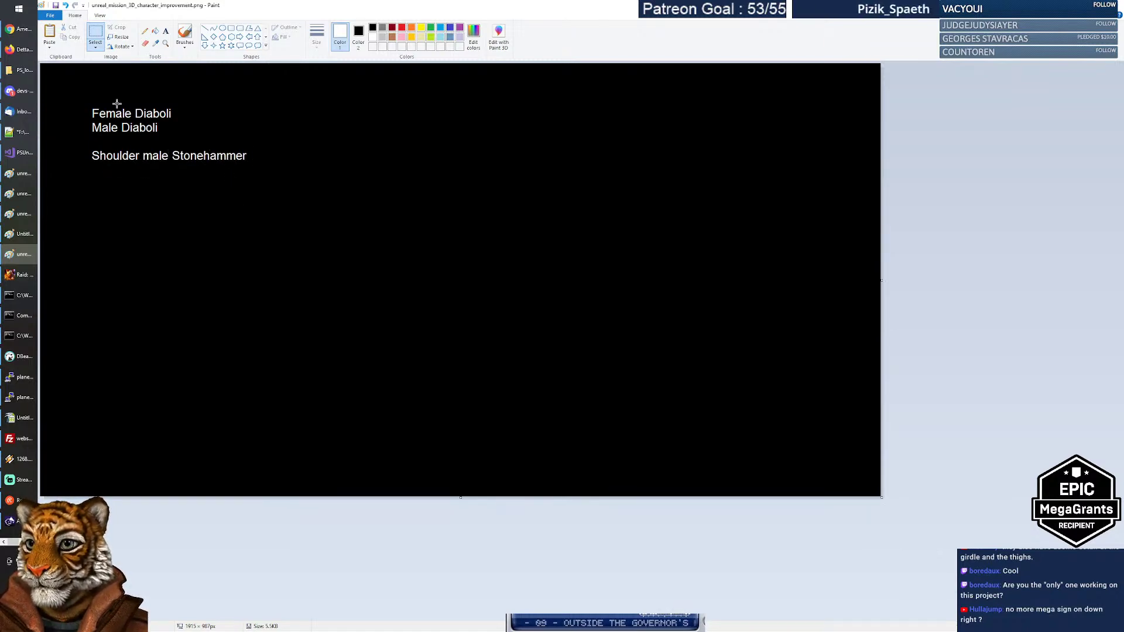
# Add a text entry "Ylian male (commission)" below the Stonehammer line.
pyautogui.click(165, 32)
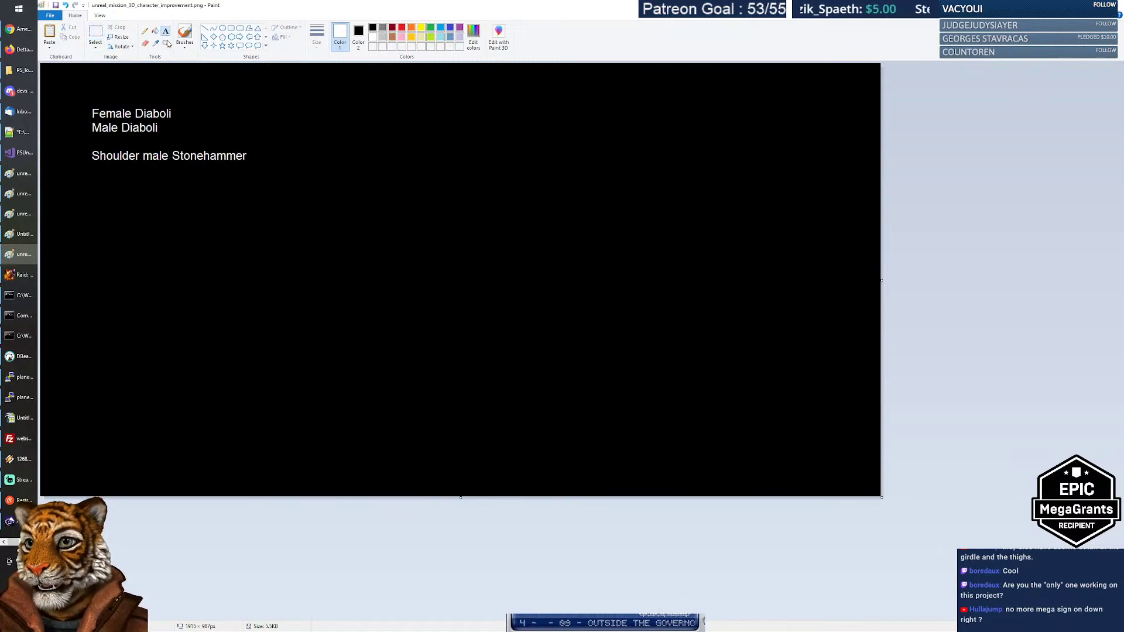
pyautogui.click(93, 176)
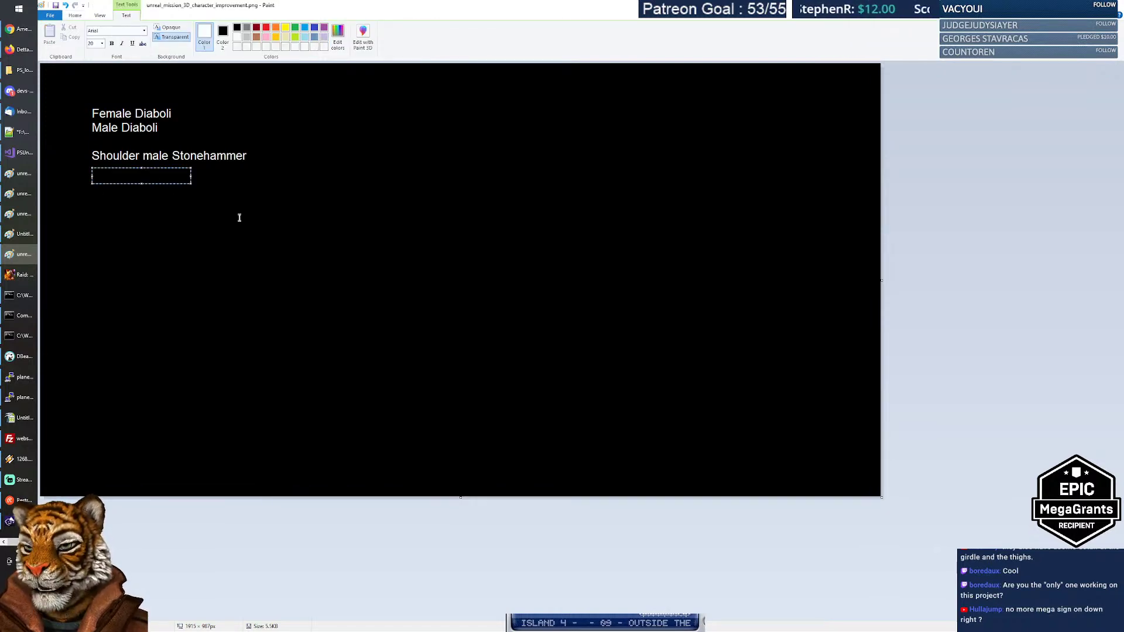
pyautogui.write('Yalin')
pyautogui.press('BackSpace')
pyautogui.press('BackSpace')
pyautogui.press('BackSpace')
pyautogui.press('BackSpace')
pyautogui.press('BackSpace')
pyautogui.write('lian male (commission0')
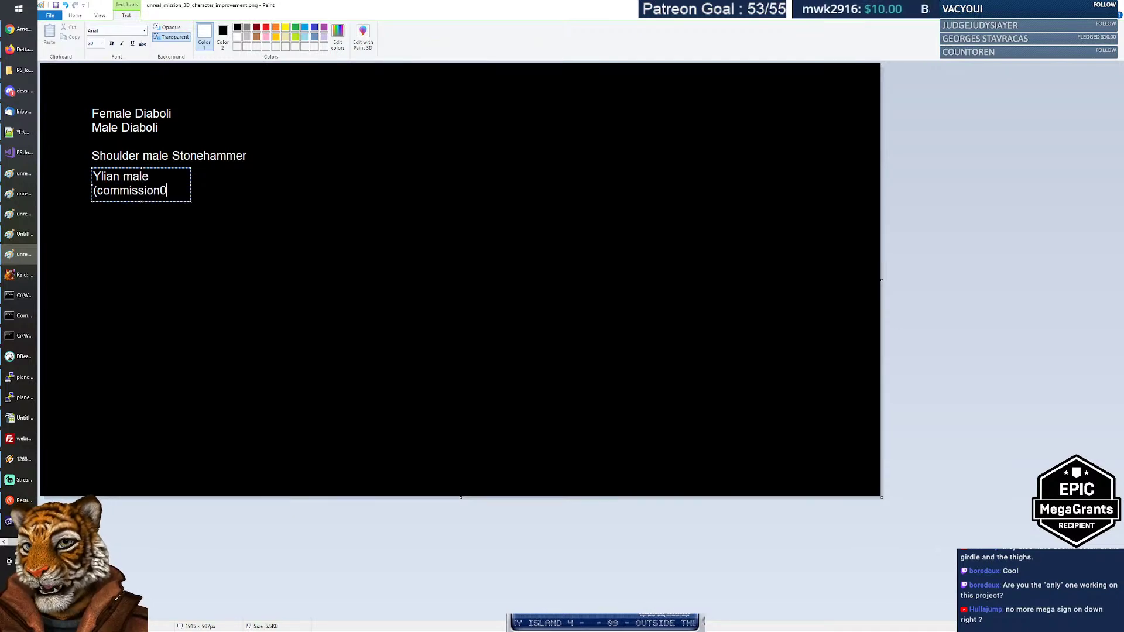
pyautogui.press('BackSpace')
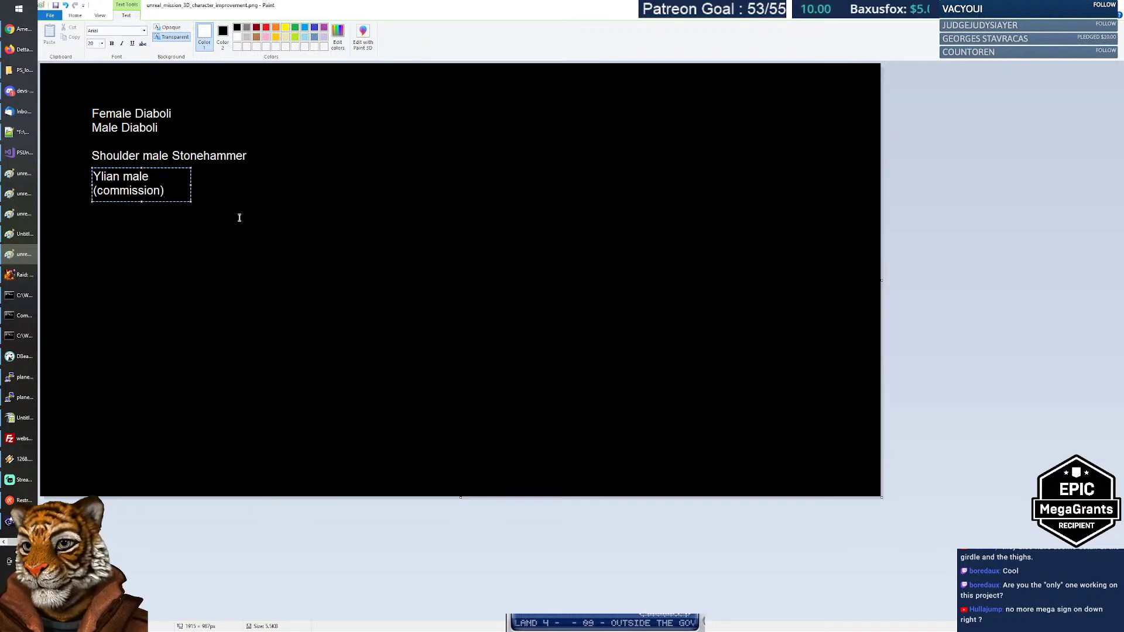
# Widen the Ylian text box so its entry fits on one line, nudge its upper edge and finish the text.
pyautogui.moveTo(191, 185); pyautogui.dragTo(312, 189)
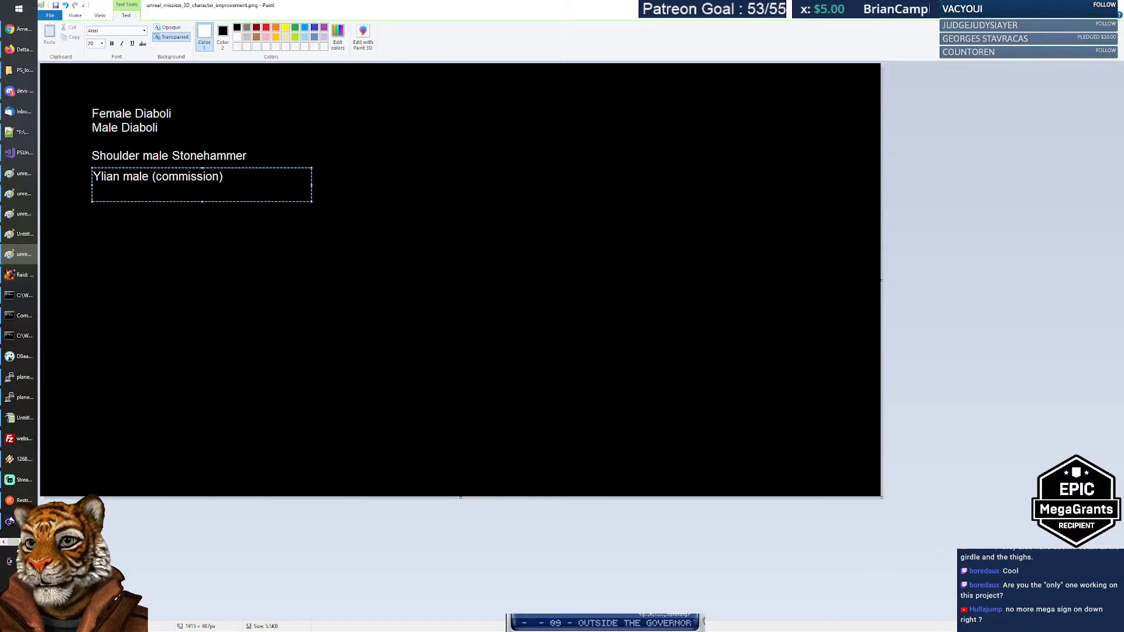
pyautogui.moveTo(202, 168); pyautogui.dragTo(202, 169)
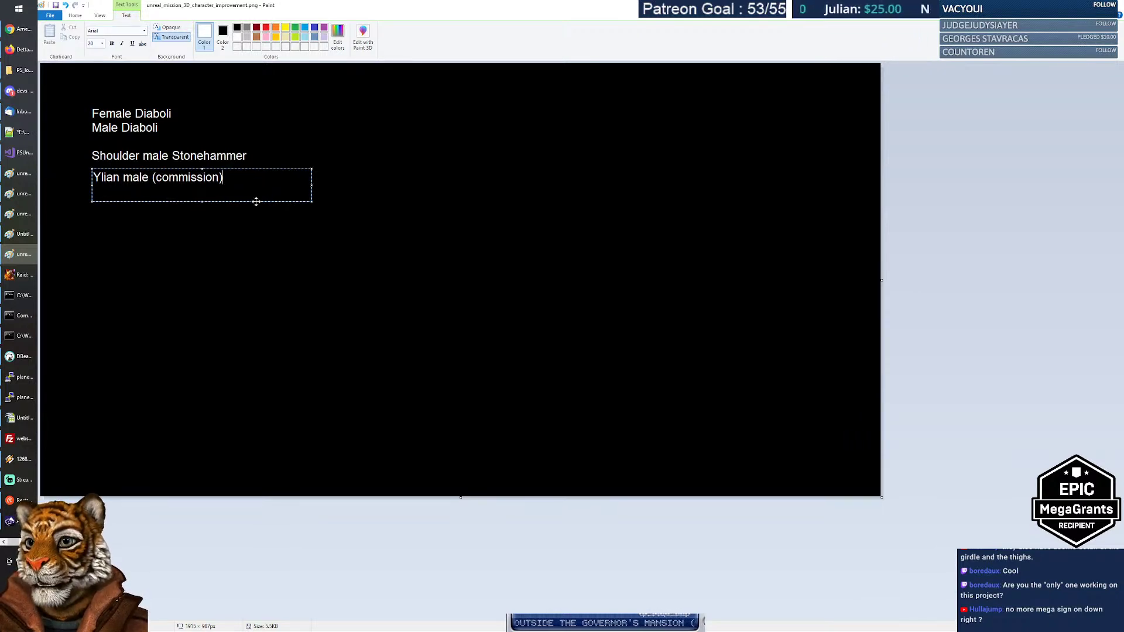
pyautogui.click(211, 235)
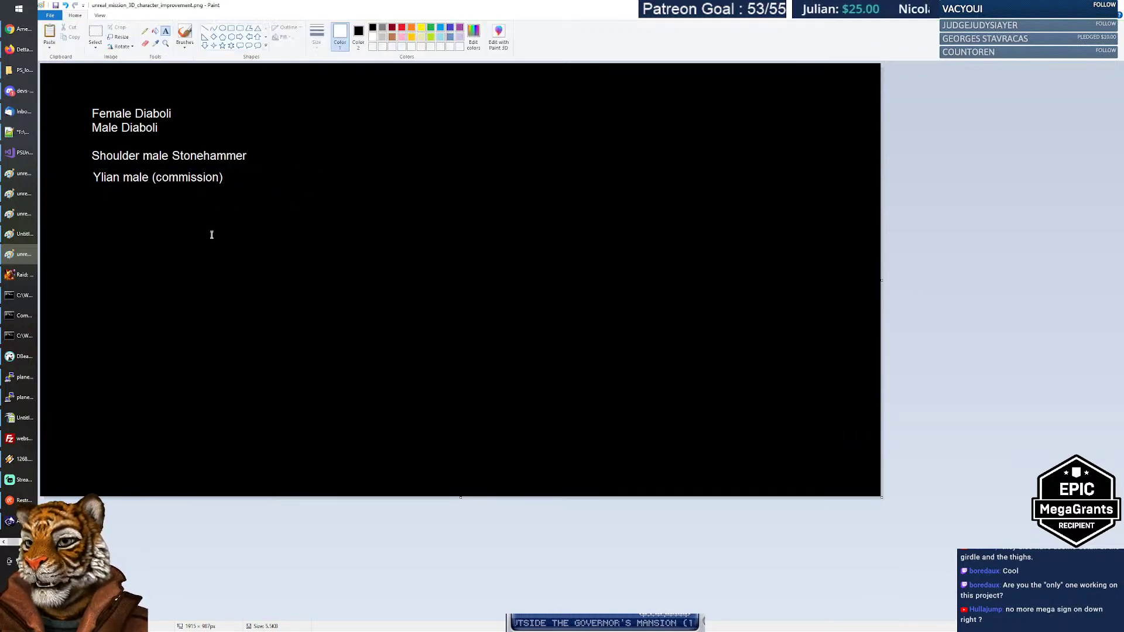
# Add a wide text box below the Ylian entry with the lines "Female Enki, shoulder and face" and "Make Enki, shoulder and face".
pyautogui.click(95, 198)
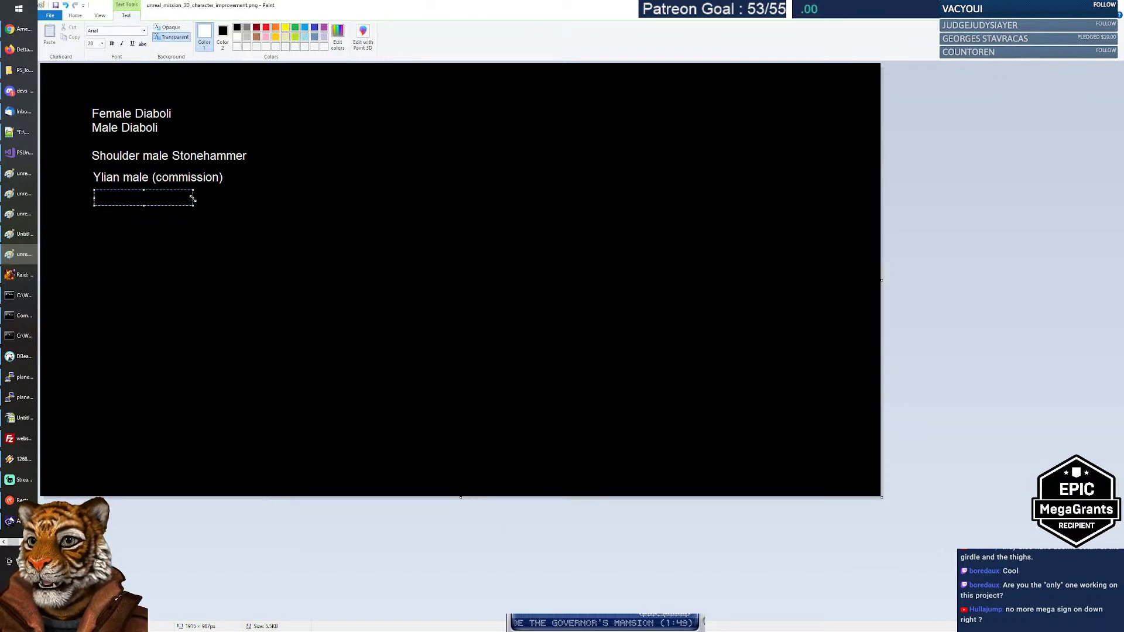
pyautogui.moveTo(195, 204); pyautogui.dragTo(363, 228)
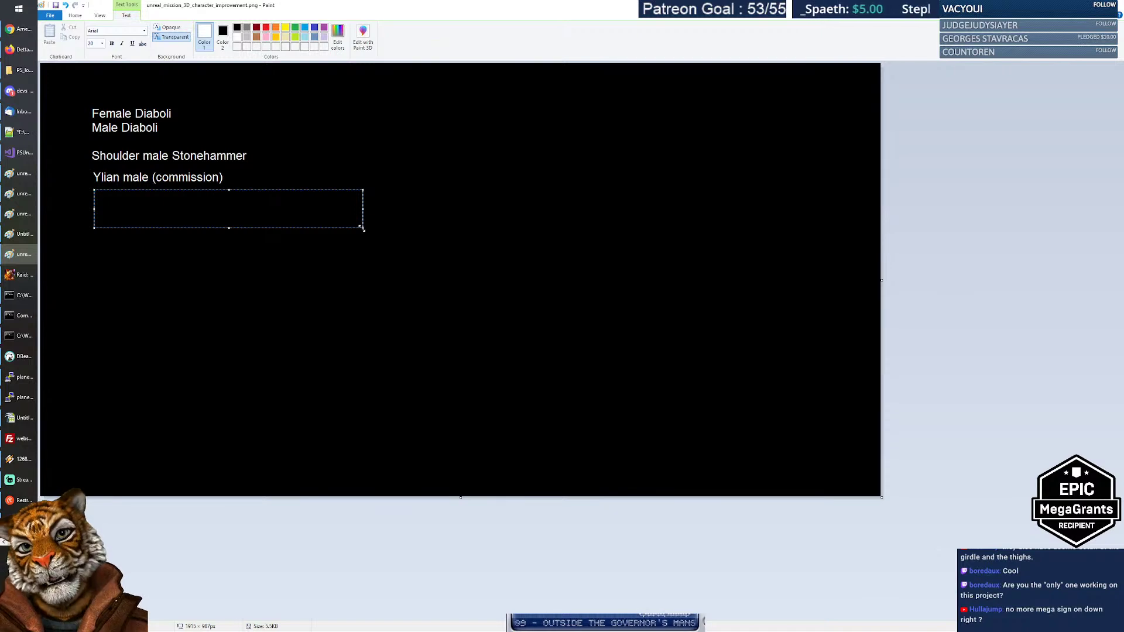
pyautogui.write('Enki')
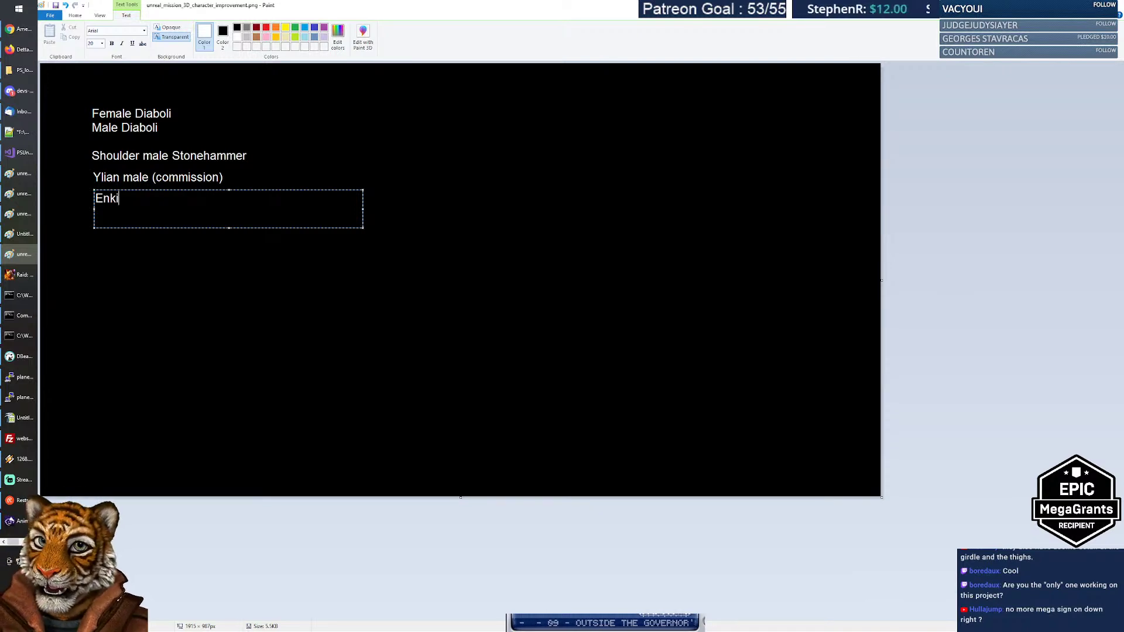
pyautogui.write('Female')
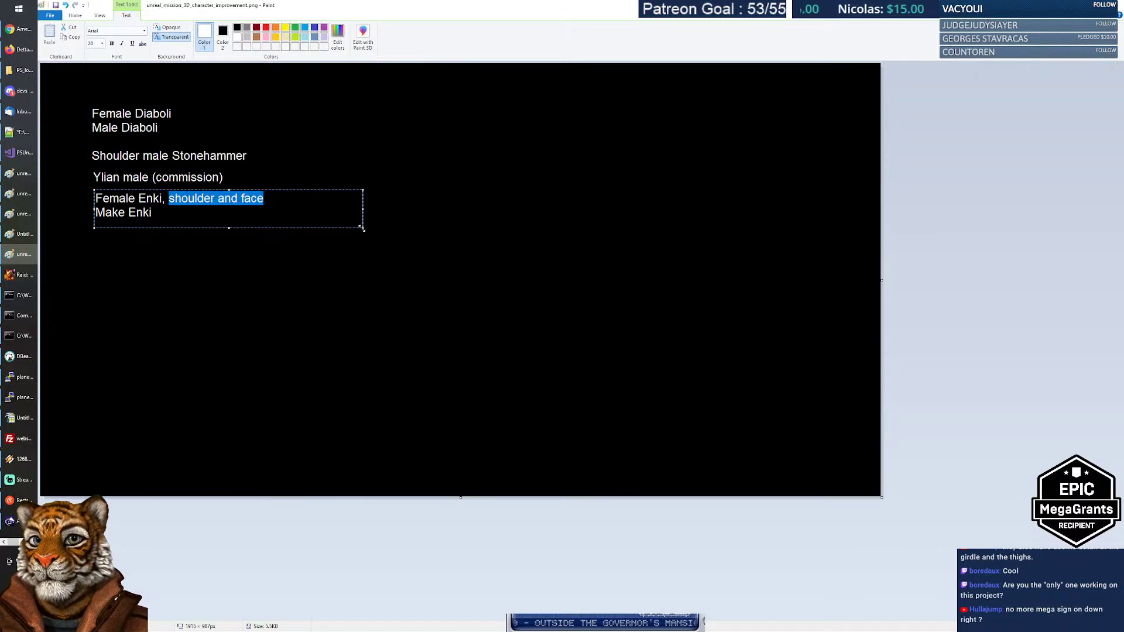
pyautogui.hotkey('ctrl', 'c')
pyautogui.press('Down')
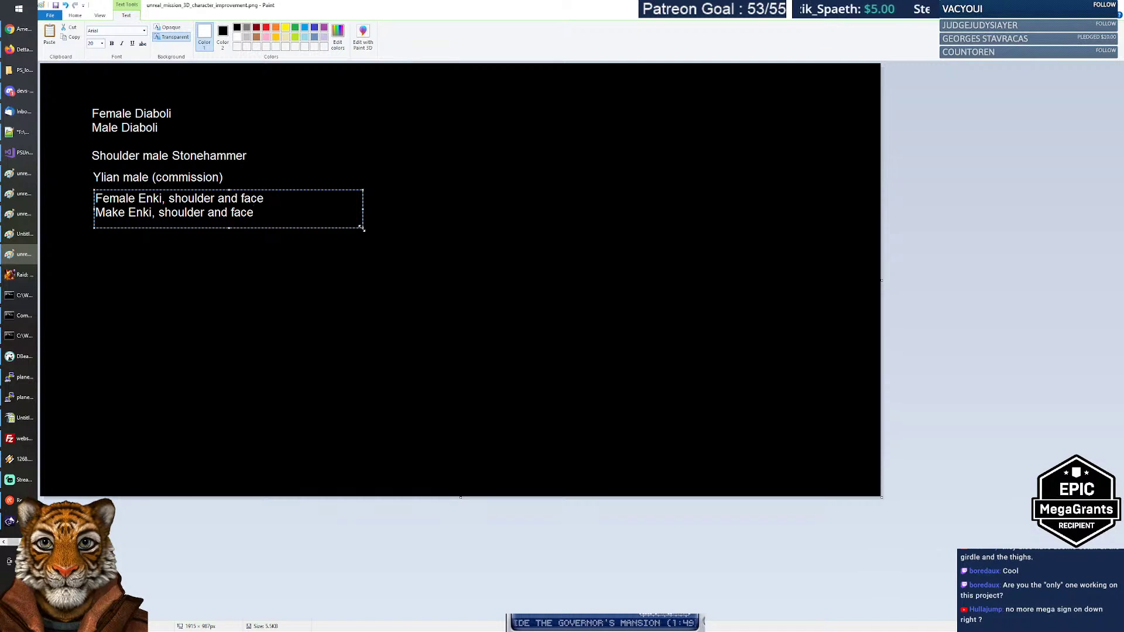
pyautogui.press('Return')
pyautogui.press('Return')
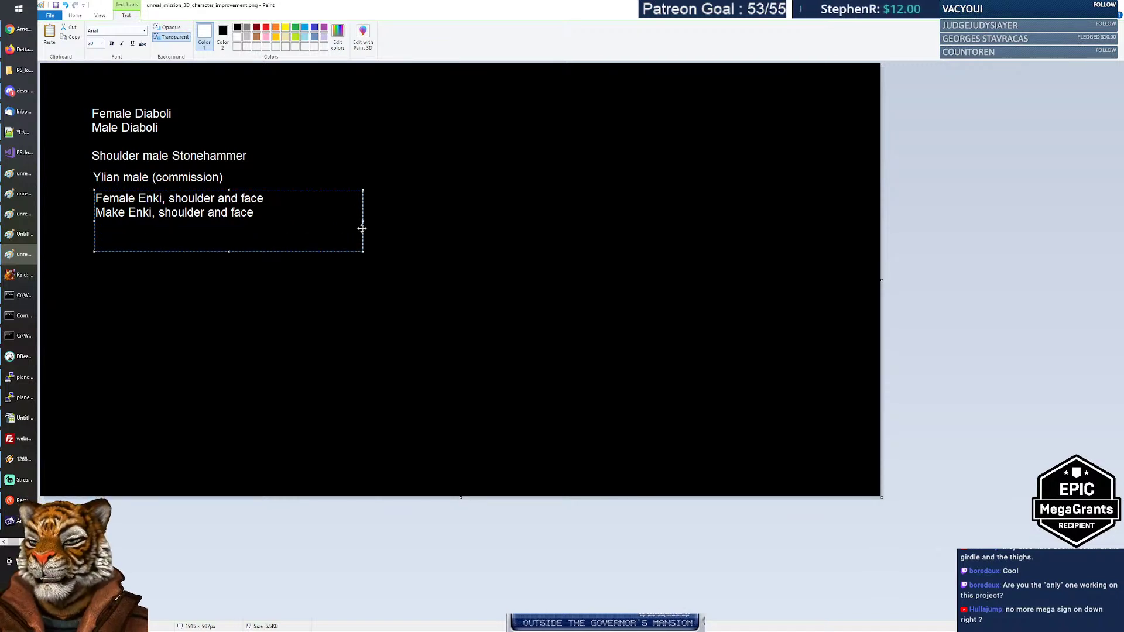
# Switch to Unreal Editor, open the dermfCharacter blueprint and show the model's head and upper body up close in its 3D viewport.
pyautogui.hotkey('alt', 'Tab')
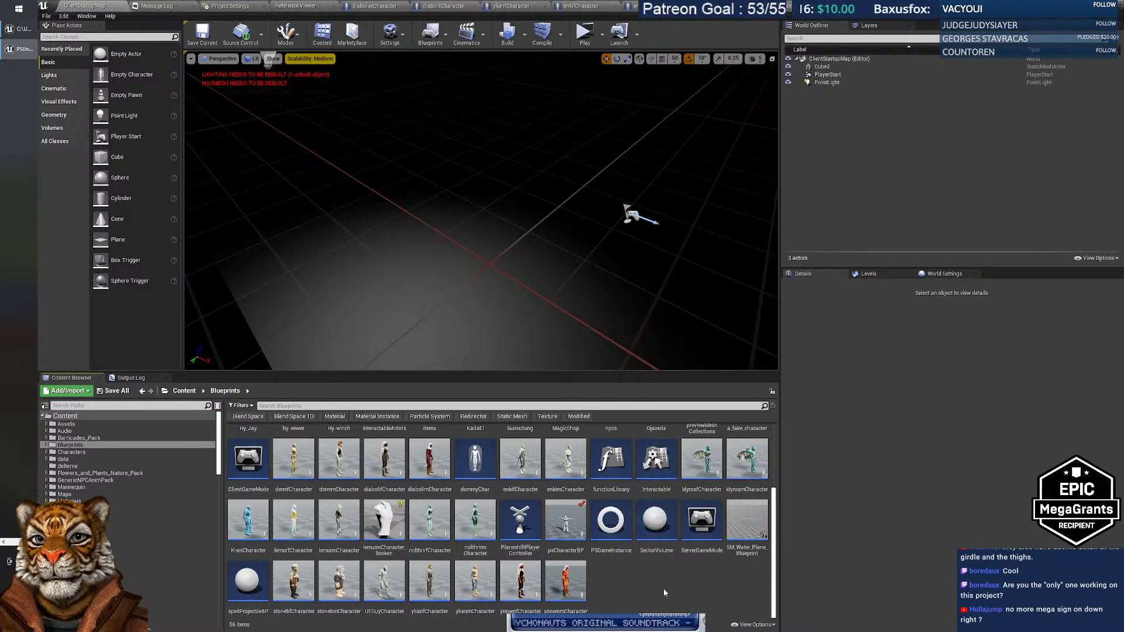
pyautogui.doubleClick(293, 460)
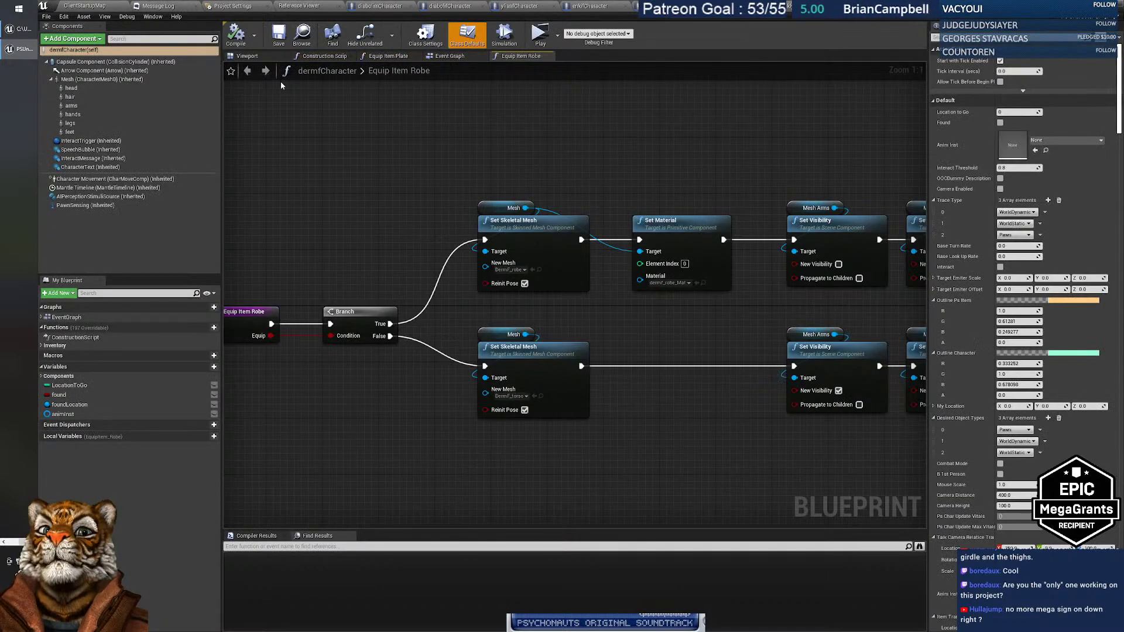
pyautogui.click(249, 56)
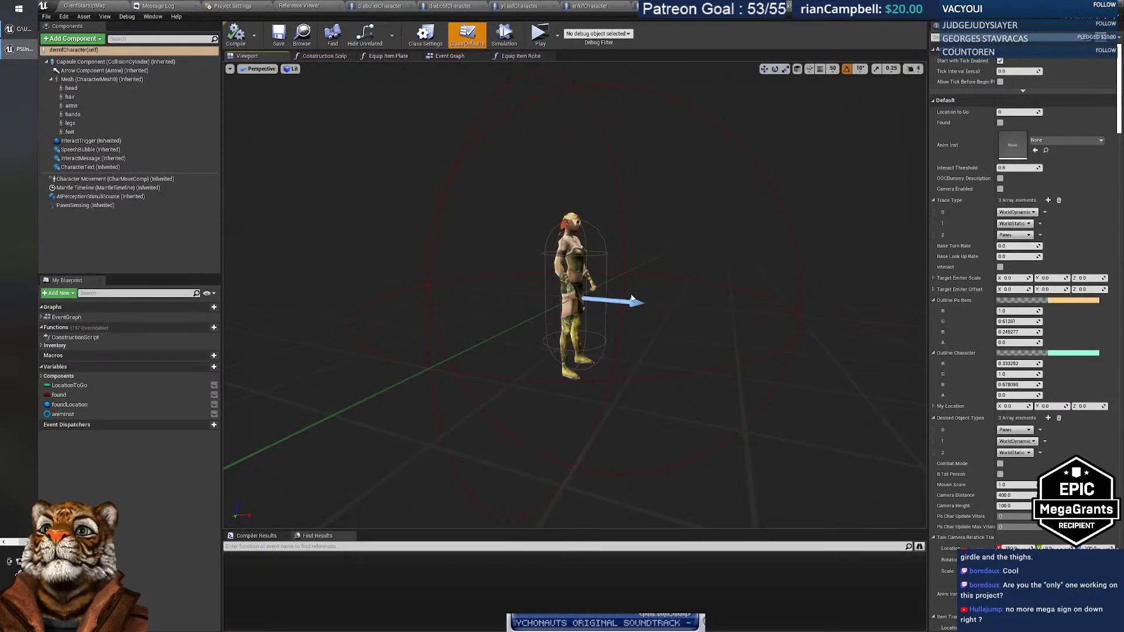
pyautogui.scroll(5, 573, 293)
pyautogui.moveTo(449, 316); pyautogui.dragTo(398, 345)
pyautogui.scroll(3, 449, 316)
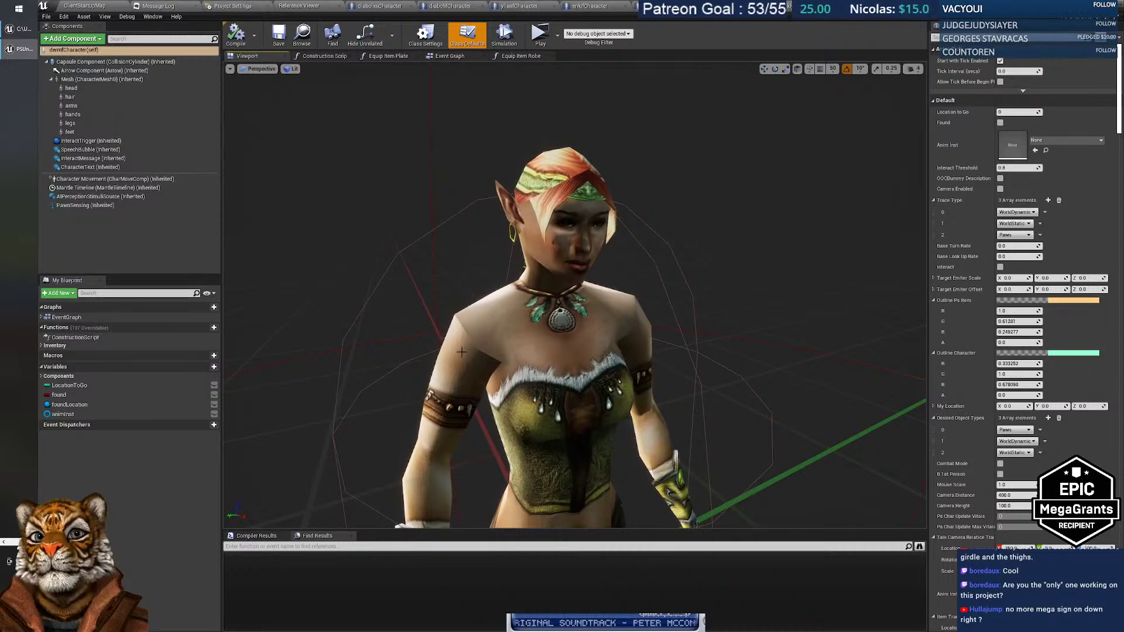
# Check the female Dermorian model's shoulders and add the line "Dermorian female shoulder" below the Enki lines in Paint.
pyautogui.scroll(-5, 449, 316)
pyautogui.moveTo(449, 371); pyautogui.dragTo(449, 310)
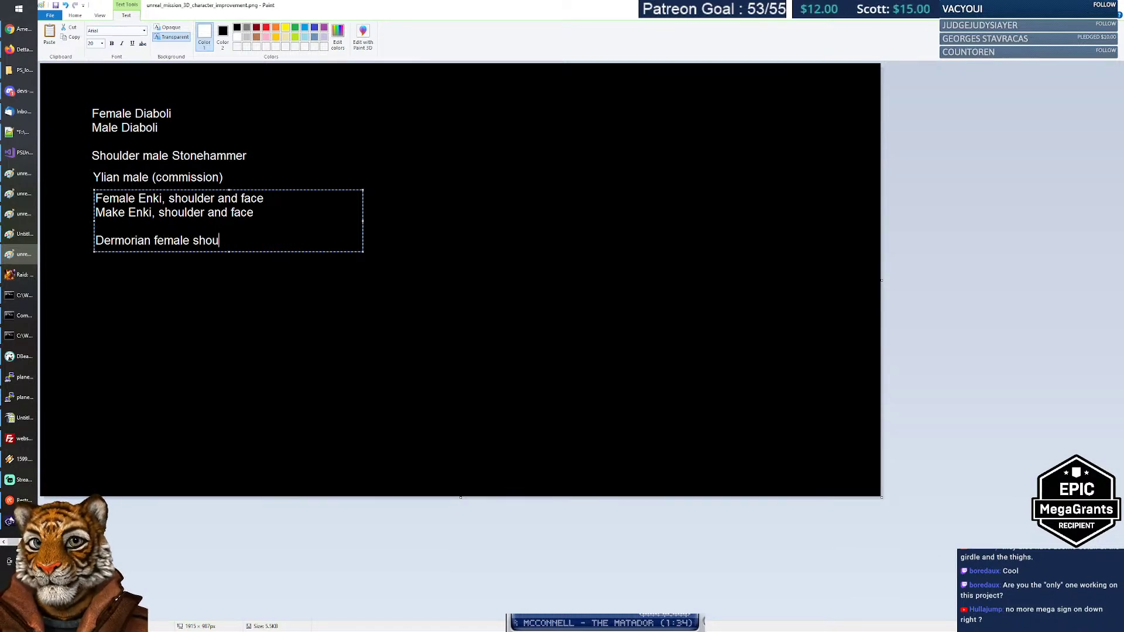
pyautogui.press('Return')
pyautogui.press('Return')
# Switch to Unreal Editor, open the dermmCharacter blueprint and examine the model's head and upper body from several angles in its 3D viewport.
pyautogui.hotkey('alt', 'Tab')
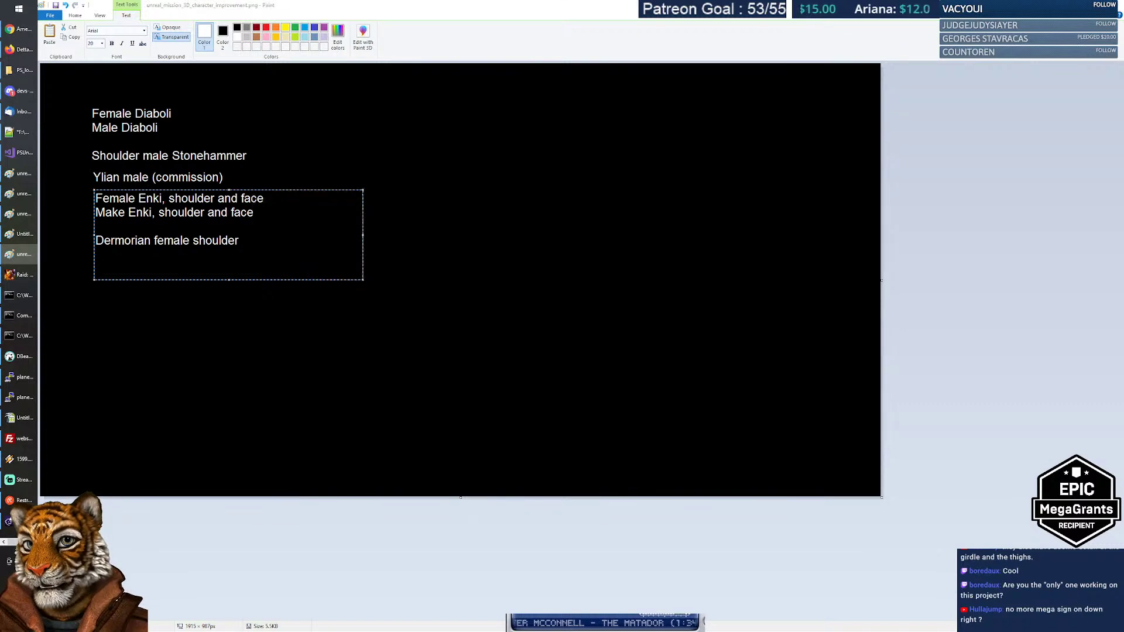
pyautogui.click(93, 5)
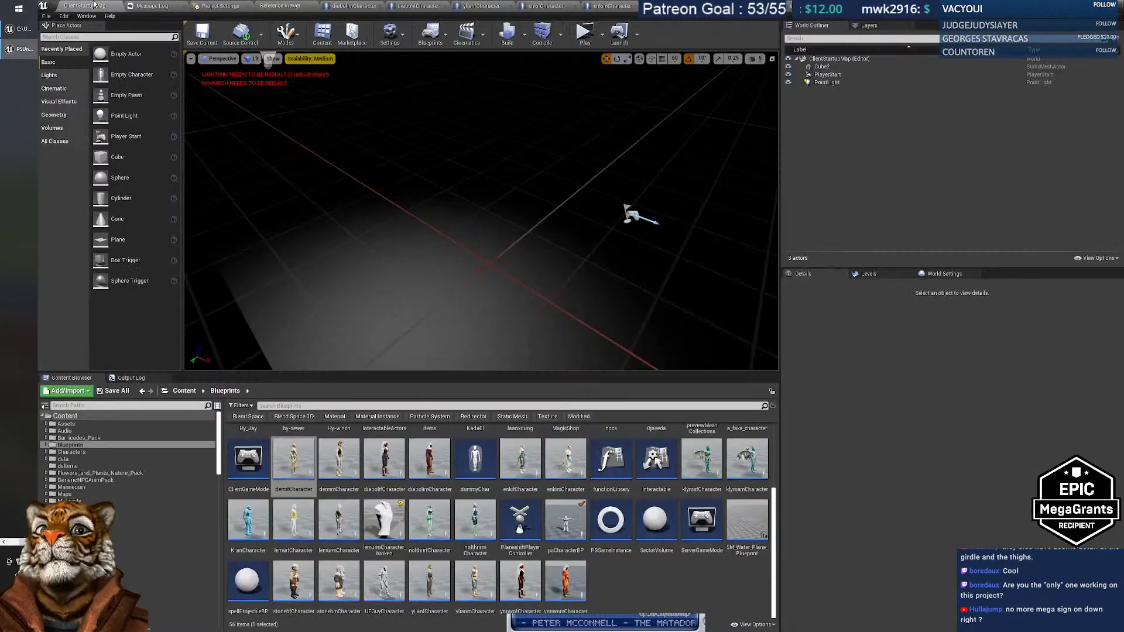
pyautogui.doubleClick(338, 460)
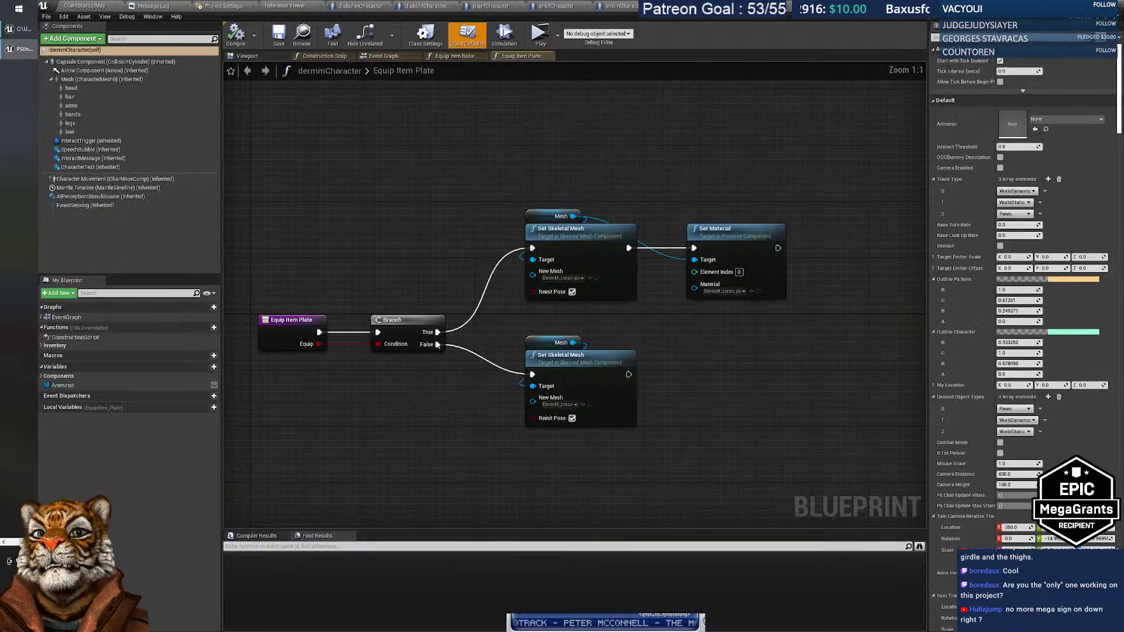
pyautogui.click(266, 57)
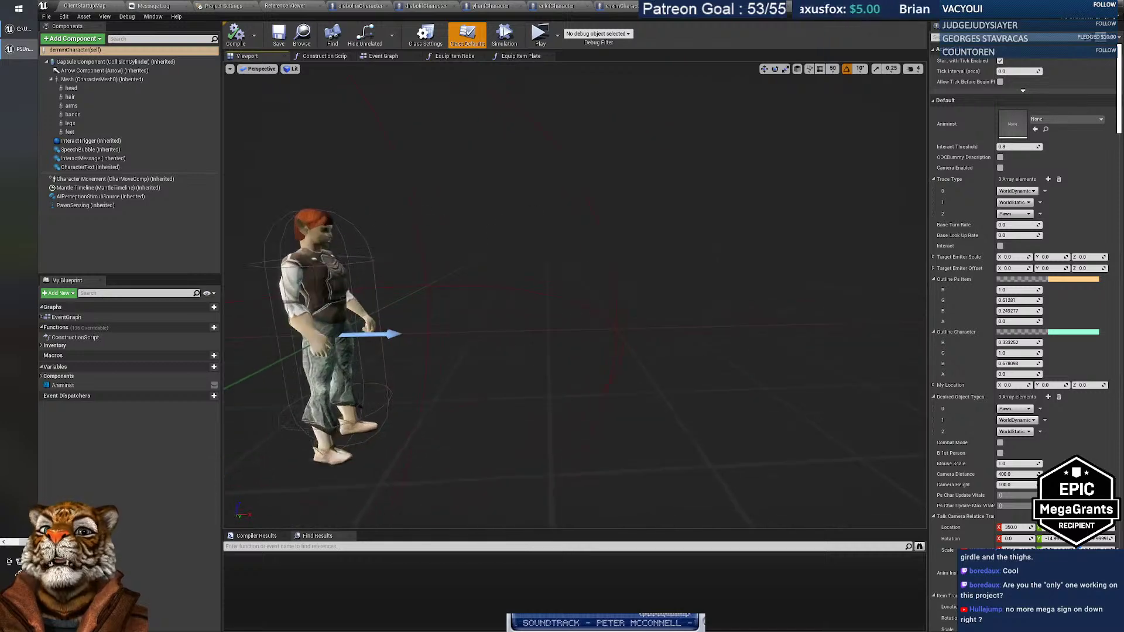
pyautogui.moveTo(552, 297); pyautogui.dragTo(552, 297)
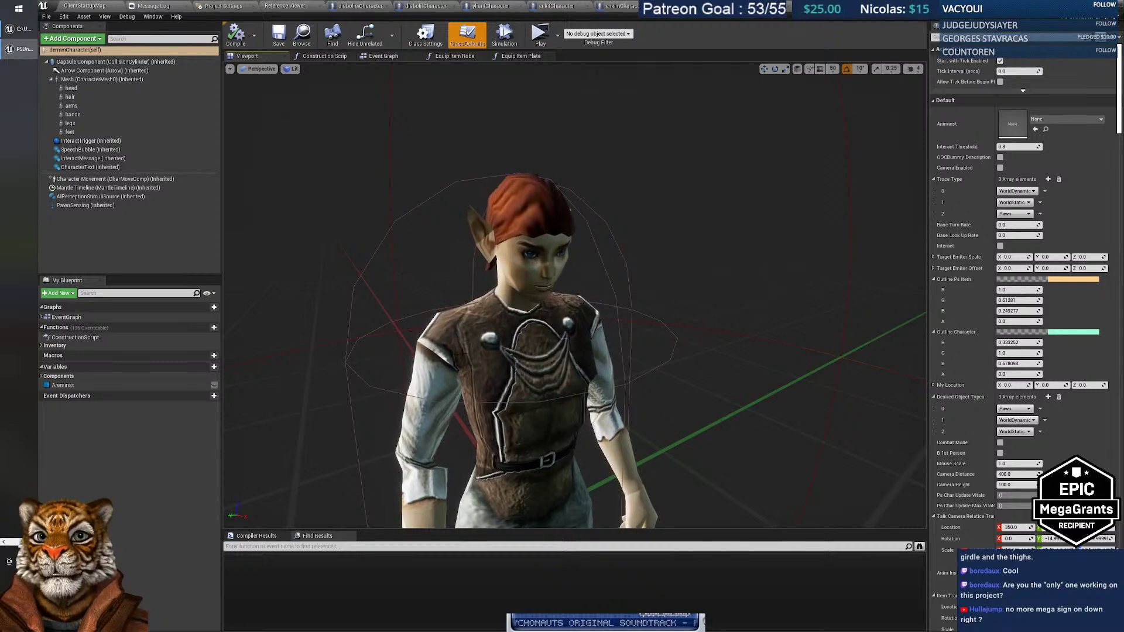
pyautogui.scroll(2, 461, 147)
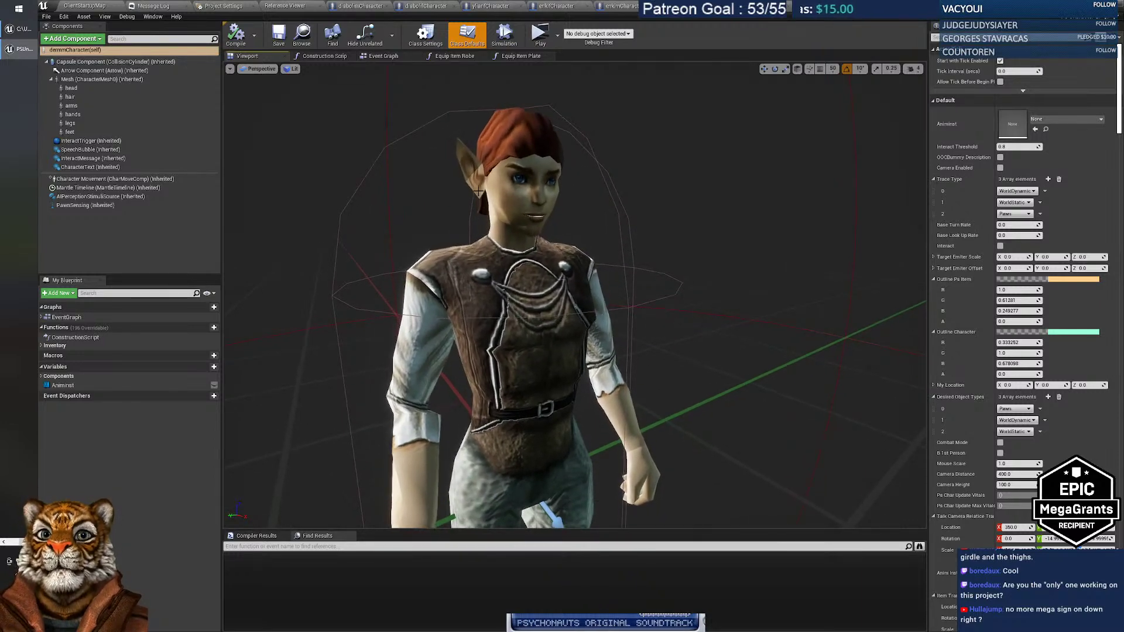
pyautogui.moveTo(482, 155); pyautogui.dragTo(529, 161)
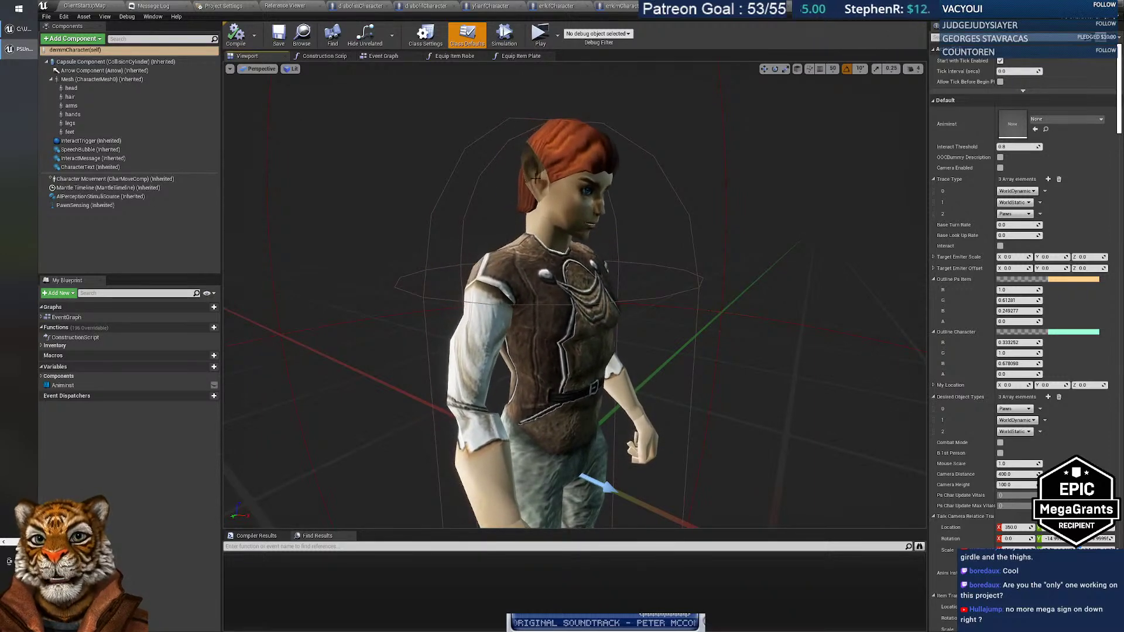
pyautogui.moveTo(557, 242); pyautogui.dragTo(545, 404)
pyautogui.moveTo(400, 278); pyautogui.dragTo(400, 245)
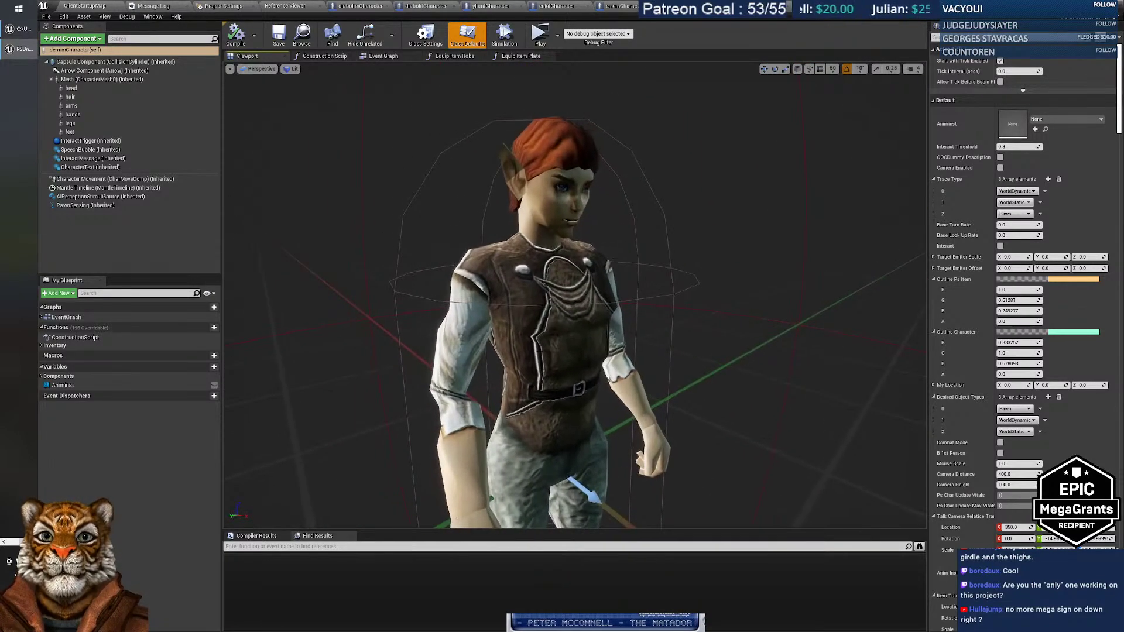
# Add the line "Dermorian Male shoulder, elbow, ears" below the Dermorian female line in Paint and check the male model's legs in Unreal Editor.
pyautogui.hotkey('alt', 'Tab')
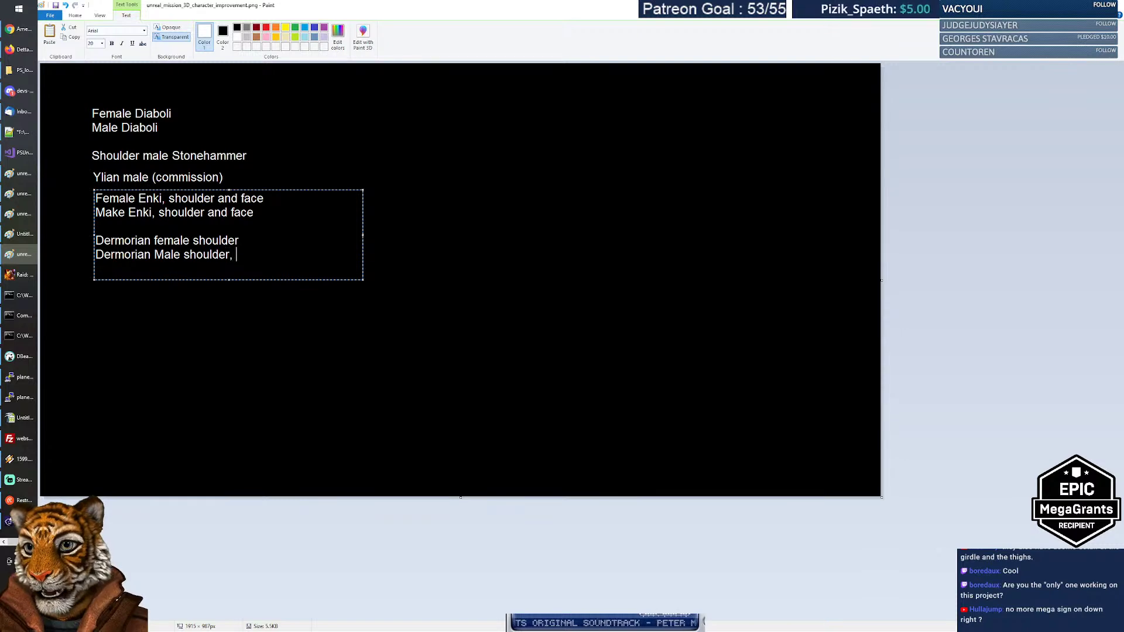
pyautogui.press('Return')
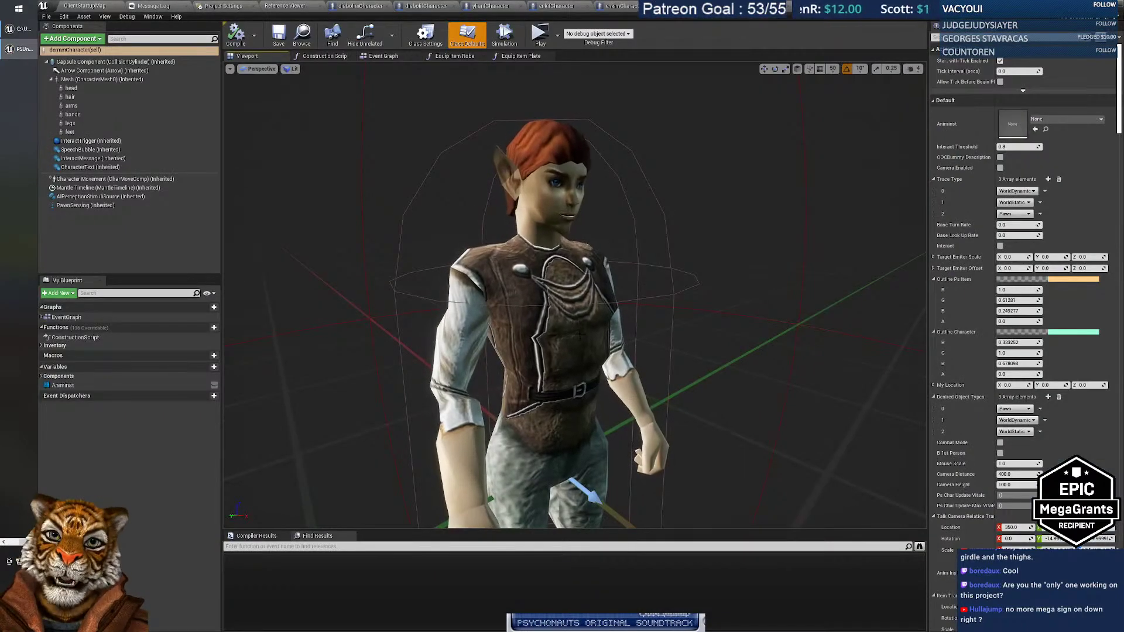
pyautogui.moveTo(574, 293); pyautogui.dragTo(559, 445, button='middle')
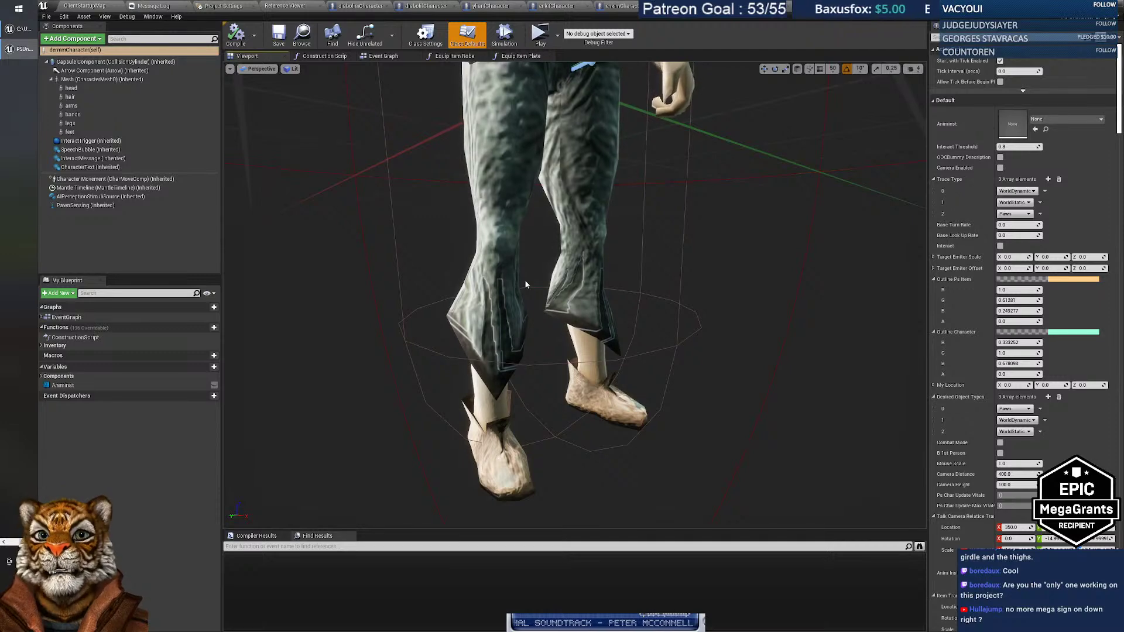
pyautogui.moveTo(574, 295); pyautogui.dragTo(527, 346, button='right')
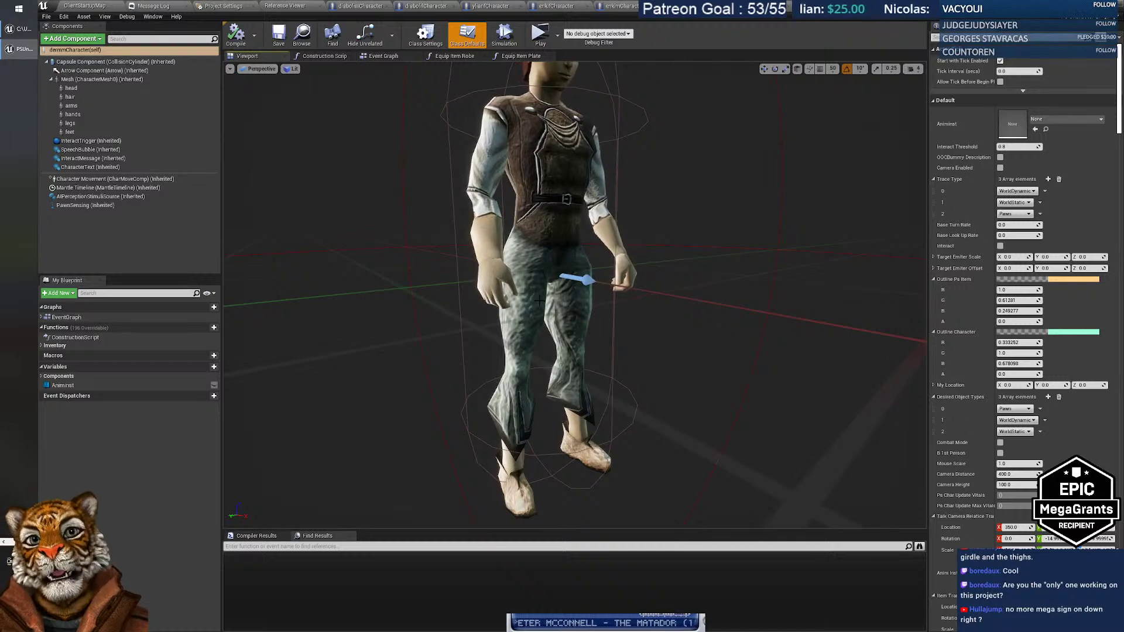
pyautogui.moveTo(527, 345)
pyautogui.mouseDown(button='right')
pyautogui.moveTo(515, 363)
pyautogui.moveTo(515, 251)
pyautogui.moveTo(496, 253)
pyautogui.moveTo(505, 253)
pyautogui.mouseUp(button='right')
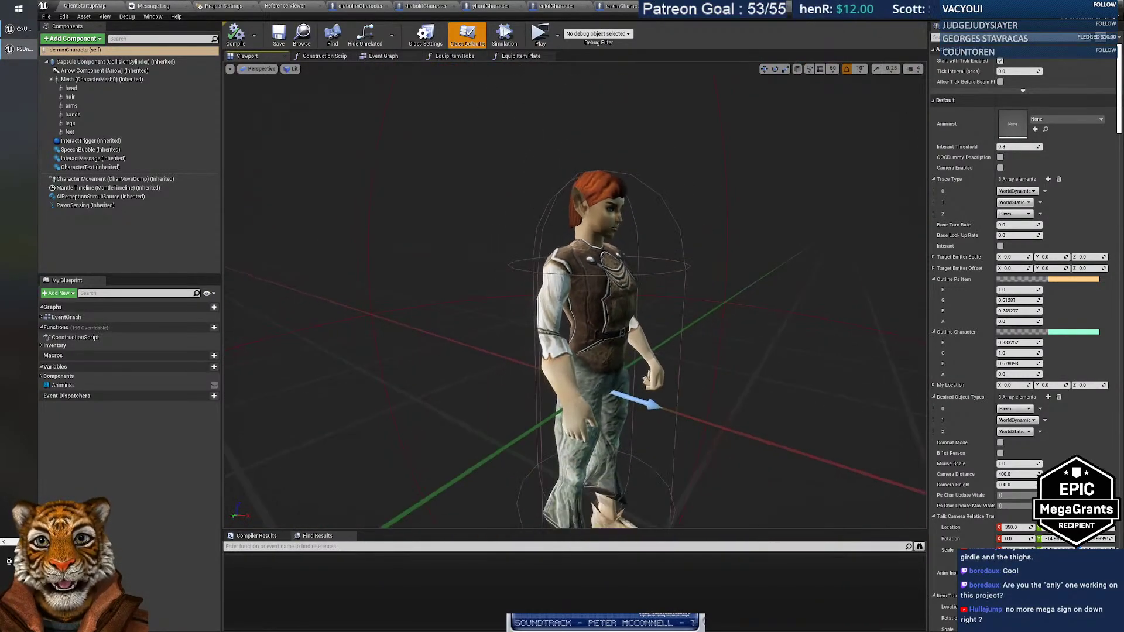
pyautogui.hotkey('alt', 'Tab')
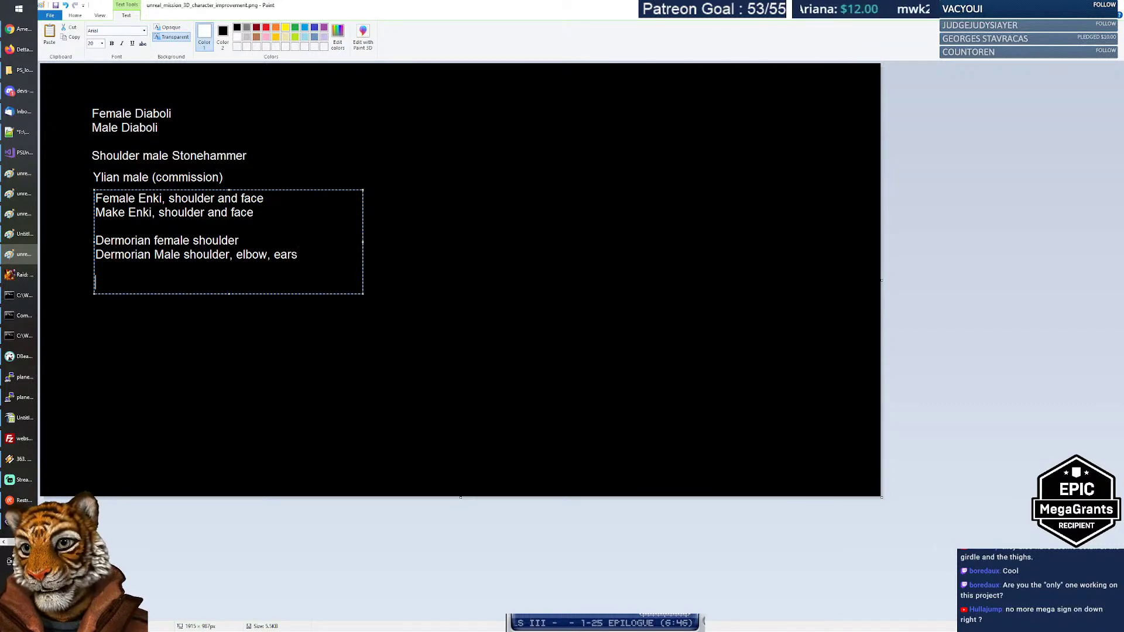
# Review the female Dermorian model in Unreal Editor and append ", ears" to the Dermorian female line in Paint.
pyautogui.hotkey('alt', 'Tab')
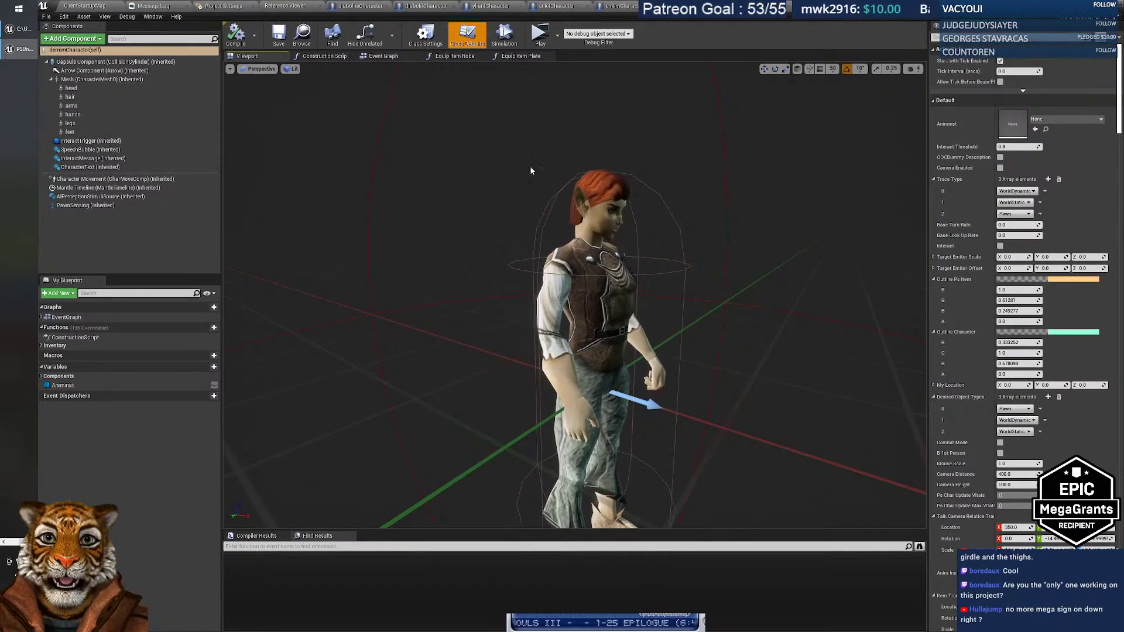
pyautogui.click(969, 8)
pyautogui.moveTo(591, 258); pyautogui.dragTo(556, 269, button='right')
pyautogui.moveTo(529, 210); pyautogui.dragTo(521, 286)
pyautogui.hotkey('alt', 'Tab')
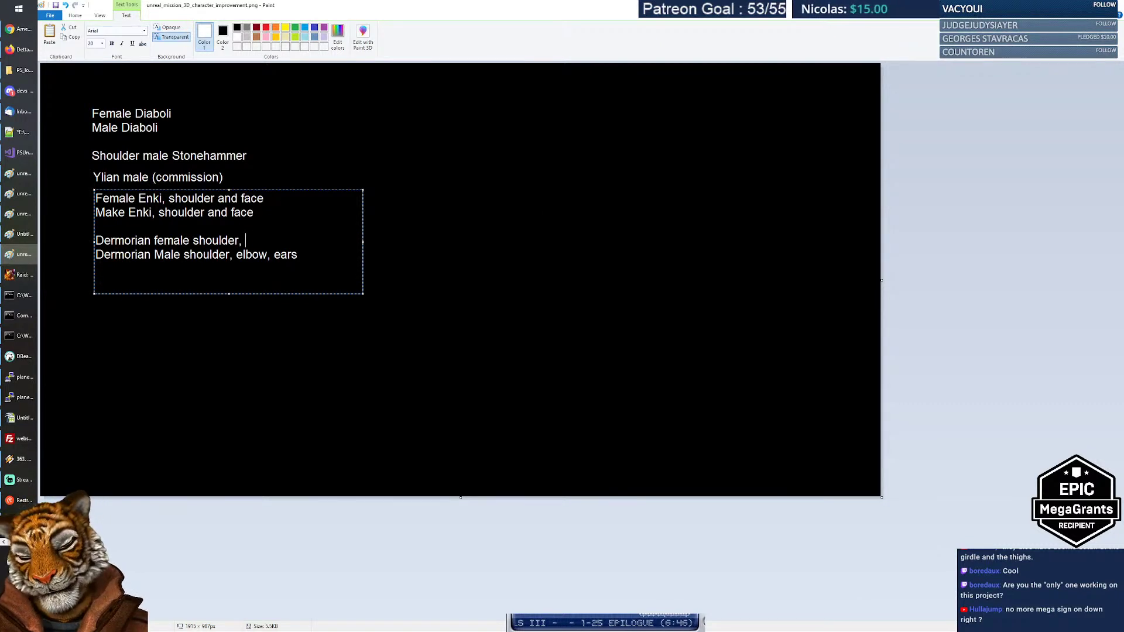
# Switch to Unreal Editor and inspect the dermfCharacter model's shoulder and arm mesh in Wireframe view mode.
pyautogui.hotkey('alt', 'Tab')
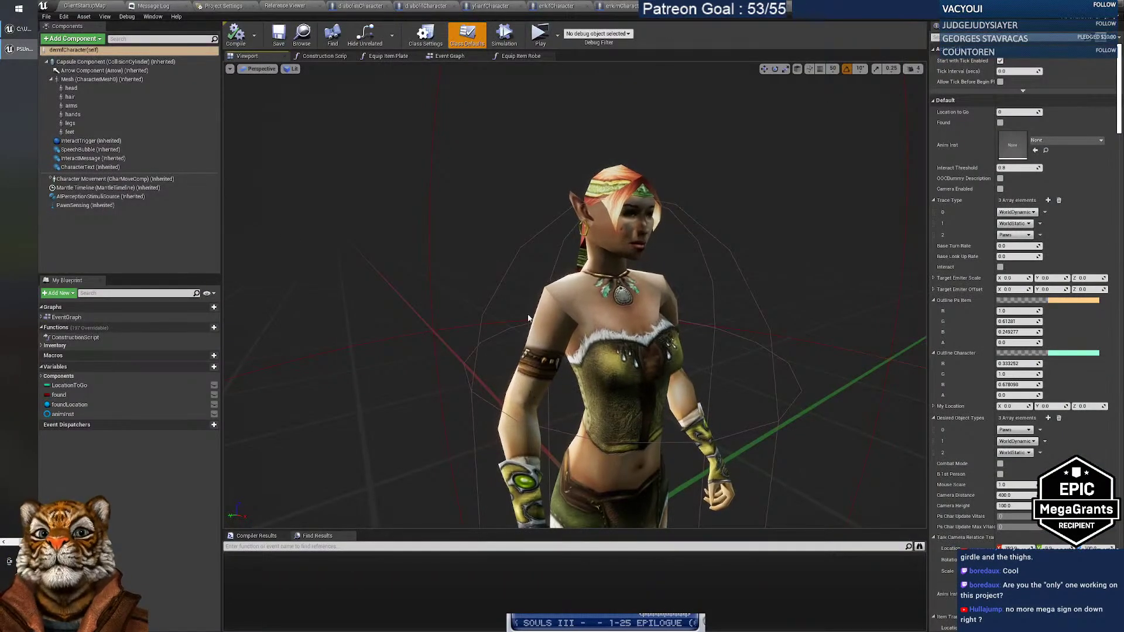
pyautogui.click(290, 68)
pyautogui.click(305, 98)
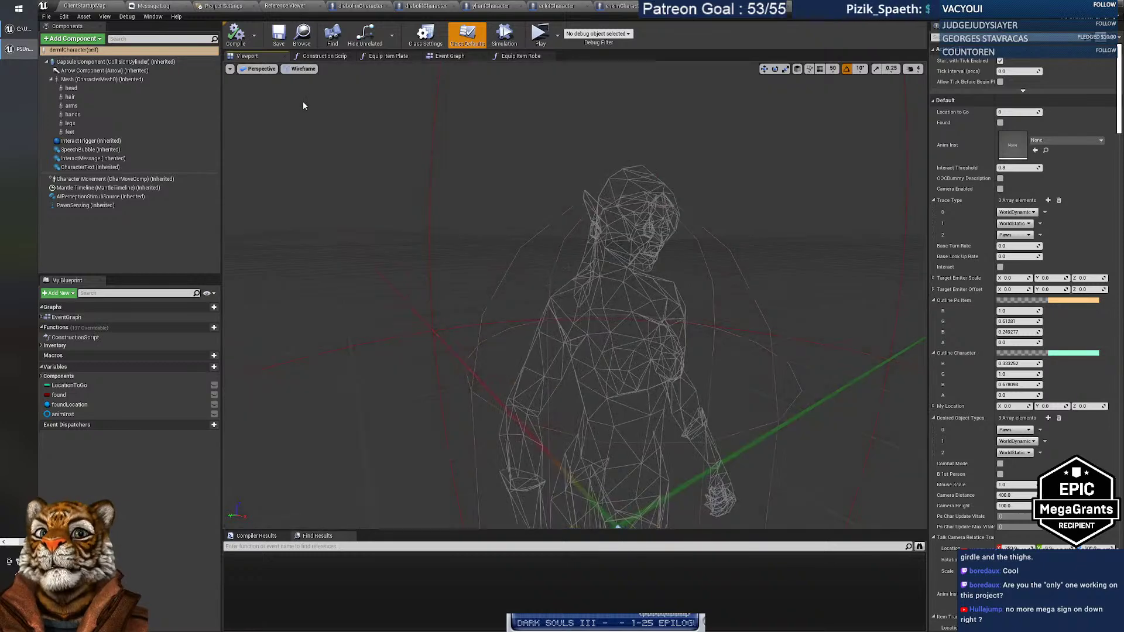
pyautogui.moveTo(513, 263); pyautogui.dragTo(495, 332, button='middle')
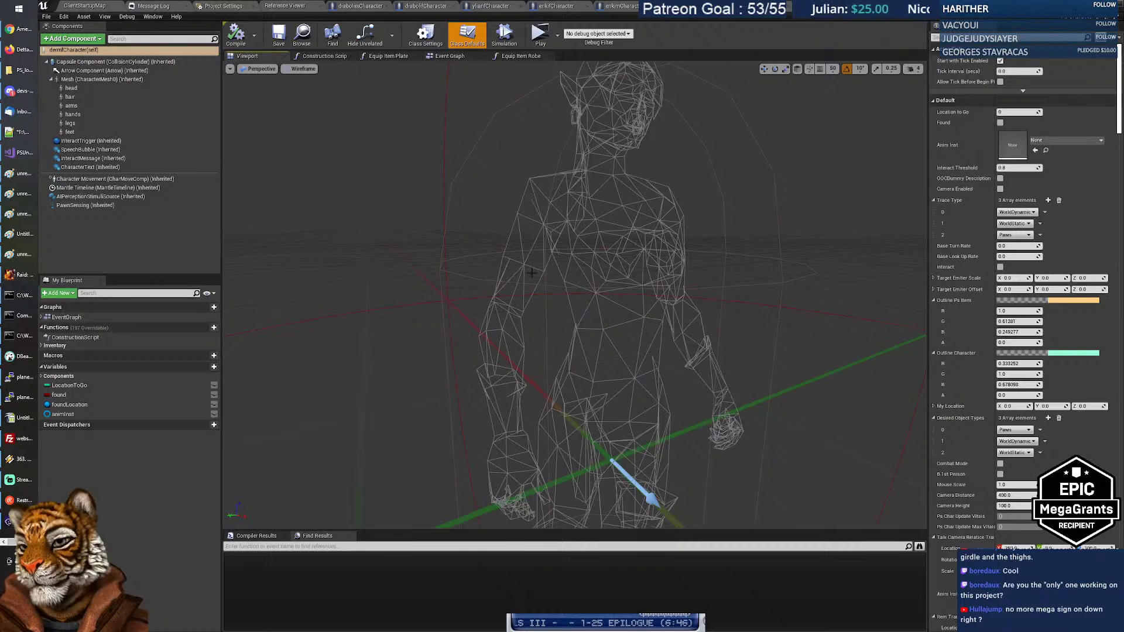
# Open the KranCharacter blueprint from the Blueprints folder and show the model from the front in its 3D viewport.
pyautogui.click(85, 6)
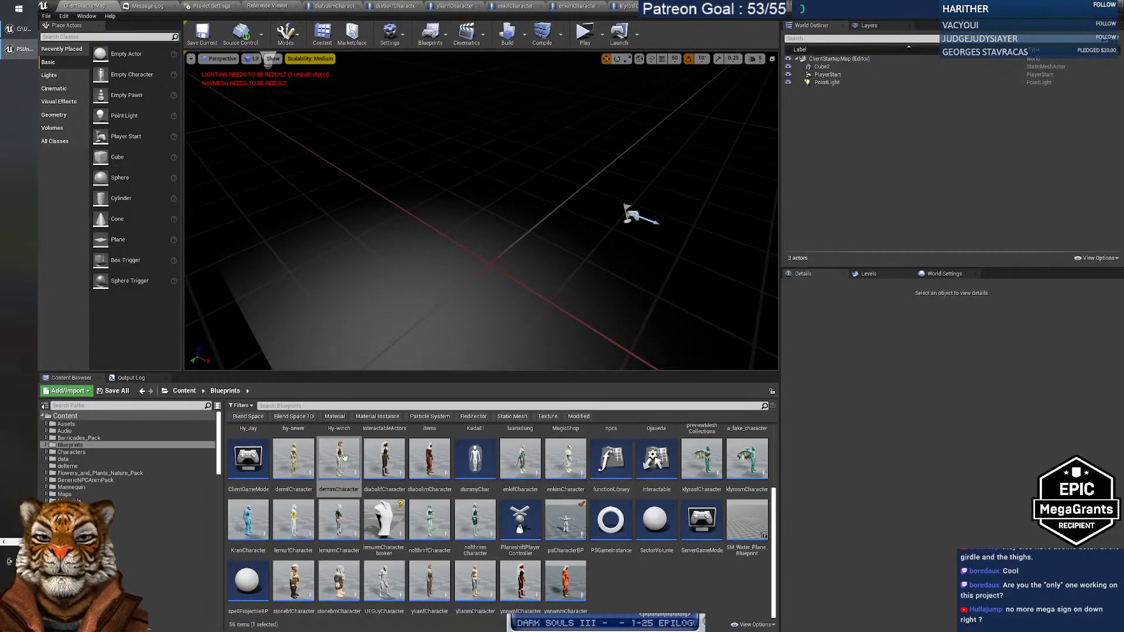
pyautogui.doubleClick(248, 525)
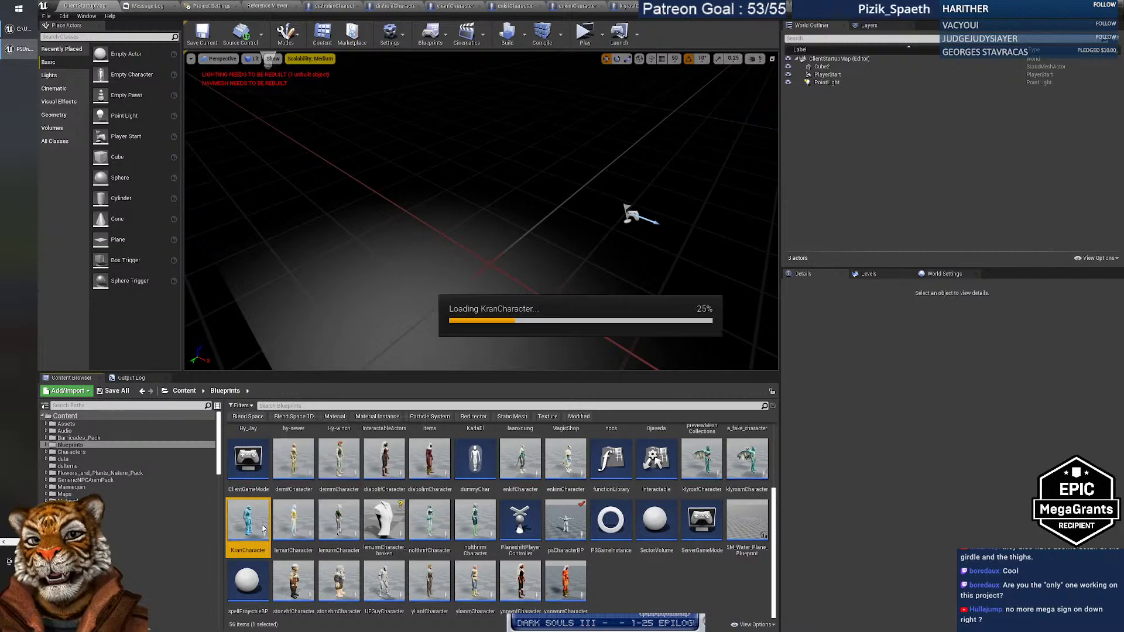
pyautogui.click(265, 58)
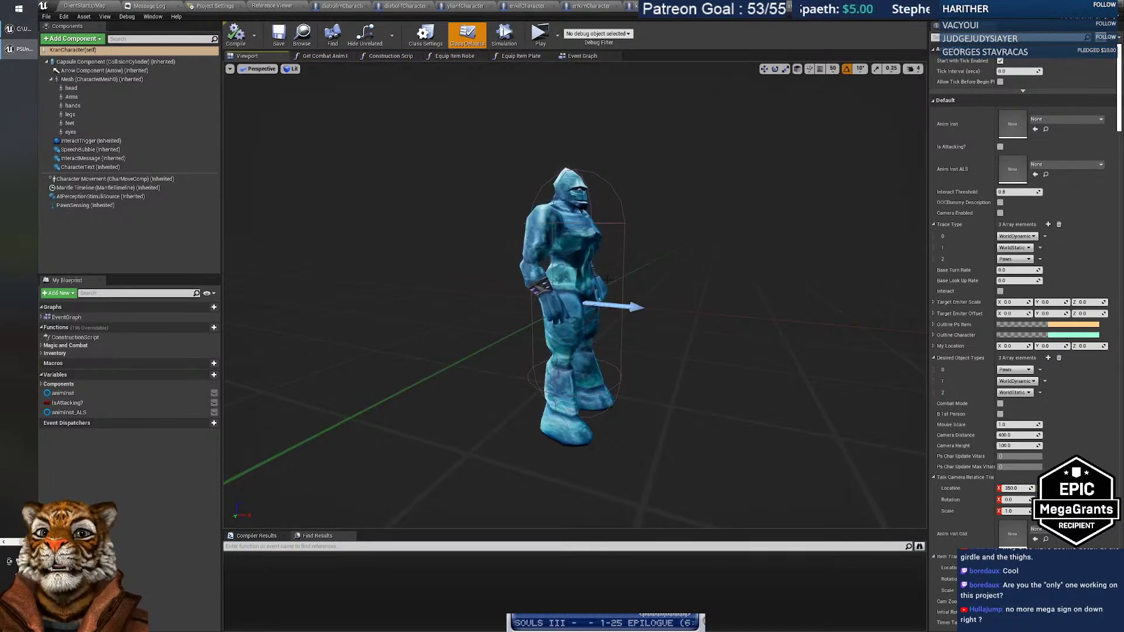
pyautogui.moveTo(573, 293); pyautogui.dragTo(538, 293, button='right')
pyautogui.moveTo(620, 246); pyautogui.dragTo(582, 258, button='right')
pyautogui.moveTo(630, 319); pyautogui.dragTo(462, 302, button='right')
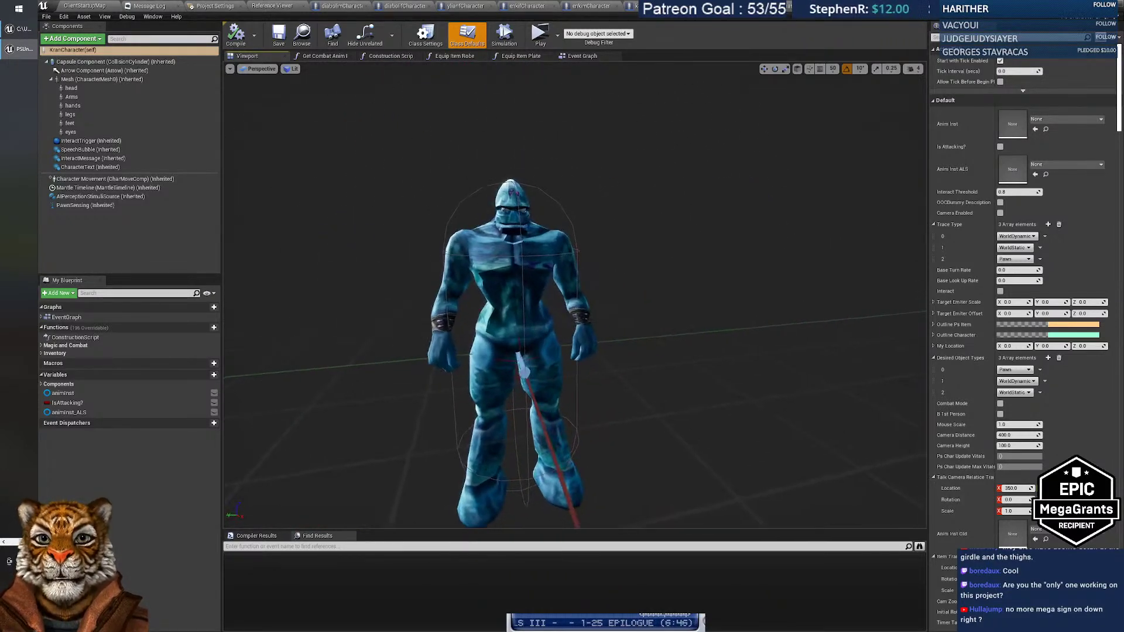
# Examine the Kran model's torso, shoulders and elbows up close from the front and the side.
pyautogui.scroll(5, 574, 295)
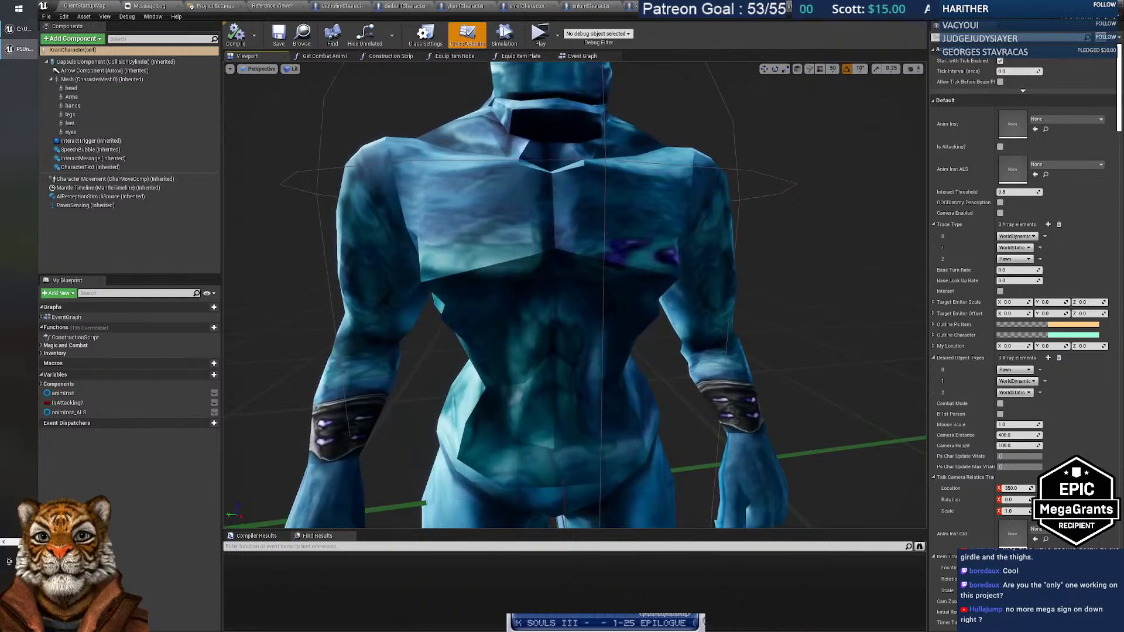
pyautogui.scroll(-5, 574, 295)
pyautogui.scroll(5, 574, 295)
pyautogui.scroll(1, 460, 270)
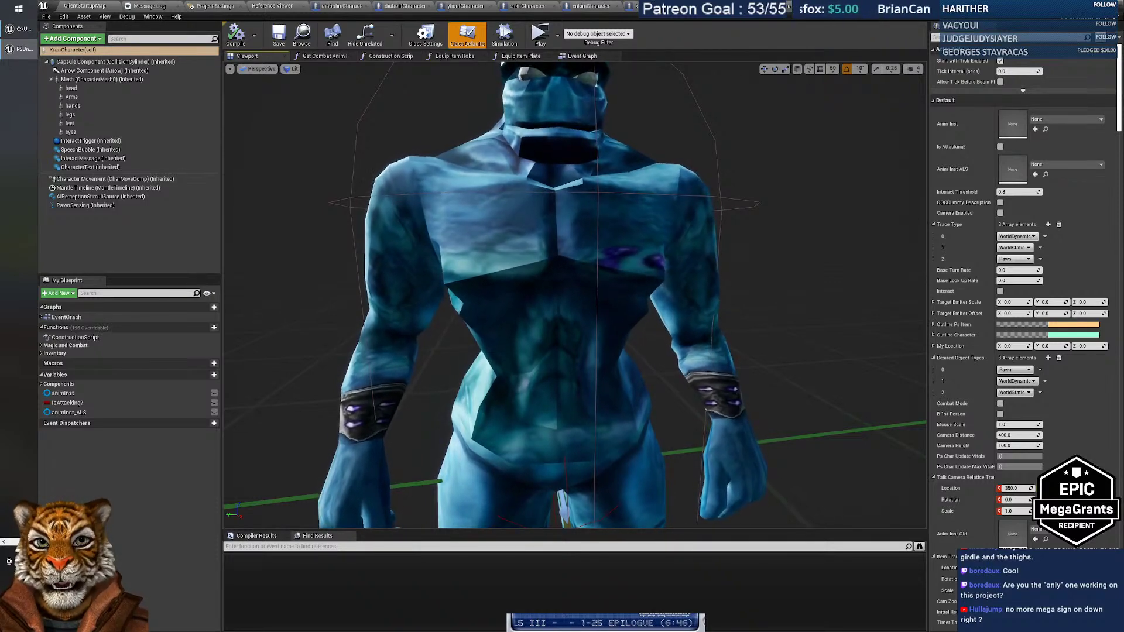
pyautogui.scroll(-2, 574, 295)
pyautogui.press('w')
pyautogui.moveTo(575, 295); pyautogui.dragTo(492, 258, button='right')
pyautogui.press('s')
pyautogui.press('w')
pyautogui.press('s')
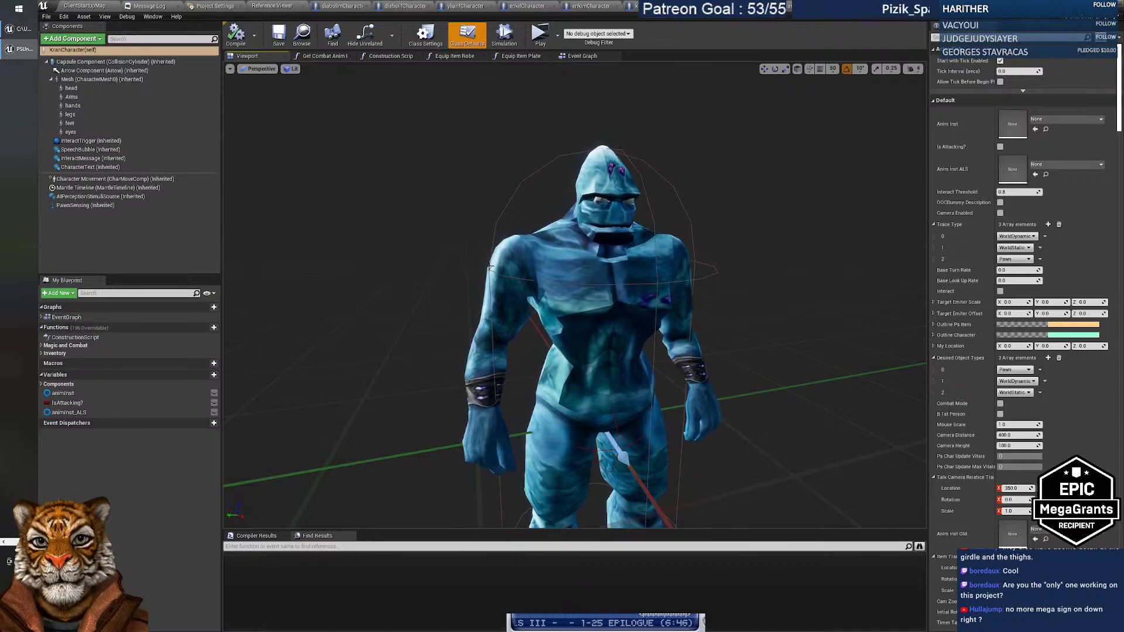
pyautogui.moveTo(517, 360); pyautogui.dragTo(561, 351)
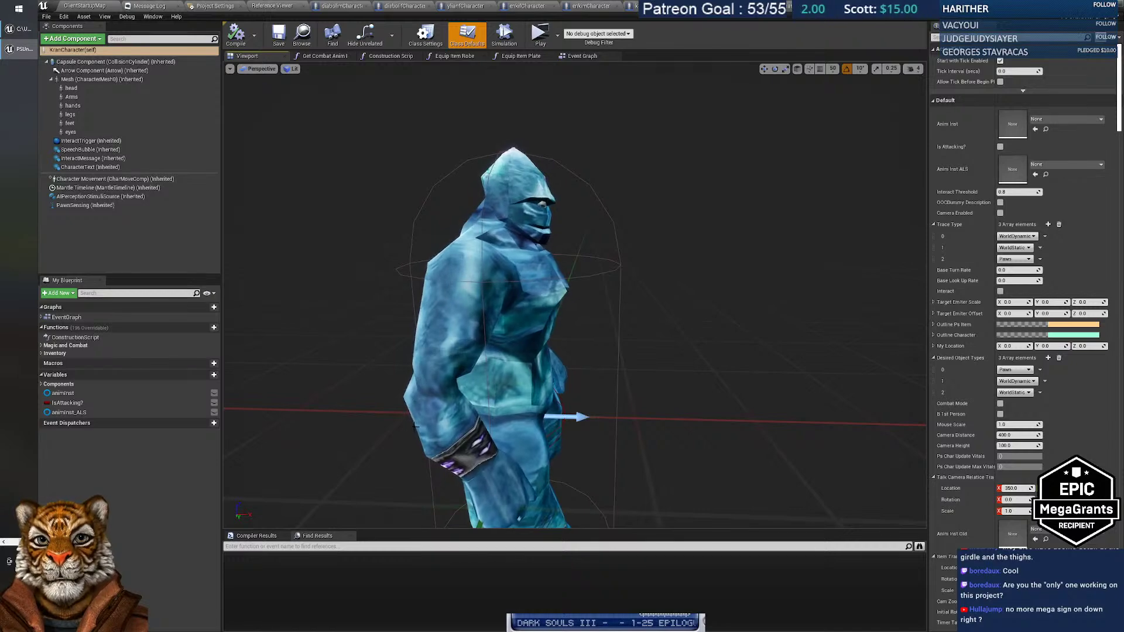
pyautogui.moveTo(403, 388); pyautogui.dragTo(351, 381)
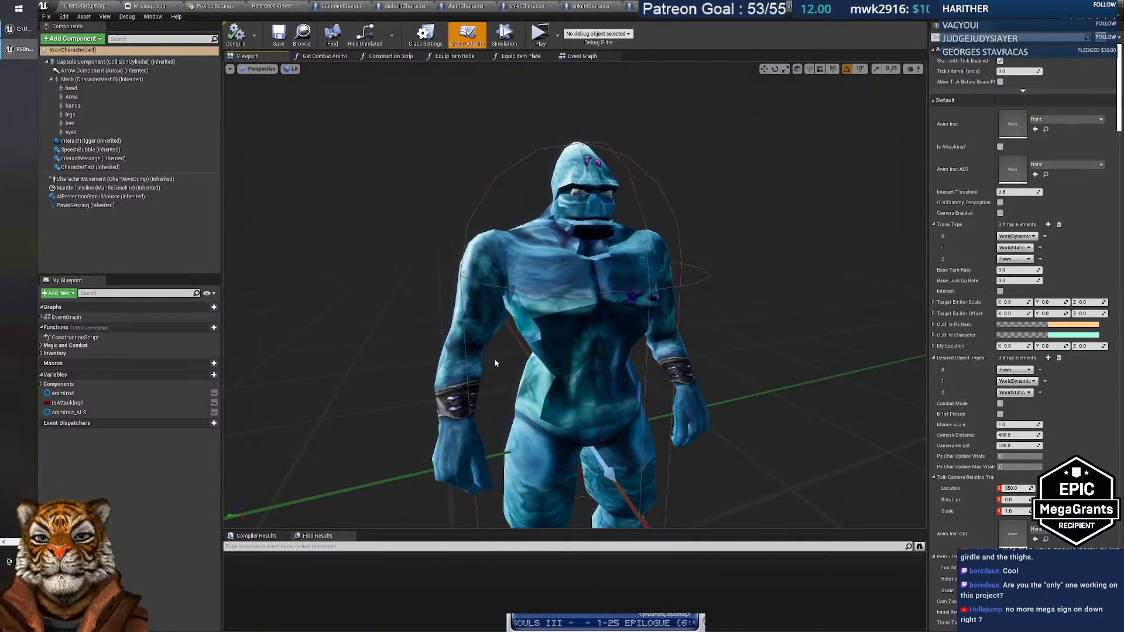
# Switch to Paint, add the line "Kran, torso and elbow" below the Dermorian entries and finish the text.
pyautogui.hotkey('alt', 'Tab')
pyautogui.hotkey('alt', 'Tab')
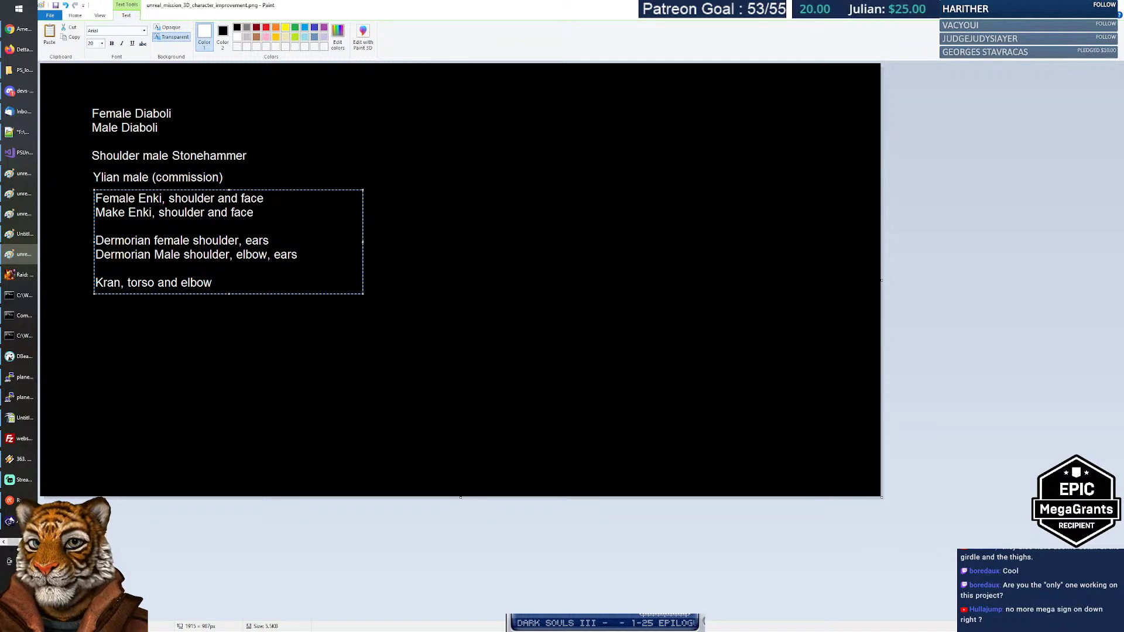
pyautogui.click(515, 291)
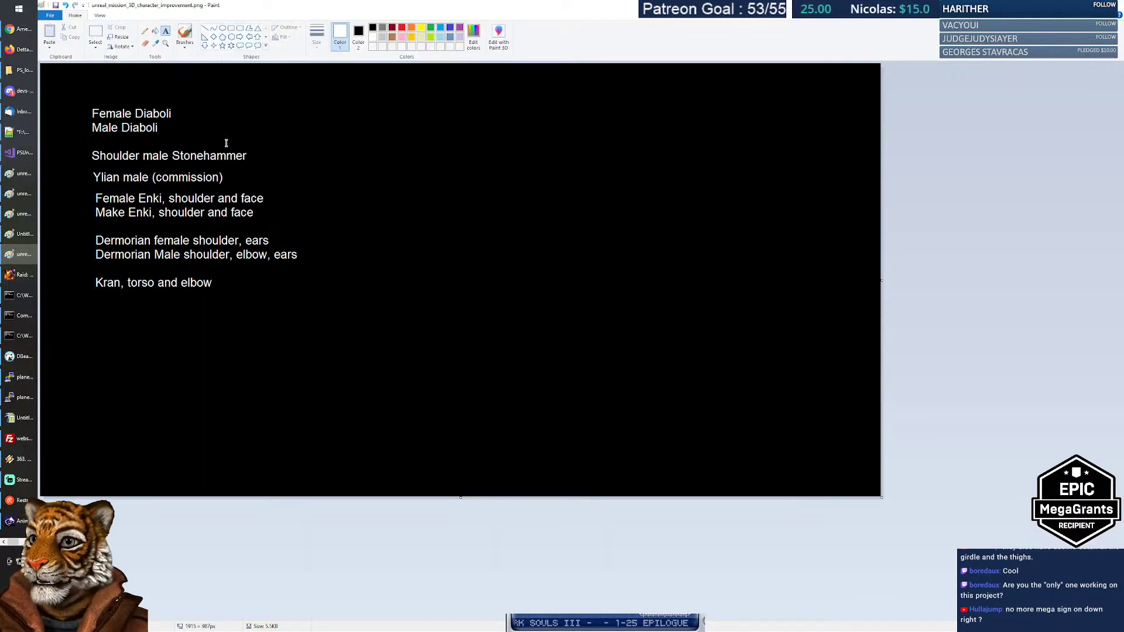
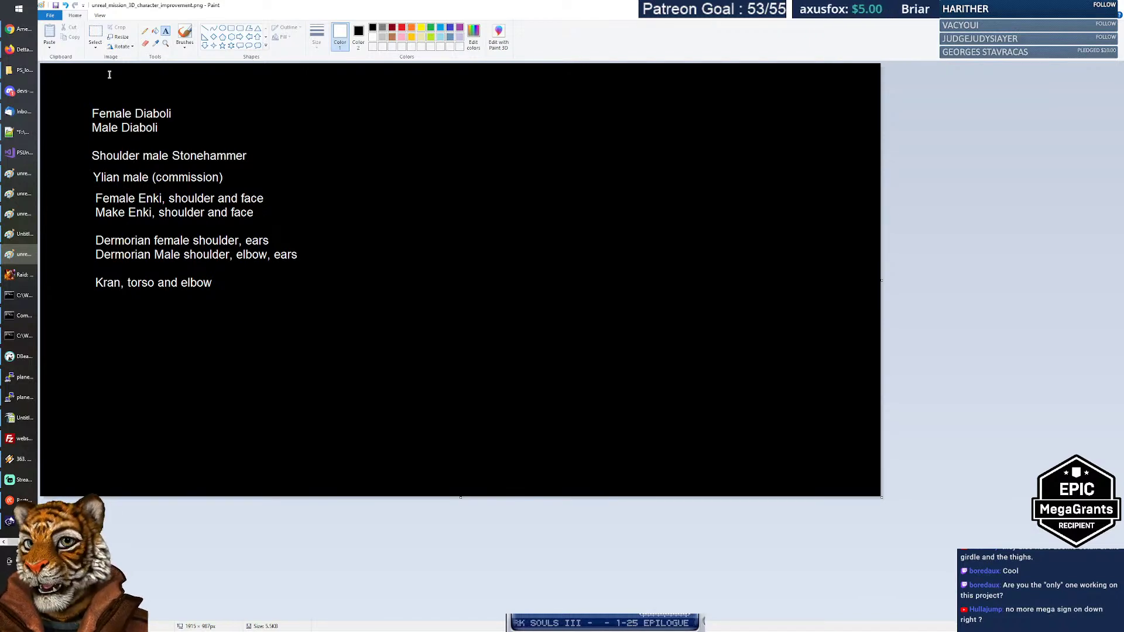
# Shift the Diaboli and Stonehammer lines slightly so their left edge lines up with the Ylian line, and clear the selection.
pyautogui.moveTo(87, 104); pyautogui.dragTo(246, 146)
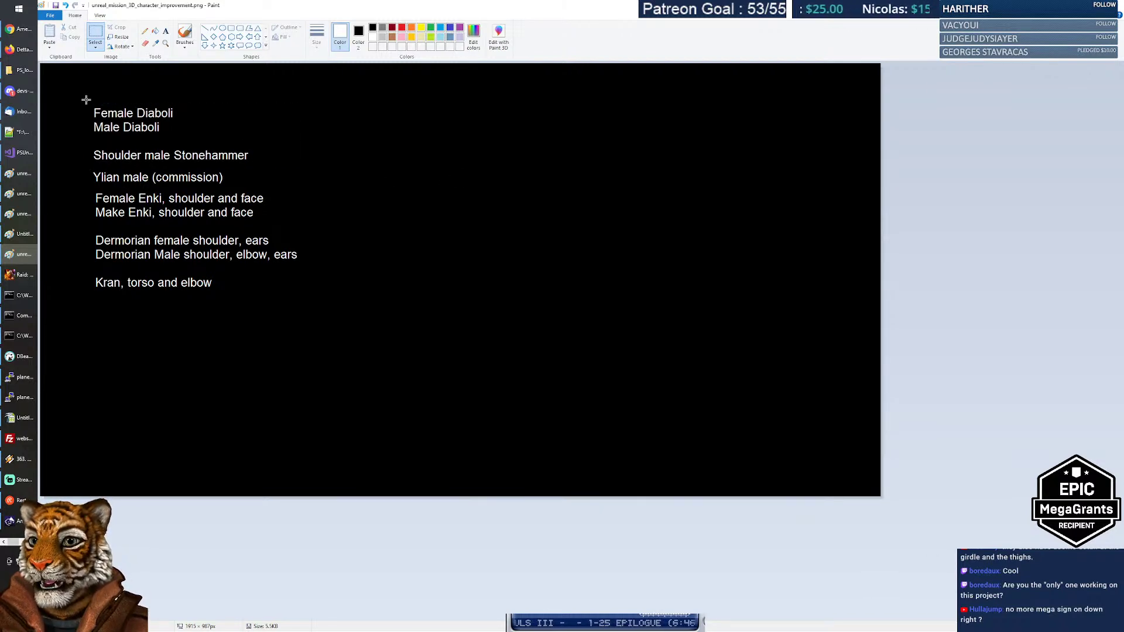
pyautogui.moveTo(219, 135); pyautogui.dragTo(226, 139)
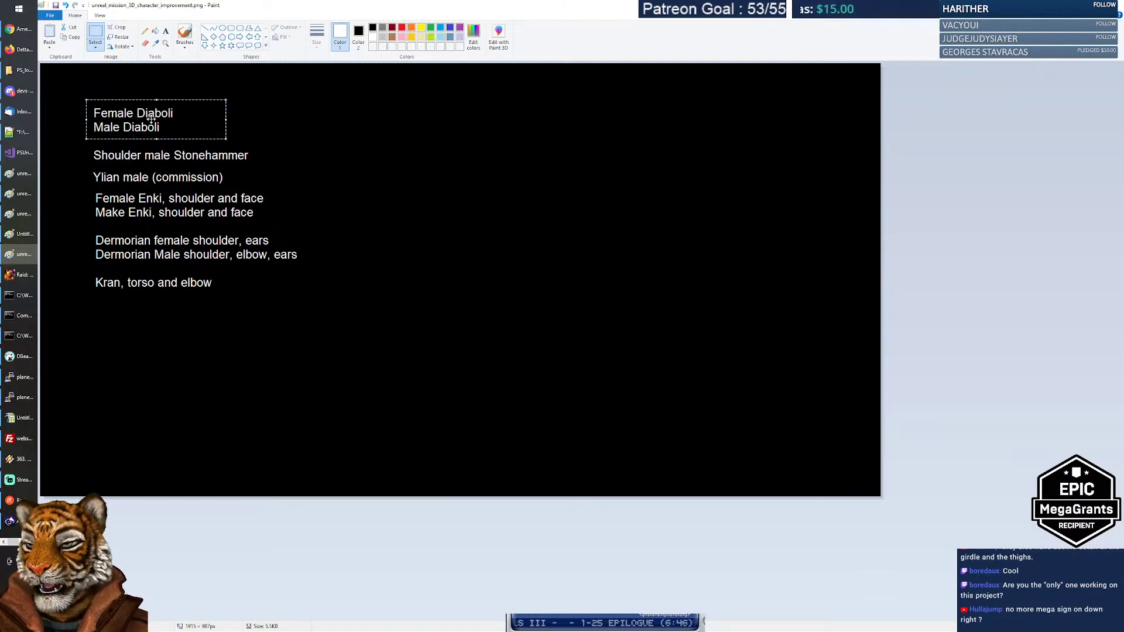
pyautogui.moveTo(146, 113)
pyautogui.mouseDown()
pyautogui.moveTo(173, 101)
pyautogui.moveTo(140, 115)
pyautogui.moveTo(266, 106)
pyautogui.moveTo(154, 114)
pyautogui.moveTo(164, 115)
pyautogui.moveTo(164, 296)
pyautogui.moveTo(160, 116)
pyautogui.mouseUp()
pyautogui.click(153, 313)
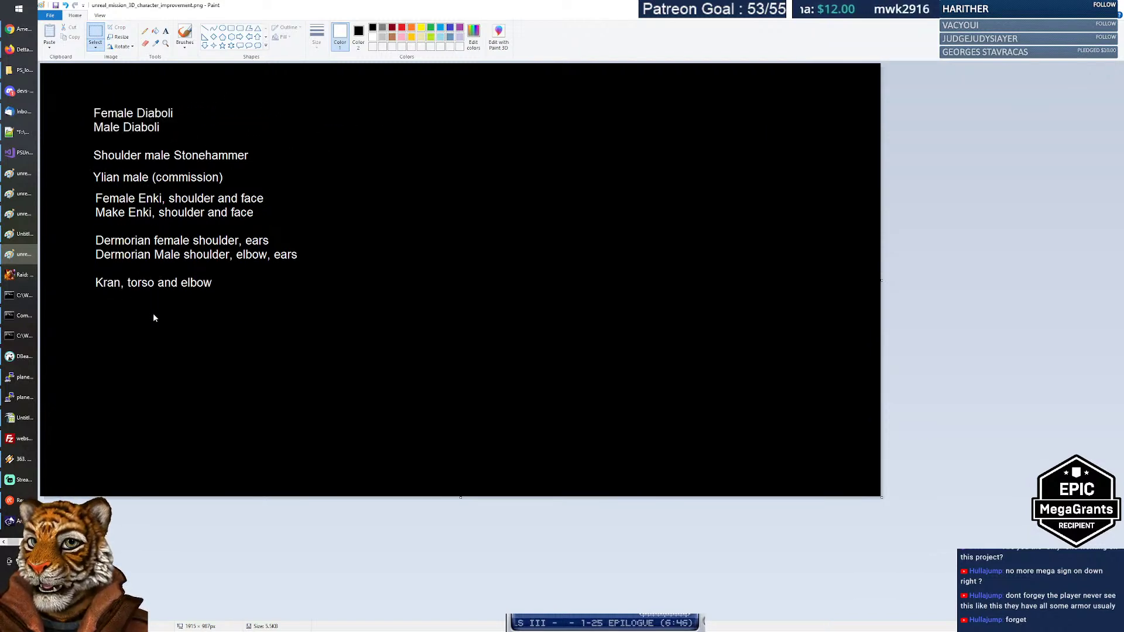
# Move the Ylian male (commission) line out to the right of the list and place the Stonehammer line above the Diaboli entries.
pyautogui.moveTo(91, 102); pyautogui.dragTo(217, 139)
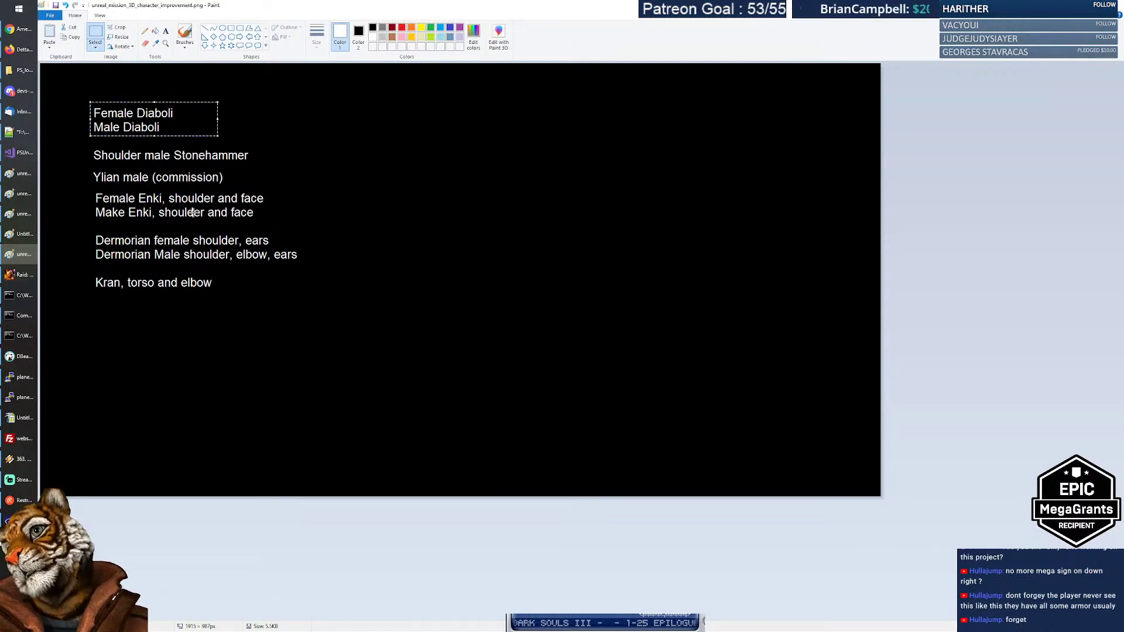
pyautogui.moveTo(97, 175); pyautogui.dragTo(425, 166)
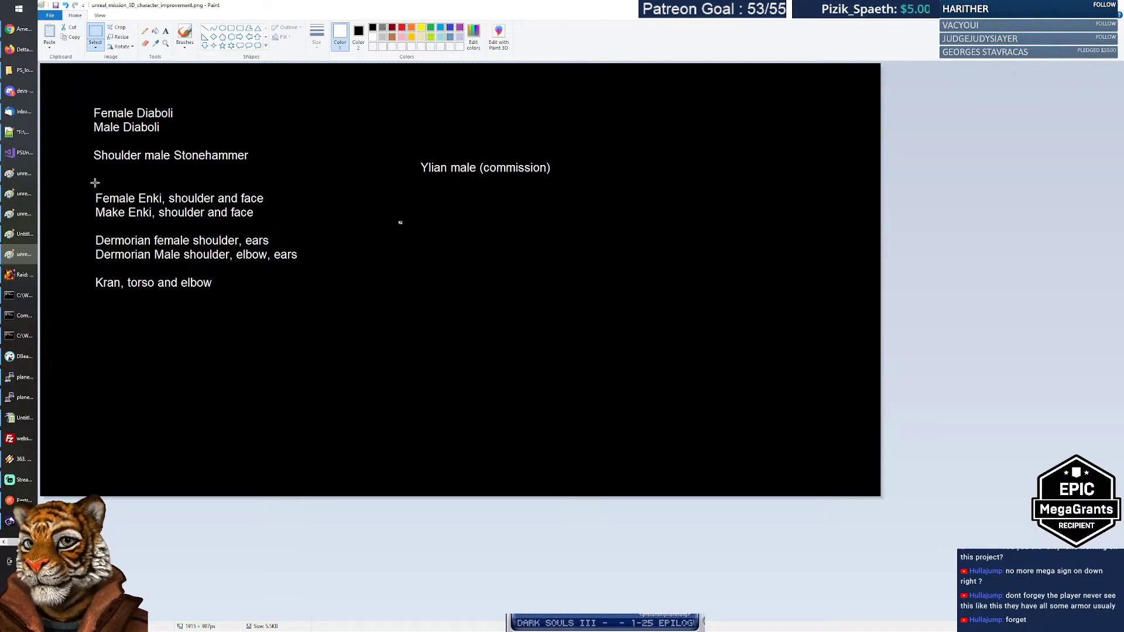
pyautogui.moveTo(86, 100); pyautogui.dragTo(359, 131)
pyautogui.moveTo(89, 144); pyautogui.dragTo(219, 119)
pyautogui.click(284, 120)
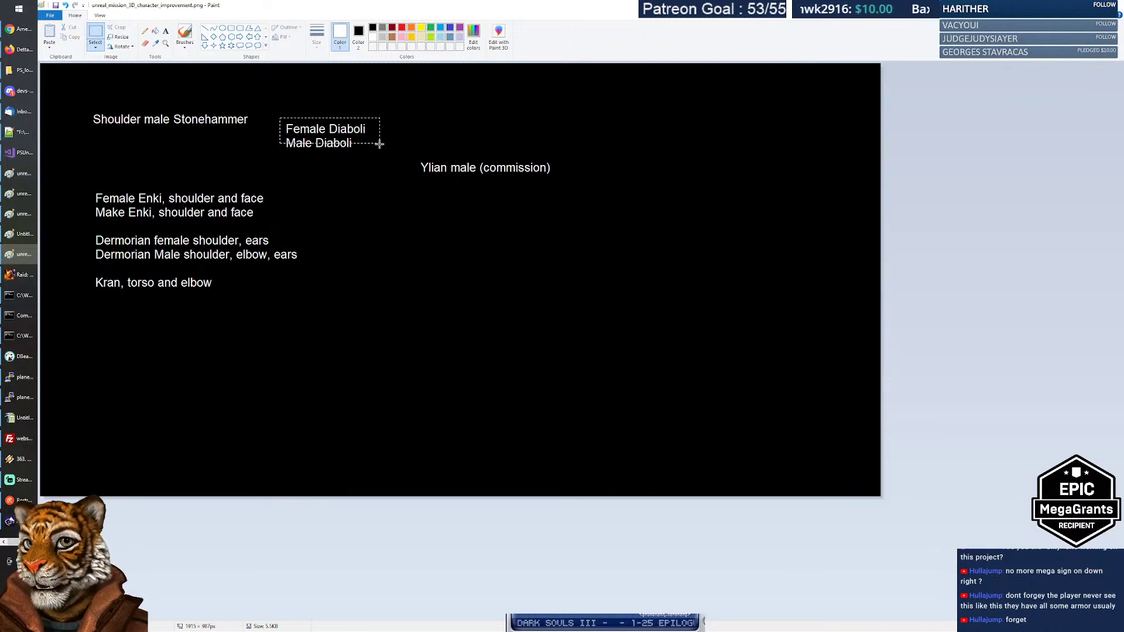
pyautogui.moveTo(354, 139); pyautogui.dragTo(163, 153)
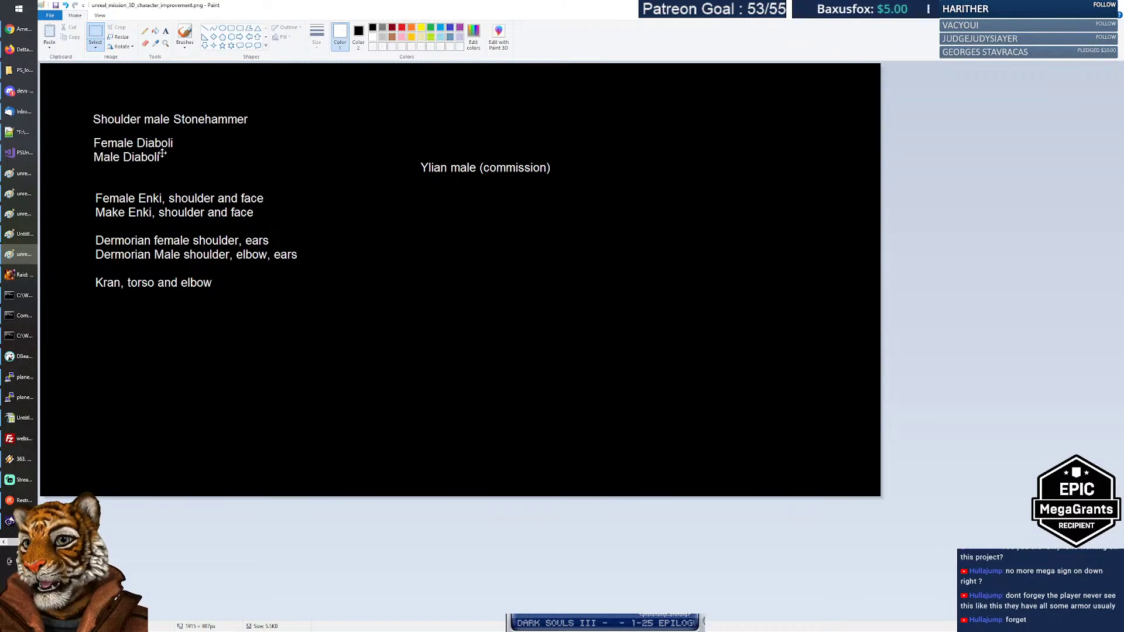
pyautogui.click(307, 156)
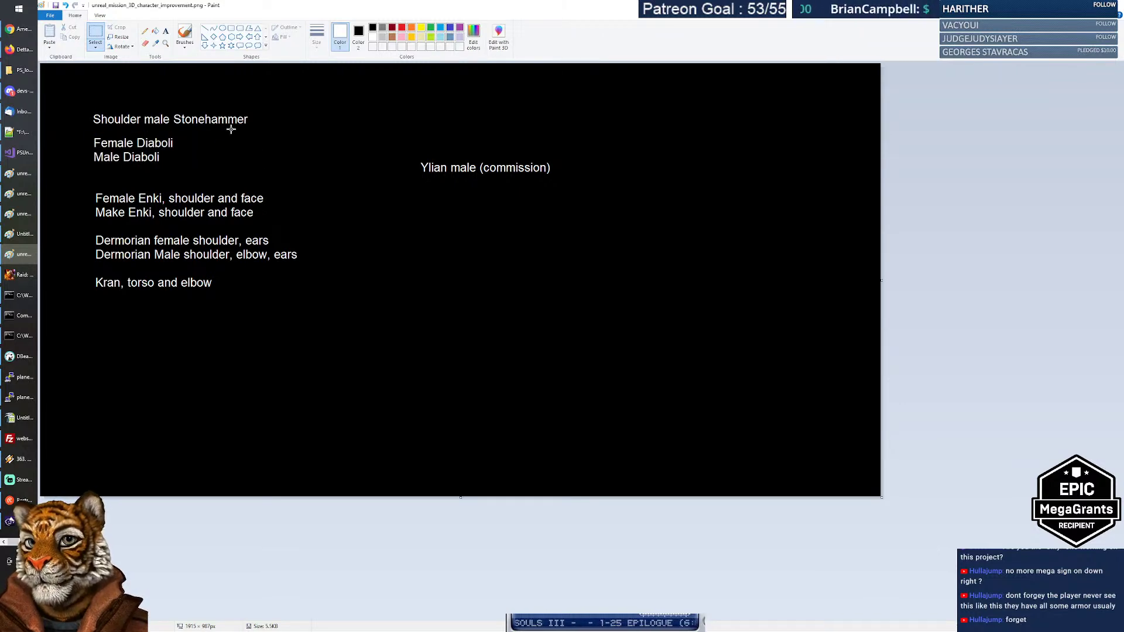
# Move the two Enki entries directly below the Stonehammer line and place the Diaboli entries beneath them.
pyautogui.moveTo(223, 200); pyautogui.dragTo(256, 199)
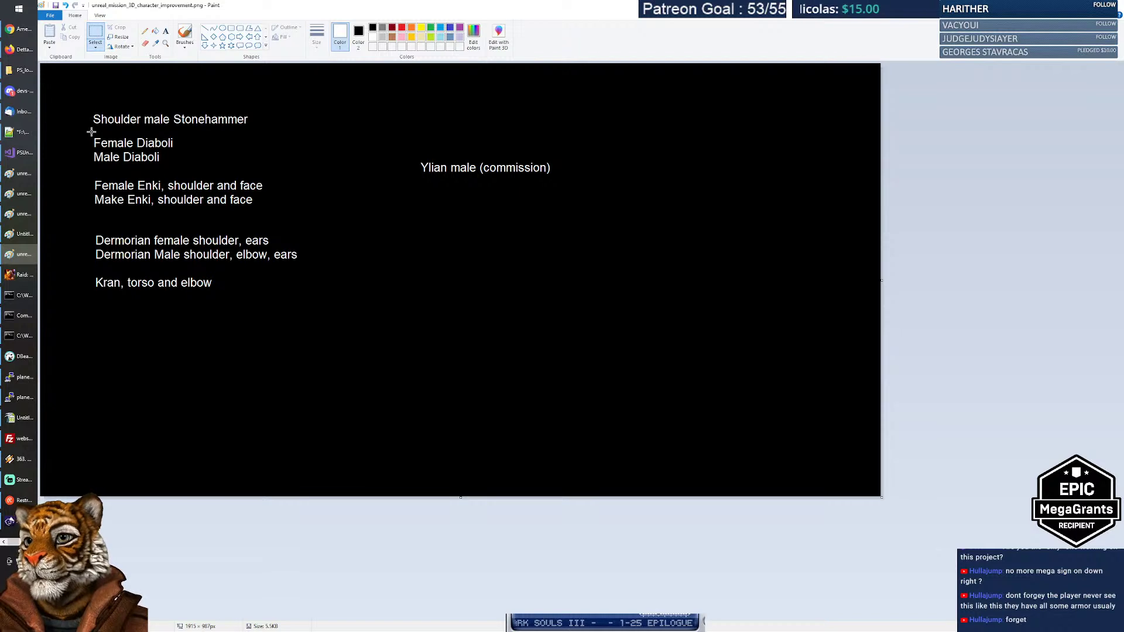
pyautogui.moveTo(213, 168); pyautogui.dragTo(217, 169)
pyautogui.moveTo(183, 157); pyautogui.dragTo(447, 238)
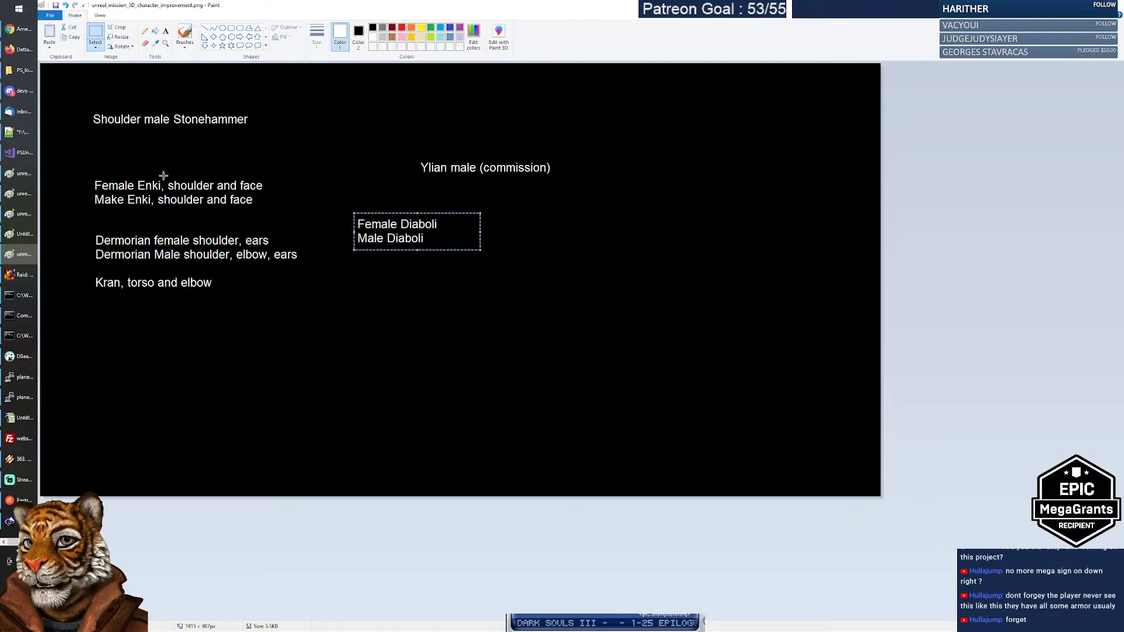
pyautogui.moveTo(92, 173)
pyautogui.mouseDown()
pyautogui.moveTo(283, 211)
pyautogui.moveTo(246, 160)
pyautogui.mouseUp()
pyautogui.click(337, 181)
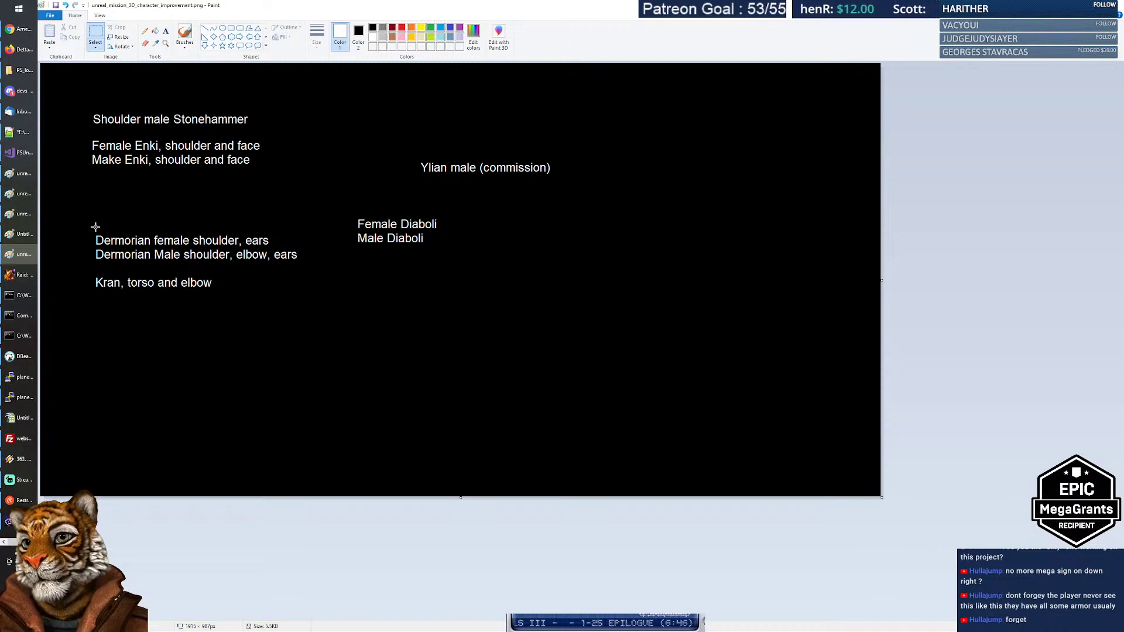
pyautogui.moveTo(353, 211); pyautogui.dragTo(179, 194)
pyautogui.click(344, 225)
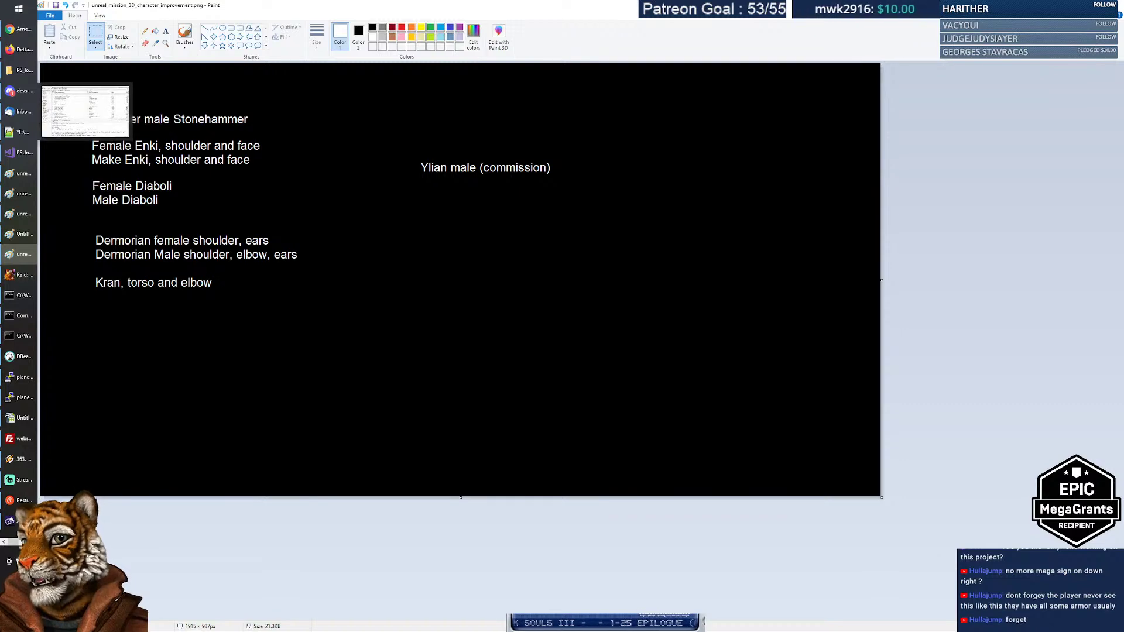
# Switch to Unreal Editor and show the female Dermorian model in Lit mode, framed closely on the torso and shoulders.
pyautogui.click(32, 542)
pyautogui.click(22, 50)
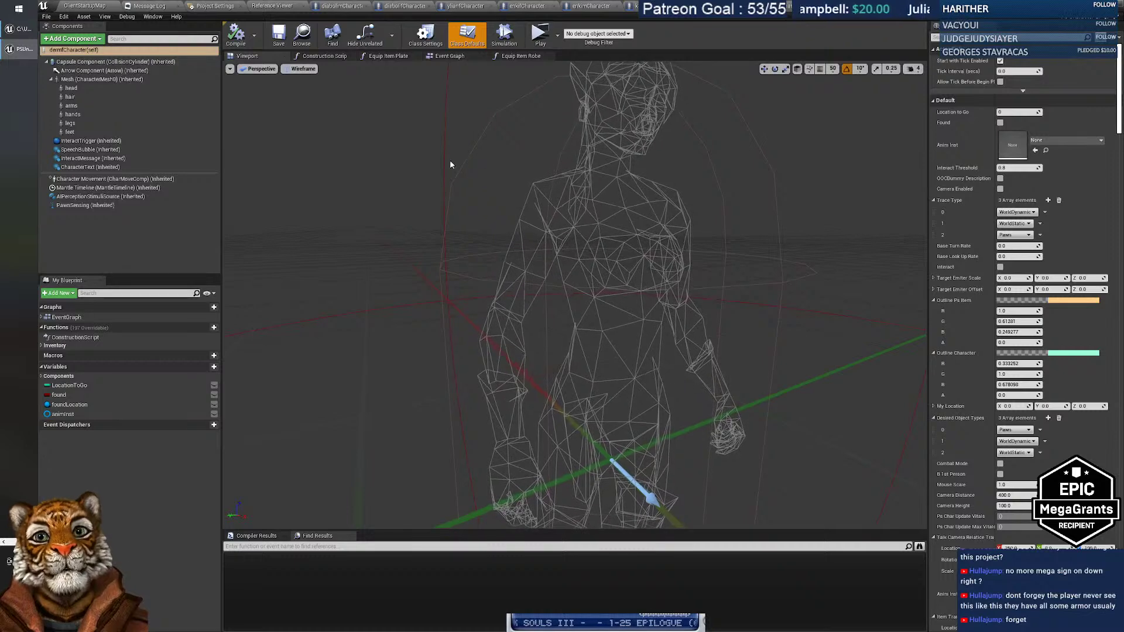
pyautogui.click(302, 68)
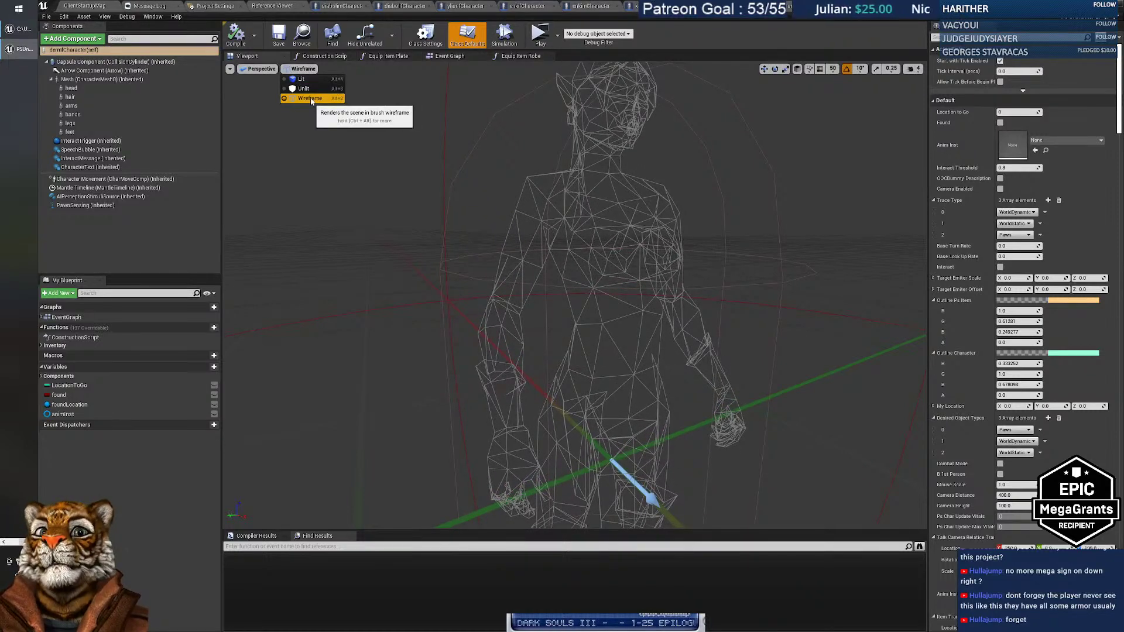
pyautogui.click(312, 81)
pyautogui.moveTo(468, 234); pyautogui.dragTo(410, 234, button='right')
pyautogui.moveTo(627, 147); pyautogui.dragTo(655, 164, button='right')
pyautogui.moveTo(572, 137); pyautogui.dragTo(547, 125, button='right')
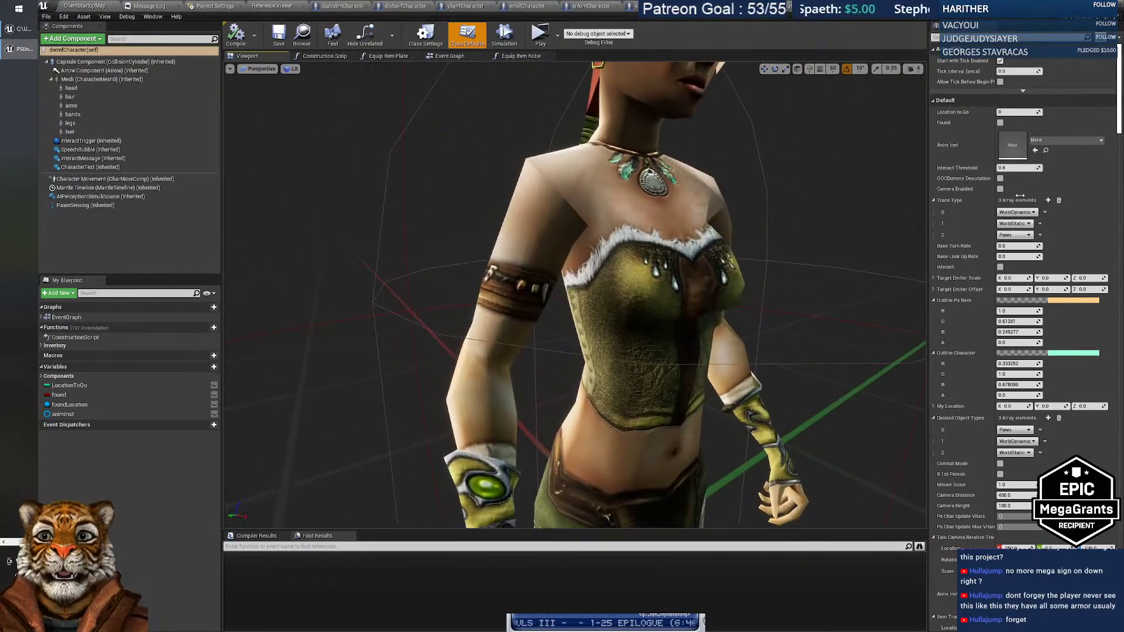
# Try the dermf_arms_chainmail_Mat material on the female Dermorian's arms component.
pyautogui.scroll(-8, 1051, 215)
pyautogui.scroll(-15, 1051, 215)
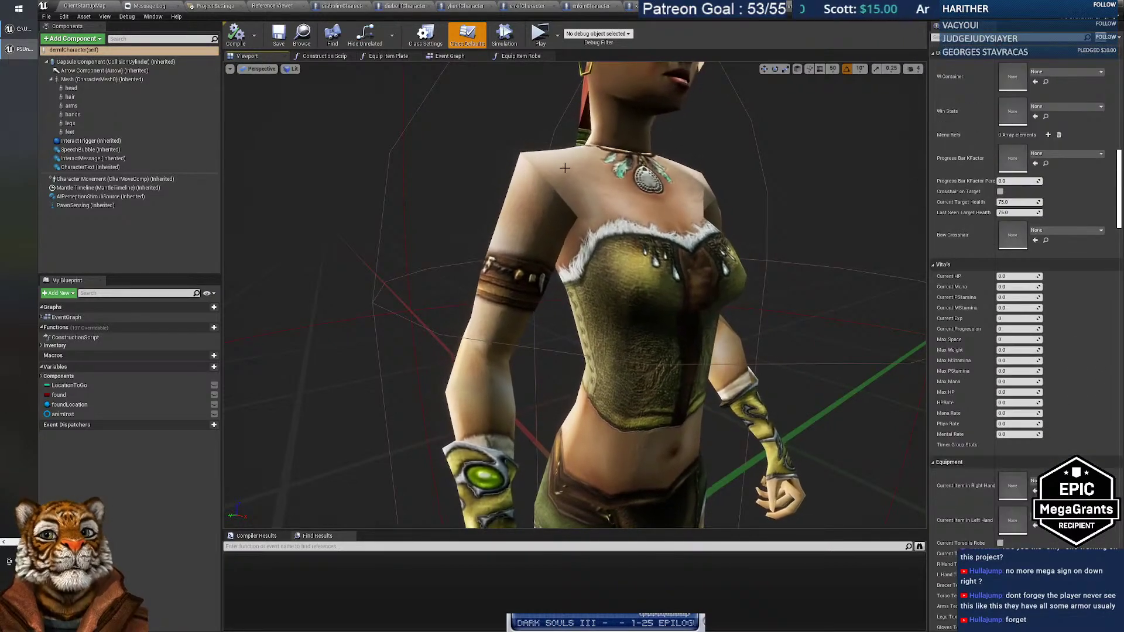
pyautogui.click(565, 168)
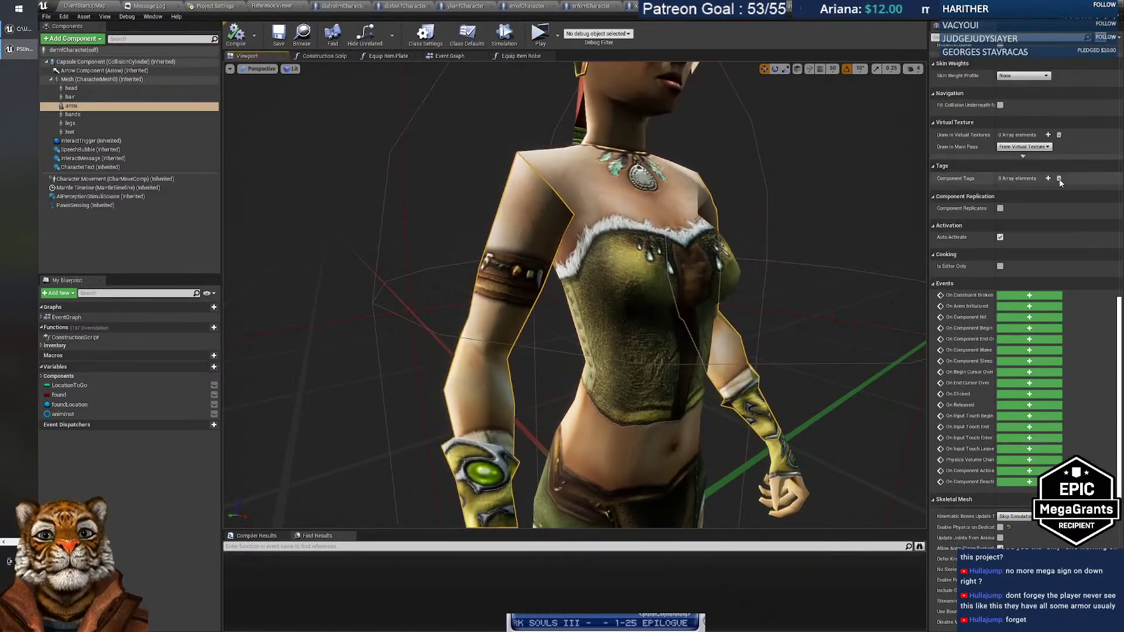
pyautogui.scroll(15, 1061, 187)
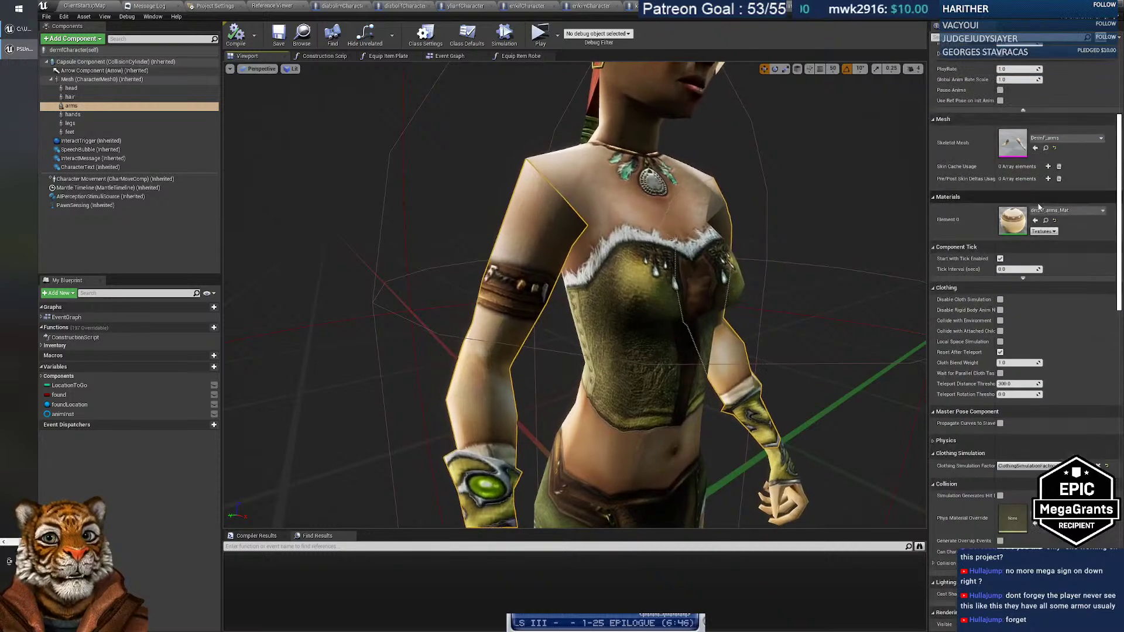
pyautogui.scroll(3, 1038, 207)
pyautogui.click(1052, 281)
pyautogui.write('dermf arms chain')
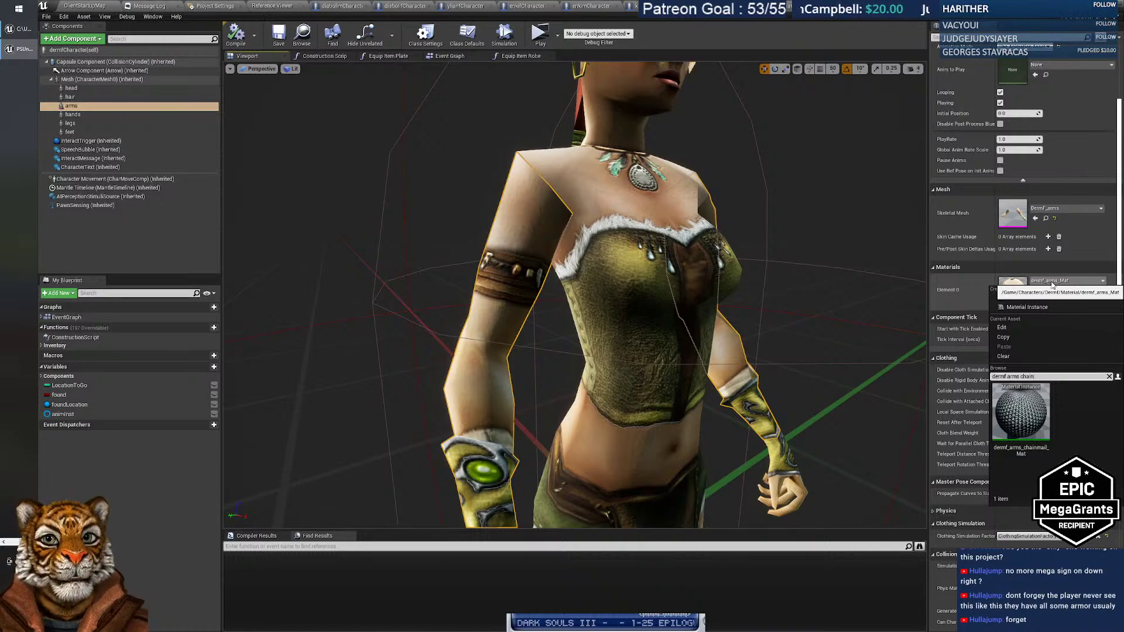
pyautogui.click(1020, 412)
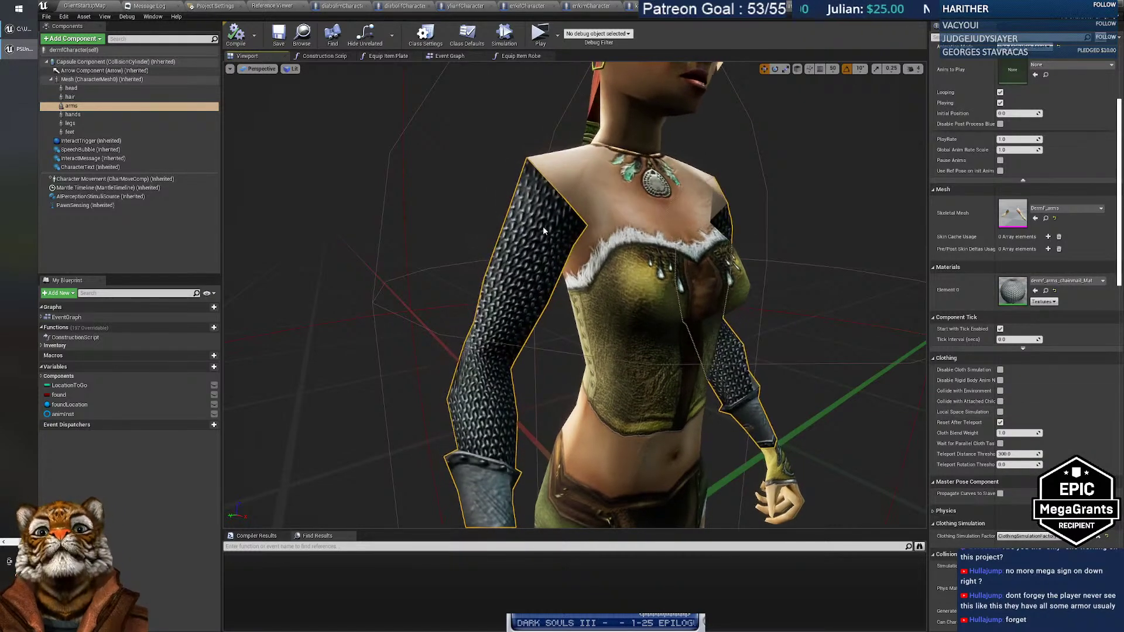
# Try the dermf_torso_chainmail_Mat material on the female Dermorian's torso mesh.
pyautogui.click(600, 183)
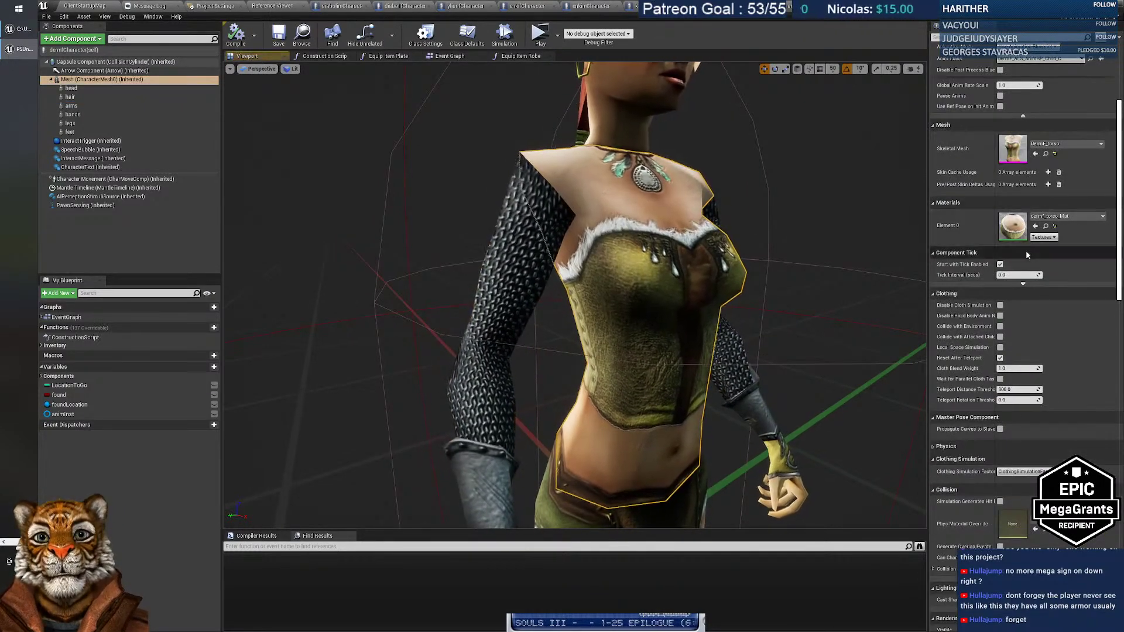
pyautogui.click(1048, 218)
pyautogui.write('dermf')
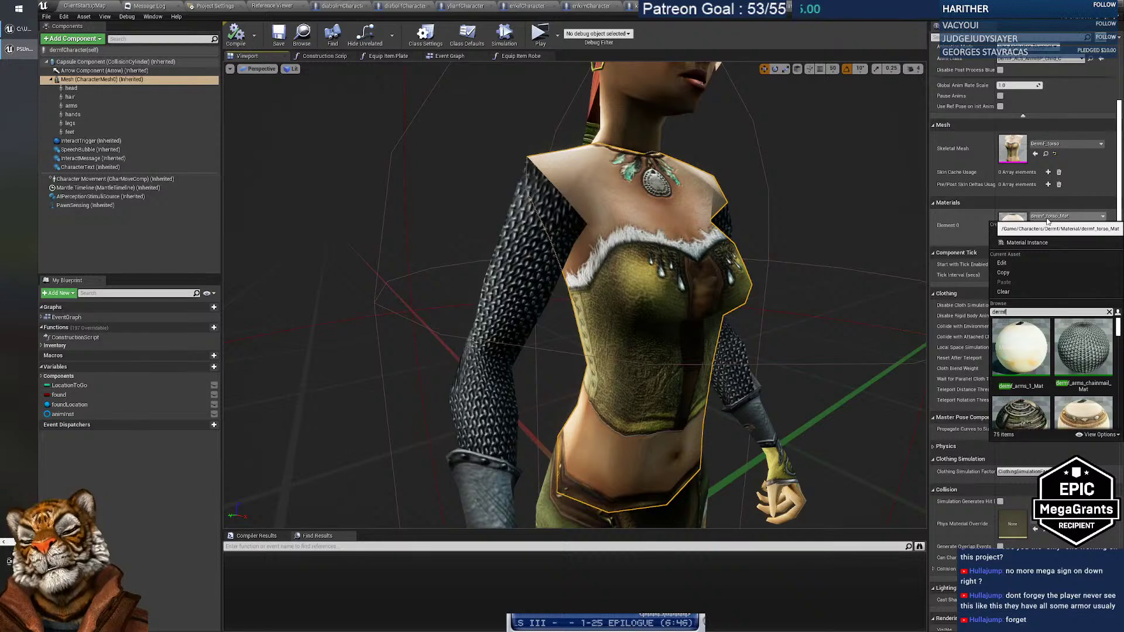
pyautogui.write(' torso chan')
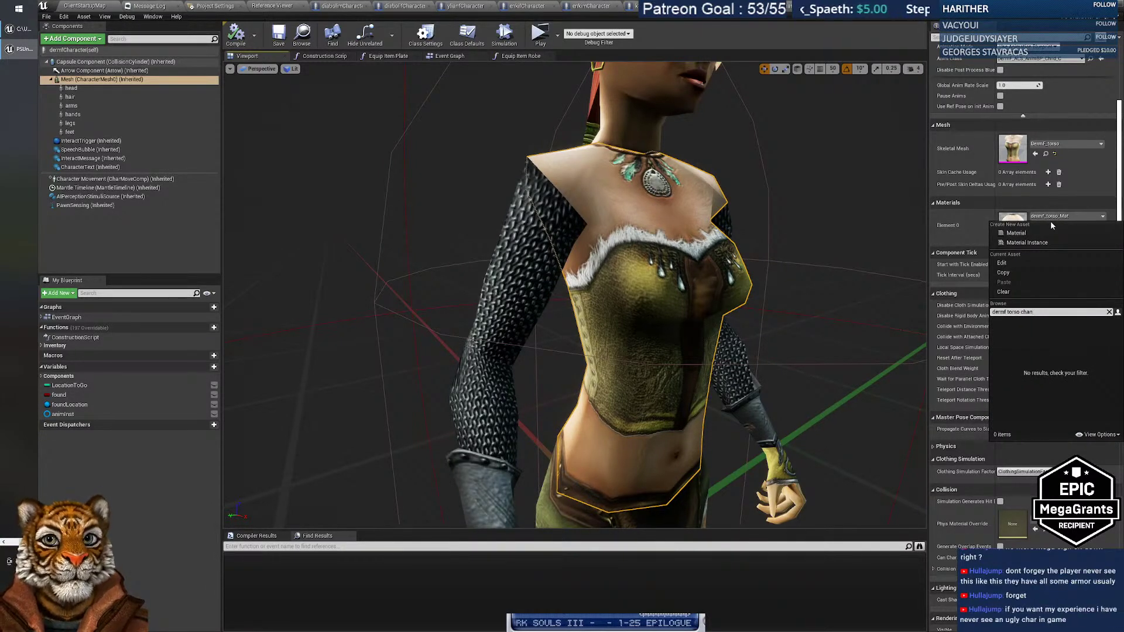
pyautogui.press('BackSpace')
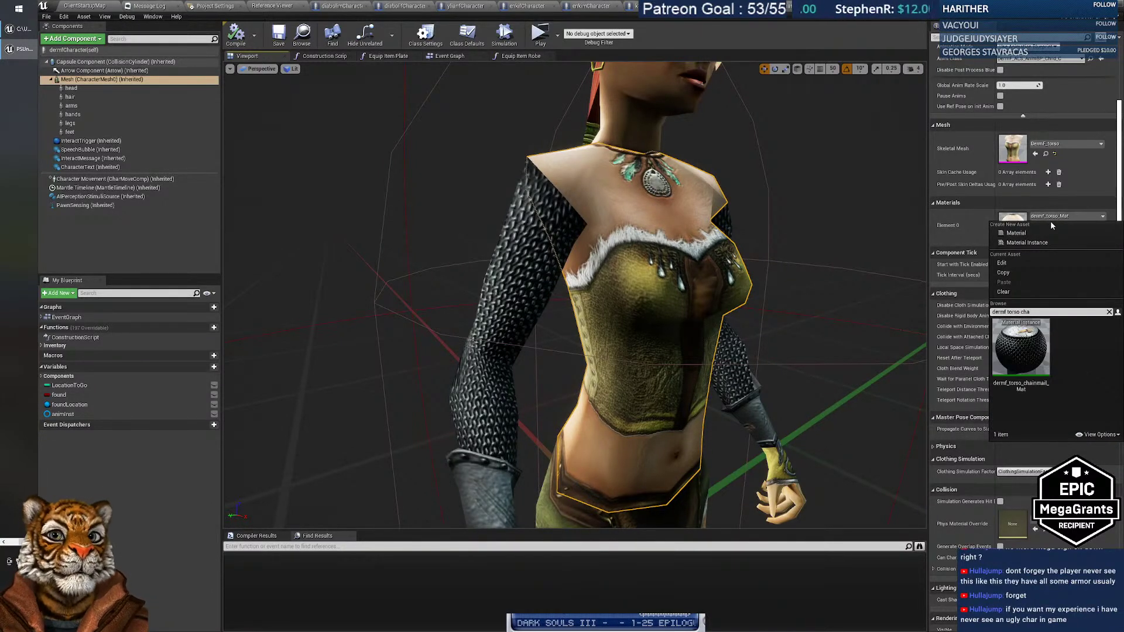
pyautogui.click(1029, 337)
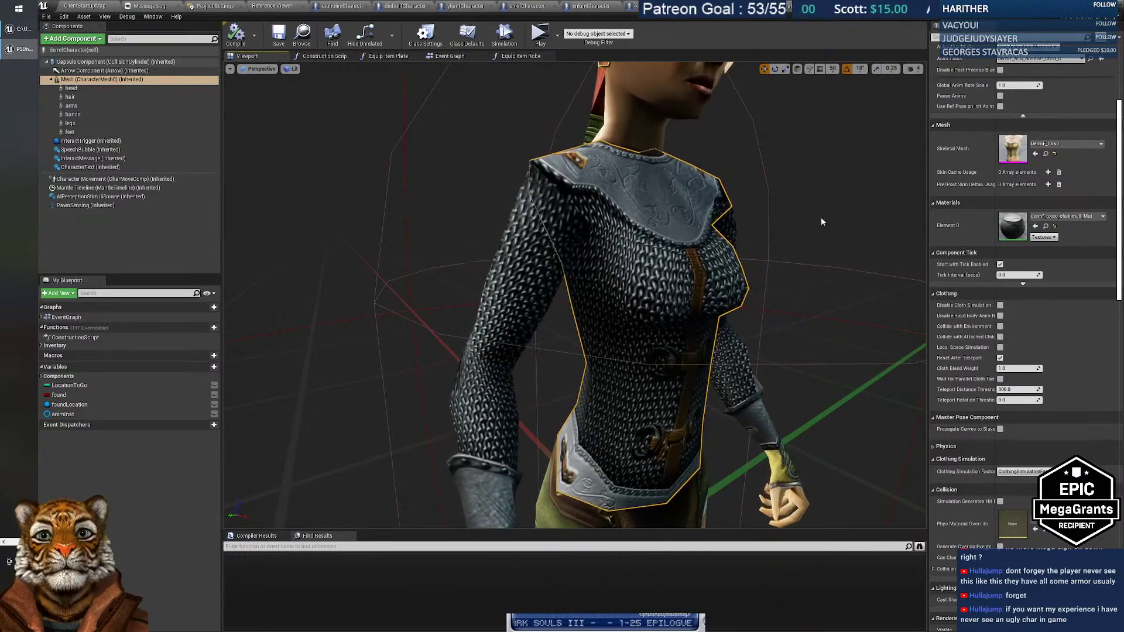
# Examine the female Dermorian in chainmail as a whole and up close at the shoulder, including its wireframe.
pyautogui.moveTo(575, 295)
pyautogui.mouseDown(button='right')
pyautogui.moveTo(556, 374)
pyautogui.moveTo(579, 292)
pyautogui.mouseUp(button='right')
pyautogui.scroll(-10, 575, 295)
pyautogui.scroll(10, 575, 295)
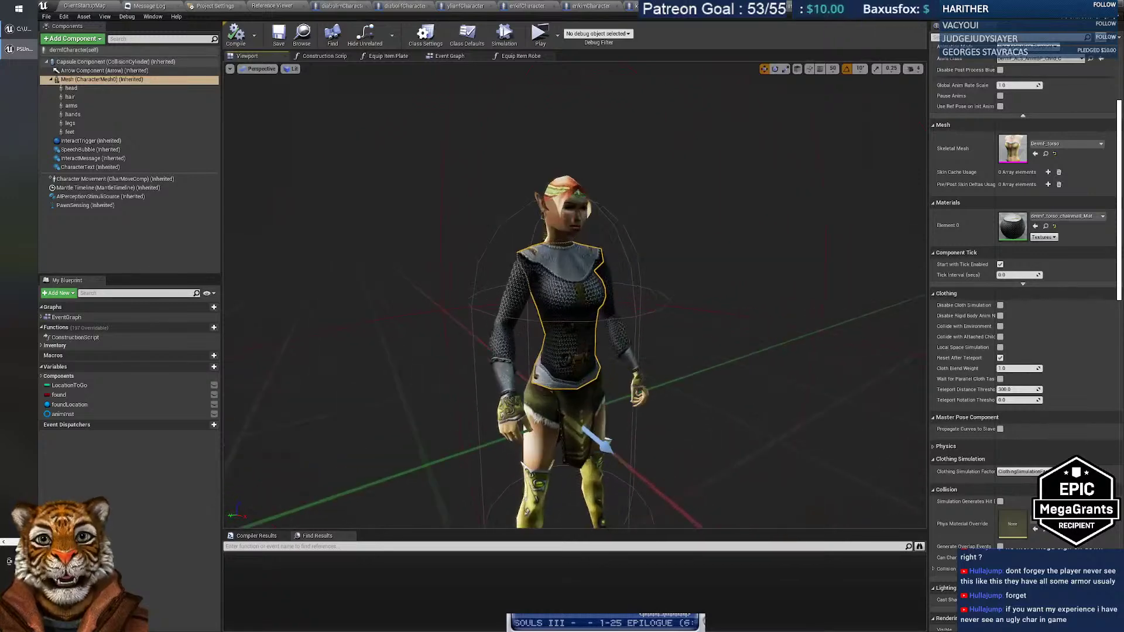
pyautogui.click(70, 123)
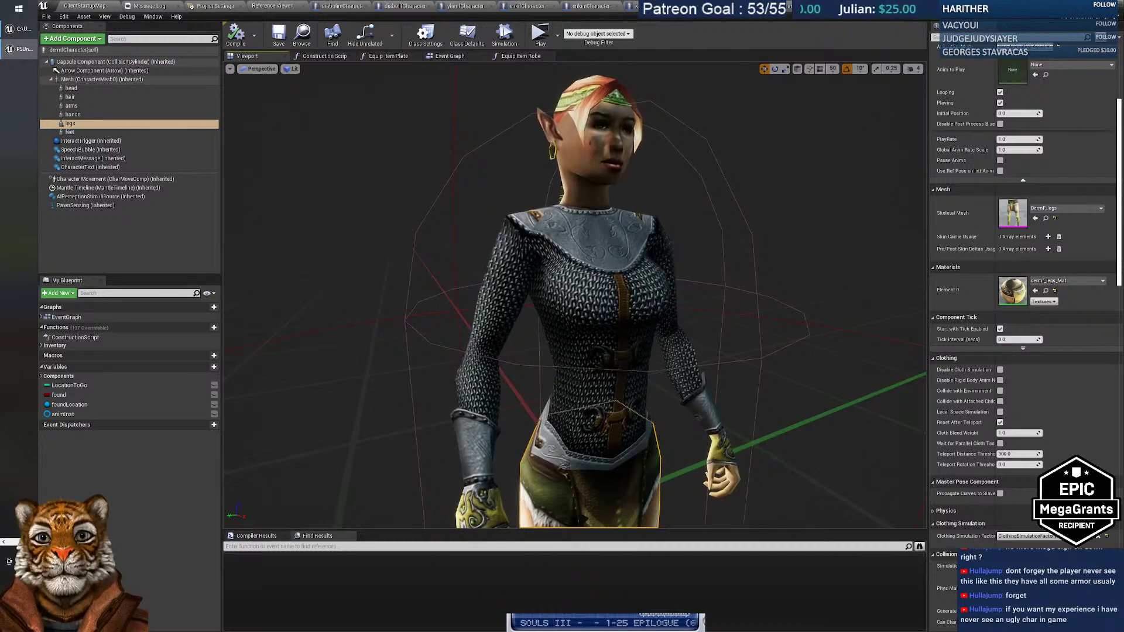
pyautogui.press('w')
pyautogui.moveTo(500, 246); pyautogui.dragTo(509, 203, button='right')
pyautogui.press('s')
pyautogui.press('w')
pyautogui.hotkey('alt', '2')
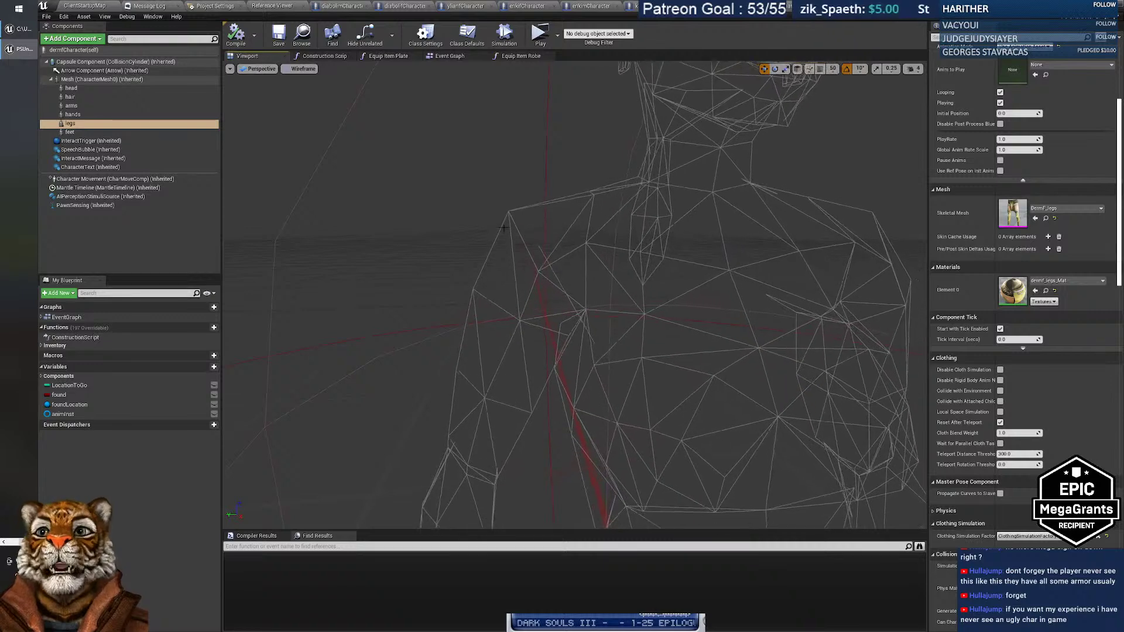
# Return the viewport to Lit mode and view the female Dermorian from close up and as a full figure.
pyautogui.click(302, 69)
pyautogui.click(302, 80)
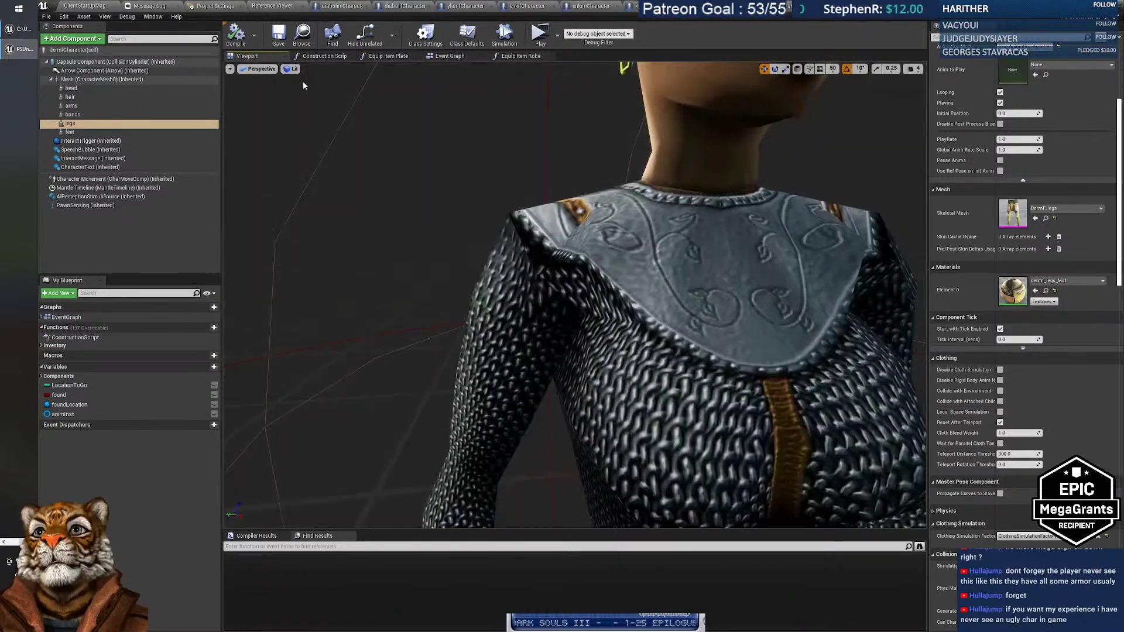
pyautogui.press('s')
pyautogui.moveTo(640, 230); pyautogui.dragTo(630, 233, button='right')
pyautogui.press('w')
pyautogui.press('s')
pyautogui.press('w')
pyautogui.moveTo(565, 246); pyautogui.dragTo(565, 245, button='right')
pyautogui.press('s')
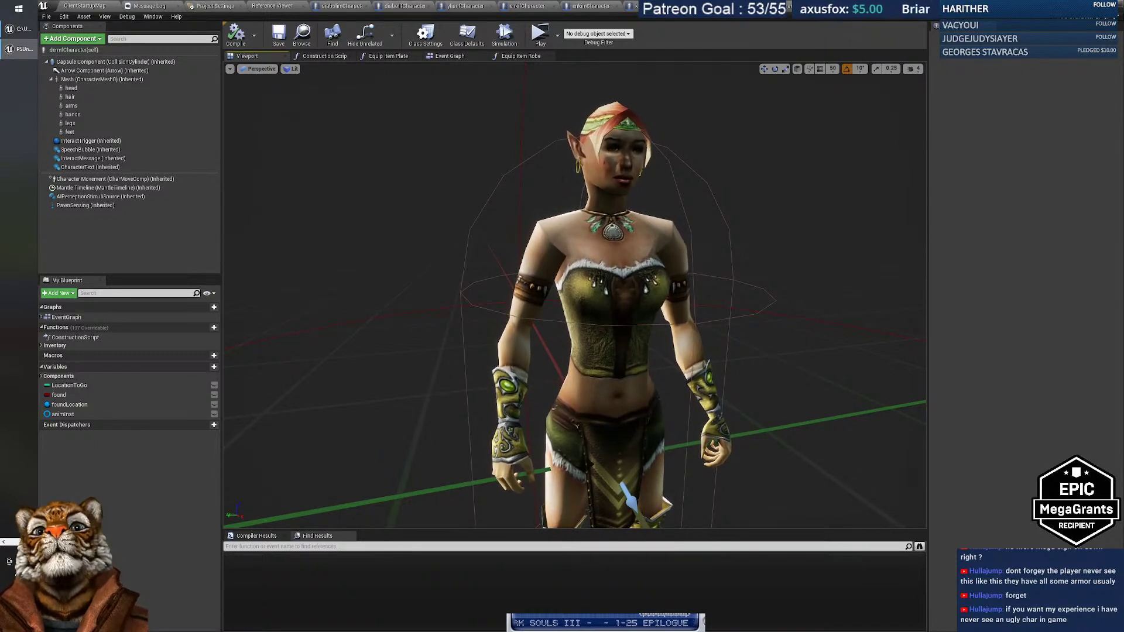
pyautogui.moveTo(575, 295); pyautogui.dragTo(581, 366)
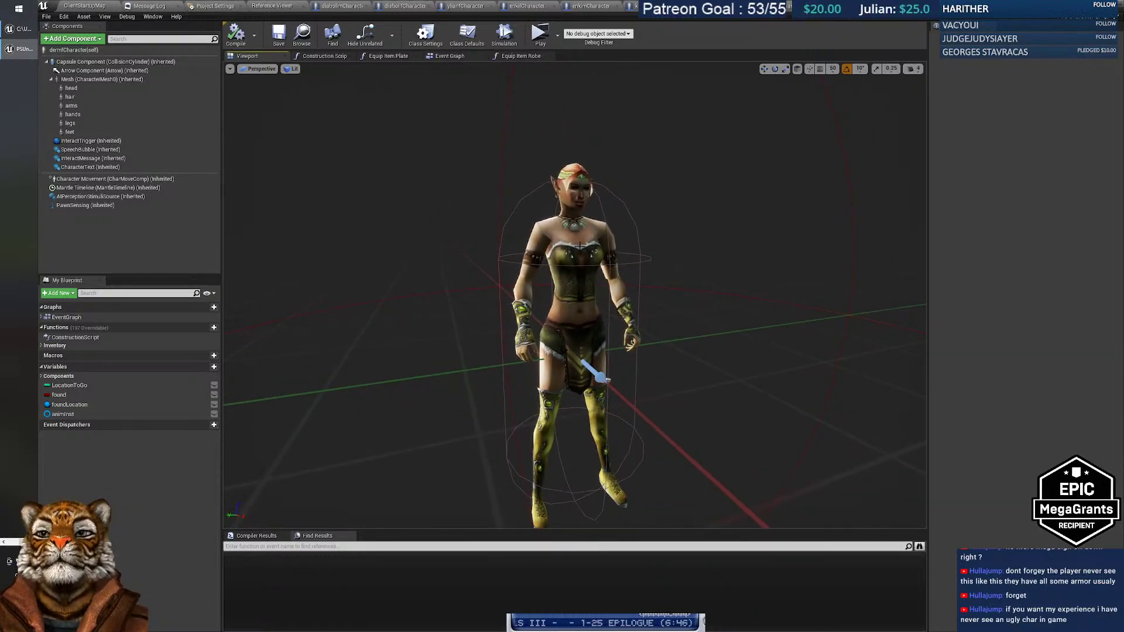
# Close all the open character blueprints and return to the ClientStartupMap level.
pyautogui.middleClick(877, 5)
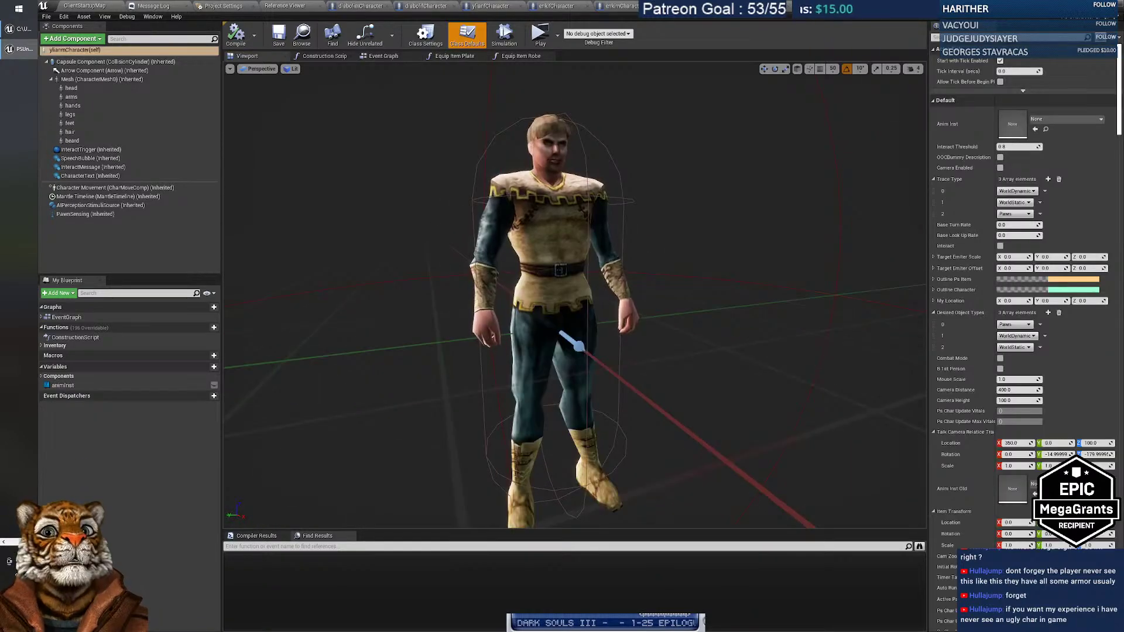
pyautogui.middleClick(877, 5)
pyautogui.middleClick(962, 6)
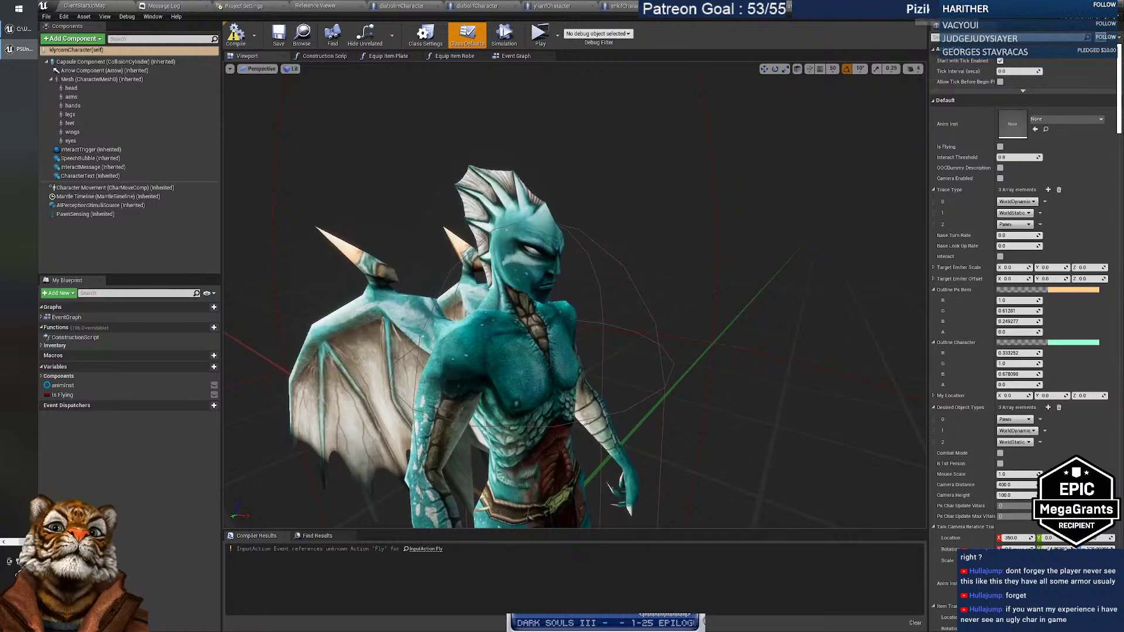
pyautogui.middleClick(961, 5)
pyautogui.middleClick(962, 5)
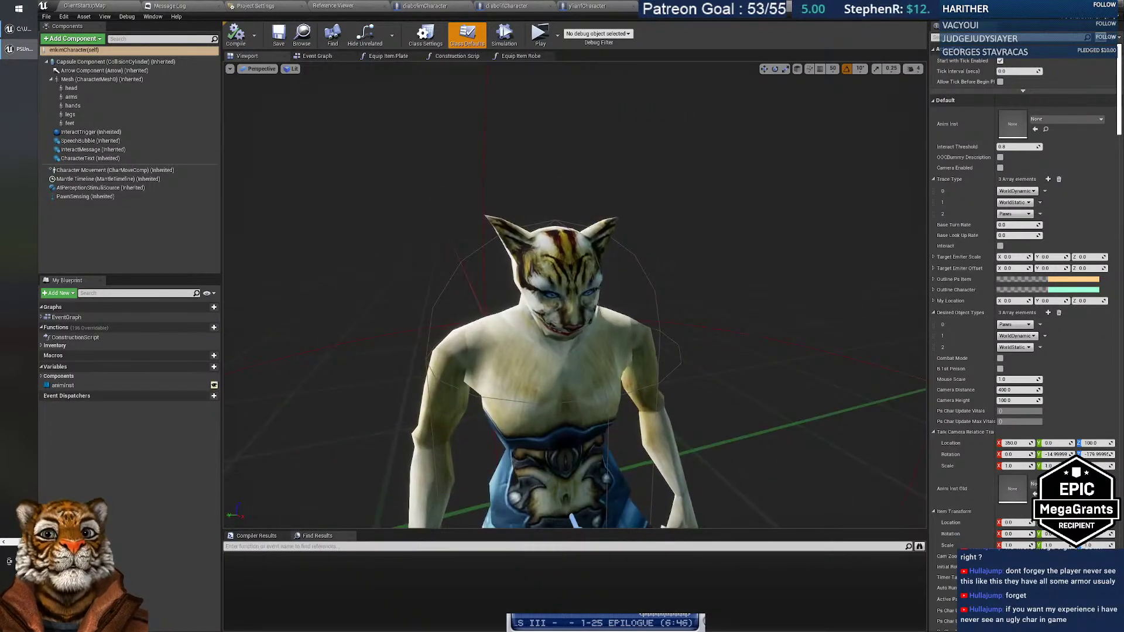
pyautogui.middleClick(936, 6)
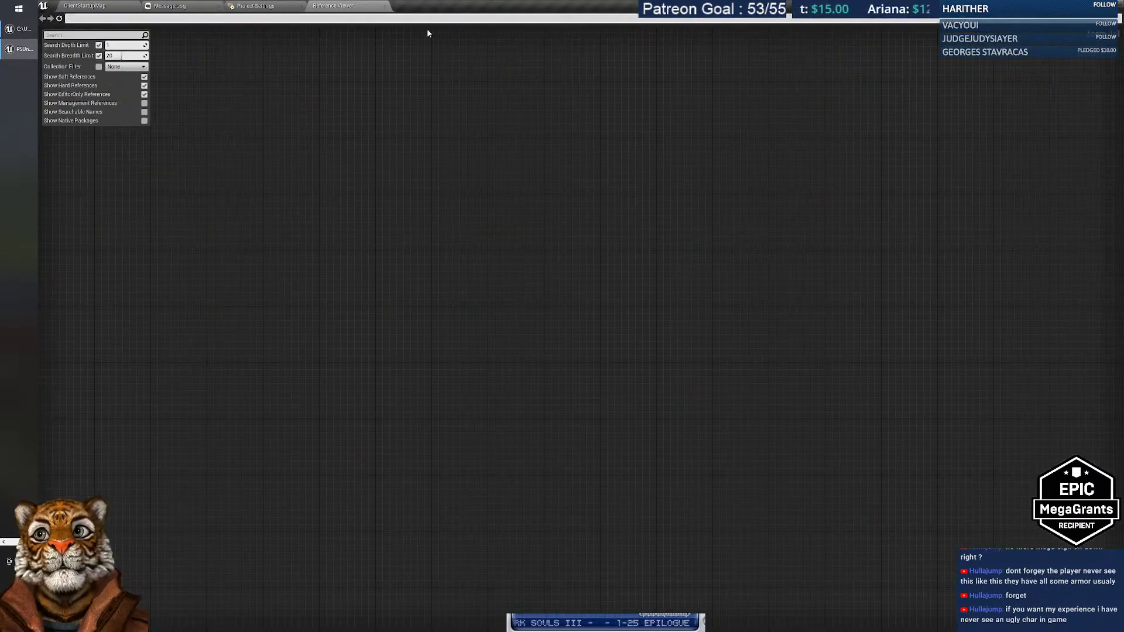
pyautogui.click(85, 5)
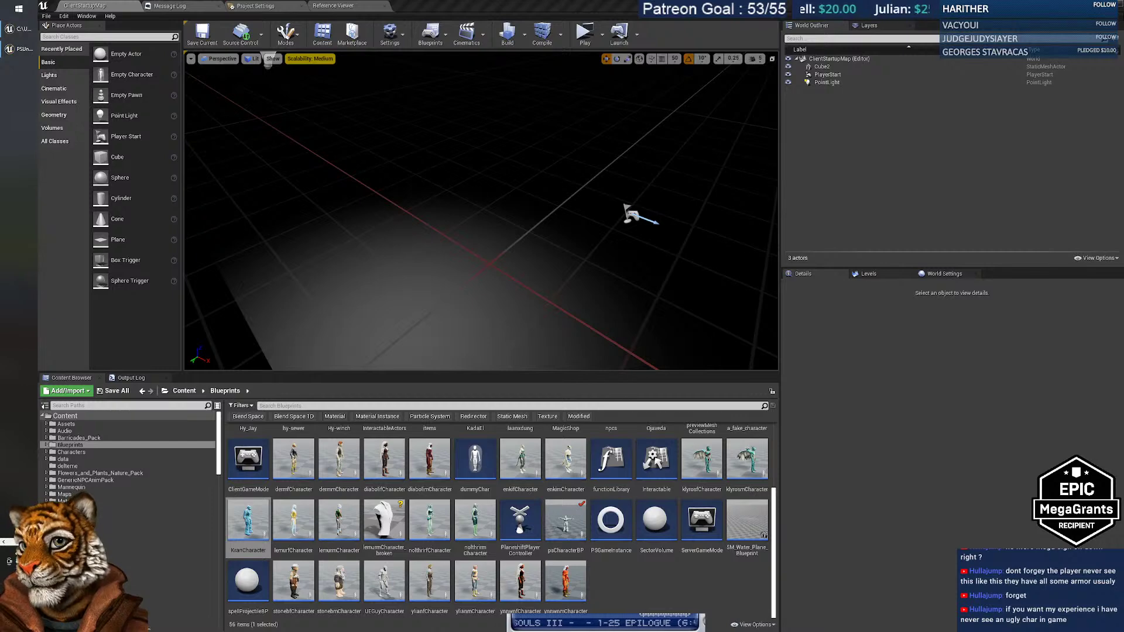
# Go back to the Paint list of improvements and bring up the PS_local folder in File Explorer.
pyautogui.hotkey('alt', 'Tab')
pyautogui.hotkey('alt', 'Tab')
pyautogui.hotkey('alt', 'shift', 'Tab')
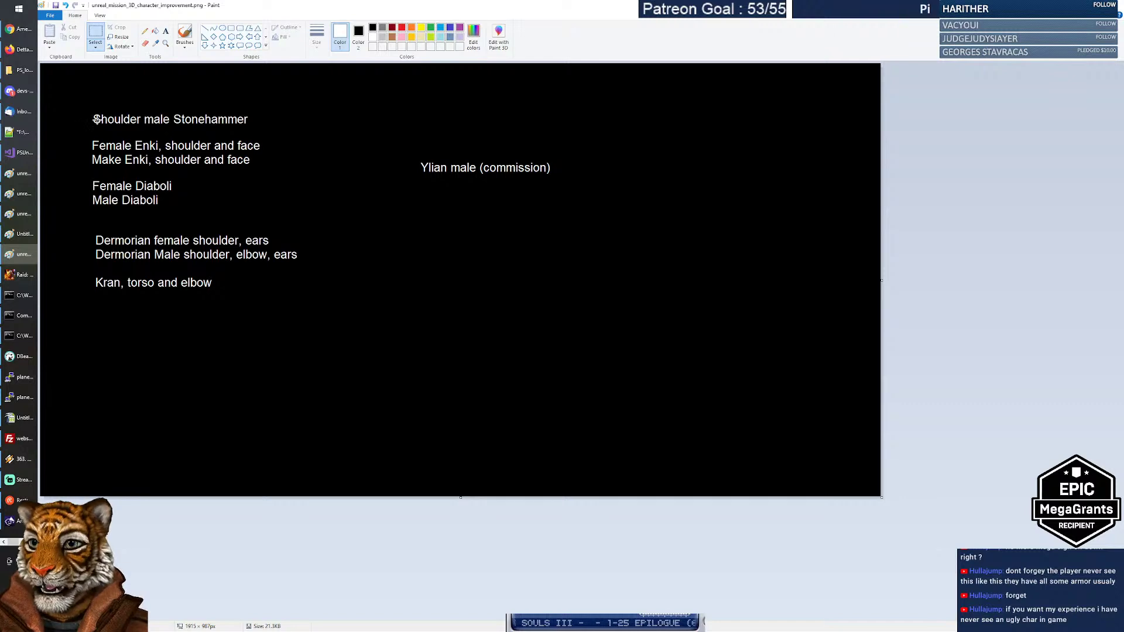
pyautogui.click(20, 69)
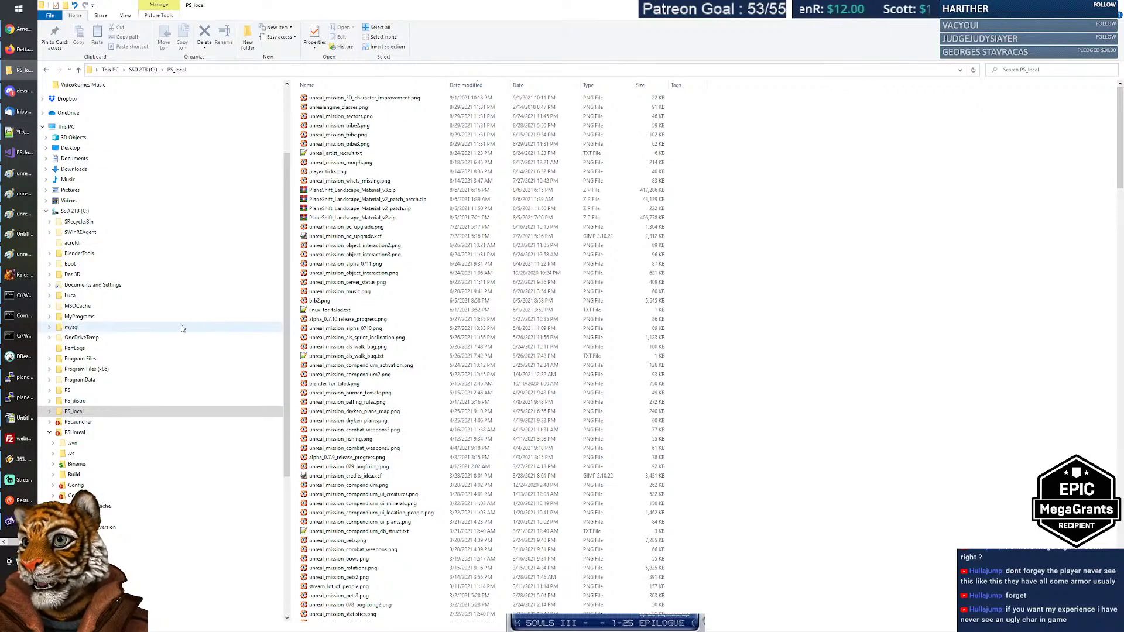
# Browse to the ueart folder inside PS_distro\distroCB and expand it to show its subfolders.
pyautogui.scroll(-6, 143, 348)
pyautogui.click(76, 390)
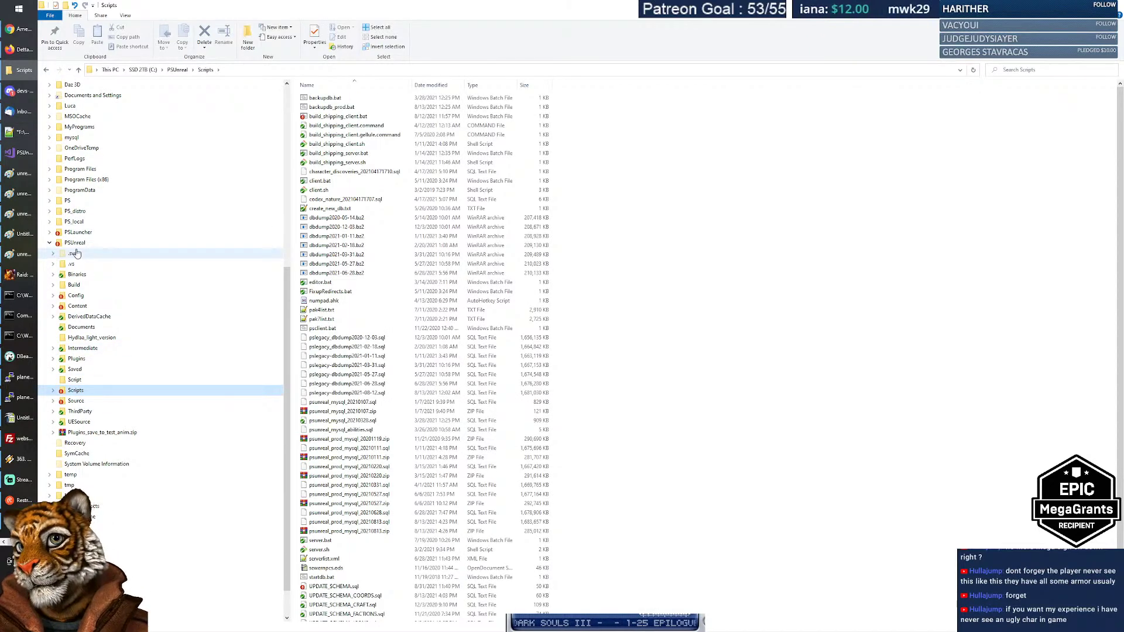
pyautogui.click(51, 244)
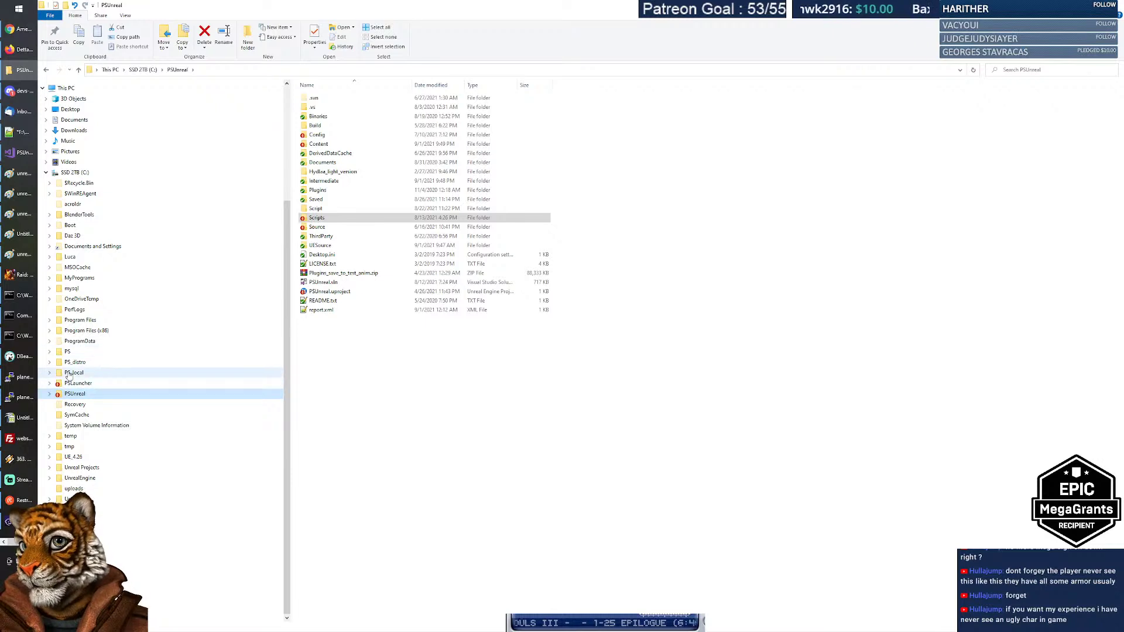
pyautogui.click(50, 368)
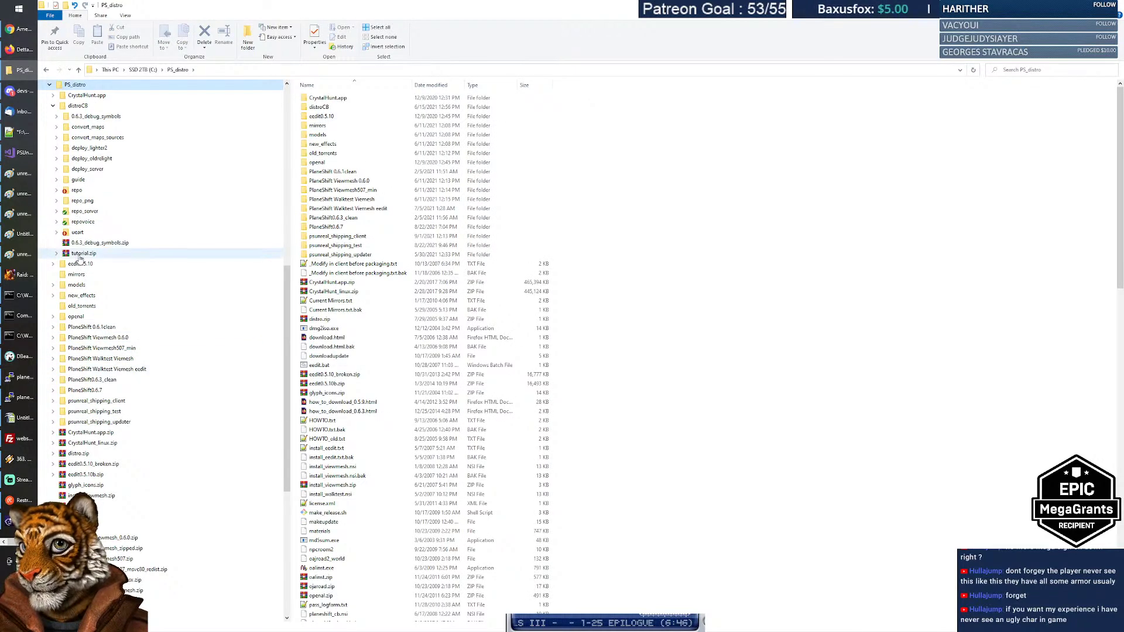
pyautogui.click(78, 106)
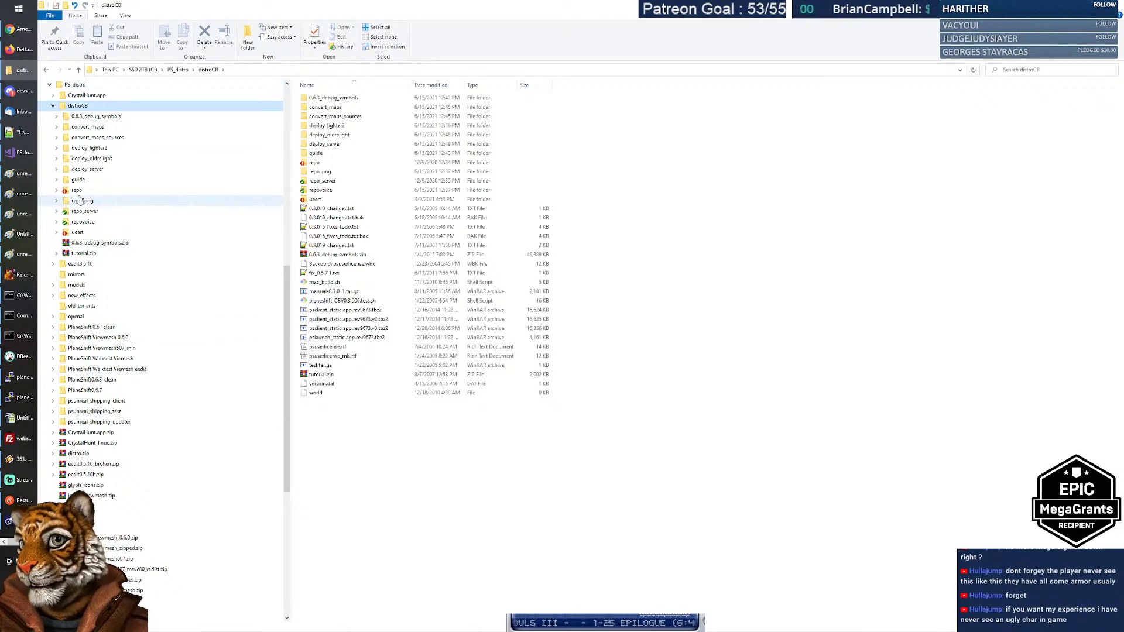
pyautogui.click(57, 233)
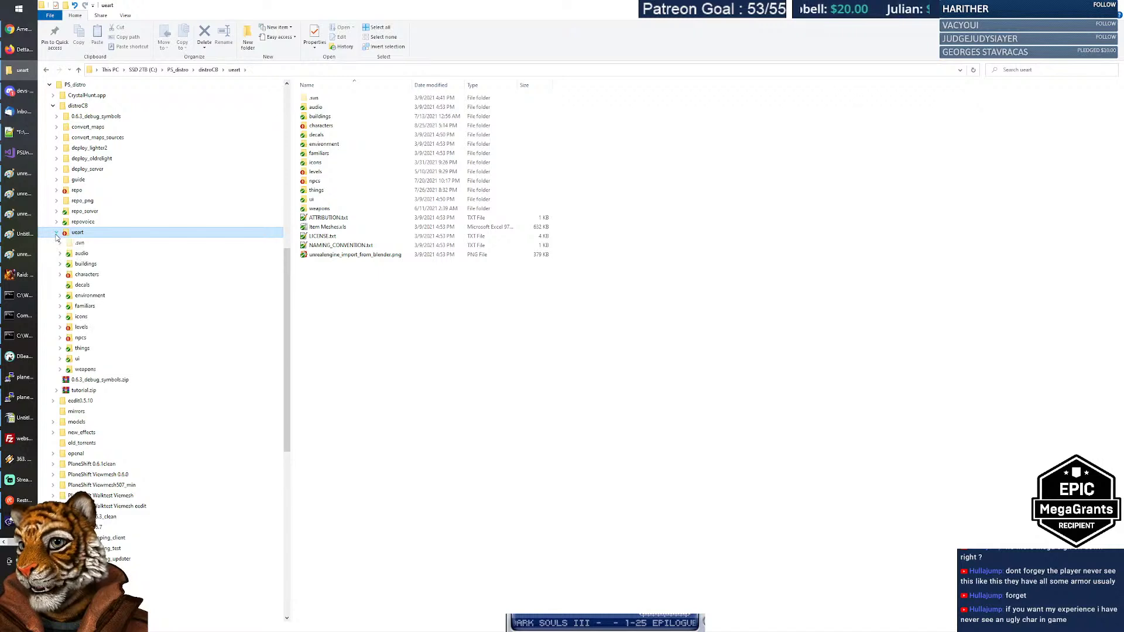
# Run an SVN update on the ueart folder and dismiss the finished report.
pyautogui.rightClick(76, 233)
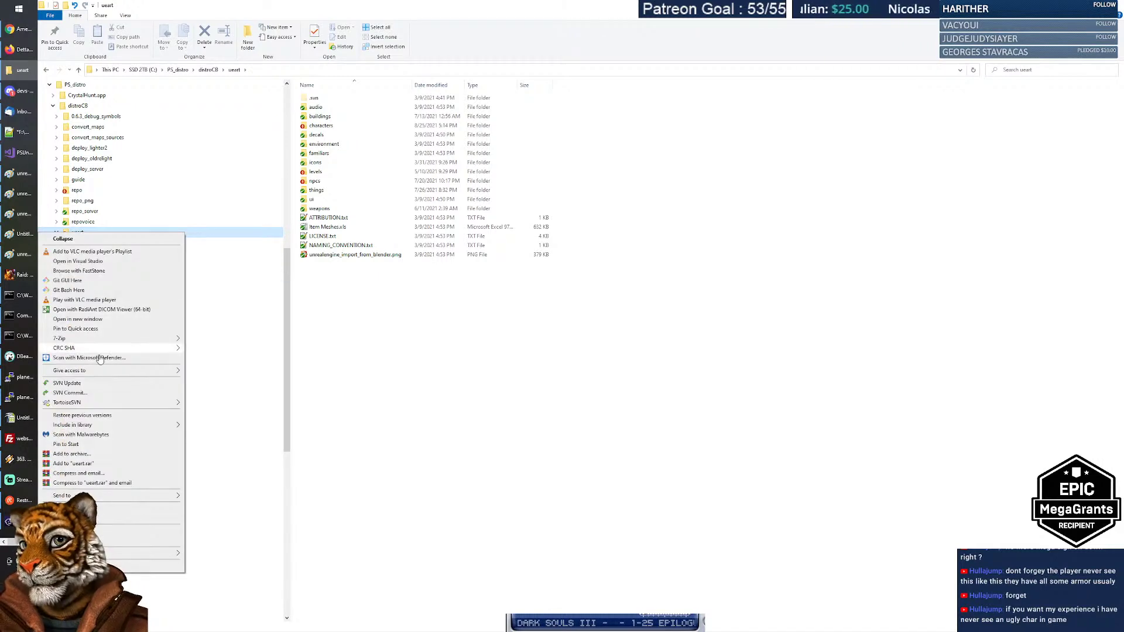
pyautogui.click(70, 383)
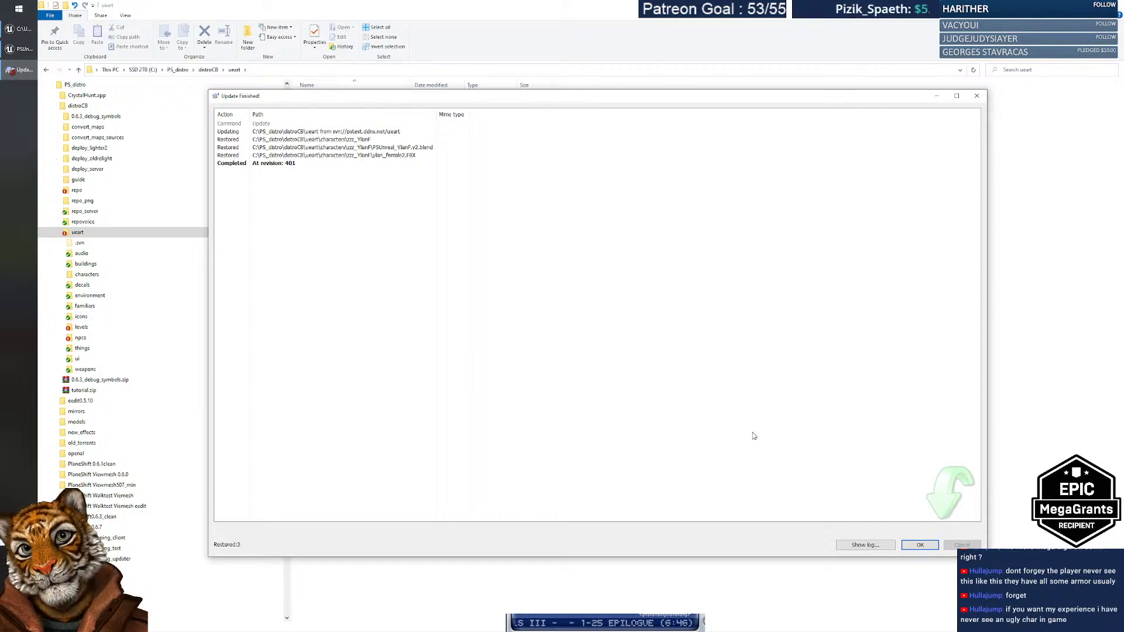
pyautogui.click(927, 544)
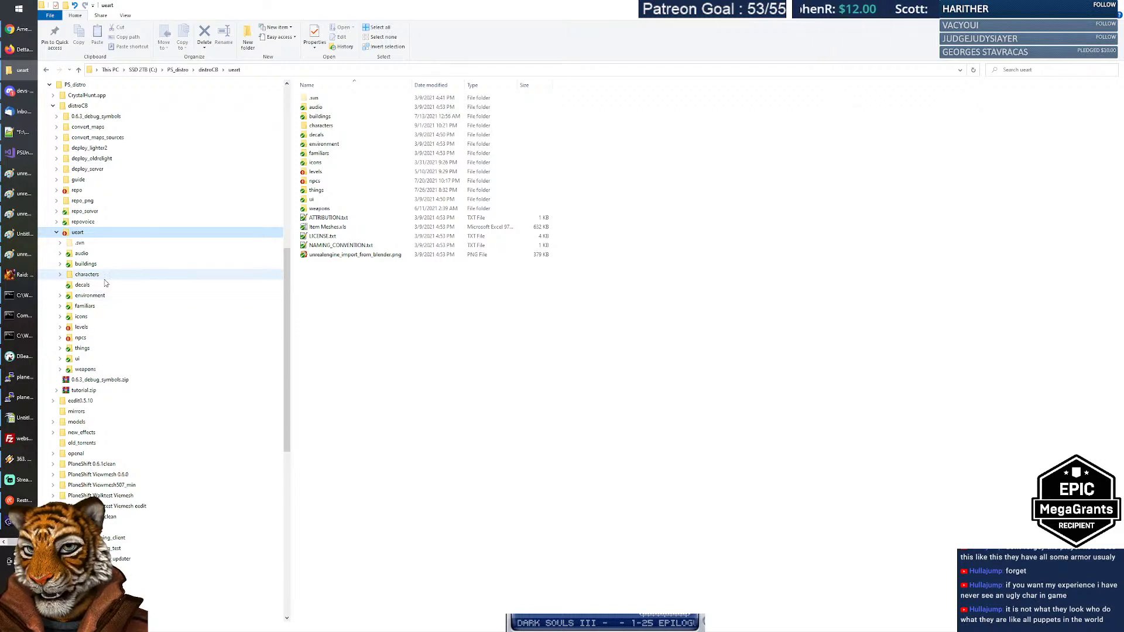
# Browse to the StonebM folder under characters, look through its Base textures and return to StonebM.
pyautogui.click(73, 274)
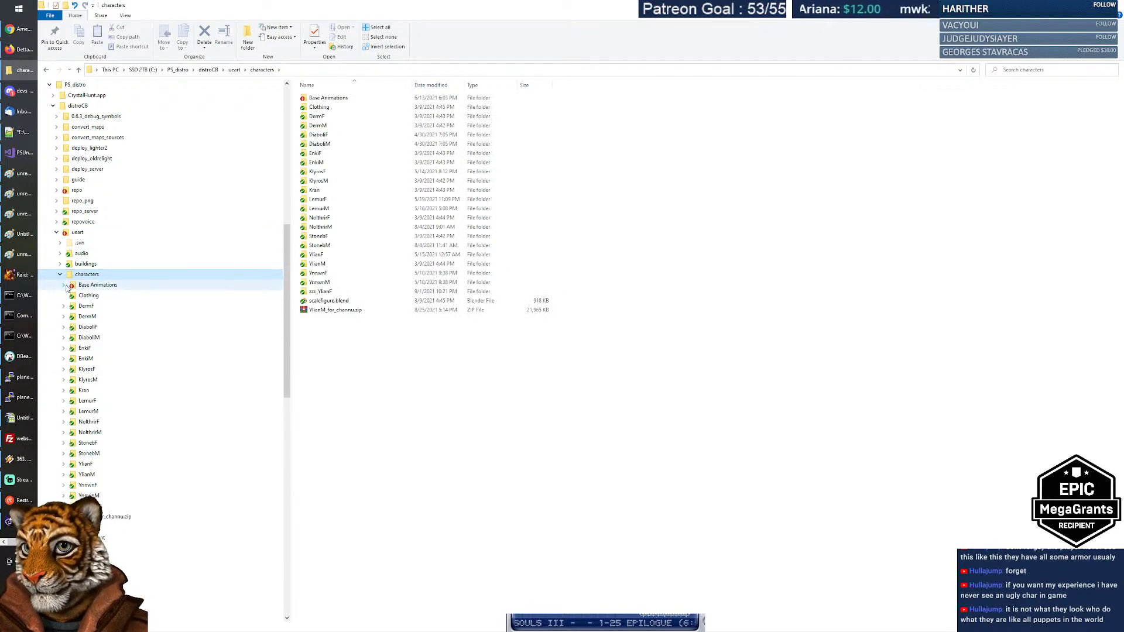
pyautogui.scroll(-1, 93, 292)
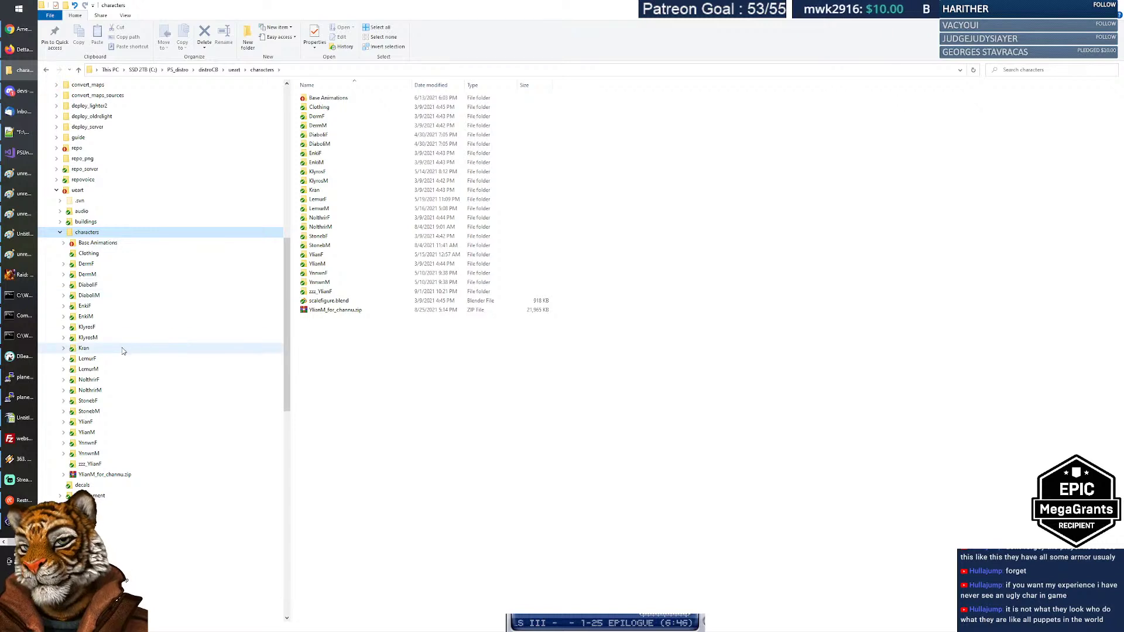
pyautogui.click(92, 412)
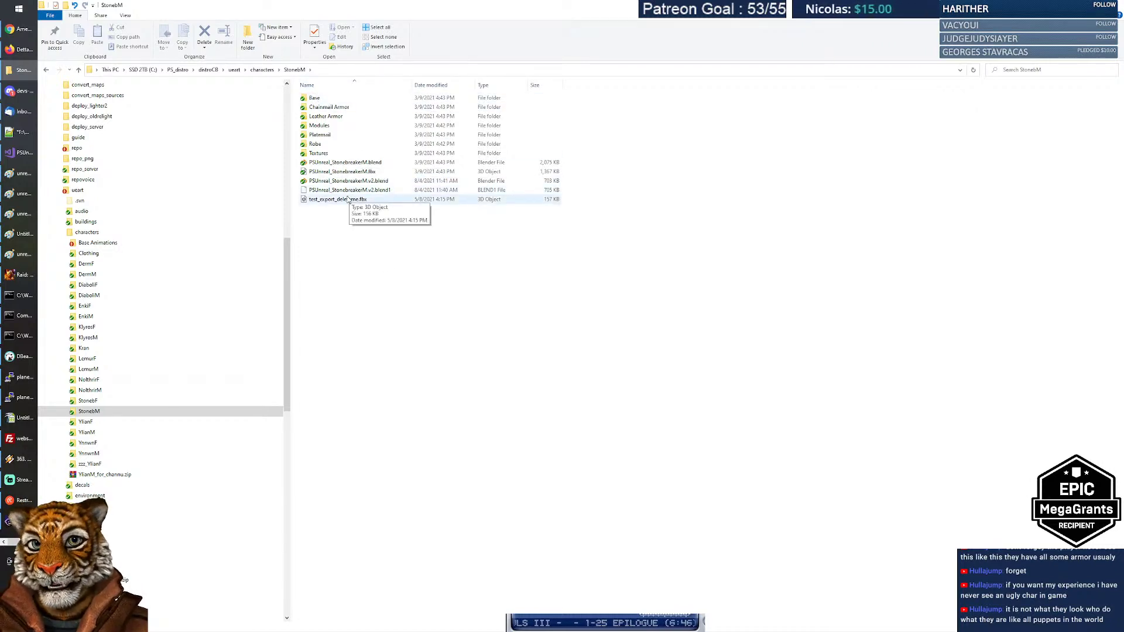
pyautogui.doubleClick(313, 98)
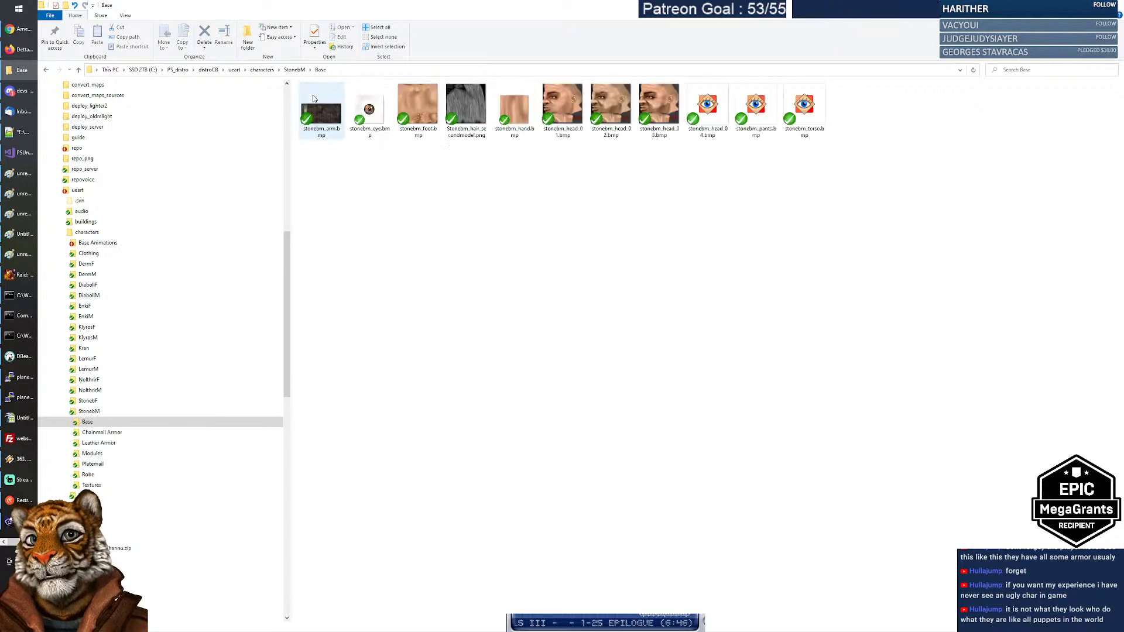
pyautogui.click(81, 70)
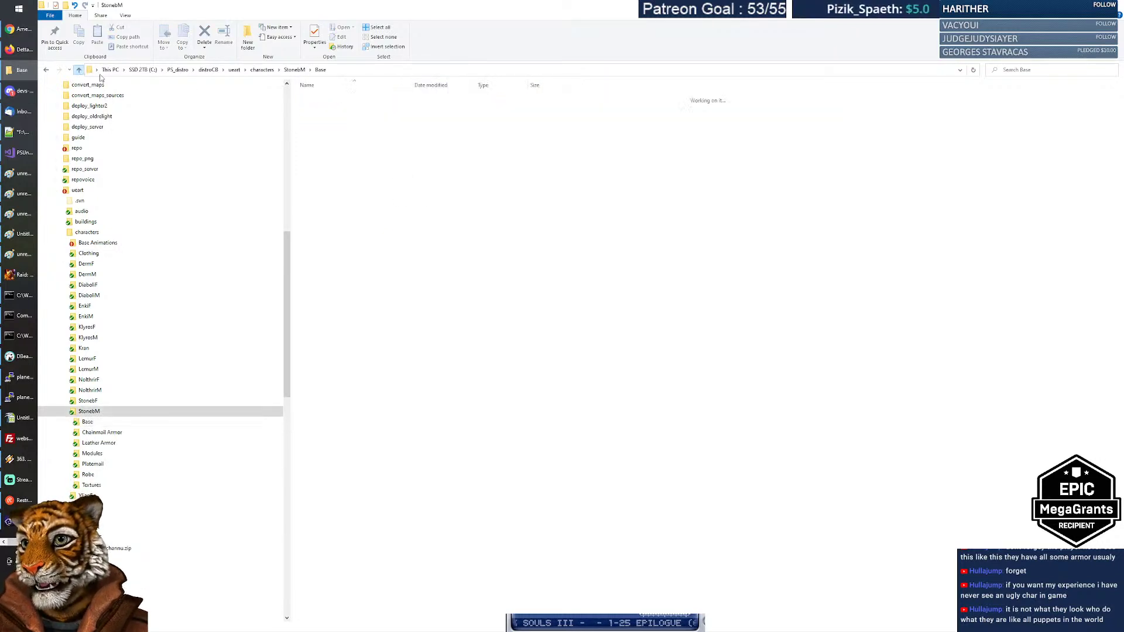
# Open the male Stonebreaker file PSUnreal_StonebreakerM.v2.blend in Blender.
pyautogui.click(381, 256)
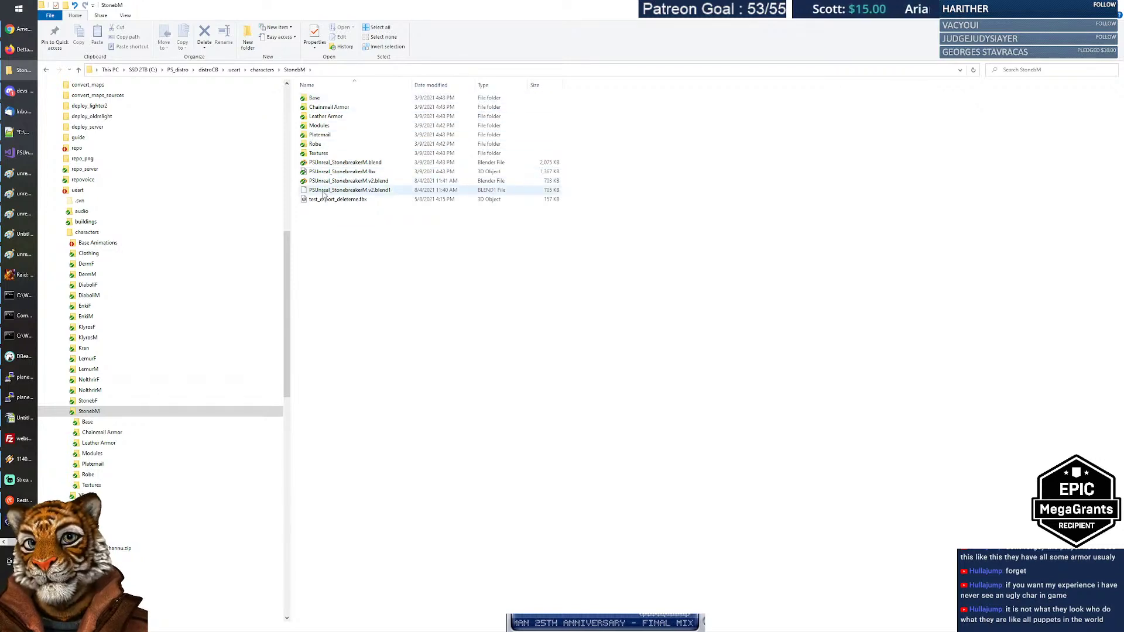
pyautogui.click(364, 184)
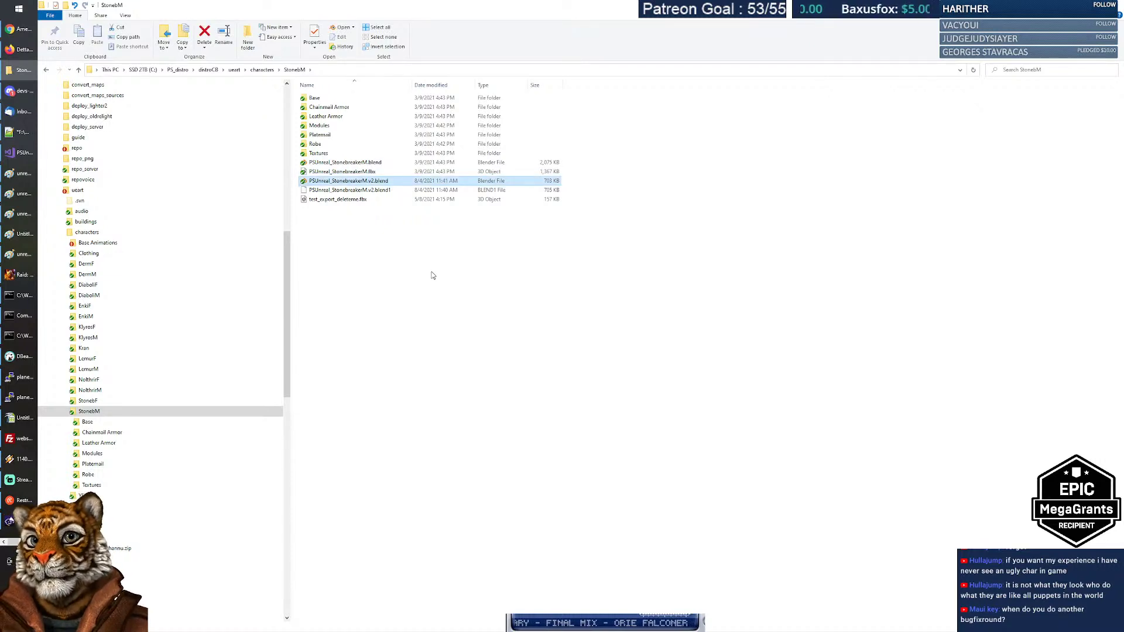
pyautogui.press('Return')
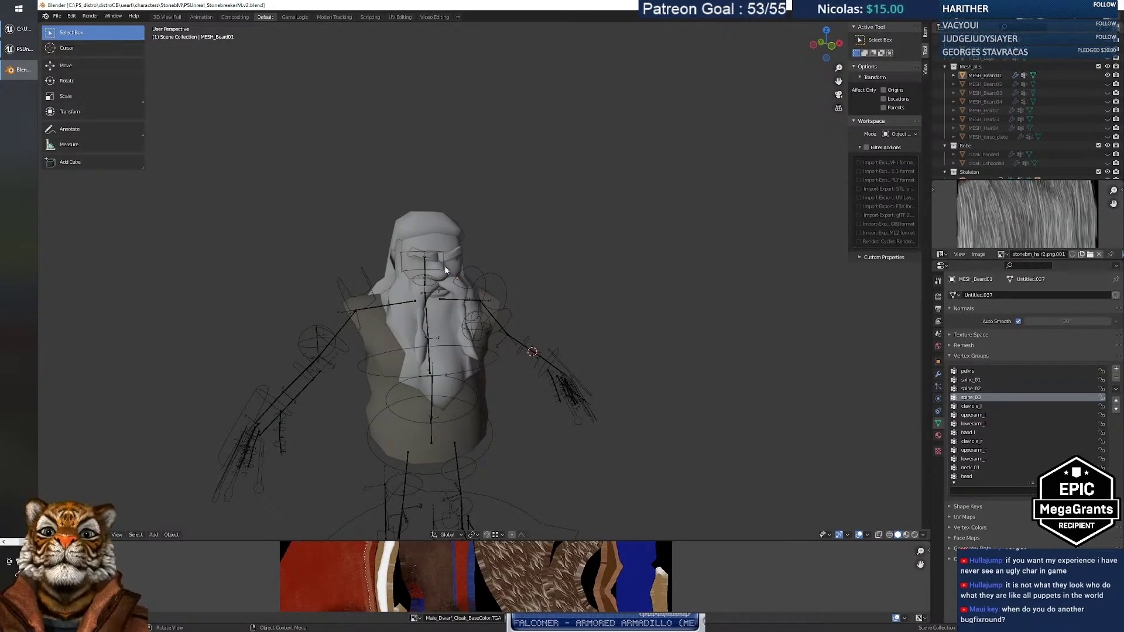
# View the bearded Stonebreaker model and its armature from the front and from the side.
pyautogui.rightClick(461, 228)
pyautogui.click(467, 224)
pyautogui.rightClick(477, 192)
pyautogui.moveTo(504, 231)
pyautogui.mouseDown(button='middle')
pyautogui.moveTo(493, 244)
pyautogui.moveTo(494, 230)
pyautogui.mouseUp(button='middle')
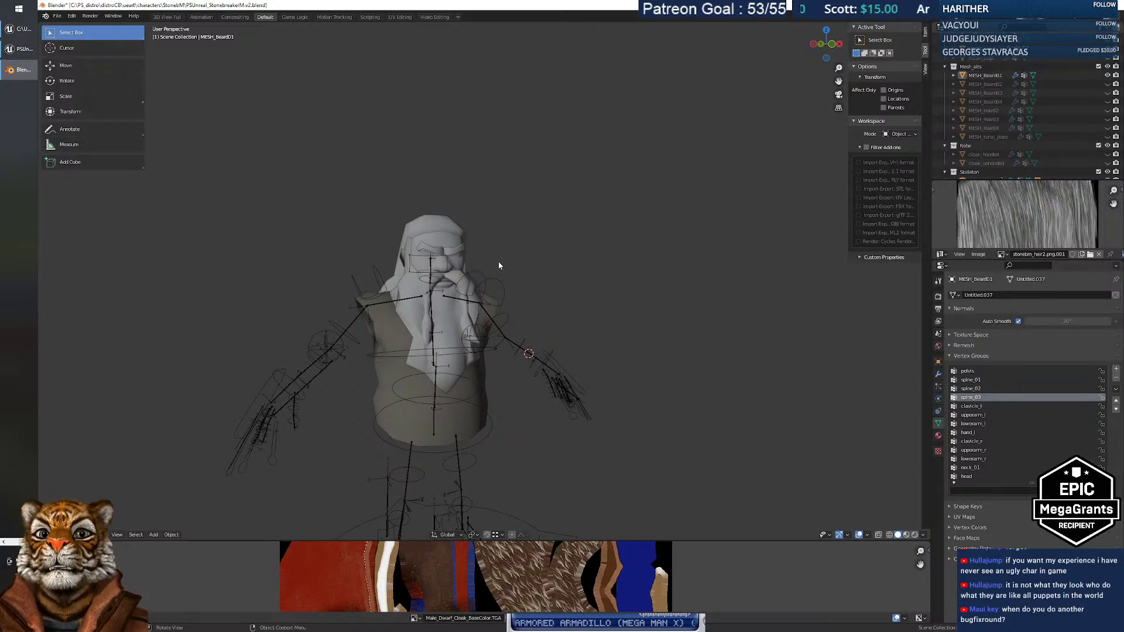
pyautogui.moveTo(507, 264)
pyautogui.mouseDown(button='middle')
pyautogui.moveTo(659, 254)
pyautogui.moveTo(672, 209)
pyautogui.moveTo(561, 266)
pyautogui.moveTo(504, 263)
pyautogui.moveTo(509, 294)
pyautogui.moveTo(513, 283)
pyautogui.mouseUp(button='middle')
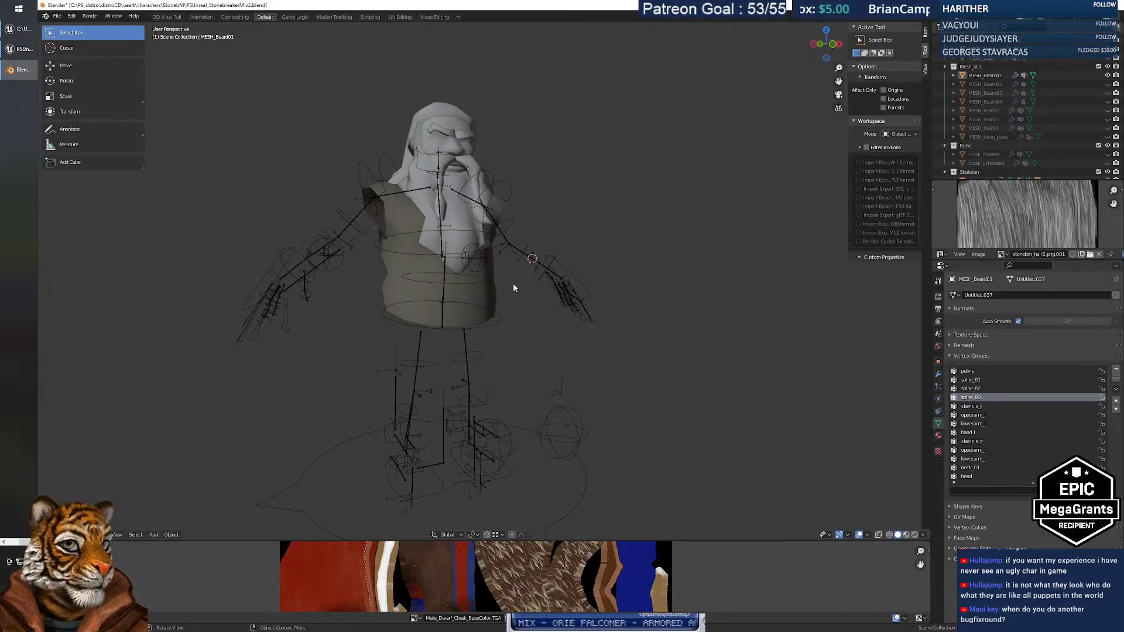
pyautogui.moveTo(497, 308); pyautogui.dragTo(417, 274, button='middle')
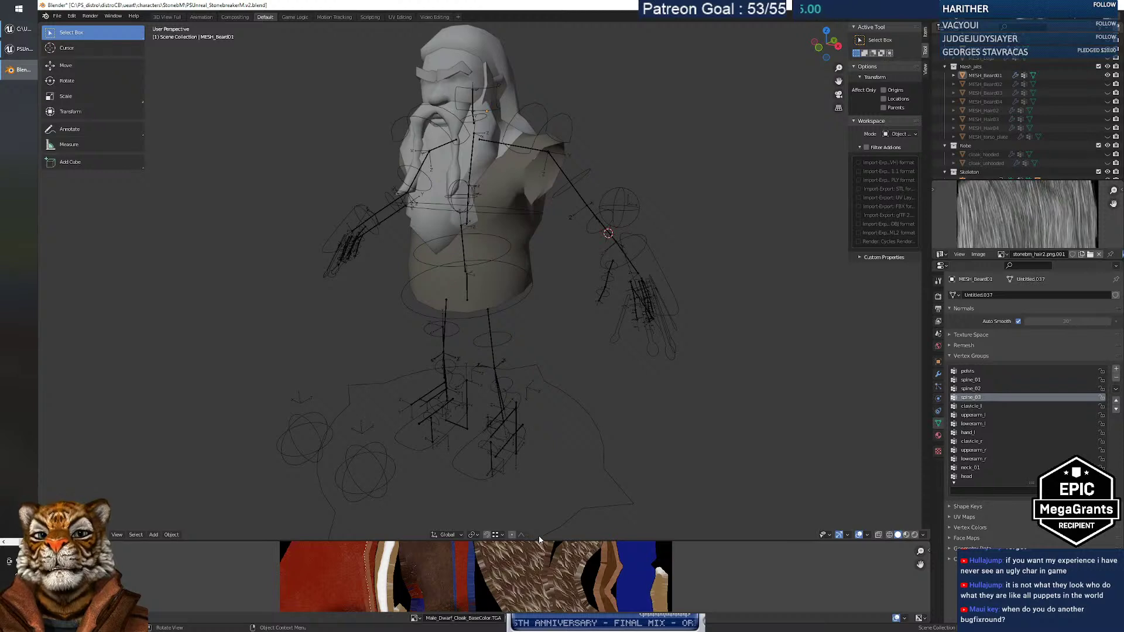
# Enlarge the cloak texture area and extend the outliner over the hair texture area so more scene objects are listed.
pyautogui.moveTo(544, 539); pyautogui.dragTo(545, 483)
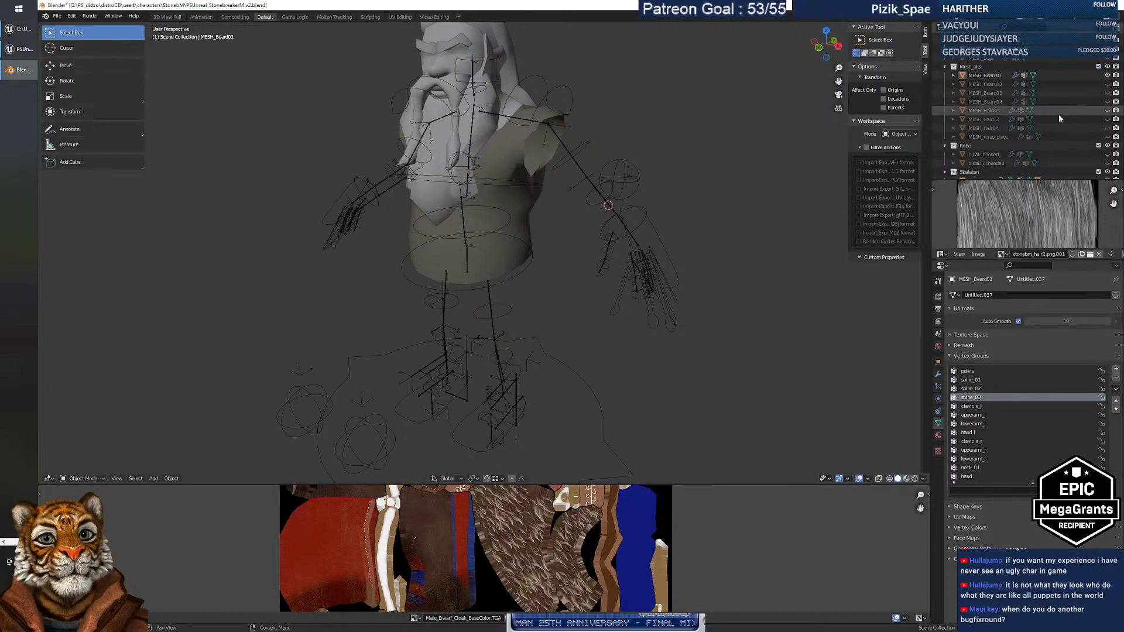
pyautogui.scroll(3, 1016, 134)
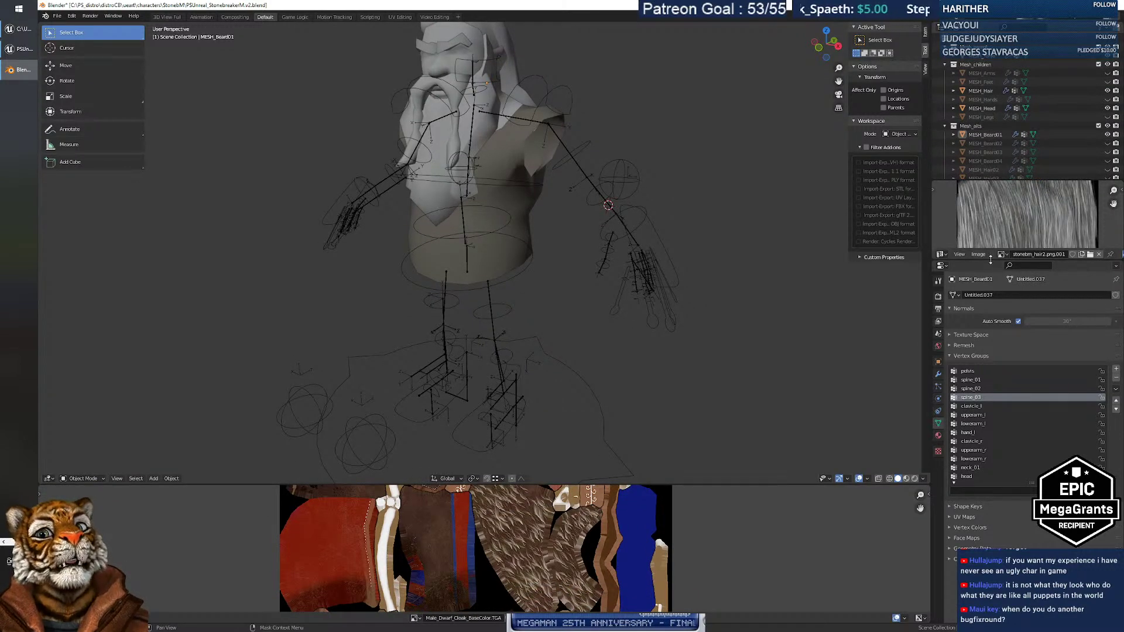
pyautogui.moveTo(982, 259); pyautogui.dragTo(983, 346)
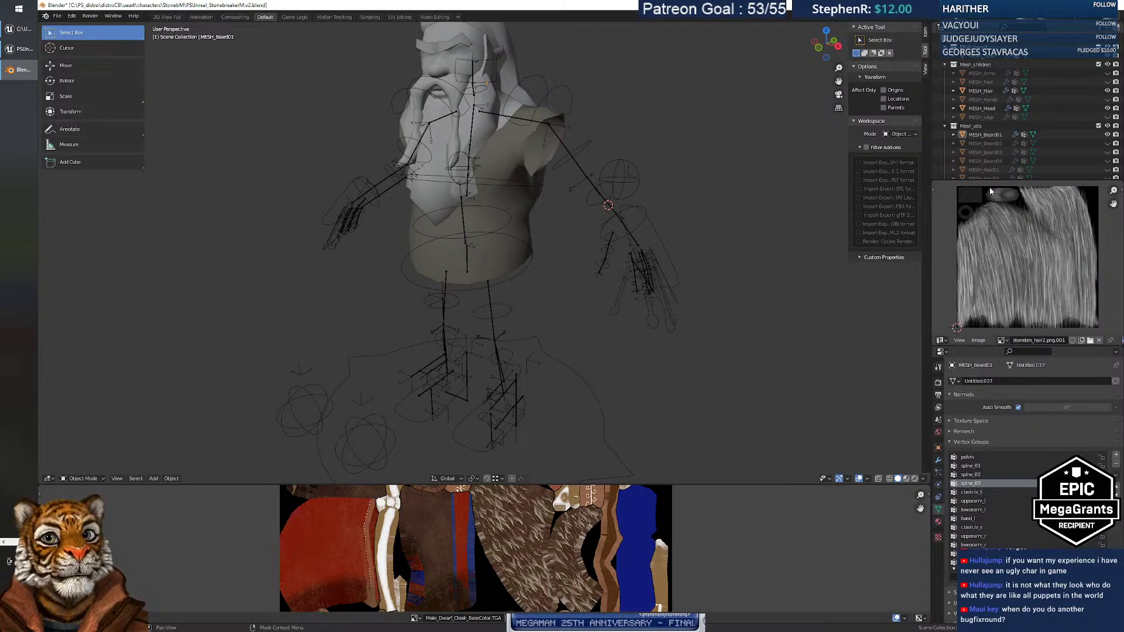
pyautogui.moveTo(989, 182); pyautogui.dragTo(993, 234)
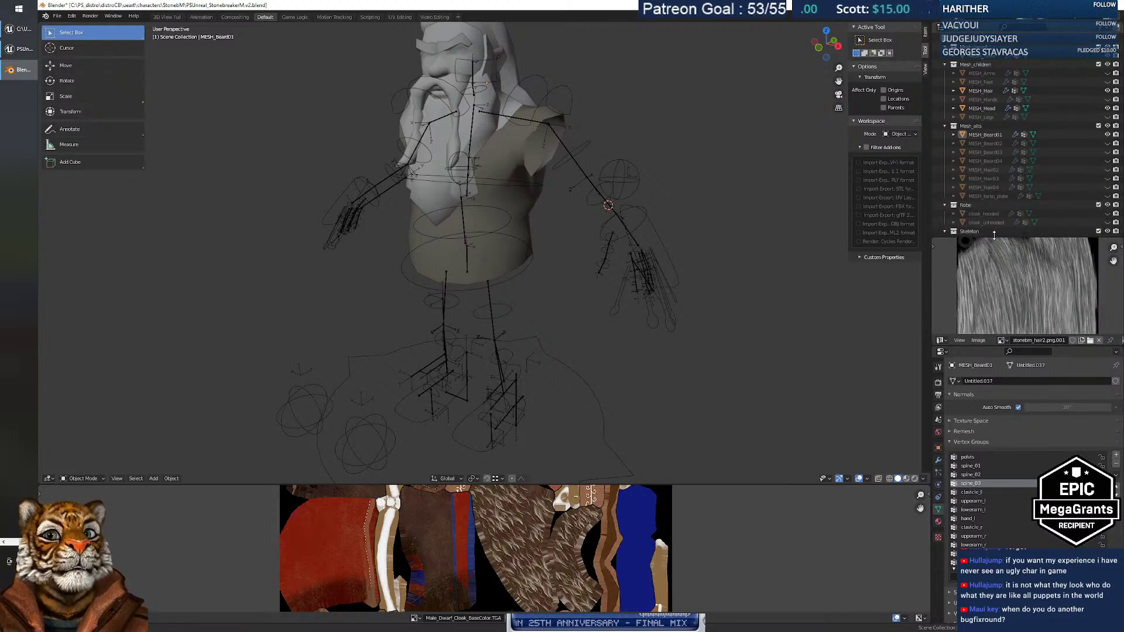
pyautogui.rightClick(979, 347)
pyautogui.click(938, 369)
pyautogui.click(991, 244)
pyautogui.moveTo(990, 243); pyautogui.dragTo(990, 323)
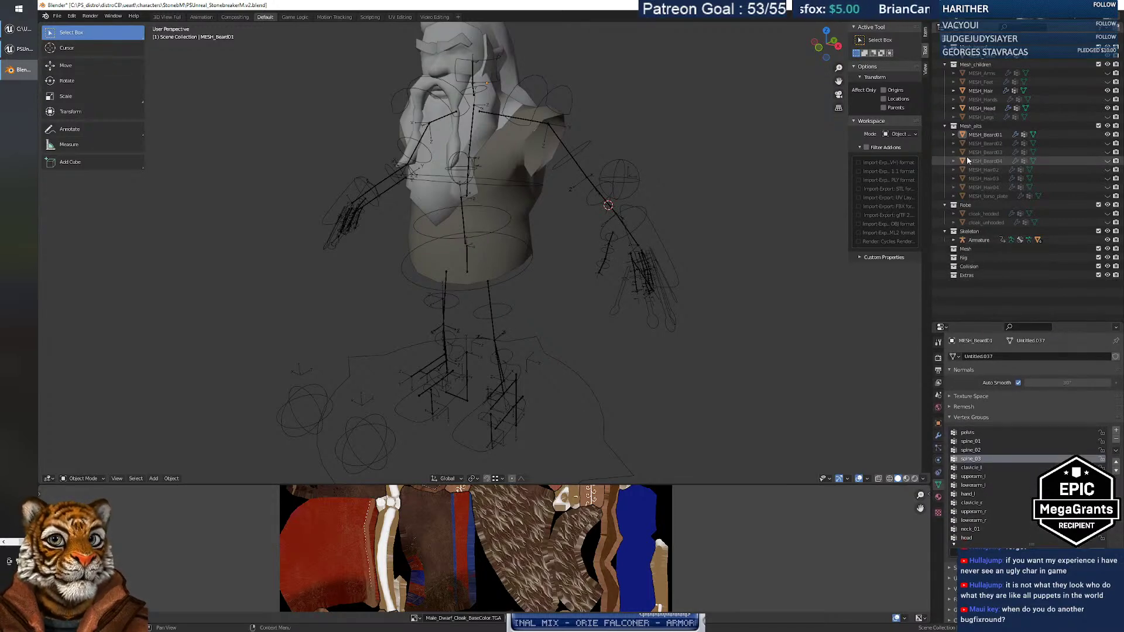
# Toggle the visibility of MESH_Beard01 off and on to compare the head with and without it.
pyautogui.click(1107, 135)
pyautogui.click(1107, 134)
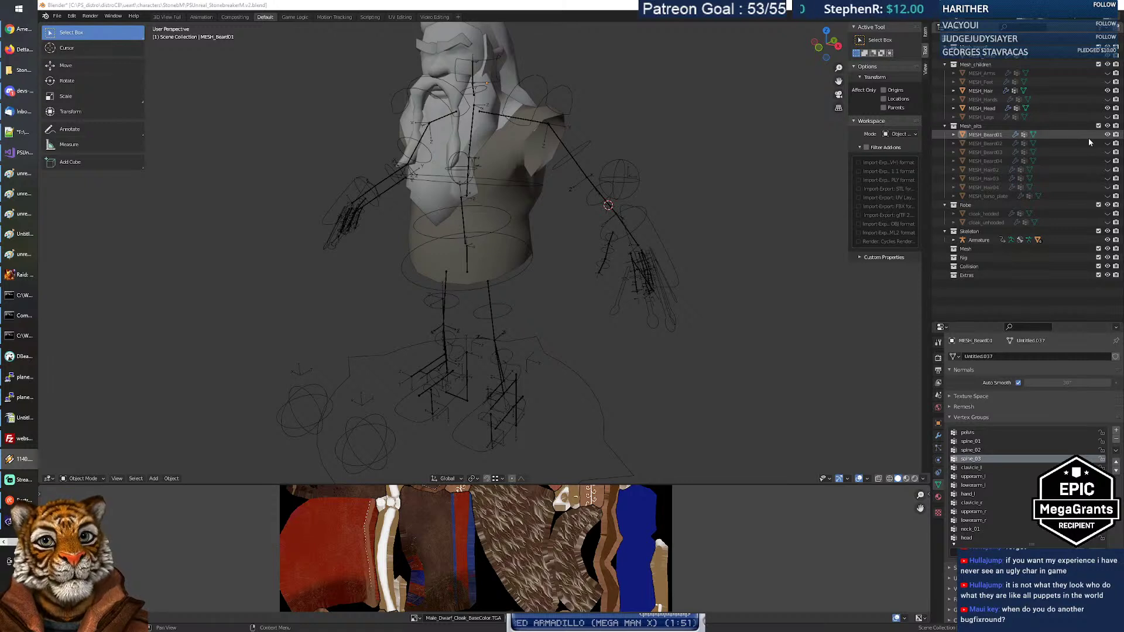
pyautogui.click(1107, 135)
pyautogui.click(1107, 135)
pyautogui.click(1107, 135)
pyautogui.click(1107, 135)
# Fly through the viewport to a close-up of the Stonebreaker's face and eyebrow.
pyautogui.rightClick(451, 32)
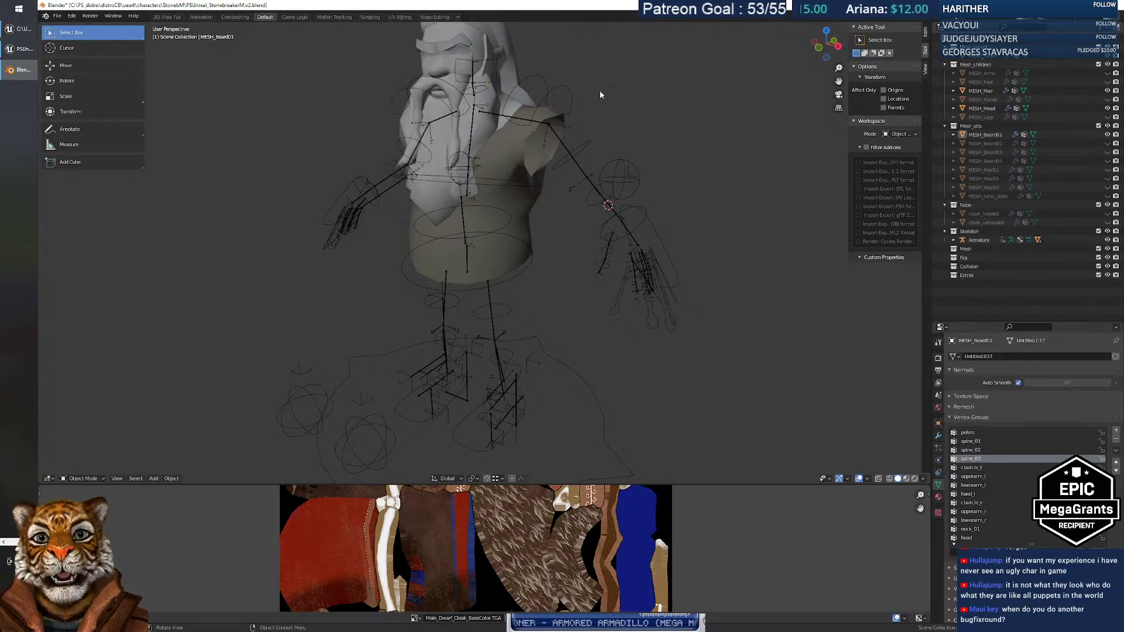
pyautogui.moveTo(528, 120); pyautogui.dragTo(527, 118, button='middle')
pyautogui.hotkey('shift', '`')
pyautogui.press('w')
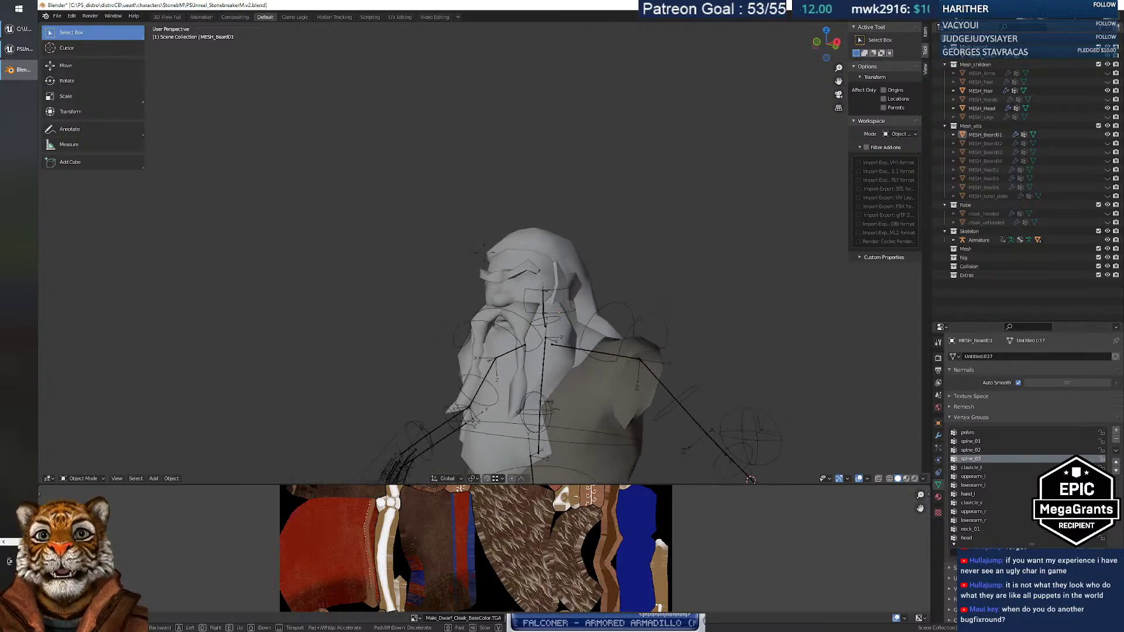
pyautogui.press('s')
pyautogui.press('w')
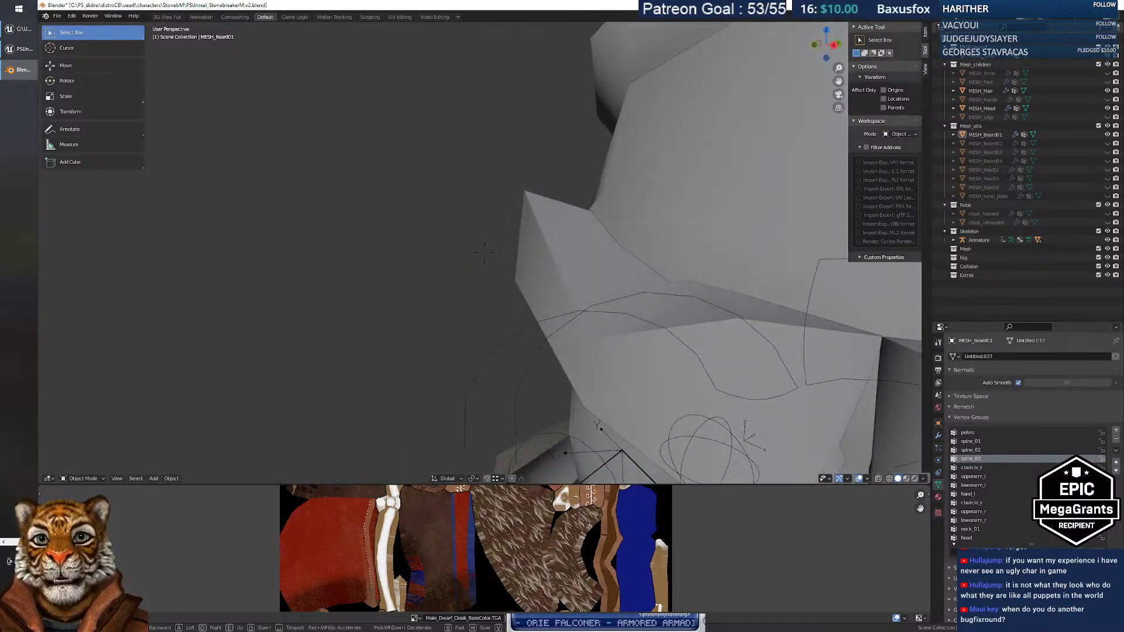
pyautogui.press('s')
pyautogui.click(484, 252)
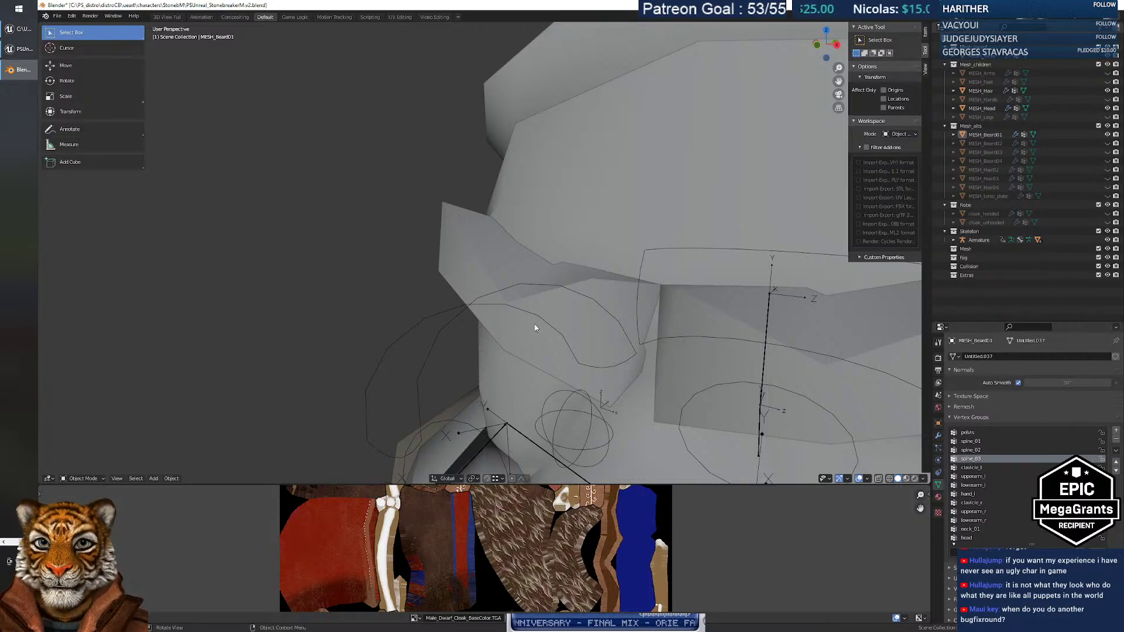
# Select MESH_Beard01, center the view on it and examine its eyebrow geometry from the side.
pyautogui.click(469, 248)
pyautogui.press('KP_Decimal')
pyautogui.moveTo(646, 317)
pyautogui.mouseDown(button='middle')
pyautogui.moveTo(680, 311)
pyautogui.moveTo(648, 305)
pyautogui.moveTo(648, 283)
pyautogui.moveTo(668, 266)
pyautogui.moveTo(671, 288)
pyautogui.moveTo(602, 321)
pyautogui.moveTo(686, 309)
pyautogui.moveTo(640, 297)
pyautogui.mouseUp(button='middle')
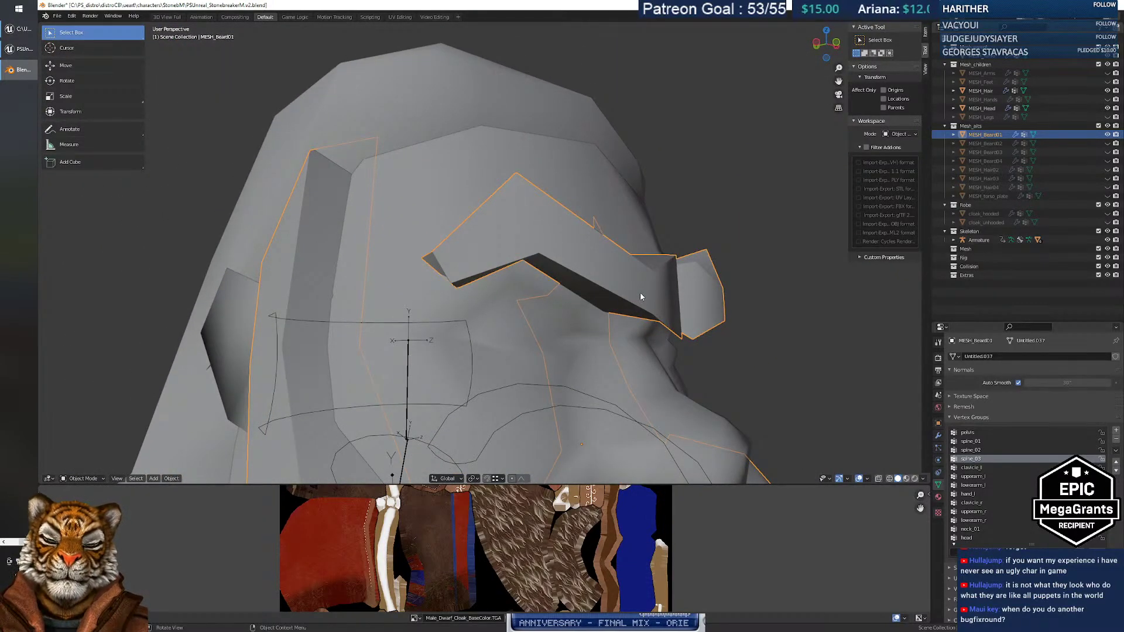
# Examine the shape and shading of the eyebrow geometry on MESH_Beard01 up close and from farther away.
pyautogui.scroll(8, 640, 296)
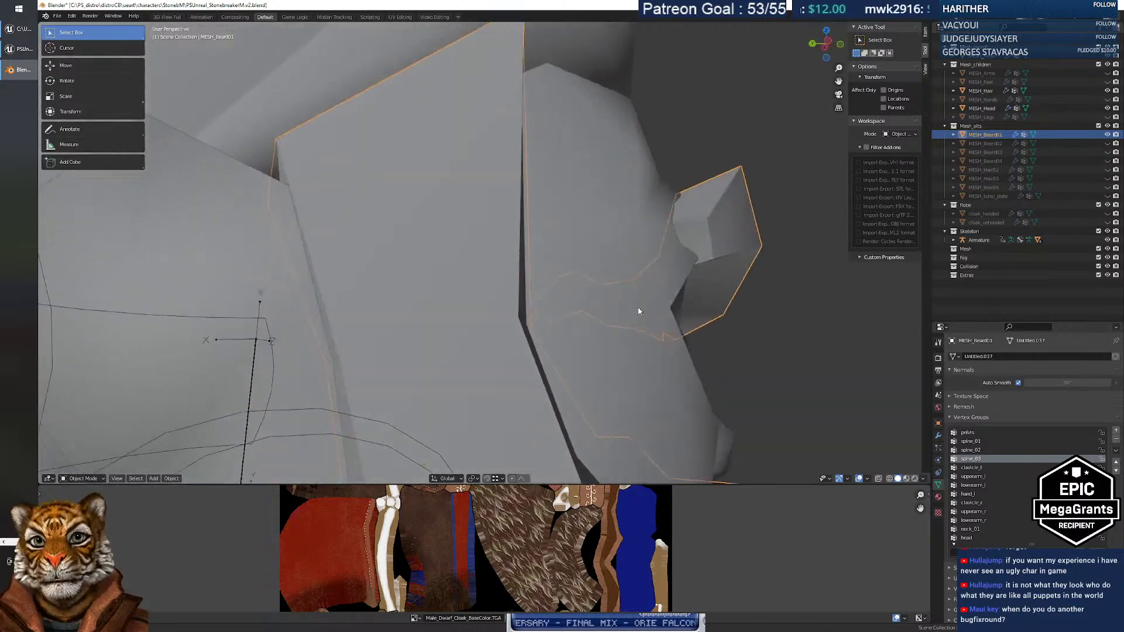
pyautogui.scroll(2, 653, 310)
pyautogui.scroll(8, 702, 316)
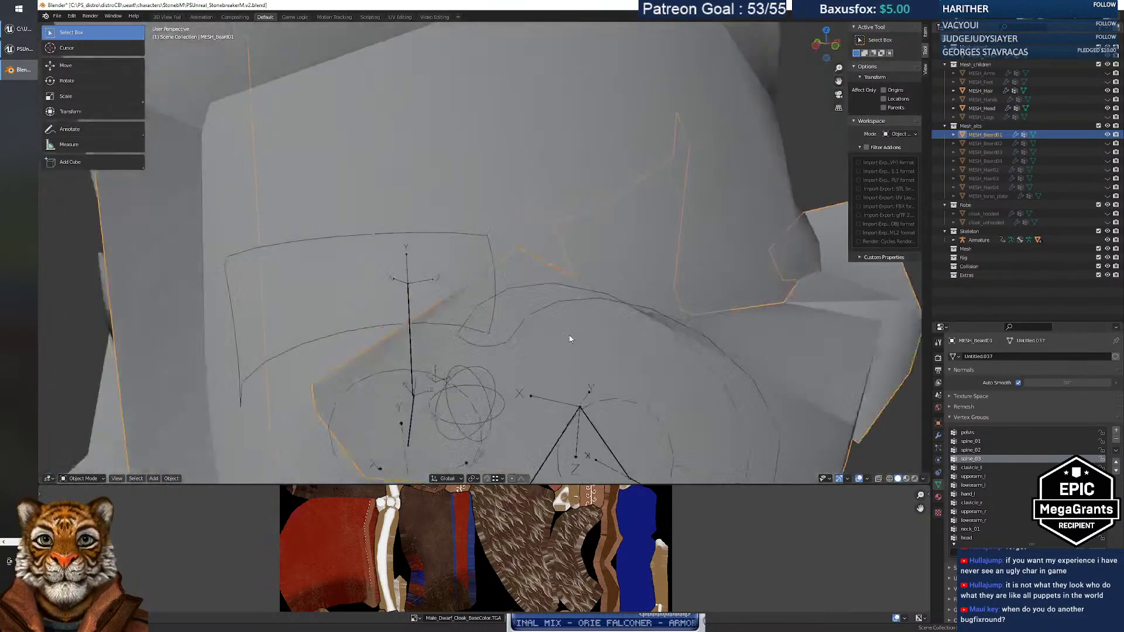
pyautogui.moveTo(571, 338)
pyautogui.mouseDown(button='middle')
pyautogui.moveTo(549, 335)
pyautogui.moveTo(564, 334)
pyautogui.mouseUp(button='middle')
pyautogui.scroll(-10, 562, 340)
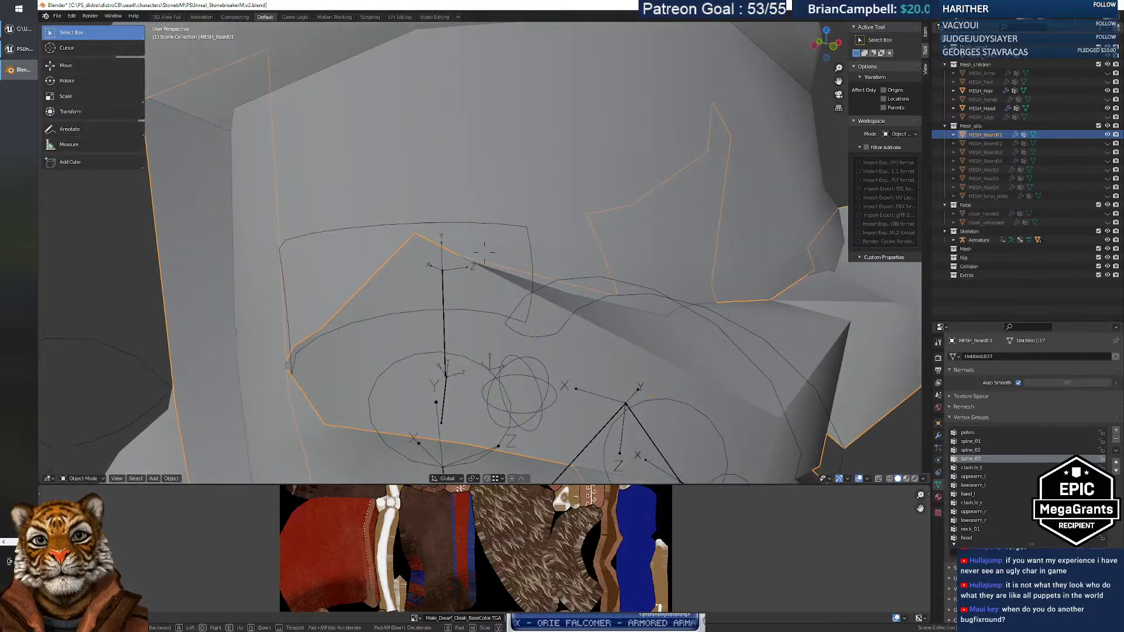
pyautogui.scroll(6, 562, 339)
pyautogui.hotkey('shift', '`')
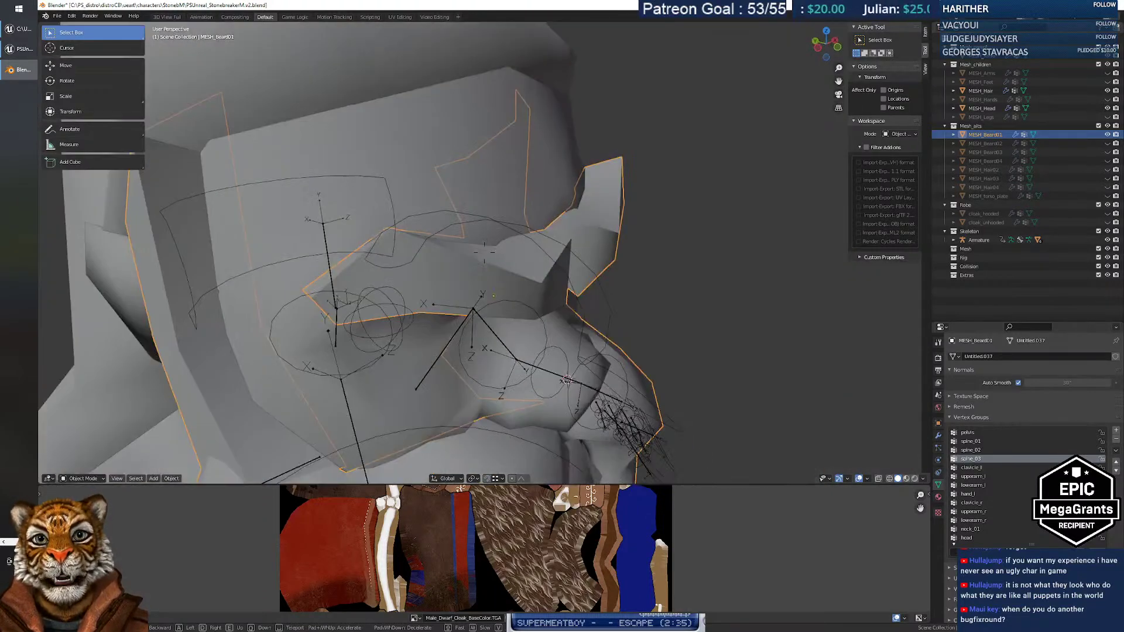
pyautogui.press('s')
pyautogui.click(517, 256)
pyautogui.click(589, 242)
pyautogui.click(572, 232)
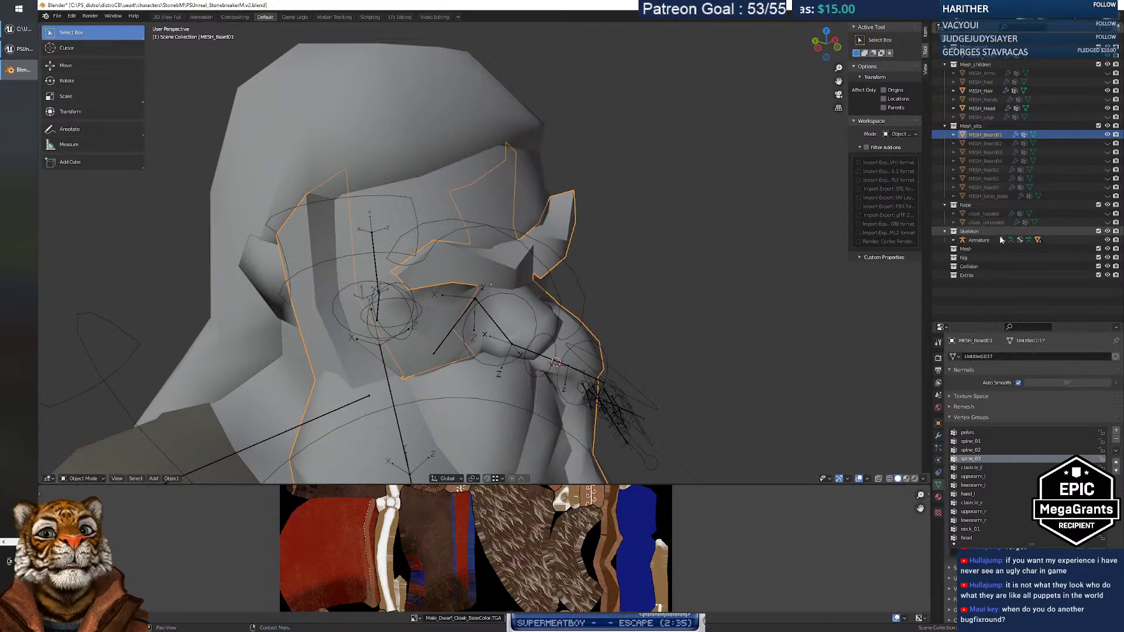
# Hide the Armature in the viewport to leave an unobstructed view of the face.
pyautogui.click(1107, 240)
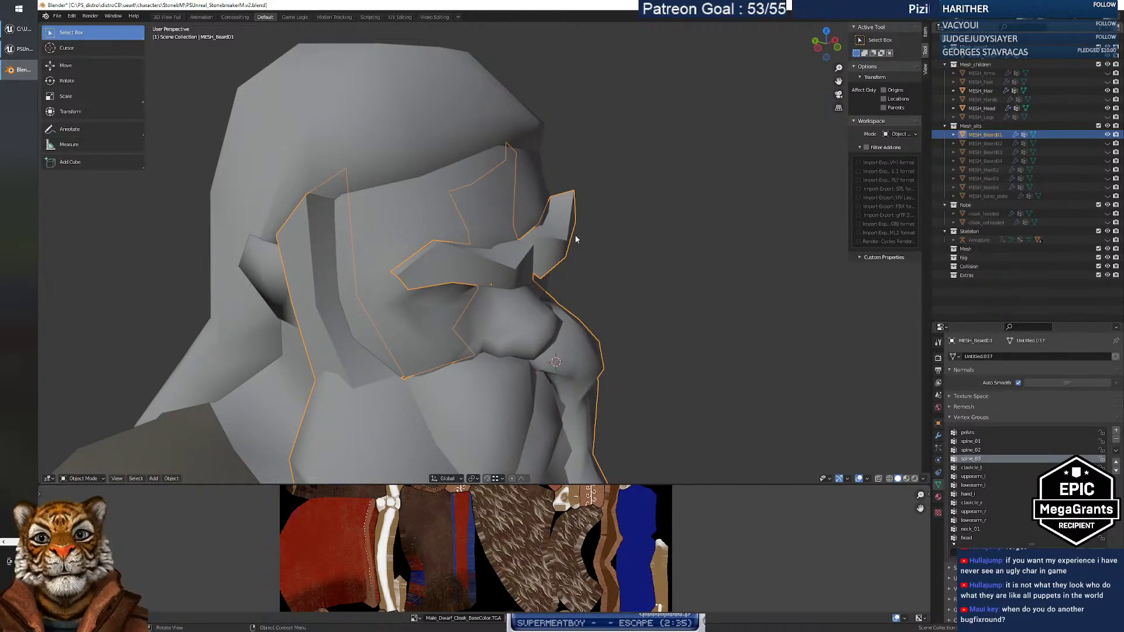
pyautogui.moveTo(631, 267)
pyautogui.mouseDown(button='middle')
pyautogui.moveTo(539, 232)
pyautogui.moveTo(597, 221)
pyautogui.moveTo(617, 246)
pyautogui.moveTo(601, 258)
pyautogui.moveTo(653, 263)
pyautogui.moveTo(523, 262)
pyautogui.moveTo(666, 251)
pyautogui.moveTo(626, 258)
pyautogui.moveTo(632, 268)
pyautogui.moveTo(546, 258)
pyautogui.moveTo(629, 271)
pyautogui.mouseUp(button='middle')
pyautogui.moveTo(464, 283); pyautogui.dragTo(497, 277, button='middle')
# Inspect the wireframe and sharp-marked edges of MESH_Beard01 around the eyebrows in Edit Mode.
pyautogui.click(501, 281)
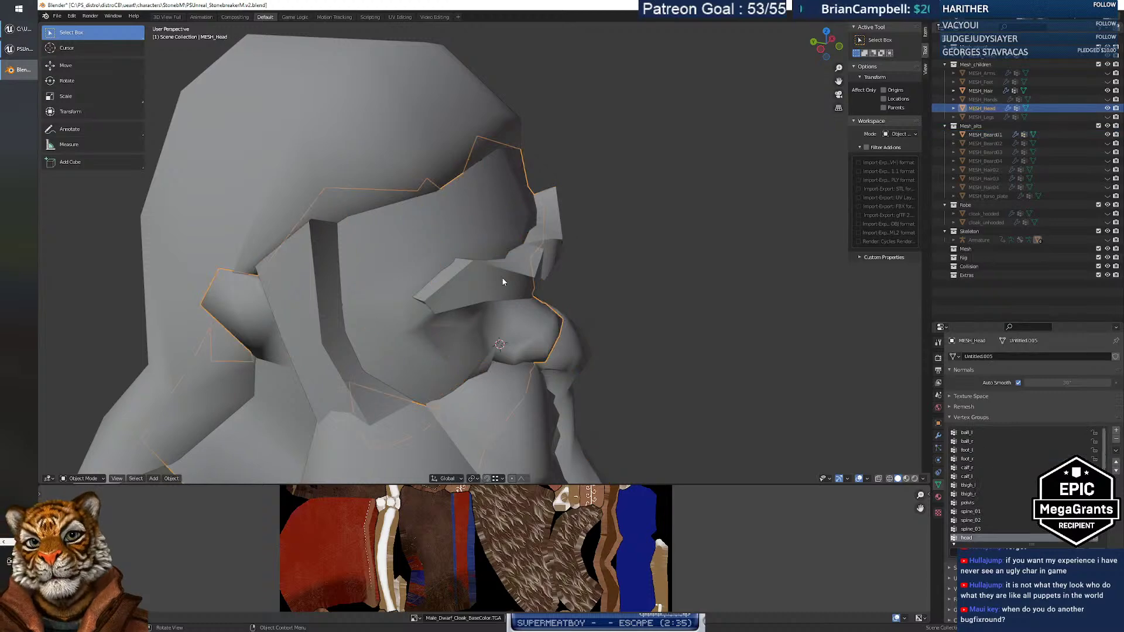
pyautogui.click(559, 235)
pyautogui.press('Tab')
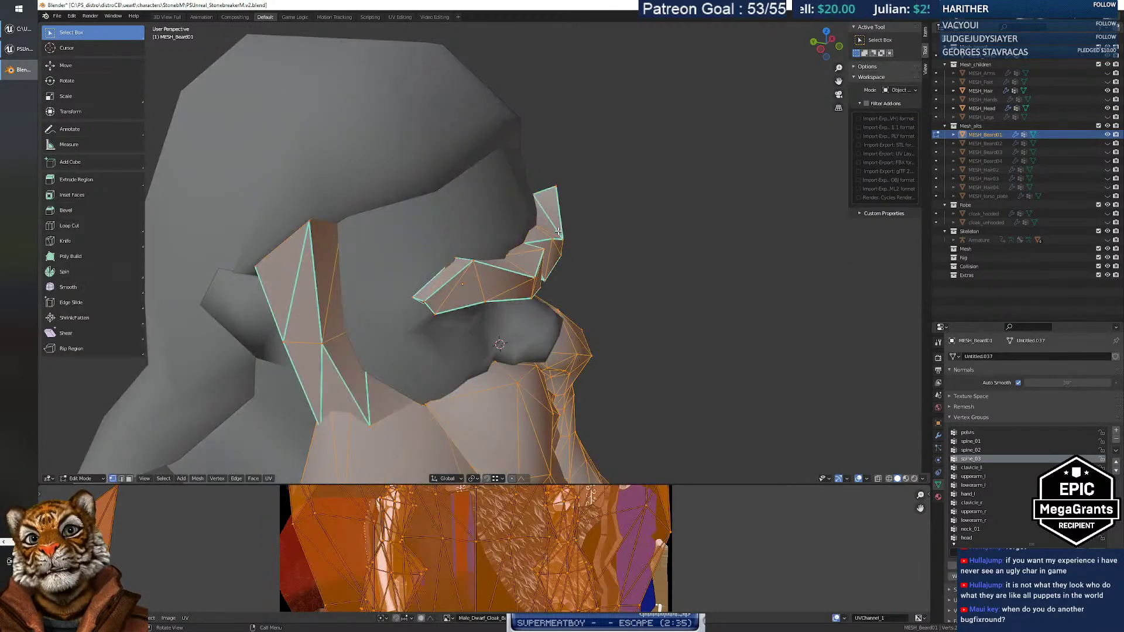
pyautogui.moveTo(613, 281); pyautogui.dragTo(568, 289, button='middle')
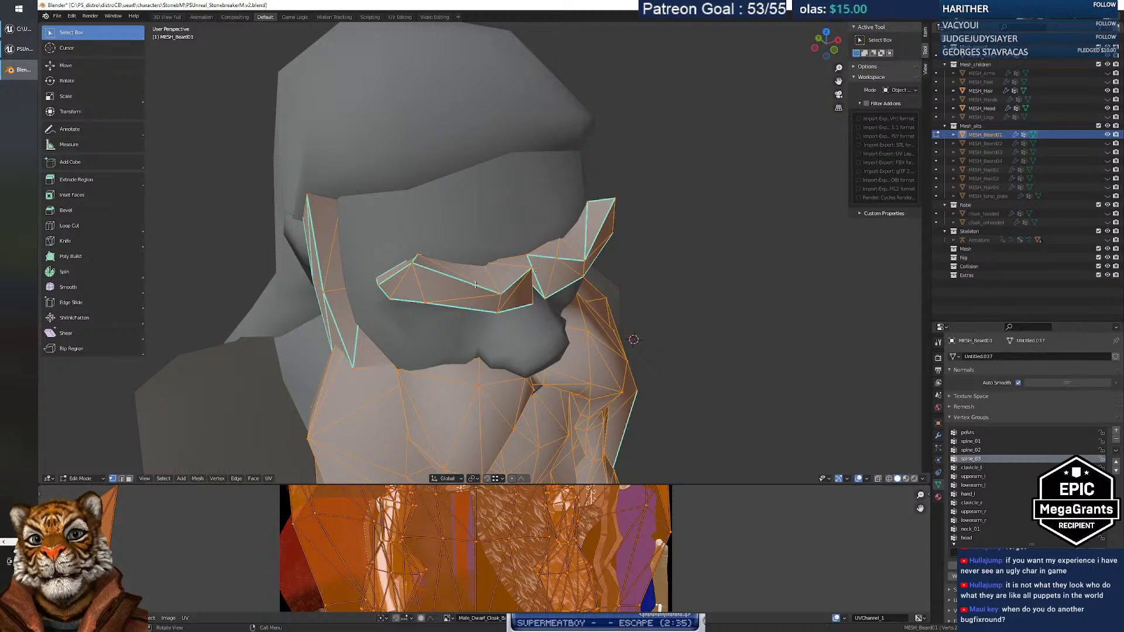
pyautogui.moveTo(443, 271); pyautogui.dragTo(653, 292, button='middle')
pyautogui.press('Tab')
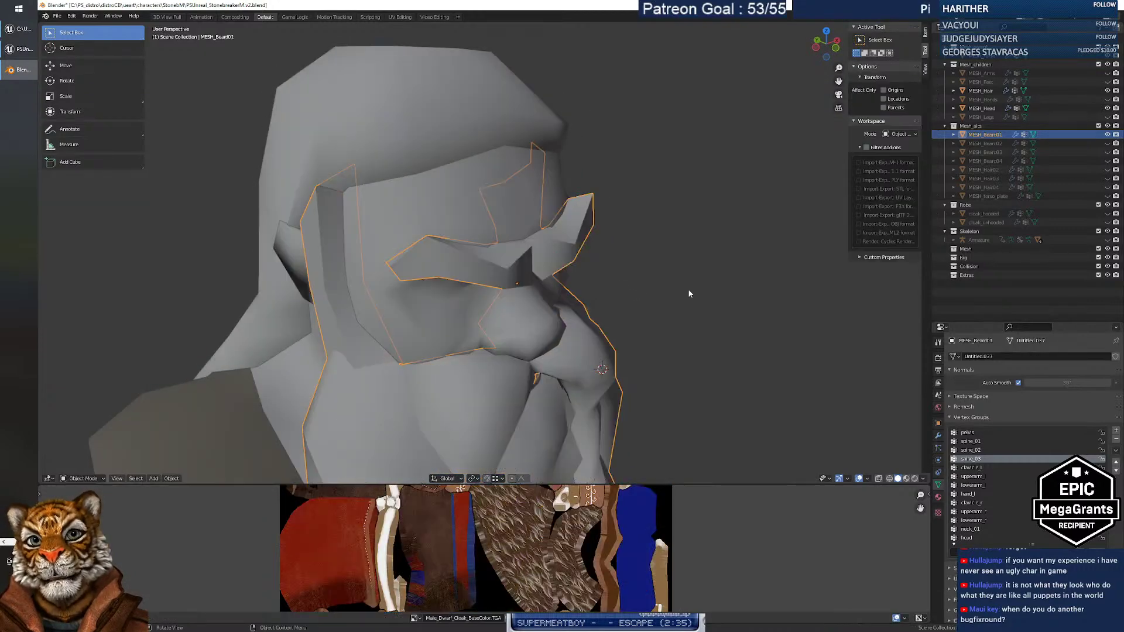
# Switch the viewport to Material Preview shading and view the textured head and beard.
pyautogui.click(906, 478)
pyautogui.moveTo(637, 349)
pyautogui.mouseDown(button='middle')
pyautogui.moveTo(716, 339)
pyautogui.moveTo(666, 343)
pyautogui.mouseUp(button='middle')
pyautogui.moveTo(513, 266)
pyautogui.mouseDown(button='middle')
pyautogui.moveTo(535, 276)
pyautogui.moveTo(499, 296)
pyautogui.moveTo(518, 270)
pyautogui.moveTo(508, 273)
pyautogui.mouseUp(button='middle')
pyautogui.scroll(-5, 508, 274)
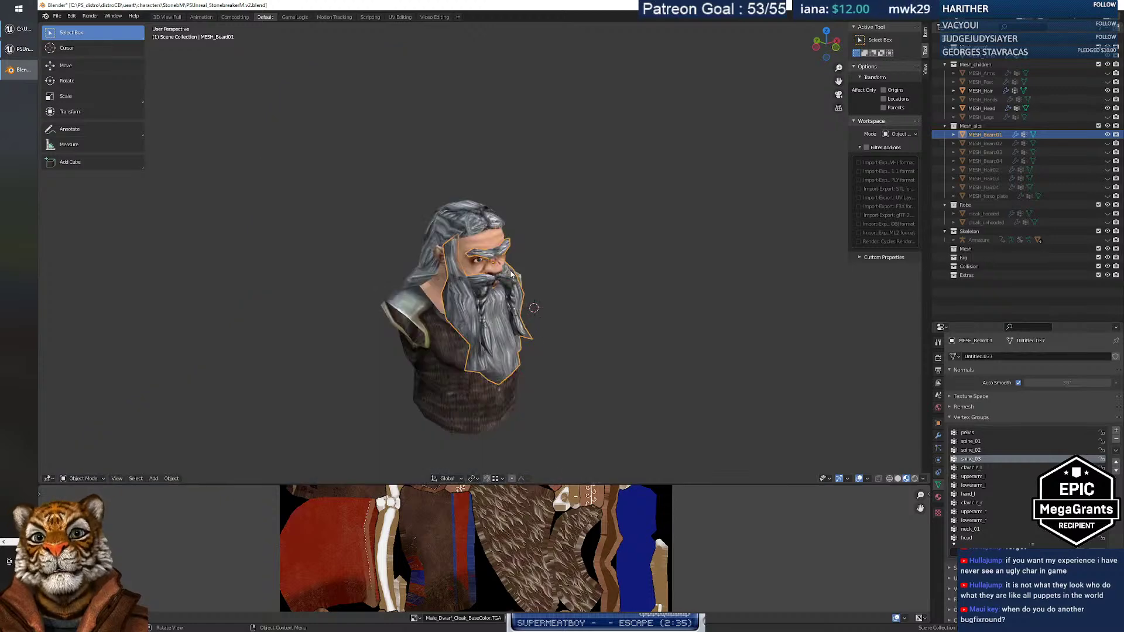
pyautogui.scroll(6, 510, 273)
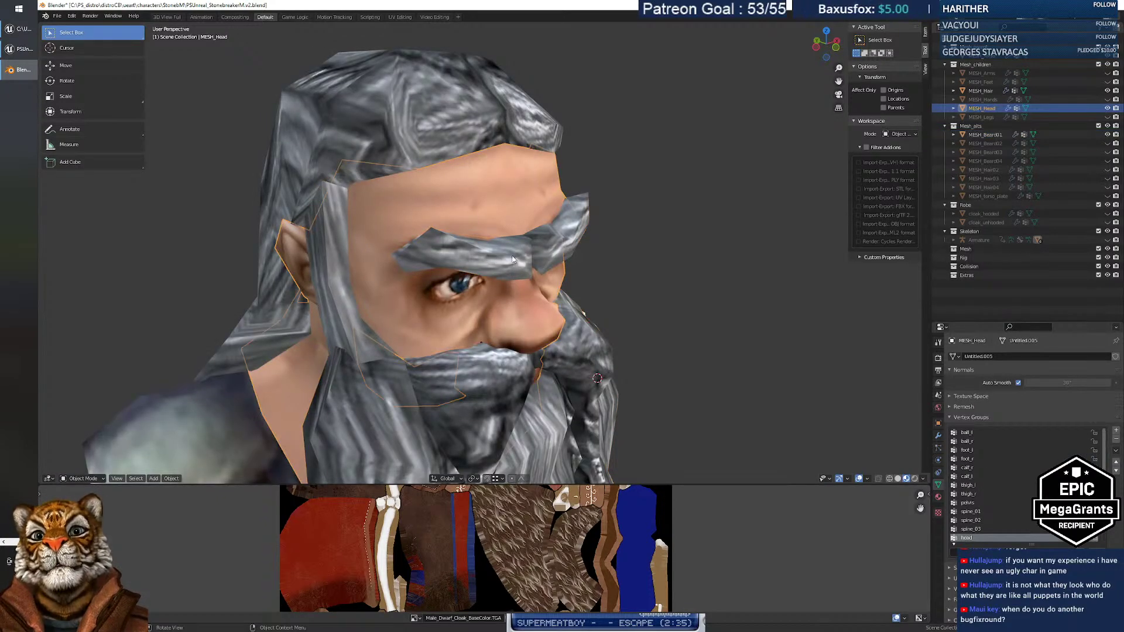
# In Edit Mode on MESH_Beard01, clear the sharp marking from the upper edges of the character's right eyebrow.
pyautogui.press('Tab')
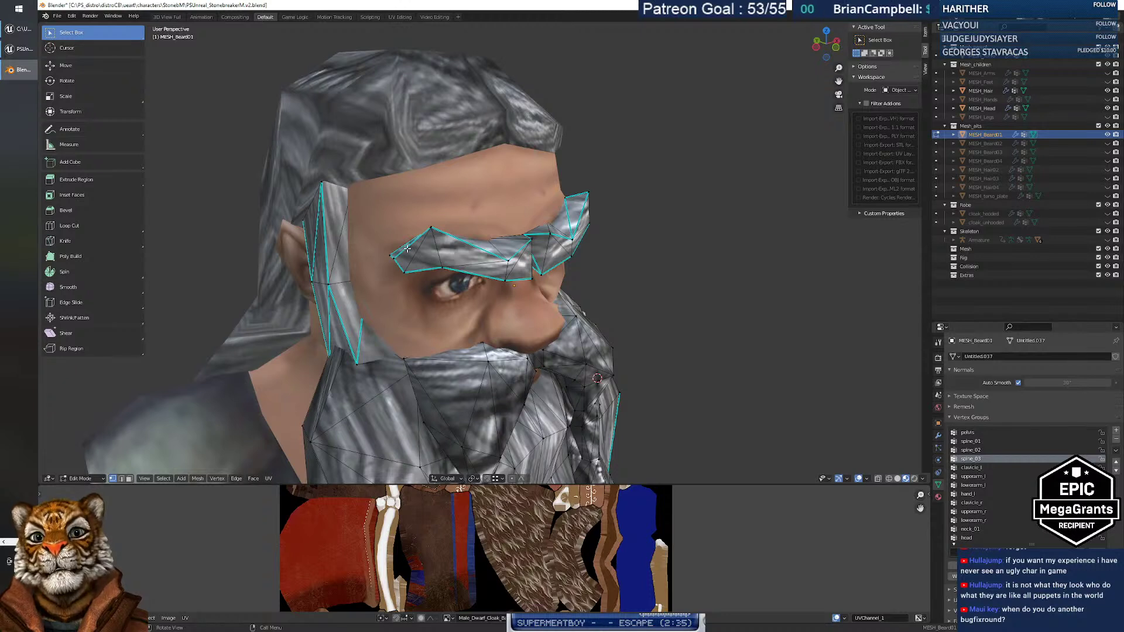
pyautogui.rightClick(516, 255)
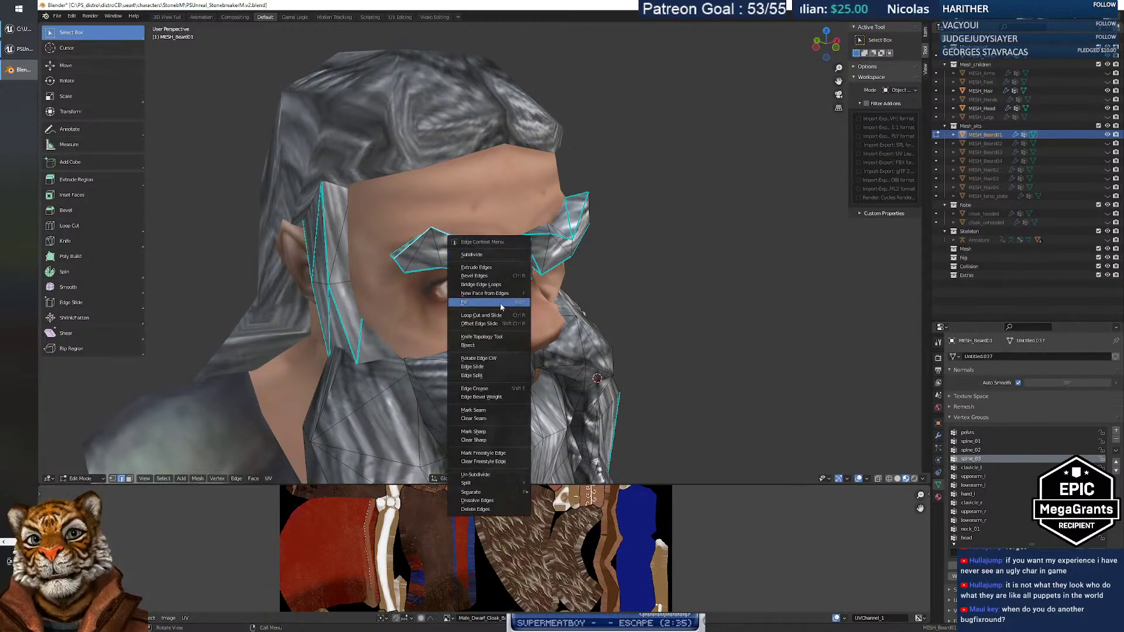
pyautogui.click(500, 432)
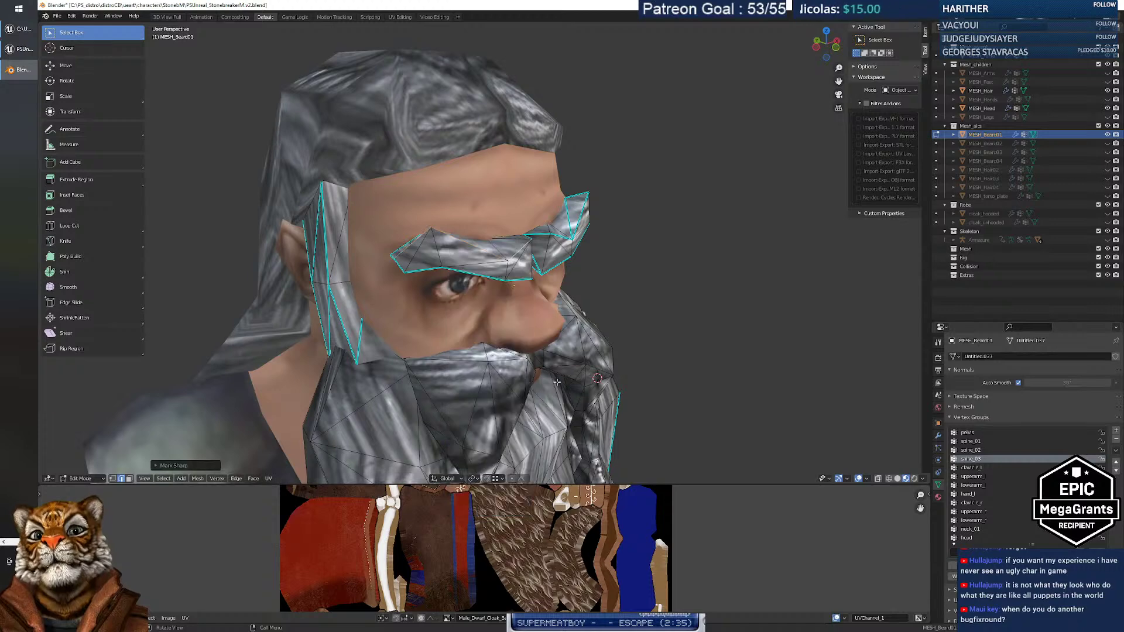
# Clear the sharp marking from the upper edges of the character's left eyebrow.
pyautogui.moveTo(423, 270); pyautogui.dragTo(567, 283, button='middle')
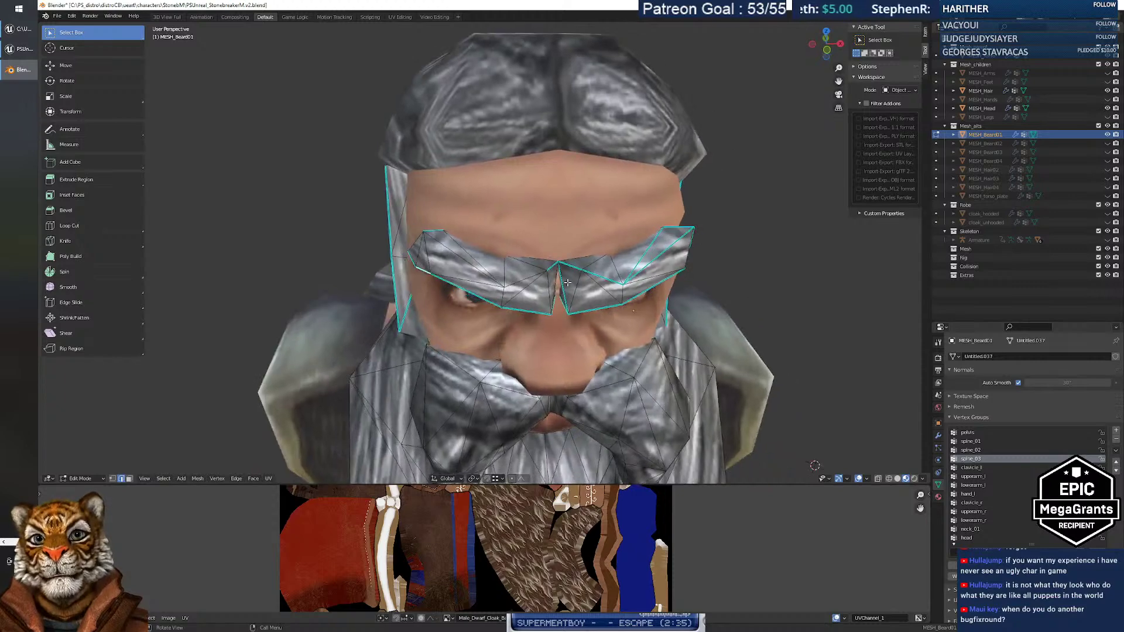
pyautogui.click(550, 270)
pyautogui.click(642, 271)
pyautogui.rightClick(643, 254)
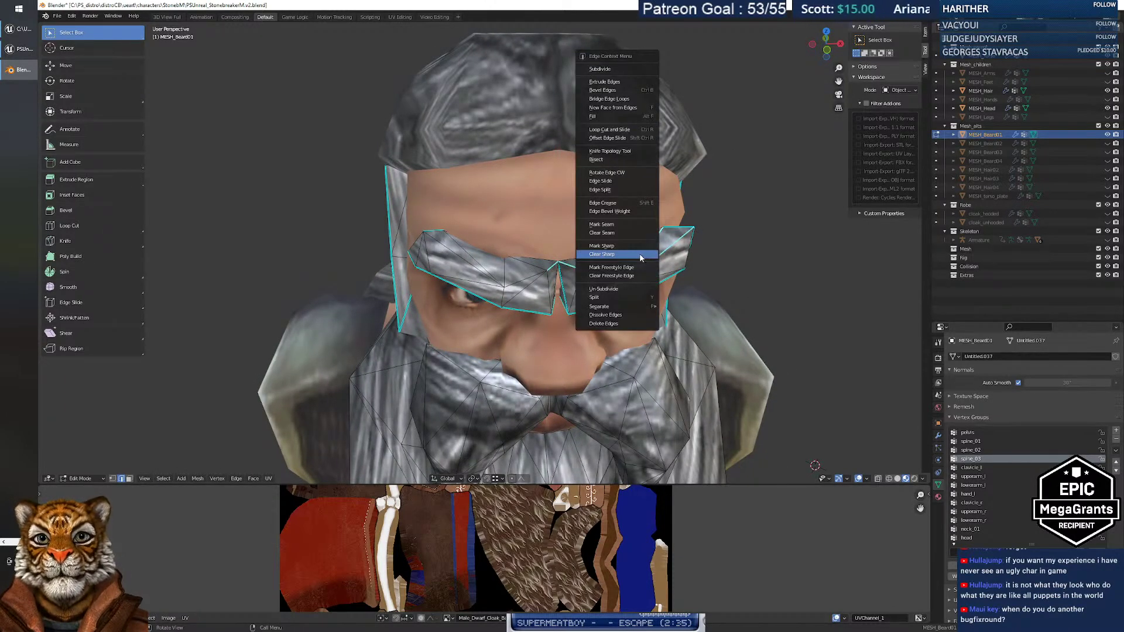
pyautogui.click(636, 254)
# Clear the remaining sharp edges at the outer end of the left eyebrow and return to Object Mode.
pyautogui.moveTo(679, 273); pyautogui.dragTo(695, 286, button='middle')
pyautogui.click(677, 273)
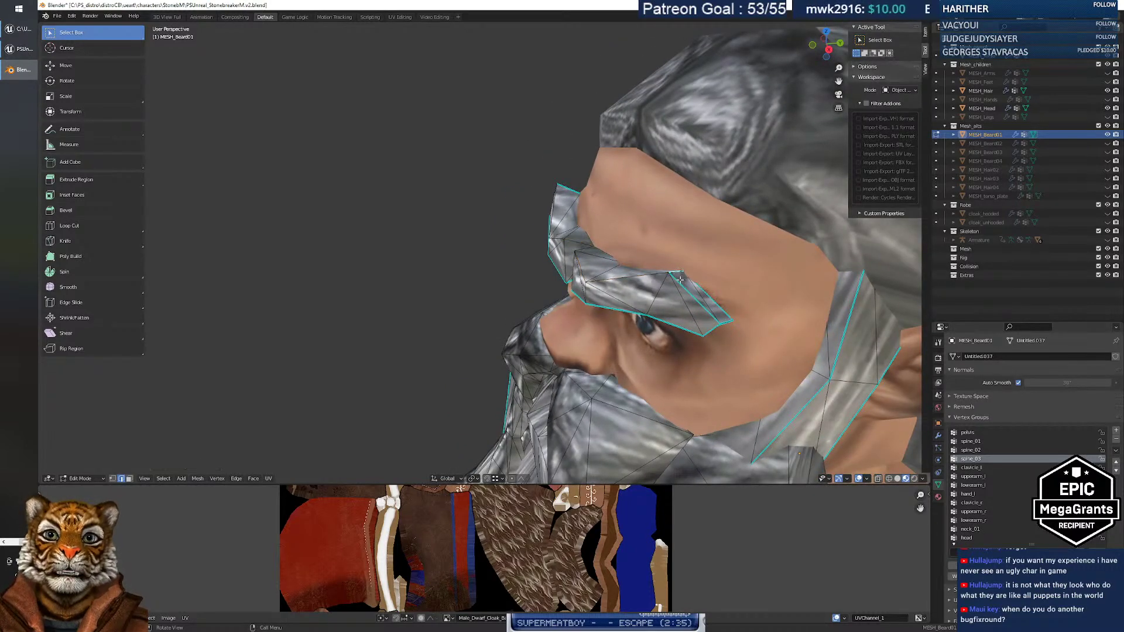
pyautogui.rightClick(680, 281)
pyautogui.click(680, 283)
pyautogui.moveTo(681, 283); pyautogui.dragTo(706, 299, button='middle')
pyautogui.press('Tab')
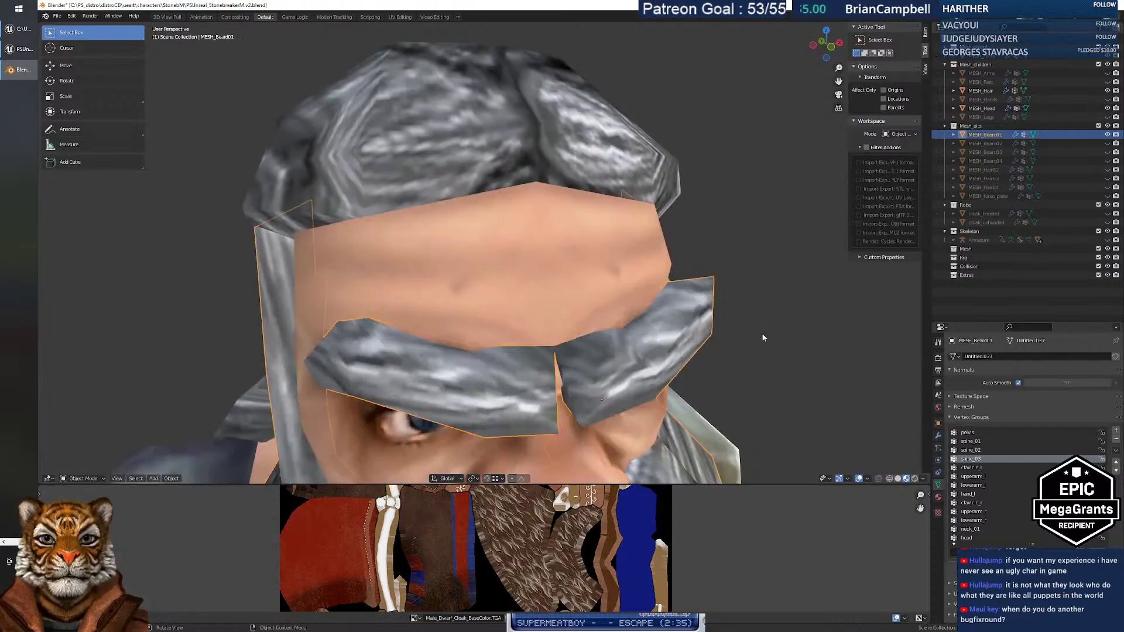
# Review the smoothed eyebrow shading on the textured head from different distances.
pyautogui.hotkey('shift', '`')
pyautogui.press('s')
pyautogui.press('w')
pyautogui.press('s')
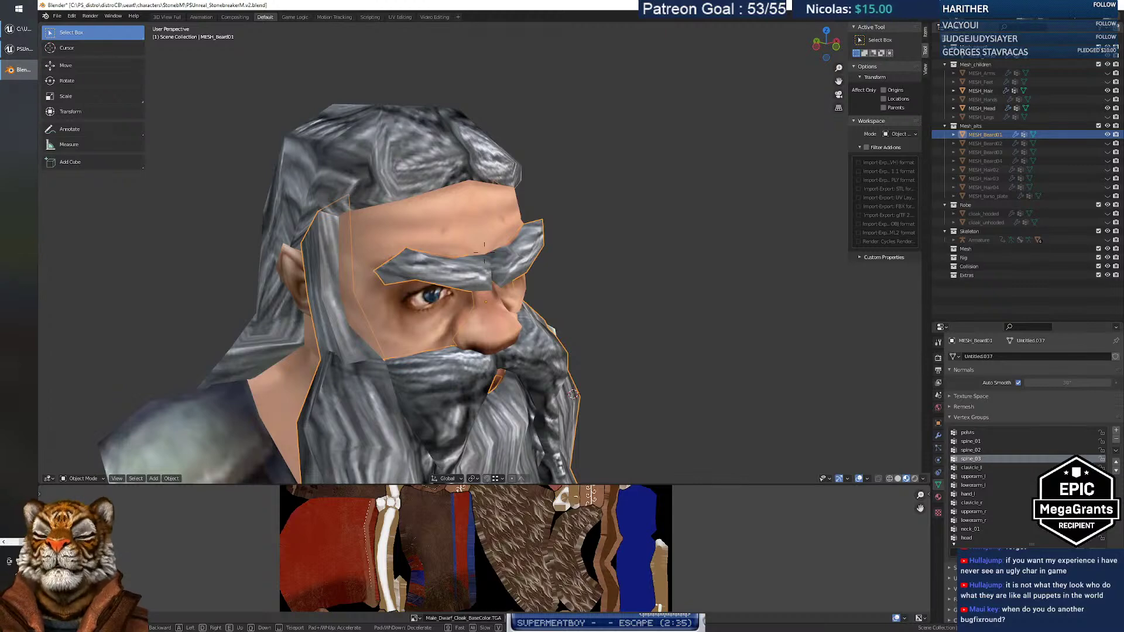
pyautogui.press('s')
pyautogui.press('w')
pyautogui.press('s')
pyautogui.click(485, 256)
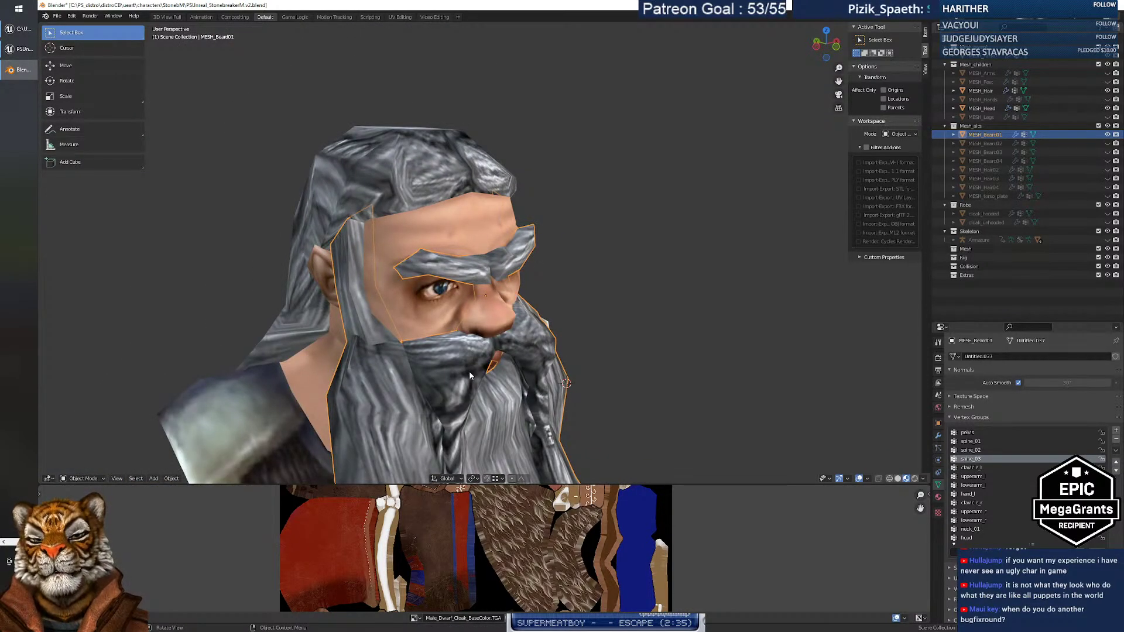
# Select the MESH_Beard01 object and enter Edit Mode.
pyautogui.click(450, 271)
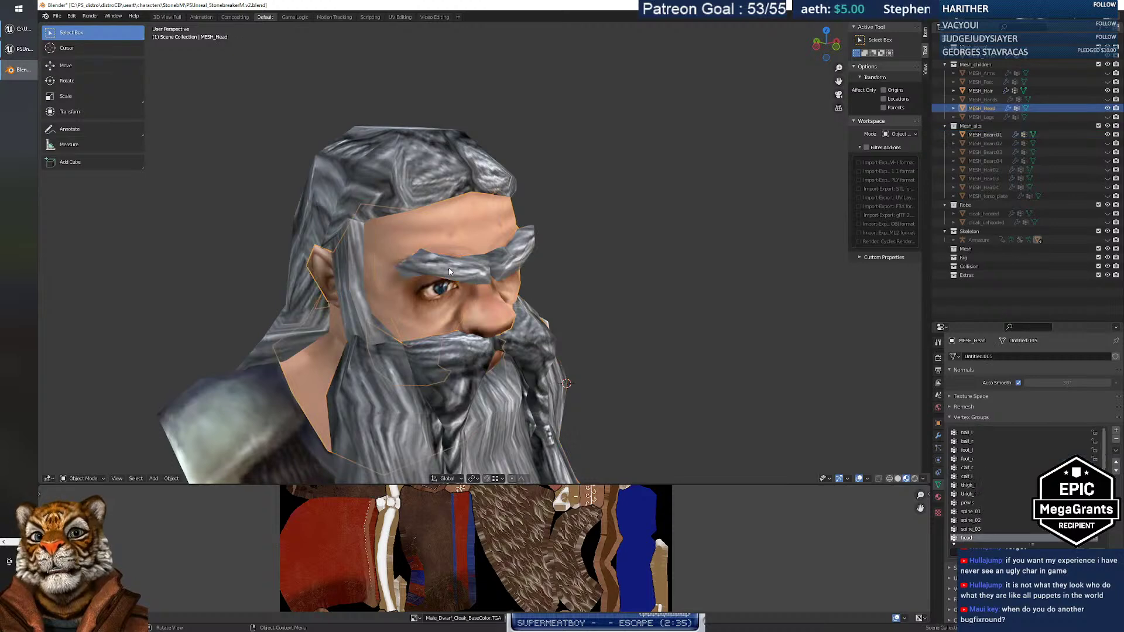
pyautogui.click(449, 271)
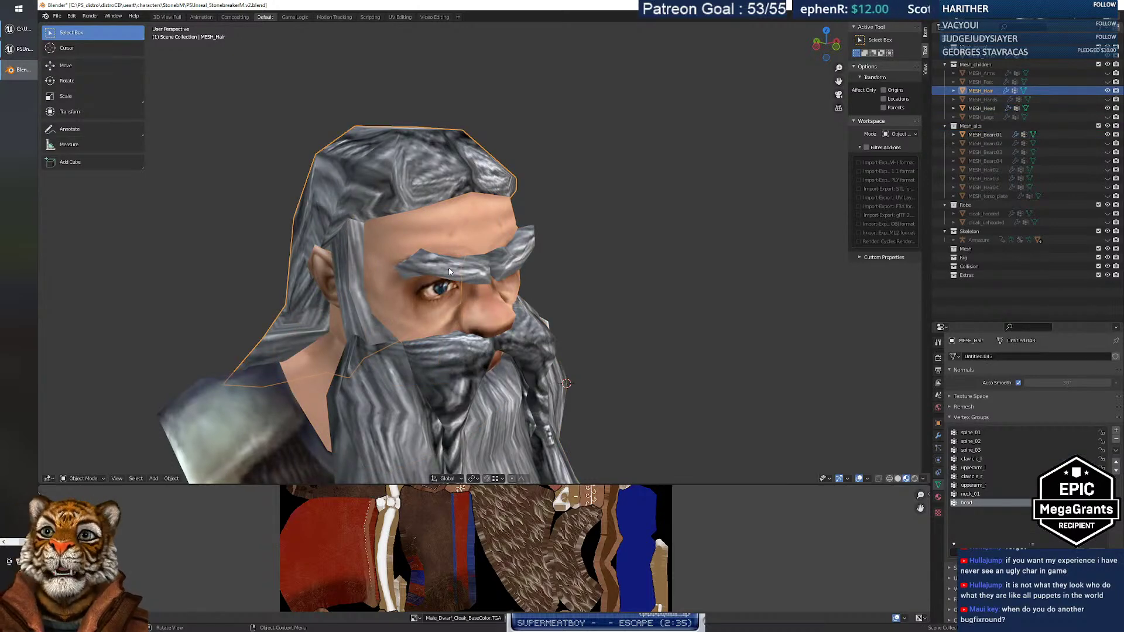
pyautogui.click(530, 264)
pyautogui.click(528, 247)
pyautogui.click(528, 247)
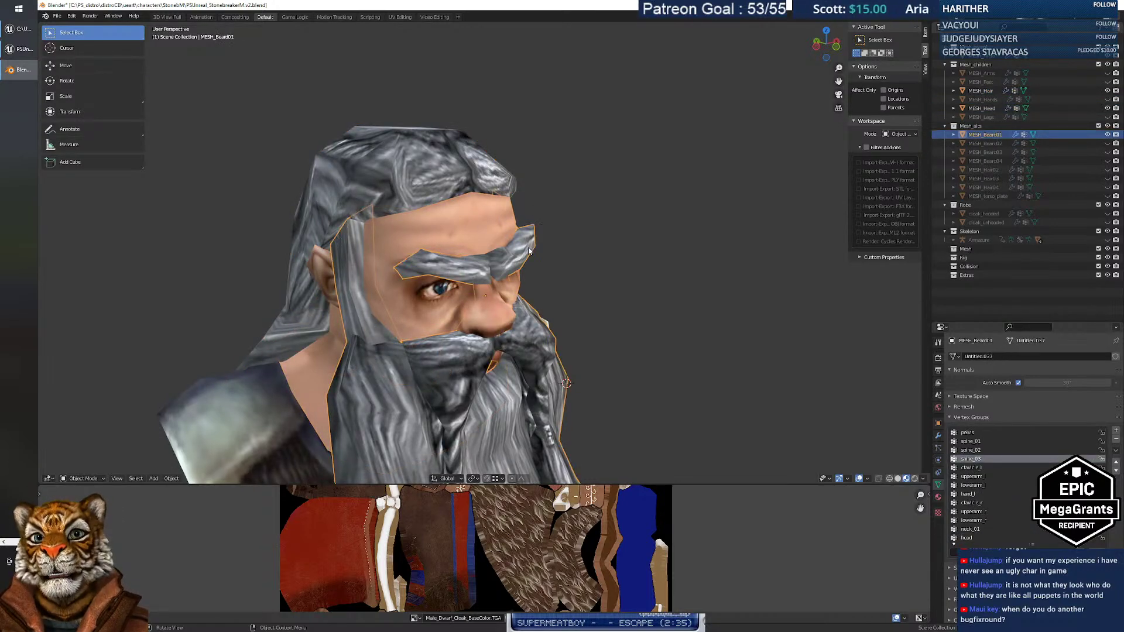
pyautogui.press('Tab')
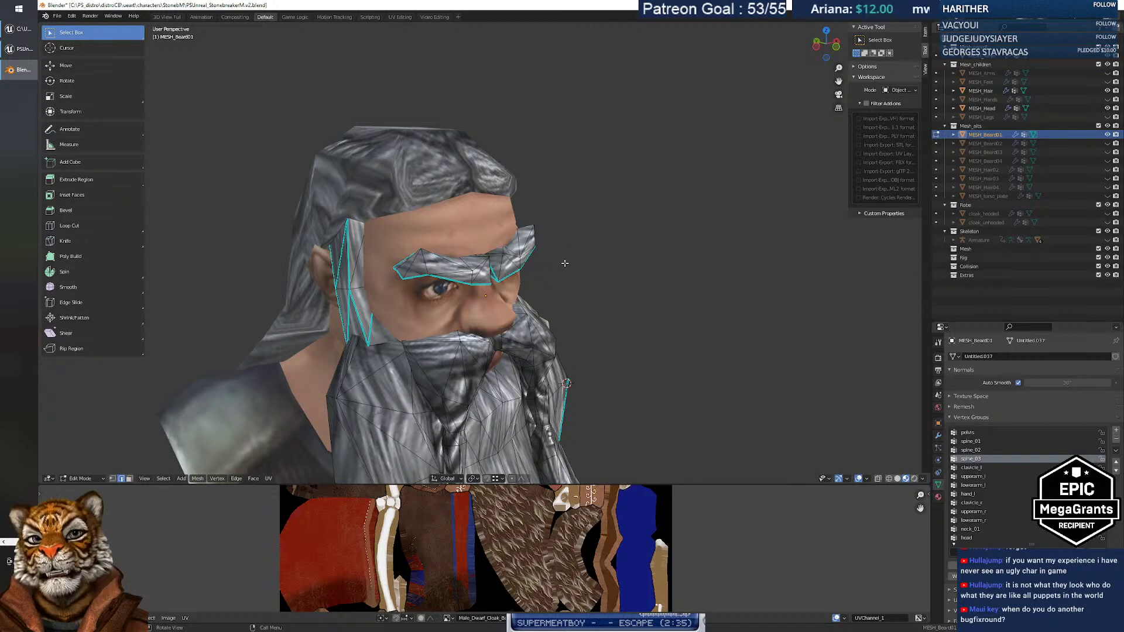
pyautogui.press('Tab')
pyautogui.press('Tab')
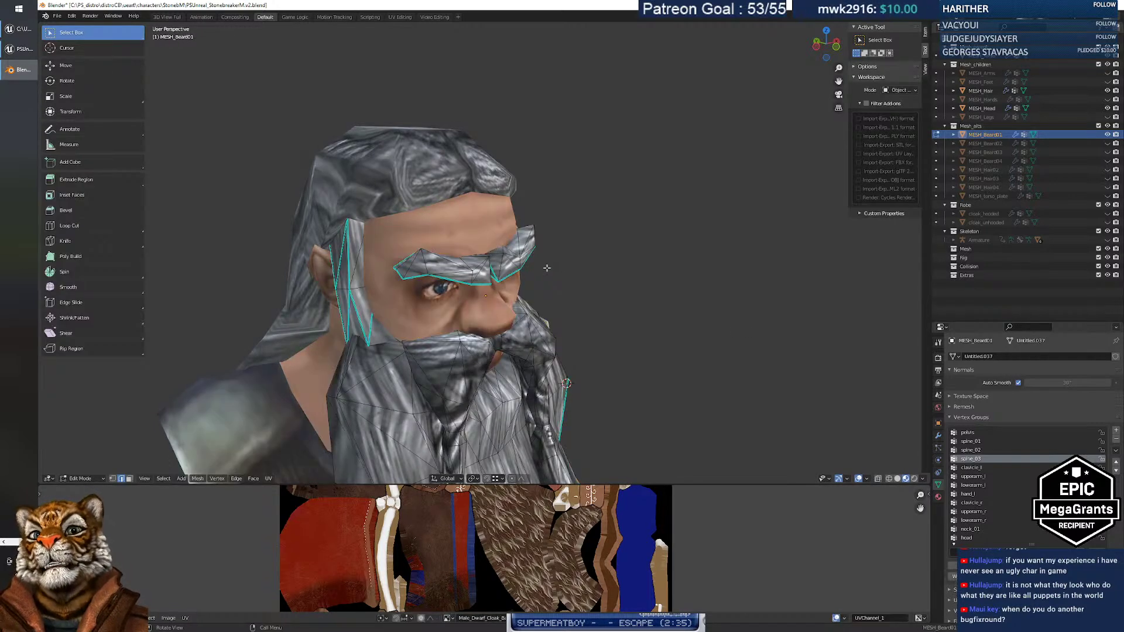
# Show the beard's material settings and display the image stonebrn_hair.png.001 in the UV editor.
pyautogui.click(938, 496)
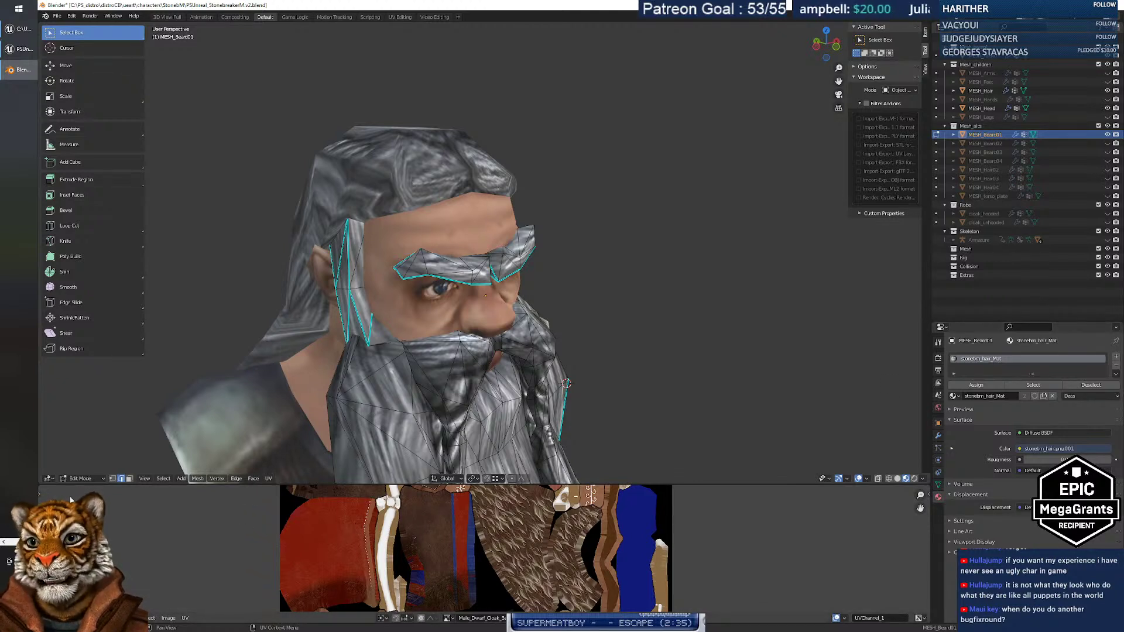
pyautogui.click(50, 618)
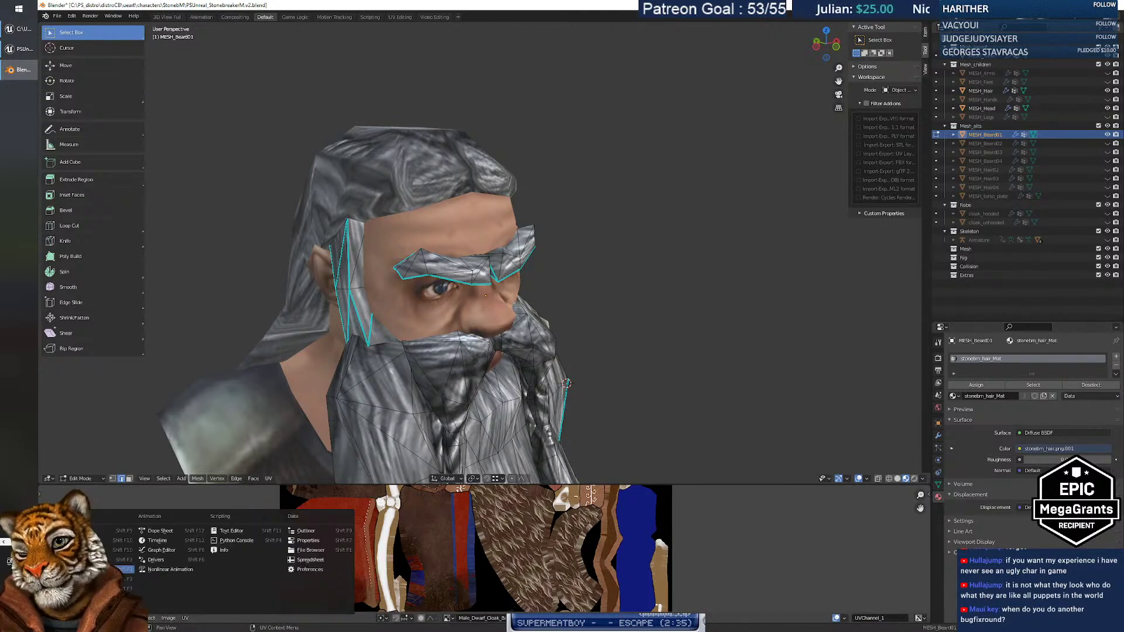
pyautogui.click(88, 551)
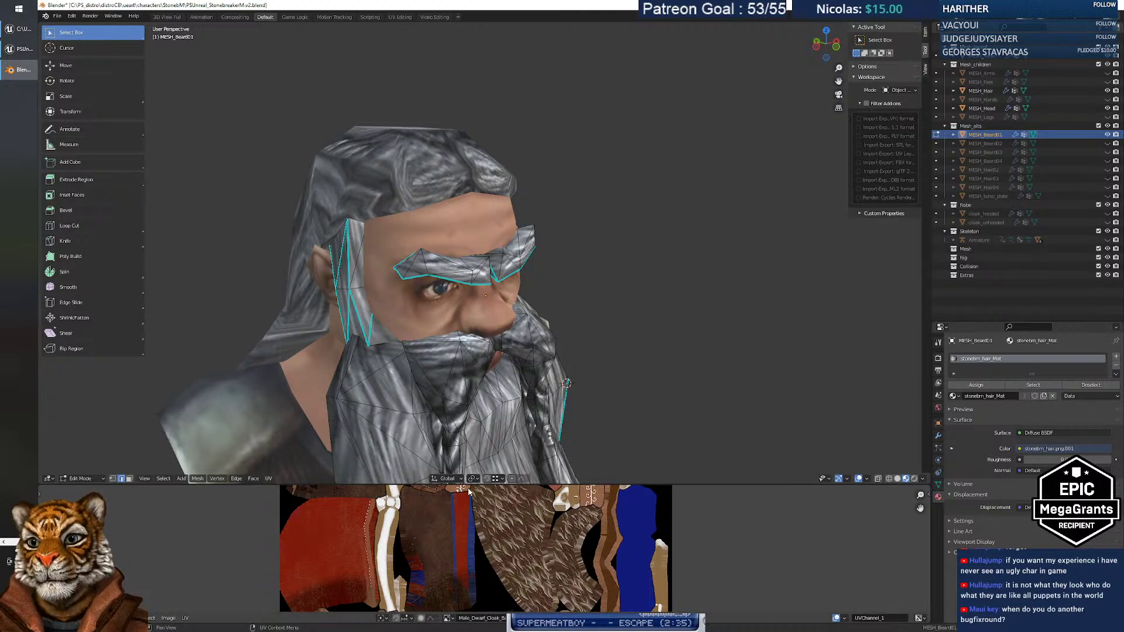
pyautogui.click(448, 618)
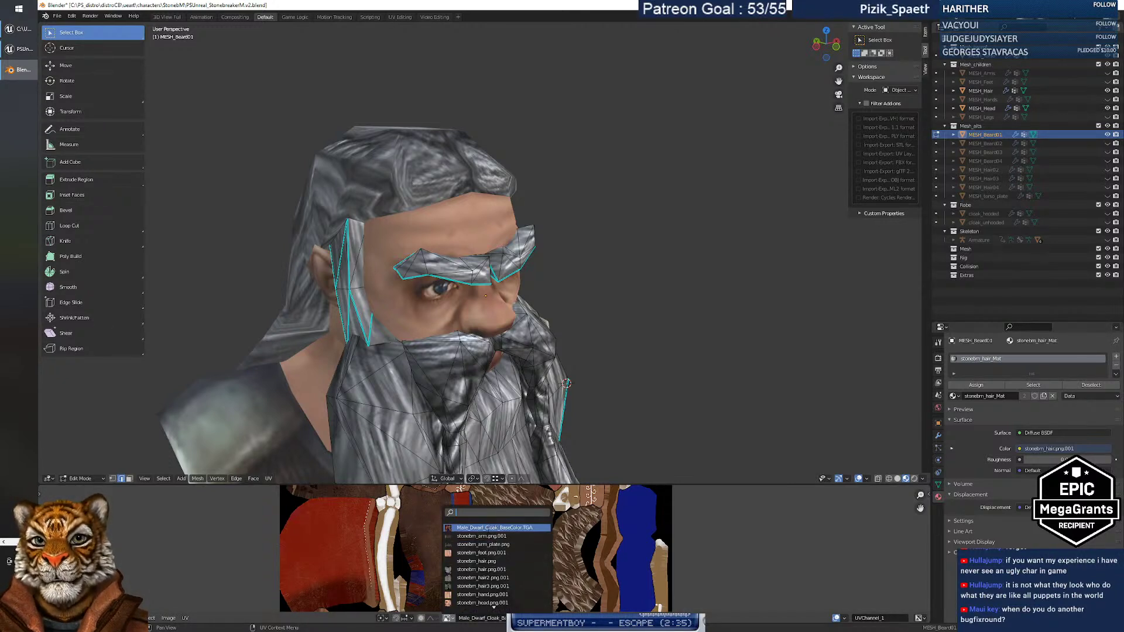
pyautogui.press('Down')
pyautogui.press('Down')
pyautogui.press('Down')
pyautogui.press('Down')
pyautogui.press('Down')
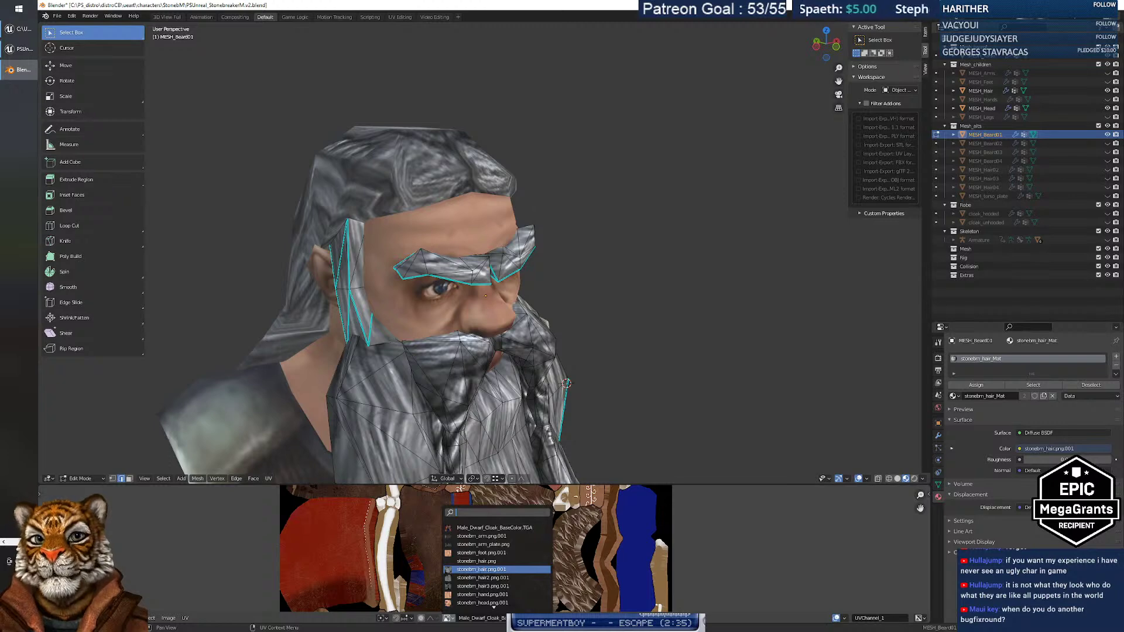
pyautogui.click(478, 568)
# Examine the hair texture, including the separate hair patch in its lower corner.
pyautogui.scroll(3, 488, 568)
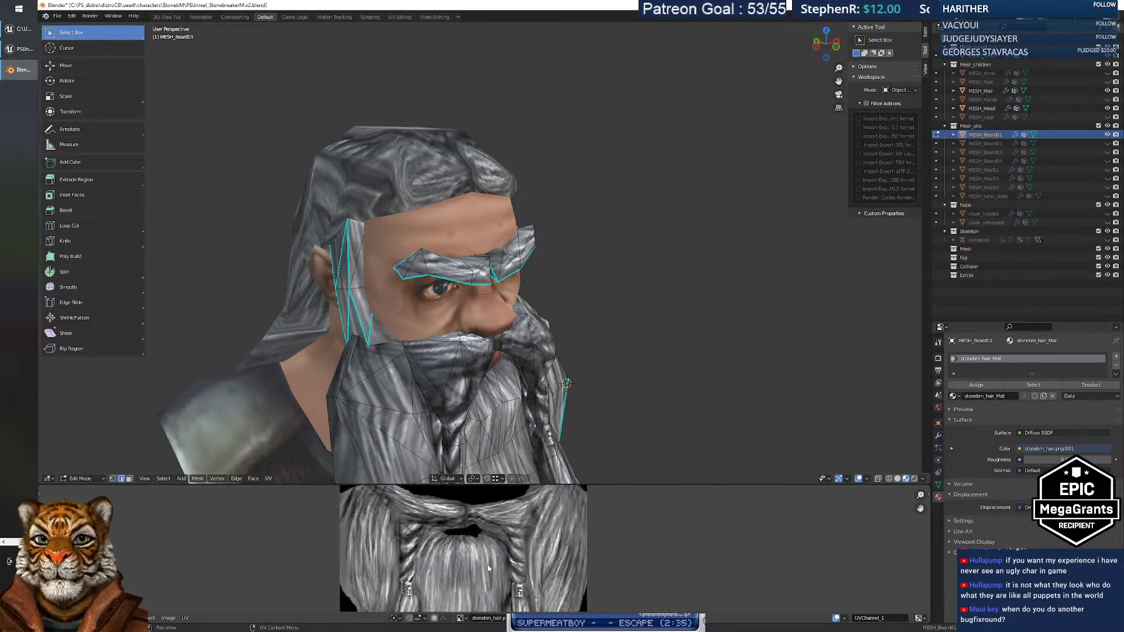
pyautogui.scroll(-6, 488, 568)
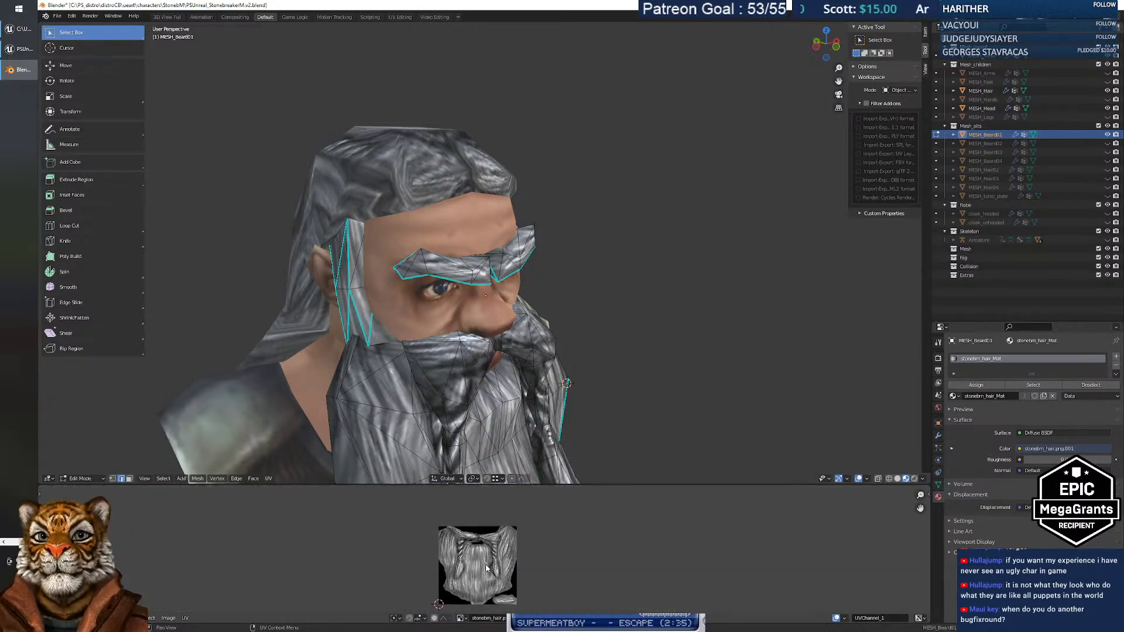
pyautogui.scroll(3, 521, 578)
pyautogui.scroll(2, 521, 579)
pyautogui.moveTo(563, 575); pyautogui.dragTo(526, 547, button='middle')
pyautogui.scroll(2, 526, 548)
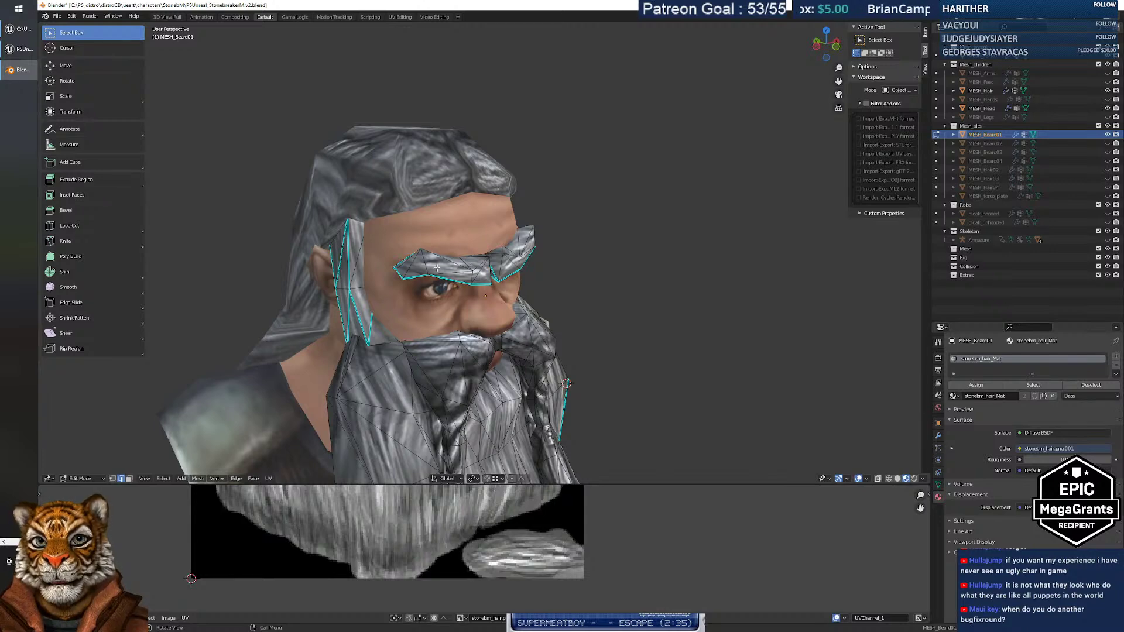
# Select all connected geometry of one eyebrow, inspect its UV layout over the hair texture, and clear the selection.
pyautogui.press('a')
pyautogui.hotkey('alt', 'a')
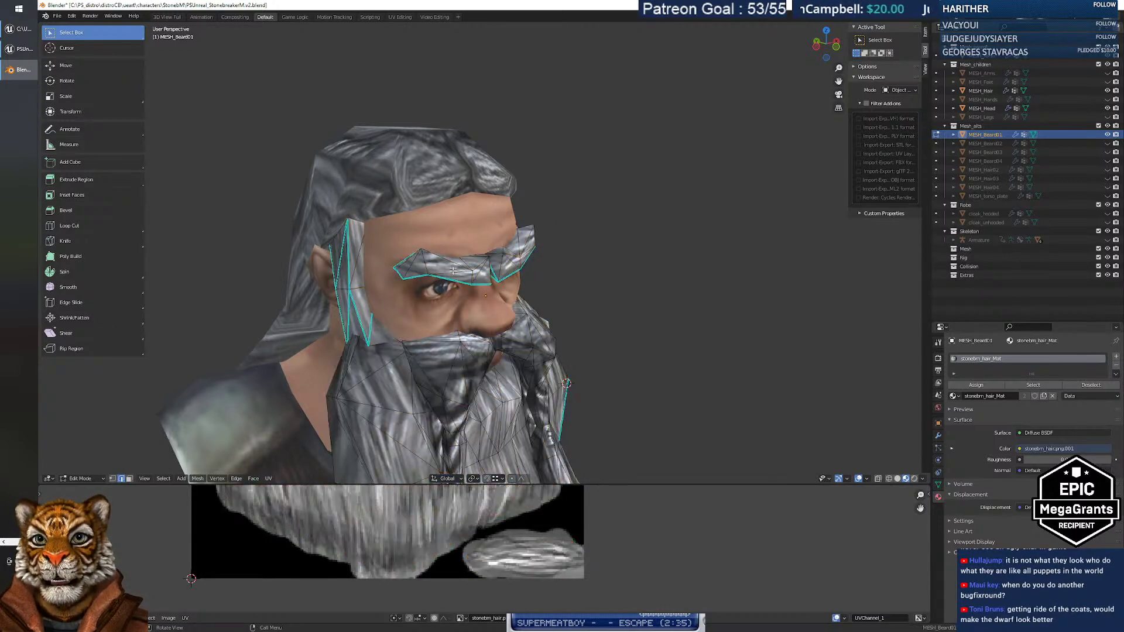
pyautogui.click(452, 271)
pyautogui.hotkey('ctrl', 'l')
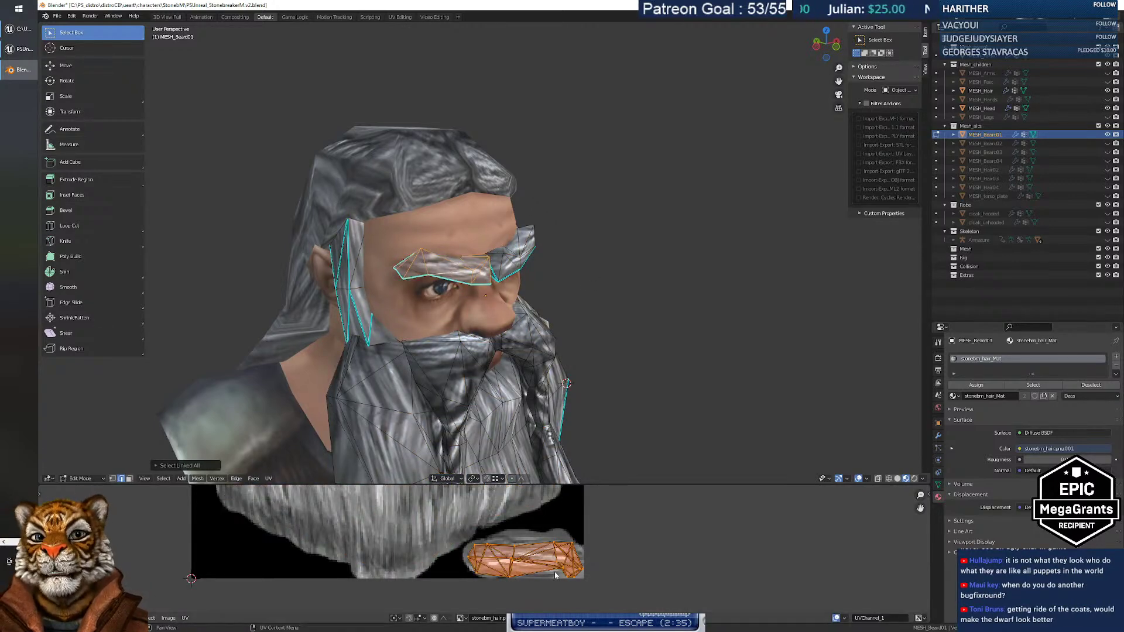
pyautogui.scroll(-5, 510, 555)
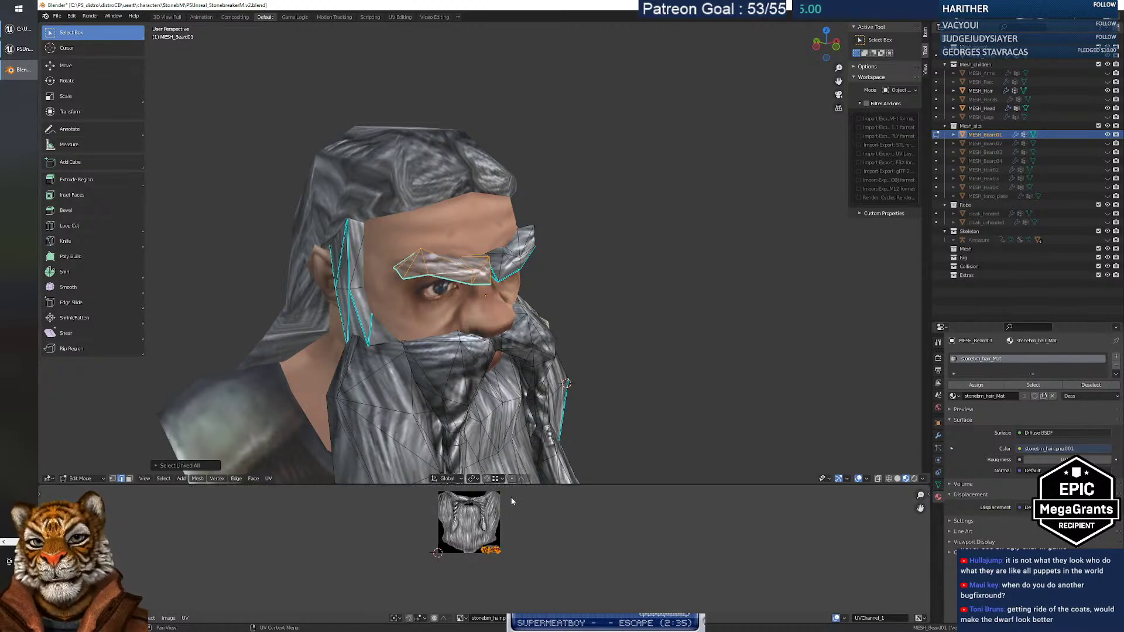
pyautogui.scroll(5, 485, 552)
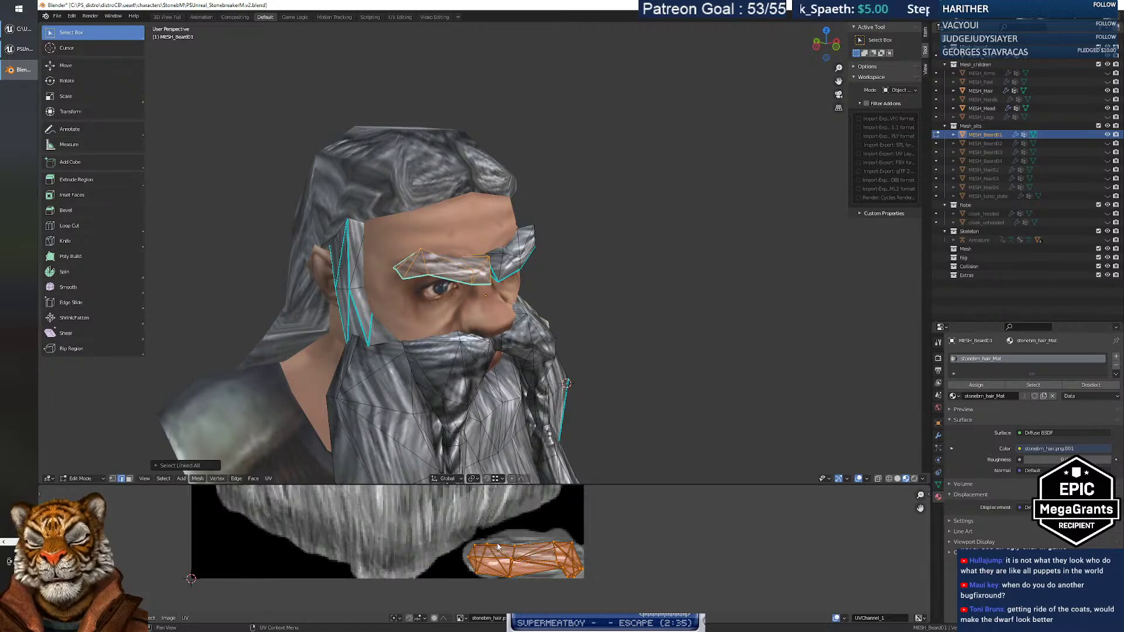
pyautogui.click(643, 351)
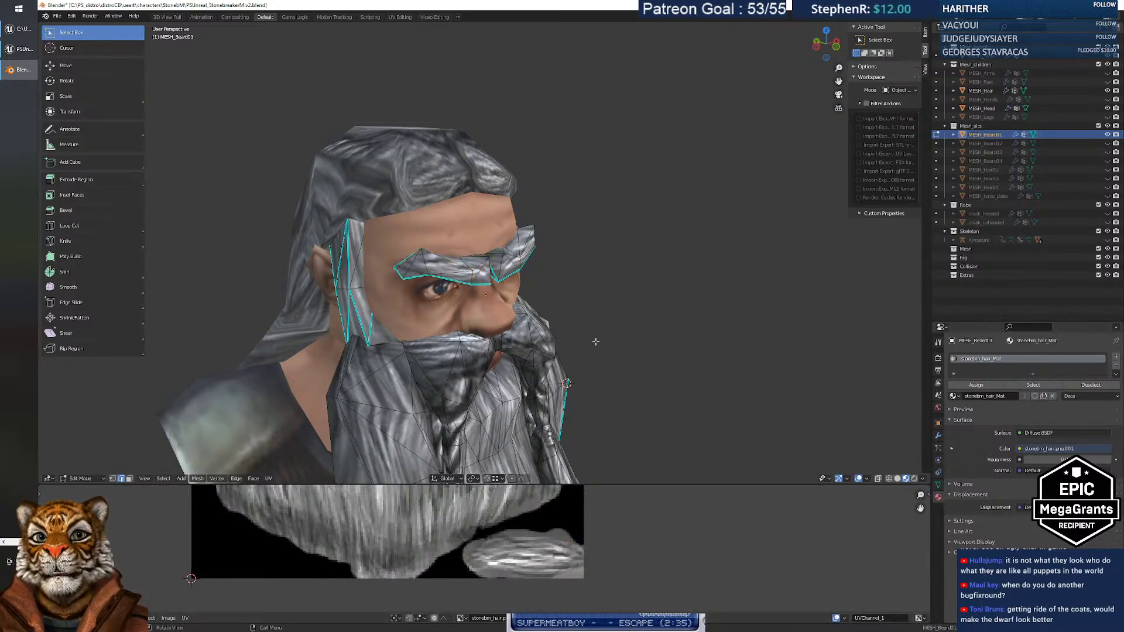
pyautogui.moveTo(581, 303)
pyautogui.mouseDown(button='middle')
pyautogui.moveTo(665, 396)
pyautogui.moveTo(649, 409)
pyautogui.moveTo(555, 231)
pyautogui.moveTo(591, 301)
pyautogui.moveTo(584, 311)
pyautogui.mouseUp(button='middle')
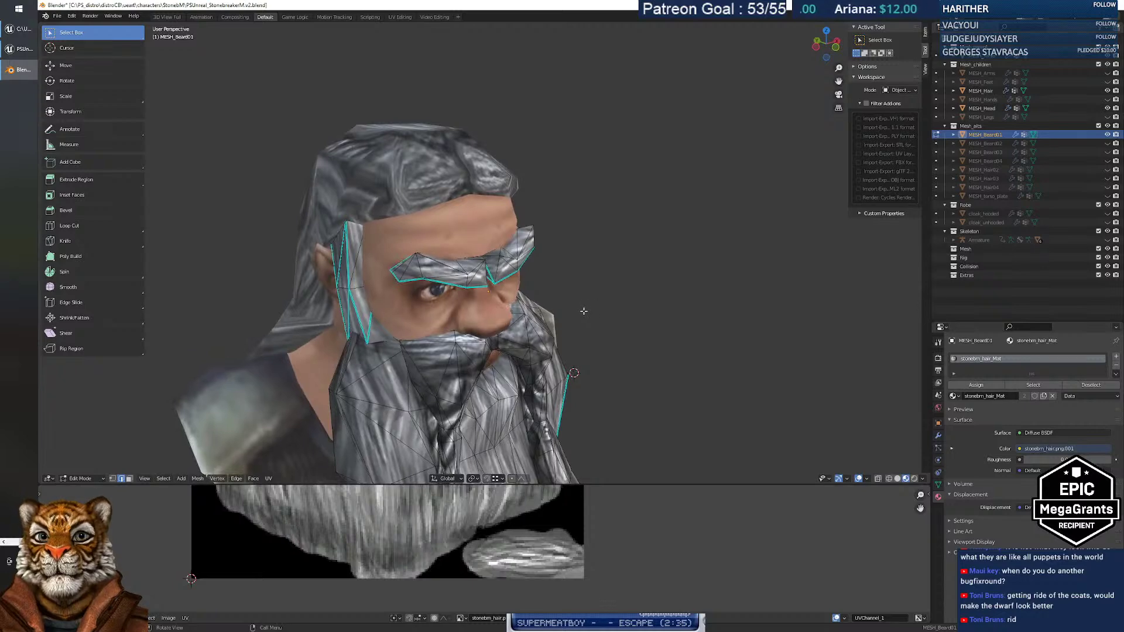
# Mark the remaining edges around the outer ends and undersides of the eyebrows as sharp.
pyautogui.press('Tab')
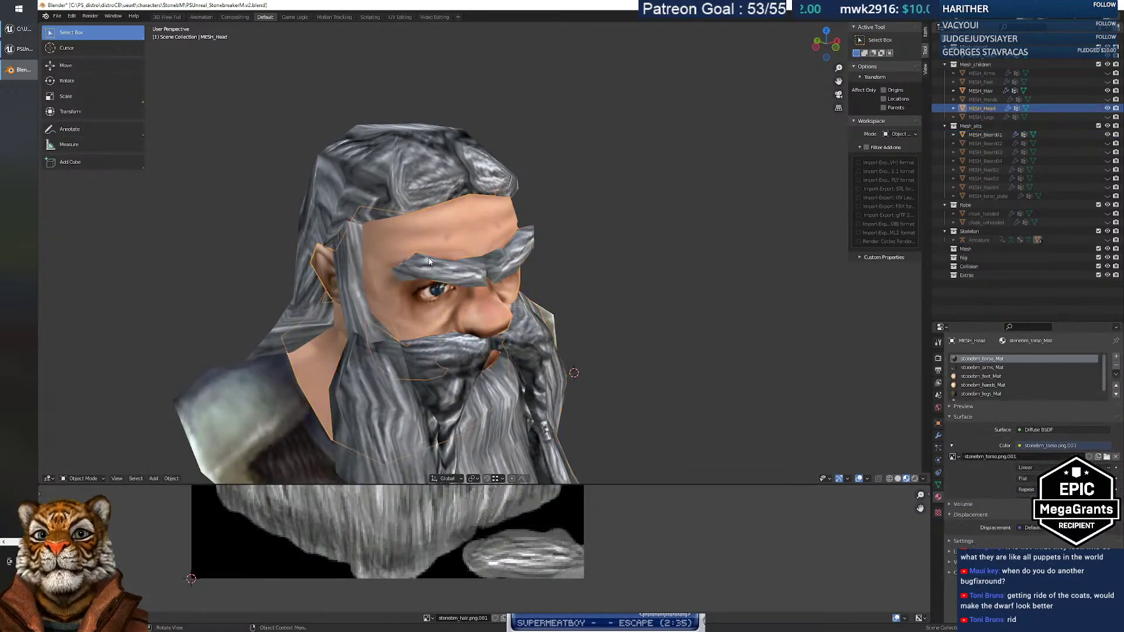
pyautogui.press('Tab')
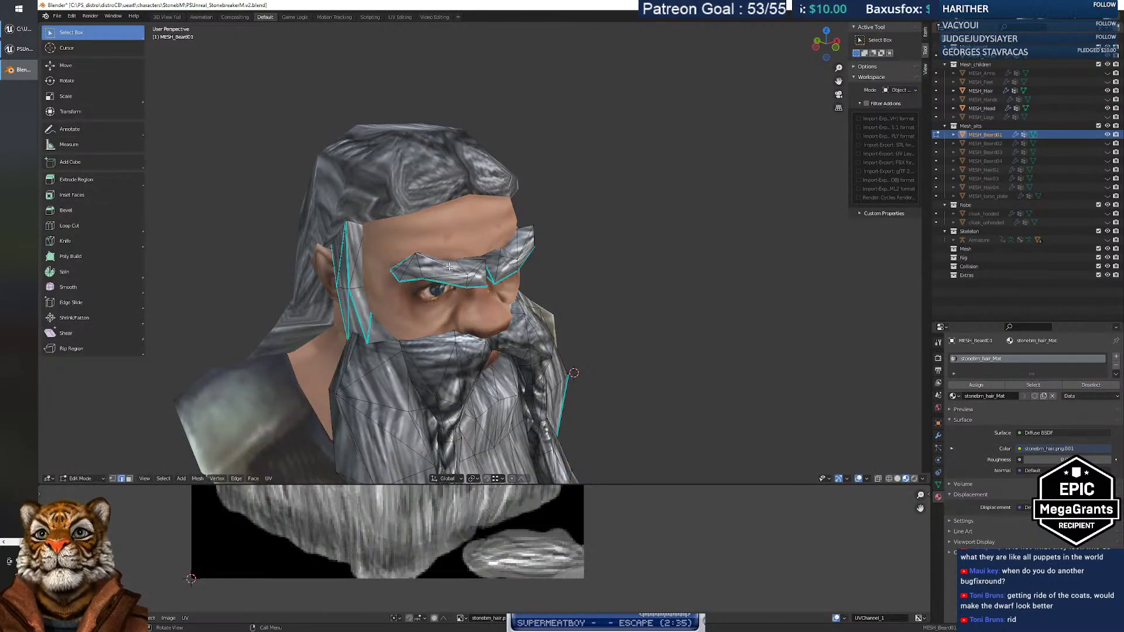
pyautogui.moveTo(472, 296); pyautogui.dragTo(422, 269, button='middle')
pyautogui.press('g')
pyautogui.click(428, 275)
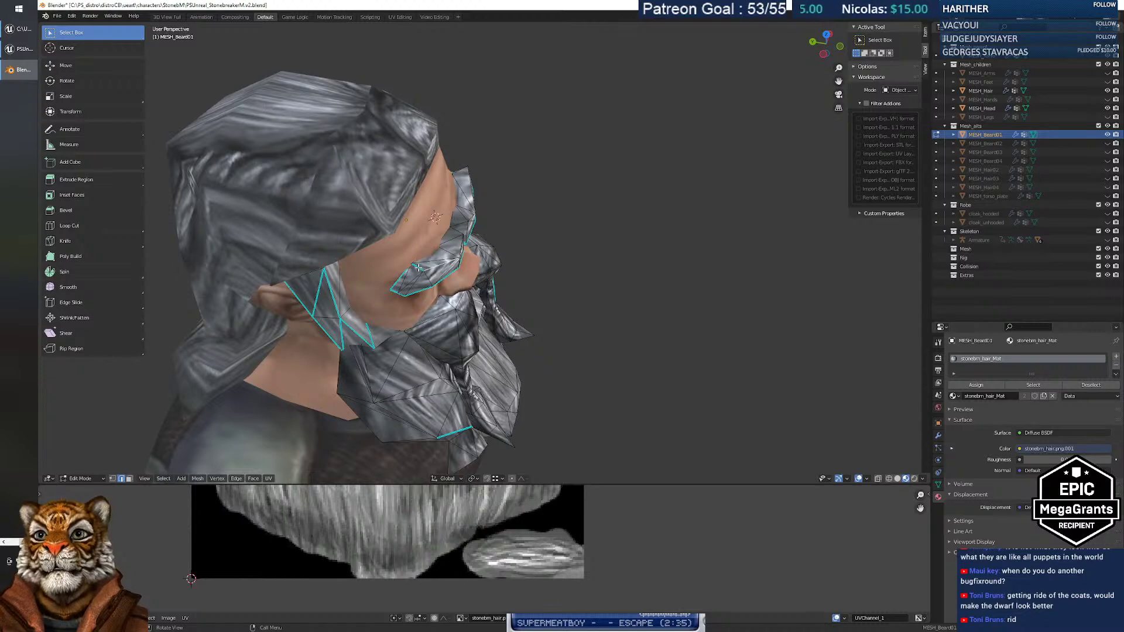
pyautogui.rightClick(418, 267)
pyautogui.click(377, 259)
pyautogui.moveTo(497, 299); pyautogui.dragTo(389, 300, button='middle')
pyautogui.click(394, 290)
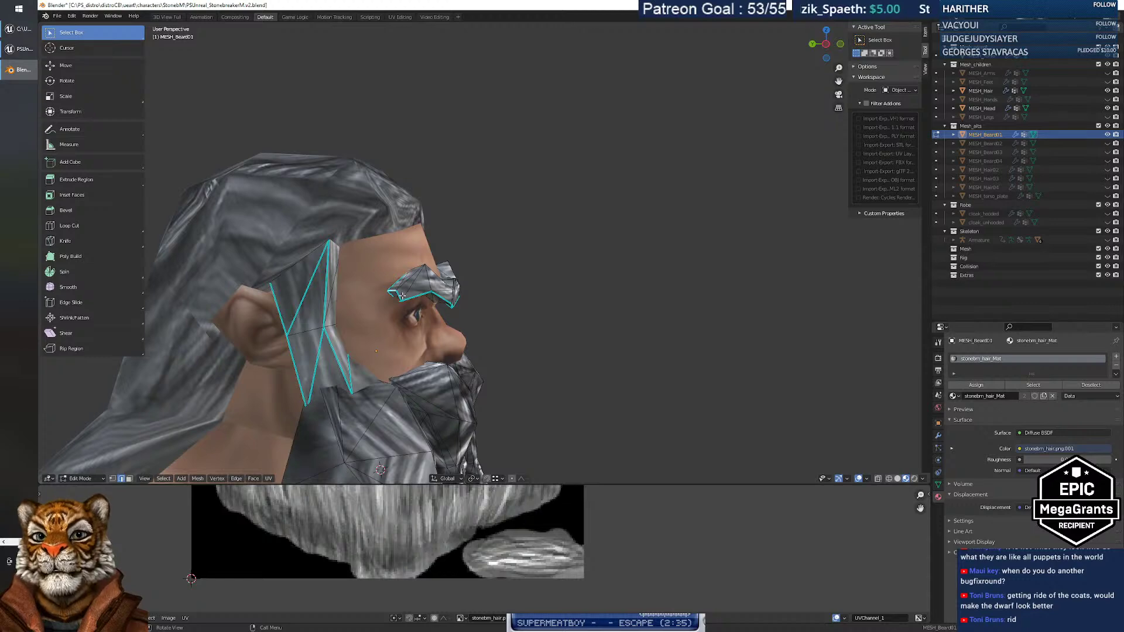
pyautogui.moveTo(430, 299); pyautogui.dragTo(407, 271, button='middle')
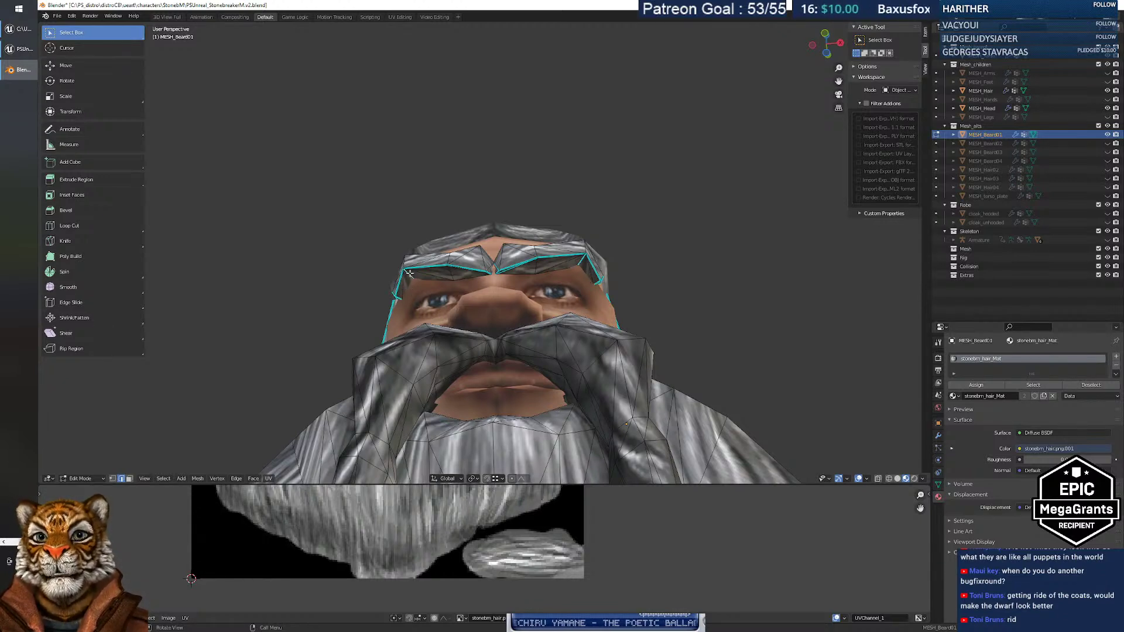
pyautogui.rightClick(579, 264)
pyautogui.click(559, 253)
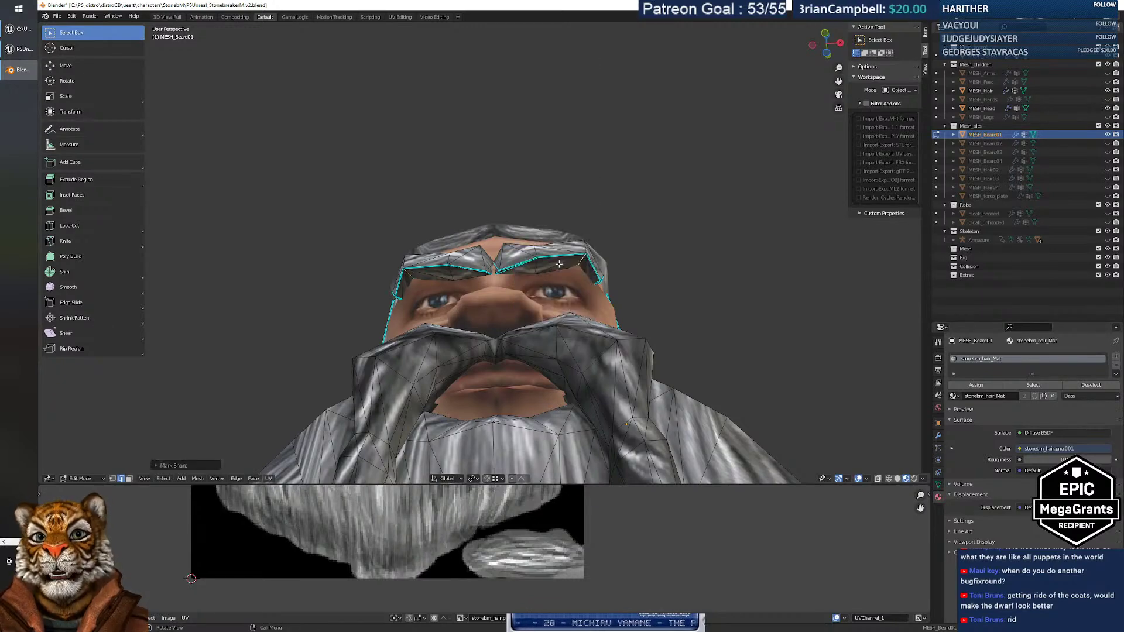
# Select the diagonal ridge edges running across the front faces of both eyebrows.
pyautogui.moveTo(517, 290); pyautogui.dragTo(595, 325, button='middle')
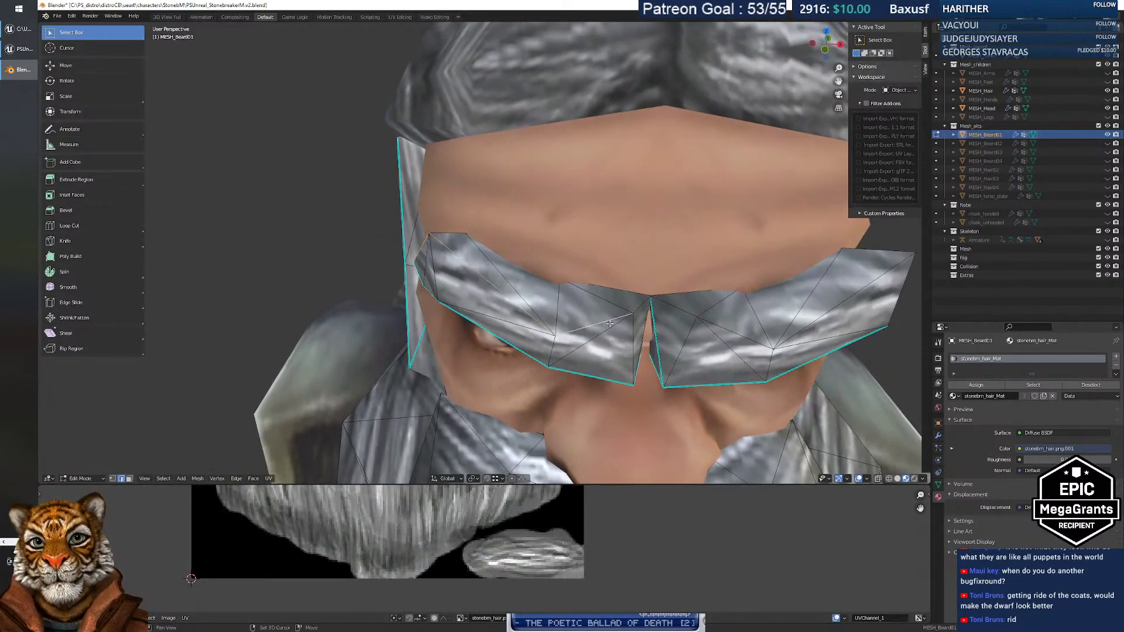
pyautogui.keyDown('shift'); pyautogui.click(641, 305); pyautogui.keyUp('shift')
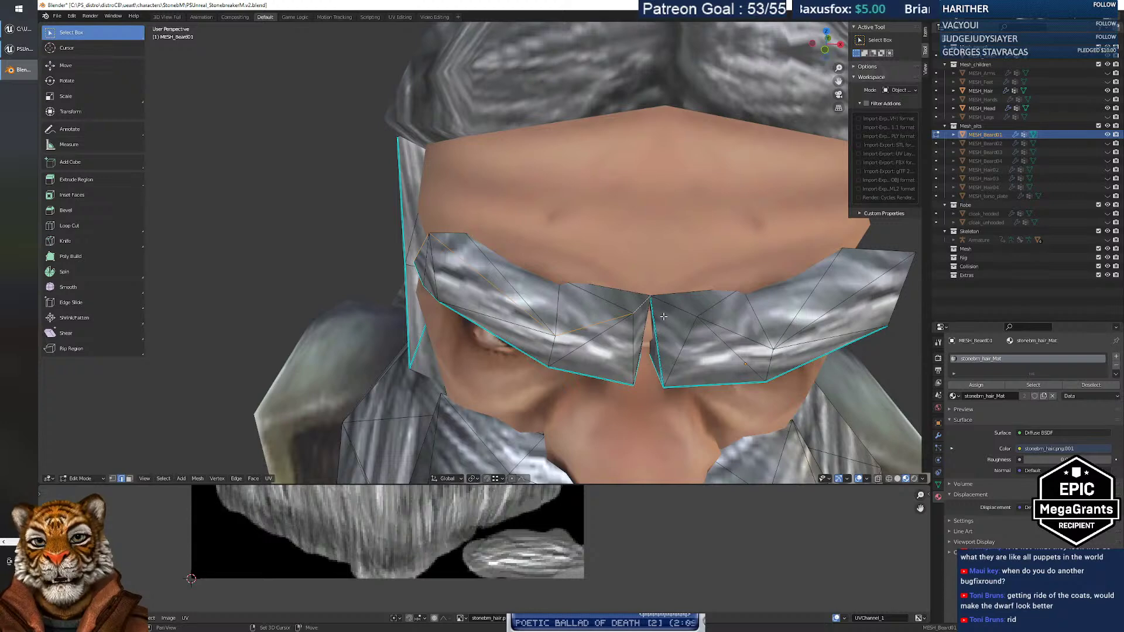
pyautogui.keyDown('shift'); pyautogui.click(728, 327); pyautogui.keyUp('shift')
pyautogui.keyDown('shift'); pyautogui.click(831, 313); pyautogui.keyUp('shift')
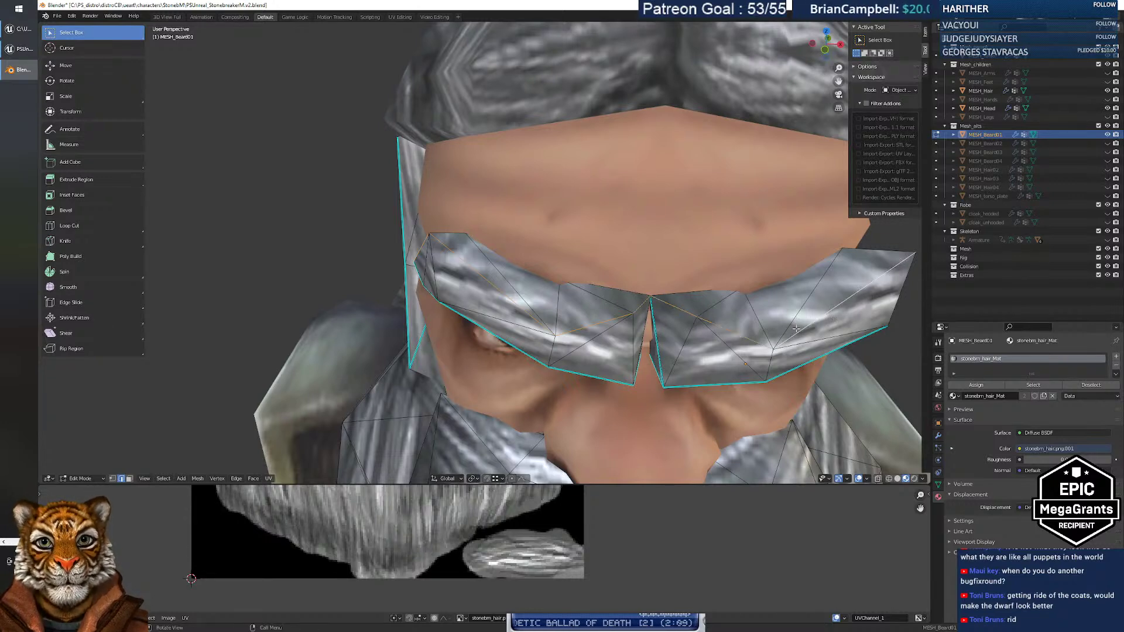
# Examine the eyebrows' shape, shading and hair texture on the head from the front and both sides, near and far.
pyautogui.scroll(-8, 723, 335)
pyautogui.press('w')
pyautogui.press('d')
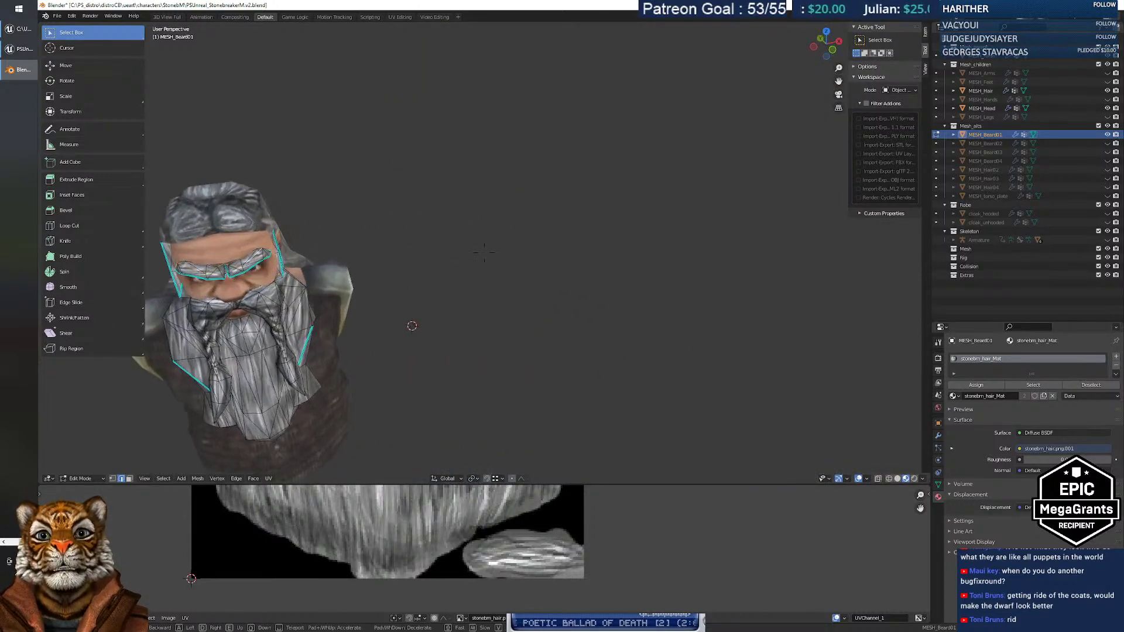
pyautogui.press('s')
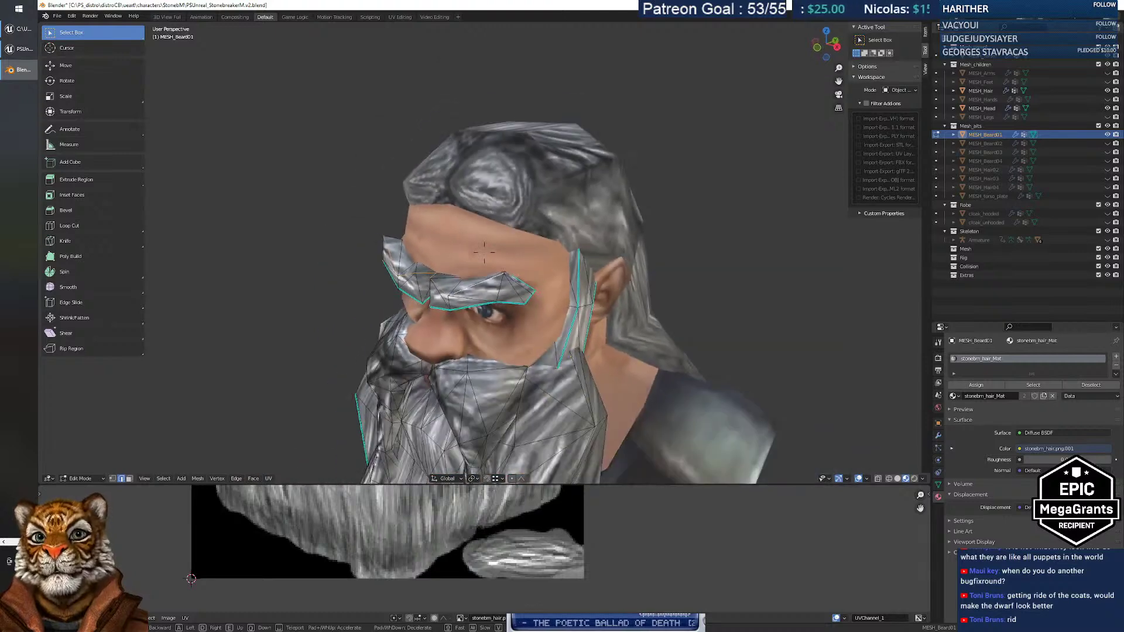
pyautogui.press('Escape')
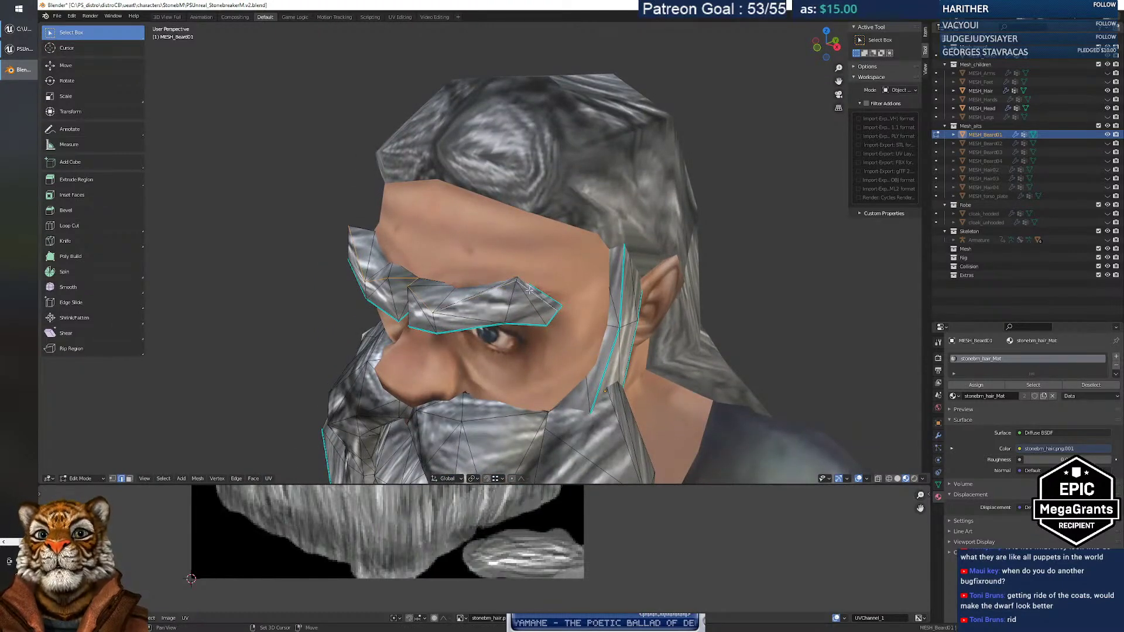
pyautogui.hotkey('shift', '`')
pyautogui.press('s')
pyautogui.press('s')
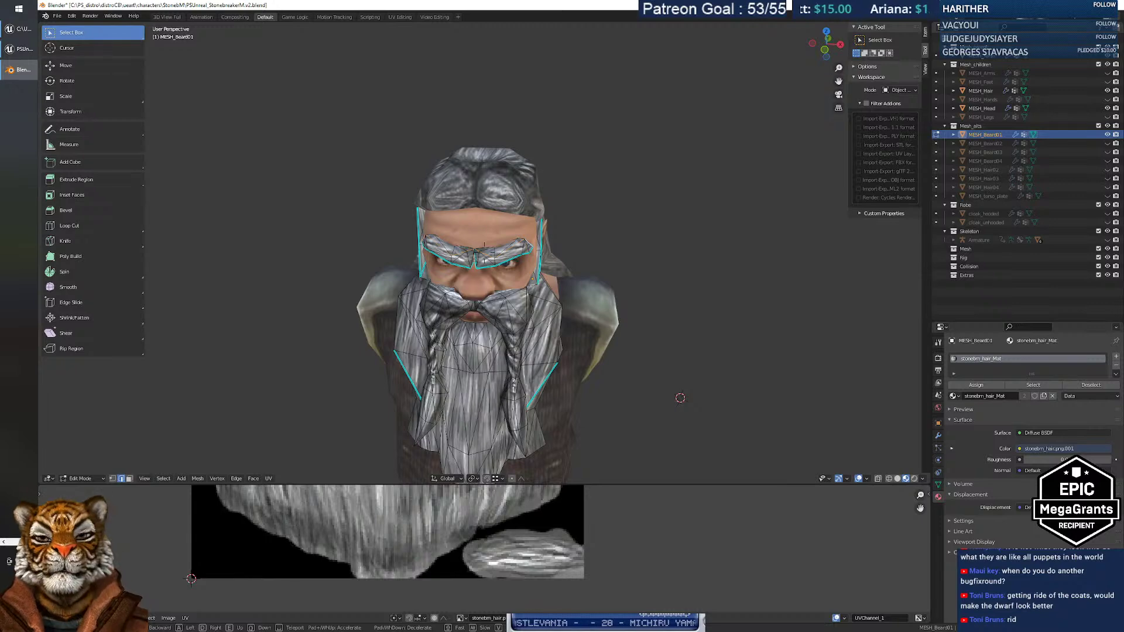
pyautogui.press('d')
pyautogui.press('w')
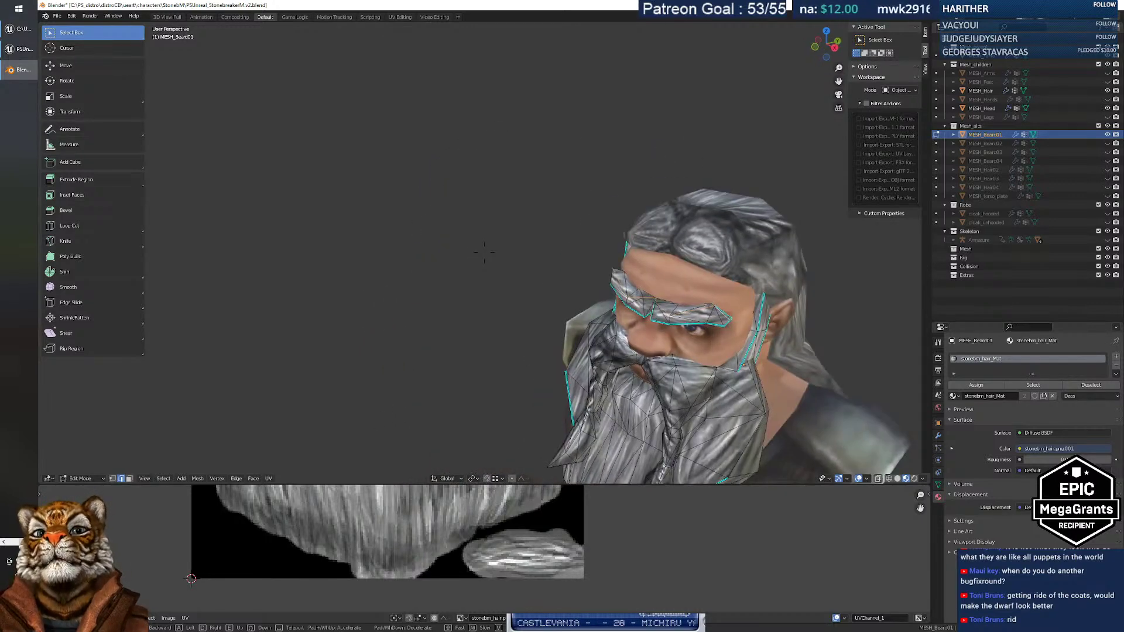
pyautogui.press('w')
pyautogui.press('w')
pyautogui.press('s')
pyautogui.press('w')
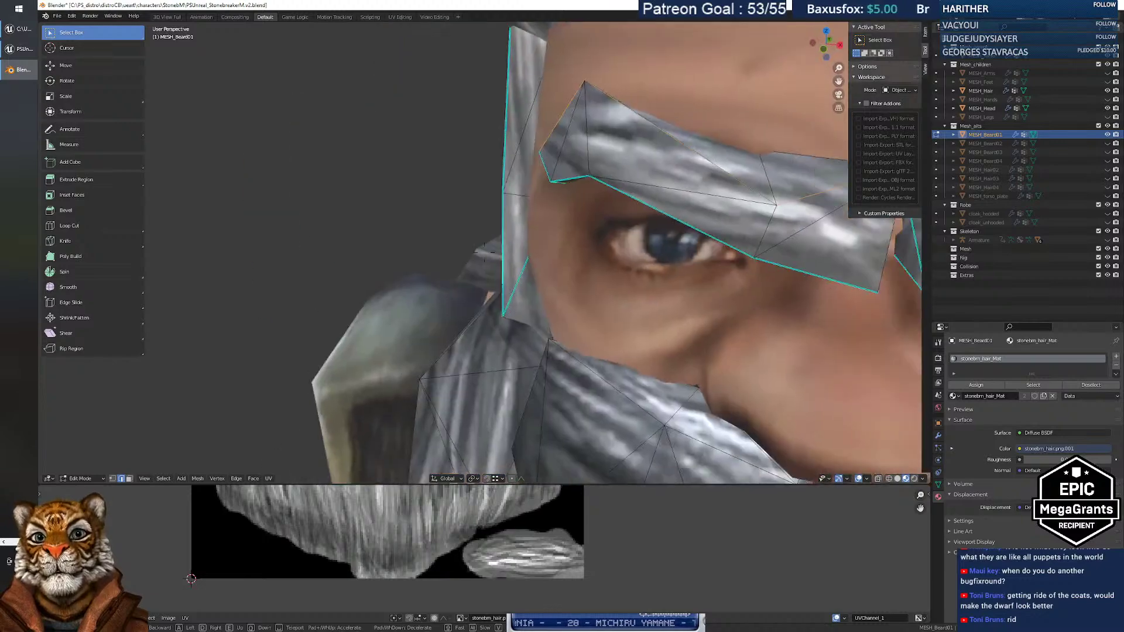
pyautogui.press('s')
pyautogui.press('w')
pyautogui.press('w')
pyautogui.press('s')
pyautogui.press('w')
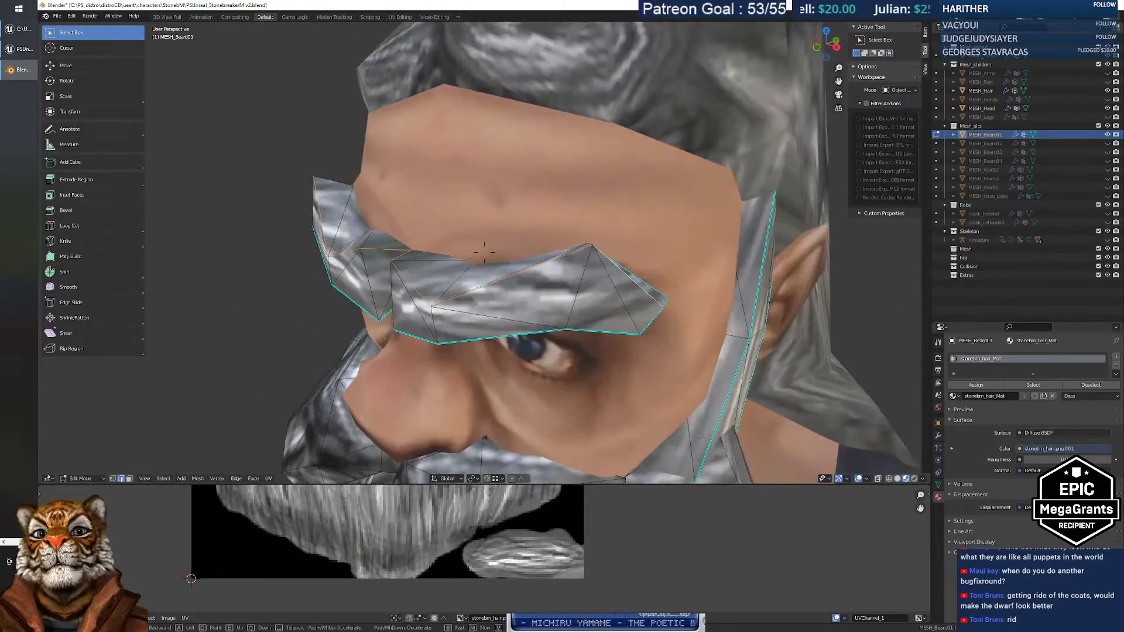
pyautogui.press('w')
pyautogui.press('s')
pyautogui.press('s')
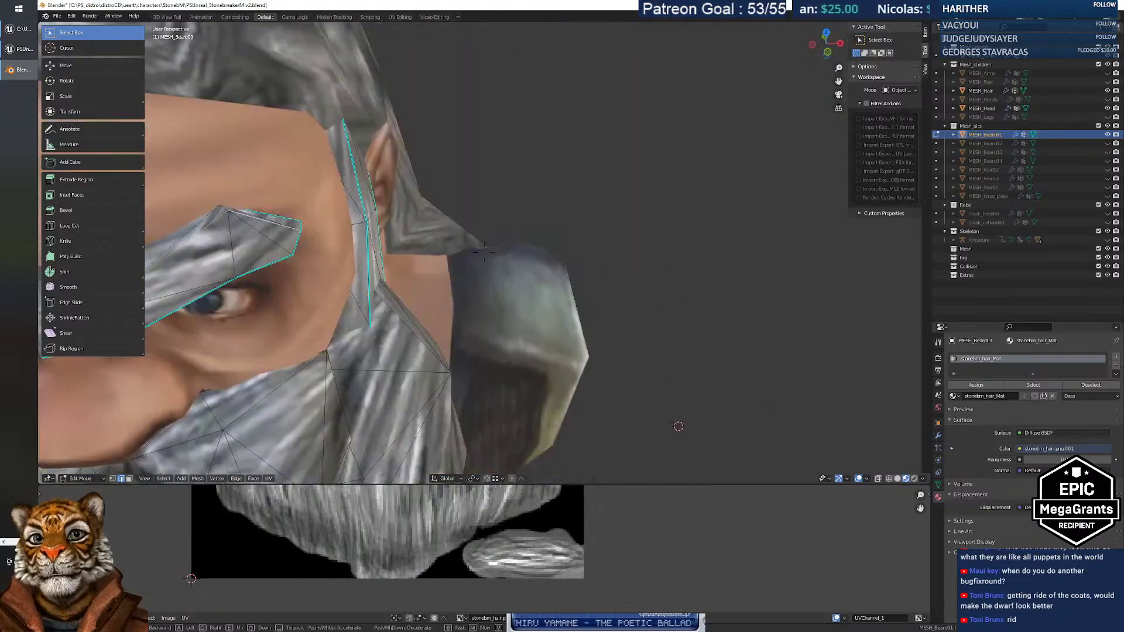
pyautogui.press('s')
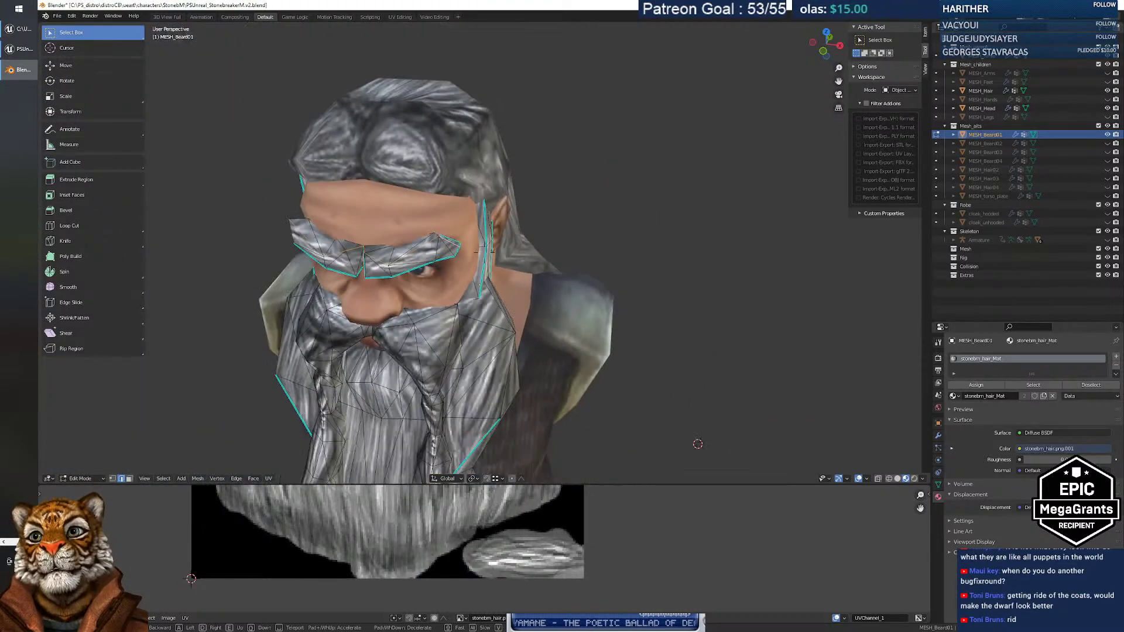
pyautogui.press('w')
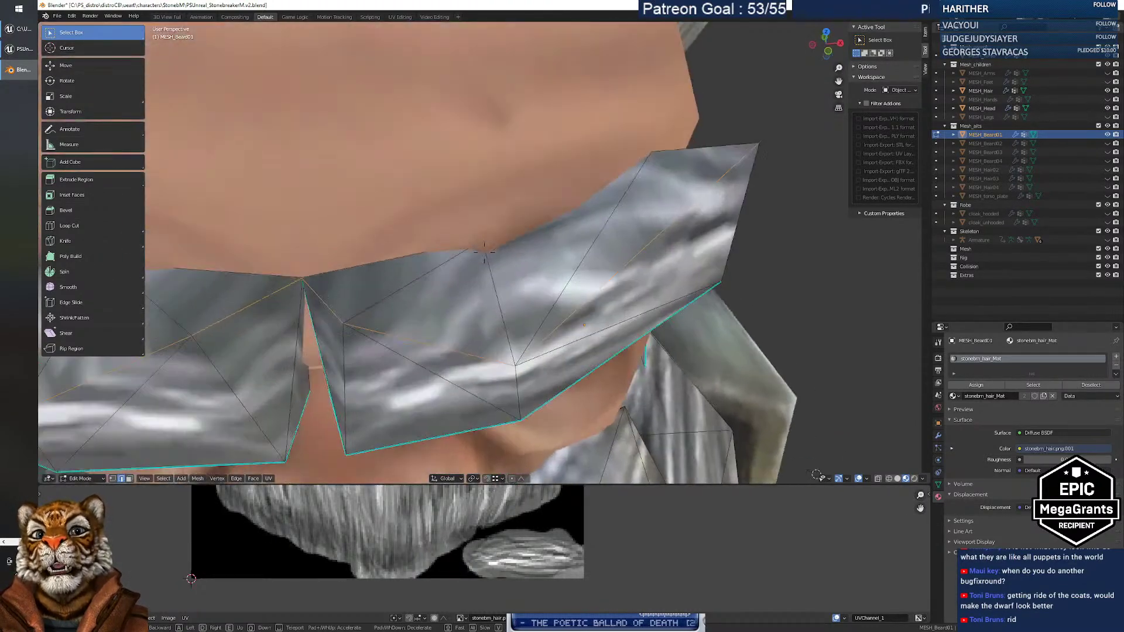
pyautogui.press('s')
pyautogui.press('s')
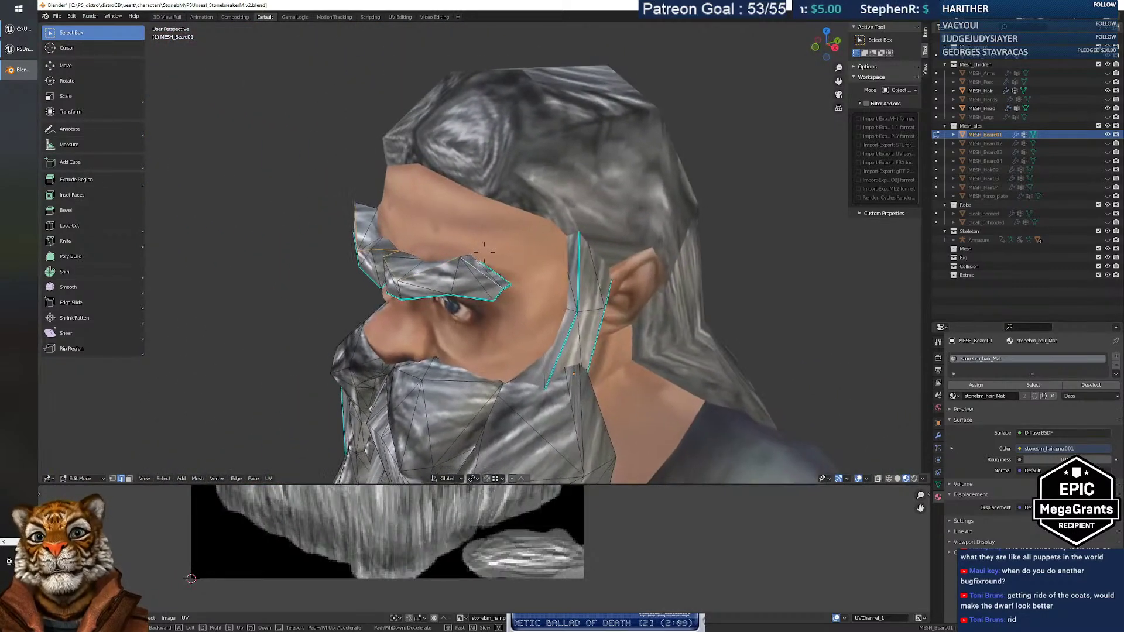
pyautogui.press('w')
pyautogui.press('w')
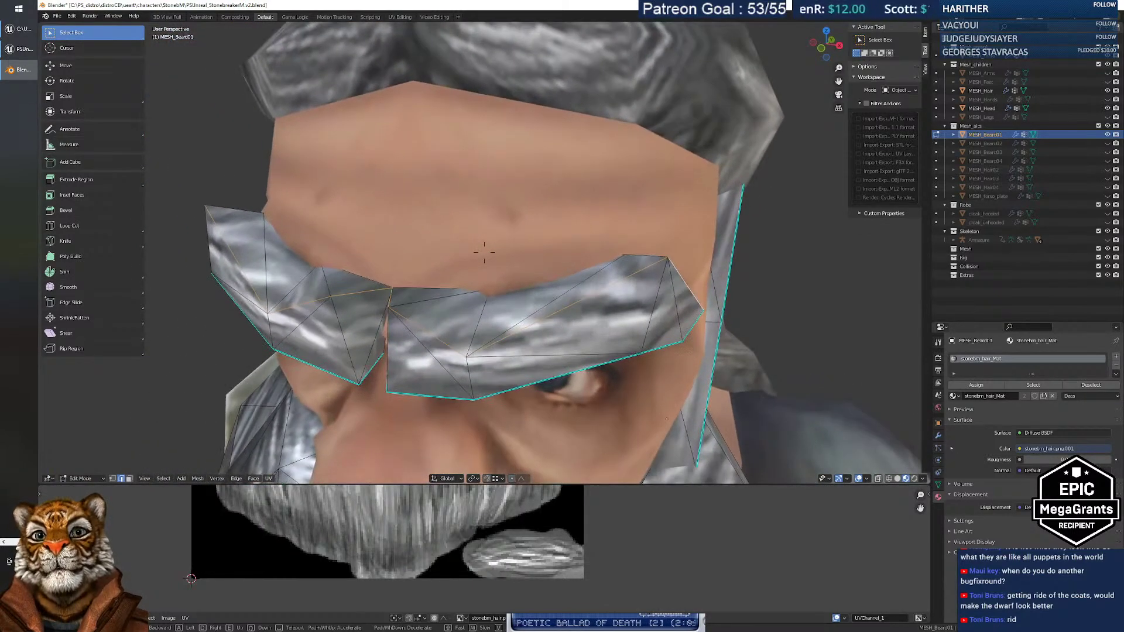
pyautogui.press('s')
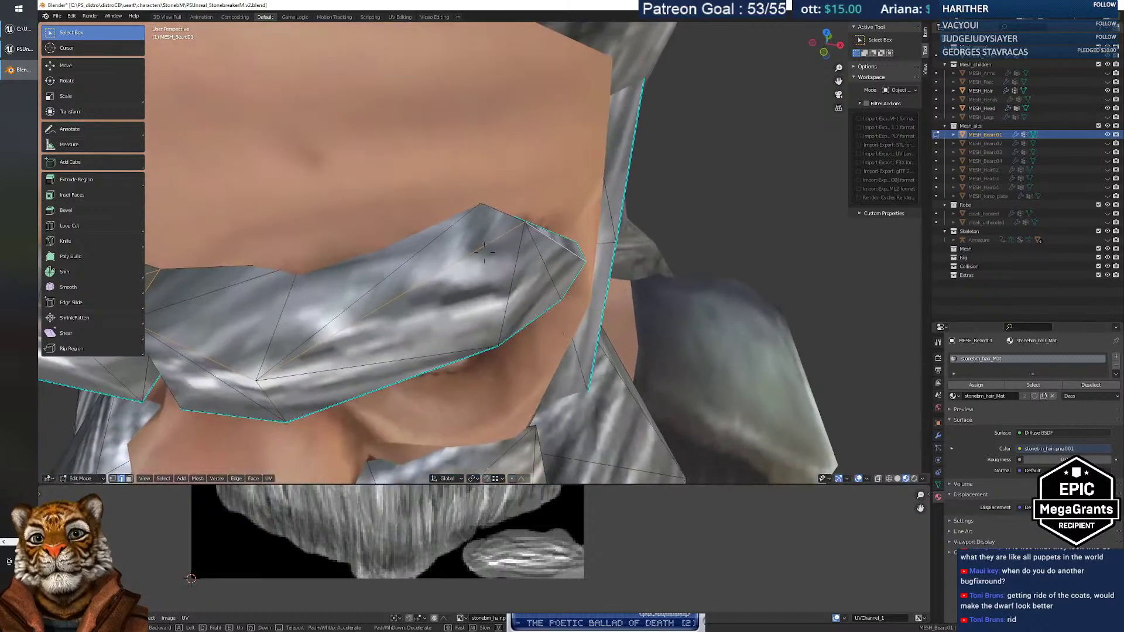
pyautogui.press('w')
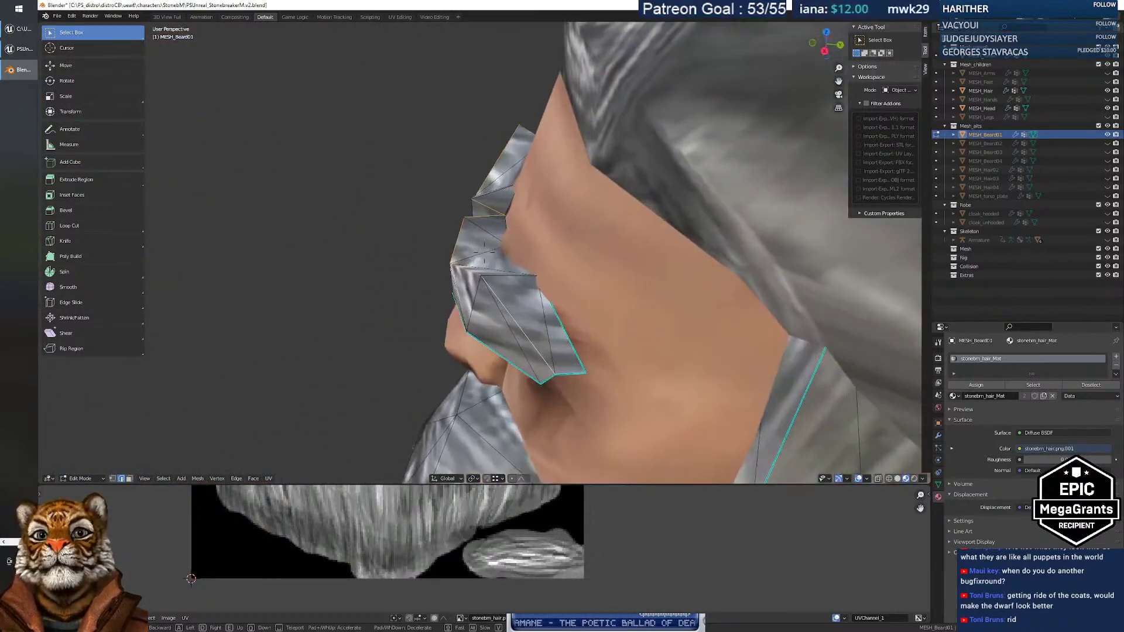
pyautogui.press('s')
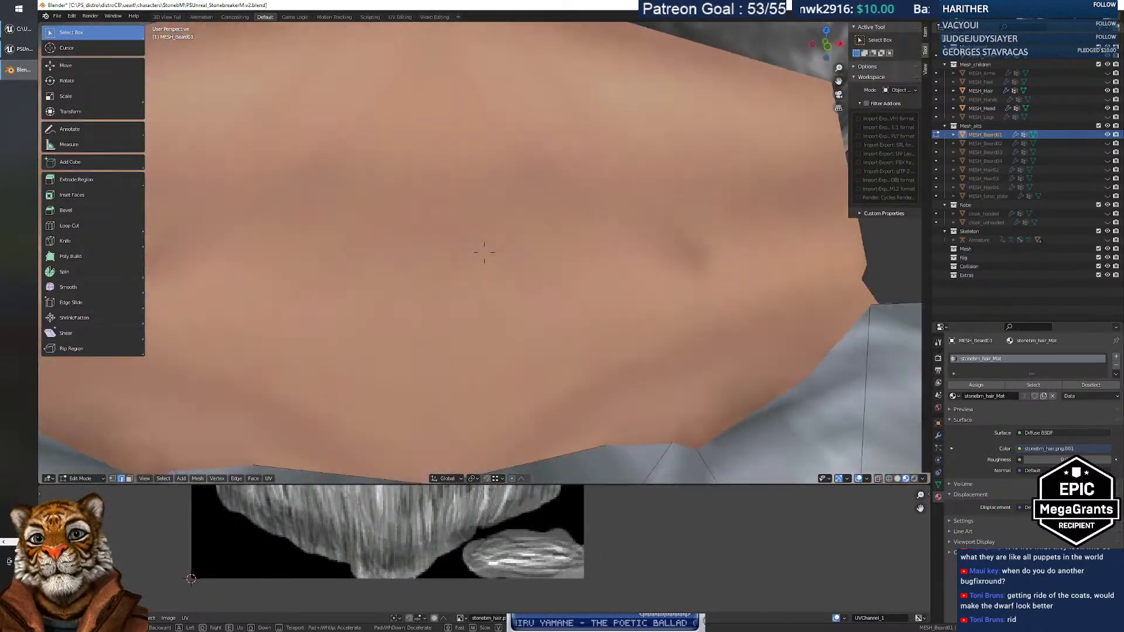
pyautogui.press('w')
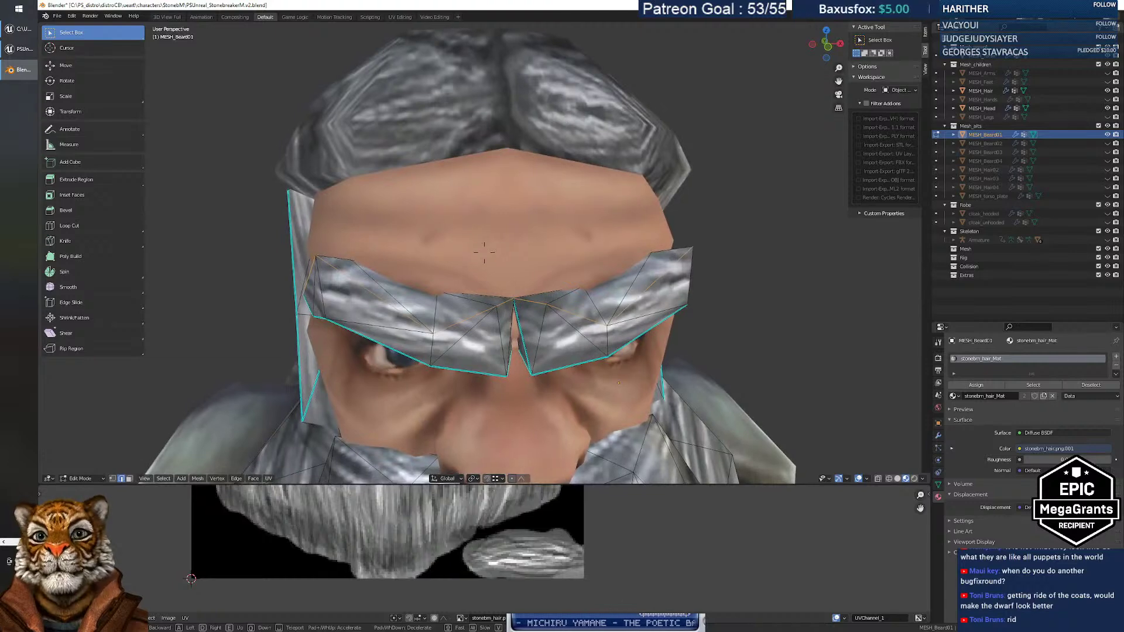
pyautogui.press('w')
pyautogui.press('s')
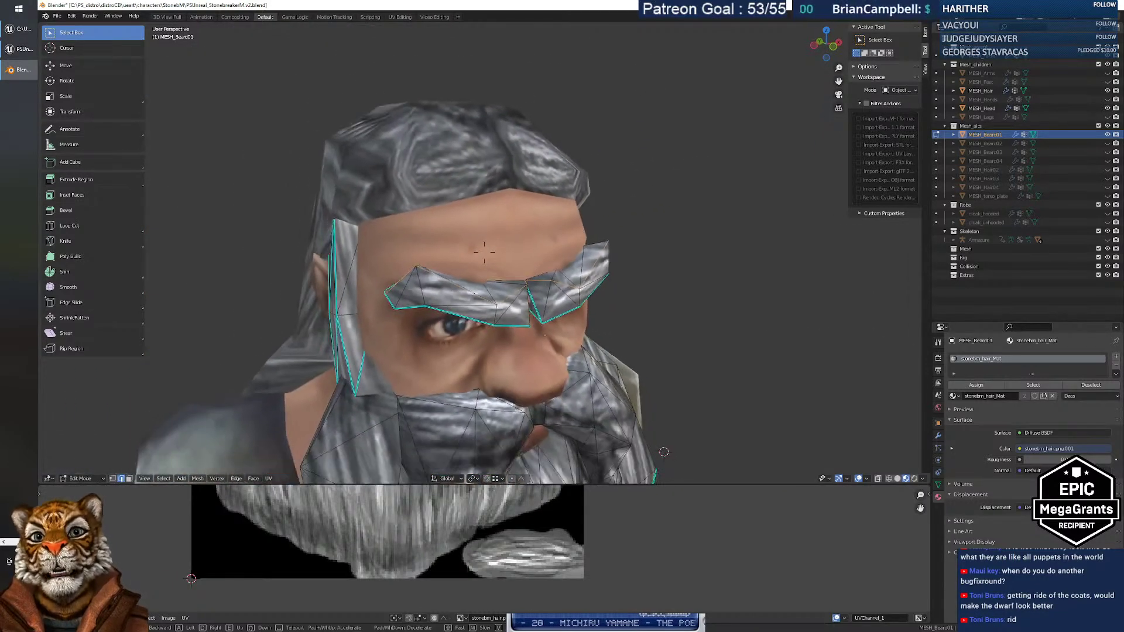
pyautogui.click(484, 252)
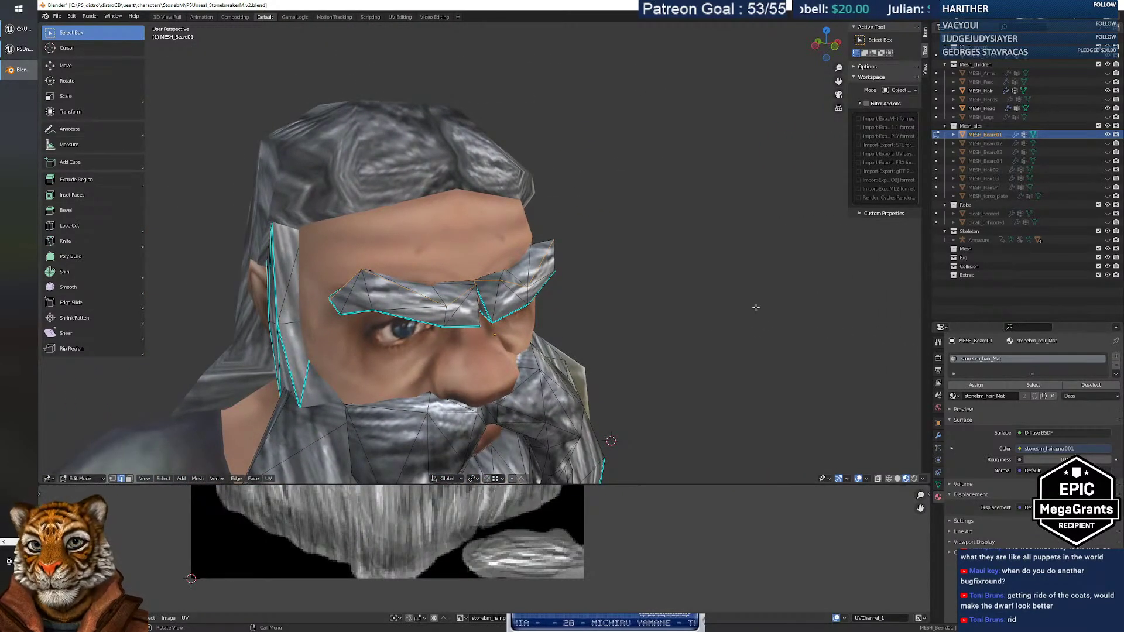
# Add a Cast modifier to MESH_Beard01.
pyautogui.click(939, 436)
pyautogui.click(976, 357)
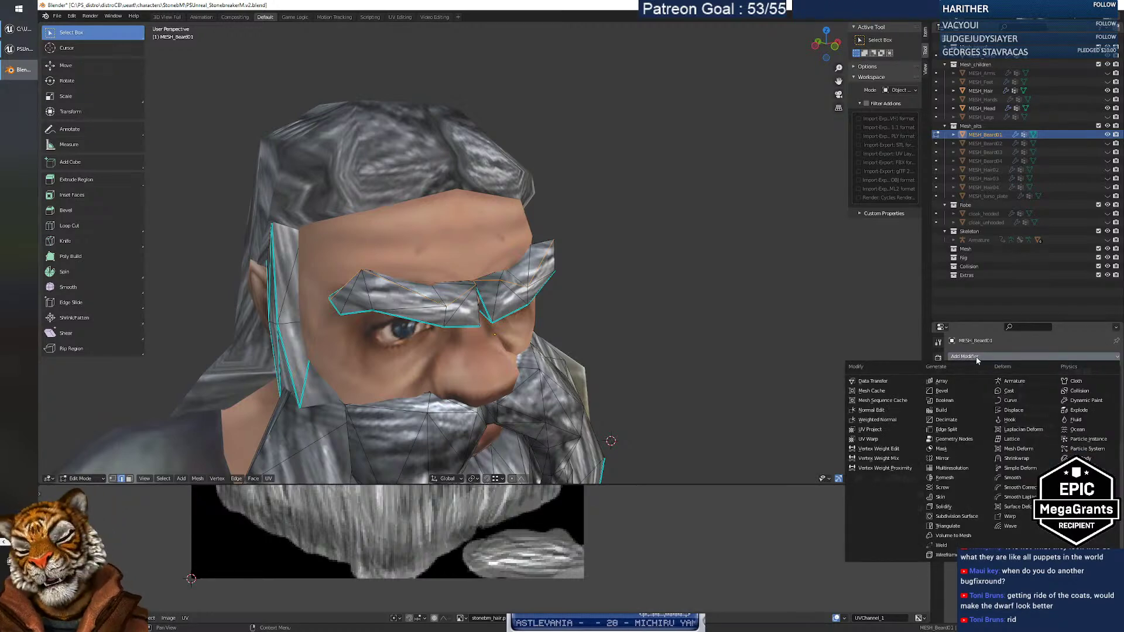
pyautogui.click(1008, 390)
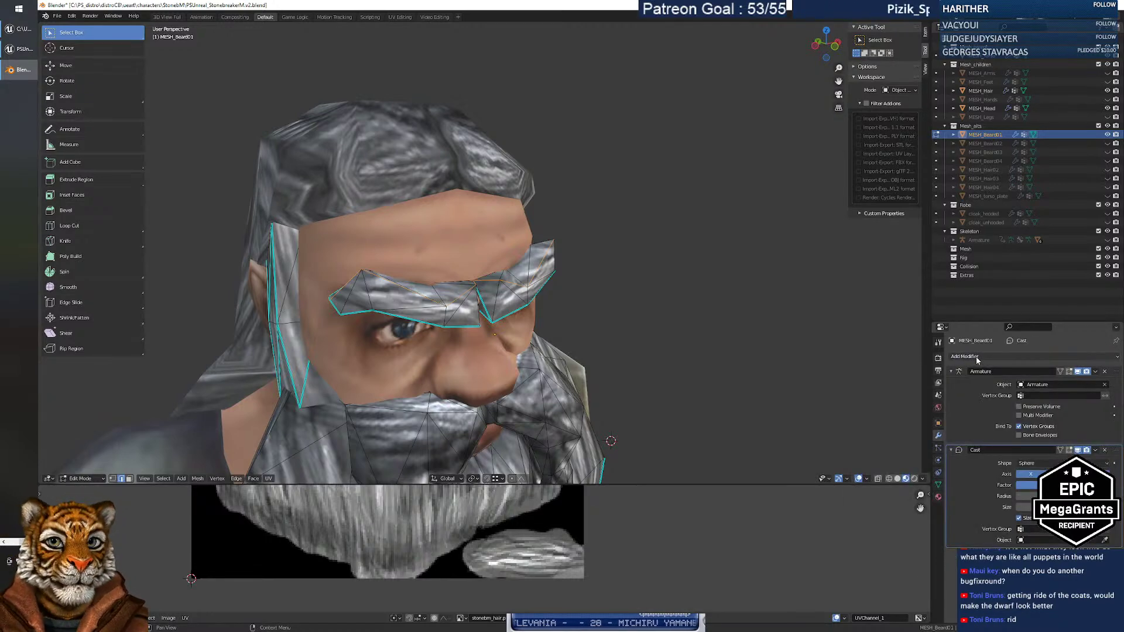
# Replace the Cast modifier on MESH_Beard01 with a Bevel modifier.
pyautogui.click(1104, 450)
pyautogui.click(966, 357)
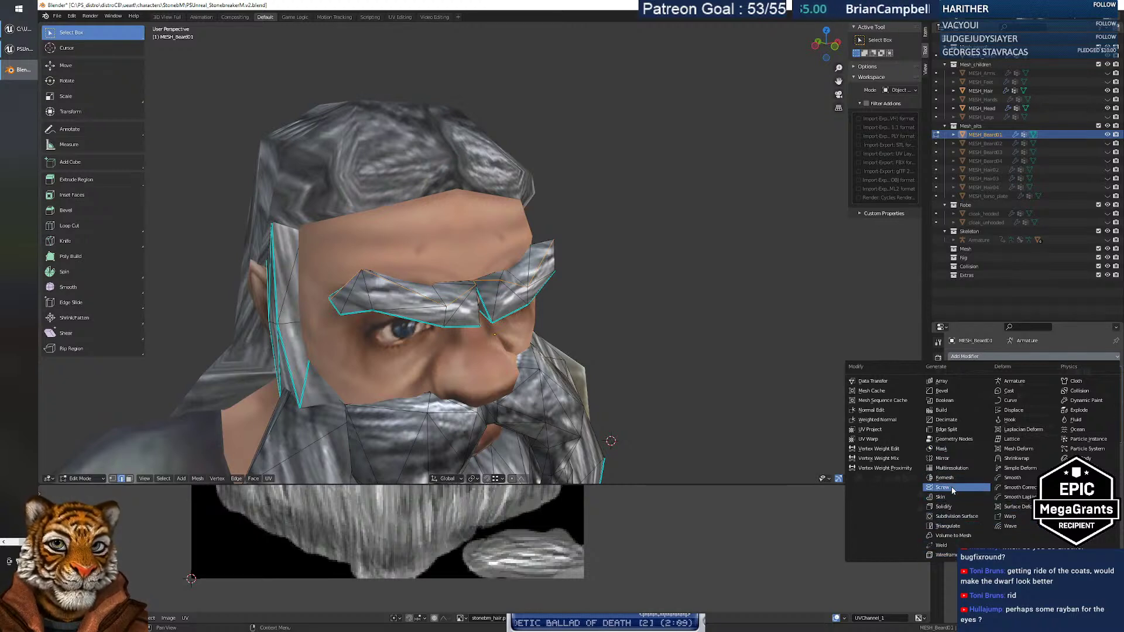
pyautogui.click(942, 391)
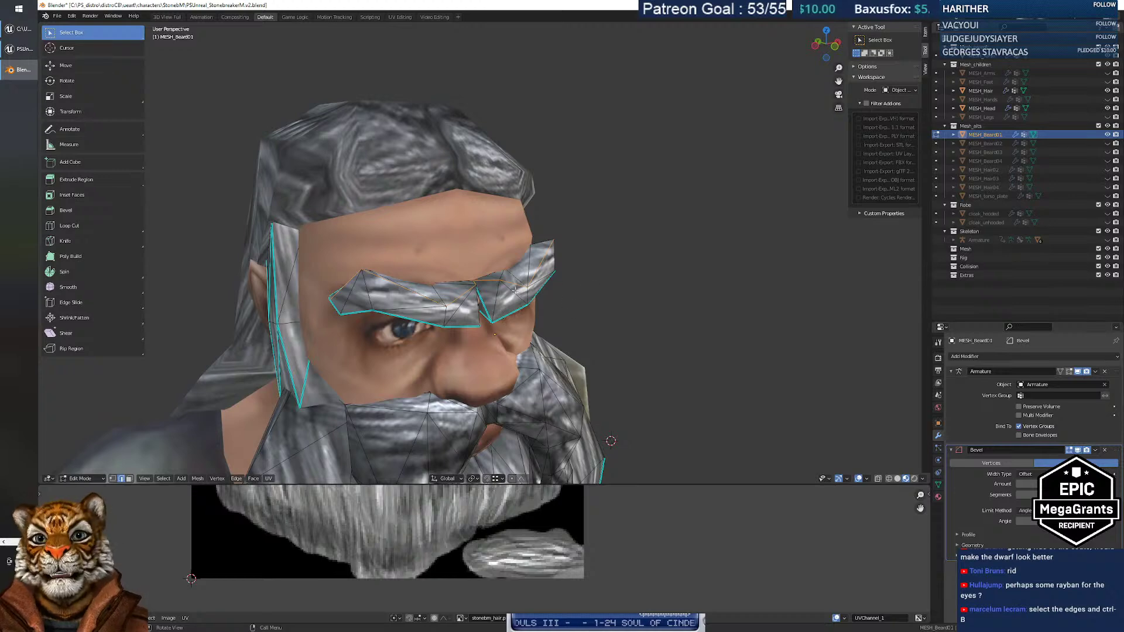
pyautogui.moveTo(496, 292); pyautogui.dragTo(434, 334, button='middle')
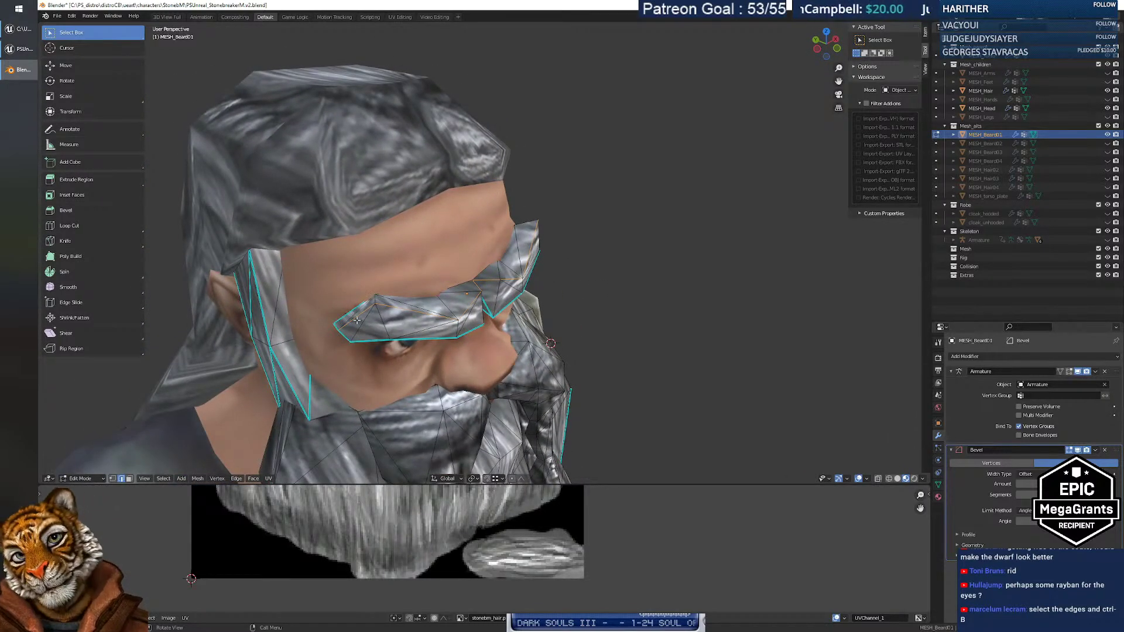
pyautogui.moveTo(456, 315); pyautogui.dragTo(409, 302, button='middle')
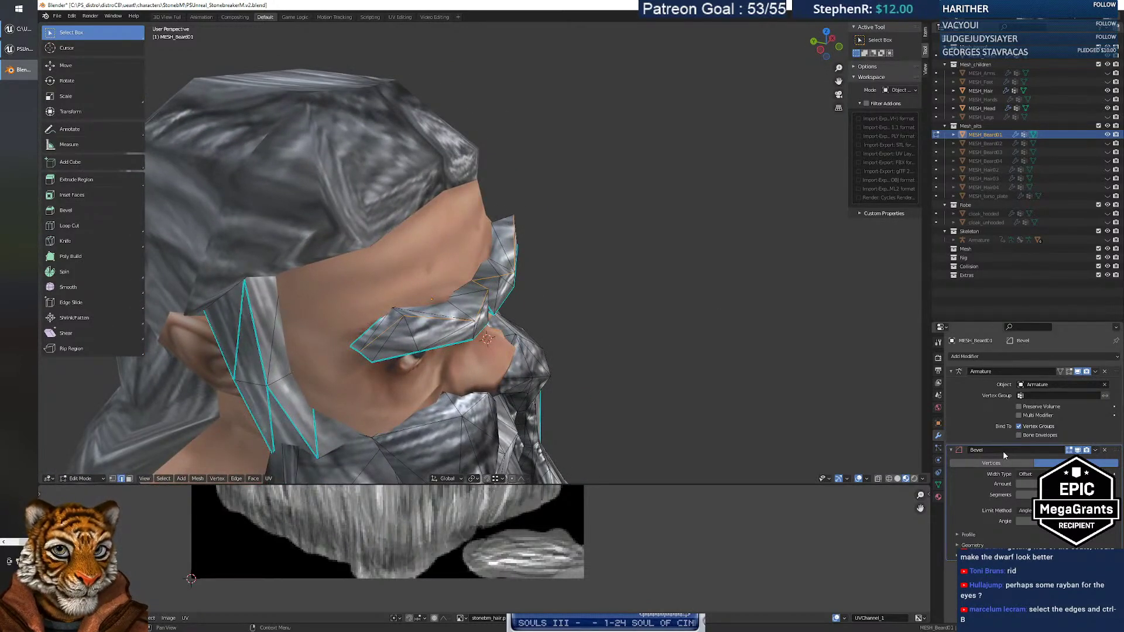
# Try the Width and Depth width types on the Bevel modifier and settle on Percent.
pyautogui.click(1032, 474)
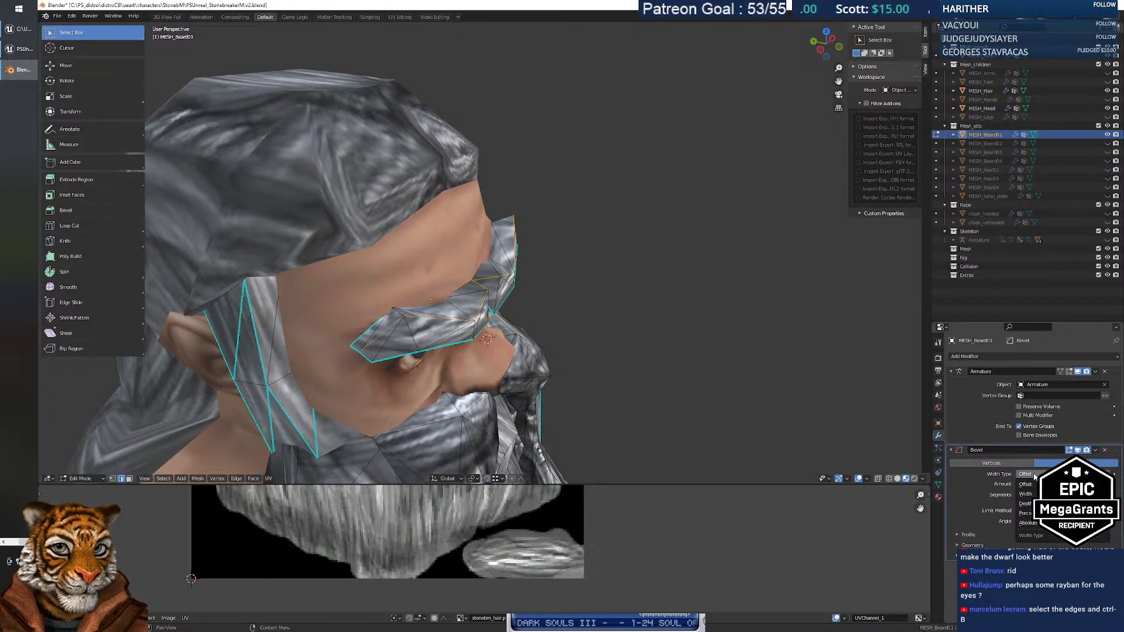
pyautogui.click(1030, 494)
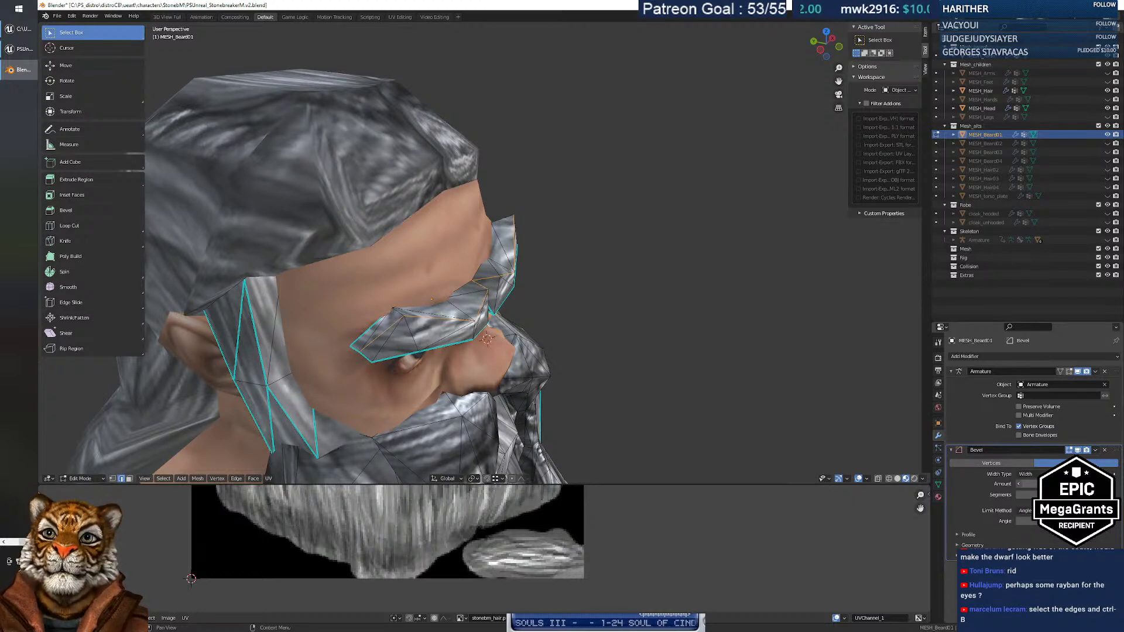
pyautogui.click(1027, 474)
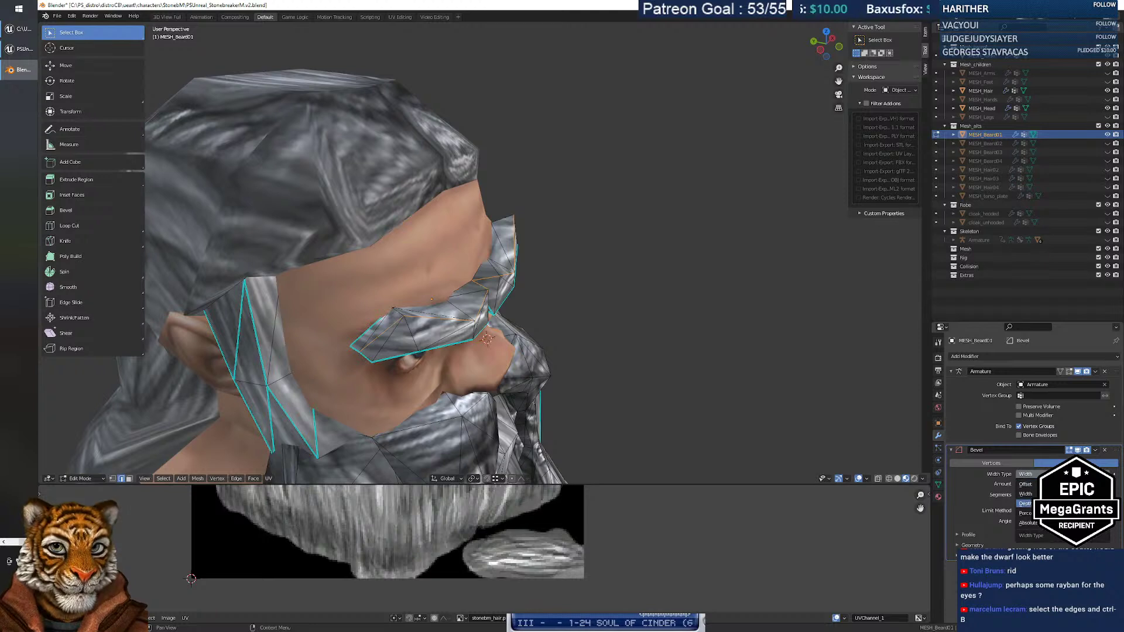
pyautogui.click(1024, 504)
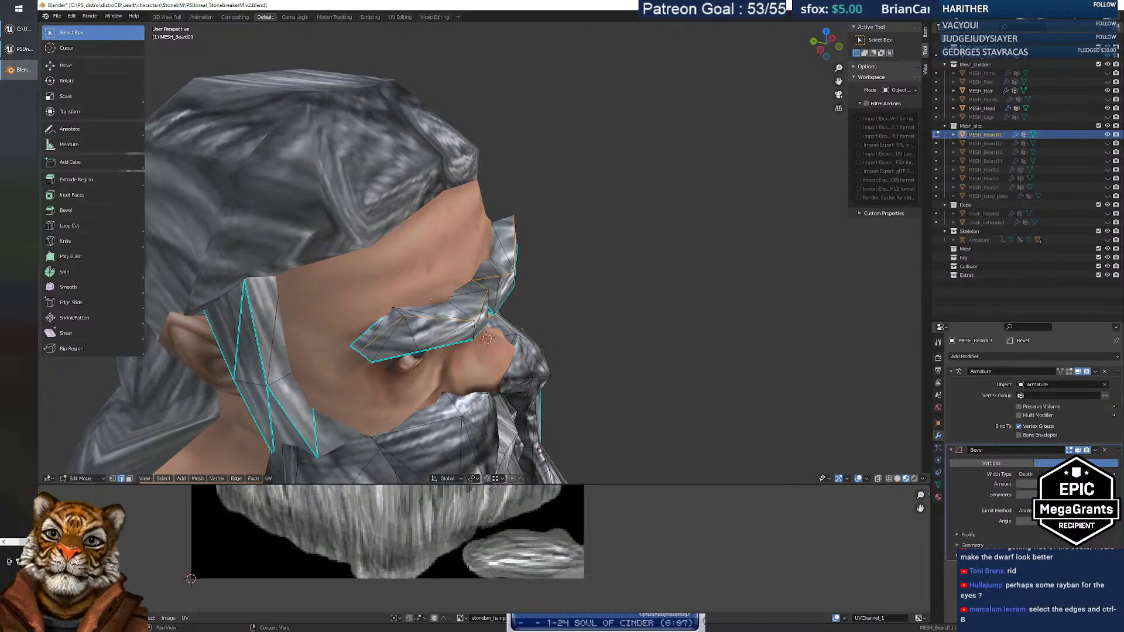
pyautogui.click(1030, 474)
pyautogui.click(1025, 513)
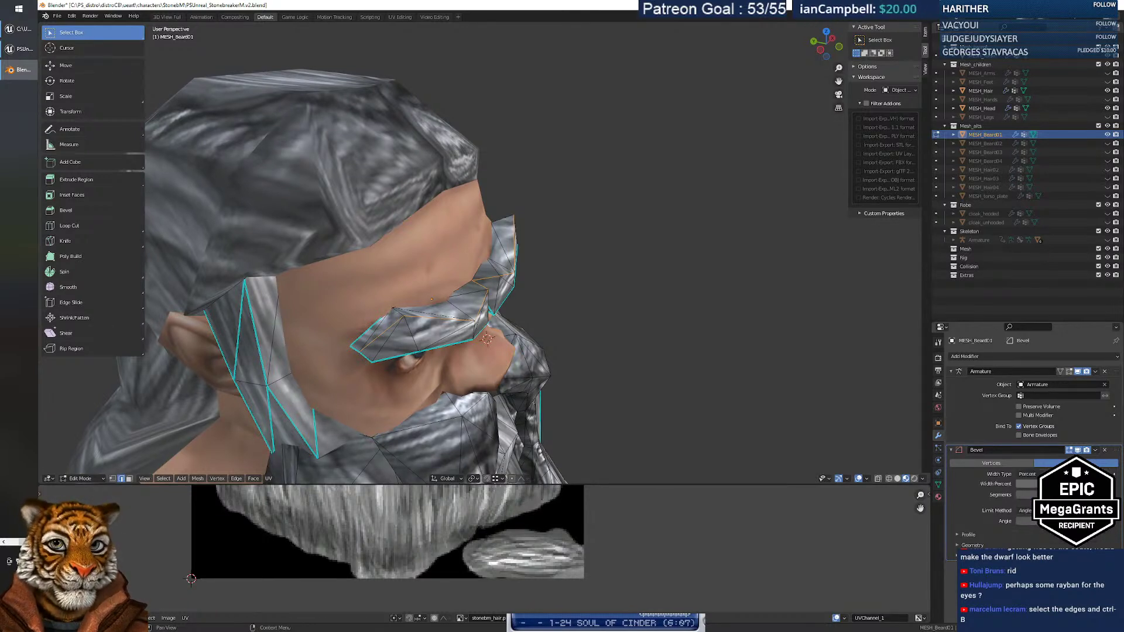
# Try a Bevel width of 21.40% on the beard mesh and bring it back down to 0.00%.
pyautogui.moveTo(1026, 484); pyautogui.dragTo(1078, 484)
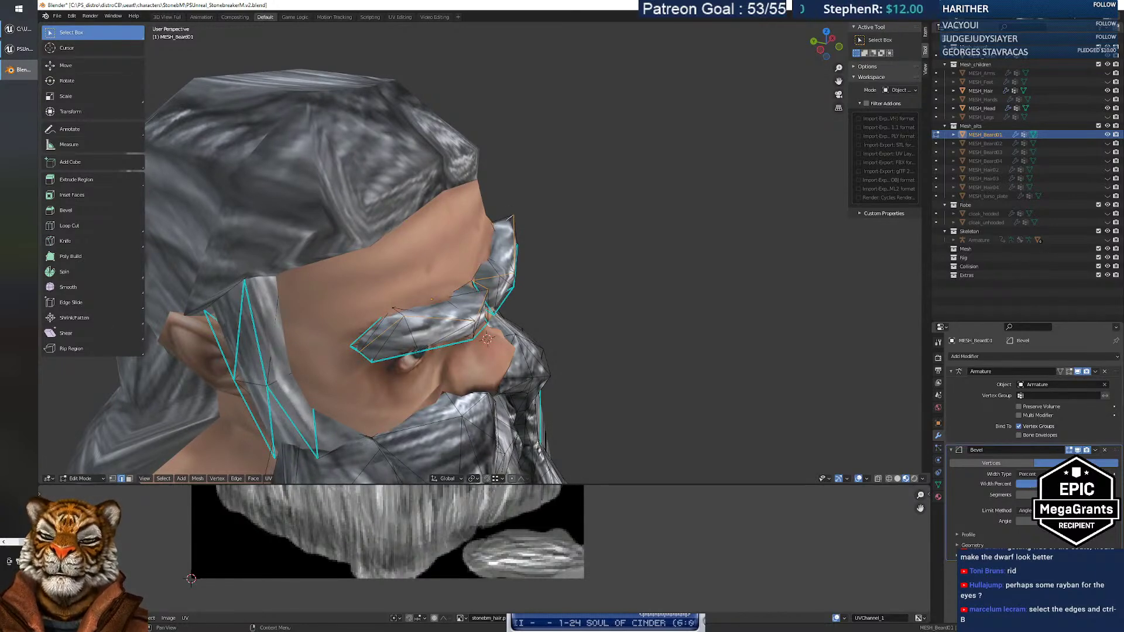
pyautogui.moveTo(584, 373); pyautogui.dragTo(602, 440, button='middle')
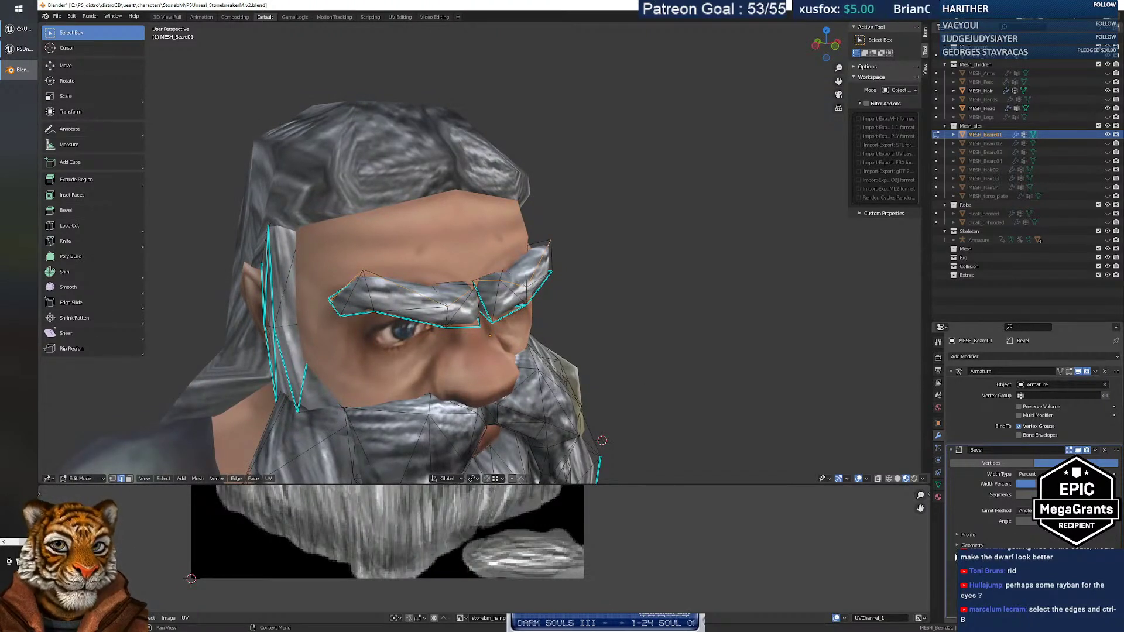
pyautogui.scroll(-3, 990, 520)
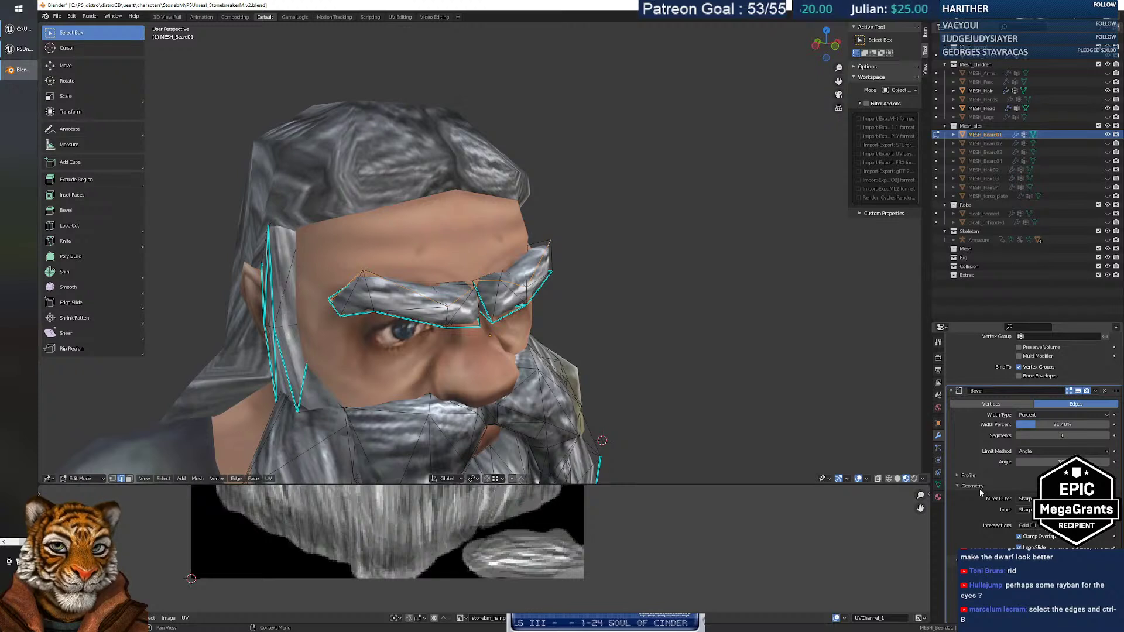
pyautogui.click(959, 476)
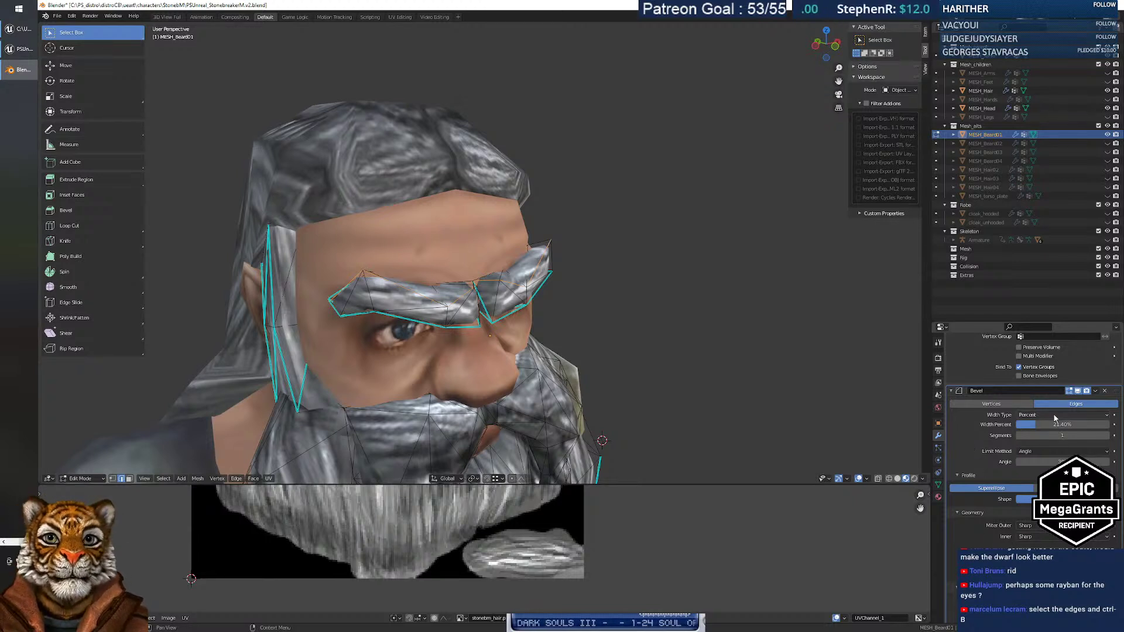
pyautogui.moveTo(1035, 424); pyautogui.dragTo(1013, 423)
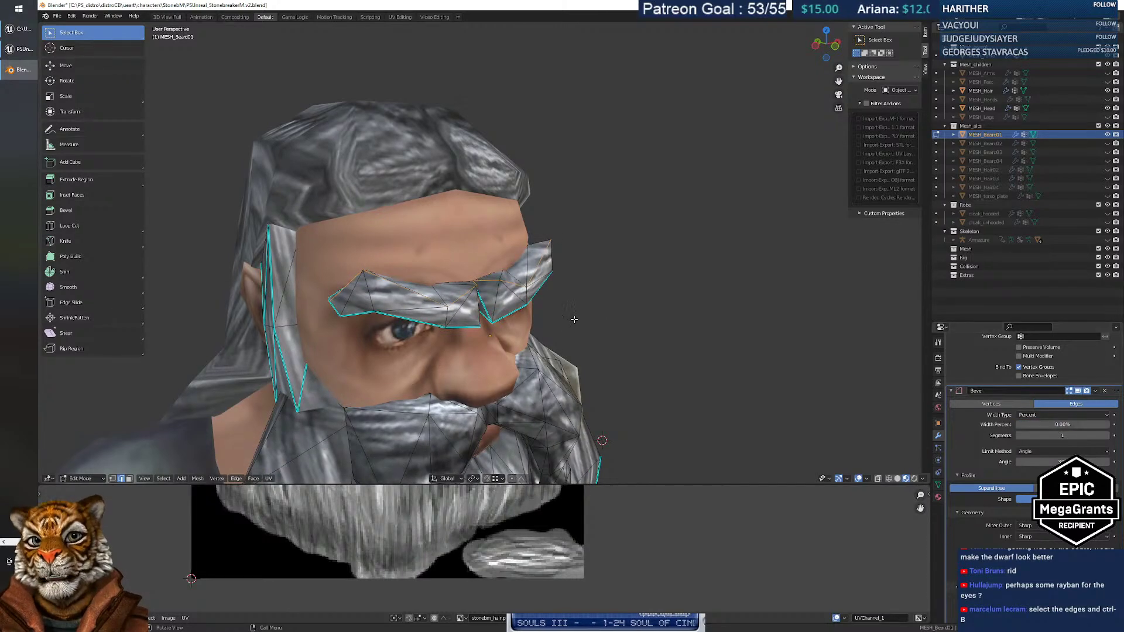
# Leave mesh editing and isolate MESH_Beard01 by hiding all other objects.
pyautogui.press('Tab')
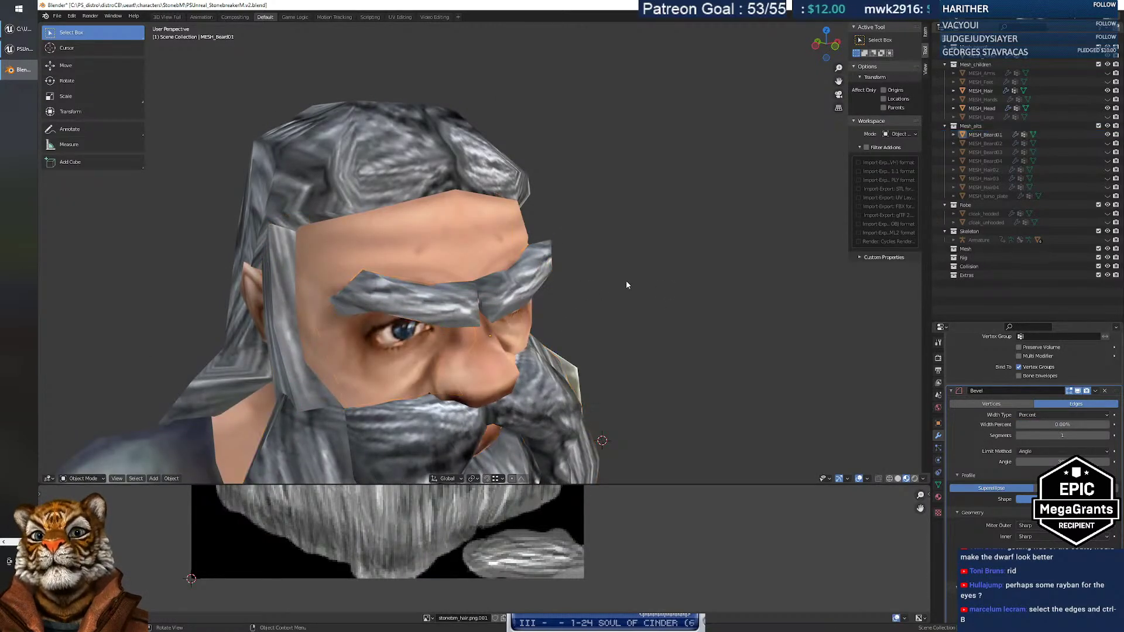
pyautogui.hotkey('shift', 'h')
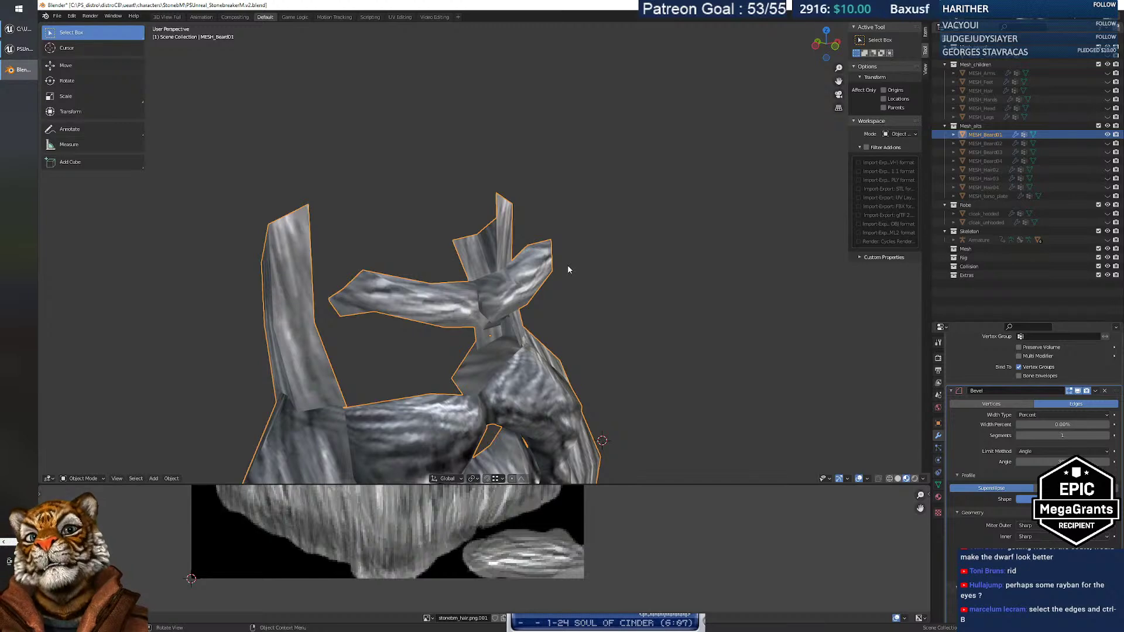
pyautogui.moveTo(567, 265); pyautogui.dragTo(523, 330, button='middle')
pyautogui.scroll(-11, 522, 328)
pyautogui.scroll(3, 522, 327)
pyautogui.press('Tab')
pyautogui.press('Tab')
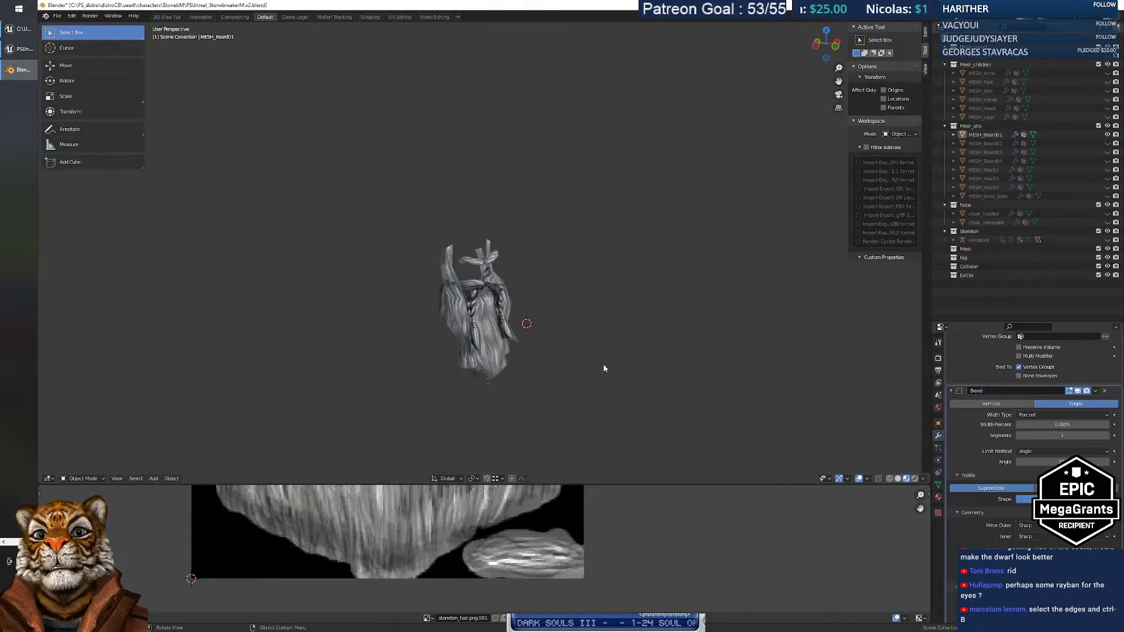
# Add a cube to the scene as a test object and frame it in the view.
pyautogui.click(153, 479)
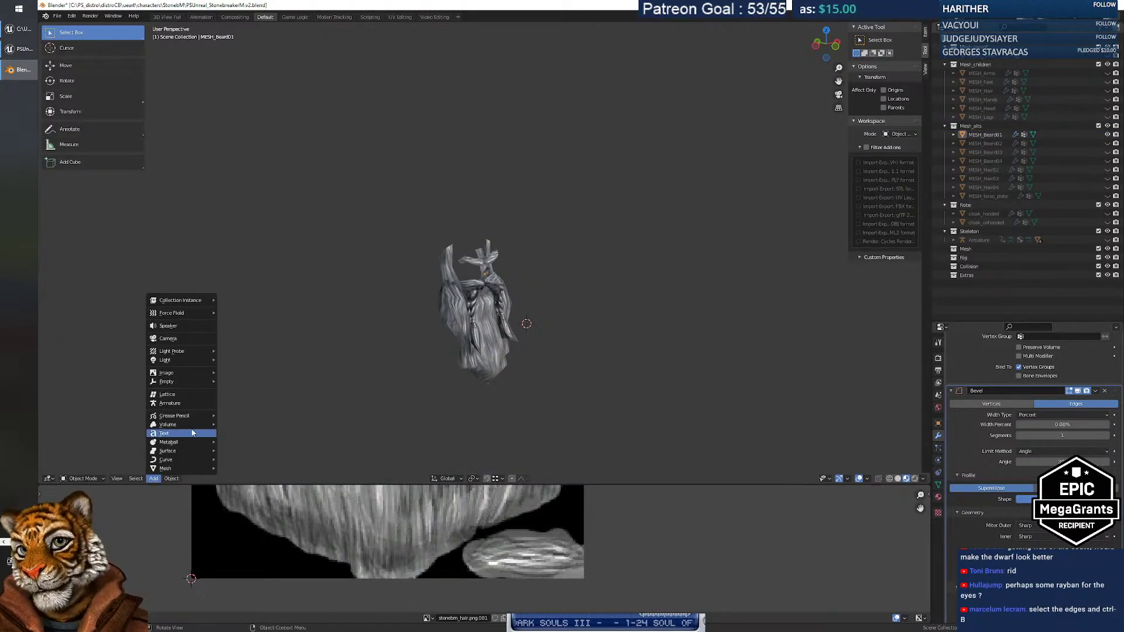
pyautogui.moveTo(182, 469)
pyautogui.click(238, 477)
pyautogui.press('KP_Decimal')
pyautogui.moveTo(528, 346); pyautogui.dragTo(578, 290, button='middle')
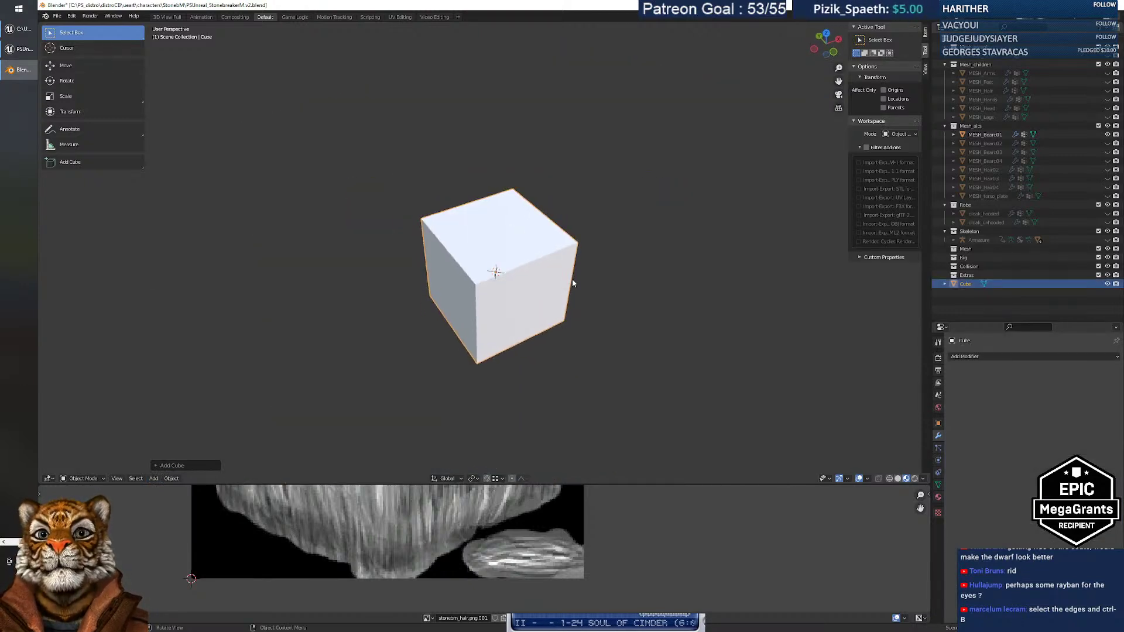
# Add a Bevel modifier to the test cube and set its amount to 0.228 m in Edit Mode.
pyautogui.click(973, 356)
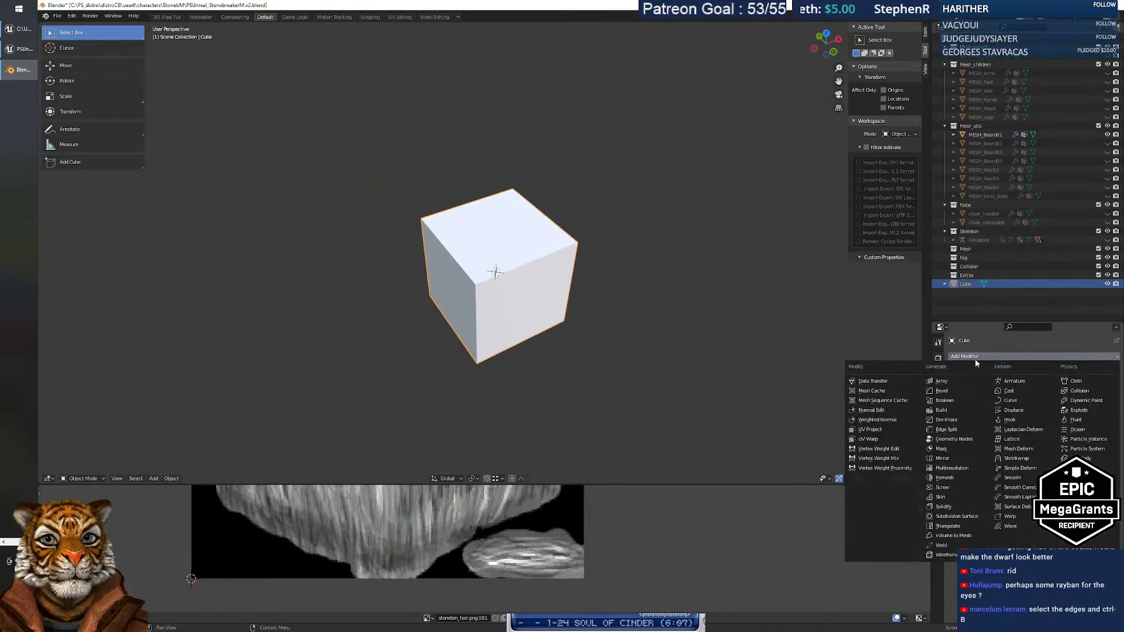
pyautogui.click(953, 395)
pyautogui.press('Tab')
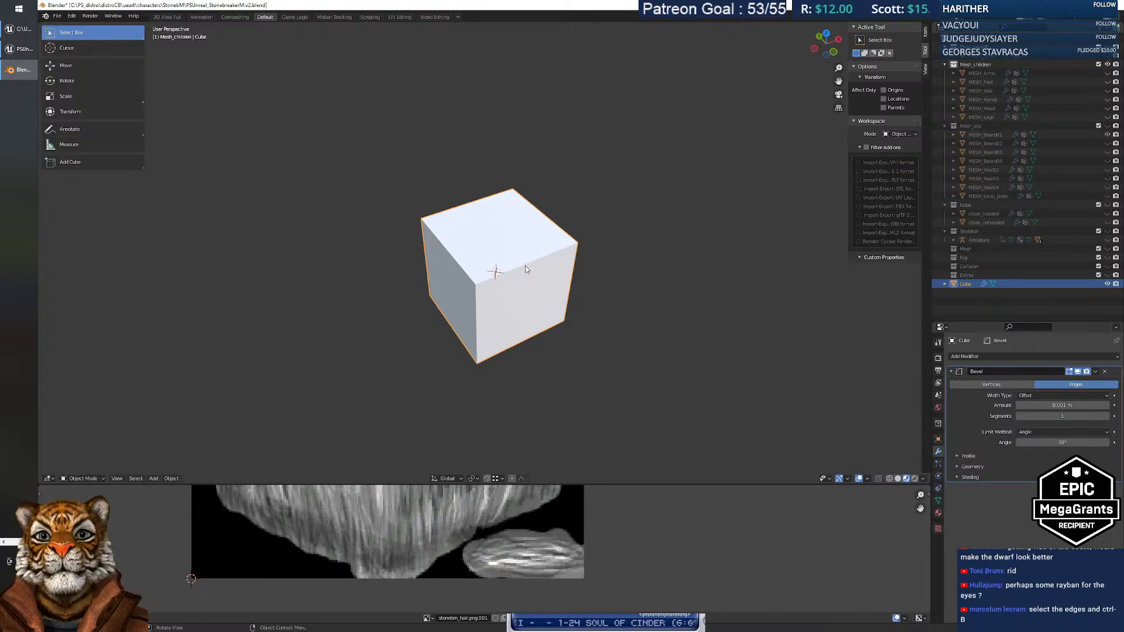
pyautogui.click(525, 266)
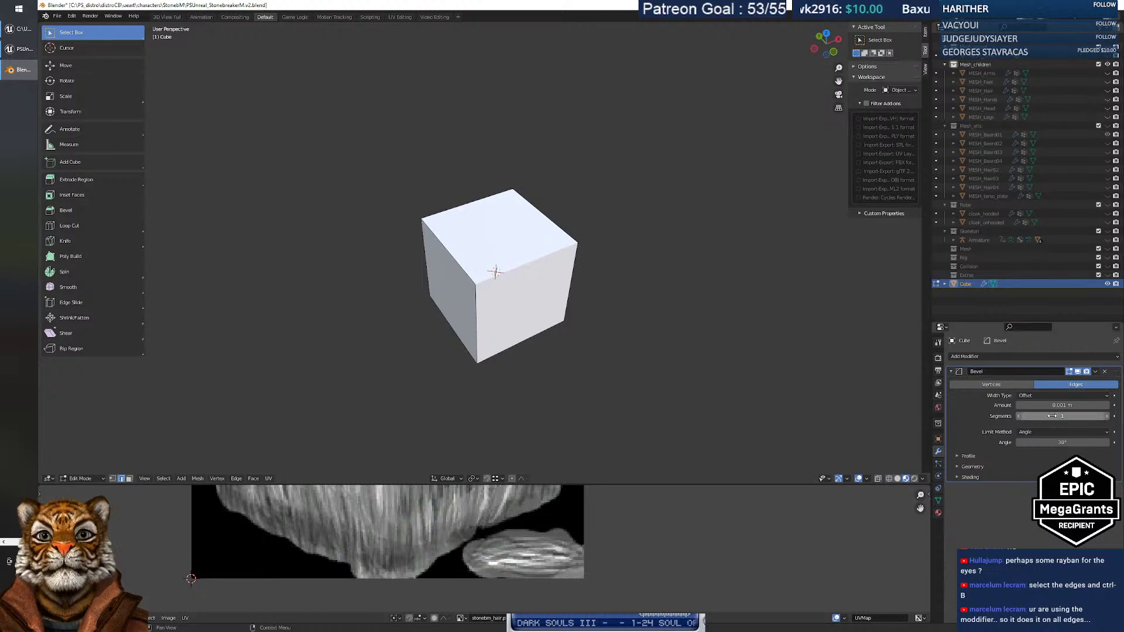
pyautogui.moveTo(1048, 406)
pyautogui.mouseDown()
pyautogui.moveTo(1115, 406)
pyautogui.moveTo(1046, 405)
pyautogui.mouseUp()
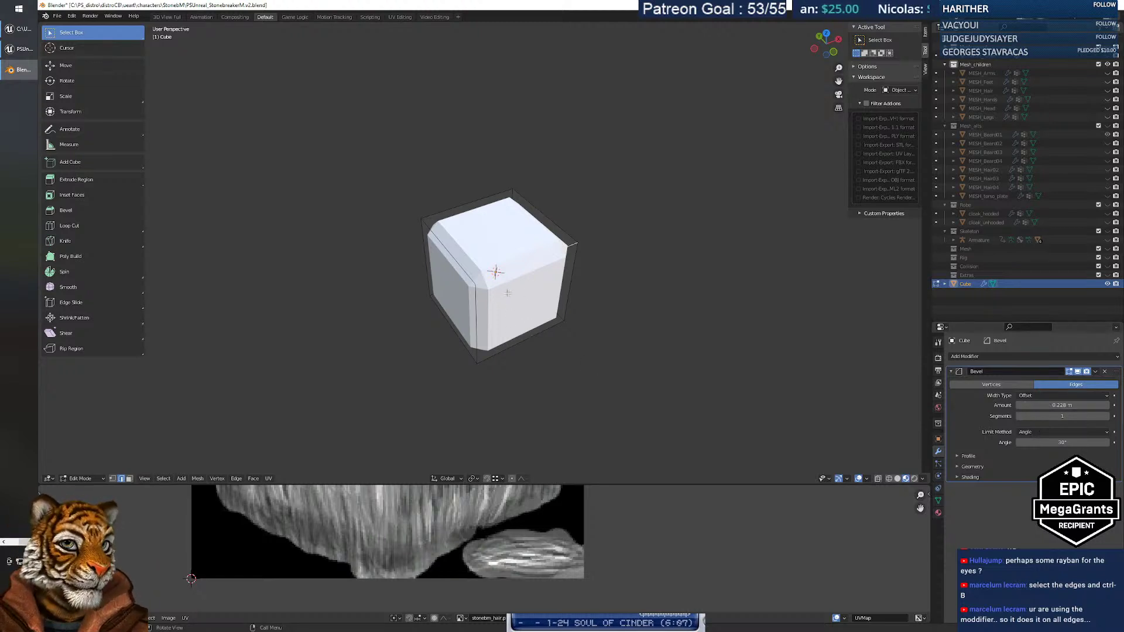
# Remove the Bevel modifier from the test cube.
pyautogui.moveTo(520, 299); pyautogui.dragTo(491, 288, button='middle')
pyautogui.rightClick(653, 332)
pyautogui.press('Escape')
pyautogui.click(576, 312)
pyautogui.hotkey('ctrl', 'z')
pyautogui.hotkey('ctrl', 'z')
pyautogui.hotkey('ctrl', 'z')
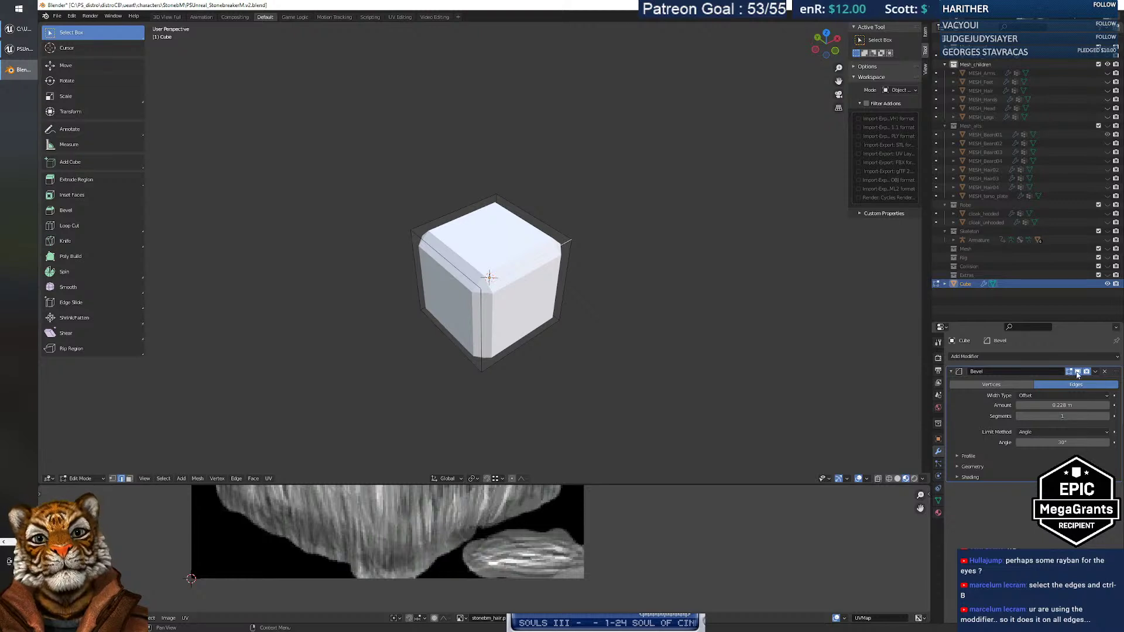
pyautogui.click(1104, 371)
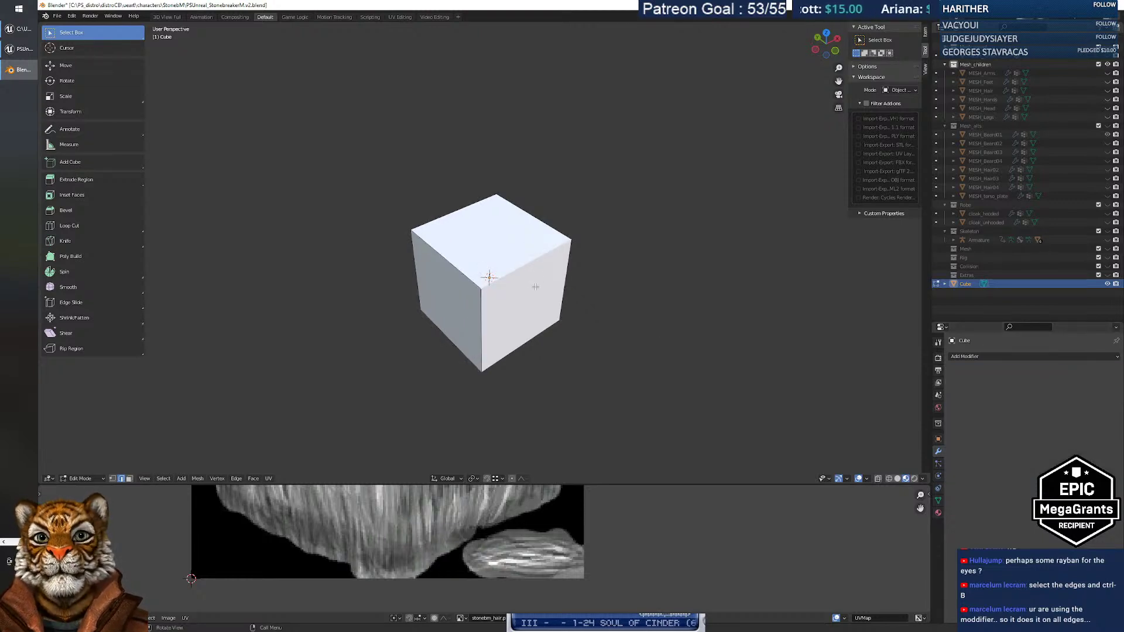
# Try the Bevel tool on only the test cube's upper front edge.
pyautogui.hotkey('ctrl', 'b')
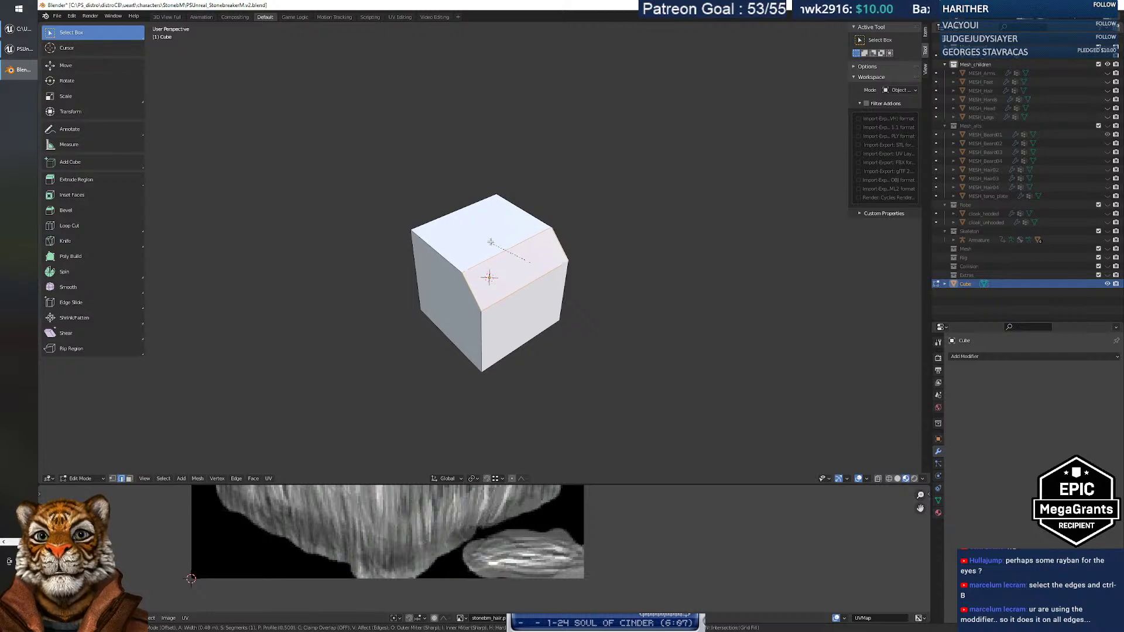
pyautogui.press('Escape')
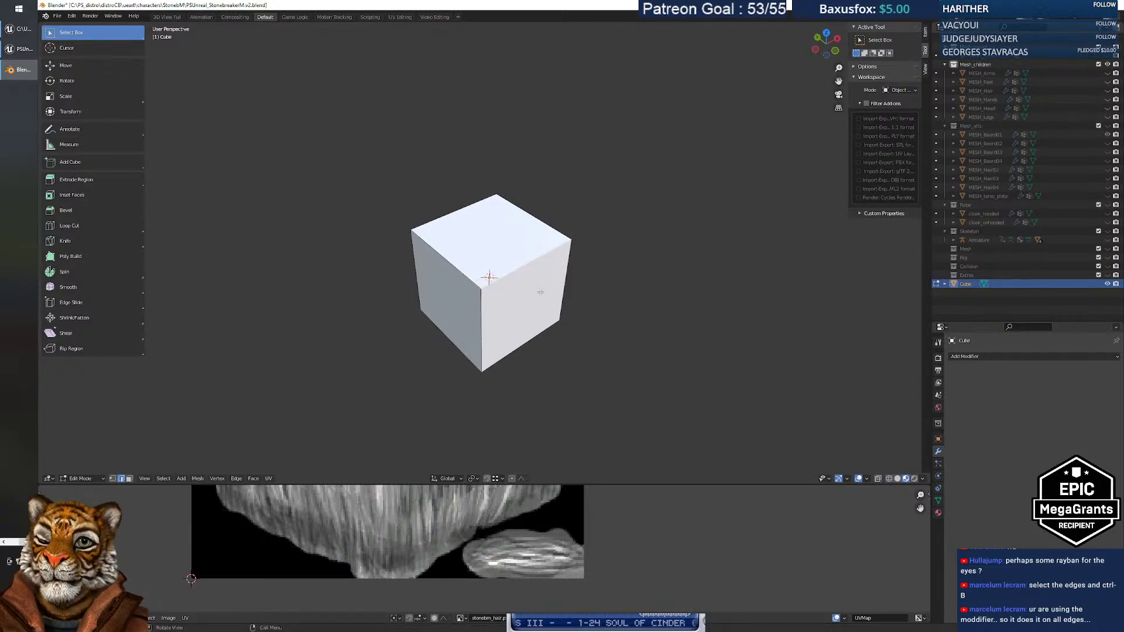
pyautogui.rightClick(523, 269)
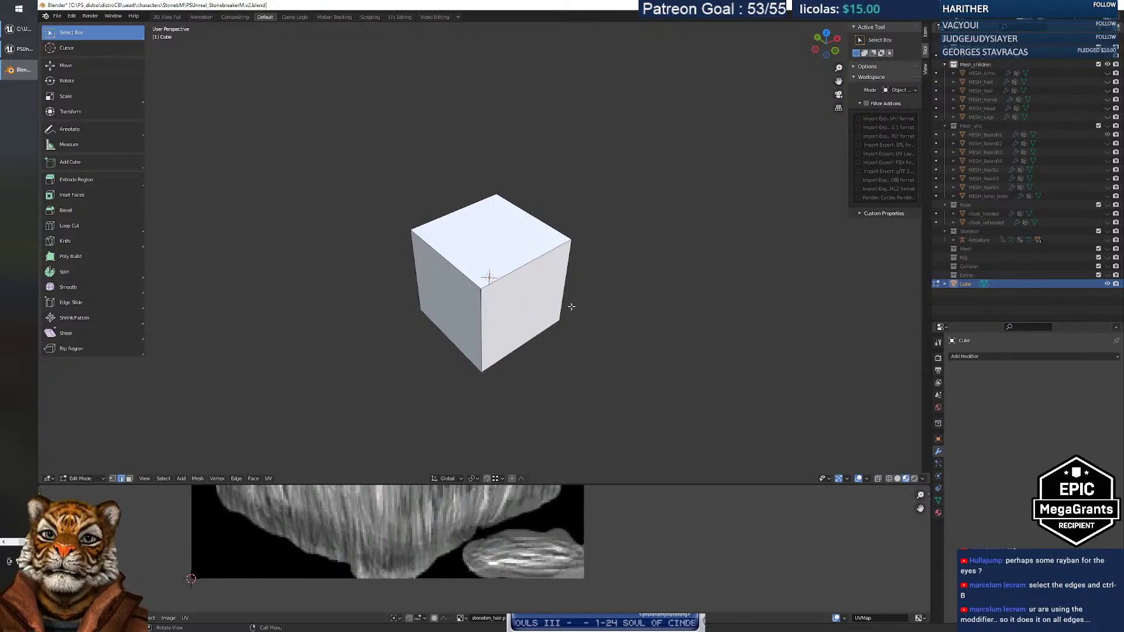
# Return to Object Mode and delete the test cube.
pyautogui.press('Tab')
pyautogui.press('Delete')
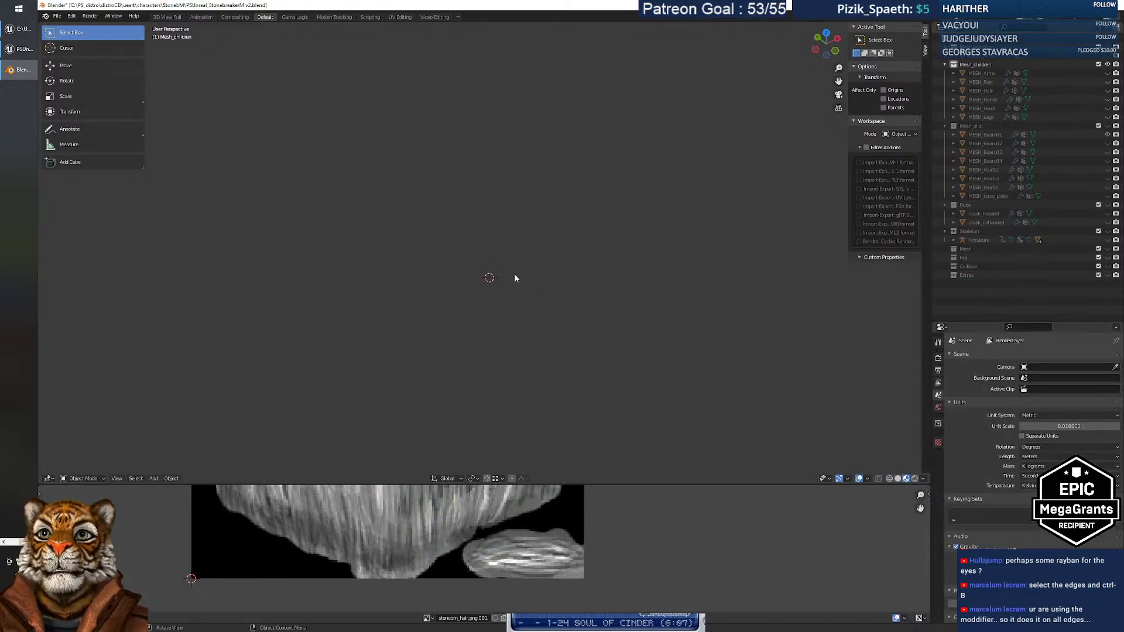
pyautogui.scroll(-3, 508, 279)
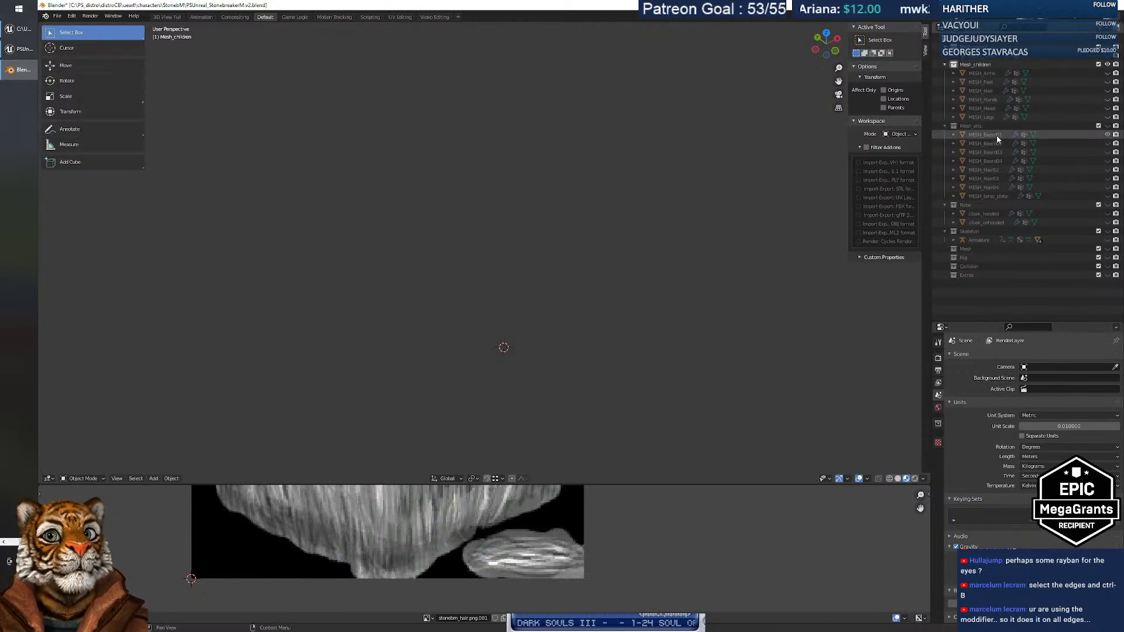
# Unhide and select MESH_Beard01, and bring its eyebrows into close view.
pyautogui.click(1103, 135)
pyautogui.click(1107, 134)
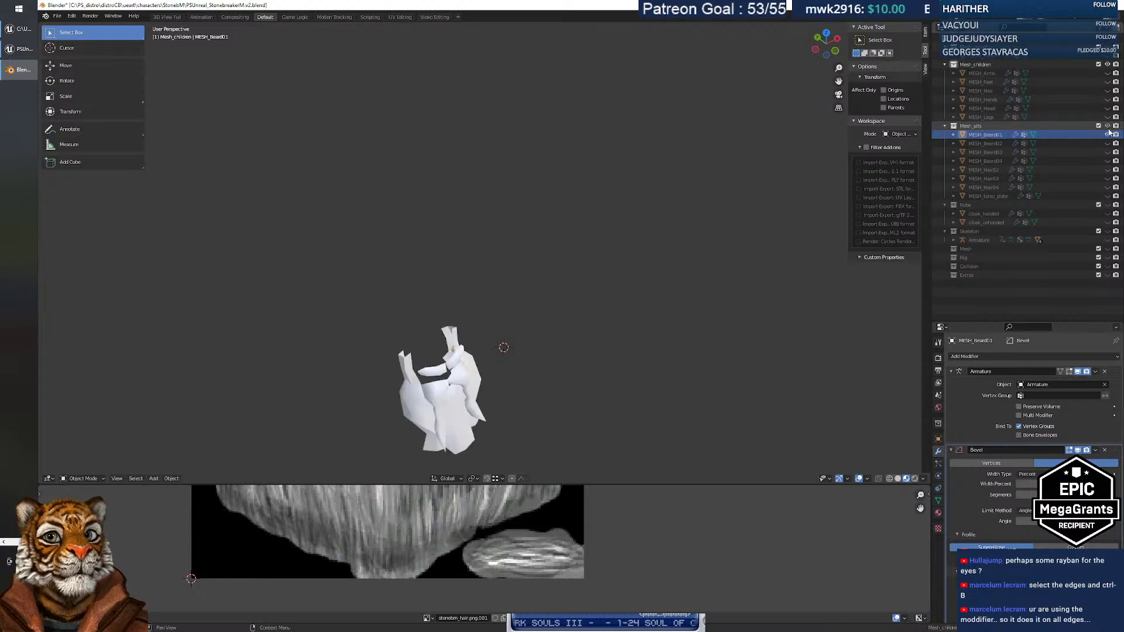
pyautogui.moveTo(569, 248); pyautogui.dragTo(559, 270, button='middle')
pyautogui.hotkey('shift', '`')
pyautogui.press('w')
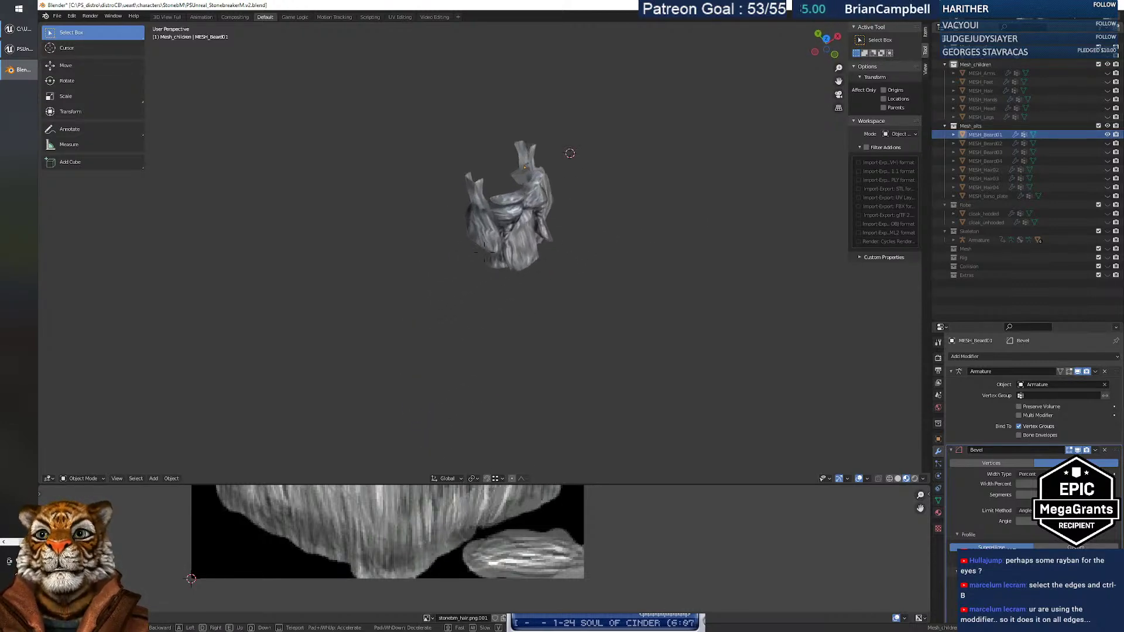
pyautogui.press('w')
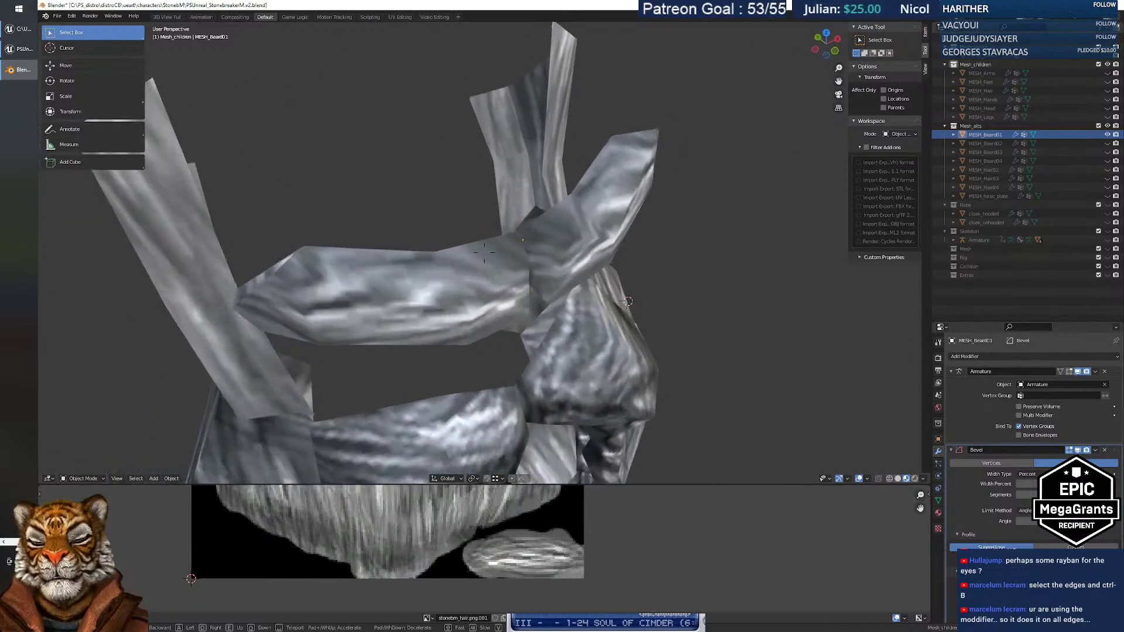
pyautogui.click(453, 308)
# Enter Edit Mode on MESH_Beard01 and select the ridge edges running across the fronts of both eyebrows.
pyautogui.press('Tab')
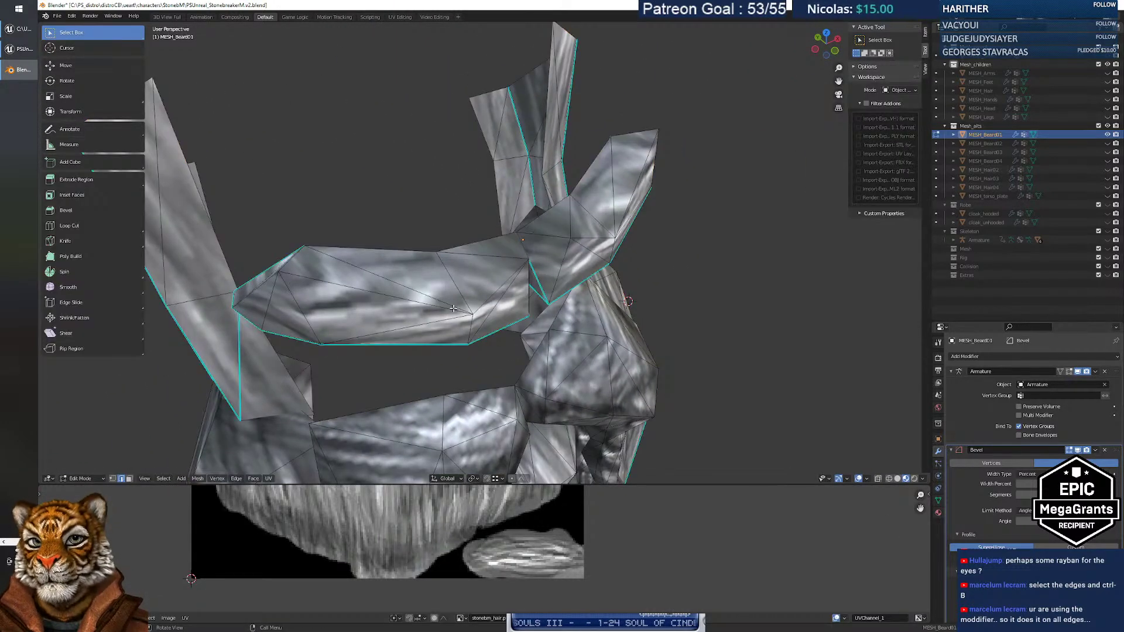
pyautogui.keyDown('shift'); pyautogui.click(353, 294); pyautogui.keyUp('shift')
pyautogui.keyDown('shift'); pyautogui.click(499, 293); pyautogui.keyUp('shift')
pyautogui.moveTo(500, 293); pyautogui.dragTo(549, 309, button='middle')
pyautogui.keyDown('shift'); pyautogui.click(550, 308); pyautogui.keyUp('shift')
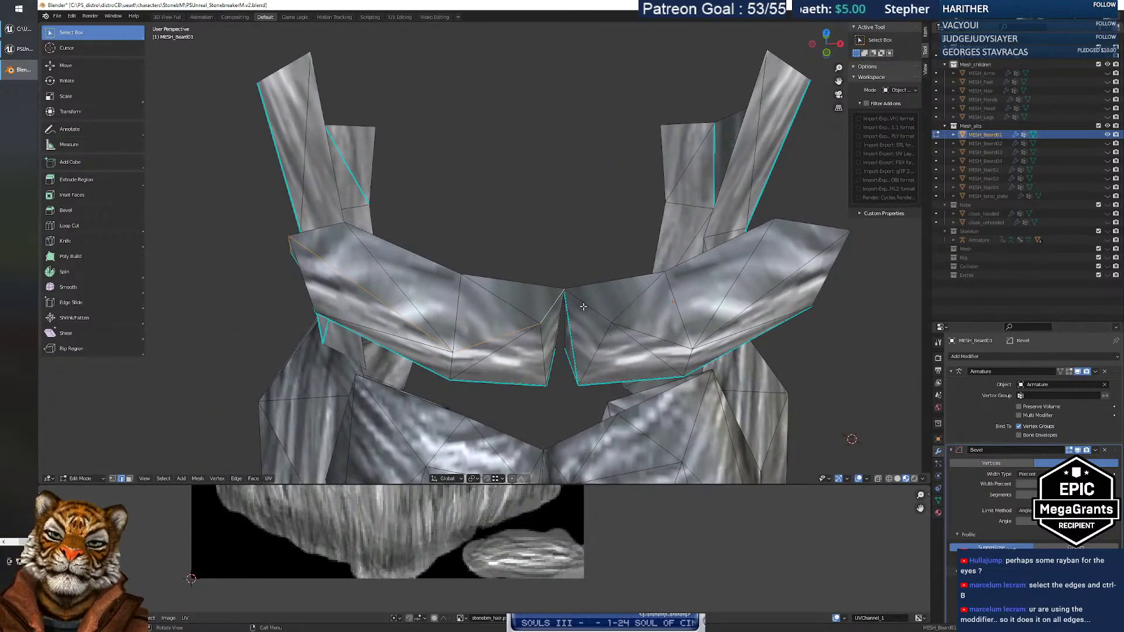
pyautogui.keyDown('shift'); pyautogui.click(665, 338); pyautogui.keyUp('shift')
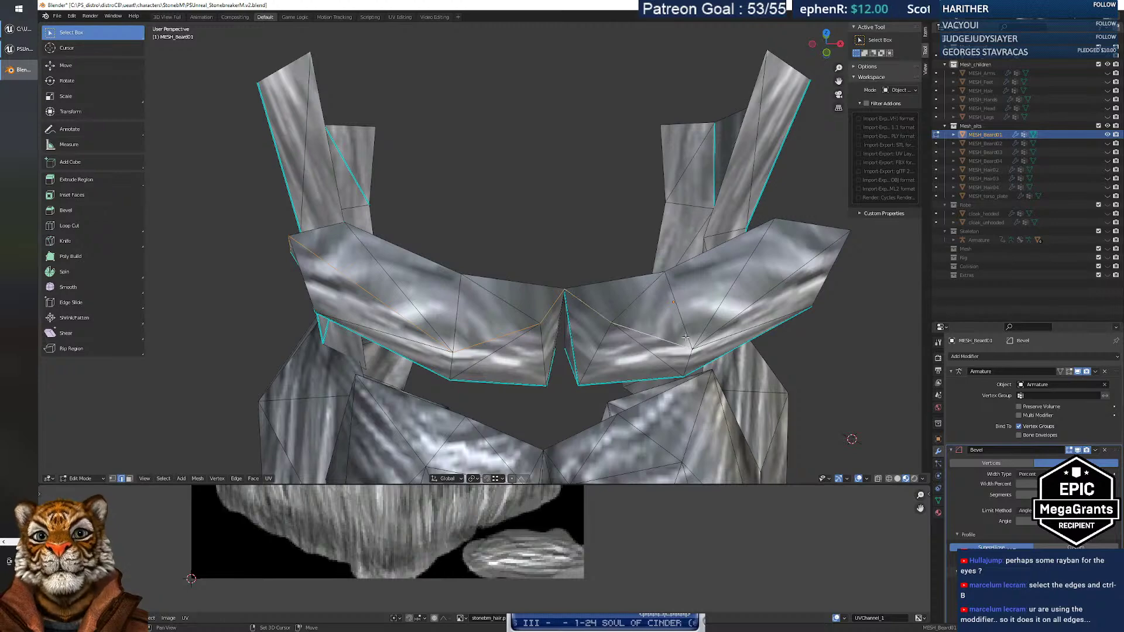
# Add the remaining ridge edge near the eyebrow's outer end to the edge selection.
pyautogui.moveTo(738, 317); pyautogui.dragTo(745, 318, button='middle')
pyautogui.scroll(-6, 745, 319)
pyautogui.scroll(8, 745, 318)
pyautogui.hotkey('shift', '`')
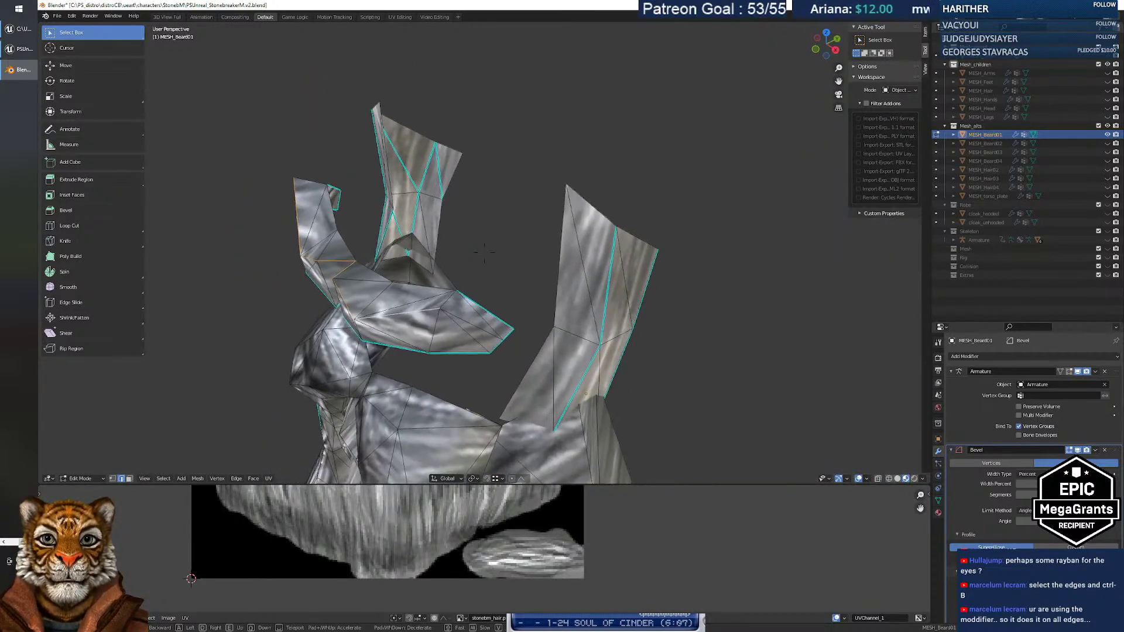
pyautogui.click(485, 253)
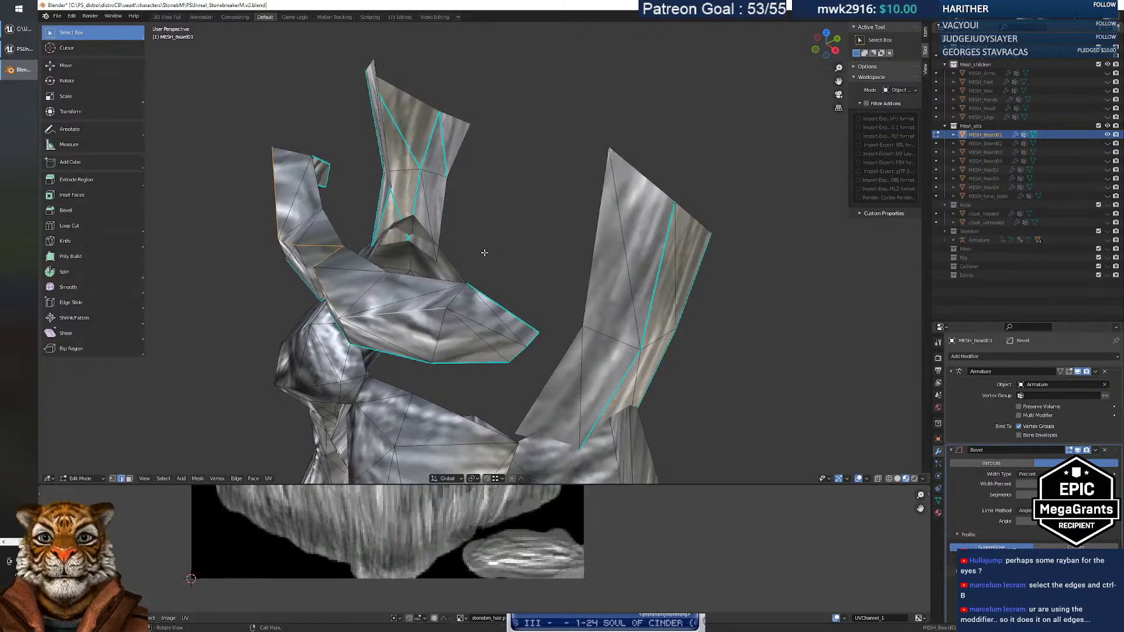
pyautogui.keyDown('shift'); pyautogui.click(477, 323); pyautogui.keyUp('shift')
pyautogui.moveTo(515, 291); pyautogui.dragTo(600, 276, button='middle')
pyautogui.moveTo(470, 291)
pyautogui.mouseDown(button='middle')
pyautogui.moveTo(505, 289)
pyautogui.moveTo(475, 292)
pyautogui.mouseUp(button='middle')
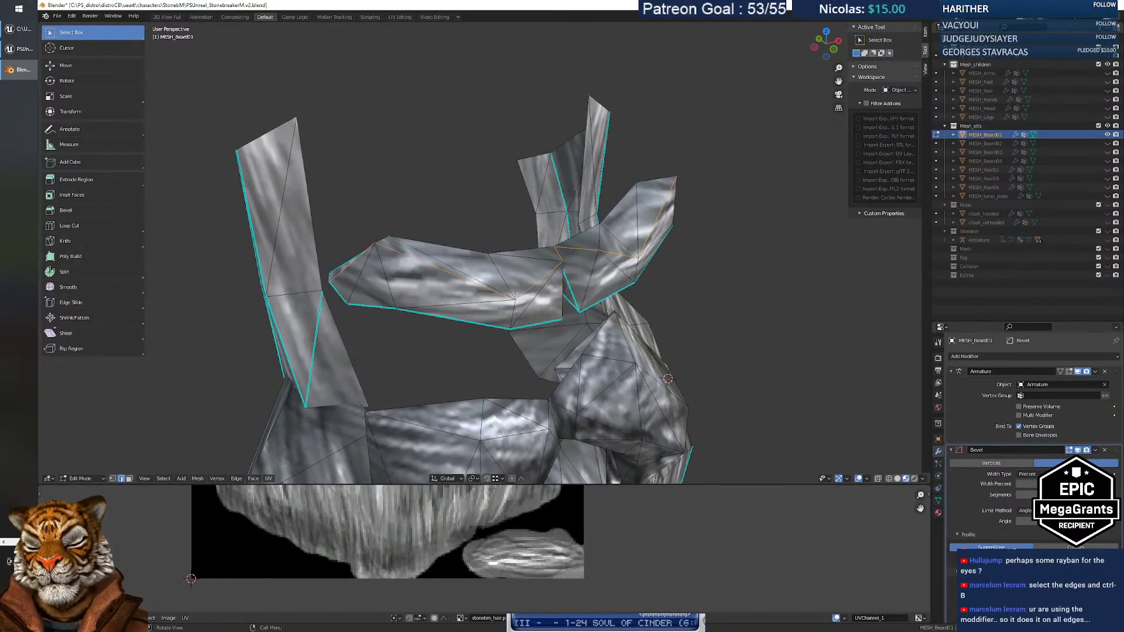
# Try beveling the selected ridge edges of both eyebrows and pick the bevel corner vertex at one outer end.
pyautogui.hotkey('ctrl', 'b')
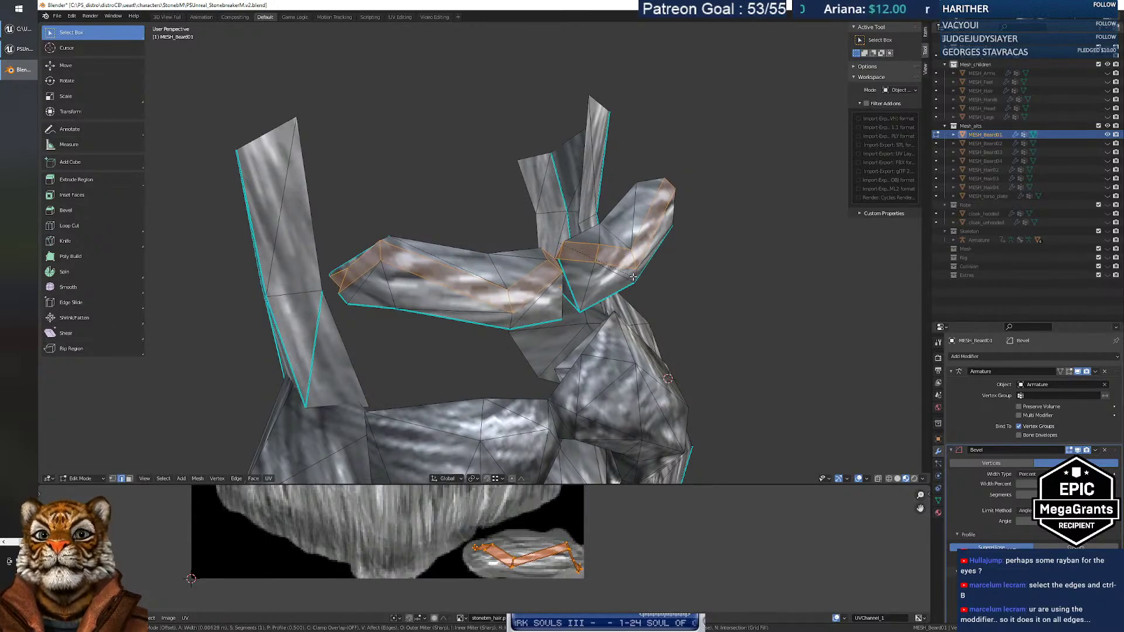
pyautogui.click(633, 277)
pyautogui.moveTo(530, 295); pyautogui.dragTo(469, 316, button='middle')
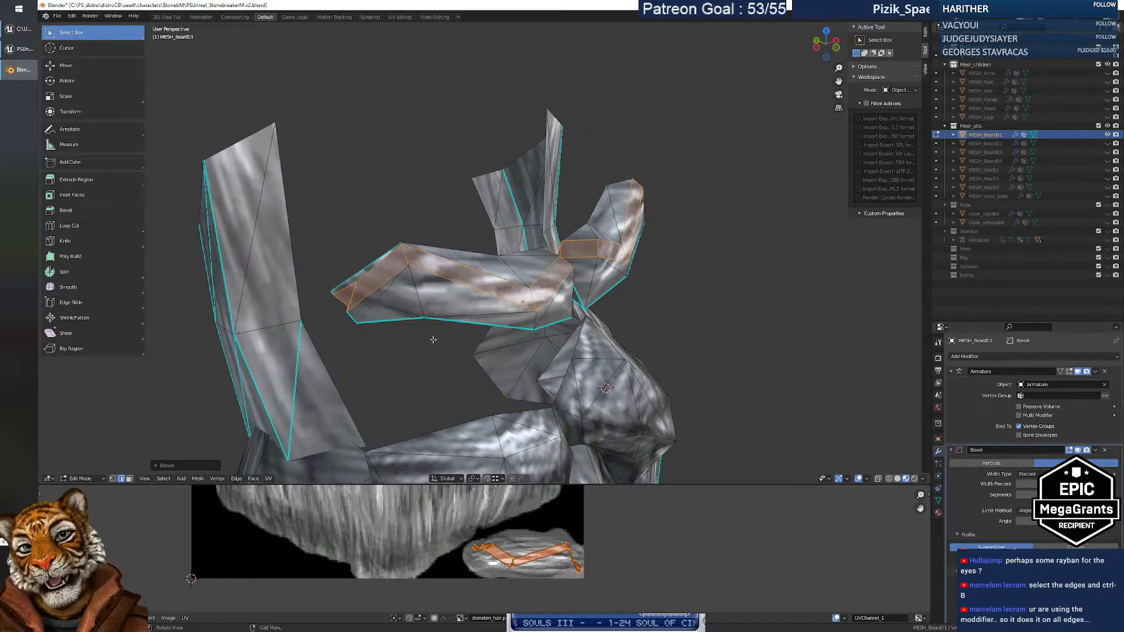
pyautogui.moveTo(450, 350); pyautogui.dragTo(527, 318, button='middle')
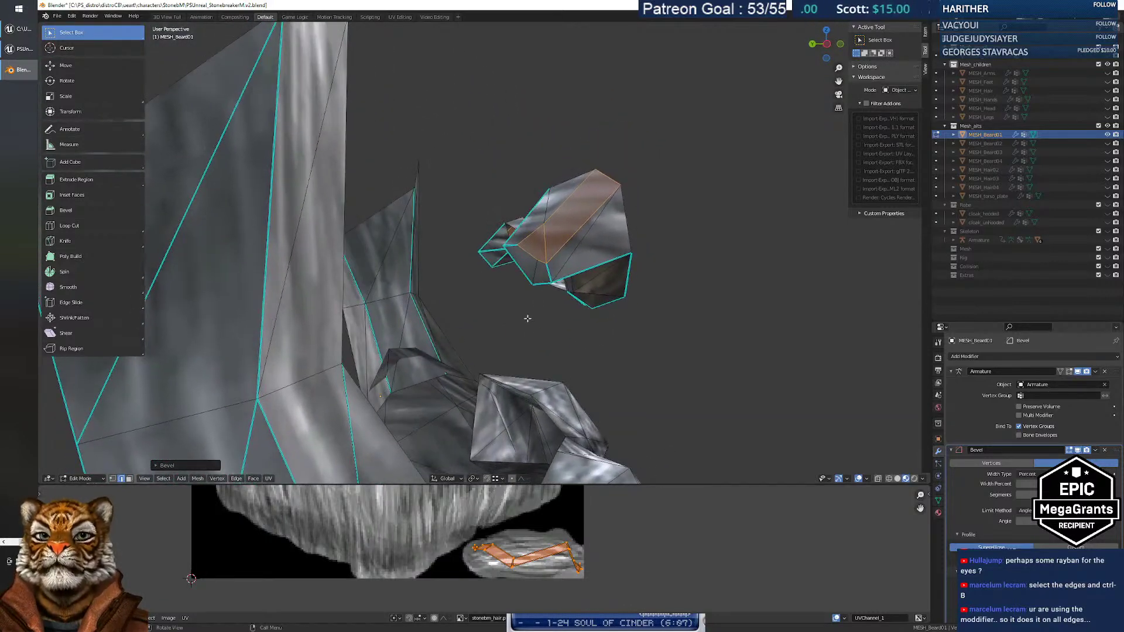
pyautogui.press('1')
pyautogui.click(543, 263)
pyautogui.moveTo(617, 272)
pyautogui.mouseDown(button='middle')
pyautogui.moveTo(569, 309)
pyautogui.moveTo(526, 308)
pyautogui.moveTo(632, 272)
pyautogui.mouseUp(button='middle')
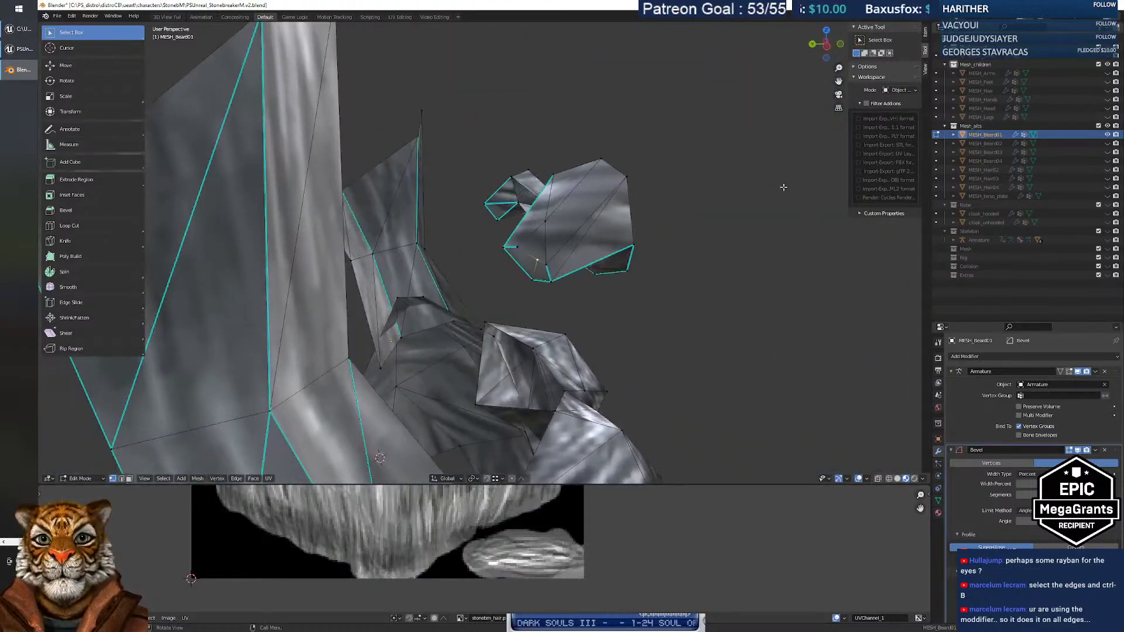
# Expand the active tool's options to expose the transform, UV and mirror settings.
pyautogui.click(925, 68)
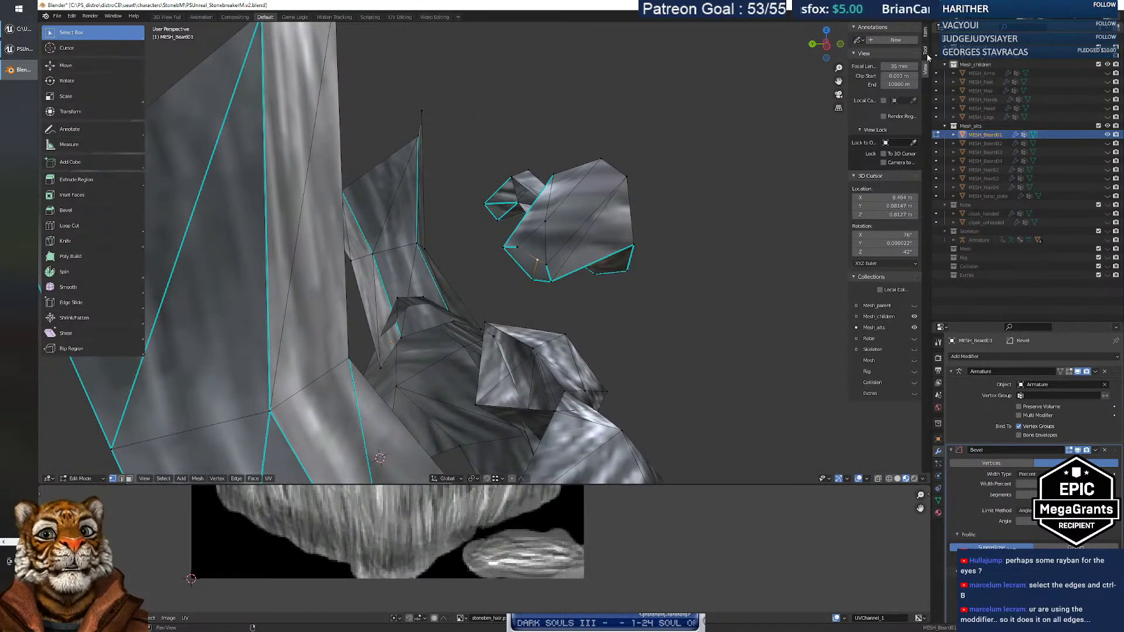
pyautogui.click(926, 54)
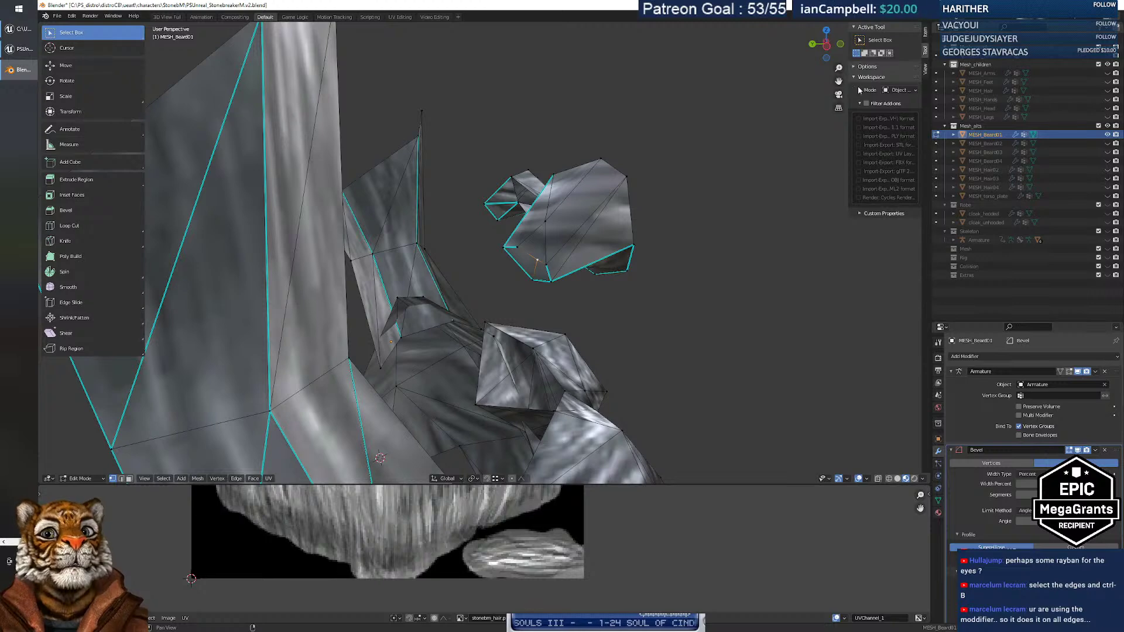
pyautogui.click(869, 67)
pyautogui.moveTo(755, 182); pyautogui.dragTo(699, 243, button='middle')
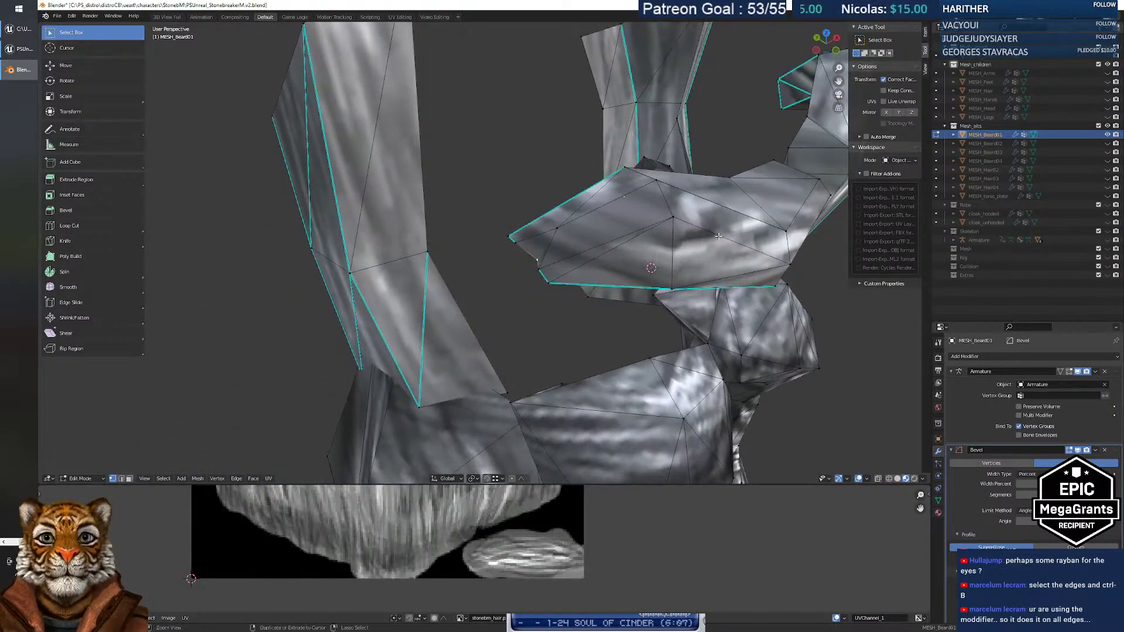
# Undo the eyebrow bevel and restore the ridge edge selection.
pyautogui.hotkey('ctrl', 'z')
pyautogui.hotkey('ctrl', 'z')
pyautogui.hotkey('ctrl', 'z')
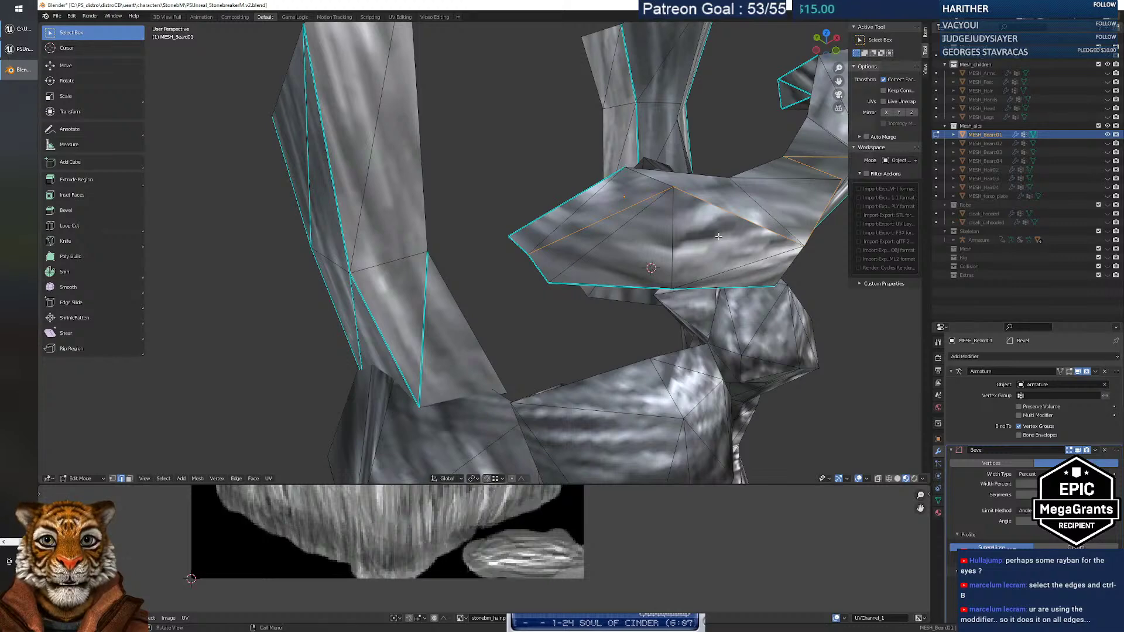
# Bevel the selected ridge edges along both eyebrows.
pyautogui.moveTo(743, 215); pyautogui.dragTo(716, 239, button='middle')
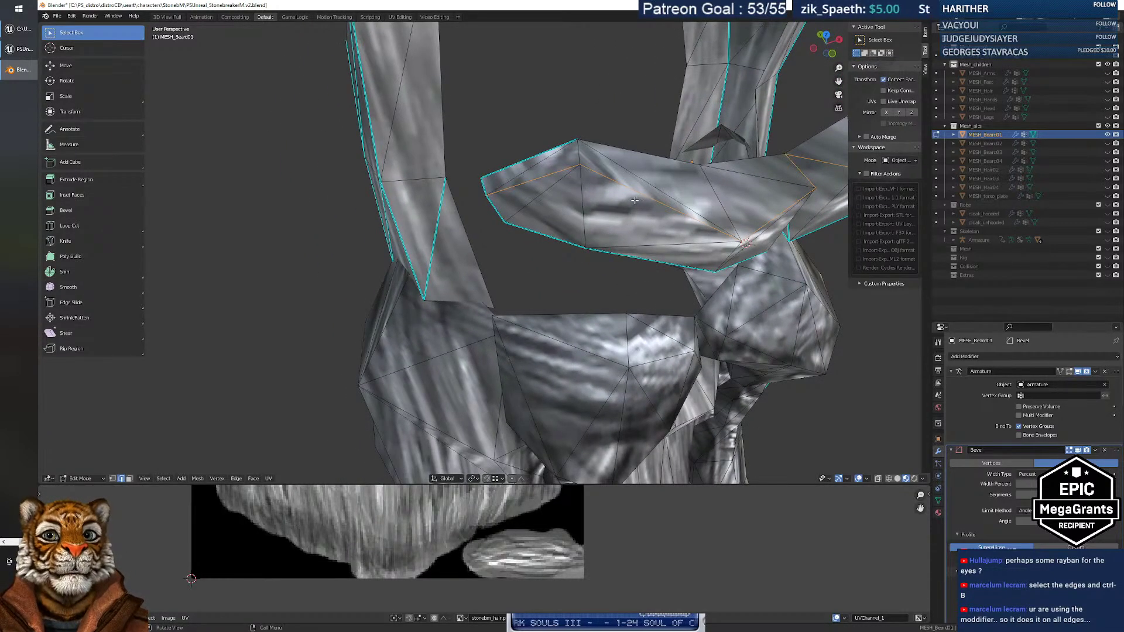
pyautogui.hotkey('ctrl', 'b')
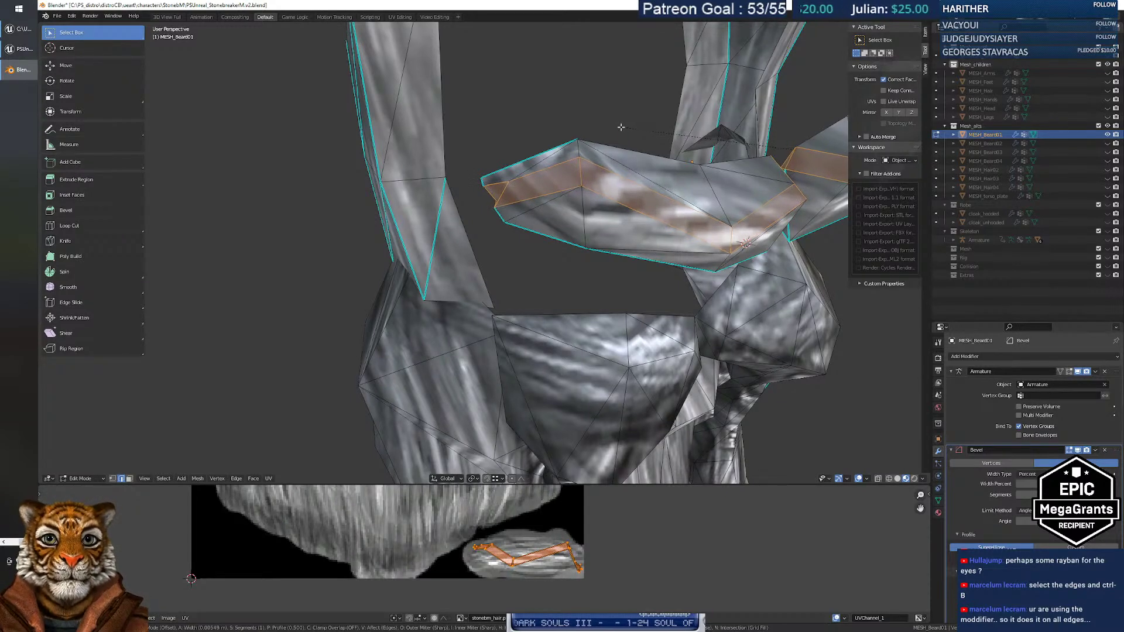
pyautogui.click(621, 127)
pyautogui.moveTo(622, 131); pyautogui.dragTo(657, 173, button='middle')
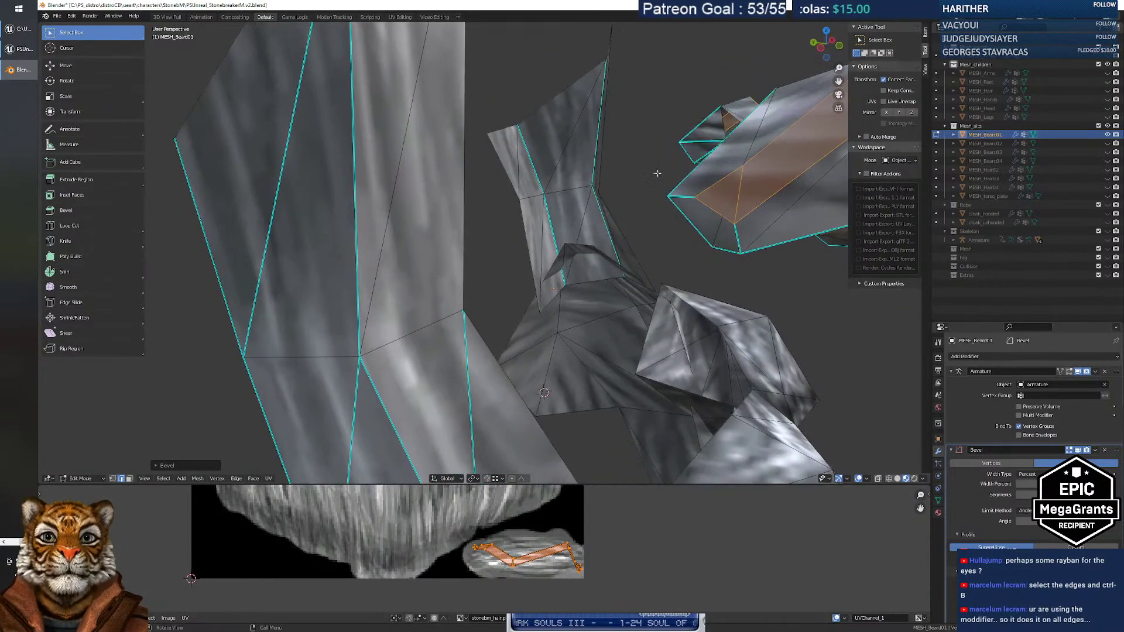
# Move the bevel's corner vertex at the eyebrow's outer end onto the neighbouring sharp-edge vertex with snapping.
pyautogui.click(728, 238)
pyautogui.moveTo(720, 215); pyautogui.dragTo(742, 231, button='middle')
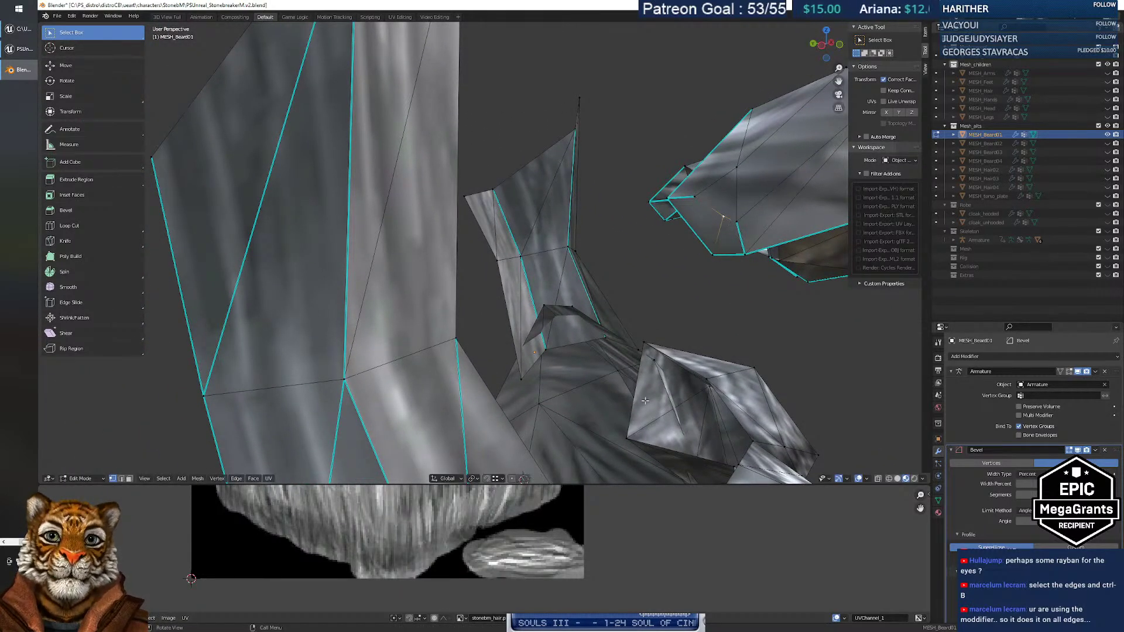
pyautogui.press('g')
pyautogui.click(725, 256)
pyautogui.moveTo(724, 255); pyautogui.dragTo(742, 279, button='middle')
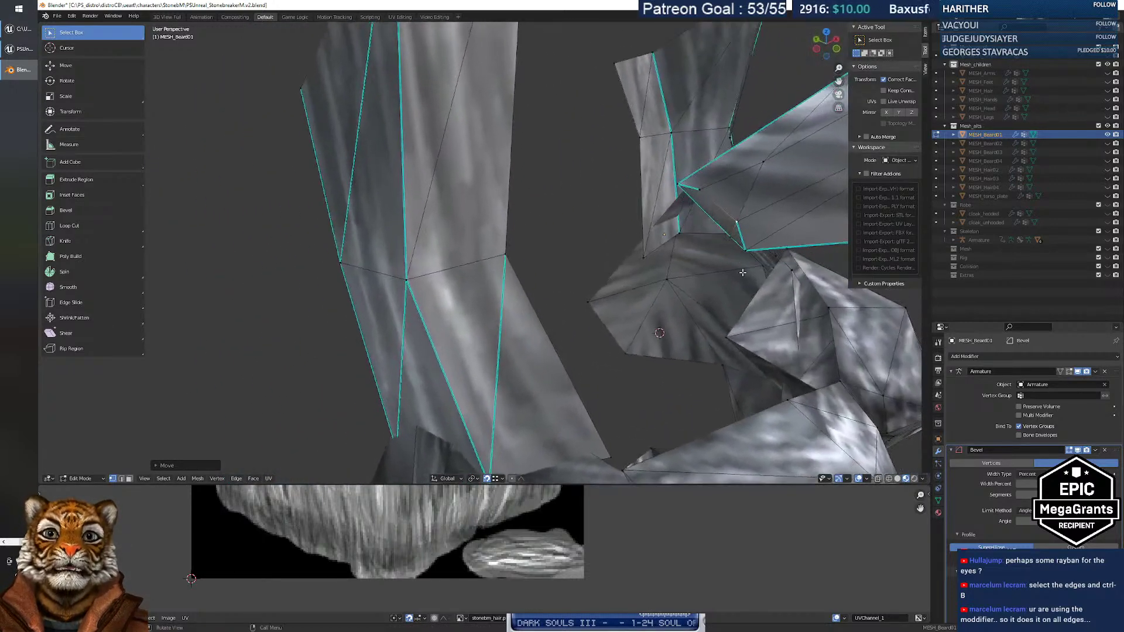
pyautogui.moveTo(742, 233); pyautogui.dragTo(762, 228, button='middle')
# Examine the beveled eyebrow's top and outer end from several sides.
pyautogui.press('`')
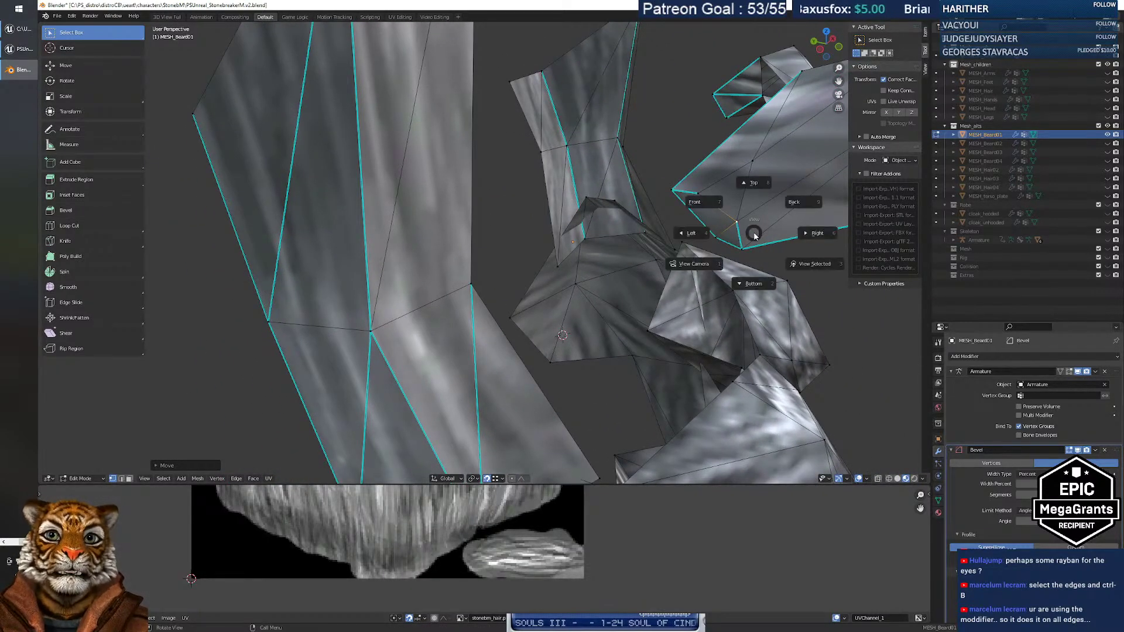
pyautogui.press('Escape')
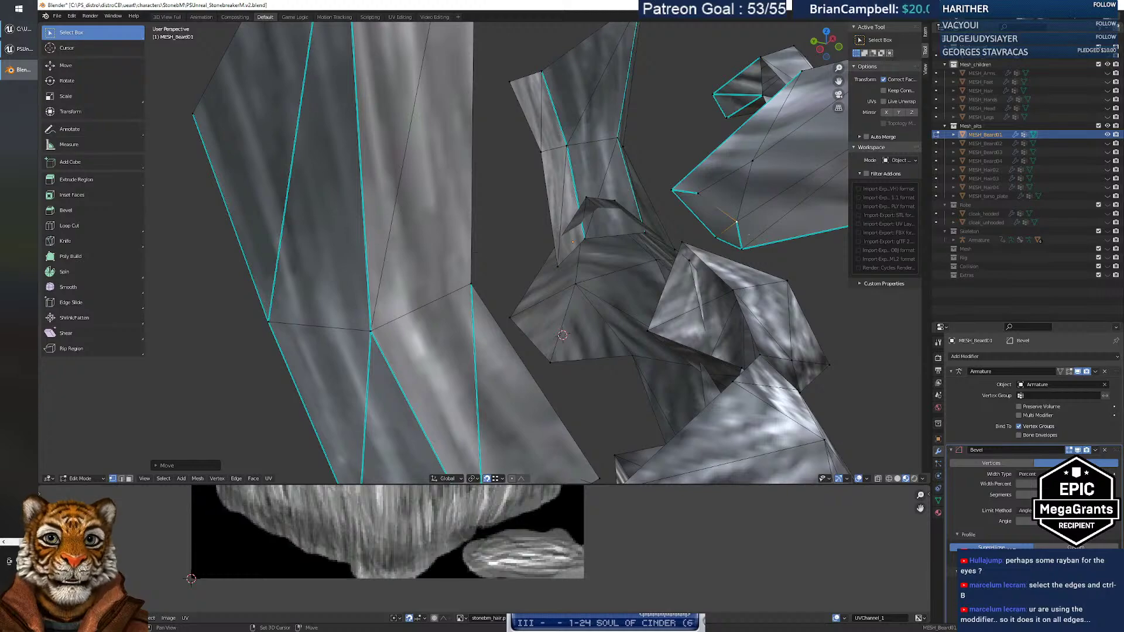
pyautogui.hotkey('shift', '`')
pyautogui.press('w')
pyautogui.press('s')
pyautogui.press('w')
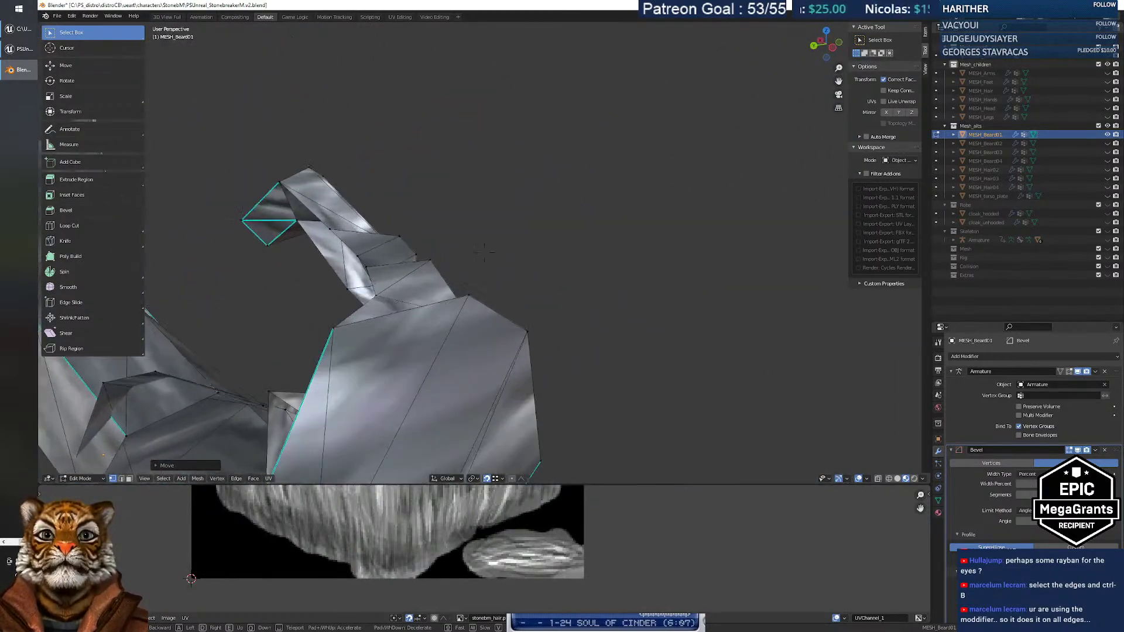
pyautogui.press('d')
pyautogui.press('w')
pyautogui.press('s')
pyautogui.press('w')
pyautogui.click(480, 253)
# Lower the bevel vertex on the upper rim near the eyebrow's outer end by about 1 mm along Z.
pyautogui.click(598, 293)
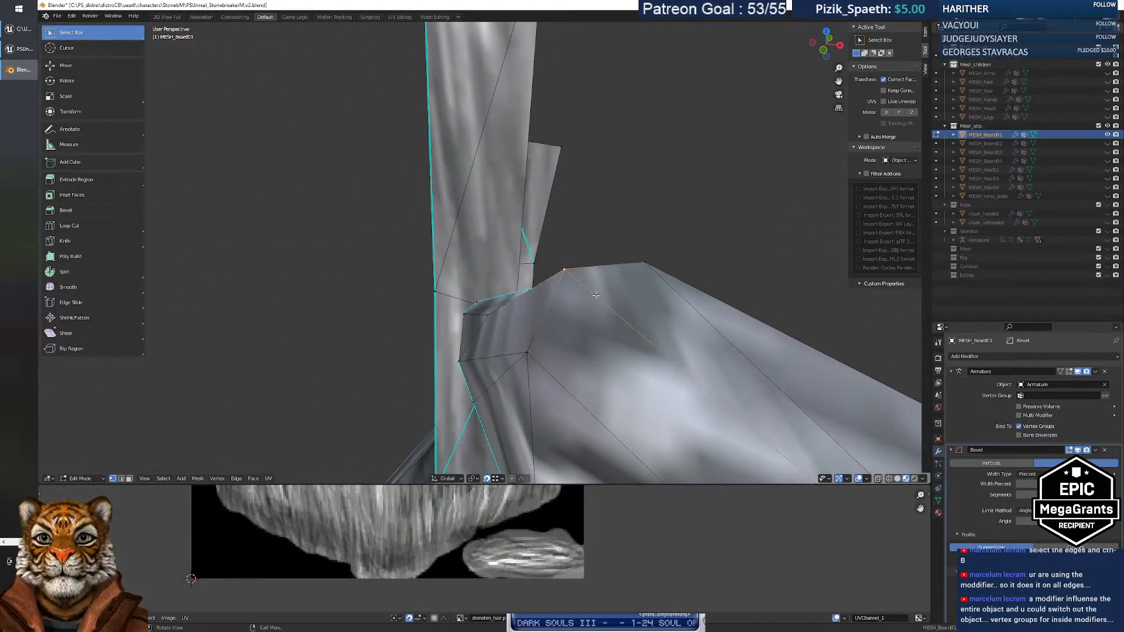
pyautogui.moveTo(574, 310); pyautogui.dragTo(682, 298, button='middle')
pyautogui.moveTo(645, 305); pyautogui.dragTo(626, 292, button='middle')
pyautogui.hotkey('shift', '`')
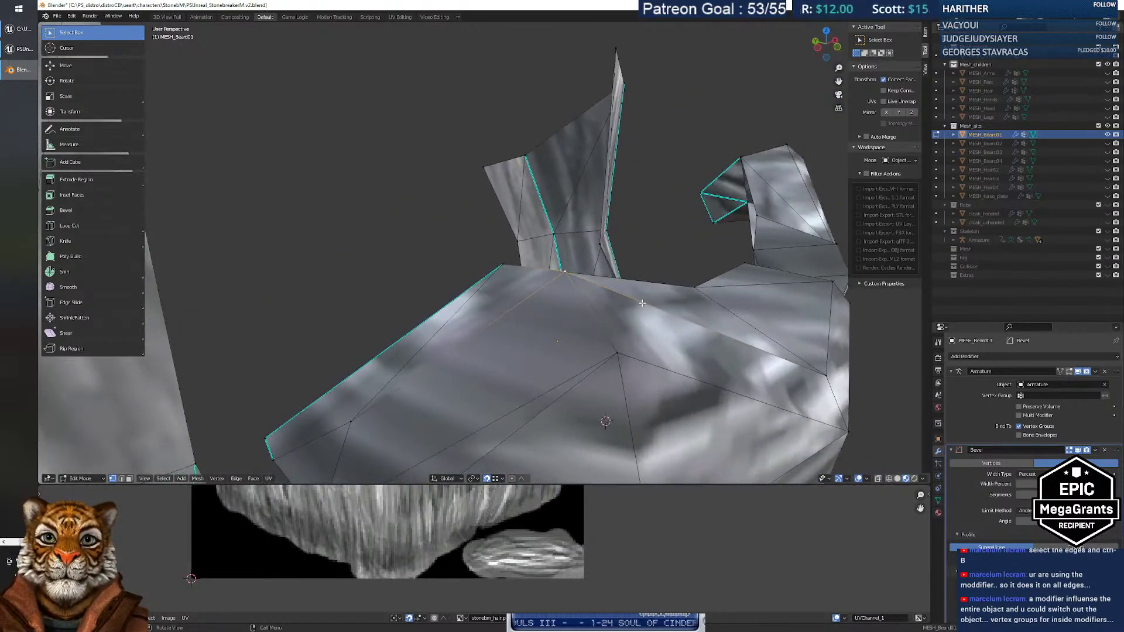
pyautogui.press('s')
pyautogui.press('w')
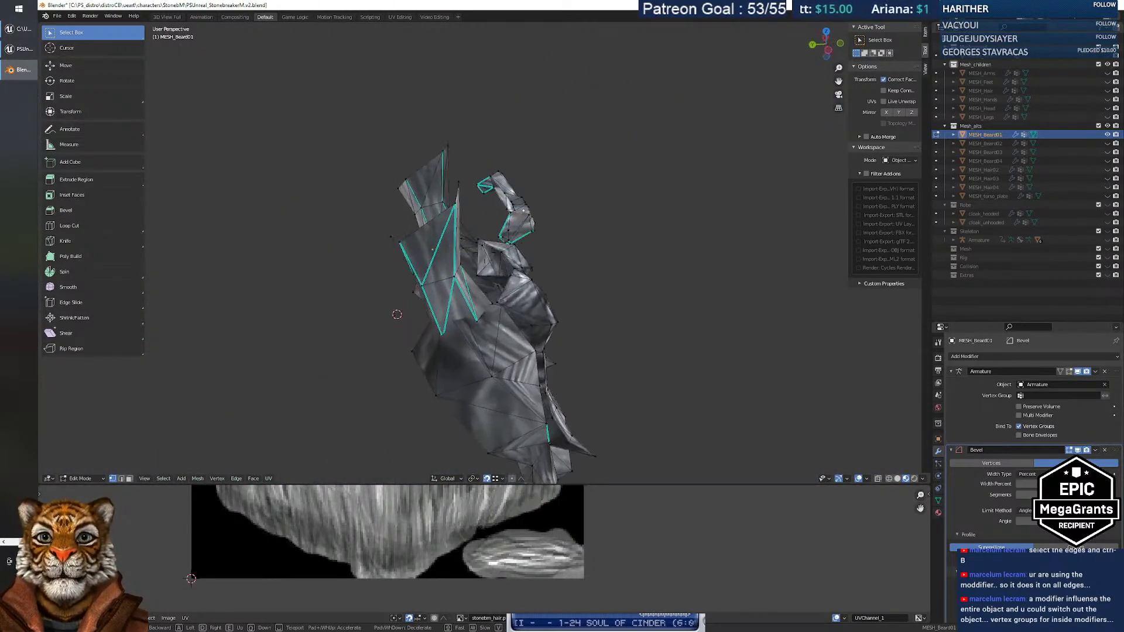
pyautogui.press('d')
pyautogui.press('w')
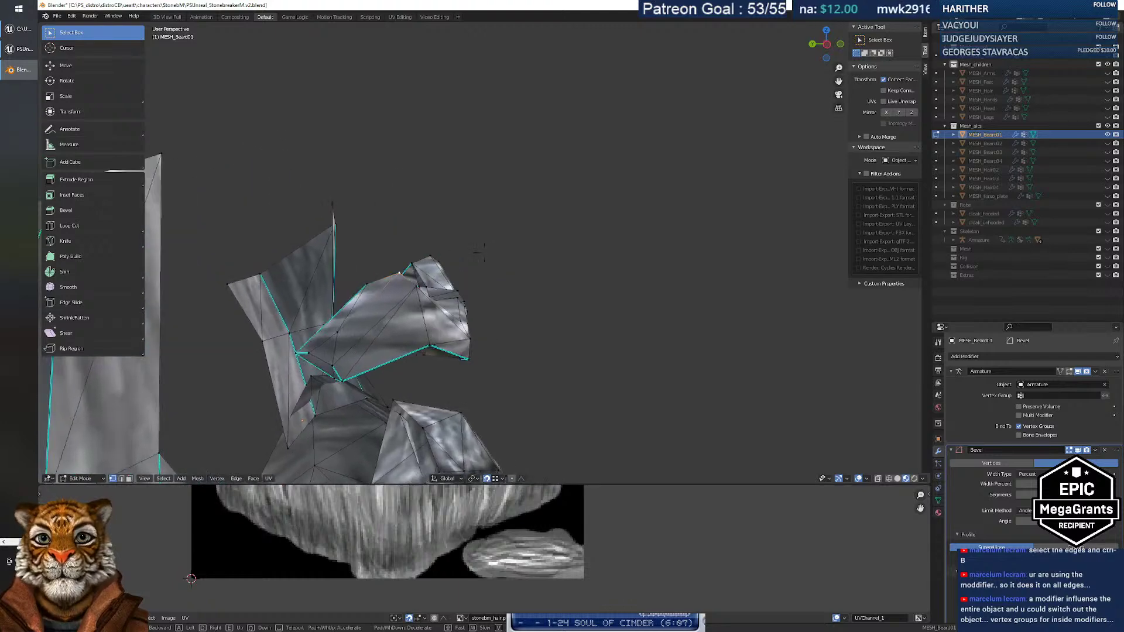
pyautogui.press('a')
pyautogui.press('d')
pyautogui.press('d')
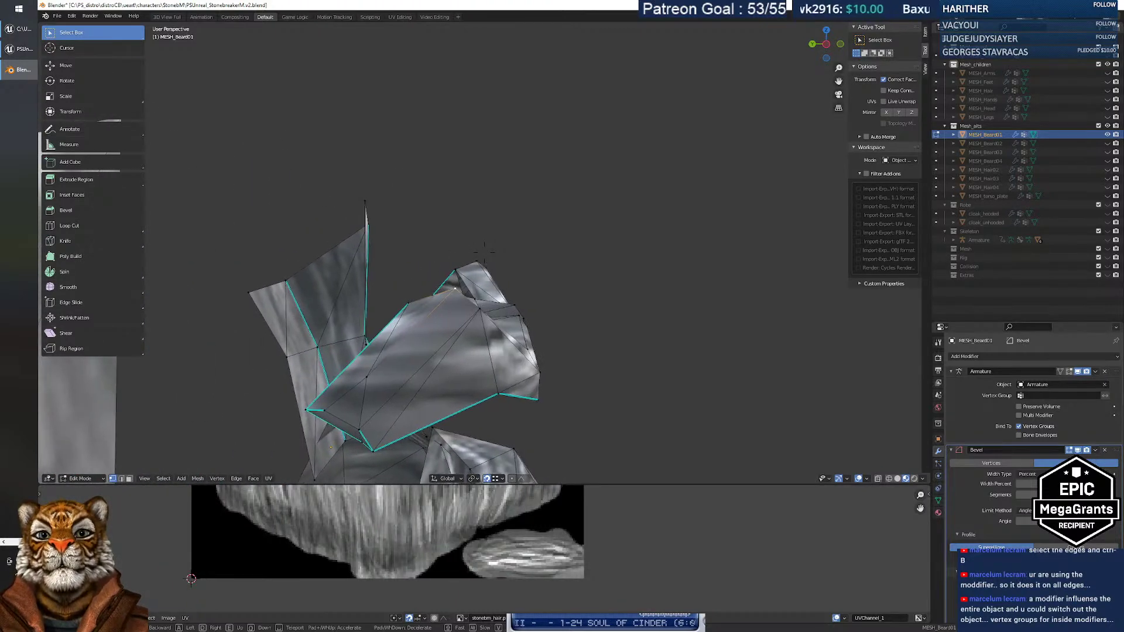
pyautogui.press('w')
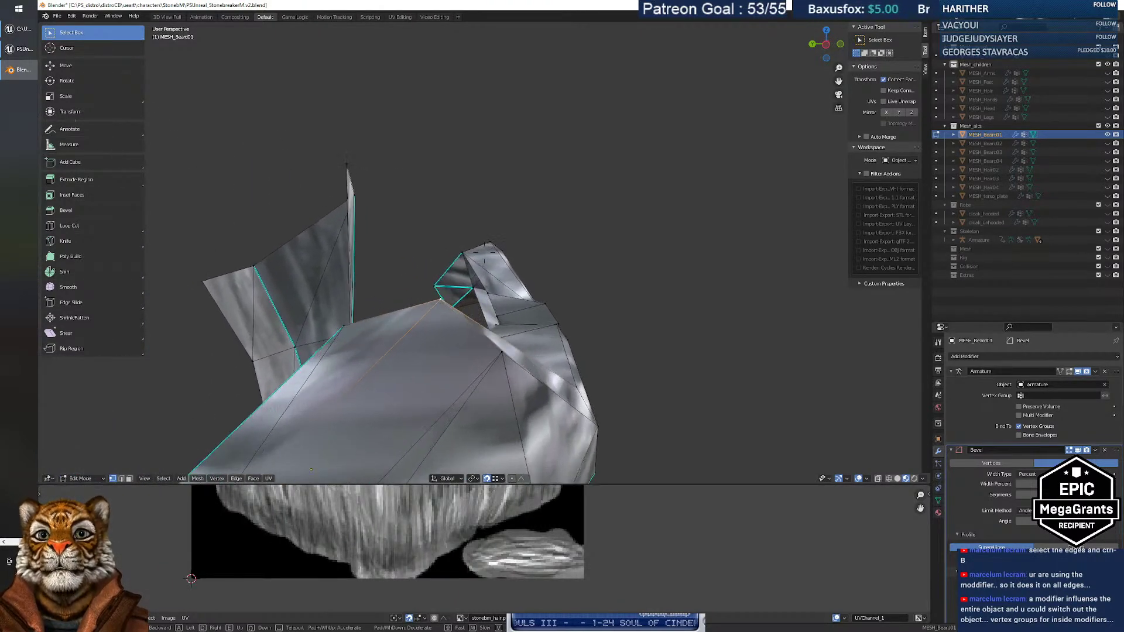
pyautogui.click(491, 248)
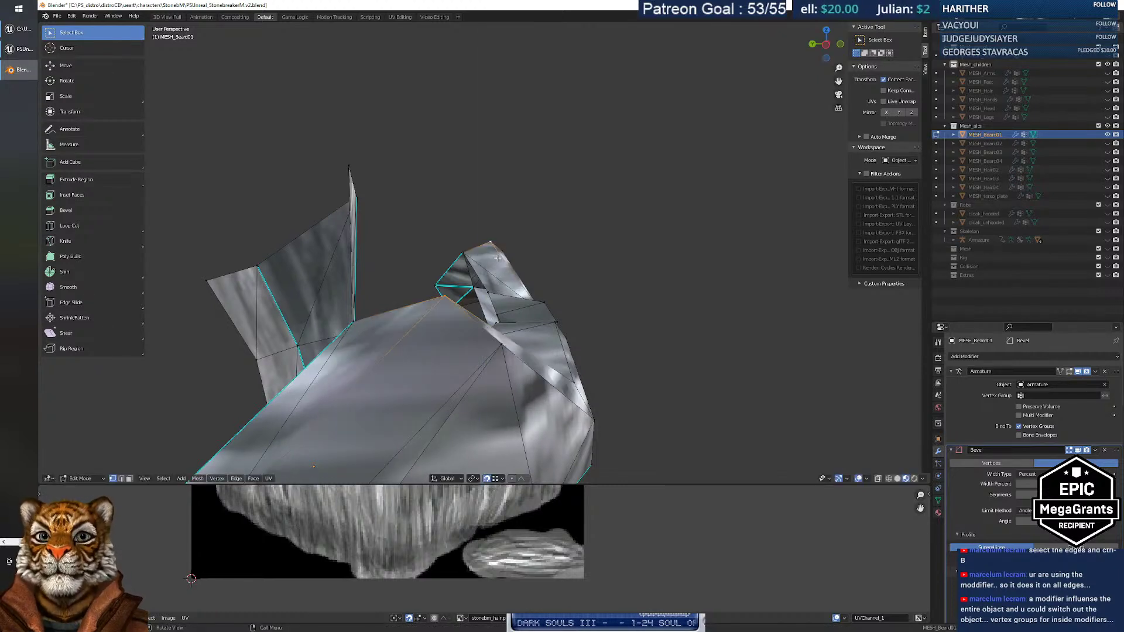
pyautogui.press('g')
pyautogui.press('z')
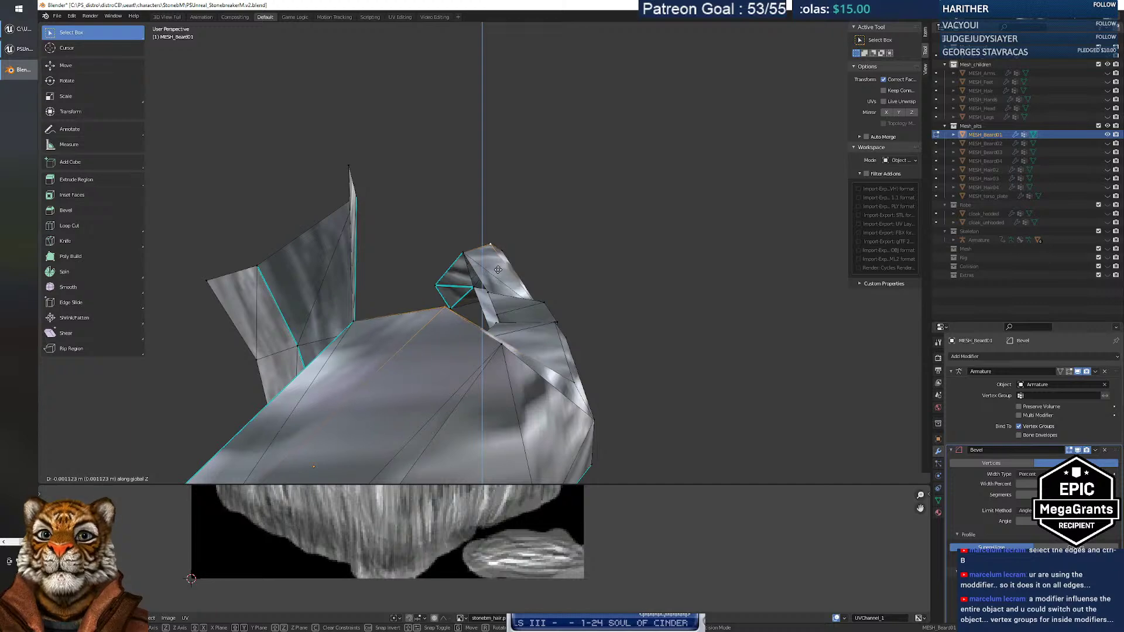
pyautogui.click(498, 270)
# Select an eyebrow's outer corner vertex and compare the shape of both eyebrows from the front.
pyautogui.moveTo(549, 305); pyautogui.dragTo(585, 304, button='middle')
pyautogui.click(354, 262)
pyautogui.moveTo(655, 297); pyautogui.dragTo(582, 313, button='middle')
pyautogui.scroll(-10, 583, 314)
pyautogui.scroll(10, 583, 314)
pyautogui.hotkey('shift', '`')
pyautogui.press('w')
pyautogui.press('s')
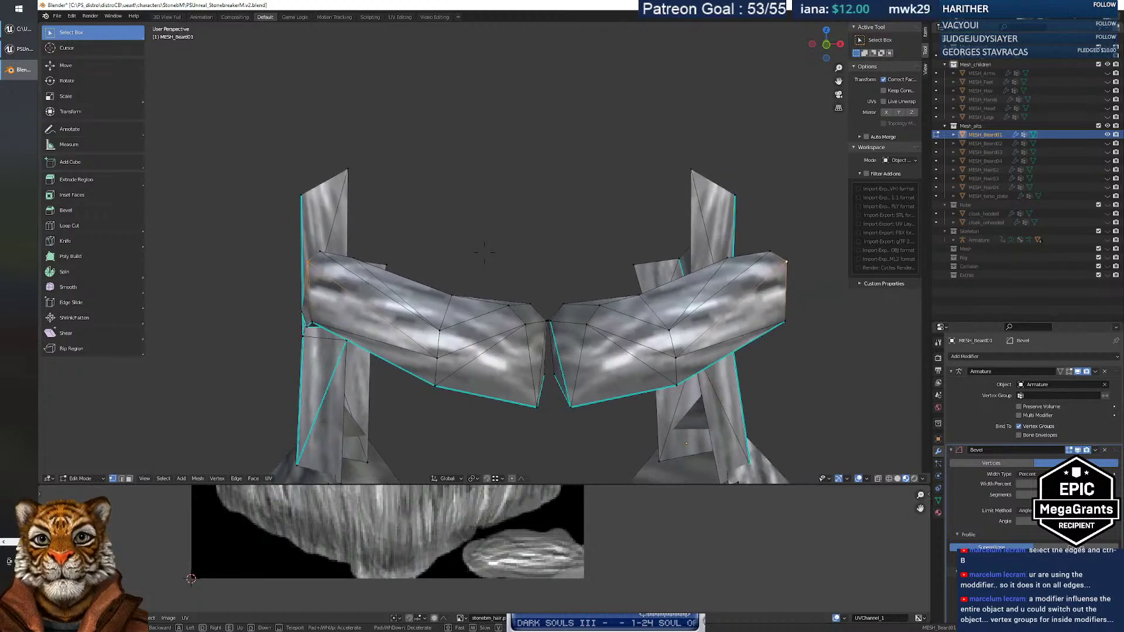
pyautogui.click(484, 252)
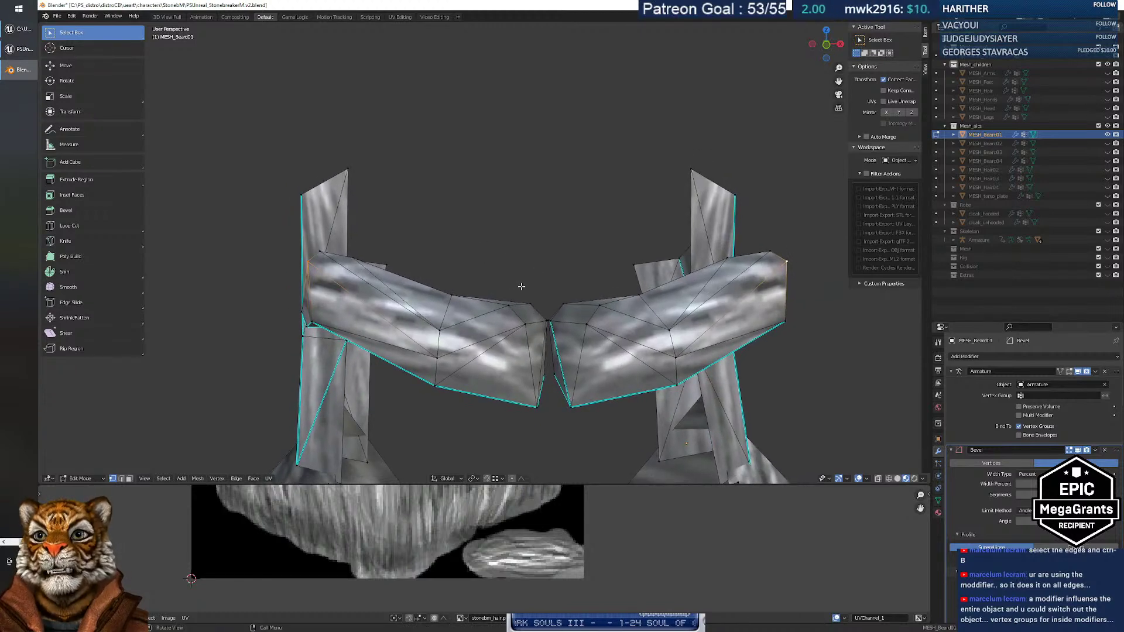
# Try lowering an eyebrow's outer corner vertex along Z with X mirror editing enabled.
pyautogui.click(887, 114)
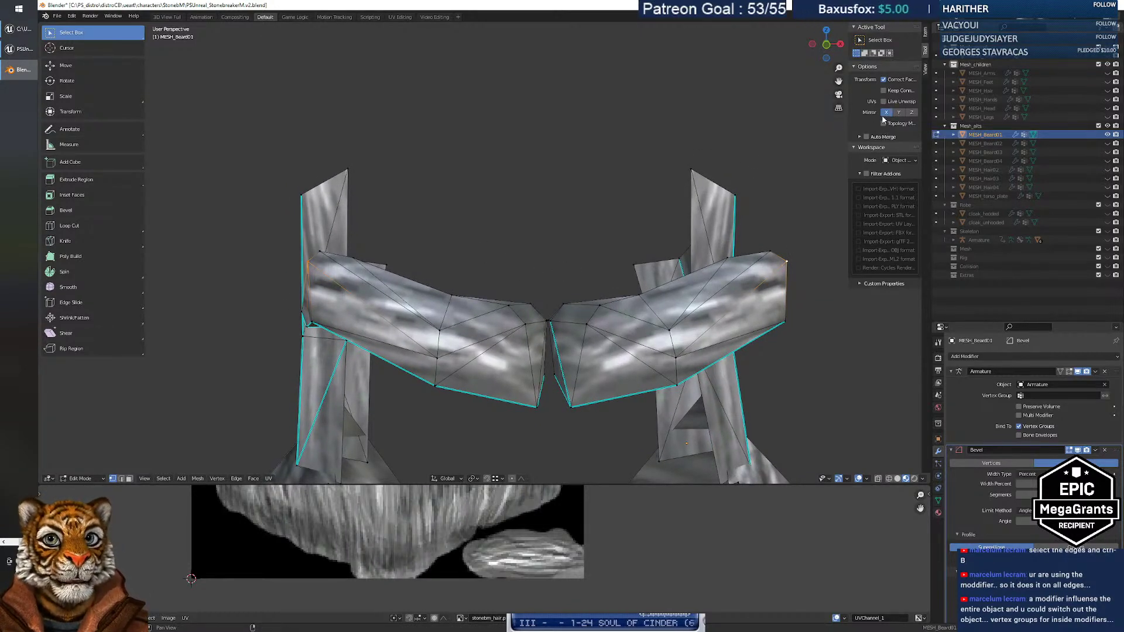
pyautogui.click(446, 225)
pyautogui.click(307, 264)
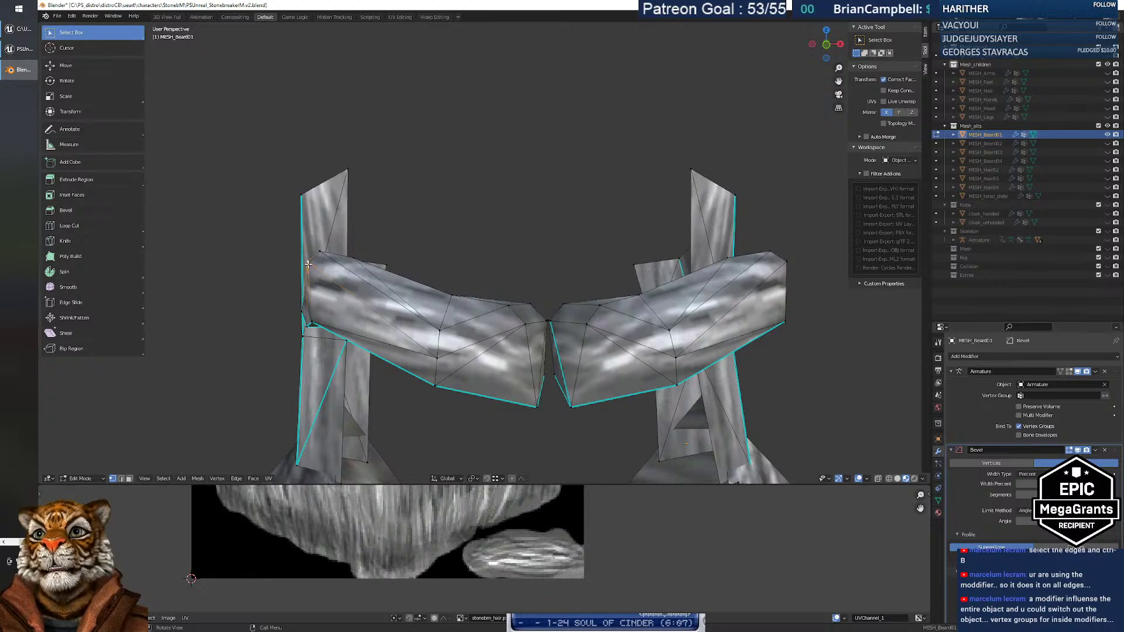
pyautogui.press('g')
pyautogui.press('z')
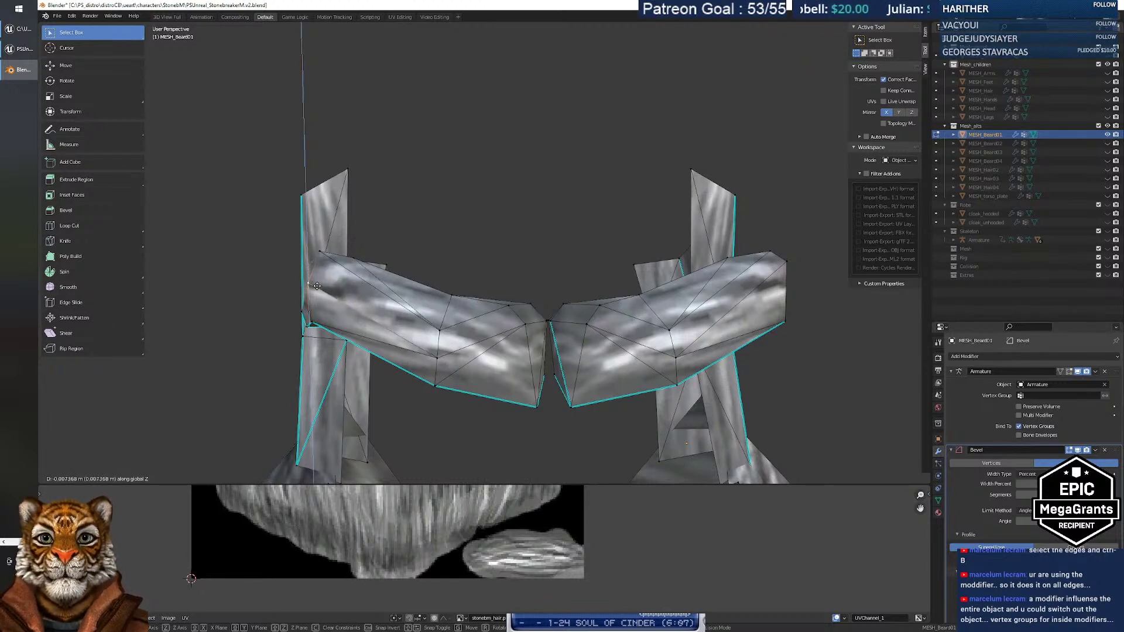
pyautogui.click(321, 291)
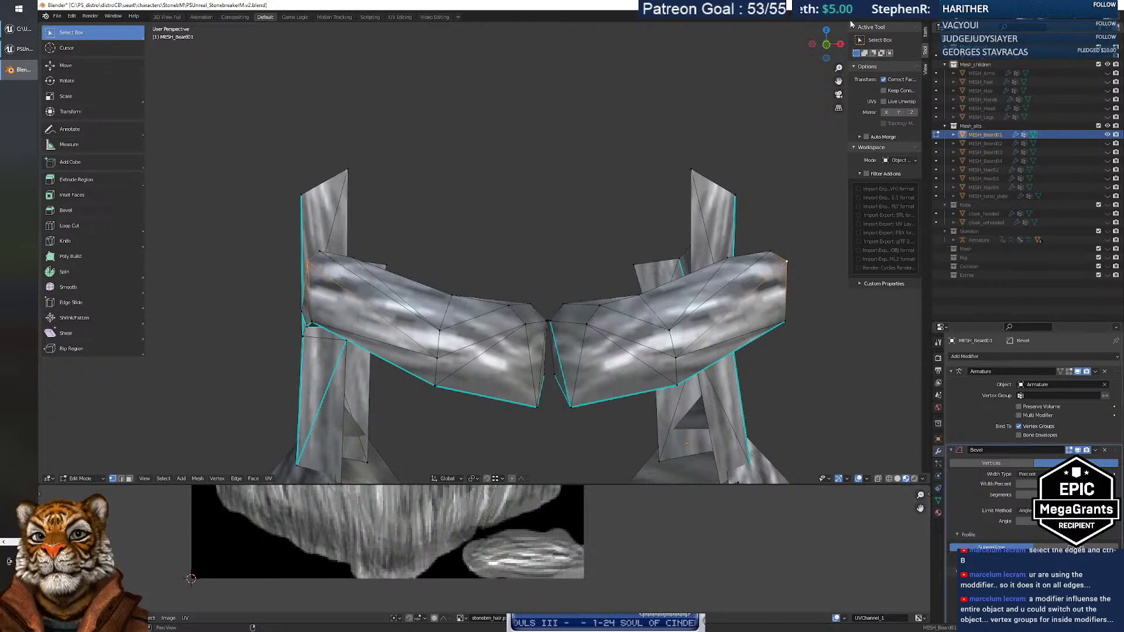
# From the front view, lower both eyebrows' upper outer corner vertices together by about 2 mm along Z.
pyautogui.click(827, 45)
pyautogui.scroll(12, 559, 248)
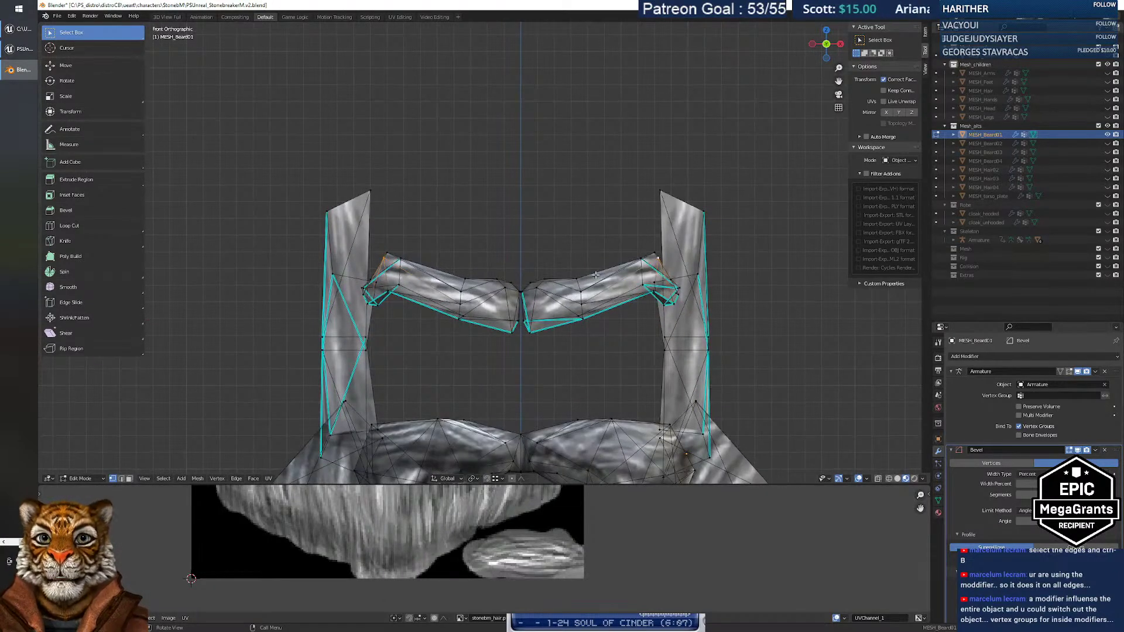
pyautogui.scroll(2, 579, 285)
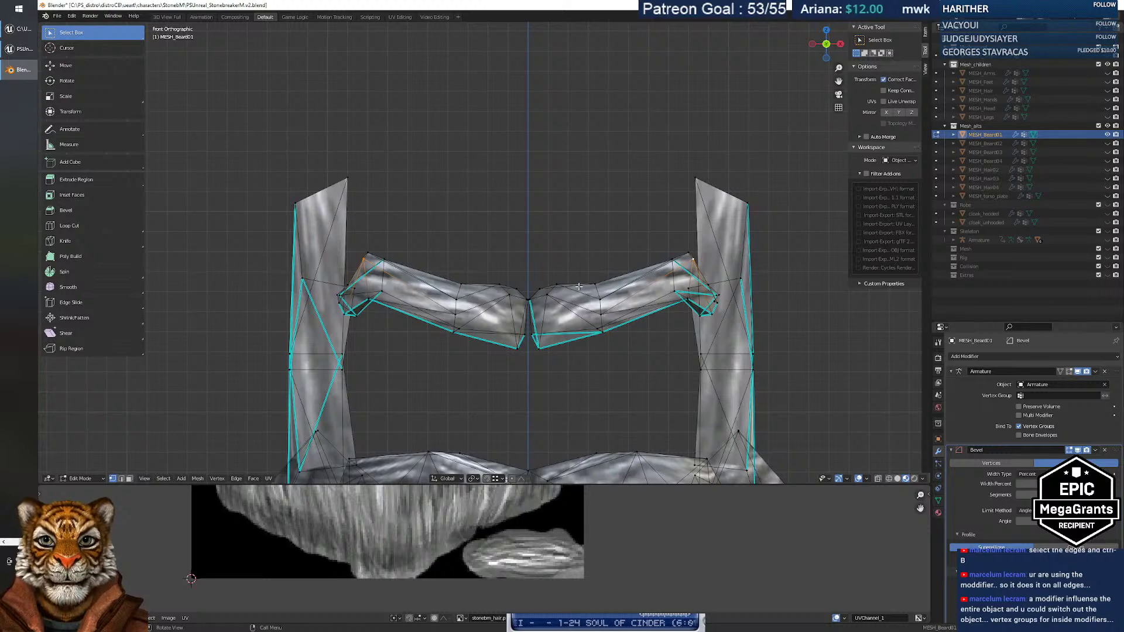
pyautogui.press('g')
pyautogui.press('z')
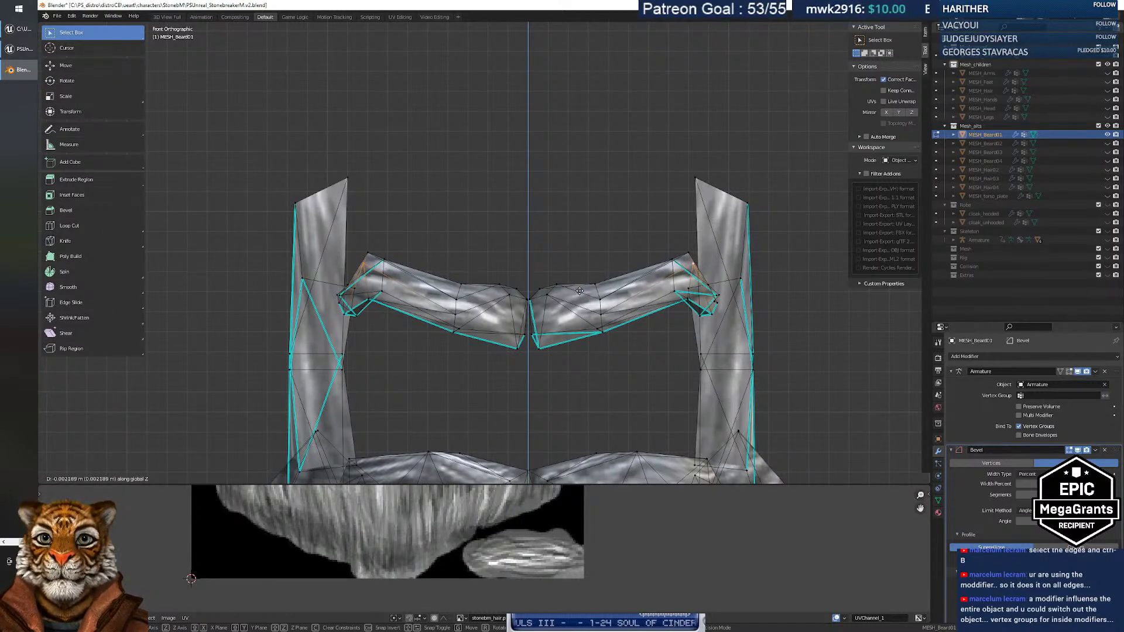
pyautogui.click(579, 290)
# Examine the eyebrows' shape and shading from the front, the side and close up.
pyautogui.moveTo(515, 299); pyautogui.dragTo(485, 292, button='middle')
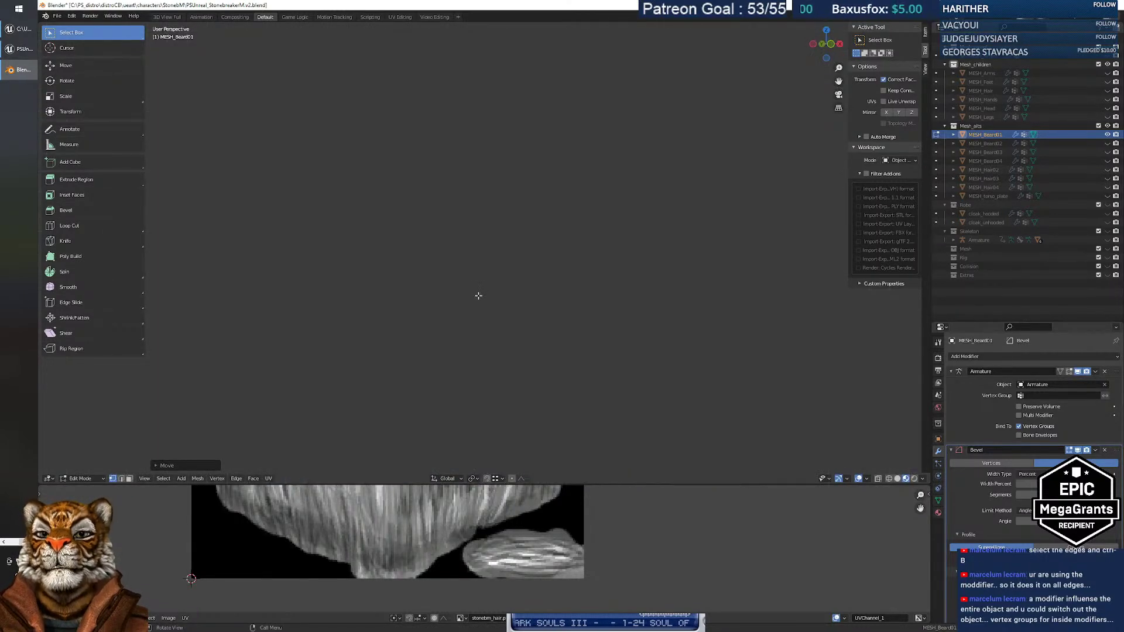
pyautogui.press('KP_Decimal')
pyautogui.scroll(-17, 480, 293)
pyautogui.press('KP_Decimal')
pyautogui.scroll(-13, 490, 287)
pyautogui.hotkey('shift', '`')
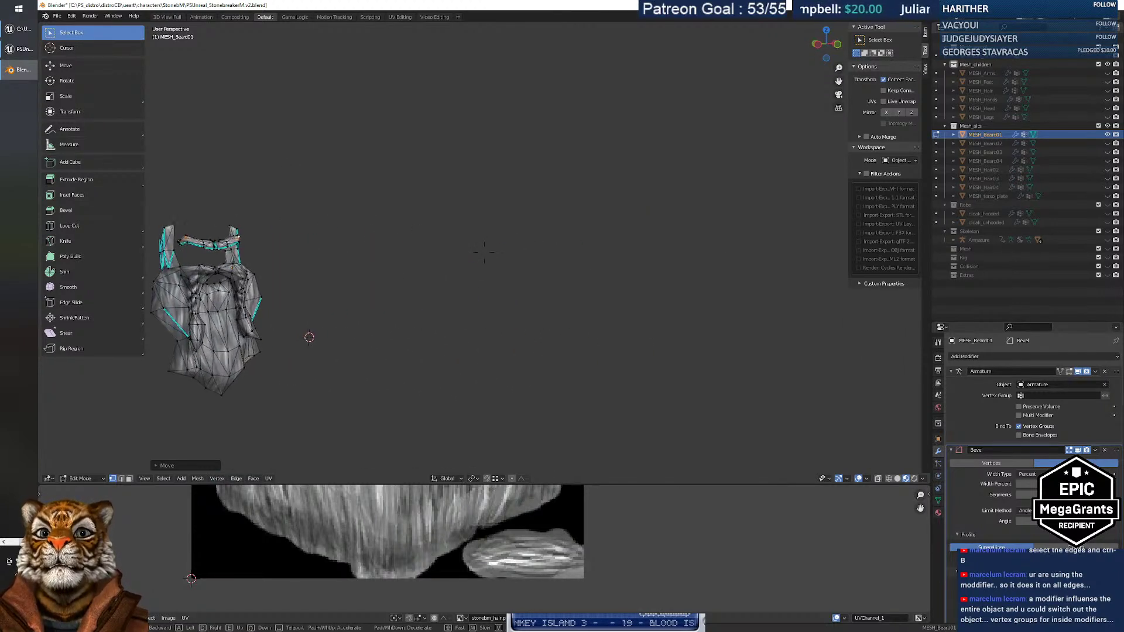
pyautogui.press('w')
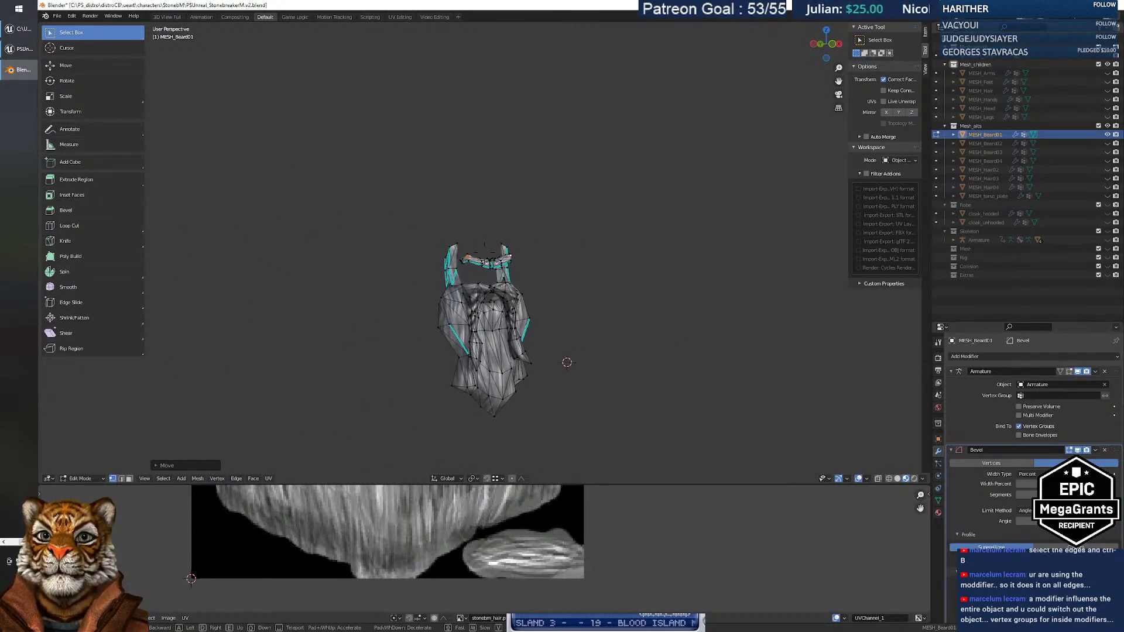
pyautogui.press('w')
pyautogui.press('a')
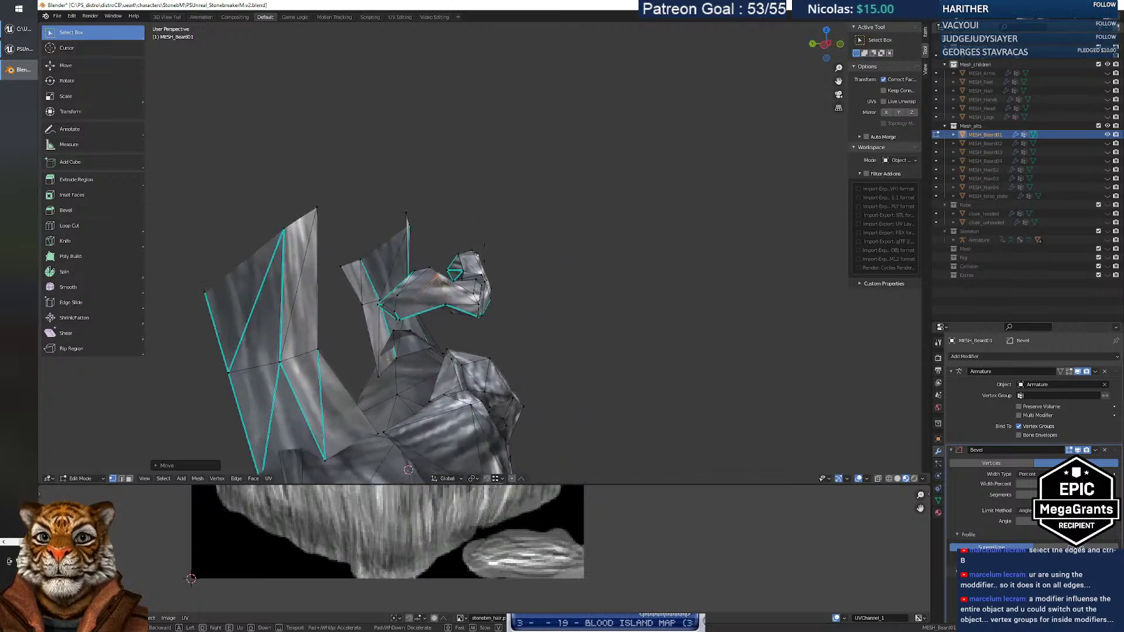
pyautogui.press('d')
pyautogui.press('w')
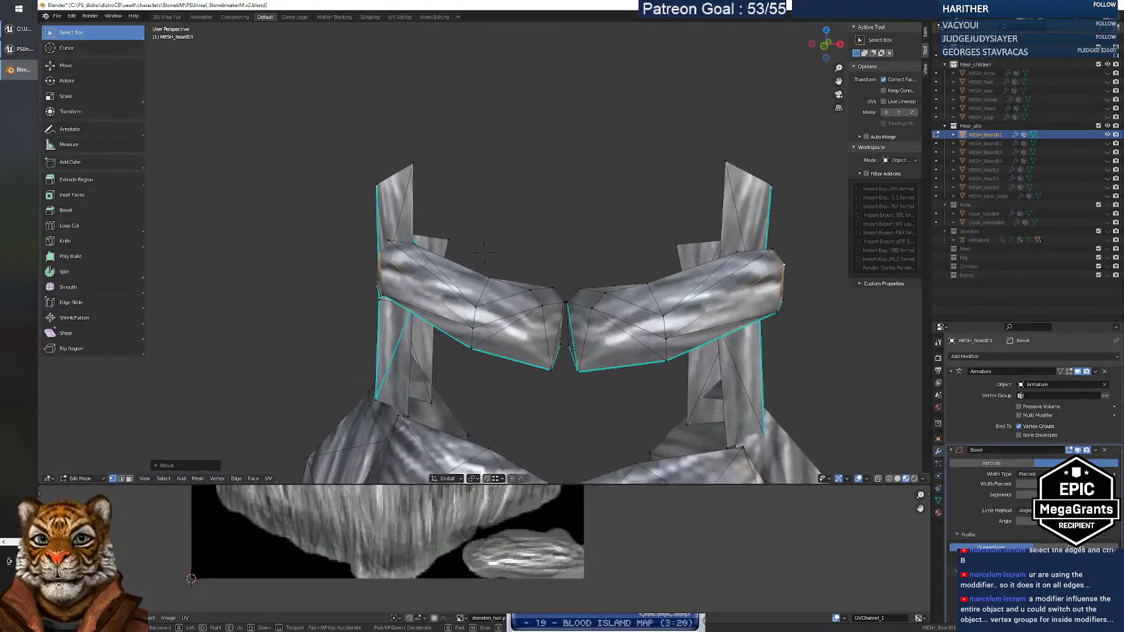
pyautogui.press('w')
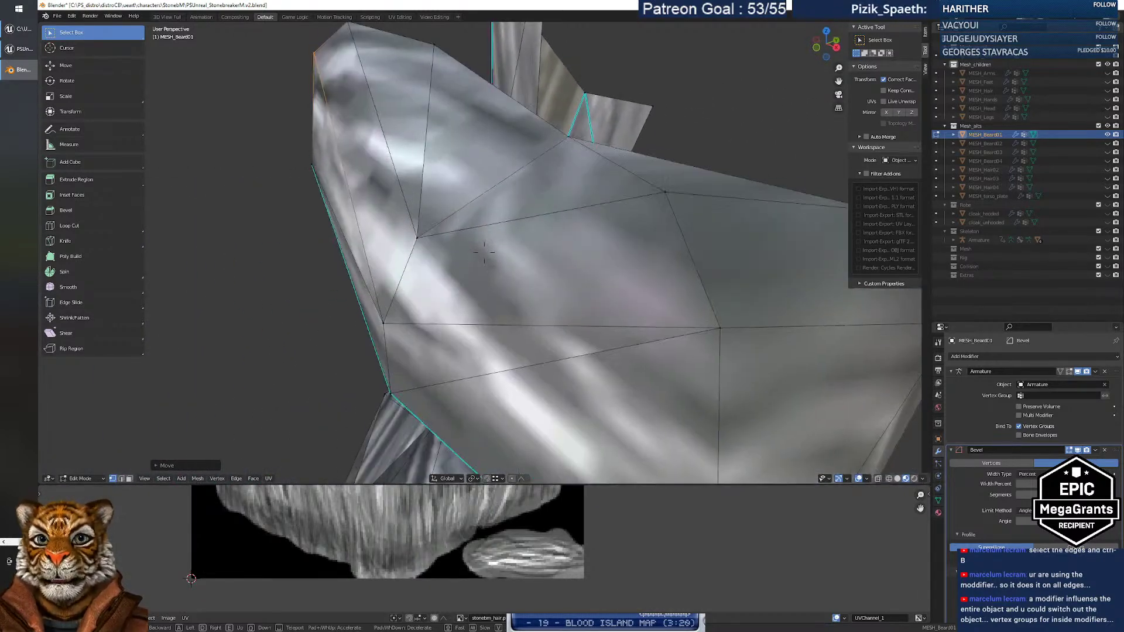
pyautogui.press('w')
pyautogui.press('s')
pyautogui.click(480, 283)
# Select the upper ridge vertex at the middle of each eyebrow and adjust their height together along Z.
pyautogui.click(482, 280)
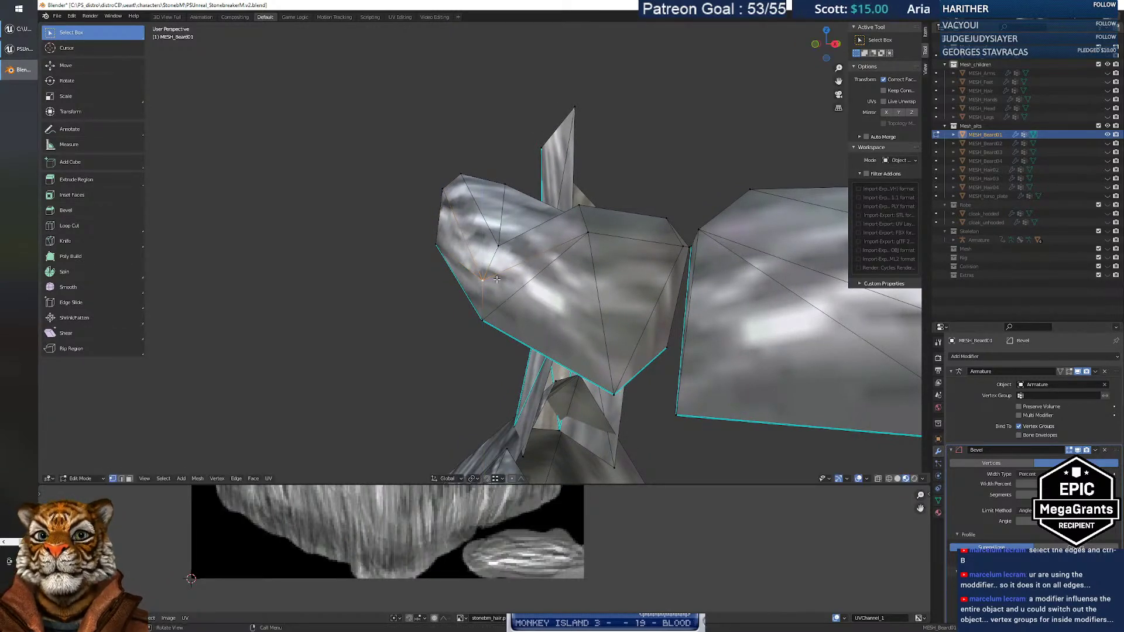
pyautogui.moveTo(576, 298); pyautogui.dragTo(646, 299, button='middle')
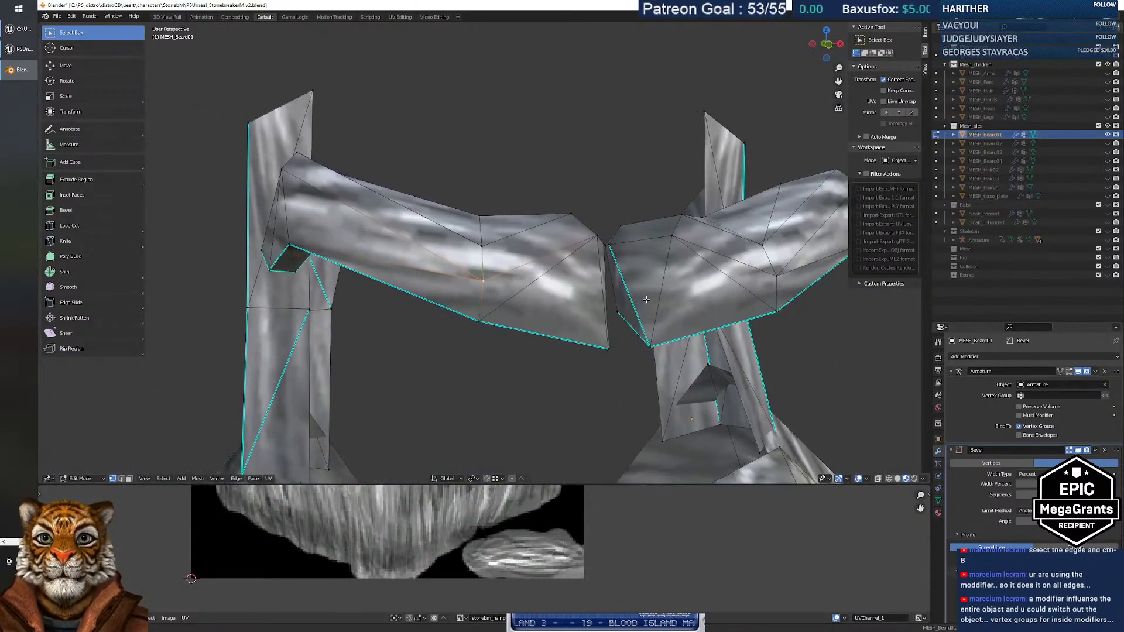
pyautogui.click(770, 258)
pyautogui.keyDown('shift'); pyautogui.click(498, 242); pyautogui.keyUp('shift')
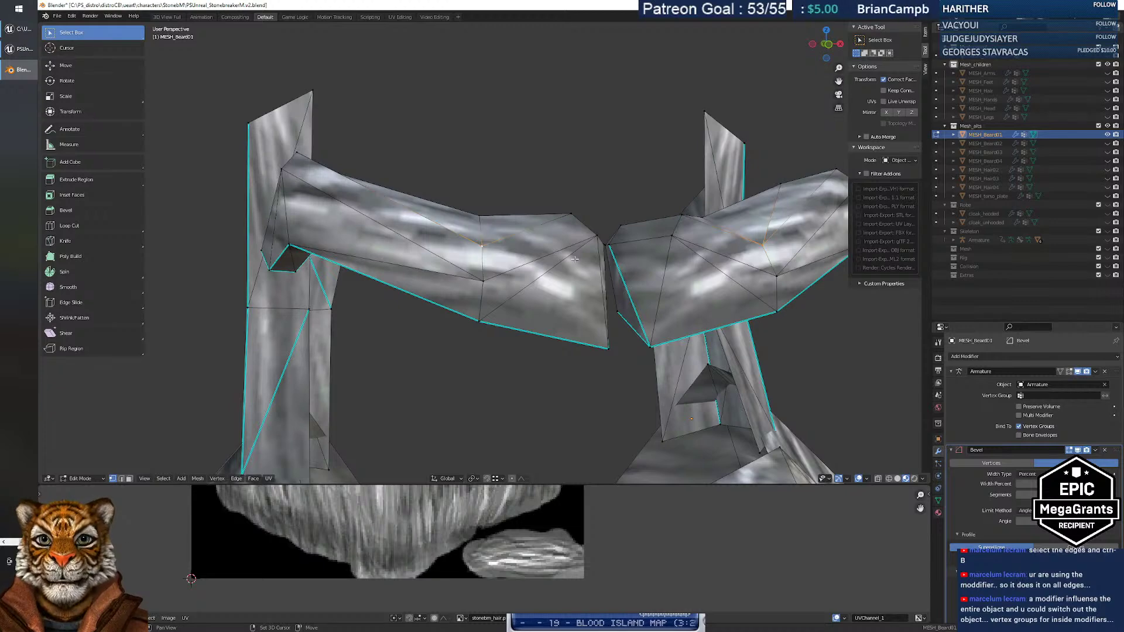
pyautogui.press('g')
pyautogui.press('z')
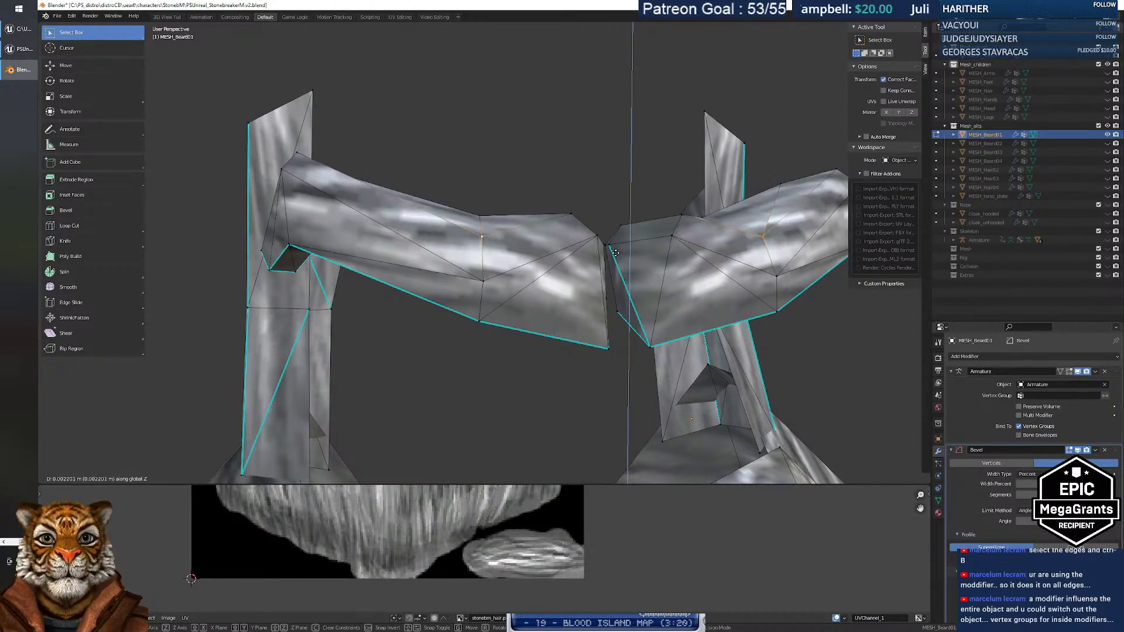
pyautogui.click(626, 265)
# Shift the two selected mid-ridge eyebrow vertices by about 1 mm along Y.
pyautogui.moveTo(625, 265); pyautogui.dragTo(636, 291, button='middle')
pyautogui.press('g')
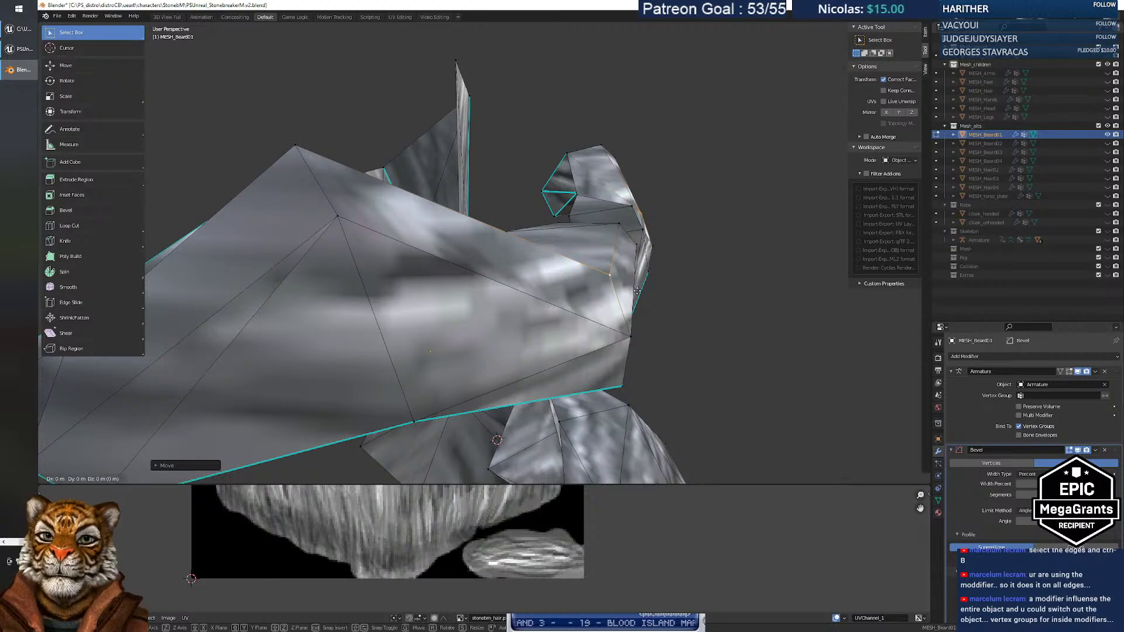
pyautogui.press('y')
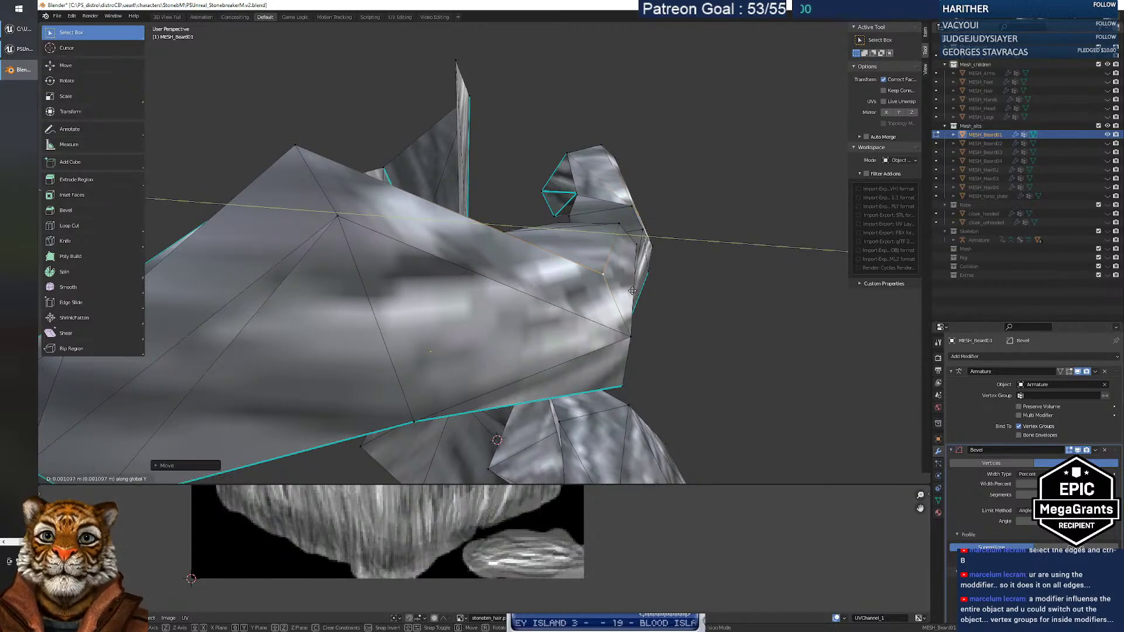
pyautogui.click(632, 291)
# Select the upper vertices near both eyebrows' inner ends and lower them by about 1 mm along Z.
pyautogui.click(619, 223)
pyautogui.keyDown('shift'); pyautogui.click(633, 207); pyautogui.keyUp('shift')
pyautogui.moveTo(718, 236); pyautogui.dragTo(633, 273, button='middle')
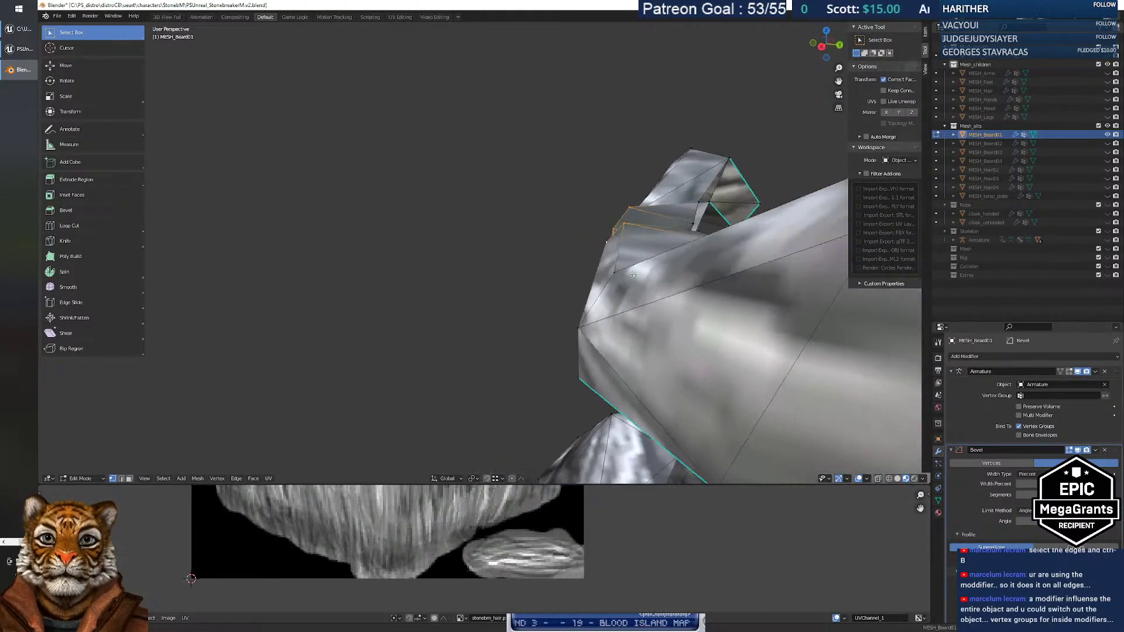
pyautogui.press('g')
pyautogui.press('z')
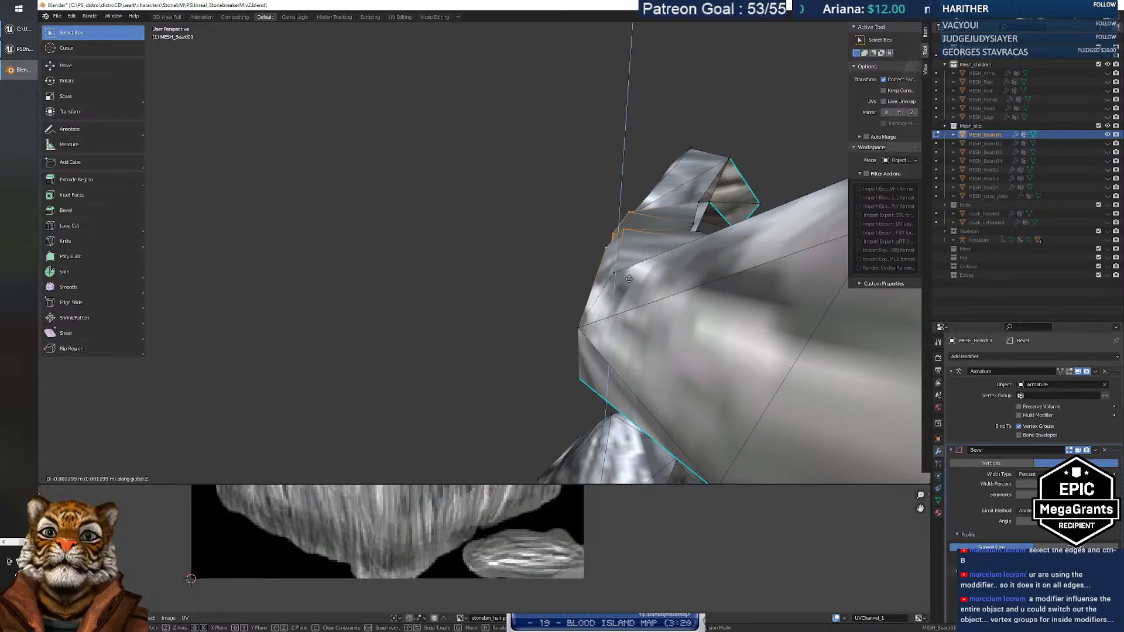
pyautogui.click(628, 278)
# Snap the extra bevel vertex on the eyebrow's outer end cap onto the adjacent corner vertex.
pyautogui.moveTo(629, 279); pyautogui.dragTo(629, 302, button='middle')
pyautogui.hotkey('shift', '`')
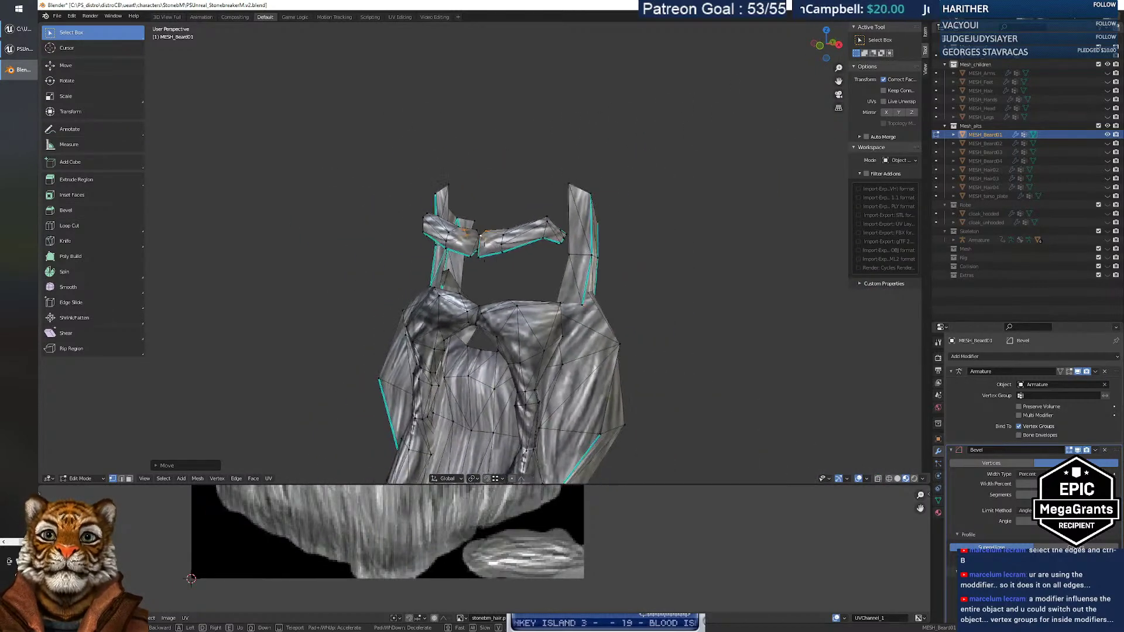
pyautogui.press('w')
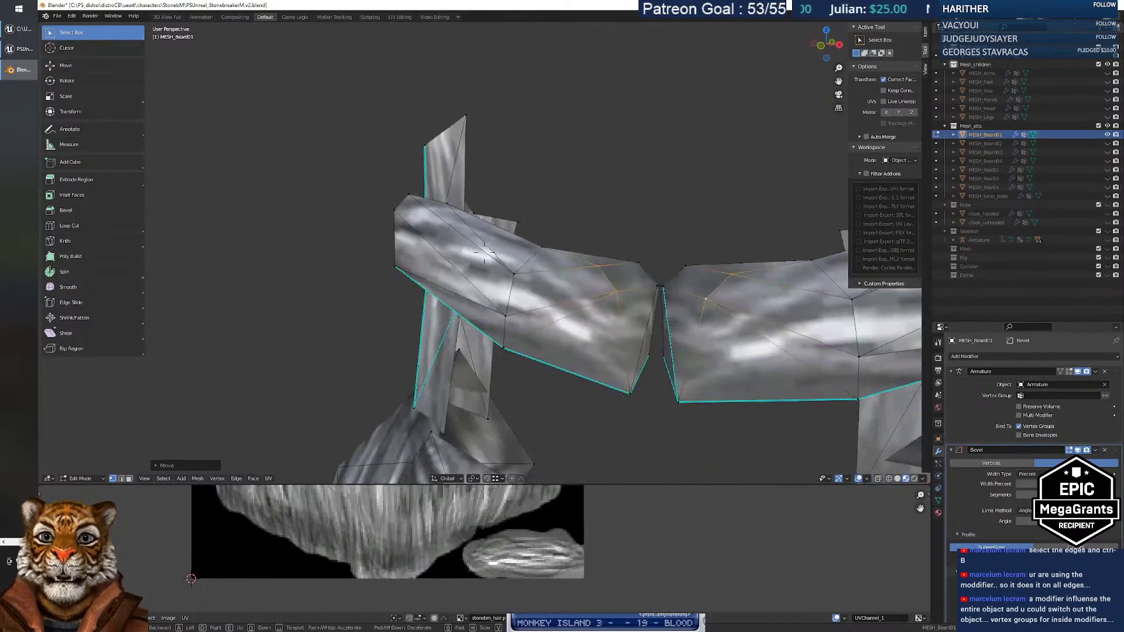
pyautogui.press('s')
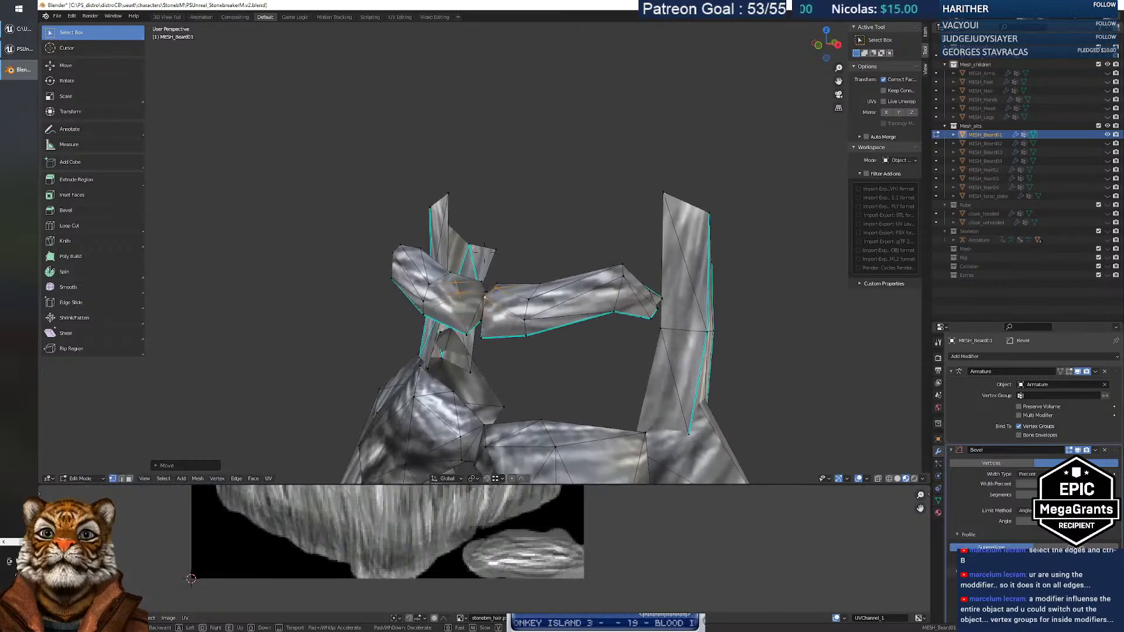
pyautogui.press('d')
pyautogui.press('w')
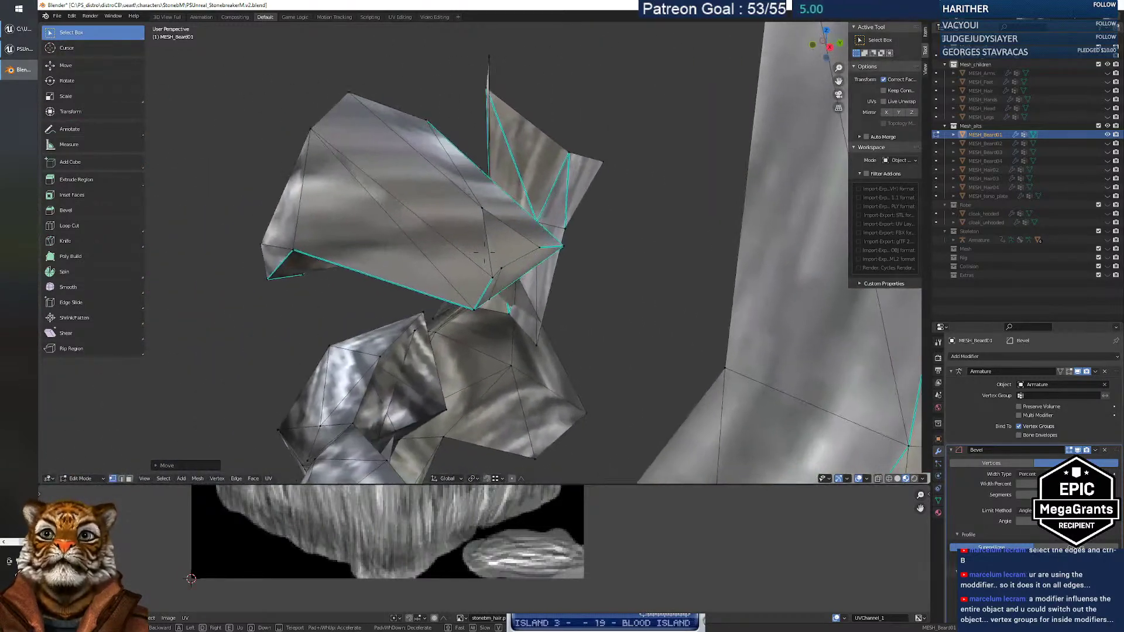
pyautogui.press('w')
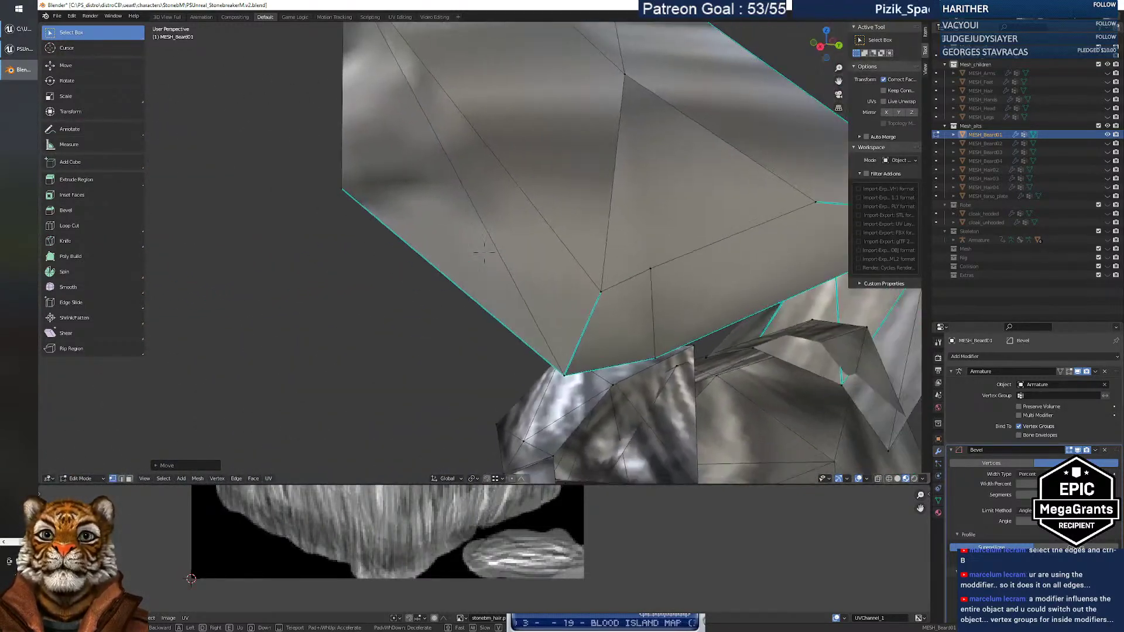
pyautogui.click(485, 252)
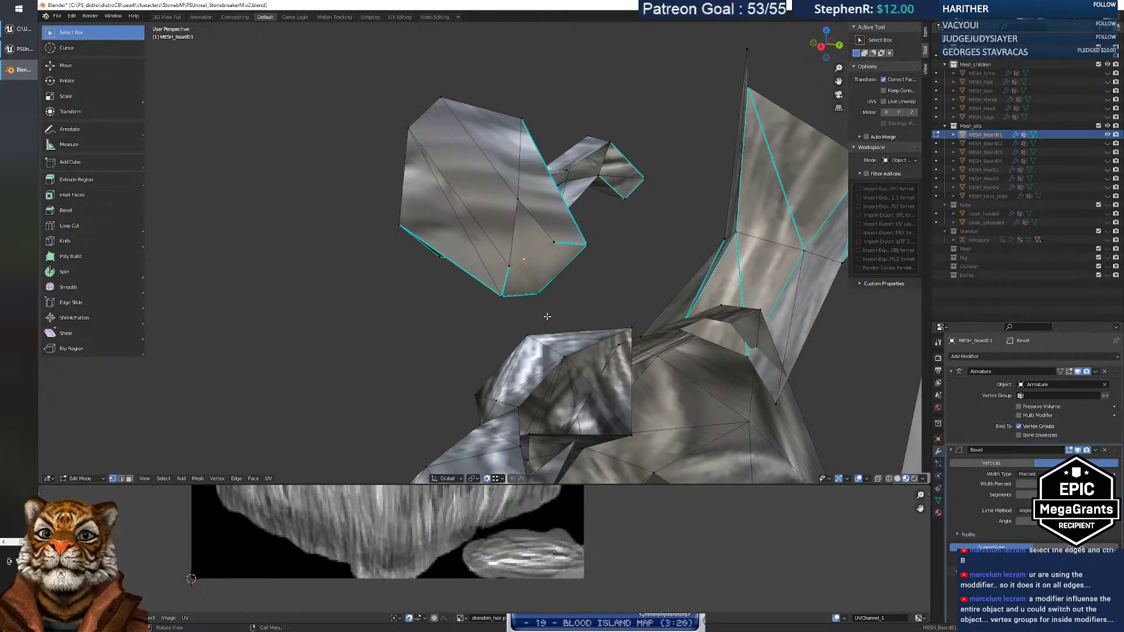
pyautogui.press('g')
pyautogui.click(510, 266)
# Select the whole beard mesh and merge its overlapping vertices by distance.
pyautogui.moveTo(535, 265); pyautogui.dragTo(649, 294, button='middle')
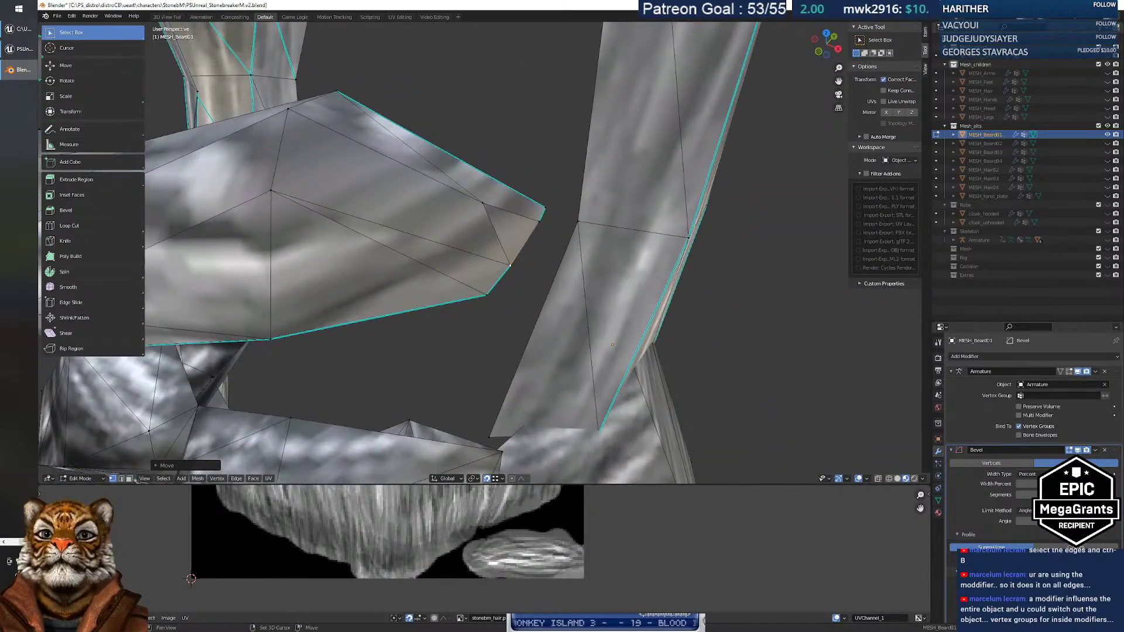
pyautogui.hotkey('shift', '`')
pyautogui.press('s')
pyautogui.press('w')
pyautogui.press('s')
pyautogui.click(483, 253)
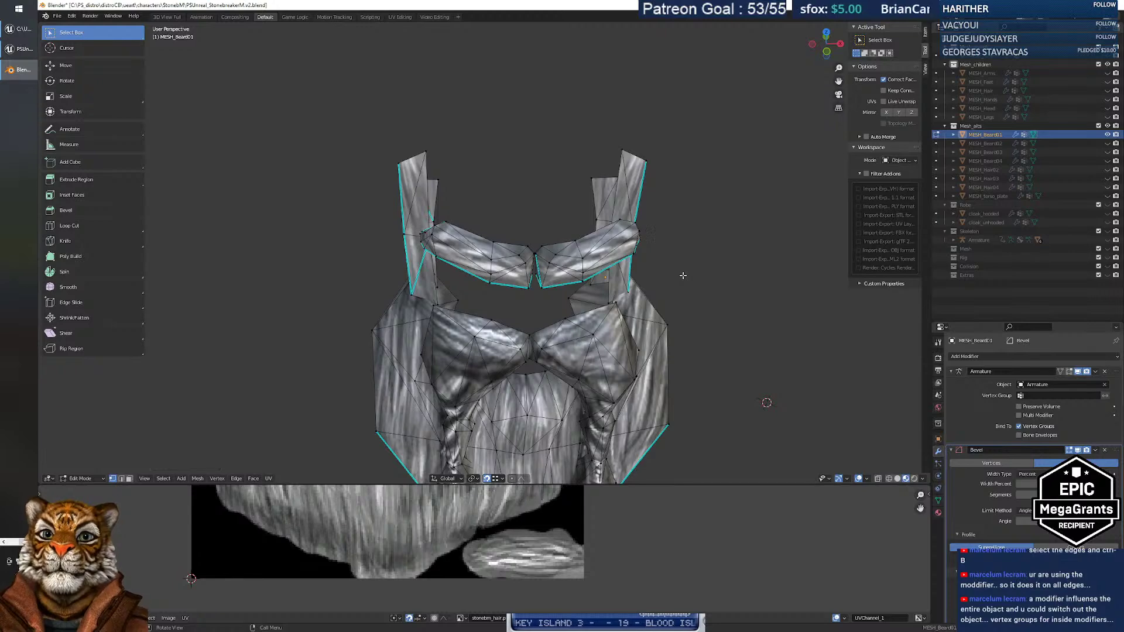
pyautogui.press('a')
pyautogui.press('m')
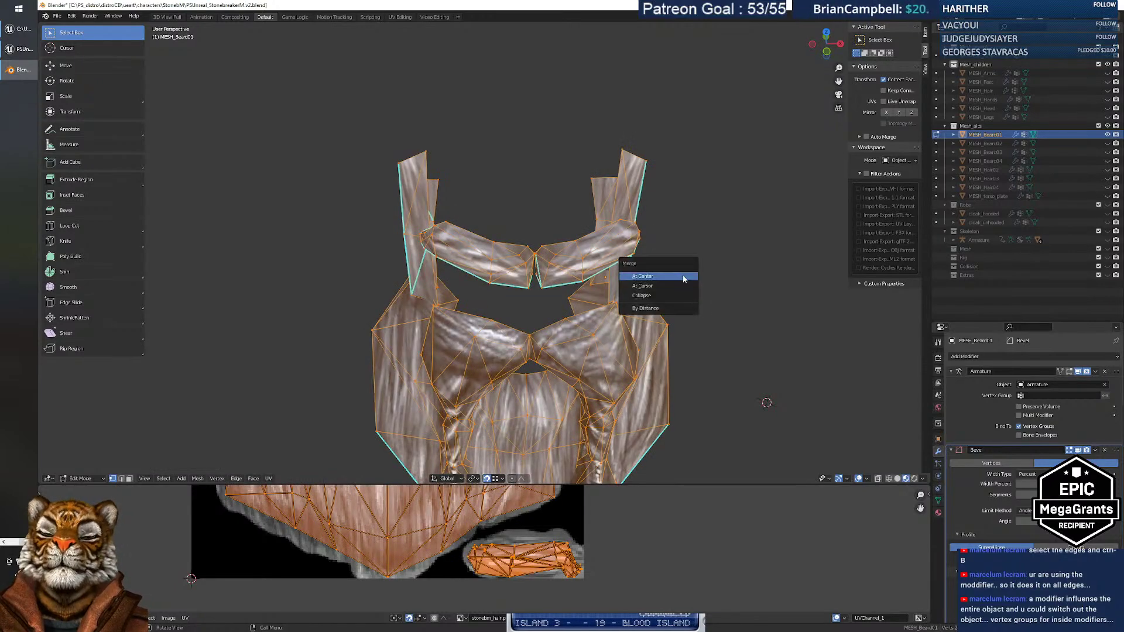
pyautogui.click(666, 306)
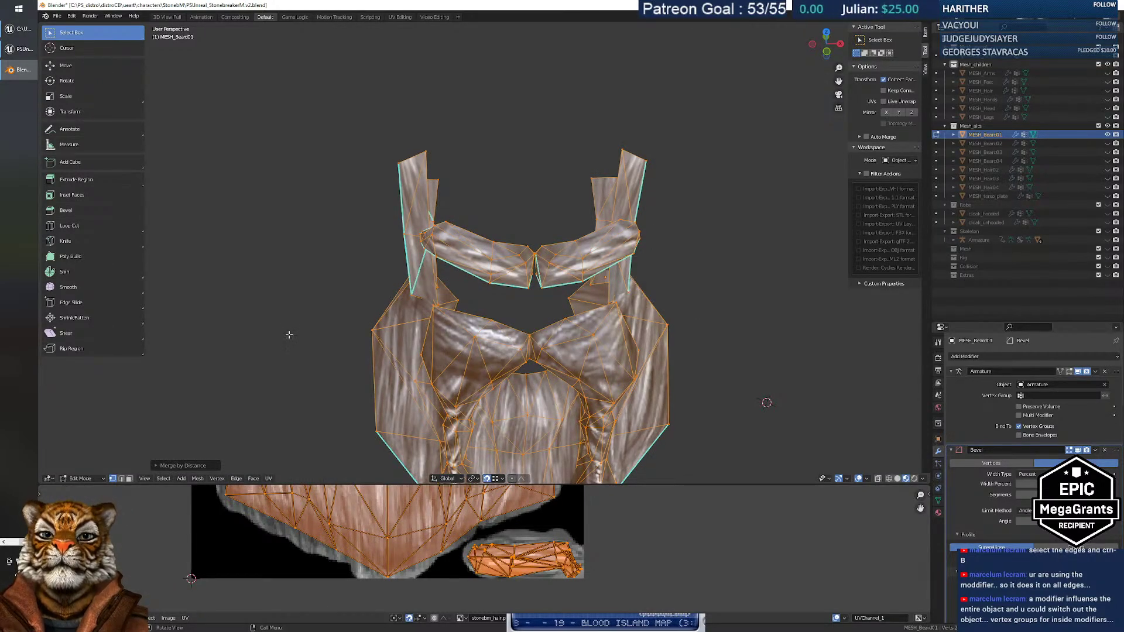
# Leave mesh editing, deselect the beard and inspect both eyebrows' shading from the front, the side and up close.
pyautogui.press('Tab')
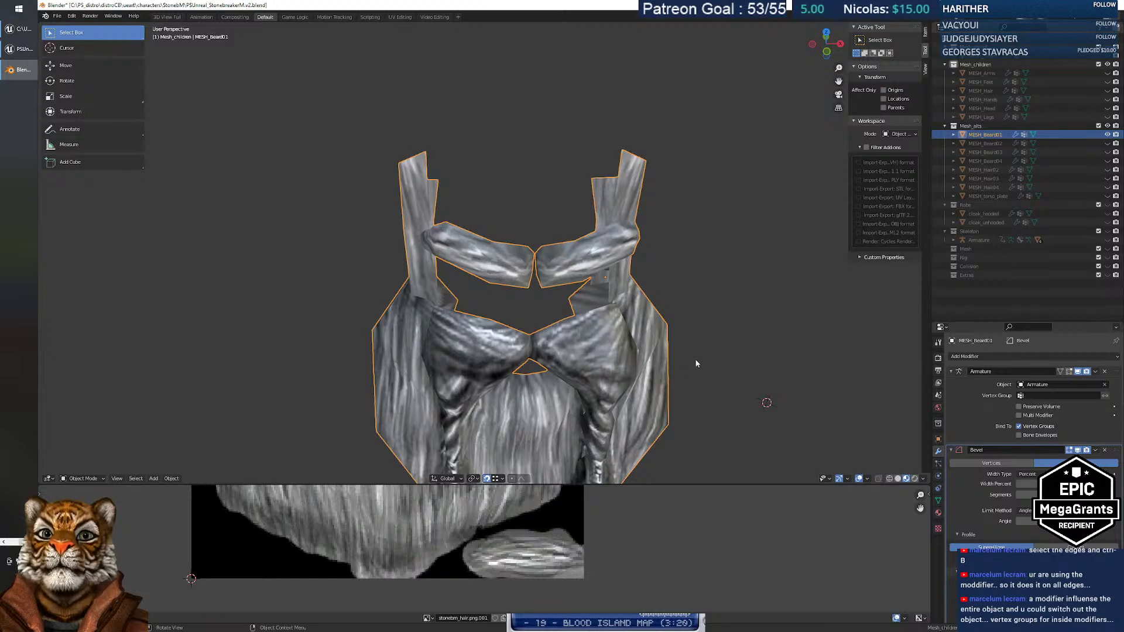
pyautogui.click(689, 380)
pyautogui.hotkey('shift', '`')
pyautogui.press('s')
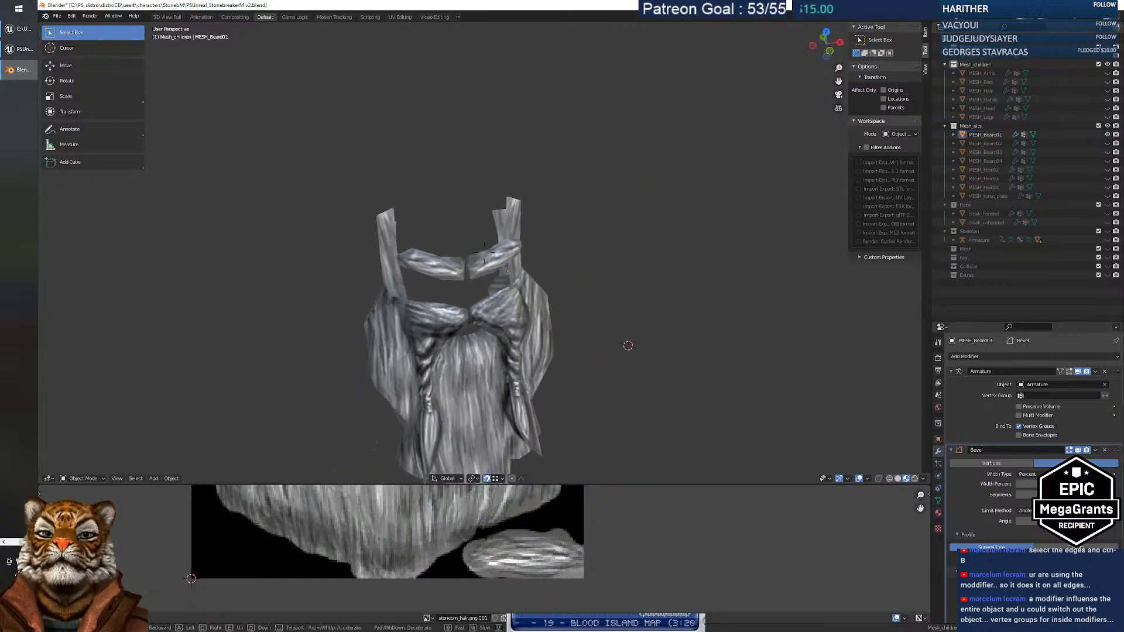
pyautogui.press('w')
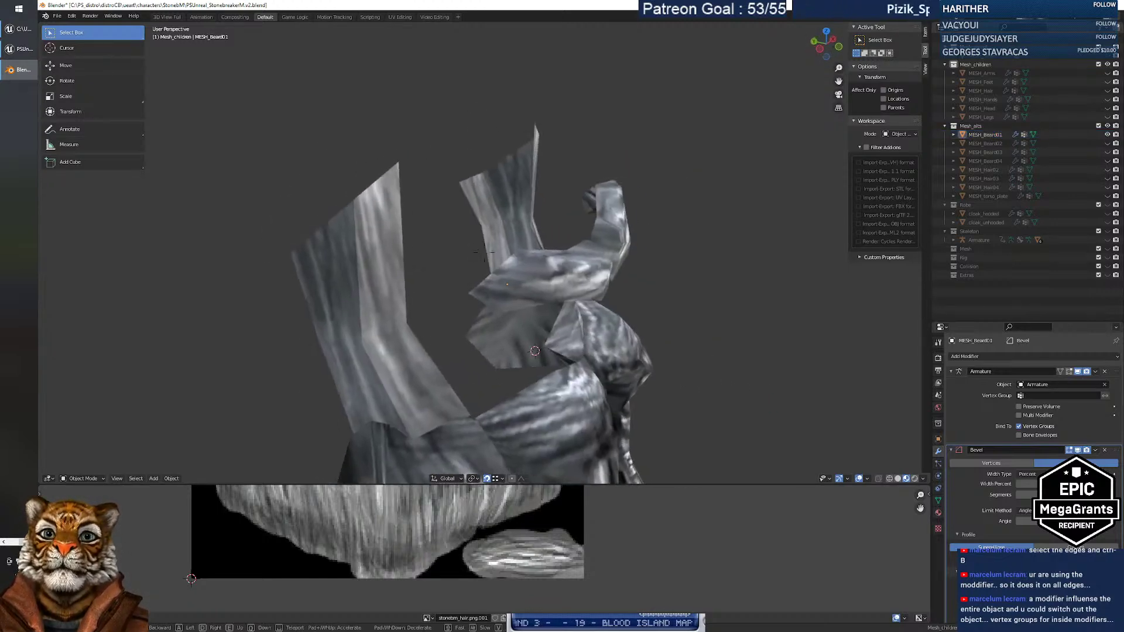
pyautogui.press('w')
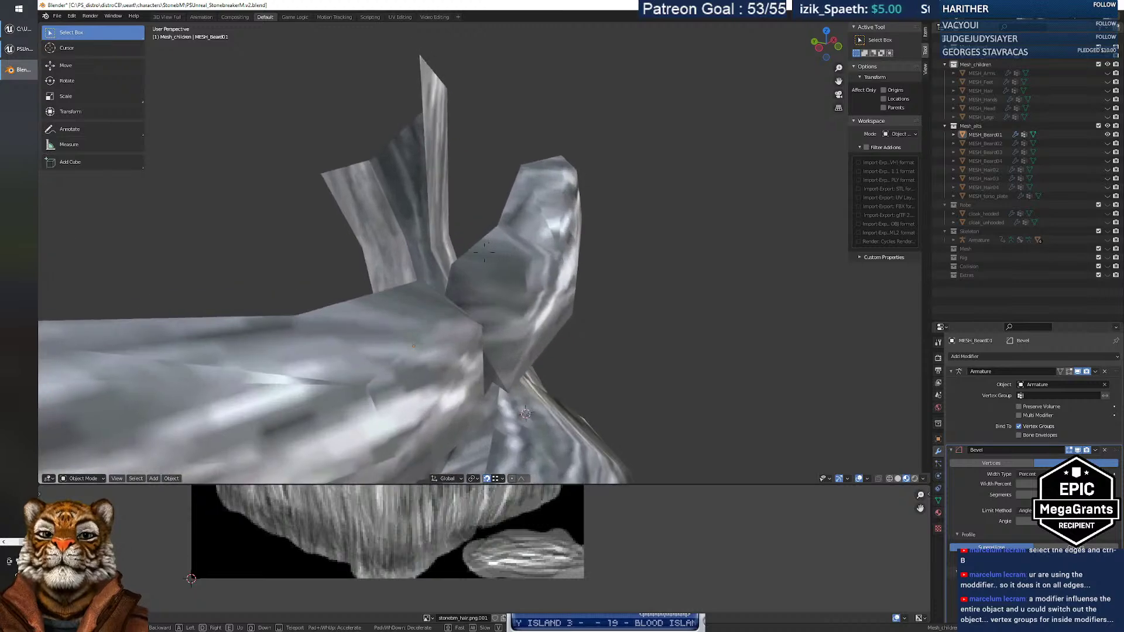
pyautogui.press('s')
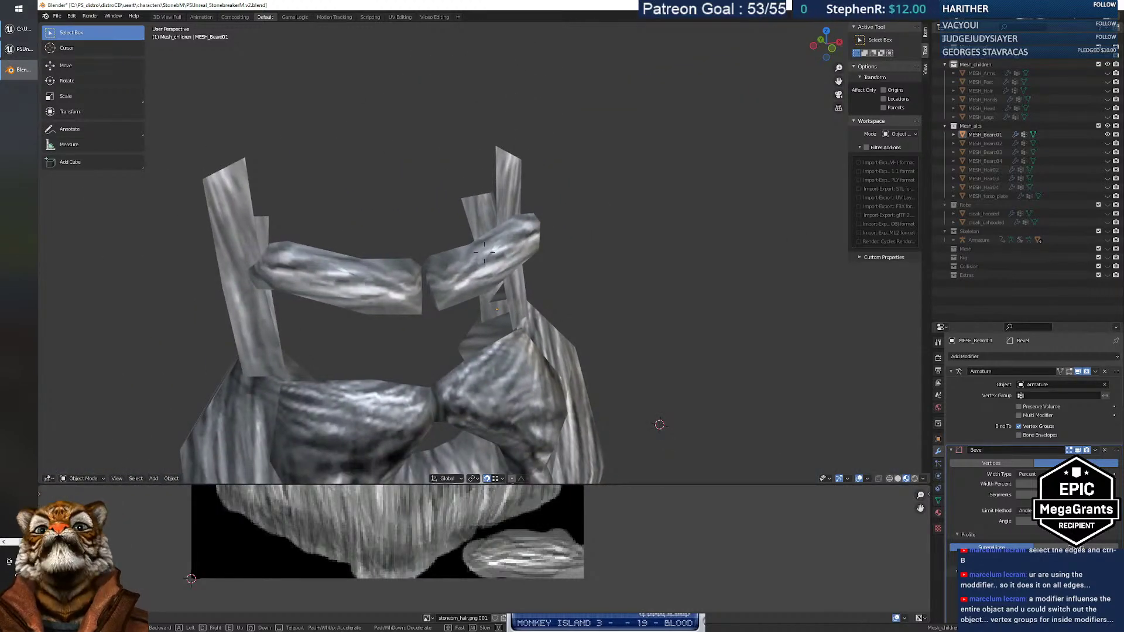
pyautogui.press('w')
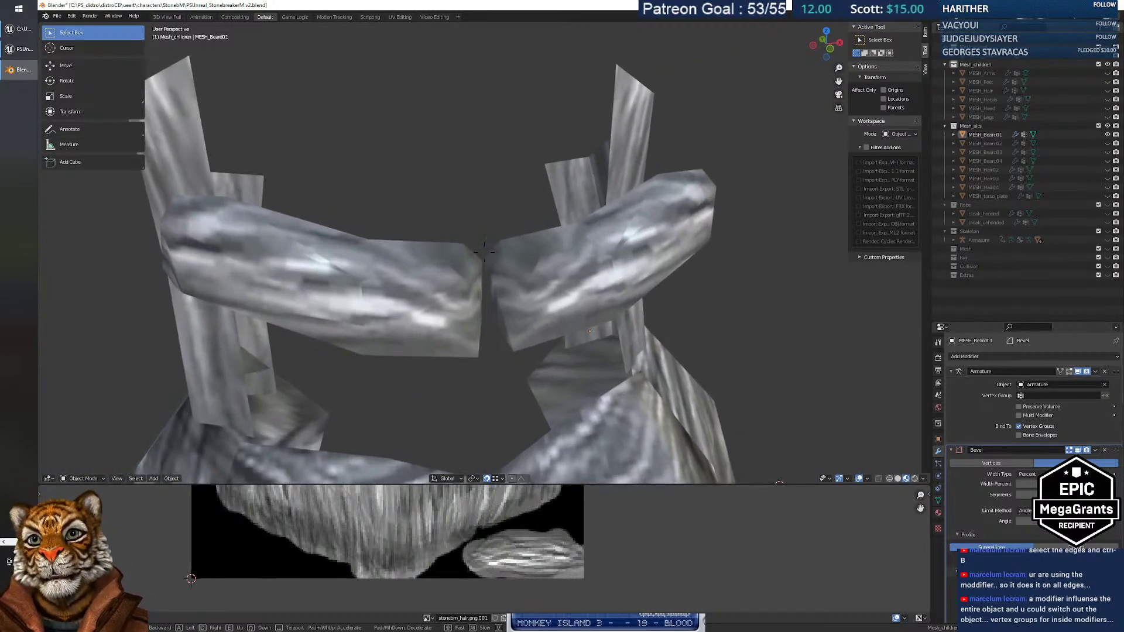
pyautogui.click(549, 266)
# In face selection mode, select the front and upper faces along the length of one eyebrow on the beard mesh.
pyautogui.press('Tab')
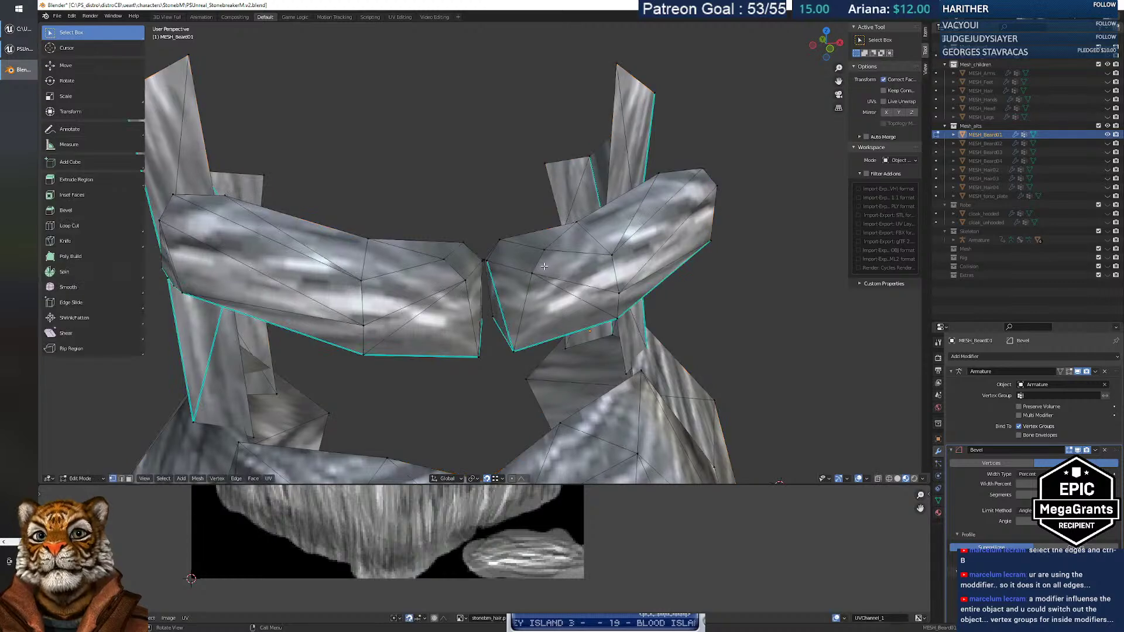
pyautogui.press('2')
pyautogui.click(265, 233)
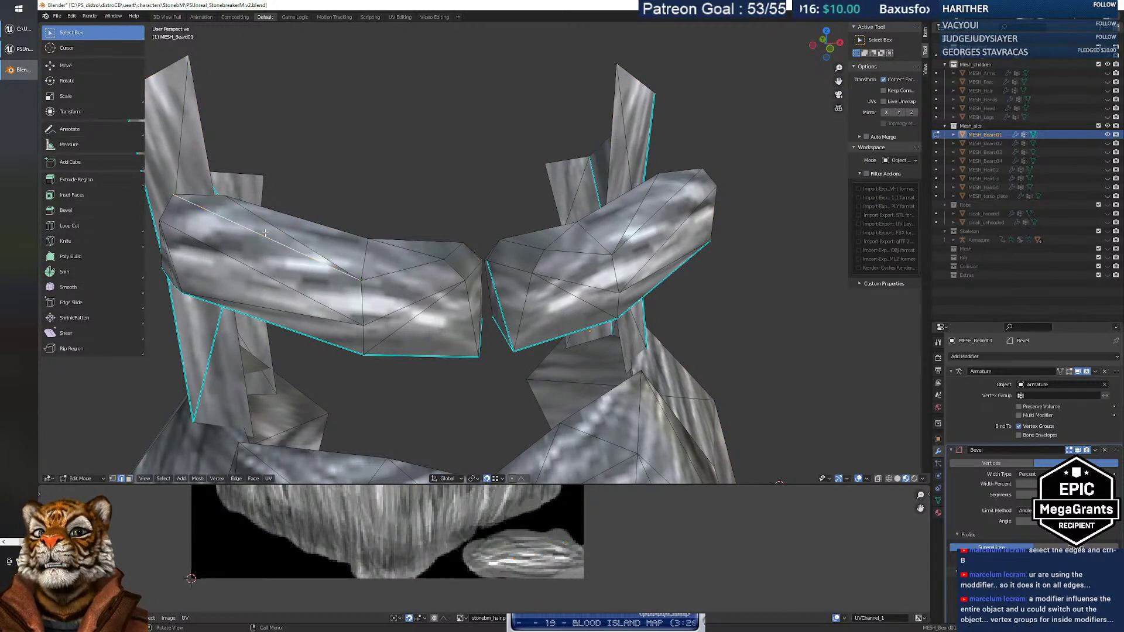
pyautogui.click(278, 234)
pyautogui.press('3')
pyautogui.click(275, 234)
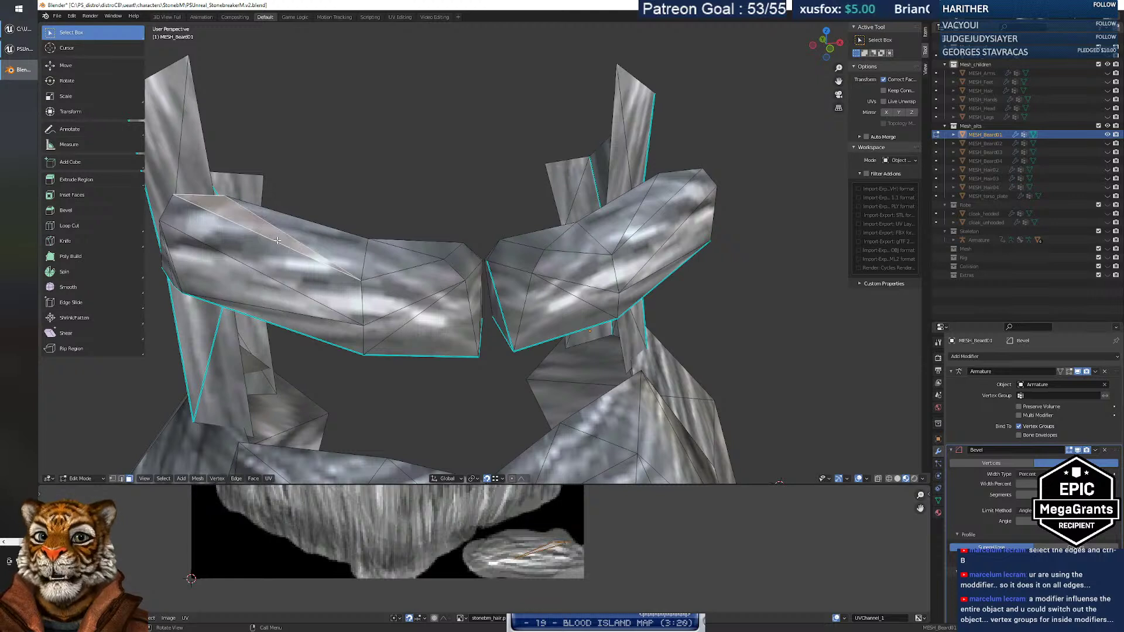
pyautogui.keyDown('shift'); pyautogui.click(282, 265); pyautogui.keyUp('shift')
pyautogui.keyDown('shift'); pyautogui.click(287, 300); pyautogui.keyUp('shift')
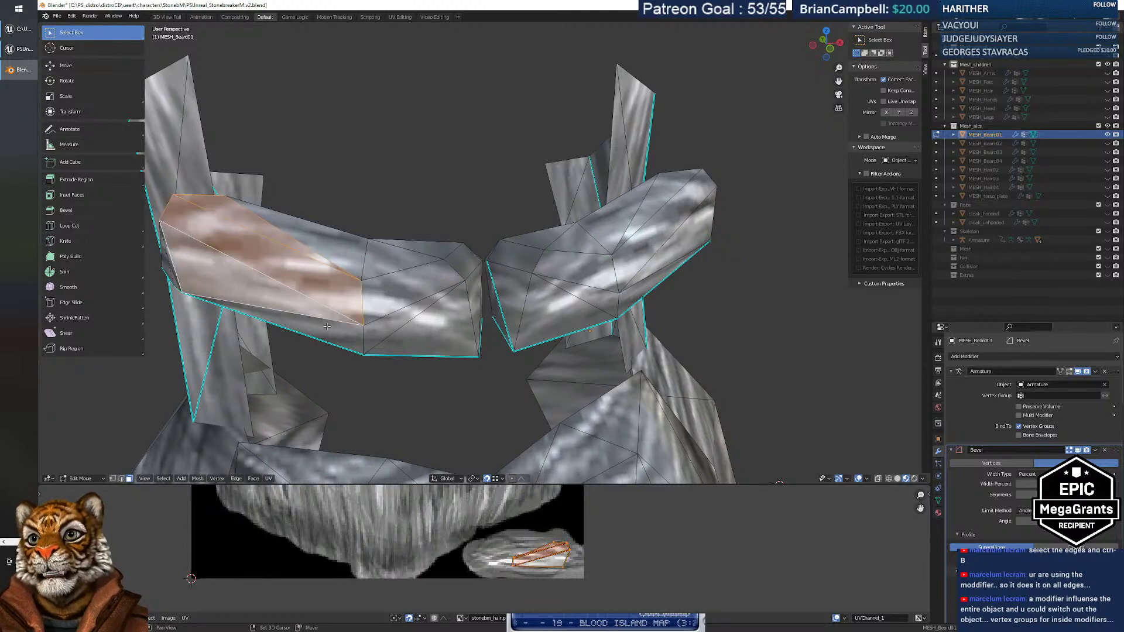
pyautogui.keyDown('shift'); pyautogui.click(335, 334); pyautogui.keyUp('shift')
pyautogui.keyDown('shift'); pyautogui.click(414, 342); pyautogui.keyUp('shift')
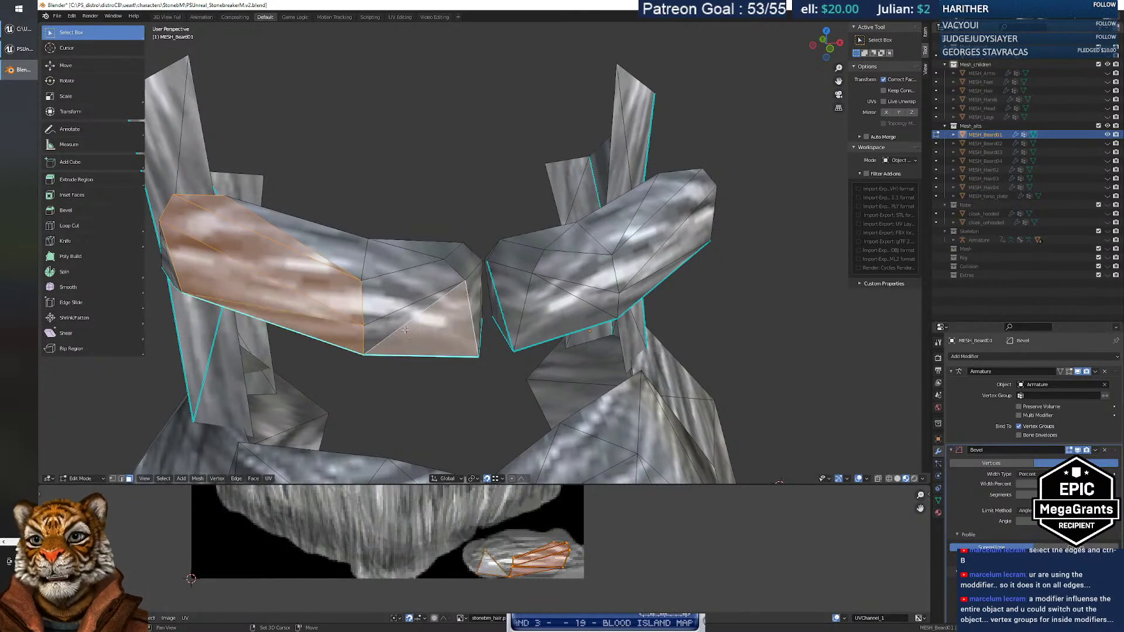
pyautogui.keyDown('shift'); pyautogui.click(387, 291); pyautogui.keyUp('shift')
pyautogui.keyDown('shift'); pyautogui.click(380, 259); pyautogui.keyUp('shift')
pyautogui.keyDown('shift'); pyautogui.click(318, 238); pyautogui.keyUp('shift')
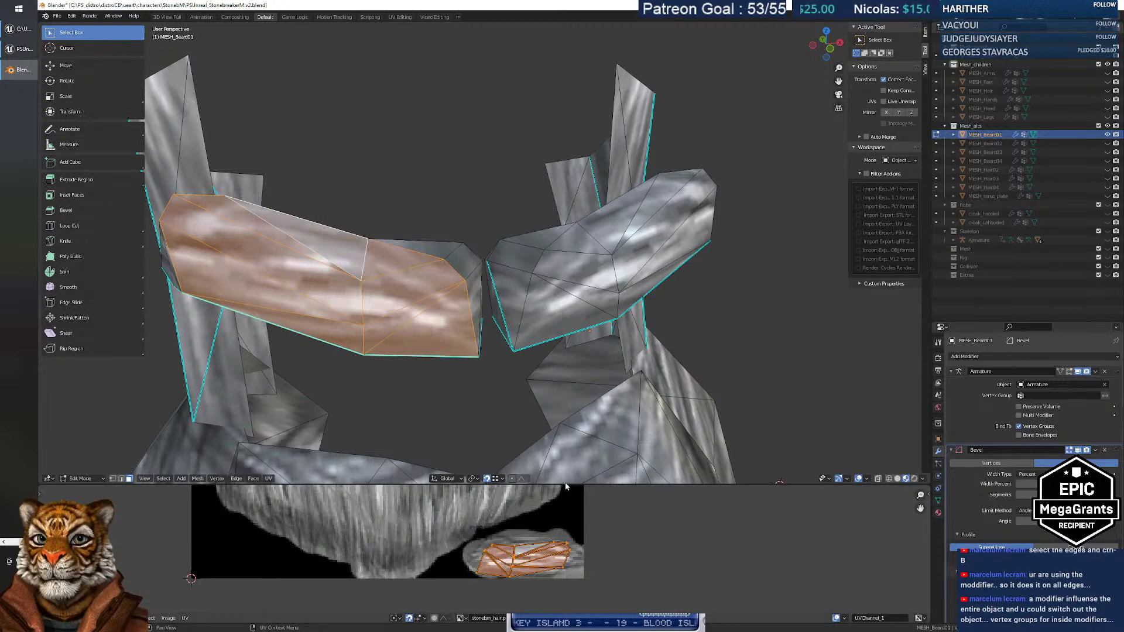
# Enlarge the UV editing area and frame the selected faces' UVs on the eyebrow part of the hair texture.
pyautogui.moveTo(536, 483); pyautogui.dragTo(530, 264)
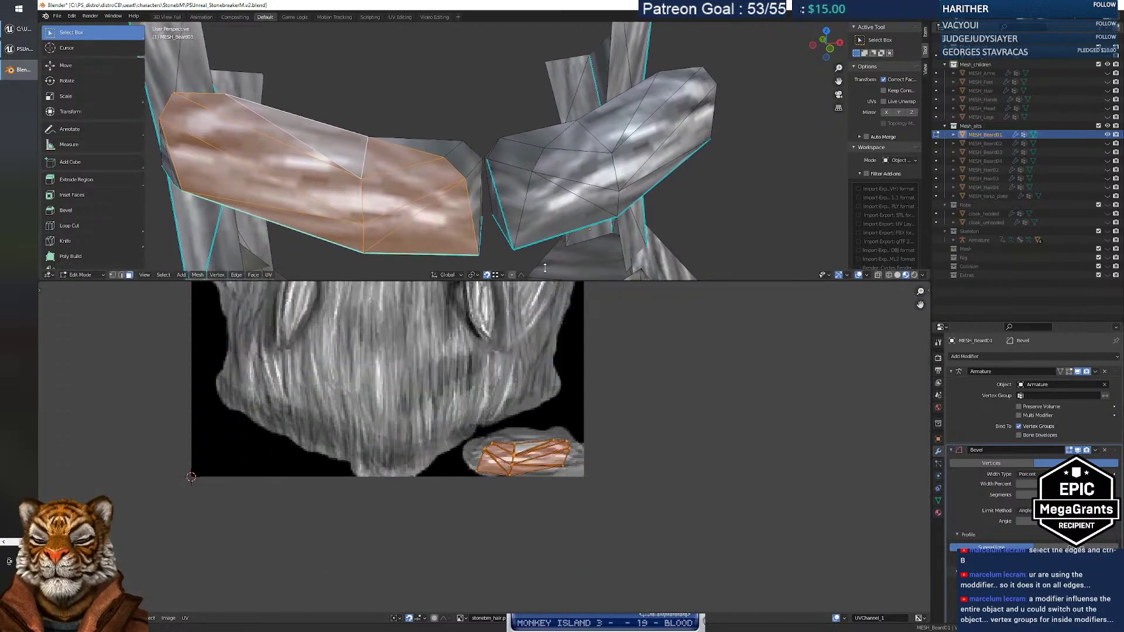
pyautogui.scroll(3, 516, 454)
pyautogui.scroll(3, 516, 454)
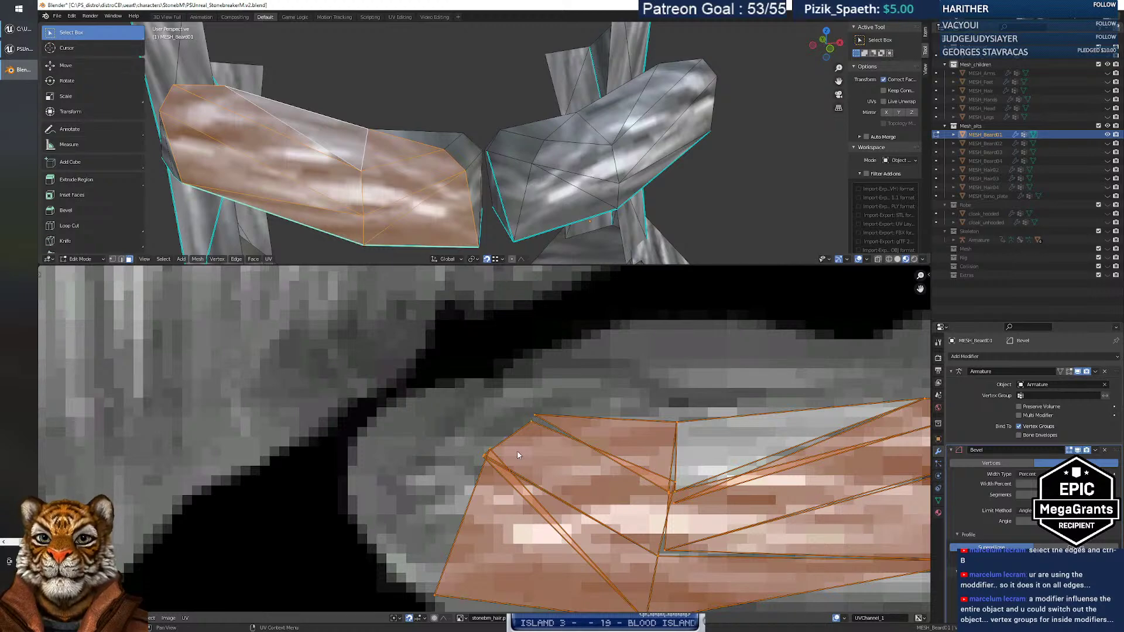
pyautogui.scroll(-2, 518, 454)
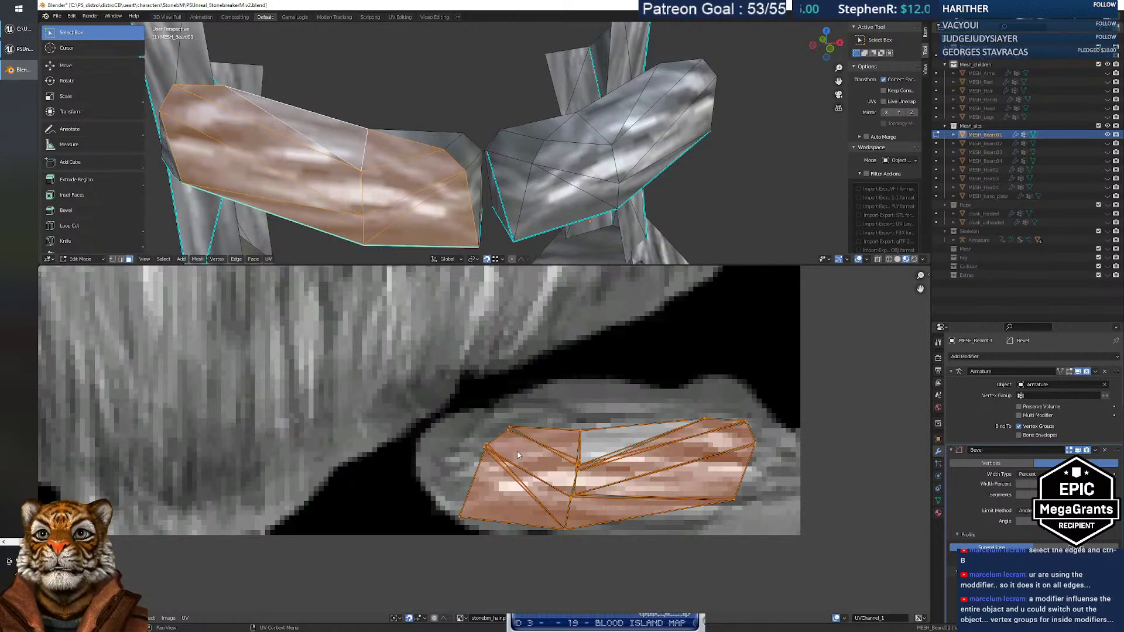
pyautogui.scroll(2, 584, 468)
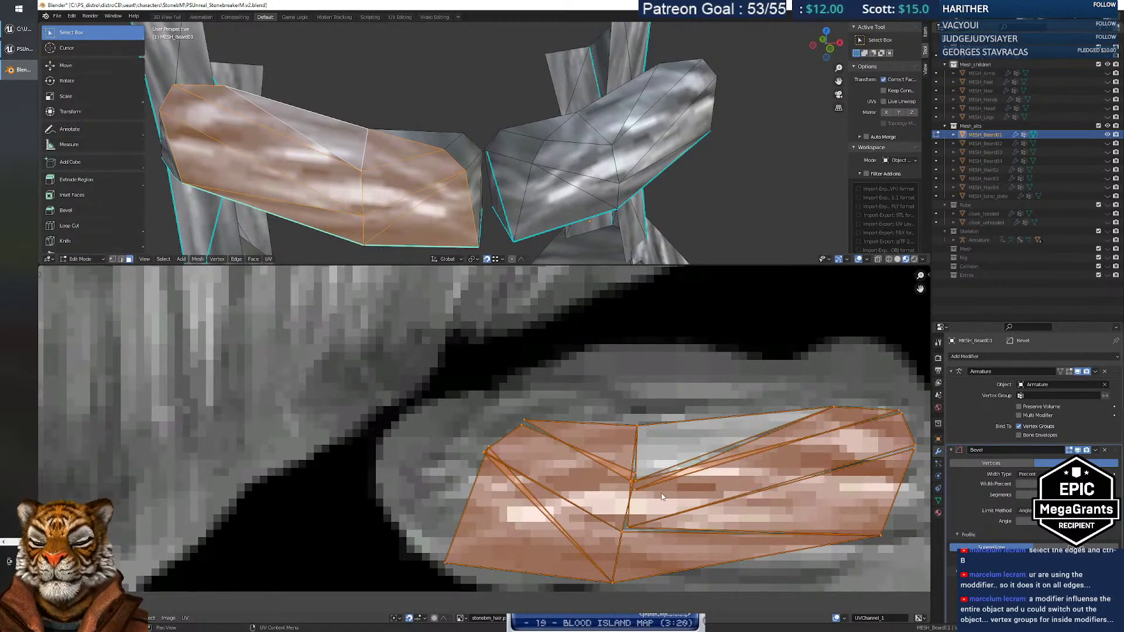
pyautogui.moveTo(674, 495); pyautogui.dragTo(612, 483, button='middle')
# Adjust the UV snapping option and snap together the split UV vertices at the eyebrow island's upper-left corner.
pyautogui.click(463, 408)
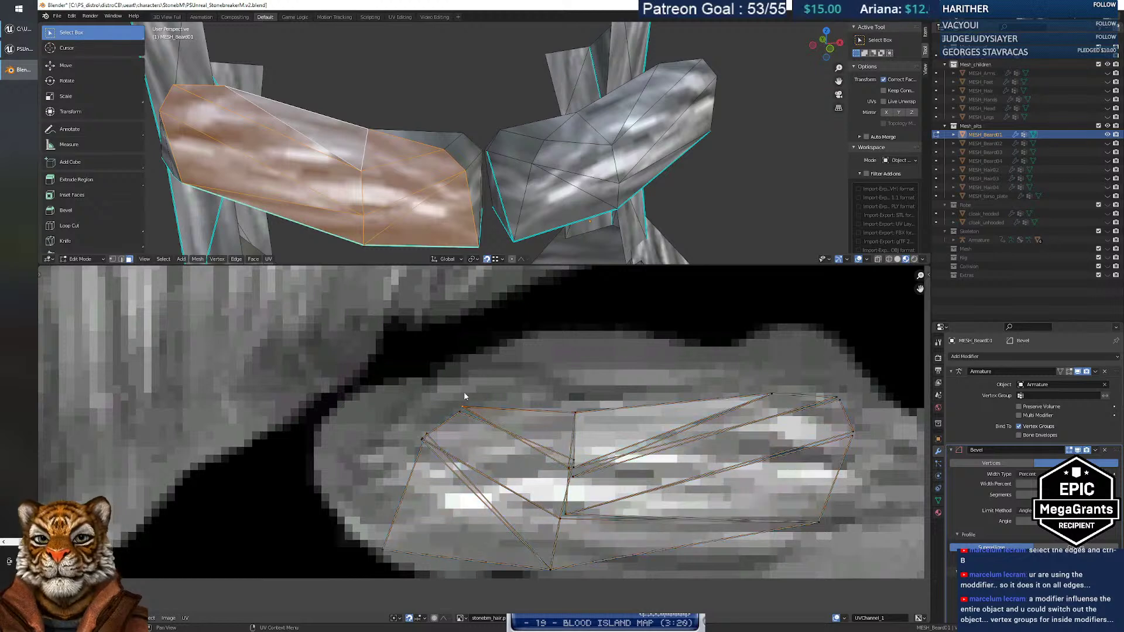
pyautogui.press('g')
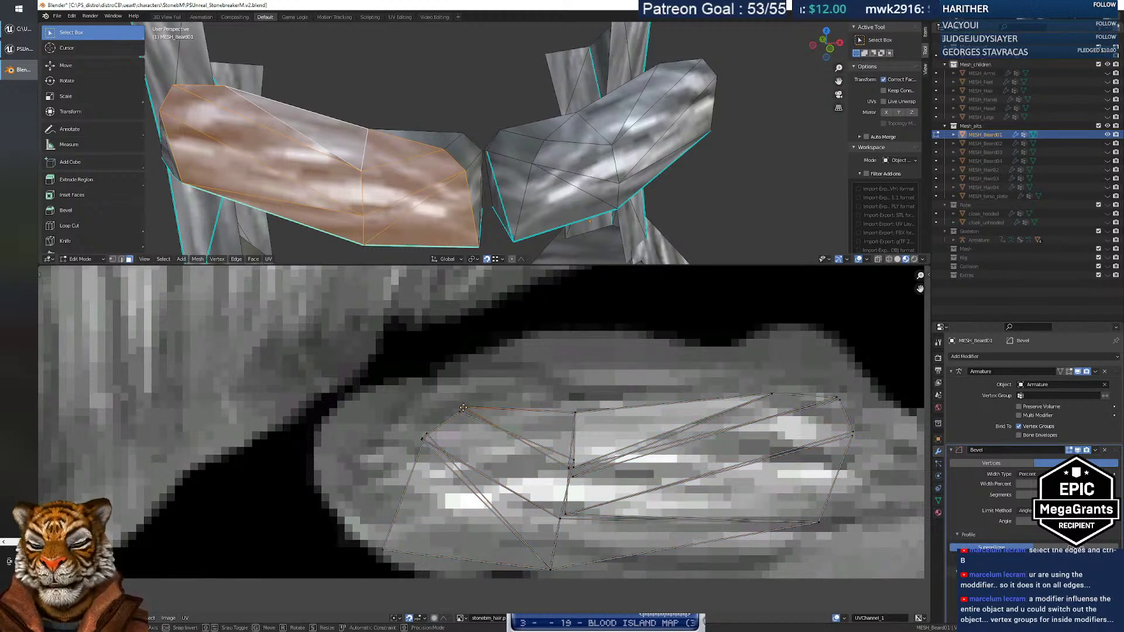
pyautogui.click(463, 406)
pyautogui.press('g')
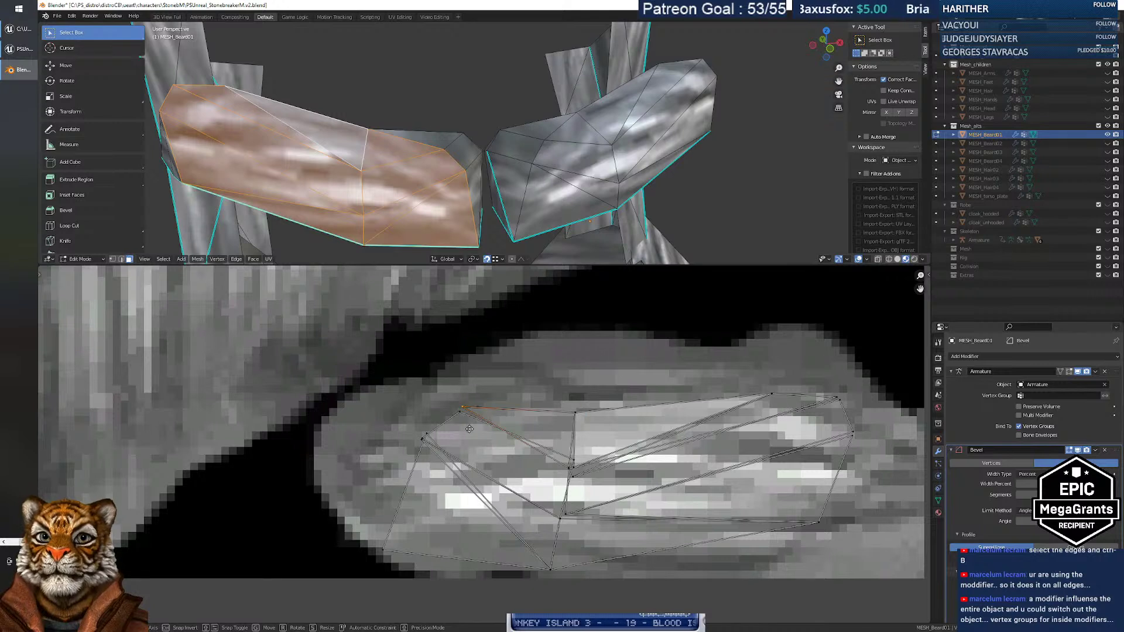
pyautogui.click(462, 413)
pyautogui.press('g')
pyautogui.click(457, 413)
pyautogui.click(424, 619)
pyautogui.click(413, 581)
pyautogui.press('g')
pyautogui.click(458, 414)
# Snap together the split UV vertices at the corner just below the island's upper-left one.
pyautogui.click(423, 440)
pyautogui.press('g')
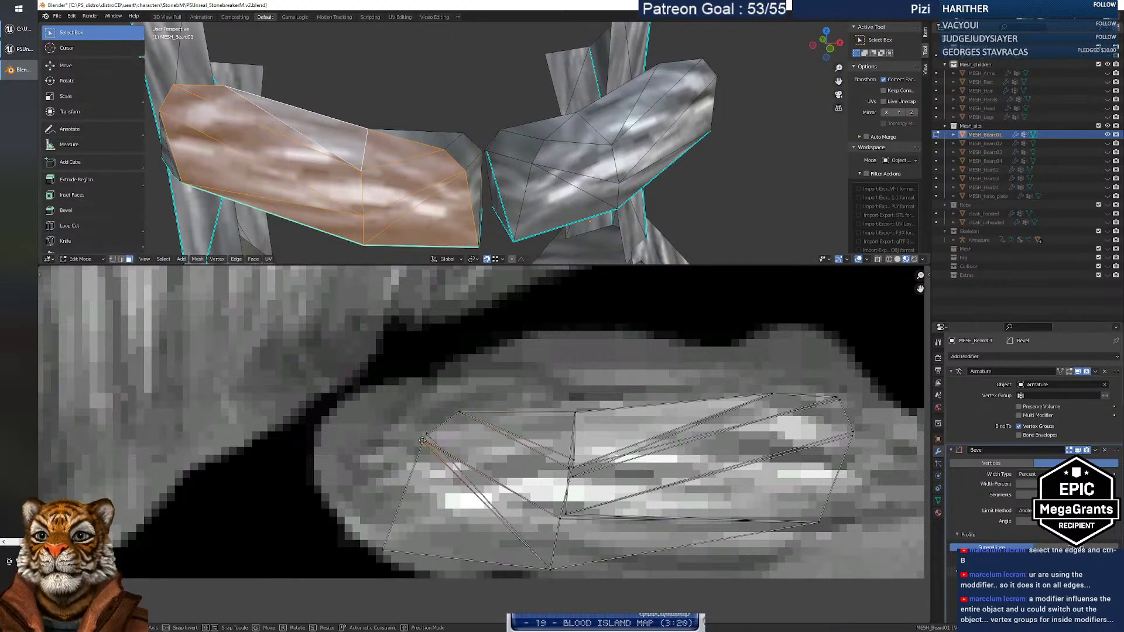
pyautogui.click(423, 439)
pyautogui.click(428, 434)
pyautogui.press('g')
pyautogui.click(425, 440)
# Snap together the split UV vertices at the two inner points of the island's middle seam.
pyautogui.click(565, 518)
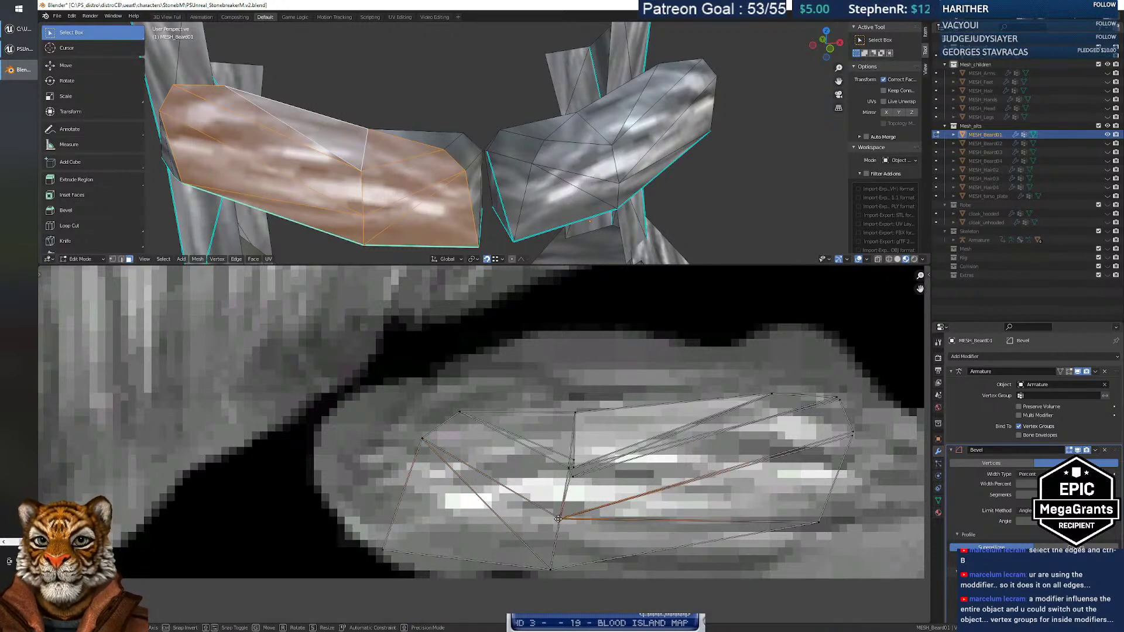
pyautogui.click(566, 468)
pyautogui.click(573, 478)
pyautogui.press('g')
pyautogui.click(570, 470)
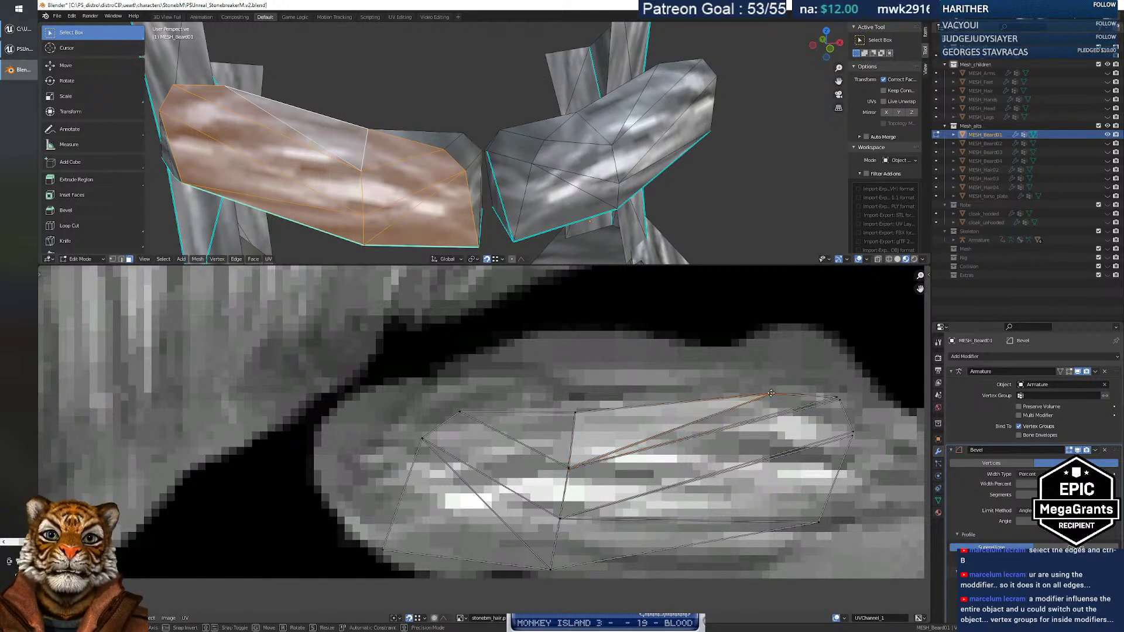
# Check the island's remaining corner vertices, then select all displayed eyebrow UVs and merge them by distance.
pyautogui.keyDown('shift'); pyautogui.click(838, 400); pyautogui.keyUp('shift')
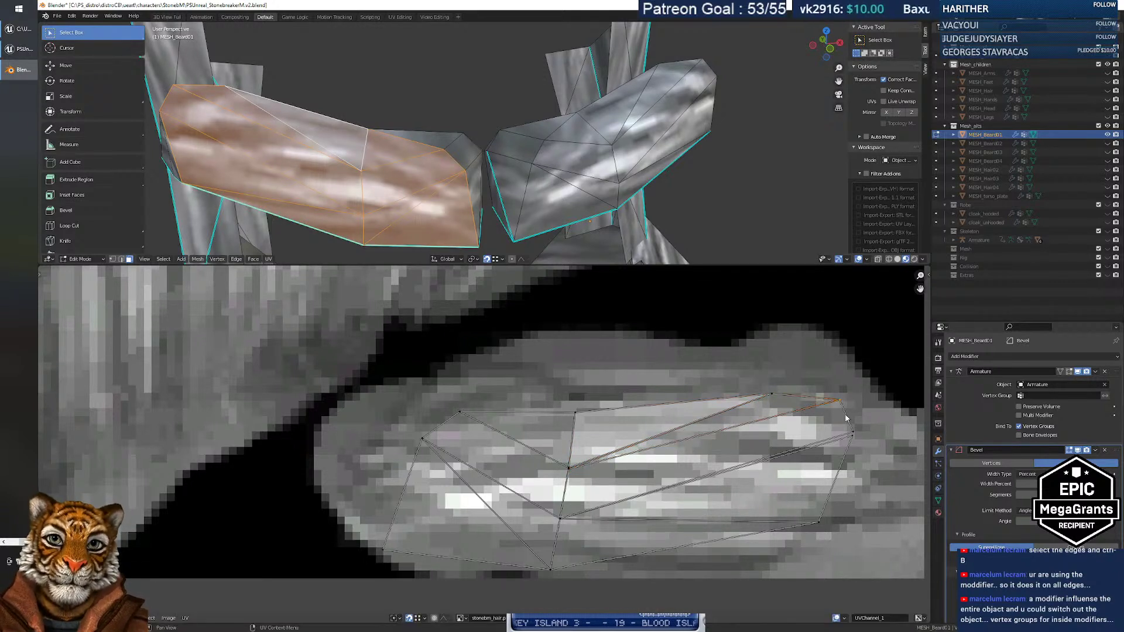
pyautogui.click(853, 434)
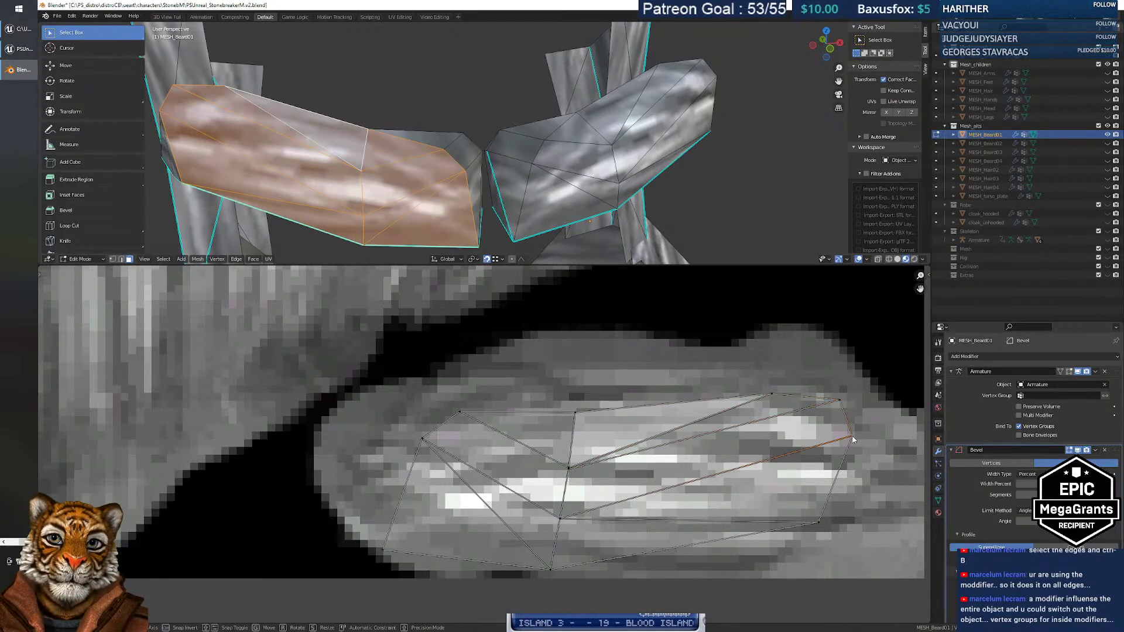
pyautogui.keyDown('shift'); pyautogui.click(575, 413); pyautogui.keyUp('shift')
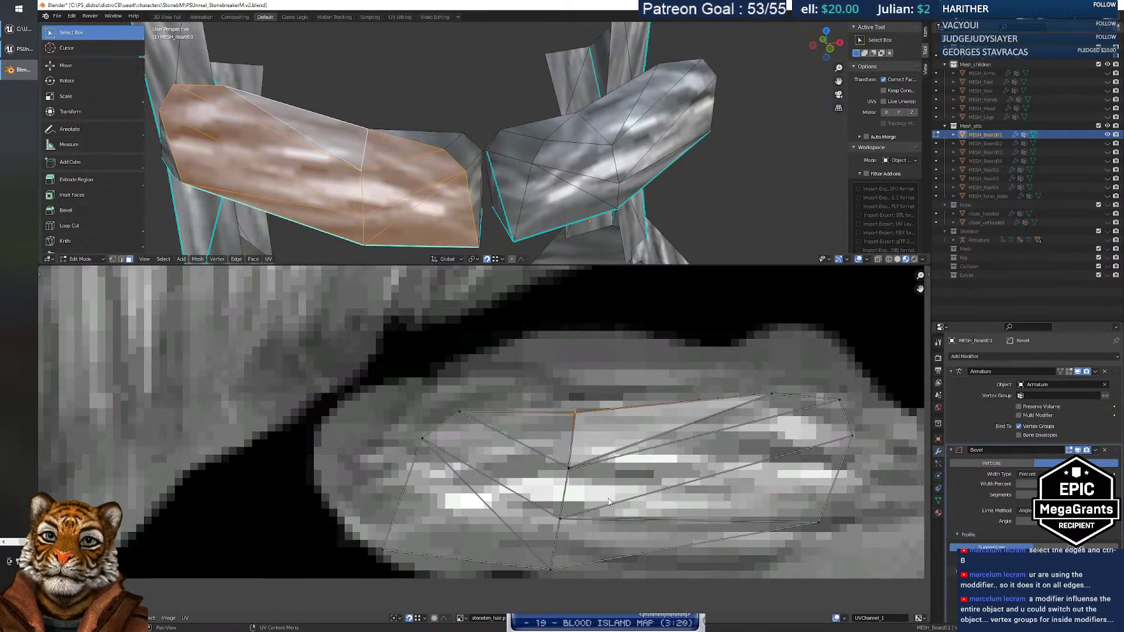
pyautogui.moveTo(340, 353); pyautogui.dragTo(872, 580)
pyautogui.press('m')
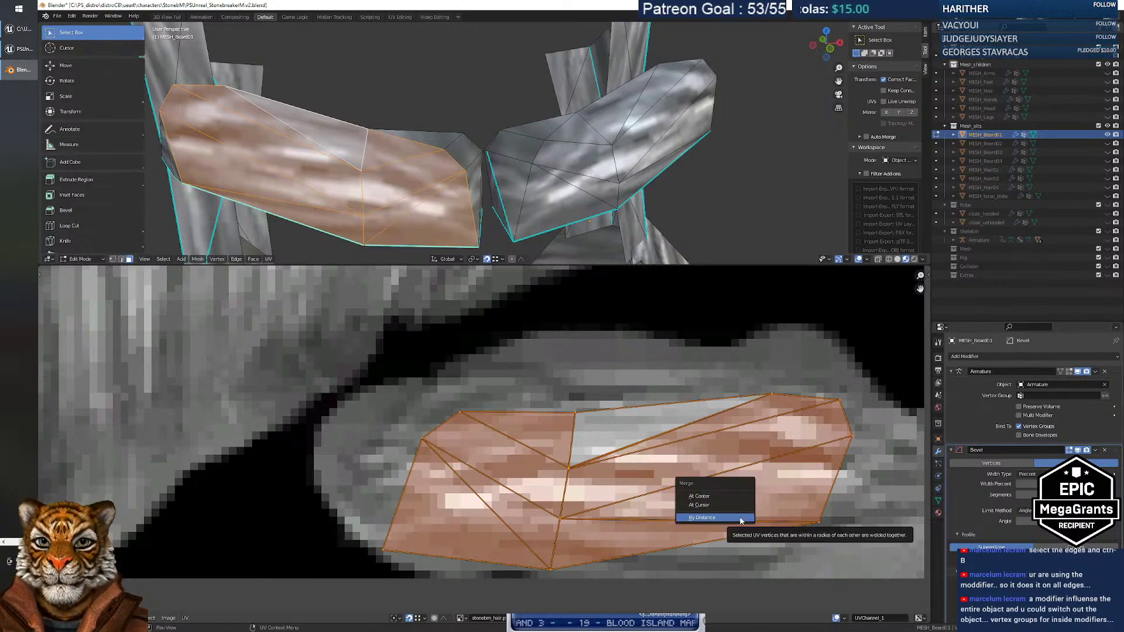
pyautogui.click(741, 520)
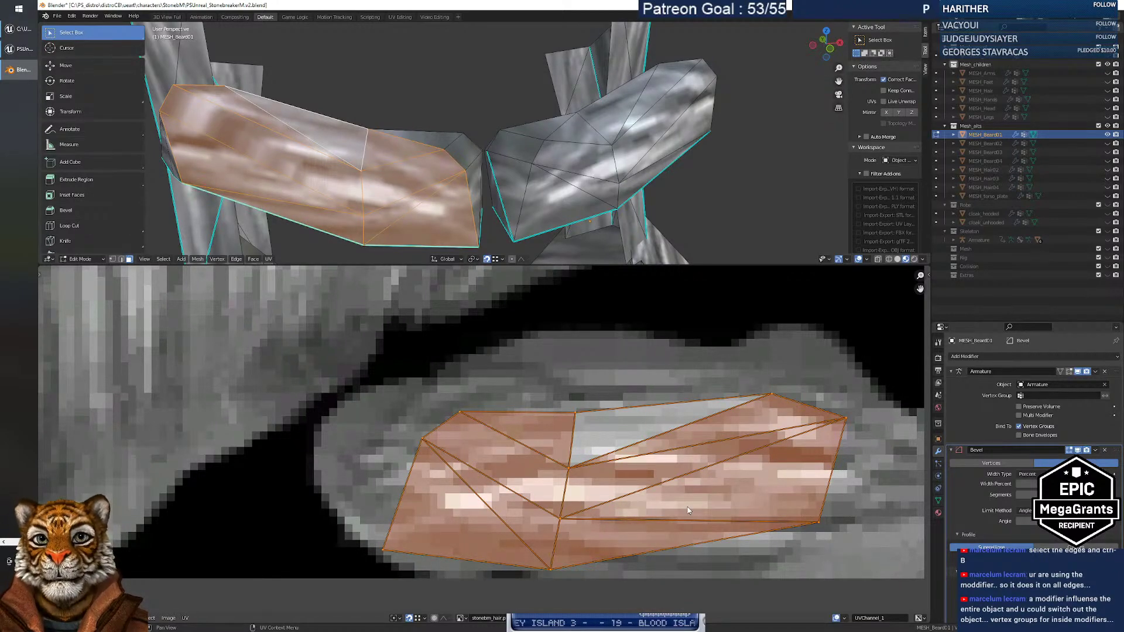
pyautogui.click(616, 388)
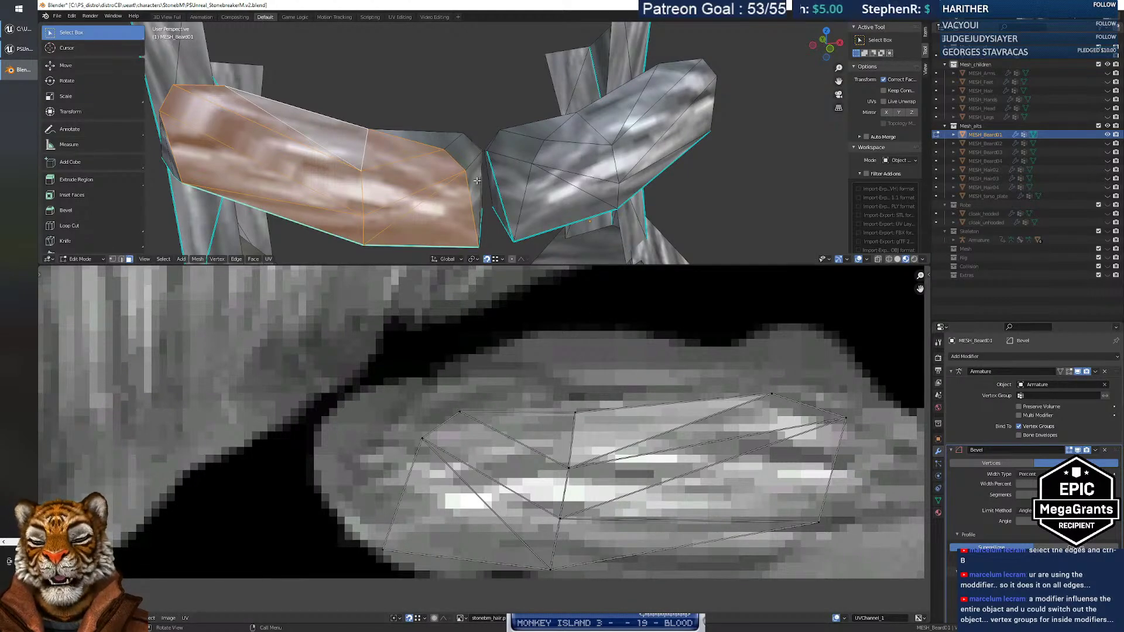
# Extend the selection to all linked eyebrow faces and snap the front faces' two upper-left UV vertices onto the end cap's matching vertices.
pyautogui.hotkey('ctrl', 'l')
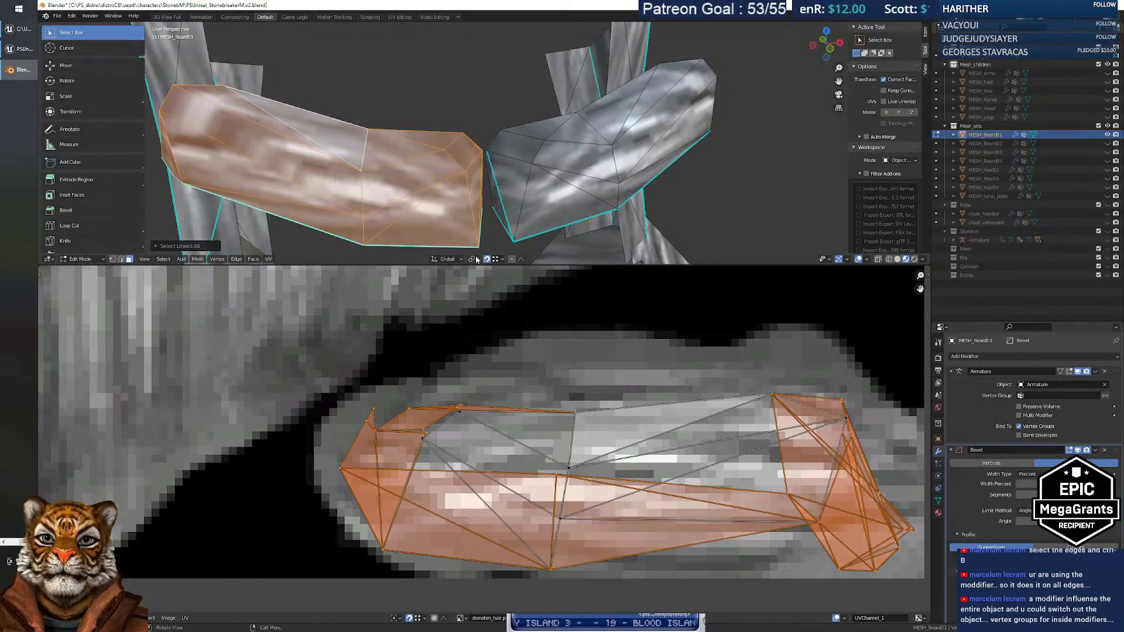
pyautogui.click(407, 382)
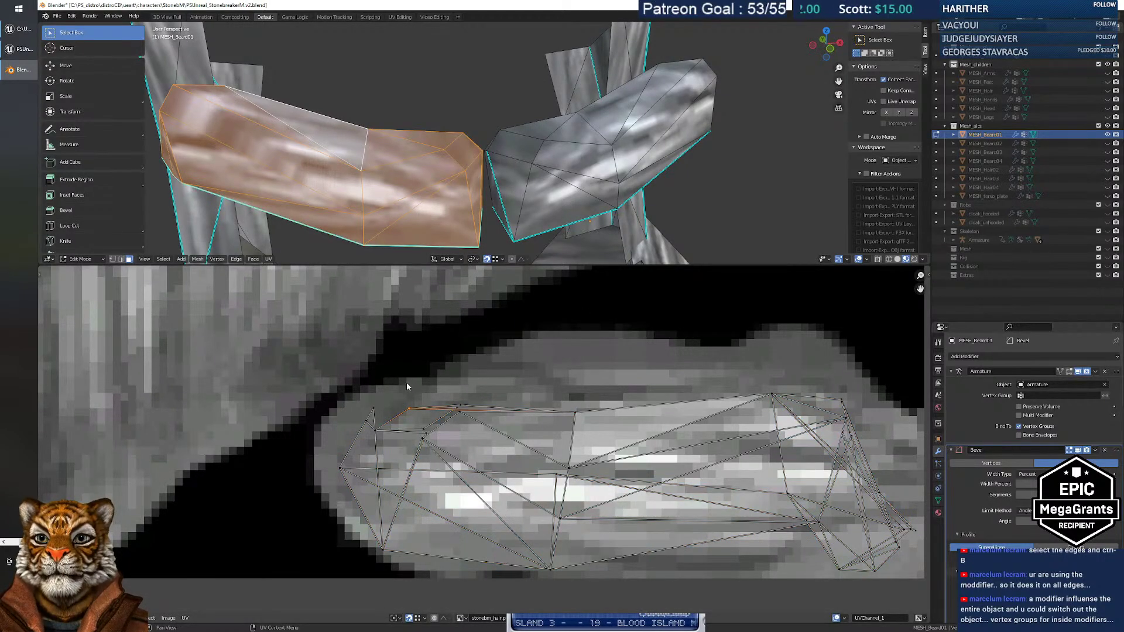
pyautogui.click(426, 434)
pyautogui.click(456, 409)
pyautogui.press('g')
pyautogui.click(460, 410)
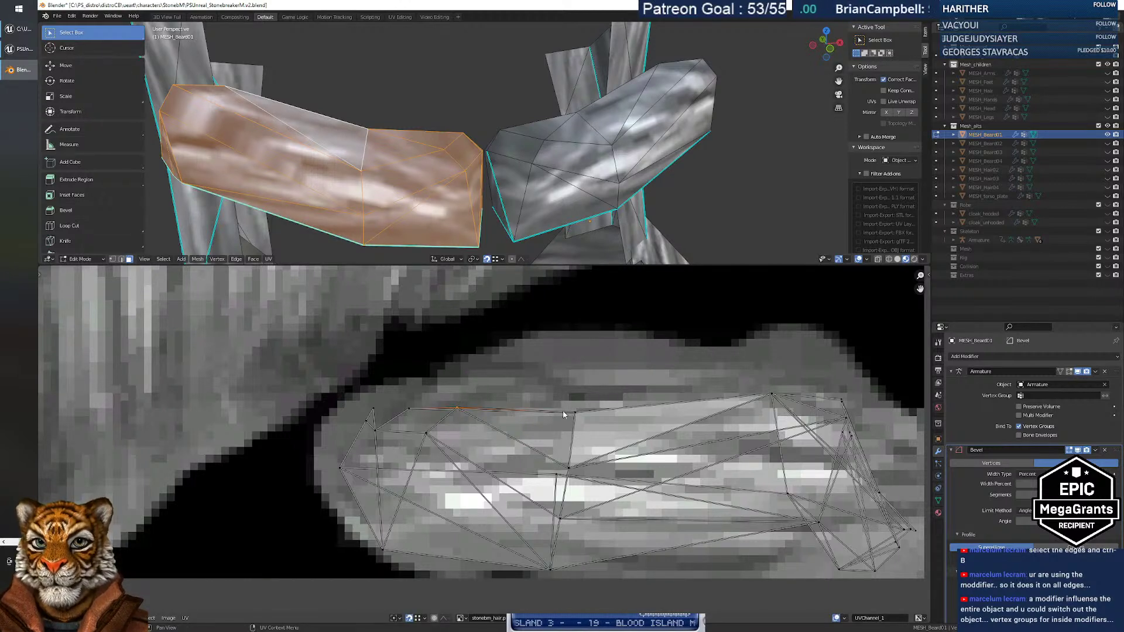
pyautogui.press('g')
pyautogui.click(461, 397)
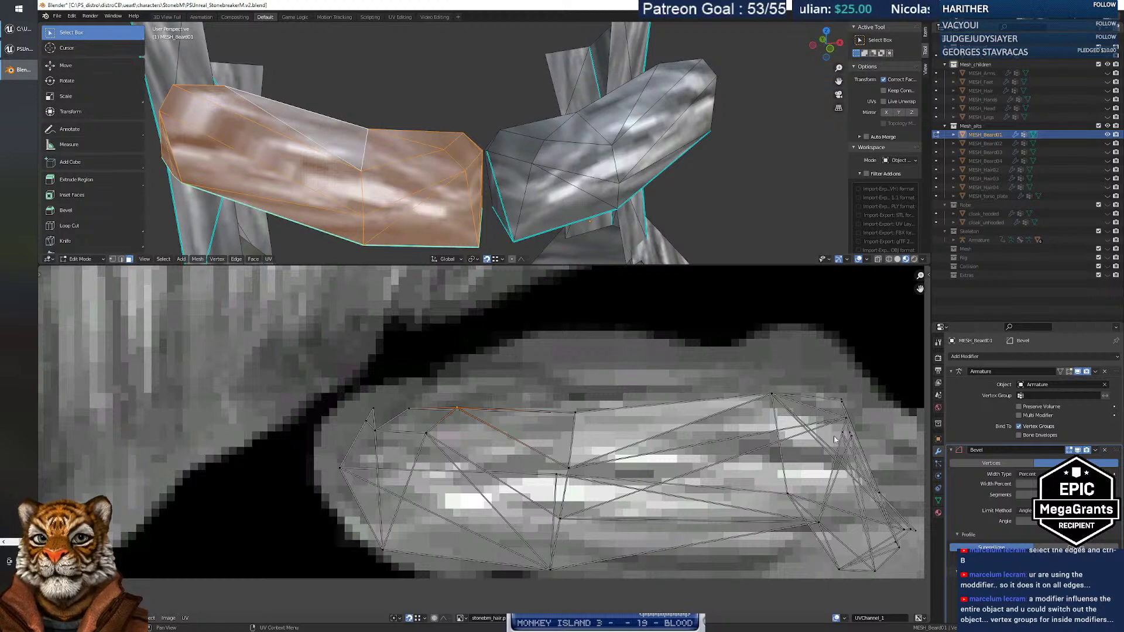
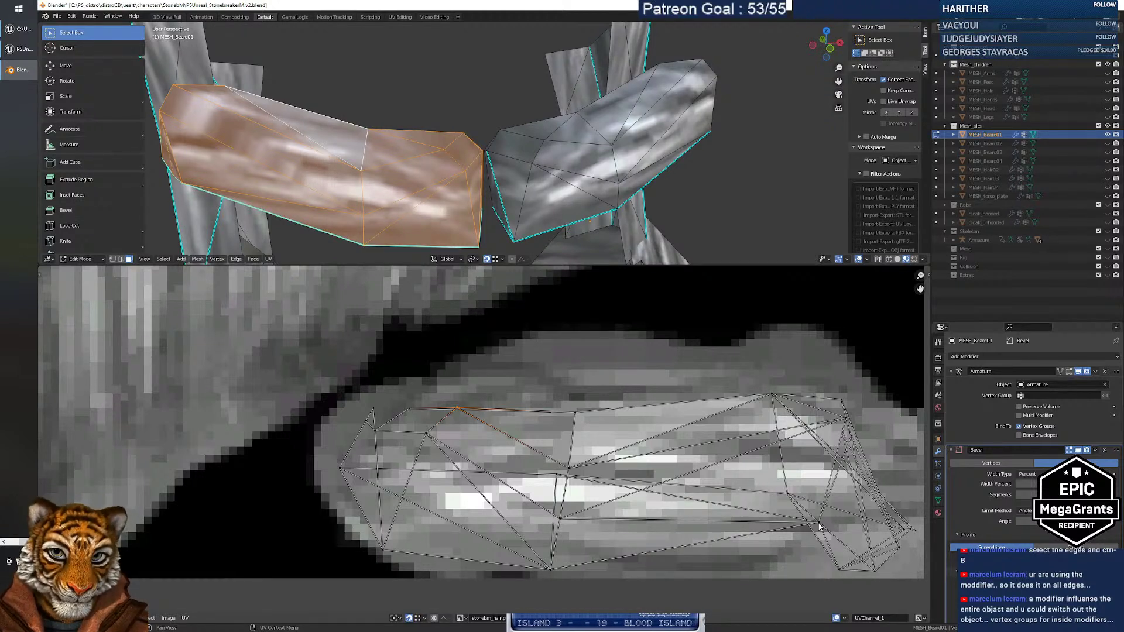
# Snap together the split UV vertices at the upper-right corner of the eyebrow's UV island.
pyautogui.click(842, 401)
pyautogui.press('g')
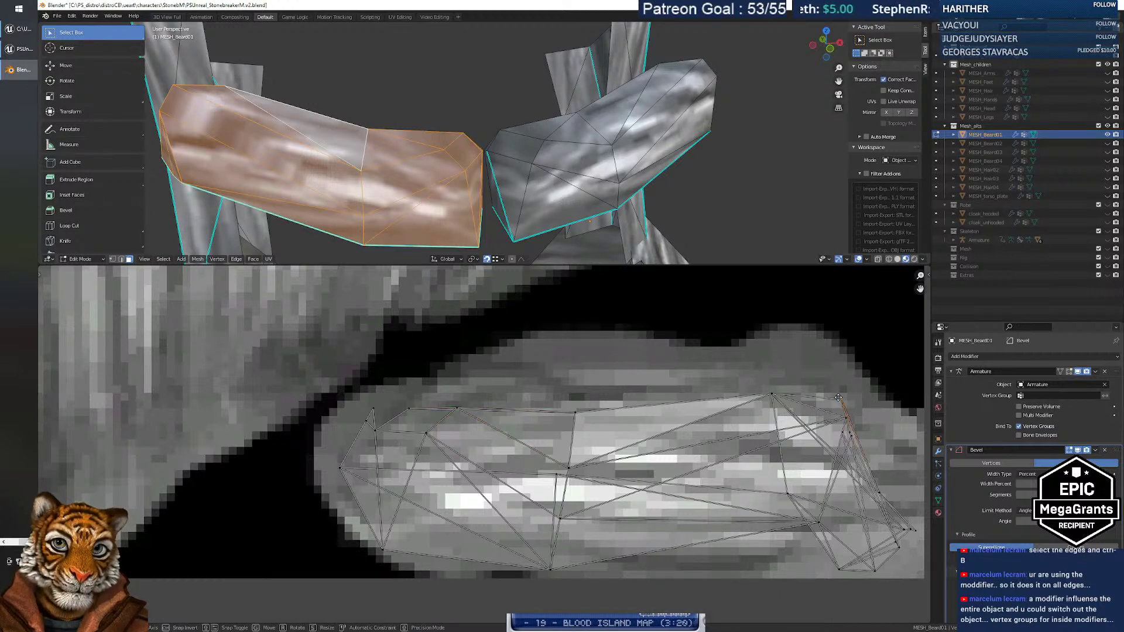
pyautogui.click(836, 395)
pyautogui.click(853, 438)
pyautogui.press('g')
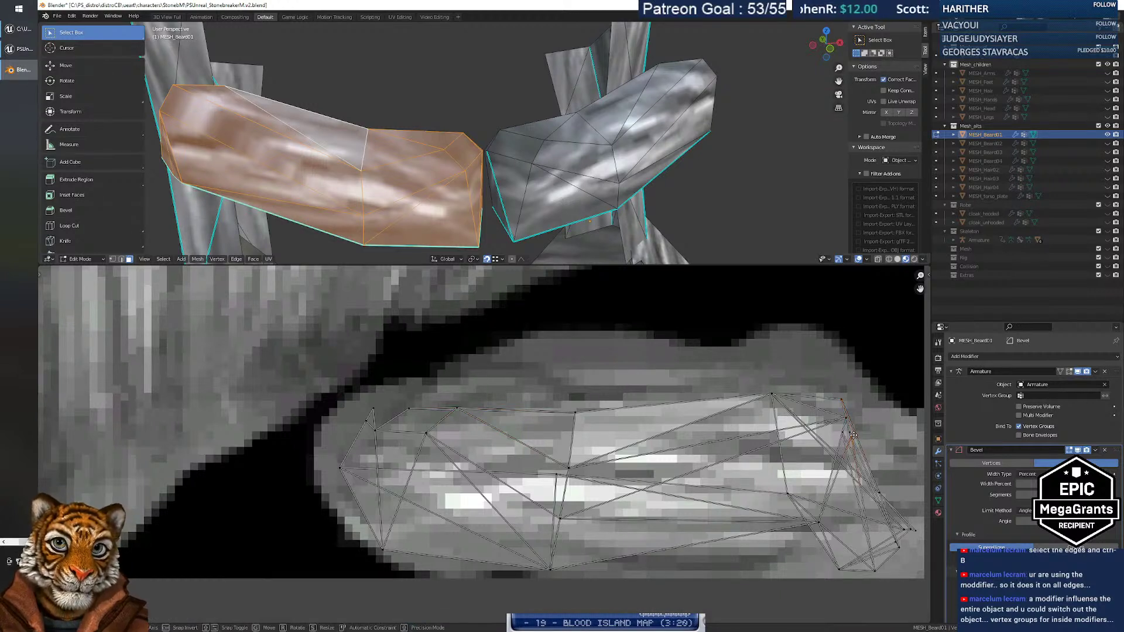
pyautogui.click(853, 430)
pyautogui.press('g')
pyautogui.click(854, 436)
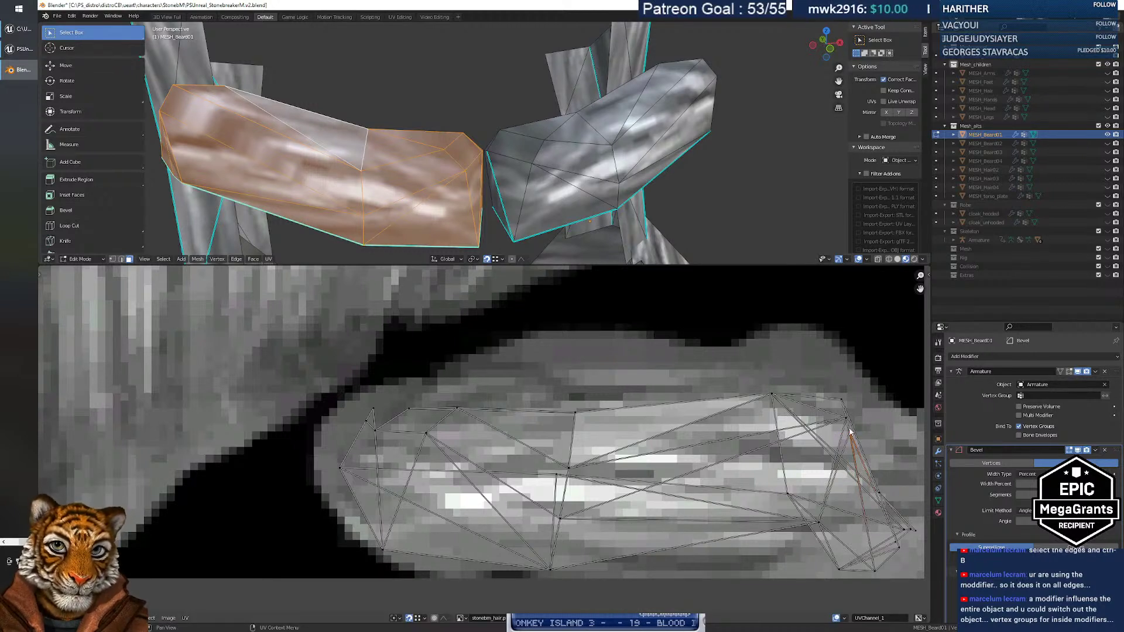
# Select all displayed eyebrow UVs, merge them by distance, and clear the UV selection.
pyautogui.press('a')
pyautogui.press('m')
pyautogui.click(781, 475)
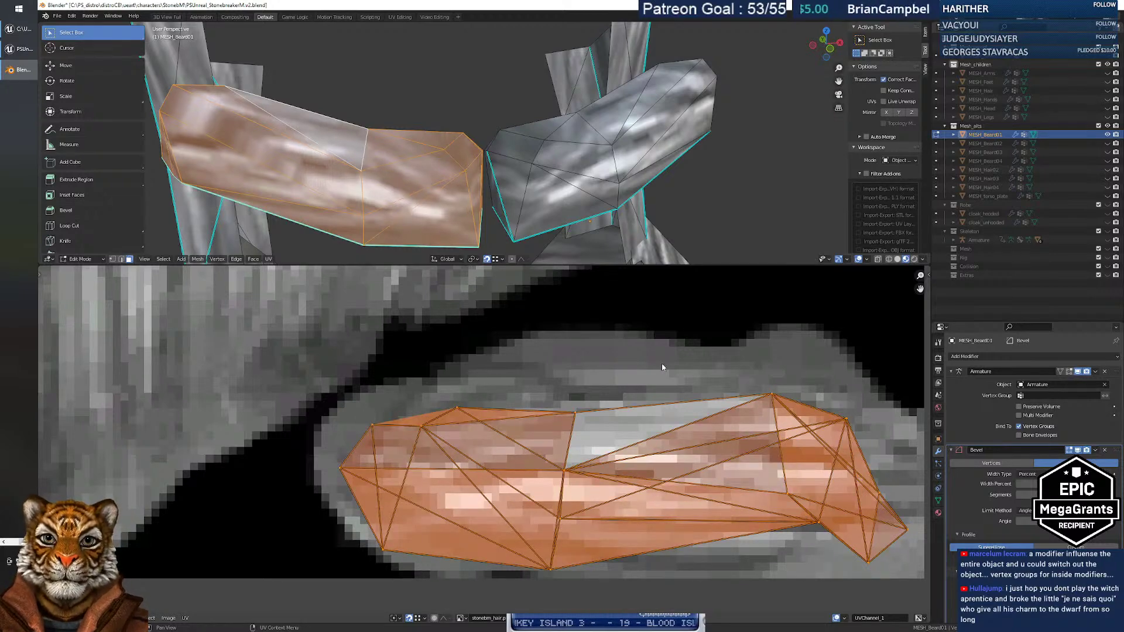
pyautogui.hotkey('alt', 'a')
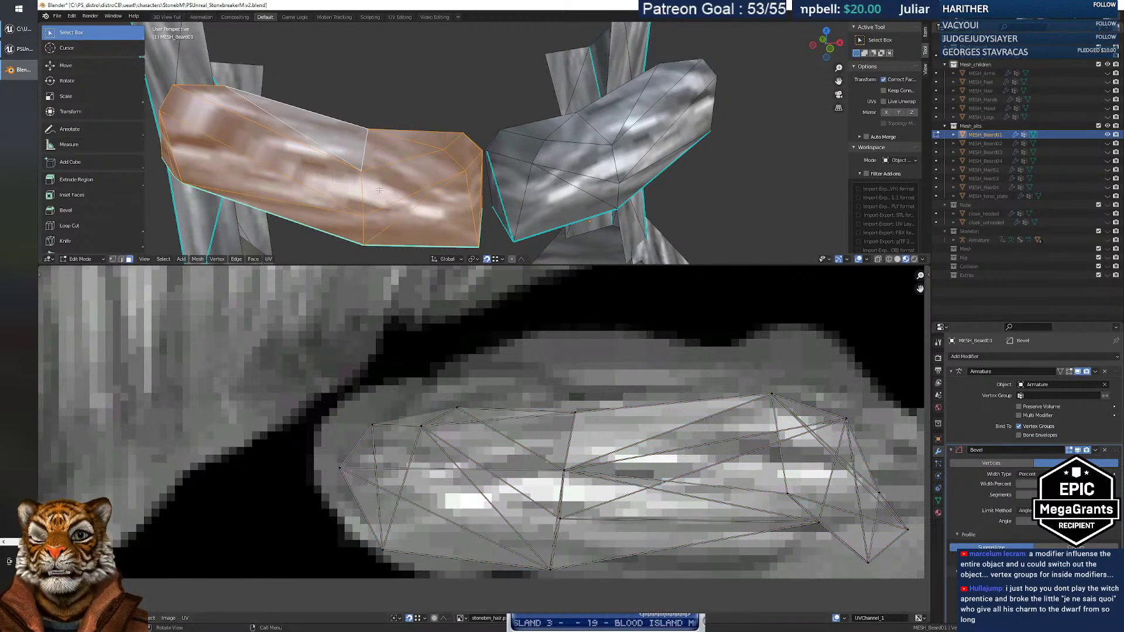
# Deselect the eyebrow faces, leave Edit Mode, and examine the eyebrow shading and the full hair texture.
pyautogui.moveTo(428, 196); pyautogui.dragTo(455, 194, button='middle')
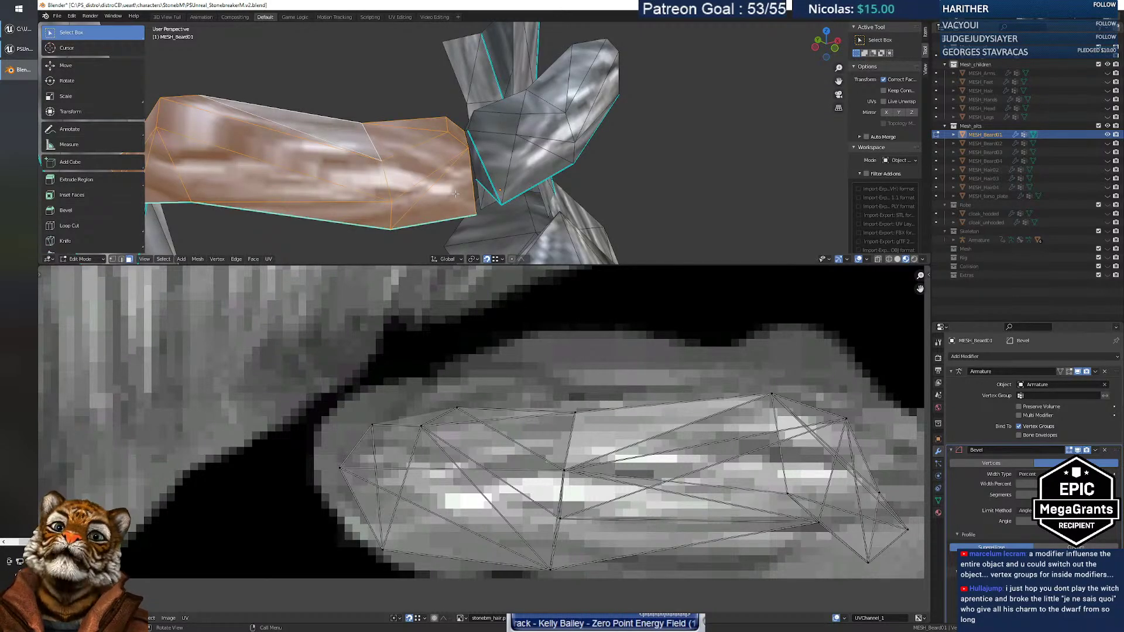
pyautogui.hotkey('shift', '`')
pyautogui.press('s')
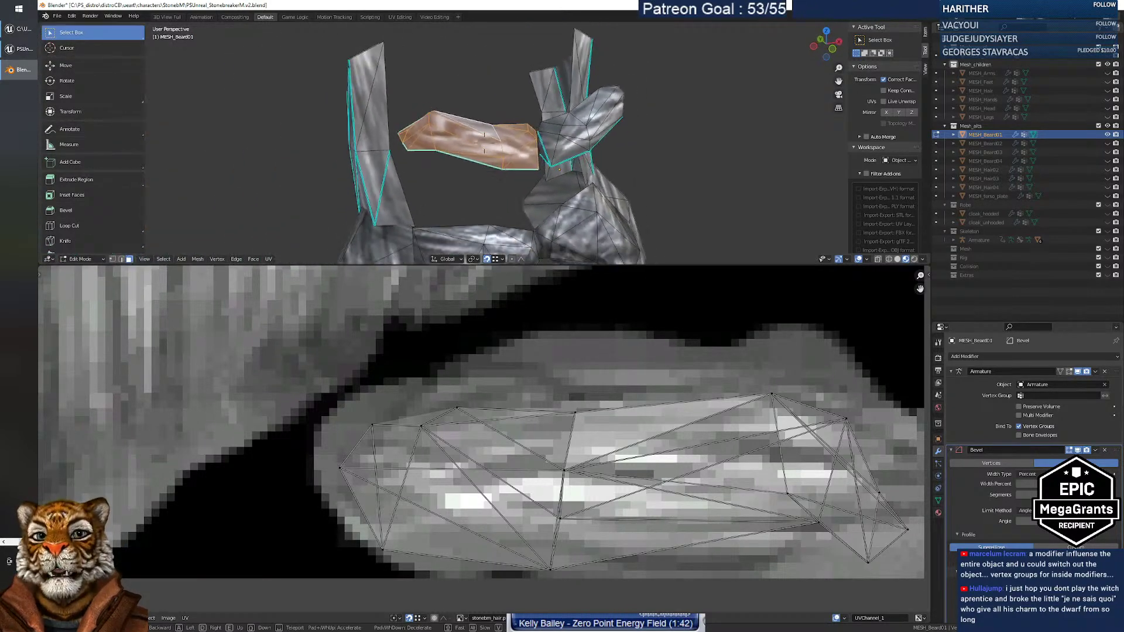
pyautogui.press('w')
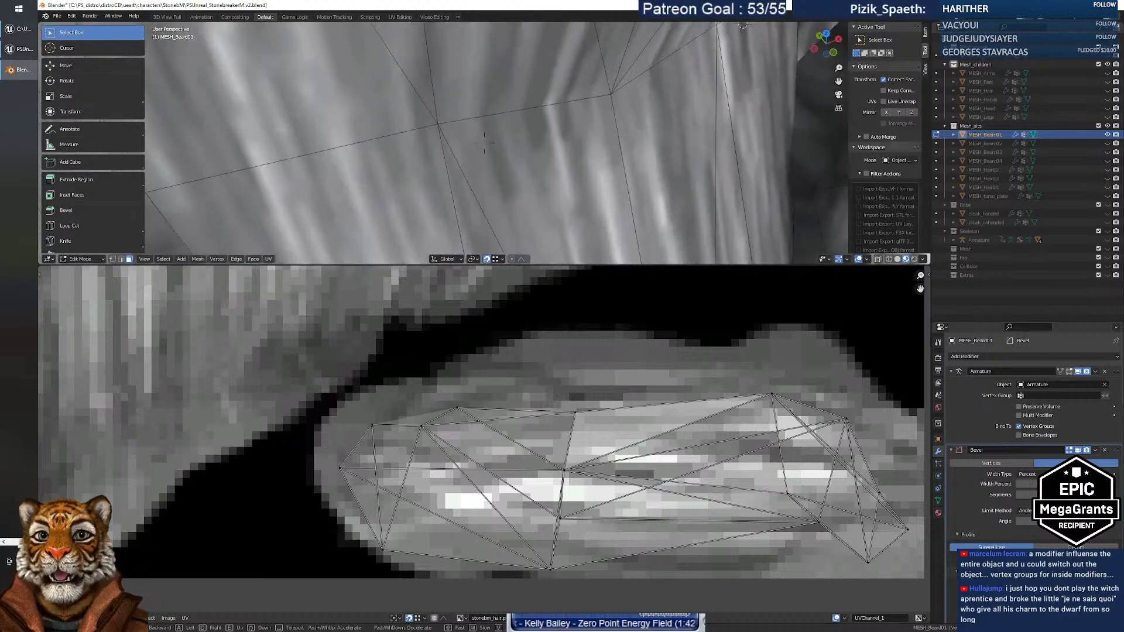
pyautogui.press('s')
pyautogui.press('w')
pyautogui.press('s')
pyautogui.click(499, 145)
pyautogui.click(666, 196)
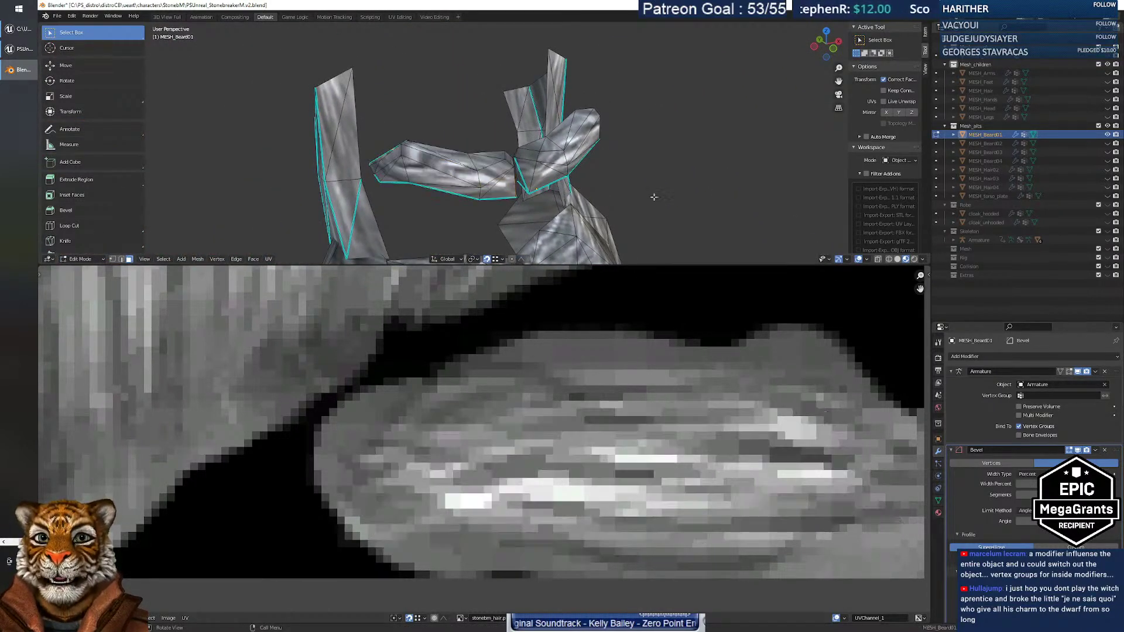
pyautogui.press('Tab')
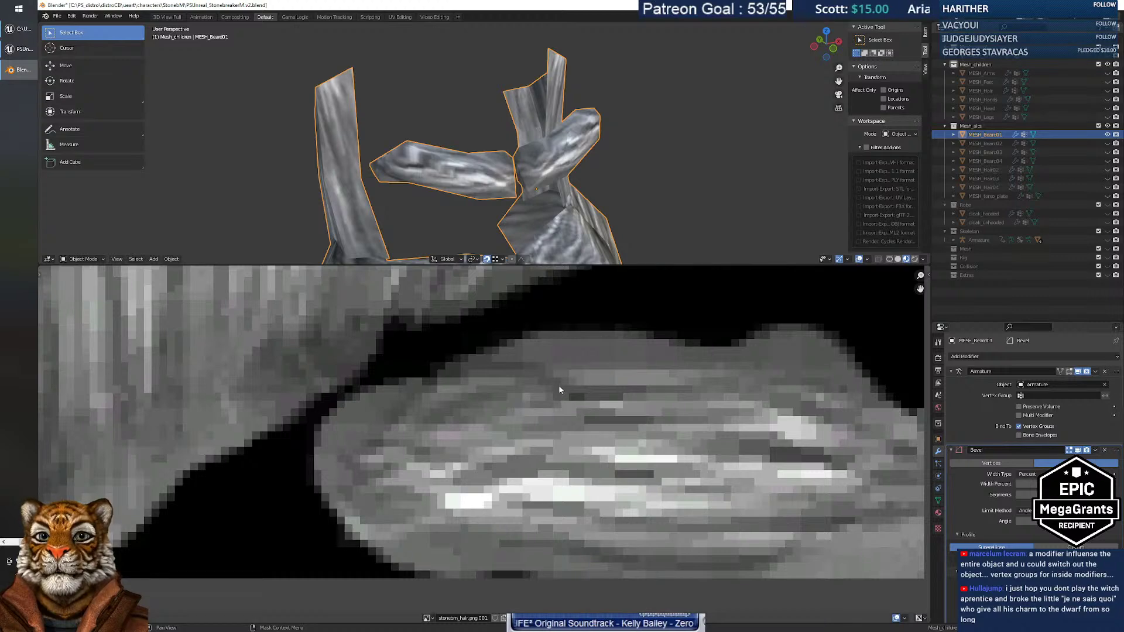
pyautogui.scroll(-7, 563, 368)
pyautogui.scroll(-4, 561, 368)
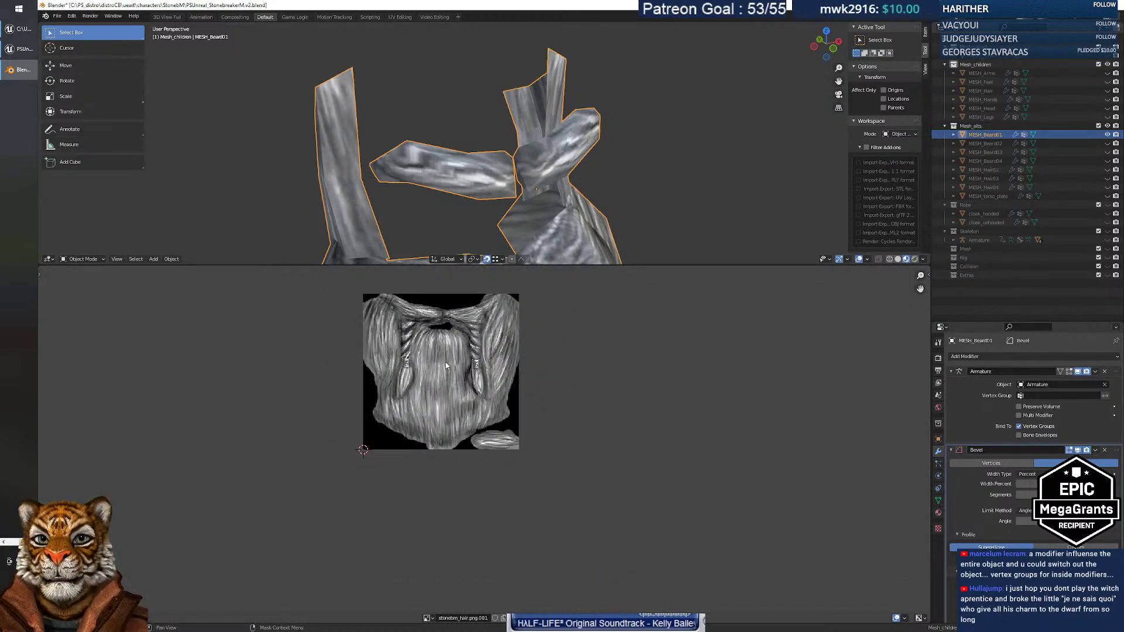
pyautogui.scroll(4, 445, 364)
pyautogui.scroll(-3, 437, 350)
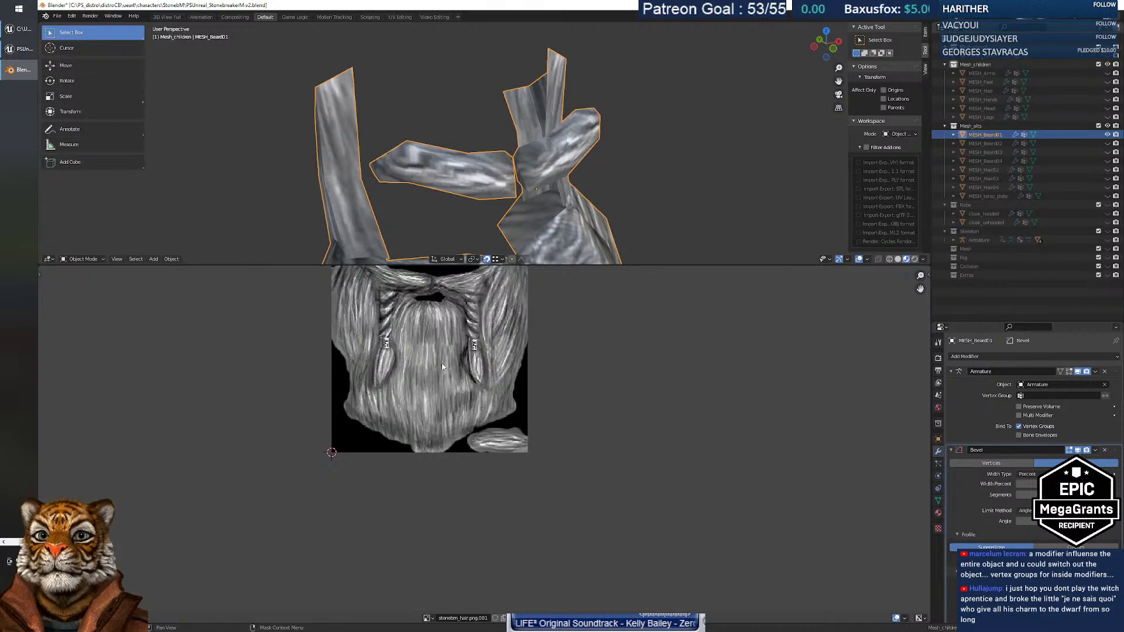
# Return to Edit Mode and select all linked faces of the opposite eyebrow to display its UVs.
pyautogui.press('Tab')
pyautogui.click(485, 175)
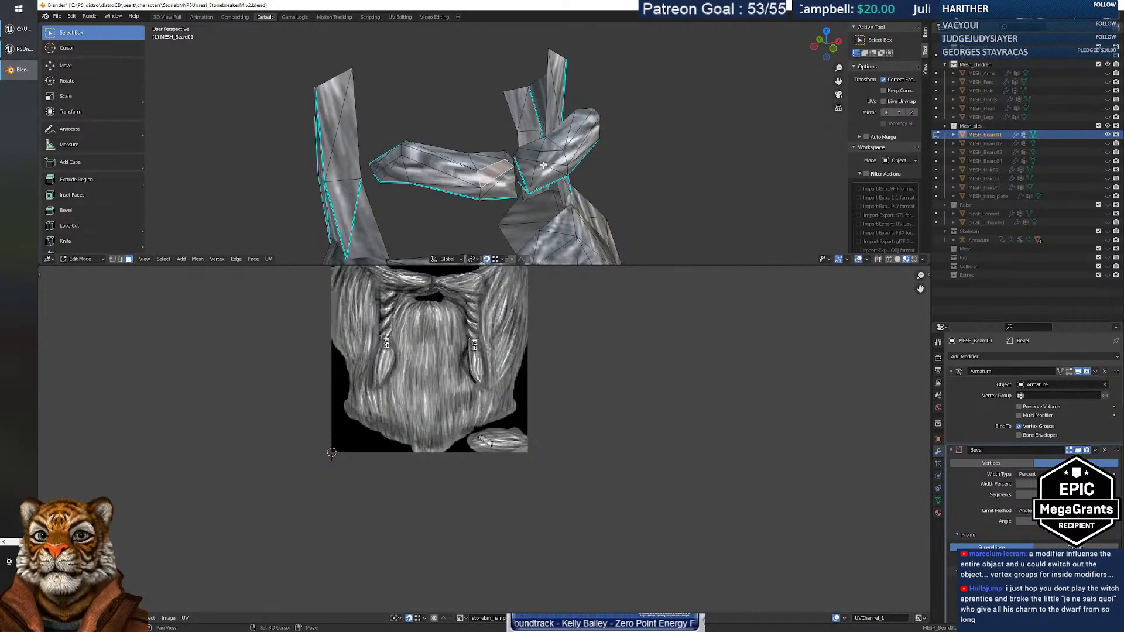
pyautogui.keyDown('shift'); pyautogui.click(542, 164); pyautogui.keyUp('shift')
pyautogui.hotkey('ctrl', 'l')
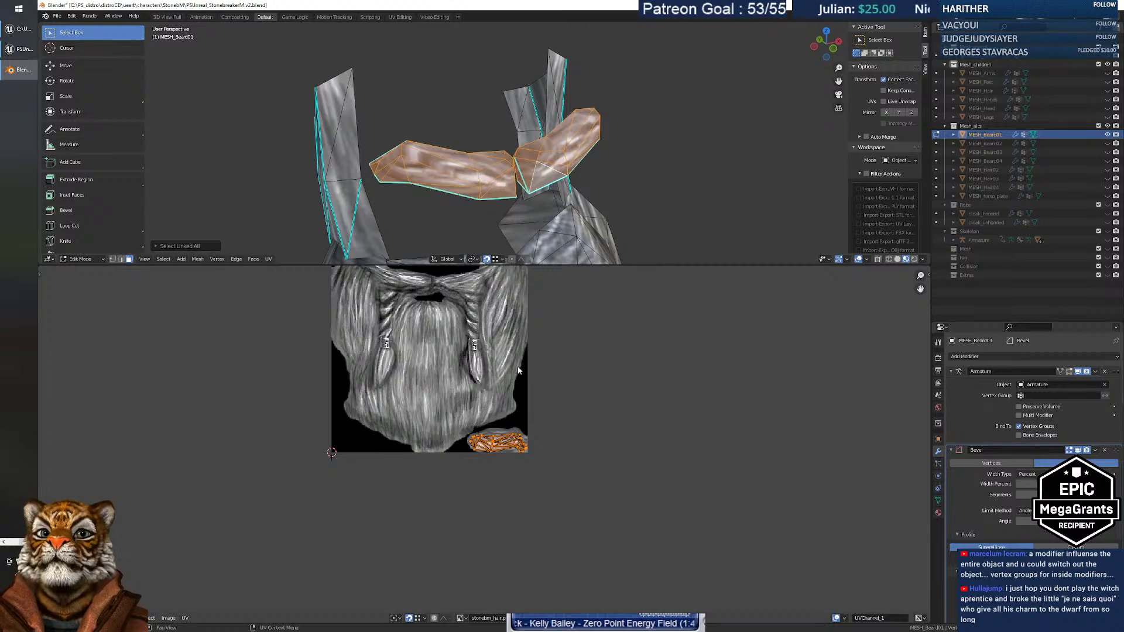
pyautogui.scroll(4, 510, 432)
pyautogui.scroll(3, 509, 432)
pyautogui.click(566, 163)
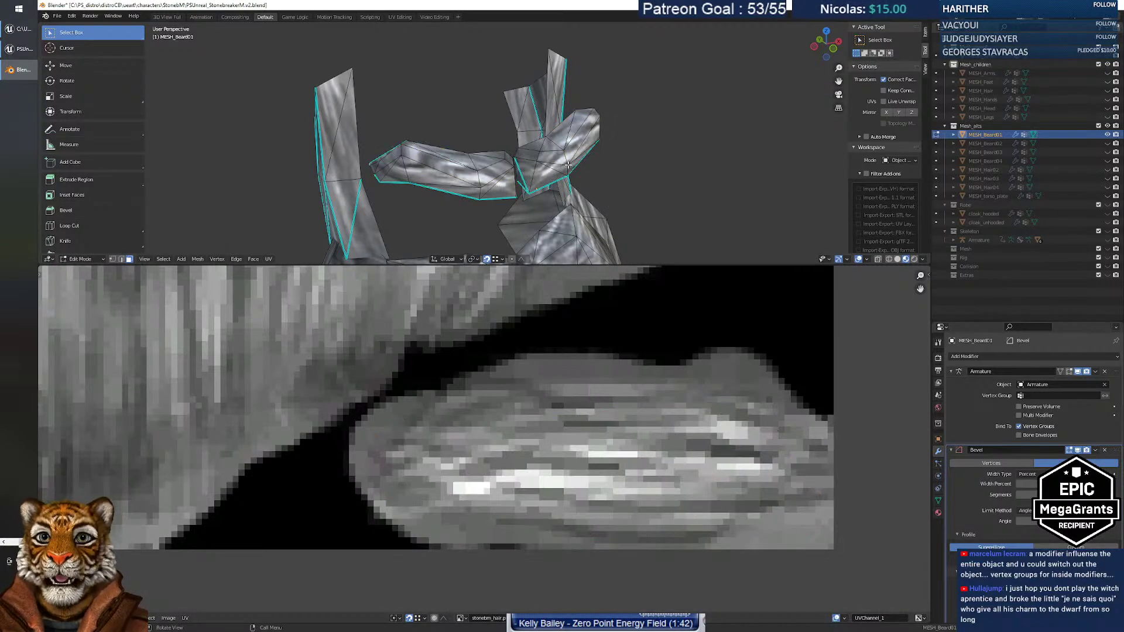
pyautogui.hotkey('ctrl', 'l')
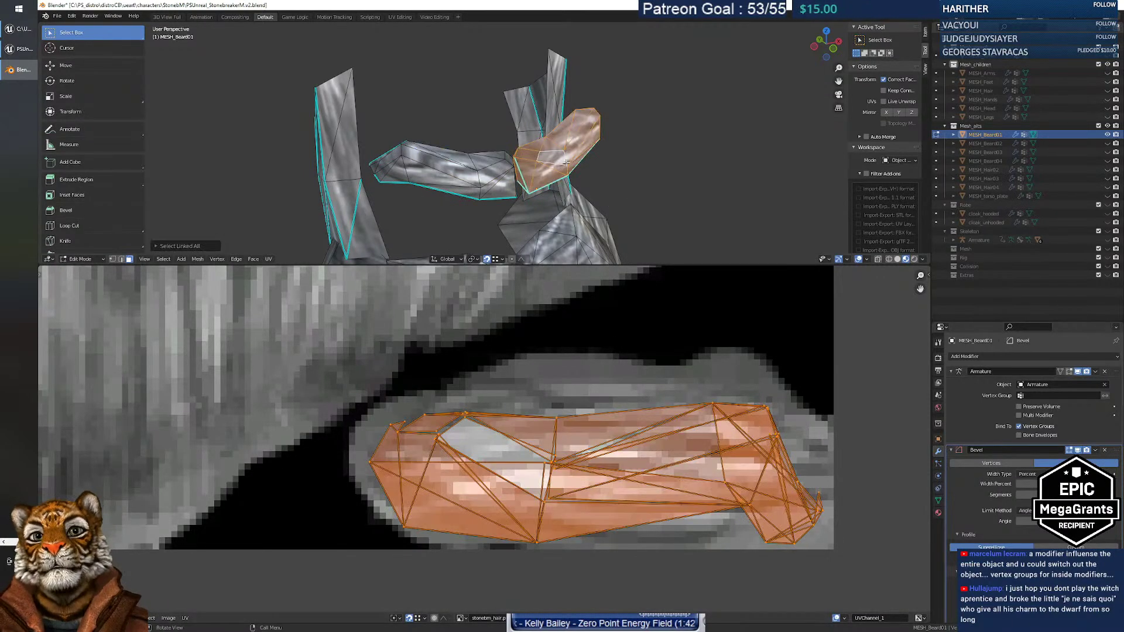
# Snap the opposite eyebrow's two split upper-left UV vertices onto their neighbouring vertices.
pyautogui.click(468, 420)
pyautogui.press('g')
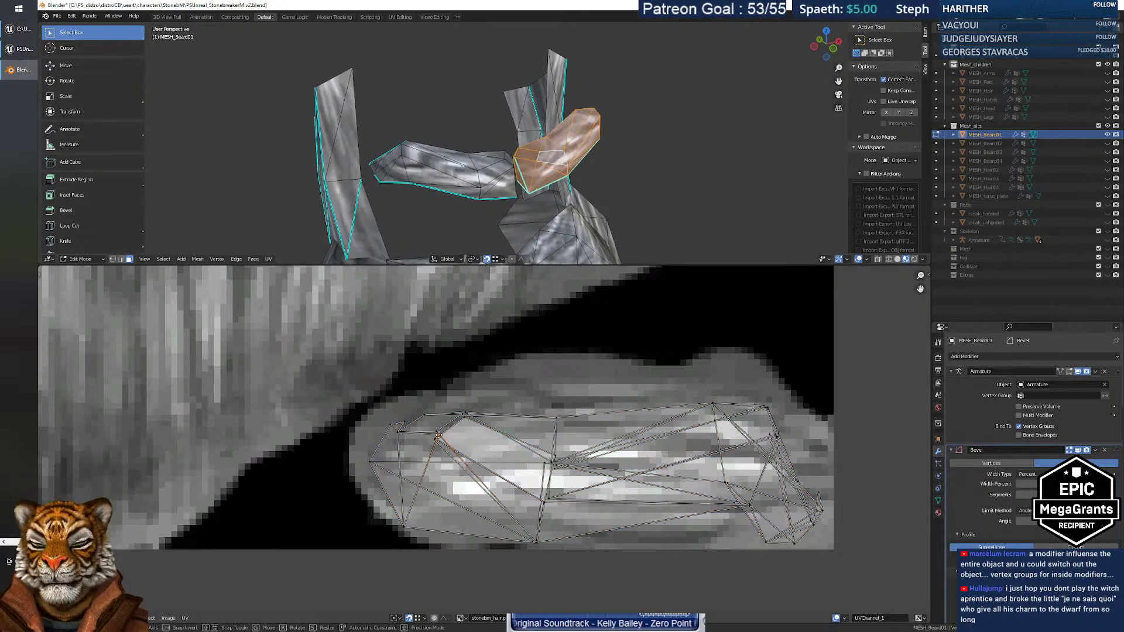
pyautogui.click(435, 435)
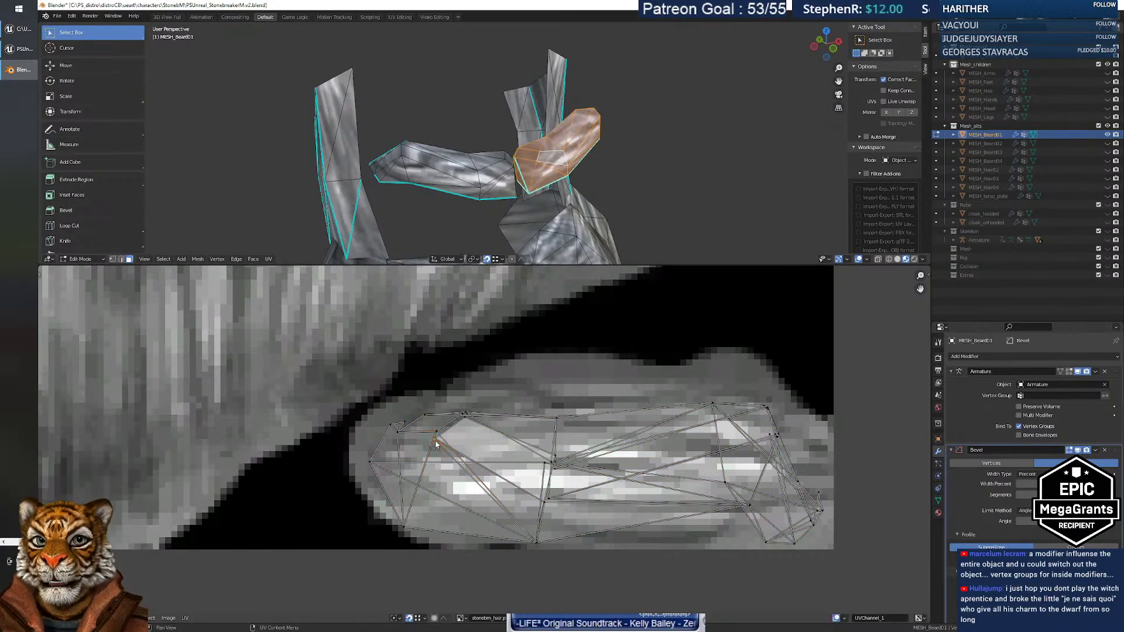
pyautogui.click(464, 413)
pyautogui.press('g')
pyautogui.click(464, 413)
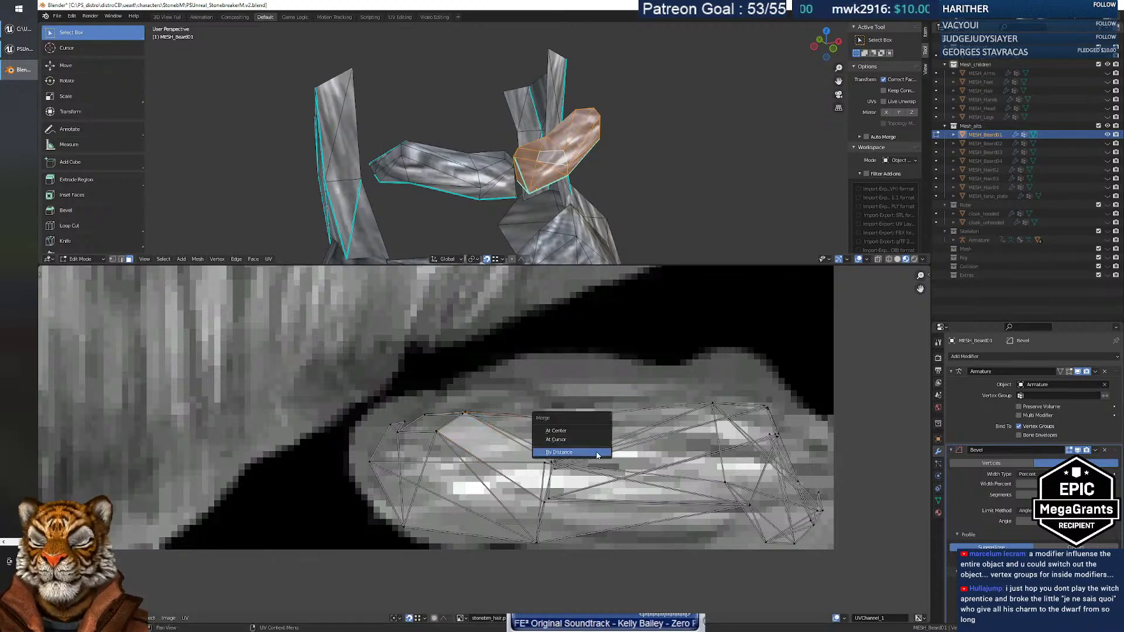
# Merge all of the opposite eyebrow's UVs by distance, adjusting the merge distance to weld the split vertices.
pyautogui.press('a')
pyautogui.press('m')
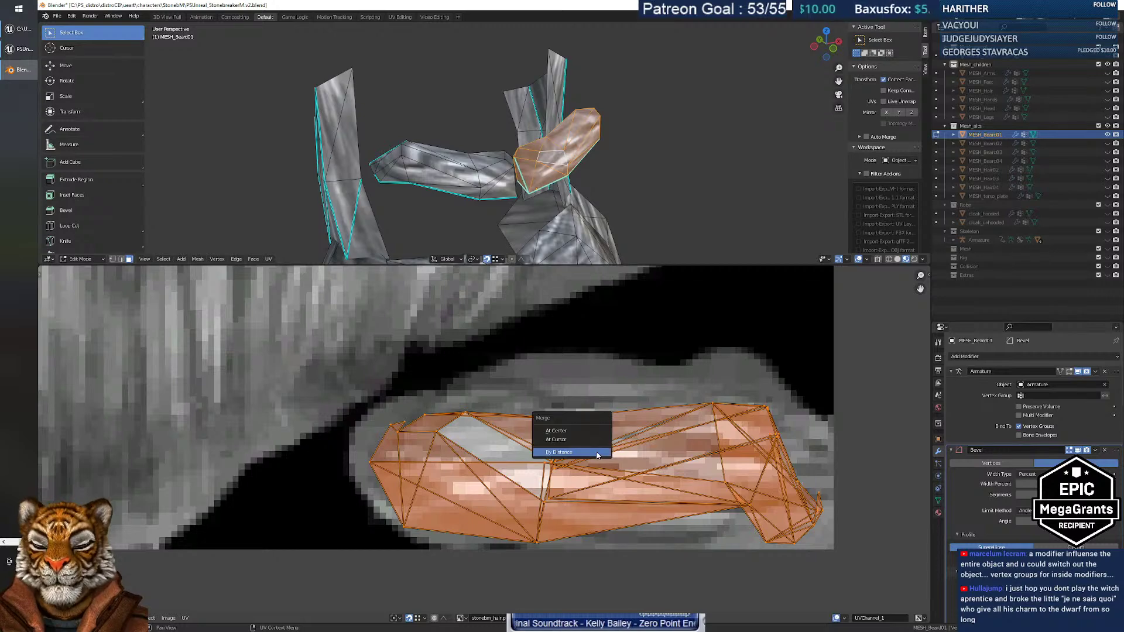
pyautogui.click(590, 453)
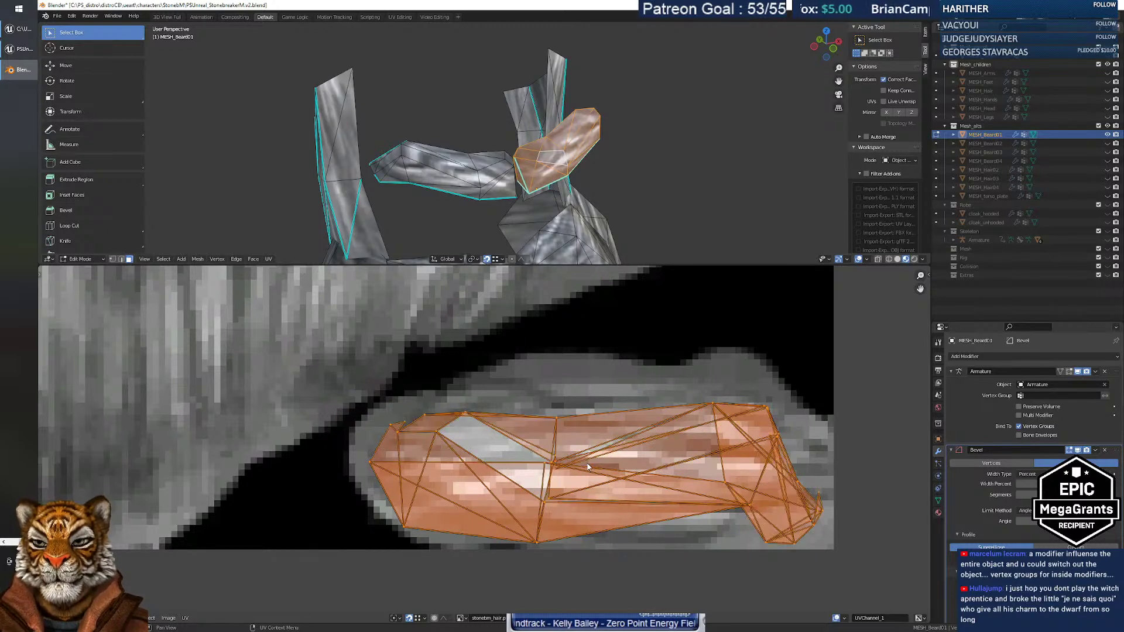
pyautogui.press('m')
pyautogui.click(638, 472)
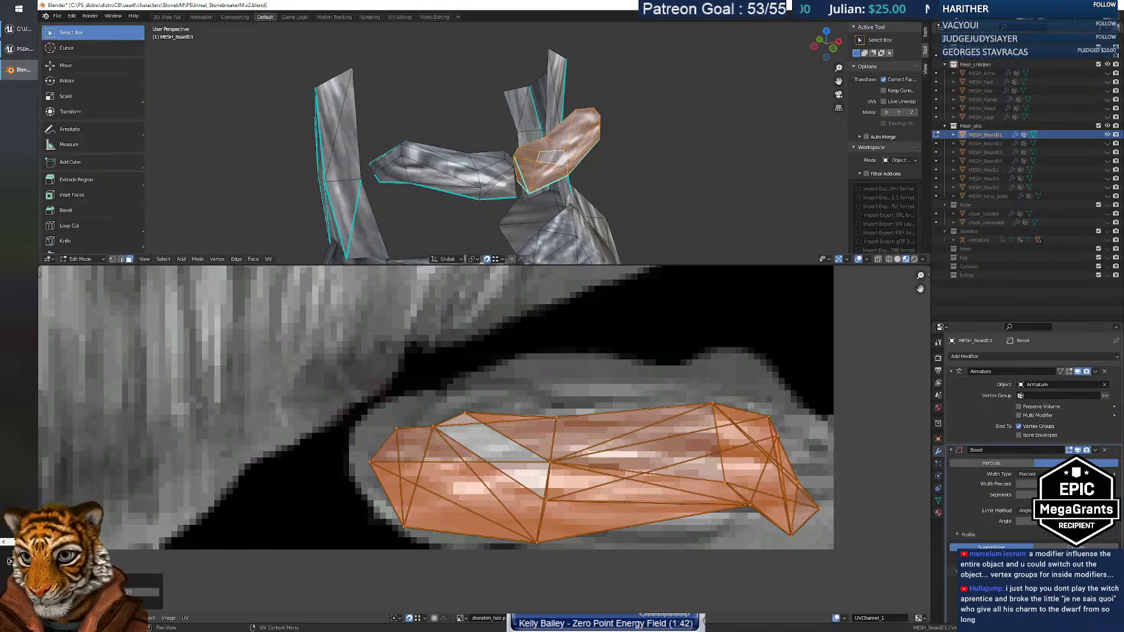
pyautogui.hotkey('ctrl', 'z')
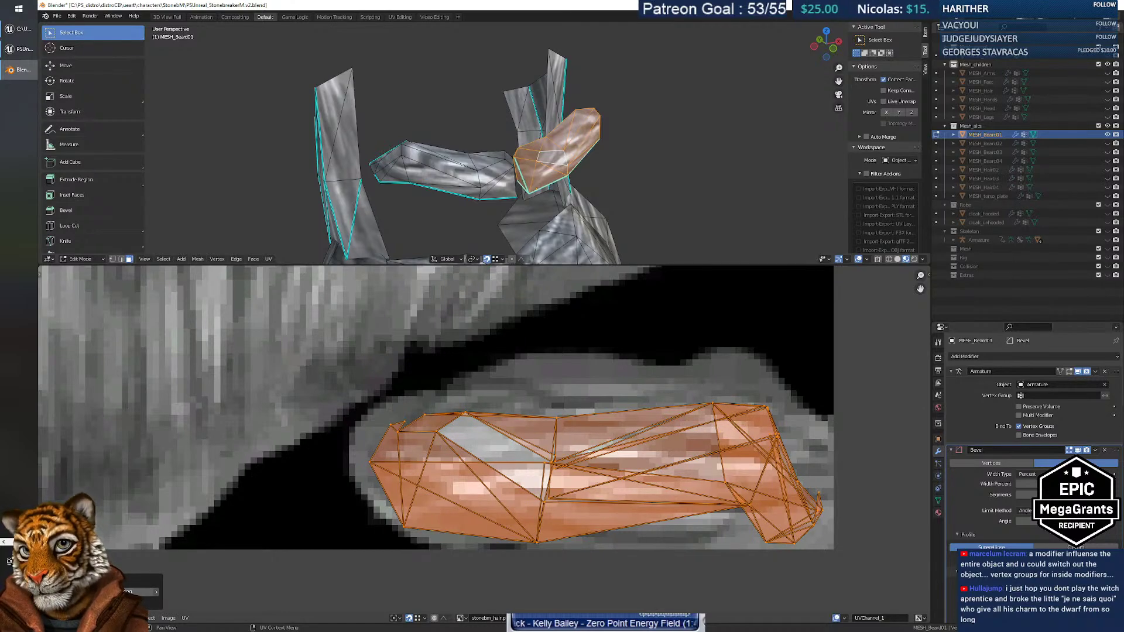
pyautogui.click(155, 592)
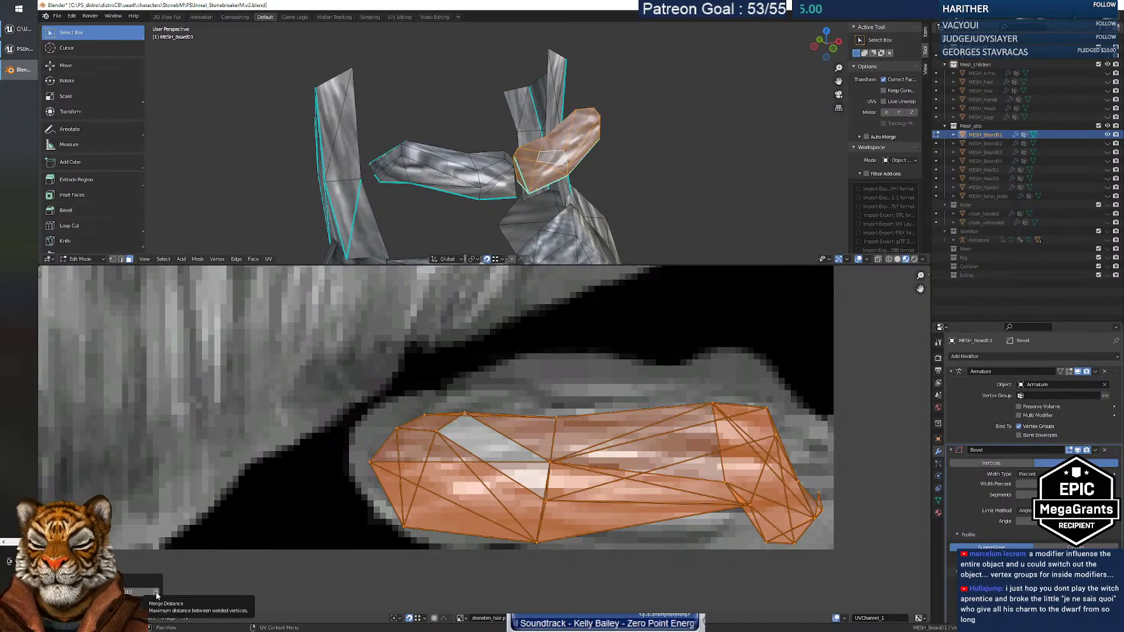
# Turn off UV snapping and shift the lower inner vertex of the island's middle seam slightly to the right.
pyautogui.click(804, 445)
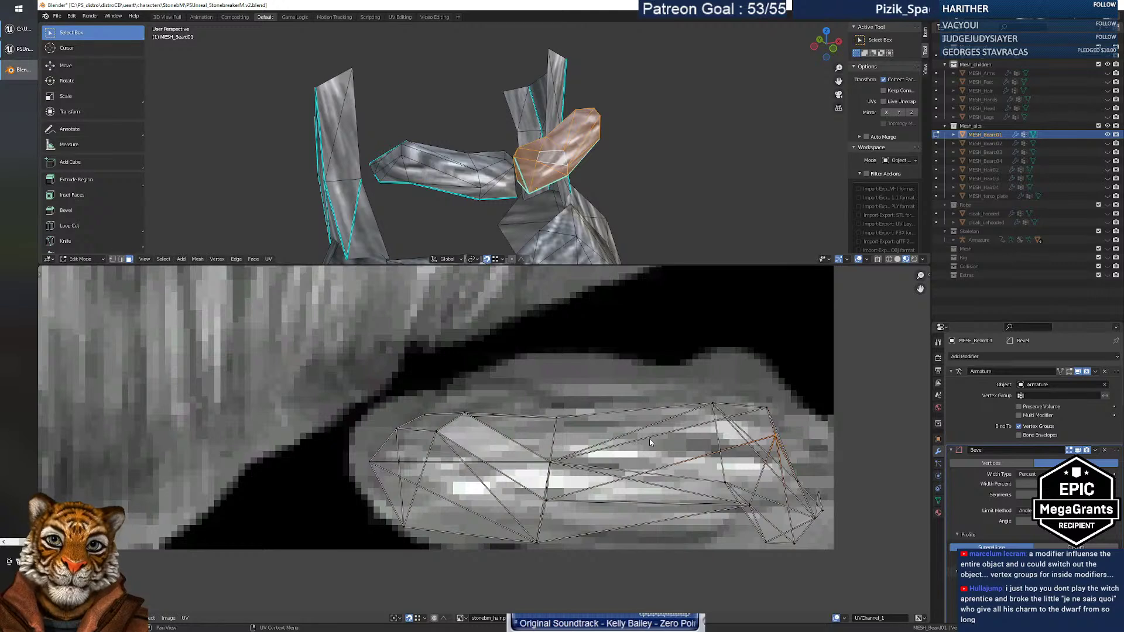
pyautogui.click(549, 499)
pyautogui.press('g')
pyautogui.rightClick(561, 503)
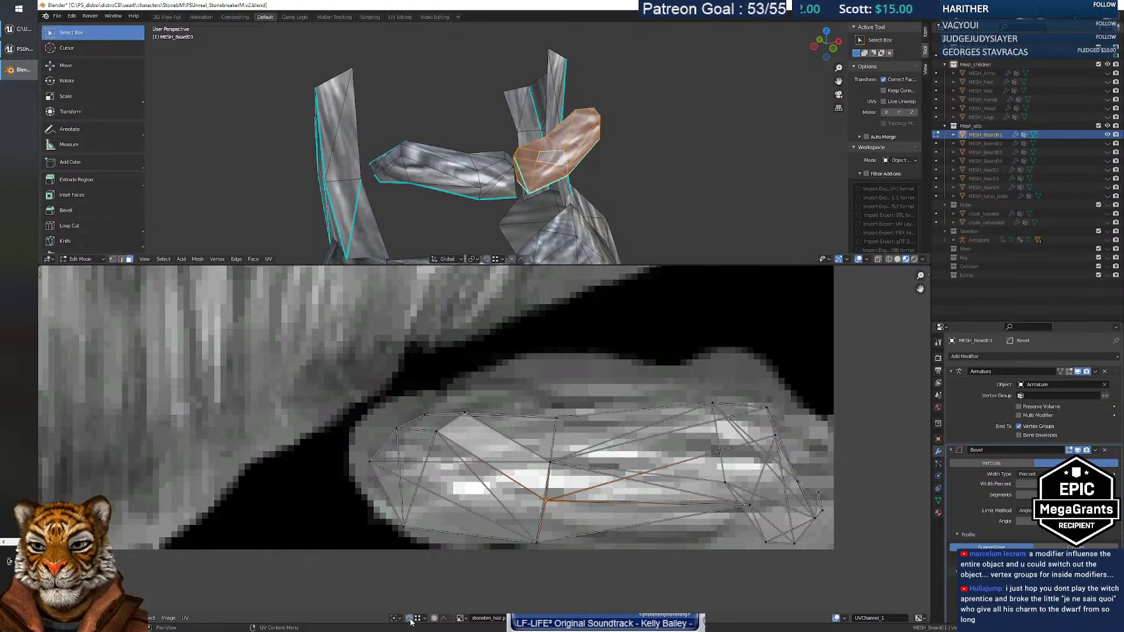
pyautogui.press('g')
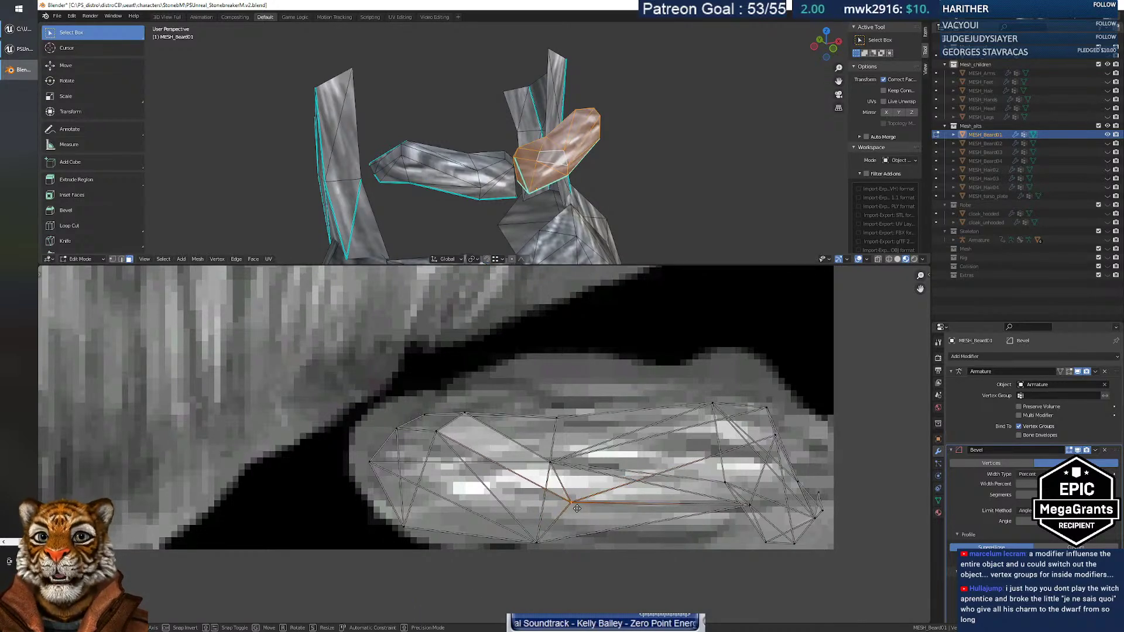
pyautogui.click(580, 509)
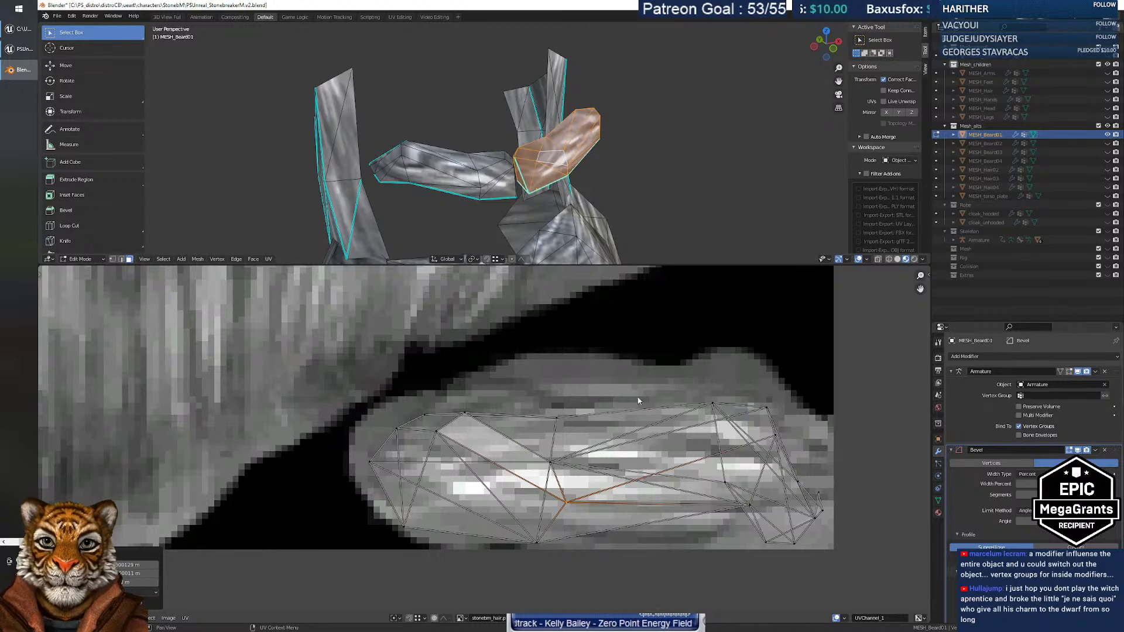
# Select all linked faces of both eyebrows and all of their UVs.
pyautogui.moveTo(525, 172); pyautogui.dragTo(553, 178, button='middle')
pyautogui.click(690, 180)
pyautogui.scroll(-1, 595, 453)
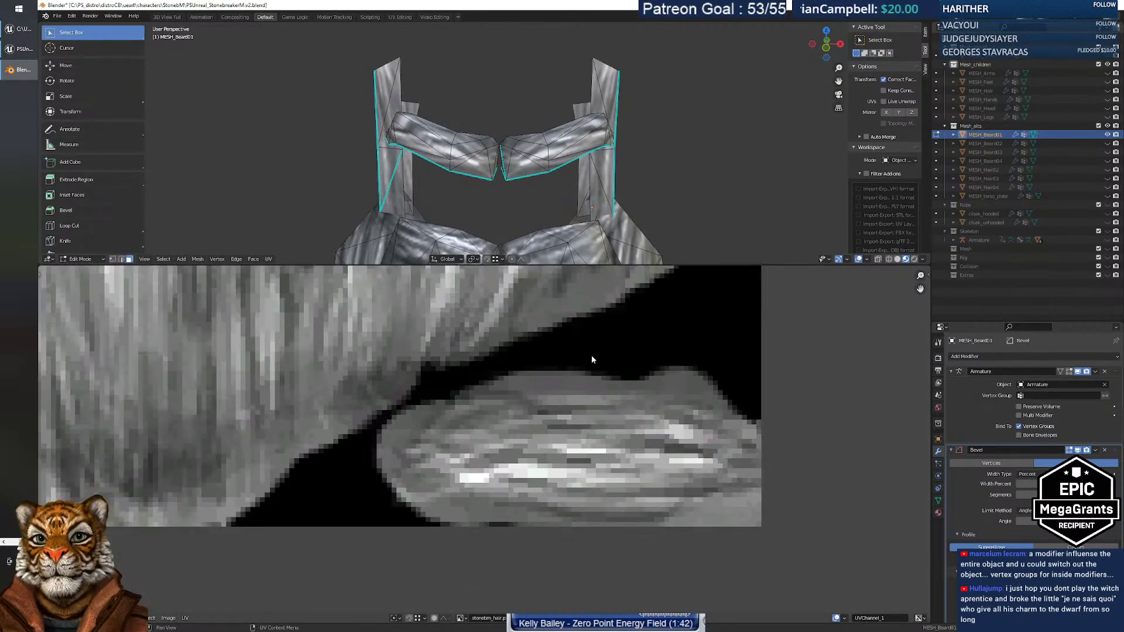
pyautogui.click(522, 158)
pyautogui.click(472, 167)
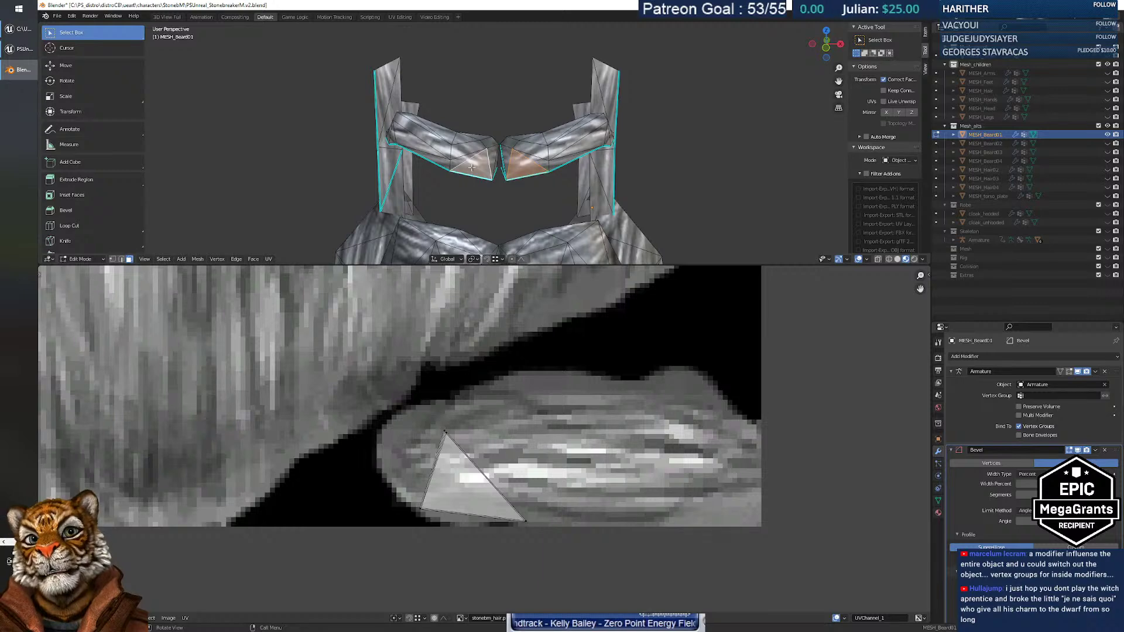
pyautogui.hotkey('ctrl', 'l')
pyautogui.scroll(-5, 567, 374)
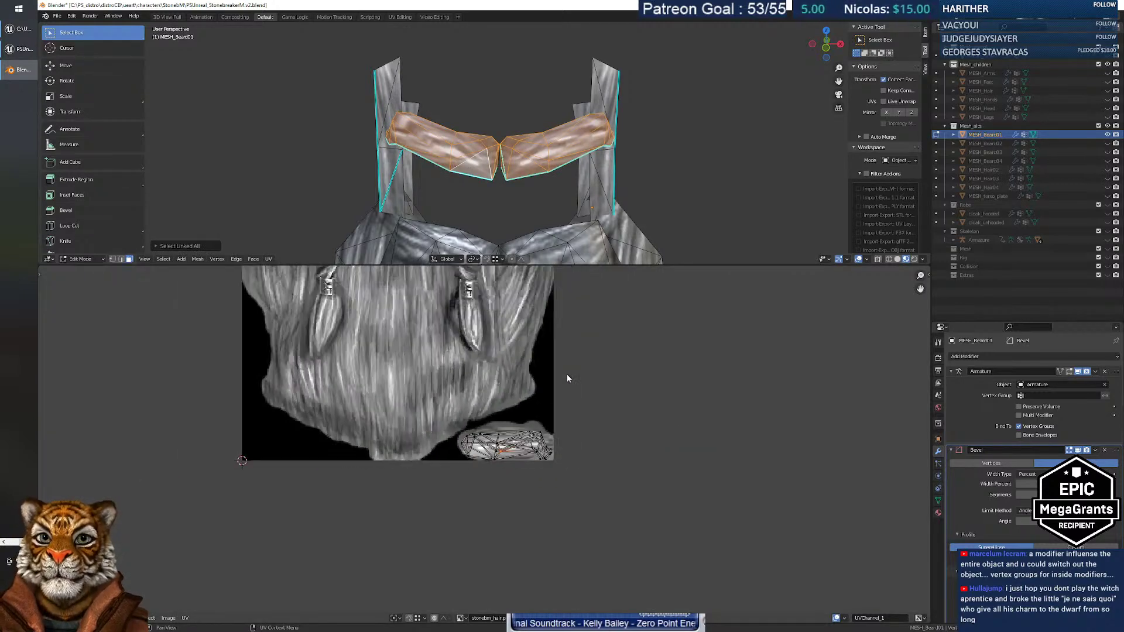
pyautogui.moveTo(483, 434); pyautogui.dragTo(601, 497)
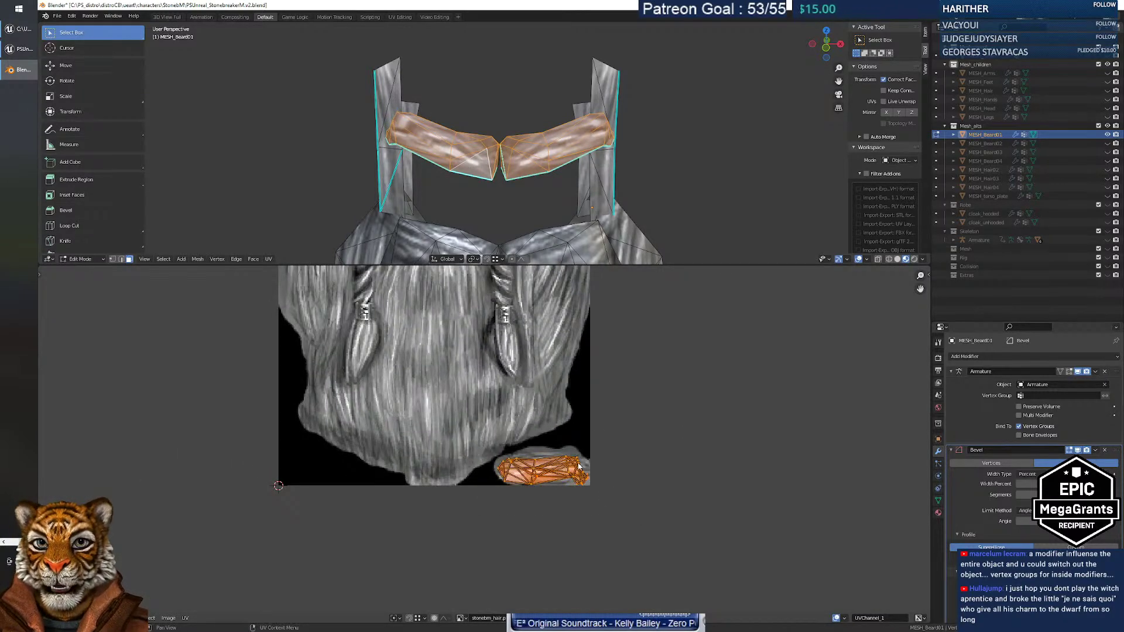
# Place both eyebrows' UVs over the beard's central strands, rotated by 90 degrees and scaled up to cover more of the texture.
pyautogui.press('g')
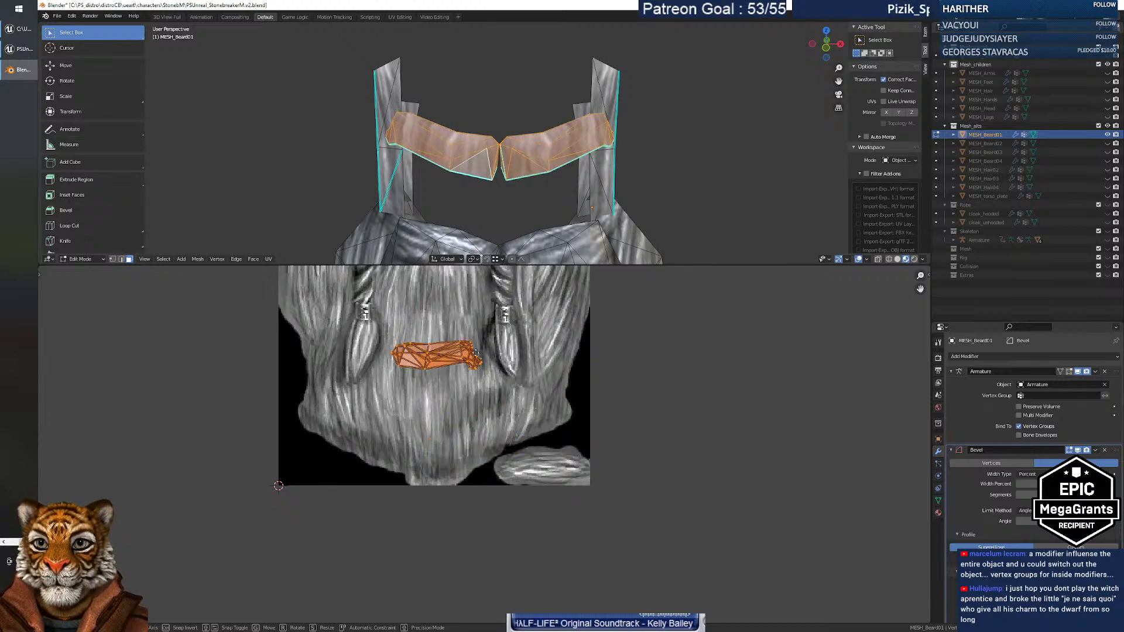
pyautogui.click(473, 352)
pyautogui.press('r')
pyautogui.press('9')
pyautogui.press('0')
pyautogui.press('Return')
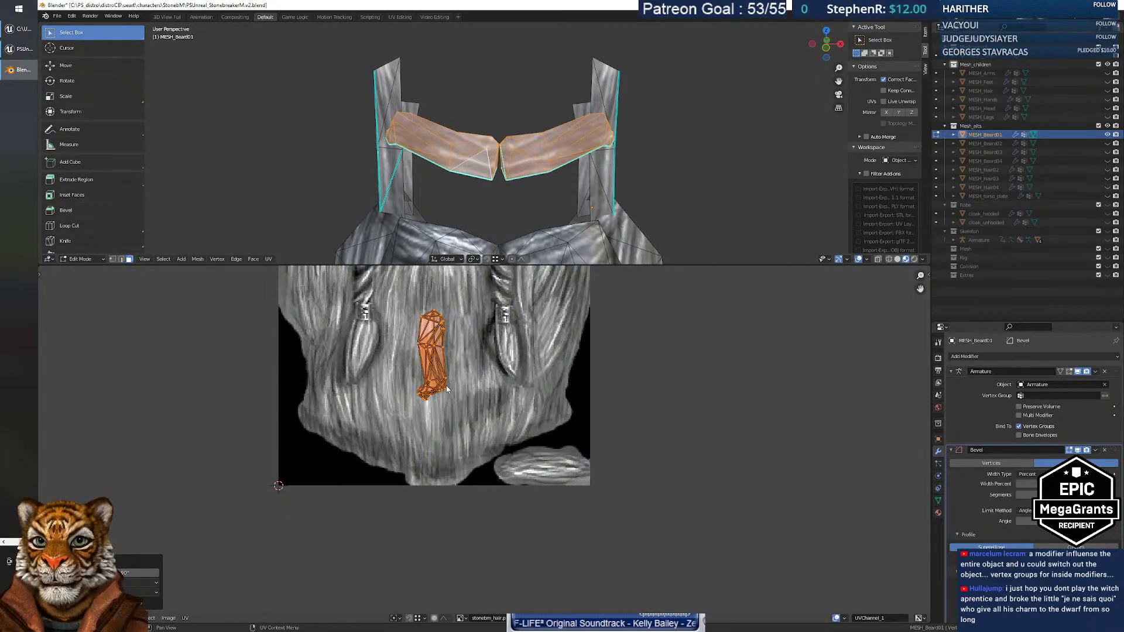
pyautogui.press('s')
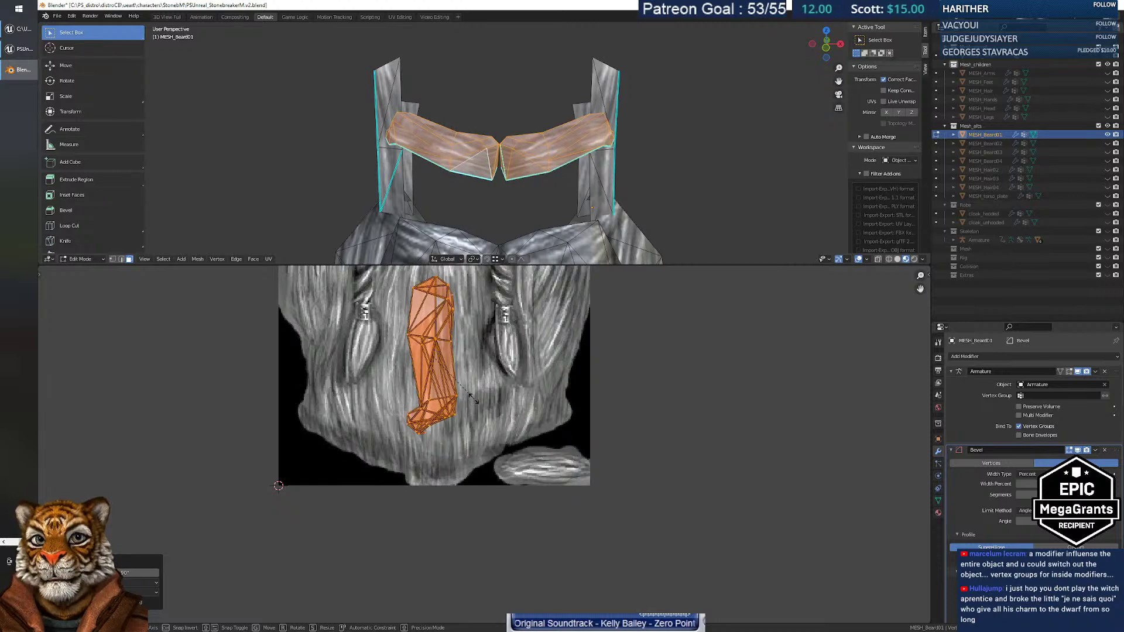
pyautogui.click(463, 393)
# Select the two small faces closing one eyebrow's outer tip and spread out their collapsed UVs on the beard texture.
pyautogui.moveTo(498, 166); pyautogui.dragTo(602, 165, button='middle')
pyautogui.hotkey('alt', 'a')
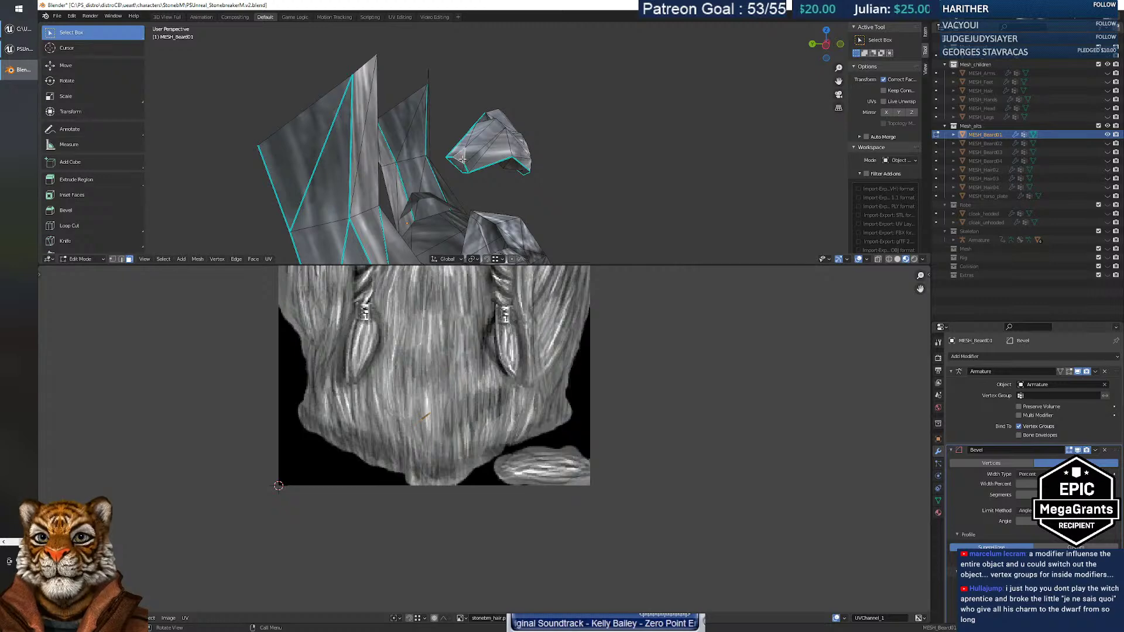
pyautogui.click(460, 167)
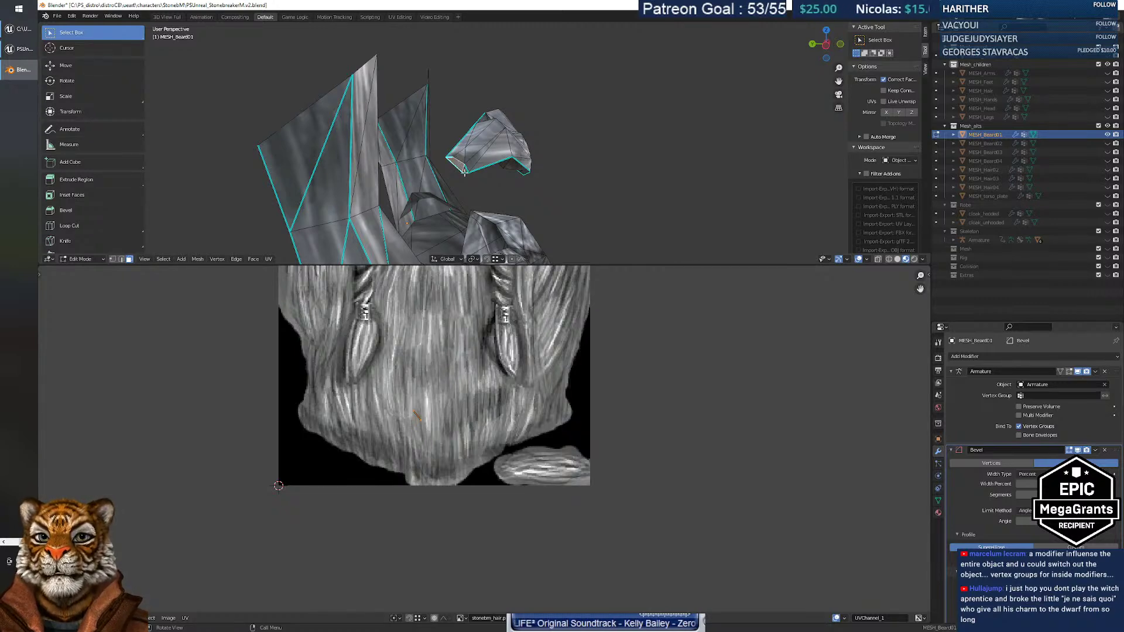
pyautogui.keyDown('shift'); pyautogui.click(465, 159); pyautogui.keyUp('shift')
pyautogui.moveTo(465, 159); pyautogui.dragTo(510, 160, button='middle')
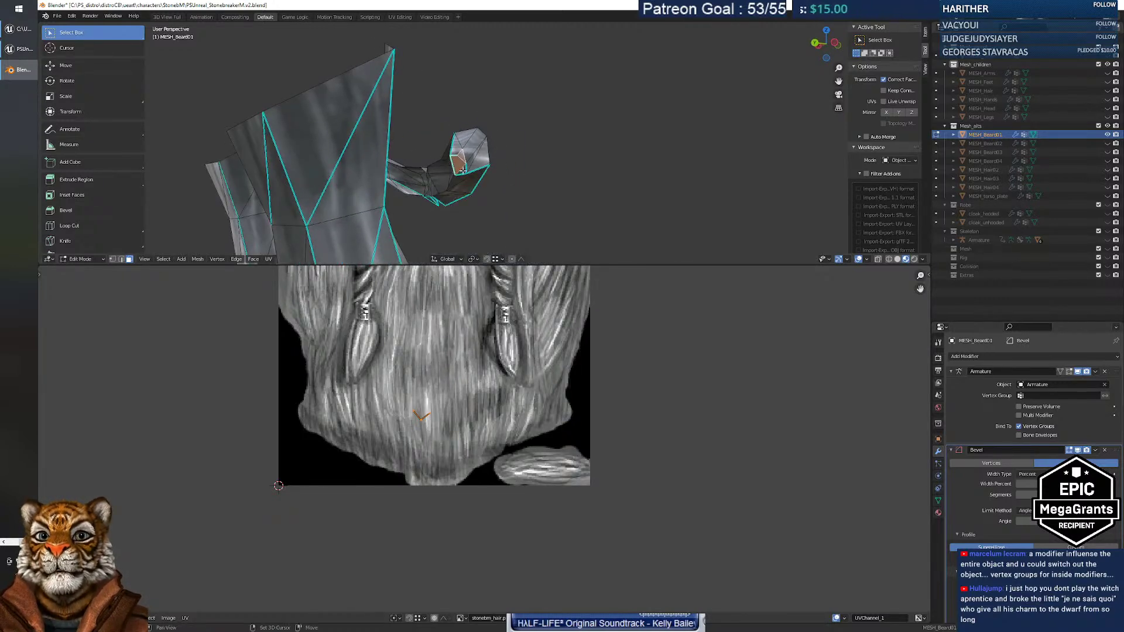
pyautogui.scroll(3, 424, 430)
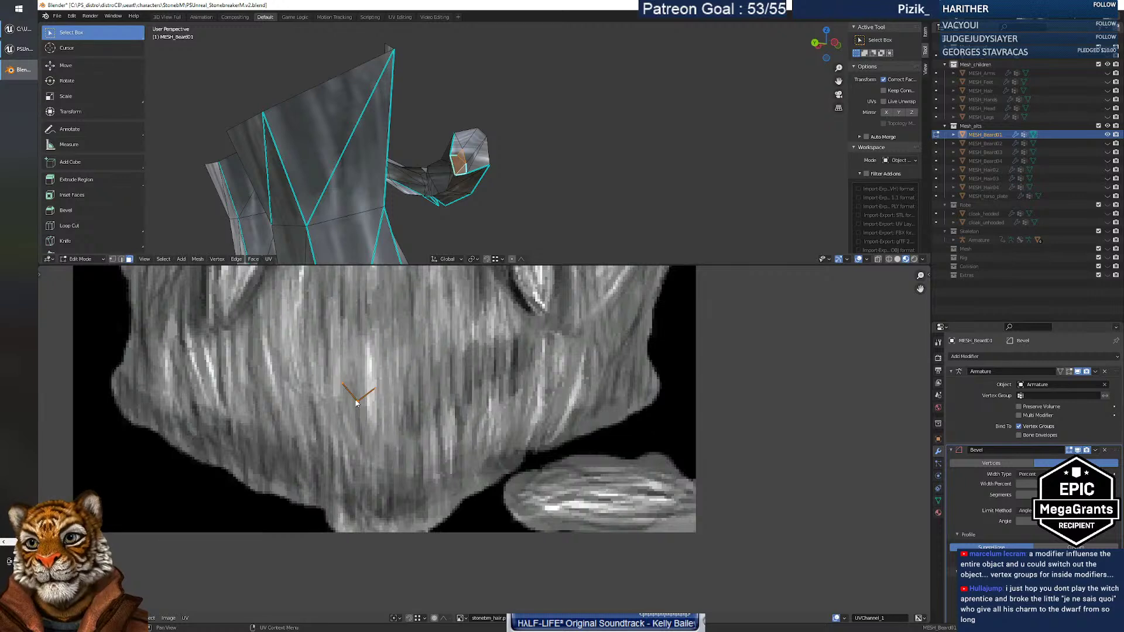
pyautogui.moveTo(359, 406); pyautogui.dragTo(371, 383)
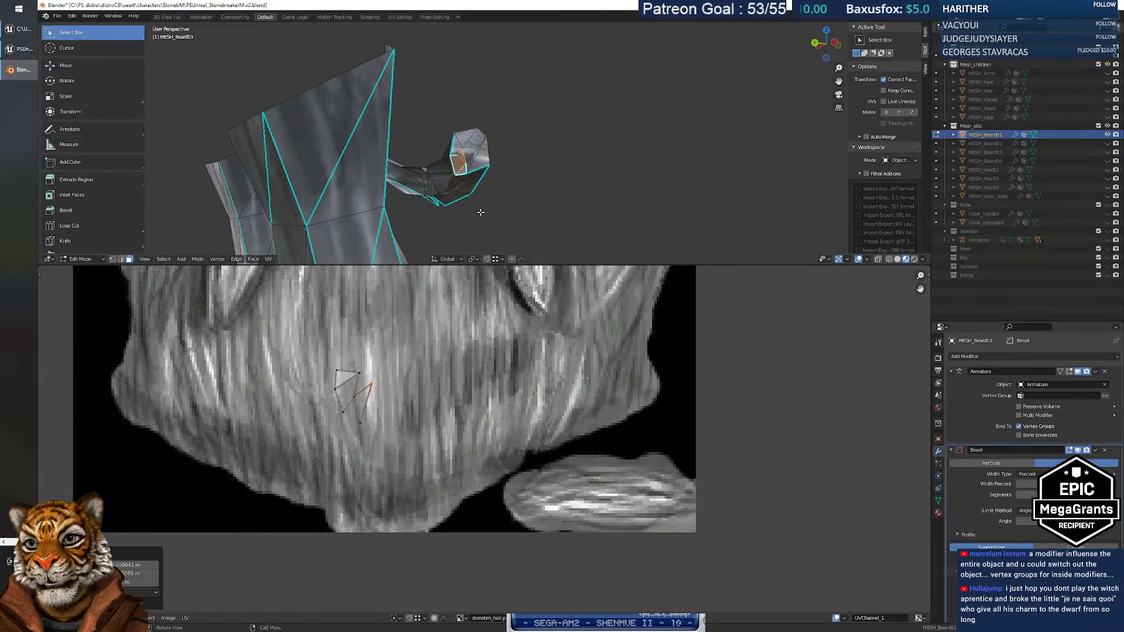
# Examine the UVs of the small faces at the eyebrow's outer tip one by one.
pyautogui.click(462, 162)
pyautogui.click(461, 163)
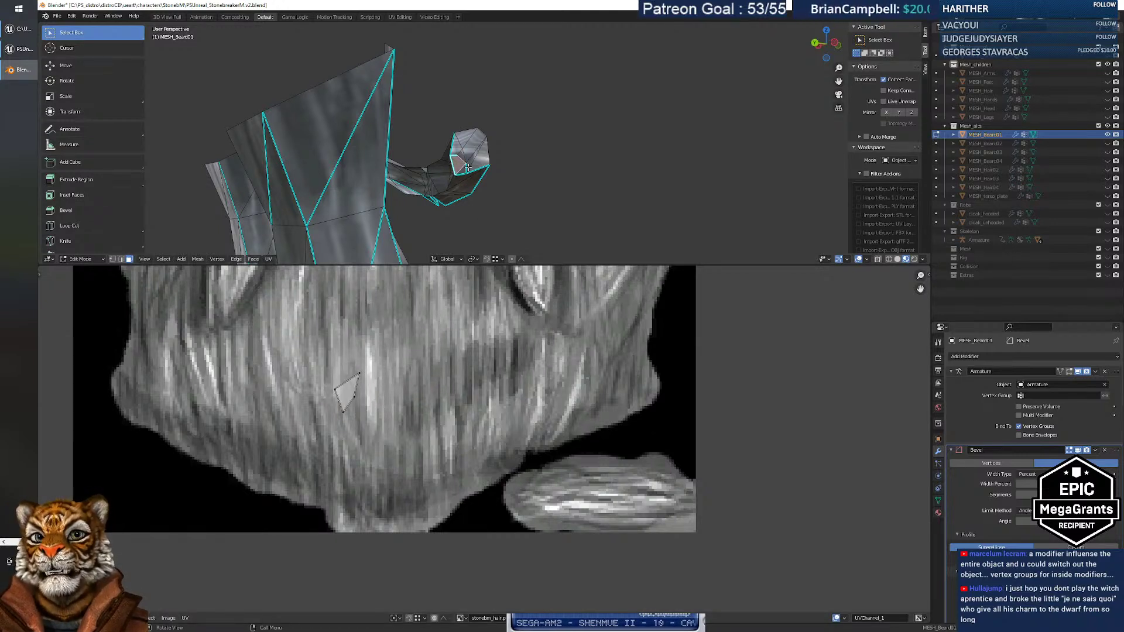
pyautogui.click(461, 158)
pyautogui.click(454, 167)
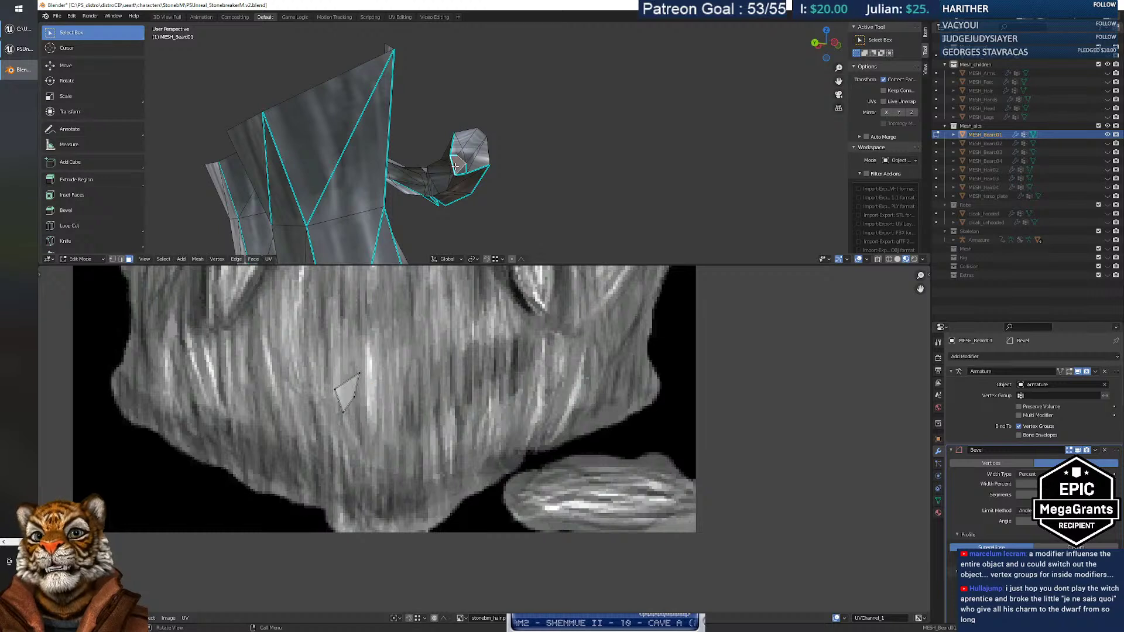
pyautogui.click(461, 157)
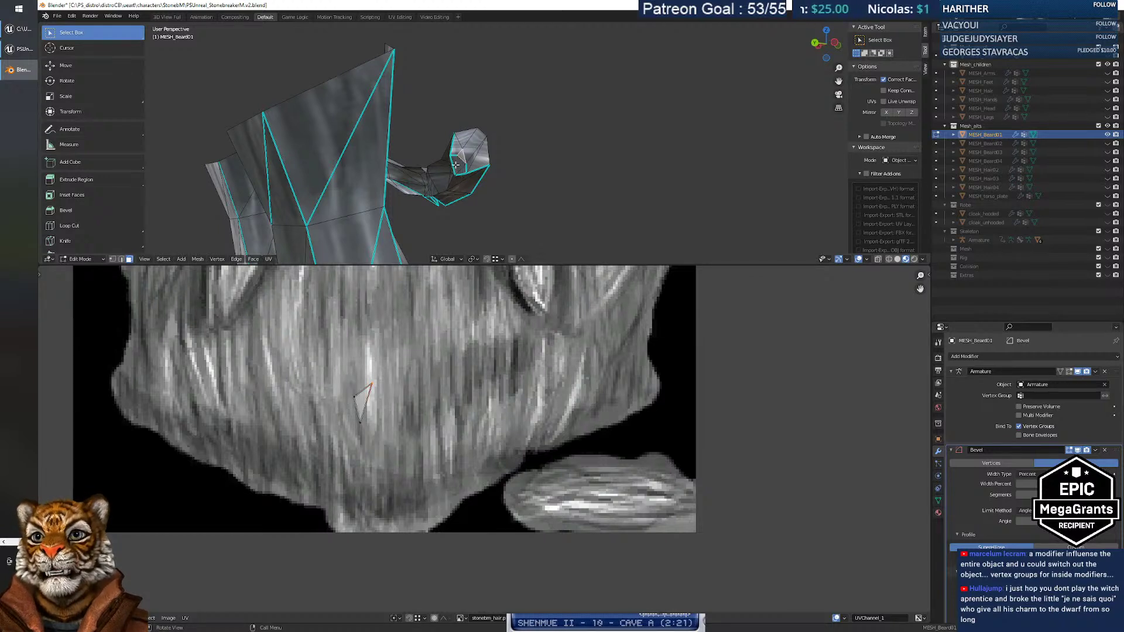
pyautogui.click(455, 165)
pyautogui.click(459, 160)
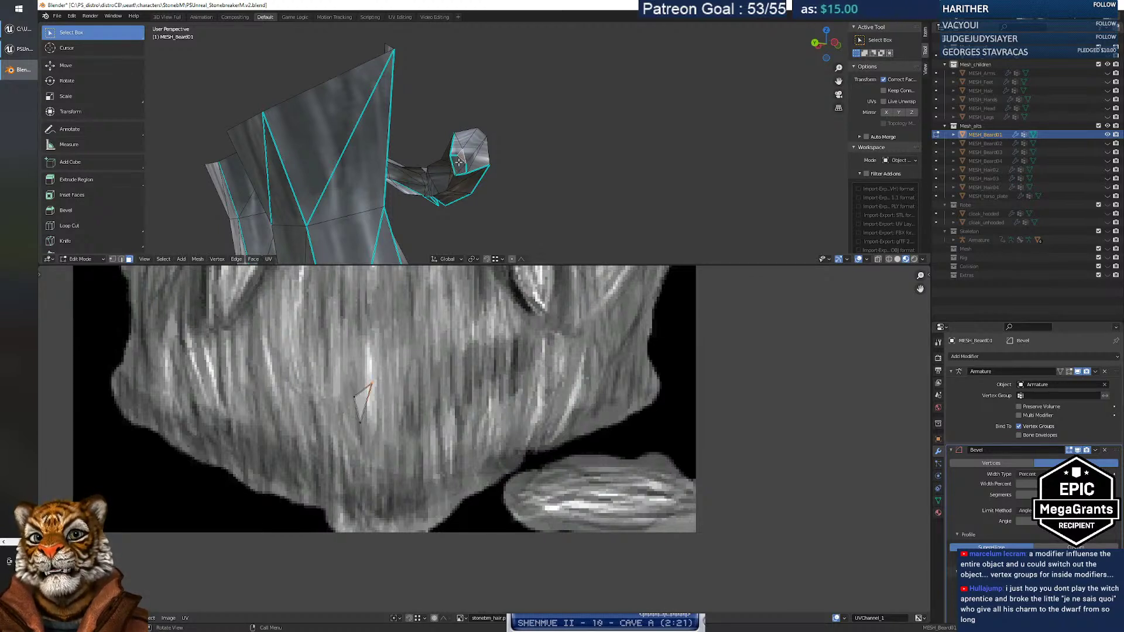
pyautogui.click(457, 165)
pyautogui.click(463, 169)
pyautogui.click(461, 154)
pyautogui.click(530, 215)
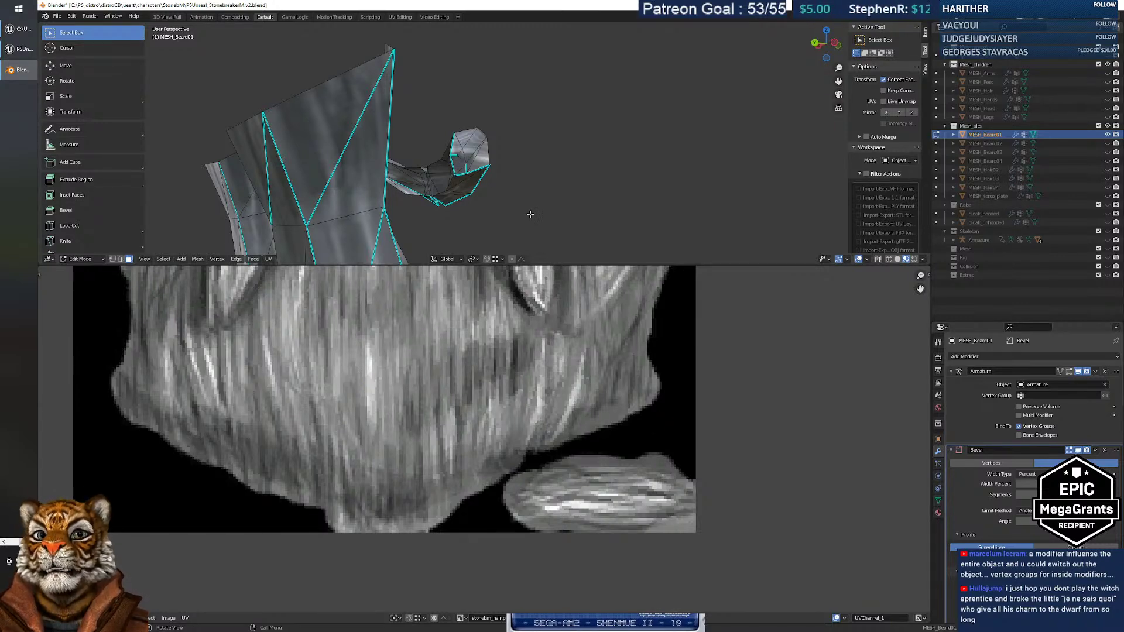
# Clear the sharp marking from the selected edge on the outer side of the first sideburn, working in edge selection.
pyautogui.moveTo(531, 210); pyautogui.dragTo(416, 231, button='middle')
pyautogui.moveTo(627, 217); pyautogui.dragTo(692, 218, button='middle')
pyautogui.scroll(-4, 597, 226)
pyautogui.hotkey('shift', '`')
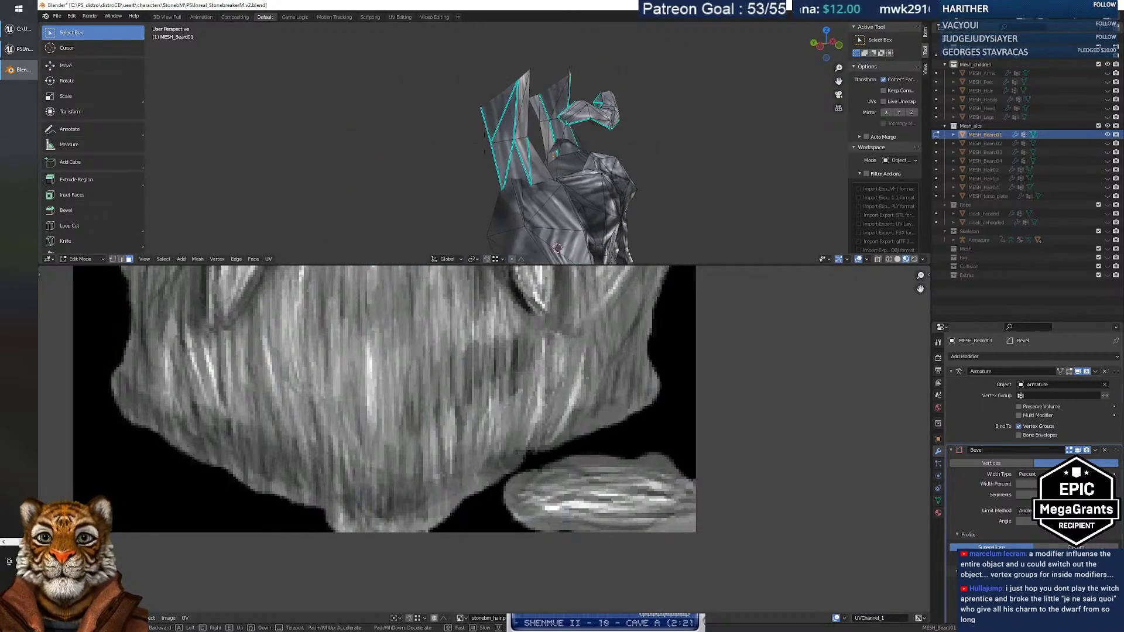
pyautogui.press('w')
pyautogui.press('s')
pyautogui.click(484, 143)
pyautogui.press('2')
pyautogui.click(494, 107)
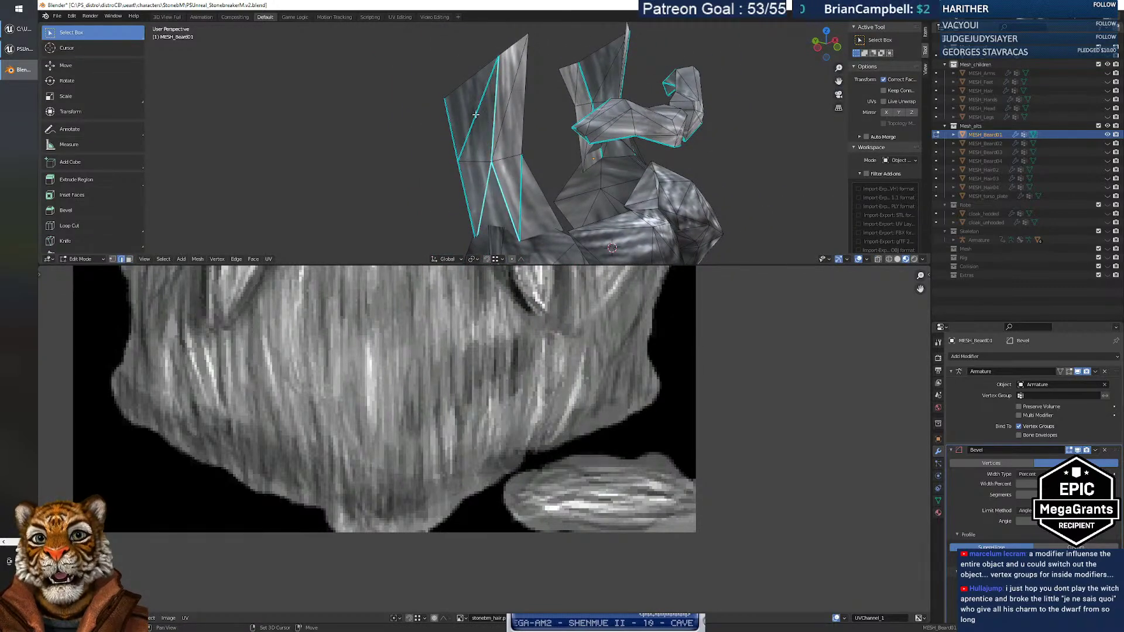
pyautogui.rightClick(475, 115)
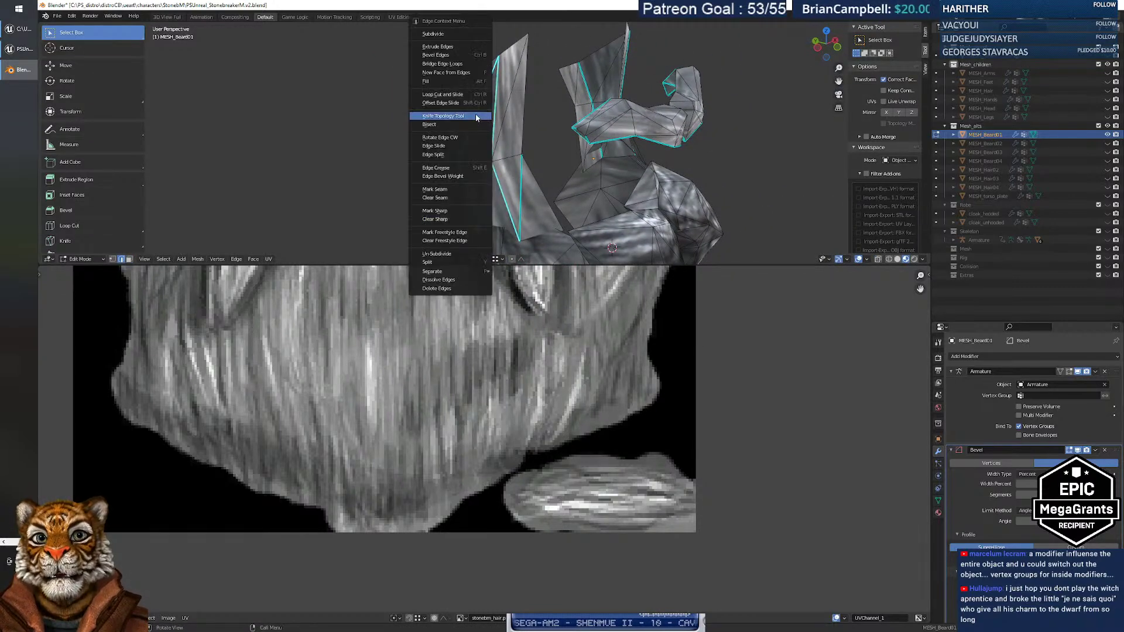
pyautogui.click(462, 219)
pyautogui.click(407, 163)
# Clear the sharp marking from the lower front and upper inner diagonal edges of the same sideburn.
pyautogui.moveTo(527, 162); pyautogui.dragTo(479, 174, button='middle')
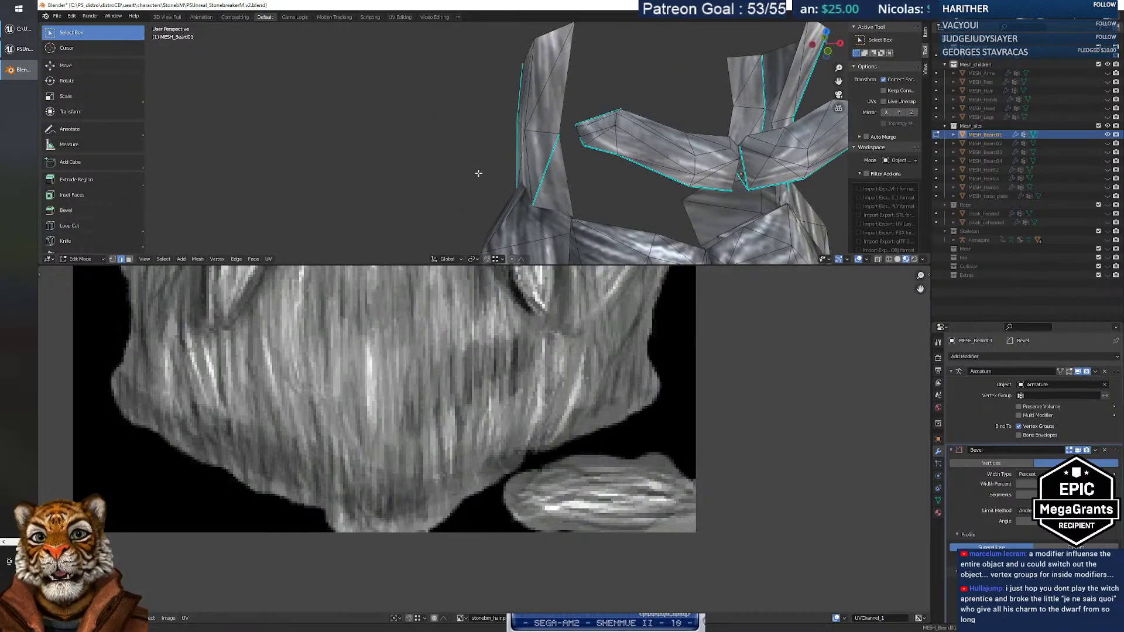
pyautogui.rightClick(549, 170)
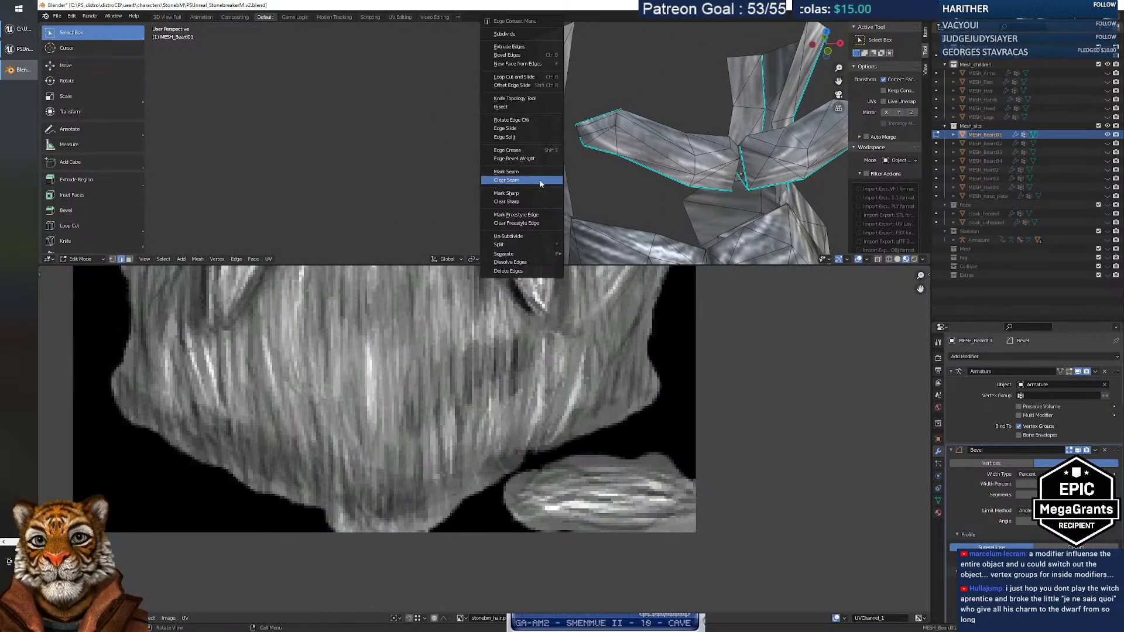
pyautogui.click(534, 197)
pyautogui.moveTo(534, 197); pyautogui.dragTo(758, 149, button='middle')
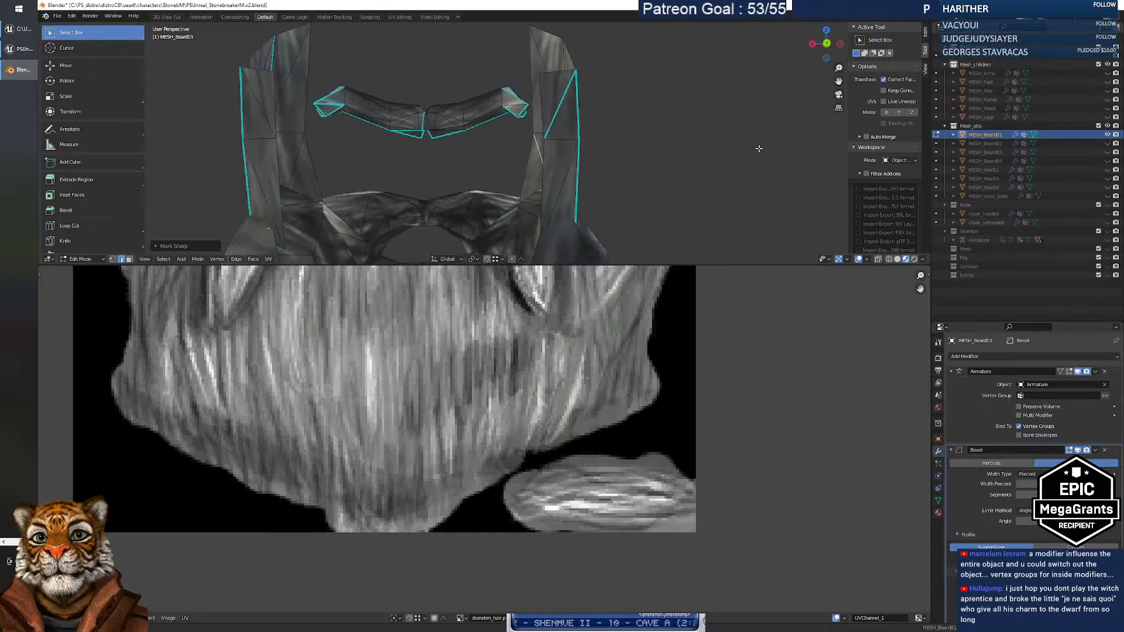
pyautogui.rightClick(556, 108)
pyautogui.click(545, 197)
# Clear the sharp marking from the front corner edges of the opposite sideburn.
pyautogui.moveTo(546, 196); pyautogui.dragTo(534, 172, button='middle')
pyautogui.scroll(-1, 534, 172)
pyautogui.scroll(1, 529, 171)
pyautogui.hotkey('shift', '`')
pyautogui.press('s')
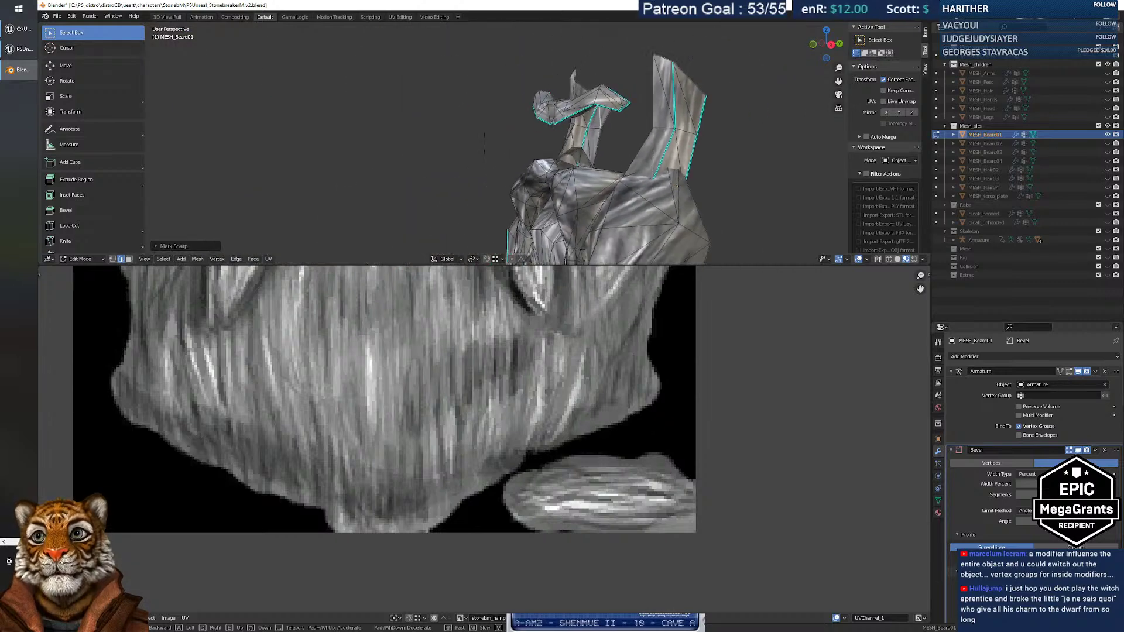
pyautogui.press('w')
pyautogui.press('s')
pyautogui.click(494, 130)
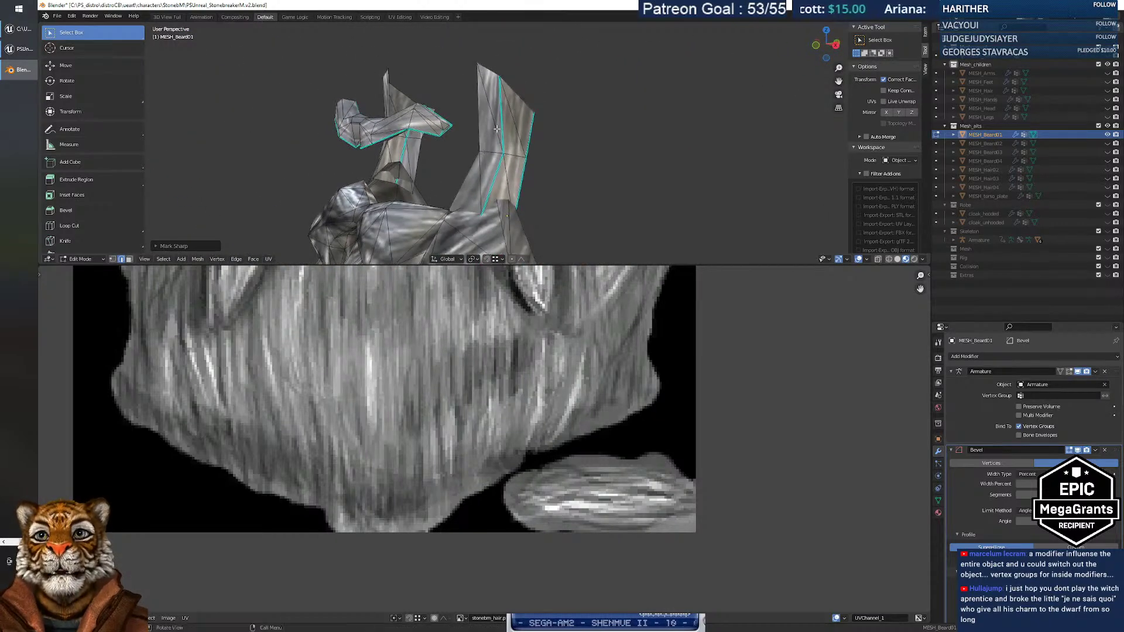
pyautogui.rightClick(495, 174)
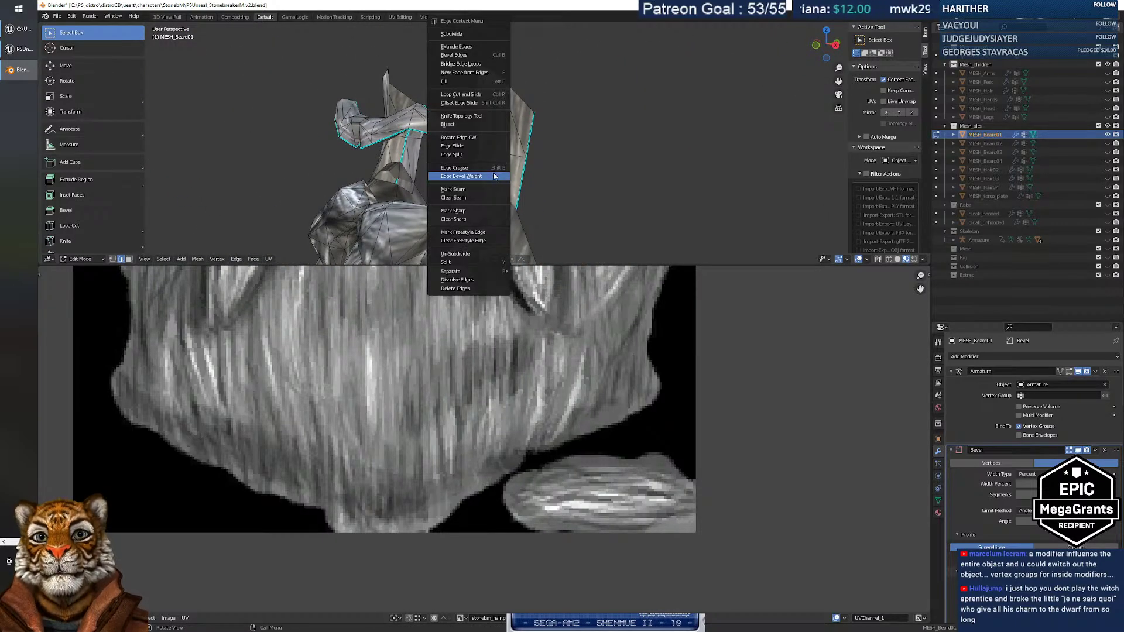
pyautogui.click(485, 223)
pyautogui.click(597, 174)
# Mark the rear edges of the first sideburn as sharp.
pyautogui.moveTo(454, 166); pyautogui.dragTo(676, 158, button='middle')
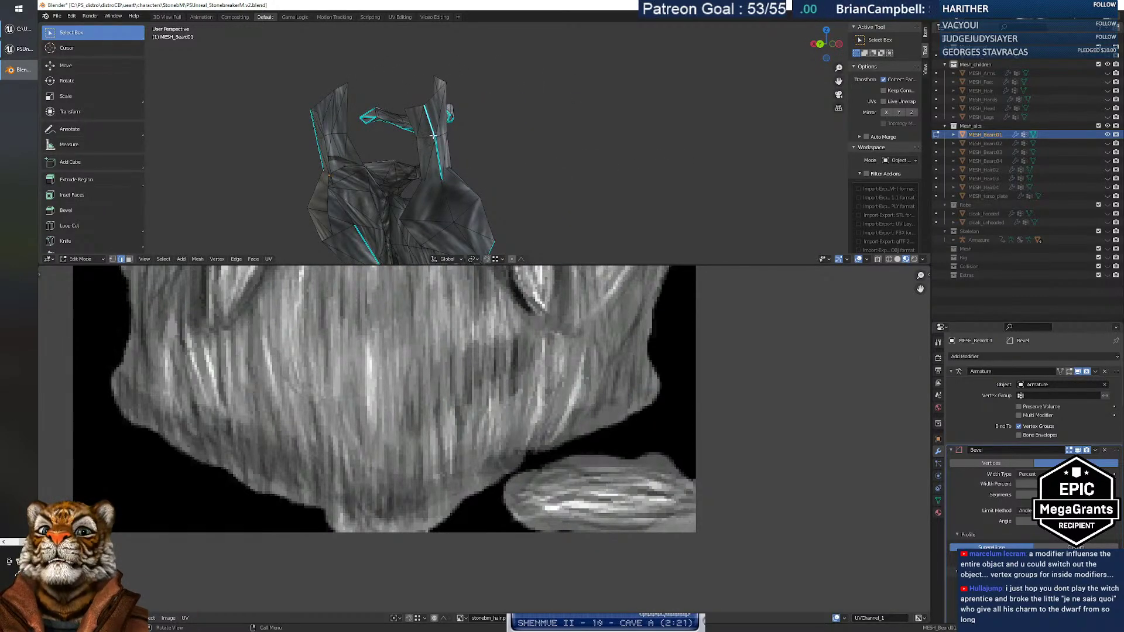
pyautogui.rightClick(440, 157)
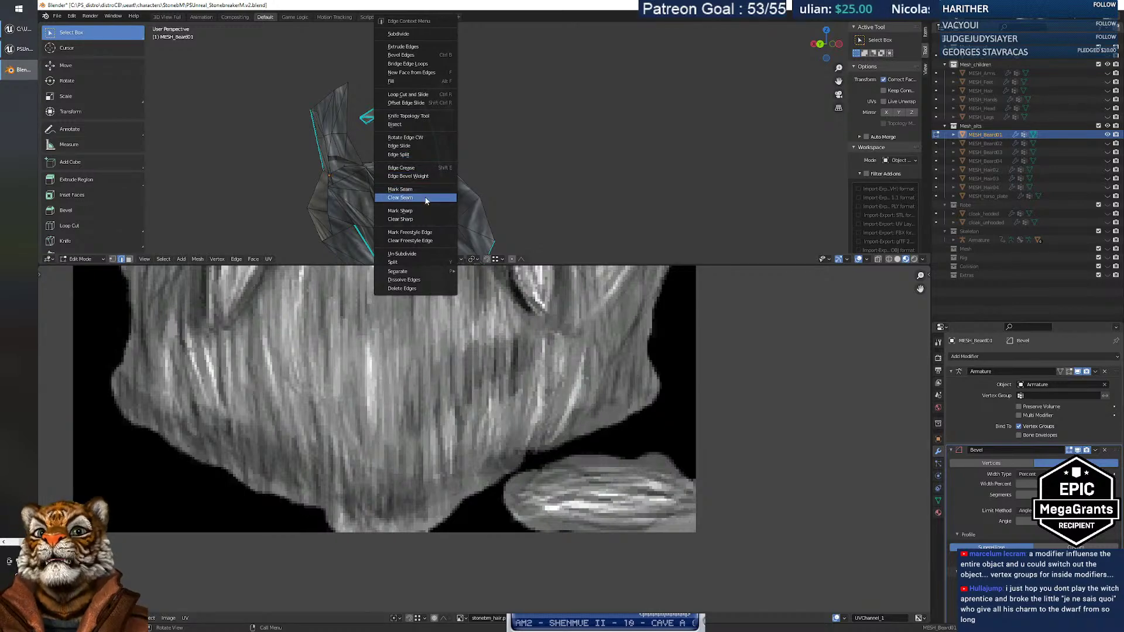
pyautogui.click(429, 211)
pyautogui.moveTo(435, 214); pyautogui.dragTo(412, 185, button='middle')
pyautogui.moveTo(471, 130)
pyautogui.mouseDown(button='middle')
pyautogui.moveTo(518, 123)
pyautogui.moveTo(419, 113)
pyautogui.moveTo(456, 132)
pyautogui.mouseUp(button='middle')
pyautogui.rightClick(419, 139)
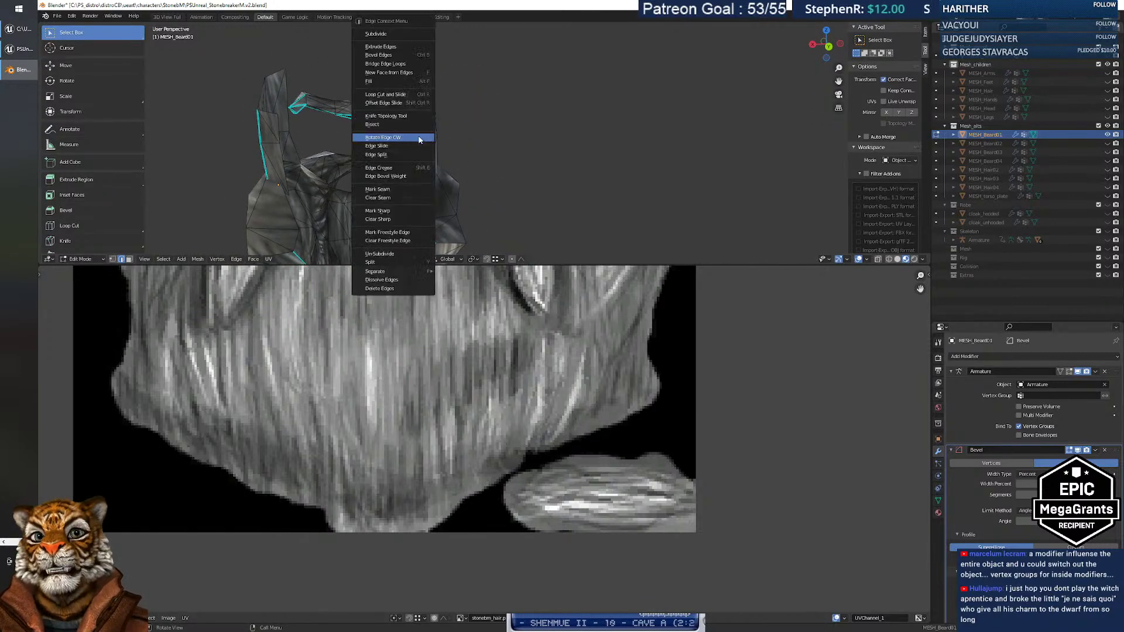
pyautogui.click(397, 210)
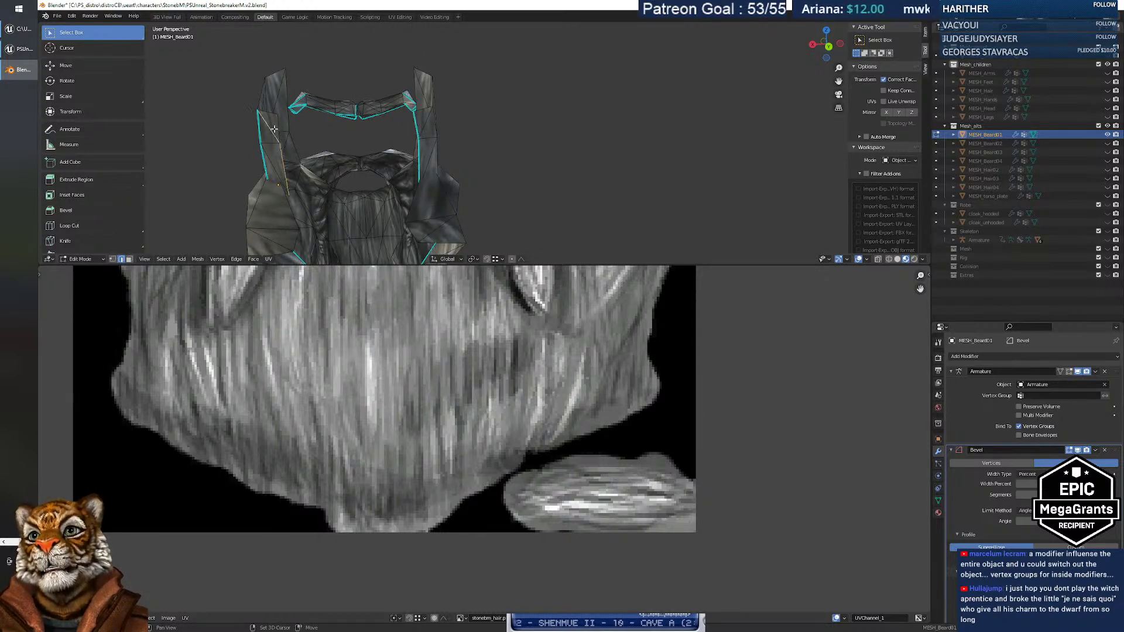
# Mark the rear edges of the opposite sideburn as sharp.
pyautogui.rightClick(279, 156)
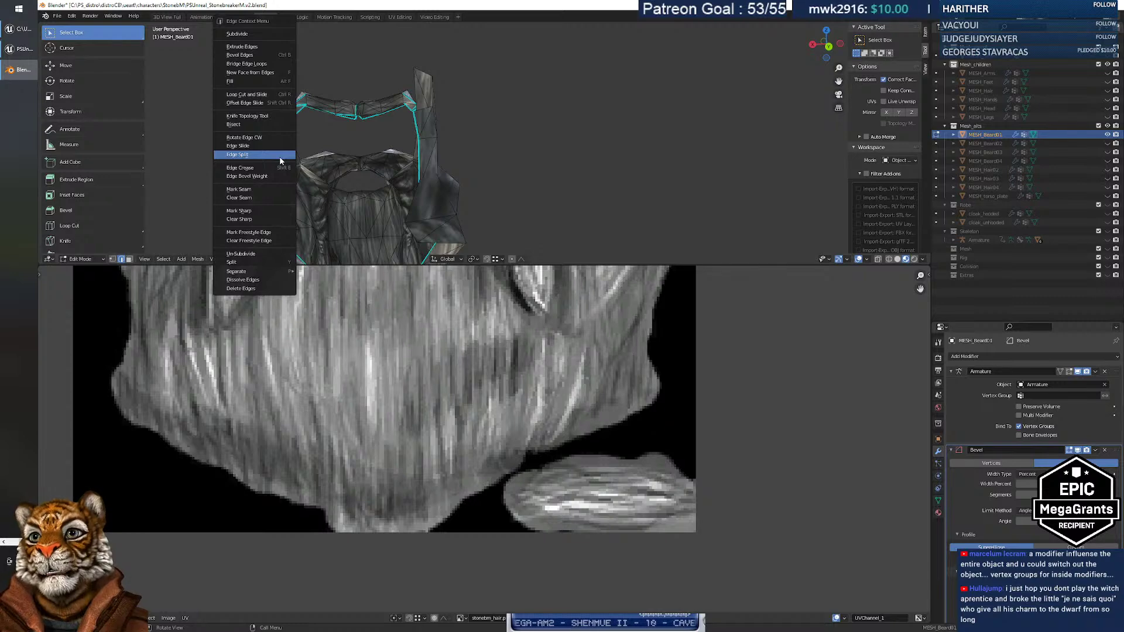
pyautogui.click(283, 202)
pyautogui.moveTo(284, 203); pyautogui.dragTo(286, 135, button='middle')
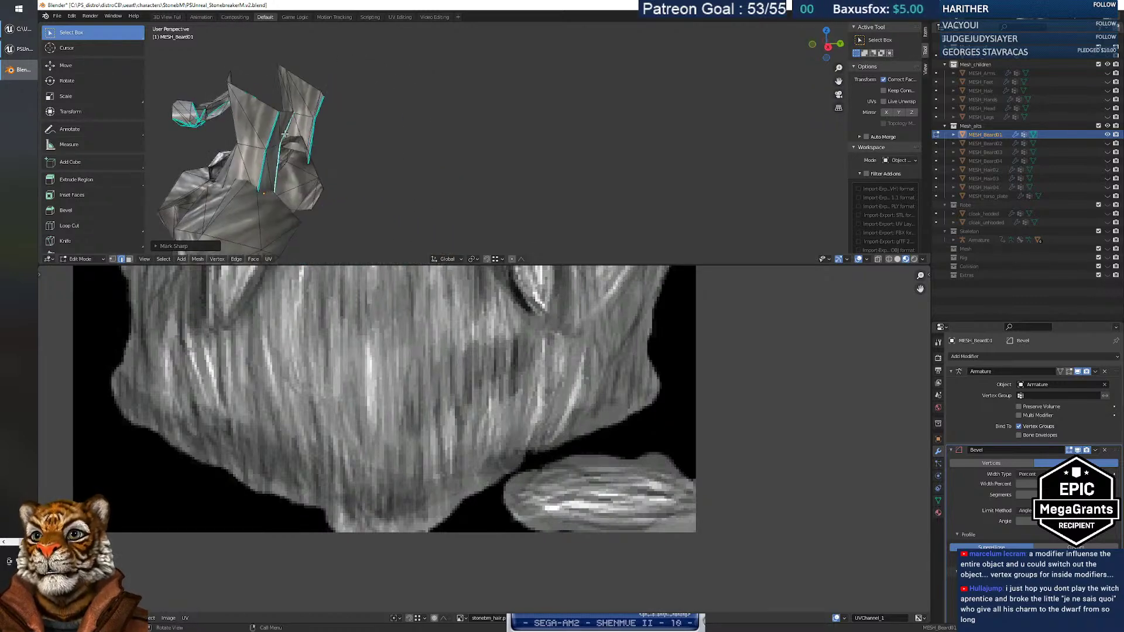
pyautogui.rightClick(261, 164)
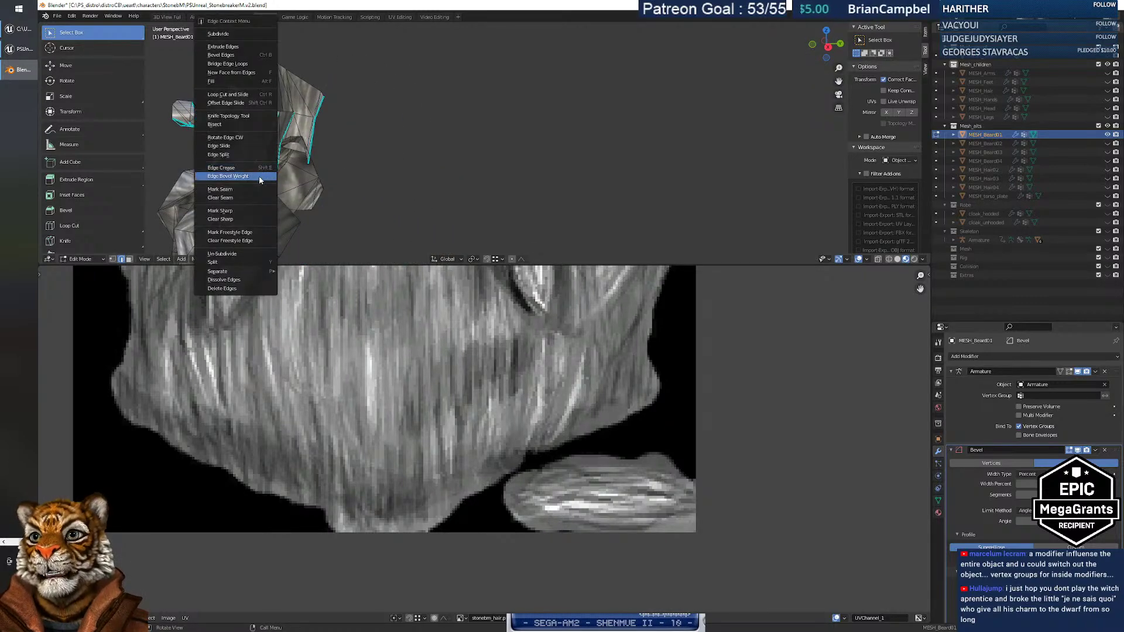
pyautogui.click(246, 210)
pyautogui.moveTo(252, 199); pyautogui.dragTo(344, 184, button='middle')
# Mark the long diagonal edge on the beard's side, beside the braid, as sharp.
pyautogui.hotkey('shift', '`')
pyautogui.press('s')
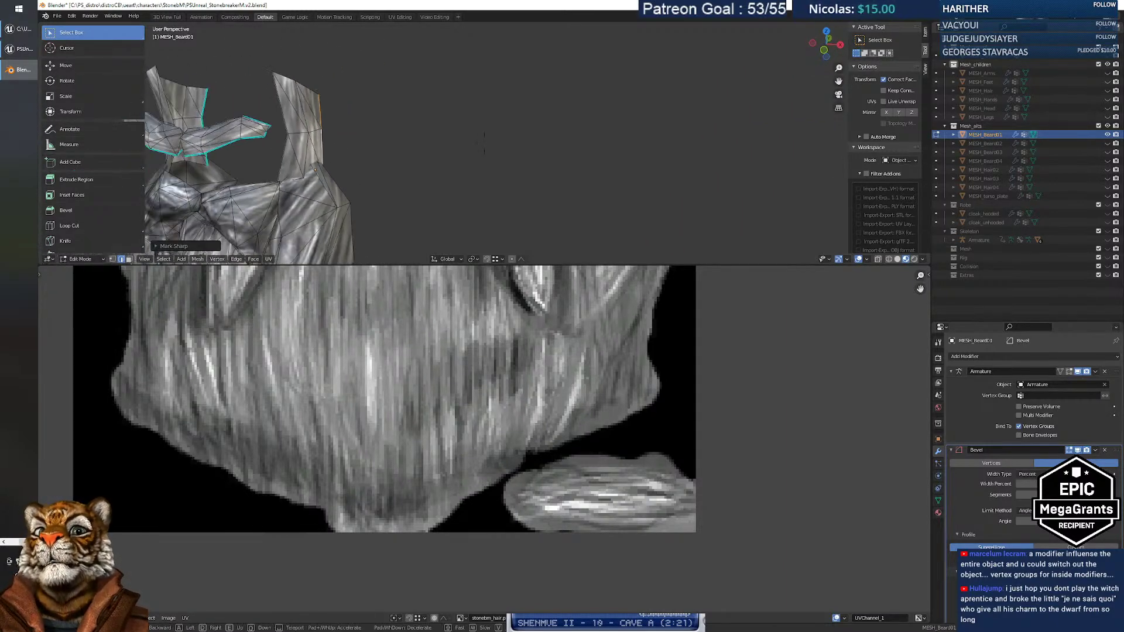
pyautogui.press('w')
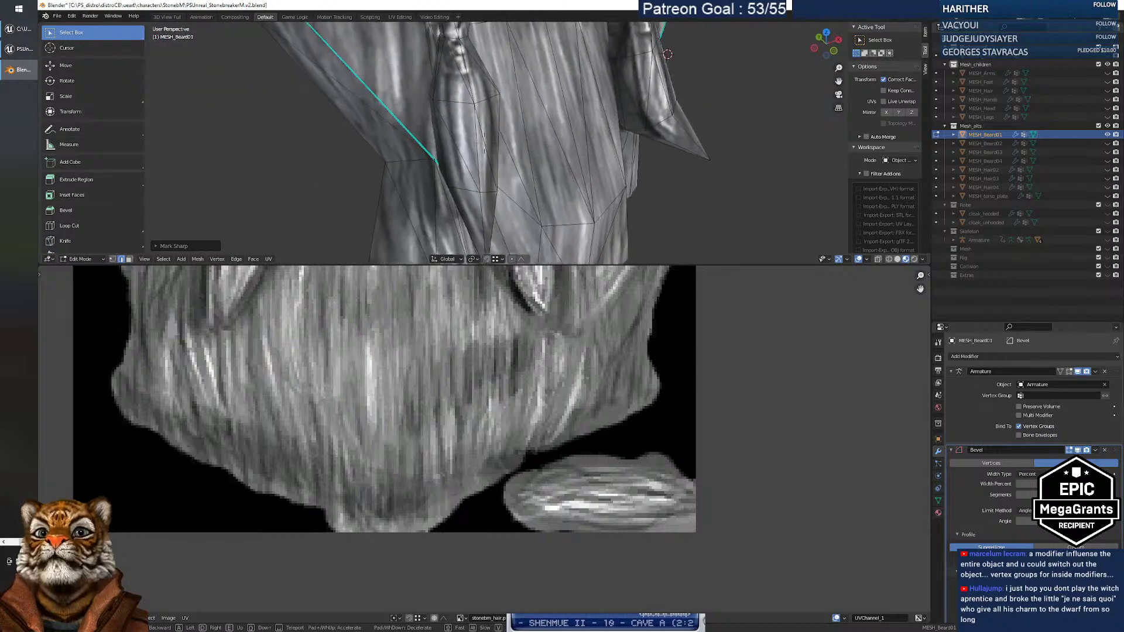
pyautogui.click(486, 143)
pyautogui.rightClick(430, 125)
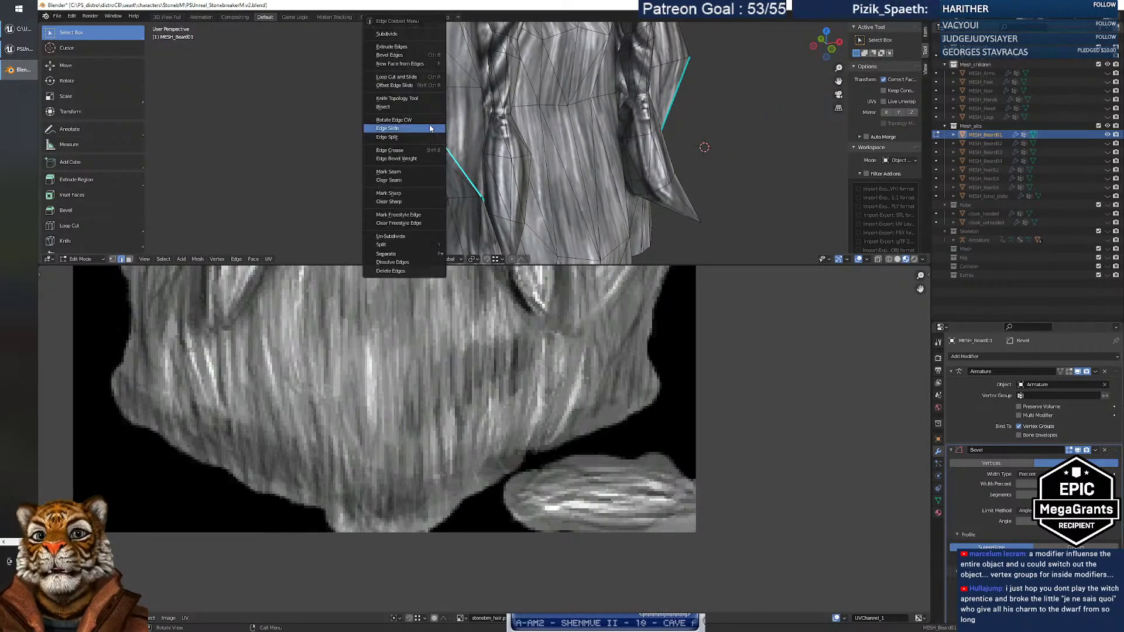
pyautogui.click(465, 172)
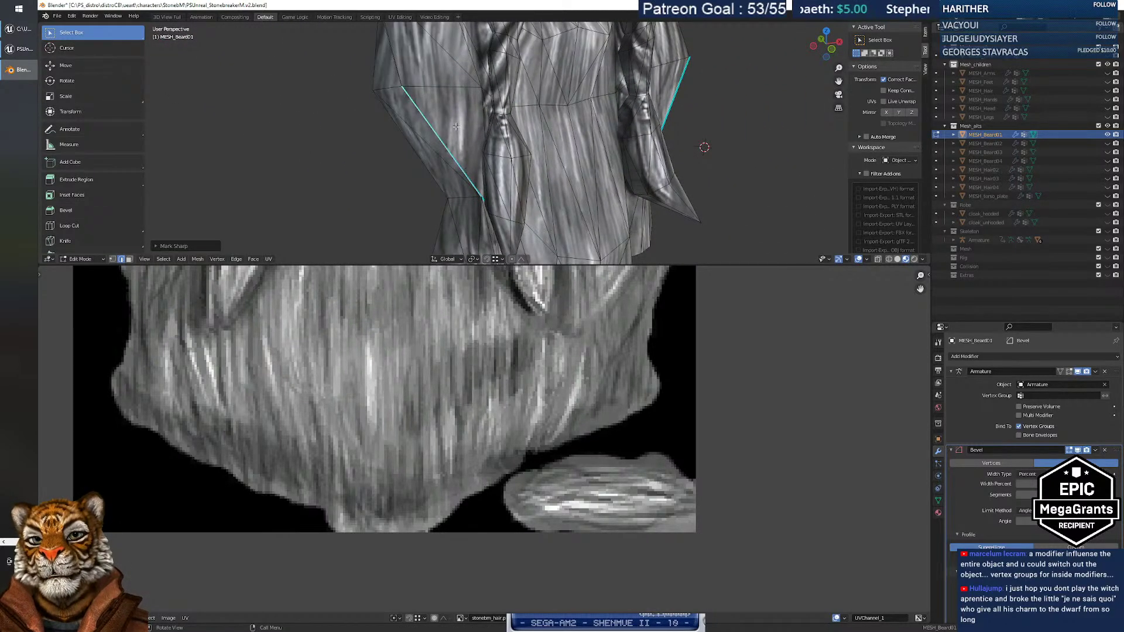
pyautogui.hotkey('alt', 'a')
pyautogui.rightClick(431, 132)
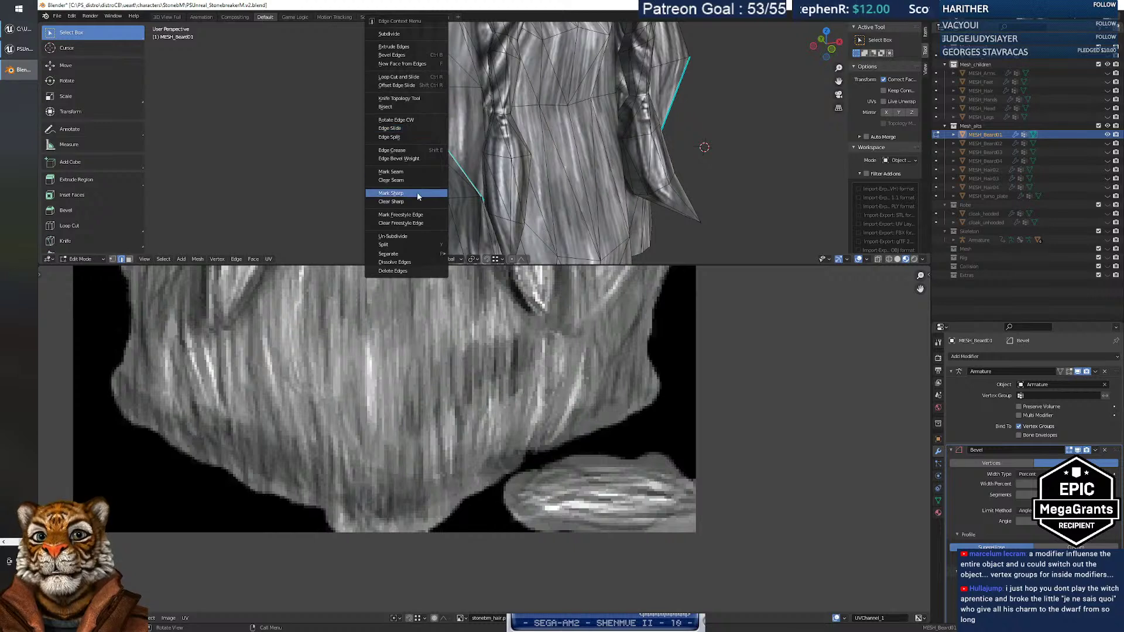
pyautogui.click(418, 194)
# Try moving the diagonal sharp edge outward from the beard's side.
pyautogui.click(437, 130)
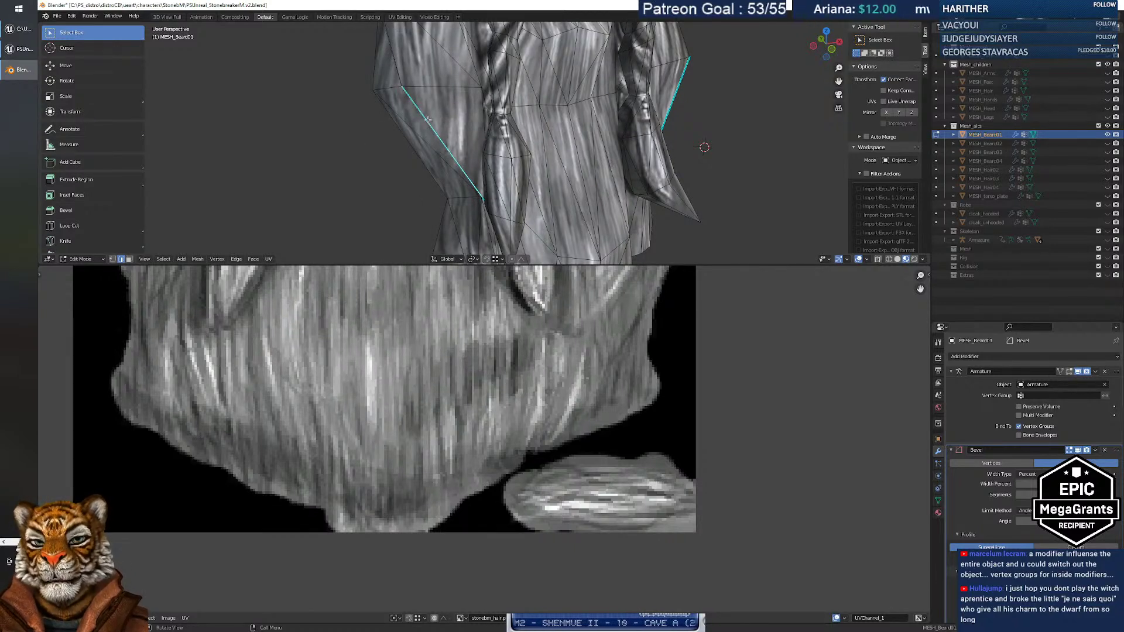
pyautogui.press('g')
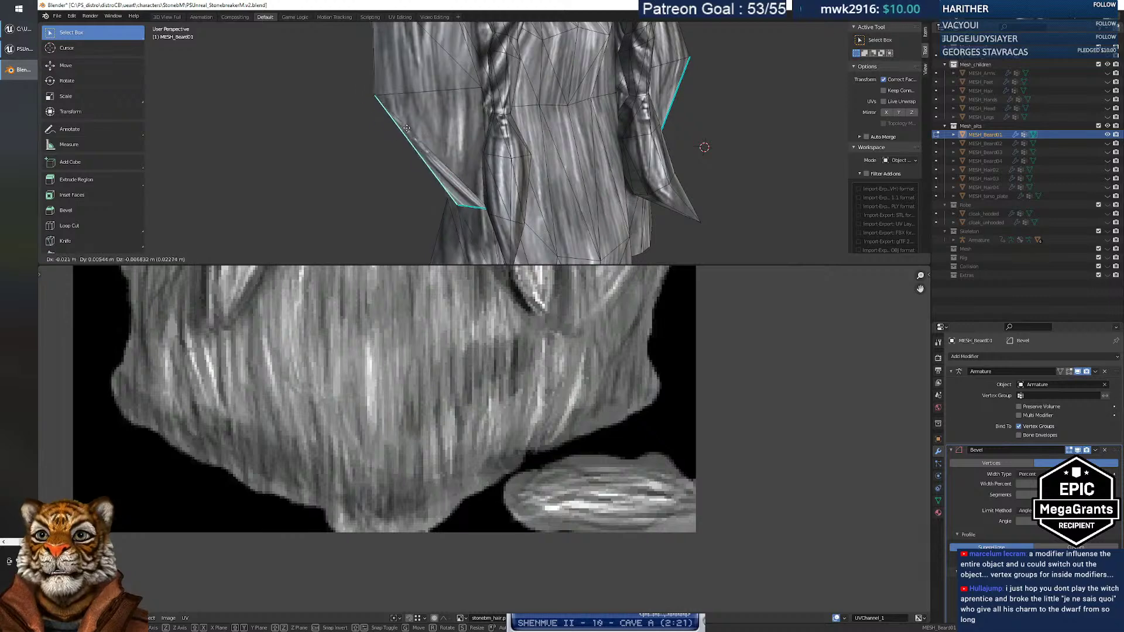
pyautogui.rightClick(402, 137)
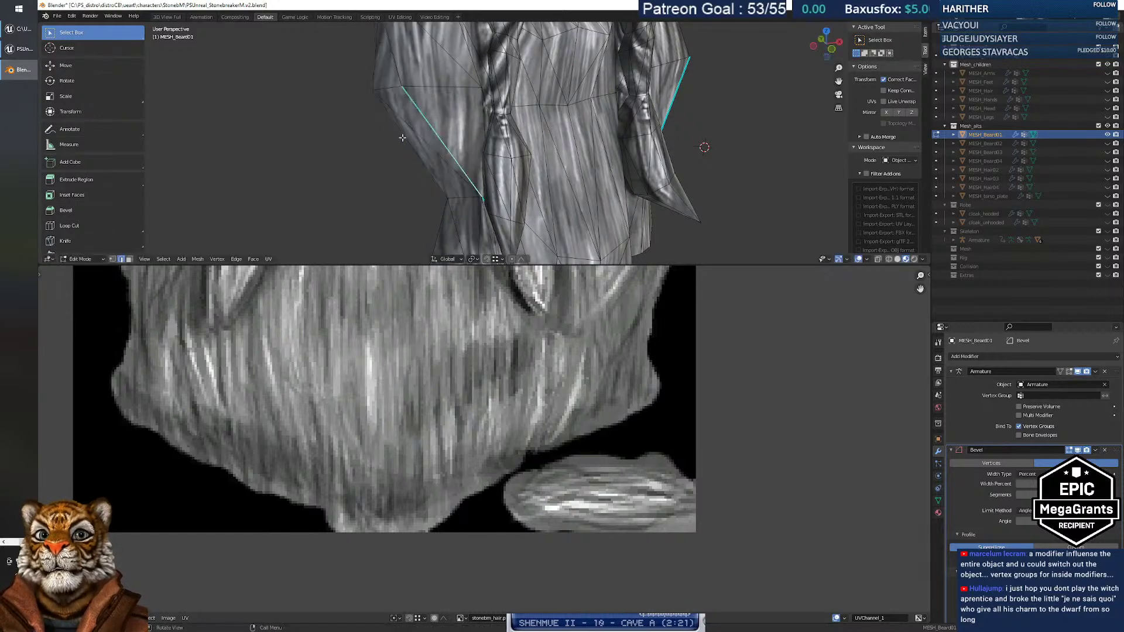
# Examine the lower end of the diagonal sharp edge beside the braid, test-moving it to check which faces it connects.
pyautogui.hotkey('shift', '`')
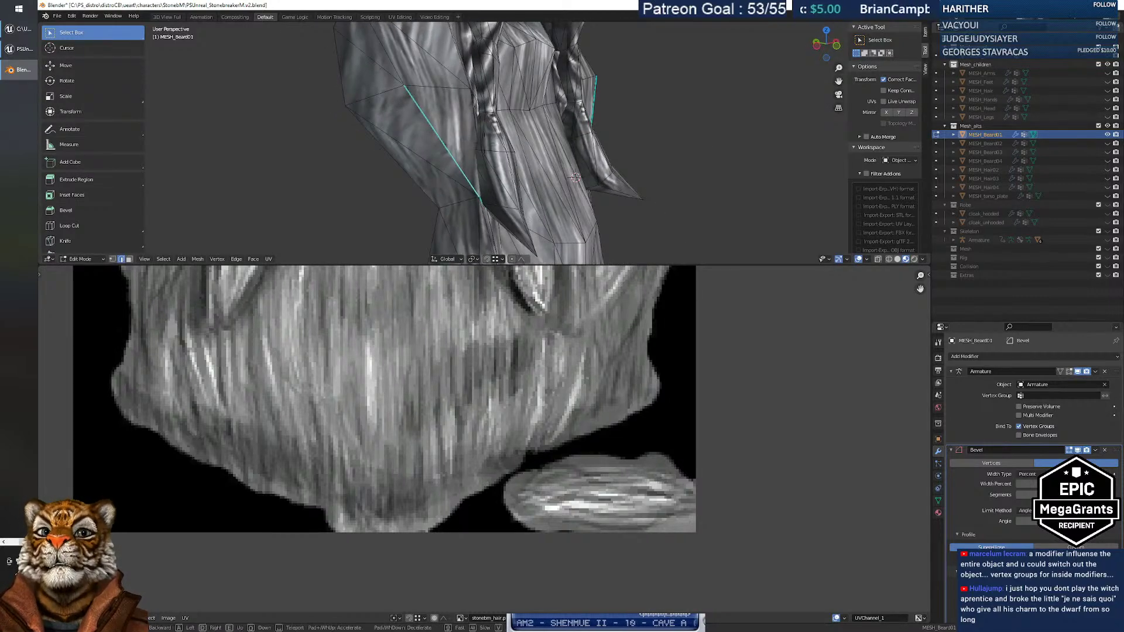
pyautogui.press('w')
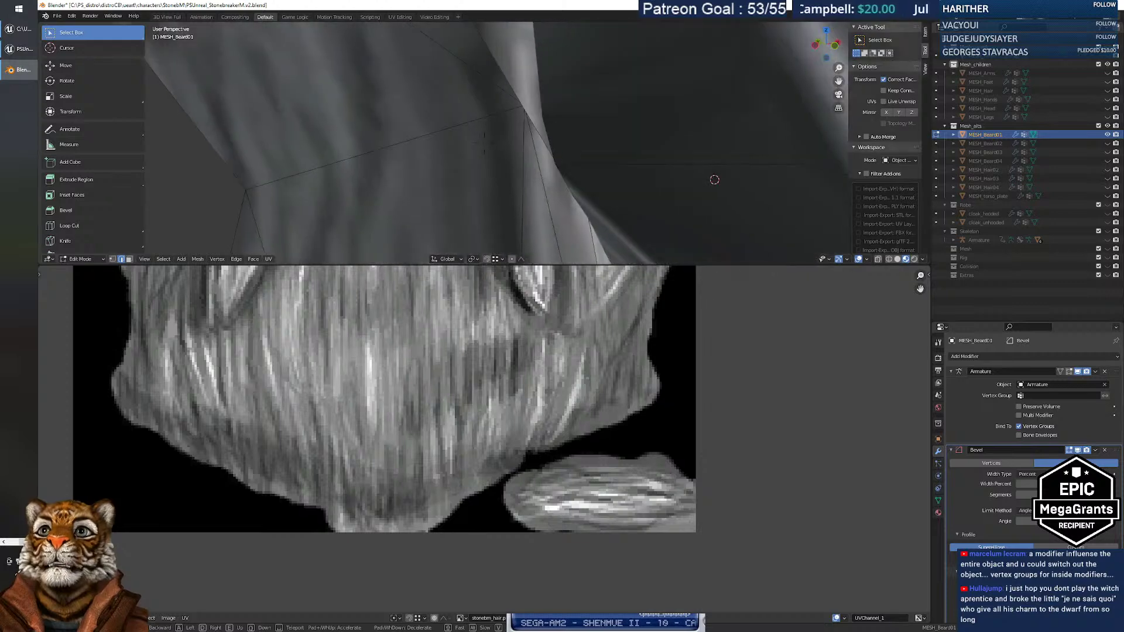
pyautogui.press('s')
pyautogui.press('d')
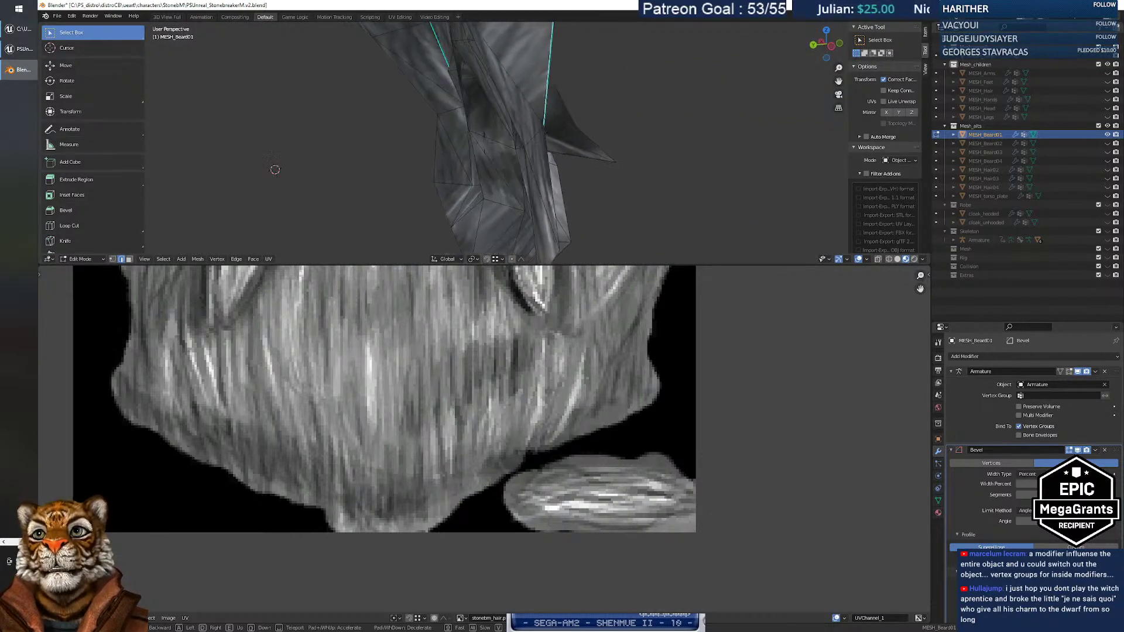
pyautogui.press('w')
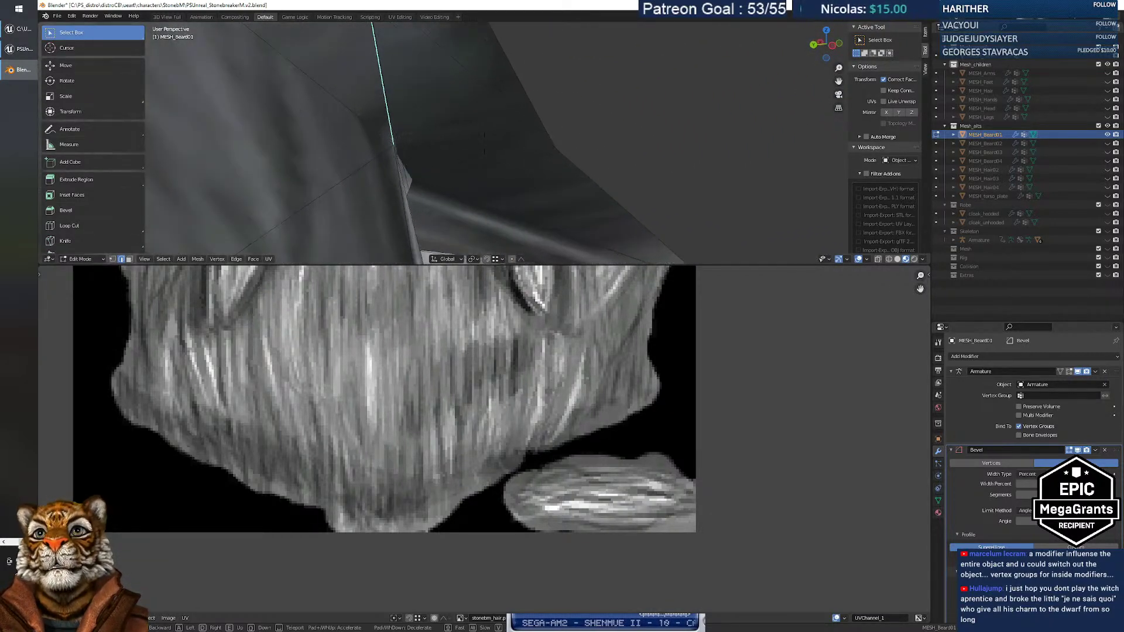
pyautogui.press('w')
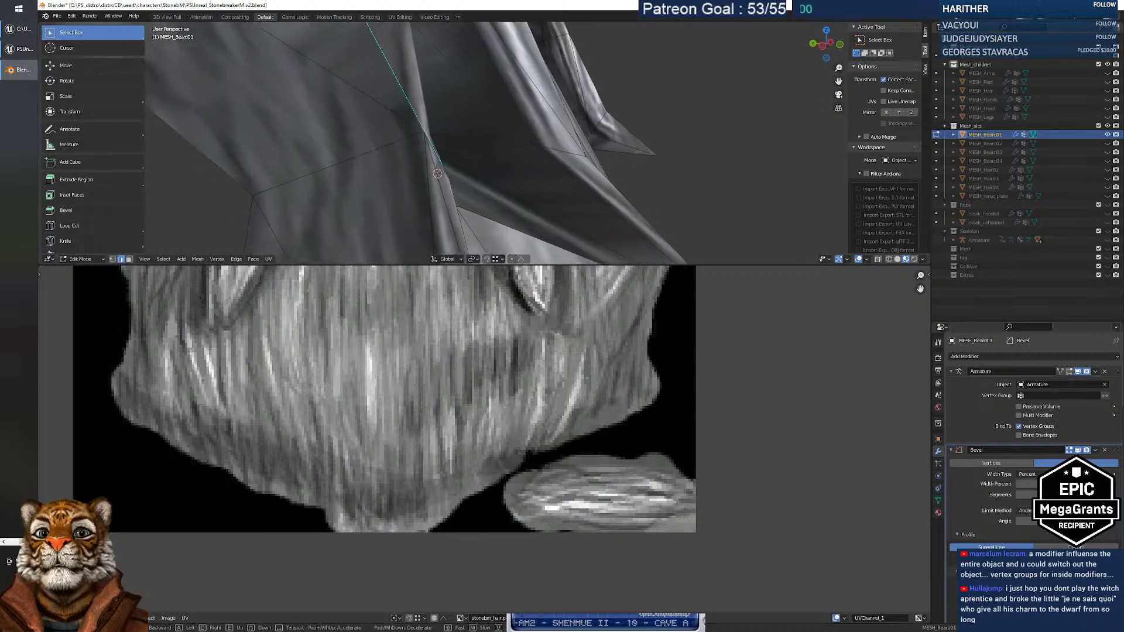
pyautogui.click(733, 205)
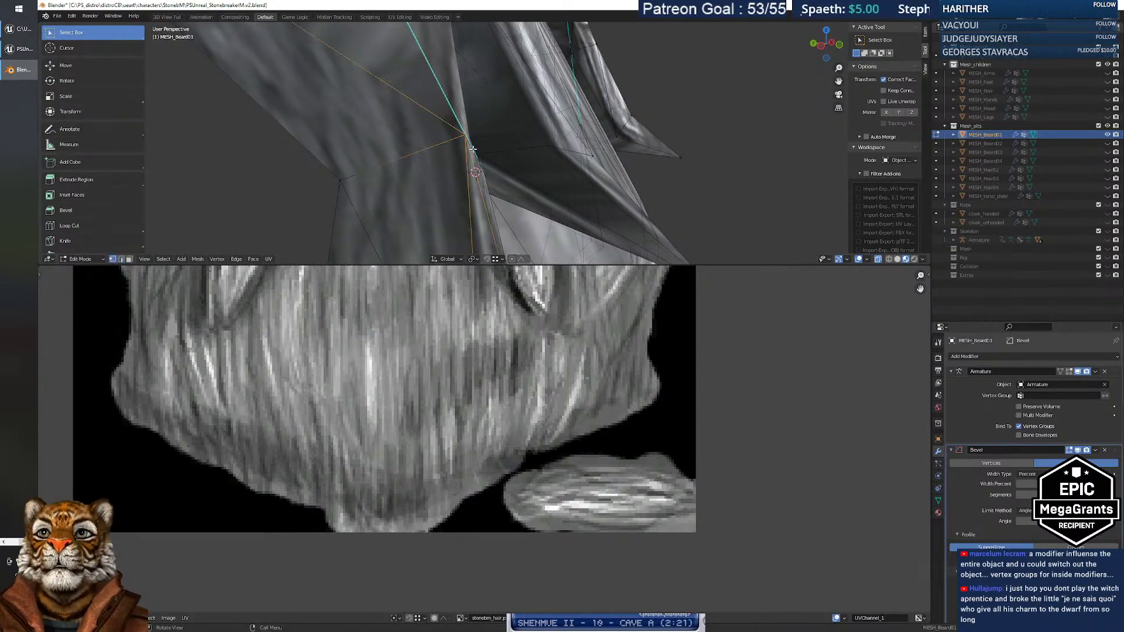
pyautogui.moveTo(504, 161)
pyautogui.mouseDown(button='middle')
pyautogui.moveTo(477, 93)
pyautogui.moveTo(484, 167)
pyautogui.mouseUp(button='middle')
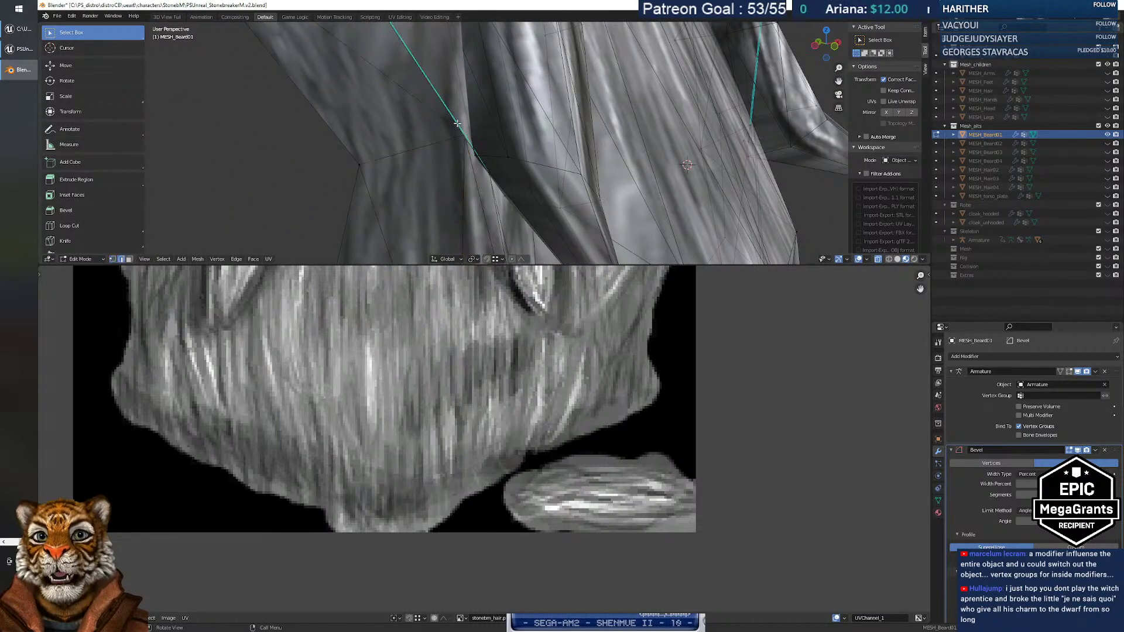
pyautogui.press('g')
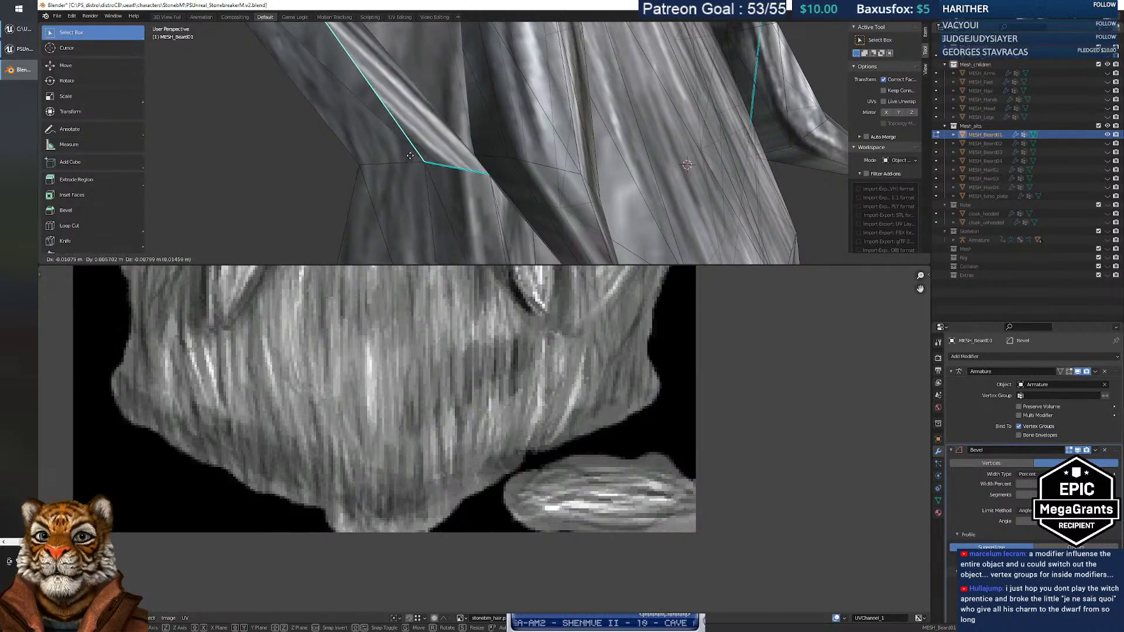
pyautogui.rightClick(351, 193)
pyautogui.moveTo(404, 175); pyautogui.dragTo(460, 183, button='middle')
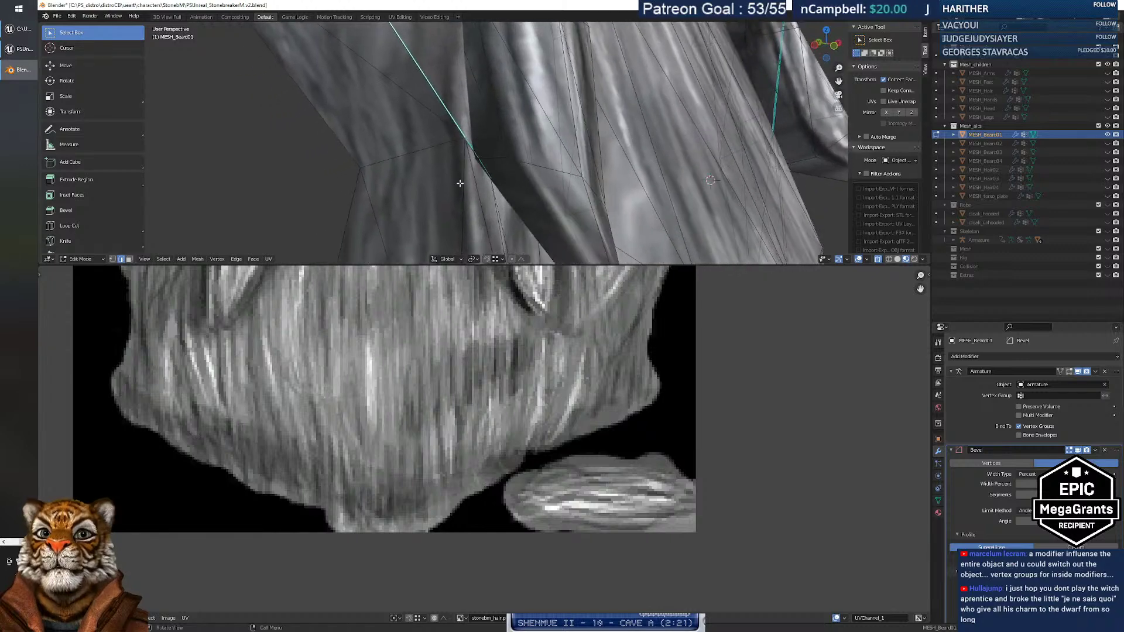
# Triangulate all faces of the beard mesh and clear the selection.
pyautogui.scroll(-8, 460, 183)
pyautogui.press('a')
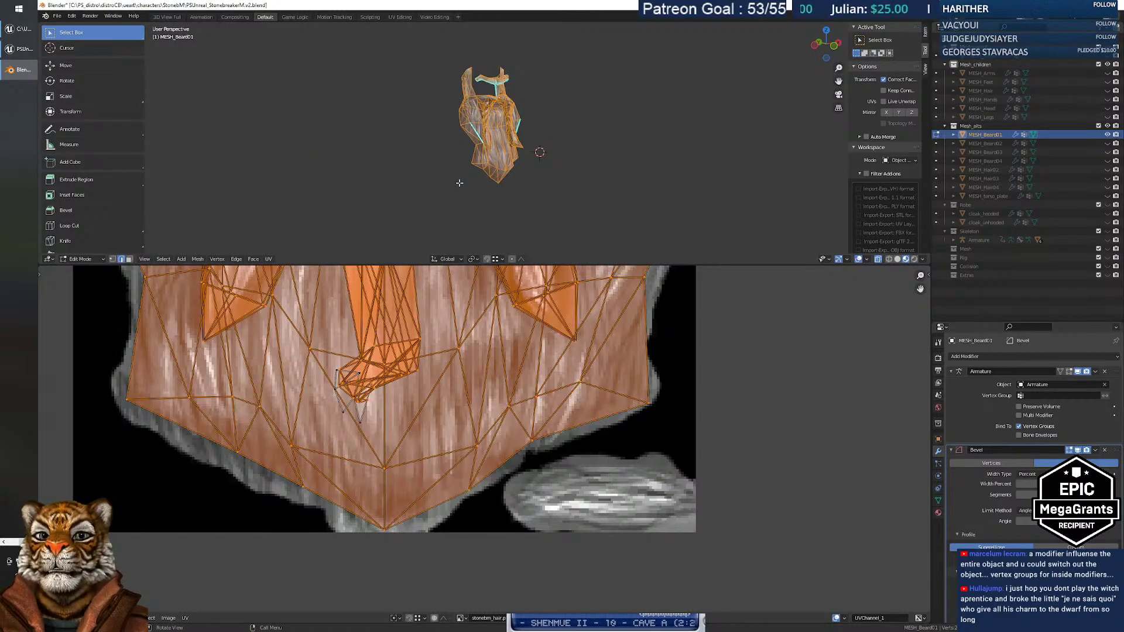
pyautogui.hotkey('ctrl', 't')
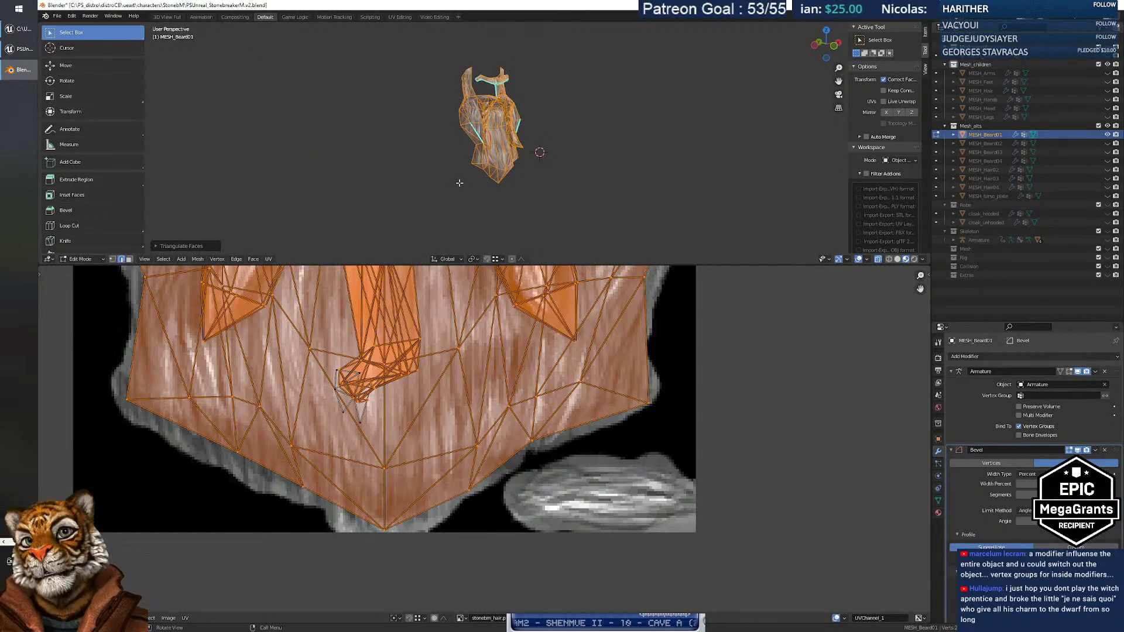
pyautogui.click(532, 186)
# Try moving the vertex at the upper end of the diagonal sharp edge.
pyautogui.hotkey('shift', '`')
pyautogui.press('w')
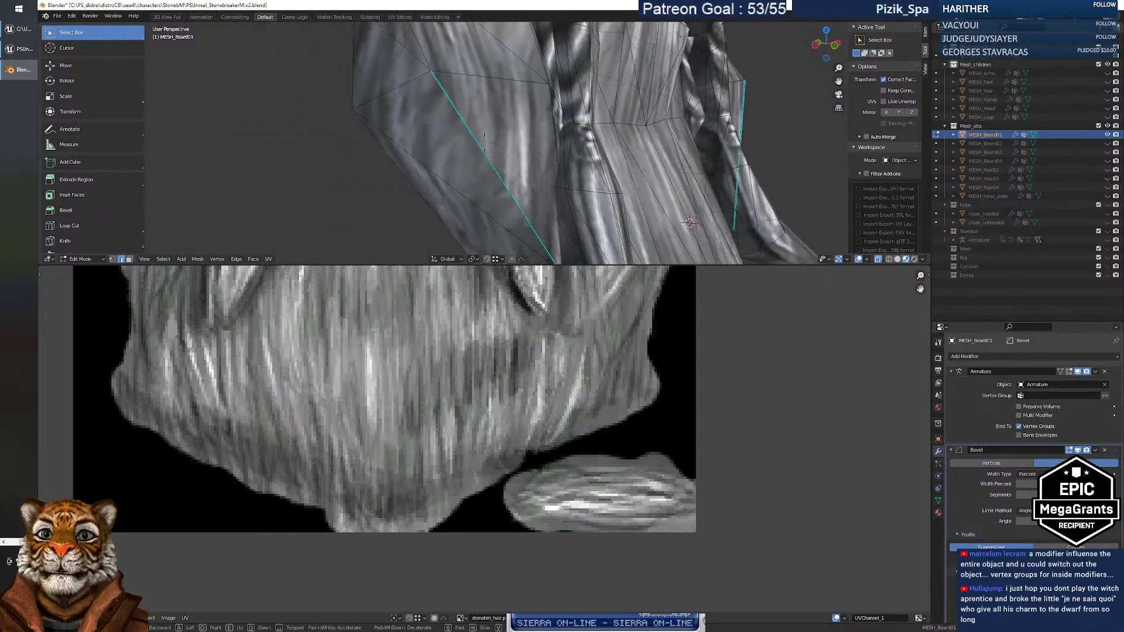
pyautogui.click(477, 134)
pyautogui.click(445, 95)
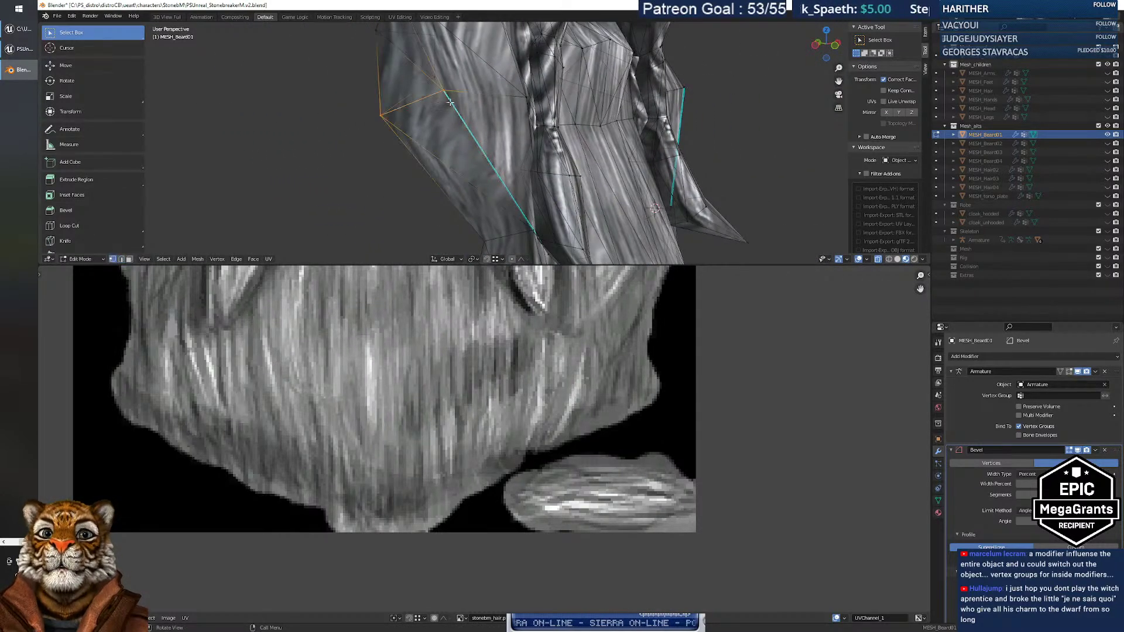
pyautogui.press('g')
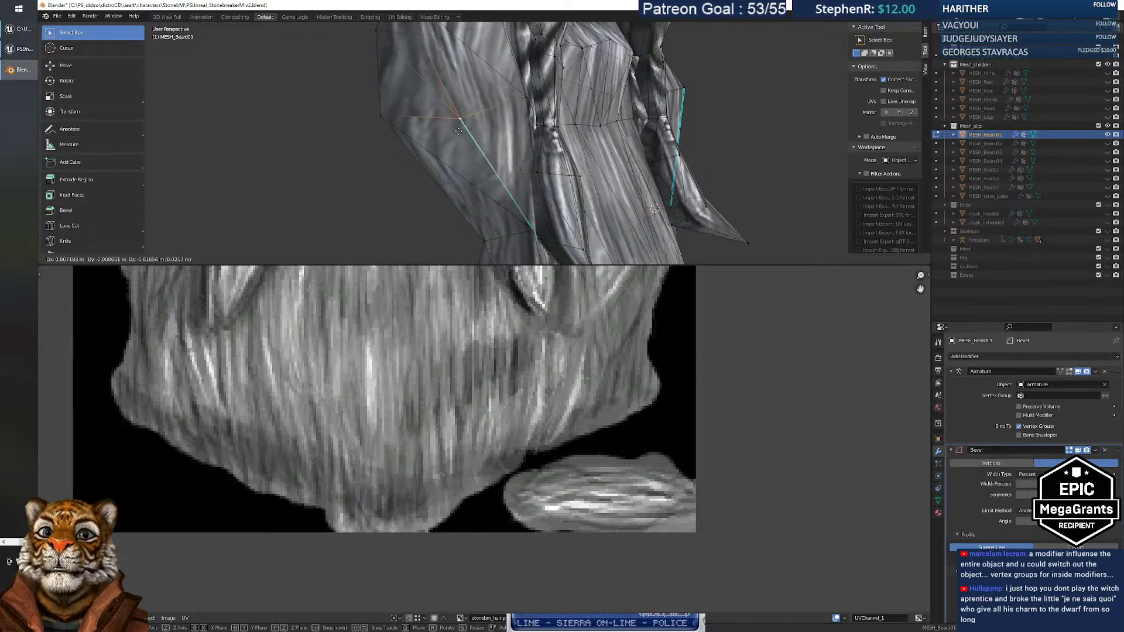
pyautogui.press('Escape')
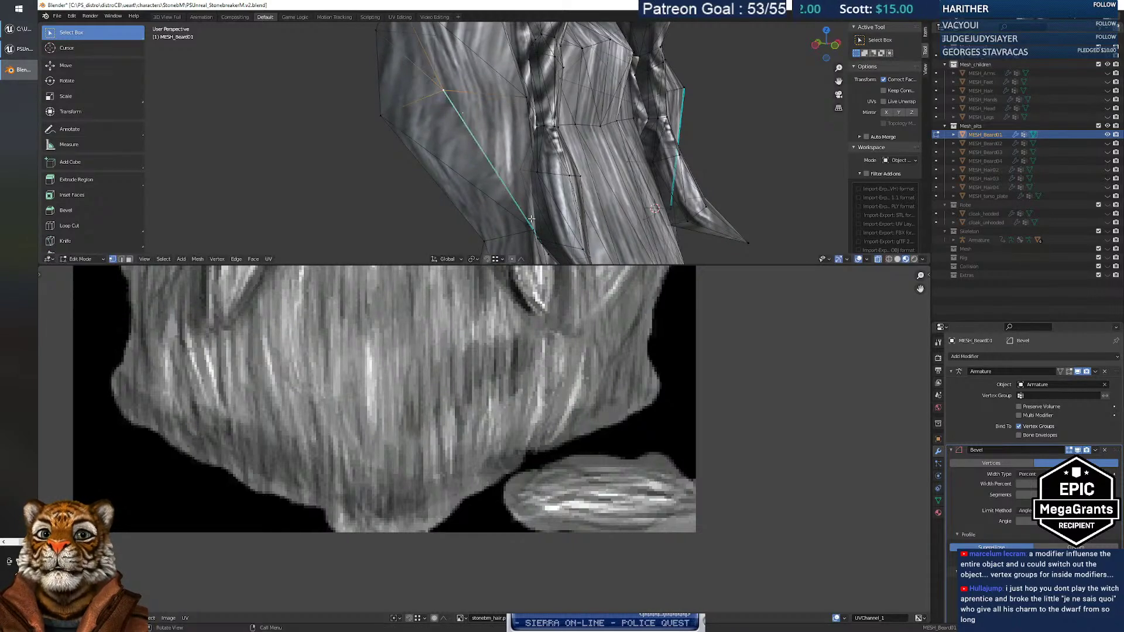
# Try moving the vertex at the lower end of the diagonal sharp edge.
pyautogui.click(533, 229)
pyautogui.press('g')
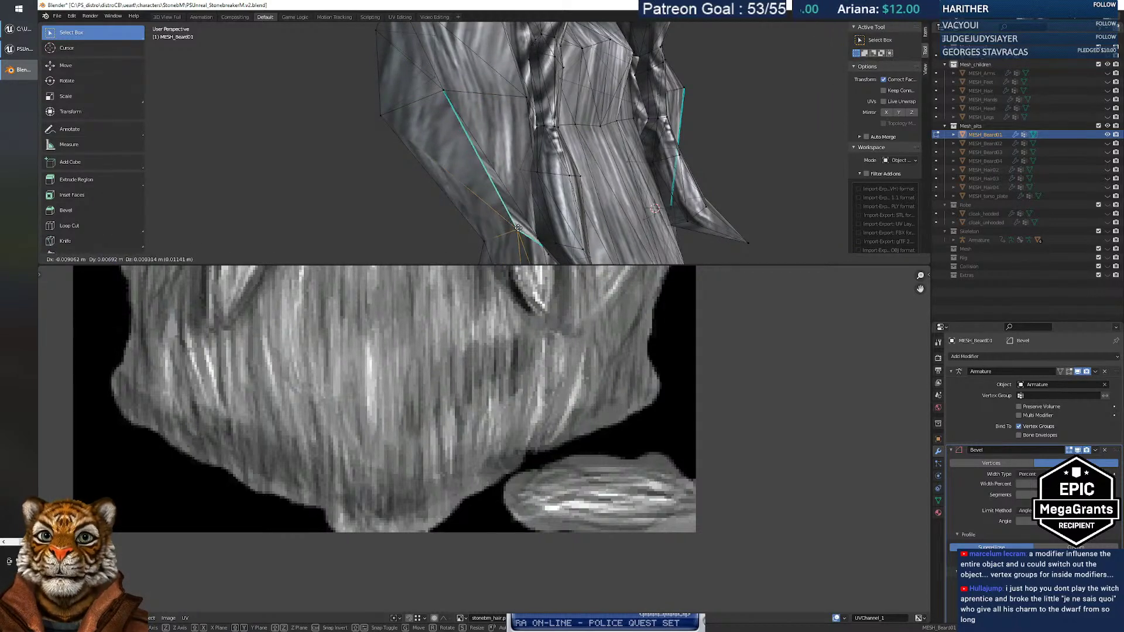
pyautogui.press('Escape')
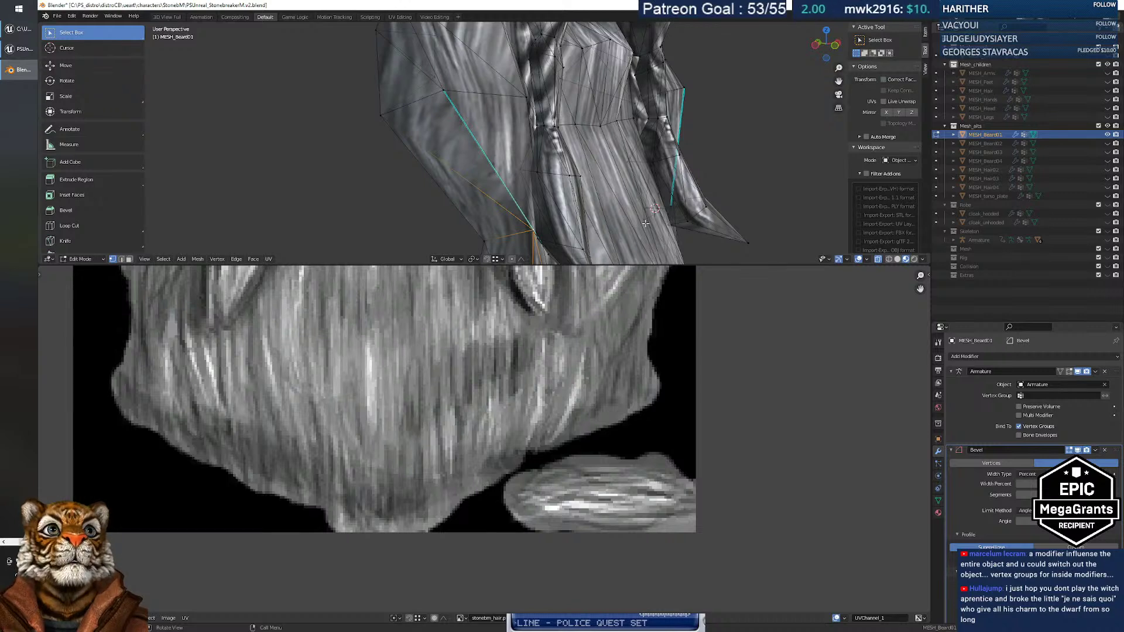
pyautogui.press('g')
pyautogui.rightClick(535, 233)
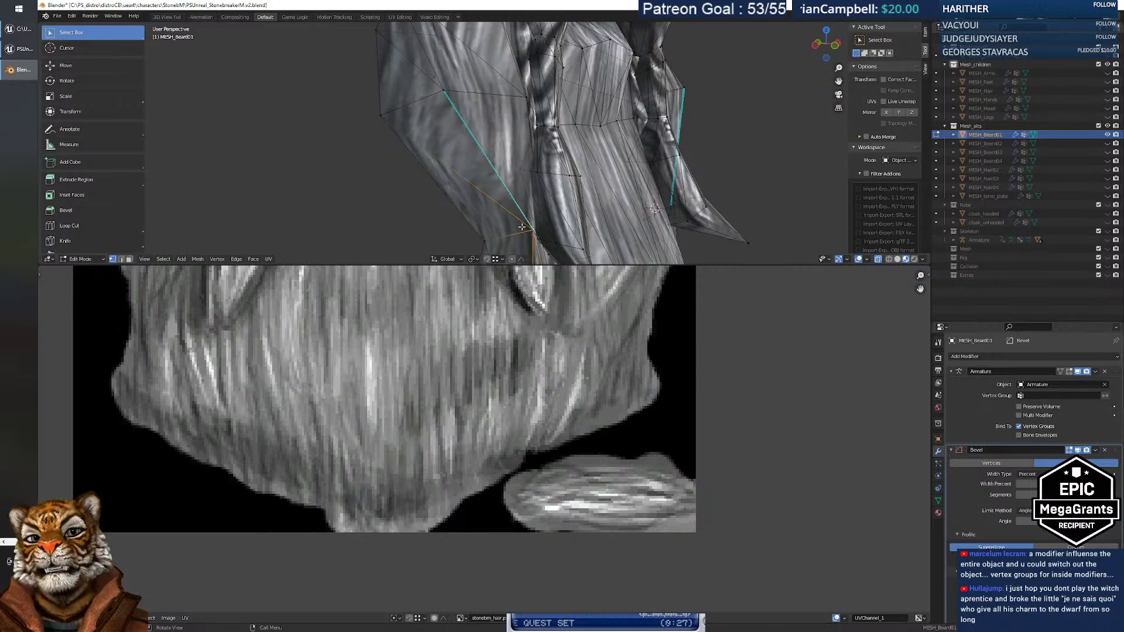
# Examine the junction at the lower end of the diagonal sharp edge from close up and from several angles.
pyautogui.moveTo(554, 217); pyautogui.dragTo(534, 188, button='middle')
pyautogui.hotkey('shift', '`')
pyautogui.press('w')
pyautogui.press('s')
pyautogui.press('w')
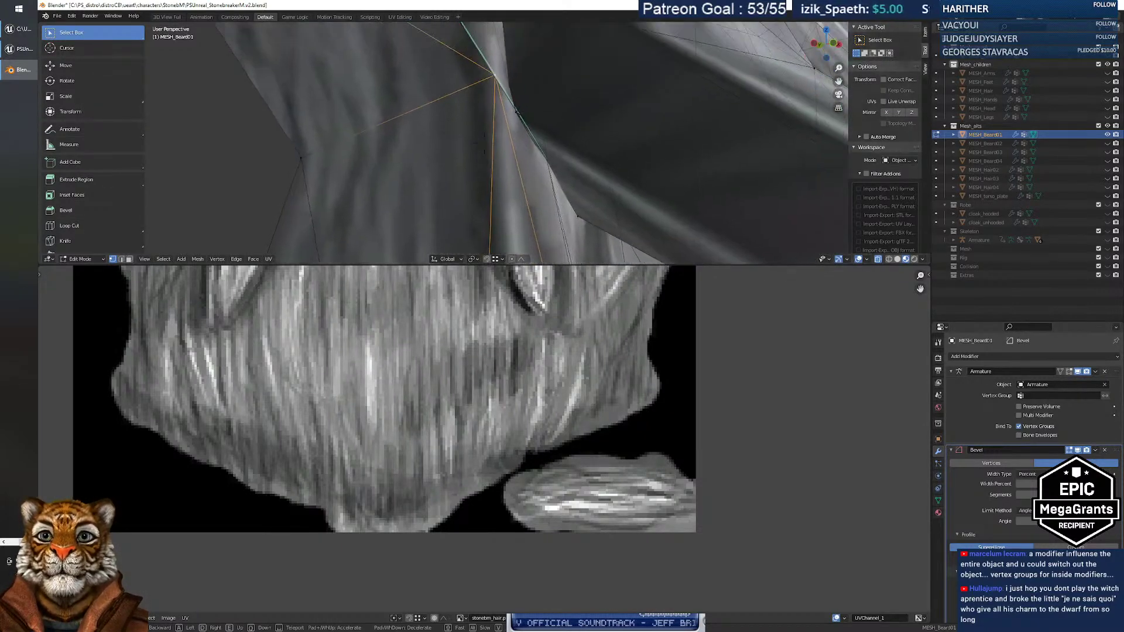
pyautogui.press('s')
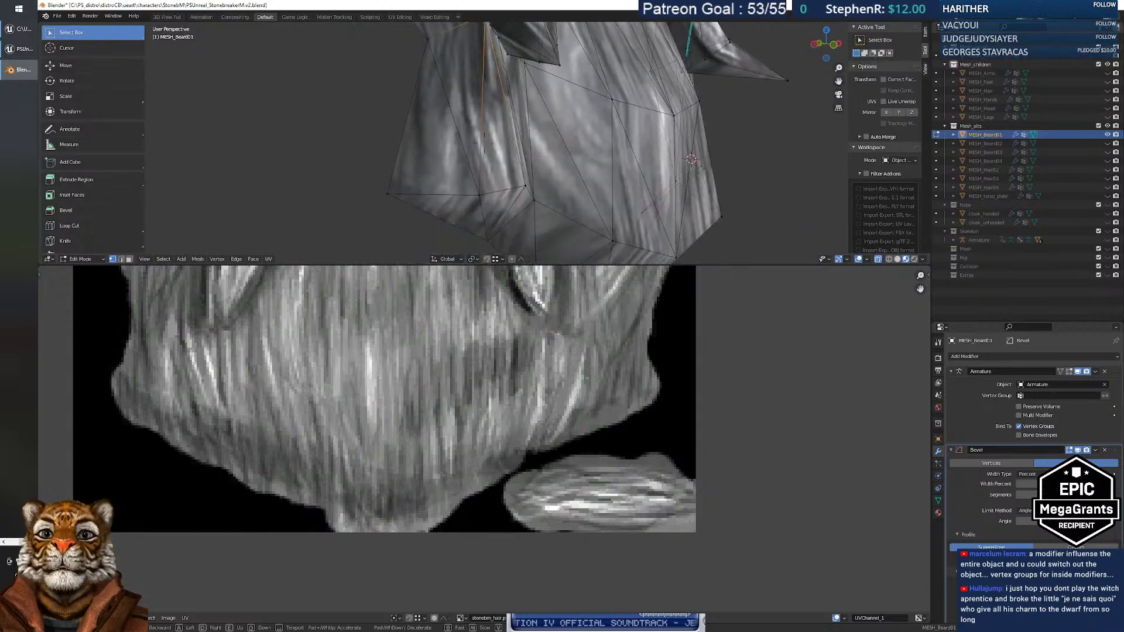
pyautogui.press('w')
pyautogui.press('s')
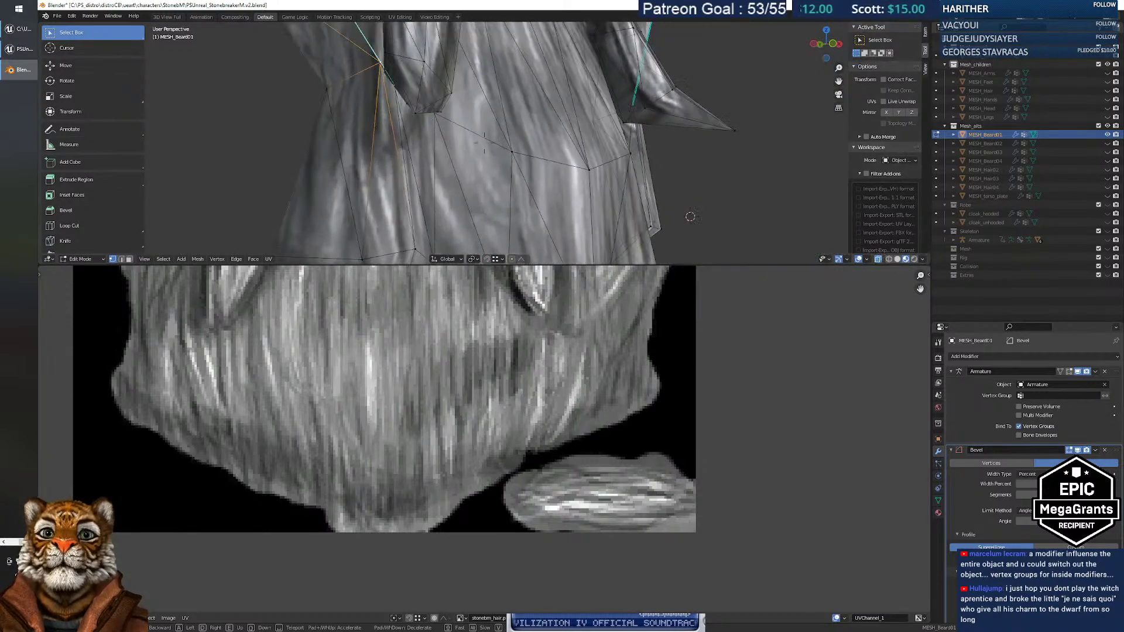
pyautogui.press('w')
pyautogui.press('s')
pyautogui.press('w')
pyautogui.click(520, 142)
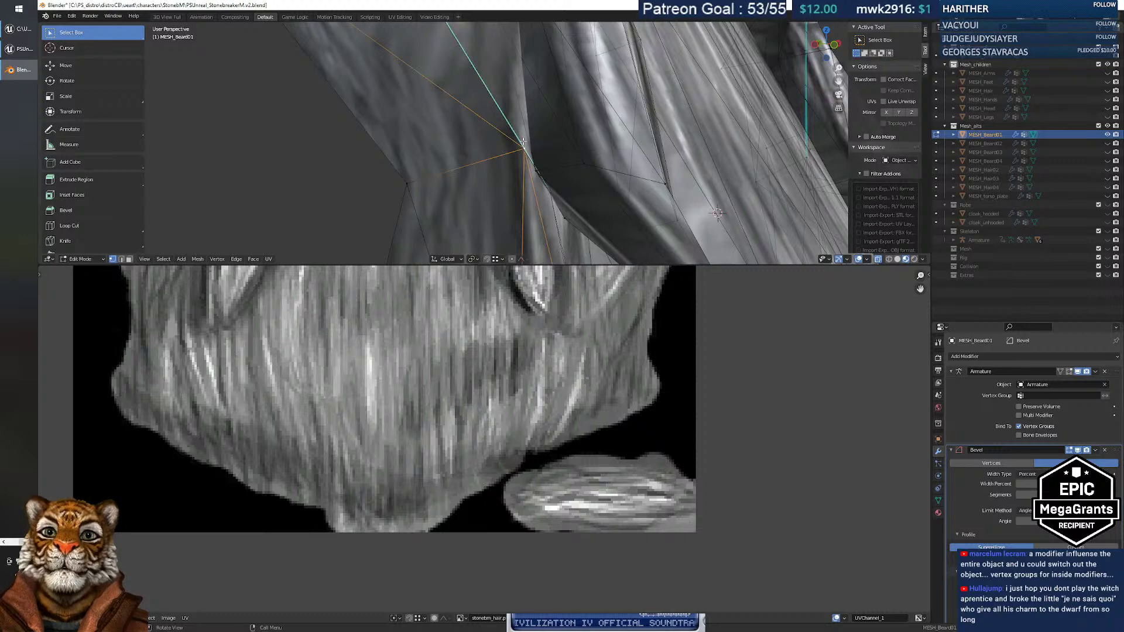
pyautogui.moveTo(527, 139)
pyautogui.mouseDown(button='middle')
pyautogui.moveTo(509, 152)
pyautogui.moveTo(563, 130)
pyautogui.moveTo(551, 115)
pyautogui.moveTo(527, 140)
pyautogui.moveTo(510, 124)
pyautogui.mouseUp(button='middle')
pyautogui.scroll(-12, 509, 151)
pyautogui.scroll(12, 508, 152)
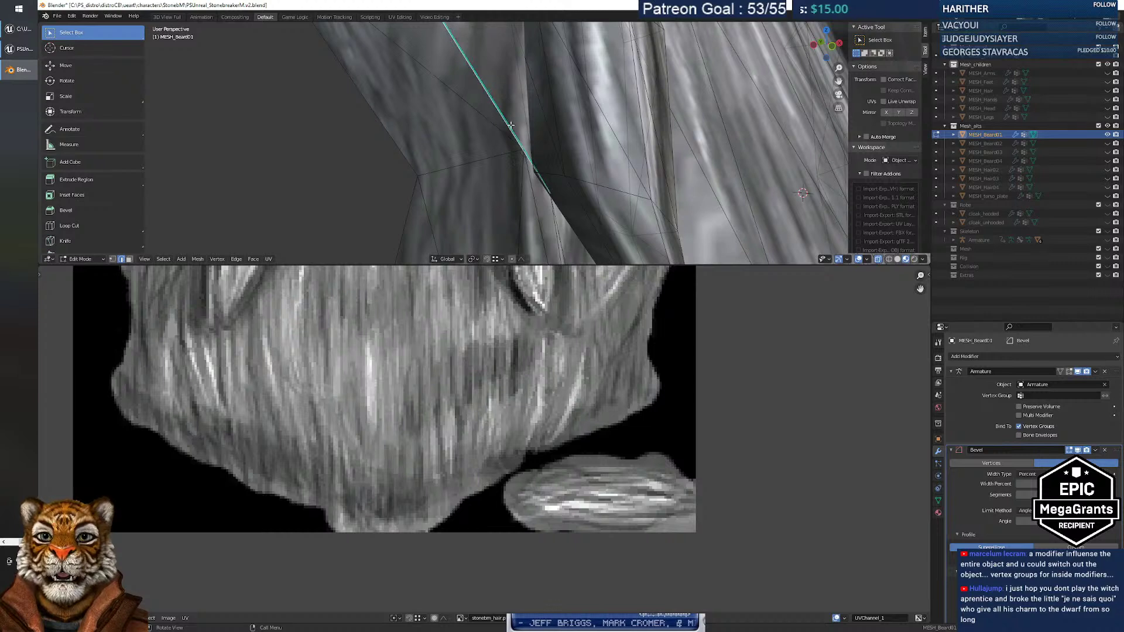
# Subdivide the diagonal sharp edge on the beard's side.
pyautogui.press('g')
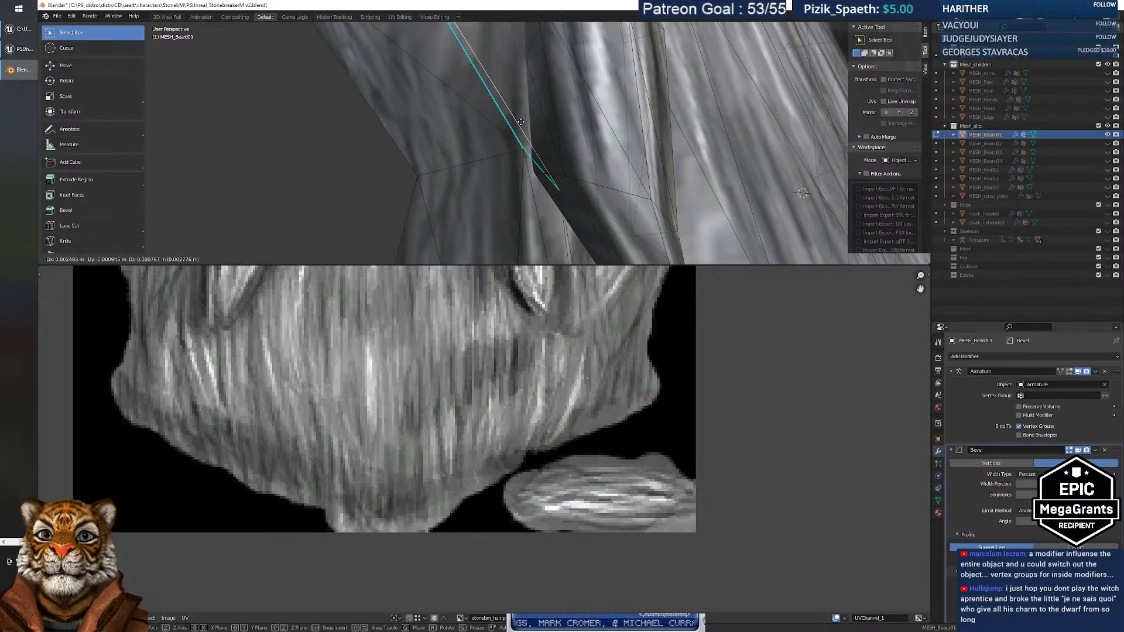
pyautogui.click(520, 122)
pyautogui.rightClick(513, 128)
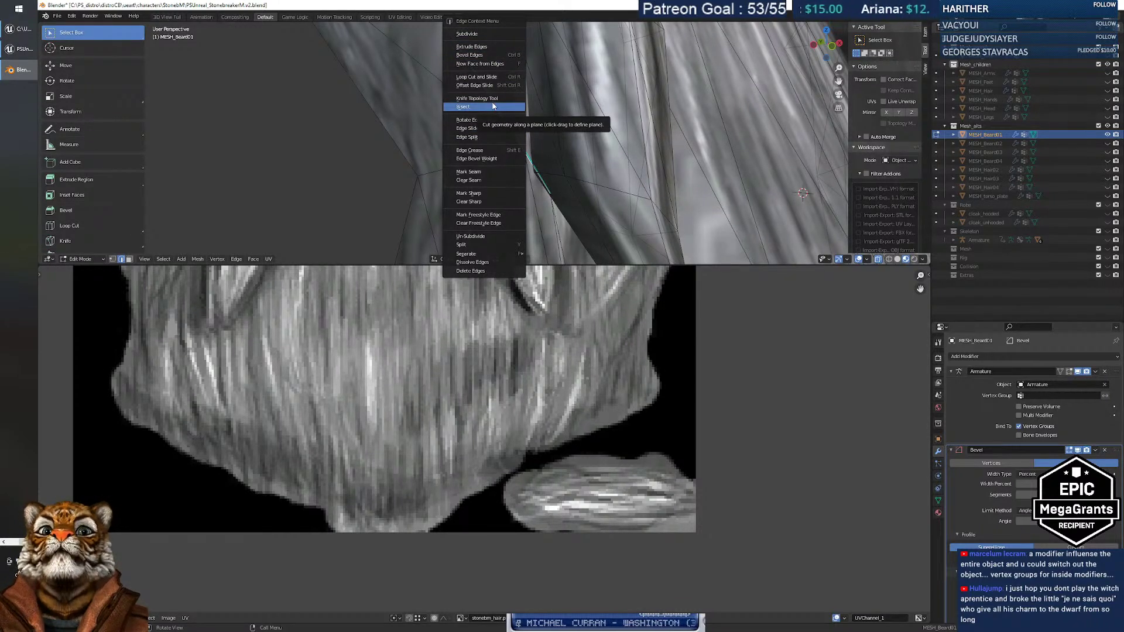
pyautogui.click(490, 33)
# Examine the subdivided edge and its surrounding beard geometry from near and far.
pyautogui.scroll(-12, 505, 76)
pyautogui.scroll(12, 504, 87)
pyautogui.hotkey('shift', '`')
pyautogui.press('e')
pyautogui.press('w')
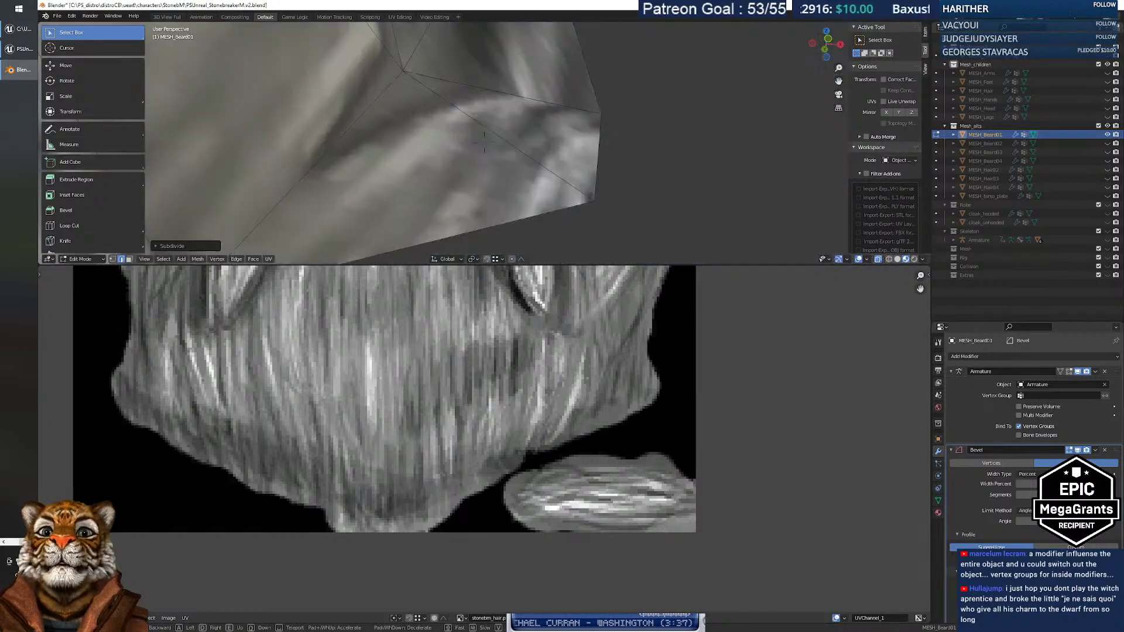
pyautogui.press('s')
pyautogui.press('w')
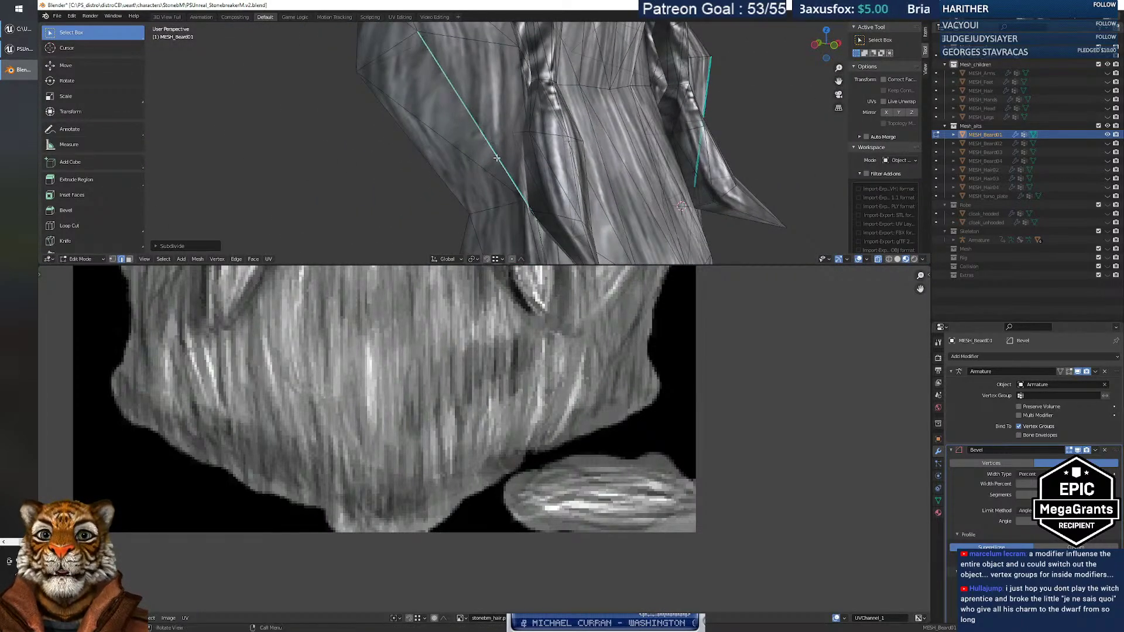
# Enable Correct Face Attributes and snap the midpoint vertex of the diagonal sharp edge onto the vertex at the edge's lower end.
pyautogui.click(481, 138)
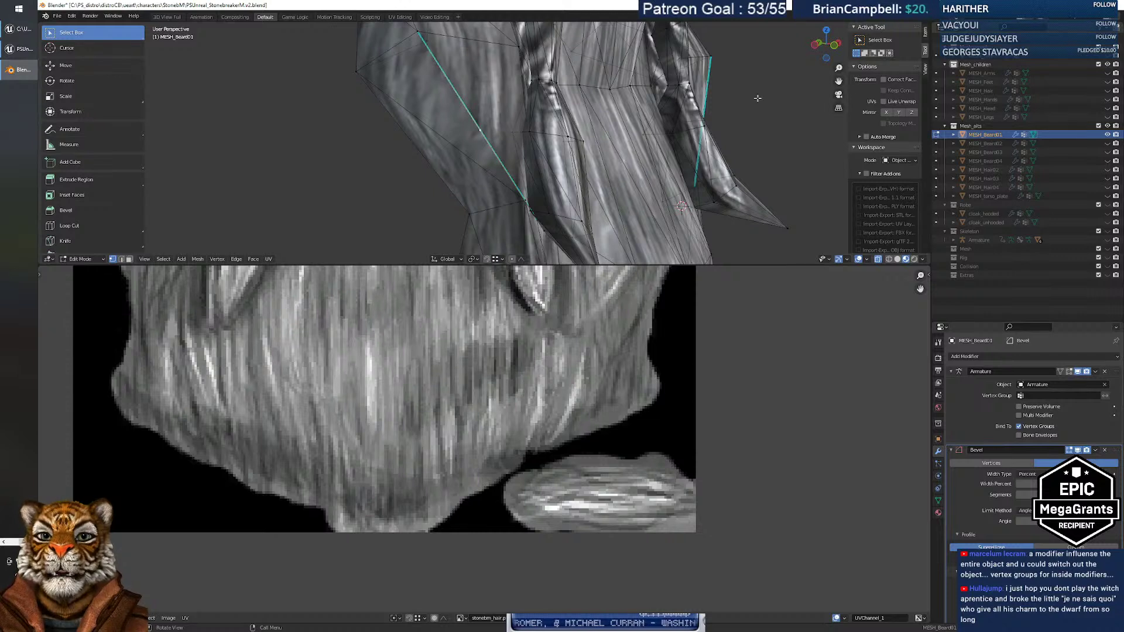
pyautogui.click(884, 80)
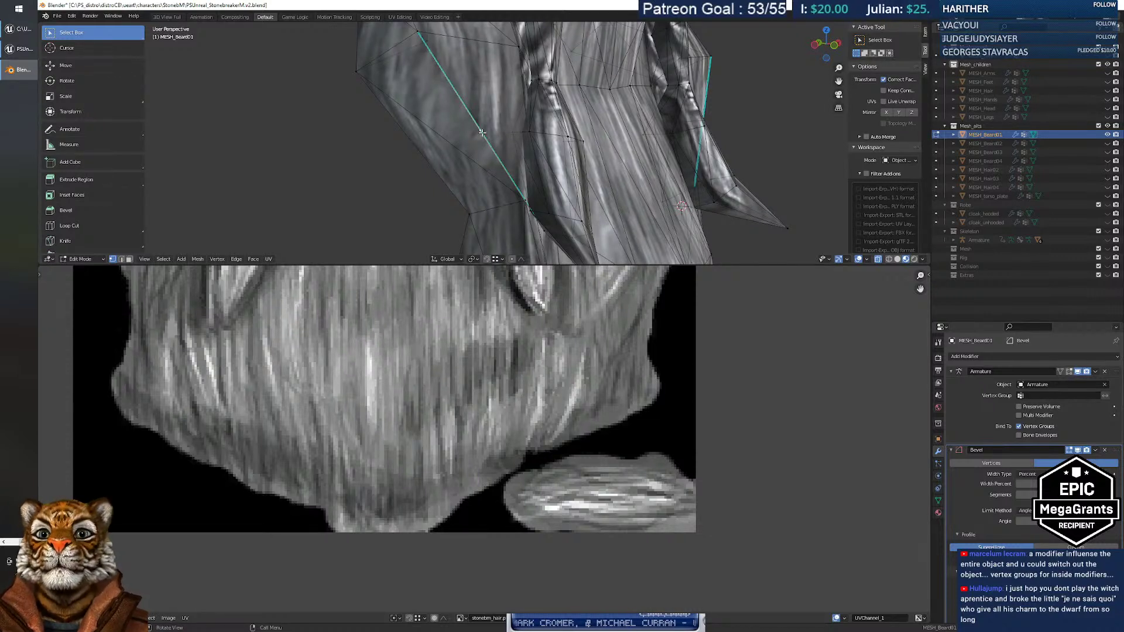
pyautogui.press('g')
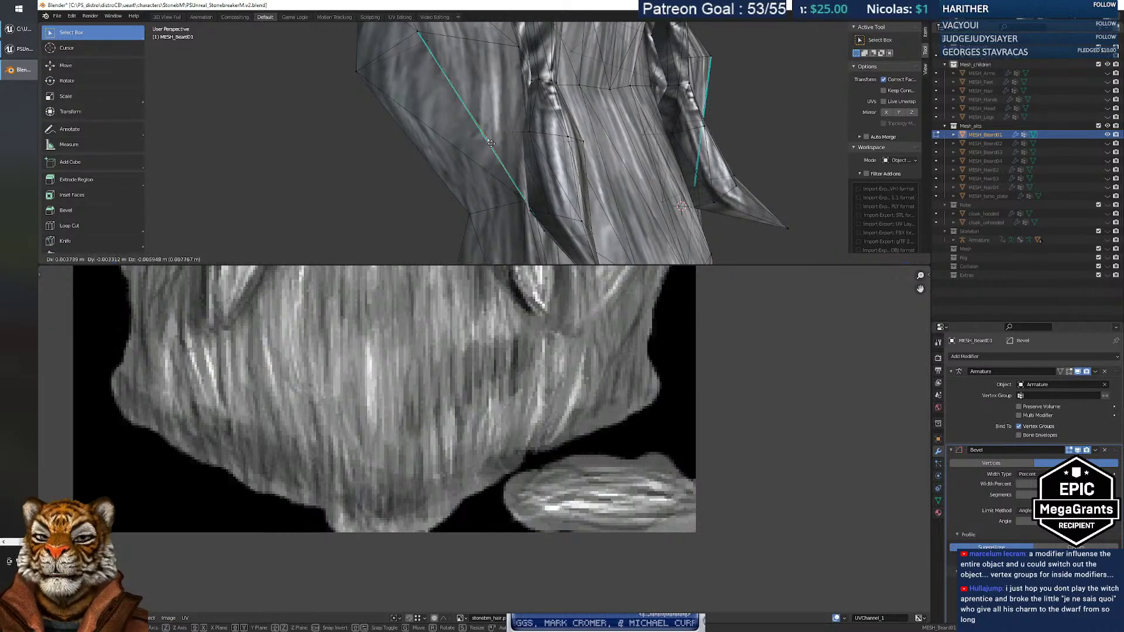
pyautogui.rightClick(518, 190)
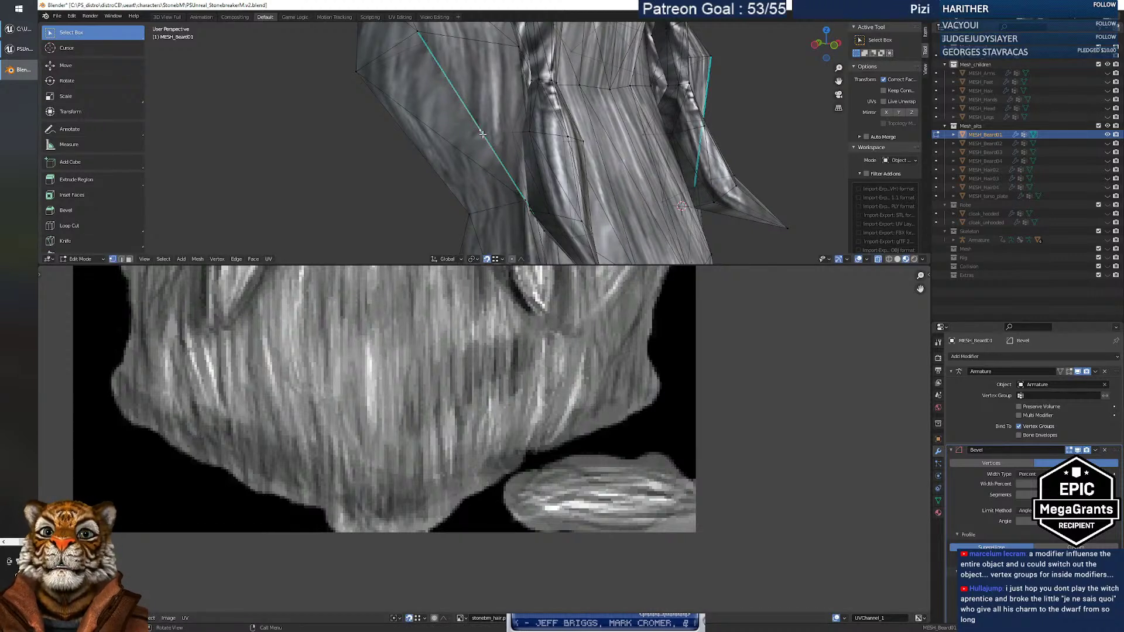
pyautogui.press('g')
pyautogui.click(523, 199)
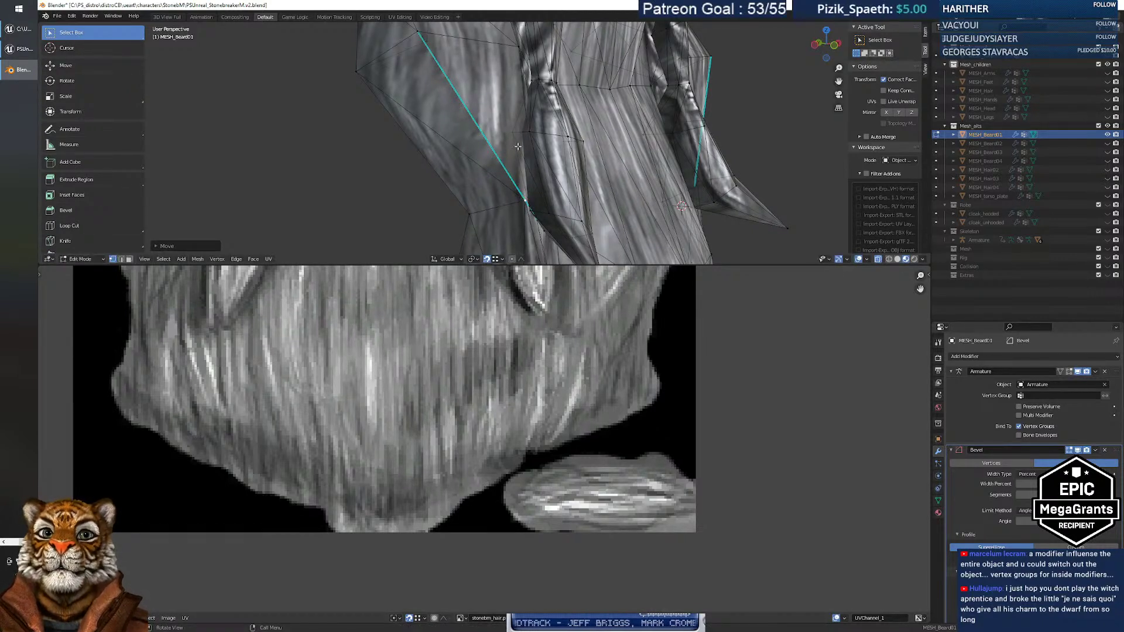
# Merge all of the beard's vertices by distance and clear the selection.
pyautogui.click(533, 201)
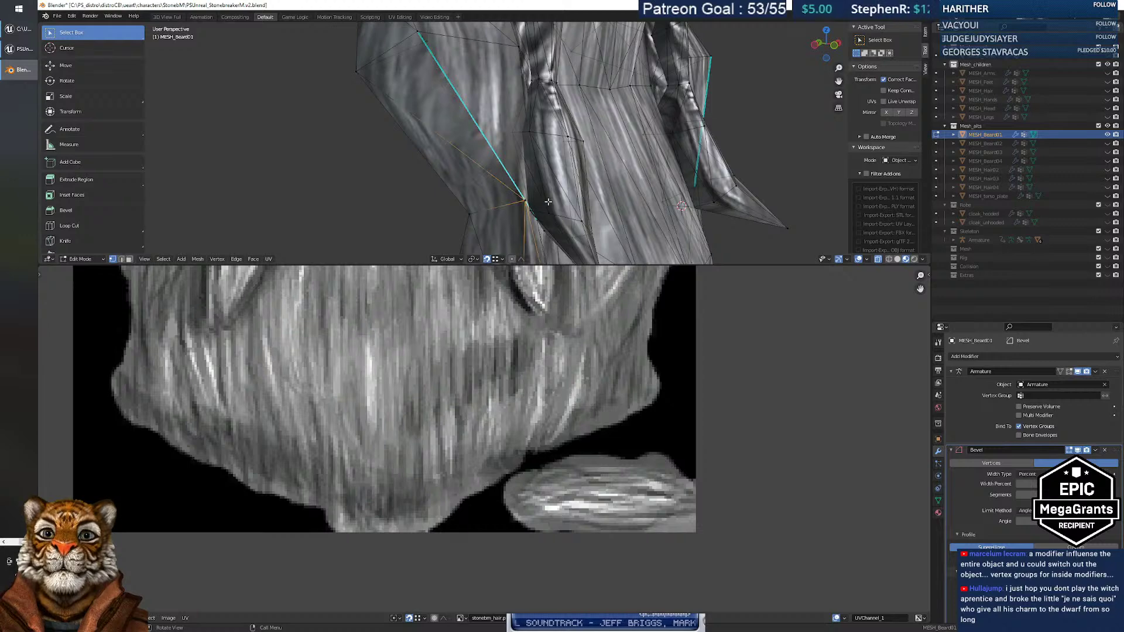
pyautogui.press('a')
pyautogui.press('m')
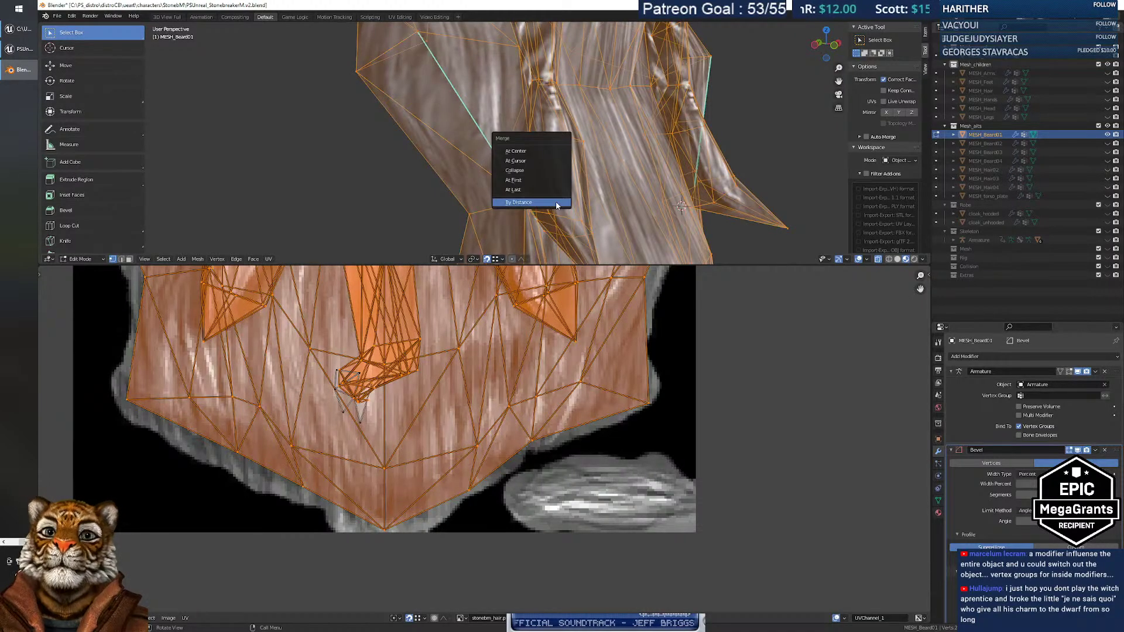
pyautogui.click(556, 202)
pyautogui.click(419, 202)
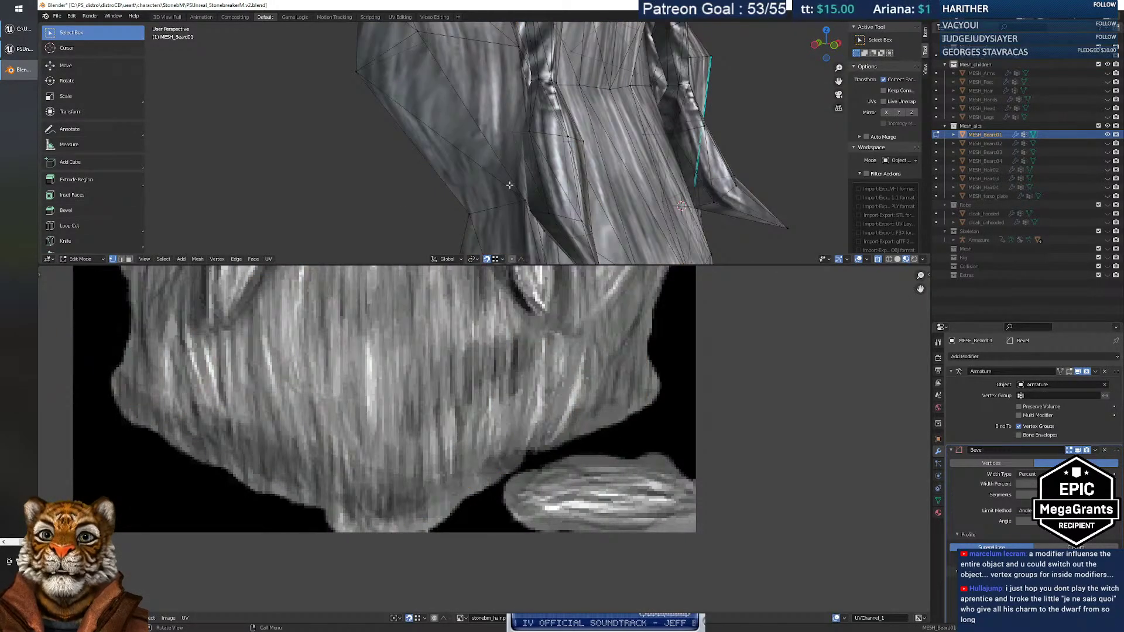
# Subdivide the matching diagonal sharp edge on the beard's opposite side and snap its midpoint vertex onto the edge's lower end.
pyautogui.scroll(-10, 510, 185)
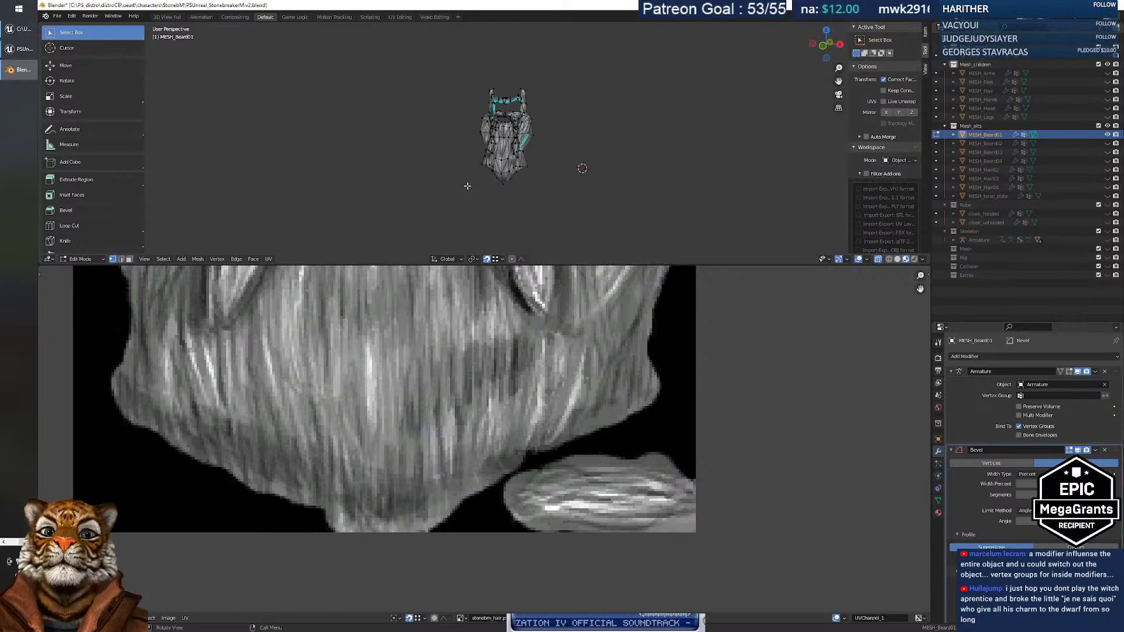
pyautogui.hotkey('shift', '`')
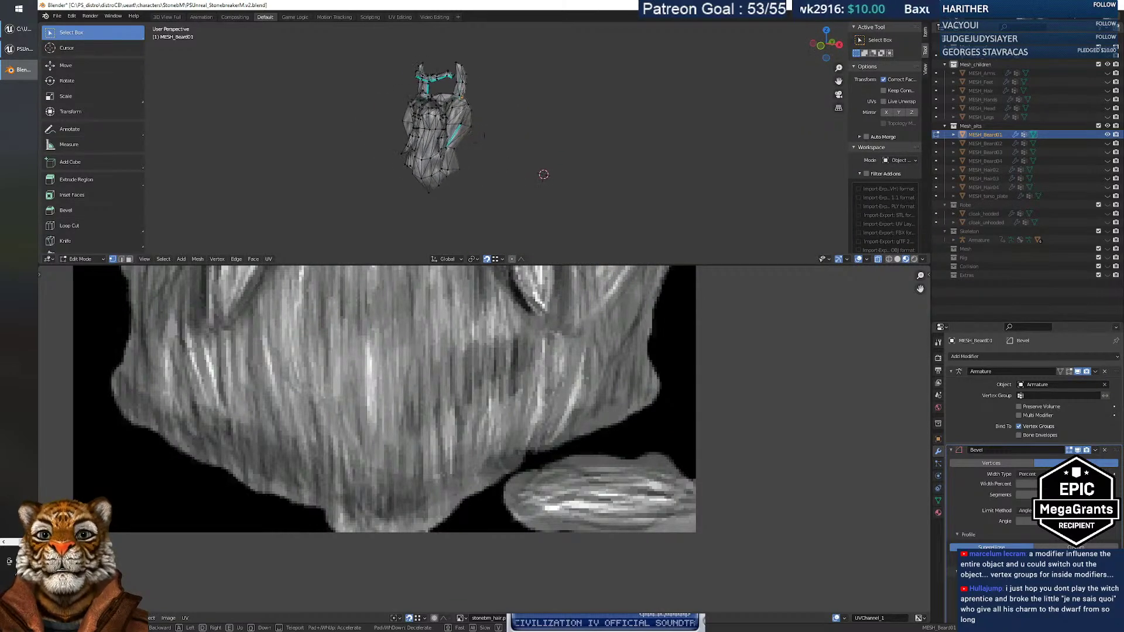
pyautogui.press('w')
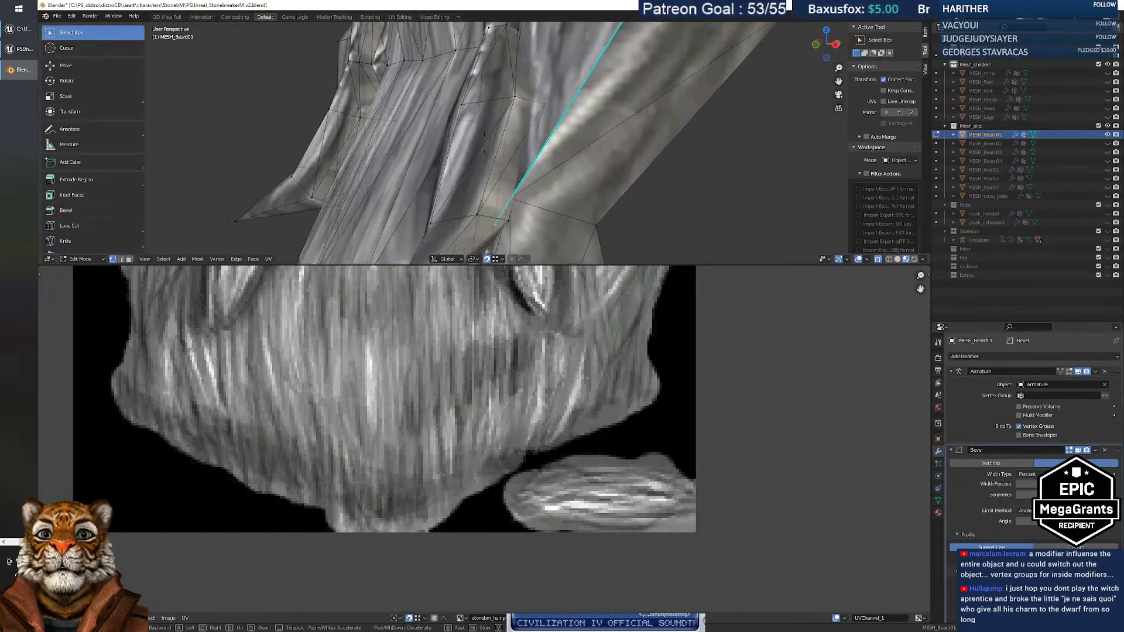
pyautogui.press('s')
pyautogui.click(484, 143)
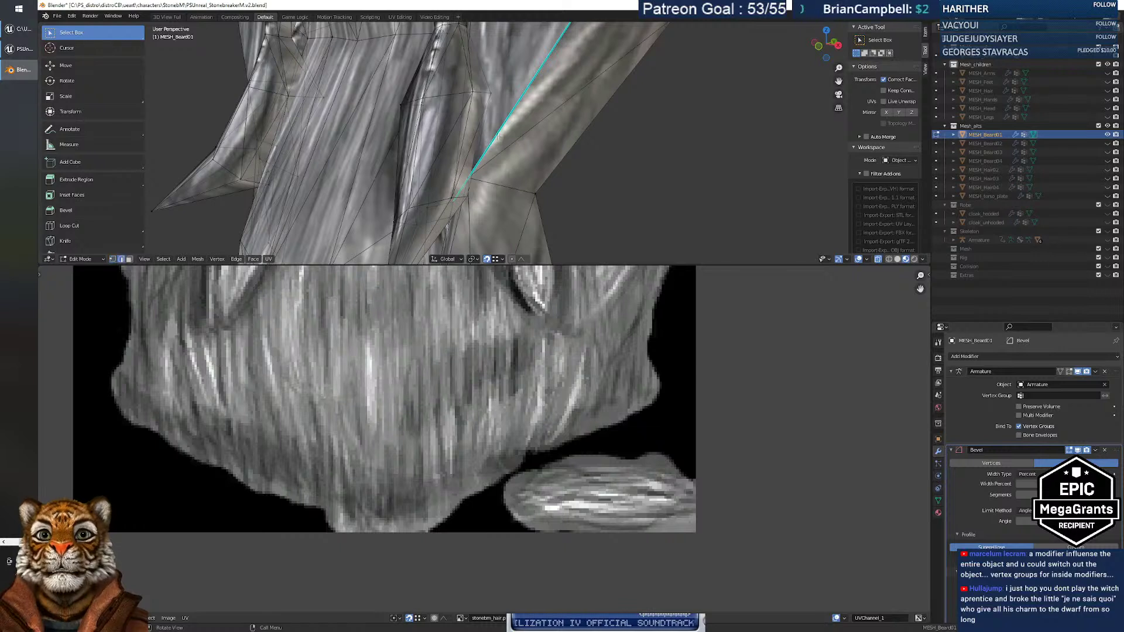
pyautogui.rightClick(496, 133)
pyautogui.click(496, 133)
pyautogui.press('1')
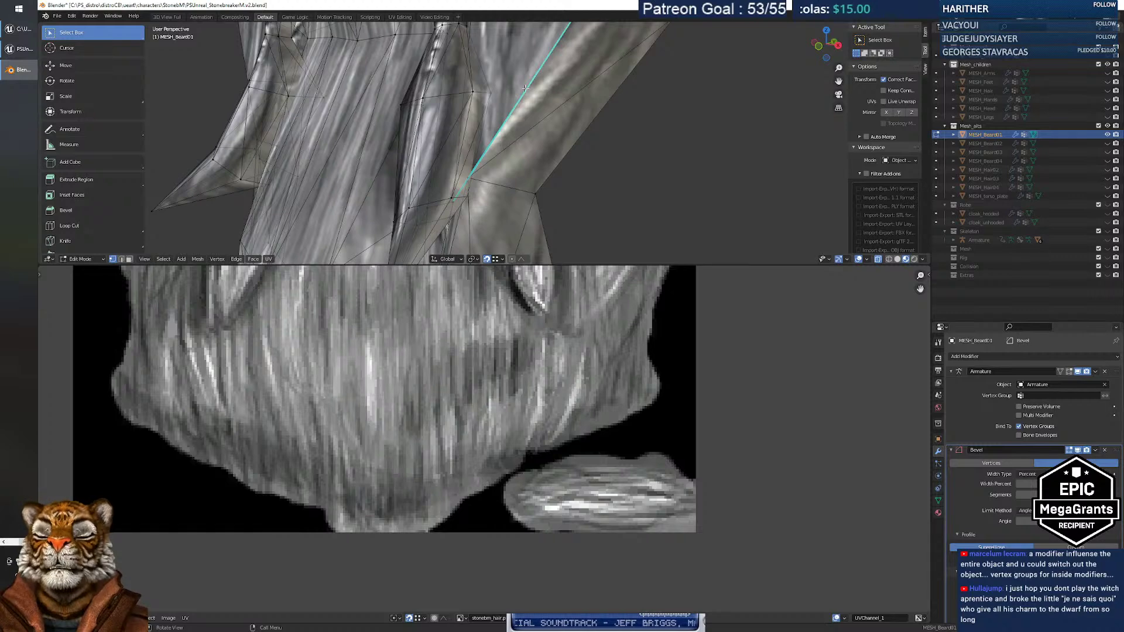
pyautogui.press('g')
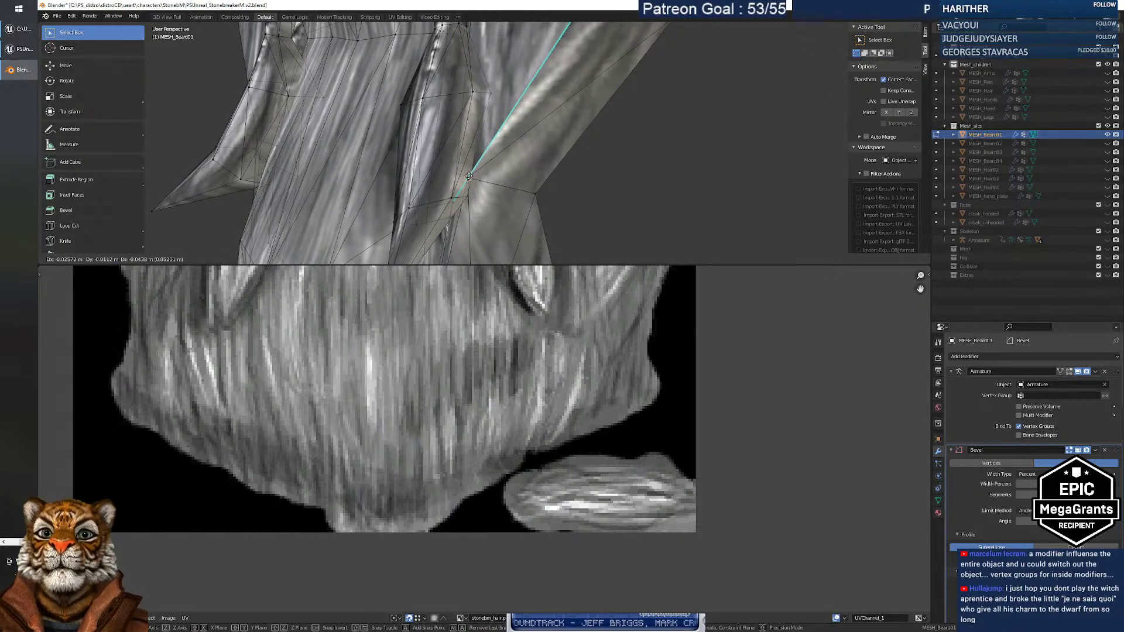
pyautogui.click(468, 175)
# Merge the whole beard mesh by distance again to weld the vertices snapped on the opposite side.
pyautogui.press('a')
pyautogui.press('m')
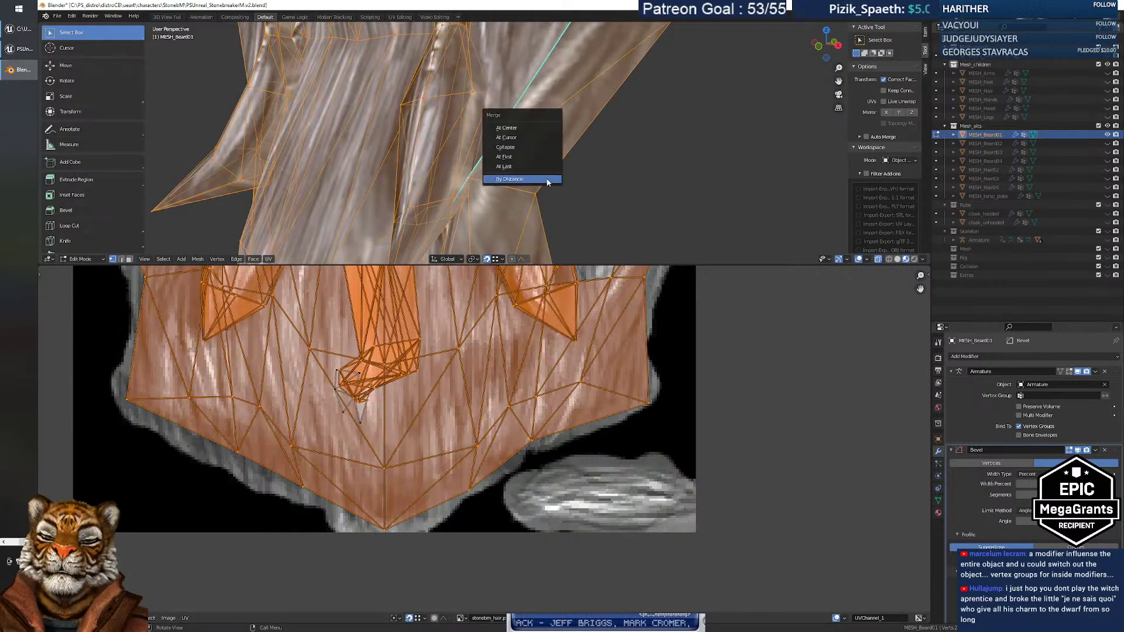
pyautogui.click(546, 179)
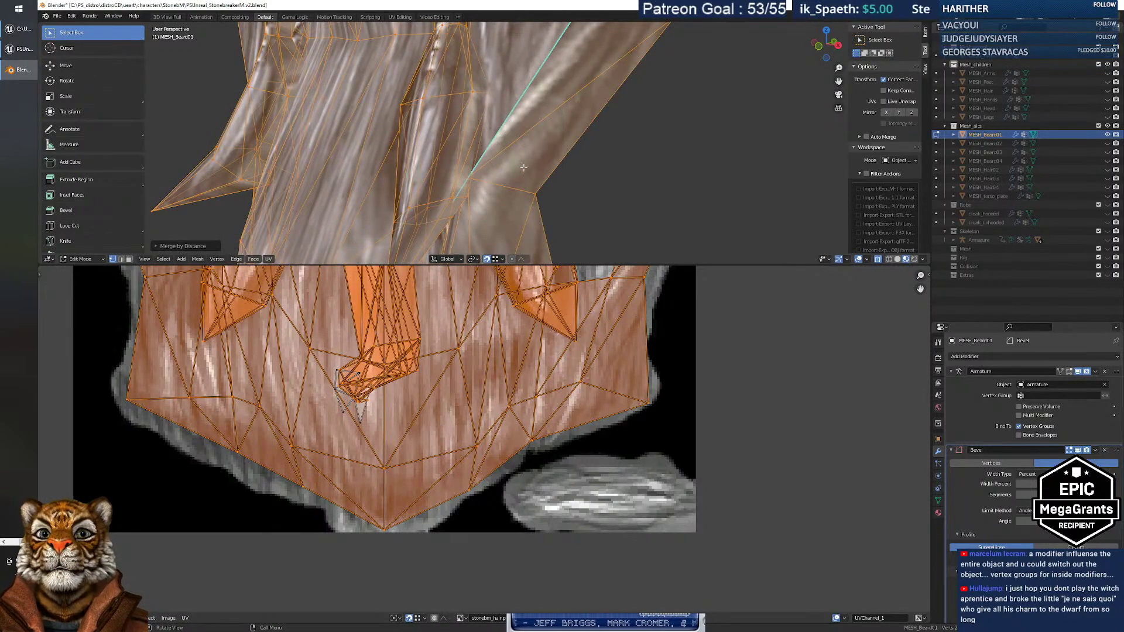
# Subdivide the remaining diagonal sharp edge on this side and try moving the selected edges.
pyautogui.click(497, 137)
pyautogui.rightClick(496, 137)
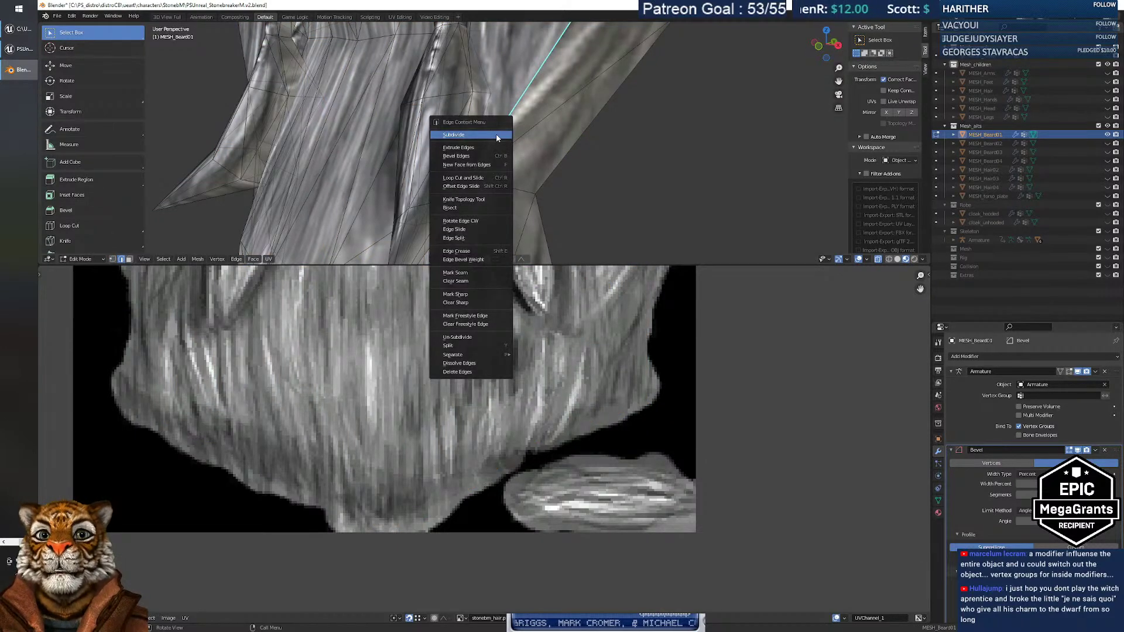
pyautogui.click(496, 137)
pyautogui.press('g')
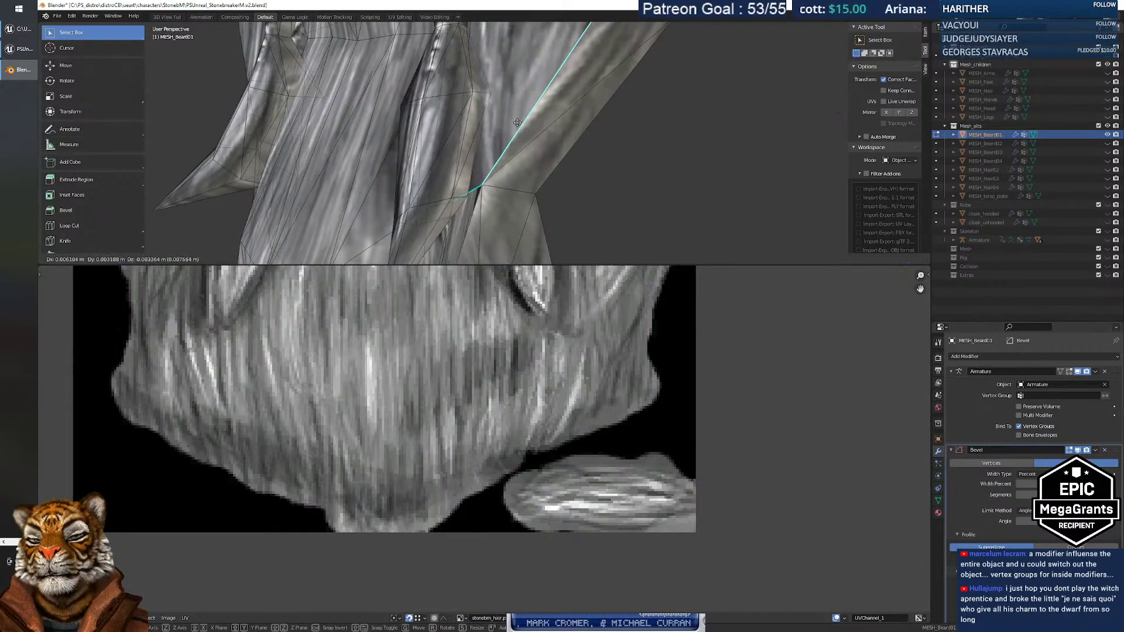
pyautogui.rightClick(518, 130)
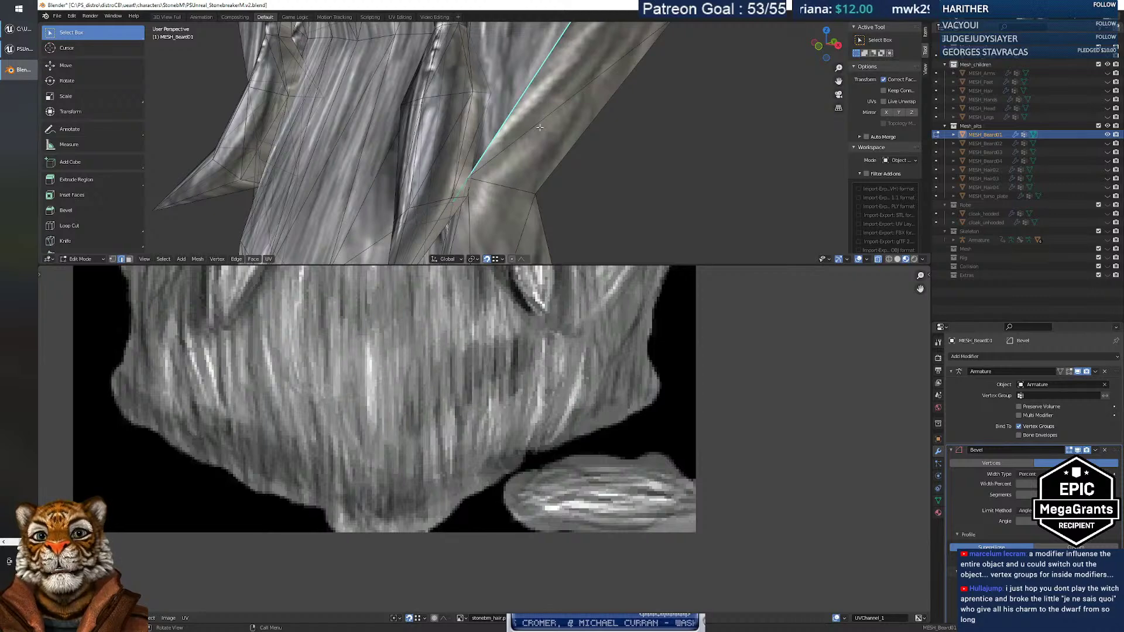
# Clear the sharp marking from the diagonal edge and from the short edge at its lower end.
pyautogui.rightClick(502, 126)
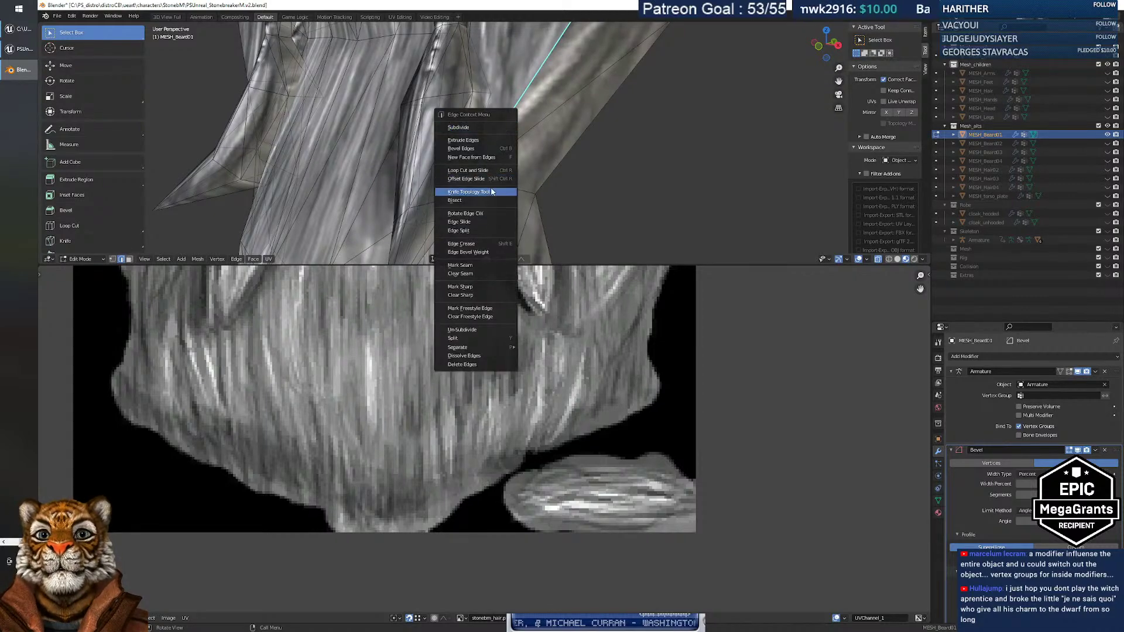
pyautogui.click(468, 286)
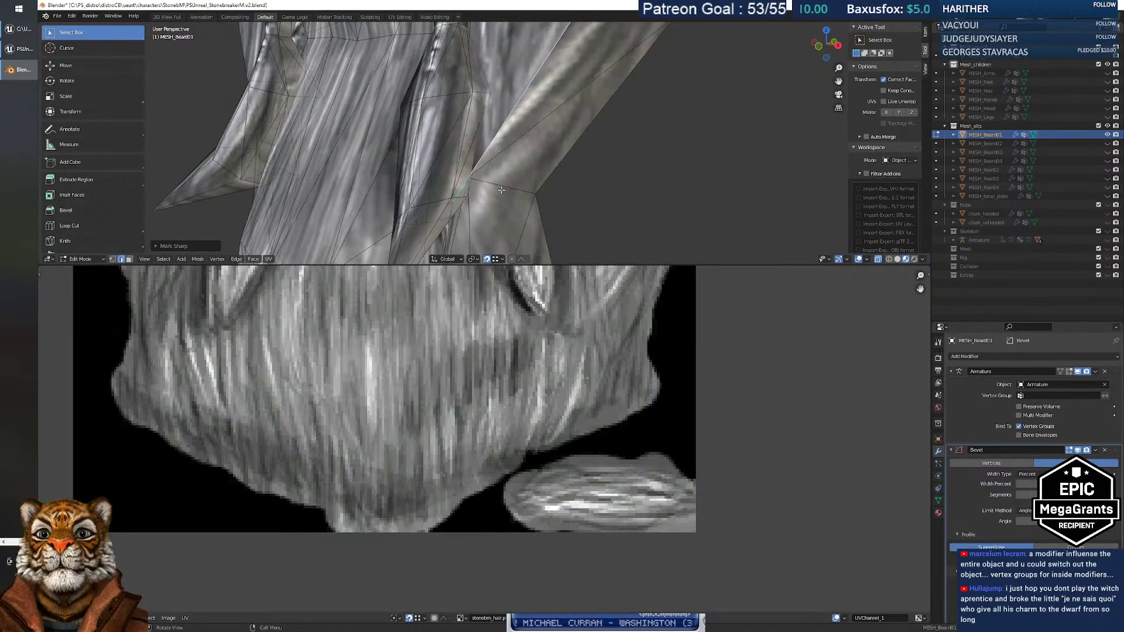
pyautogui.rightClick(463, 186)
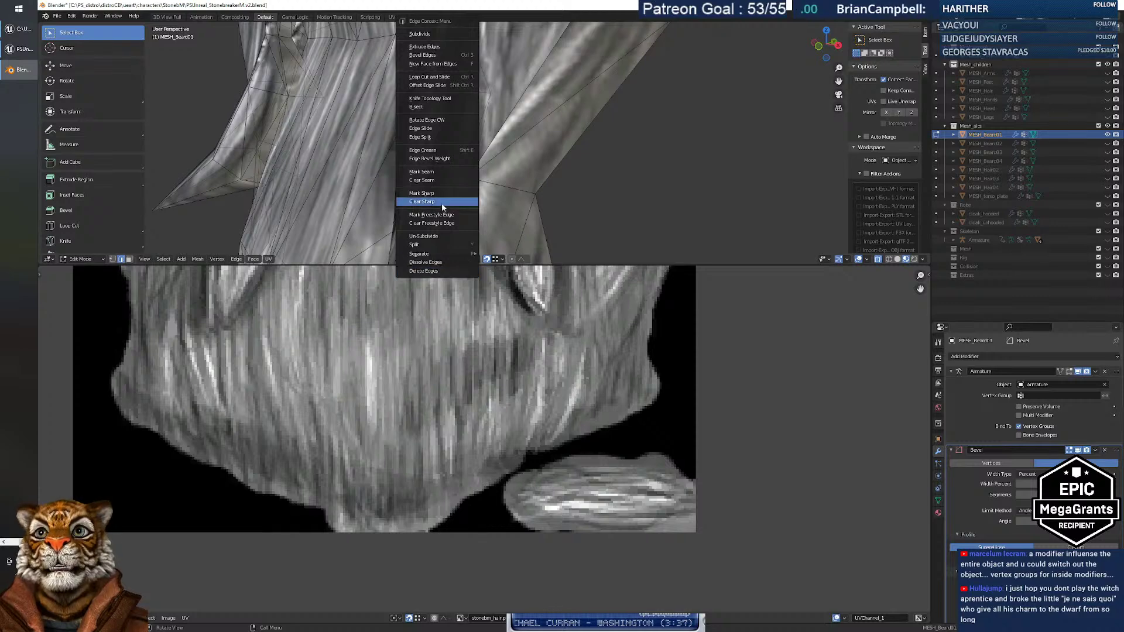
pyautogui.click(444, 201)
# Examine the sharp edges around the eyebrows, side strips and moustache of the beard mesh from several angles.
pyautogui.moveTo(505, 198); pyautogui.dragTo(576, 200, button='middle')
pyautogui.press('s')
pyautogui.moveTo(576, 200); pyautogui.dragTo(663, 242, button='right')
pyautogui.press('w')
pyautogui.press('a')
pyautogui.press('d')
pyautogui.press('s')
pyautogui.press('w')
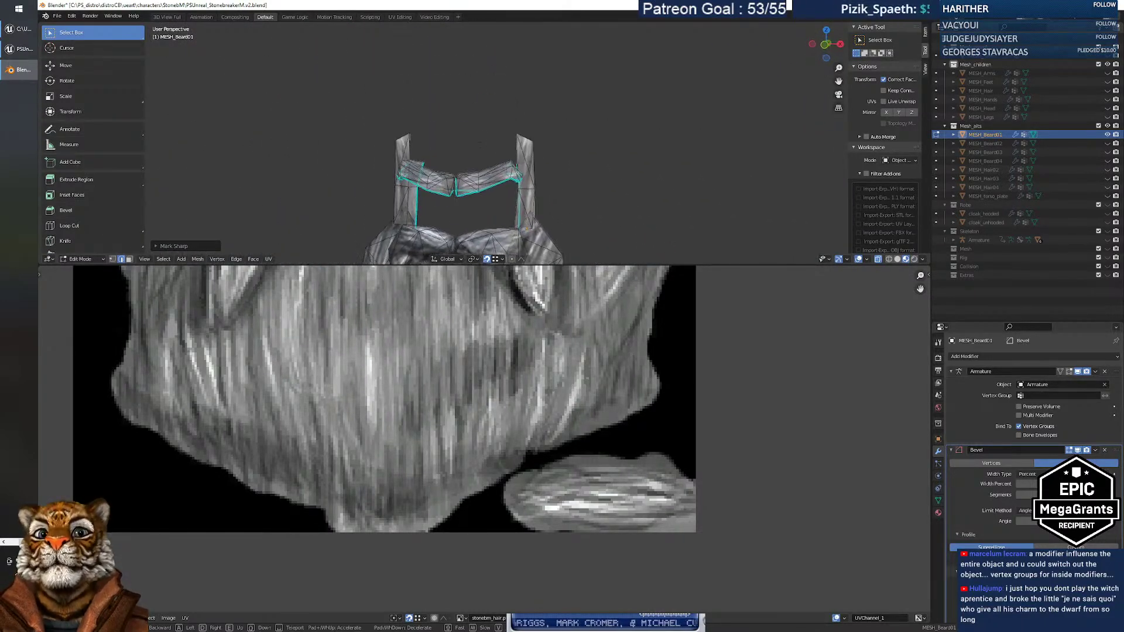
pyautogui.press('s')
pyautogui.press('a')
pyautogui.press('w')
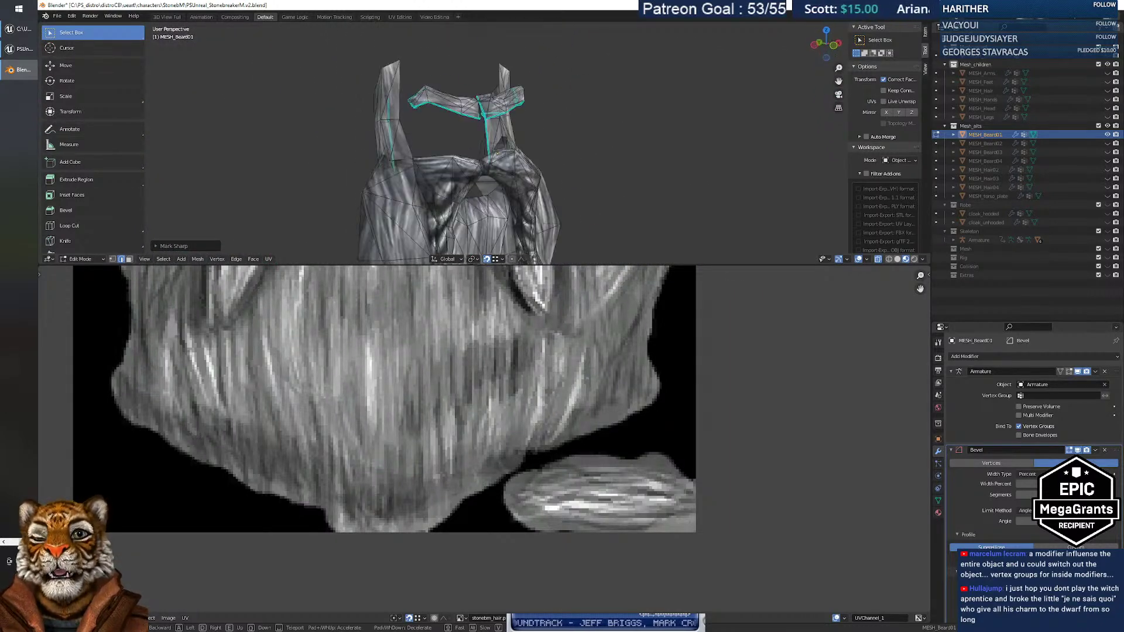
pyautogui.press('w')
pyautogui.press('s')
pyautogui.press('w')
pyautogui.press('s')
pyautogui.click(486, 144)
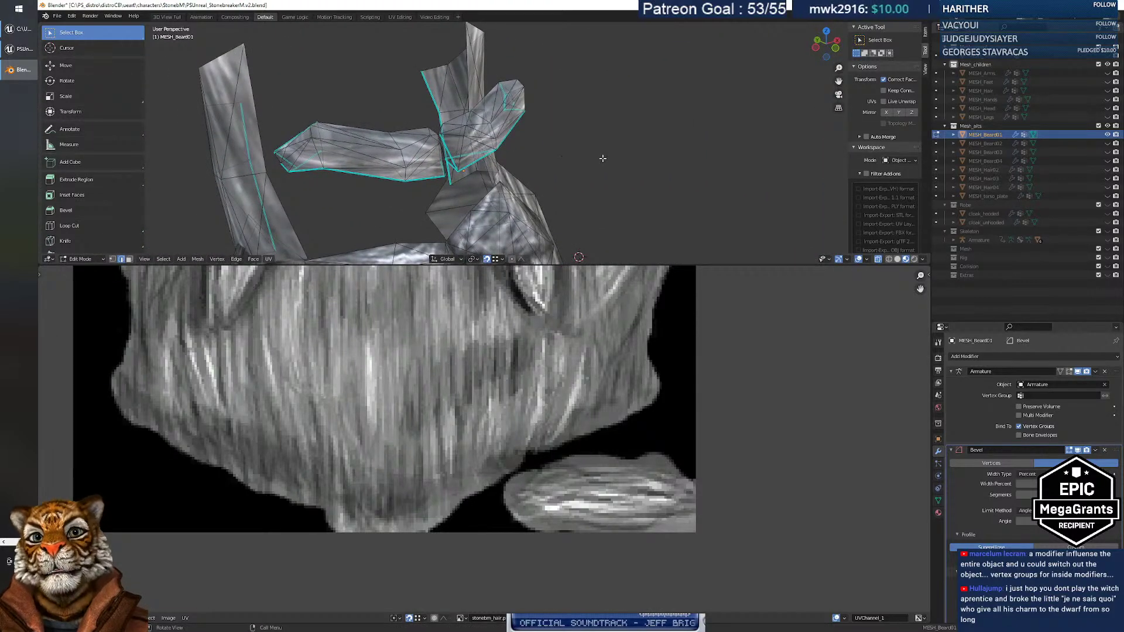
# Return to Object Mode, check the shading of the eyebrows, side strips and upper beard from near and far, and deselect the beard.
pyautogui.press('Tab')
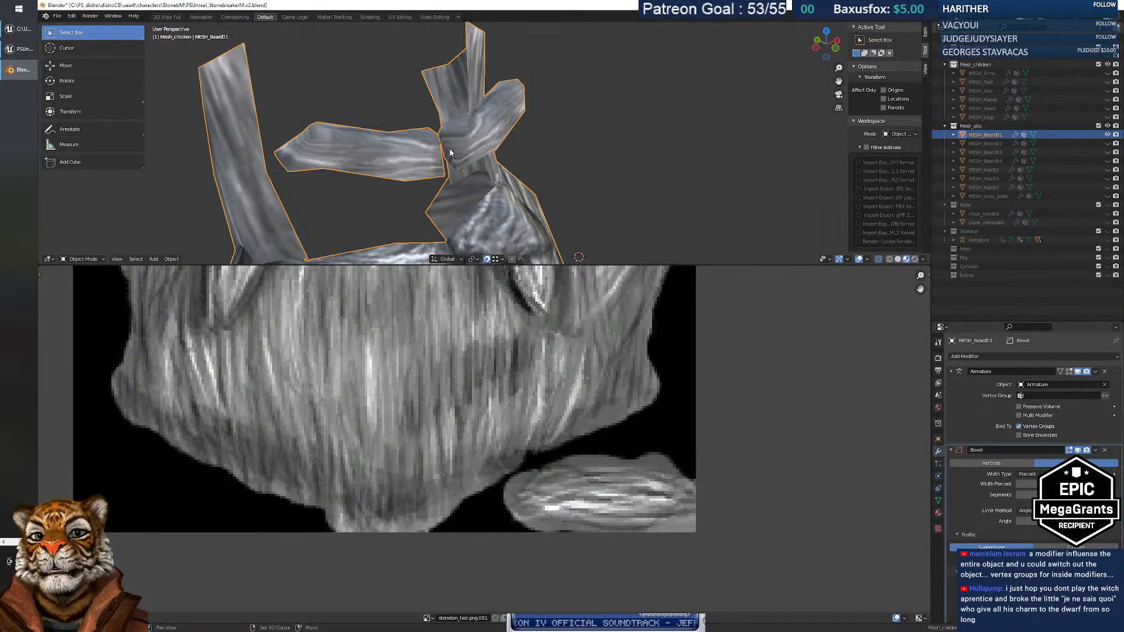
pyautogui.hotkey('shift', '`')
pyautogui.press('s')
pyautogui.press('w')
pyautogui.press('a')
pyautogui.press('s')
pyautogui.press('w')
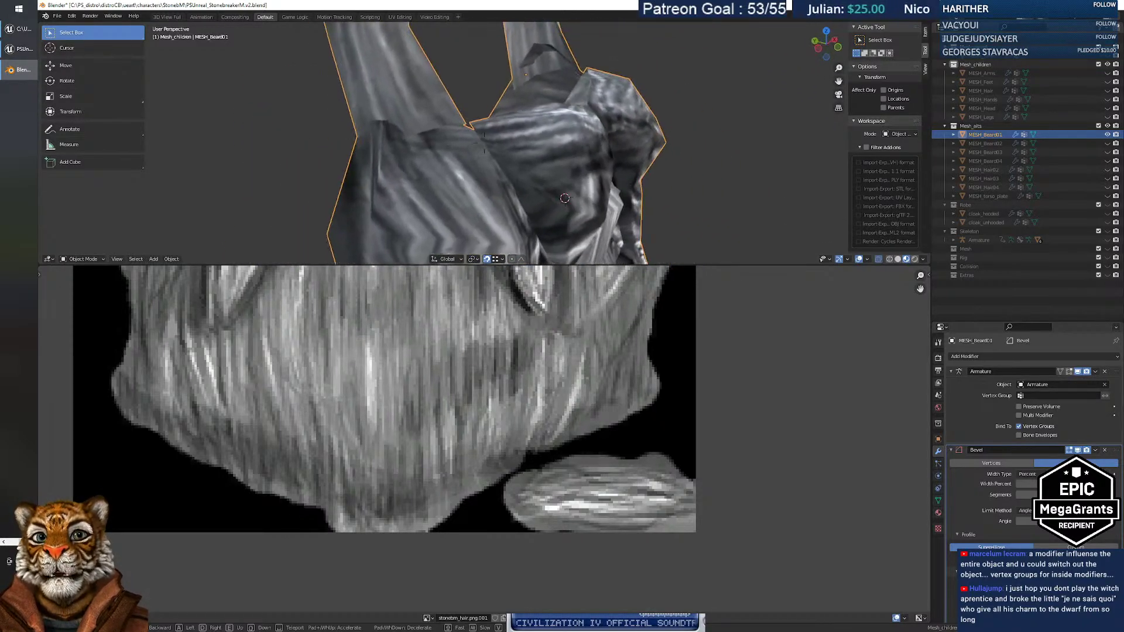
pyautogui.press('s')
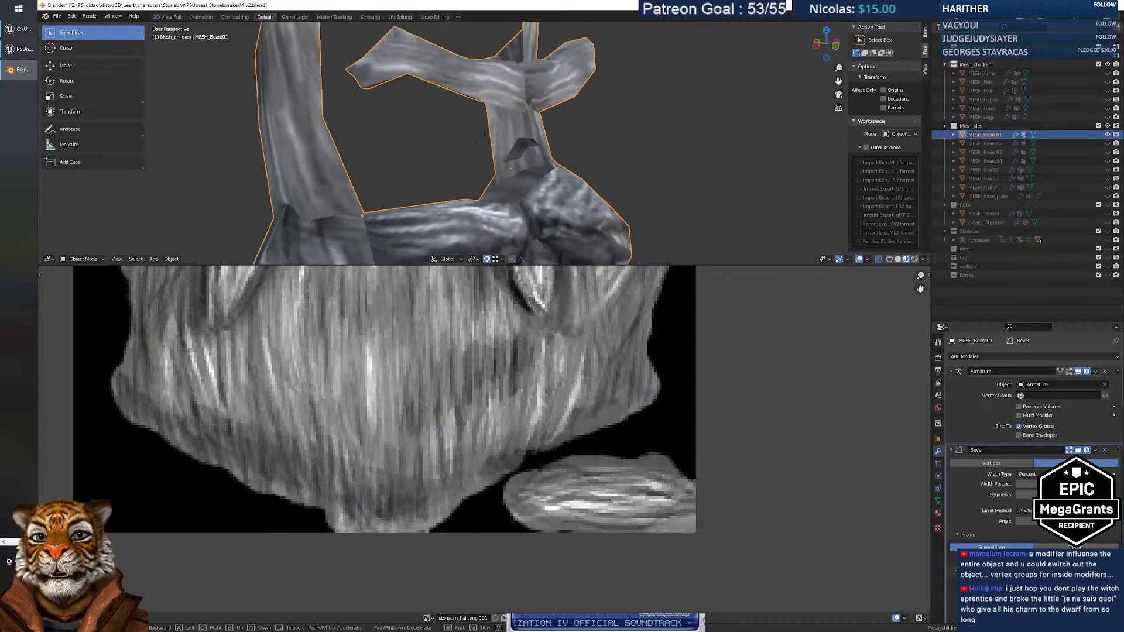
pyautogui.press('w')
pyautogui.press('s')
pyautogui.press('w')
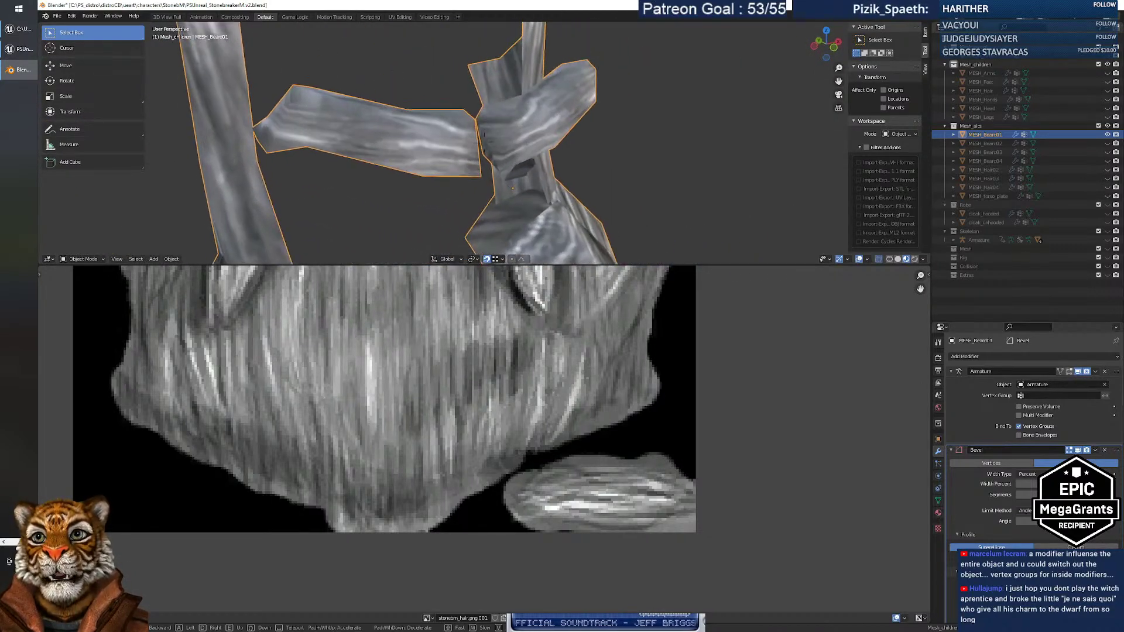
pyautogui.press('s')
pyautogui.click(608, 168)
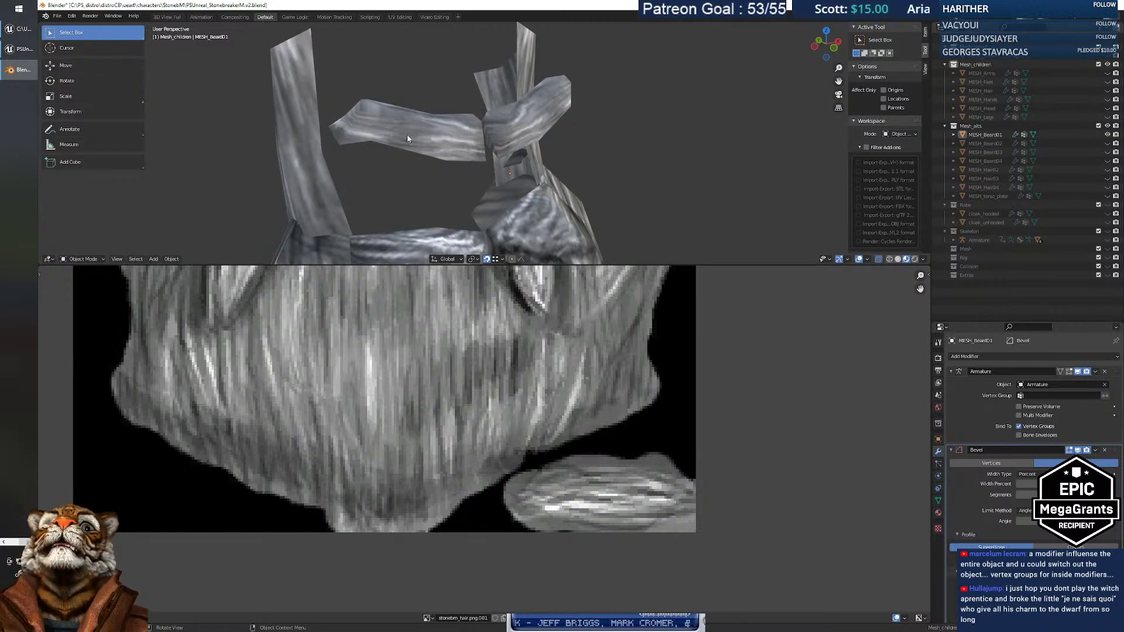
# Switch to Unreal Editor and open the stonebmCharacter blueprint from the Blueprints folder.
pyautogui.hotkey('alt', 'Tab')
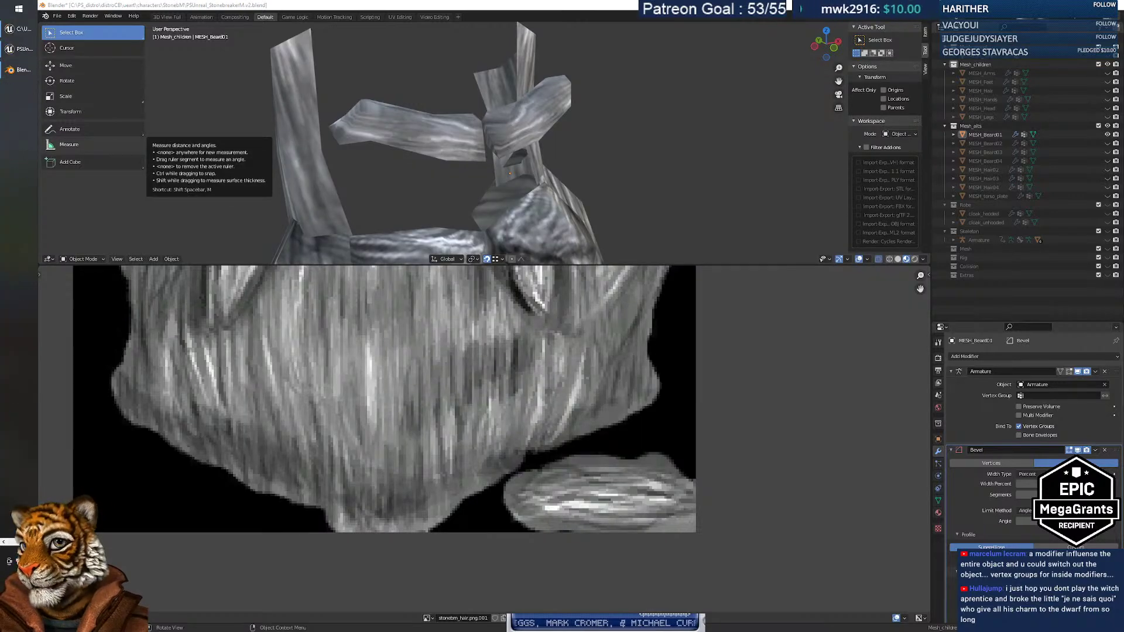
pyautogui.click(24, 56)
pyautogui.click(184, 6)
pyautogui.click(106, 6)
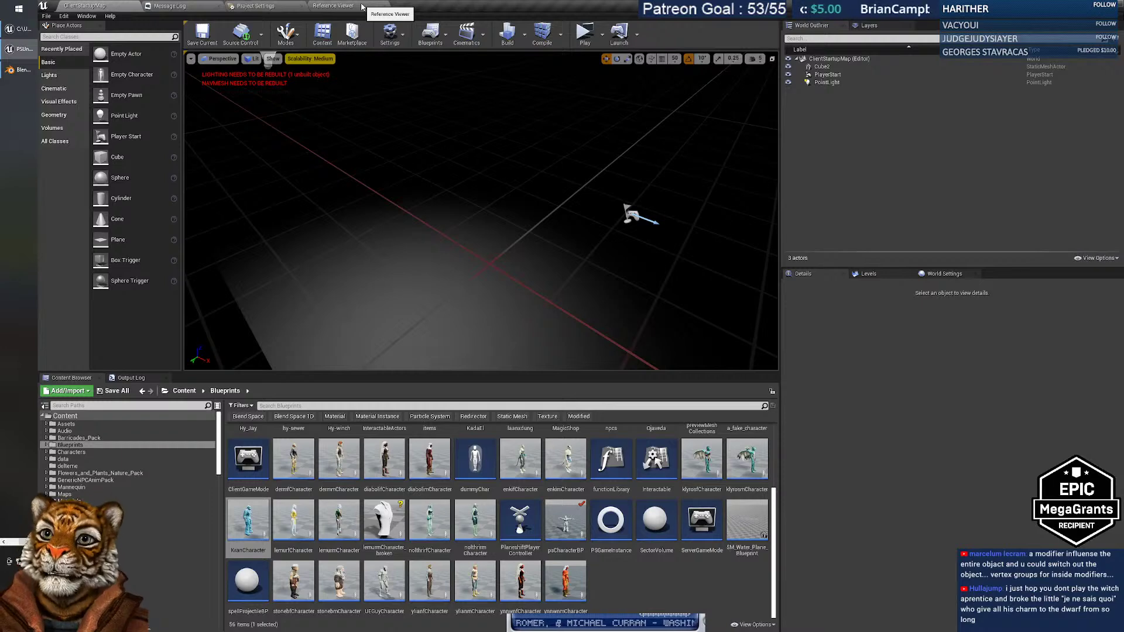
pyautogui.moveTo(347, 513)
pyautogui.mouseDown(button='right')
pyautogui.moveTo(345, 568)
pyautogui.moveTo(344, 513)
pyautogui.mouseUp(button='right')
pyautogui.doubleClick(339, 579)
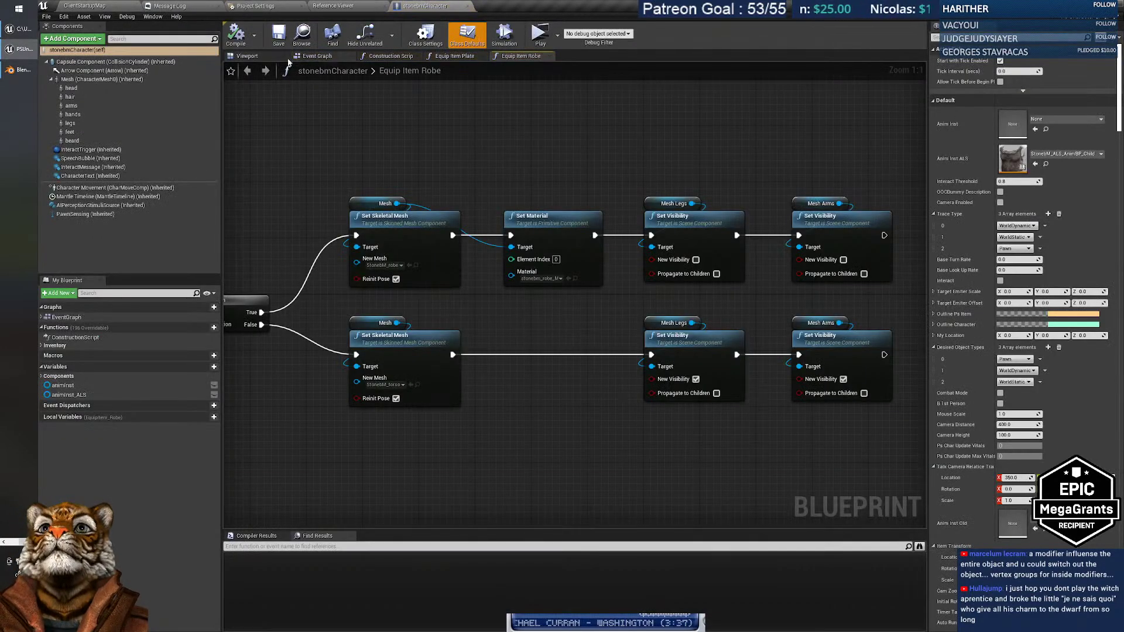
# Show the character in the blueprint's 3D view, examine the dwarf's head and eyebrows up close, and select the beard component.
pyautogui.click(256, 57)
pyautogui.moveTo(469, 234); pyautogui.dragTo(404, 251, button='right')
pyautogui.moveTo(556, 248); pyautogui.dragTo(578, 240, button='right')
pyautogui.moveTo(536, 205); pyautogui.dragTo(533, 195, button='right')
pyautogui.moveTo(491, 328); pyautogui.dragTo(535, 291, button='right')
pyautogui.moveTo(589, 318); pyautogui.dragTo(561, 362, button='right')
pyautogui.click(529, 412)
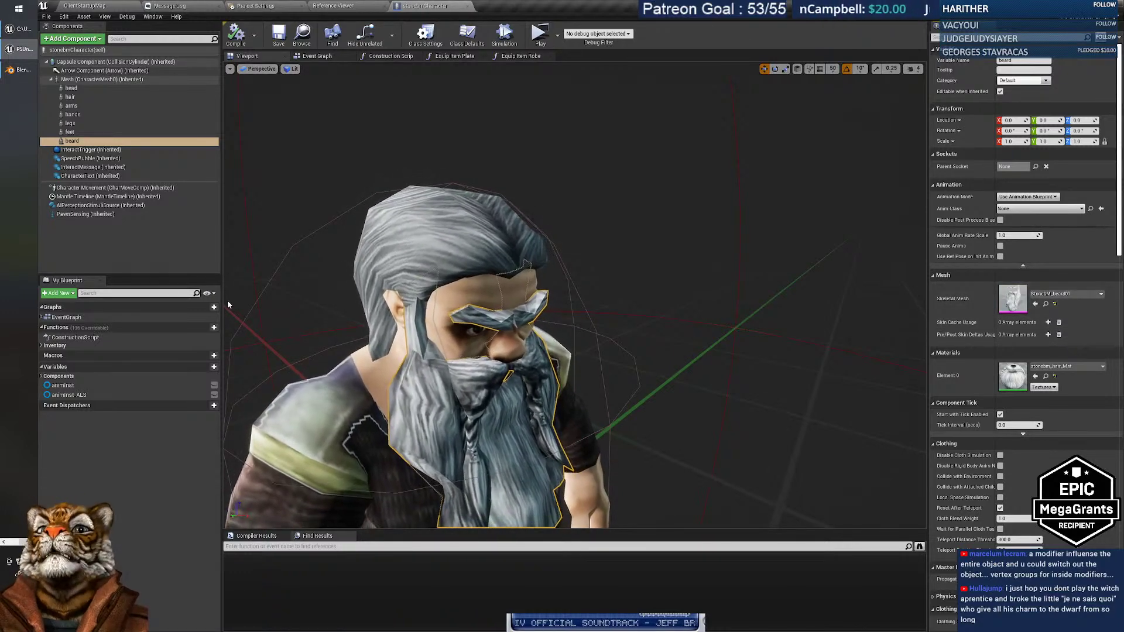
# Locate the beard component's skeletal mesh in the project content and open StonebM_beard01 for inspection.
pyautogui.click(88, 6)
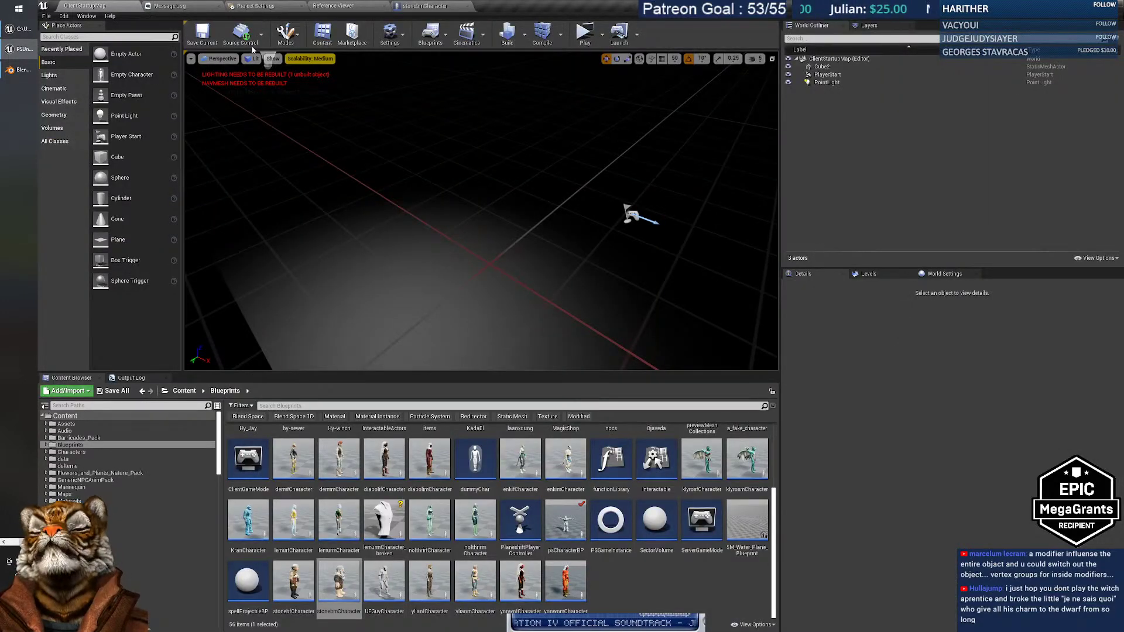
pyautogui.click(424, 6)
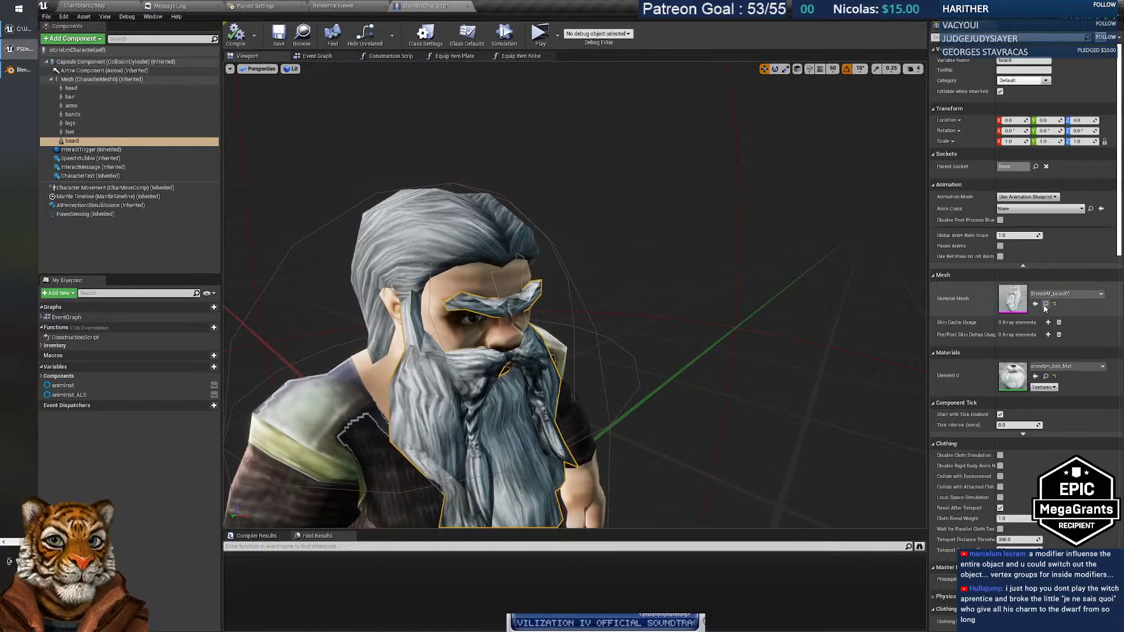
pyautogui.click(1045, 304)
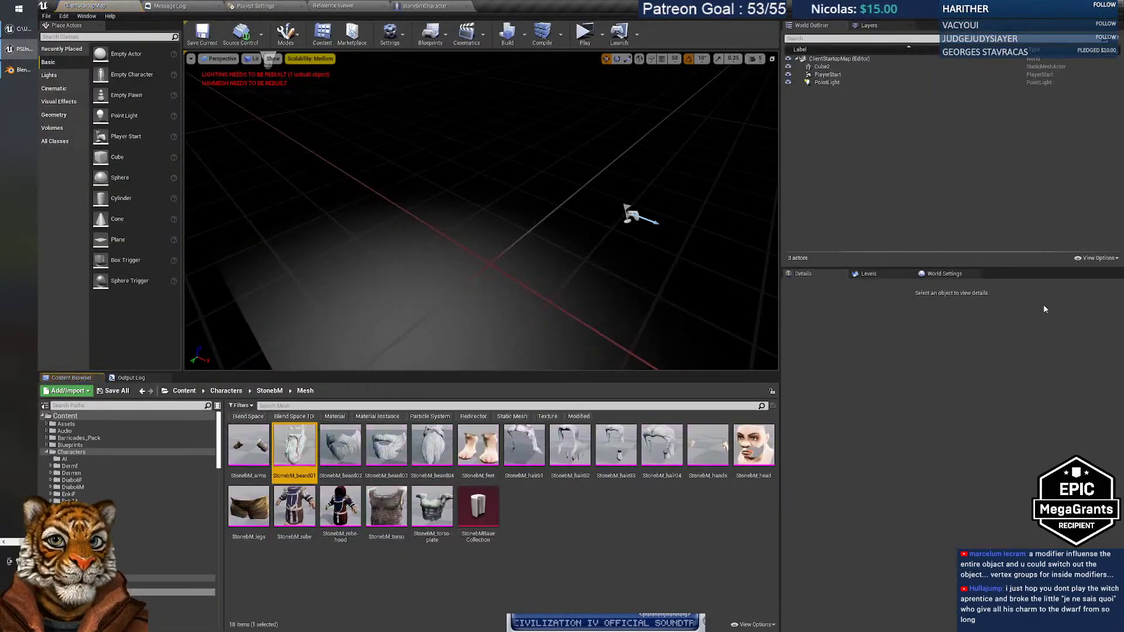
pyautogui.doubleClick(290, 451)
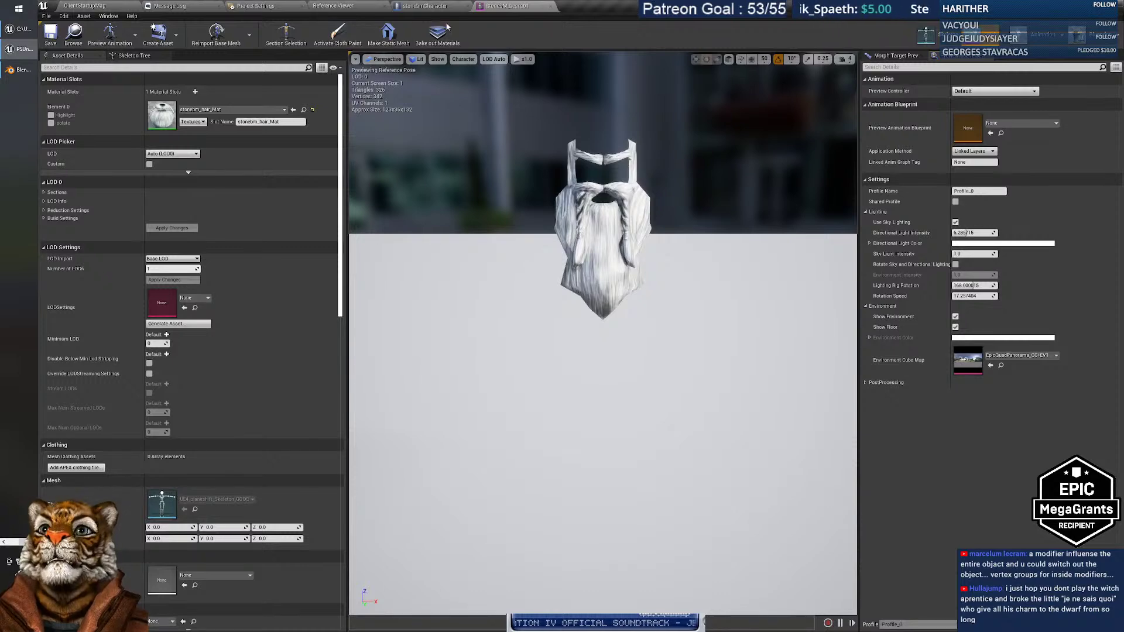
# Examine the StonebM_beard01 mesh preview up close and detach its editor as a floating window over the character blueprint.
pyautogui.click(436, 7)
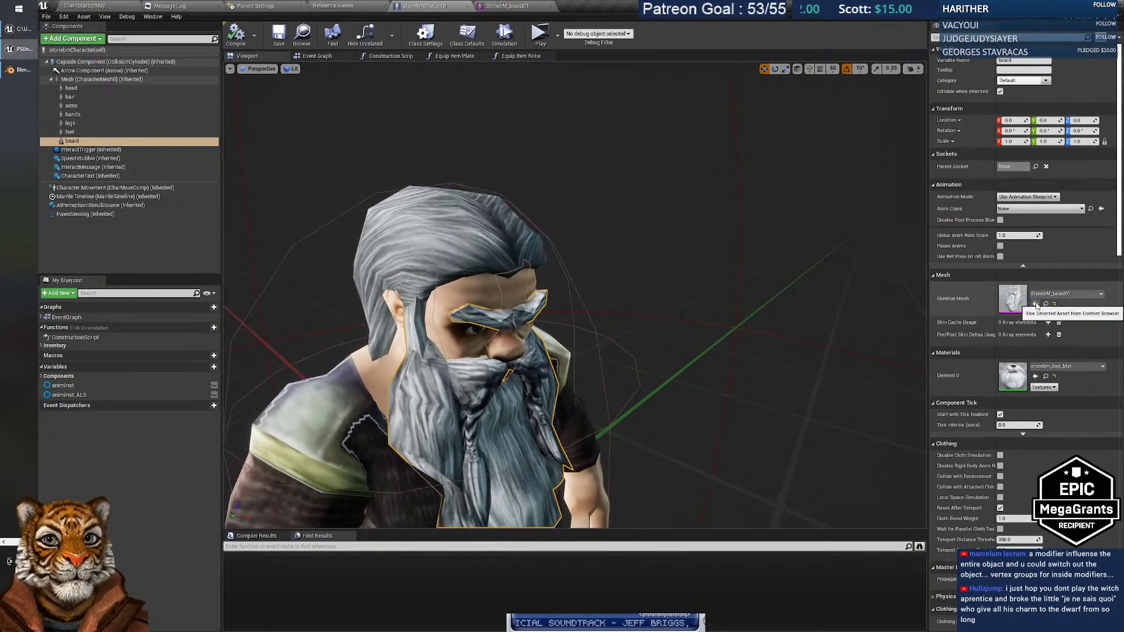
pyautogui.click(498, 5)
pyautogui.moveTo(591, 293); pyautogui.dragTo(561, 176)
pyautogui.moveTo(494, 5); pyautogui.dragTo(613, 117)
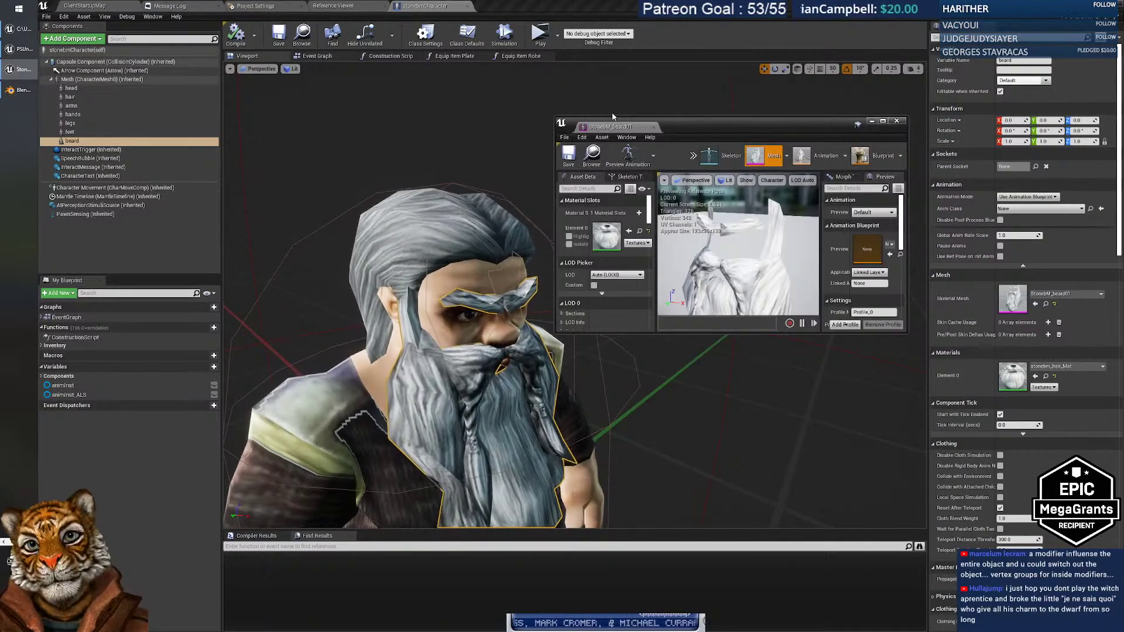
# Switch to Blender, select MESH_Beard01 and enter Edit Mode on it.
pyautogui.click(19, 94)
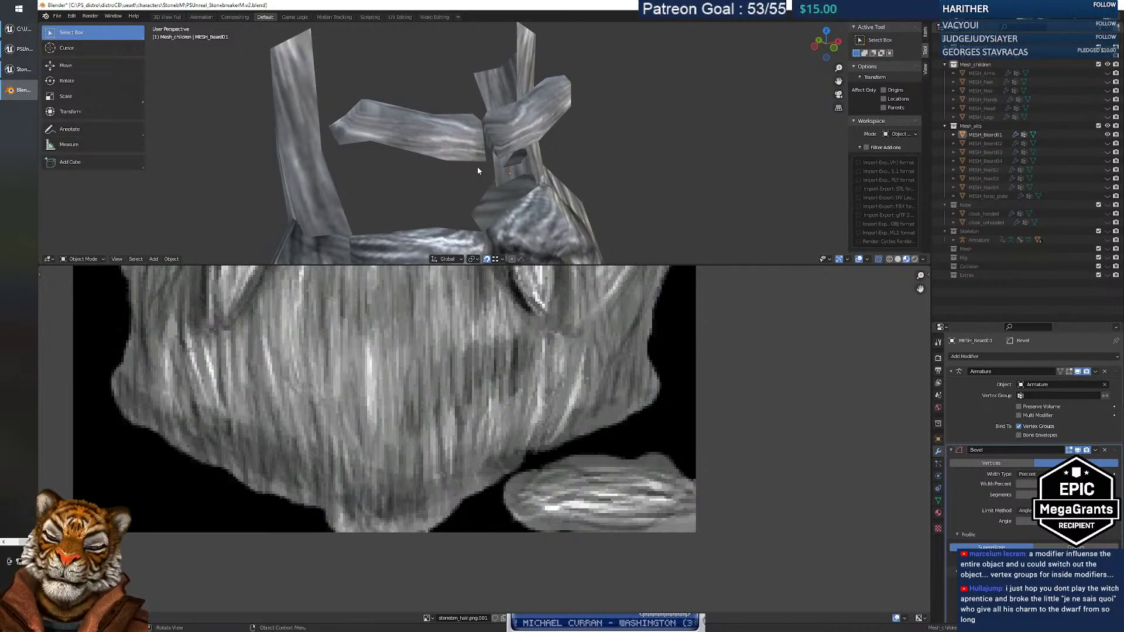
pyautogui.scroll(-10, 483, 159)
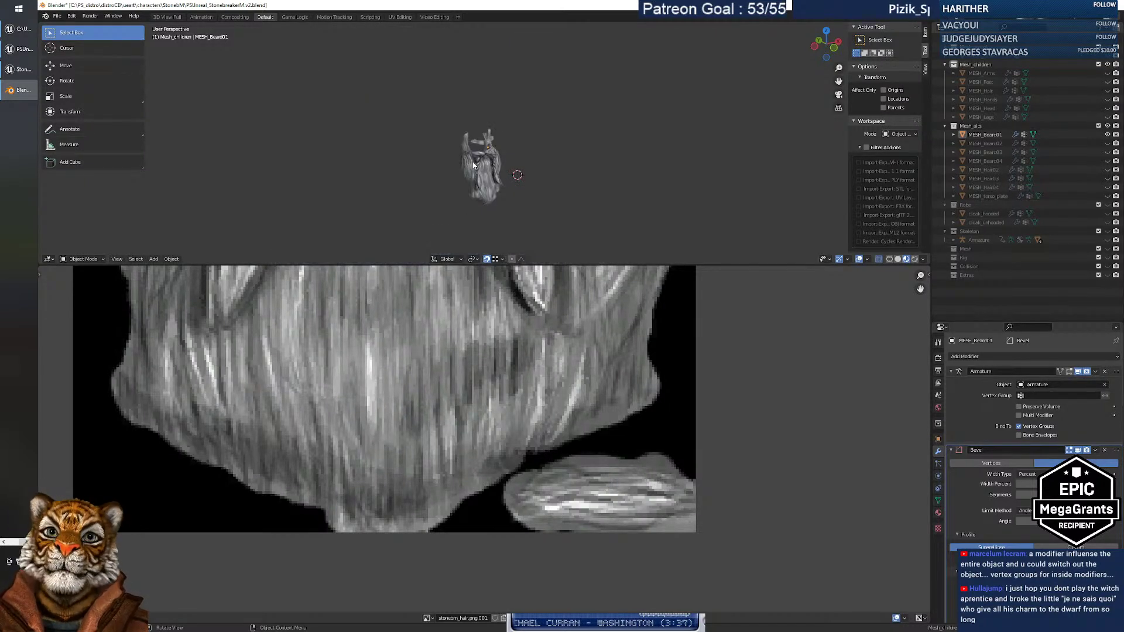
pyautogui.scroll(8, 483, 169)
pyautogui.click(503, 132)
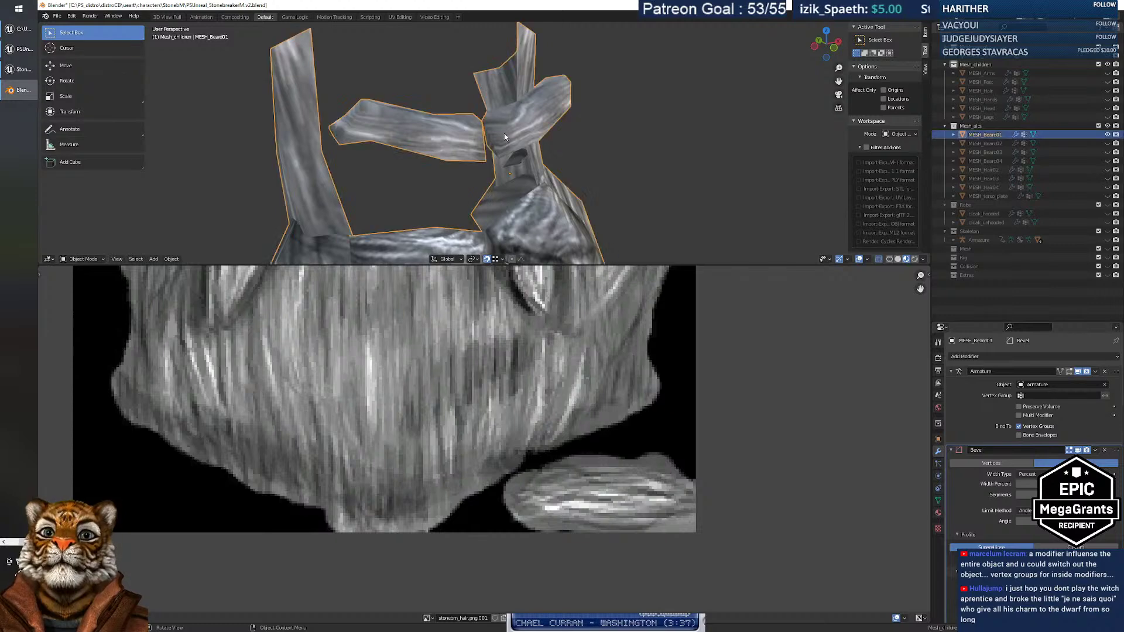
pyautogui.press('Tab')
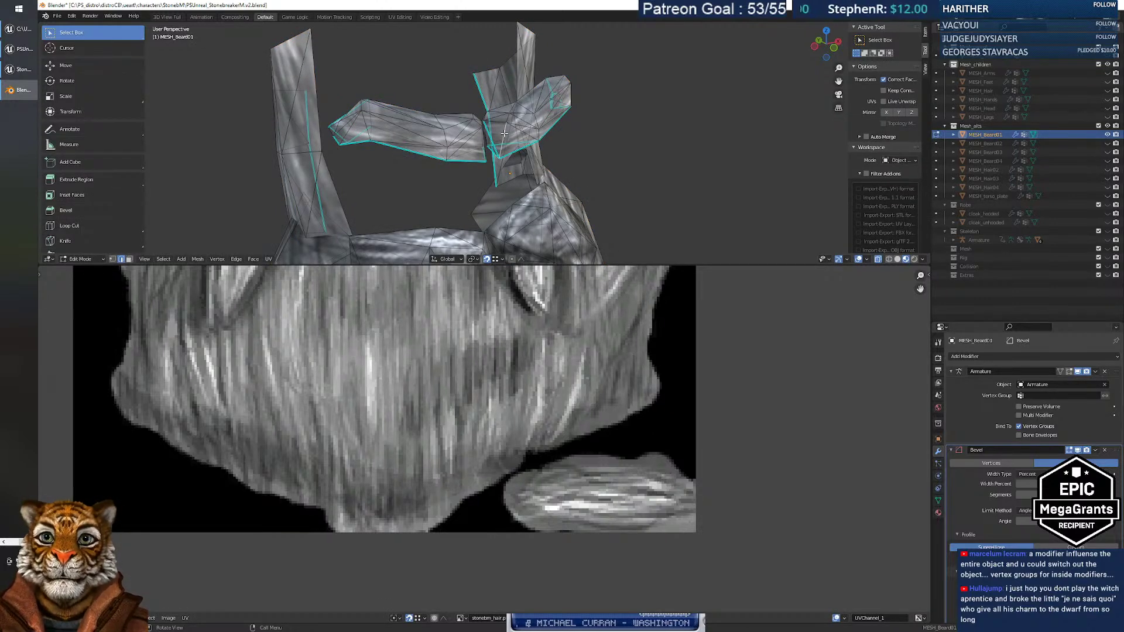
# Display the beard's entire UV layout over the hair texture and select a face near the inner end of the long eyebrow.
pyautogui.press('a')
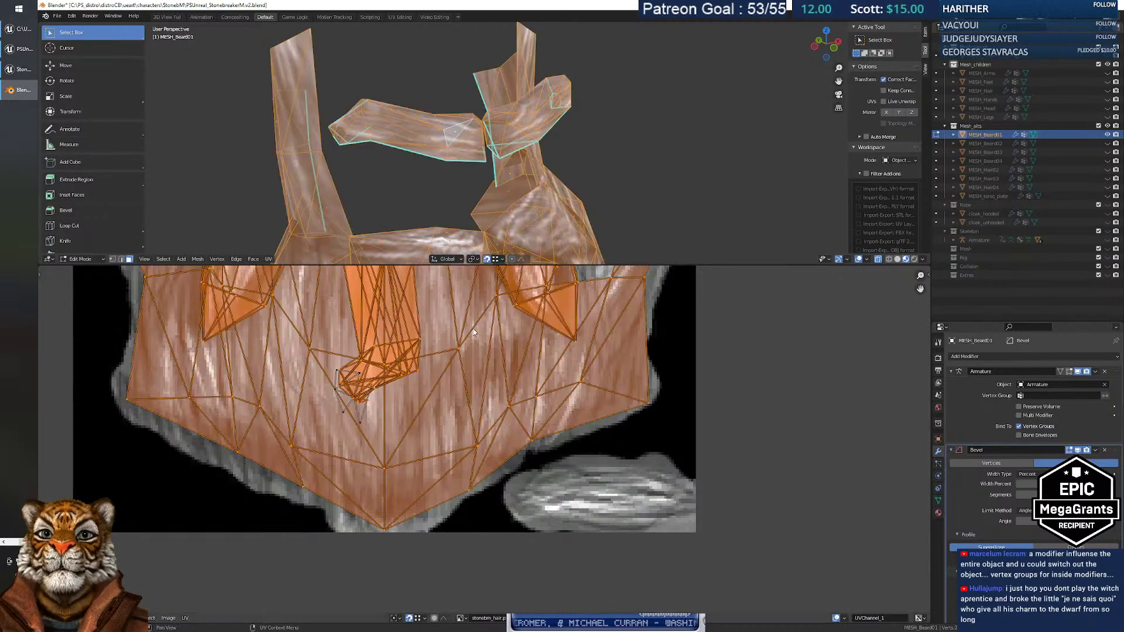
pyautogui.scroll(-4, 473, 367)
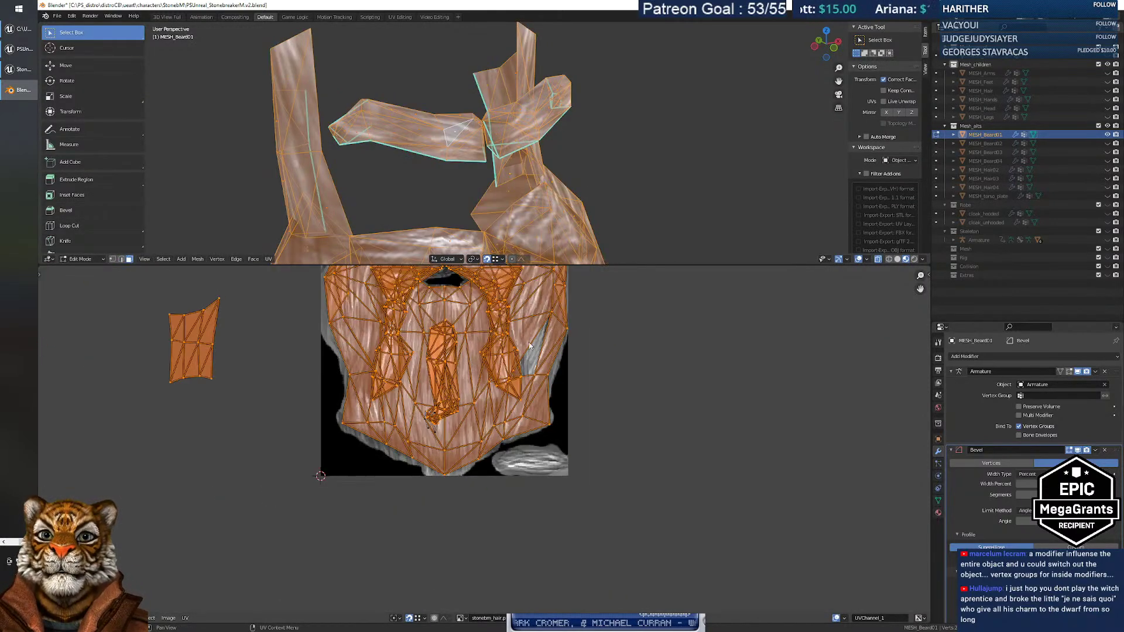
pyautogui.click(456, 137)
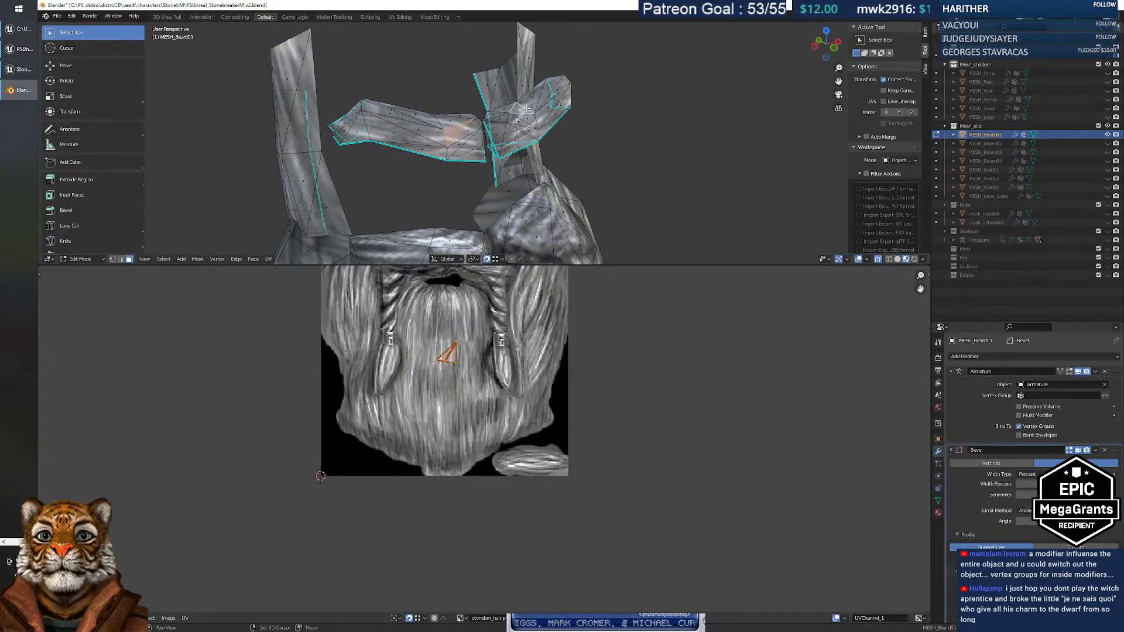
# Select all linked eyebrow faces to check their UVs on the hair texture, and return to Object Mode with the beard mesh selected.
pyautogui.hotkey('ctrl', 'l')
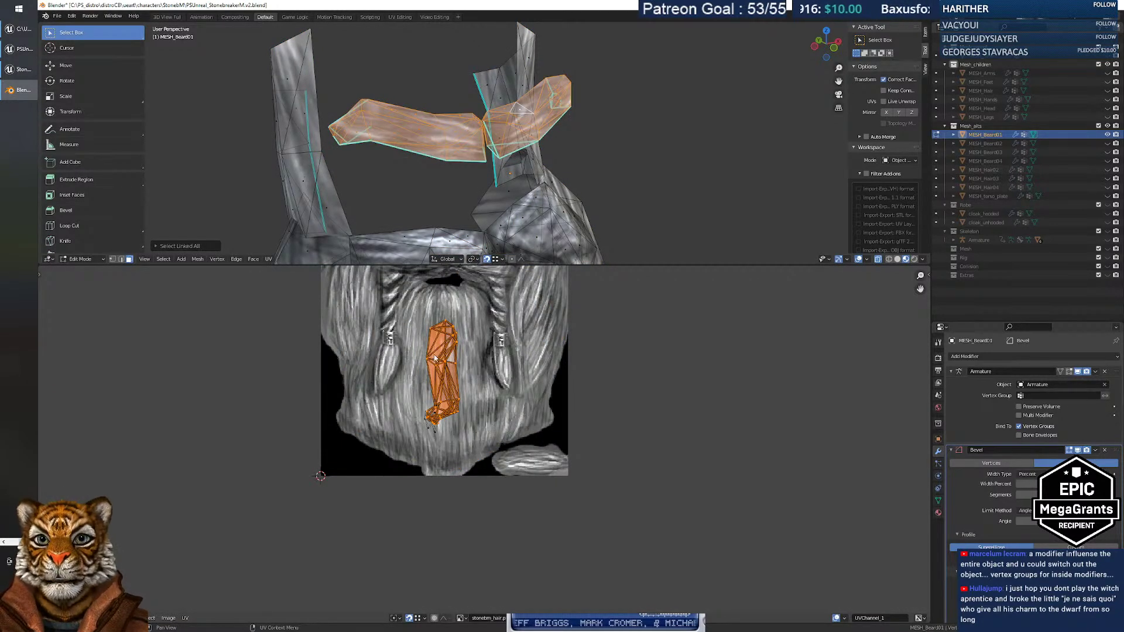
pyautogui.moveTo(441, 396); pyautogui.dragTo(449, 398, button='middle')
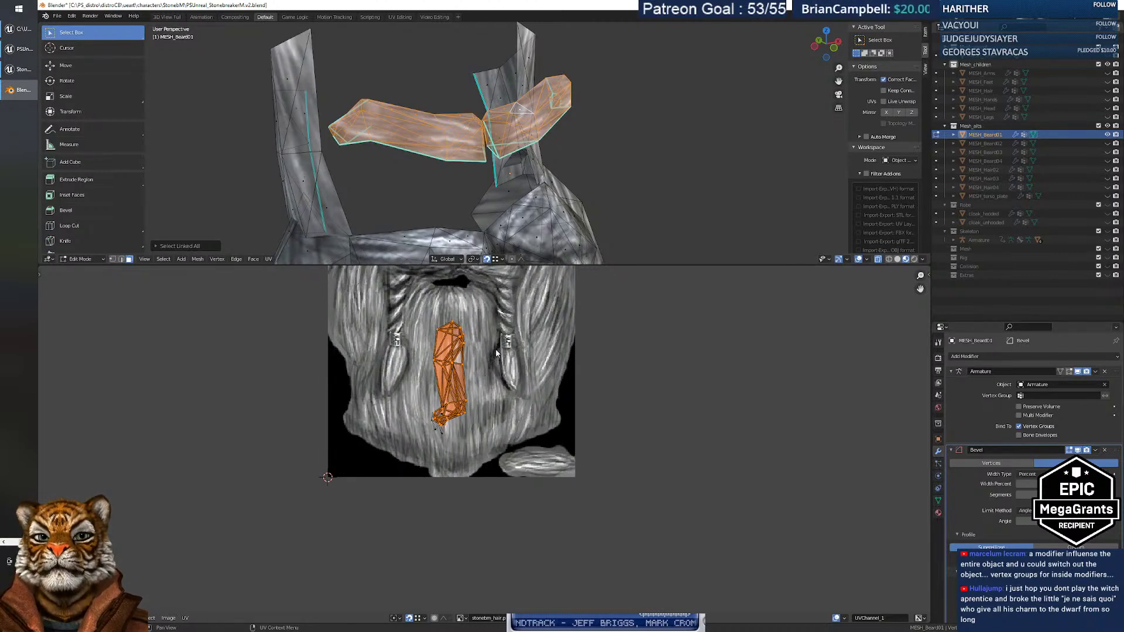
pyautogui.click(666, 191)
pyautogui.press('Tab')
pyautogui.click(650, 190)
pyautogui.moveTo(605, 197); pyautogui.dragTo(577, 193, button='middle')
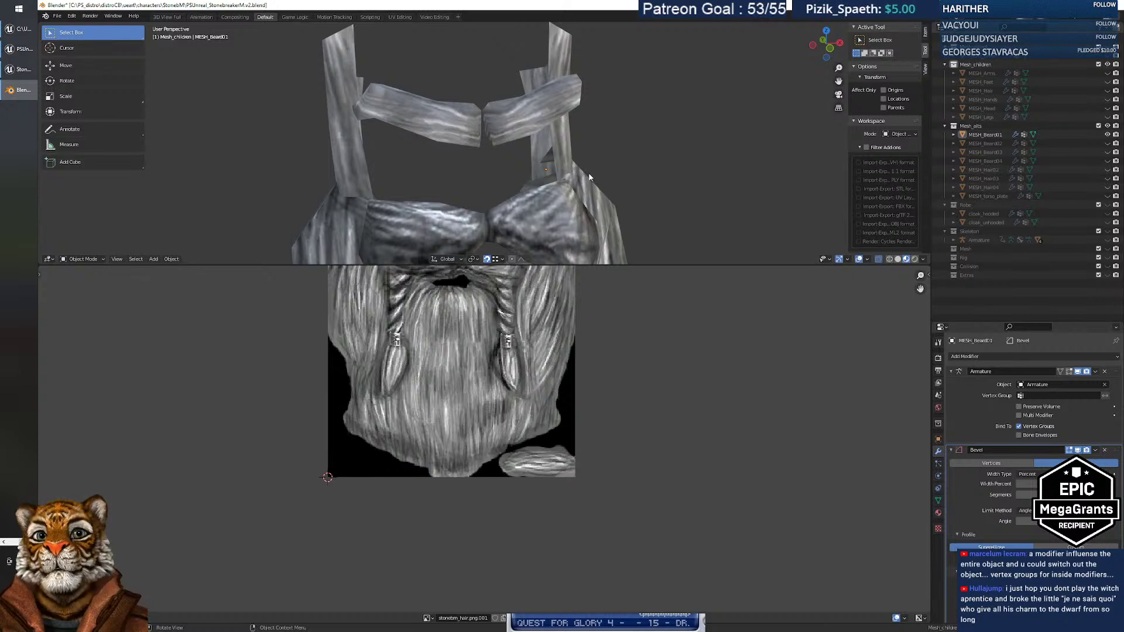
pyautogui.click(589, 178)
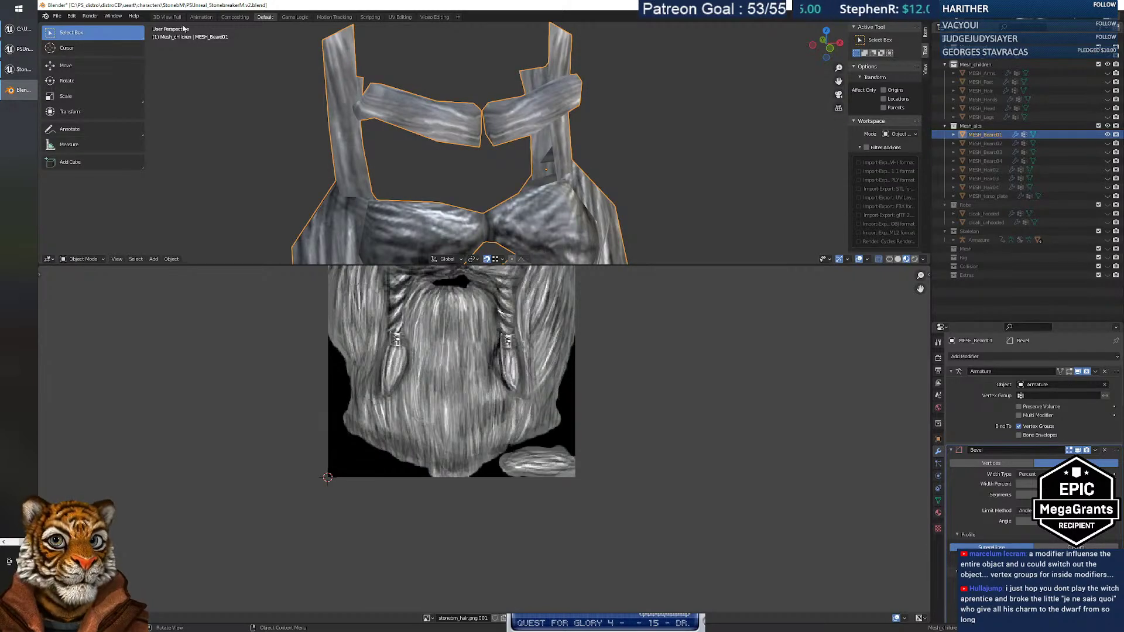
pyautogui.click(71, 16)
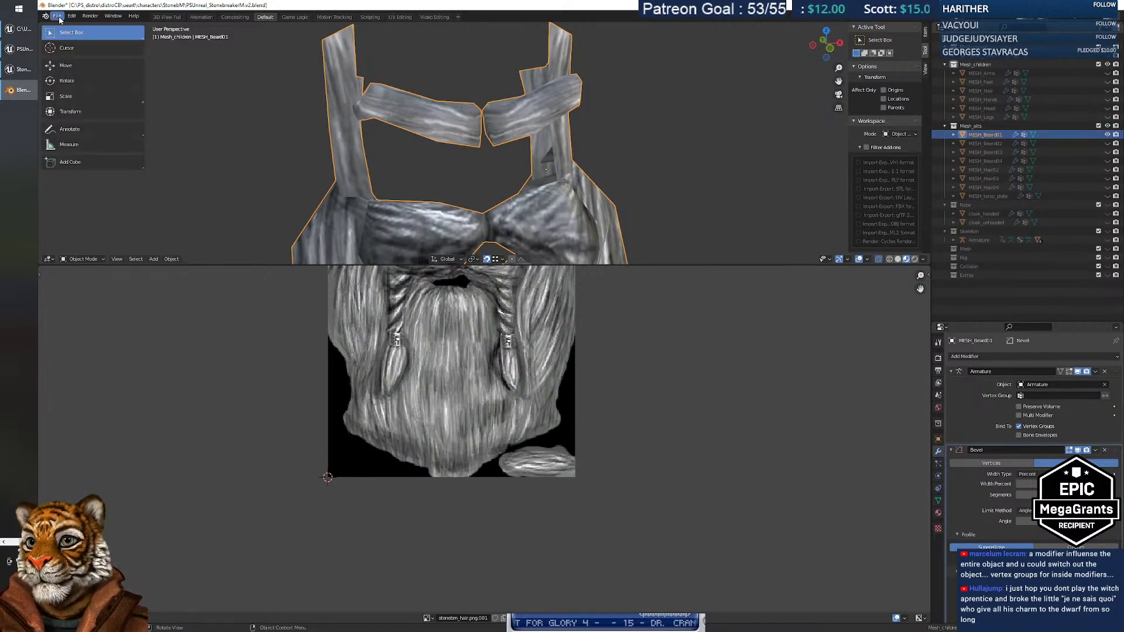
pyautogui.click(58, 17)
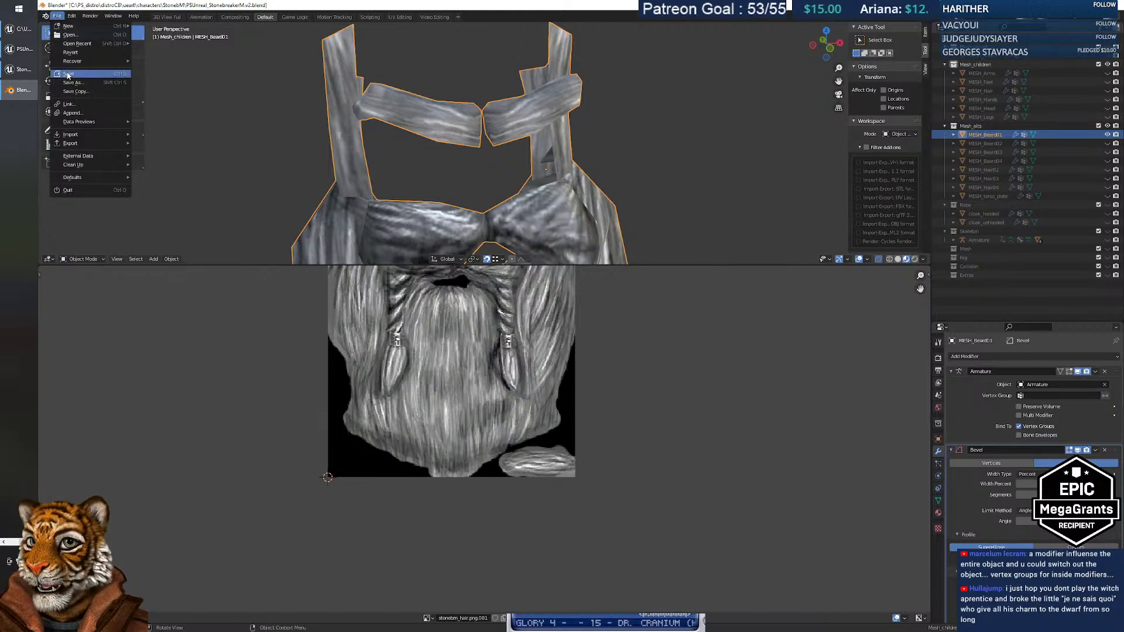
pyautogui.click(70, 82)
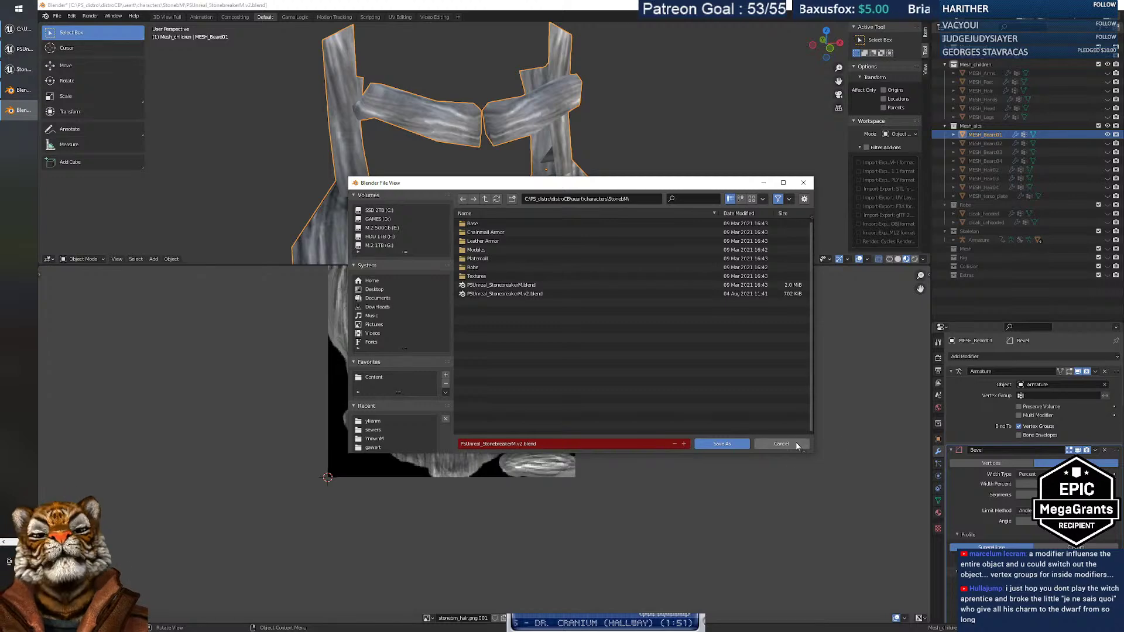
pyautogui.click(781, 444)
# Save the current scene over its existing .blend file.
pyautogui.click(57, 17)
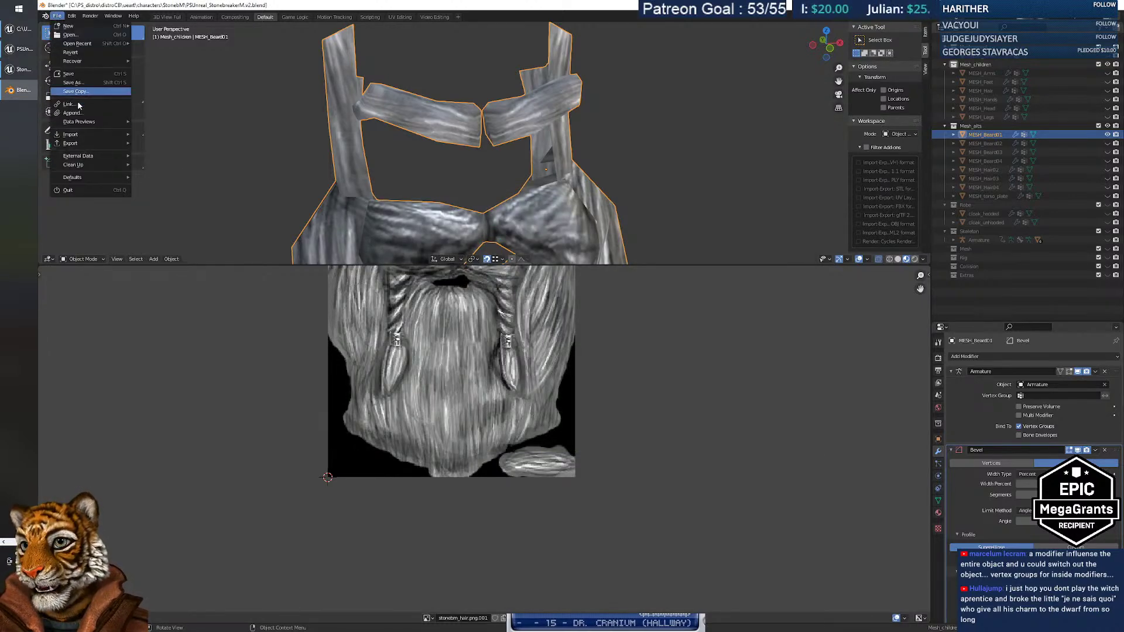
pyautogui.click(79, 74)
pyautogui.click(56, 18)
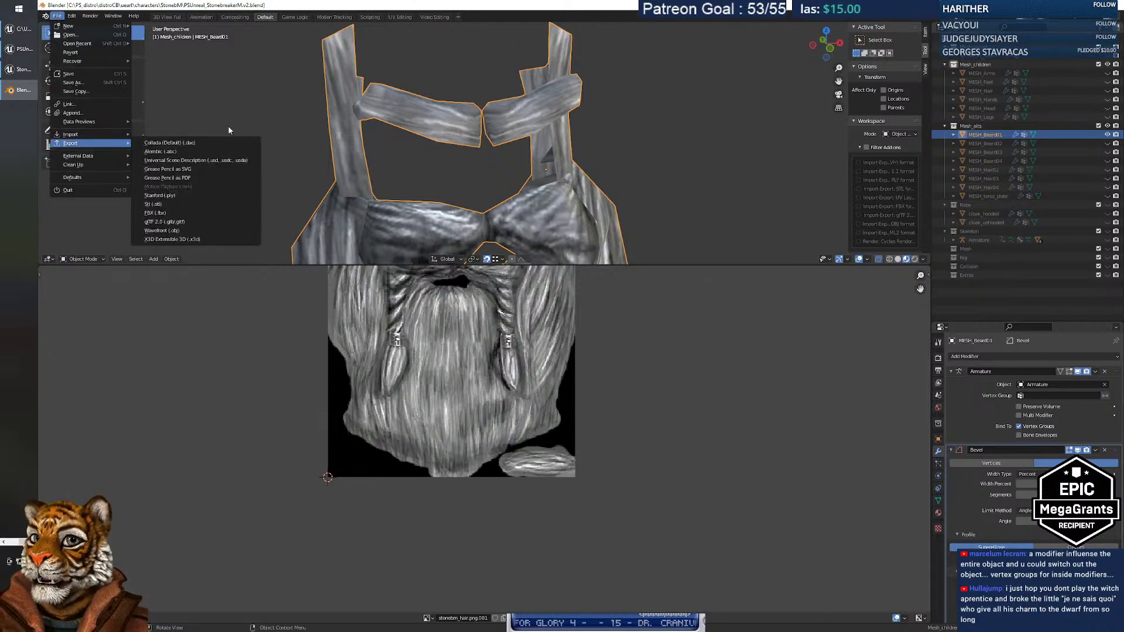
pyautogui.click(641, 152)
pyautogui.click(549, 151)
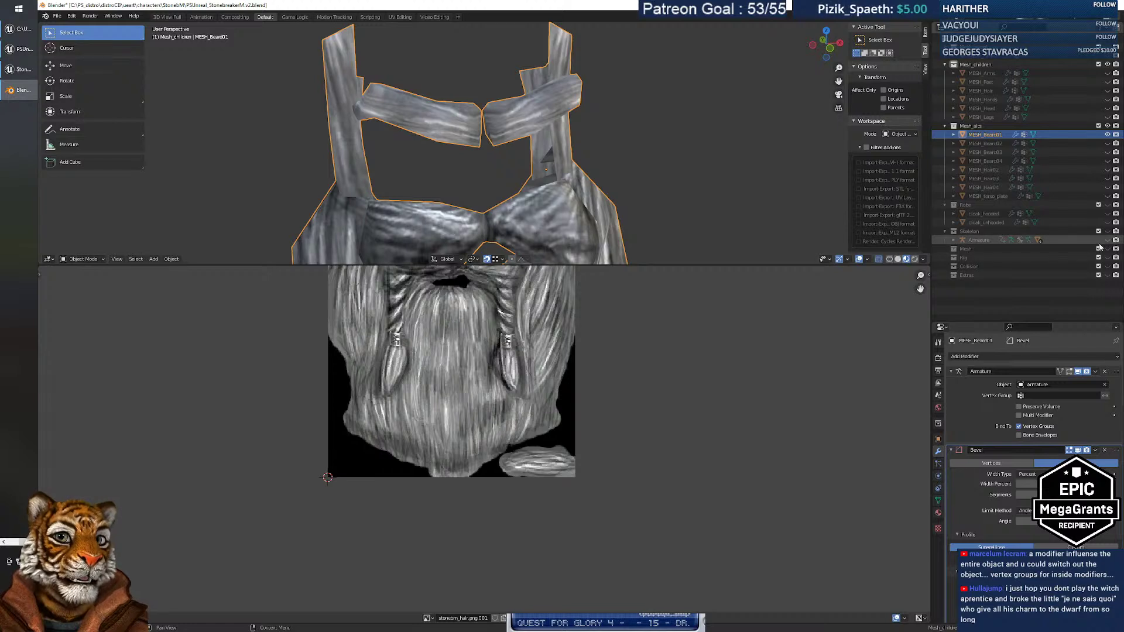
# Set up an FBX export of only the selected Armature and MESH_Beard01 to StonebM_beard01.fbx in the Modules folder.
pyautogui.click(978, 241)
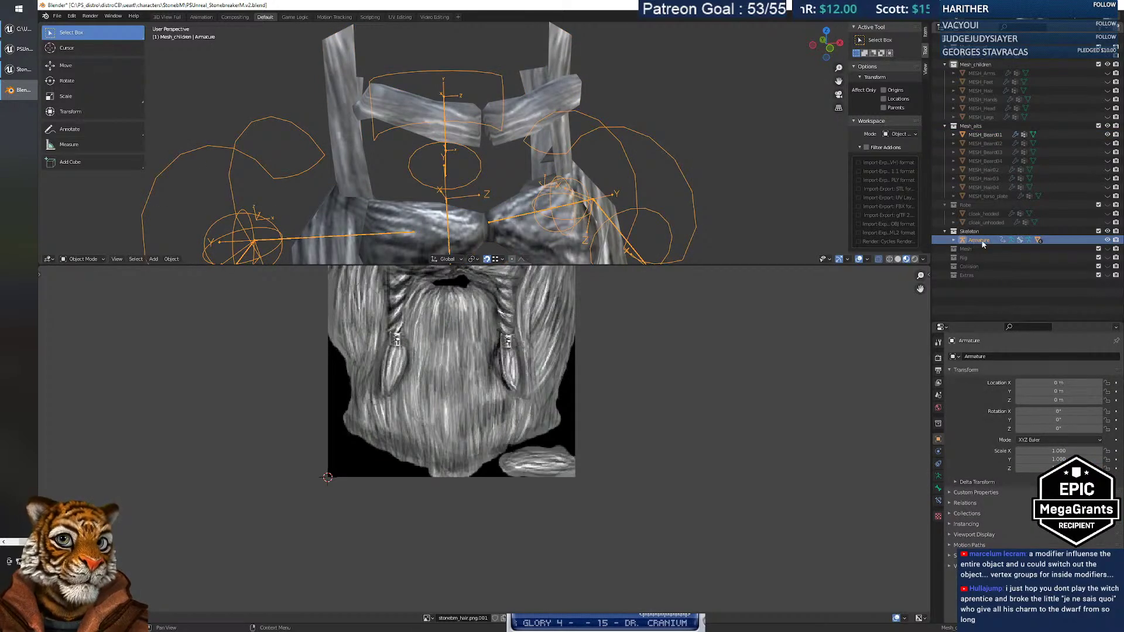
pyautogui.click(985, 135)
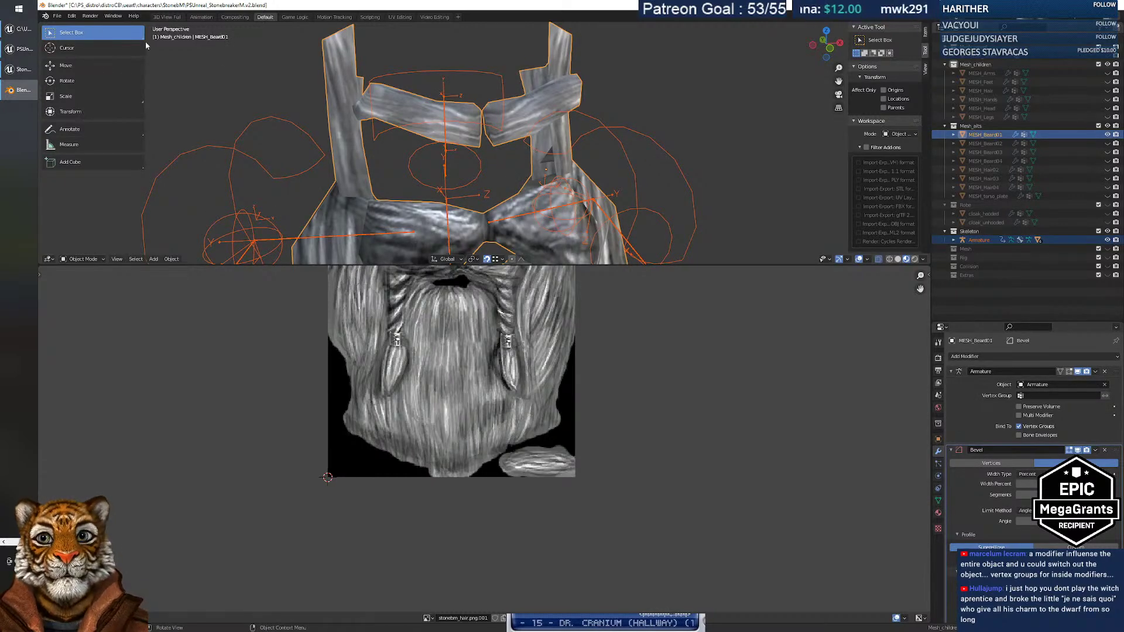
pyautogui.click(58, 19)
pyautogui.moveTo(89, 144)
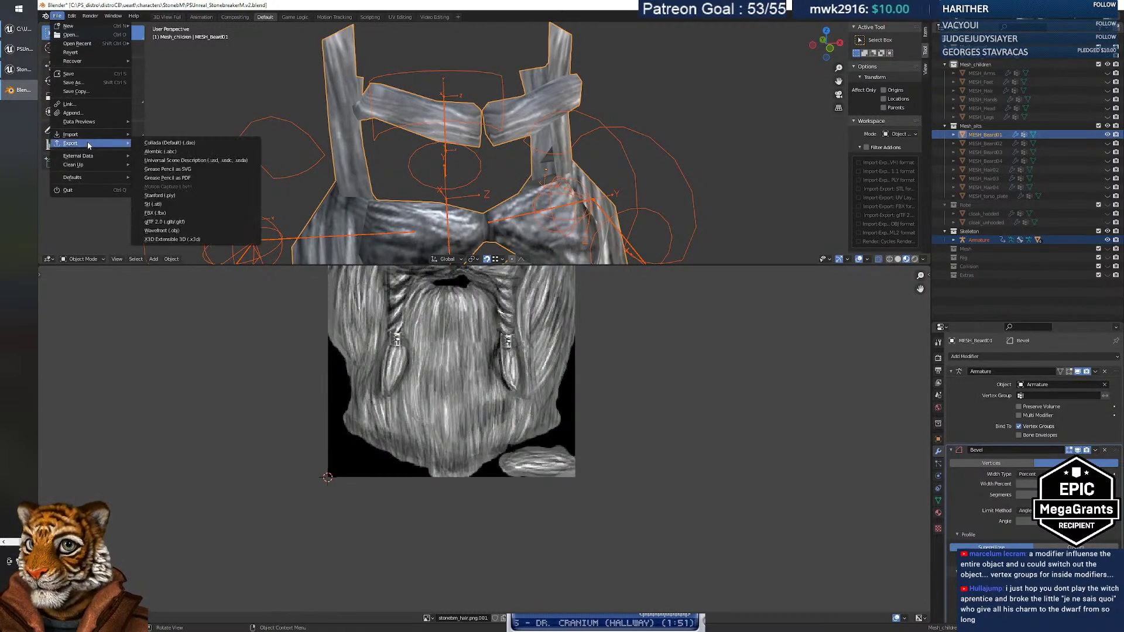
pyautogui.click(180, 215)
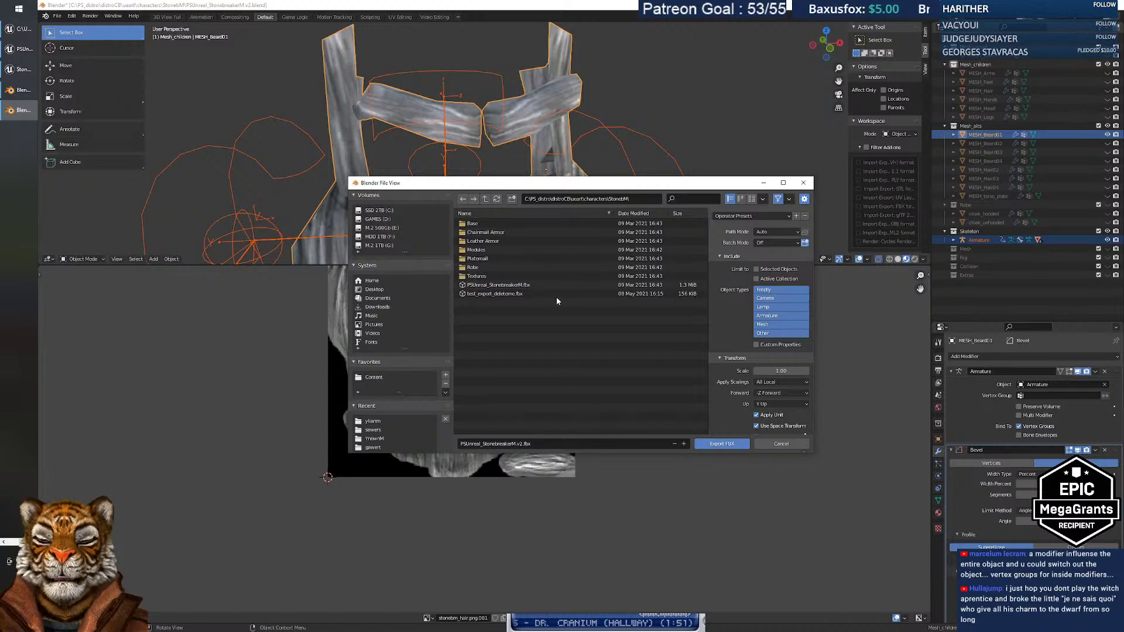
pyautogui.doubleClick(485, 250)
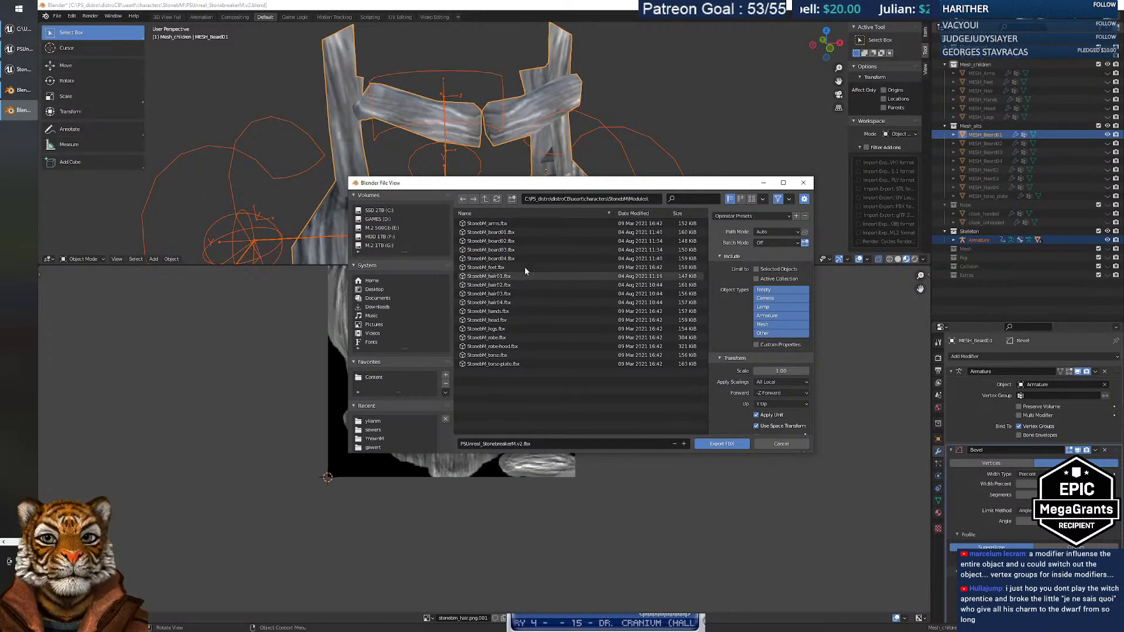
pyautogui.click(515, 232)
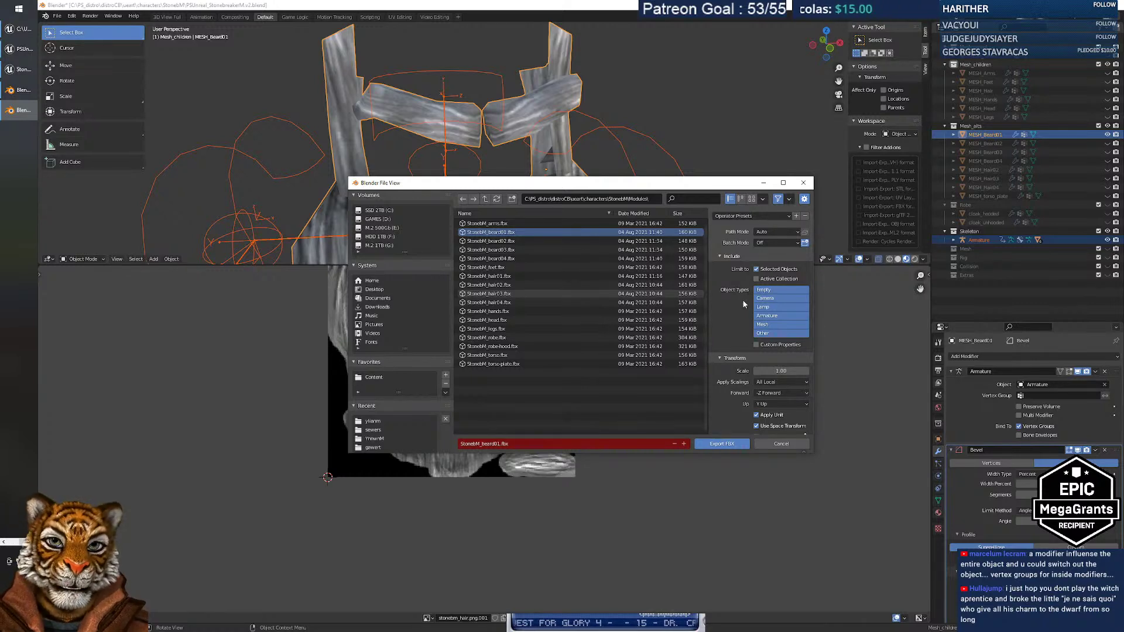
# Set the FBX geometry smoothing to Edge and export, overwriting StonebM_beard01.fbx.
pyautogui.scroll(-2, 743, 311)
pyautogui.click(735, 408)
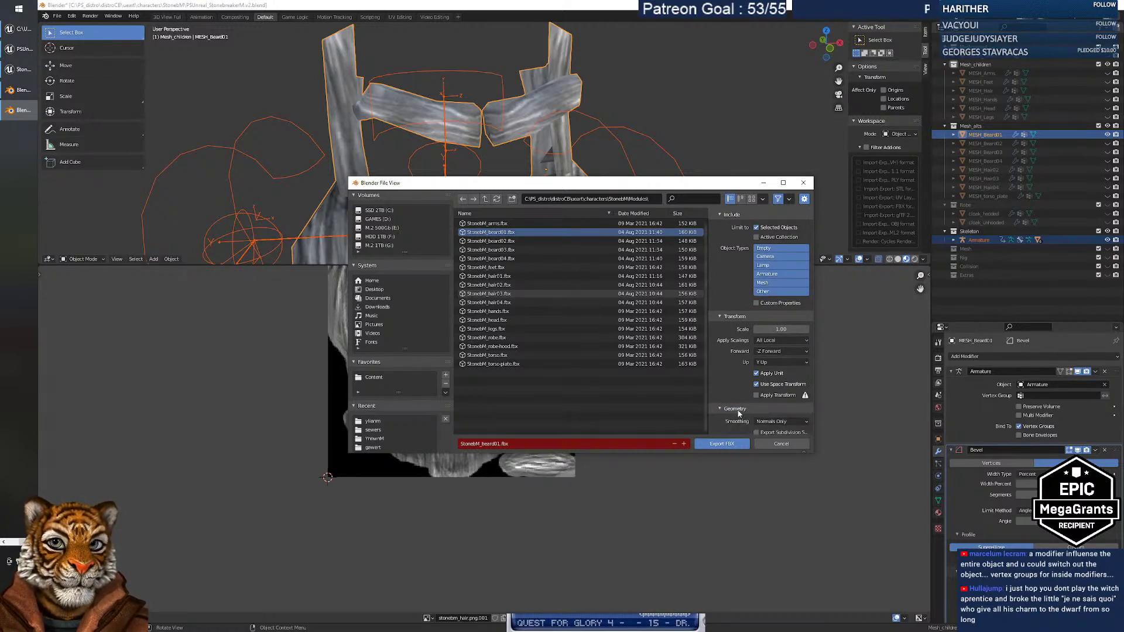
pyautogui.scroll(-3, 738, 413)
pyautogui.click(779, 361)
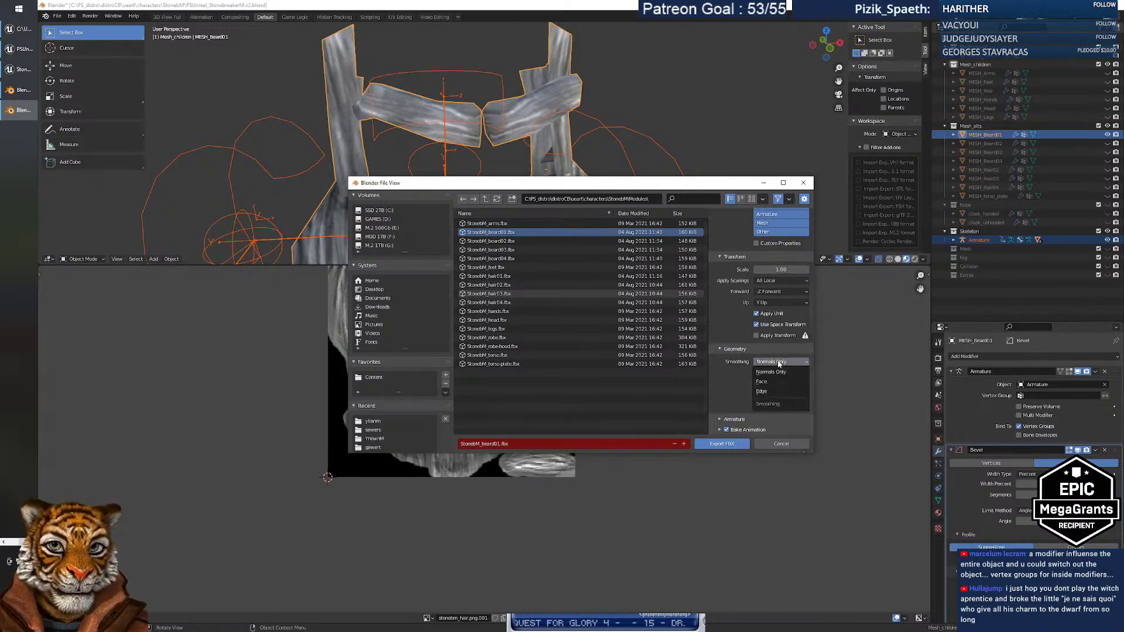
pyautogui.click(762, 391)
pyautogui.scroll(-3, 740, 394)
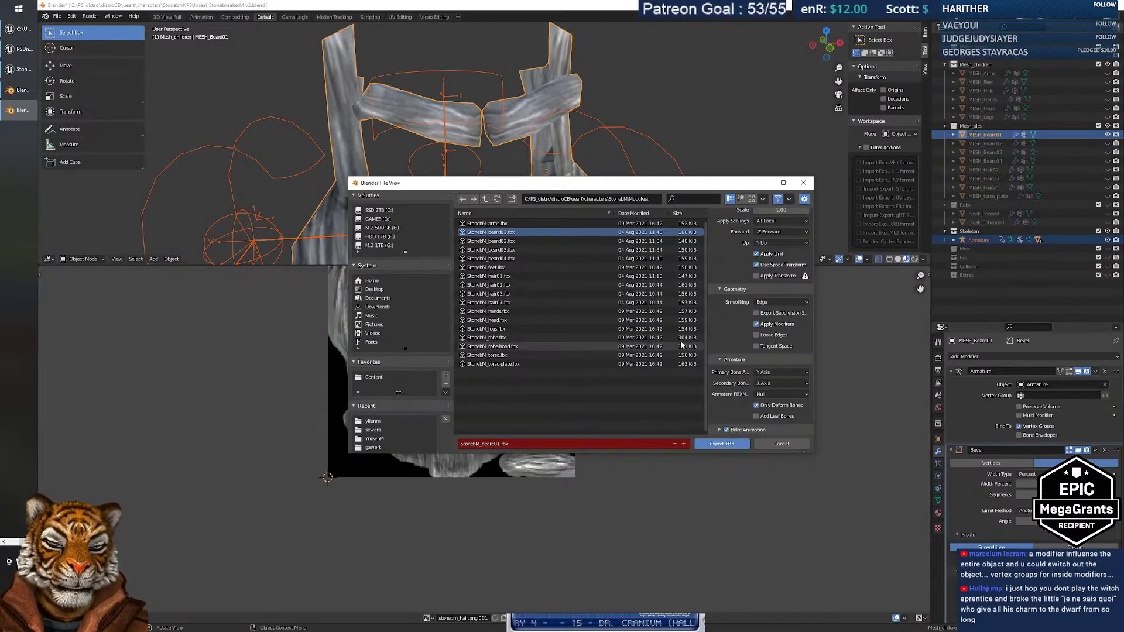
pyautogui.click(726, 443)
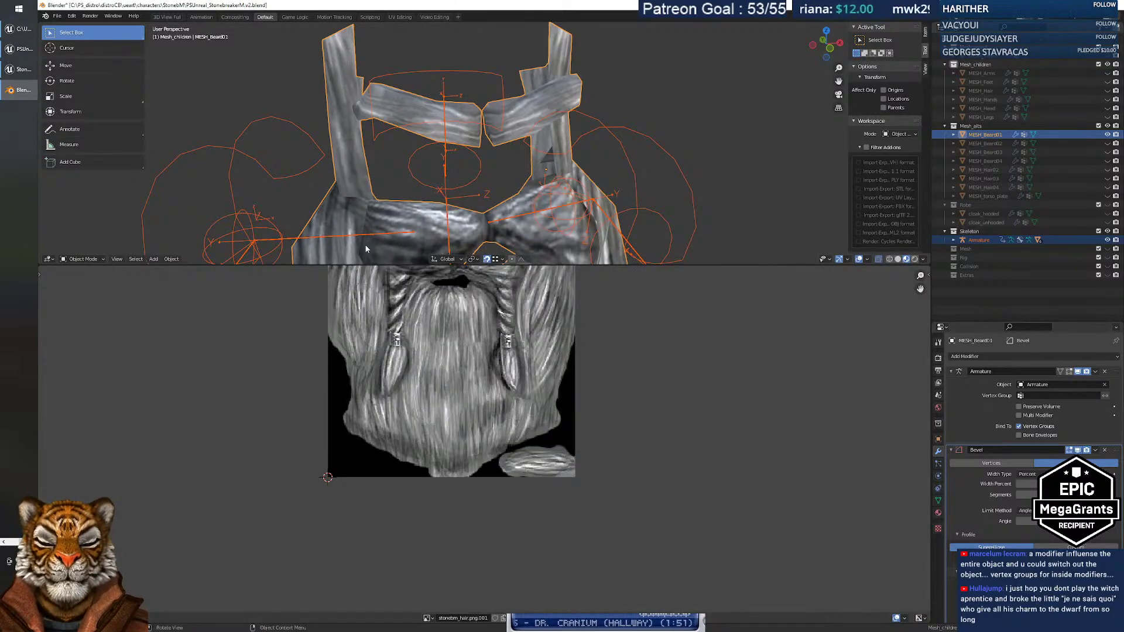
# Switch to Unreal Editor and reimport the base mesh of the StonebM_beard01 skeletal mesh.
pyautogui.click(22, 68)
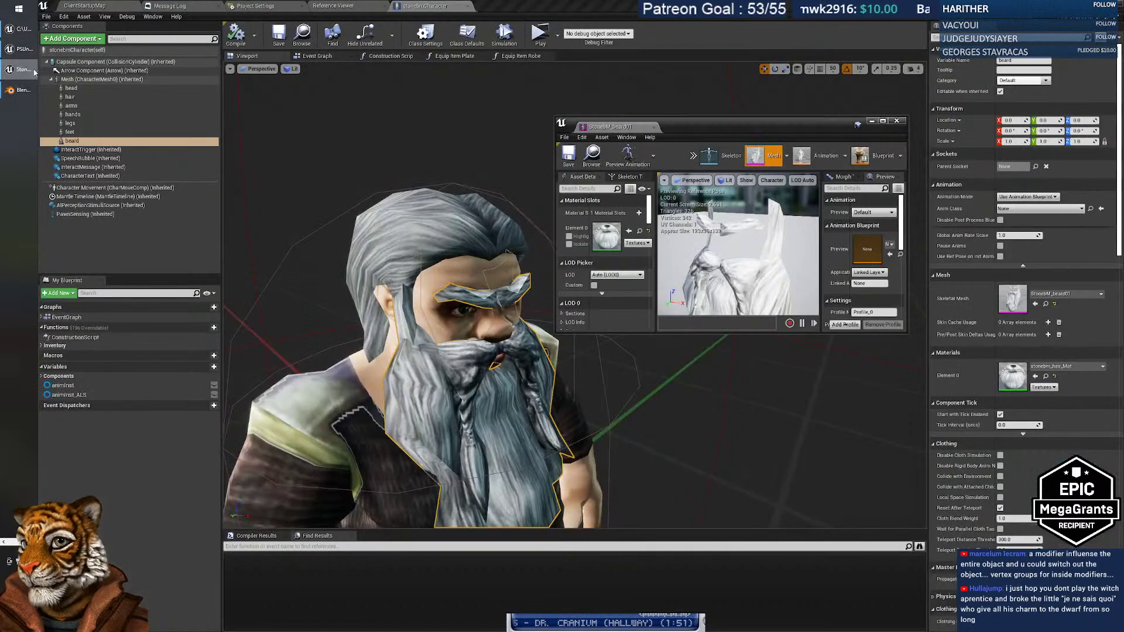
pyautogui.moveTo(663, 127); pyautogui.dragTo(721, 122)
pyautogui.click(721, 155)
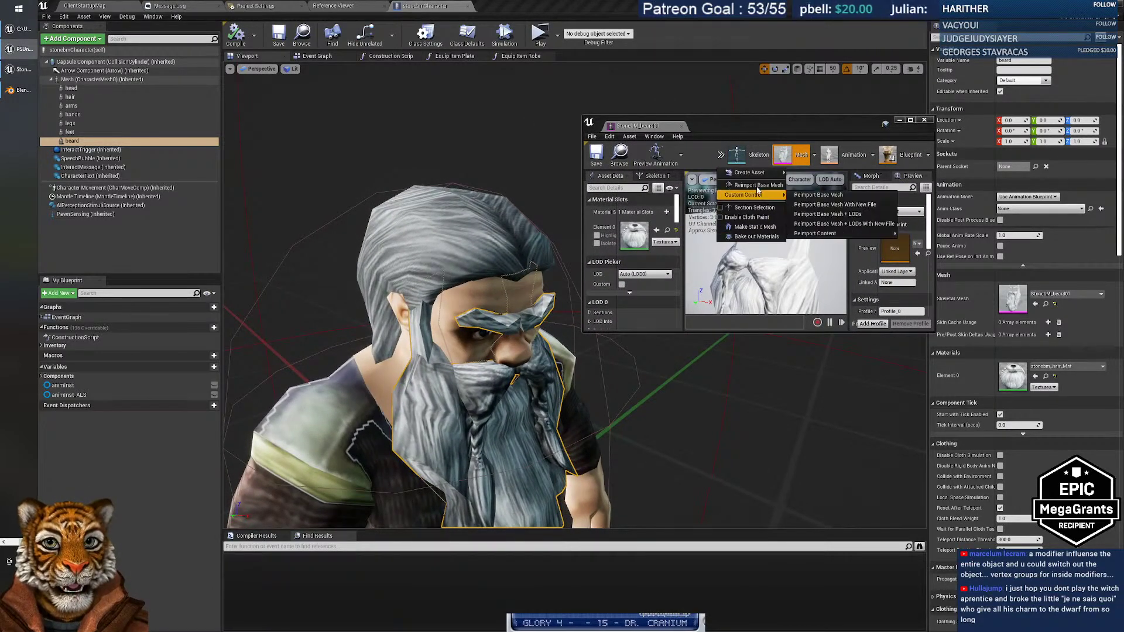
pyautogui.click(757, 185)
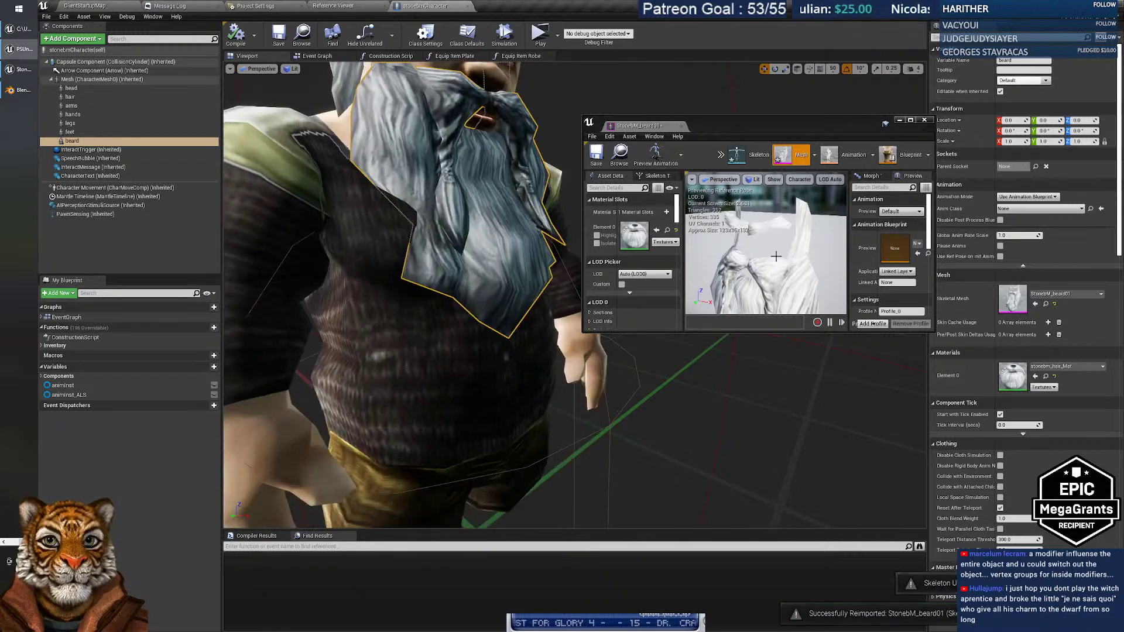
# Move the beard mesh window aside and examine the reimported beard on the full dwarf character from the side and front.
pyautogui.scroll(-5, 450, 196)
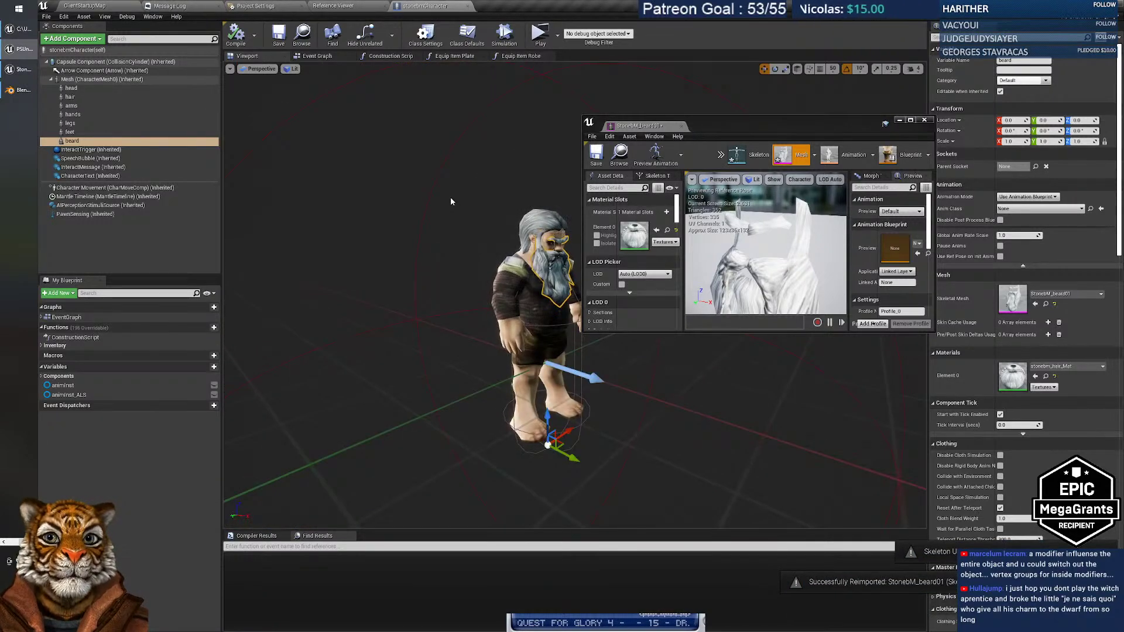
pyautogui.moveTo(719, 125); pyautogui.dragTo(871, 135)
pyautogui.scroll(4, 604, 147)
pyautogui.scroll(-4, 600, 152)
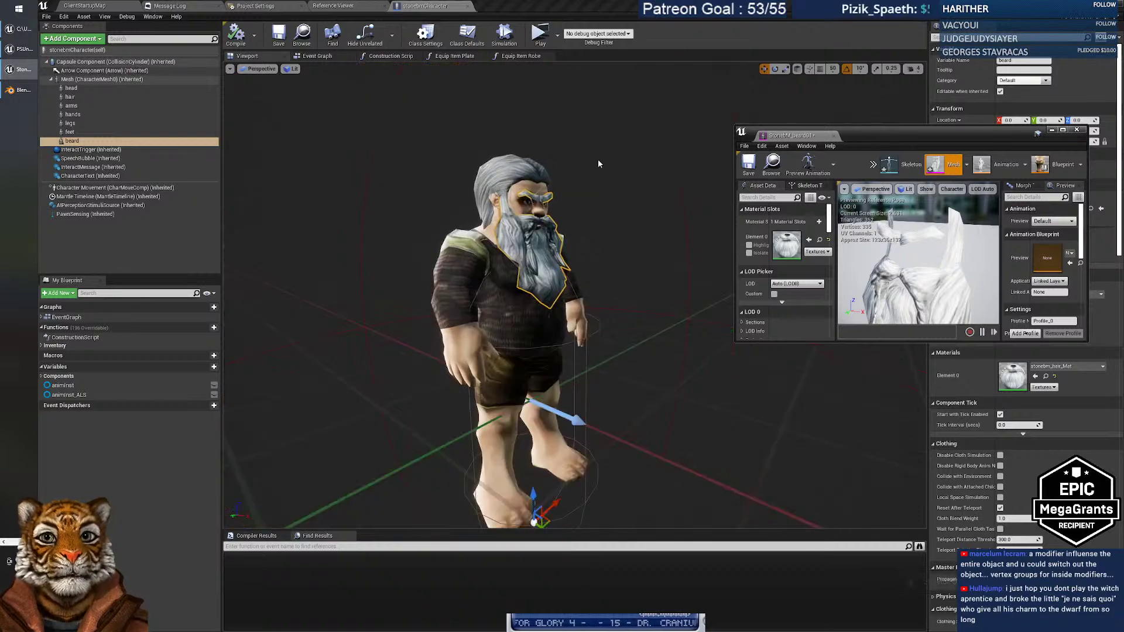
pyautogui.scroll(2, 599, 152)
pyautogui.moveTo(599, 152); pyautogui.dragTo(552, 170, button='right')
pyautogui.moveTo(649, 246); pyautogui.dragTo(656, 255, button='right')
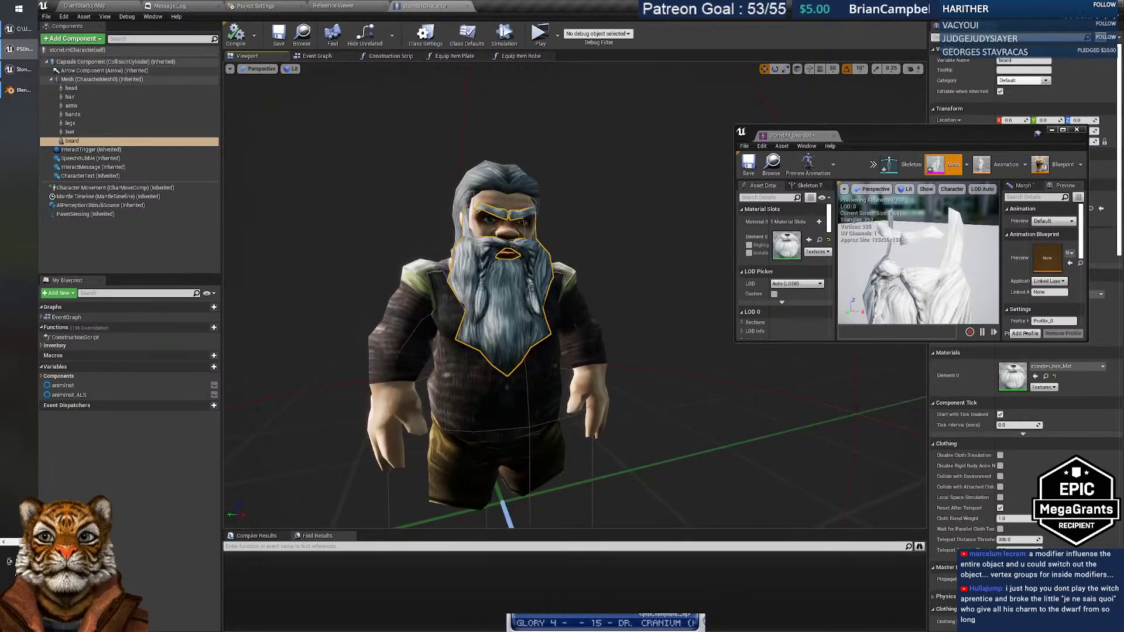
# Select the inherited Mesh component instead of the beard and examine the eyebrows and beard up close.
pyautogui.click(124, 80)
pyautogui.moveTo(622, 301); pyautogui.dragTo(632, 309, button='right')
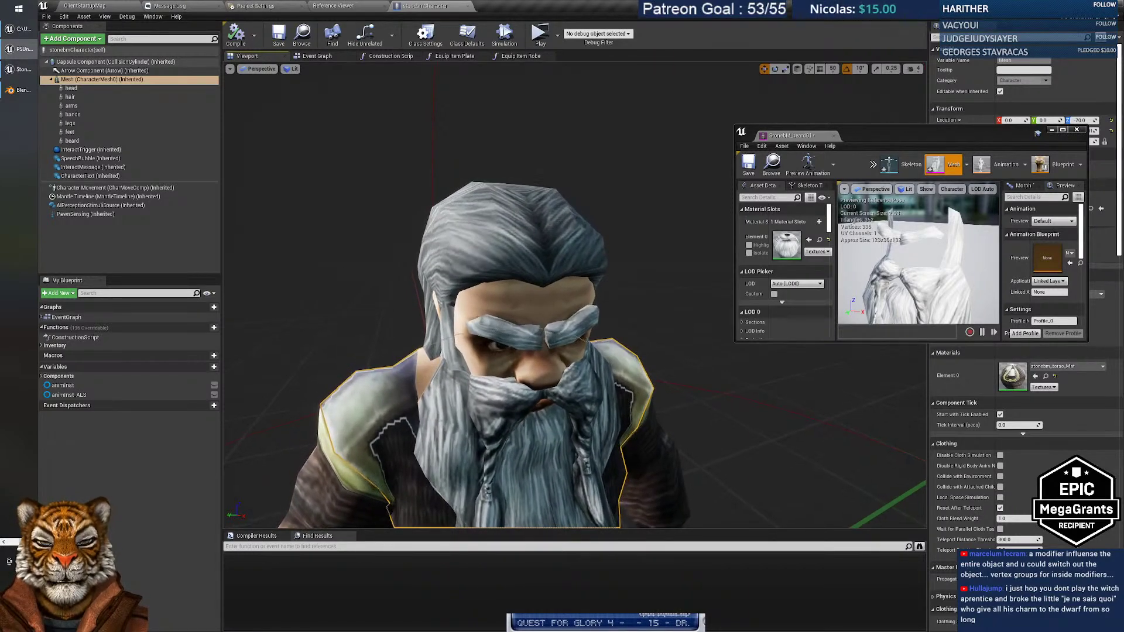
pyautogui.moveTo(632, 309); pyautogui.dragTo(612, 321, button='right')
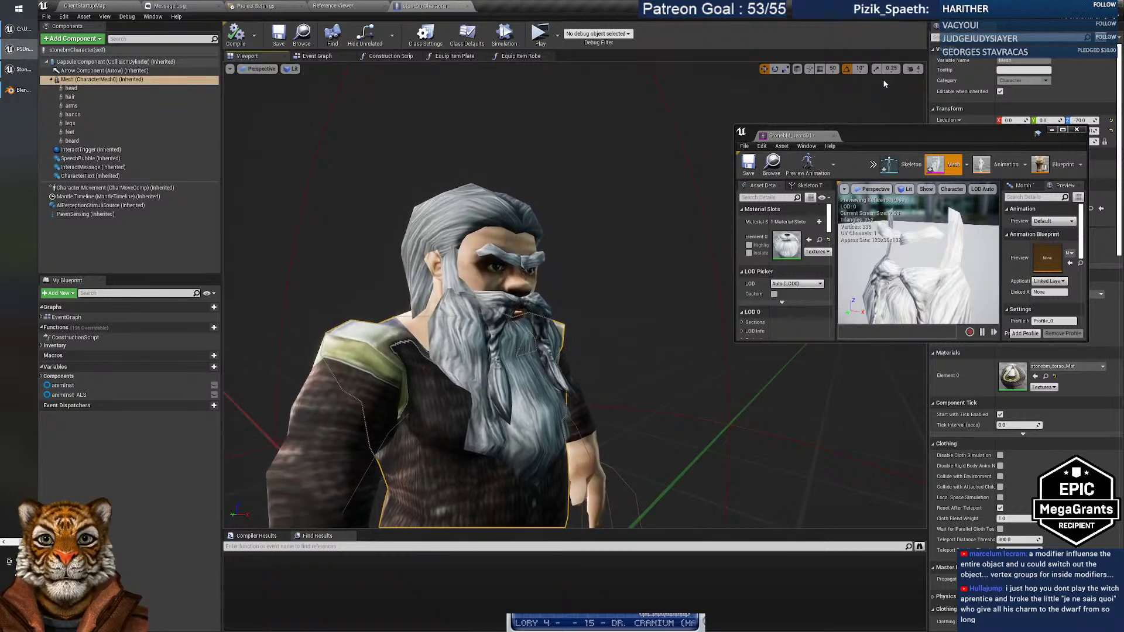
# Set the viewport camera speed to 3 and inspect the dwarf's face, beard and whole body from the front.
pyautogui.click(911, 68)
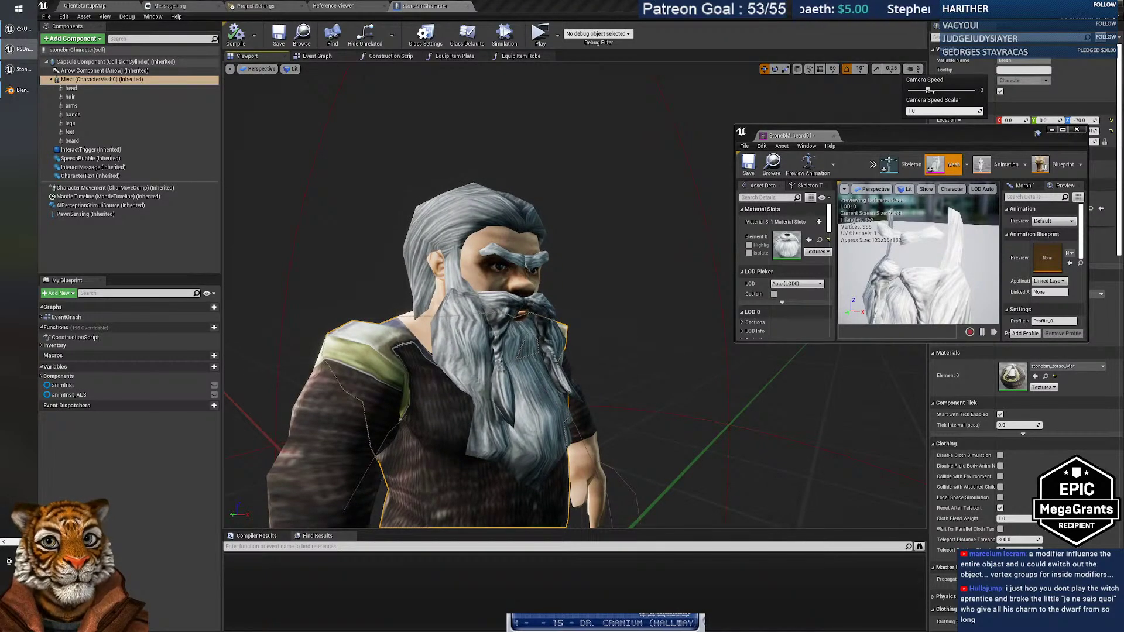
pyautogui.press('w')
pyautogui.moveTo(691, 223)
pyautogui.mouseDown(button='right')
pyautogui.moveTo(699, 232)
pyautogui.moveTo(679, 230)
pyautogui.mouseUp(button='right')
pyautogui.press('s')
pyautogui.press('w')
pyautogui.press('s')
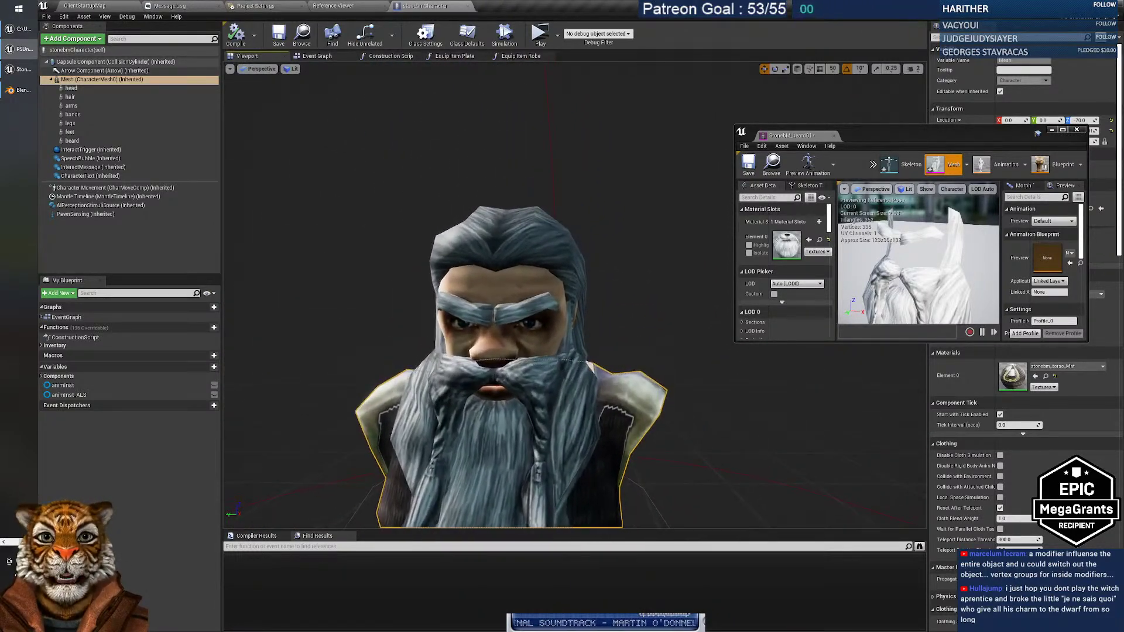
pyautogui.moveTo(679, 230); pyautogui.dragTo(679, 231, button='right')
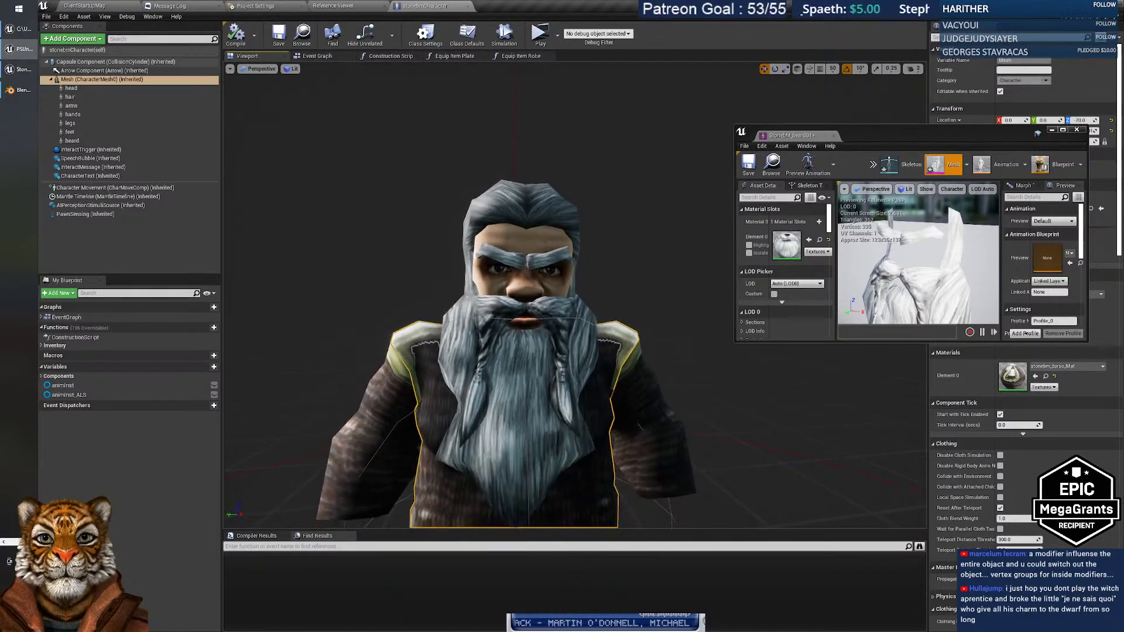
pyautogui.moveTo(539, 426); pyautogui.dragTo(539, 425, button='right')
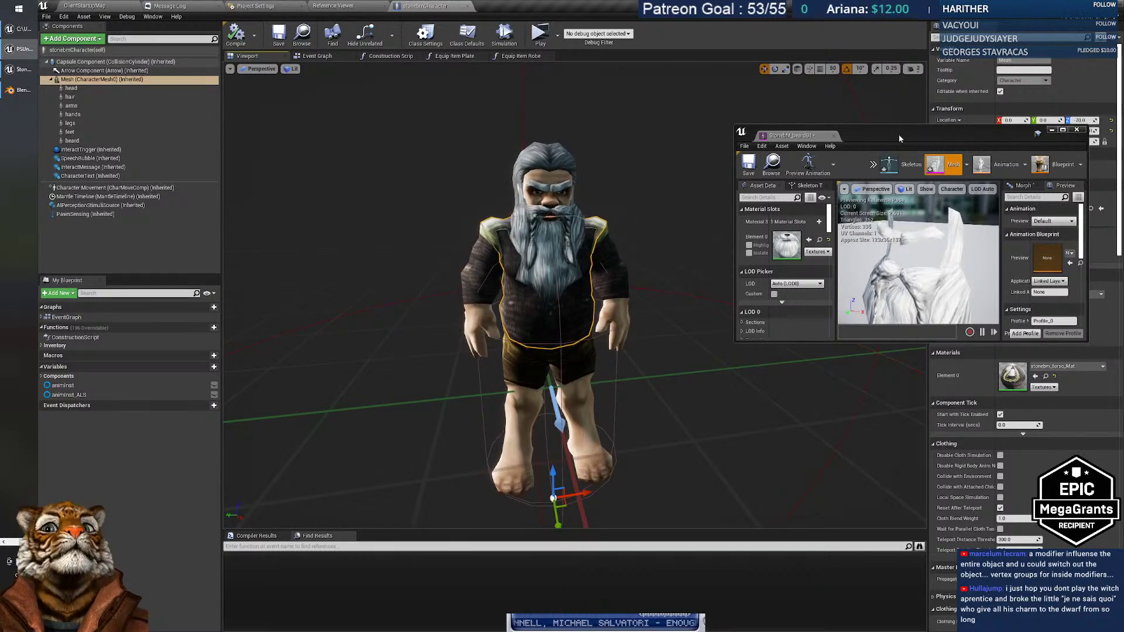
# Dock the StonebM_beard01 mesh editor beside the character blueprint in the main editor window and bring it to the front.
pyautogui.click(818, 138)
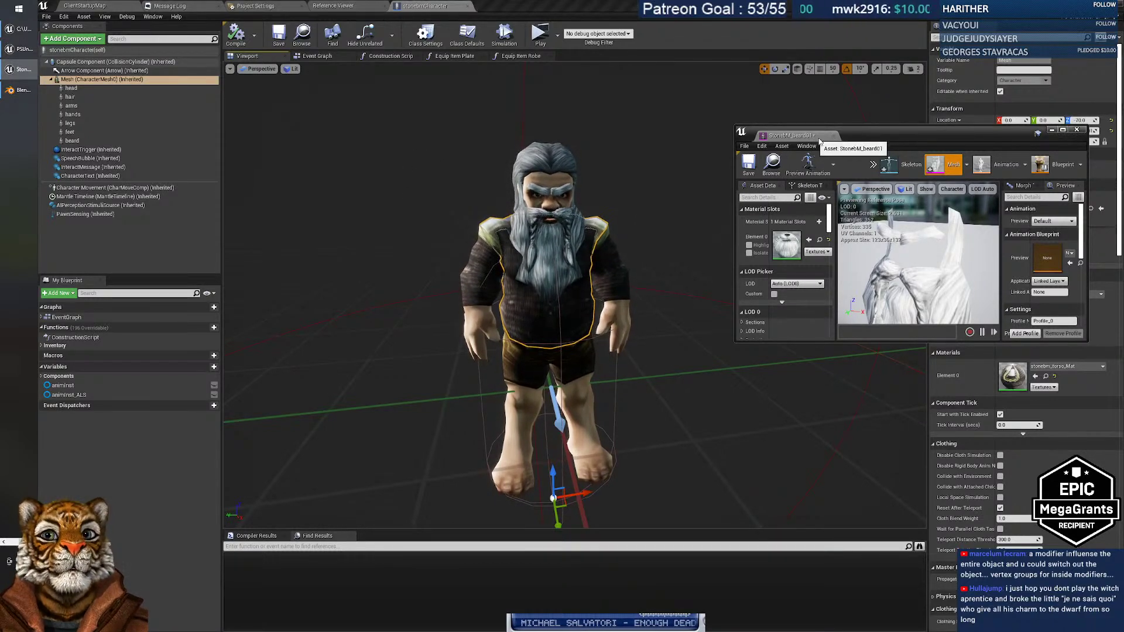
pyautogui.doubleClick(875, 132)
pyautogui.moveTo(99, 8); pyautogui.dragTo(540, 13)
pyautogui.click(424, 6)
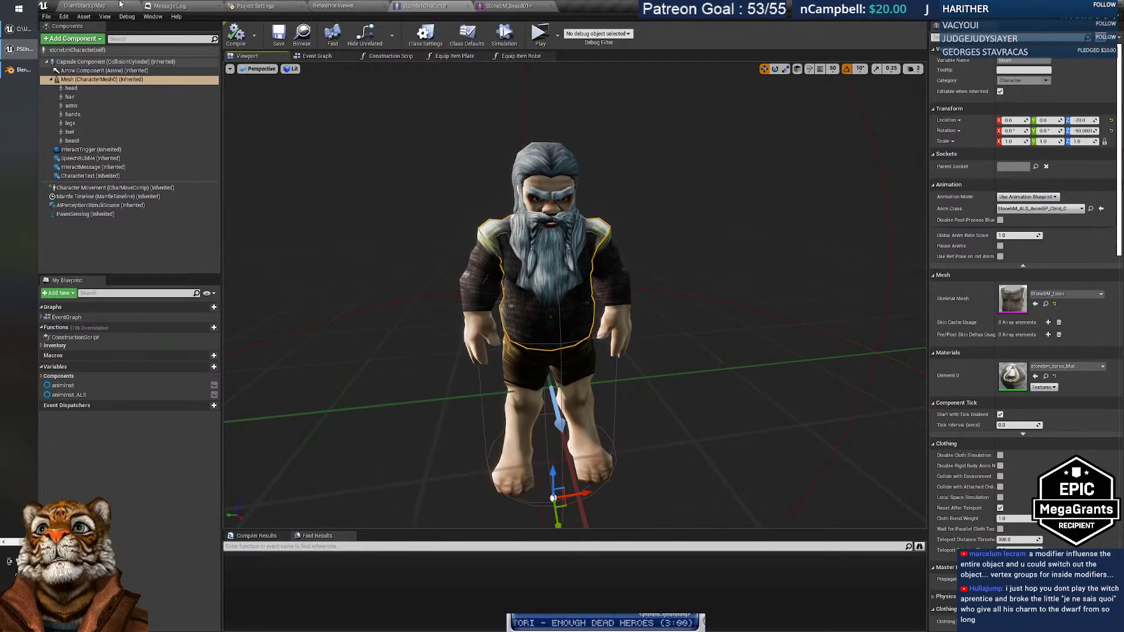
pyautogui.click(509, 6)
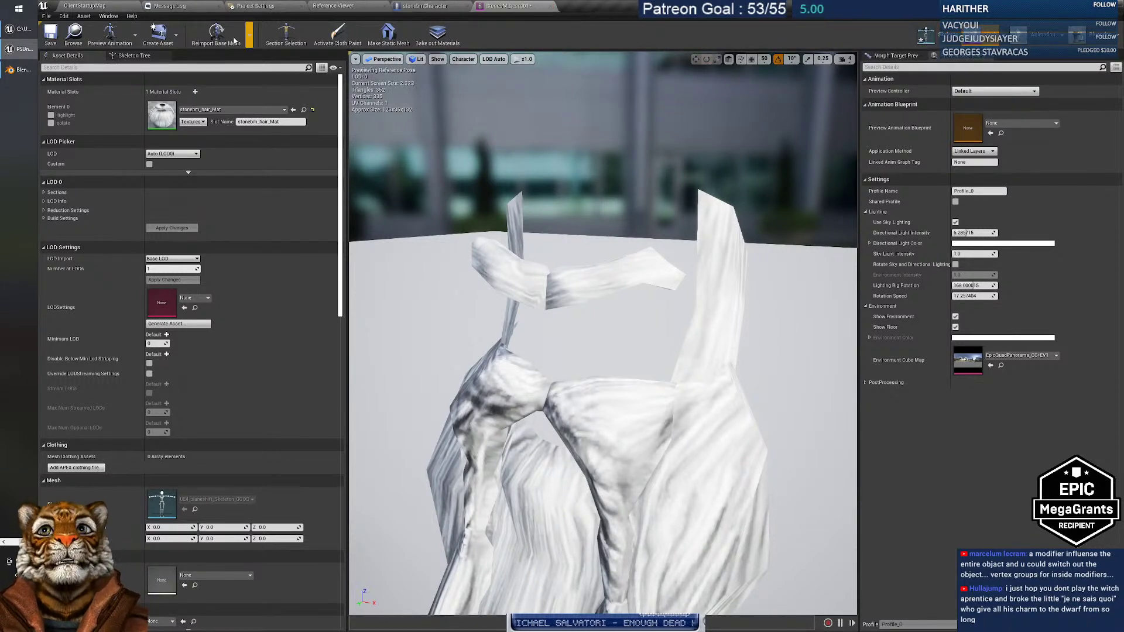
# Save the StonebM_beard01 mesh with source control checkout, then close its editor and the character blueprint.
pyautogui.click(51, 34)
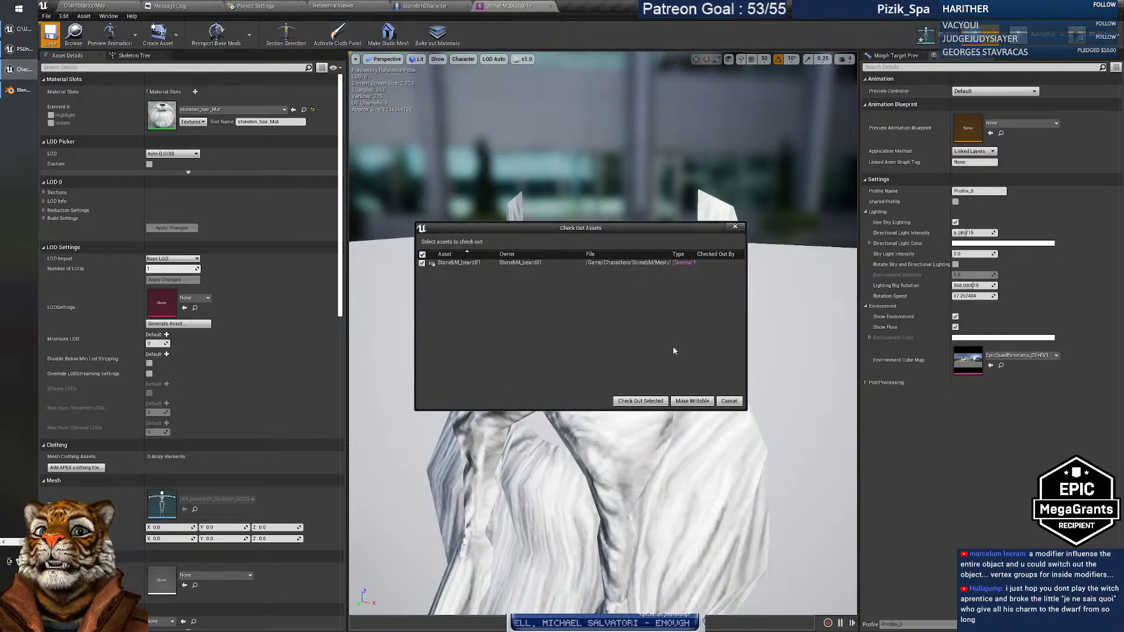
pyautogui.click(640, 401)
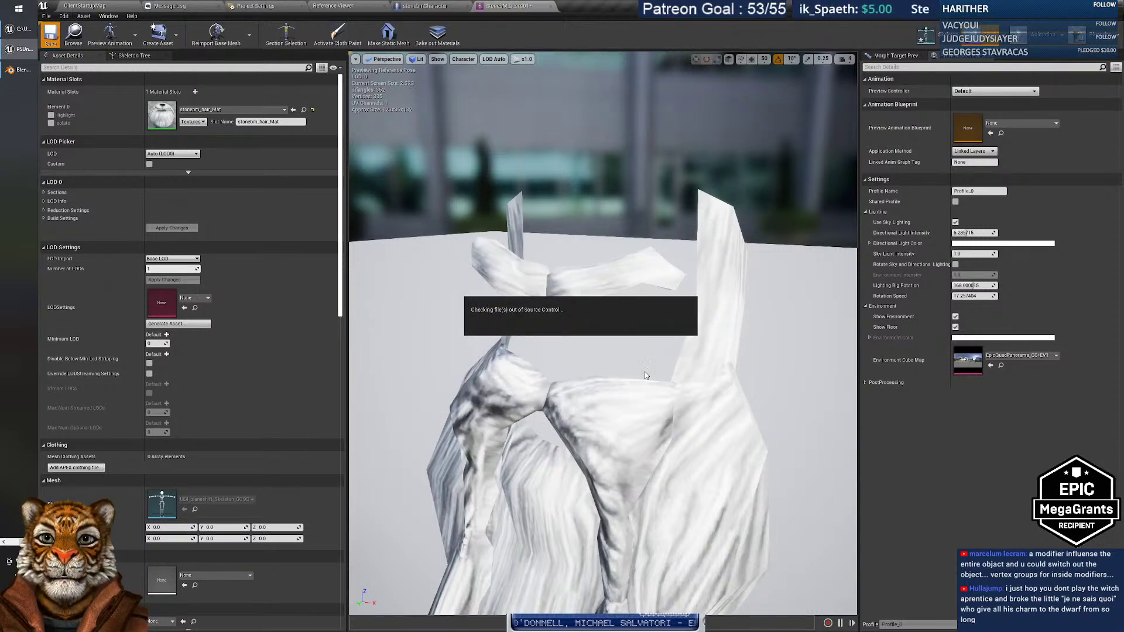
pyautogui.click(550, 6)
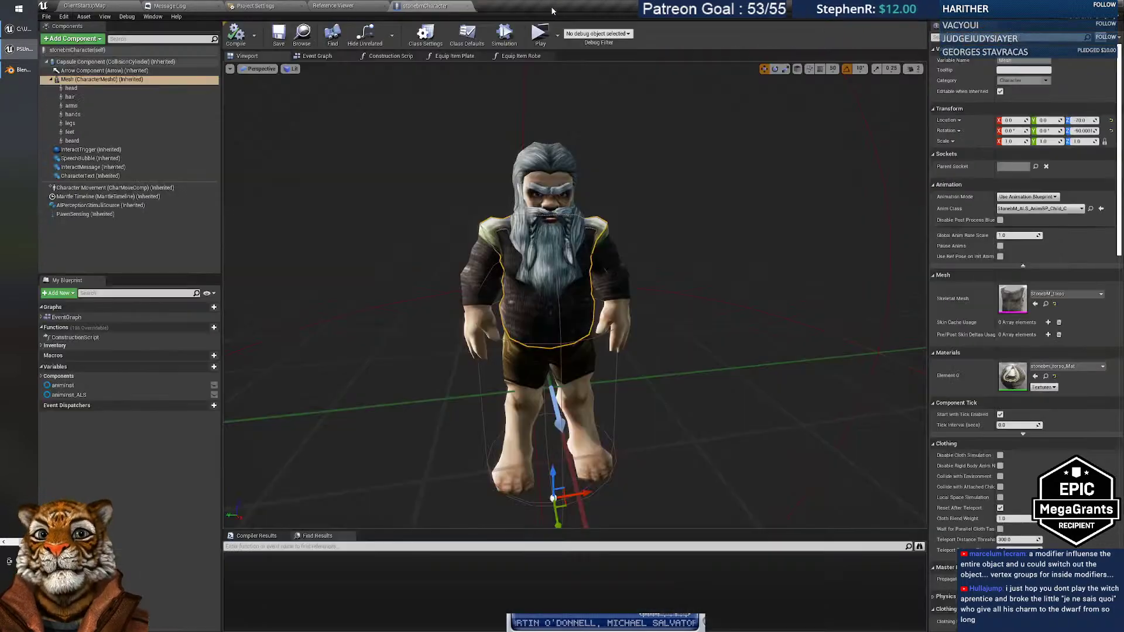
pyautogui.click(468, 6)
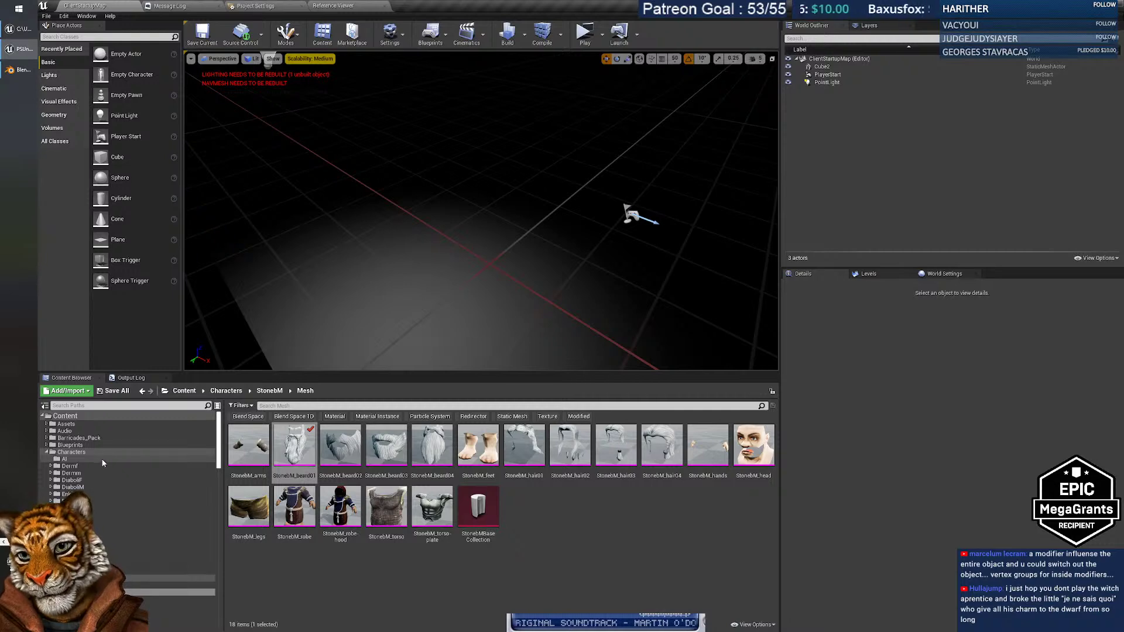
# Browse to Characters/PSTemplate/GOOD_Skeleton and find the UE4_planeshift_Skeleton_GOOD asset at the end of the folder.
pyautogui.click(76, 579)
pyautogui.click(79, 585)
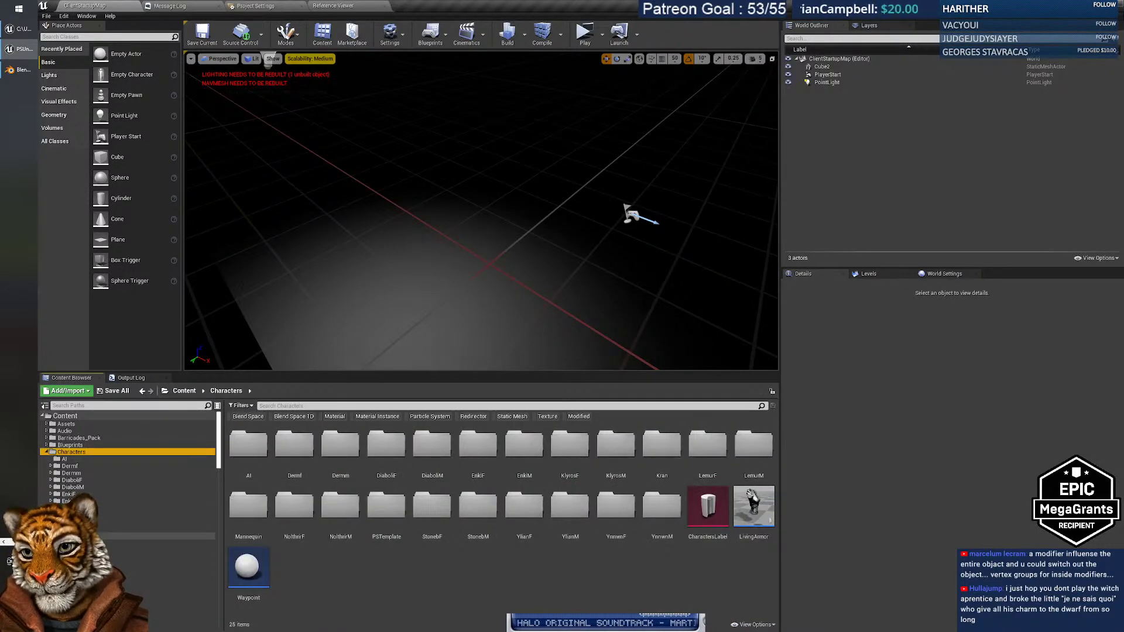
pyautogui.doubleClick(386, 505)
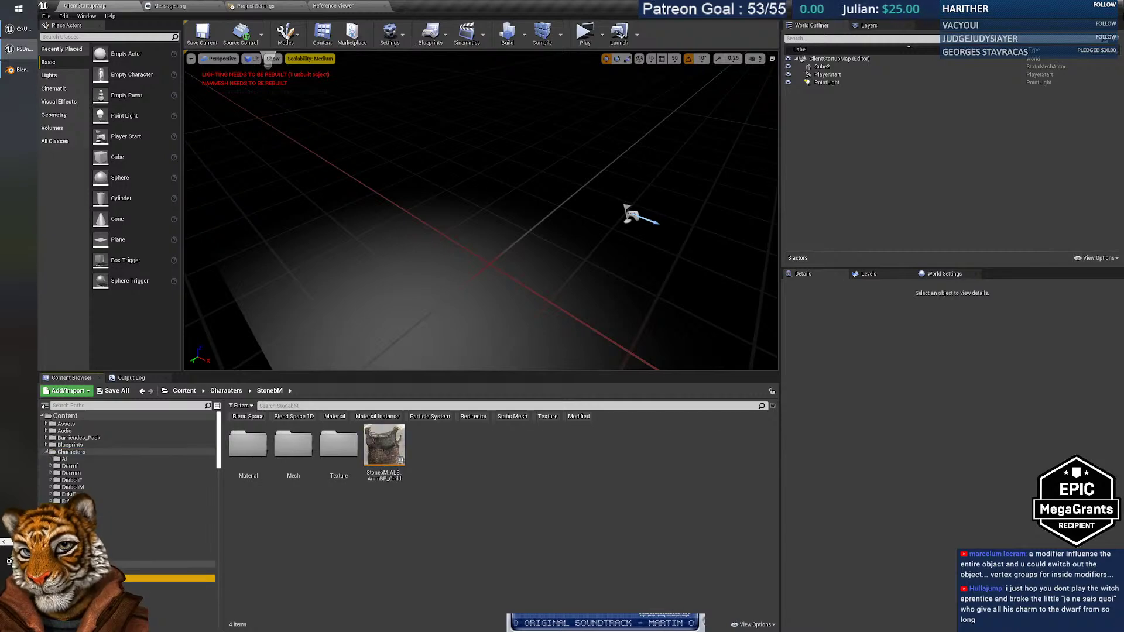
pyautogui.doubleClick(299, 451)
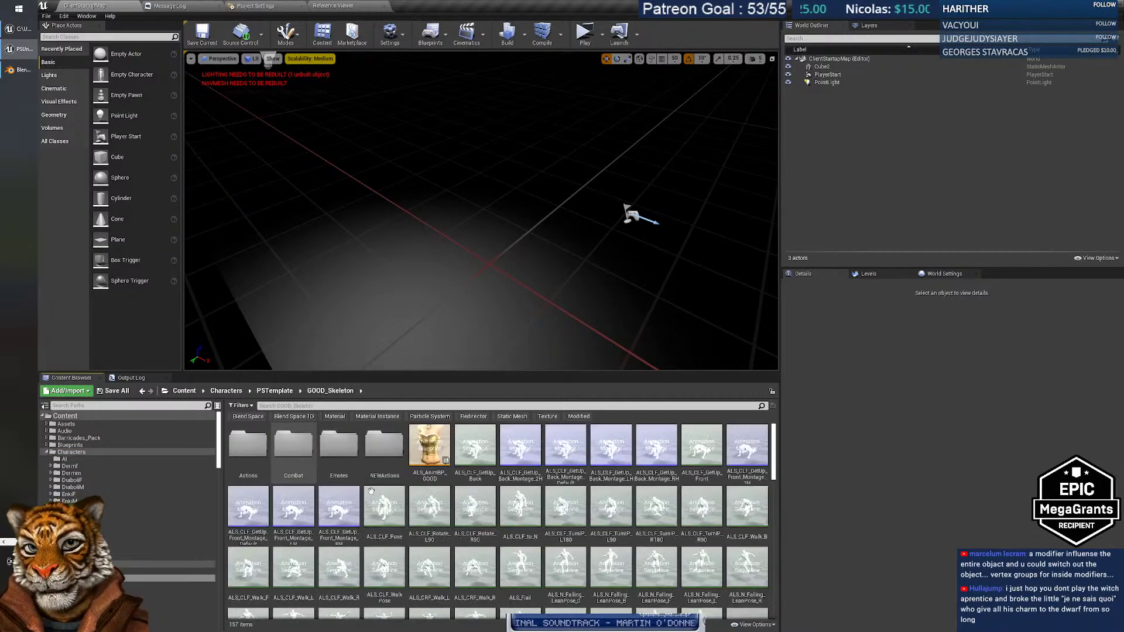
pyautogui.scroll(-5, 683, 541)
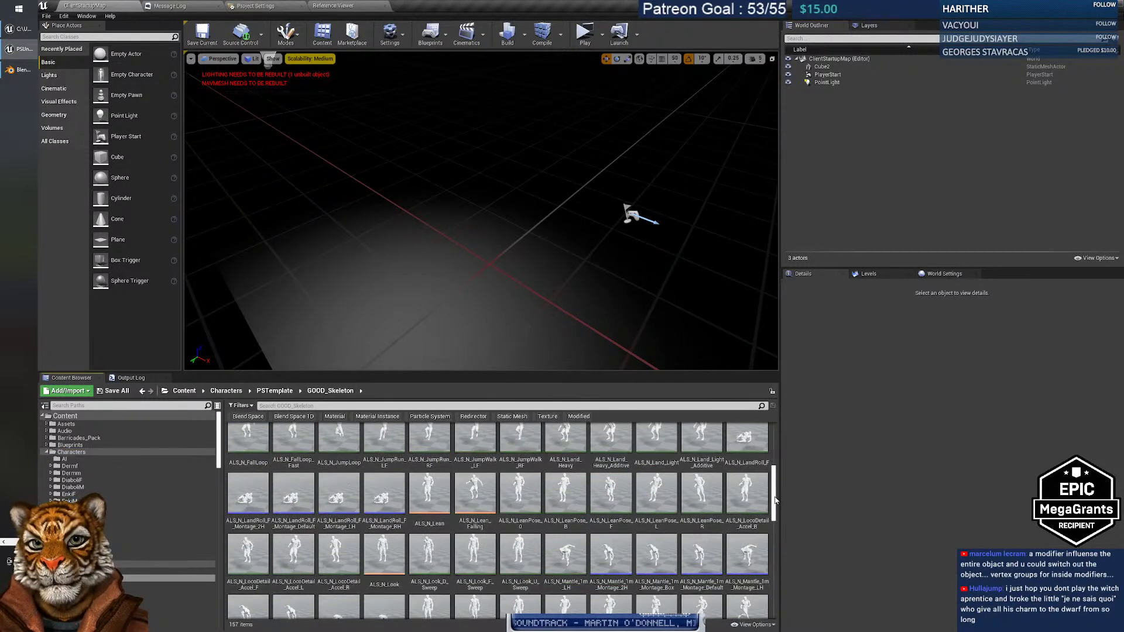
pyautogui.scroll(-10, 774, 498)
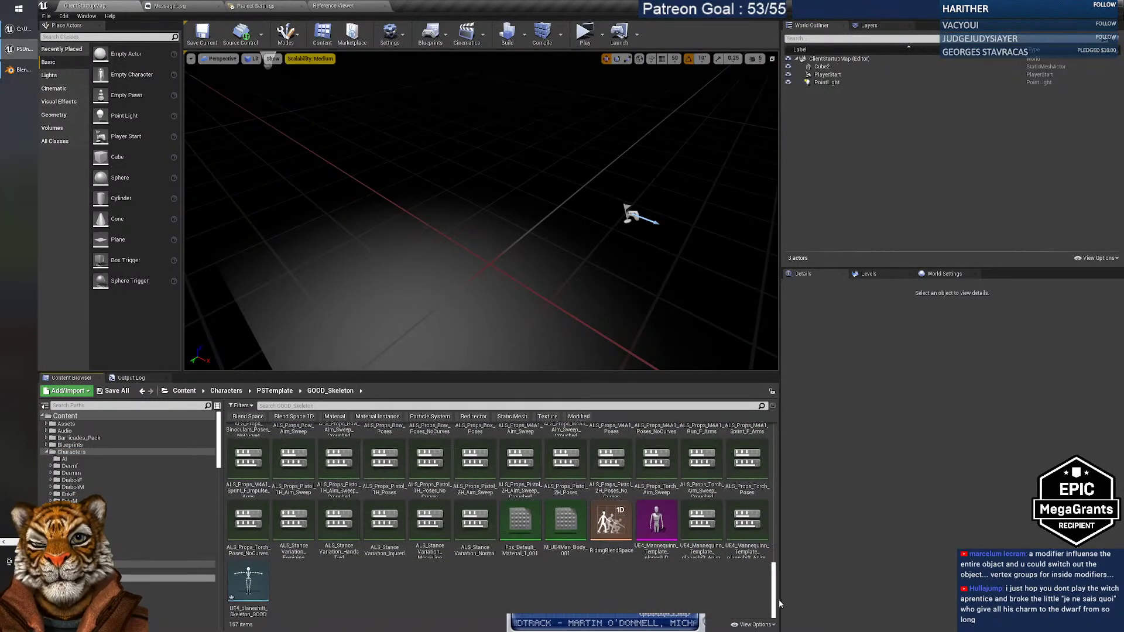
# Reload the UE4_planeshift_Skeleton_GOOD asset and accept reverting its unsaved changes.
pyautogui.rightClick(239, 570)
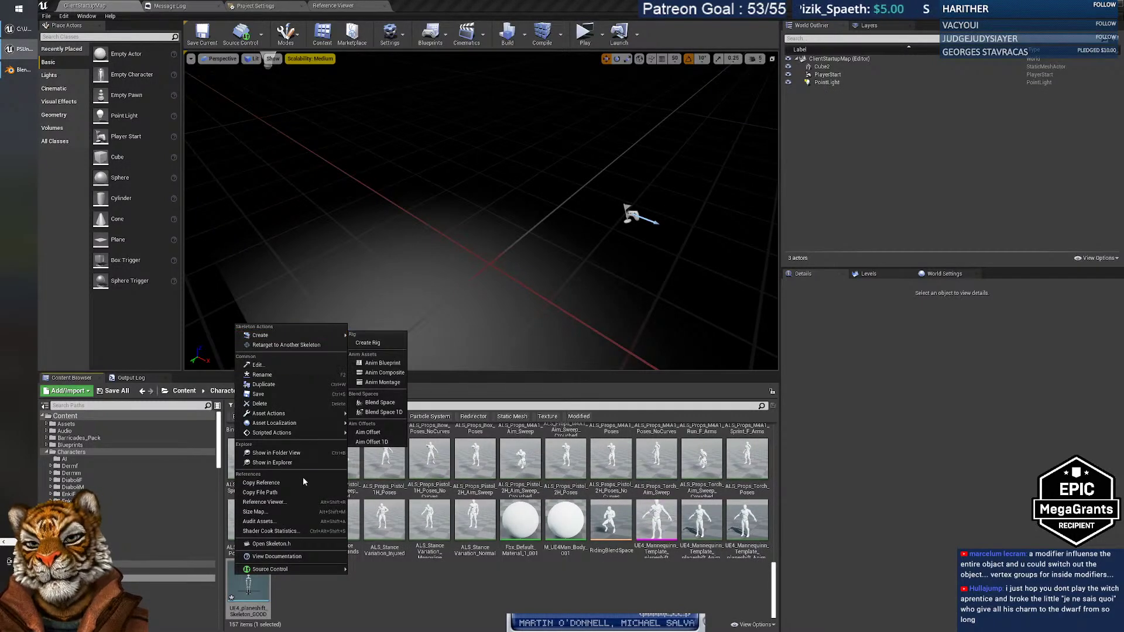
pyautogui.moveTo(306, 435)
pyautogui.click(380, 493)
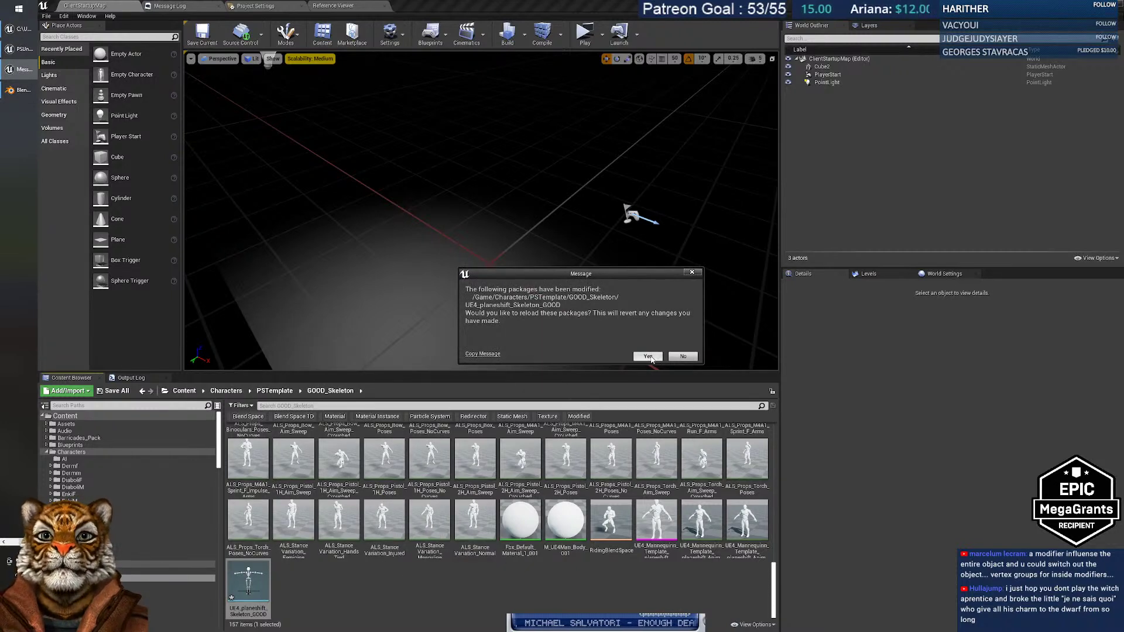
pyautogui.click(648, 357)
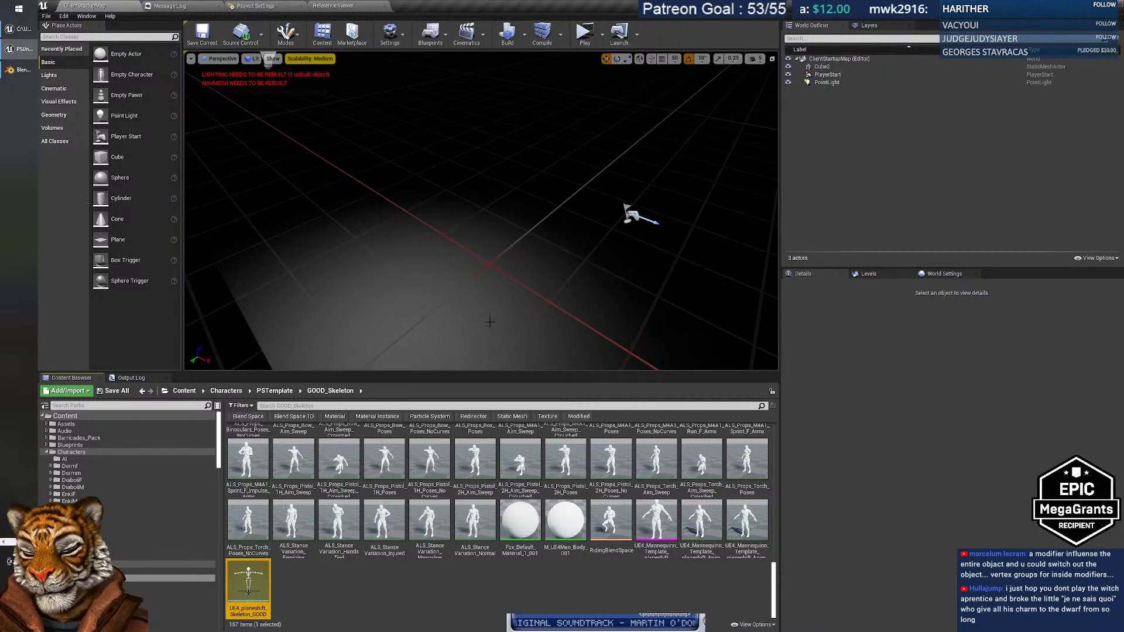
pyautogui.click(171, 5)
pyautogui.click(93, 6)
pyautogui.click(335, 5)
pyautogui.click(87, 6)
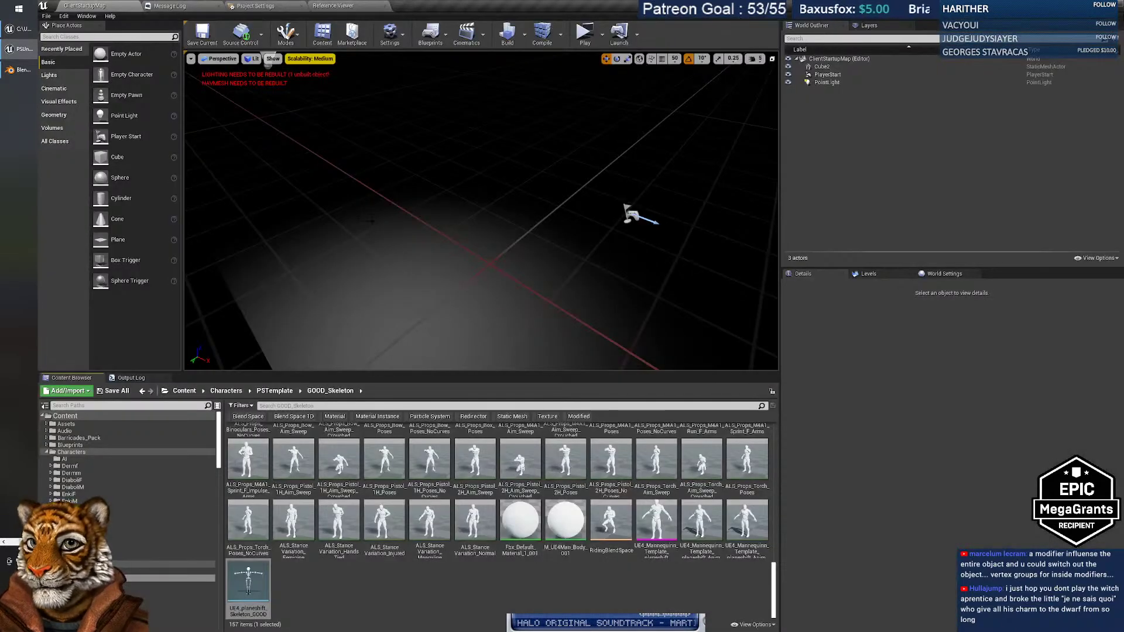
pyautogui.click(19, 70)
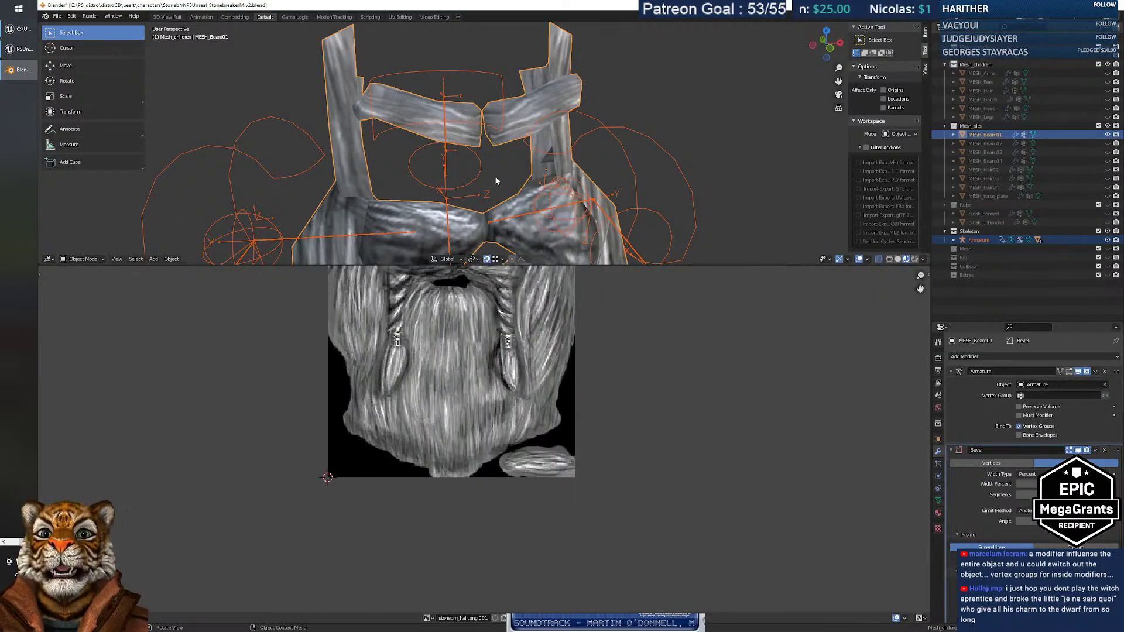
pyautogui.click(16, 49)
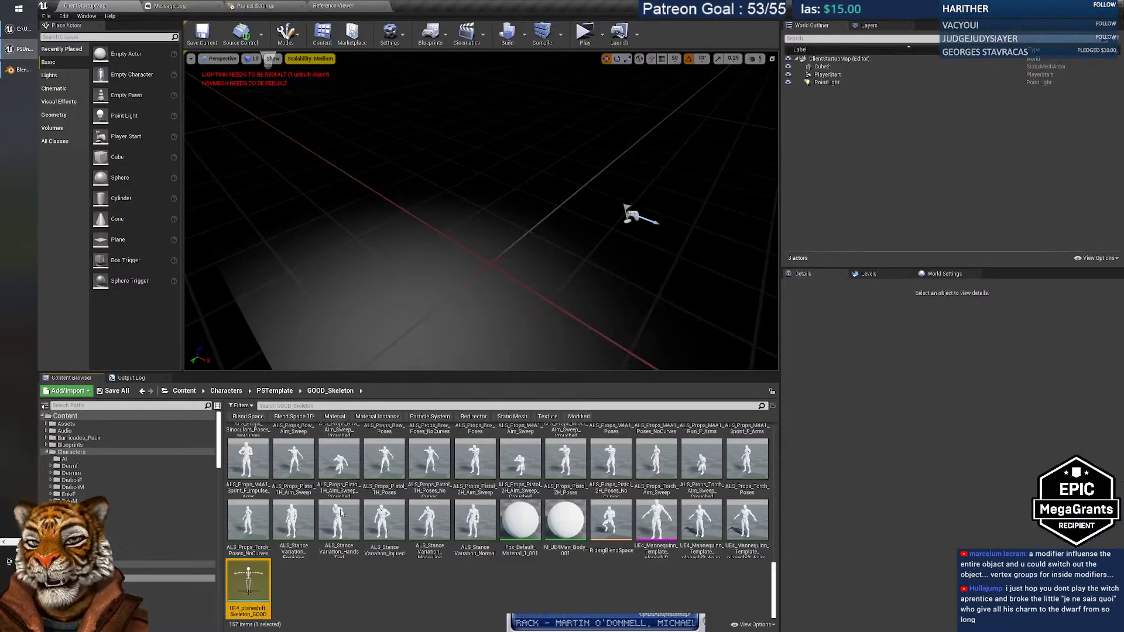
# Go through the Characters/StonebM folder to the Blueprints folder and open the stonebmCharacter blueprint.
pyautogui.click(361, 574)
pyautogui.scroll(5, 361, 571)
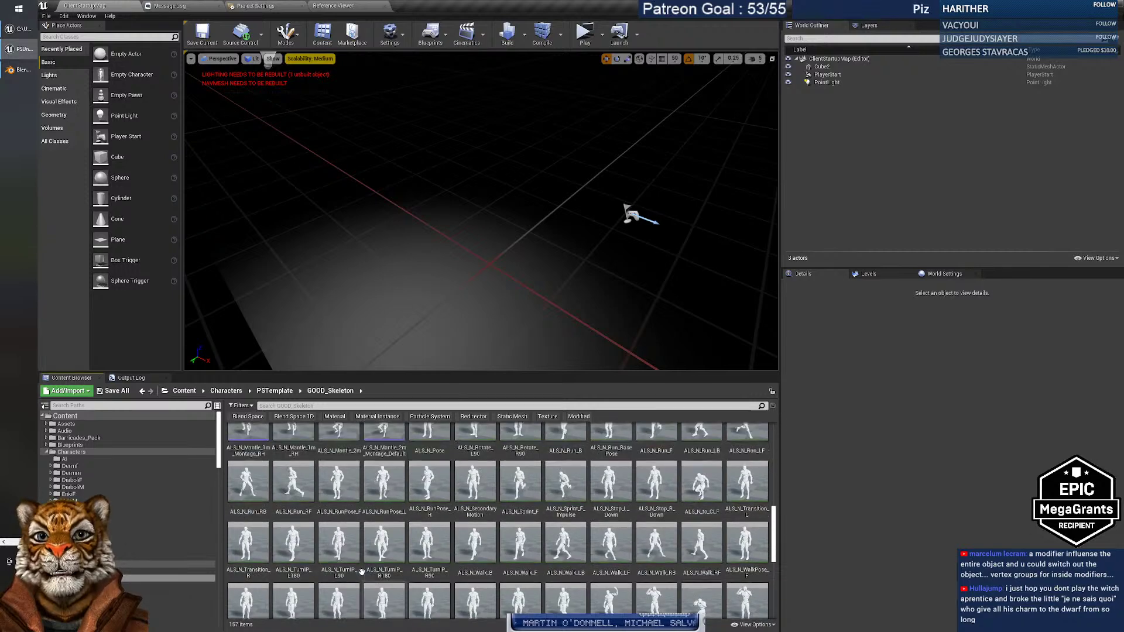
pyautogui.click(71, 451)
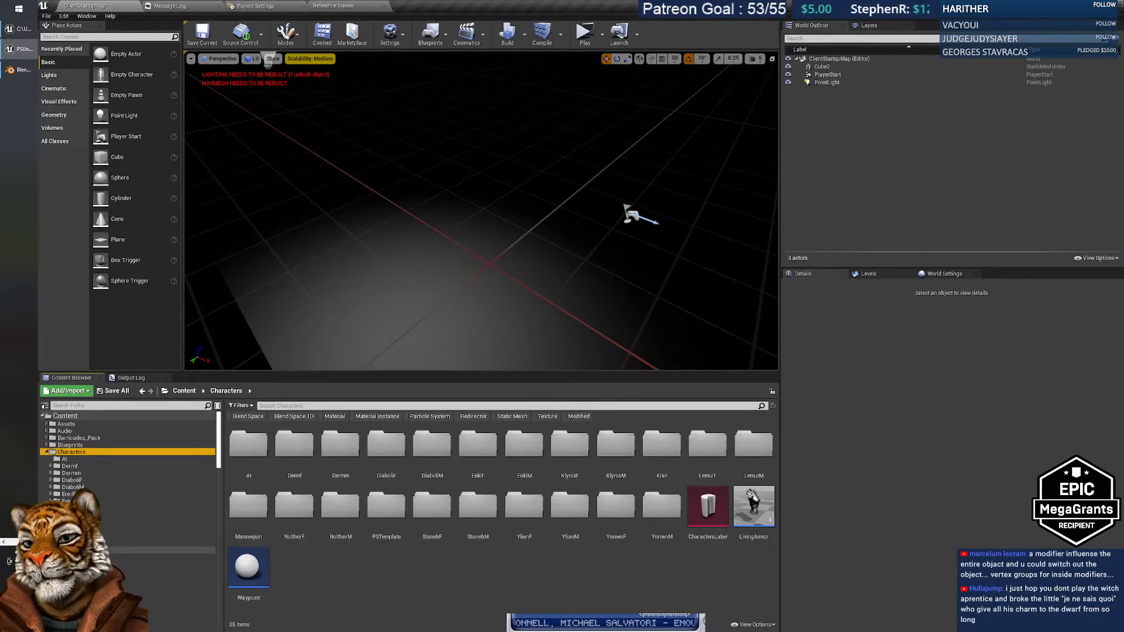
pyautogui.click(134, 578)
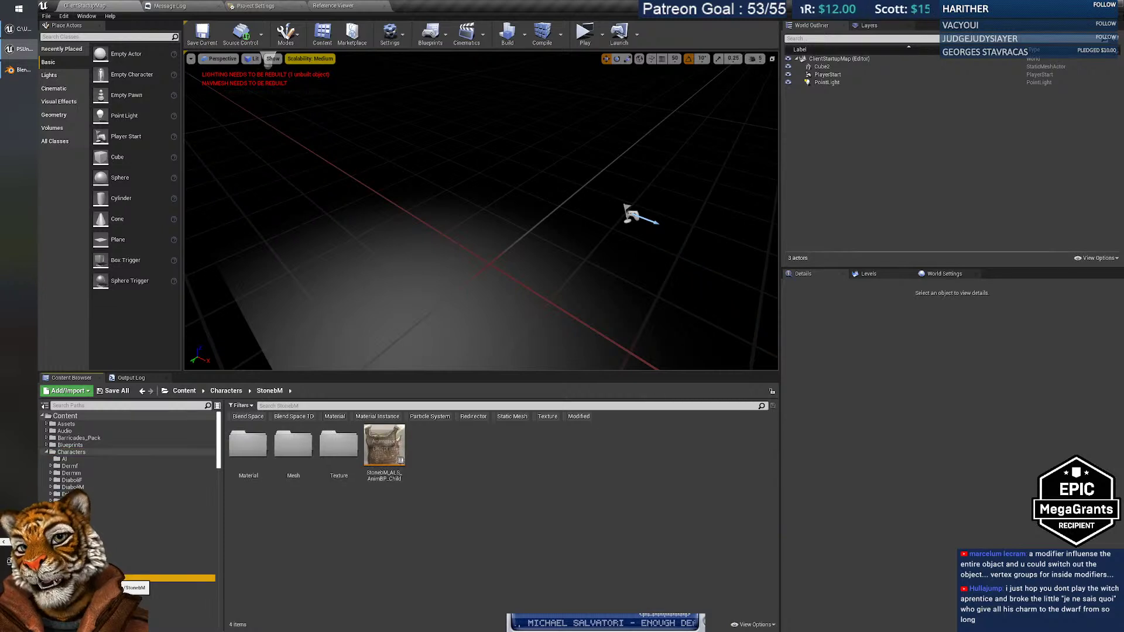
pyautogui.click(416, 530)
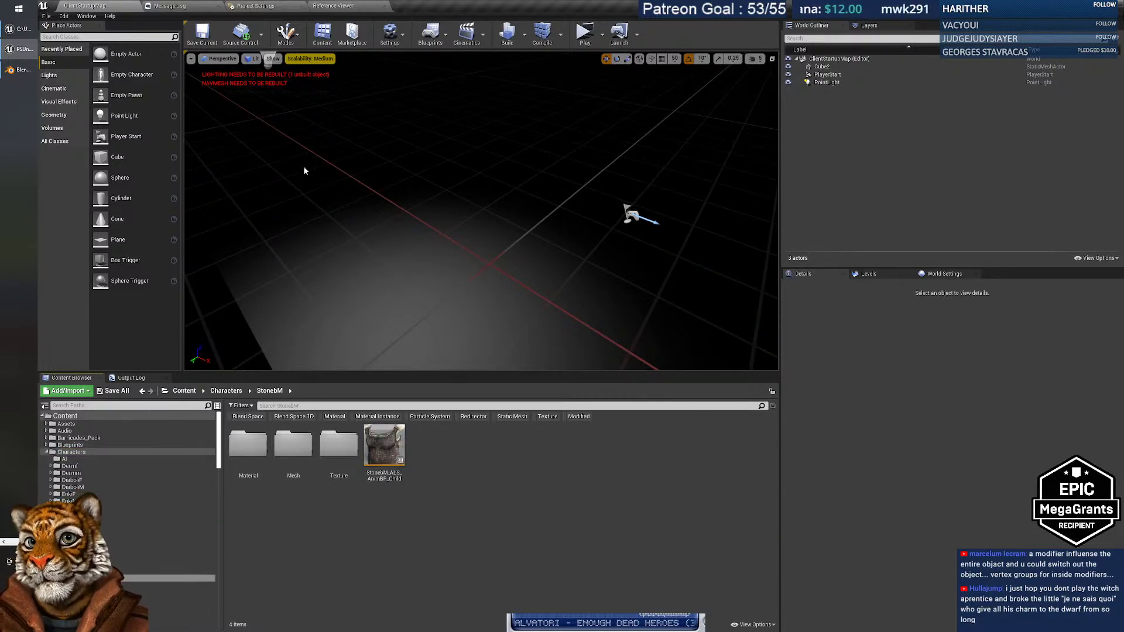
pyautogui.click(71, 444)
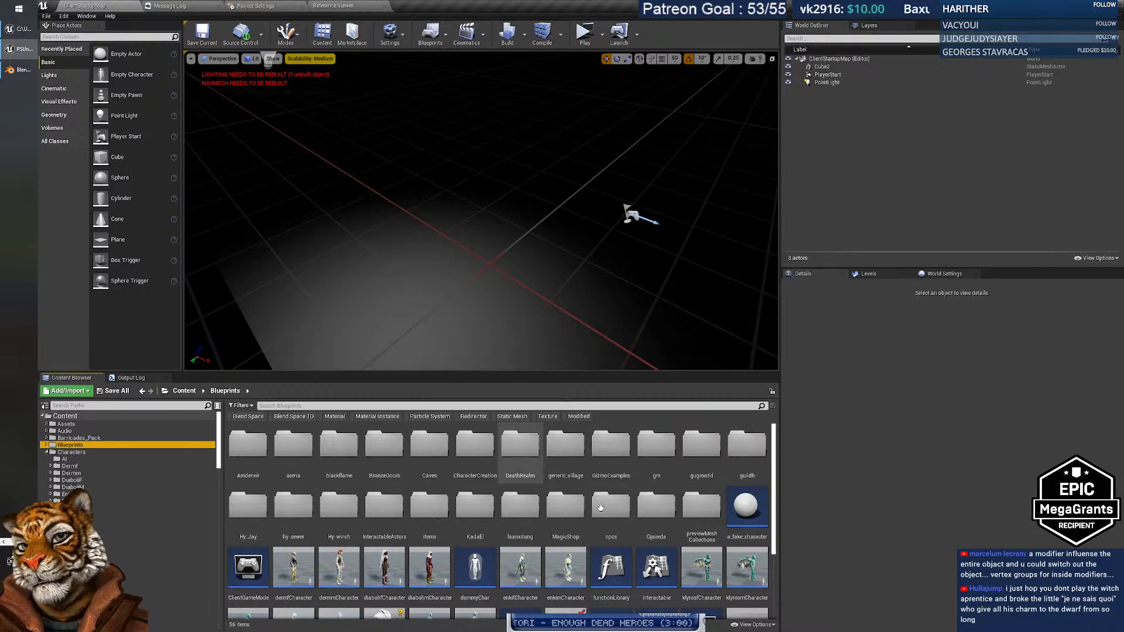
pyautogui.scroll(-2, 577, 509)
pyautogui.scroll(-1, 576, 509)
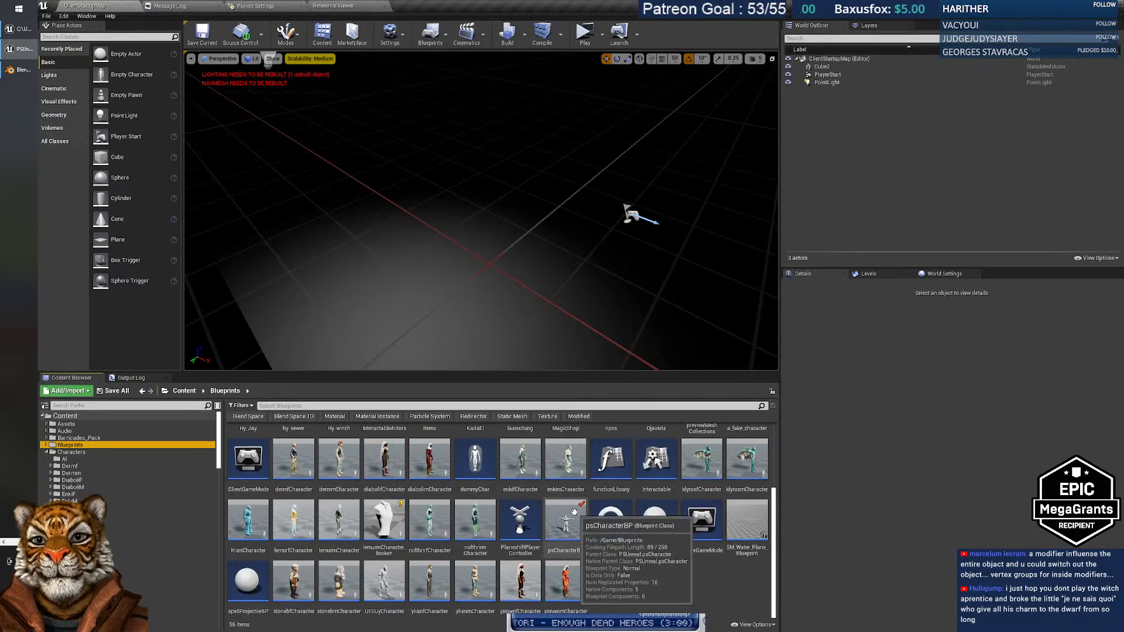
pyautogui.doubleClick(339, 579)
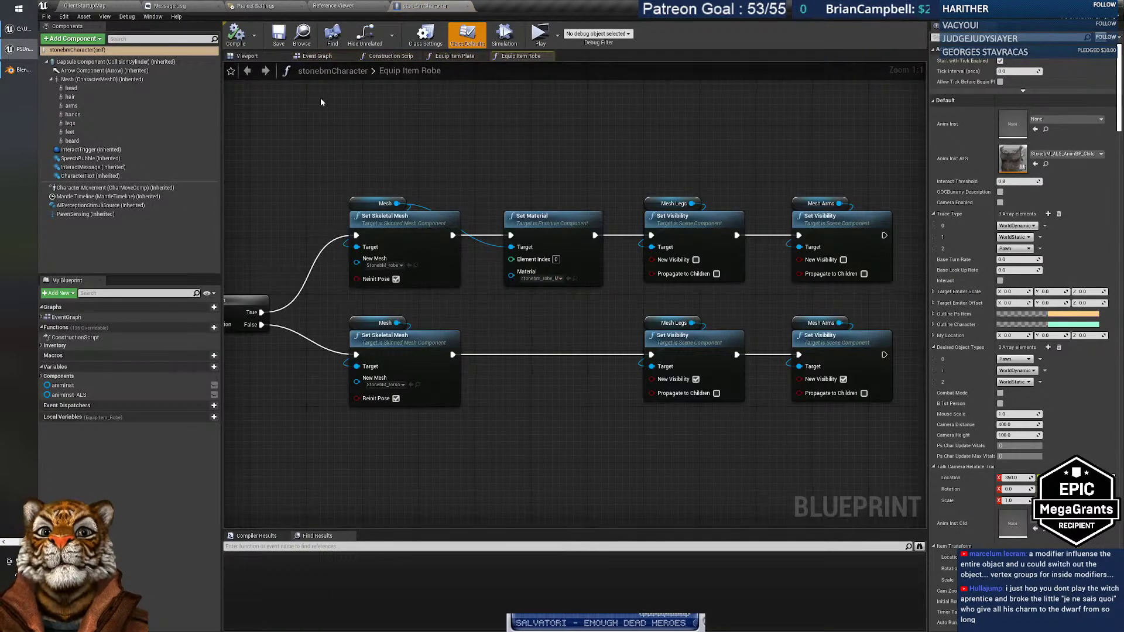
# Examine the dwarf's eyebrows, beard and upper body in the blueprint preview from the front and at an angle.
pyautogui.press('w')
pyautogui.moveTo(574, 296); pyautogui.dragTo(425, 310, button='right')
pyautogui.press('s')
pyautogui.moveTo(507, 225); pyautogui.dragTo(497, 233, button='right')
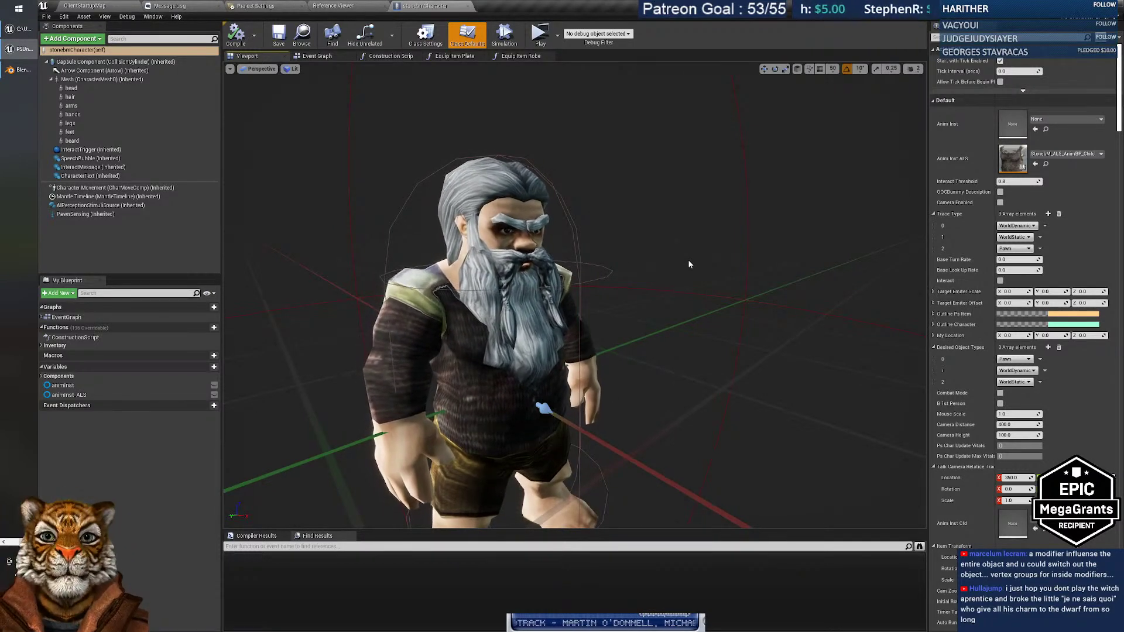
pyautogui.moveTo(689, 261); pyautogui.dragTo(665, 282, button='right')
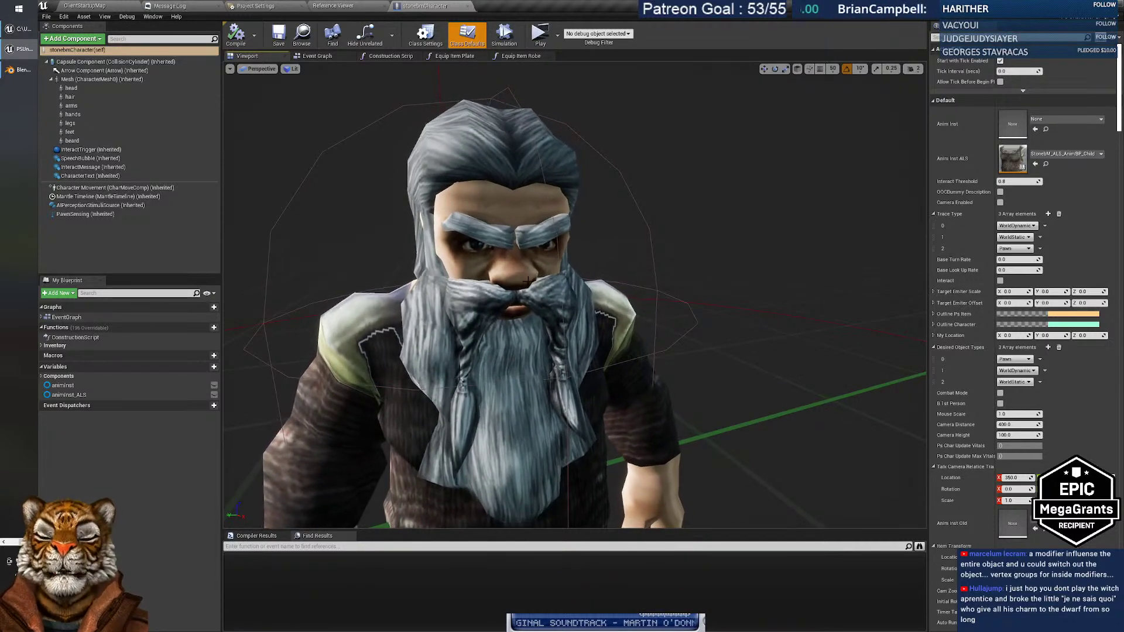
pyautogui.moveTo(574, 295)
pyautogui.mouseDown(button='right')
pyautogui.moveTo(644, 292)
pyautogui.moveTo(567, 299)
pyautogui.mouseUp(button='right')
pyautogui.moveTo(500, 347); pyautogui.dragTo(505, 347, button='right')
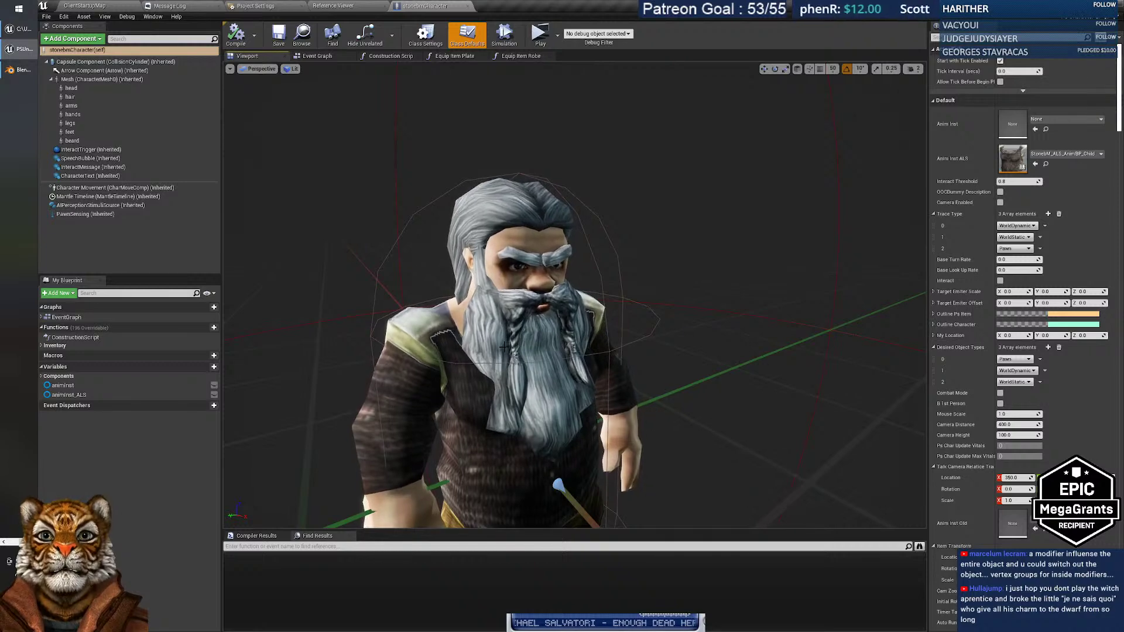
pyautogui.moveTo(580, 335); pyautogui.dragTo(574, 310, button='middle')
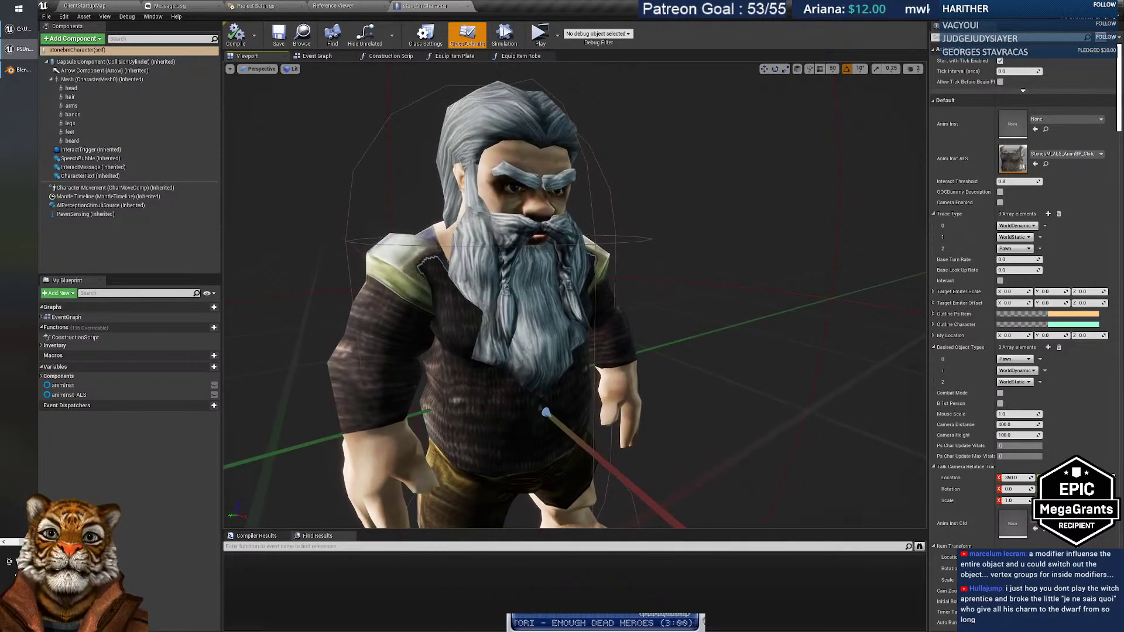
# Switch to Blender, unhide MESH_Head behind the beard mesh and go in close on the eyebrows.
pyautogui.hotkey('alt', 'Tab')
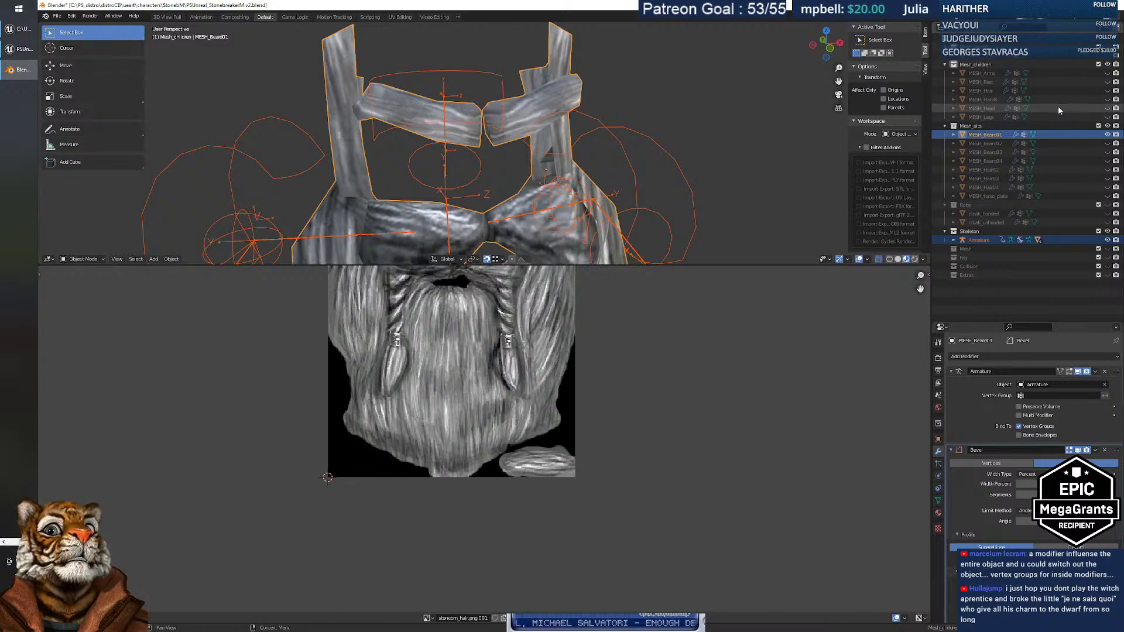
pyautogui.click(1106, 109)
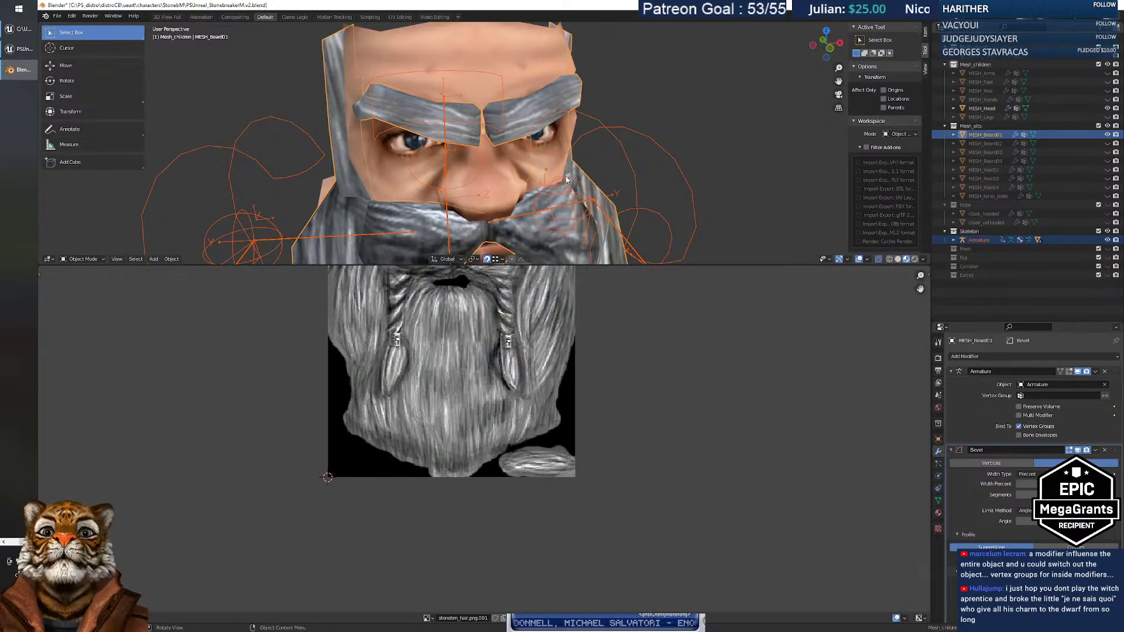
pyautogui.moveTo(566, 169); pyautogui.dragTo(576, 164, button='middle')
pyautogui.press('s')
pyautogui.press('w')
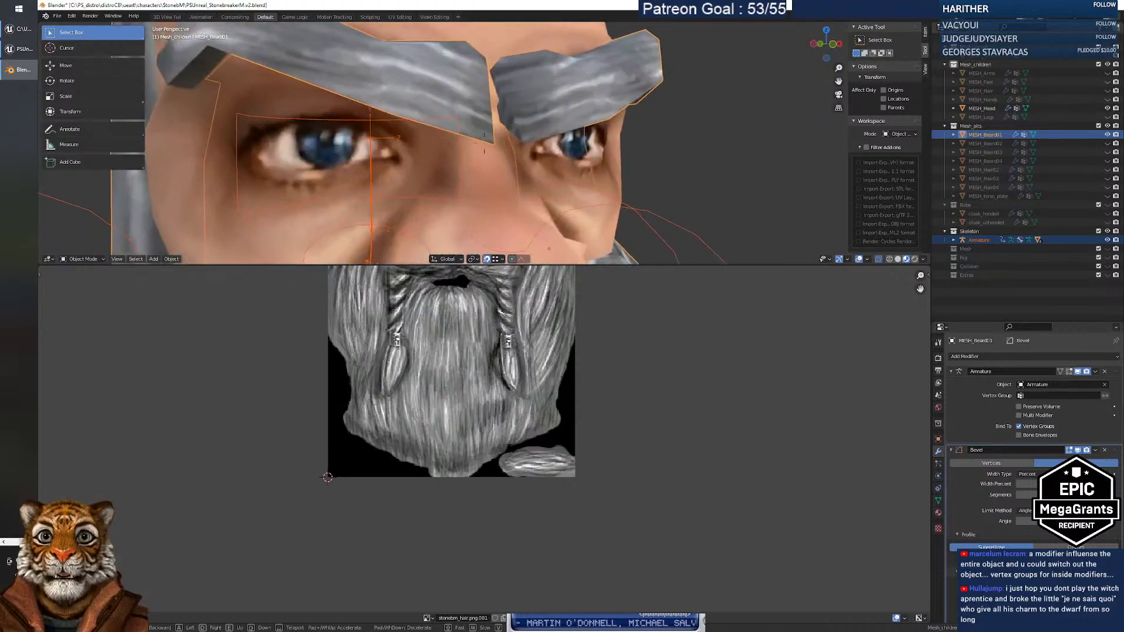
pyautogui.click(500, 134)
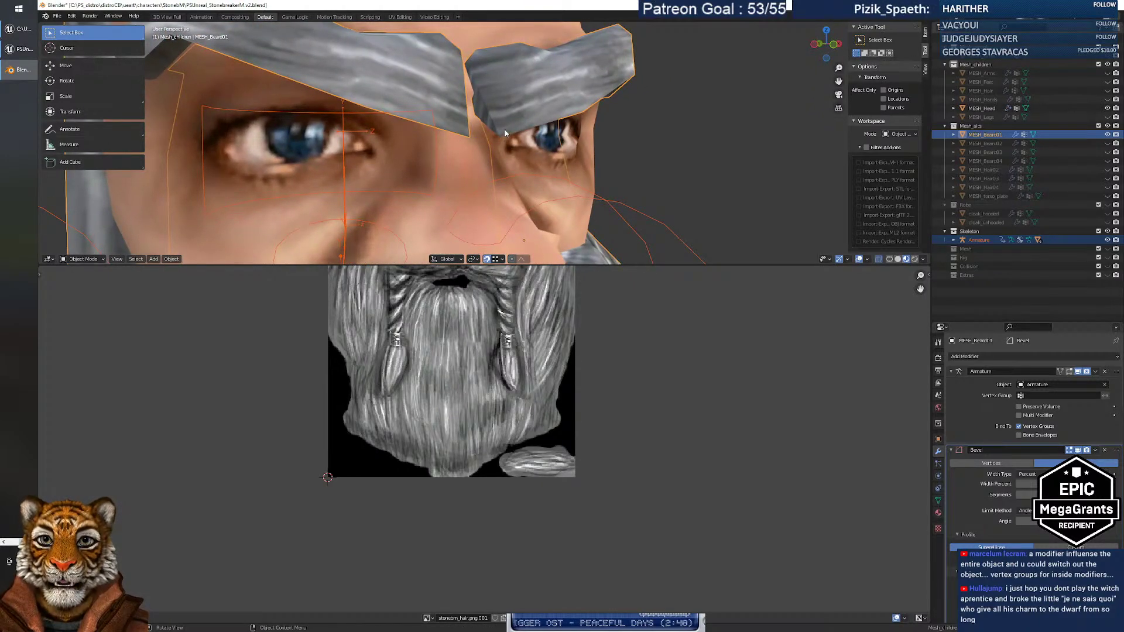
# Edit MESH_Beard01 with snapping off, raising the eyebrows' inner lower corner vertices along Z and shifting them along Y.
pyautogui.click(504, 133)
pyautogui.click(610, 69)
pyautogui.press('Tab')
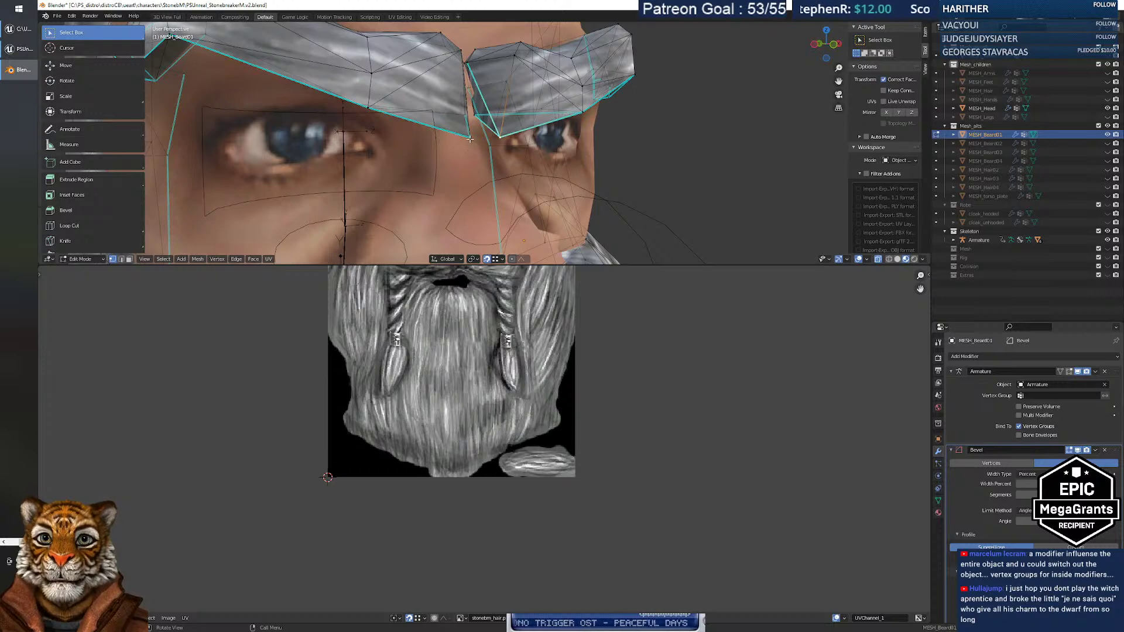
pyautogui.rightClick(535, 189)
pyautogui.moveTo(621, 167); pyautogui.dragTo(497, 167, button='middle')
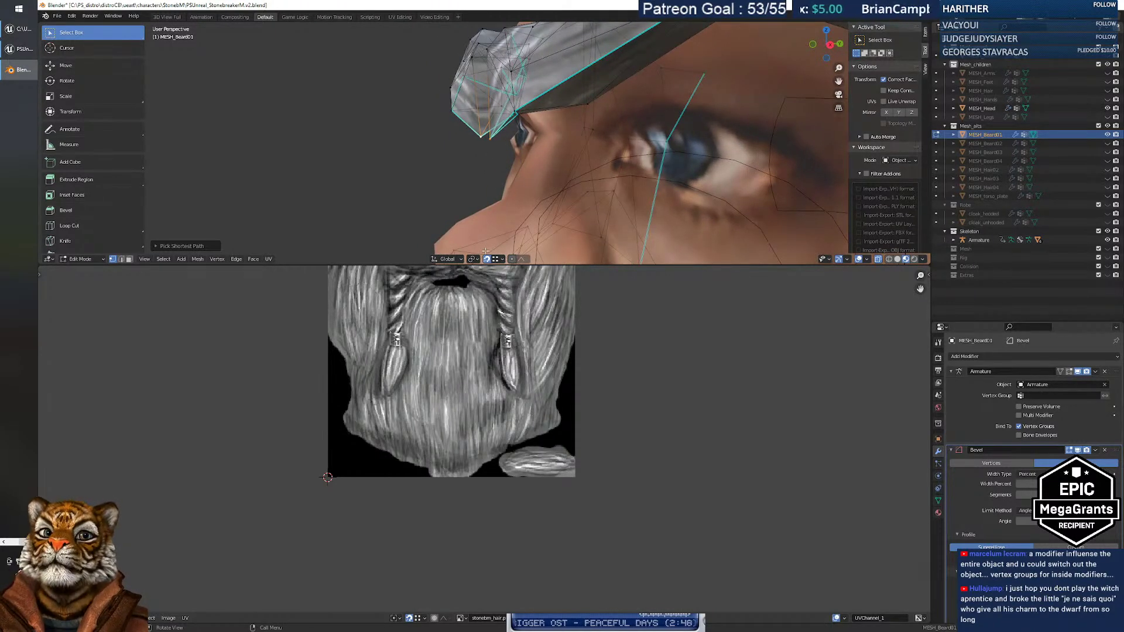
pyautogui.press('g')
pyautogui.press('z')
pyautogui.click(514, 185)
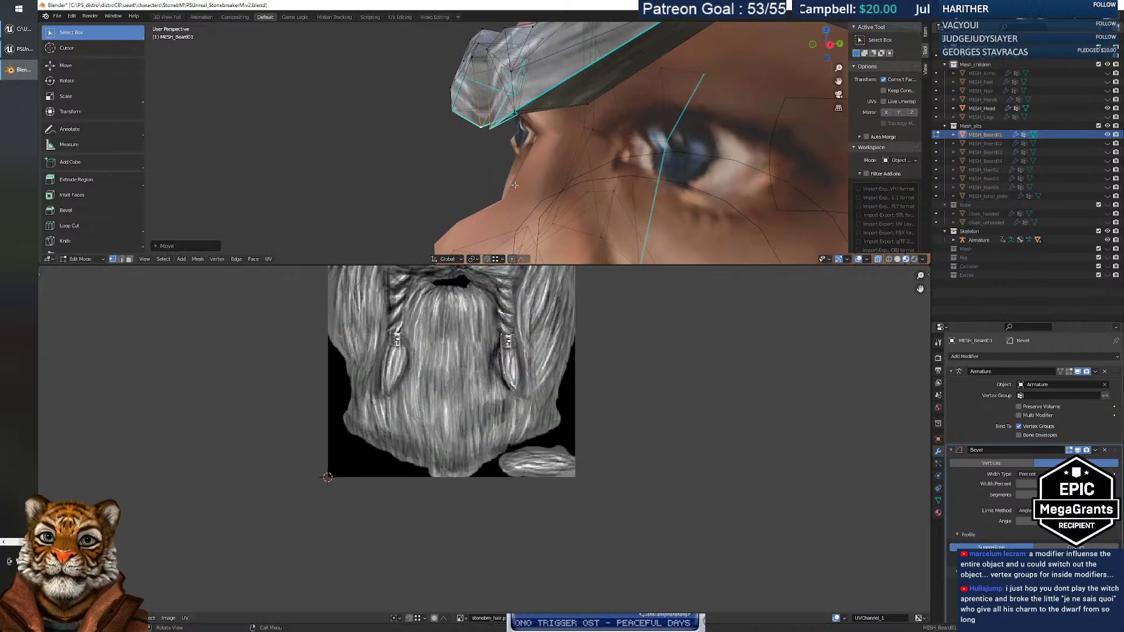
pyautogui.press('g')
pyautogui.press('y')
pyautogui.click(510, 182)
# Examine the adjusted inner ends of both eyebrows against the head from the front.
pyautogui.moveTo(510, 182); pyautogui.dragTo(573, 194, button='middle')
pyautogui.press('s')
pyautogui.press('a')
pyautogui.press('w')
pyautogui.press('s')
pyautogui.press('w')
pyautogui.press('s')
pyautogui.press('w')
pyautogui.click(485, 142)
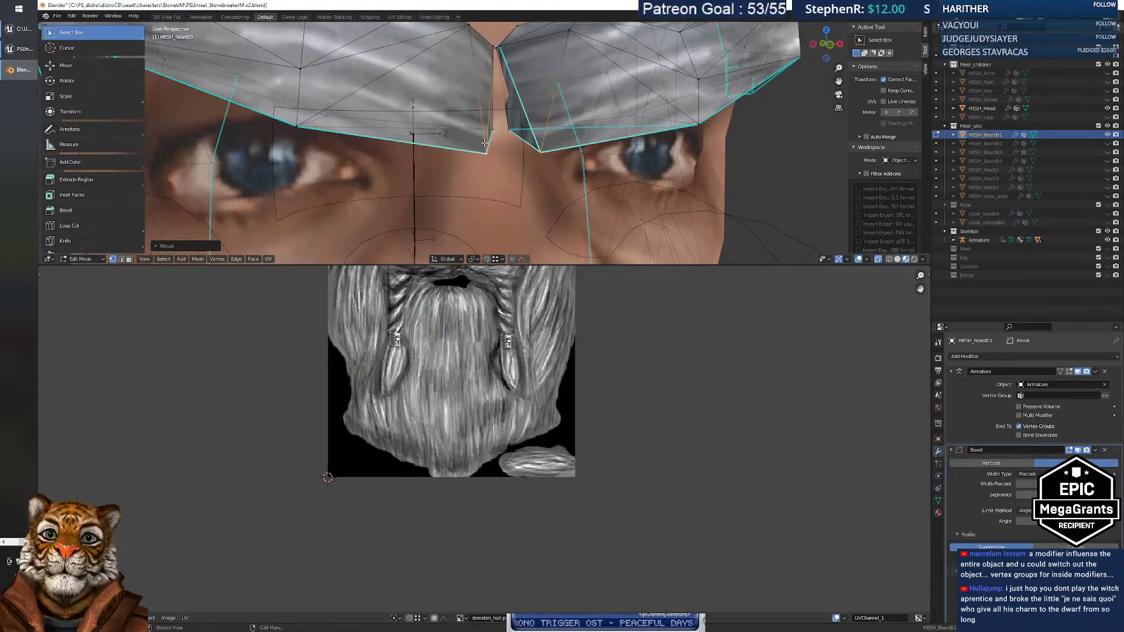
pyautogui.press('s')
pyautogui.press('Escape')
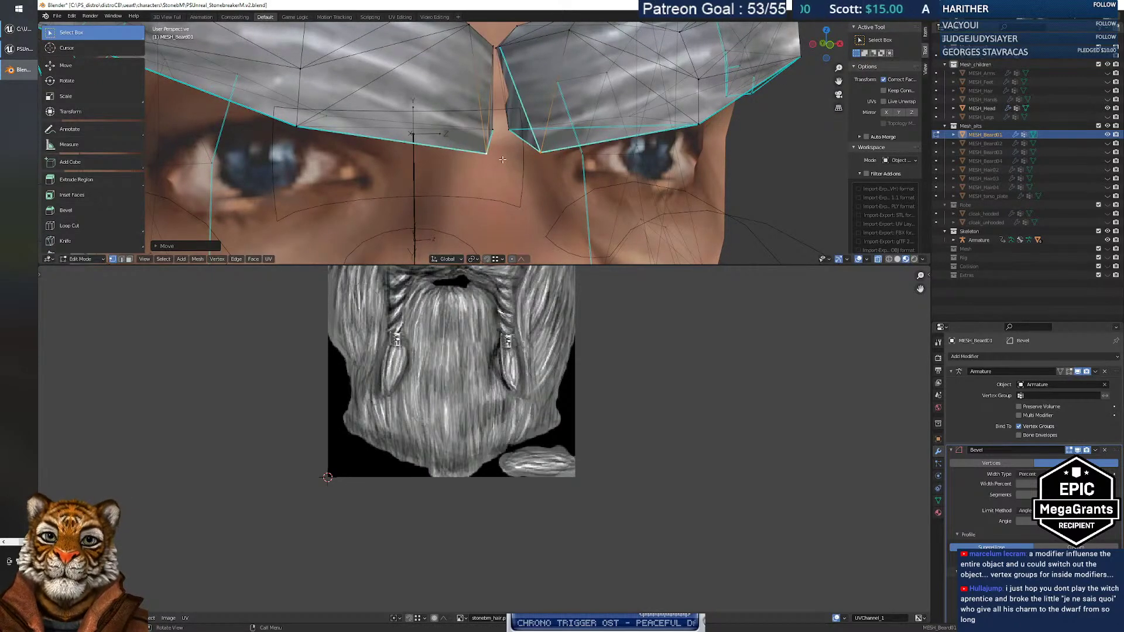
# Examine the reshaped eyebrows from the front and the side, return to Object Mode and view them without the mesh overlay.
pyautogui.click(494, 158)
pyautogui.hotkey('shift', '`')
pyautogui.press('s')
pyautogui.press('w')
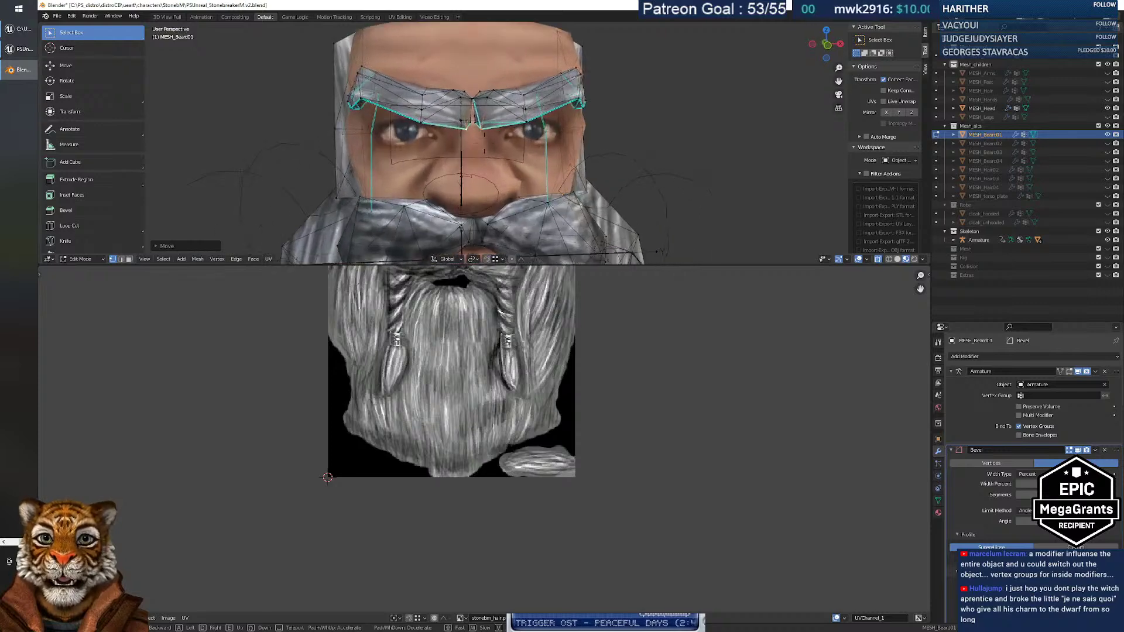
pyautogui.press('s')
pyautogui.click(484, 141)
pyautogui.moveTo(535, 165)
pyautogui.mouseDown(button='middle')
pyautogui.moveTo(447, 143)
pyautogui.moveTo(554, 175)
pyautogui.mouseUp(button='middle')
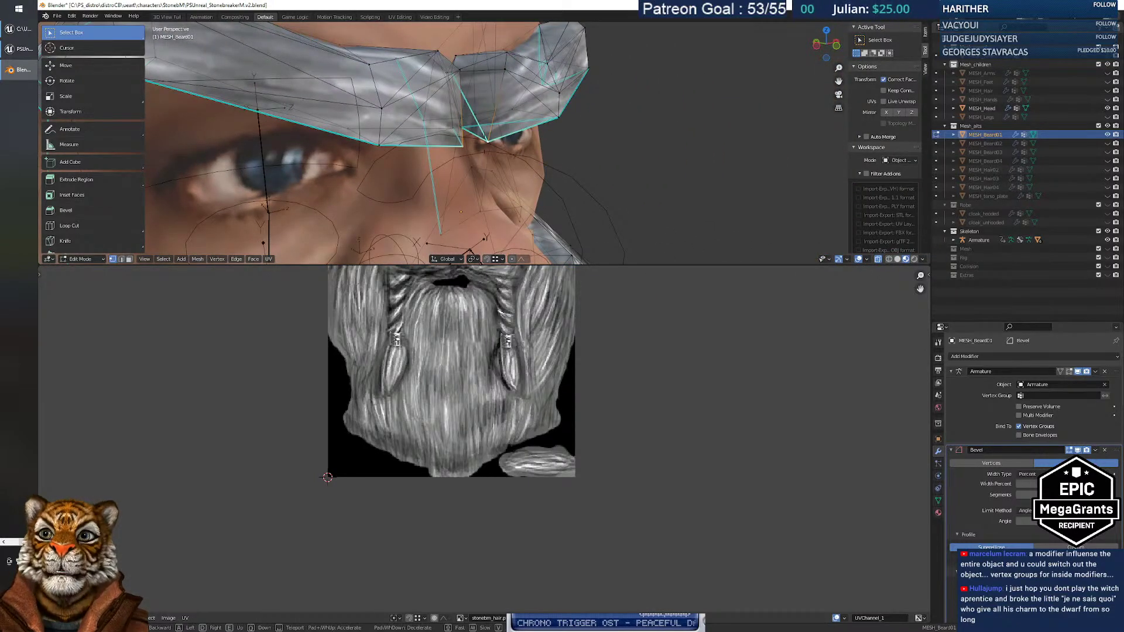
pyautogui.press('s')
pyautogui.press('w')
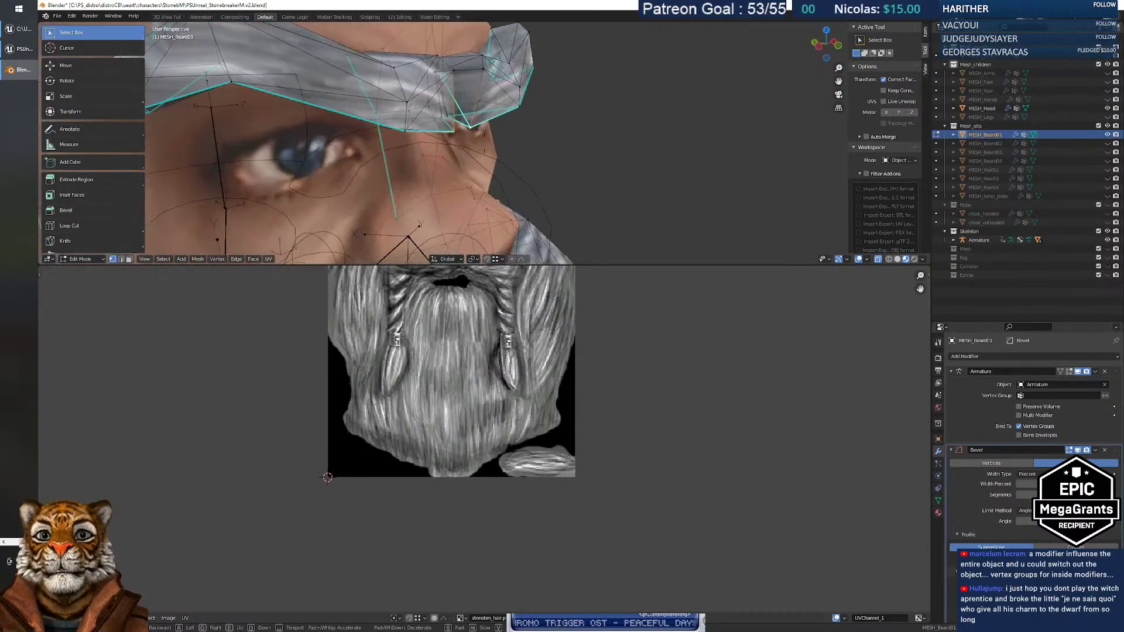
pyautogui.press('Escape')
pyautogui.press('Tab')
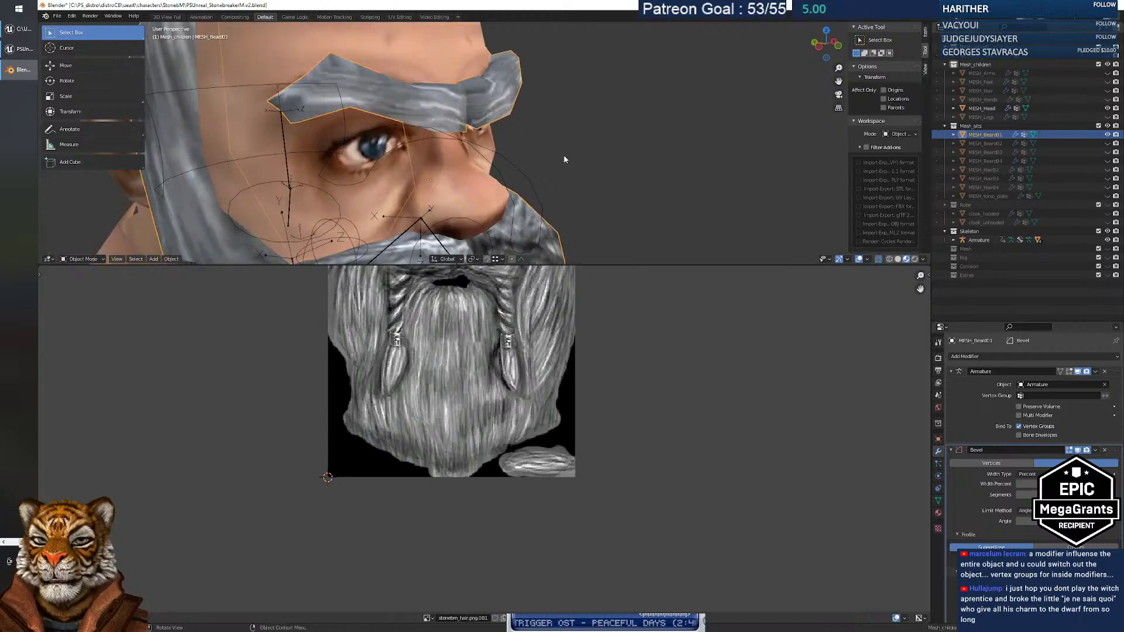
pyautogui.moveTo(569, 153)
pyautogui.mouseDown(button='middle')
pyautogui.moveTo(579, 146)
pyautogui.moveTo(526, 149)
pyautogui.moveTo(447, 126)
pyautogui.moveTo(405, 133)
pyautogui.moveTo(601, 139)
pyautogui.moveTo(637, 102)
pyautogui.moveTo(557, 151)
pyautogui.moveTo(620, 151)
pyautogui.moveTo(560, 158)
pyautogui.mouseUp(button='middle')
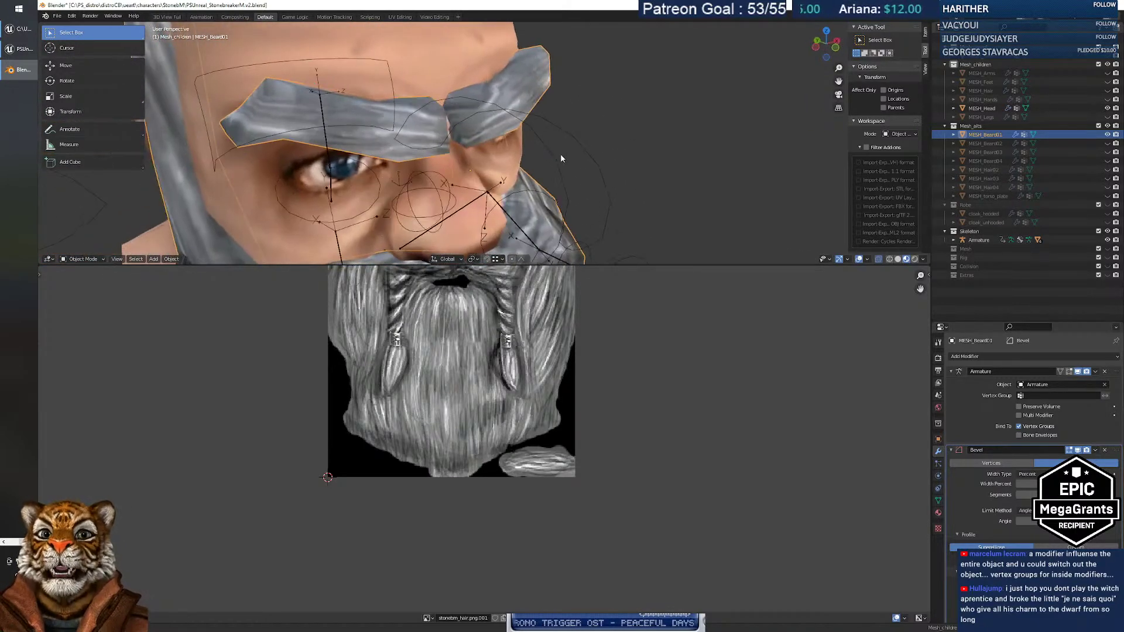
# Export the Armature and MESH_Beard01 as FBX with Selected Objects only, overwriting StonebM_beard01.fbx in the Modules folder.
pyautogui.click(57, 16)
pyautogui.moveTo(95, 146)
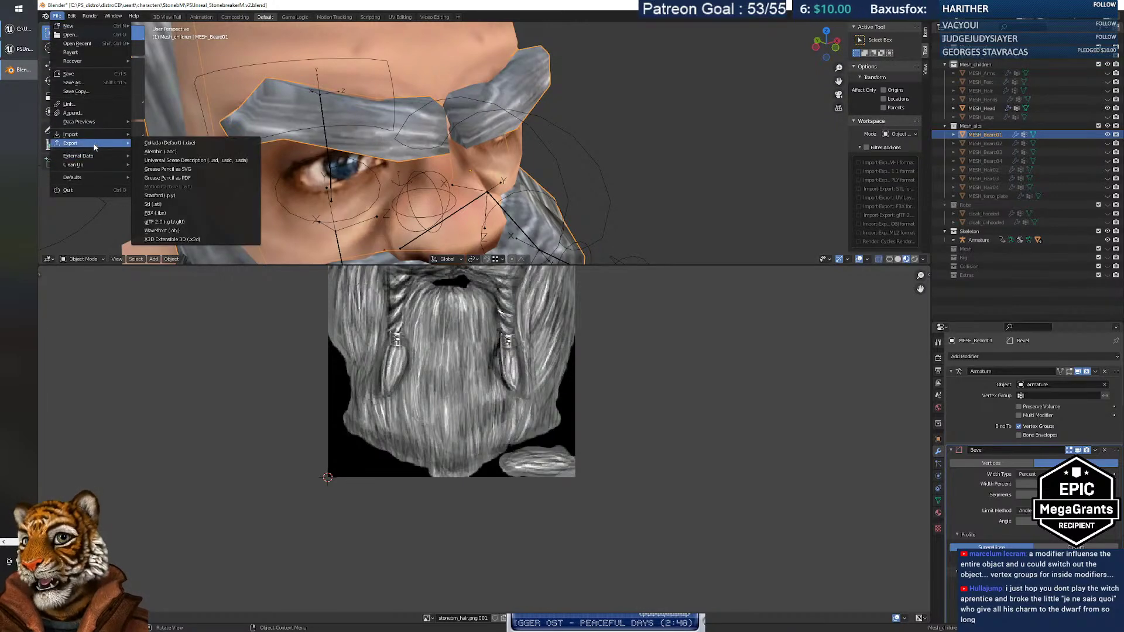
pyautogui.click(979, 240)
pyautogui.keyDown('ctrl'); pyautogui.click(989, 136); pyautogui.keyUp('ctrl')
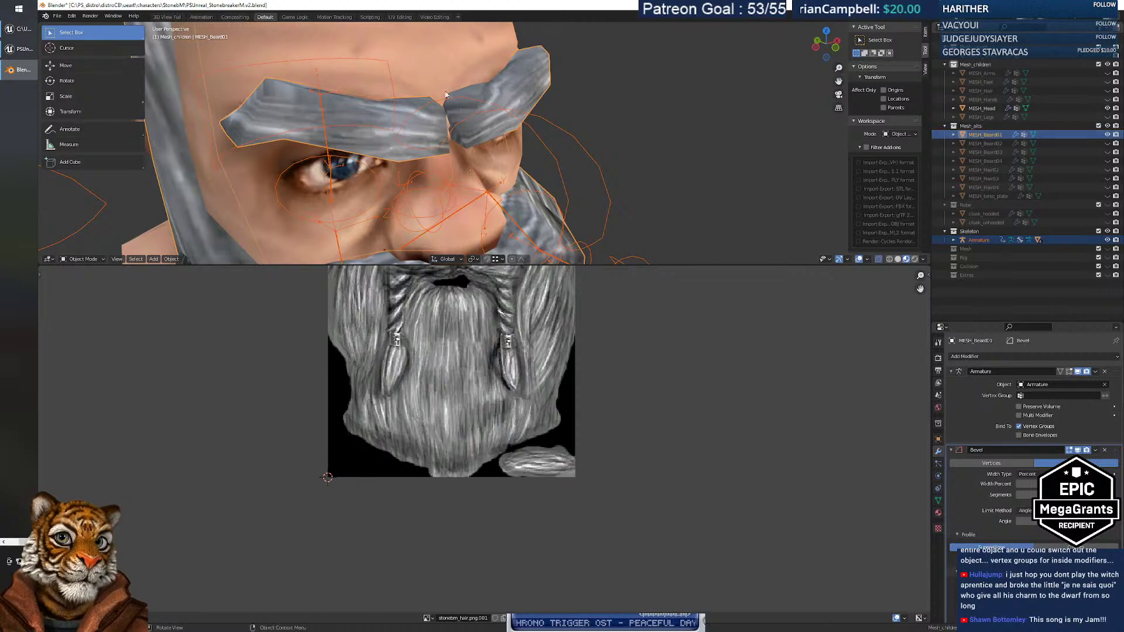
pyautogui.click(57, 17)
pyautogui.moveTo(102, 146)
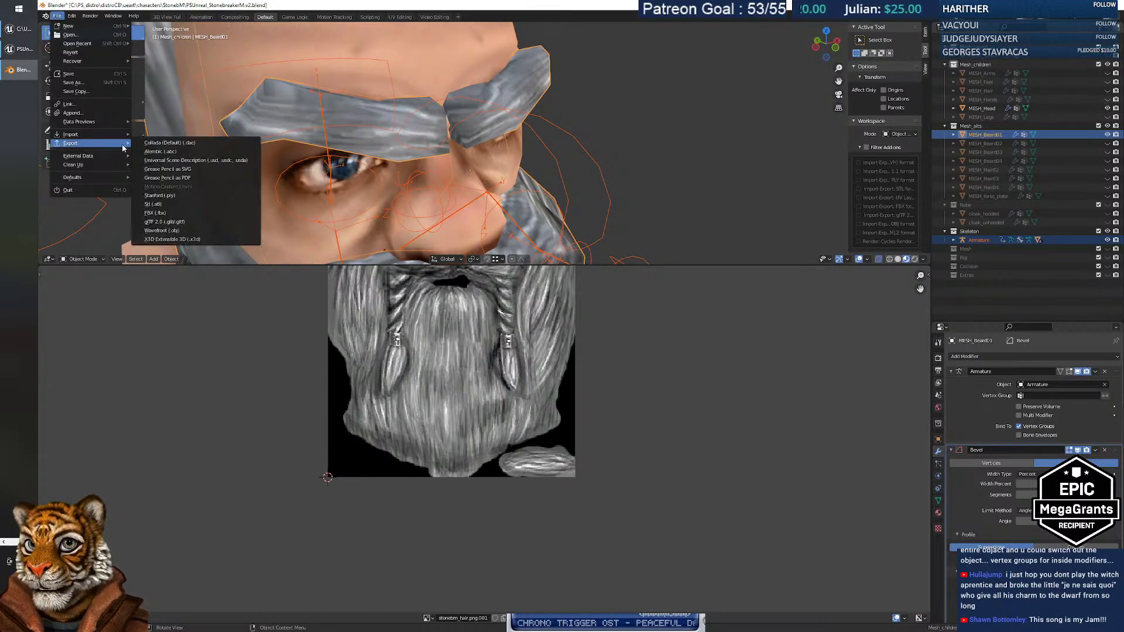
pyautogui.click(189, 213)
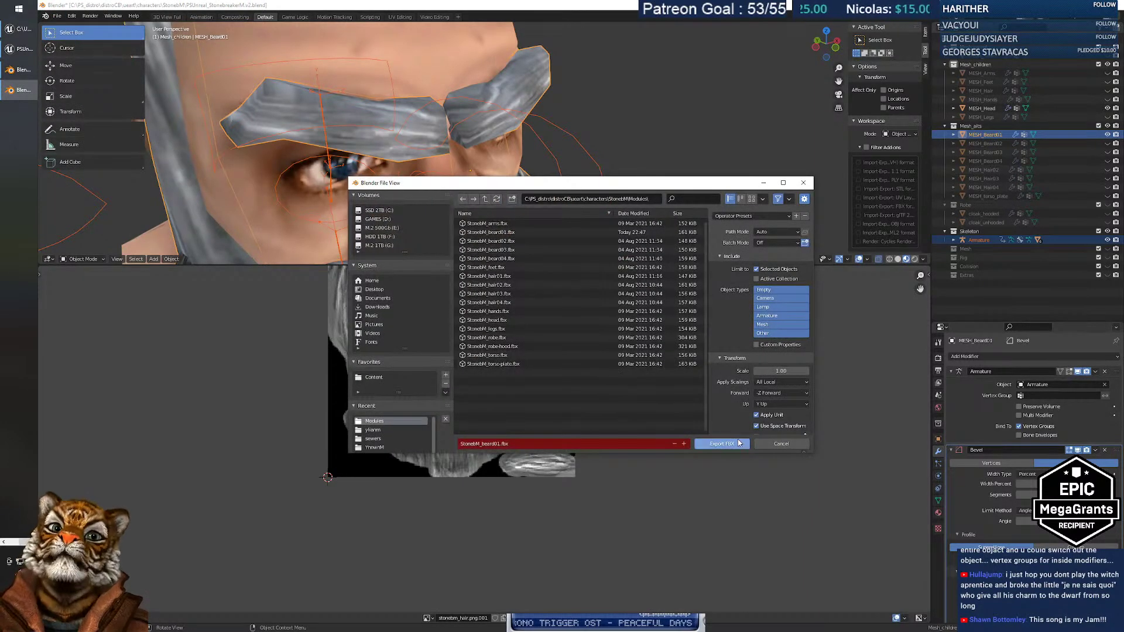
pyautogui.click(722, 444)
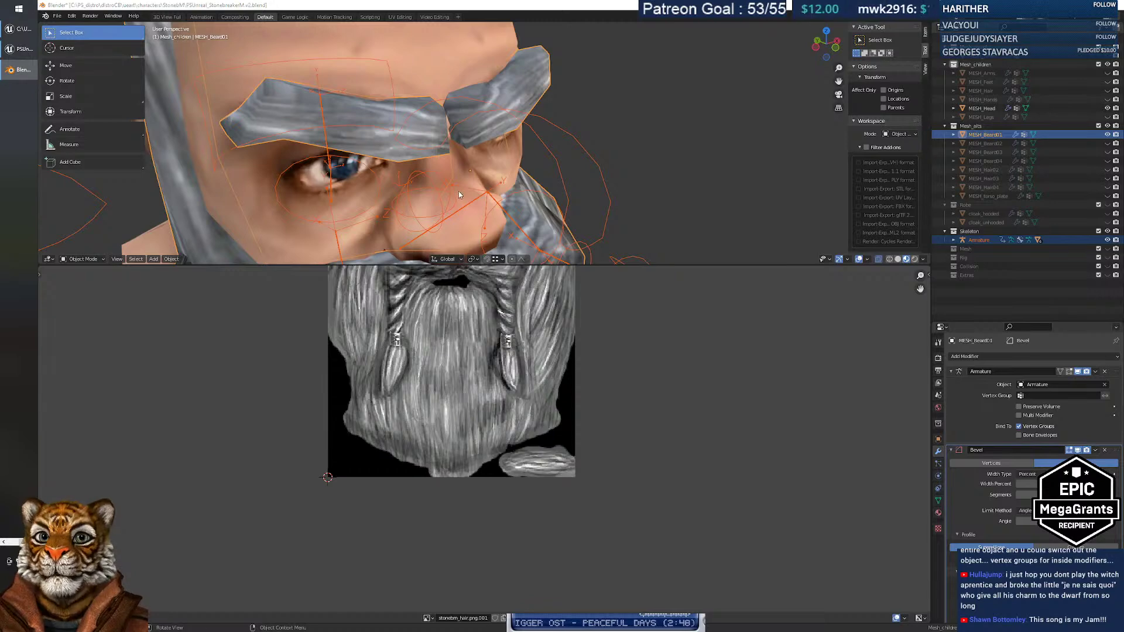
# Switch to Unreal, select the beard component in the dwarf's blueprint and open its skeletal mesh StonebM_beard01.
pyautogui.hotkey('alt', 'Tab')
pyautogui.hotkey('alt', 'Tab')
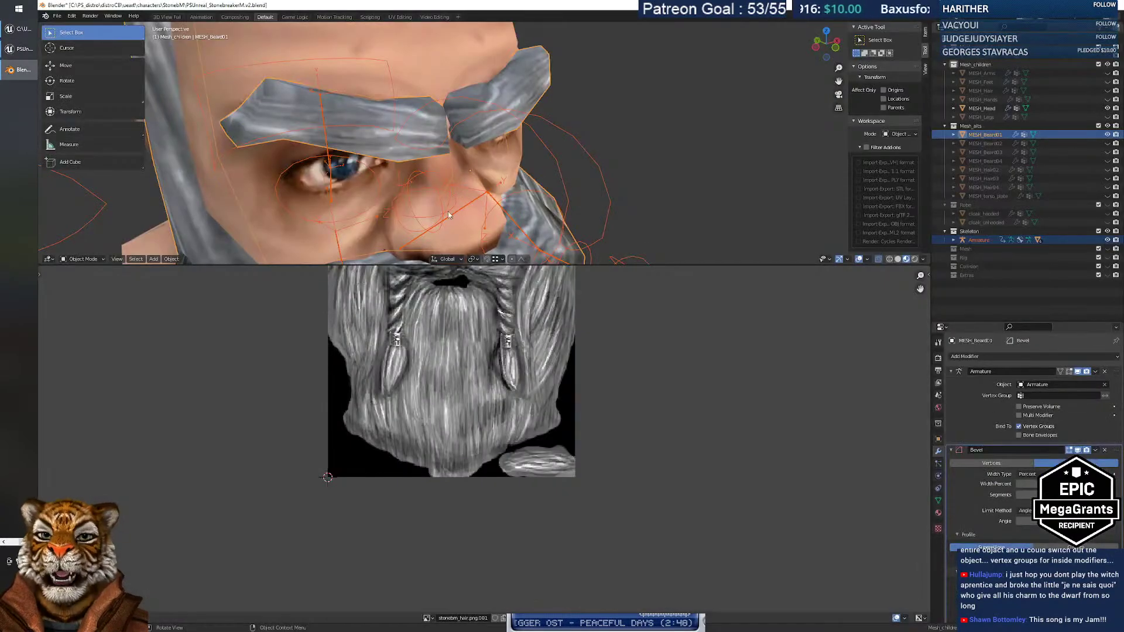
pyautogui.click(21, 50)
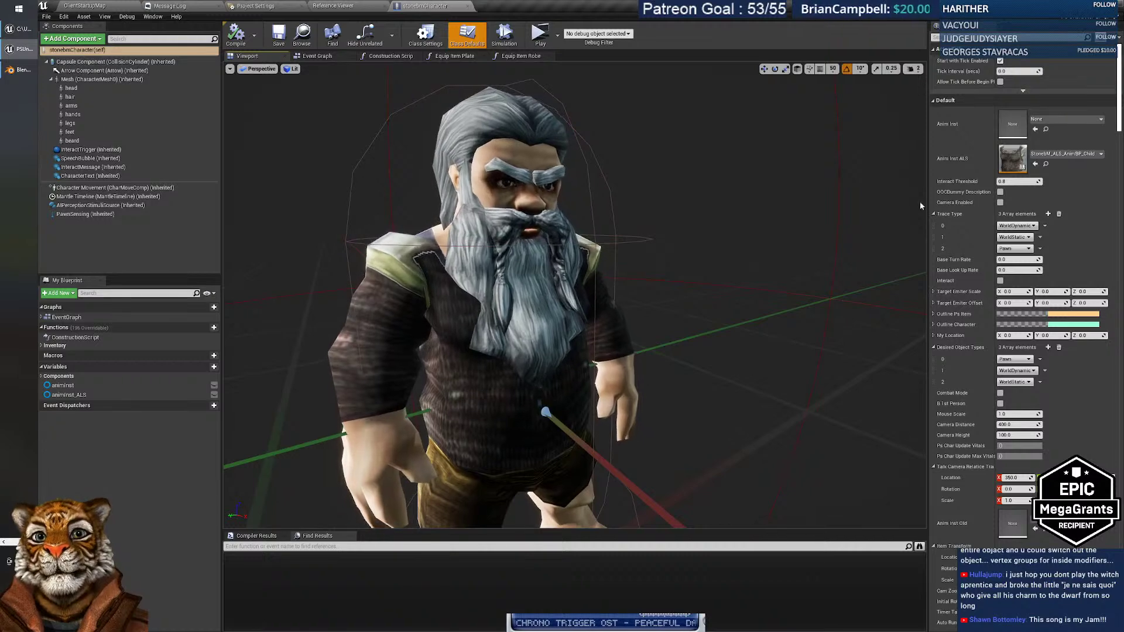
pyautogui.click(541, 272)
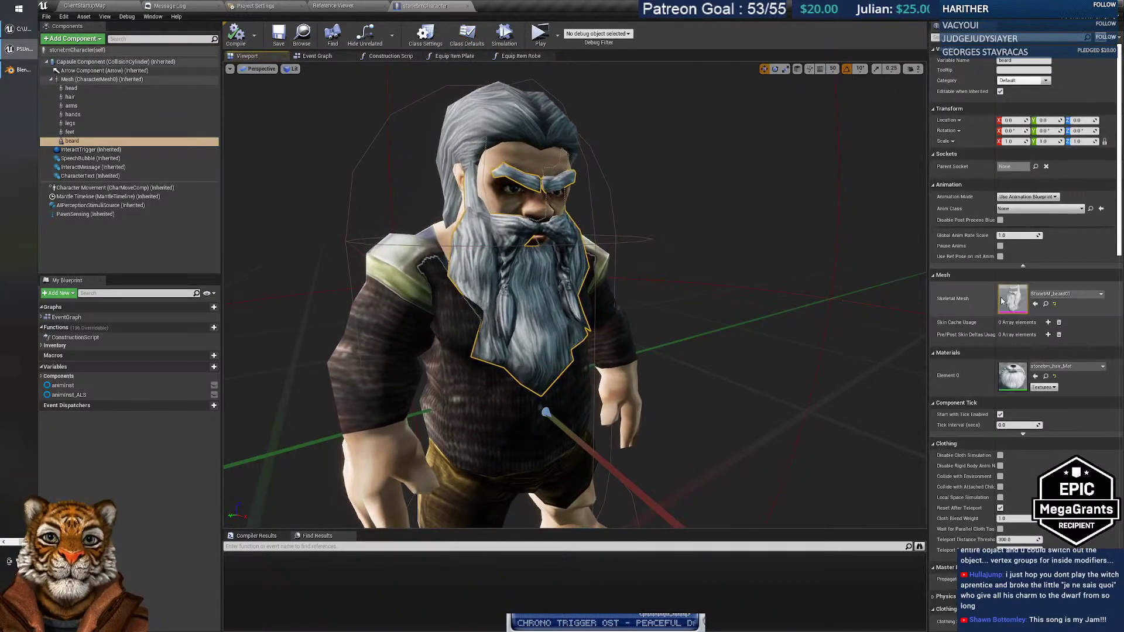
pyautogui.click(1045, 304)
pyautogui.doubleClick(296, 426)
# Reimport the base mesh of StonebM_beard01 with the reshaped eyebrows and save the asset.
pyautogui.moveTo(618, 174); pyautogui.dragTo(591, 120)
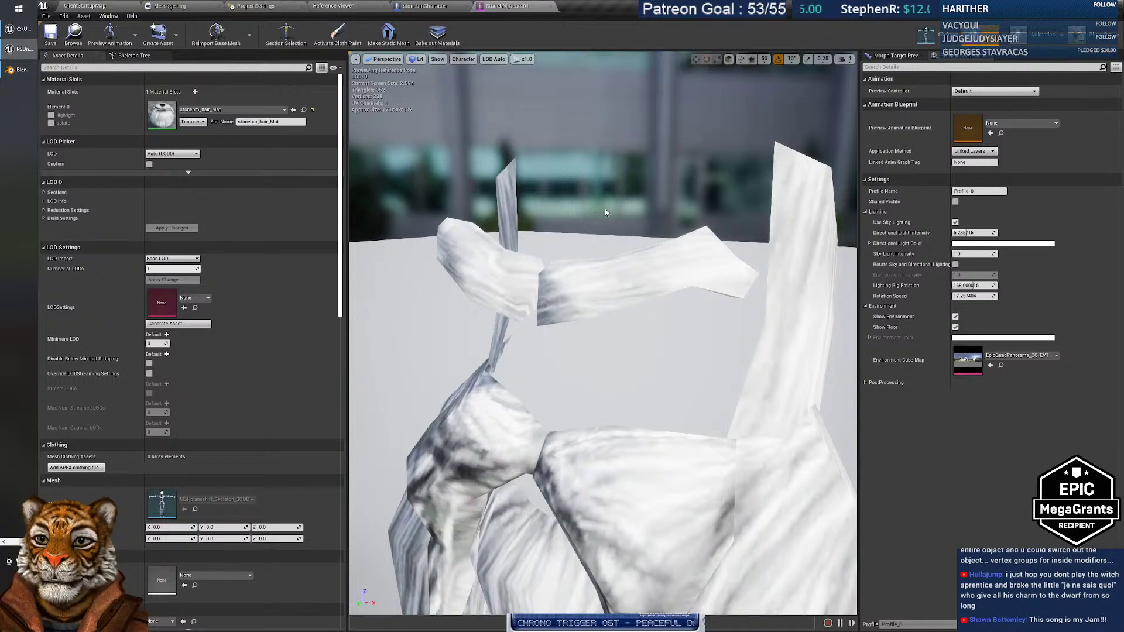
pyautogui.click(212, 35)
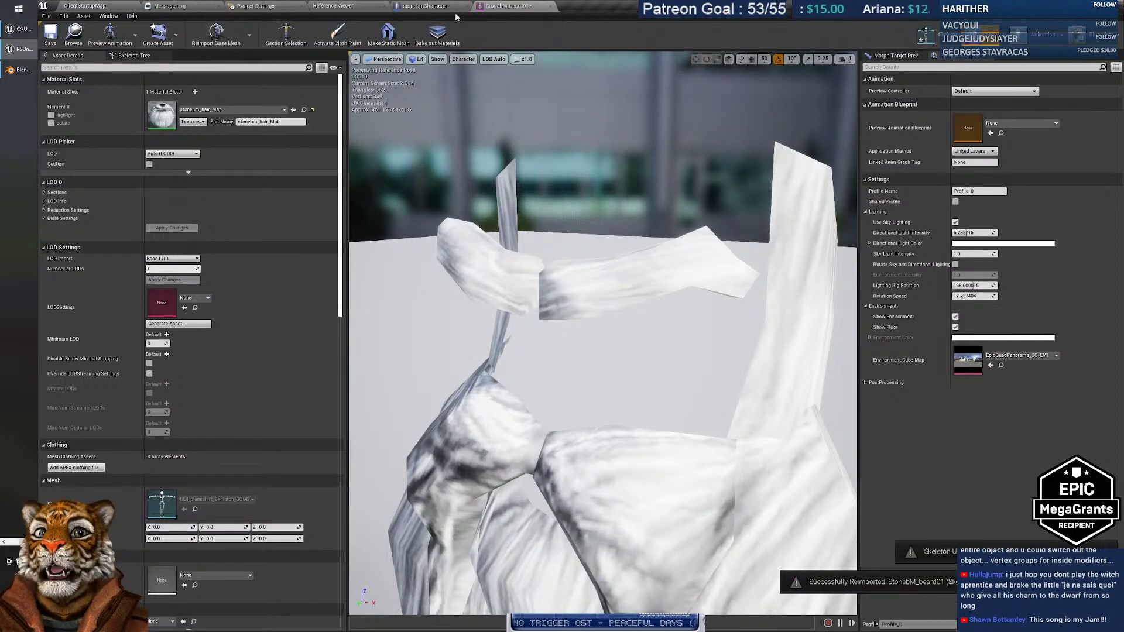
pyautogui.click(52, 35)
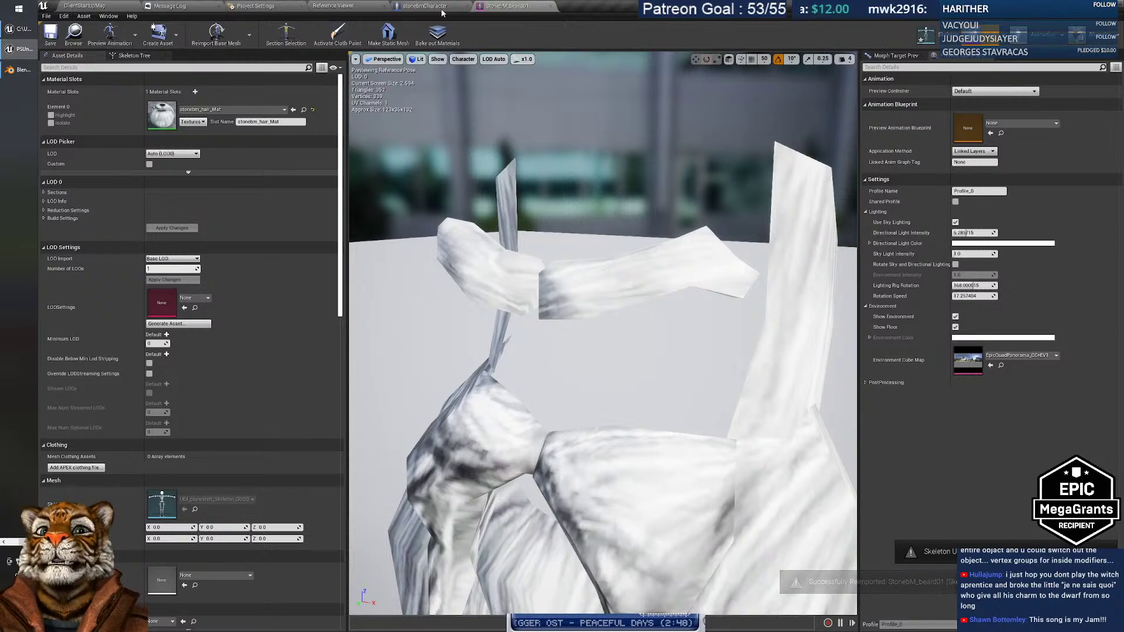
# Return to the character blueprint and examine the reimported eyebrows and beard up close on the dwarf's face.
pyautogui.click(433, 7)
pyautogui.moveTo(497, 264); pyautogui.dragTo(506, 158, button='middle')
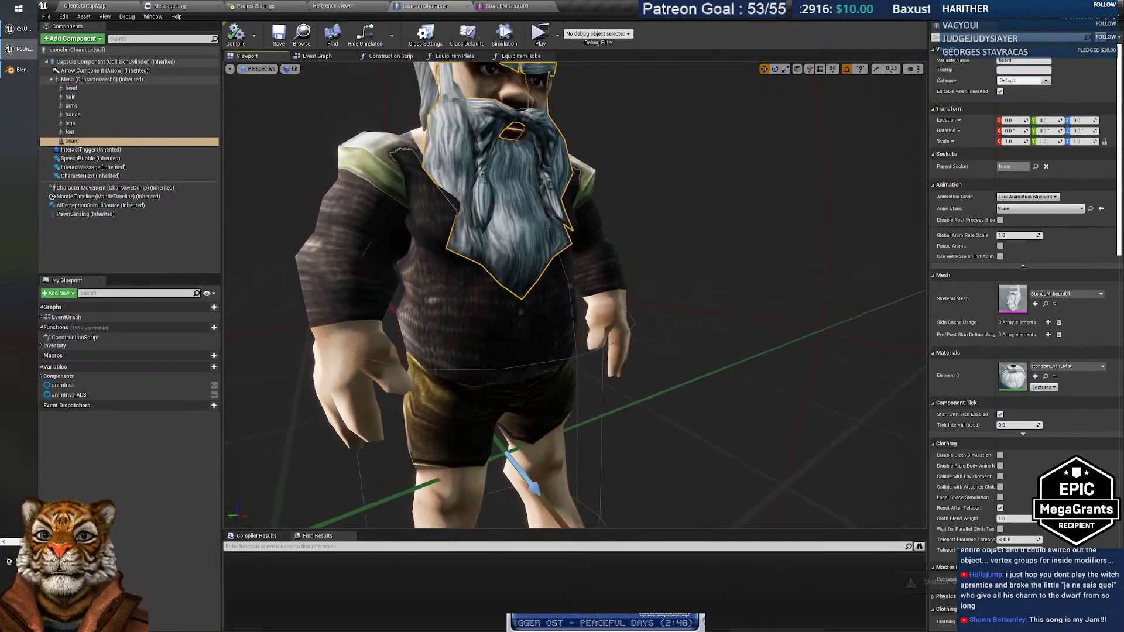
pyautogui.scroll(8, 595, 314)
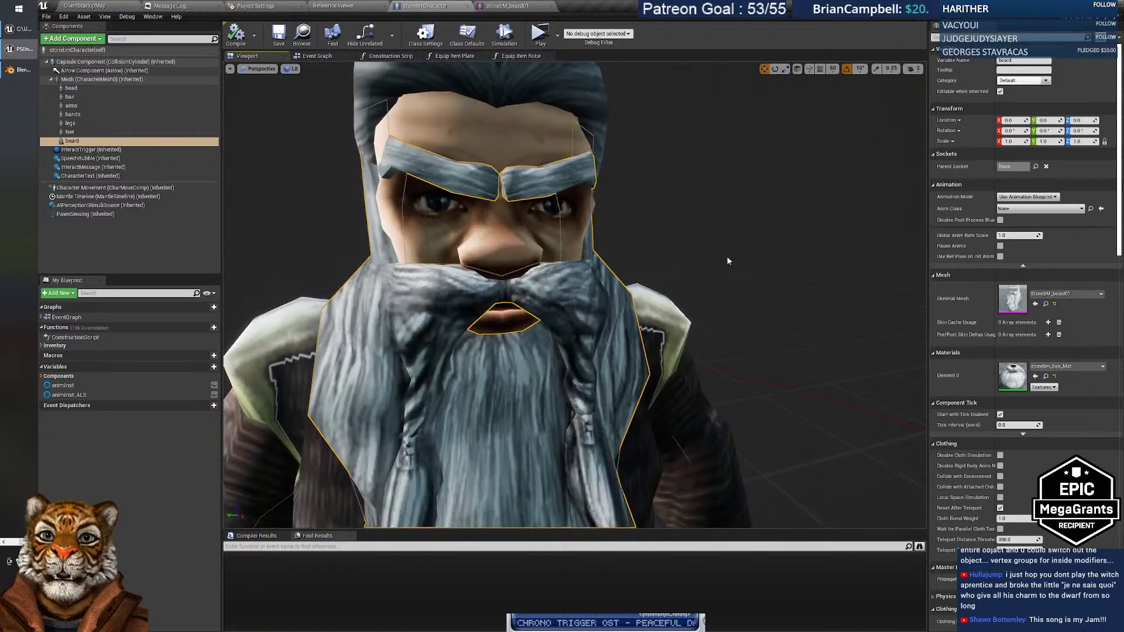
pyautogui.moveTo(732, 256); pyautogui.dragTo(685, 310)
pyautogui.moveTo(684, 310); pyautogui.dragTo(655, 319, button='right')
# Switch to Blender, enlarge the 3D viewport over the image editor, frame the dwarf's head and deselect everything.
pyautogui.hotkey('alt', 'Tab')
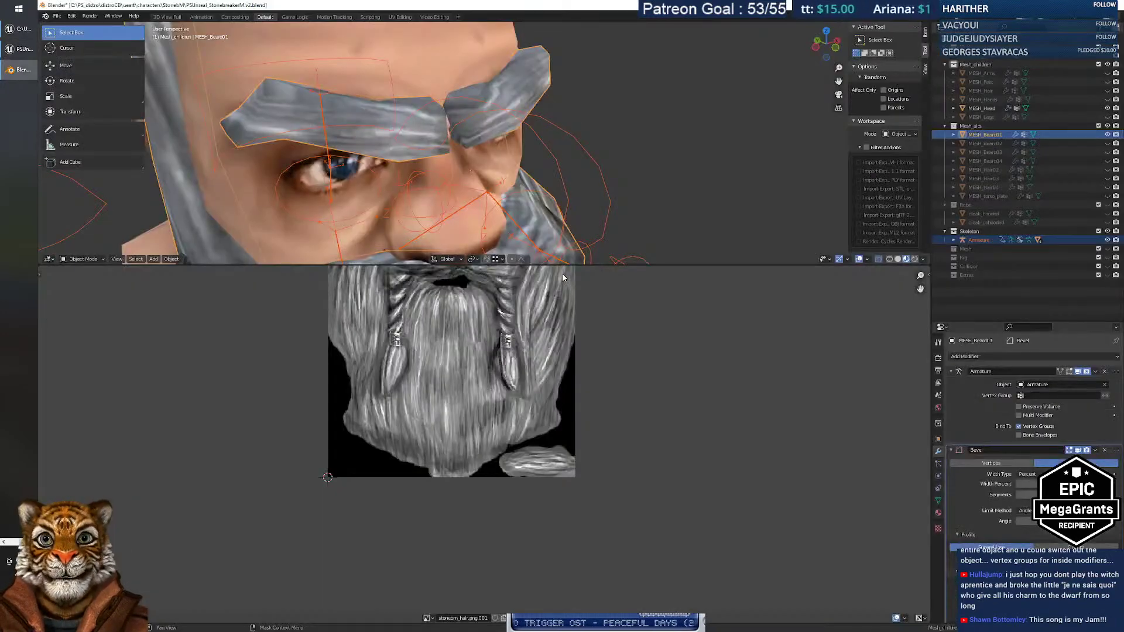
pyautogui.moveTo(642, 265); pyautogui.dragTo(623, 511)
pyautogui.rightClick(466, 370)
pyautogui.scroll(-10, 543, 339)
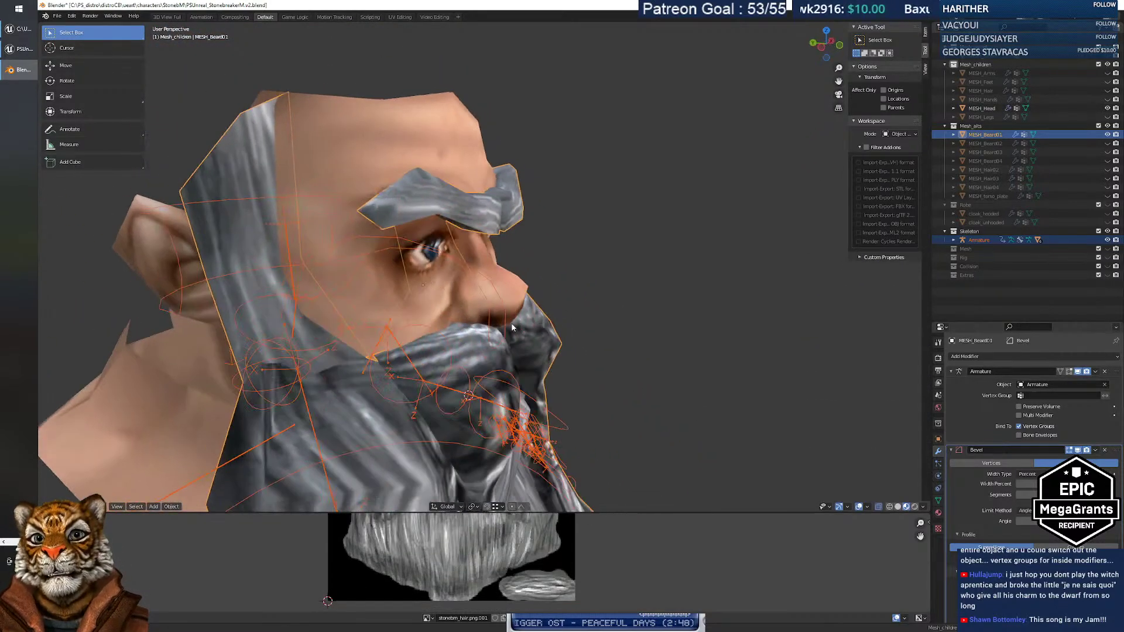
pyautogui.hotkey('shift', '`')
pyautogui.press('w')
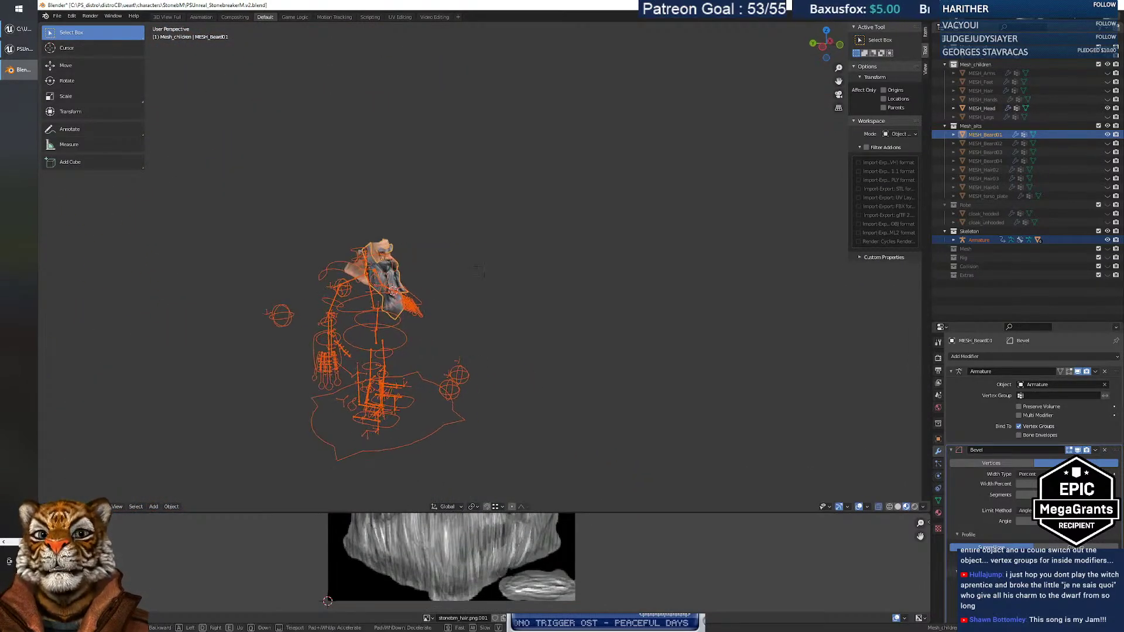
pyautogui.press('w')
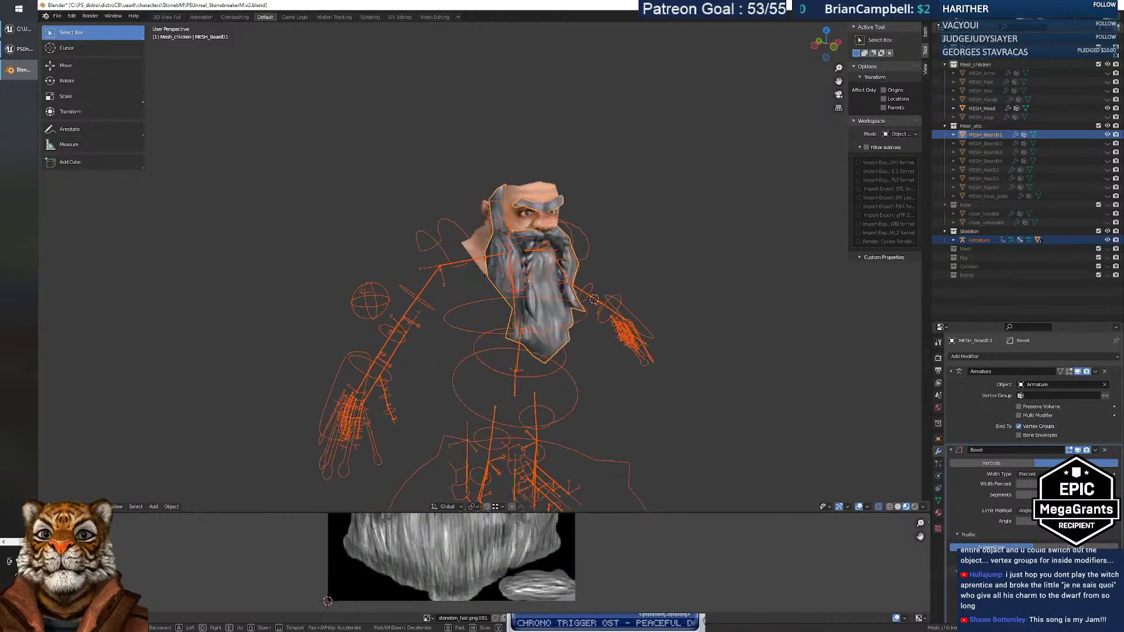
pyautogui.click(698, 250)
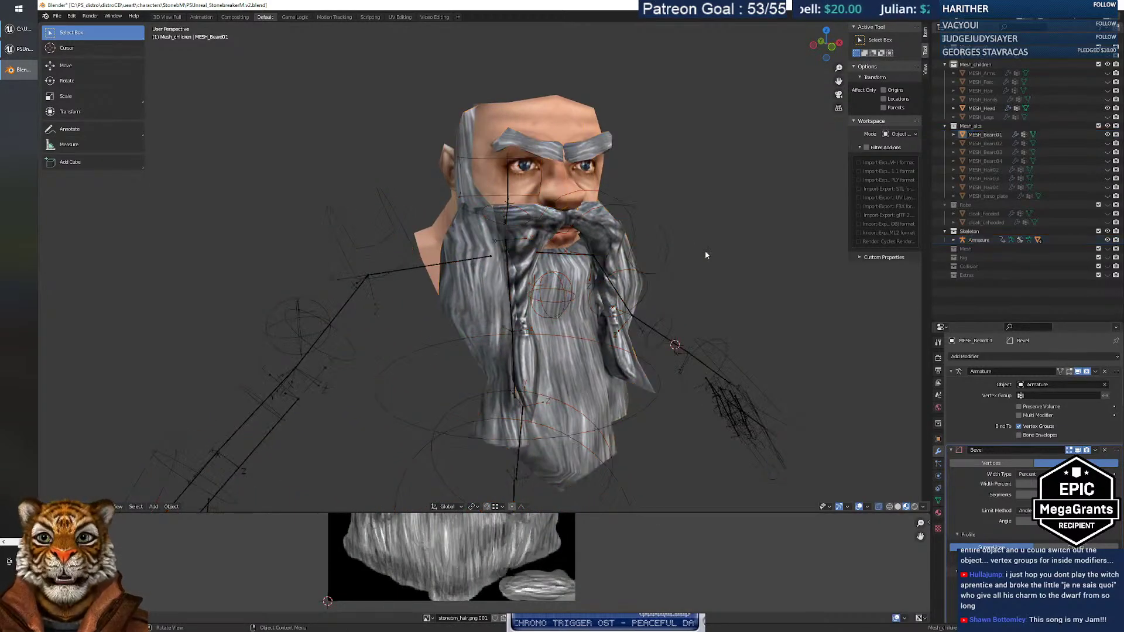
# Hide MESH_Beard01 and preview the alternative beard and hair meshes one at a time, hiding each again.
pyautogui.click(1106, 135)
pyautogui.click(1106, 143)
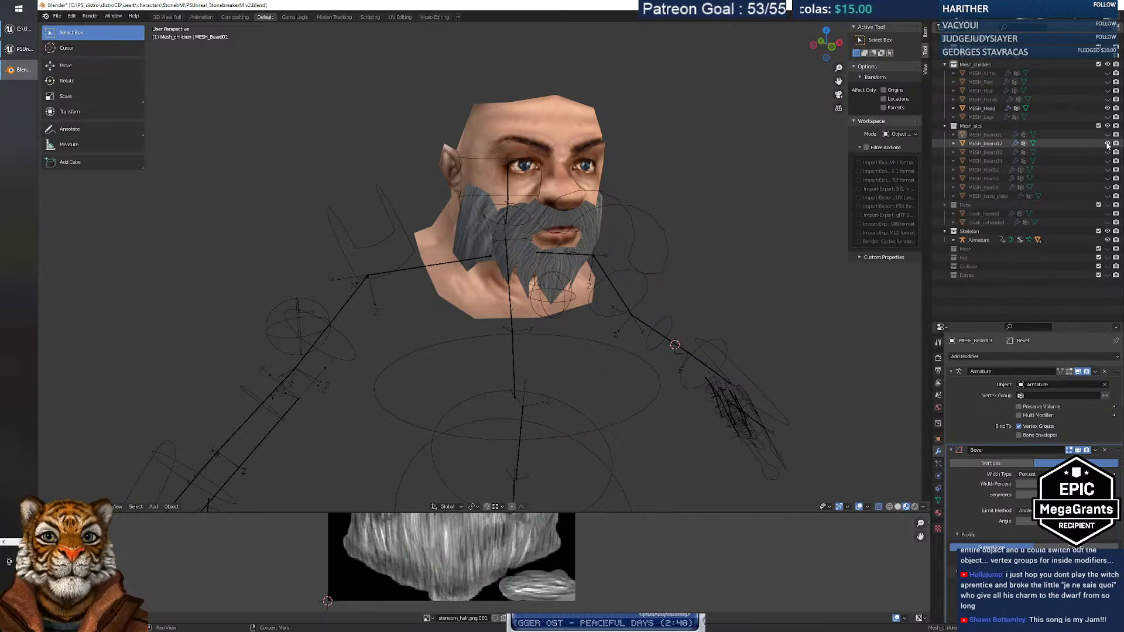
pyautogui.click(1107, 143)
pyautogui.click(1106, 152)
pyautogui.click(1107, 153)
pyautogui.click(1106, 169)
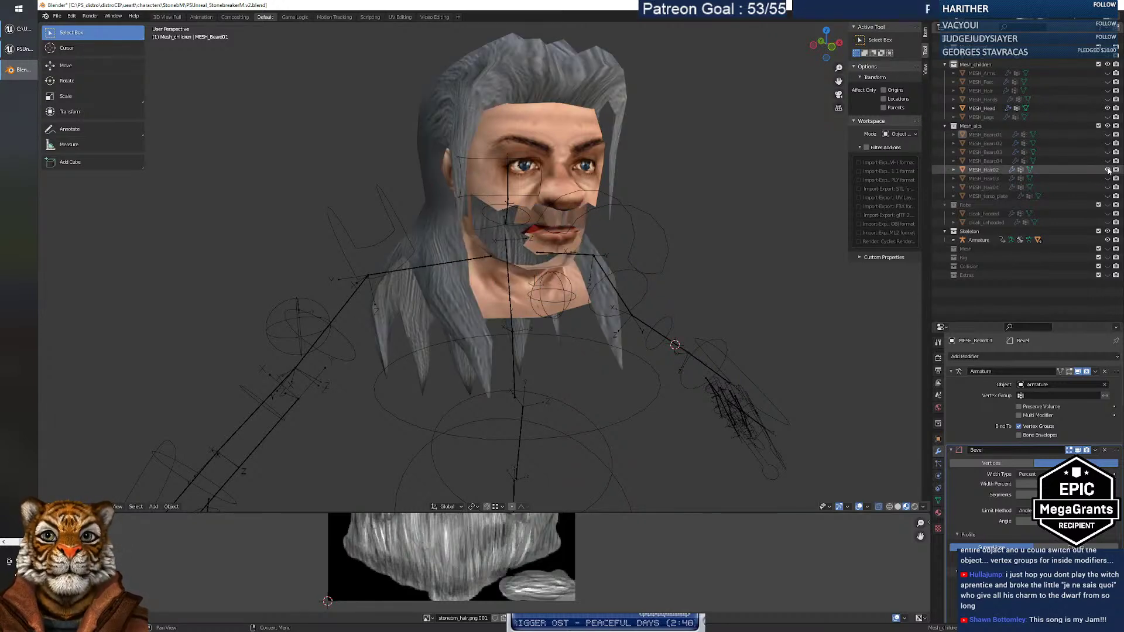
pyautogui.click(1106, 170)
pyautogui.click(1107, 178)
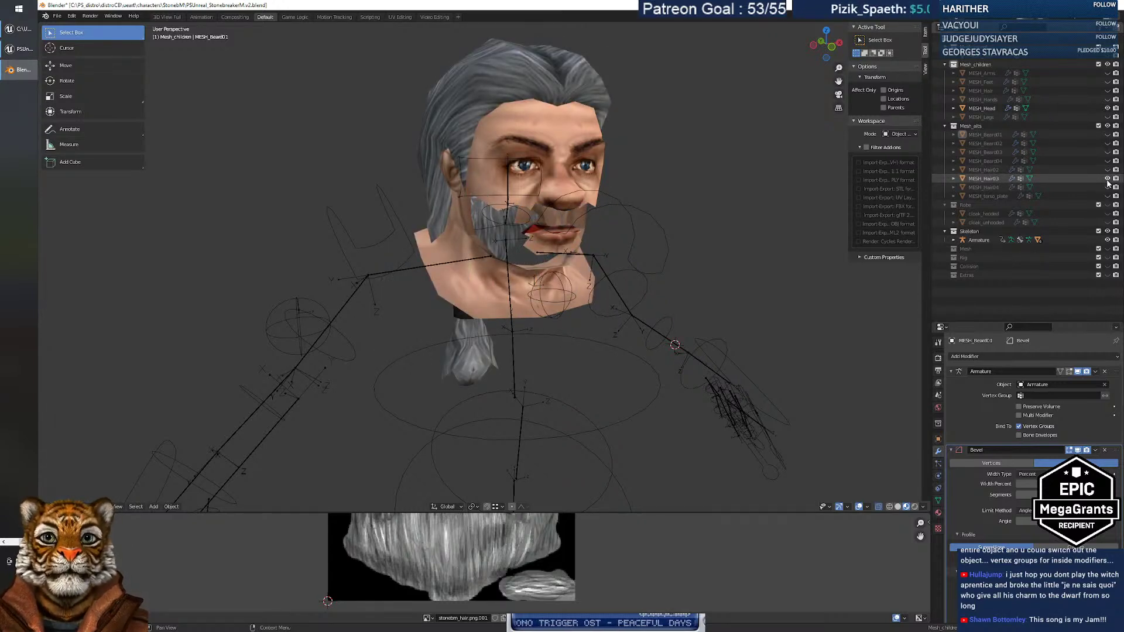
pyautogui.click(1107, 178)
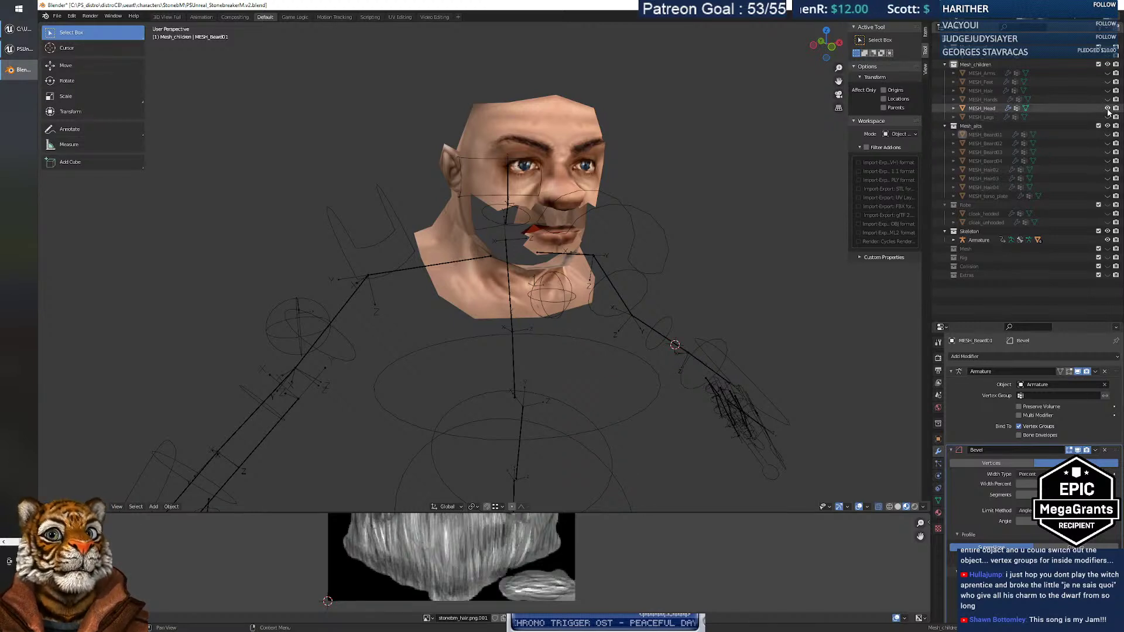
# Hide MESH_Head and show the torso and MESH_Arms instead, leaving the alternative torso plate hidden.
pyautogui.press('h')
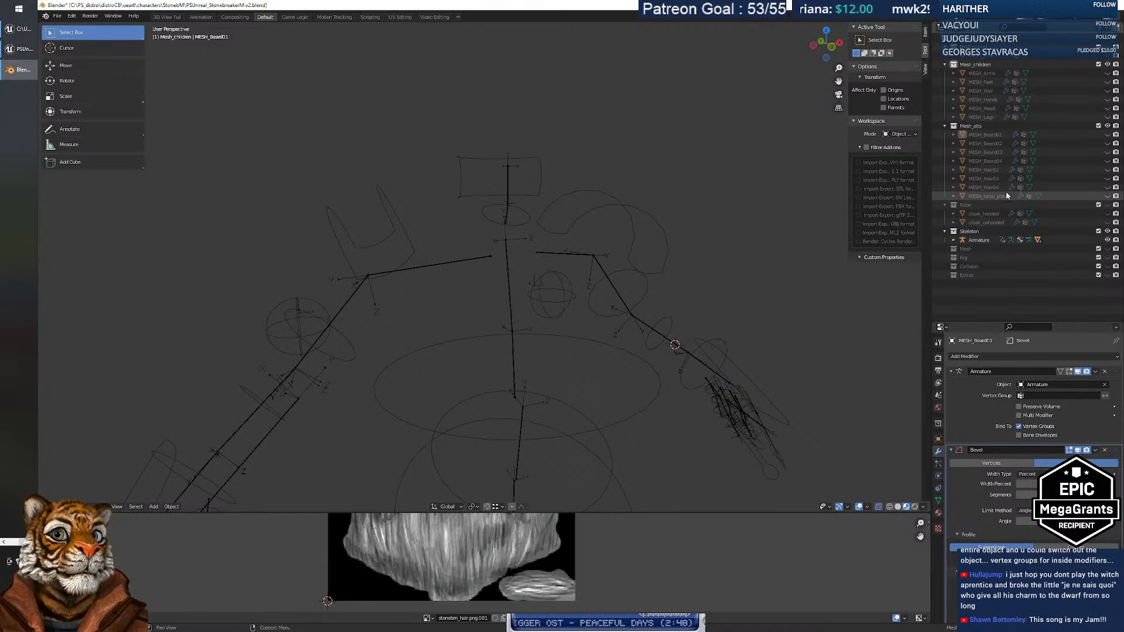
pyautogui.click(1107, 196)
pyautogui.click(1106, 197)
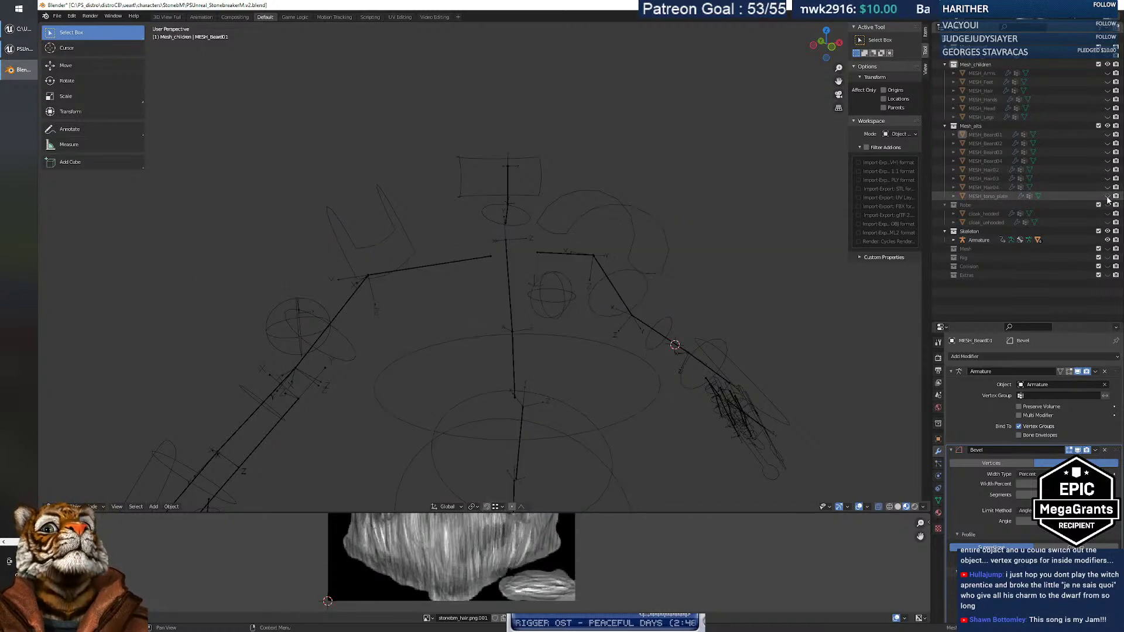
pyautogui.click(1107, 47)
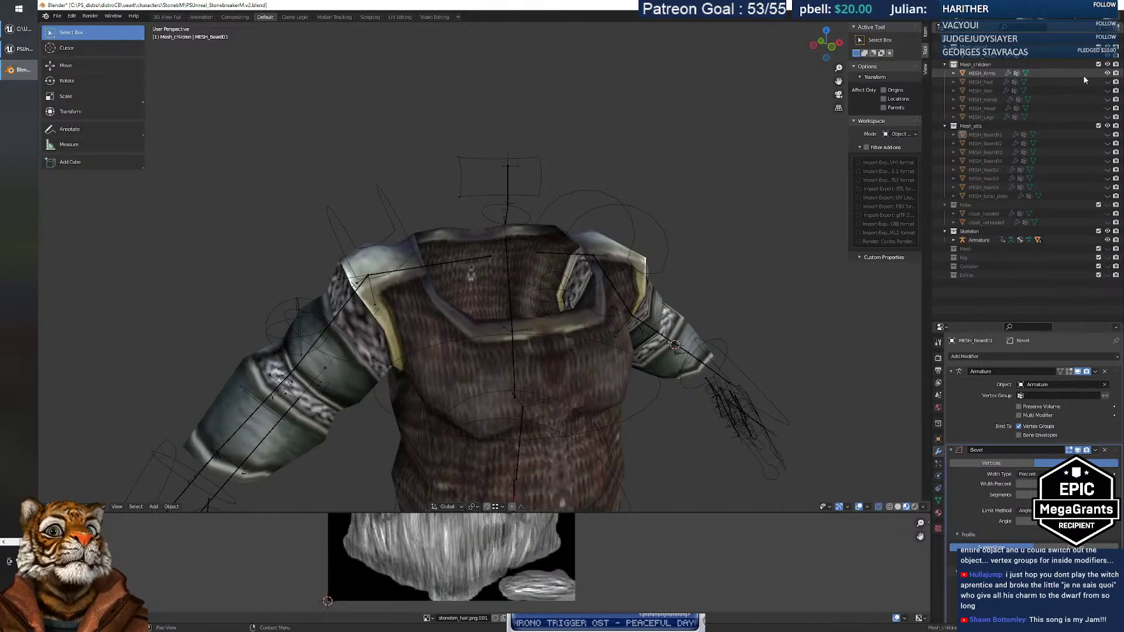
# Hide the Armature and examine the torso and arm meshes from several angles, both textured and in wireframe display.
pyautogui.moveTo(462, 262)
pyautogui.mouseDown(button='middle')
pyautogui.moveTo(584, 246)
pyautogui.moveTo(595, 221)
pyautogui.moveTo(563, 219)
pyautogui.moveTo(446, 267)
pyautogui.mouseUp(button='middle')
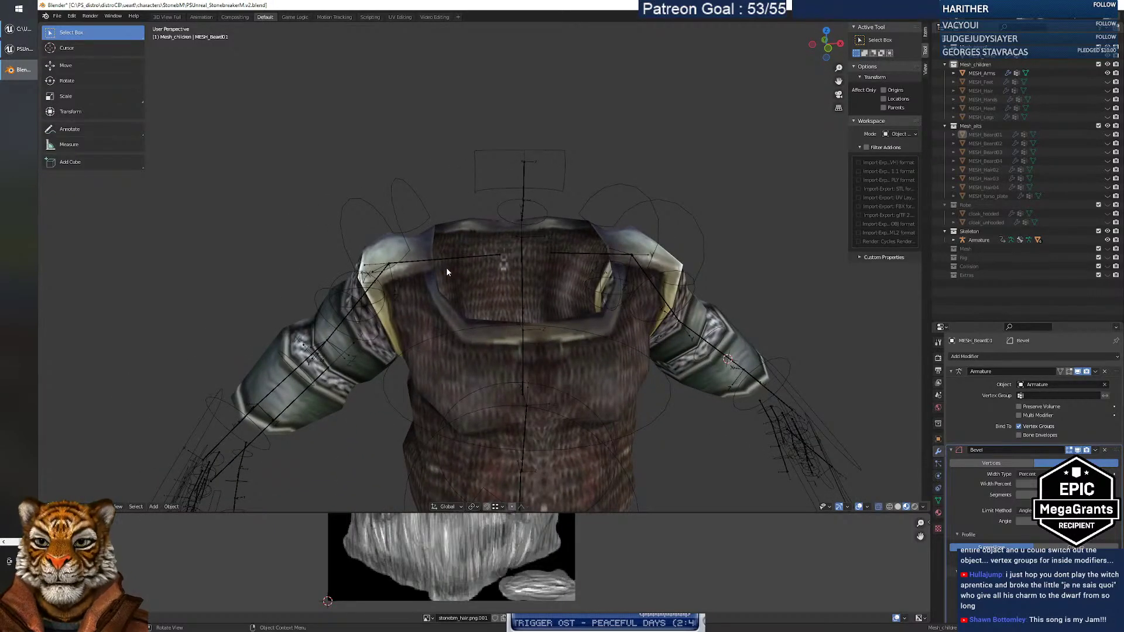
pyautogui.moveTo(441, 267); pyautogui.dragTo(544, 281, button='middle')
pyautogui.click(1106, 240)
pyautogui.moveTo(438, 317); pyautogui.dragTo(474, 324, button='middle')
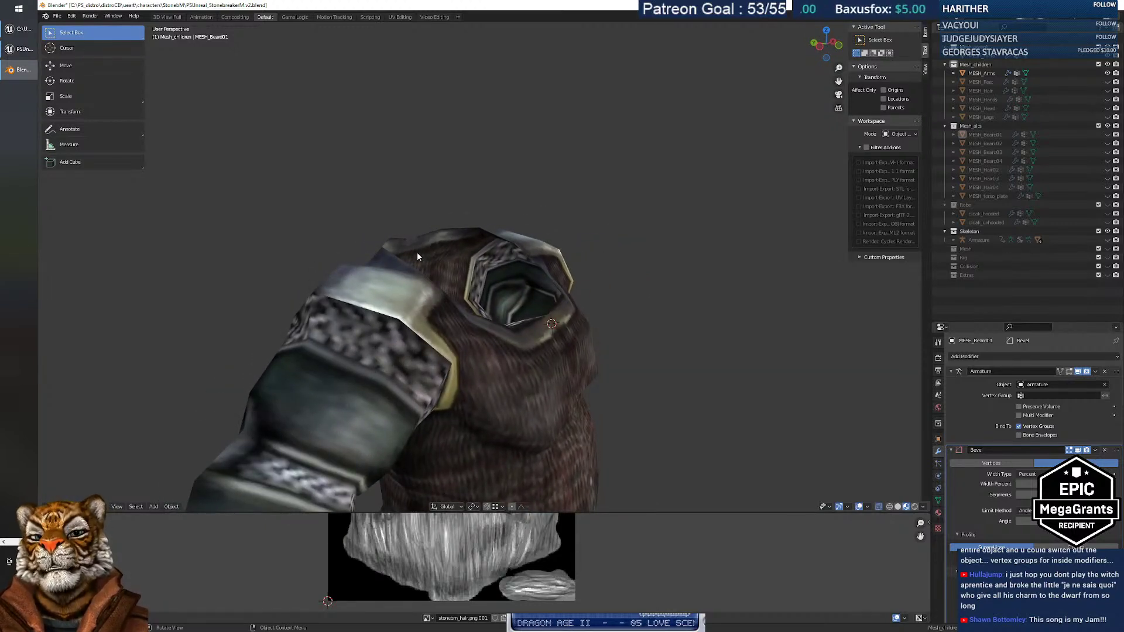
pyautogui.moveTo(431, 288); pyautogui.dragTo(380, 289, button='middle')
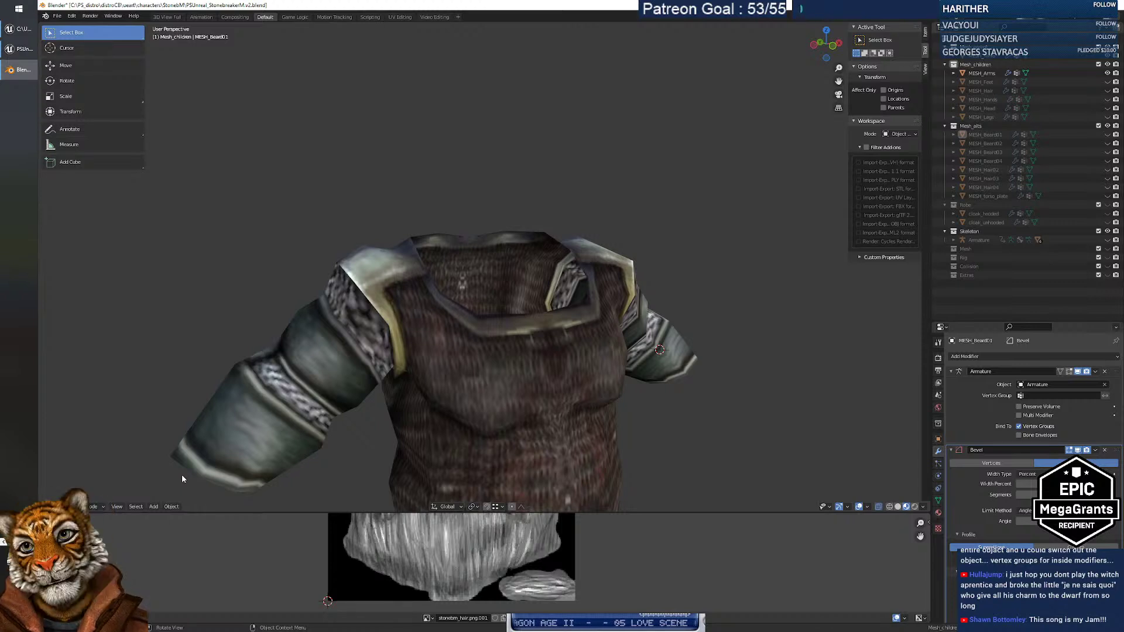
pyautogui.moveTo(386, 372); pyautogui.dragTo(845, 479, button='middle')
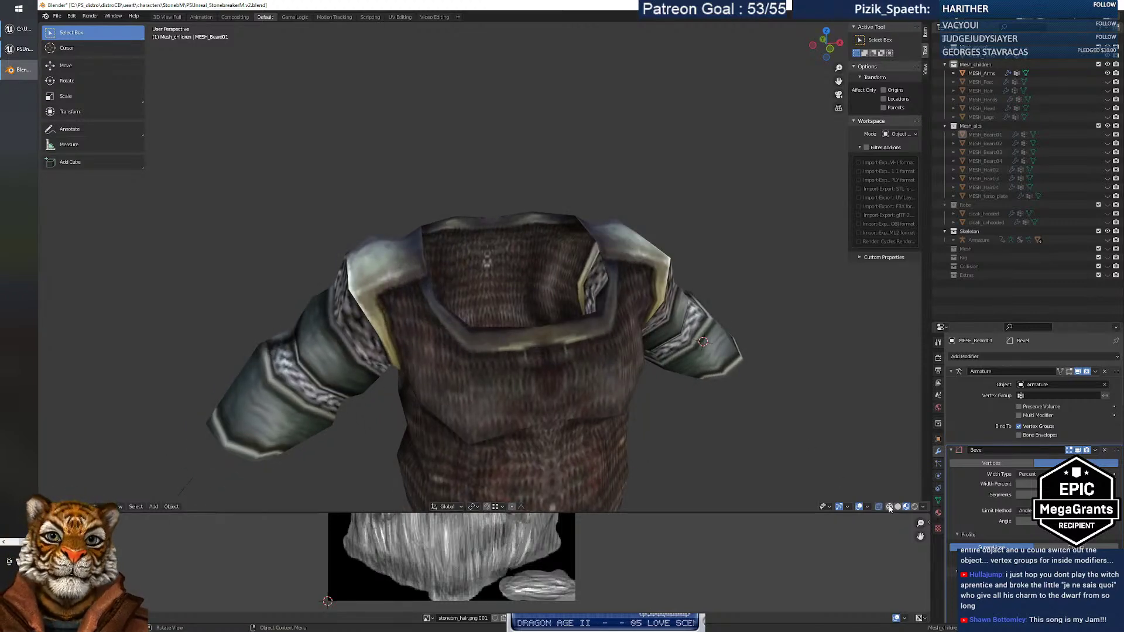
pyautogui.click(889, 506)
pyautogui.moveTo(665, 436)
pyautogui.mouseDown(button='middle')
pyautogui.moveTo(426, 353)
pyautogui.moveTo(379, 354)
pyautogui.moveTo(406, 296)
pyautogui.moveTo(449, 310)
pyautogui.moveTo(346, 360)
pyautogui.mouseUp(button='middle')
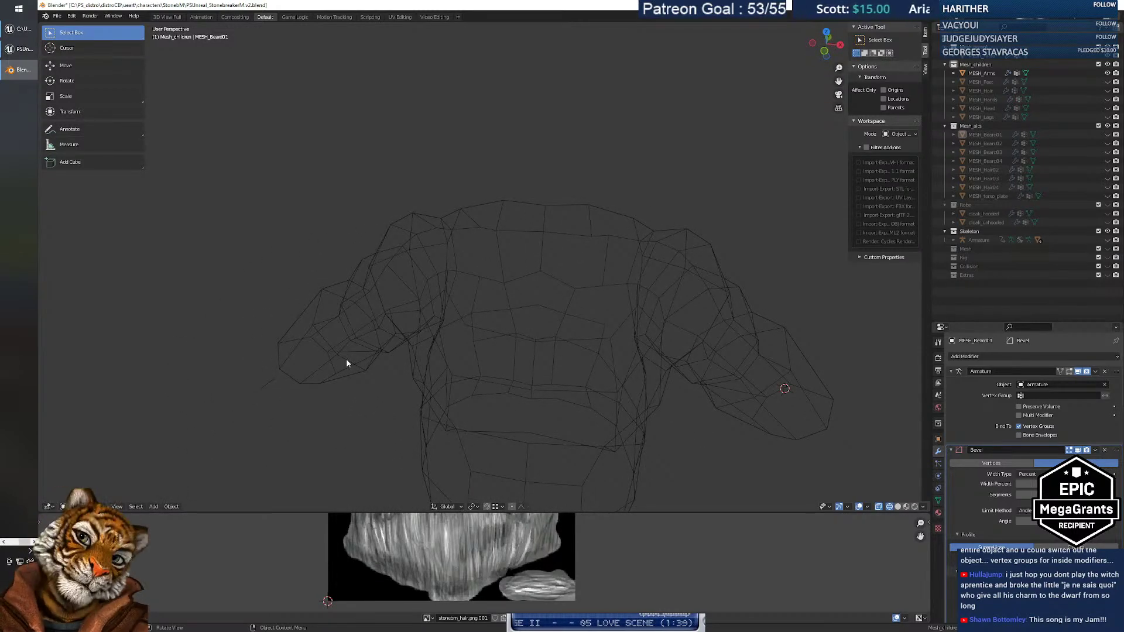
# Select MESH_Torso, enter Edit Mode on it and view its wireframe from the front.
pyautogui.moveTo(451, 349); pyautogui.dragTo(462, 320, button='middle')
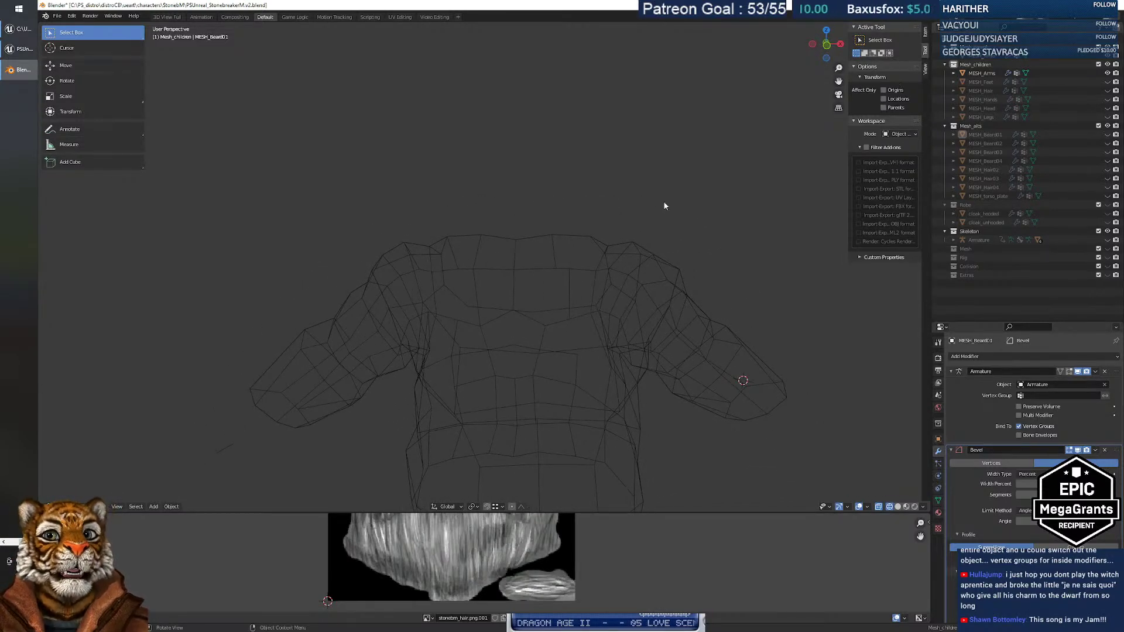
pyautogui.click(540, 276)
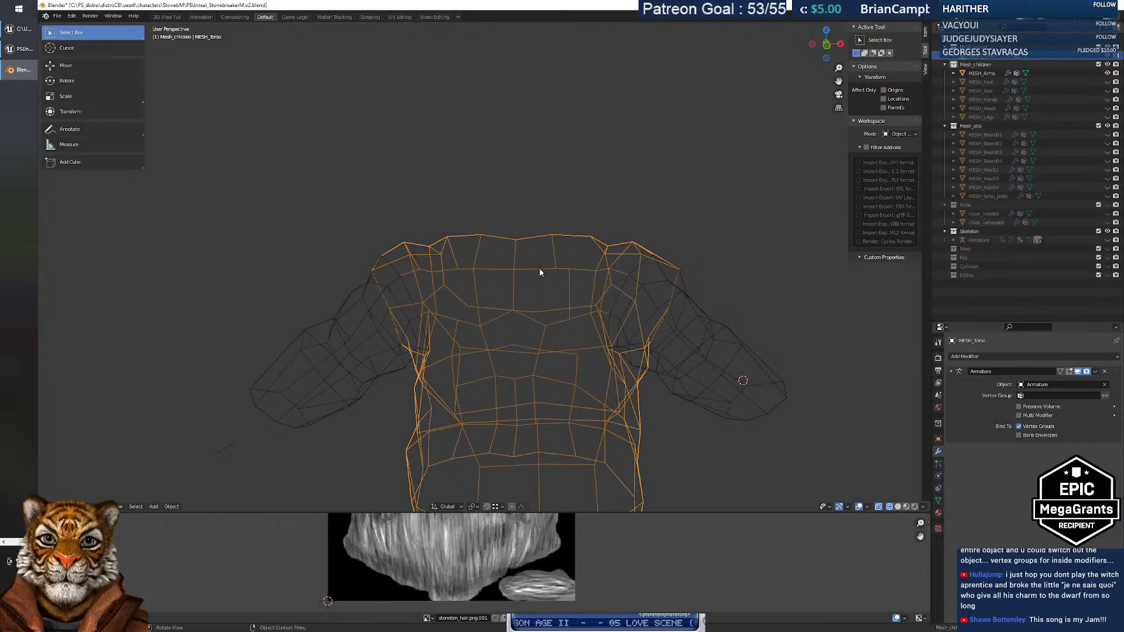
pyautogui.click(689, 313)
pyautogui.click(573, 283)
pyautogui.press('Tab')
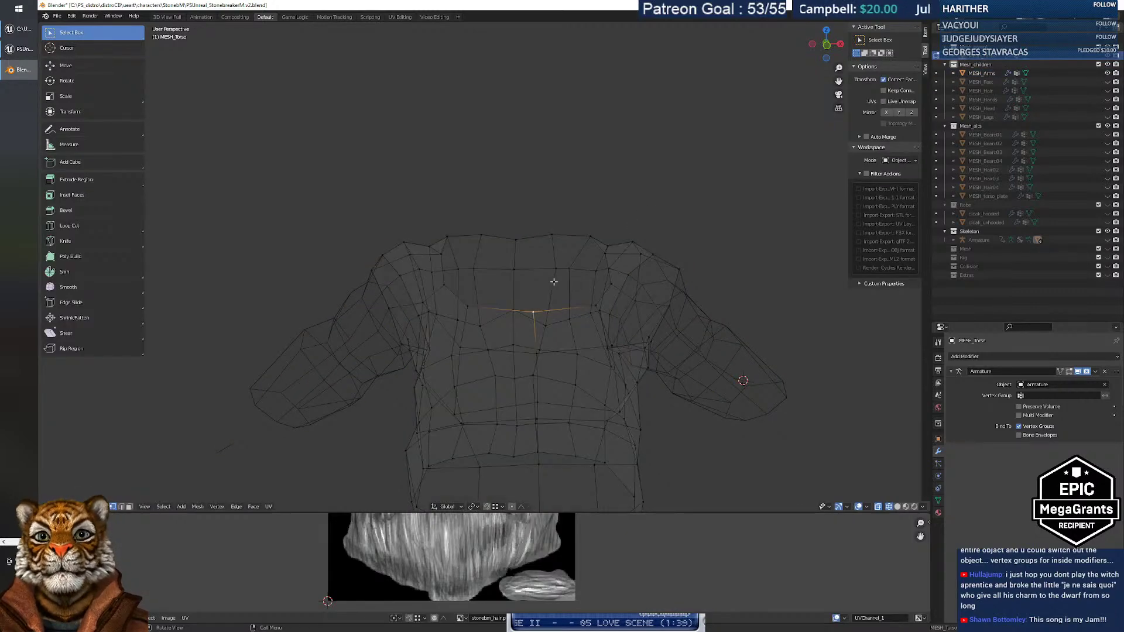
pyautogui.moveTo(533, 312); pyautogui.dragTo(587, 235, button='middle')
pyautogui.click(826, 45)
pyautogui.scroll(10, 473, 246)
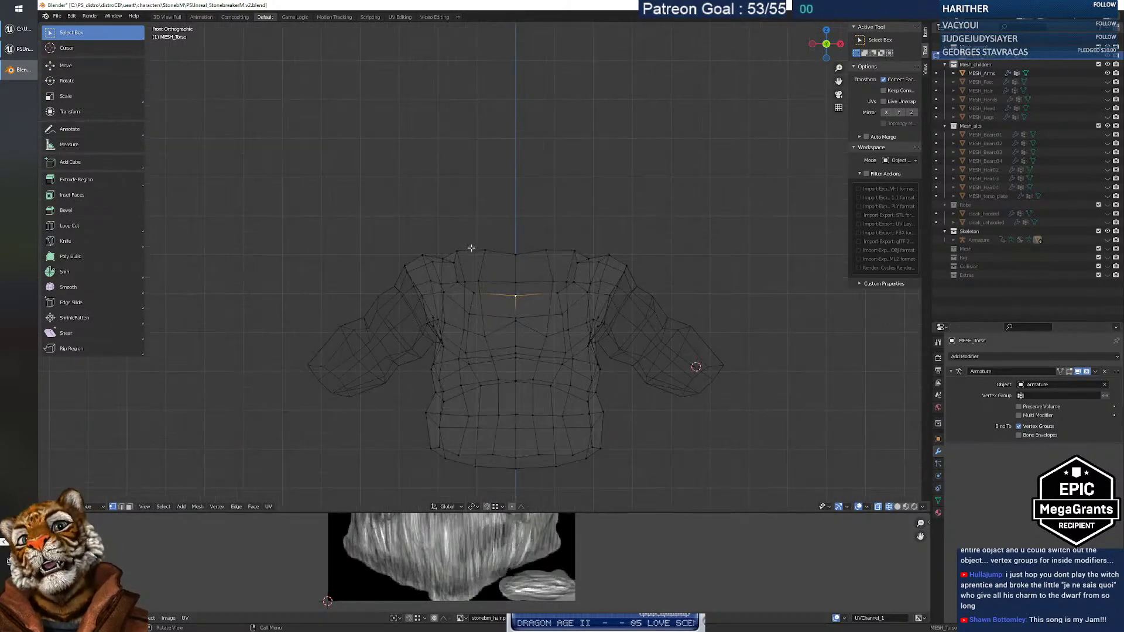
# Enable X-axis mirror editing and try moving an upper chest vertex of the torso, cancelling the move.
pyautogui.click(590, 305)
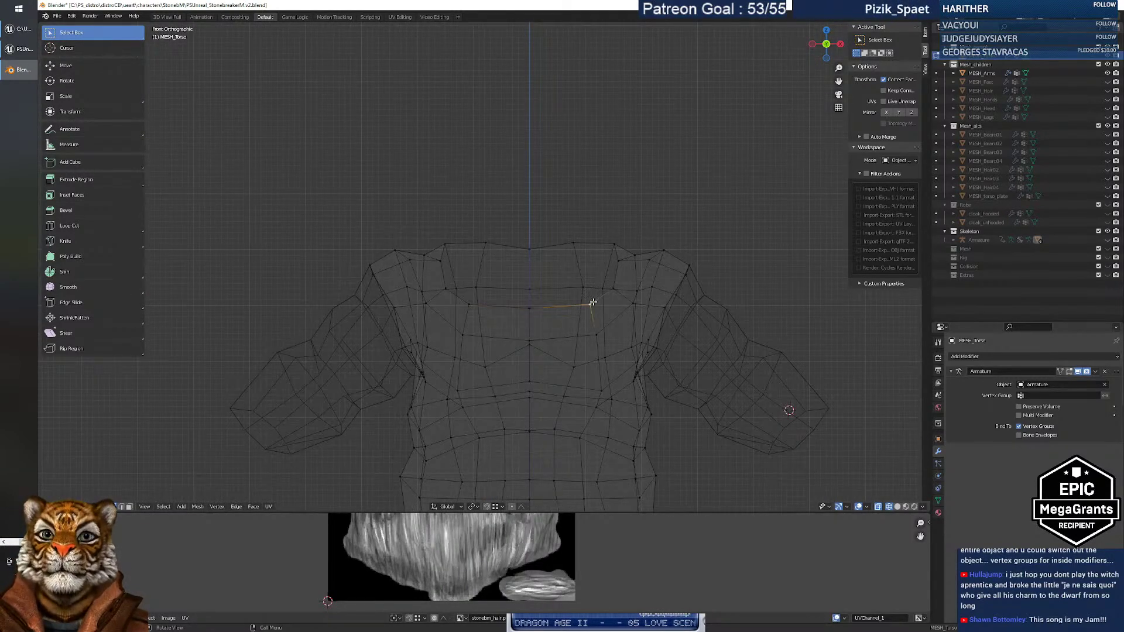
pyautogui.click(886, 112)
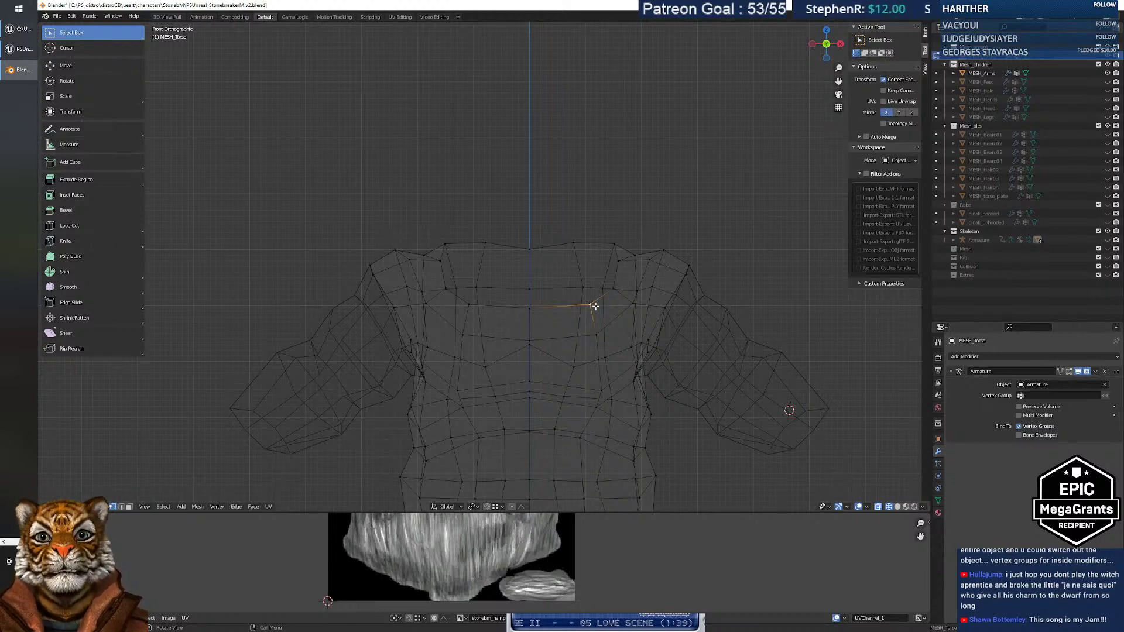
pyautogui.press('g')
pyautogui.press('z')
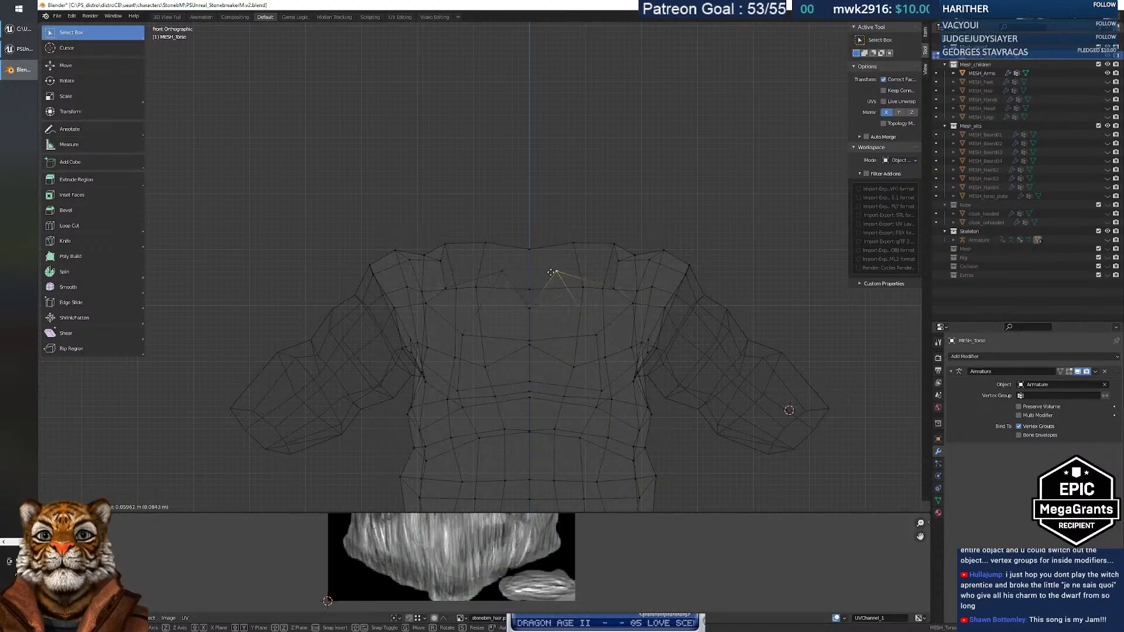
pyautogui.press('Escape')
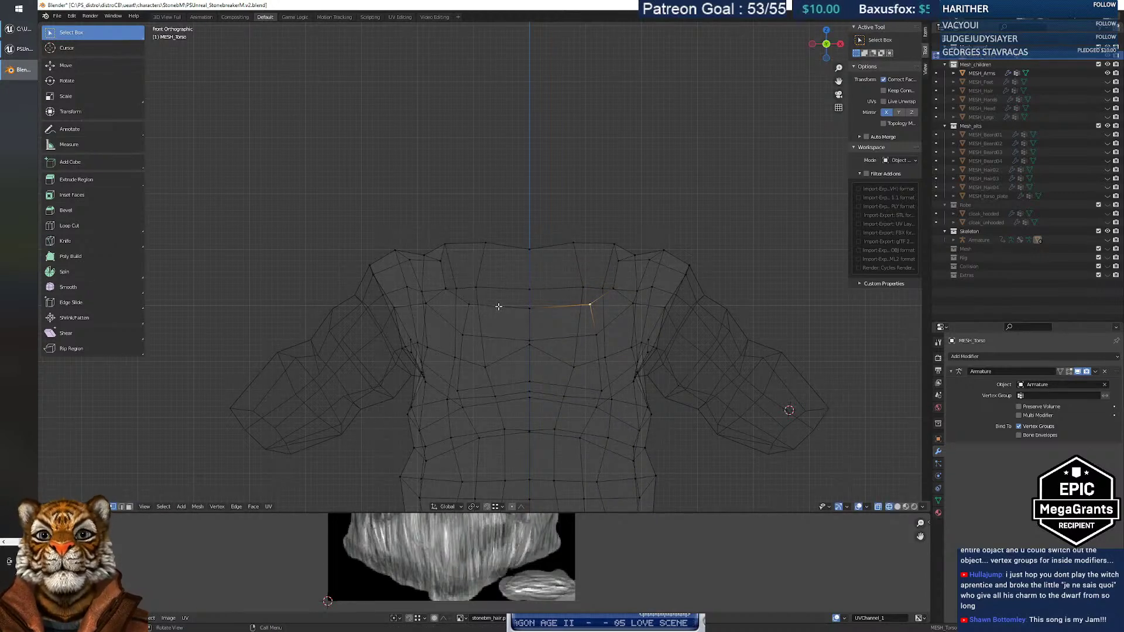
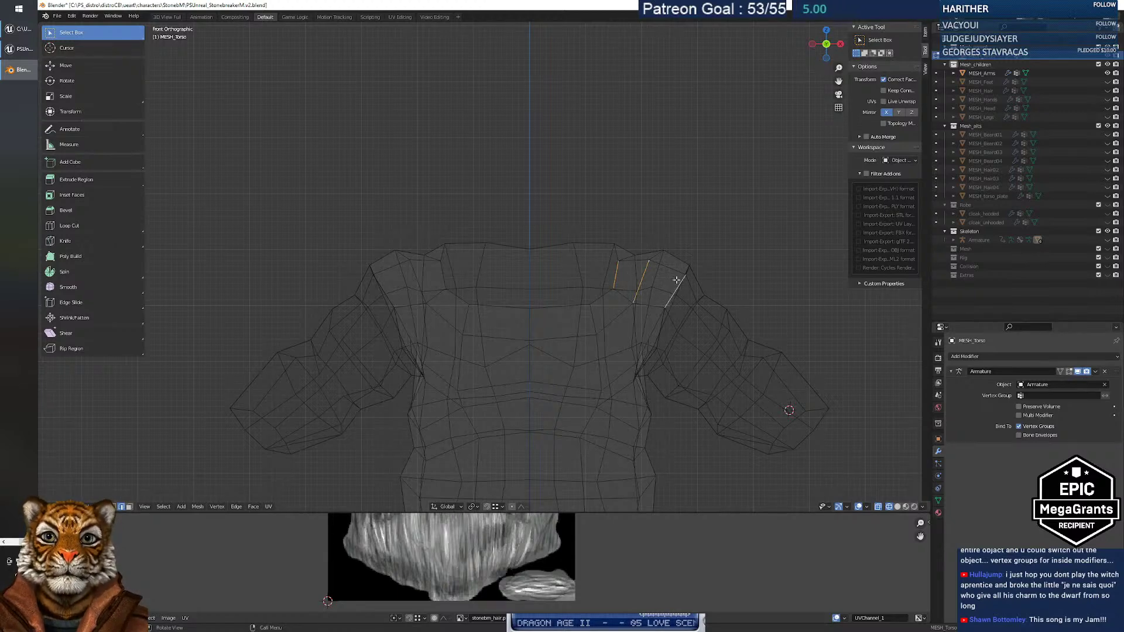
# Examine the selected shoulder edges of the torso wireframe up close by flying around the shoulder and armhole.
pyautogui.moveTo(657, 280); pyautogui.dragTo(667, 270, button='middle')
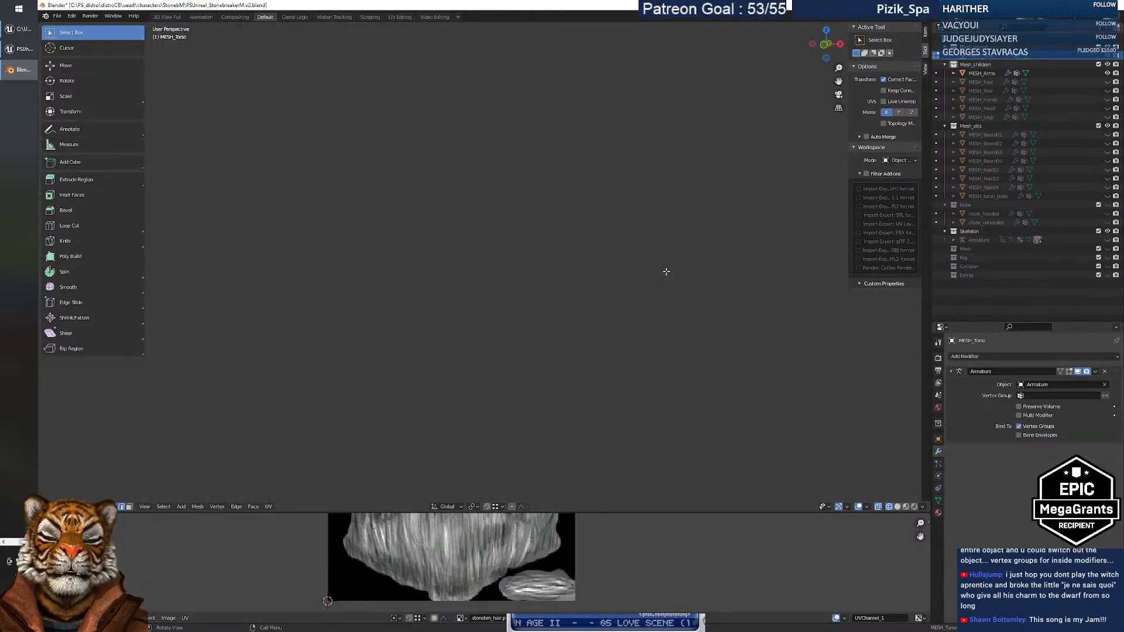
pyautogui.scroll(-8, 669, 268)
pyautogui.scroll(5, 664, 271)
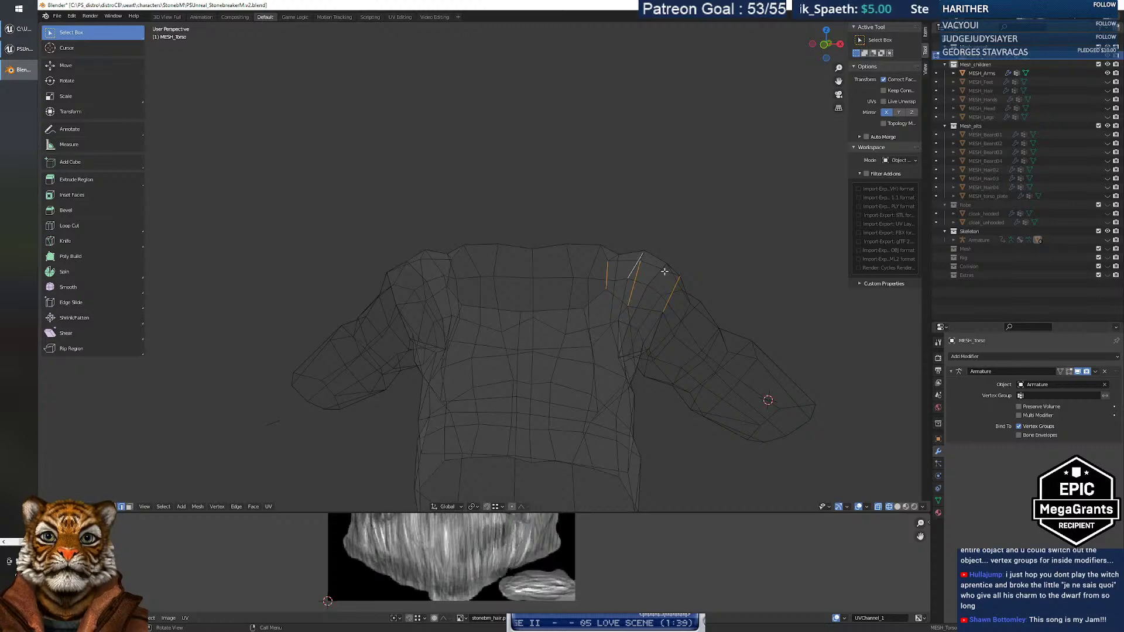
pyautogui.hotkey('shift', '`')
pyautogui.press('w')
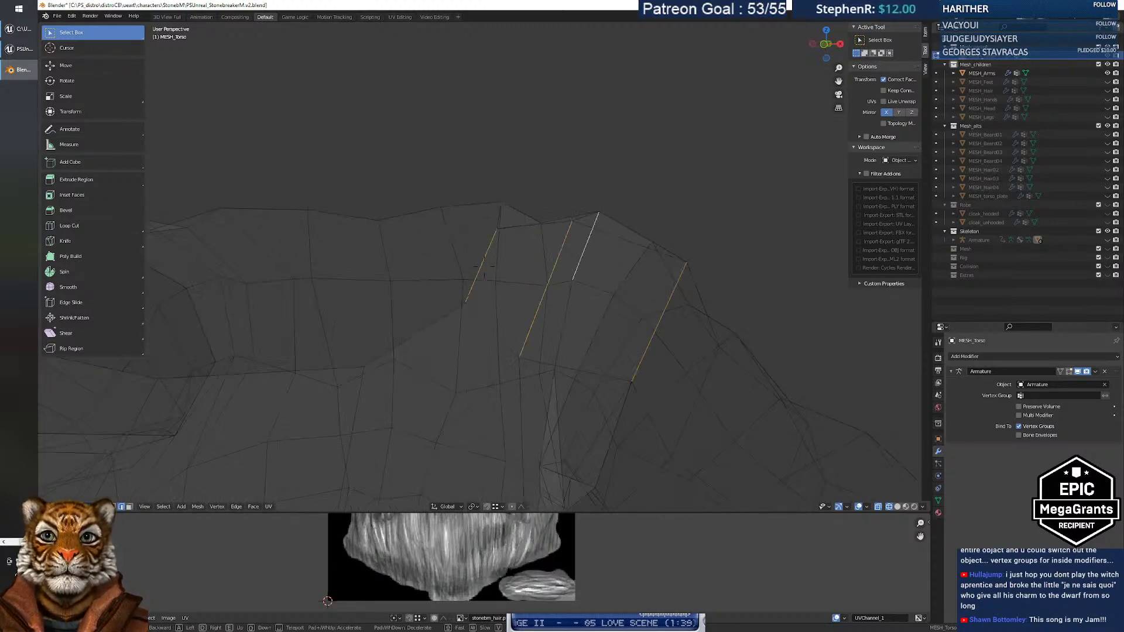
pyautogui.press('s')
pyautogui.press('w')
pyautogui.press('s')
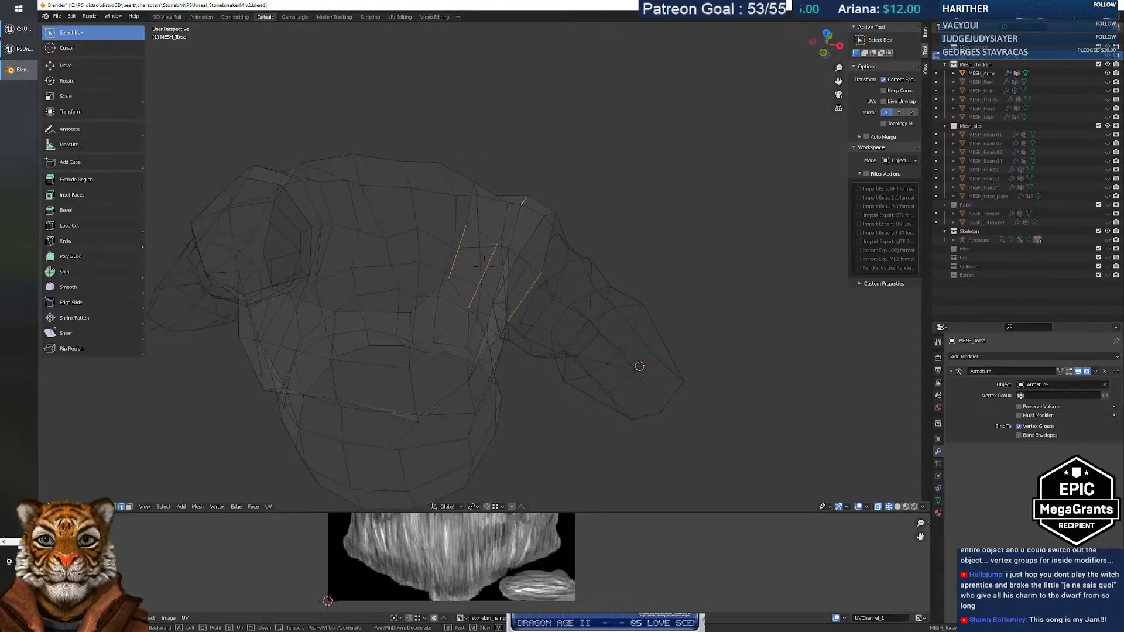
pyautogui.press('s')
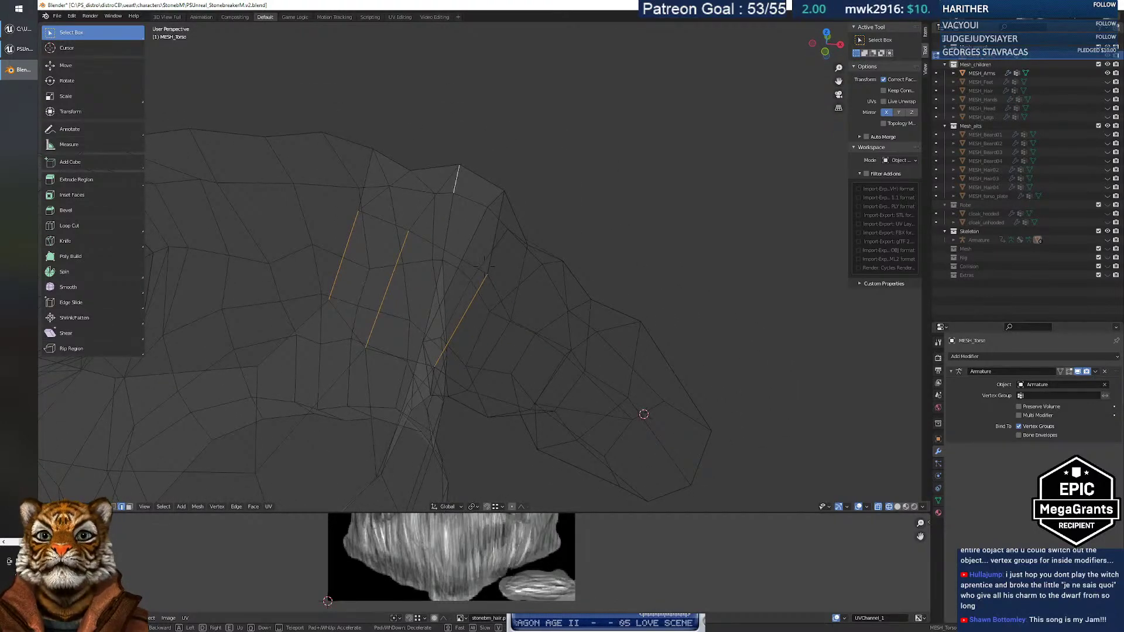
pyautogui.press('w')
pyautogui.press('s')
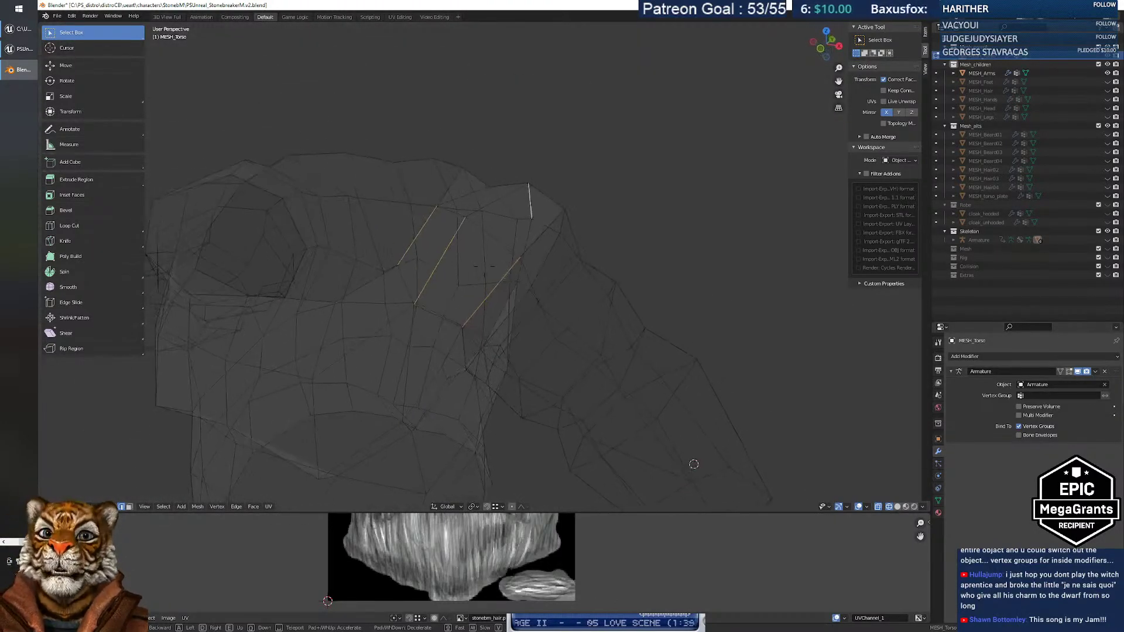
pyautogui.press('d')
pyautogui.press('w')
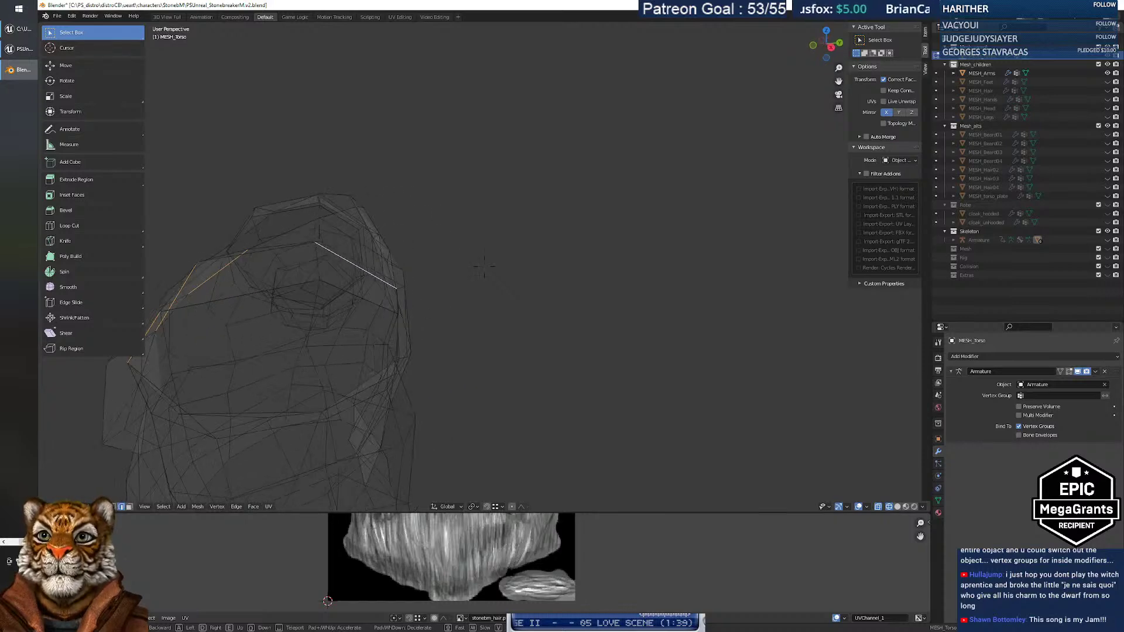
pyautogui.press('s')
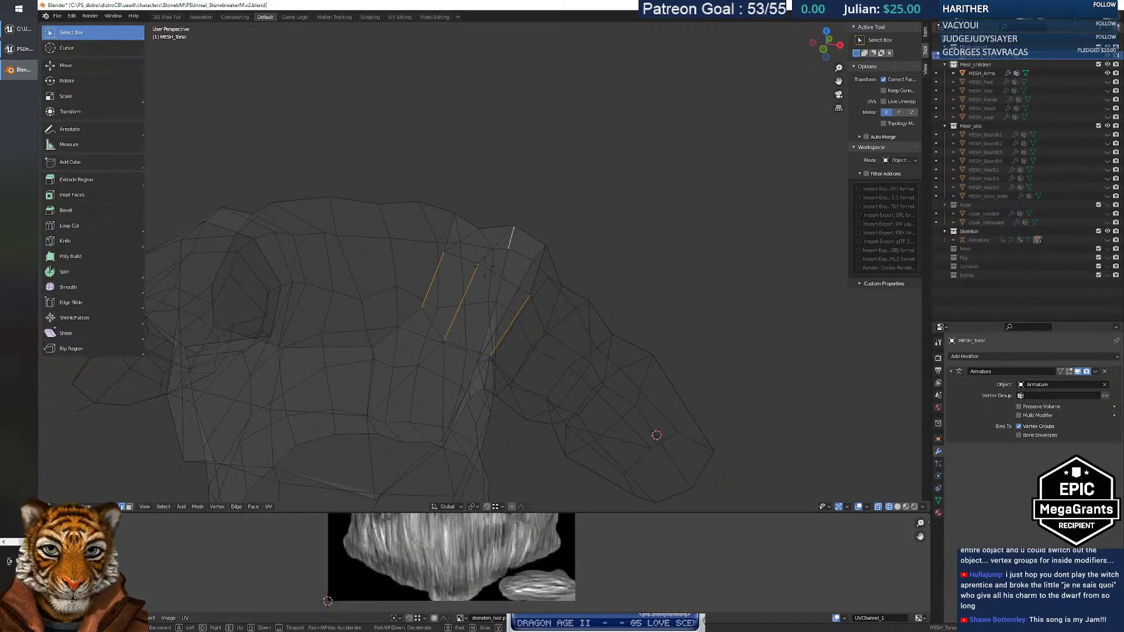
pyautogui.press('w')
pyautogui.click(484, 267)
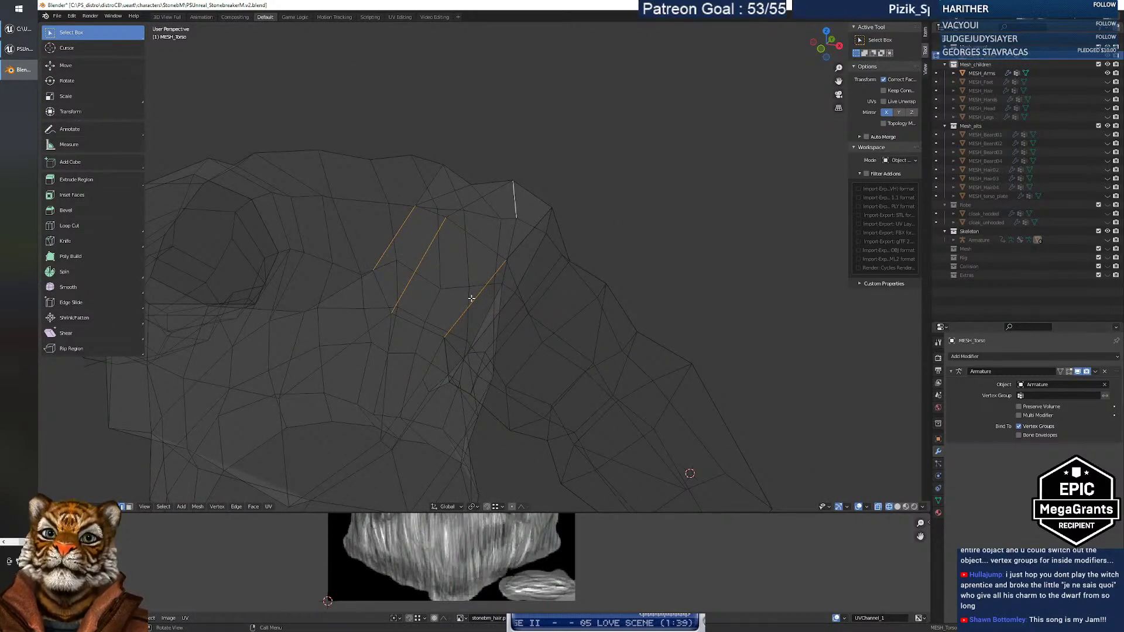
# Return to Object Mode, add MESH_Arms to the selection and examine the wireframe where shoulder and arm meet from several angles.
pyautogui.press('Tab')
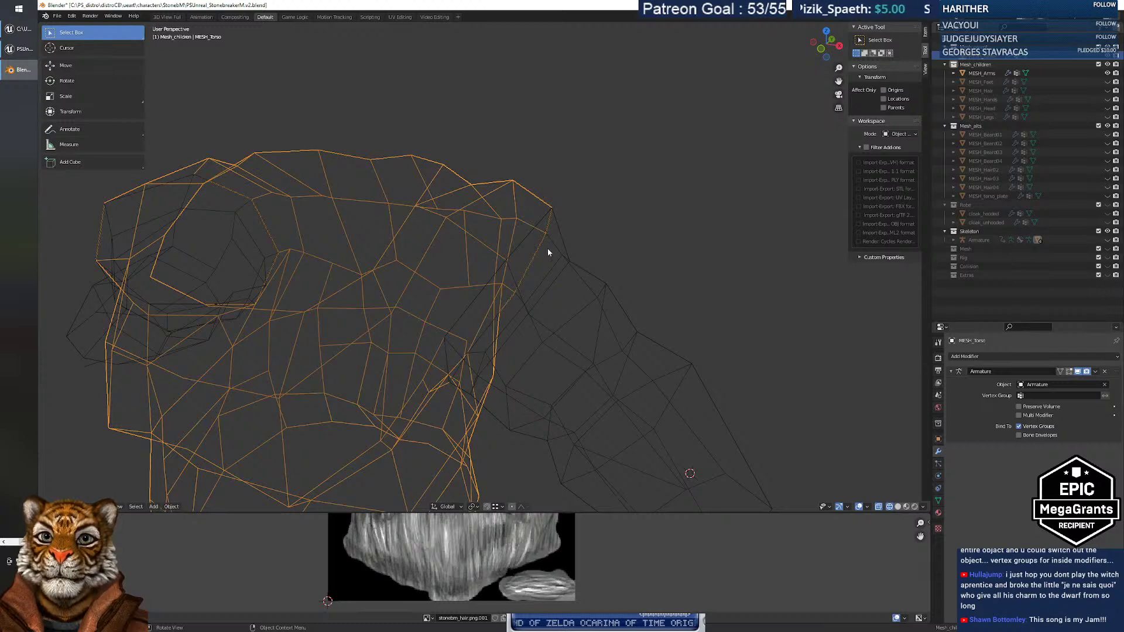
pyautogui.click(564, 245)
pyautogui.moveTo(570, 254); pyautogui.dragTo(540, 262, button='middle')
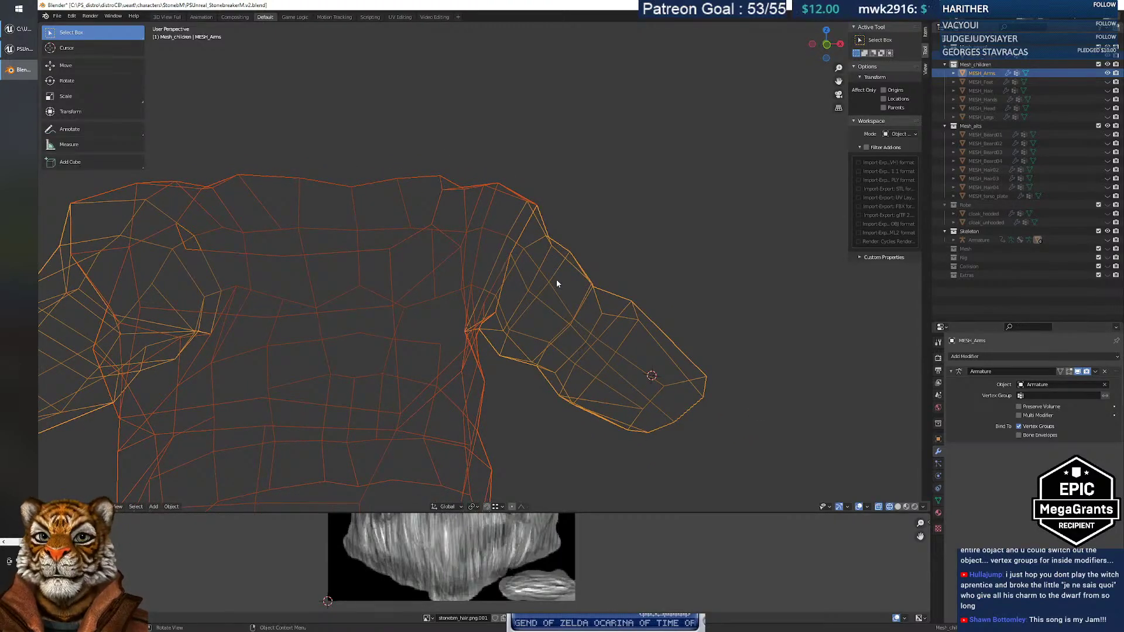
pyautogui.moveTo(459, 235); pyautogui.dragTo(569, 268, button='middle')
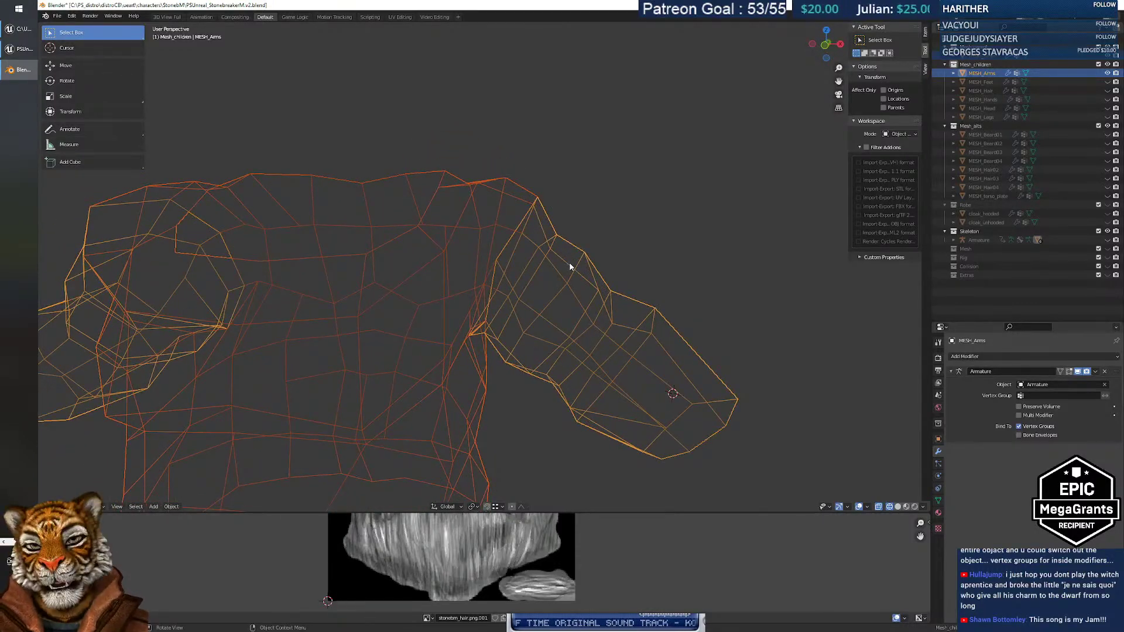
pyautogui.moveTo(569, 267); pyautogui.dragTo(464, 258, button='middle')
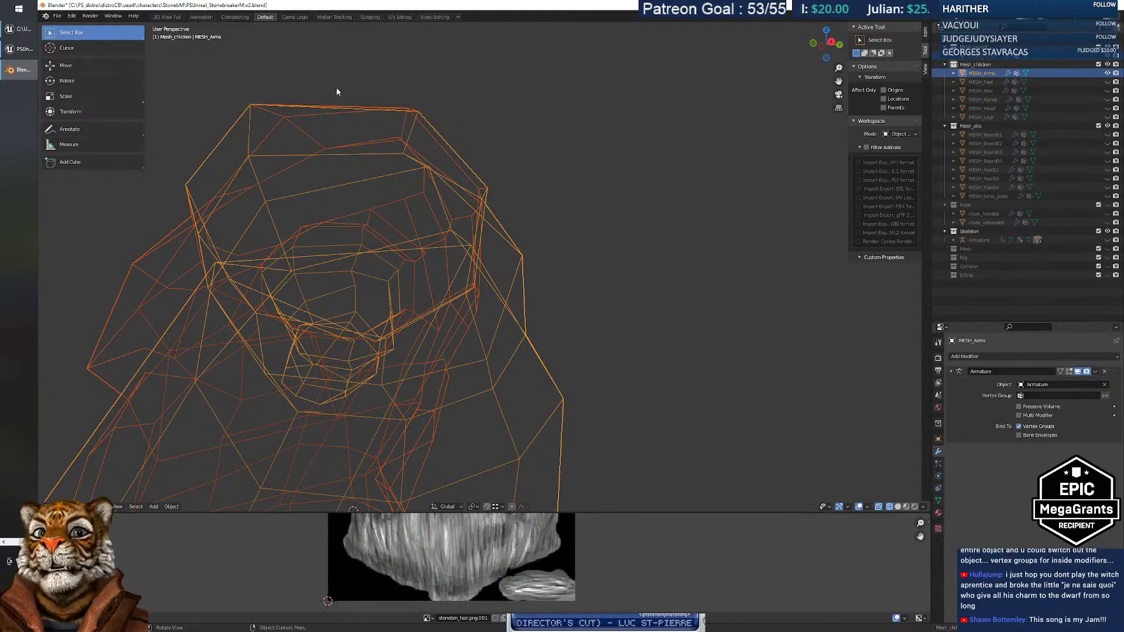
pyautogui.moveTo(325, 187); pyautogui.dragTo(371, 221, button='middle')
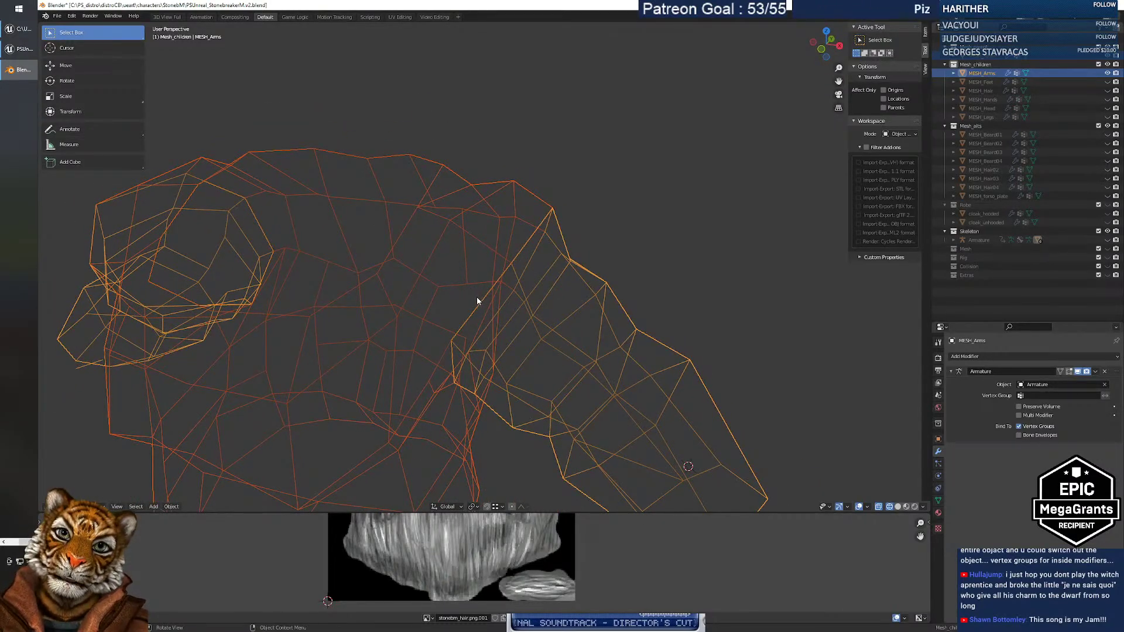
pyautogui.moveTo(472, 301); pyautogui.dragTo(481, 258, button='middle')
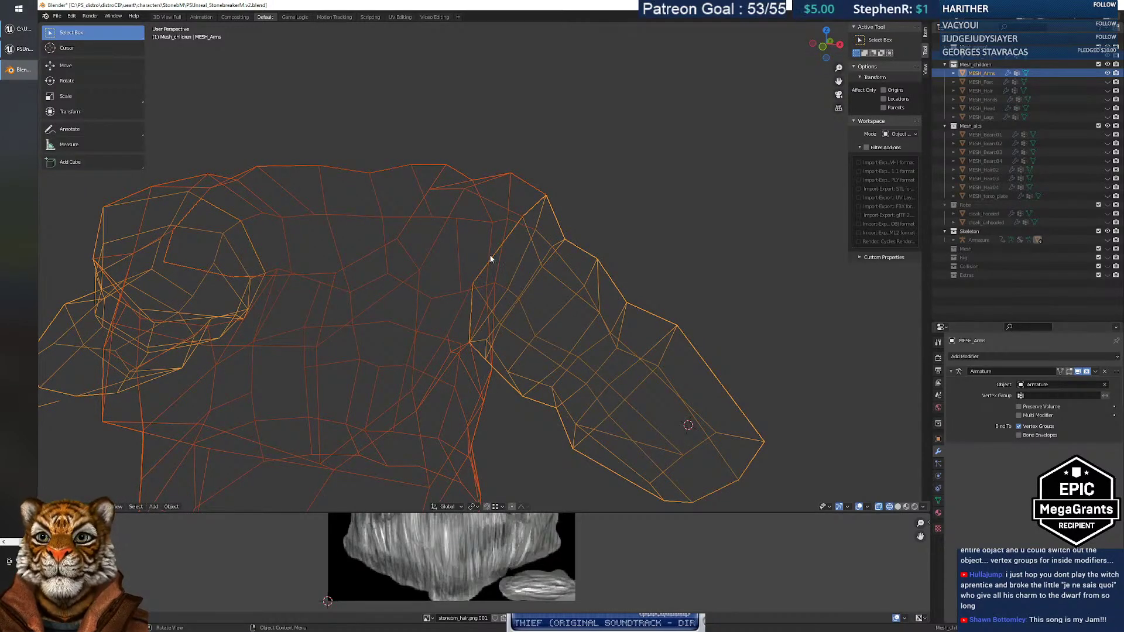
pyautogui.moveTo(416, 213)
pyautogui.mouseDown(button='middle')
pyautogui.moveTo(465, 216)
pyautogui.moveTo(439, 216)
pyautogui.moveTo(451, 187)
pyautogui.moveTo(442, 222)
pyautogui.moveTo(414, 216)
pyautogui.moveTo(448, 224)
pyautogui.moveTo(454, 173)
pyautogui.moveTo(423, 202)
pyautogui.mouseUp(button='middle')
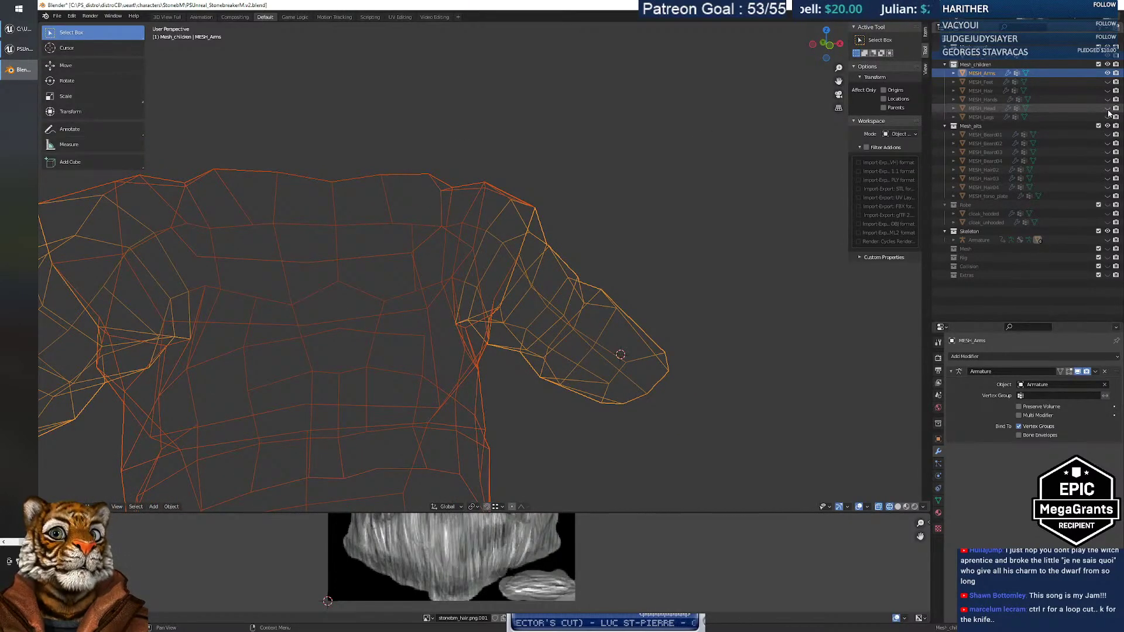
# Show MESH_Head and turn off X-ray so only the front-facing wireframe of the meshes is drawn.
pyautogui.click(1107, 109)
pyautogui.moveTo(464, 209); pyautogui.dragTo(419, 195, button='middle')
pyautogui.click(879, 507)
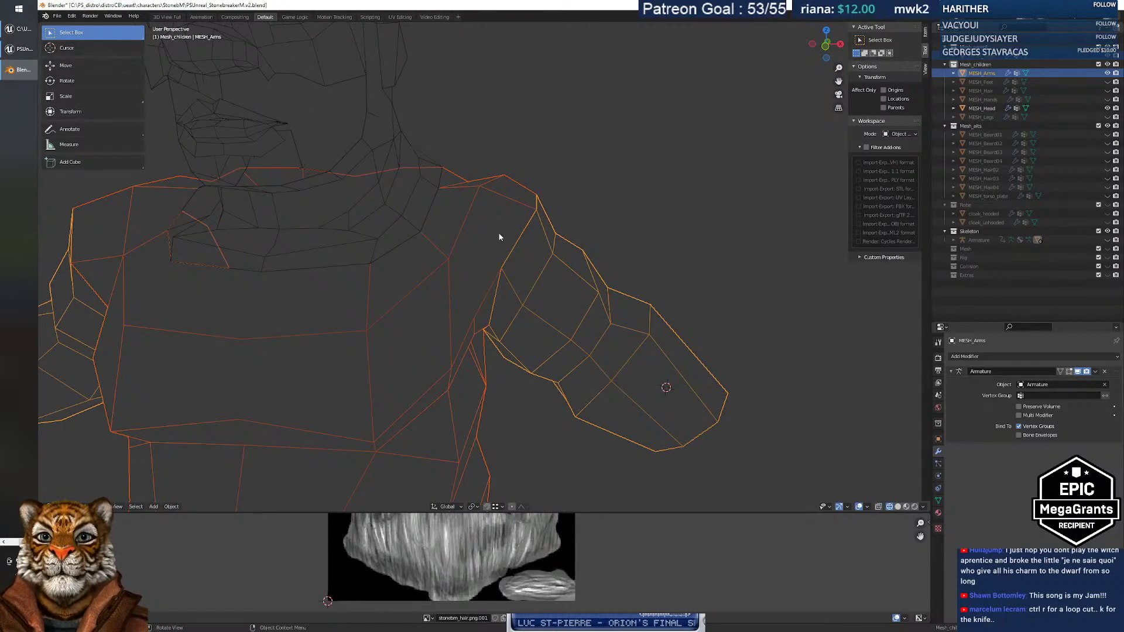
# Select only MESH_Torso, triangulate all of its faces in Edit Mode and return to Object Mode.
pyautogui.click(601, 221)
pyautogui.click(482, 195)
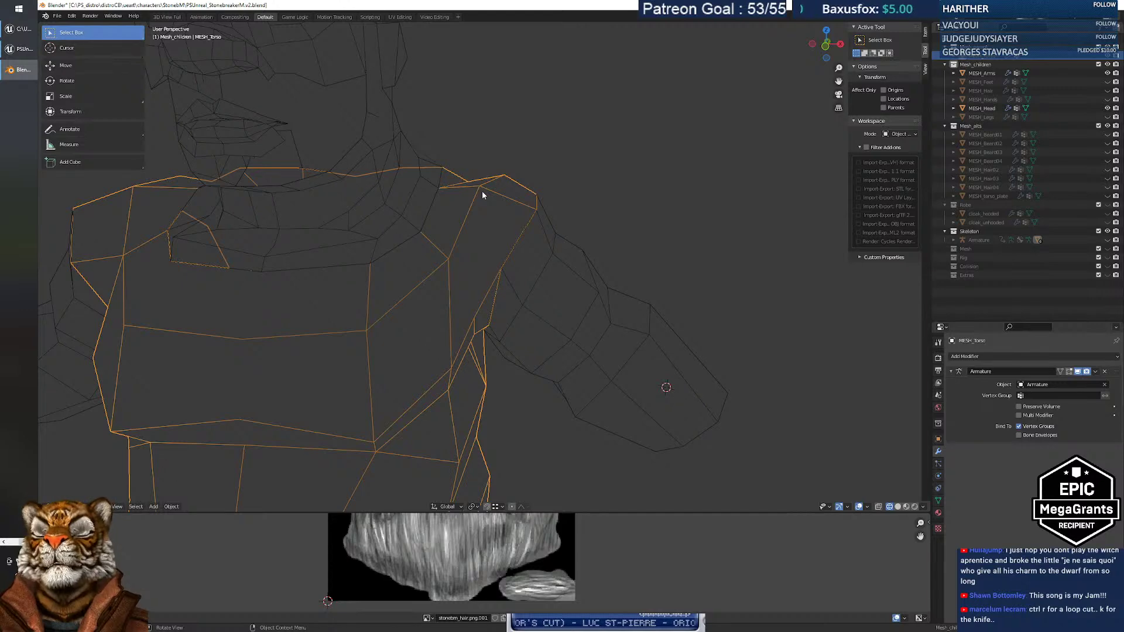
pyautogui.press('Tab')
pyautogui.press('Tab')
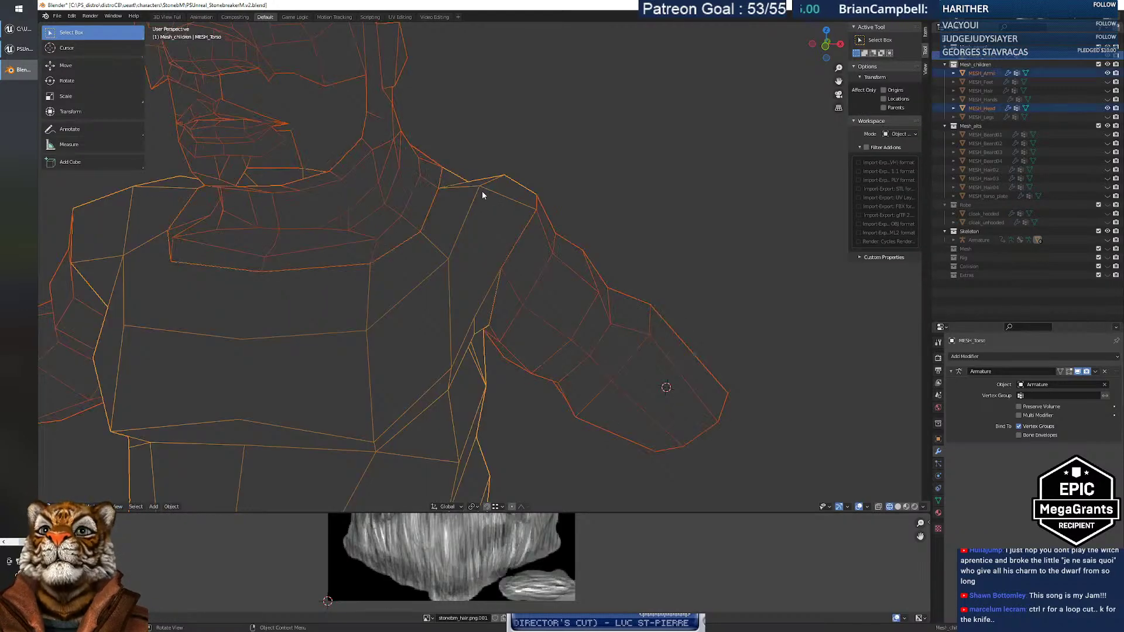
pyautogui.click(606, 180)
pyautogui.click(478, 215)
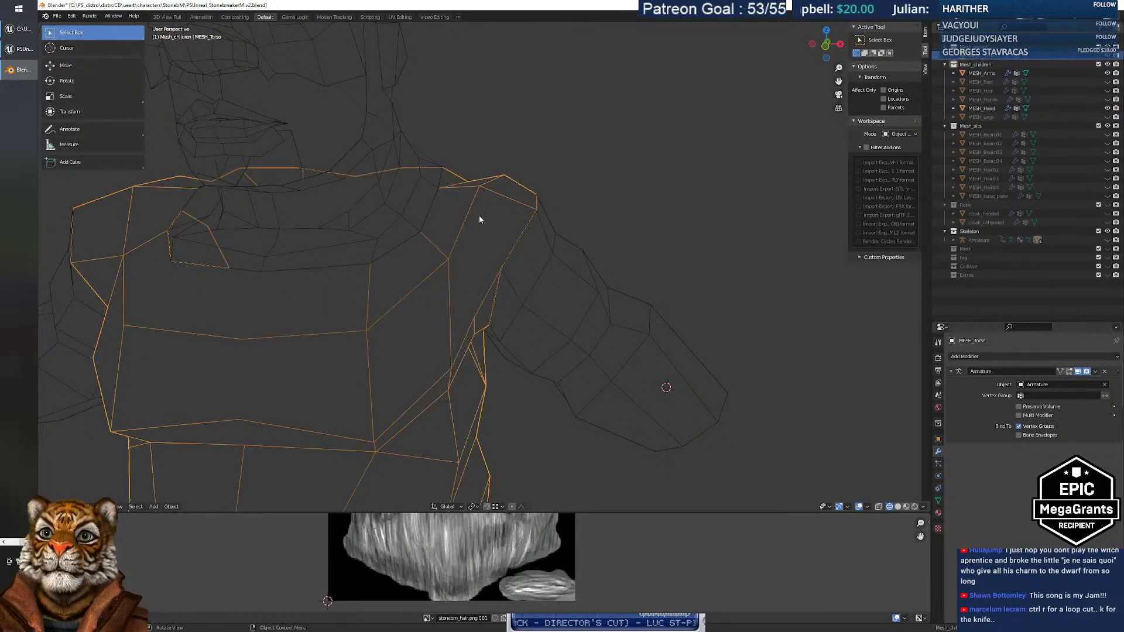
pyautogui.press('Tab')
pyautogui.press('a')
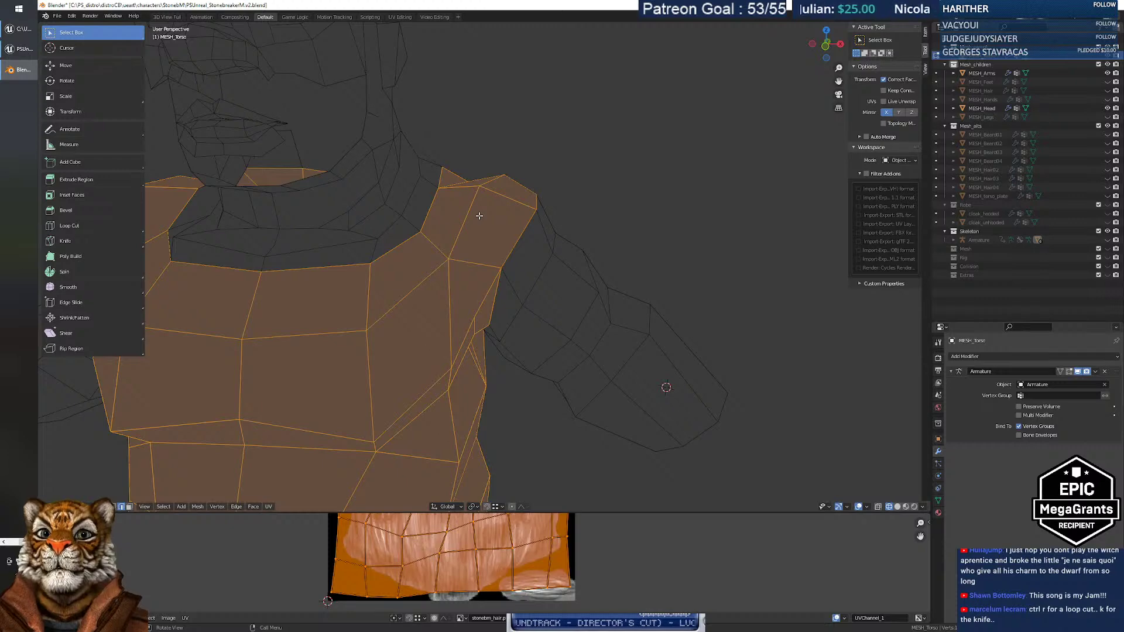
pyautogui.hotkey('ctrl', 't')
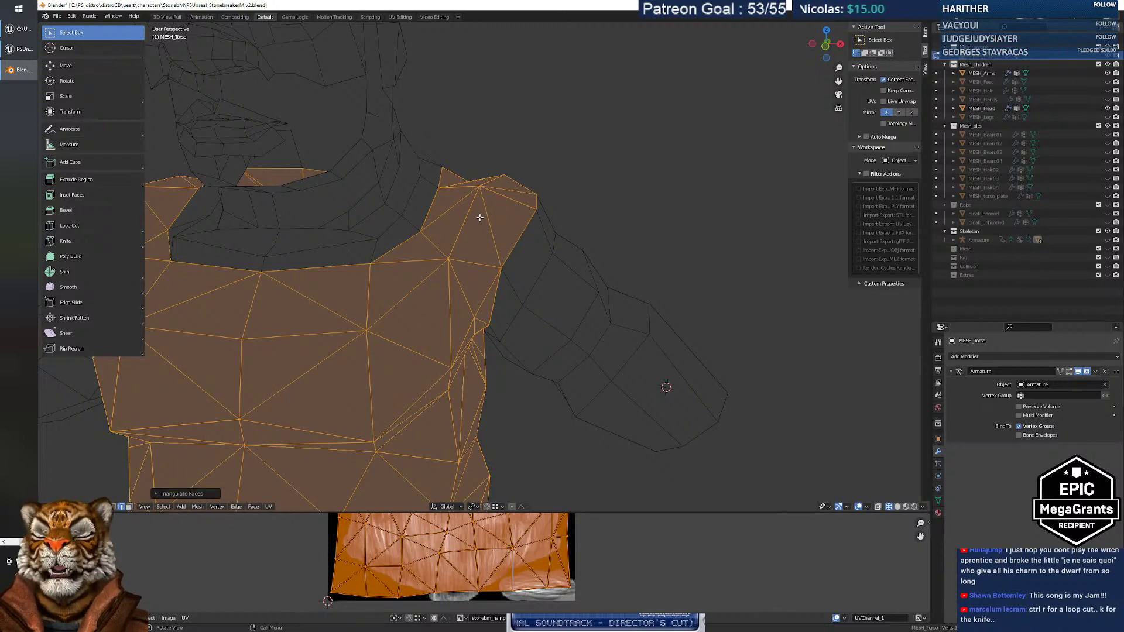
pyautogui.press('Tab')
# Select MESH_Arms, triangulate all of its faces in Edit Mode, then clear the selection and check the shoulder.
pyautogui.click(554, 267)
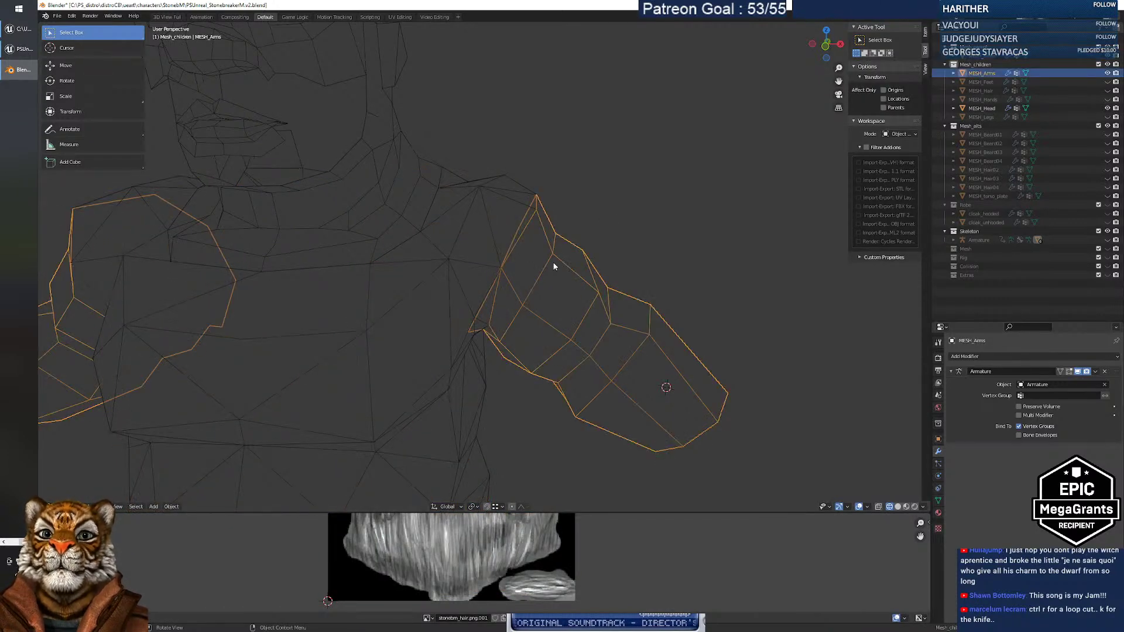
pyautogui.press('Tab')
pyautogui.press('Tab')
pyautogui.press('a')
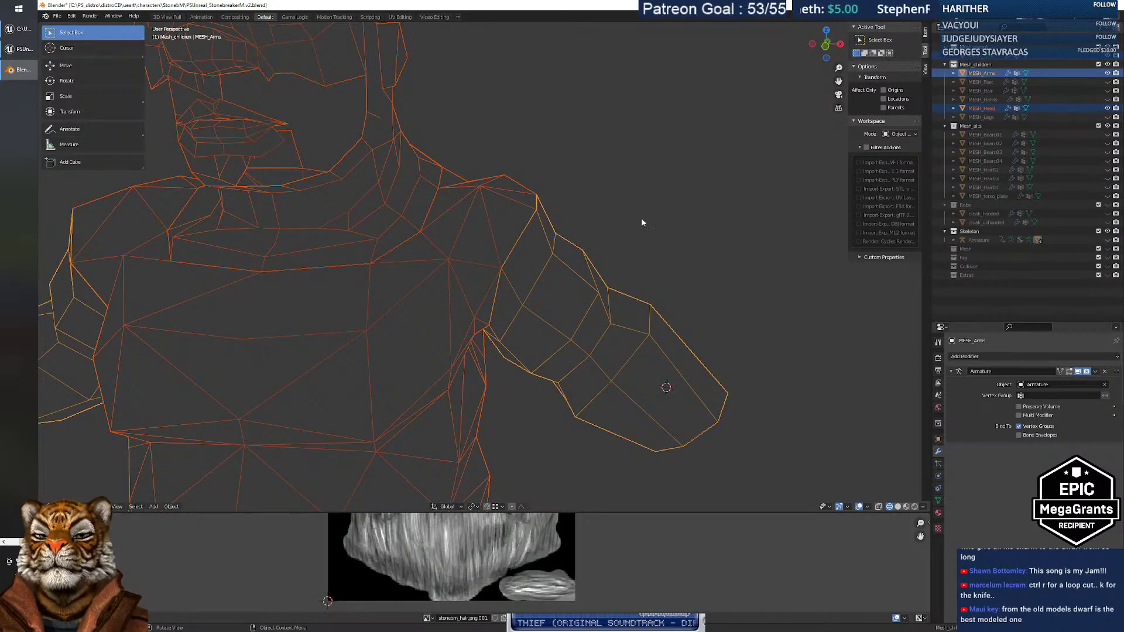
pyautogui.press('Tab')
pyautogui.press('l')
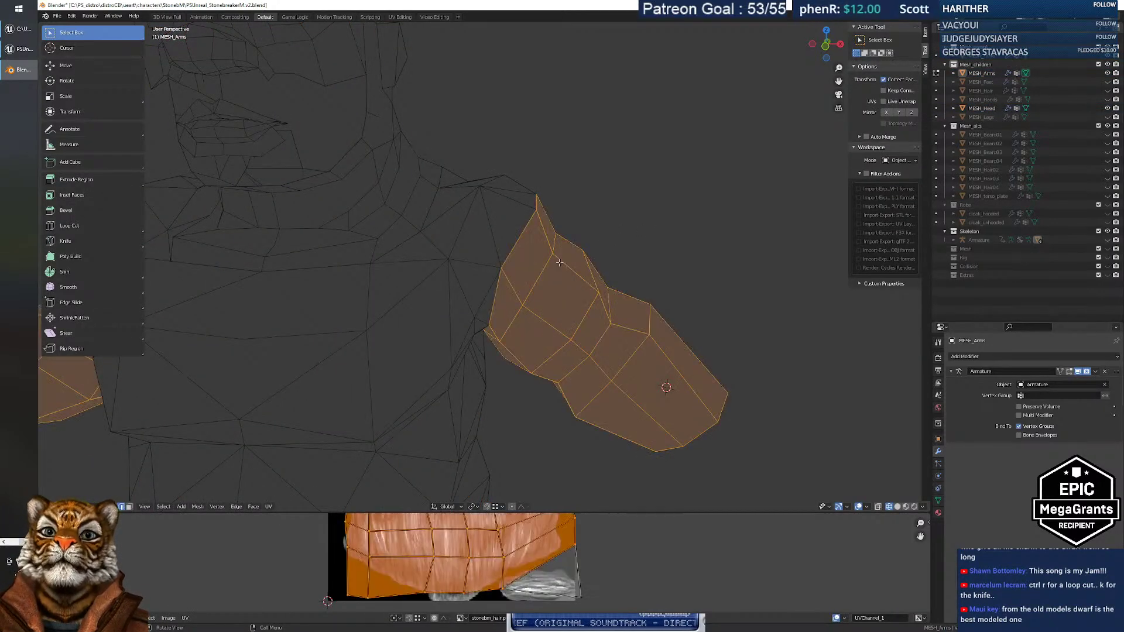
pyautogui.hotkey('ctrl', 't')
pyautogui.click(683, 248)
pyautogui.moveTo(631, 244); pyautogui.dragTo(578, 248, button='middle')
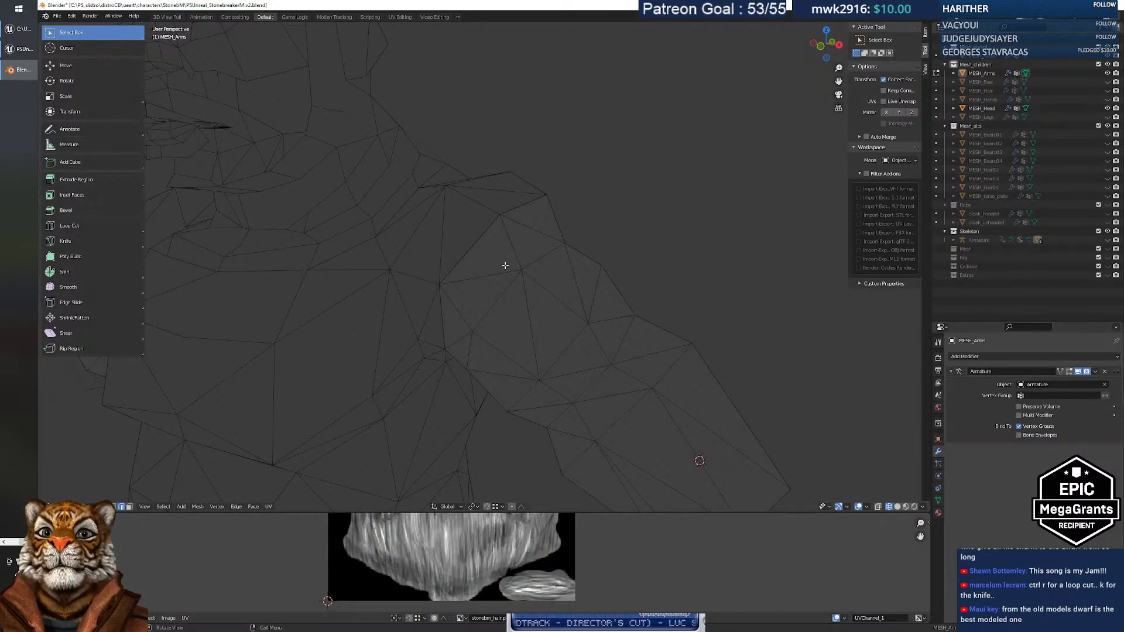
# Check the wireframe where torso and arm meet, then open only MESH_Torso in Edit Mode.
pyautogui.moveTo(464, 244); pyautogui.dragTo(491, 255, button='middle')
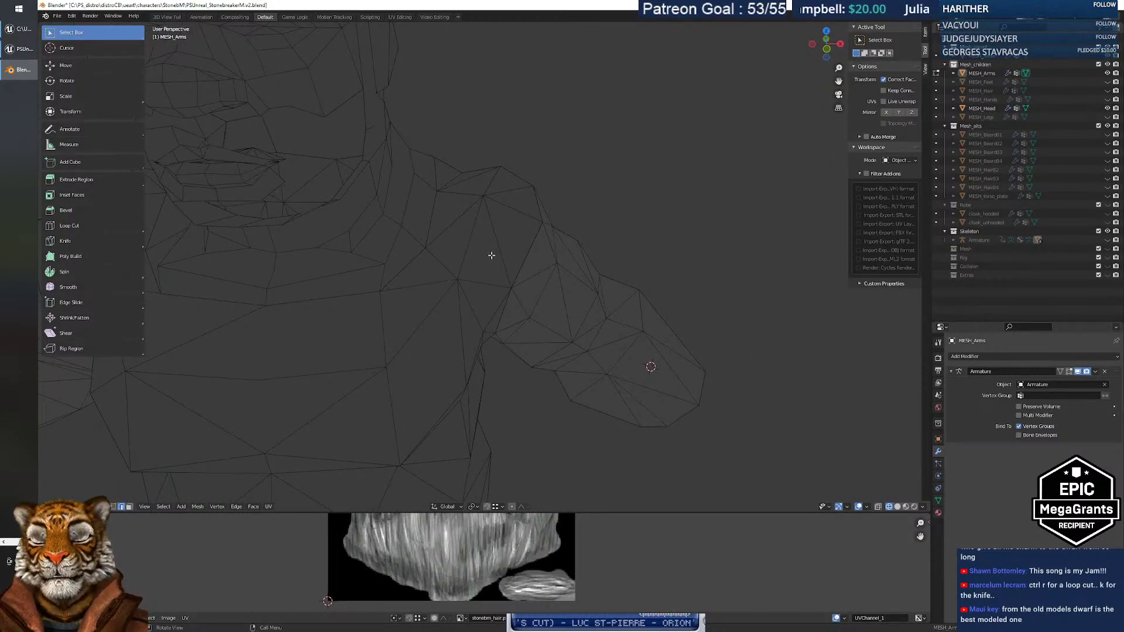
pyautogui.moveTo(491, 255); pyautogui.dragTo(522, 234, button='middle')
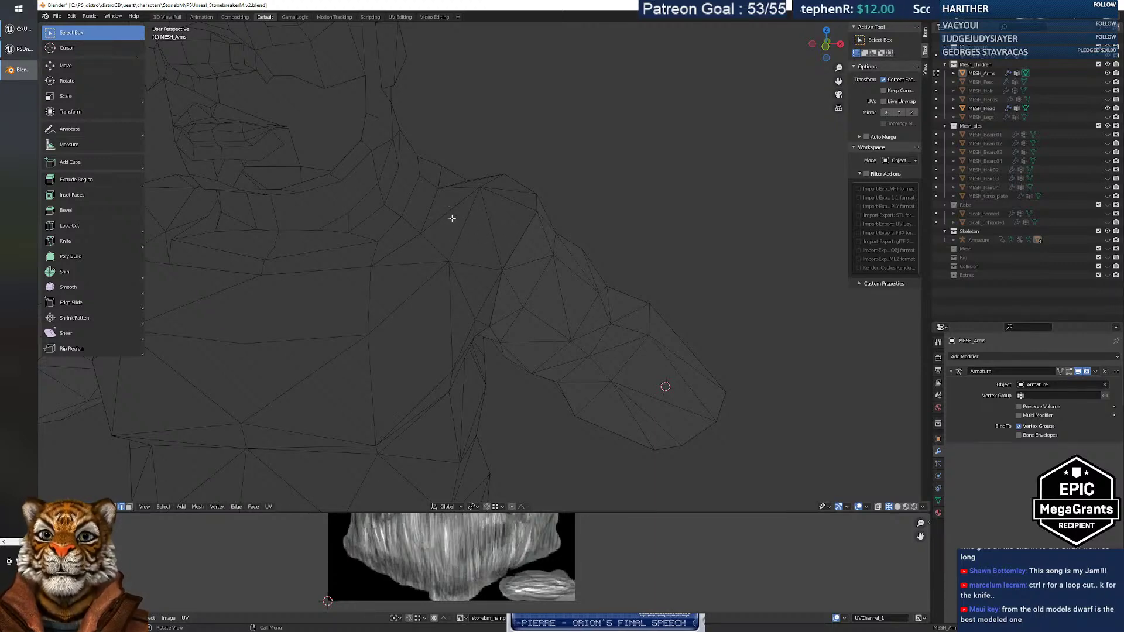
pyautogui.moveTo(504, 233)
pyautogui.mouseDown(button='middle')
pyautogui.moveTo(482, 225)
pyautogui.moveTo(497, 252)
pyautogui.mouseUp(button='middle')
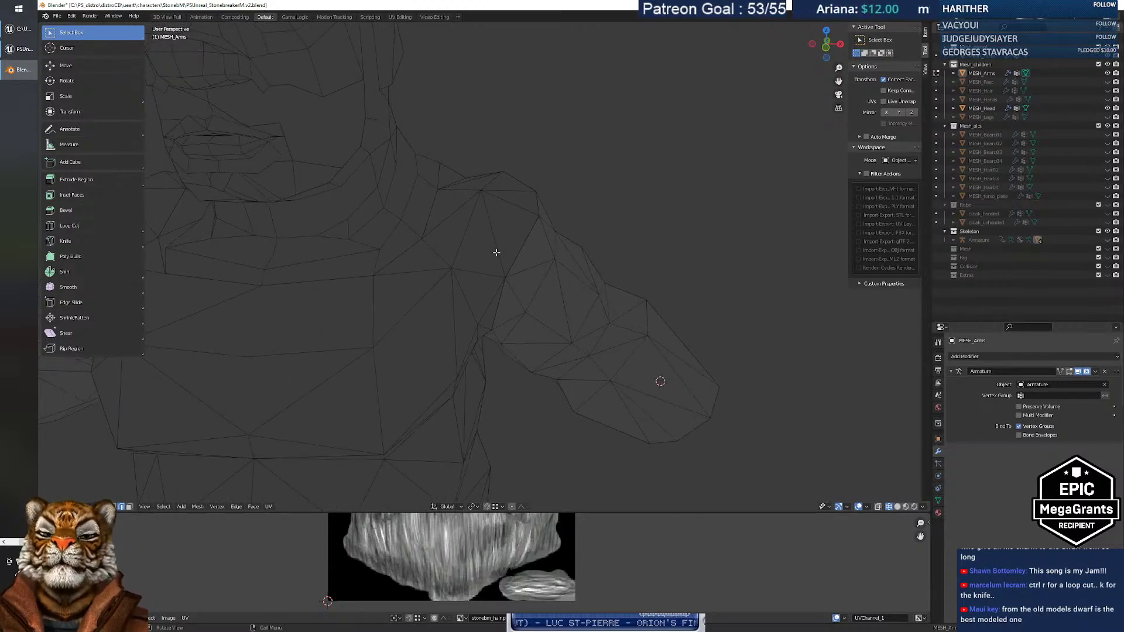
pyautogui.press('Tab')
pyautogui.click(514, 205)
pyautogui.press('Tab')
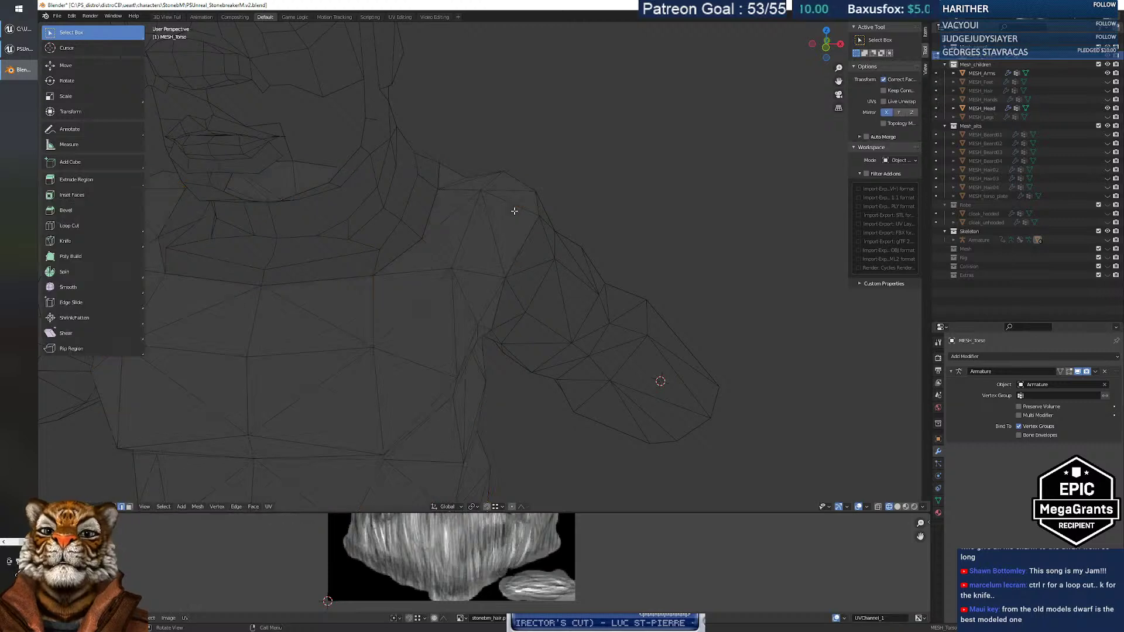
# Cut across the torso's front shoulder faces with the Knife, from the armhole edge's midpoint to the vertical front edge.
pyautogui.click(464, 232)
pyautogui.click(582, 205)
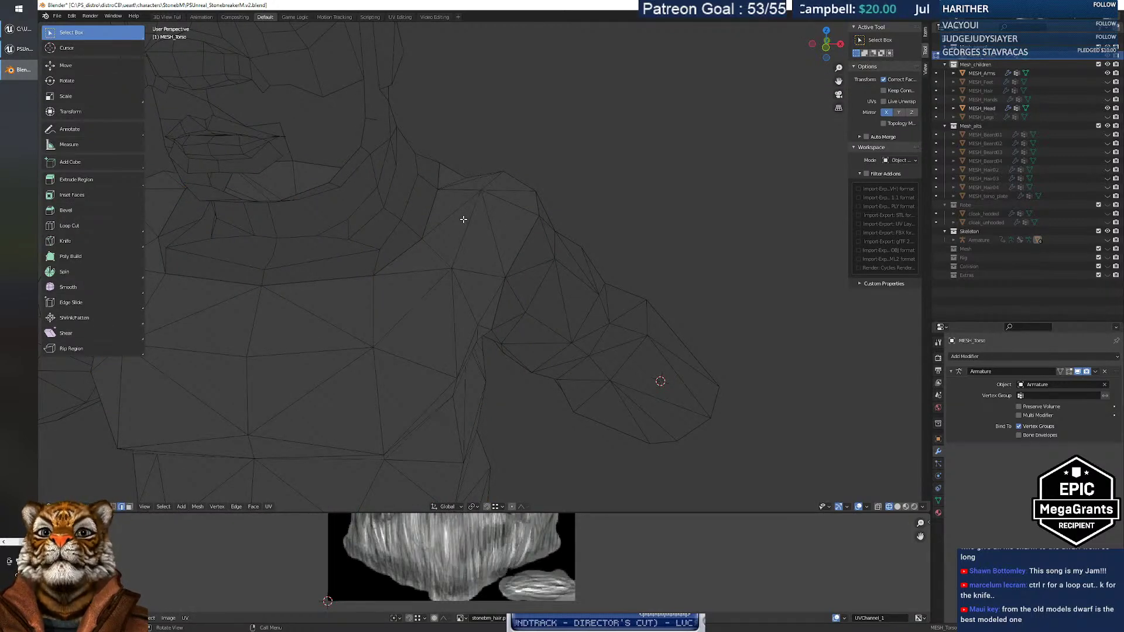
pyautogui.press('k')
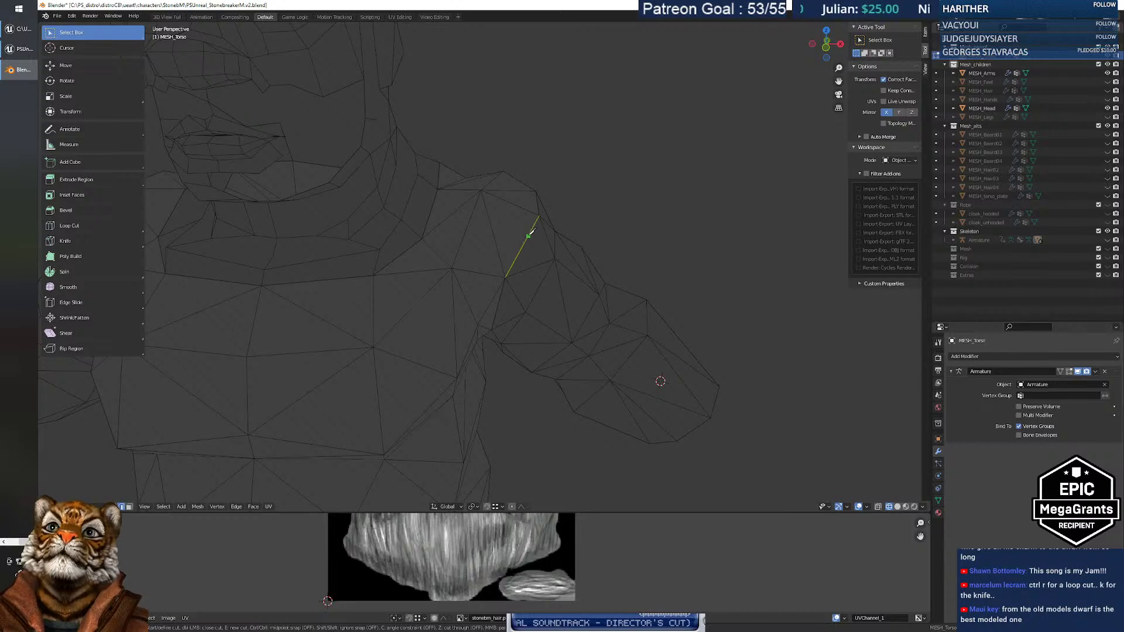
pyautogui.press('ctrl')
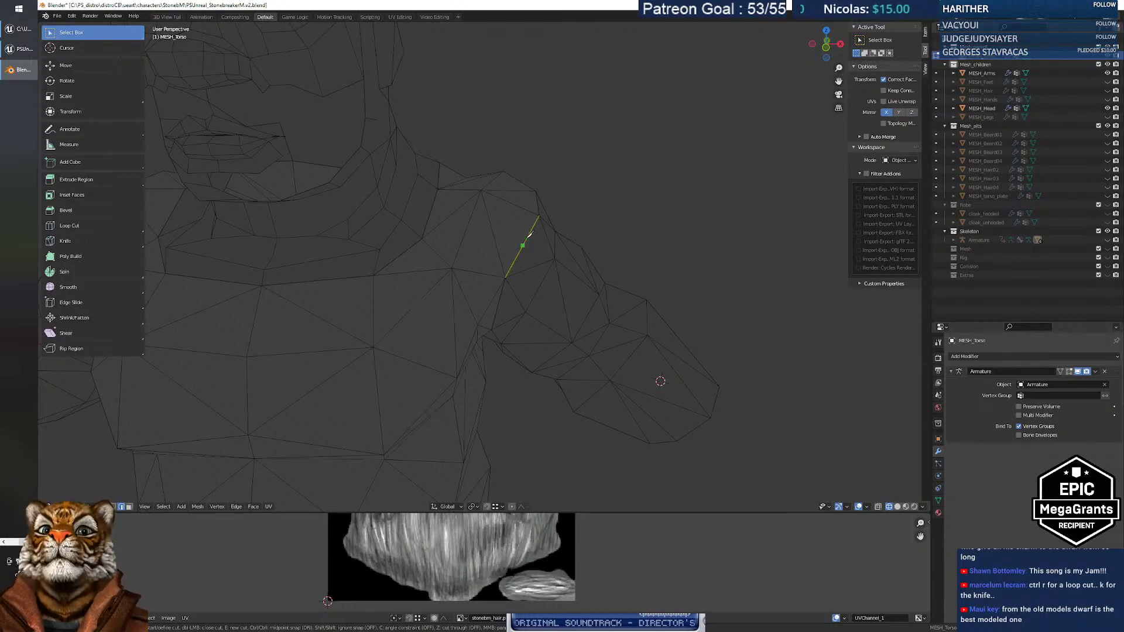
pyautogui.click(527, 233)
pyautogui.click(493, 227)
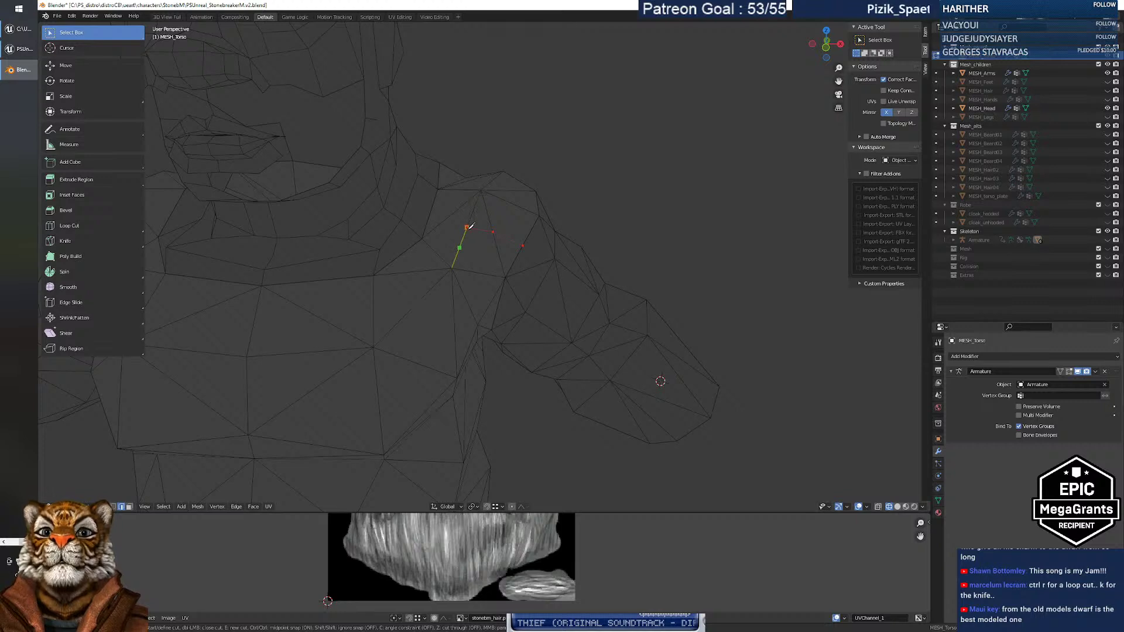
pyautogui.click(467, 227)
pyautogui.press('Return')
# Check the opposite shoulder for a mirrored copy of the Knife cut by selecting the matching edges.
pyautogui.moveTo(505, 249)
pyautogui.keyDown('shift'); pyautogui.mouseDown(button='middle')
pyautogui.moveTo(530, 254)
pyautogui.moveTo(512, 253)
pyautogui.mouseUp(button='middle'); pyautogui.keyUp('shift')
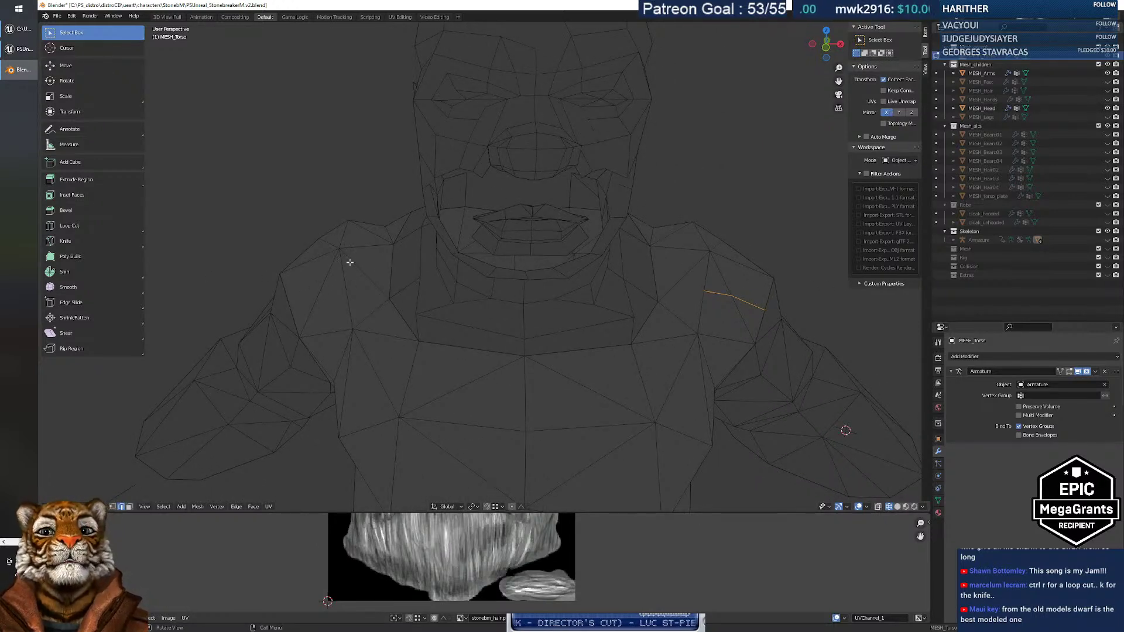
pyautogui.moveTo(505, 326)
pyautogui.mouseDown(button='middle')
pyautogui.moveTo(517, 311)
pyautogui.moveTo(539, 311)
pyautogui.moveTo(512, 320)
pyautogui.mouseUp(button='middle')
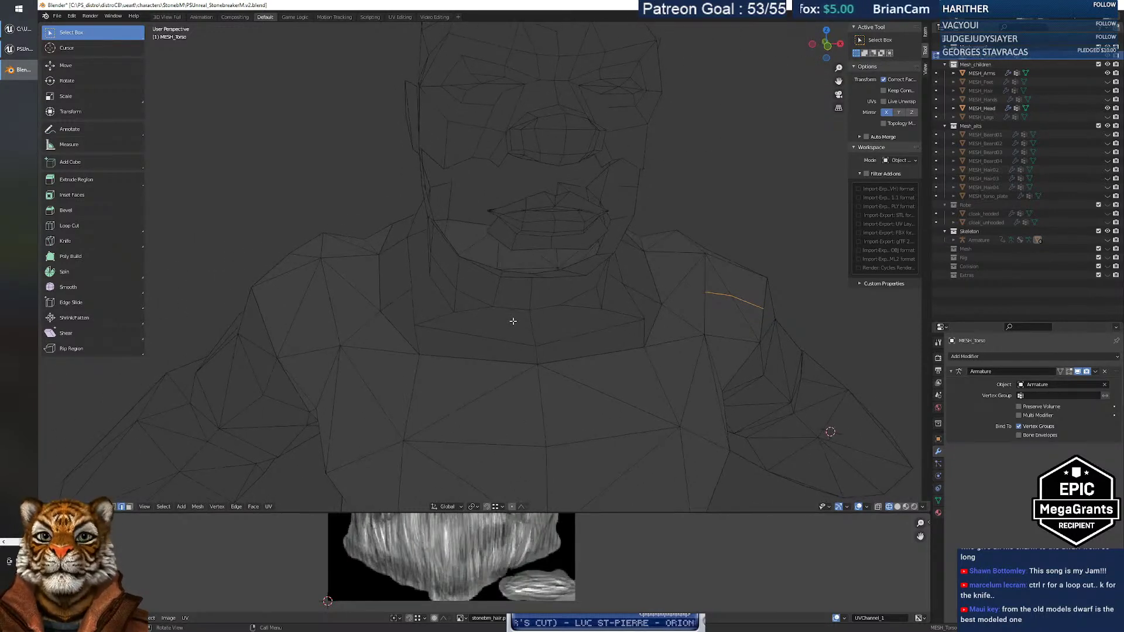
pyautogui.click(327, 307)
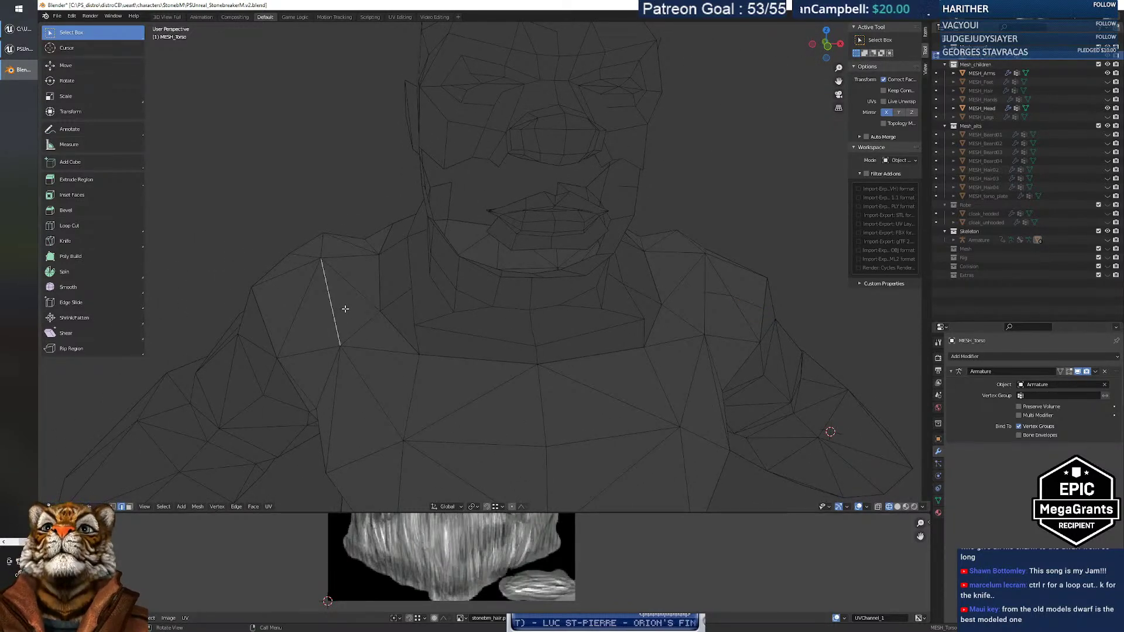
pyautogui.click(346, 299)
pyautogui.click(317, 312)
pyautogui.click(297, 306)
pyautogui.click(323, 313)
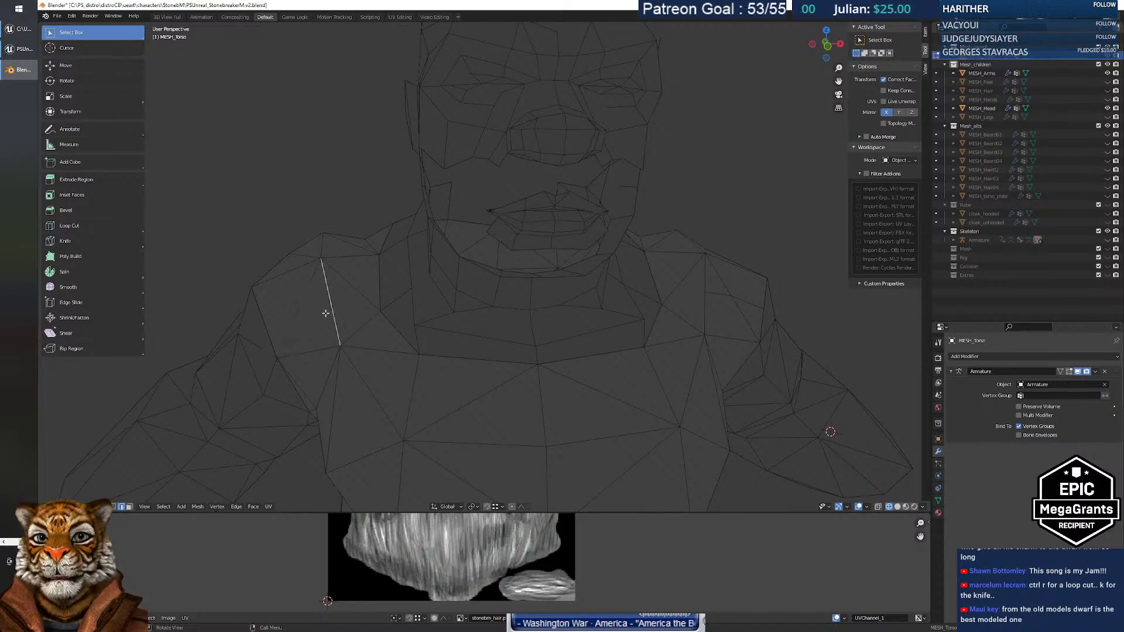
# Undo the linked selection, the edge selections and the Knife cut on the torso's shoulder.
pyautogui.hotkey('ctrl', 'l')
pyautogui.hotkey('ctrl', 't')
pyautogui.hotkey('ctrl', 'z')
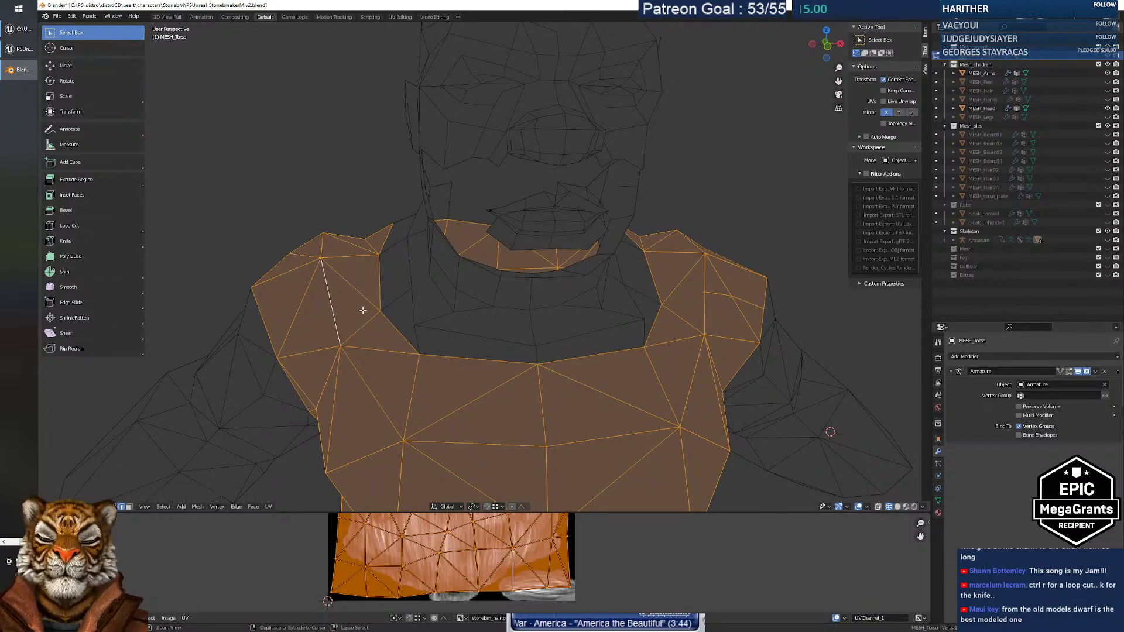
pyautogui.hotkey('ctrl', 'z')
pyautogui.hotkey('ctrl', 'z')
pyautogui.hotkey('ctrl', 'z')
pyautogui.hotkey('ctrl', 'z')
pyautogui.hotkey('ctrl', 'z')
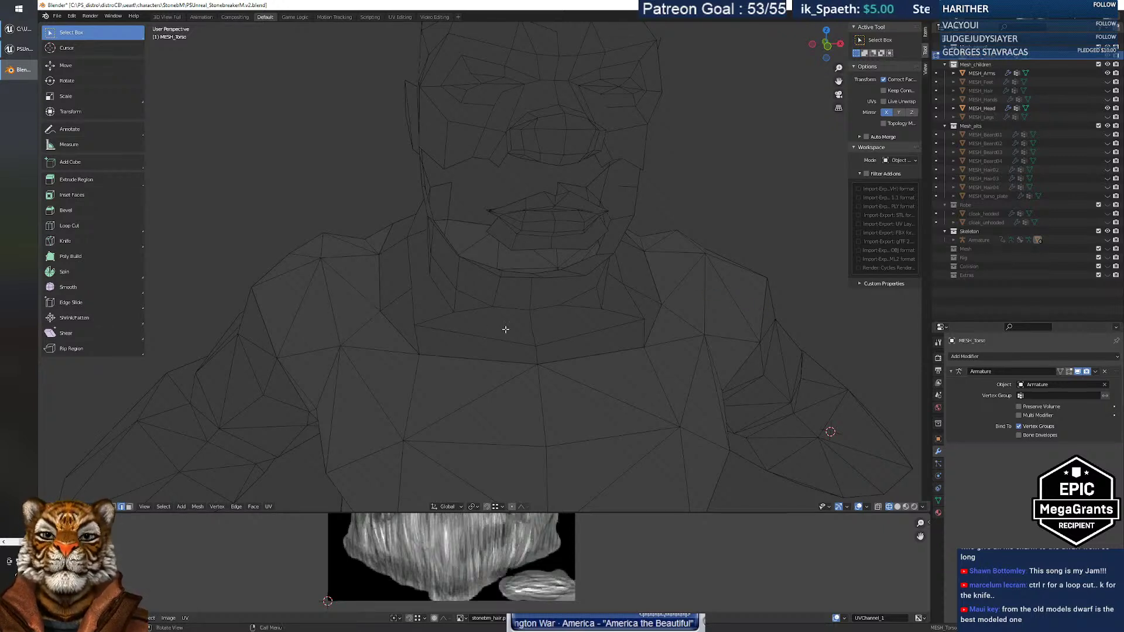
# Try moving the vertex at the top front of the shoulder to test X mirroring, and cancel the move.
pyautogui.keyDown('ctrl'); pyautogui.moveTo(540, 351); pyautogui.dragTo(531, 349, button='middle'); pyautogui.keyUp('ctrl')
pyautogui.click(709, 255)
pyautogui.click(708, 254)
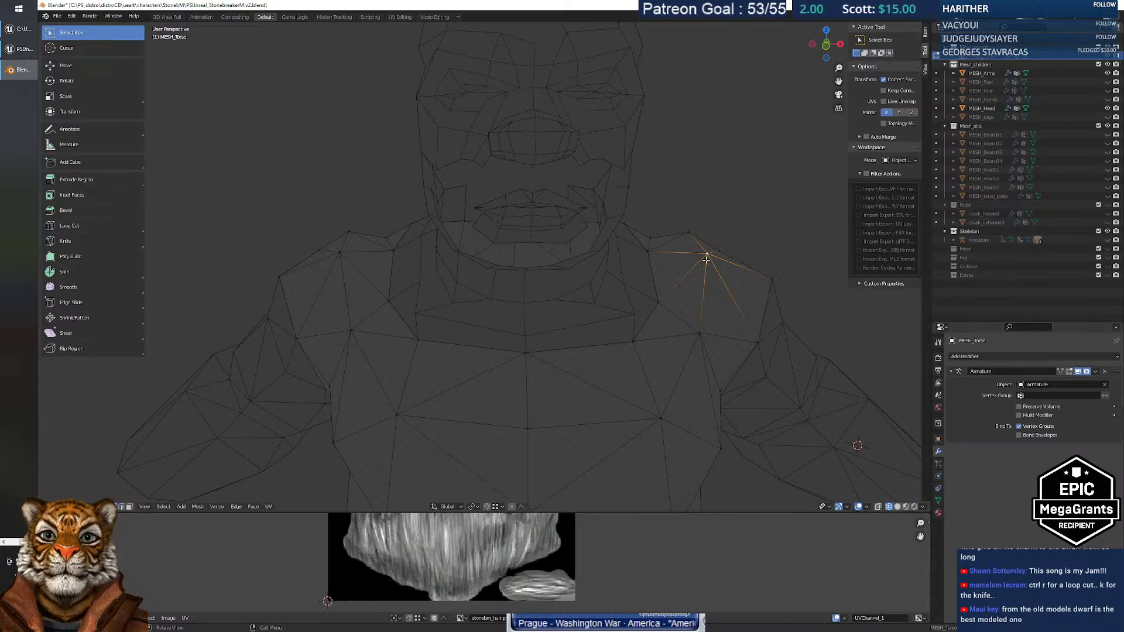
pyautogui.press('g')
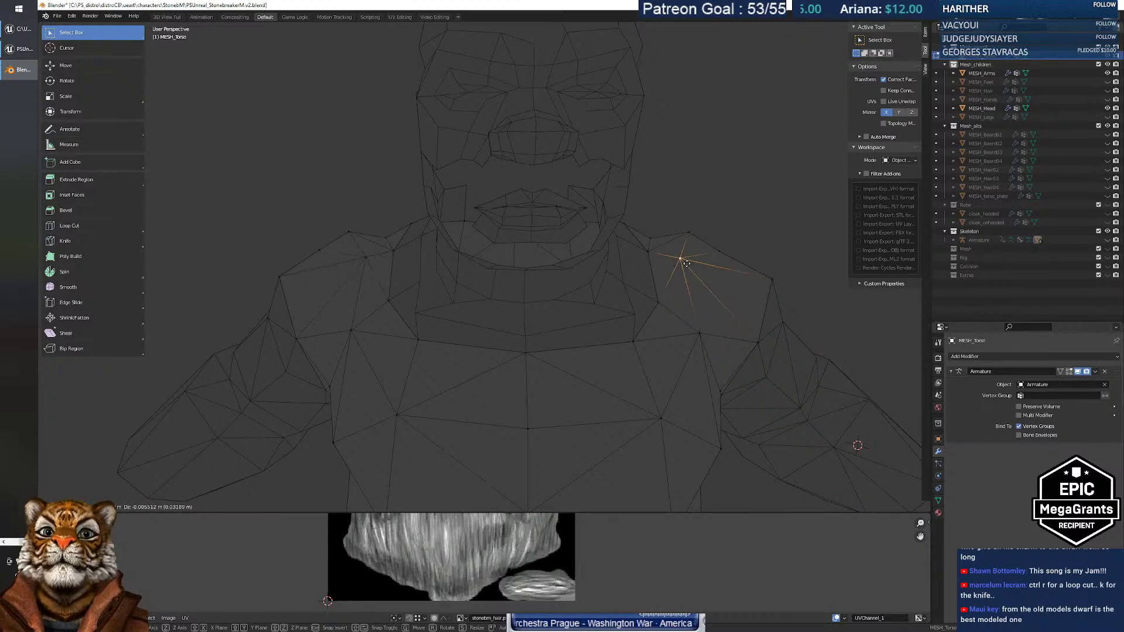
pyautogui.press('Escape')
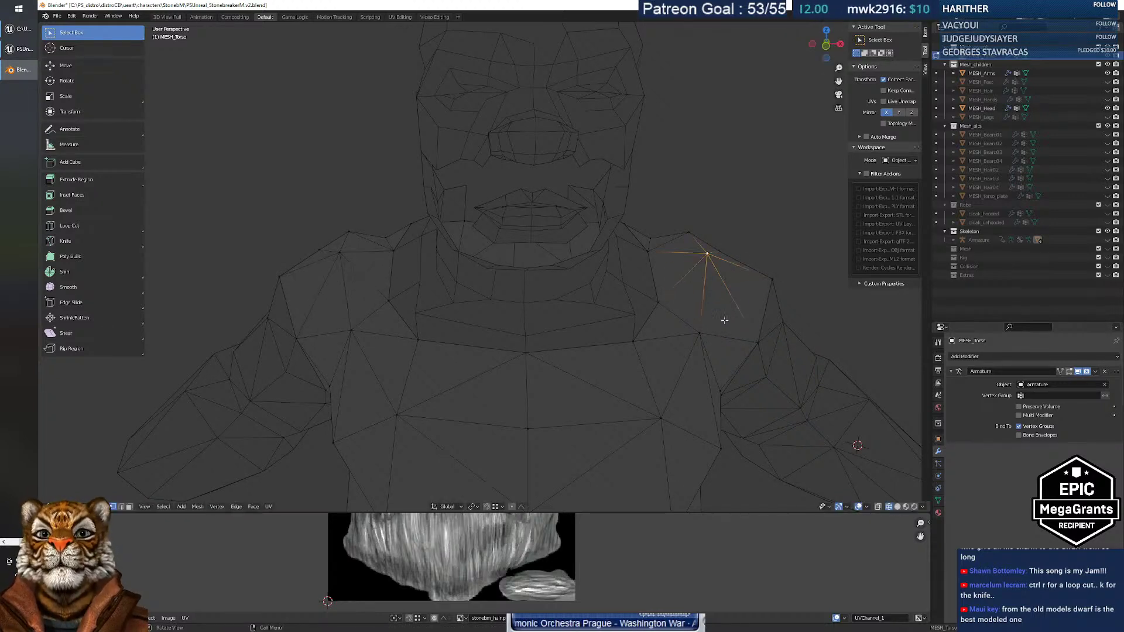
# Subdivide the vertical edge on the front of the shoulder and select its lower half.
pyautogui.press('2')
pyautogui.click(702, 295)
pyautogui.rightClick(702, 295)
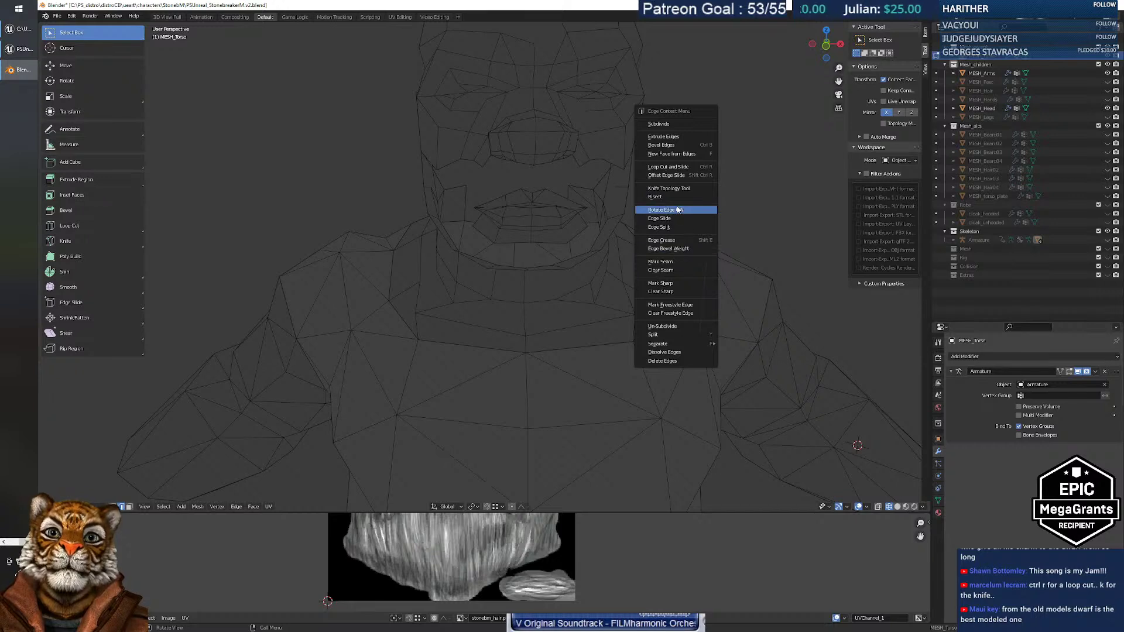
pyautogui.click(681, 123)
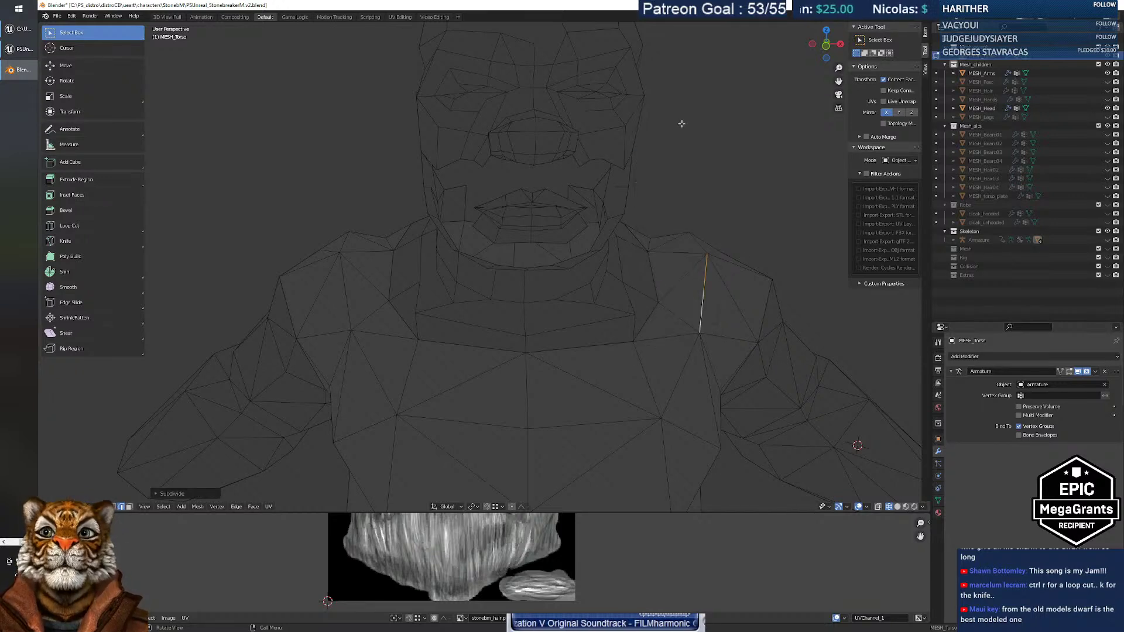
pyautogui.click(706, 294)
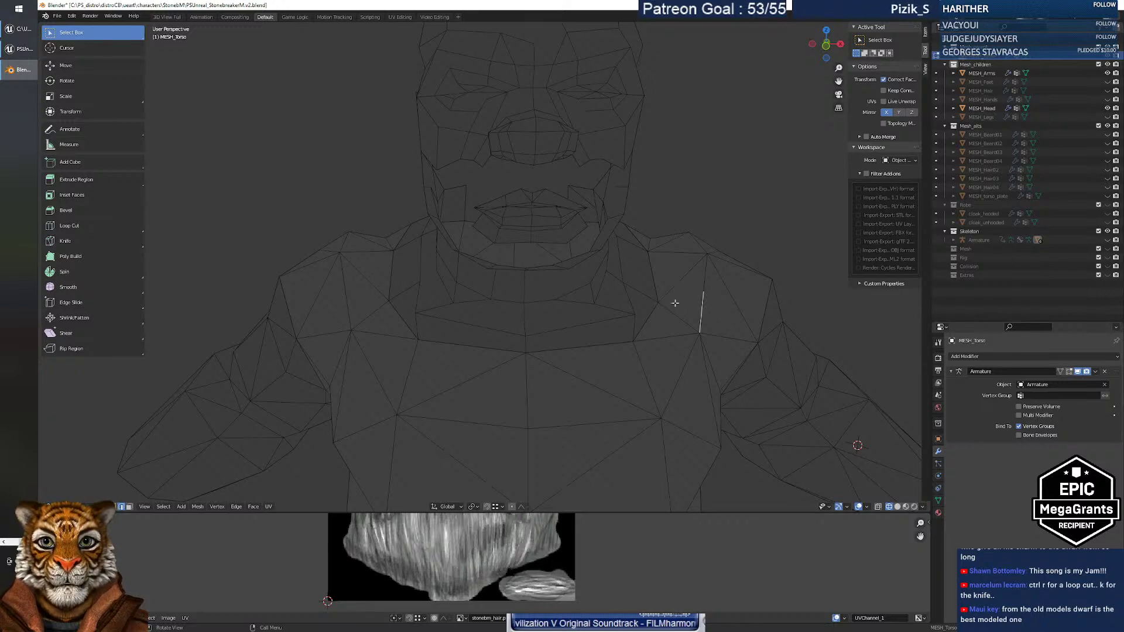
# Mirror the edge selection from the opposite shoulder and try a loop cut across the shoulder's vertical front edge.
pyautogui.click(342, 294)
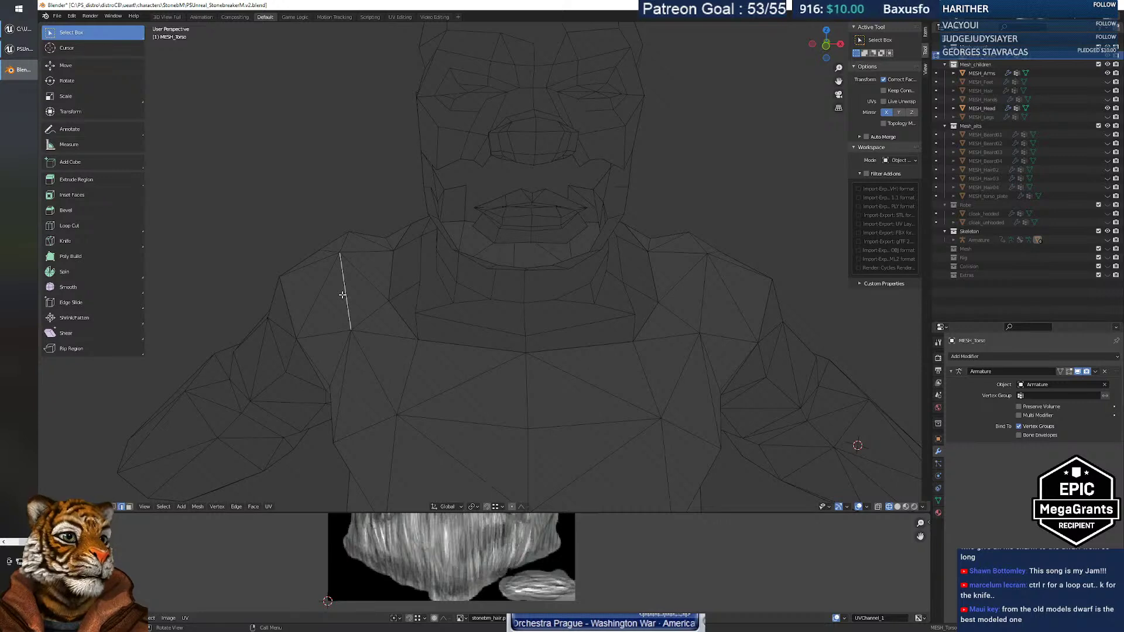
pyautogui.hotkey('ctrl', 'shift', 'm')
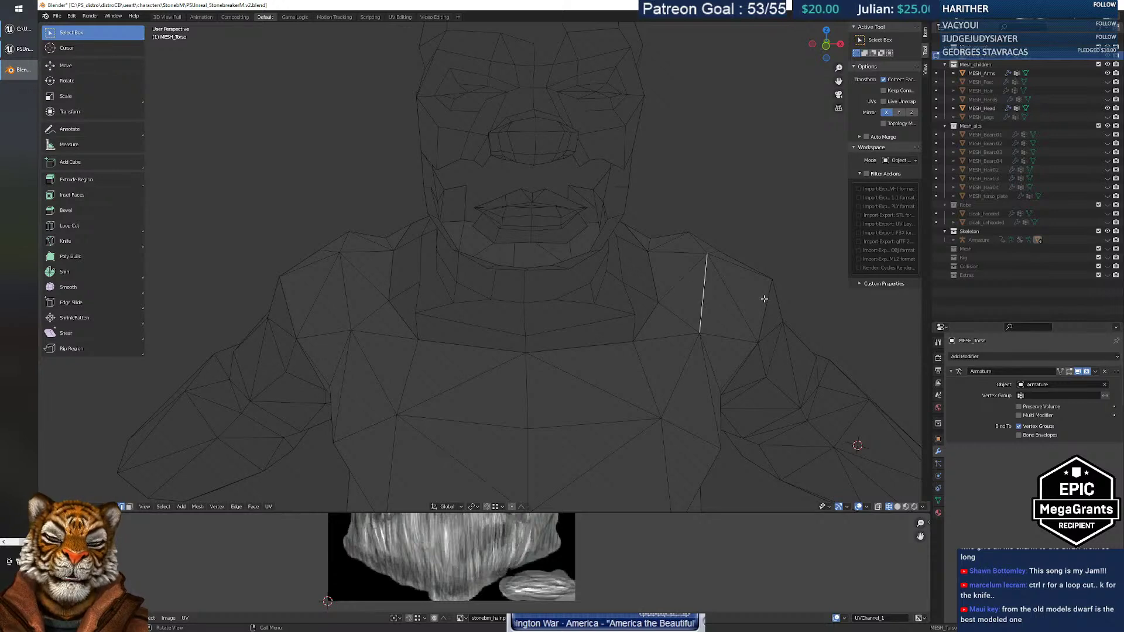
pyautogui.hotkey('ctrl', 'r')
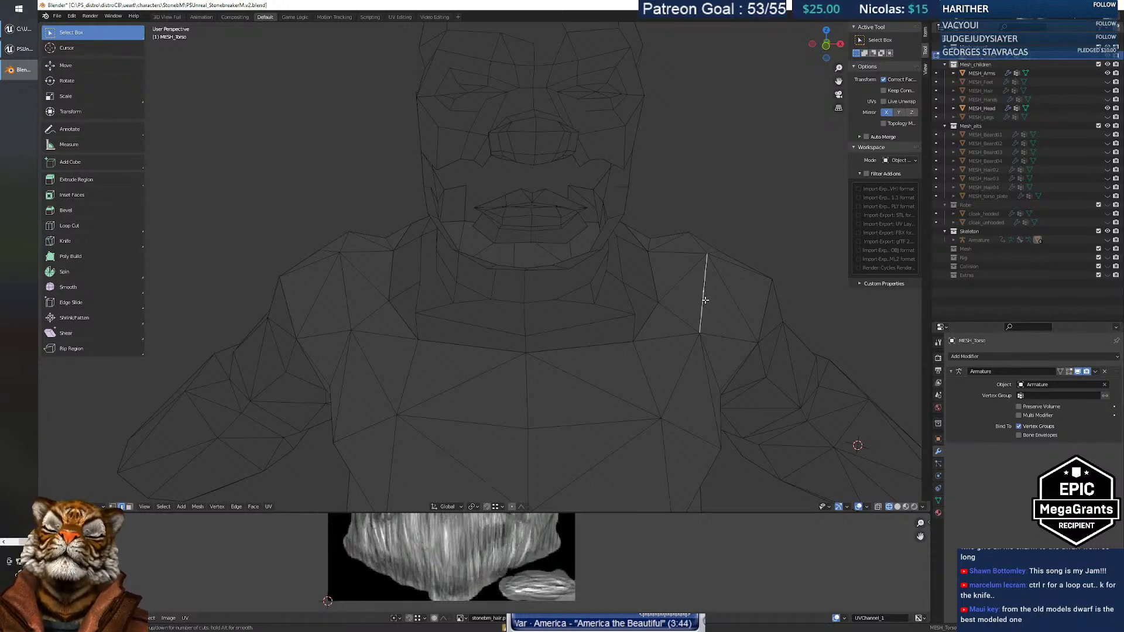
pyautogui.click(685, 285)
pyautogui.rightClick(686, 284)
pyautogui.click(702, 294)
pyautogui.click(715, 298)
# Retry the loop cut from the same shoulder edge and open the Loop Cut and Slide settings.
pyautogui.hotkey('ctrl', 'r')
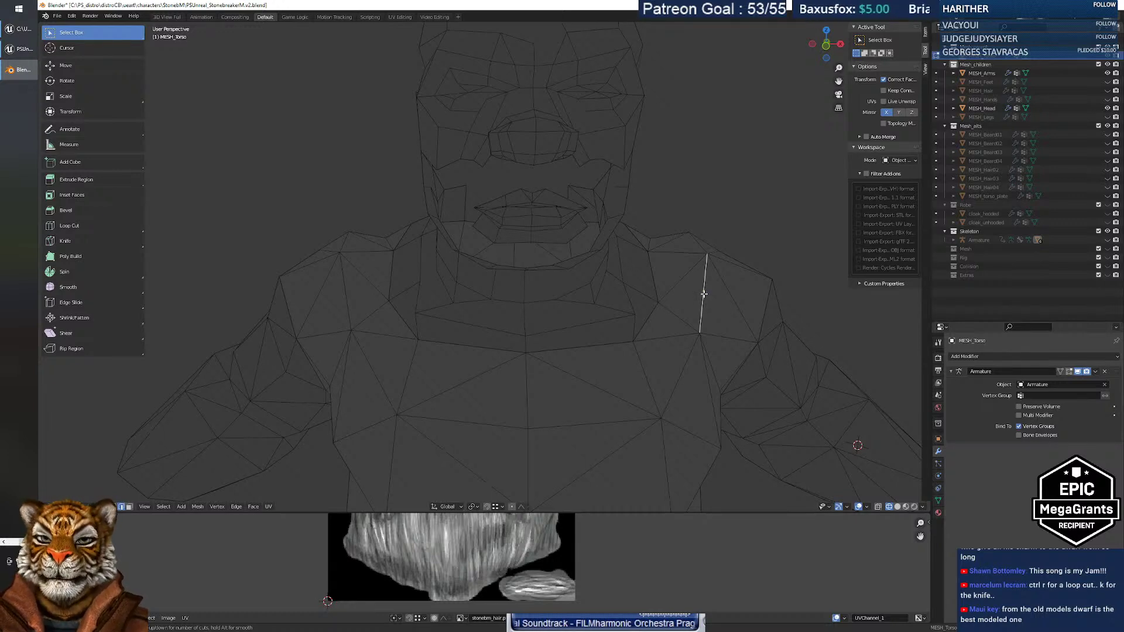
pyautogui.click(705, 293)
pyautogui.moveTo(701, 238)
pyautogui.mouseDown(button='middle')
pyautogui.moveTo(679, 241)
pyautogui.moveTo(693, 243)
pyautogui.mouseUp(button='middle')
pyautogui.click(183, 493)
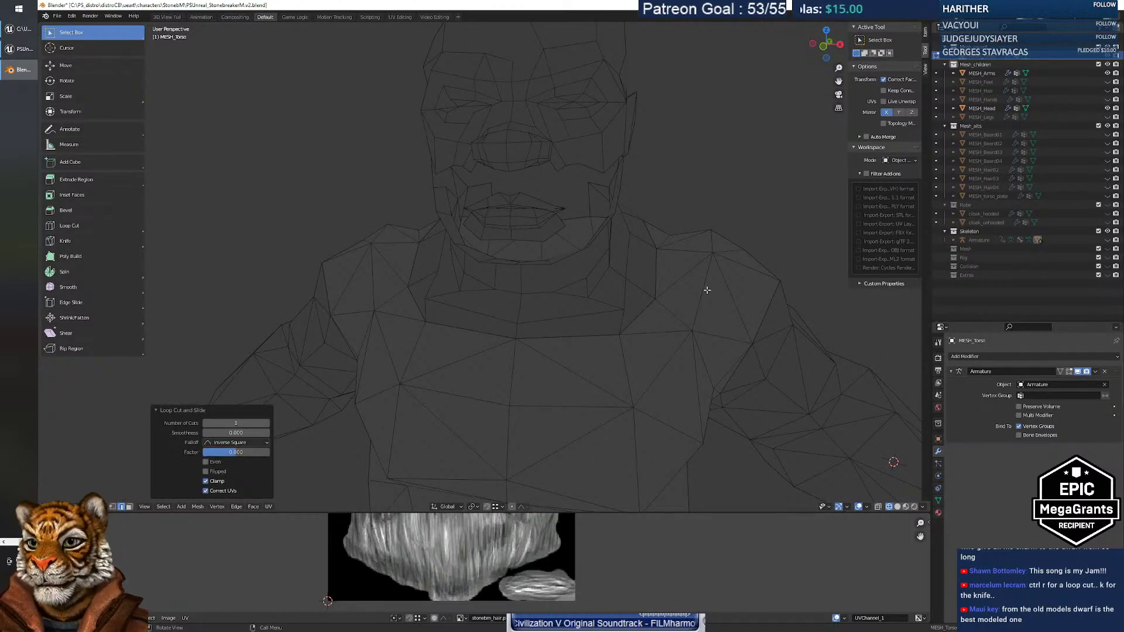
pyautogui.hotkey('ctrl', 'r')
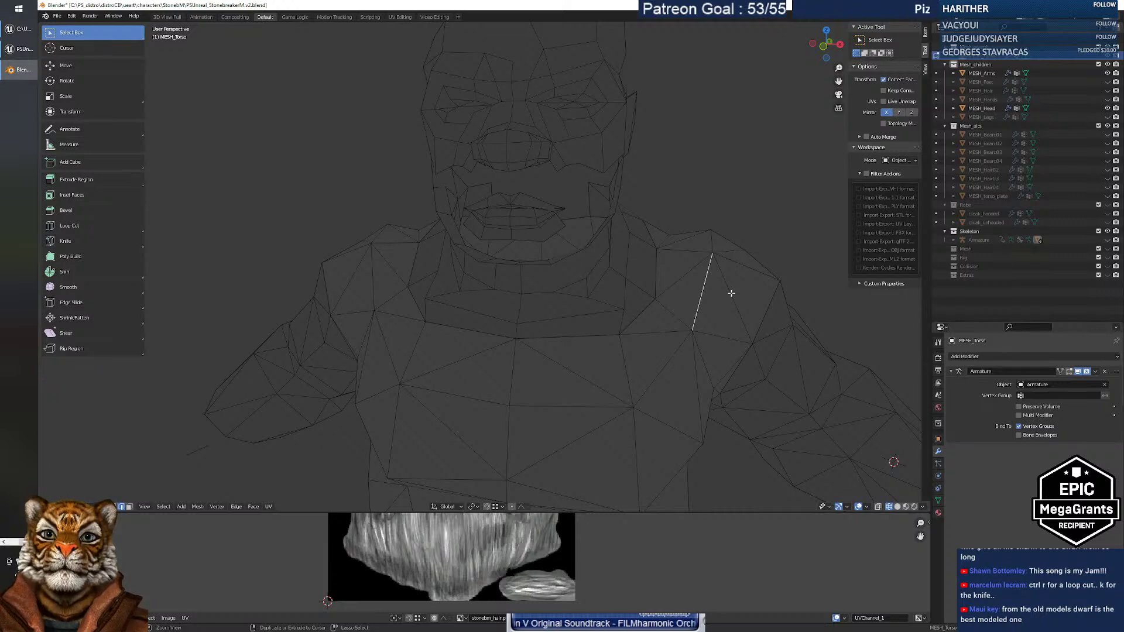
pyautogui.moveTo(642, 290); pyautogui.dragTo(657, 287, button='middle')
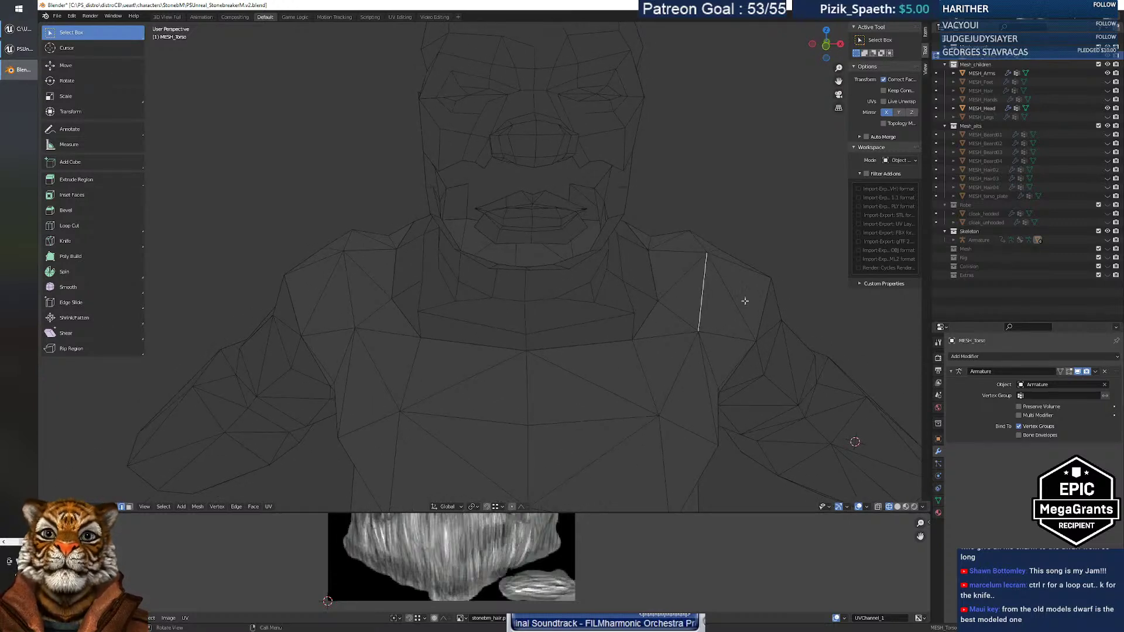
# Switch the viewport to Material Preview shading and view the textured shoulders from slightly different angles.
pyautogui.click(897, 507)
pyautogui.click(905, 507)
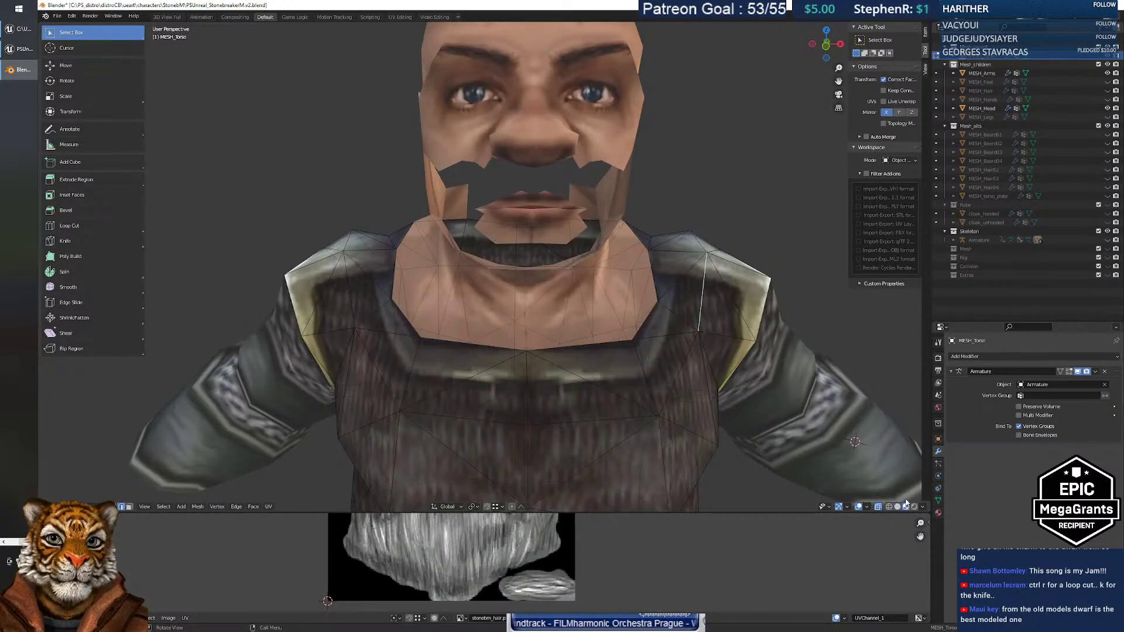
pyautogui.moveTo(711, 294); pyautogui.dragTo(706, 299, button='middle')
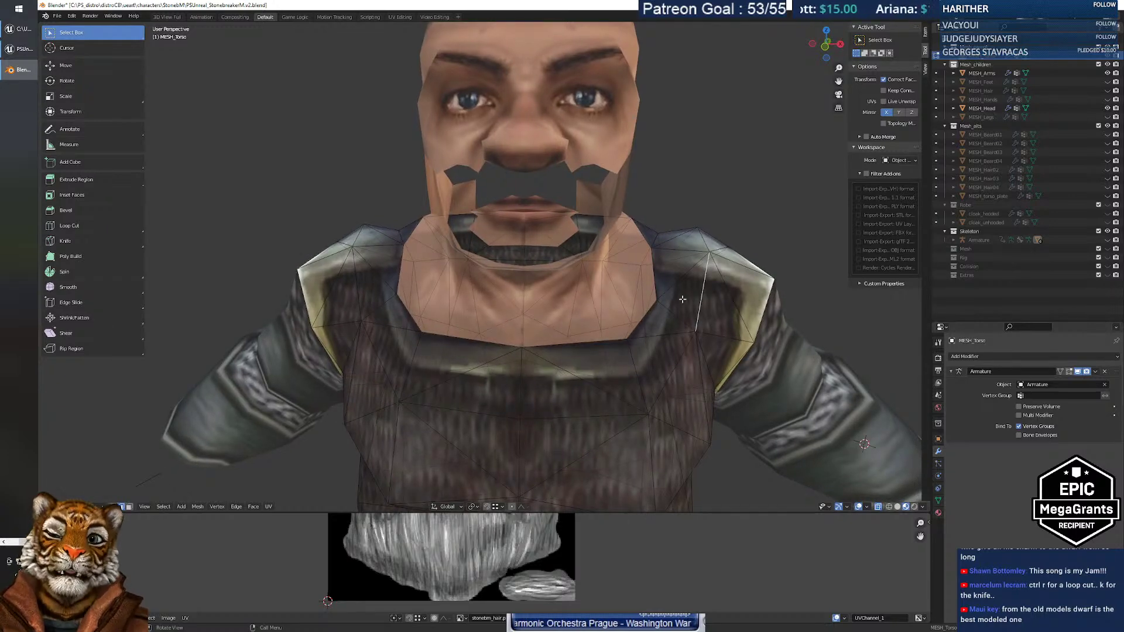
pyautogui.moveTo(686, 299); pyautogui.dragTo(507, 307, button='middle')
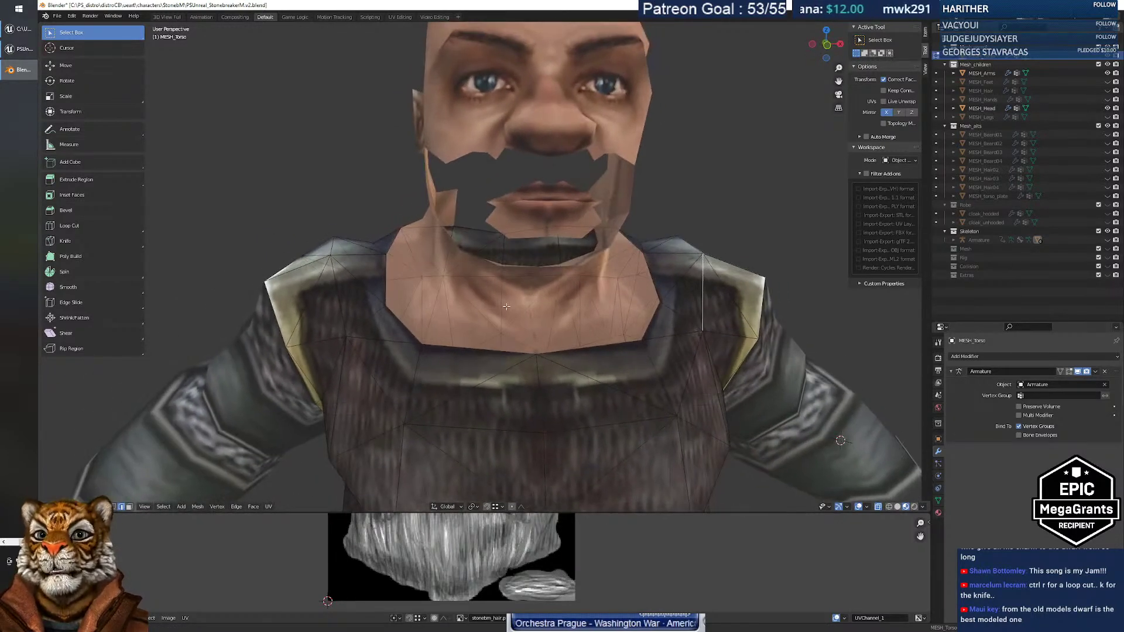
pyautogui.moveTo(697, 282); pyautogui.dragTo(732, 310, button='middle')
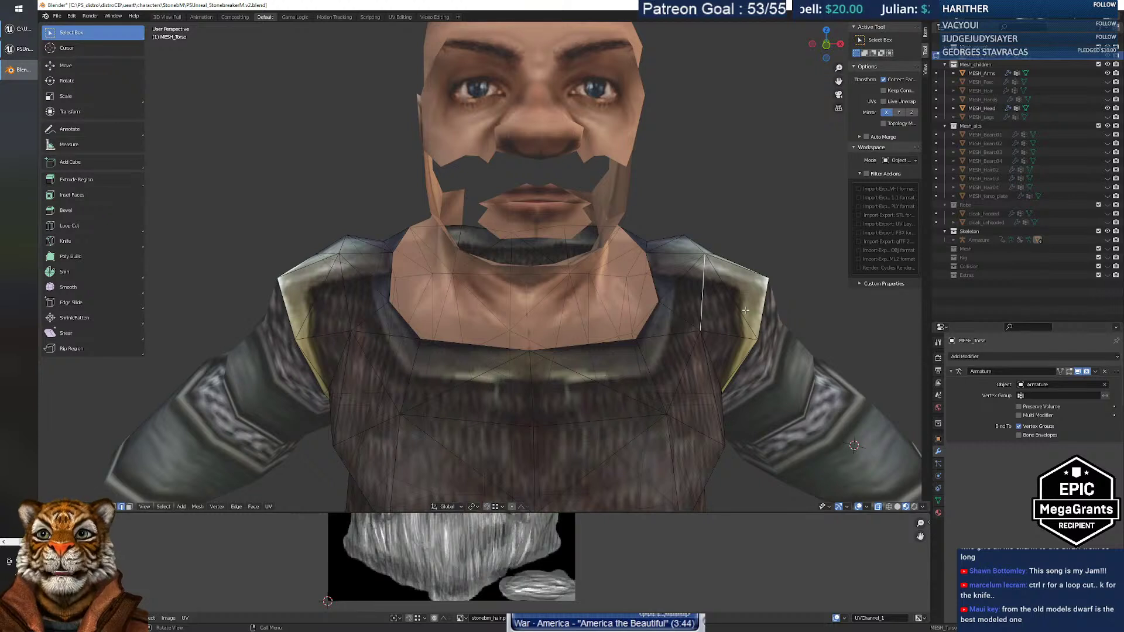
# Try a short Knife cut outward from the middle of the shoulder's vertical front edge, and undo it.
pyautogui.press('1')
pyautogui.hotkey('alt', 'a')
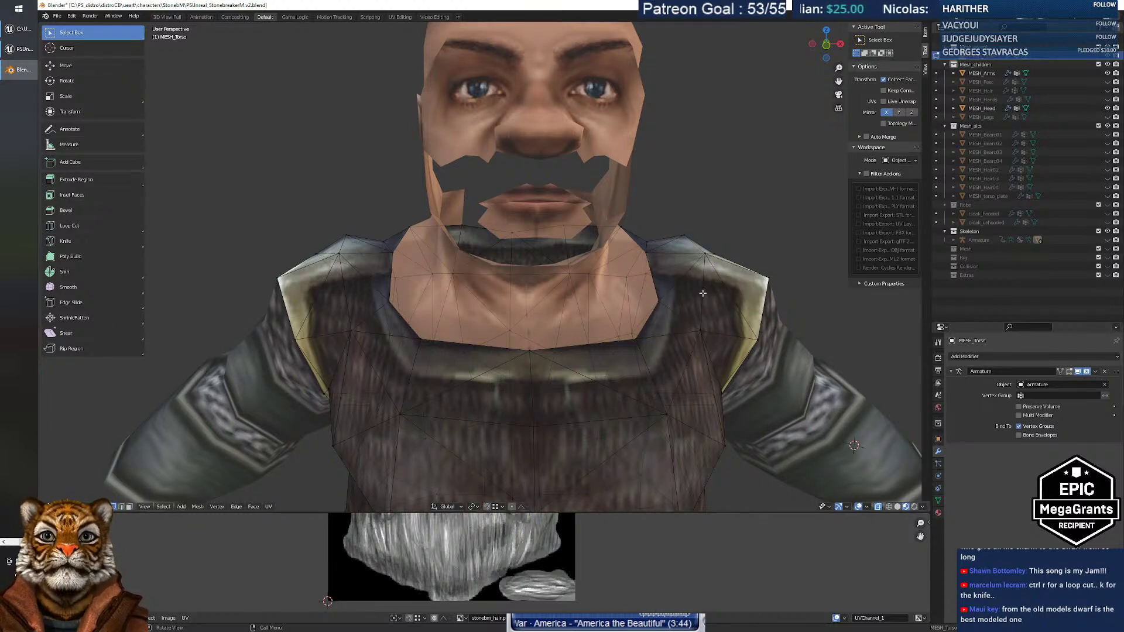
pyautogui.press('2')
pyautogui.click(702, 292)
pyautogui.press('k')
pyautogui.click(703, 290)
pyautogui.click(730, 292)
pyautogui.press('Return')
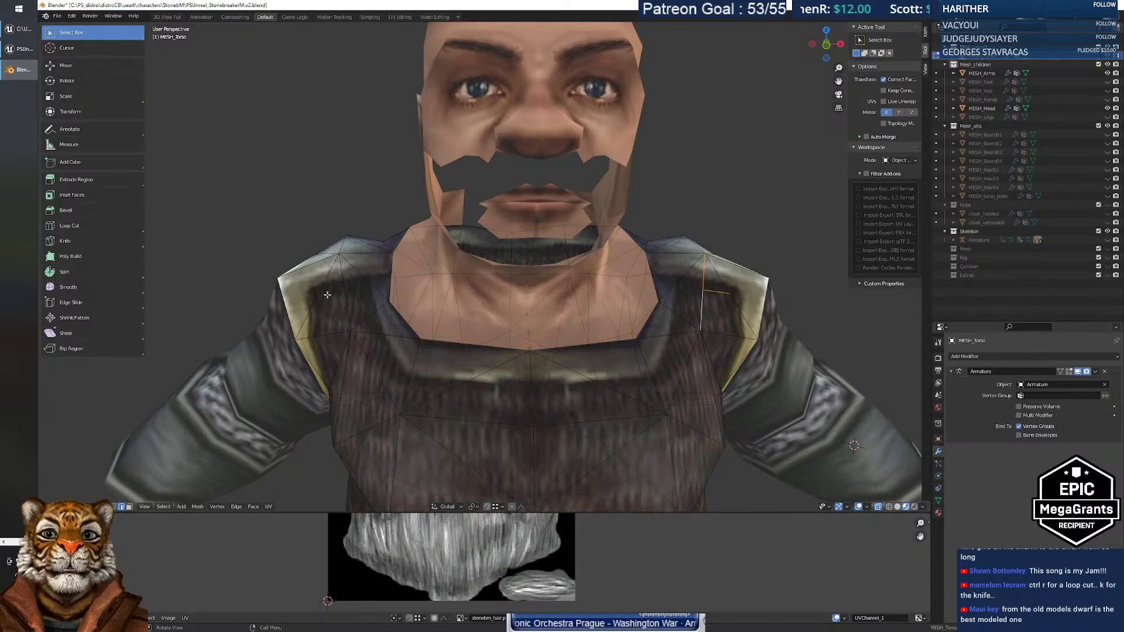
pyautogui.hotkey('ctrl', 'z')
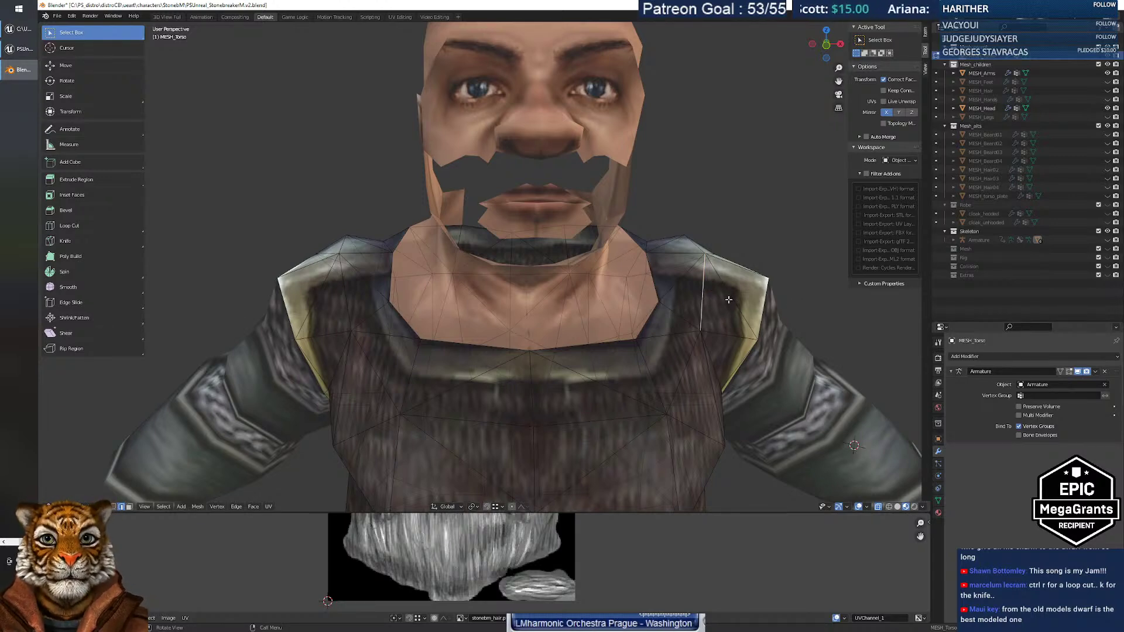
# Switch to the web browser, search Google for "blender mirror knife cut doesnt work" and open the "How Do I Mirror Knife Tool?" question.
pyautogui.click(6, 541)
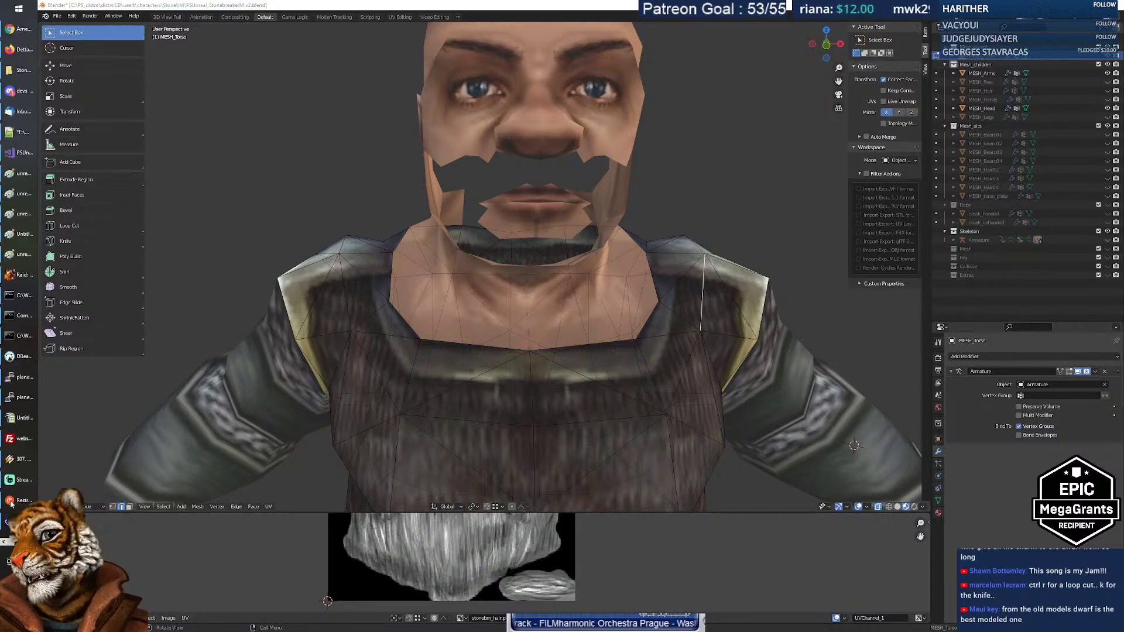
pyautogui.click(22, 29)
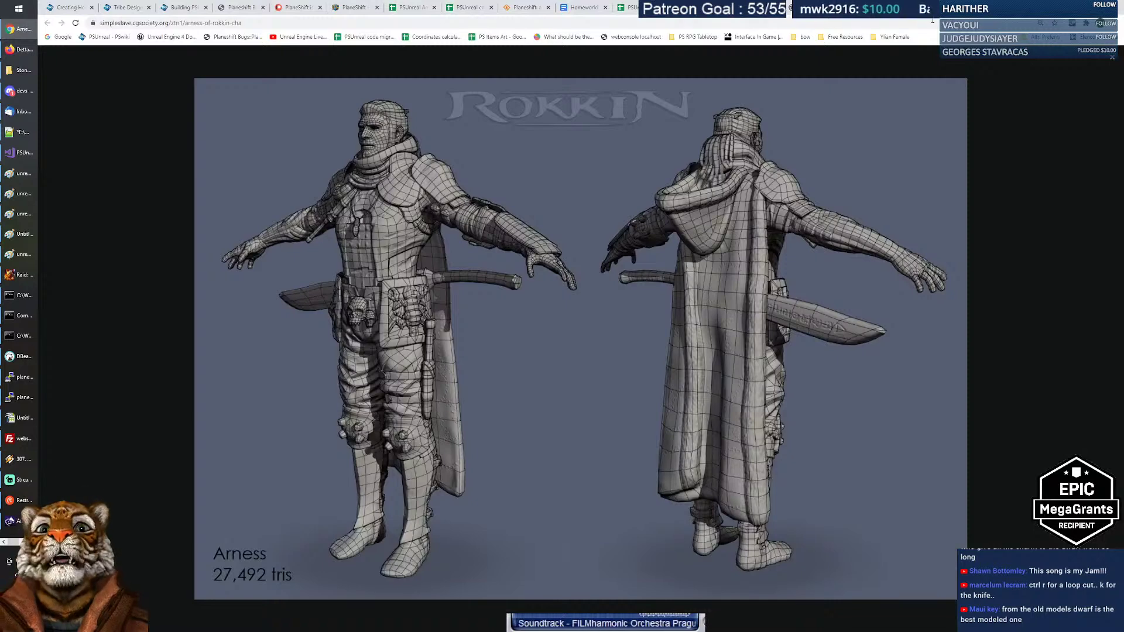
pyautogui.click(62, 36)
pyautogui.write('ble')
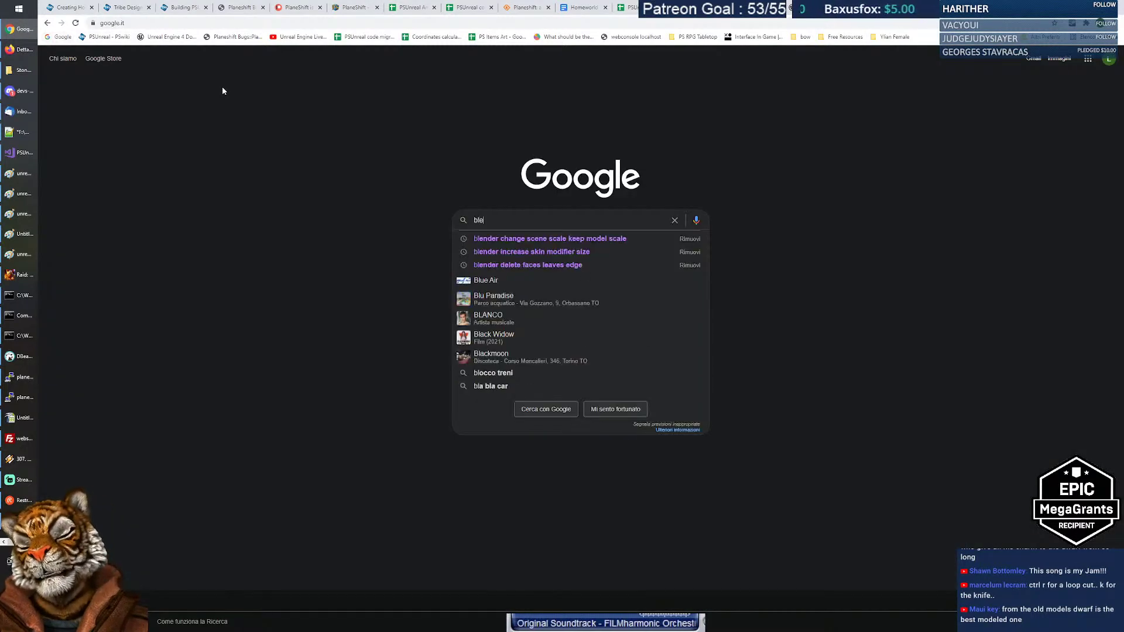
pyautogui.write('nder mirror knife cu')
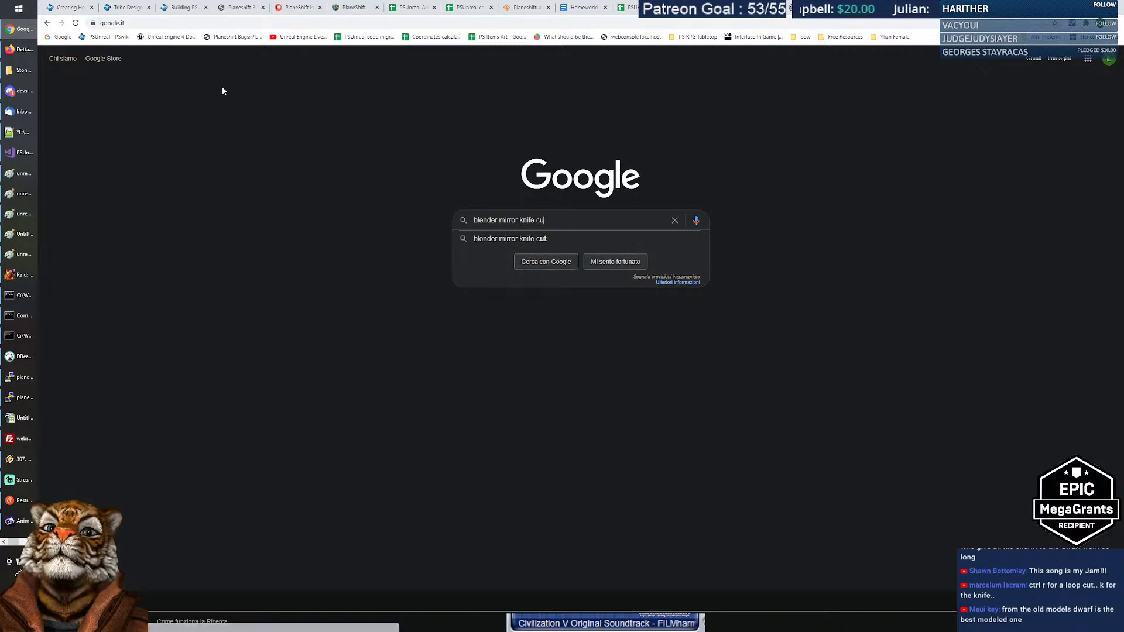
pyautogui.write('t doesnt work')
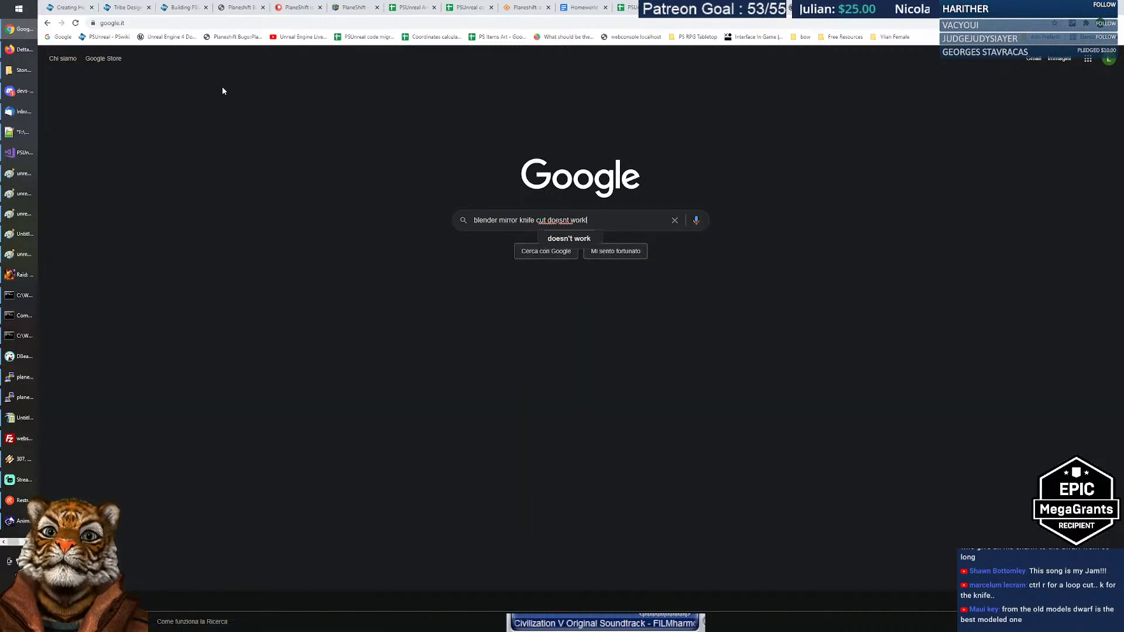
pyautogui.write('l')
pyautogui.press('Return')
pyautogui.click(230, 175)
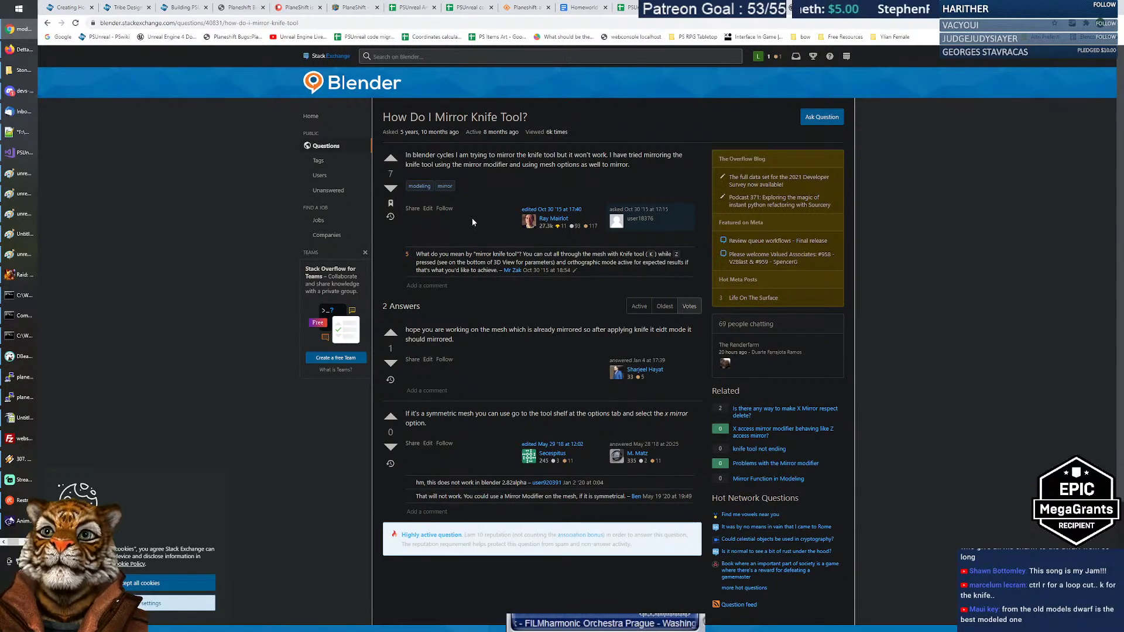
# Read the question's answers and comments about the X mirror option and using a Mirror modifier.
pyautogui.scroll(-1, 476, 222)
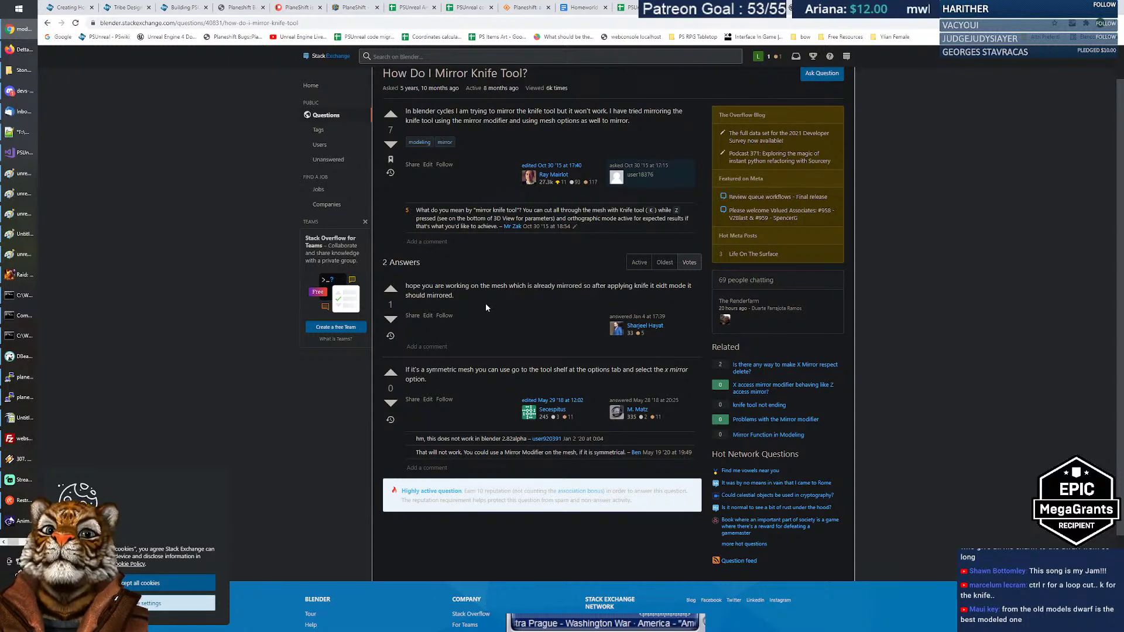
pyautogui.scroll(-1, 496, 289)
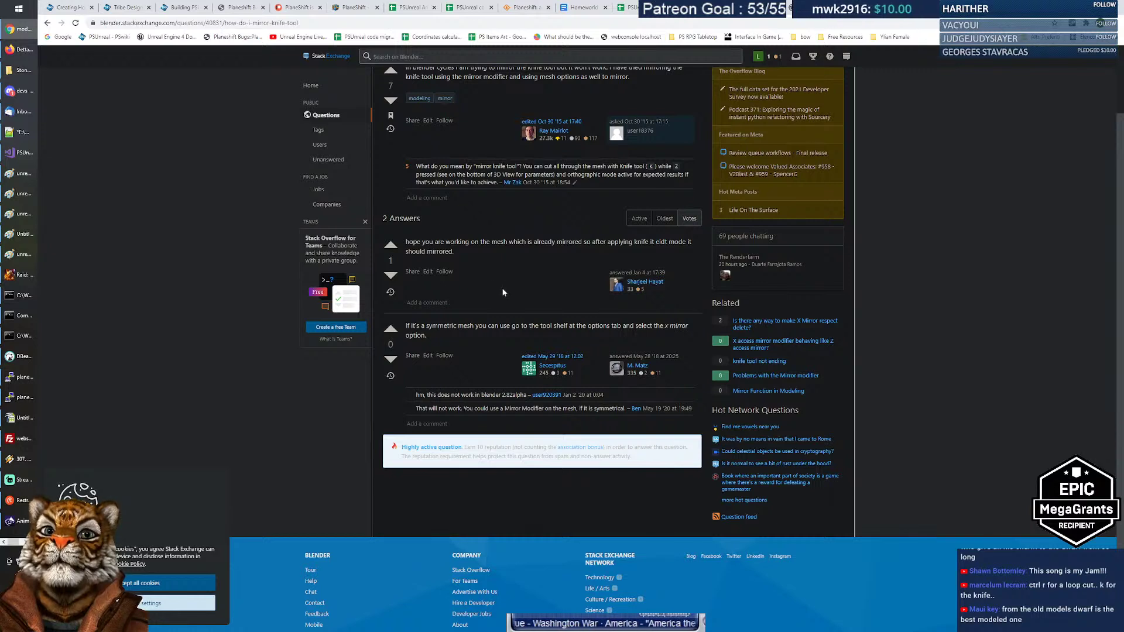
pyautogui.moveTo(511, 325); pyautogui.dragTo(566, 345)
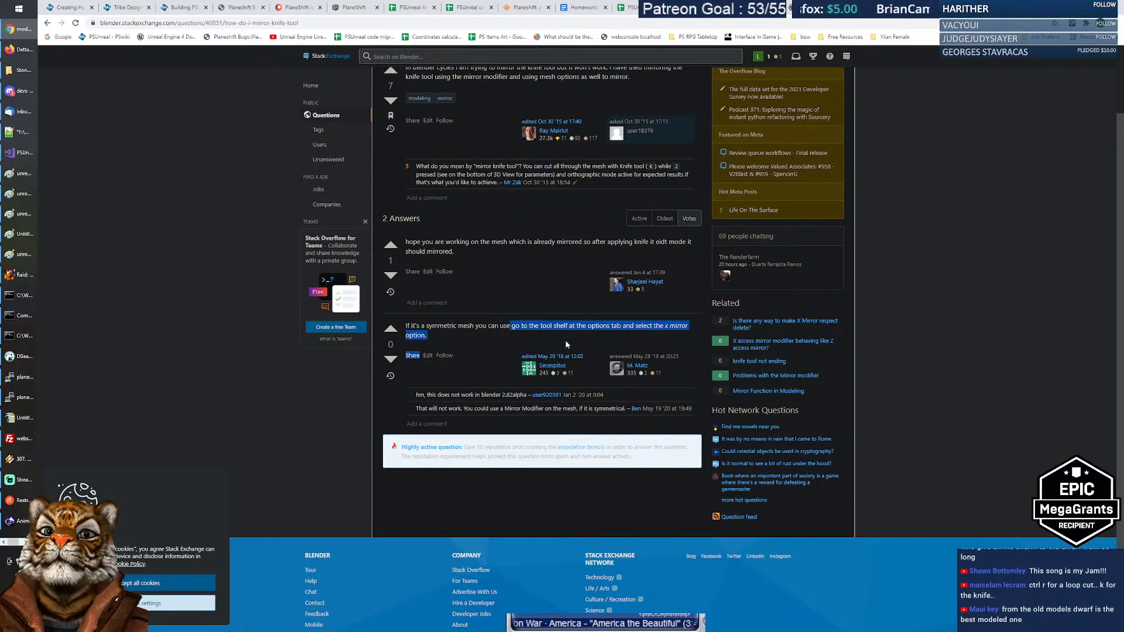
pyautogui.click(465, 333)
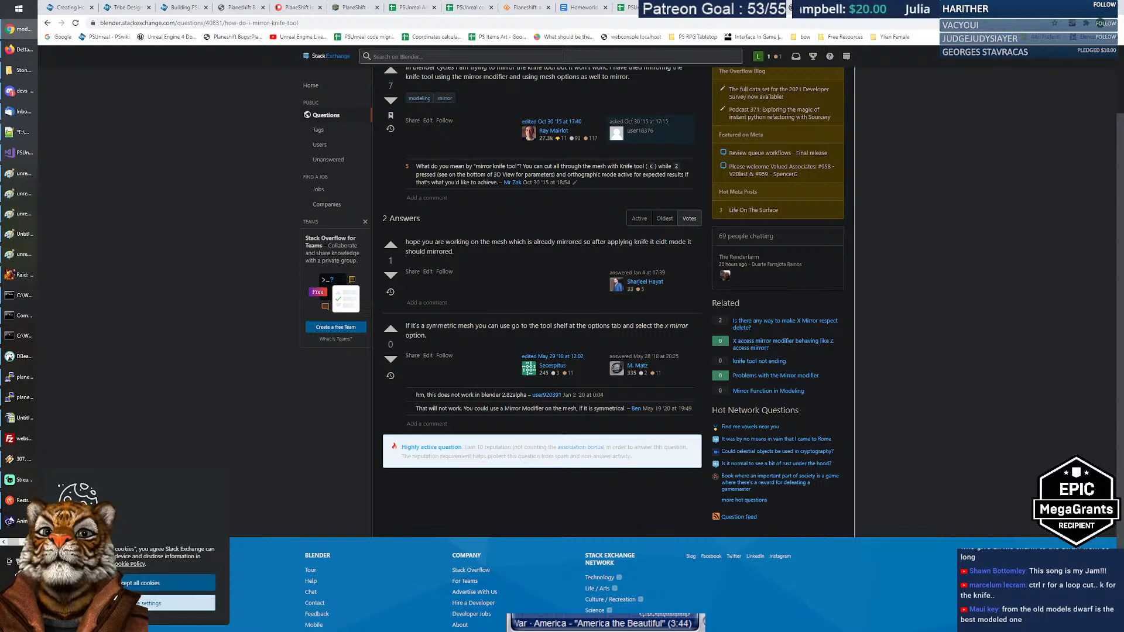
pyautogui.moveTo(408, 410); pyautogui.dragTo(628, 408)
pyautogui.click(461, 408)
pyautogui.click(628, 408)
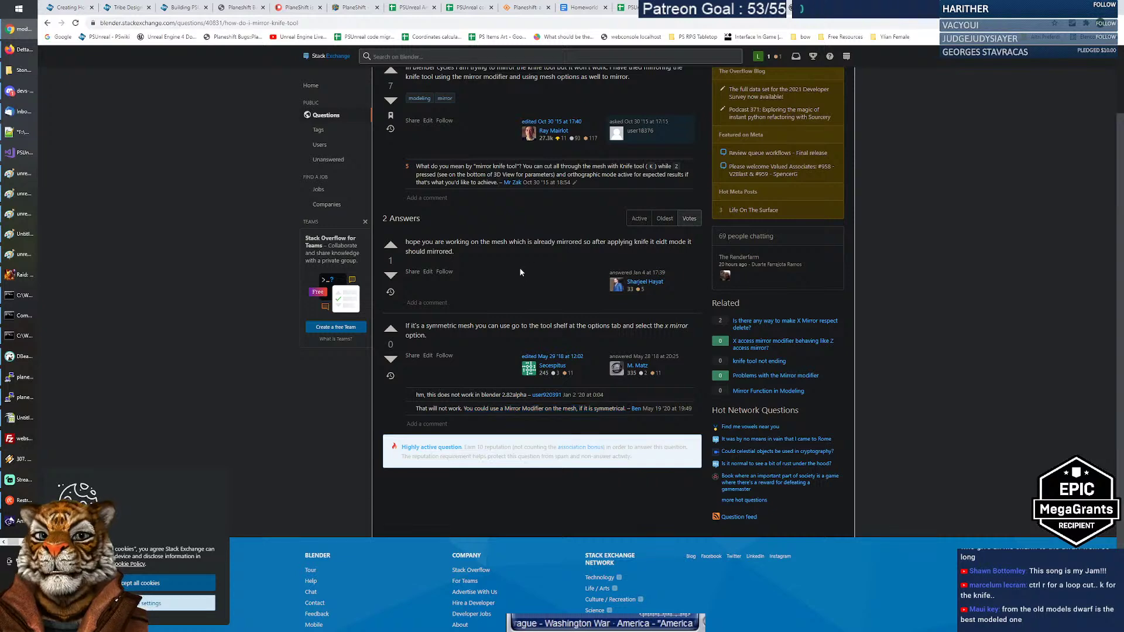
# Switch back to Blender, leave Edit Mode and add a Mirror modifier to the torso mesh.
pyautogui.hotkey('alt', 'Tab')
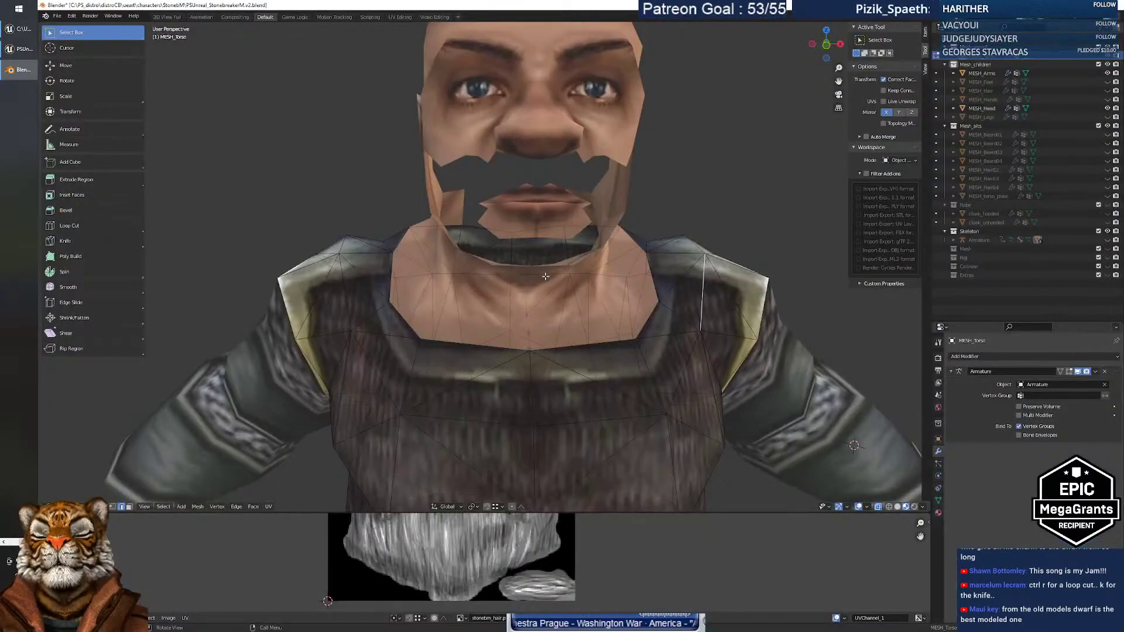
pyautogui.scroll(-5, 539, 278)
pyautogui.scroll(9, 539, 278)
pyautogui.hotkey('shift', '`')
pyautogui.press('s')
pyautogui.press('w')
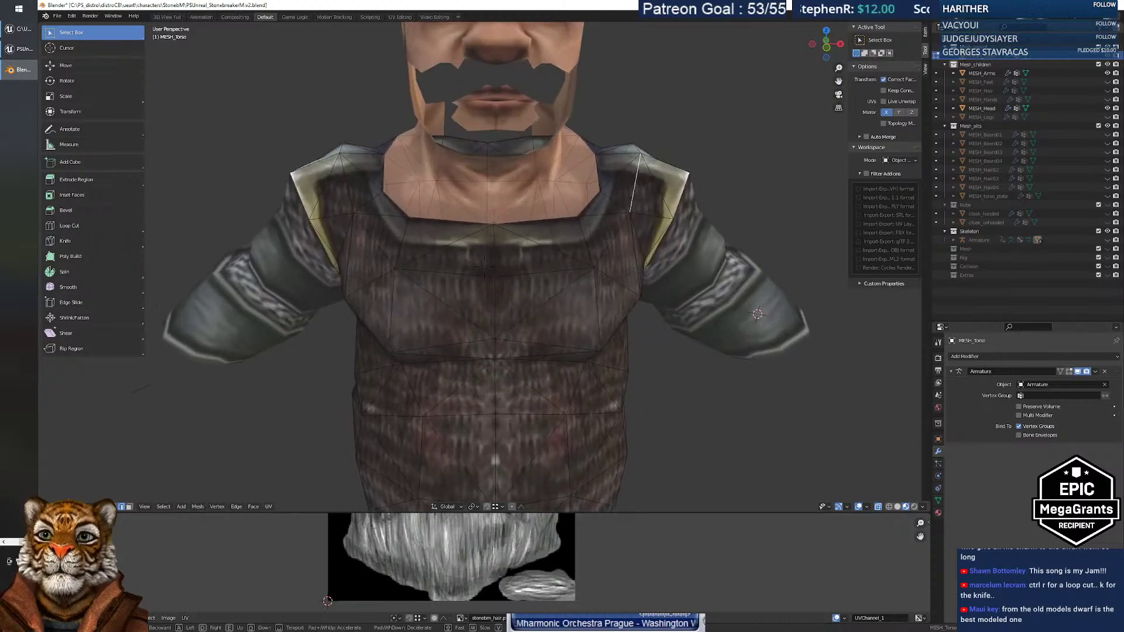
pyautogui.press('s')
pyautogui.click(584, 205)
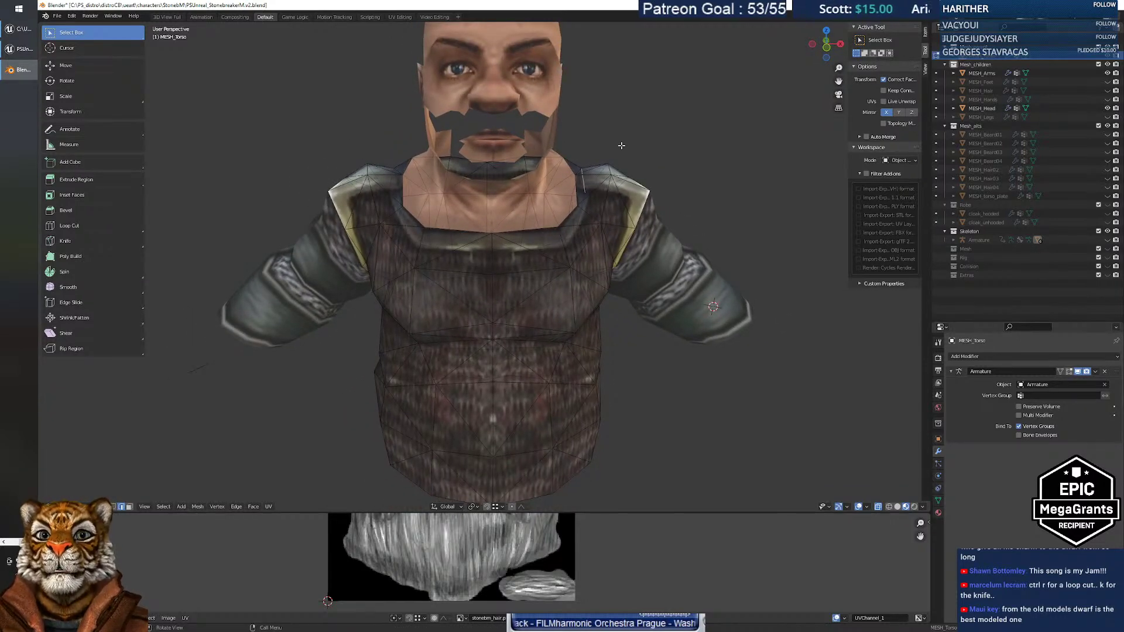
pyautogui.press('Tab')
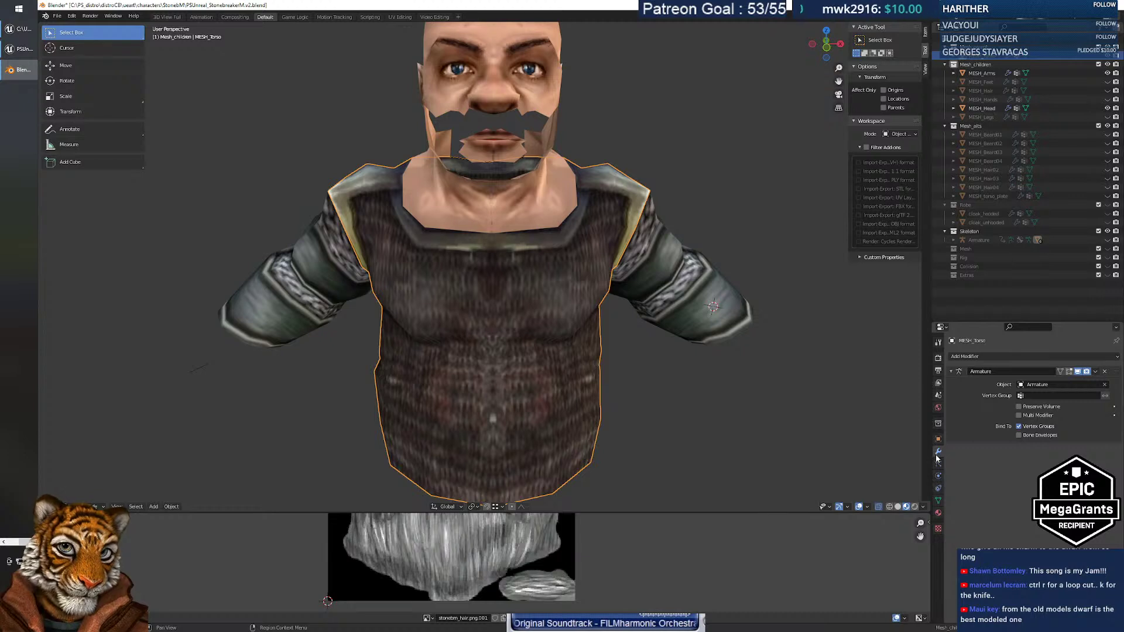
pyautogui.click(979, 356)
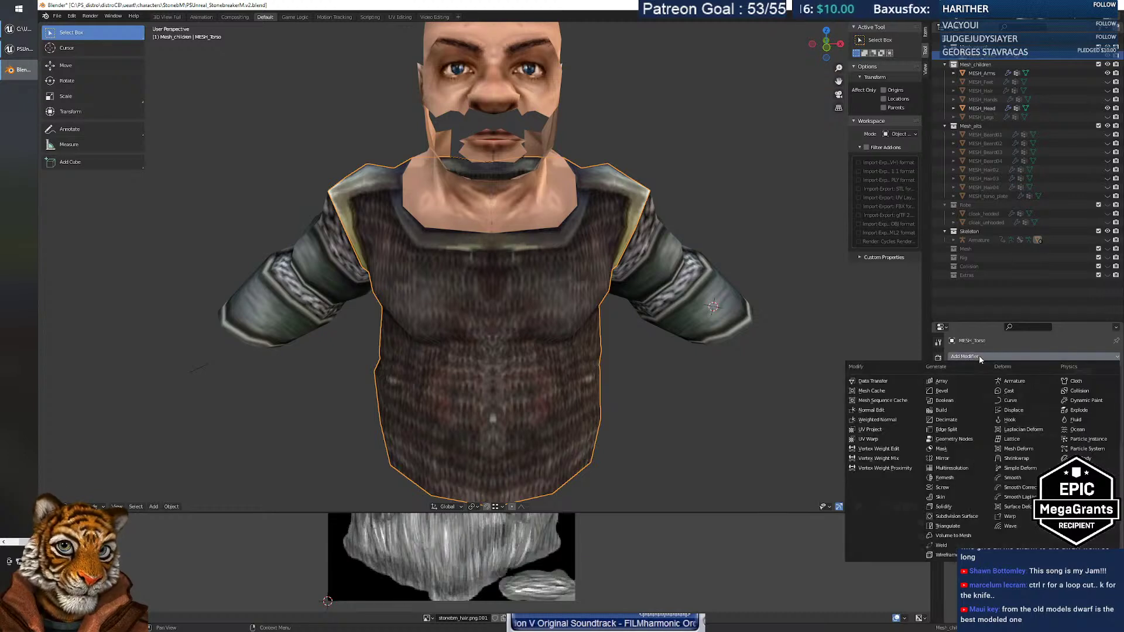
pyautogui.click(943, 459)
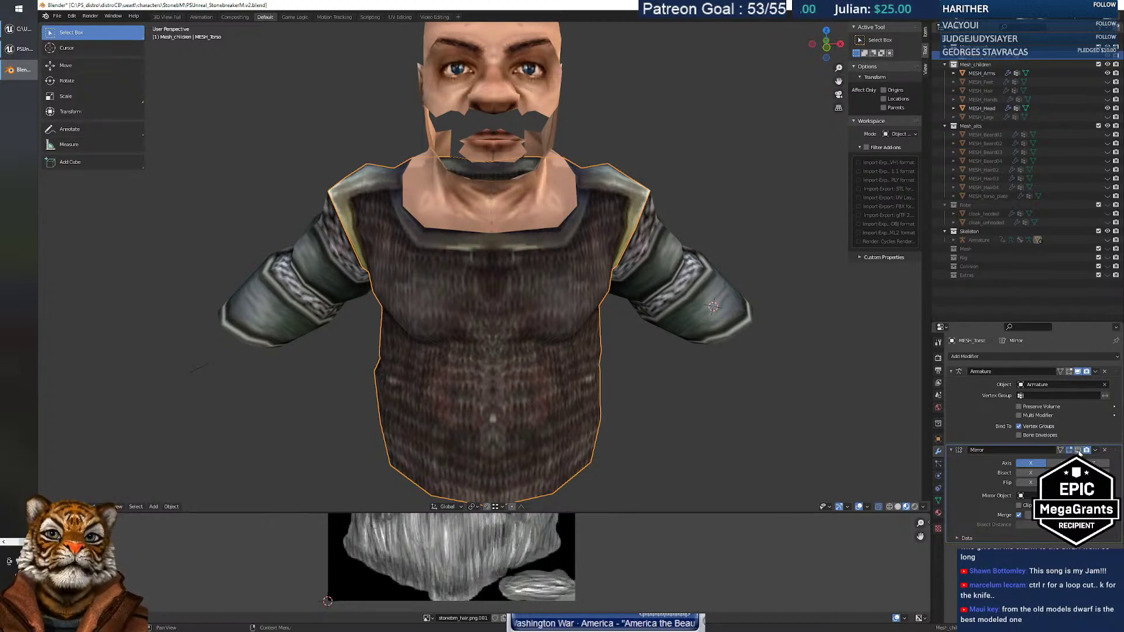
pyautogui.moveTo(517, 256); pyautogui.dragTo(521, 253, button='middle')
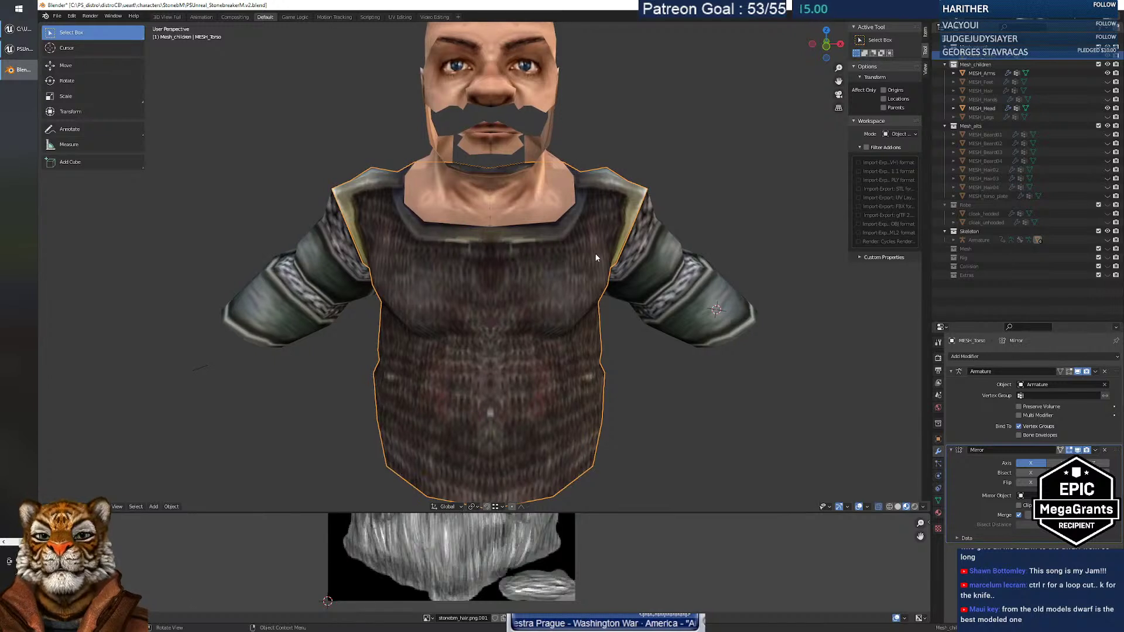
# Try a short Knife cut outward from the shoulder's vertical front edge with the Mirror modifier active, and check the opposite shoulder's edges.
pyautogui.press('Tab')
pyautogui.hotkey('ctrl', 'r')
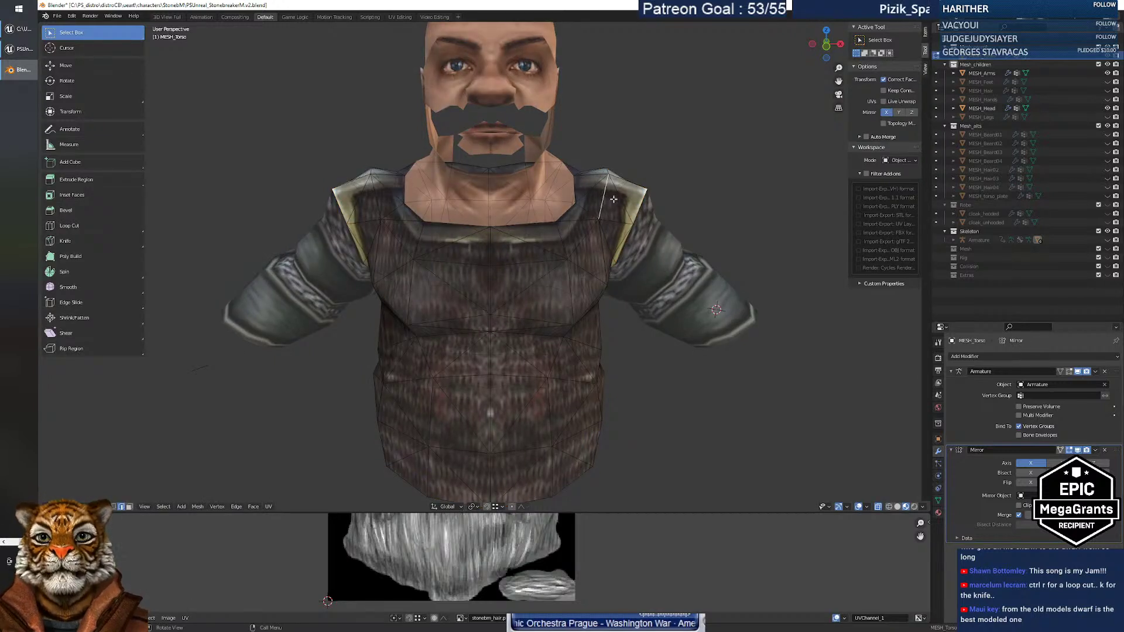
pyautogui.press('k')
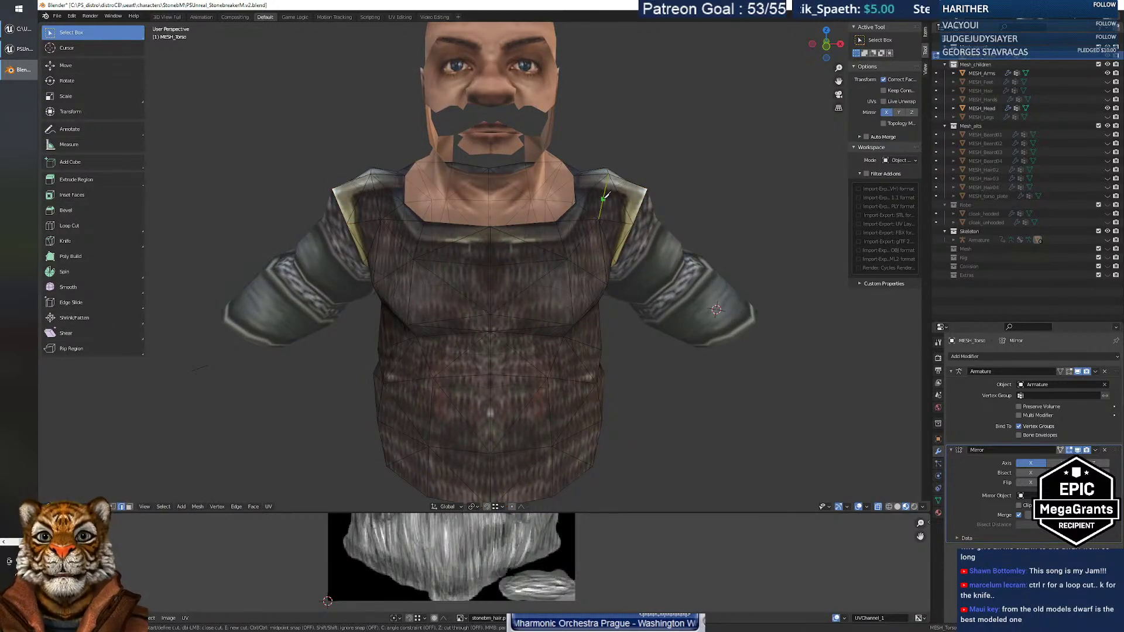
pyautogui.click(603, 199)
pyautogui.press('Return')
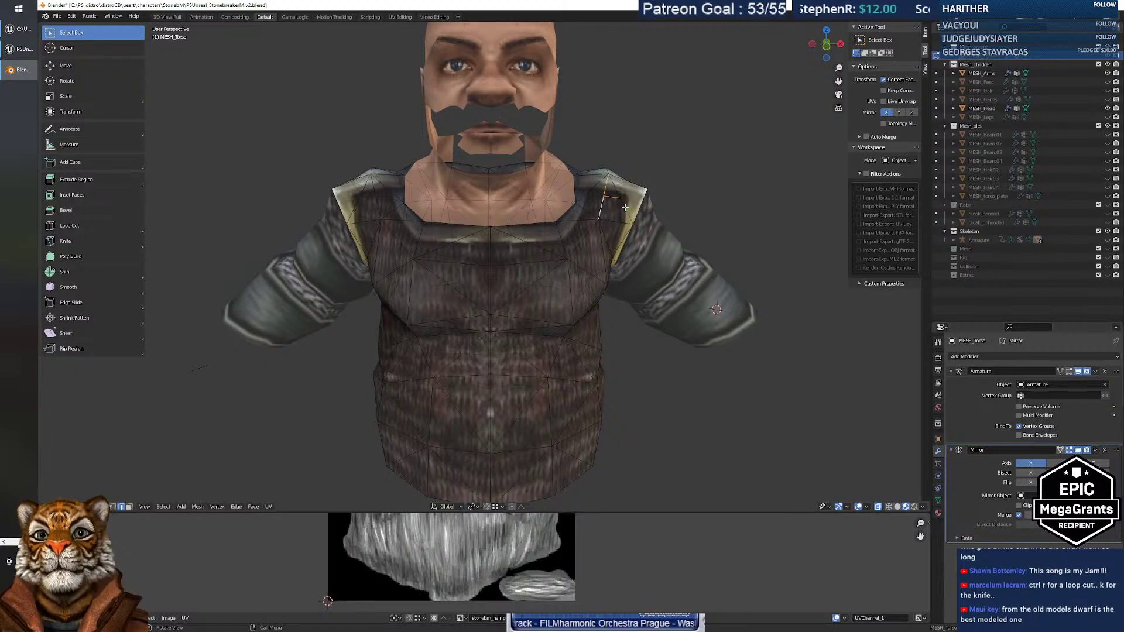
pyautogui.click(376, 198)
pyautogui.click(386, 195)
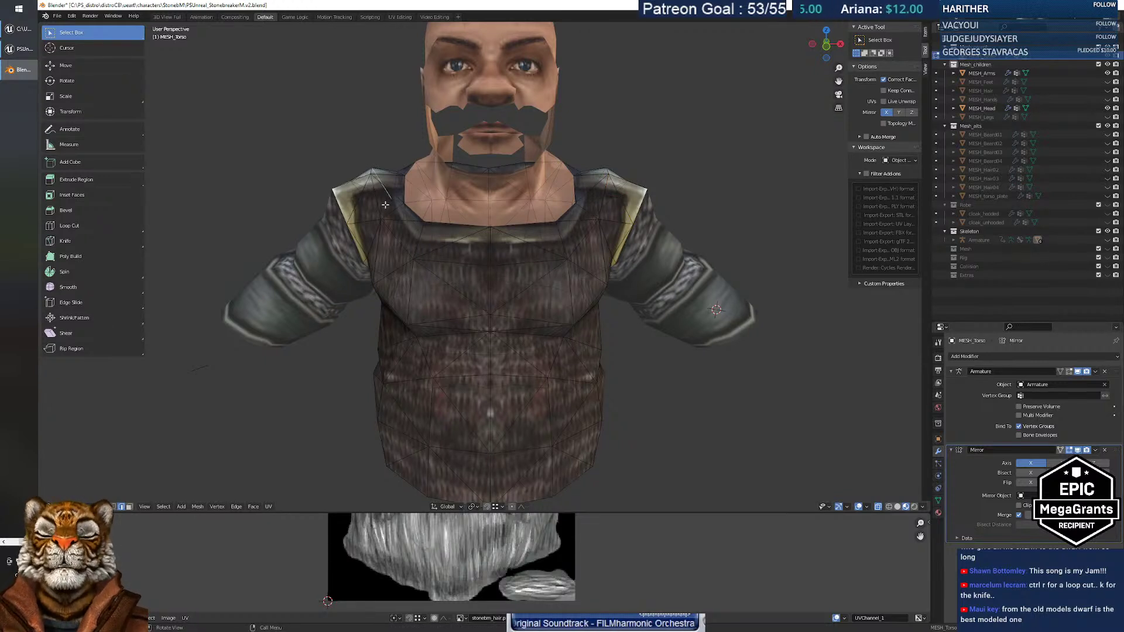
pyautogui.click(379, 202)
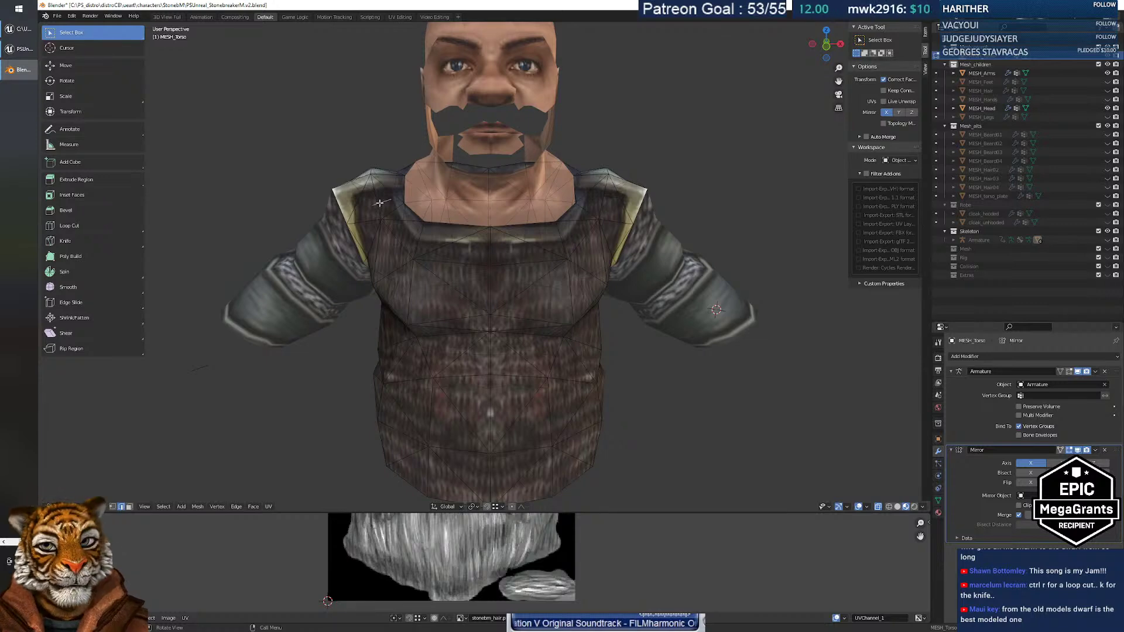
# Undo the shoulder Knife cut and remove the Mirror modifier from the torso mesh.
pyautogui.moveTo(521, 249)
pyautogui.mouseDown(button='middle')
pyautogui.moveTo(509, 250)
pyautogui.moveTo(550, 253)
pyautogui.moveTo(508, 254)
pyautogui.mouseUp(button='middle')
pyautogui.click(620, 223)
pyautogui.keyDown('ctrl'); pyautogui.click(622, 224); pyautogui.keyUp('ctrl')
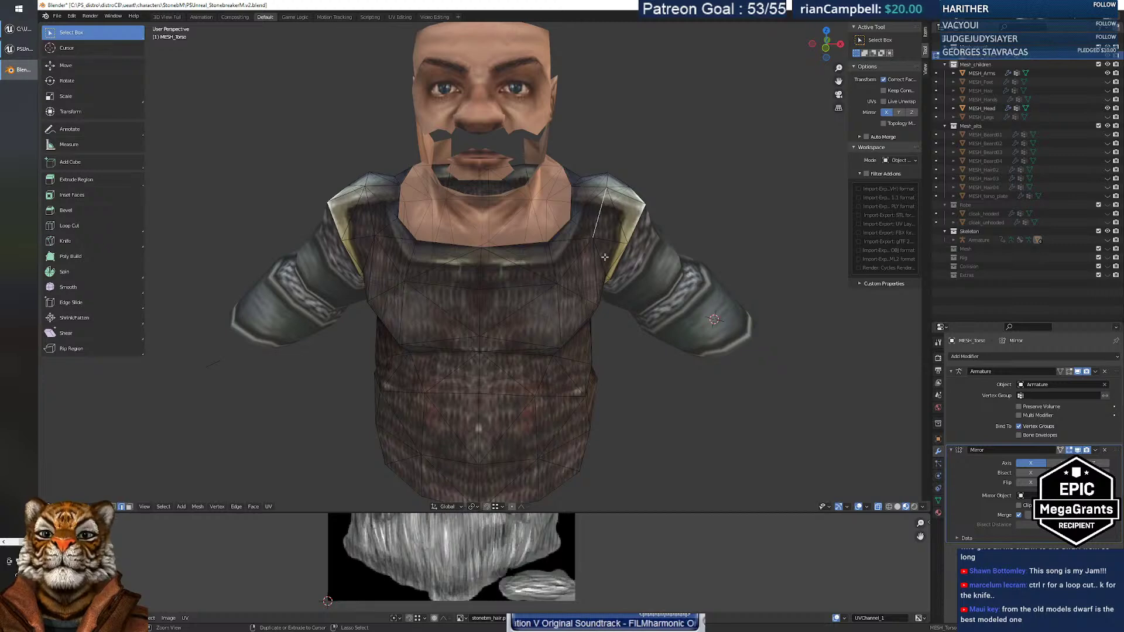
pyautogui.moveTo(604, 256); pyautogui.dragTo(720, 334, button='middle')
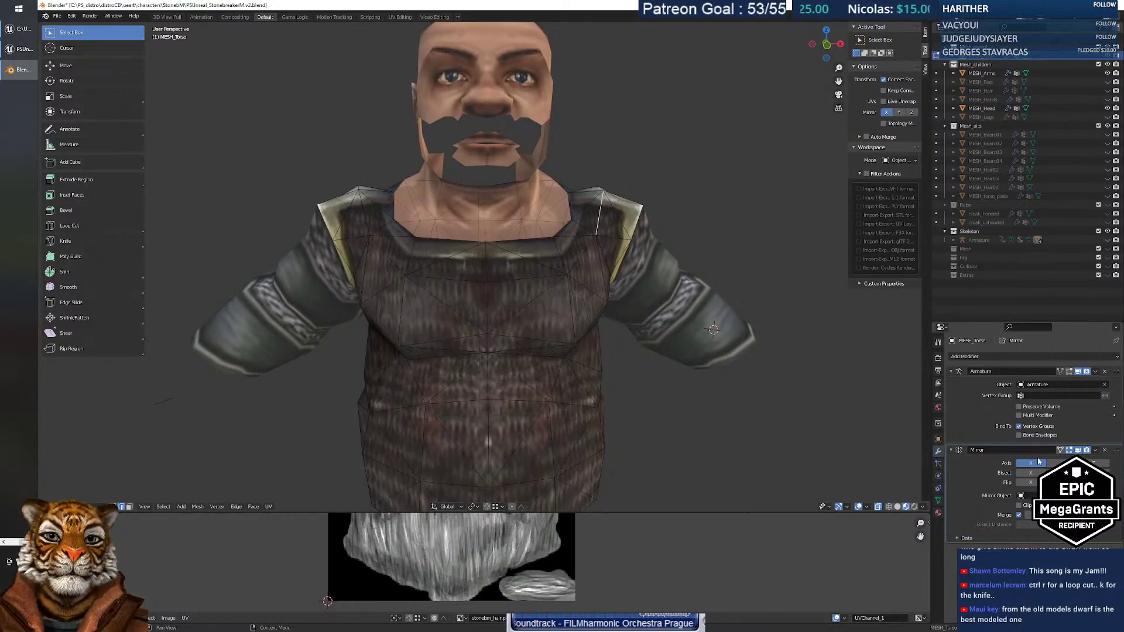
pyautogui.click(1104, 450)
pyautogui.moveTo(593, 350); pyautogui.dragTo(474, 297, button='middle')
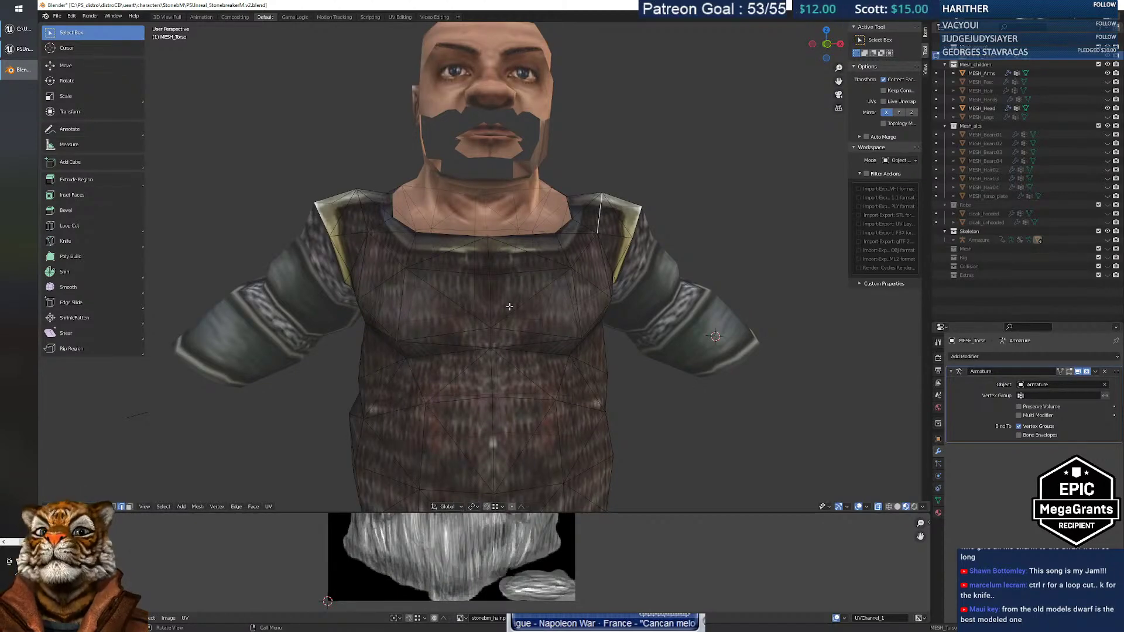
# Subdivide the vertical front edge on one shoulder and the matching edge on the opposite shoulder.
pyautogui.moveTo(509, 306); pyautogui.dragTo(666, 322, button='middle')
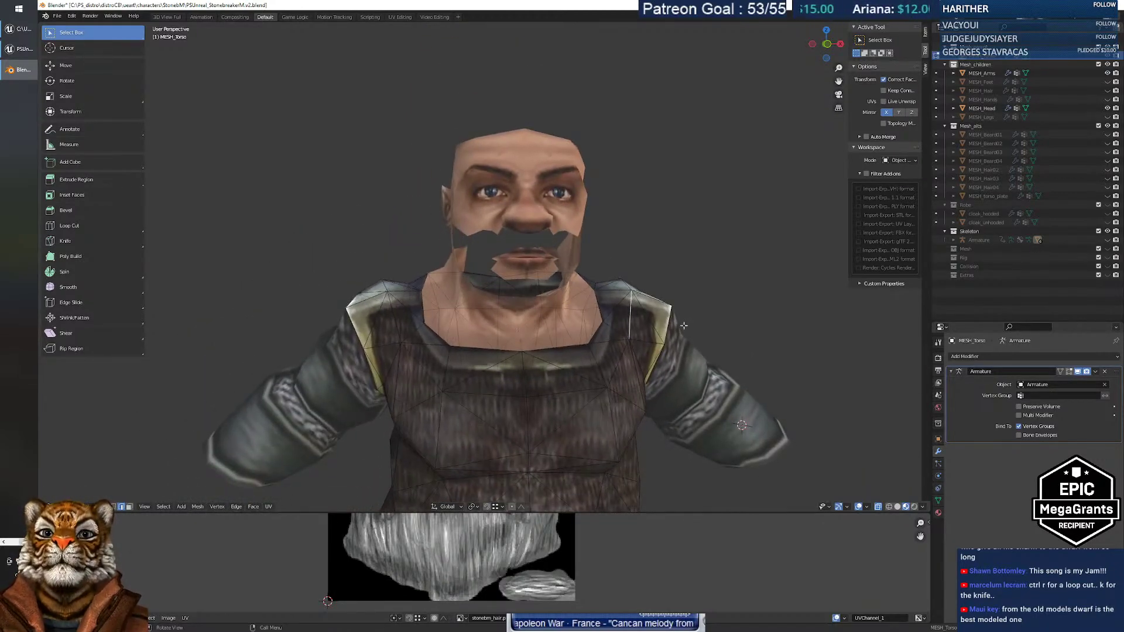
pyautogui.rightClick(627, 322)
pyautogui.press('Escape')
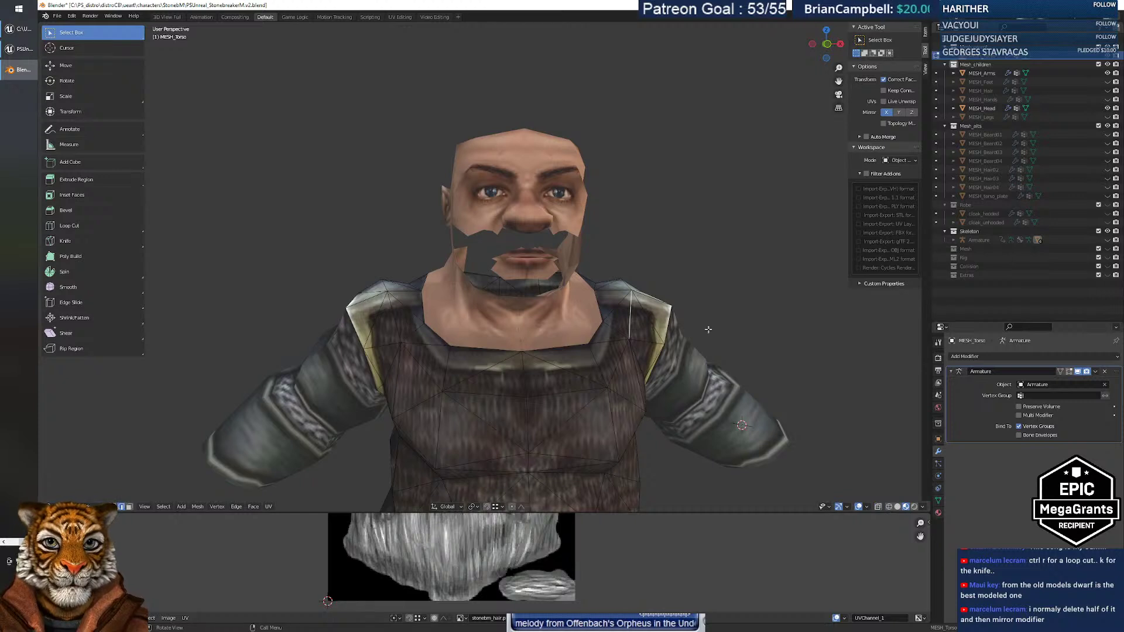
pyautogui.rightClick(638, 326)
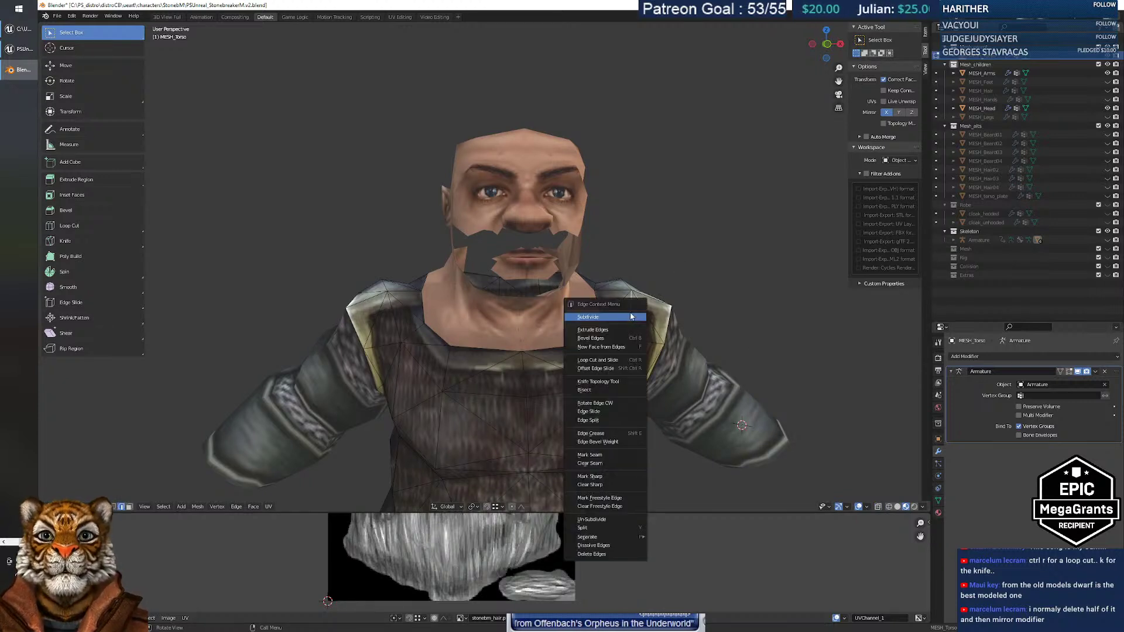
pyautogui.click(638, 326)
pyautogui.click(394, 323)
pyautogui.rightClick(395, 323)
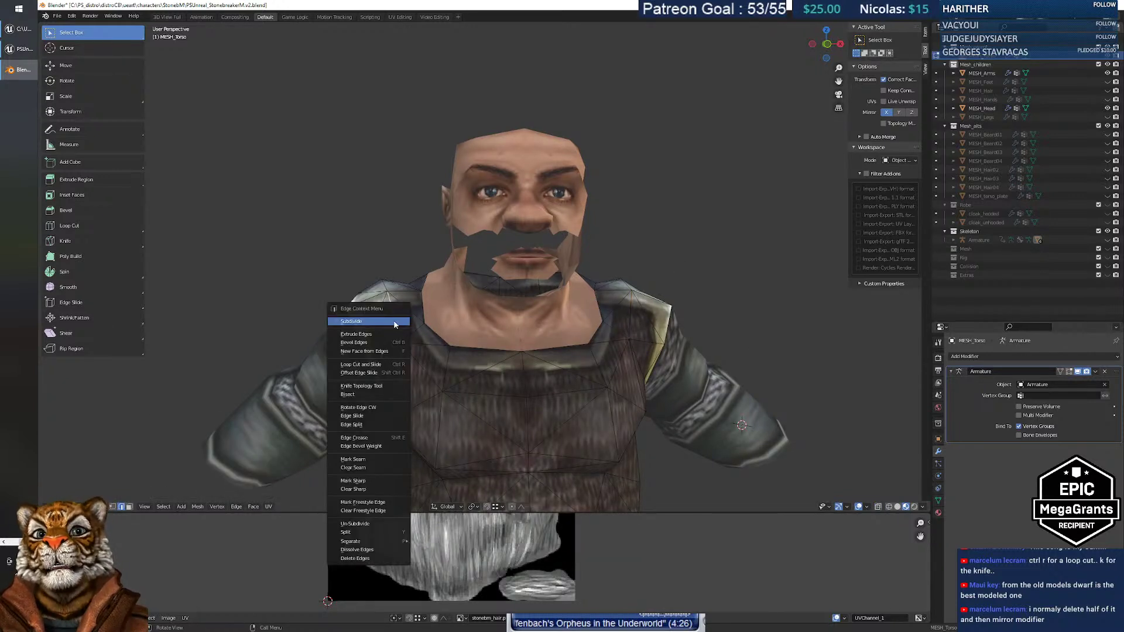
pyautogui.click(397, 324)
# Try moving the vertex in the middle of the subdivided shoulder edge to test X mirroring.
pyautogui.press('1')
pyautogui.click(736, 290)
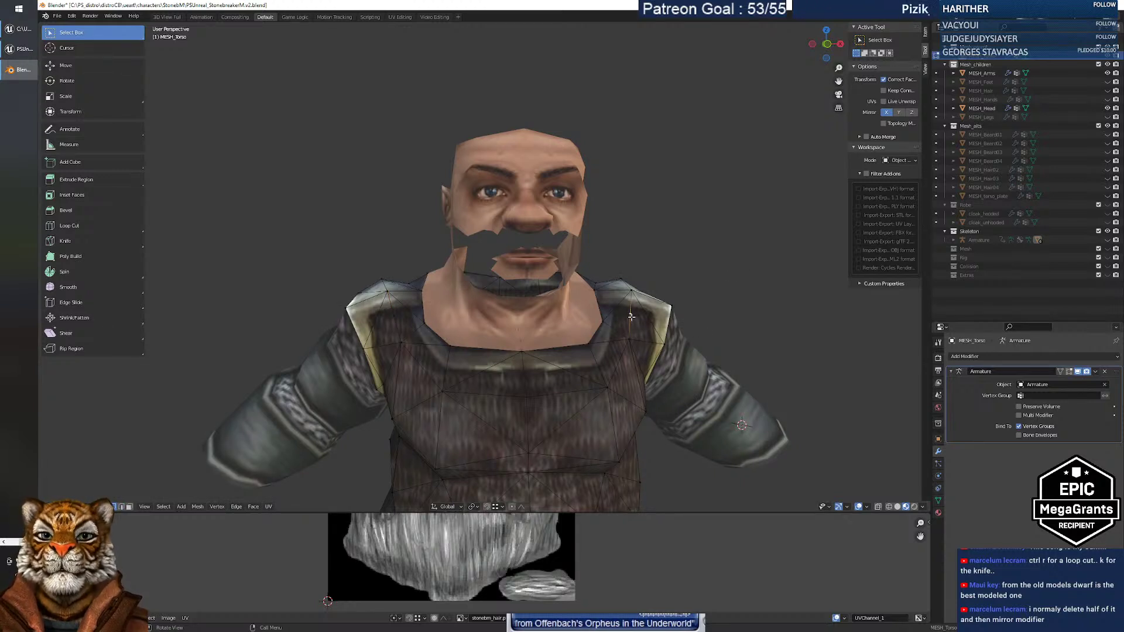
pyautogui.press('g')
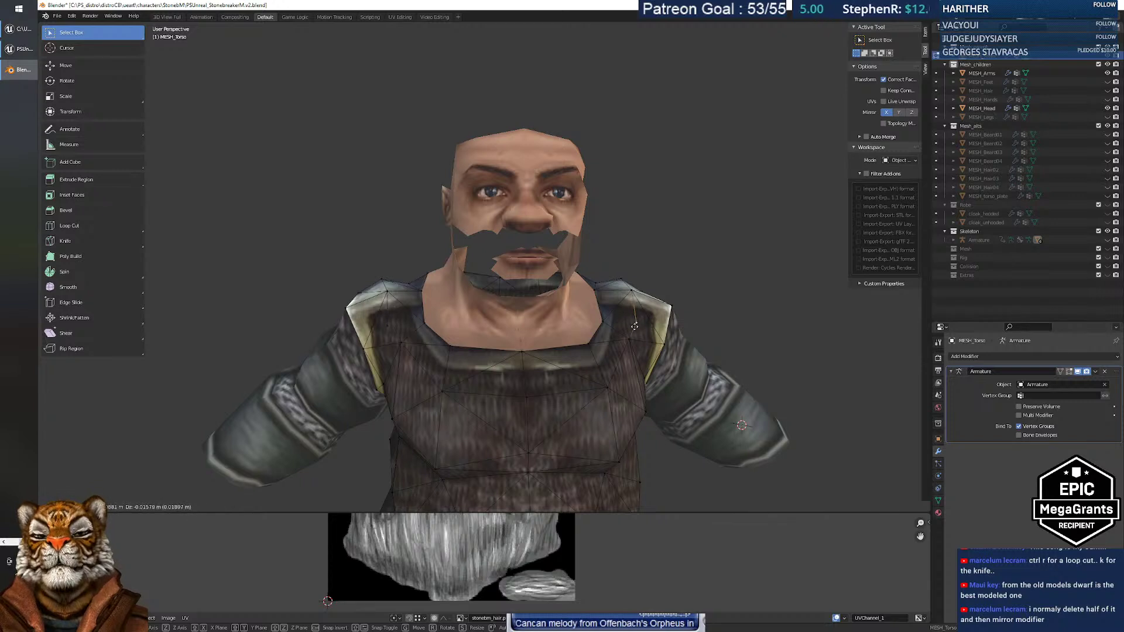
pyautogui.click(630, 318)
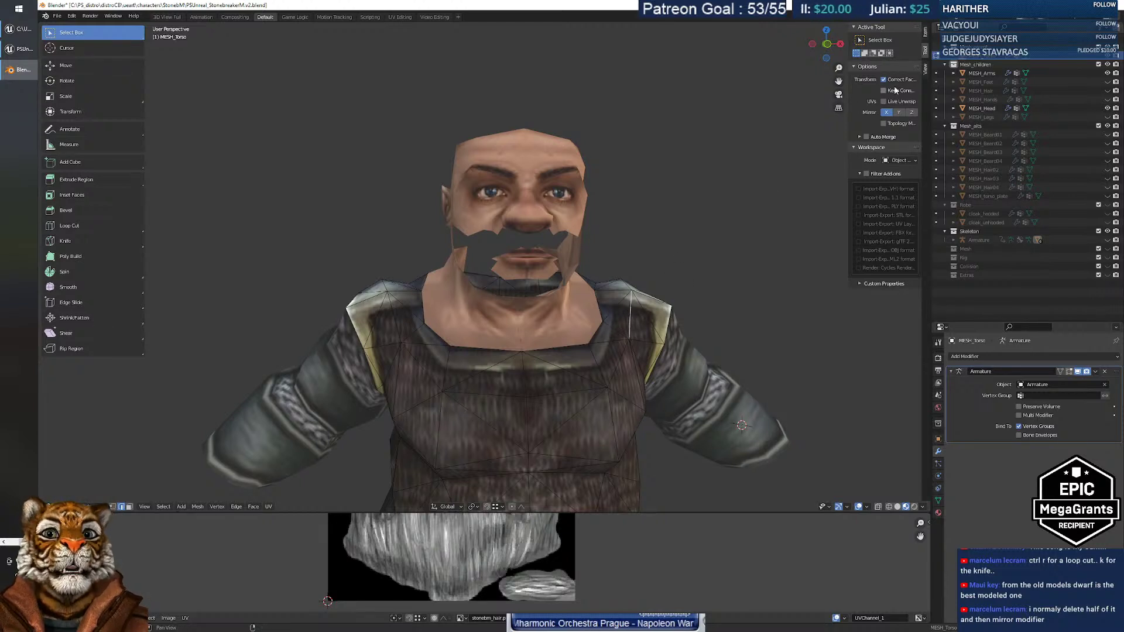
# Enable Topology Mirror alongside the X mirror option and subdivide the shoulder's vertical front edge with one cut.
pyautogui.click(883, 124)
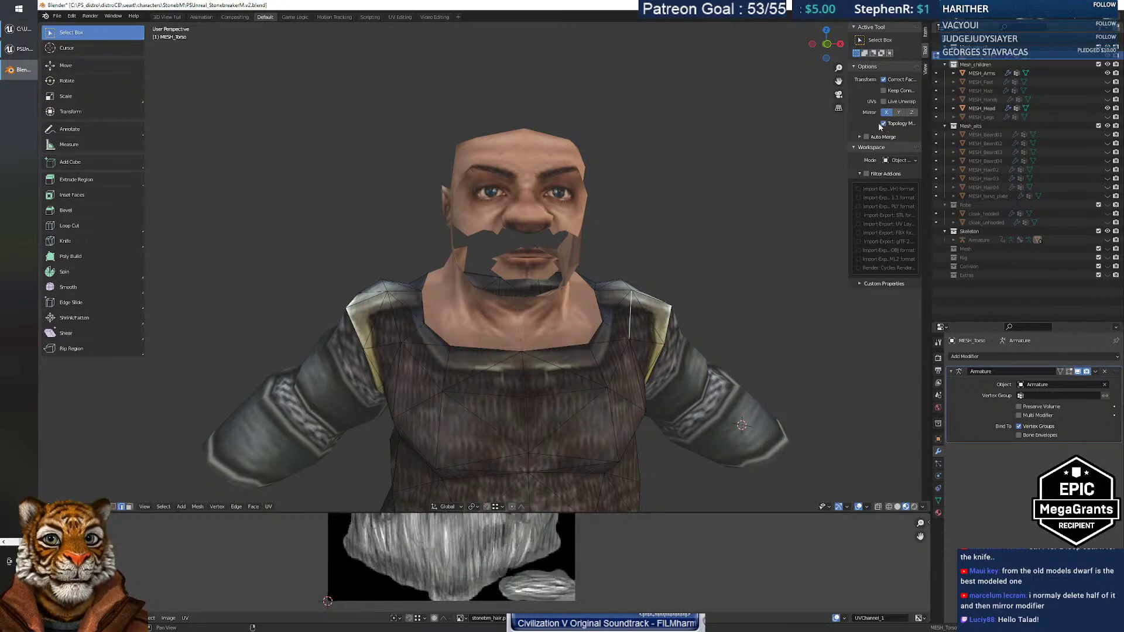
pyautogui.rightClick(628, 316)
pyautogui.click(624, 316)
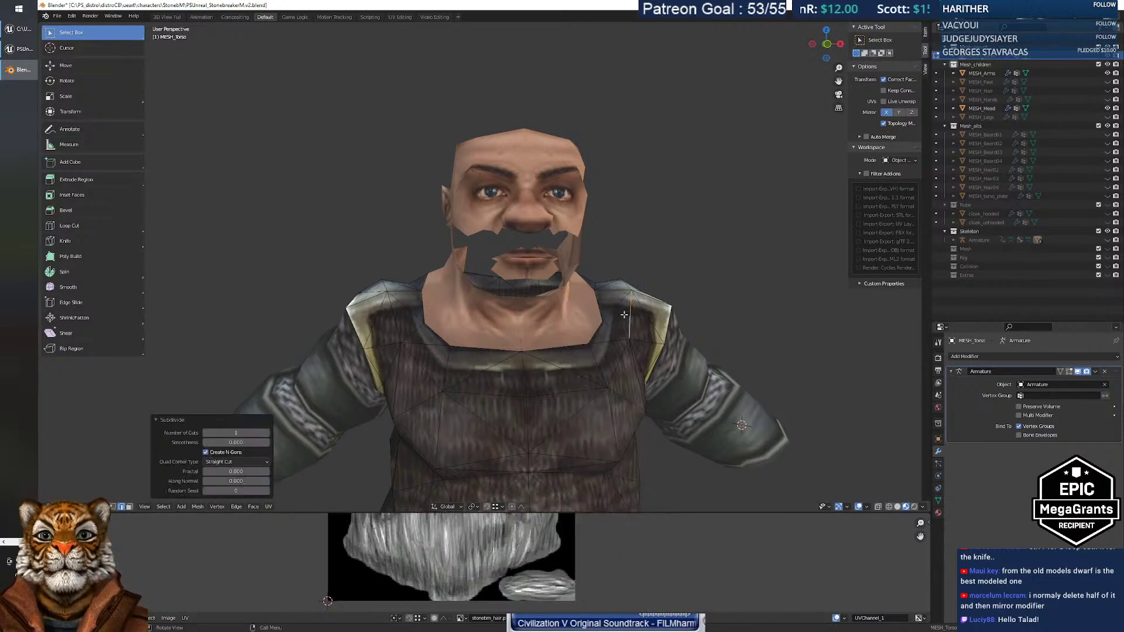
# Check the subdivided vertical front edges on both shoulders by selecting their upper and lower halves.
pyautogui.click(397, 323)
pyautogui.click(630, 318)
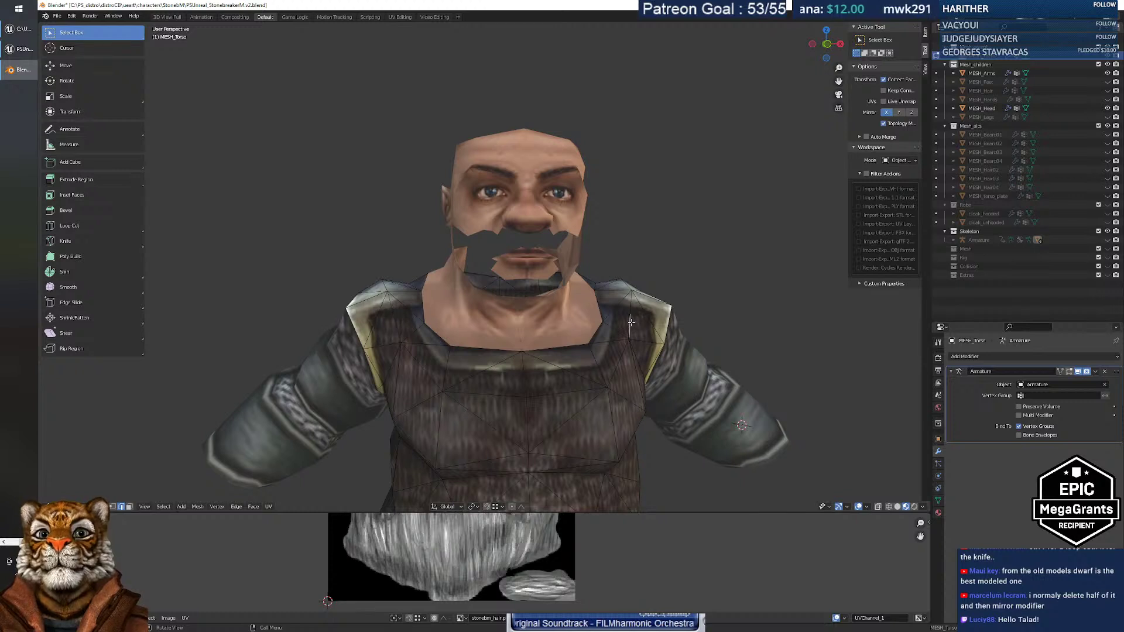
pyautogui.click(632, 304)
pyautogui.click(631, 322)
pyautogui.click(629, 305)
pyautogui.click(628, 322)
pyautogui.click(629, 306)
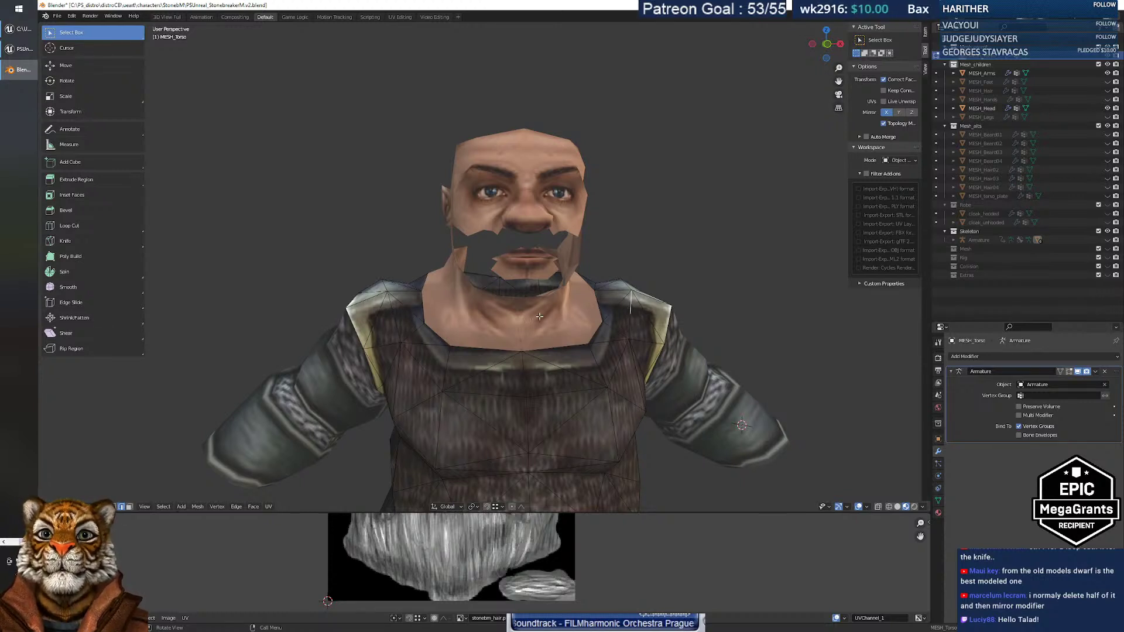
pyautogui.click(390, 308)
pyautogui.click(630, 312)
pyautogui.click(628, 323)
# Undo the subdivision of the shoulder's vertical front edge, stepping back and forth through the history to compare both states.
pyautogui.hotkey('ctrl', 'z')
pyautogui.hotkey('ctrl', 'z')
pyautogui.hotkey('ctrl', 'shift', 'z')
pyautogui.hotkey('ctrl', 'shift', 'z')
pyautogui.hotkey('ctrl', 'z')
pyautogui.hotkey('ctrl', 'shift', 'z')
pyautogui.hotkey('ctrl', 'z')
pyautogui.hotkey('ctrl', 'shift', 'z')
pyautogui.hotkey('ctrl', 'z')
pyautogui.hotkey('ctrl', 'z')
pyautogui.hotkey('ctrl', 'shift', 'z')
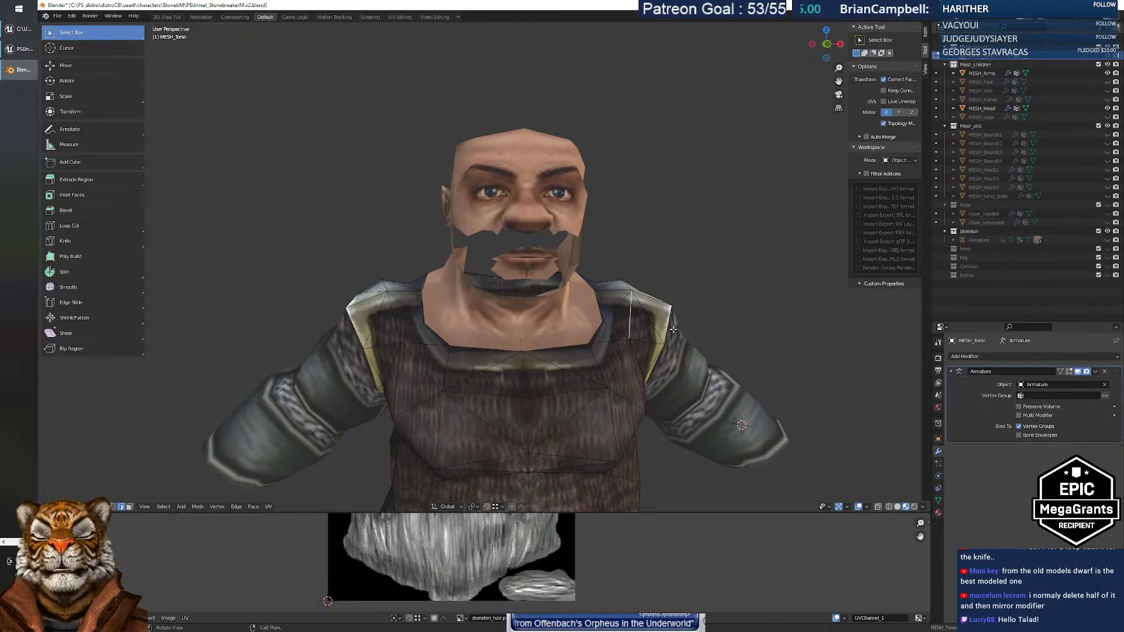
# Subdivide the vertical front edge with one cut on each of the torso's two shoulders.
pyautogui.moveTo(628, 313)
pyautogui.mouseDown(button='middle')
pyautogui.moveTo(541, 316)
pyautogui.moveTo(620, 311)
pyautogui.mouseUp(button='middle')
pyautogui.scroll(-10, 603, 316)
pyautogui.scroll(10, 588, 319)
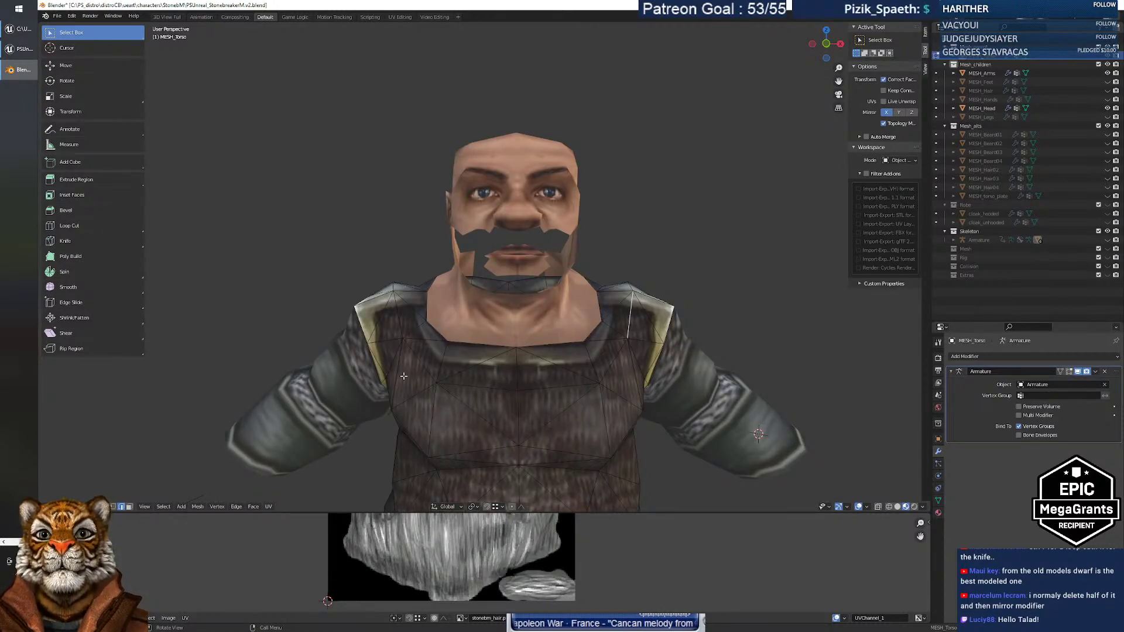
pyautogui.moveTo(387, 348)
pyautogui.mouseDown(button='middle')
pyautogui.moveTo(427, 340)
pyautogui.moveTo(544, 409)
pyautogui.moveTo(377, 347)
pyautogui.mouseUp(button='middle')
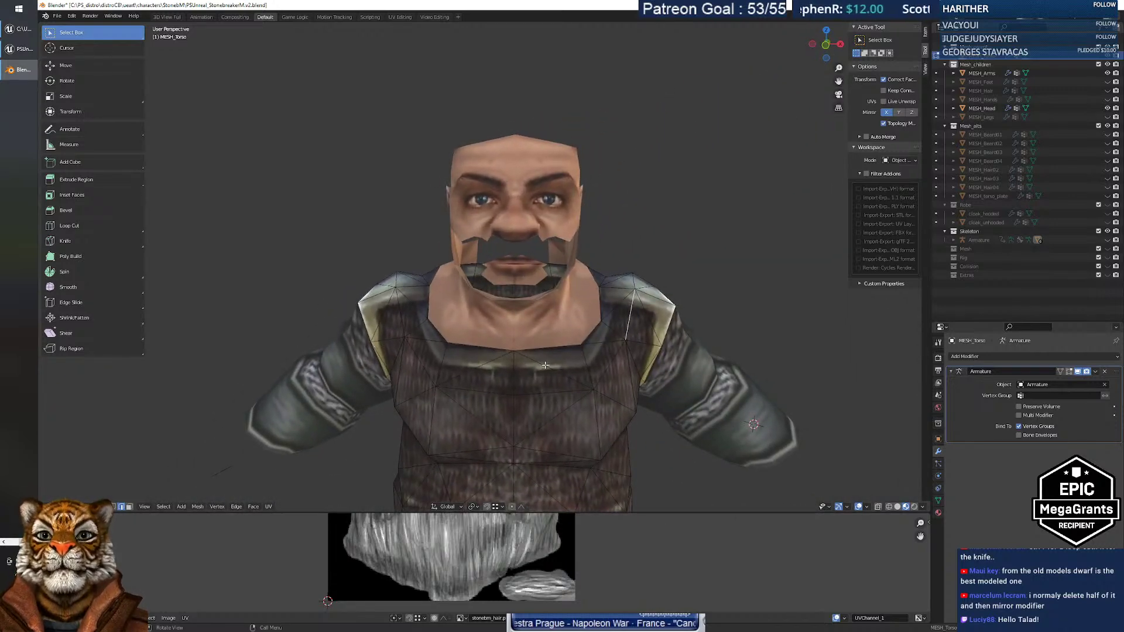
pyautogui.moveTo(537, 366); pyautogui.dragTo(540, 366, button='middle')
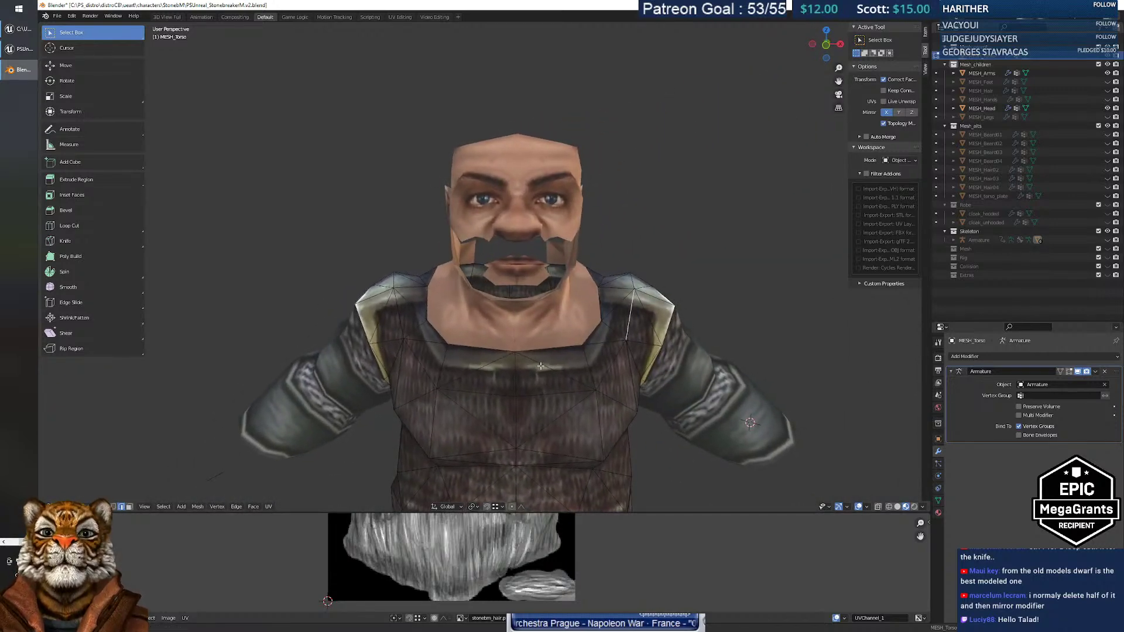
pyautogui.rightClick(629, 317)
pyautogui.click(630, 316)
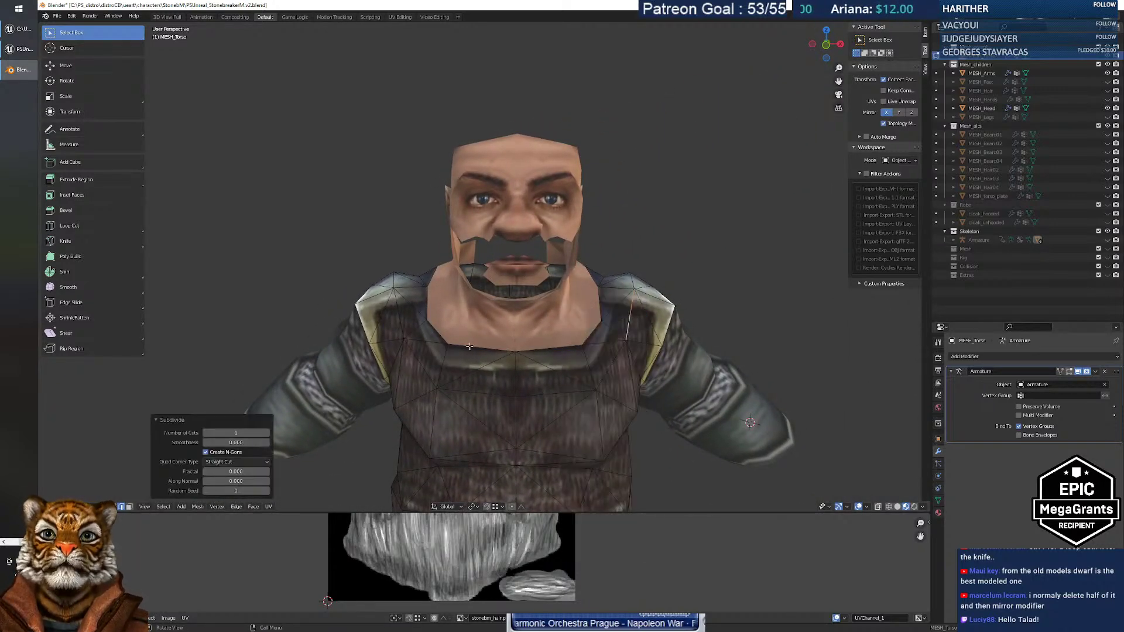
pyautogui.hotkey('ctrl', 'z')
pyautogui.rightClick(399, 325)
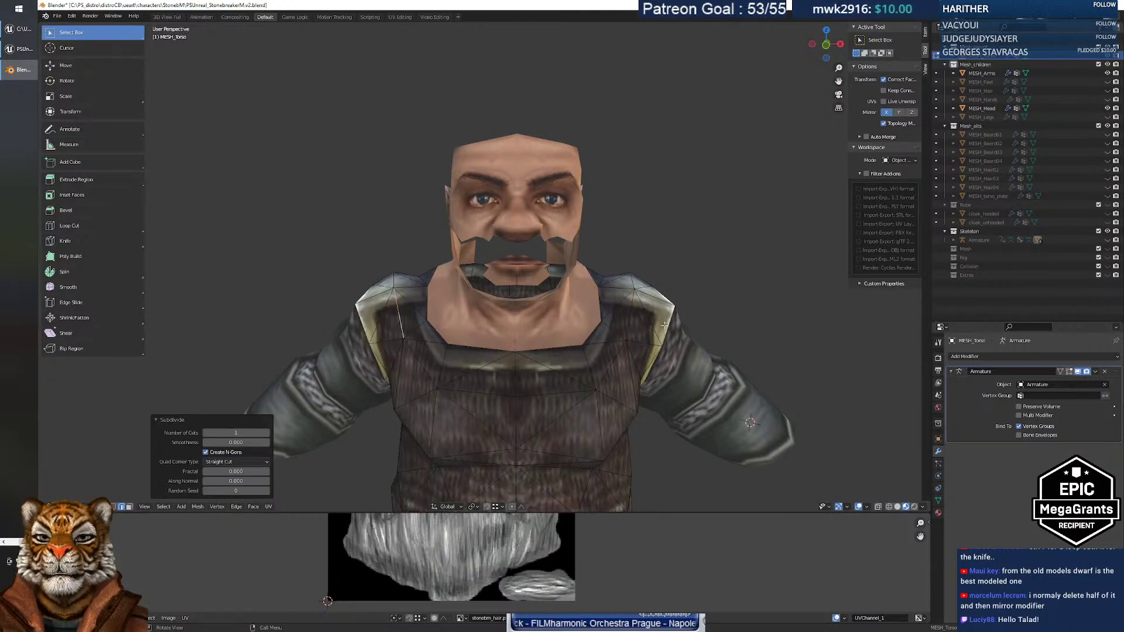
# Subdivide the edges between the front edge and the armhole, plus the outer armhole edges, on both torso shoulders.
pyautogui.click(643, 317)
pyautogui.rightClick(644, 318)
pyautogui.click(380, 307)
pyautogui.rightClick(381, 308)
pyautogui.press('Escape')
pyautogui.click(360, 312)
pyautogui.rightClick(360, 312)
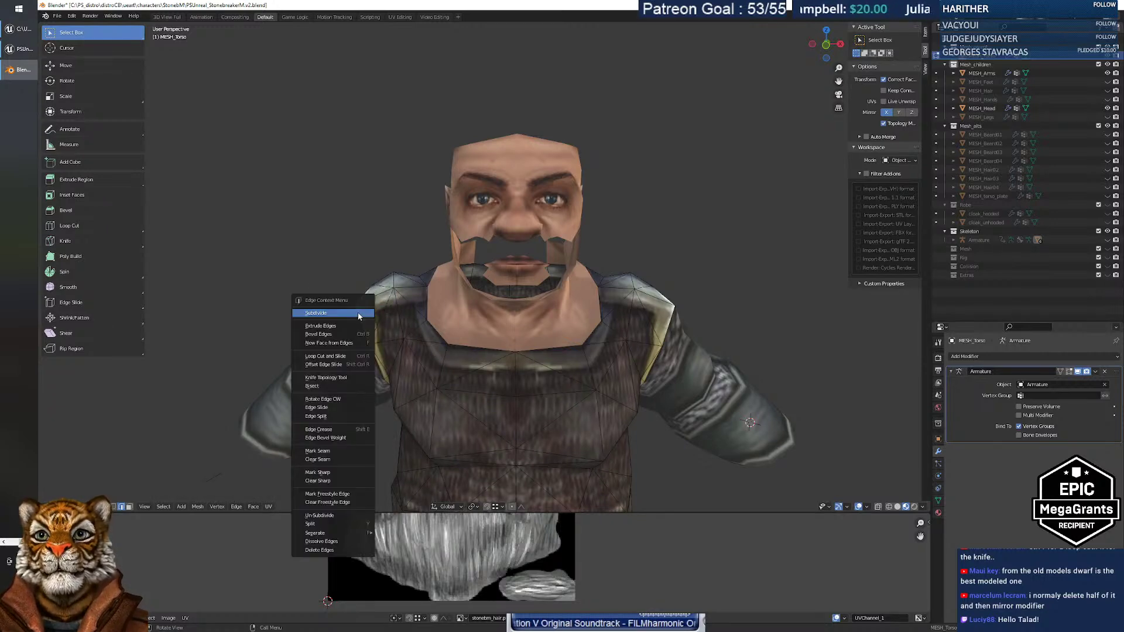
pyautogui.click(667, 324)
pyautogui.rightClick(668, 323)
pyautogui.press('Escape')
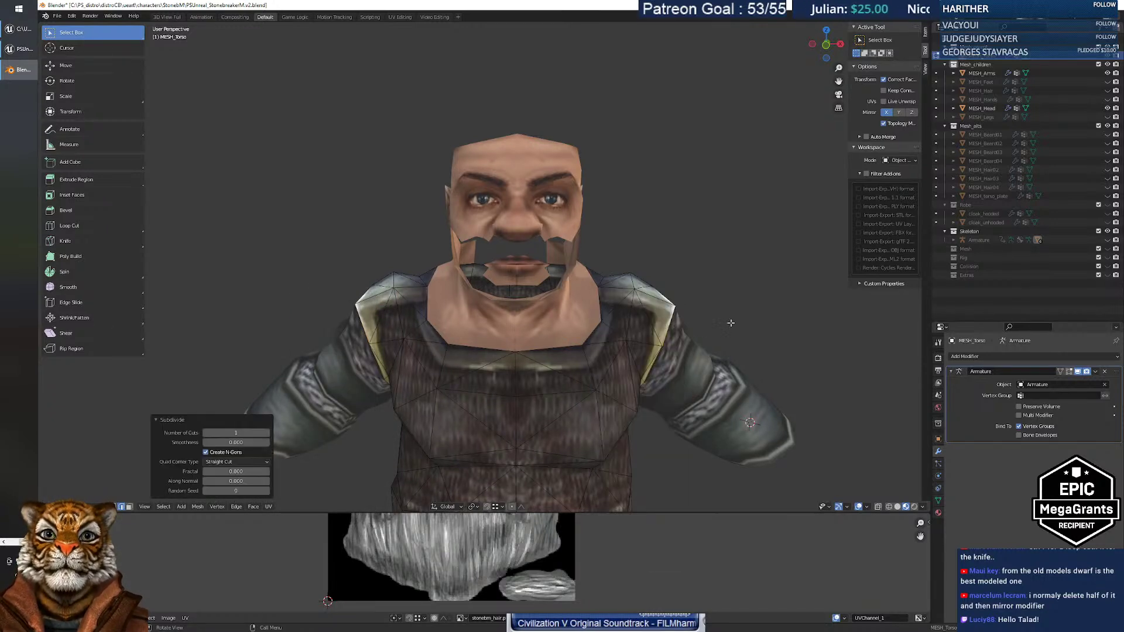
# Subdivide the upper shoulder-border edge on both sides of the arms mesh to match the torso's armhole cuts.
pyautogui.press('Tab')
pyautogui.click(686, 342)
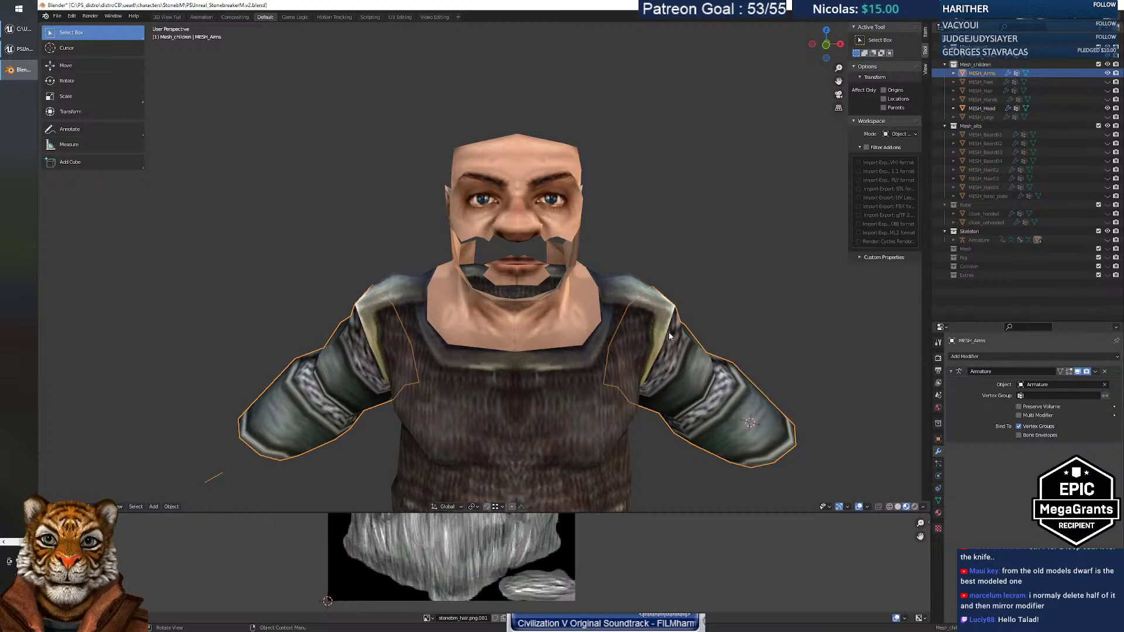
pyautogui.press('Tab')
pyautogui.rightClick(668, 328)
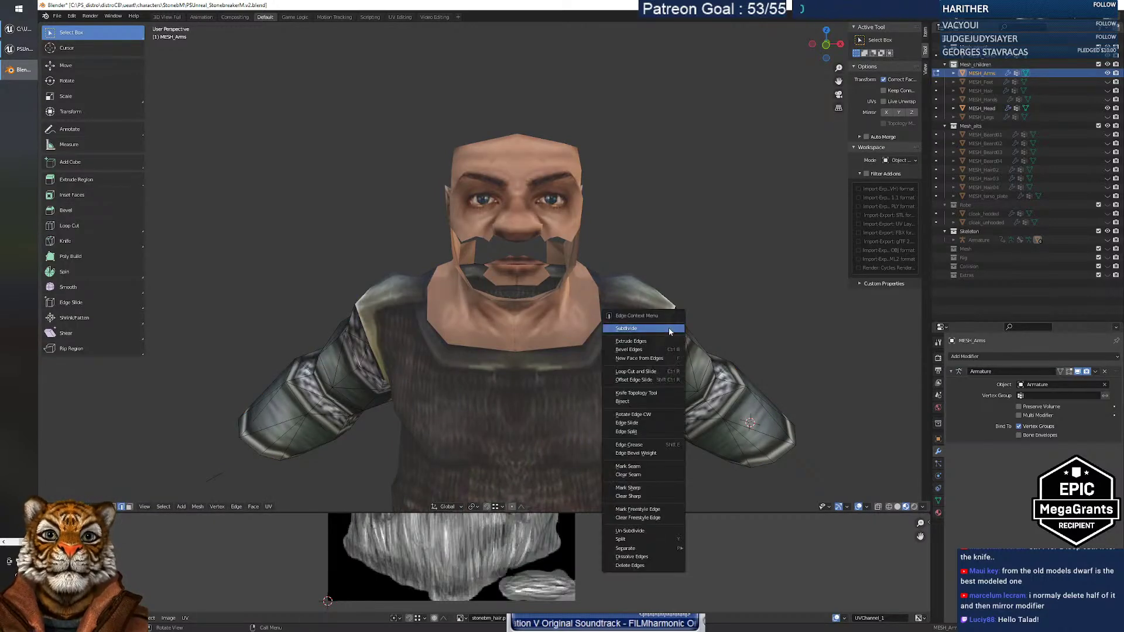
pyautogui.click(647, 331)
pyautogui.rightClick(364, 331)
pyautogui.click(372, 330)
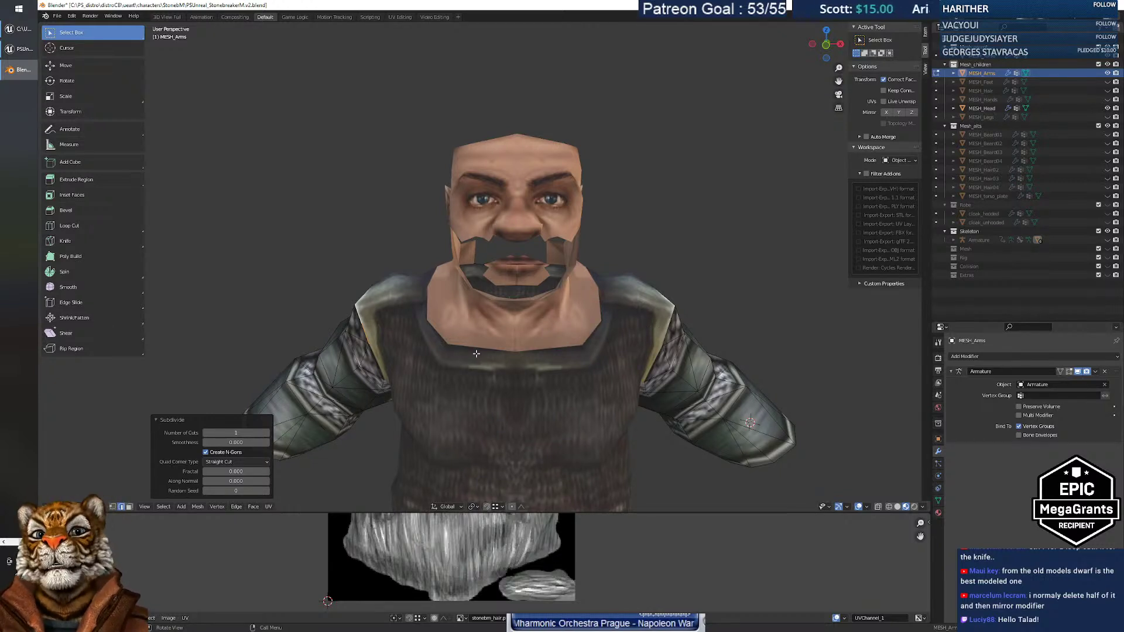
# Triangulate all faces of the arms mesh and finish editing it.
pyautogui.press('a')
pyautogui.hotkey('ctrl', 't')
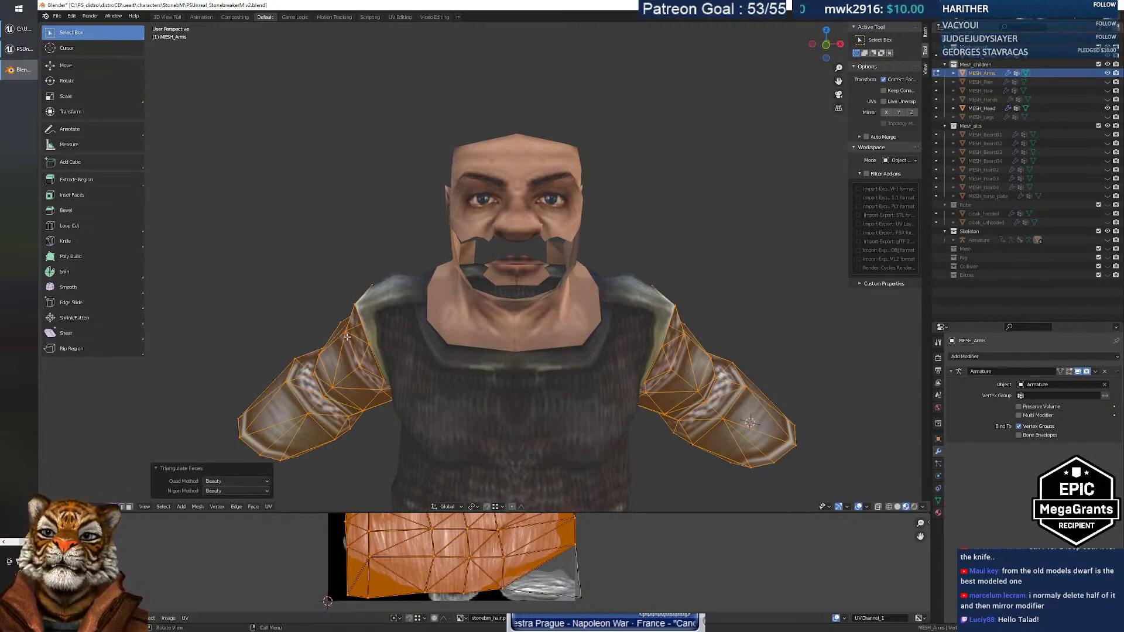
pyautogui.press('Tab')
# Triangulate all faces of the torso mesh and clear the selection.
pyautogui.click(629, 295)
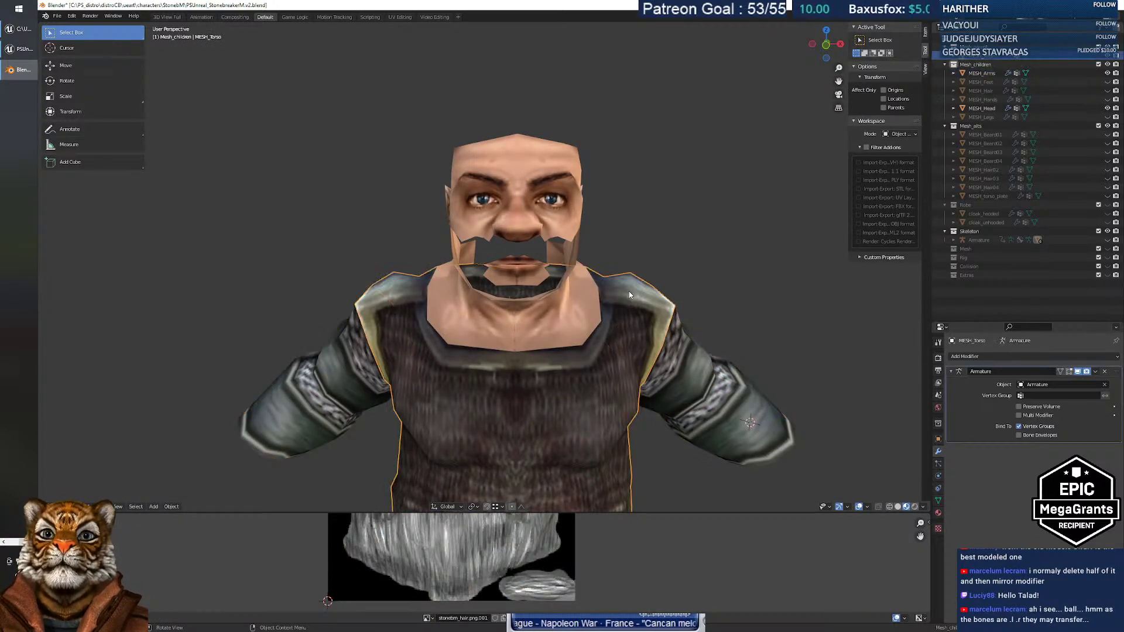
pyautogui.press('q')
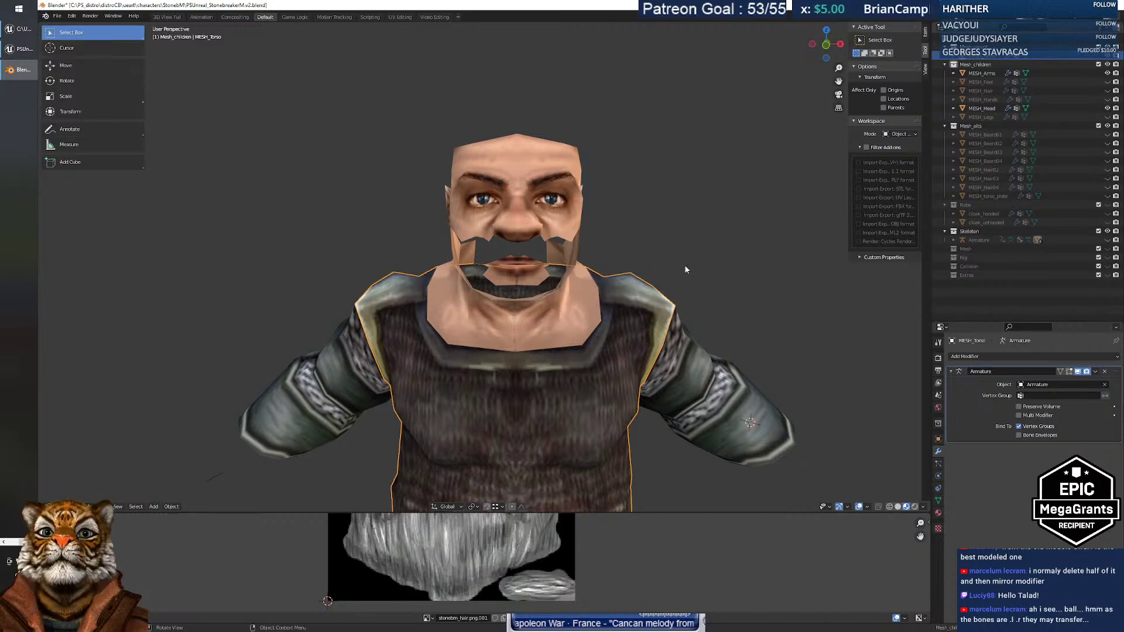
pyautogui.click(639, 298)
pyautogui.click(630, 292)
pyautogui.press('Tab')
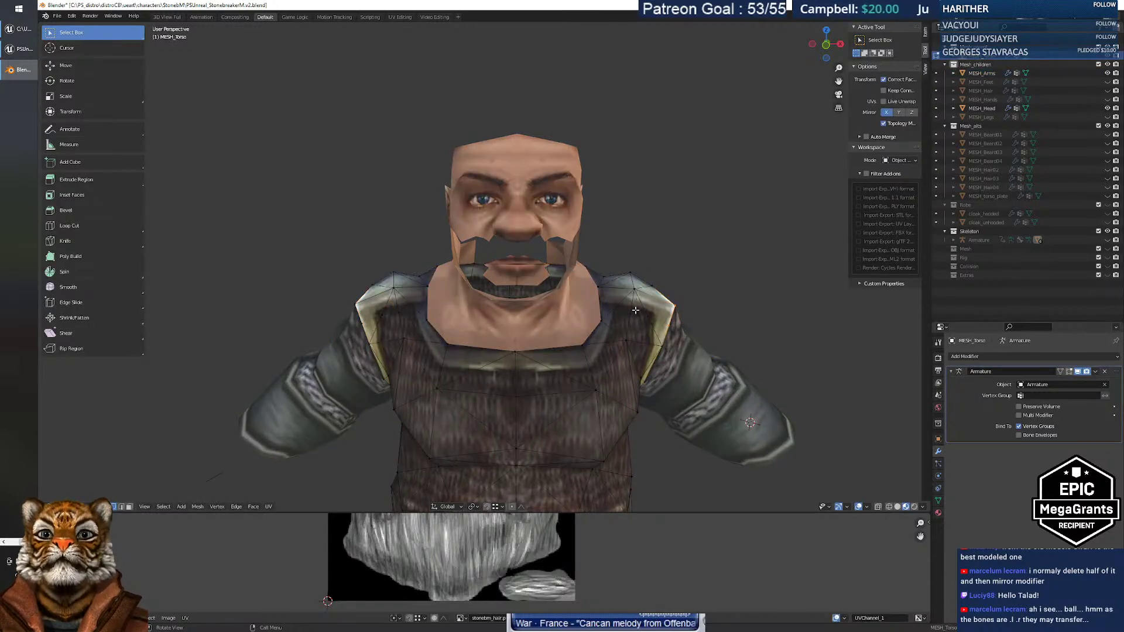
pyautogui.press('a')
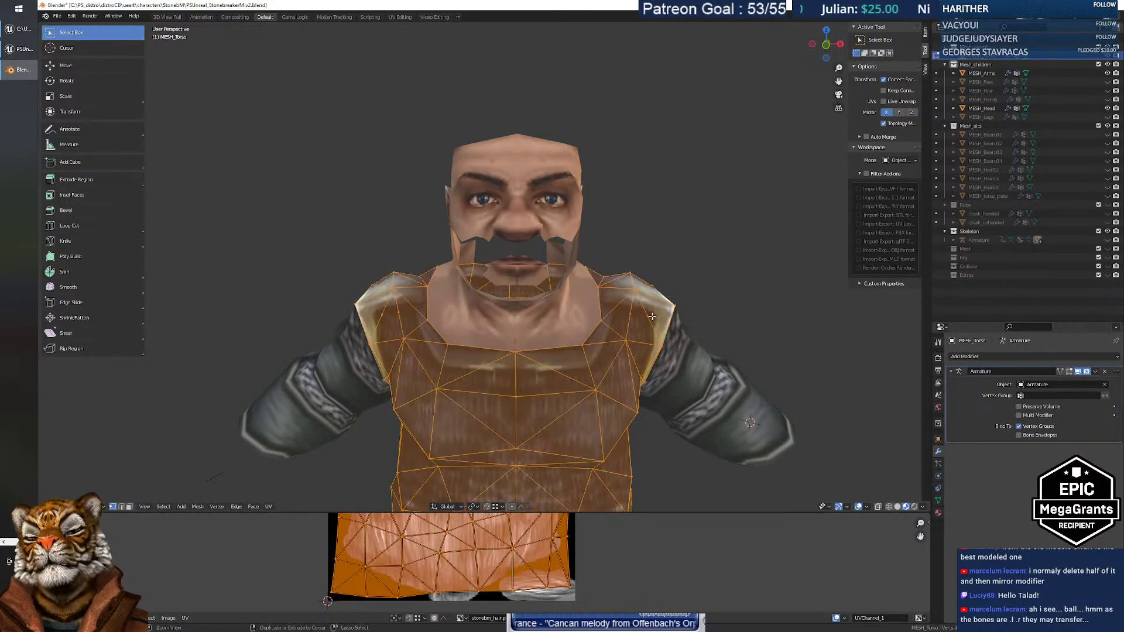
pyautogui.hotkey('ctrl', 't')
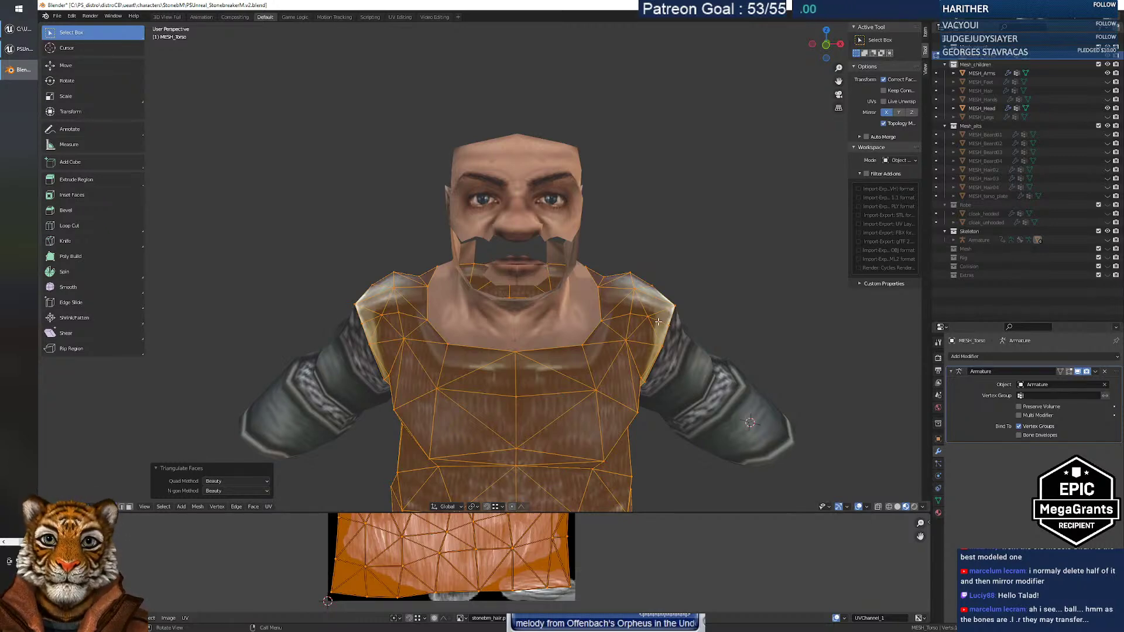
pyautogui.moveTo(626, 348); pyautogui.dragTo(648, 332, button='middle')
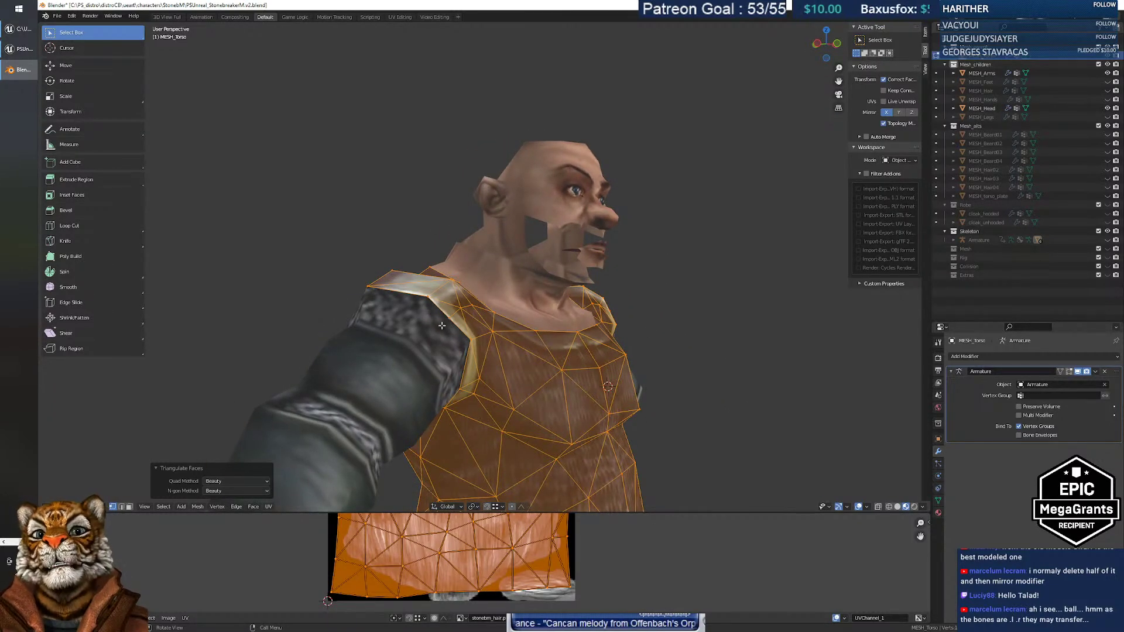
pyautogui.hotkey('alt', 'a')
# Open the arms and torso meshes together for editing and select the new middle vertex on one shoulder's front.
pyautogui.moveTo(456, 314); pyautogui.dragTo(439, 332, button='middle')
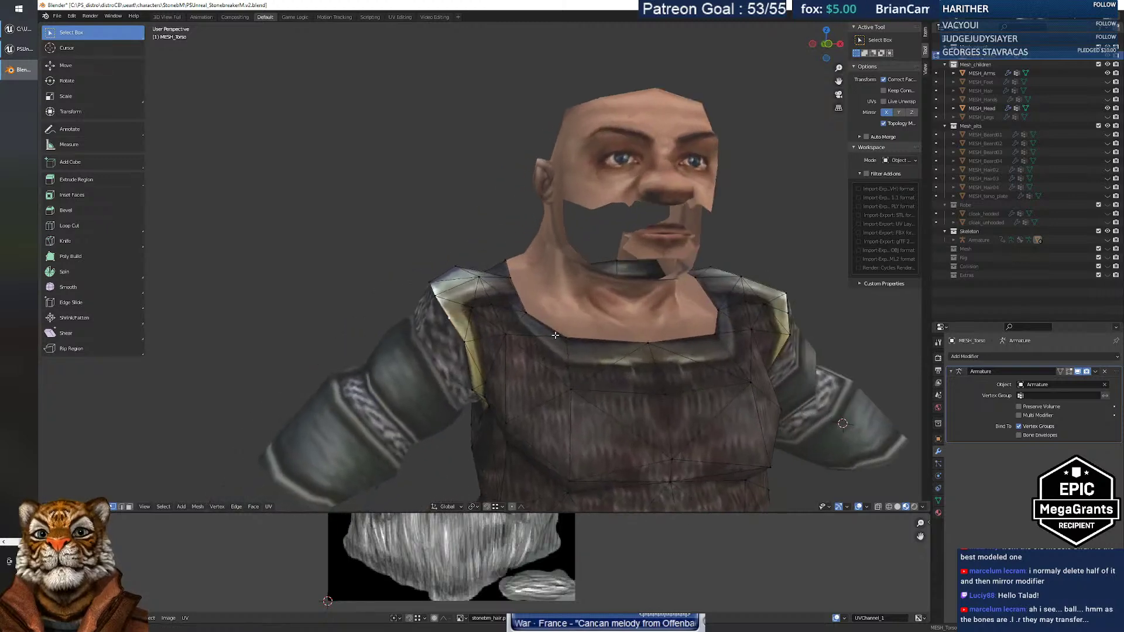
pyautogui.press('Tab')
pyautogui.click(430, 331)
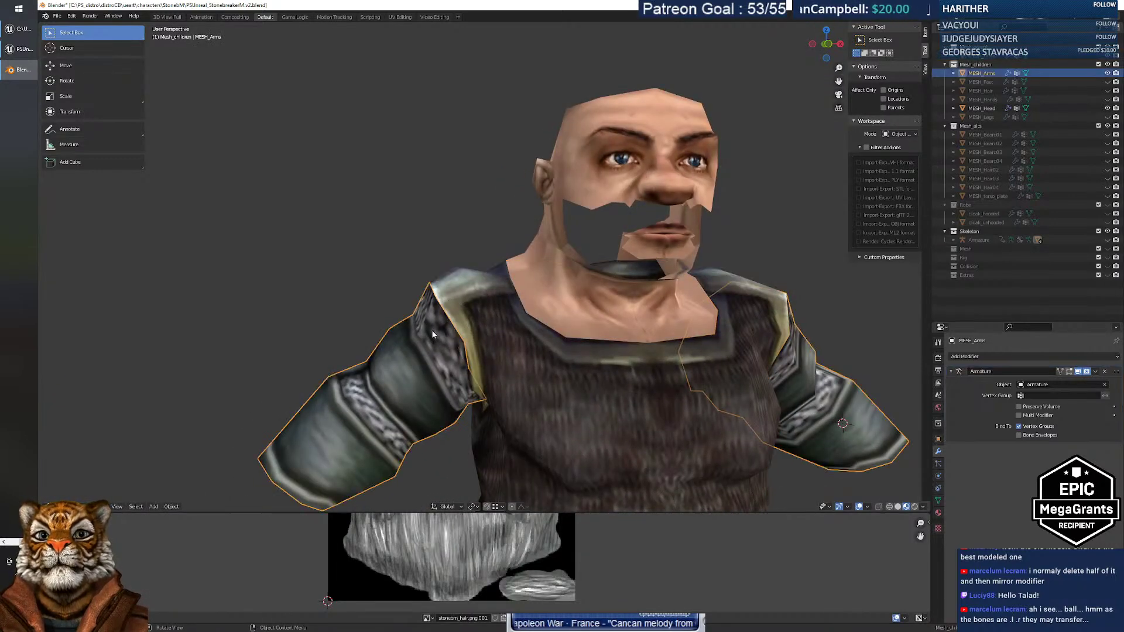
pyautogui.keyDown('shift'); pyautogui.click(490, 319); pyautogui.keyUp('shift')
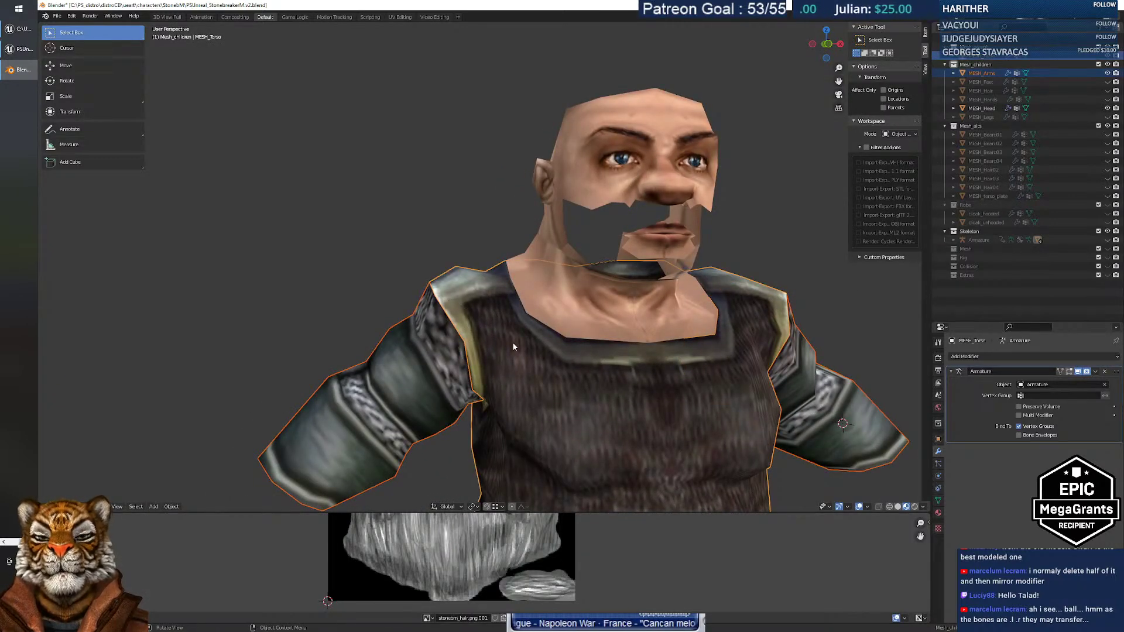
pyautogui.press('Tab')
pyautogui.click(479, 321)
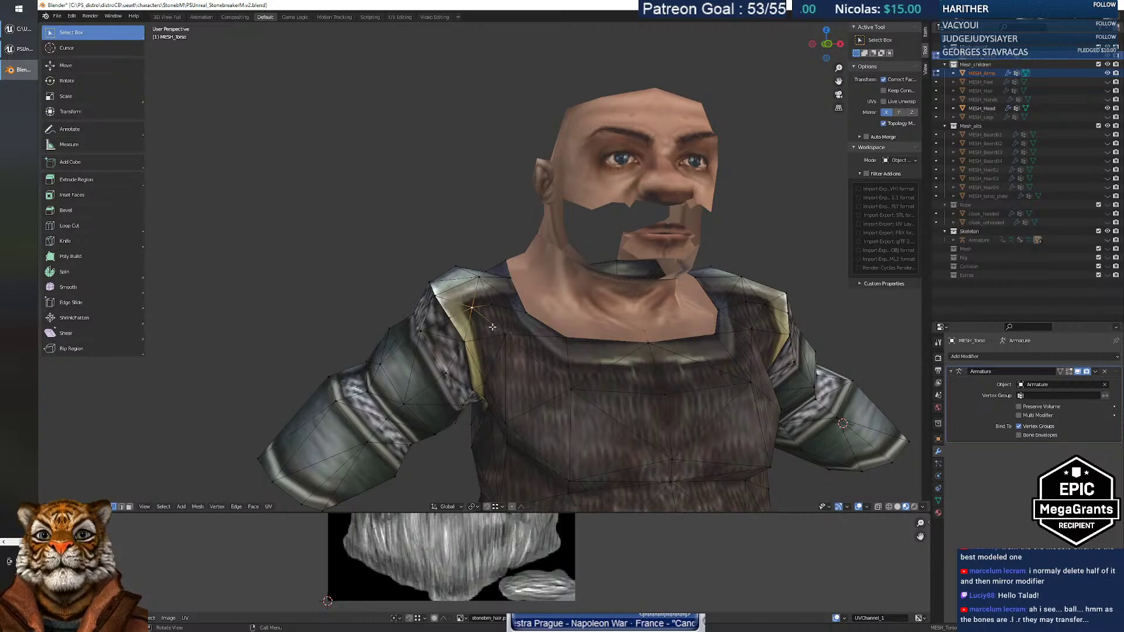
pyautogui.press('g')
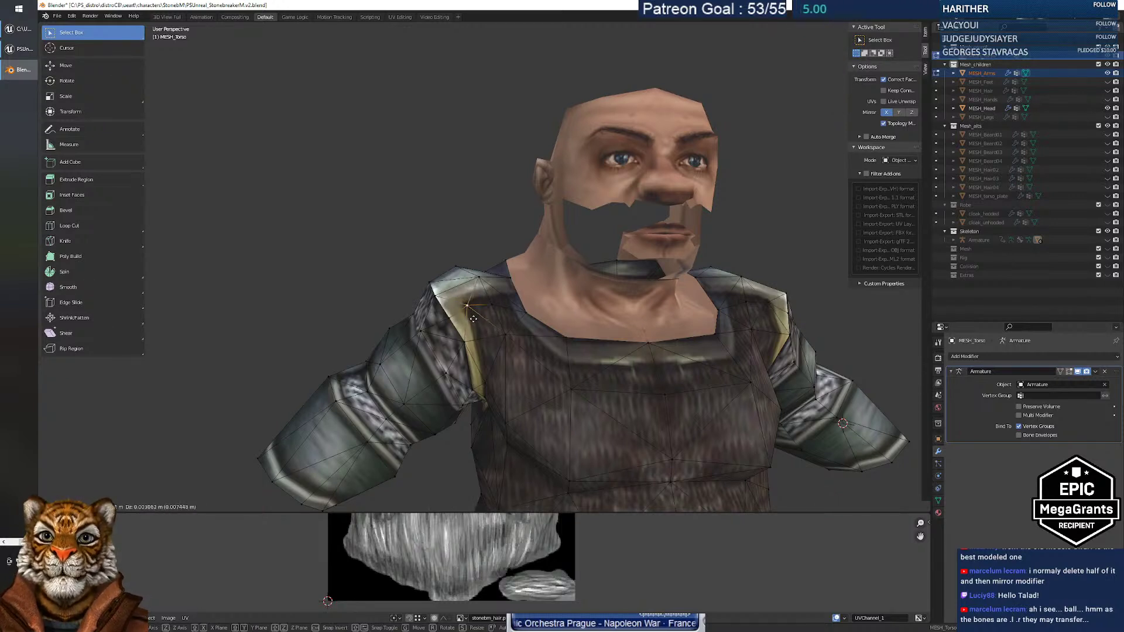
pyautogui.rightClick(478, 320)
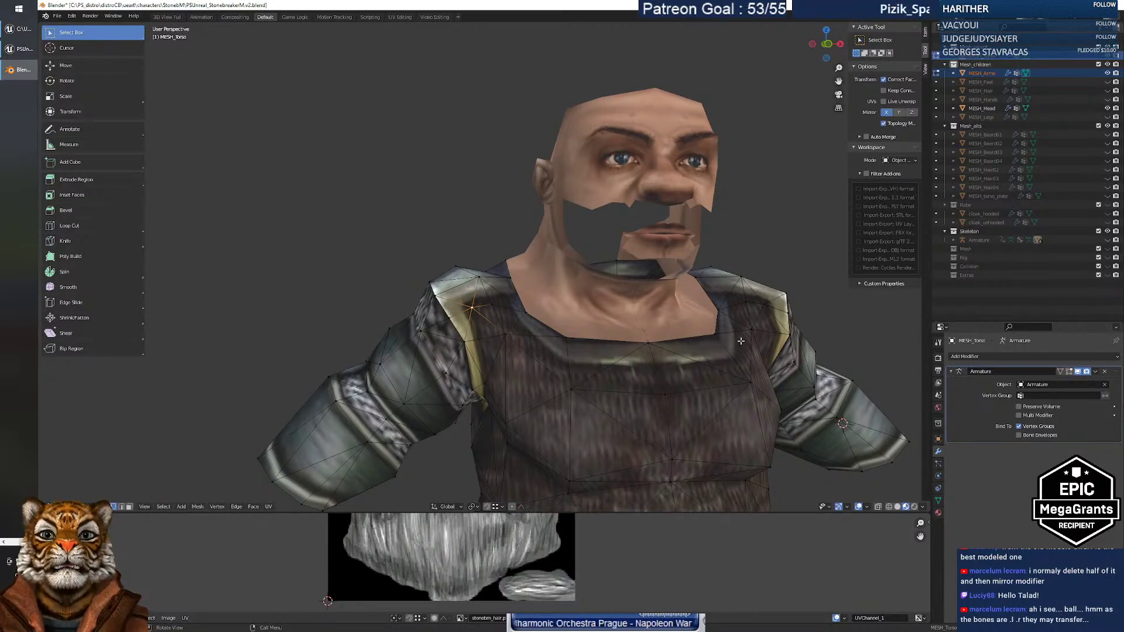
pyautogui.moveTo(539, 279)
pyautogui.mouseDown(button='middle')
pyautogui.moveTo(559, 278)
pyautogui.moveTo(526, 287)
pyautogui.mouseUp(button='middle')
pyautogui.press('g')
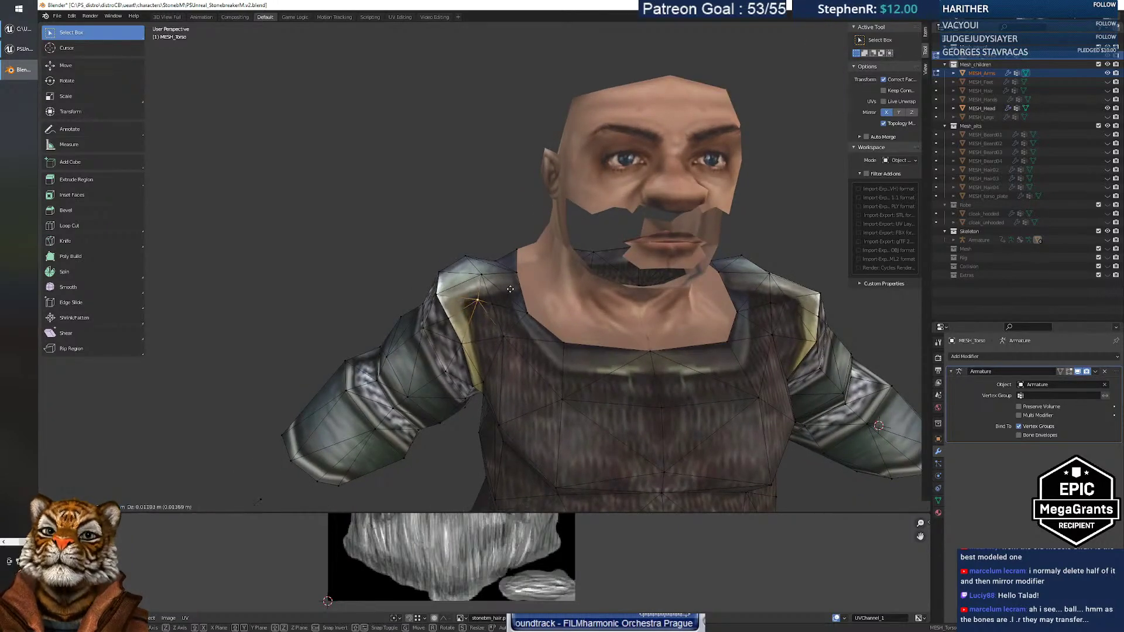
pyautogui.rightClick(510, 292)
# Move the shoulder's front middle vertex by about 0.009 m, judging its position from the side.
pyautogui.moveTo(509, 293); pyautogui.dragTo(550, 276, button='middle')
pyautogui.scroll(3, 582, 287)
pyautogui.scroll(-3, 575, 272)
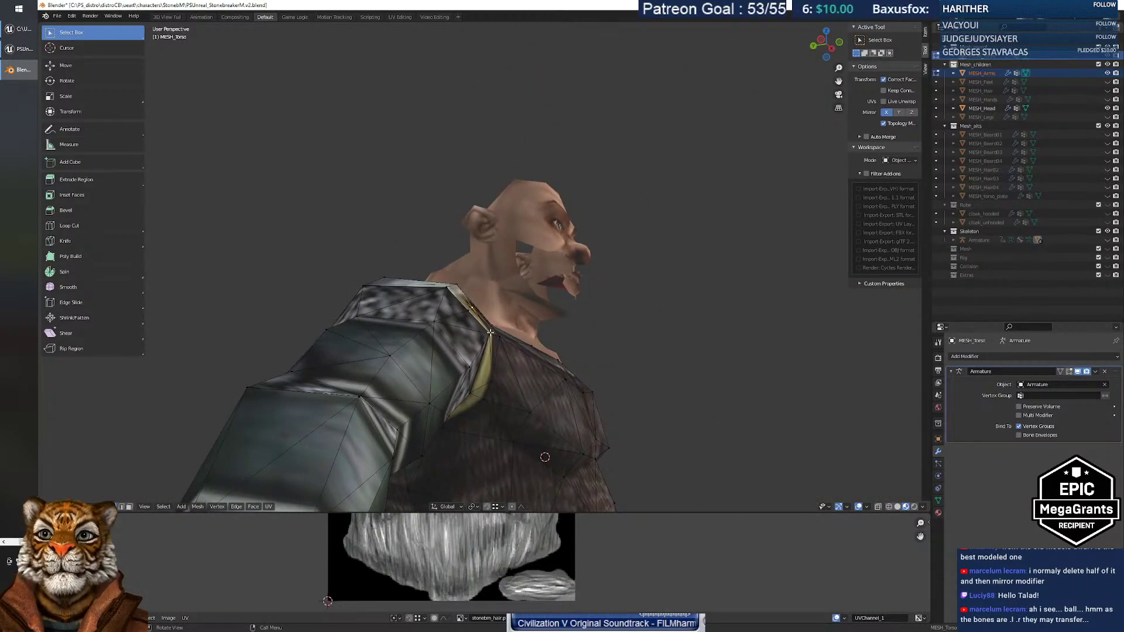
pyautogui.moveTo(477, 310); pyautogui.dragTo(410, 325, button='middle')
pyautogui.scroll(-2, 425, 332)
pyautogui.moveTo(487, 312); pyautogui.dragTo(528, 286, button='middle')
pyautogui.press('g')
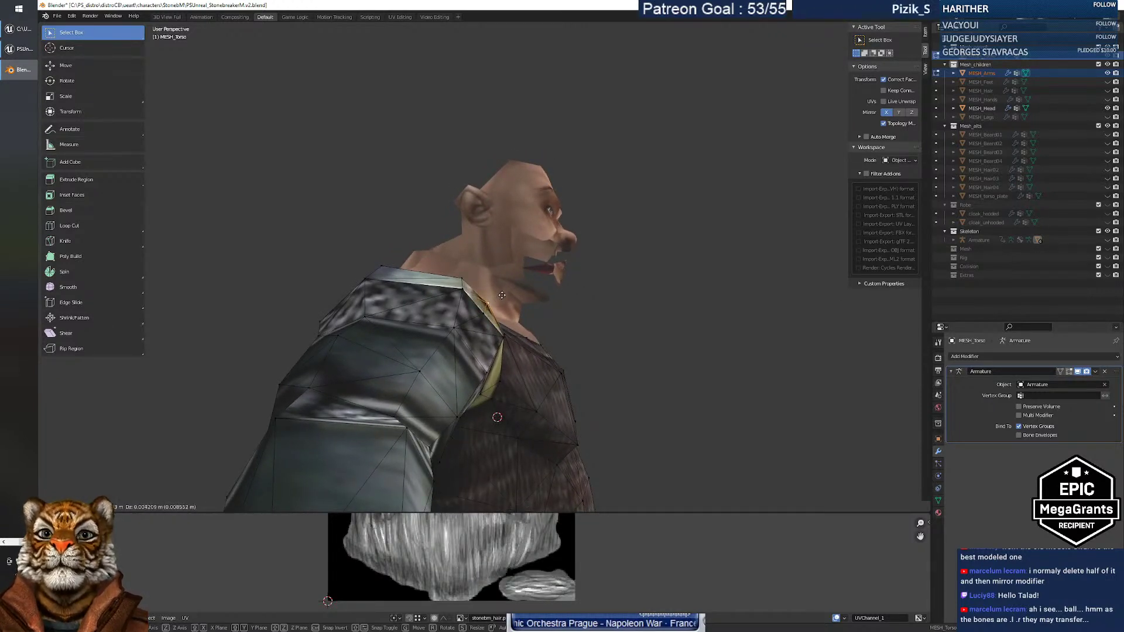
pyautogui.click(502, 295)
# Move the shoulder's front middle vertex about 0.01 m towards the neck and slightly down.
pyautogui.moveTo(502, 295); pyautogui.dragTo(459, 304, button='middle')
pyautogui.scroll(3, 414, 306)
pyautogui.scroll(-4, 398, 301)
pyautogui.scroll(2, 474, 319)
pyautogui.scroll(2, 459, 305)
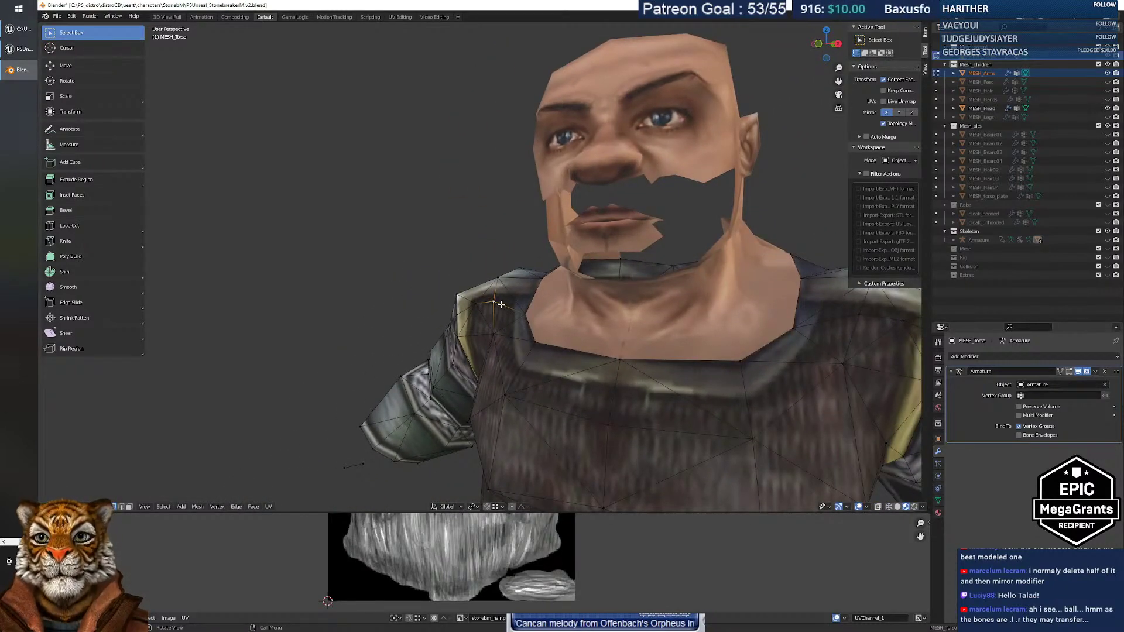
pyautogui.press('g')
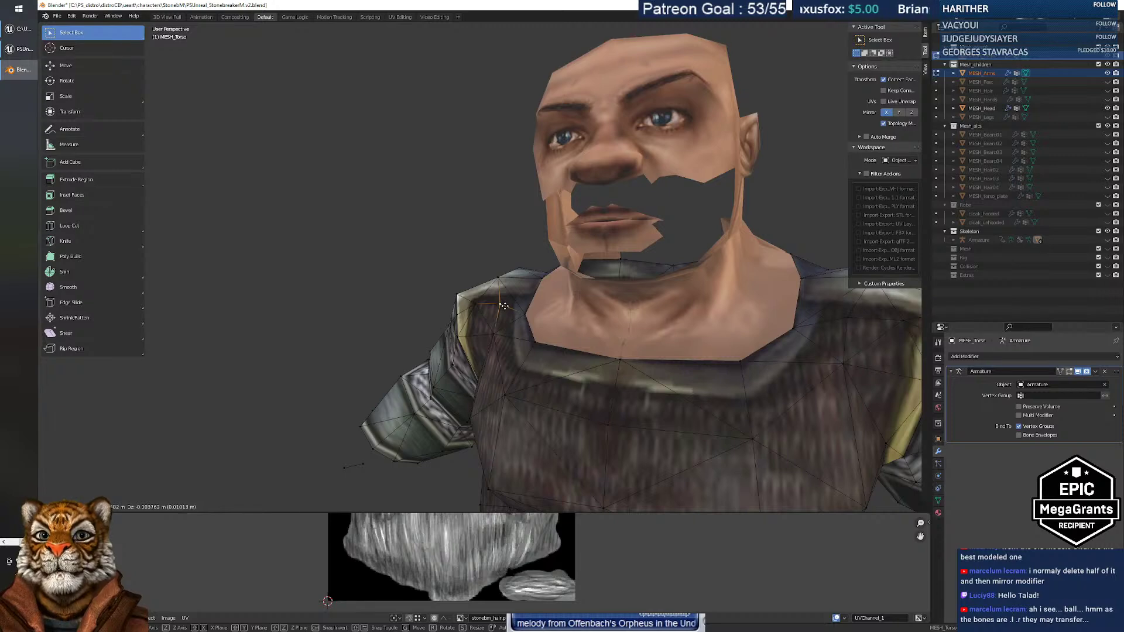
pyautogui.click(504, 307)
# Adjust the depth of the shoulder's front middle vertex by moving it along the global Y axis only.
pyautogui.moveTo(503, 307); pyautogui.dragTo(540, 354, button='middle')
pyautogui.press('g')
pyautogui.press('y')
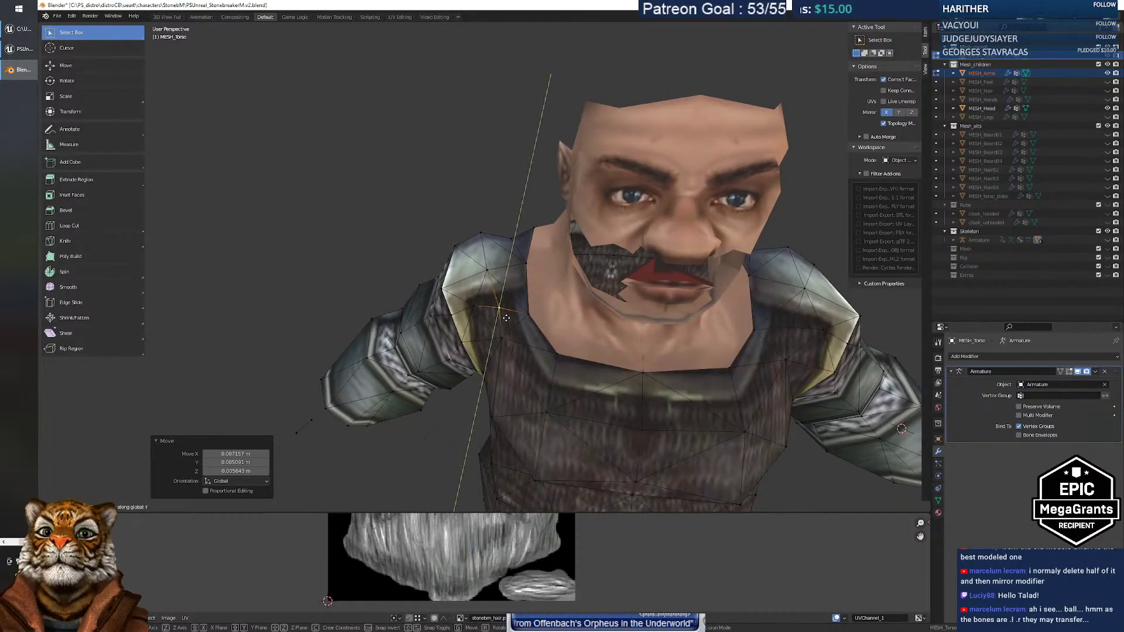
pyautogui.click(507, 320)
# Fine-tune the shoulder's front middle vertex with a small free move while viewing the shoulder from the side.
pyautogui.moveTo(508, 320); pyautogui.dragTo(561, 263, button='middle')
pyautogui.moveTo(483, 299); pyautogui.dragTo(550, 300, button='middle')
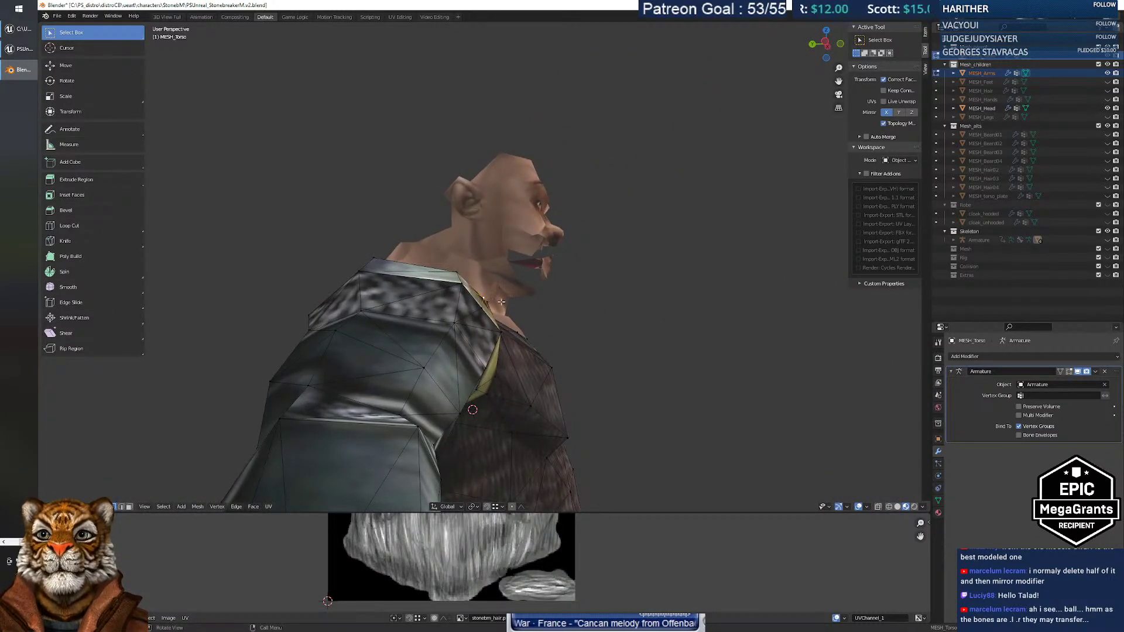
pyautogui.press('g')
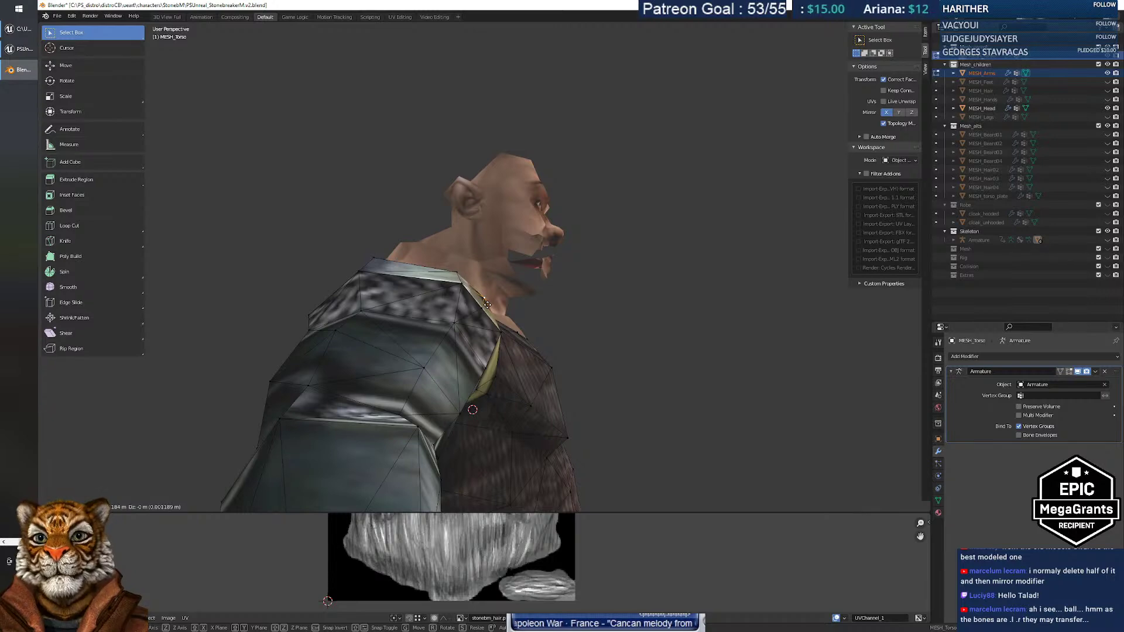
pyautogui.click(487, 304)
# Move the shoulder's front middle vertex about 0.012 m forward and up to round the silhouette.
pyautogui.moveTo(486, 305); pyautogui.dragTo(445, 334, button='middle')
pyautogui.click(476, 302)
pyautogui.scroll(3, 420, 352)
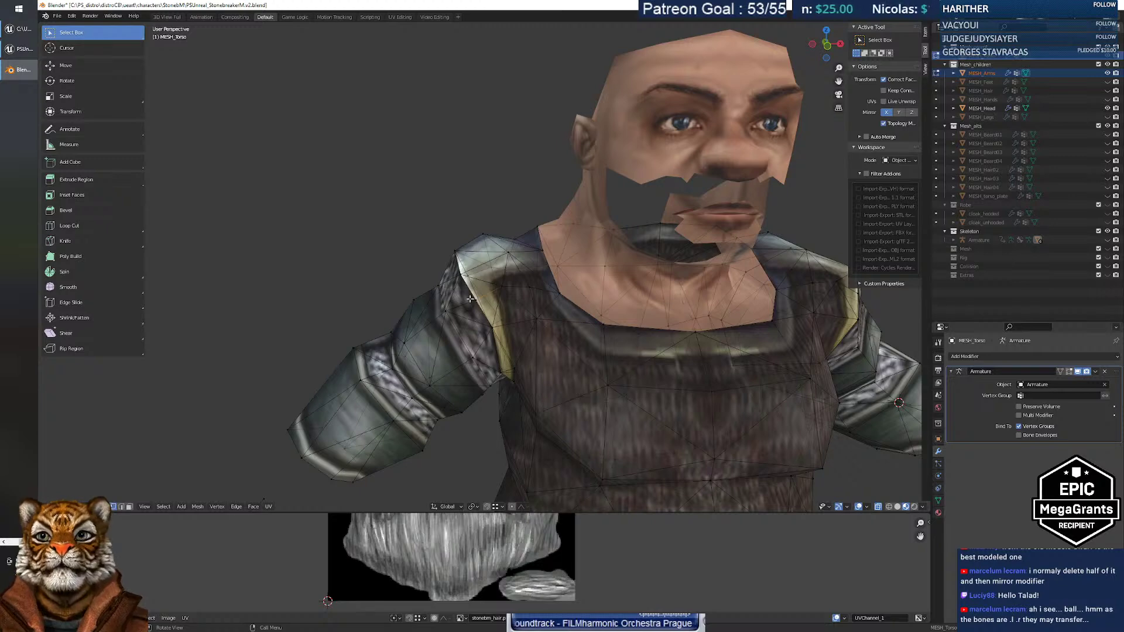
pyautogui.moveTo(487, 314)
pyautogui.mouseDown(button='middle')
pyautogui.moveTo(568, 310)
pyautogui.moveTo(459, 313)
pyautogui.moveTo(460, 290)
pyautogui.moveTo(476, 306)
pyautogui.mouseUp(button='middle')
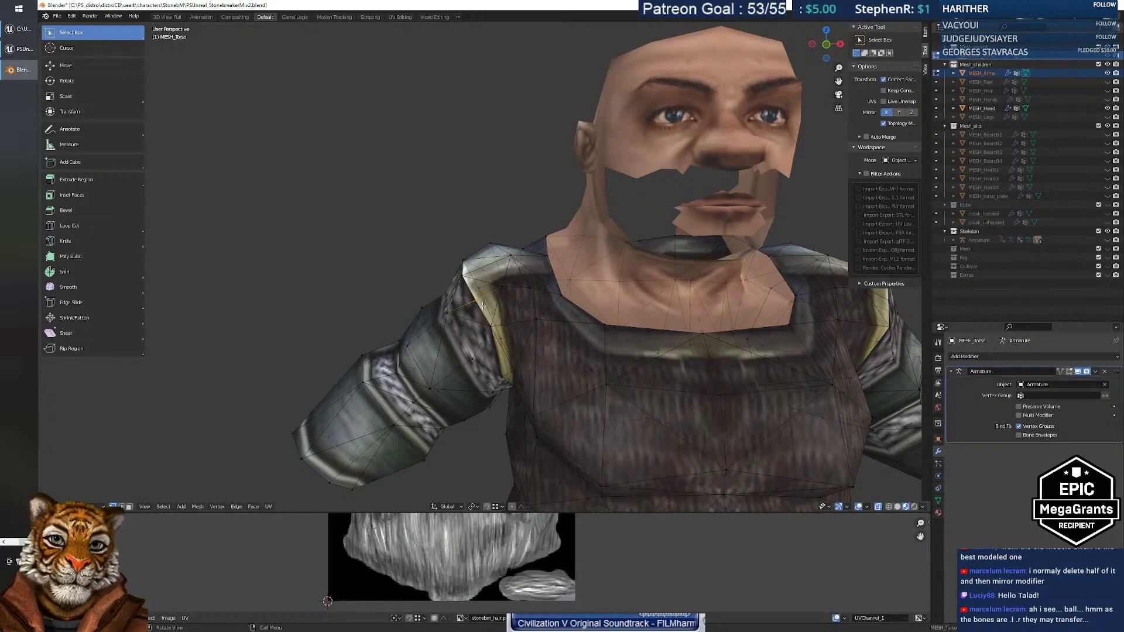
pyautogui.moveTo(482, 304); pyautogui.dragTo(555, 275, button='middle')
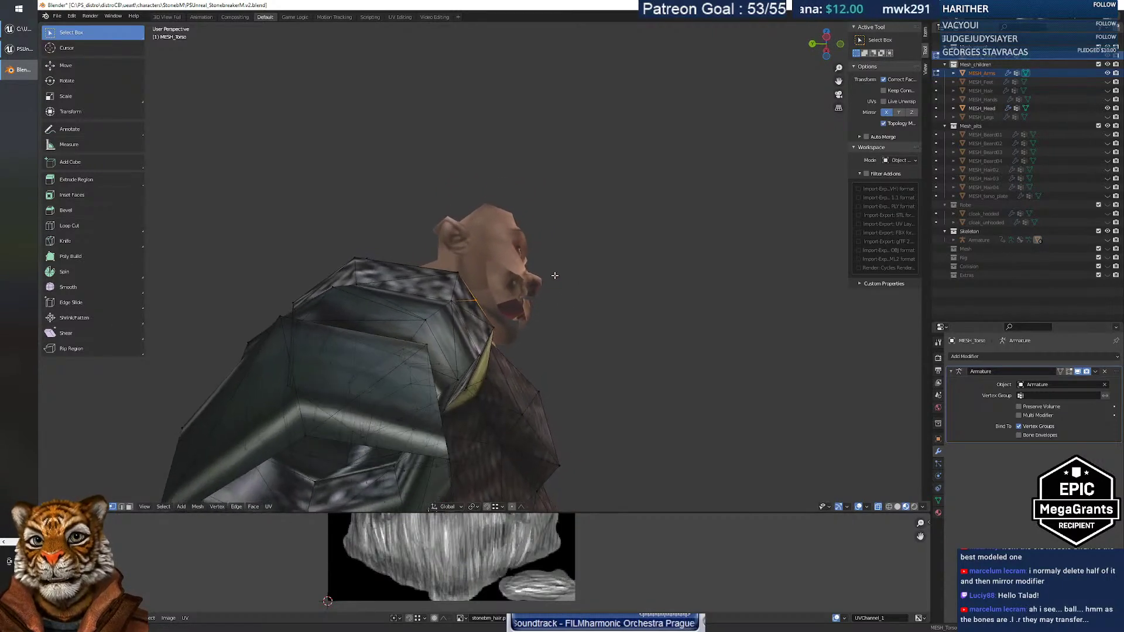
pyautogui.press('g')
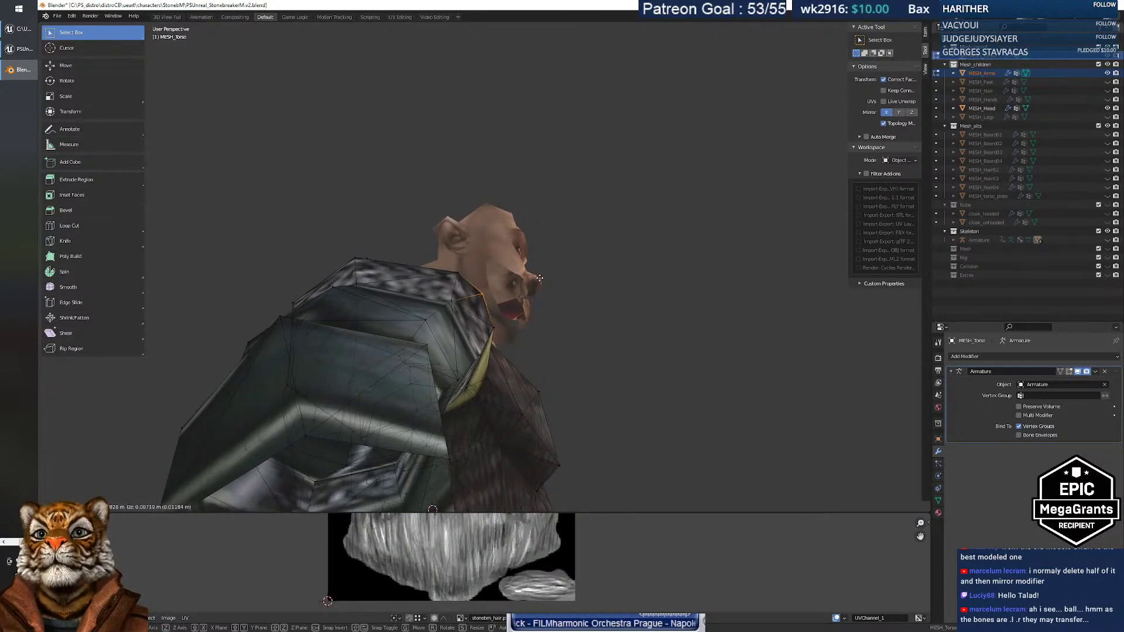
pyautogui.click(538, 278)
# On the opposite shoulder, enable snapping and snap the arm's front middle vertex onto the matching torso vertex.
pyautogui.moveTo(603, 285); pyautogui.dragTo(511, 312, button='middle')
pyautogui.hotkey('shift', '`')
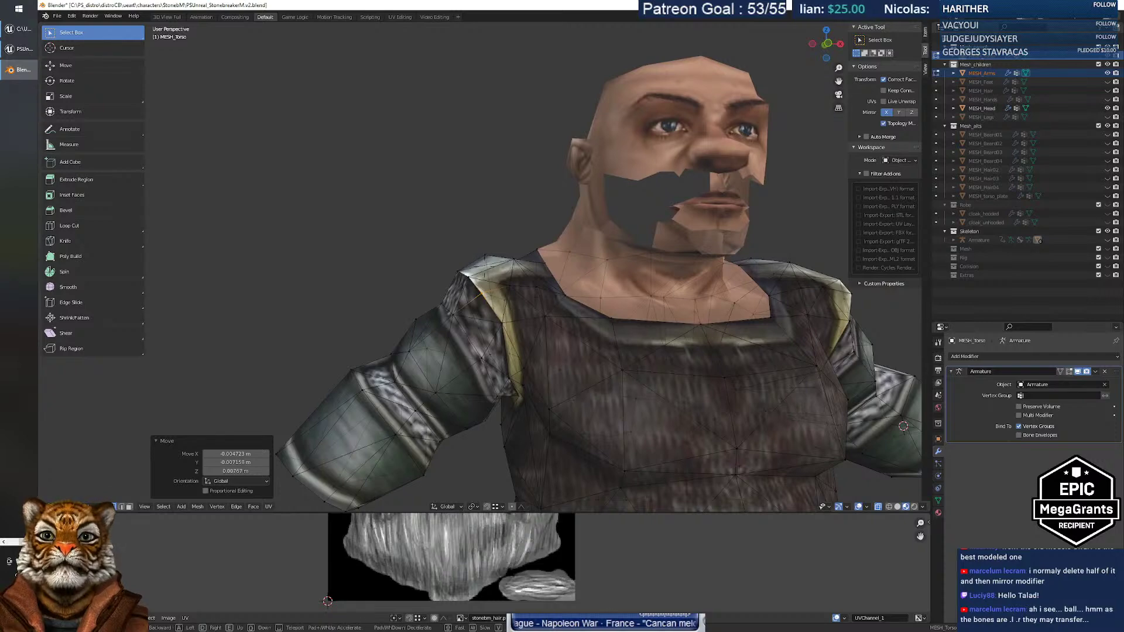
pyautogui.press('d')
pyautogui.press('w')
pyautogui.press('s')
pyautogui.press('w')
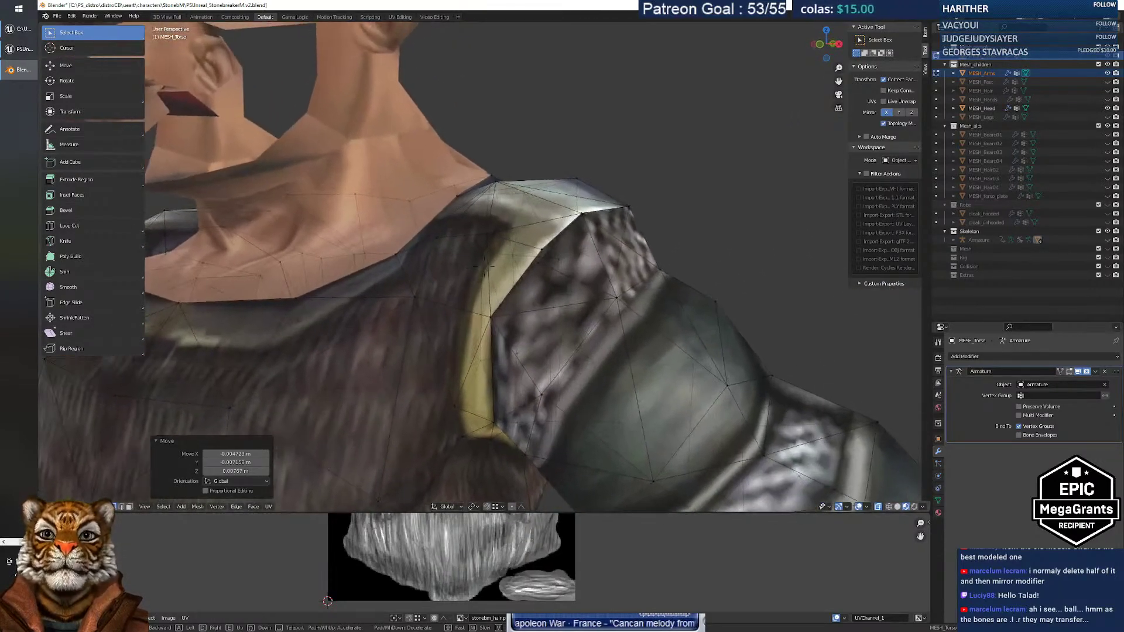
pyautogui.press('s')
pyautogui.press('d')
pyautogui.press('w')
pyautogui.press('w')
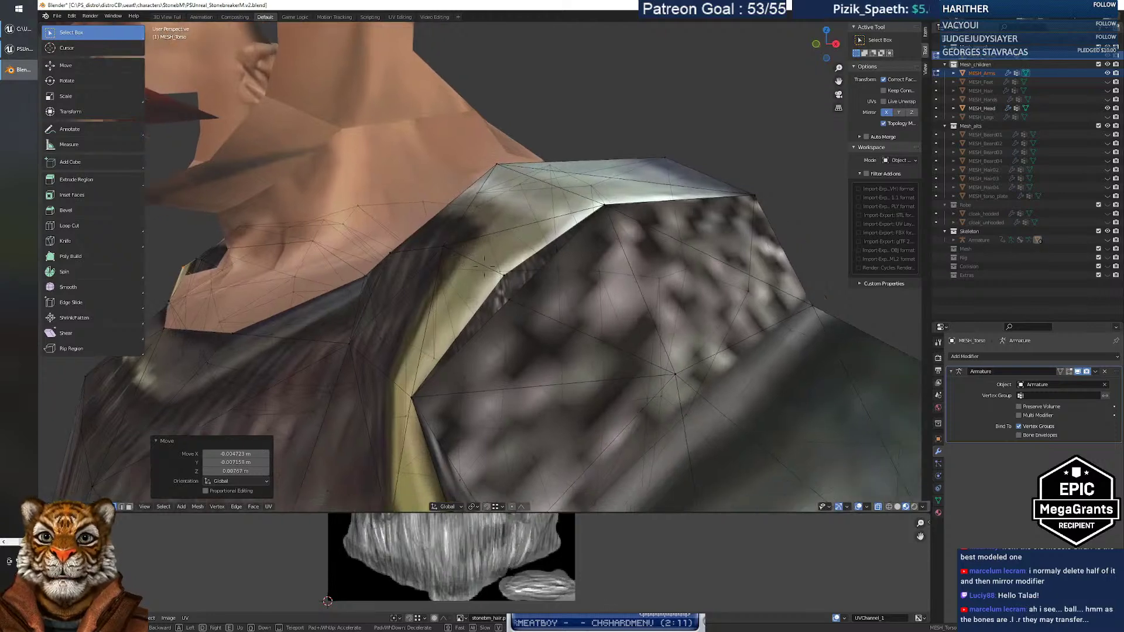
pyautogui.press('s')
pyautogui.press('w')
pyautogui.click(484, 267)
pyautogui.click(490, 291)
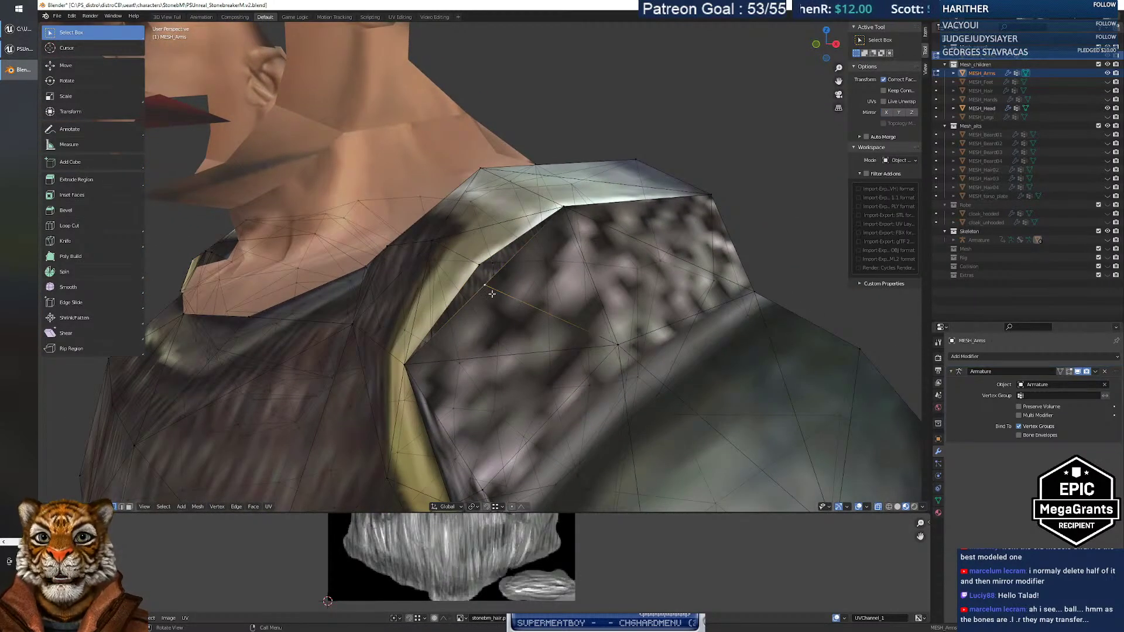
pyautogui.press('g')
pyautogui.click(488, 292)
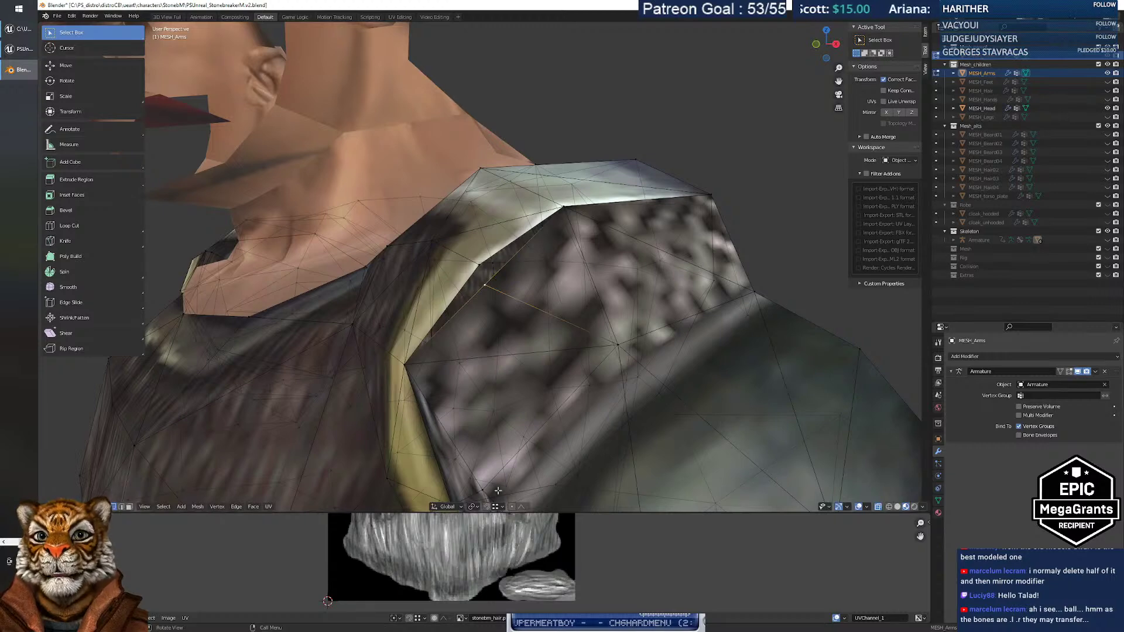
pyautogui.press('g')
pyautogui.click(480, 270)
# Inspect the seam between torso and arms on both shoulders from the front and the sides.
pyautogui.moveTo(462, 280); pyautogui.dragTo(500, 285, button='middle')
pyautogui.hotkey('shift', '`')
pyautogui.press('s')
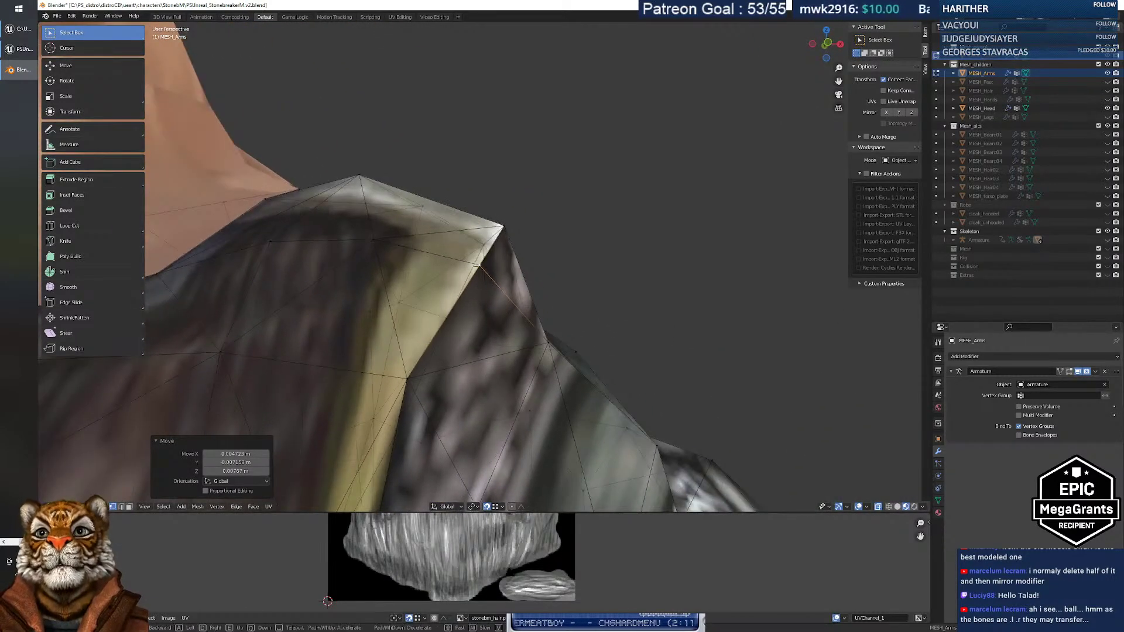
pyautogui.press('a')
pyautogui.press('w')
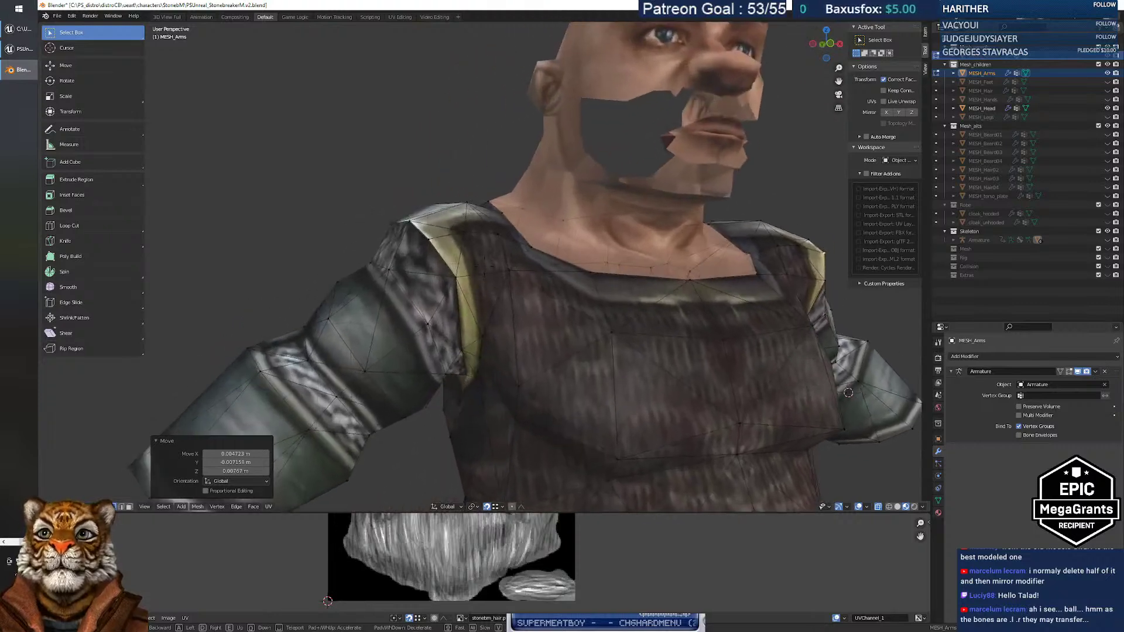
pyautogui.press('w')
pyautogui.press('d')
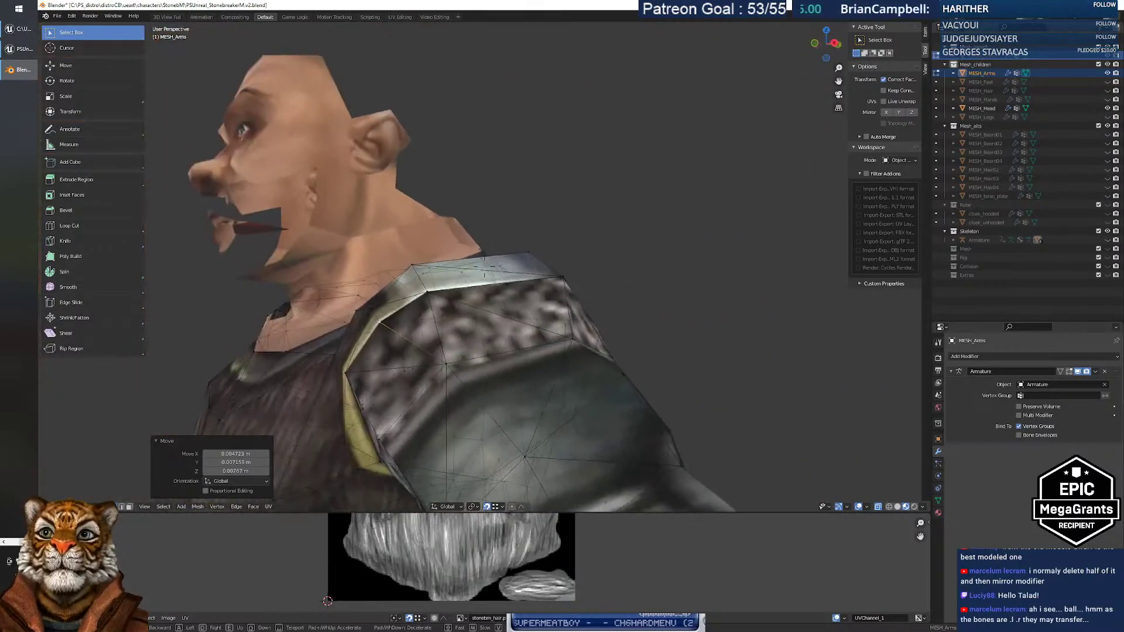
pyautogui.press('w')
pyautogui.press('a')
pyautogui.press('s')
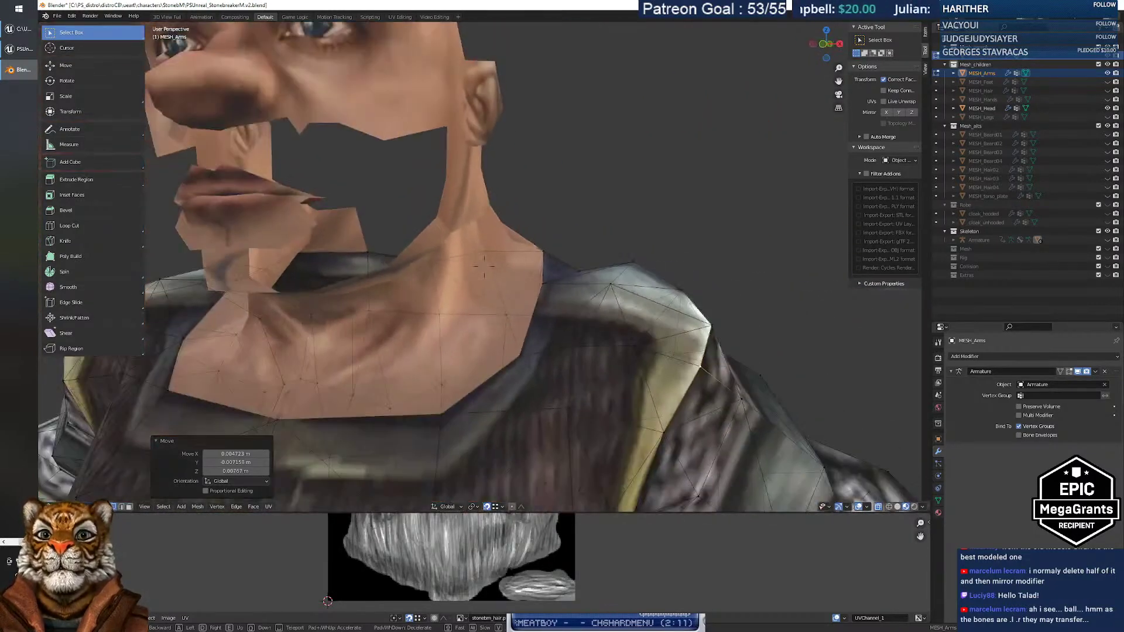
pyautogui.press('d')
pyautogui.press('w')
pyautogui.press('w')
pyautogui.press('s')
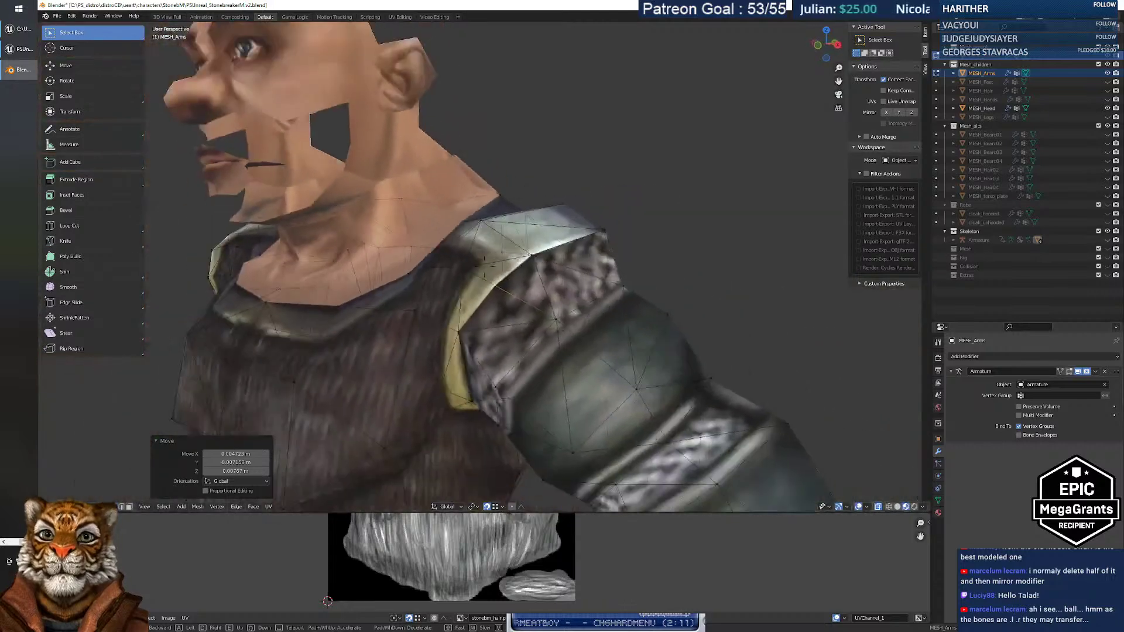
pyautogui.click(484, 267)
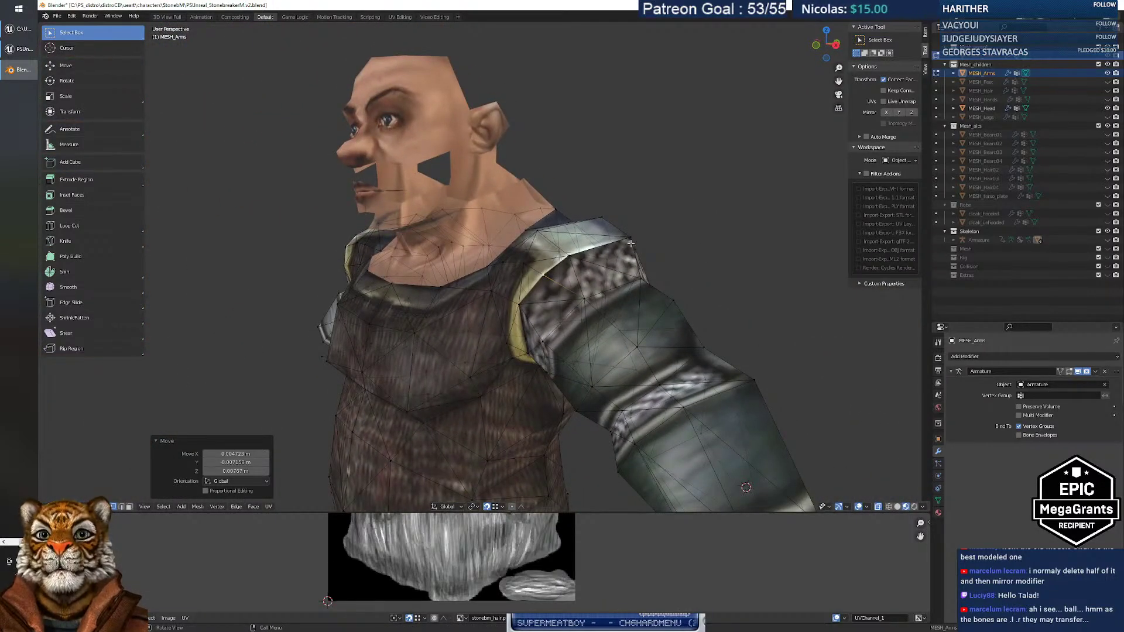
# Leave Edit Mode and examine the shoulder silhouette from both sides and the back.
pyautogui.press('Tab')
pyautogui.moveTo(556, 242); pyautogui.dragTo(704, 256, button='middle')
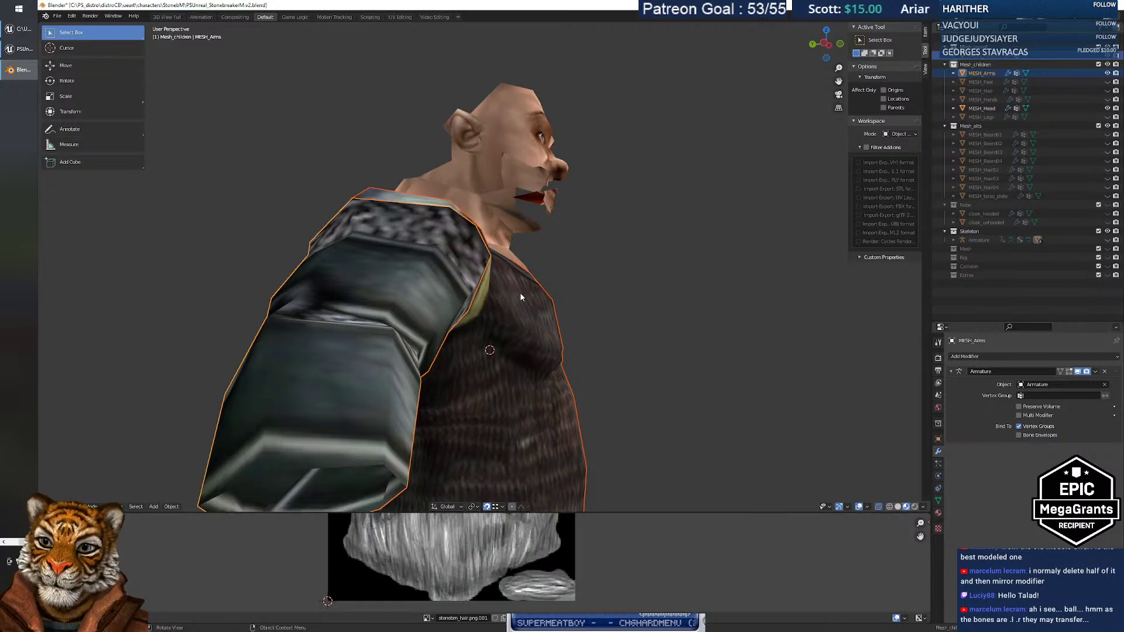
pyautogui.moveTo(575, 284); pyautogui.dragTo(413, 276, button='middle')
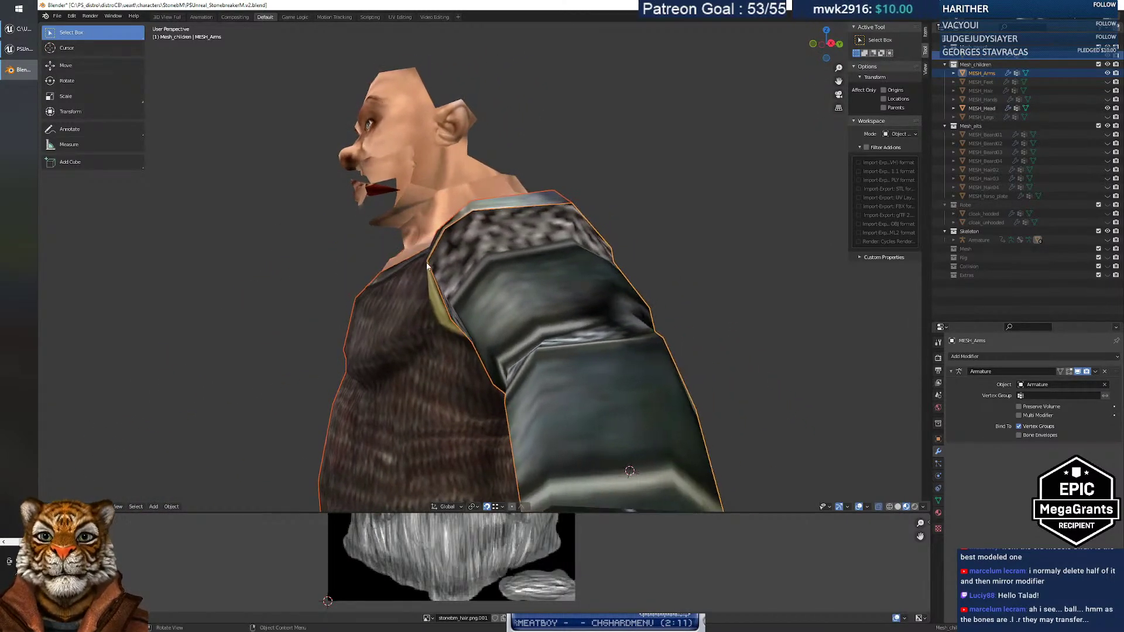
pyautogui.moveTo(540, 205); pyautogui.dragTo(510, 217, button='middle')
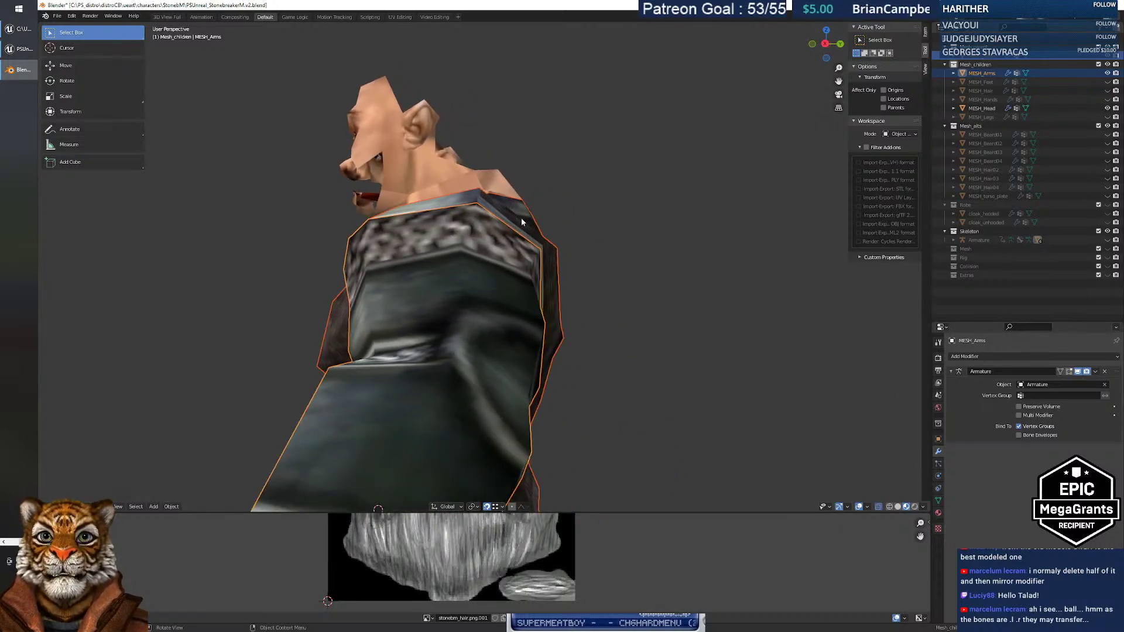
pyautogui.moveTo(395, 227); pyautogui.dragTo(495, 245, button='middle')
pyautogui.moveTo(551, 233); pyautogui.dragTo(419, 291, button='middle')
# Reopen the torso and arms meshes in Edit Mode with edge selection and turn off X-ray.
pyautogui.click(332, 287)
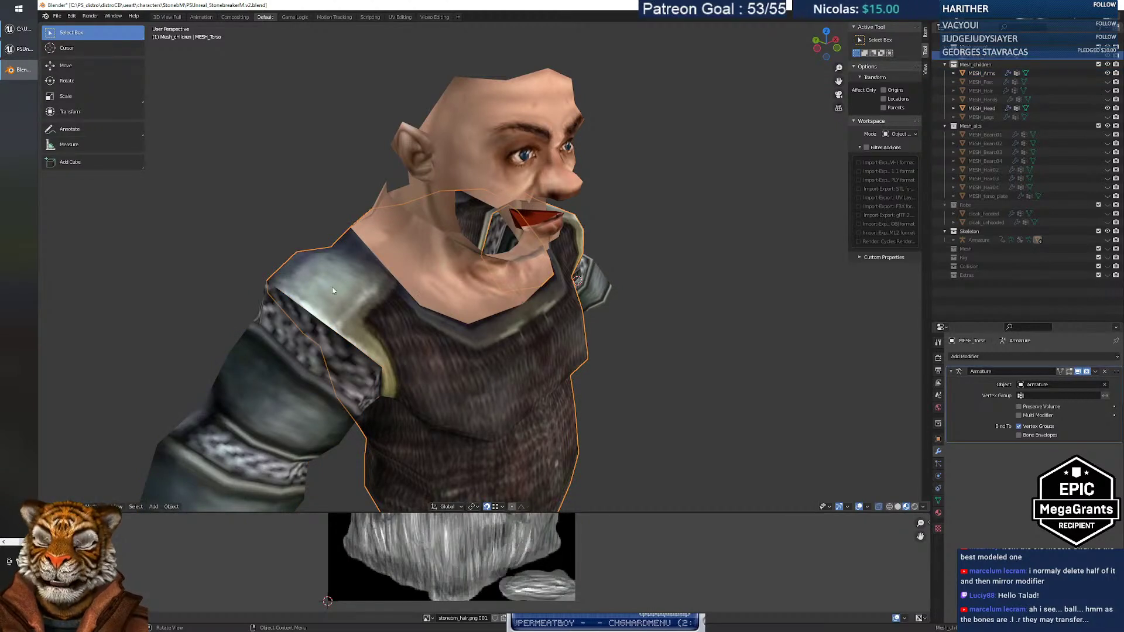
pyautogui.click(296, 304)
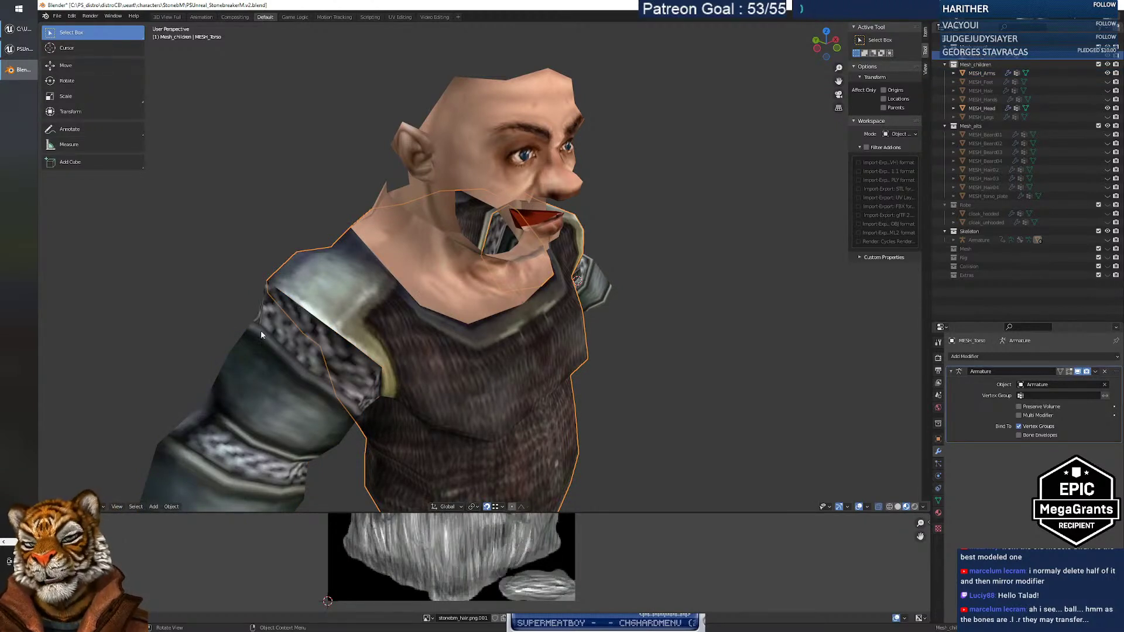
pyautogui.press('Tab')
pyautogui.moveTo(340, 305); pyautogui.dragTo(292, 302, button='middle')
pyautogui.click(292, 302)
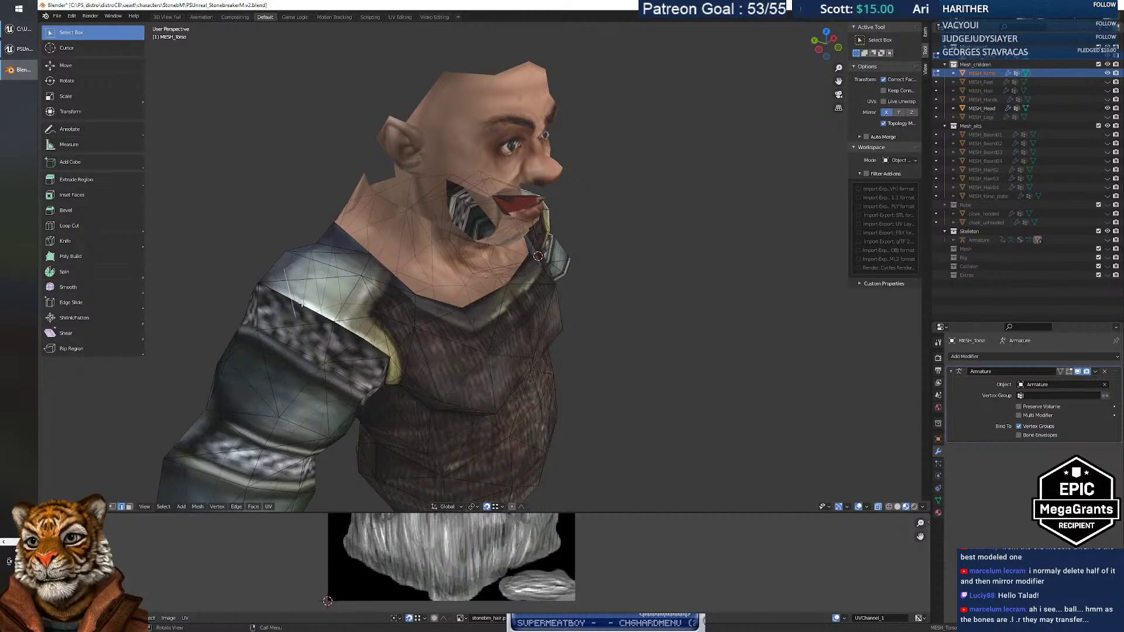
pyautogui.moveTo(308, 303); pyautogui.dragTo(309, 312, button='middle')
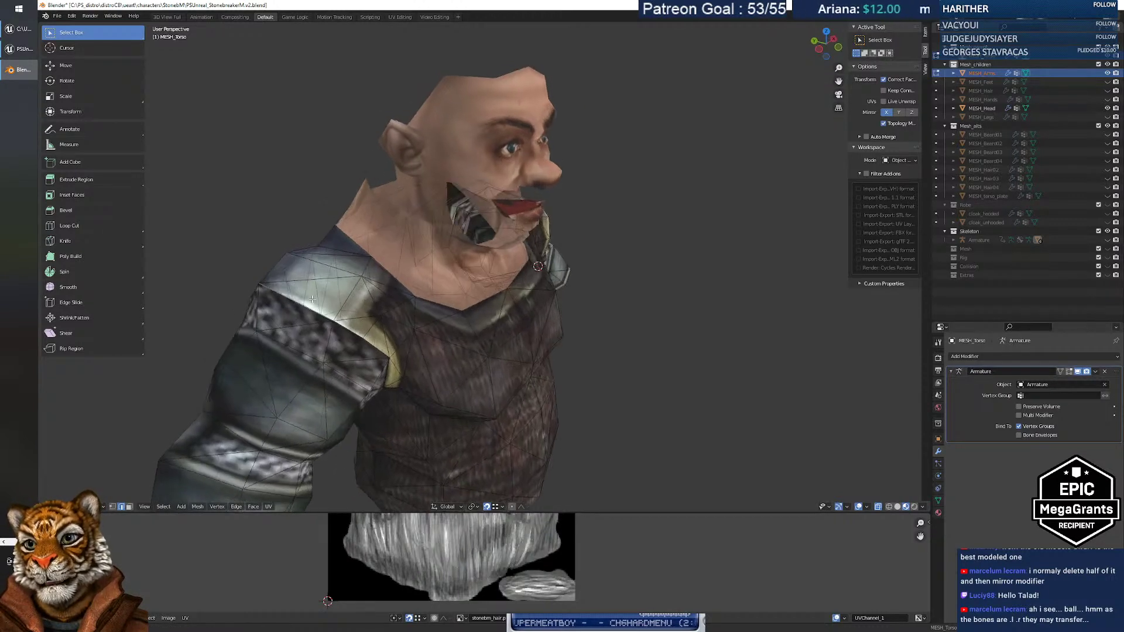
pyautogui.click(880, 507)
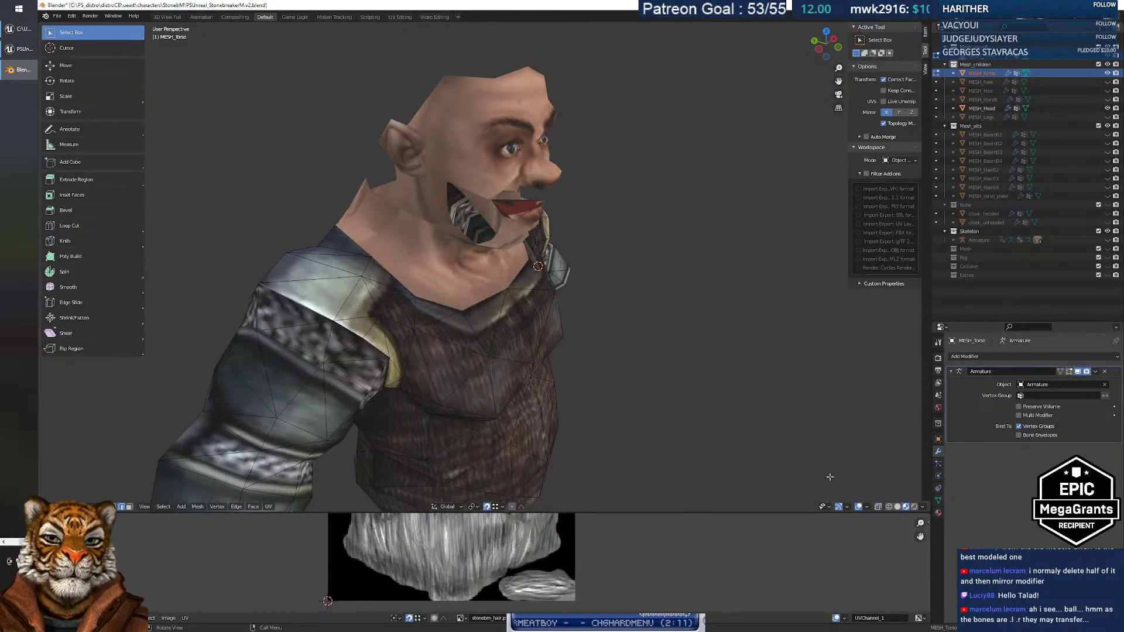
# Subdivide the edges running front to back across the top of the dwarf's right shoulder, one after another.
pyautogui.rightClick(307, 309)
pyautogui.click(307, 307)
pyautogui.click(319, 279)
pyautogui.rightClick(319, 279)
pyautogui.click(319, 278)
pyautogui.click(331, 269)
pyautogui.rightClick(331, 270)
pyautogui.click(330, 270)
pyautogui.moveTo(331, 270); pyautogui.dragTo(346, 296, button='middle')
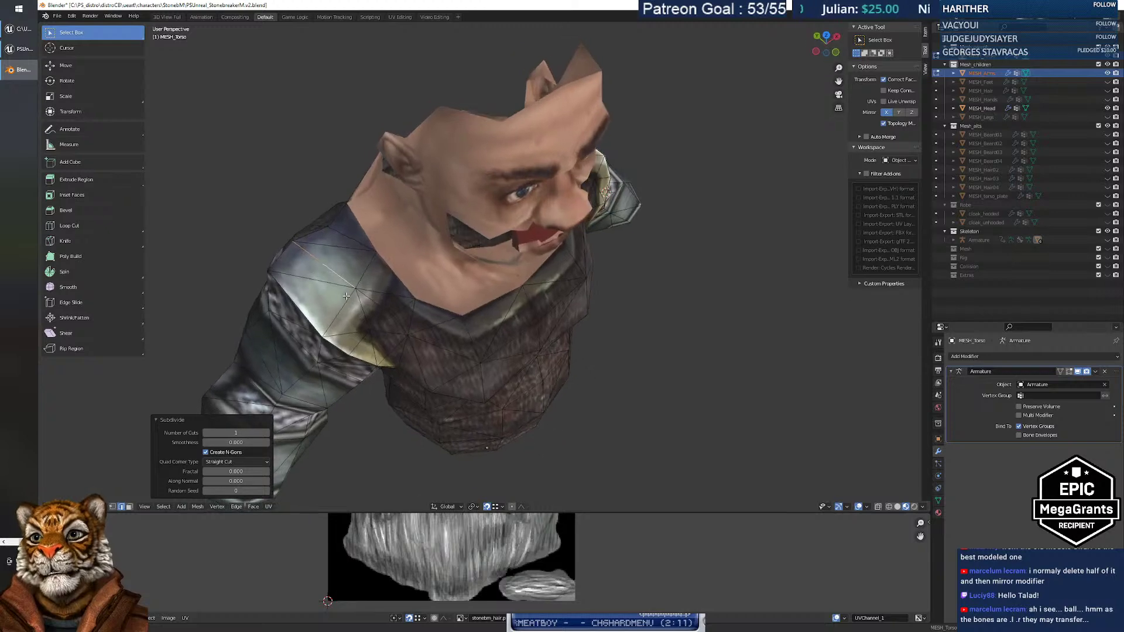
pyautogui.click(315, 241)
pyautogui.rightClick(332, 248)
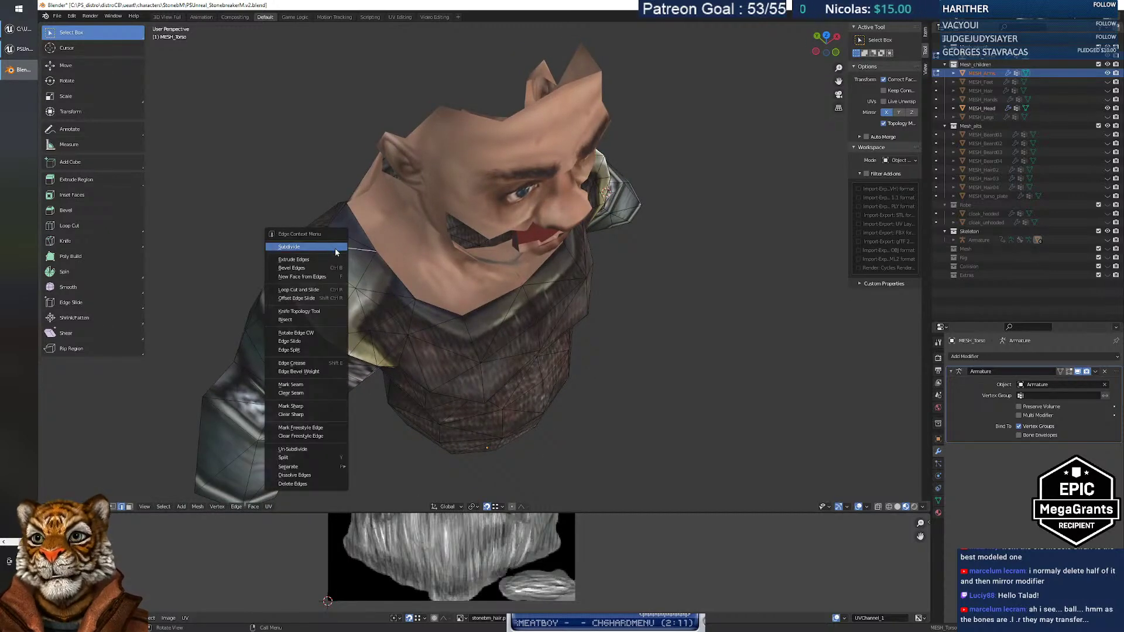
pyautogui.click(335, 248)
# Subdivide the matching top edges on the dwarf's left shoulder.
pyautogui.moveTo(447, 279); pyautogui.dragTo(561, 307, button='middle')
pyautogui.press('KP_Decimal')
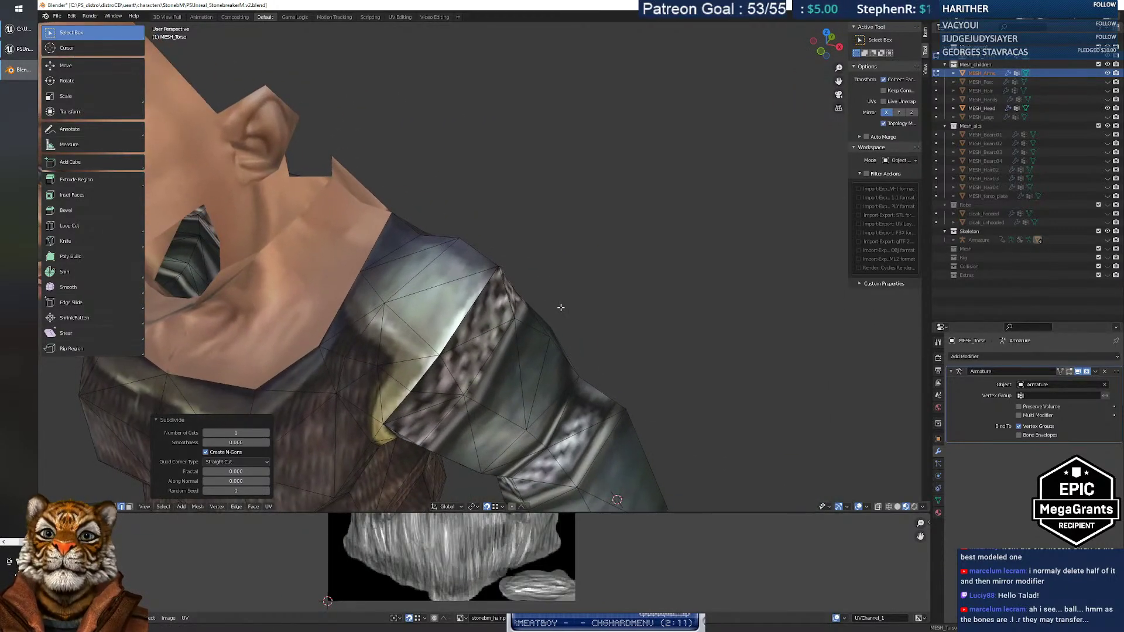
pyautogui.rightClick(468, 309)
pyautogui.click(471, 310)
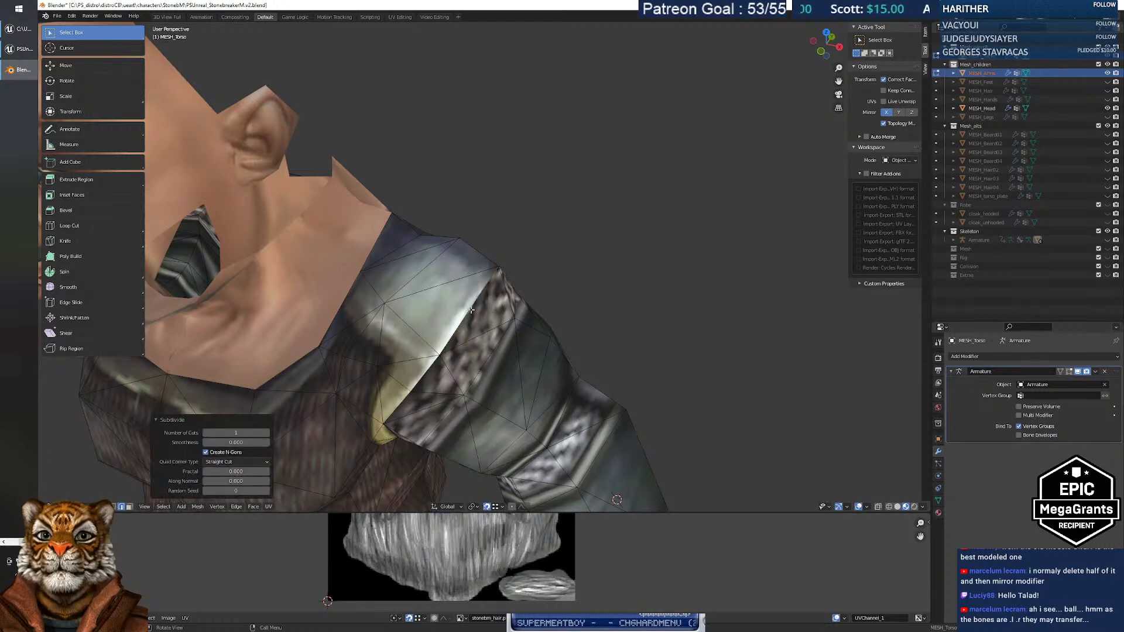
pyautogui.click(447, 283)
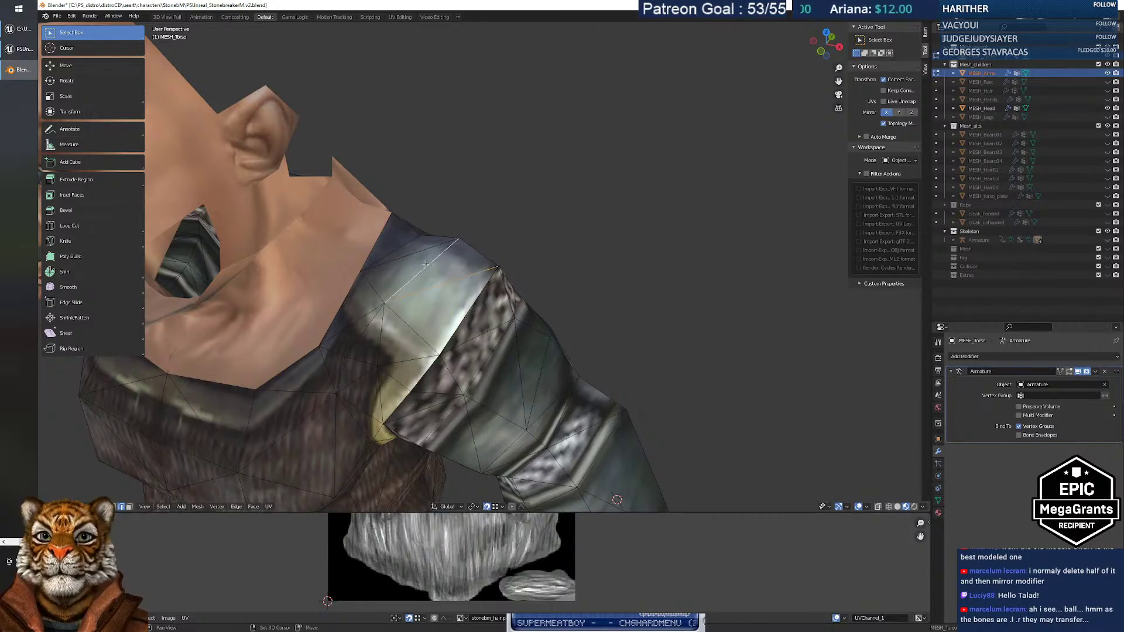
pyautogui.rightClick(426, 263)
pyautogui.click(427, 265)
pyautogui.moveTo(428, 265); pyautogui.dragTo(397, 308, button='middle')
pyautogui.rightClick(410, 253)
pyautogui.click(411, 252)
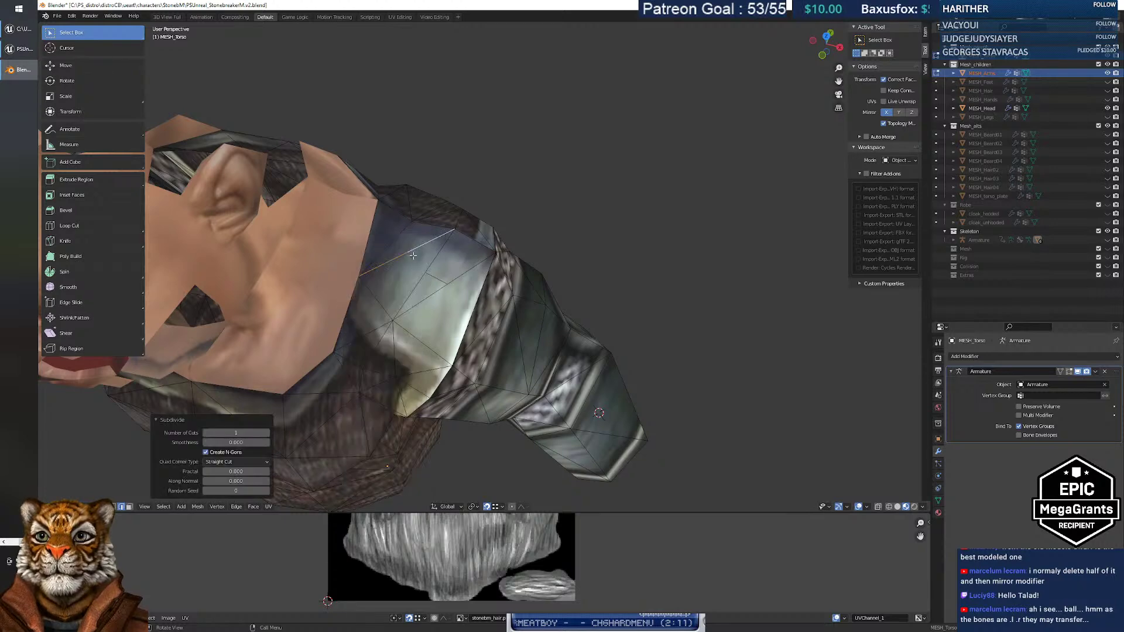
# Triangulate all faces of the torso and arms meshes and clear the selection.
pyautogui.press('a')
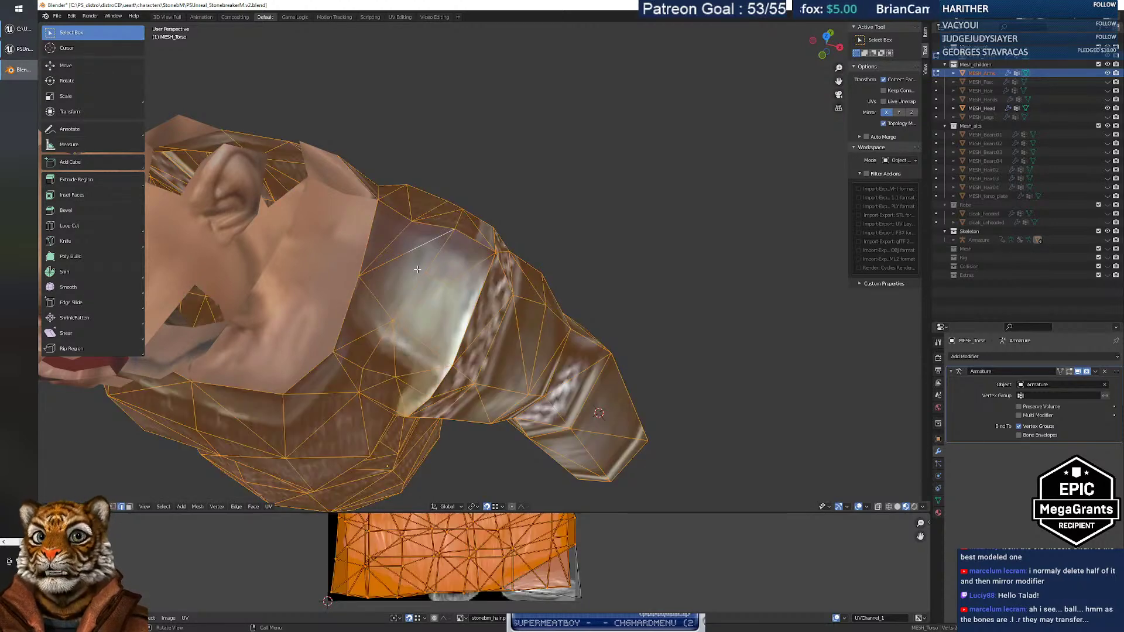
pyautogui.hotkey('ctrl', 't')
pyautogui.moveTo(417, 269); pyautogui.dragTo(406, 296, button='middle')
pyautogui.hotkey('alt', 'a')
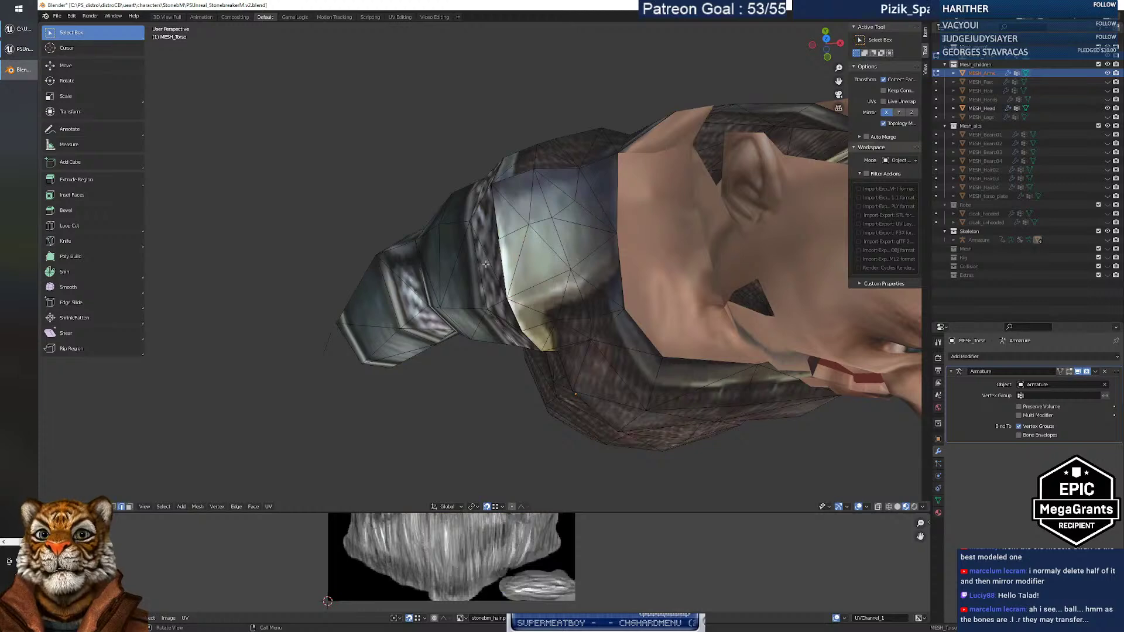
# Turn X-ray on and subdivide the arm's top edge where it meets the torso on the dwarf's right shoulder.
pyautogui.moveTo(494, 249); pyautogui.dragTo(487, 291, button='middle')
pyautogui.hotkey('alt', 'q')
pyautogui.hotkey('ctrl', 'z')
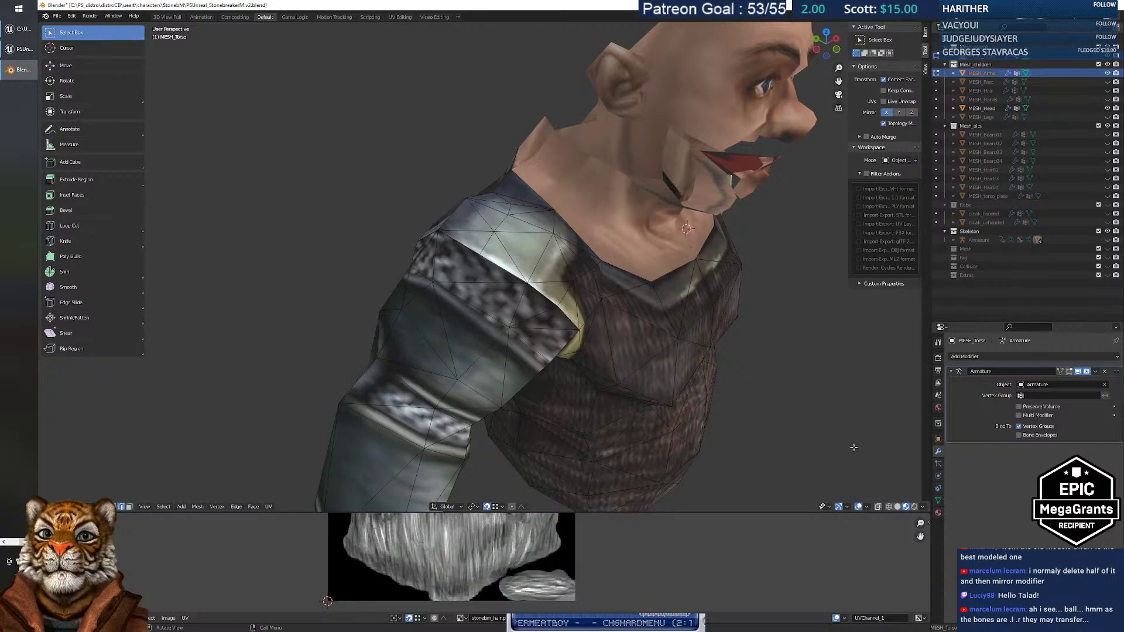
pyautogui.click(878, 507)
pyautogui.hotkey('alt', 'q')
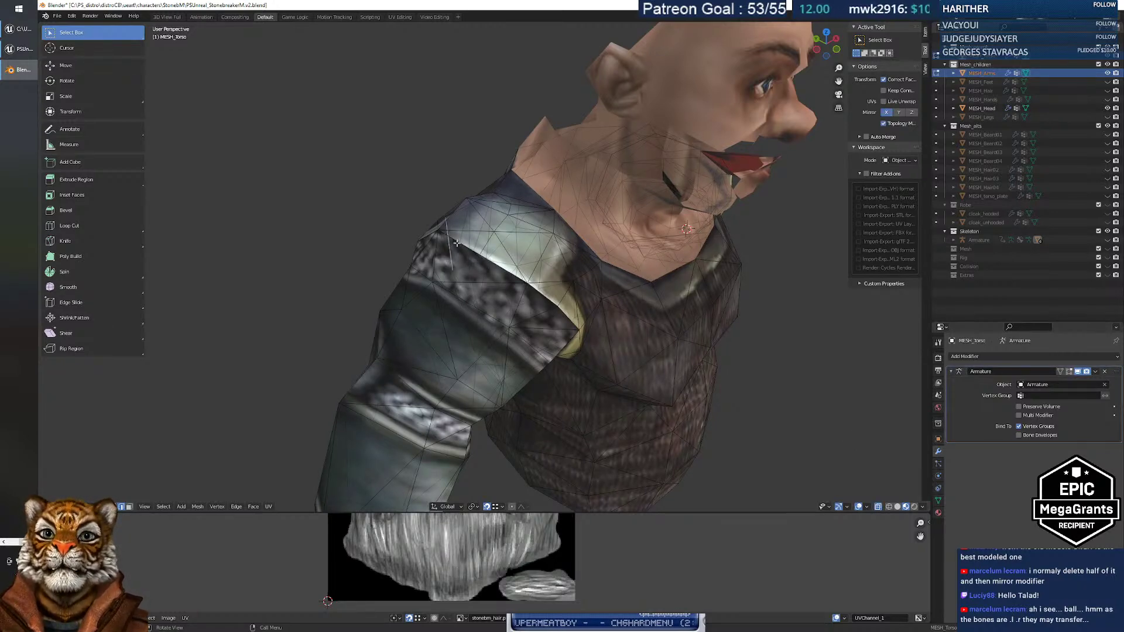
pyautogui.moveTo(450, 241); pyautogui.dragTo(489, 265, button='middle')
pyautogui.rightClick(489, 264)
pyautogui.click(489, 265)
# Subdivide the arm's matching top edge where it meets the torso on the dwarf's left shoulder.
pyautogui.moveTo(705, 270); pyautogui.dragTo(512, 305, button='middle')
pyautogui.click(562, 310)
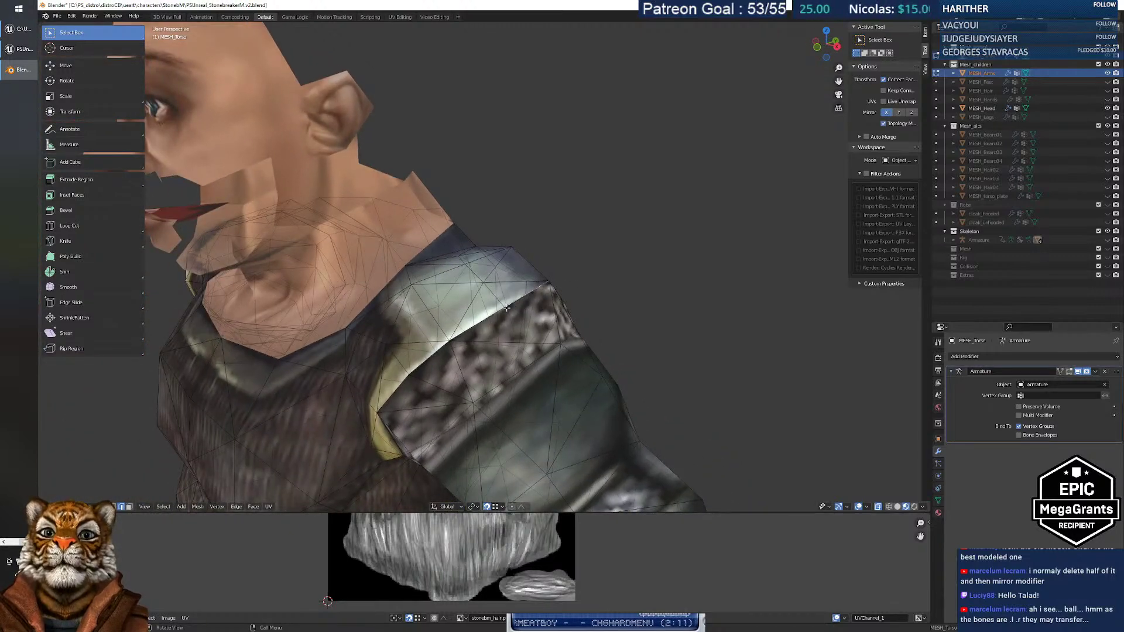
pyautogui.click(517, 297)
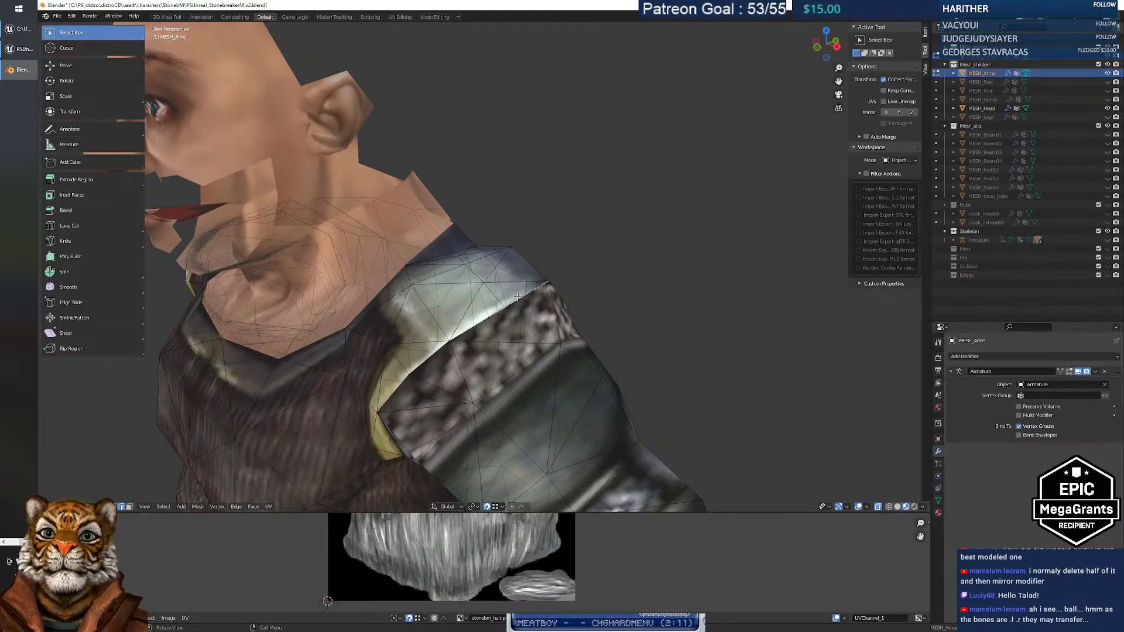
pyautogui.press('g')
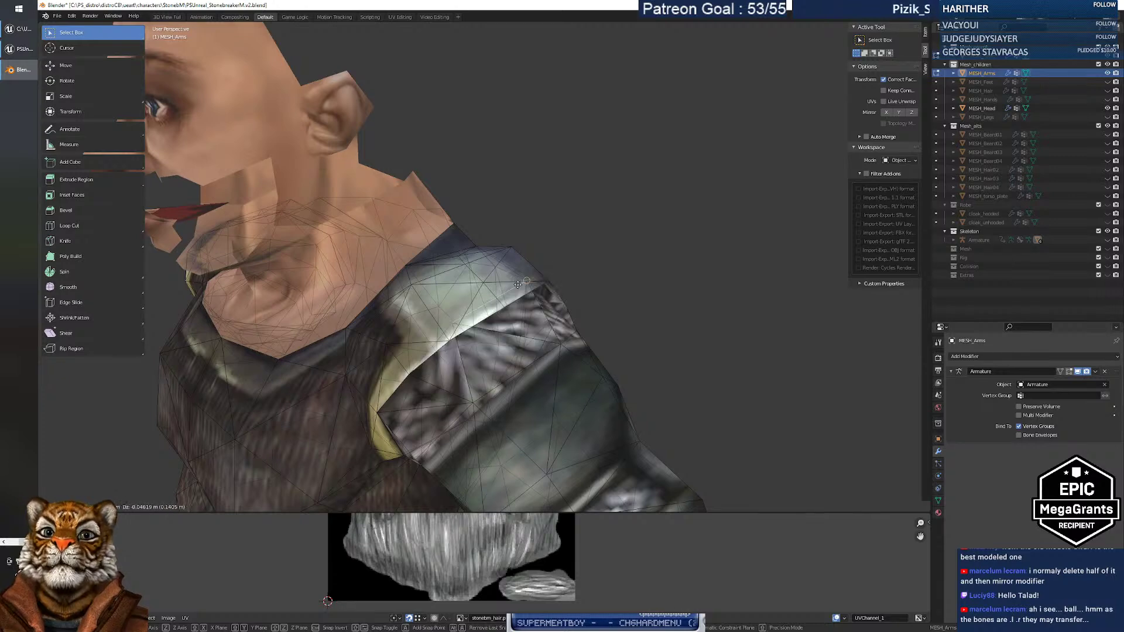
pyautogui.rightClick(519, 286)
pyautogui.rightClick(518, 301)
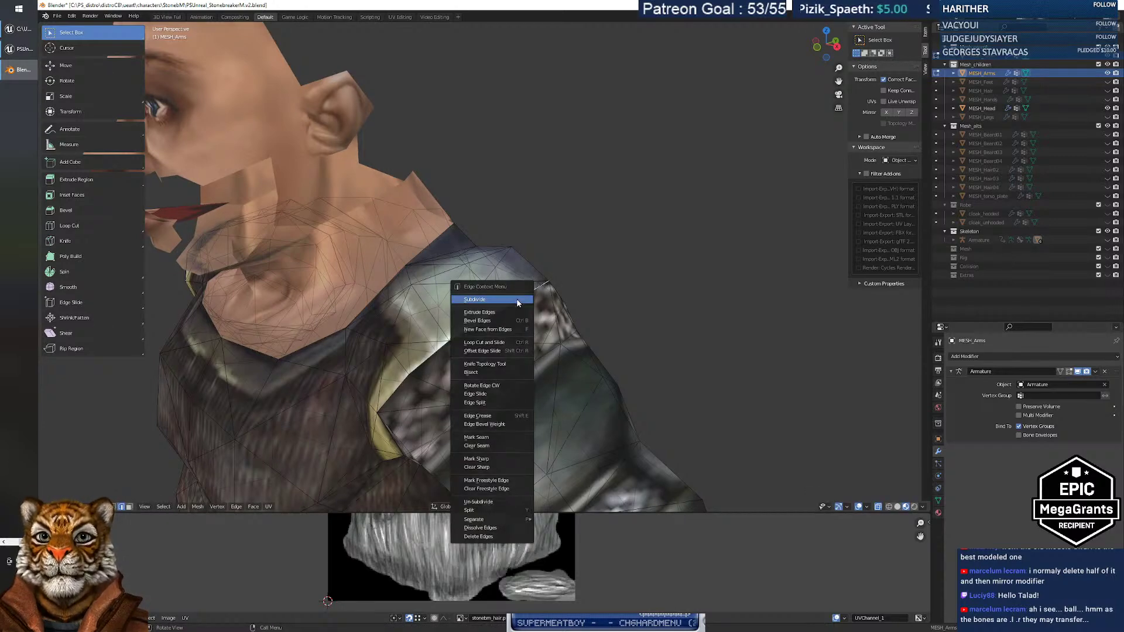
pyautogui.click(518, 300)
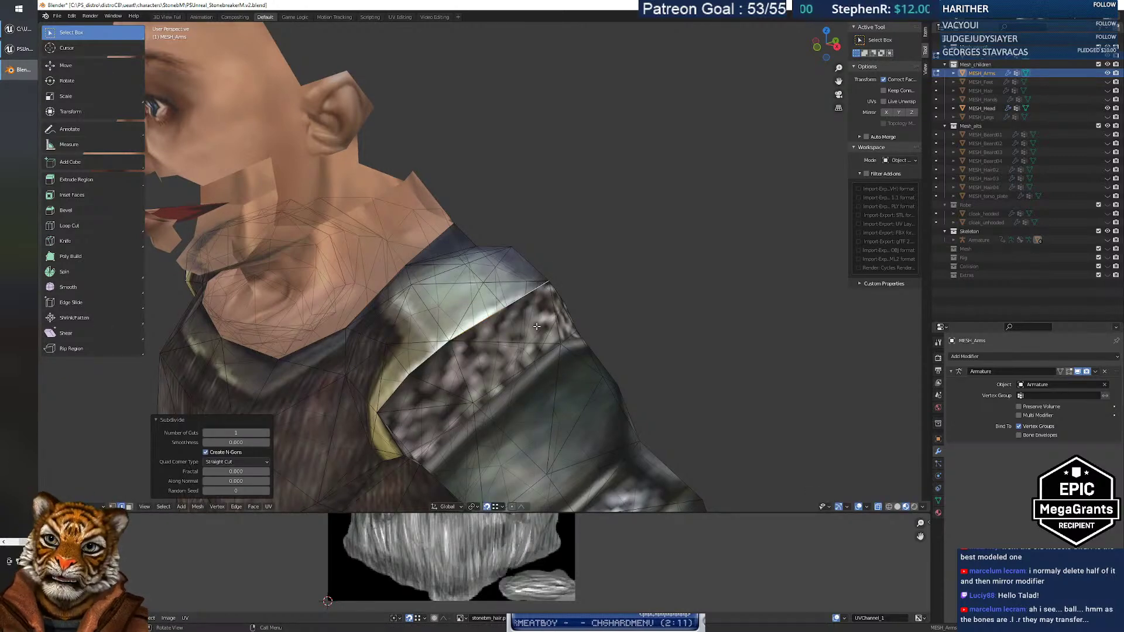
# Triangulate all faces of the torso and arms meshes again.
pyautogui.moveTo(370, 316); pyautogui.dragTo(410, 304, button='middle')
pyautogui.hotkey('shift', '`')
pyautogui.press('s')
pyautogui.press('w')
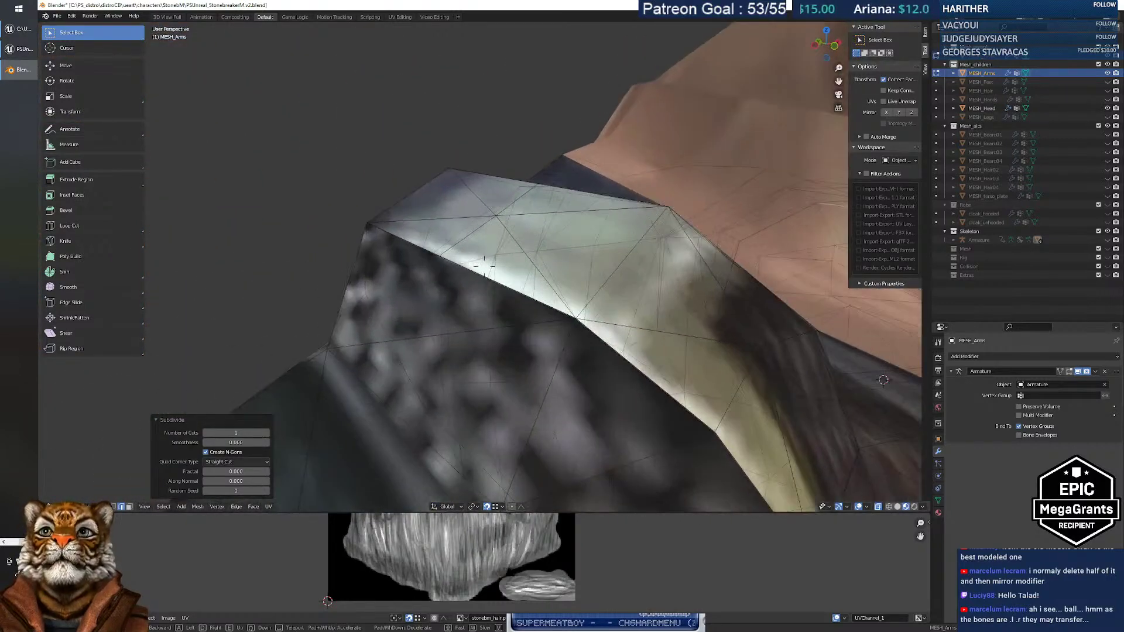
pyautogui.press('w')
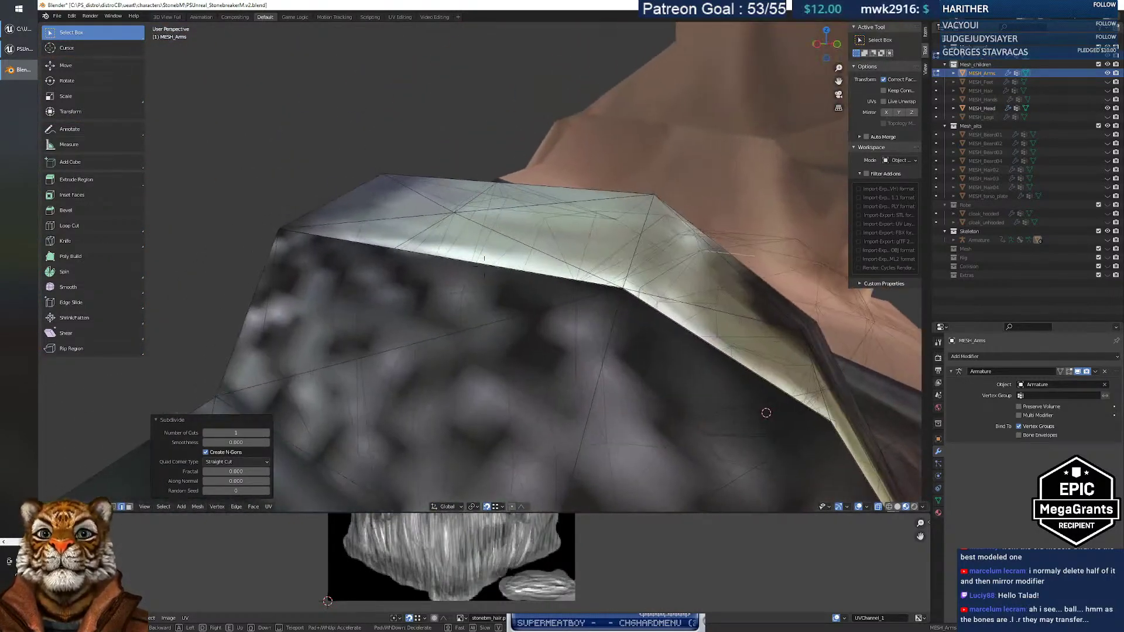
pyautogui.press('Escape')
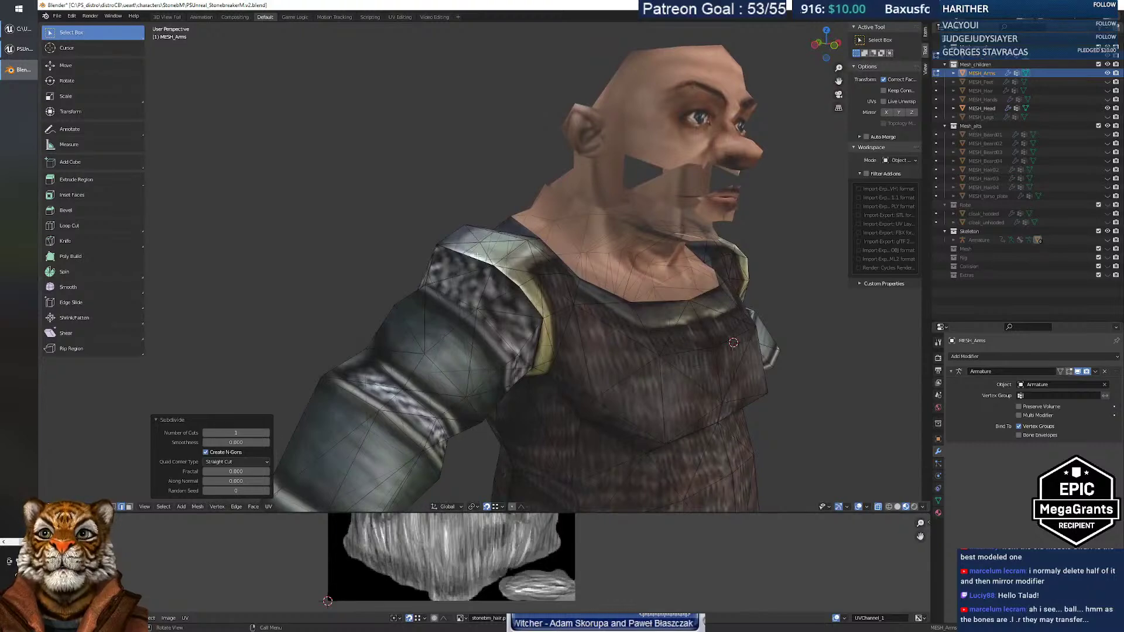
pyautogui.press('Tab')
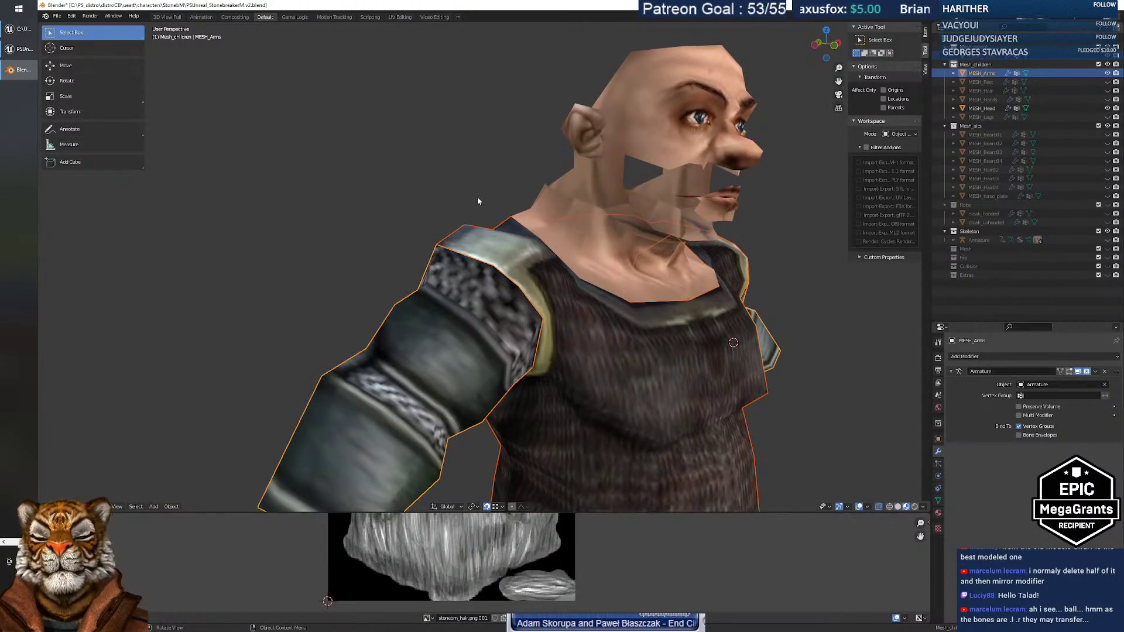
pyautogui.press('Tab')
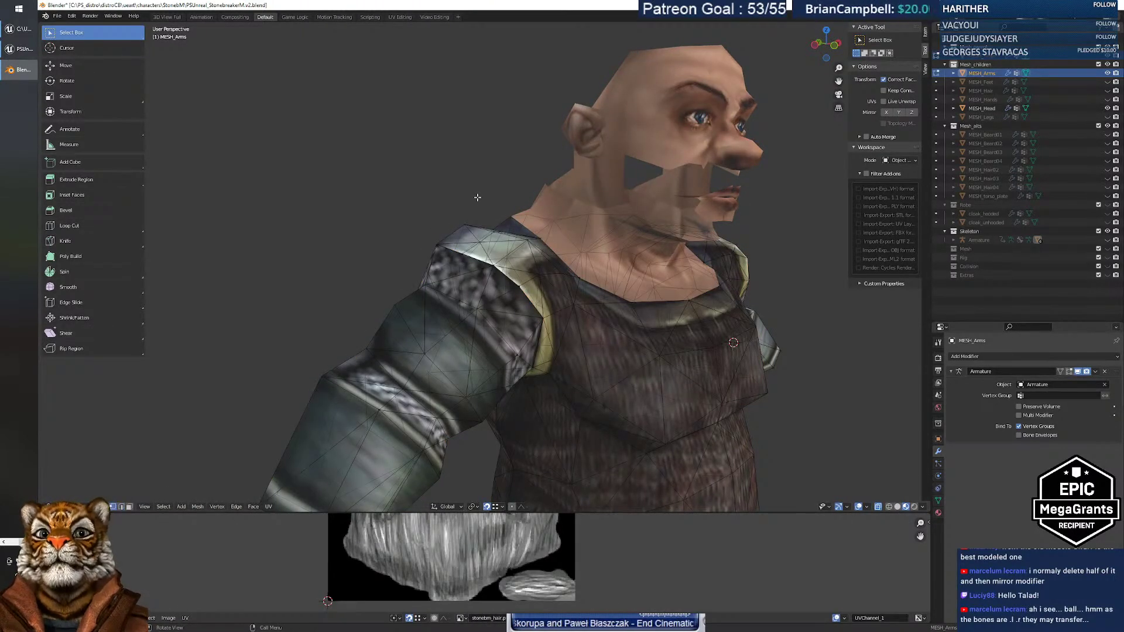
pyautogui.press('a')
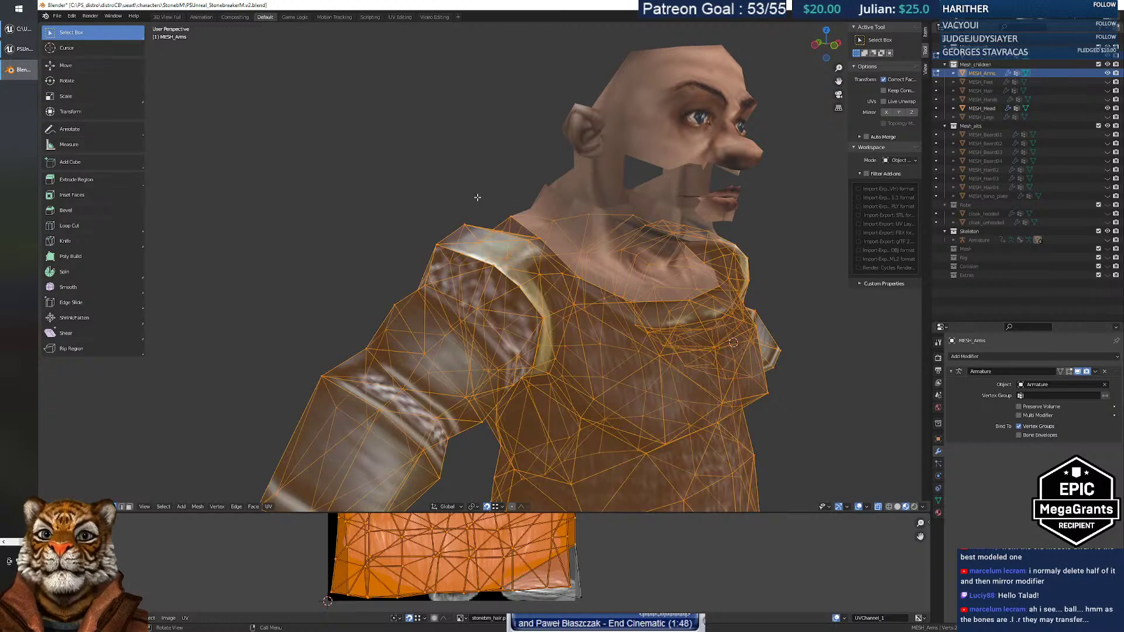
pyautogui.press('3')
pyautogui.hotkey('ctrl', 't')
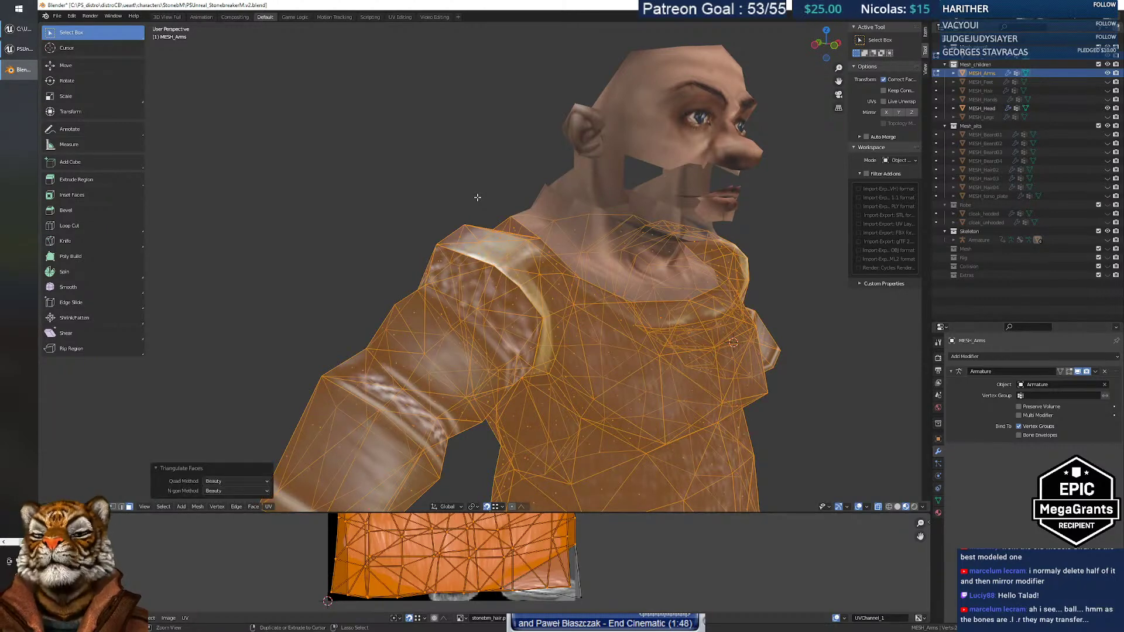
# Reopen both meshes for editing with the torso active, switch to vertex selection and clear the selection.
pyautogui.press('Tab')
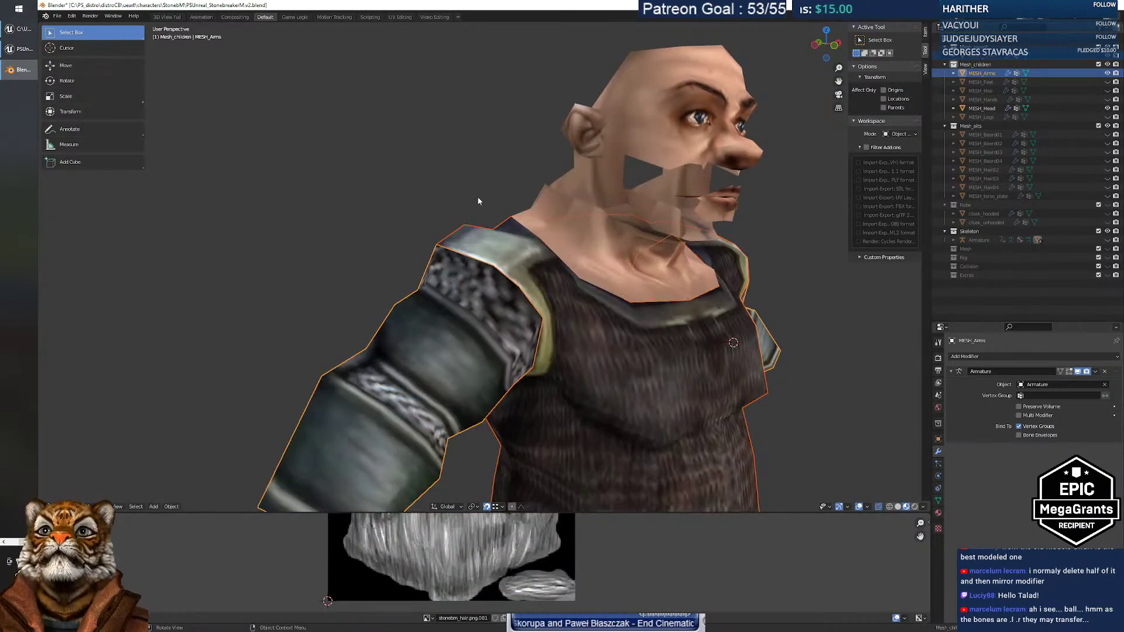
pyautogui.click(469, 260)
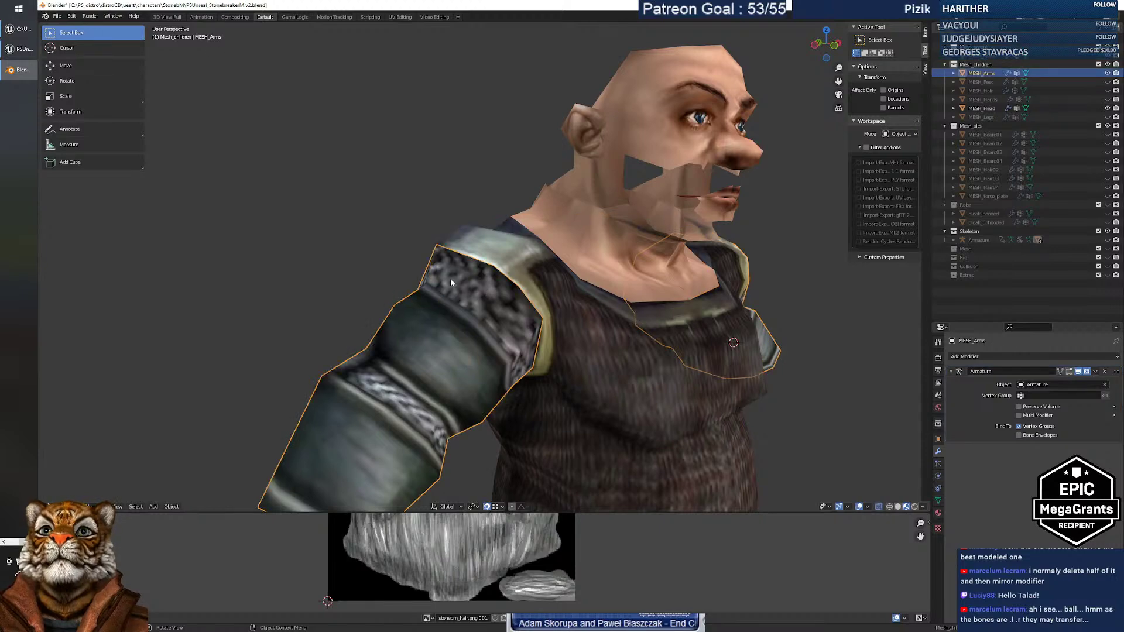
pyautogui.press('Tab')
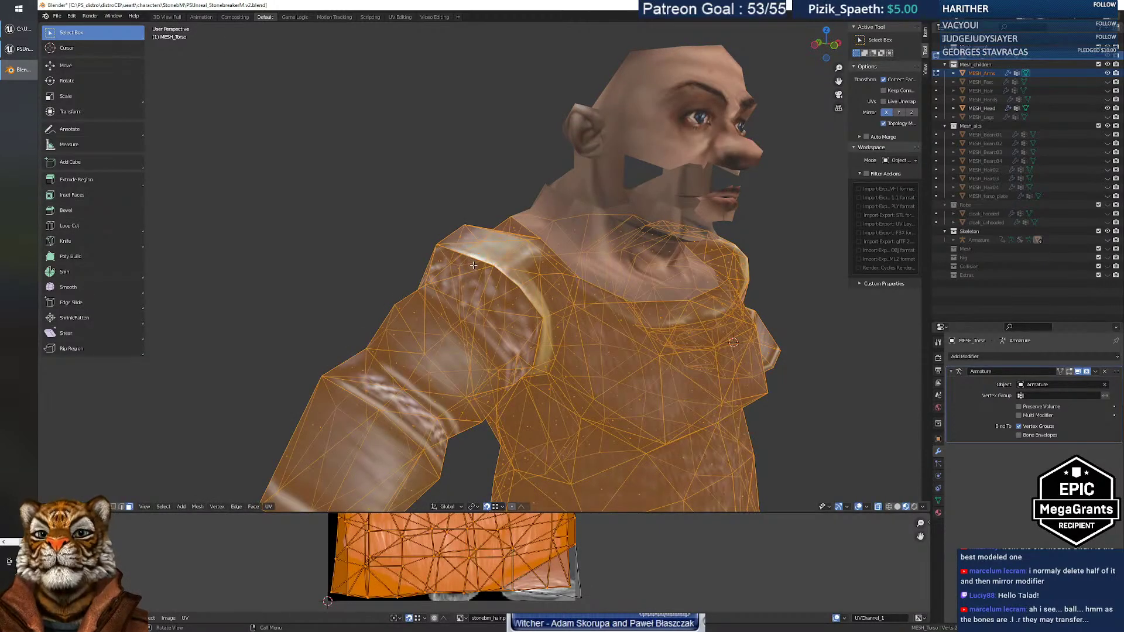
pyautogui.click(878, 506)
pyautogui.press('1')
pyautogui.hotkey('alt', 'a')
# Turn X-ray off and move the torso's and arm's outer corner vertices slightly up and outward on the dwarf's right shoulder.
pyautogui.moveTo(526, 262); pyautogui.dragTo(502, 296, button='middle')
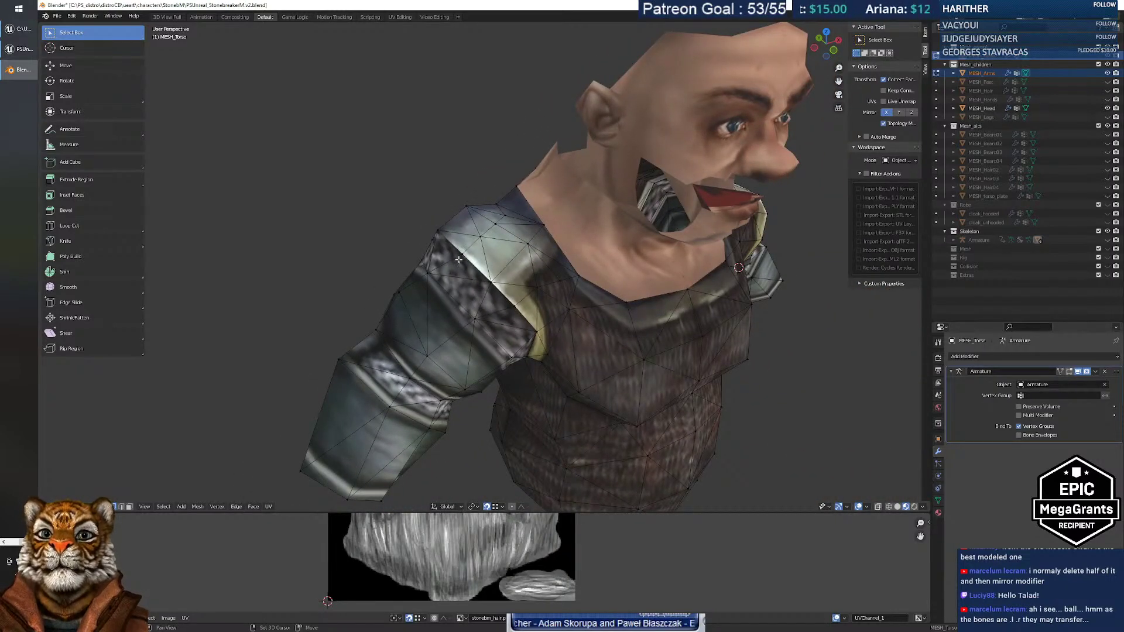
pyautogui.moveTo(473, 263); pyautogui.dragTo(539, 293, button='middle')
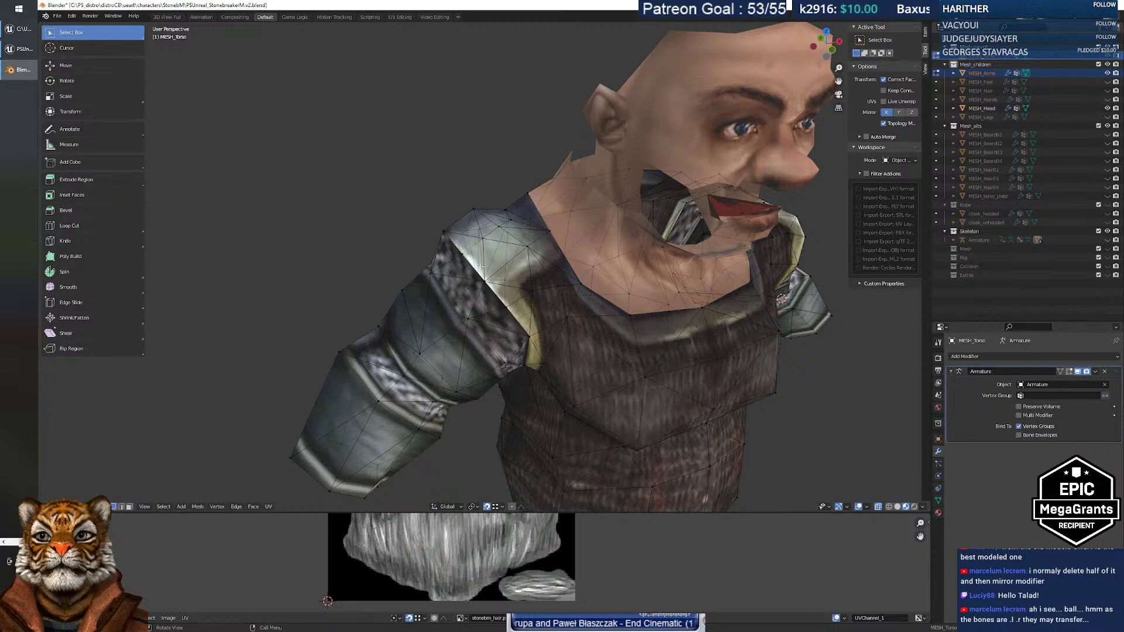
pyautogui.moveTo(492, 269); pyautogui.dragTo(470, 233, button='middle')
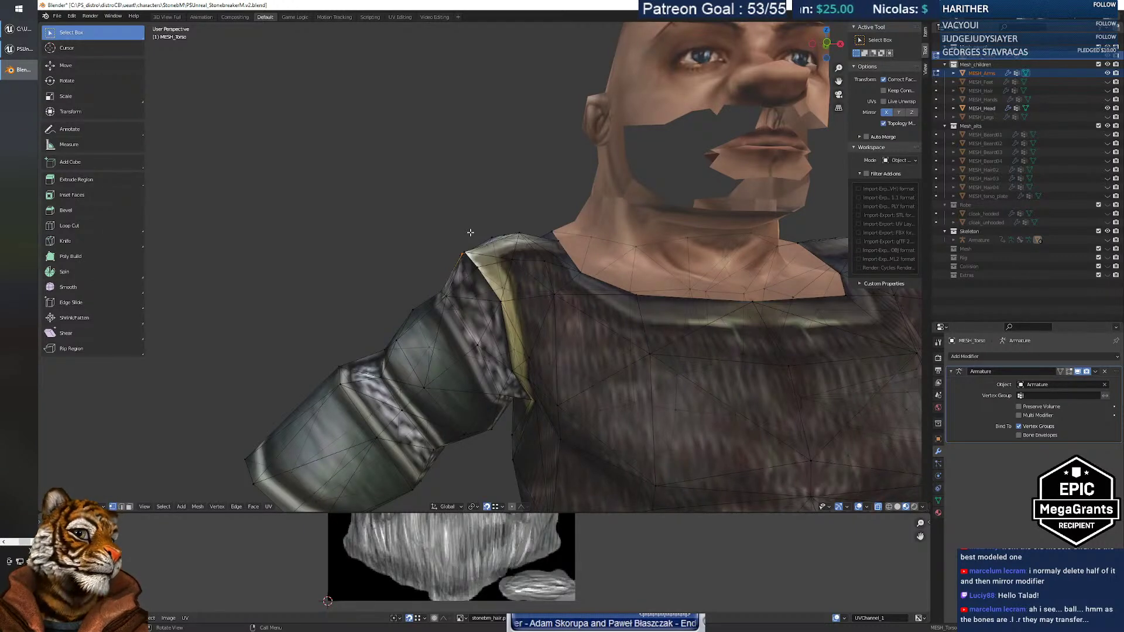
pyautogui.moveTo(477, 240)
pyautogui.mouseDown(button='middle')
pyautogui.moveTo(610, 248)
pyautogui.moveTo(475, 252)
pyautogui.mouseUp(button='middle')
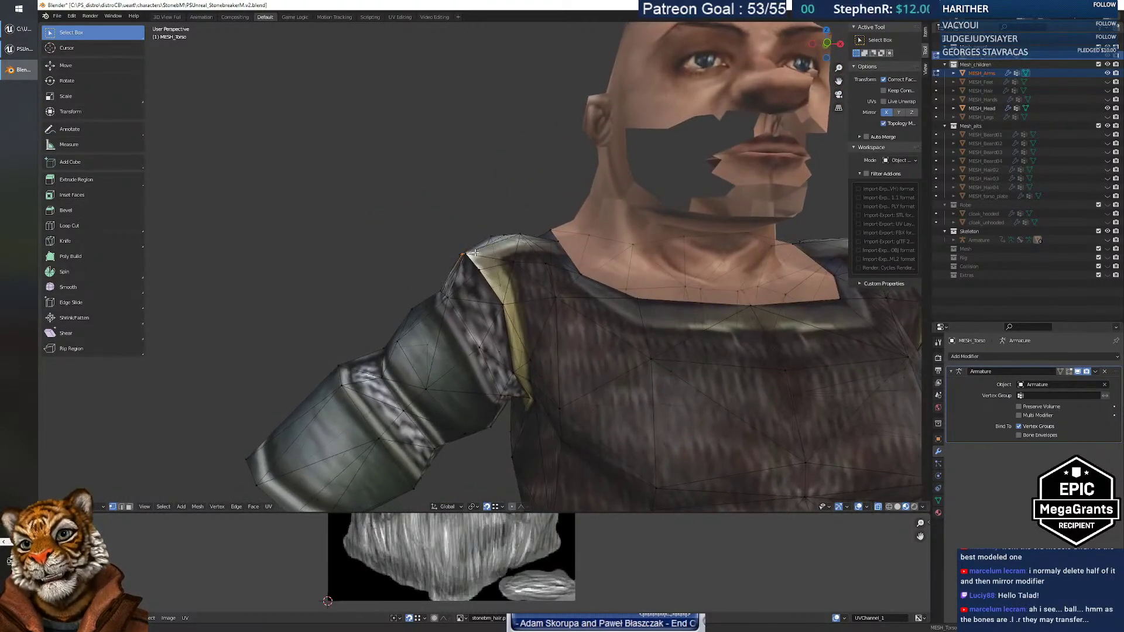
pyautogui.click(878, 509)
pyautogui.moveTo(552, 322); pyautogui.dragTo(498, 292, button='middle')
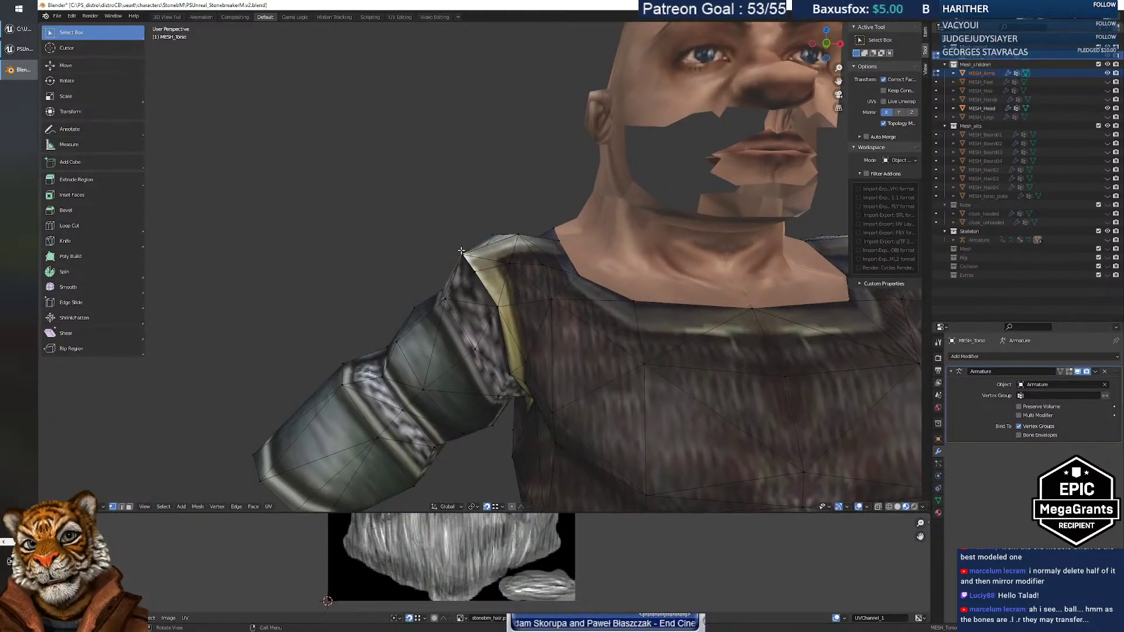
pyautogui.press('g')
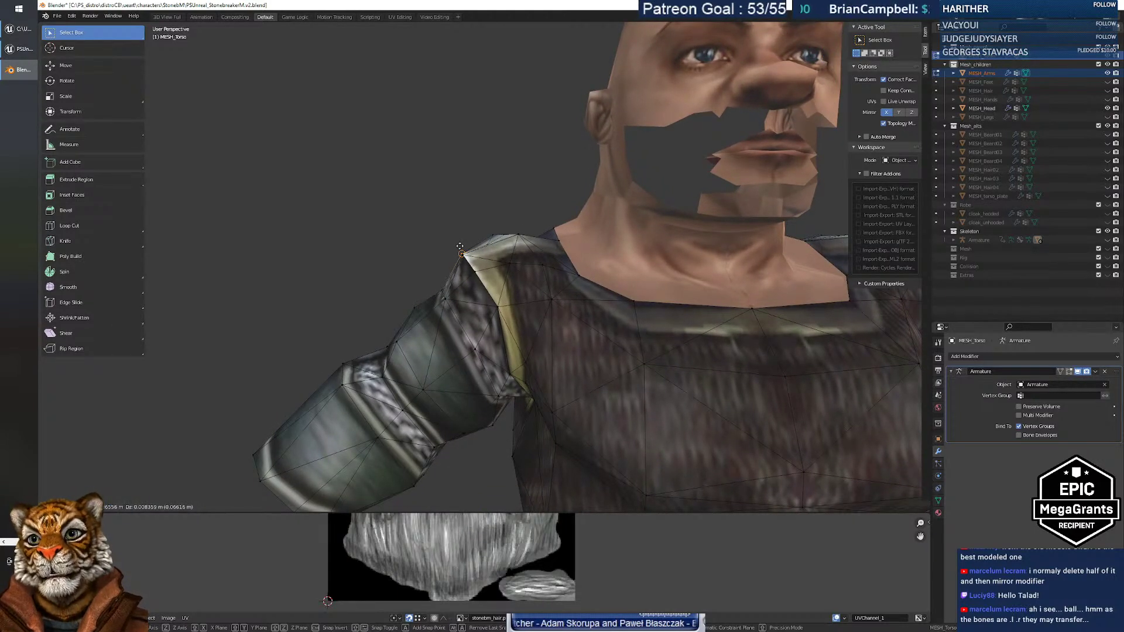
pyautogui.click(459, 246)
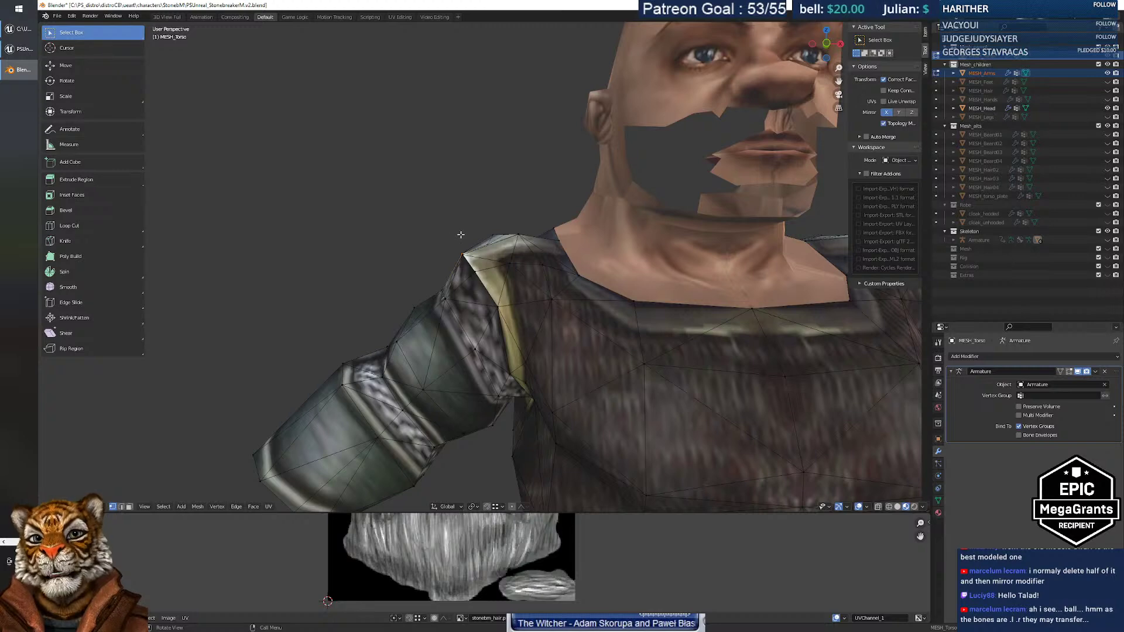
pyautogui.press('g')
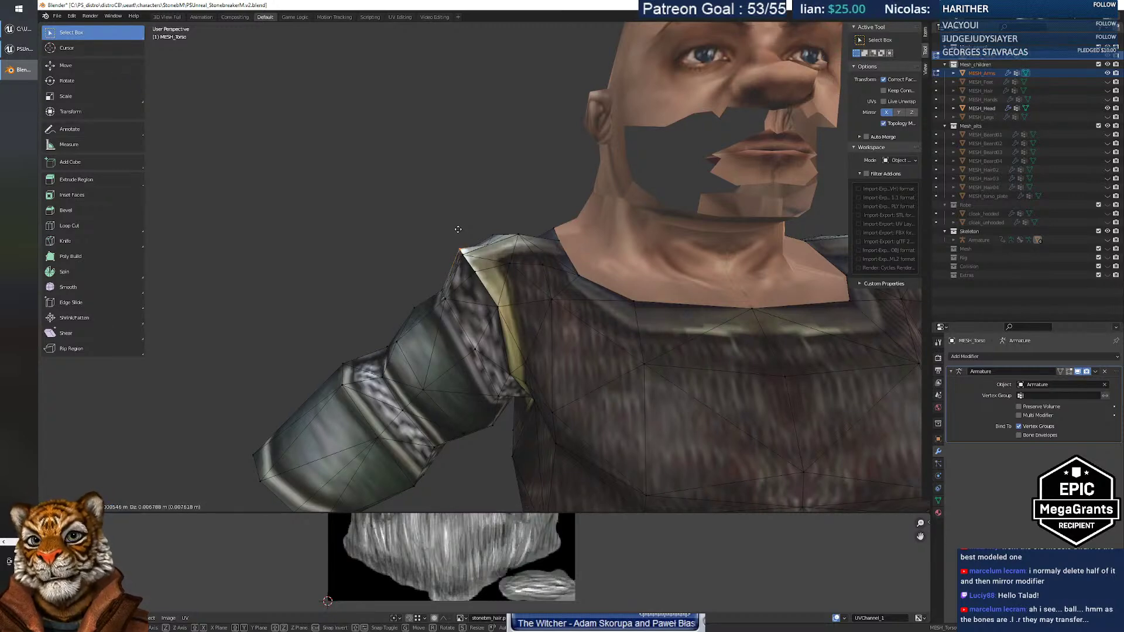
pyautogui.click(457, 228)
pyautogui.moveTo(457, 227)
pyautogui.mouseDown(button='middle')
pyautogui.moveTo(548, 200)
pyautogui.moveTo(442, 243)
pyautogui.mouseUp(button='middle')
# Raise the torso vertex in the middle of the dwarf's right shoulder top along the Z axis to round it out.
pyautogui.hotkey('shift', '`')
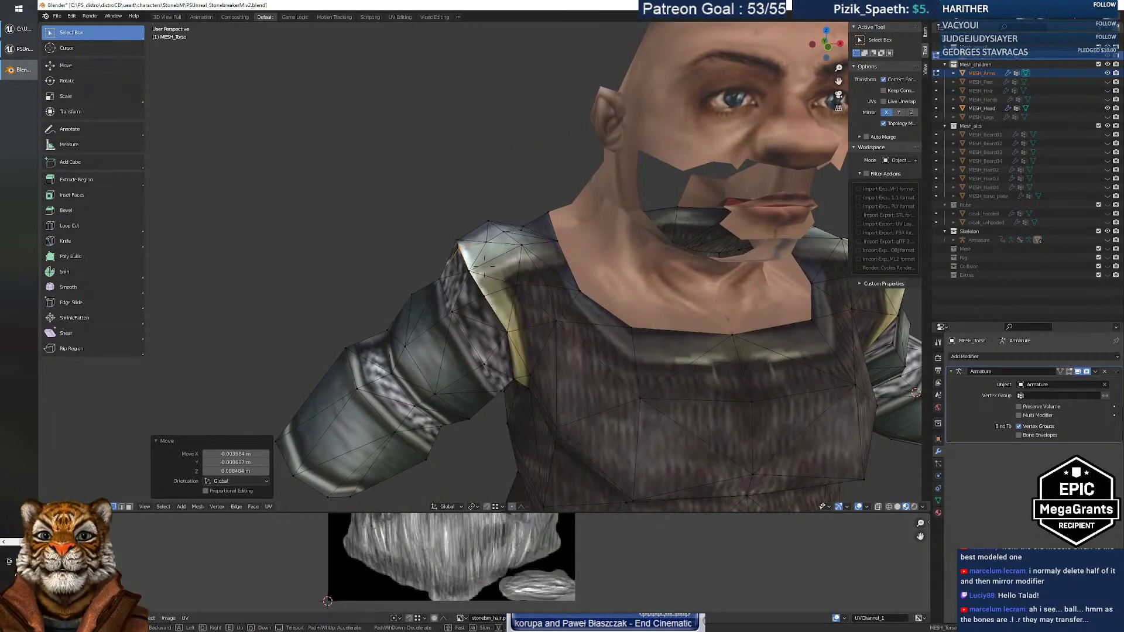
pyautogui.press('w')
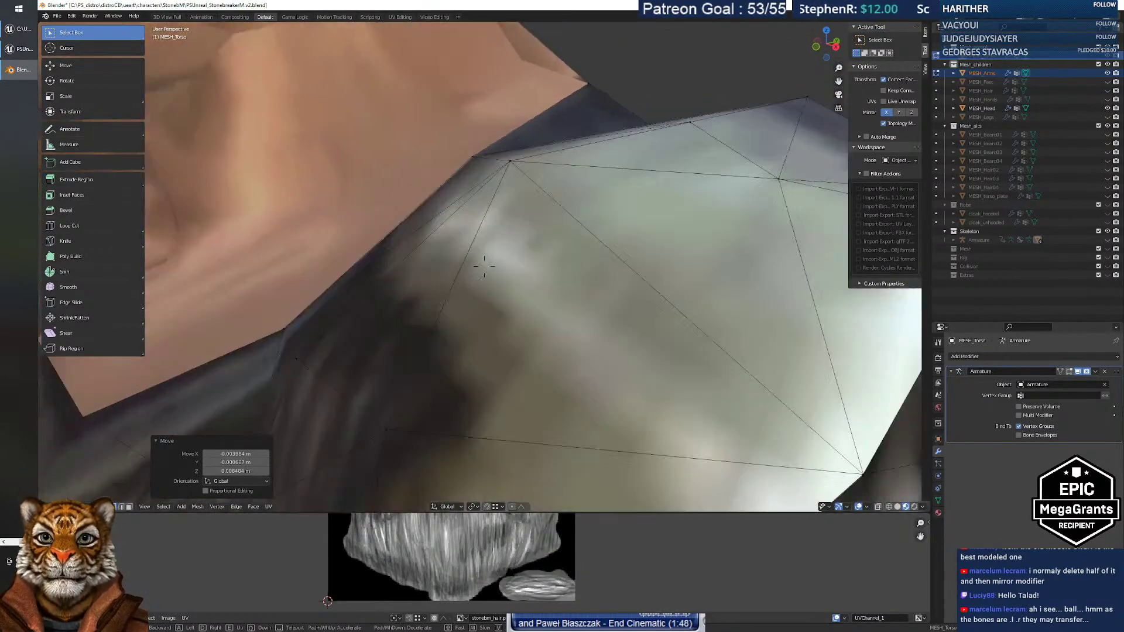
pyautogui.press('s')
pyautogui.press('a')
pyautogui.press('w')
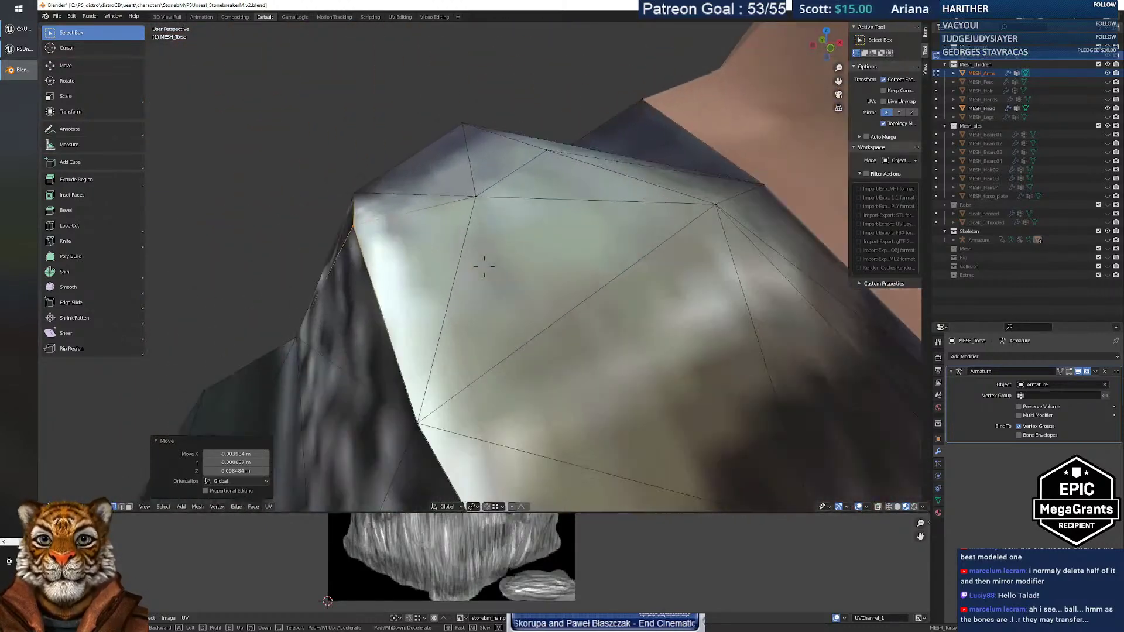
pyautogui.press('s')
pyautogui.click(480, 274)
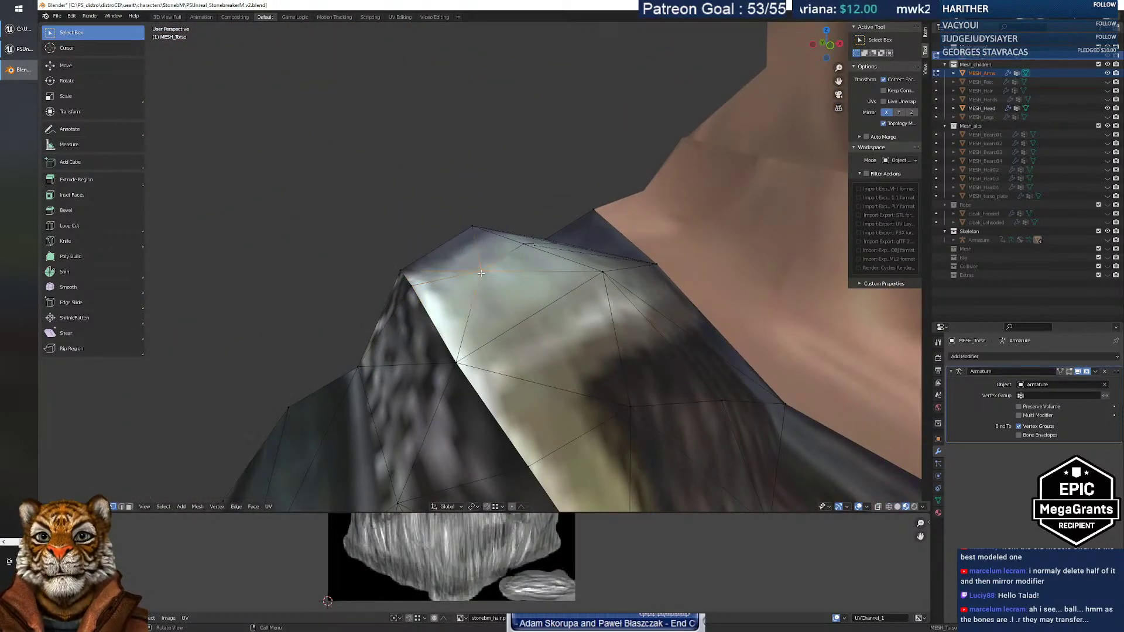
pyautogui.moveTo(490, 295)
pyautogui.mouseDown(button='middle')
pyautogui.moveTo(547, 293)
pyautogui.moveTo(538, 279)
pyautogui.moveTo(495, 289)
pyautogui.mouseUp(button='middle')
pyautogui.press('g')
pyautogui.press('z')
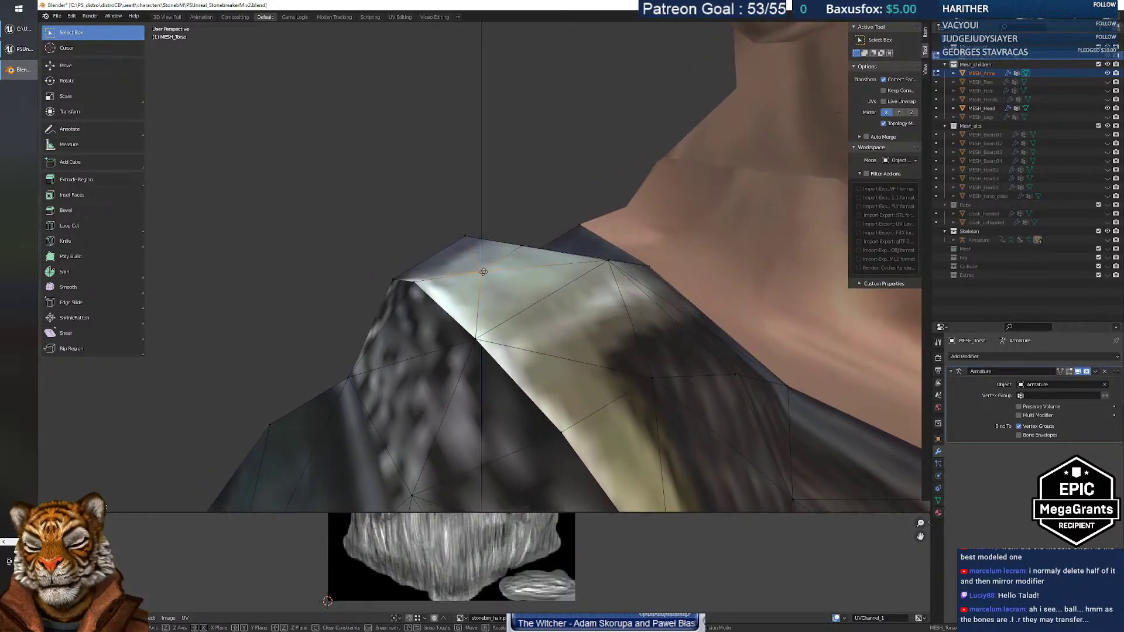
pyautogui.click(480, 256)
# Raise the next torso vertex inward toward the neck on the right shoulder top along the Z axis.
pyautogui.moveTo(482, 257); pyautogui.dragTo(521, 268, button='middle')
pyautogui.click(525, 248)
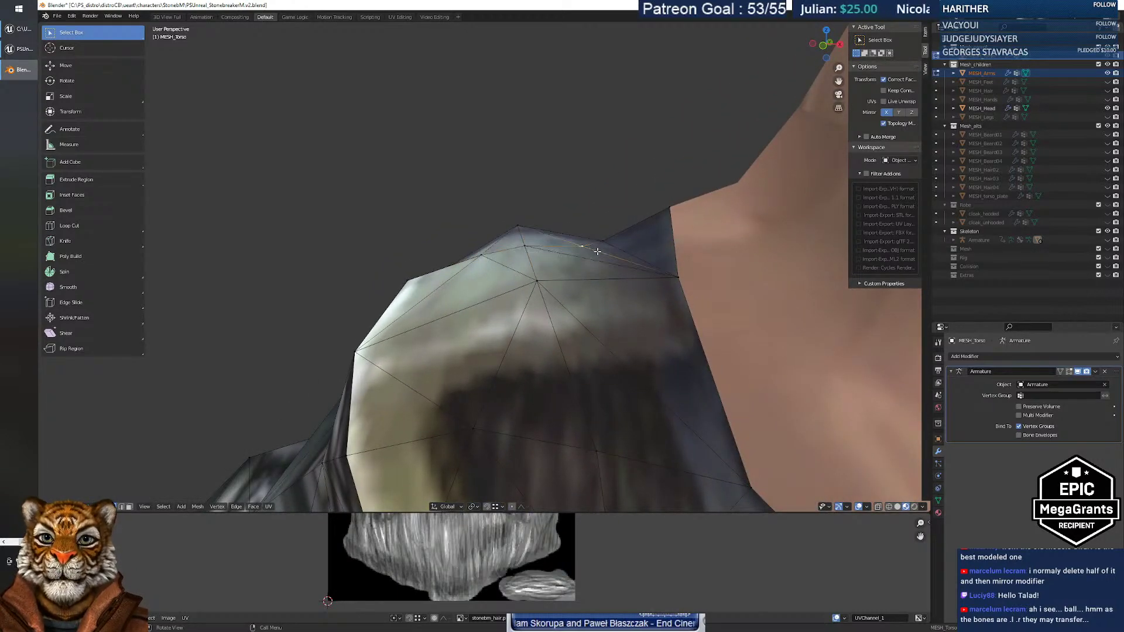
pyautogui.press('g')
pyautogui.press('z')
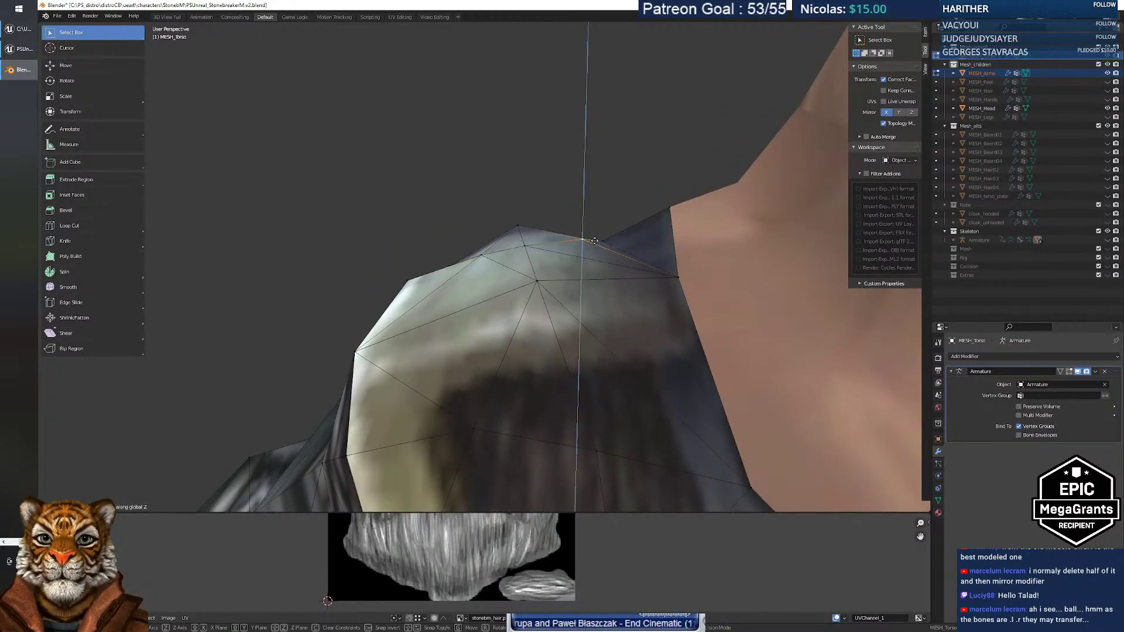
pyautogui.click(594, 242)
# Lower the front vertex of the right shoulder top by about 0.006 m and check the shoulder's shape from several sides.
pyautogui.moveTo(594, 242); pyautogui.dragTo(693, 235, button='middle')
pyautogui.click(693, 236)
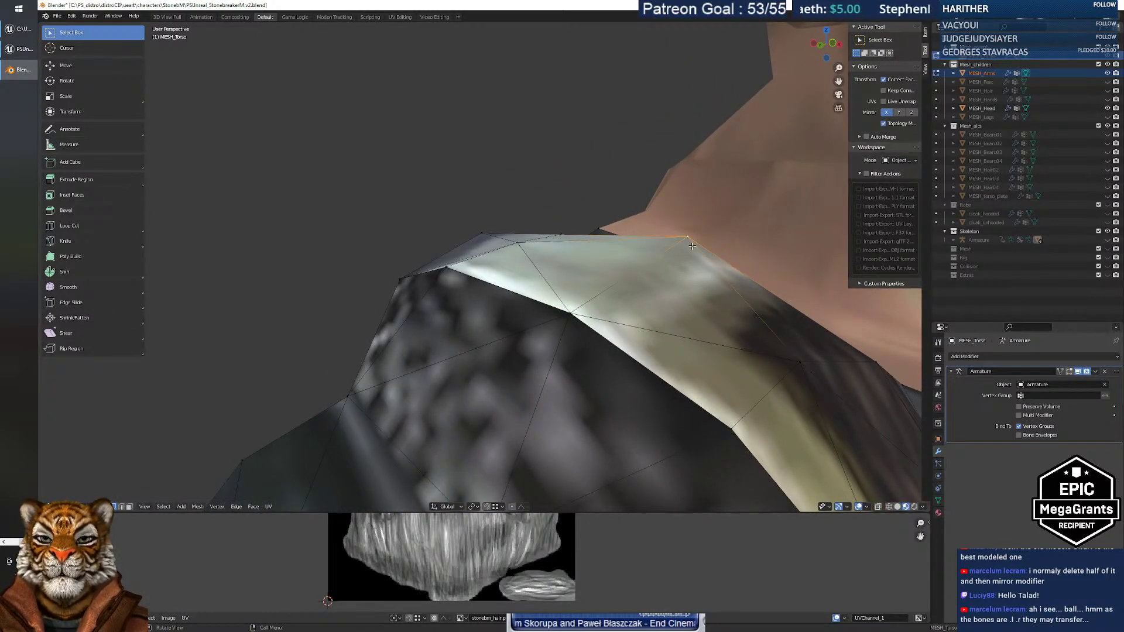
pyautogui.press('g')
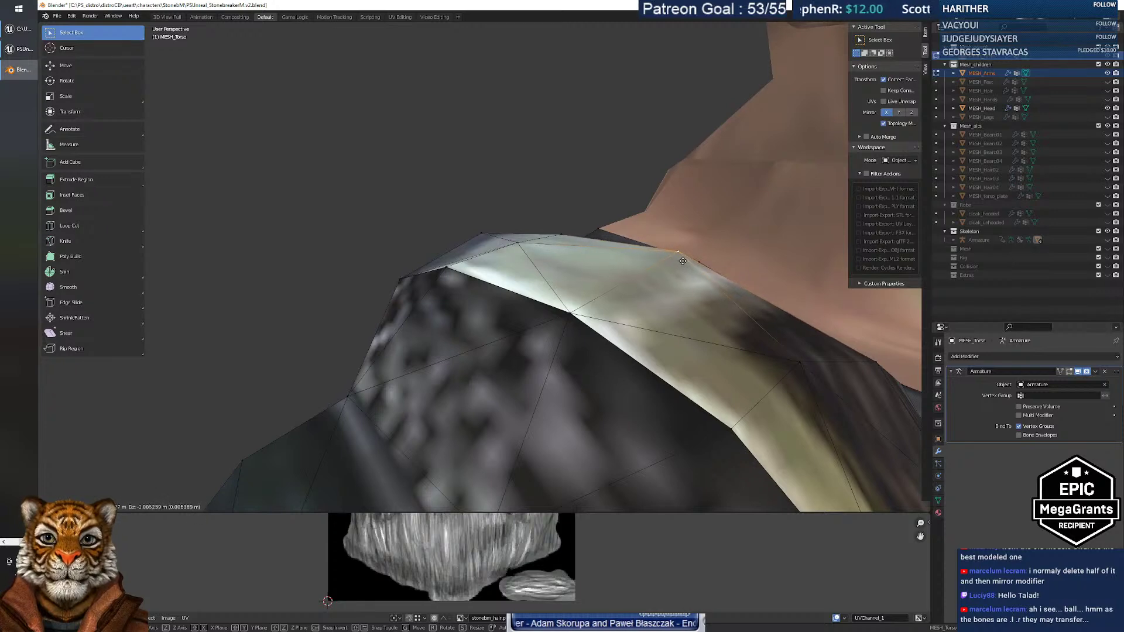
pyautogui.click(683, 263)
pyautogui.moveTo(683, 263); pyautogui.dragTo(748, 293, button='middle')
pyautogui.hotkey('shift', '`')
pyautogui.press('s')
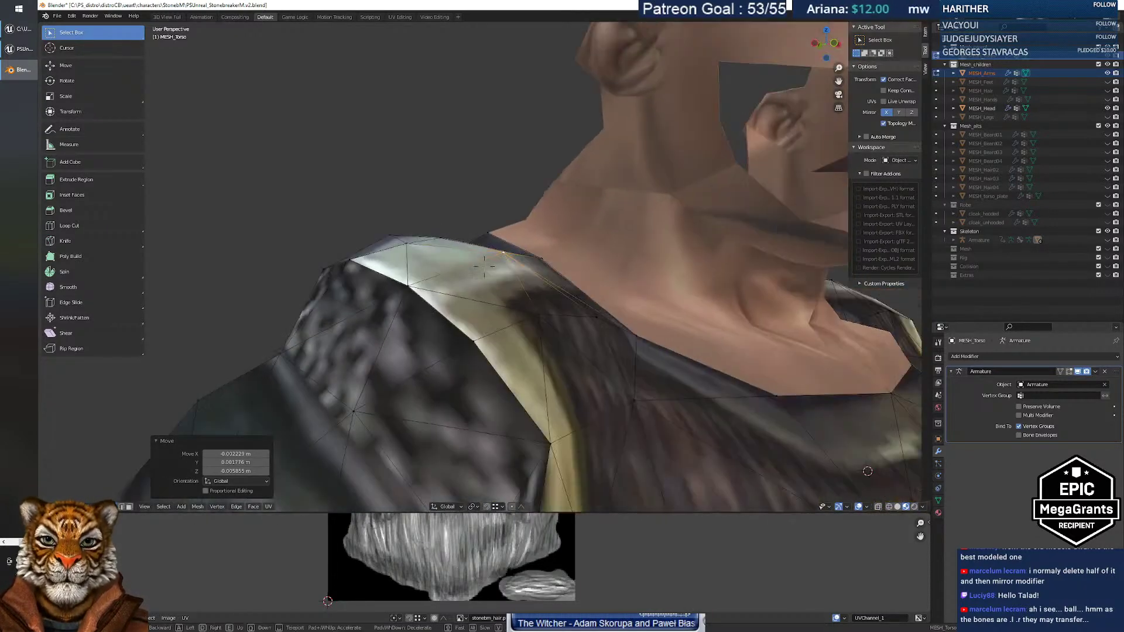
pyautogui.press('w')
pyautogui.press('w')
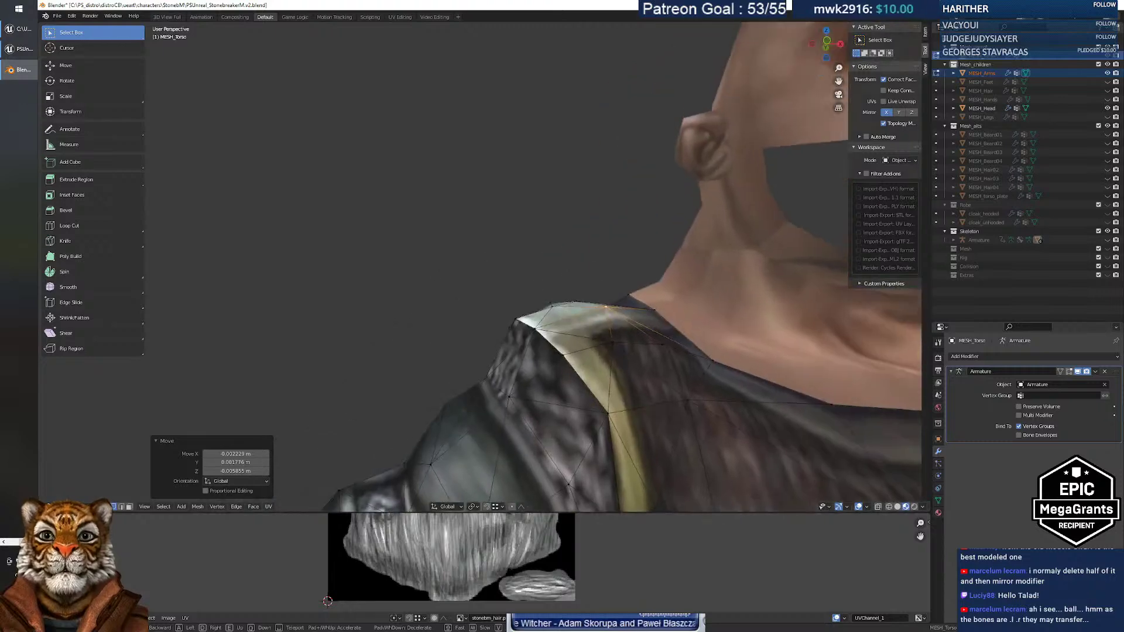
pyautogui.press('s')
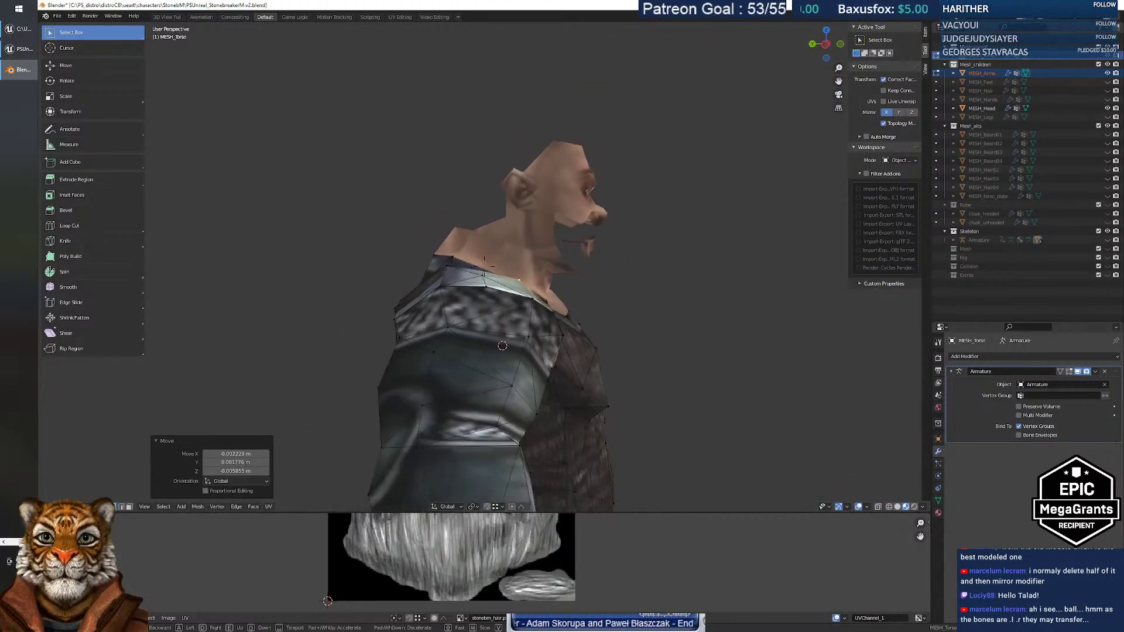
# Examine the reshaped right shoulder from the side, back, top and front.
pyautogui.press('w')
pyautogui.press('s')
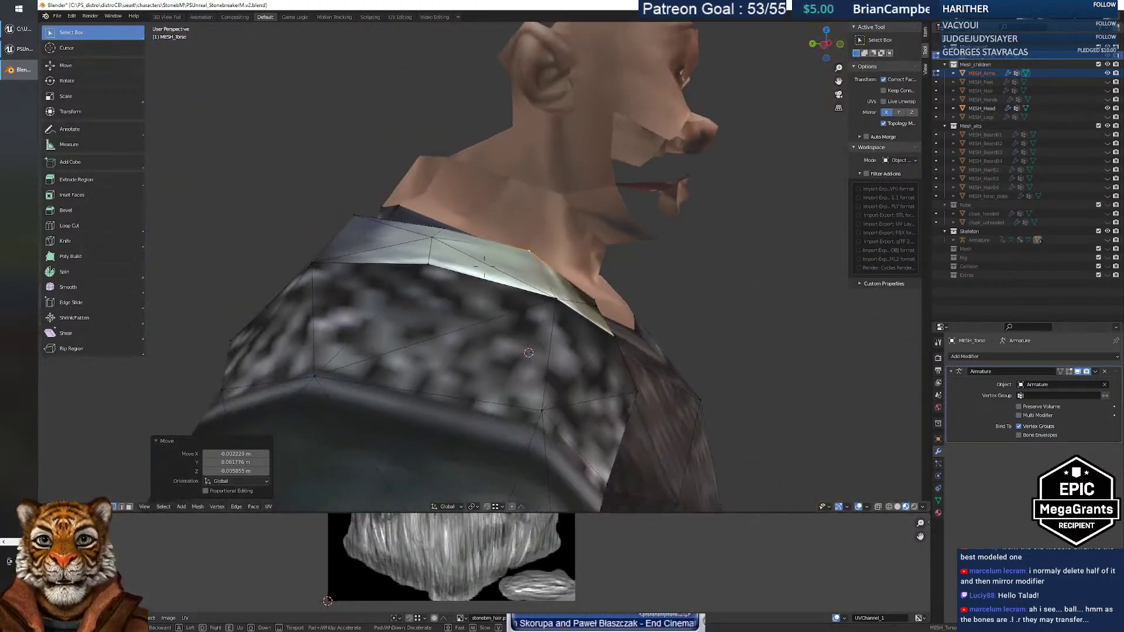
pyautogui.press('w')
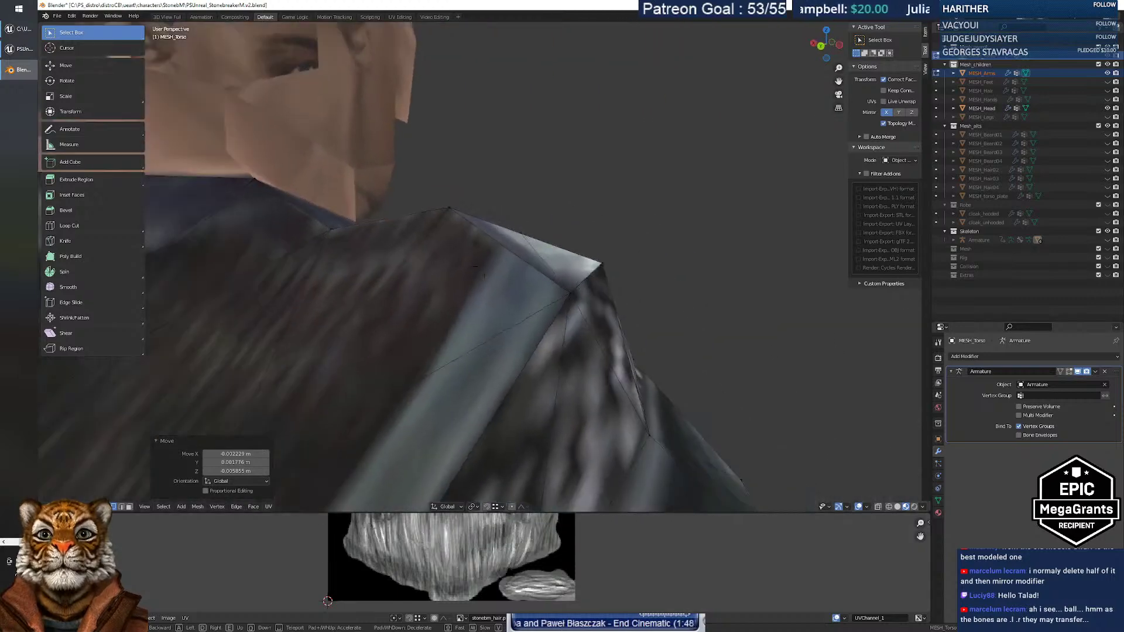
pyautogui.press('s')
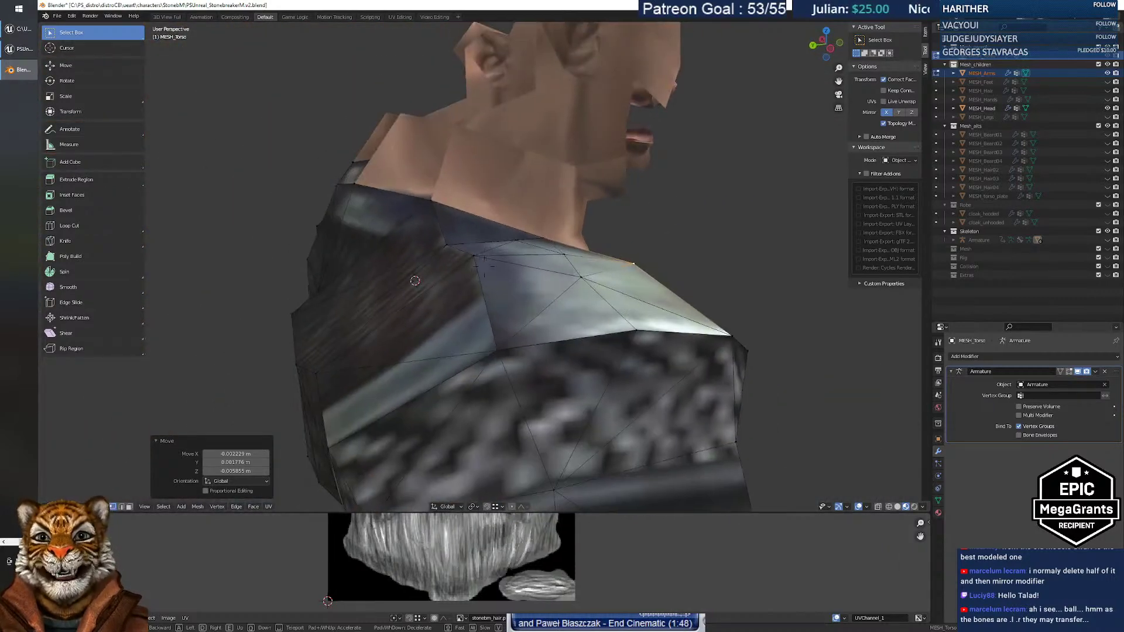
pyautogui.press('w')
pyautogui.press('w')
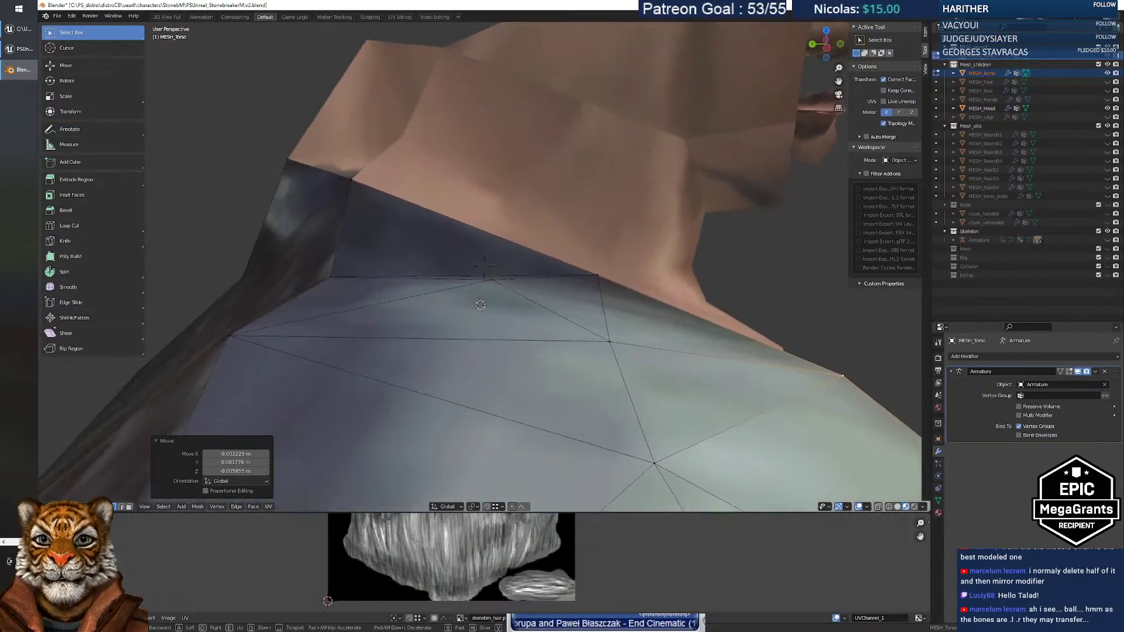
pyautogui.press('s')
pyautogui.press('w')
pyautogui.scroll(-3, 491, 267)
pyautogui.scroll(3, 491, 266)
pyautogui.scroll(-6, 491, 266)
pyautogui.scroll(8, 482, 257)
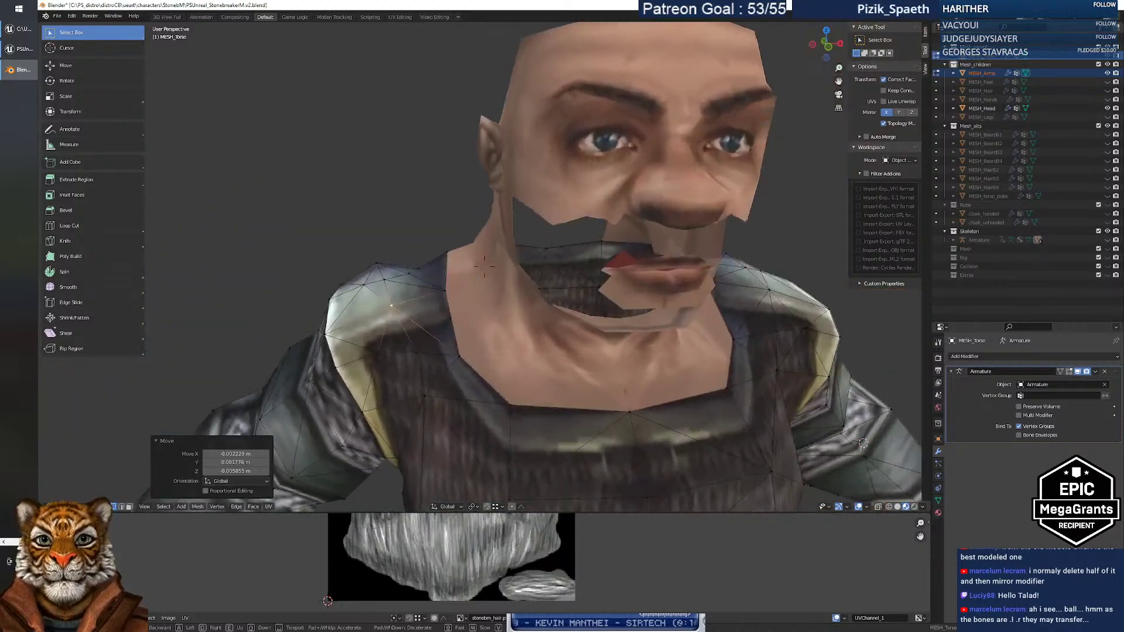
# Snap the arm's top middle edge vertex to the torso's shoulder edge on the dwarf's left side to close the gap.
pyautogui.moveTo(482, 258); pyautogui.dragTo(484, 266, button='middle')
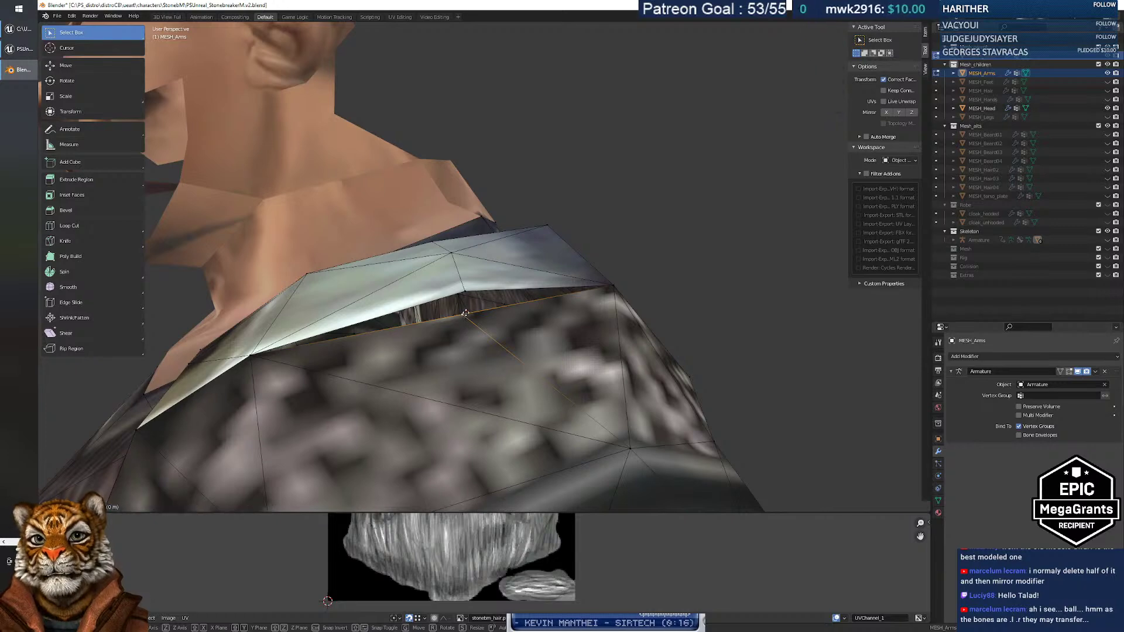
pyautogui.moveTo(523, 340); pyautogui.dragTo(525, 343, button='middle')
pyautogui.moveTo(484, 267); pyautogui.dragTo(484, 266, button='middle')
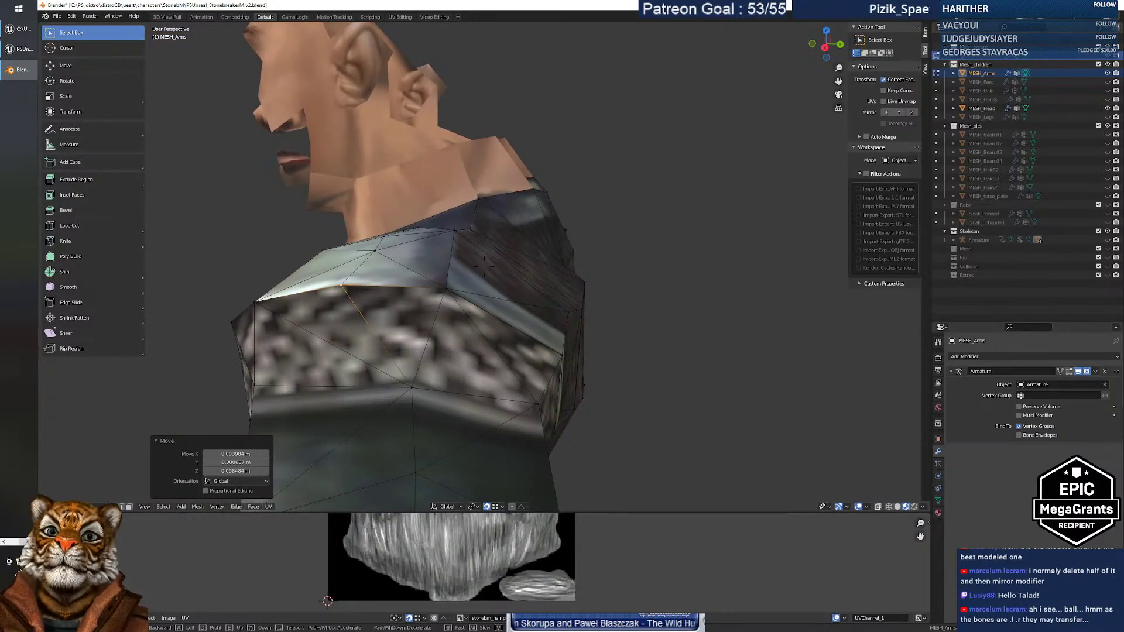
pyautogui.moveTo(484, 266); pyautogui.dragTo(484, 266, button='middle')
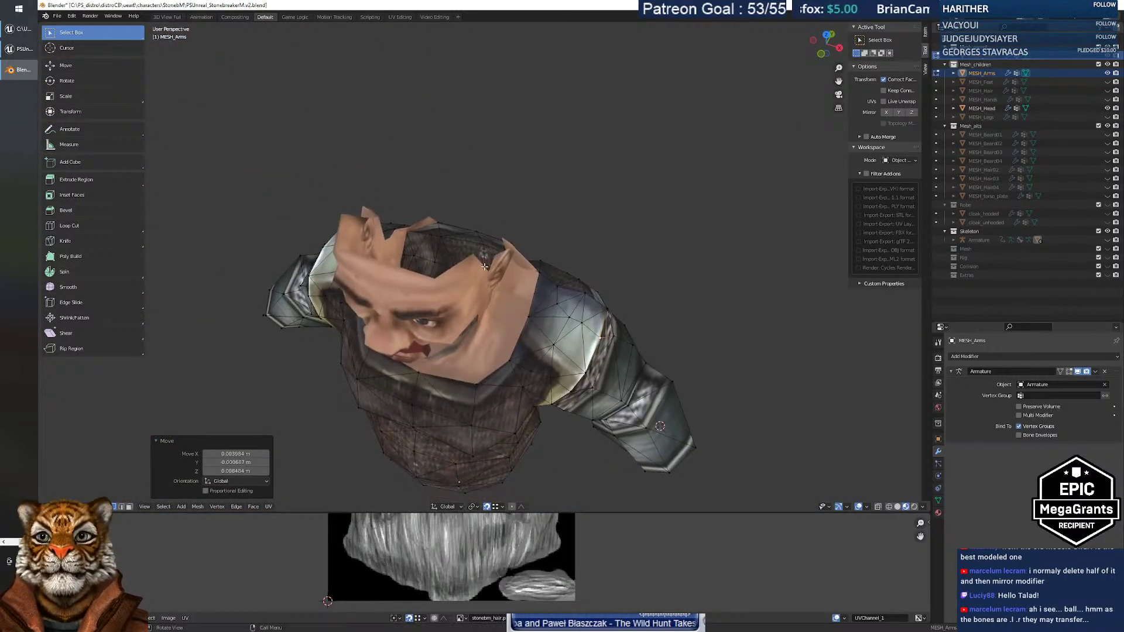
# Switch to the Unreal Editor and examine the dwarf character's shoulders from several angles and distances.
pyautogui.hotkey('alt', 'Tab')
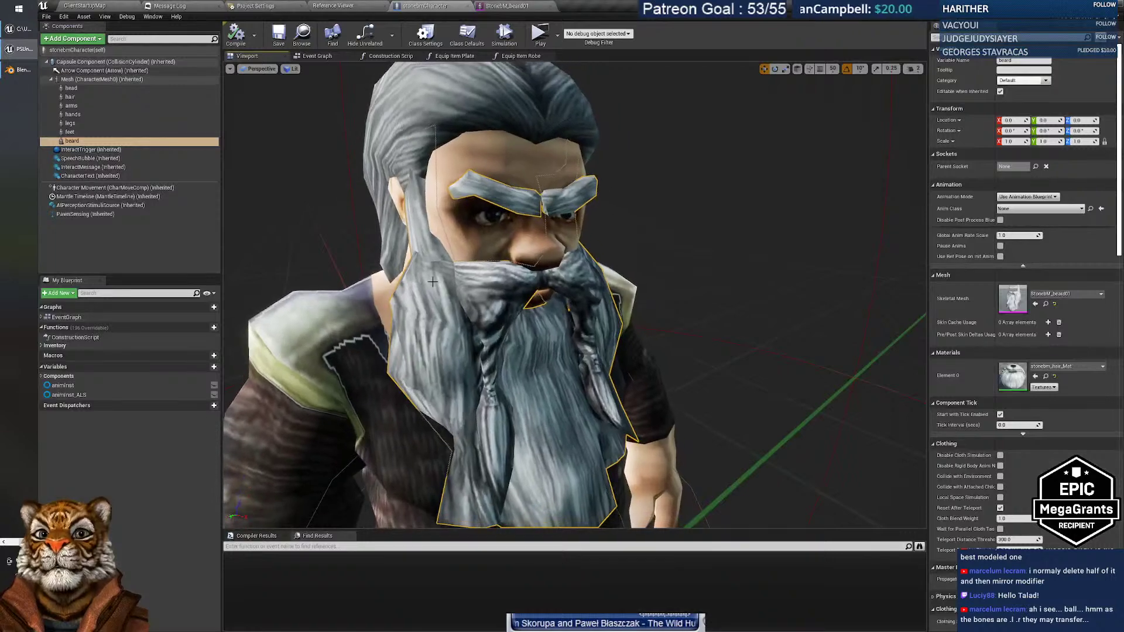
pyautogui.moveTo(358, 226); pyautogui.dragTo(603, 257)
pyautogui.scroll(5, 602, 258)
pyautogui.scroll(-6, 603, 257)
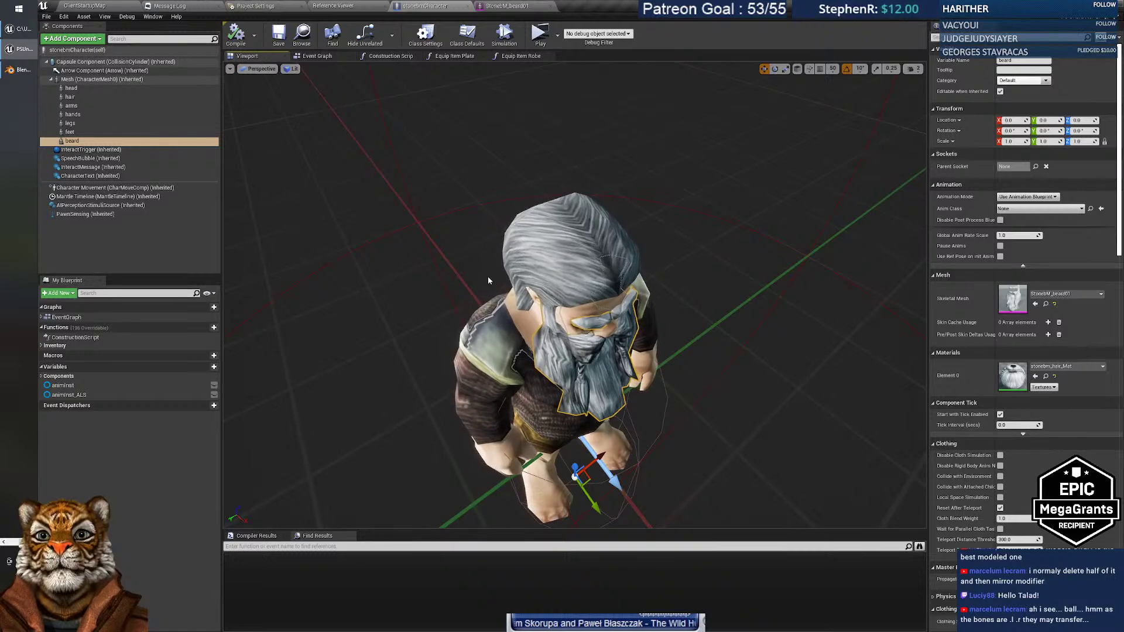
# Switch back to Blender and examine the profile of the dwarf's right shoulder and arm from the side.
pyautogui.hotkey('alt', 'Tab')
pyautogui.moveTo(505, 304); pyautogui.dragTo(601, 235, button='middle')
pyautogui.scroll(-5, 485, 264)
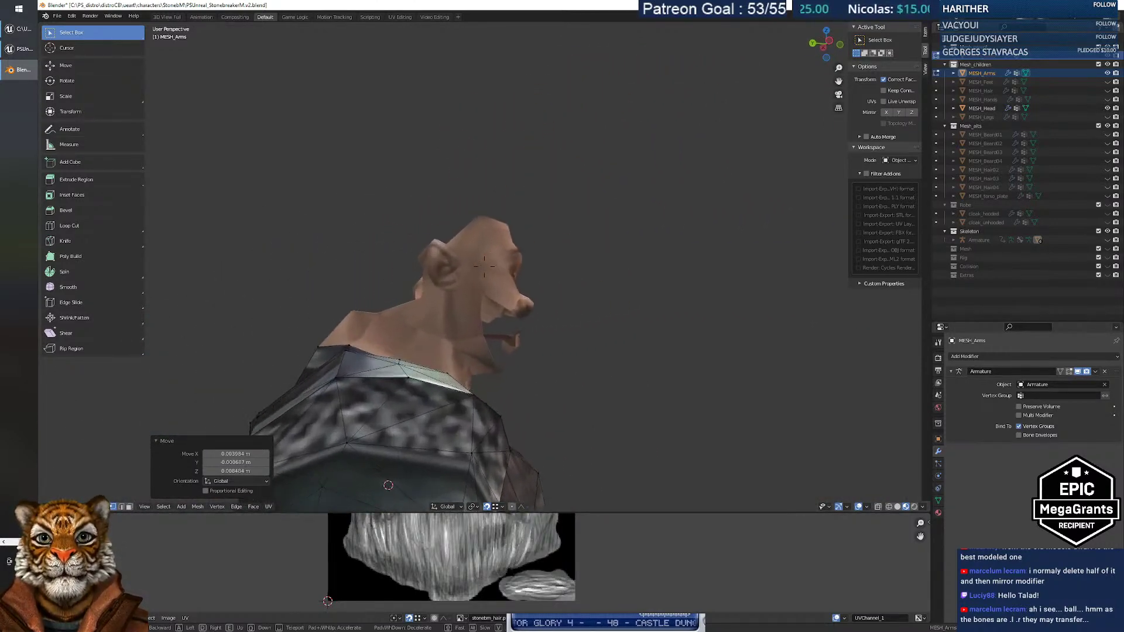
pyautogui.press('w')
pyautogui.press('s')
pyautogui.press('d')
pyautogui.press('w')
pyautogui.press('w')
pyautogui.press('s')
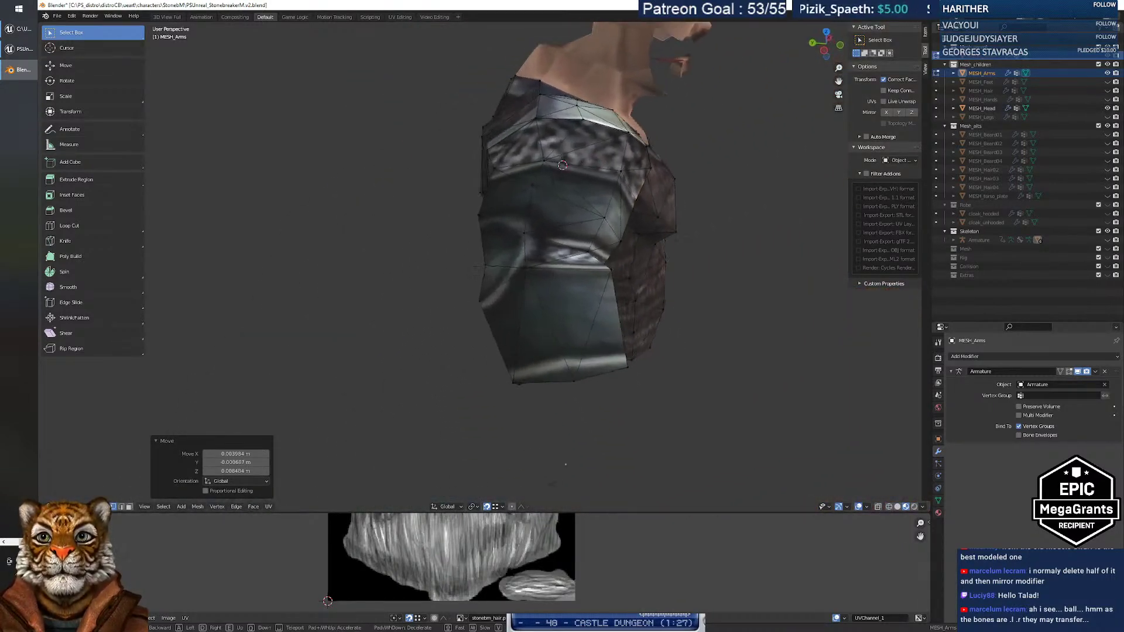
pyautogui.press('w')
pyautogui.press('s')
pyautogui.press('a')
pyautogui.press('d')
pyautogui.press('a')
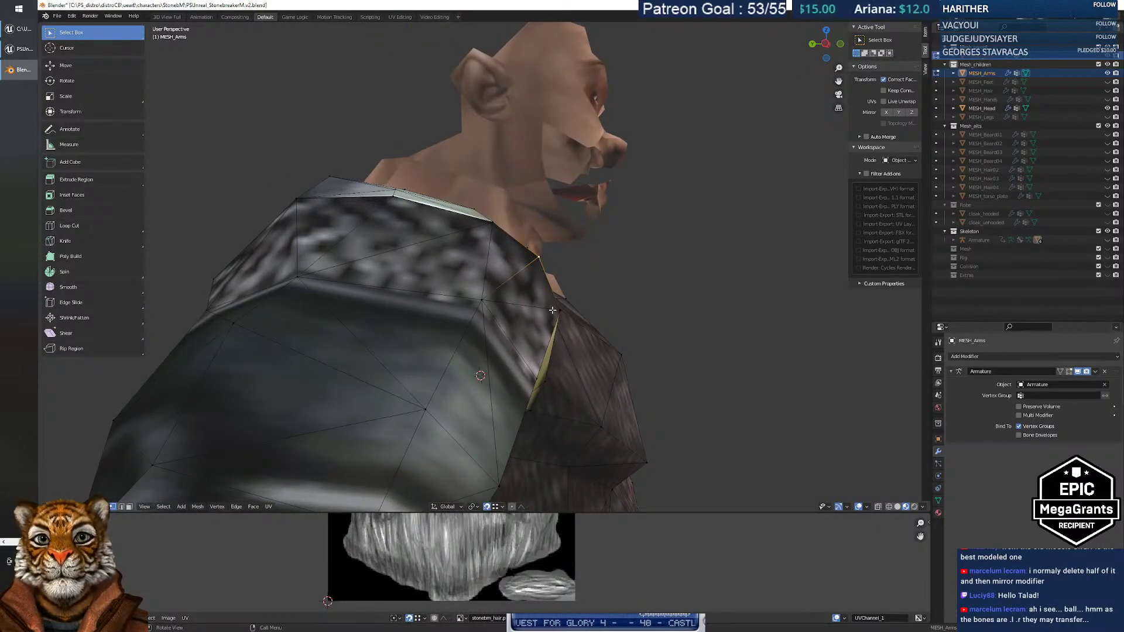
# Turn X-ray on and move the front shoulder seam vertices between arms and torso about 0.003 m along the Y axis.
pyautogui.press('w')
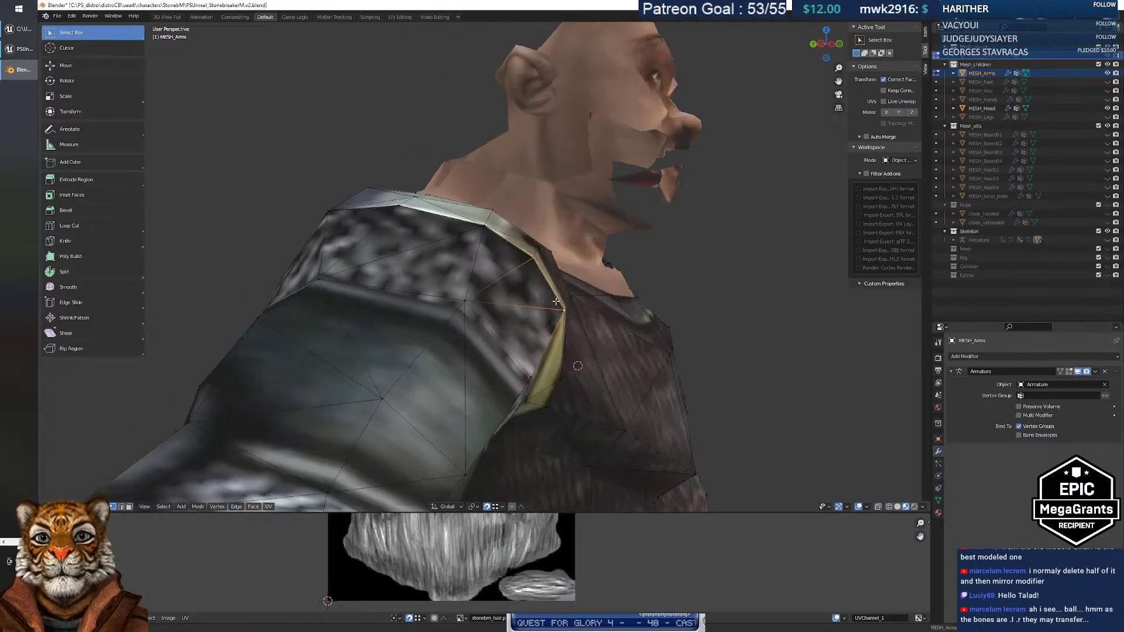
pyautogui.press('s')
pyautogui.moveTo(546, 311); pyautogui.dragTo(586, 314, button='middle')
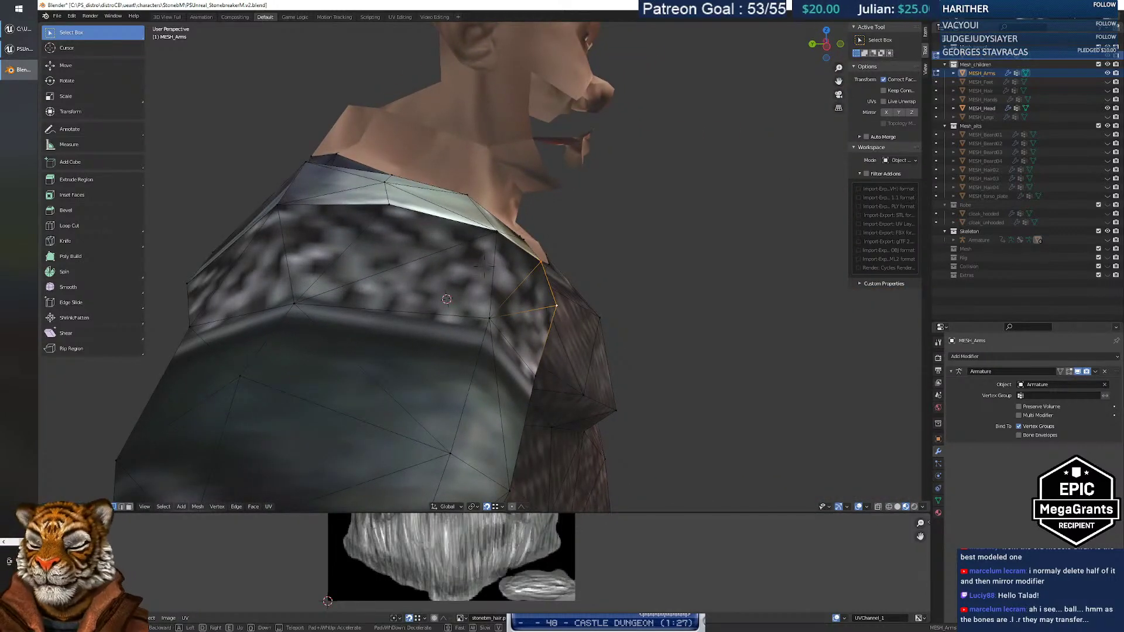
pyautogui.press('s')
pyautogui.press('d')
pyautogui.press('w')
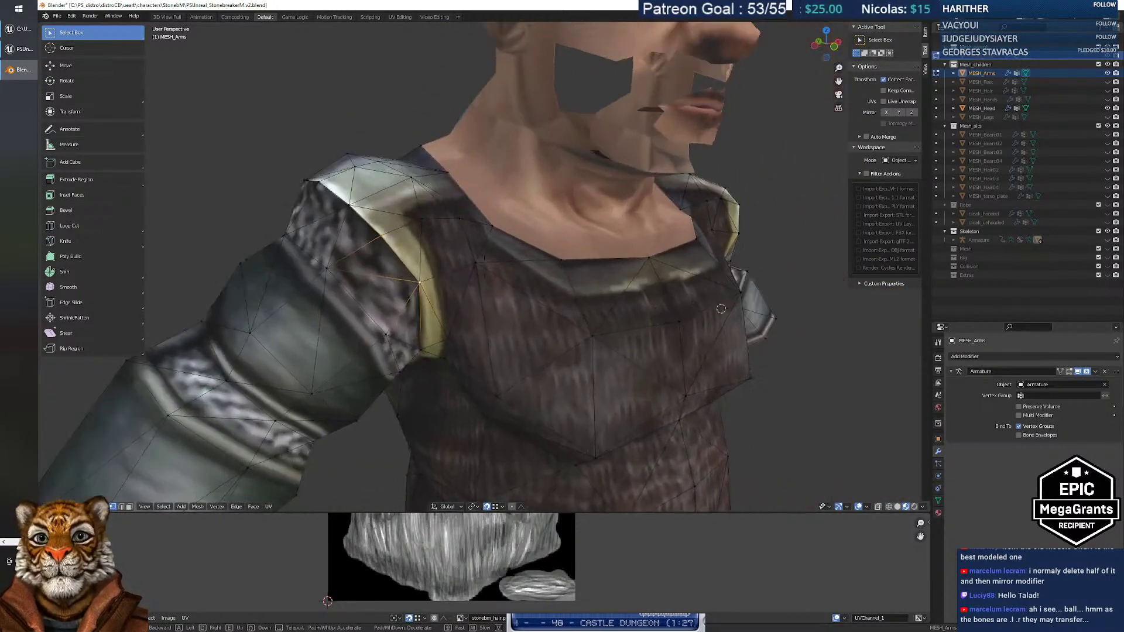
pyautogui.press('d')
pyautogui.press('a')
pyautogui.press('s')
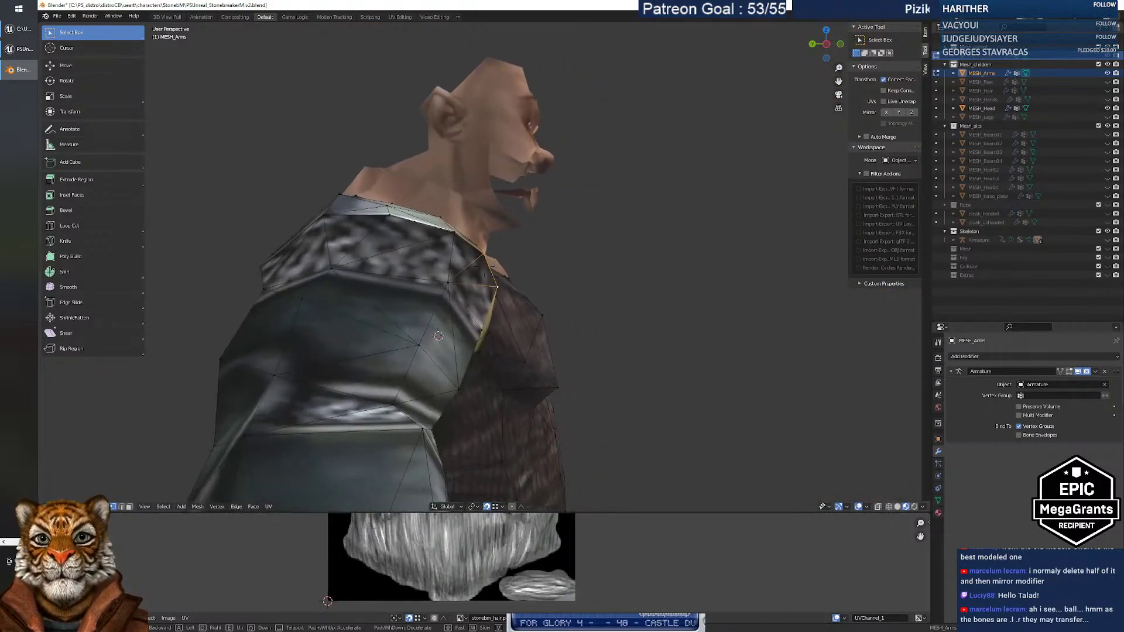
pyautogui.press('w')
pyautogui.press('s')
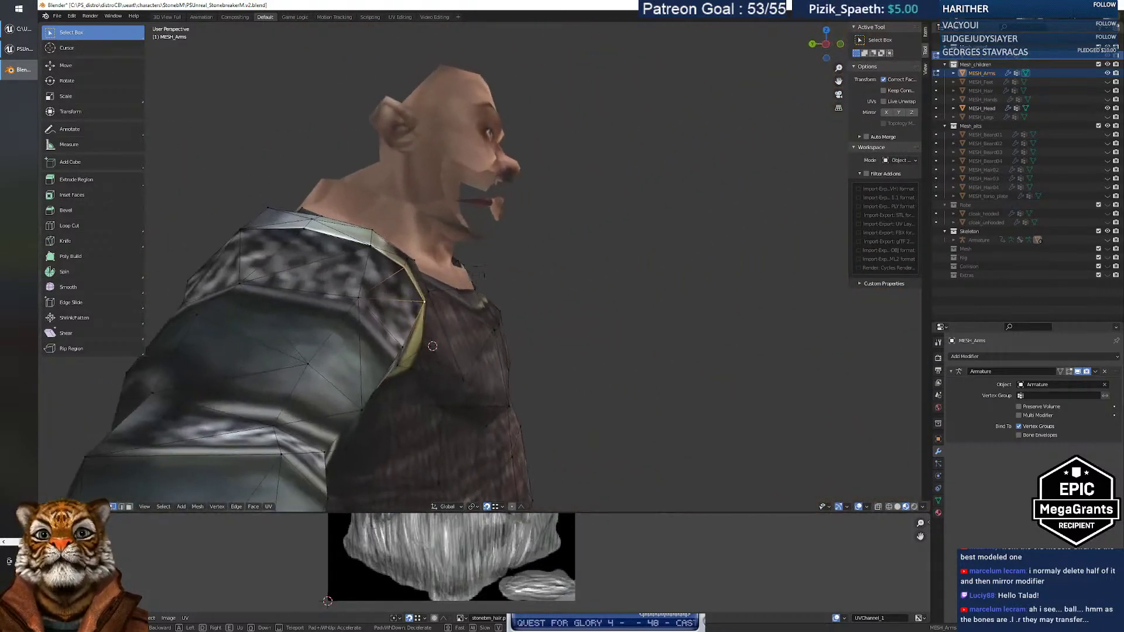
pyautogui.press('w')
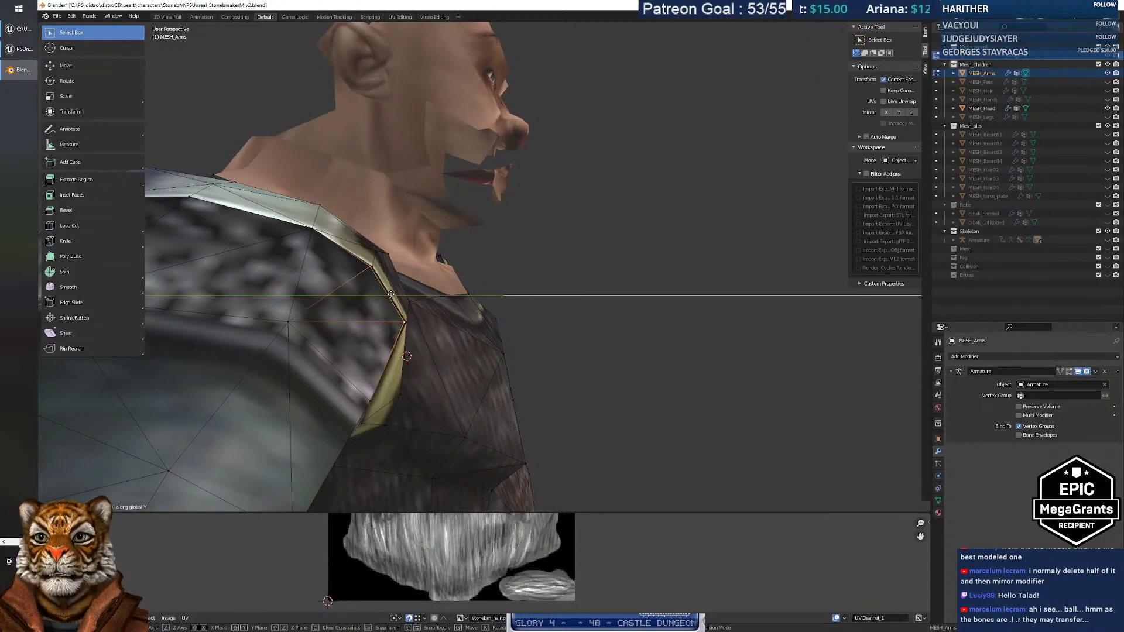
pyautogui.moveTo(395, 293); pyautogui.dragTo(345, 297, button='middle')
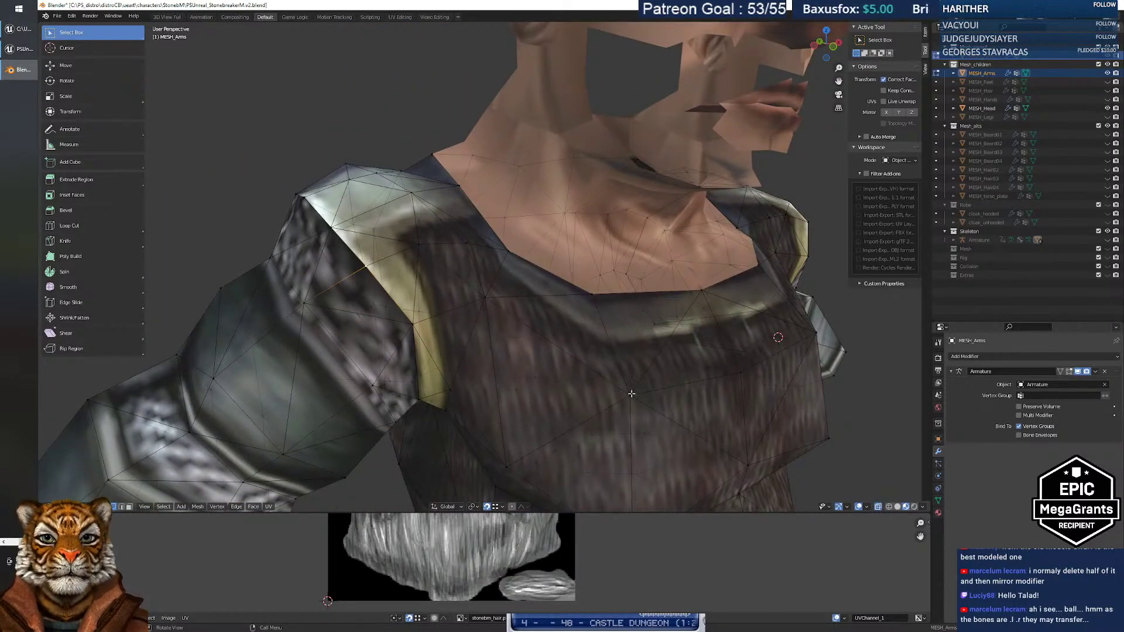
pyautogui.moveTo(417, 295); pyautogui.dragTo(478, 306, button='middle')
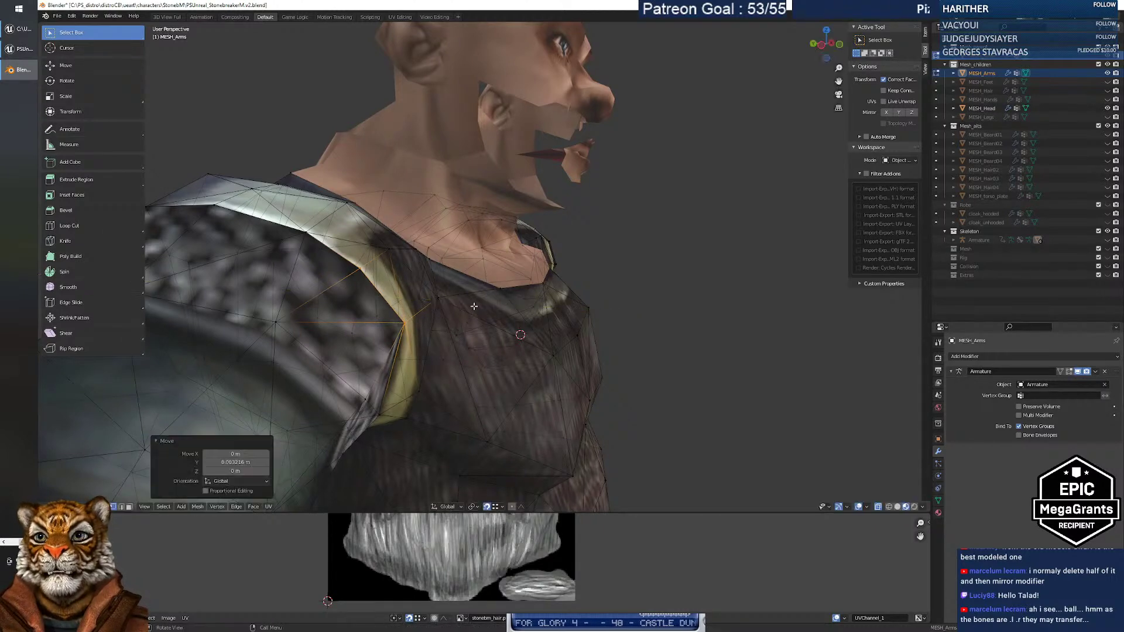
pyautogui.moveTo(540, 324); pyautogui.dragTo(511, 327, button='middle')
# Check the torso from the front and inspect the front seam of the left shoulder up close.
pyautogui.hotkey('shift', '`')
pyautogui.press('s')
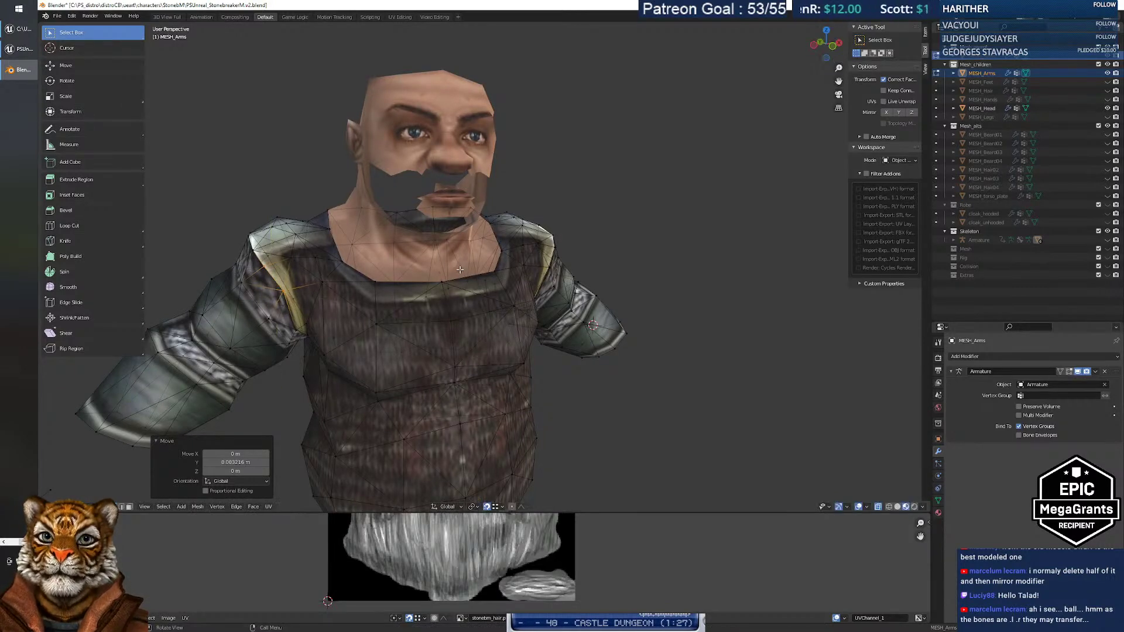
pyautogui.moveTo(431, 275); pyautogui.dragTo(460, 270, button='middle')
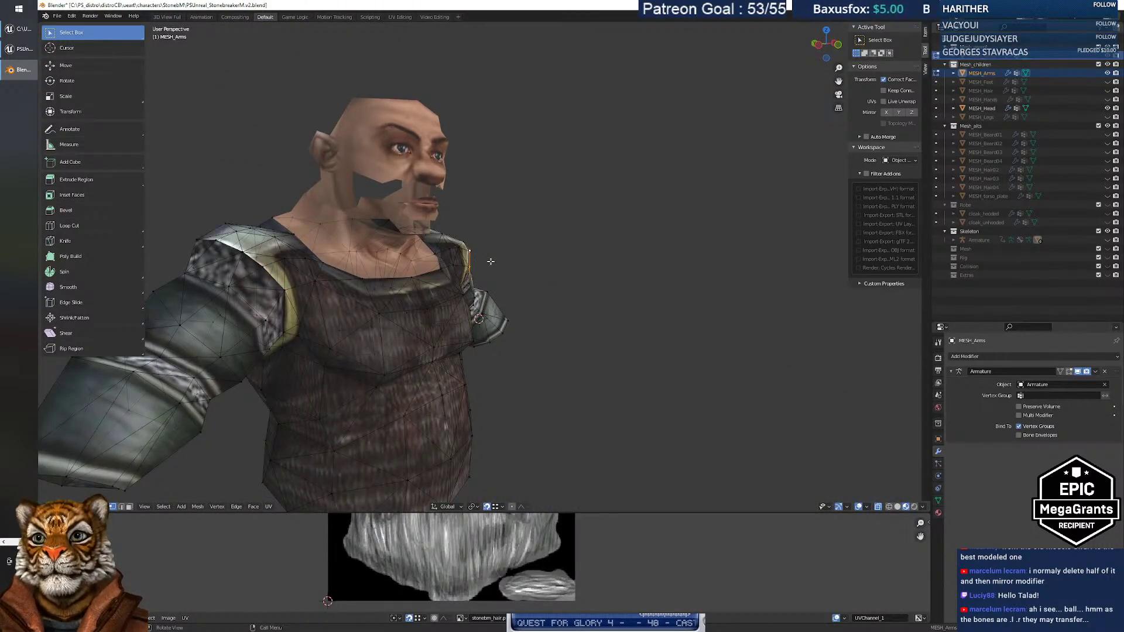
pyautogui.scroll(10, 480, 263)
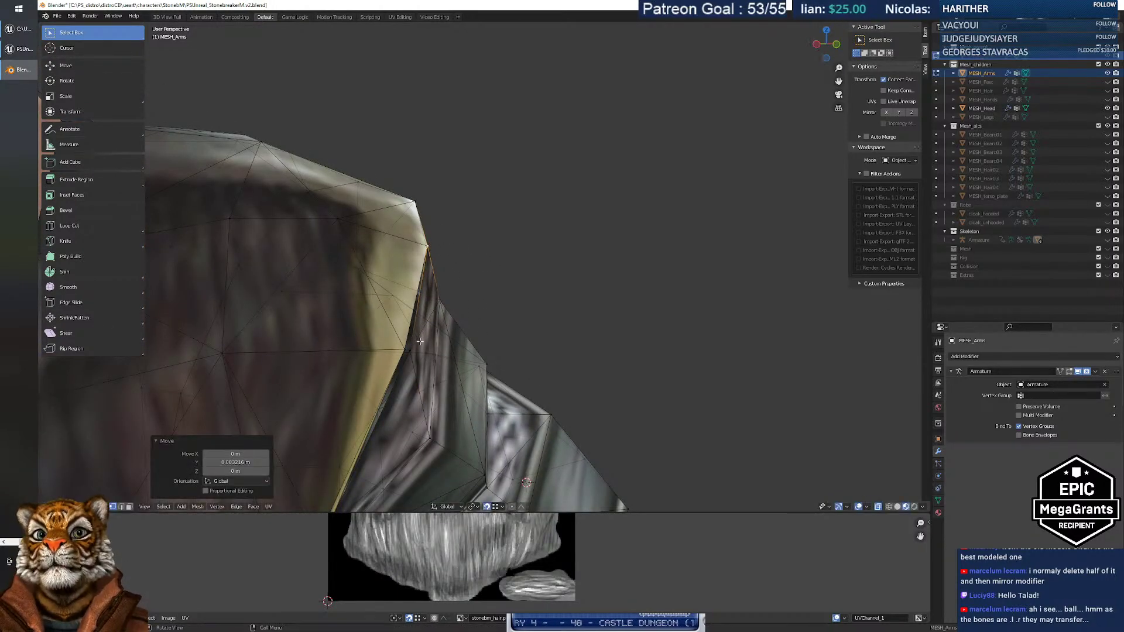
pyautogui.moveTo(425, 350); pyautogui.dragTo(375, 352, button='middle')
pyautogui.hotkey('shift', '`')
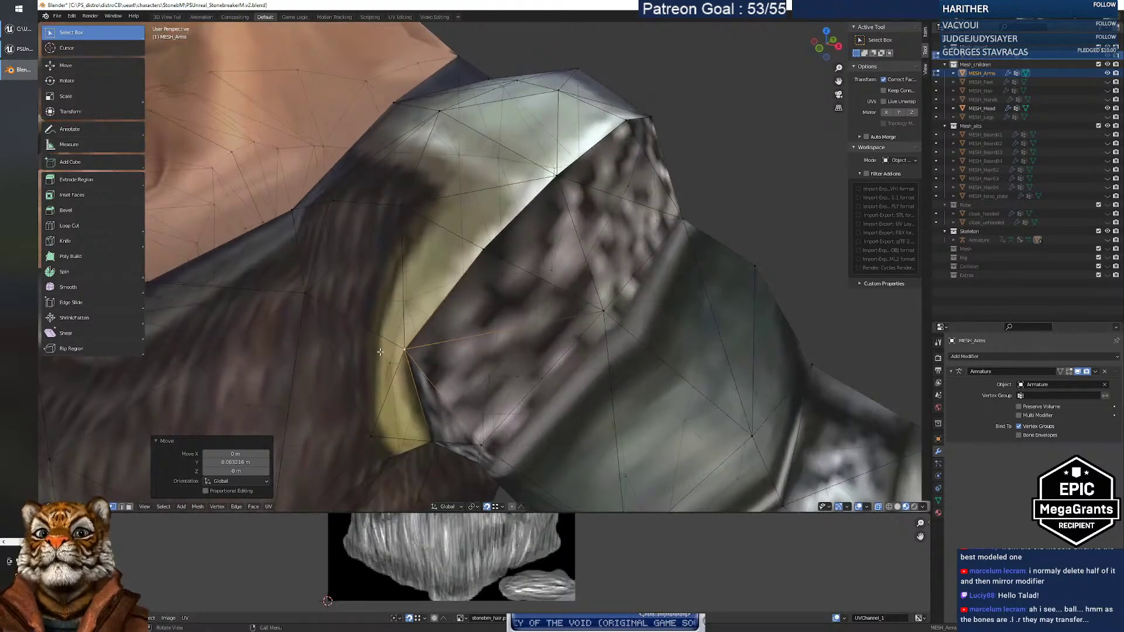
# Examine the top and back of the right shoulder, including the arm's rear edge where it meets the torso.
pyautogui.press('s')
pyautogui.press('a')
pyautogui.press('w')
pyautogui.press('w')
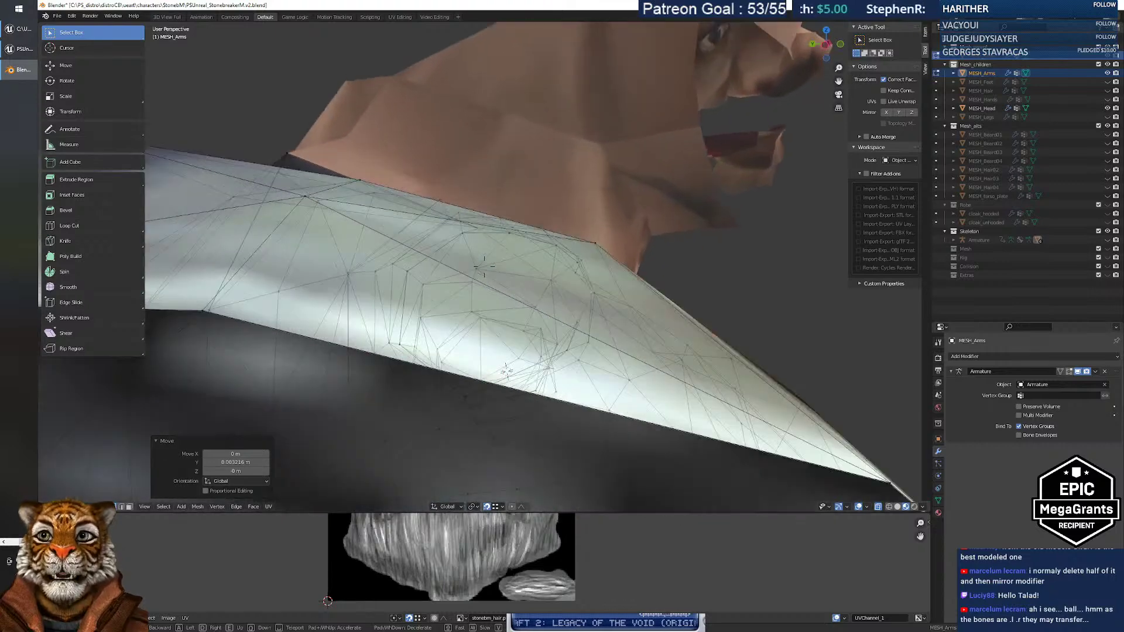
pyautogui.press('s')
pyautogui.press('w')
pyautogui.press('a')
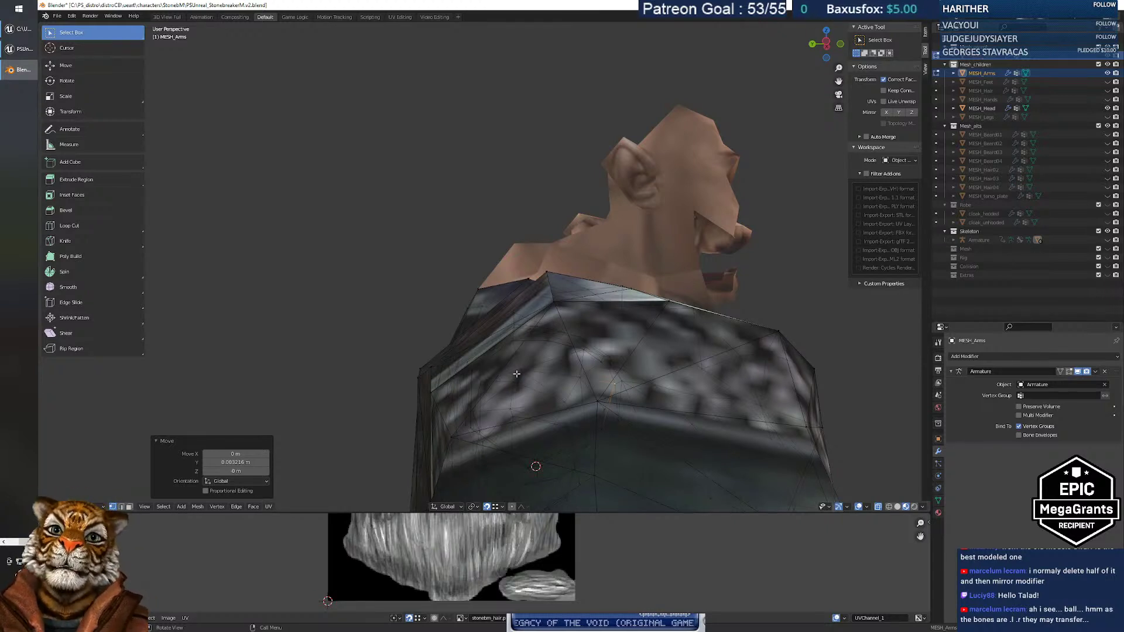
pyautogui.moveTo(508, 352); pyautogui.dragTo(480, 304, button='middle')
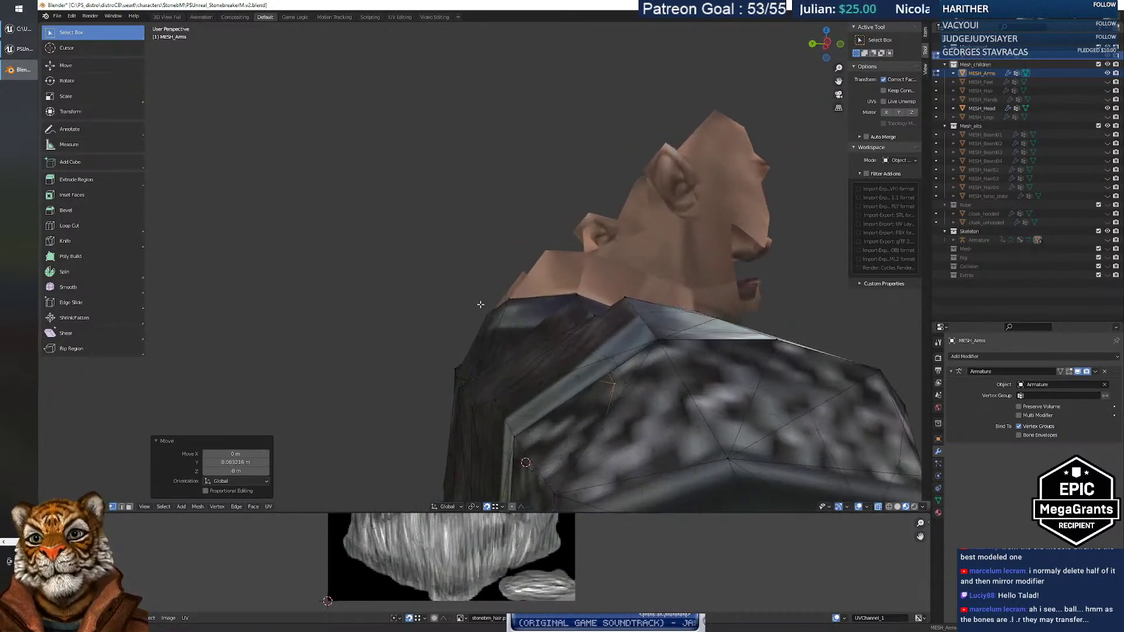
pyautogui.moveTo(591, 346); pyautogui.dragTo(527, 316, button='middle')
pyautogui.hotkey('shift', '`')
pyautogui.press('w')
pyautogui.press('s')
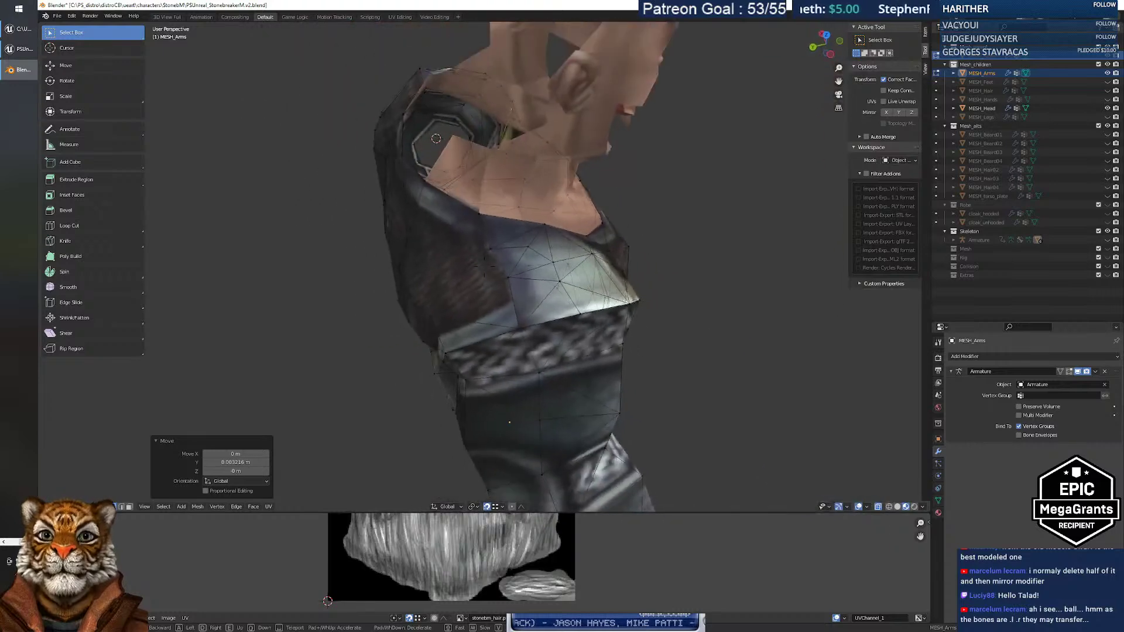
pyautogui.press('w')
pyautogui.press('s')
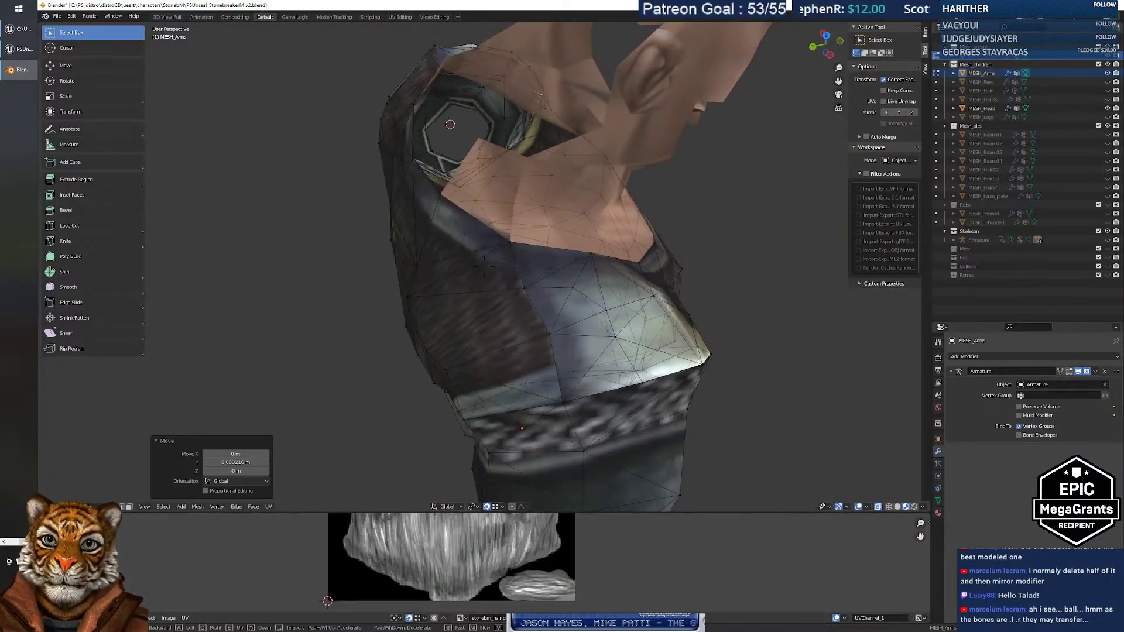
# Switch editing from the arms mesh to the torso mesh and select the diagonal edge on the back of the right shoulder.
pyautogui.press('a')
pyautogui.press('w')
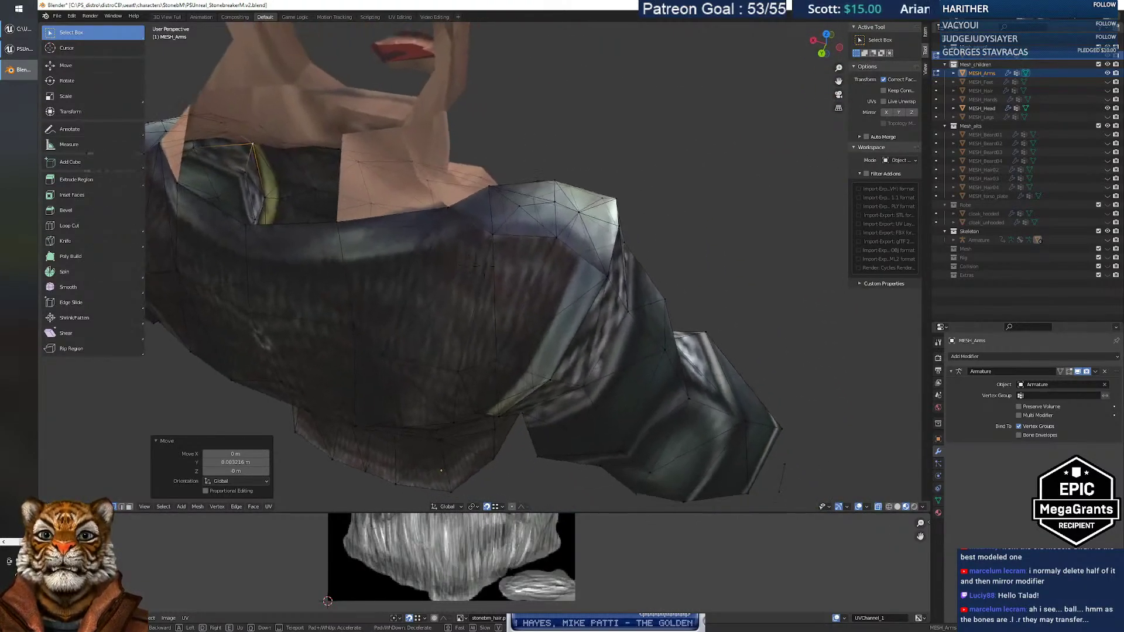
pyautogui.press('d')
pyautogui.press('w')
pyautogui.press('s')
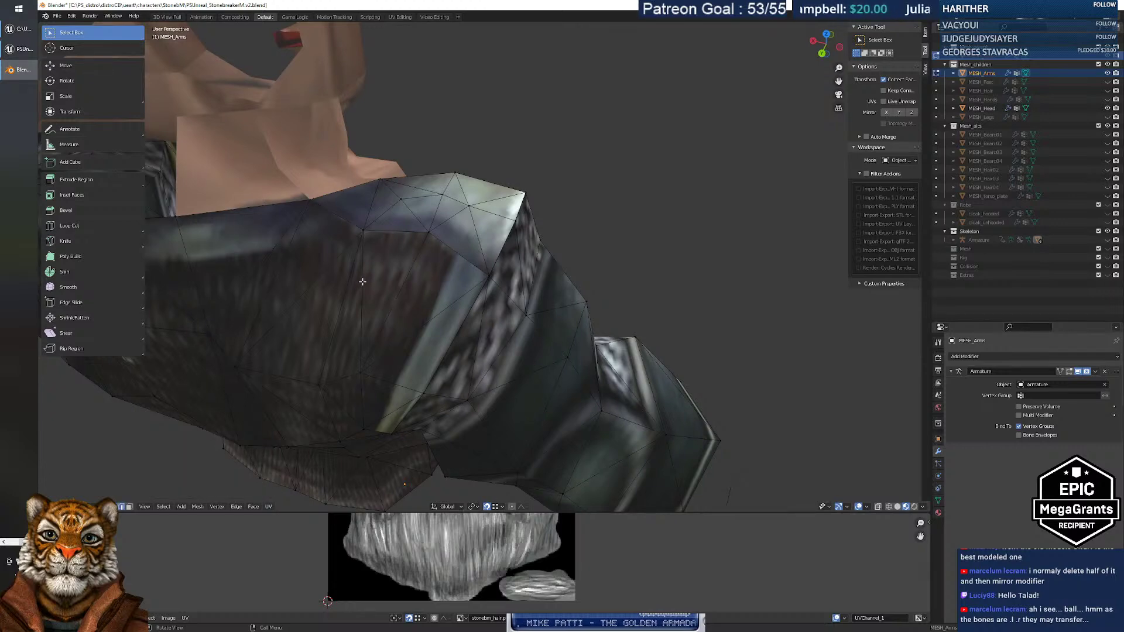
pyautogui.moveTo(371, 290); pyautogui.dragTo(366, 266, button='middle')
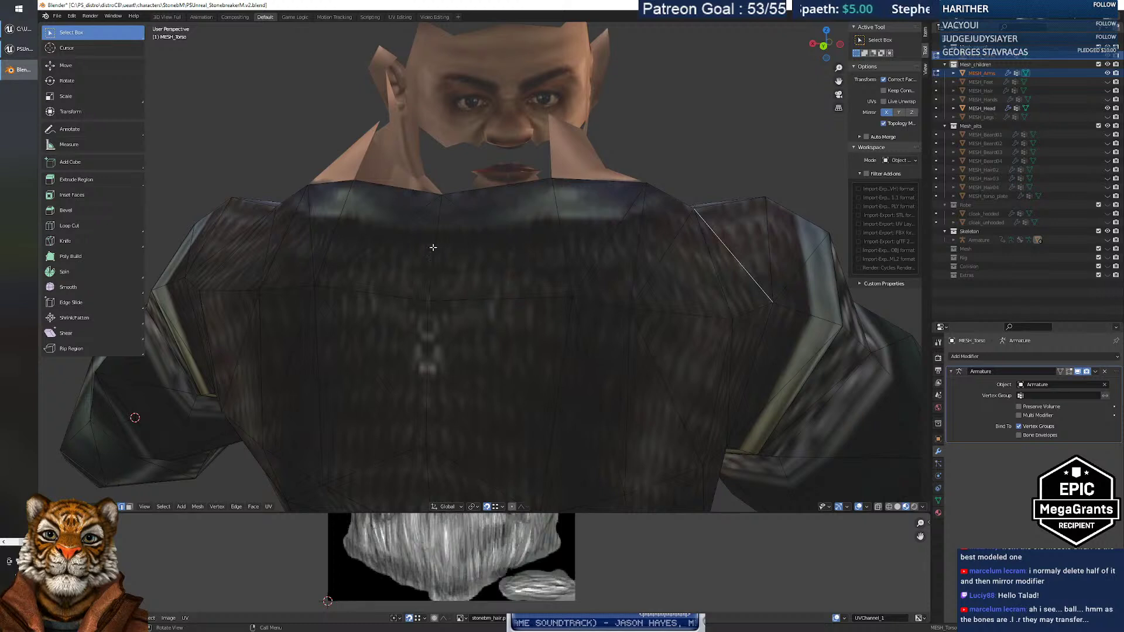
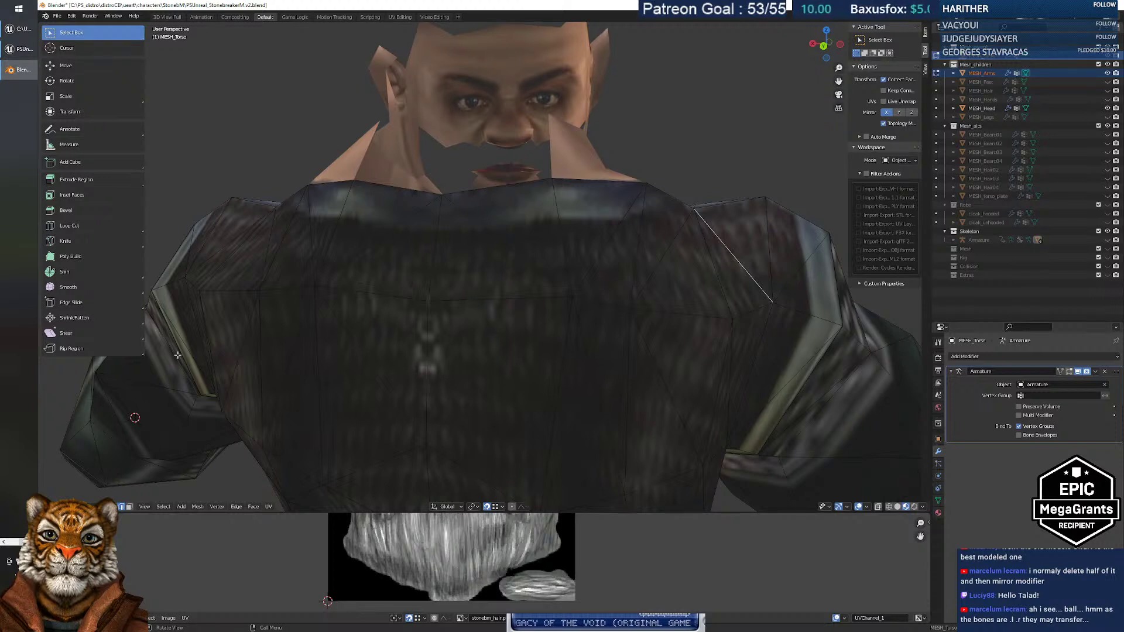
# Examine the torso's upper-back topology where it meets the collar and the right sleeve.
pyautogui.moveTo(354, 322); pyautogui.dragTo(373, 347, button='middle')
pyautogui.hotkey('shift', '`')
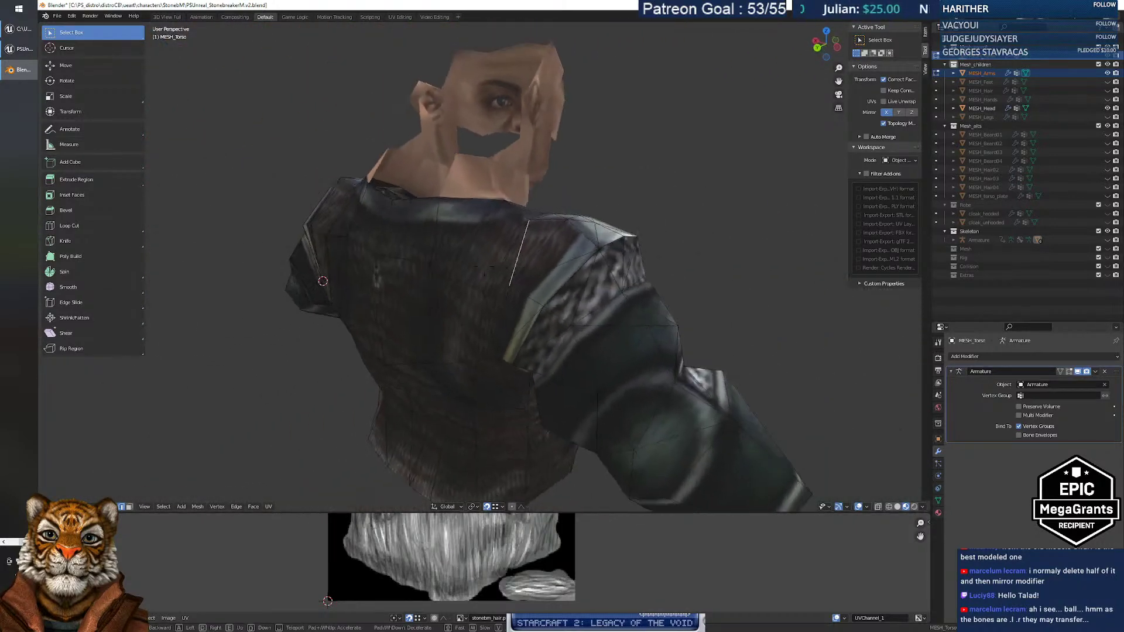
pyautogui.press('w')
pyautogui.press('s')
pyautogui.press('d')
pyautogui.press('w')
pyautogui.press('s')
pyautogui.press('w')
pyautogui.press('w')
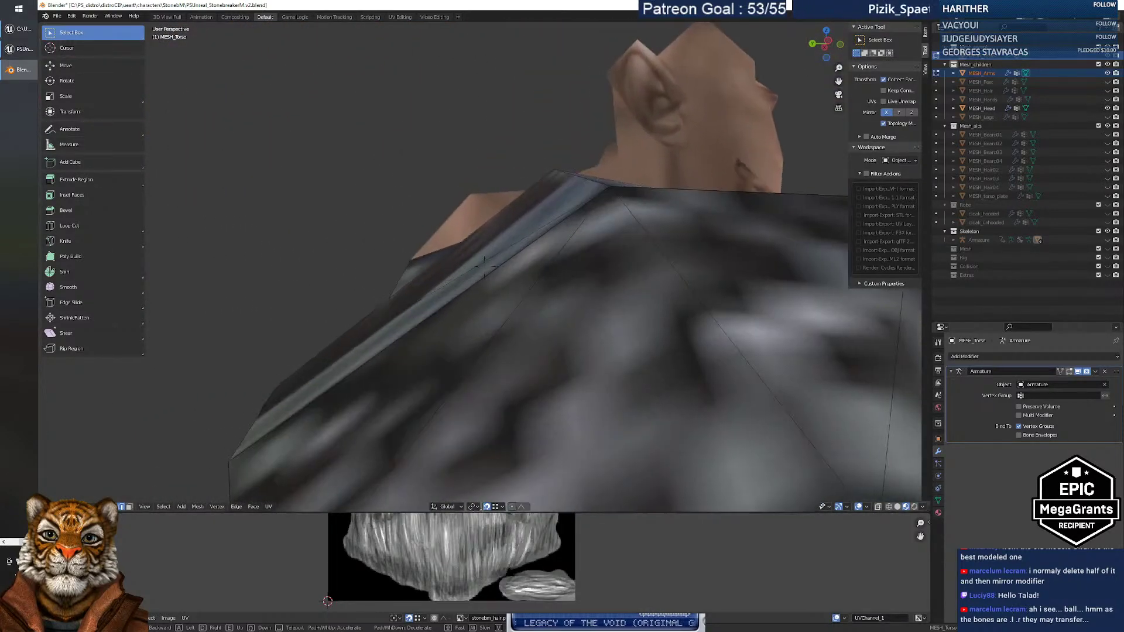
pyautogui.press('s')
pyautogui.press('w')
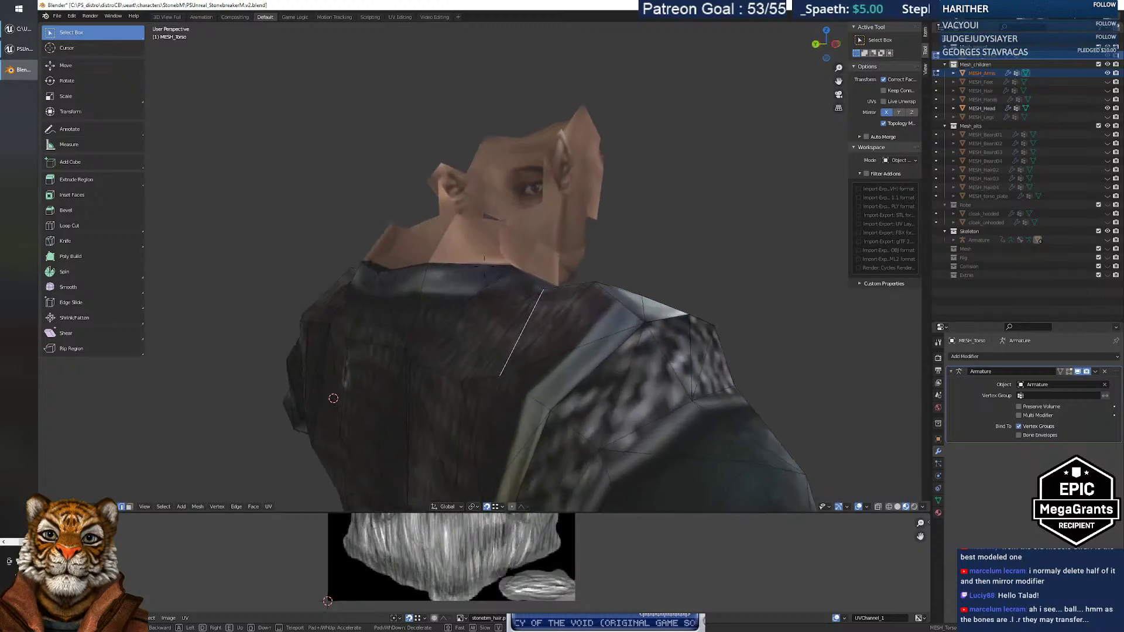
pyautogui.press('s')
pyautogui.click(534, 306)
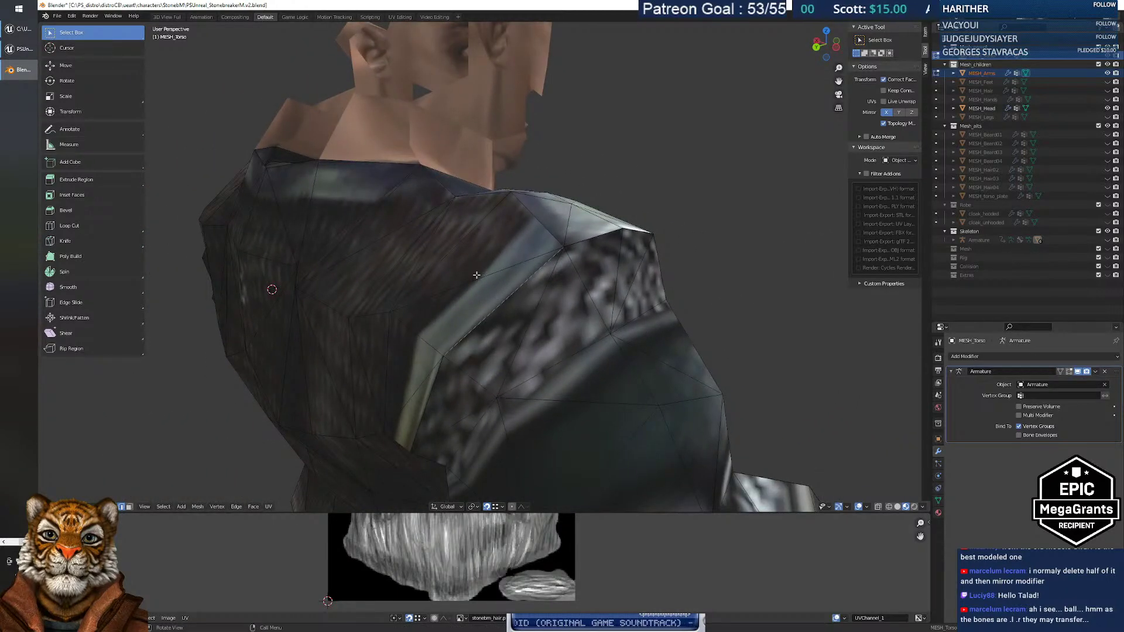
# Select the zigzag of vertical and diagonal edges running across the upper back from one shoulder to the other.
pyautogui.moveTo(356, 216); pyautogui.dragTo(442, 252, button='middle')
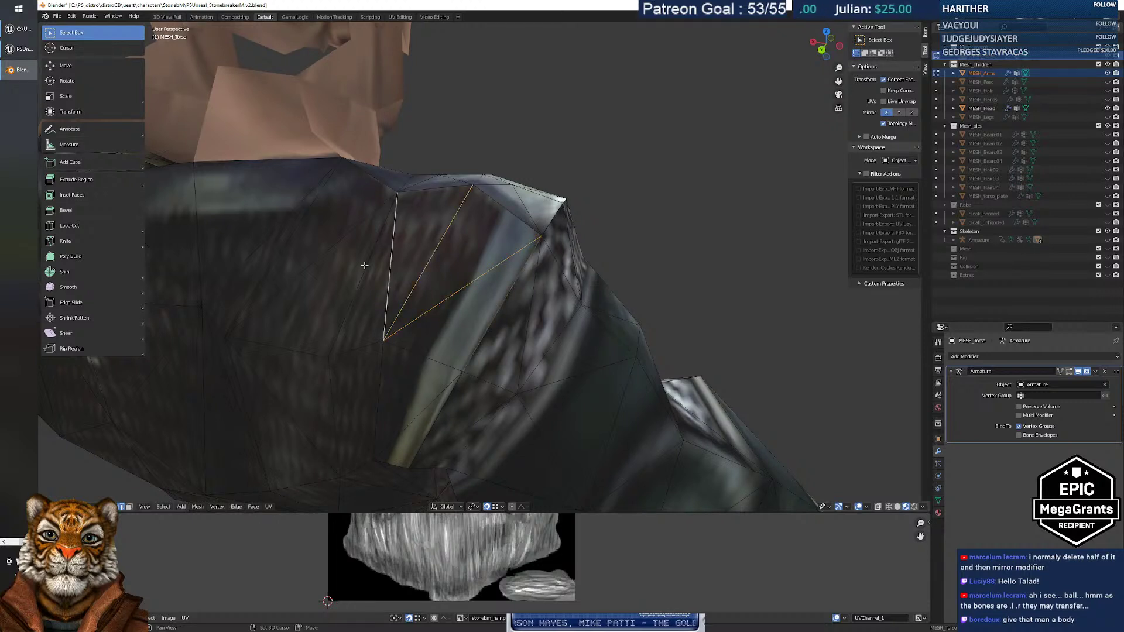
pyautogui.keyDown('shift'); pyautogui.click(288, 251); pyautogui.keyUp('shift')
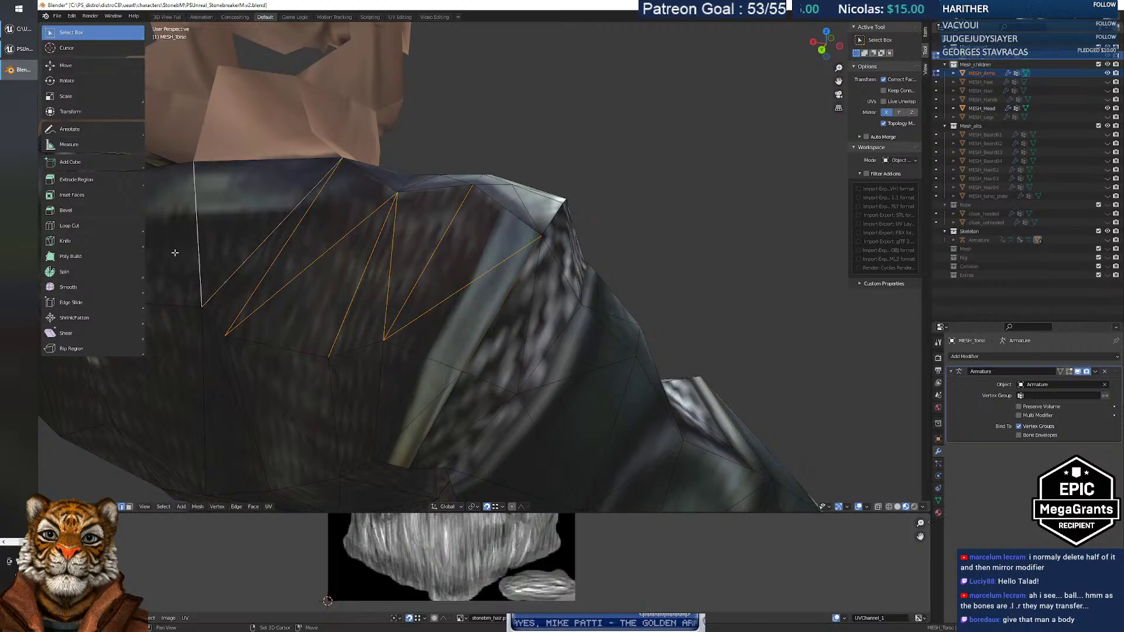
pyautogui.moveTo(211, 252); pyautogui.dragTo(235, 250, button='middle')
pyautogui.keyDown('shift'); pyautogui.click(481, 237); pyautogui.keyUp('shift')
pyautogui.keyDown('shift'); pyautogui.click(398, 226); pyautogui.keyUp('shift')
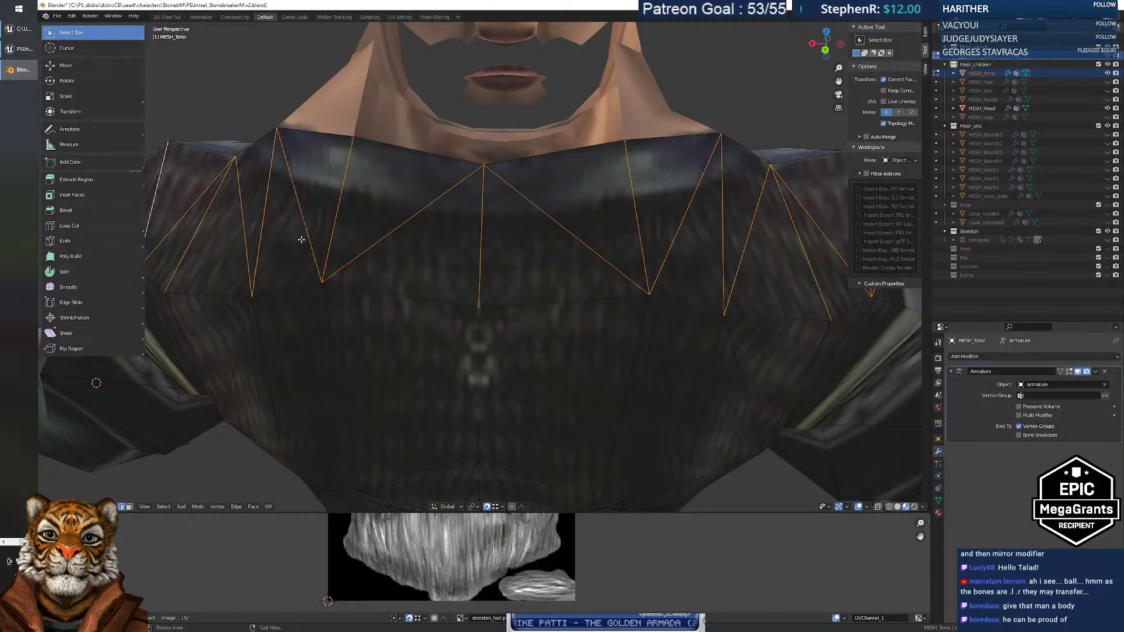
# Examine the selected upper-back edges from the front of the back and around the left shoulder for gaps in the selection.
pyautogui.hotkey('shift', '`')
pyautogui.press('s')
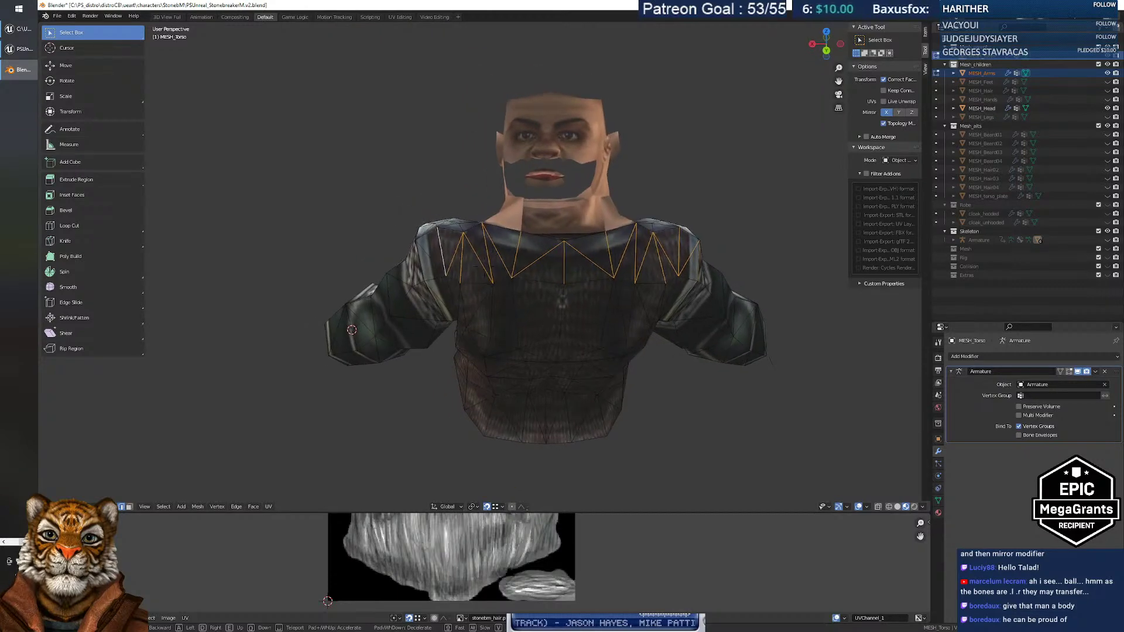
pyautogui.press('w')
pyautogui.press('a')
pyautogui.press('w')
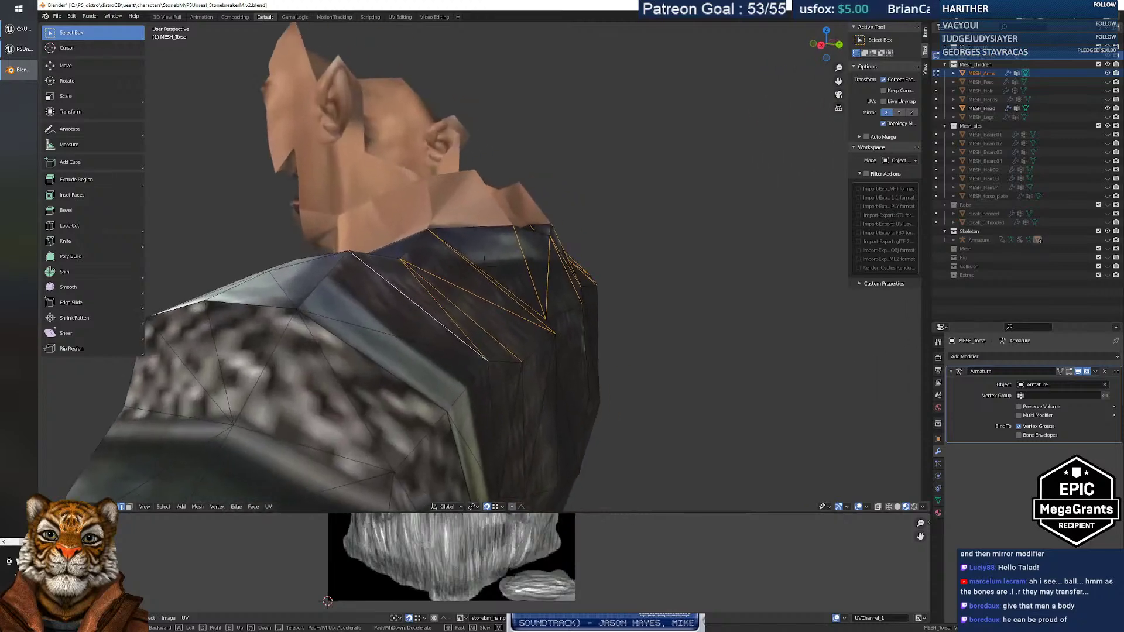
pyautogui.press('w')
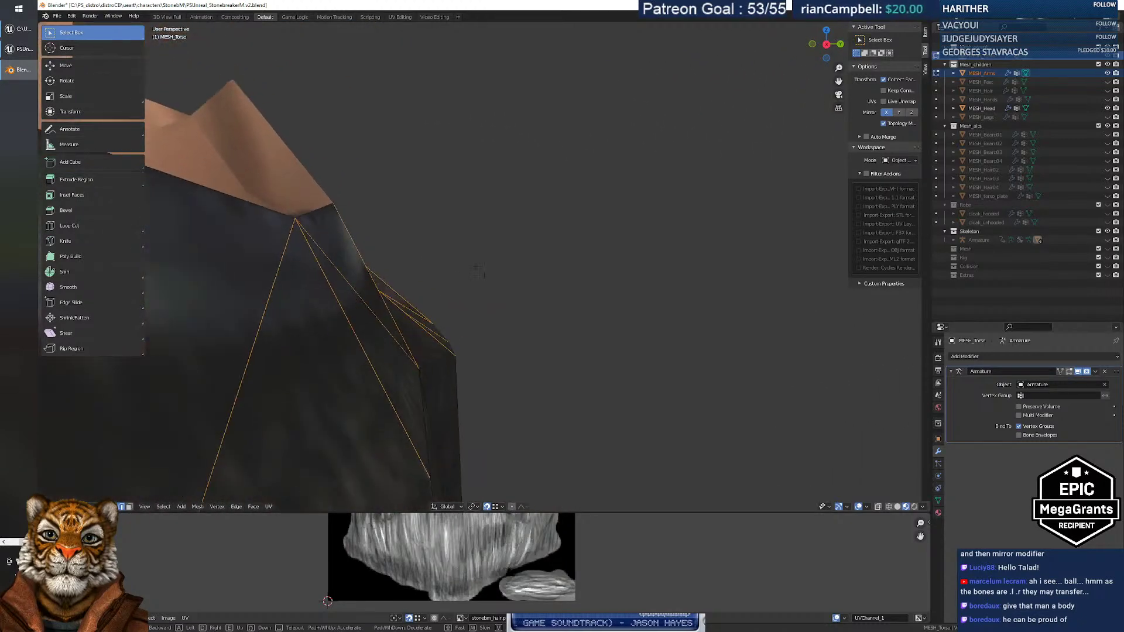
pyautogui.press('s')
pyautogui.press('s')
pyautogui.press('d')
pyautogui.press('w')
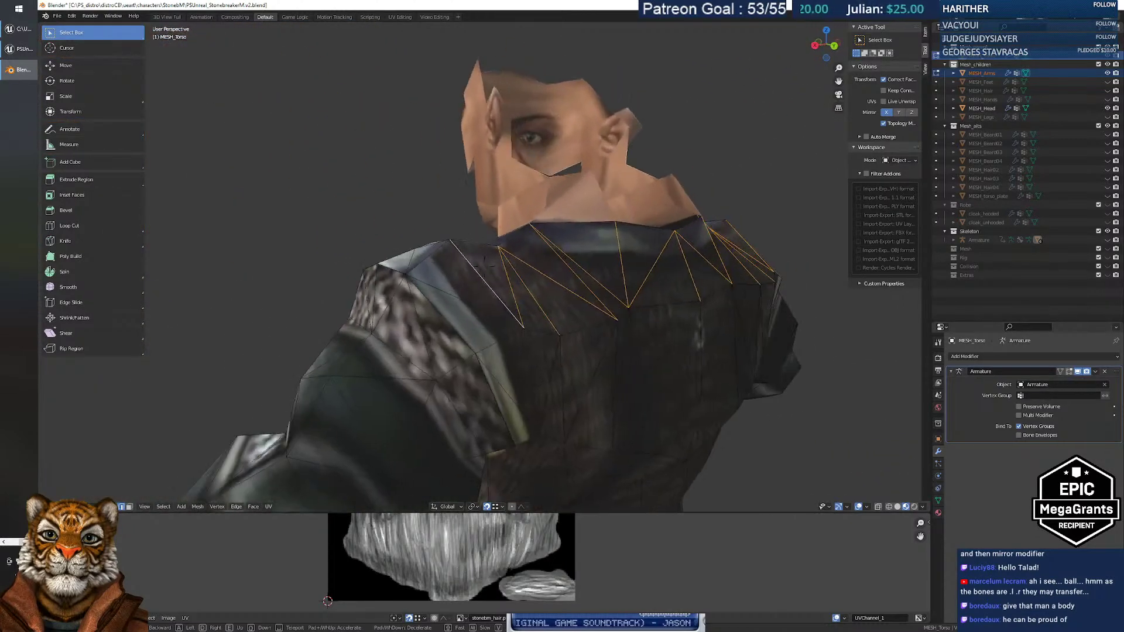
pyautogui.press('s')
pyautogui.press('w')
pyautogui.press('s')
# Add the last diagonal edge beside the left sleeve seam to the selection and subdivide all selected edges with one cut.
pyautogui.click(472, 274)
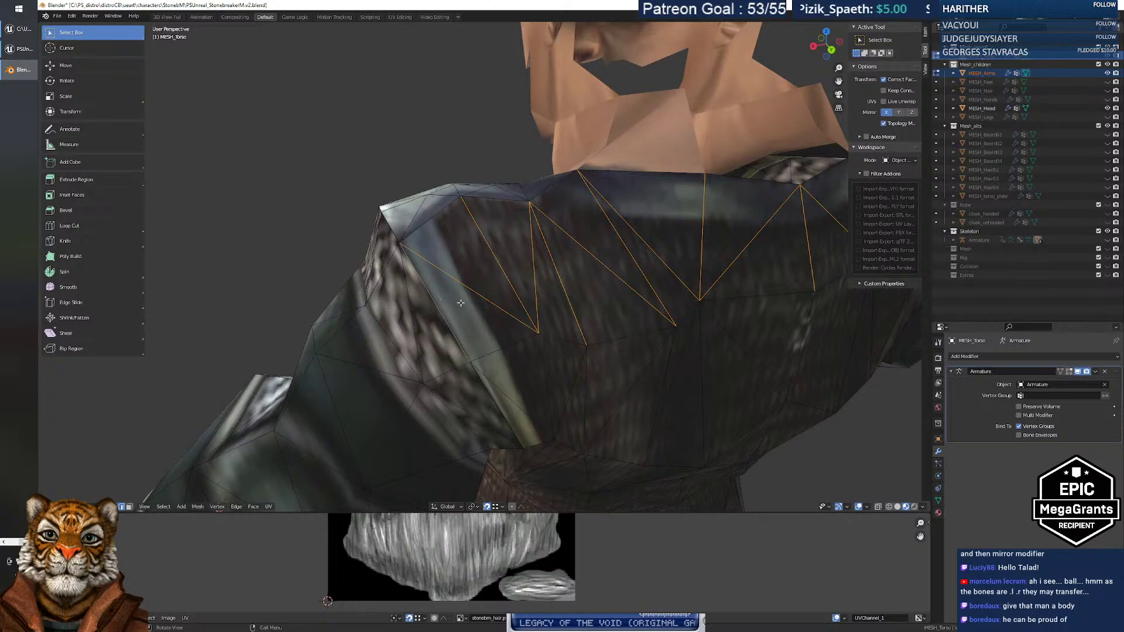
pyautogui.rightClick(603, 256)
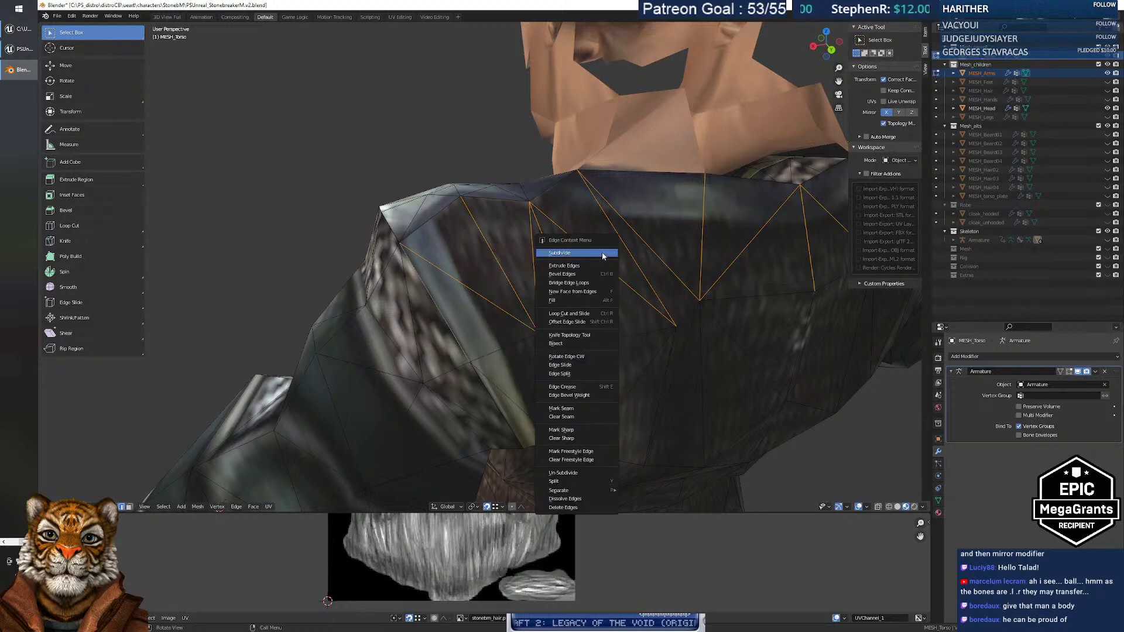
pyautogui.click(602, 254)
pyautogui.scroll(-5, 678, 257)
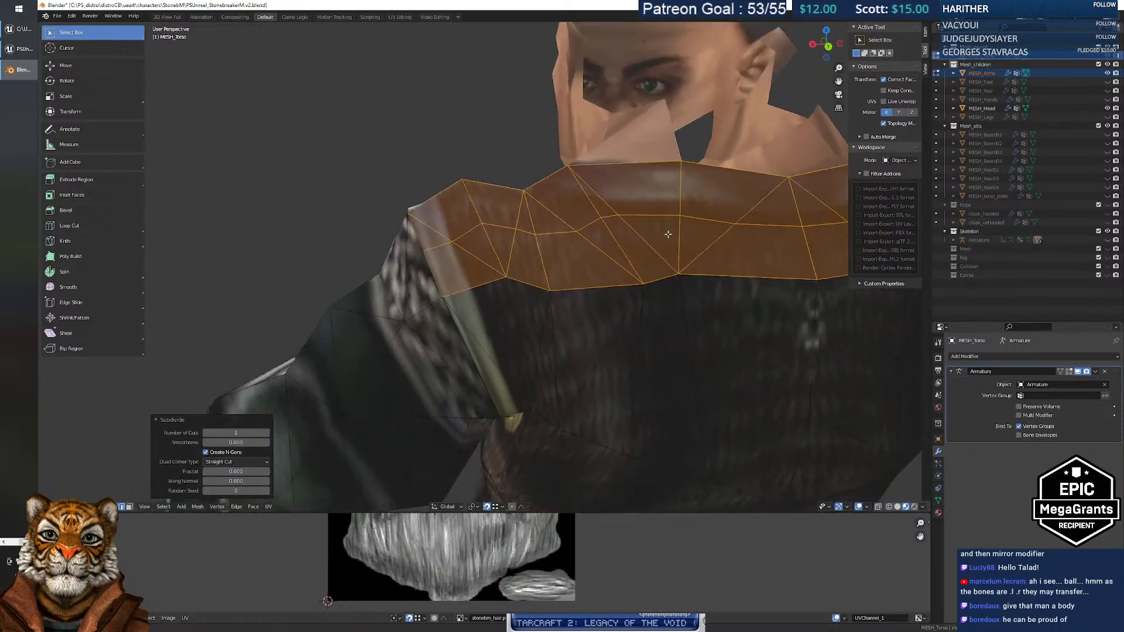
# Examine the subdivided upper-back band and how it meets the sleeves at both shoulders.
pyautogui.hotkey('shift', '`')
pyautogui.press('w')
pyautogui.press('s')
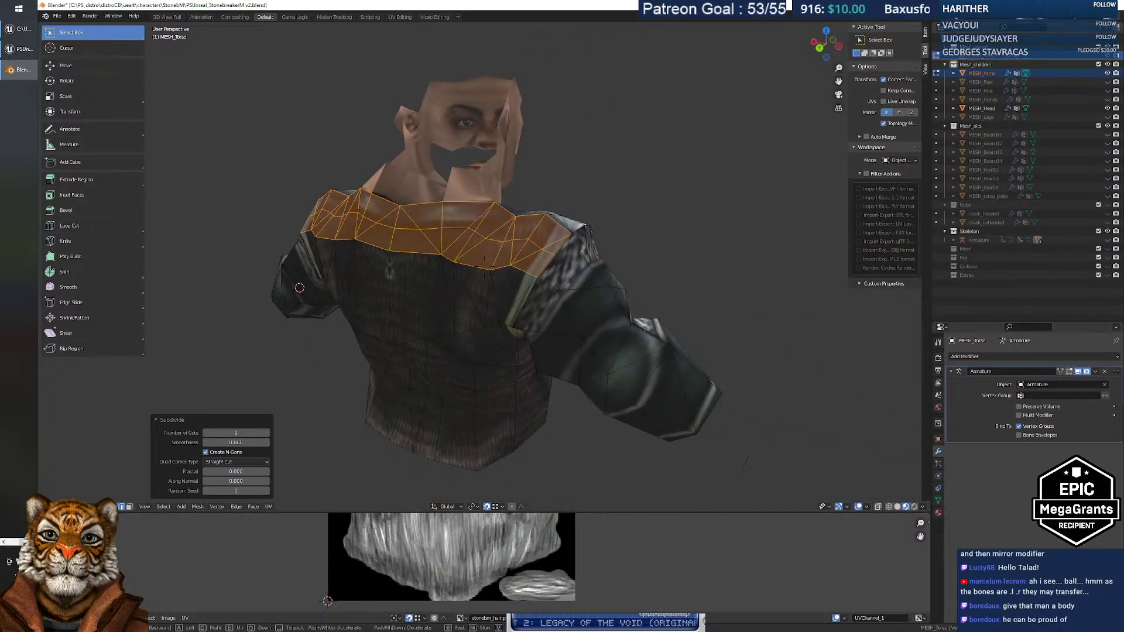
pyautogui.click(484, 267)
pyautogui.hotkey('shift', '`')
pyautogui.press('w')
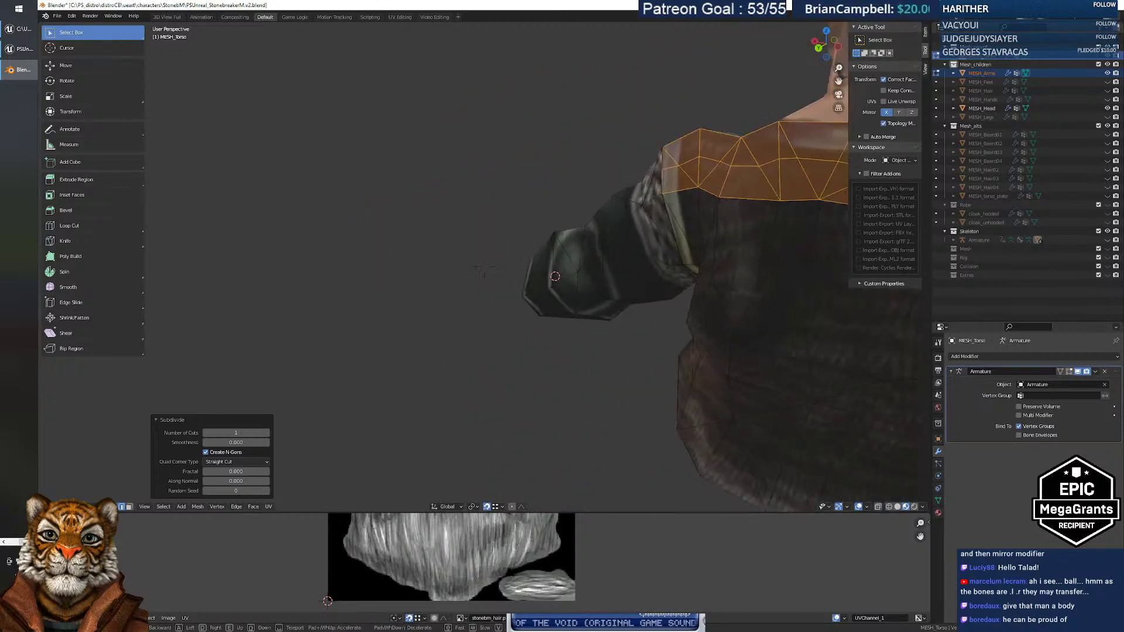
pyautogui.press('s')
pyautogui.press('w')
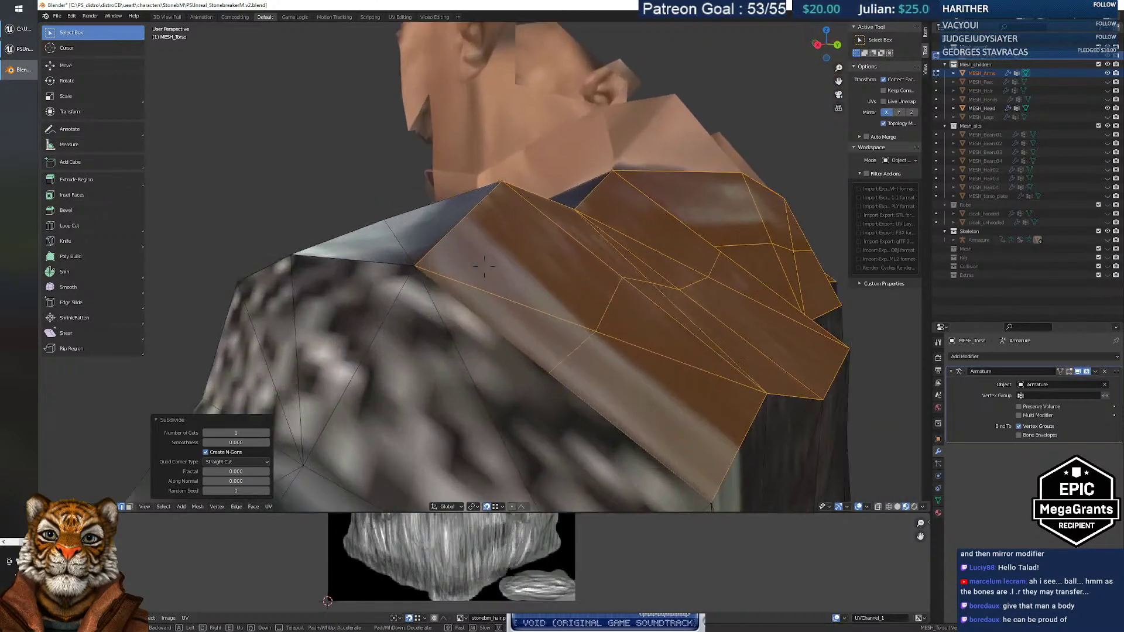
pyautogui.press('s')
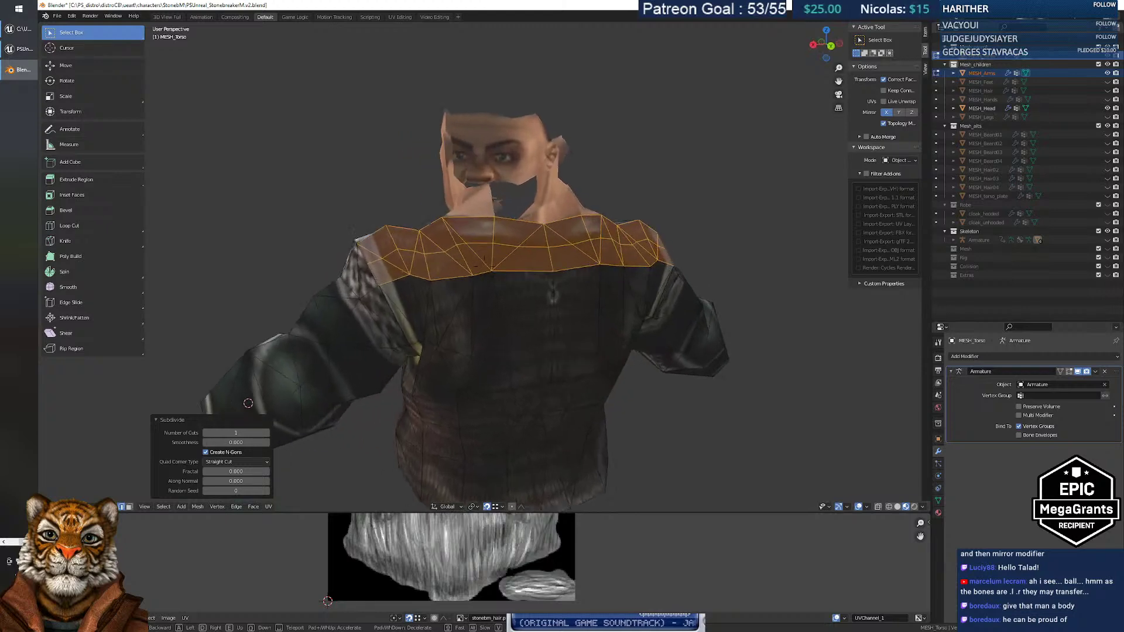
pyautogui.press('a')
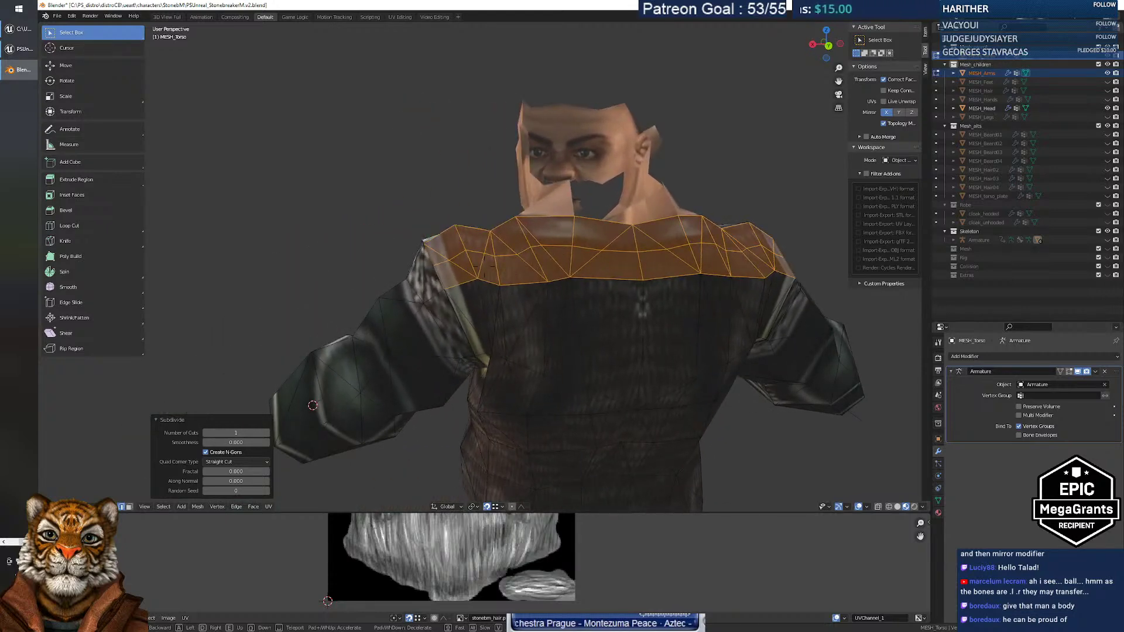
pyautogui.press('w')
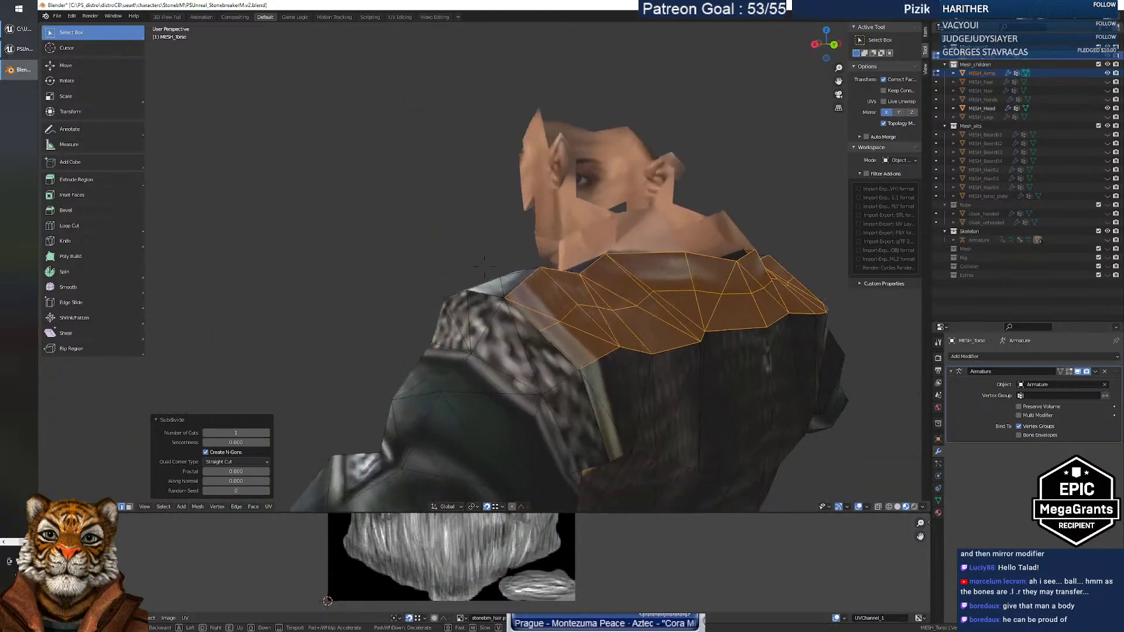
pyautogui.press('Escape')
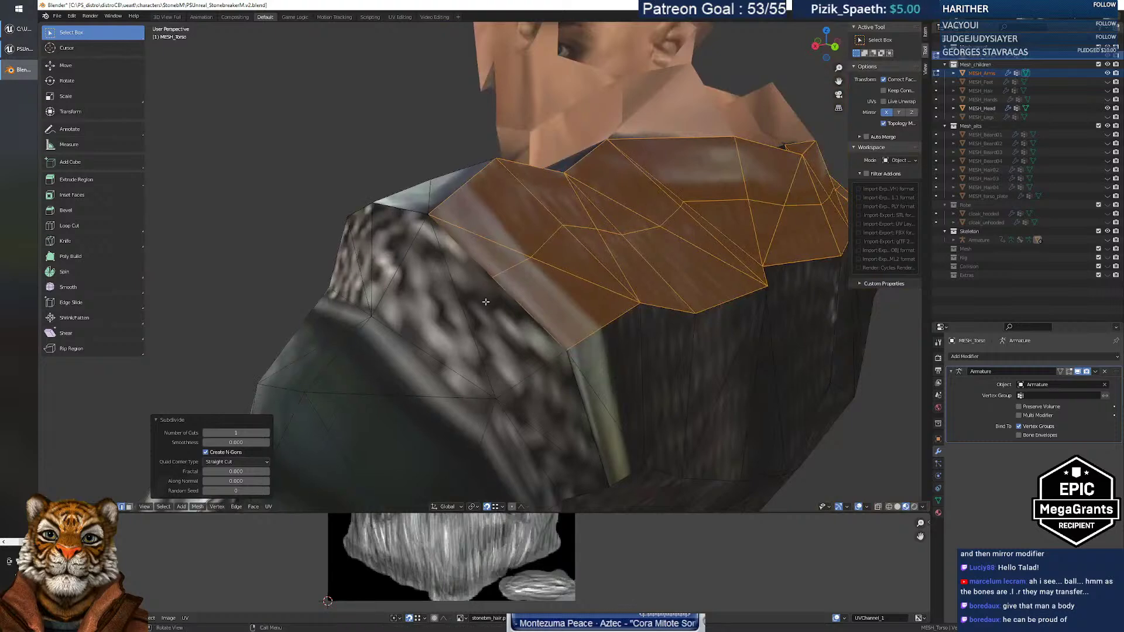
# Switch editing to the arms mesh and subdivide the left sleeve's upper back seam edge to match the torso.
pyautogui.hotkey('alt', 'q')
pyautogui.rightClick(489, 278)
pyautogui.click(496, 280)
# Subdivide the matching upper back seam edge on the right sleeve of the arms mesh.
pyautogui.moveTo(518, 313); pyautogui.dragTo(567, 296, button='middle')
pyautogui.press('w')
pyautogui.press('w')
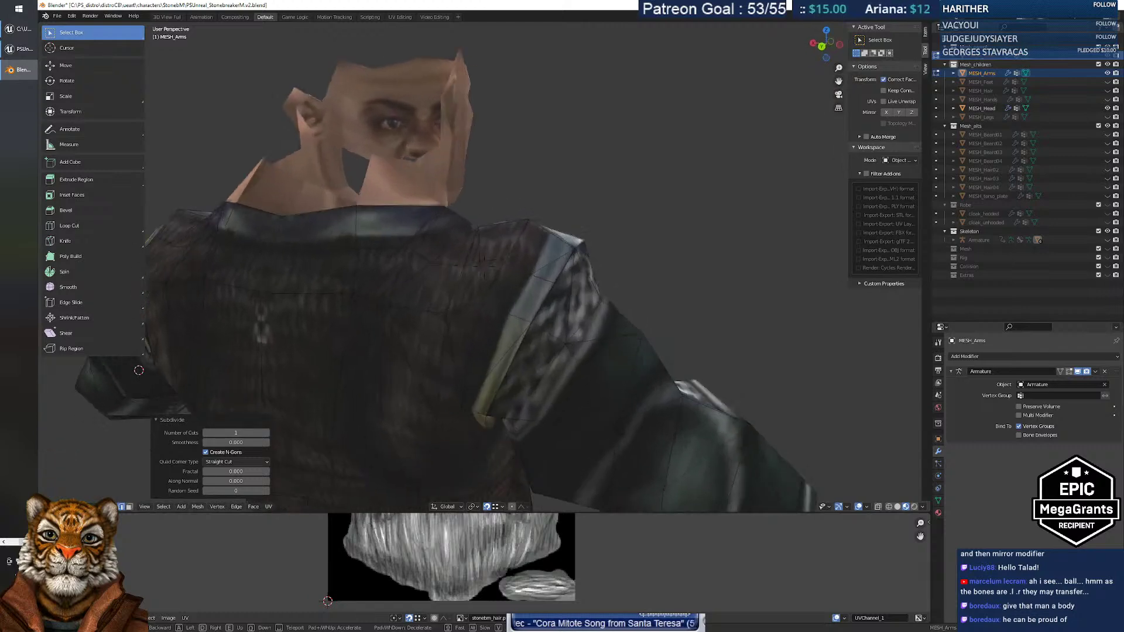
pyautogui.click(484, 267)
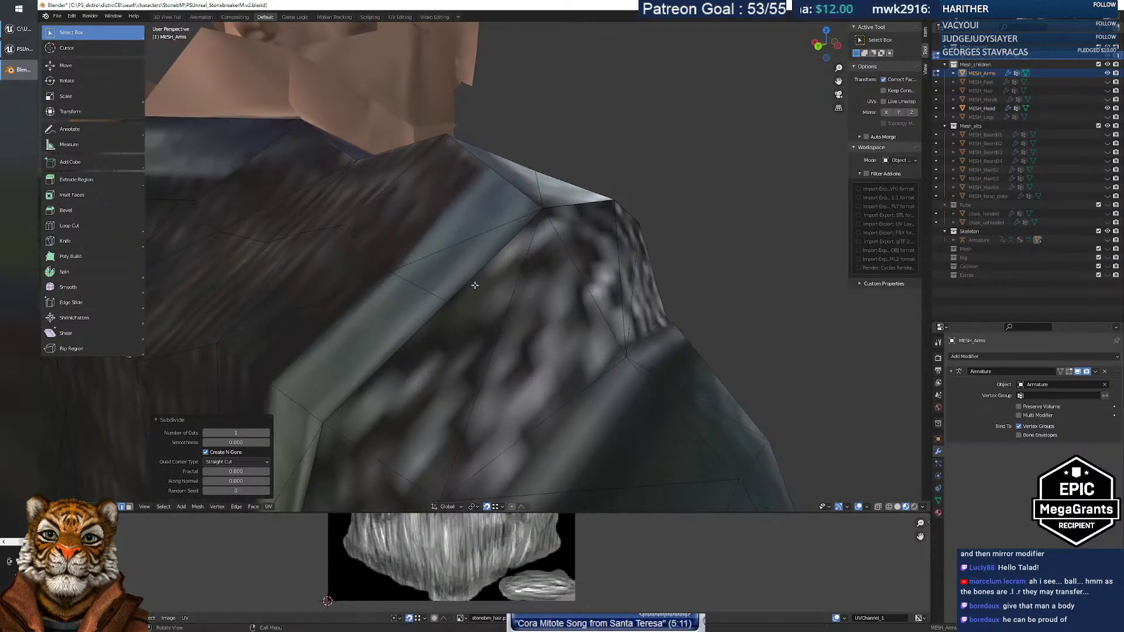
pyautogui.click(476, 283)
pyautogui.rightClick(476, 284)
pyautogui.click(477, 286)
# Switch editing to the torso mesh, select the zigzag row of edges across the mid-back, and subdivide them with one cut.
pyautogui.hotkey('shift', '`')
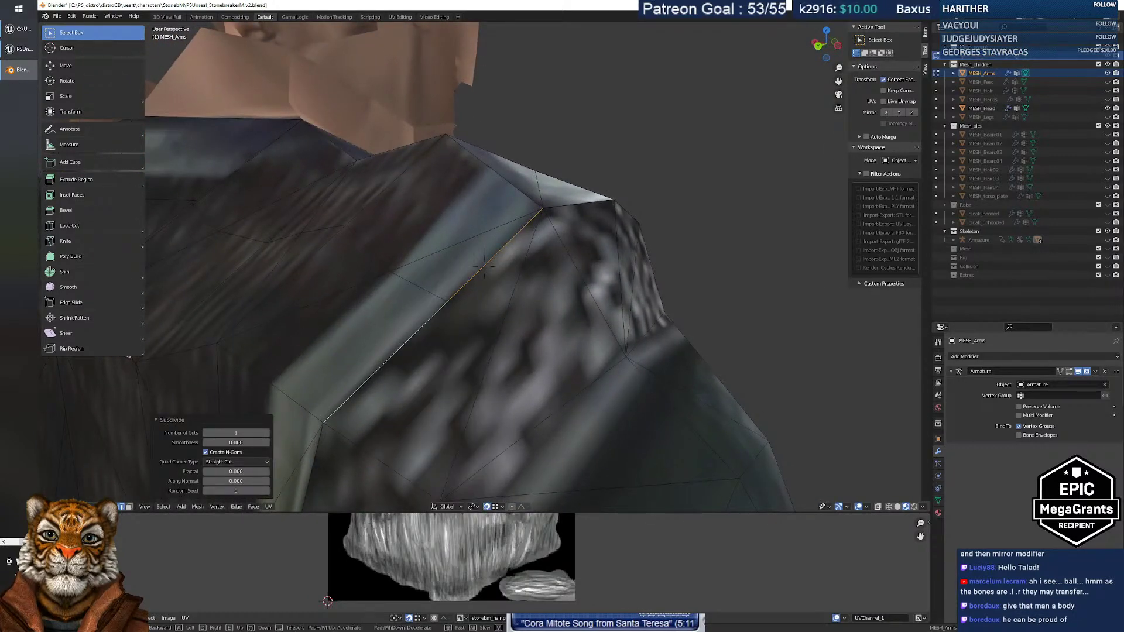
pyautogui.press('s')
pyautogui.press('w')
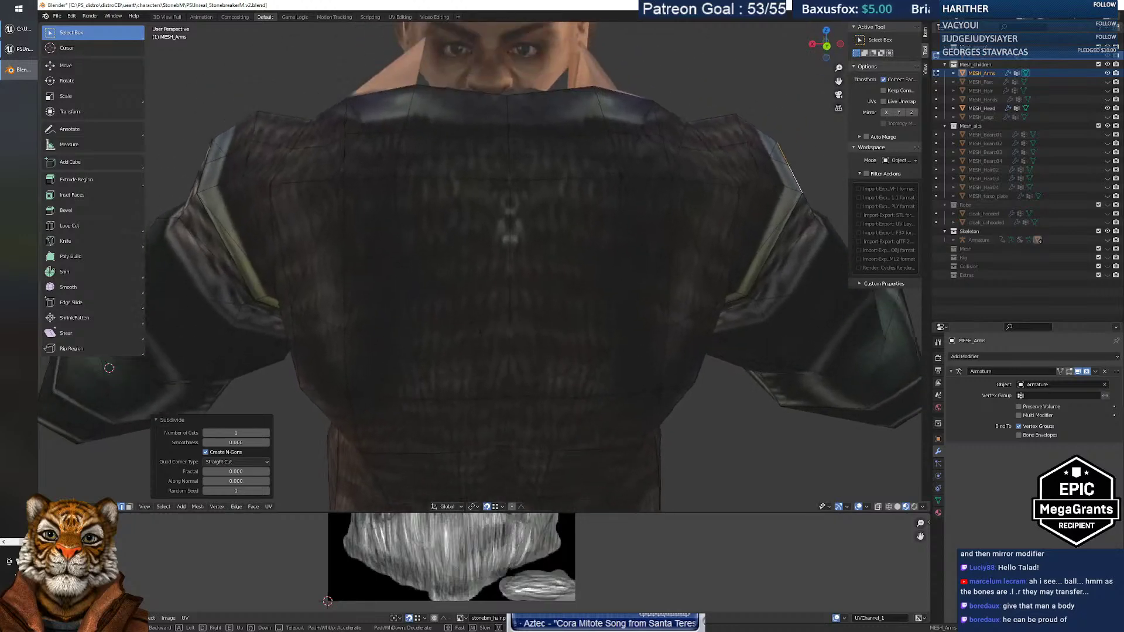
pyautogui.press('a')
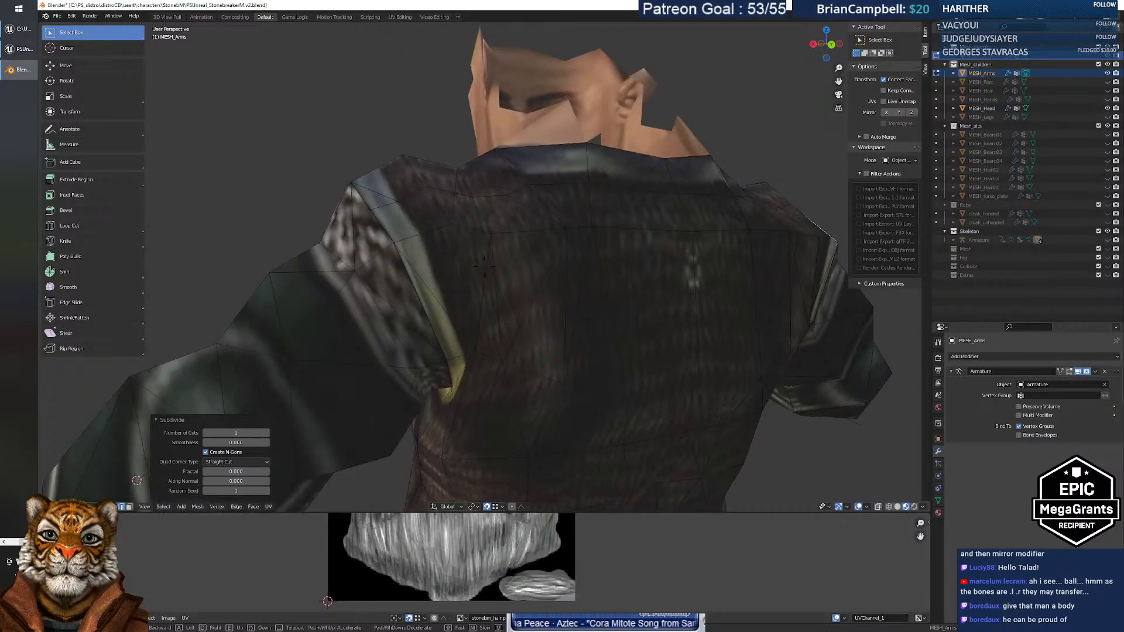
pyautogui.press('d')
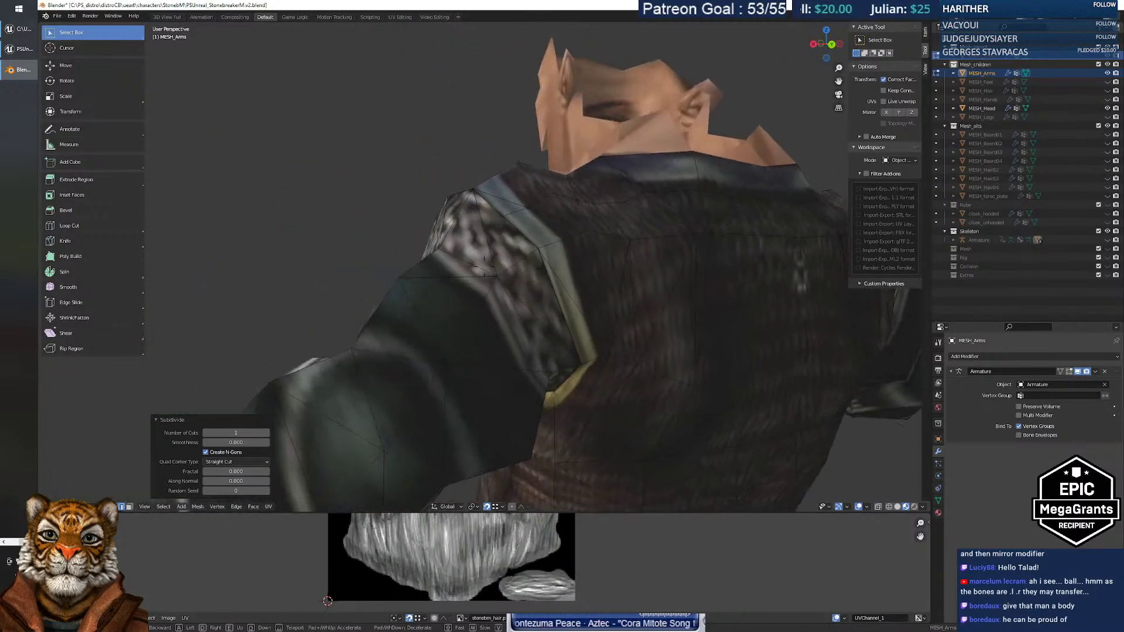
pyautogui.click(368, 299)
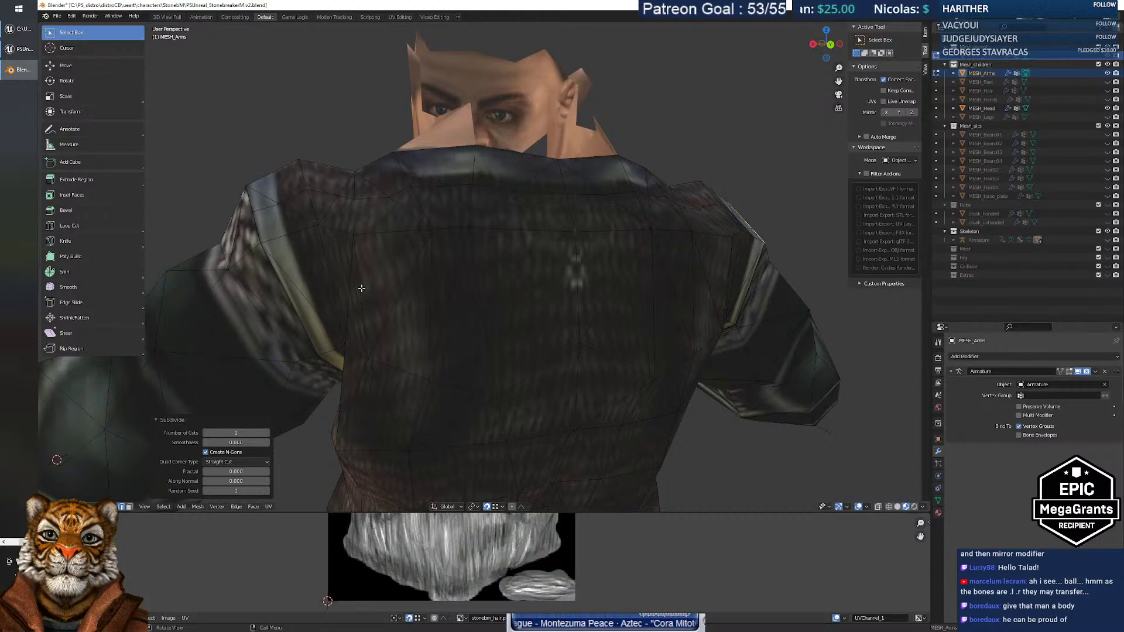
pyautogui.click(354, 300)
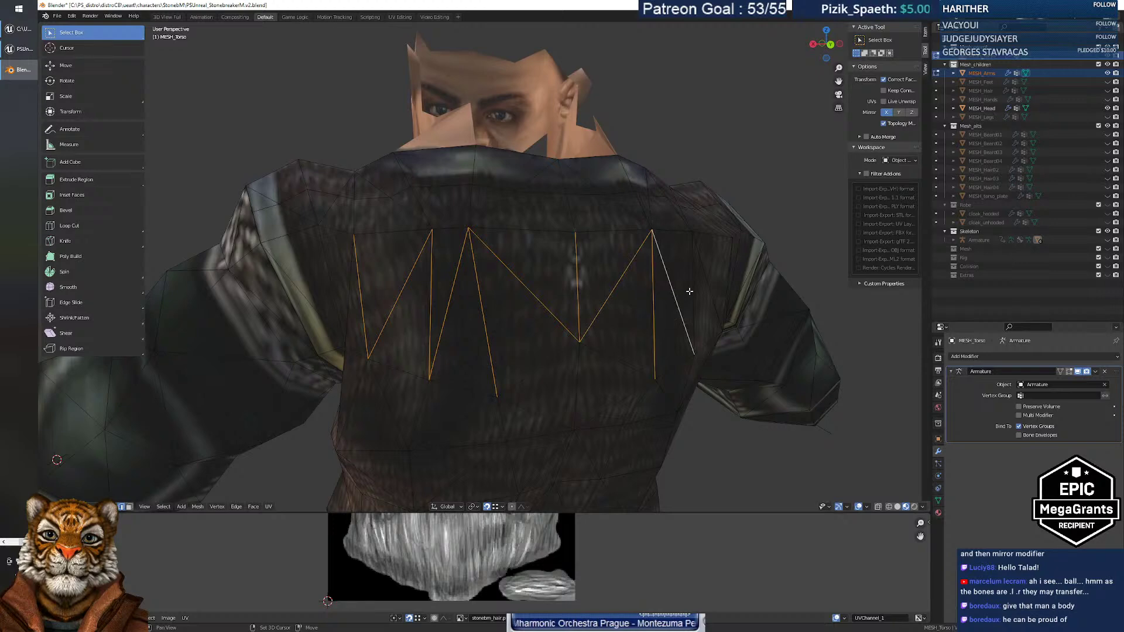
pyautogui.hotkey('shift', '`')
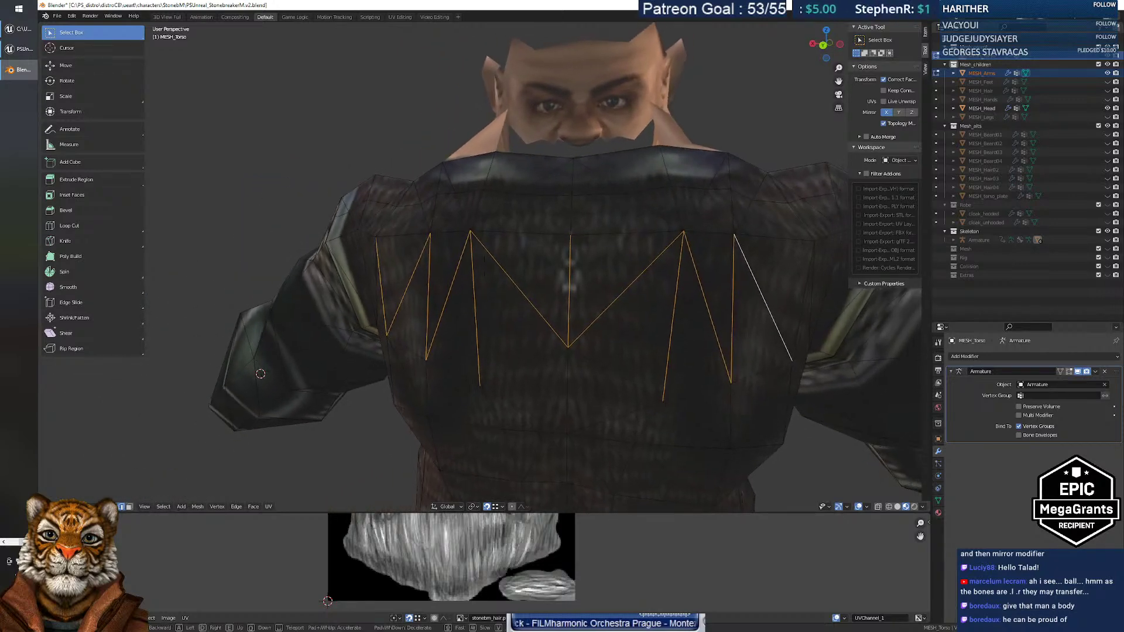
pyautogui.click(484, 267)
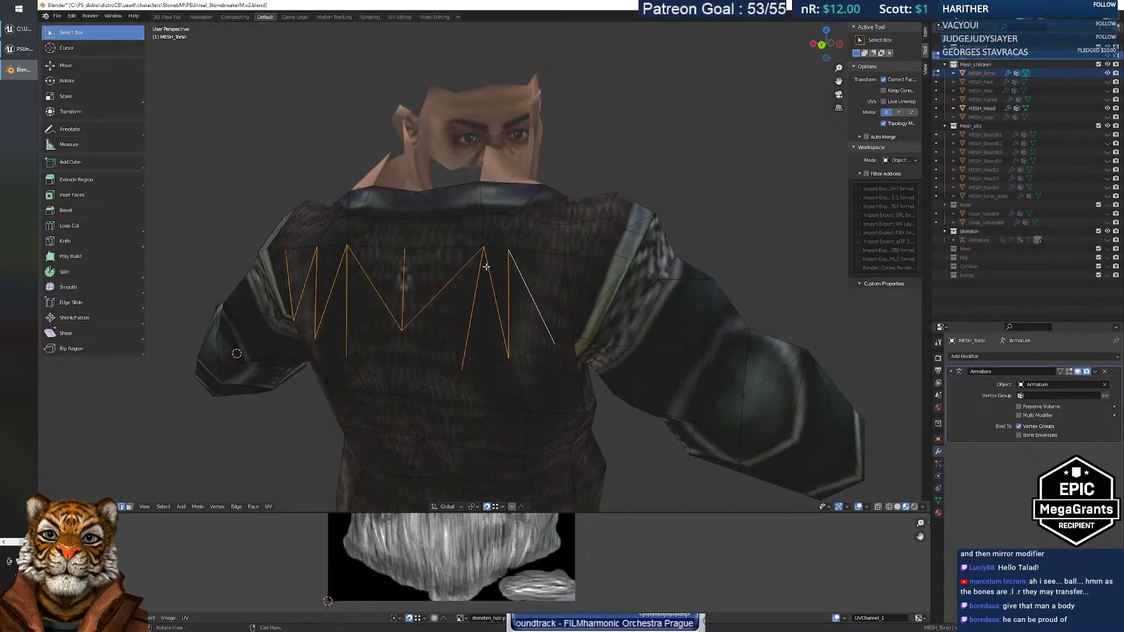
pyautogui.moveTo(556, 291); pyautogui.dragTo(446, 280, button='middle')
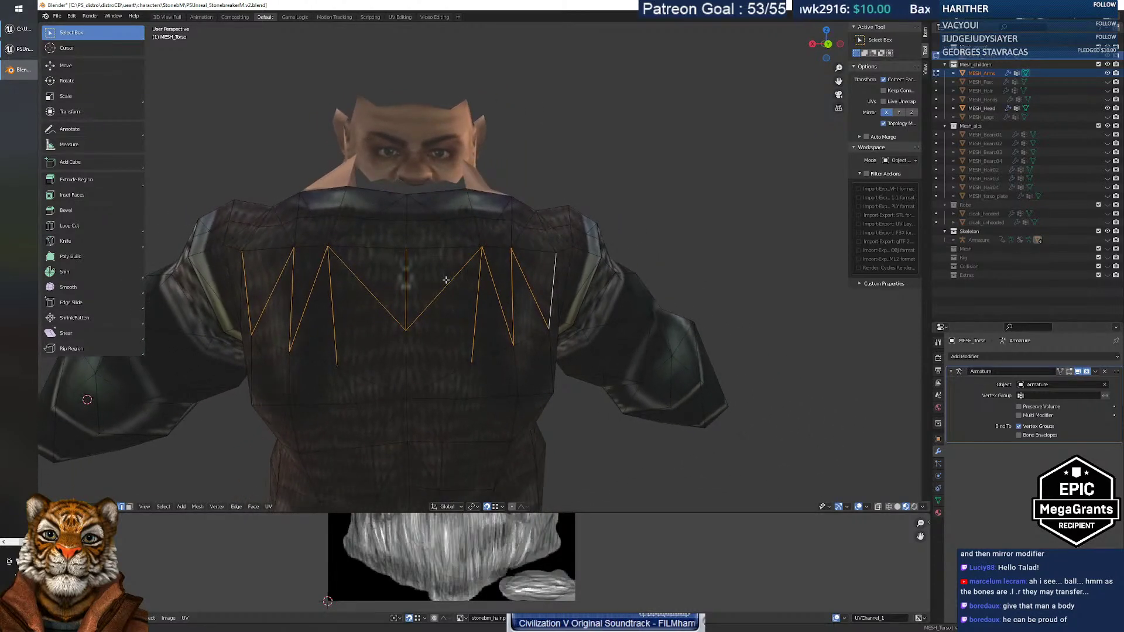
pyautogui.rightClick(441, 285)
pyautogui.click(441, 285)
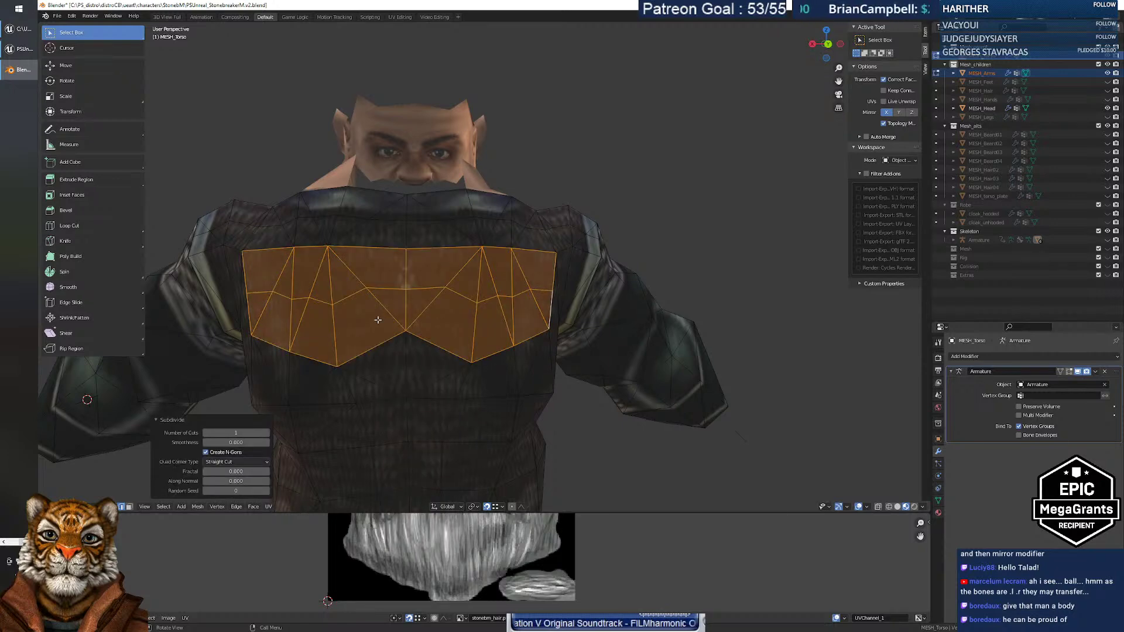
# Triangulate all faces of the torso mesh, clear the selection, and check the shading in Object Mode before resuming mesh editing.
pyautogui.press('a')
pyautogui.hotkey('ctrl', 't')
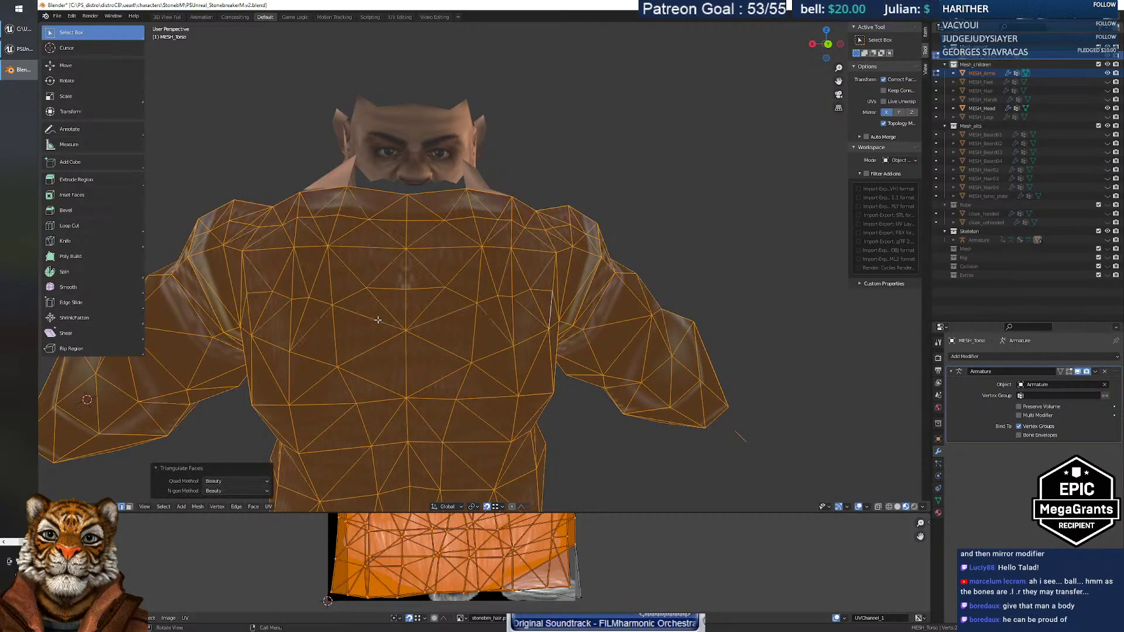
pyautogui.hotkey('alt', 'a')
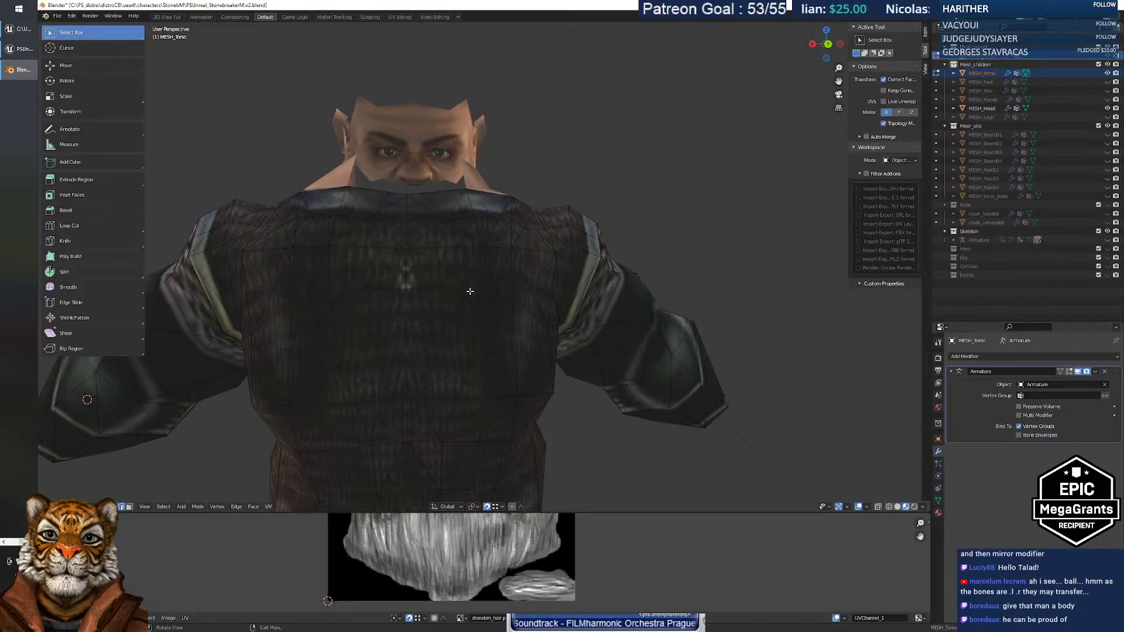
pyautogui.press('Tab')
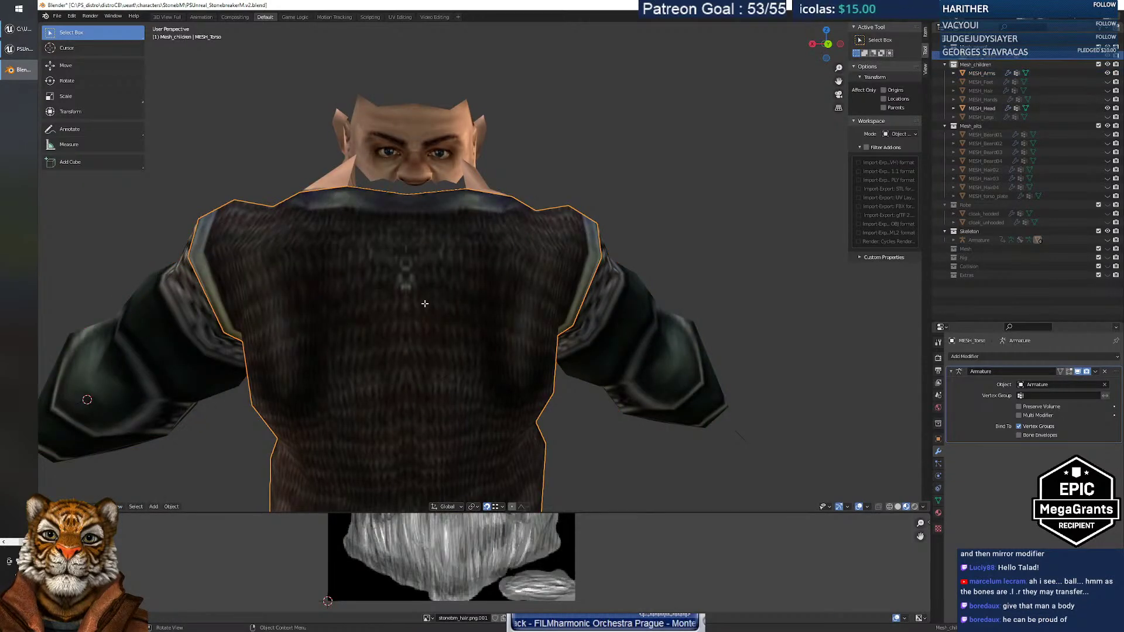
pyautogui.press('Tab')
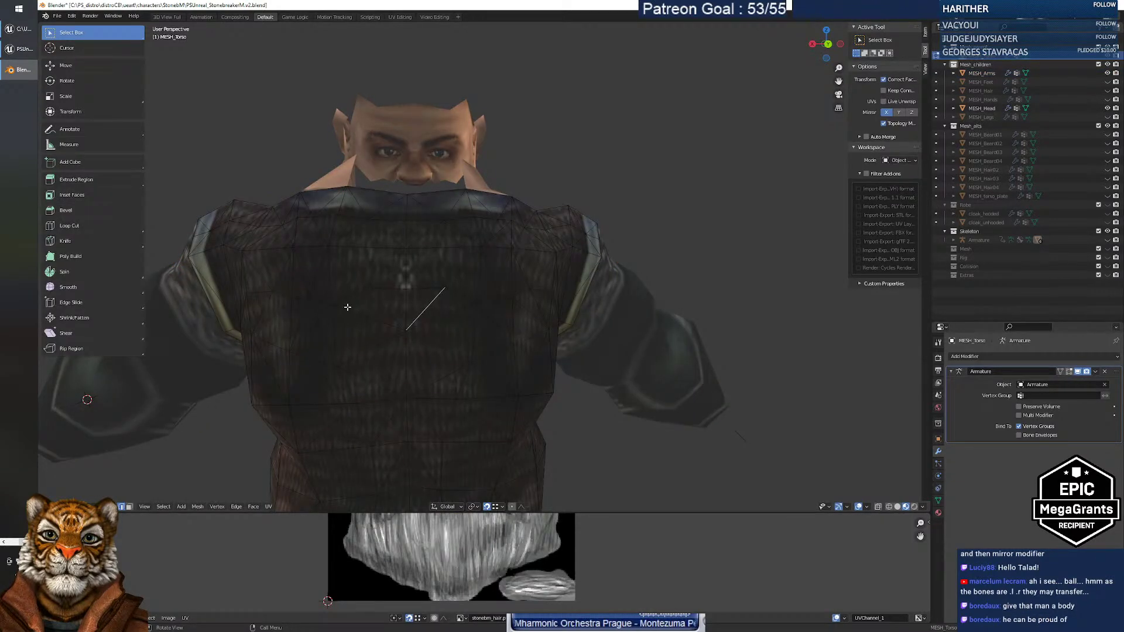
# Examine the upper back's profile around the collar and shoulders from the side and rear.
pyautogui.moveTo(344, 307); pyautogui.dragTo(439, 330, button='middle')
pyautogui.moveTo(373, 236); pyautogui.dragTo(321, 235, button='middle')
pyautogui.moveTo(440, 244); pyautogui.dragTo(406, 246, button='middle')
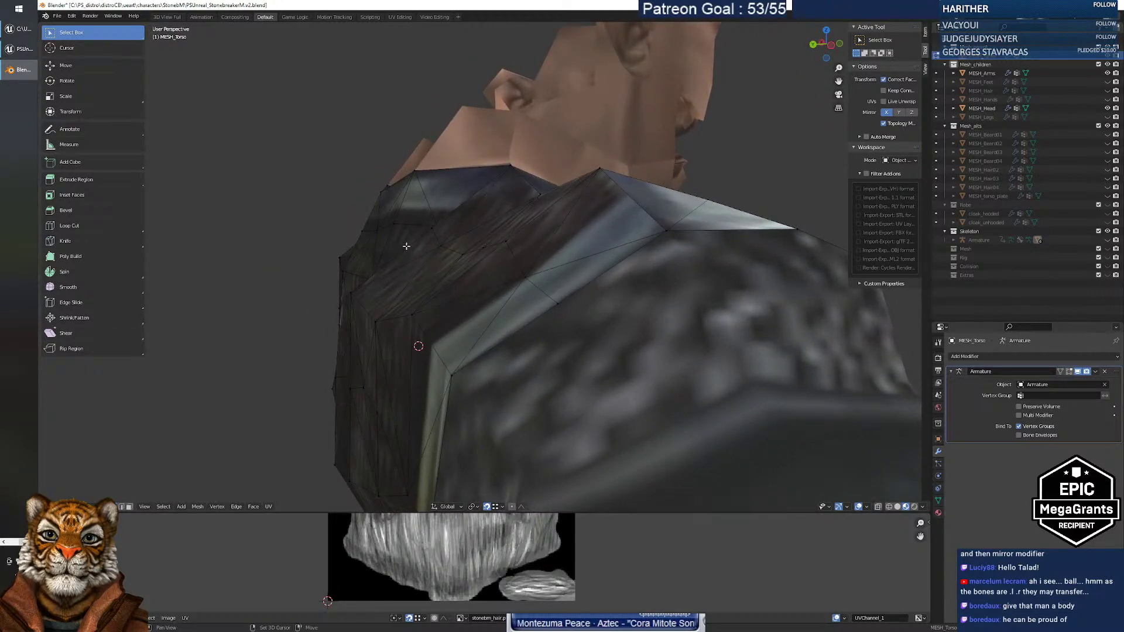
pyautogui.hotkey('shift', '`')
pyautogui.press('s')
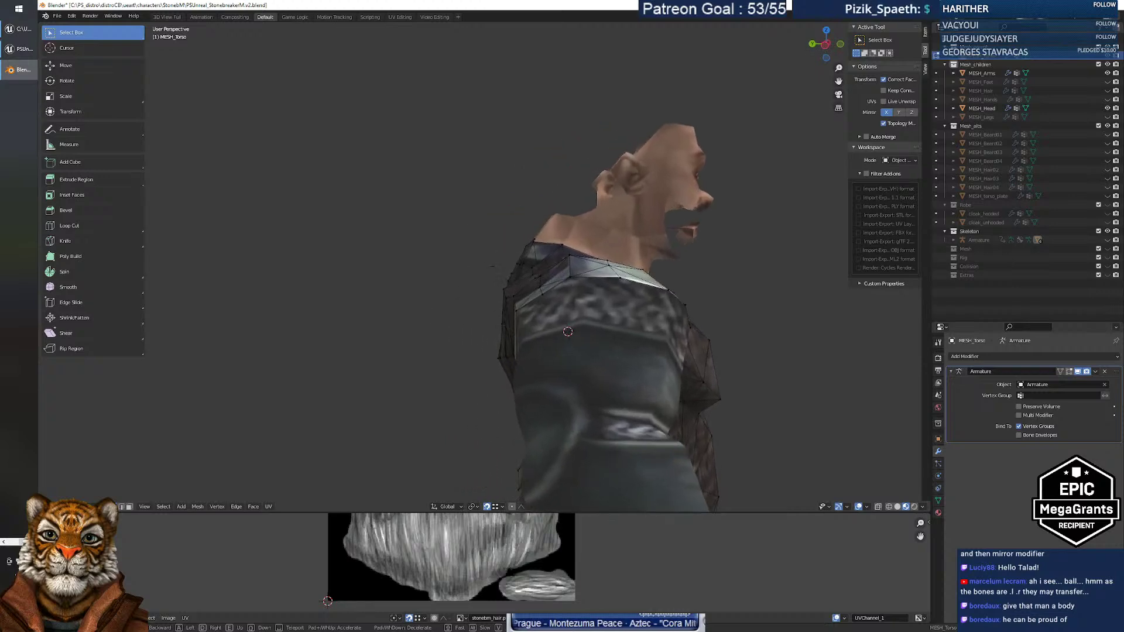
pyautogui.press('w')
pyautogui.press('s')
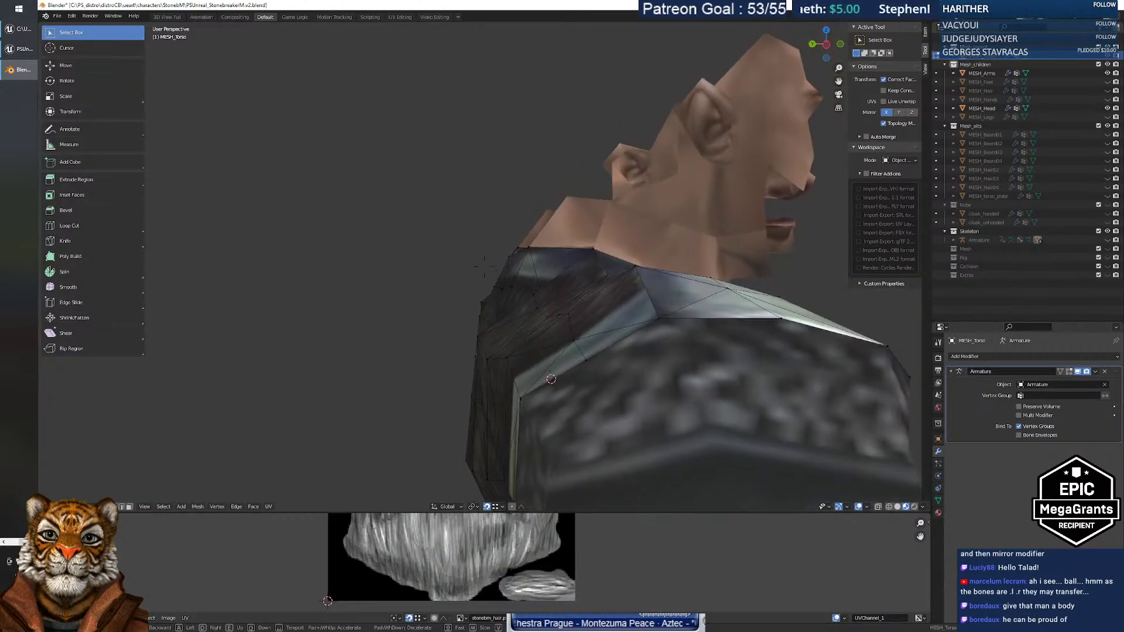
pyautogui.press('w')
pyautogui.press('s')
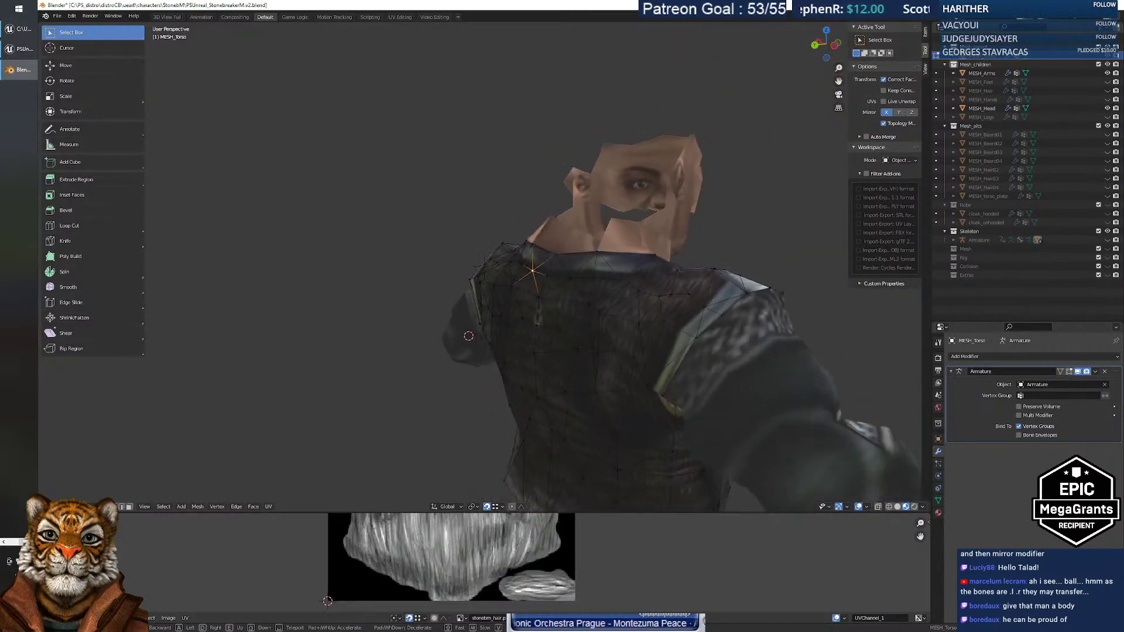
pyautogui.press('w')
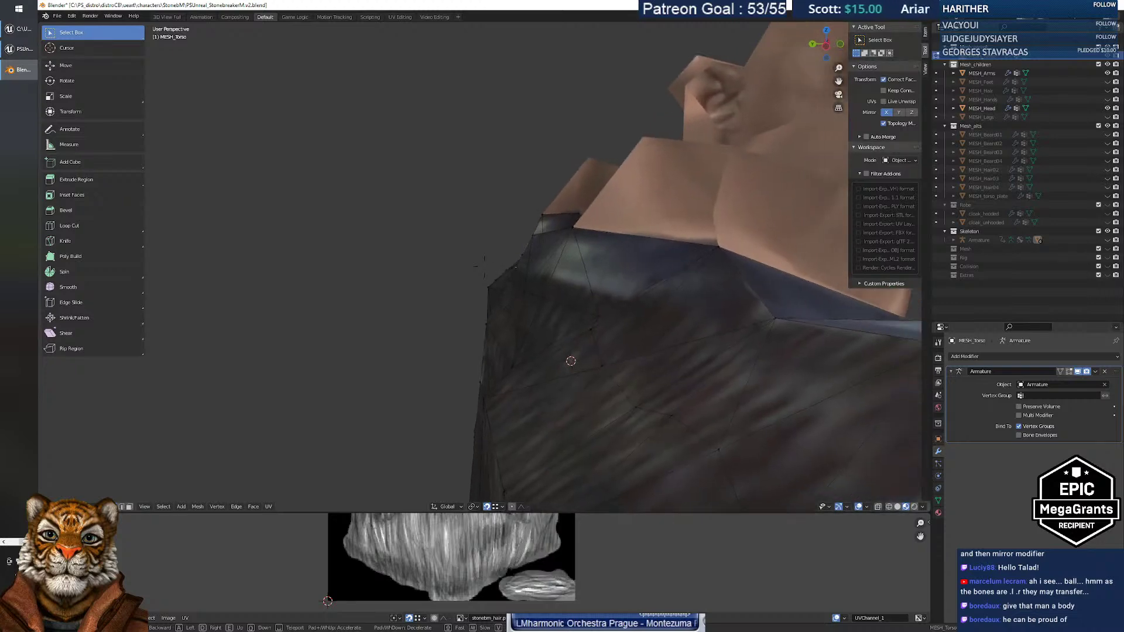
pyautogui.press('s')
pyautogui.press('w')
pyautogui.press('d')
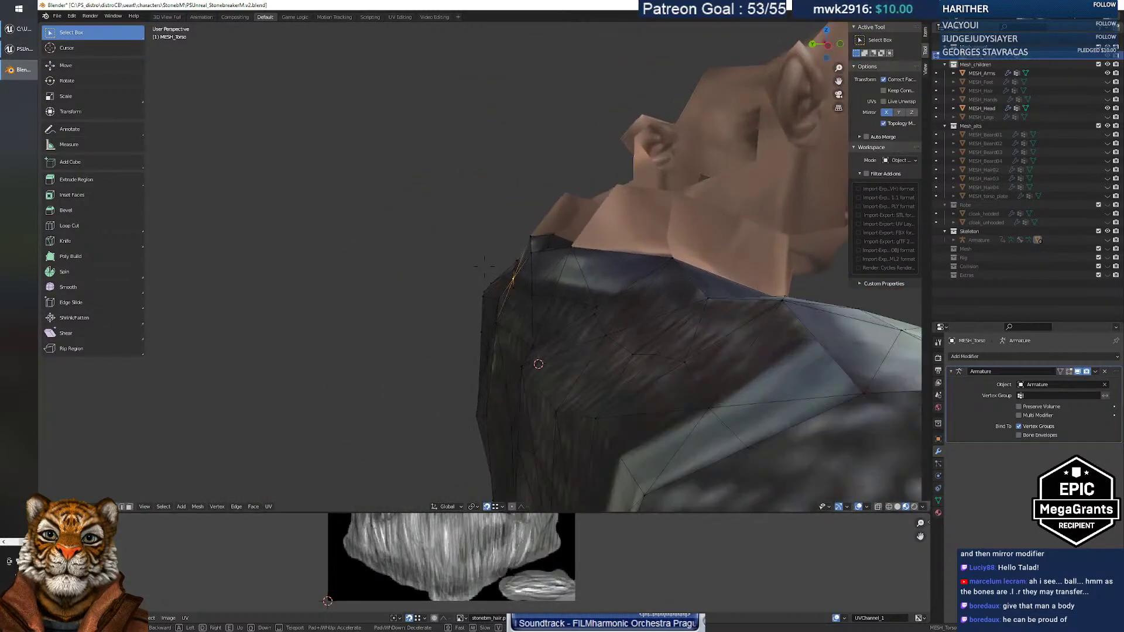
pyautogui.click(505, 267)
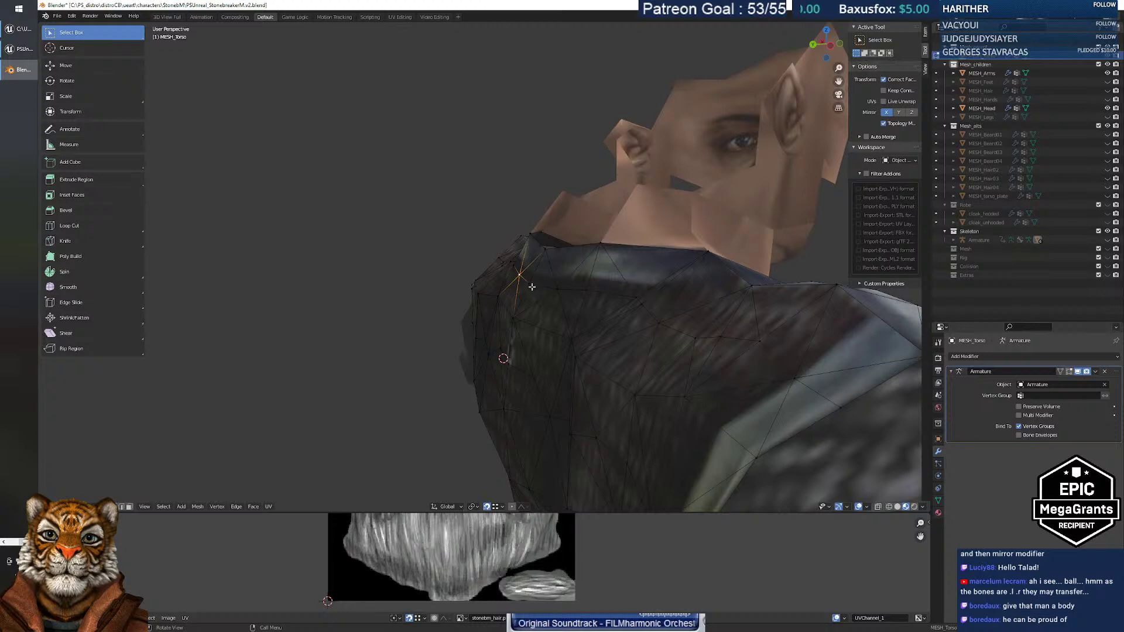
# Add the neighbouring upper-back vertex just below the collar to the selection and move the selected vertices slightly outward from the back.
pyautogui.keyDown('shift'); pyautogui.click(559, 290); pyautogui.keyUp('shift')
pyautogui.moveTo(559, 289)
pyautogui.mouseDown(button='middle')
pyautogui.moveTo(572, 304)
pyautogui.moveTo(539, 291)
pyautogui.mouseUp(button='middle')
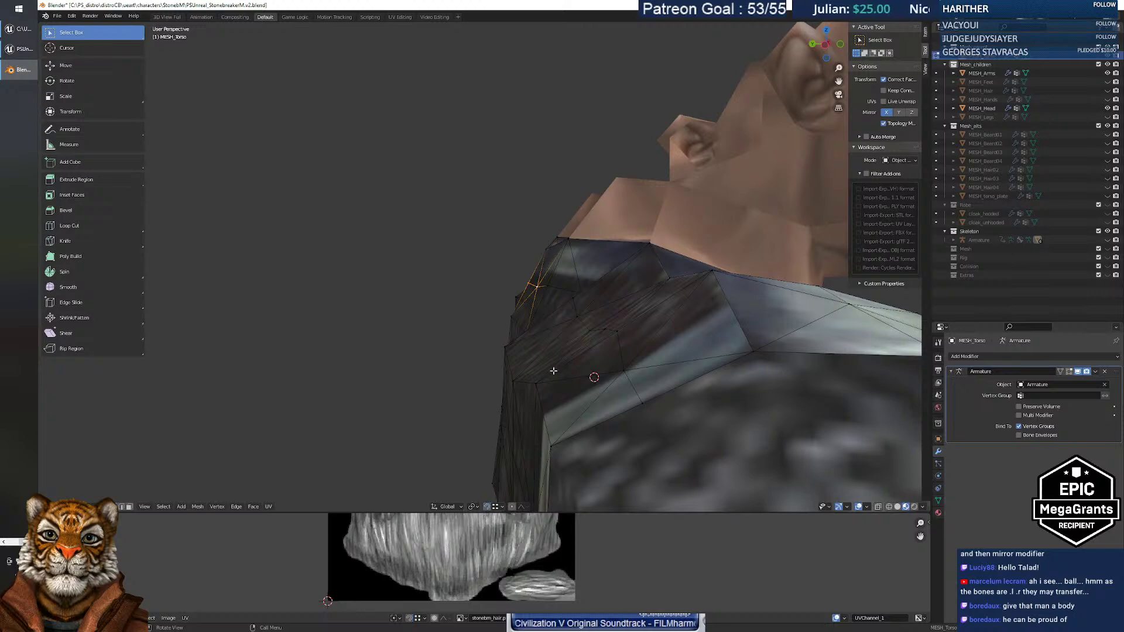
pyautogui.press('g')
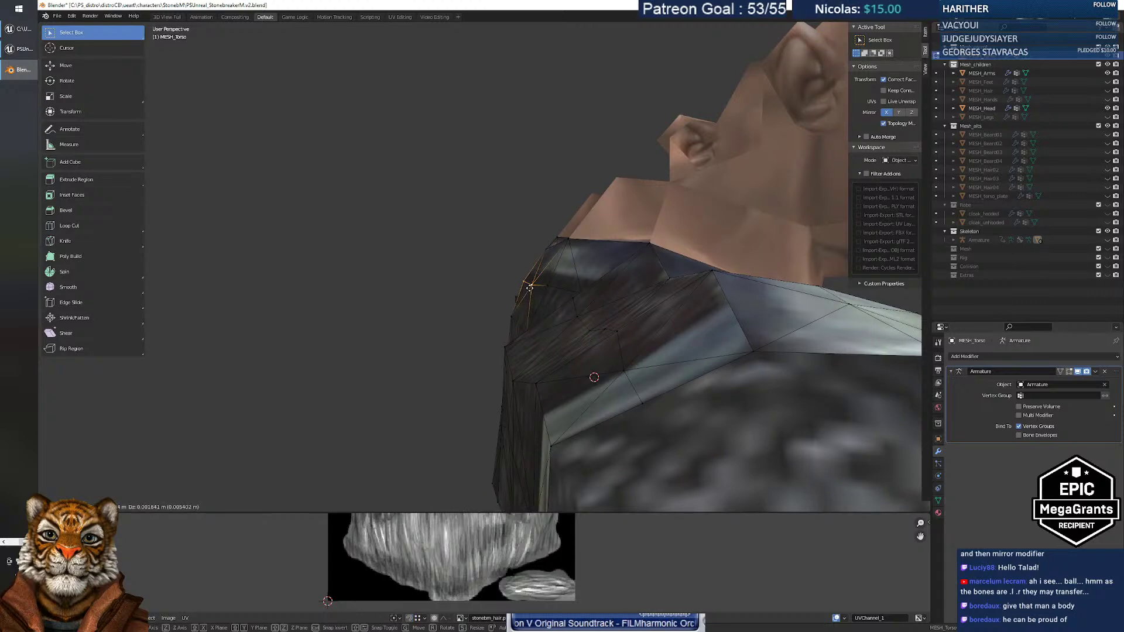
pyautogui.click(528, 287)
pyautogui.moveTo(529, 286); pyautogui.dragTo(580, 327, button='middle')
# Raise the vertex at the collar's lower back corner, then shift it along the Y axis to adjust the neckline's profile.
pyautogui.moveTo(377, 305); pyautogui.dragTo(529, 247, button='middle')
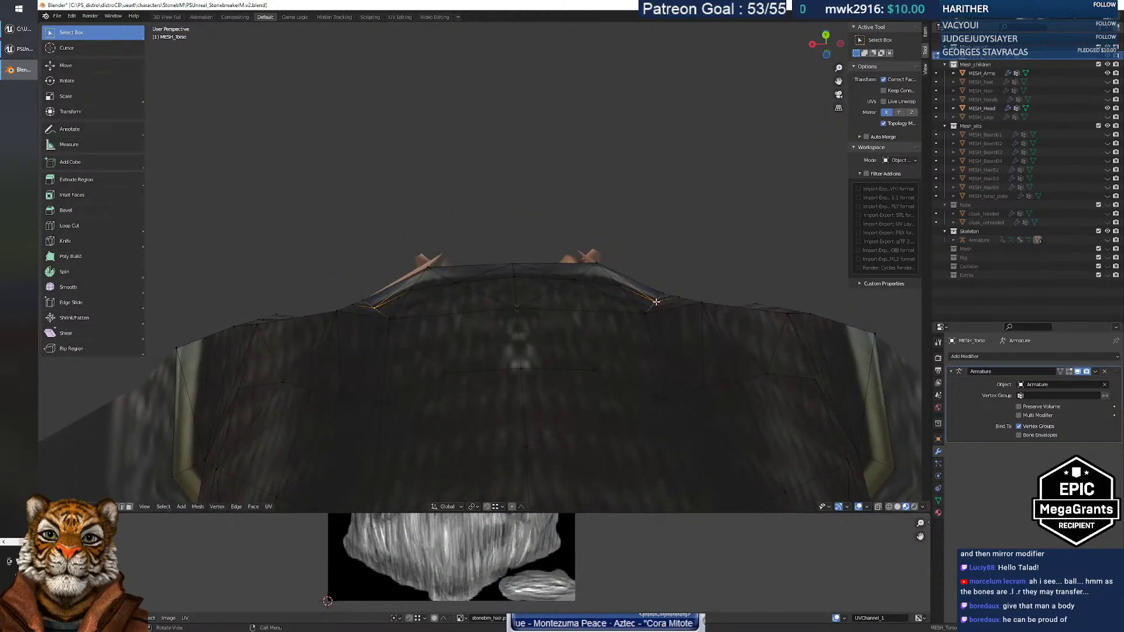
pyautogui.press('g')
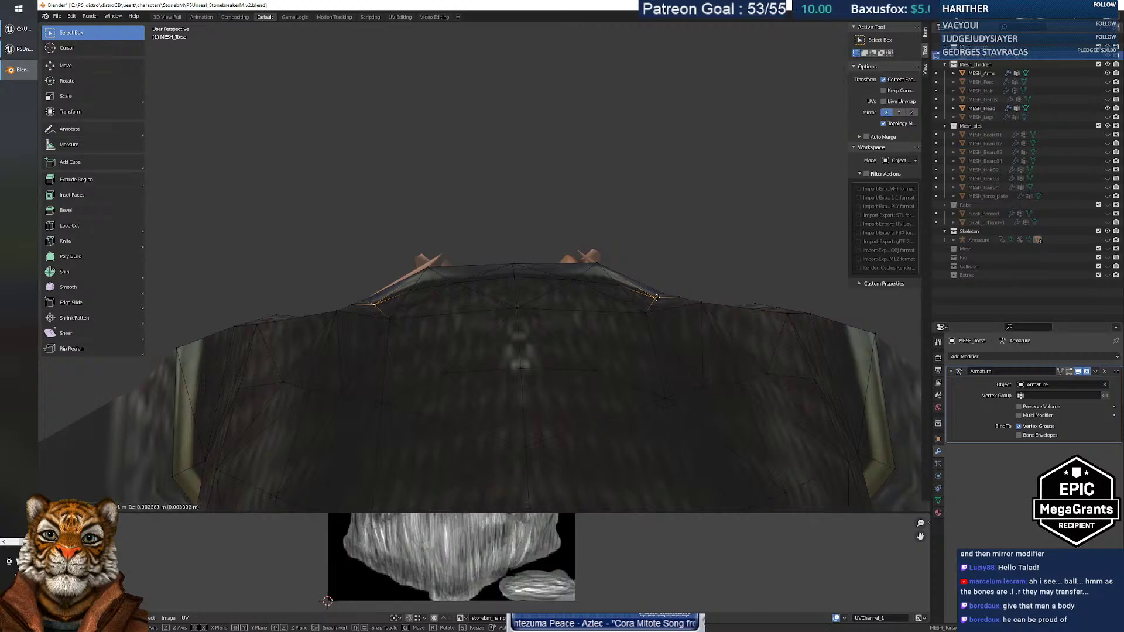
pyautogui.click(655, 294)
pyautogui.moveTo(641, 313)
pyautogui.mouseDown(button='middle')
pyautogui.moveTo(541, 374)
pyautogui.moveTo(500, 352)
pyautogui.moveTo(597, 388)
pyautogui.moveTo(564, 333)
pyautogui.moveTo(633, 328)
pyautogui.mouseUp(button='middle')
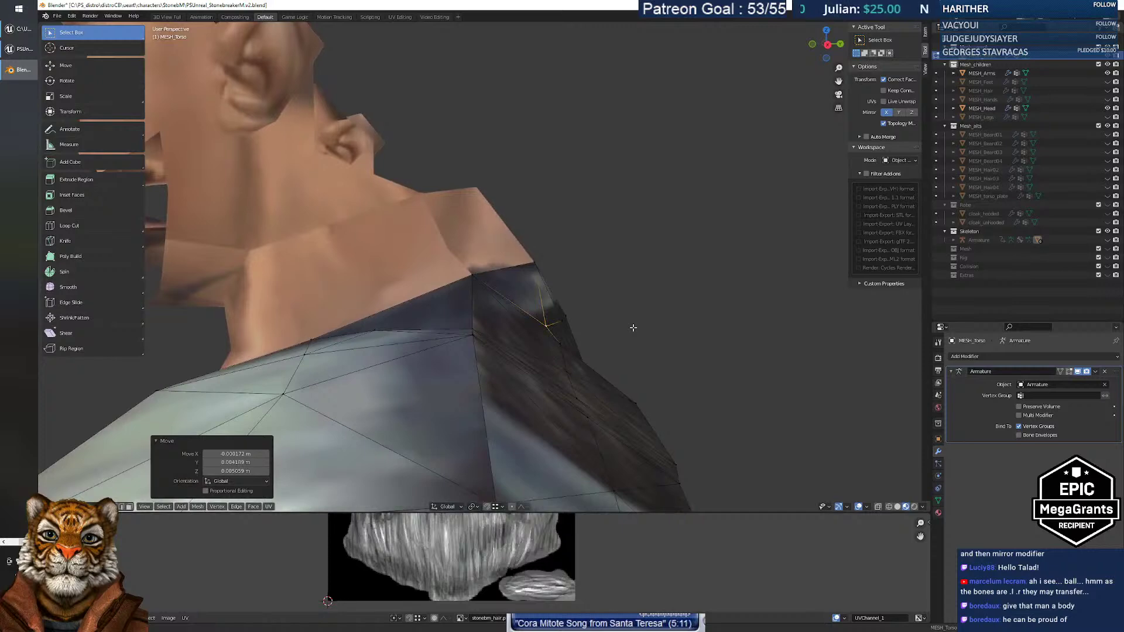
pyautogui.press('g')
pyautogui.press('y')
pyautogui.click(615, 321)
# Reposition the upper-back vertex between the collar and the shoulder from rear and side views to smooth the slope.
pyautogui.moveTo(615, 320); pyautogui.dragTo(521, 315, button='middle')
pyautogui.moveTo(683, 314); pyautogui.dragTo(779, 324, button='middle')
pyautogui.press('g')
pyautogui.click(672, 316)
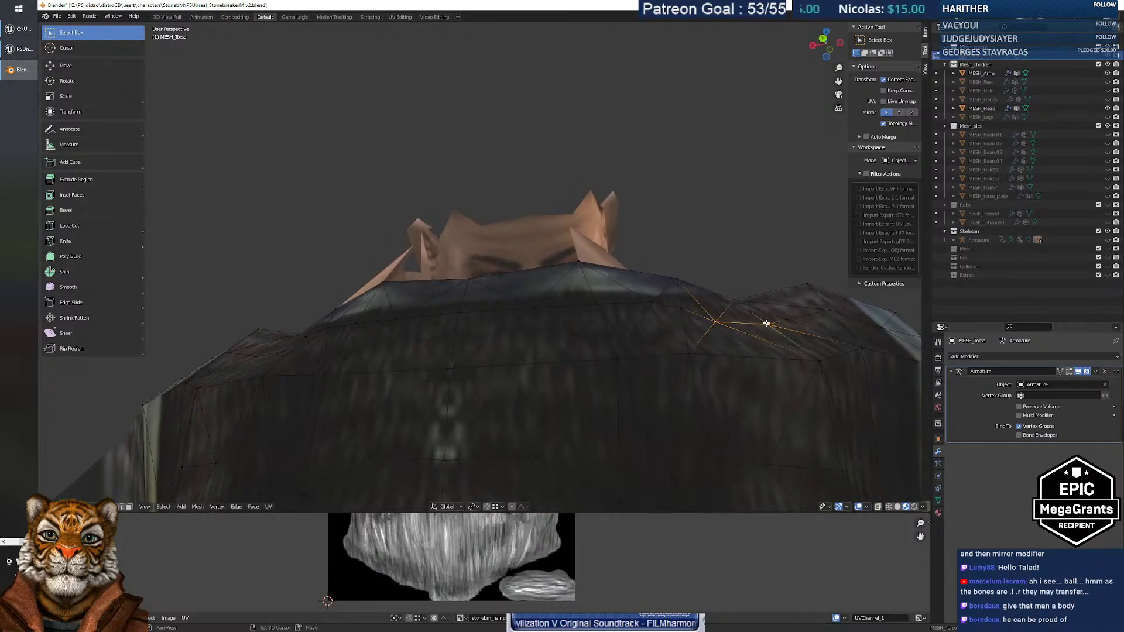
pyautogui.moveTo(786, 337); pyautogui.dragTo(663, 365, button='middle')
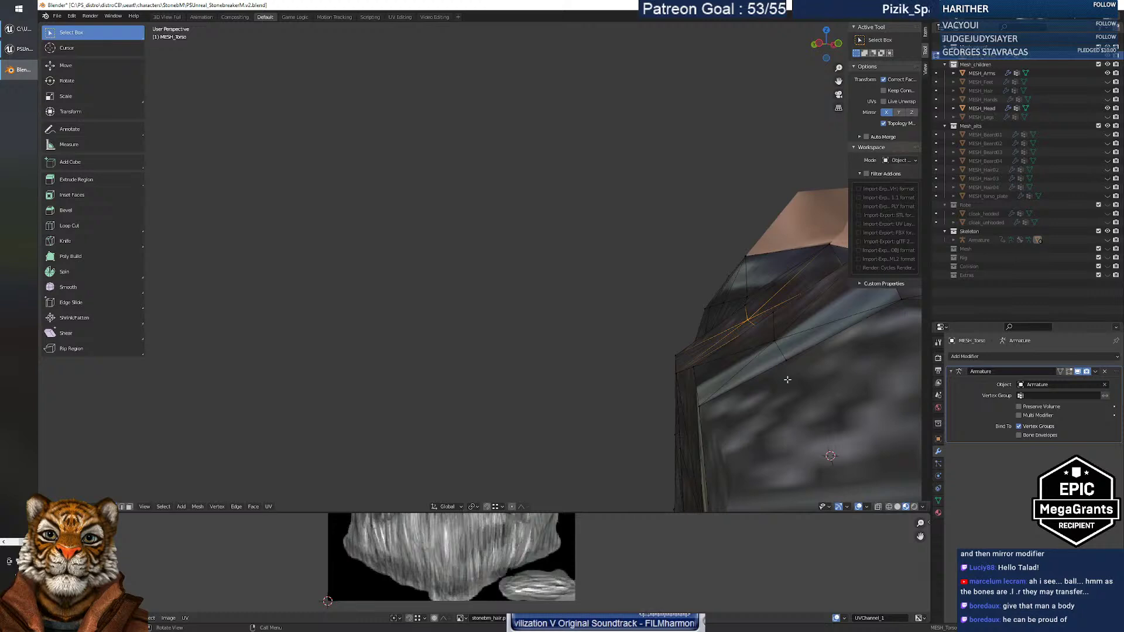
pyautogui.press('g')
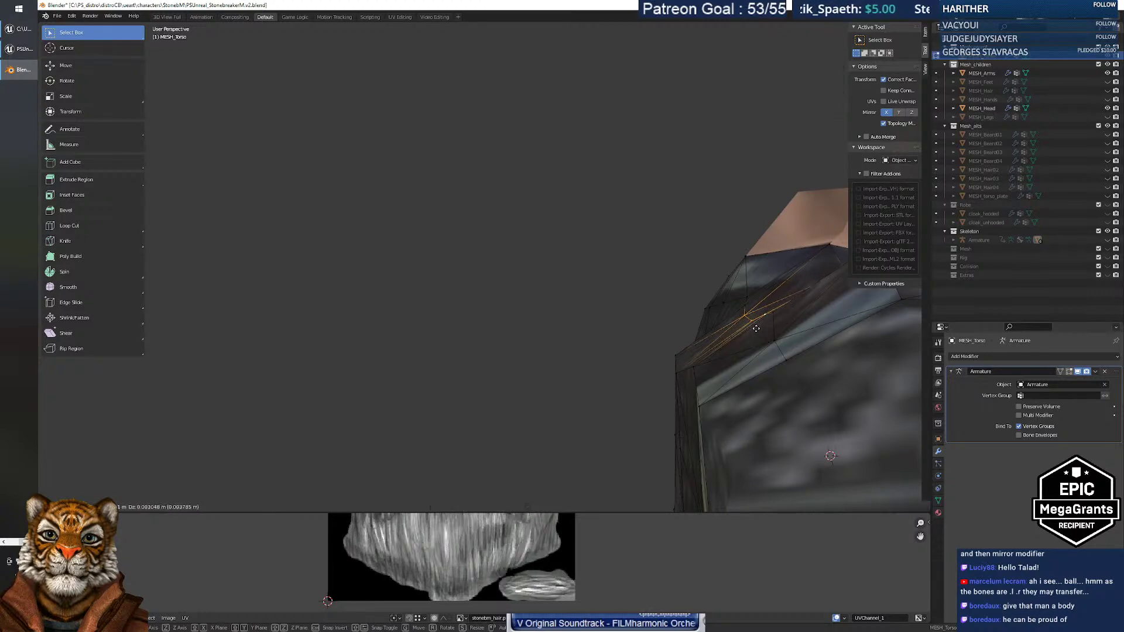
pyautogui.click(747, 318)
# Examine the reshaped vertices between the collar and the shoulder seam from behind and from the side.
pyautogui.moveTo(748, 317); pyautogui.dragTo(805, 336, button='middle')
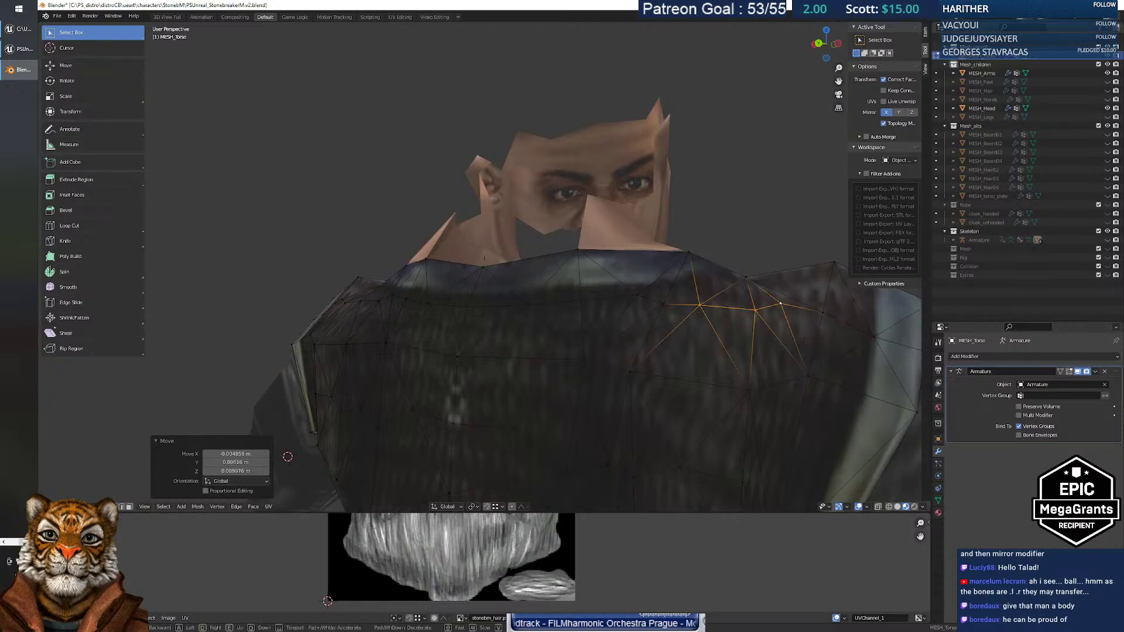
pyautogui.press('s')
pyautogui.press('d')
pyautogui.press('w')
pyautogui.press('a')
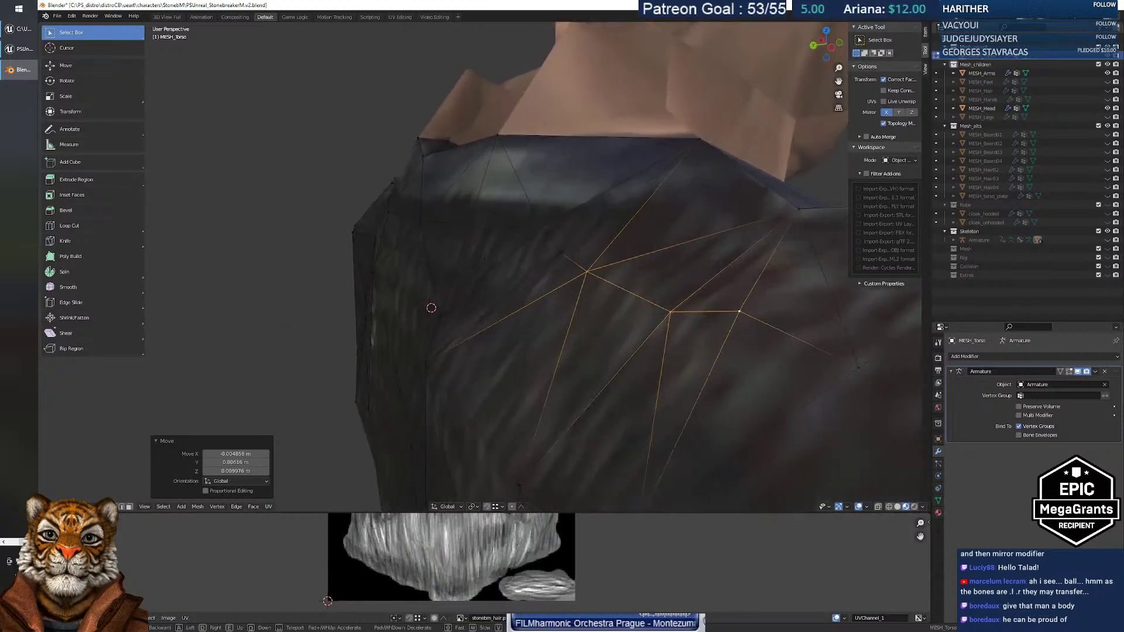
pyautogui.press('s')
pyautogui.press('d')
pyautogui.press('a')
pyautogui.press('w')
pyautogui.press('s')
pyautogui.press('s')
pyautogui.press('w')
pyautogui.click(484, 267)
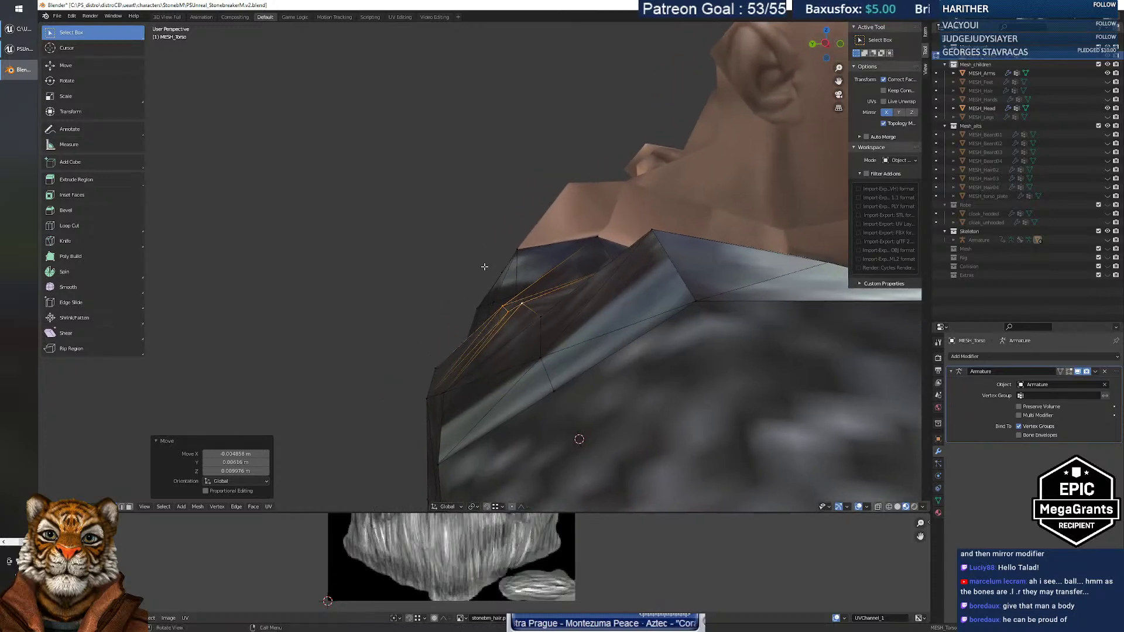
# Shift the torso's upper-back vertex just inside the shoulder trim slightly outward to smooth the slope below the collar.
pyautogui.click(539, 317)
pyautogui.press('g')
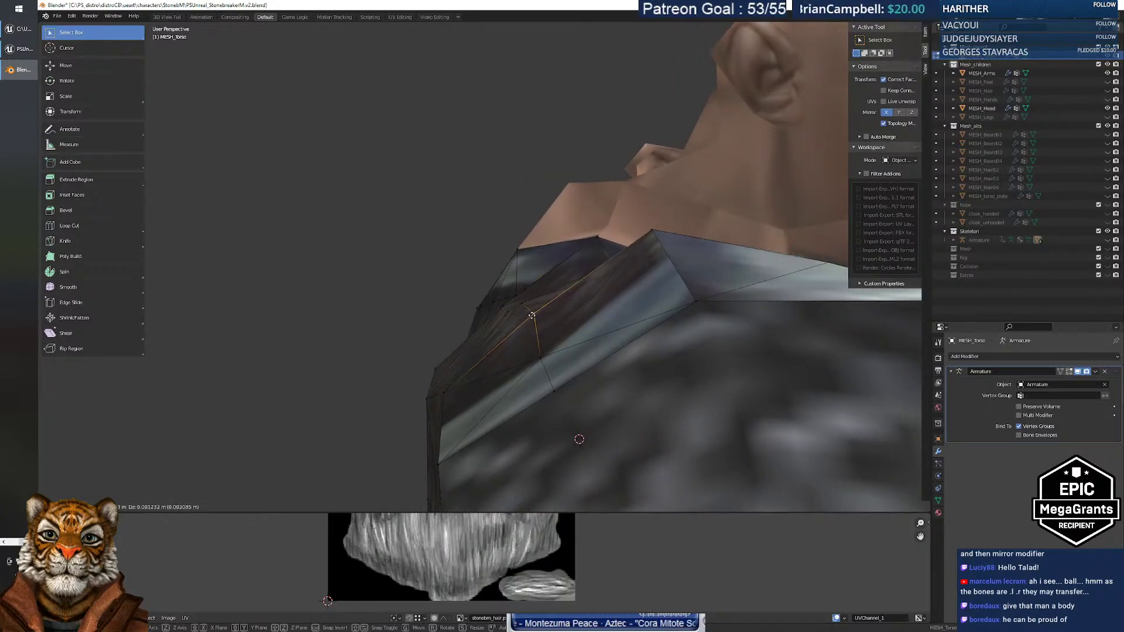
pyautogui.click(530, 315)
pyautogui.moveTo(529, 315)
pyautogui.mouseDown(button='middle')
pyautogui.moveTo(601, 319)
pyautogui.moveTo(520, 310)
pyautogui.mouseUp(button='middle')
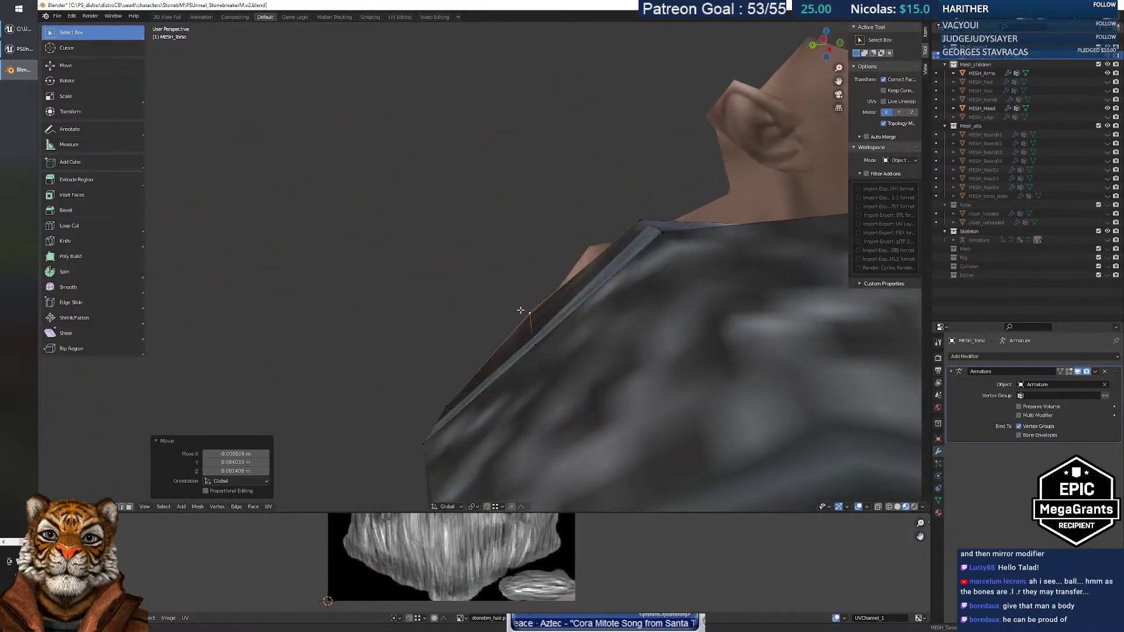
# Pull the vertices along the torso's rear shoulder trim outward to round the slope seen from the side.
pyautogui.click(534, 338)
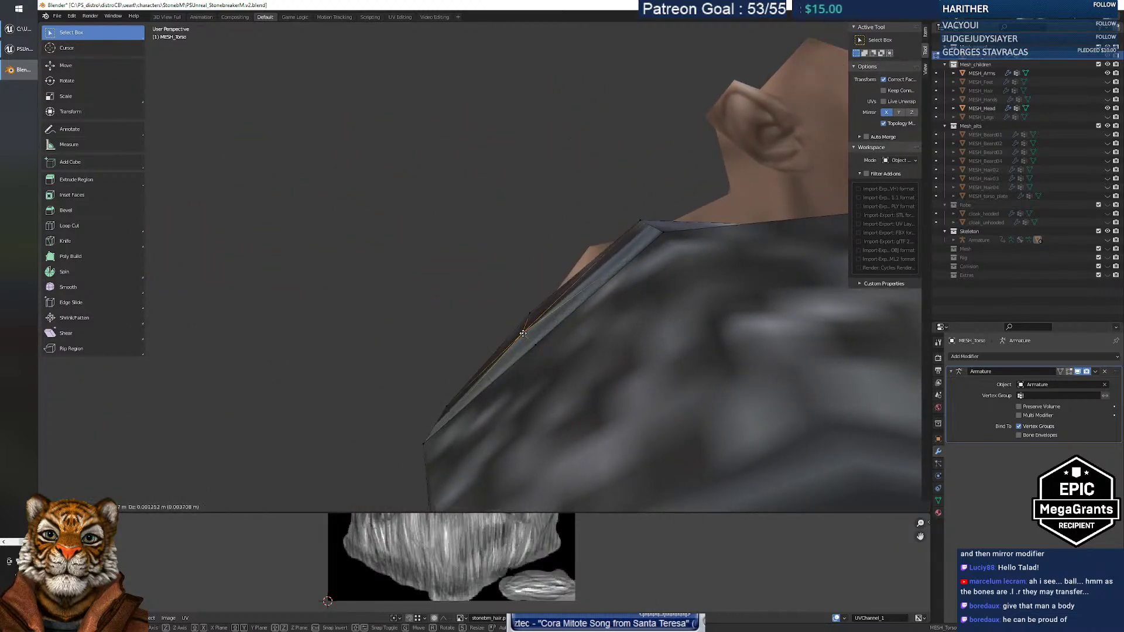
pyautogui.click(521, 328)
pyautogui.click(530, 342)
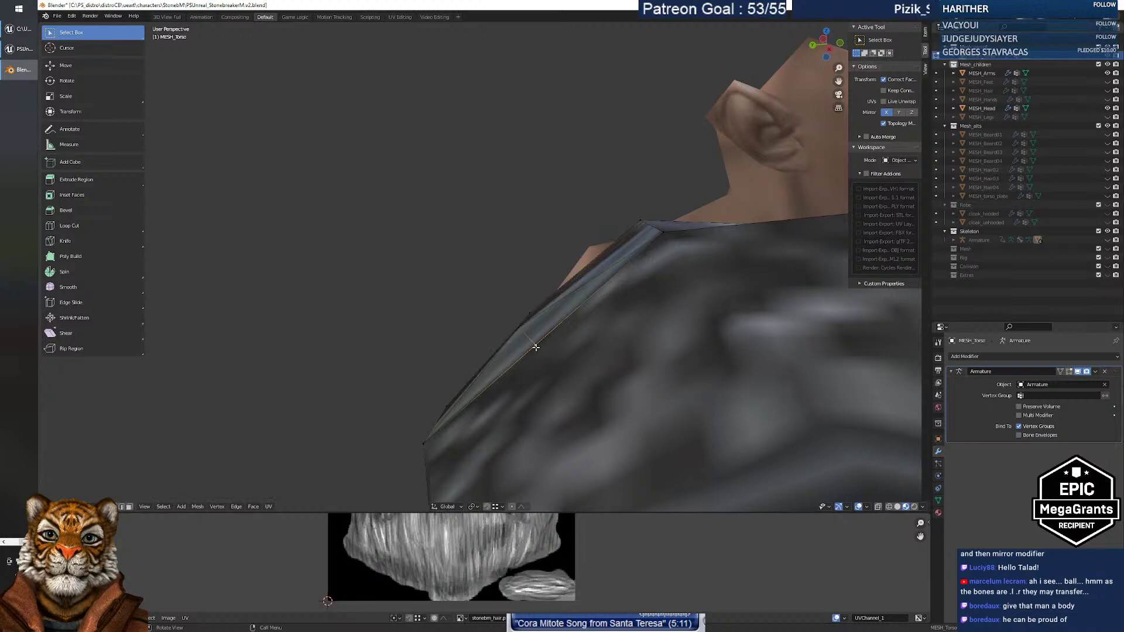
pyautogui.click(519, 334)
pyautogui.moveTo(527, 339); pyautogui.dragTo(545, 393, button='middle')
# Lower the vertex at the top of the torso's shoulder slightly along the Z axis to soften its peak.
pyautogui.click(712, 163)
pyautogui.moveTo(713, 162); pyautogui.dragTo(758, 219, button='middle')
pyautogui.hotkey('shift', '`')
pyautogui.press('s')
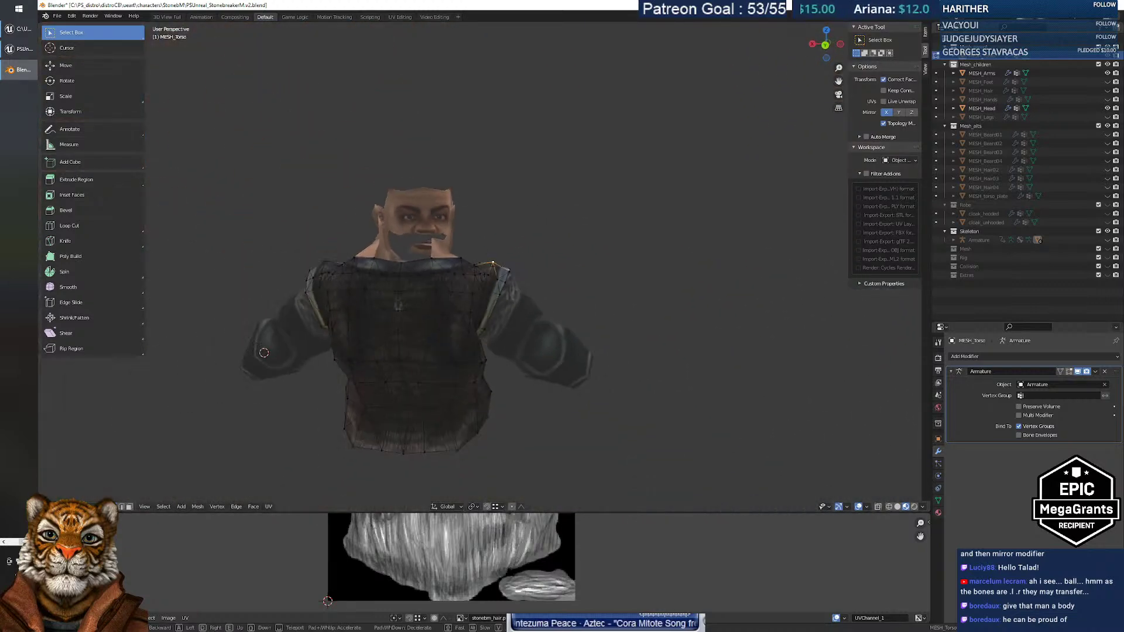
pyautogui.press('w')
pyautogui.press('w')
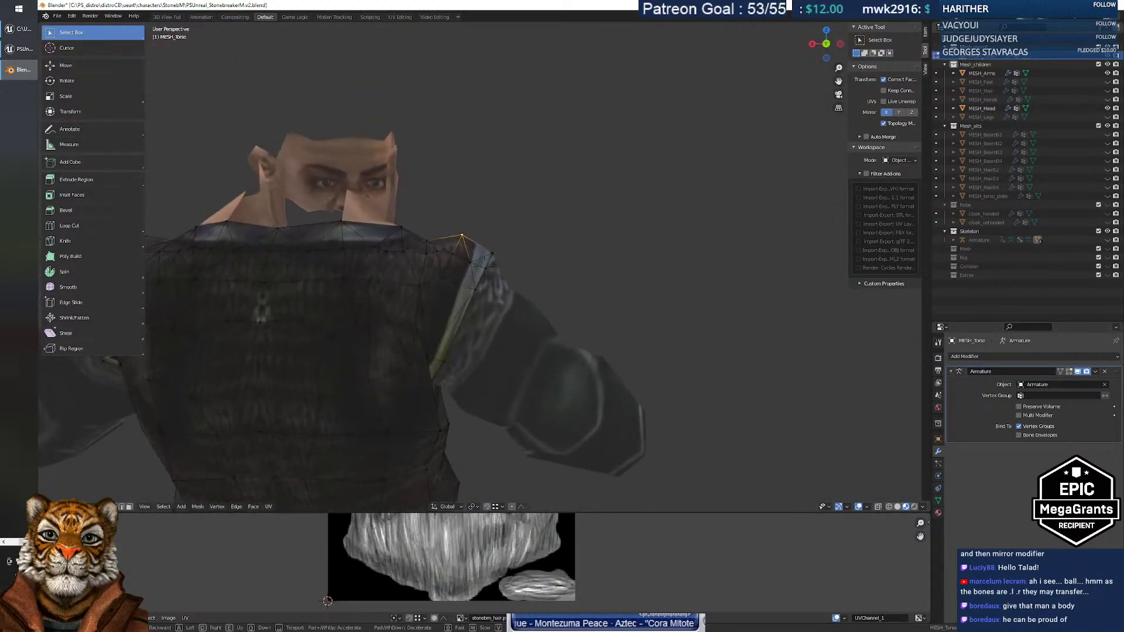
pyautogui.press('s')
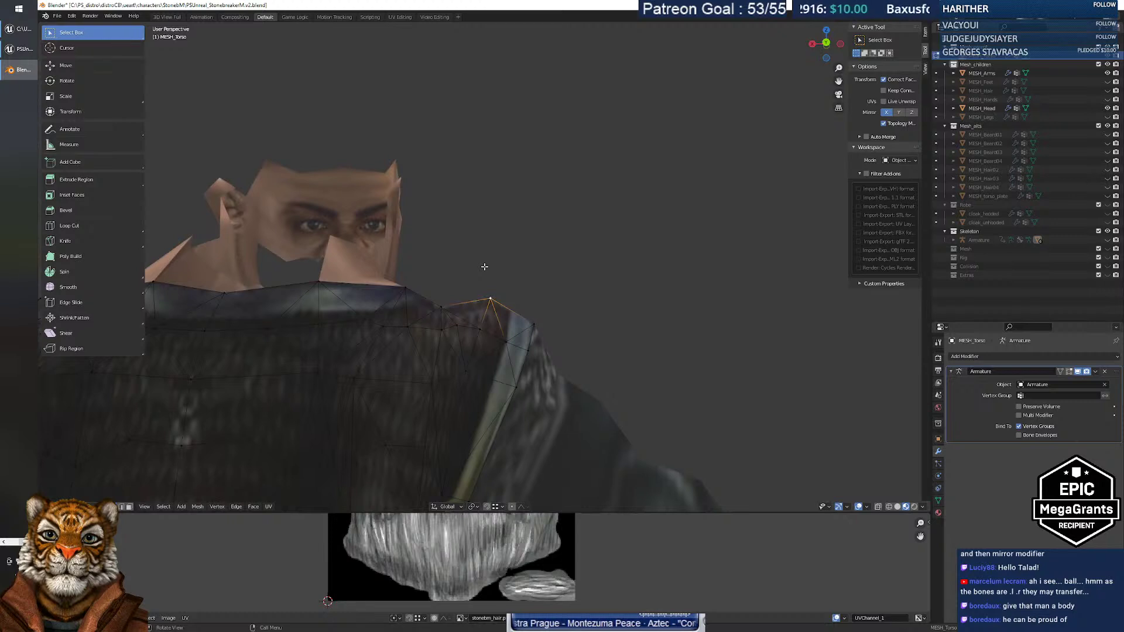
pyautogui.press('g')
pyautogui.press('z')
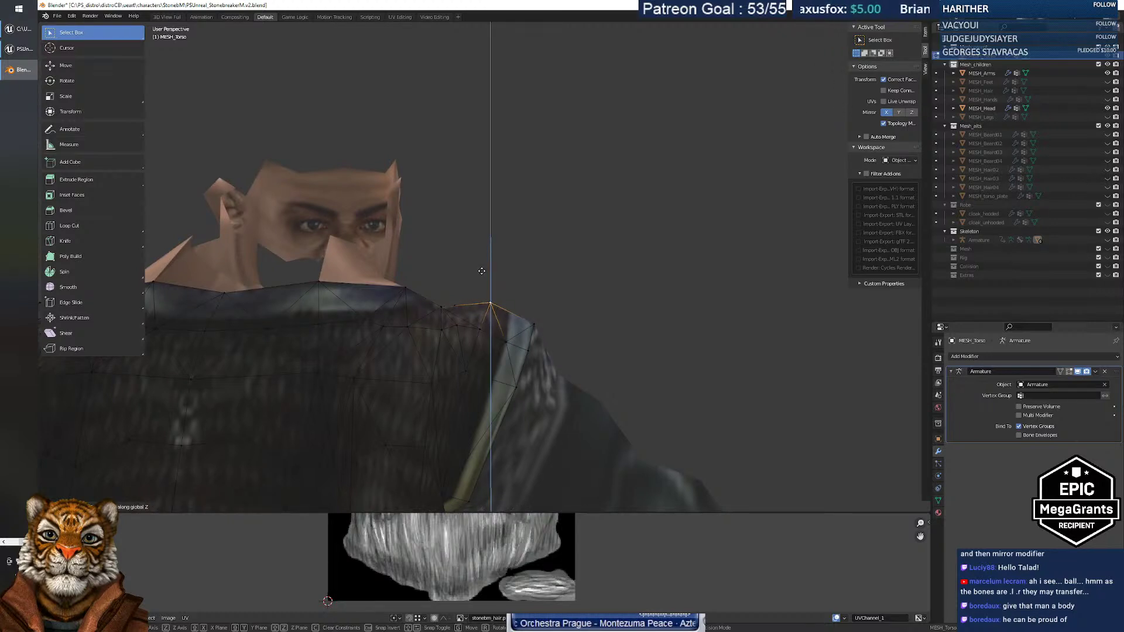
pyautogui.click(481, 270)
# Edit the MESH_Arms and torso meshes together and snap the arm's rear shoulder vertex onto the matching torso trim vertex.
pyautogui.moveTo(481, 271); pyautogui.dragTo(496, 349, button='middle')
pyautogui.press('Tab')
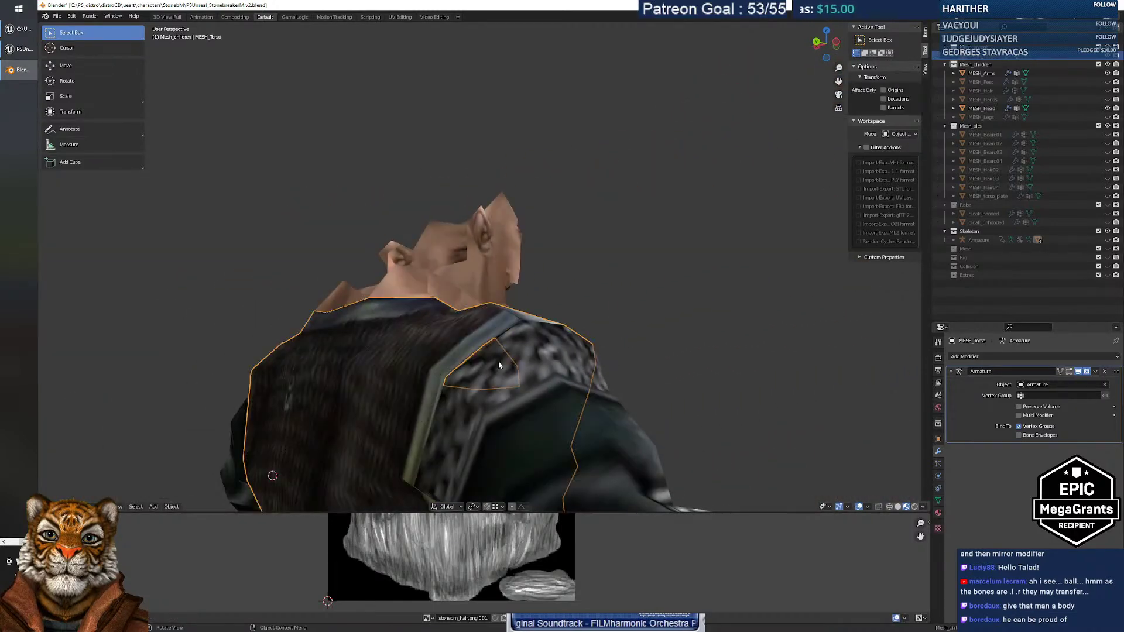
pyautogui.click(532, 343)
pyautogui.keyDown('shift'); pyautogui.click(491, 328); pyautogui.keyUp('shift')
pyautogui.press('Tab')
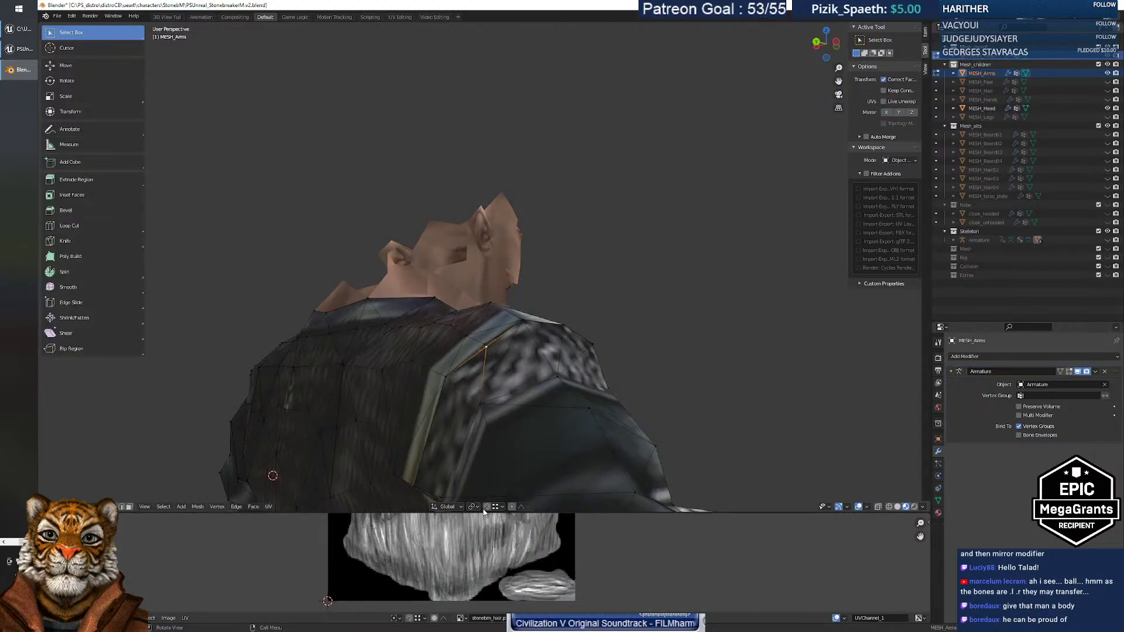
pyautogui.press('g')
pyautogui.click(486, 347)
pyautogui.moveTo(487, 346); pyautogui.dragTo(429, 363, button='middle')
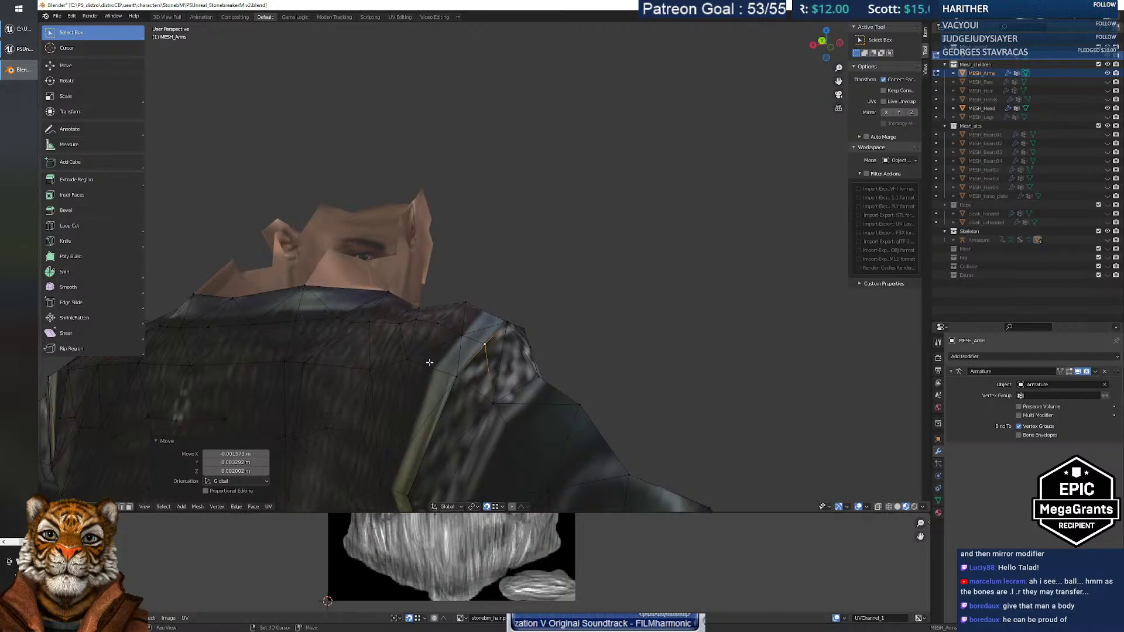
# Snap the rear shoulder vertex of the opposite arm onto the torso trim to close the gap there.
pyautogui.hotkey('shift', '`')
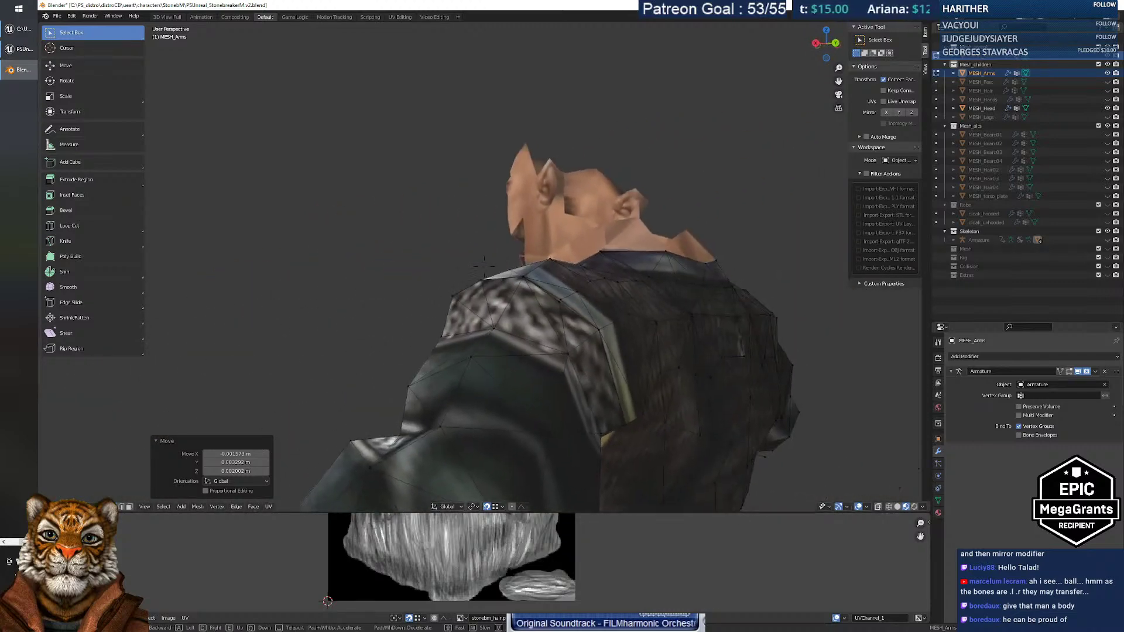
pyautogui.press('w')
pyautogui.click(494, 305)
pyautogui.click(494, 308)
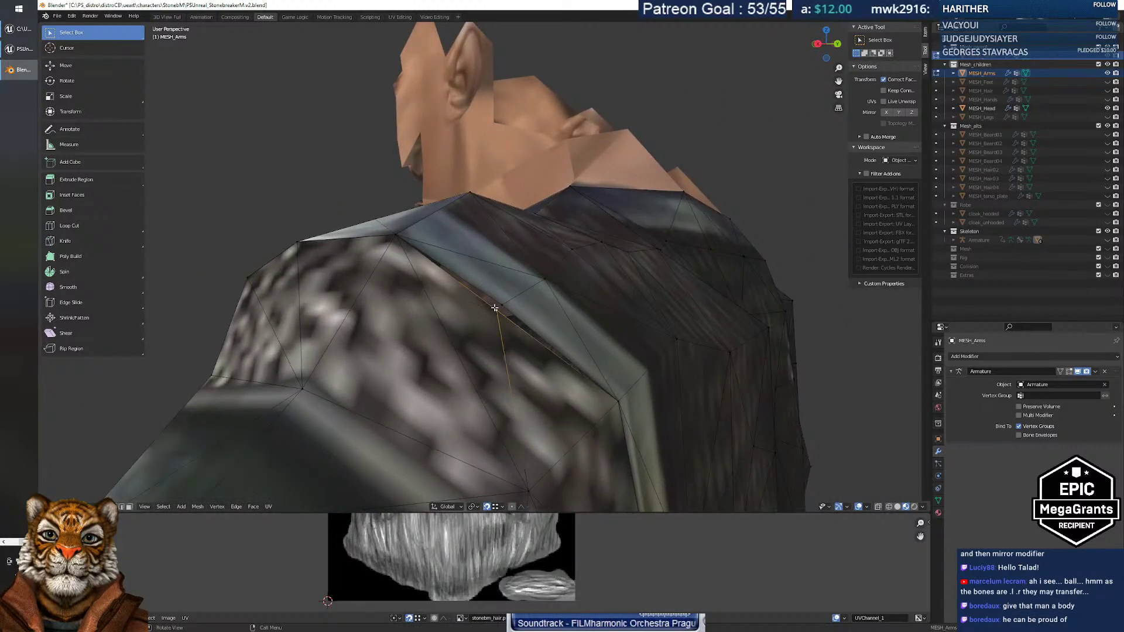
pyautogui.press('g')
pyautogui.click(501, 305)
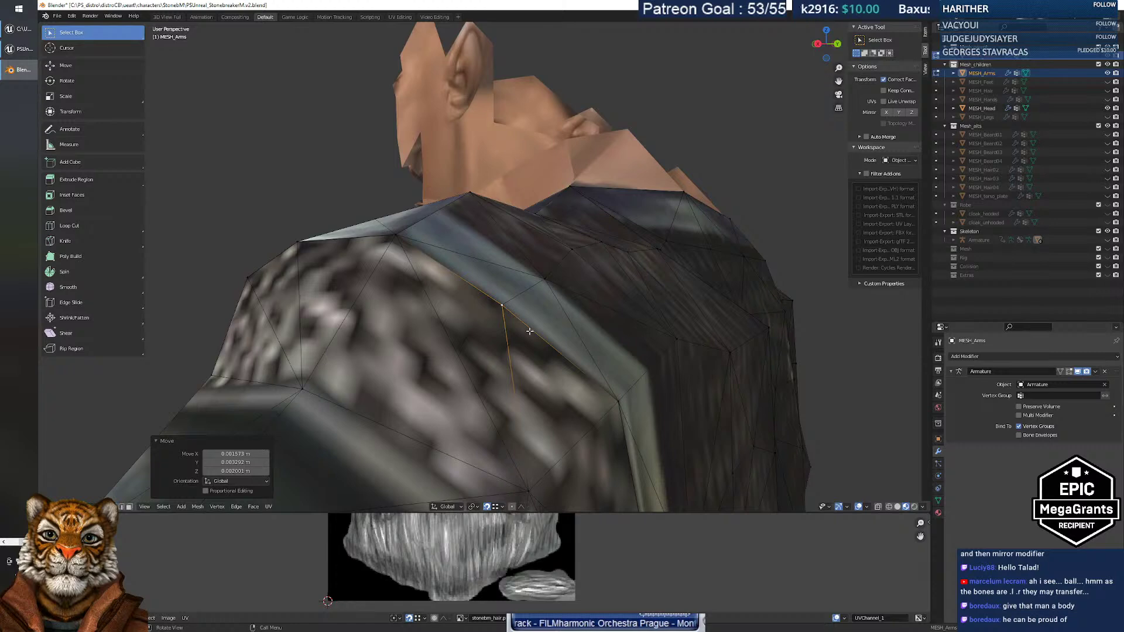
# Examine the closed shoulder seams and the upper-back silhouette from behind and from both sides.
pyautogui.moveTo(430, 318); pyautogui.dragTo(404, 334, button='middle')
pyautogui.hotkey('shift', '`')
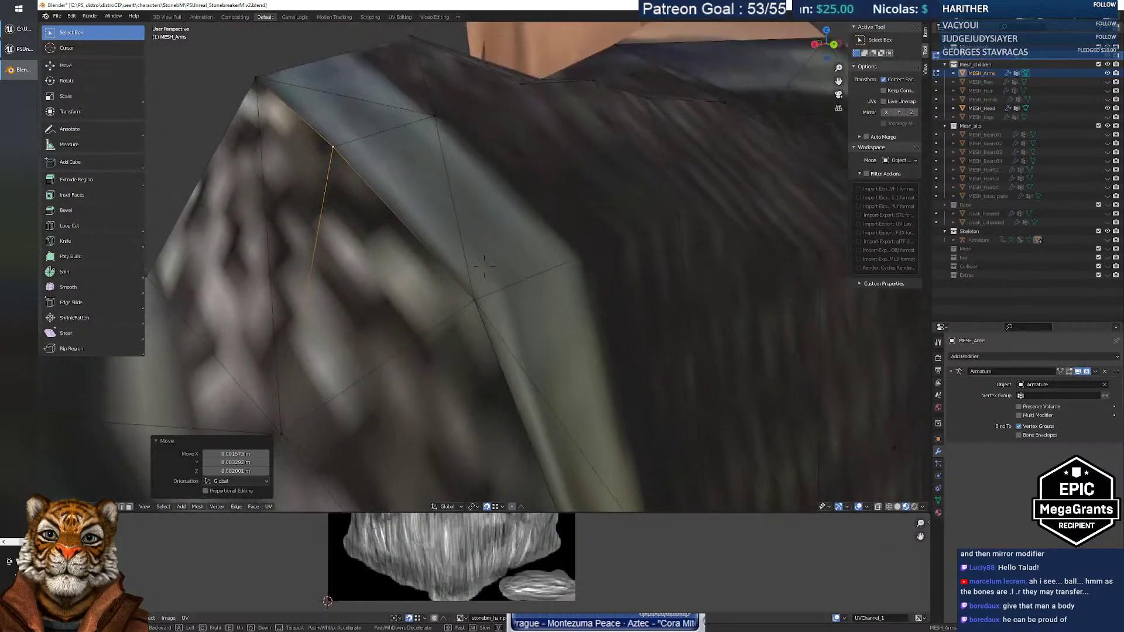
pyautogui.press('s')
pyautogui.press('d')
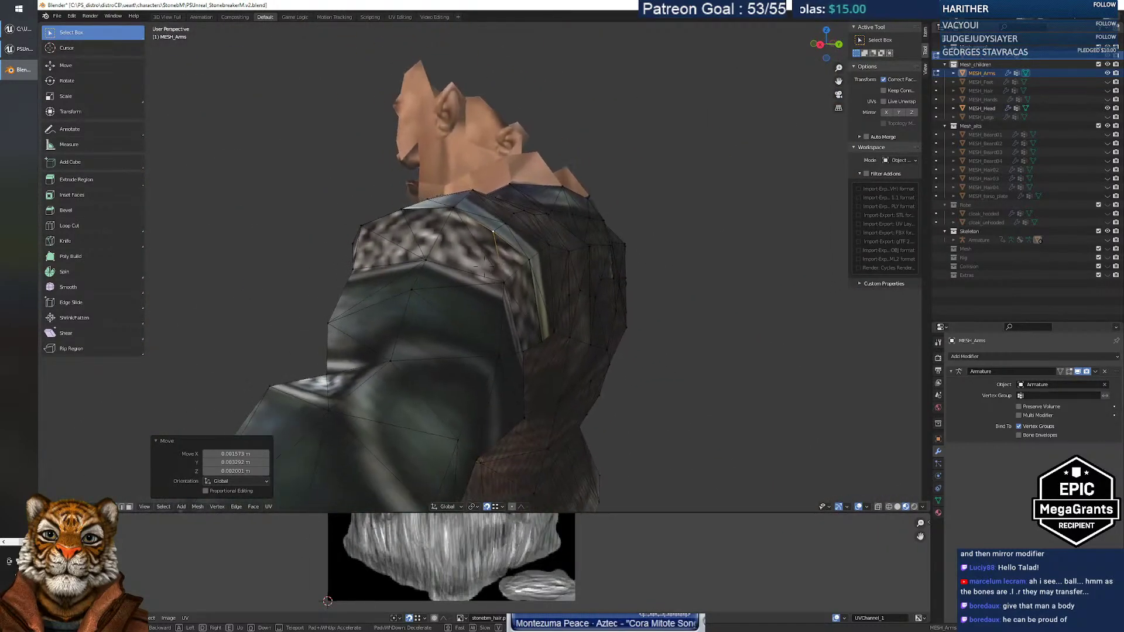
pyautogui.press('w')
pyautogui.press('w')
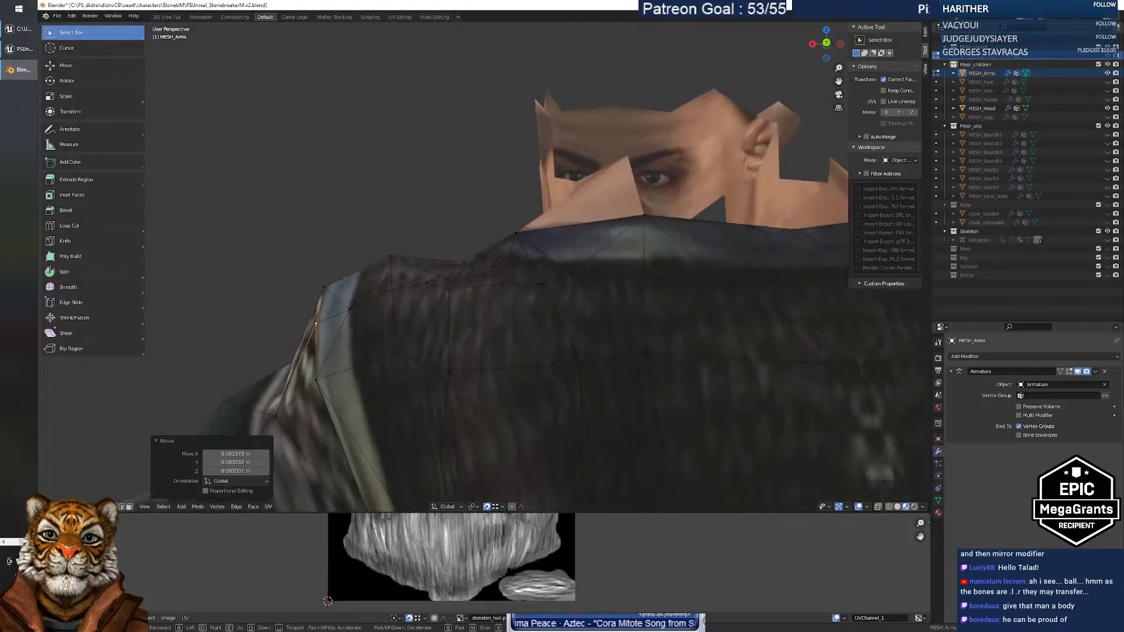
pyautogui.press('s')
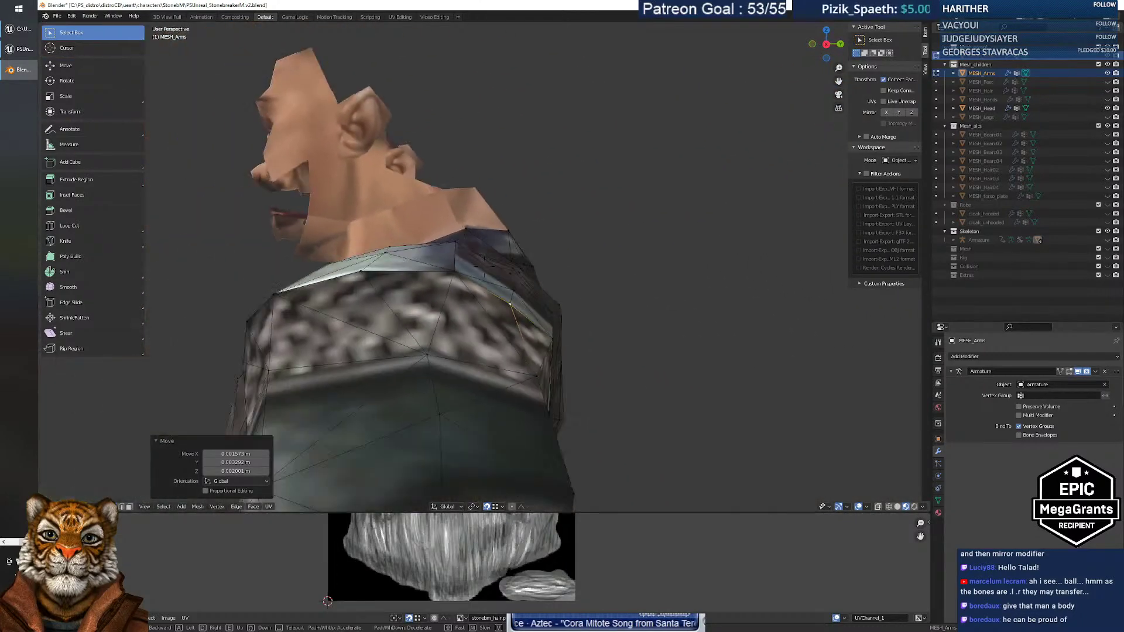
pyautogui.press('d')
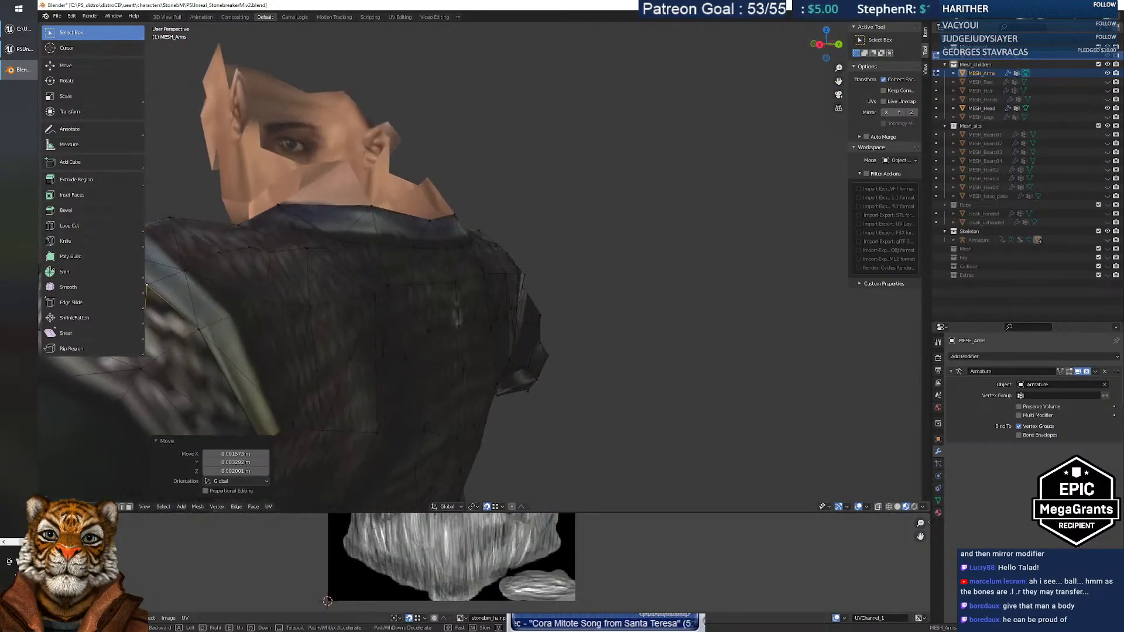
pyautogui.press('w')
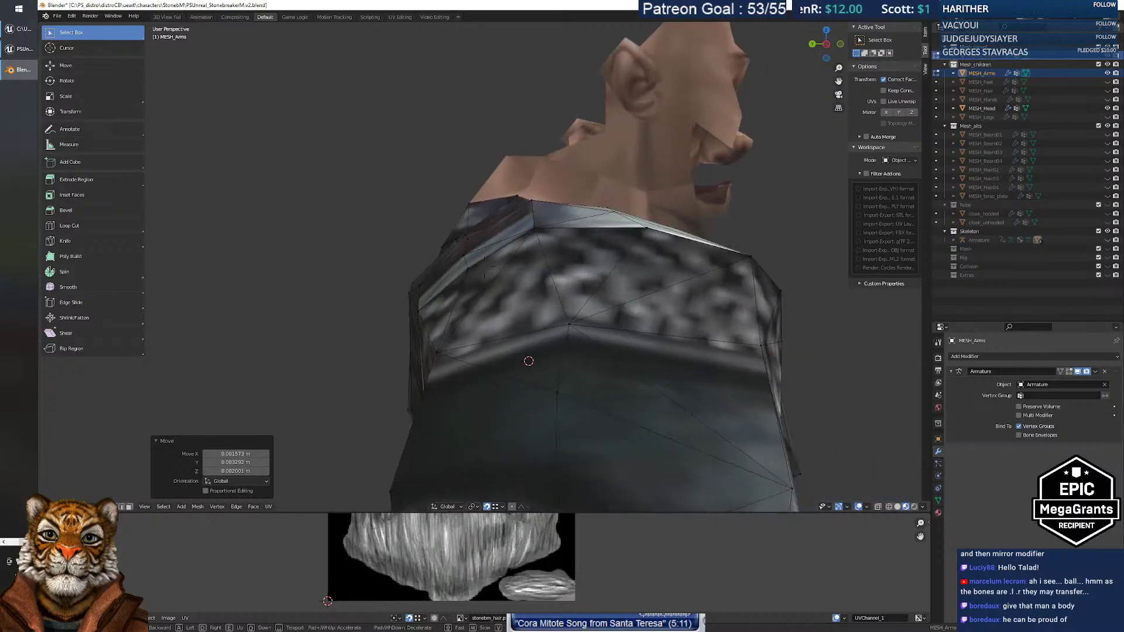
pyautogui.press('w')
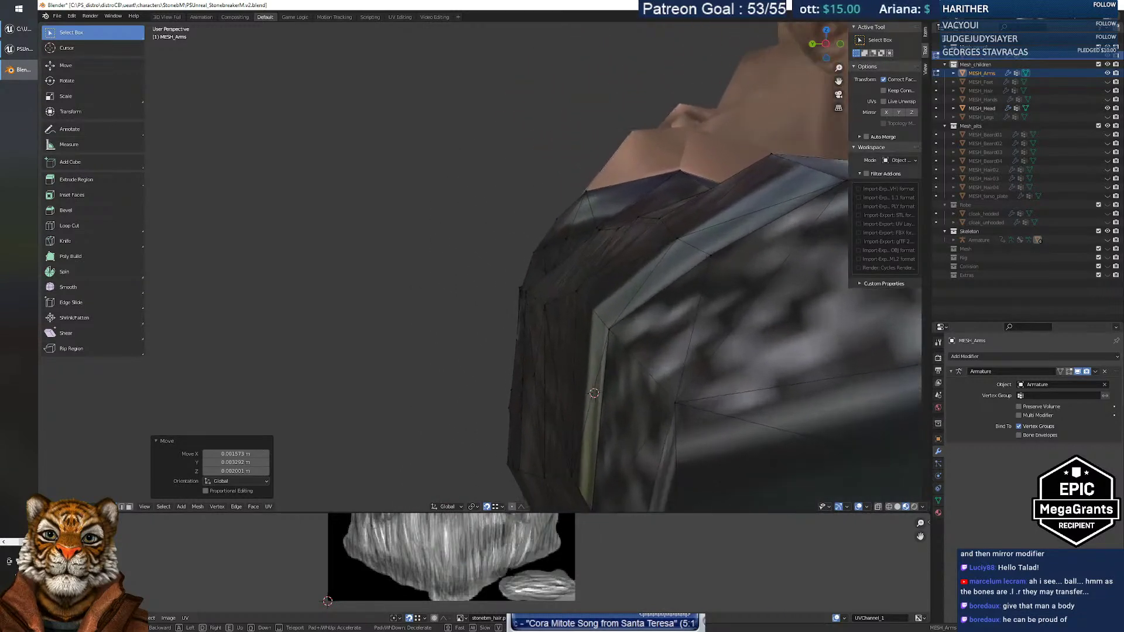
# Move the torso's outer upper-back vertex slightly inward to round the back's silhouette.
pyautogui.click(527, 282)
pyautogui.click(541, 295)
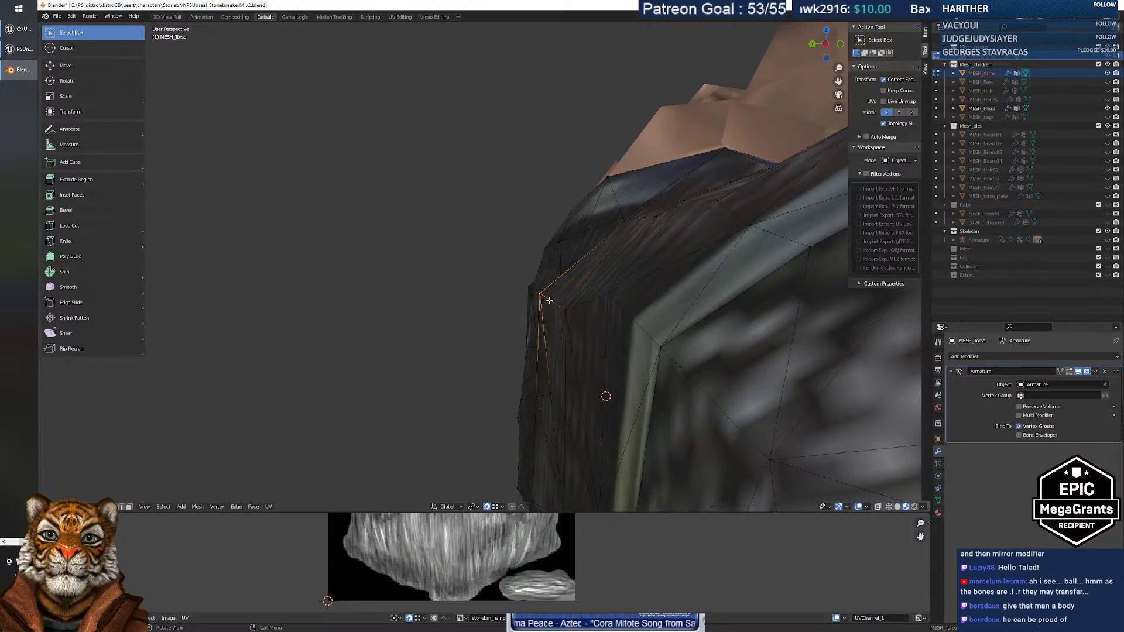
pyautogui.press('g')
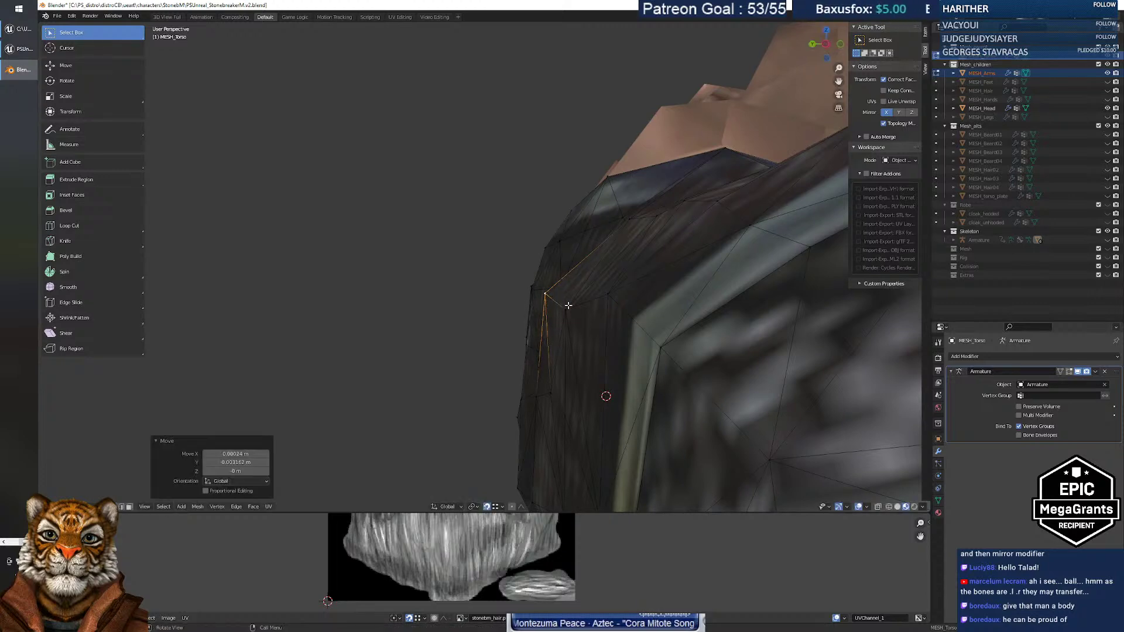
pyautogui.click(574, 308)
# Shift the upper-back vertex near the shoulder trim along the Z axis to even out the curve.
pyautogui.moveTo(542, 318)
pyautogui.mouseDown(button='middle')
pyautogui.moveTo(614, 306)
pyautogui.moveTo(620, 416)
pyautogui.moveTo(612, 421)
pyautogui.moveTo(501, 333)
pyautogui.moveTo(532, 334)
pyautogui.moveTo(599, 292)
pyautogui.moveTo(547, 304)
pyautogui.moveTo(562, 319)
pyautogui.moveTo(554, 304)
pyautogui.mouseUp(button='middle')
pyautogui.press('g')
pyautogui.press('z')
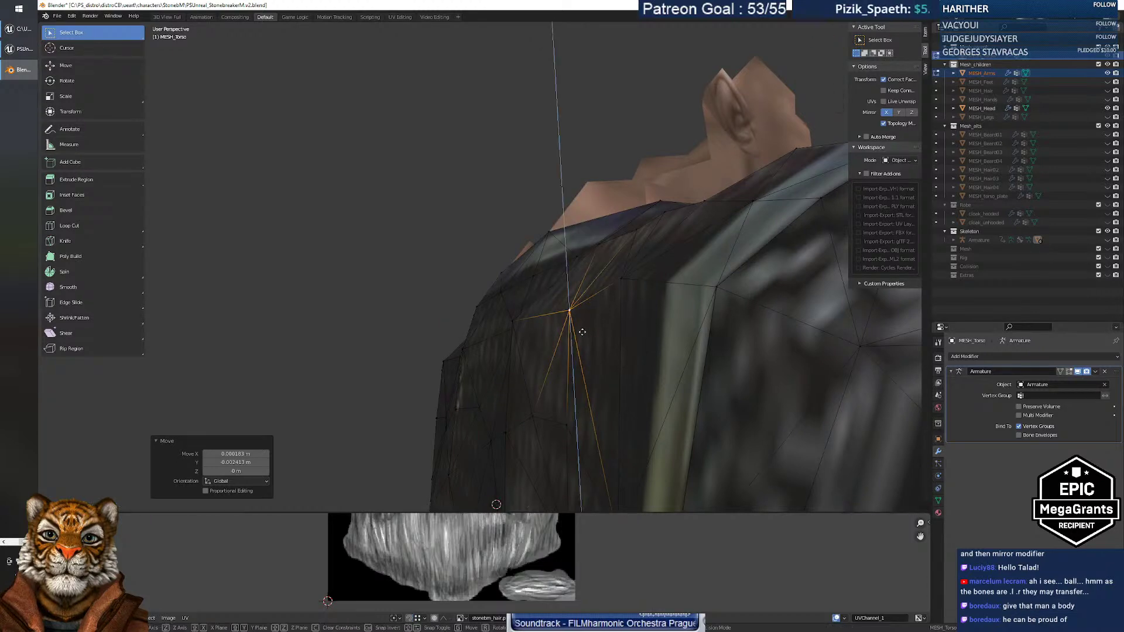
pyautogui.click(583, 318)
# Examine the reshaped back and shoulders from the side and from behind with no vertices selected.
pyautogui.moveTo(583, 318); pyautogui.dragTo(491, 369, button='middle')
pyautogui.press('s')
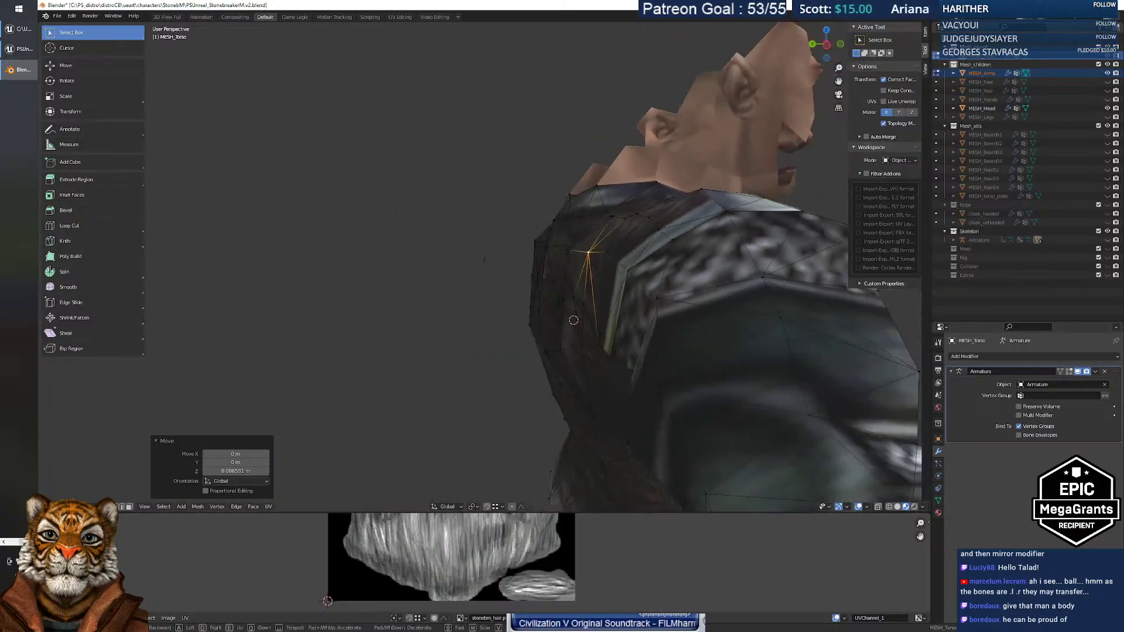
pyautogui.press('w')
pyautogui.press('a')
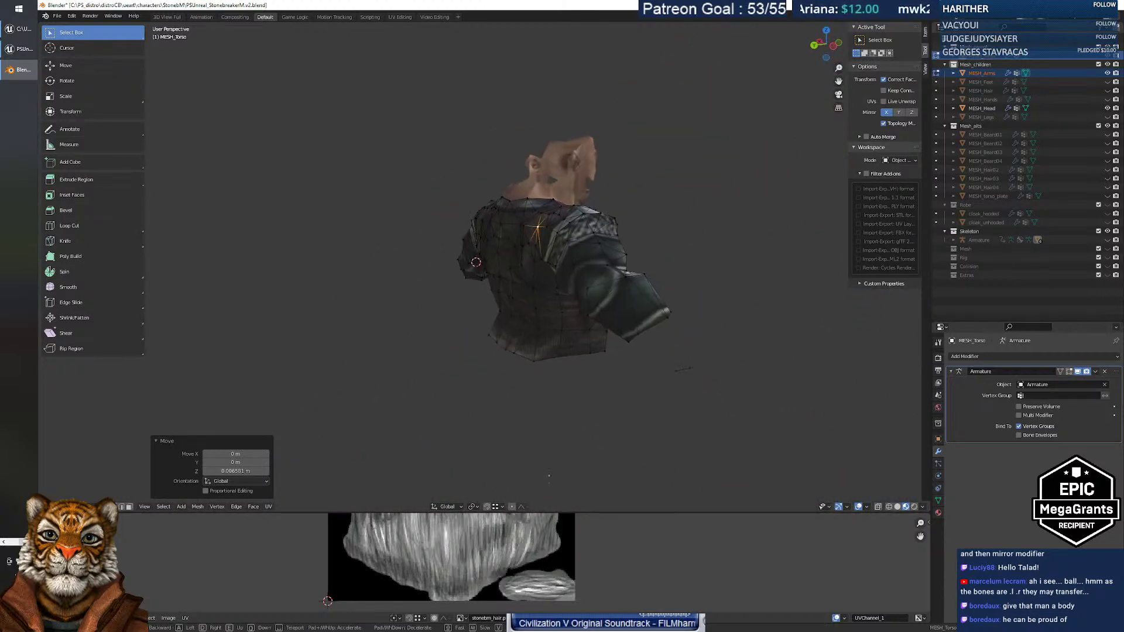
pyautogui.press('w')
pyautogui.press('s')
pyautogui.click(485, 267)
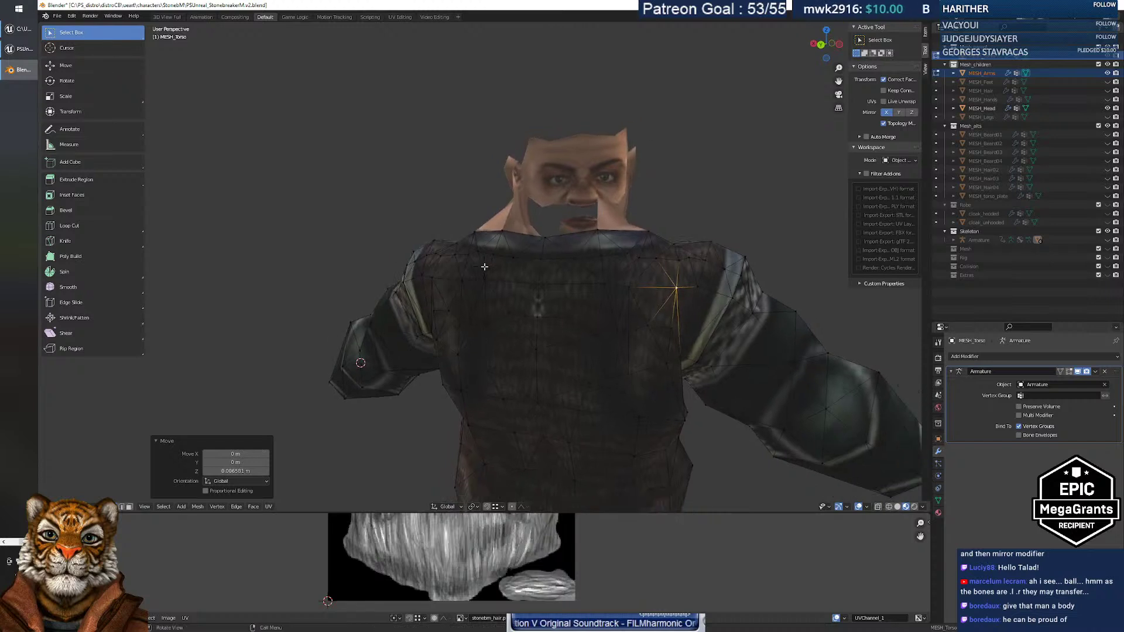
pyautogui.click(690, 196)
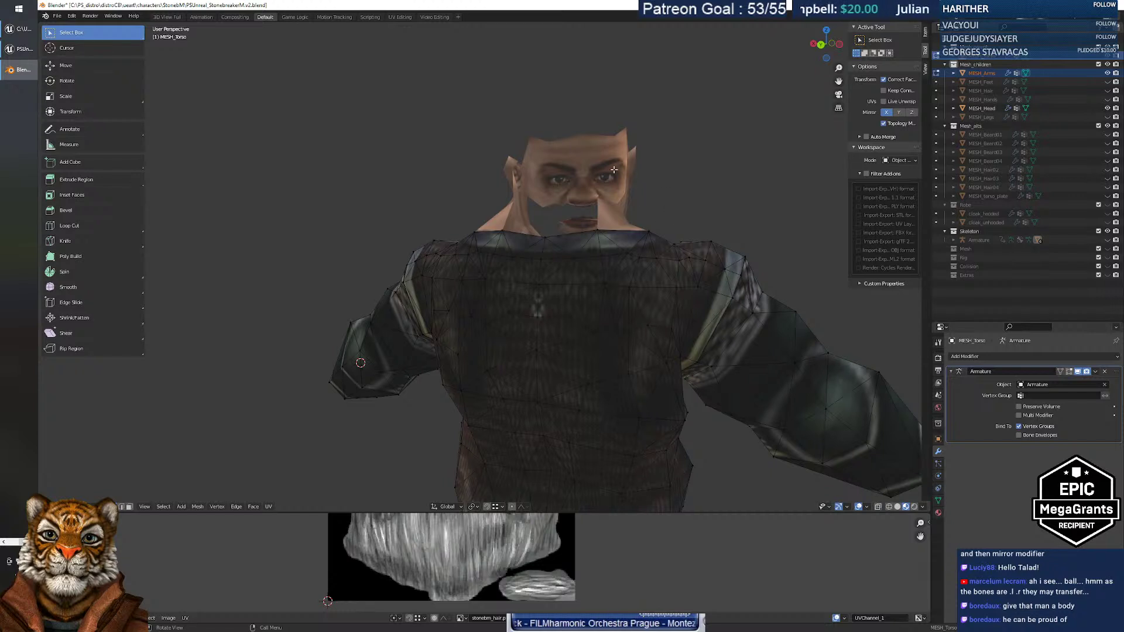
# Leave mesh editing, select the head mesh and look through the settings of its stonebm_torso_Mat material.
pyautogui.press('Tab')
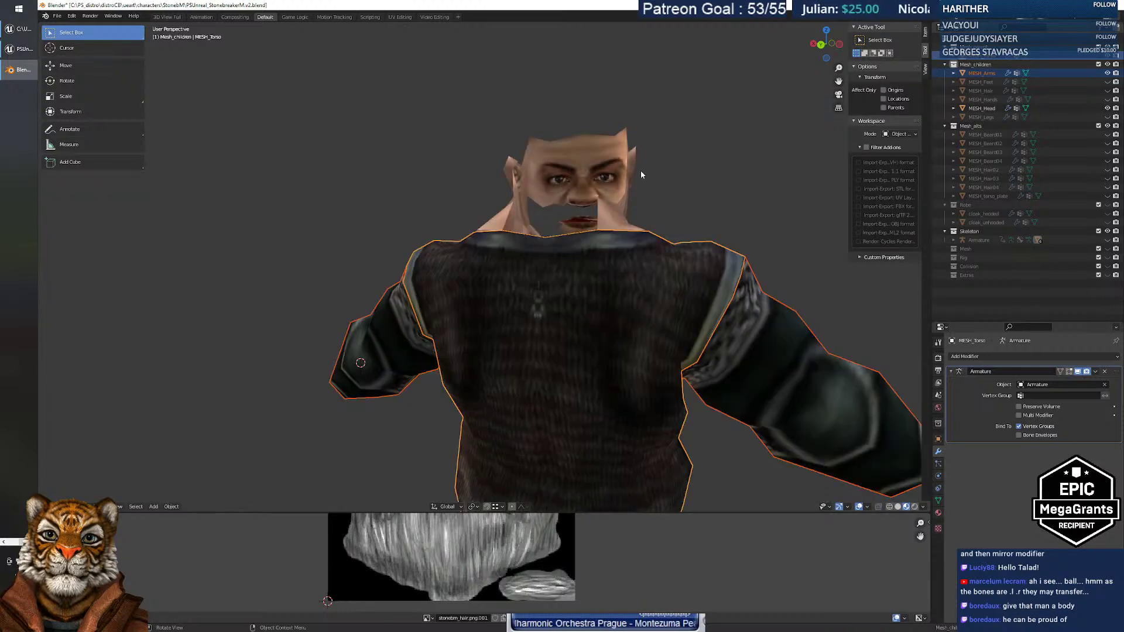
pyautogui.click(623, 162)
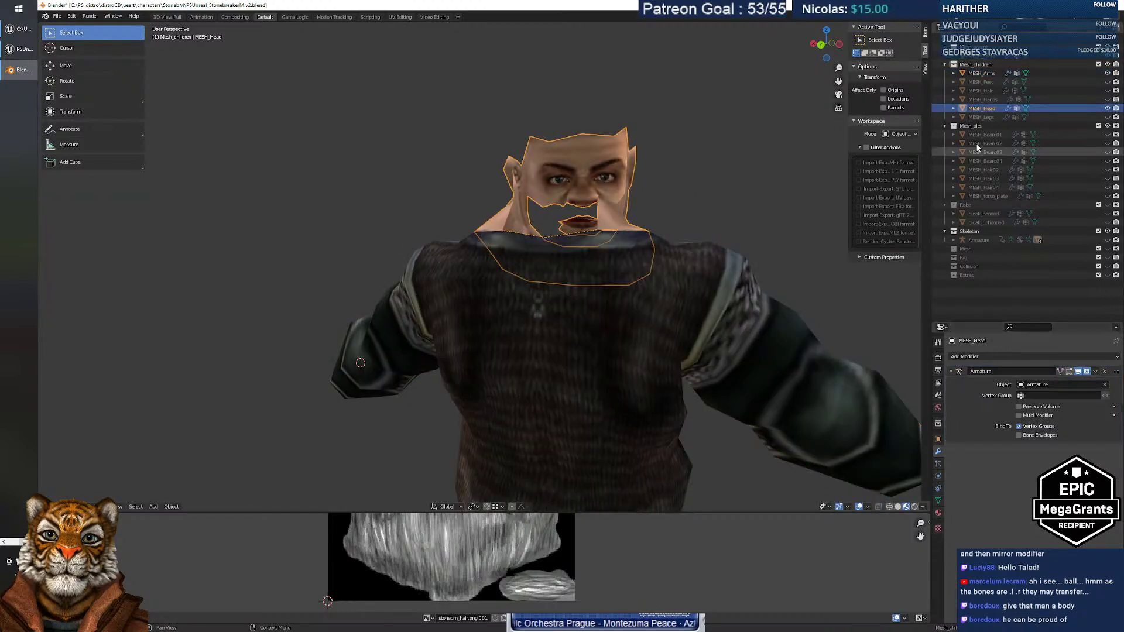
pyautogui.click(938, 513)
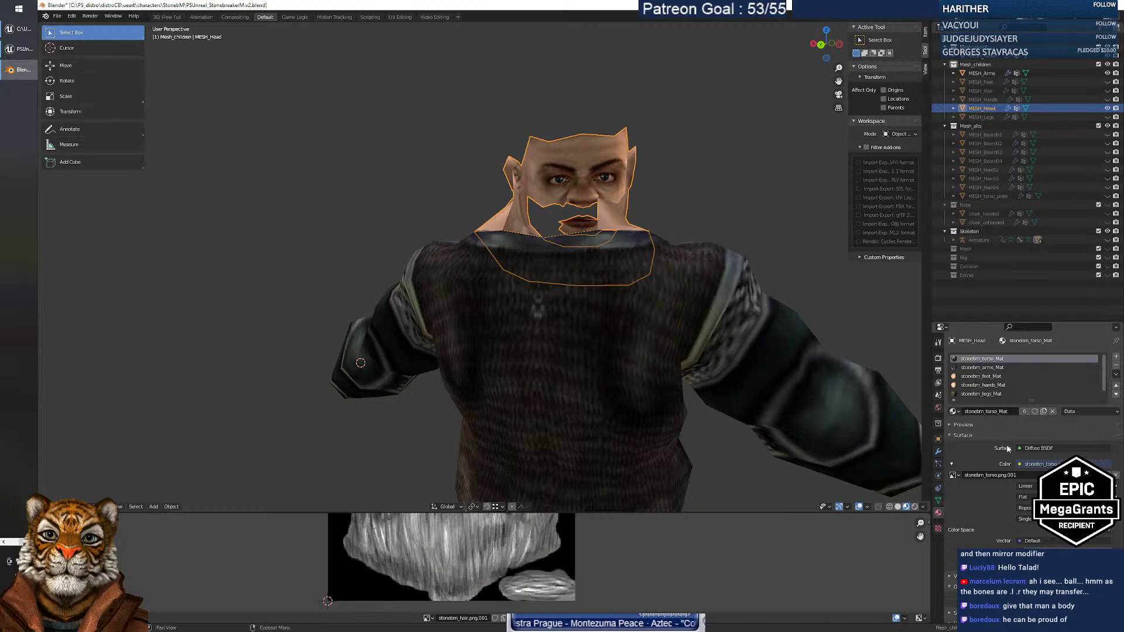
pyautogui.scroll(-1, 998, 452)
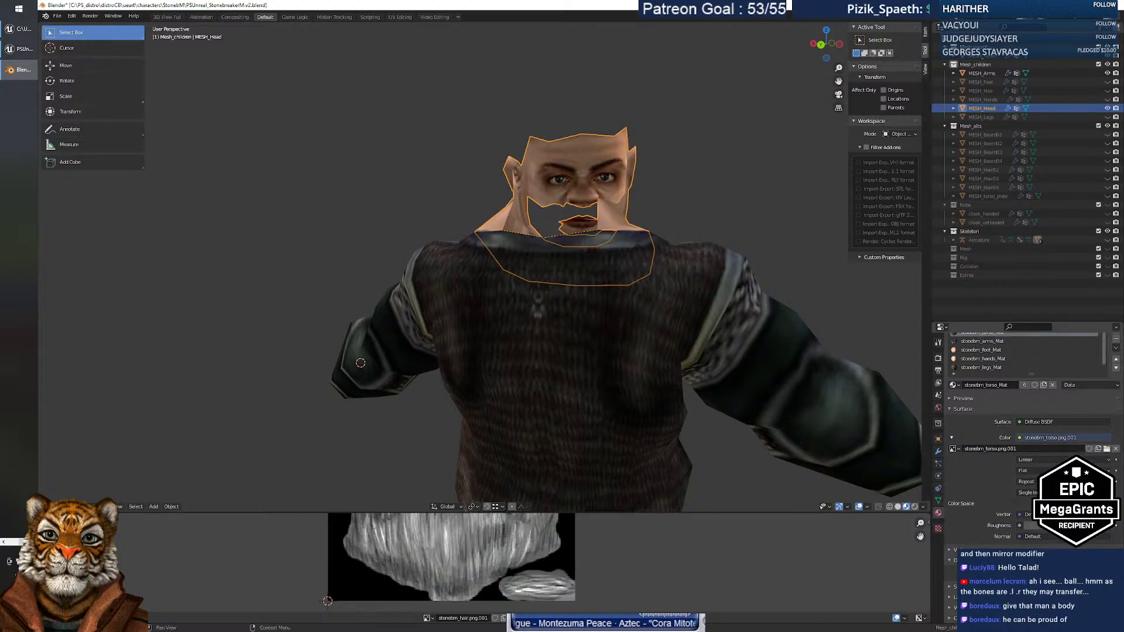
pyautogui.scroll(-3, 993, 521)
pyautogui.scroll(-2, 990, 509)
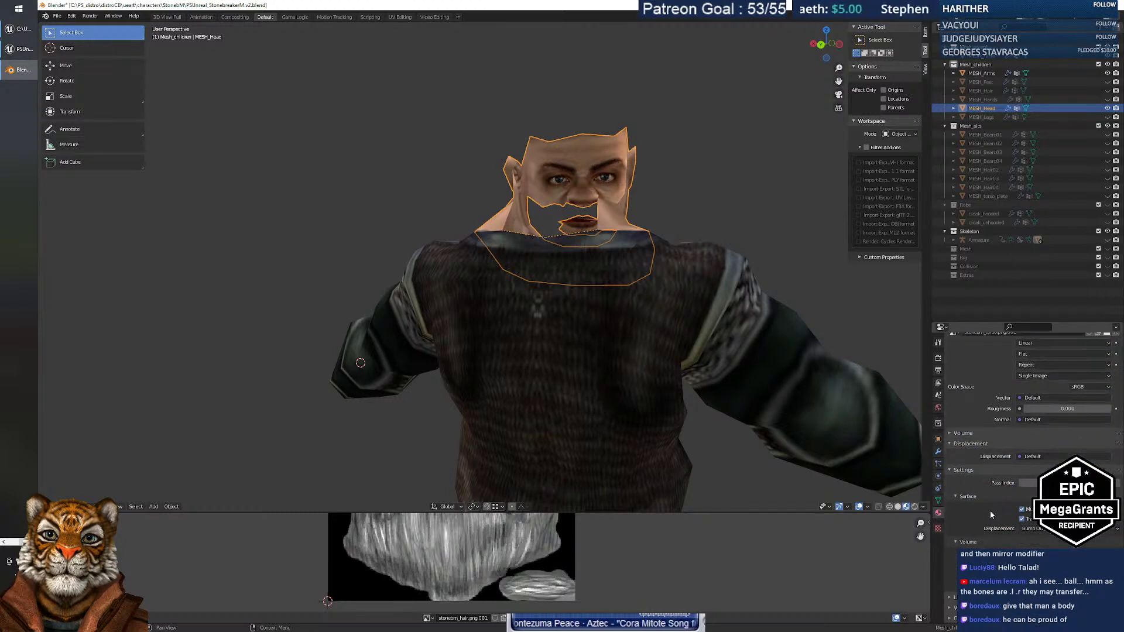
pyautogui.scroll(5, 995, 468)
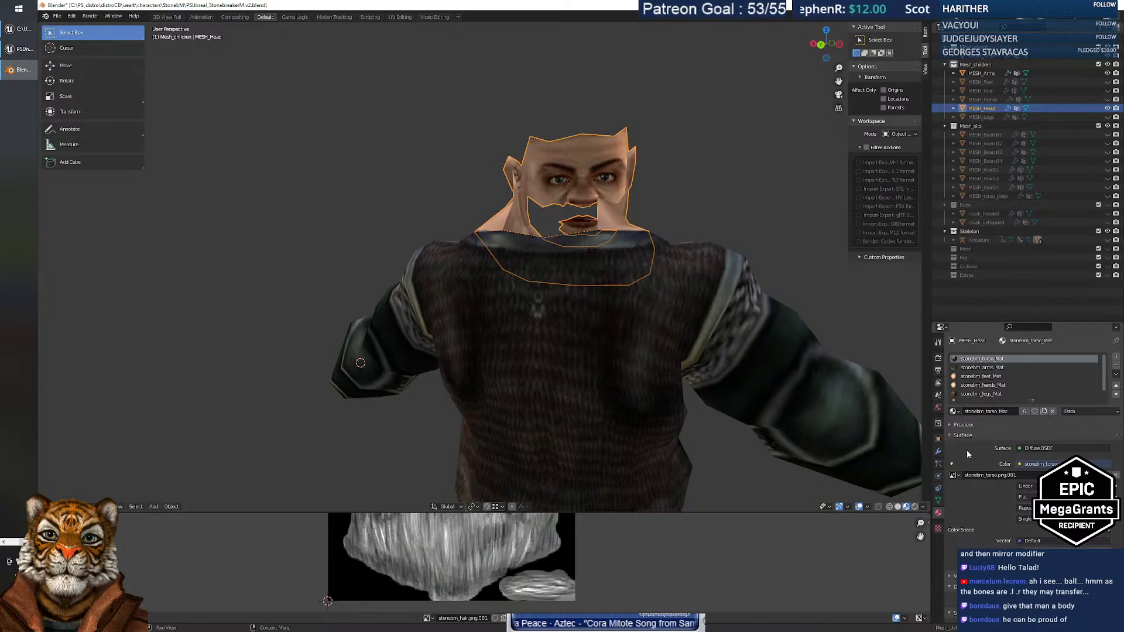
# Collapse the material's Surface section, filter the properties by "back" to check backface culling, and clear the filter.
pyautogui.click(963, 437)
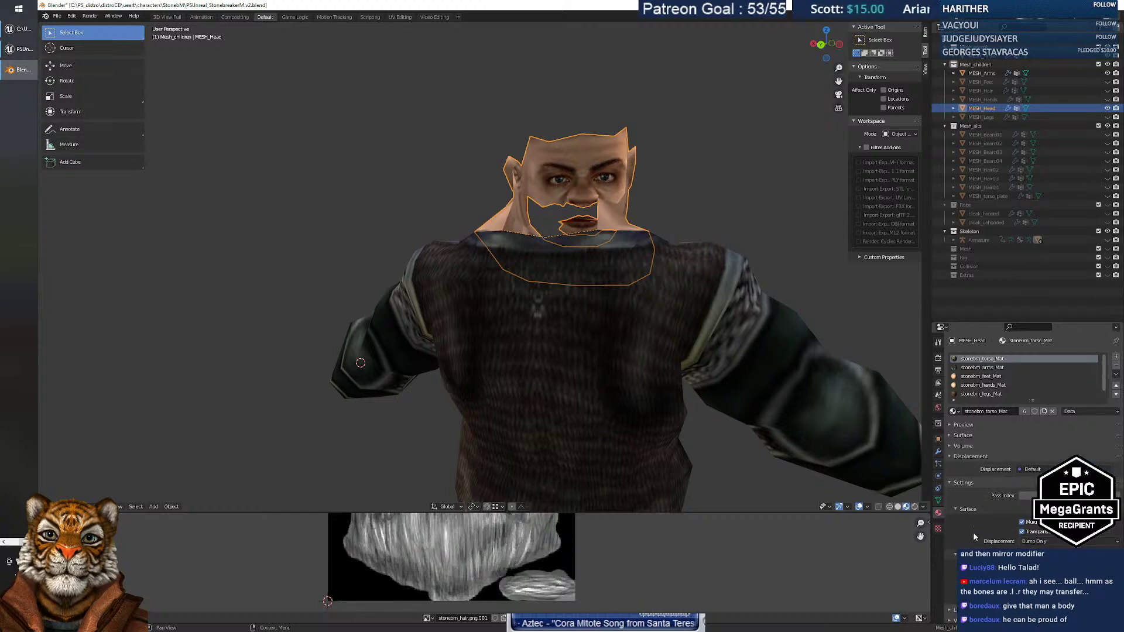
pyautogui.scroll(-1, 975, 512)
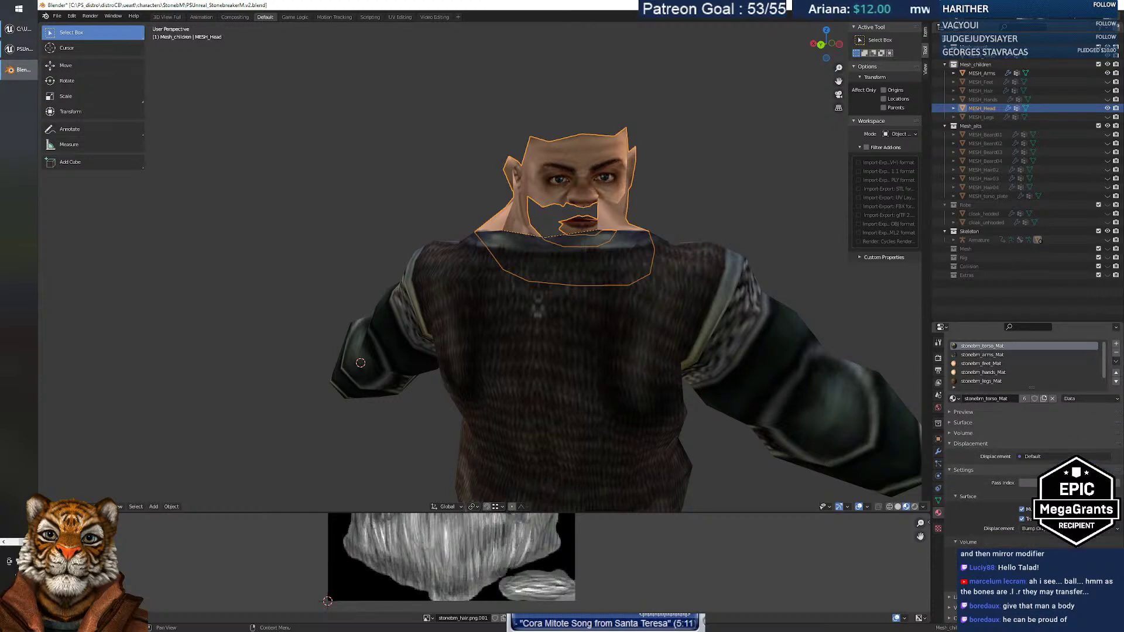
pyautogui.write('back')
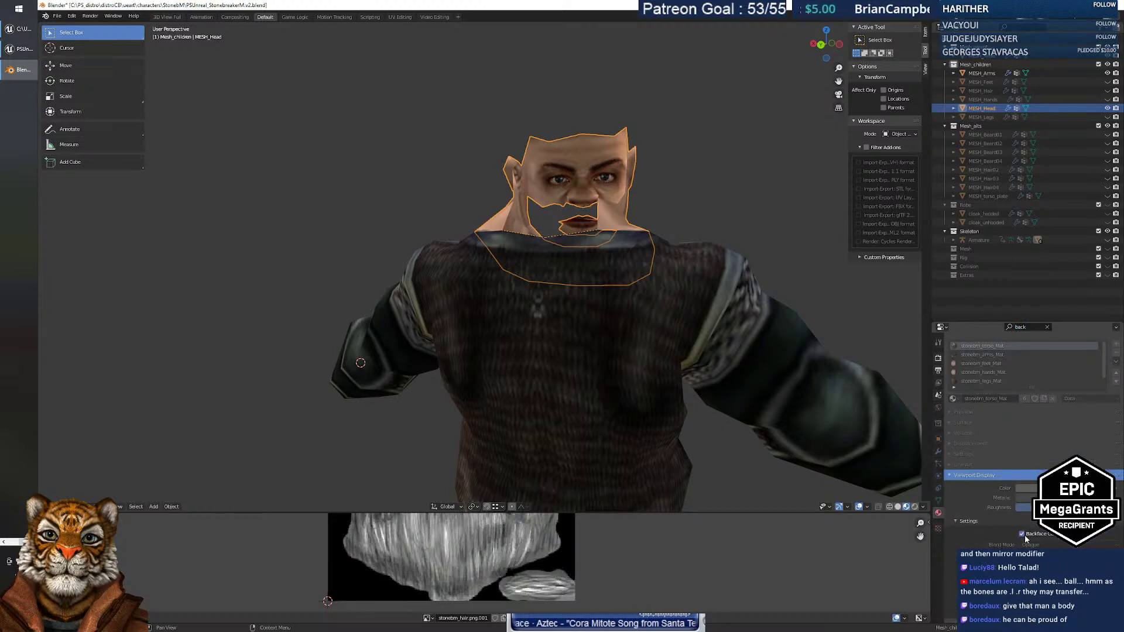
pyautogui.click(1047, 326)
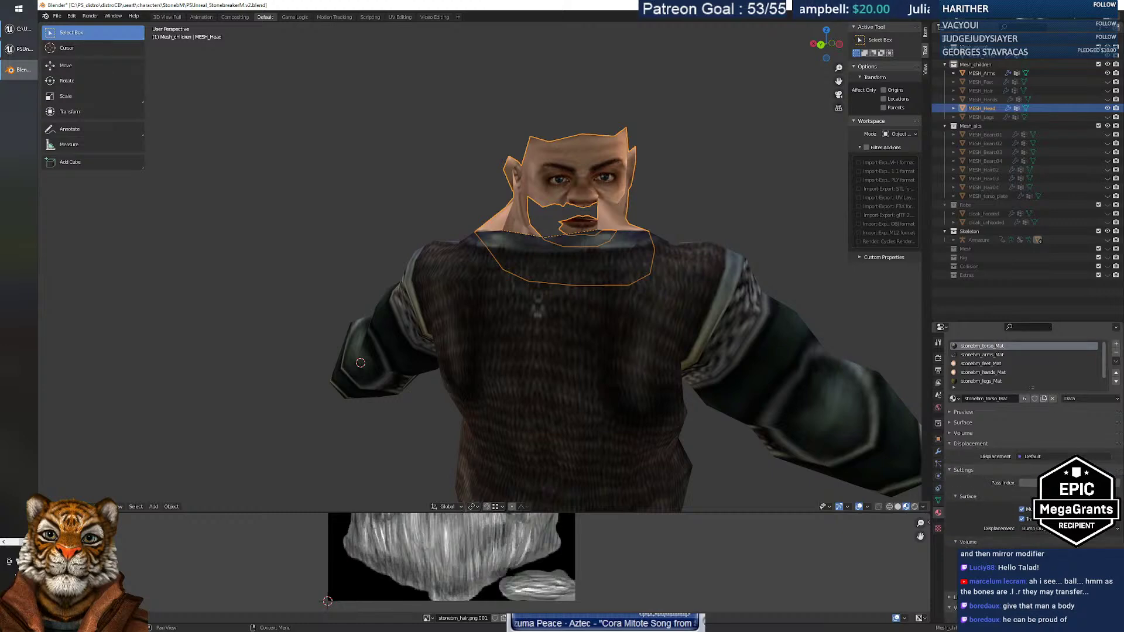
# Enable Backface Culling in the viewport display settings of the head's stonebm_hands_Mat material.
pyautogui.moveTo(594, 329); pyautogui.dragTo(561, 297, button='middle')
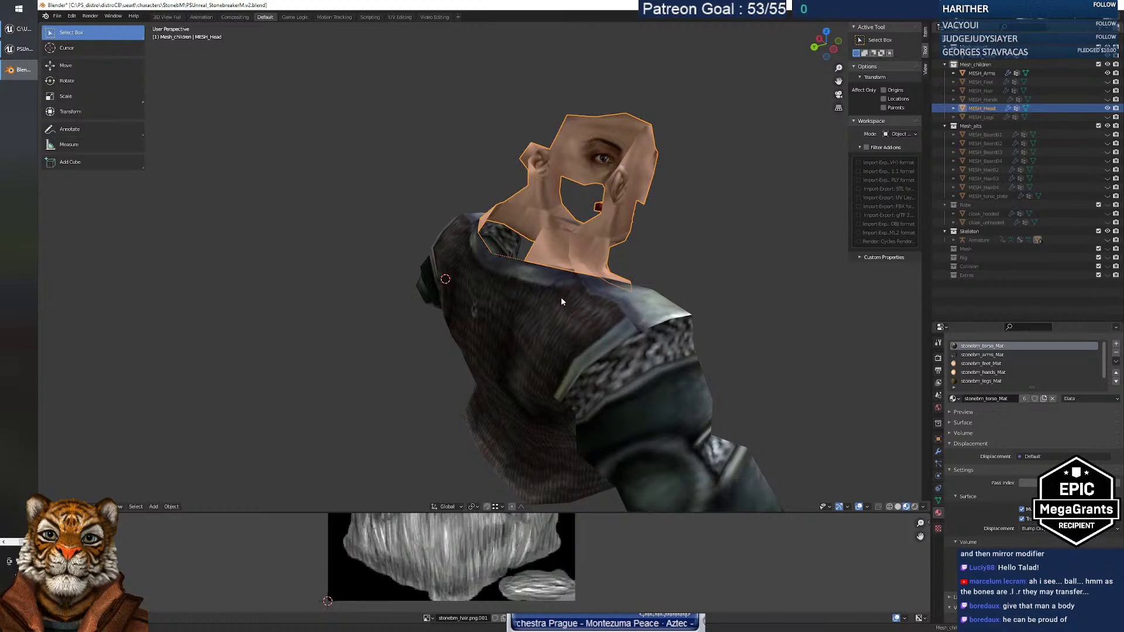
pyautogui.click(989, 355)
pyautogui.click(988, 364)
pyautogui.click(988, 372)
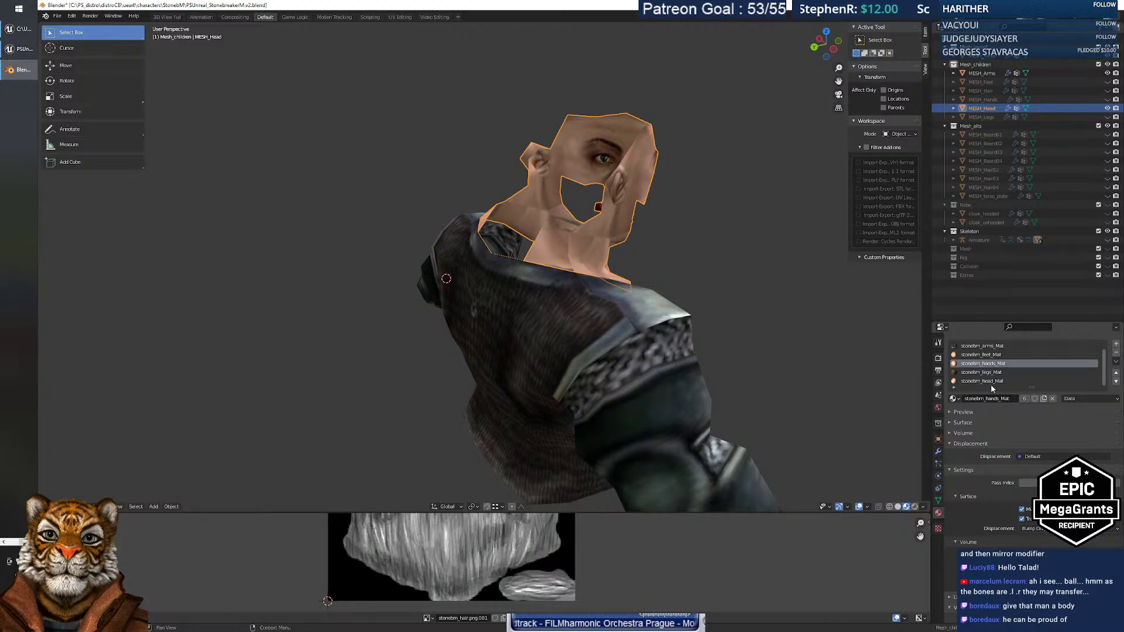
pyautogui.click(990, 381)
pyautogui.scroll(-5, 1027, 494)
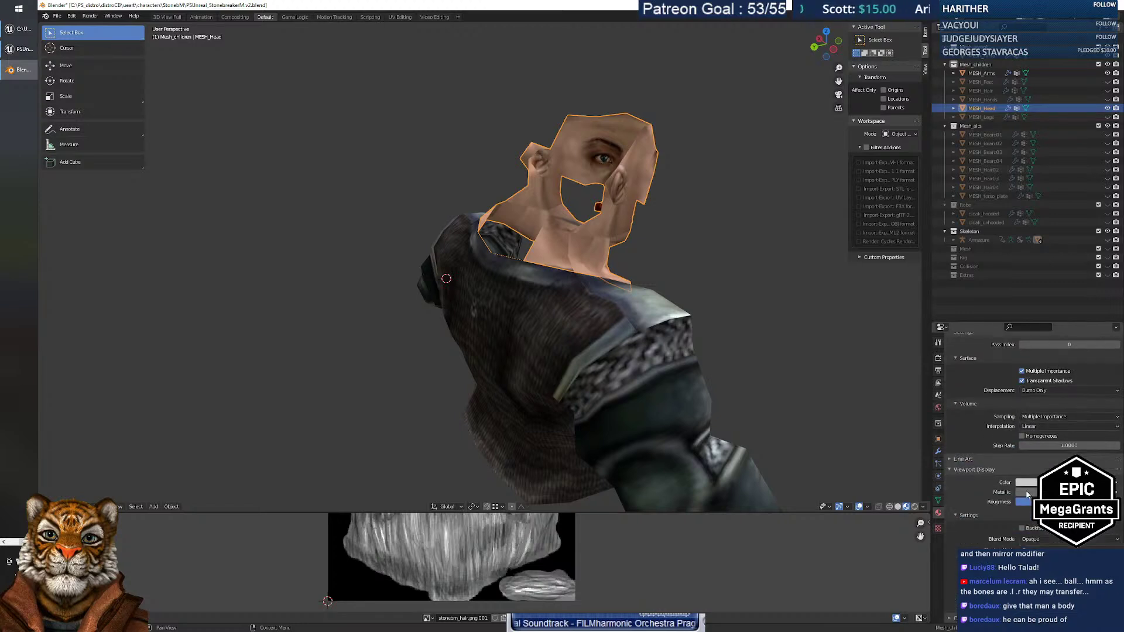
pyautogui.click(1022, 529)
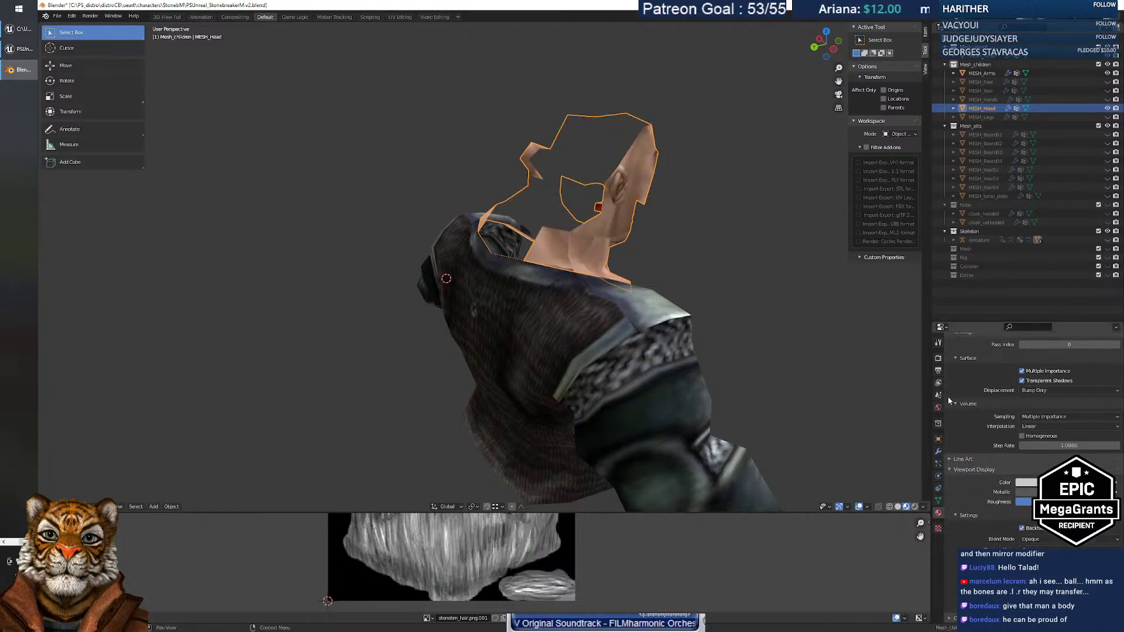
pyautogui.scroll(6, 966, 401)
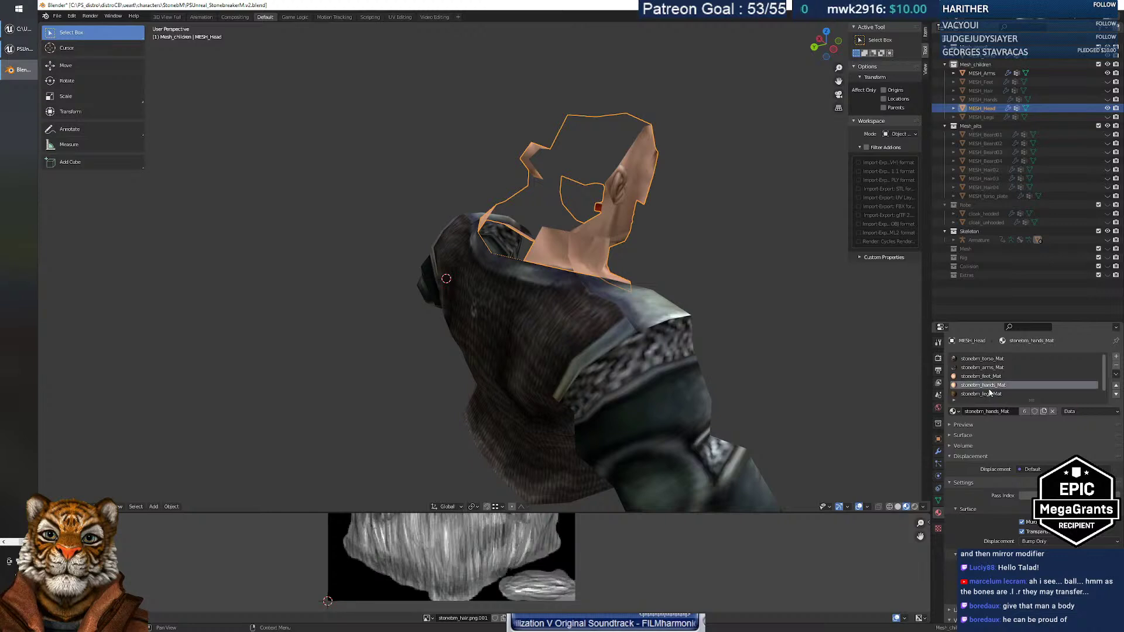
# Select the torso mesh, enter edit mode and examine the shoulder and upper-back silhouette from the side.
pyautogui.moveTo(533, 343); pyautogui.dragTo(485, 314, button='middle')
pyautogui.moveTo(484, 312); pyautogui.dragTo(480, 288, button='middle')
pyautogui.click(659, 307)
pyautogui.click(659, 307)
pyautogui.press('Tab')
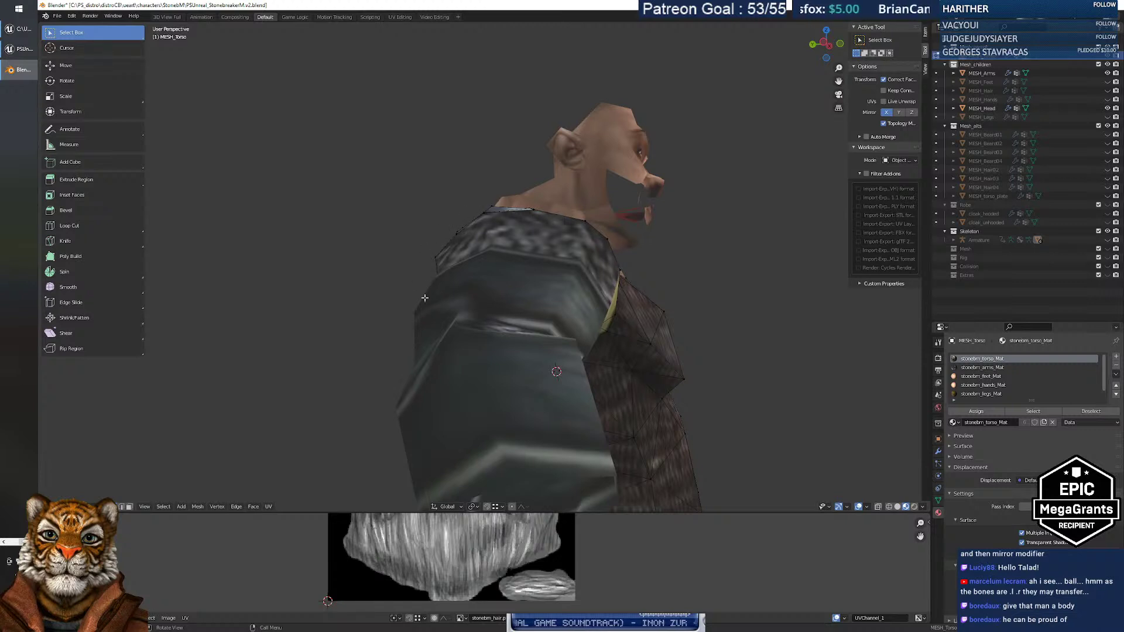
pyautogui.moveTo(451, 231); pyautogui.dragTo(538, 226, button='middle')
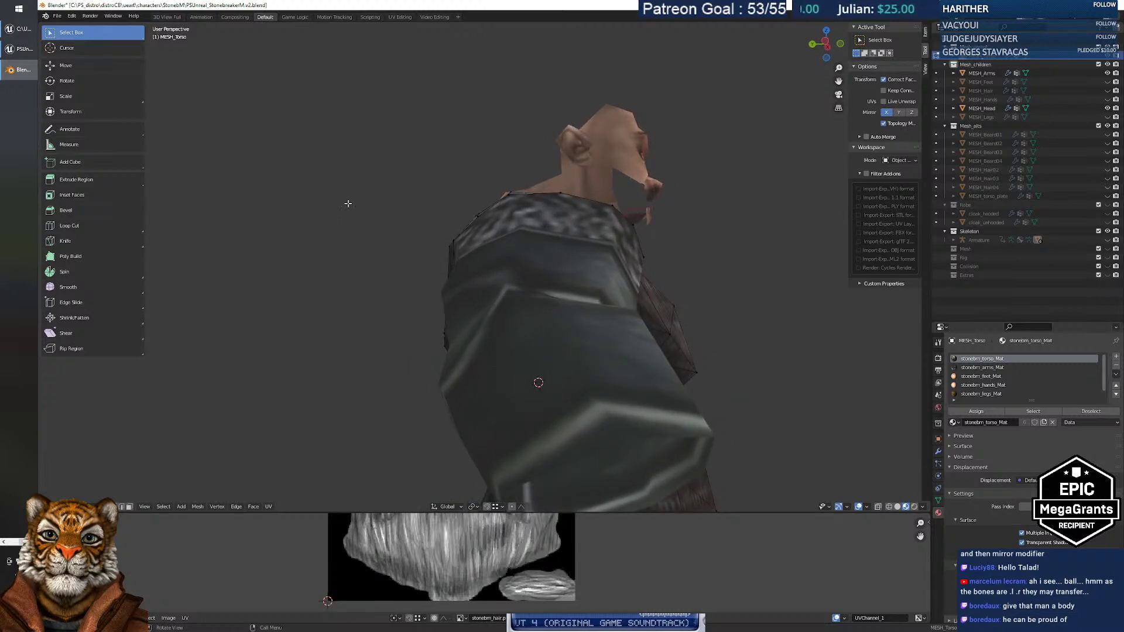
# Switch to Unreal Editor and examine the character's back profile from the side in Wireframe and Lit view modes.
pyautogui.click(22, 50)
pyautogui.moveTo(573, 255)
pyautogui.mouseDown(button='right')
pyautogui.moveTo(673, 278)
pyautogui.moveTo(685, 245)
pyautogui.moveTo(696, 281)
pyautogui.moveTo(725, 260)
pyautogui.moveTo(714, 275)
pyautogui.moveTo(693, 267)
pyautogui.moveTo(645, 282)
pyautogui.moveTo(594, 257)
pyautogui.mouseUp(button='right')
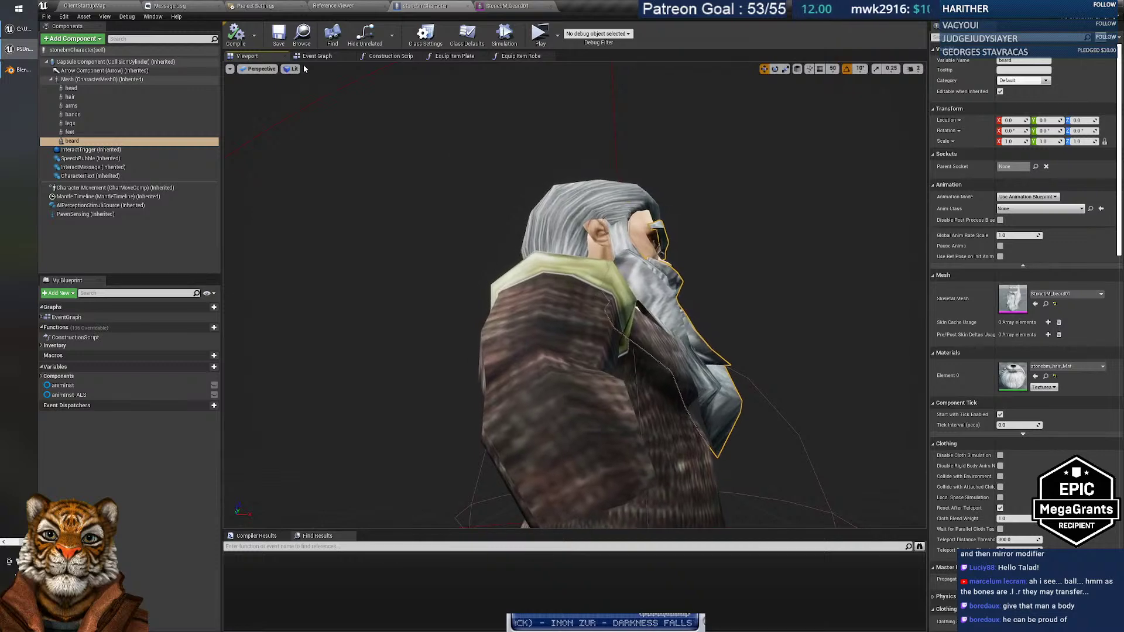
pyautogui.click(292, 69)
pyautogui.click(298, 98)
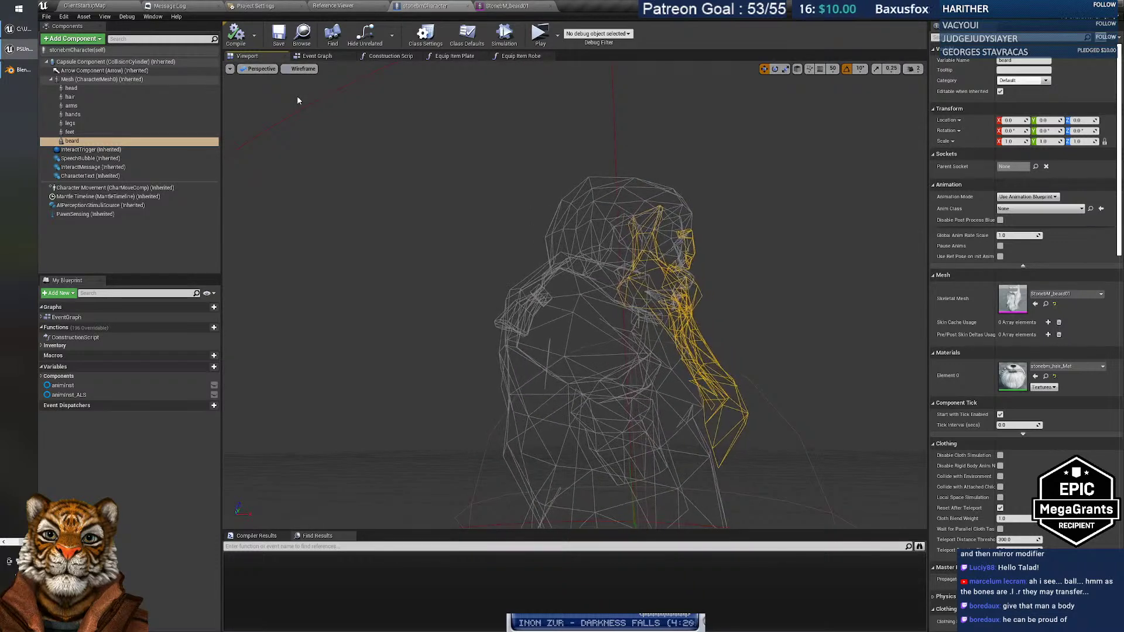
pyautogui.click(292, 69)
pyautogui.click(298, 79)
pyautogui.moveTo(562, 251); pyautogui.dragTo(574, 289, button='right')
# Switch back to Blender, leave mesh editing and examine the reshaped torso from behind and from the front.
pyautogui.hotkey('alt', 'Tab')
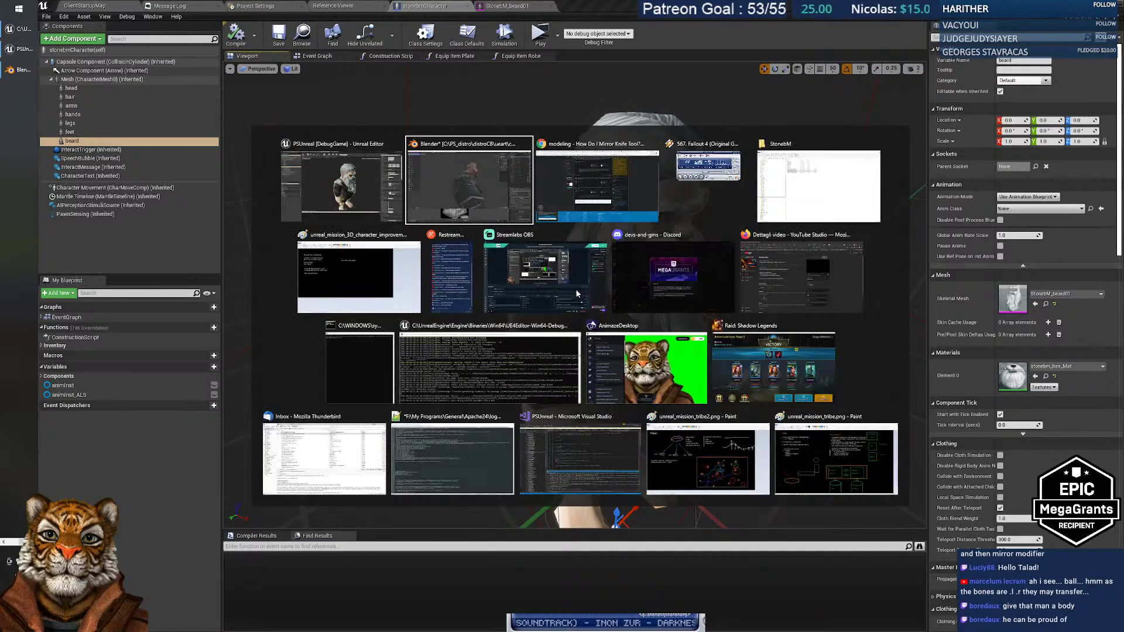
pyautogui.moveTo(579, 282); pyautogui.dragTo(532, 307, button='middle')
pyautogui.moveTo(471, 255); pyautogui.dragTo(573, 293, button='middle')
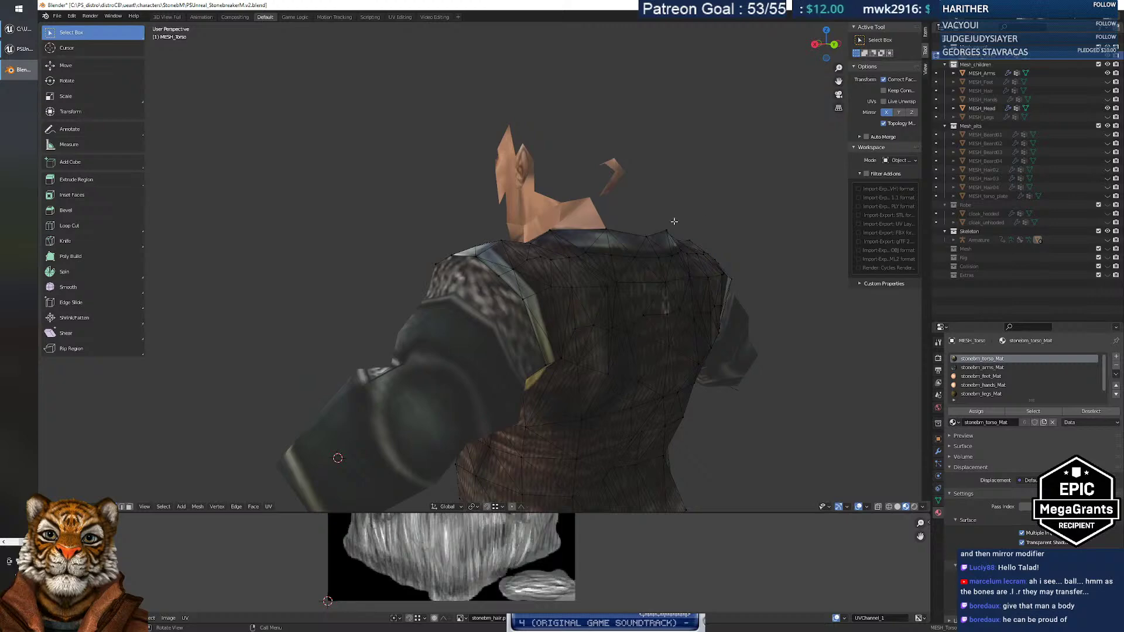
pyautogui.press('Tab')
pyautogui.moveTo(688, 265); pyautogui.dragTo(447, 272, button='middle')
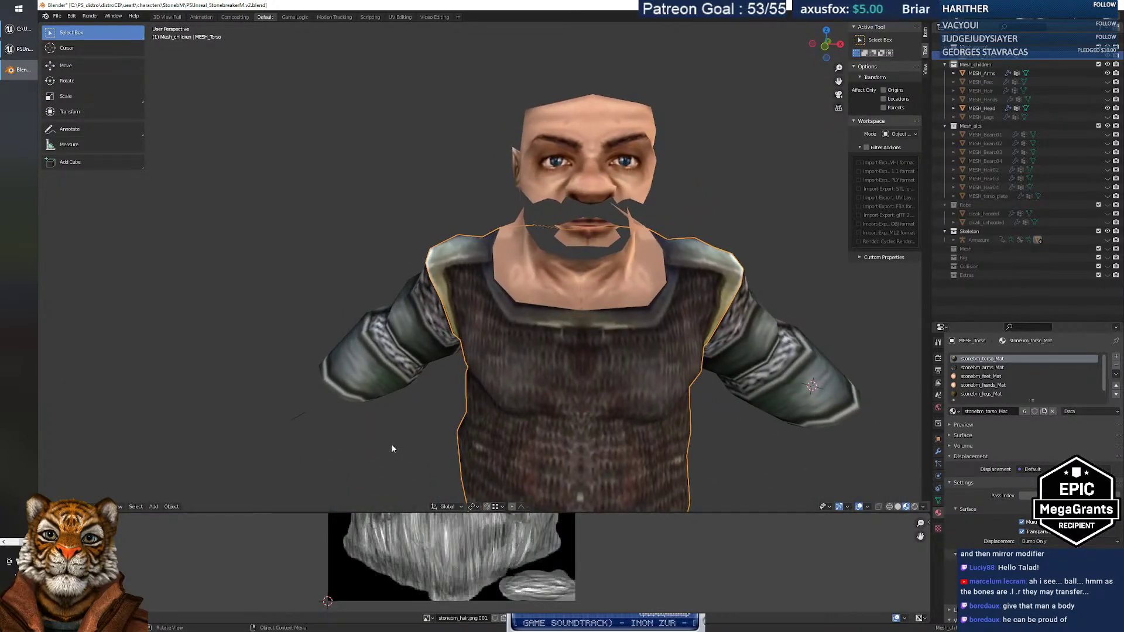
pyautogui.hotkey('shift', '`')
pyautogui.press('w')
pyautogui.press('s')
pyautogui.click(486, 270)
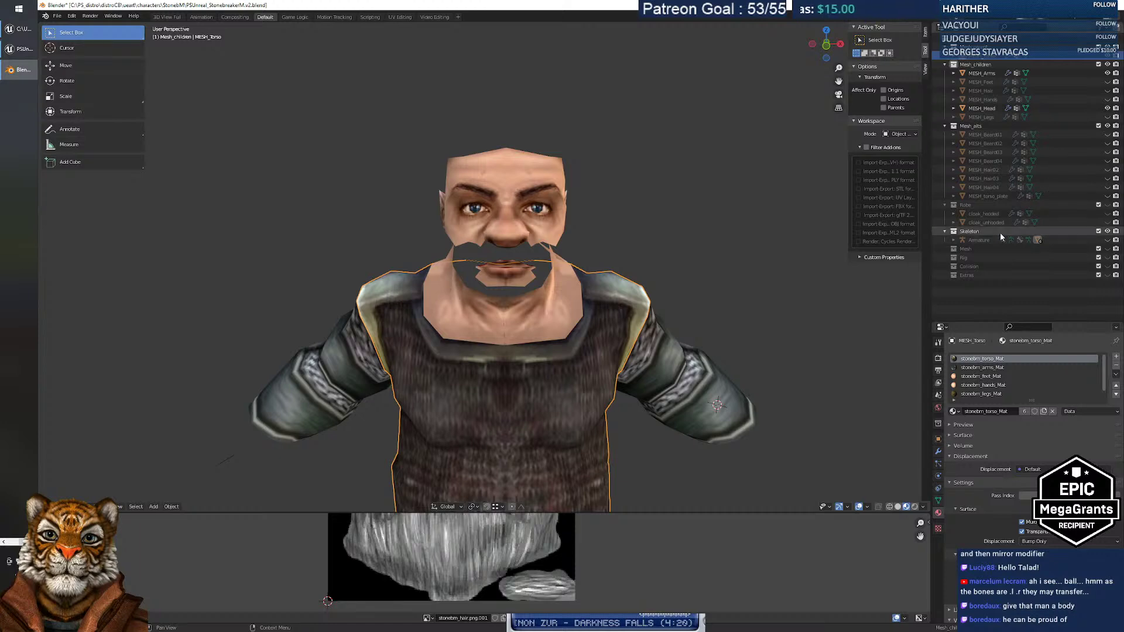
# Unhide the Armature, select it together with MESH_Torso as the active object, and enter Weight Paint mode.
pyautogui.click(1054, 240)
pyautogui.click(1107, 240)
pyautogui.click(990, 243)
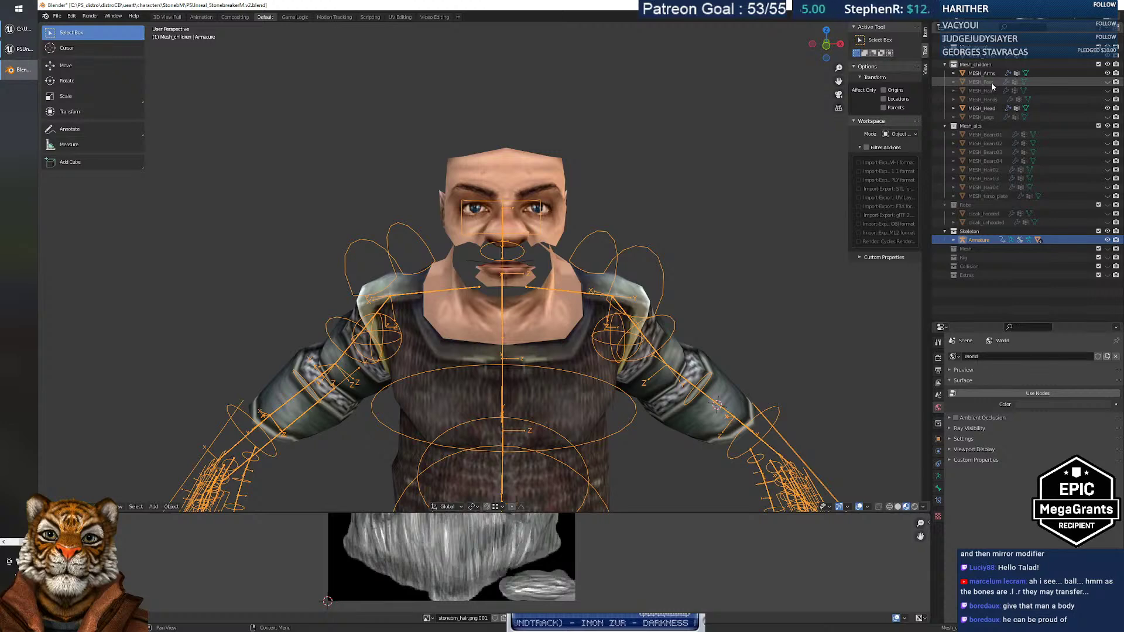
pyautogui.keyDown('ctrl'); pyautogui.click(981, 61); pyautogui.keyUp('ctrl')
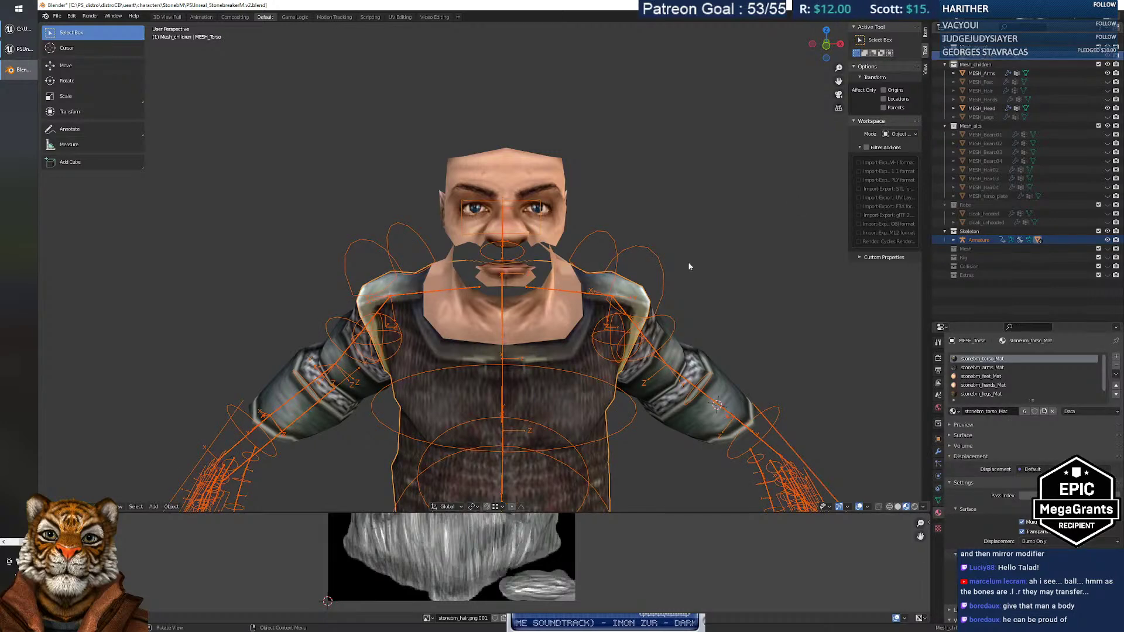
pyautogui.moveTo(509, 313); pyautogui.dragTo(486, 323, button='middle')
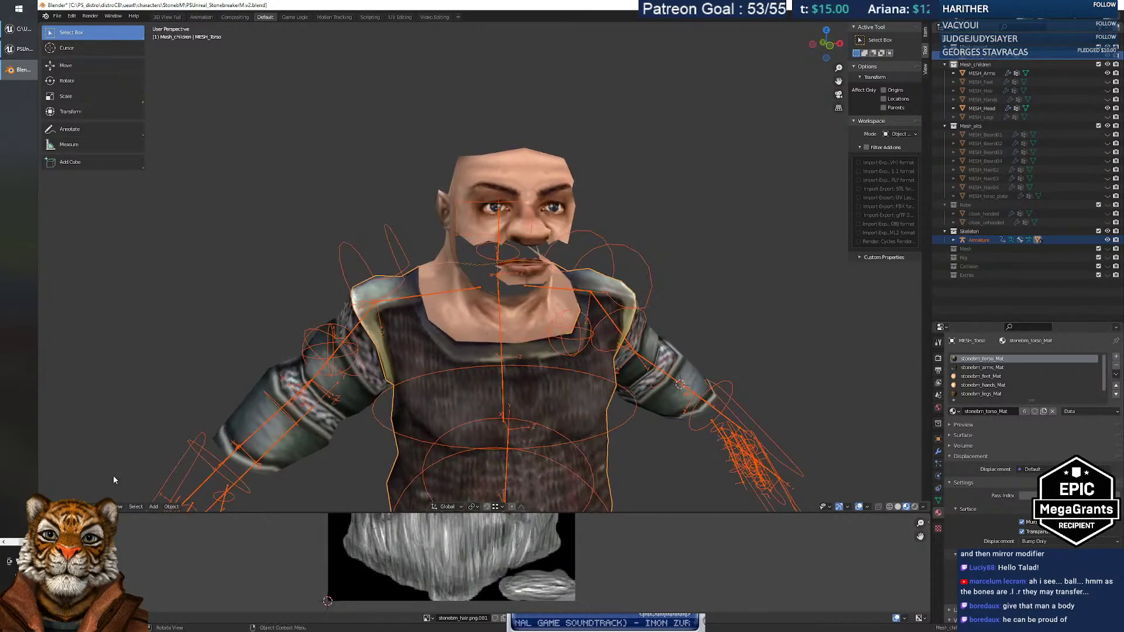
pyautogui.click(88, 507)
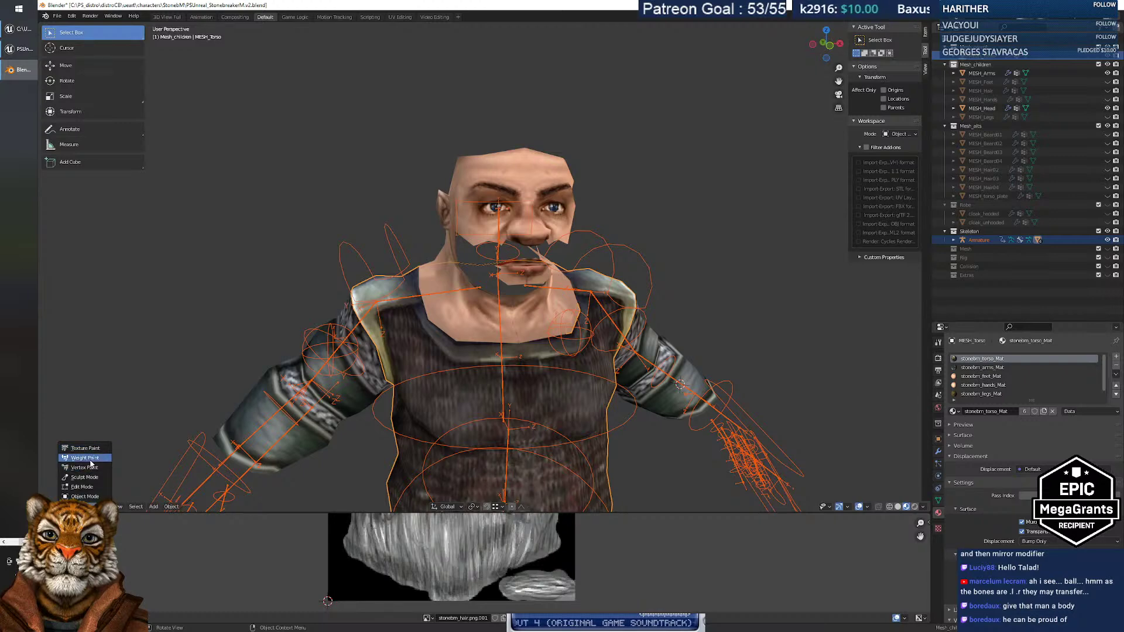
pyautogui.click(87, 457)
# Open the torso's vertex groups and examine the weights of spine_01, spine_02 and spine_03.
pyautogui.moveTo(479, 427)
pyautogui.mouseDown(button='middle')
pyautogui.moveTo(467, 442)
pyautogui.moveTo(406, 416)
pyautogui.mouseUp(button='middle')
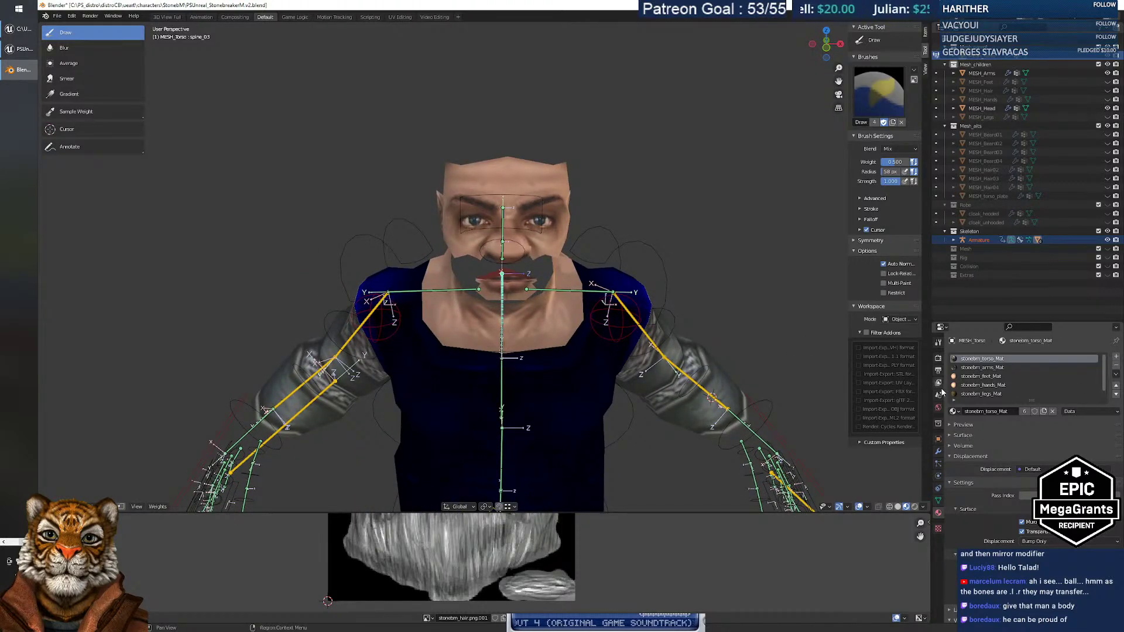
pyautogui.click(938, 452)
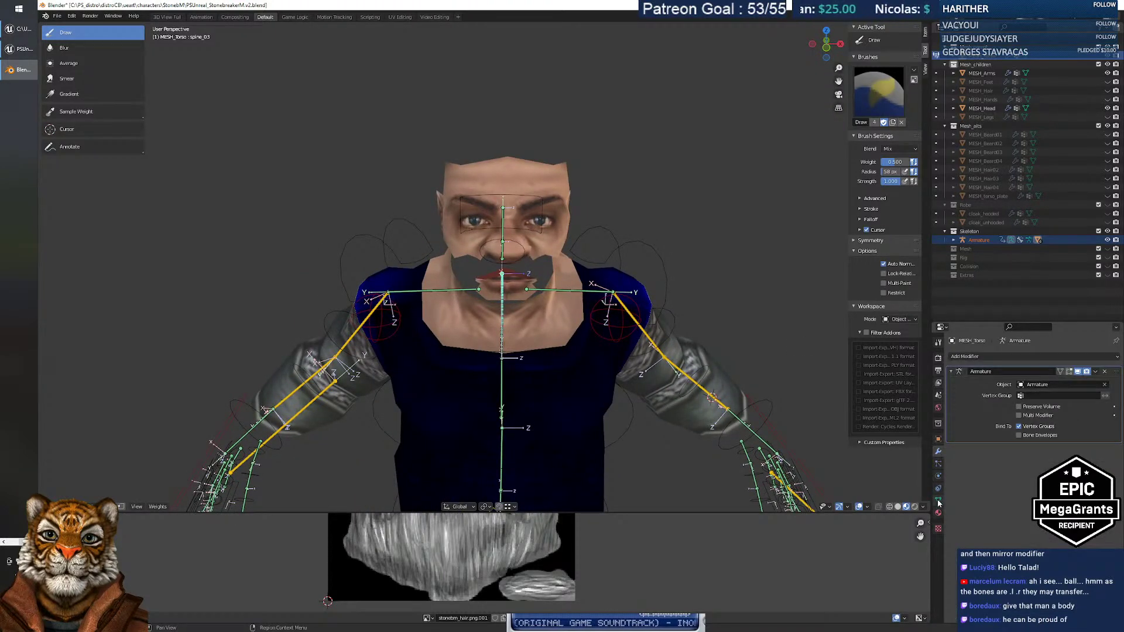
pyautogui.click(938, 501)
pyautogui.scroll(5, 992, 482)
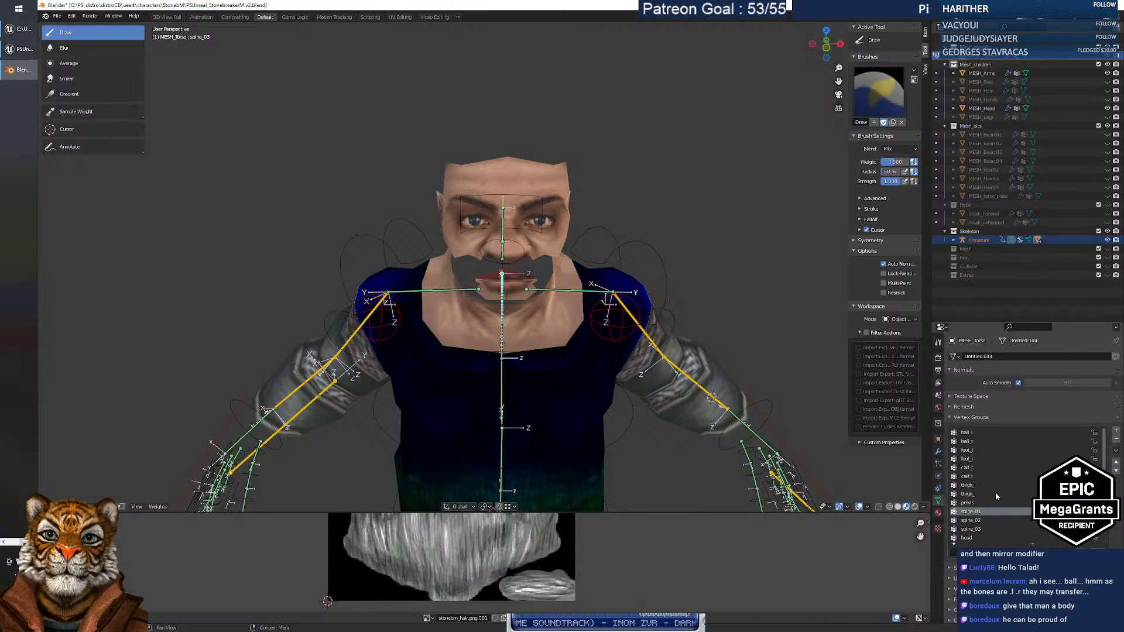
pyautogui.click(993, 511)
pyautogui.scroll(-8, 993, 488)
pyautogui.scroll(4, 994, 495)
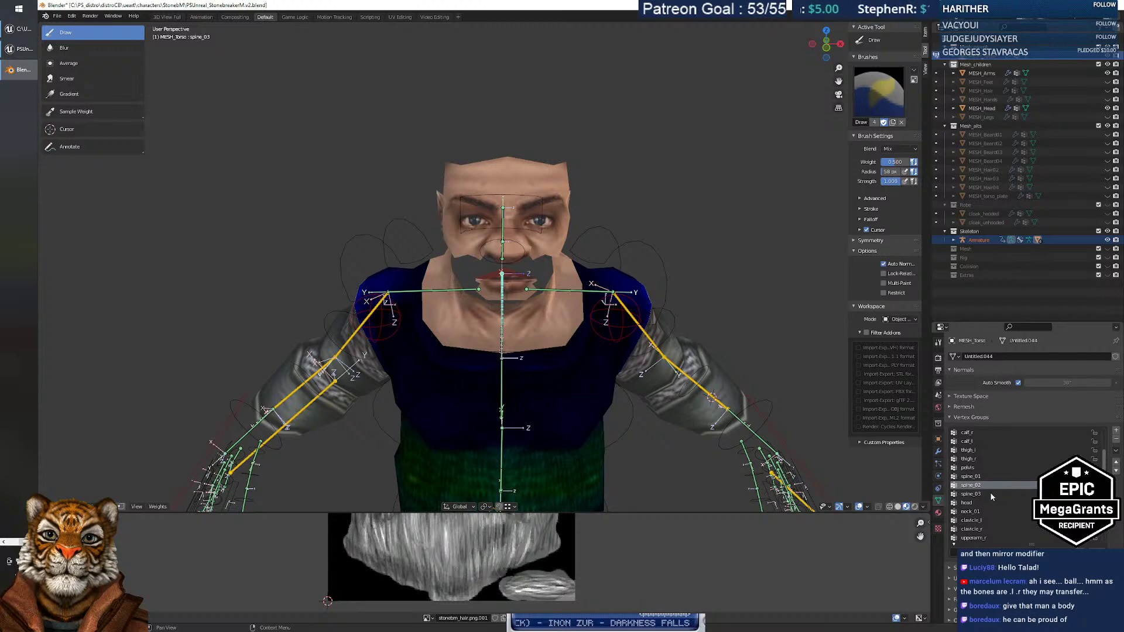
pyautogui.click(992, 494)
pyautogui.moveTo(547, 387); pyautogui.dragTo(761, 295, button='middle')
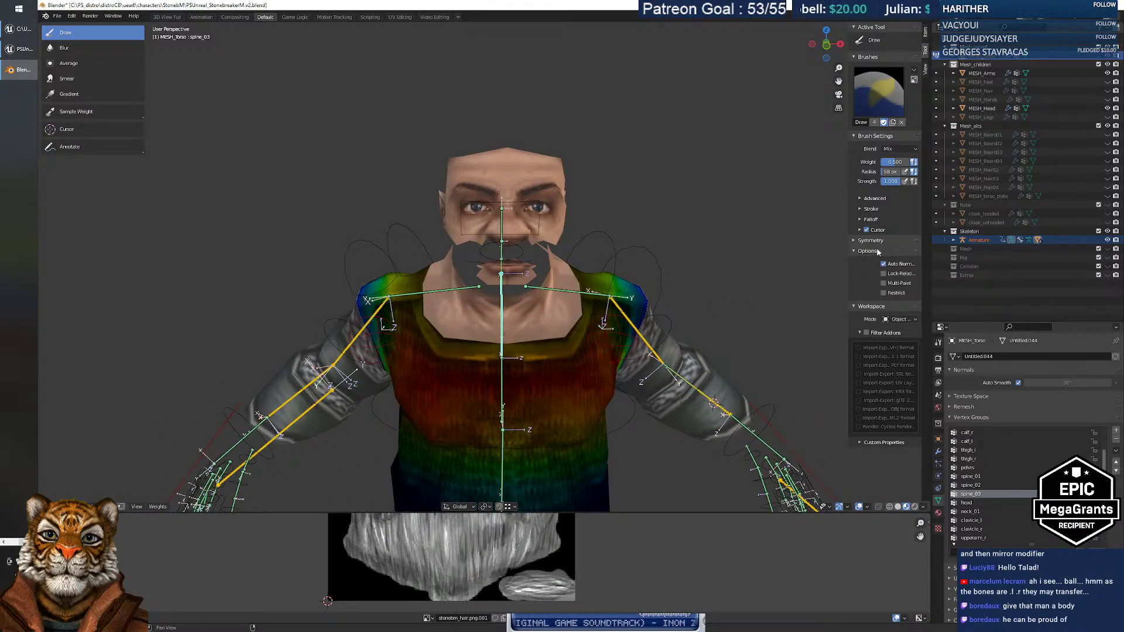
# Examine the shoulder weights of the clavicle_l and clavicle_r vertex groups from several angles.
pyautogui.moveTo(570, 291); pyautogui.dragTo(501, 275, button='middle')
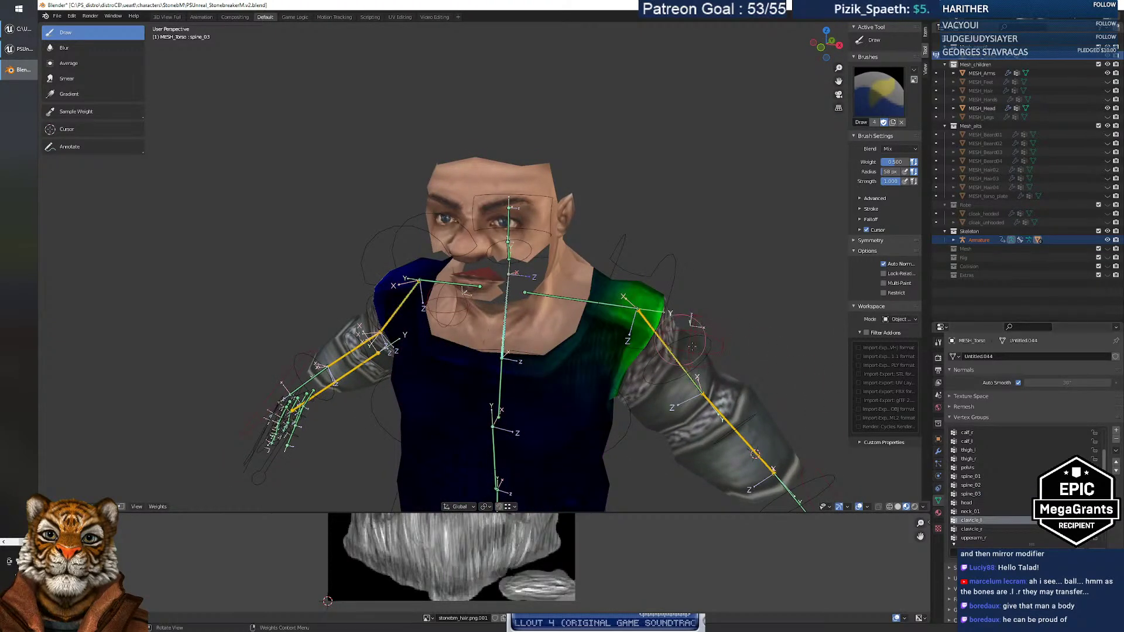
pyautogui.moveTo(726, 314); pyautogui.dragTo(771, 327, button='middle')
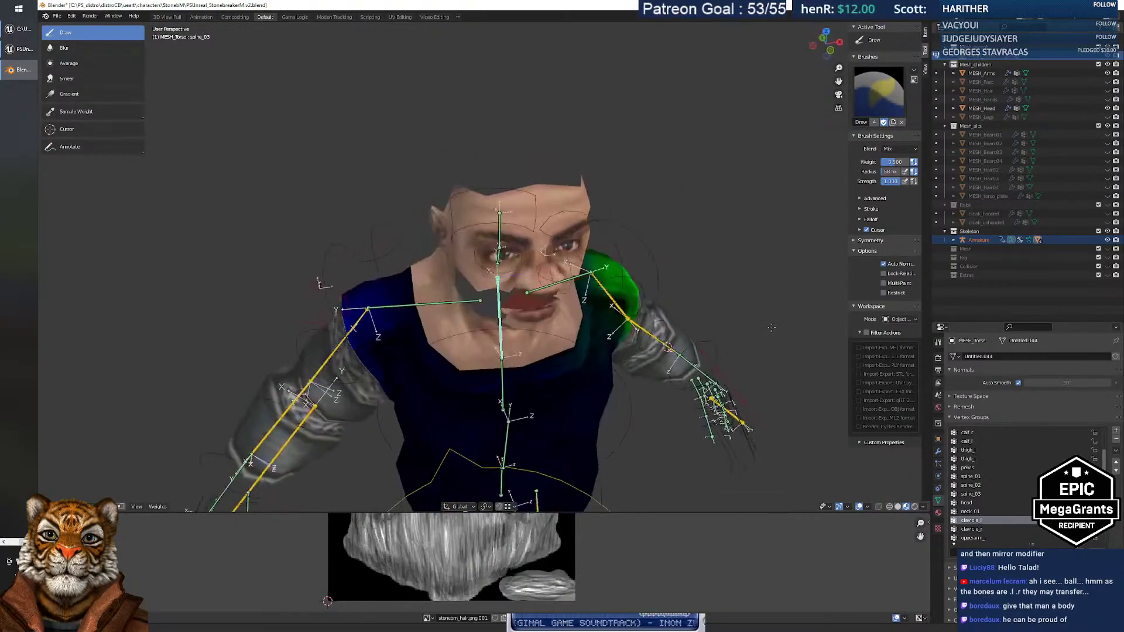
pyautogui.click(972, 528)
pyautogui.moveTo(656, 328); pyautogui.dragTo(559, 314, button='middle')
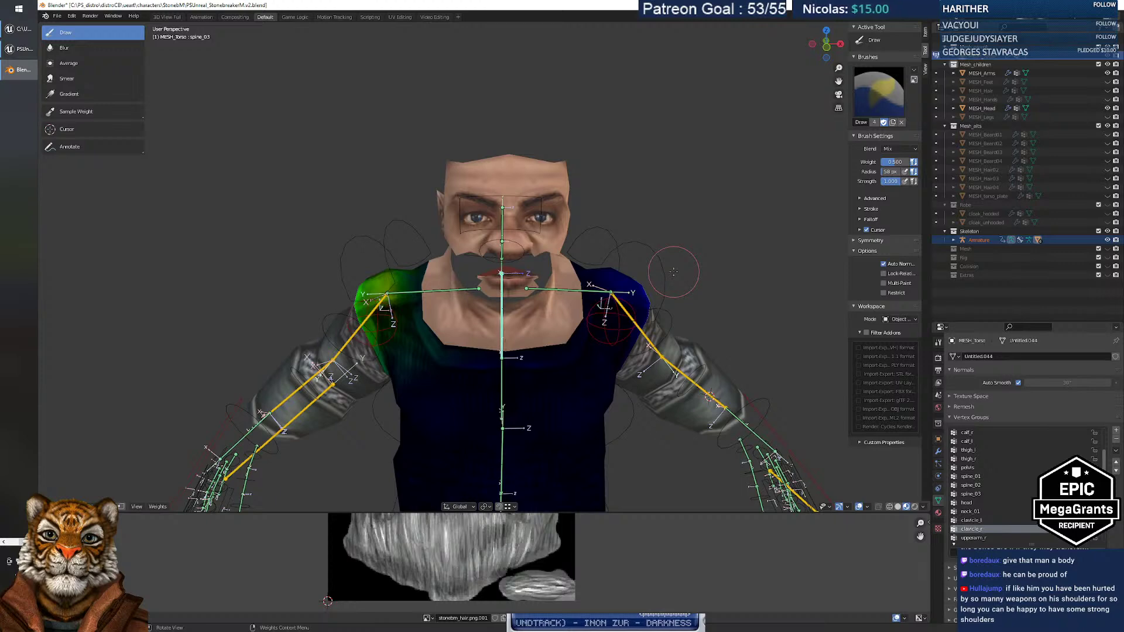
# Examine the clavicle weights from the side and front, and return MESH_Torso to Object Mode.
pyautogui.moveTo(490, 313); pyautogui.dragTo(592, 281, button='middle')
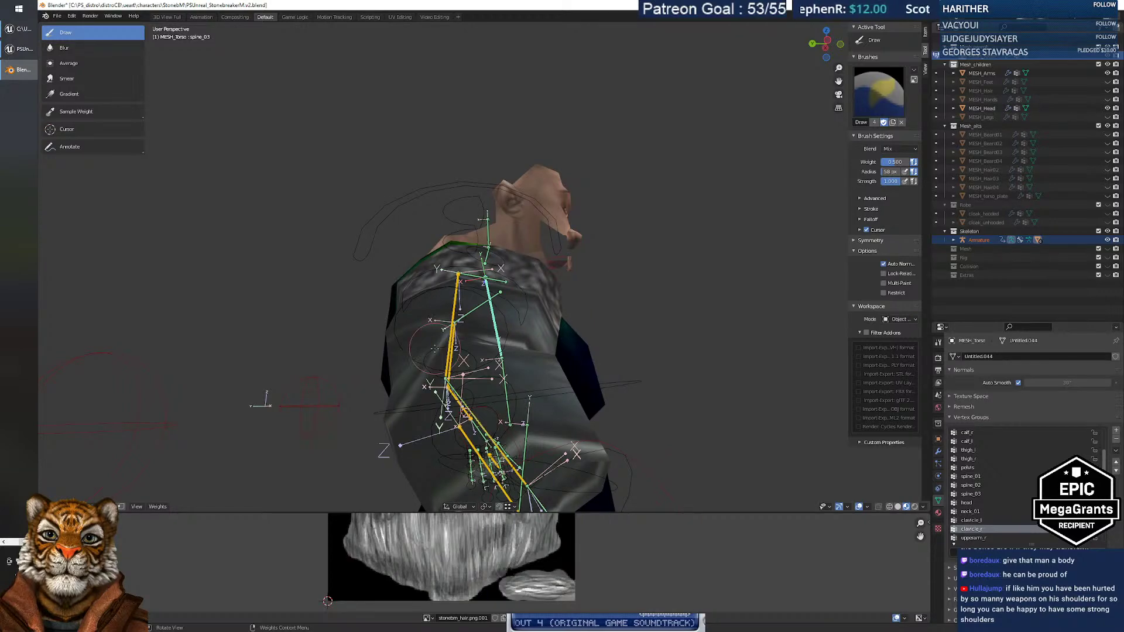
pyautogui.moveTo(434, 348); pyautogui.dragTo(365, 325, button='middle')
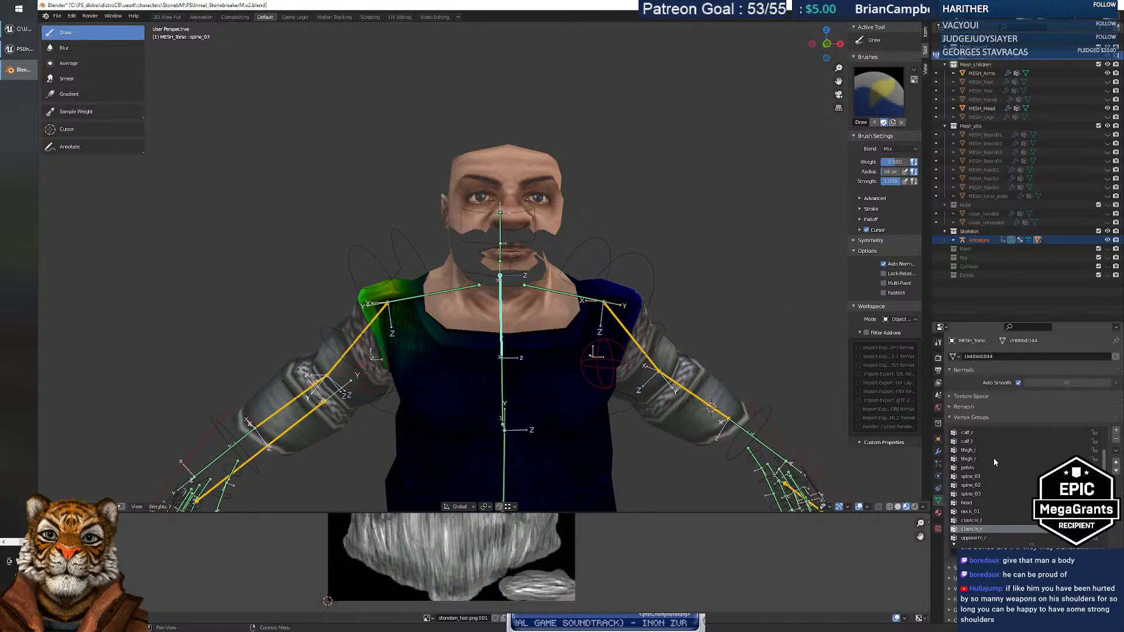
pyautogui.click(93, 506)
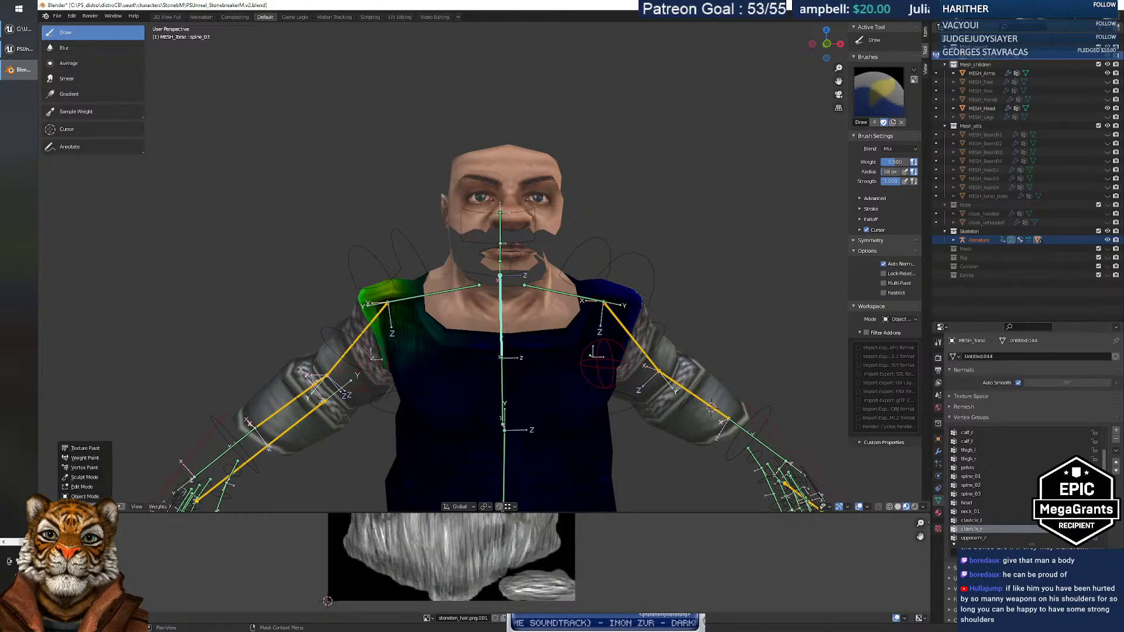
pyautogui.click(85, 496)
pyautogui.click(592, 316)
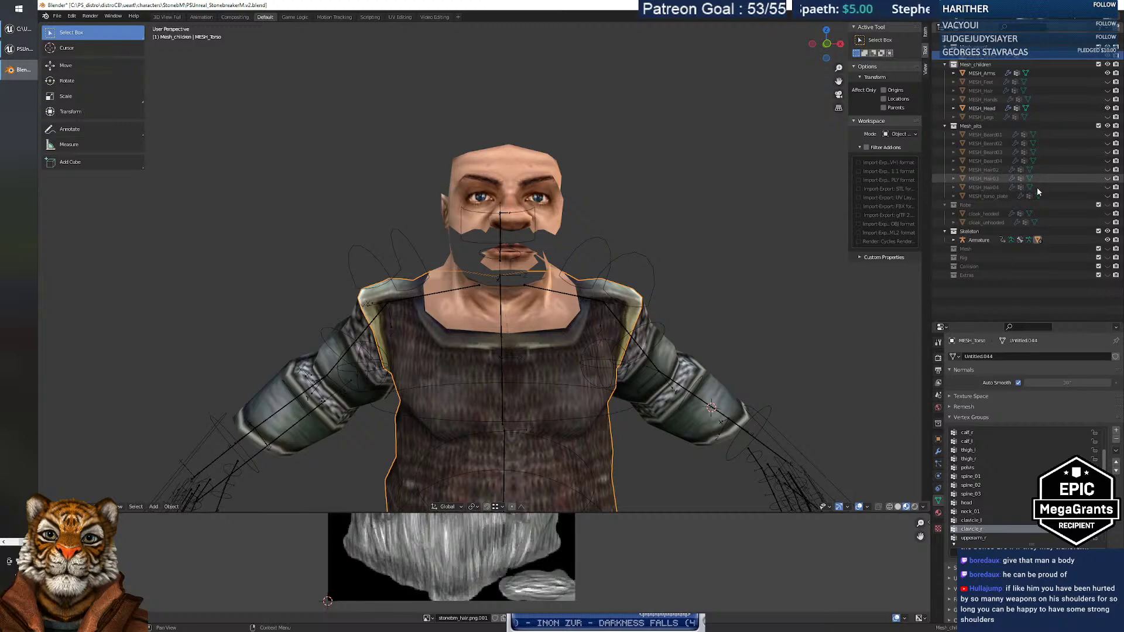
pyautogui.click(989, 239)
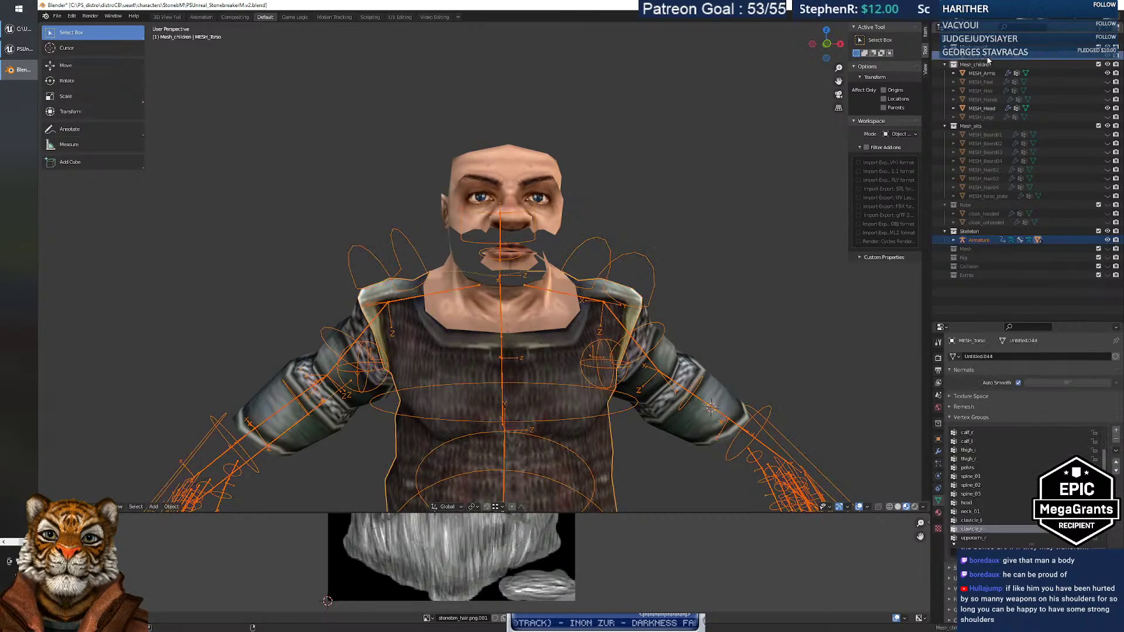
pyautogui.click(57, 17)
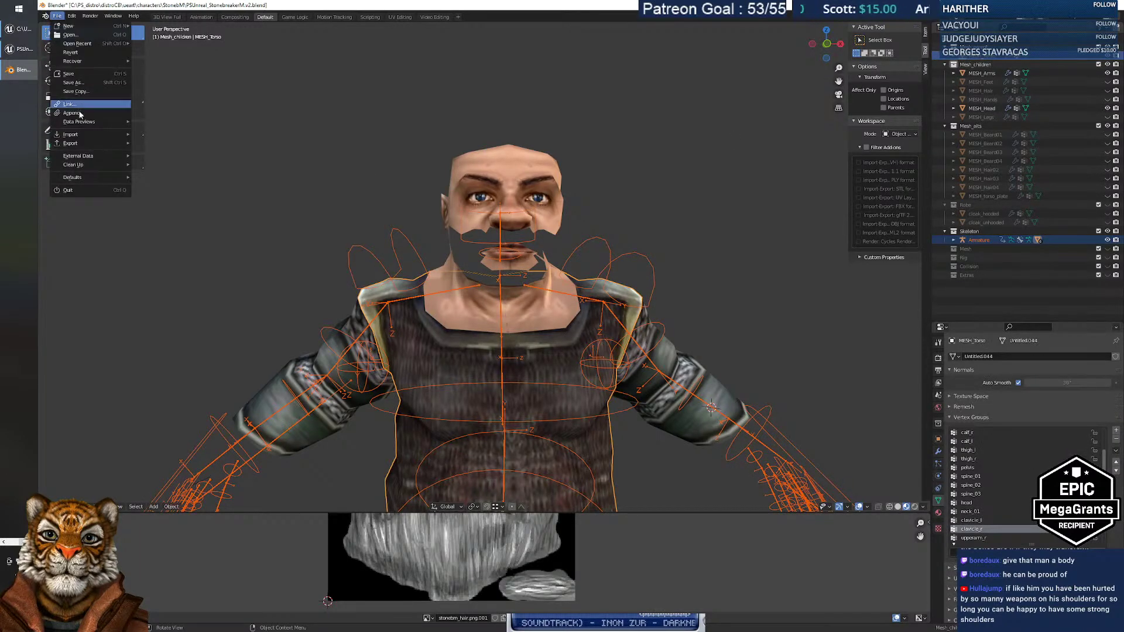
pyautogui.moveTo(129, 146)
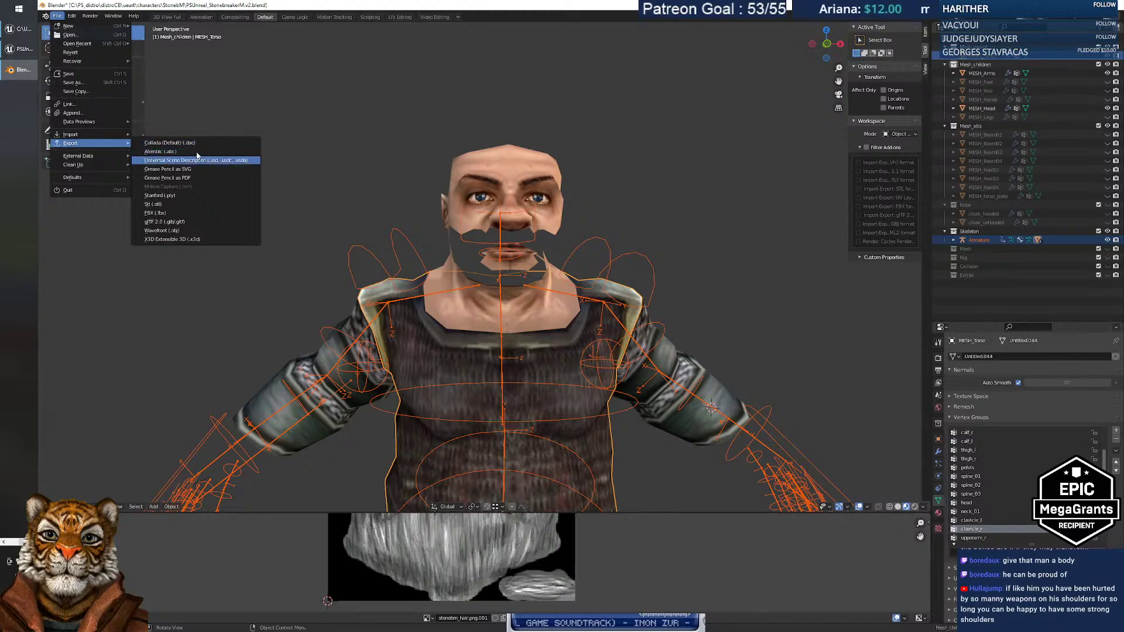
# Enter Edit Mode on MESH_Torso from behind and hide the Armature.
pyautogui.moveTo(363, 222); pyautogui.dragTo(685, 187, button='middle')
pyautogui.press('KP_Decimal')
pyautogui.scroll(13, 533, 258)
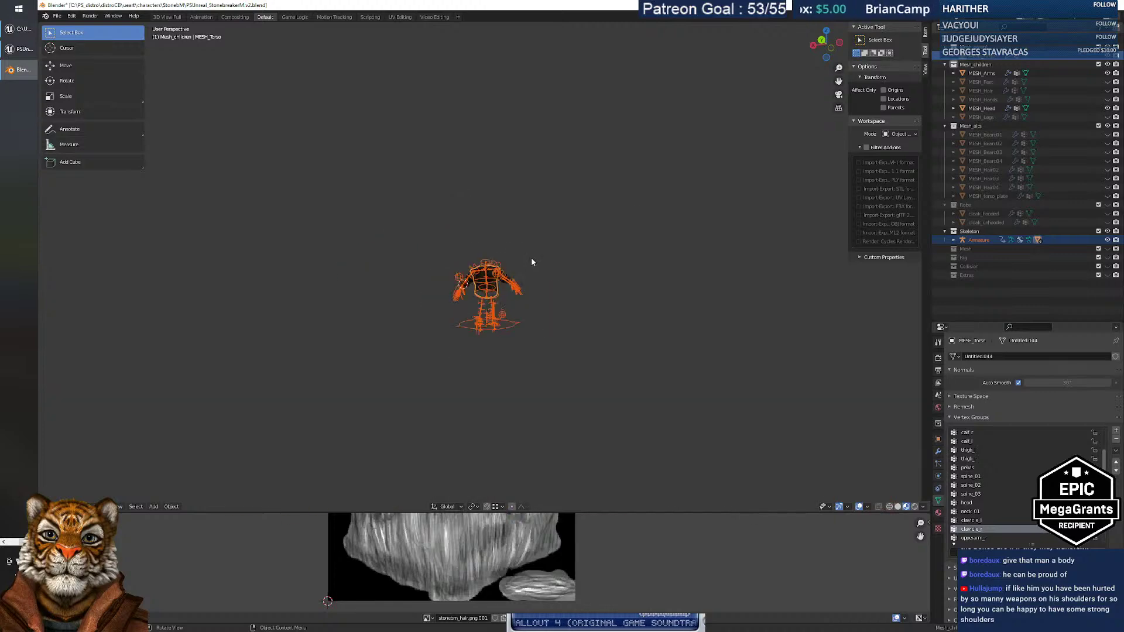
pyautogui.click(694, 242)
pyautogui.click(551, 276)
pyautogui.press('Tab')
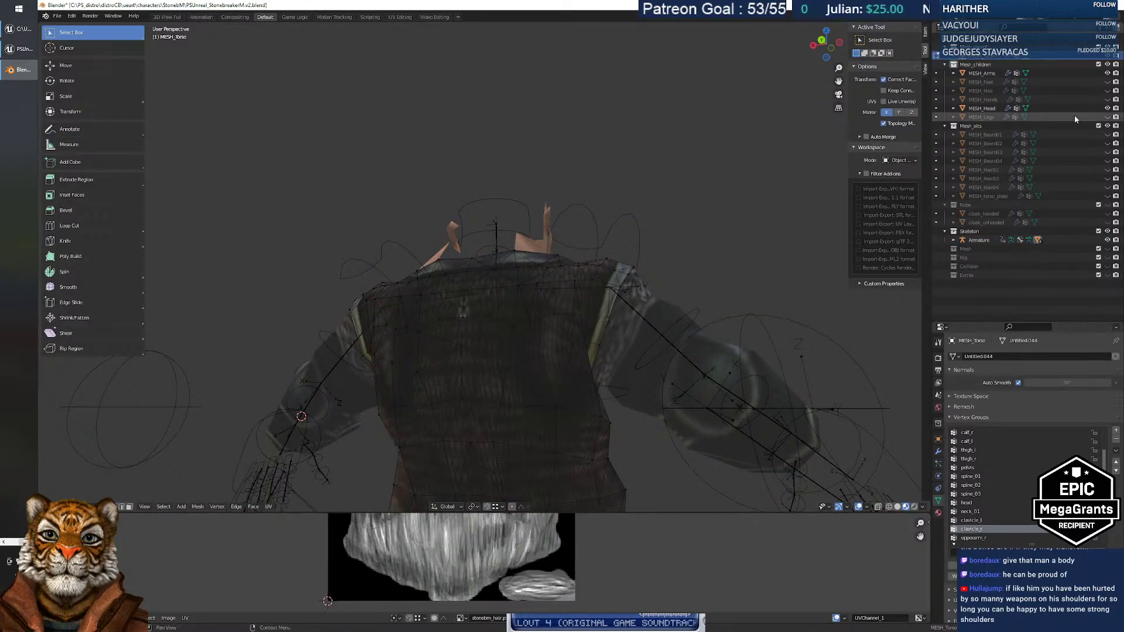
pyautogui.click(1107, 240)
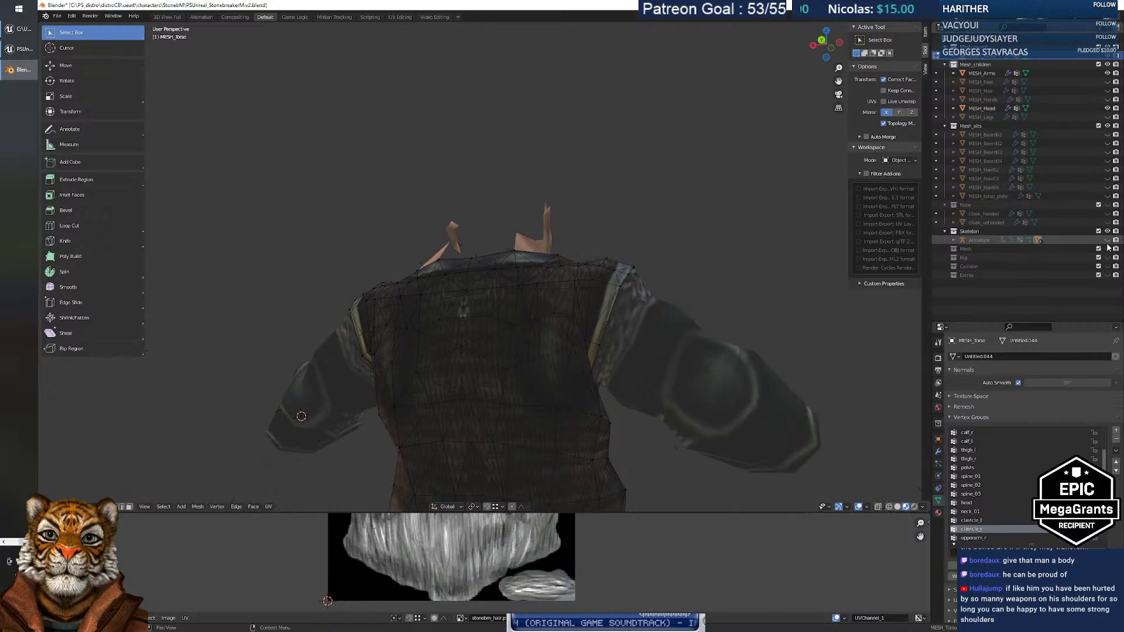
# Move a vertex on one side of the torso's upper back outward along Y by about 0.005 m.
pyautogui.moveTo(541, 307); pyautogui.dragTo(514, 292, button='middle')
pyautogui.moveTo(577, 265); pyautogui.dragTo(506, 322, button='middle')
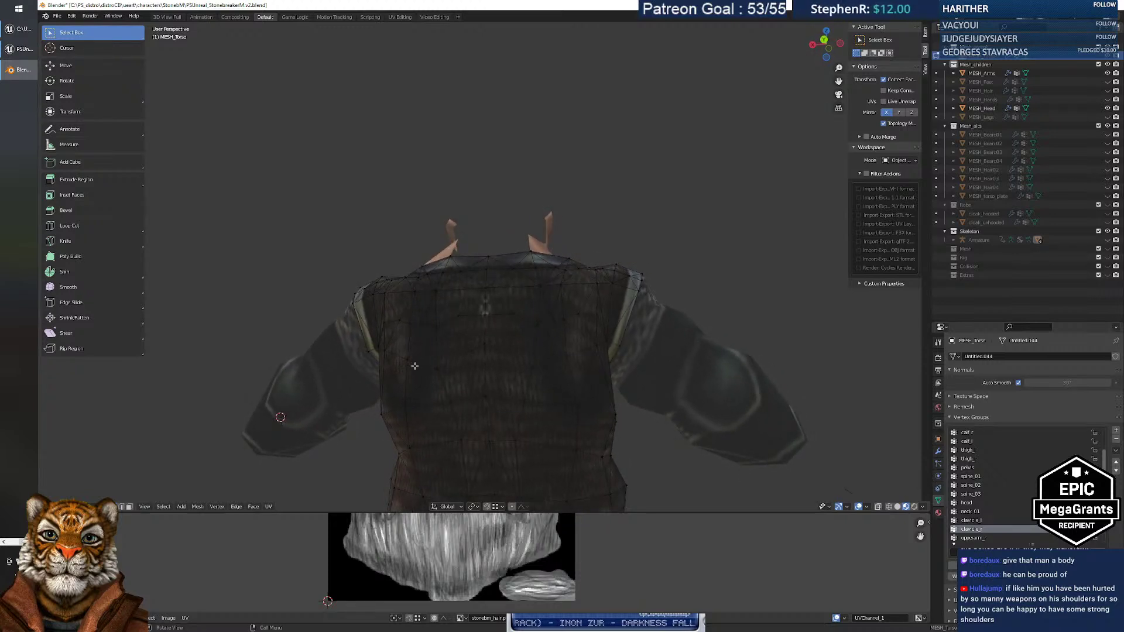
pyautogui.click(567, 358)
pyautogui.moveTo(591, 374); pyautogui.dragTo(599, 479, button='middle')
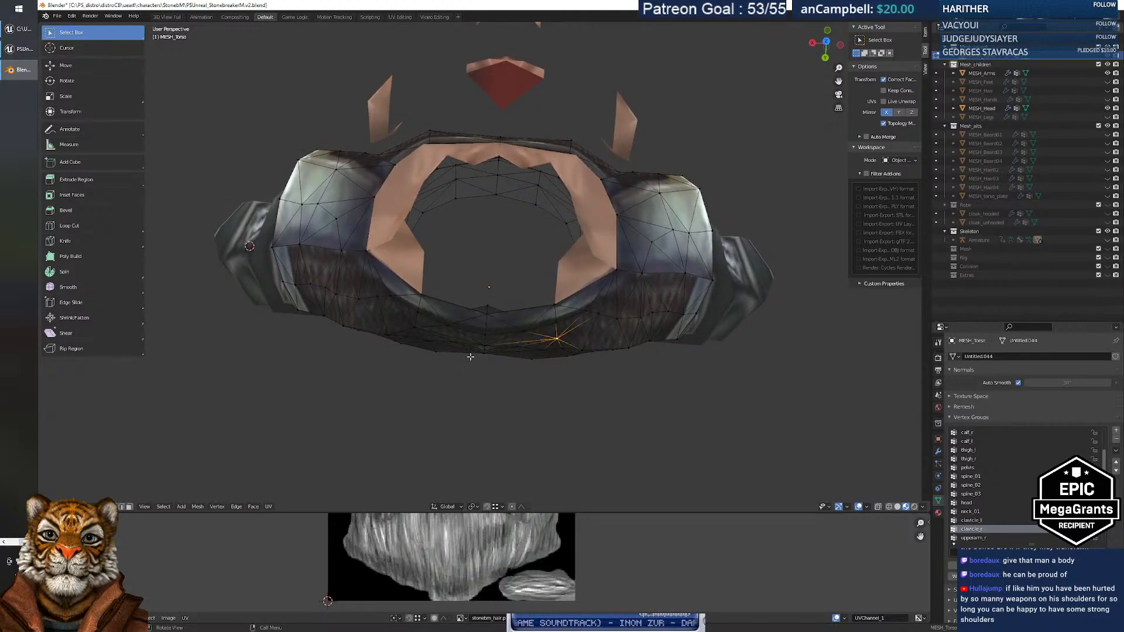
pyautogui.press('g')
pyautogui.press('y')
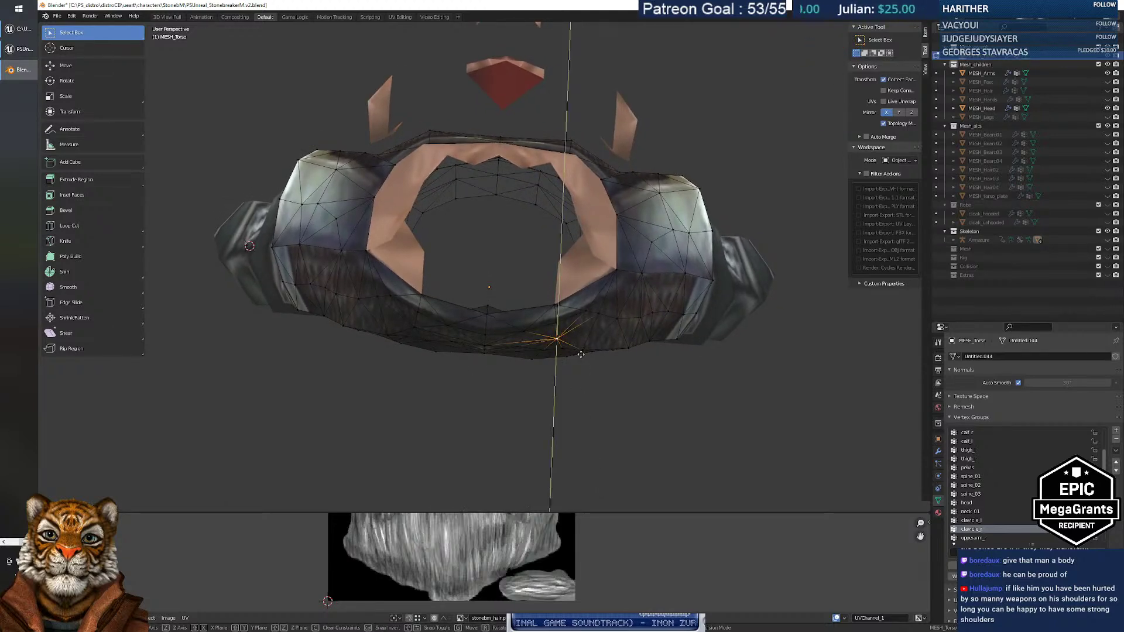
pyautogui.click(581, 358)
pyautogui.moveTo(581, 358); pyautogui.dragTo(544, 384, button='middle')
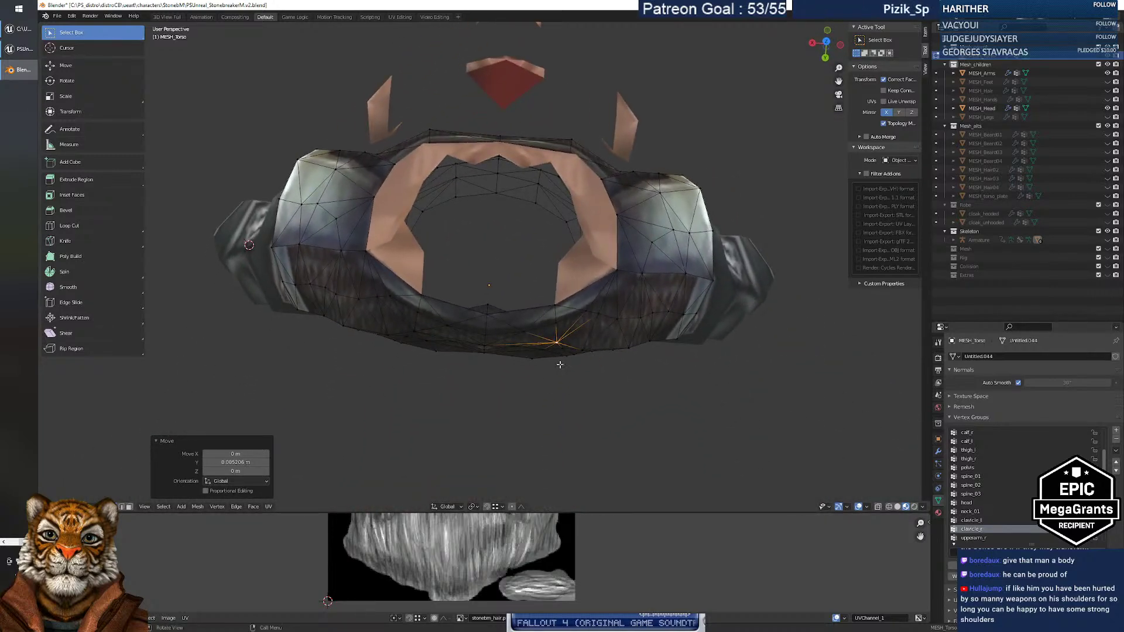
# Refine the curve of the torso's upper back with two more small vertex moves along the Y axis.
pyautogui.press('g')
pyautogui.press('y')
pyautogui.click(560, 365)
pyautogui.moveTo(560, 365); pyautogui.dragTo(565, 199, button='middle')
pyautogui.moveTo(581, 361); pyautogui.dragTo(574, 495, button='middle')
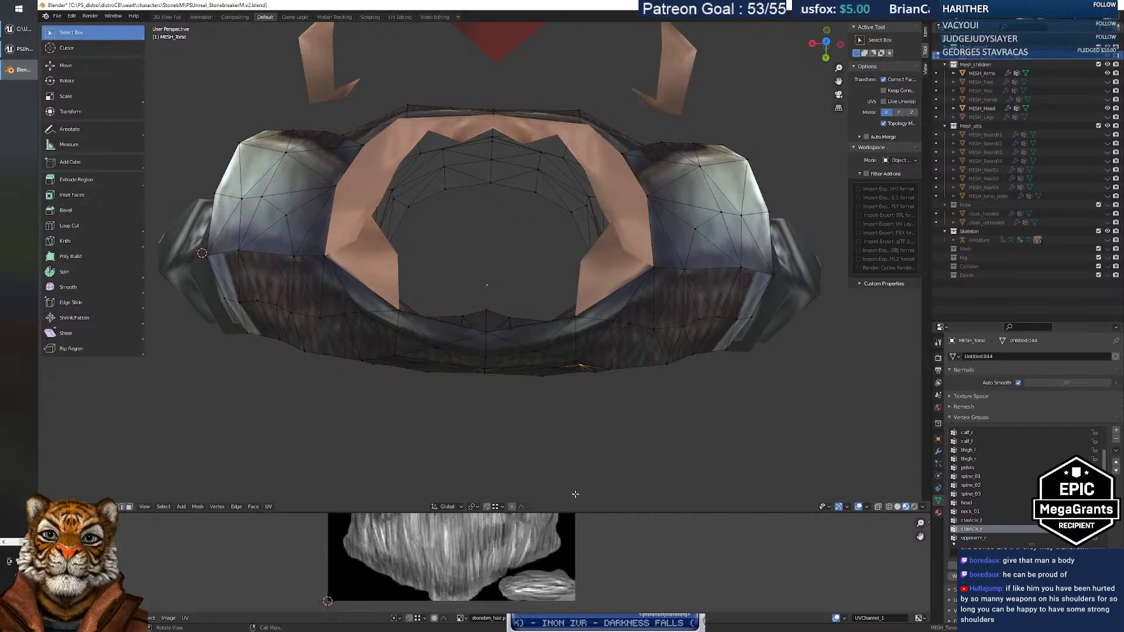
pyautogui.press('g')
pyautogui.press('y')
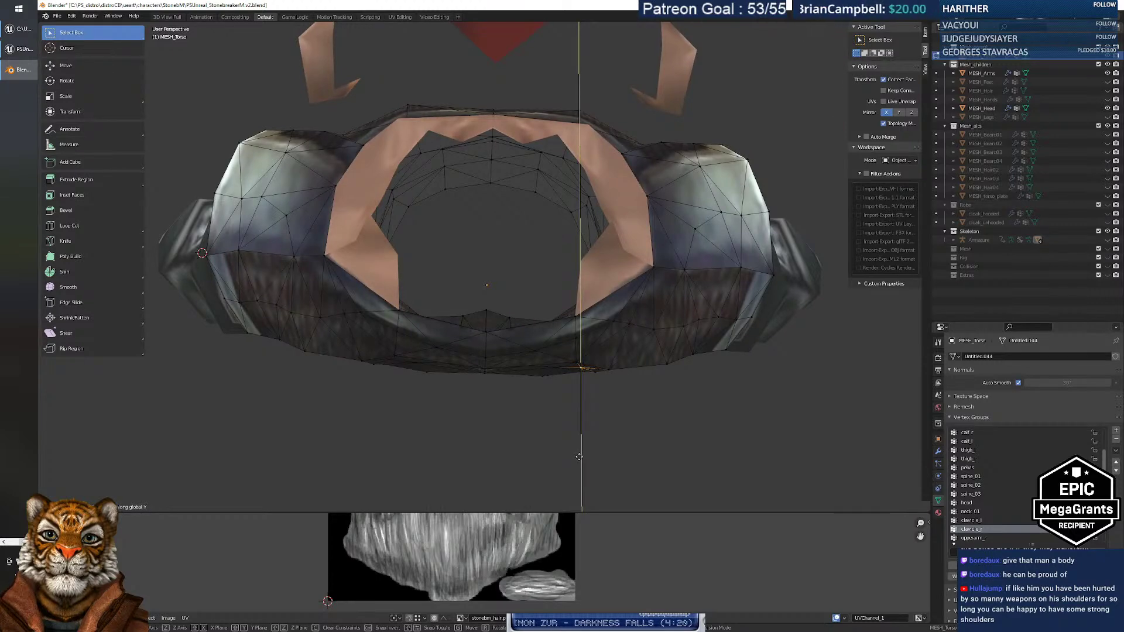
pyautogui.click(579, 457)
# Examine the torso's back and the rear armhole edges from several angles.
pyautogui.moveTo(578, 456); pyautogui.dragTo(493, 367, button='middle')
pyautogui.moveTo(550, 422); pyautogui.dragTo(609, 380, button='middle')
pyautogui.hotkey('alt', 'a')
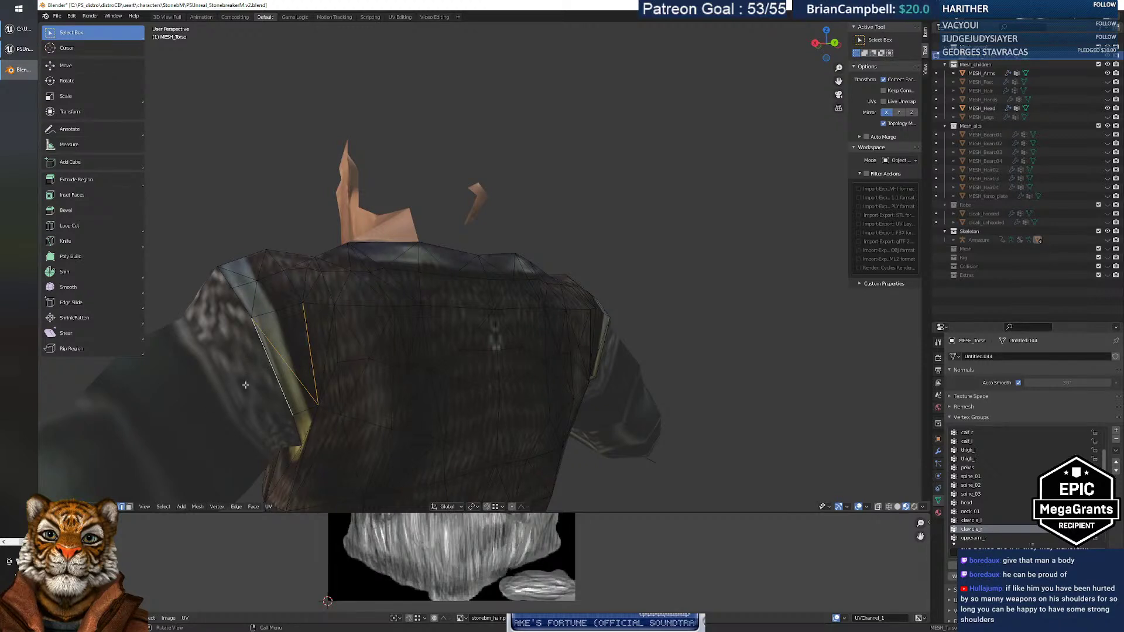
pyautogui.moveTo(297, 367); pyautogui.dragTo(340, 331, button='middle')
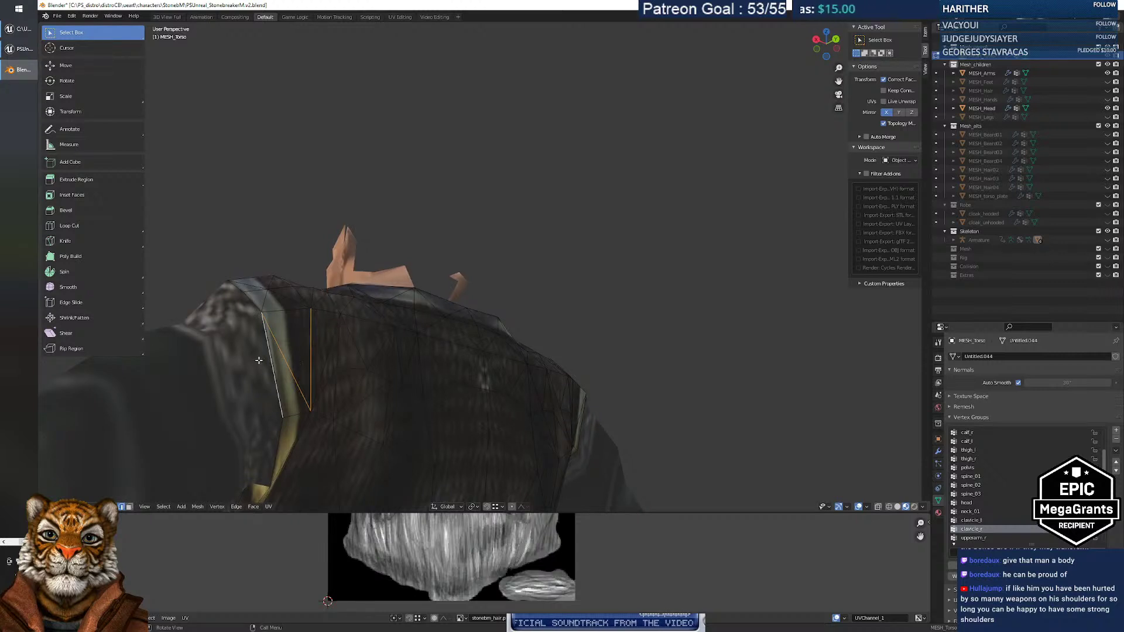
pyautogui.moveTo(436, 376); pyautogui.dragTo(538, 448, button='middle')
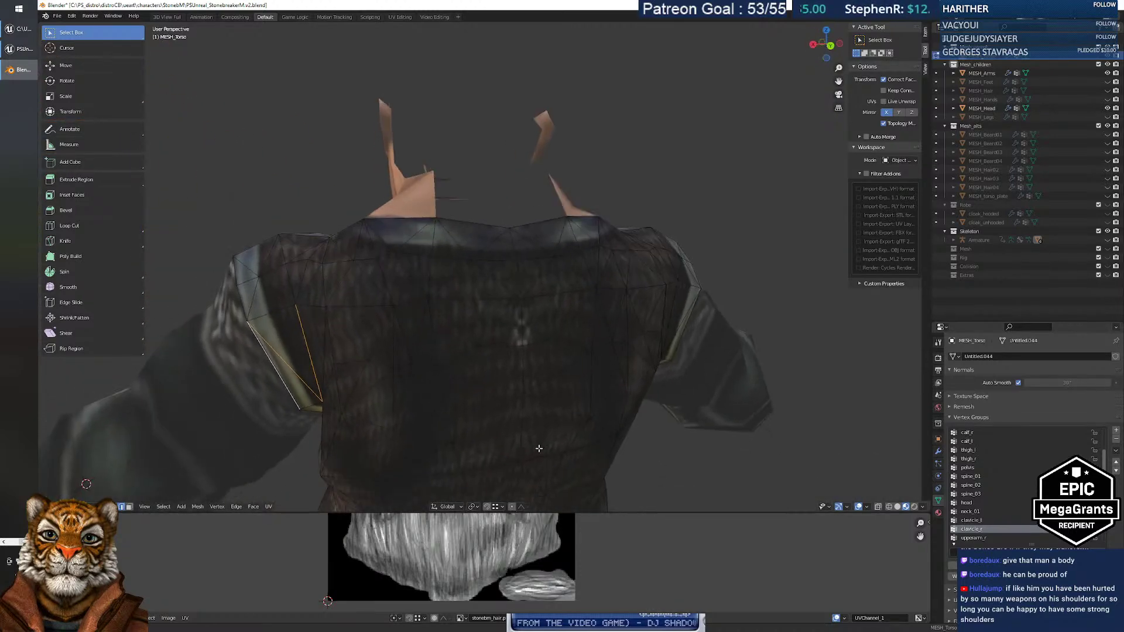
pyautogui.moveTo(670, 283); pyautogui.dragTo(509, 320, button='middle')
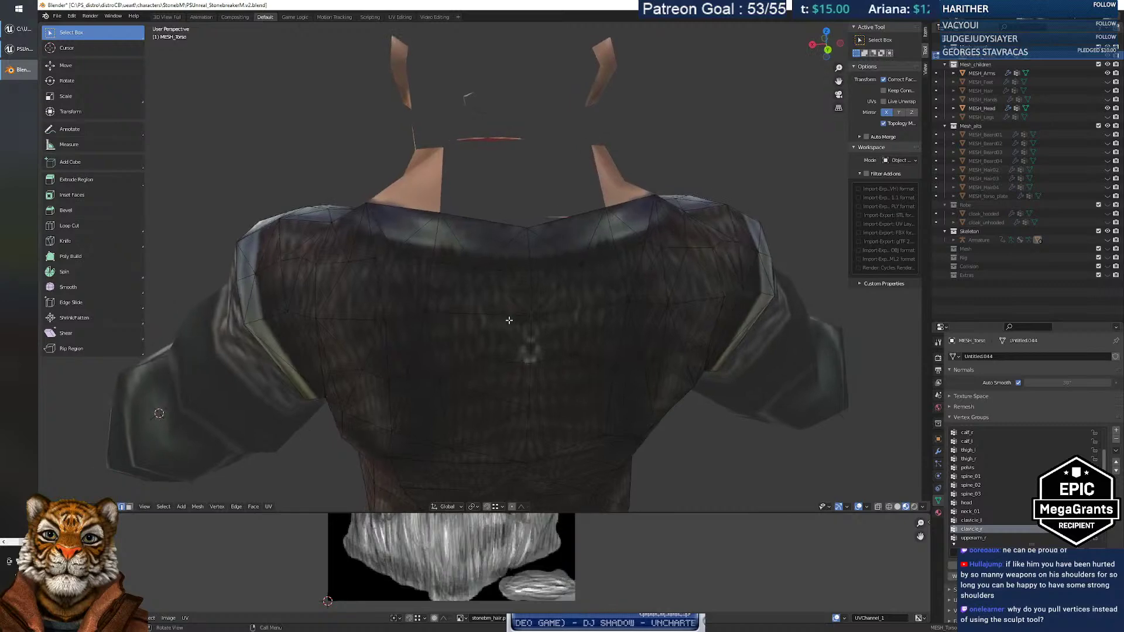
# Leave mesh editing, unhide the Armature and select it together with MESH_Torso as the active object.
pyautogui.press('Tab')
pyautogui.moveTo(693, 228); pyautogui.dragTo(579, 240, button='middle')
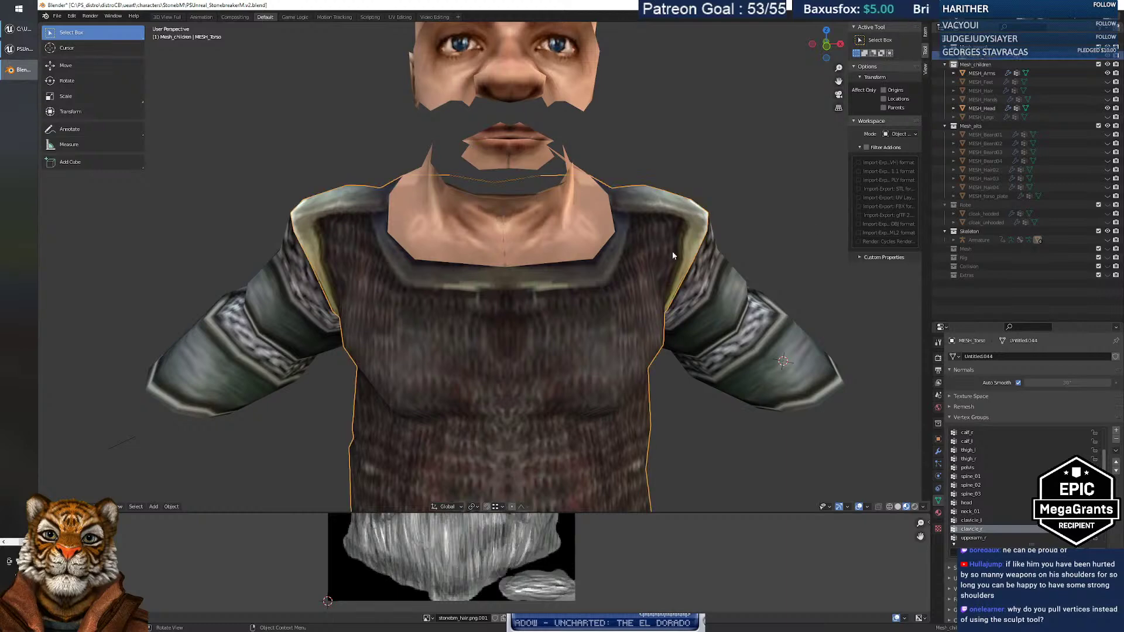
pyautogui.click(988, 239)
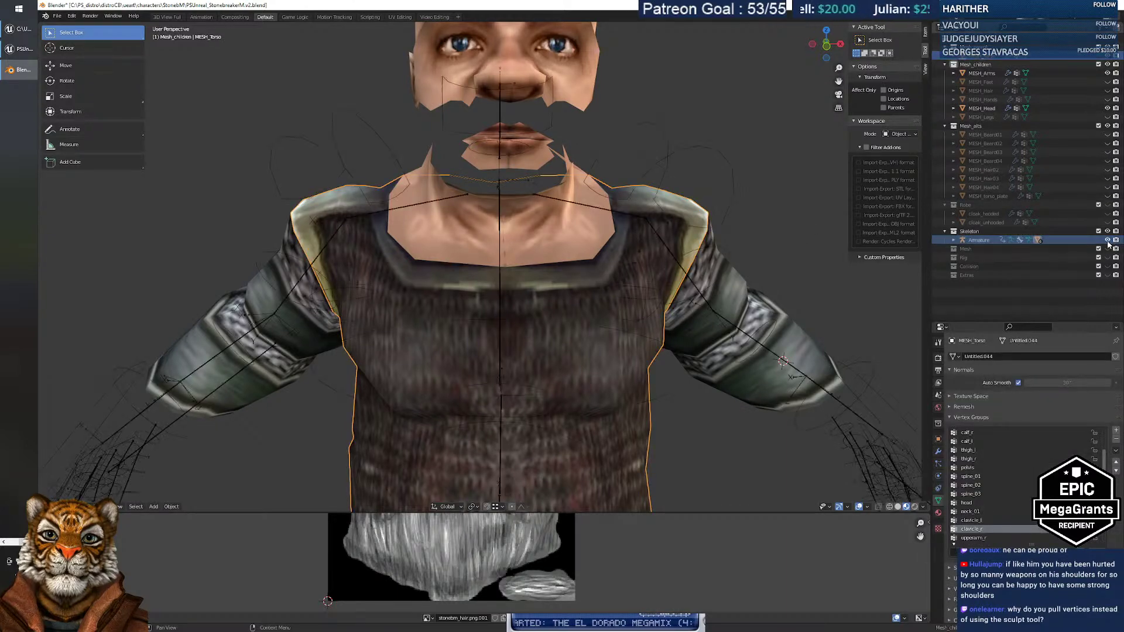
pyautogui.click(989, 240)
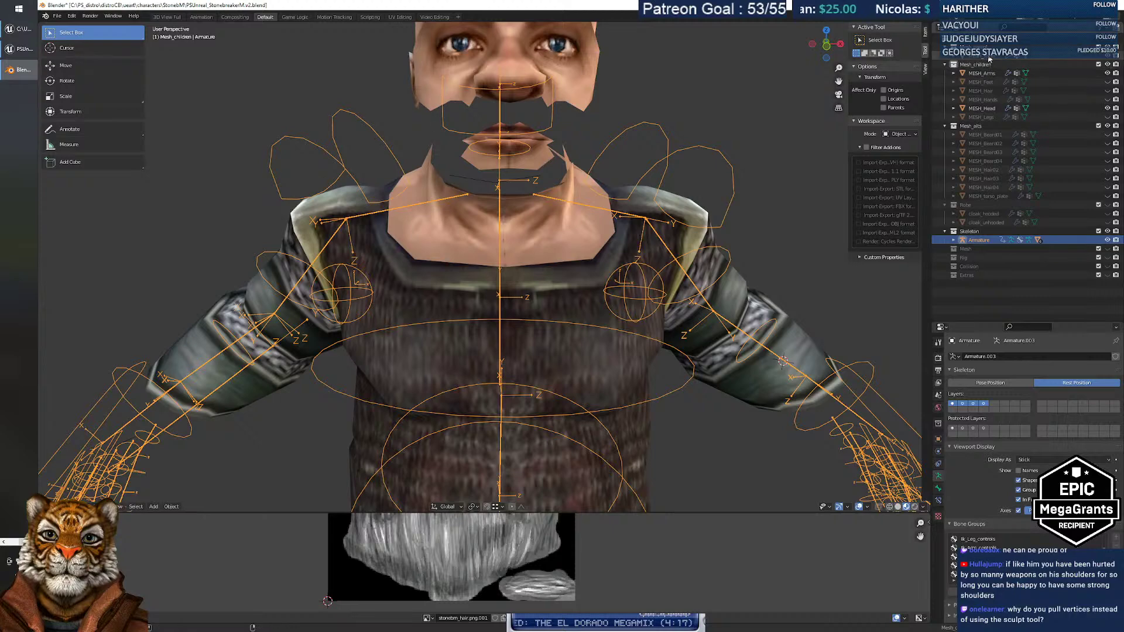
pyautogui.keyDown('shift'); pyautogui.click(517, 139); pyautogui.keyUp('shift')
# Start an FBX export of the selection and choose the existing StonebM_torso.fbx in the Modules folder as the target.
pyautogui.click(57, 16)
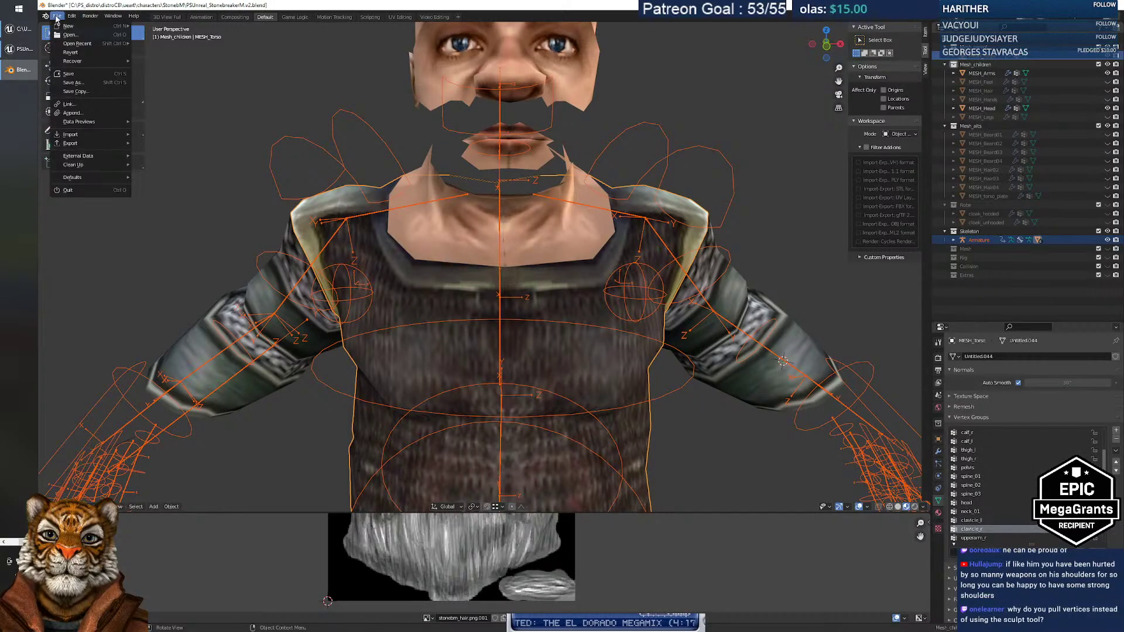
pyautogui.moveTo(81, 144)
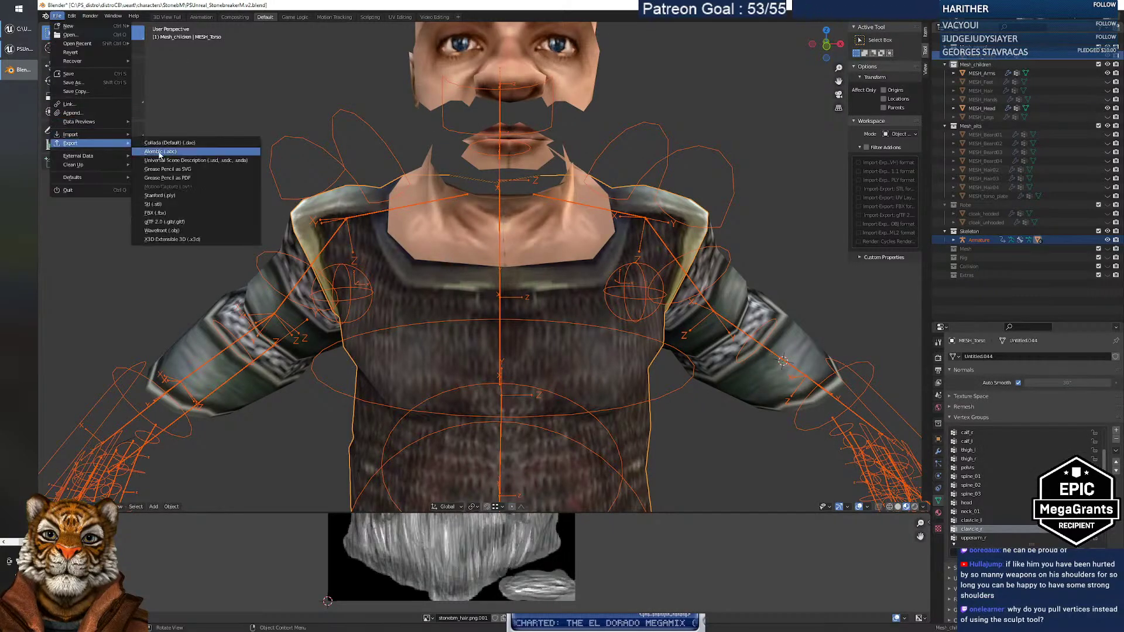
pyautogui.click(155, 213)
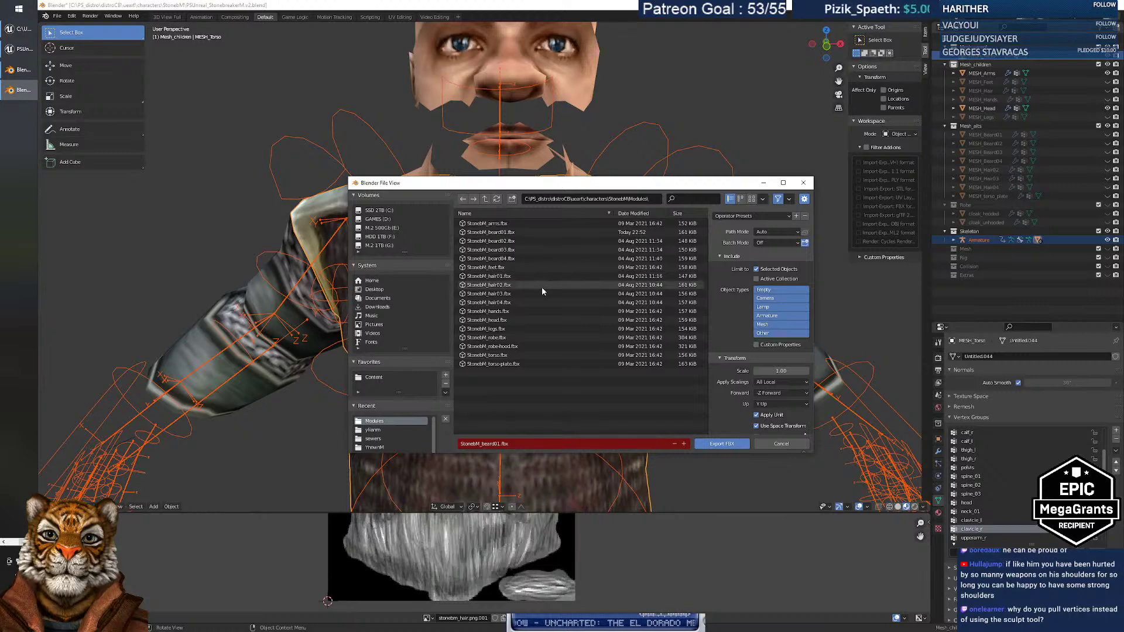
pyautogui.click(506, 356)
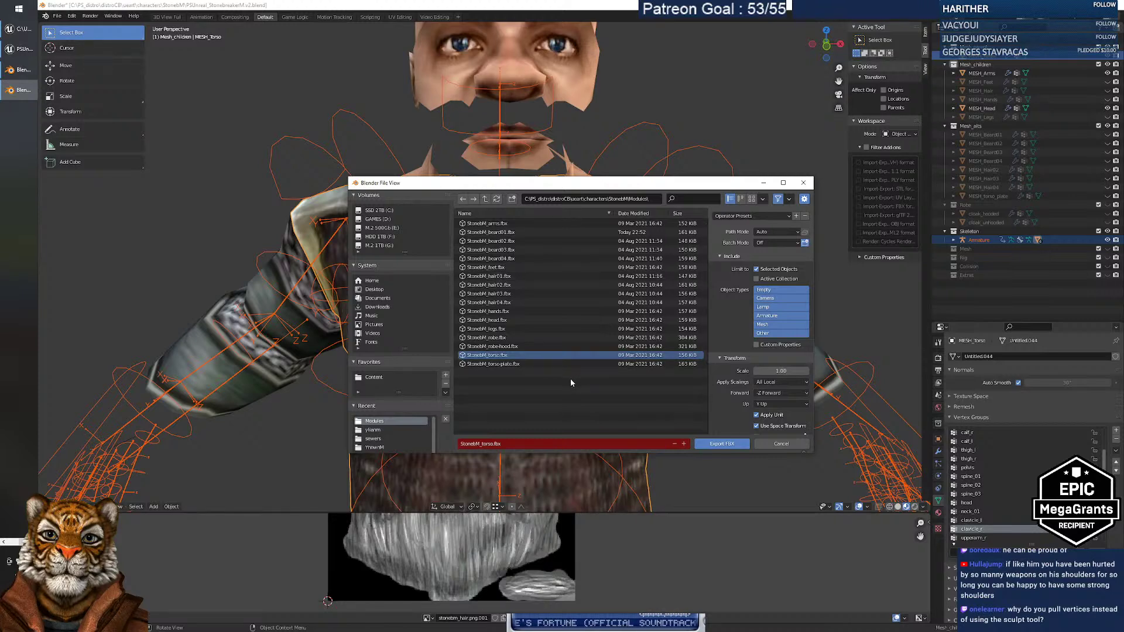
pyautogui.moveTo(521, 186); pyautogui.dragTo(511, 247)
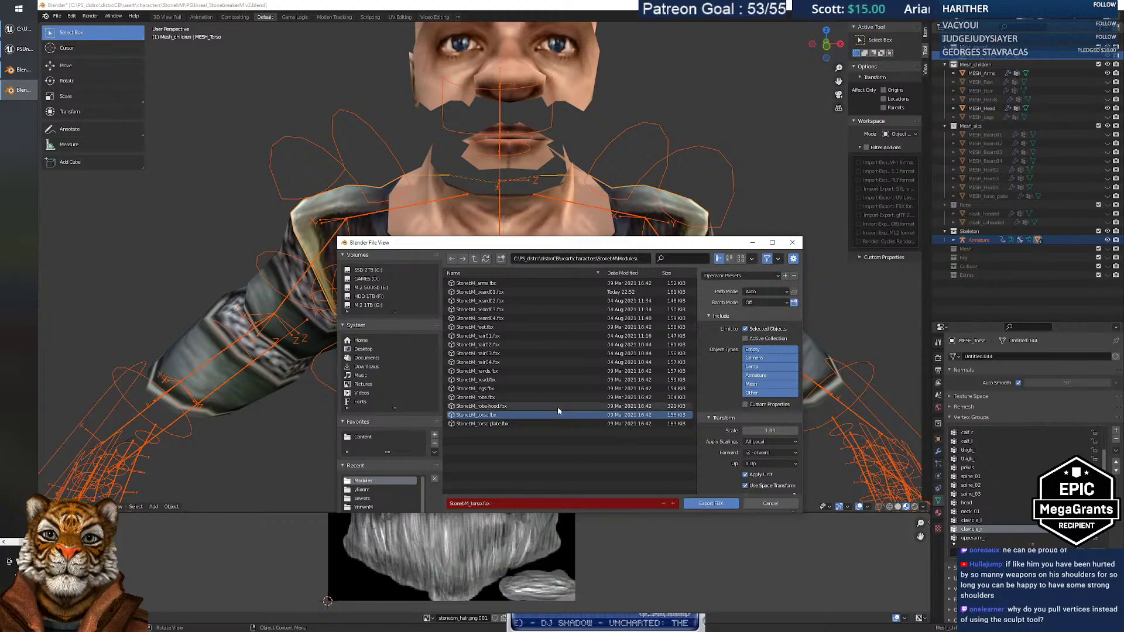
# Check the geometry and armature export settings and export the torso, overwriting StonebM_torso.fbx.
pyautogui.scroll(-2, 720, 428)
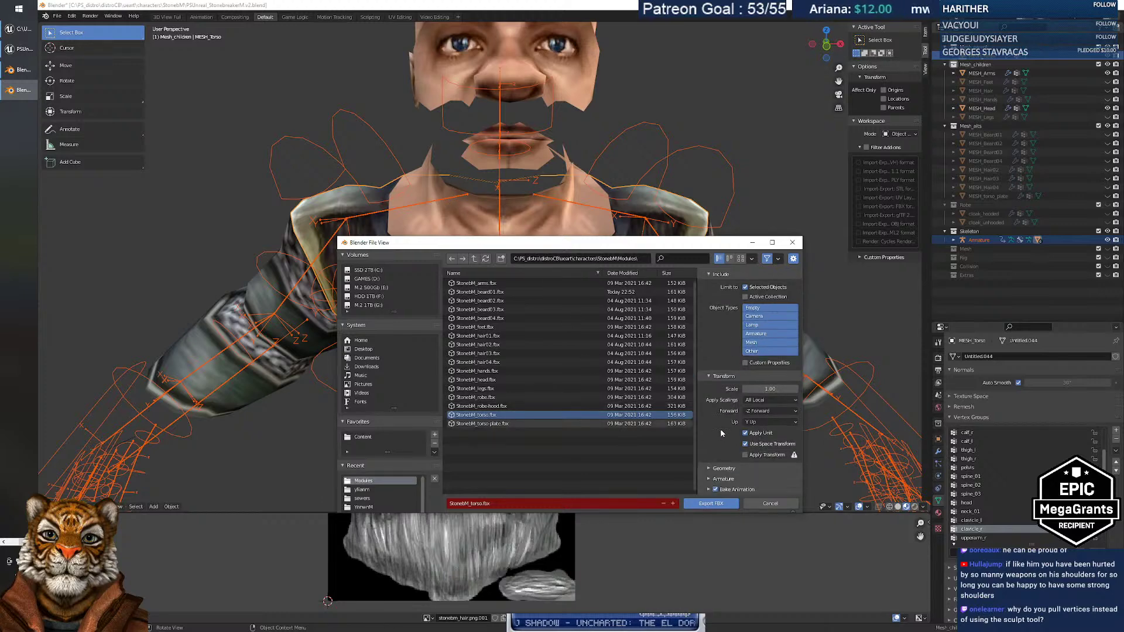
pyautogui.click(724, 468)
pyautogui.scroll(-2, 725, 423)
pyautogui.click(723, 479)
pyautogui.scroll(-2, 724, 457)
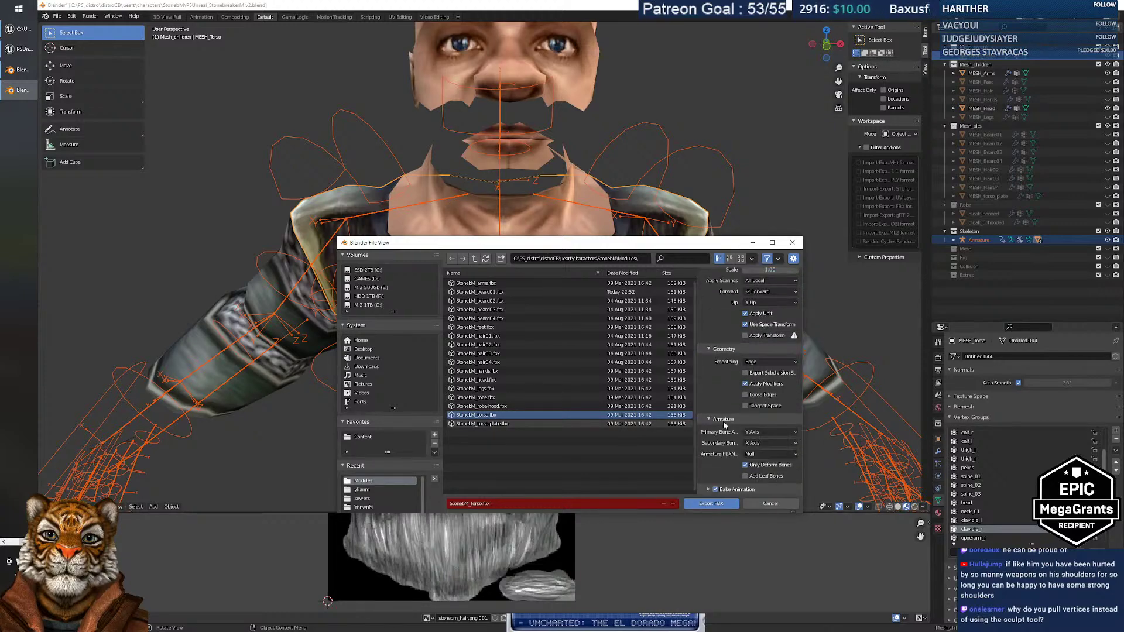
pyautogui.click(712, 504)
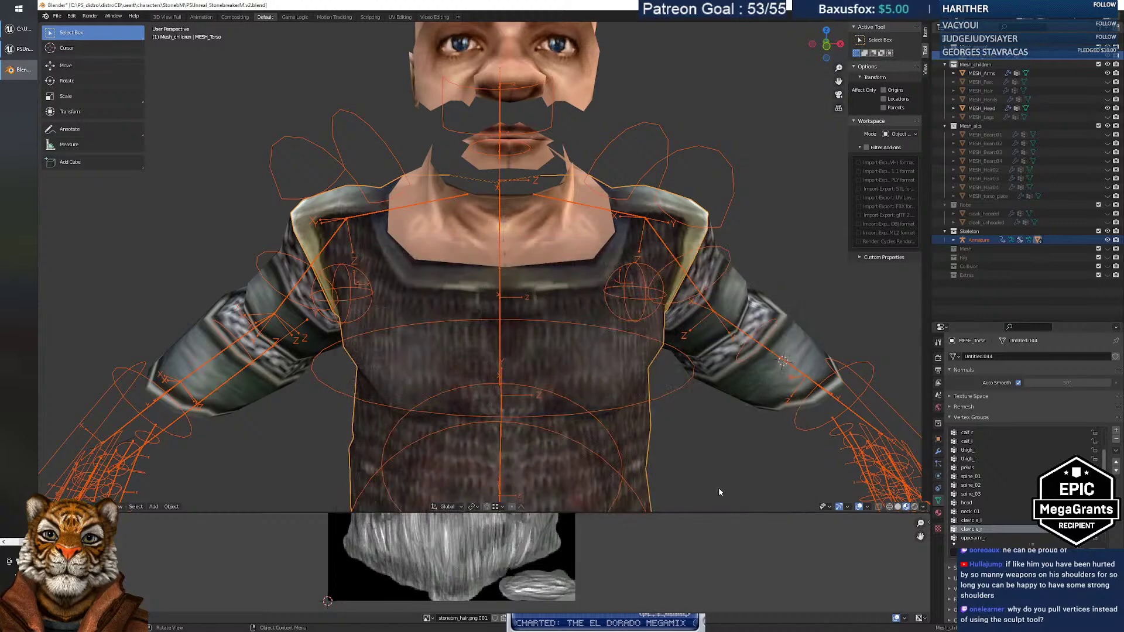
# Select the Armature together with MESH_Arms, with MESH_Arms as the active object.
pyautogui.click(283, 279)
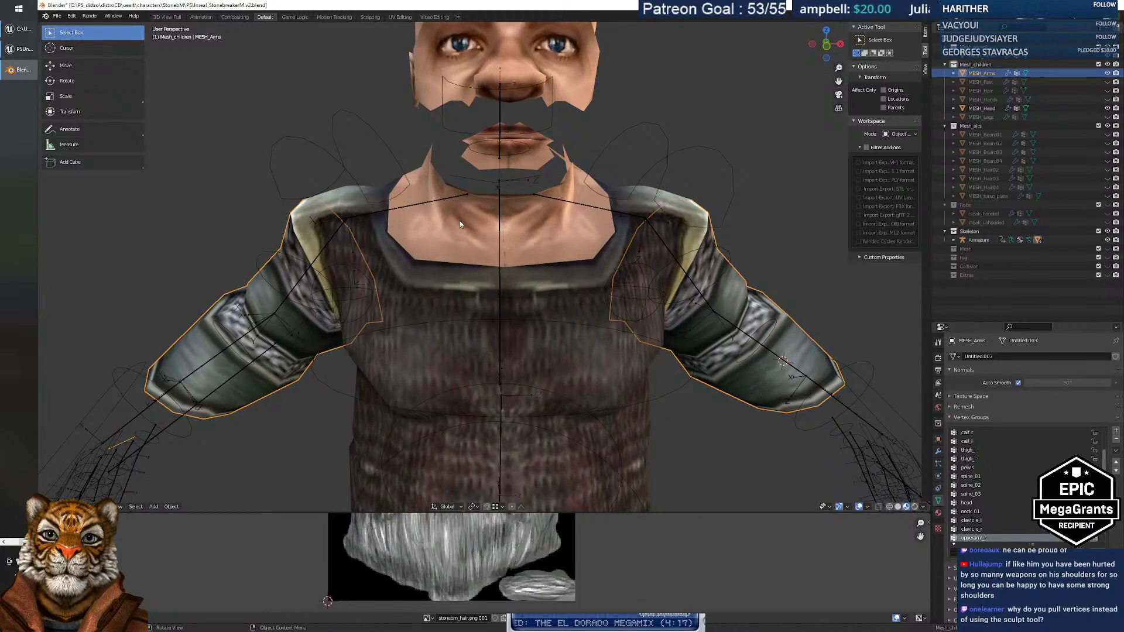
pyautogui.click(979, 240)
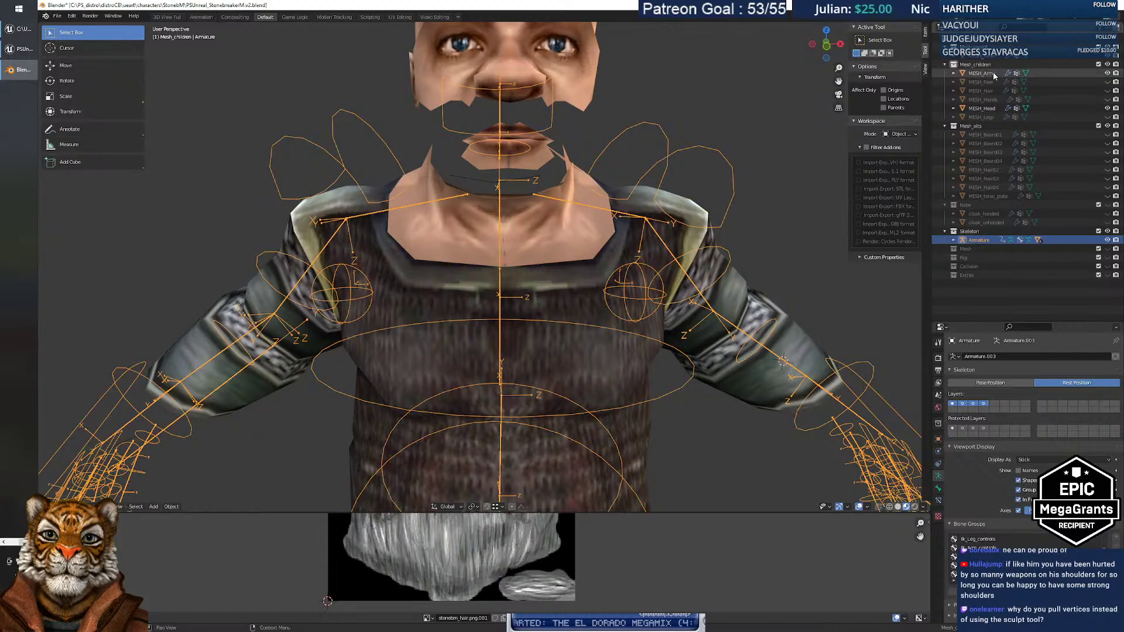
pyautogui.keyDown('ctrl'); pyautogui.click(993, 72); pyautogui.keyUp('ctrl')
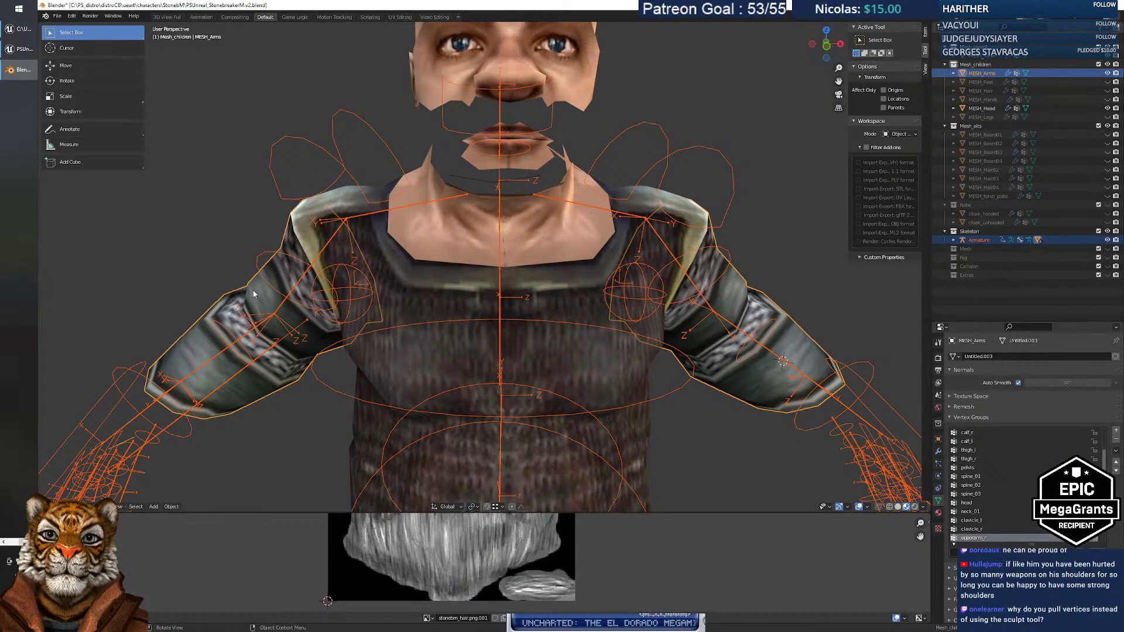
# Export the selected arms and armature as FBX, overwriting StonebM_arms.fbx in the Modules folder.
pyautogui.click(57, 15)
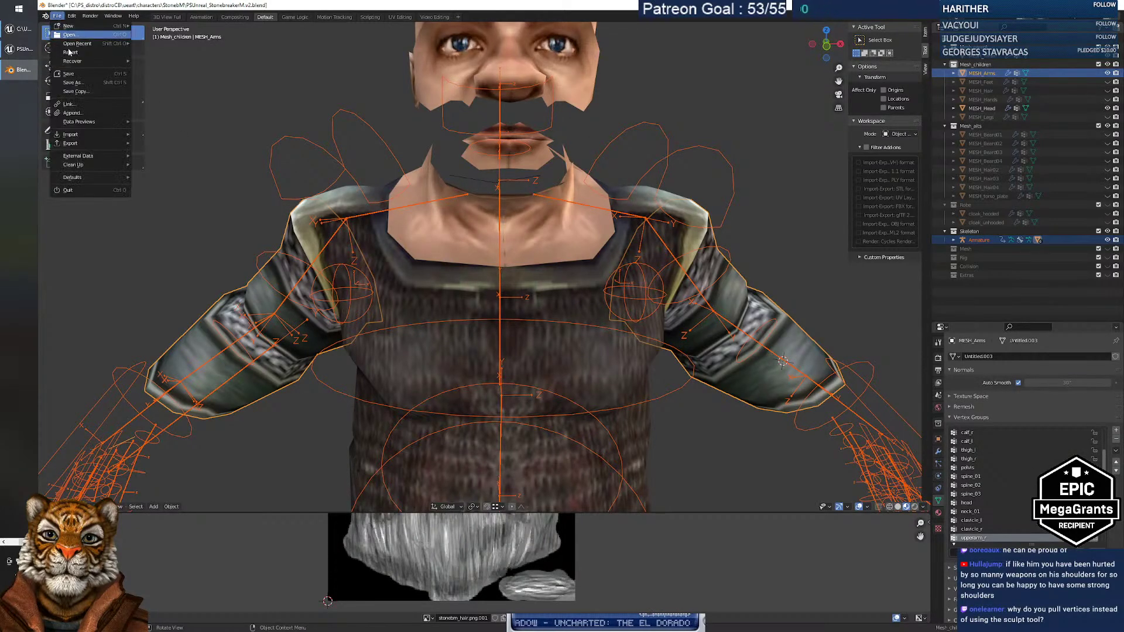
pyautogui.moveTo(90, 145)
pyautogui.click(177, 213)
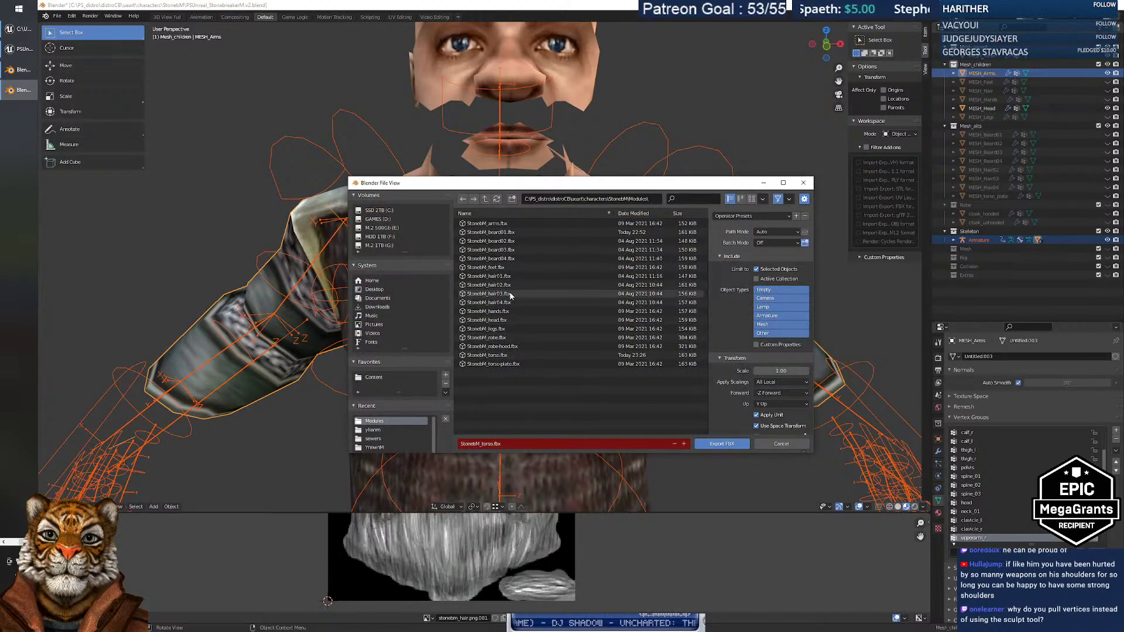
pyautogui.click(492, 223)
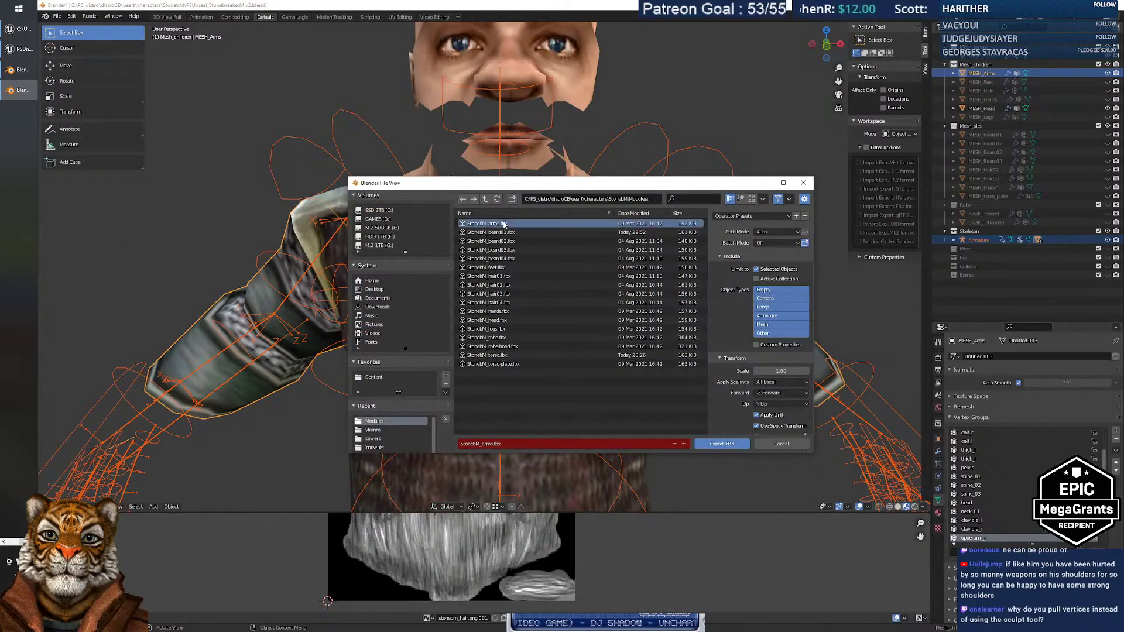
pyautogui.click(726, 443)
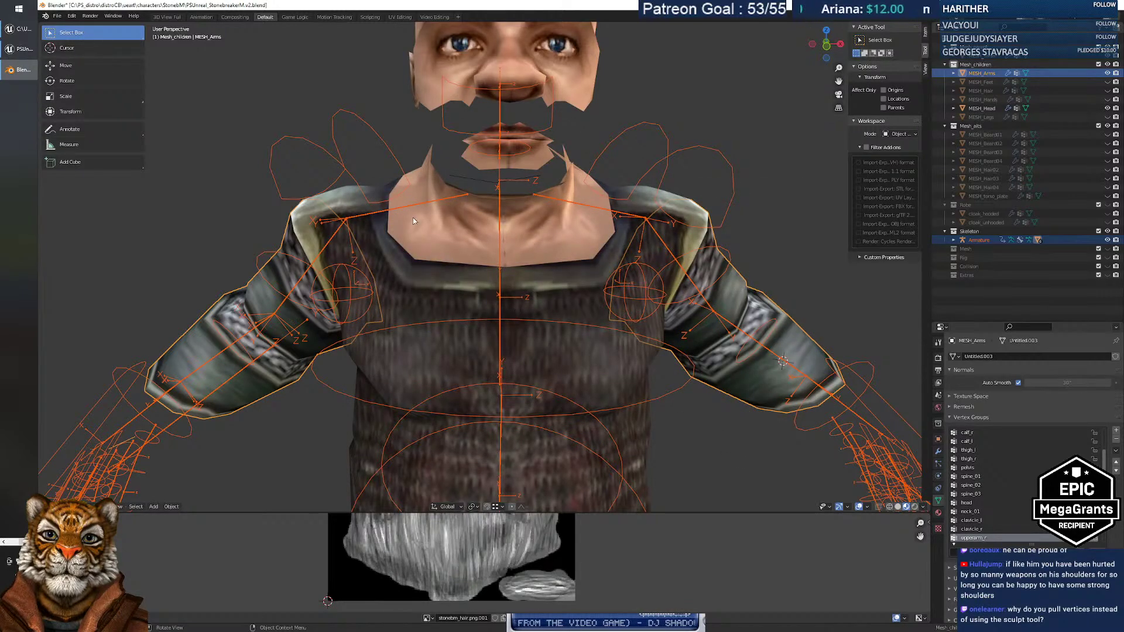
# Switch to Unreal Editor and examine the whole character in the stonebmCharacter blueprint viewport.
pyautogui.click(22, 49)
pyautogui.keyDown('alt'); pyautogui.moveTo(680, 285); pyautogui.dragTo(586, 374); pyautogui.keyUp('alt')
pyautogui.moveTo(585, 375)
pyautogui.mouseDown(button='right')
pyautogui.moveTo(574, 304)
pyautogui.moveTo(577, 362)
pyautogui.mouseUp(button='right')
pyautogui.press('f')
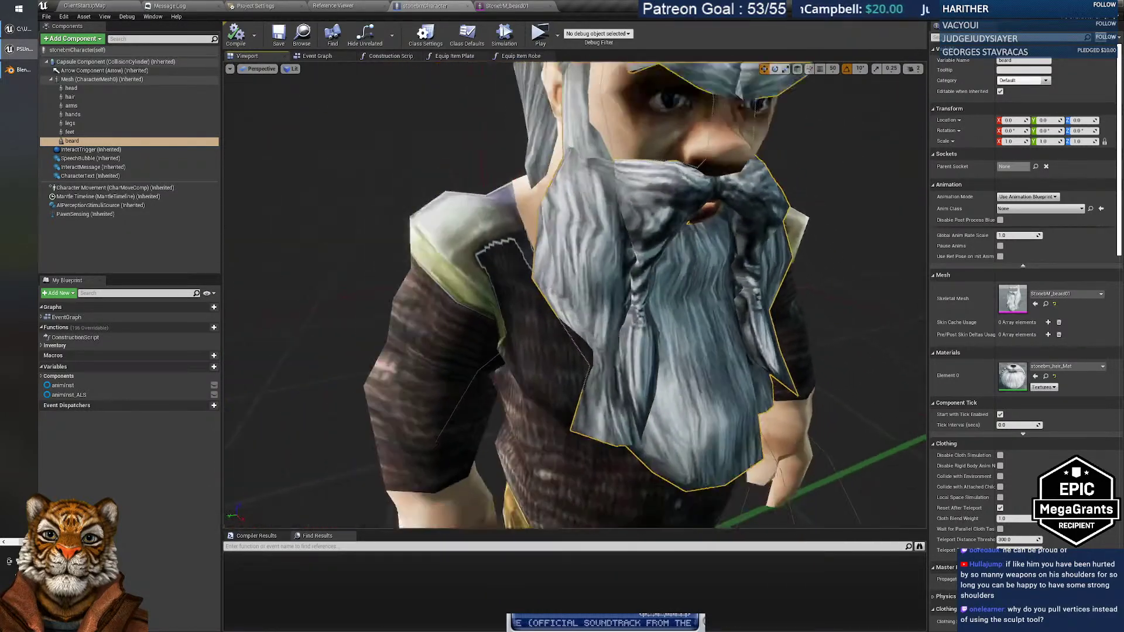
pyautogui.scroll(-5, 585, 305)
pyautogui.keyDown('alt'); pyautogui.moveTo(585, 304); pyautogui.dragTo(538, 330); pyautogui.keyUp('alt')
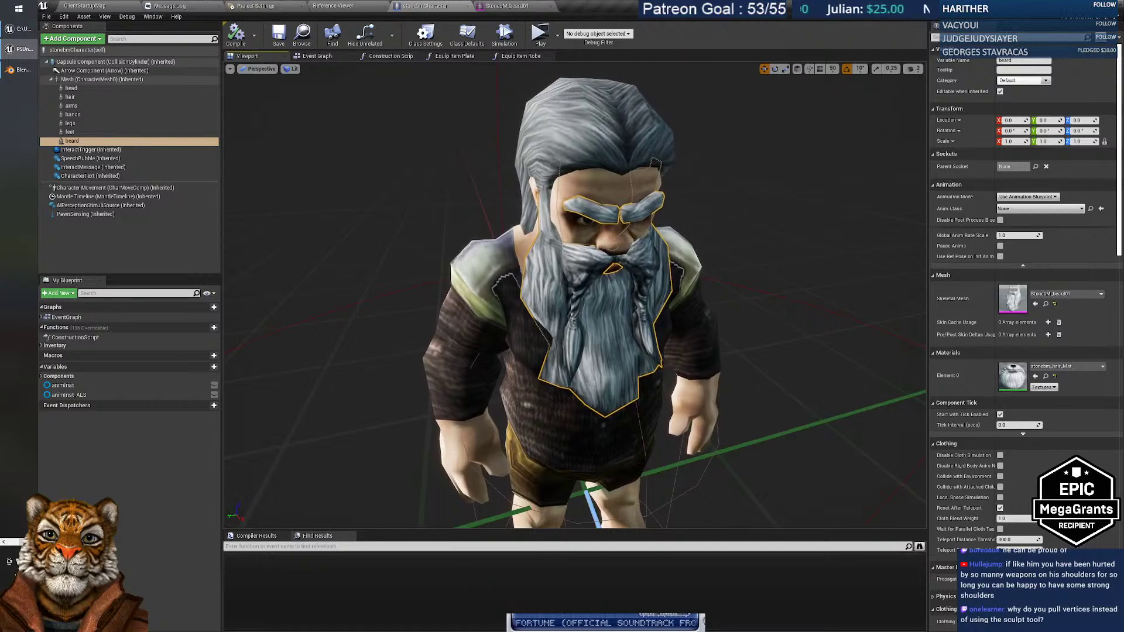
# Select the character's torso mesh component and examine its shoulders and back from the side, rear and front.
pyautogui.click(468, 328)
pyautogui.click(492, 281)
pyautogui.moveTo(491, 280); pyautogui.dragTo(667, 217, button='right')
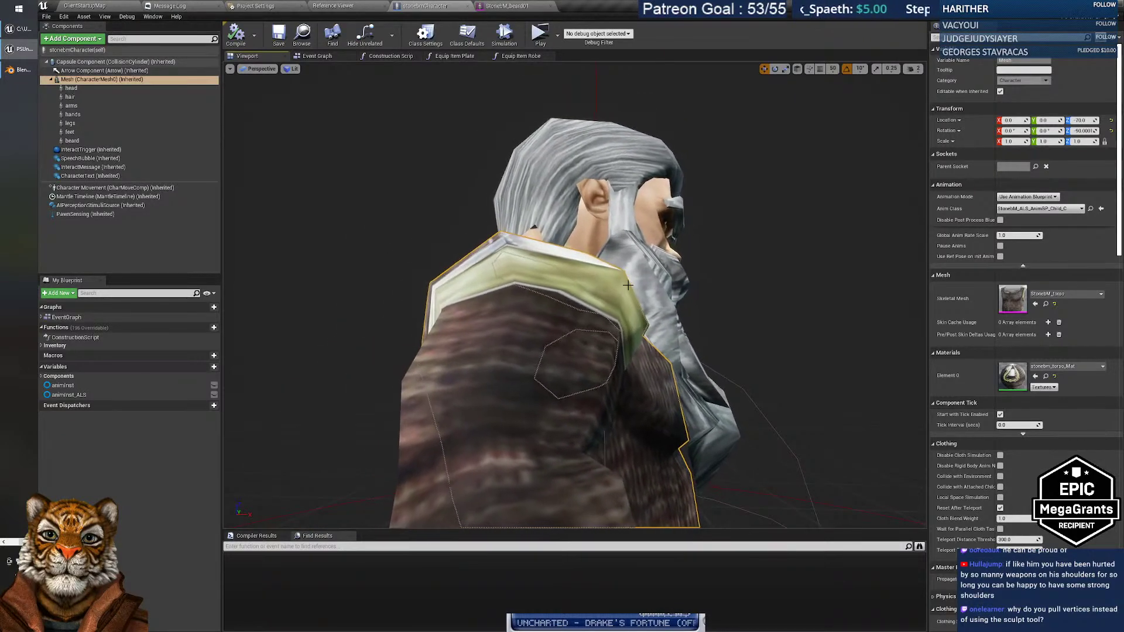
pyautogui.keyDown('alt'); pyautogui.moveTo(495, 239); pyautogui.dragTo(410, 240); pyautogui.keyUp('alt')
pyautogui.moveTo(496, 239); pyautogui.dragTo(468, 237, button='right')
pyautogui.press('w')
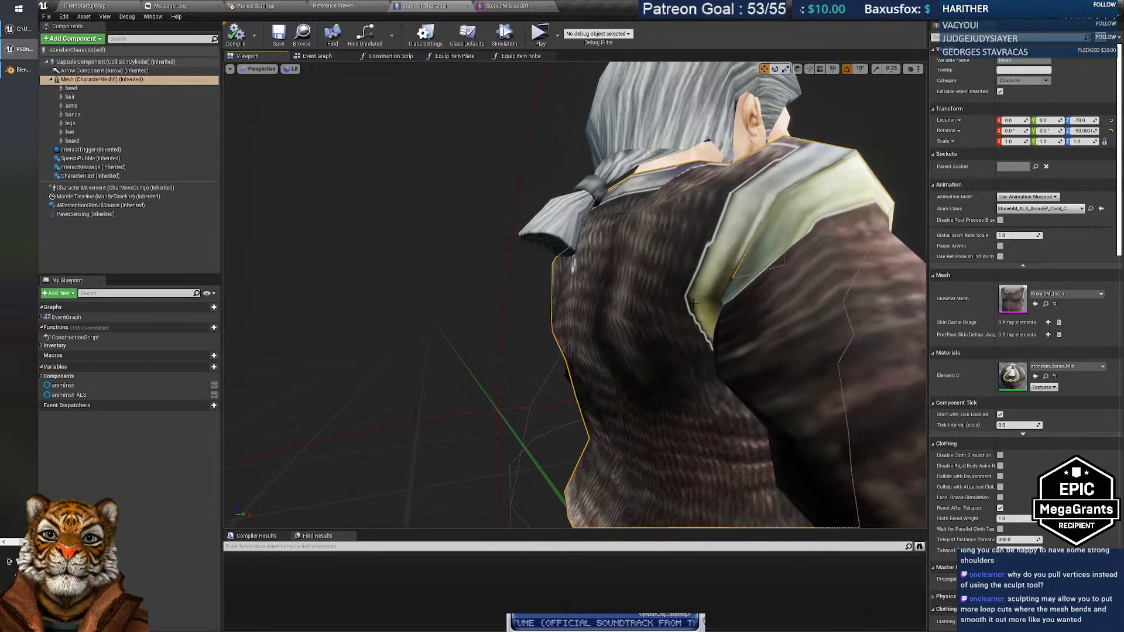
pyautogui.press('d')
pyautogui.moveTo(688, 220); pyautogui.dragTo(665, 251, button='right')
pyautogui.press('s')
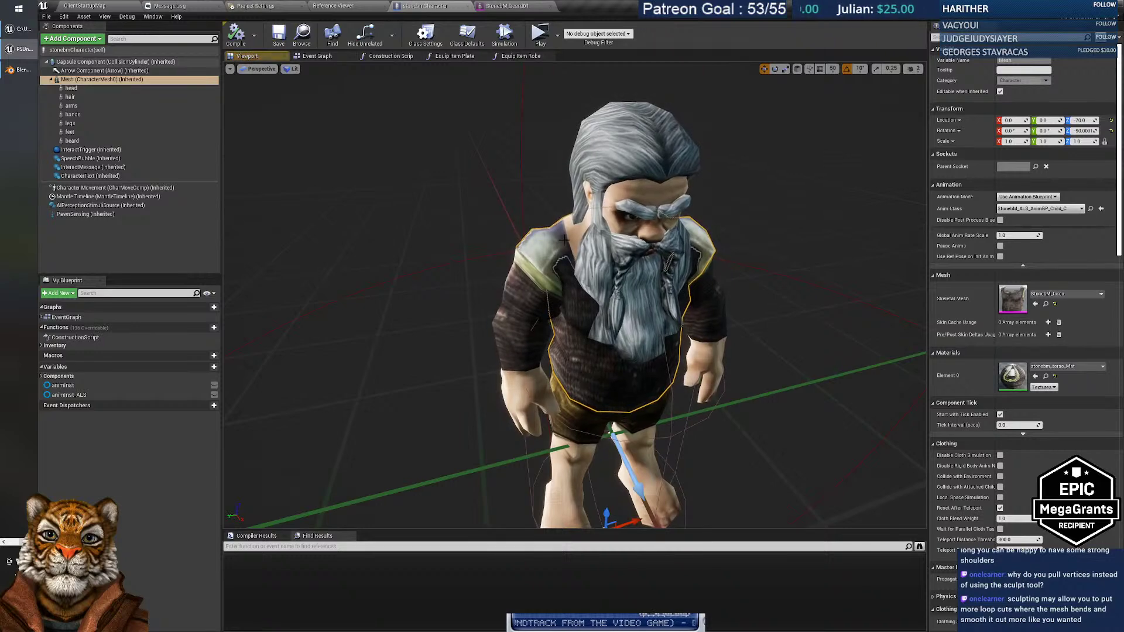
# Locate and open the StonebM_torso skeletal mesh asset, and float its editor window beside the stonebmCharacter blueprint viewport.
pyautogui.click(1045, 303)
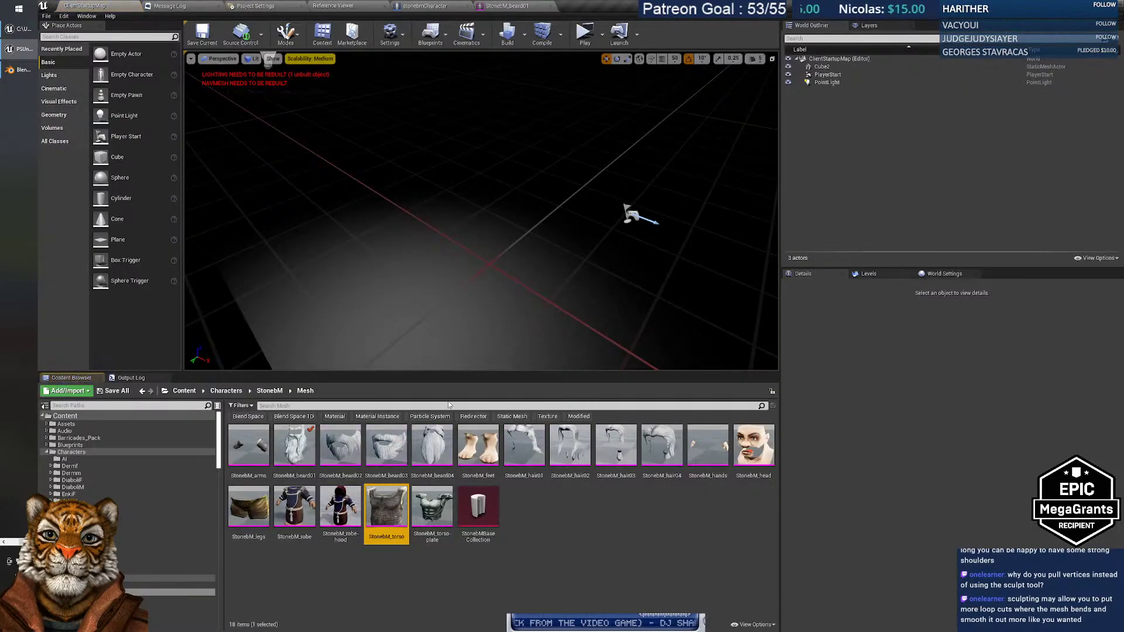
pyautogui.doubleClick(386, 498)
pyautogui.moveTo(96, 4); pyautogui.dragTo(598, 4)
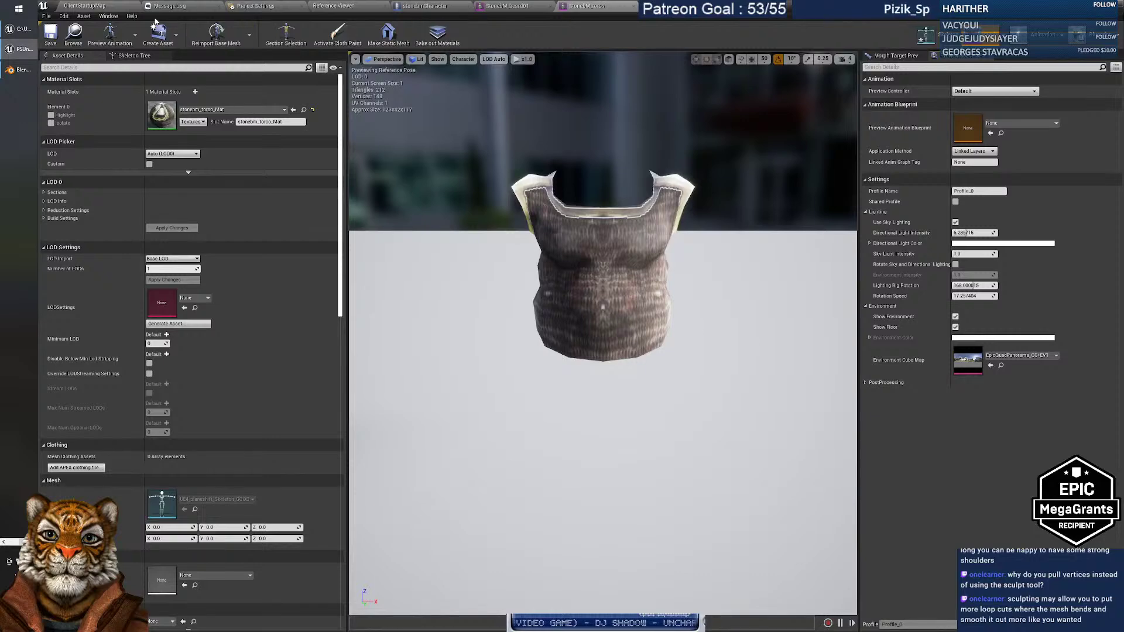
pyautogui.click(106, 6)
pyautogui.click(508, 7)
pyautogui.click(440, 7)
pyautogui.moveTo(590, 7); pyautogui.dragTo(625, 32)
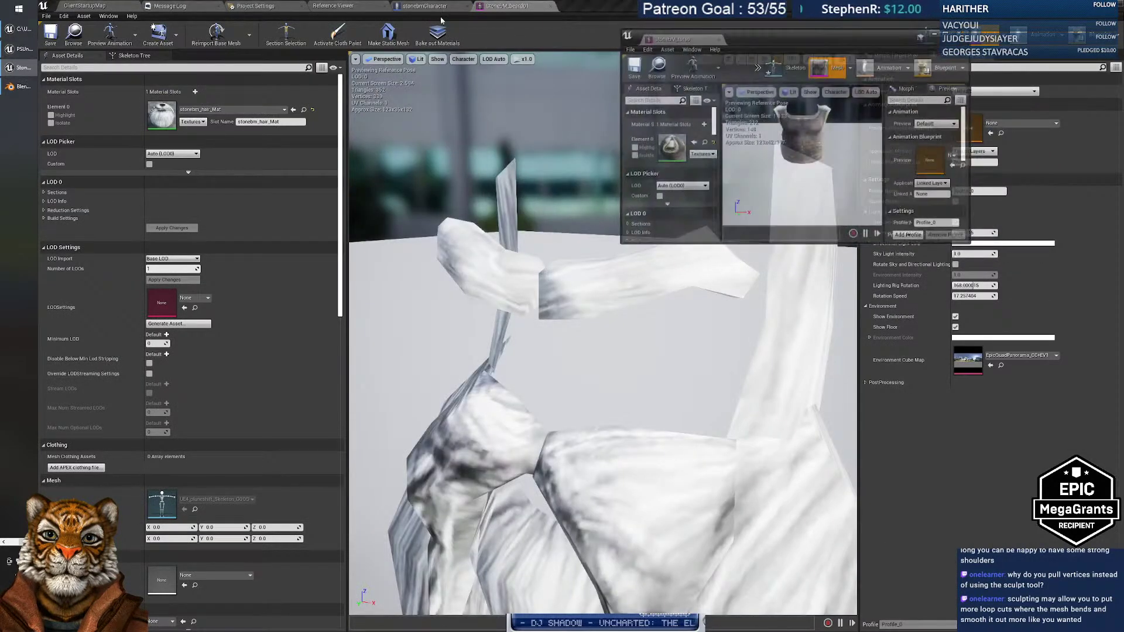
pyautogui.click(426, 6)
pyautogui.moveTo(797, 242); pyautogui.dragTo(797, 472)
pyautogui.moveTo(762, 39); pyautogui.dragTo(917, 81)
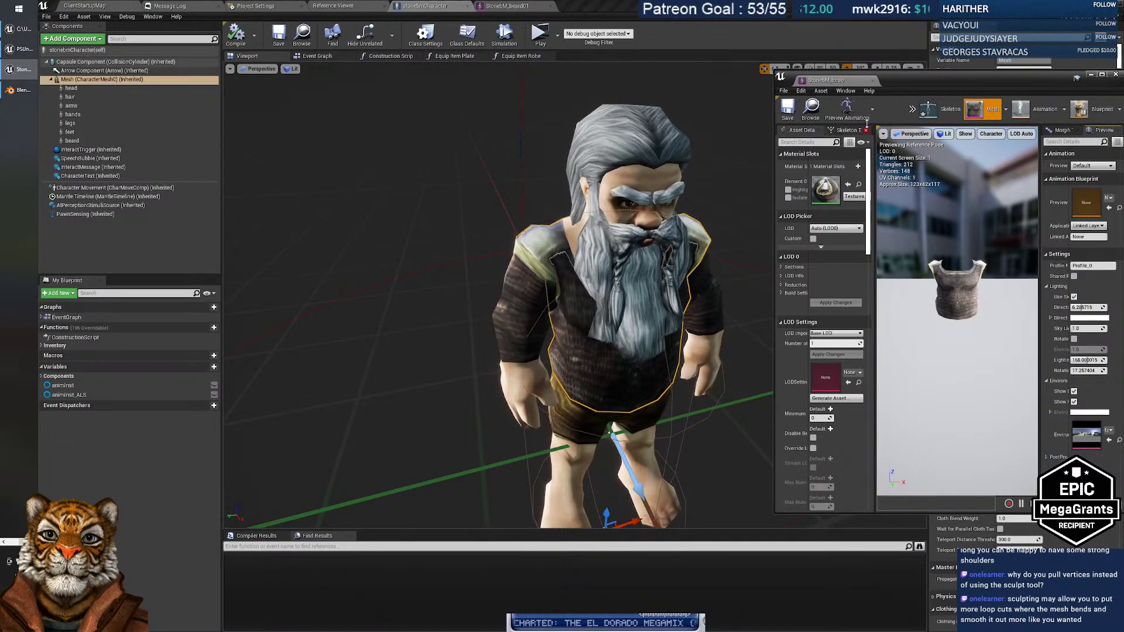
# Reimport the torso's base mesh from StonebM_torso.fbx in the characters/StonebM/Modules folder.
pyautogui.click(913, 109)
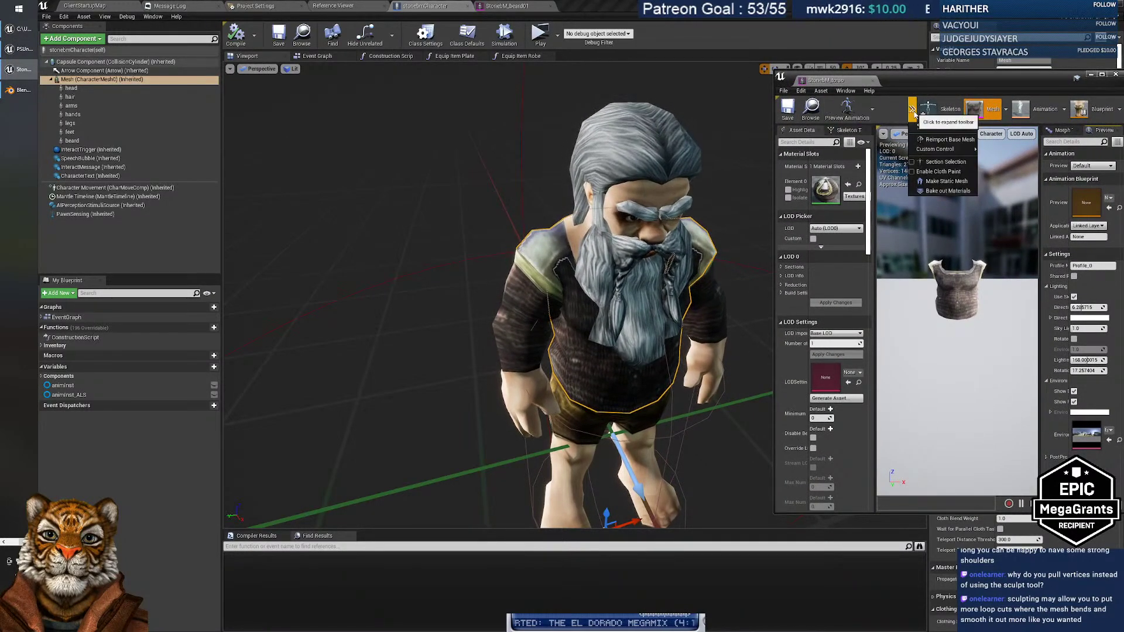
pyautogui.click(943, 139)
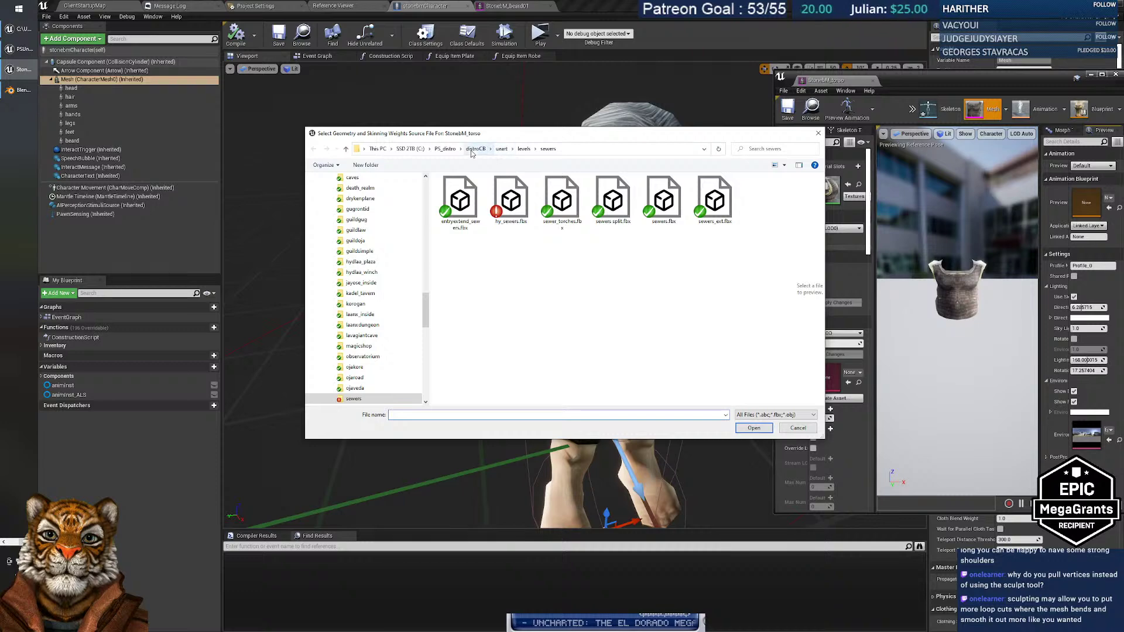
pyautogui.click(500, 148)
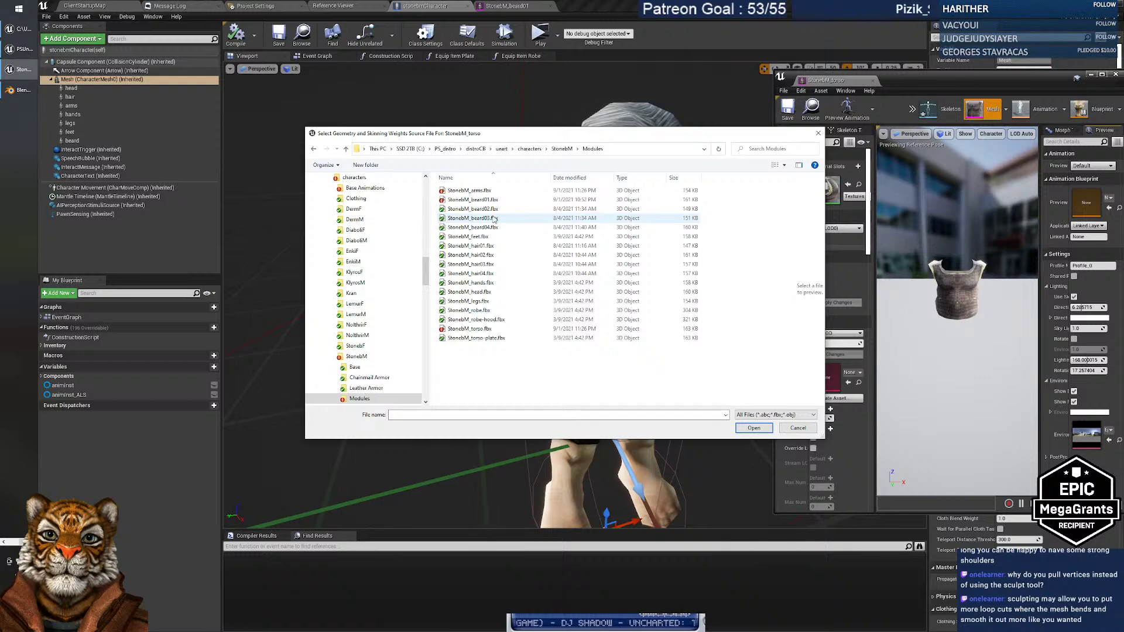
pyautogui.click(759, 430)
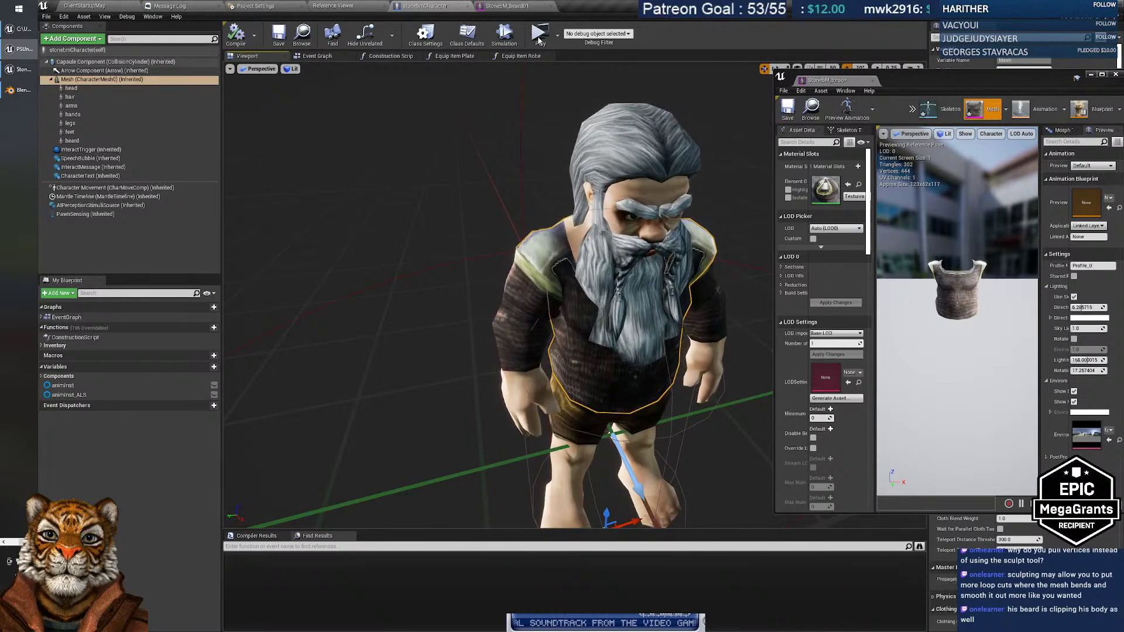
# Select the character's arms component, locate its StonebM_arms skeletal mesh asset and open it in the floating mesh editor.
pyautogui.click(706, 281)
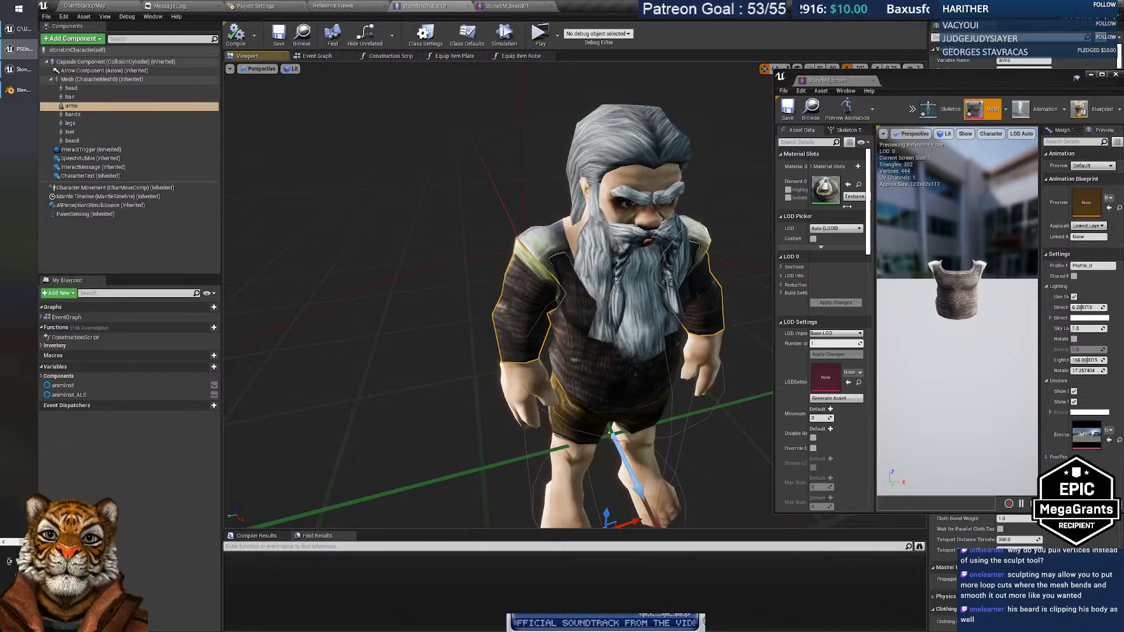
pyautogui.moveTo(1019, 85); pyautogui.dragTo(657, 90)
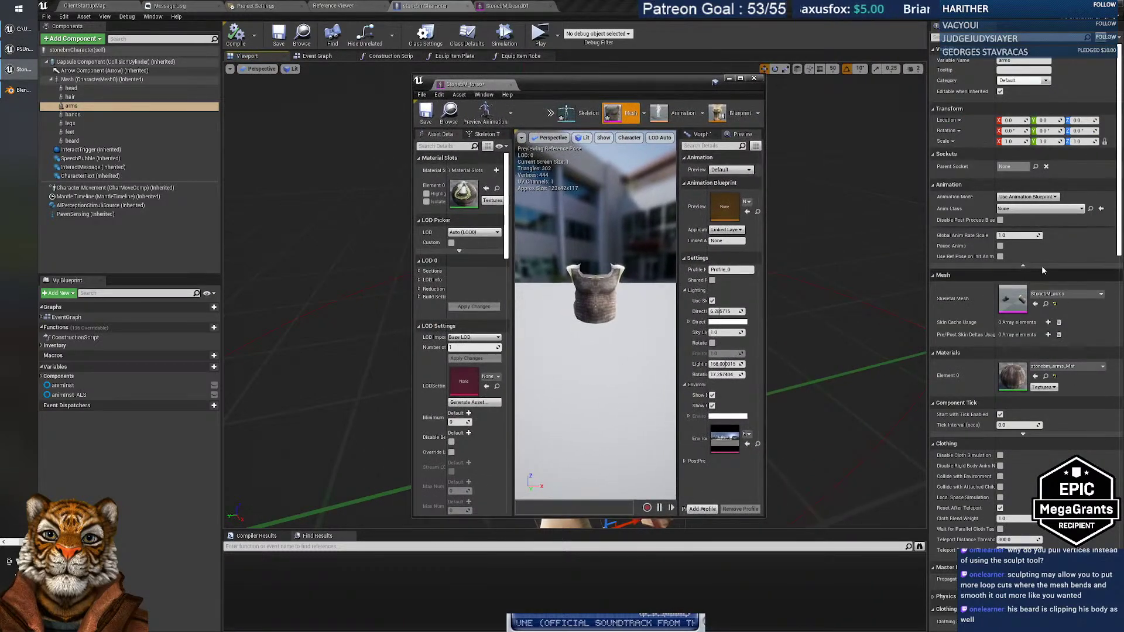
pyautogui.click(1045, 305)
pyautogui.moveTo(586, 78); pyautogui.dragTo(916, 85)
pyautogui.doubleClick(260, 448)
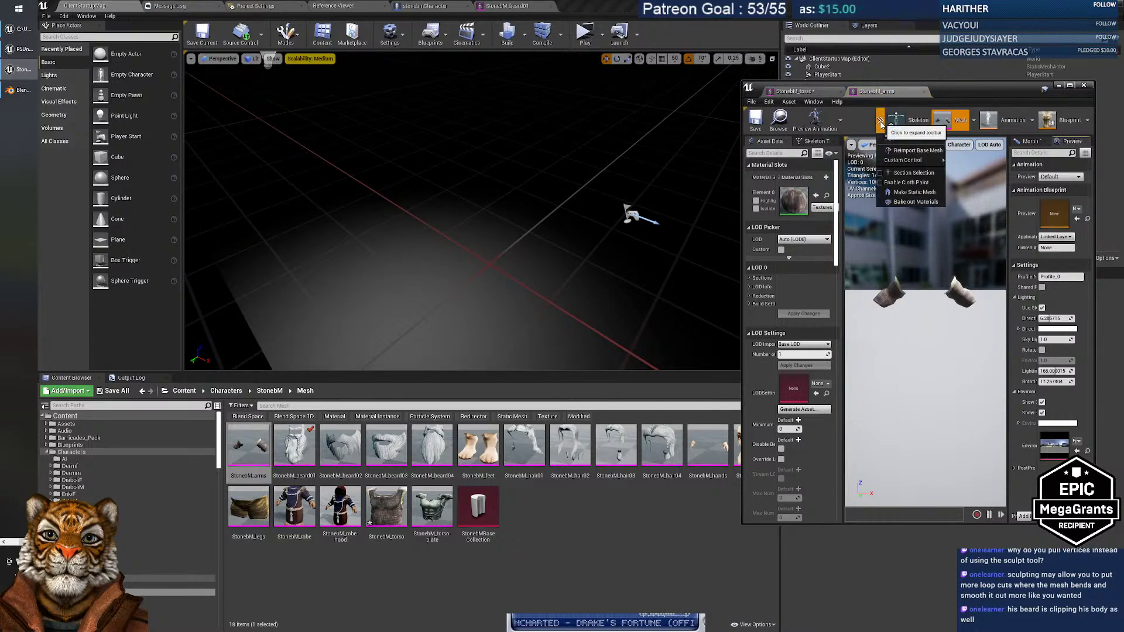
# Reimport the arms' base mesh from StonebM_arms.fbx and return to the stonebmCharacter blueprint.
pyautogui.moveTo(887, 134)
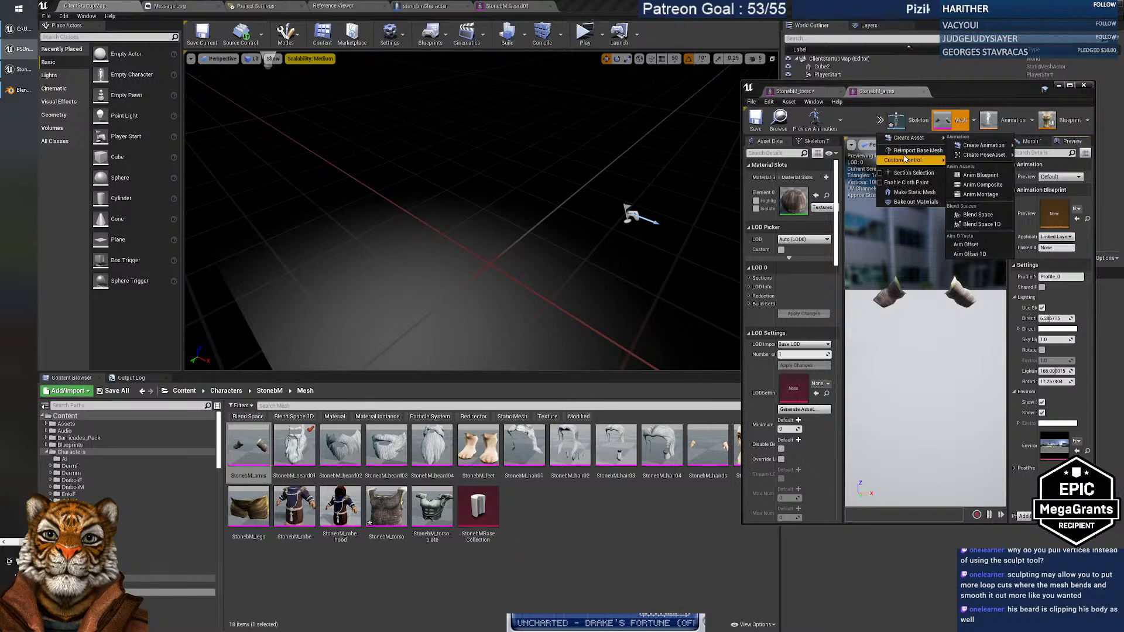
pyautogui.click(903, 151)
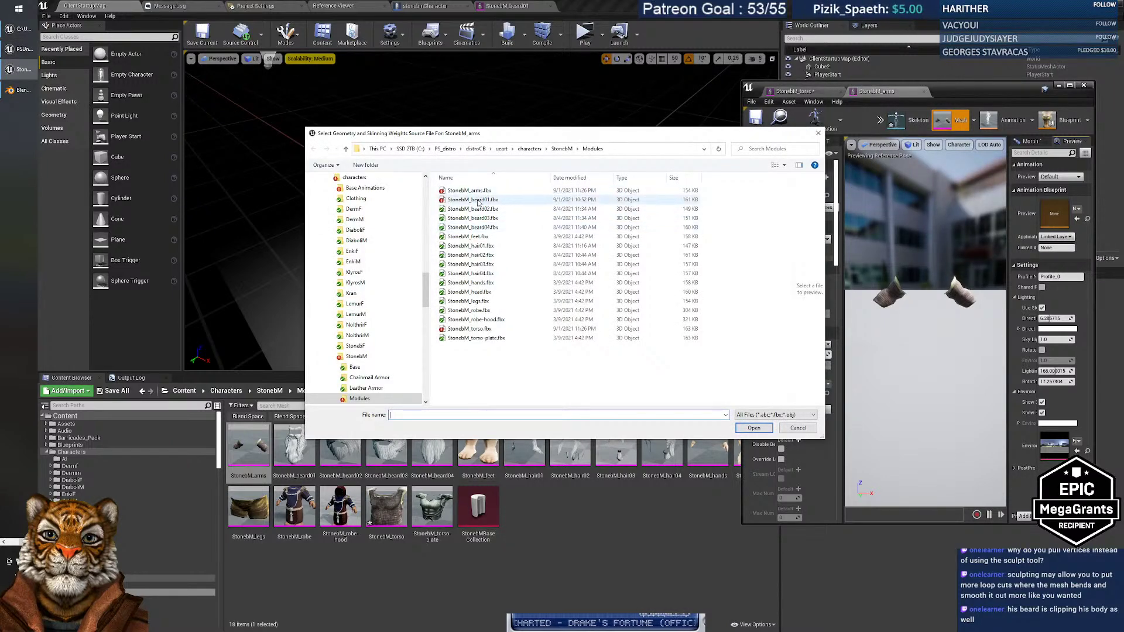
pyautogui.click(754, 428)
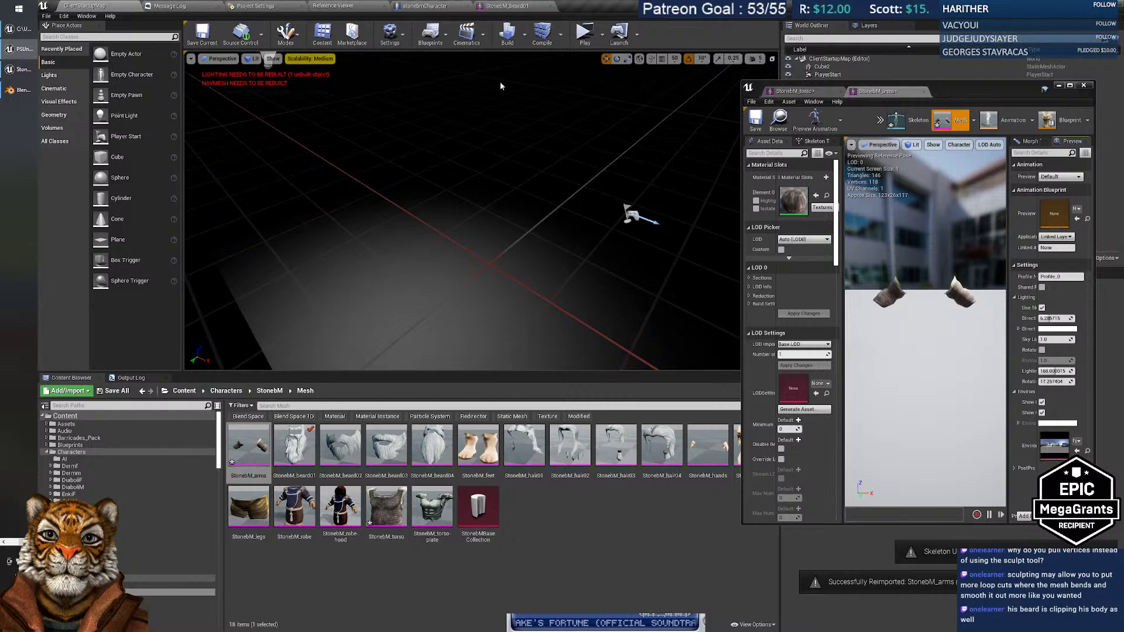
pyautogui.click(423, 7)
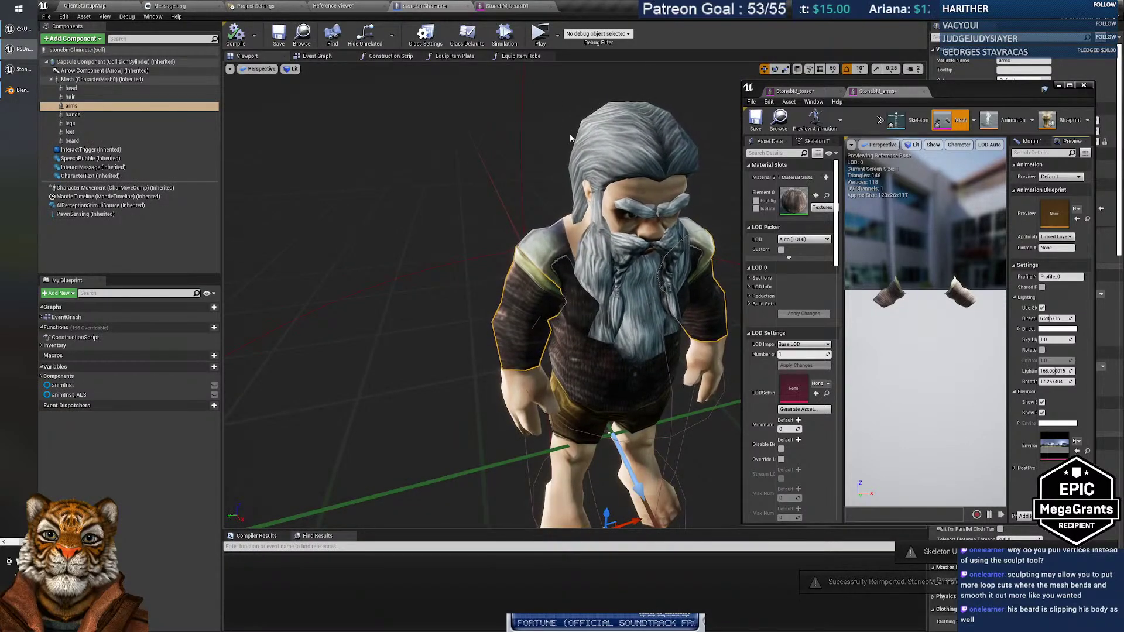
# Save the StonebM_arms and StonebM_torso mesh assets, checking them out of source control.
pyautogui.click(755, 120)
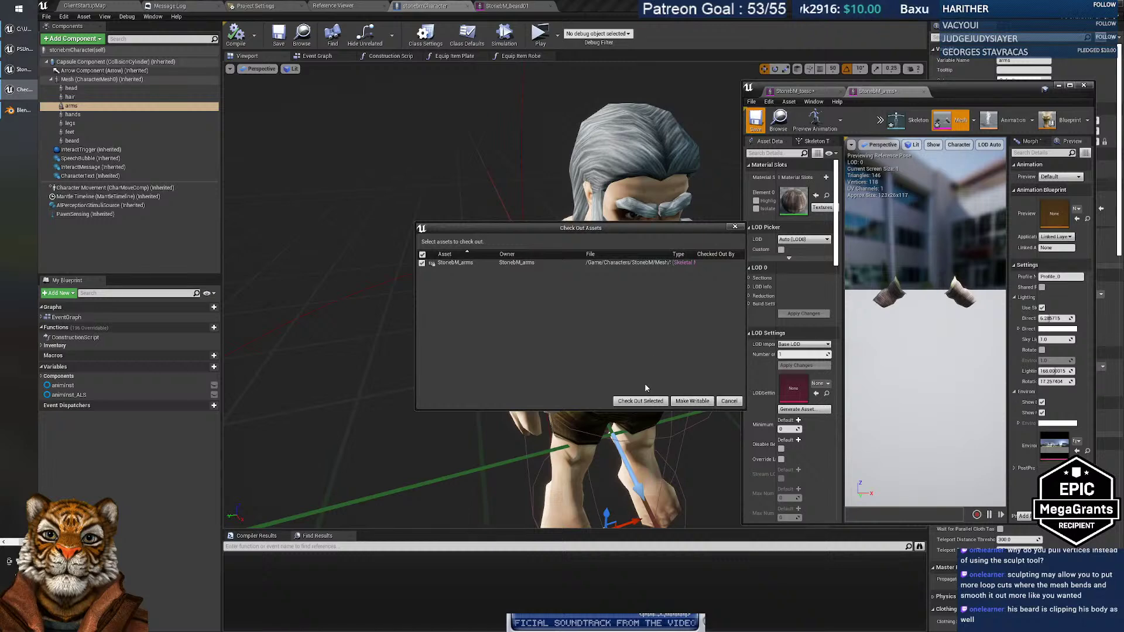
pyautogui.click(642, 401)
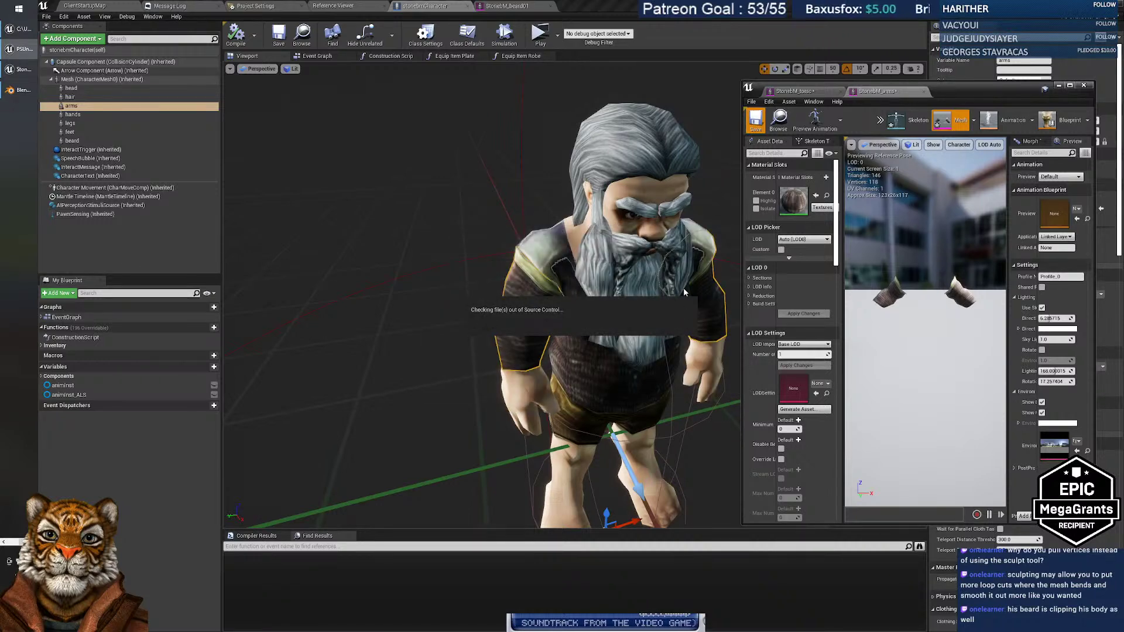
pyautogui.click(795, 91)
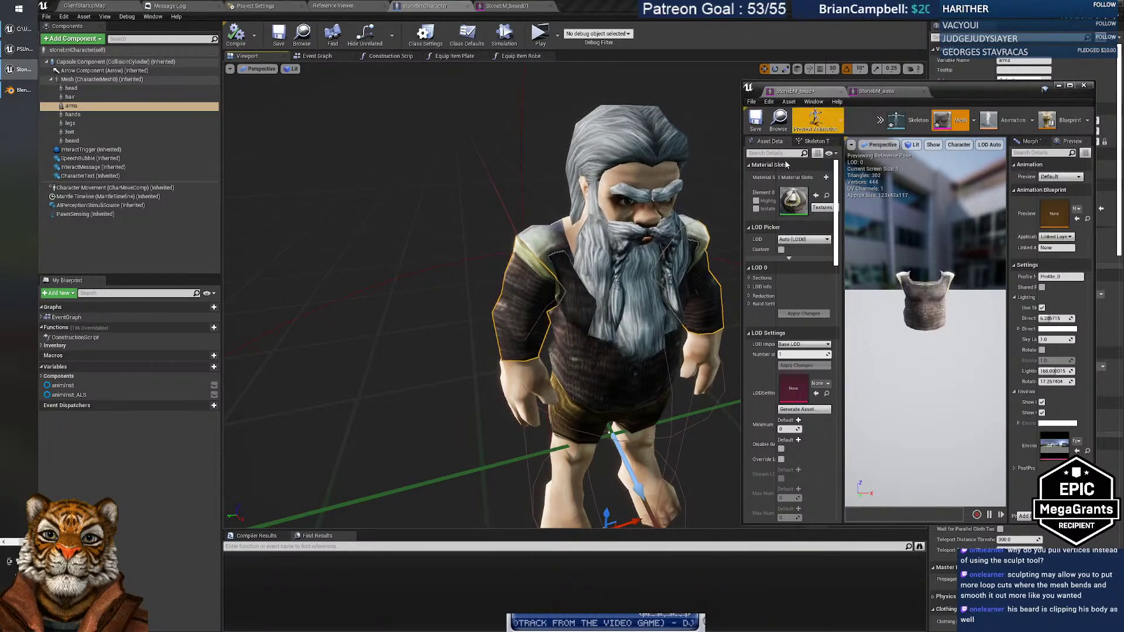
pyautogui.click(756, 119)
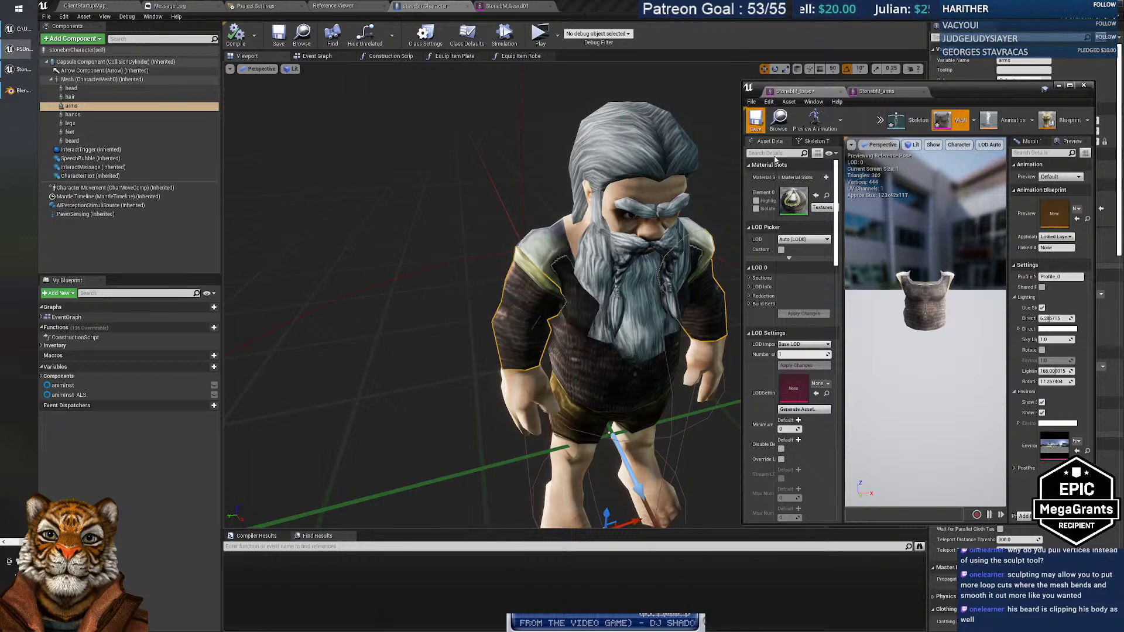
pyautogui.click(630, 402)
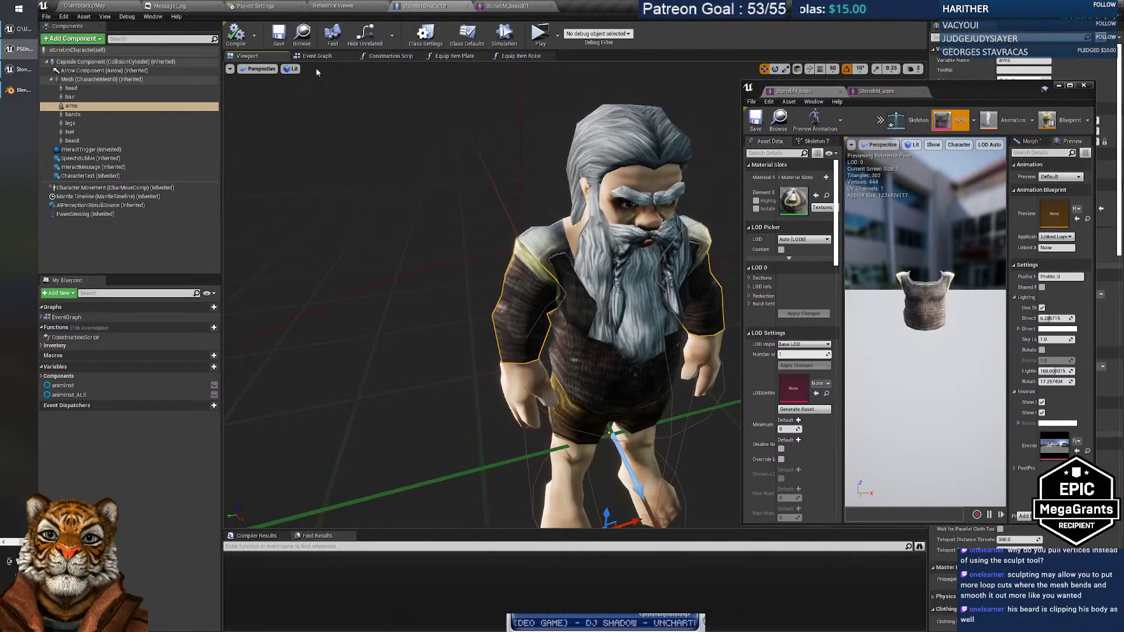
# Return to the ClientStartupMap level and browse to UE4_planeshift_Skeleton_GOOD in Characters/PSTemplate/GOOD_Skeleton.
pyautogui.click(103, 5)
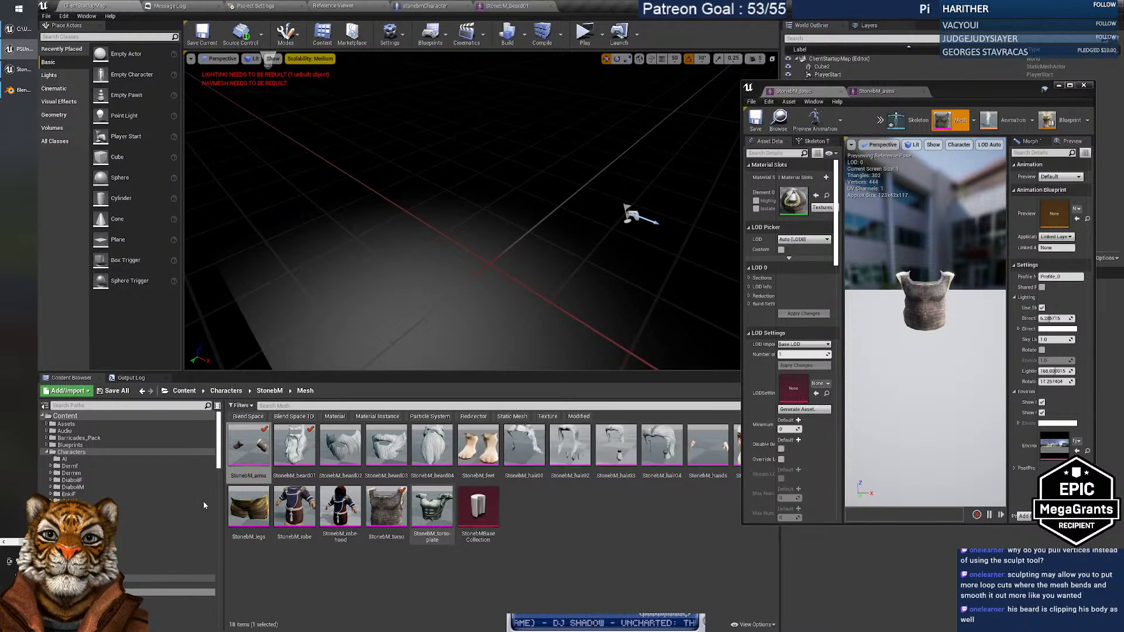
pyautogui.scroll(-3, 105, 570)
pyautogui.rightClick(105, 570)
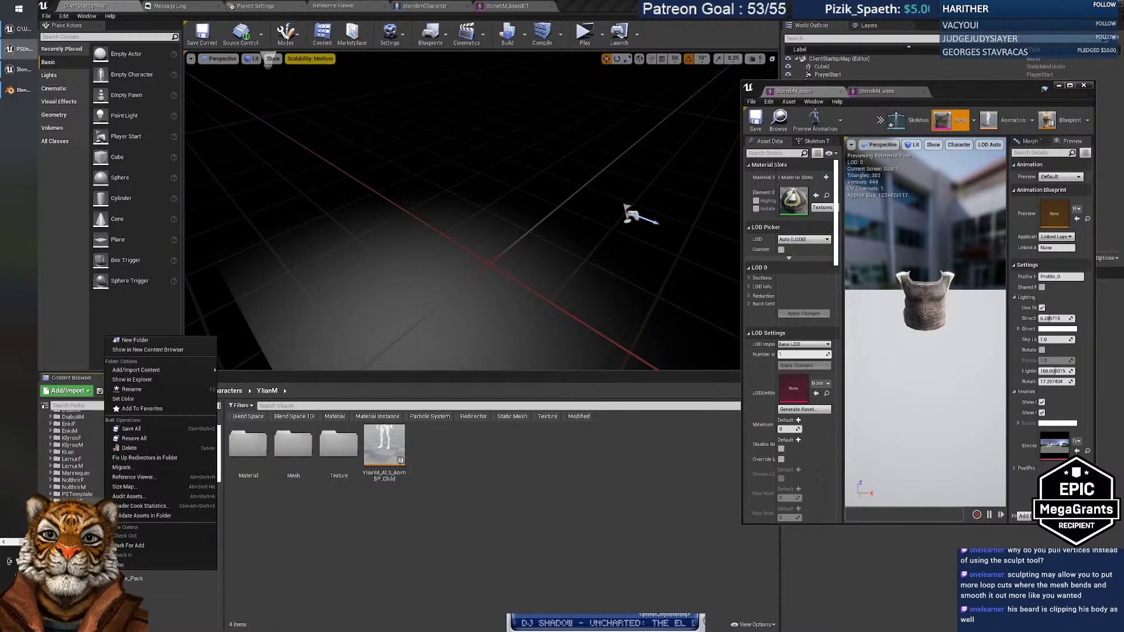
pyautogui.click(76, 494)
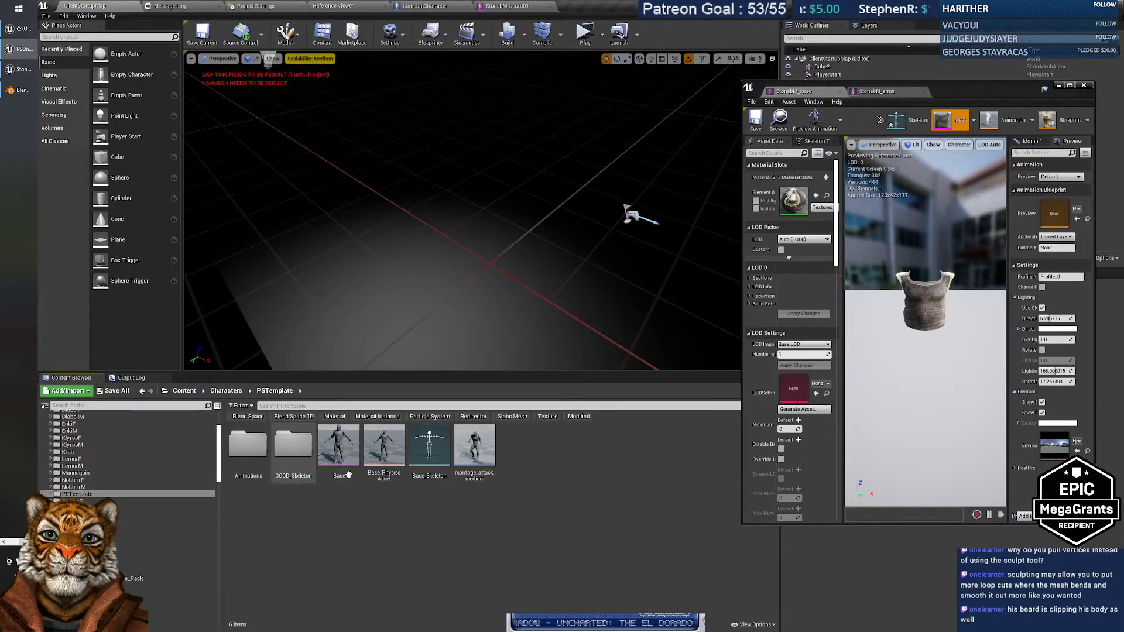
pyautogui.doubleClick(285, 447)
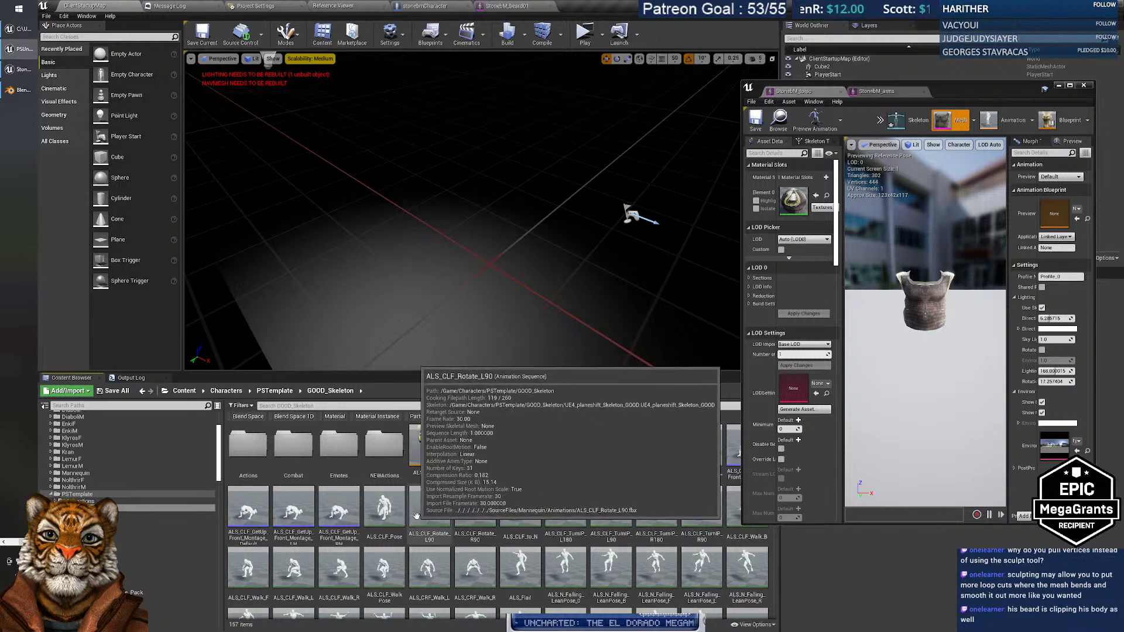
pyautogui.scroll(-5, 774, 566)
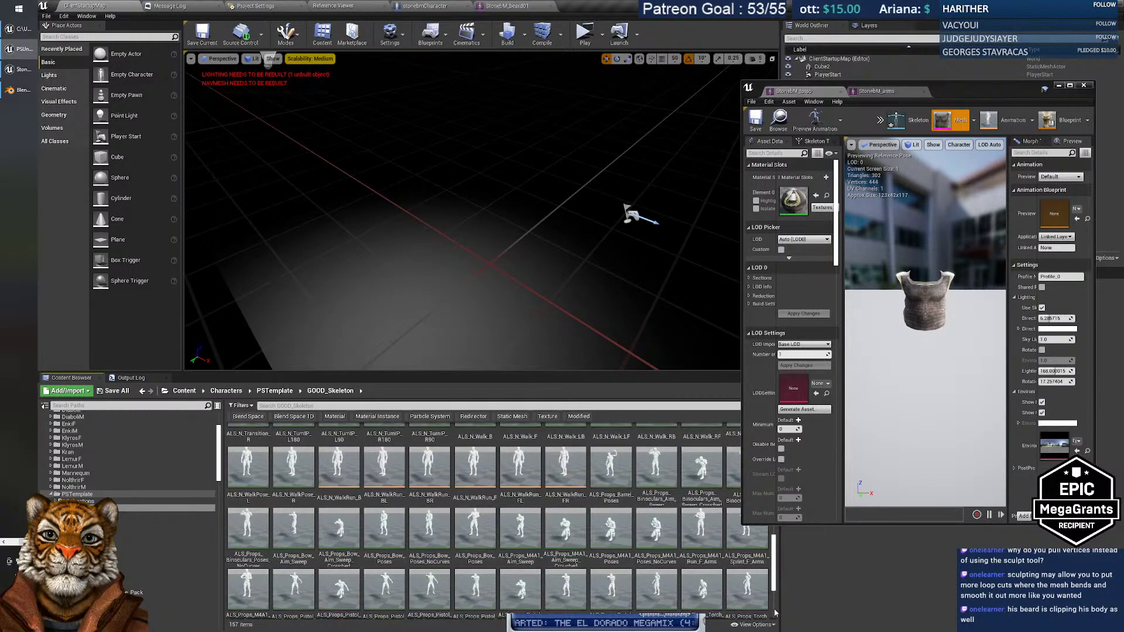
pyautogui.scroll(-3, 774, 613)
# Reload the UE4_planeshift_Skeleton_GOOD asset, discarding its unsaved modifications.
pyautogui.rightClick(251, 582)
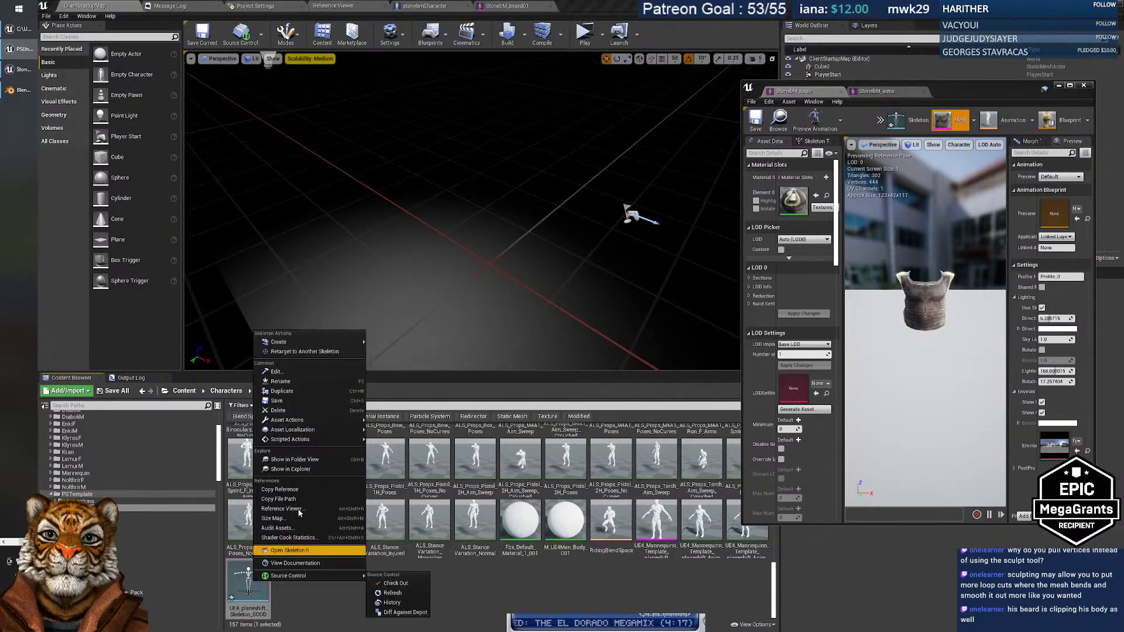
pyautogui.moveTo(322, 422)
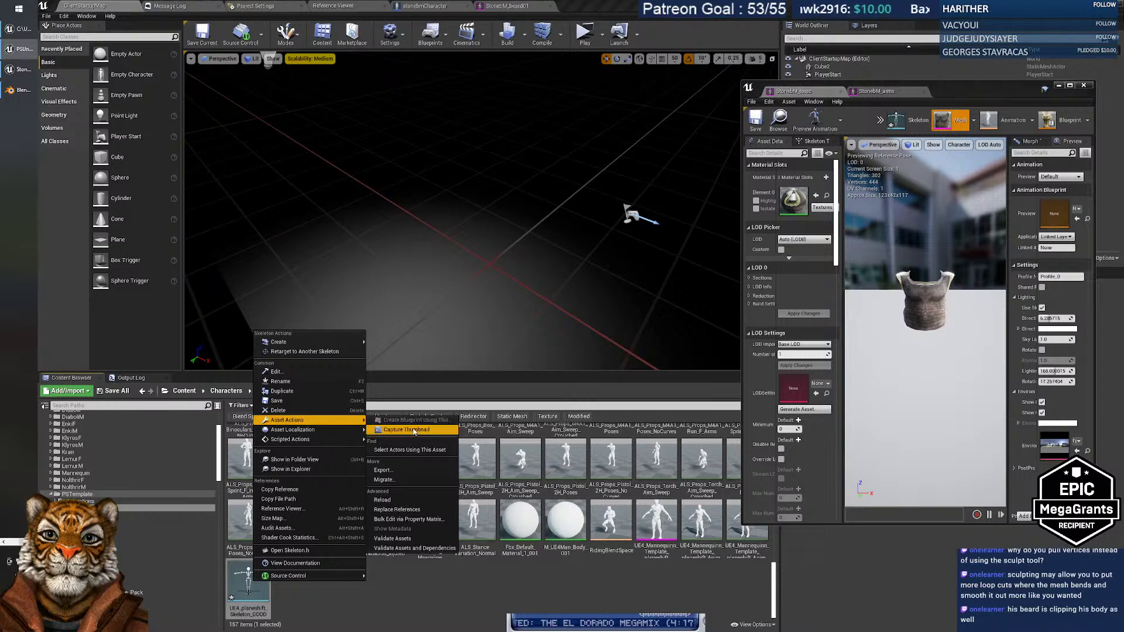
pyautogui.click(412, 501)
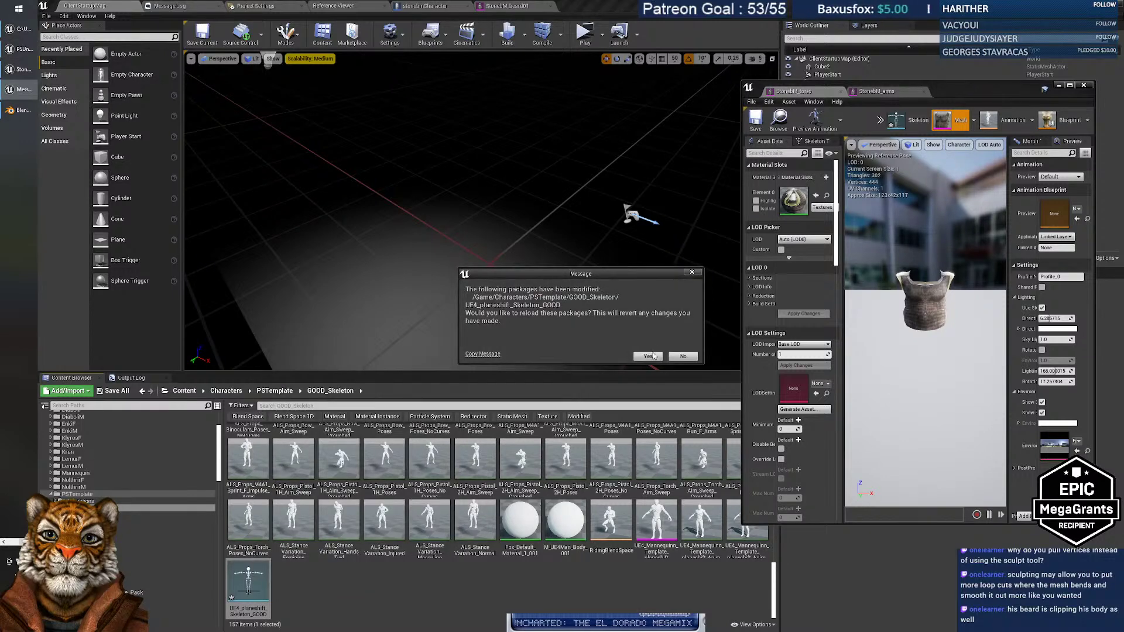
pyautogui.click(648, 356)
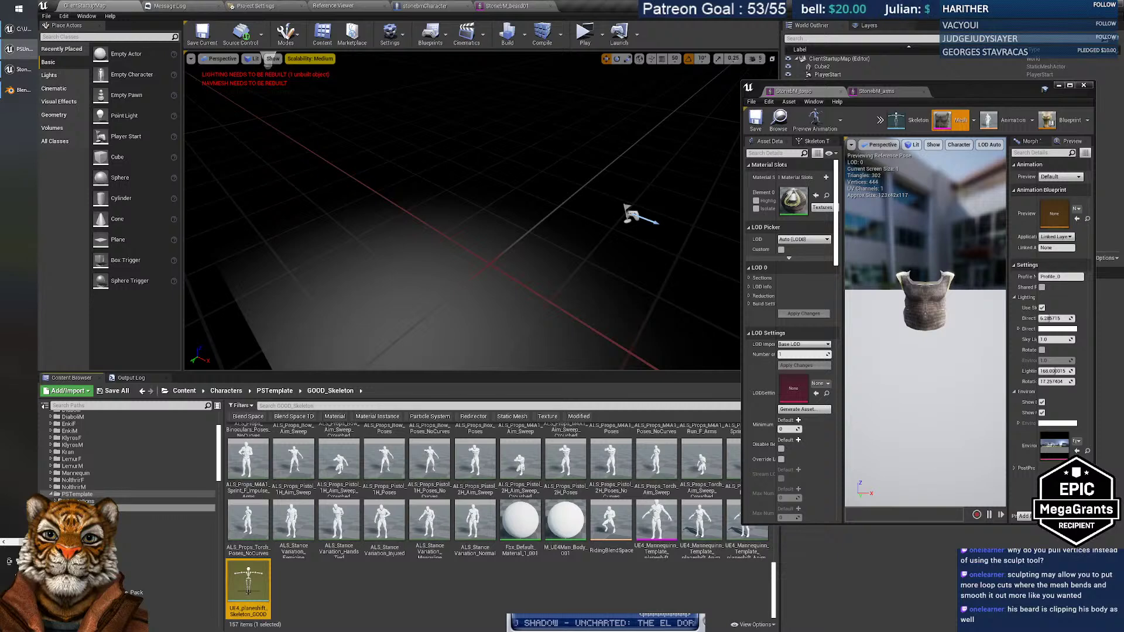
# Return to the stonebmCharacter blueprint and close the floating StonebM_torso and StonebM_arms mesh editors.
pyautogui.click(432, 5)
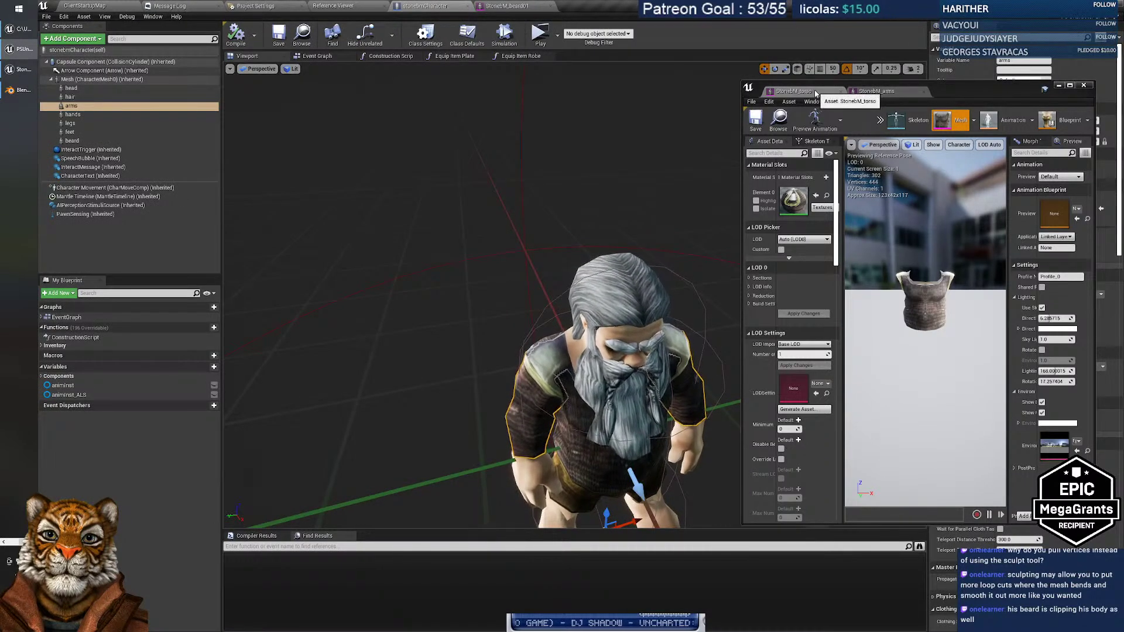
pyautogui.middleClick(852, 96)
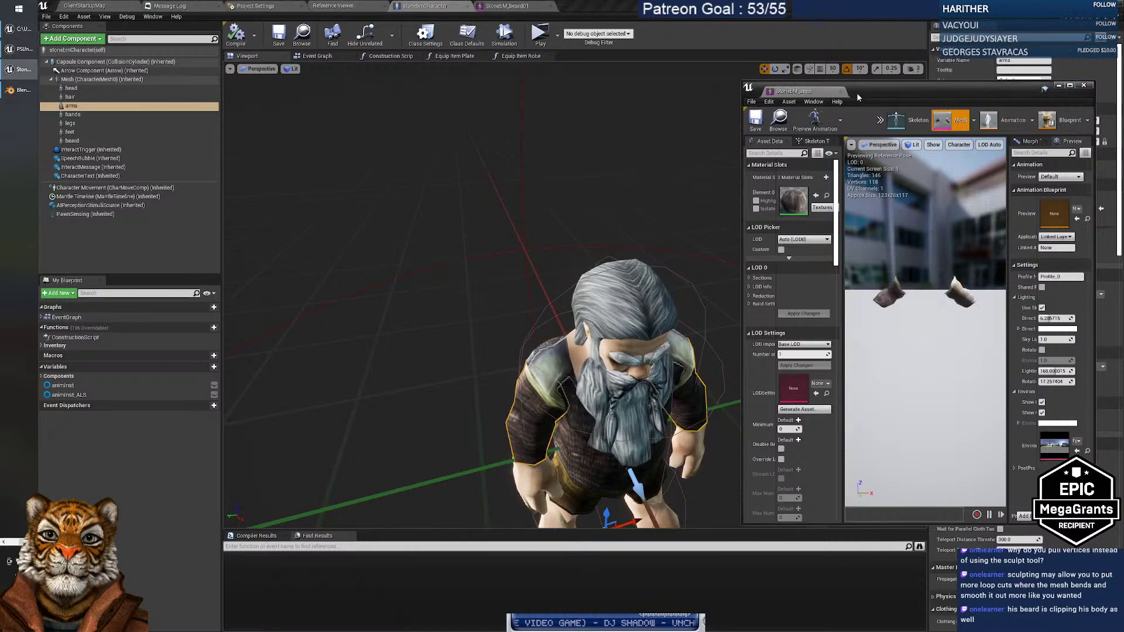
pyautogui.click(841, 92)
# Examine the reimported torso and arms on the character, checking the shoulder seams from the side, back and front.
pyautogui.moveTo(626, 257)
pyautogui.mouseDown(button='right')
pyautogui.moveTo(628, 323)
pyautogui.moveTo(743, 319)
pyautogui.moveTo(732, 301)
pyautogui.moveTo(743, 287)
pyautogui.moveTo(611, 263)
pyautogui.moveTo(630, 250)
pyautogui.mouseUp(button='right')
pyautogui.press('w')
pyautogui.press('a')
pyautogui.press('s')
pyautogui.press('w')
pyautogui.press('s')
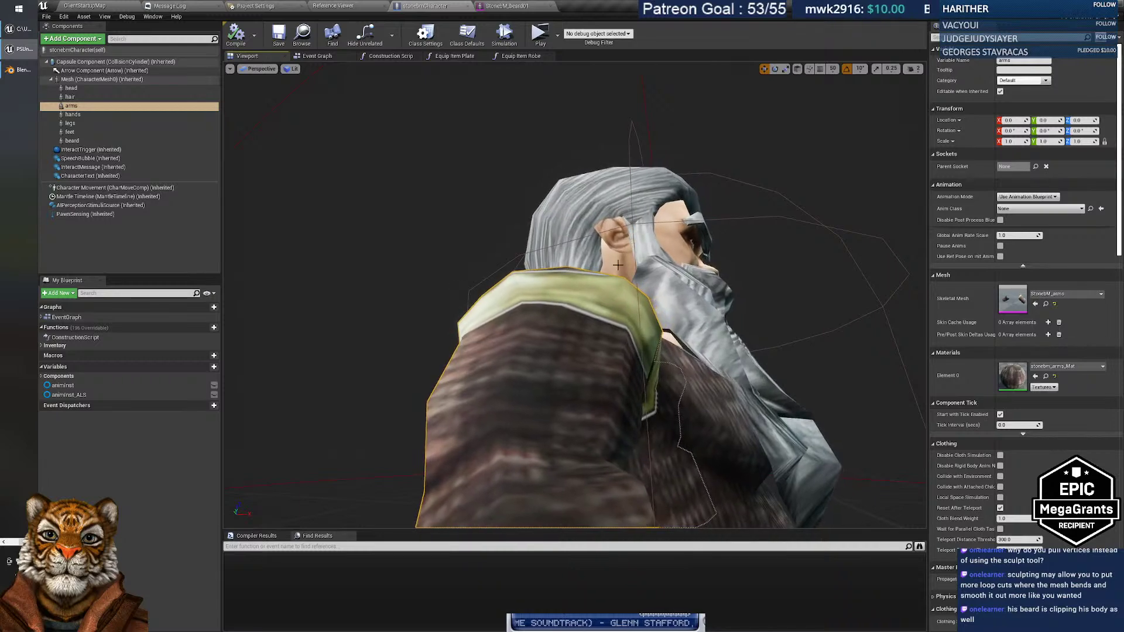
pyautogui.moveTo(671, 305); pyautogui.dragTo(693, 268, button='right')
pyautogui.press('s')
pyautogui.press('a')
pyautogui.press('w')
pyautogui.press('s')
pyautogui.press('d')
pyautogui.press('w')
pyautogui.press('w')
pyautogui.press('s')
pyautogui.press('a')
pyautogui.press('d')
pyautogui.press('s')
pyautogui.press('a')
pyautogui.moveTo(648, 306); pyautogui.dragTo(714, 309, button='right')
pyautogui.press('d')
pyautogui.press('s')
pyautogui.press('s')
pyautogui.press('d')
pyautogui.moveTo(670, 338); pyautogui.dragTo(631, 328, button='right')
pyautogui.press('d')
pyautogui.press('w')
pyautogui.press('a')
pyautogui.press('w')
pyautogui.press('d')
pyautogui.press('s')
pyautogui.press('a')
pyautogui.press('w')
pyautogui.press('s')
pyautogui.press('w')
pyautogui.press('s')
pyautogui.press('w')
pyautogui.press('s')
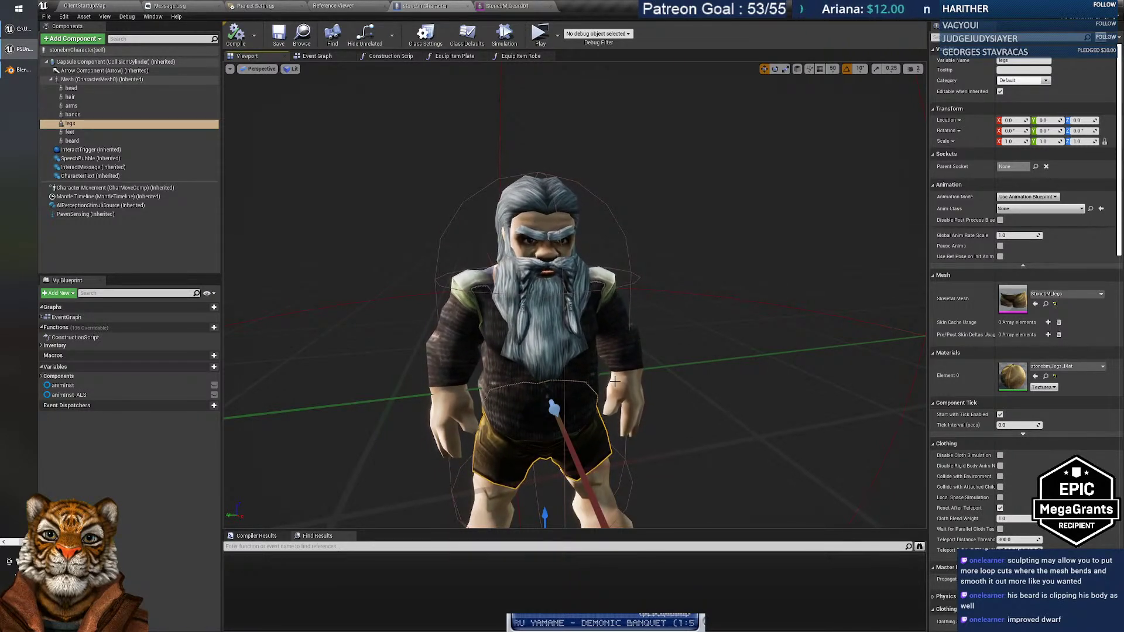
# Examine up close where the beard meets the chest, then the ponytail, collar and shoulders from behind and the side.
pyautogui.moveTo(630, 384); pyautogui.dragTo(664, 404, button='right')
pyautogui.press('a')
pyautogui.press('w')
pyautogui.moveTo(577, 205); pyautogui.dragTo(544, 211, button='right')
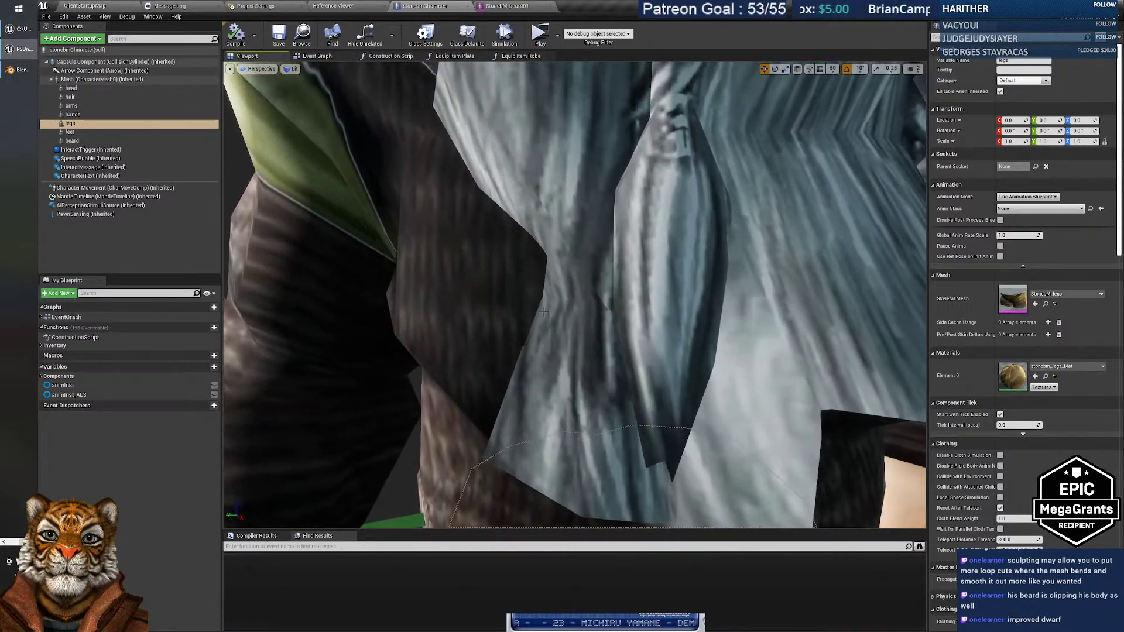
pyautogui.press('f')
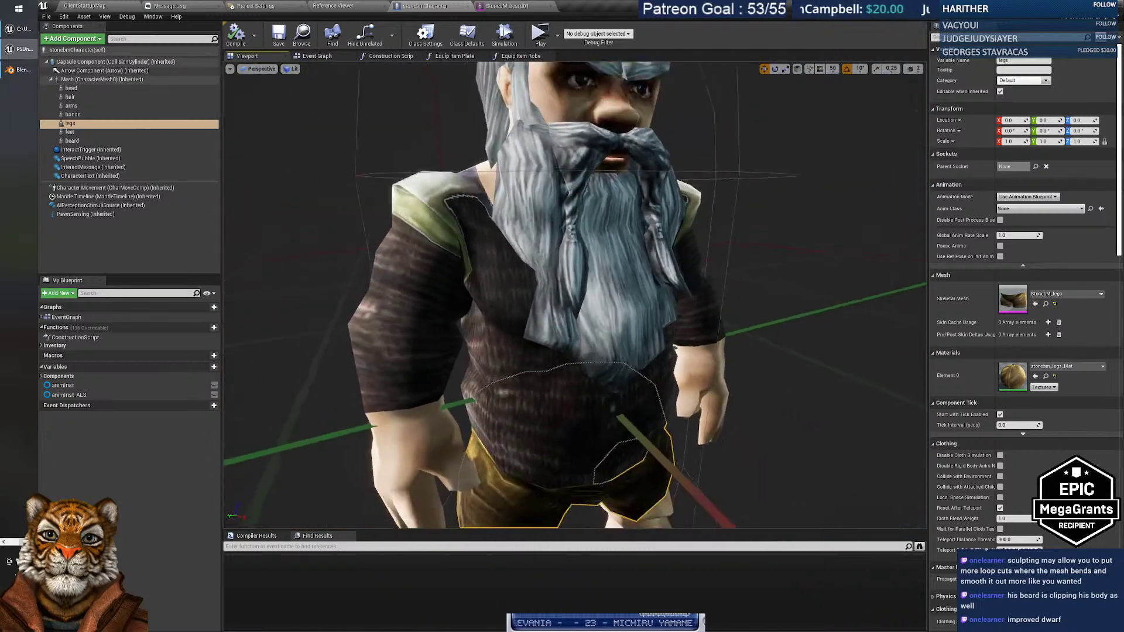
pyautogui.moveTo(550, 292); pyautogui.dragTo(807, 300, button='right')
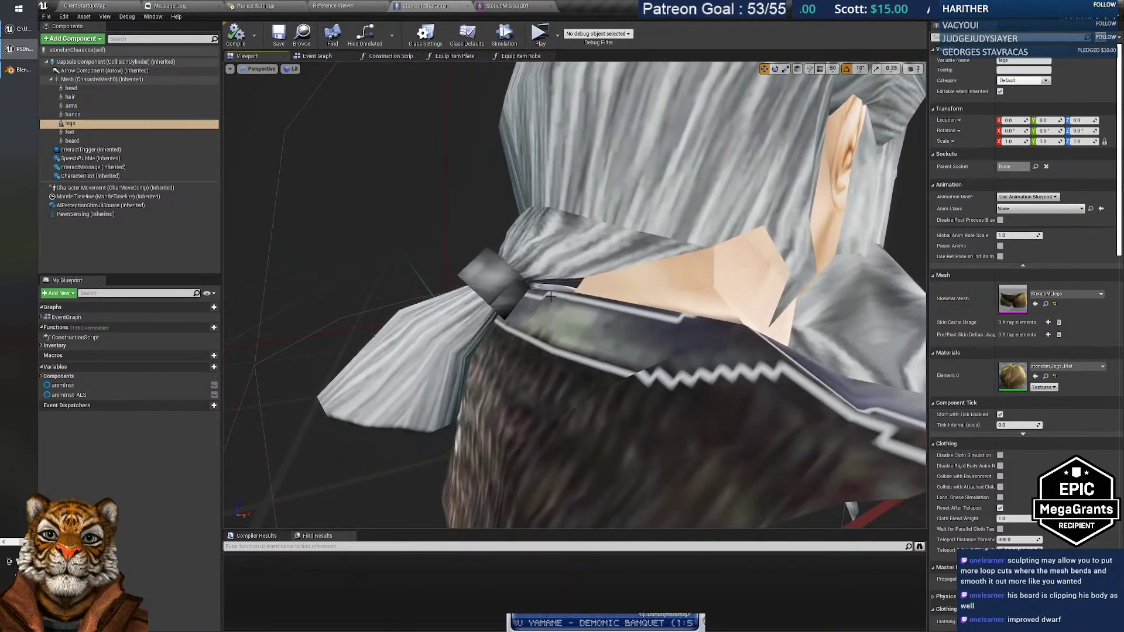
pyautogui.moveTo(600, 316); pyautogui.dragTo(635, 322, button='right')
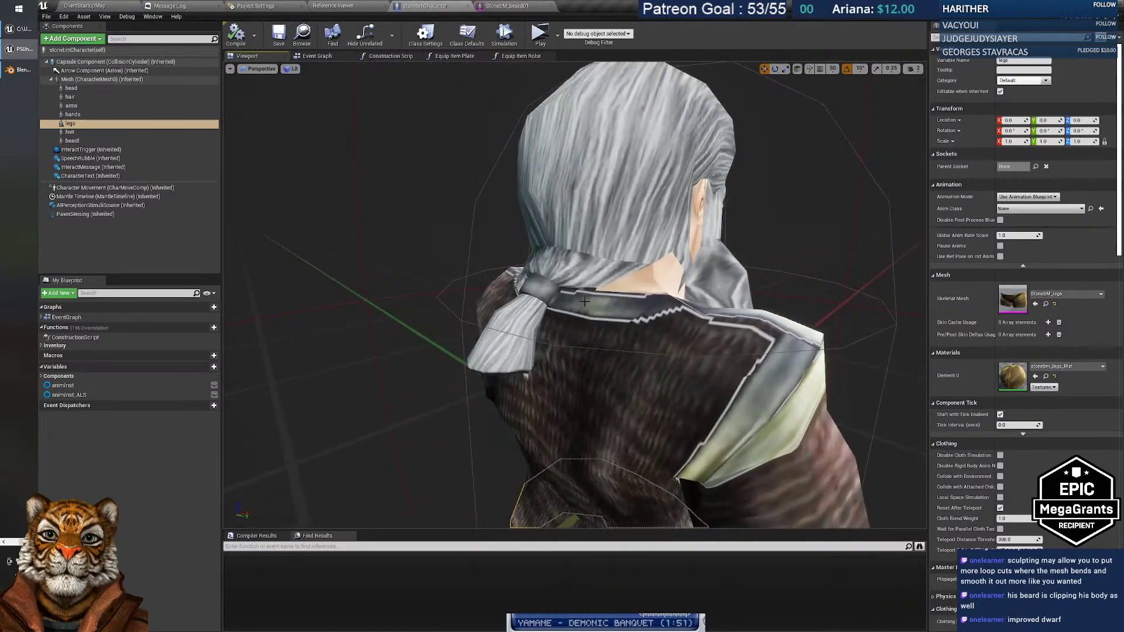
pyautogui.moveTo(553, 273); pyautogui.dragTo(424, 217)
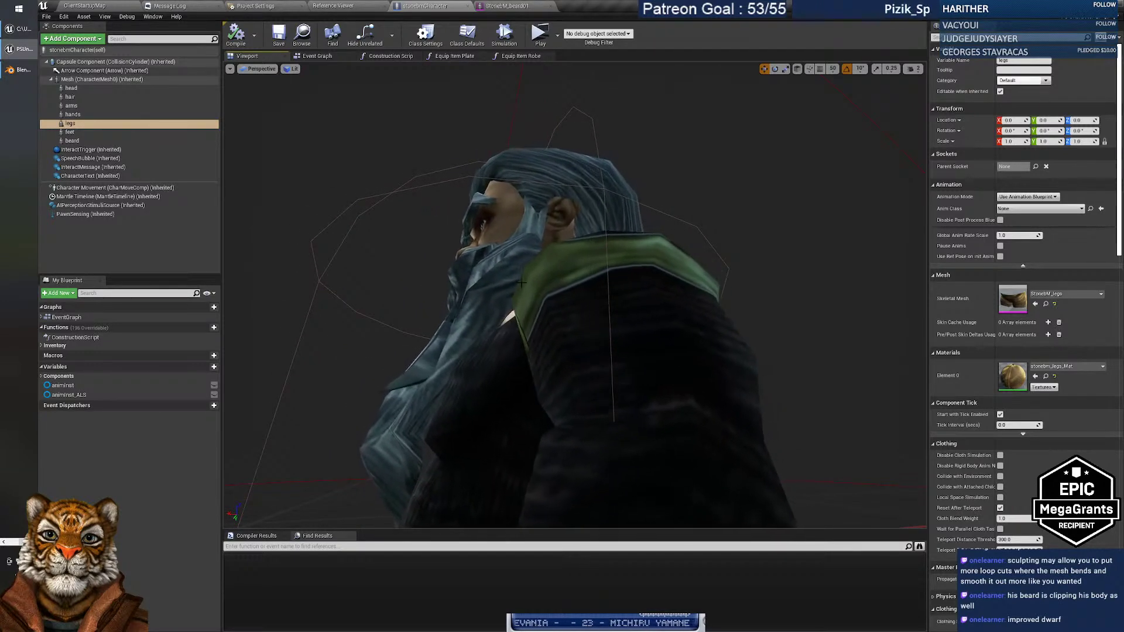
pyautogui.moveTo(539, 292); pyautogui.dragTo(609, 292)
pyautogui.moveTo(574, 295)
pyautogui.mouseDown(button='right')
pyautogui.moveTo(603, 316)
pyautogui.moveTo(620, 310)
pyautogui.moveTo(561, 307)
pyautogui.moveTo(591, 319)
pyautogui.moveTo(556, 307)
pyautogui.moveTo(603, 316)
pyautogui.moveTo(574, 307)
pyautogui.moveTo(562, 322)
pyautogui.moveTo(580, 328)
pyautogui.moveTo(561, 316)
pyautogui.moveTo(564, 328)
pyautogui.moveTo(545, 322)
pyautogui.moveTo(556, 295)
pyautogui.mouseUp(button='right')
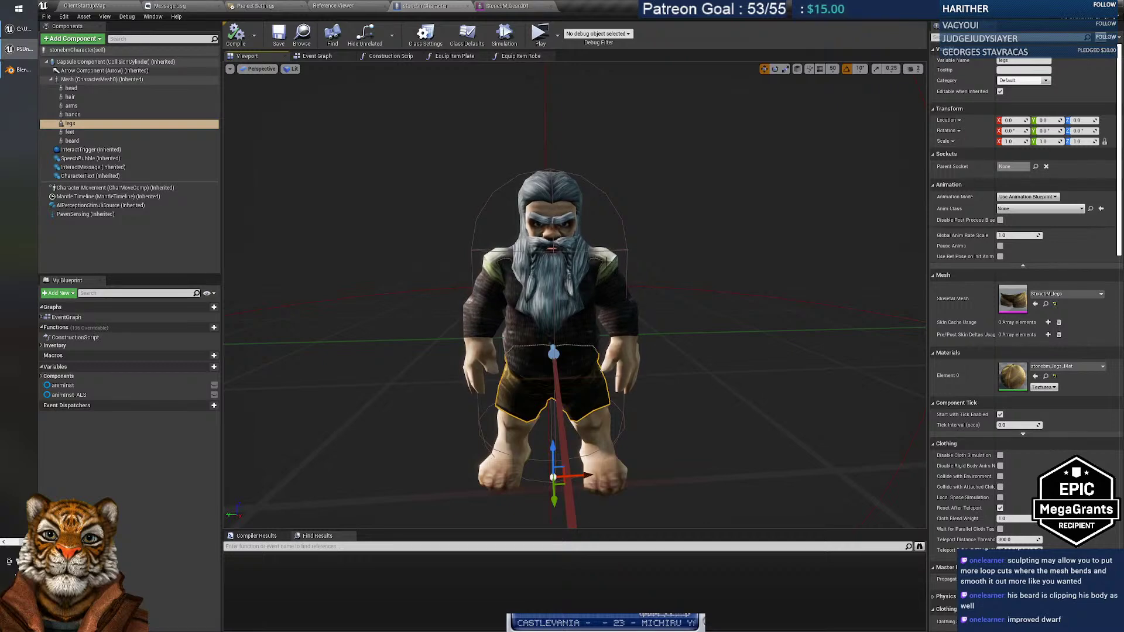
# Select the inherited Mesh component and compare the character with the Blender model in front orthographic view.
pyautogui.click(14, 70)
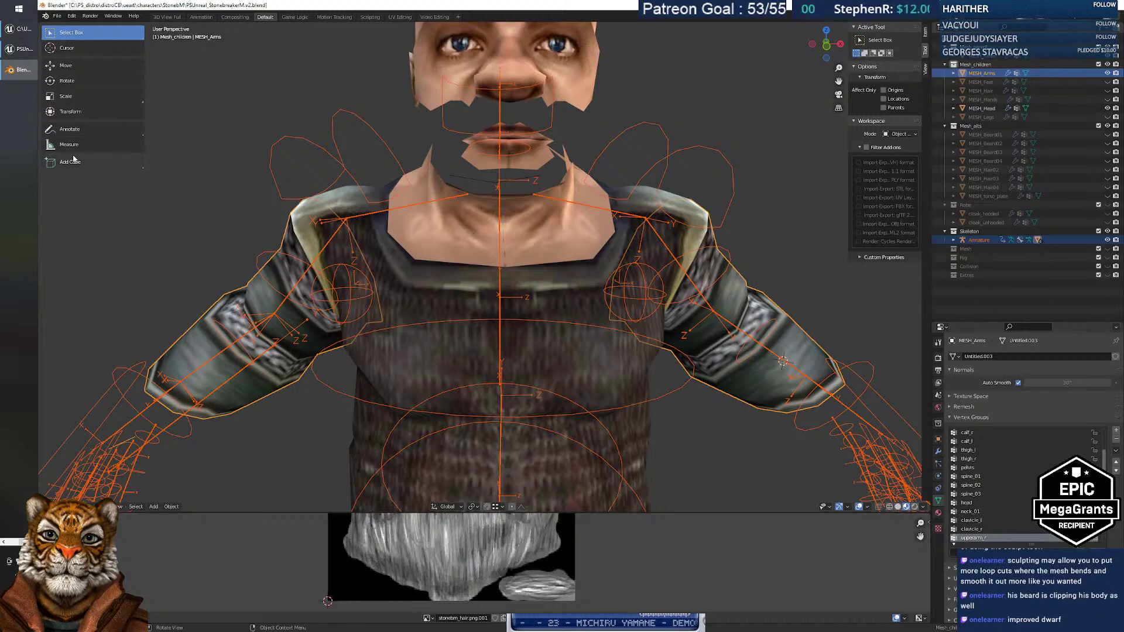
pyautogui.click(24, 50)
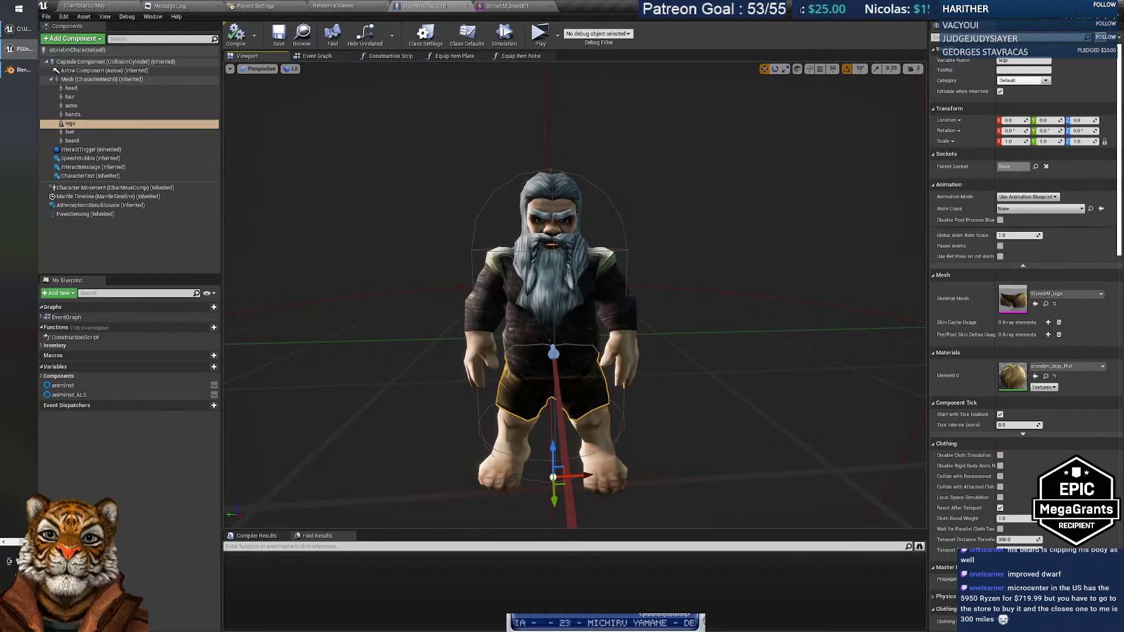
pyautogui.click(102, 79)
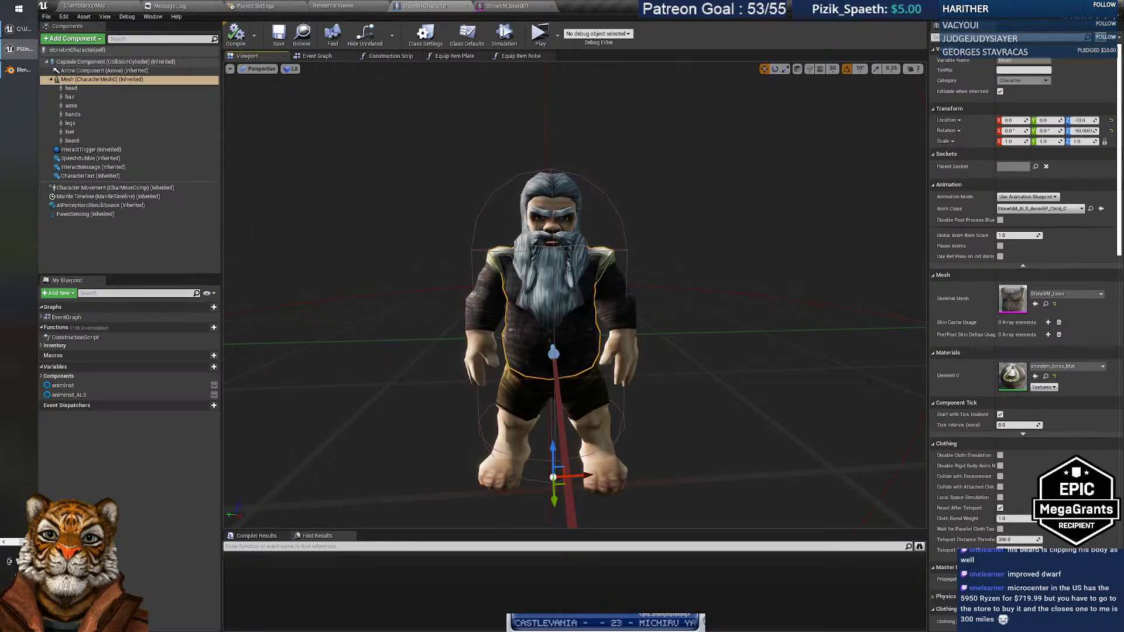
pyautogui.hotkey('alt', 'Tab')
pyautogui.scroll(-5, 542, 263)
pyautogui.scroll(5, 542, 262)
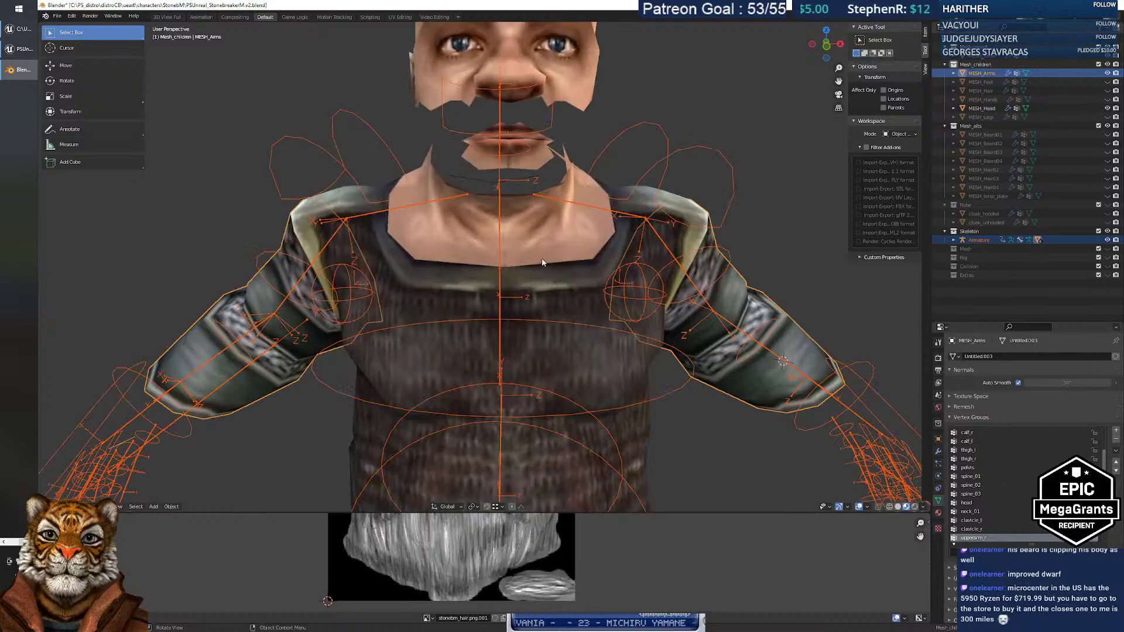
pyautogui.click(827, 47)
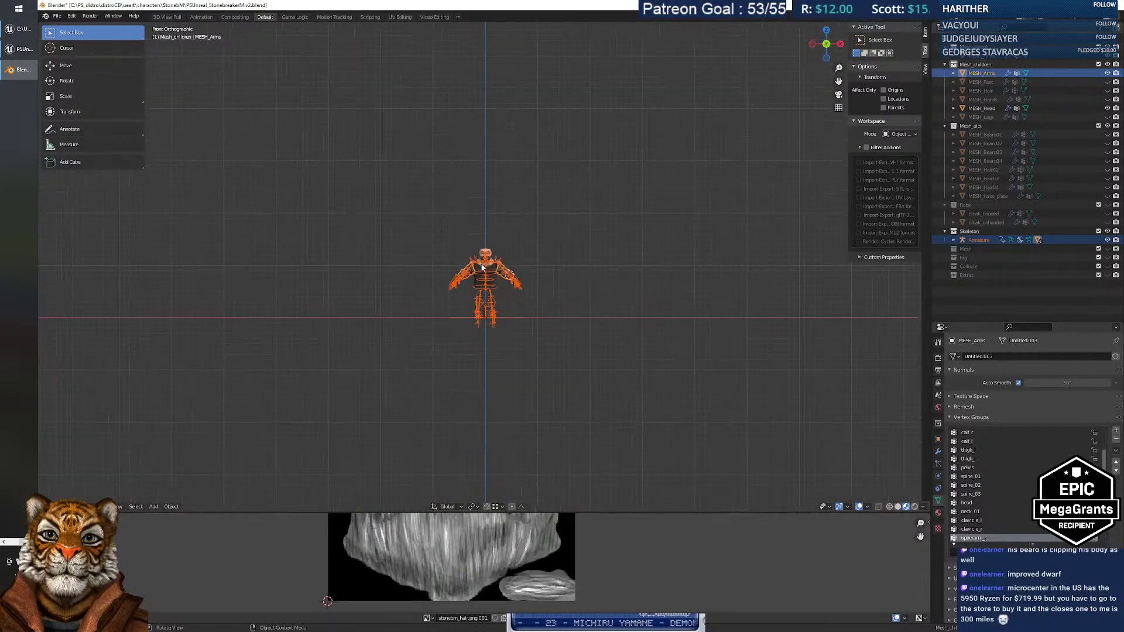
pyautogui.scroll(8, 481, 268)
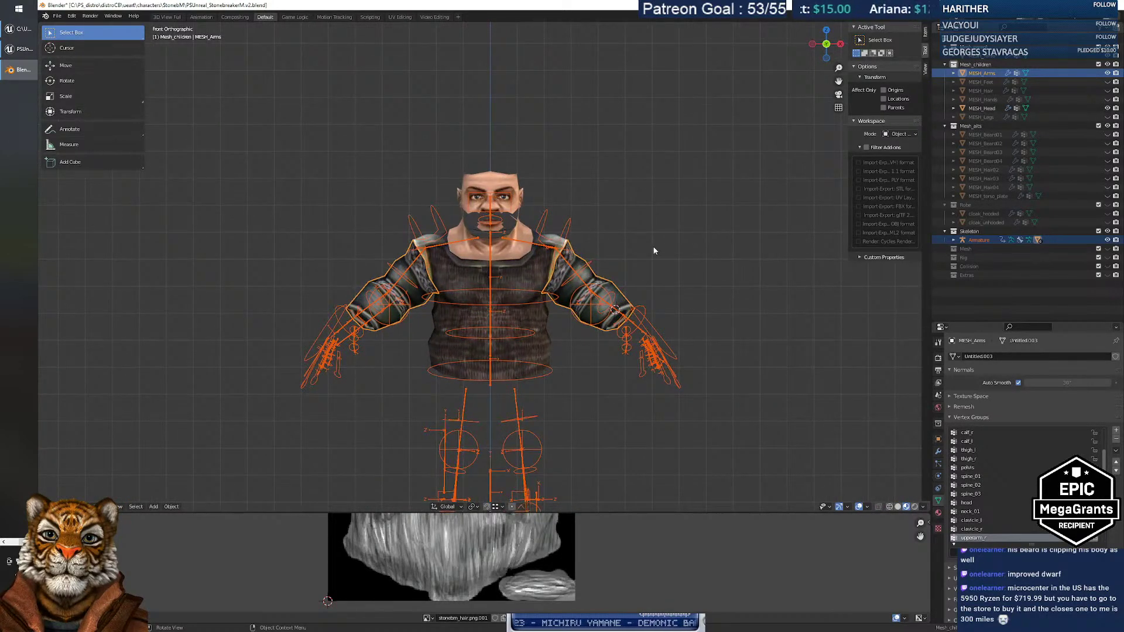
pyautogui.hotkey('alt', 'Tab')
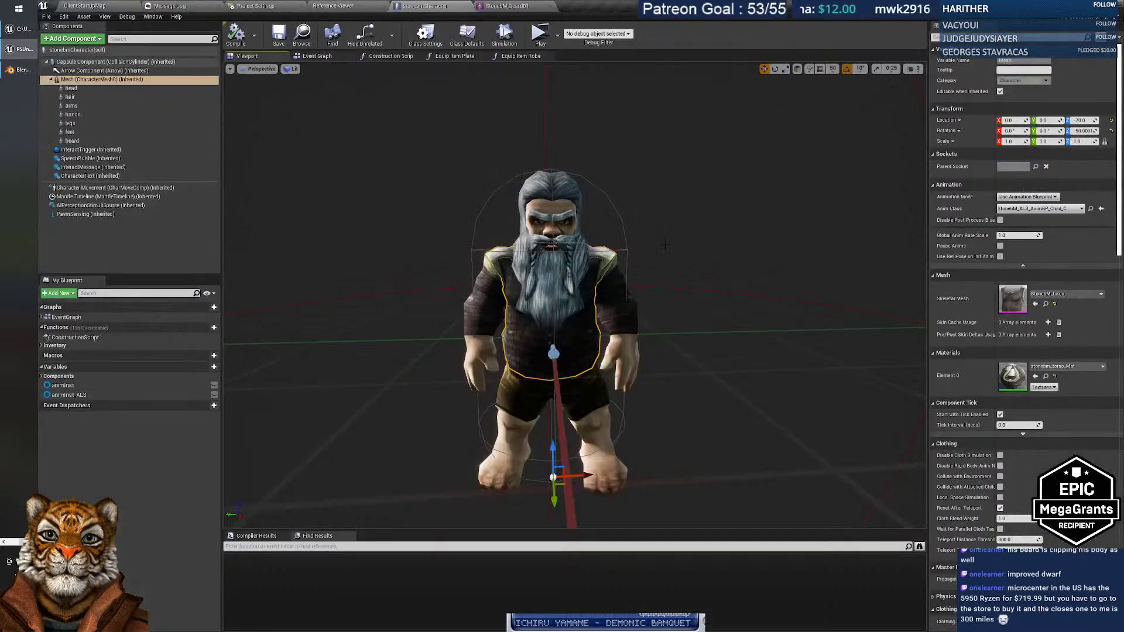
pyautogui.hotkey('alt', 'Tab')
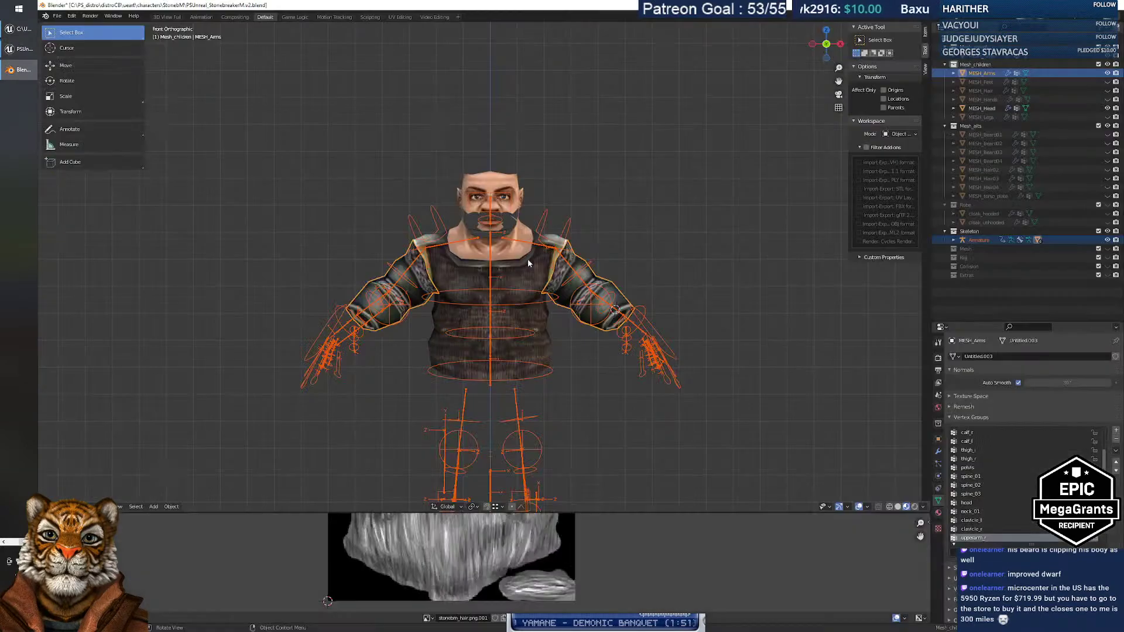
# In Blender, show MESH_Beard01 and MESH_Hair02 and hide the armature.
pyautogui.click(1107, 134)
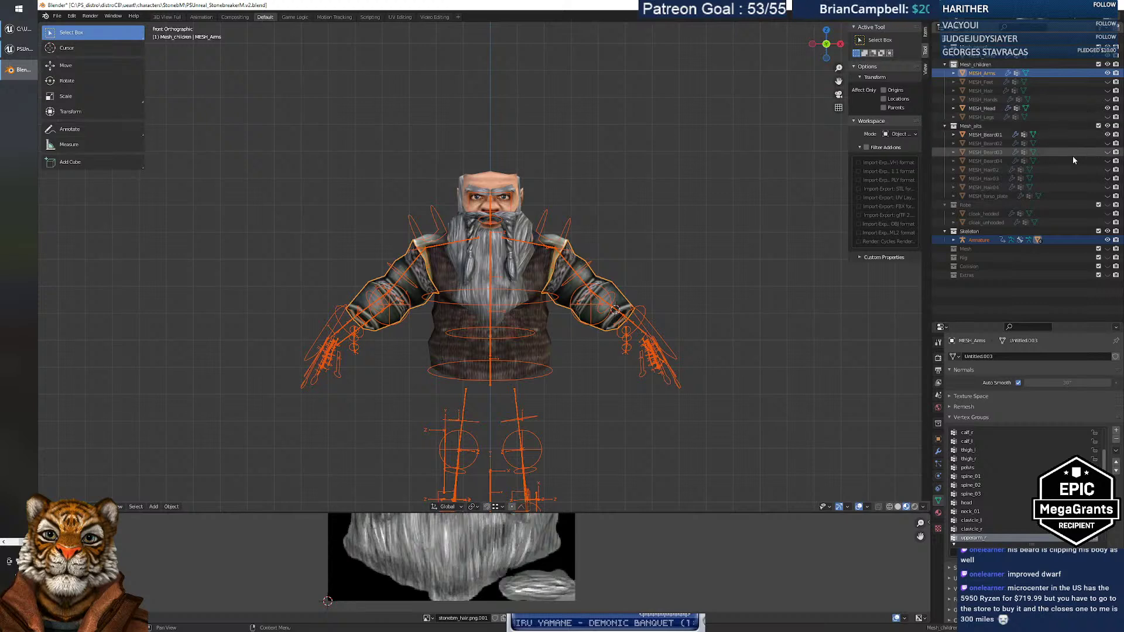
pyautogui.click(1107, 170)
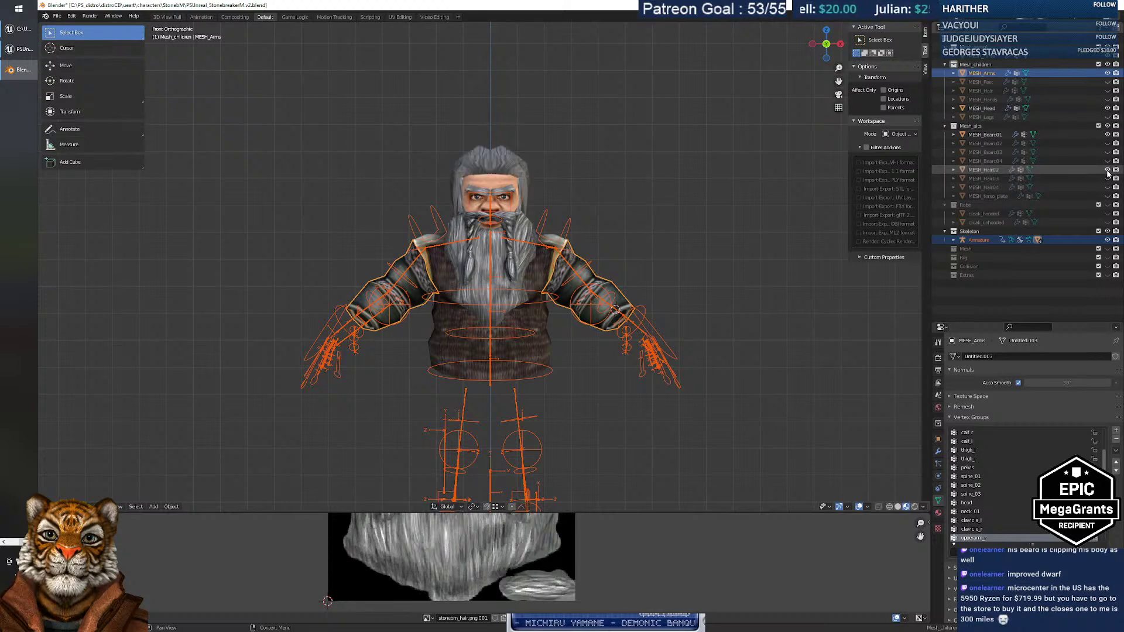
pyautogui.click(1106, 240)
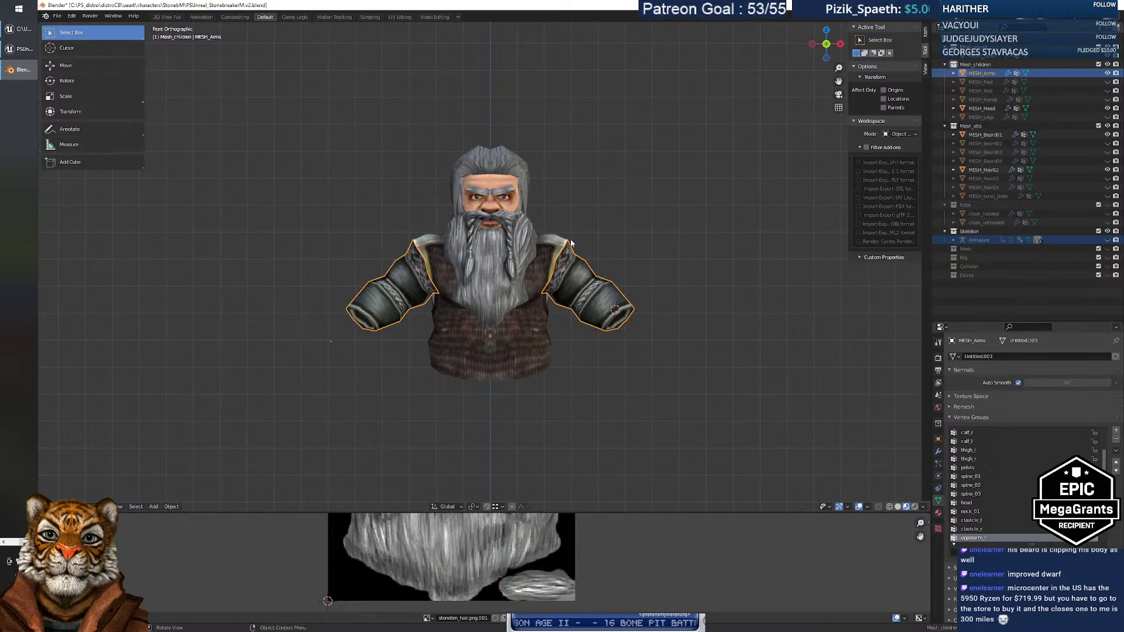
# Compare the shoulder and torso silhouette of the bearded Blender model with the character in the Unreal blueprint viewport.
pyautogui.hotkey('alt', 'Tab')
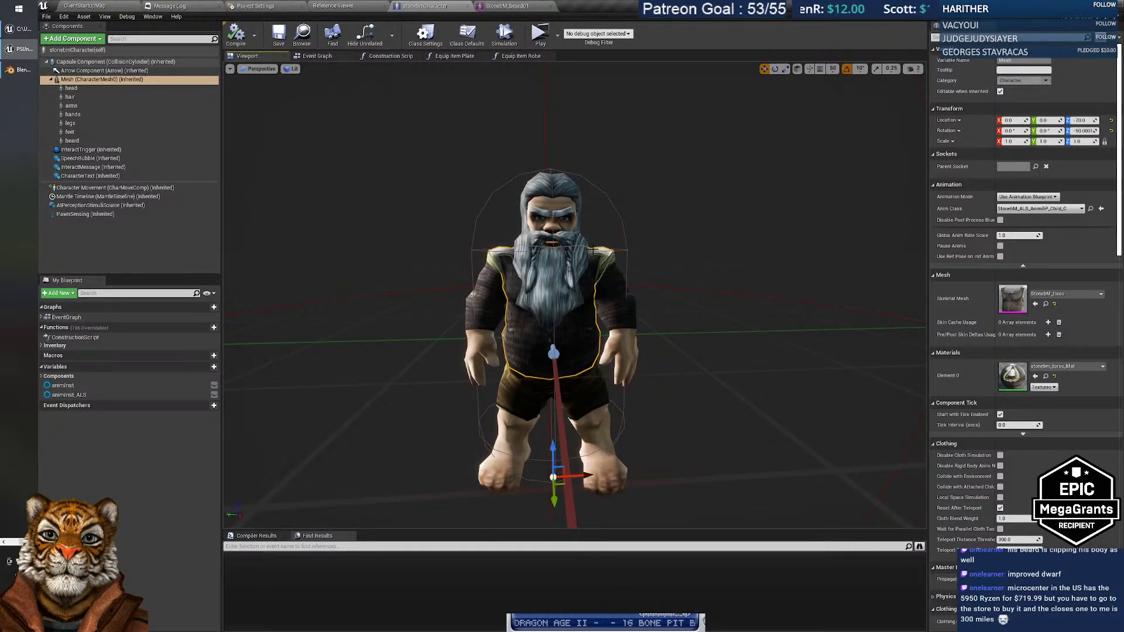
pyautogui.hotkey('alt', 'Tab')
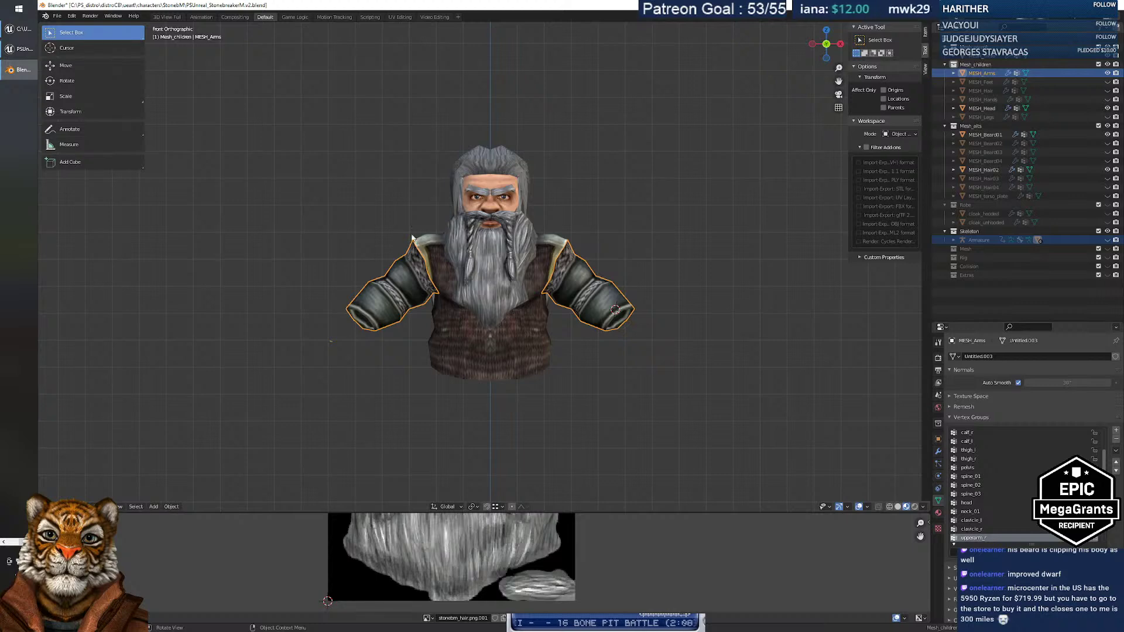
pyautogui.hotkey('alt', 'Tab')
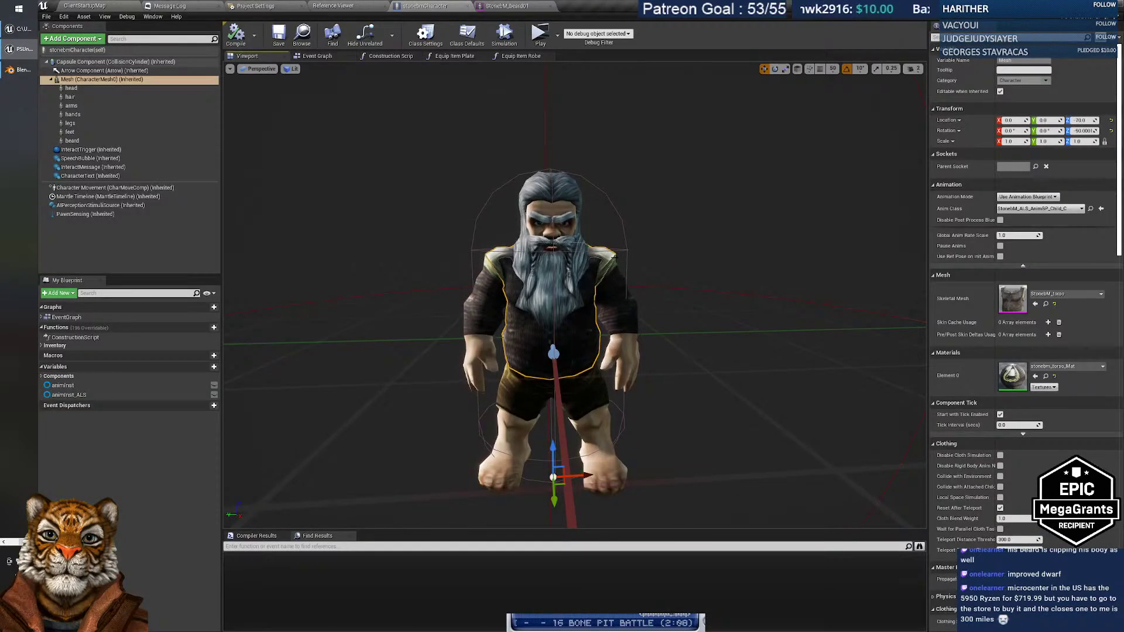
pyautogui.hotkey('alt', 'Tab')
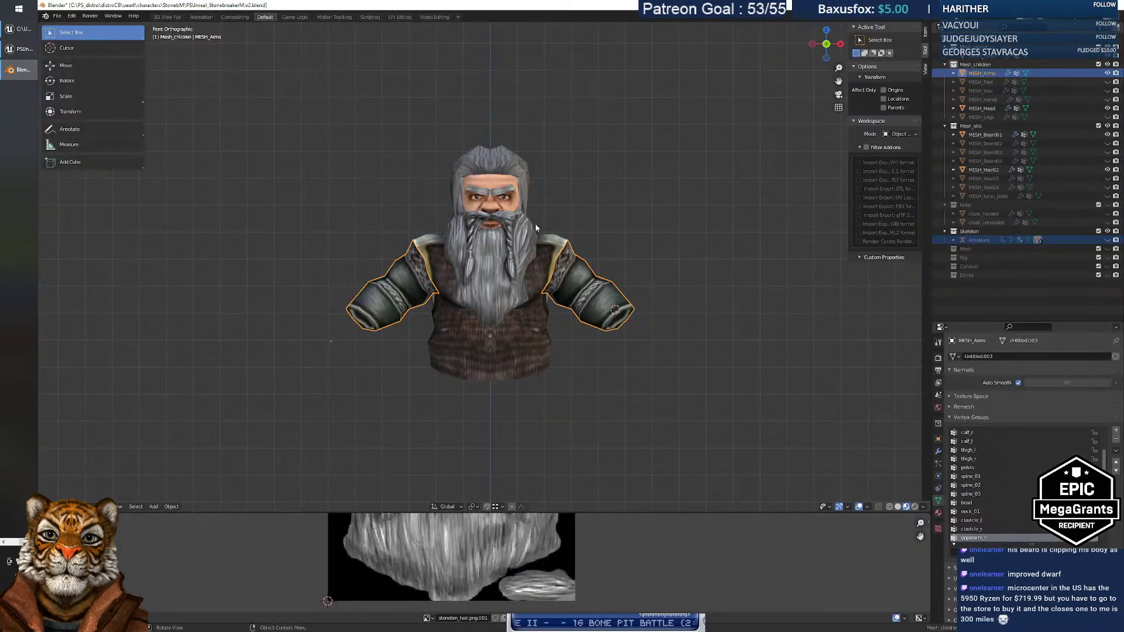
pyautogui.hotkey('alt', 'Tab')
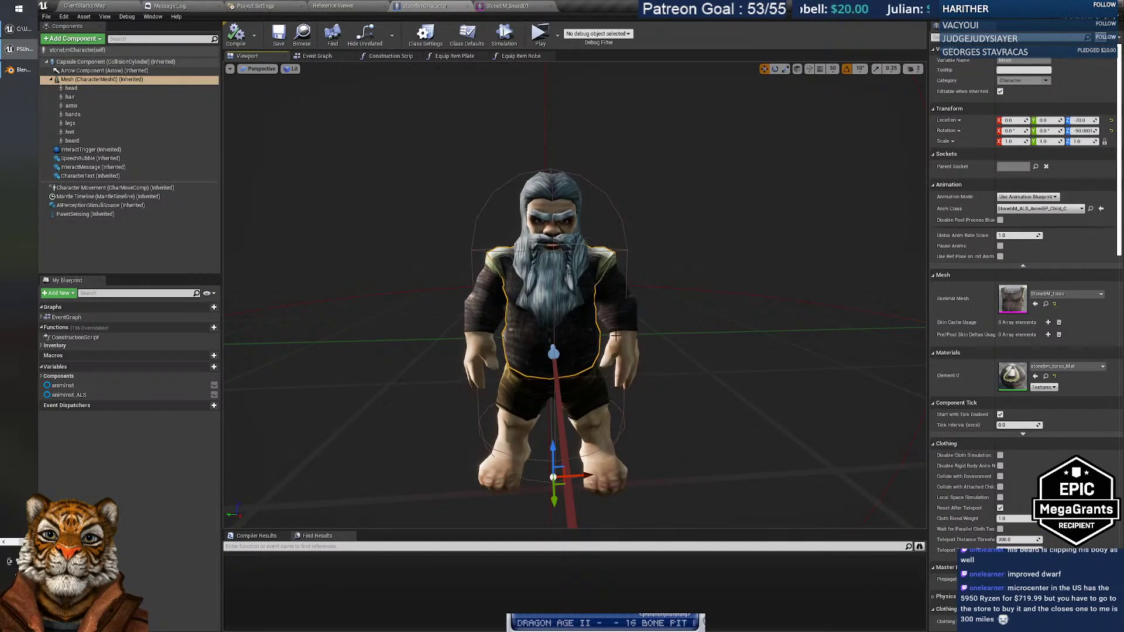
# Compare the Blender model with the Unreal character again, select the feet component and examine the body from the side and front.
pyautogui.hotkey('alt', 'Tab')
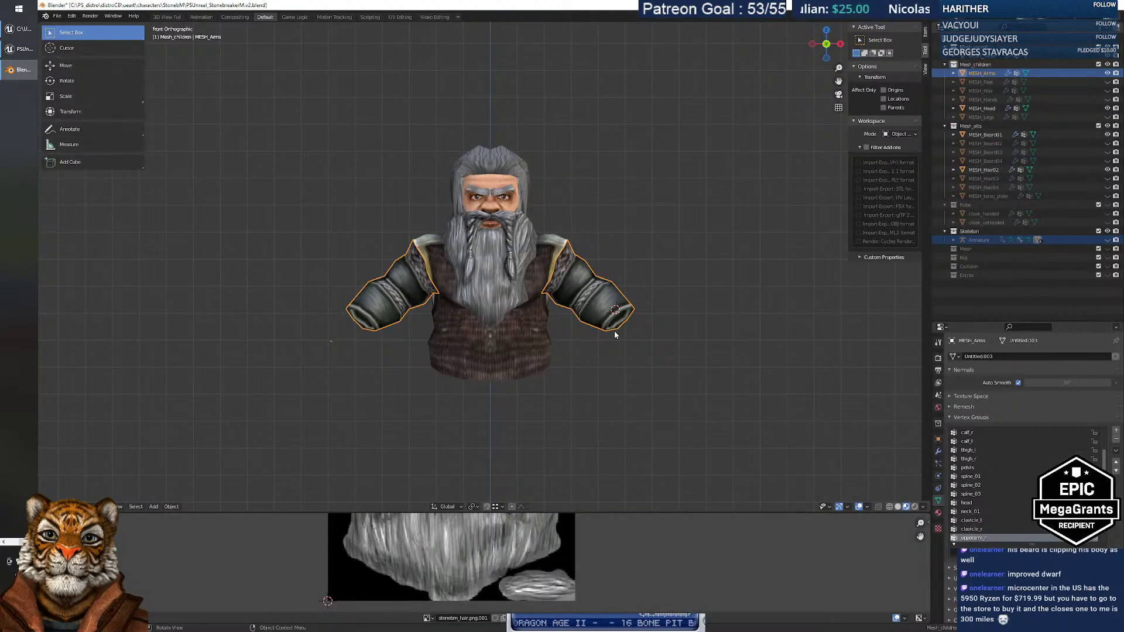
pyautogui.hotkey('alt', 'Tab')
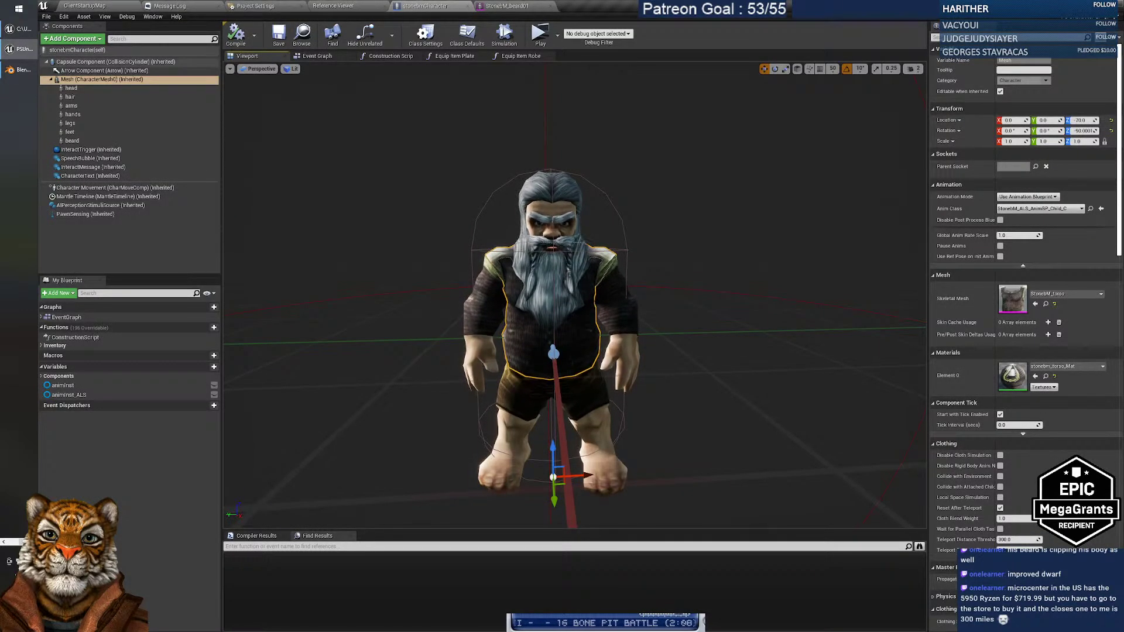
pyautogui.click(70, 131)
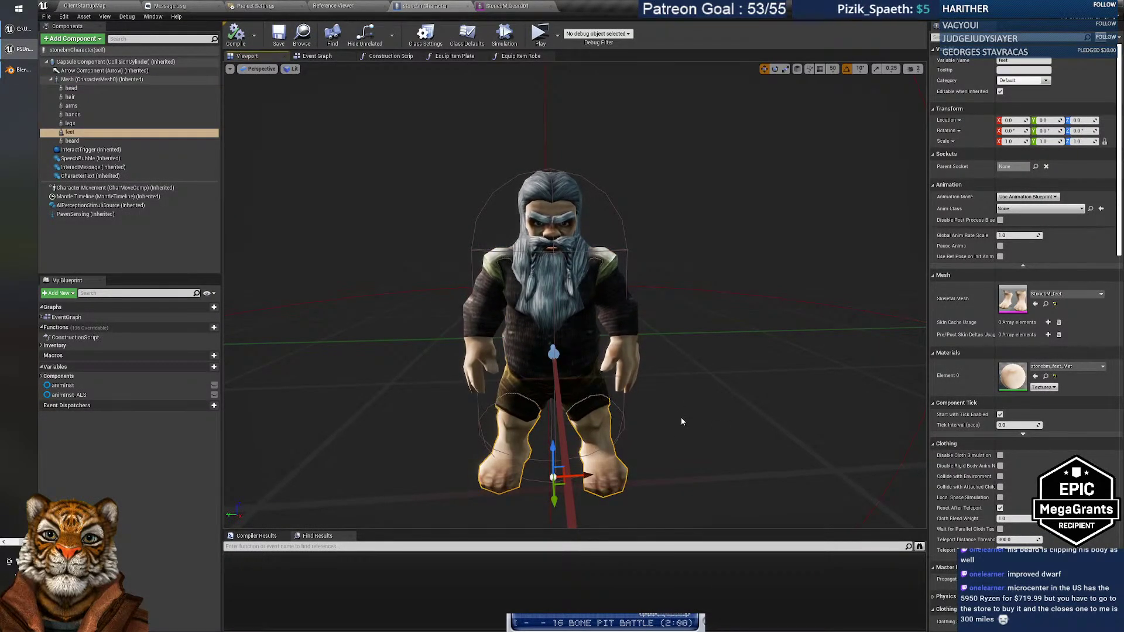
pyautogui.moveTo(680, 442); pyautogui.dragTo(680, 442)
pyautogui.moveTo(680, 441); pyautogui.dragTo(680, 442, button='right')
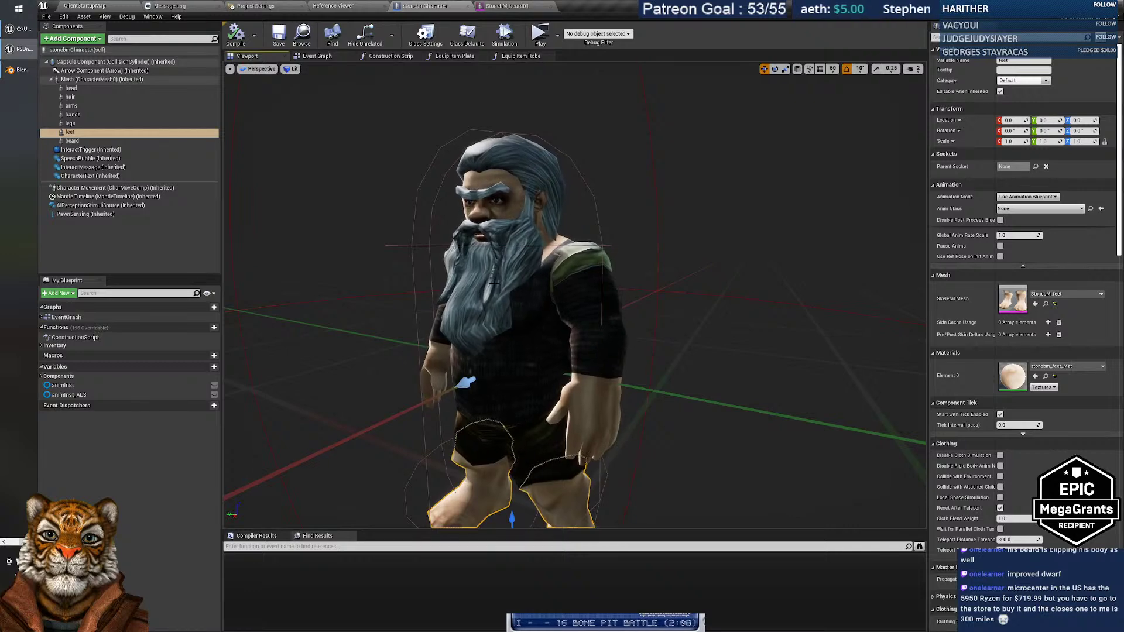
pyautogui.moveTo(503, 271); pyautogui.dragTo(556, 275, button='right')
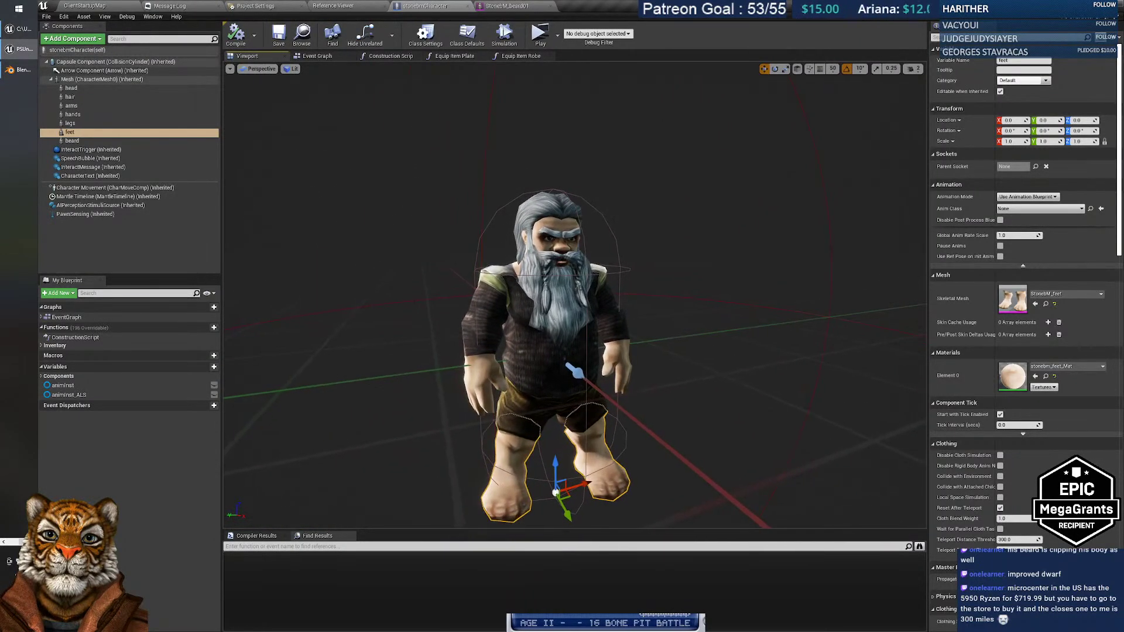
# Switch to File Explorer and open the Scripts folder inside C:\PSUnreal.
pyautogui.click(5, 541)
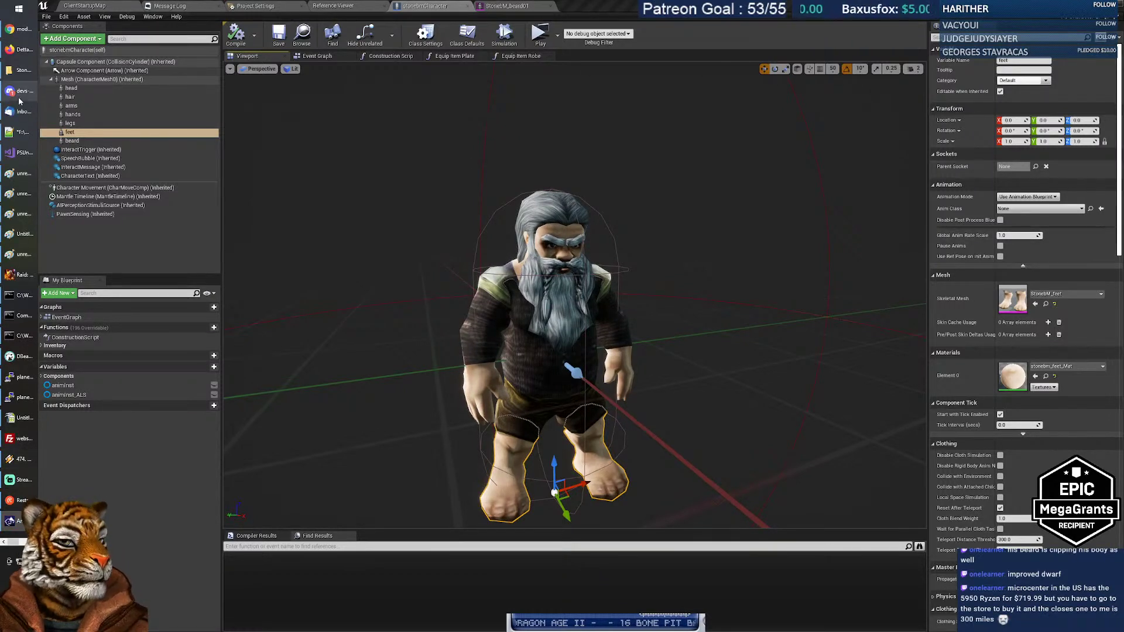
pyautogui.moveTo(19, 100)
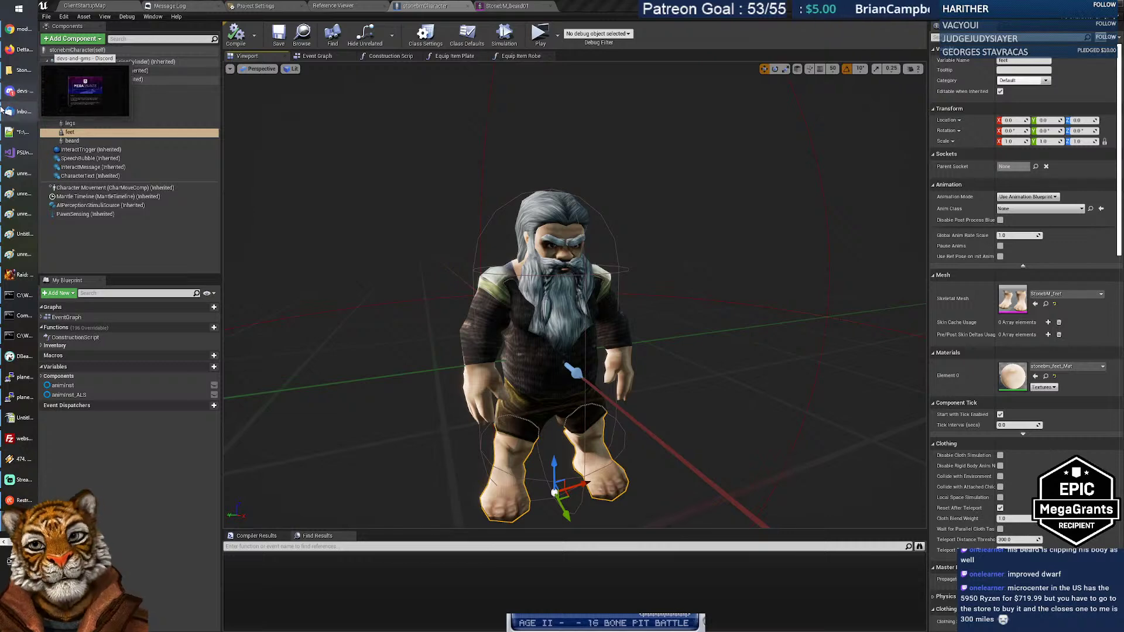
pyautogui.click(19, 70)
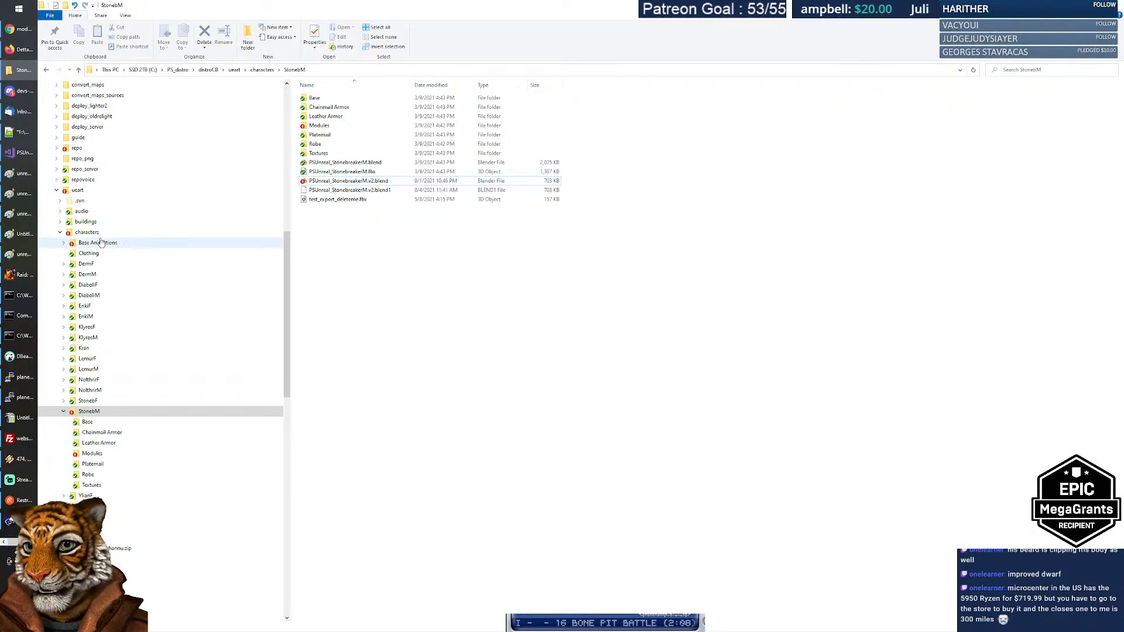
pyautogui.click(86, 232)
pyautogui.click(77, 190)
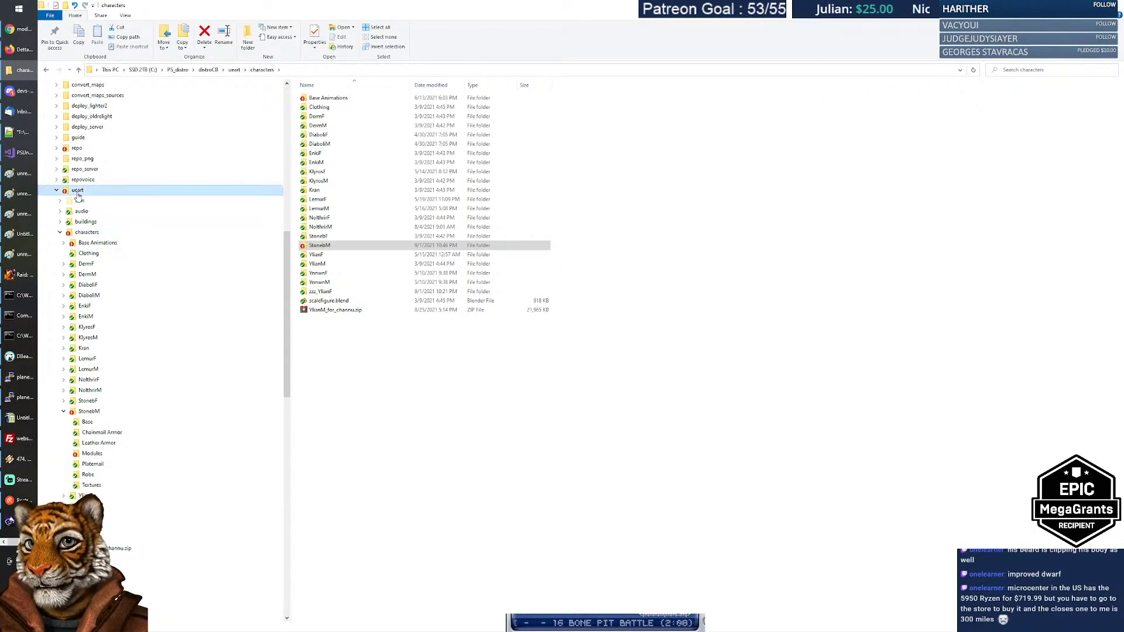
pyautogui.click(56, 189)
pyautogui.scroll(7, 287, 323)
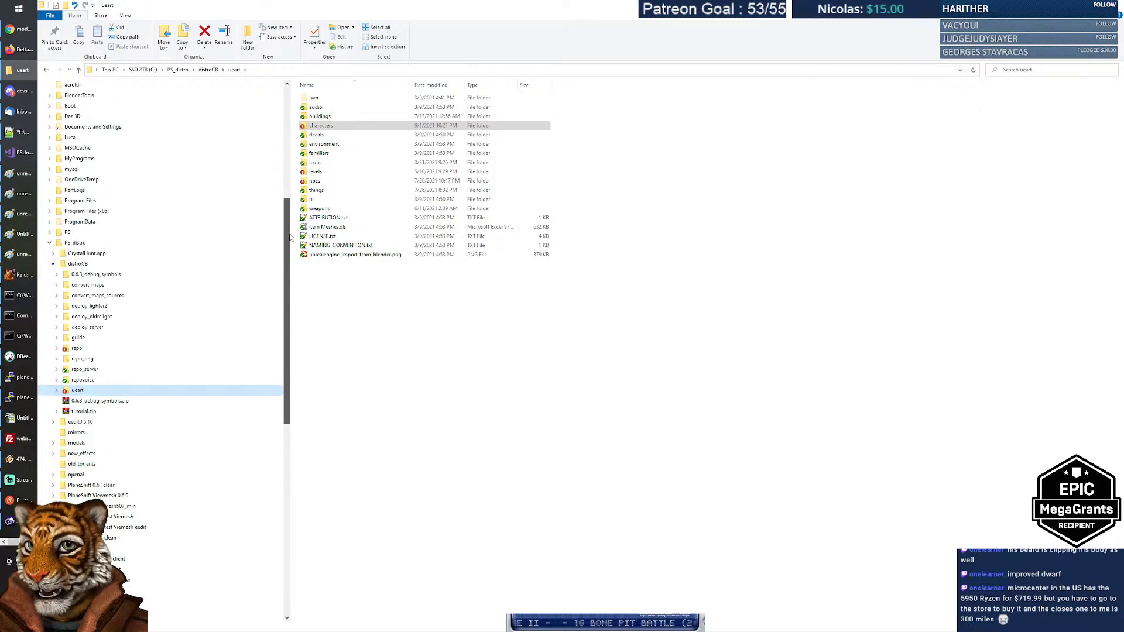
pyautogui.click(69, 255)
pyautogui.click(74, 265)
pyautogui.click(49, 264)
pyautogui.click(82, 393)
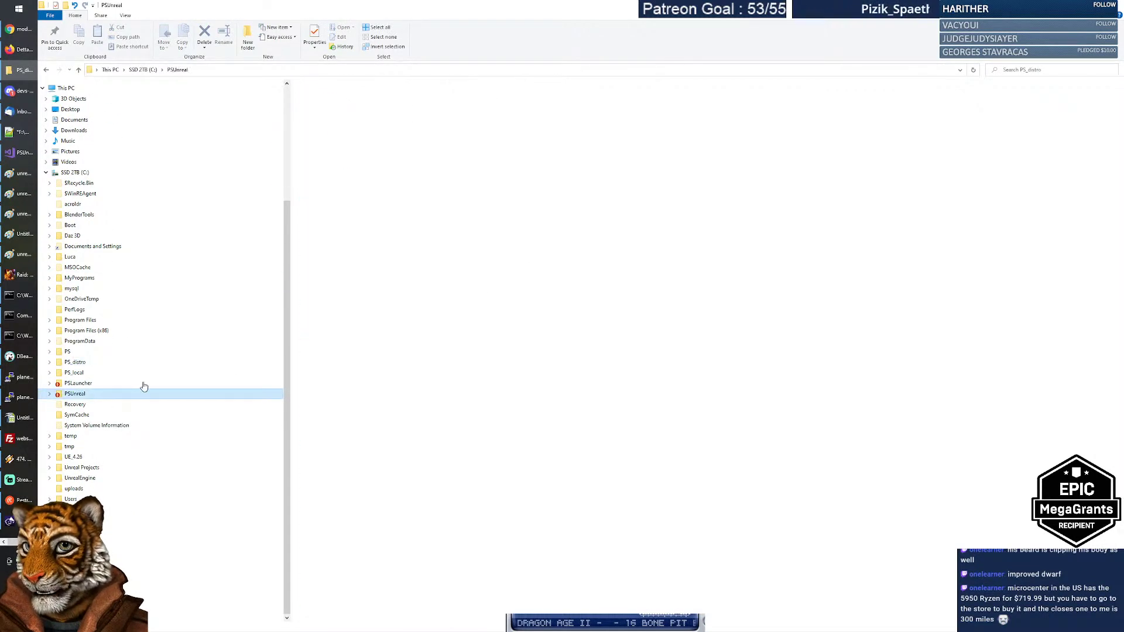
pyautogui.doubleClick(322, 217)
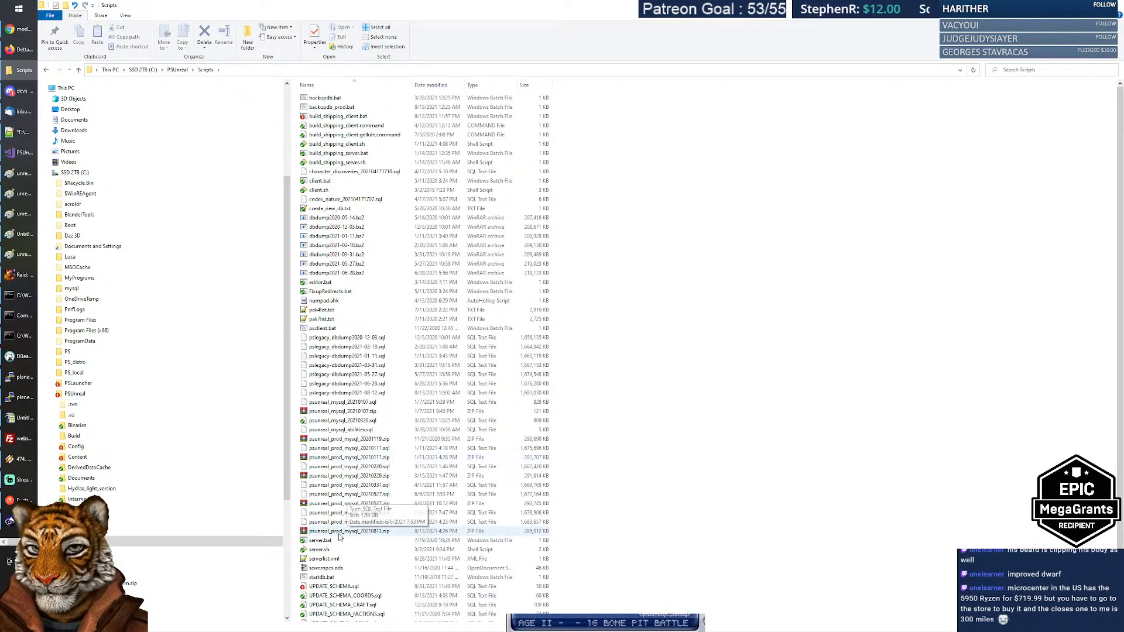
# Launch server.bat and client.bat, and reposition the game client window.
pyautogui.doubleClick(326, 544)
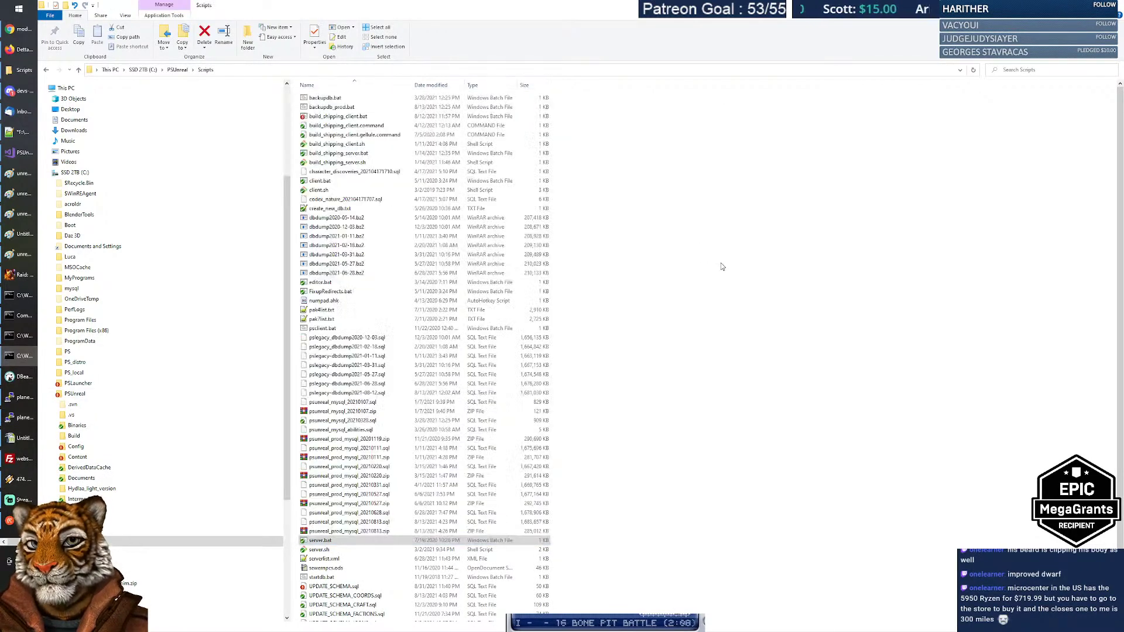
pyautogui.doubleClick(320, 181)
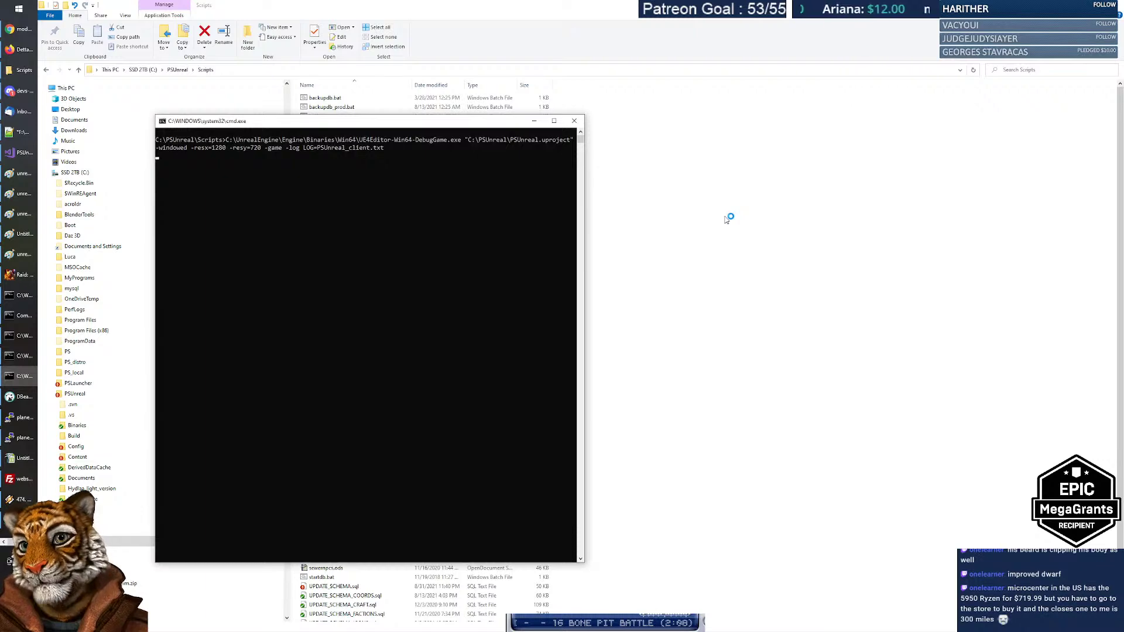
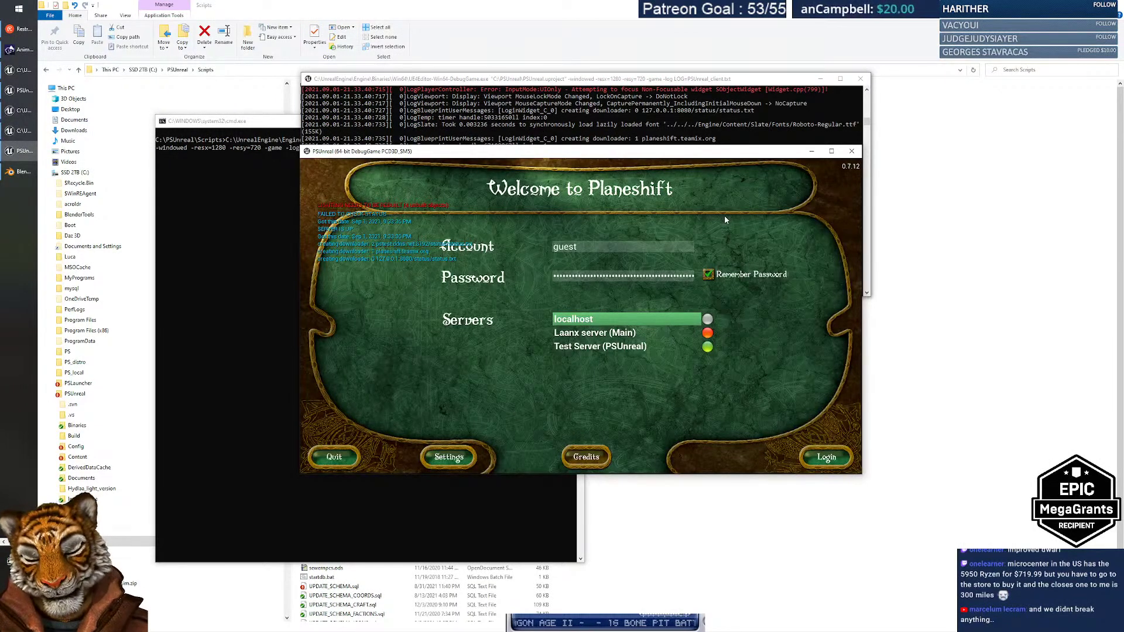
pyautogui.moveTo(619, 155); pyautogui.dragTo(591, 171)
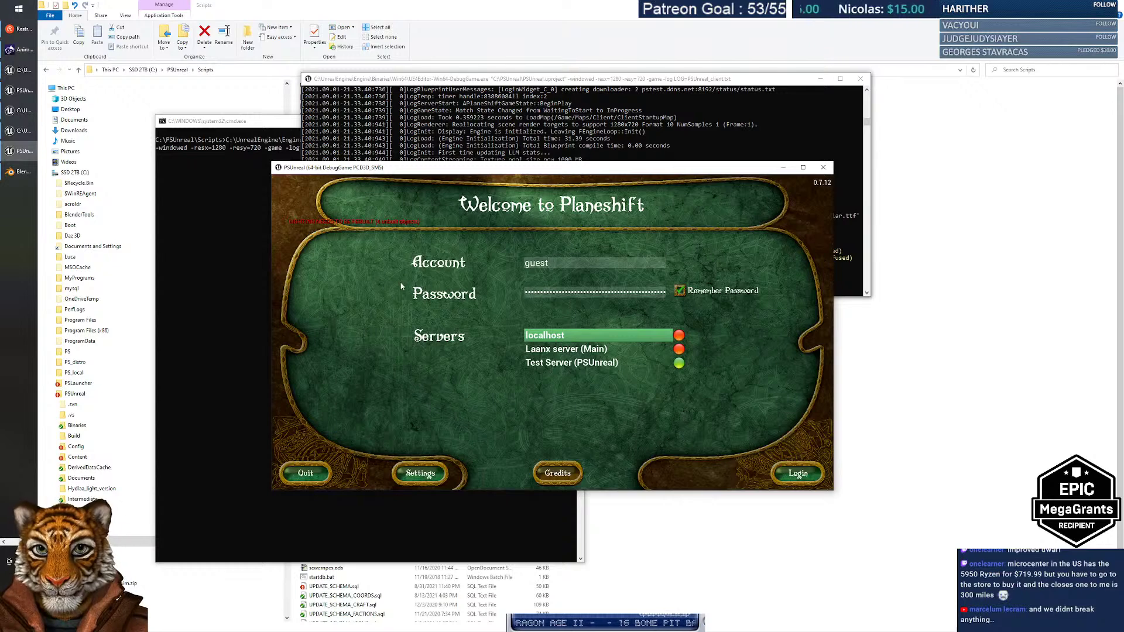
# Try to log in to the localhost server with the guest account, dismiss the error and check the server console.
pyautogui.click(790, 473)
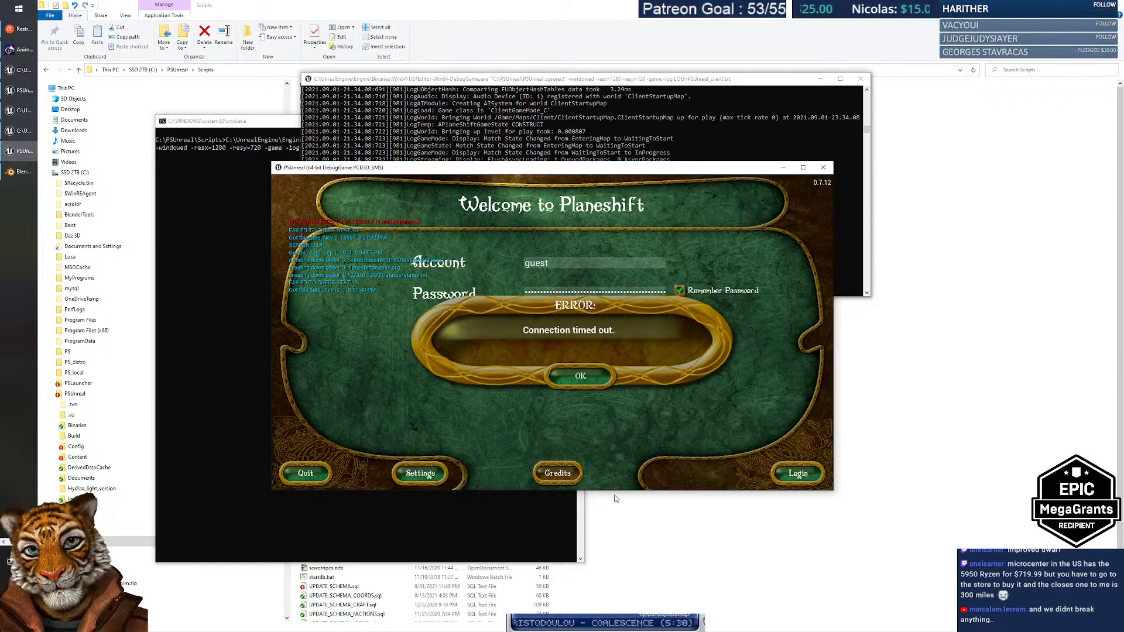
pyautogui.click(580, 376)
pyautogui.click(25, 125)
pyautogui.click(20, 116)
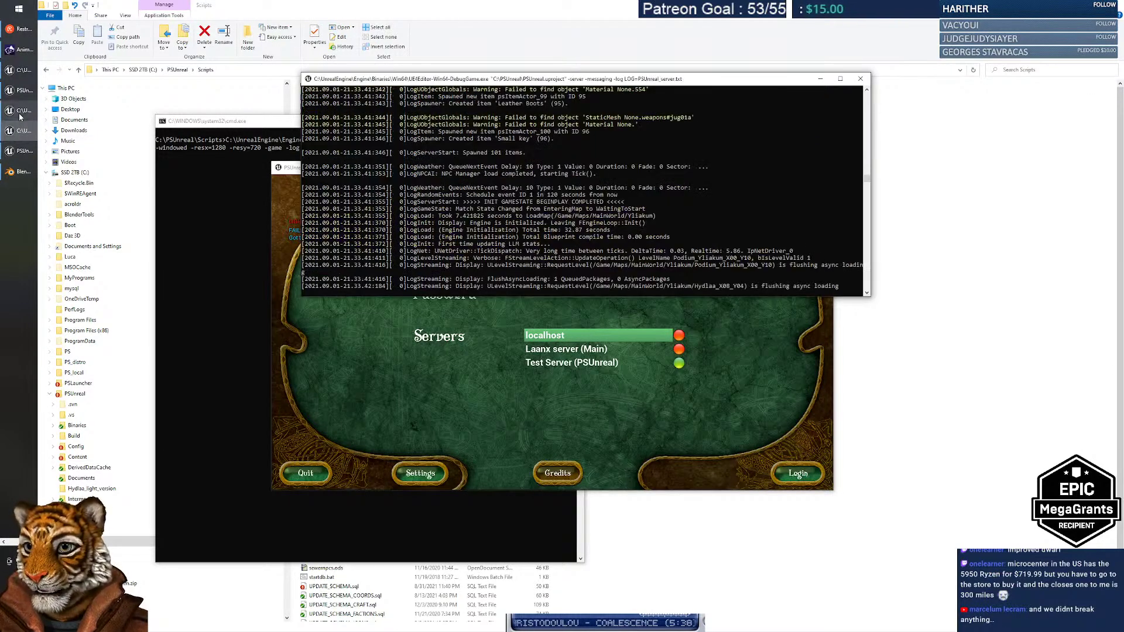
pyautogui.click(24, 151)
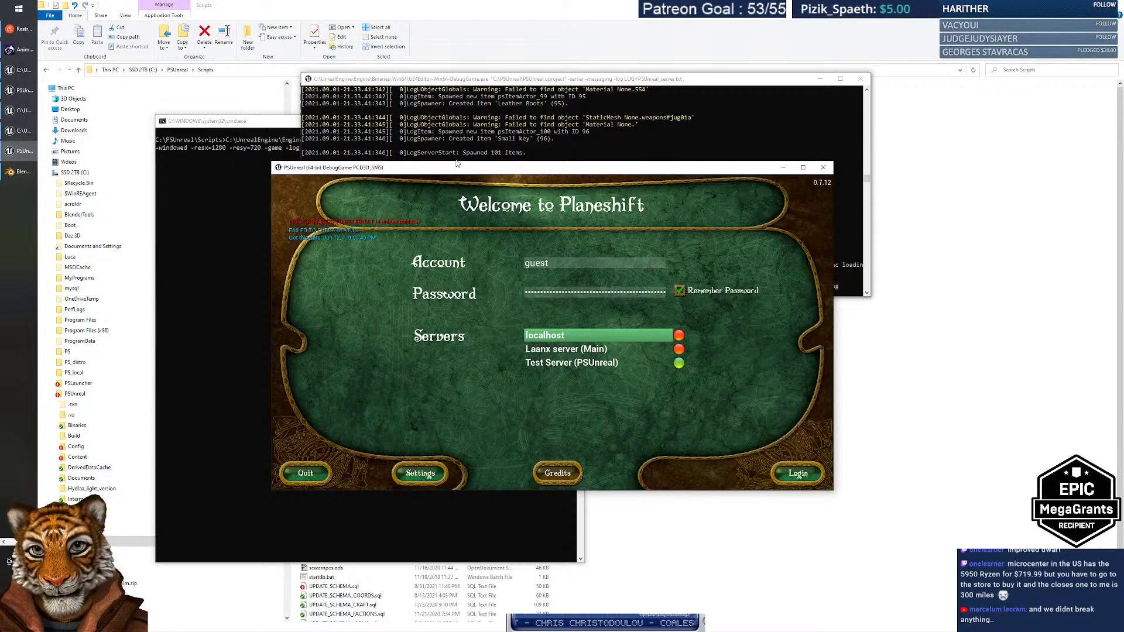
# Arrange the server console above the game client and log in to localhost with the guest account.
pyautogui.moveTo(524, 170); pyautogui.dragTo(535, 251)
pyautogui.moveTo(560, 81); pyautogui.dragTo(538, 23)
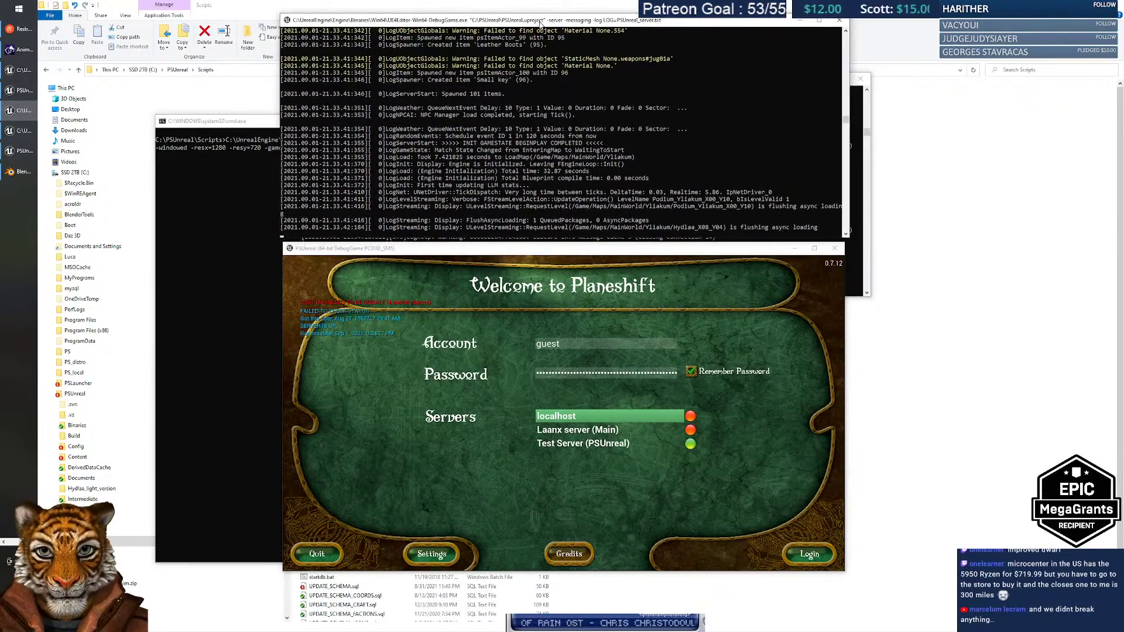
pyautogui.click(589, 257)
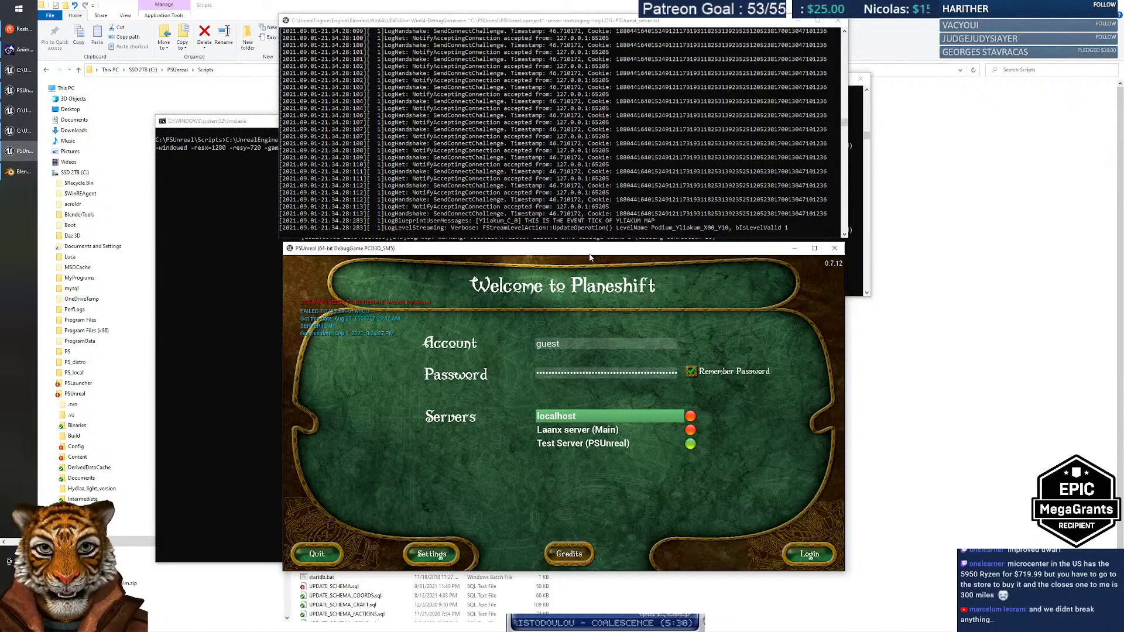
pyautogui.click(804, 557)
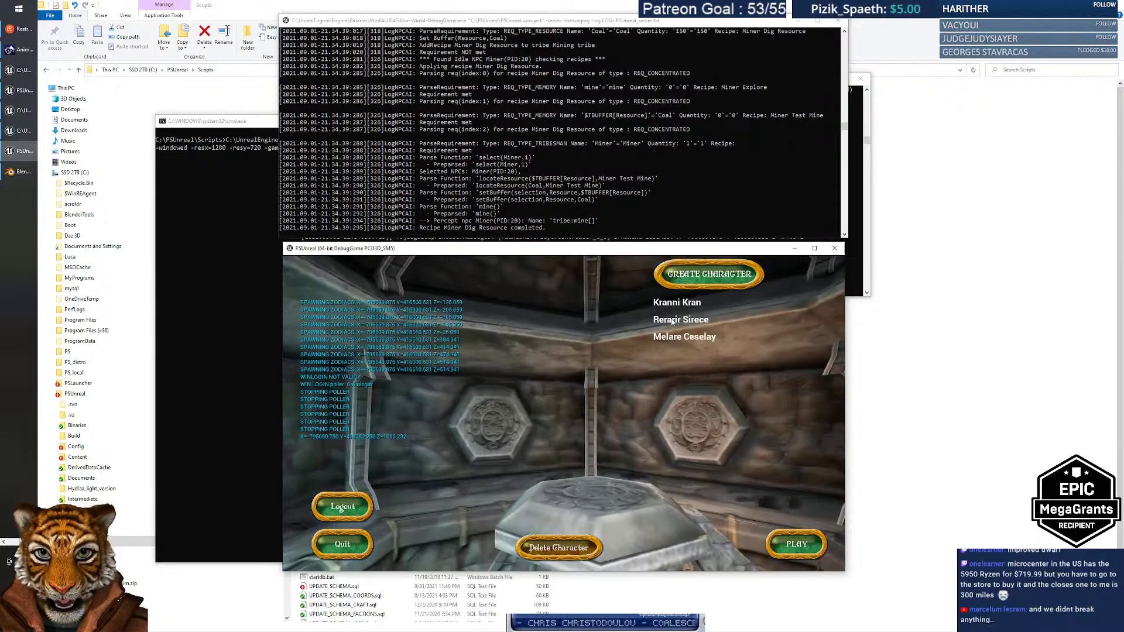
# Preview each of the existing characters in the character selection list.
pyautogui.click(682, 321)
pyautogui.click(675, 302)
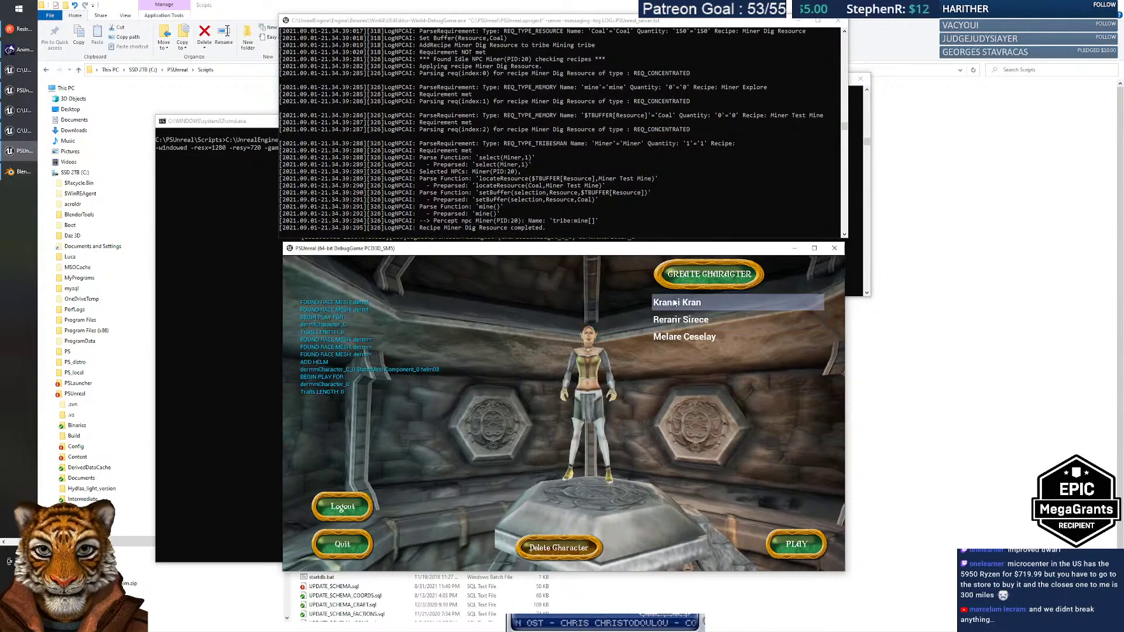
pyautogui.click(687, 336)
pyautogui.click(683, 320)
pyautogui.click(679, 302)
# Start creating a new character, choose the Stonehammer race and maximize the game window.
pyautogui.click(688, 272)
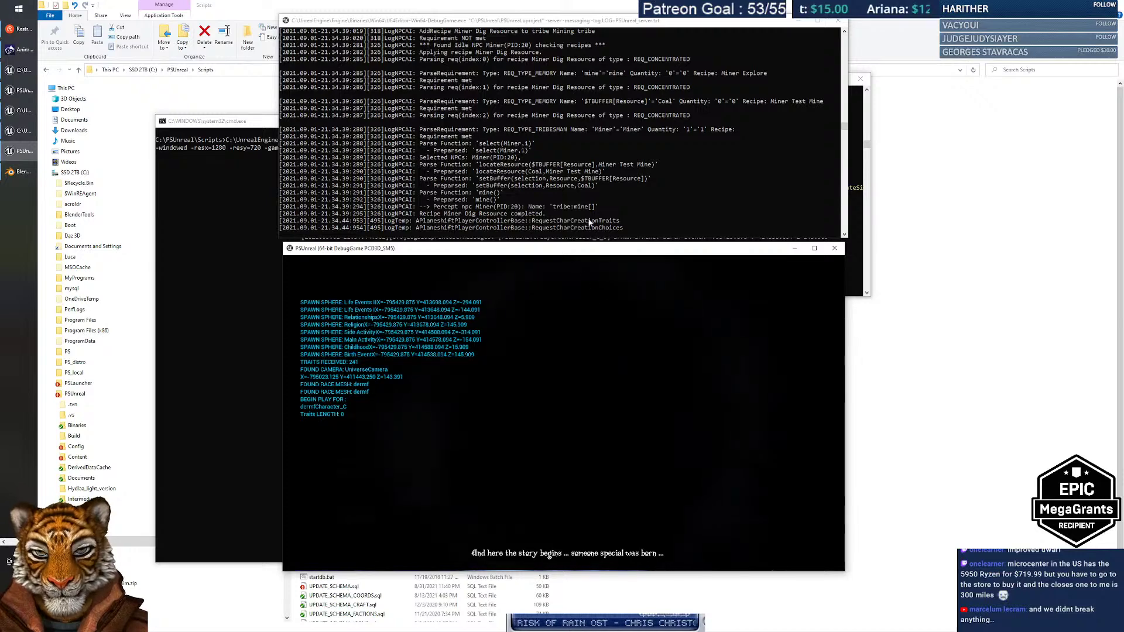
pyautogui.moveTo(552, 254); pyautogui.dragTo(549, 140)
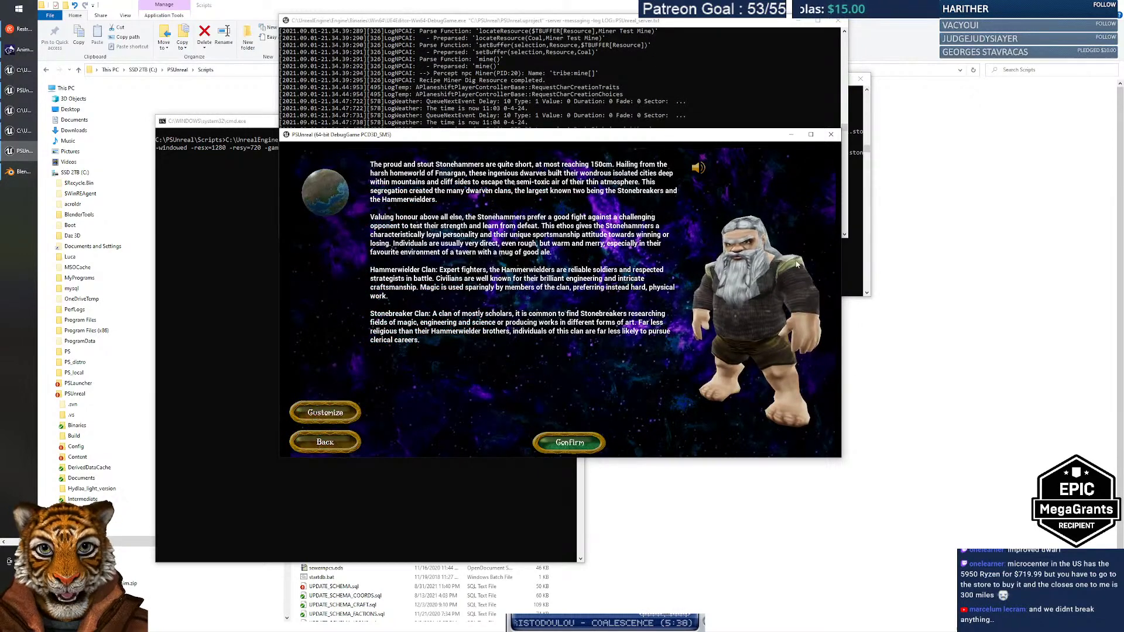
pyautogui.doubleClick(766, 138)
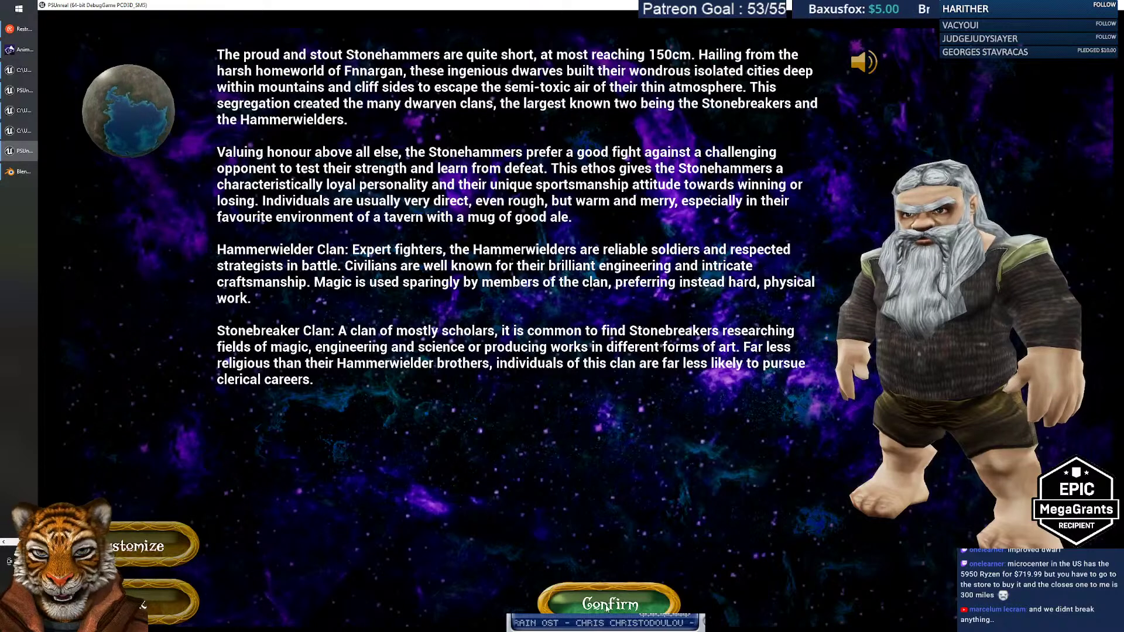
# Customize the Stonehammer with a suggested name, Veteran age and dark red hair colour.
pyautogui.click(155, 551)
pyautogui.click(297, 246)
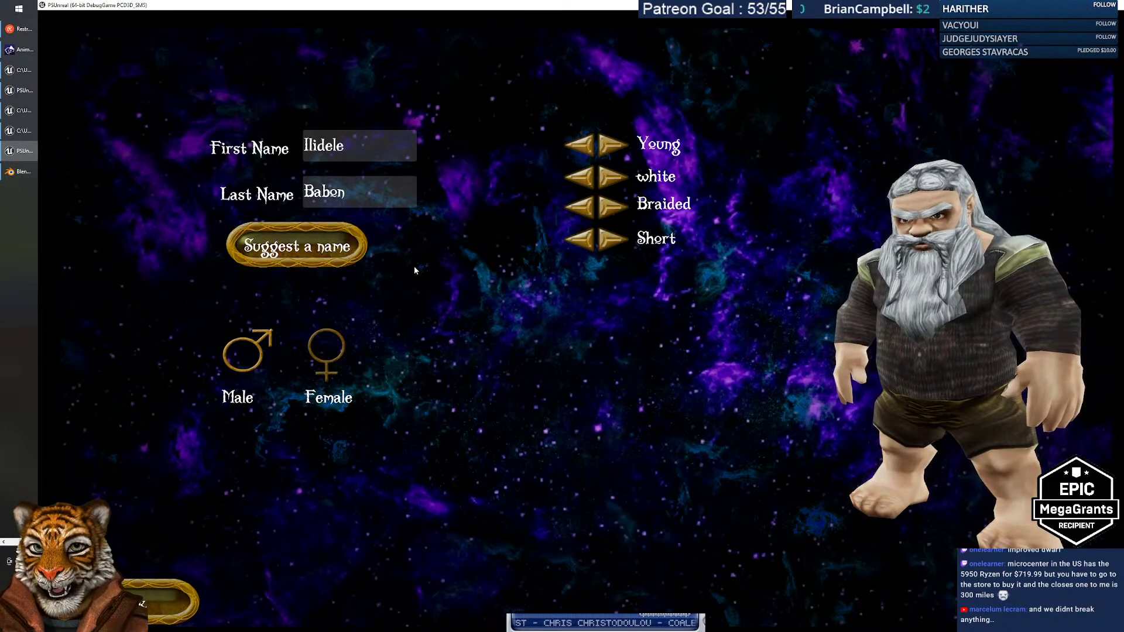
pyautogui.click(612, 144)
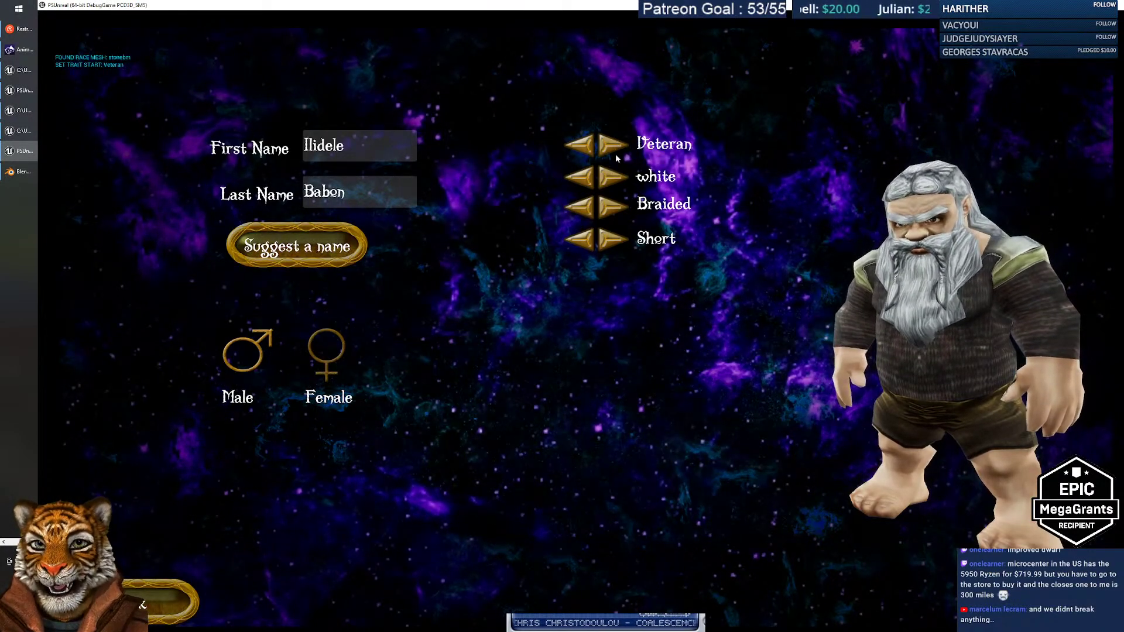
pyautogui.click(612, 177)
pyautogui.click(619, 193)
pyautogui.click(618, 193)
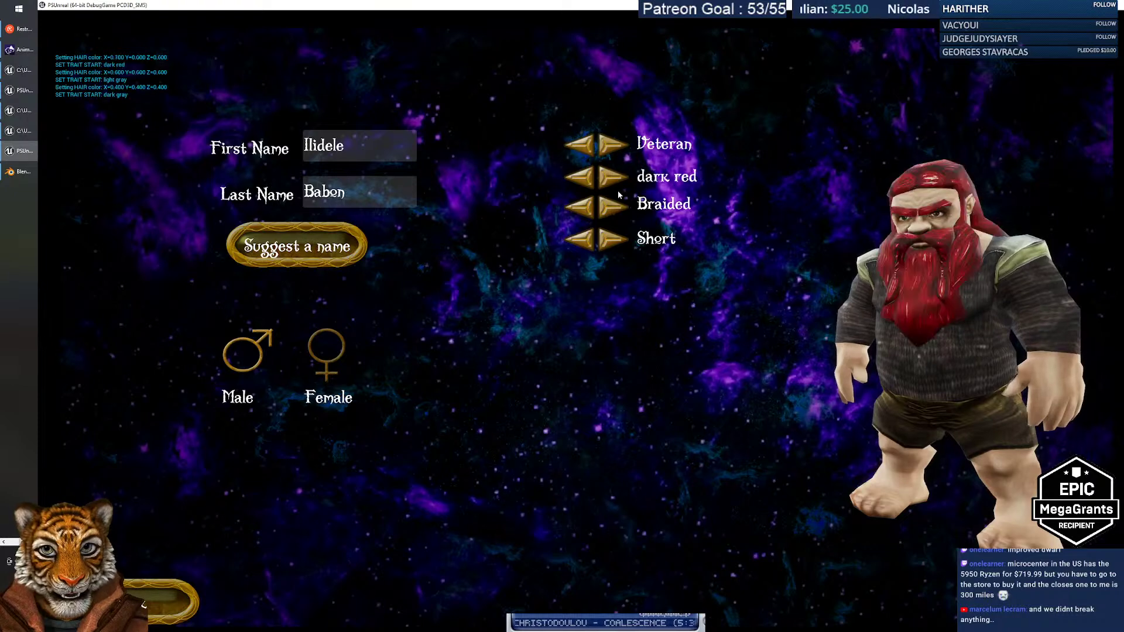
# Try the Short-Gruff beard, return to Braided, and set the hairstyle to Long and the hair colour to light red.
pyautogui.click(613, 229)
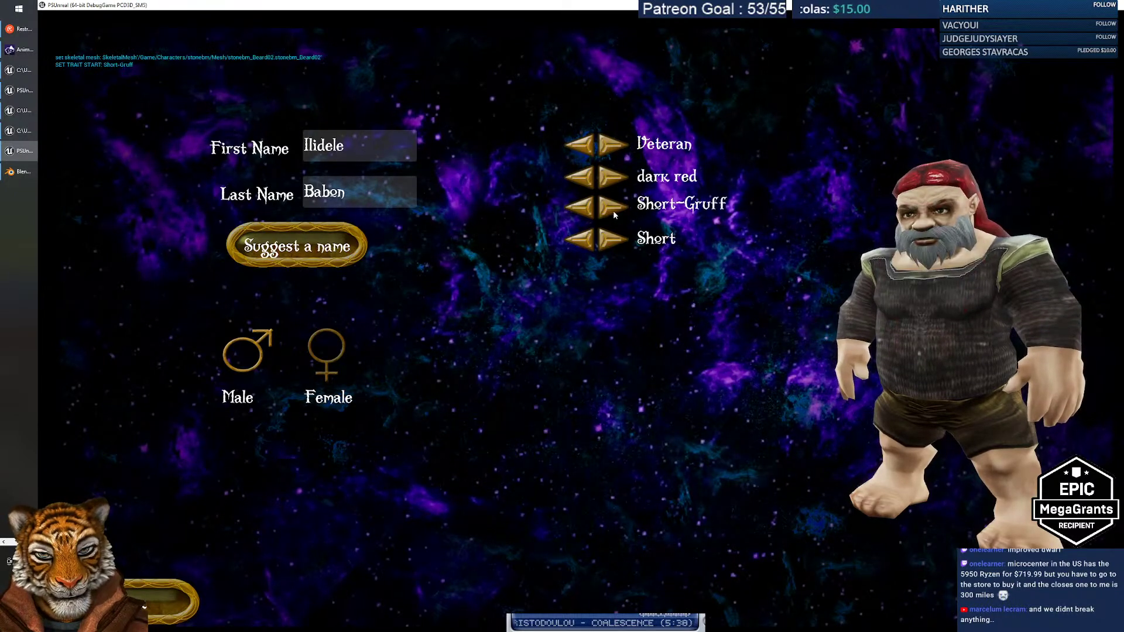
pyautogui.click(609, 242)
pyautogui.click(609, 242)
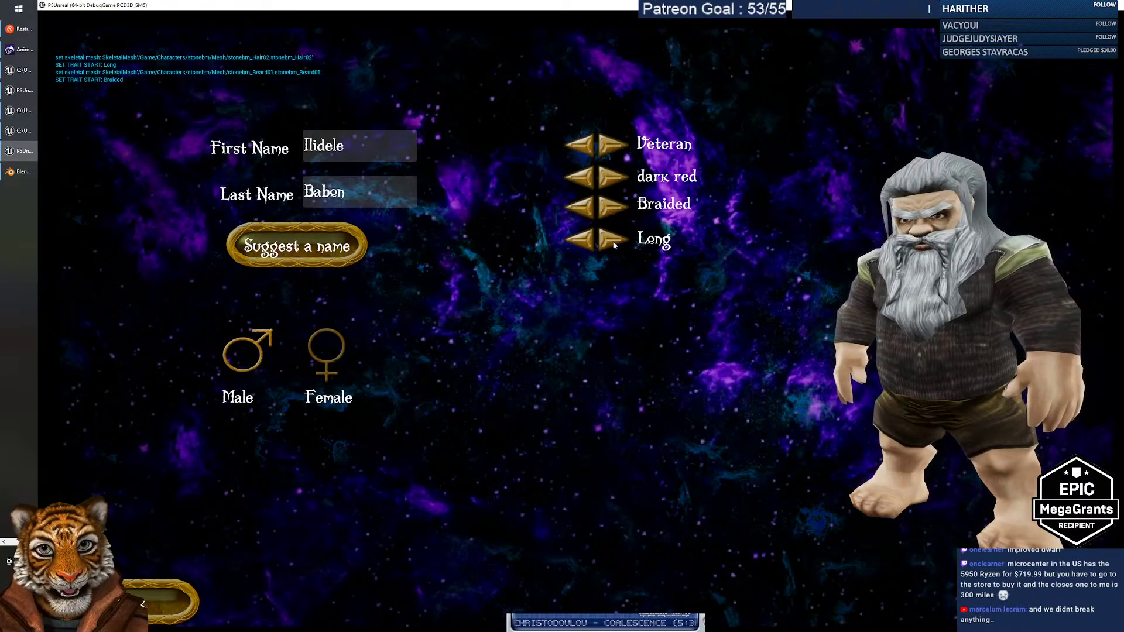
pyautogui.click(616, 177)
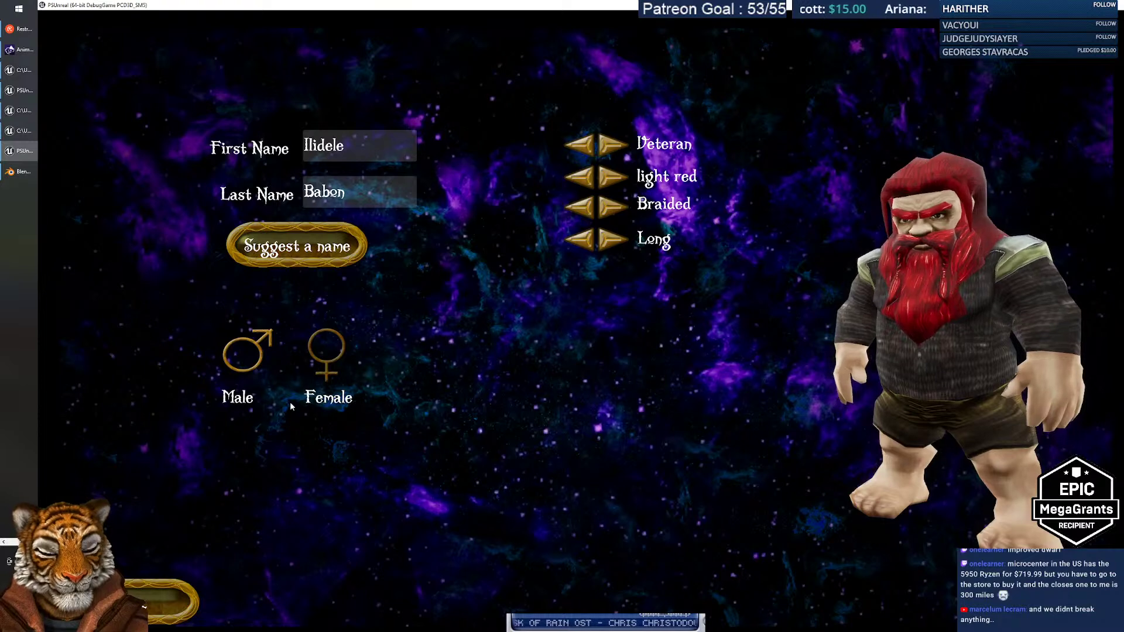
# Confirm the customized Stonehammer and choose a birth constellation to proceed to the life event choices.
pyautogui.click(143, 604)
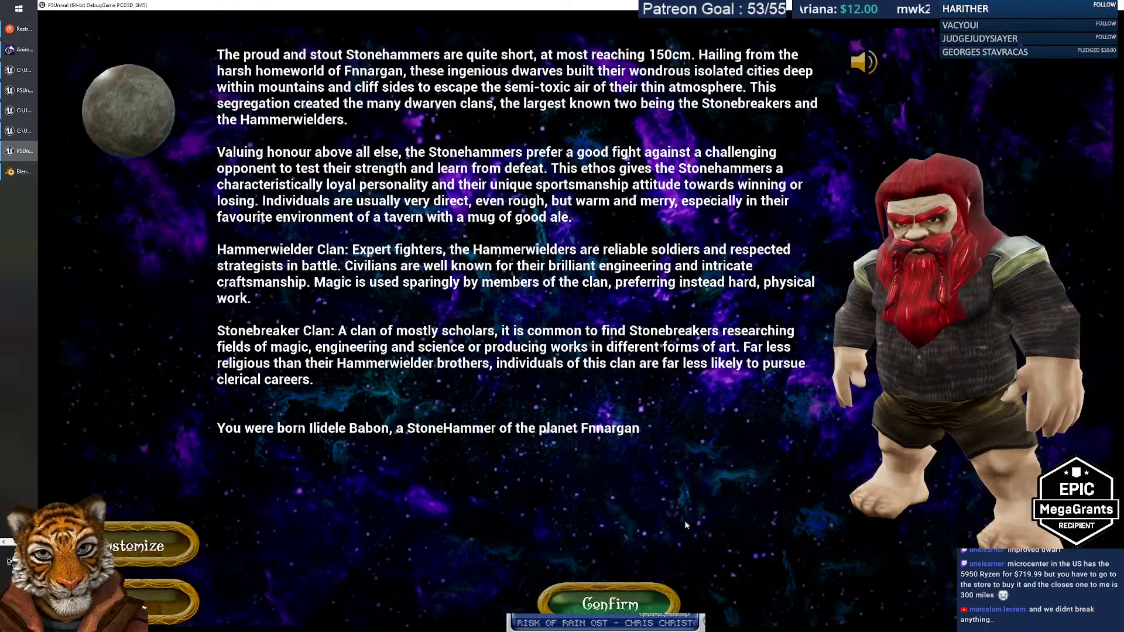
pyautogui.click(628, 604)
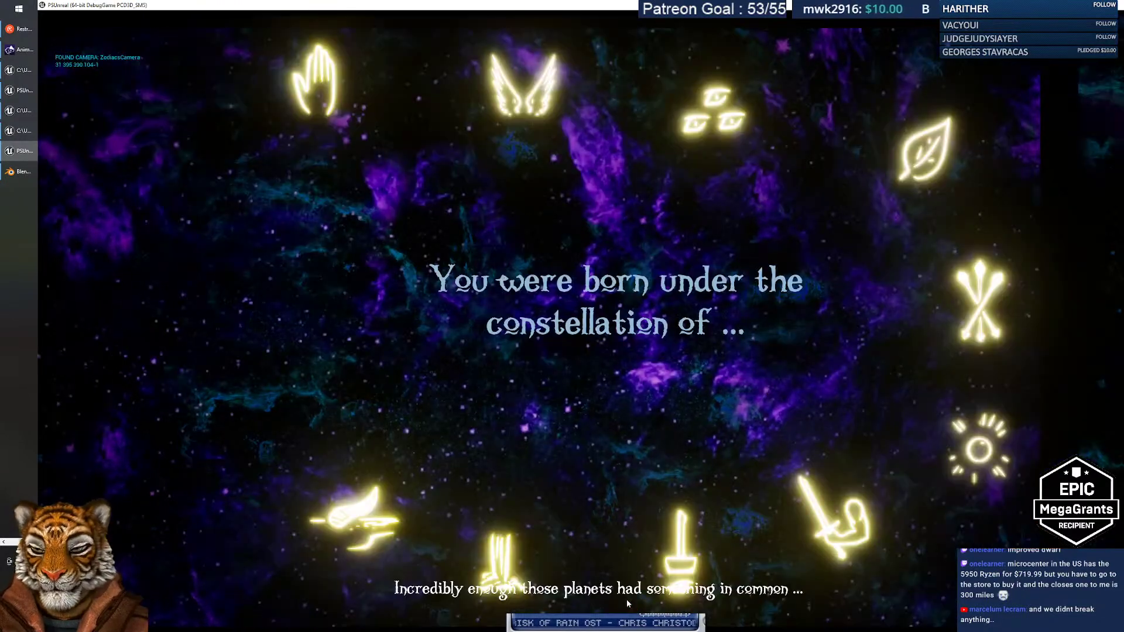
pyautogui.click(372, 517)
pyautogui.click(607, 451)
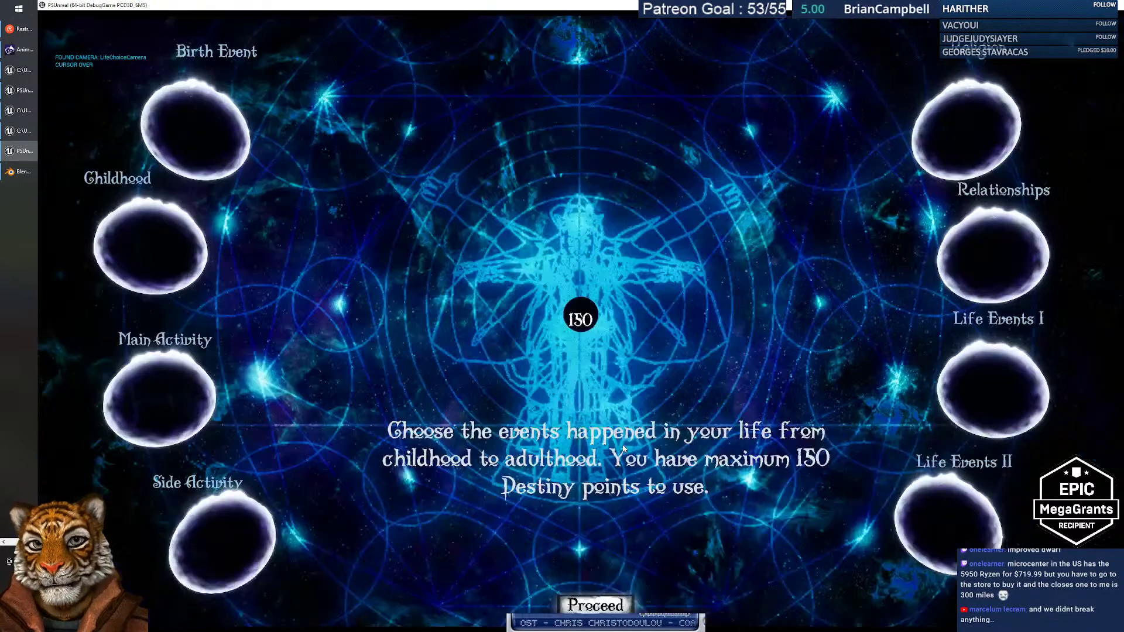
# Proceed without assigning any life events, confirm leaving the Destiny points unspent, and walk the new Stonehammer across the plaza.
pyautogui.click(588, 606)
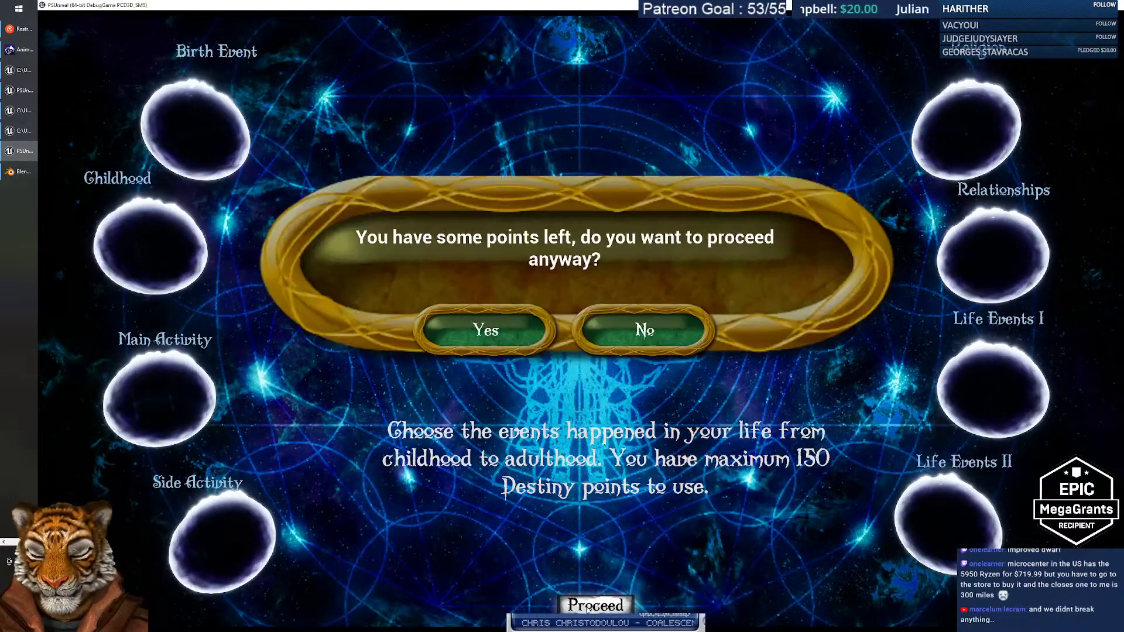
pyautogui.click(488, 338)
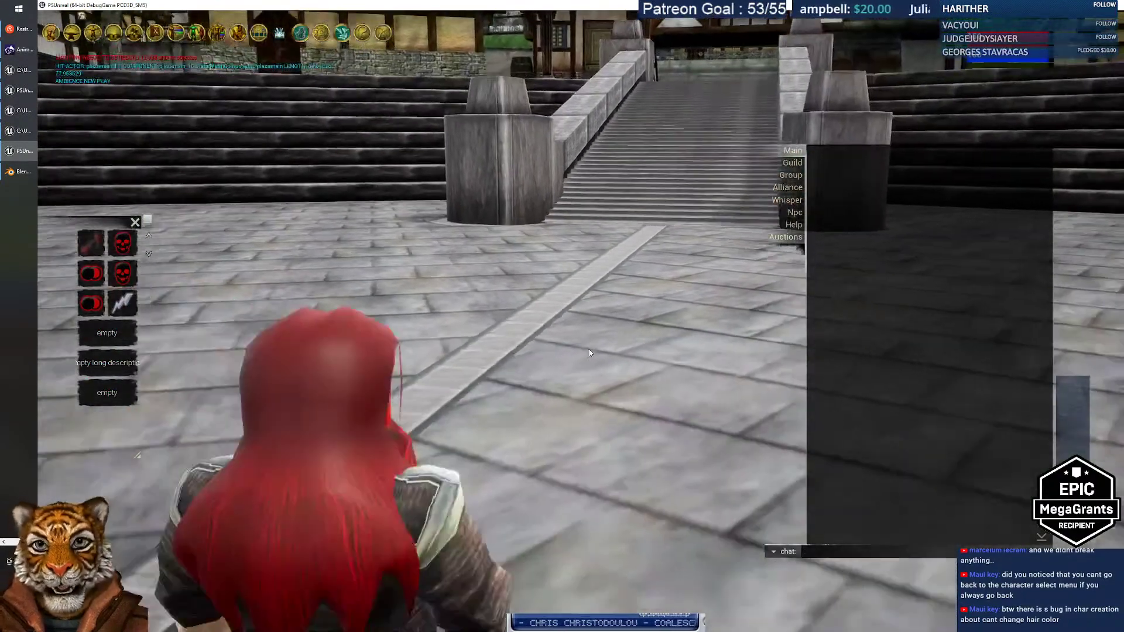
pyautogui.scroll(-5, 585, 352)
pyautogui.press('a')
pyautogui.press('w')
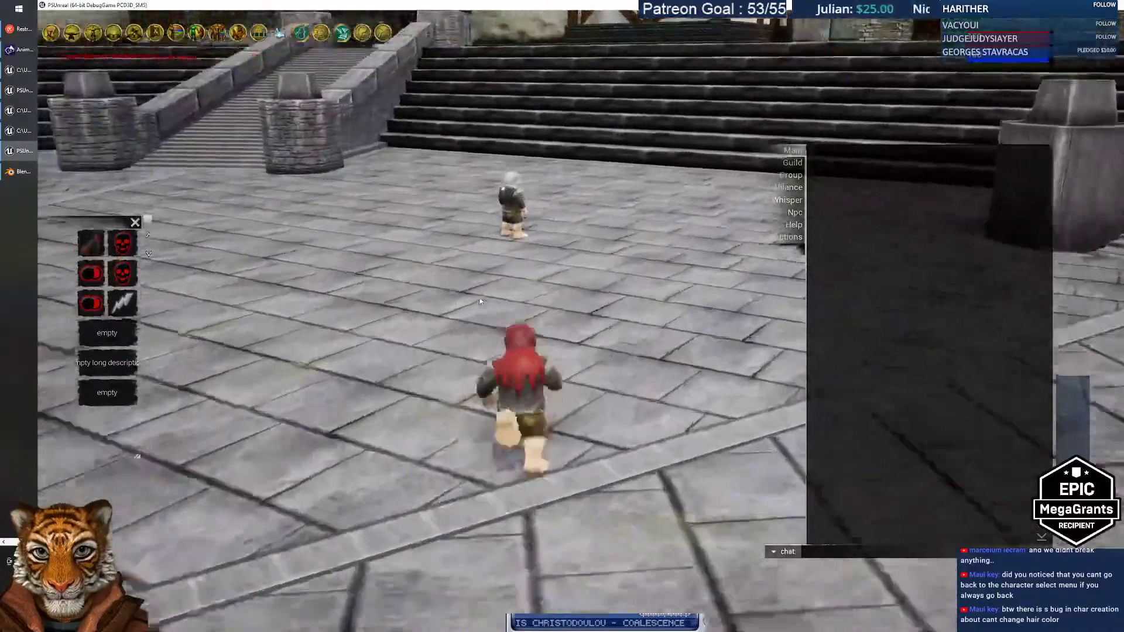
# Examine the Stonehammer's hair, beard, torso and arms from several sides while it moves, sits and stands in the plaza.
pyautogui.moveTo(480, 301); pyautogui.dragTo(691, 369, button='right')
pyautogui.press('d')
pyautogui.press('s')
pyautogui.scroll(5, 503, 283)
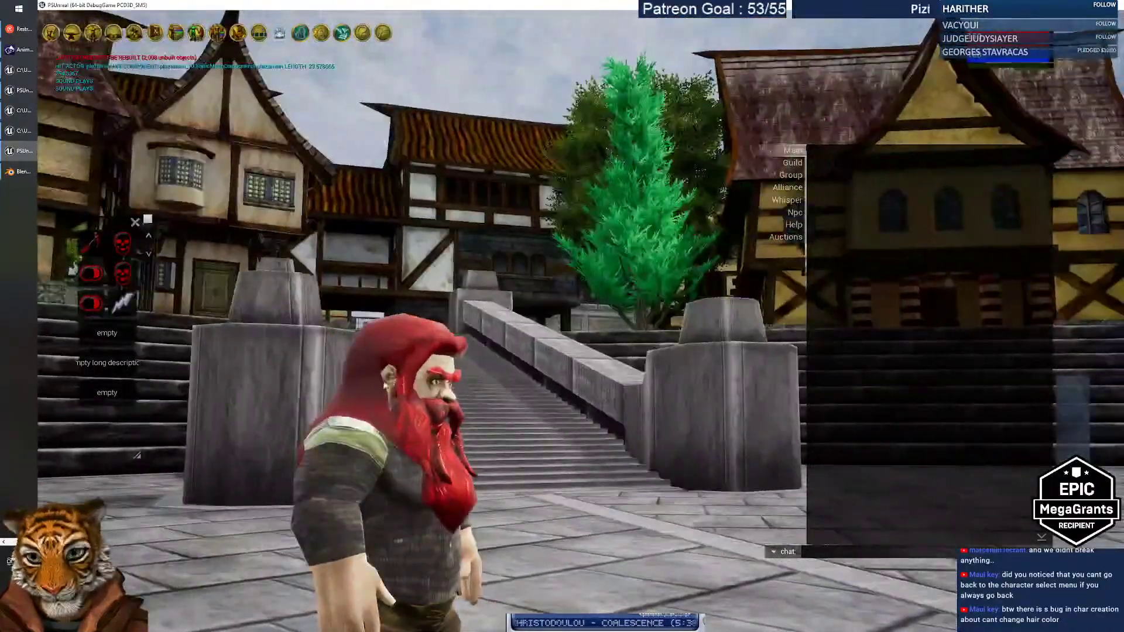
pyautogui.moveTo(351, 287); pyautogui.dragTo(403, 410, button='right')
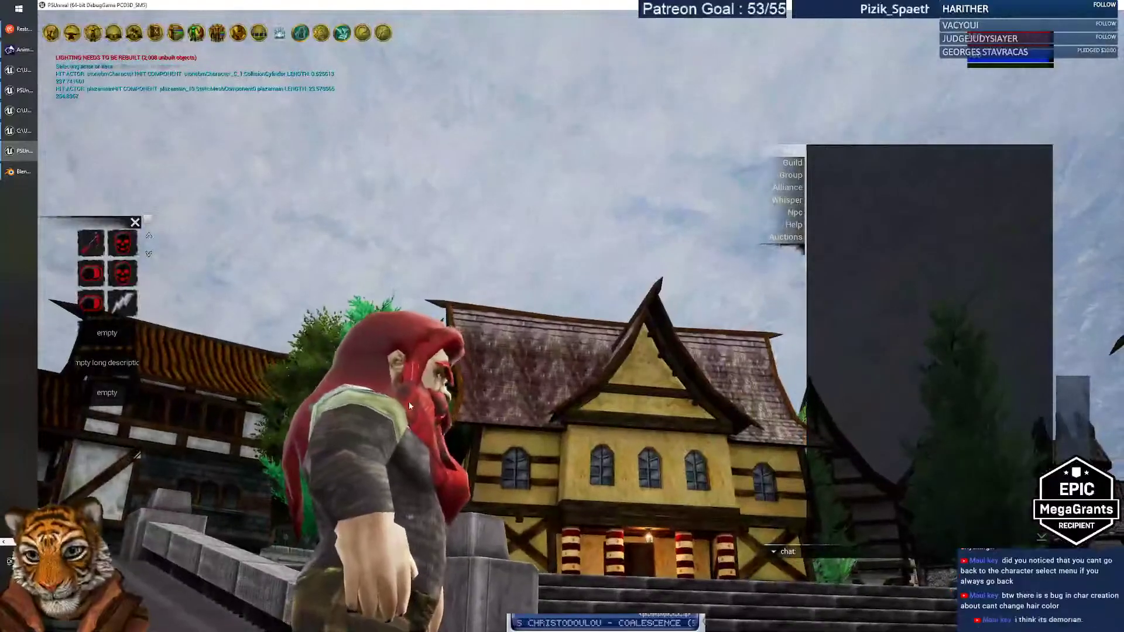
pyautogui.moveTo(528, 411); pyautogui.dragTo(552, 480, button='right')
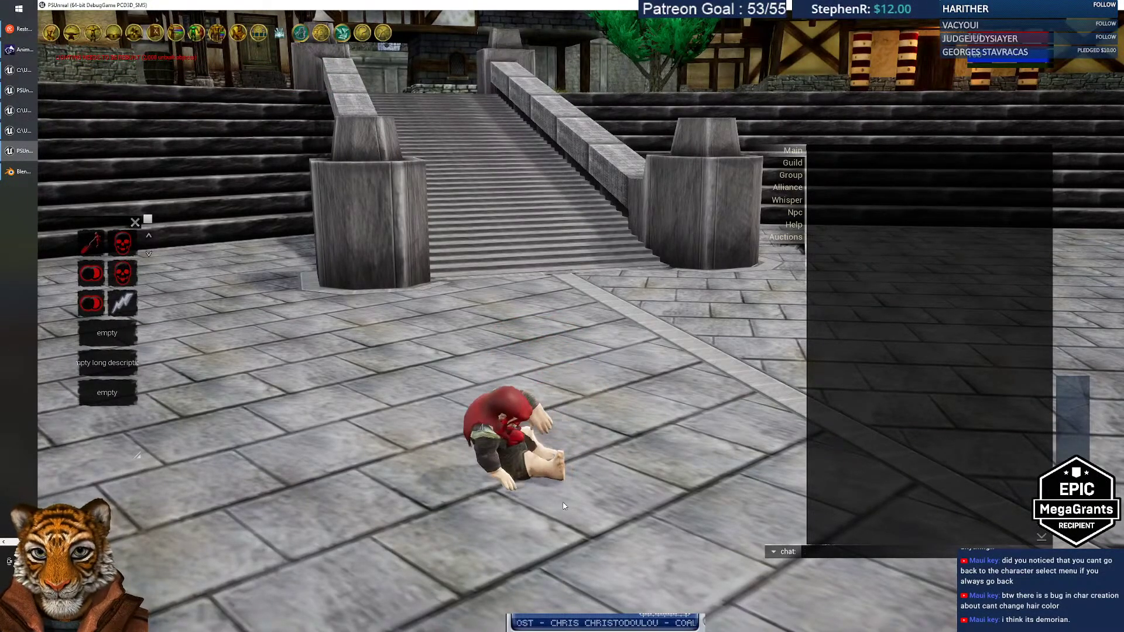
pyautogui.moveTo(596, 461); pyautogui.dragTo(359, 483, button='right')
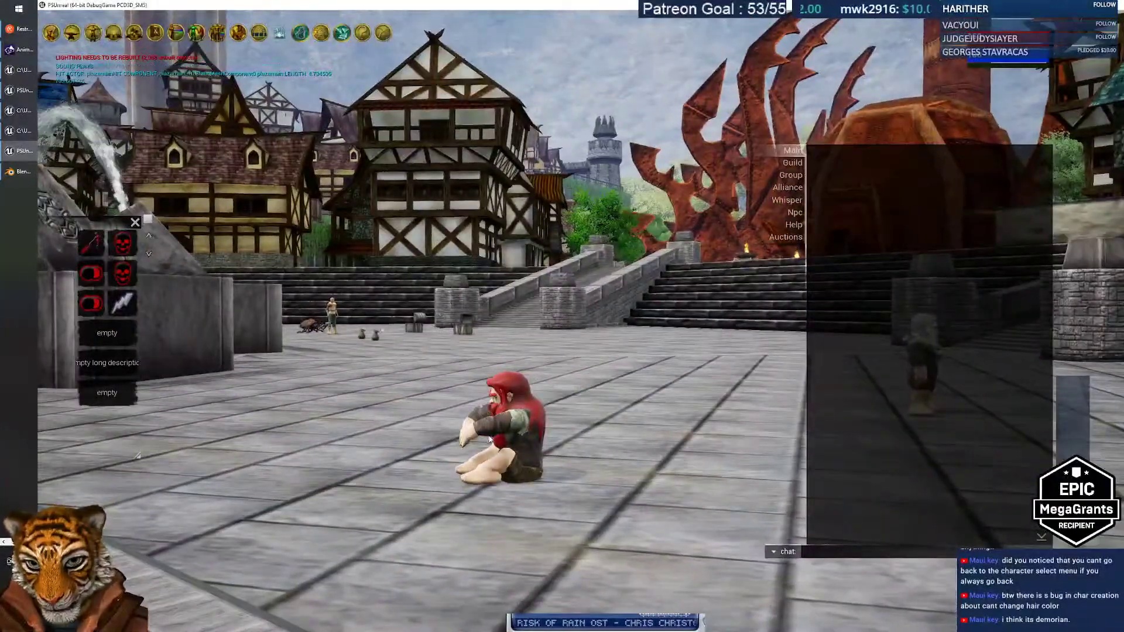
pyautogui.moveTo(491, 438); pyautogui.dragTo(465, 447, button='right')
pyautogui.moveTo(503, 456); pyautogui.dragTo(555, 459, button='right')
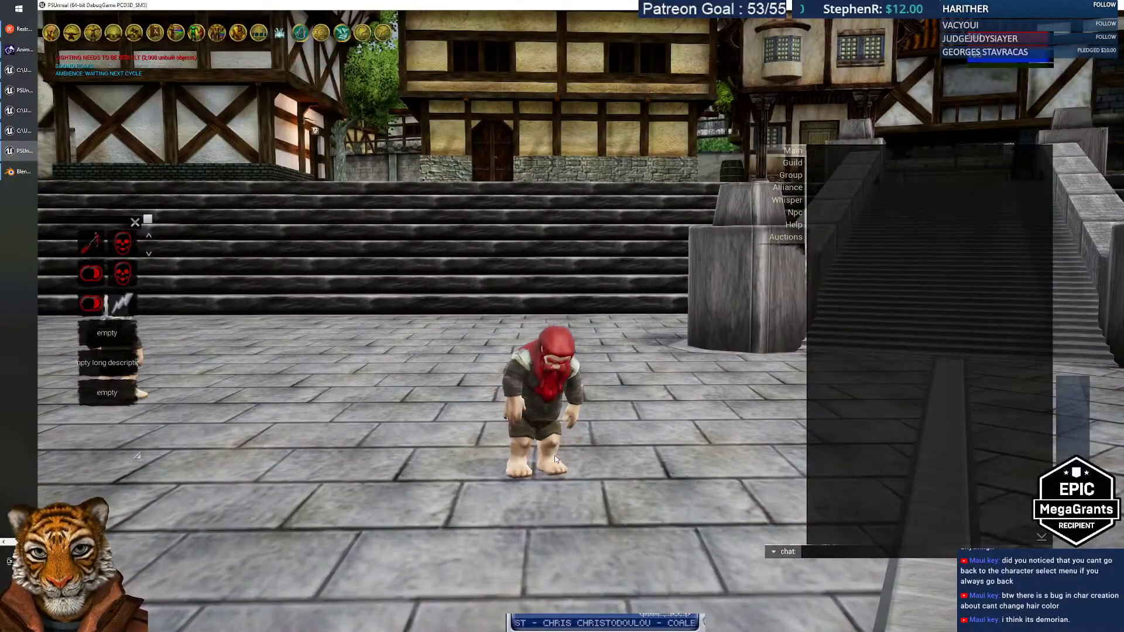
pyautogui.moveTo(601, 405); pyautogui.dragTo(565, 412, button='right')
pyautogui.scroll(3, 565, 412)
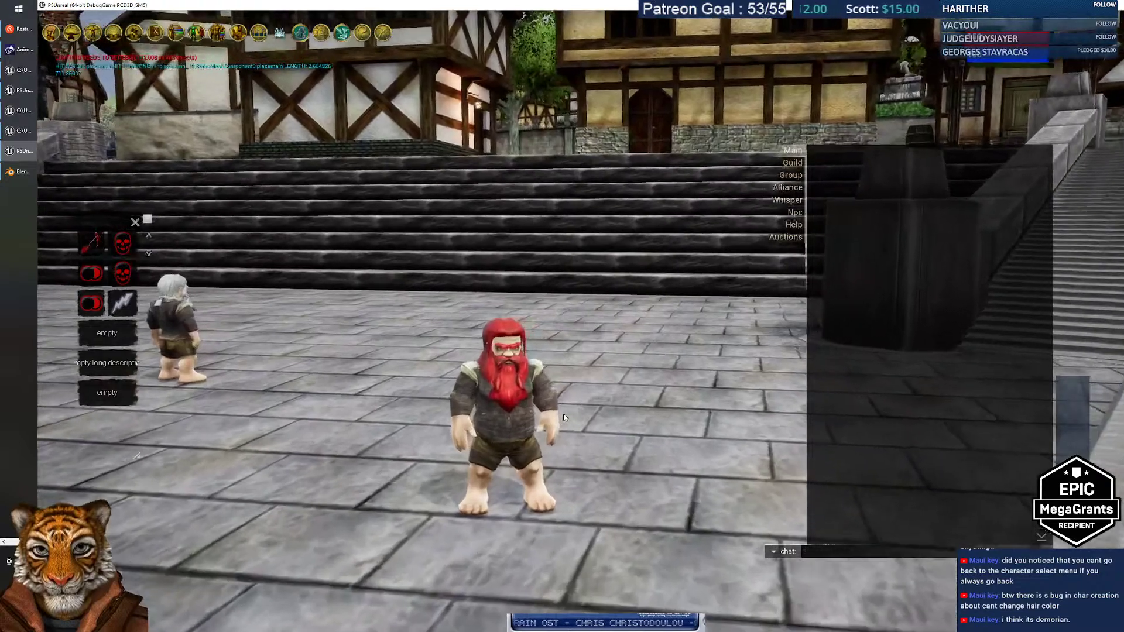
# Play the wave emote on the Stonehammer and check the arms and shoulders from both sides.
pyautogui.click(468, 454)
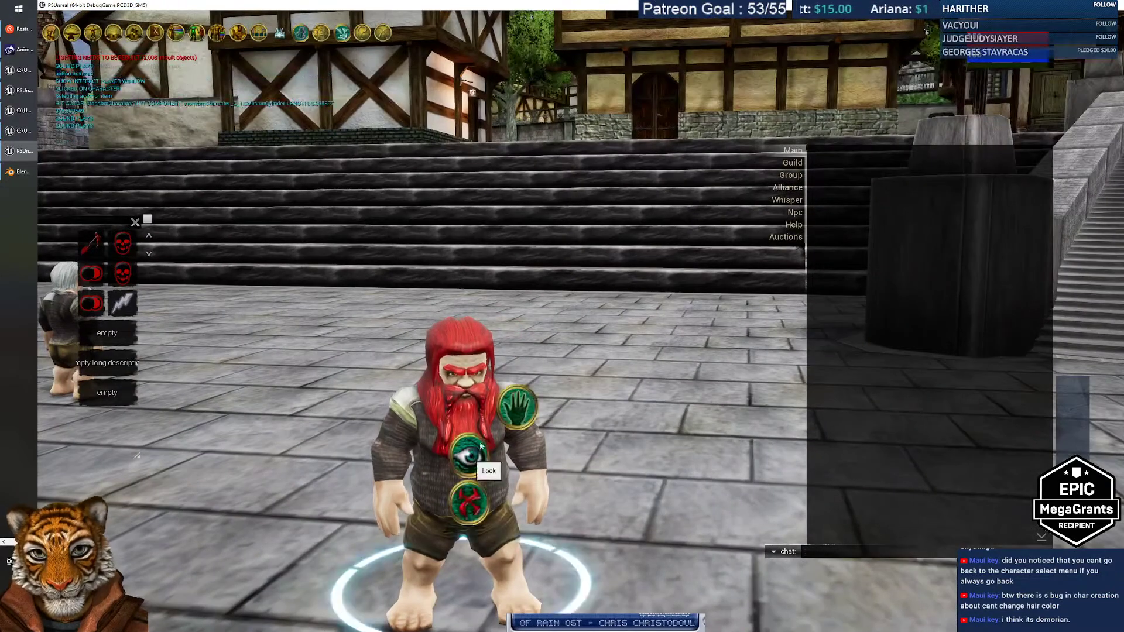
pyautogui.click(517, 407)
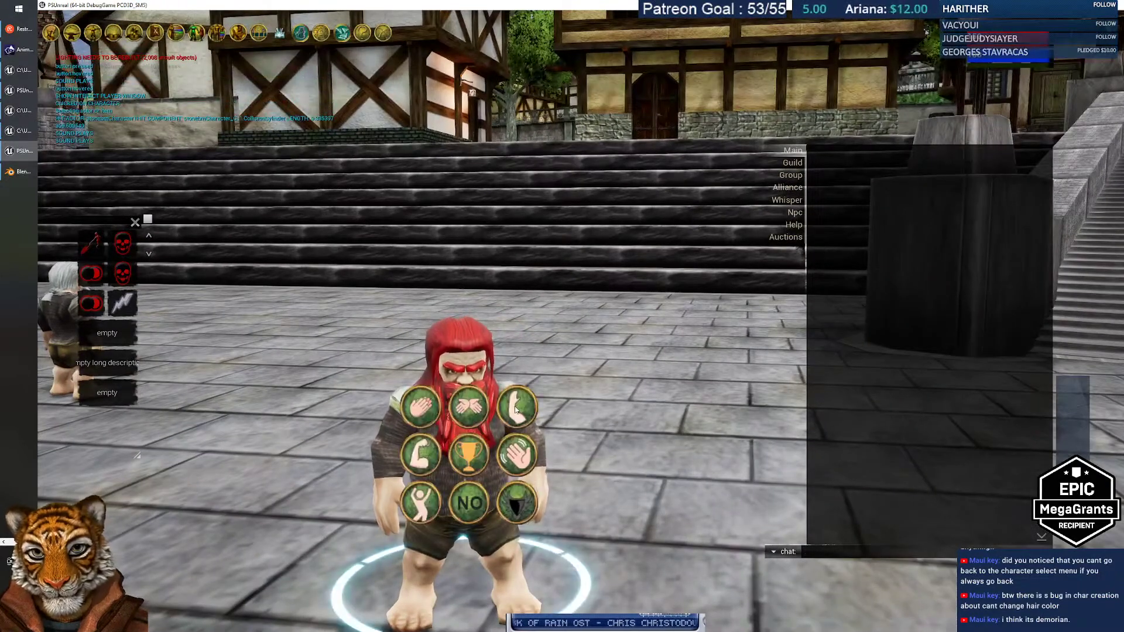
pyautogui.click(514, 458)
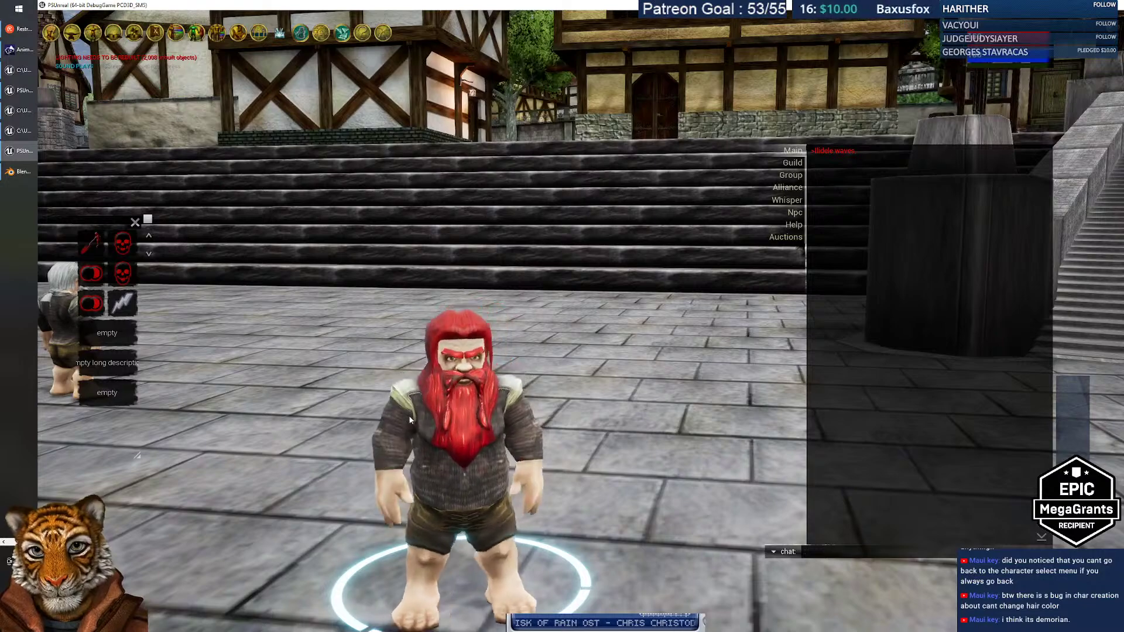
pyautogui.moveTo(383, 419); pyautogui.dragTo(437, 446, button='right')
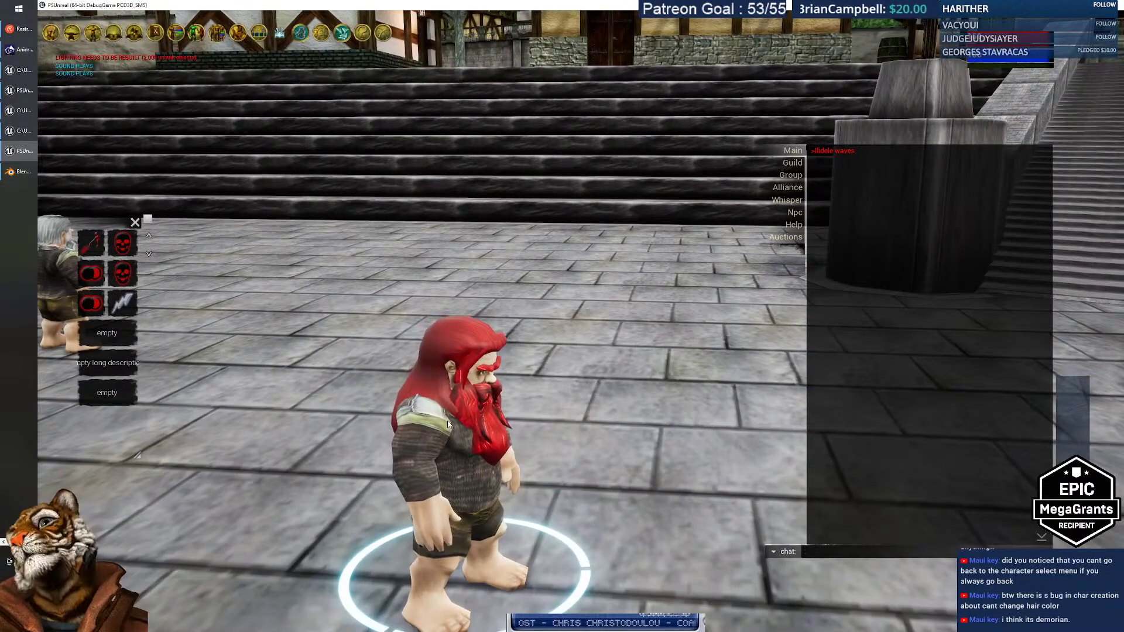
pyautogui.moveTo(598, 437); pyautogui.dragTo(573, 431, button='right')
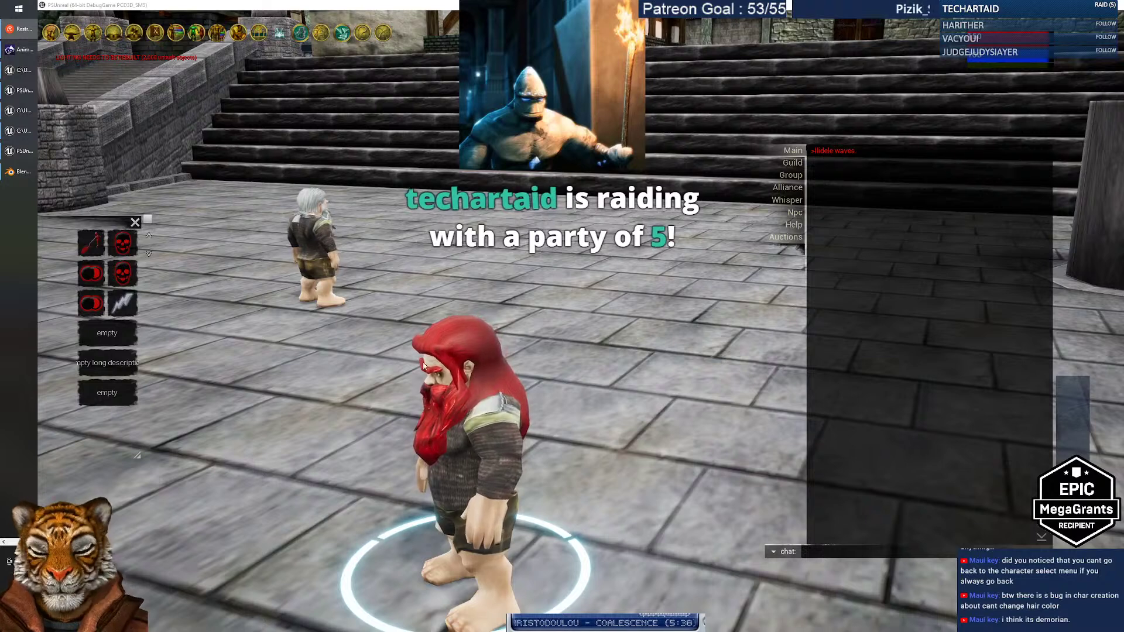
# Turn the Stonehammer to face the camera and play its wave emote again.
pyautogui.click(450, 404)
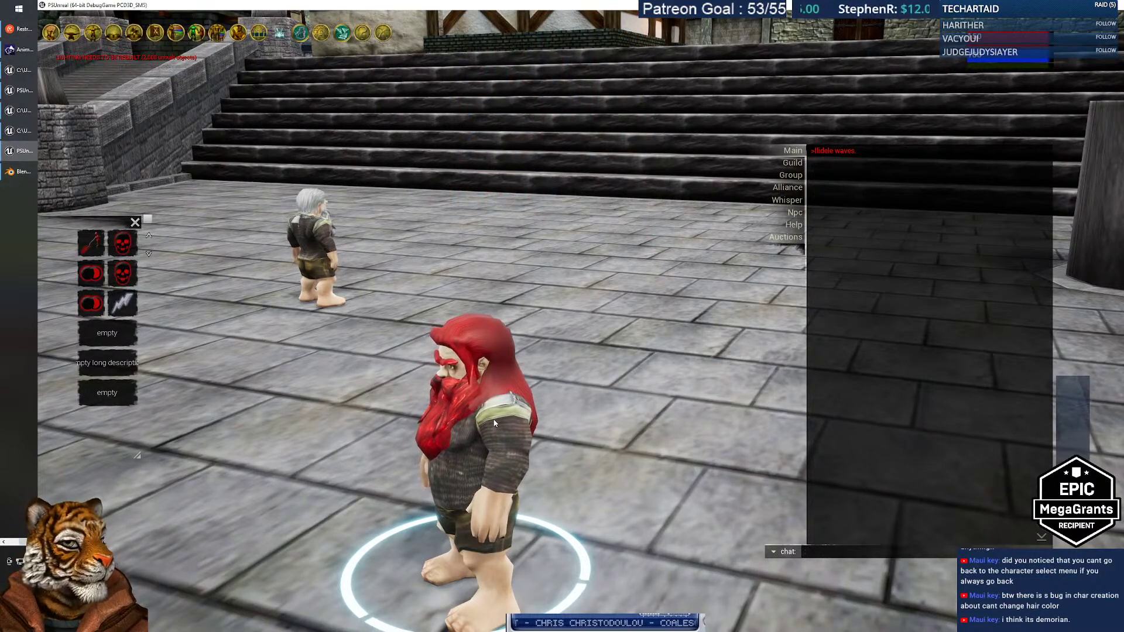
pyautogui.press('w')
pyautogui.press('a')
pyautogui.press('s')
pyautogui.click(469, 429)
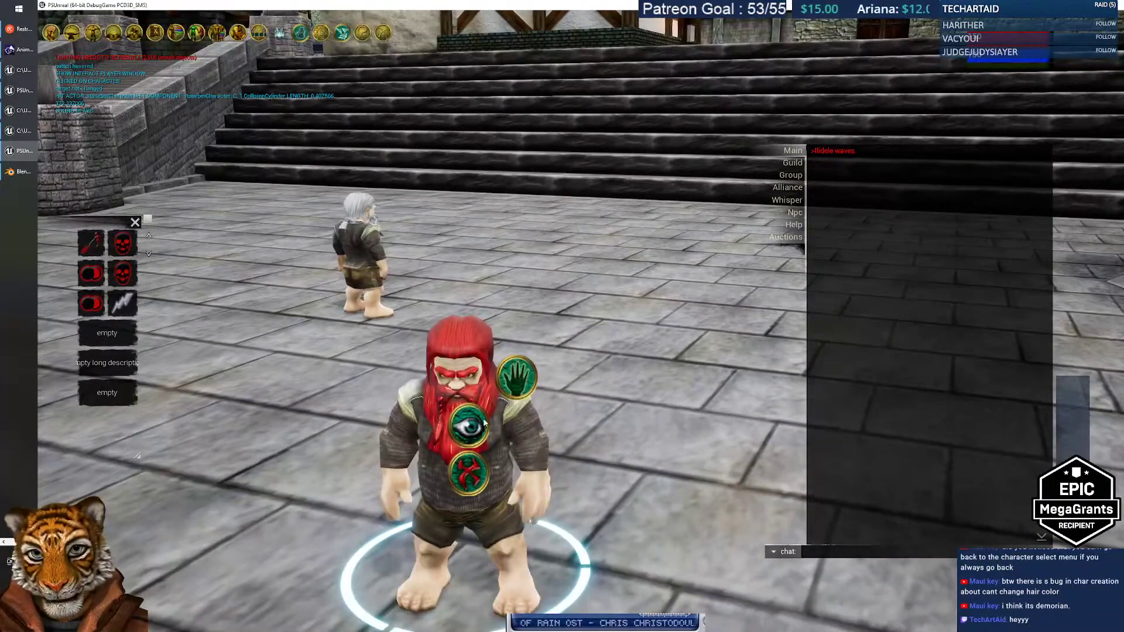
pyautogui.click(514, 427)
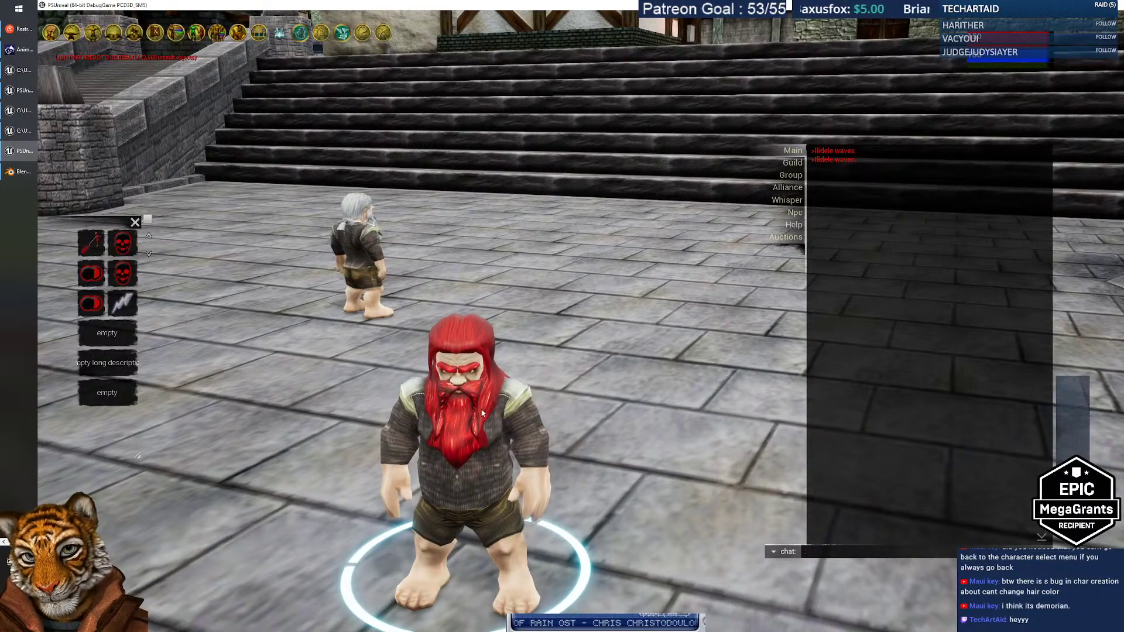
# Inspect the Stonehammer's beard, shoulders and sleeves from low front angles in the plaza.
pyautogui.press('w')
pyautogui.press('s')
pyautogui.moveTo(476, 387); pyautogui.dragTo(659, 361)
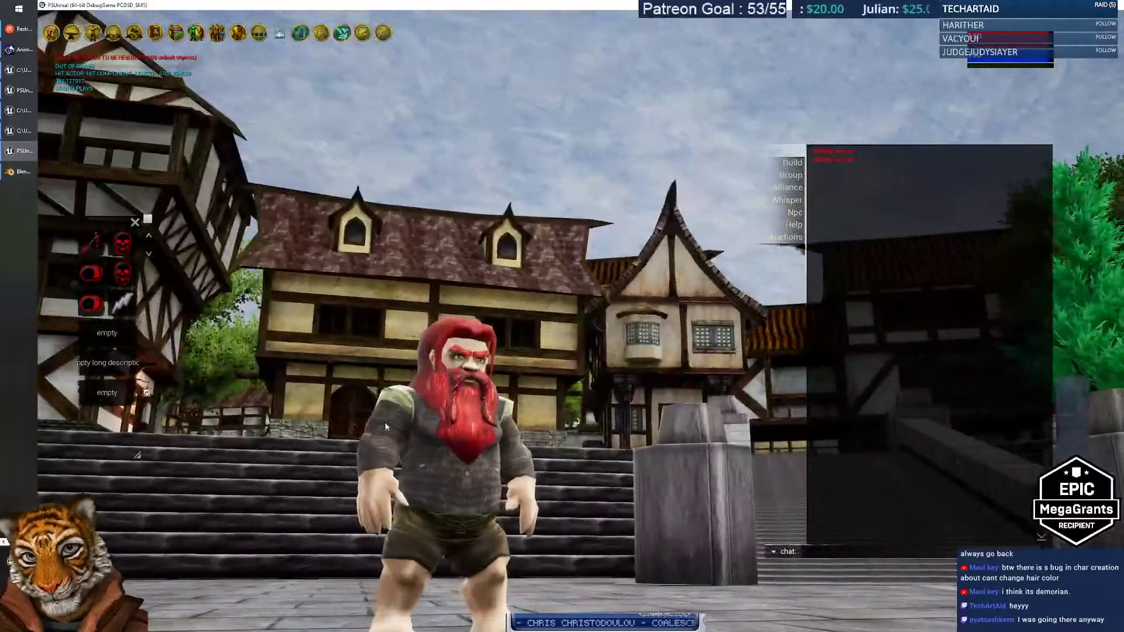
pyautogui.moveTo(518, 413); pyautogui.dragTo(653, 447)
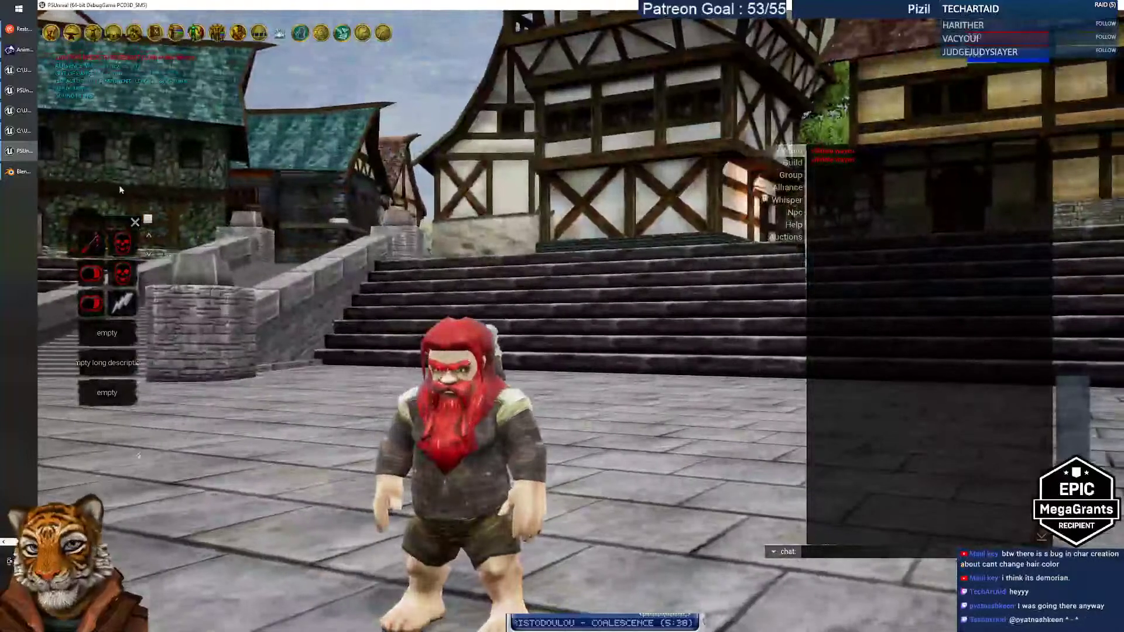
# Switch to Blender and examine the MESH_Beard01 braided beard up close against the torso.
pyautogui.click(23, 175)
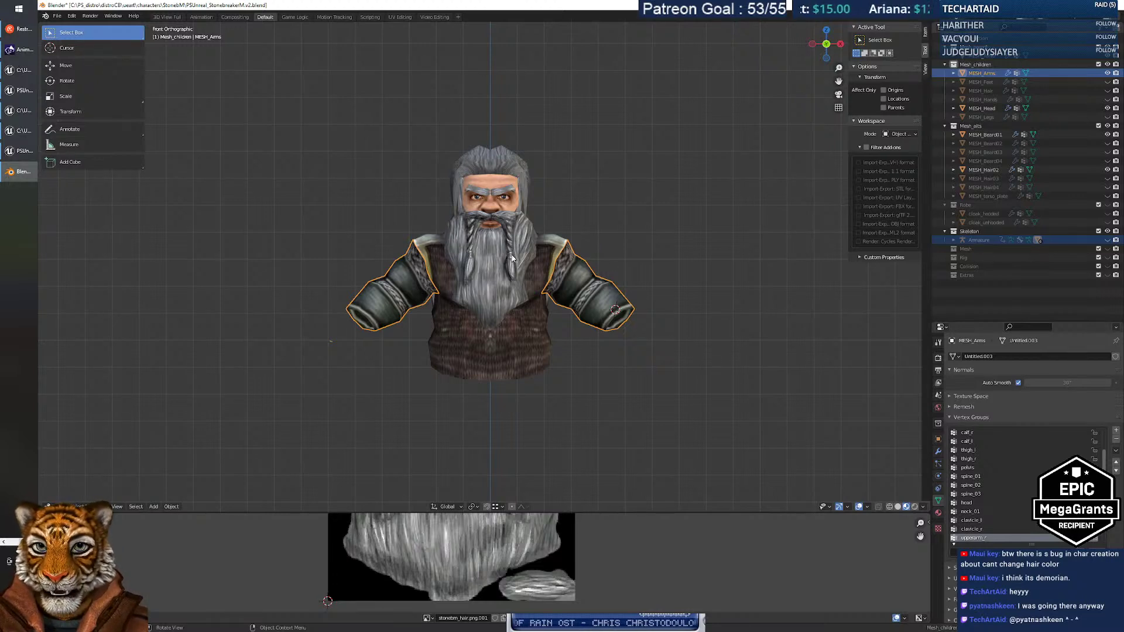
pyautogui.rightClick(528, 187)
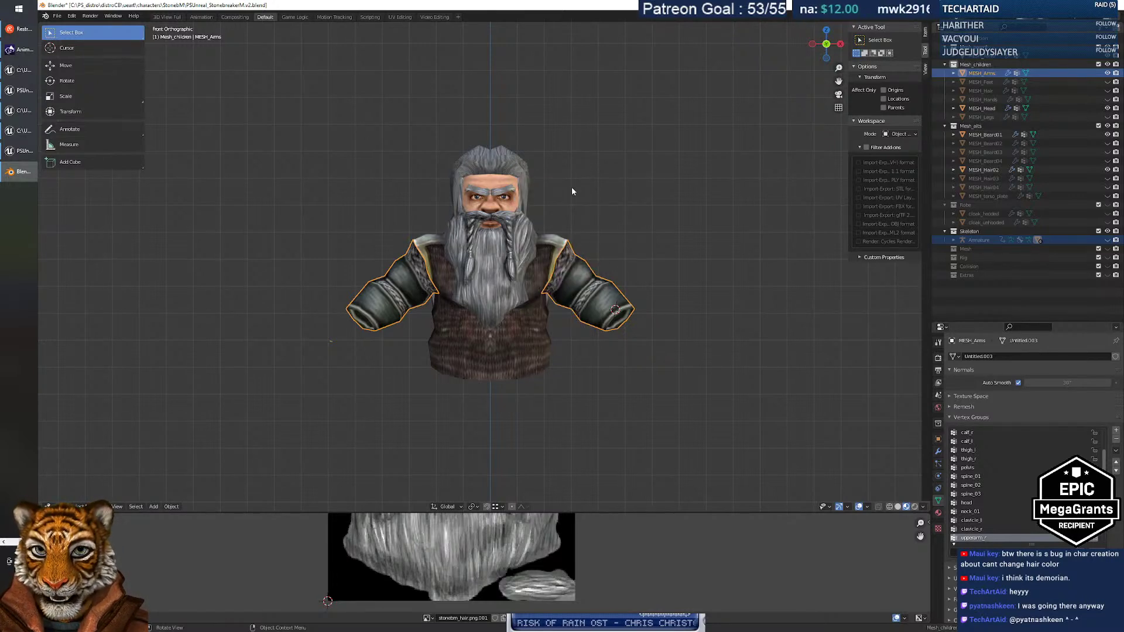
pyautogui.keyDown('shift'); pyautogui.moveTo(570, 195); pyautogui.dragTo(564, 228, button='middle'); pyautogui.keyUp('shift')
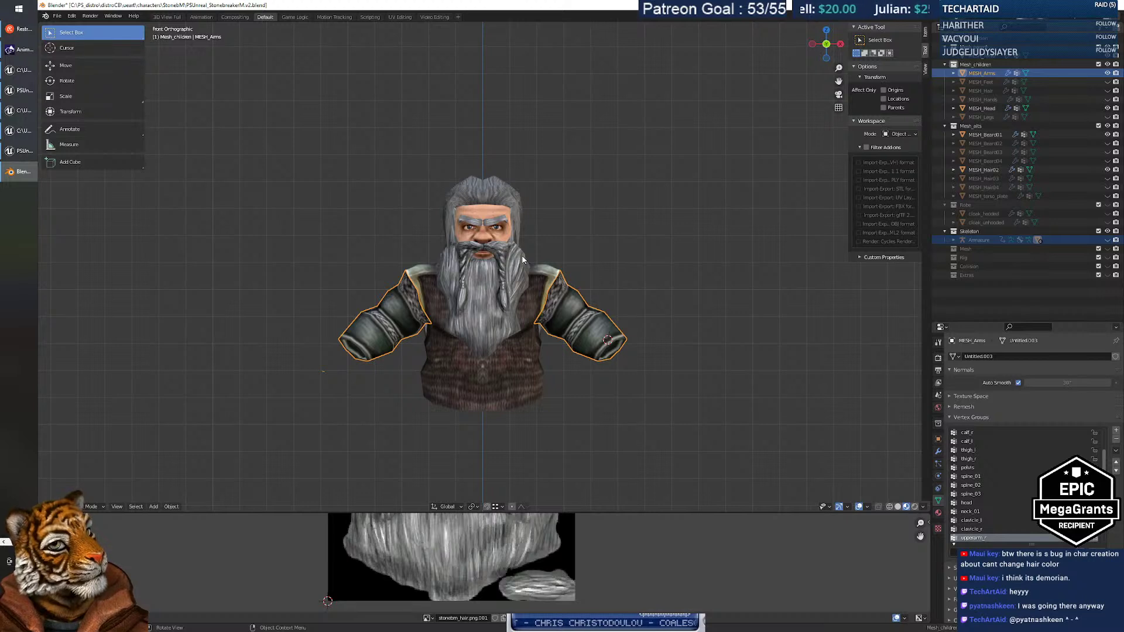
pyautogui.click(481, 294)
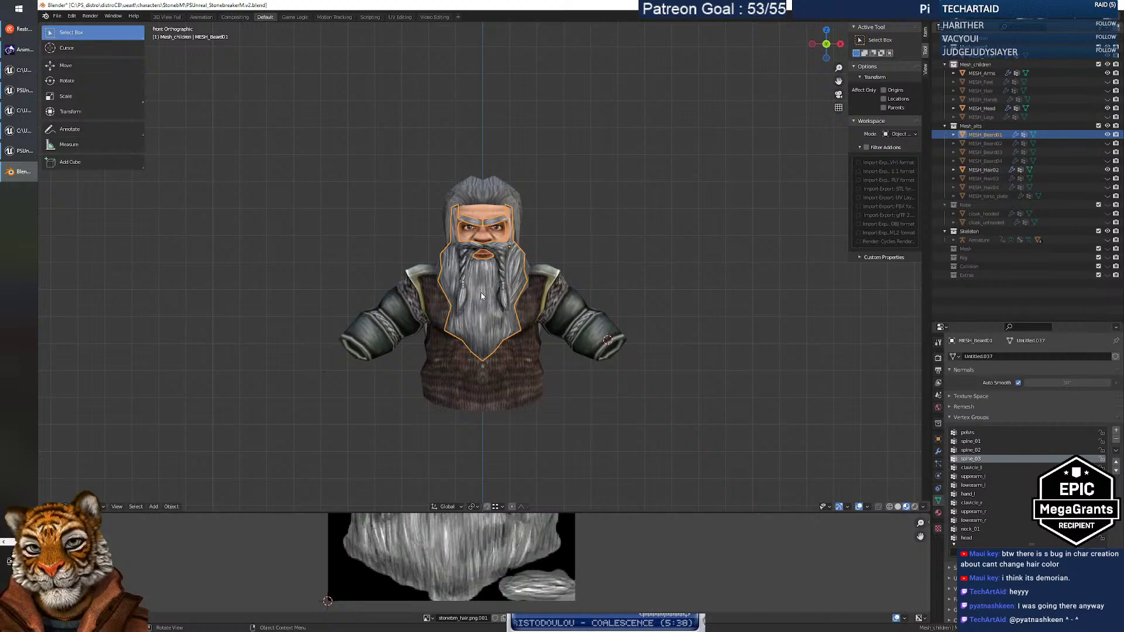
pyautogui.moveTo(501, 321); pyautogui.dragTo(479, 312, button='middle')
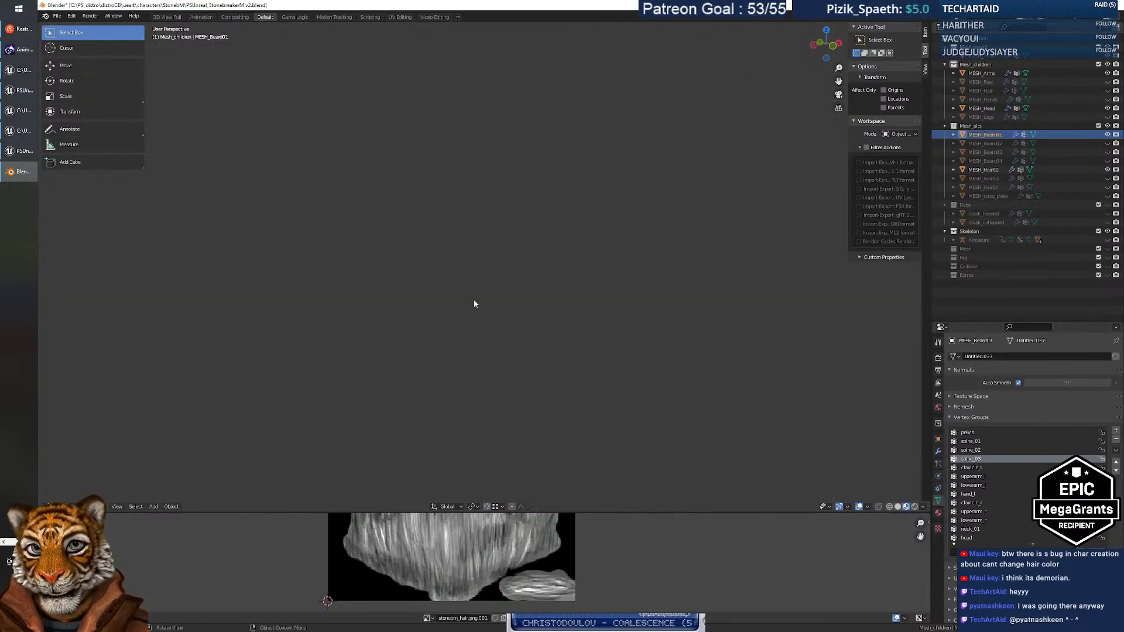
pyautogui.press('KP_Decimal')
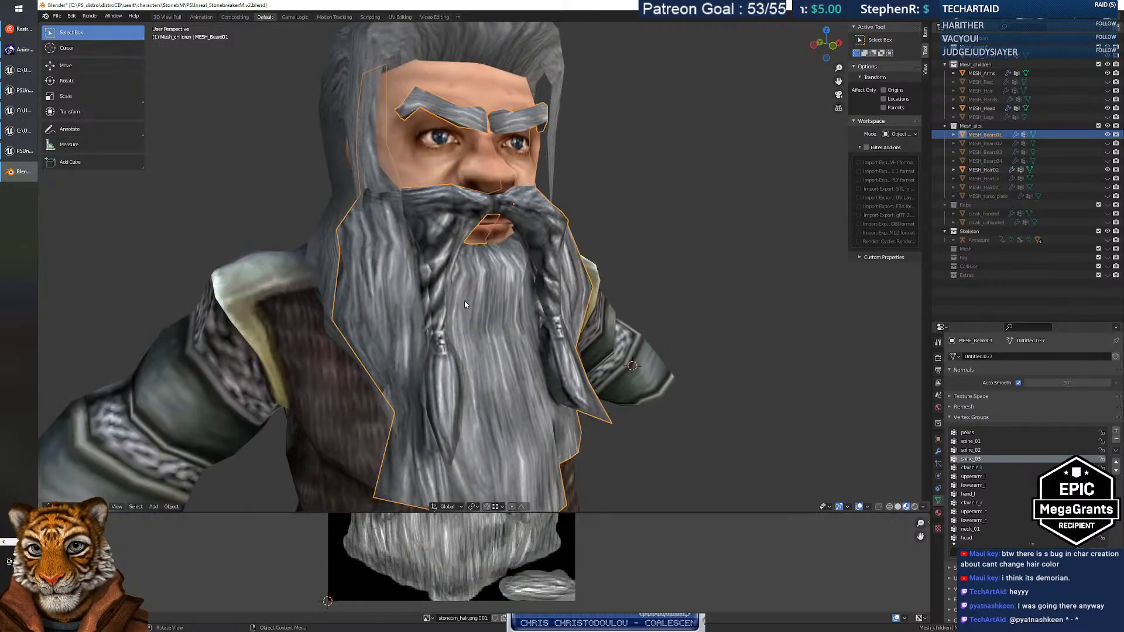
pyautogui.scroll(-10, 466, 304)
pyautogui.moveTo(480, 301); pyautogui.dragTo(446, 293, button='middle')
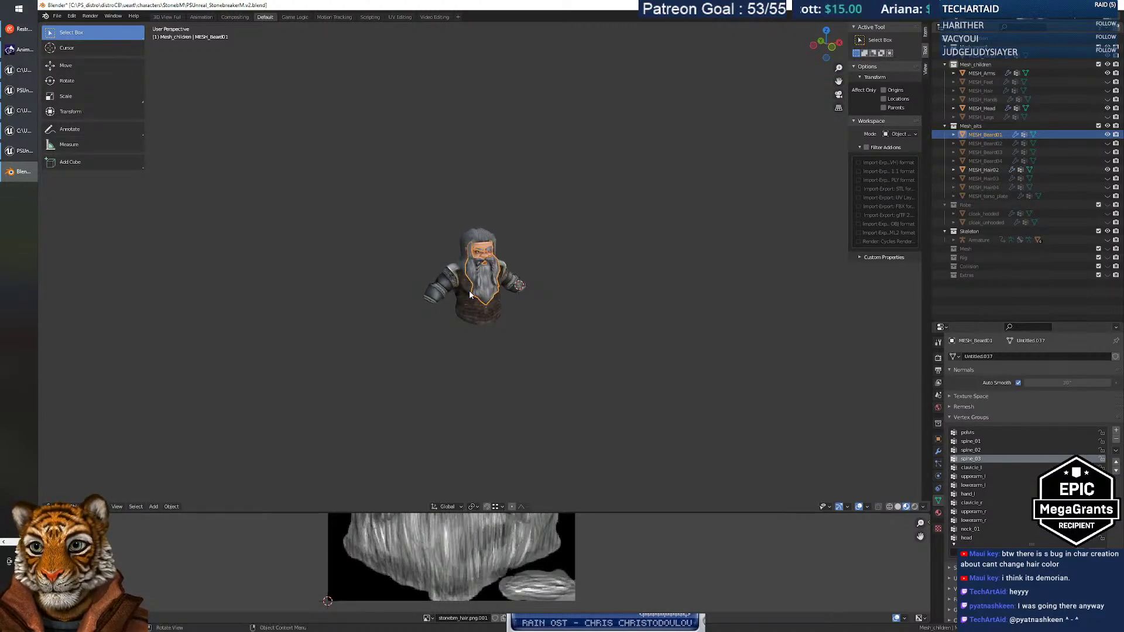
pyautogui.scroll(10, 474, 303)
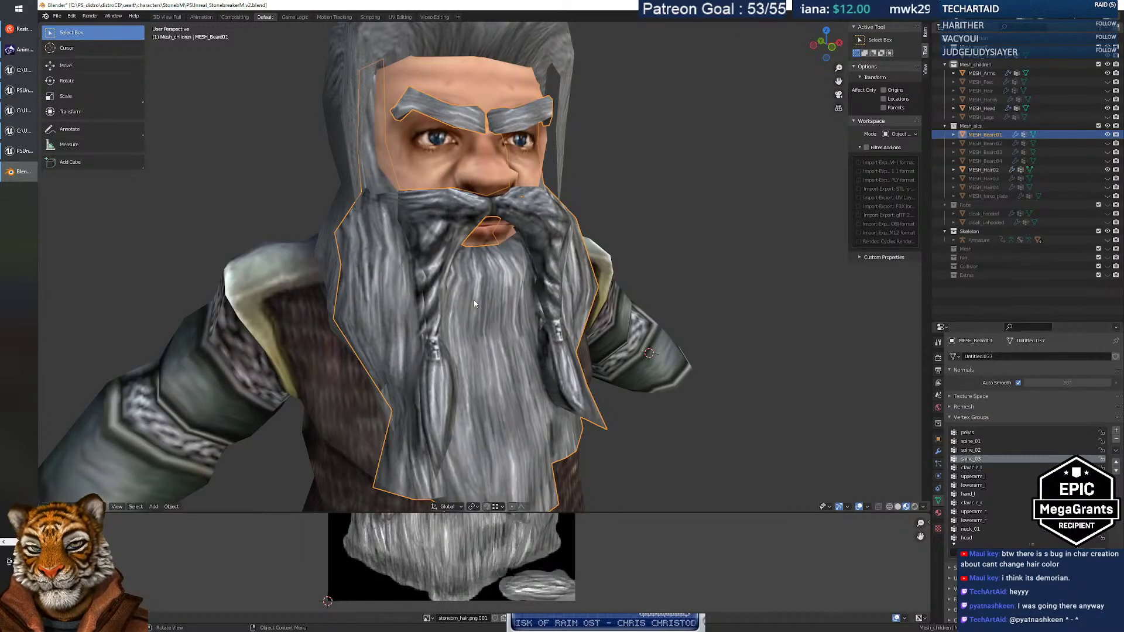
# Fly in to the stray sliver of geometry floating below the forearm and select its MESH_Arms object.
pyautogui.hotkey('shift', '`')
pyautogui.press('s')
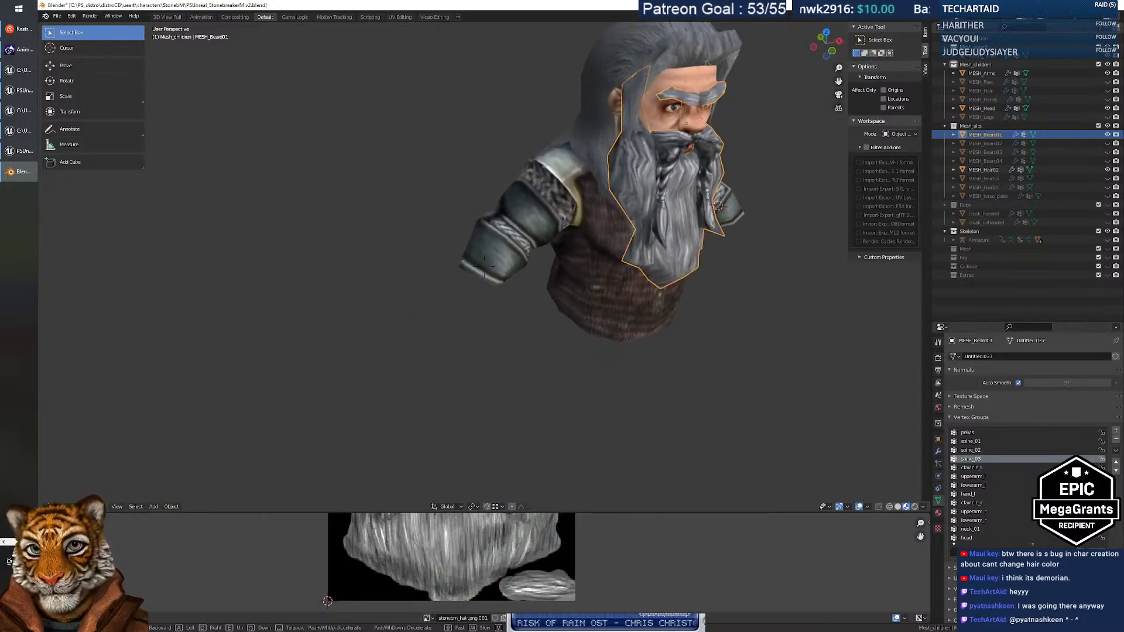
pyautogui.press('w')
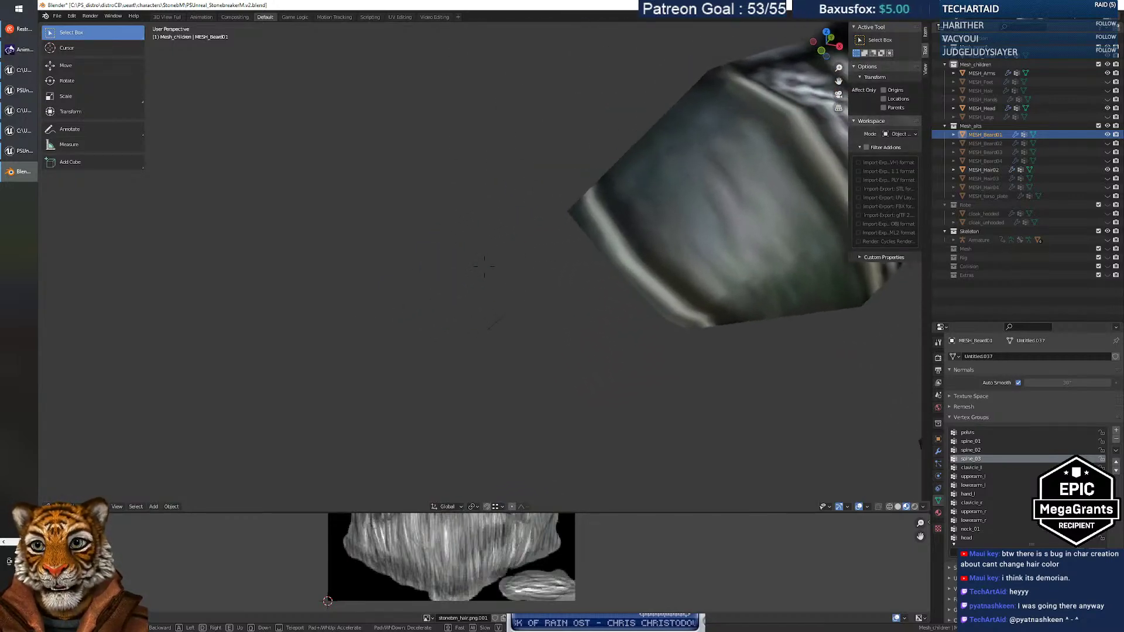
pyautogui.press('s')
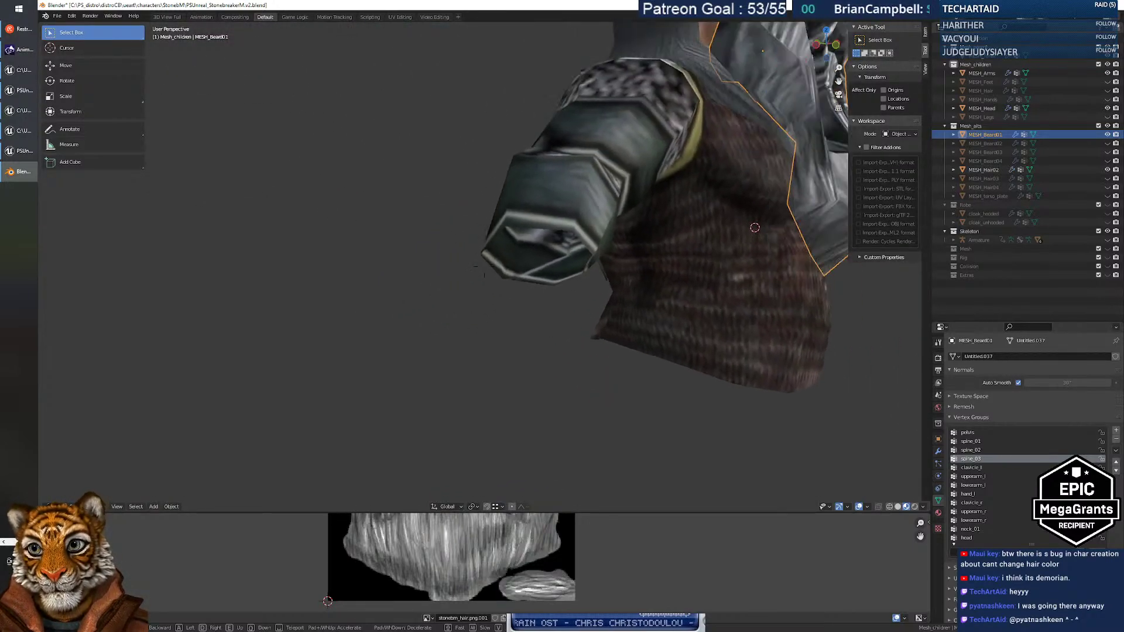
pyautogui.press('s')
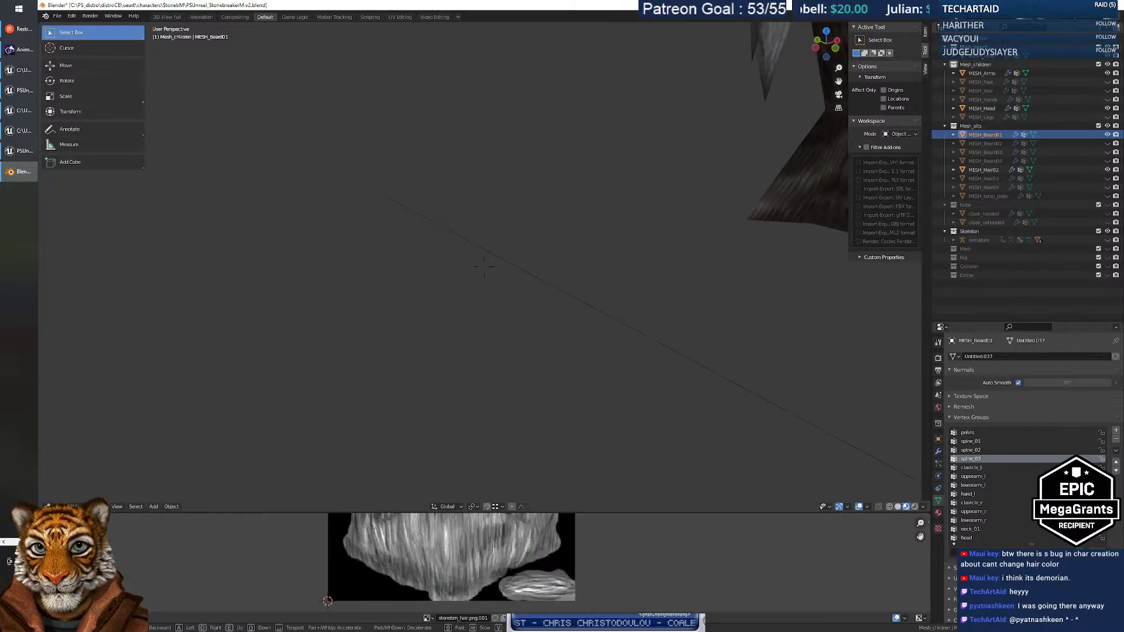
pyautogui.press('w')
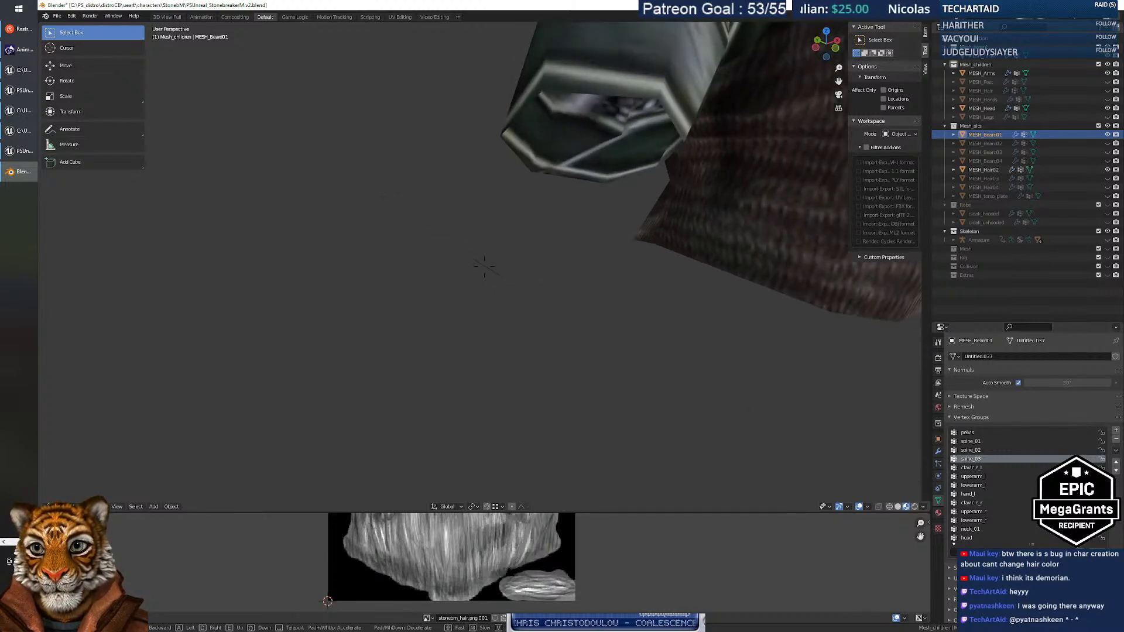
pyautogui.click(488, 273)
pyautogui.click(489, 273)
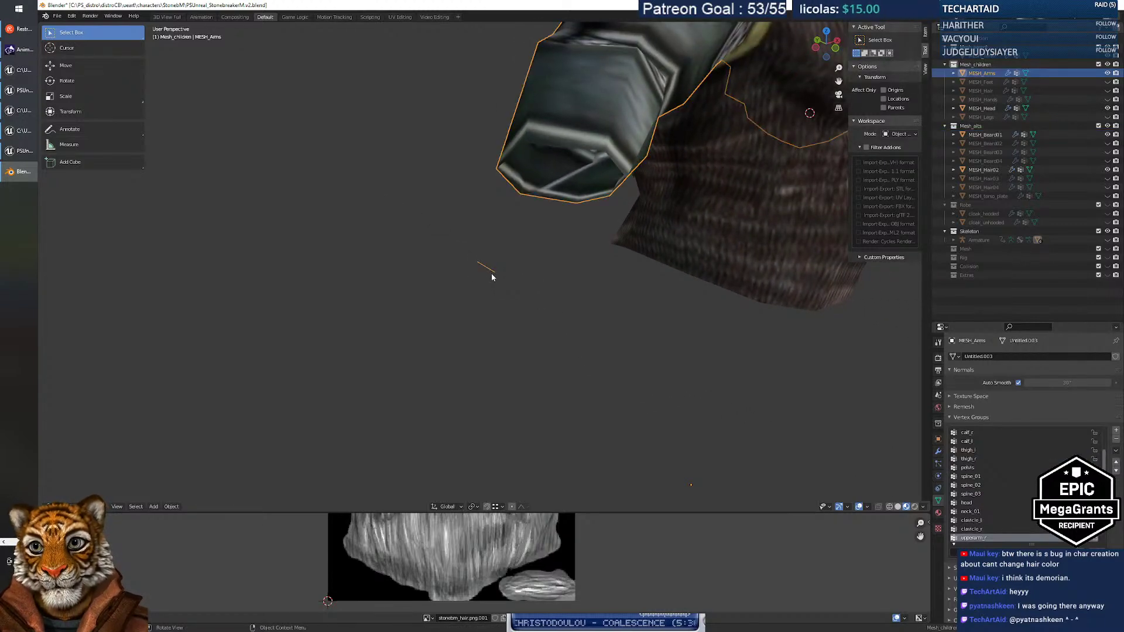
# Delete the stray loose edge floating below the forearm from the MESH_Arms mesh in Edit Mode.
pyautogui.press('Tab')
pyautogui.moveTo(494, 274); pyautogui.dragTo(550, 272, button='middle')
pyautogui.press('Home')
pyautogui.press('KP_Decimal')
pyautogui.press('x')
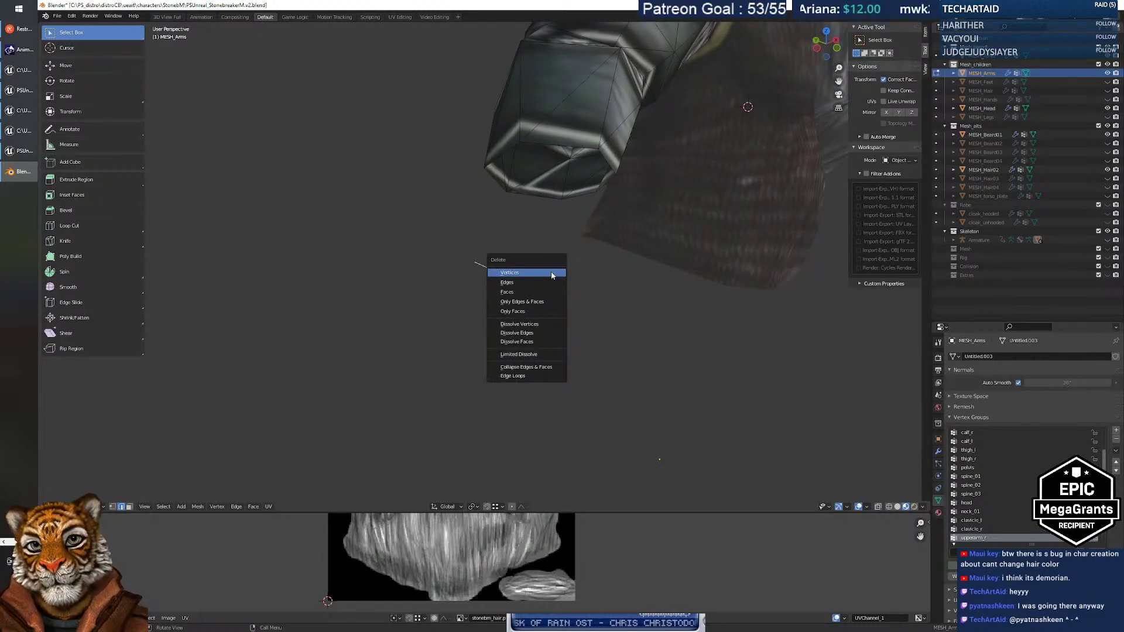
pyautogui.click(532, 292)
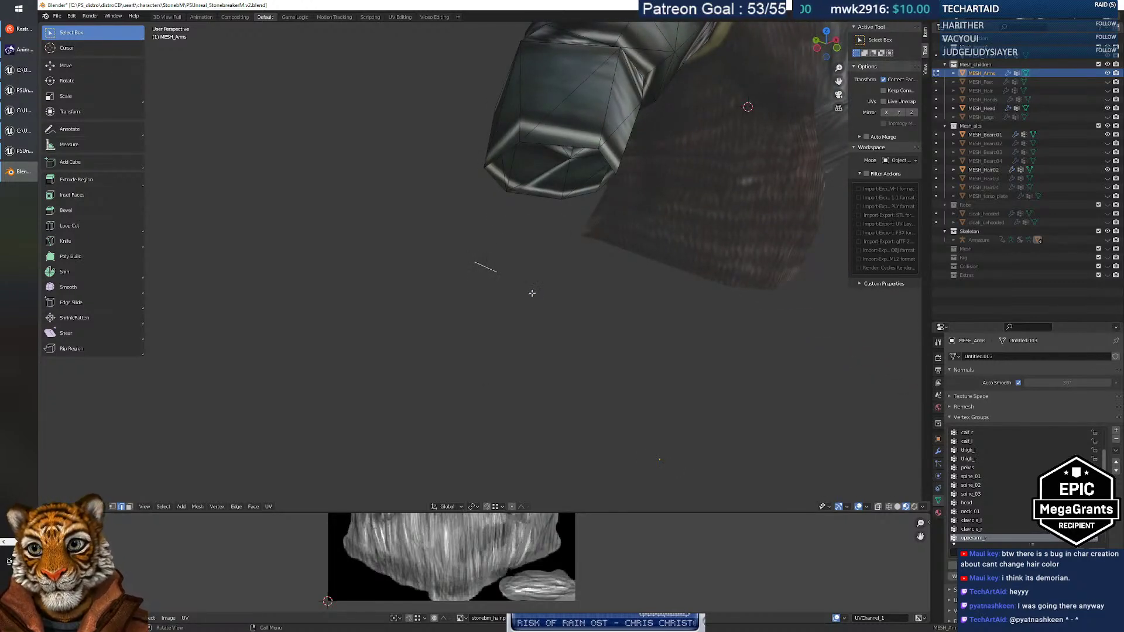
pyautogui.press('x')
pyautogui.click(495, 271)
pyautogui.moveTo(502, 263); pyautogui.dragTo(536, 261, button='middle')
# Inspect the whole dwarf from the front and then the face up close for remaining stray geometry.
pyautogui.hotkey('shift', '`')
pyautogui.press('s')
pyautogui.press('d')
pyautogui.press('w')
pyautogui.press('s')
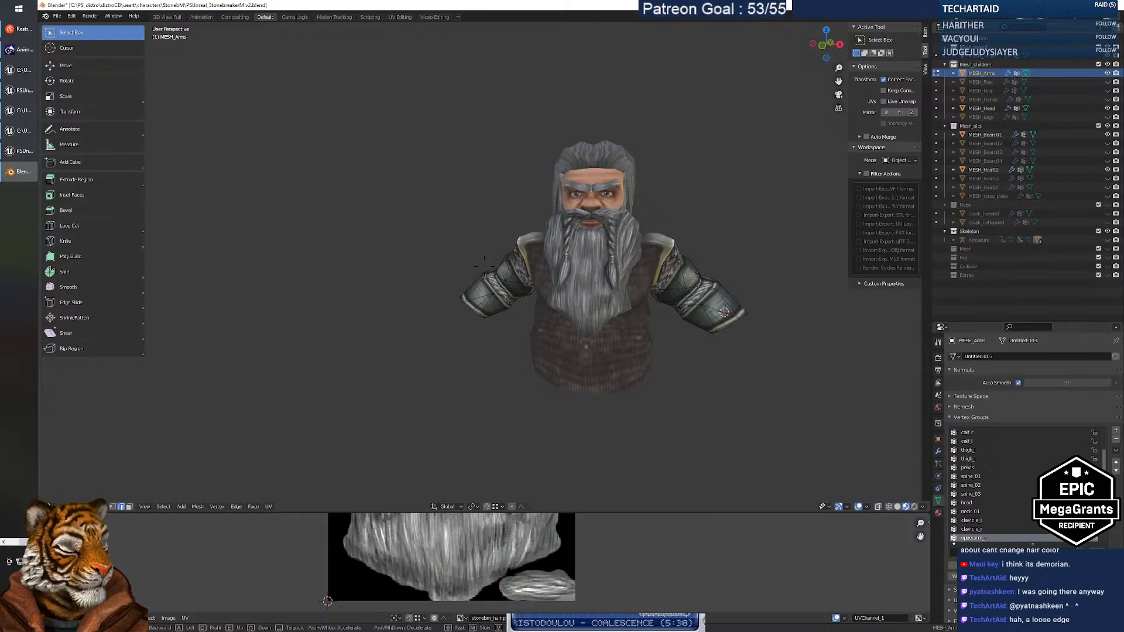
pyautogui.press('w')
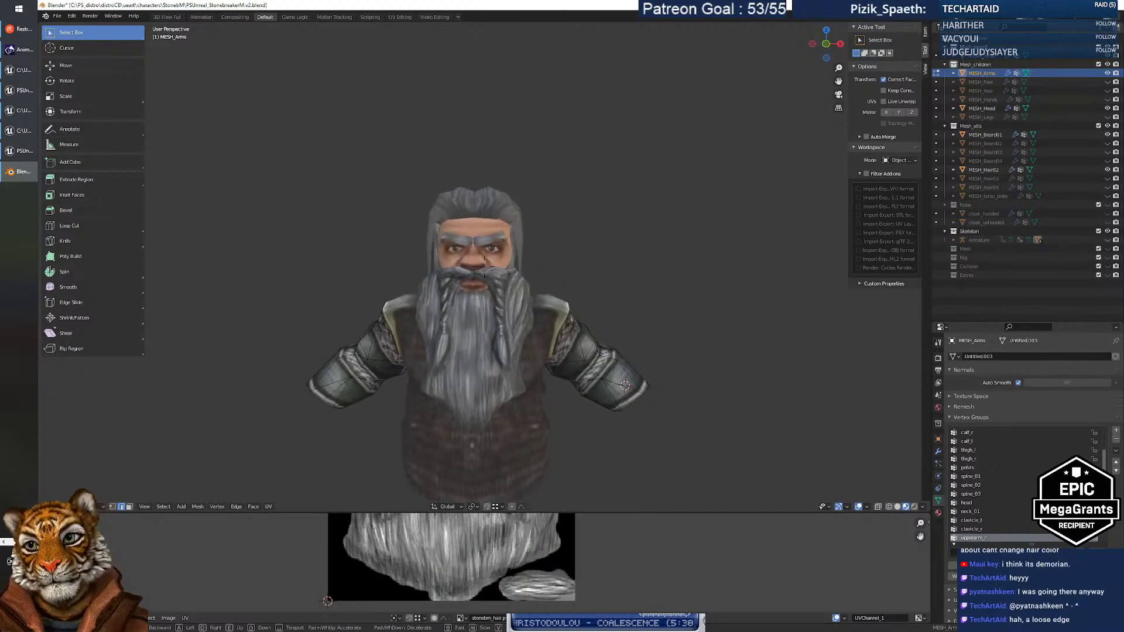
pyautogui.press('a')
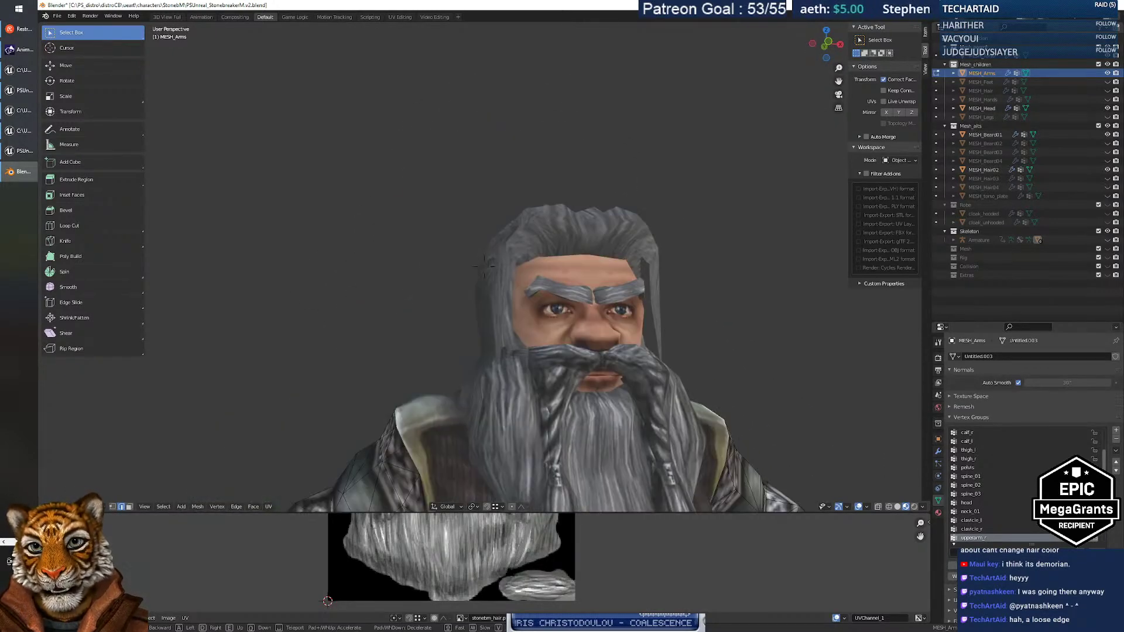
pyautogui.press('w')
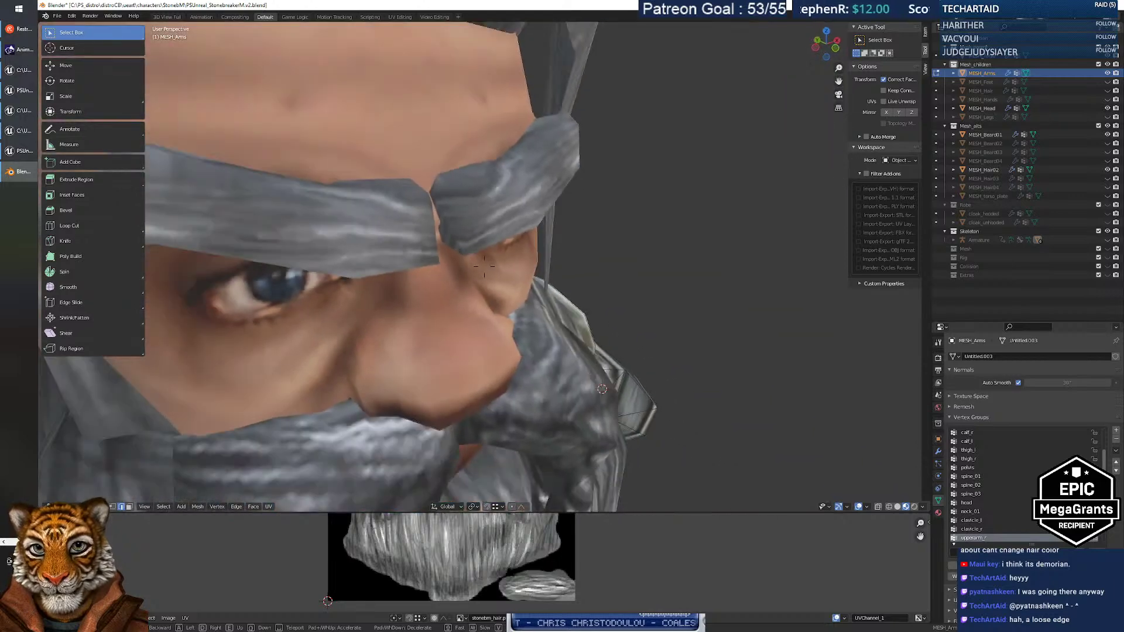
# Inspect the dwarf's shoulder, sleeves and arms from the side for remaining stray geometry, ending with a front view.
pyautogui.press('s')
pyautogui.press('d')
pyautogui.press('w')
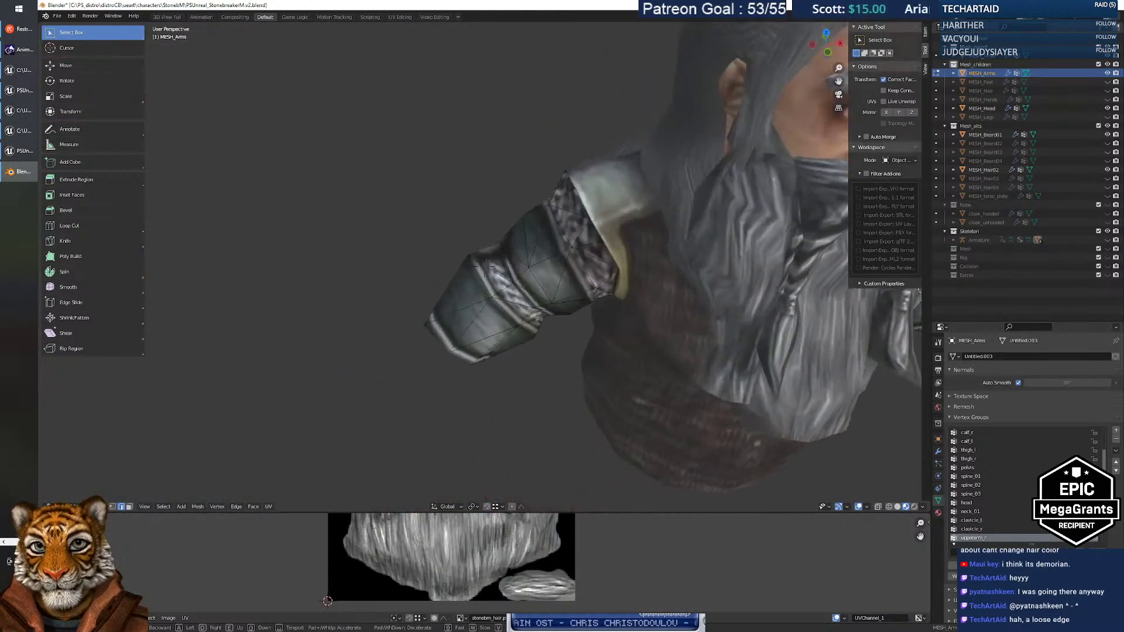
pyautogui.press('s')
pyautogui.press('d')
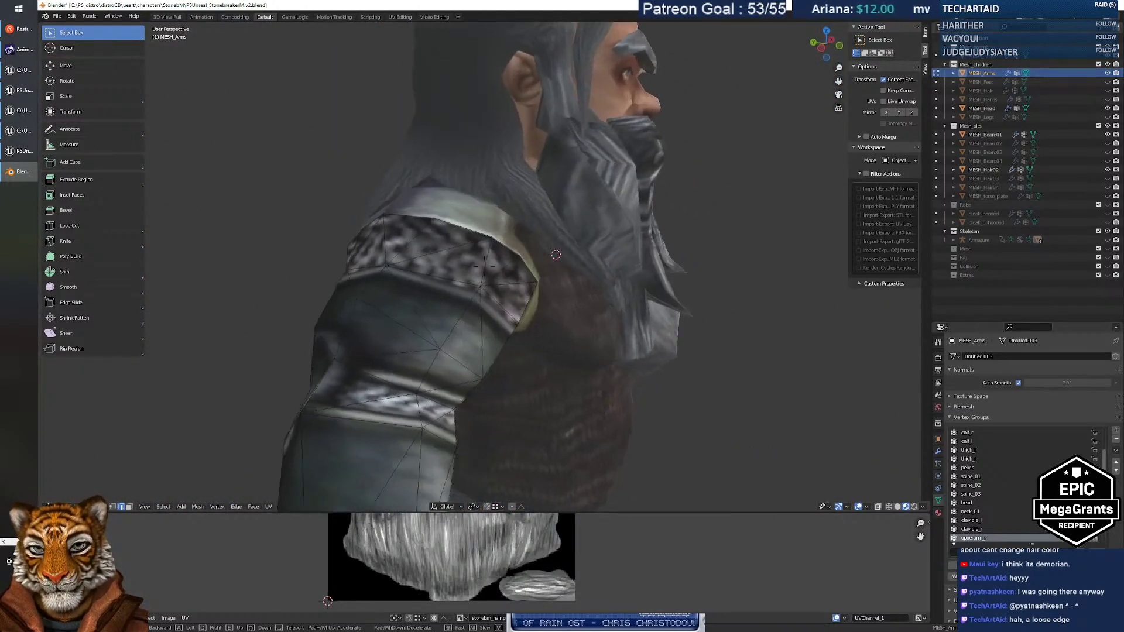
pyautogui.press('w')
pyautogui.press('s')
pyautogui.press('d')
pyautogui.press('w')
pyautogui.press('s')
pyautogui.click(484, 266)
# Unhide the Armature, select it together with MESH_Arms and put the arms into Weight Paint mode.
pyautogui.press('Tab')
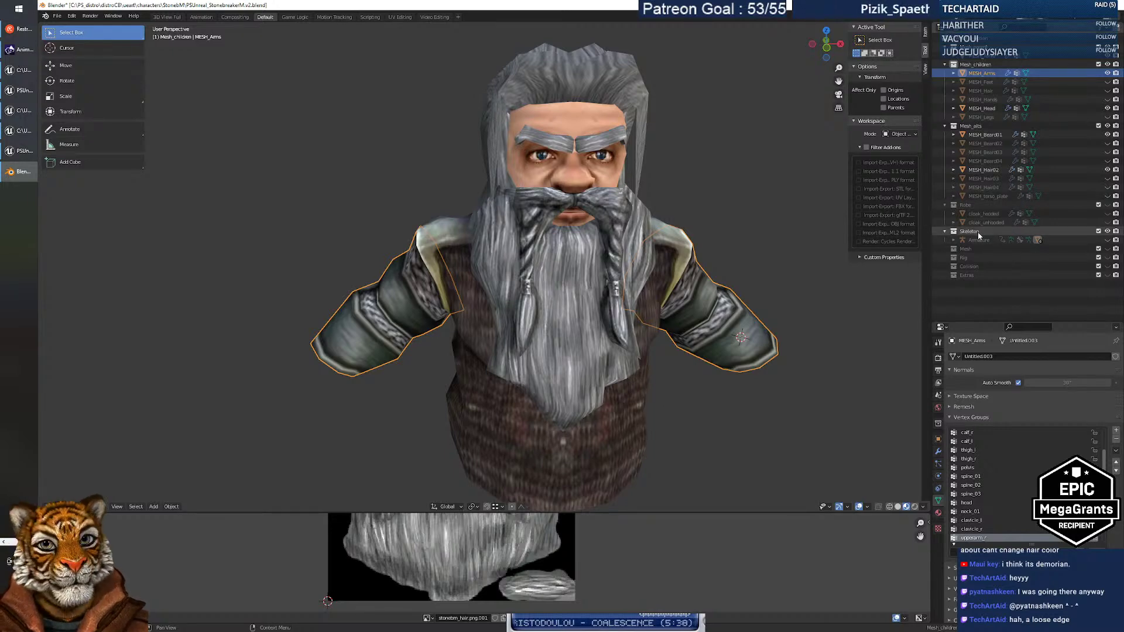
pyautogui.click(1088, 240)
pyautogui.click(1107, 240)
pyautogui.click(964, 240)
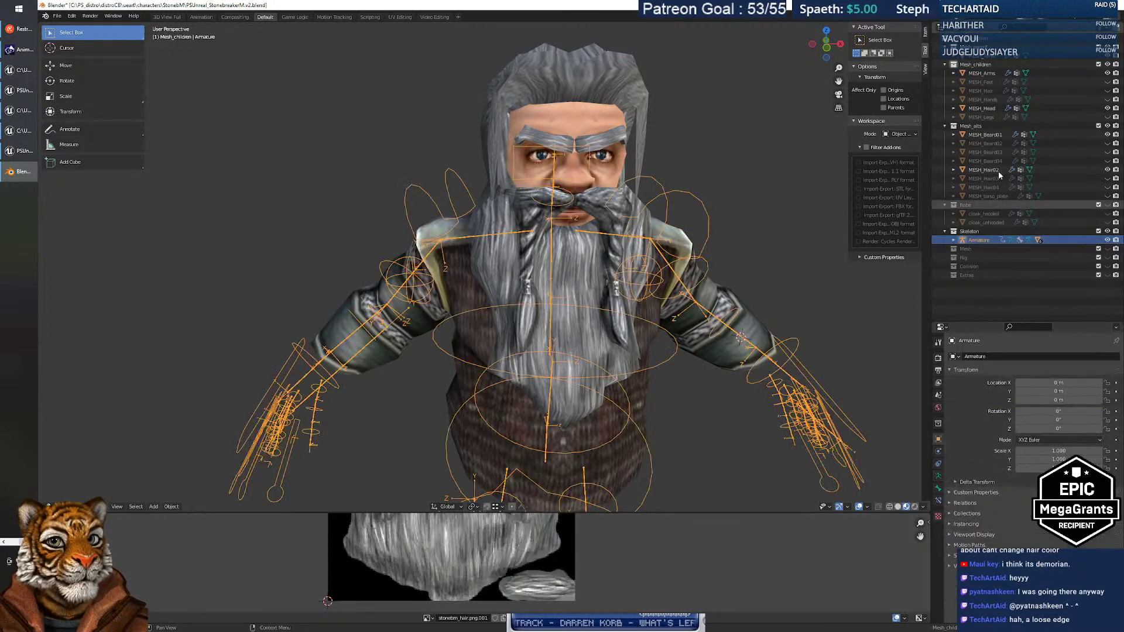
pyautogui.keyDown('ctrl'); pyautogui.click(984, 74); pyautogui.keyUp('ctrl')
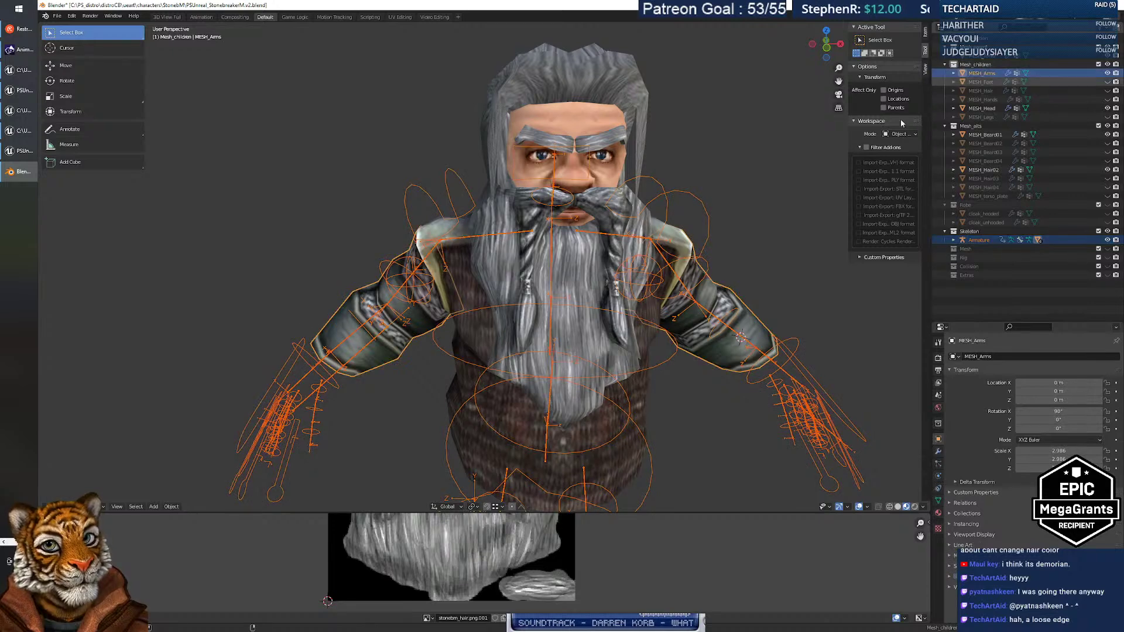
pyautogui.moveTo(389, 345)
pyautogui.mouseDown(button='middle')
pyautogui.moveTo(425, 326)
pyautogui.moveTo(399, 334)
pyautogui.mouseUp(button='middle')
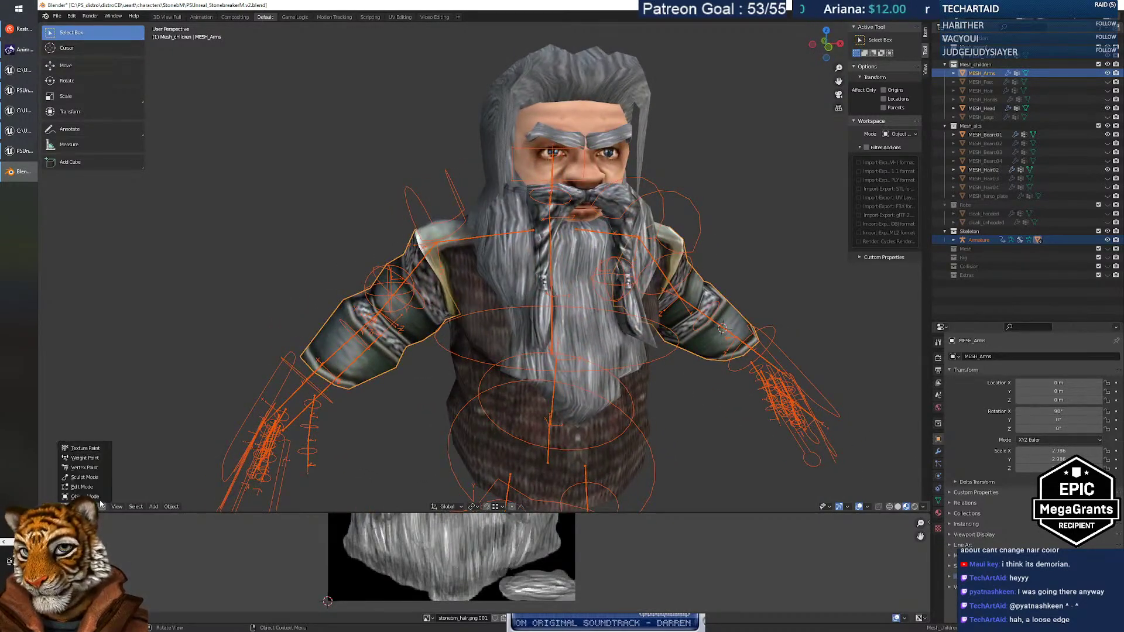
pyautogui.click(98, 460)
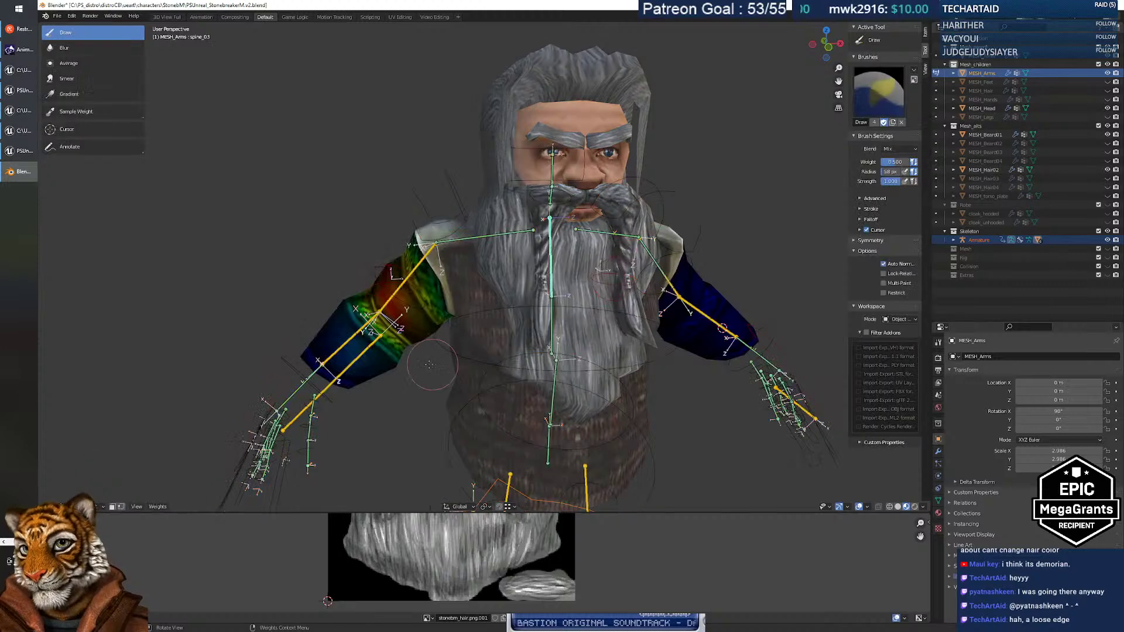
# Switch the viewport to wireframe shading to expose the arm weights and the bones.
pyautogui.moveTo(426, 342)
pyautogui.mouseDown(button='middle')
pyautogui.moveTo(480, 333)
pyautogui.moveTo(451, 325)
pyautogui.mouseUp(button='middle')
pyautogui.moveTo(440, 284); pyautogui.dragTo(496, 381, button='middle')
pyautogui.click(890, 508)
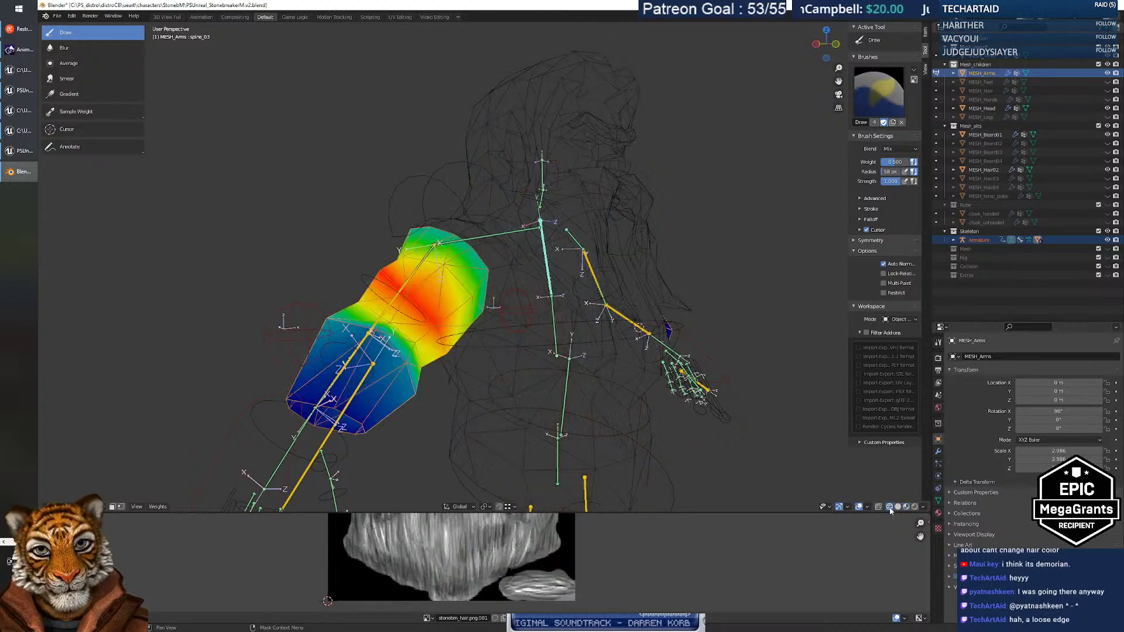
pyautogui.moveTo(502, 324); pyautogui.dragTo(473, 324, button='middle')
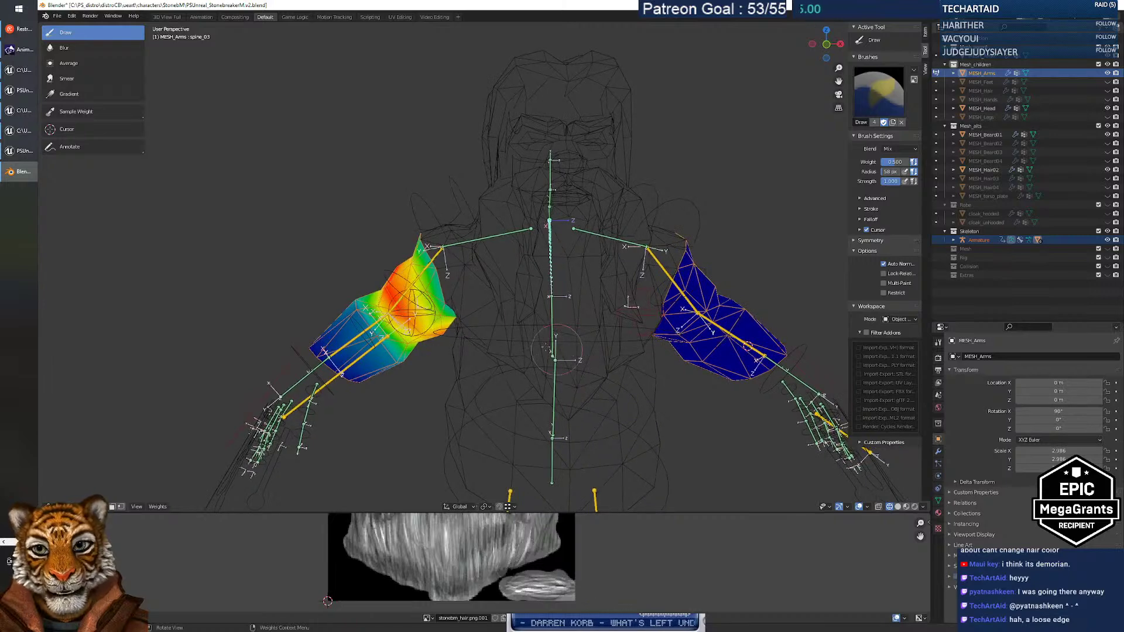
# Compare the MESH_Arms weights of the upperarm_r, upperarm_twist_01_r and clavicle_r bones by selecting them in the viewport.
pyautogui.keyDown('ctrl'); pyautogui.click(416, 279); pyautogui.keyUp('ctrl')
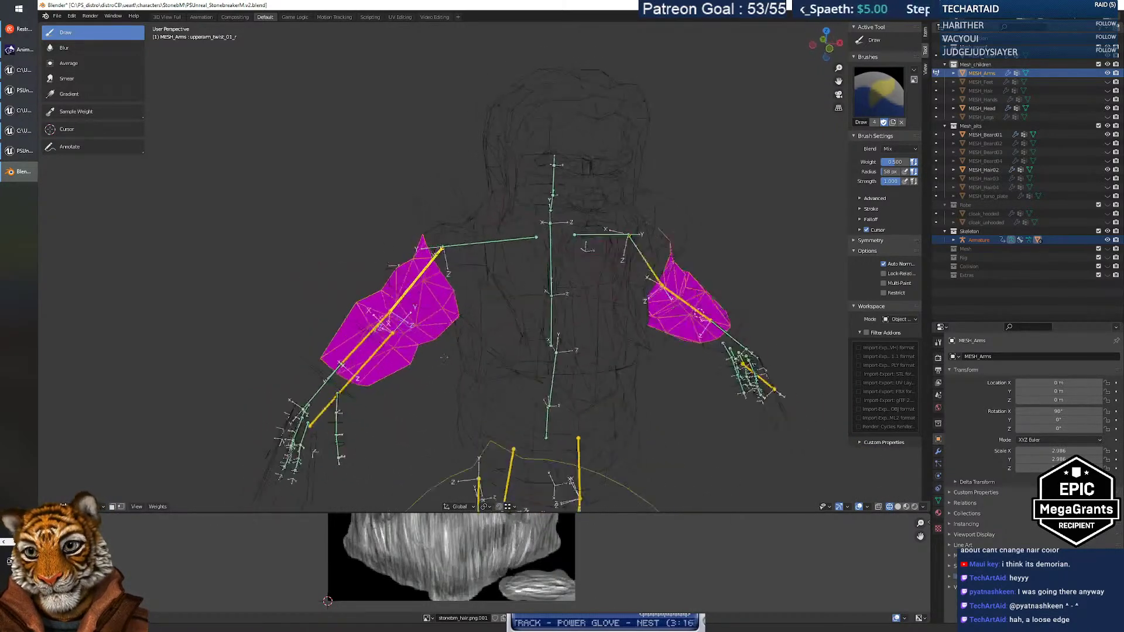
pyautogui.keyDown('ctrl'); pyautogui.click(408, 292); pyautogui.keyUp('ctrl')
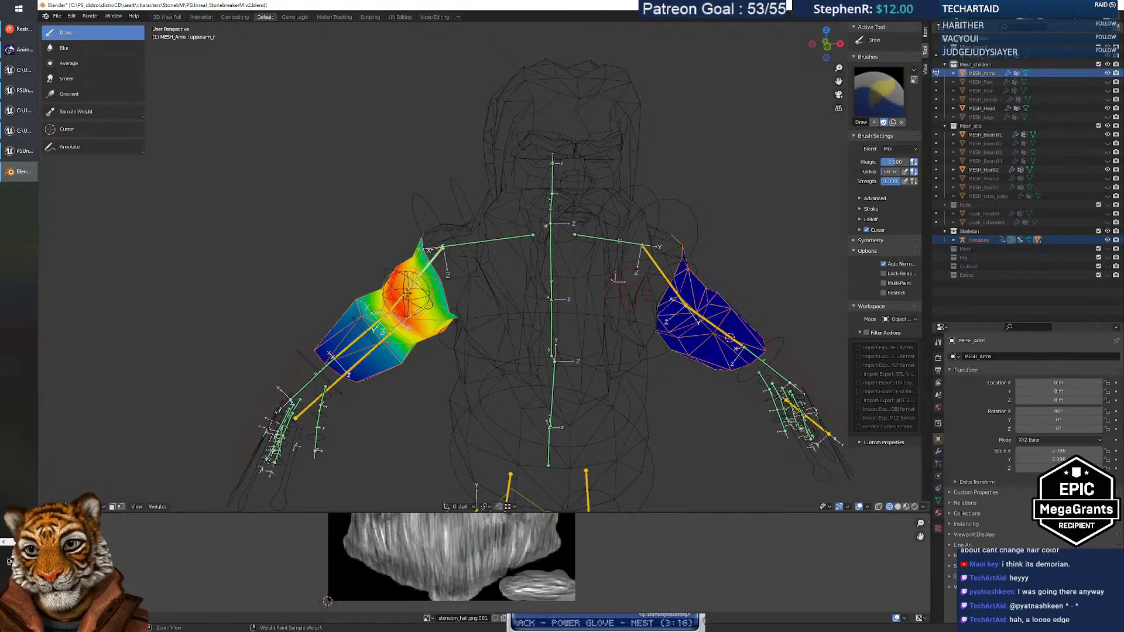
pyautogui.keyDown('ctrl'); pyautogui.click(467, 244); pyautogui.keyUp('ctrl')
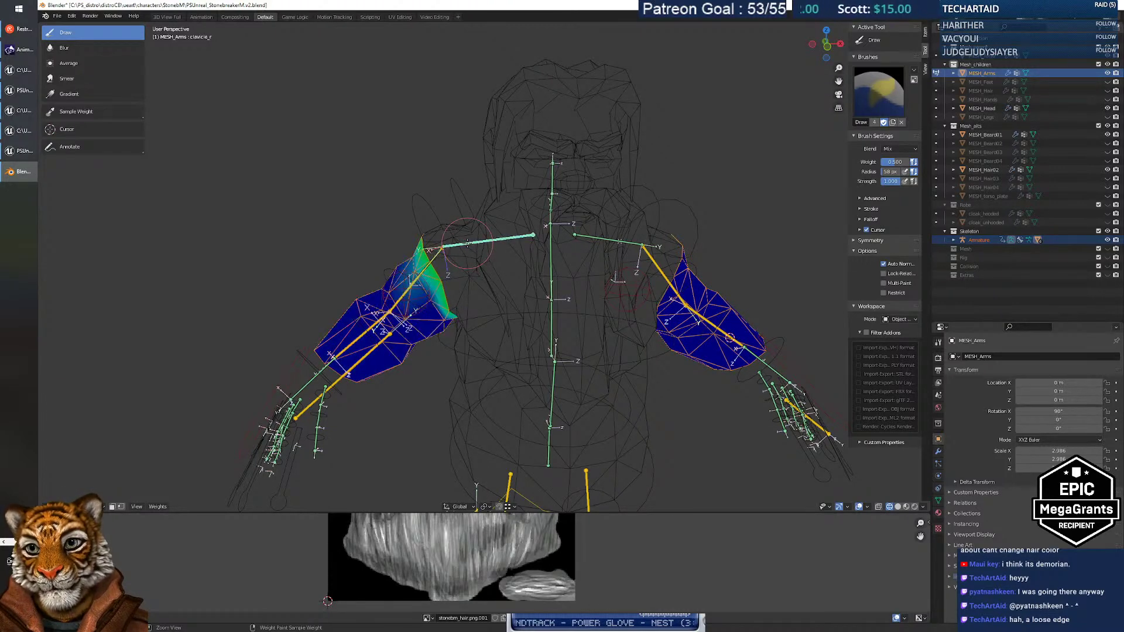
pyautogui.keyDown('ctrl'); pyautogui.click(408, 290); pyautogui.keyUp('ctrl')
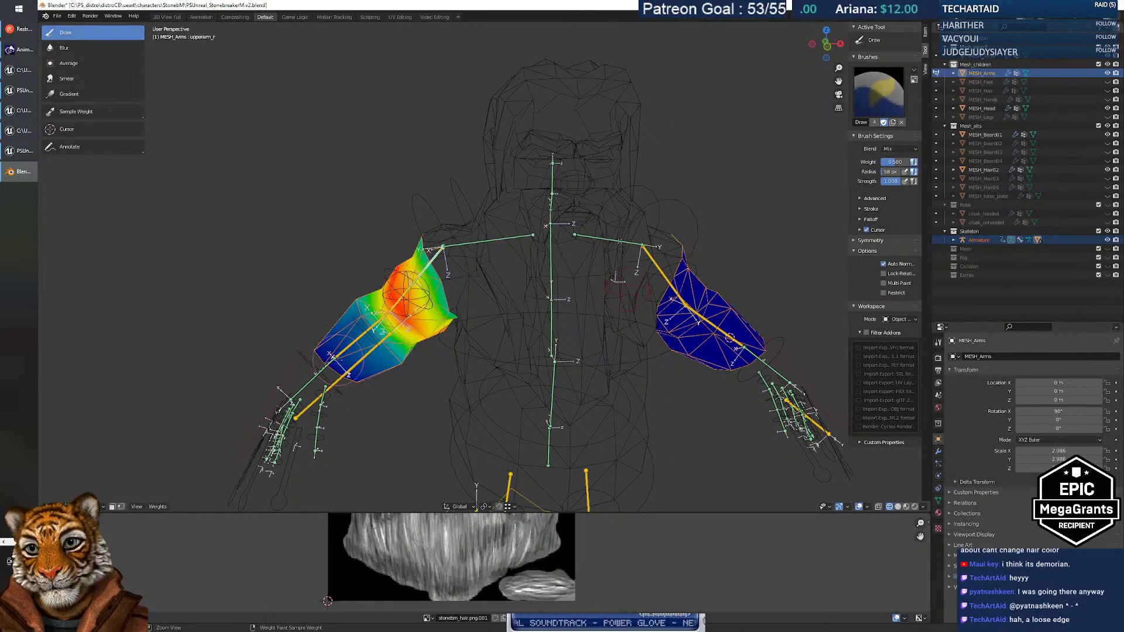
pyautogui.moveTo(367, 351); pyautogui.dragTo(371, 374, button='middle')
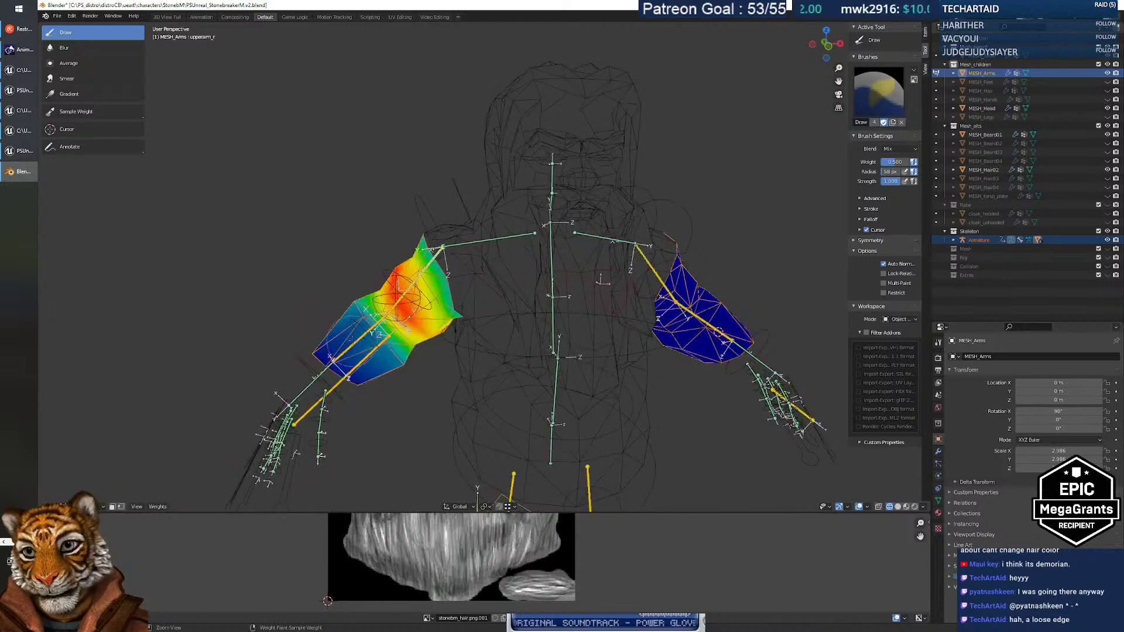
pyautogui.keyDown('ctrl'); pyautogui.click(381, 325); pyautogui.keyUp('ctrl')
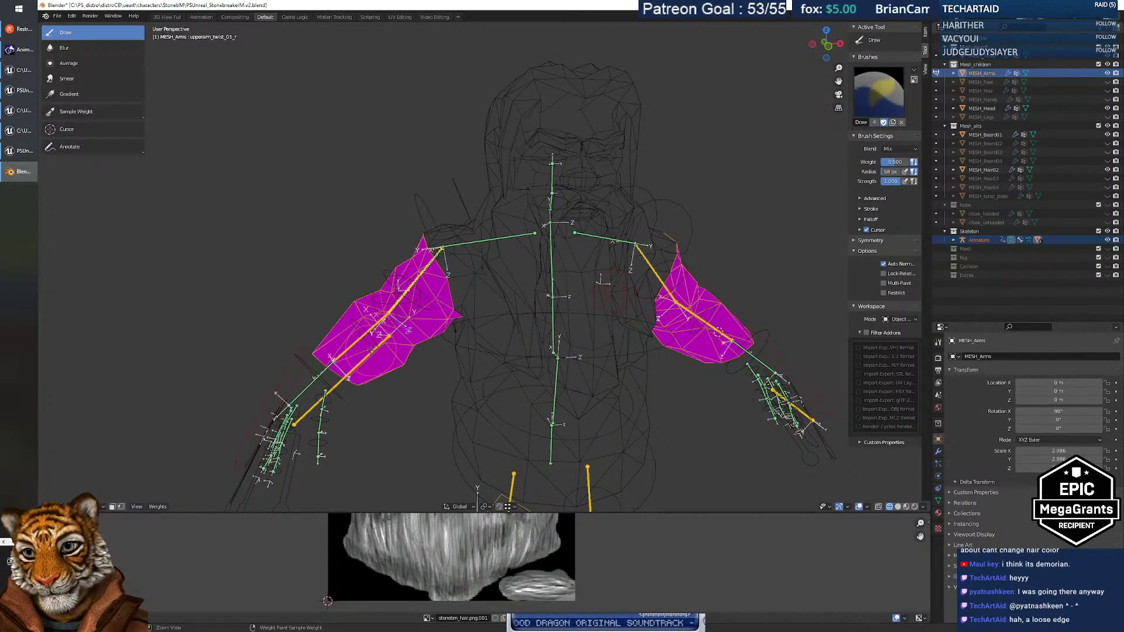
pyautogui.keyDown('ctrl'); pyautogui.click(469, 248); pyautogui.keyUp('ctrl')
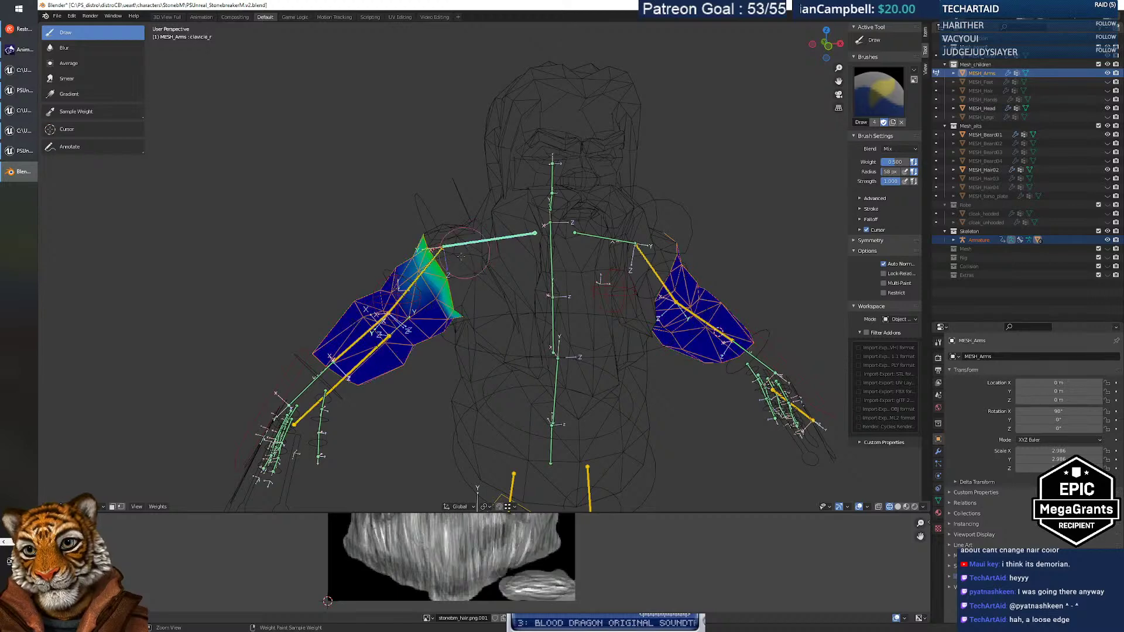
pyautogui.keyDown('ctrl'); pyautogui.click(439, 287); pyautogui.keyUp('ctrl')
pyautogui.moveTo(434, 341); pyautogui.dragTo(452, 342, button='middle')
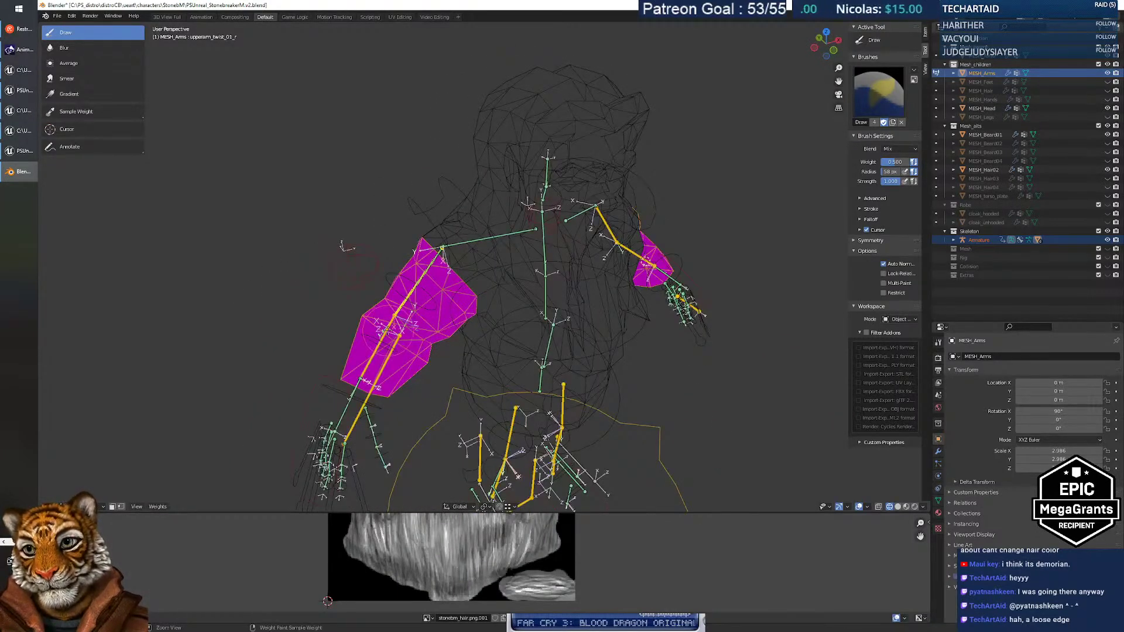
pyautogui.keyDown('ctrl'); pyautogui.click(387, 332); pyautogui.keyUp('ctrl')
pyautogui.hotkey('ctrl', 'z')
pyautogui.moveTo(667, 321); pyautogui.dragTo(638, 319, button='middle')
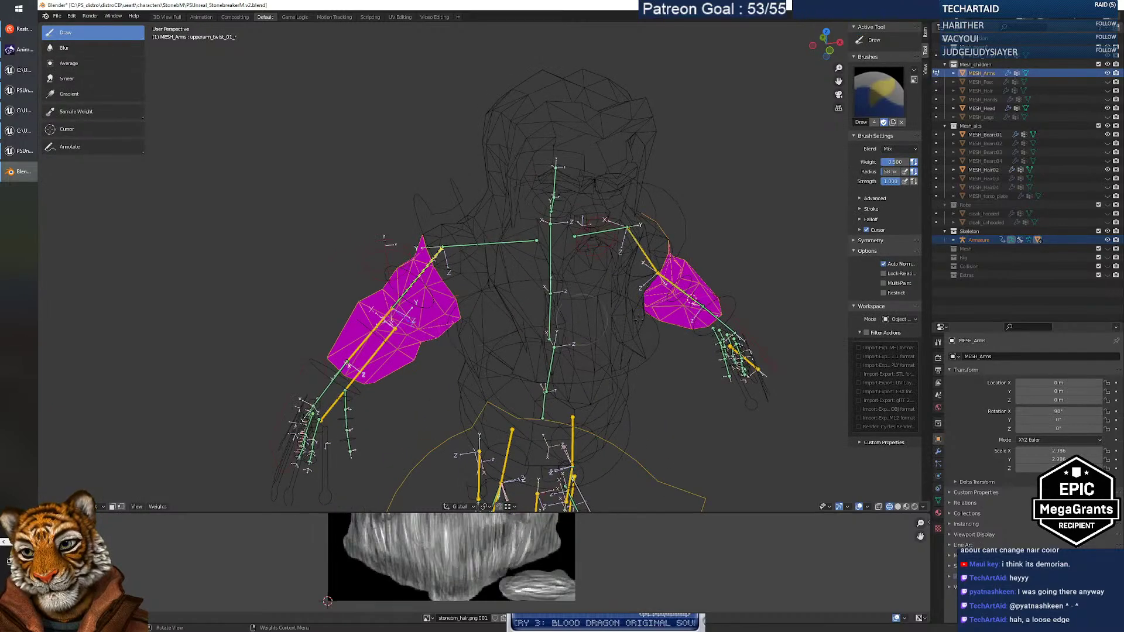
# Examine the weights of the upperarm_r and lowerarm_r vertex groups of MESH_Arms from several angles.
pyautogui.click(938, 499)
pyautogui.click(987, 459)
pyautogui.scroll(-3, 983, 468)
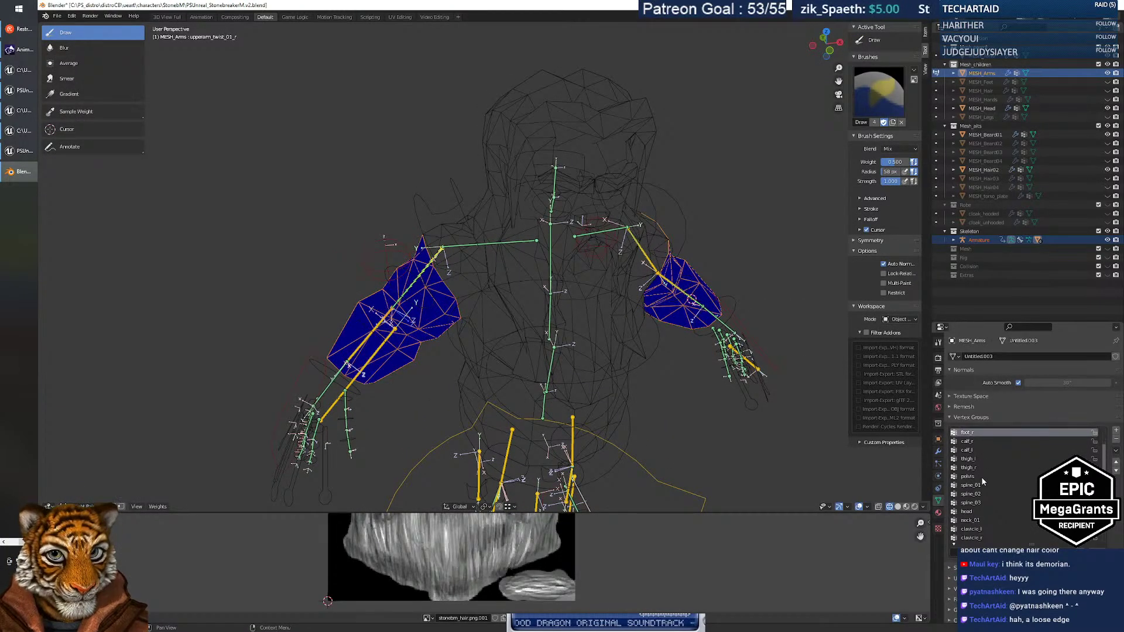
pyautogui.scroll(-4, 984, 464)
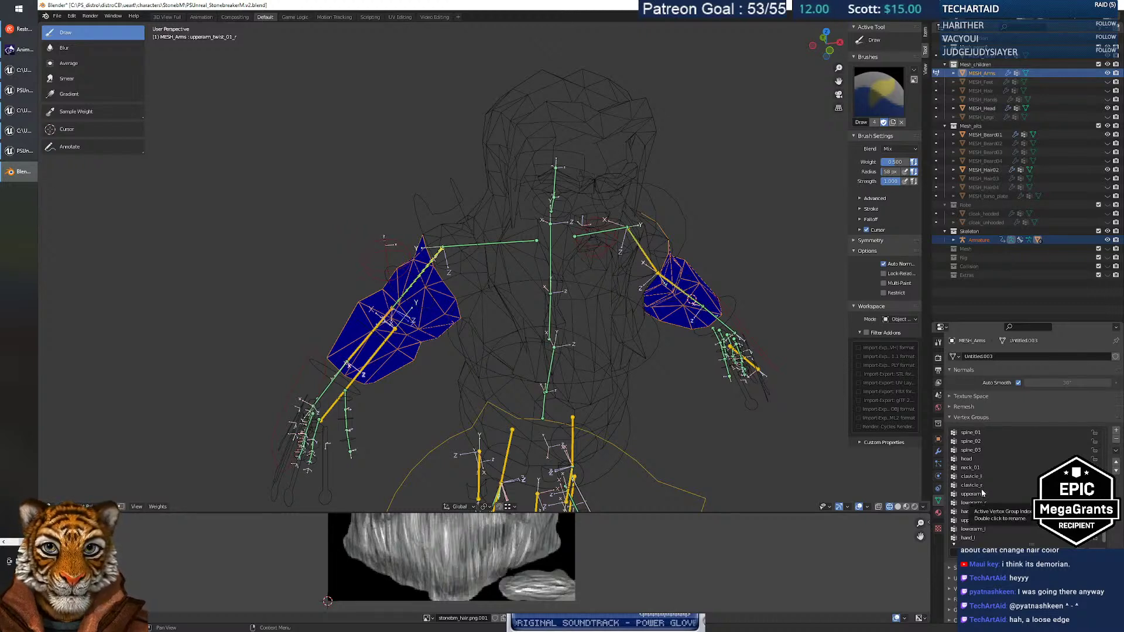
pyautogui.click(974, 494)
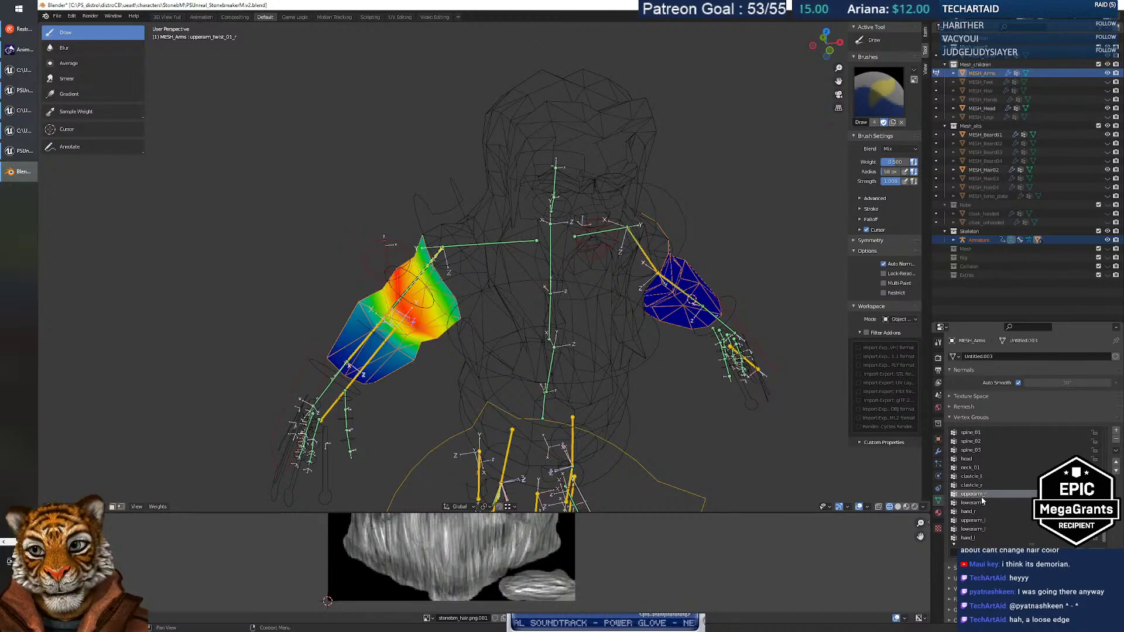
pyautogui.click(973, 503)
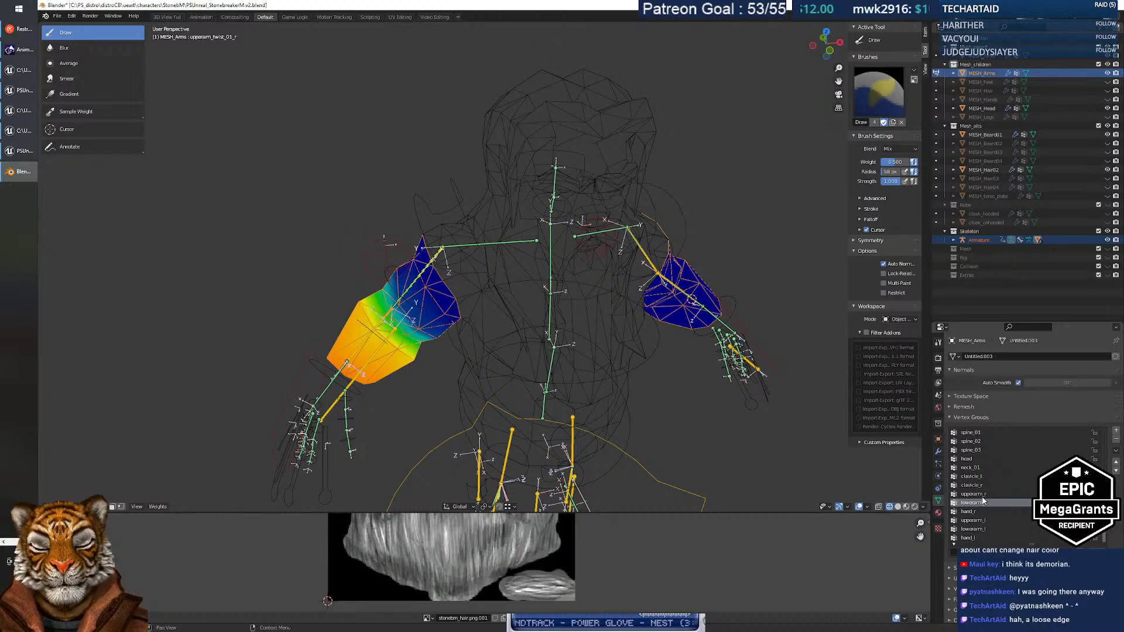
pyautogui.click(982, 498)
pyautogui.click(983, 503)
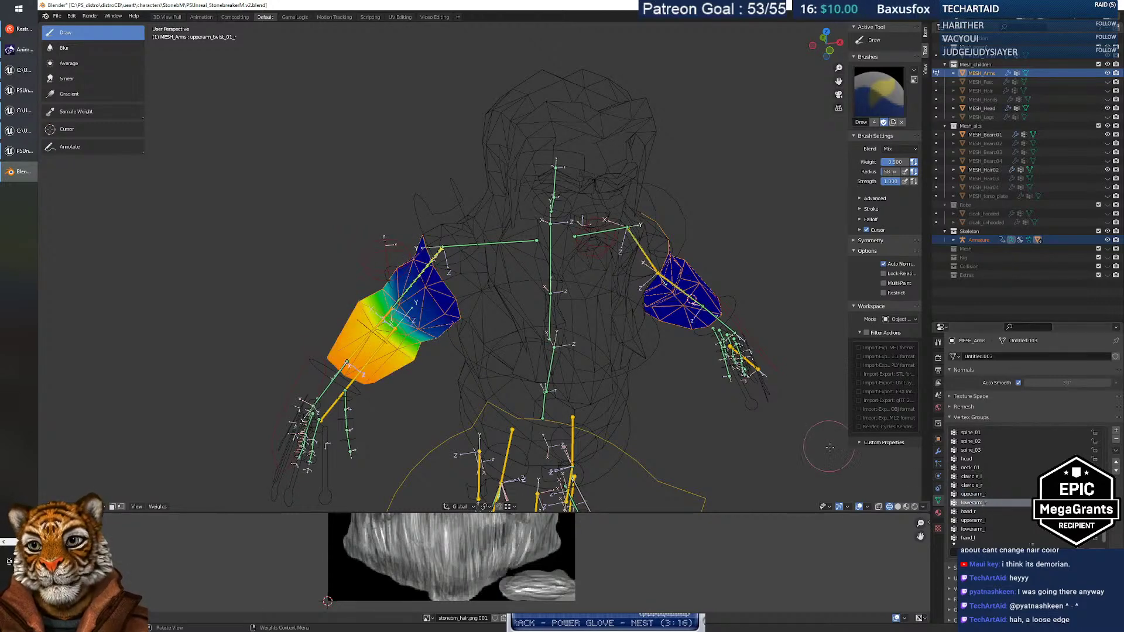
pyautogui.click(976, 494)
pyautogui.moveTo(504, 361); pyautogui.dragTo(476, 305, button='middle')
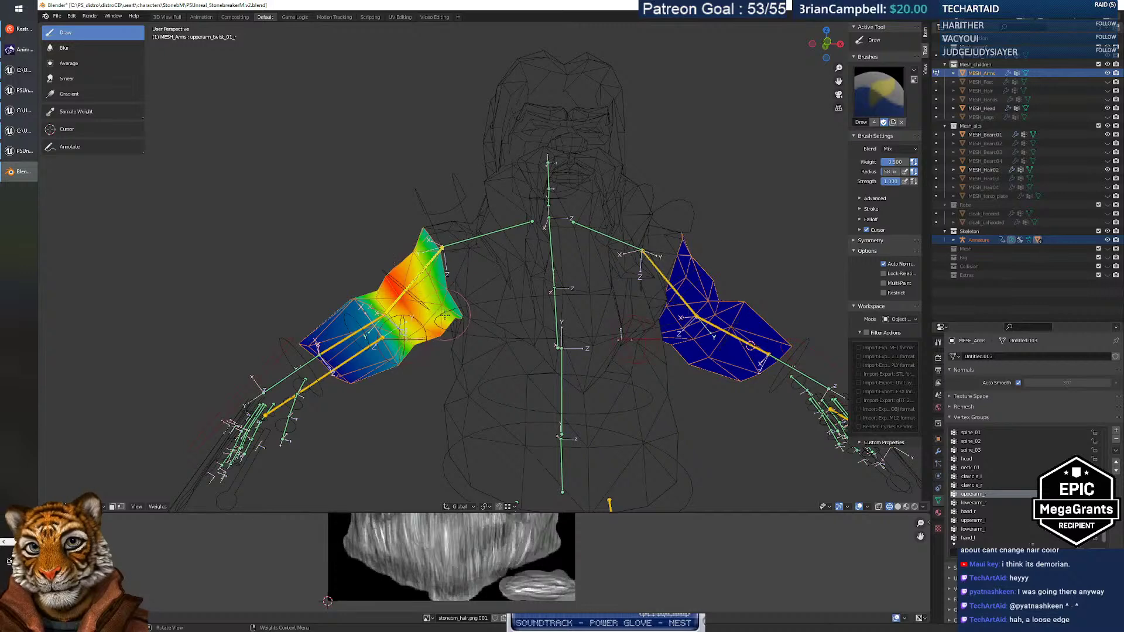
pyautogui.moveTo(447, 280); pyautogui.dragTo(488, 271, button='middle')
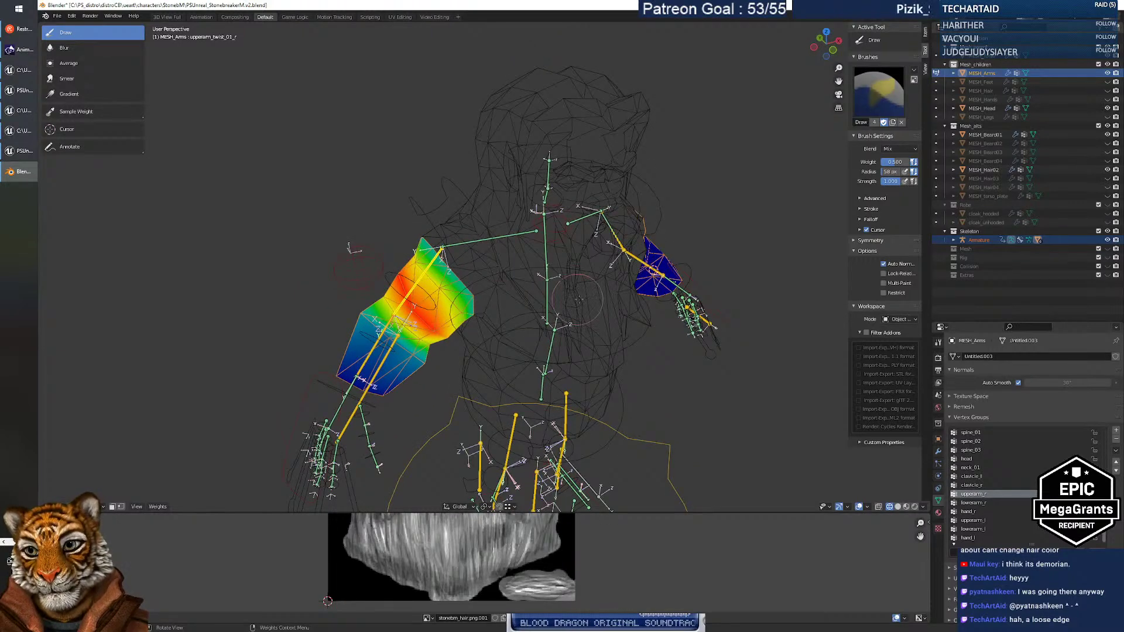
# Compare the clavicle_r and clavicle_l vertex group weights, and check the groups from upperarm_r through upperarm_l.
pyautogui.click(981, 485)
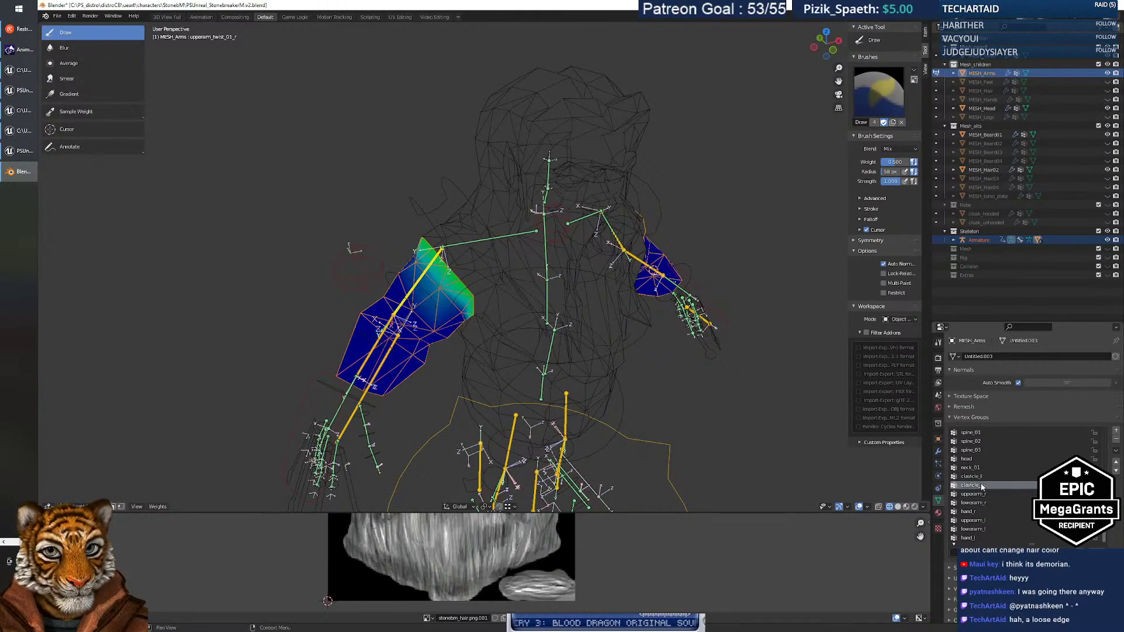
pyautogui.click(981, 477)
pyautogui.click(981, 485)
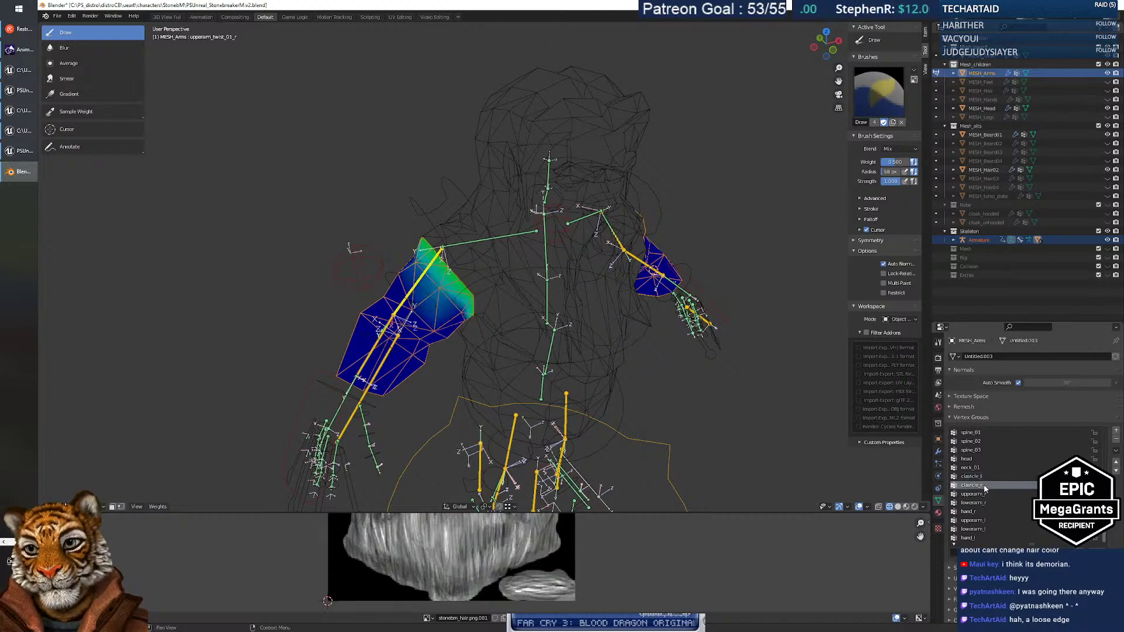
pyautogui.moveTo(626, 379); pyautogui.dragTo(612, 355, button='middle')
pyautogui.click(1000, 496)
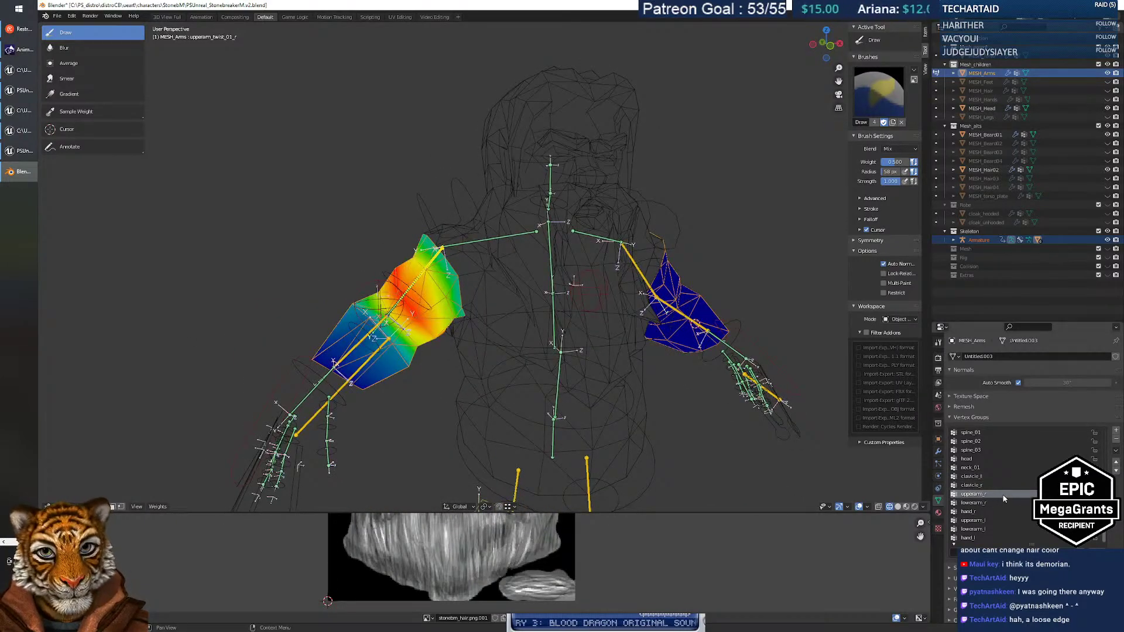
pyautogui.press('Down')
pyautogui.press('Down')
pyautogui.press('Down')
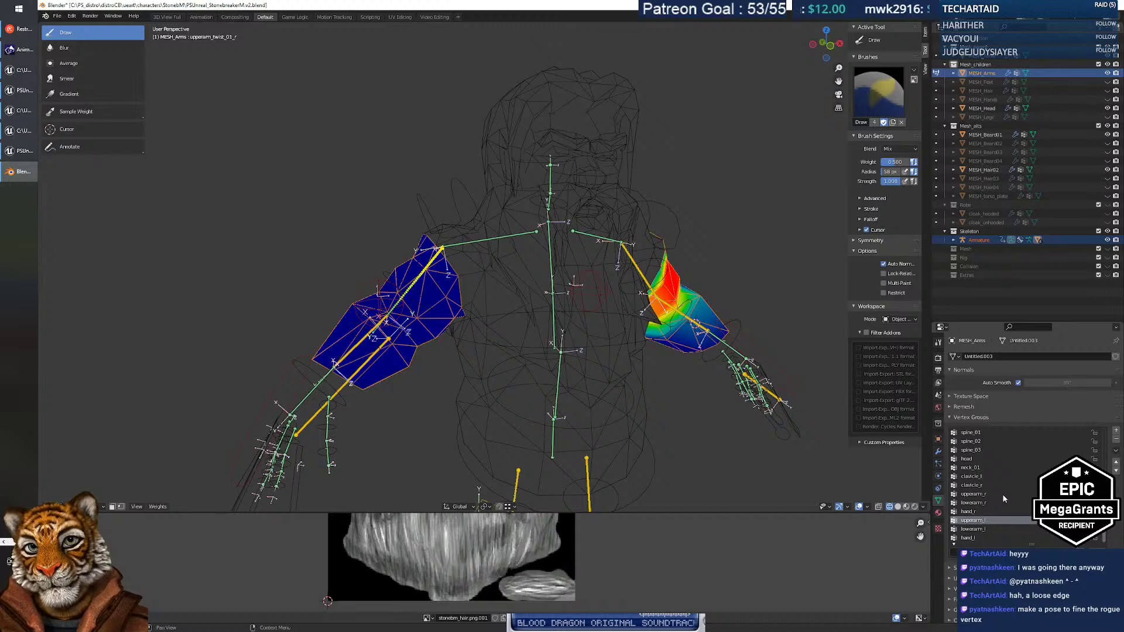
# Check the MESH_Arms weights group by group, from upperarm_l back up to the first vertex group in the list.
pyautogui.press('Down')
pyautogui.press('Down')
pyautogui.press('Up')
pyautogui.press('Up')
pyautogui.press('Up')
pyautogui.press('Up')
pyautogui.press('Down')
pyautogui.press('Up')
pyautogui.press('Up')
pyautogui.press('Up')
pyautogui.press('Up')
pyautogui.press('Up')
pyautogui.press('Up')
pyautogui.press('Up')
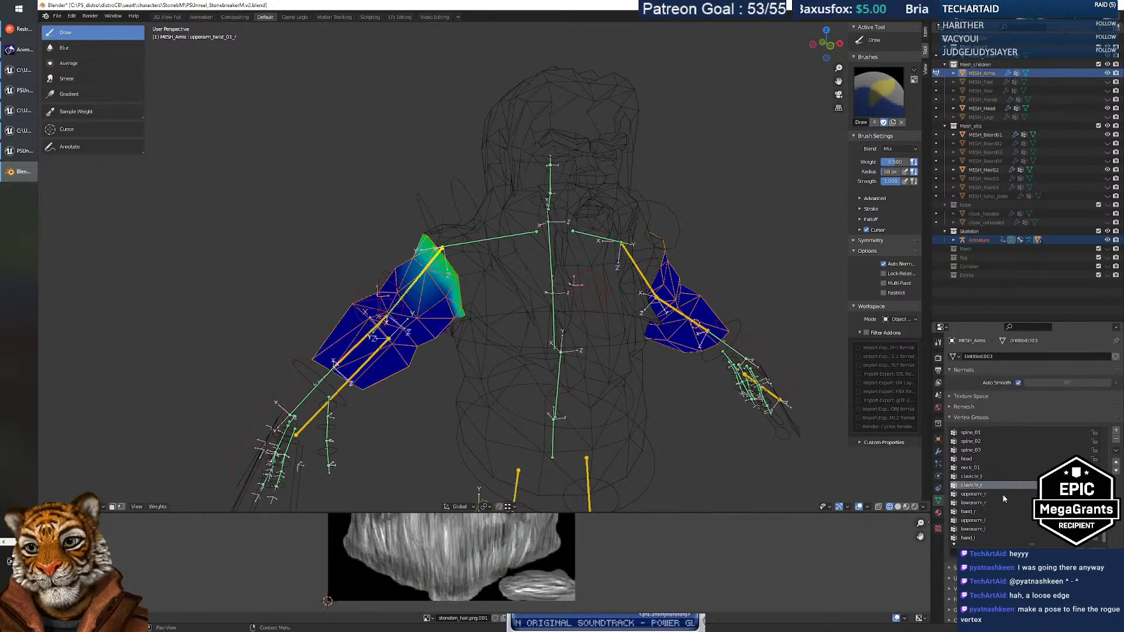
pyautogui.press('Up')
pyautogui.press('Up')
pyautogui.press('Up')
pyautogui.press('Up')
pyautogui.press('Up')
pyautogui.press('Up')
pyautogui.press('Up')
pyautogui.press('Up')
pyautogui.press('Up')
pyautogui.press('Up')
pyautogui.press('Up')
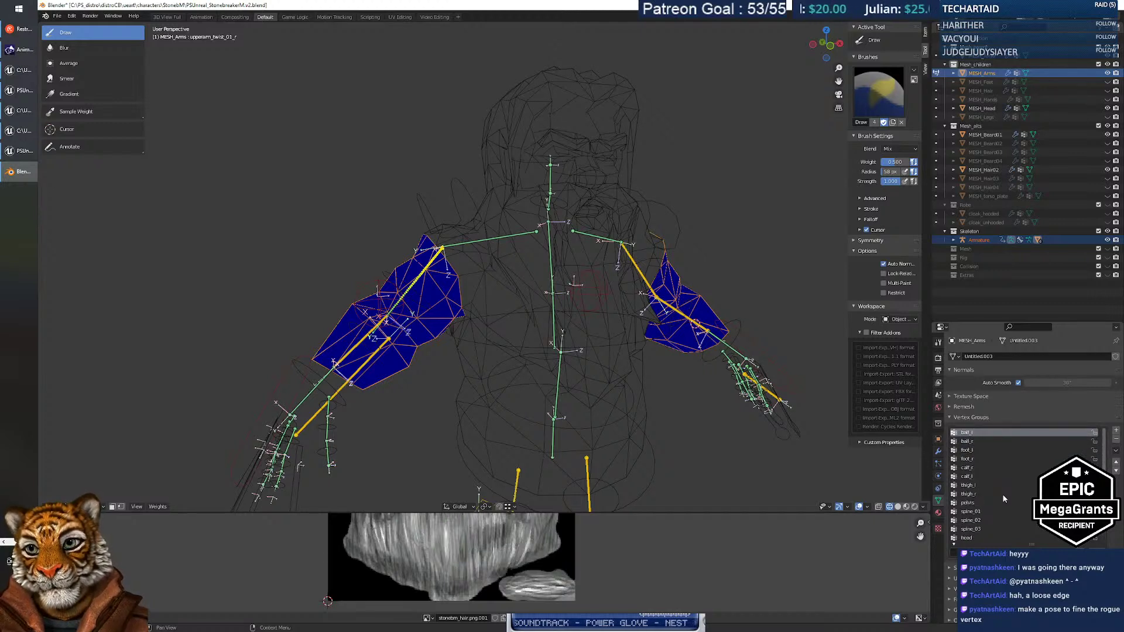
# Check the weights of the leg, spine, head and neck vertex groups, going down the list to clavicle_r.
pyautogui.press('Down')
pyautogui.press('Down')
pyautogui.press('Down')
pyautogui.press('Down')
pyautogui.press('Down')
pyautogui.press('Down')
pyautogui.press('Down')
pyautogui.press('Down')
pyautogui.press('Down')
pyautogui.press('Down')
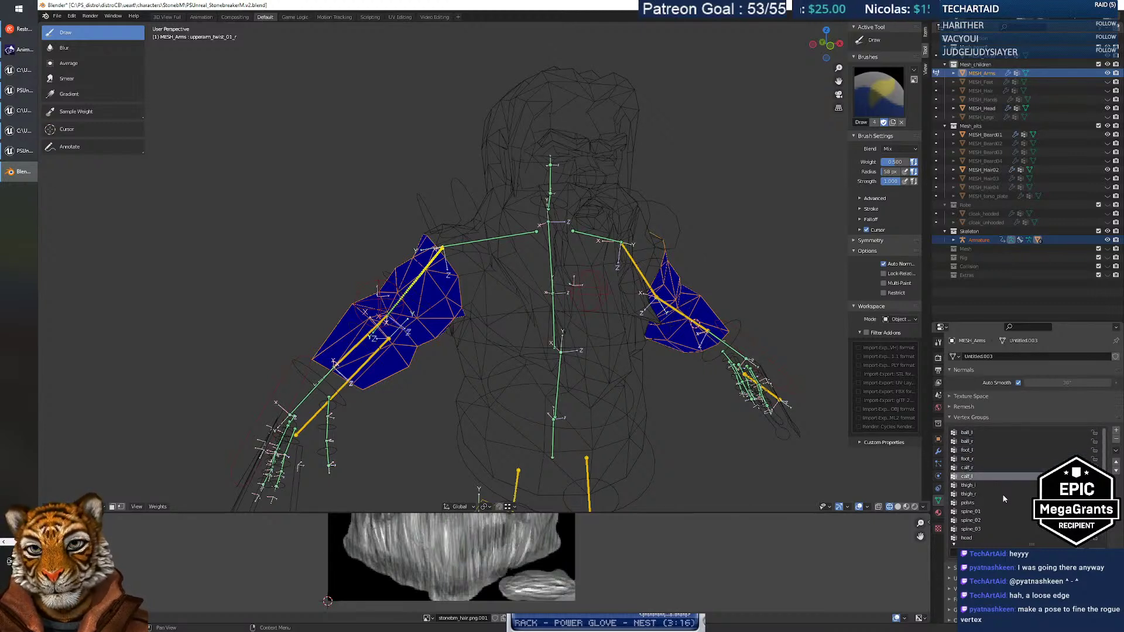
pyautogui.press('Down')
pyautogui.press('Down')
pyautogui.press('Down')
pyautogui.press('Down')
pyautogui.press('Down')
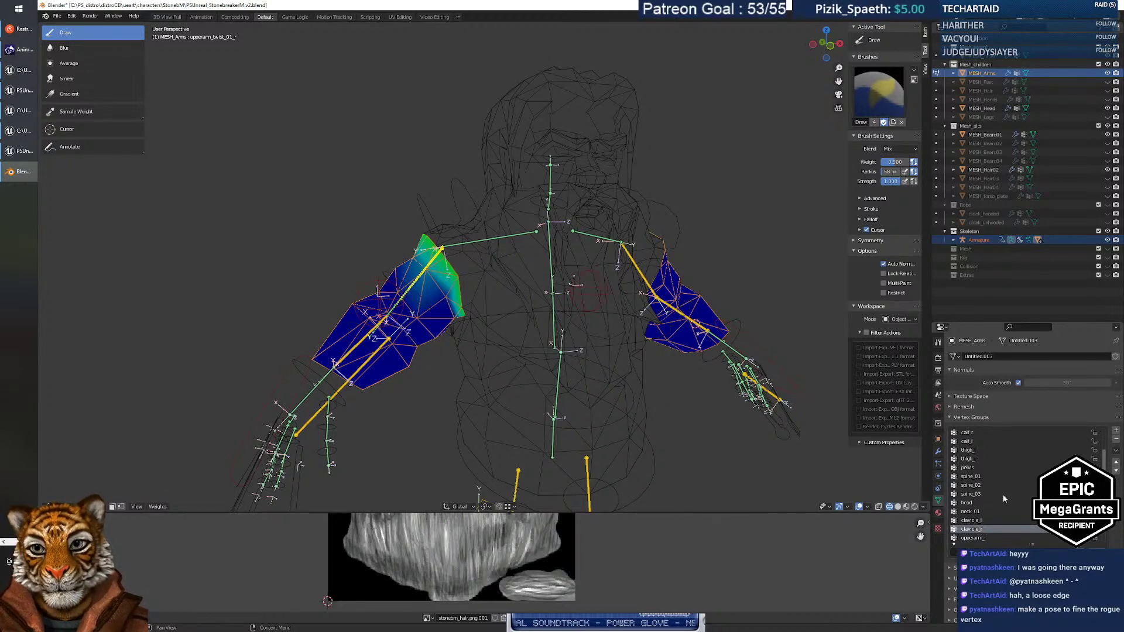
# Compare the weights of the clavicle_r, upperarm_r and lowerarm_r vertex groups on MESH_Arms from several angles.
pyautogui.moveTo(445, 346); pyautogui.dragTo(485, 343, button='middle')
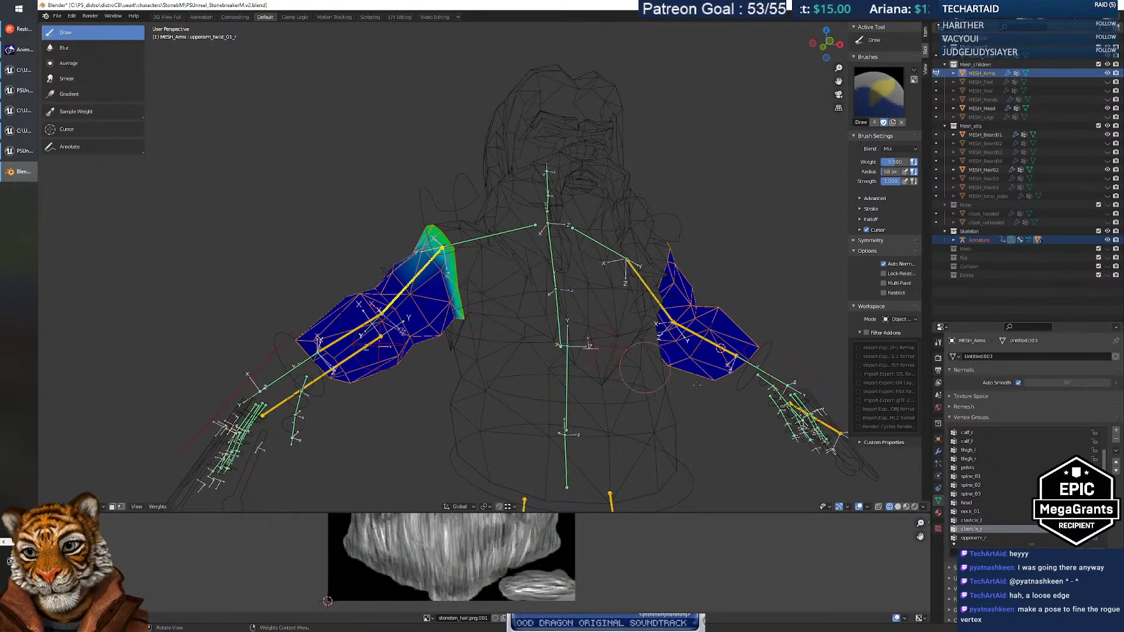
pyautogui.click(1013, 537)
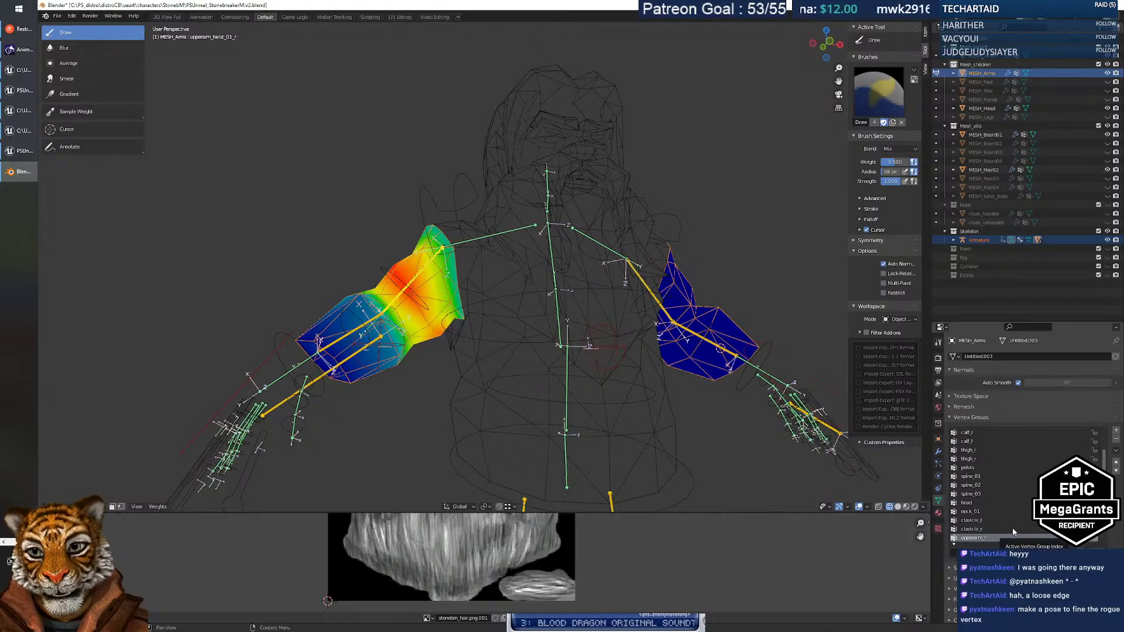
pyautogui.moveTo(489, 416); pyautogui.dragTo(498, 391, button='middle')
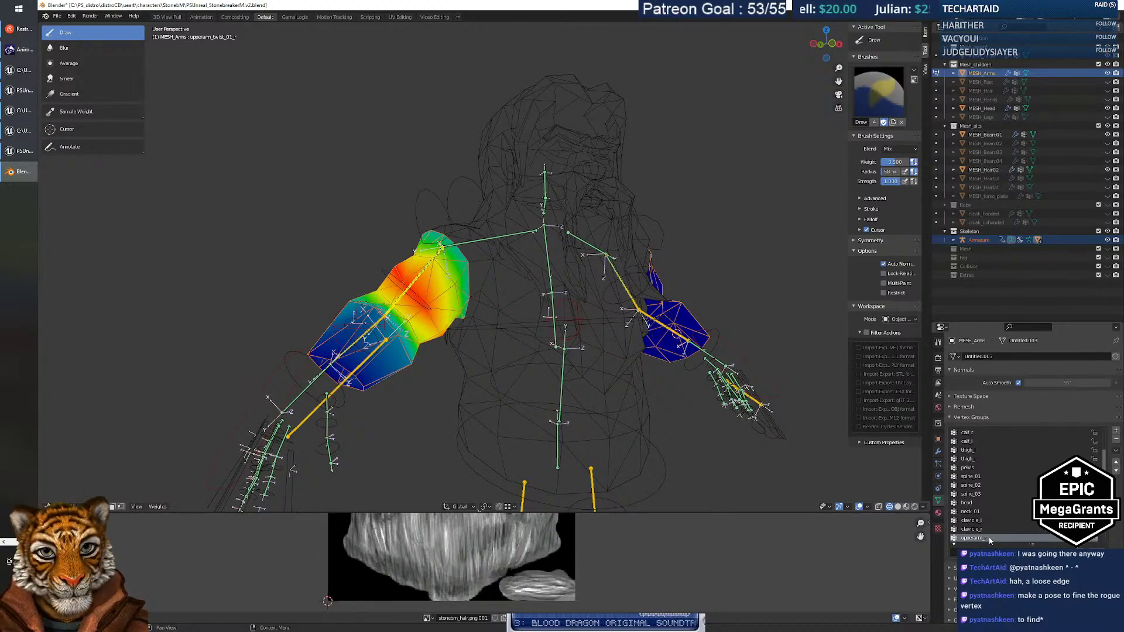
pyautogui.keyDown('ctrl'); pyautogui.scroll(-1, 985, 536); pyautogui.keyUp('ctrl')
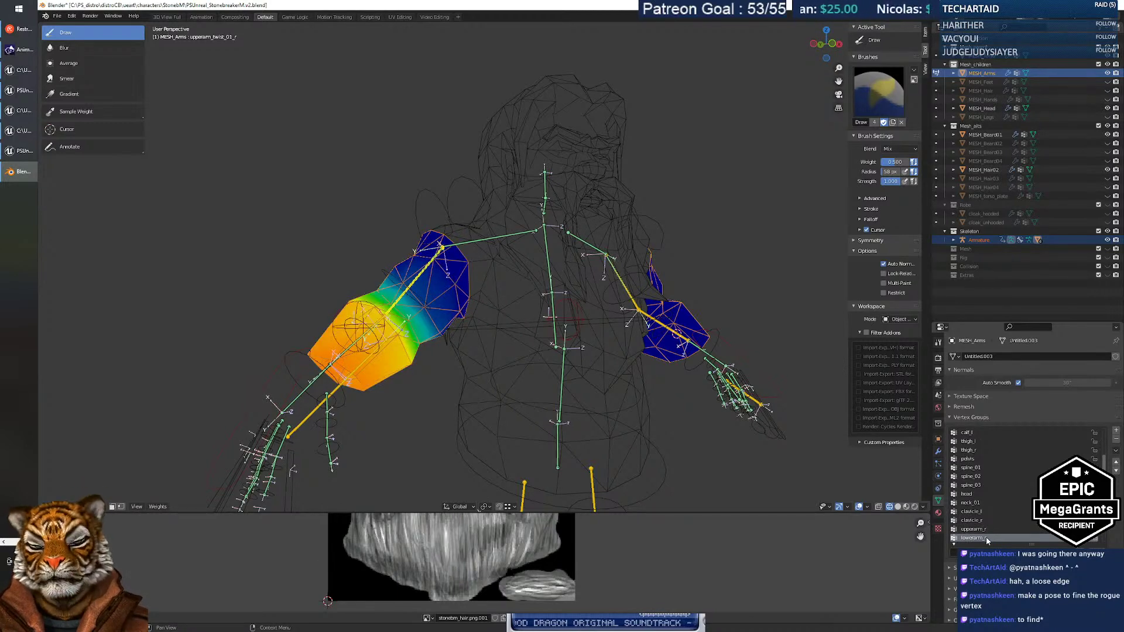
pyautogui.moveTo(577, 398); pyautogui.dragTo(551, 400, button='middle')
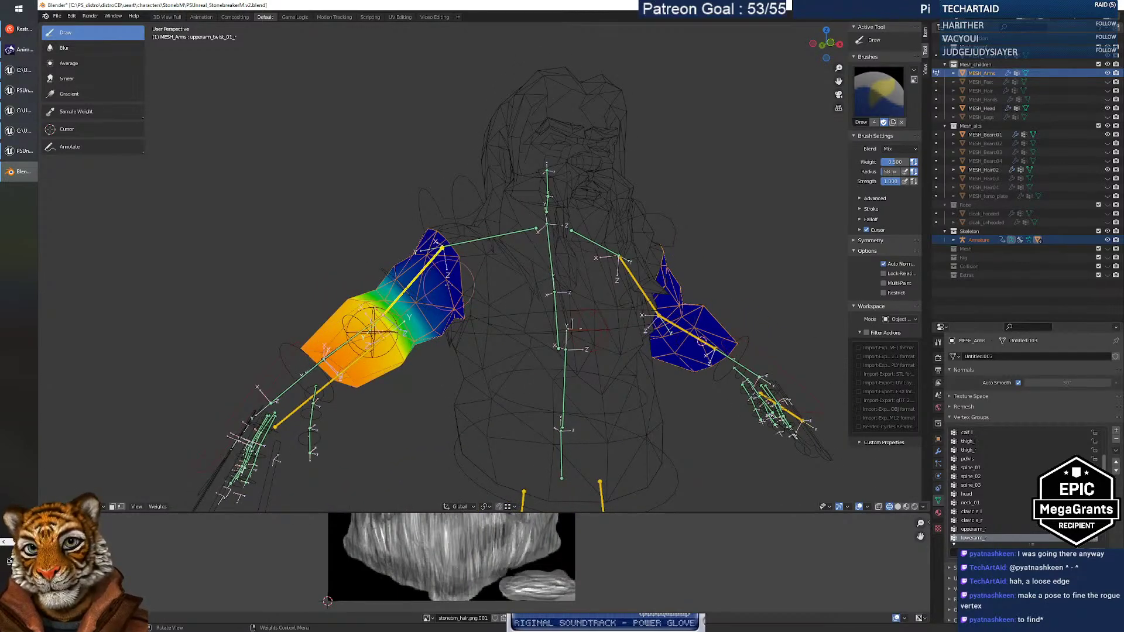
# Set the Draw brush weight to 0 and reduce its radius to 36 px.
pyautogui.rightClick(447, 288)
pyautogui.moveTo(402, 290); pyautogui.dragTo(364, 289)
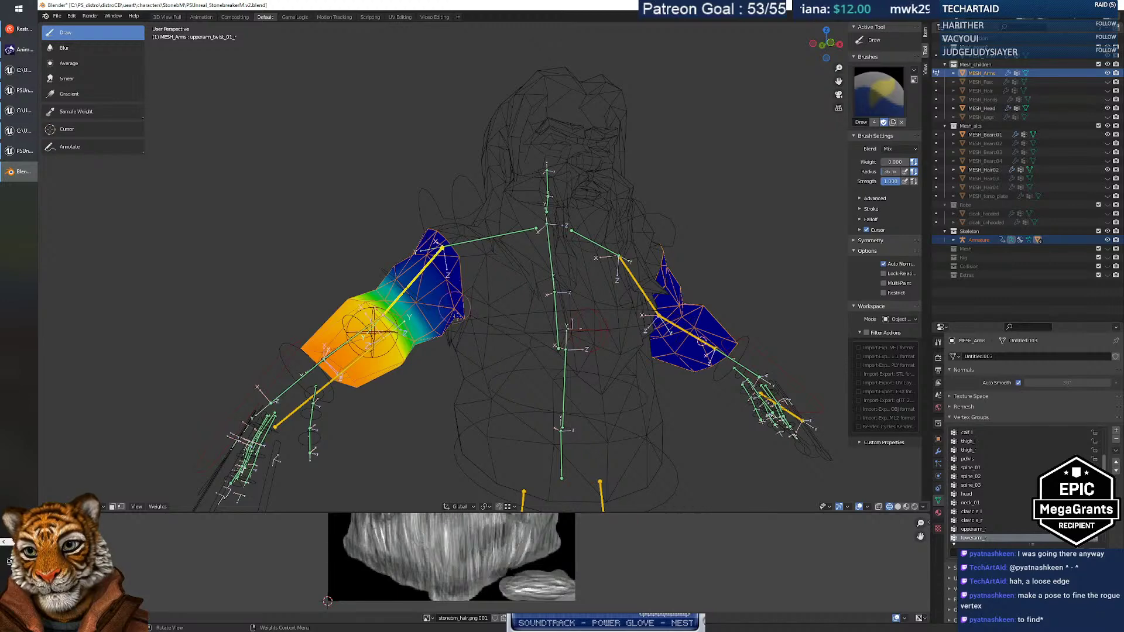
# Examine the lowerarm_r weights on the character's right upper arm up close, in solid and wireframe shading and with overlays toggled.
pyautogui.moveTo(456, 291); pyautogui.dragTo(470, 298, button='middle')
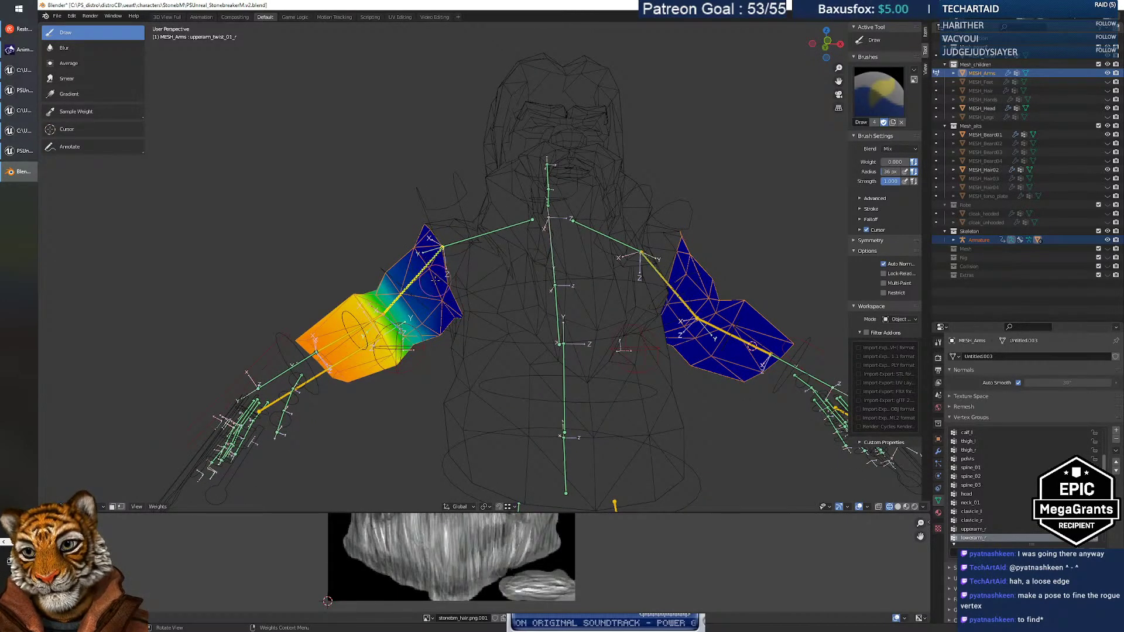
pyautogui.hotkey('shift', '`')
pyautogui.press('w')
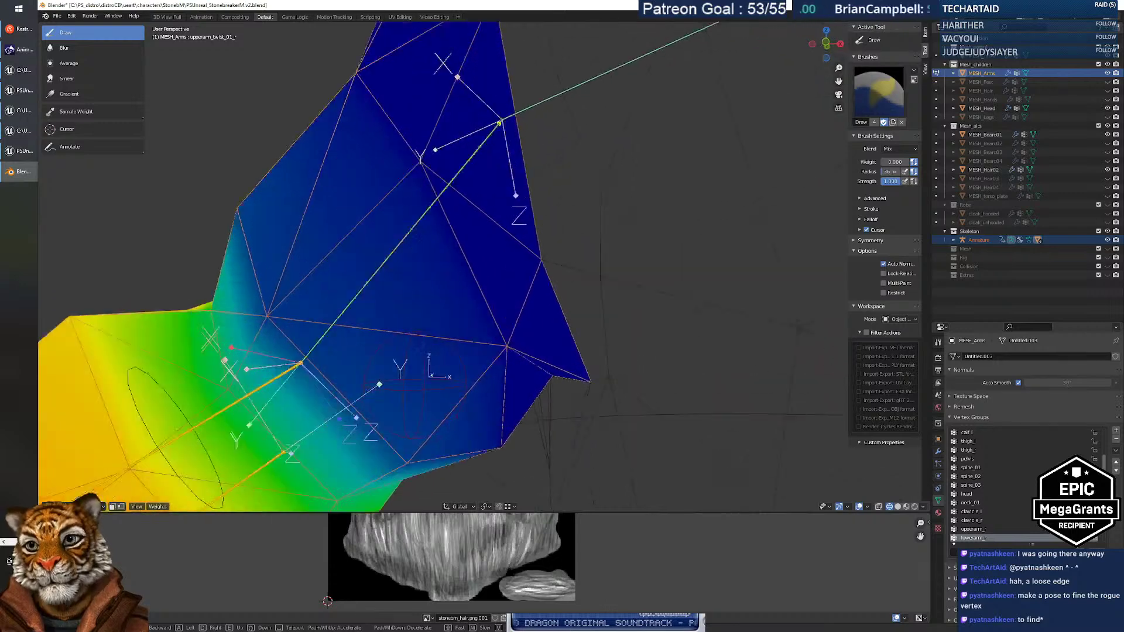
pyautogui.press('Escape')
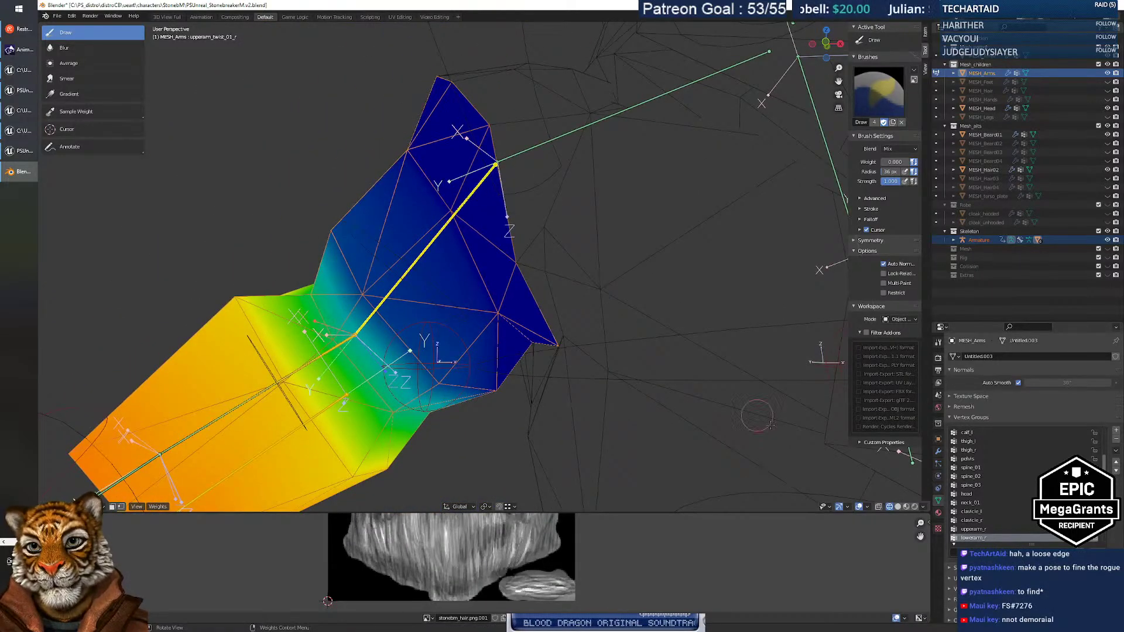
pyautogui.click(899, 507)
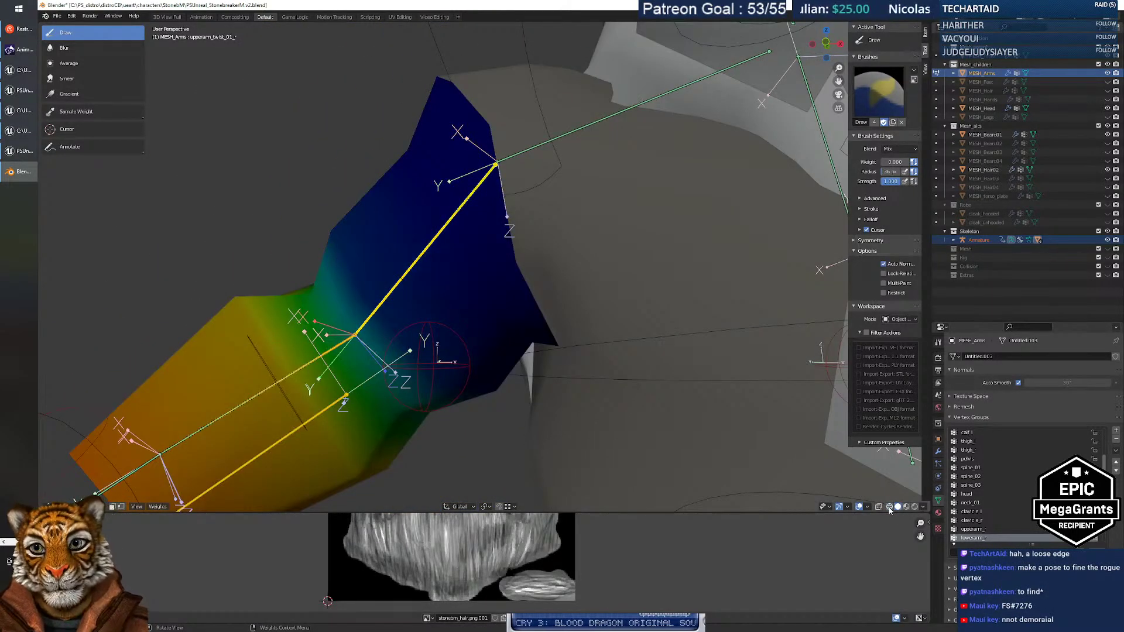
pyautogui.click(889, 507)
pyautogui.click(897, 507)
pyautogui.click(905, 507)
pyautogui.click(898, 506)
pyautogui.click(887, 507)
pyautogui.moveTo(445, 328)
pyautogui.mouseDown(button='middle')
pyautogui.moveTo(456, 319)
pyautogui.moveTo(485, 331)
pyautogui.moveTo(490, 310)
pyautogui.mouseUp(button='middle')
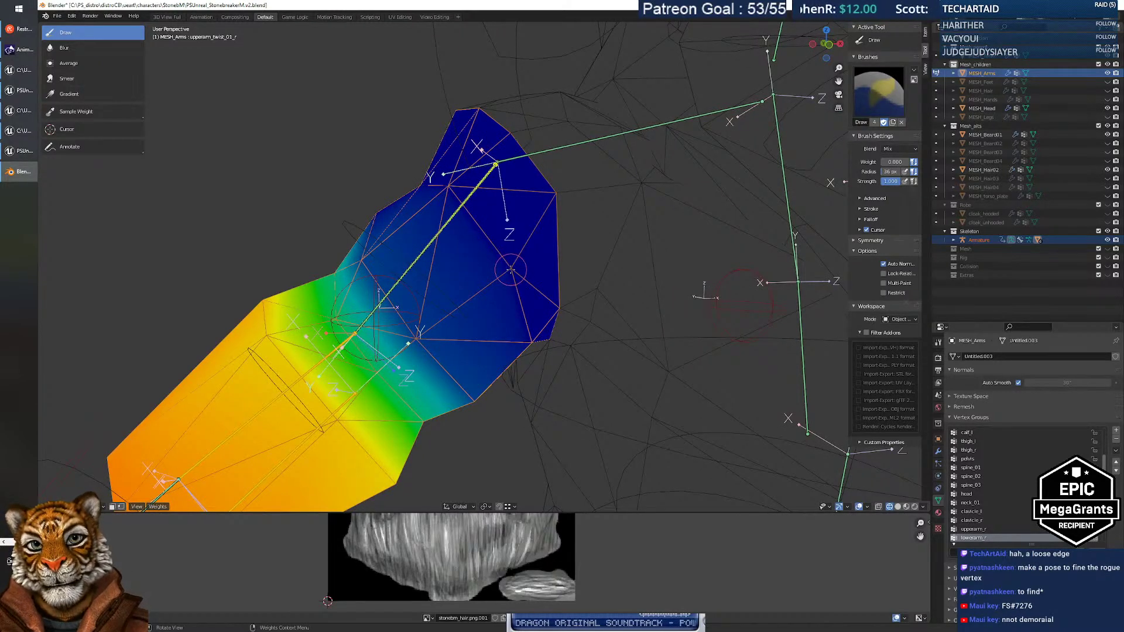
pyautogui.hotkey('alt', 'shift', 'z')
pyautogui.hotkey('alt', 'shift', 'z')
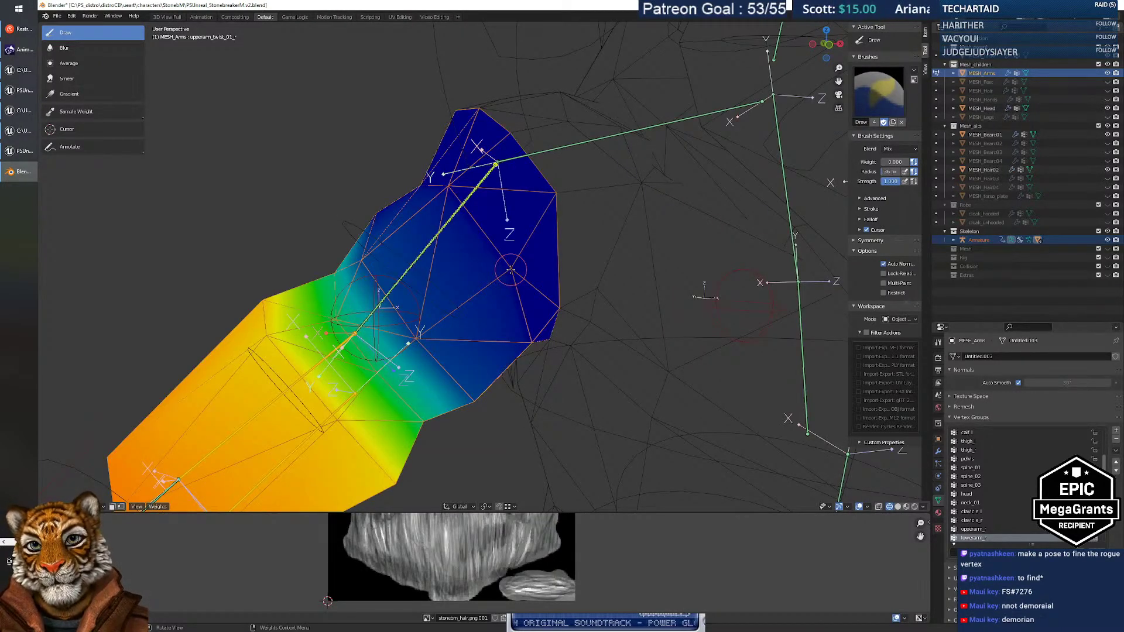
# Look through the weight commands and the viewport's item, tool and view settings.
pyautogui.click(155, 506)
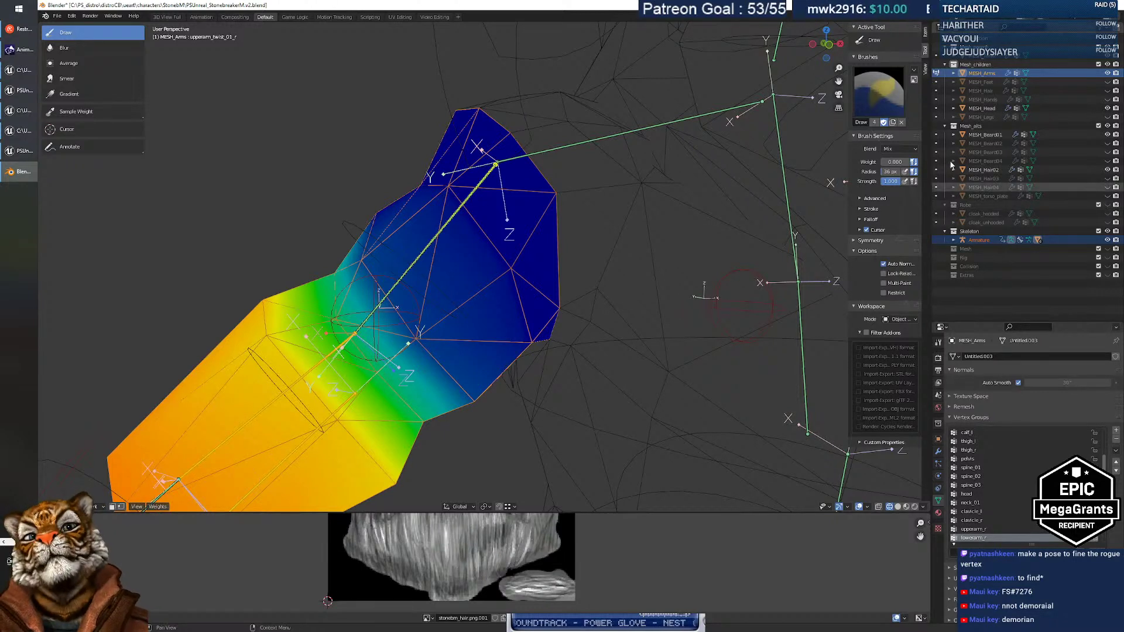
pyautogui.click(925, 32)
pyautogui.click(925, 51)
pyautogui.click(926, 69)
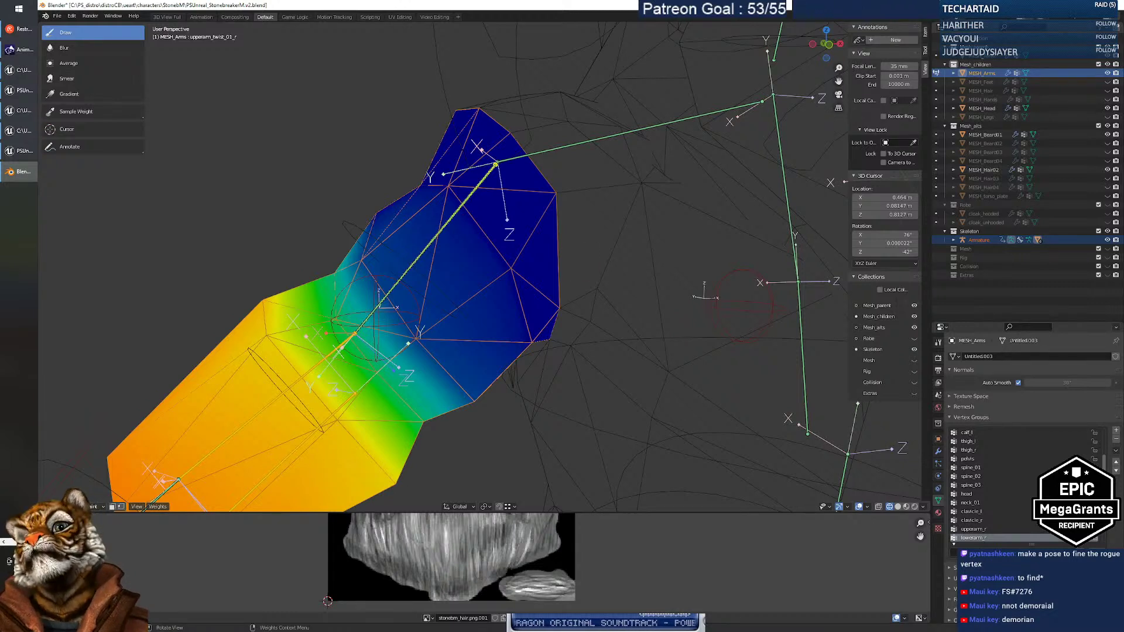
# Turn on vertex selection masking in Weight Paint mode and try to select the shoulder-area vertex of the arm mesh.
pyautogui.click(121, 506)
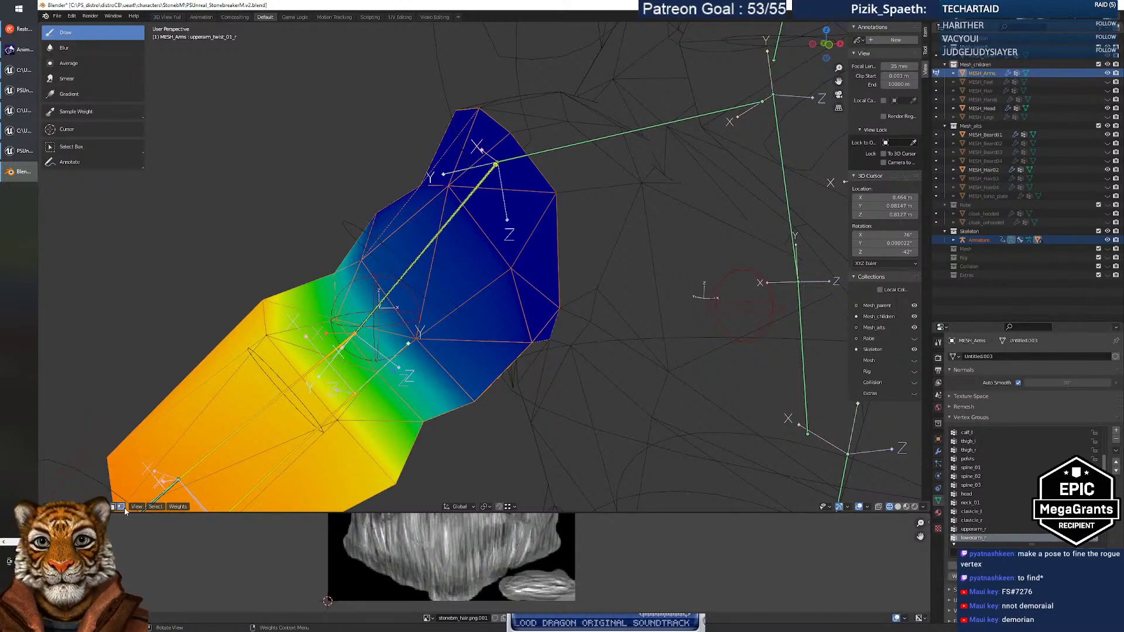
pyautogui.click(156, 506)
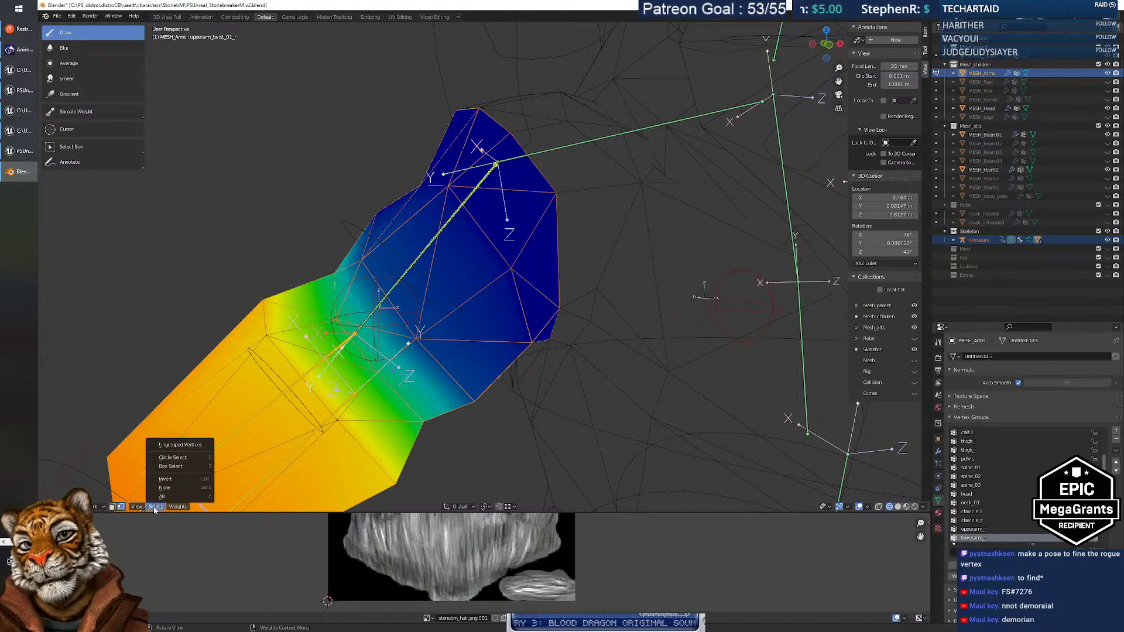
pyautogui.click(193, 443)
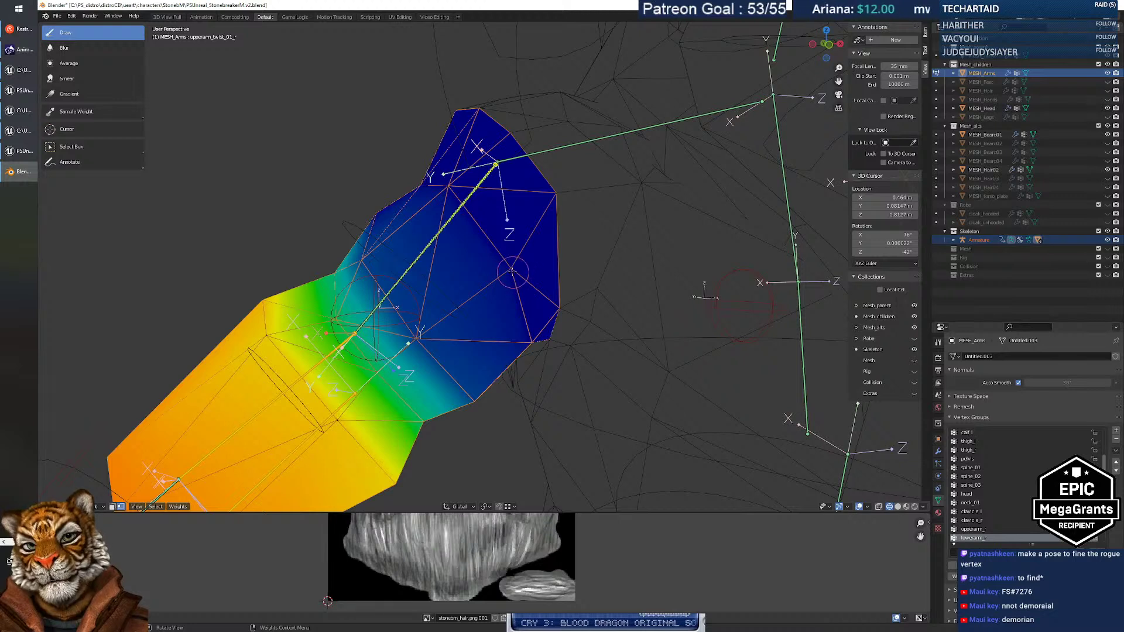
pyautogui.rightClick(469, 267)
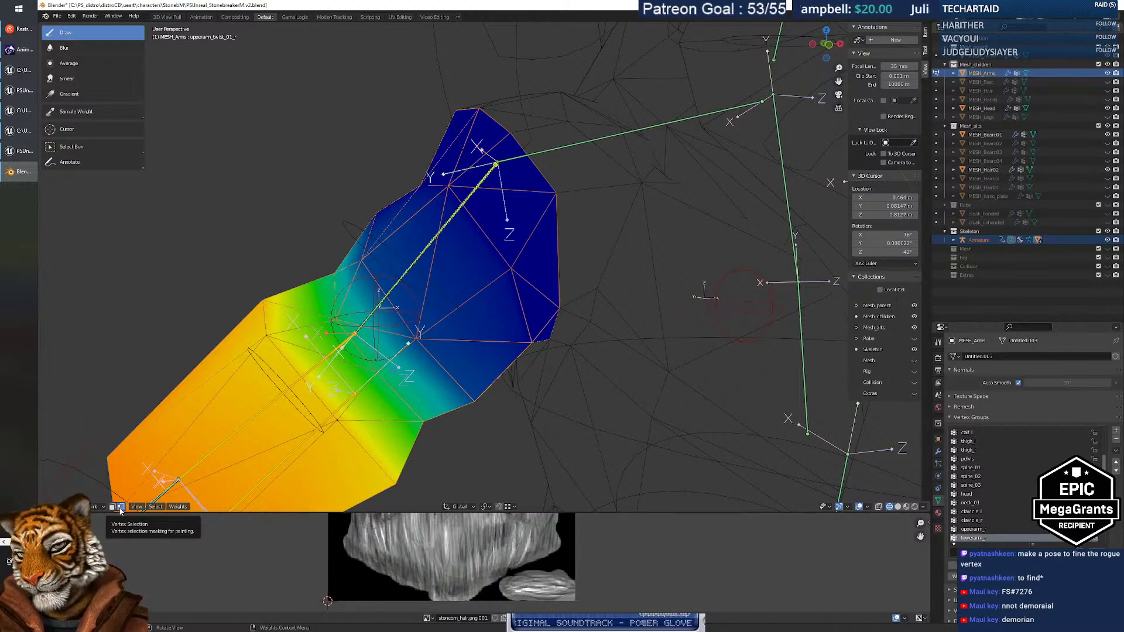
pyautogui.click(94, 507)
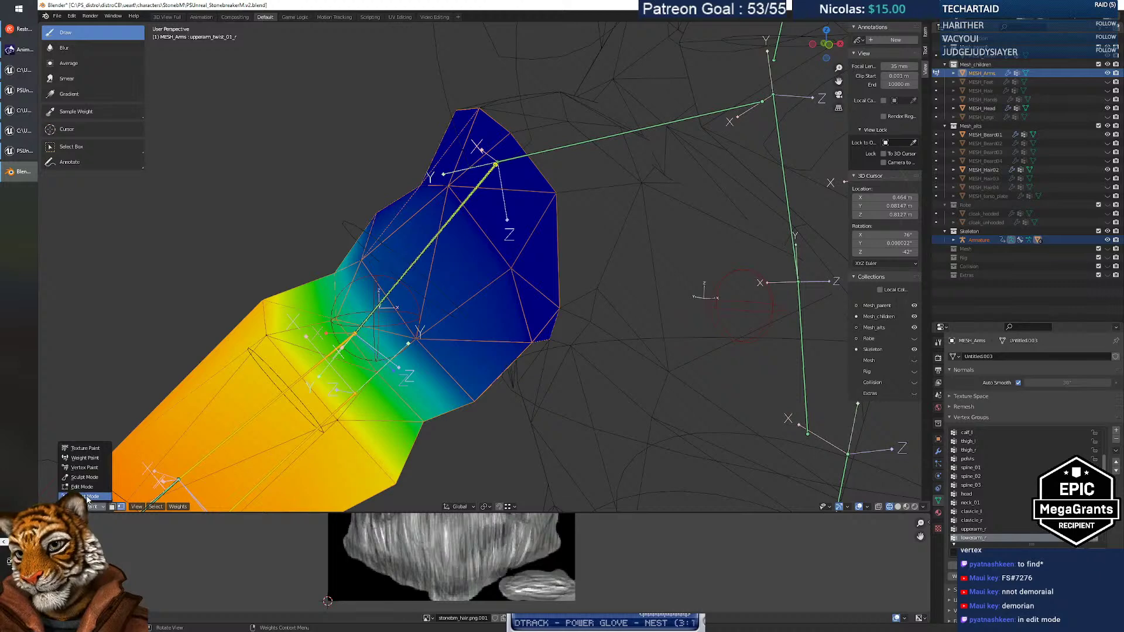
pyautogui.click(85, 487)
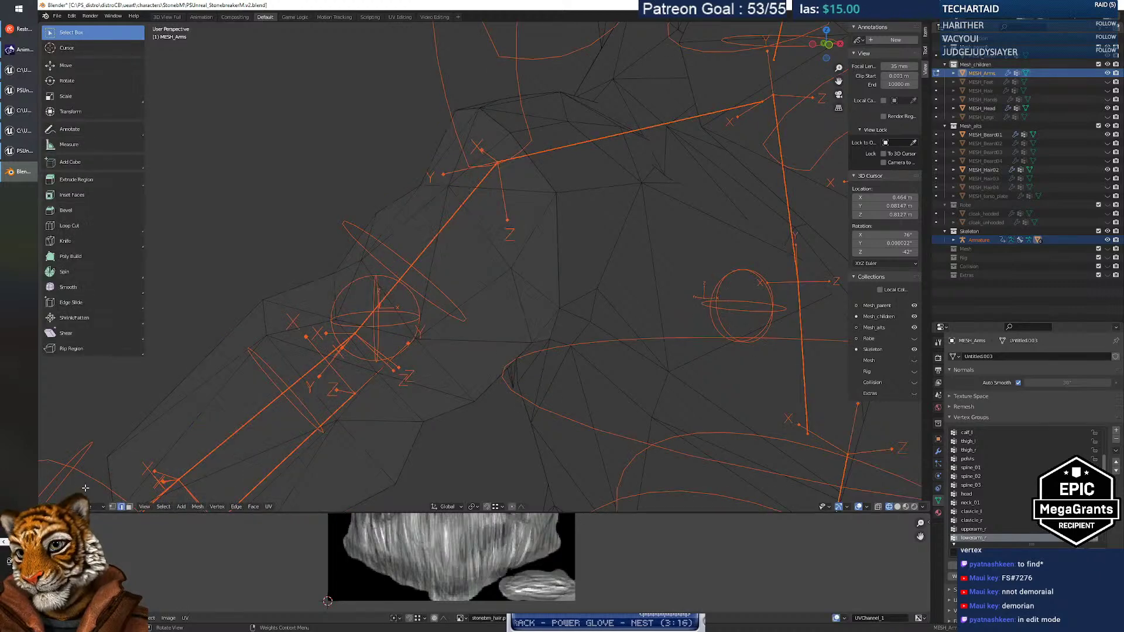
pyautogui.click(514, 270)
pyautogui.press('Tab')
pyautogui.press('1')
pyautogui.press('Tab')
pyautogui.press('Tab')
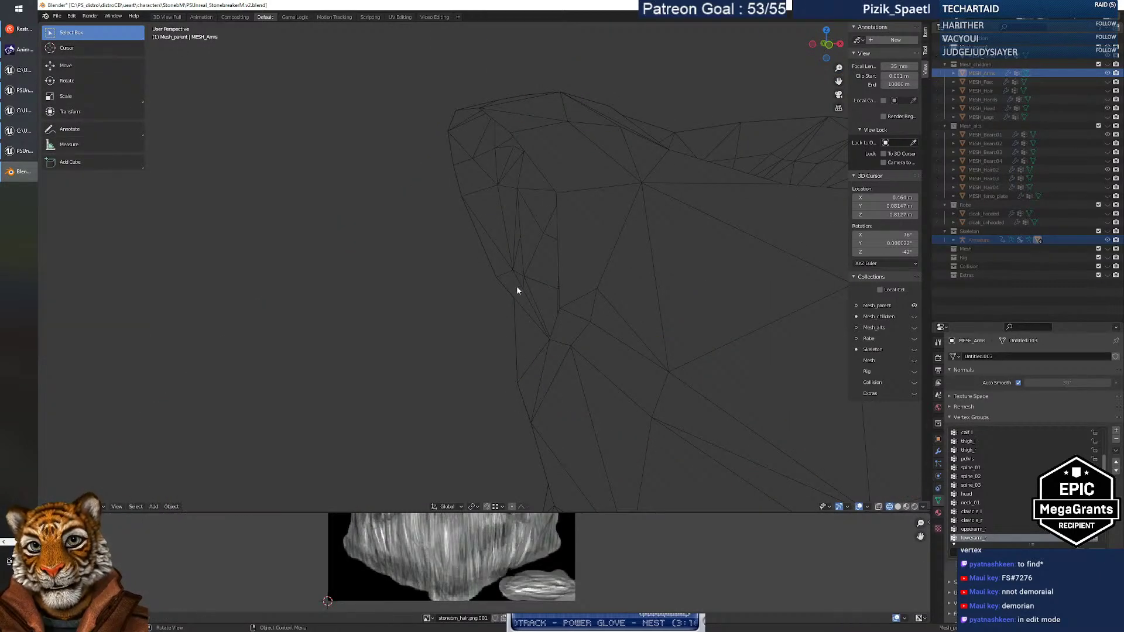
pyautogui.click(520, 274)
pyautogui.press('Tab')
pyautogui.press('Tab')
pyautogui.press('Tab')
pyautogui.press('Tab')
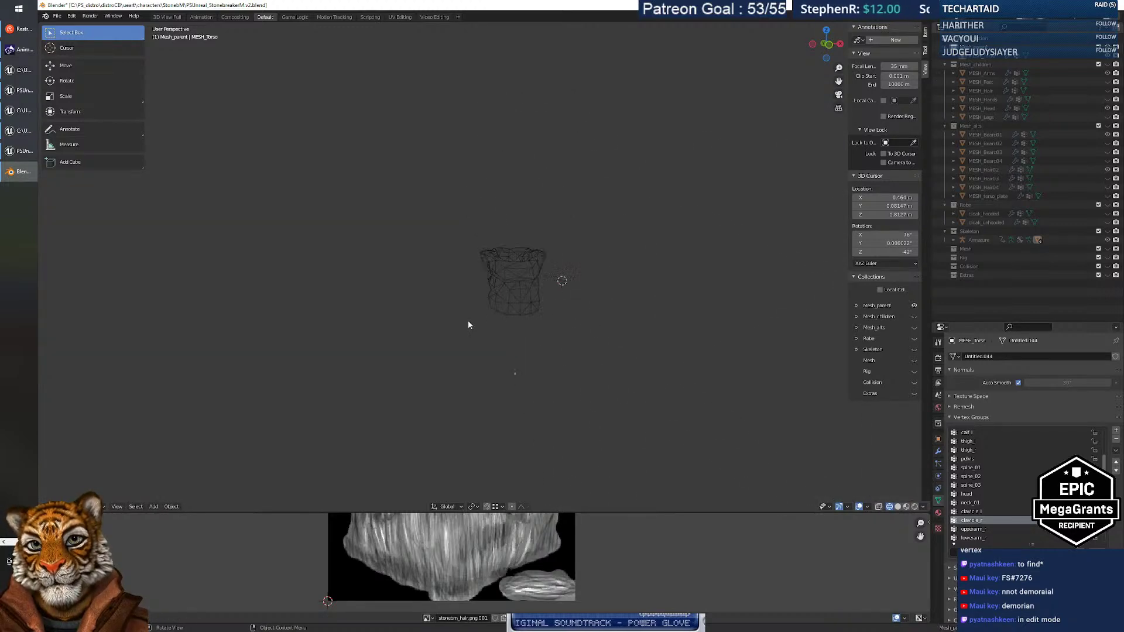
pyautogui.press('Tab')
pyautogui.press('Tab')
pyautogui.press('2')
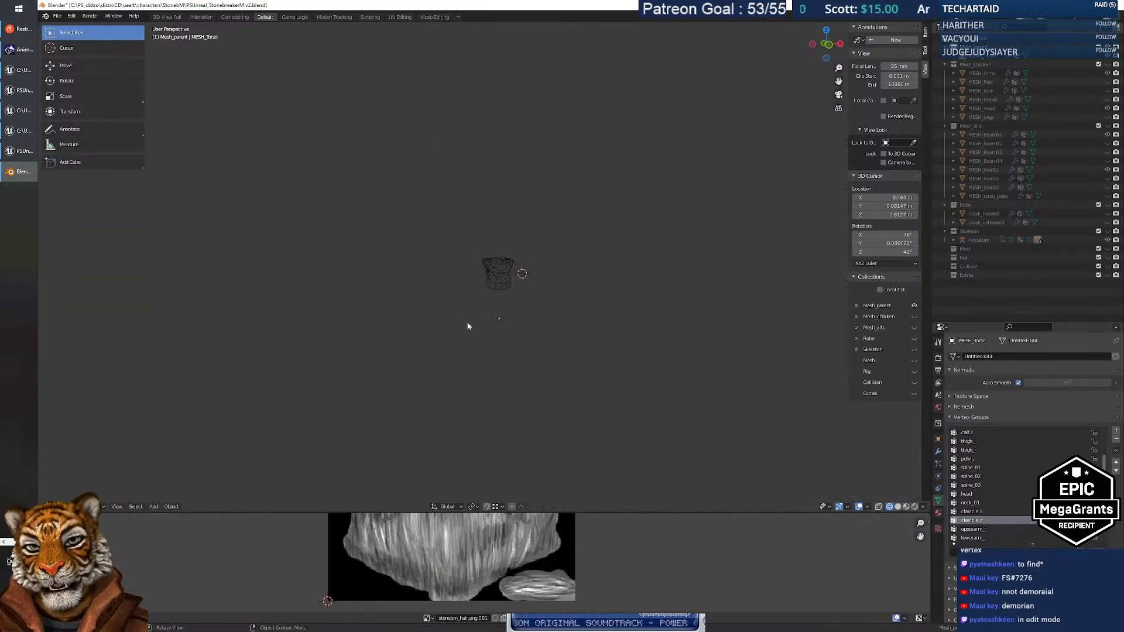
pyautogui.press('1')
pyautogui.scroll(10, 467, 324)
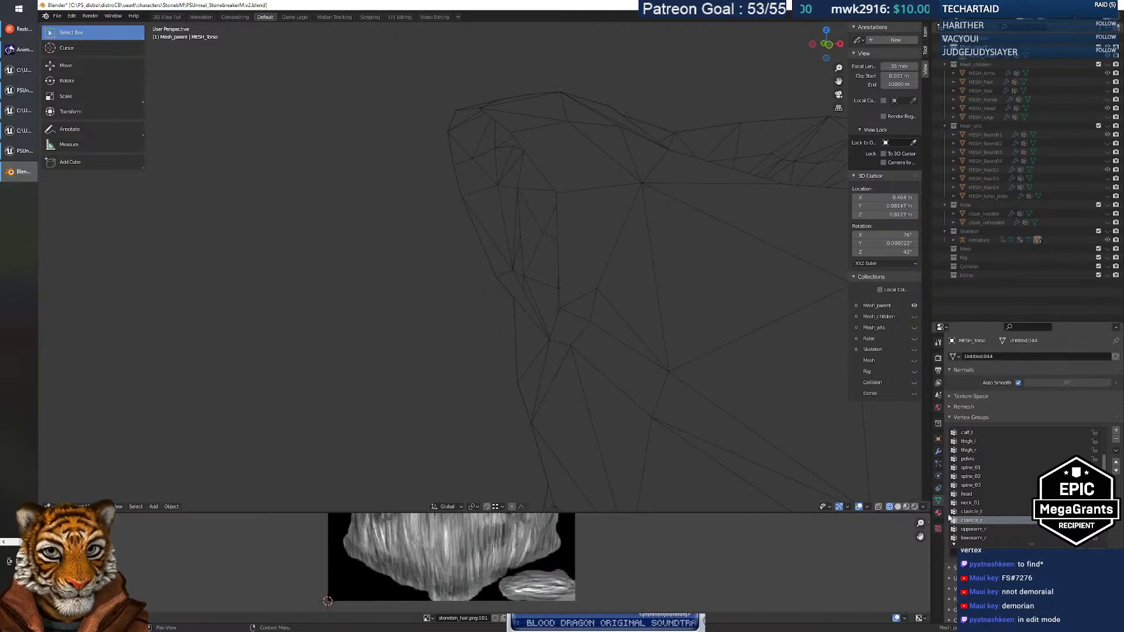
pyautogui.press('Tab')
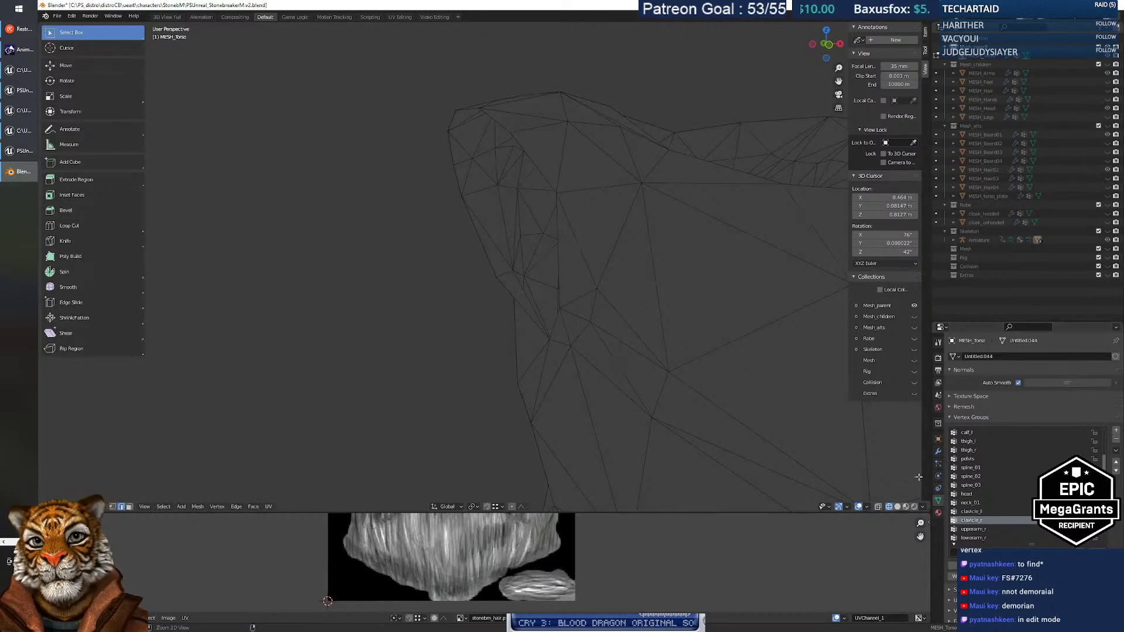
pyautogui.press('Tab')
pyautogui.click(651, 381)
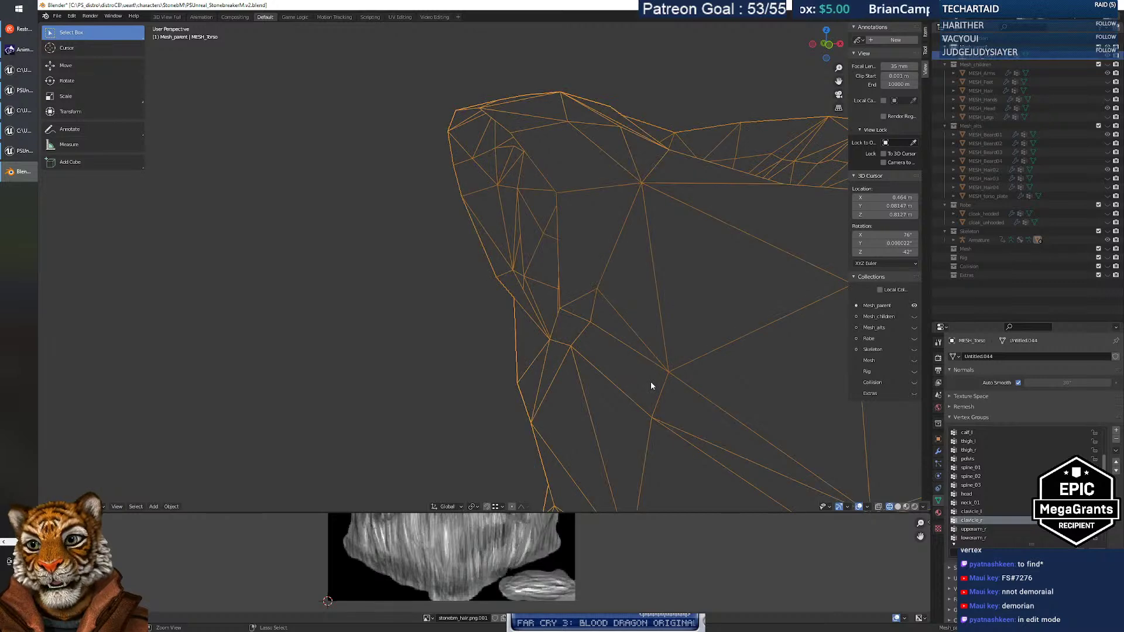
pyautogui.press('Tab')
pyautogui.press('Tab')
pyautogui.press('a')
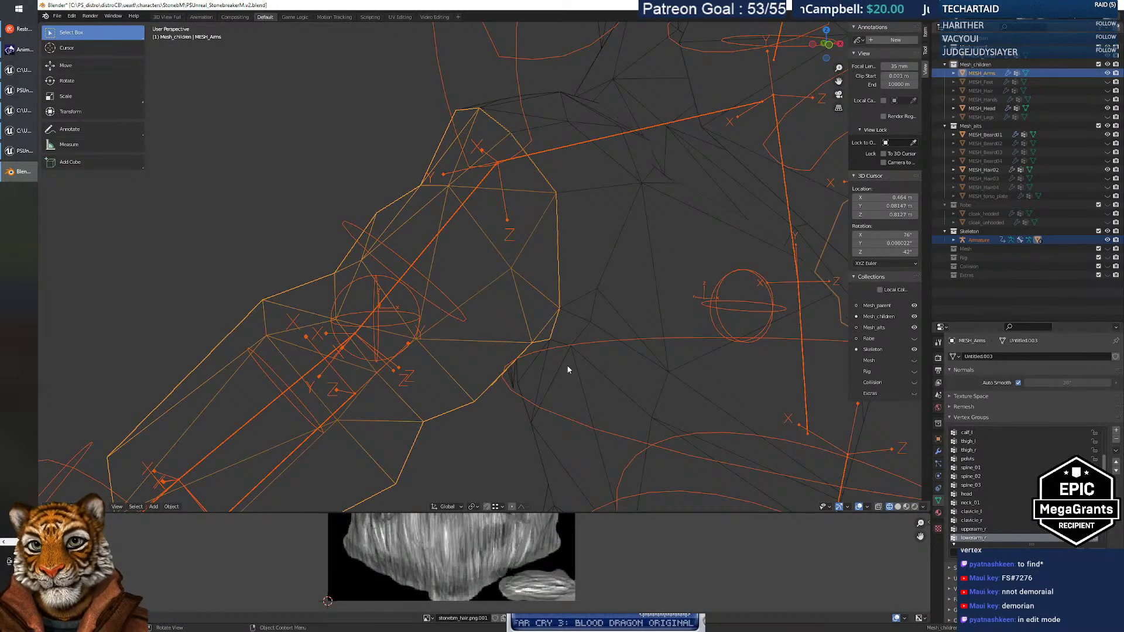
# Enter Edit Mode on MESH_Arms and select only the single vertex inside the shoulder end of the upper arm.
pyautogui.hotkey('alt', 'a')
pyautogui.click(459, 396)
pyautogui.press('Tab')
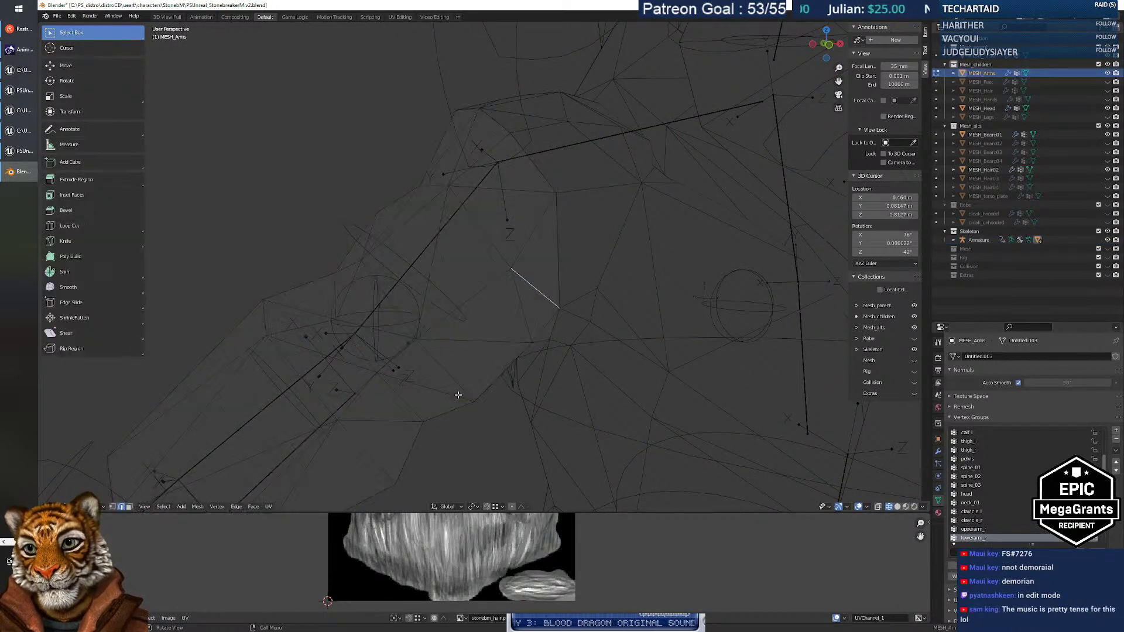
pyautogui.click(517, 276)
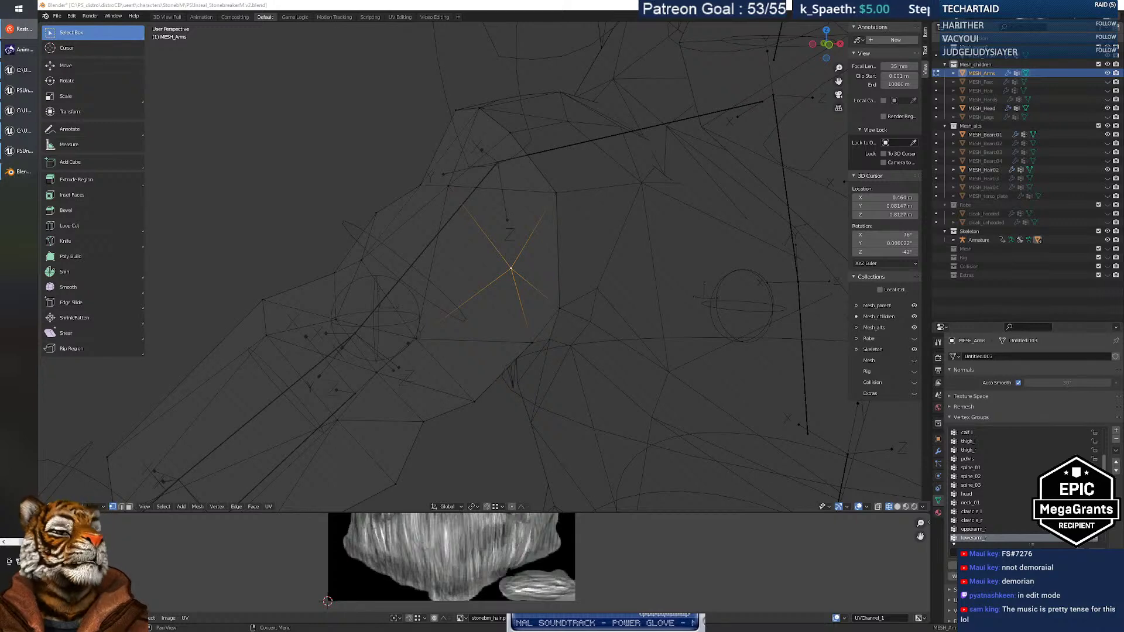
# Show the selected vertex's group weights, widen the sidebar to read the names and values, and examine the vertex on the shoulder.
pyautogui.click(926, 51)
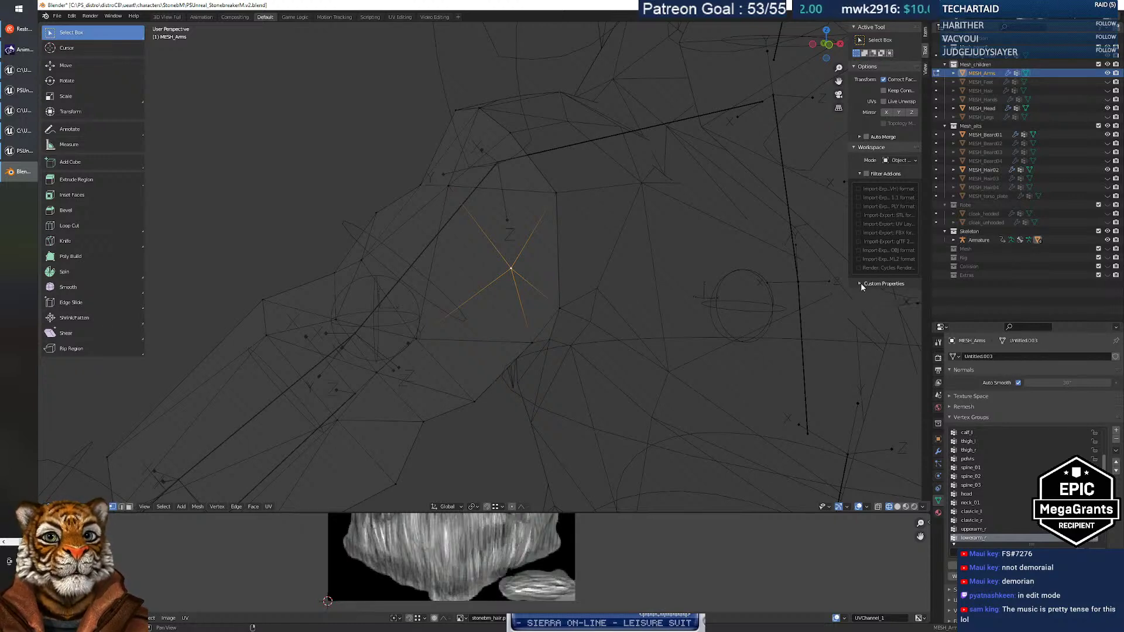
pyautogui.click(925, 33)
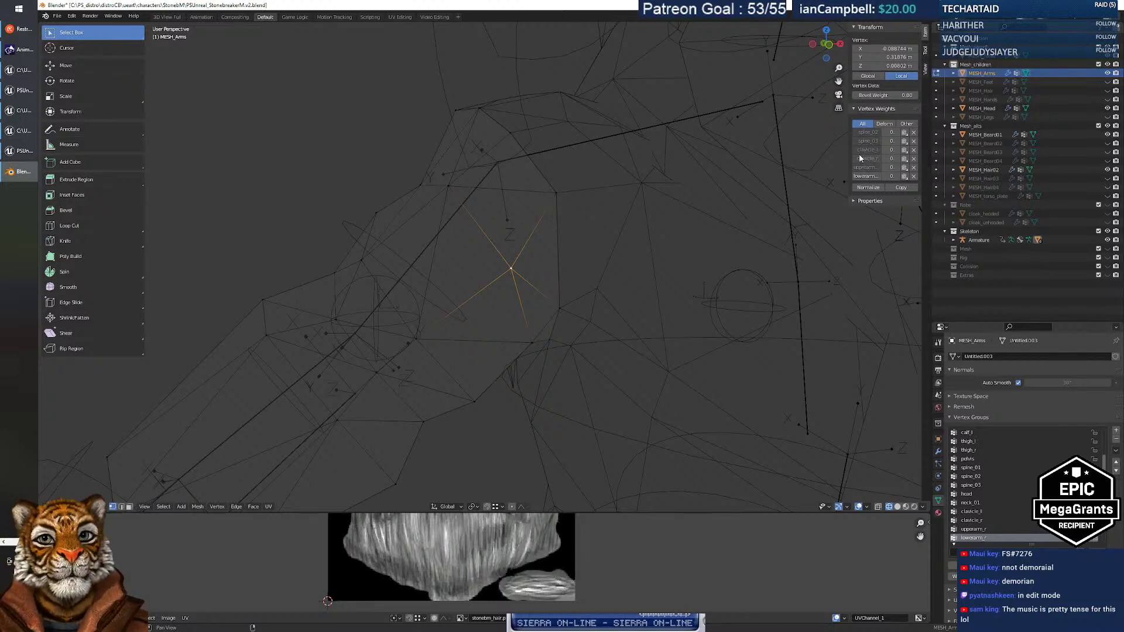
pyautogui.moveTo(847, 142); pyautogui.dragTo(772, 141)
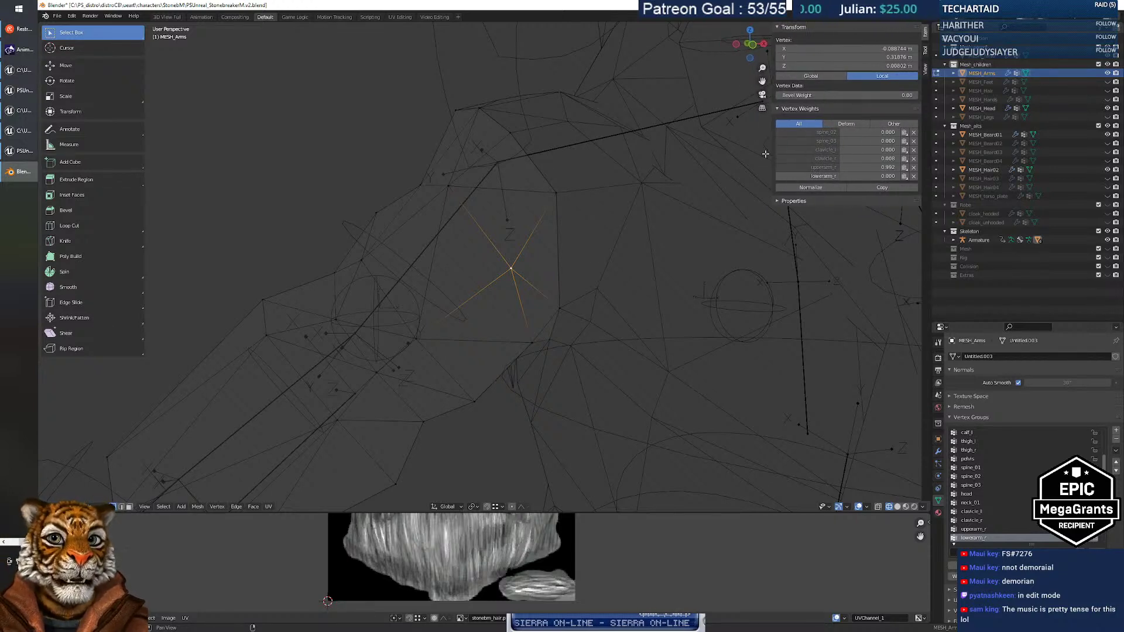
pyautogui.moveTo(470, 298); pyautogui.dragTo(494, 283, button='middle')
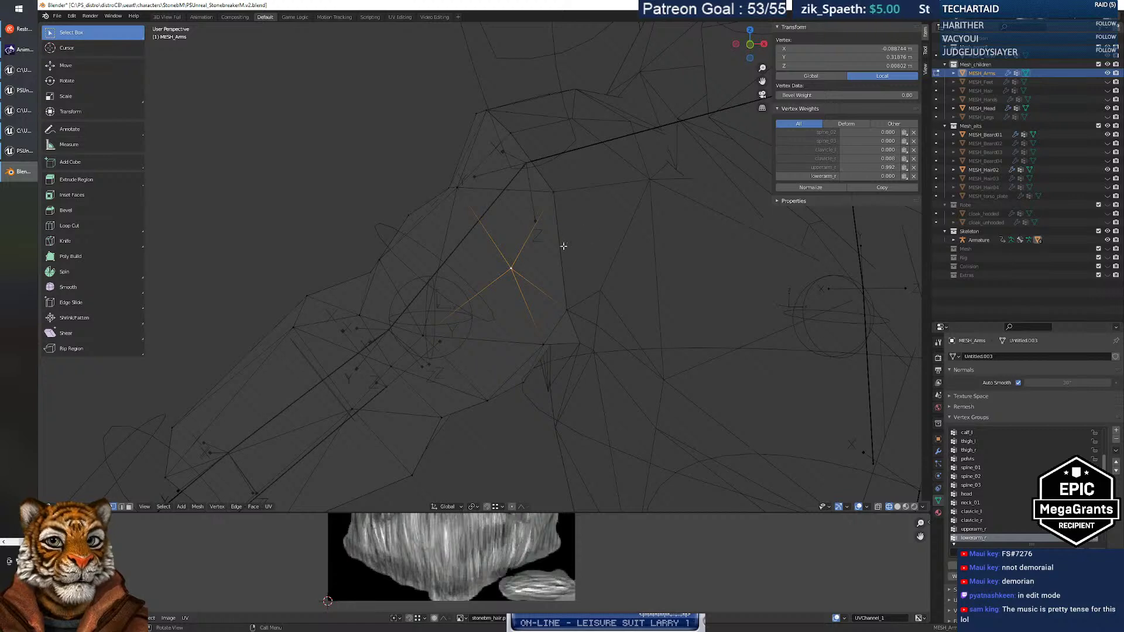
pyautogui.moveTo(587, 222)
pyautogui.mouseDown(button='middle')
pyautogui.moveTo(607, 176)
pyautogui.moveTo(591, 170)
pyautogui.moveTo(599, 216)
pyautogui.mouseUp(button='middle')
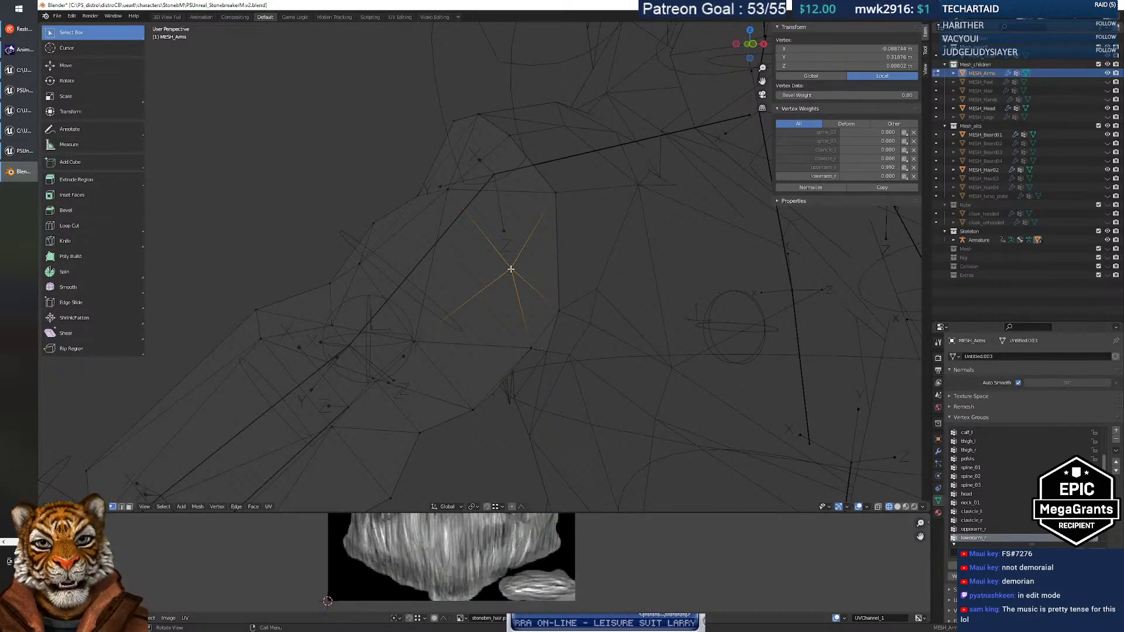
# Switch to the PSUnreal game, view the red-haired dwarf from the front, and make him perform the wave emote.
pyautogui.click(23, 150)
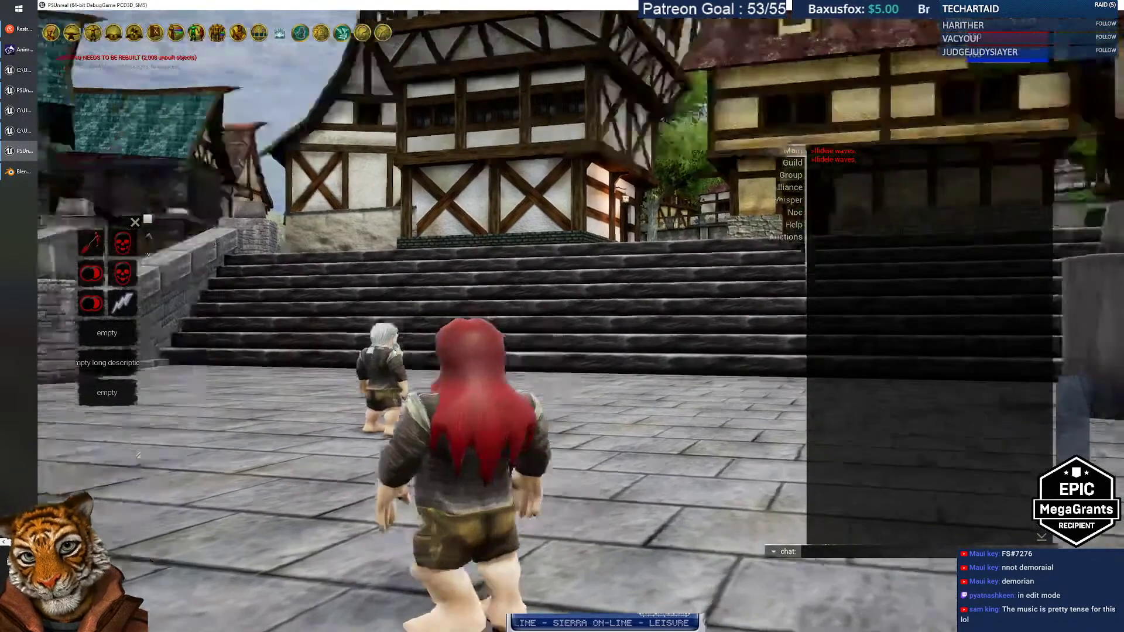
pyautogui.moveTo(389, 347); pyautogui.dragTo(328, 346, button='right')
pyautogui.press('s')
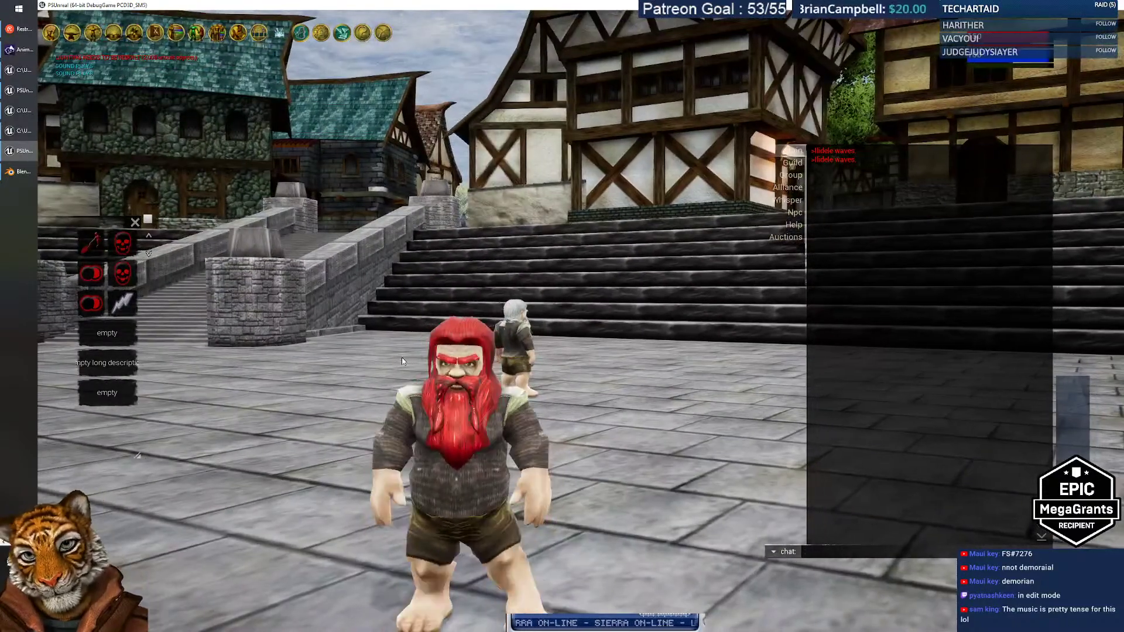
pyautogui.click(494, 432)
pyautogui.click(502, 399)
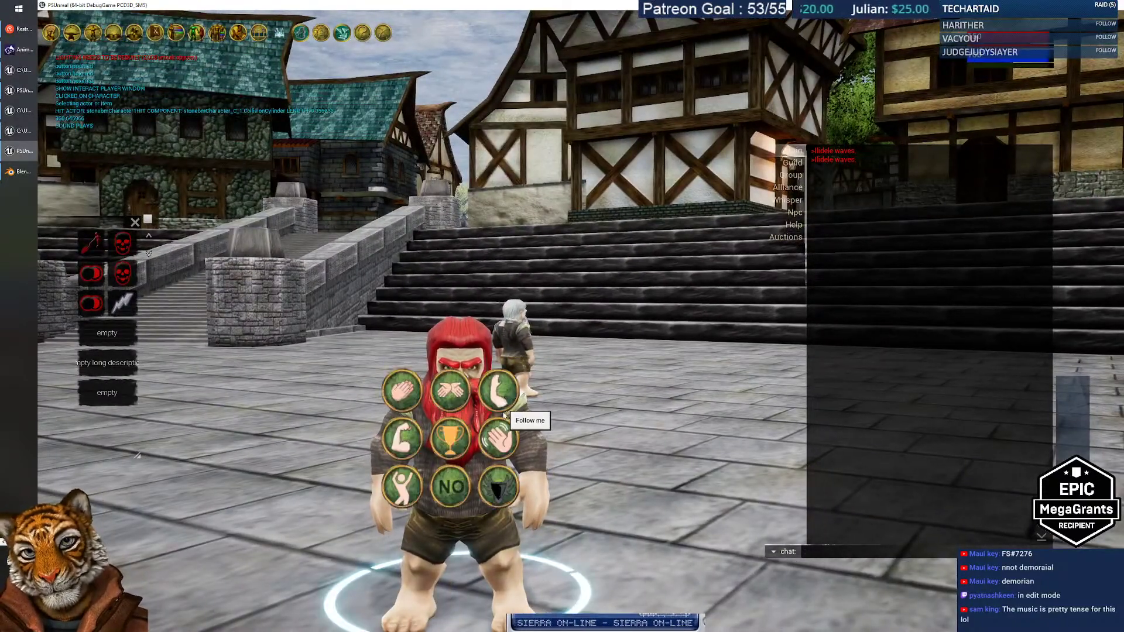
pyautogui.click(409, 475)
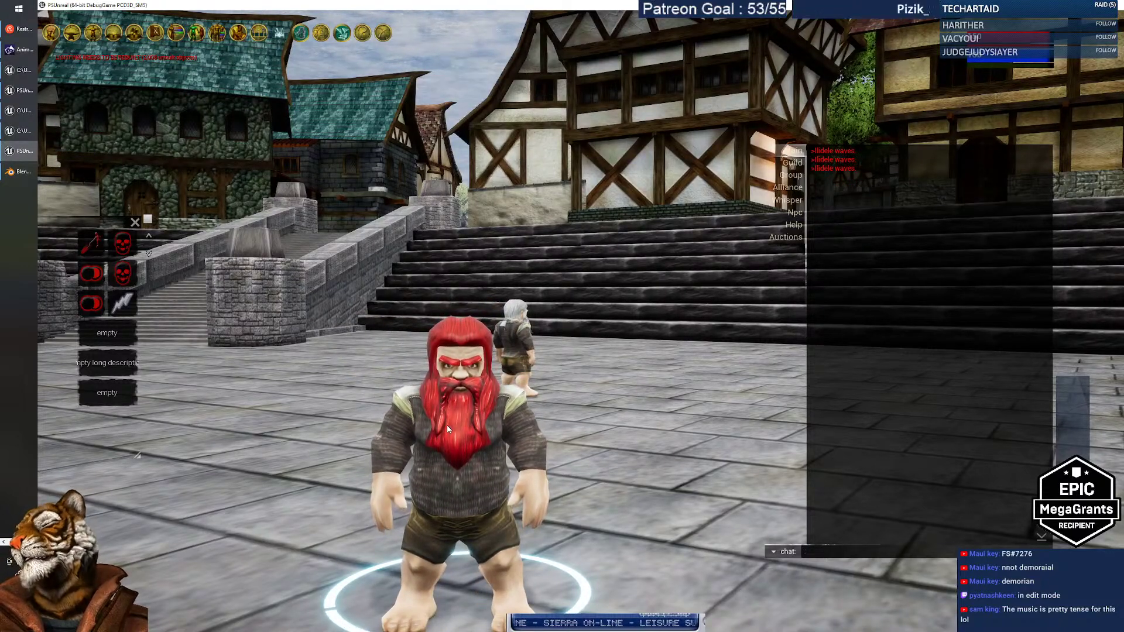
# Move the crouched dwarf around the plaza and examine his shoulders and upper arms from several sides.
pyautogui.hotkey('alt', 'Tab')
pyautogui.hotkey('alt', 'Tab')
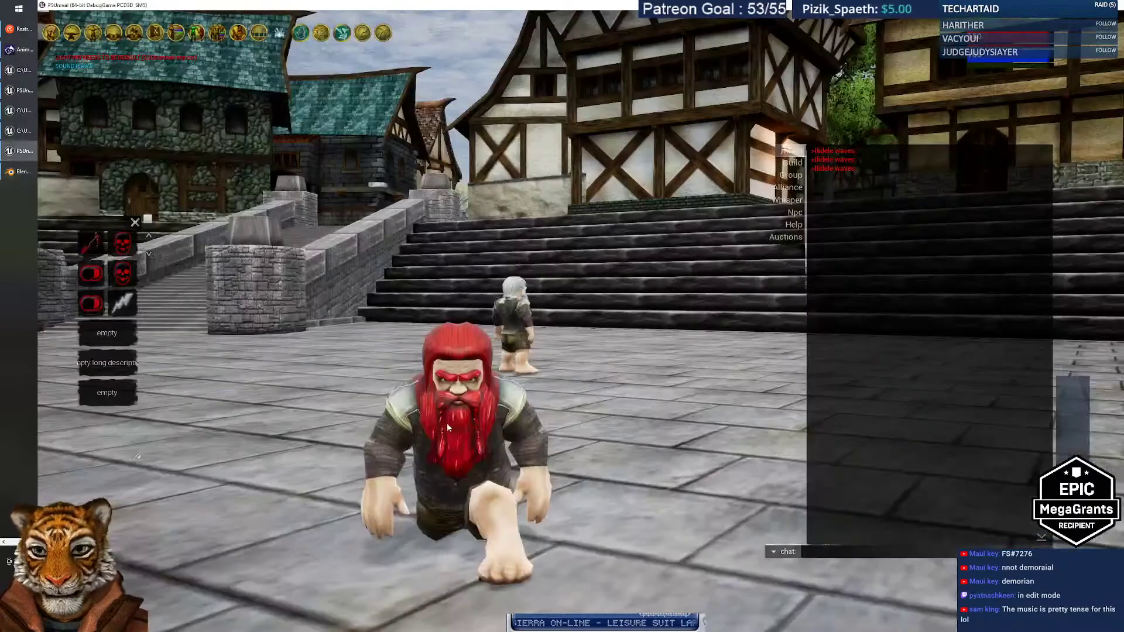
pyautogui.click(409, 412)
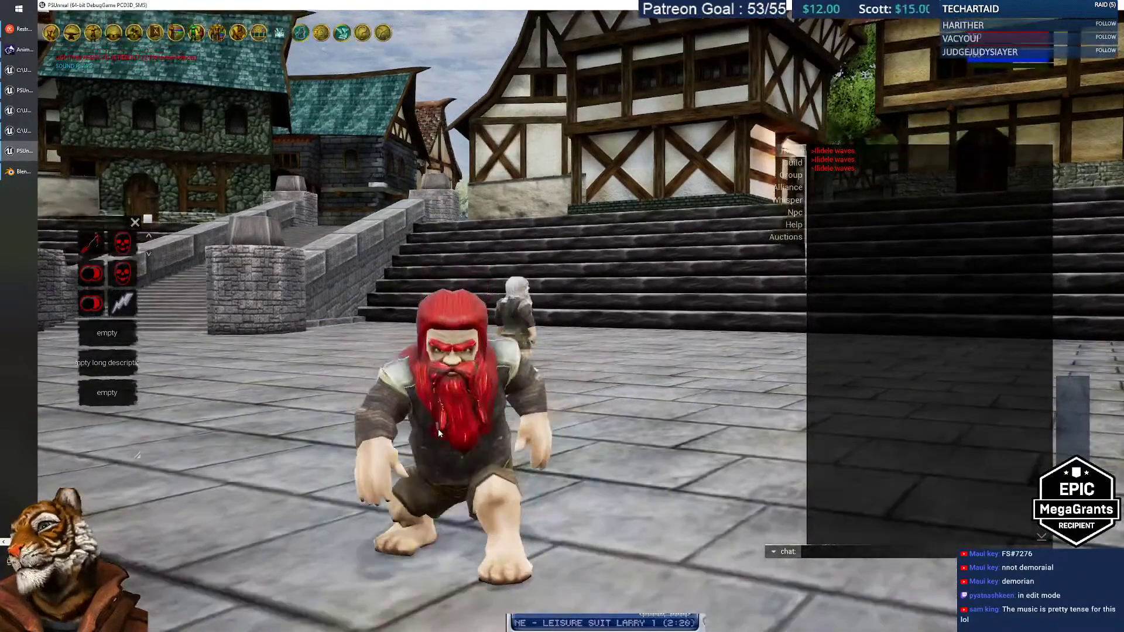
pyautogui.moveTo(419, 428); pyautogui.dragTo(444, 408, button='right')
pyautogui.press('w')
pyautogui.press('s')
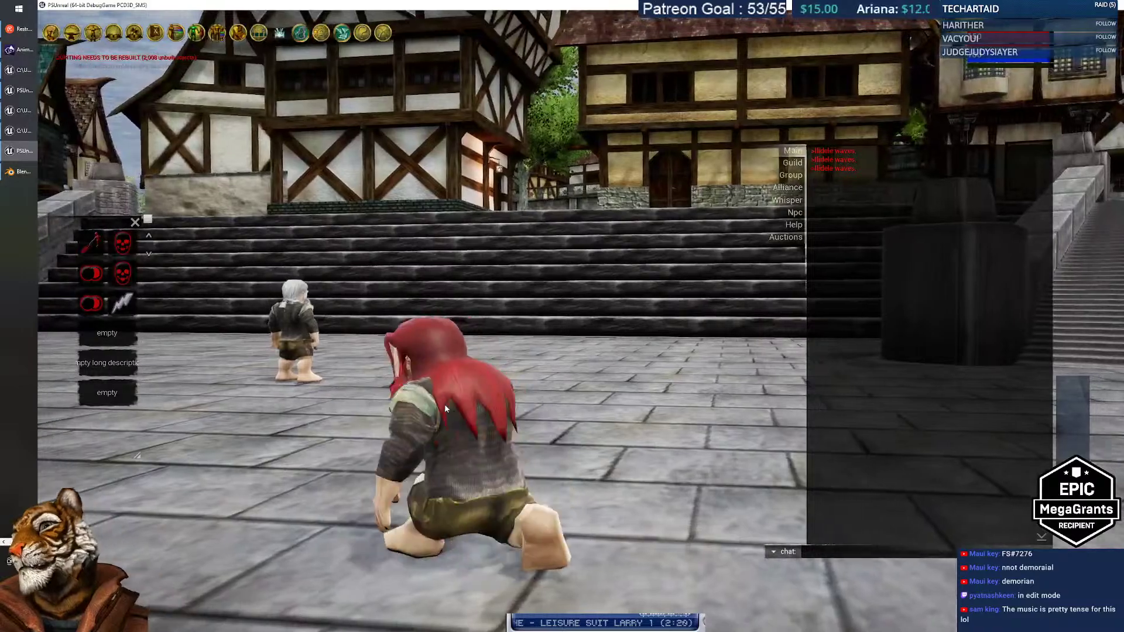
pyautogui.press('d')
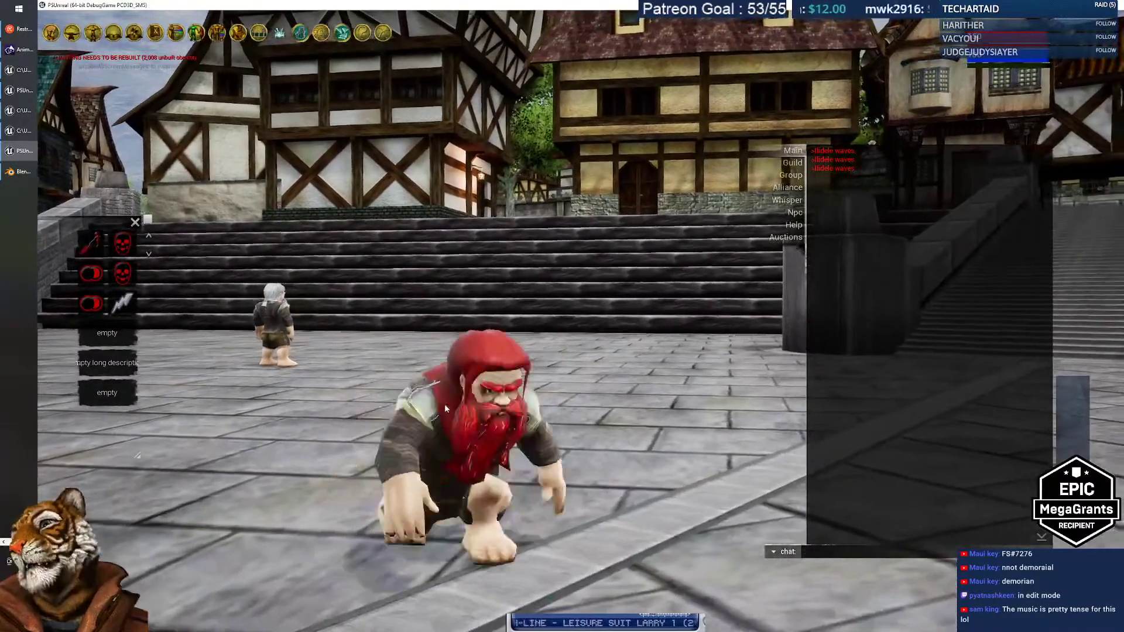
pyautogui.press('w')
pyautogui.moveTo(445, 424); pyautogui.dragTo(481, 415, button='right')
pyautogui.press('a')
# Open the emote choices on the dwarf and make him perform the taunt emote.
pyautogui.click(480, 415)
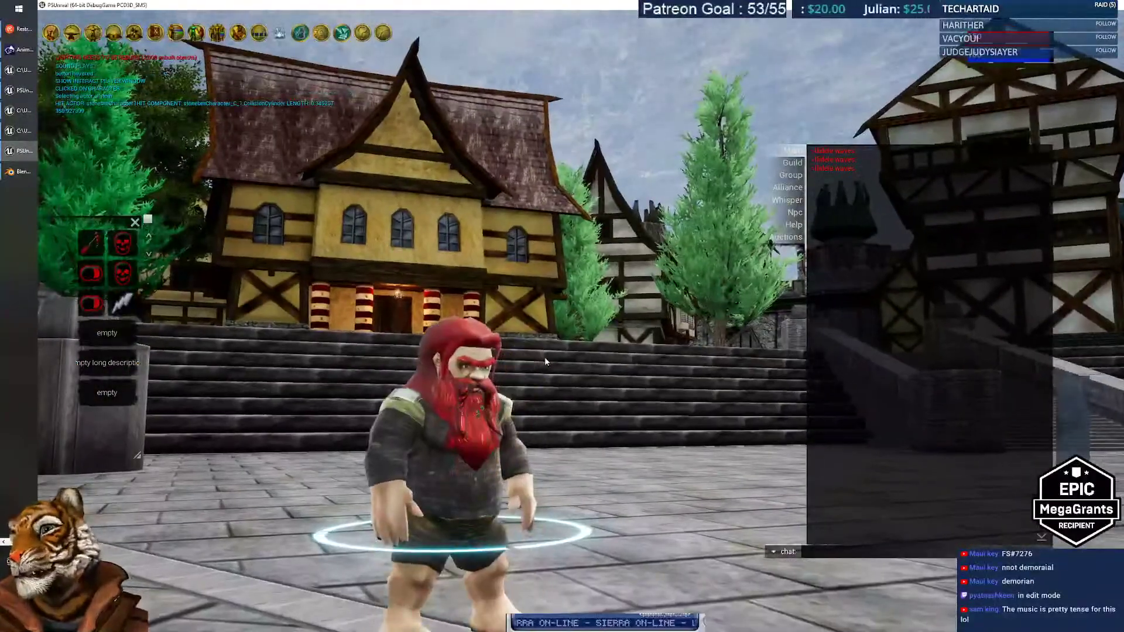
pyautogui.click(543, 358)
pyautogui.click(462, 400)
pyautogui.click(510, 355)
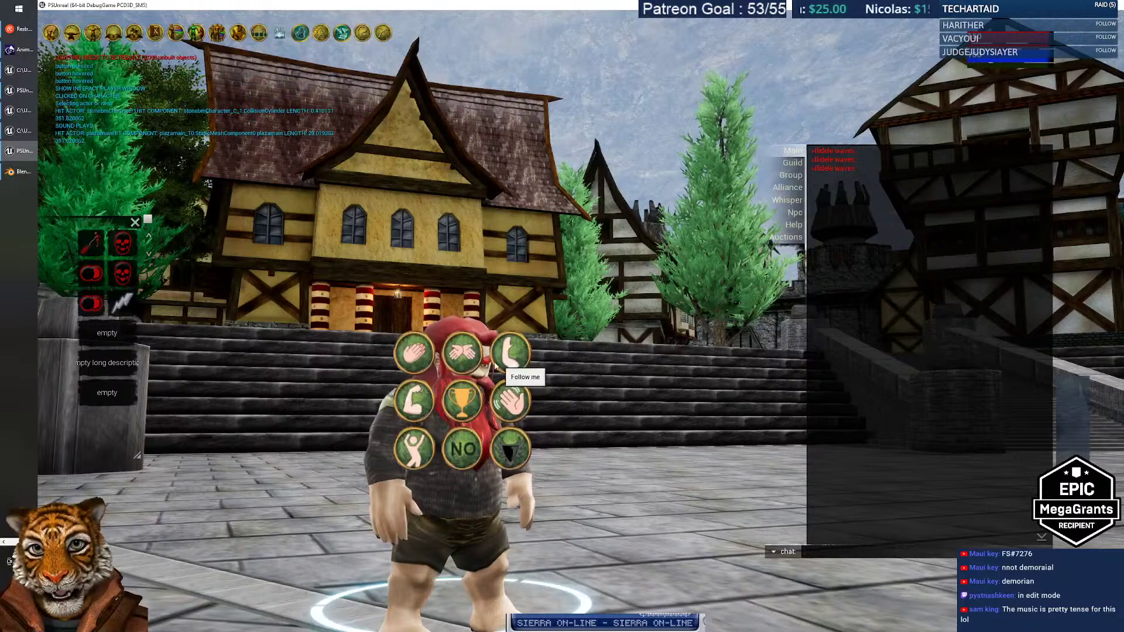
pyautogui.click(422, 402)
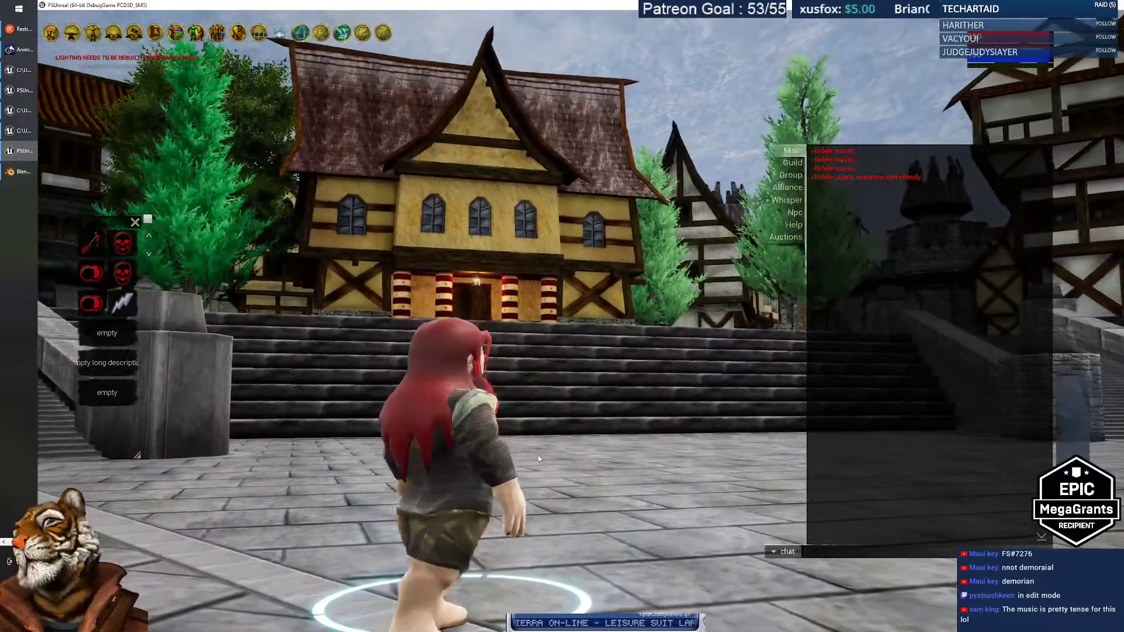
# Examine the dwarf's shoulders and raised arms from the front and from a low angle, including in mid-air.
pyautogui.click(517, 460)
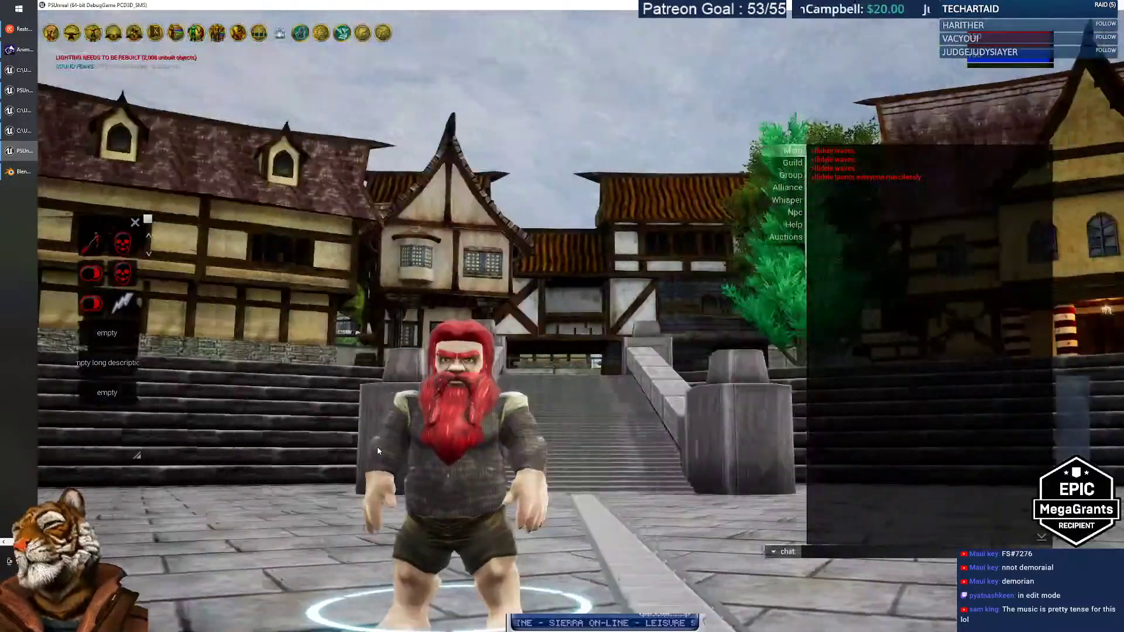
pyautogui.click(377, 448)
pyautogui.moveTo(491, 443); pyautogui.dragTo(506, 425)
pyautogui.click(483, 433)
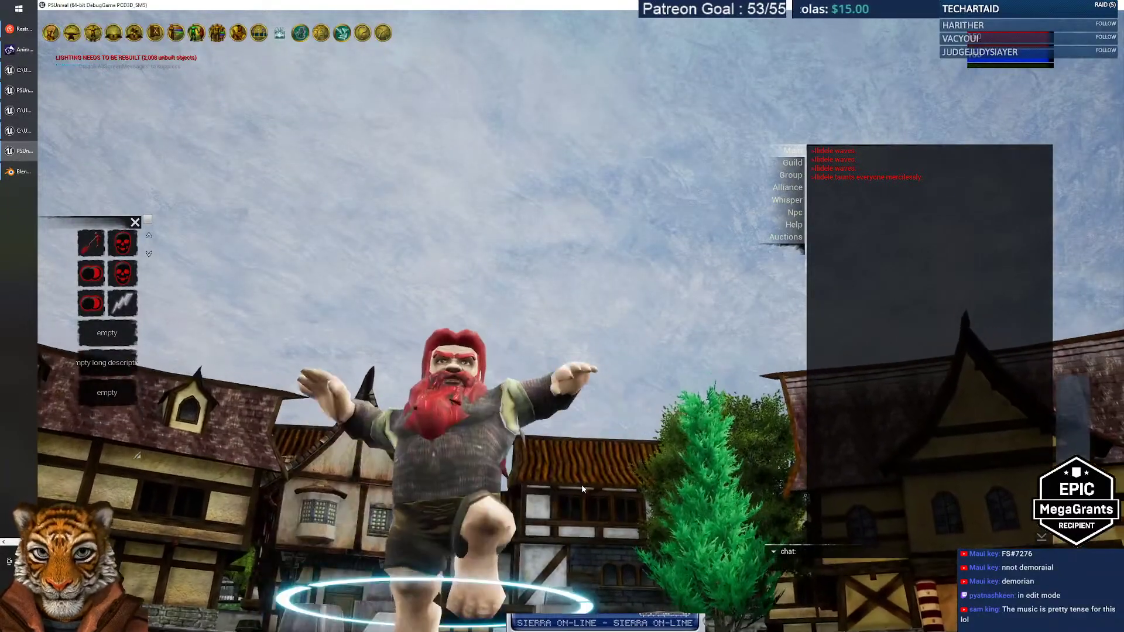
pyautogui.moveTo(581, 488); pyautogui.dragTo(497, 463)
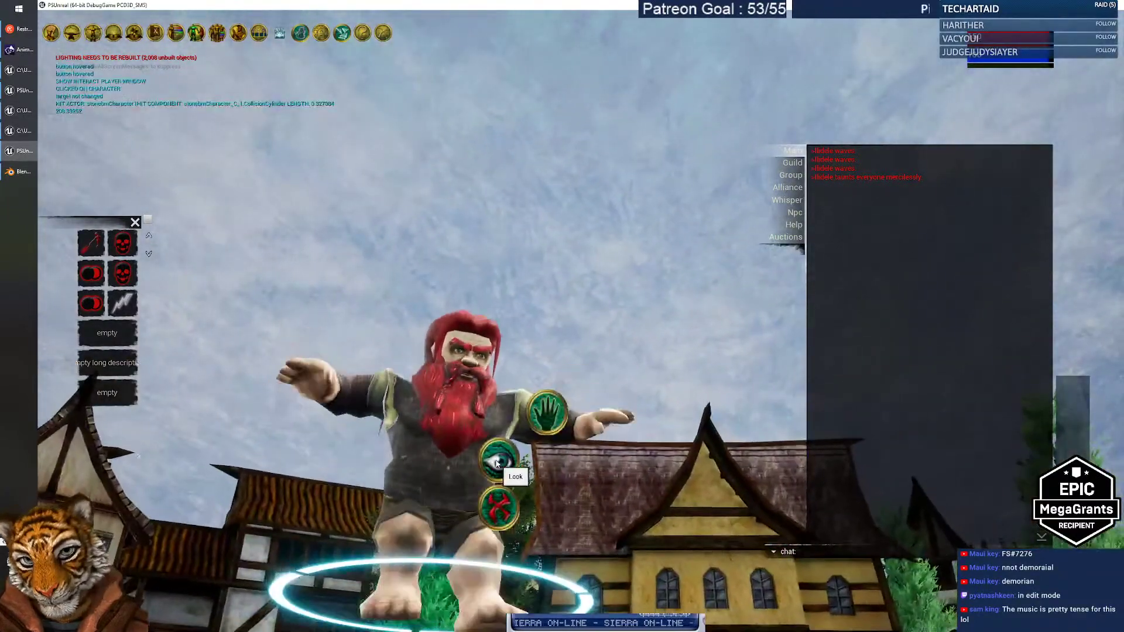
pyautogui.click(523, 514)
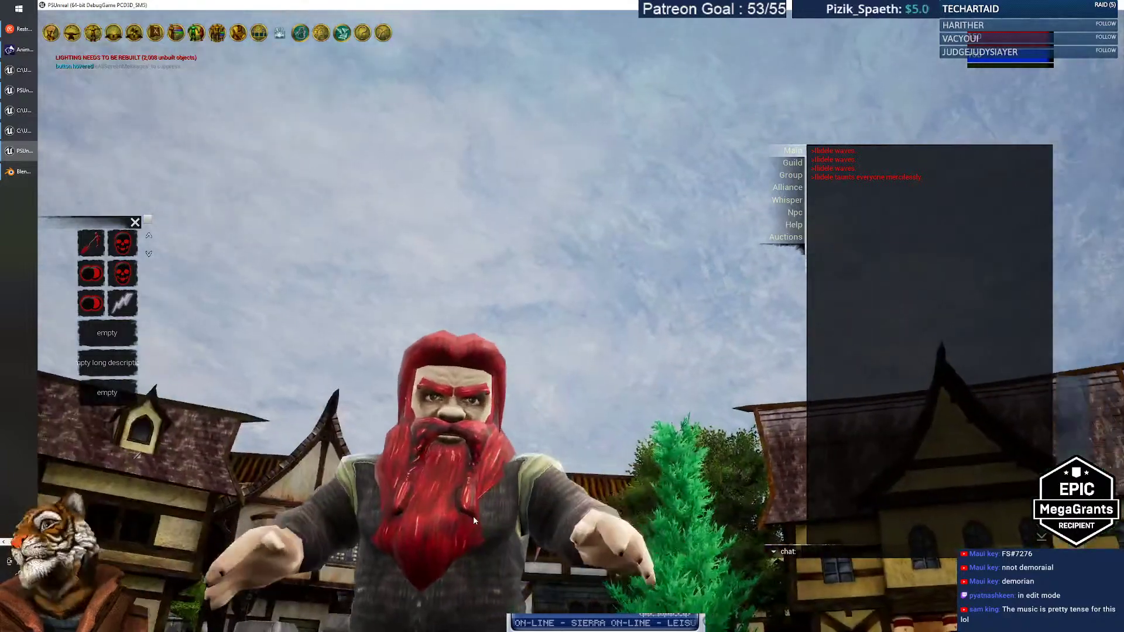
# Examine the red-haired dwarf's shoulders from a low angle while he jumps with his arms raised.
pyautogui.click(472, 515)
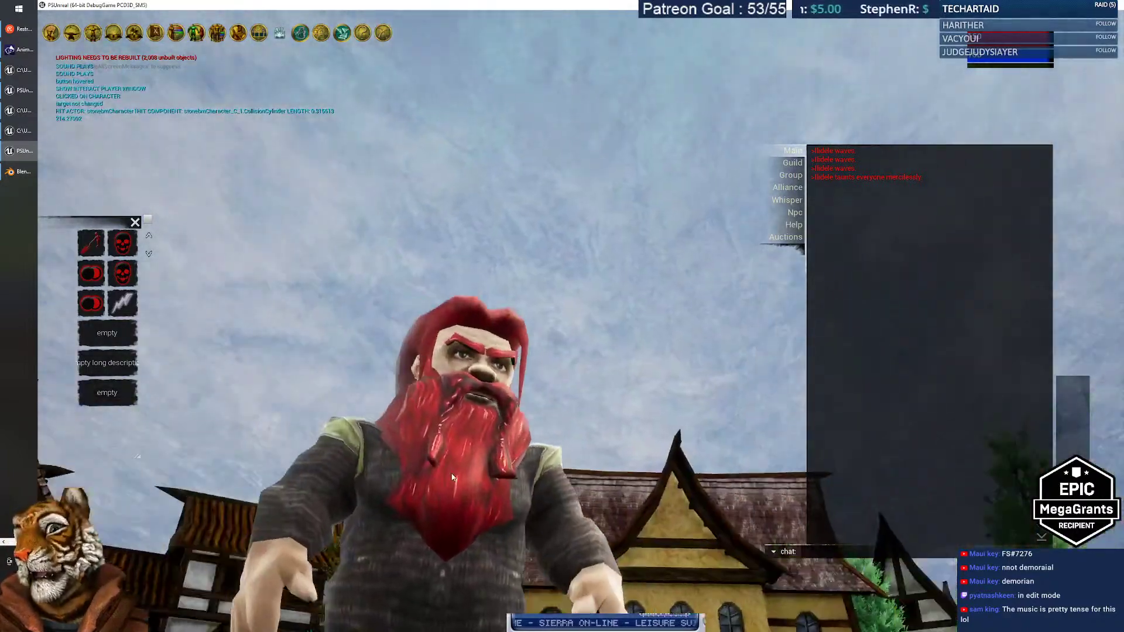
pyautogui.click(450, 473)
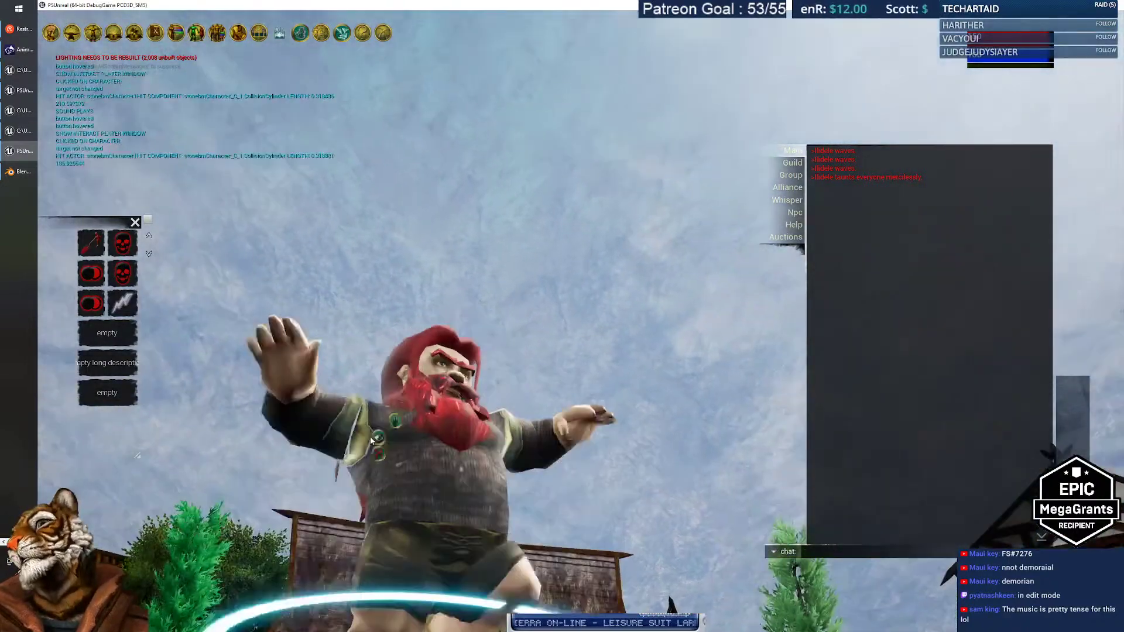
pyautogui.click(376, 431)
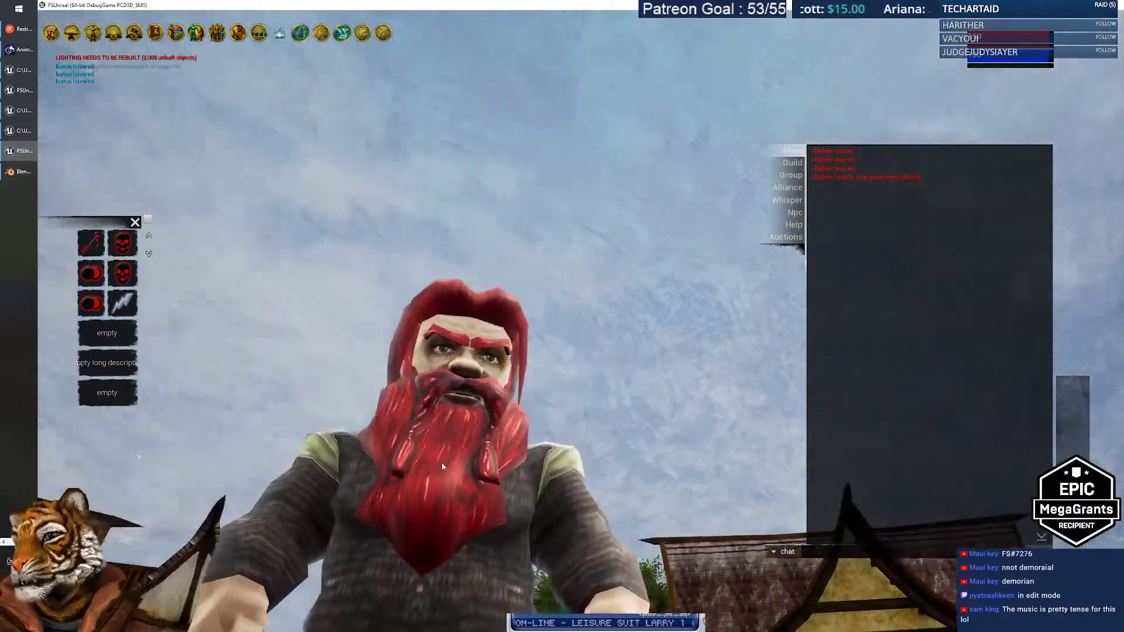
pyautogui.click(441, 462)
pyautogui.click(604, 535)
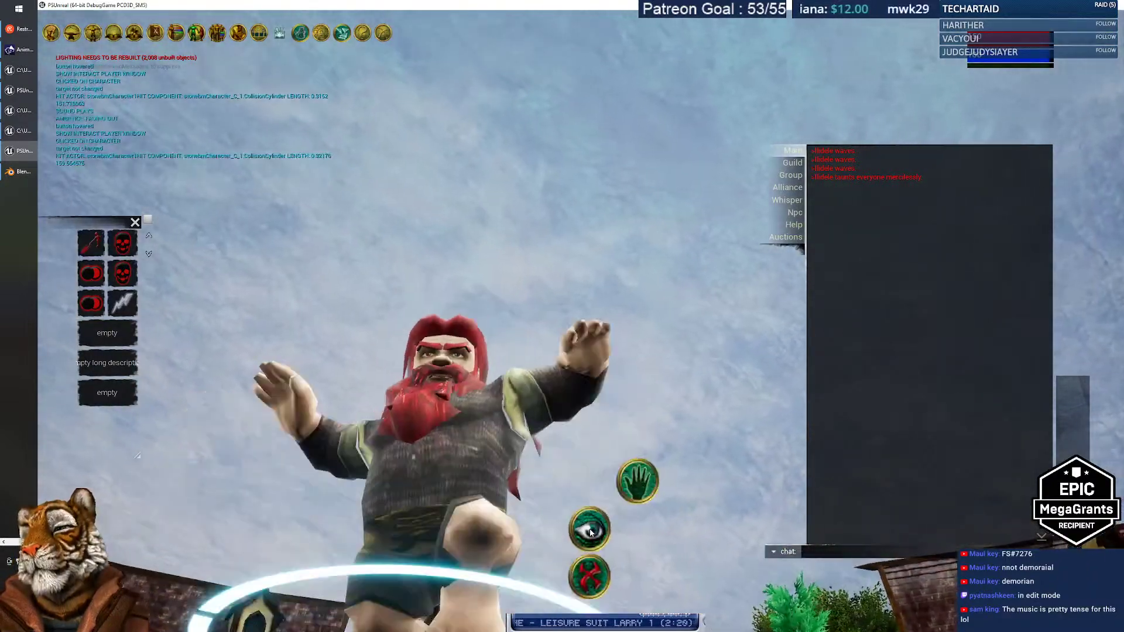
pyautogui.click(587, 531)
# Switch to Blender, leave Edit Mode on the arms mesh, and select the arms and torso meshes together.
pyautogui.hotkey('alt', 'Tab')
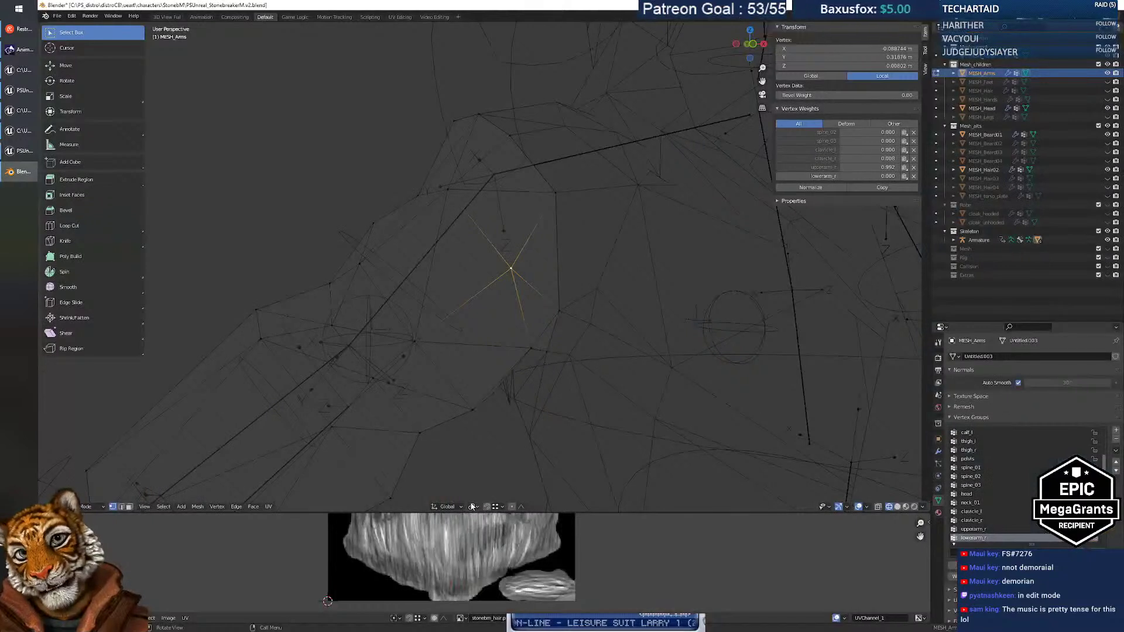
pyautogui.scroll(-15, 616, 314)
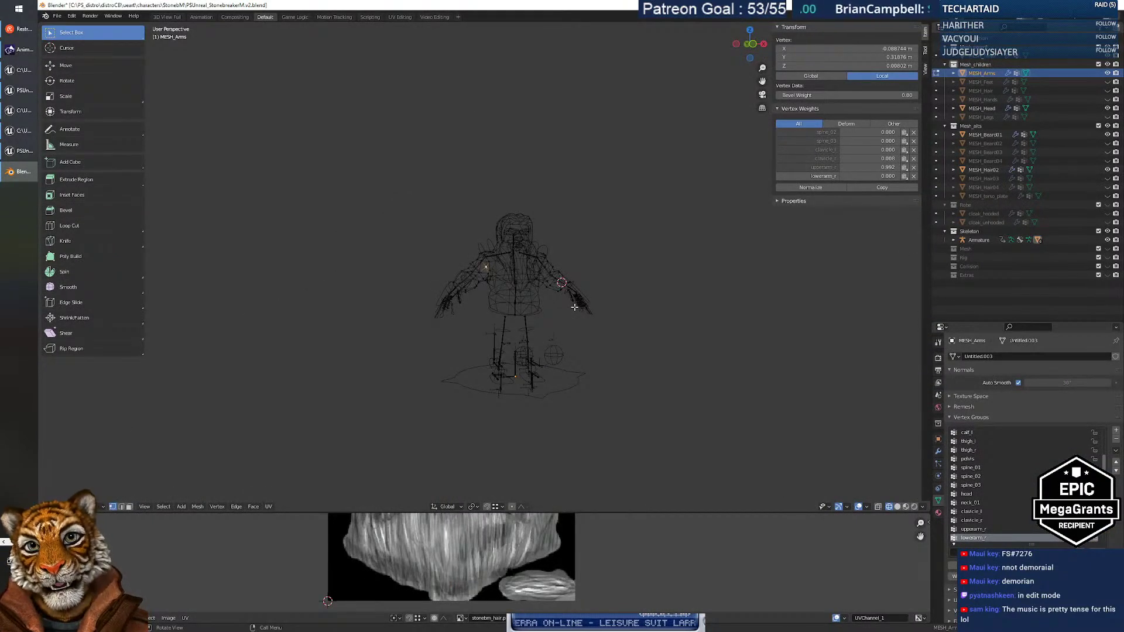
pyautogui.scroll(15, 569, 308)
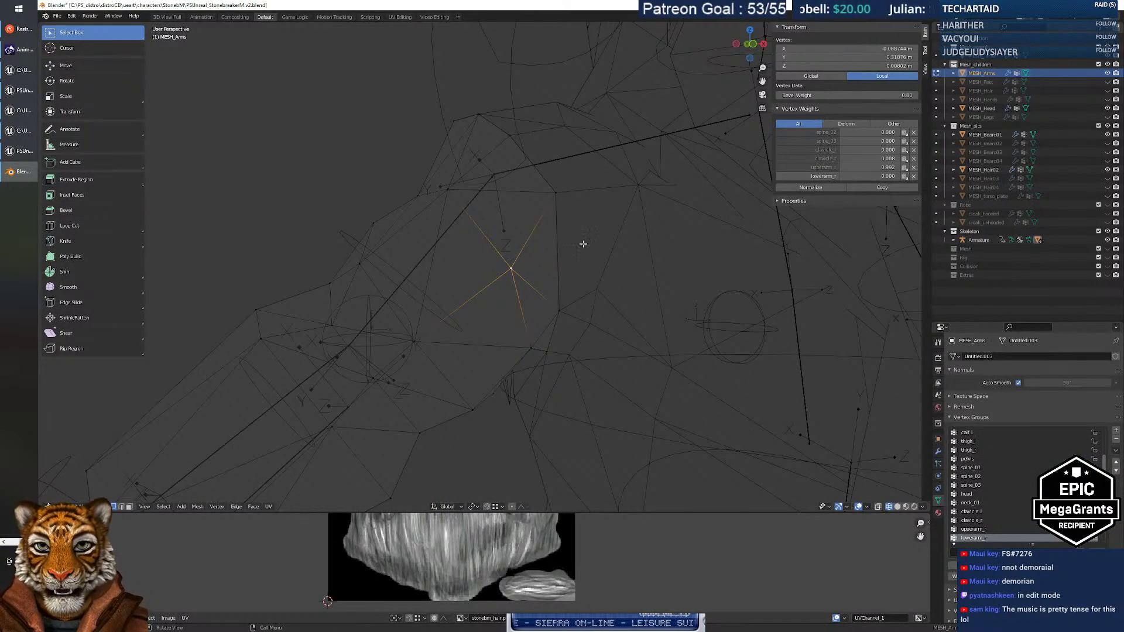
pyautogui.moveTo(602, 271); pyautogui.dragTo(590, 276, button='middle')
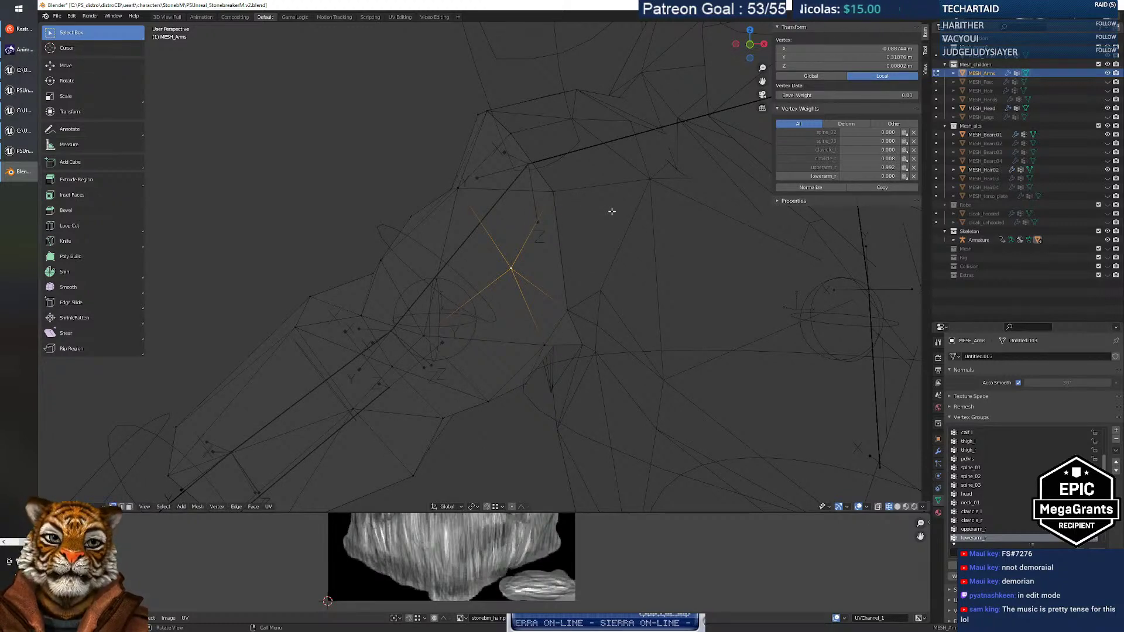
pyautogui.press('Tab')
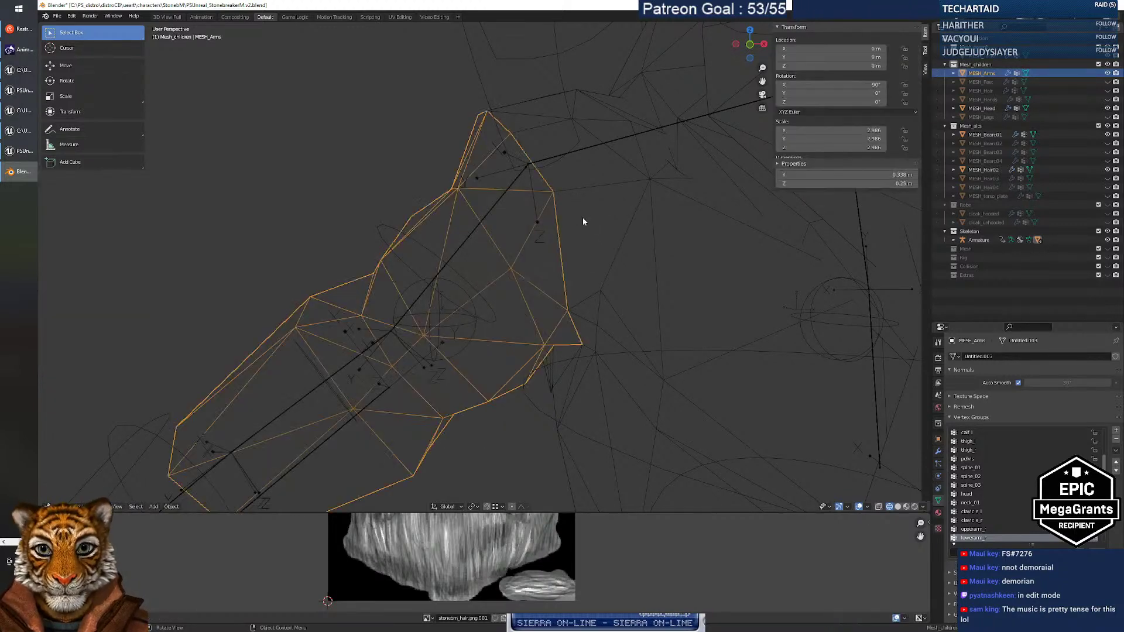
pyautogui.click(540, 231)
pyautogui.keyDown('shift'); pyautogui.click(493, 226); pyautogui.keyUp('shift')
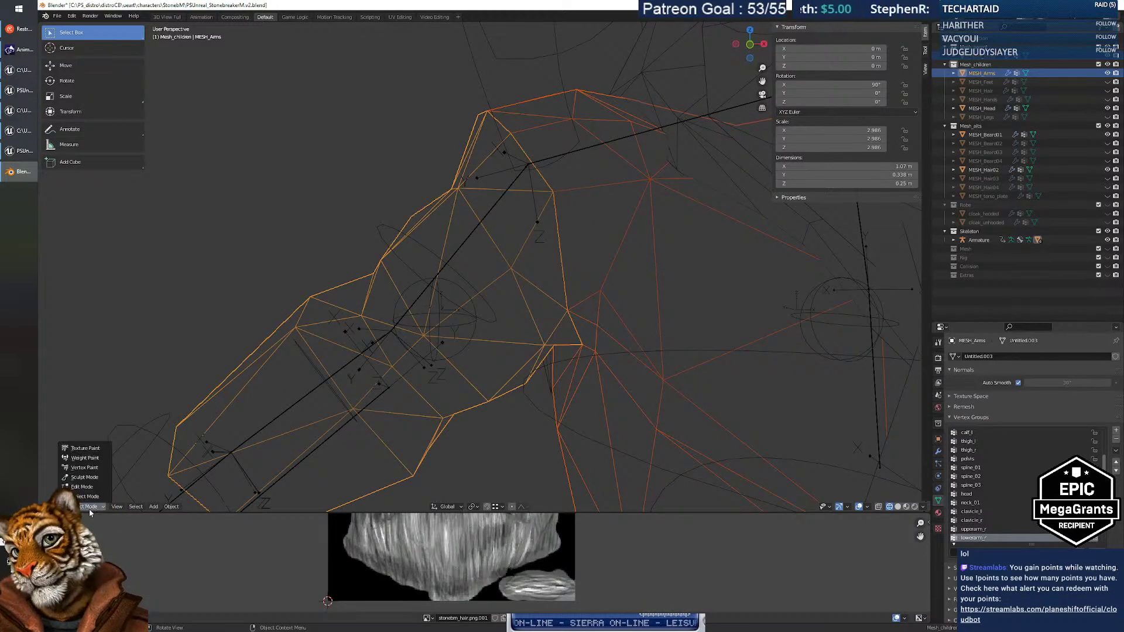
# View the arms' lowerarm_r weights in Weight Paint mode and return to Edit Mode with both meshes.
pyautogui.click(95, 459)
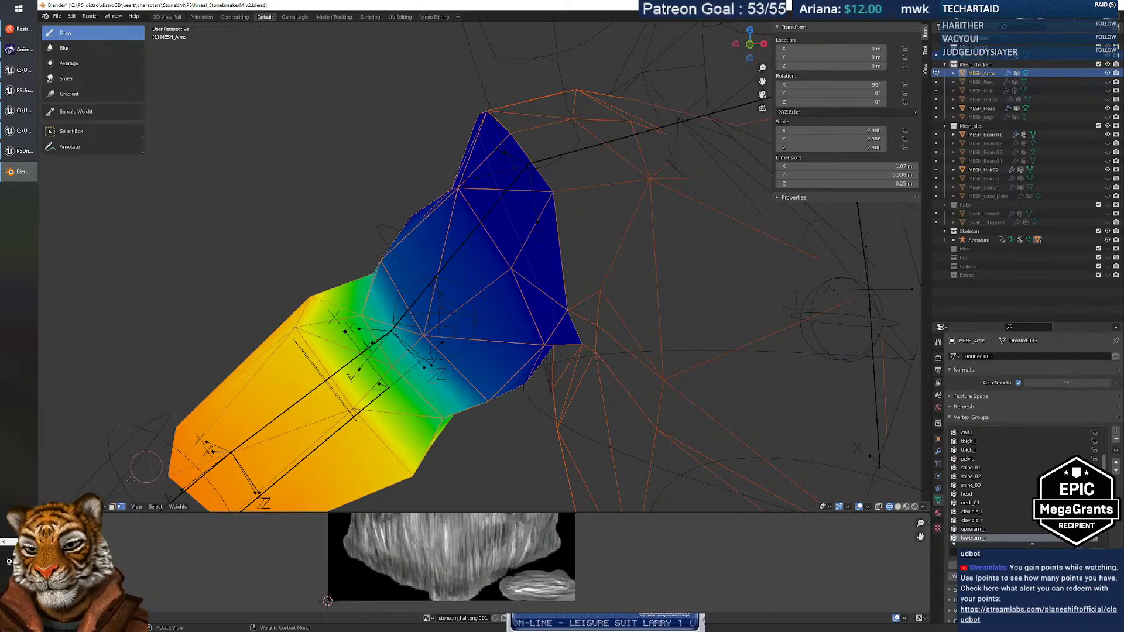
pyautogui.click(82, 487)
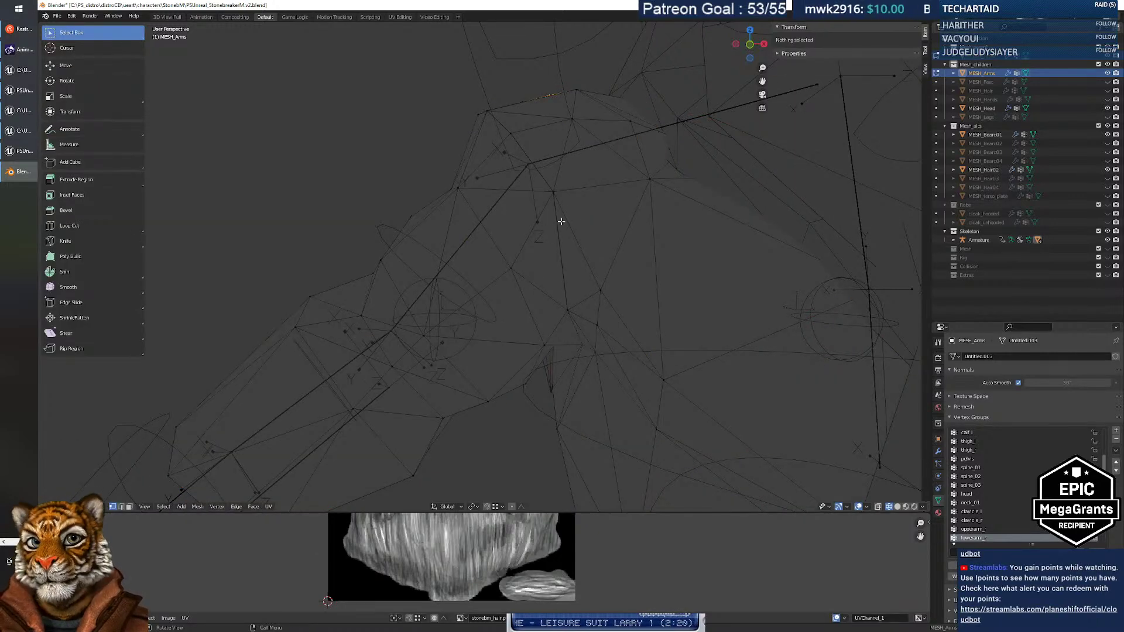
pyautogui.press('Tab')
pyautogui.press('Tab')
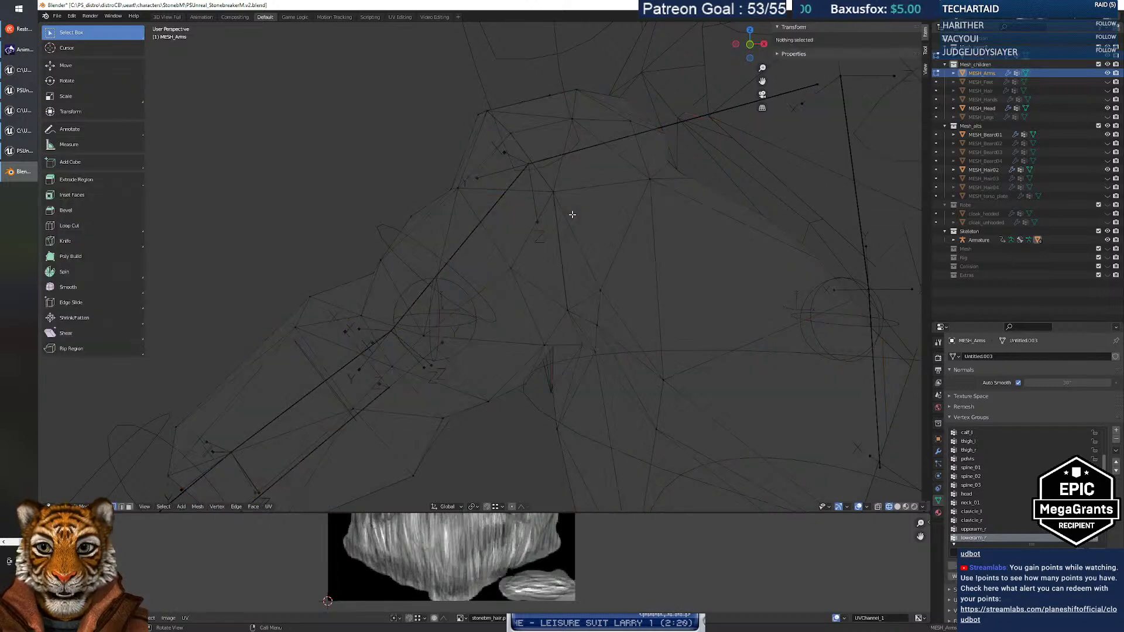
# Select vertices along the arms mesh's shoulder seam one at a time and examine their vertex weights.
pyautogui.click(547, 194)
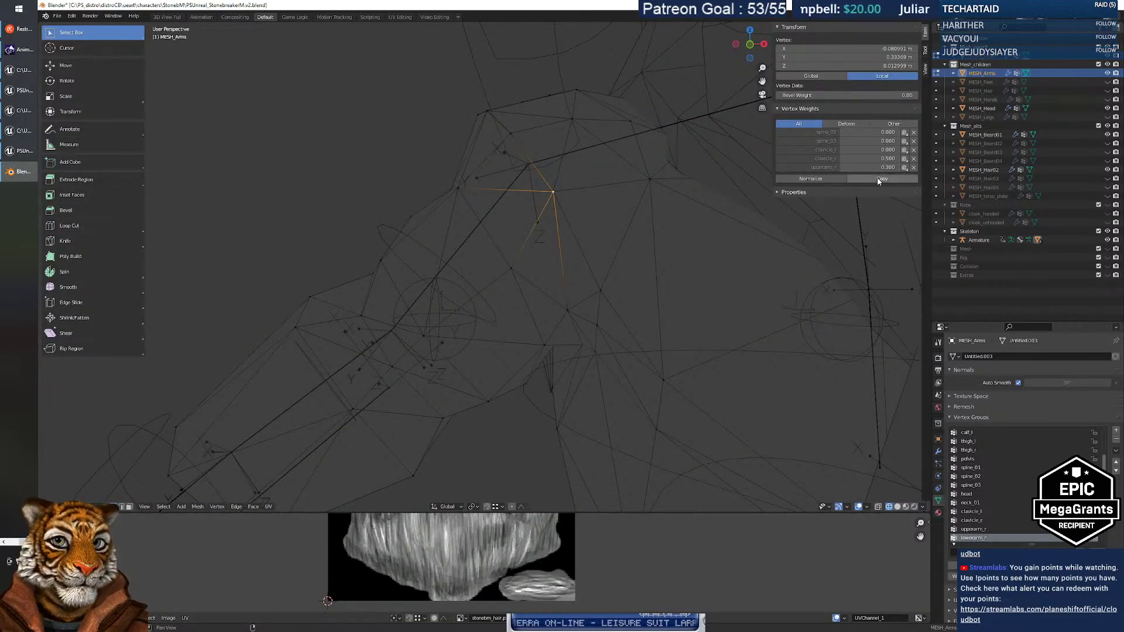
pyautogui.moveTo(702, 193); pyautogui.dragTo(619, 174, button='middle')
pyautogui.click(579, 331)
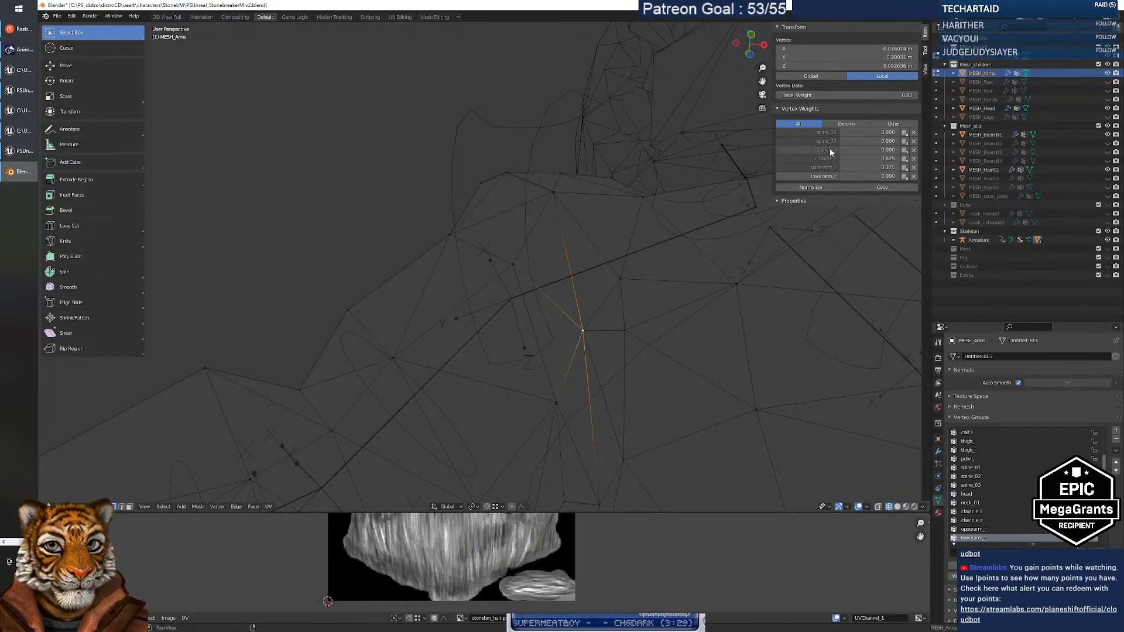
pyautogui.click(592, 324)
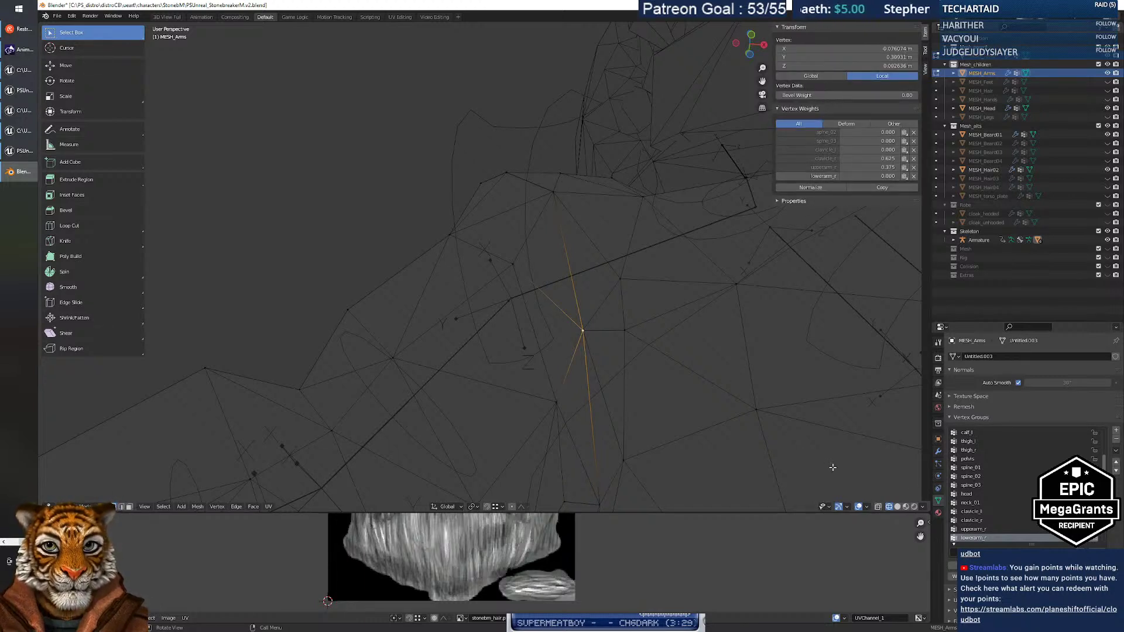
# Turn on X-ray and select the torso vertex at the shoulder seam to examine its weights and surroundings.
pyautogui.click(878, 506)
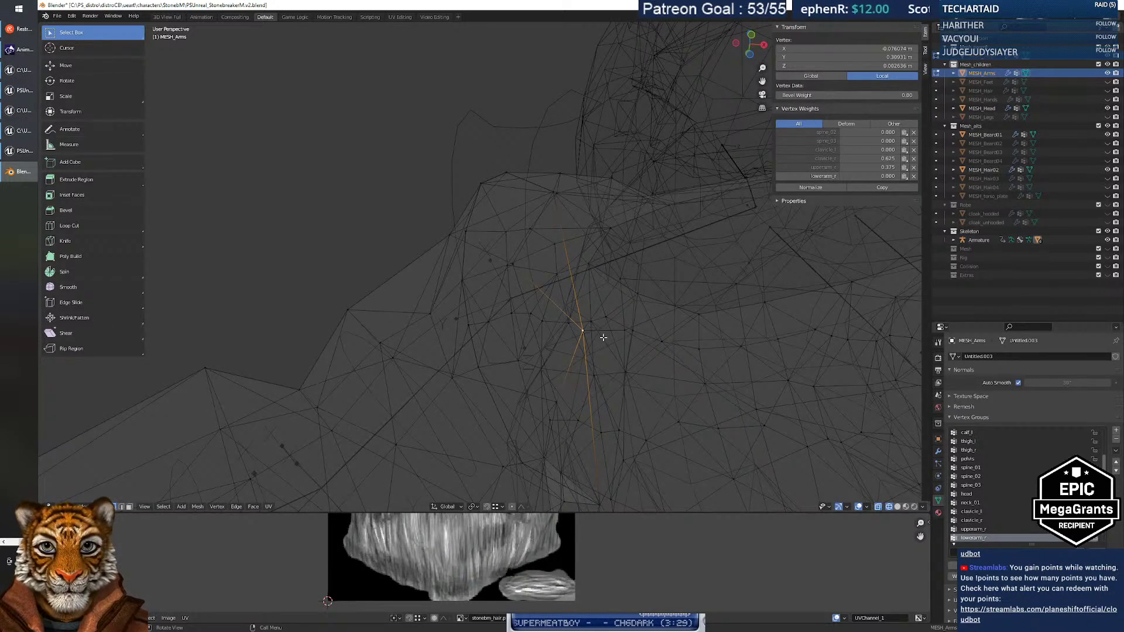
pyautogui.click(586, 321)
pyautogui.click(589, 329)
pyautogui.moveTo(588, 329); pyautogui.dragTo(797, 239, button='middle')
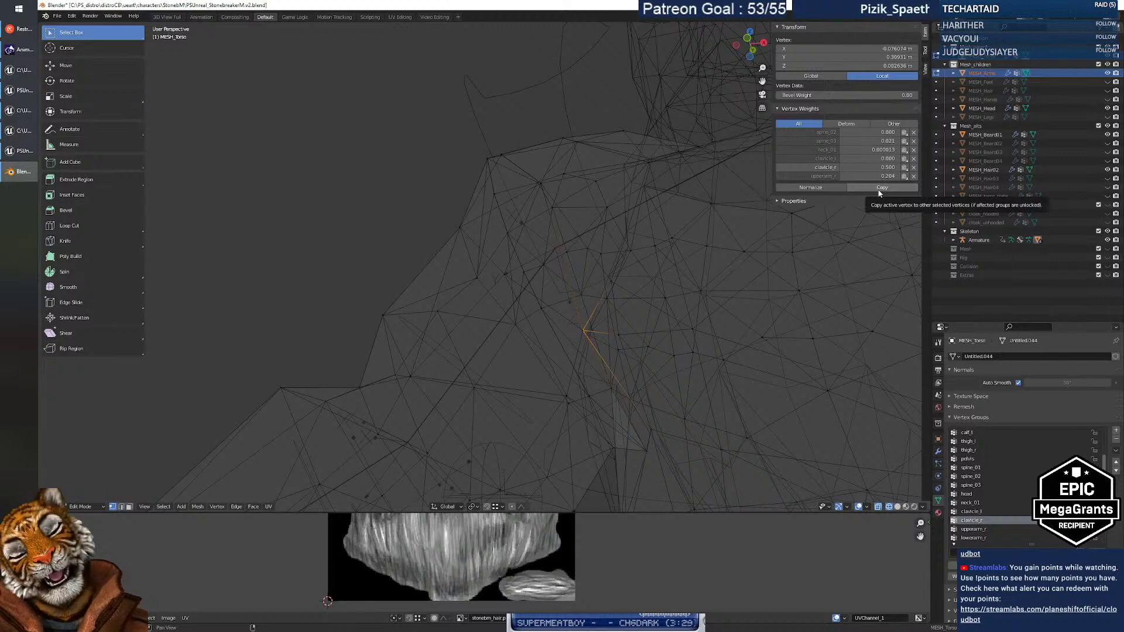
pyautogui.moveTo(634, 296); pyautogui.dragTo(619, 314, button='middle')
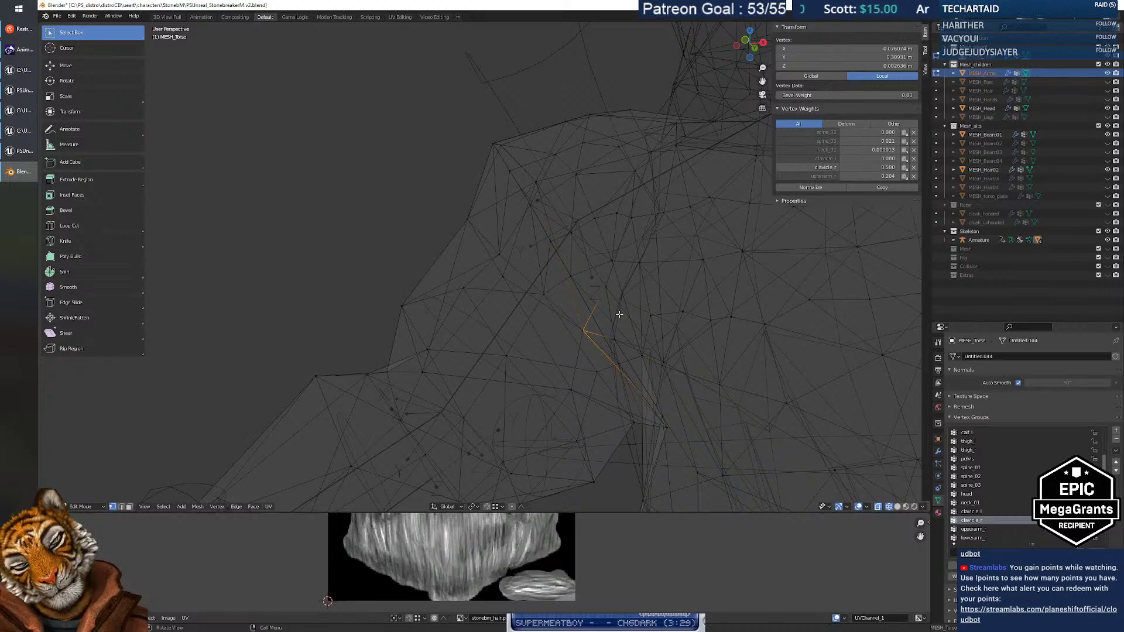
pyautogui.moveTo(619, 314); pyautogui.dragTo(604, 316, button='middle')
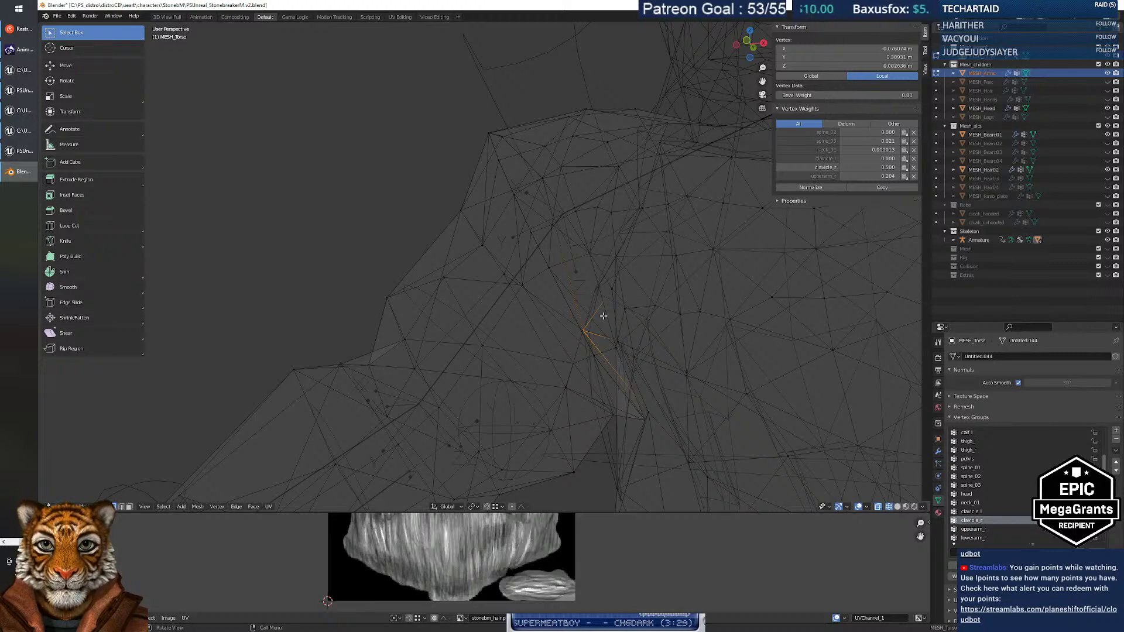
pyautogui.moveTo(576, 313); pyautogui.dragTo(608, 322, button='middle')
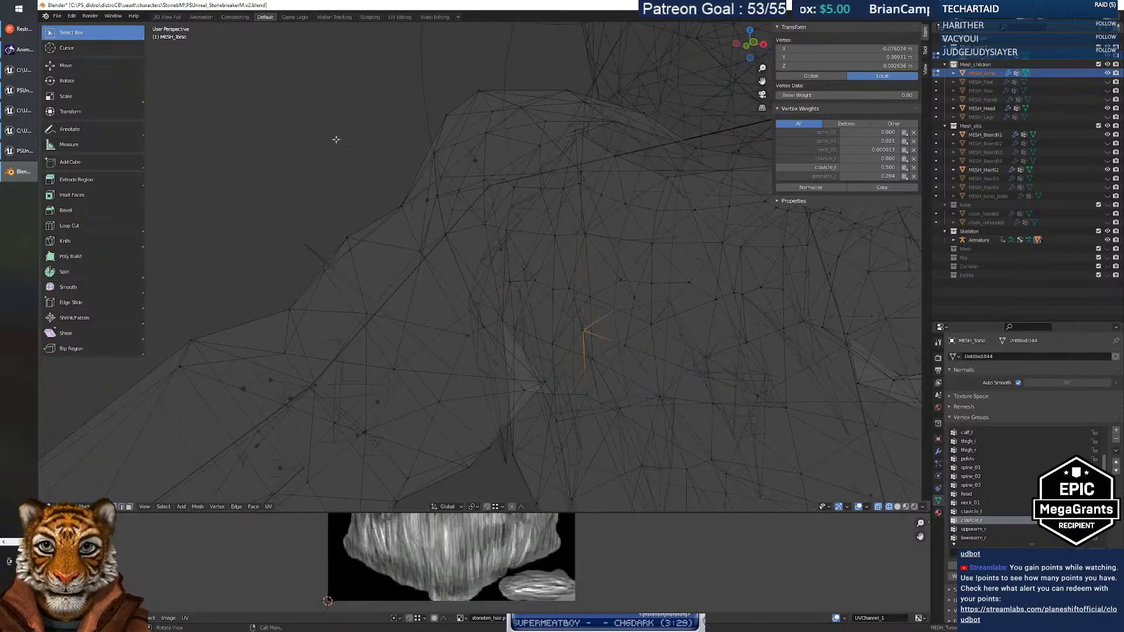
pyautogui.moveTo(643, 260); pyautogui.dragTo(626, 302, button='middle')
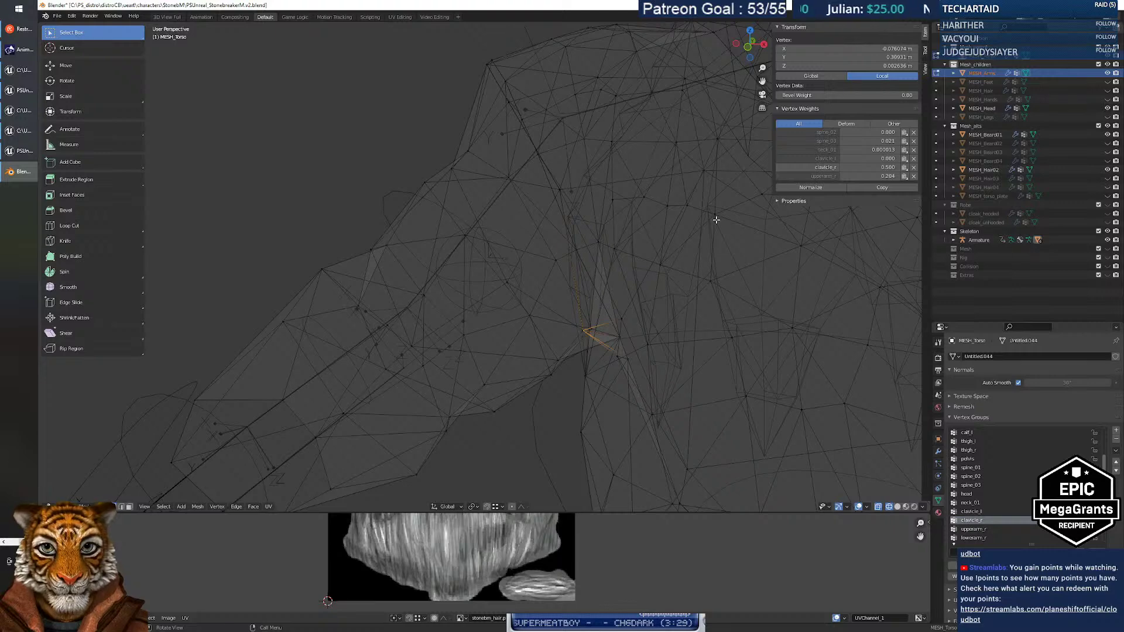
pyautogui.moveTo(651, 268); pyautogui.dragTo(639, 232, button='middle')
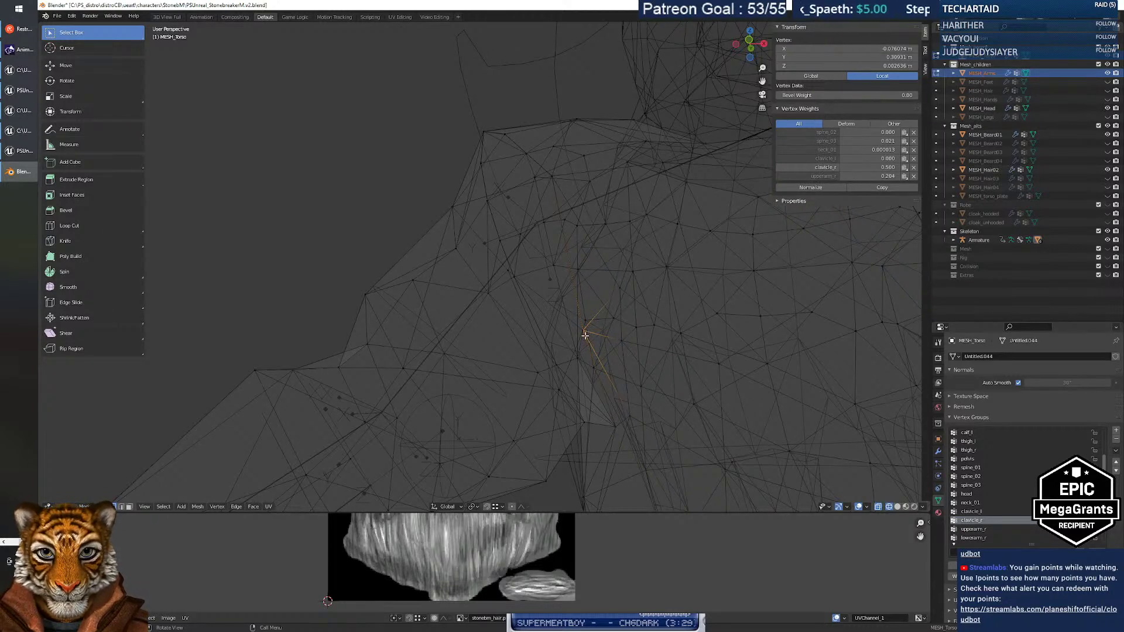
# Try to add the overlapping arms vertex to the selected torso vertex at the shoulder seam.
pyautogui.keyDown('shift'); pyautogui.click(579, 334); pyautogui.keyUp('shift')
pyautogui.click(586, 334)
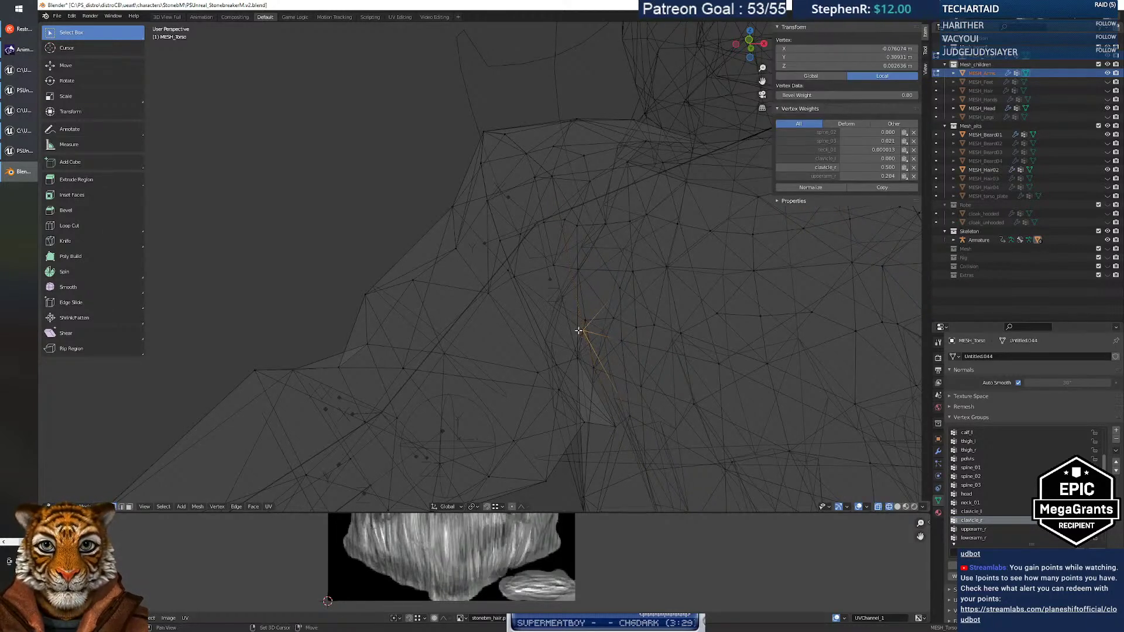
pyautogui.keyDown('shift'); pyautogui.click(579, 331); pyautogui.keyUp('shift')
pyautogui.moveTo(579, 336); pyautogui.dragTo(576, 344, button='middle')
pyautogui.click(585, 327)
pyautogui.keyDown('shift'); pyautogui.click(579, 329); pyautogui.keyUp('shift')
pyautogui.click(585, 333)
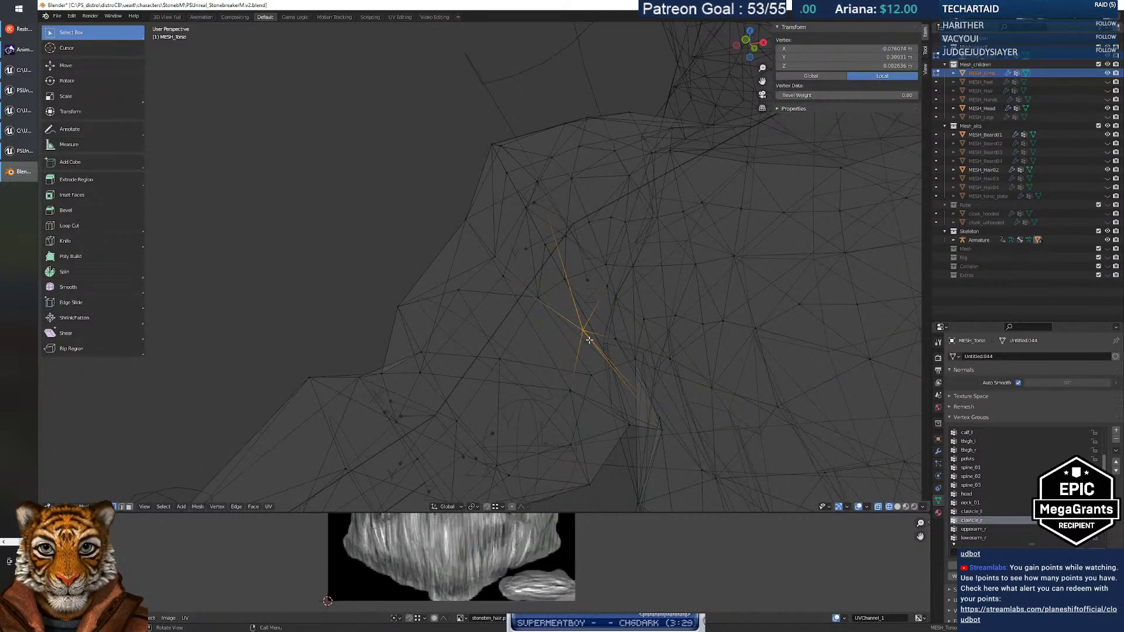
# Try to select both overlapping shoulder seam vertices with Pick Shortest Path.
pyautogui.click(586, 332)
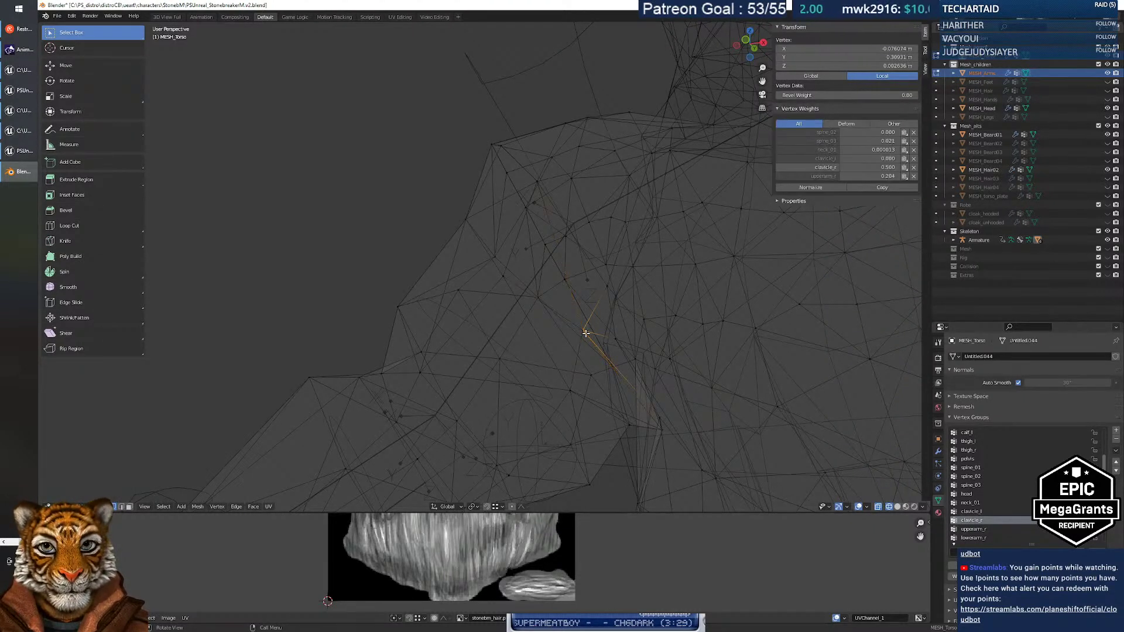
pyautogui.keyDown('ctrl'); pyautogui.click(581, 332); pyautogui.keyUp('ctrl')
pyautogui.click(584, 334)
pyautogui.keyDown('ctrl'); pyautogui.click(579, 336); pyautogui.keyUp('ctrl')
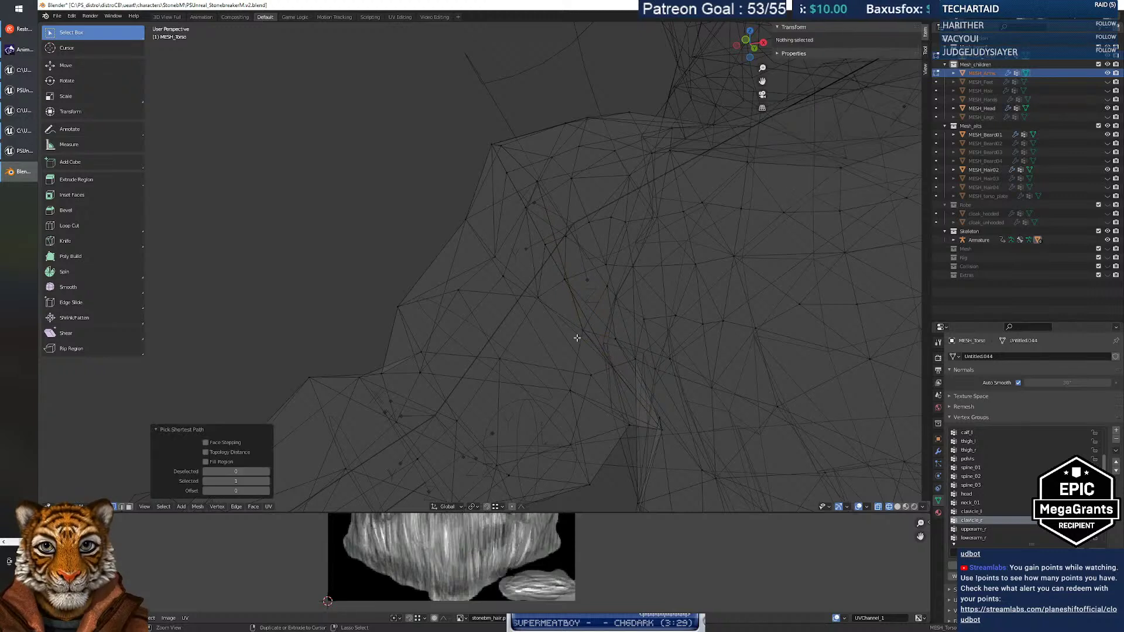
# Try selecting the torso's seam vertex together with a nearby torso vertex, and with an arms vertex beneath it.
pyautogui.click(589, 324)
pyautogui.keyDown('ctrl'); pyautogui.click(608, 294); pyautogui.keyUp('ctrl')
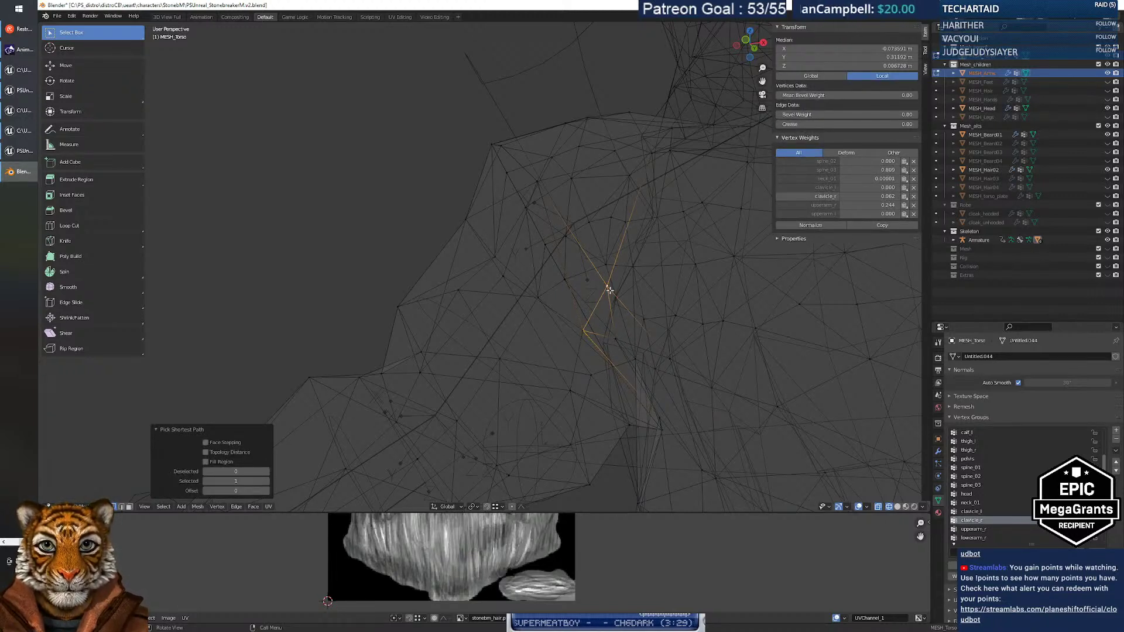
pyautogui.click(587, 328)
pyautogui.keyDown('ctrl'); pyautogui.click(572, 381); pyautogui.keyUp('ctrl')
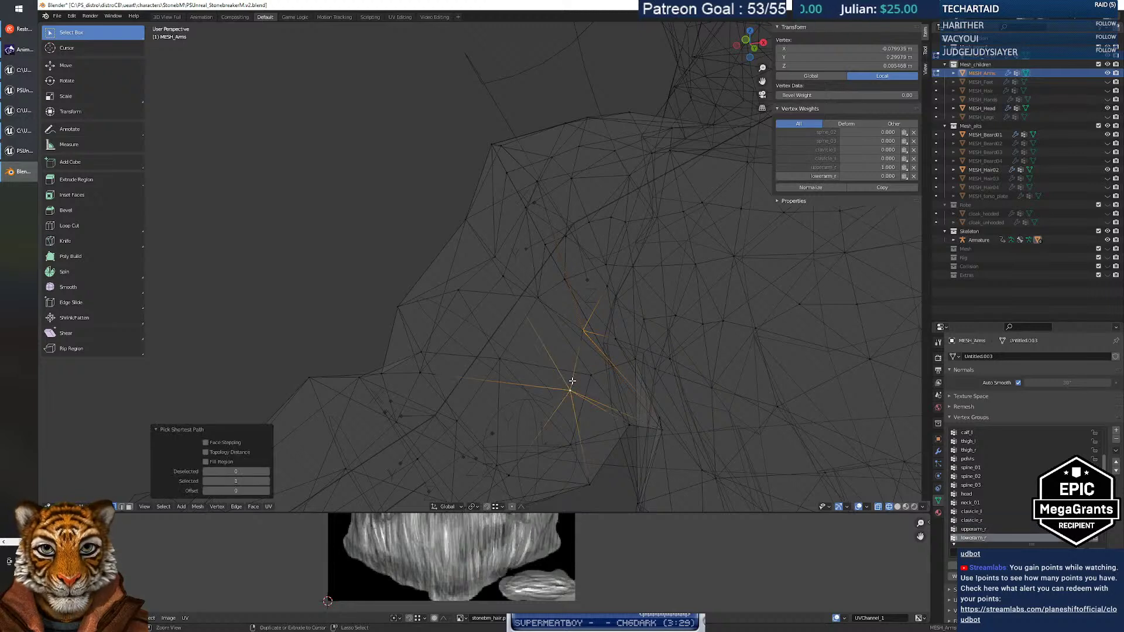
# Select the arms' seam vertex and try again to pick its torso counterpart from a different viewing angle.
pyautogui.click(589, 322)
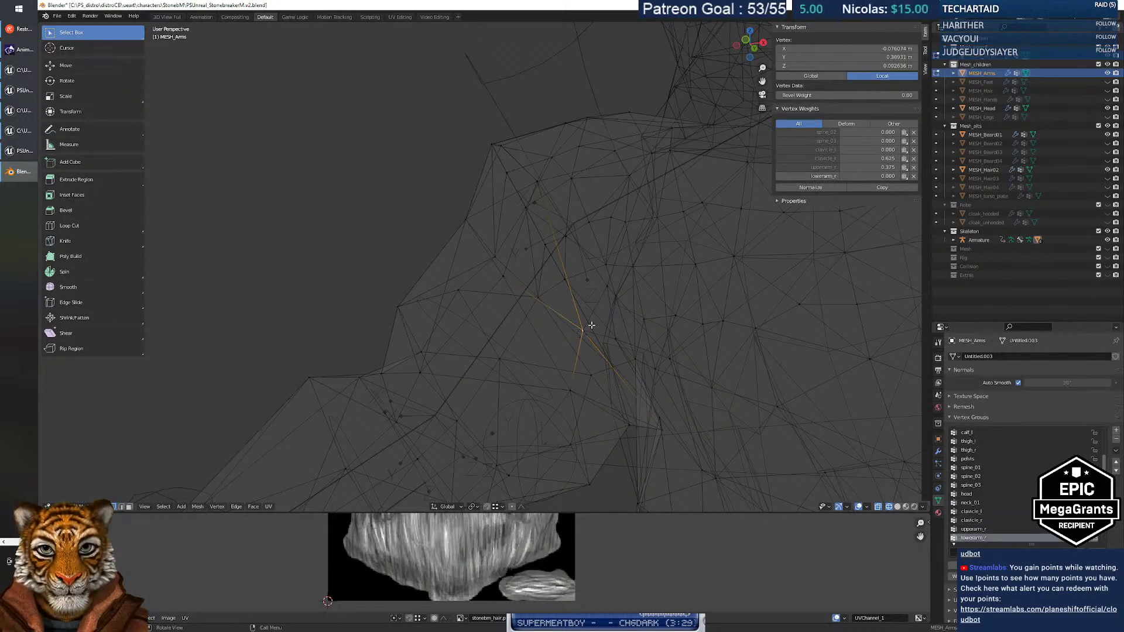
pyautogui.keyDown('ctrl'); pyautogui.click(592, 355); pyautogui.keyUp('ctrl')
pyautogui.scroll(1, 590, 339)
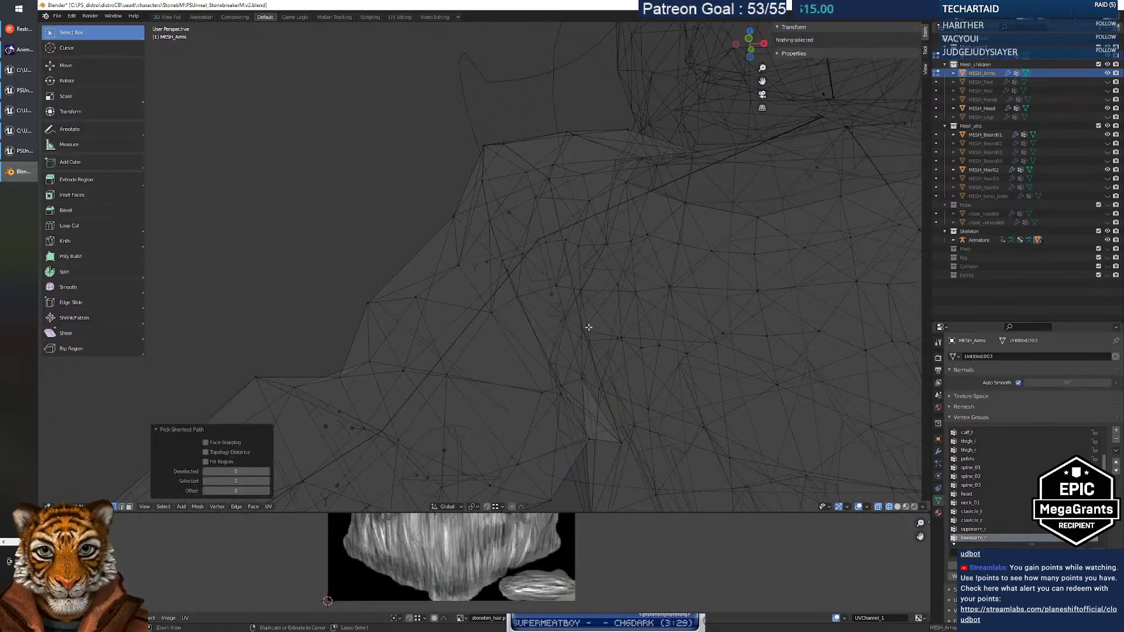
pyautogui.click(587, 326)
pyautogui.keyDown('ctrl'); pyautogui.click(583, 328); pyautogui.keyUp('ctrl')
pyautogui.click(583, 330)
pyautogui.keyDown('ctrl'); pyautogui.click(582, 333); pyautogui.keyUp('ctrl')
pyautogui.moveTo(592, 331); pyautogui.dragTo(576, 324, button='middle')
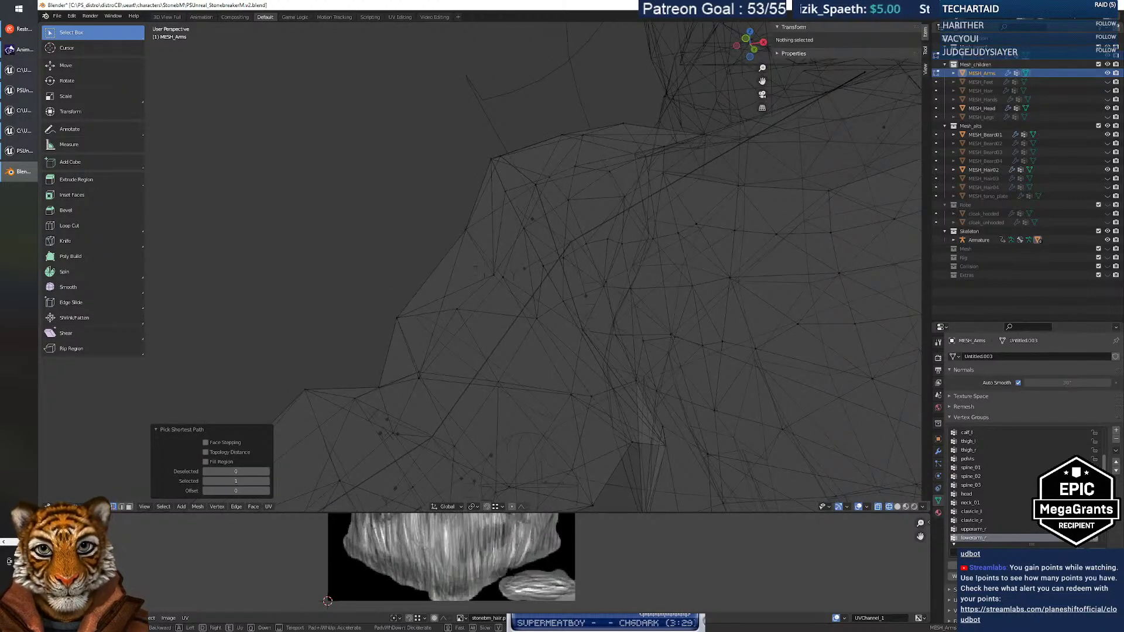
# Select a single arms mesh vertex beside the shoulder seam from a close-up view.
pyautogui.hotkey('shift', '`')
pyautogui.press('w')
pyautogui.press('s')
pyautogui.click(484, 267)
pyautogui.click(517, 306)
pyautogui.moveTo(546, 326)
pyautogui.mouseDown(button='middle')
pyautogui.moveTo(556, 318)
pyautogui.moveTo(547, 327)
pyautogui.mouseUp(button='middle')
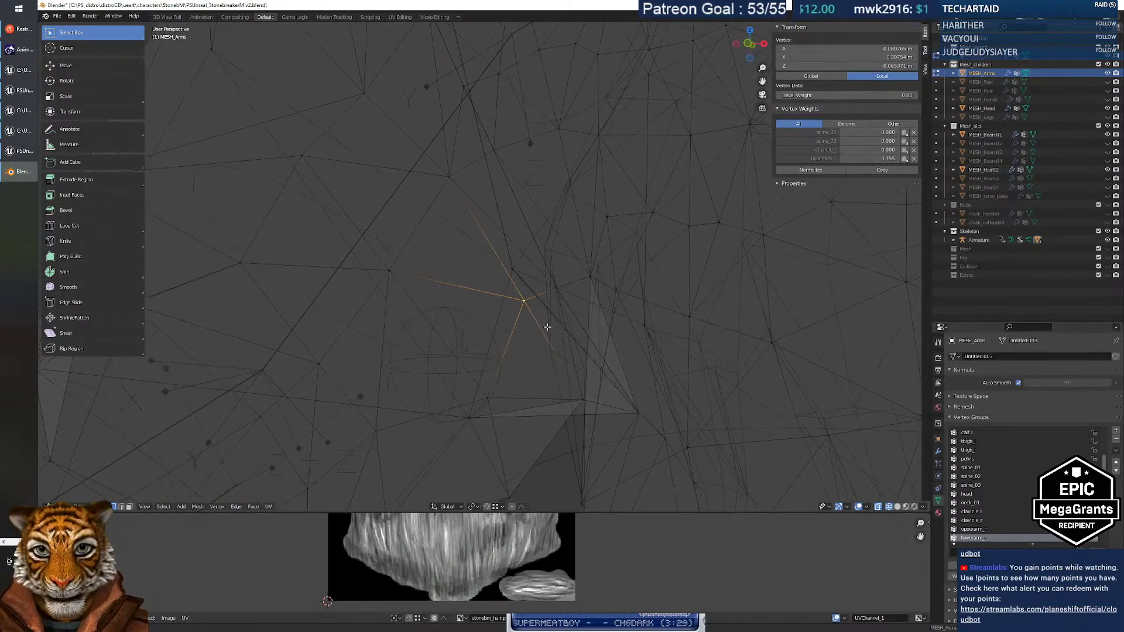
# Select the arms' seam vertex and try to add the overlapping torso vertex with Pick Shortest Path.
pyautogui.click(511, 272)
pyautogui.keyDown('ctrl'); pyautogui.click(521, 271); pyautogui.keyUp('ctrl')
pyautogui.click(516, 264)
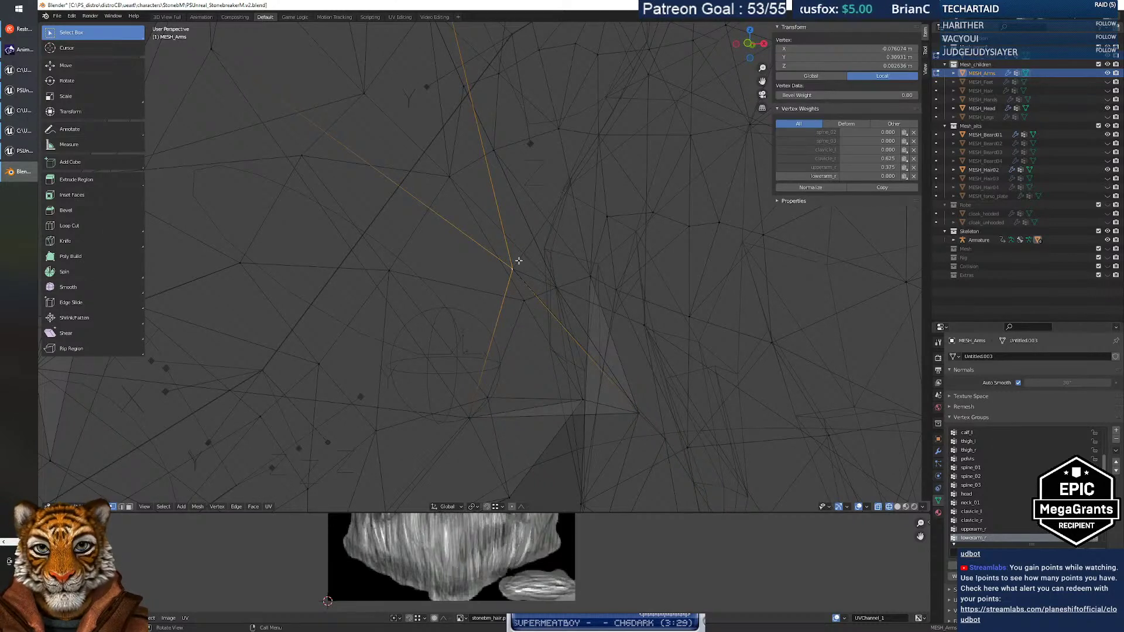
pyautogui.keyDown('shift'); pyautogui.click(526, 259); pyautogui.keyUp('shift')
pyautogui.click(517, 272)
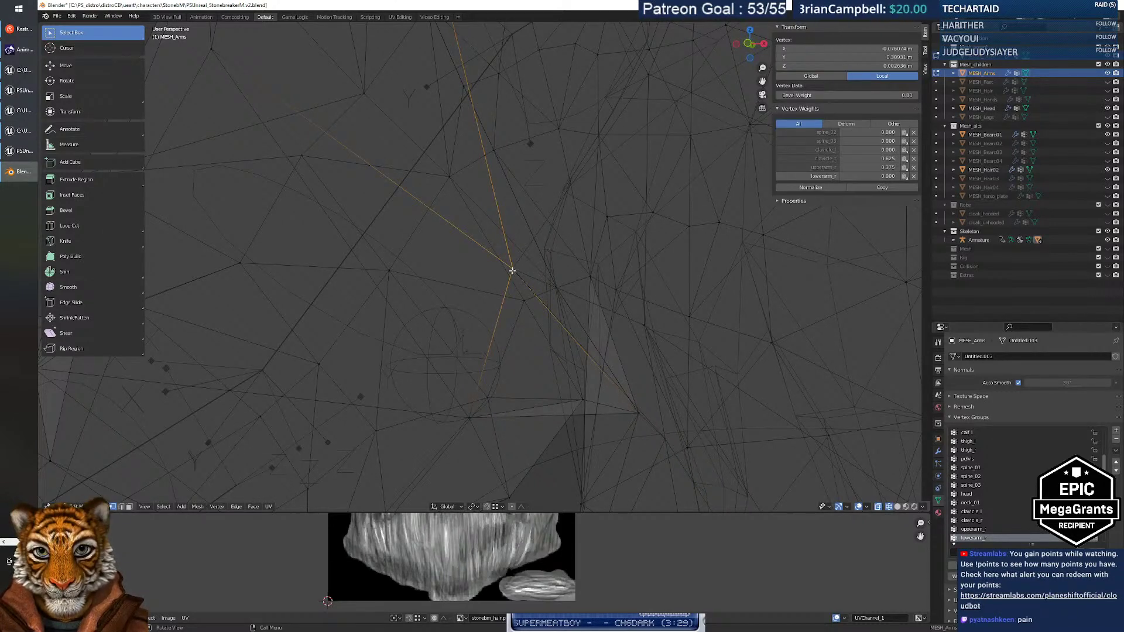
pyautogui.keyDown('ctrl'); pyautogui.click(517, 271); pyautogui.keyUp('ctrl')
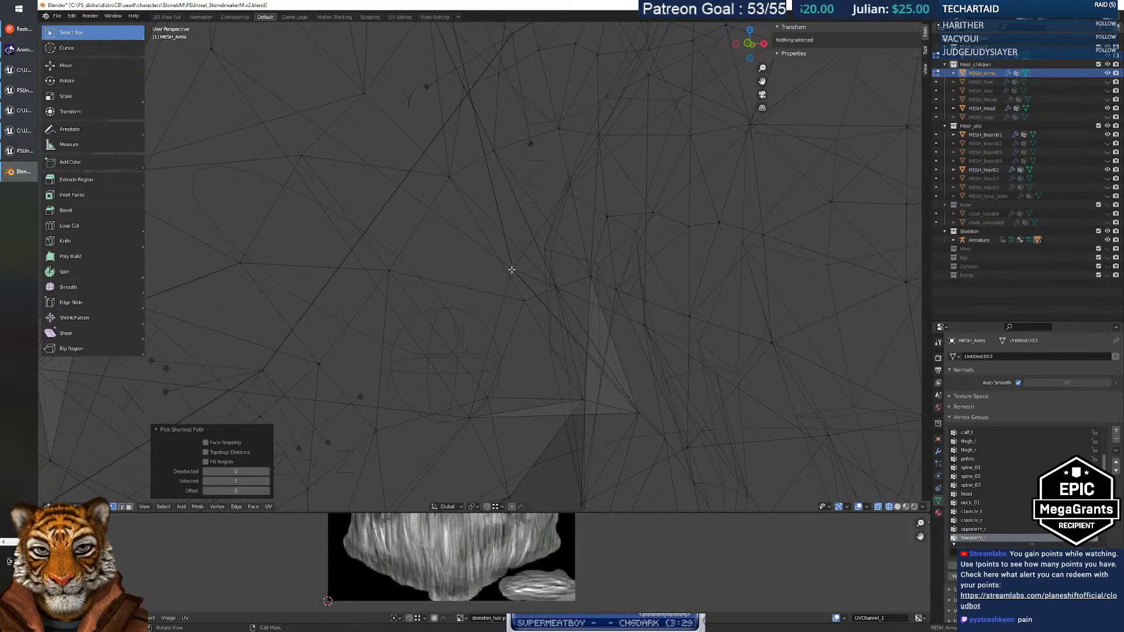
pyautogui.click(514, 270)
# Switch to the torso's seam vertex from a rotated view and repeatedly try to add the arms vertex beneath it.
pyautogui.moveTo(521, 269); pyautogui.dragTo(558, 242, button='middle')
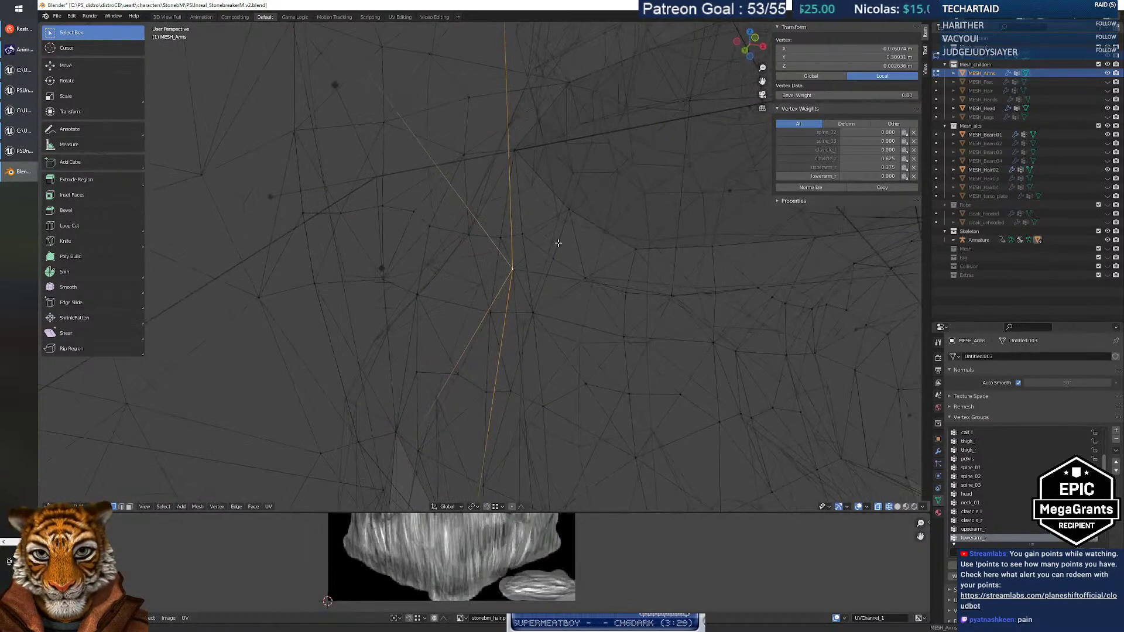
pyautogui.keyDown('ctrl'); pyautogui.click(518, 270); pyautogui.keyUp('ctrl')
pyautogui.click(520, 269)
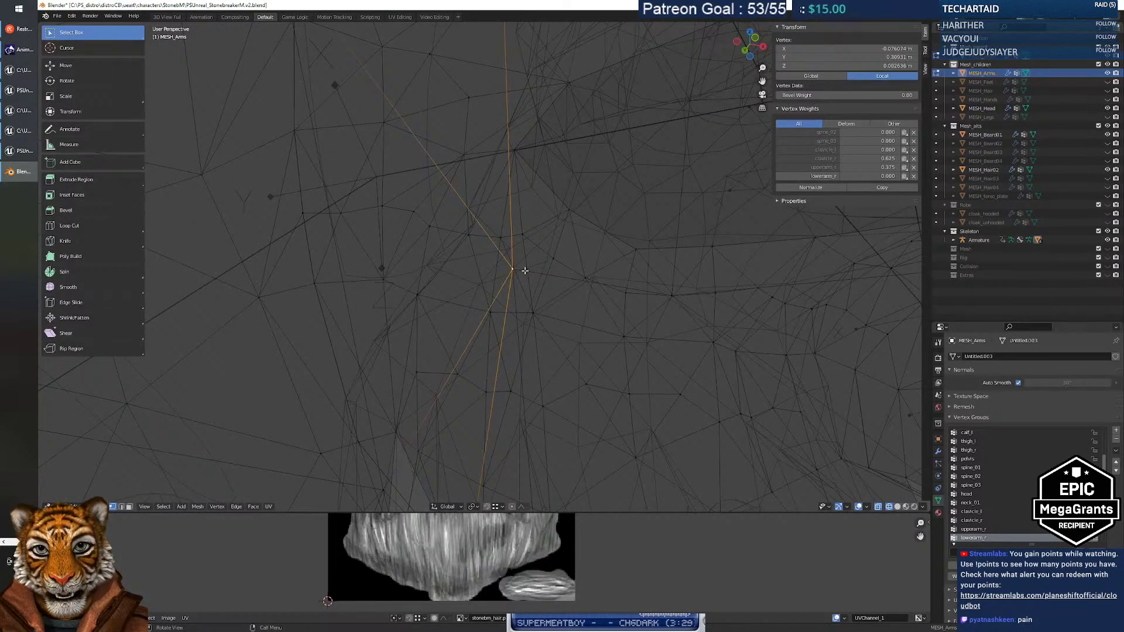
pyautogui.click(530, 257)
pyautogui.click(516, 264)
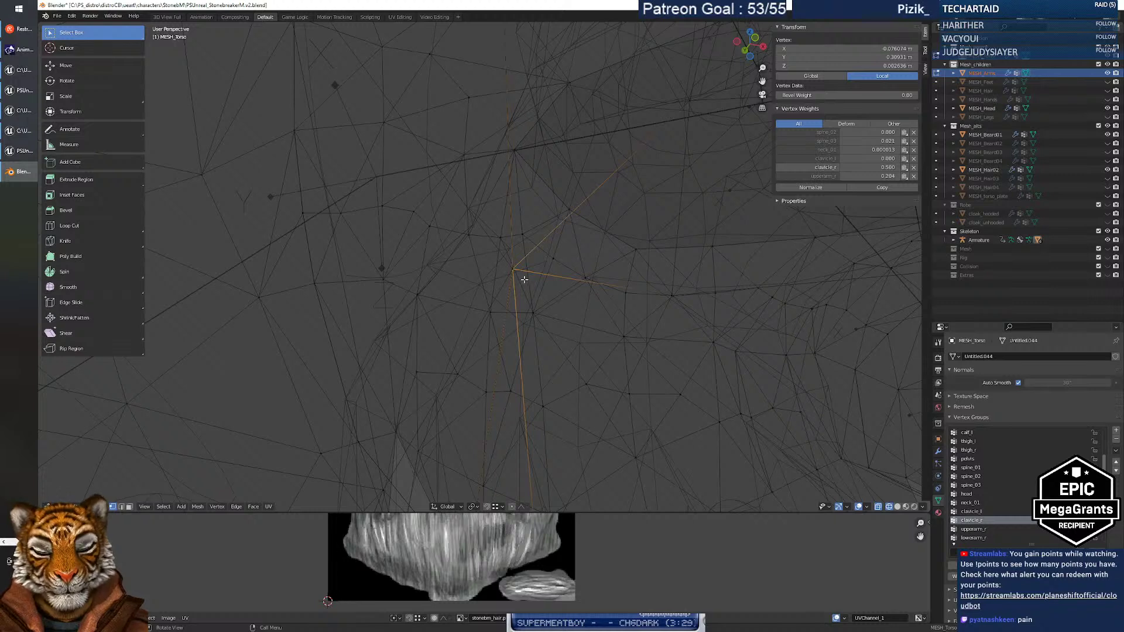
pyautogui.keyDown('ctrl'); pyautogui.click(510, 269); pyautogui.keyUp('ctrl')
pyautogui.click(518, 268)
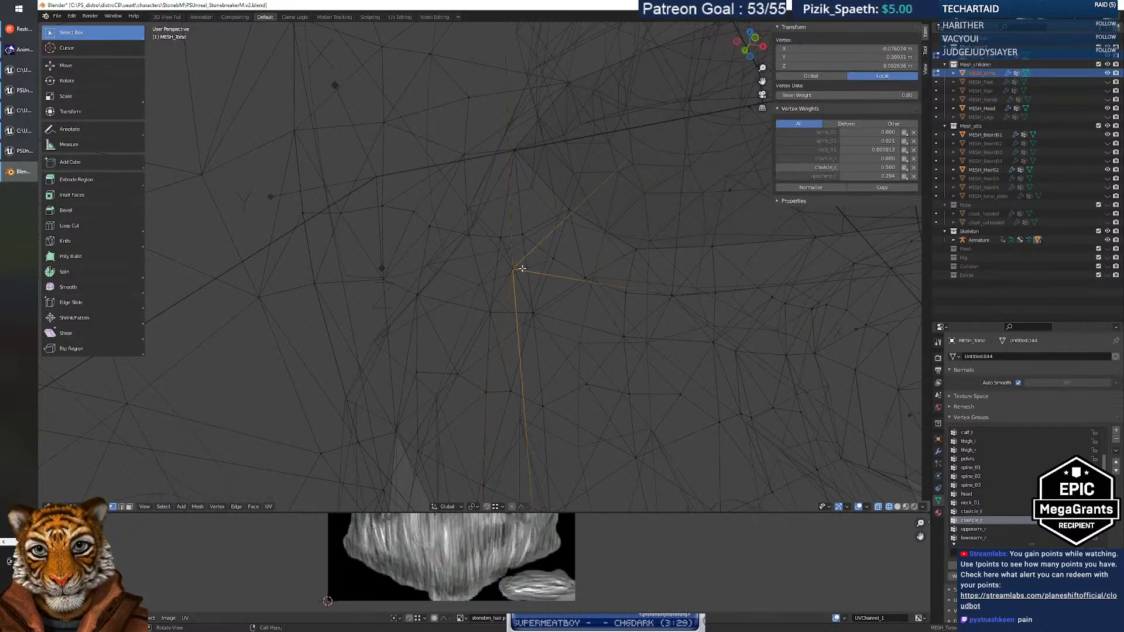
pyautogui.keyDown('ctrl'); pyautogui.click(510, 269); pyautogui.keyUp('ctrl')
pyautogui.click(518, 269)
pyautogui.keyDown('ctrl'); pyautogui.click(509, 269); pyautogui.keyUp('ctrl')
pyautogui.click(510, 269)
pyautogui.keyDown('ctrl'); pyautogui.click(509, 270); pyautogui.keyUp('ctrl')
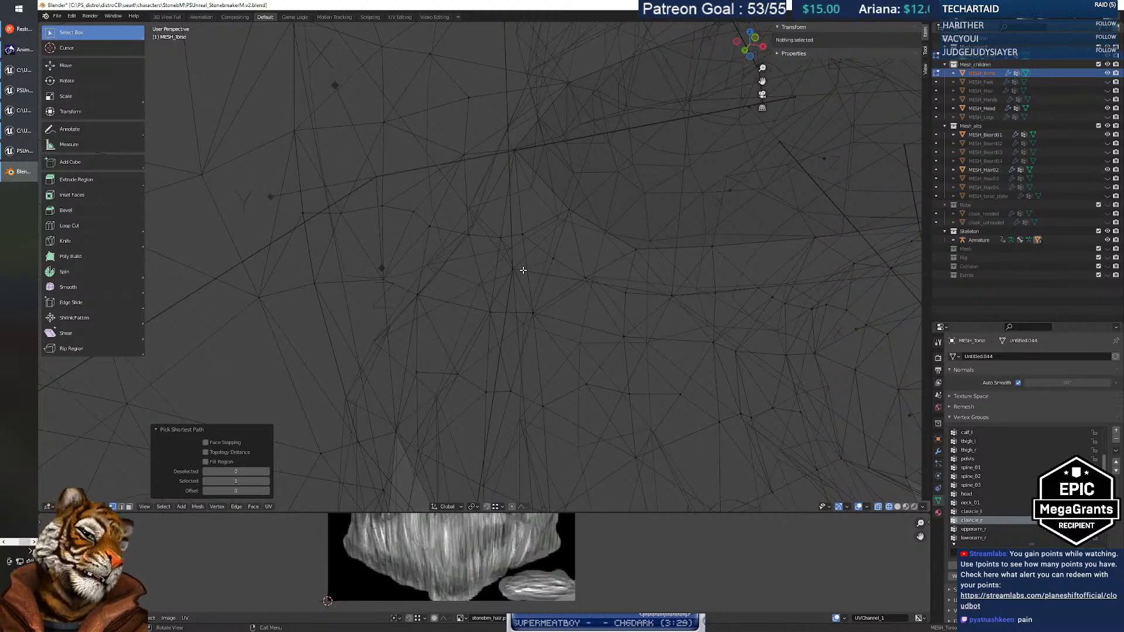
# From beneath the armpit, try selecting the torso's seam vertex with its arms counterpart and with the neighbouring arms vertex.
pyautogui.click(521, 270)
pyautogui.moveTo(514, 268); pyautogui.dragTo(510, 352, button='middle')
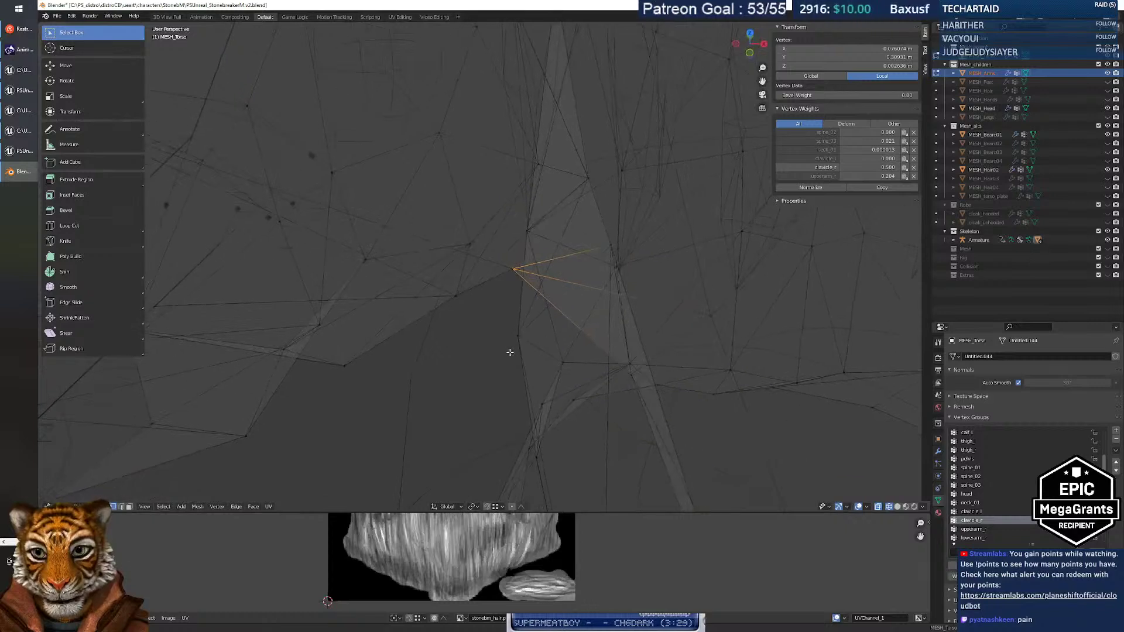
pyautogui.keyDown('ctrl'); pyautogui.click(510, 276); pyautogui.keyUp('ctrl')
pyautogui.click(513, 280)
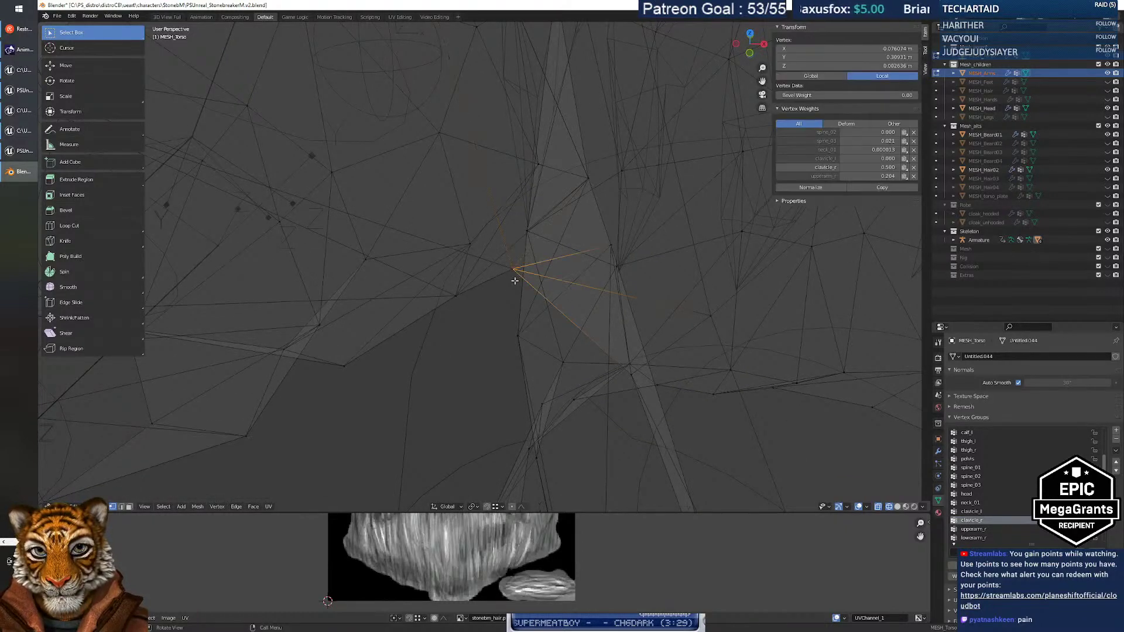
pyautogui.click(520, 284)
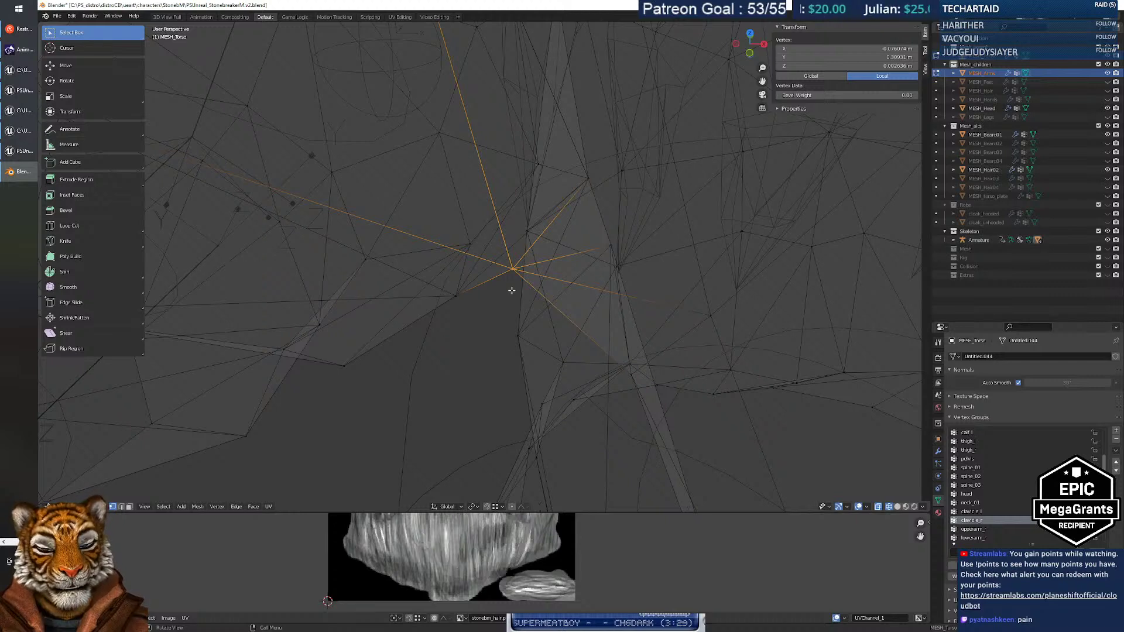
pyautogui.click(521, 274)
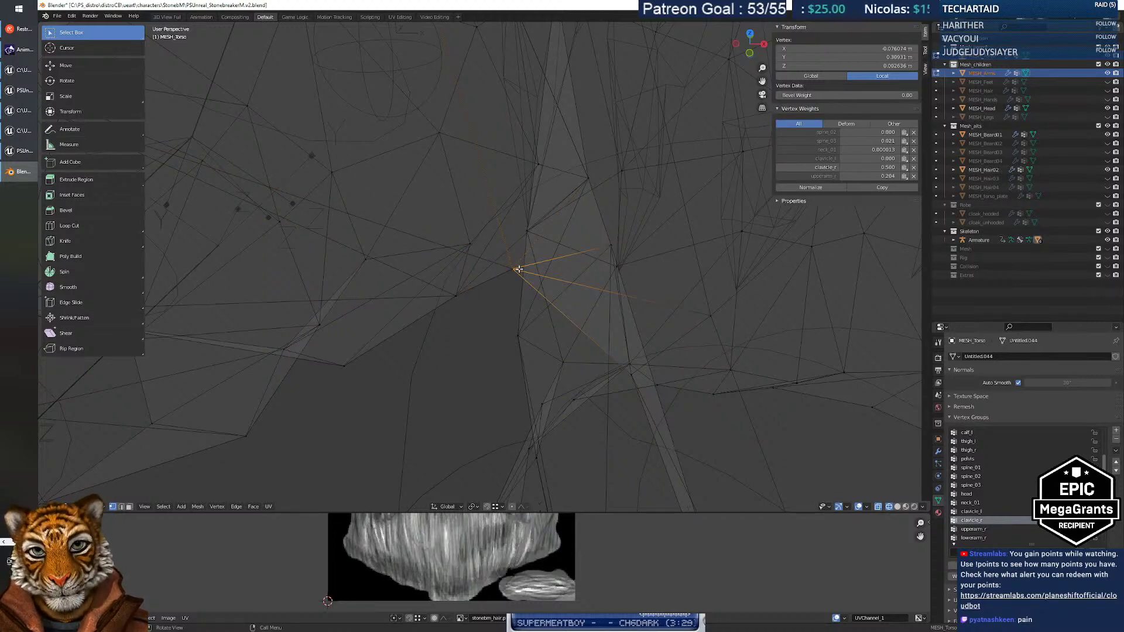
pyautogui.keyDown('ctrl'); pyautogui.click(455, 296); pyautogui.keyUp('ctrl')
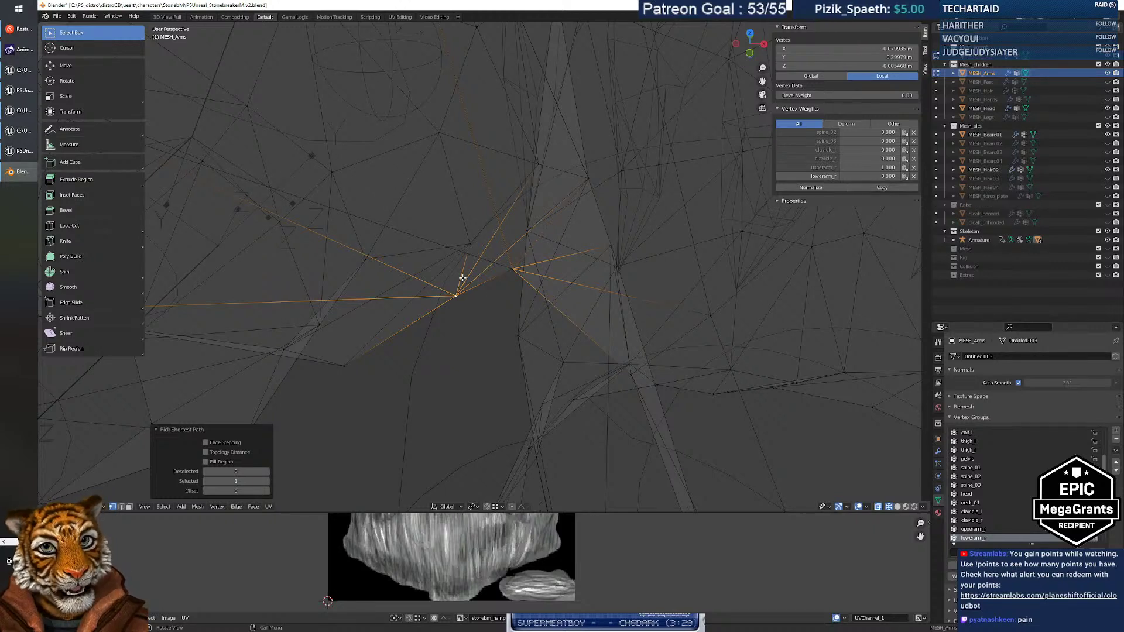
# Reselect the arms' seam vertex and examine the mesh around it at the armpit.
pyautogui.click(522, 302)
pyautogui.click(526, 273)
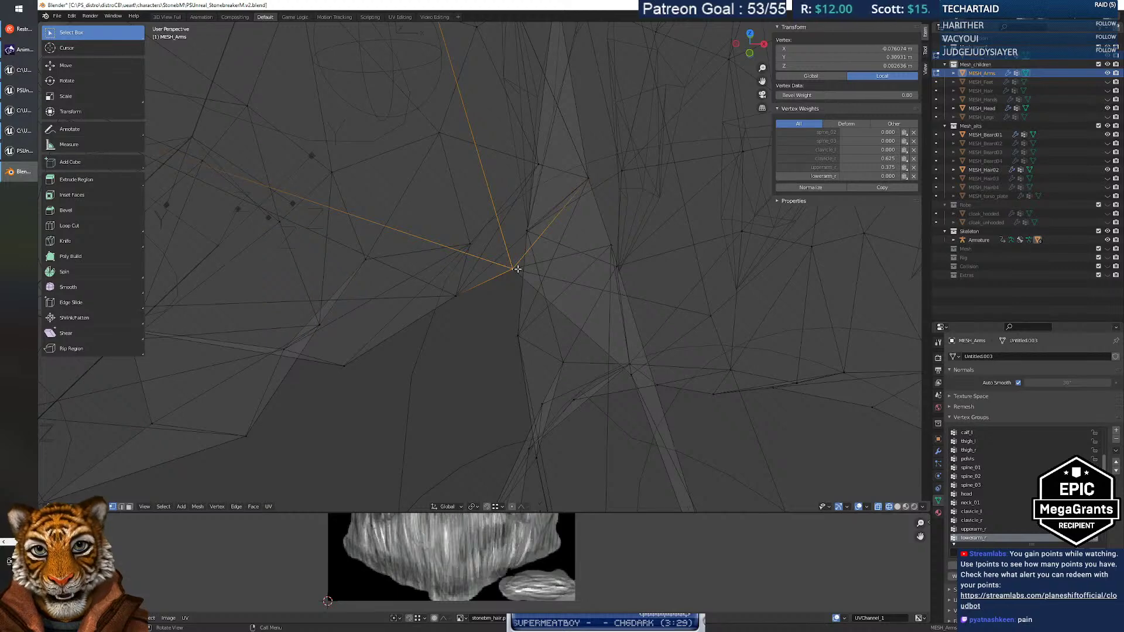
pyautogui.hotkey('shift', '`')
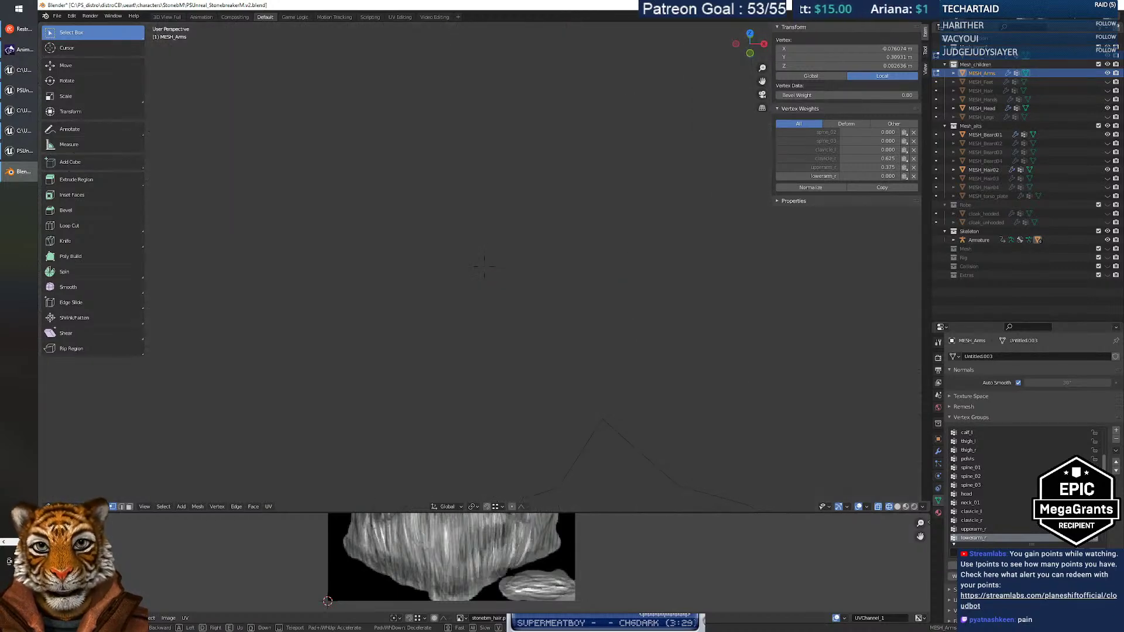
pyautogui.press('w')
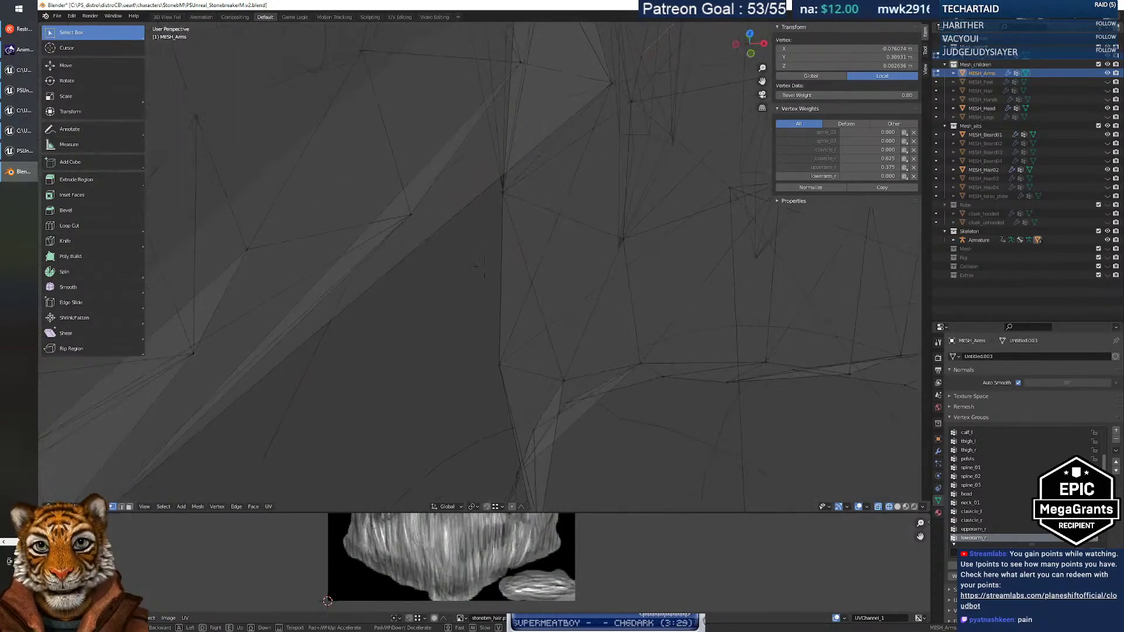
pyautogui.press('s')
pyautogui.press('w')
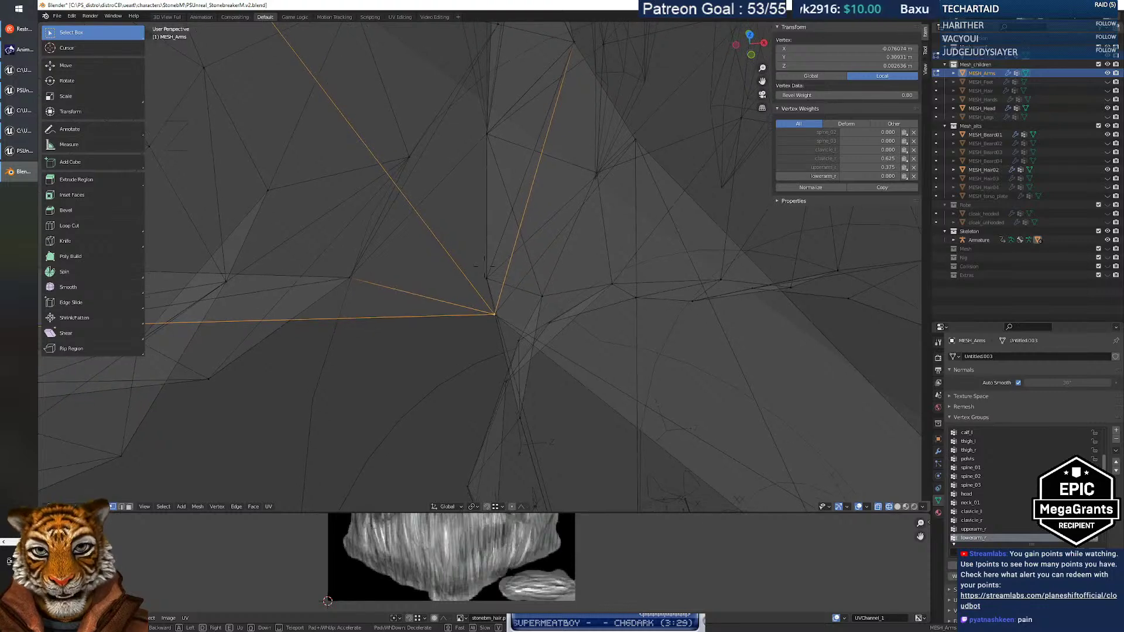
pyautogui.press('s')
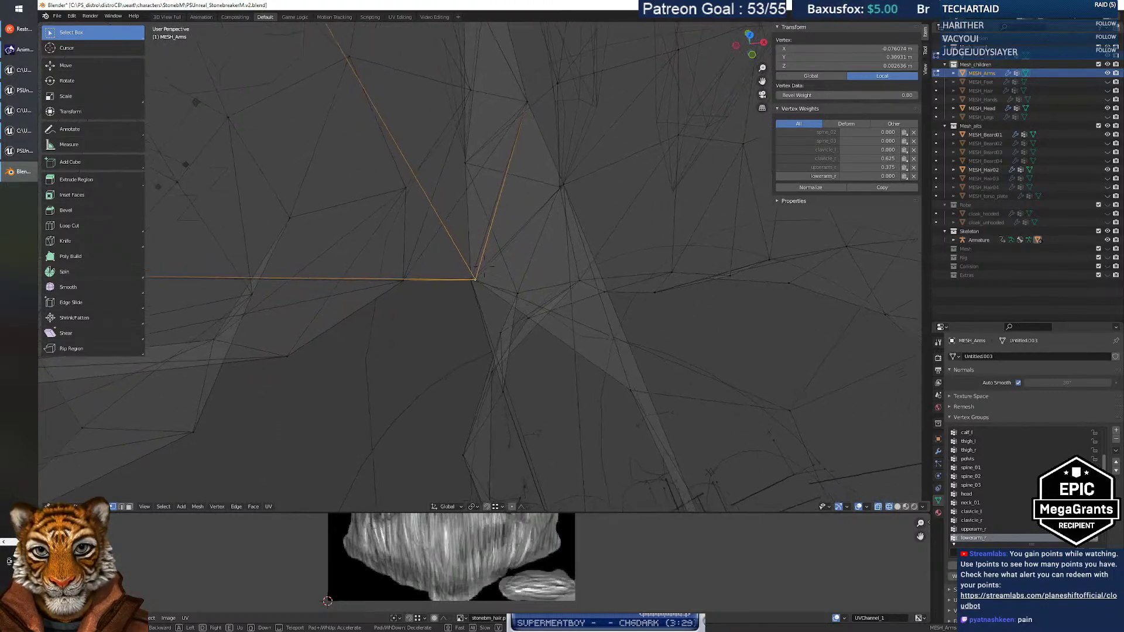
pyautogui.press('w')
pyautogui.press('s')
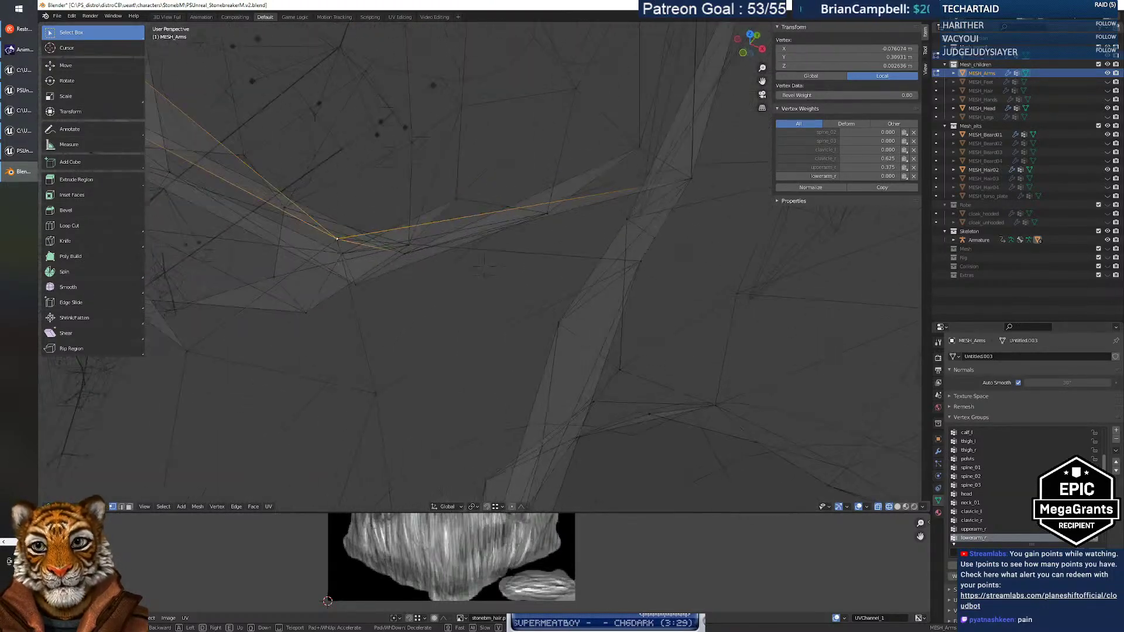
pyautogui.press('s')
pyautogui.press('w')
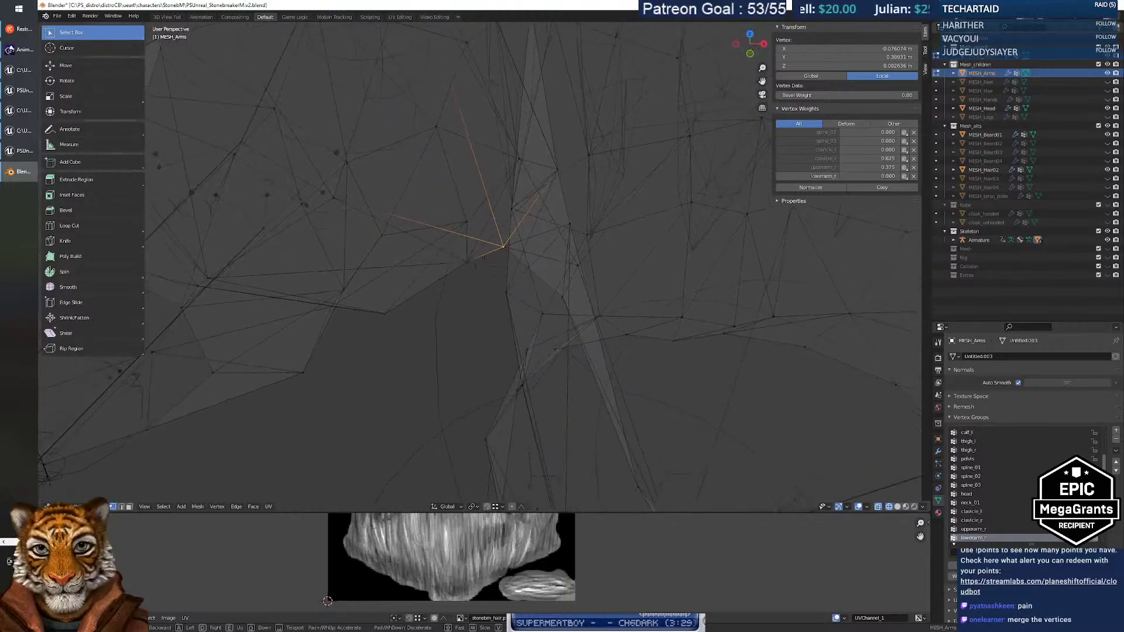
pyautogui.press('w')
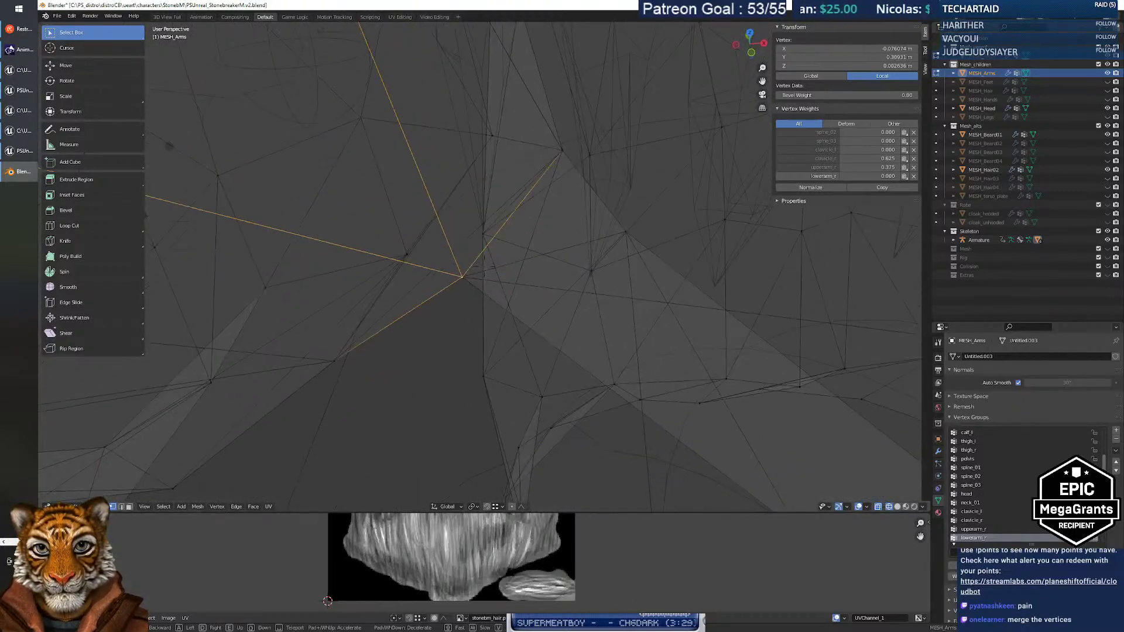
pyautogui.click(484, 267)
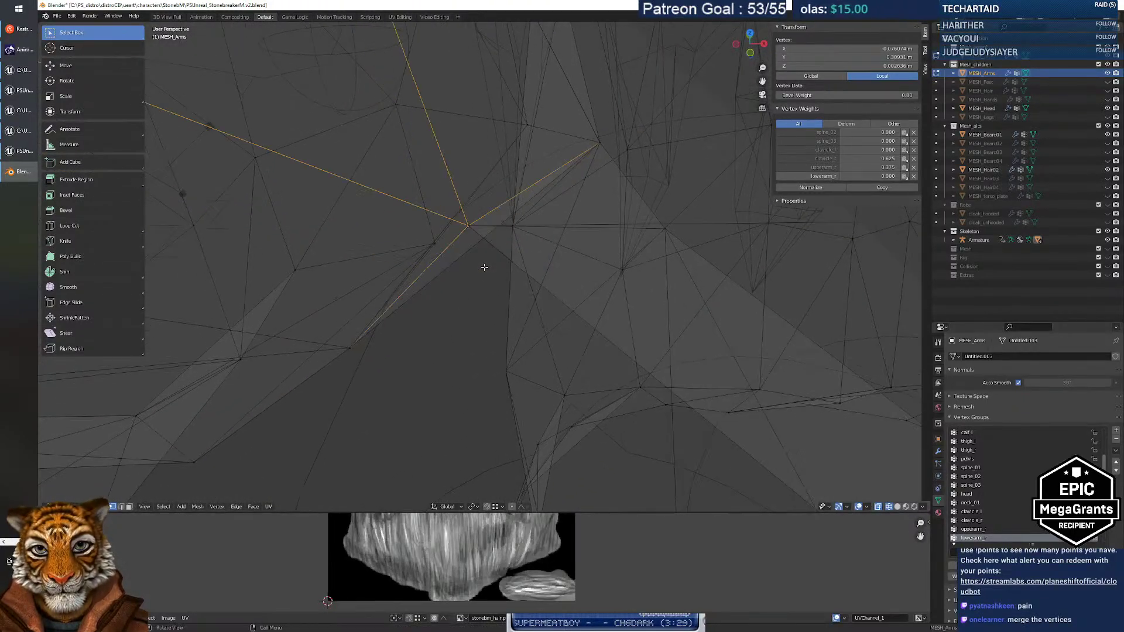
# Try again to select the overlapping arms and torso seam vertices together in the close-up armpit view.
pyautogui.hotkey('ctrl', 'z')
pyautogui.hotkey('ctrl', 'shift', 'z')
pyautogui.keyDown('ctrl'); pyautogui.click(453, 225); pyautogui.keyUp('ctrl')
pyautogui.click(490, 225)
pyautogui.click(473, 225)
pyautogui.keyDown('ctrl'); pyautogui.click(459, 226); pyautogui.keyUp('ctrl')
pyautogui.click(473, 224)
pyautogui.keyDown('ctrl'); pyautogui.click(464, 226); pyautogui.keyUp('ctrl')
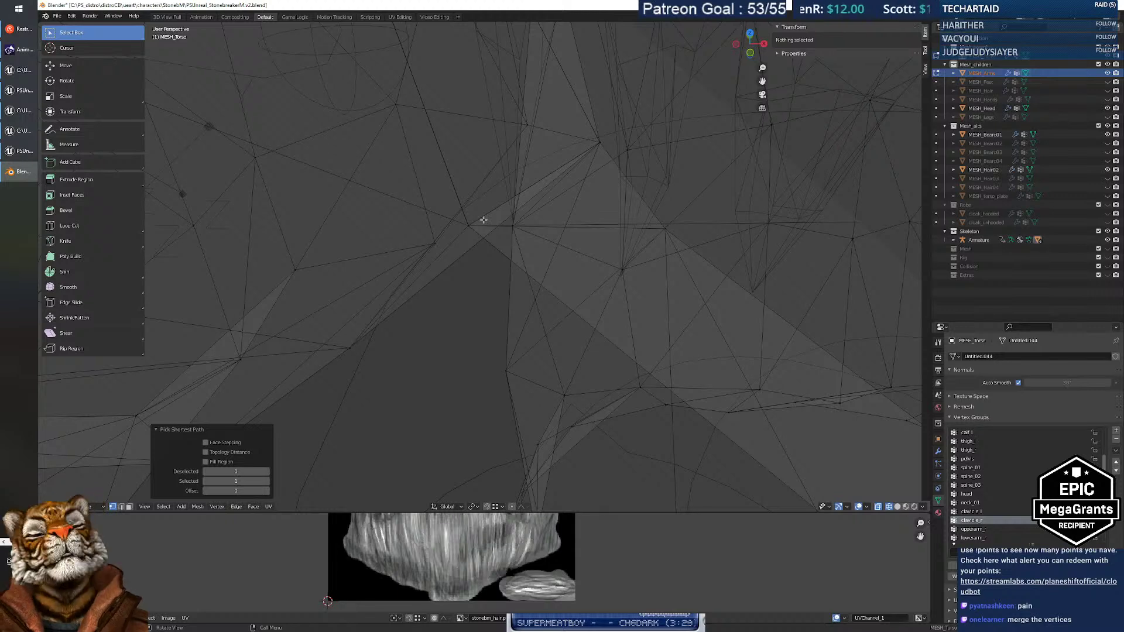
pyautogui.click(477, 222)
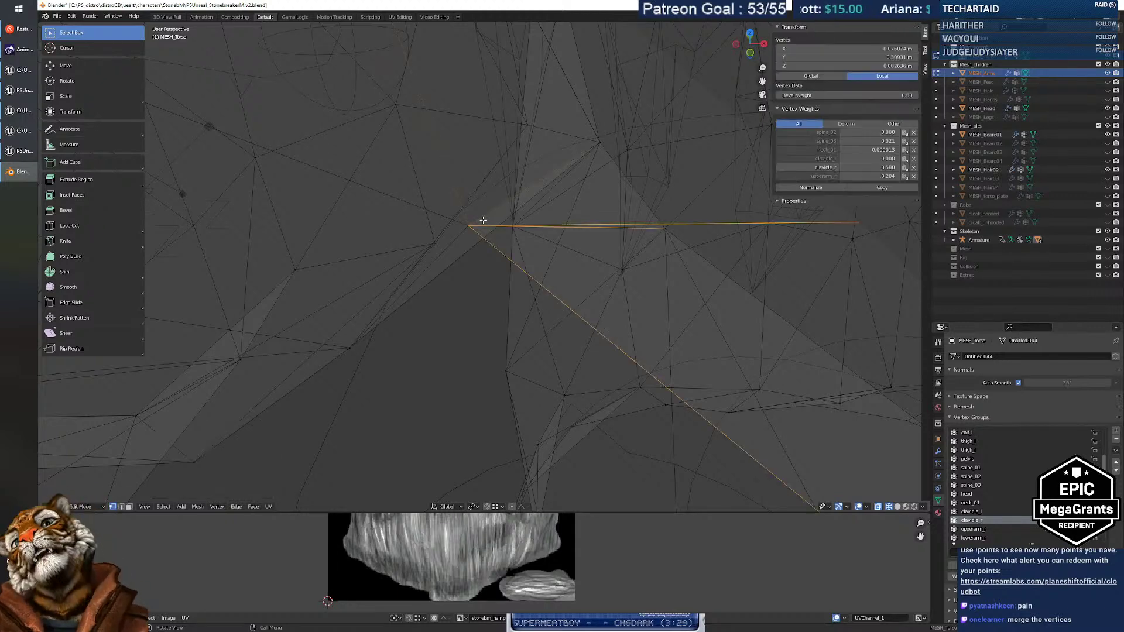
pyautogui.keyDown('ctrl'); pyautogui.click(468, 228); pyautogui.keyUp('ctrl')
pyautogui.click(467, 222)
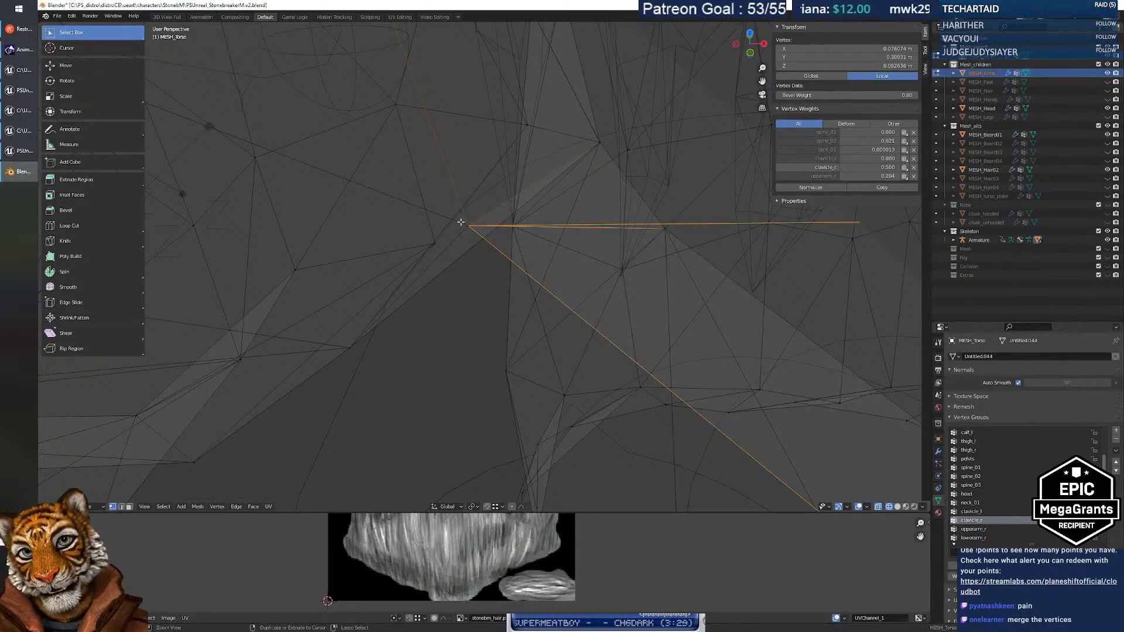
pyautogui.keyDown('ctrl'); pyautogui.click(463, 224); pyautogui.keyUp('ctrl')
# Zoom out to the upper body and select an arms mesh vertex on the underside of the upper arm.
pyautogui.press('Home')
pyautogui.scroll(12, 460, 227)
pyautogui.hotkey('shift', '`')
pyautogui.press('s')
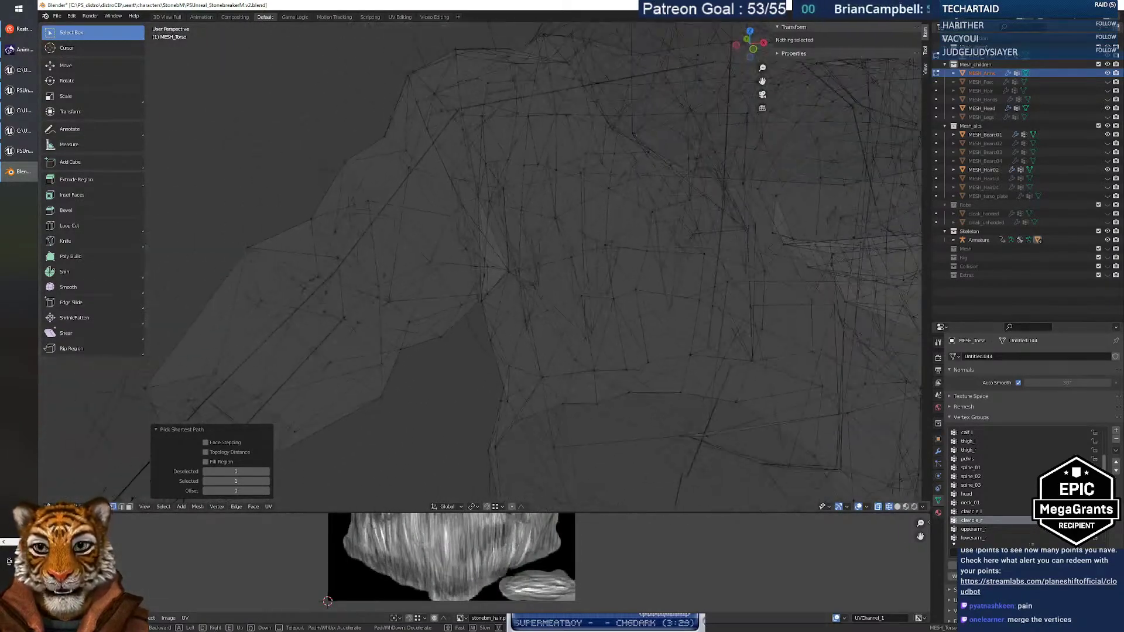
pyautogui.click(484, 267)
pyautogui.click(493, 282)
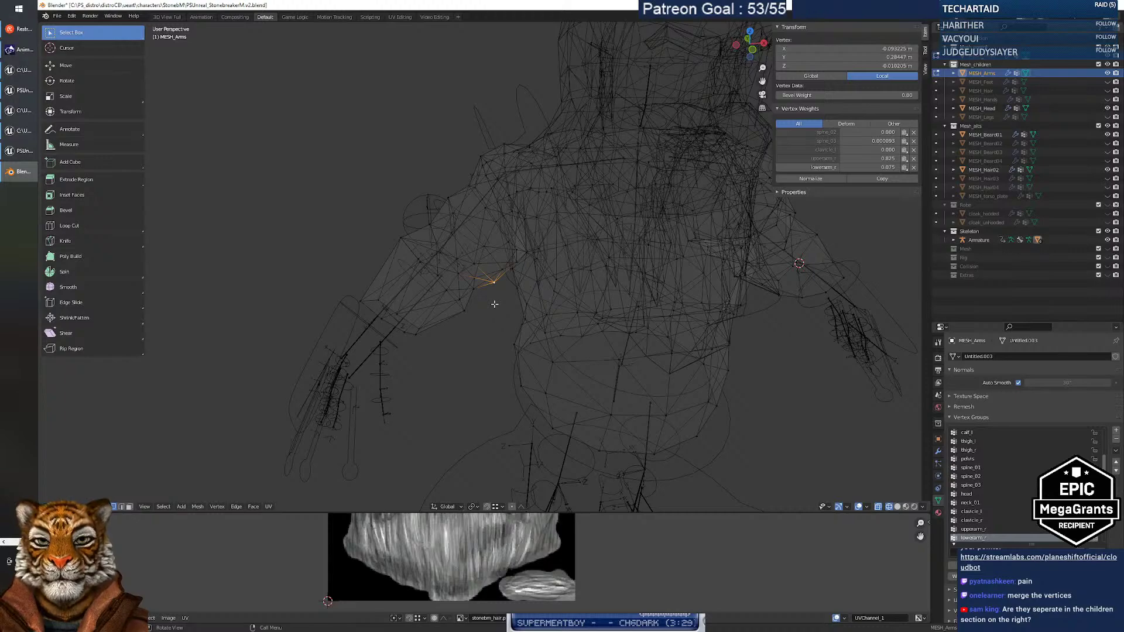
pyautogui.moveTo(494, 303)
pyautogui.mouseDown(button='middle')
pyautogui.moveTo(517, 239)
pyautogui.moveTo(490, 295)
pyautogui.mouseUp(button='middle')
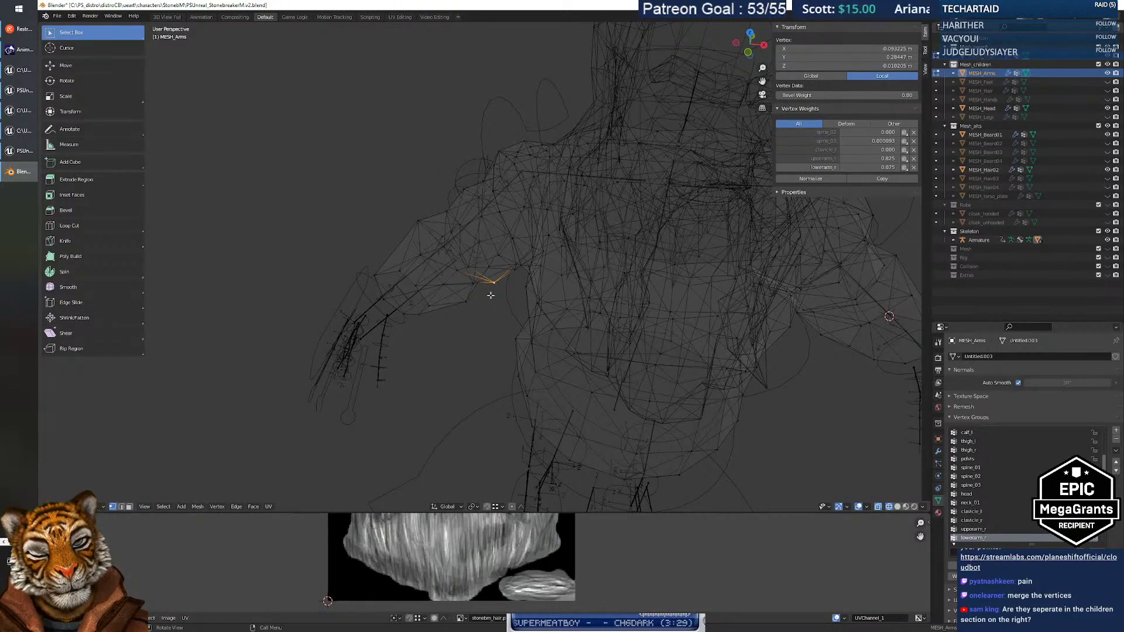
pyautogui.moveTo(490, 294); pyautogui.dragTo(537, 225, button='middle')
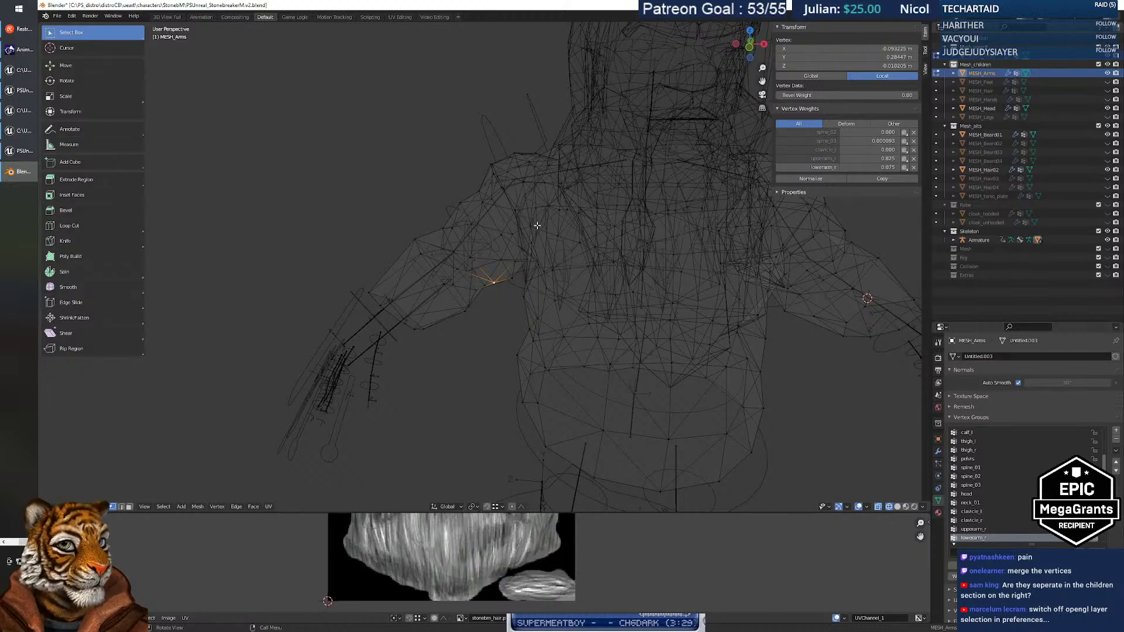
# Check the Navigation and Viewport preferences, expand the Selection section containing OpenGL Depth Picking, and close the preferences without changing options.
pyautogui.click(90, 16)
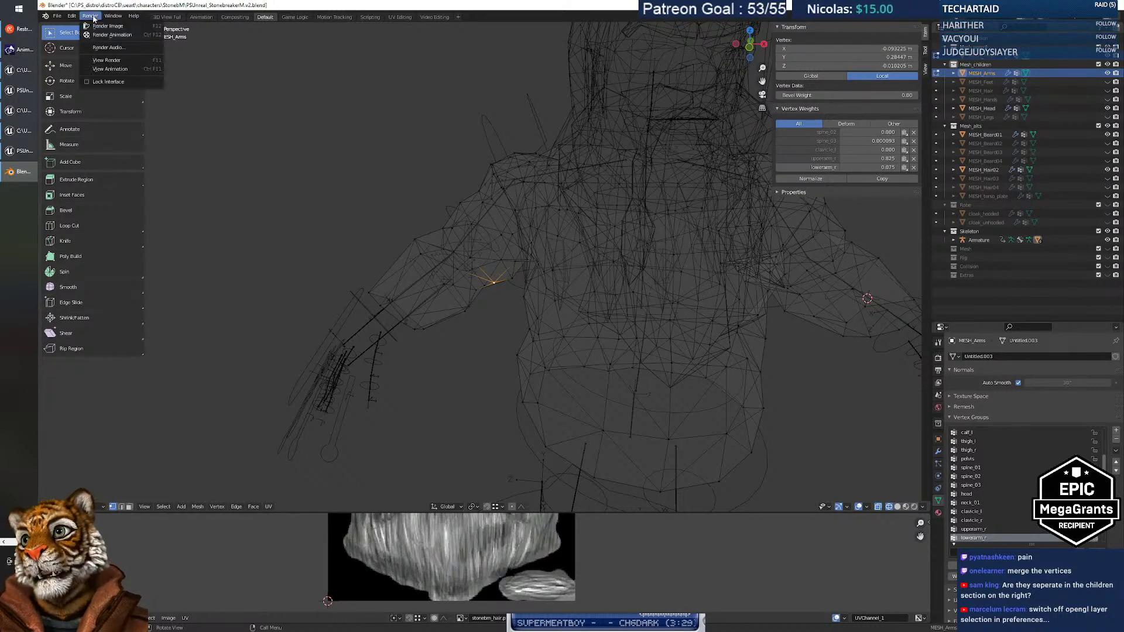
pyautogui.moveTo(71, 16)
pyautogui.click(103, 143)
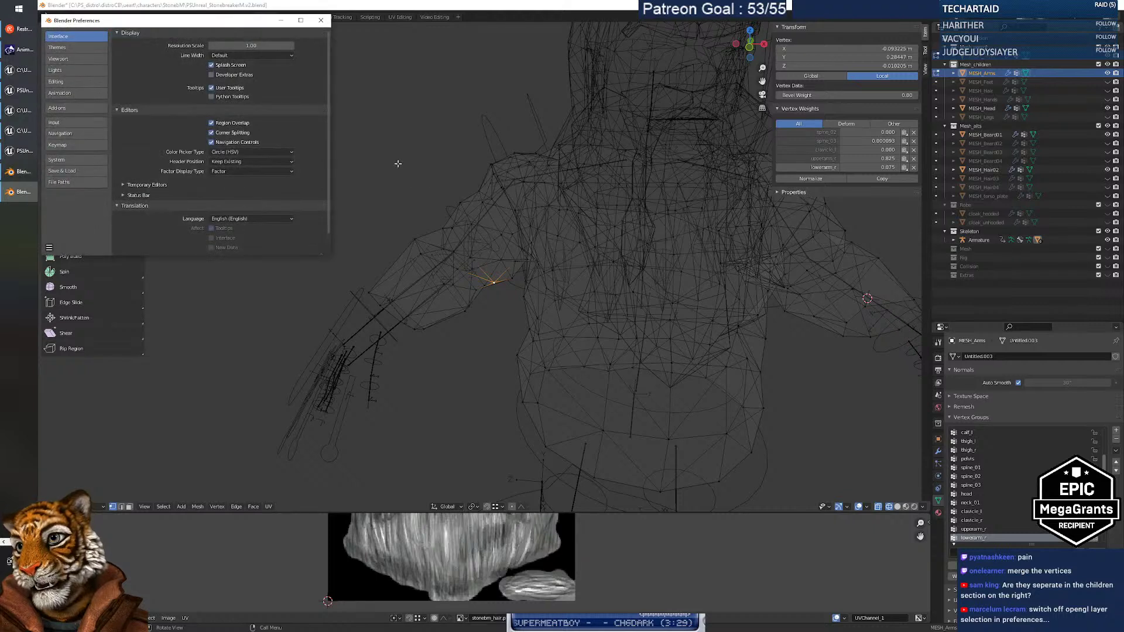
pyautogui.moveTo(203, 24); pyautogui.dragTo(296, 92)
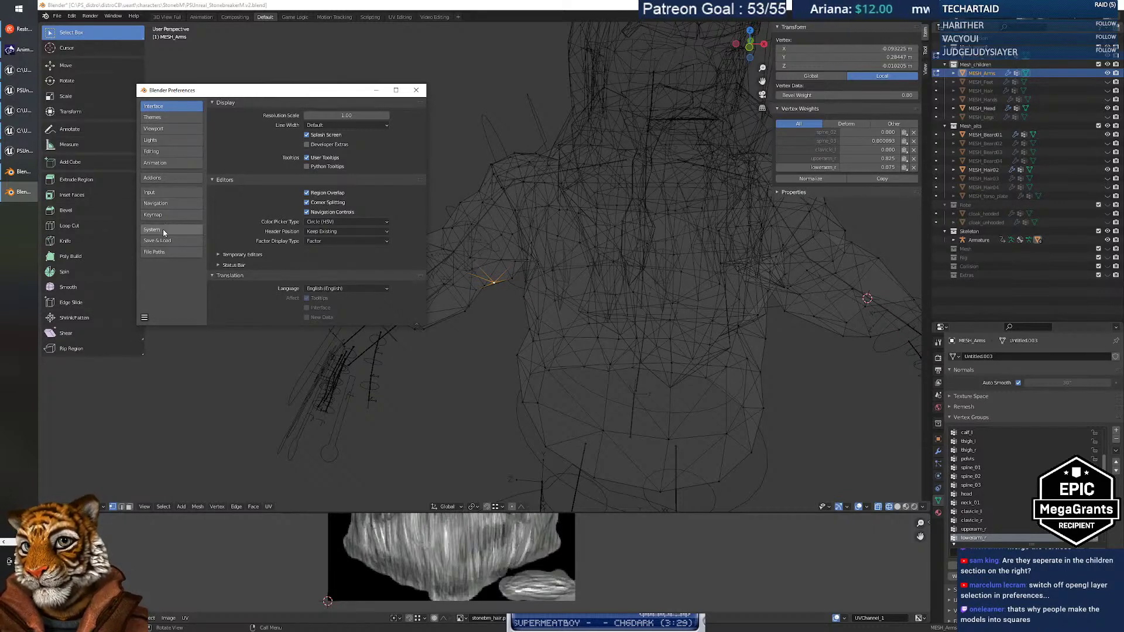
pyautogui.click(167, 203)
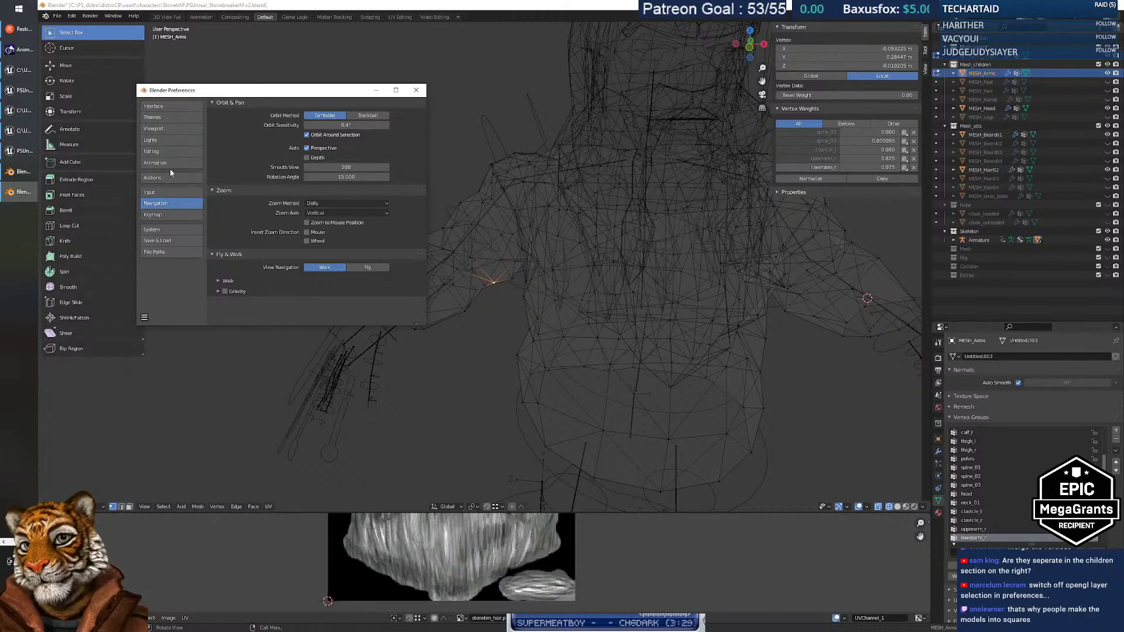
pyautogui.click(168, 130)
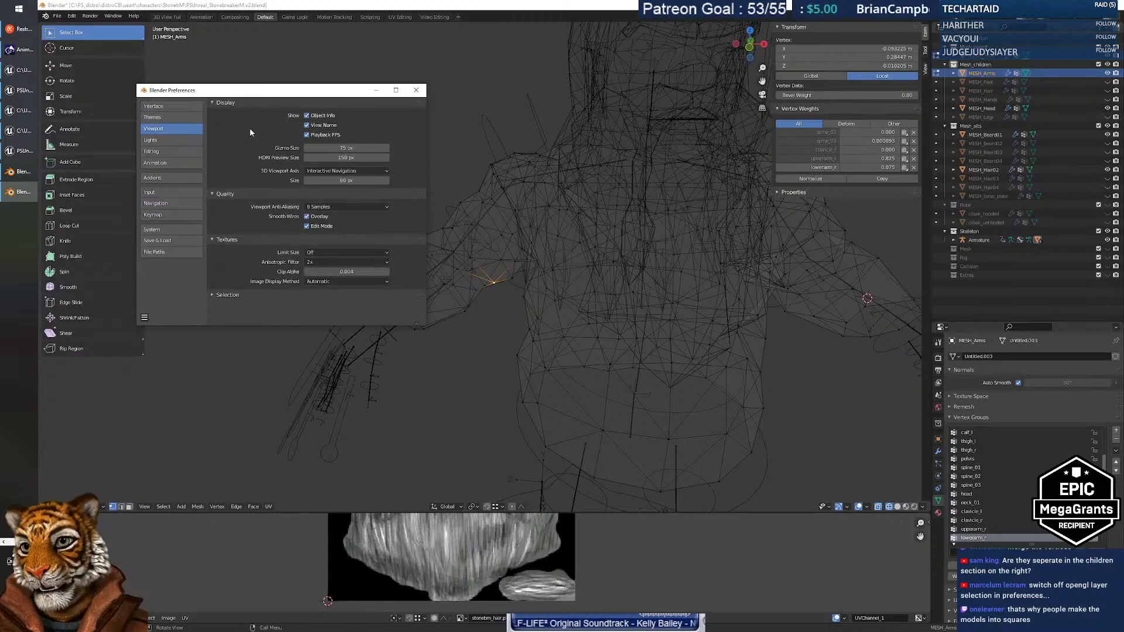
pyautogui.click(217, 294)
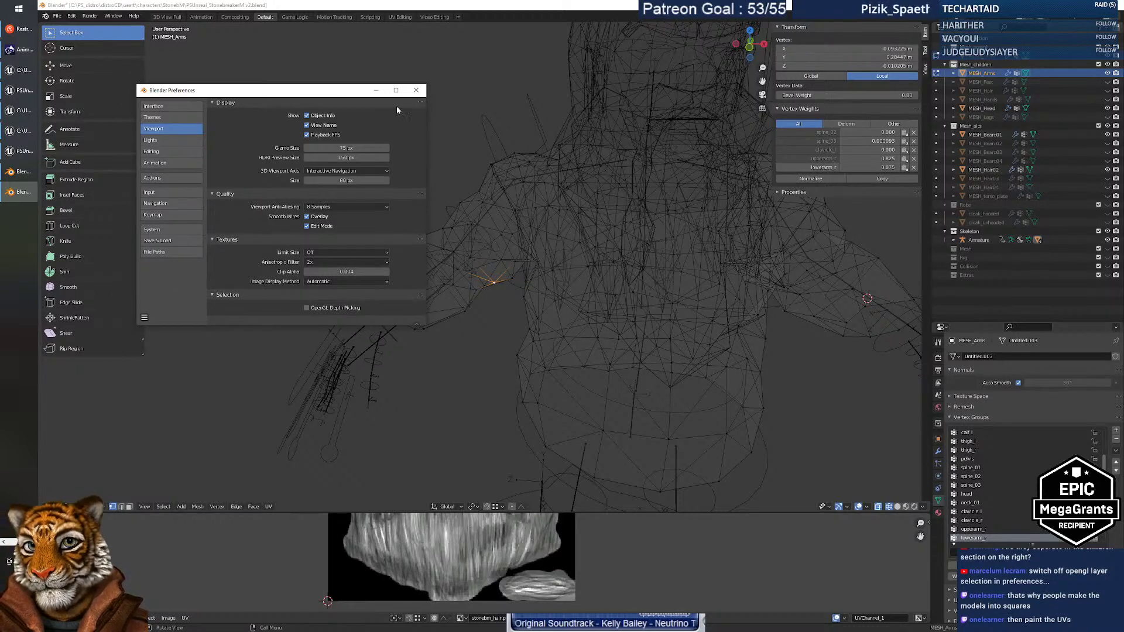
pyautogui.click(415, 90)
# Switch off X-ray in a close-up of the shoulder and select the arms mesh's seam vertex above the armpit.
pyautogui.hotkey('shift', '`')
pyautogui.press('w')
pyautogui.press('w')
pyautogui.press('s')
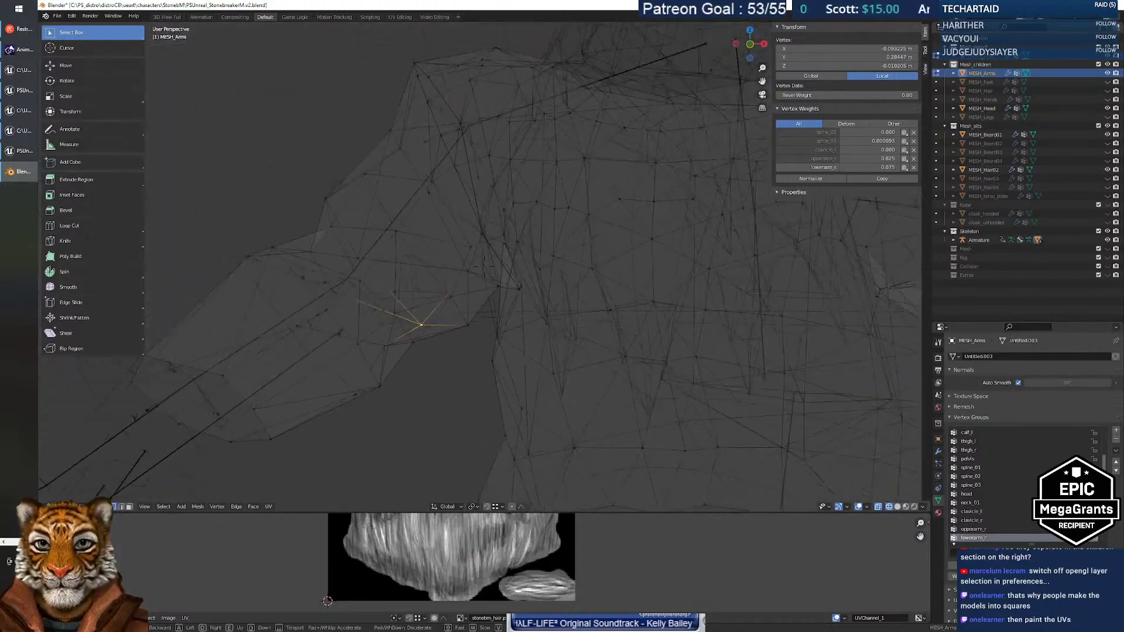
pyautogui.press('w')
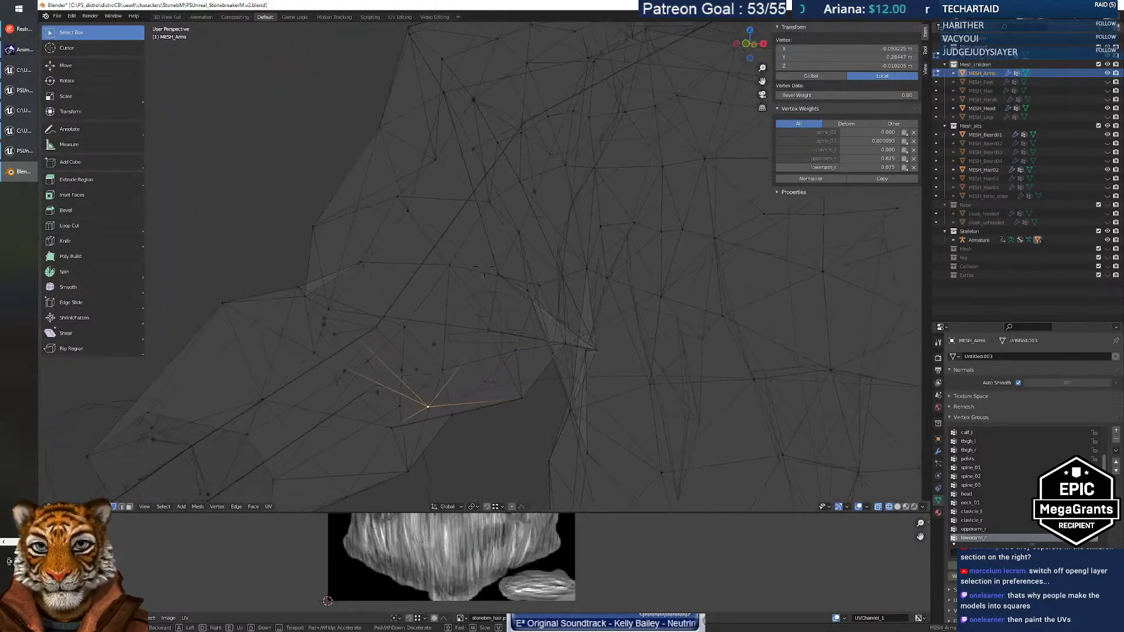
pyautogui.press('s')
pyautogui.click(641, 326)
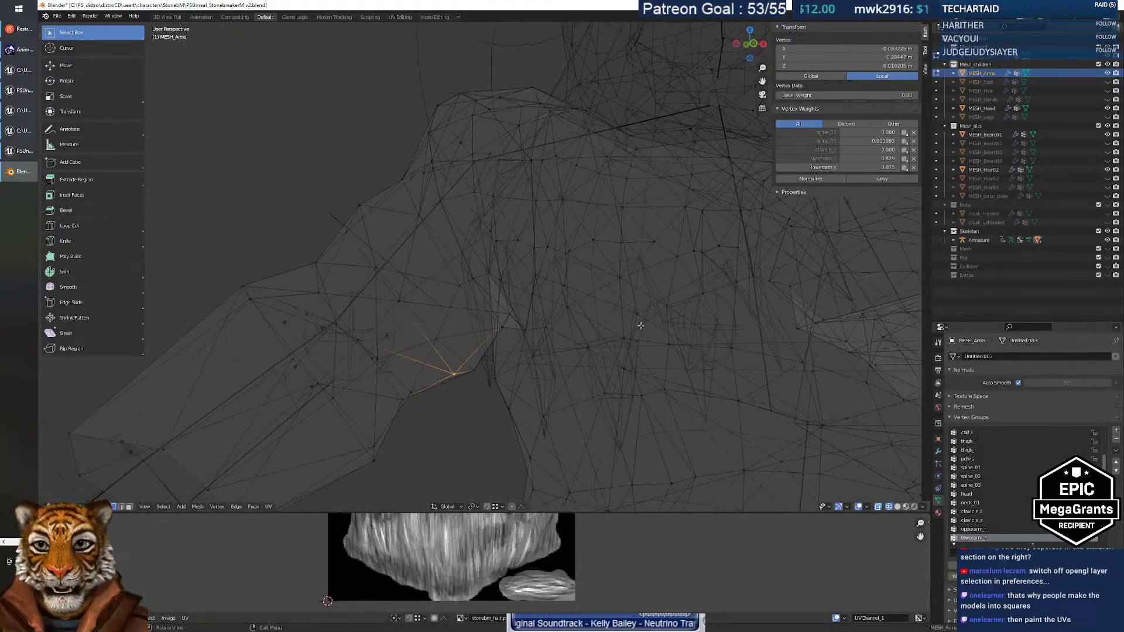
pyautogui.click(878, 506)
pyautogui.moveTo(553, 325); pyautogui.dragTo(537, 299, button='middle')
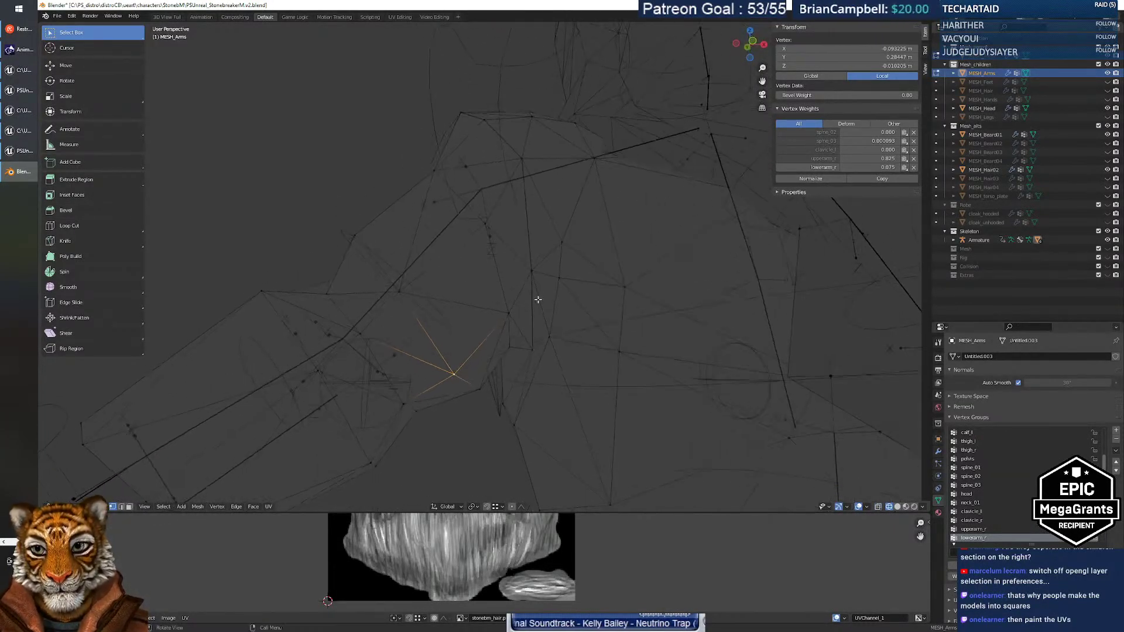
pyautogui.click(532, 270)
# Try adding the overlapping torso vertex with shortest-path picking, undo both attempts, and pick the torso's seam vertex alone.
pyautogui.moveTo(539, 300); pyautogui.dragTo(542, 285, button='middle')
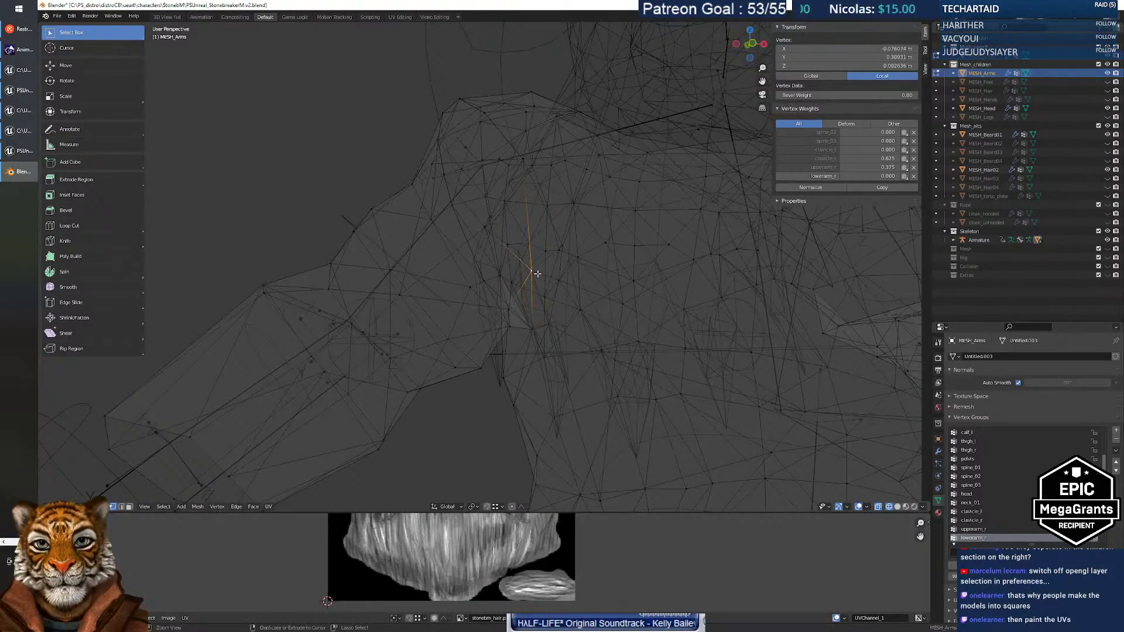
pyautogui.keyDown('ctrl'); pyautogui.click(537, 273); pyautogui.keyUp('ctrl')
pyautogui.hotkey('ctrl', 'z')
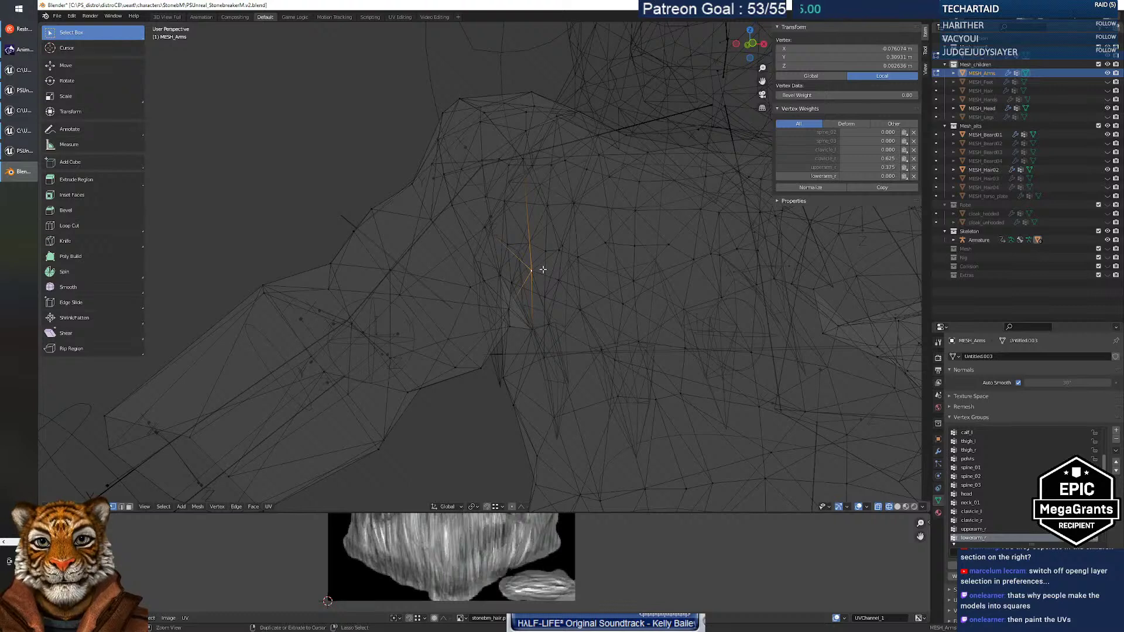
pyautogui.keyDown('ctrl'); pyautogui.click(541, 269); pyautogui.keyUp('ctrl')
pyautogui.hotkey('ctrl', 'z')
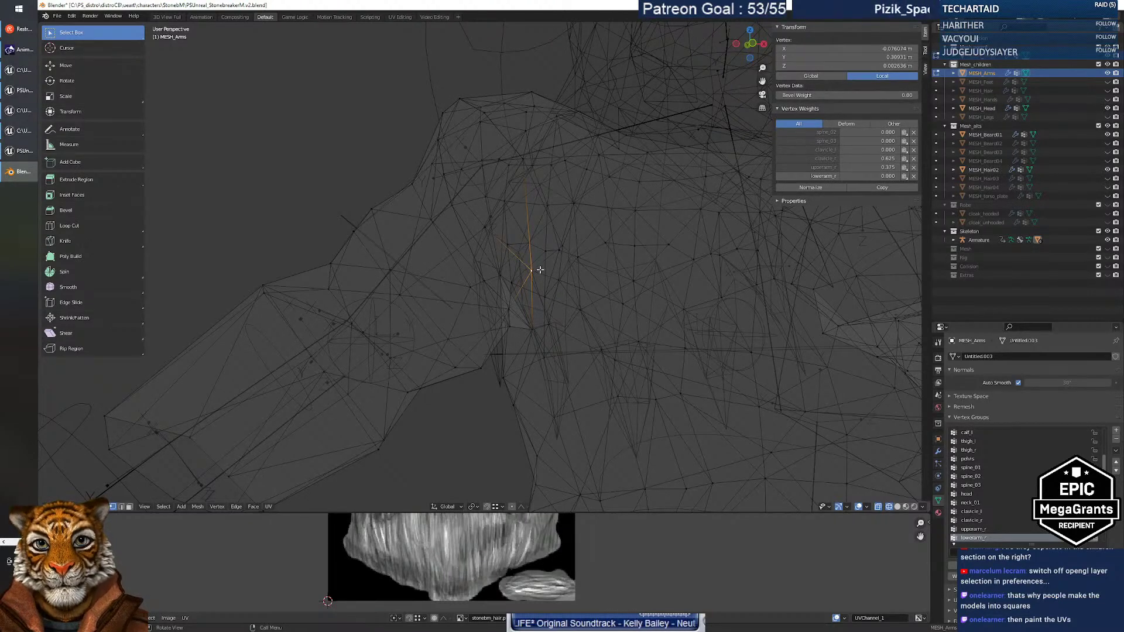
pyautogui.click(542, 272)
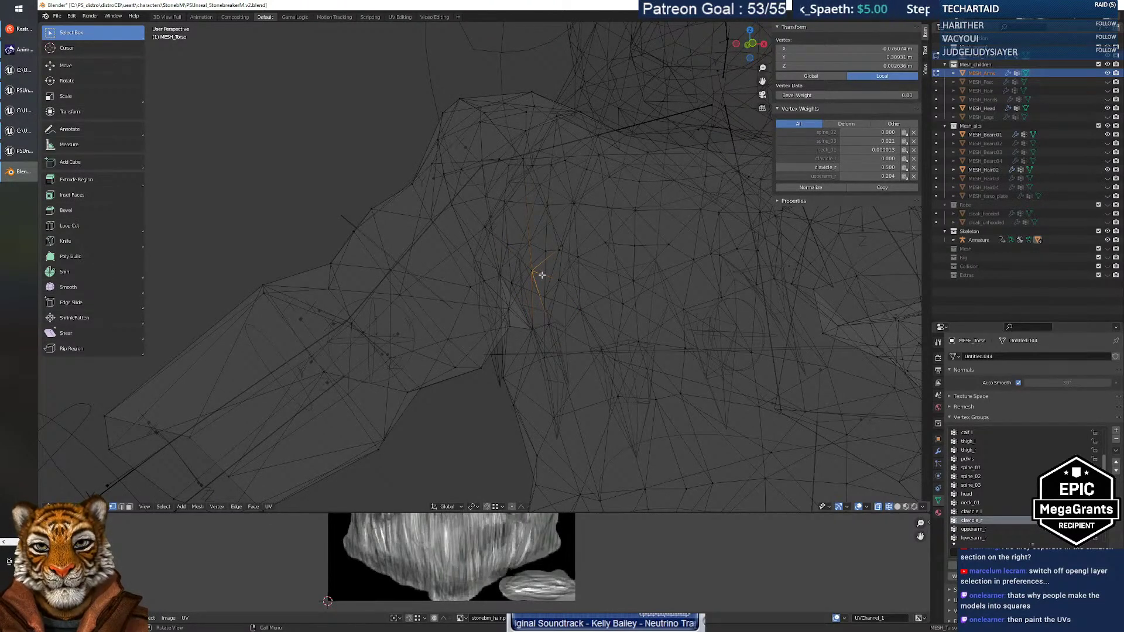
# Test how picking alternates between the arms and torso meshes by selecting vertices on either side of the seam.
pyautogui.click(635, 211)
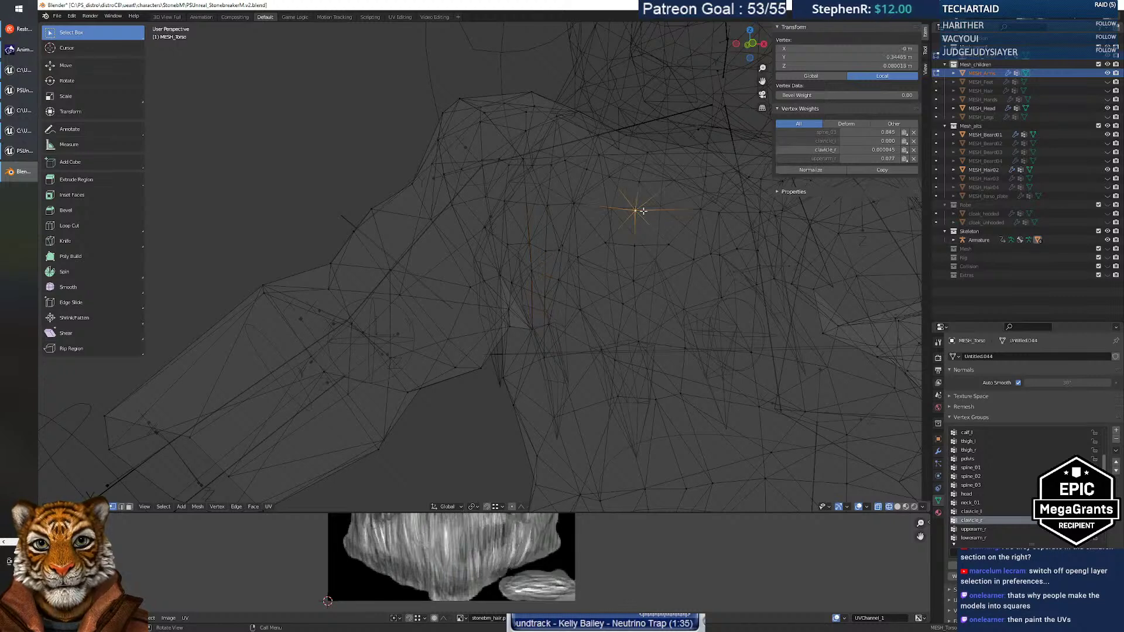
pyautogui.click(536, 272)
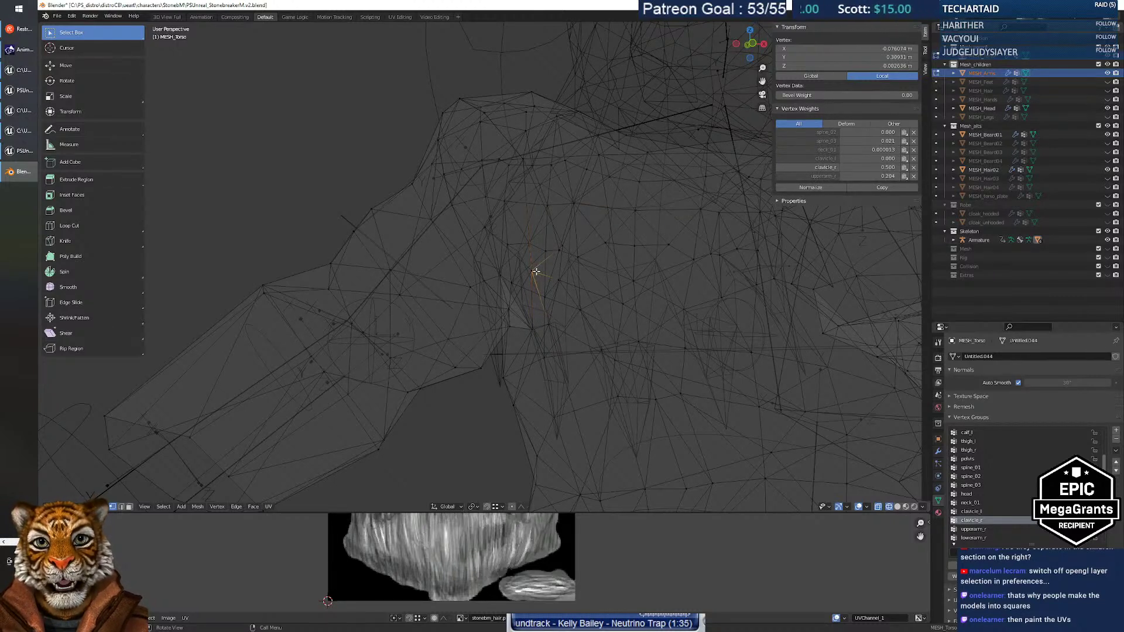
pyautogui.click(417, 220)
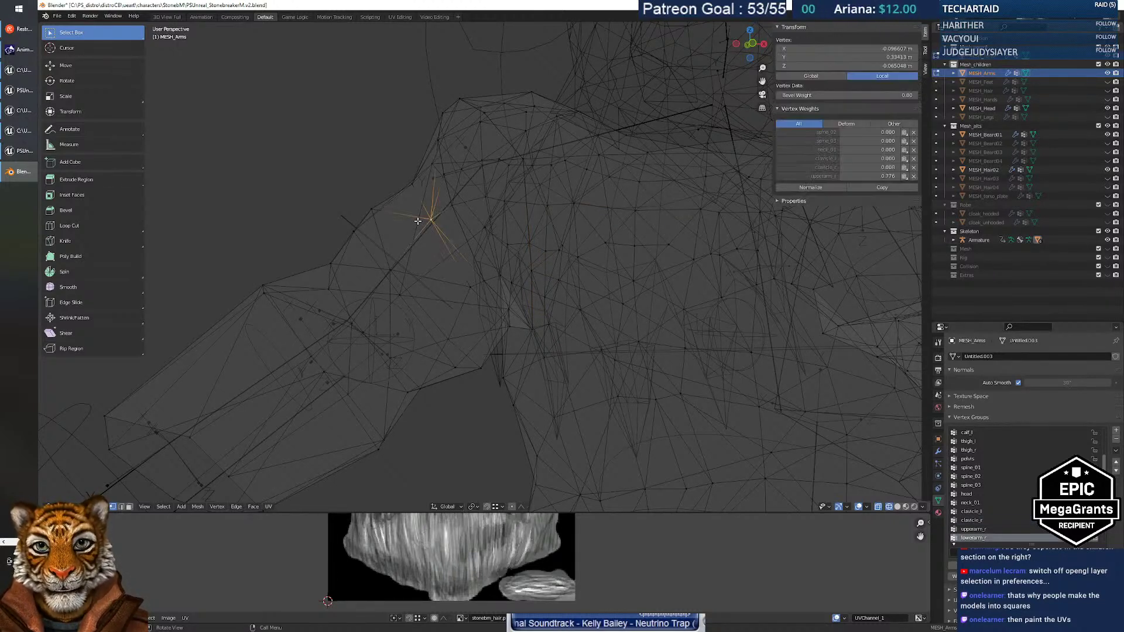
pyautogui.click(527, 274)
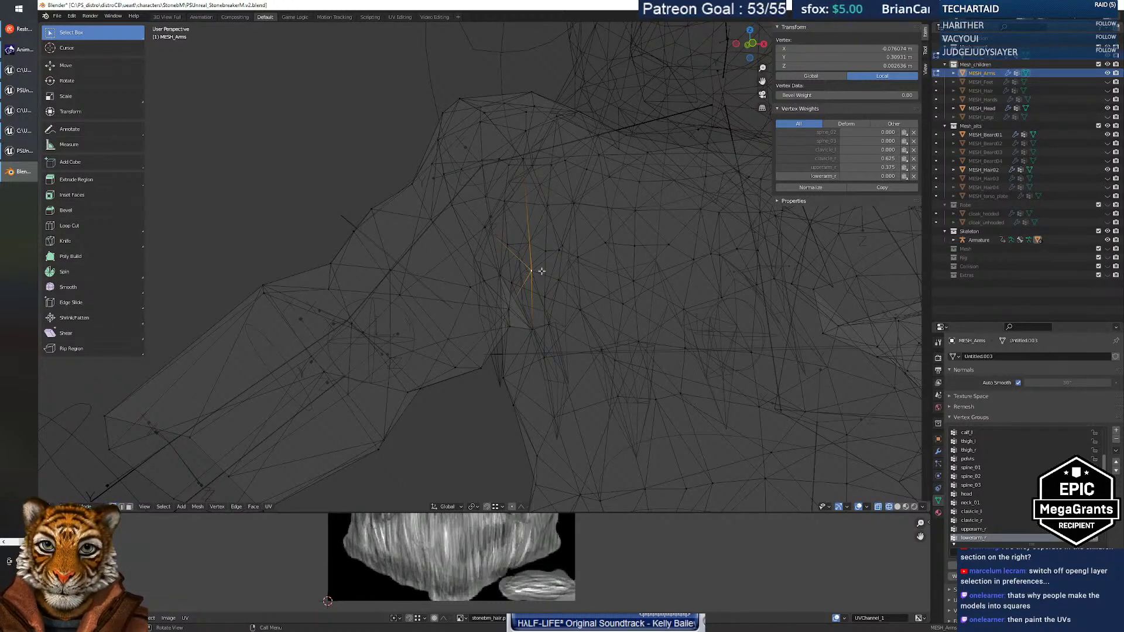
pyautogui.click(558, 251)
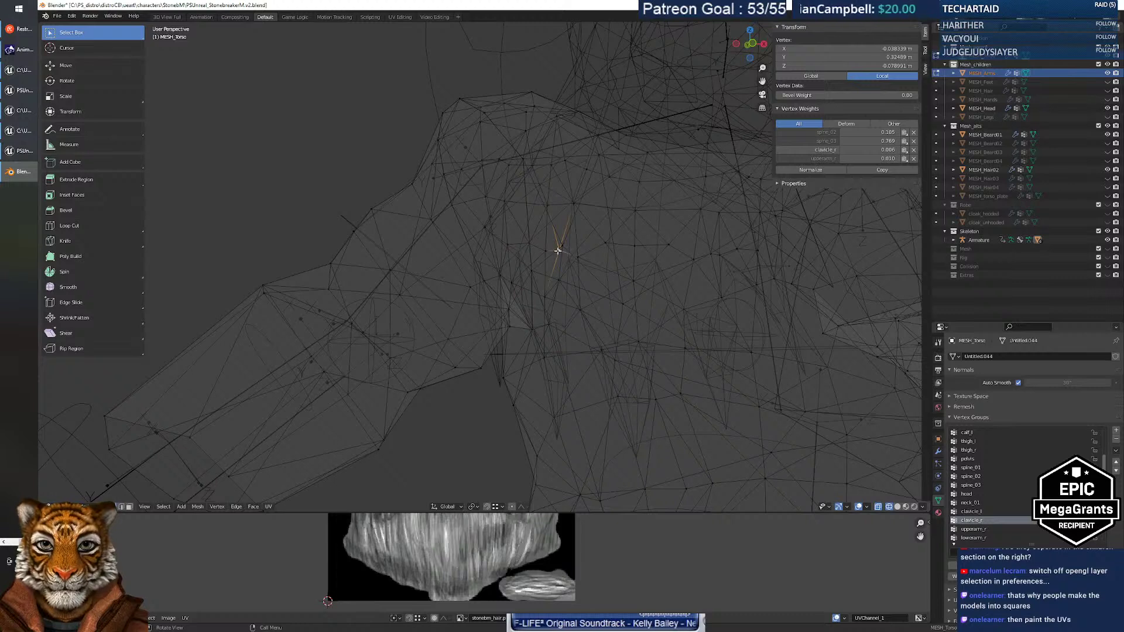
# Select the torso's seam vertex together with its overlapping arms vertex, using a neighbouring arms vertex to switch meshes and leaving it deselected.
pyautogui.click(536, 269)
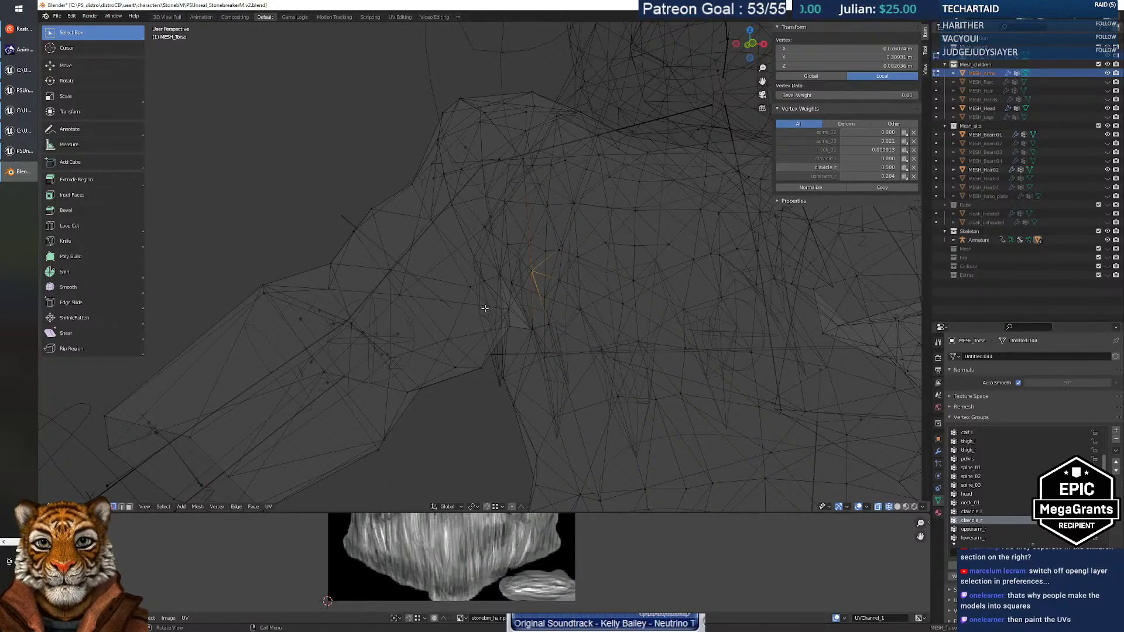
pyautogui.keyDown('ctrl'); pyautogui.click(468, 288); pyautogui.keyUp('ctrl')
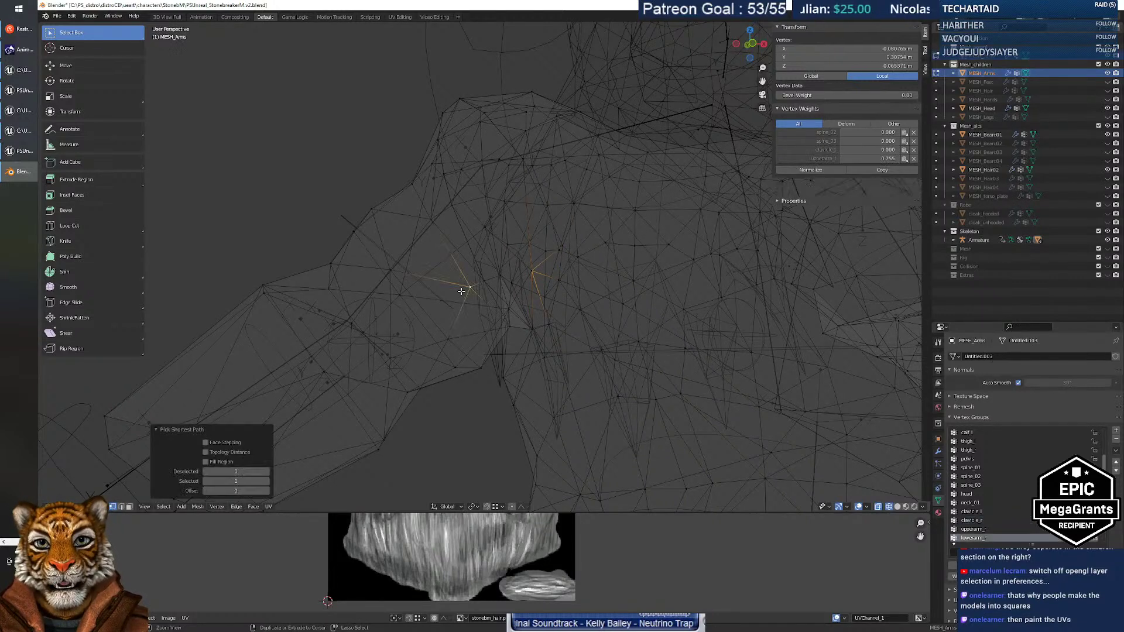
pyautogui.keyDown('ctrl'); pyautogui.click(527, 270); pyautogui.keyUp('ctrl')
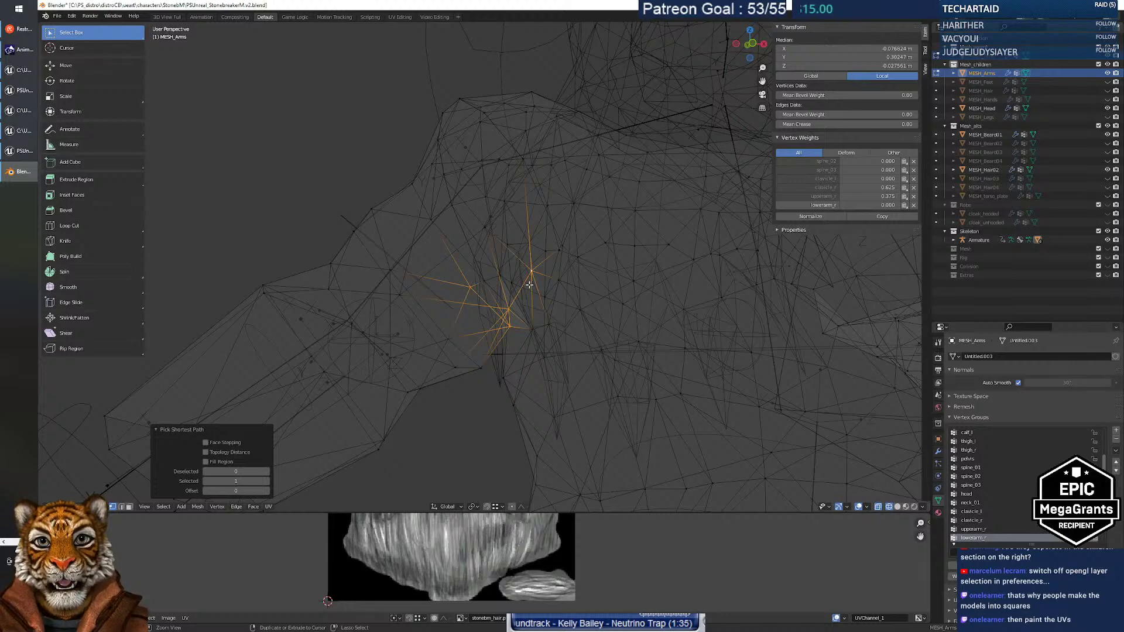
pyautogui.hotkey('ctrl', 'z')
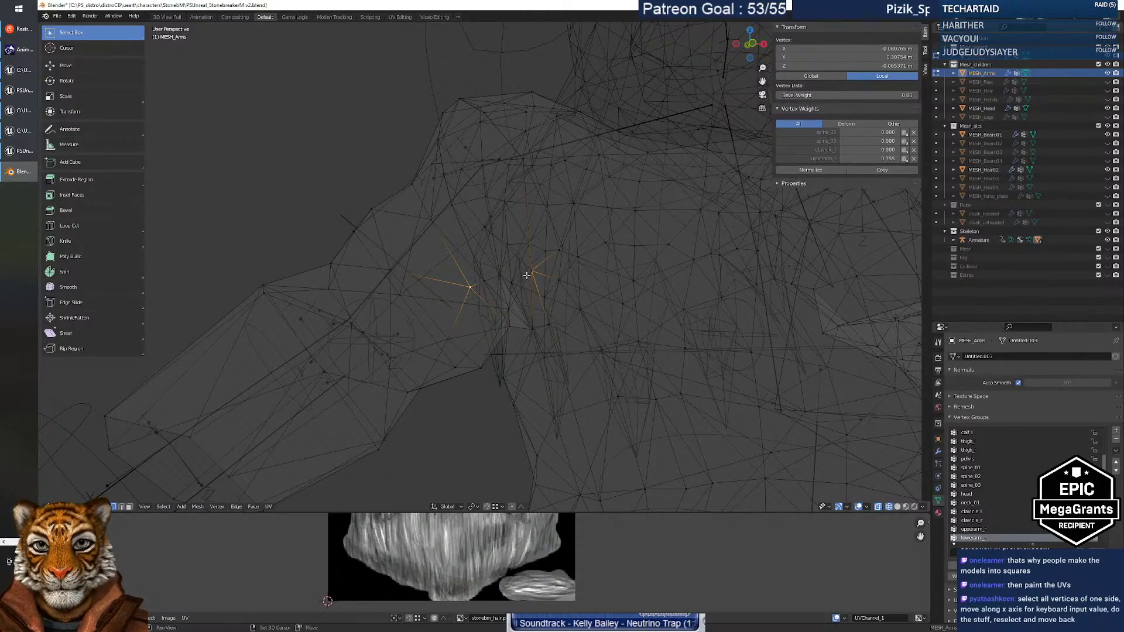
pyautogui.keyDown('shift'); pyautogui.click(527, 276); pyautogui.keyUp('shift')
pyautogui.keyDown('shift'); pyautogui.click(470, 288); pyautogui.keyUp('shift')
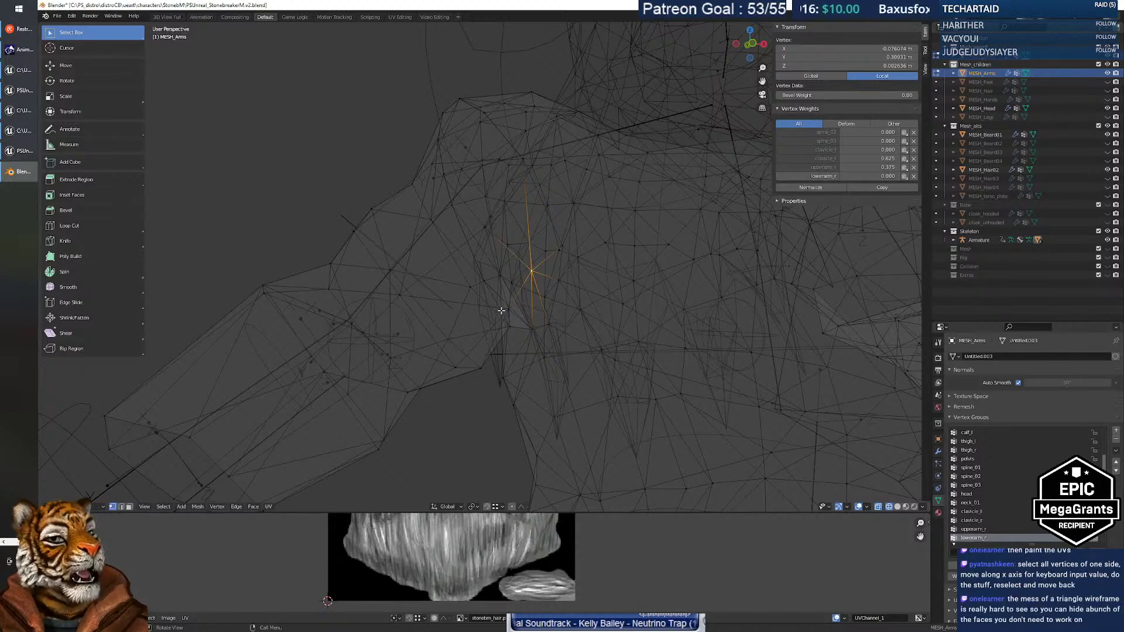
# Clear the selection in a close-up of the seam, and select the overlapping arms and torso vertices one after the other to compare weights.
pyautogui.moveTo(549, 286)
pyautogui.mouseDown(button='middle')
pyautogui.moveTo(548, 267)
pyautogui.moveTo(539, 279)
pyautogui.mouseUp(button='middle')
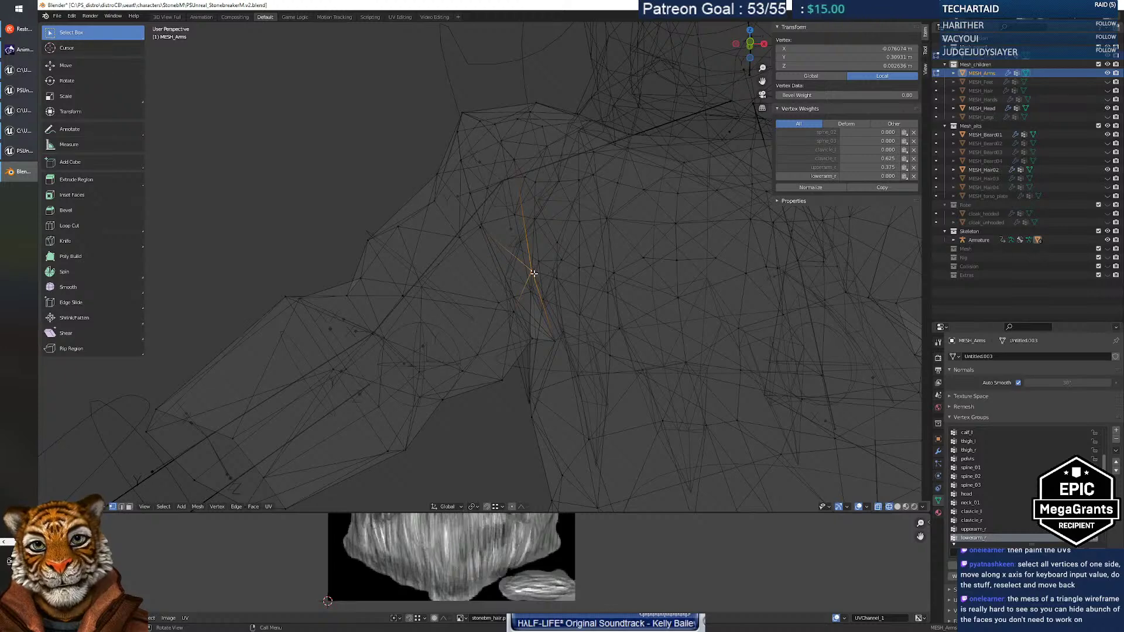
pyautogui.hotkey('shift', '`')
pyautogui.press('w')
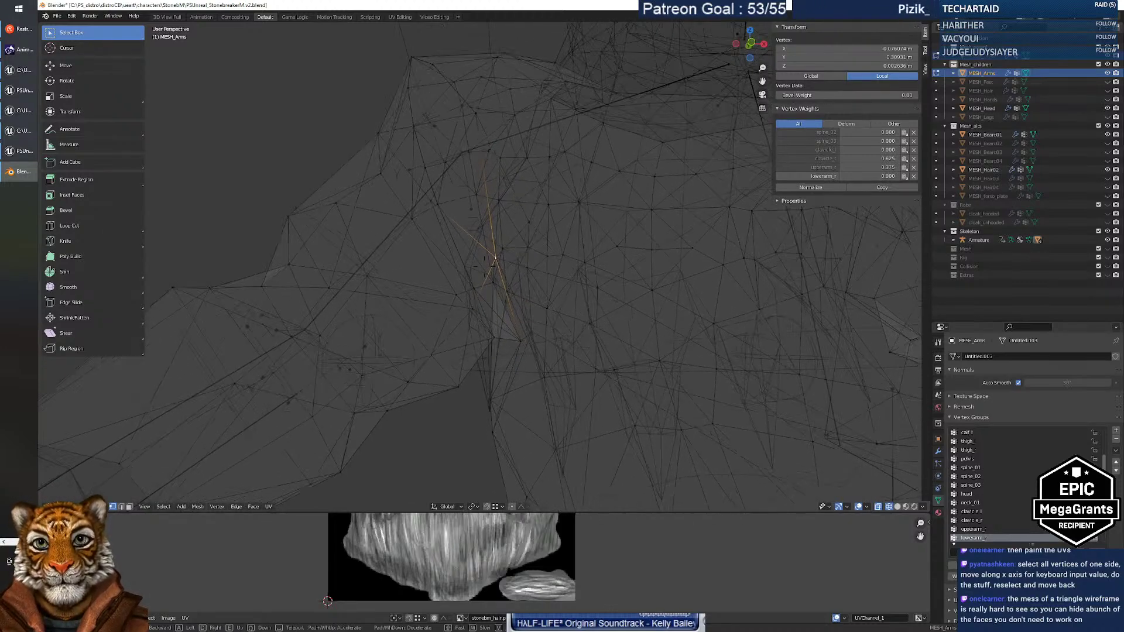
pyautogui.click(484, 267)
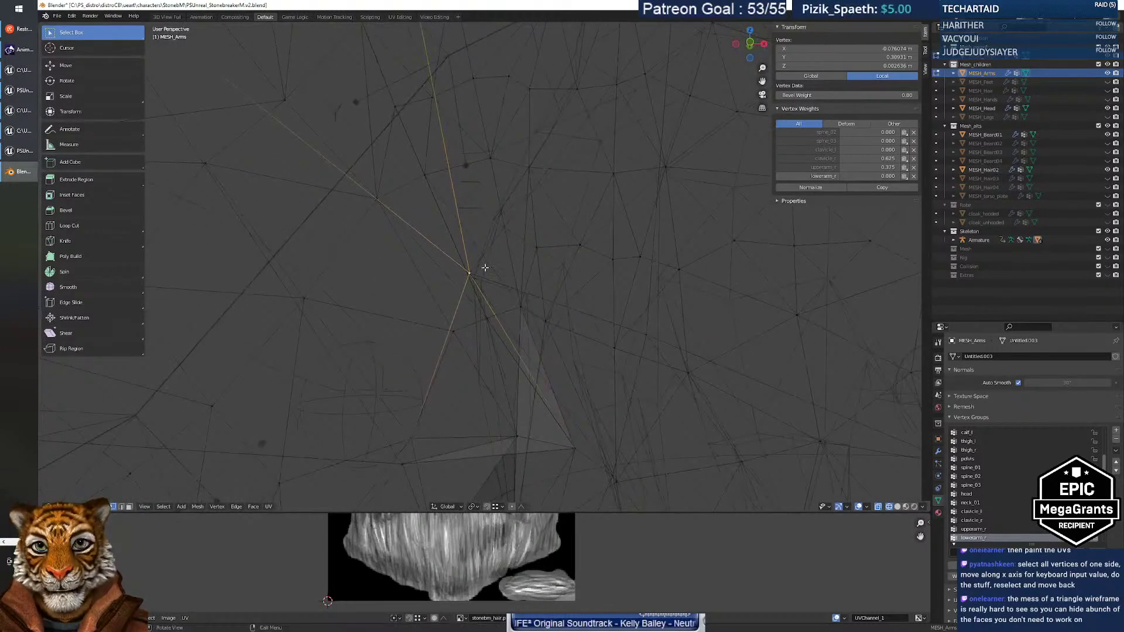
pyautogui.hotkey('alt', 'a')
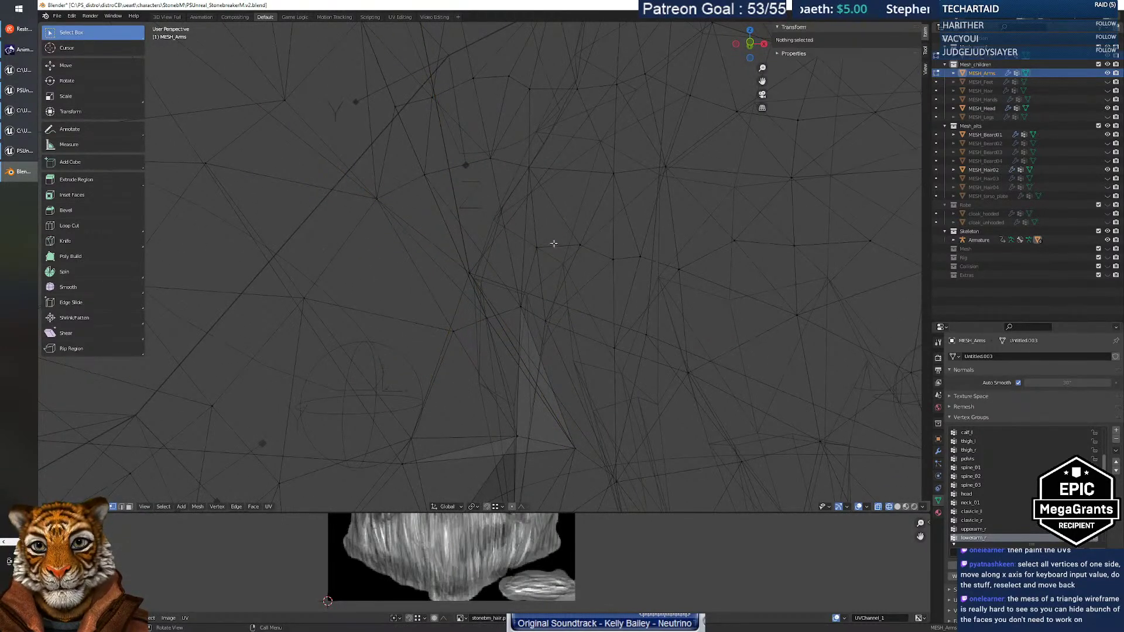
pyautogui.click(469, 272)
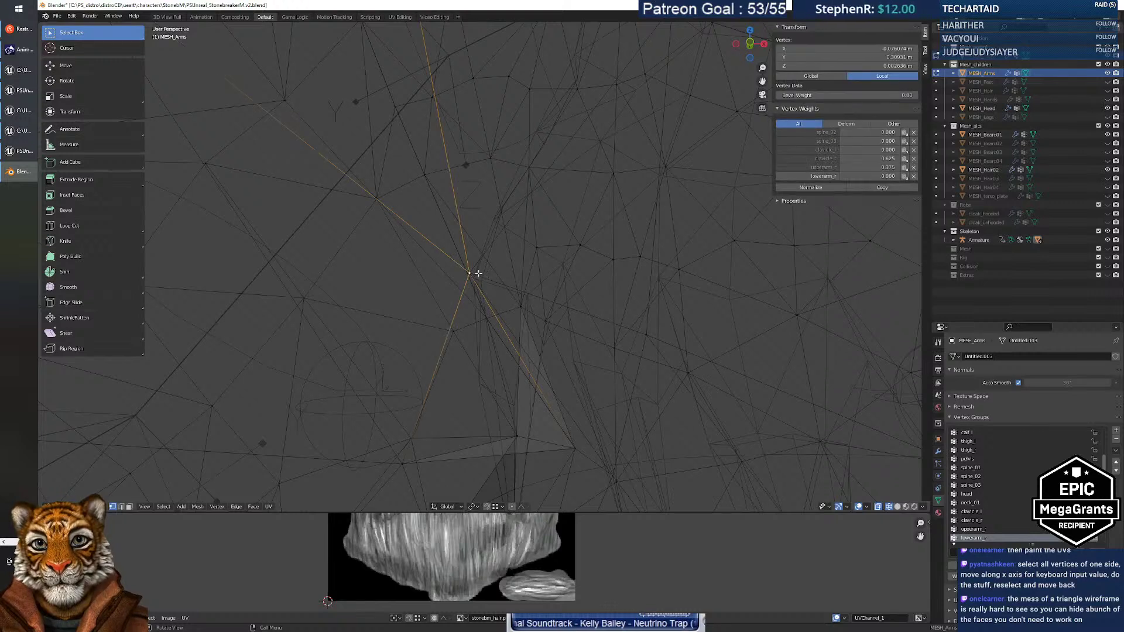
pyautogui.click(666, 168)
pyautogui.click(472, 270)
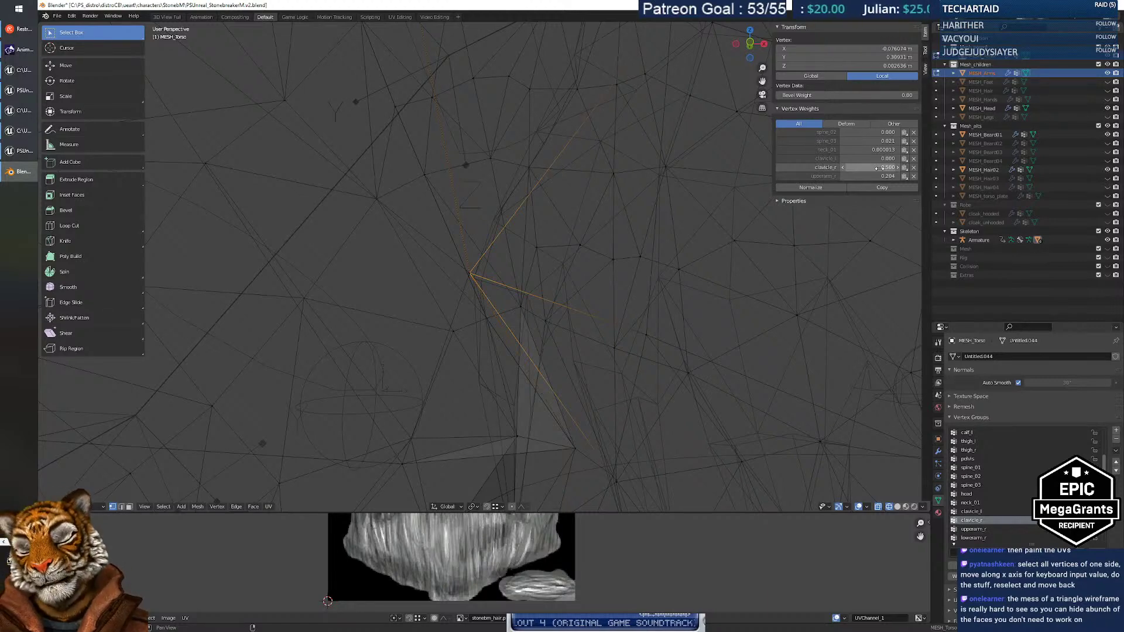
# Examine the shoulder and upper-body wireframe around the selected torso seam vertex from different distances and angles.
pyautogui.scroll(-10, 526, 224)
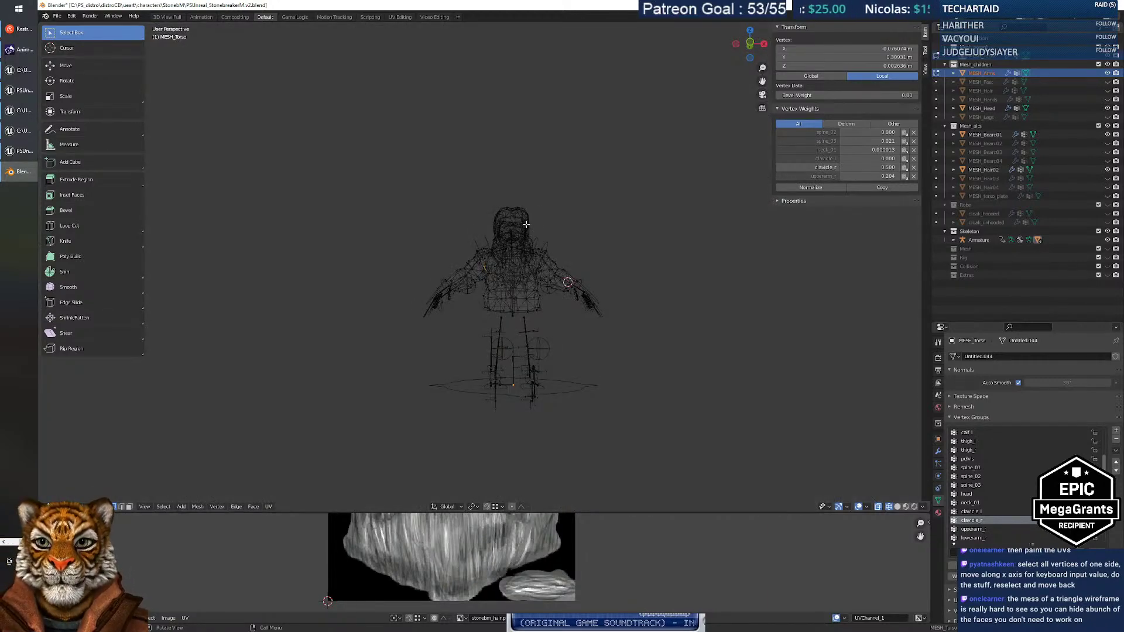
pyautogui.scroll(10, 491, 238)
pyautogui.moveTo(498, 230); pyautogui.dragTo(519, 236, button='middle')
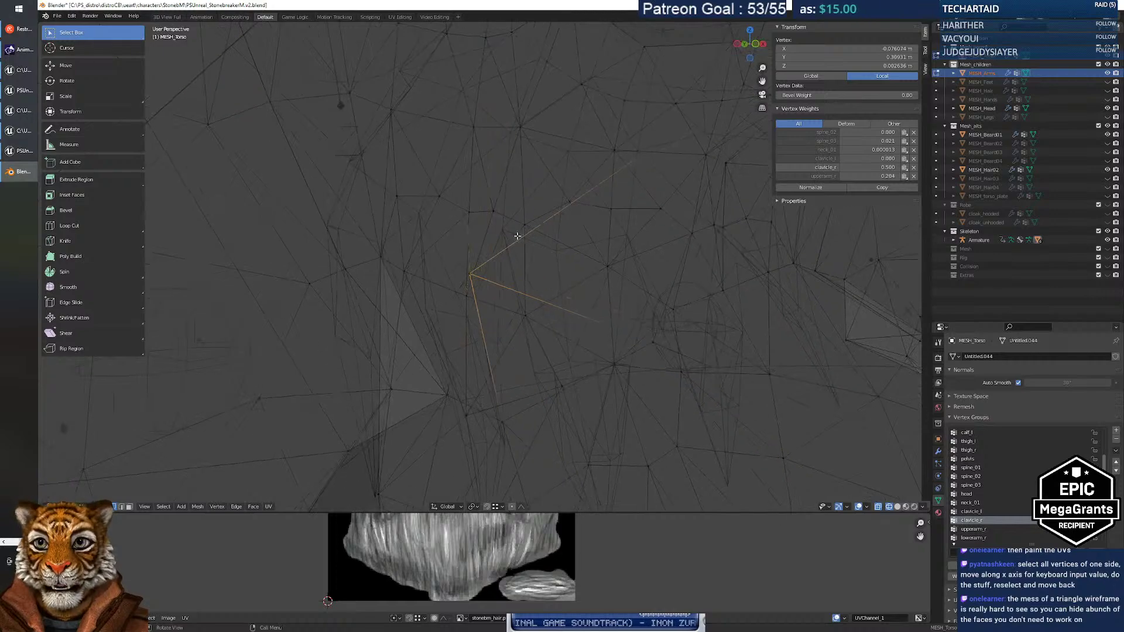
pyautogui.hotkey('shift', '`')
pyautogui.press('s')
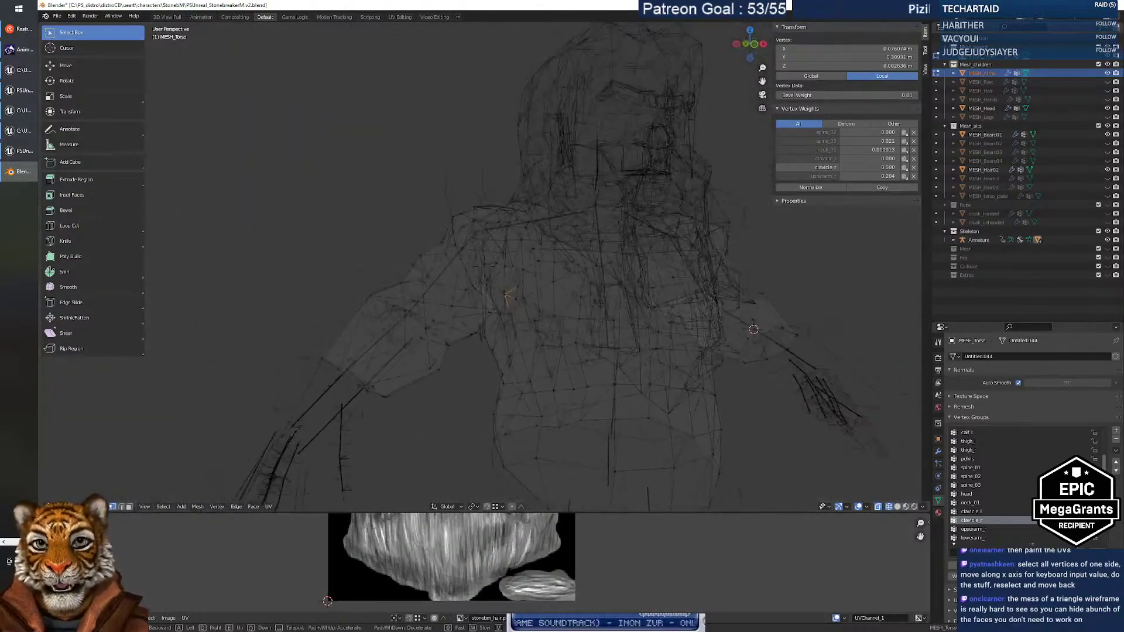
pyautogui.press('w')
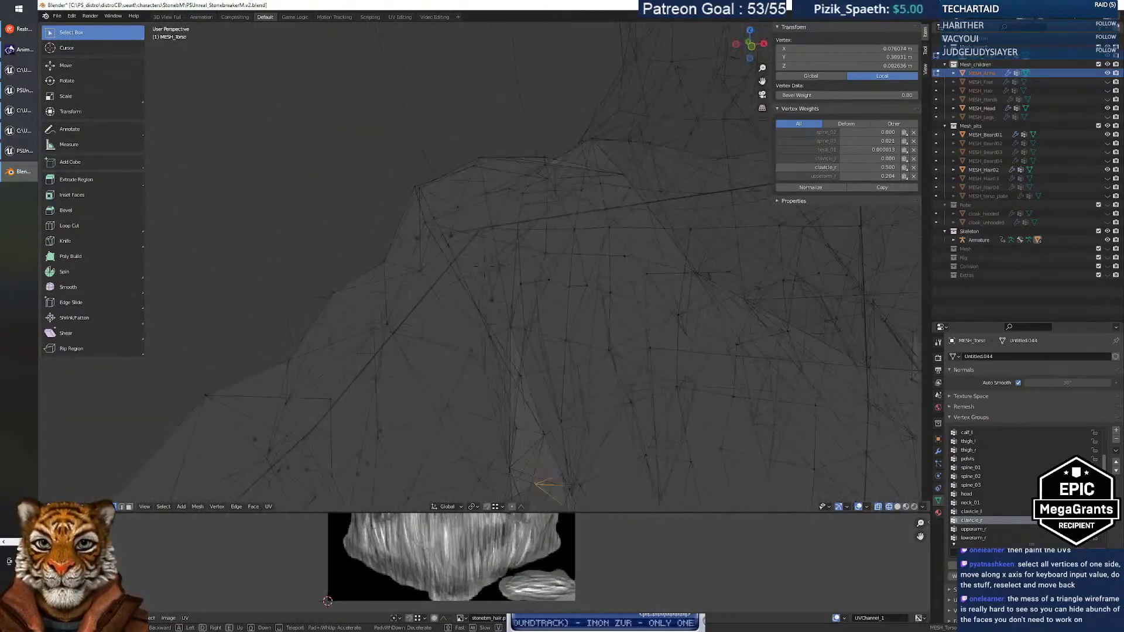
pyautogui.press('s')
pyautogui.press('a')
pyautogui.click(664, 360)
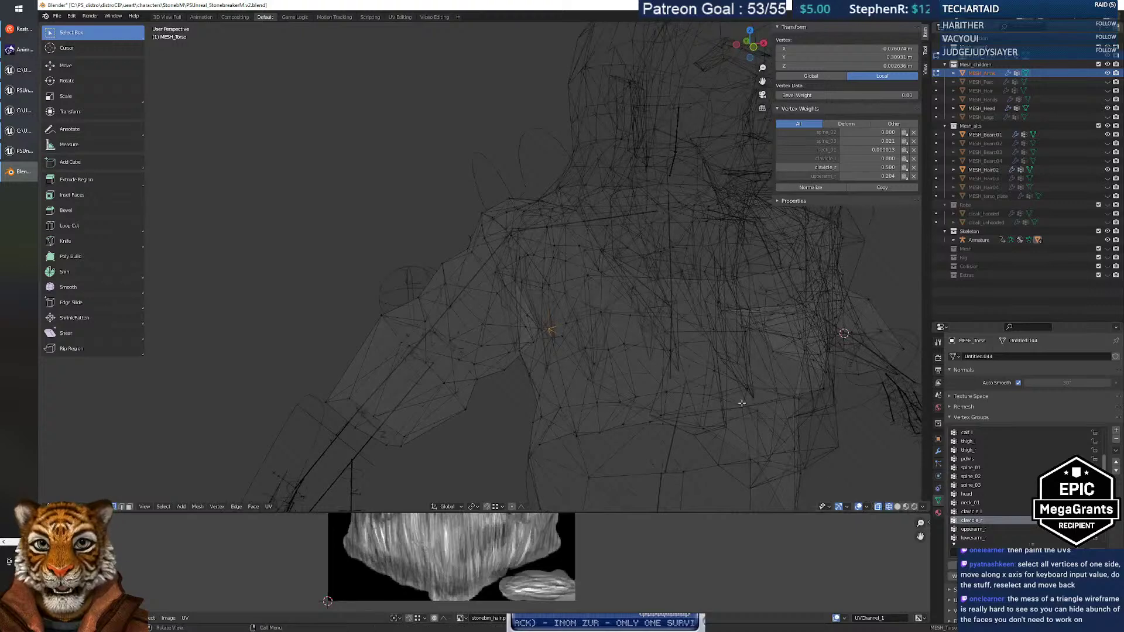
# Turn off X-ray and select the torso seam vertex near the armpit, inspecting the surrounding wireframe up close.
pyautogui.click(879, 509)
pyautogui.moveTo(642, 361); pyautogui.dragTo(793, 252, button='middle')
pyautogui.scroll(3, 602, 334)
pyautogui.moveTo(602, 334); pyautogui.dragTo(758, 287, button='middle')
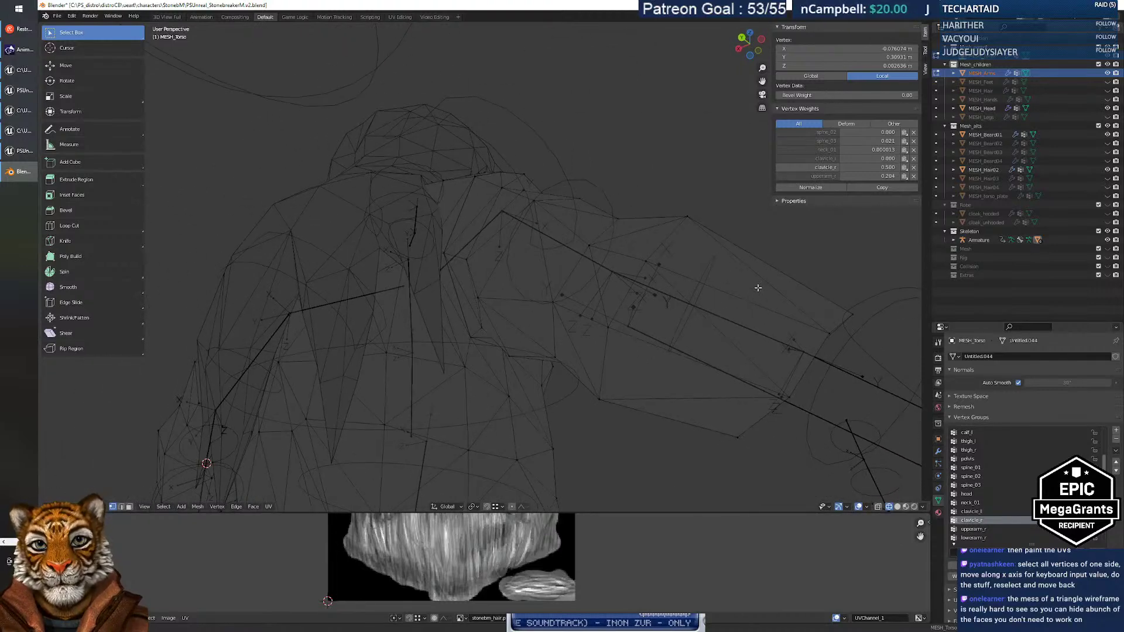
pyautogui.click(467, 337)
pyautogui.scroll(3, 477, 346)
pyautogui.moveTo(476, 346); pyautogui.dragTo(336, 377, button='middle')
pyautogui.scroll(-3, 436, 339)
pyautogui.hotkey('shift', '`')
pyautogui.press('w')
pyautogui.press('w')
pyautogui.press('s')
pyautogui.press('s')
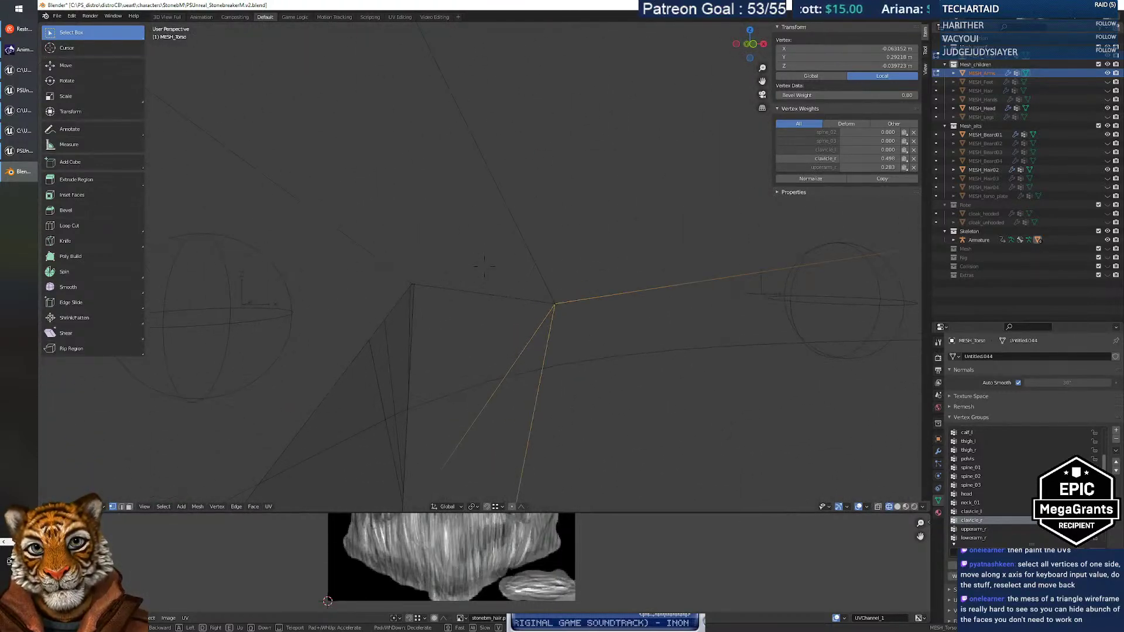
pyautogui.click(484, 265)
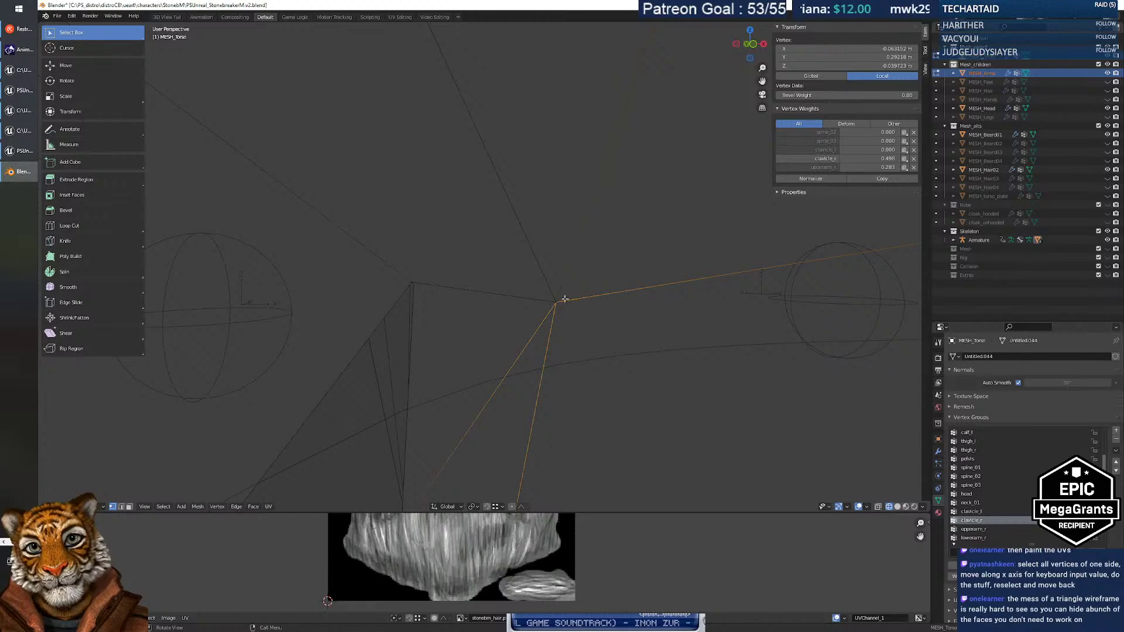
# Select the torso vertices at the top and halfway down the shoulder seam one after the other, and save the file.
pyautogui.hotkey('shift', '`')
pyautogui.press('s')
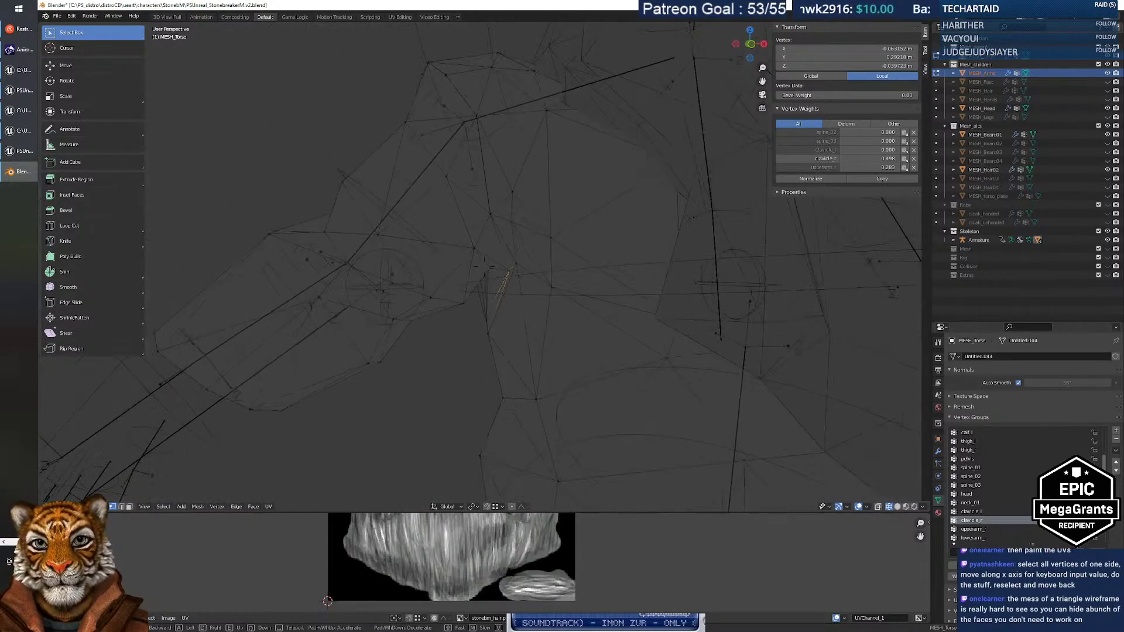
pyautogui.press('w')
pyautogui.click(529, 228)
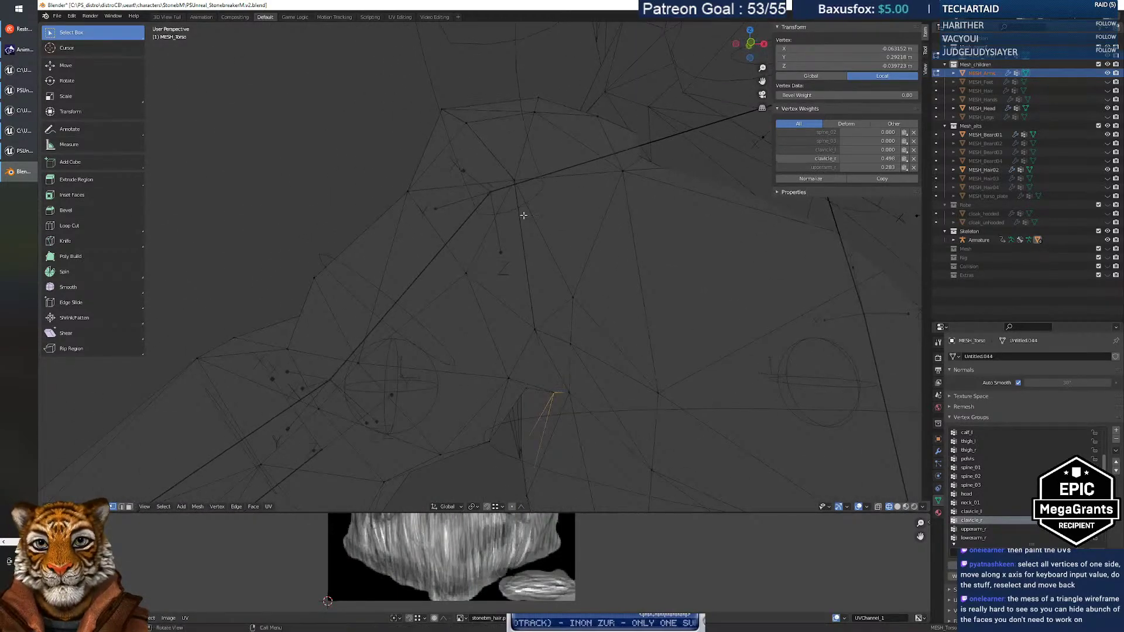
pyautogui.click(514, 182)
pyautogui.click(529, 329)
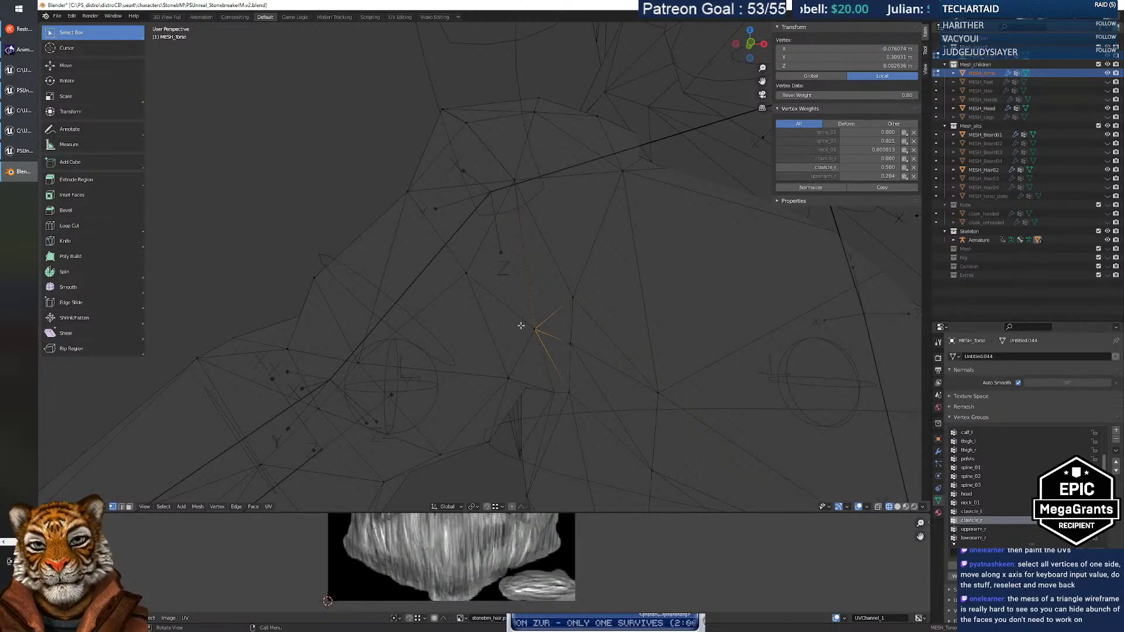
pyautogui.click(57, 15)
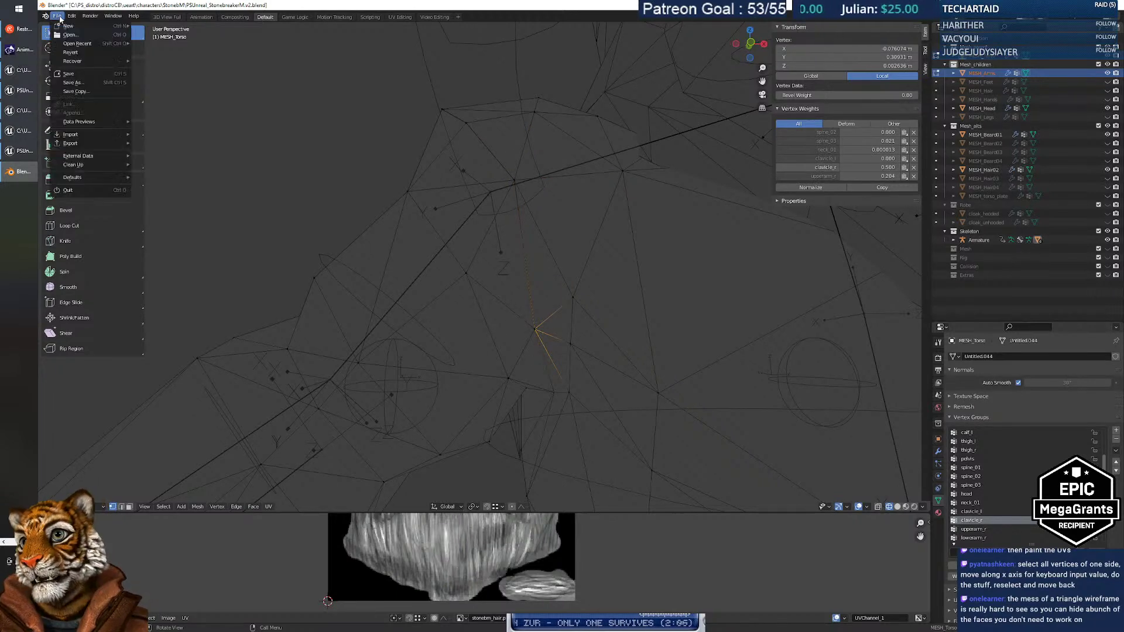
pyautogui.click(69, 74)
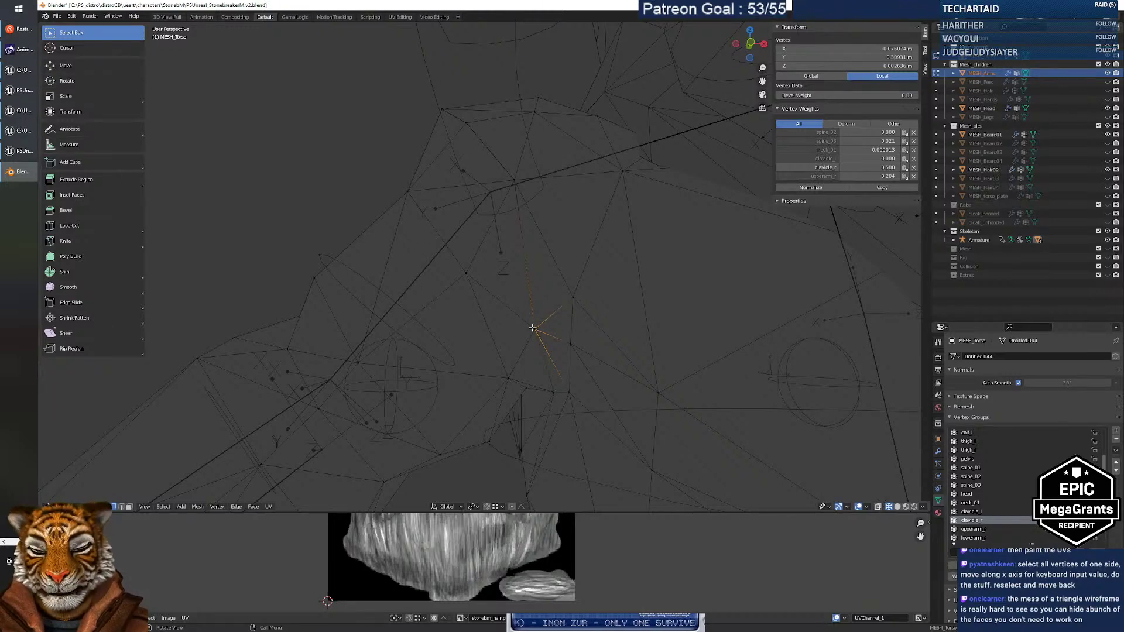
# Turn X-ray back on and box-select all arms and torso vertices around the shoulder joint.
pyautogui.moveTo(528, 321); pyautogui.dragTo(543, 341)
pyautogui.click(878, 508)
pyautogui.moveTo(583, 339); pyautogui.dragTo(563, 343, button='middle')
pyautogui.press('Home')
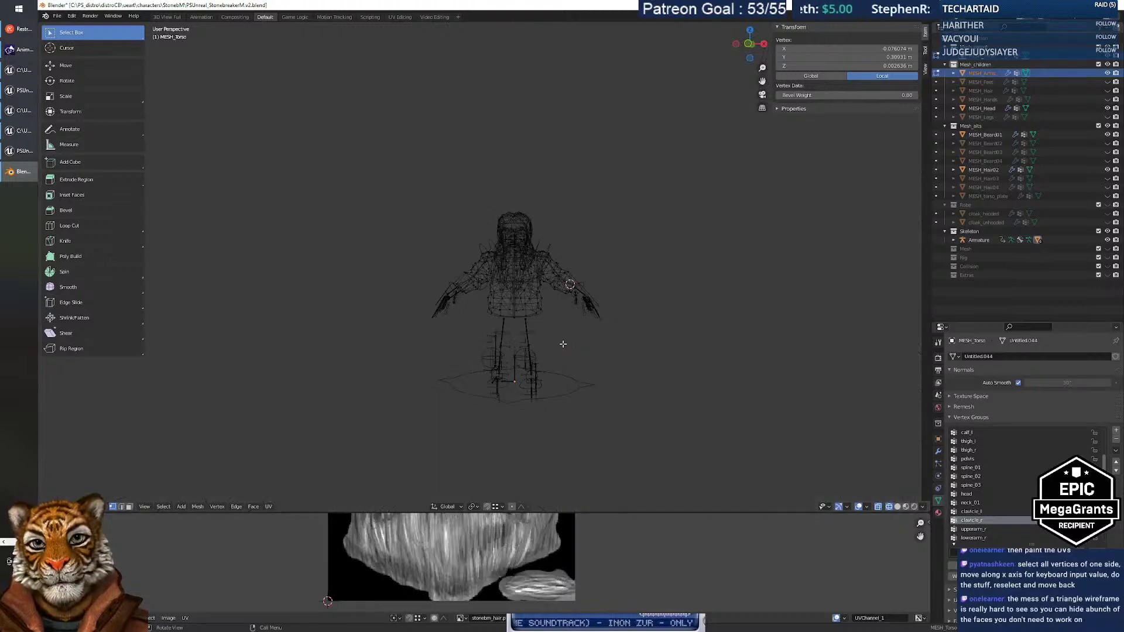
pyautogui.press('KP_Decimal')
pyautogui.hotkey('shift', '`')
pyautogui.press('s')
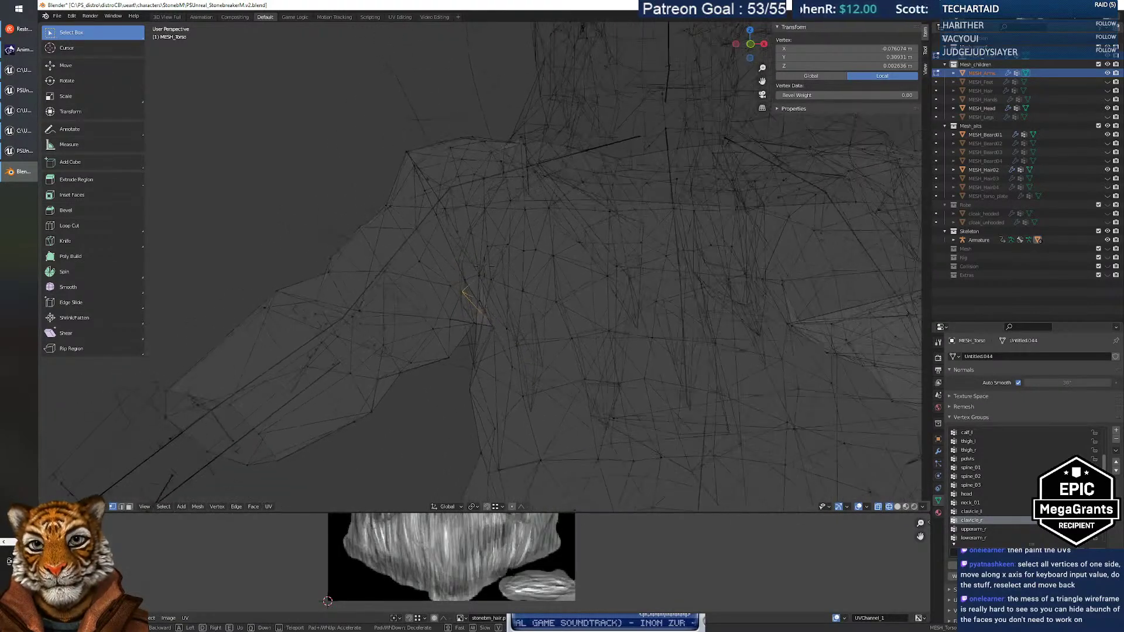
pyautogui.press('a')
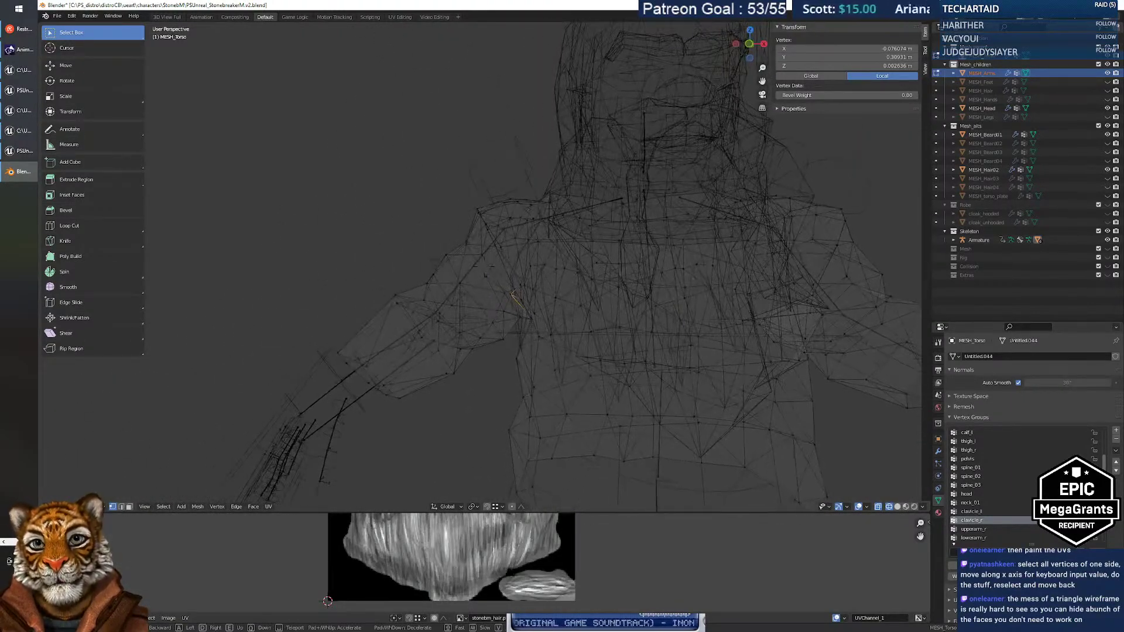
pyautogui.press('Return')
pyautogui.moveTo(451, 188); pyautogui.dragTo(541, 345)
pyautogui.moveTo(468, 293)
pyautogui.mouseDown(button='middle')
pyautogui.moveTo(514, 276)
pyautogui.moveTo(660, 301)
pyautogui.moveTo(463, 305)
pyautogui.mouseUp(button='middle')
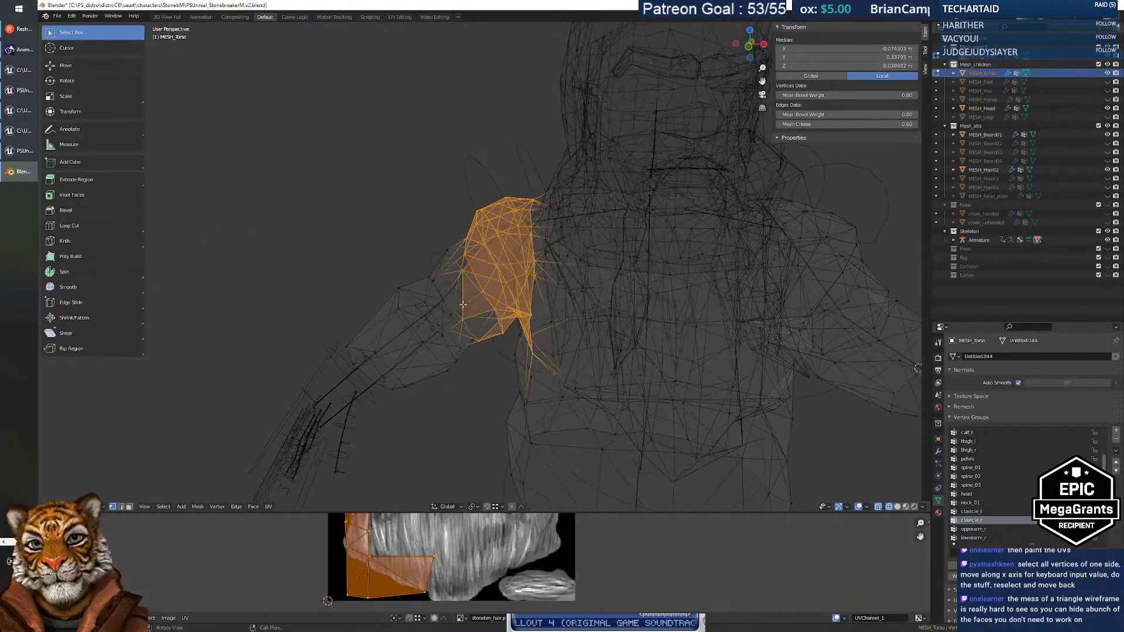
# Merge the selected shoulder vertices by distance with a merge distance of 0.004 m, and return to Object Mode.
pyautogui.press('m')
pyautogui.click(518, 292)
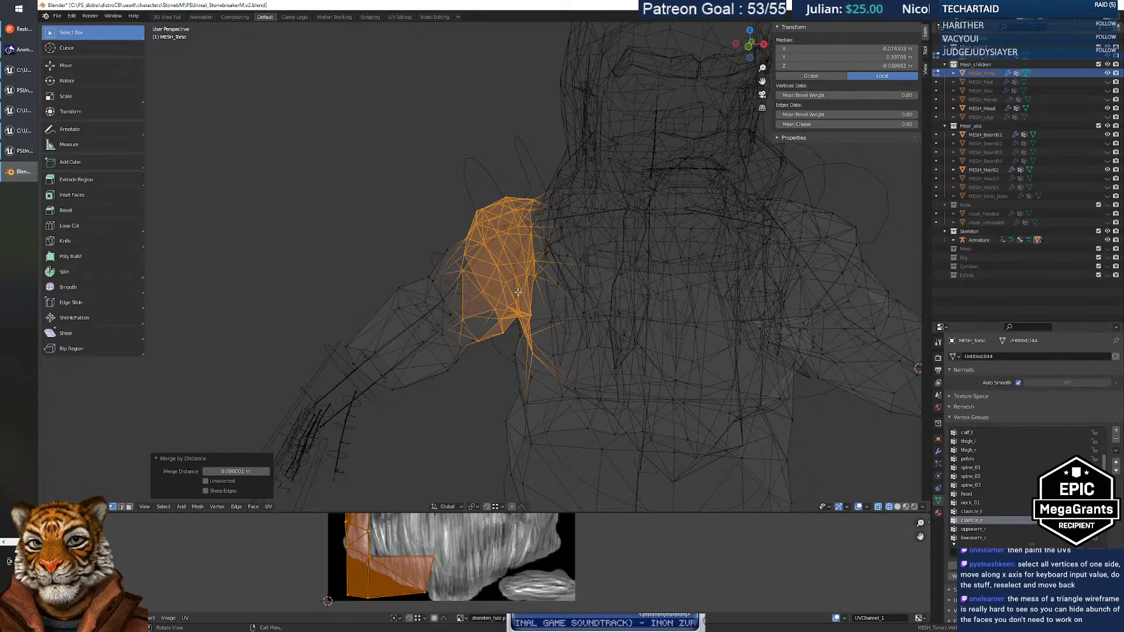
pyautogui.moveTo(239, 472); pyautogui.dragTo(228, 471)
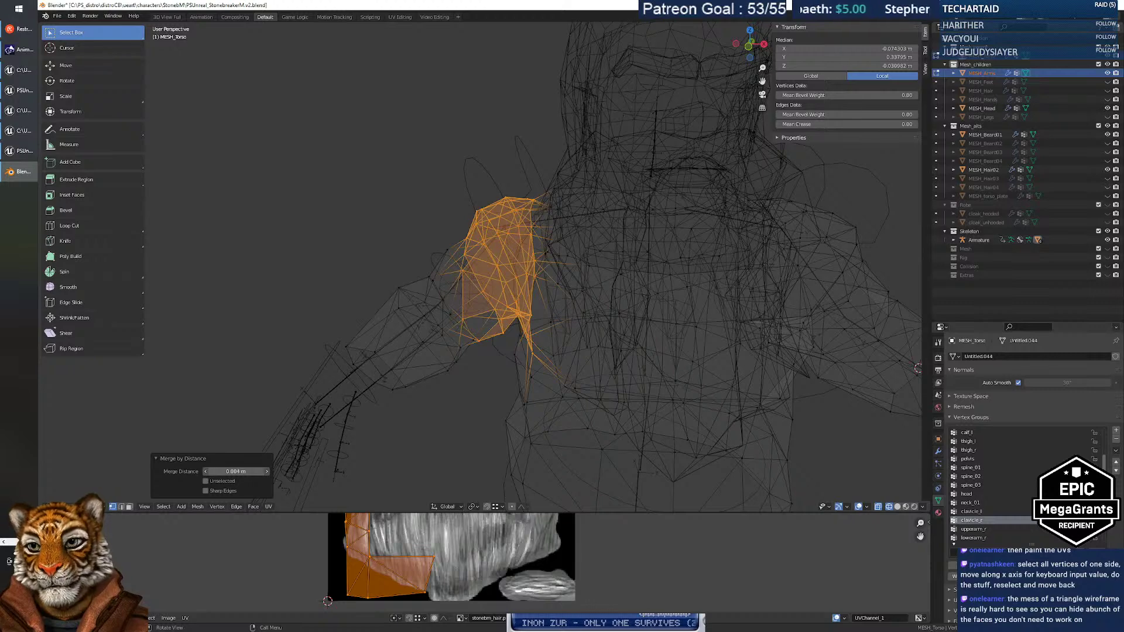
pyautogui.press('Tab')
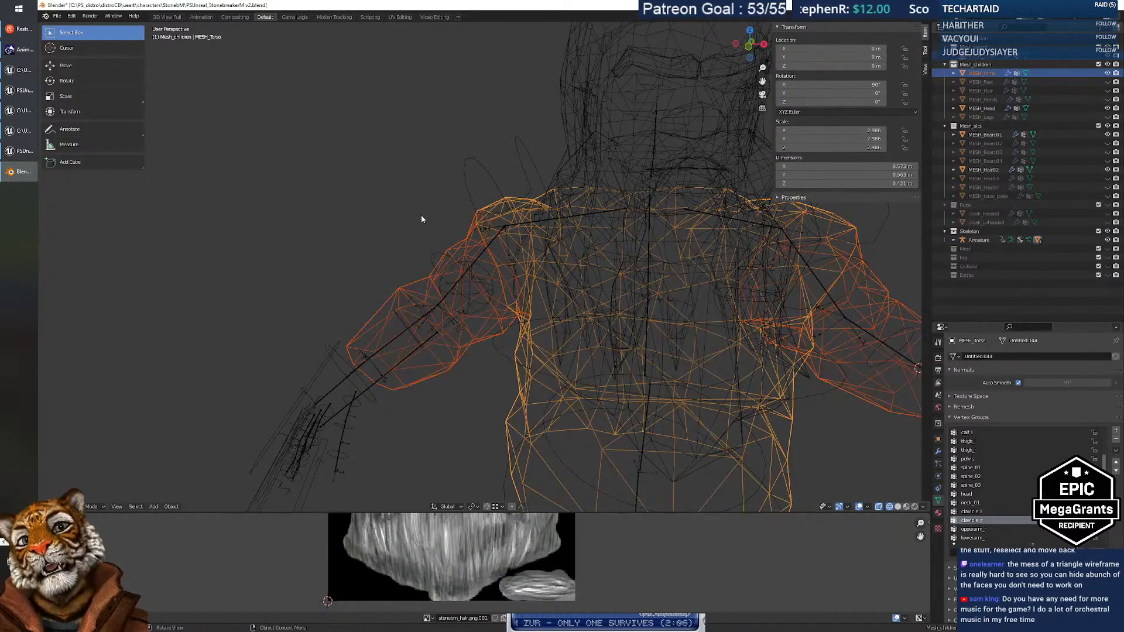
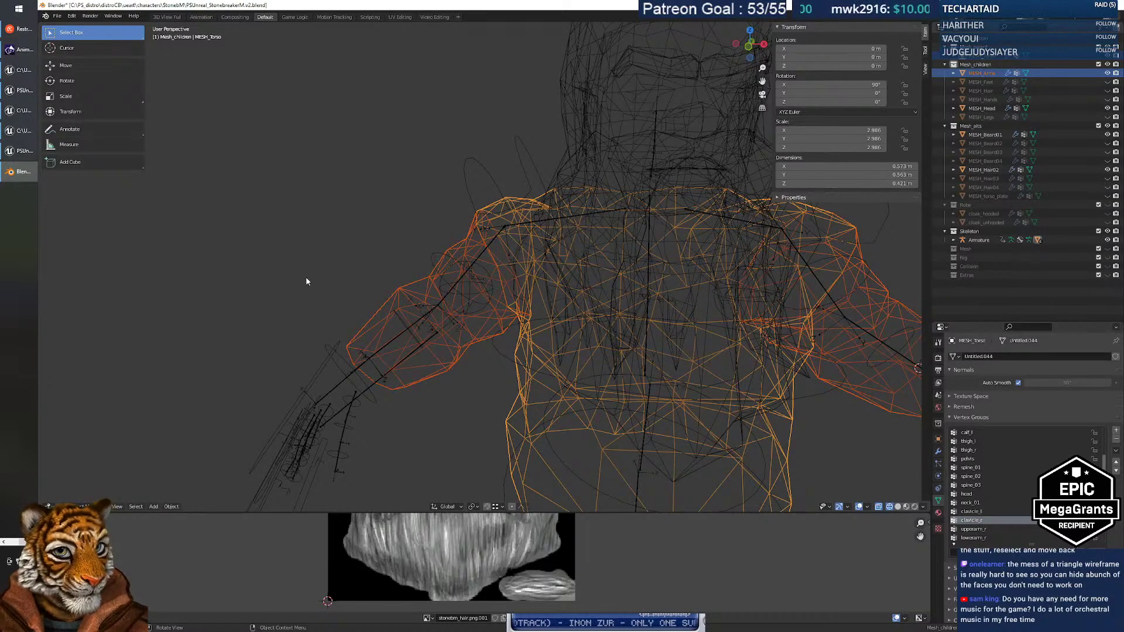
# Deselect everything and examine the arms and torso wireframe around the shoulders in both Object Mode and Edit Mode.
pyautogui.moveTo(484, 303)
pyautogui.mouseDown(button='middle')
pyautogui.moveTo(588, 293)
pyautogui.moveTo(468, 283)
pyautogui.moveTo(483, 294)
pyautogui.mouseUp(button='middle')
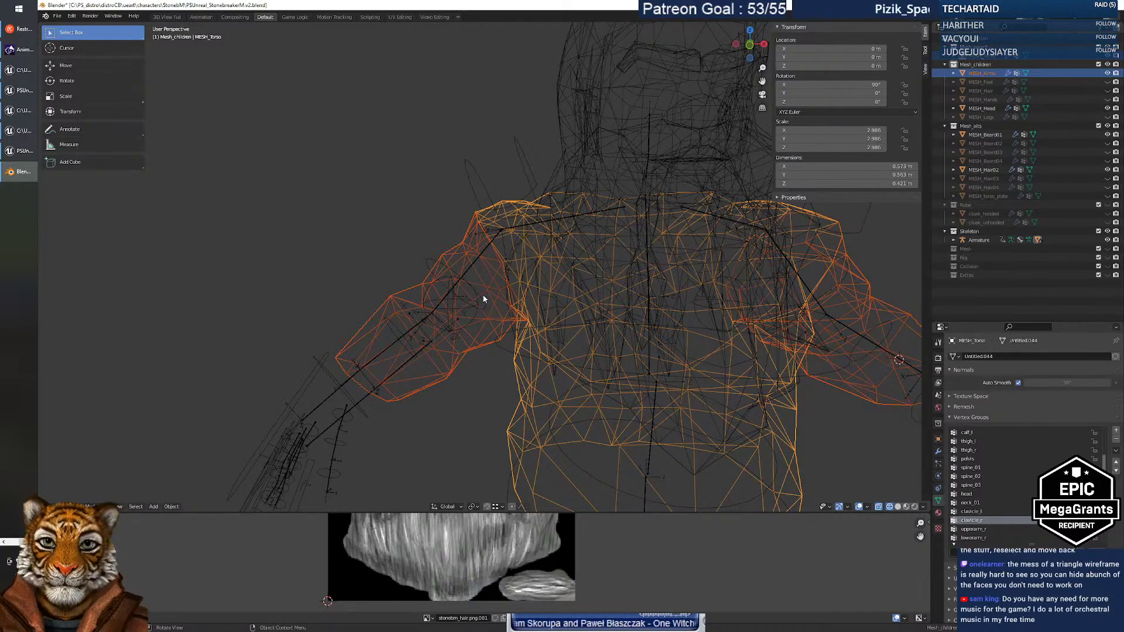
pyautogui.moveTo(459, 303)
pyautogui.mouseDown(button='middle')
pyautogui.moveTo(509, 299)
pyautogui.moveTo(462, 298)
pyautogui.mouseUp(button='middle')
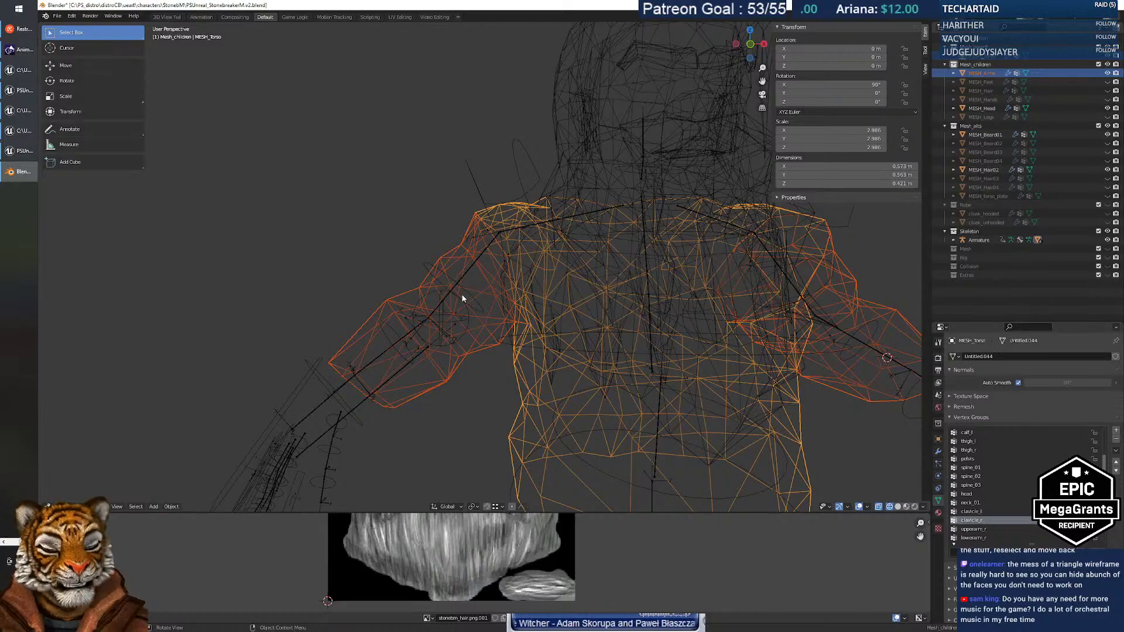
pyautogui.moveTo(499, 305)
pyautogui.mouseDown(button='middle')
pyautogui.moveTo(489, 293)
pyautogui.moveTo(527, 295)
pyautogui.moveTo(500, 277)
pyautogui.moveTo(486, 242)
pyautogui.moveTo(519, 240)
pyautogui.moveTo(519, 303)
pyautogui.moveTo(490, 318)
pyautogui.moveTo(501, 308)
pyautogui.mouseUp(button='middle')
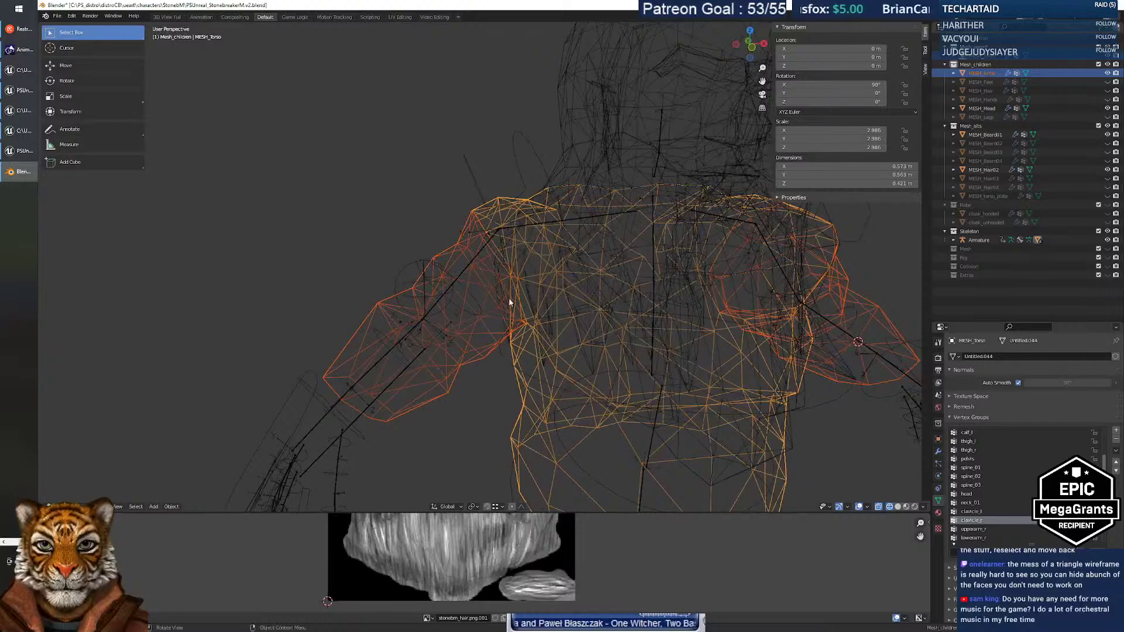
pyautogui.click(447, 221)
pyautogui.press('Tab')
pyautogui.moveTo(462, 236); pyautogui.dragTo(475, 270, button='middle')
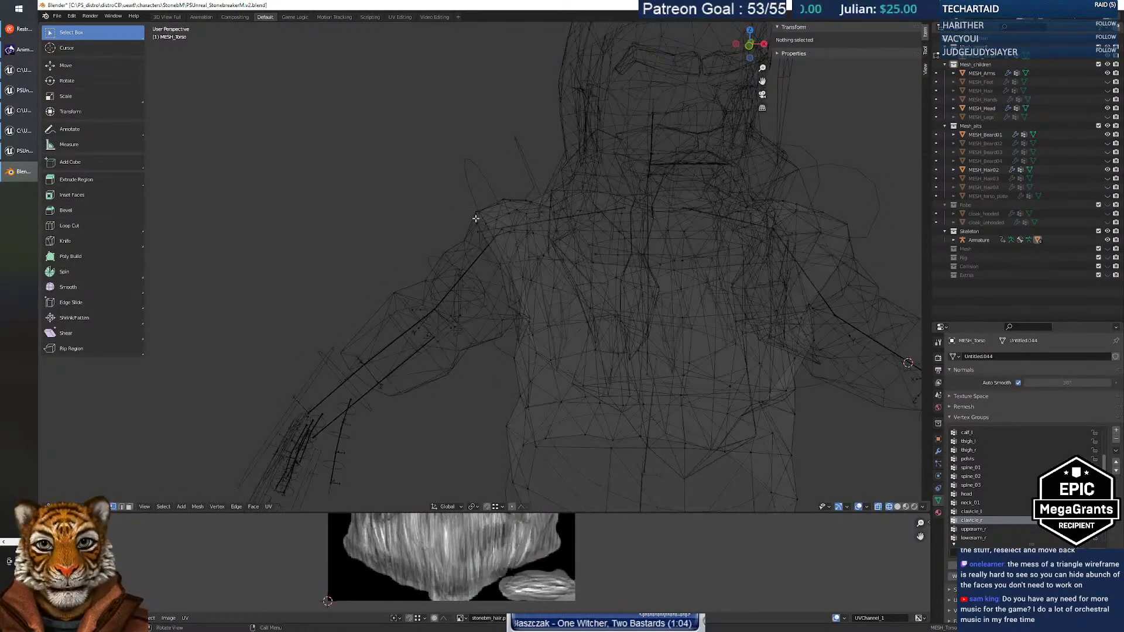
pyautogui.scroll(-10, 498, 310)
pyautogui.scroll(6, 500, 301)
pyautogui.moveTo(515, 319)
pyautogui.mouseDown(button='middle')
pyautogui.moveTo(550, 310)
pyautogui.moveTo(638, 252)
pyautogui.moveTo(513, 308)
pyautogui.mouseUp(button='middle')
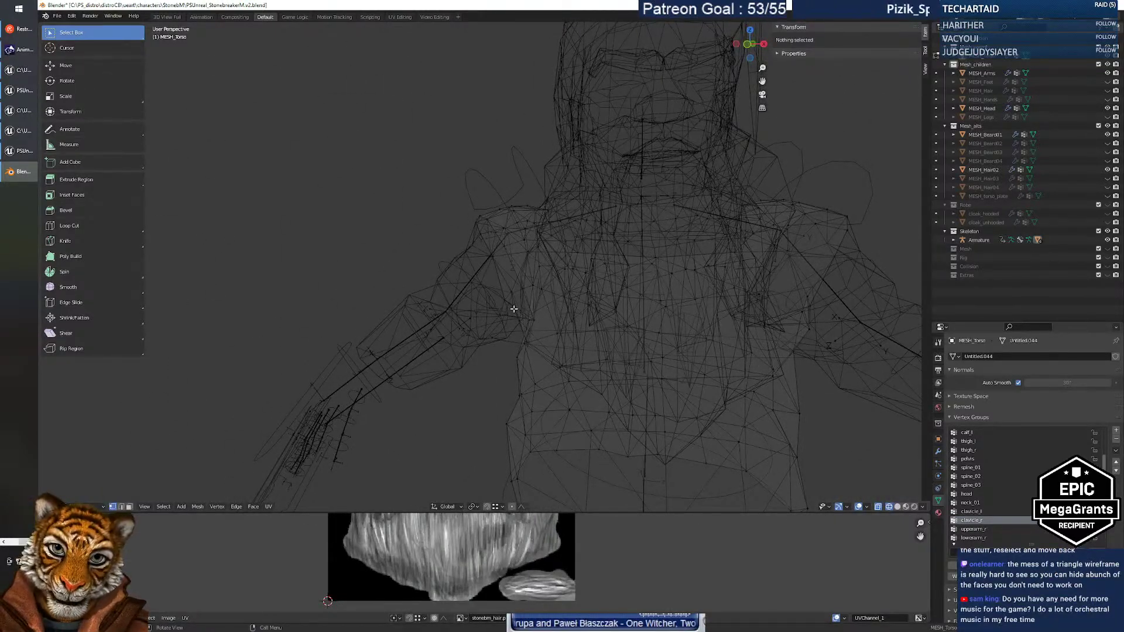
pyautogui.press('Tab')
pyautogui.press('Tab')
pyautogui.press('Tab')
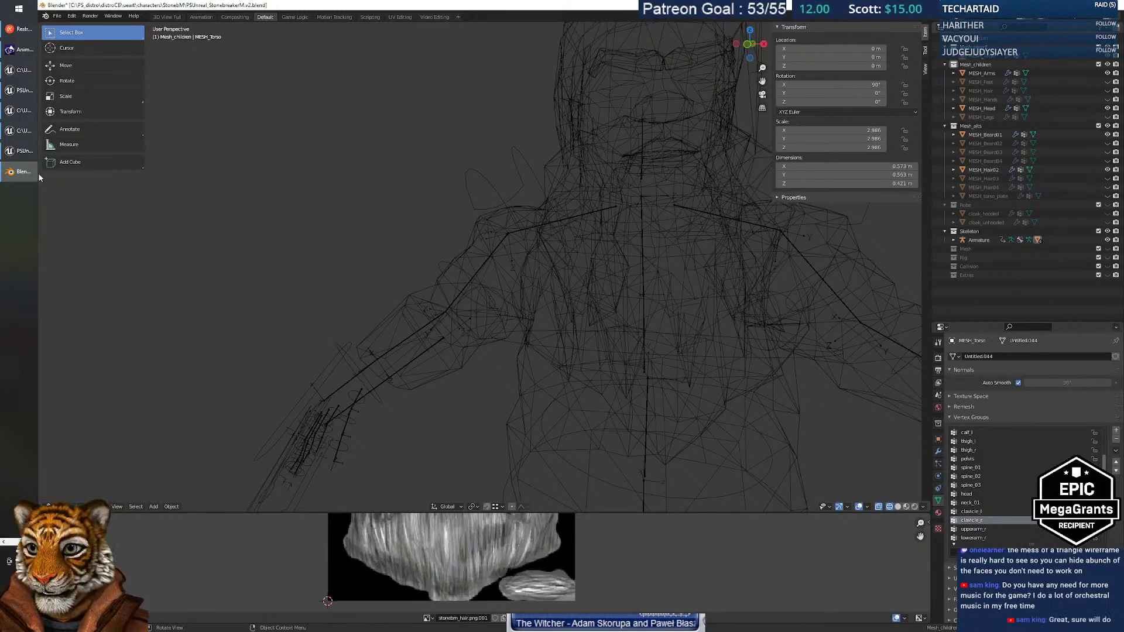
# Switch to the PSUnreal game and run the red-bearded dwarf in several directions to check how the shoulders deform.
pyautogui.click(31, 153)
pyautogui.press('w')
pyautogui.moveTo(428, 320); pyautogui.dragTo(342, 429, button='right')
pyautogui.press('d')
pyautogui.press('s')
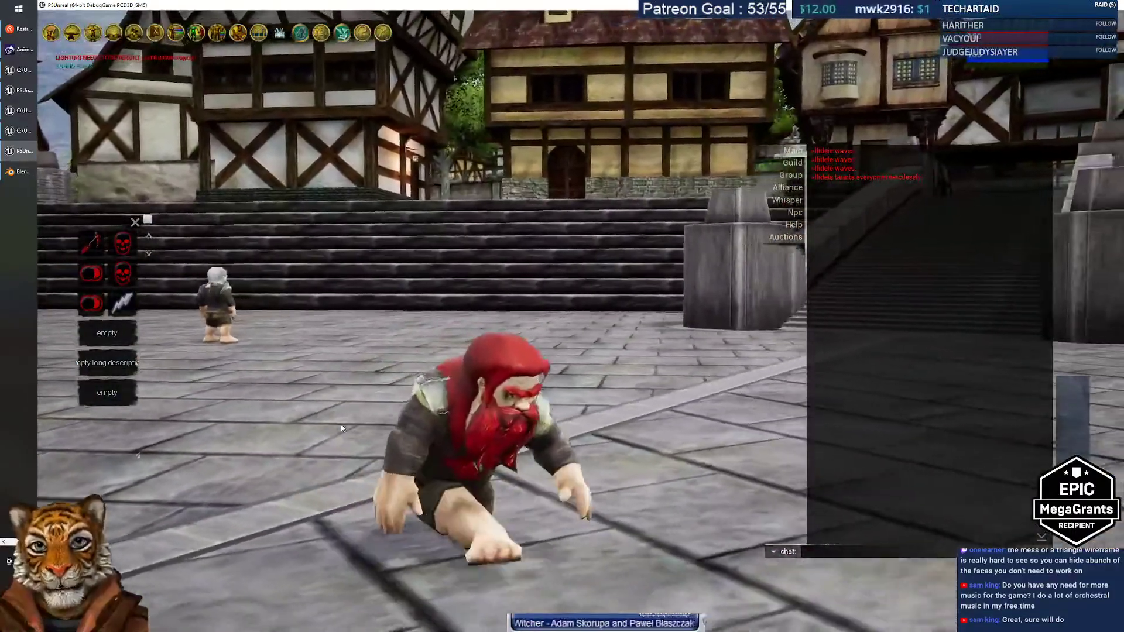
pyautogui.press('a')
pyautogui.press('w')
pyautogui.press('d')
pyautogui.press('a')
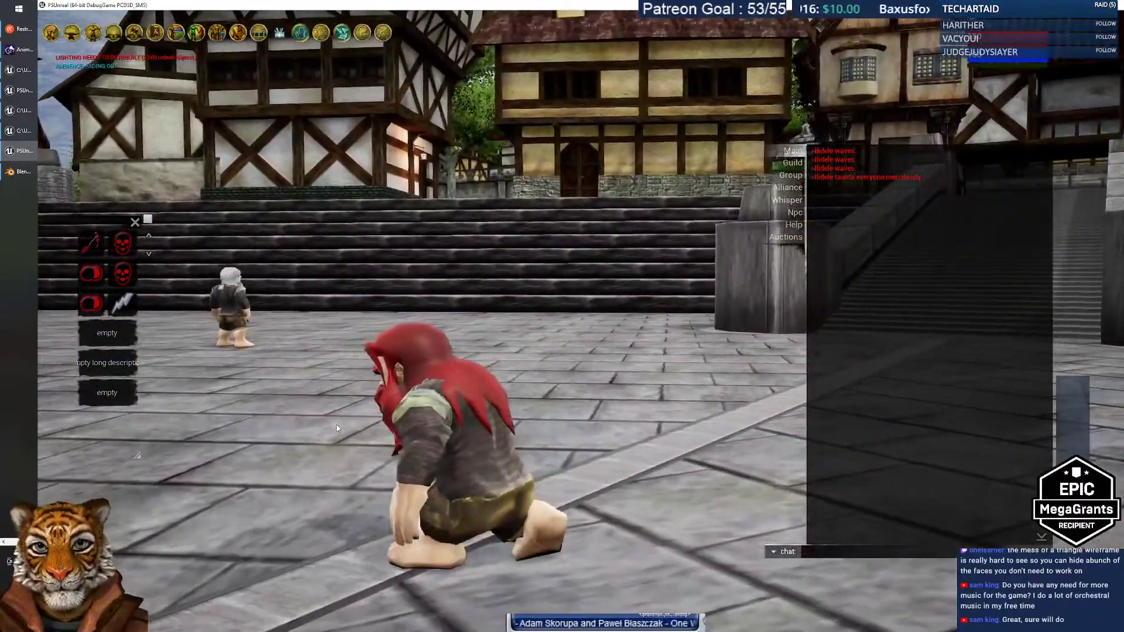
pyautogui.press('d')
pyautogui.press('s')
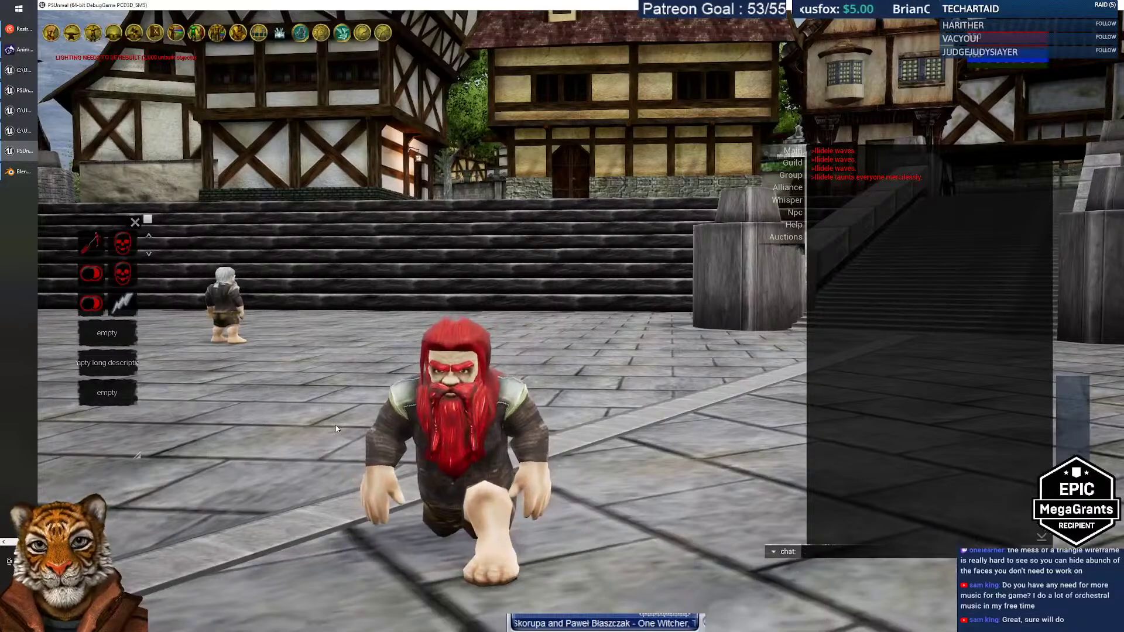
# Make the dwarf jump and inspect its shoulders from the front, from below and from overhead.
pyautogui.press('space')
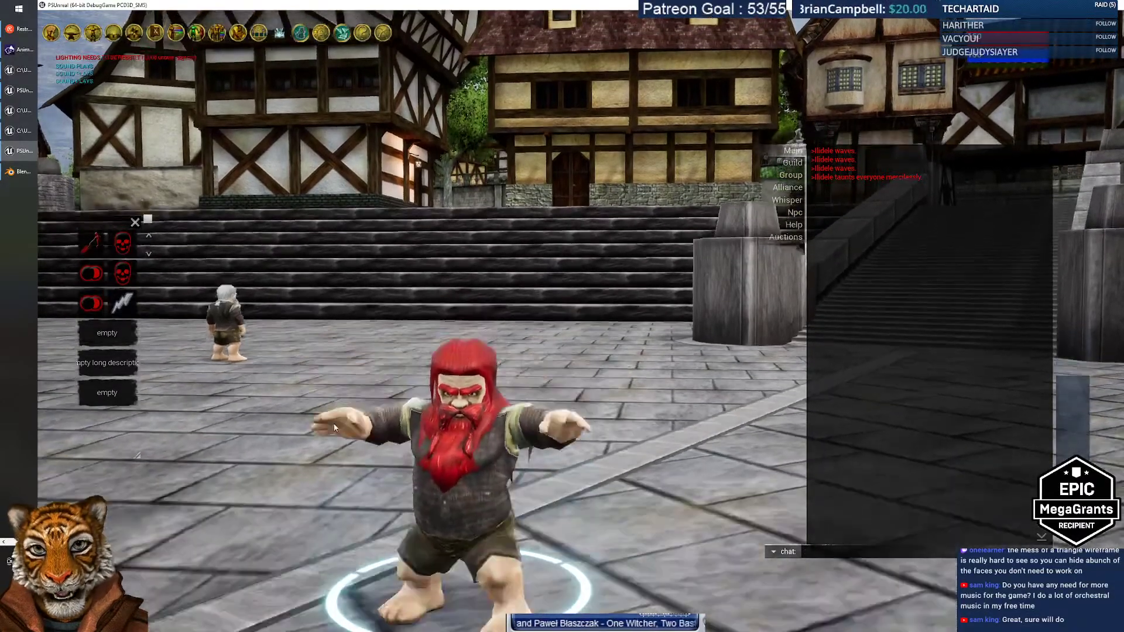
pyautogui.moveTo(422, 454); pyautogui.dragTo(569, 410, button='right')
pyautogui.press('space')
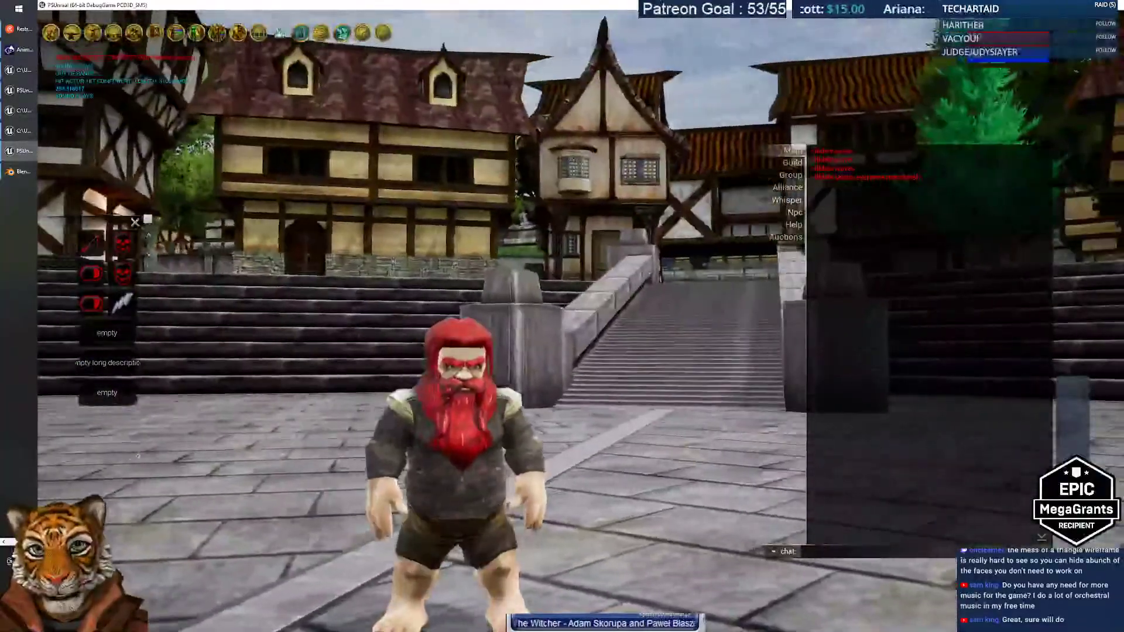
pyautogui.moveTo(389, 375)
pyautogui.mouseDown(button='right')
pyautogui.moveTo(468, 393)
pyautogui.moveTo(389, 393)
pyautogui.mouseUp(button='right')
pyautogui.click(389, 393)
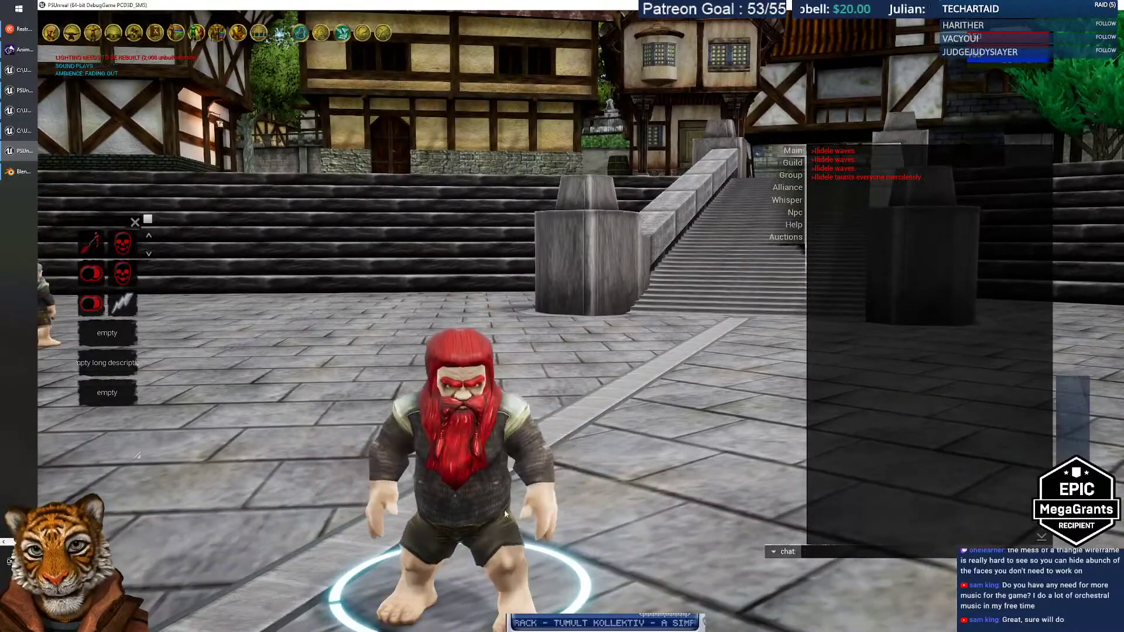
pyautogui.moveTo(504, 510); pyautogui.dragTo(477, 415)
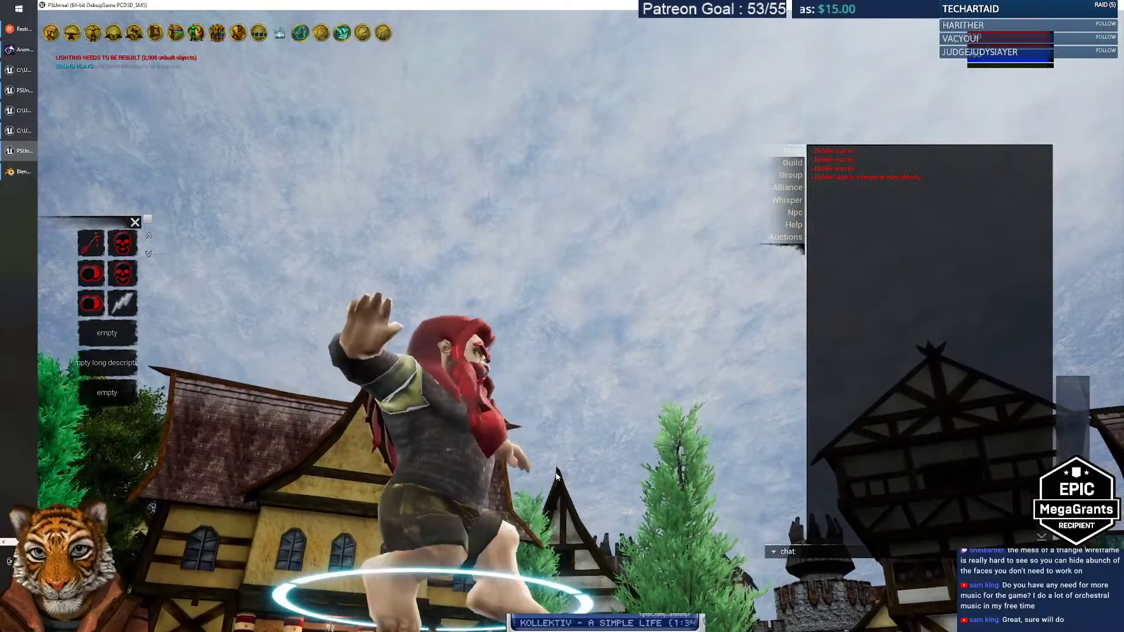
pyautogui.moveTo(557, 477); pyautogui.dragTo(399, 356)
pyautogui.moveTo(608, 436); pyautogui.dragTo(658, 459, button='right')
pyautogui.moveTo(573, 357); pyautogui.dragTo(562, 390, button='right')
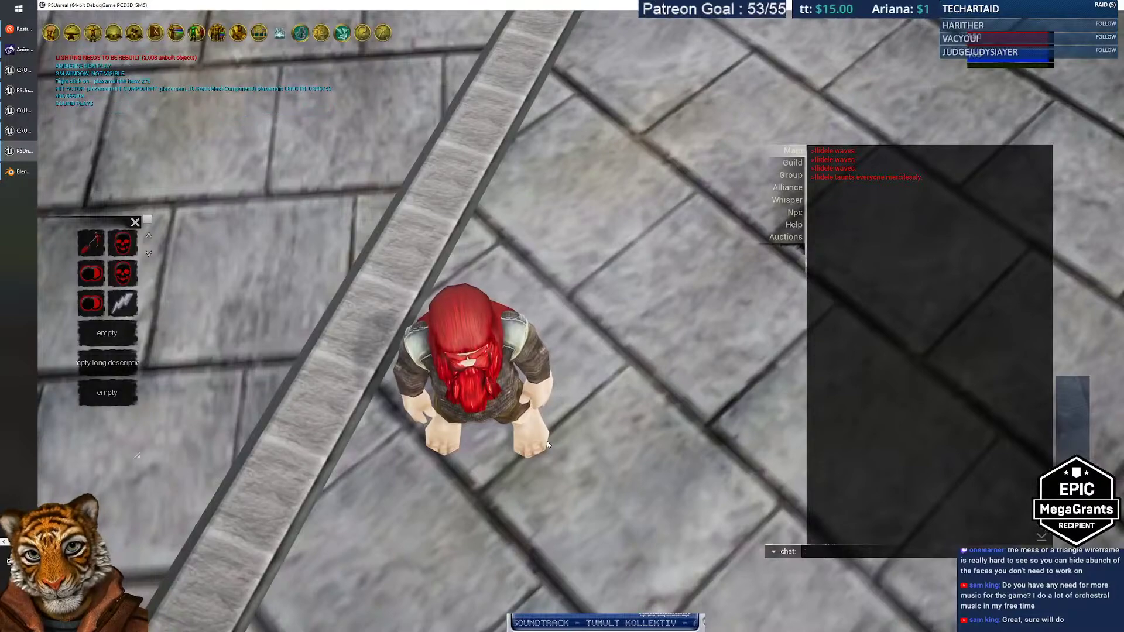
pyautogui.moveTo(456, 439); pyautogui.dragTo(362, 486, button='right')
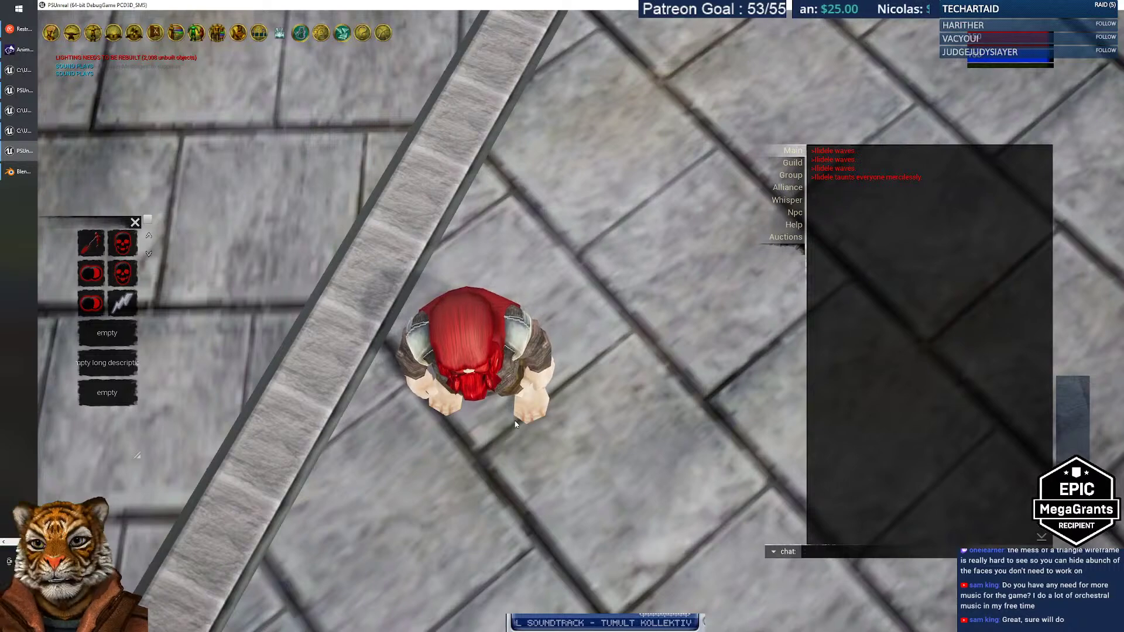
# Switch to Blender, hide MESH_Hair02 and MESH_Head, and show MESH_Feet.
pyautogui.click(22, 172)
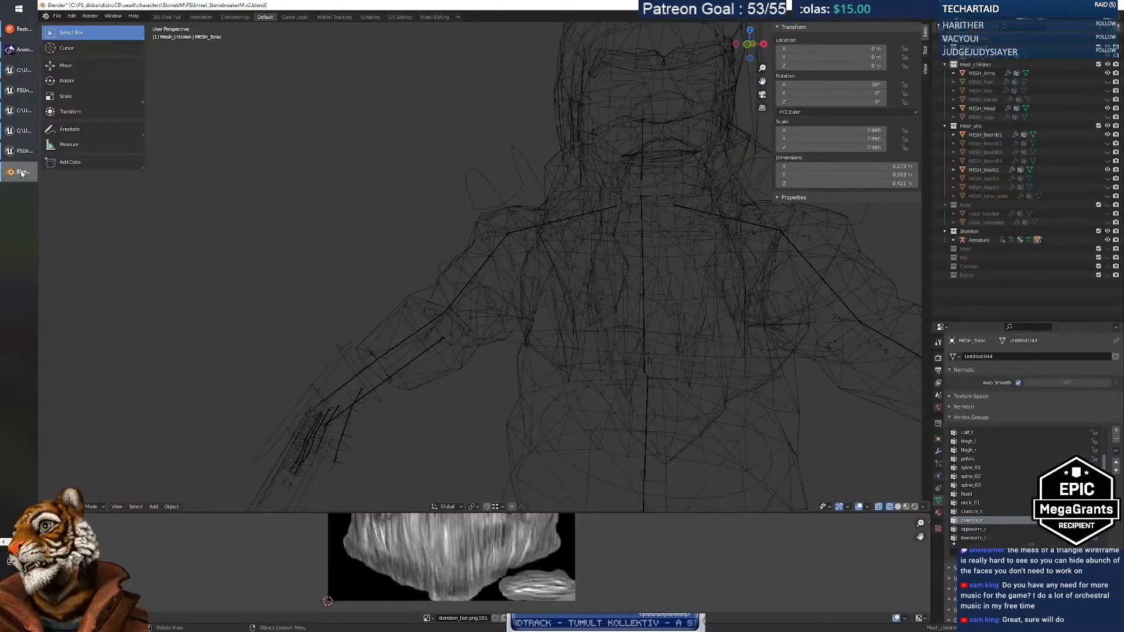
pyautogui.moveTo(586, 219); pyautogui.dragTo(556, 296, button='middle')
pyautogui.scroll(-10, 613, 307)
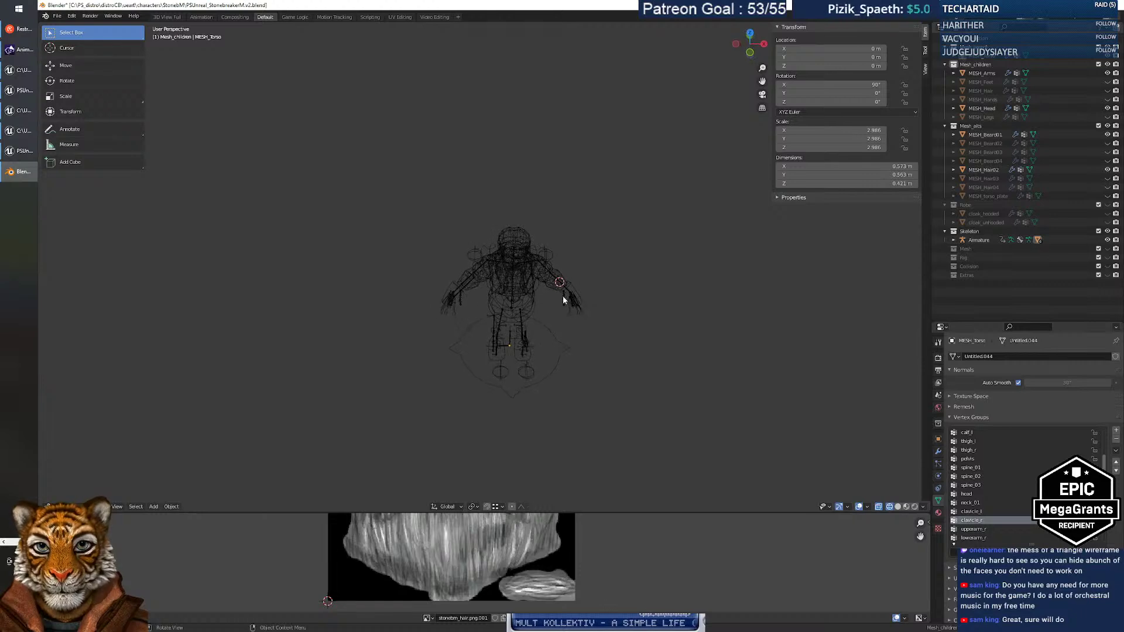
pyautogui.click(1107, 170)
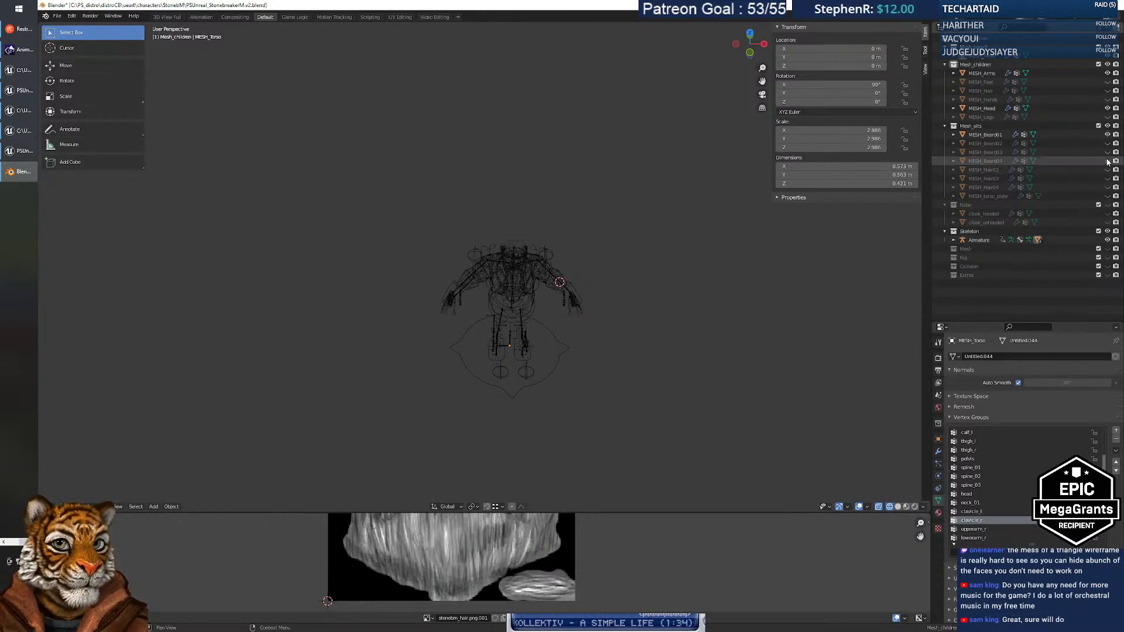
pyautogui.click(1106, 108)
pyautogui.click(1107, 82)
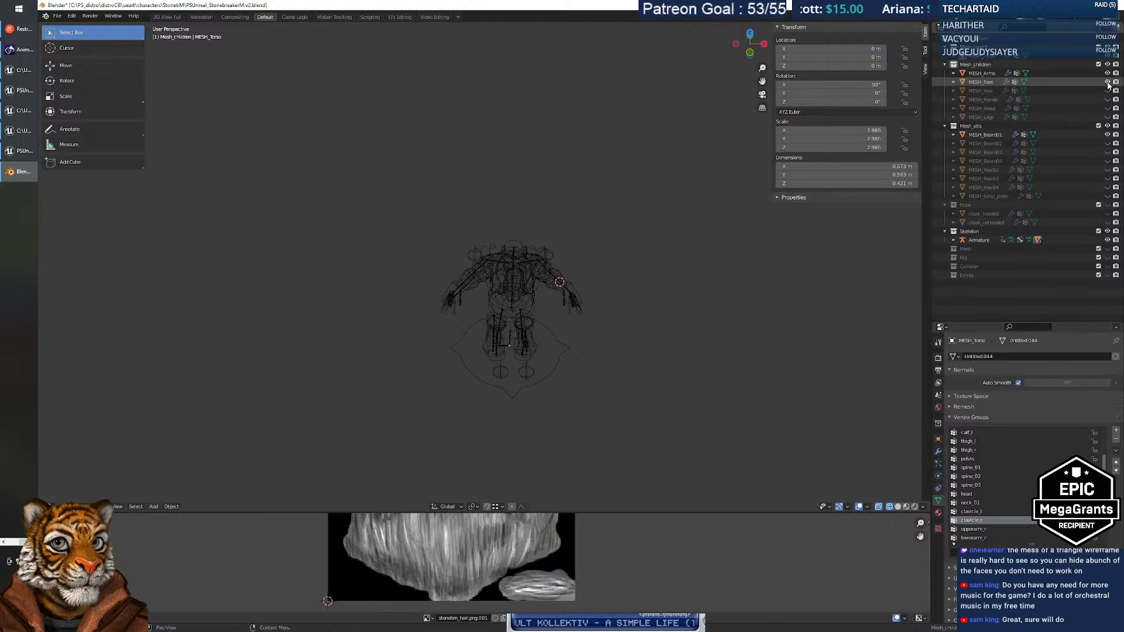
# Select the dwarf's feet mesh and display it from below in Material Preview shading.
pyautogui.moveTo(644, 298); pyautogui.dragTo(630, 329, button='middle')
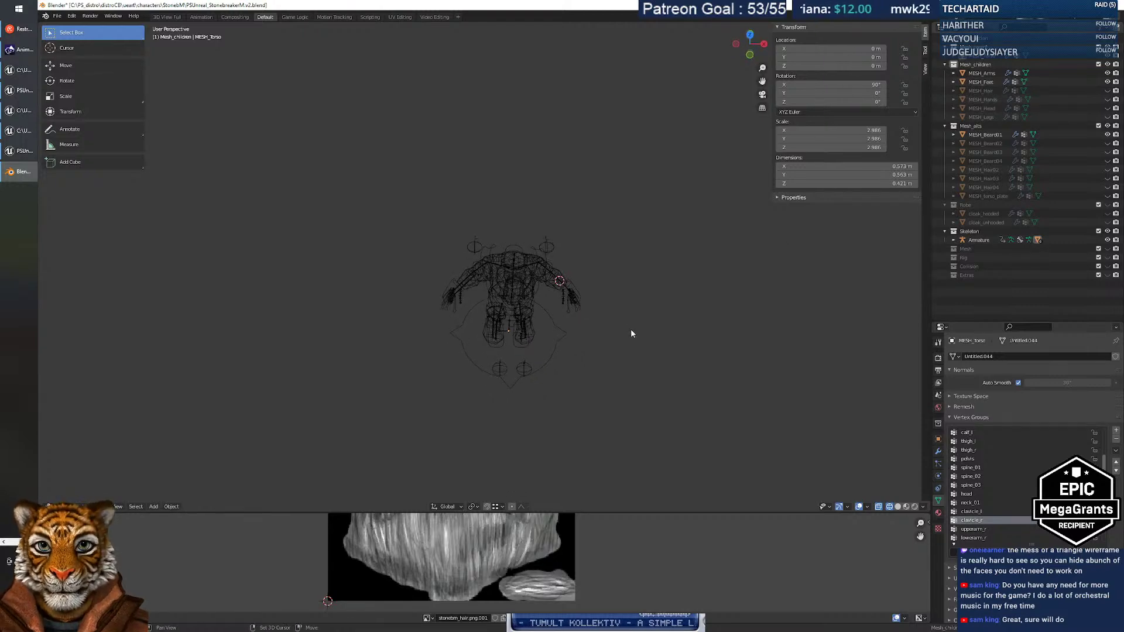
pyautogui.hotkey('shift', '`')
pyautogui.press('w')
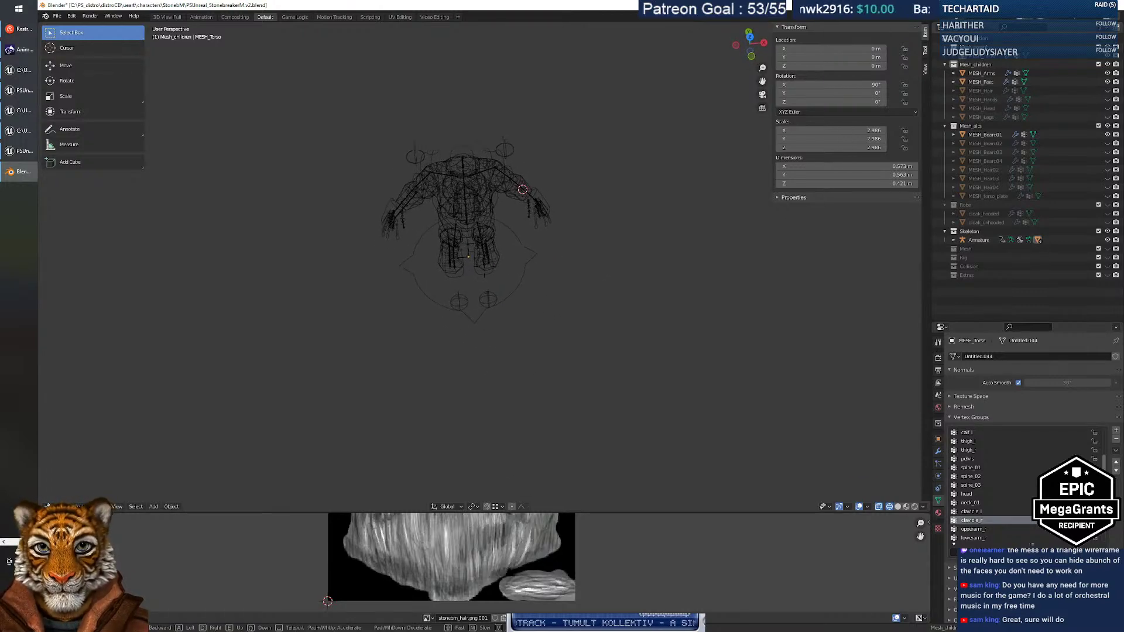
pyautogui.press('w')
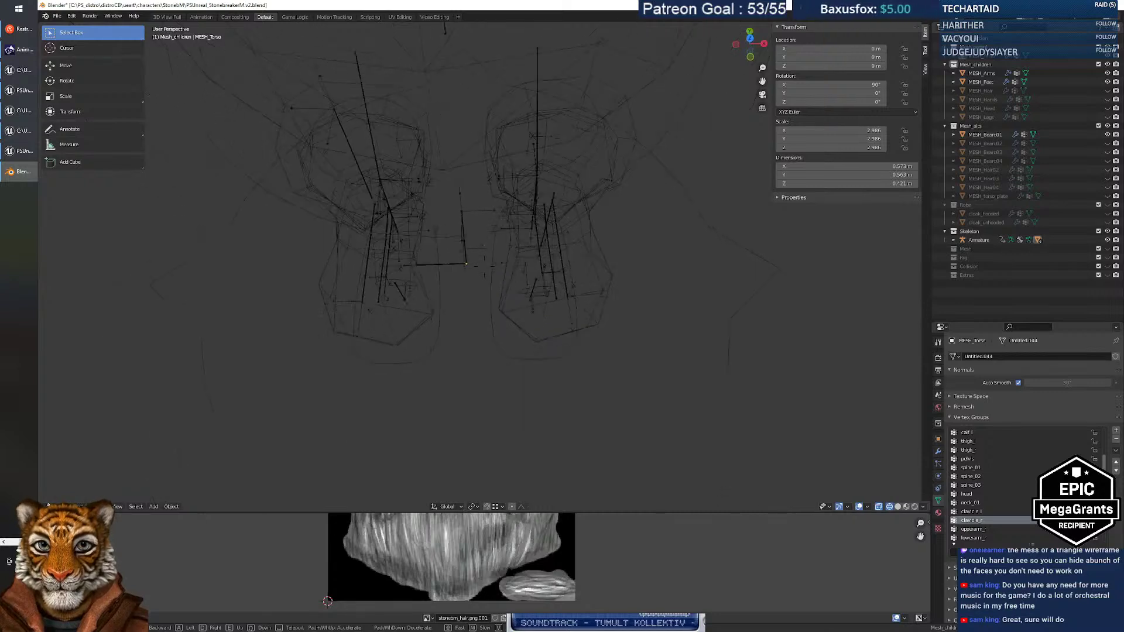
pyautogui.click(484, 269)
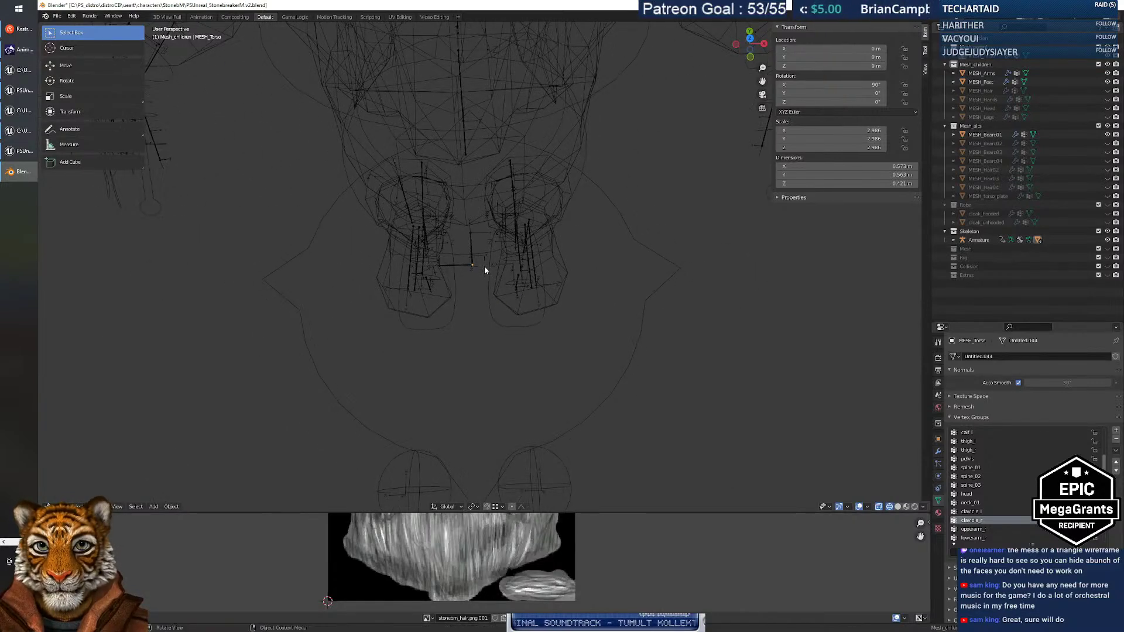
pyautogui.click(567, 273)
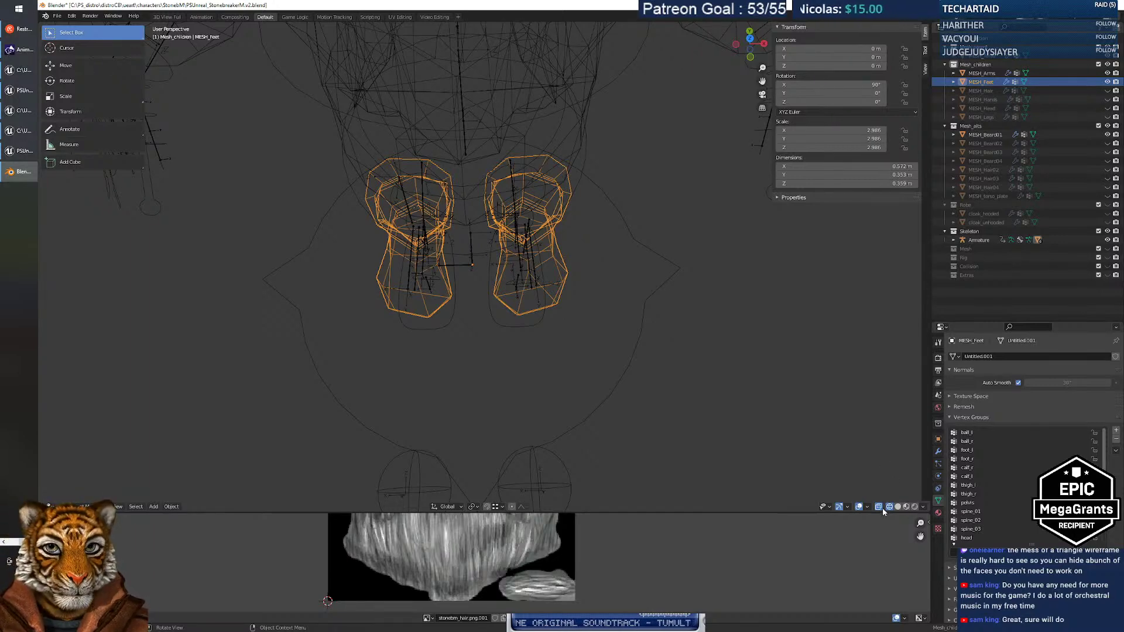
pyautogui.click(904, 506)
pyautogui.moveTo(612, 341); pyautogui.dragTo(526, 132, button='middle')
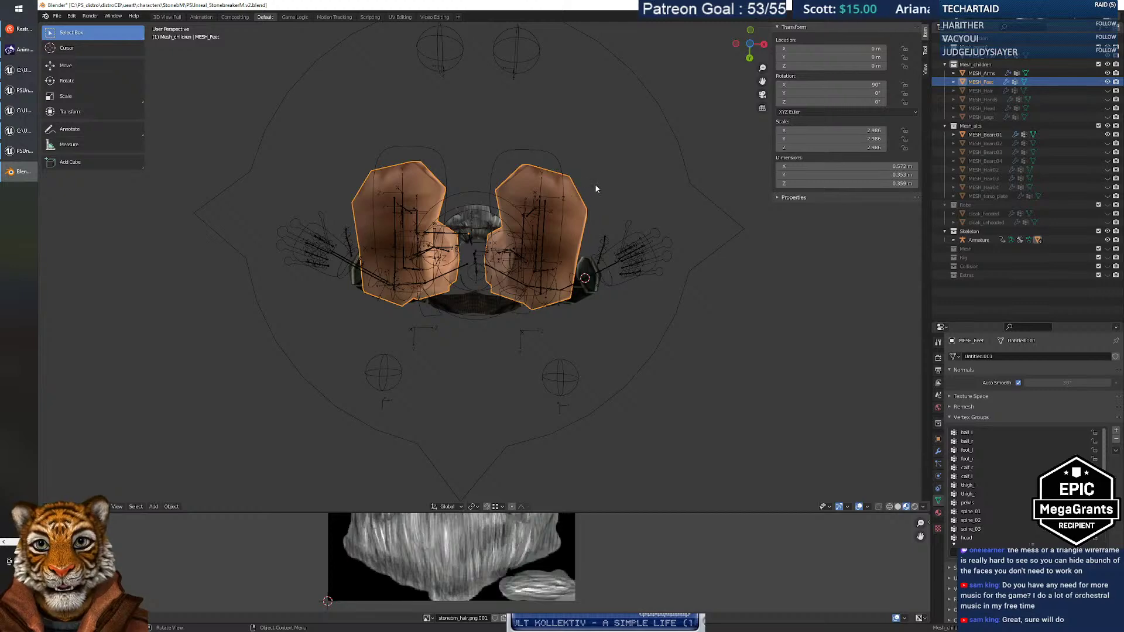
pyautogui.moveTo(591, 189); pyautogui.dragTo(446, 187, button='middle')
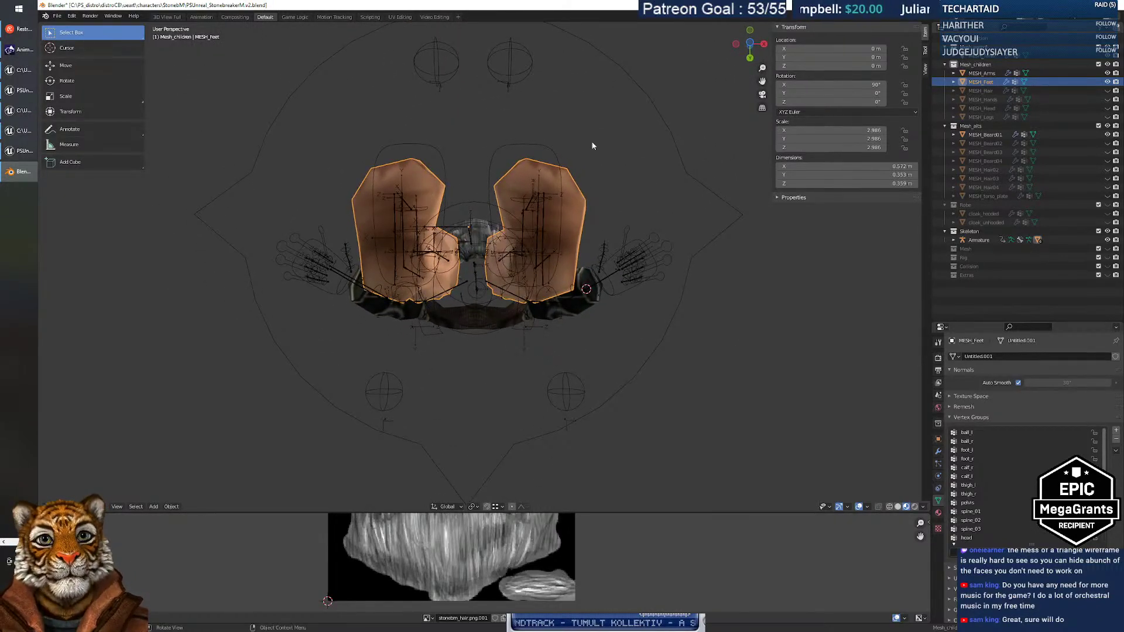
# Open the feet mesh in Edit Mode with edge selection and hide the armature.
pyautogui.press('Tab')
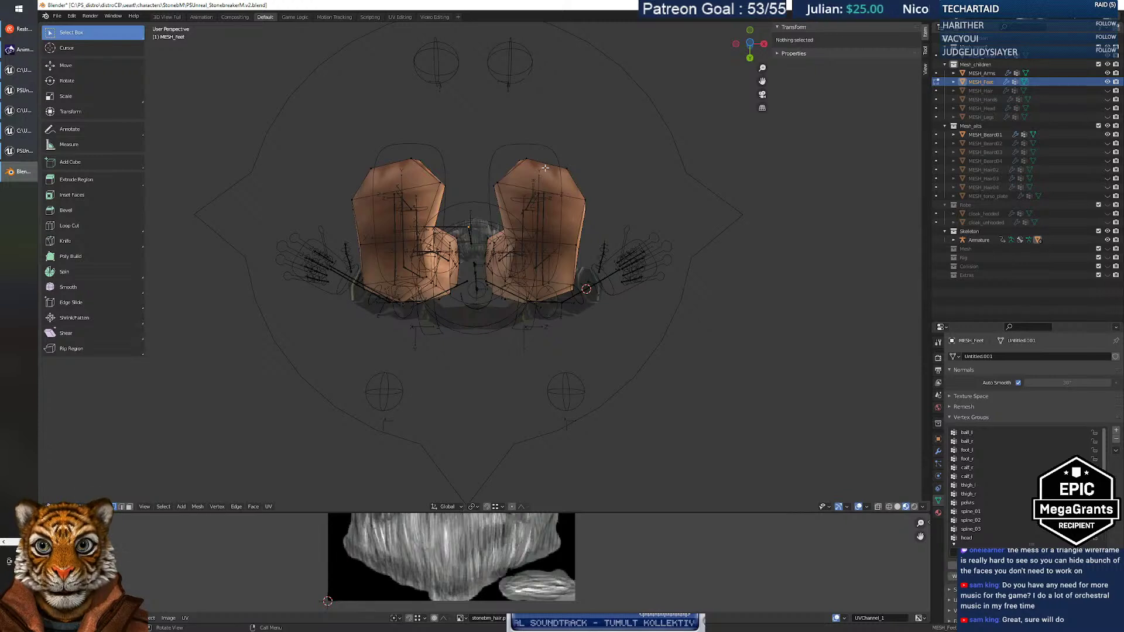
pyautogui.moveTo(545, 168); pyautogui.dragTo(537, 198, button='middle')
pyautogui.click(509, 173)
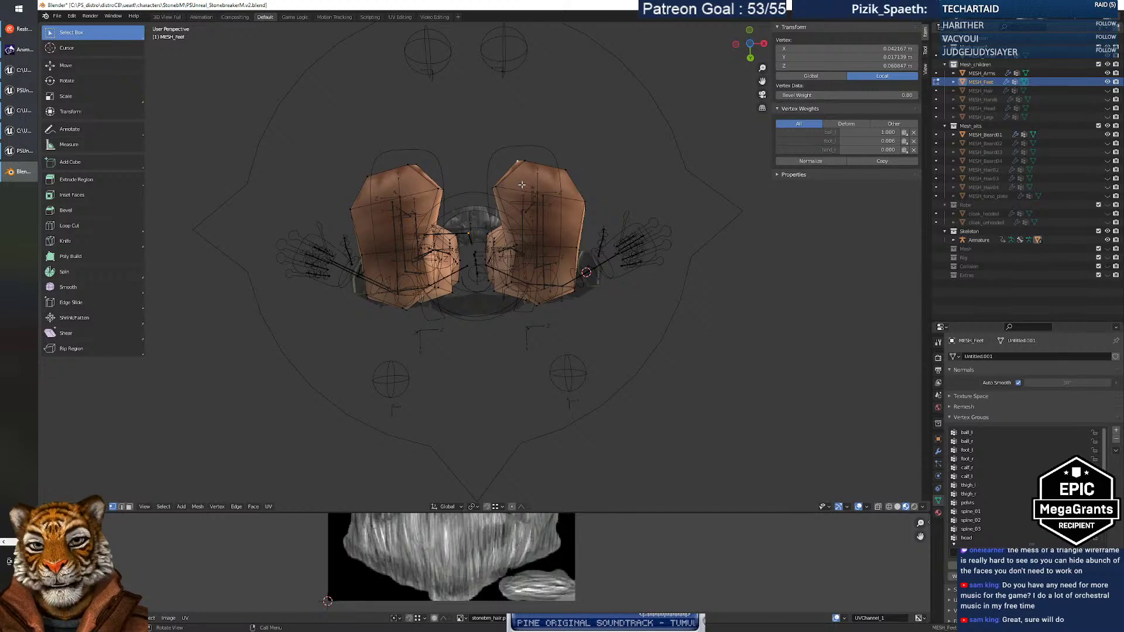
pyautogui.hotkey('alt', 'a')
pyautogui.moveTo(471, 181); pyautogui.dragTo(466, 189, button='middle')
pyautogui.click(432, 182)
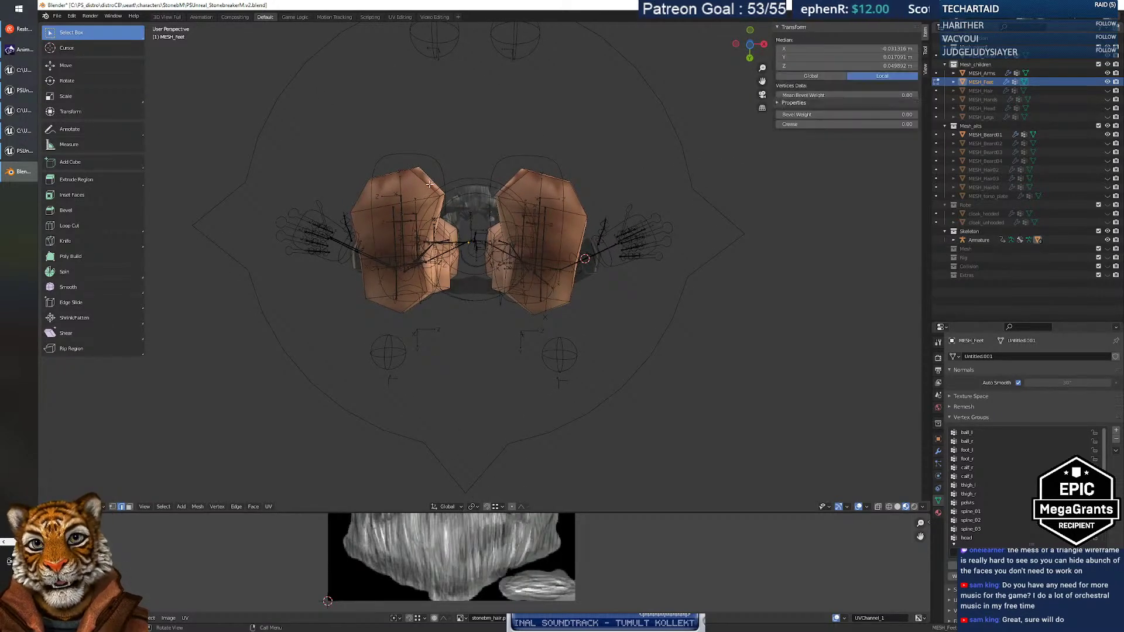
pyautogui.moveTo(486, 160); pyautogui.dragTo(651, 308, button='middle')
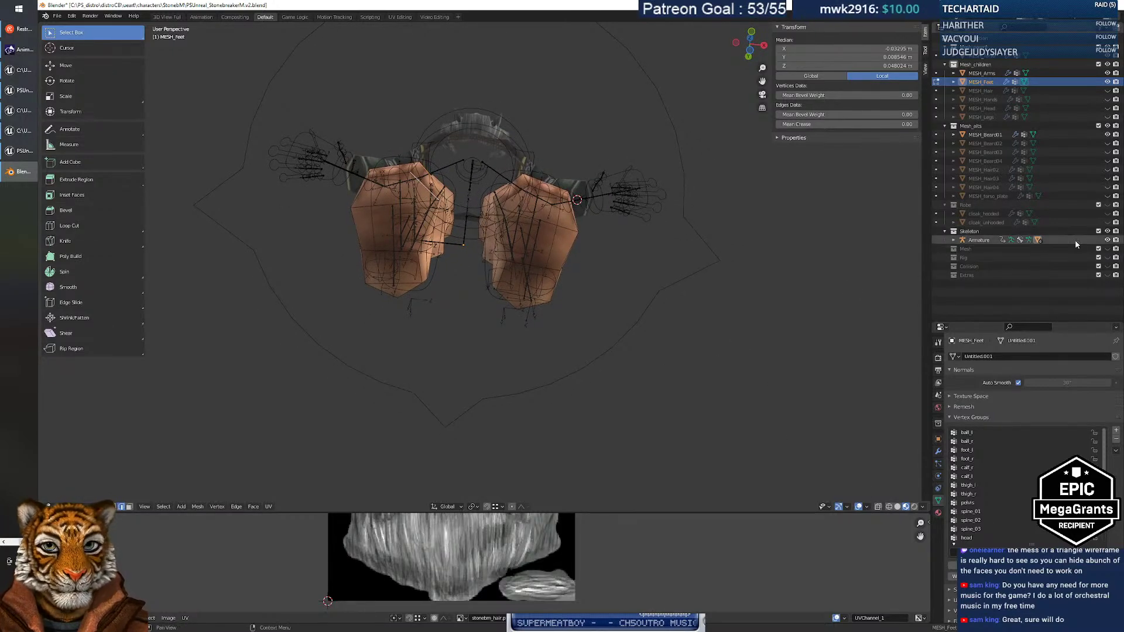
pyautogui.click(1107, 240)
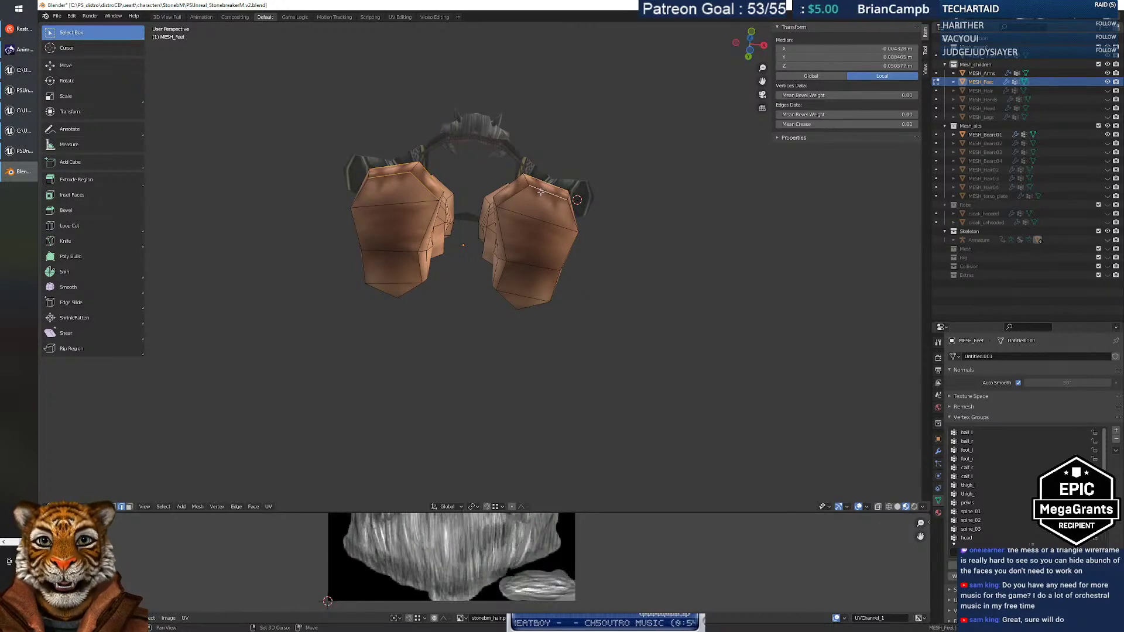
# Select the edges across the toe area of both soles and subdivide them with one cut.
pyautogui.moveTo(418, 183); pyautogui.dragTo(379, 134, button='middle')
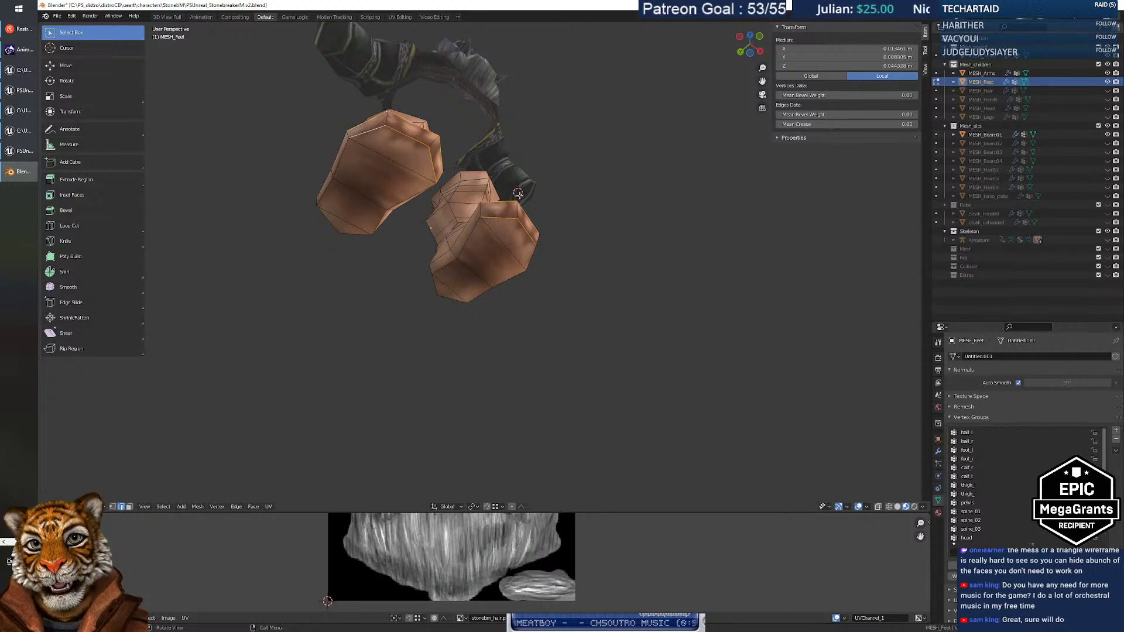
pyautogui.moveTo(568, 216); pyautogui.dragTo(471, 227, button='middle')
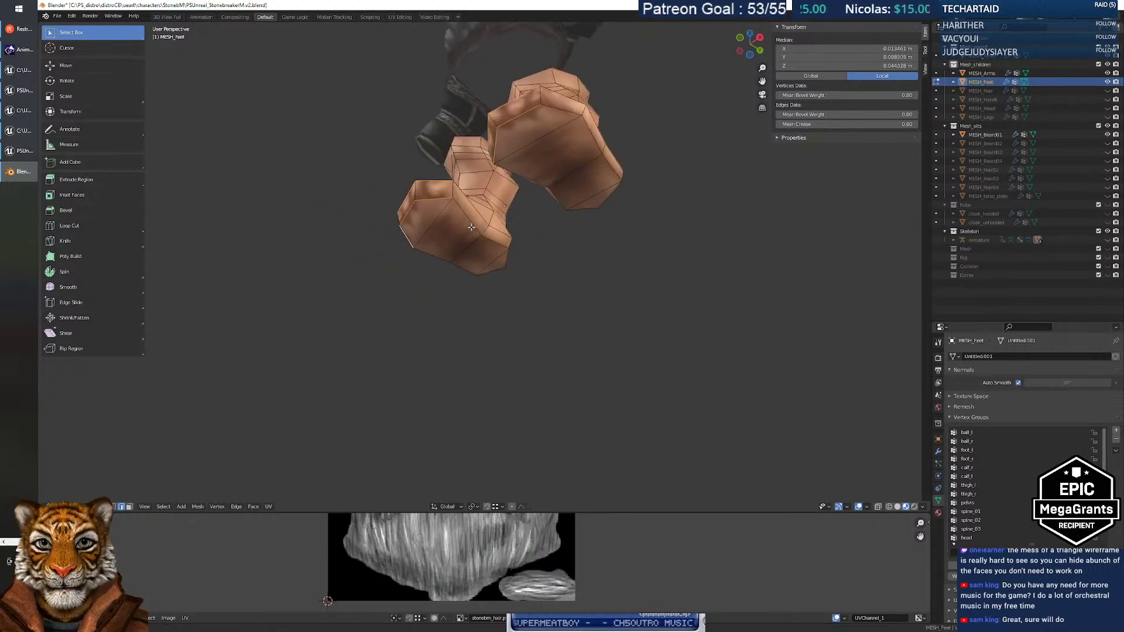
pyautogui.rightClick(559, 111)
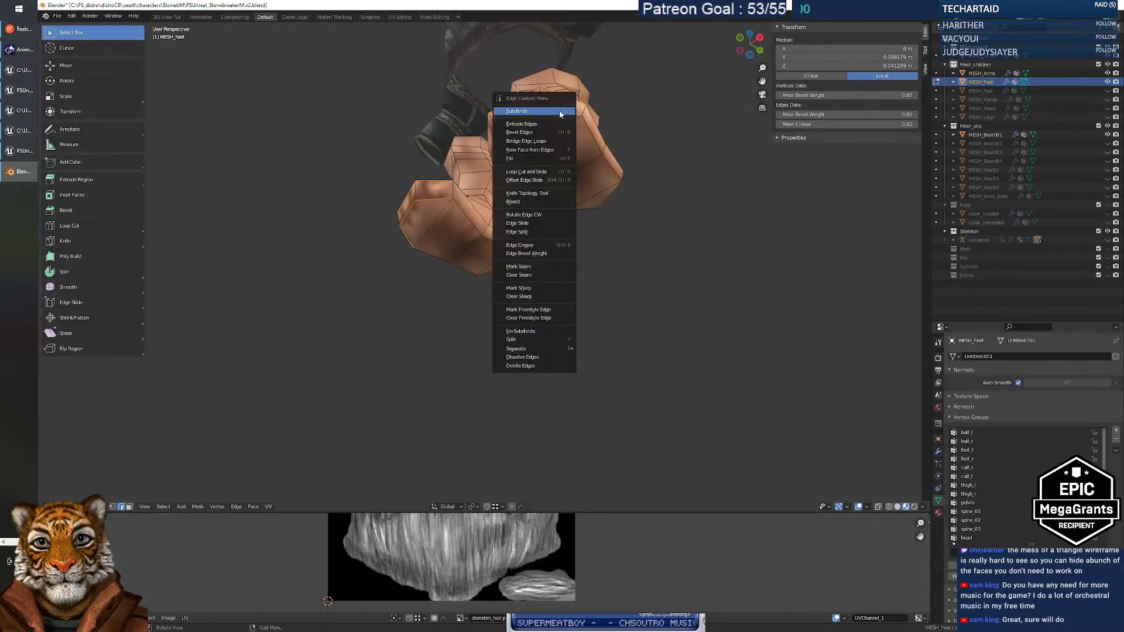
pyautogui.click(560, 111)
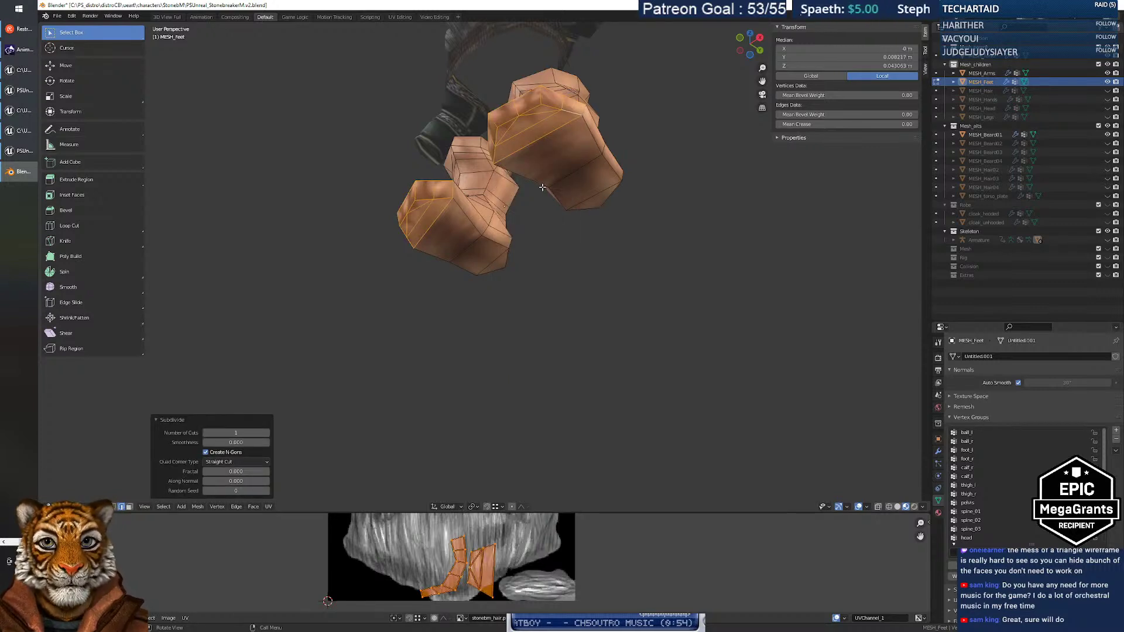
# Select the entire feet mesh and triangulate all its faces using the Beauty method.
pyautogui.moveTo(483, 170); pyautogui.dragTo(514, 153, button='middle')
pyautogui.press('a')
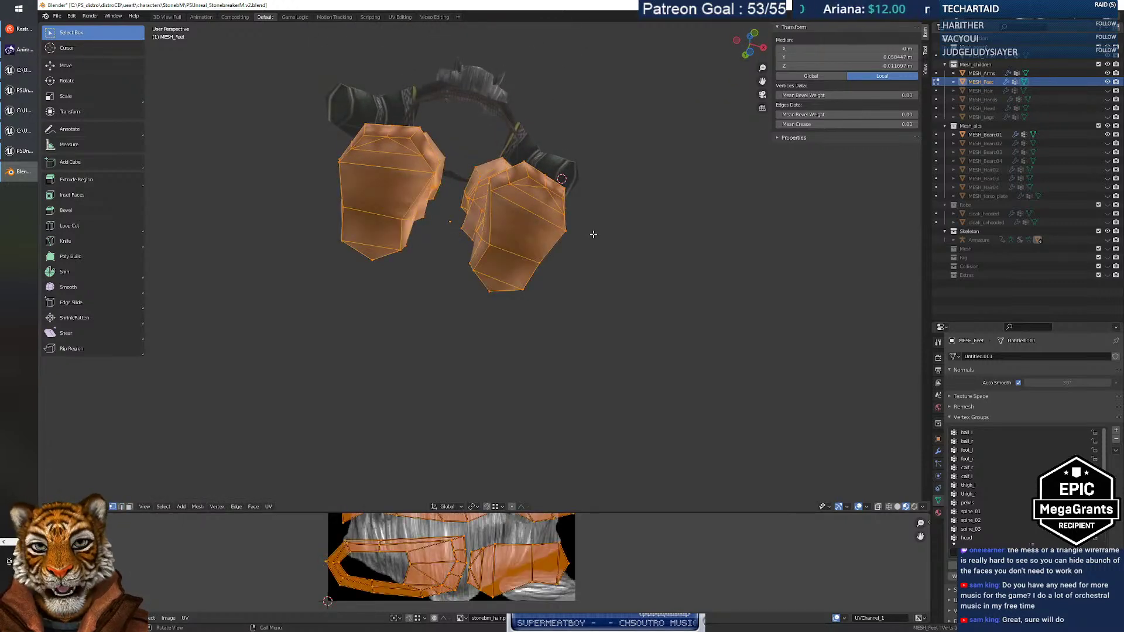
pyautogui.hotkey('ctrl', 't')
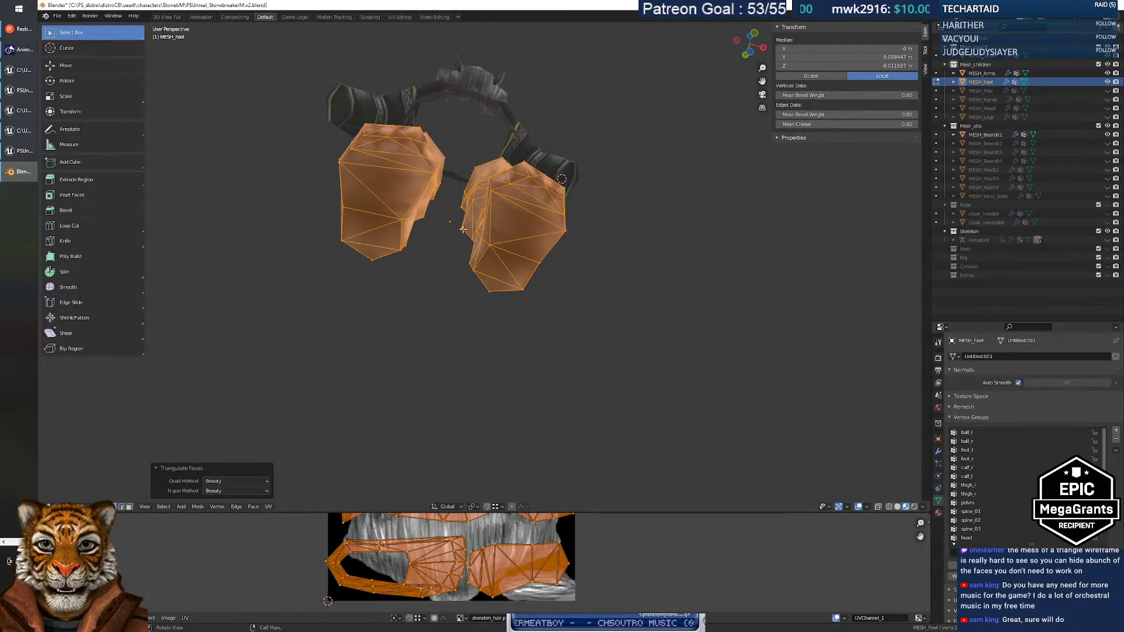
pyautogui.moveTo(445, 206); pyautogui.dragTo(431, 195, button='middle')
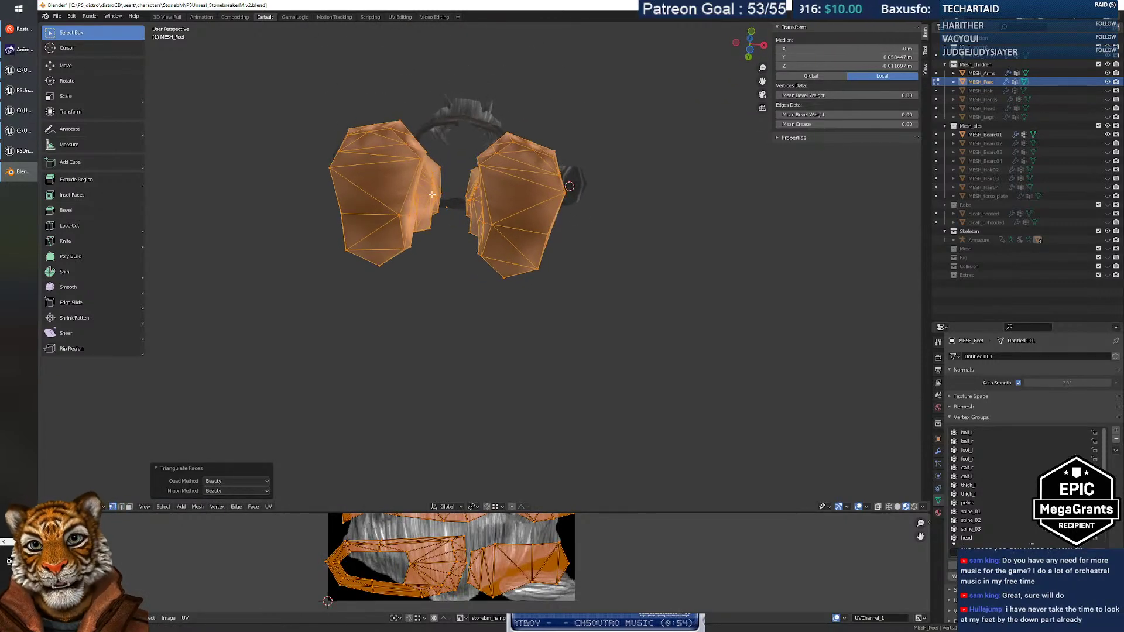
# Select a vertex near the inner toe edge of one sole and try to move it outward in bottom orthographic view.
pyautogui.click(413, 138)
pyautogui.keyDown('shift'); pyautogui.click(411, 149); pyautogui.keyUp('shift')
pyautogui.moveTo(411, 149); pyautogui.dragTo(458, 193, button='middle')
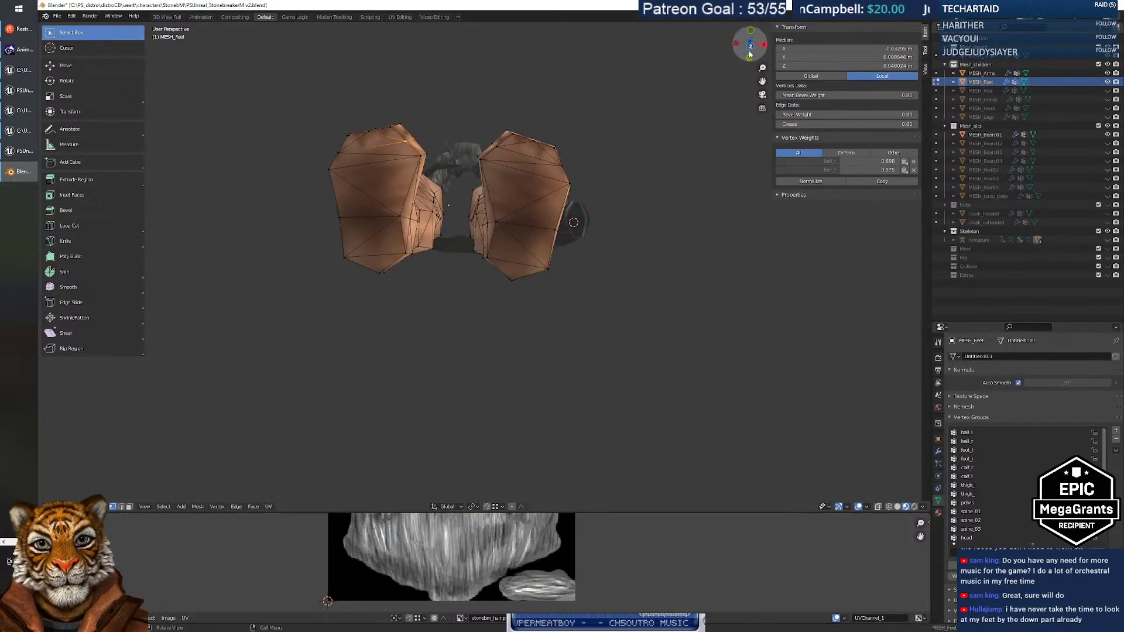
pyautogui.click(749, 55)
pyautogui.scroll(3, 503, 266)
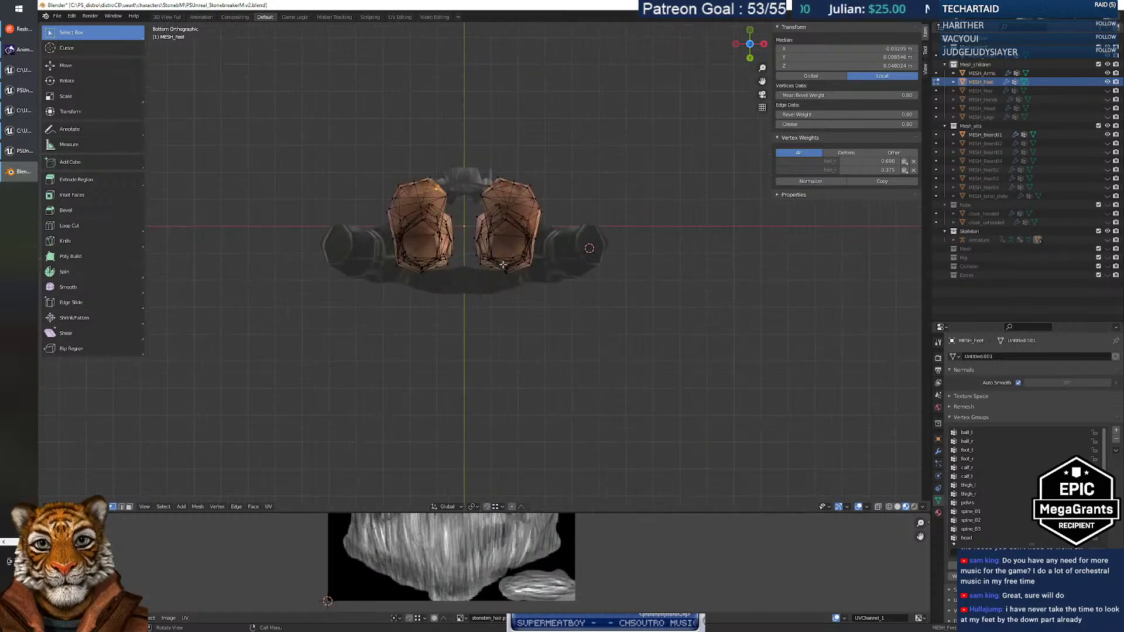
pyautogui.scroll(4, 502, 266)
pyautogui.keyDown('shift'); pyautogui.moveTo(473, 211); pyautogui.dragTo(489, 327, button='middle'); pyautogui.keyUp('shift')
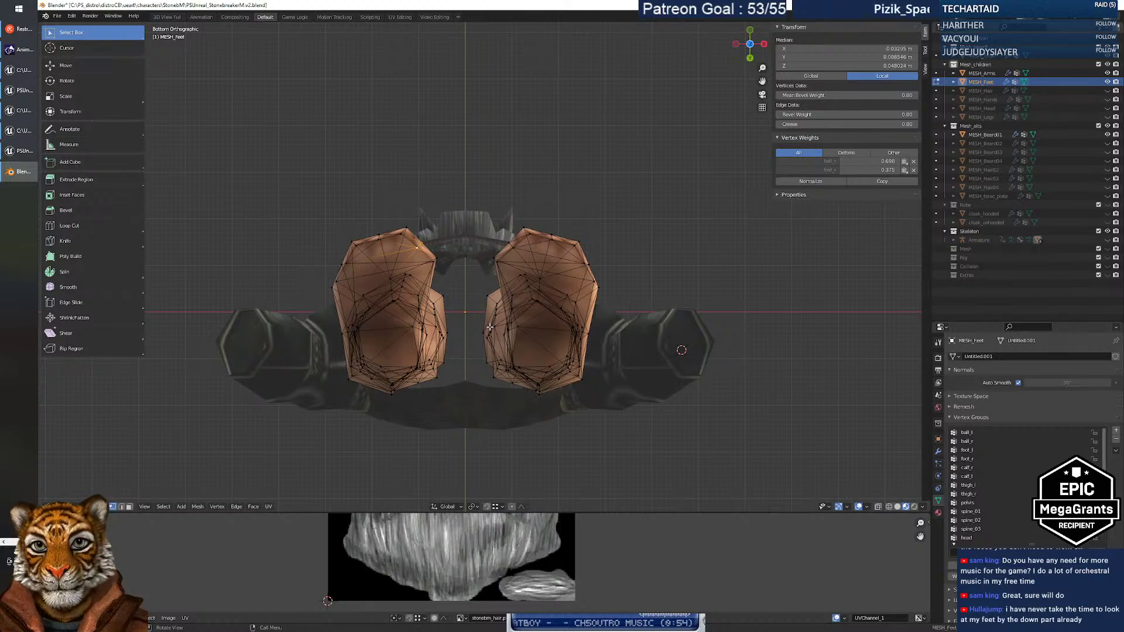
pyautogui.keyDown('shift'); pyautogui.moveTo(460, 249); pyautogui.dragTo(525, 265, button='middle'); pyautogui.keyUp('shift')
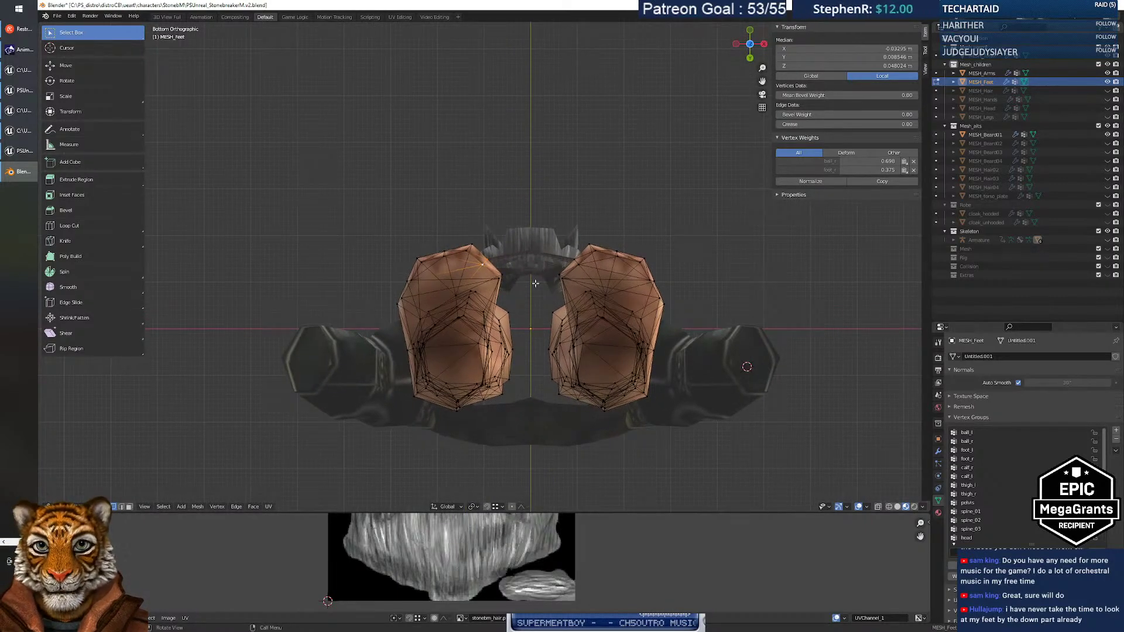
pyautogui.scroll(3, 536, 283)
pyautogui.keyDown('shift'); pyautogui.moveTo(582, 334); pyautogui.dragTo(514, 283, button='middle'); pyautogui.keyUp('shift')
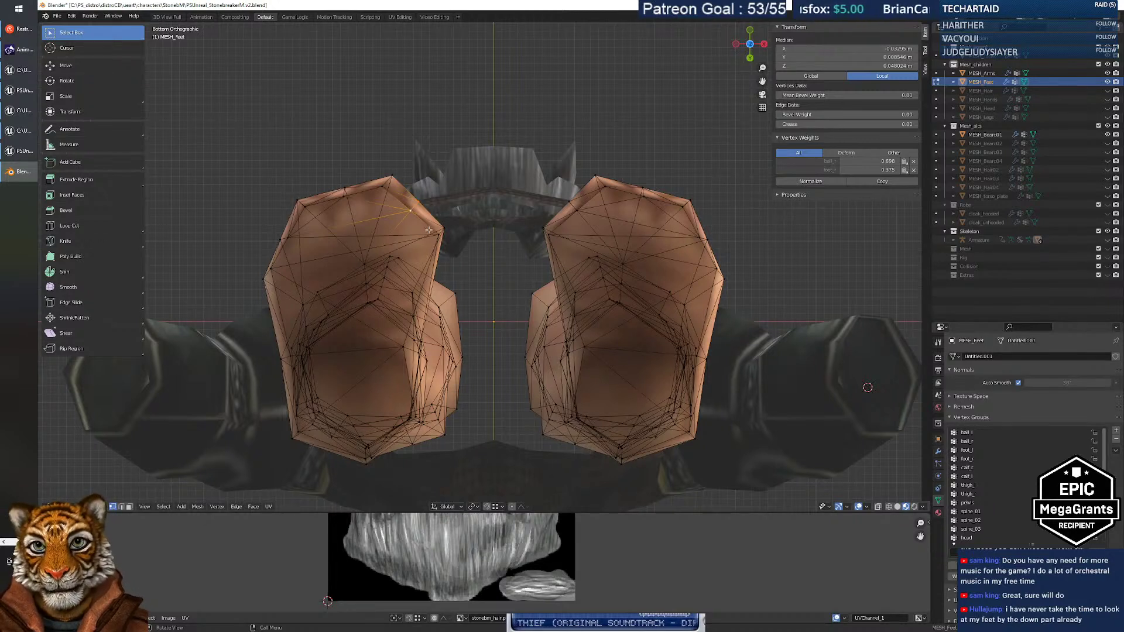
pyautogui.press('g')
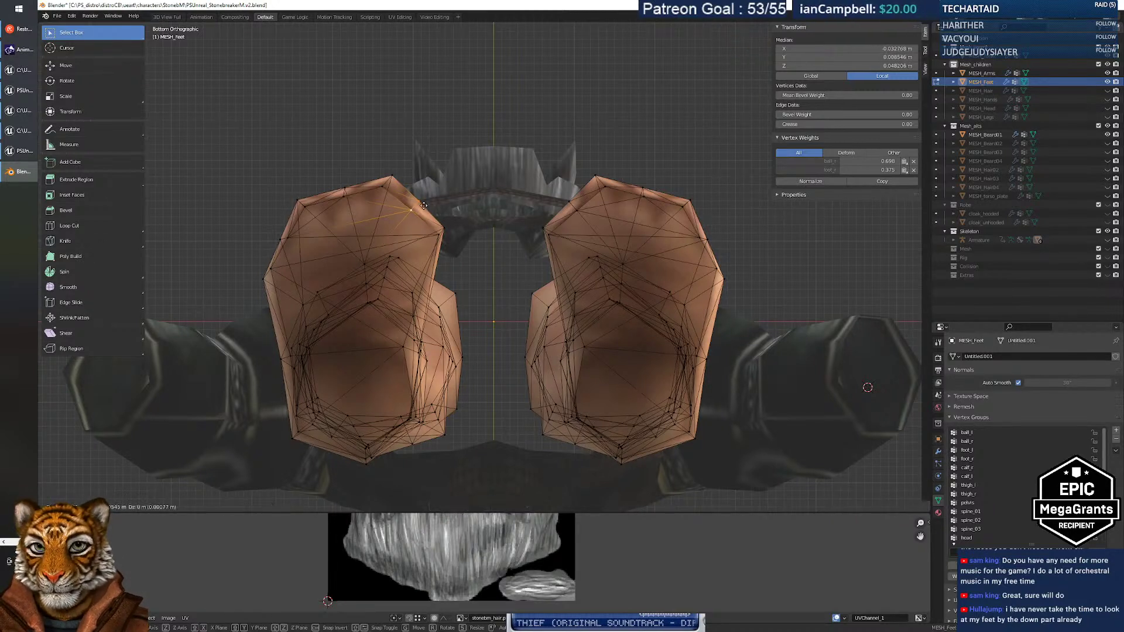
pyautogui.click(422, 205)
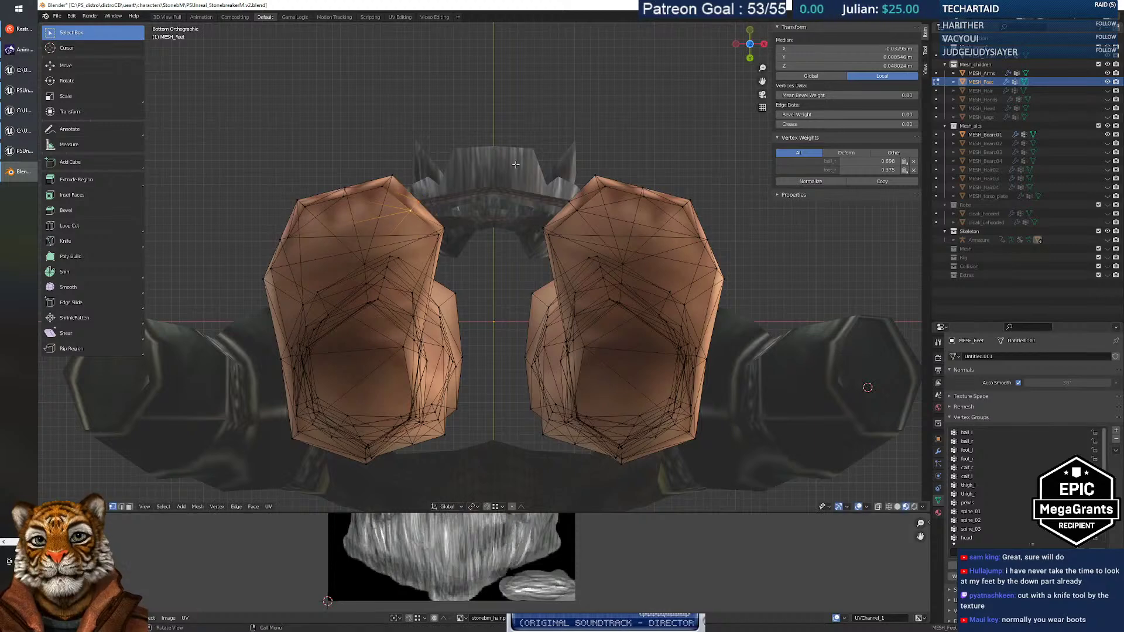
# Test moving the toe vertex with Correct Face Attributes enabled, cancel the move, and turn that transform option off.
pyautogui.click(925, 52)
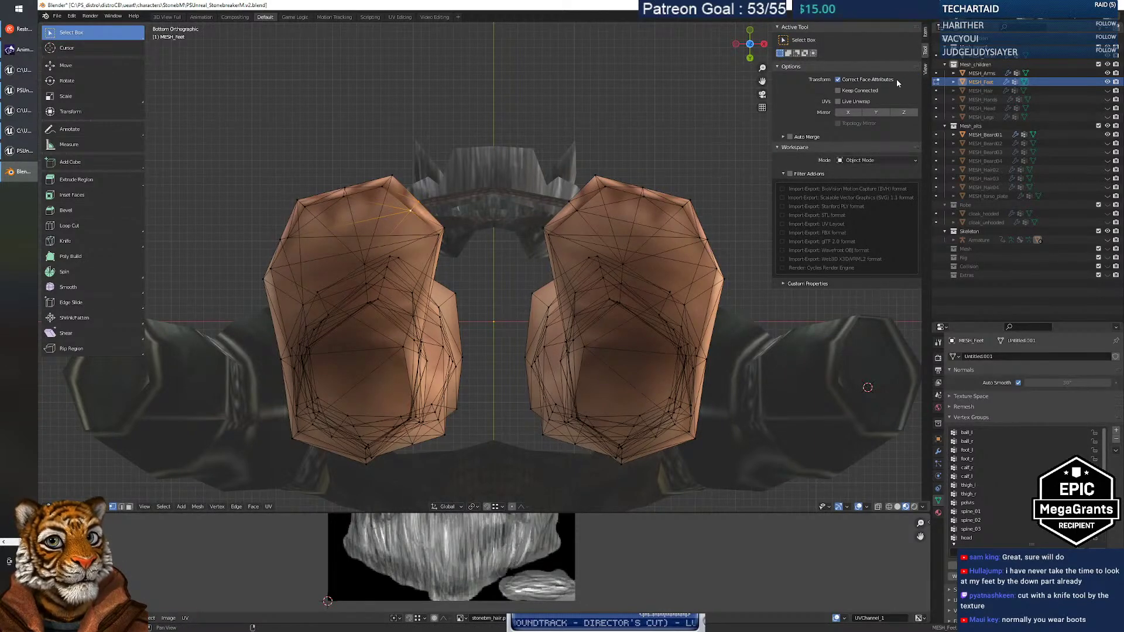
pyautogui.moveTo(772, 125); pyautogui.dragTo(834, 131)
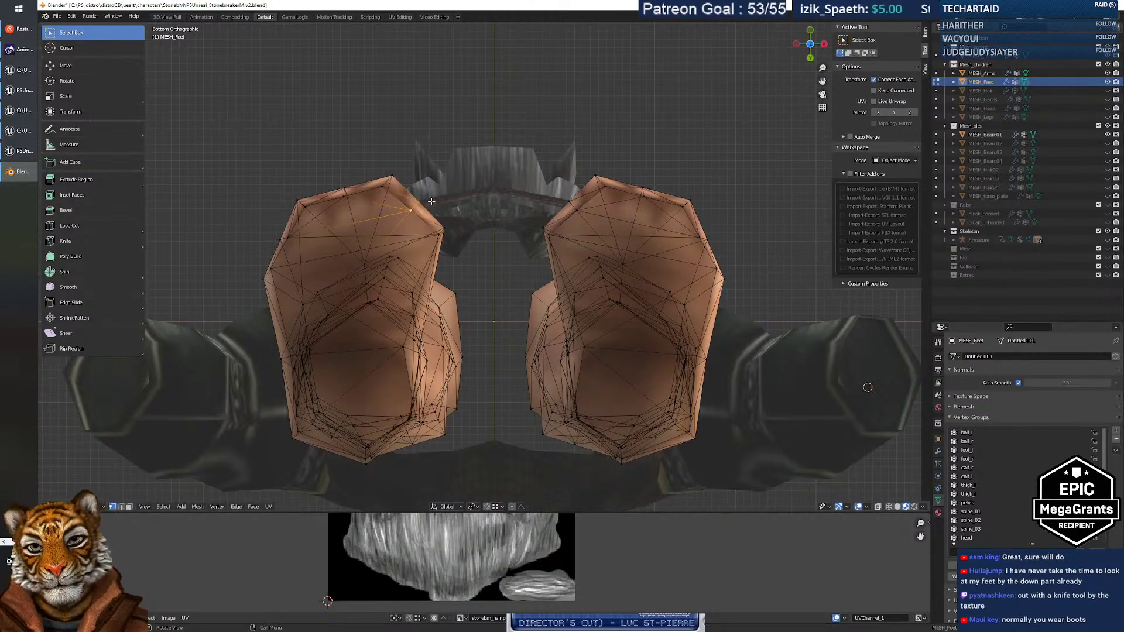
pyautogui.press('g')
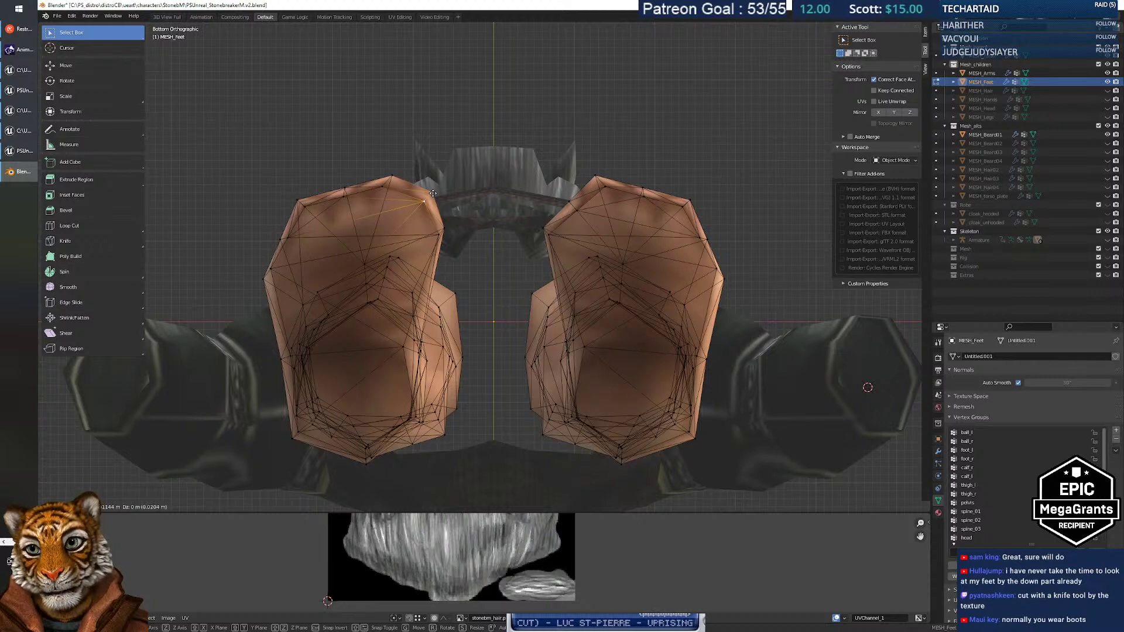
pyautogui.rightClick(435, 191)
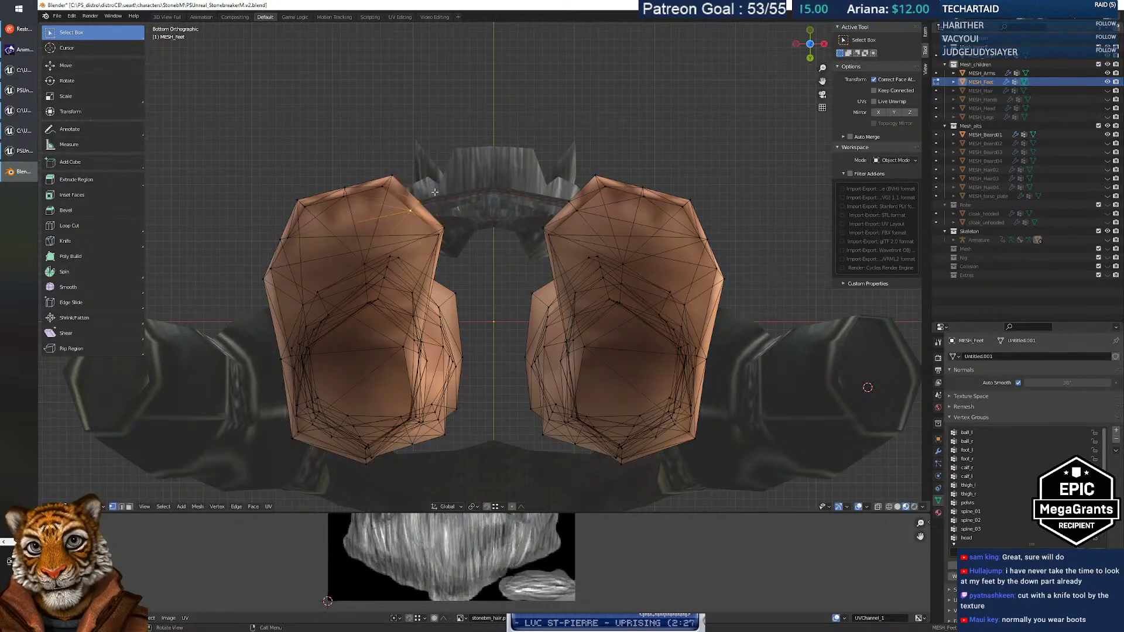
pyautogui.click(873, 79)
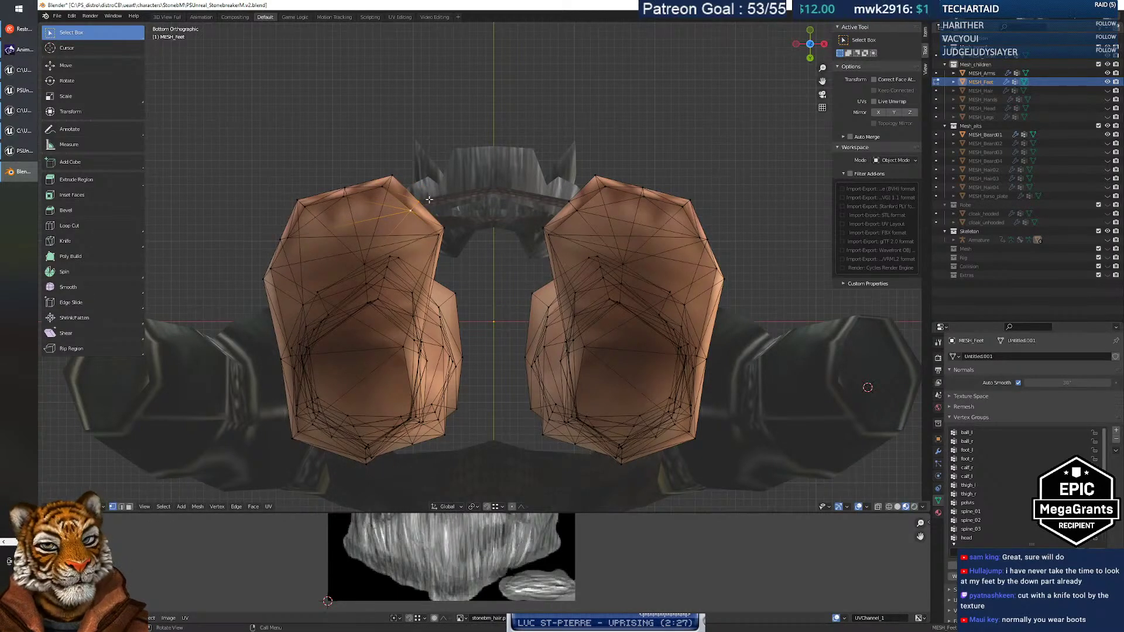
pyautogui.press('g')
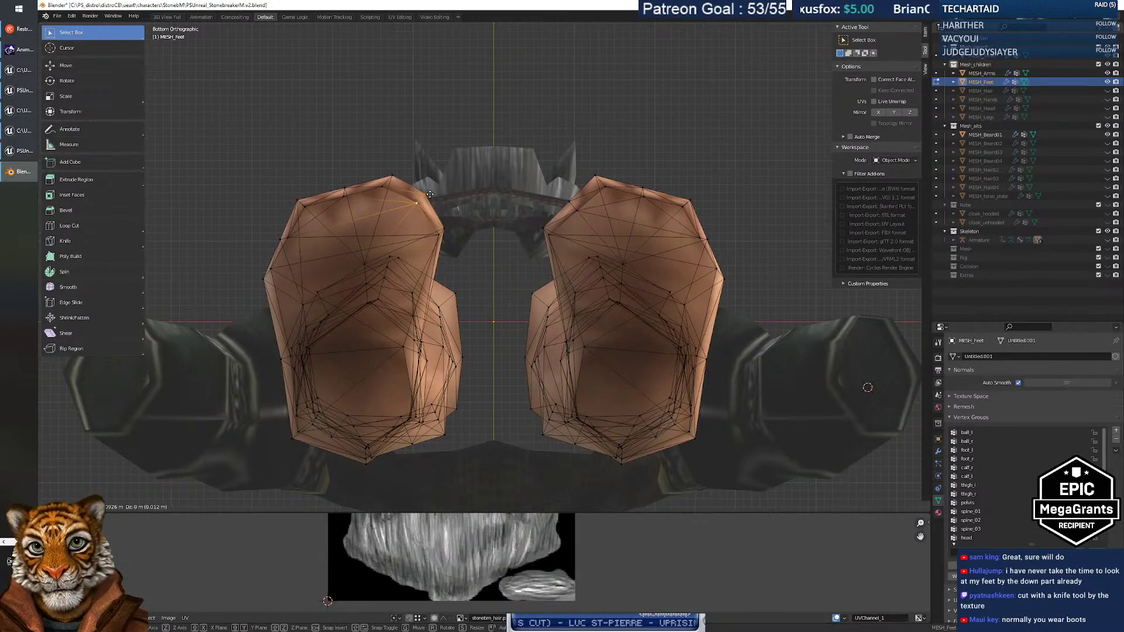
pyautogui.click(431, 194)
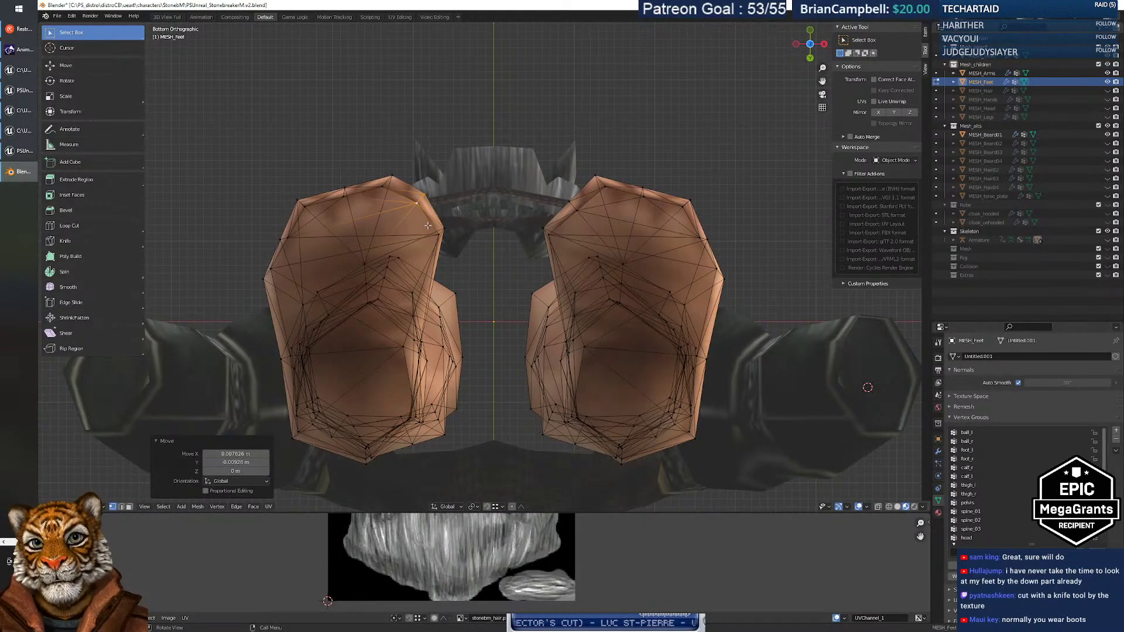
pyautogui.hotkey('ctrl', 'z')
# Enable X-axis mesh mirroring and move the selected inner toe vertex outward to round the toe outline on both feet.
pyautogui.click(880, 113)
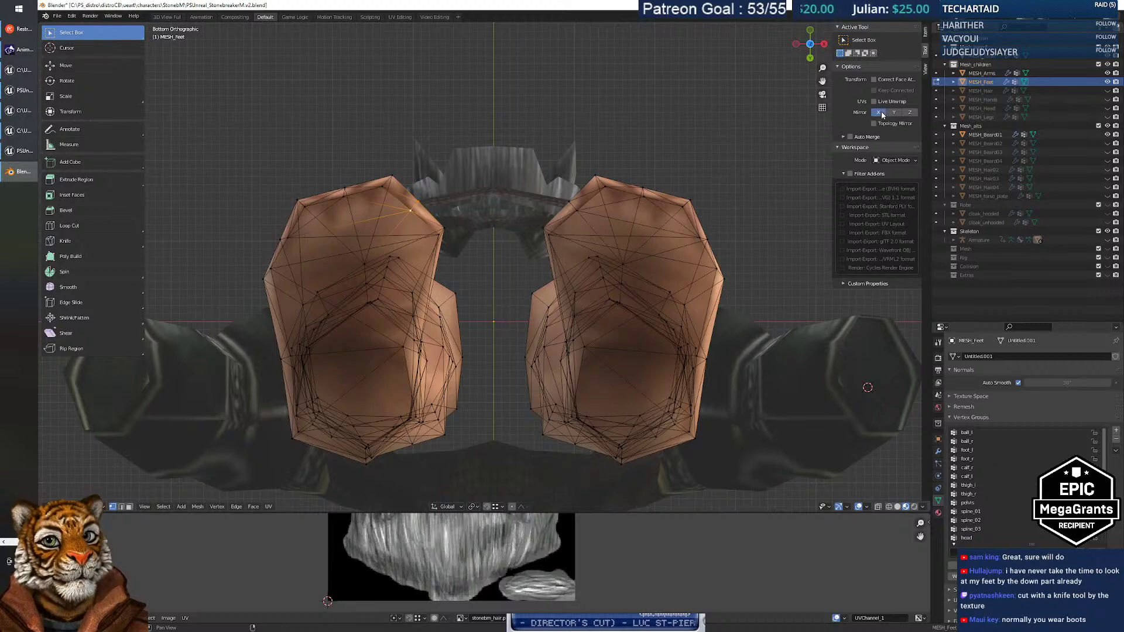
pyautogui.press('g')
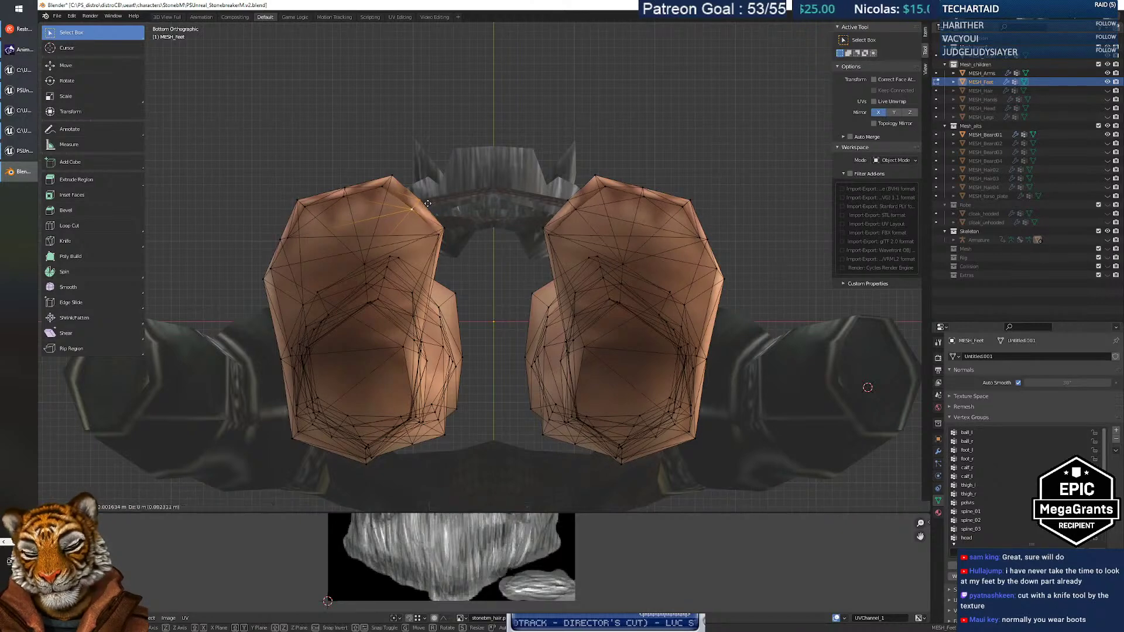
pyautogui.click(434, 199)
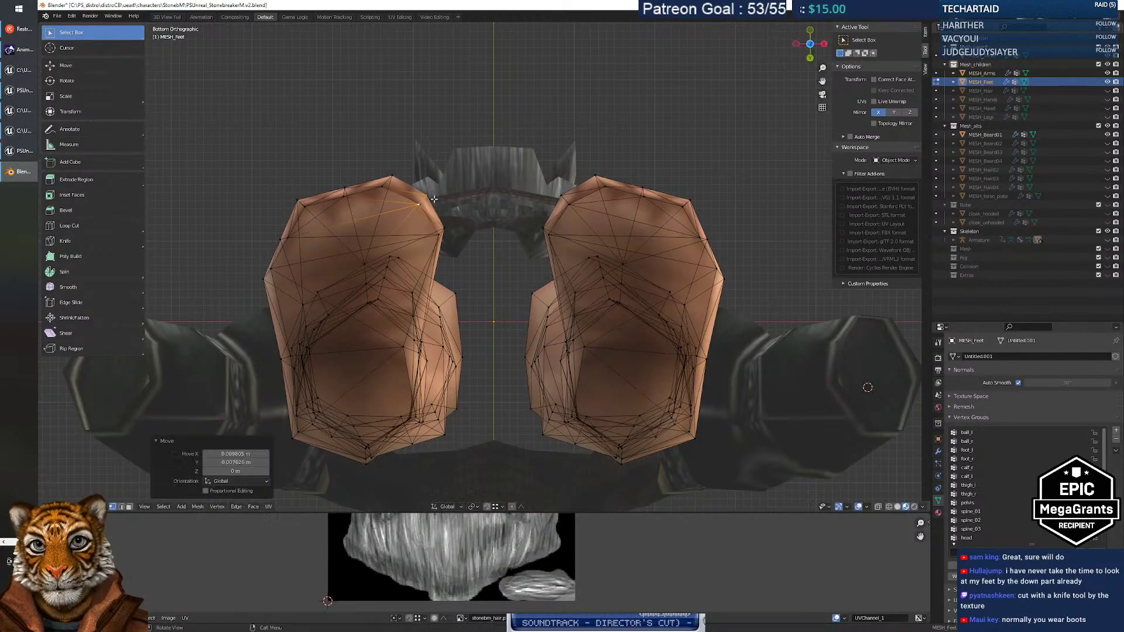
# Move the front toe edge vertex forward about 0.014 m and the outer toe edge vertex outward about 0.006 m.
pyautogui.click(346, 187)
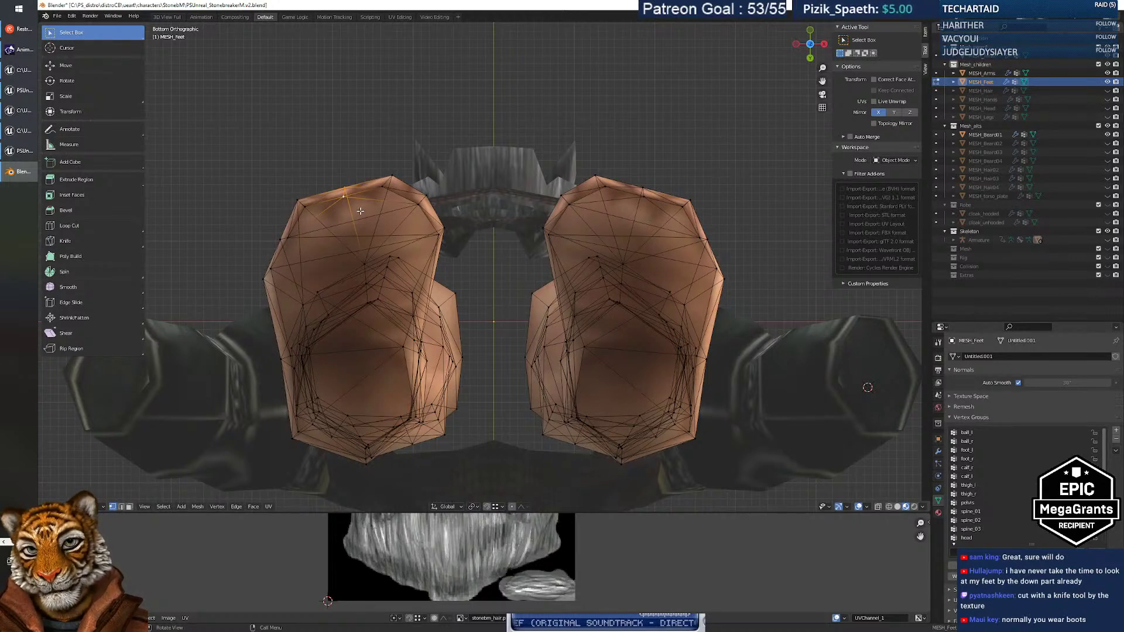
pyautogui.press('g')
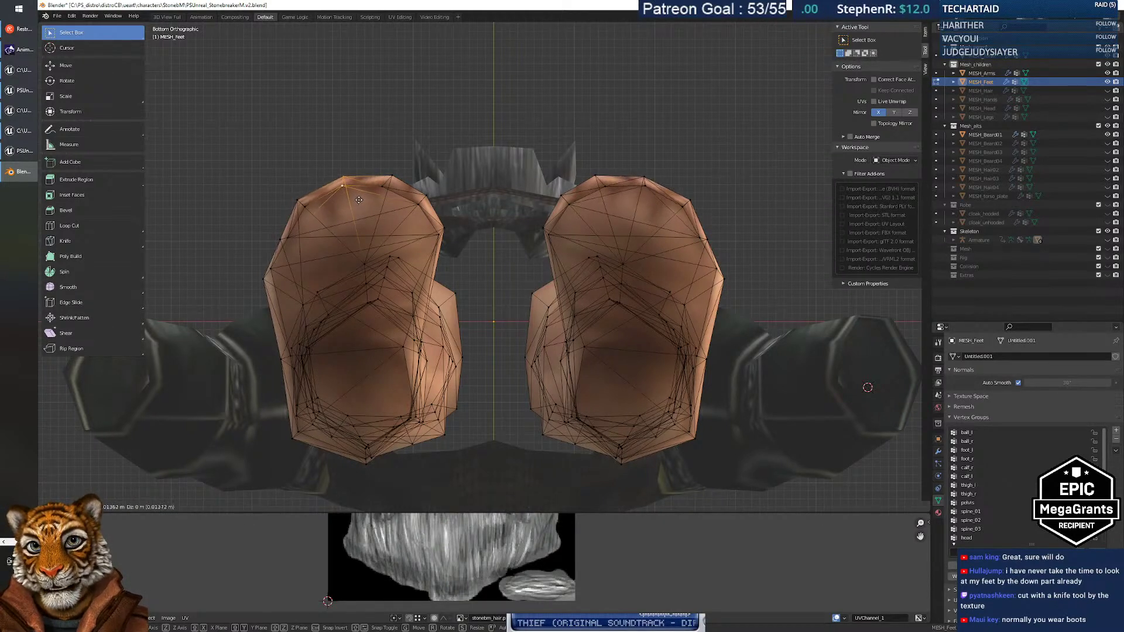
pyautogui.click(359, 200)
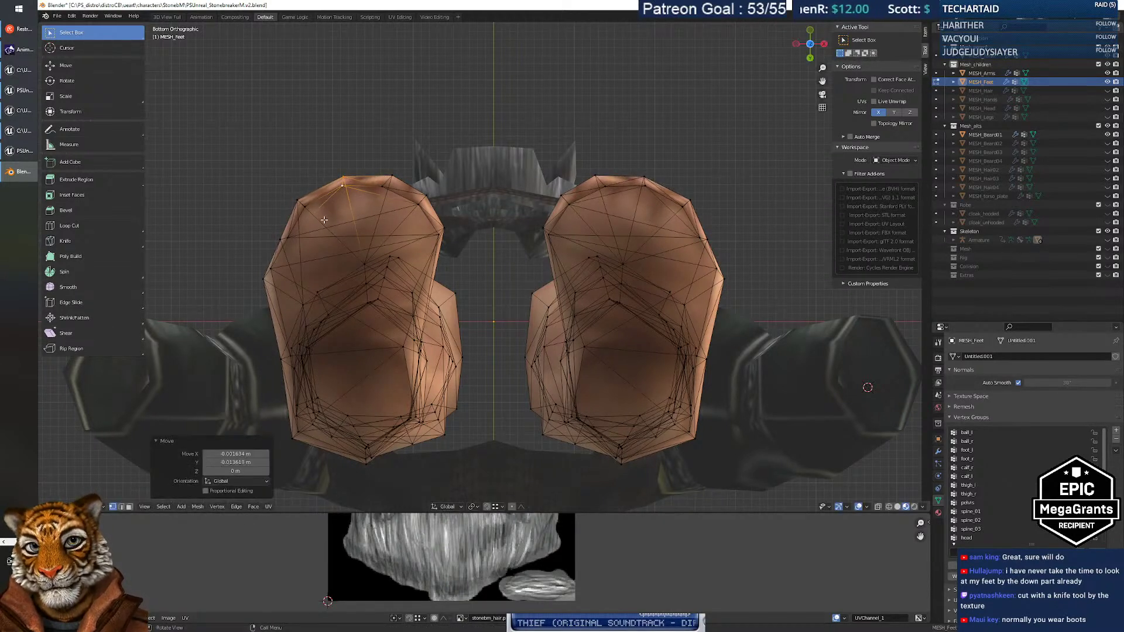
pyautogui.click(298, 200)
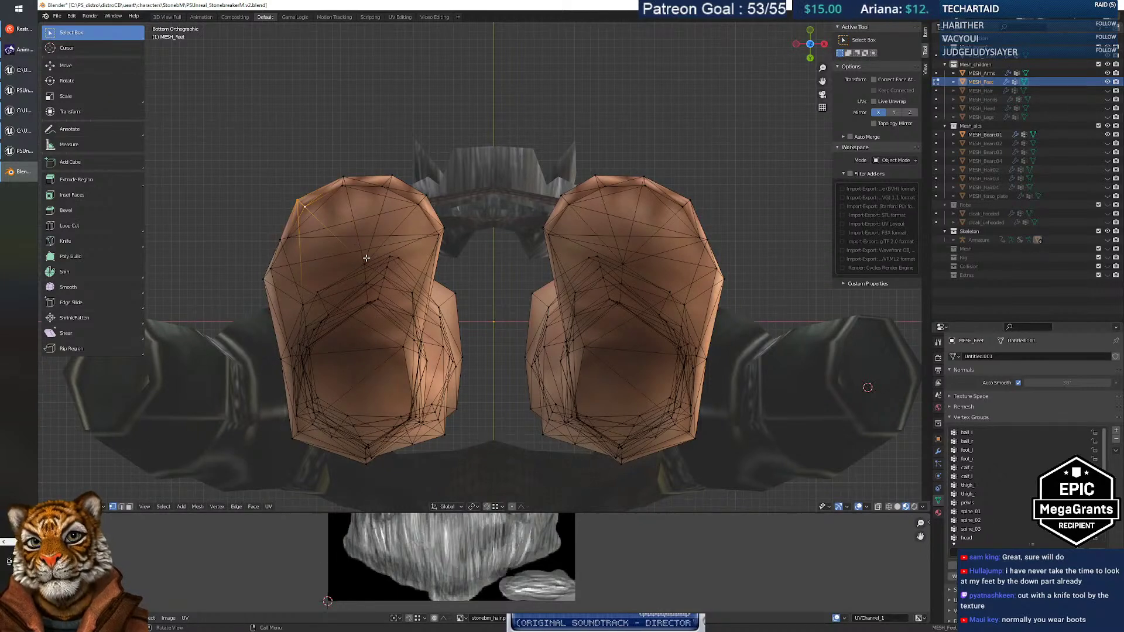
pyautogui.click(280, 238)
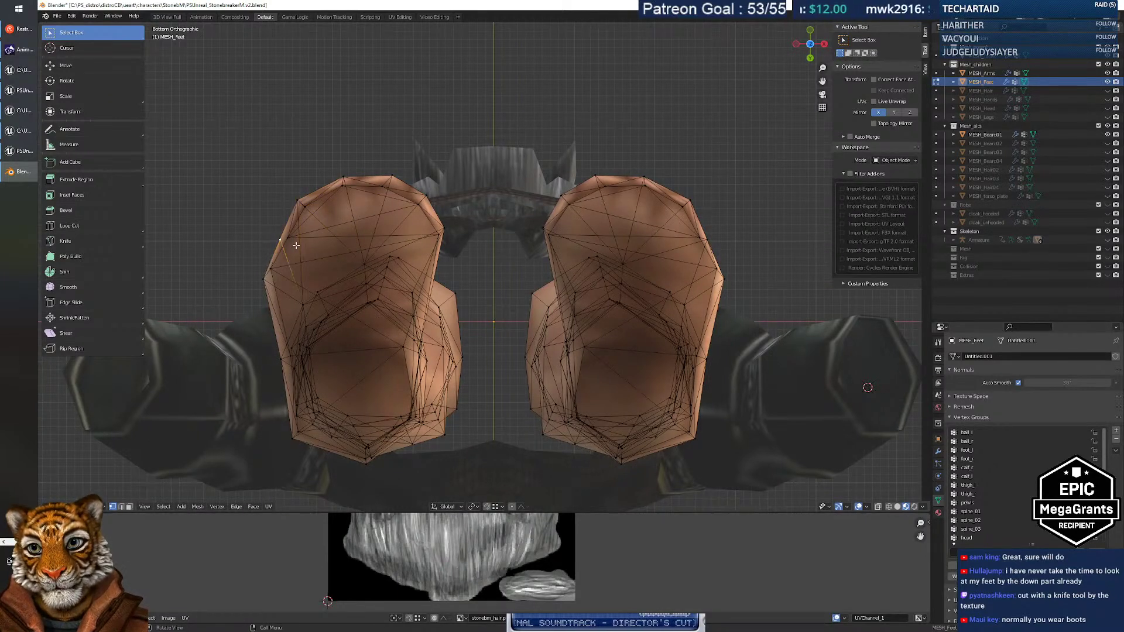
pyautogui.click(291, 238)
pyautogui.press('g')
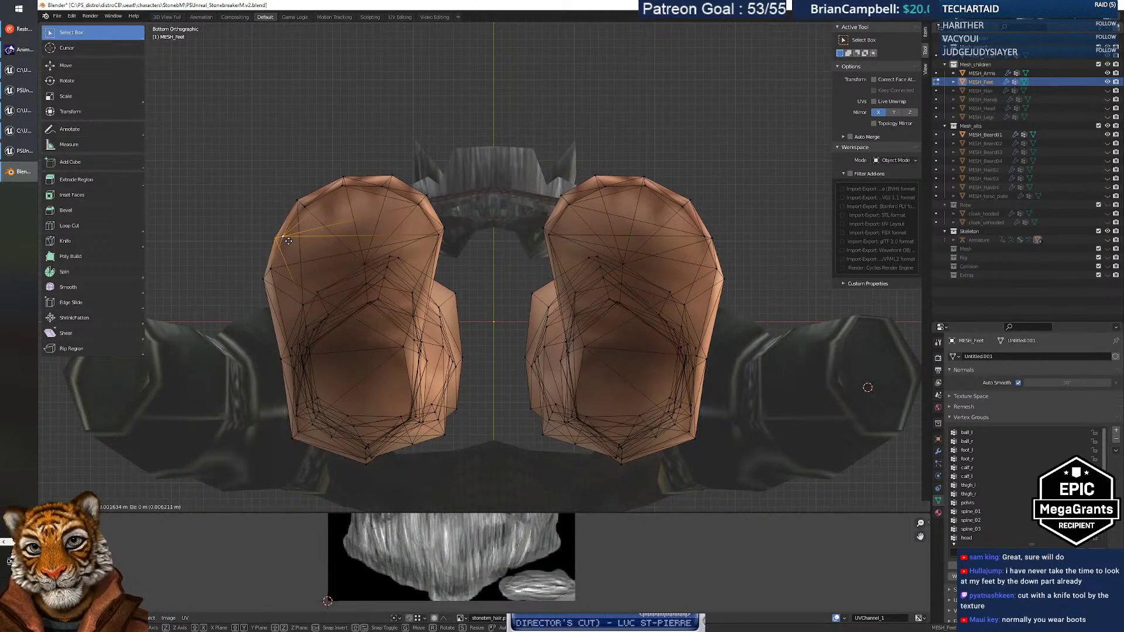
pyautogui.click(289, 240)
# Leave Edit Mode and examine the rounded toe outline of both feet from below and from the front.
pyautogui.moveTo(289, 239); pyautogui.dragTo(403, 276, button='middle')
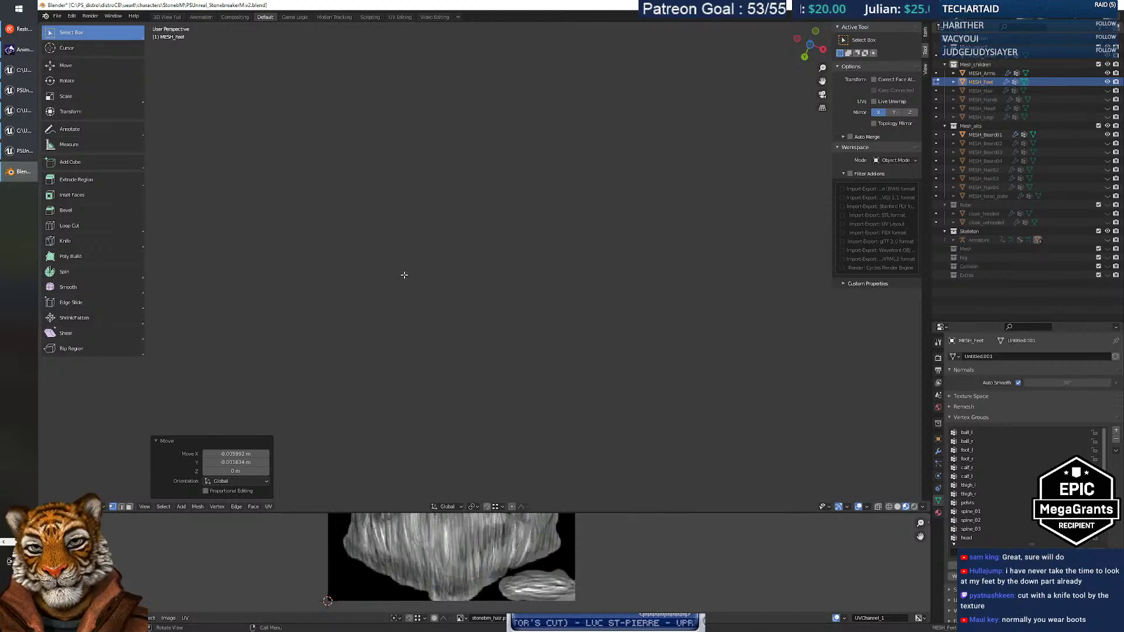
pyautogui.scroll(-8, 413, 274)
pyautogui.scroll(8, 417, 274)
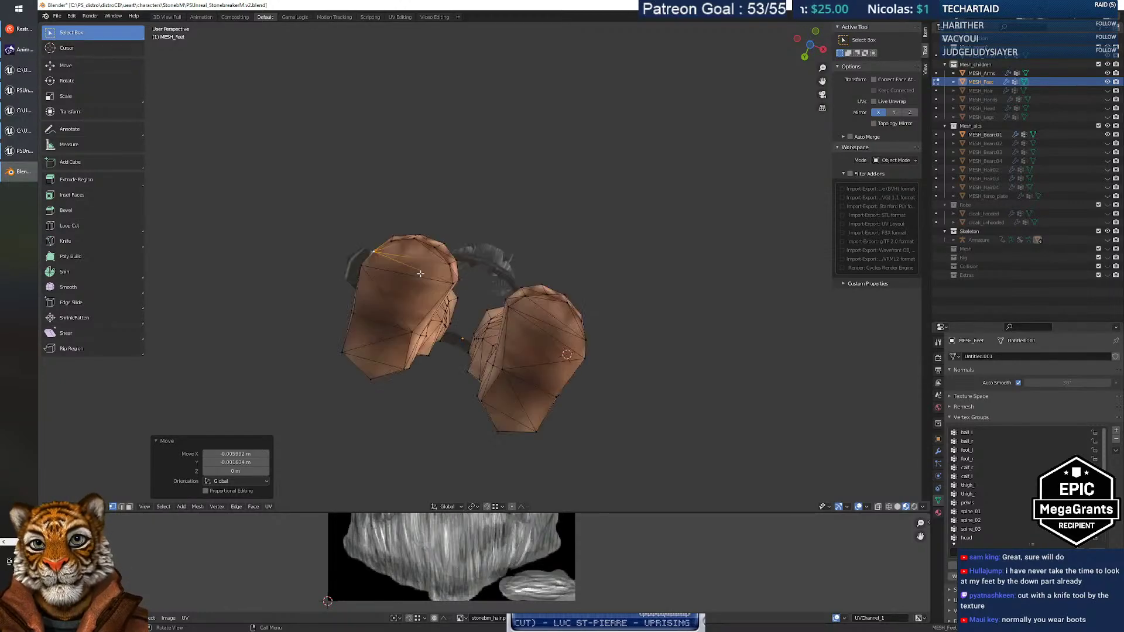
pyautogui.moveTo(417, 273); pyautogui.dragTo(469, 286, button='middle')
pyautogui.press('Tab')
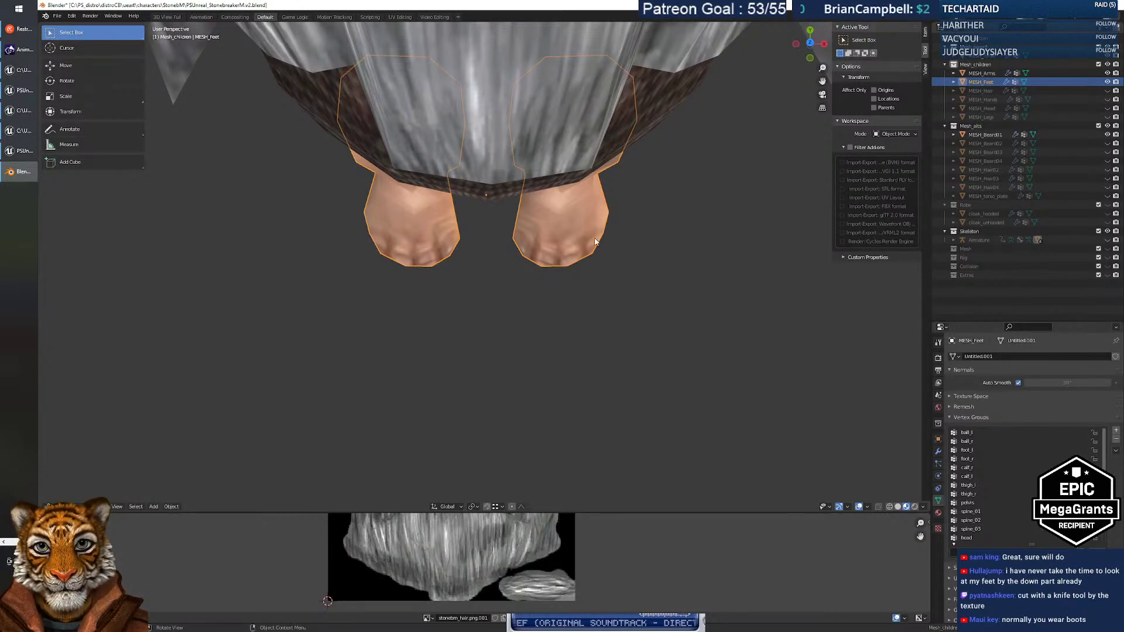
pyautogui.moveTo(487, 234); pyautogui.dragTo(556, 252, button='middle')
# Switch to the game and examine the dwarf's feet close up from above.
pyautogui.click(22, 150)
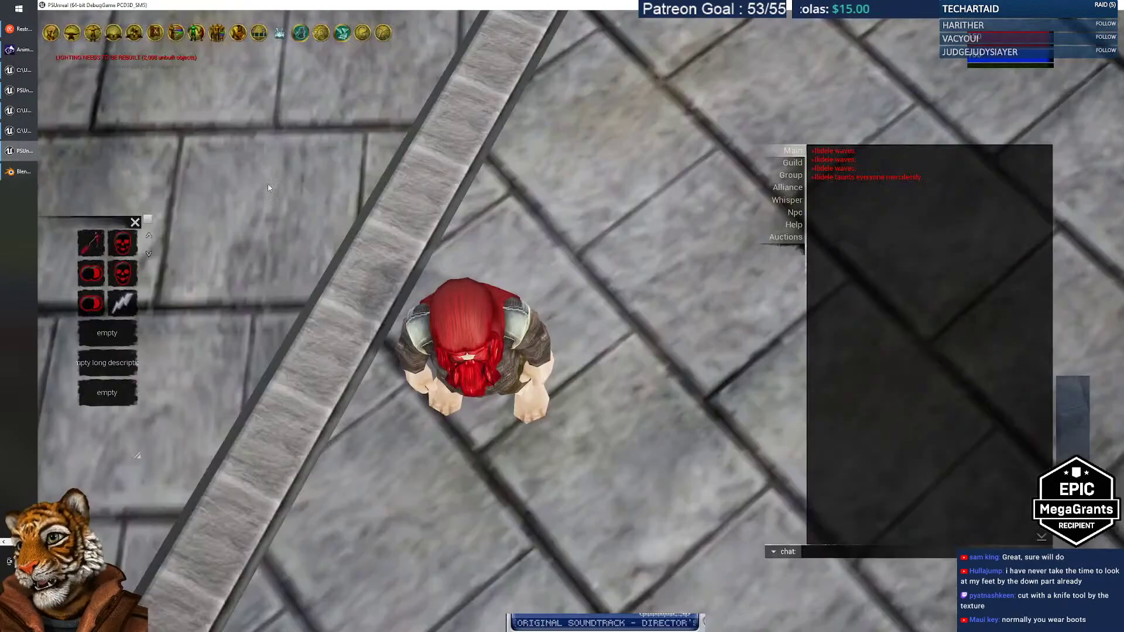
pyautogui.scroll(-3, 524, 426)
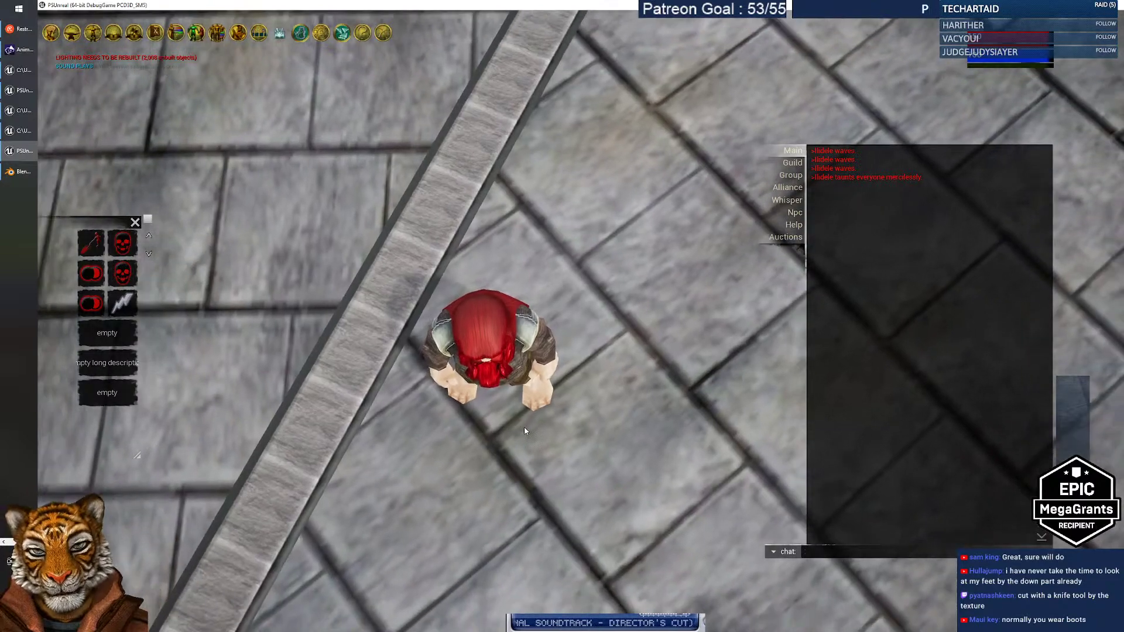
pyautogui.scroll(6, 526, 415)
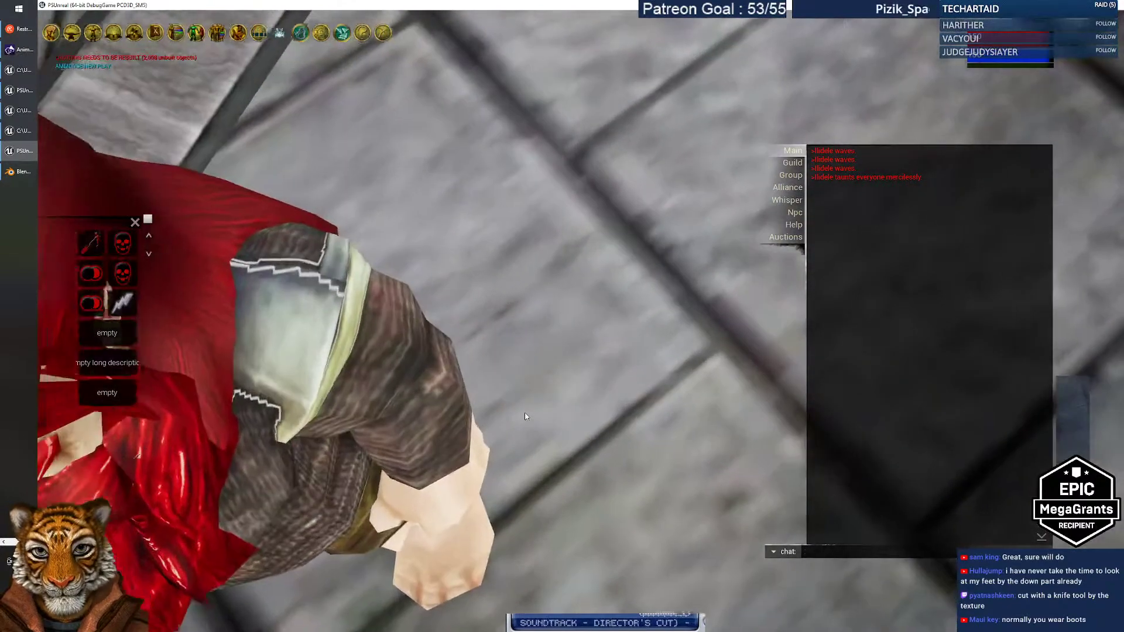
pyautogui.moveTo(525, 416); pyautogui.dragTo(451, 527)
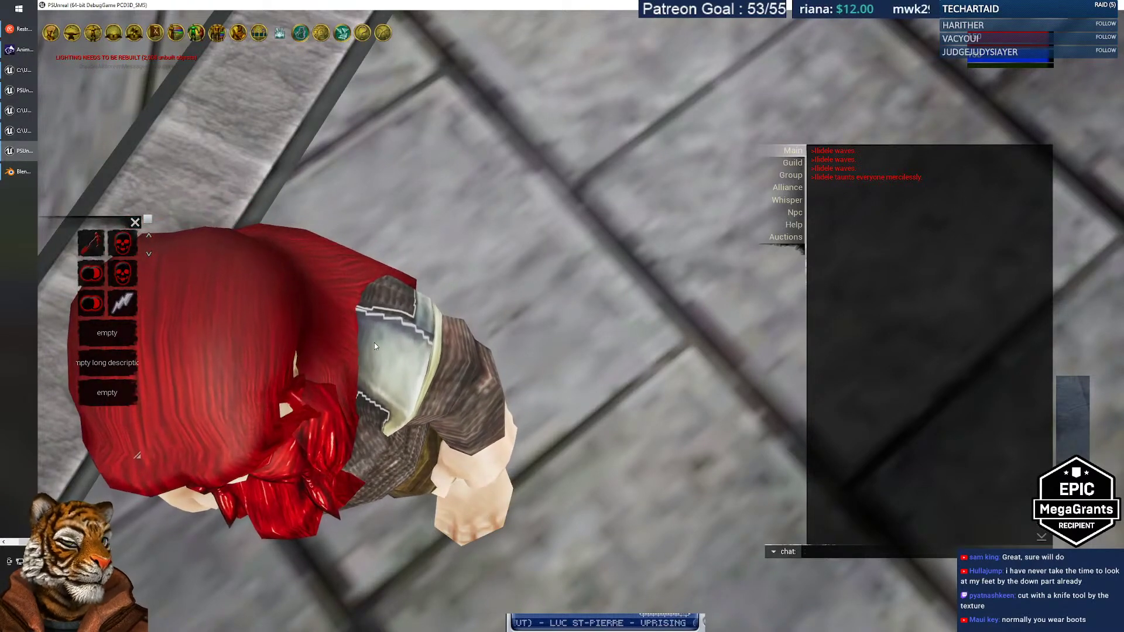
# Switch back to Blender and enlarge the image editor area so that the whole hair texture fits in it.
pyautogui.hotkey('alt', 'Tab')
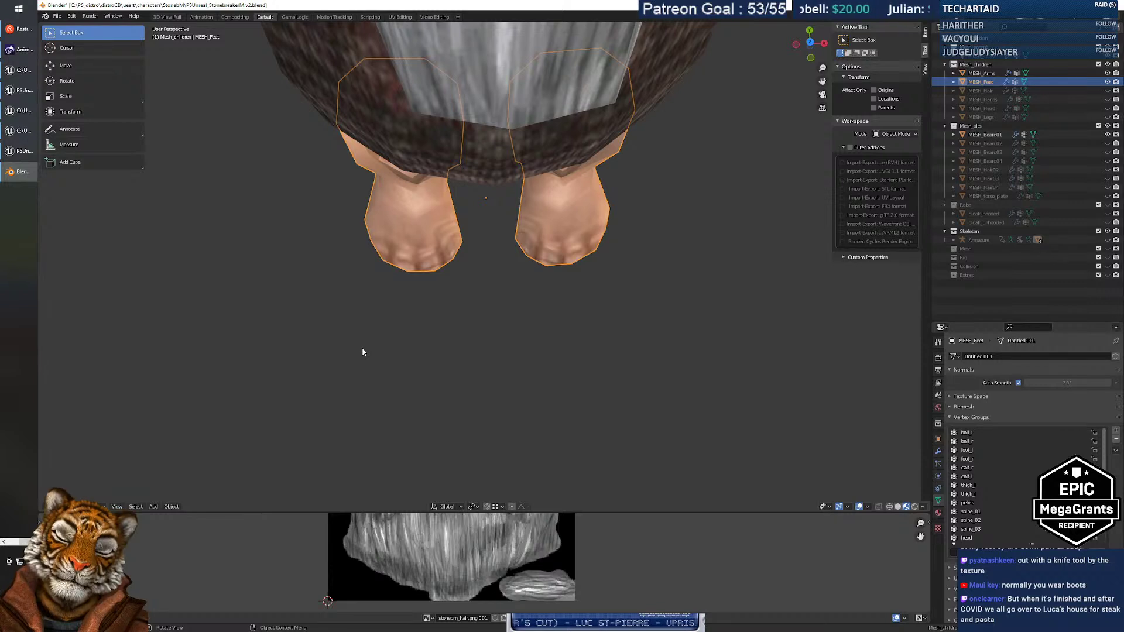
pyautogui.moveTo(577, 513); pyautogui.dragTo(577, 363)
pyautogui.scroll(-3, 490, 443)
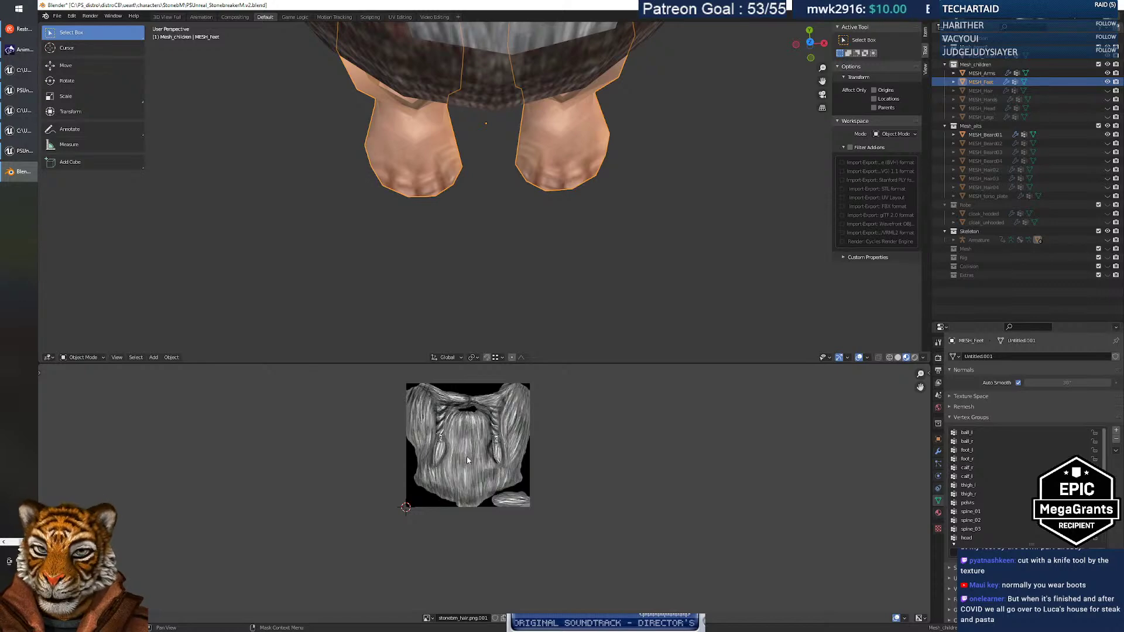
pyautogui.rightClick(484, 217)
pyautogui.press('Escape')
pyautogui.moveTo(497, 191)
pyautogui.mouseDown(button='middle')
pyautogui.moveTo(494, 170)
pyautogui.moveTo(497, 181)
pyautogui.mouseUp(button='middle')
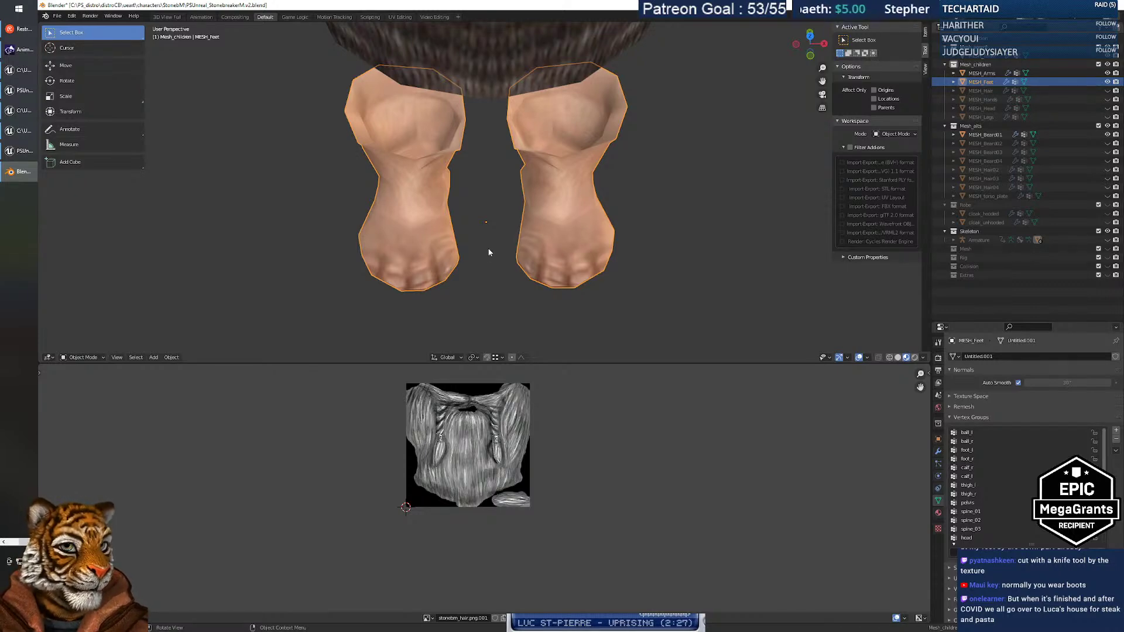
# Compare the toes with the dwarf in the game from a lower camera angle, and return to Blender.
pyautogui.hotkey('alt', 'Tab')
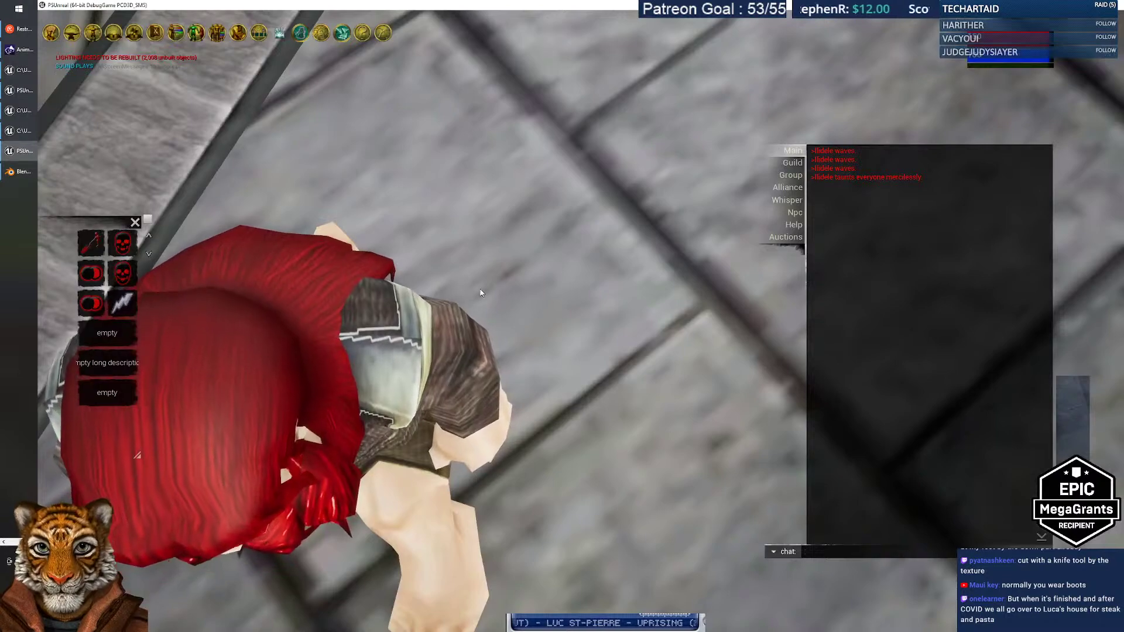
pyautogui.moveTo(431, 284); pyautogui.dragTo(407, 313, button='right')
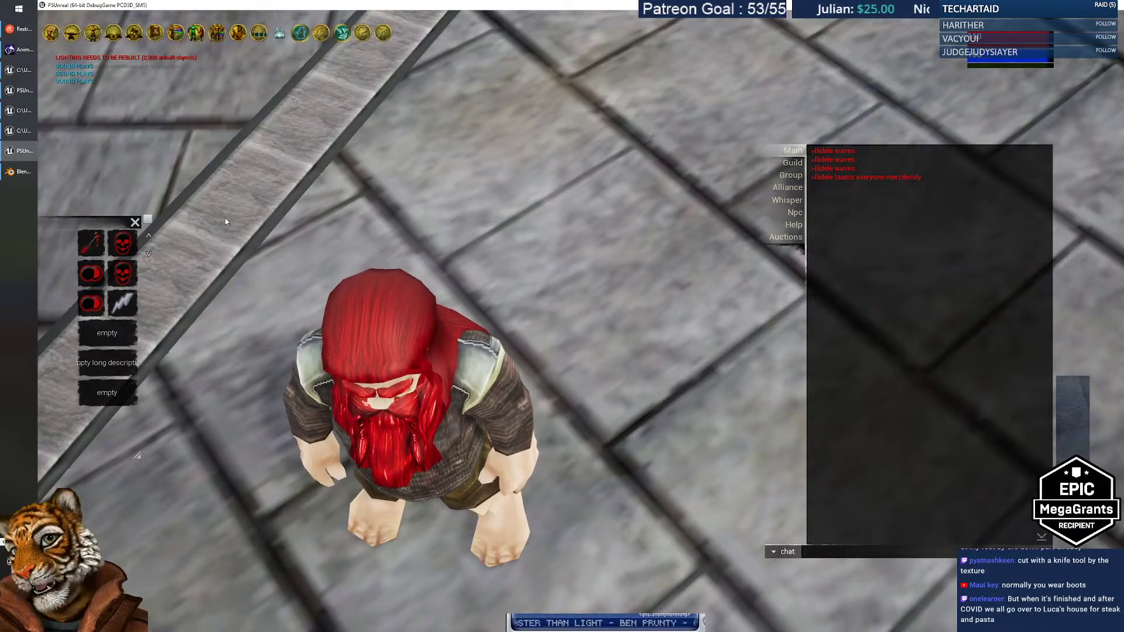
pyautogui.click(19, 172)
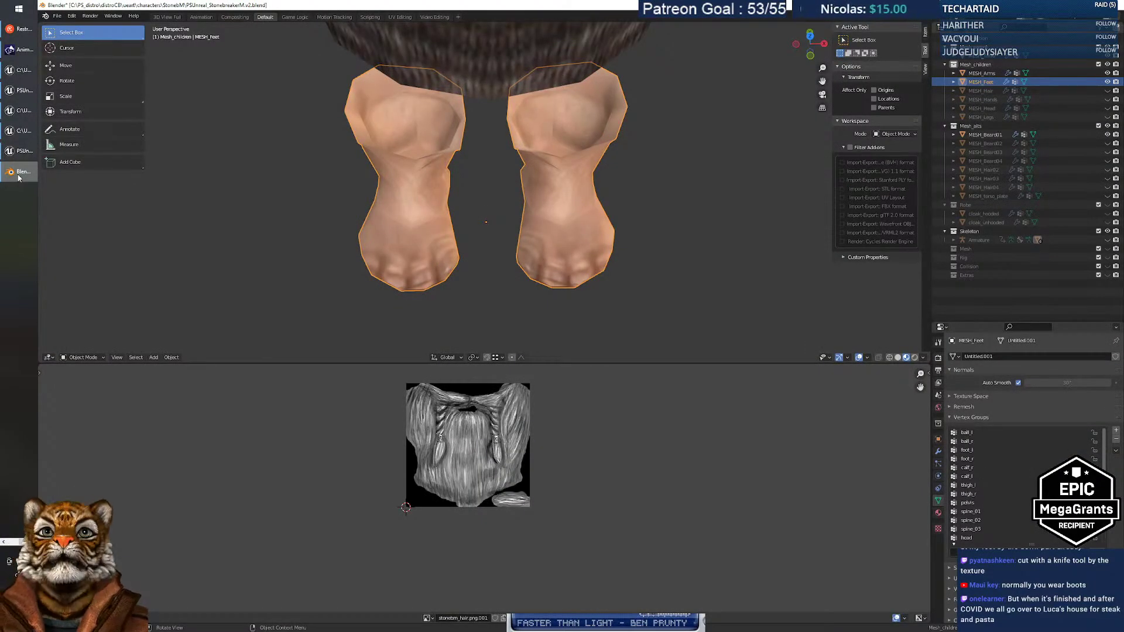
# In Edit Mode, move the inner toe edge vertex of the other sole about 0.006 m toward the foot's centre in bottom view.
pyautogui.rightClick(483, 213)
pyautogui.press('Escape')
pyautogui.moveTo(481, 198); pyautogui.dragTo(482, 41, button='middle')
pyautogui.press('Tab')
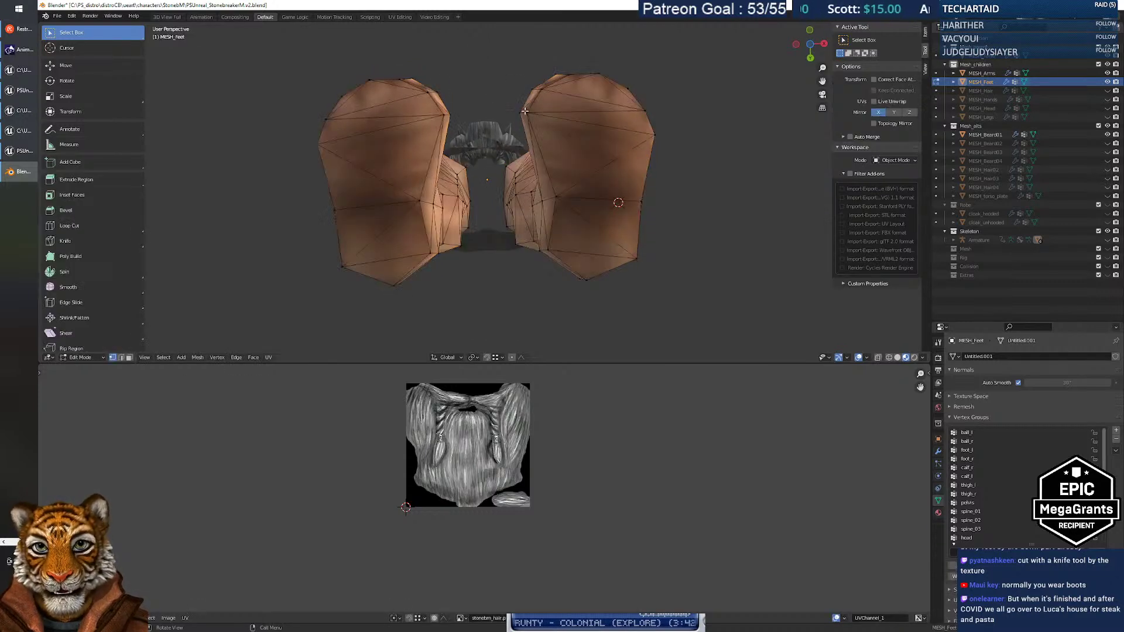
pyautogui.click(527, 112)
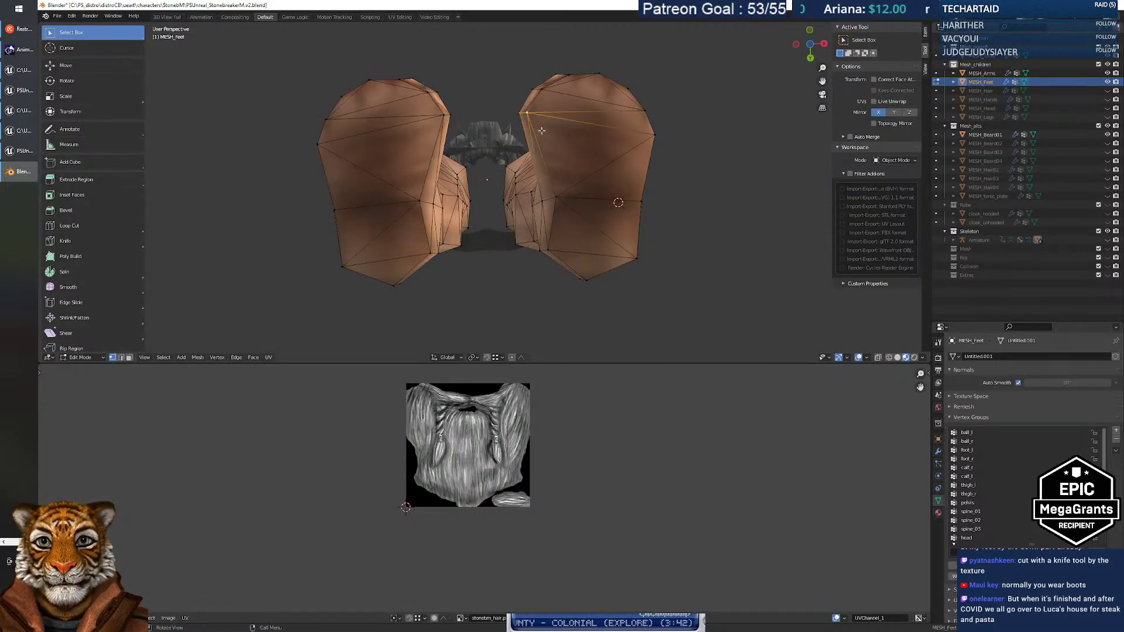
pyautogui.click(811, 46)
pyautogui.scroll(15, 503, 204)
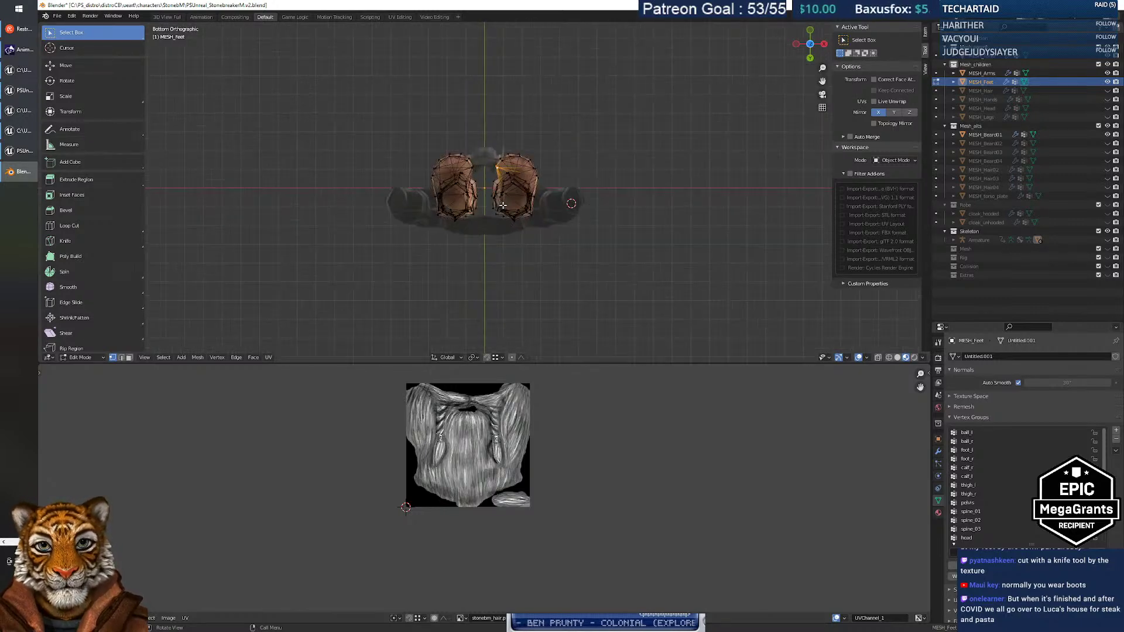
pyautogui.scroll(2, 503, 204)
pyautogui.press('g')
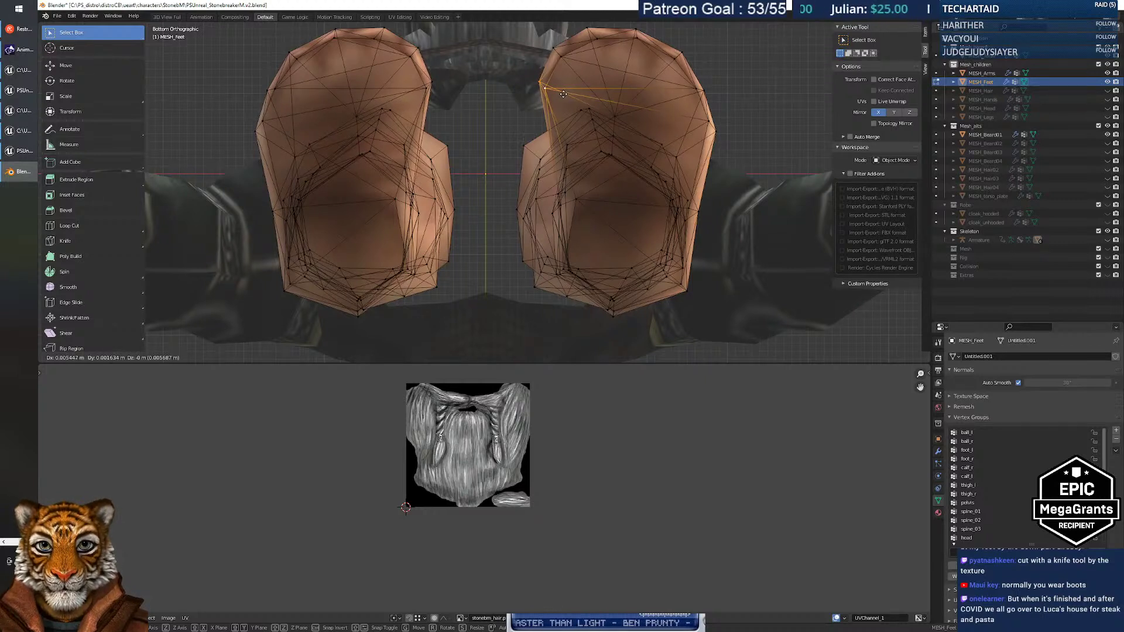
pyautogui.click(563, 94)
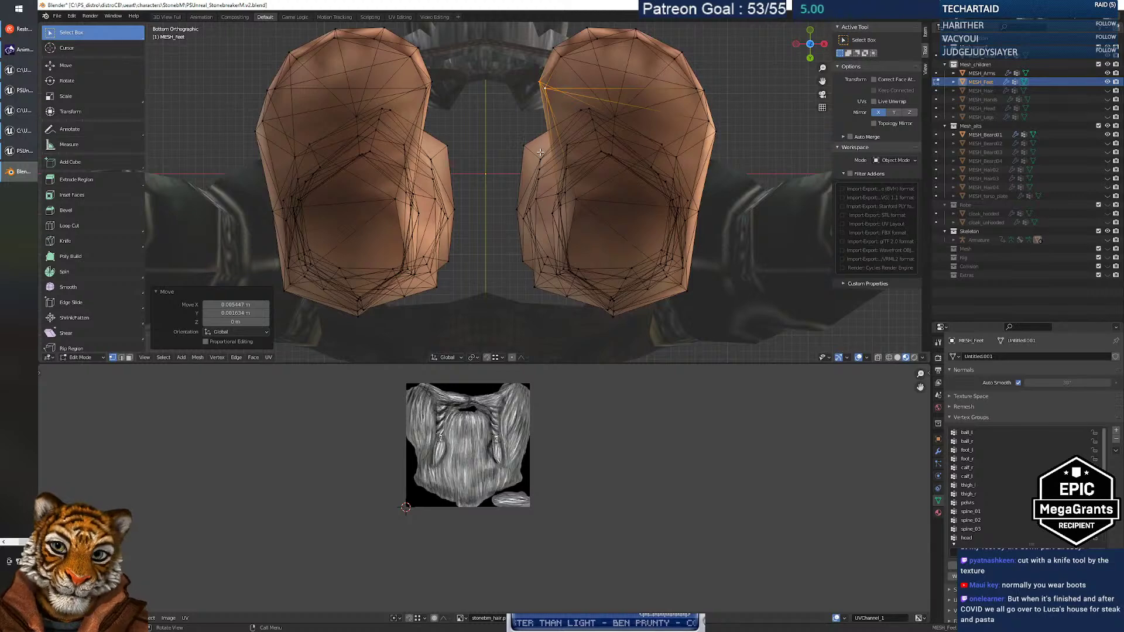
# Select the two vertices at the front tip of the toes and move them back about 0.007 m toward the heel.
pyautogui.scroll(-5, 522, 163)
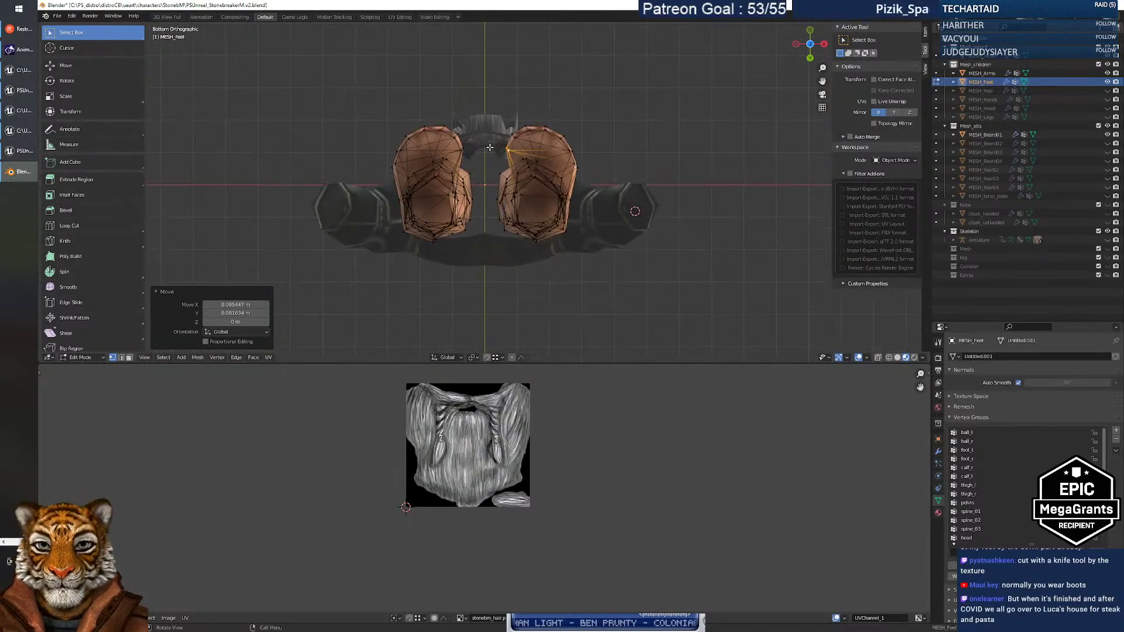
pyautogui.moveTo(489, 149); pyautogui.dragTo(487, 218, button='middle')
pyautogui.scroll(6, 483, 210)
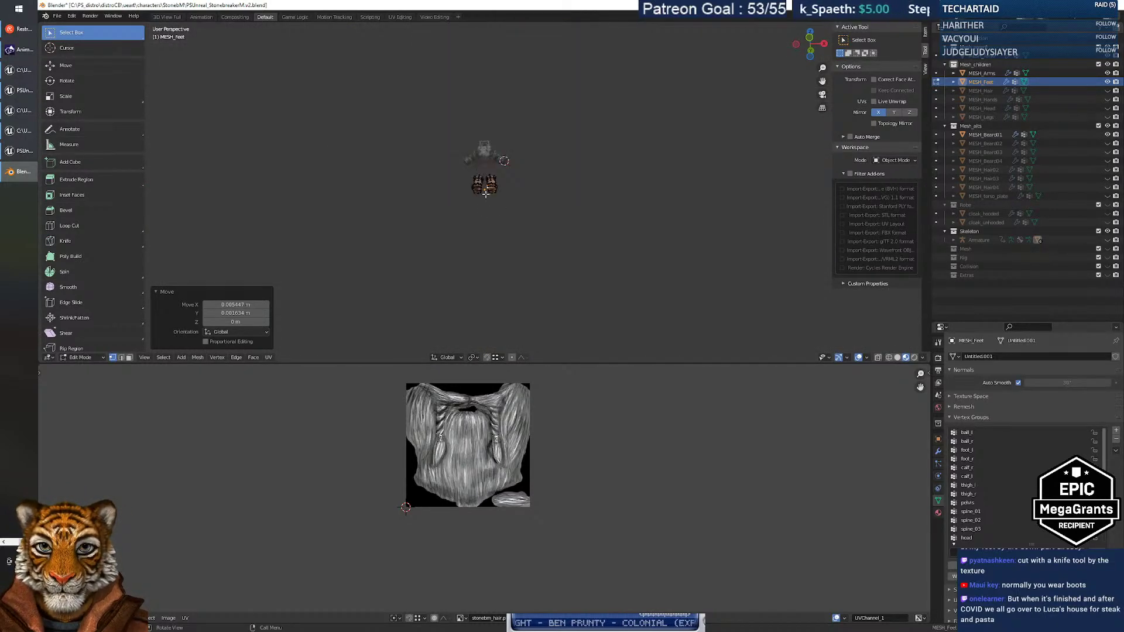
pyautogui.moveTo(483, 172); pyautogui.dragTo(528, 194, button='middle')
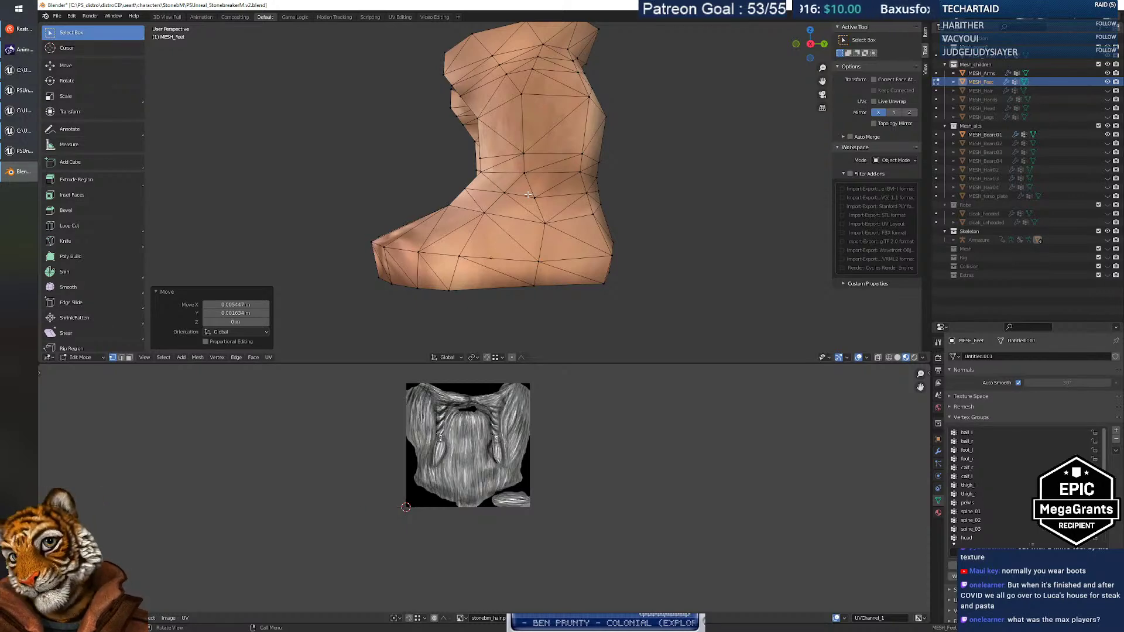
pyautogui.moveTo(496, 220); pyautogui.dragTo(474, 234, button='middle')
pyautogui.click(381, 254)
pyautogui.keyDown('shift'); pyautogui.click(380, 275); pyautogui.keyUp('shift')
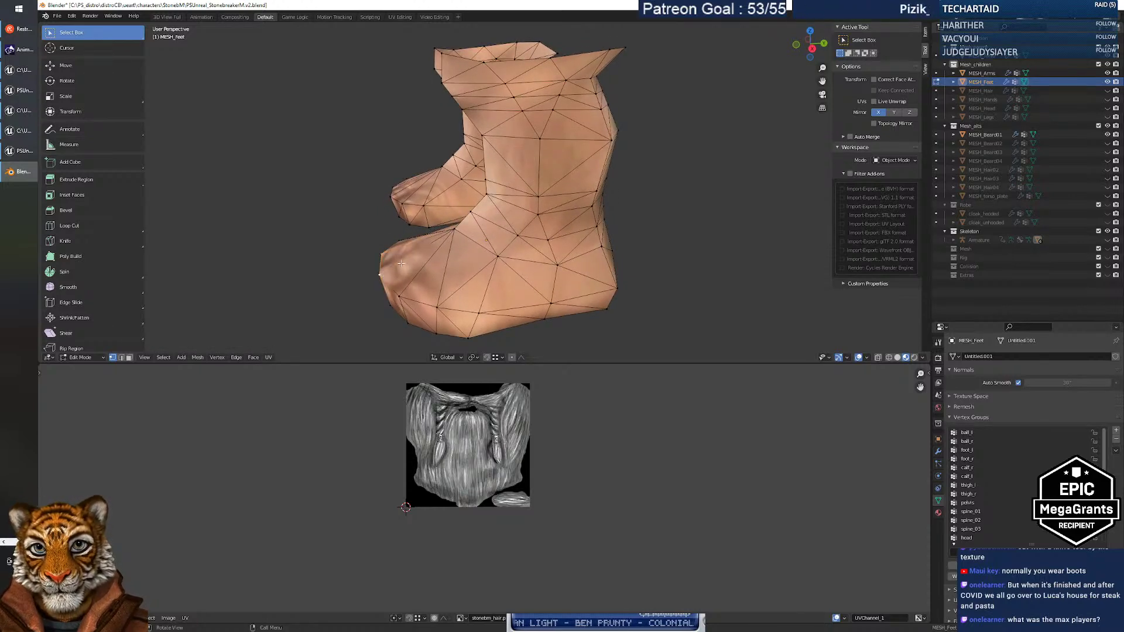
pyautogui.press('g')
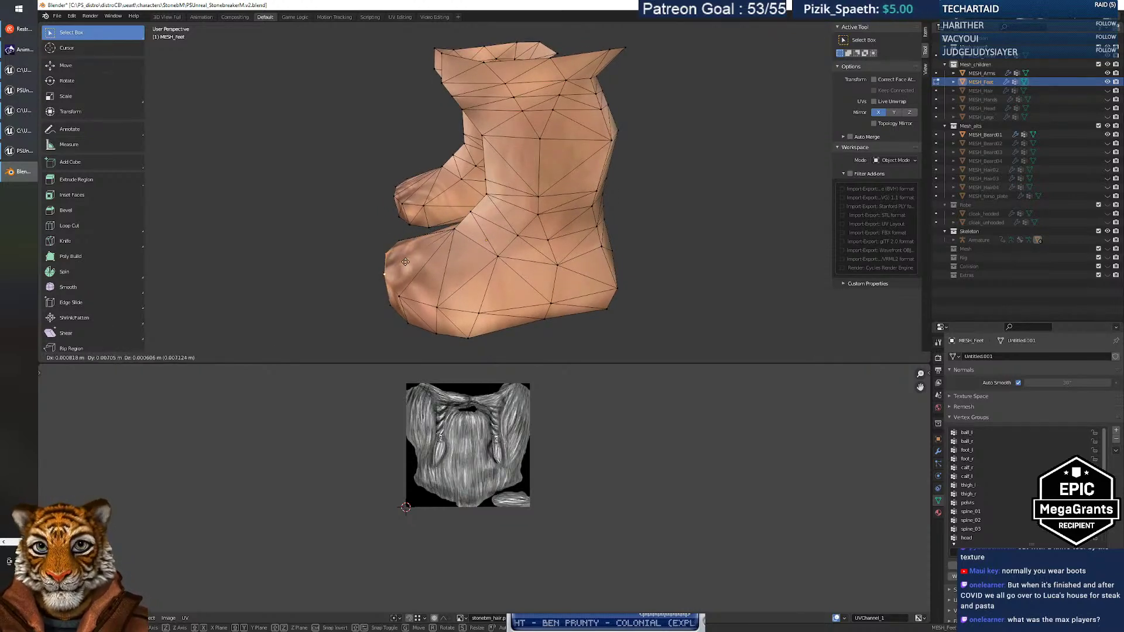
pyautogui.click(405, 261)
pyautogui.moveTo(405, 261); pyautogui.dragTo(377, 226, button='middle')
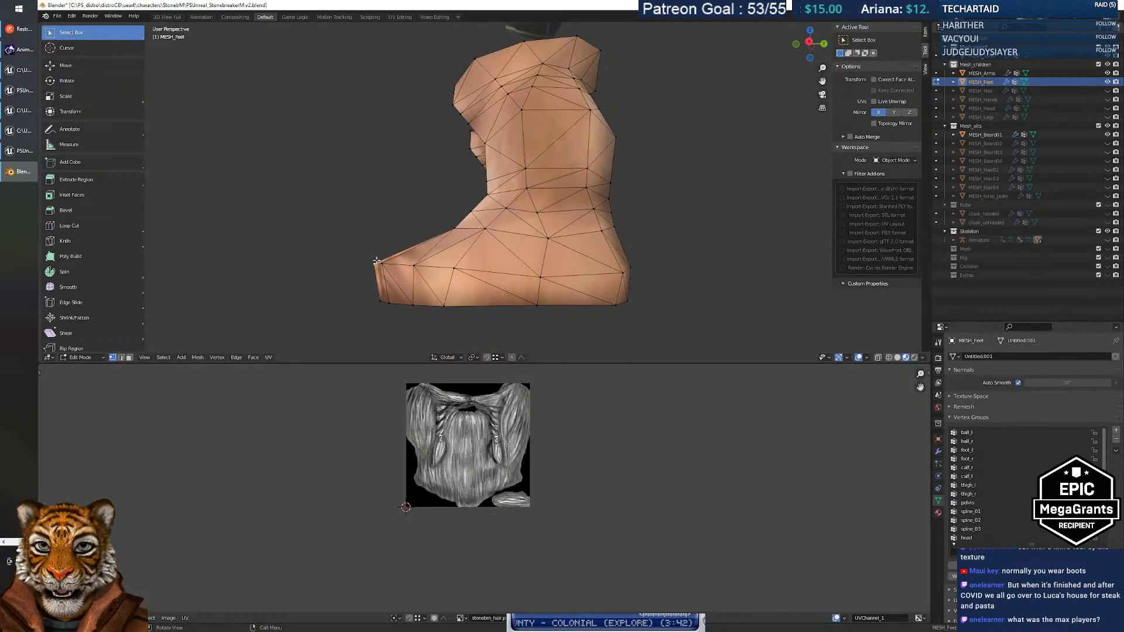
# Examine the reshaped toes of both feet from the side, the front and above.
pyautogui.moveTo(376, 249); pyautogui.dragTo(351, 288, button='middle')
pyautogui.moveTo(319, 282); pyautogui.dragTo(417, 303, button='middle')
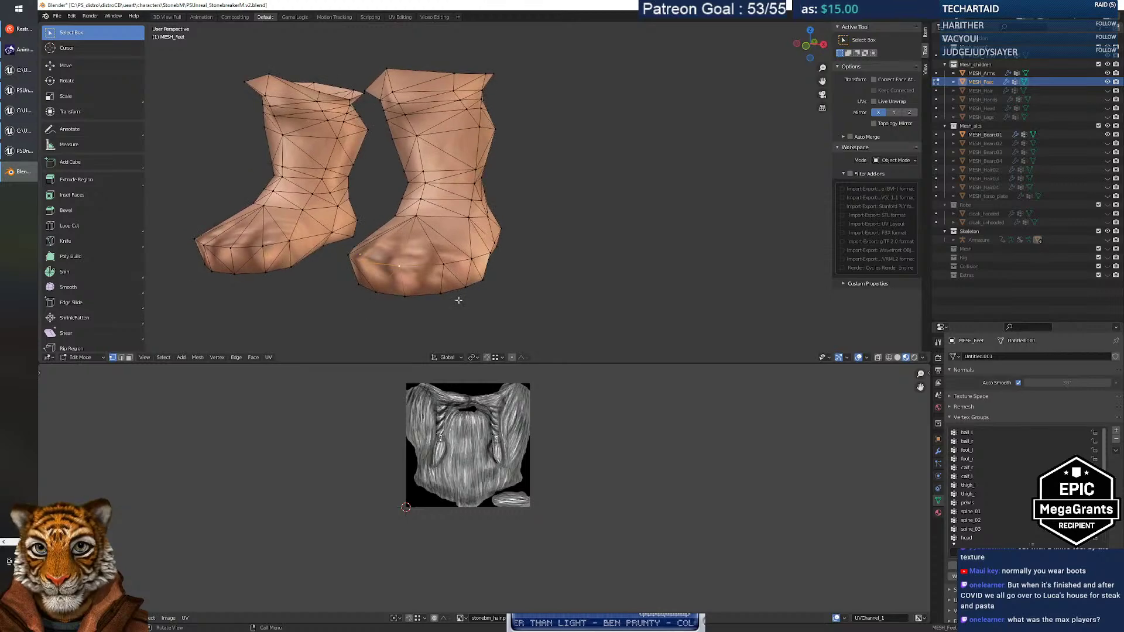
pyautogui.moveTo(370, 248); pyautogui.dragTo(476, 202, button='middle')
pyautogui.scroll(-8, 429, 296)
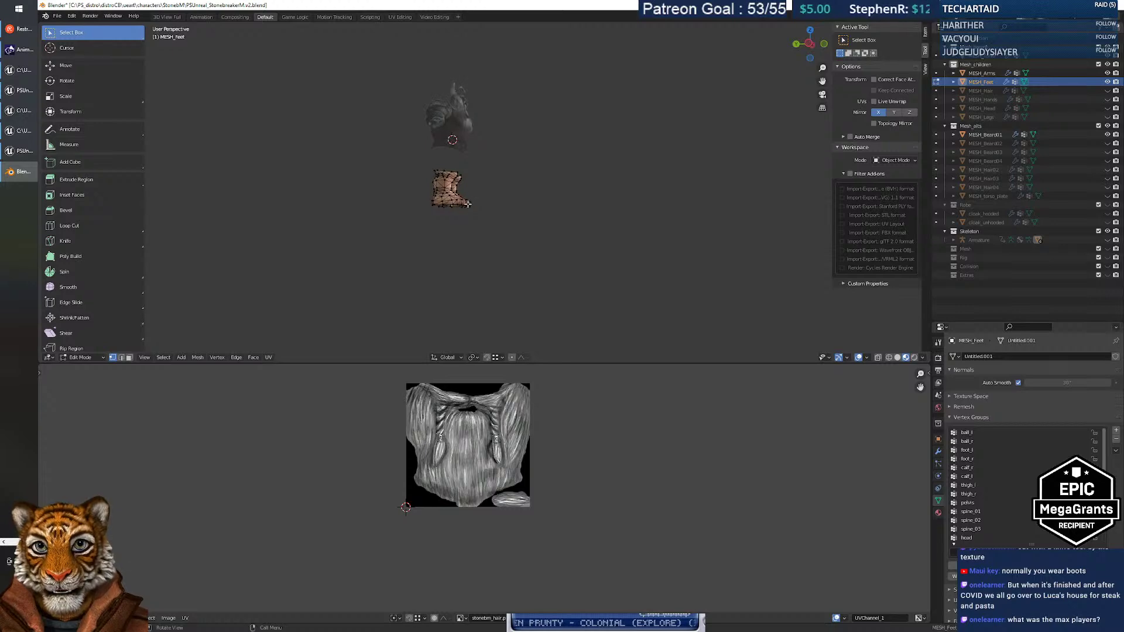
pyautogui.scroll(10, 467, 203)
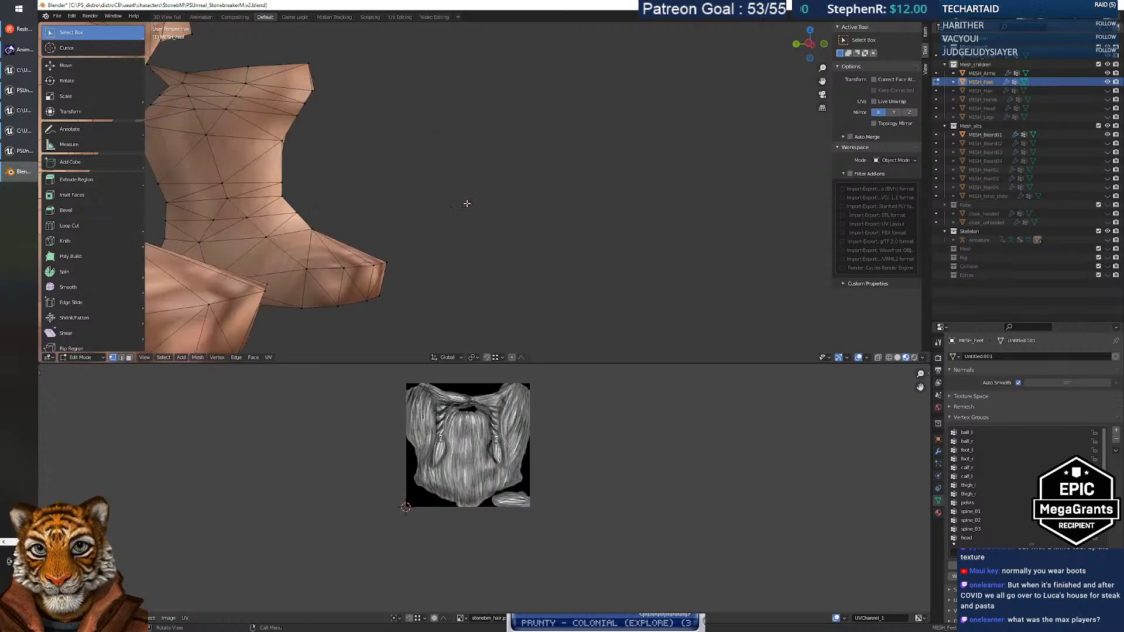
pyautogui.click(344, 268)
pyautogui.moveTo(392, 262); pyautogui.dragTo(320, 269, button='middle')
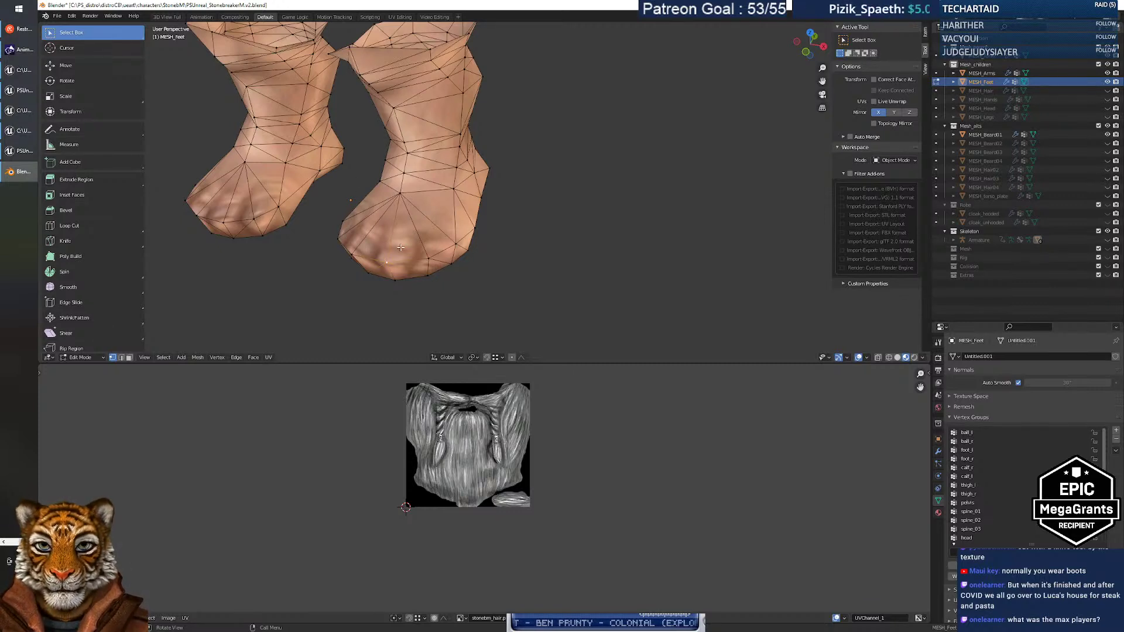
pyautogui.moveTo(359, 252); pyautogui.dragTo(346, 247, button='middle')
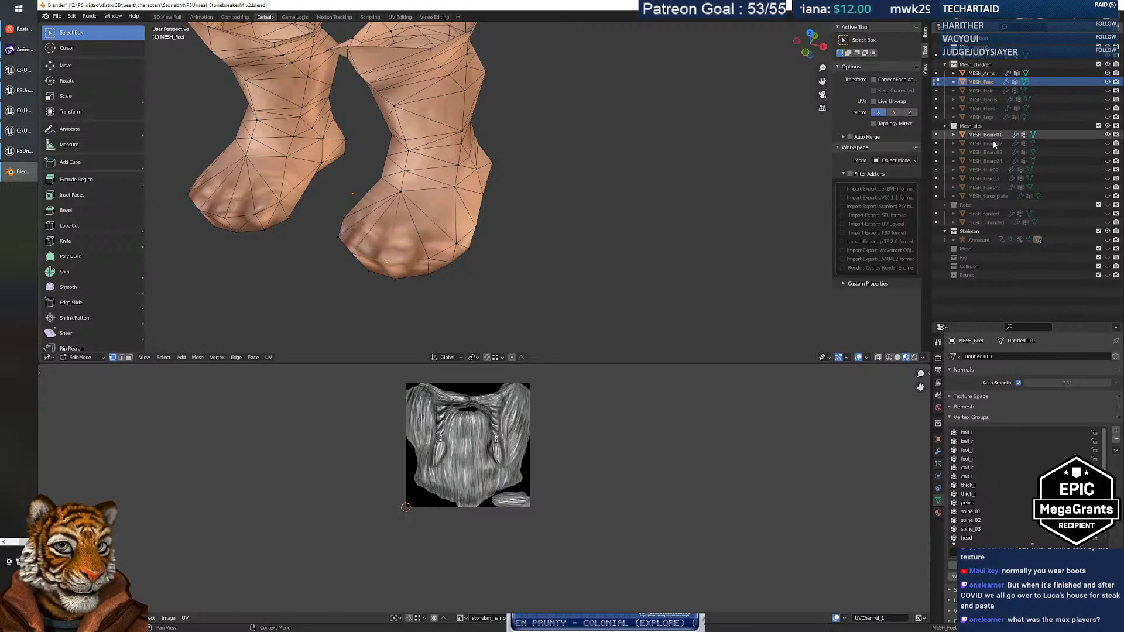
# In Object Mode, select the feet mesh's stonebm_feet_Mat material slot and display stonebm_foot.png.001 in the image editor.
pyautogui.press('Tab')
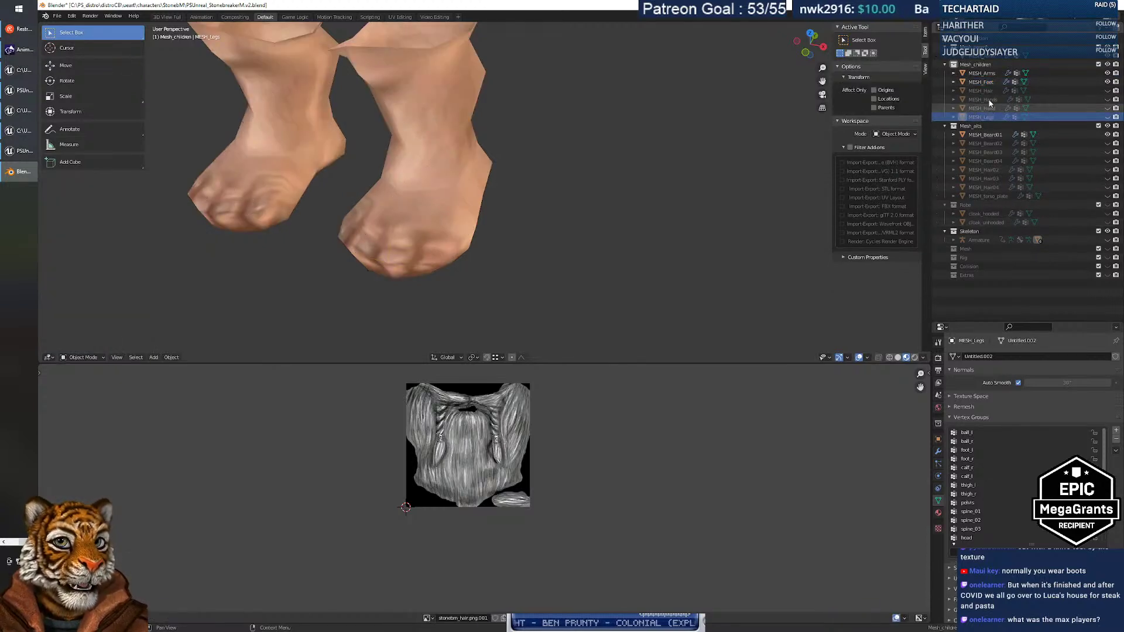
pyautogui.scroll(-2, 1018, 479)
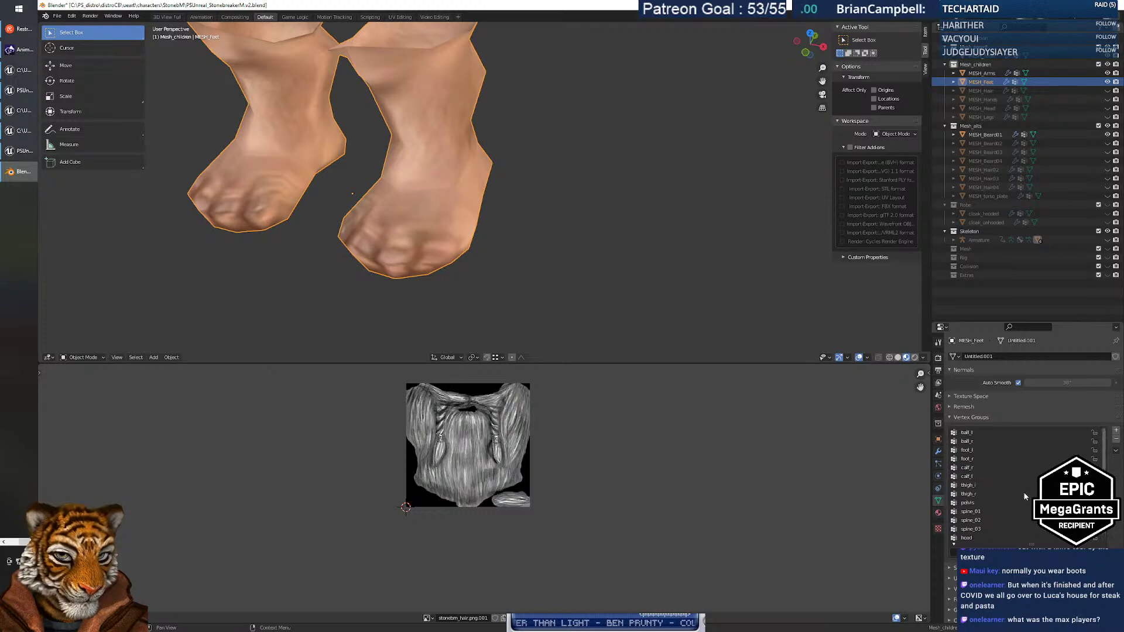
pyautogui.click(938, 512)
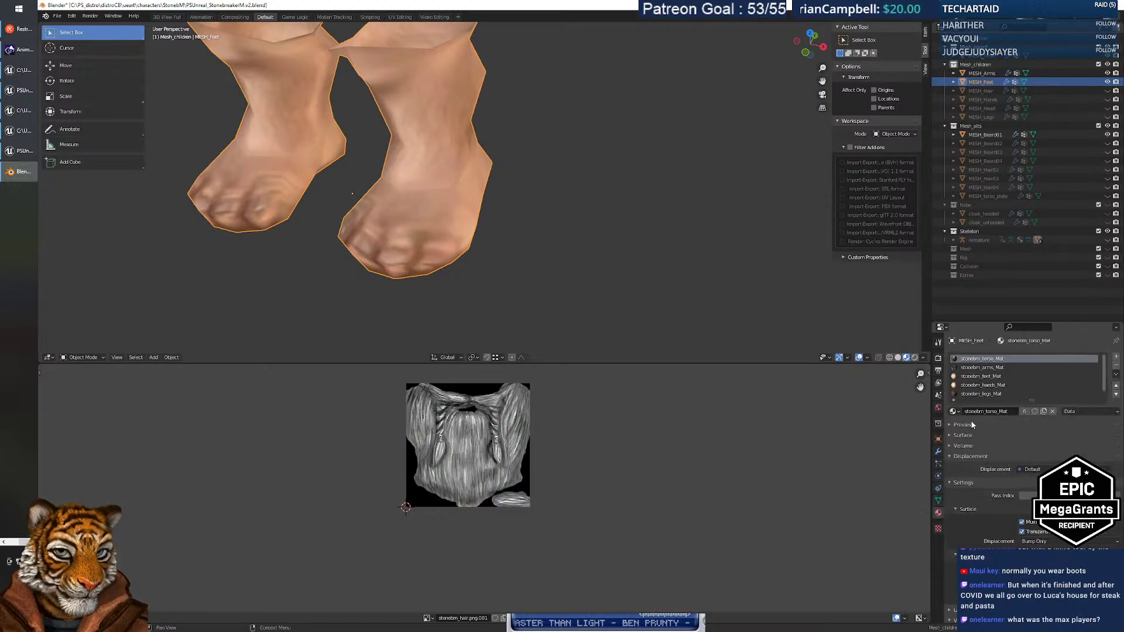
pyautogui.click(998, 378)
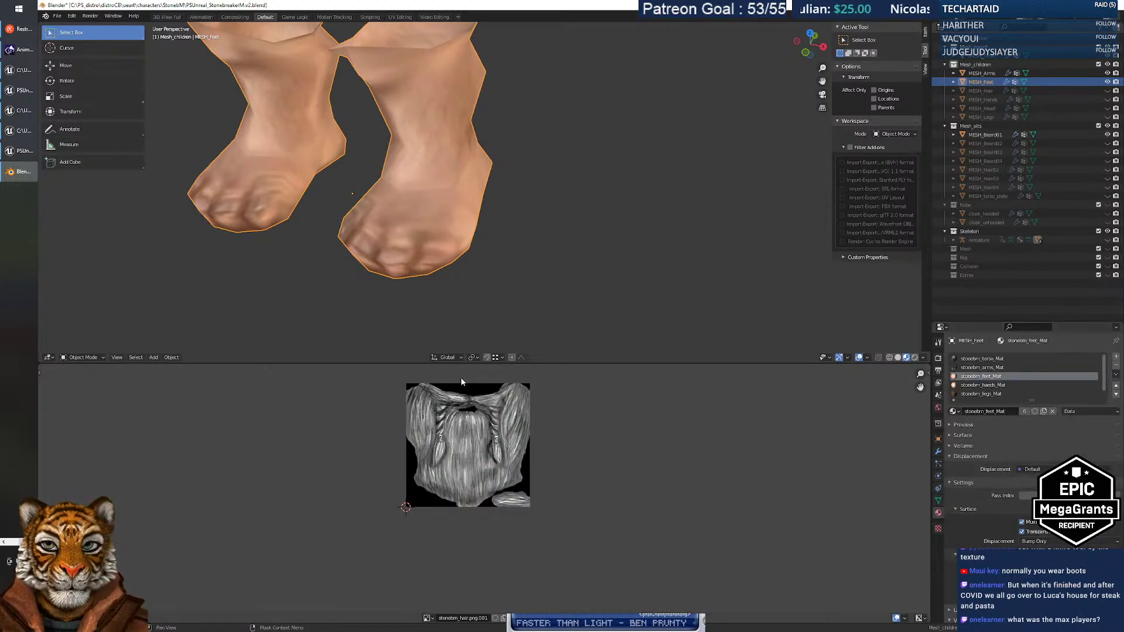
pyautogui.click(427, 618)
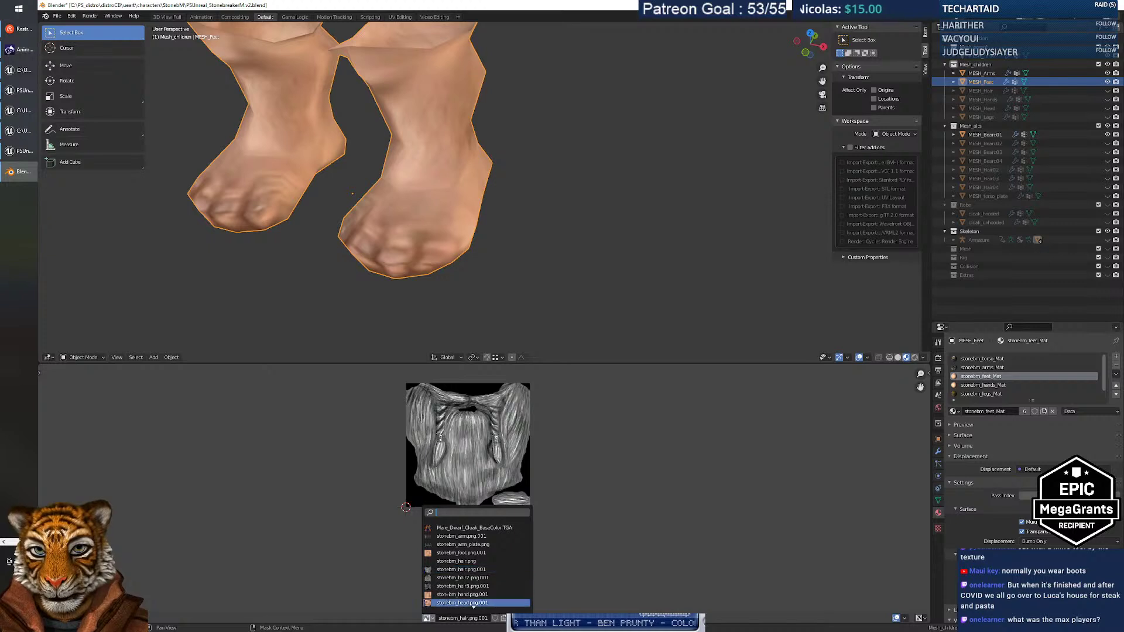
pyautogui.click(465, 559)
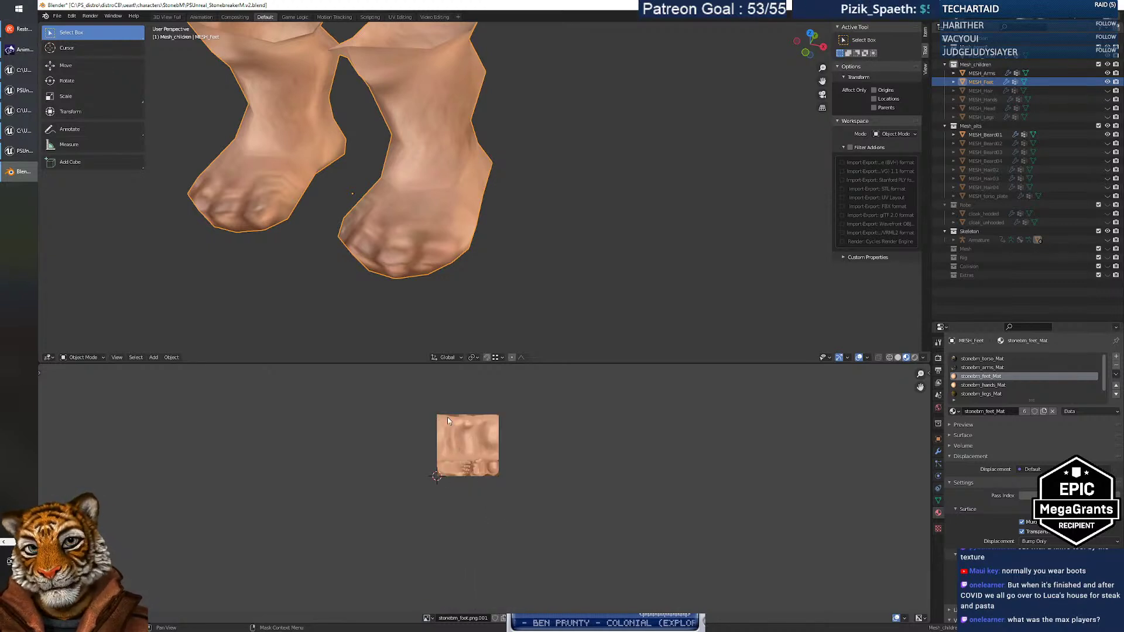
pyautogui.click(70, 618)
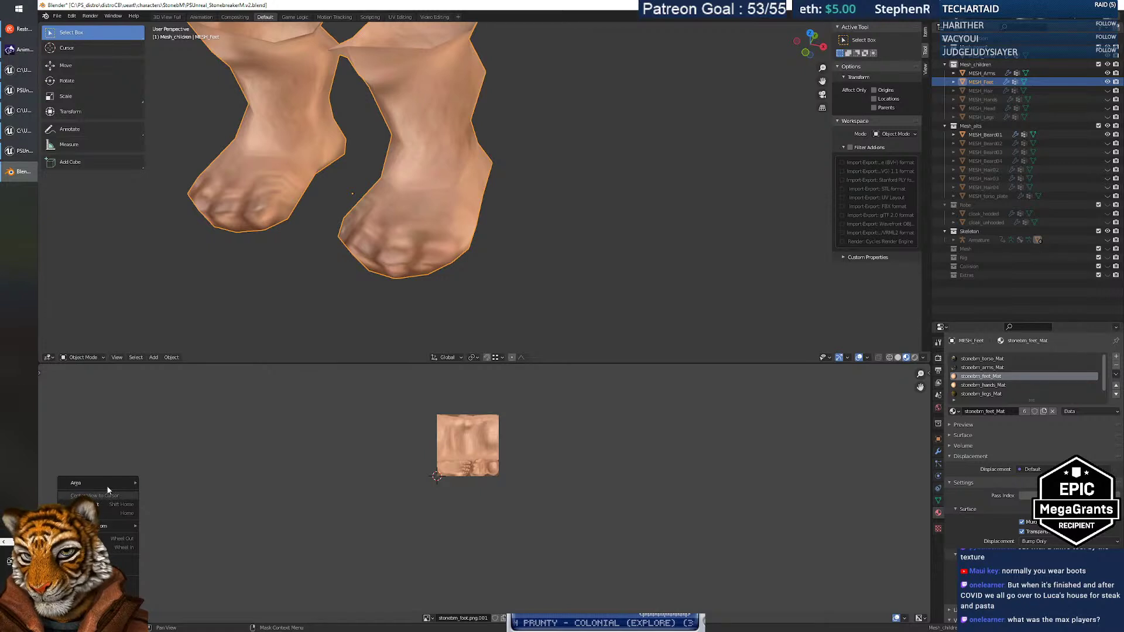
pyautogui.moveTo(111, 484)
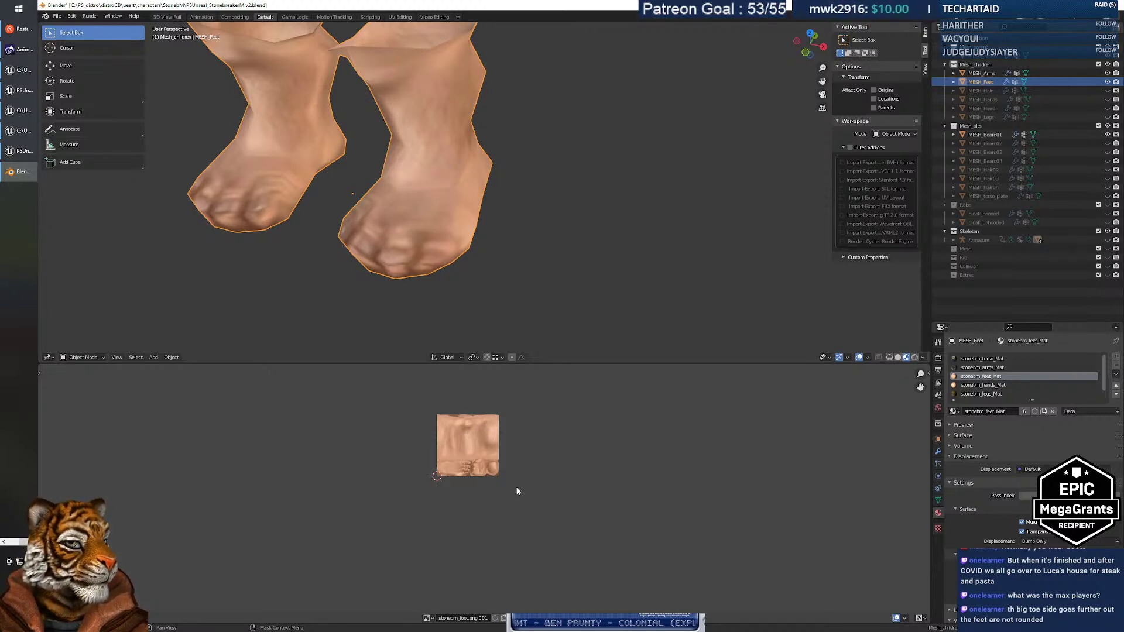
# In Edit Mode, select the vertices along the big-toe side of both feet and move them forward about 0.010 m along Y.
pyautogui.moveTo(380, 257); pyautogui.dragTo(298, 263, button='middle')
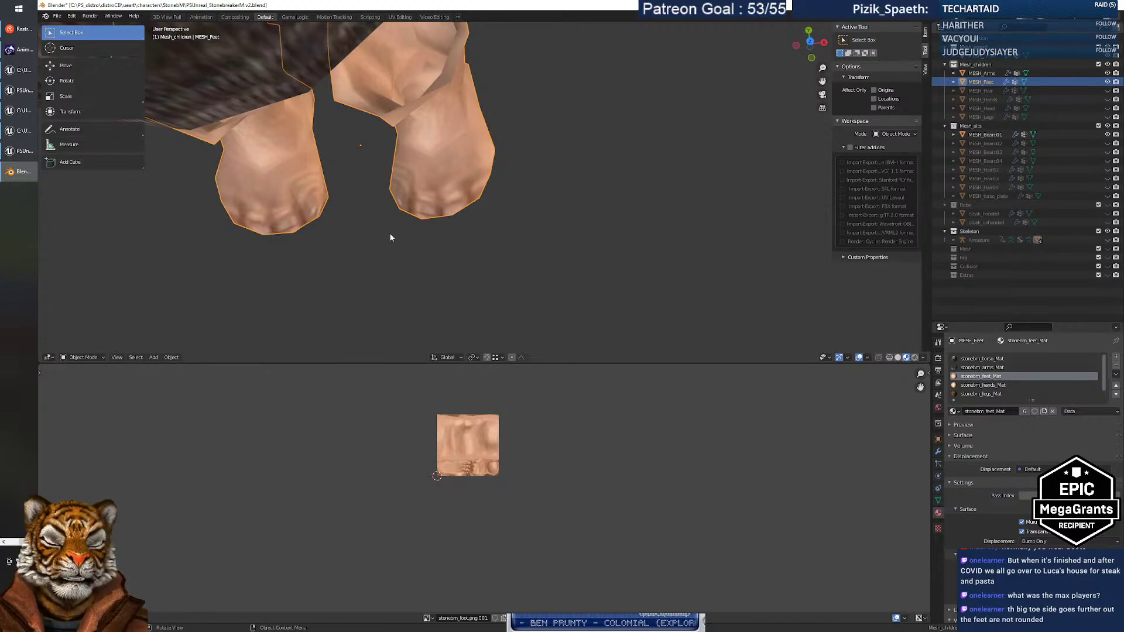
pyautogui.moveTo(386, 233); pyautogui.dragTo(334, 229, button='middle')
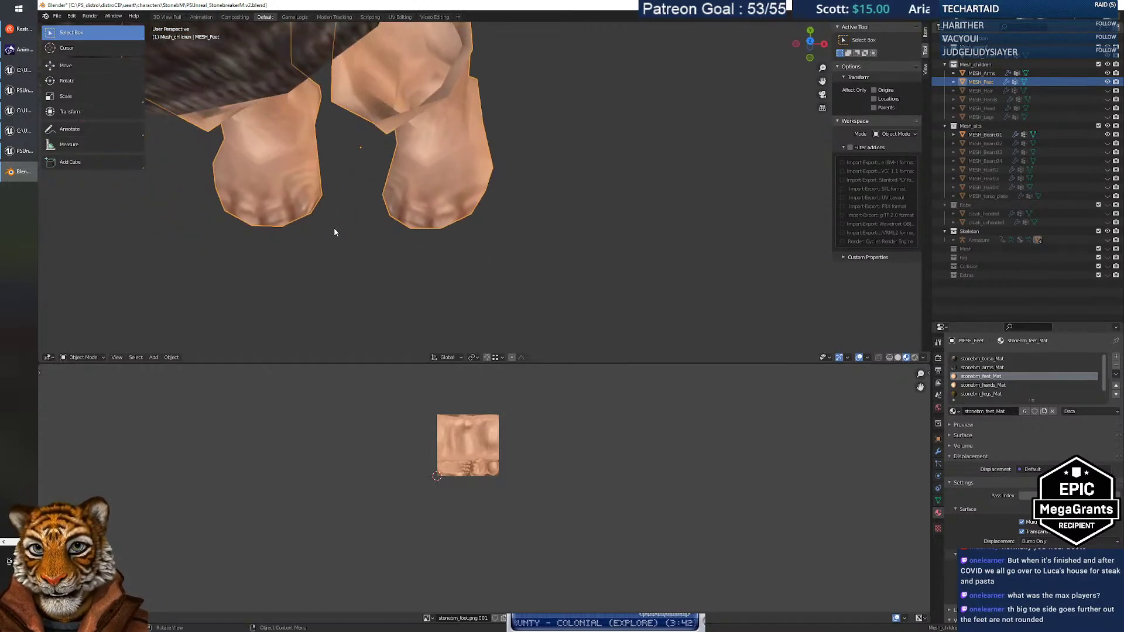
pyautogui.press('KP_Decimal')
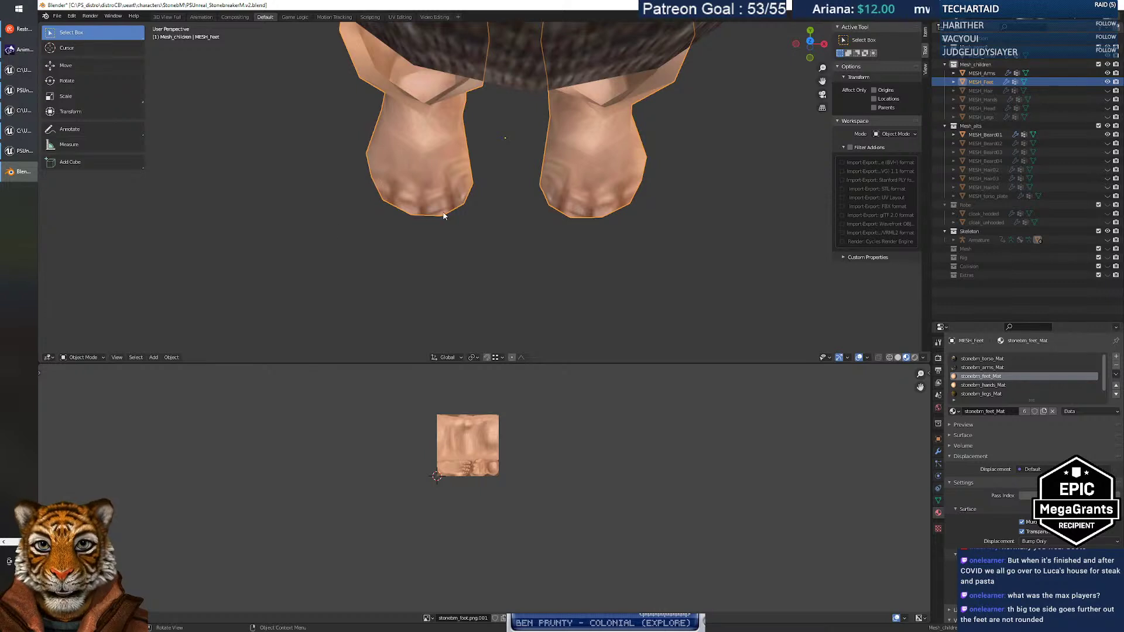
pyautogui.moveTo(443, 216); pyautogui.dragTo(439, 210, button='middle')
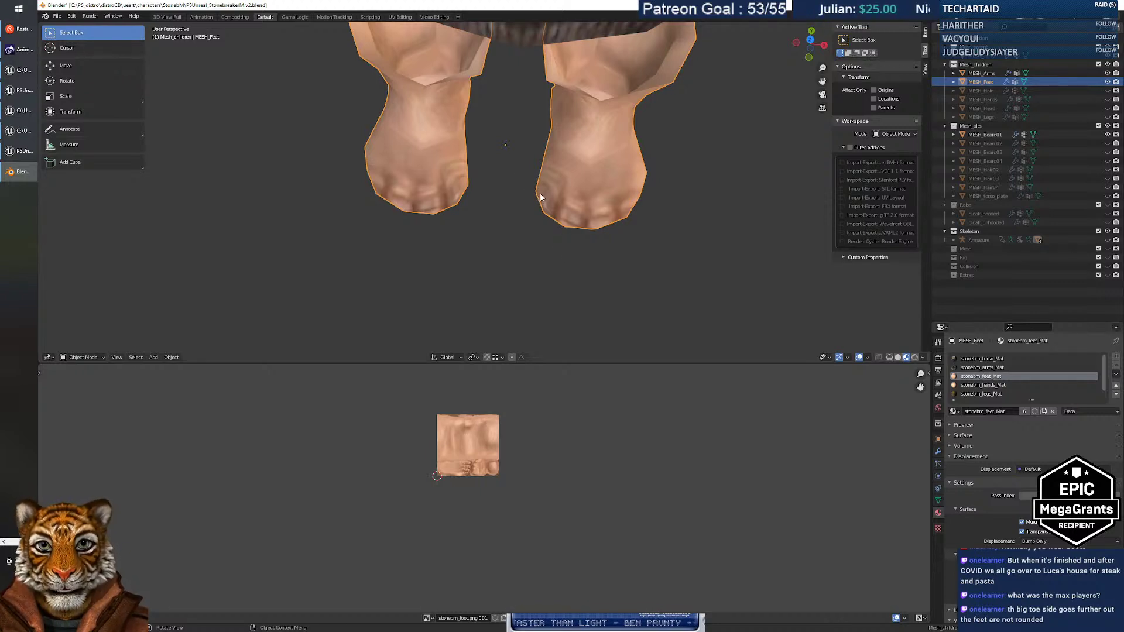
pyautogui.press('Tab')
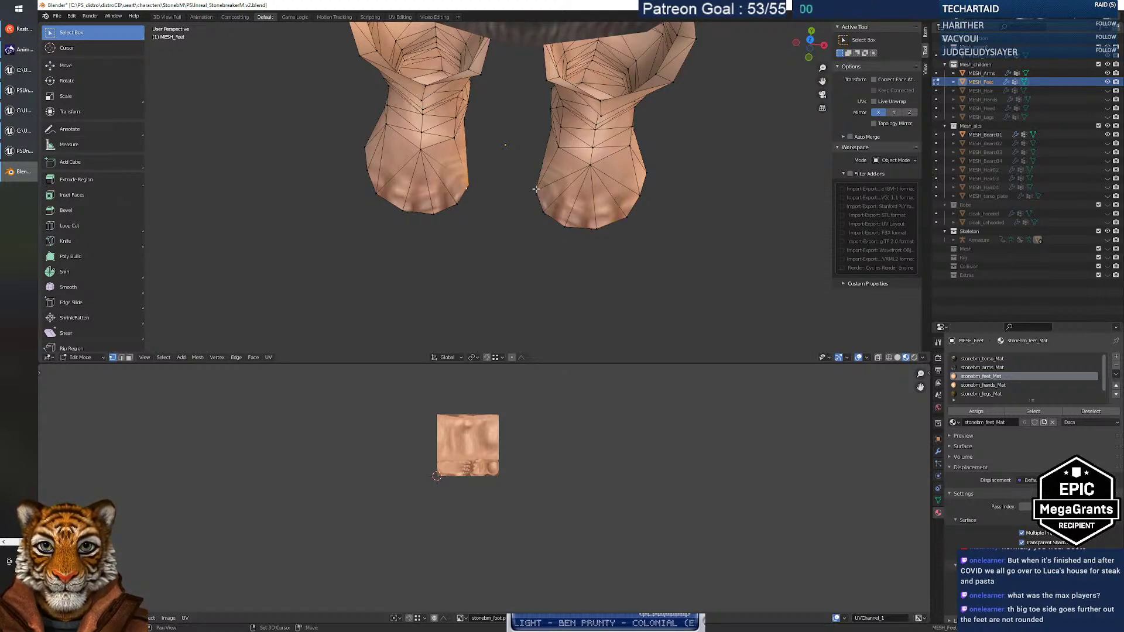
pyautogui.moveTo(535, 204); pyautogui.dragTo(501, 217, button='middle')
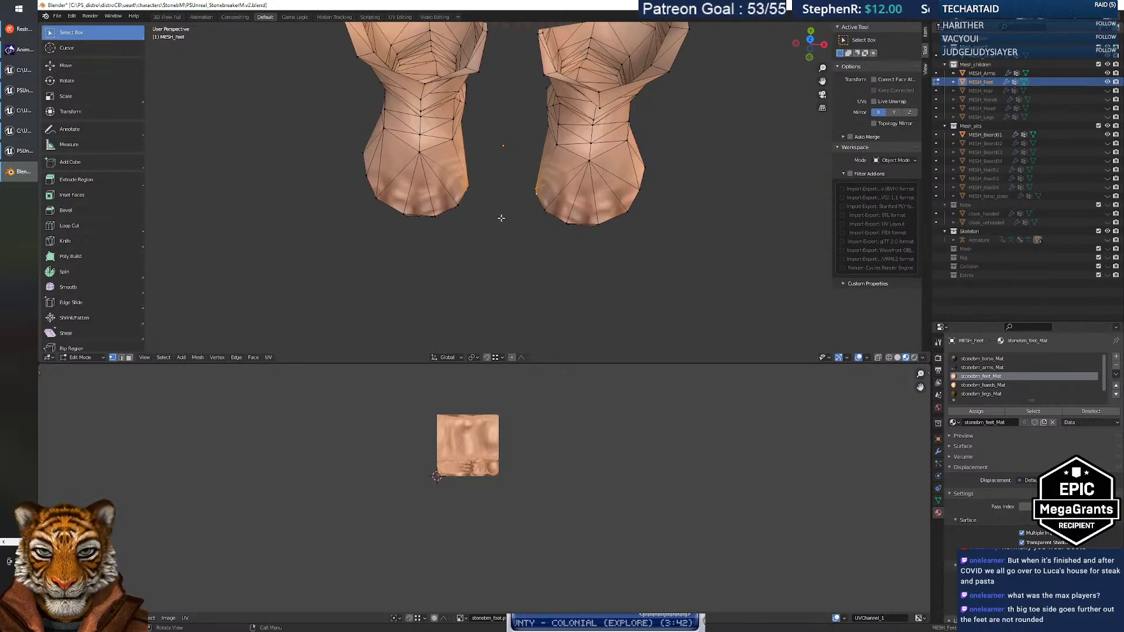
pyautogui.press('g')
pyautogui.press('y')
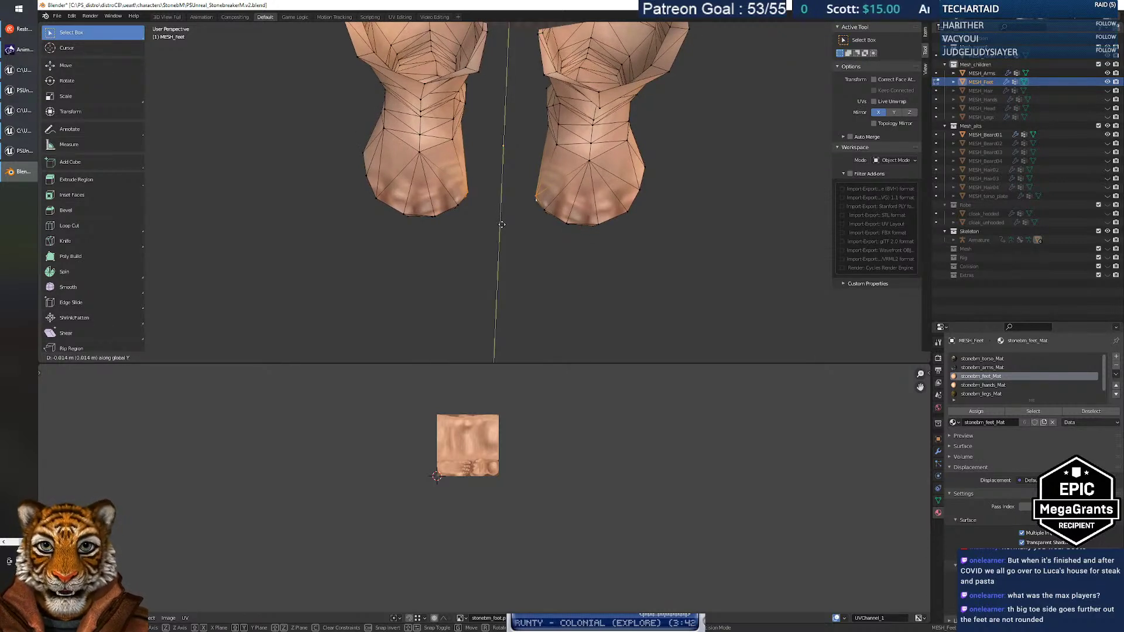
pyautogui.click(502, 224)
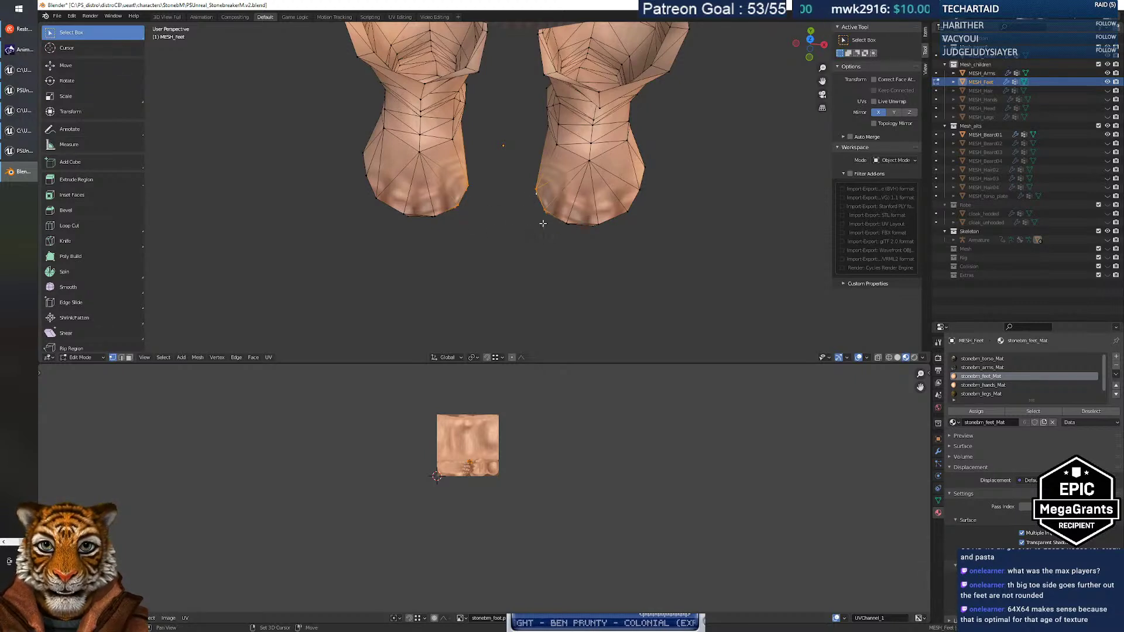
pyautogui.press('g')
pyautogui.press('y')
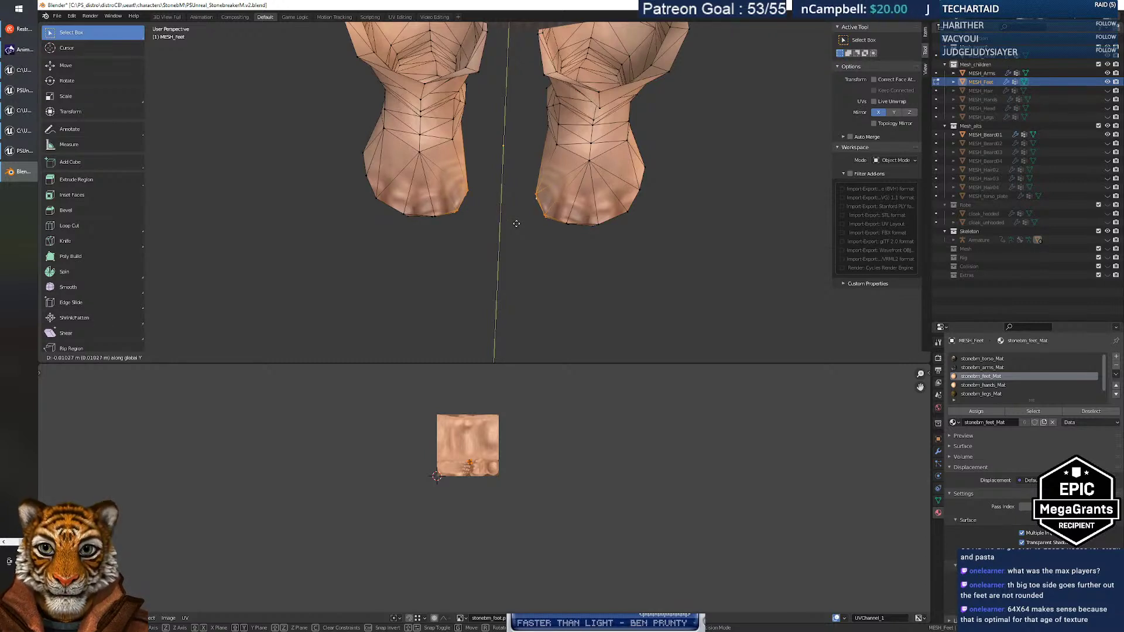
pyautogui.click(516, 224)
# Select only the inner side-edge vertices next to the big toes on both feet and move them forward 0.013257 m along Y.
pyautogui.moveTo(462, 176); pyautogui.dragTo(543, 209)
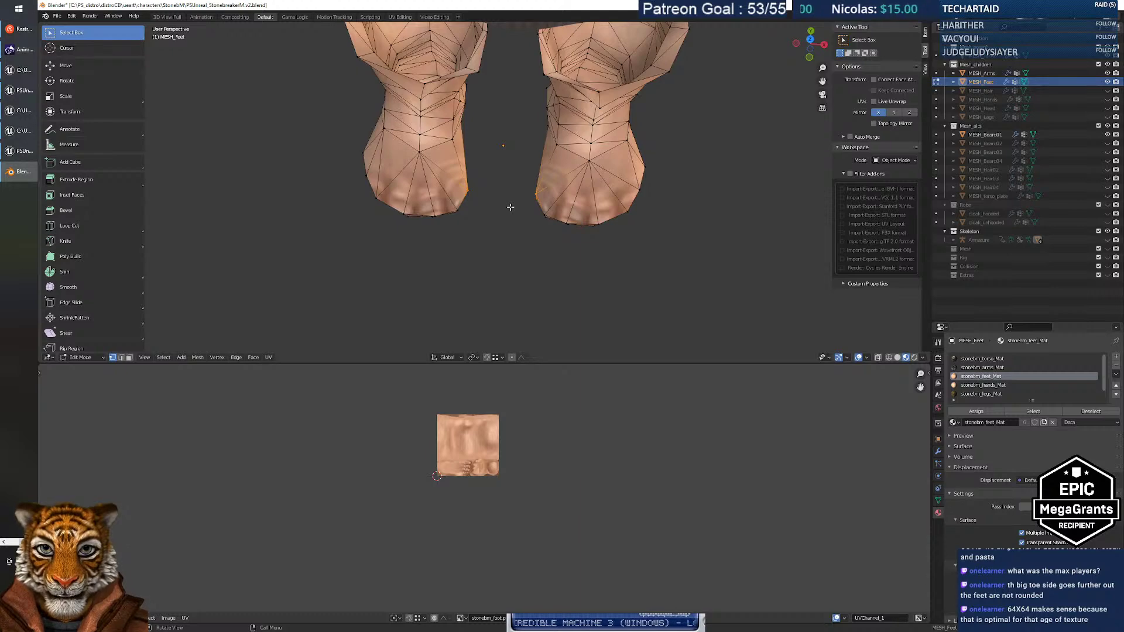
pyautogui.press('g')
pyautogui.press('y')
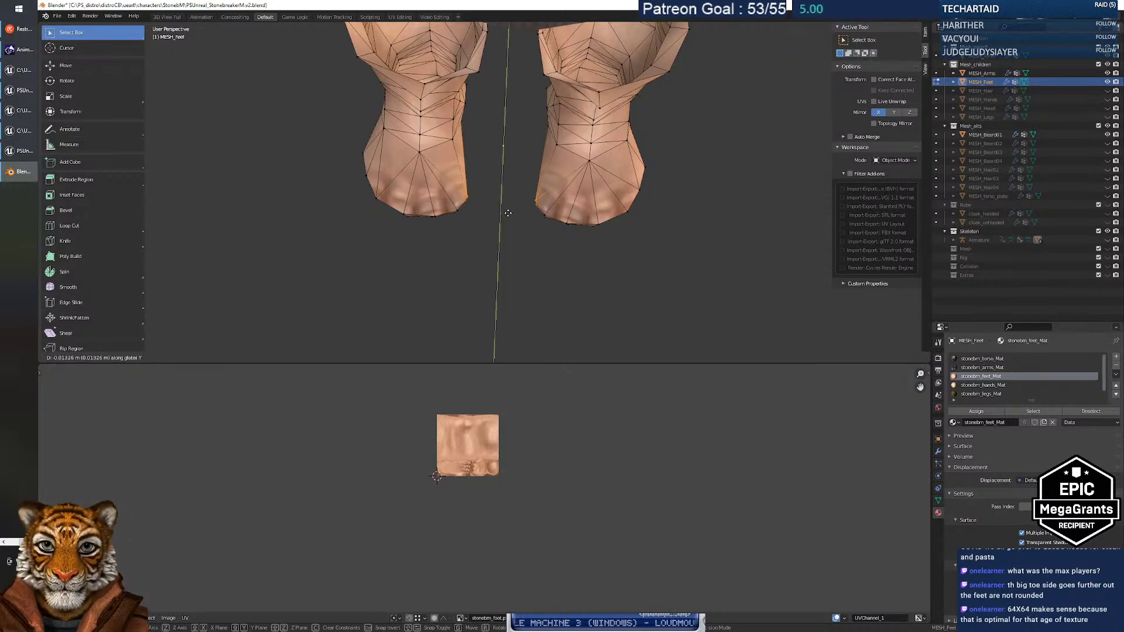
pyautogui.click(508, 213)
# Undo the last big-toe vertex moves and restore them to compare both foot shapes.
pyautogui.moveTo(496, 244)
pyautogui.mouseDown(button='middle')
pyautogui.moveTo(585, 191)
pyautogui.moveTo(580, 203)
pyautogui.moveTo(513, 117)
pyautogui.moveTo(495, 60)
pyautogui.moveTo(509, 264)
pyautogui.moveTo(462, 244)
pyautogui.moveTo(416, 193)
pyautogui.moveTo(427, 181)
pyautogui.moveTo(572, 183)
pyautogui.moveTo(514, 195)
pyautogui.moveTo(491, 233)
pyautogui.moveTo(500, 248)
pyautogui.moveTo(495, 141)
pyautogui.moveTo(503, 253)
pyautogui.mouseUp(button='middle')
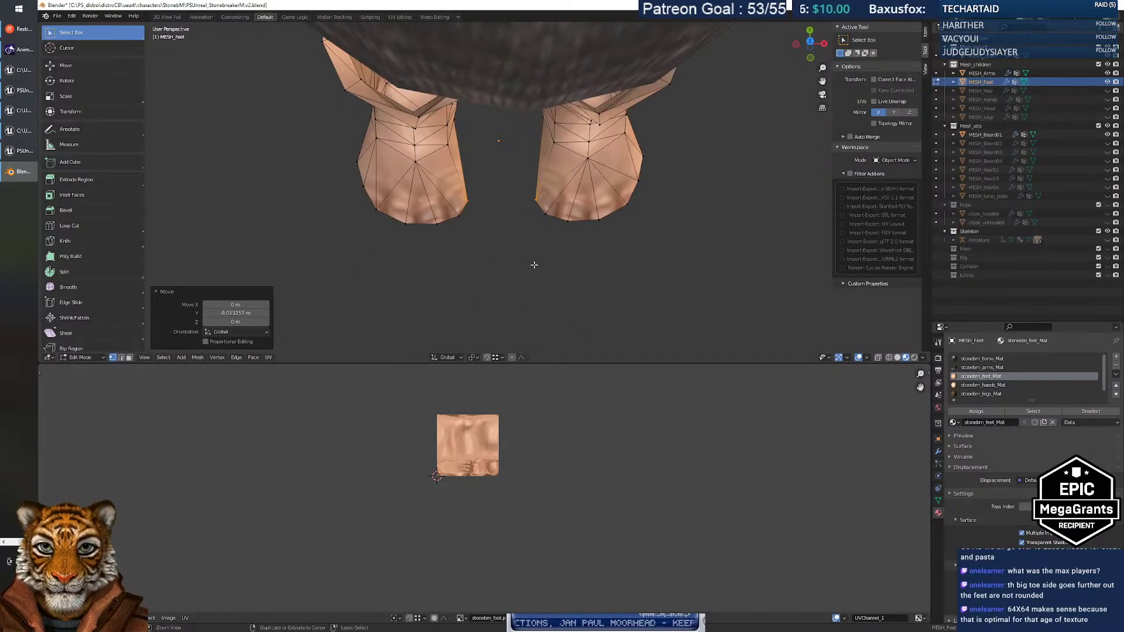
pyautogui.hotkey('ctrl', 'z')
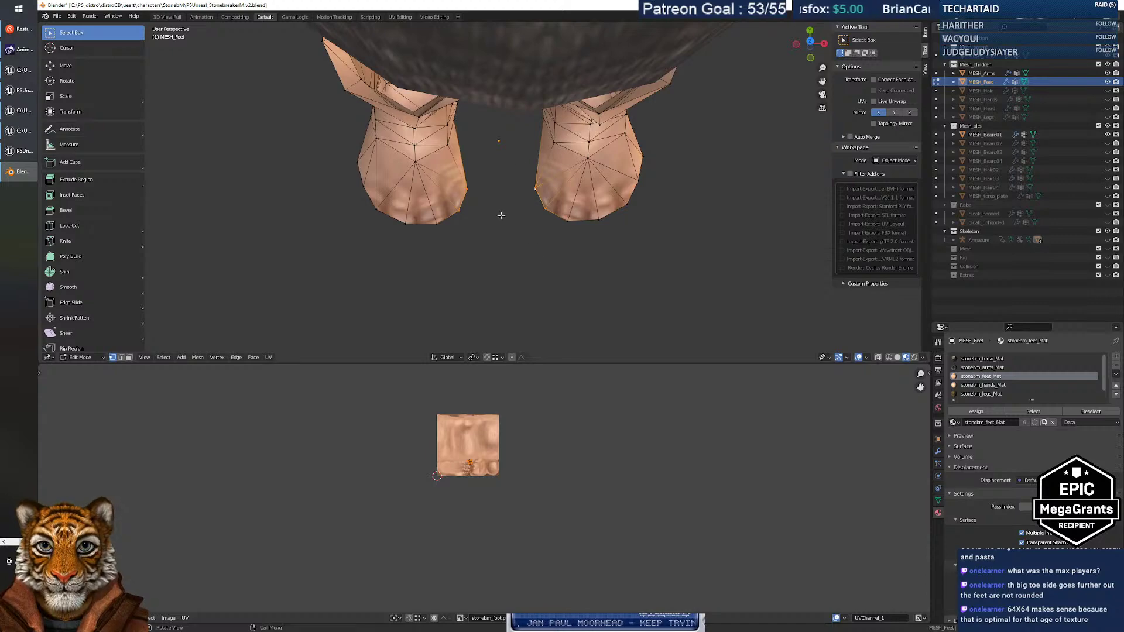
pyautogui.moveTo(577, 246); pyautogui.dragTo(518, 242, button='middle')
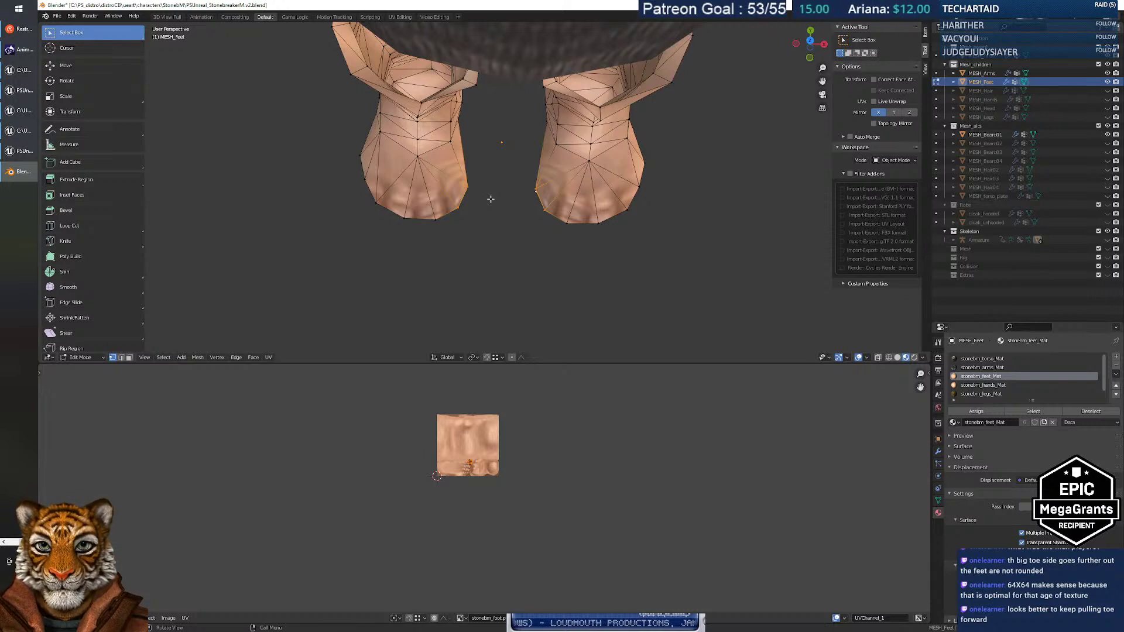
pyautogui.moveTo(496, 229); pyautogui.dragTo(498, 232, button='middle')
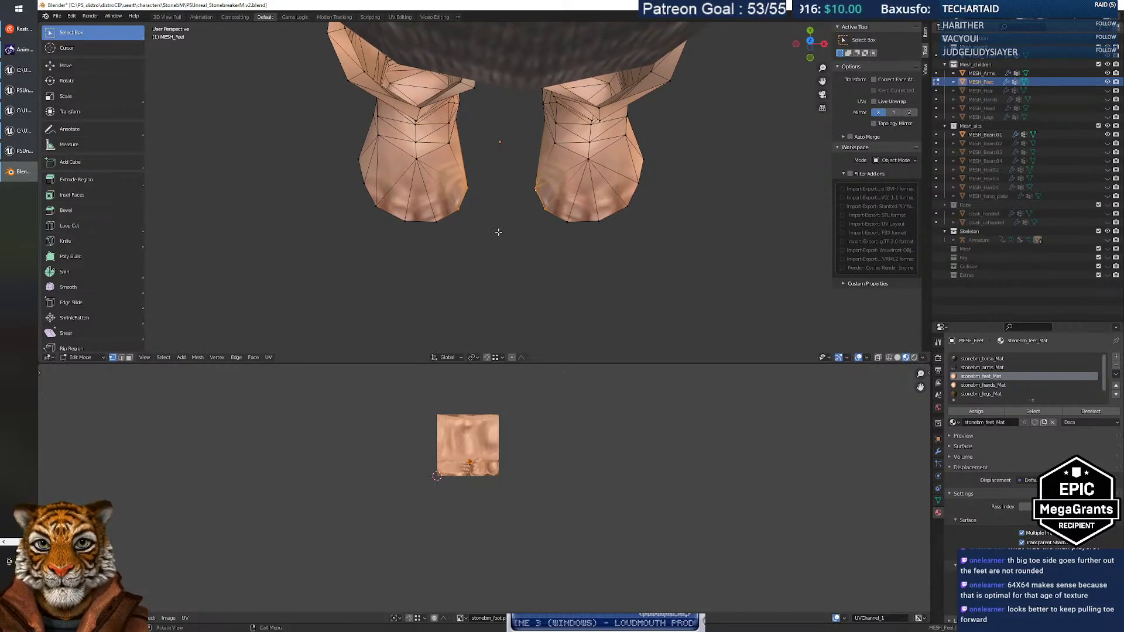
pyautogui.hotkey('ctrl', 'z')
pyautogui.hotkey('ctrl', 'z')
pyautogui.hotkey('ctrl', 'z')
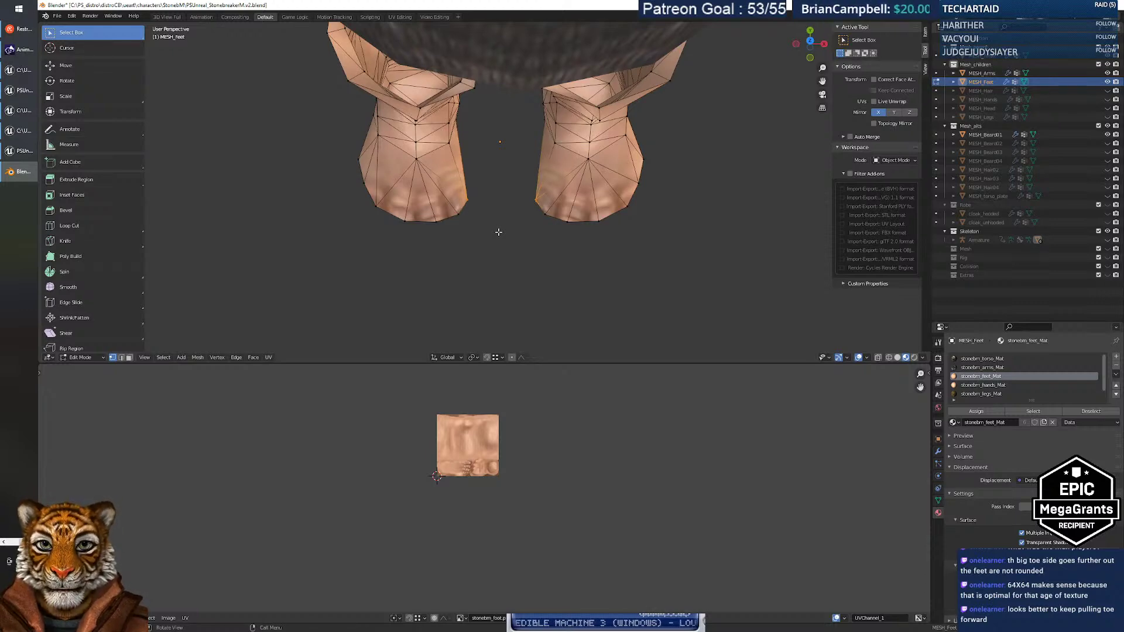
# Return to Object Mode, unhide the Armature, and select it together with the feet mesh.
pyautogui.moveTo(508, 250); pyautogui.dragTo(511, 200, button='middle')
pyautogui.press('Tab')
pyautogui.scroll(-9, 536, 216)
pyautogui.scroll(9, 537, 216)
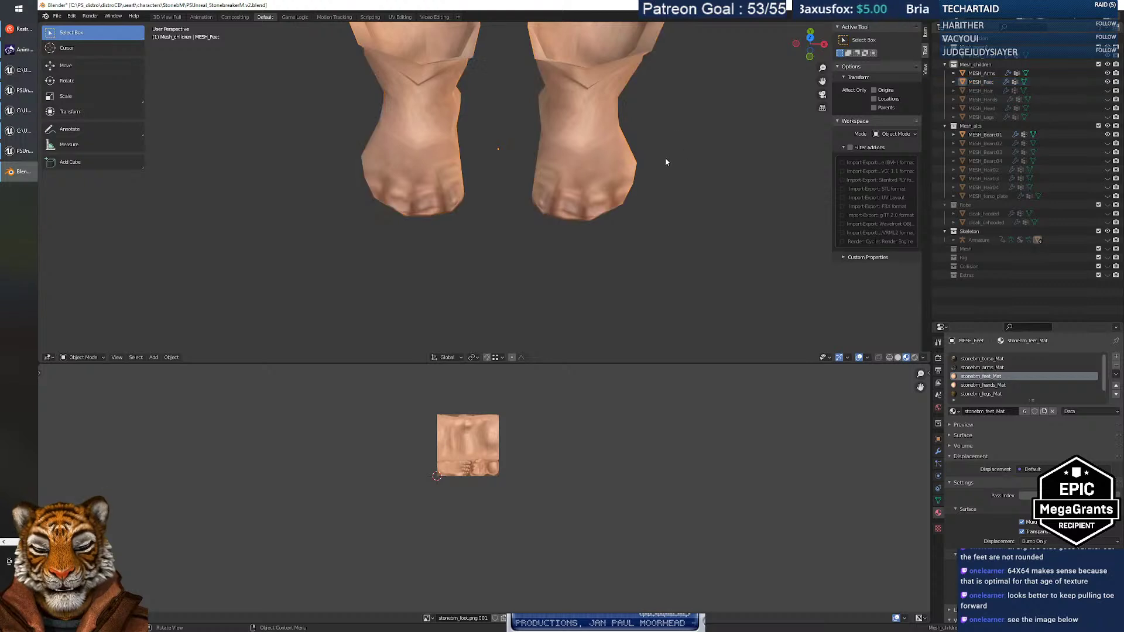
pyautogui.click(1107, 240)
pyautogui.click(989, 239)
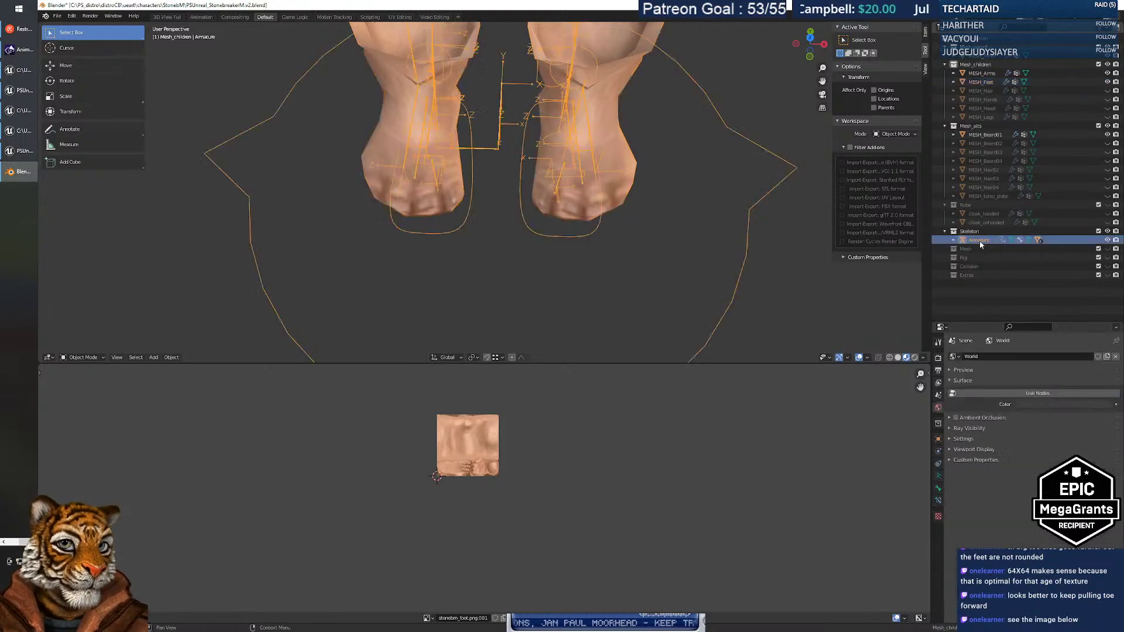
pyautogui.click(987, 83)
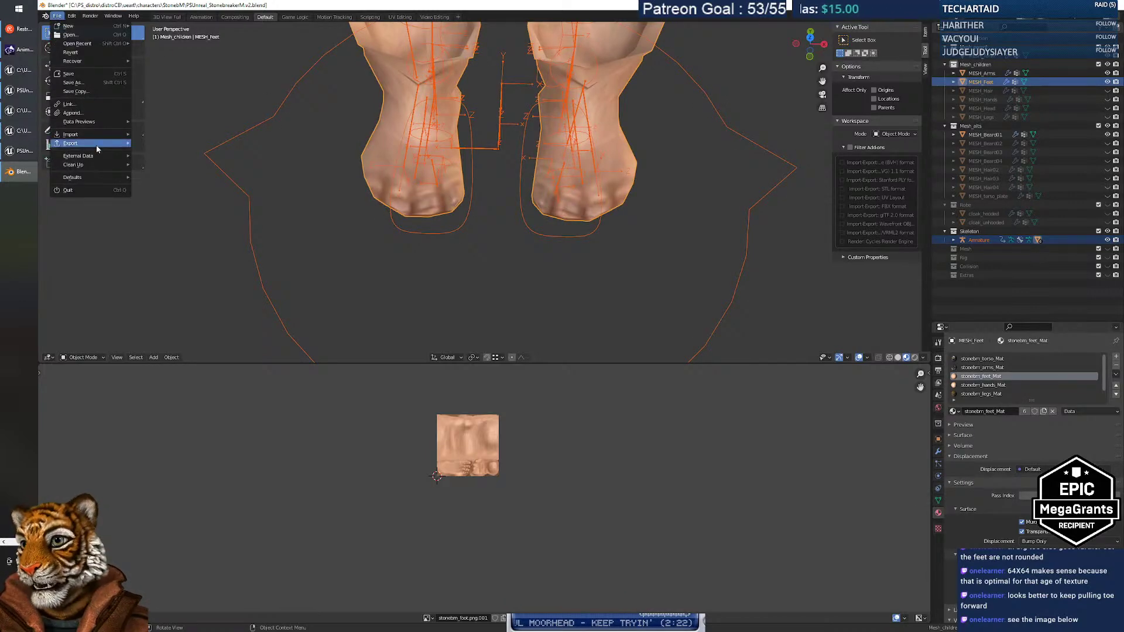
# Export the selected objects as FBX, overwriting StonebM_feet.fbx in the Modules folder.
pyautogui.moveTo(98, 146)
pyautogui.click(179, 214)
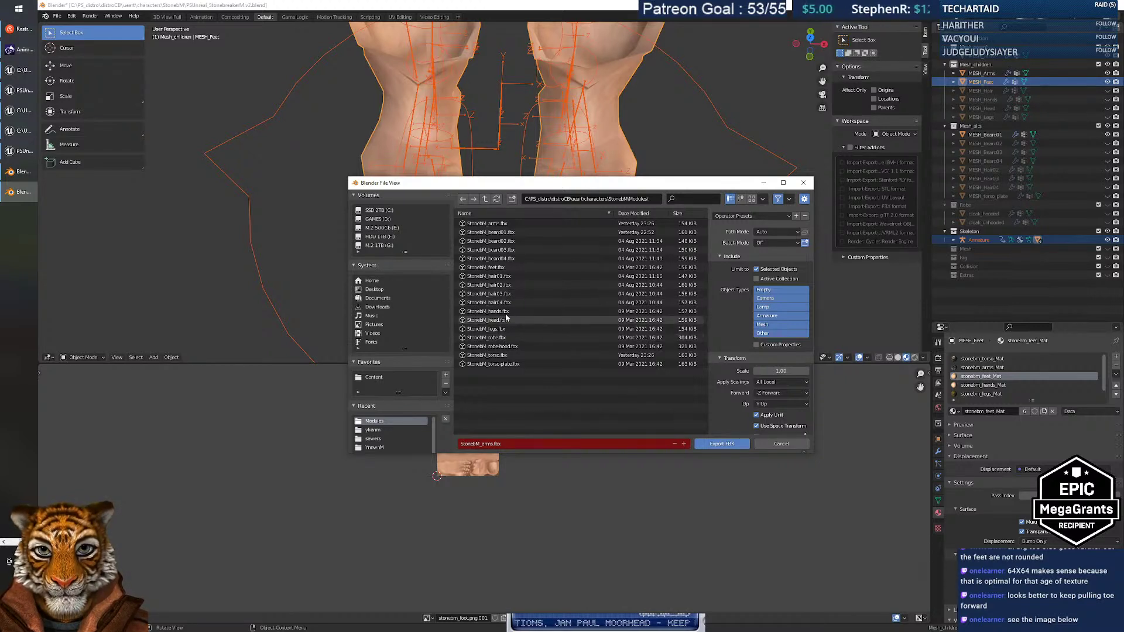
pyautogui.click(506, 268)
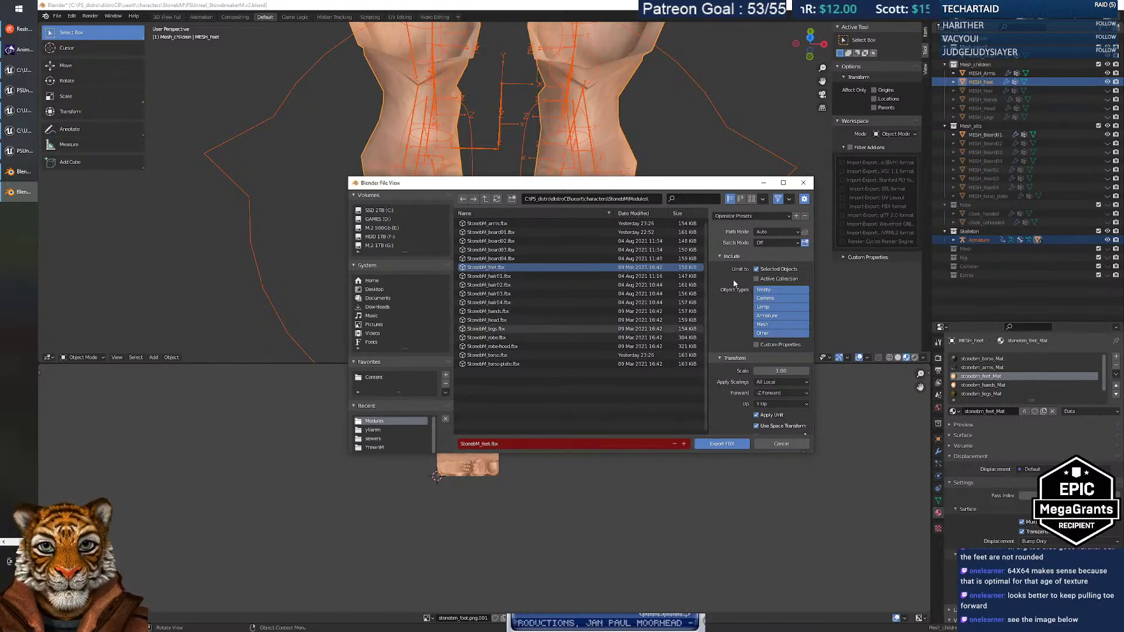
pyautogui.click(721, 443)
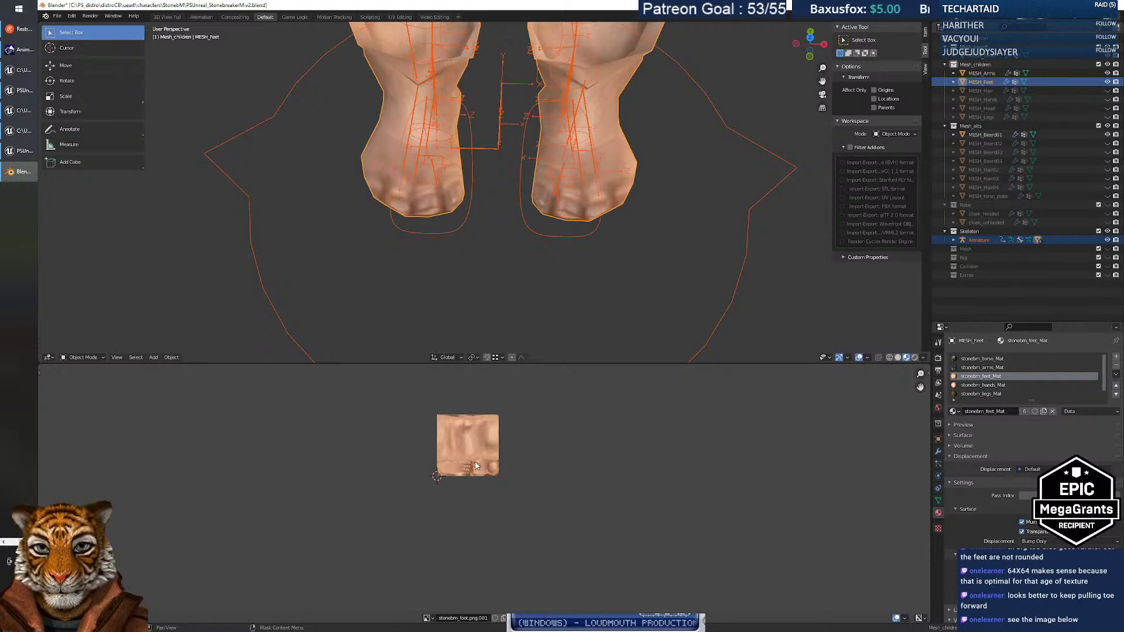
# Examine the toes in the foot texture and the dwarf's feet from several sides in the running game.
pyautogui.scroll(6, 477, 462)
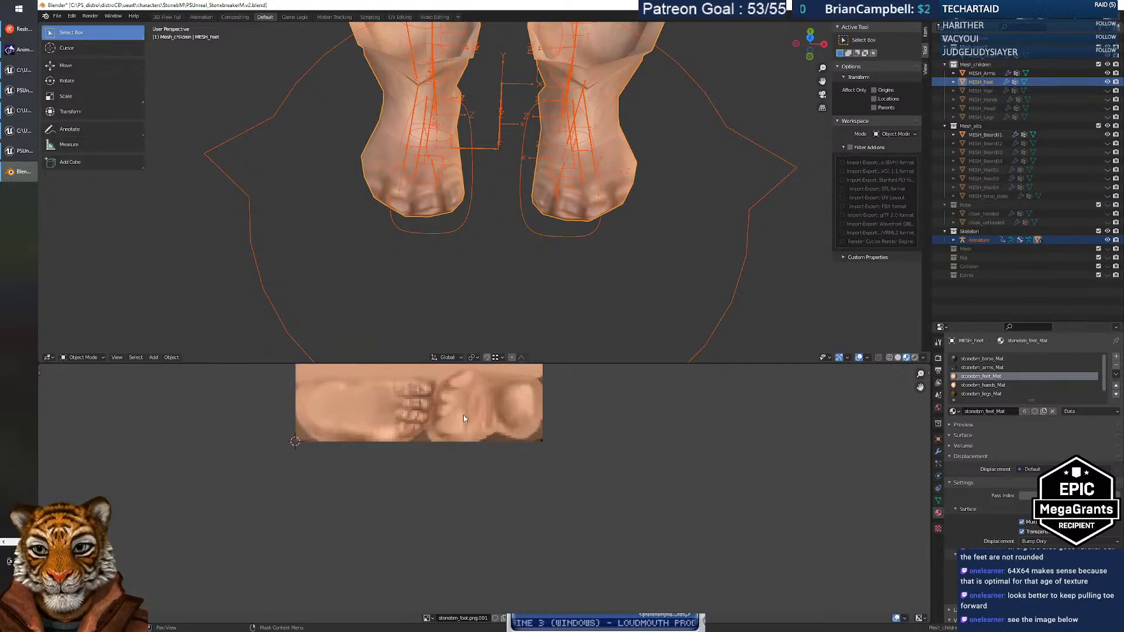
pyautogui.moveTo(493, 515); pyautogui.dragTo(494, 520, button='middle')
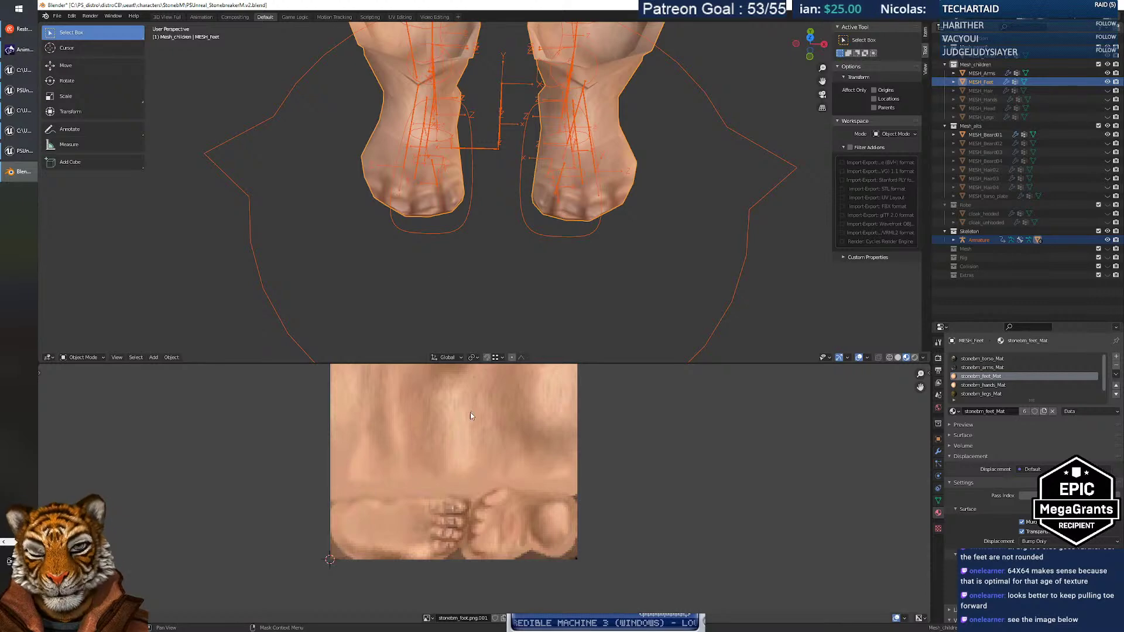
pyautogui.scroll(-4, 458, 483)
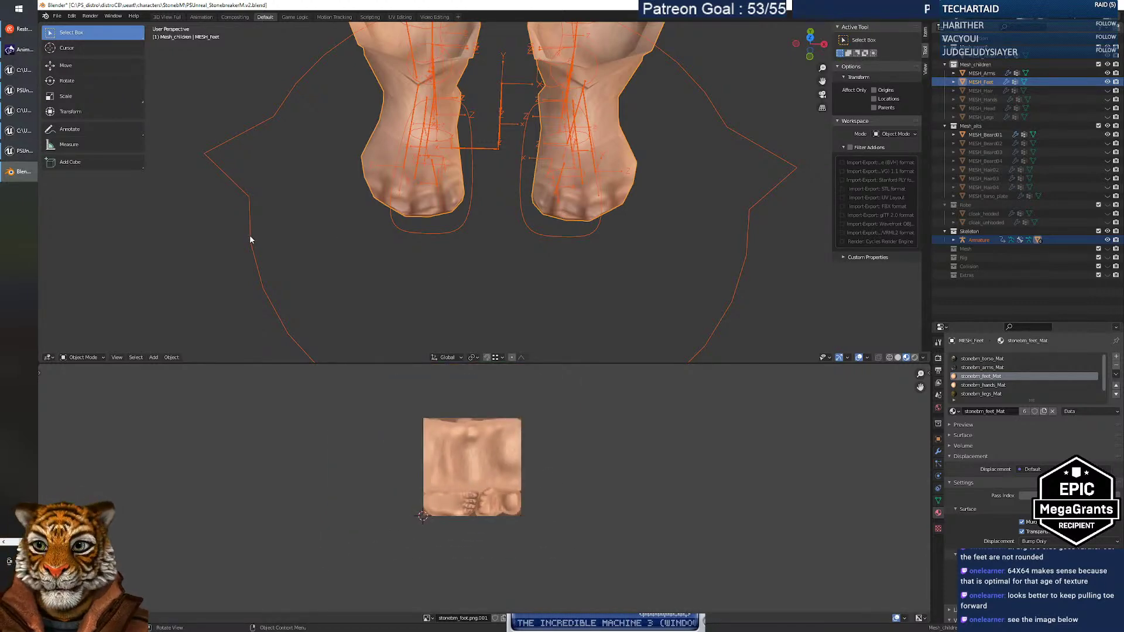
pyautogui.hotkey('alt', 'Tab')
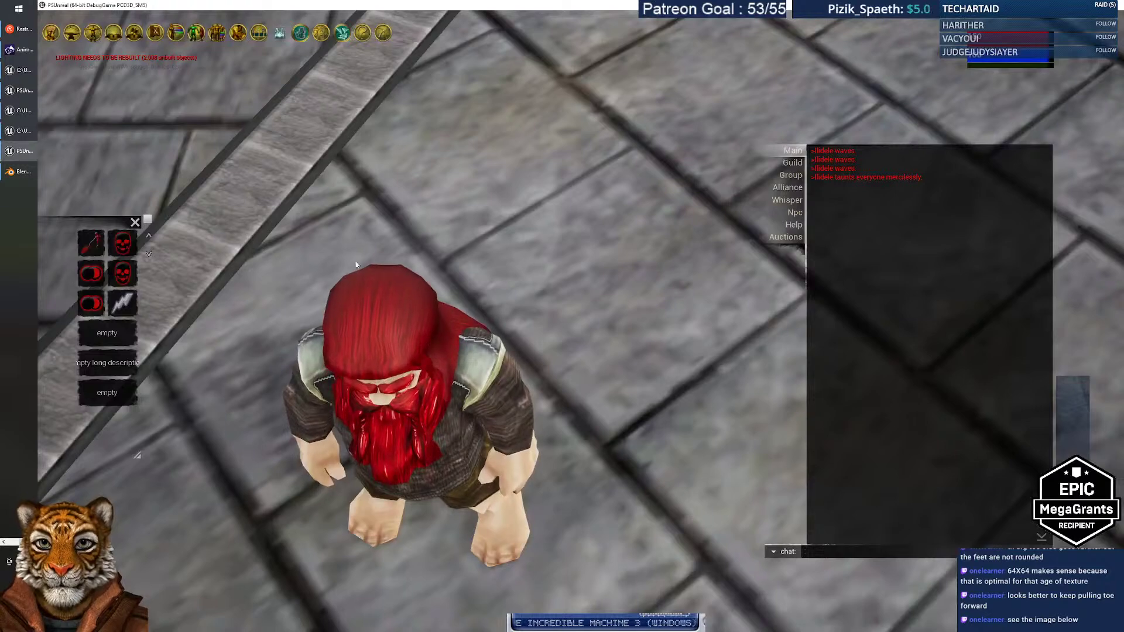
pyautogui.moveTo(437, 367); pyautogui.dragTo(426, 370, button='right')
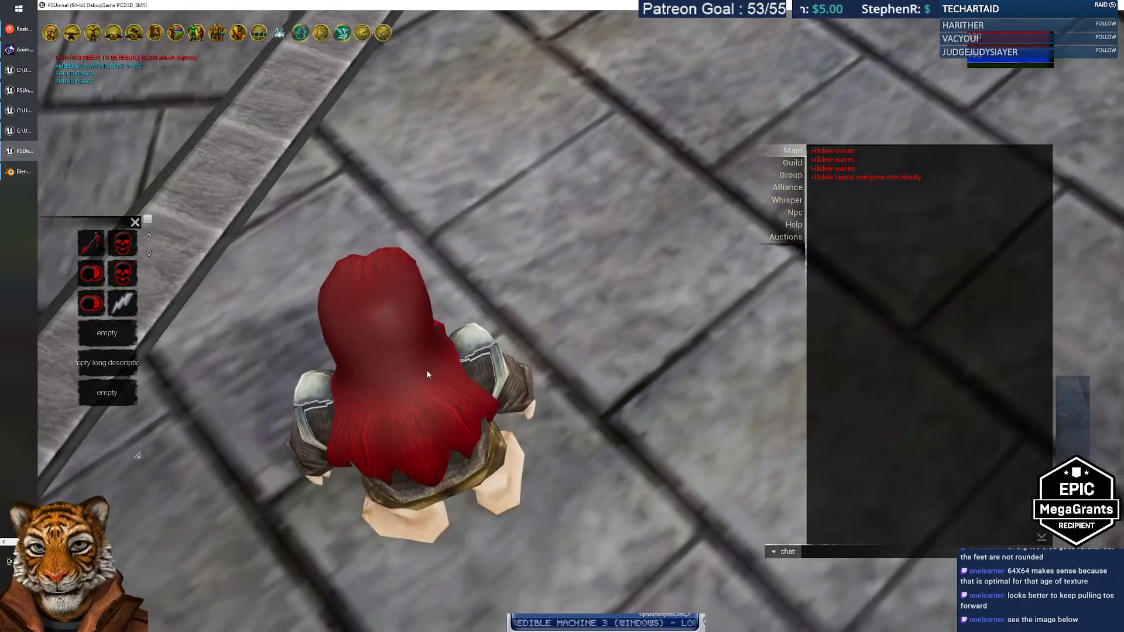
pyautogui.press('s')
pyautogui.press('s')
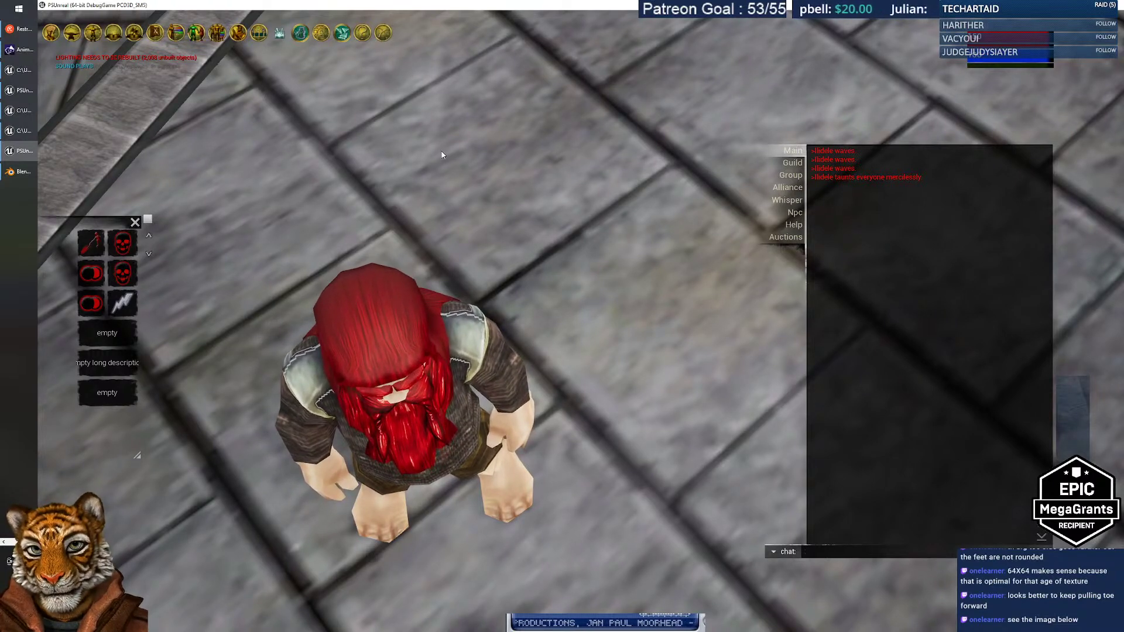
# Close the running game and its server console to return to the Unreal Editor.
pyautogui.hotkey('alt', 'F4')
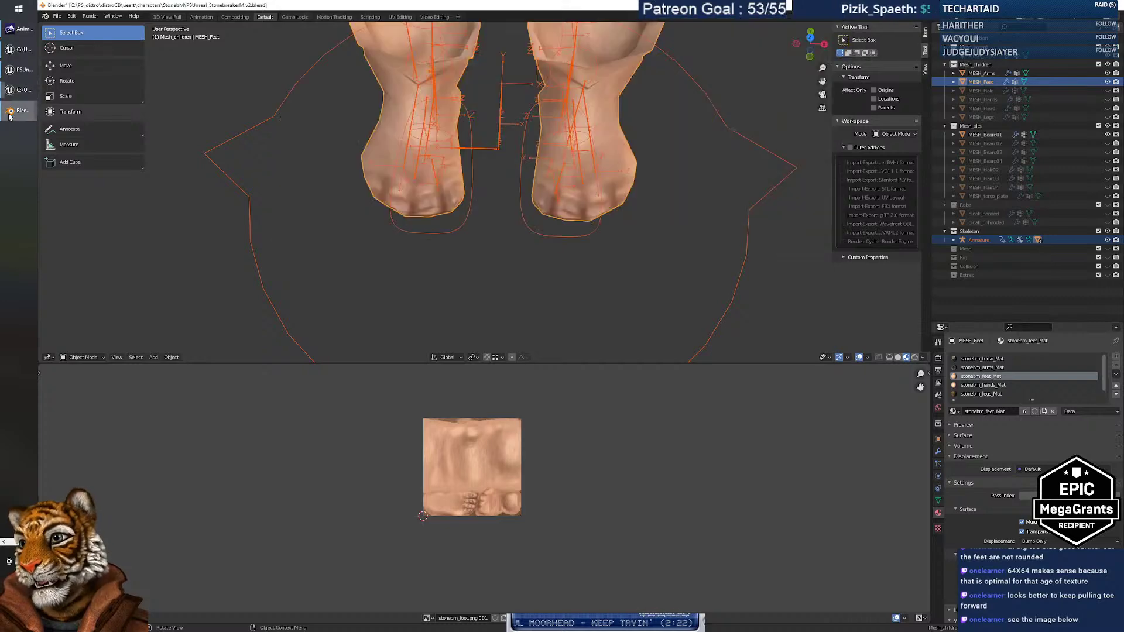
pyautogui.click(21, 90)
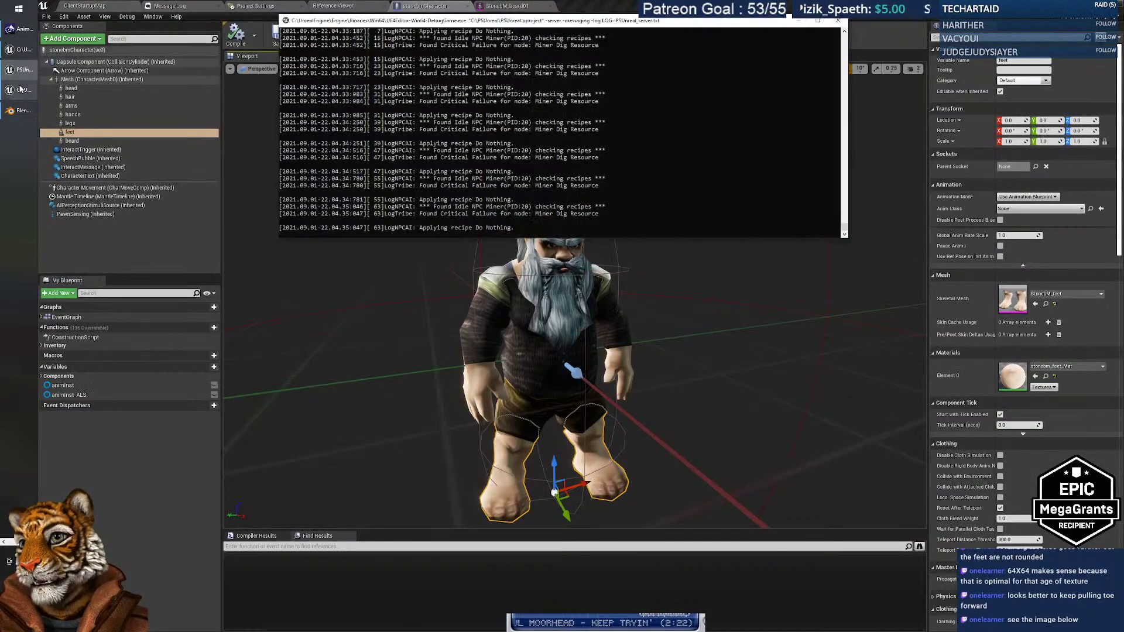
pyautogui.click(840, 21)
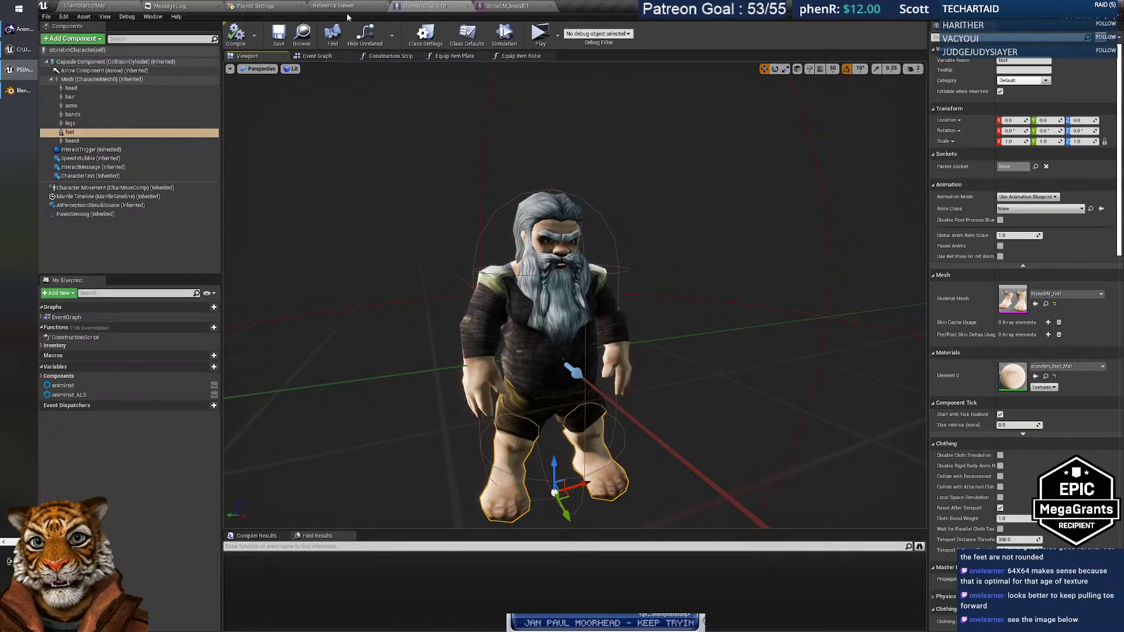
# Locate the feet component's skeletal mesh StonebM_feet in the project content and open it in the mesh editor.
pyautogui.click(85, 5)
pyautogui.click(435, 6)
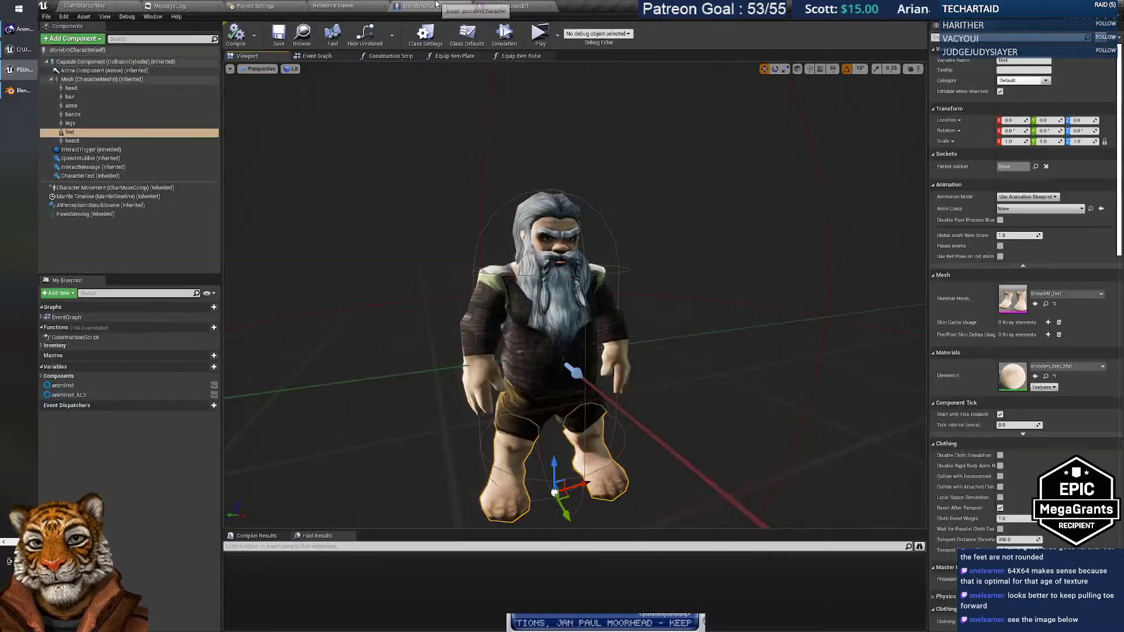
pyautogui.click(1045, 304)
pyautogui.doubleClick(488, 451)
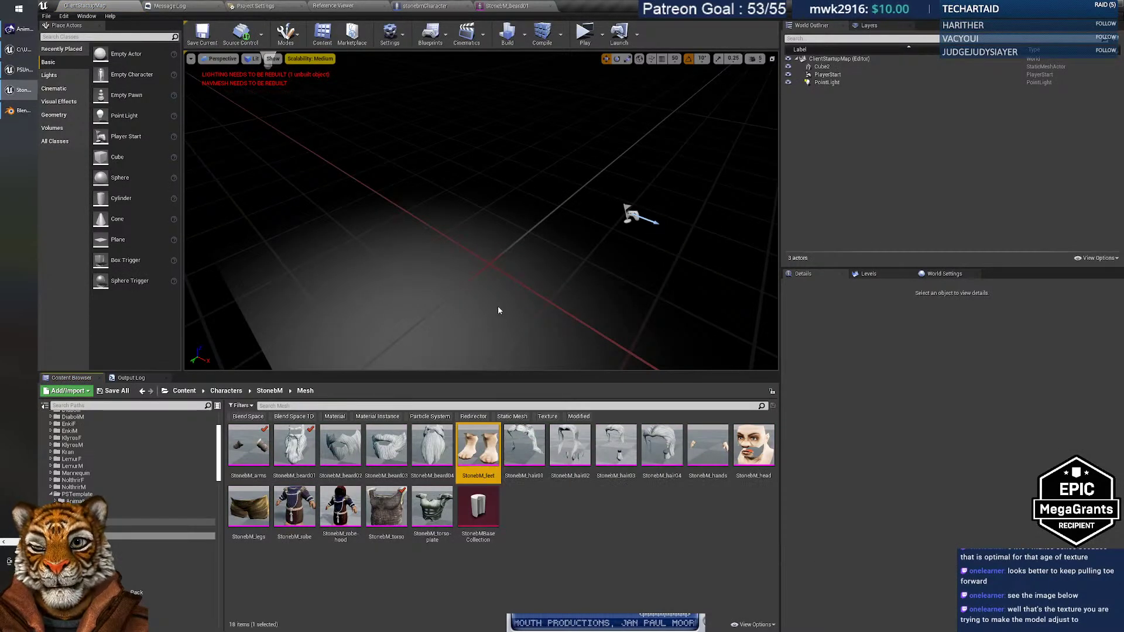
pyautogui.moveTo(140, 7); pyautogui.dragTo(588, 4)
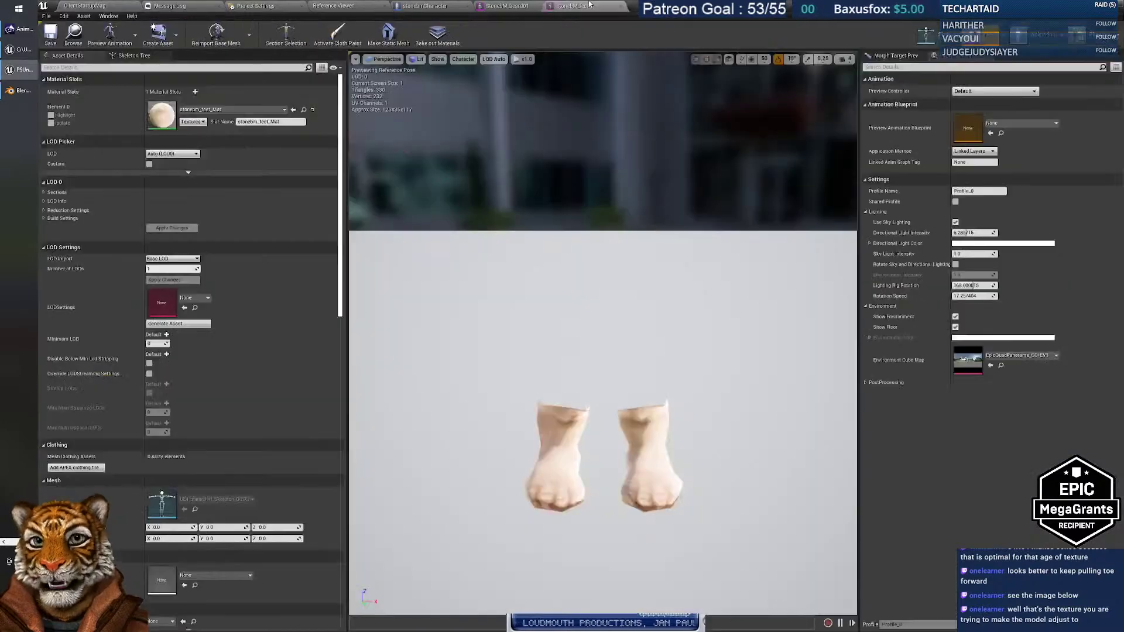
# Reimport the base mesh of the feet asset and inspect the updated toes in the preview.
pyautogui.moveTo(607, 394); pyautogui.dragTo(514, 297, button='middle')
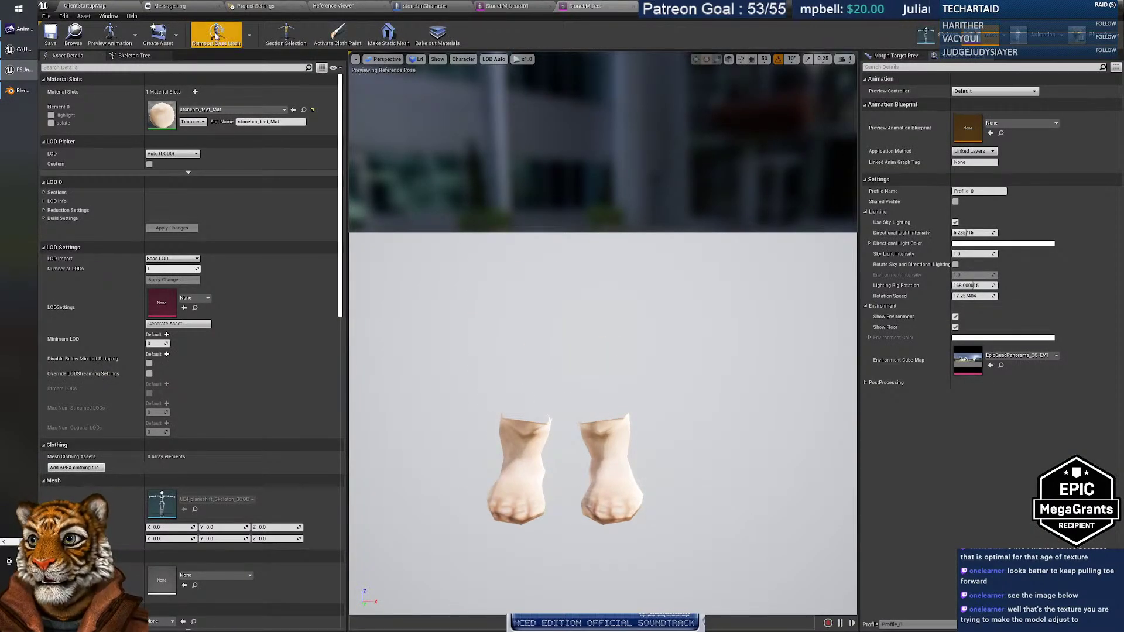
pyautogui.click(216, 35)
pyautogui.click(488, 236)
pyautogui.click(758, 428)
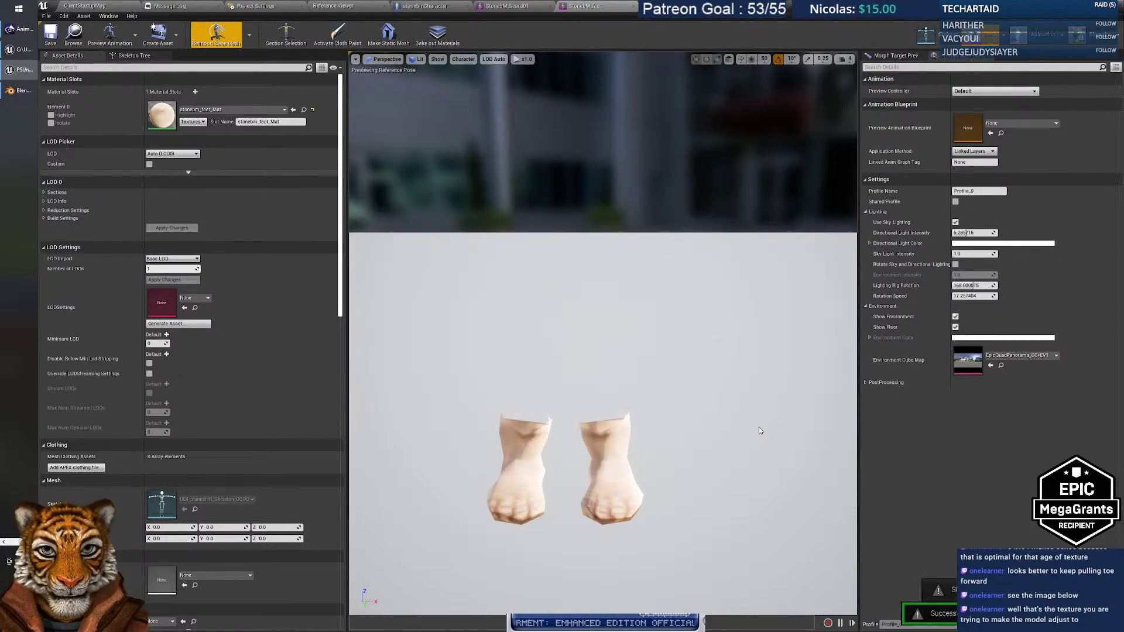
pyautogui.moveTo(609, 468); pyautogui.dragTo(659, 498, button='middle')
pyautogui.moveTo(575, 449); pyautogui.dragTo(576, 292, button='middle')
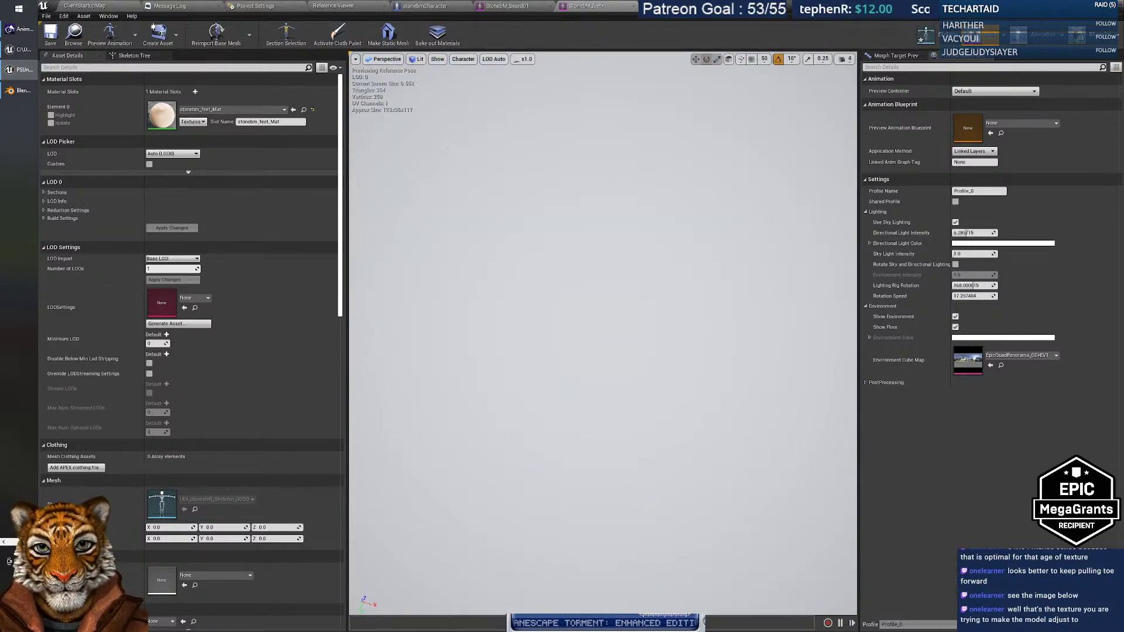
pyautogui.scroll(10, 603, 334)
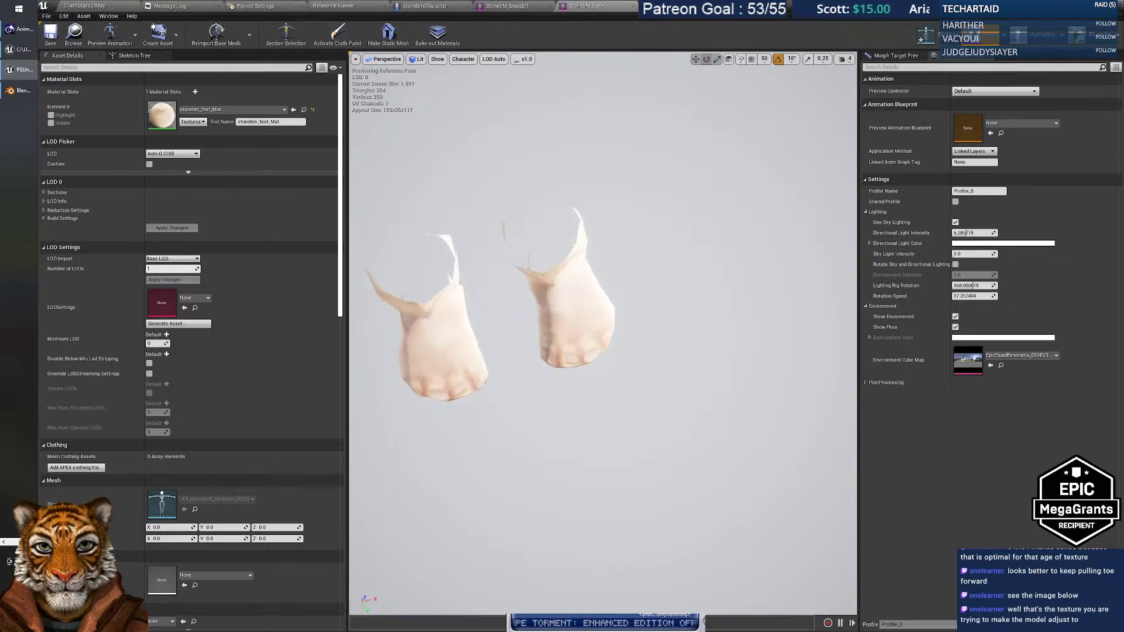
pyautogui.keyDown('alt'); pyautogui.moveTo(603, 334); pyautogui.dragTo(602, 188); pyautogui.keyUp('alt')
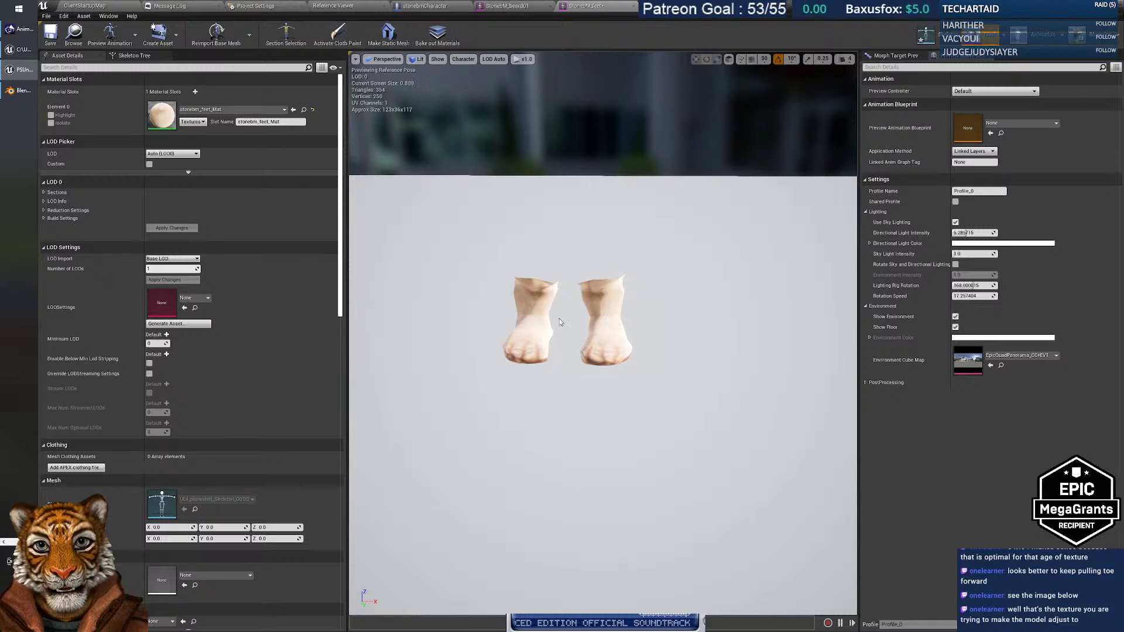
# Switch back to Blender and hide the Armature, leaving the feet mesh in Object Mode.
pyautogui.hotkey('alt', 'Tab')
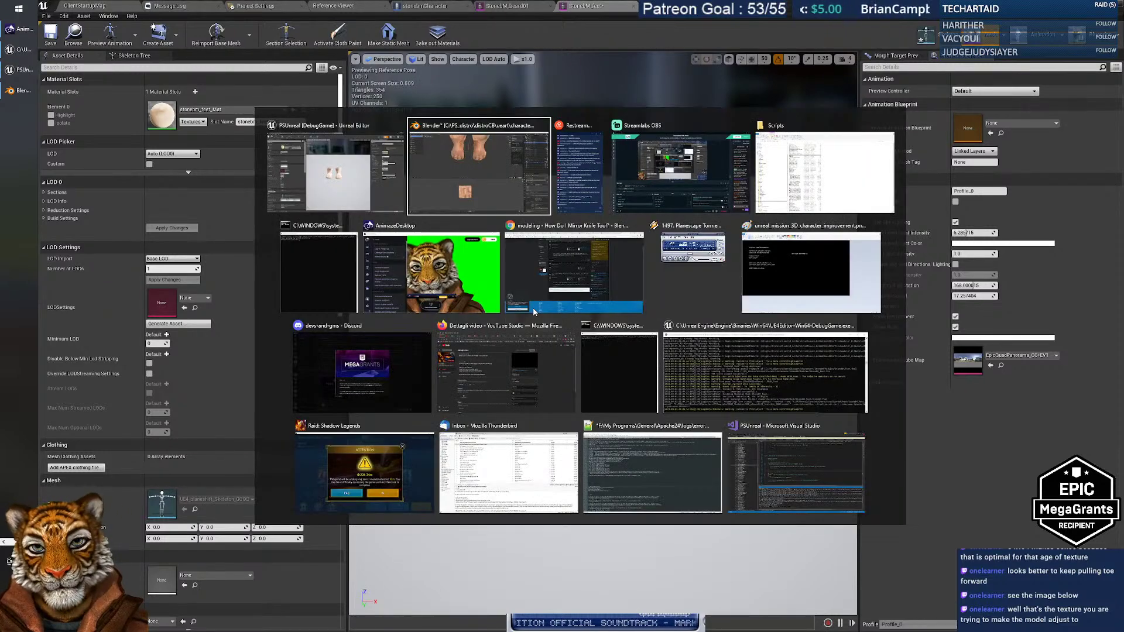
pyautogui.moveTo(519, 287); pyautogui.dragTo(517, 236, button='middle')
pyautogui.click(703, 245)
pyautogui.click(675, 262)
pyautogui.press('Tab')
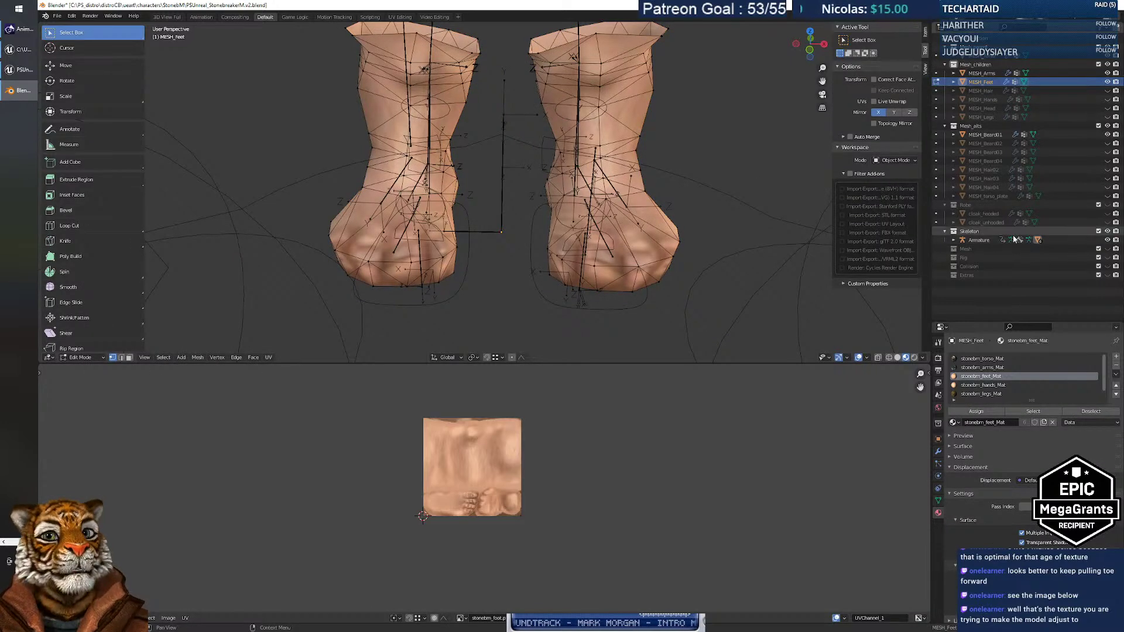
pyautogui.press('Tab')
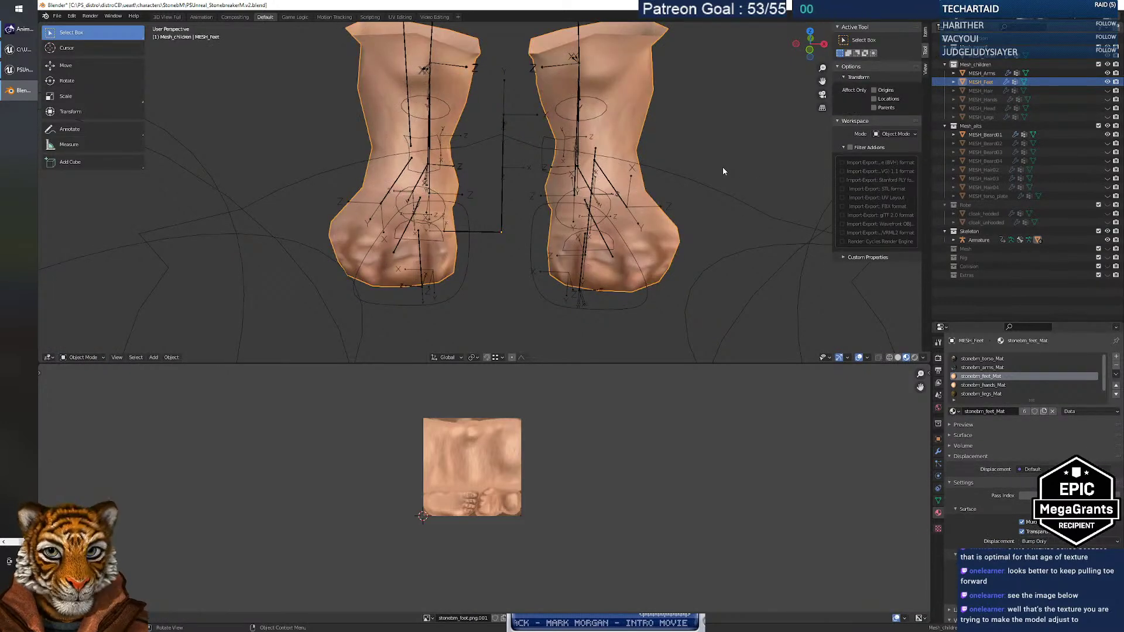
pyautogui.click(1107, 240)
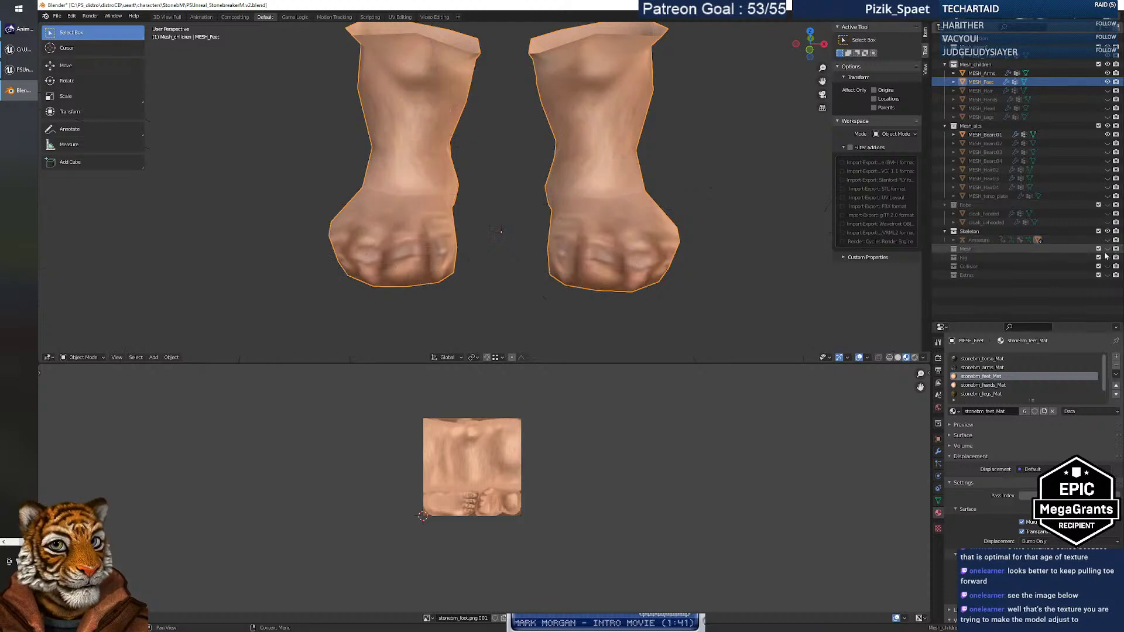
# In Edit Mode, select the edge path around the sole of one foot and mark it as sharp.
pyautogui.moveTo(543, 189); pyautogui.dragTo(410, 158, button='middle')
pyautogui.press('Tab')
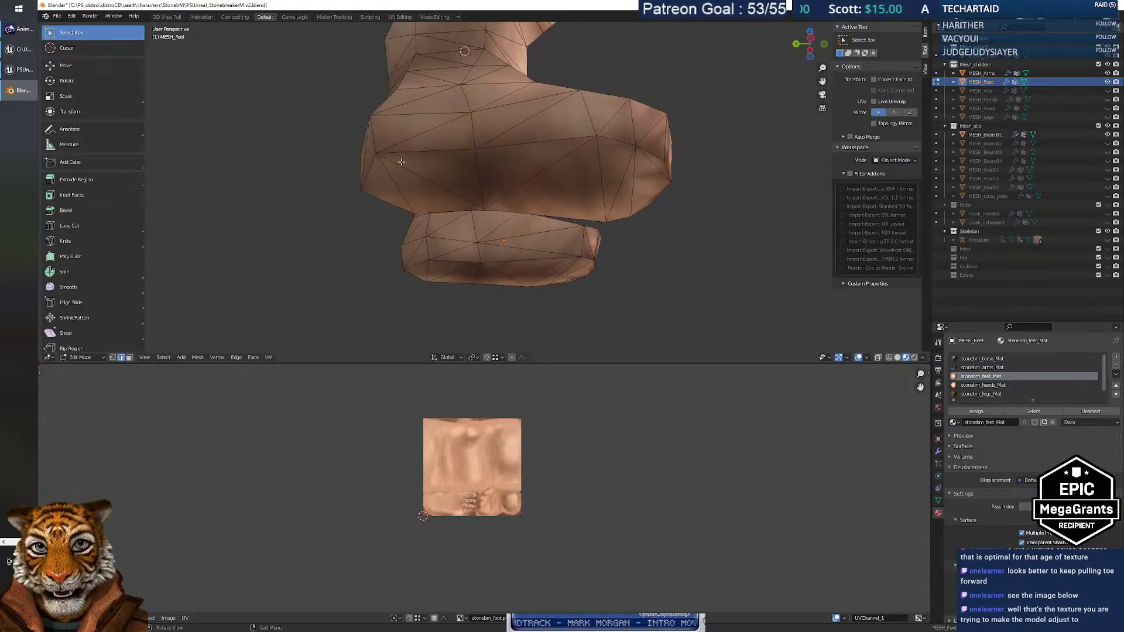
pyautogui.keyDown('ctrl'); pyautogui.click(451, 151); pyautogui.keyUp('ctrl')
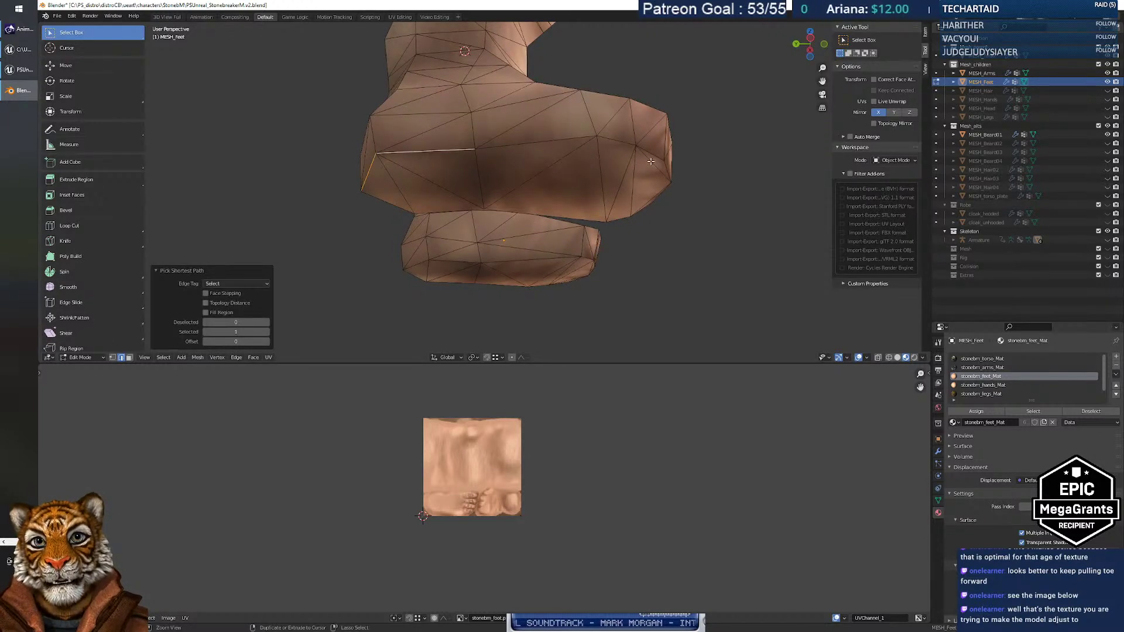
pyautogui.moveTo(673, 204); pyautogui.dragTo(575, 221, button='middle')
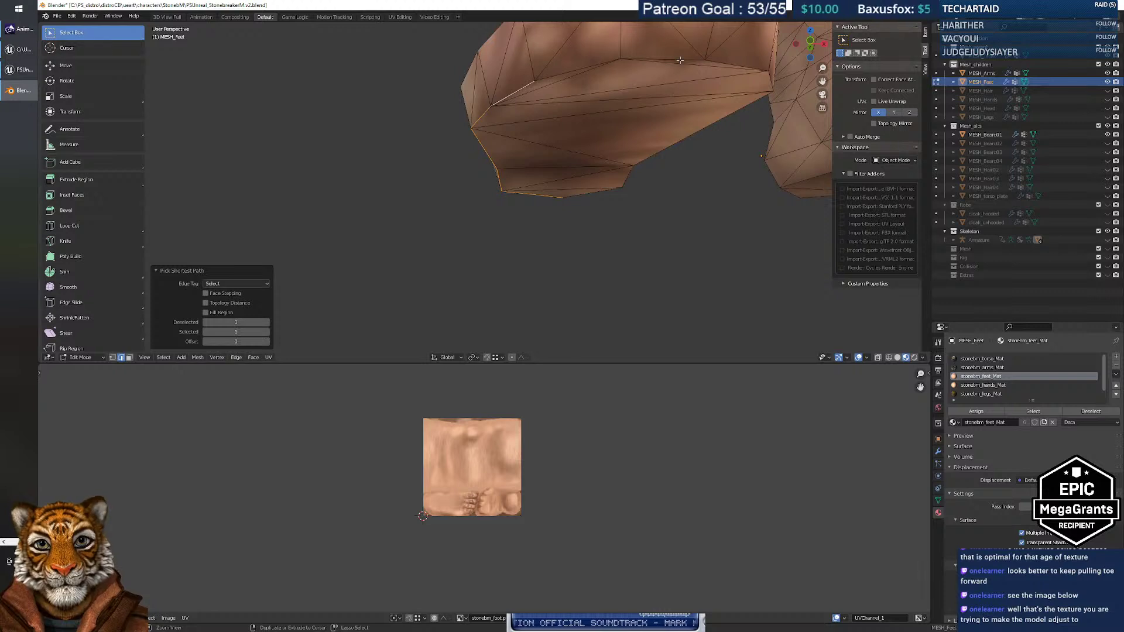
pyautogui.moveTo(745, 63); pyautogui.dragTo(611, 125, button='middle')
pyautogui.rightClick(464, 115)
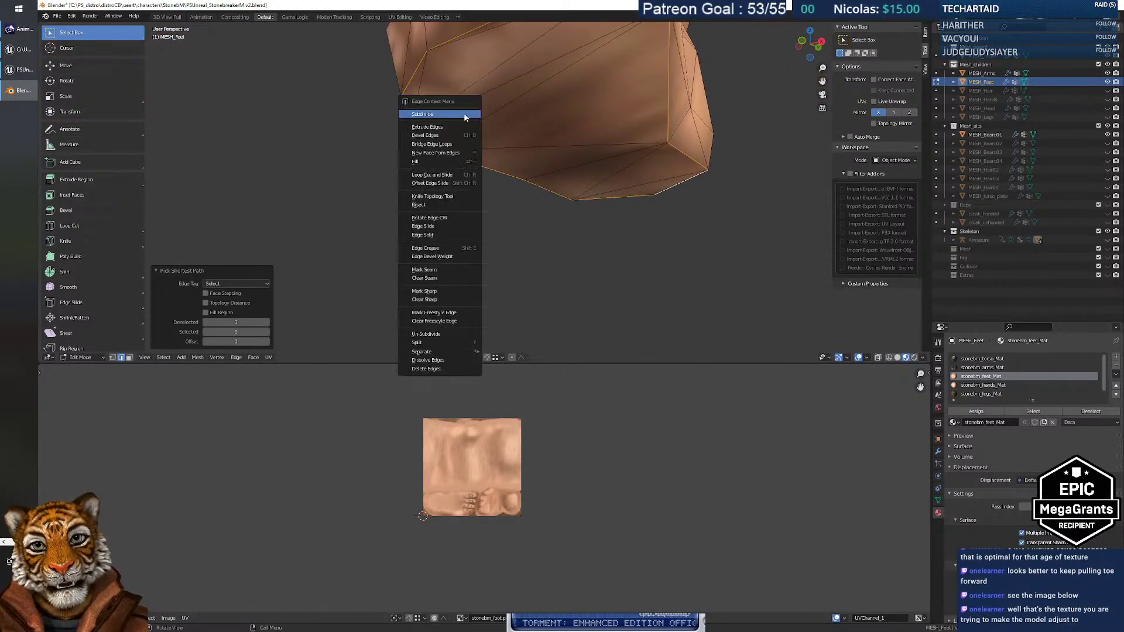
pyautogui.click(458, 292)
# Select the matching edge path around the other foot's sole and mark those edges sharp.
pyautogui.moveTo(459, 287); pyautogui.dragTo(643, 232, button='middle')
pyautogui.click(520, 285)
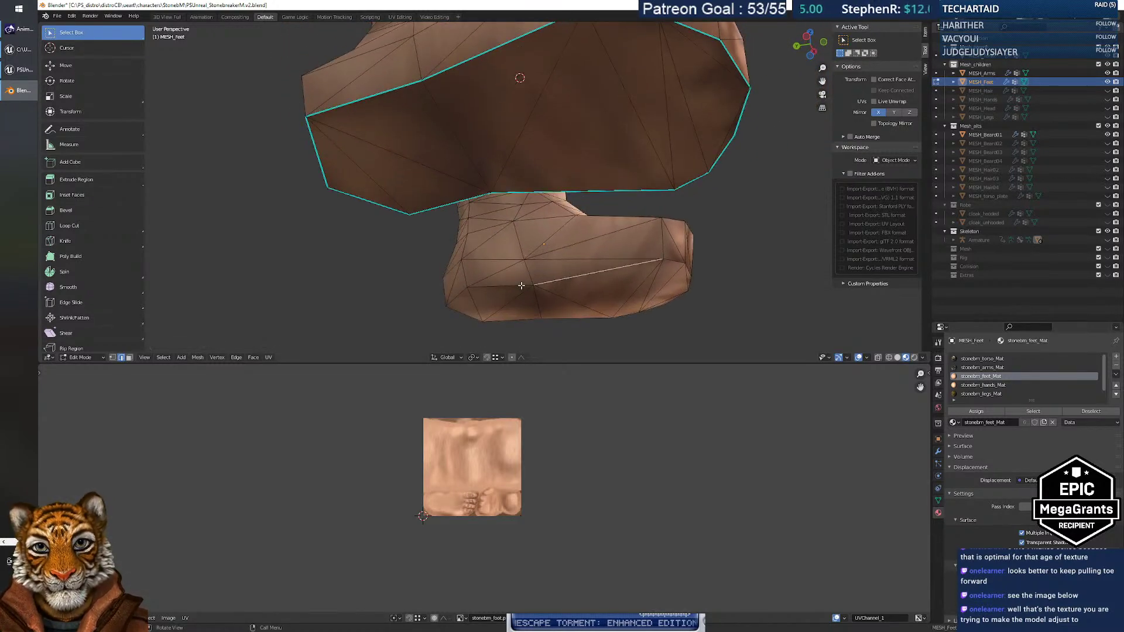
pyautogui.keyDown('ctrl'); pyautogui.click(460, 292); pyautogui.keyUp('ctrl')
pyautogui.moveTo(631, 329); pyautogui.dragTo(587, 289, button='middle')
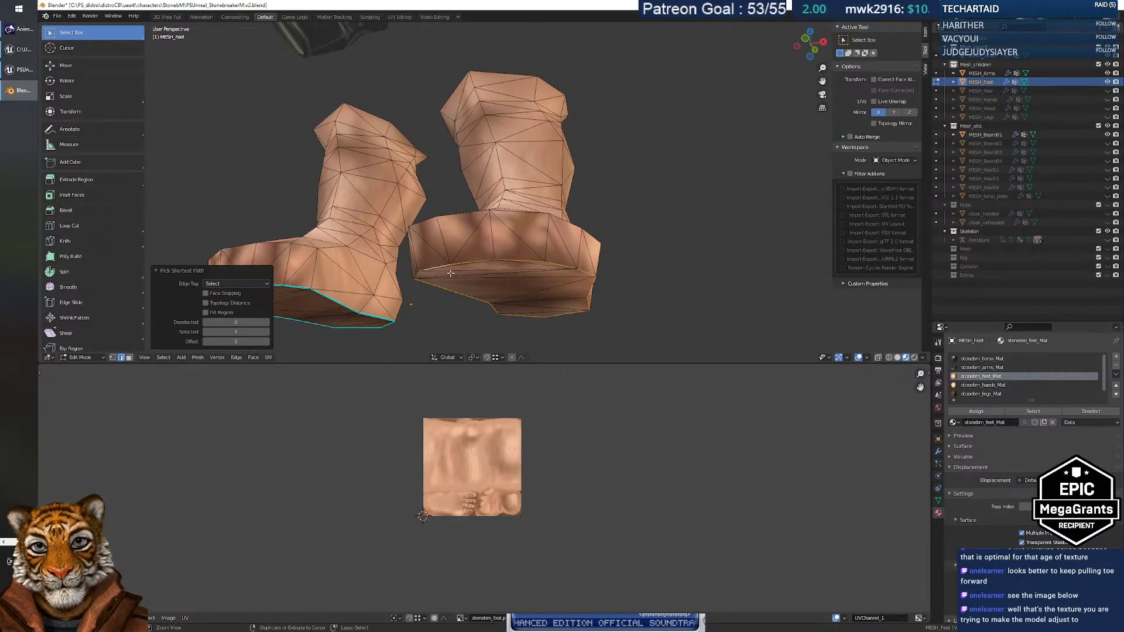
pyautogui.moveTo(447, 271); pyautogui.dragTo(494, 263, button='middle')
pyautogui.rightClick(496, 243)
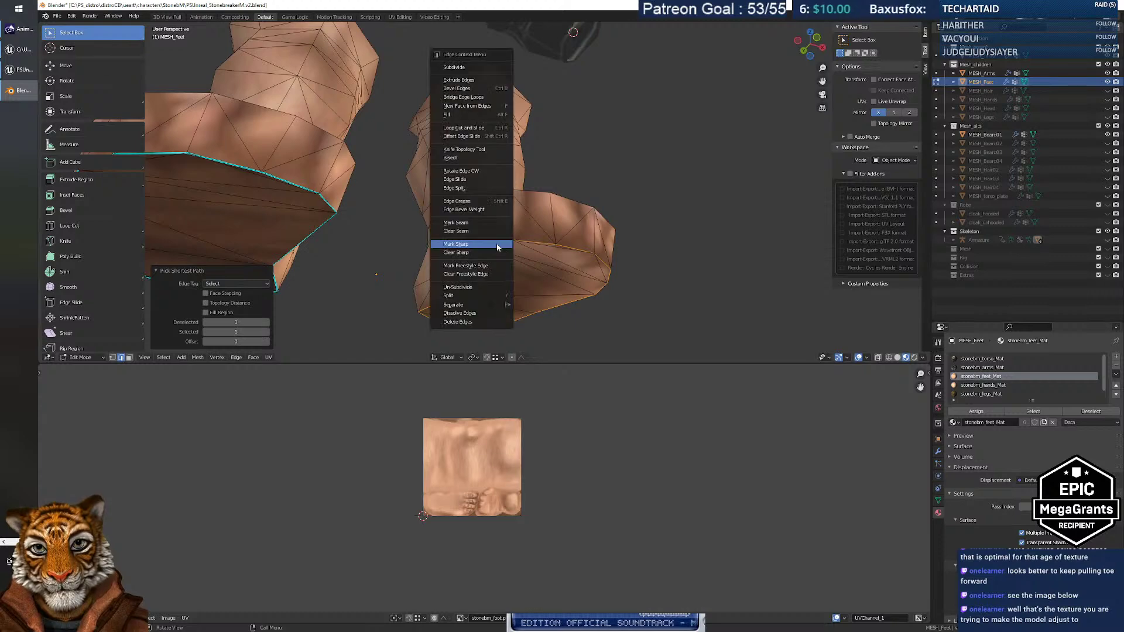
pyautogui.click(496, 244)
# Examine the shading around the toes and soles of both feet from different distances.
pyautogui.moveTo(515, 276); pyautogui.dragTo(483, 339, button='middle')
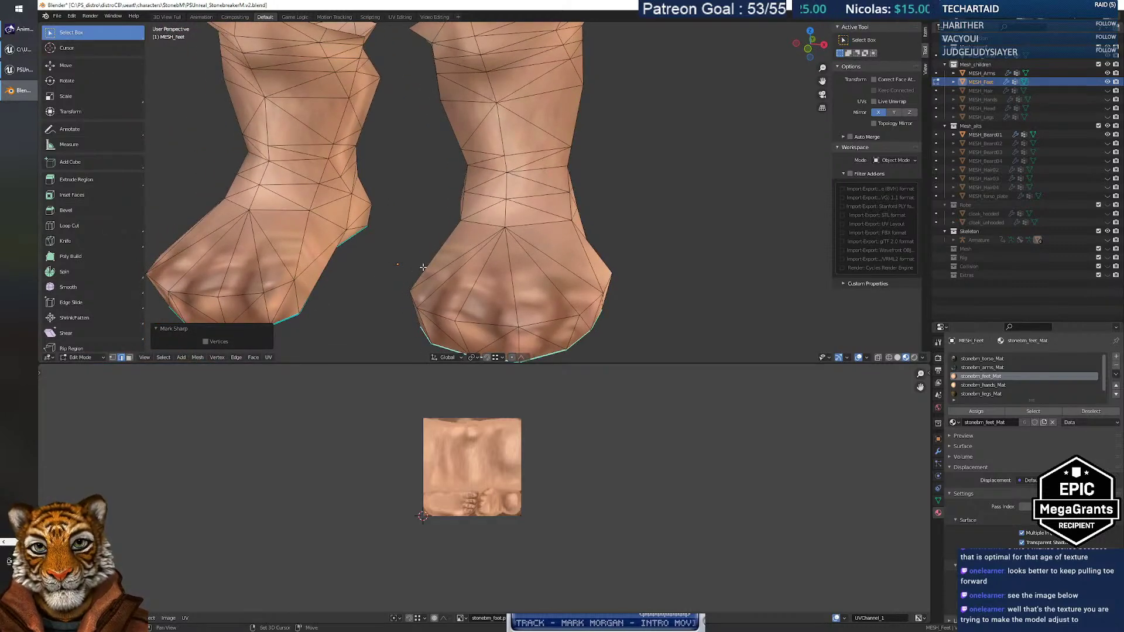
pyautogui.hotkey('shift', '`')
pyautogui.press('s')
pyautogui.press('w')
pyautogui.press('s')
pyautogui.press('w')
pyautogui.press('s')
pyautogui.click(677, 204)
# Return to Object Mode, unhide the Armature, and add MESH_Feet to a selection with it.
pyautogui.press('Tab')
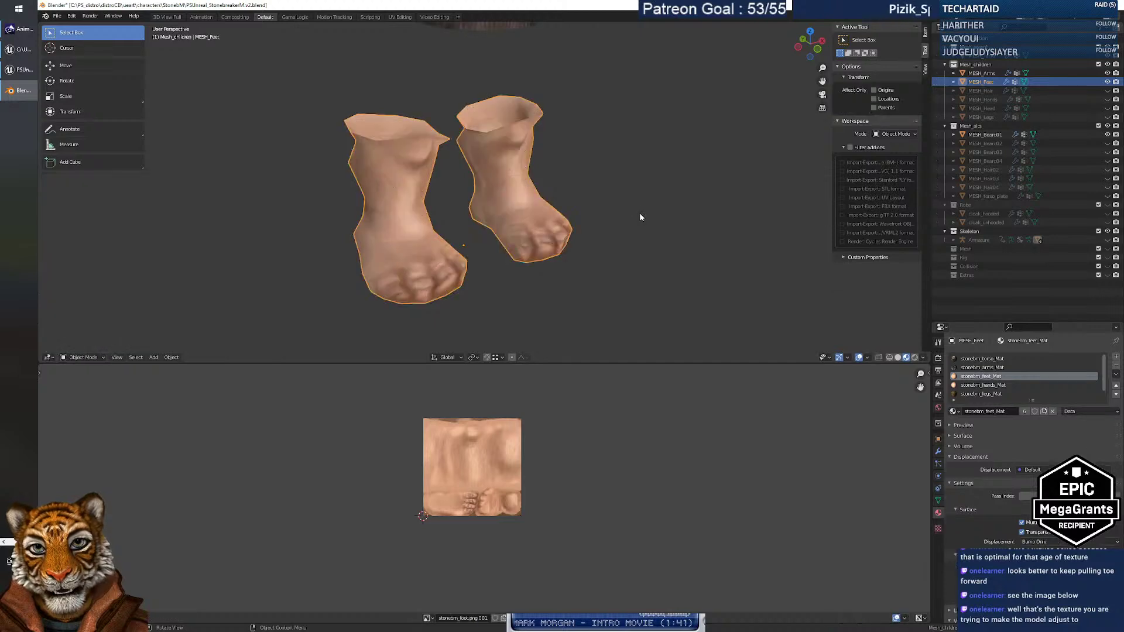
pyautogui.click(592, 196)
pyautogui.click(525, 207)
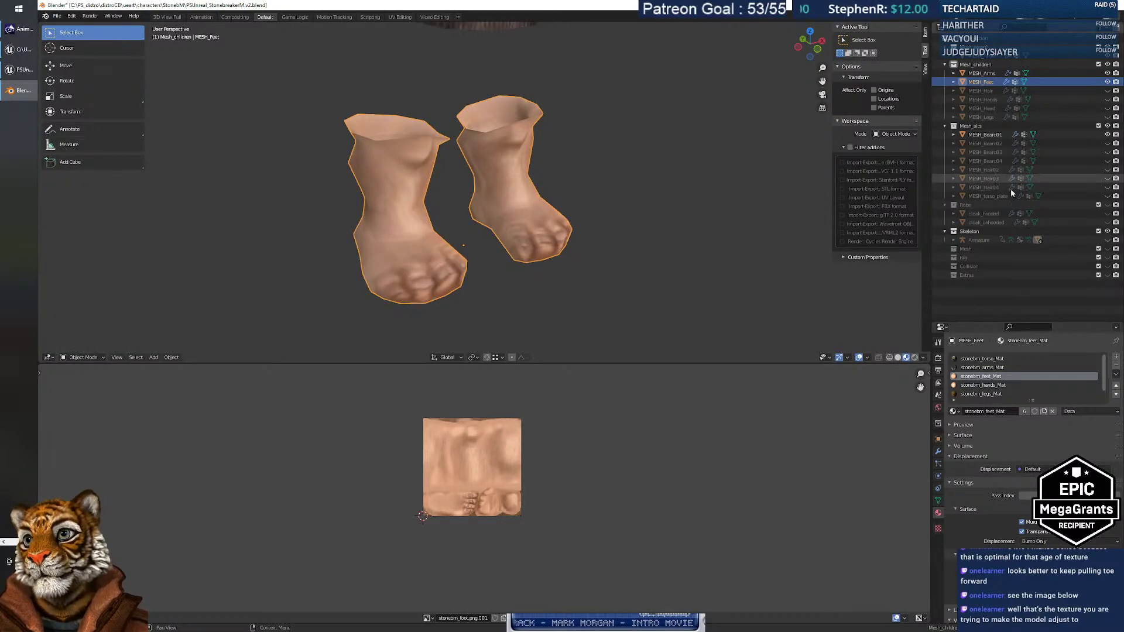
pyautogui.click(1107, 240)
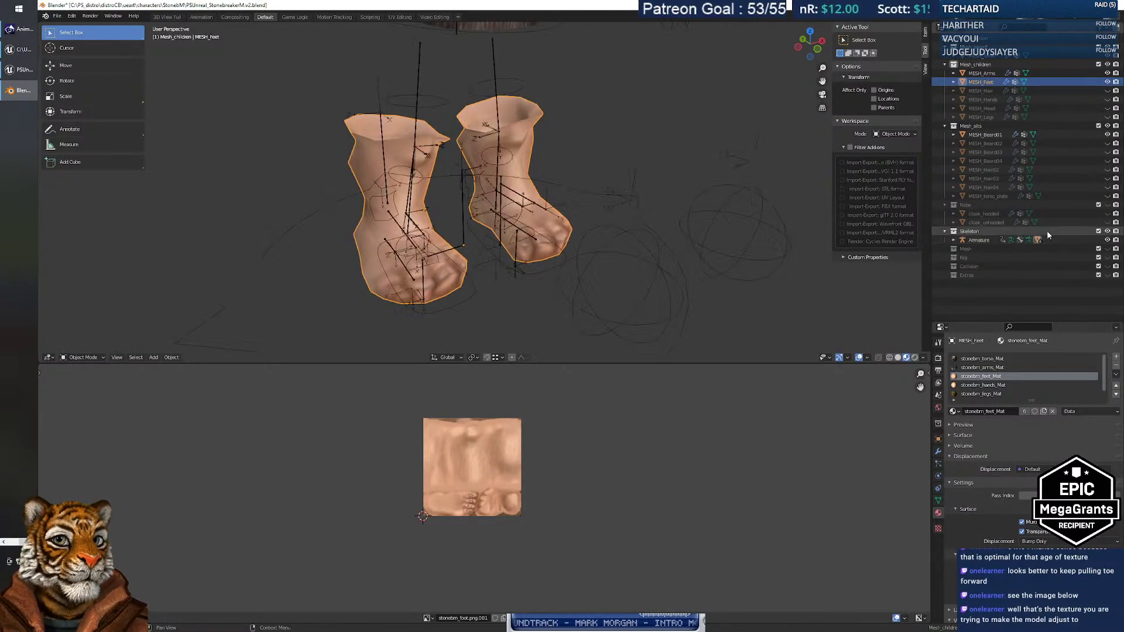
pyautogui.click(973, 239)
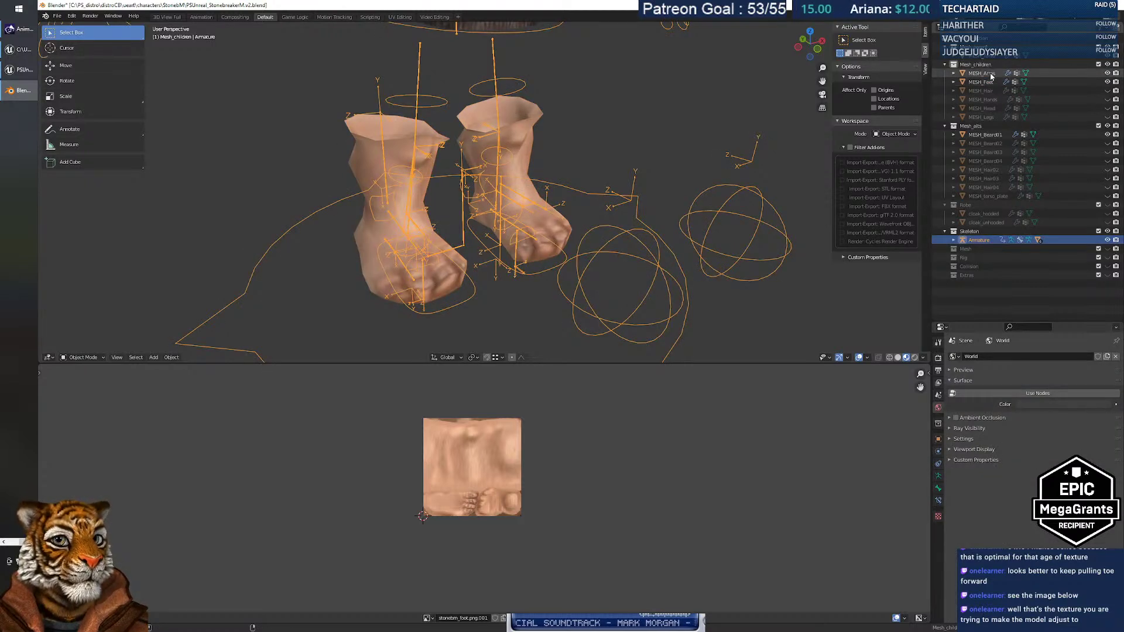
pyautogui.keyDown('ctrl'); pyautogui.click(989, 82); pyautogui.keyUp('ctrl')
# Export only the selected feet mesh and armature as FBX, overwriting StonebM_feet.fbx in the Modules folder.
pyautogui.click(56, 15)
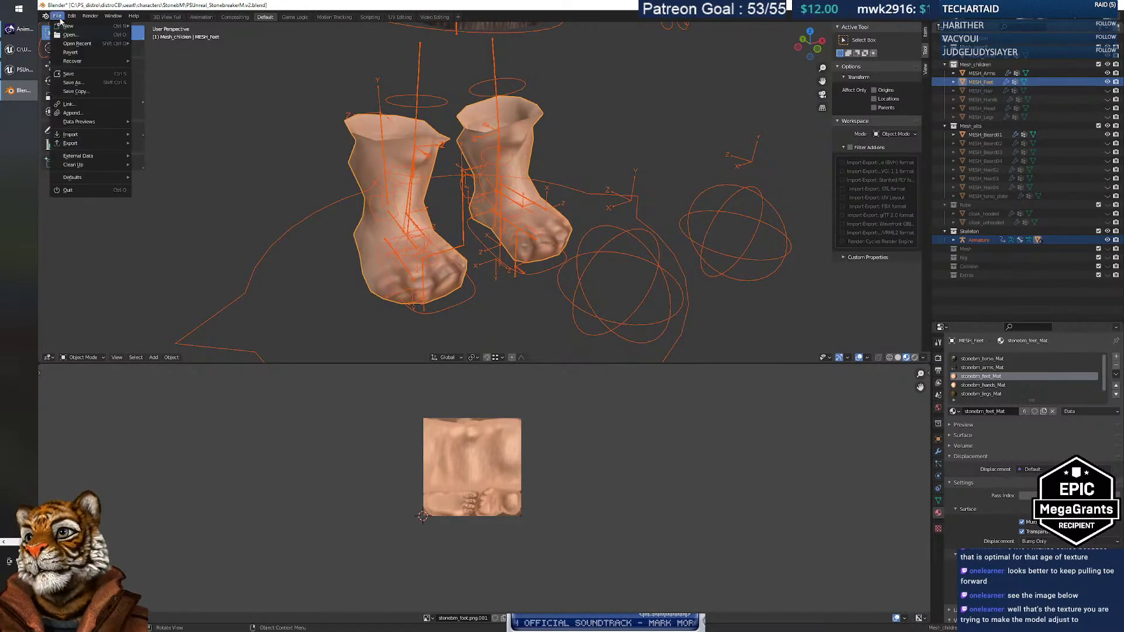
pyautogui.moveTo(82, 146)
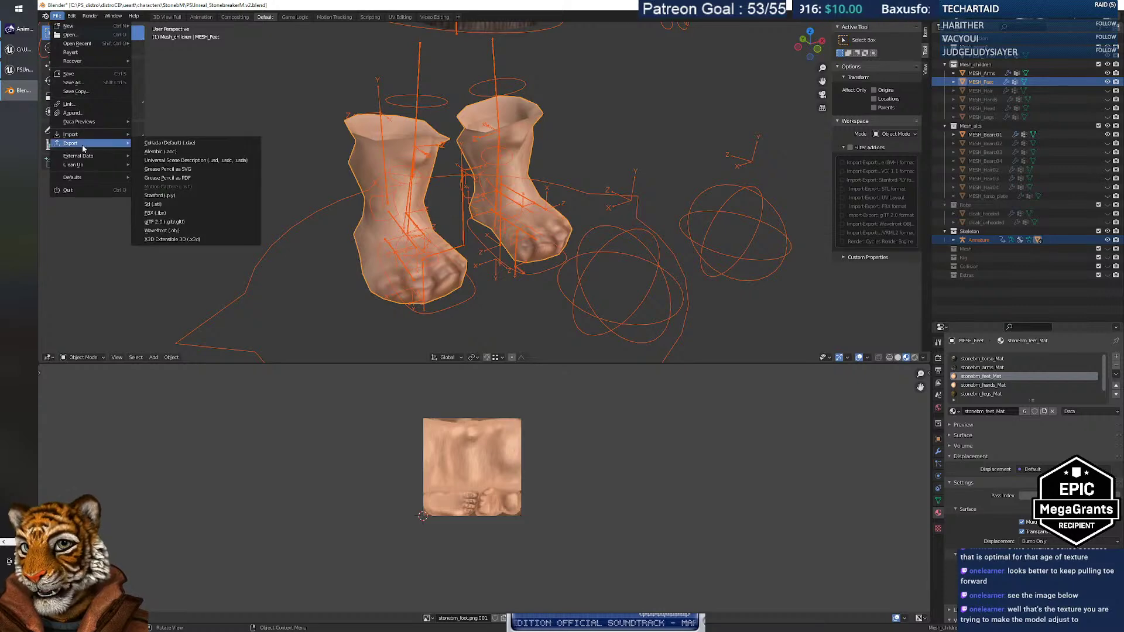
pyautogui.click(166, 214)
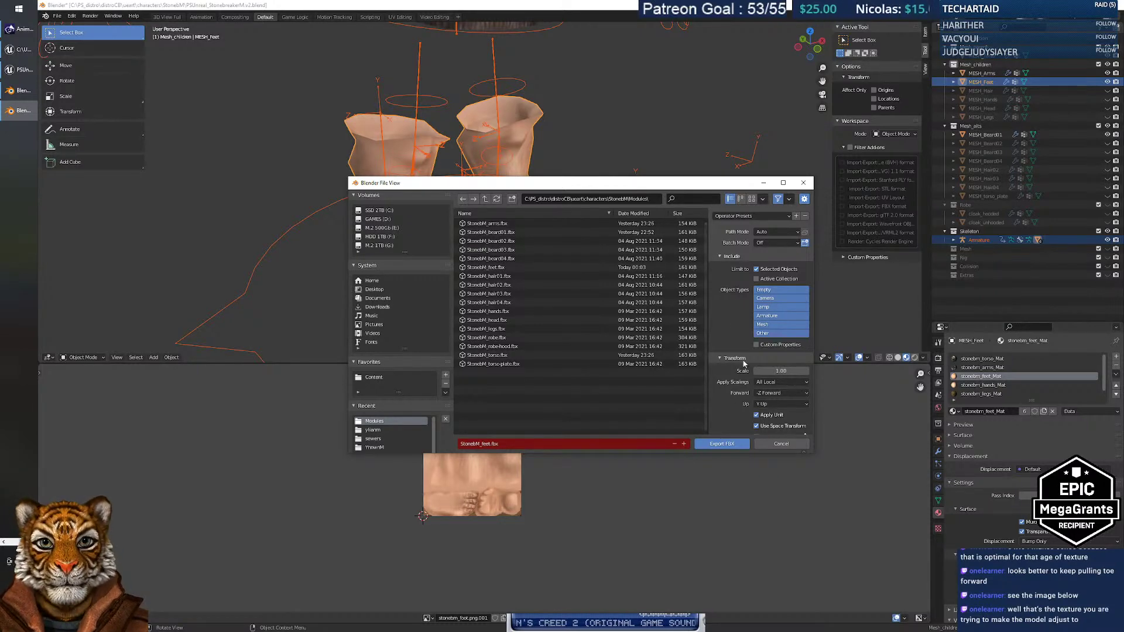
pyautogui.scroll(-2, 734, 396)
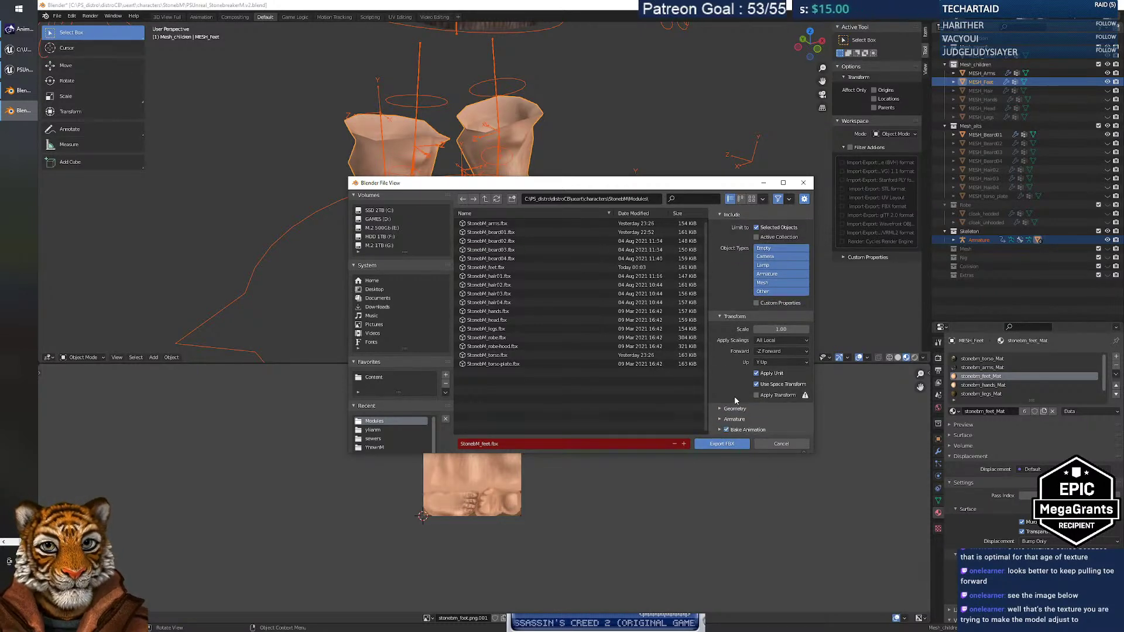
pyautogui.scroll(2, 733, 396)
pyautogui.click(732, 445)
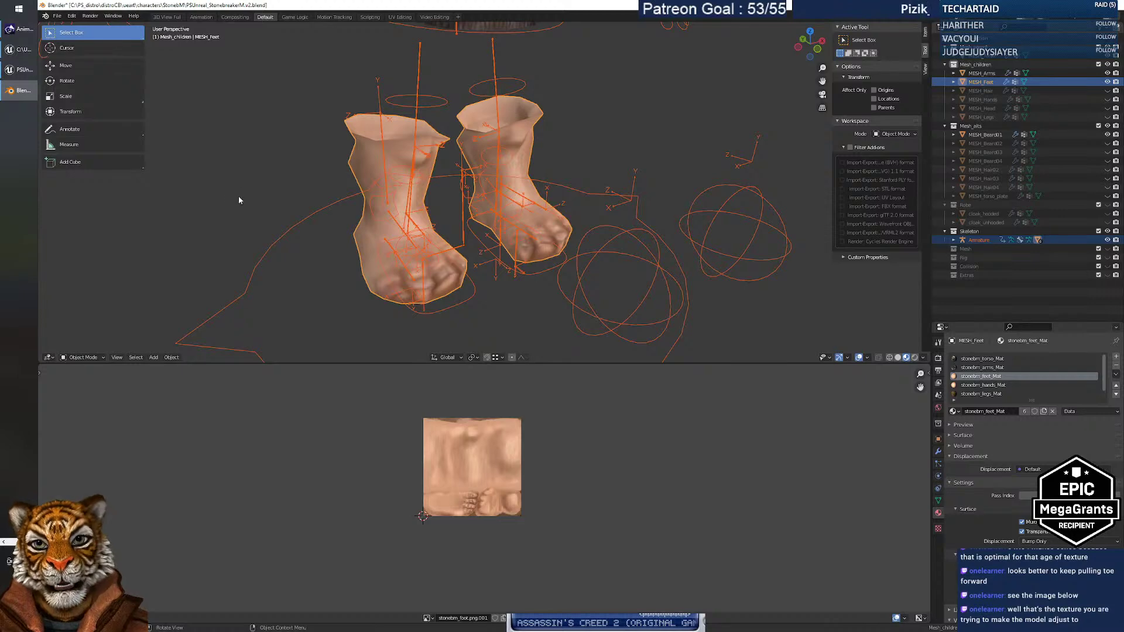
# Switch to Unreal and reimport the base mesh of the StonebM_feet skeletal mesh.
pyautogui.click(22, 70)
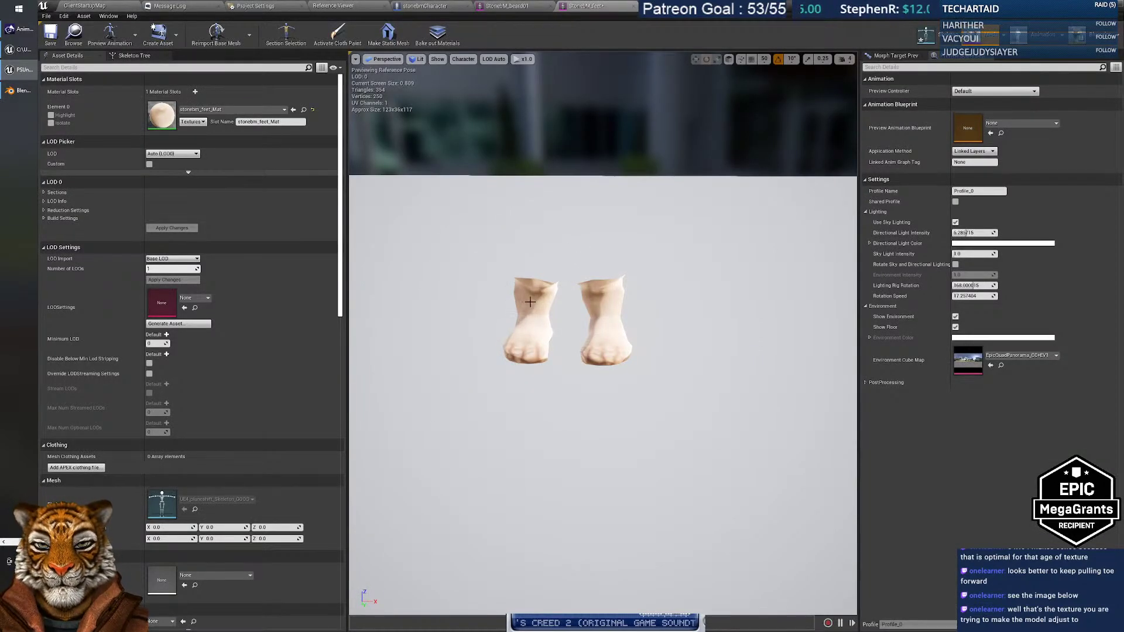
pyautogui.moveTo(541, 308); pyautogui.dragTo(612, 185, button='middle')
pyautogui.moveTo(594, 253); pyautogui.dragTo(647, 313, button='right')
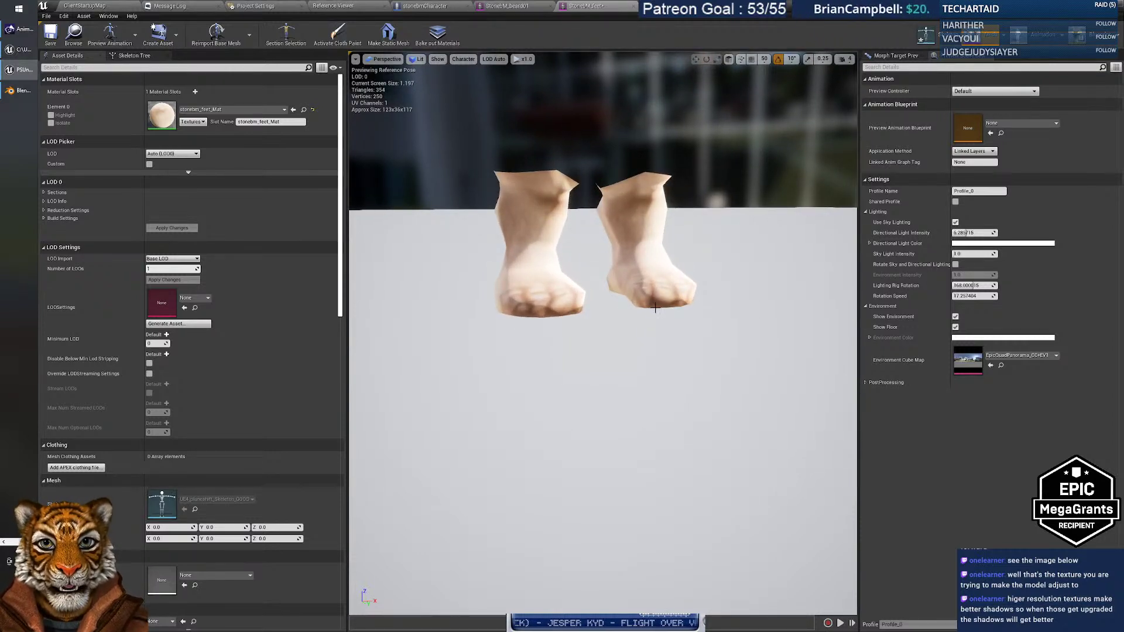
pyautogui.click(223, 42)
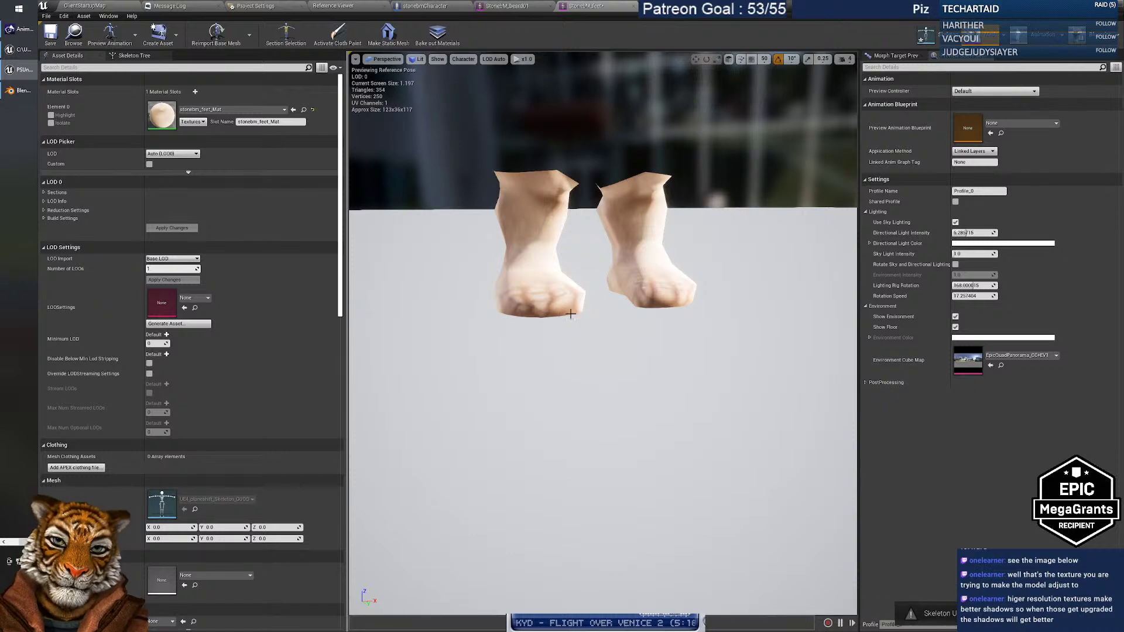
# Inspect the reimported feet from another angle, then save StonebM_feet, checking it out of source control.
pyautogui.moveTo(601, 304); pyautogui.dragTo(595, 405, button='middle')
pyautogui.press('f')
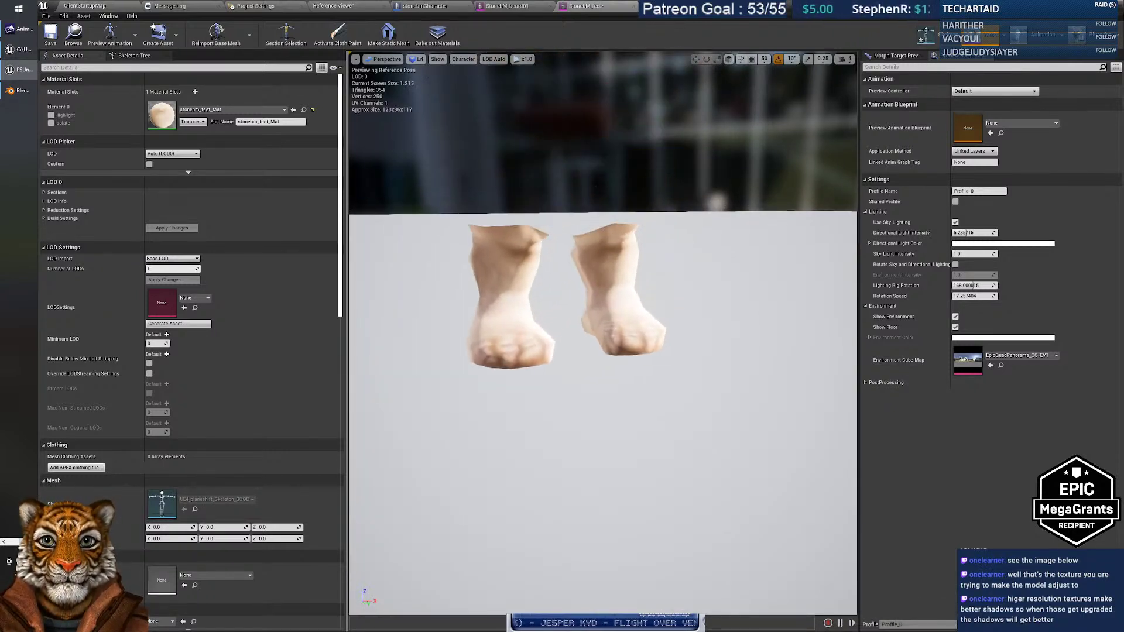
pyautogui.moveTo(603, 333); pyautogui.dragTo(790, 333, button='right')
pyautogui.press('f')
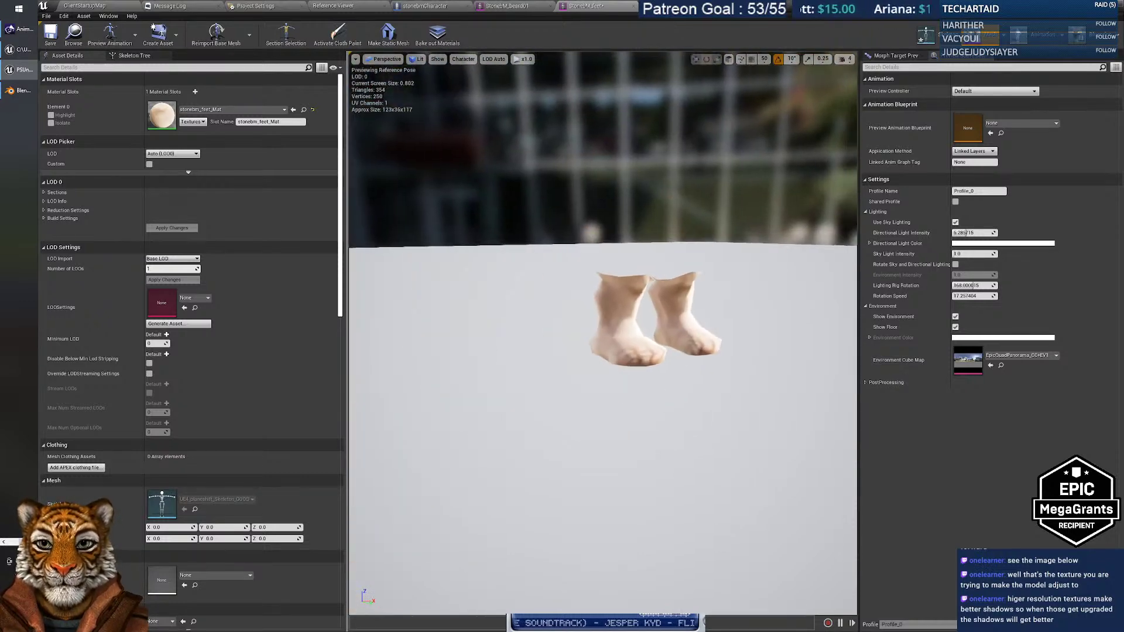
pyautogui.click(52, 35)
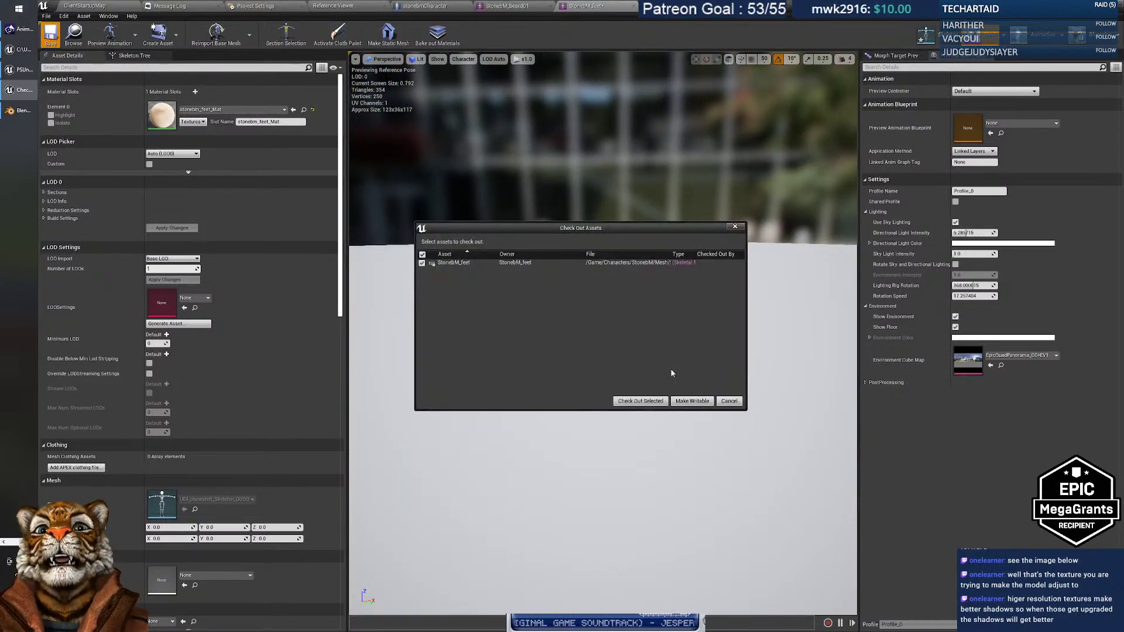
pyautogui.click(644, 401)
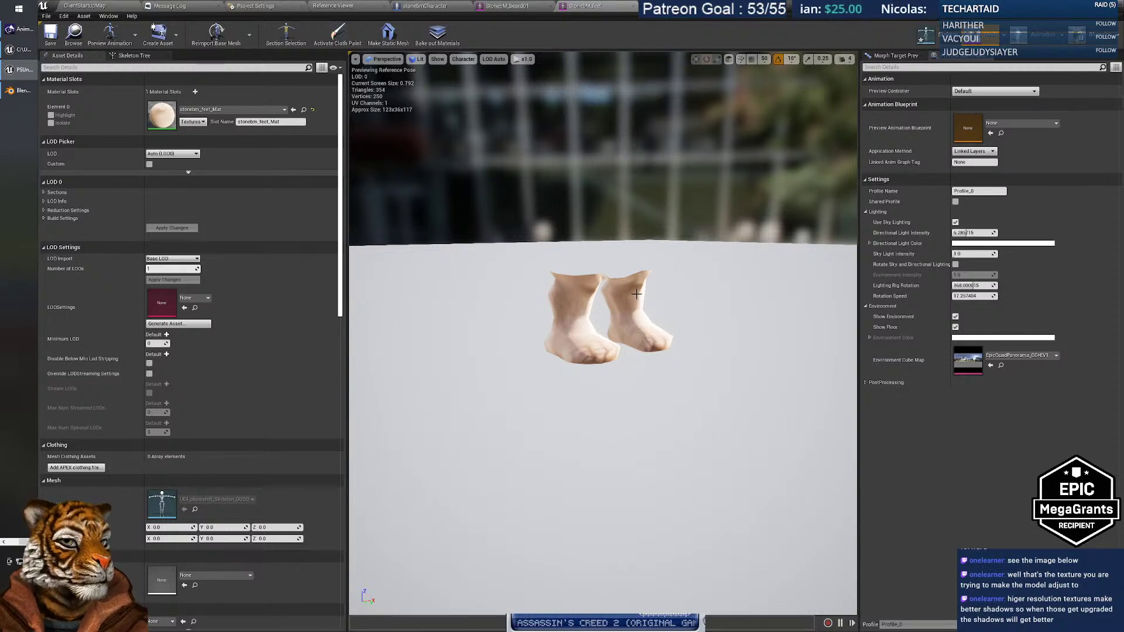
# Close the feet mesh, beard mesh and stonebmCharacter blueprint editors.
pyautogui.click(633, 8)
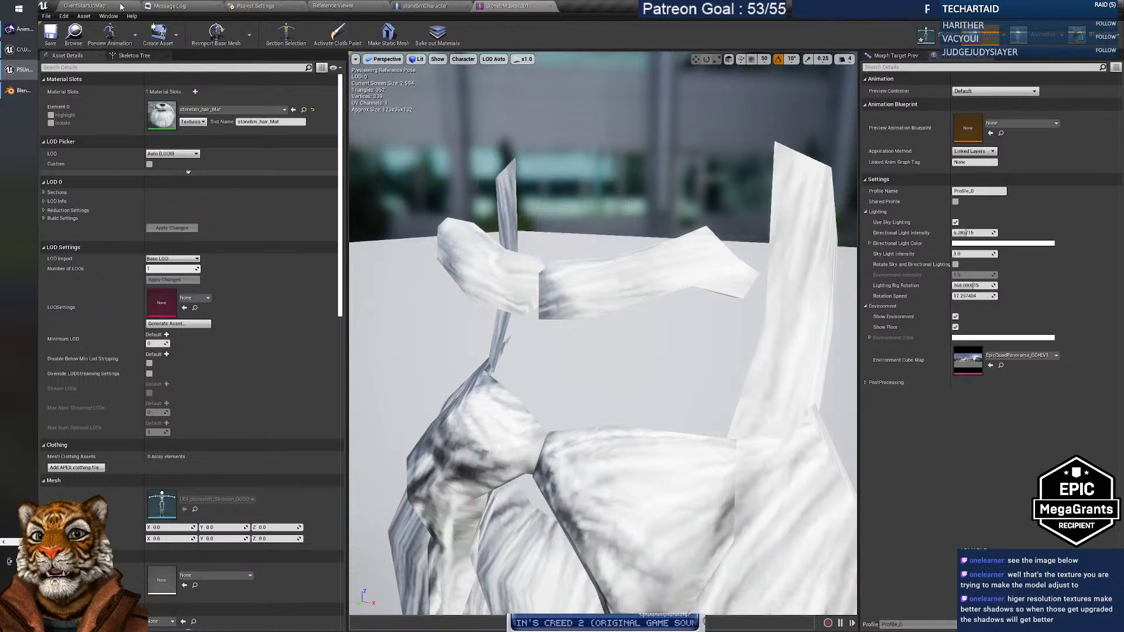
pyautogui.click(100, 5)
pyautogui.click(507, 6)
pyautogui.click(425, 5)
pyautogui.click(523, 7)
pyautogui.click(459, 6)
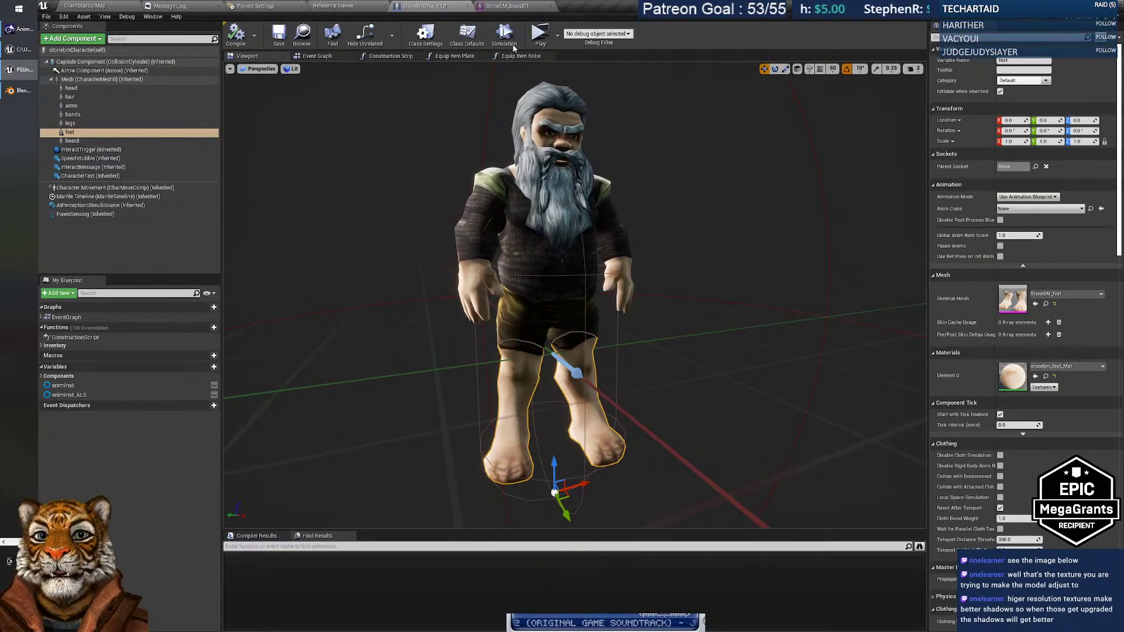
pyautogui.click(468, 7)
pyautogui.click(467, 7)
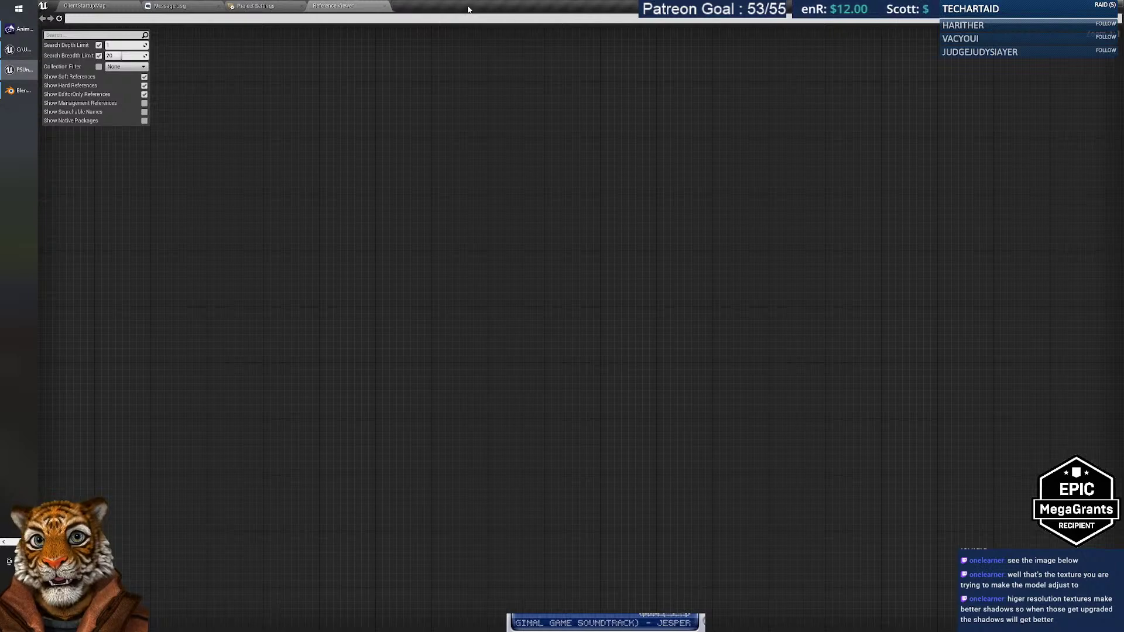
# From the level editor, browse to the PSTemplate GOOD_Skeleton folder, inspect the UE4_planeshift_Skeleton_GOOD asset and close its editor.
pyautogui.click(85, 5)
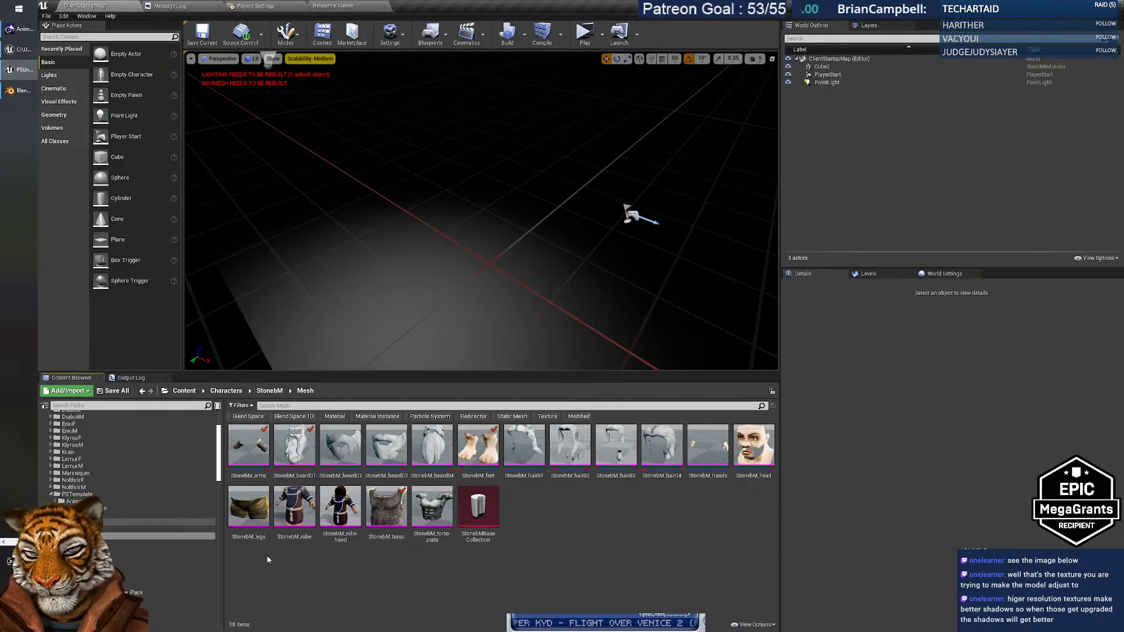
pyautogui.scroll(4, 105, 521)
pyautogui.scroll(-1, 105, 521)
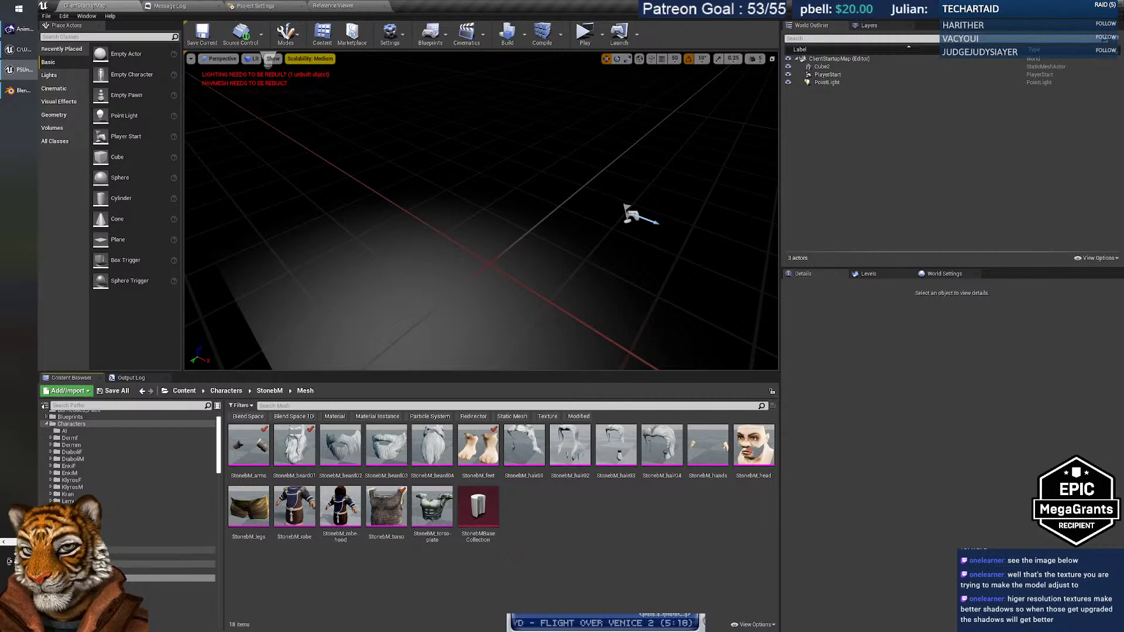
pyautogui.click(97, 550)
pyautogui.moveTo(772, 459); pyautogui.dragTo(773, 616)
pyautogui.doubleClick(248, 584)
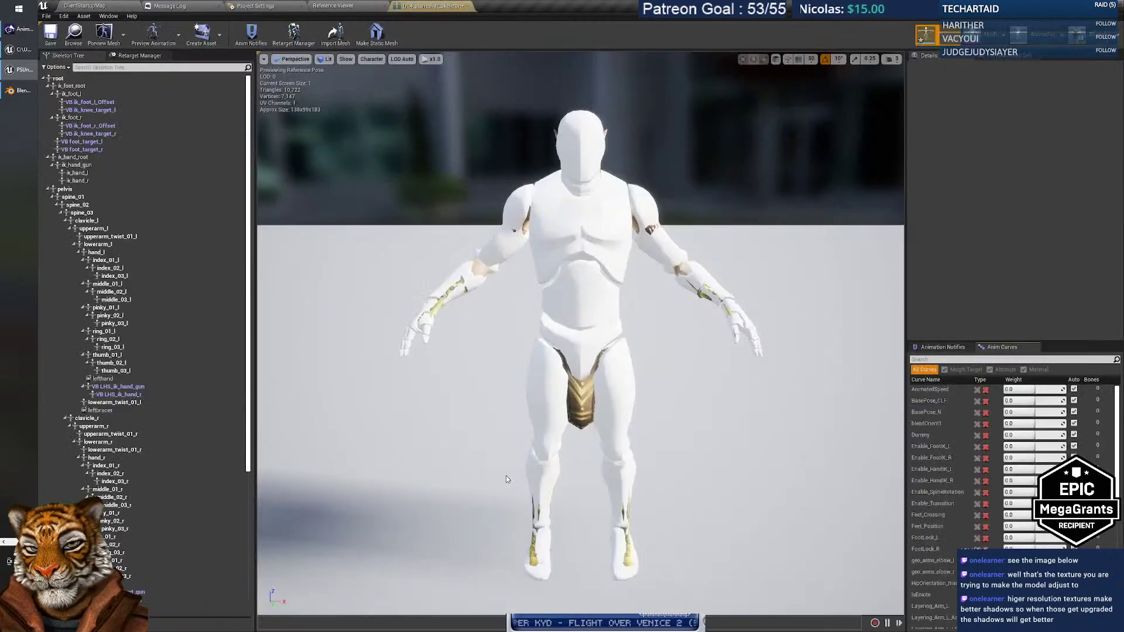
pyautogui.click(470, 6)
pyautogui.click(85, 6)
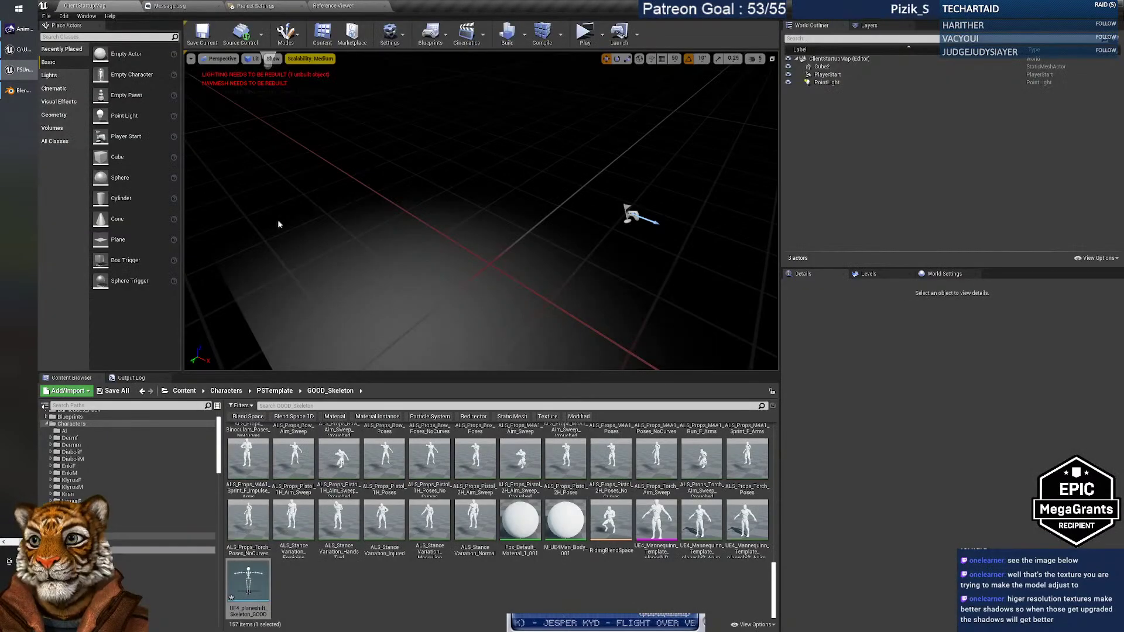
# Reload the UE4_planeshift_Skeleton_GOOD asset, agreeing to revert its unsaved changes.
pyautogui.rightClick(263, 585)
pyautogui.moveTo(315, 426)
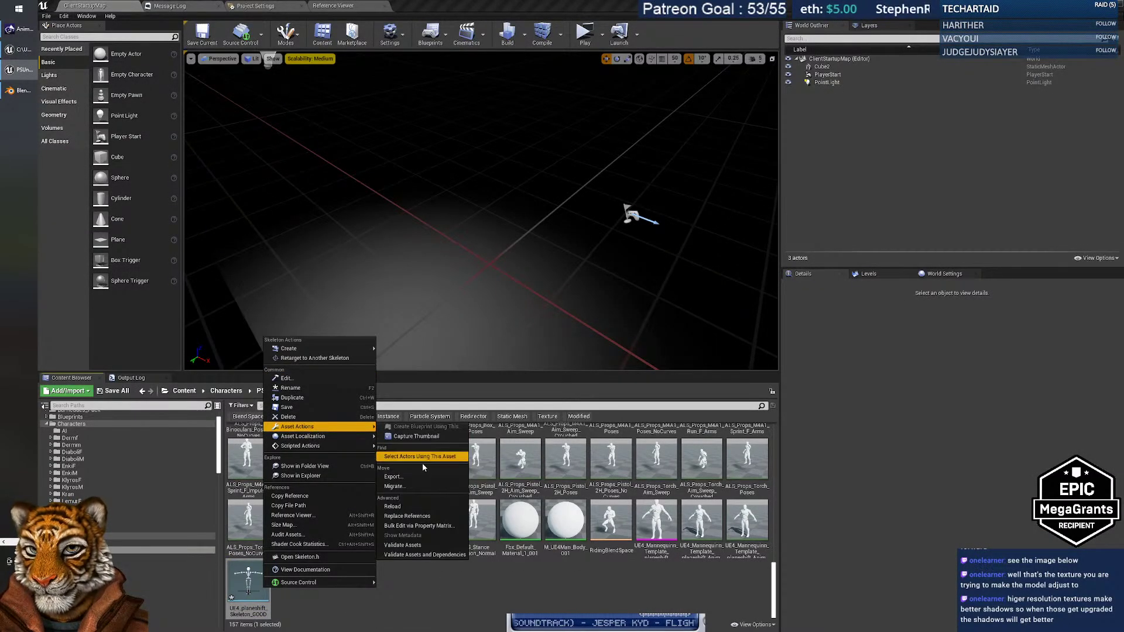
pyautogui.click(407, 507)
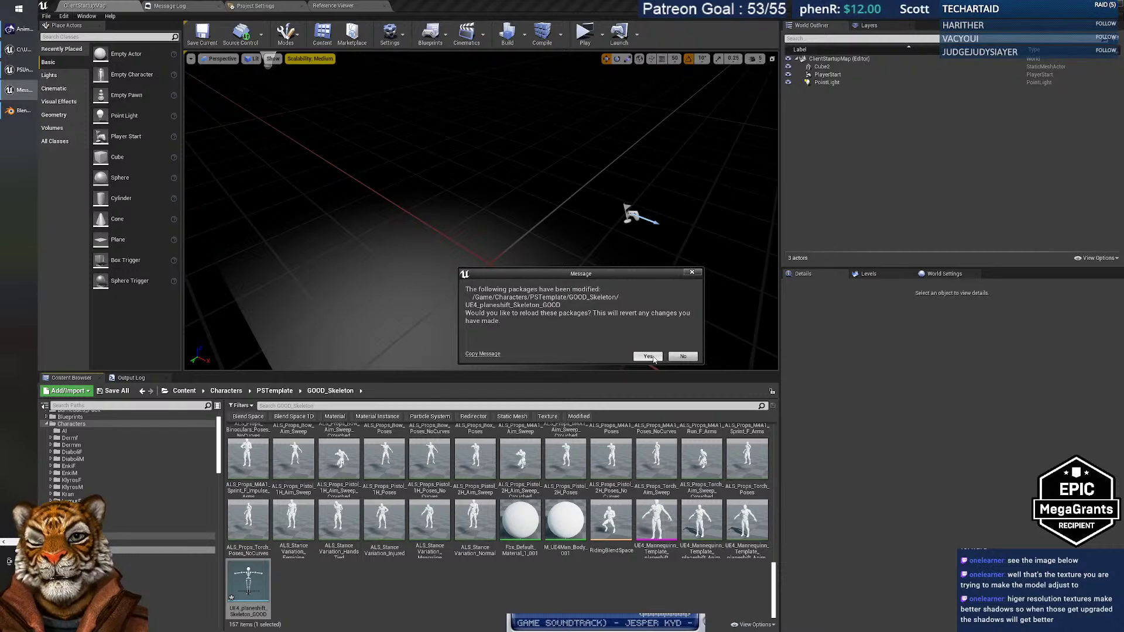
pyautogui.click(647, 356)
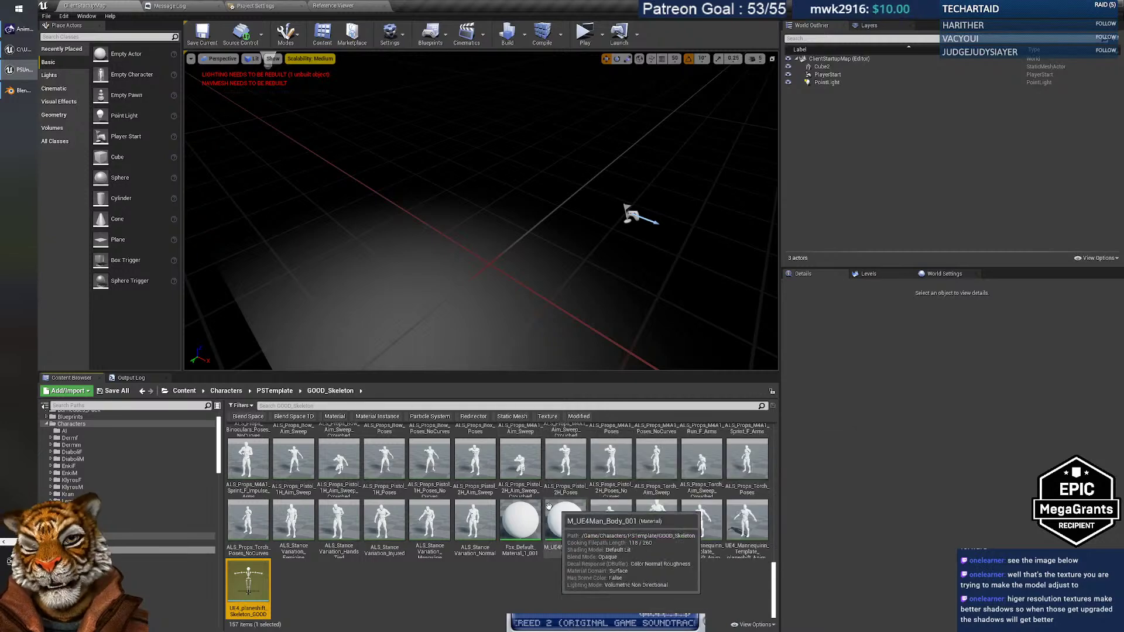
pyautogui.click(409, 608)
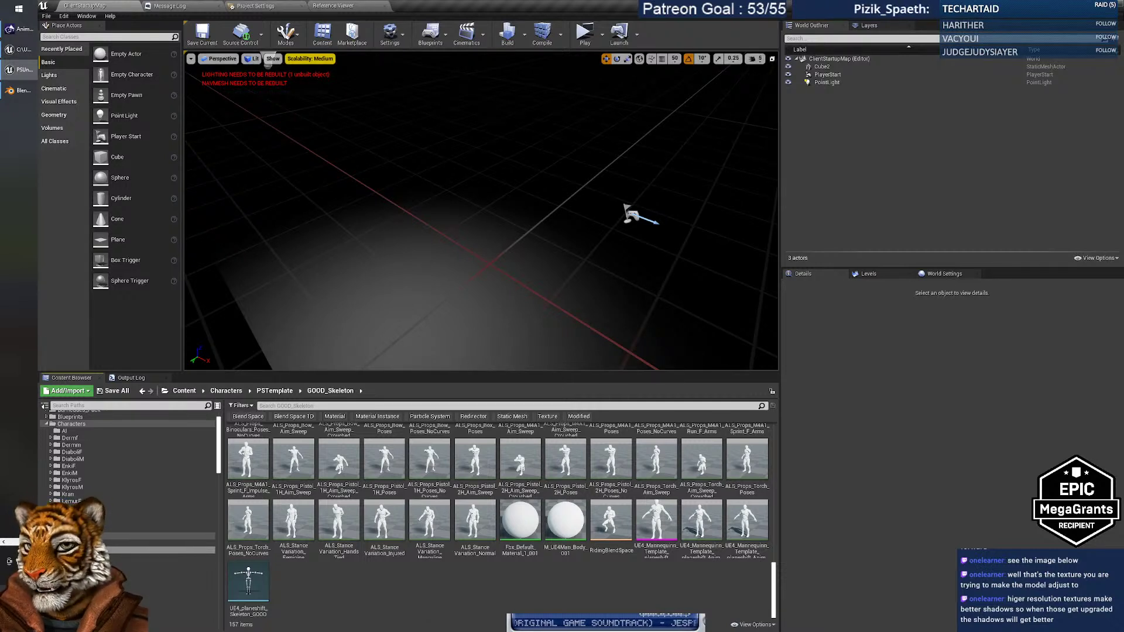
pyautogui.click(17, 608)
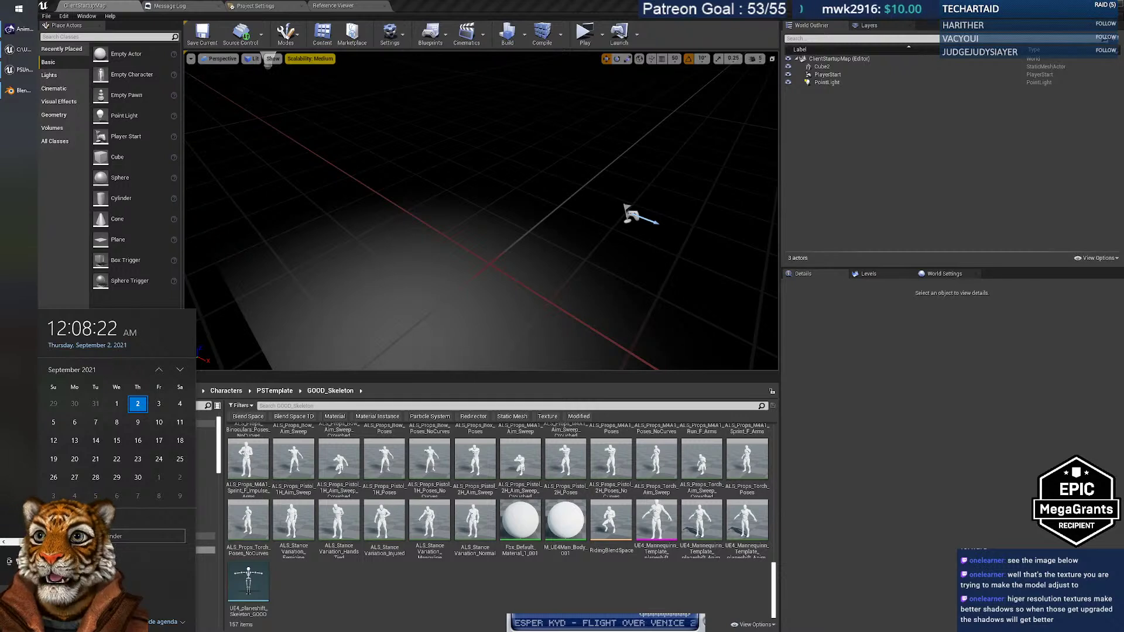
pyautogui.click(426, 3)
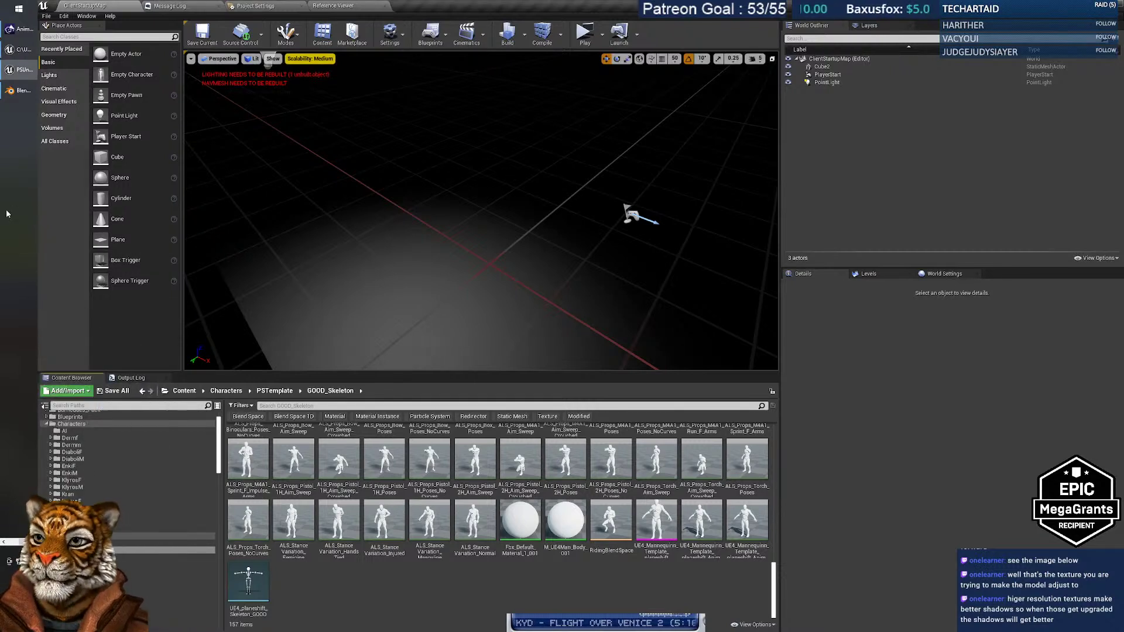
# Switch to the character improvement list in Paint and draw a green check mark beside "Shoulder male Stonehammer".
pyautogui.click(30, 527)
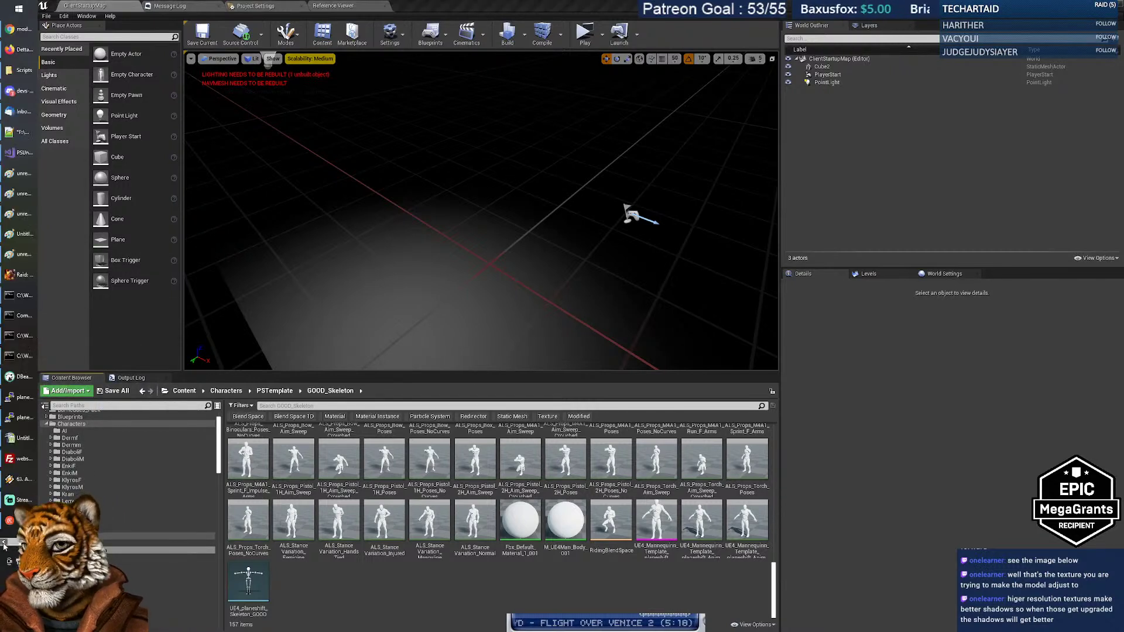
pyautogui.click(23, 256)
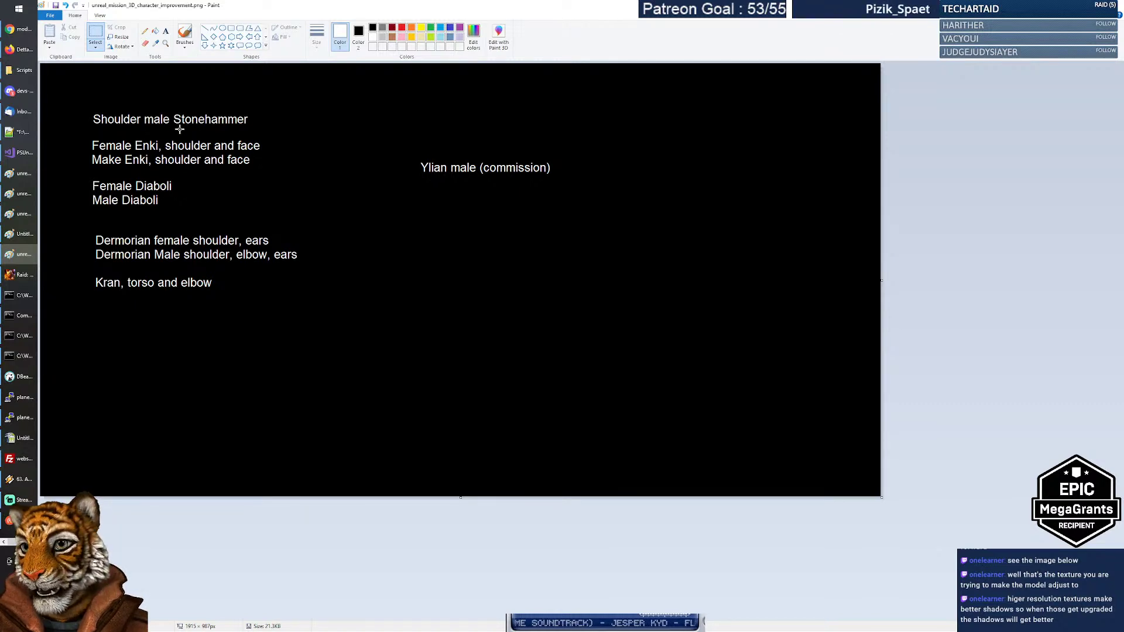
pyautogui.click(147, 33)
pyautogui.click(431, 28)
pyautogui.moveTo(71, 116); pyautogui.dragTo(95, 106)
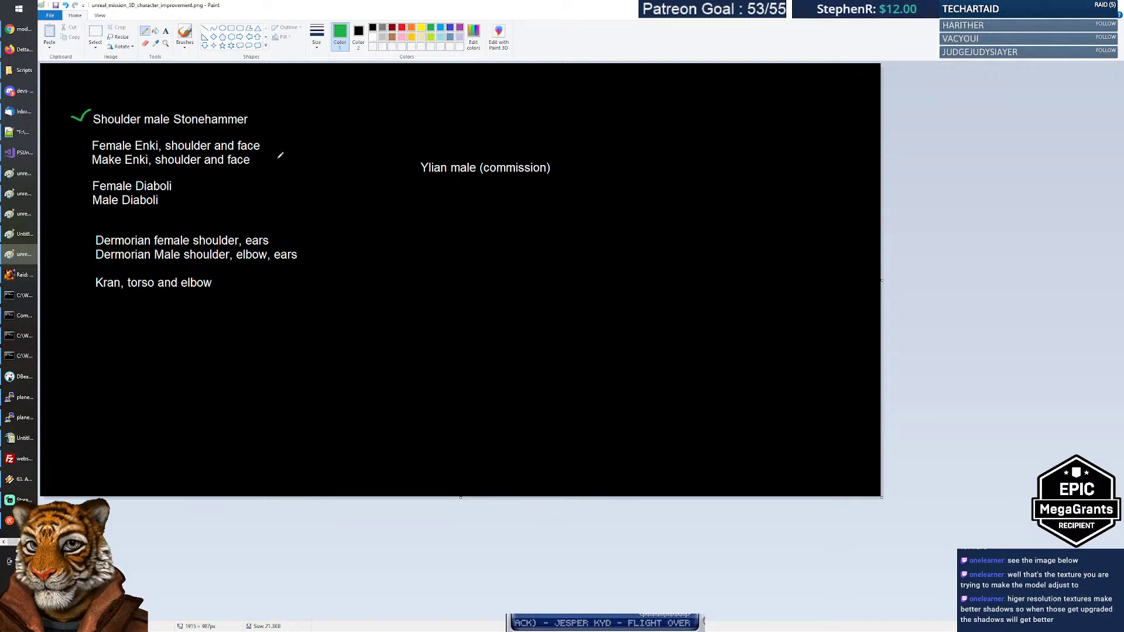
pyautogui.moveTo(61, 145)
pyautogui.mouseDown()
pyautogui.moveTo(86, 145)
pyautogui.moveTo(82, 162)
pyautogui.mouseUp()
pyautogui.hotkey('ctrl', 'z')
pyautogui.hotkey('ctrl', 'z')
pyautogui.hotkey('ctrl', 'z')
pyautogui.hotkey('ctrl', 'z')
pyautogui.hotkey('ctrl', 'z')
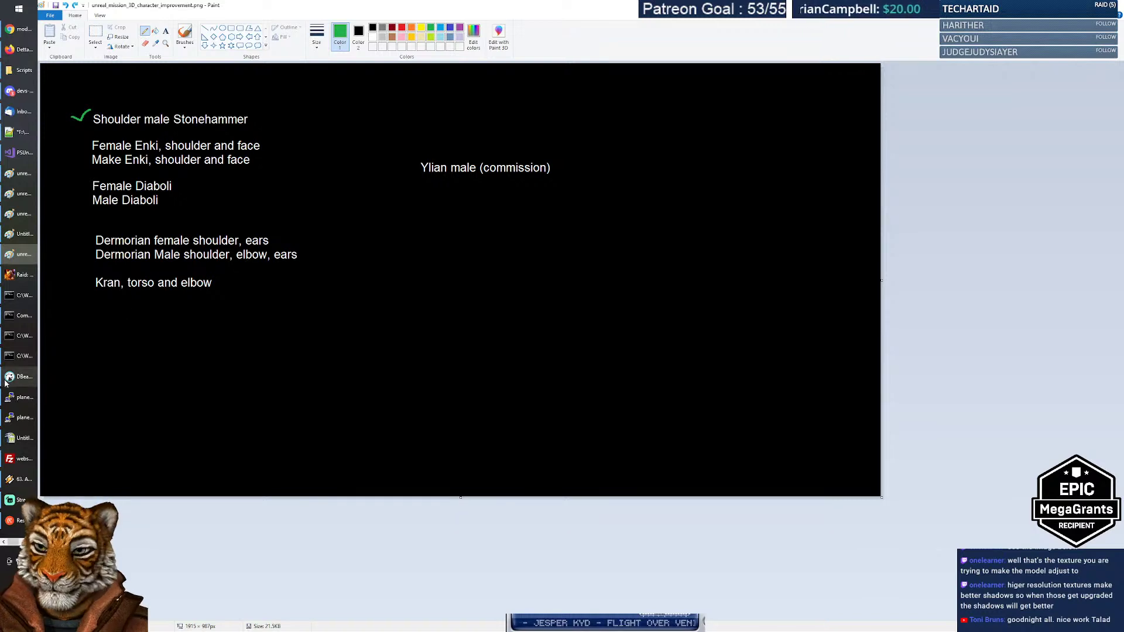
# Switch to Blender, save the Stonebreaker blend file and close Blender.
pyautogui.click(32, 542)
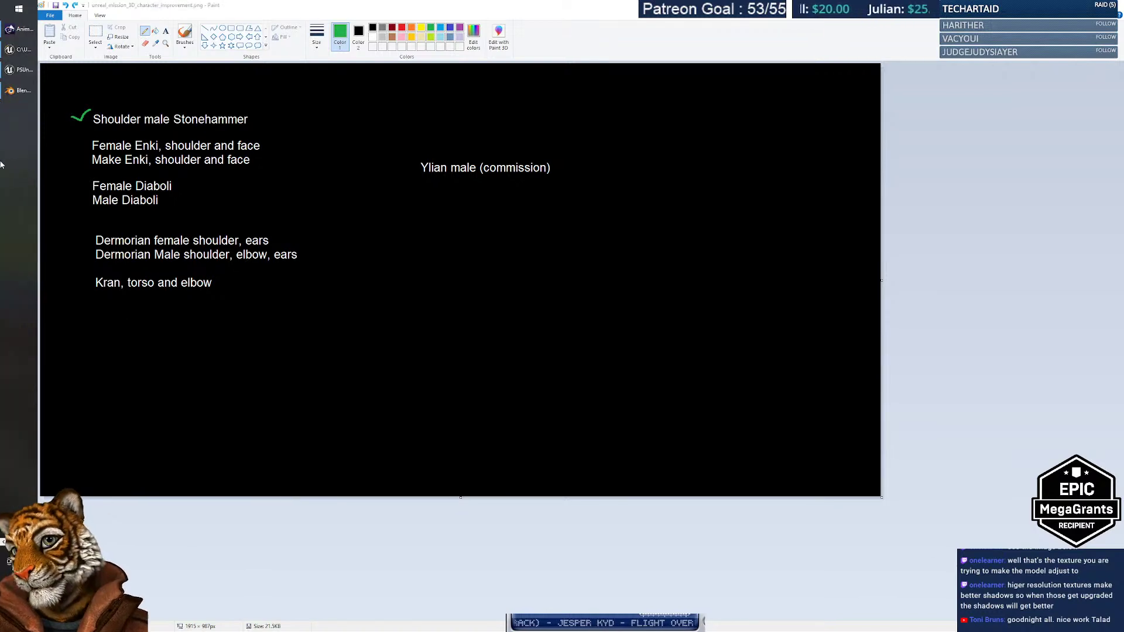
pyautogui.click(20, 92)
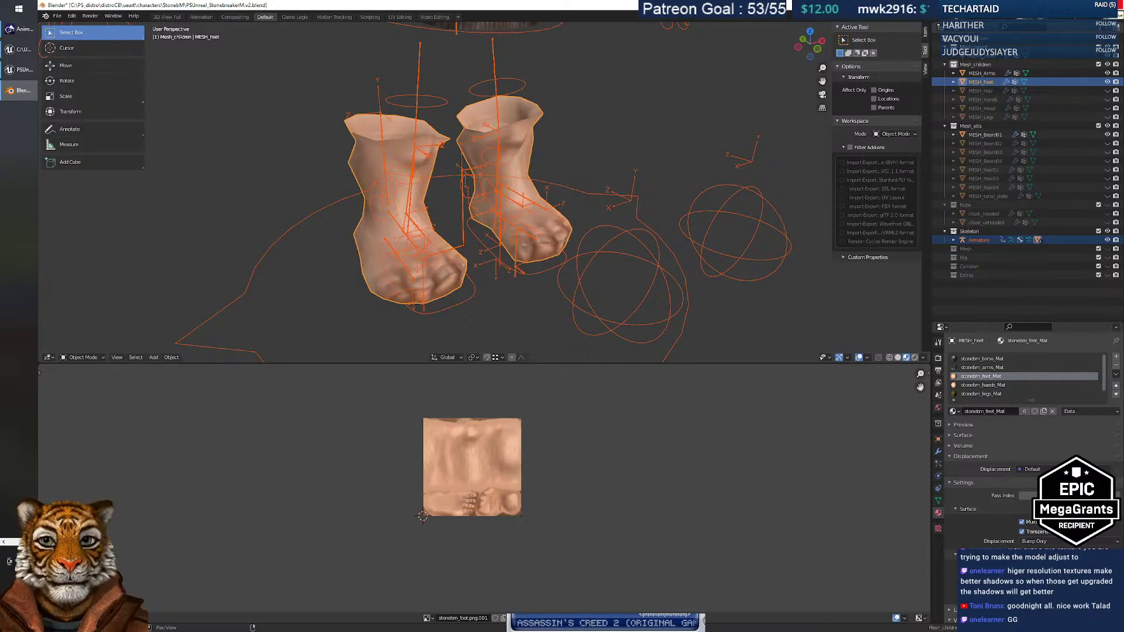
pyautogui.click(57, 16)
pyautogui.click(69, 74)
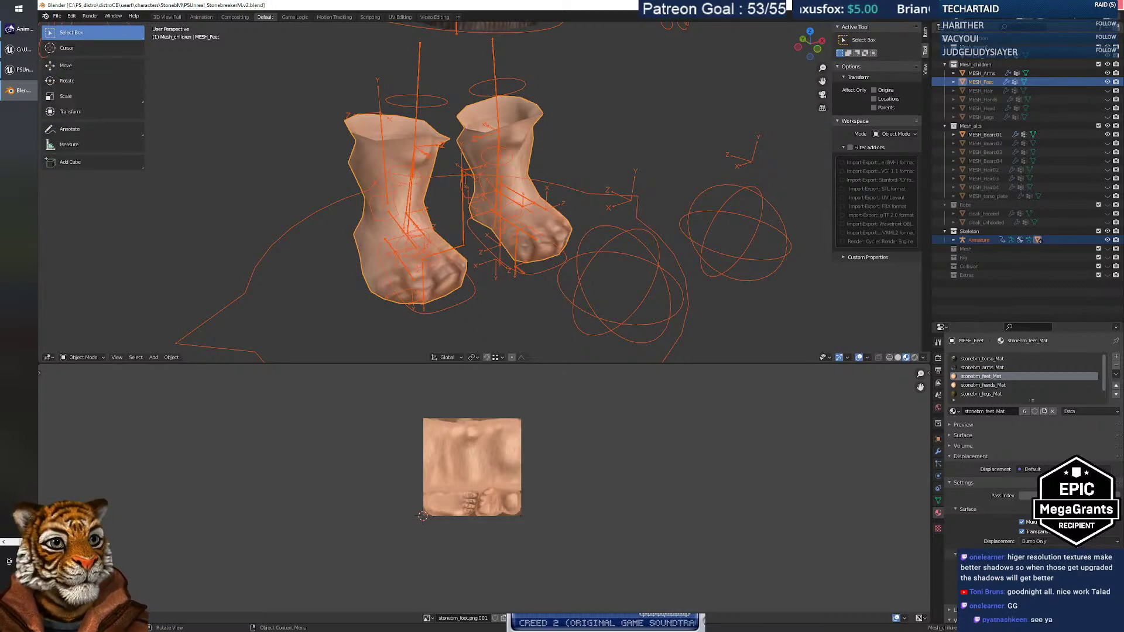
pyautogui.click(1119, 5)
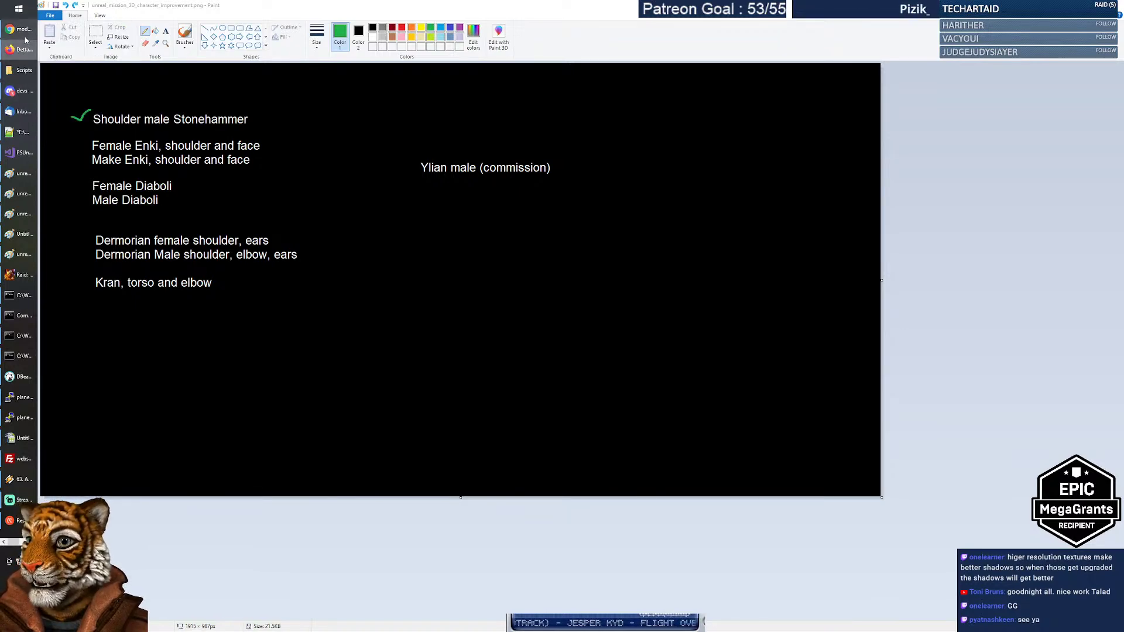
# Switch to Chrome, review and reload the PlaneShift Patreon page from its header, then return to the Blender Stack Exchange question.
pyautogui.click(24, 57)
pyautogui.click(294, 10)
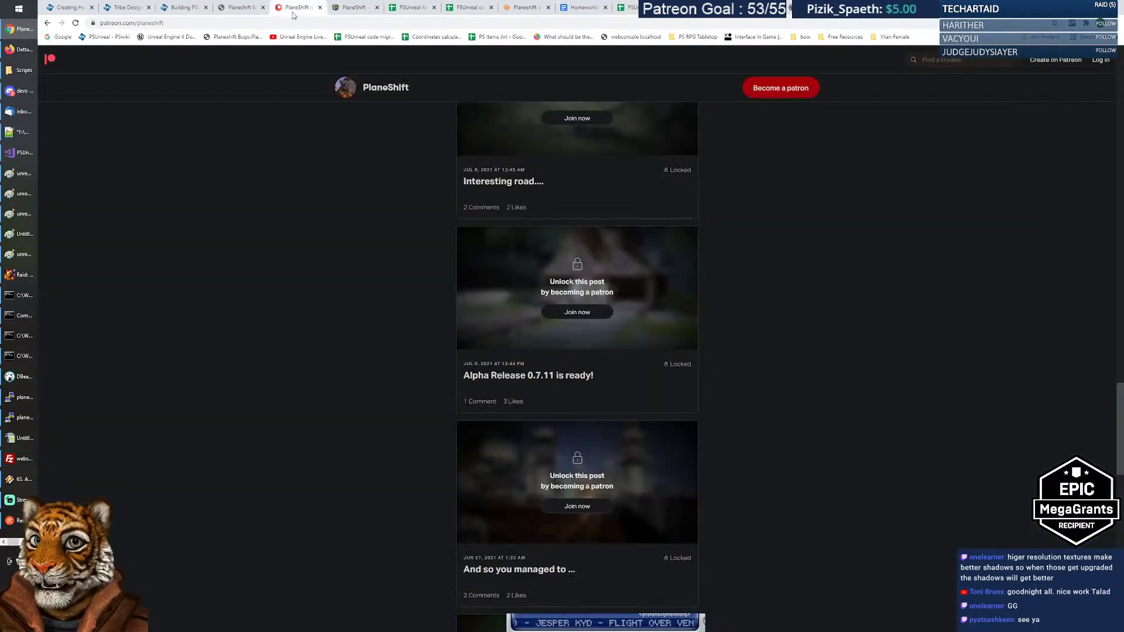
pyautogui.scroll(20, 273, 182)
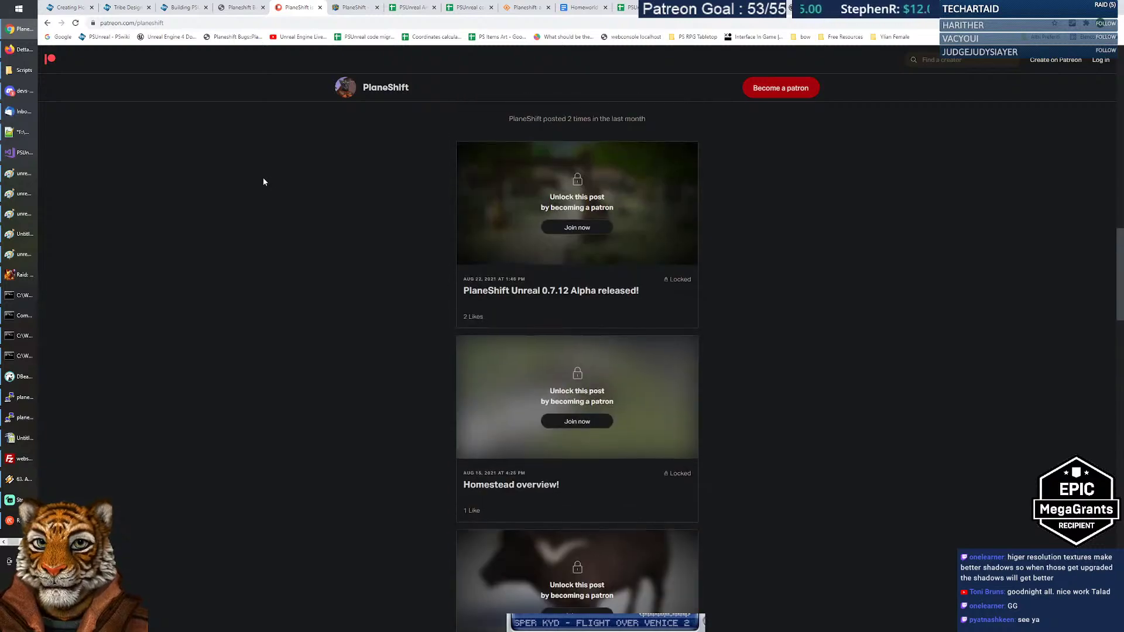
pyautogui.scroll(5, 262, 175)
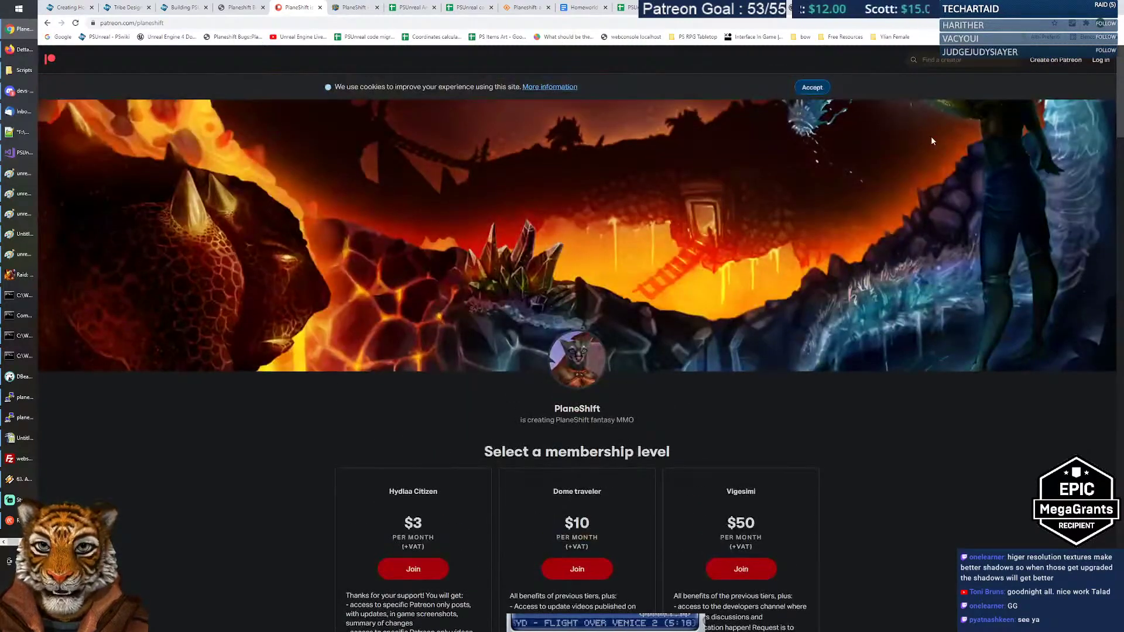
pyautogui.click(76, 23)
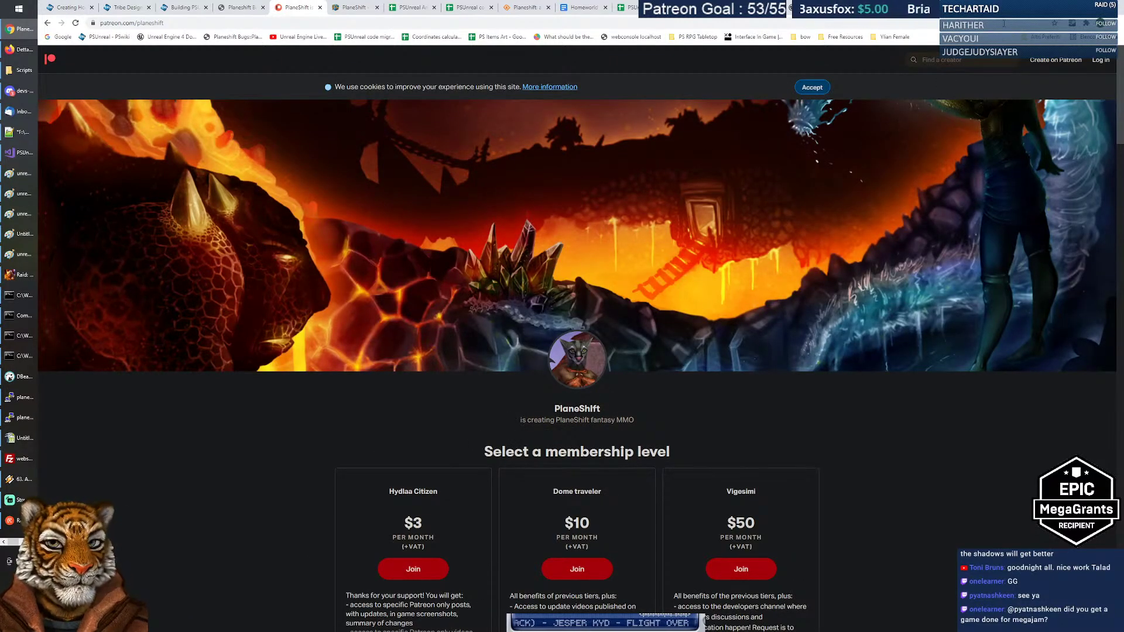
pyautogui.click(755, 8)
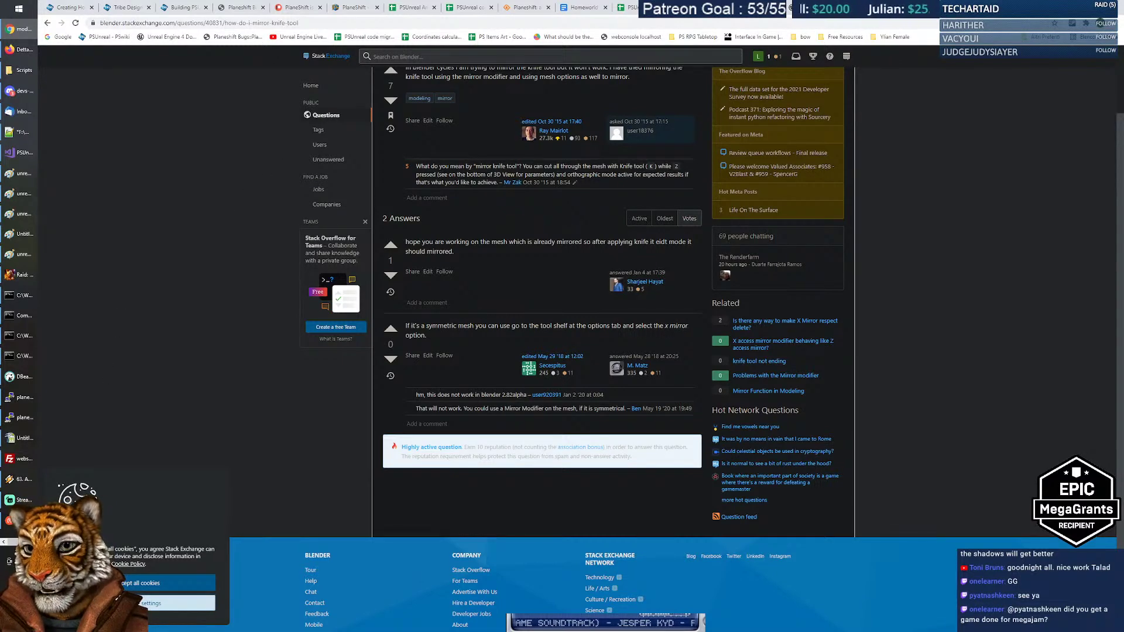
# Switch back to the Unreal level editor.
pyautogui.click(27, 531)
pyautogui.click(19, 72)
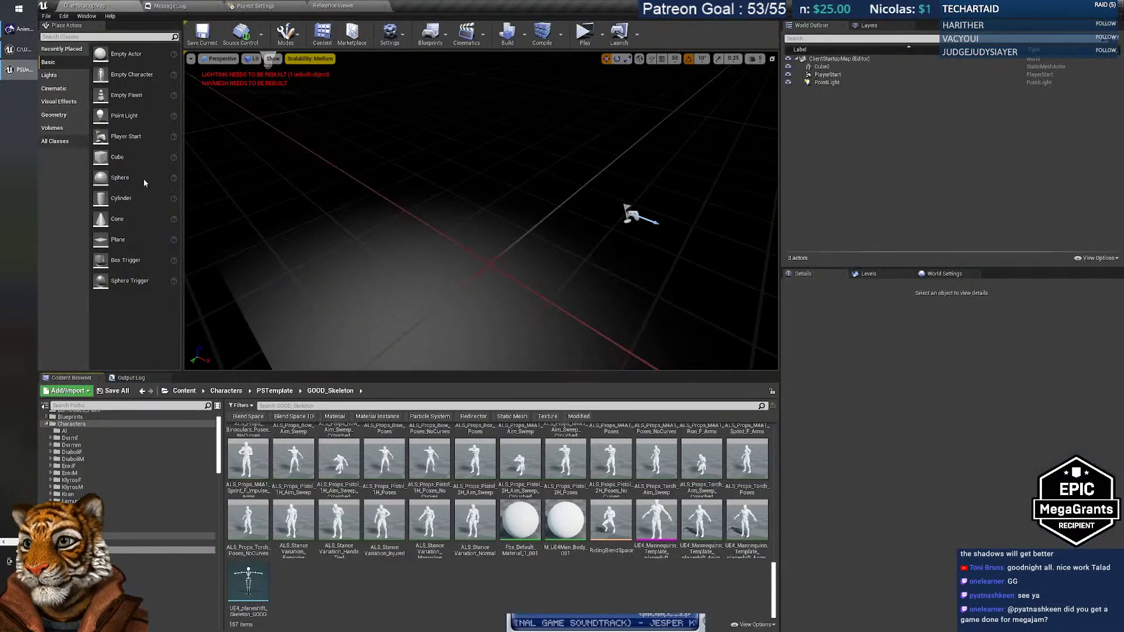
pyautogui.click(5, 542)
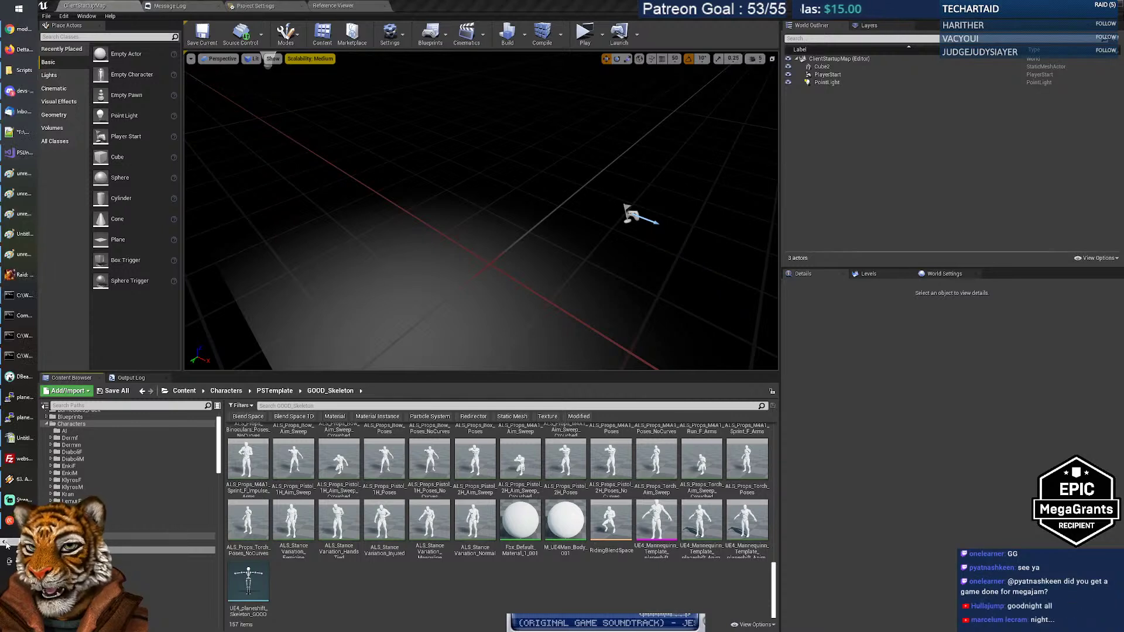